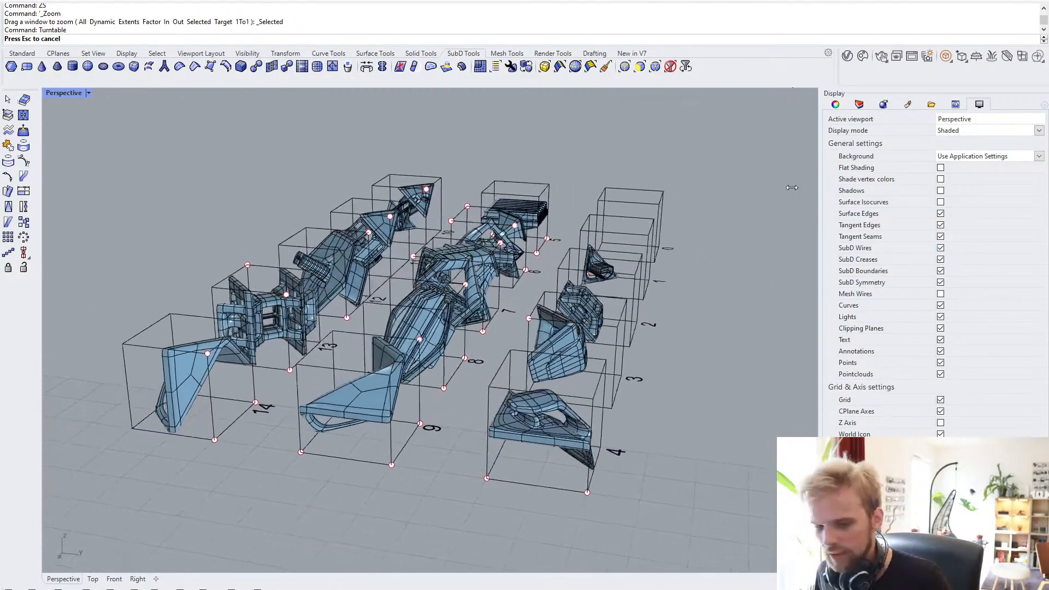
# - Widen the Display panel and stop the turntable rotation of the Perspective view
pyautogui.moveTo(792, 188); pyautogui.dragTo(751, 218)
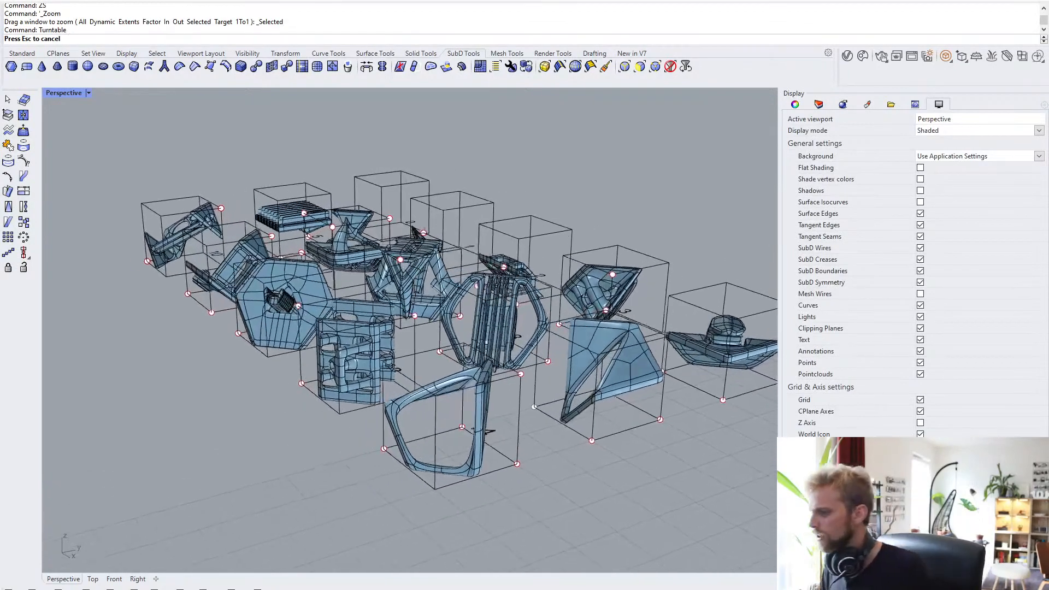
pyautogui.press('Escape')
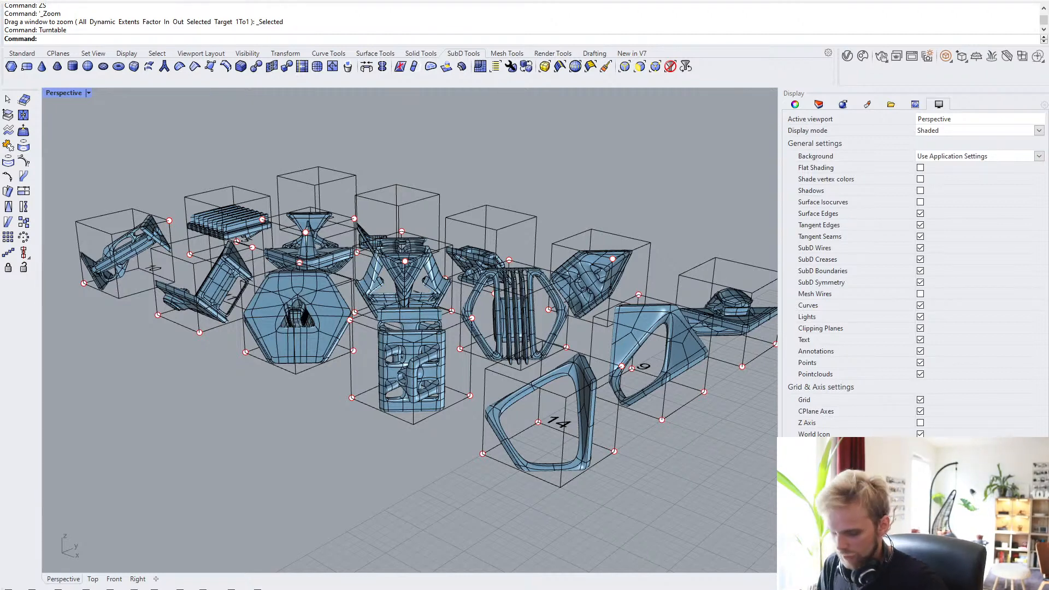
pyautogui.press('XF86AudioPlay')
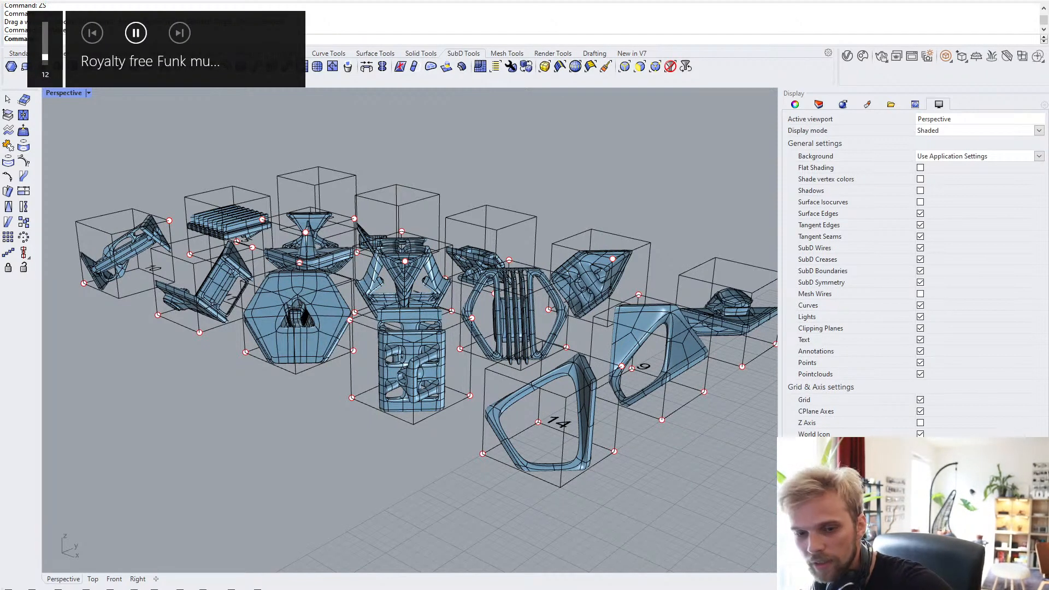
pyautogui.press('XF86AudioLowerVolume')
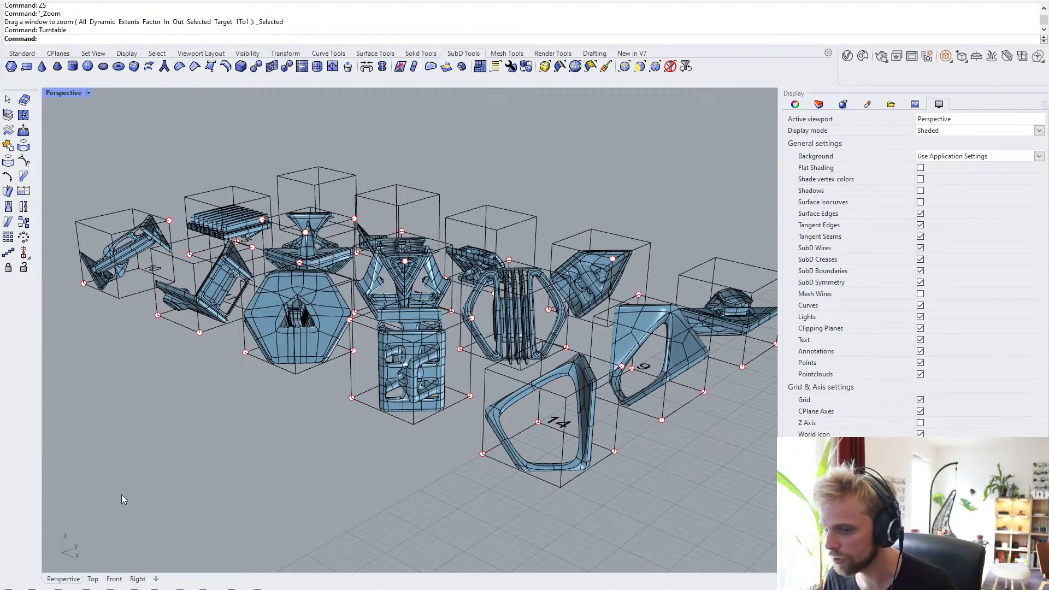
# - Switch to the Grasshopper definition AAHN15_2020_CENTRAL_GH_block_Rework and dock its window beside the Rhino viewport
pyautogui.click(207, 589)
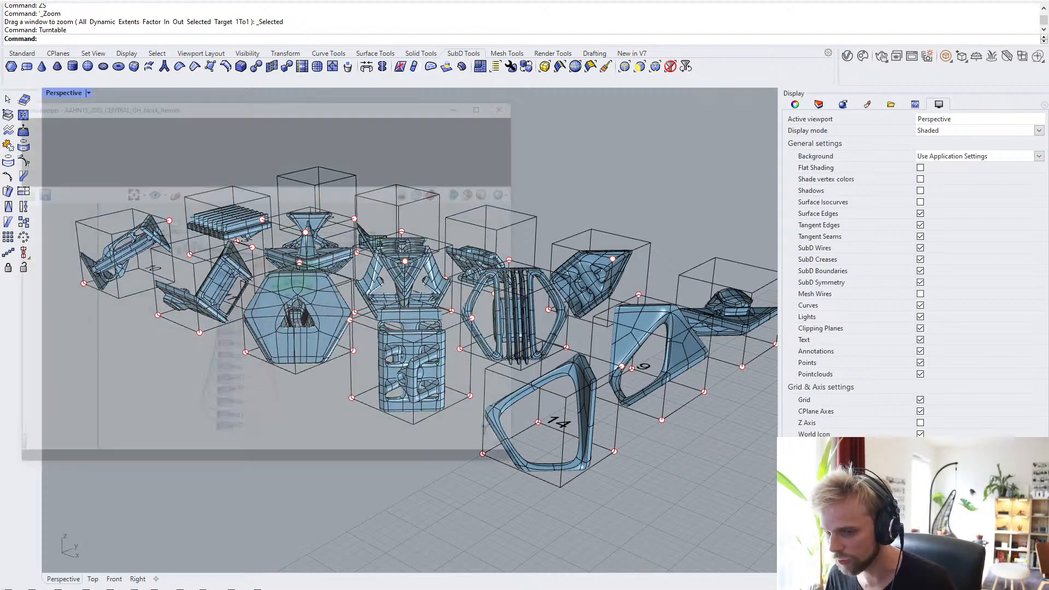
pyautogui.moveTo(353, 0); pyautogui.dragTo(1047, 208)
pyautogui.scroll(-5, 376, 272)
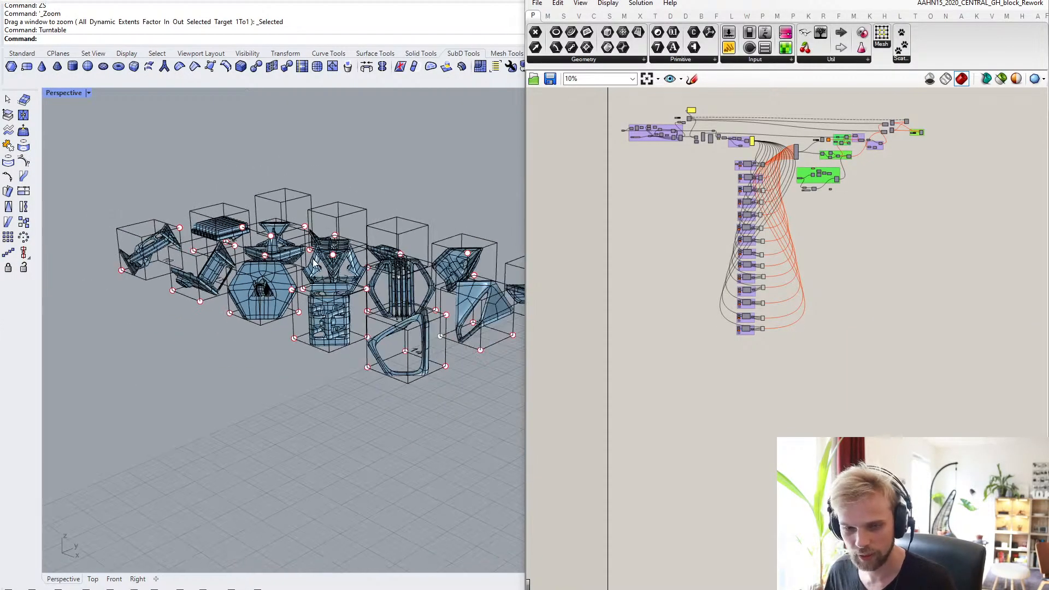
# - Examine the numbered module boxes and the large point grid in the Perspective view, alongside the whole definition
pyautogui.scroll(1, 339, 272)
pyautogui.keyDown('shift'); pyautogui.moveTo(341, 272); pyautogui.dragTo(313, 292, button='right'); pyautogui.keyUp('shift')
pyautogui.moveTo(313, 293); pyautogui.dragTo(311, 315, button='right')
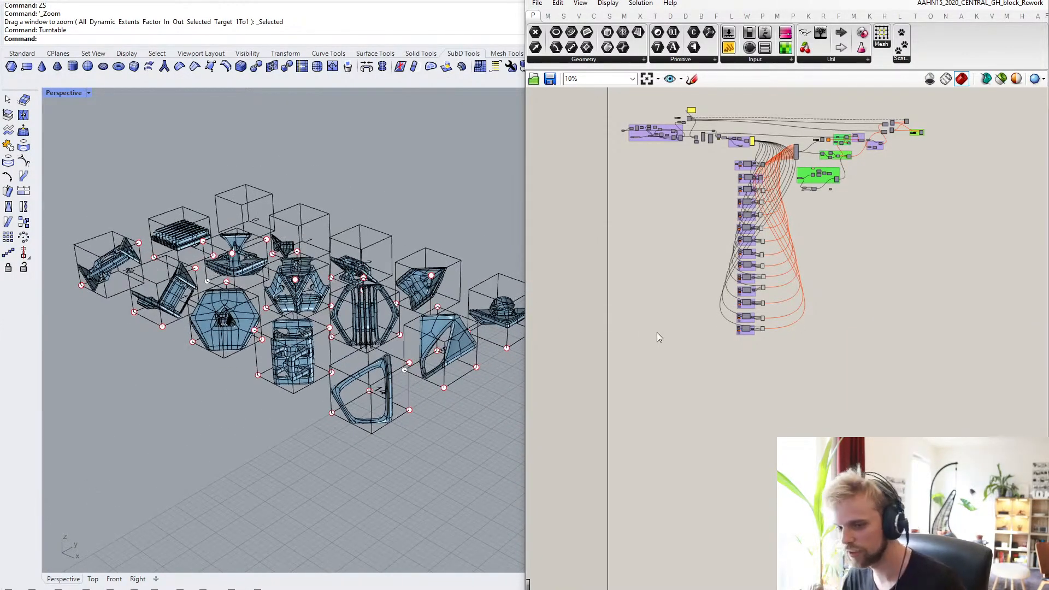
pyautogui.moveTo(706, 195); pyautogui.dragTo(712, 281, button='right')
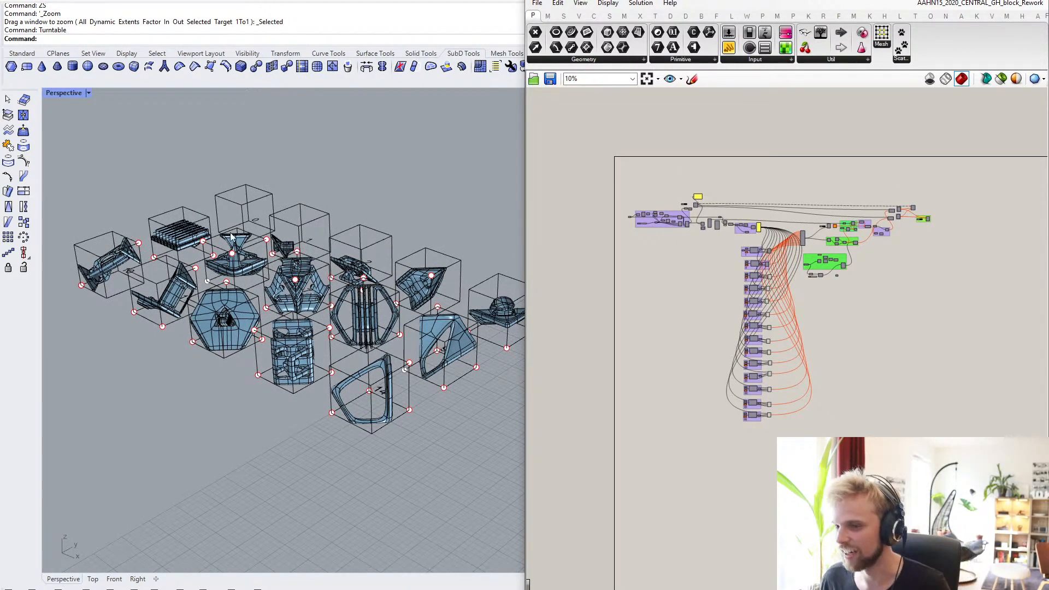
pyautogui.scroll(-7, 249, 247)
pyautogui.scroll(6, 249, 247)
pyautogui.moveTo(249, 247); pyautogui.dragTo(322, 281, button='right')
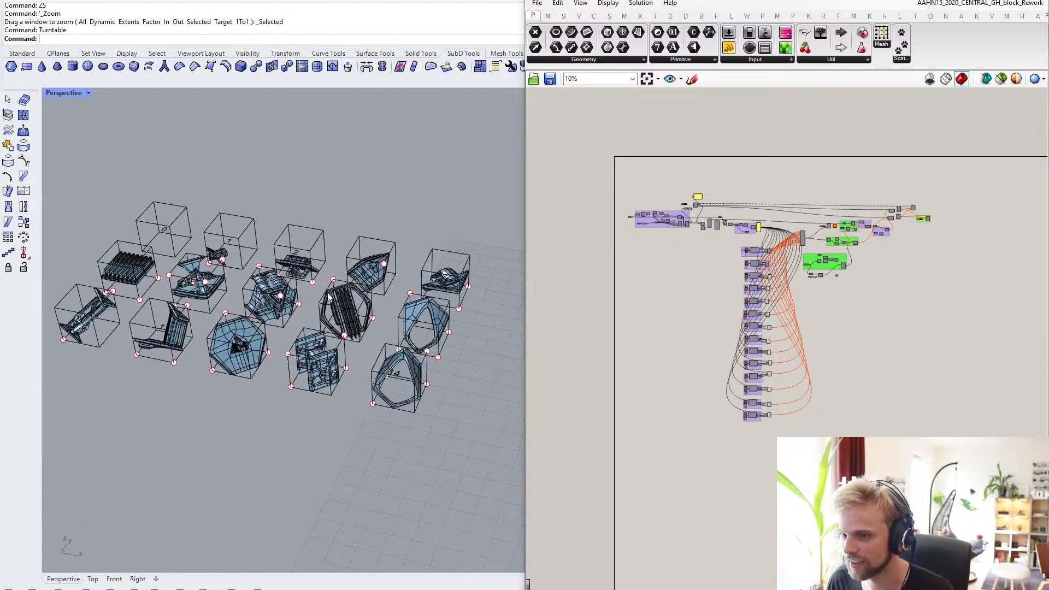
pyautogui.scroll(-7, 328, 306)
pyautogui.keyDown('shift'); pyautogui.moveTo(344, 325); pyautogui.dragTo(234, 310, button='right'); pyautogui.keyUp('shift')
pyautogui.scroll(-7, 233, 309)
pyautogui.keyDown('shift'); pyautogui.moveTo(306, 293); pyautogui.dragTo(283, 379, button='right'); pyautogui.keyUp('shift')
pyautogui.moveTo(282, 379); pyautogui.dragTo(298, 374, button='right')
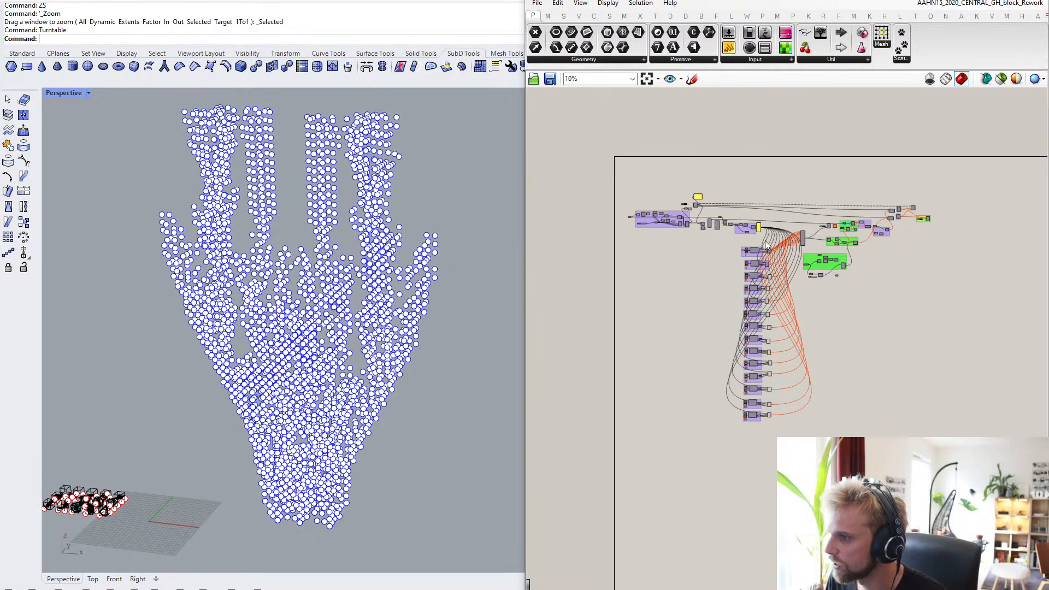
# - Preview the Box Array component's box grid in the viewport and hide it again
pyautogui.scroll(6, 691, 291)
pyautogui.scroll(2, 691, 303)
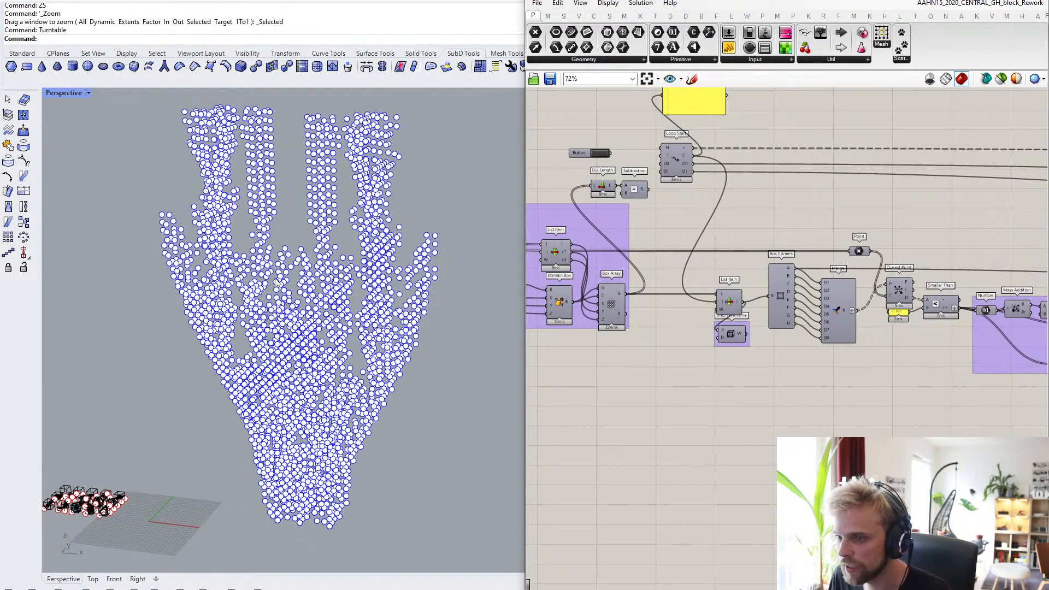
pyautogui.moveTo(691, 279); pyautogui.dragTo(719, 310, button='right')
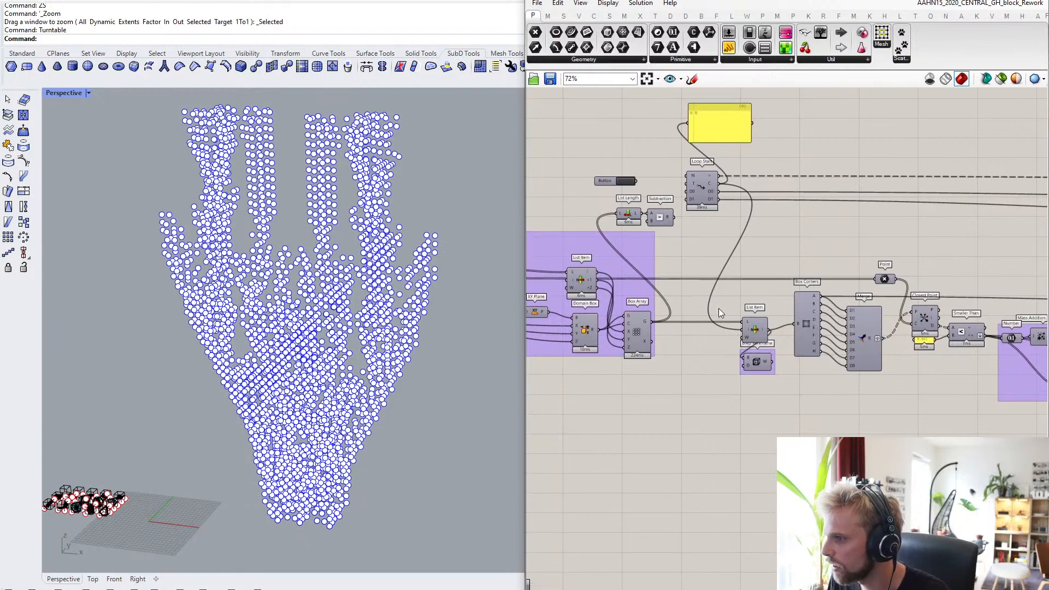
pyautogui.click(634, 333)
pyautogui.middleClick(635, 333)
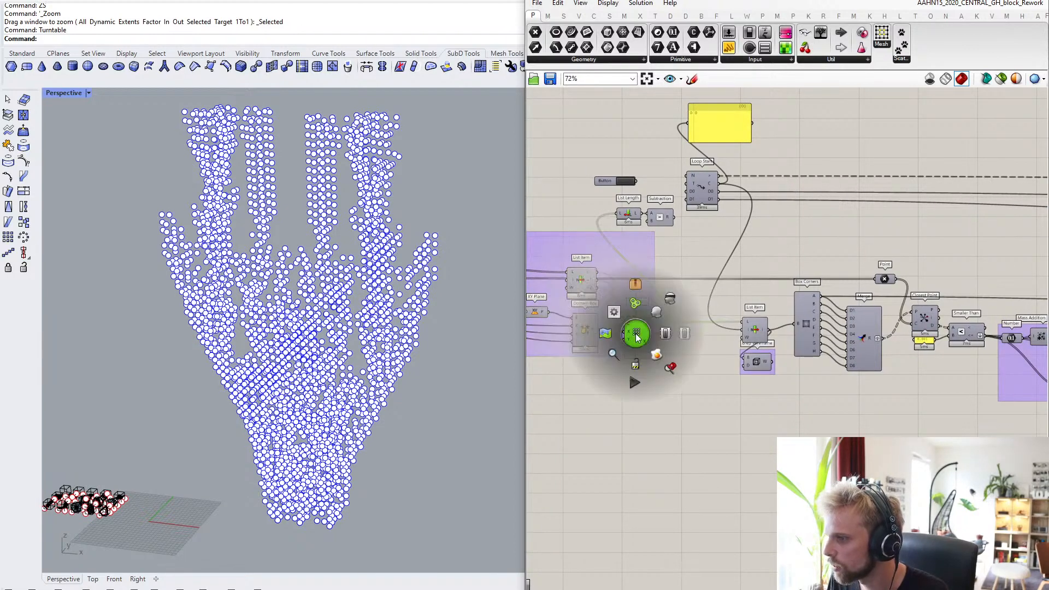
pyautogui.click(656, 316)
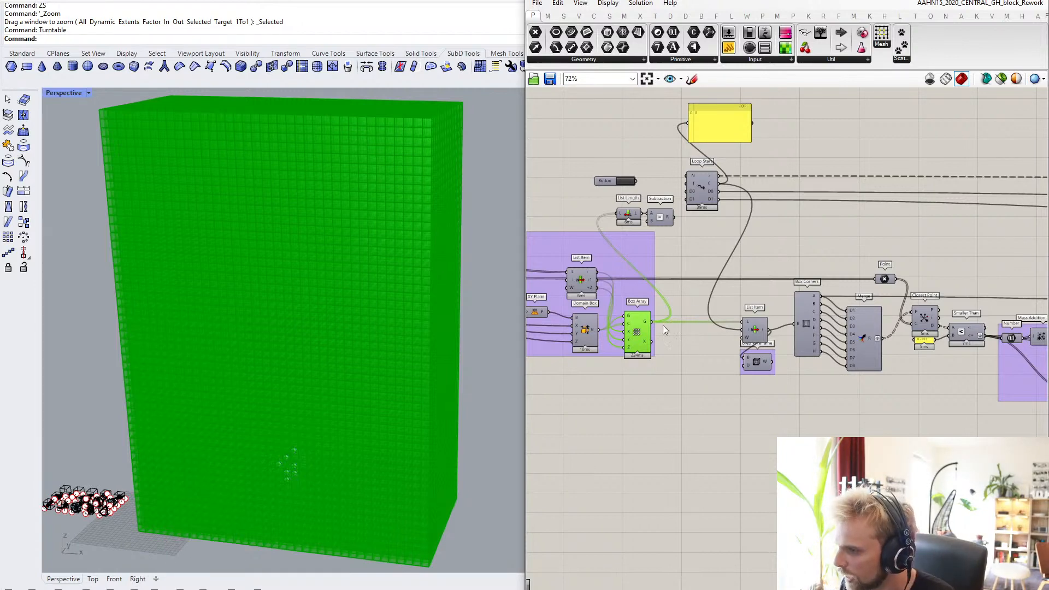
pyautogui.middleClick(644, 334)
pyautogui.click(677, 294)
pyautogui.click(694, 401)
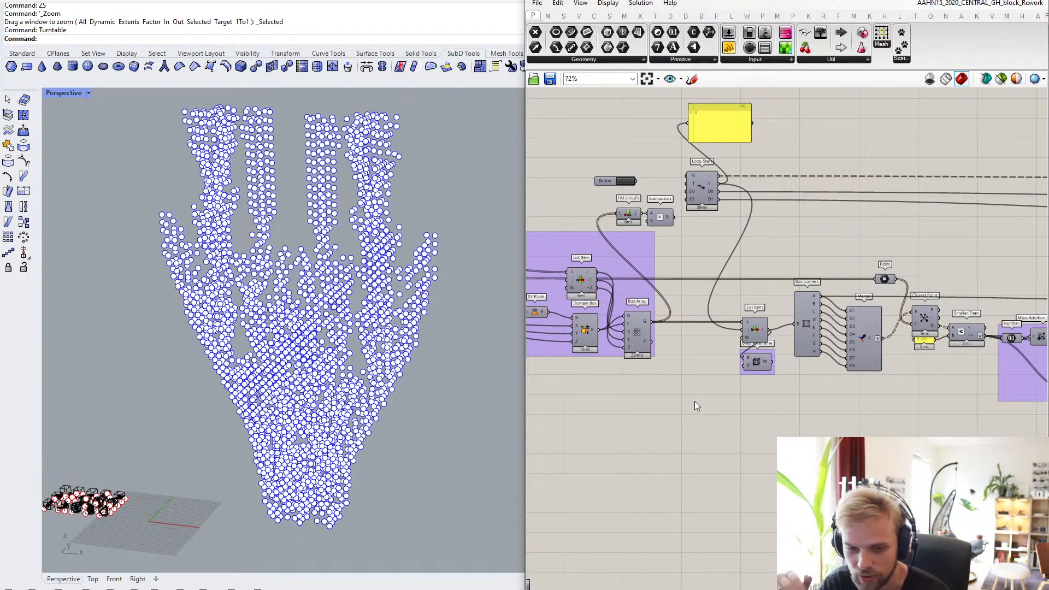
# - Check the computer's memory usage in Task Manager and close it
pyautogui.rightClick(841, 589)
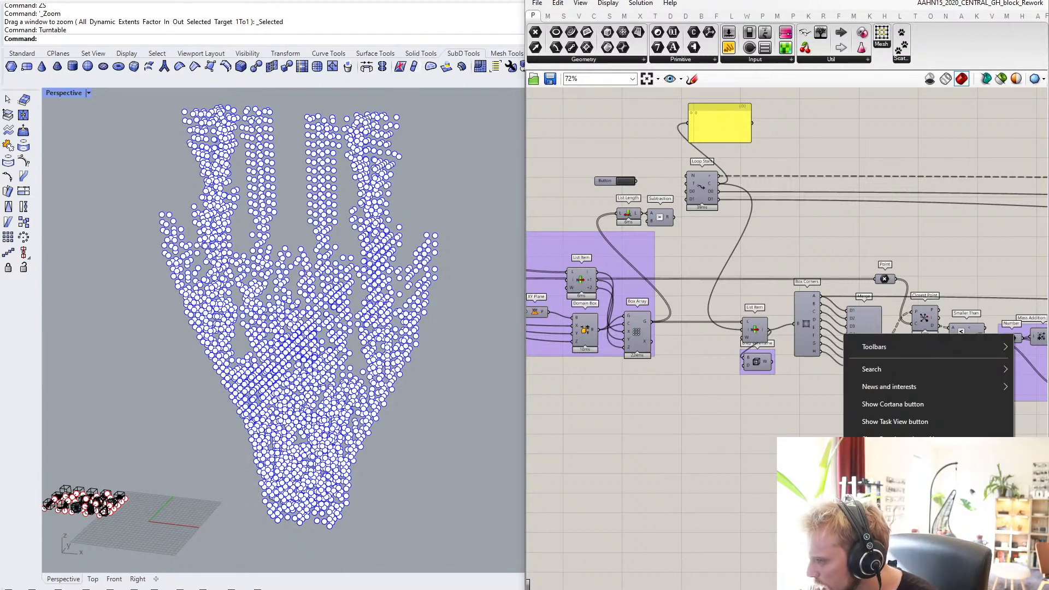
pyautogui.click(874, 556)
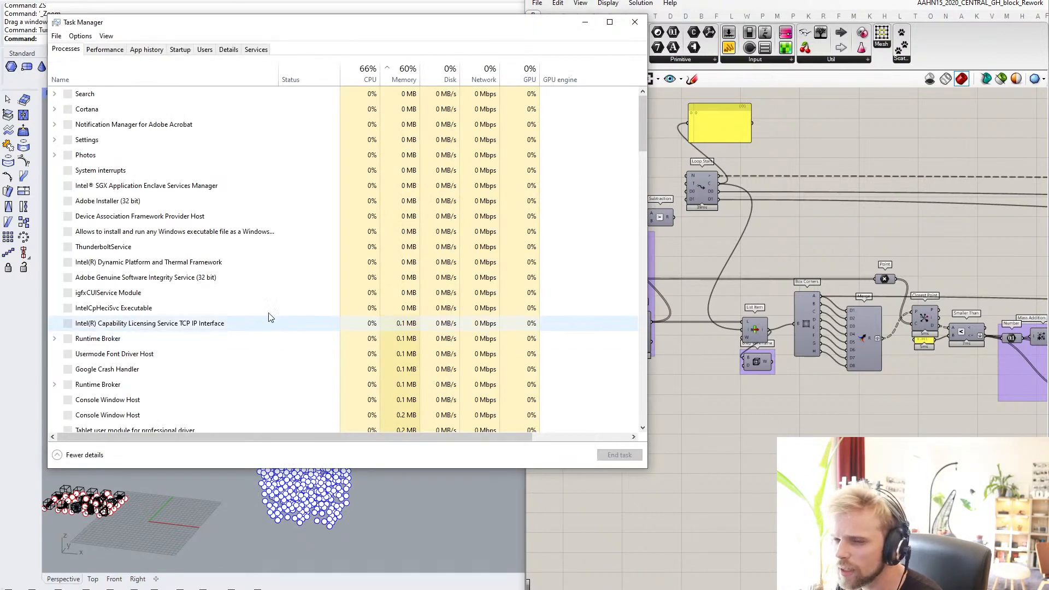
pyautogui.click(105, 50)
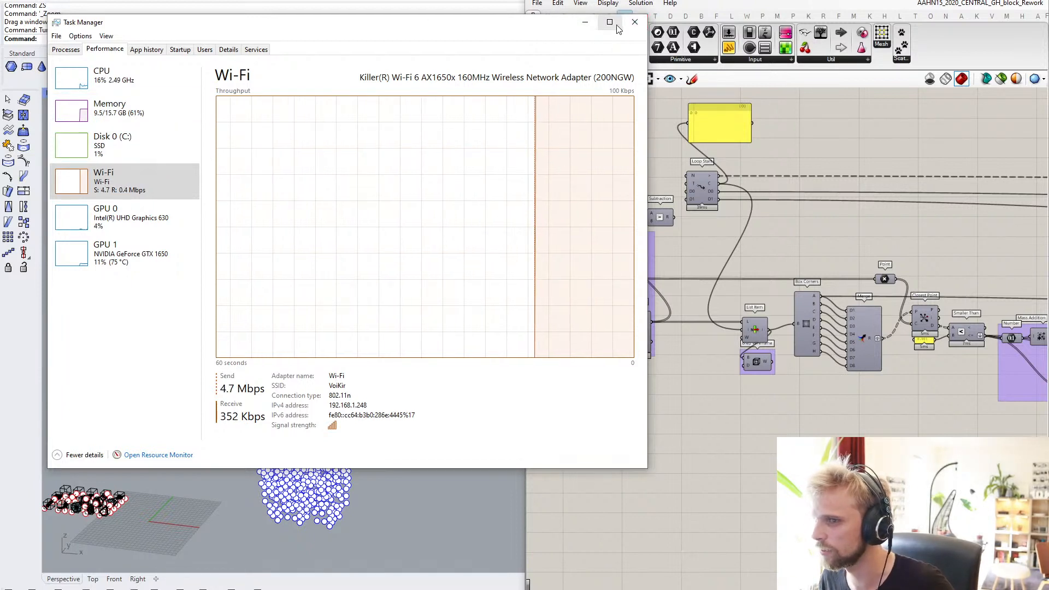
pyautogui.click(143, 115)
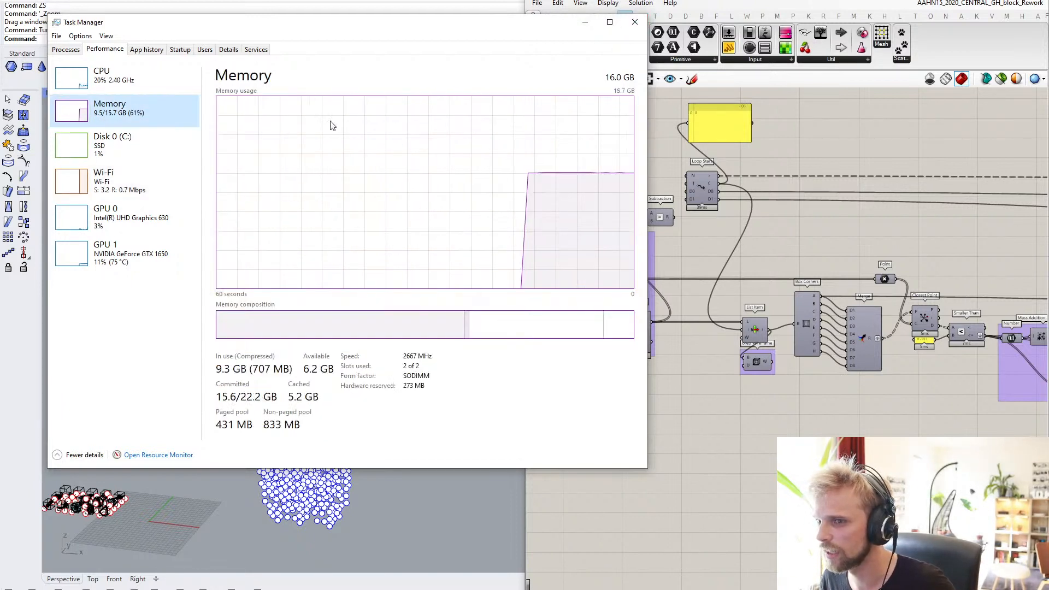
pyautogui.click(633, 22)
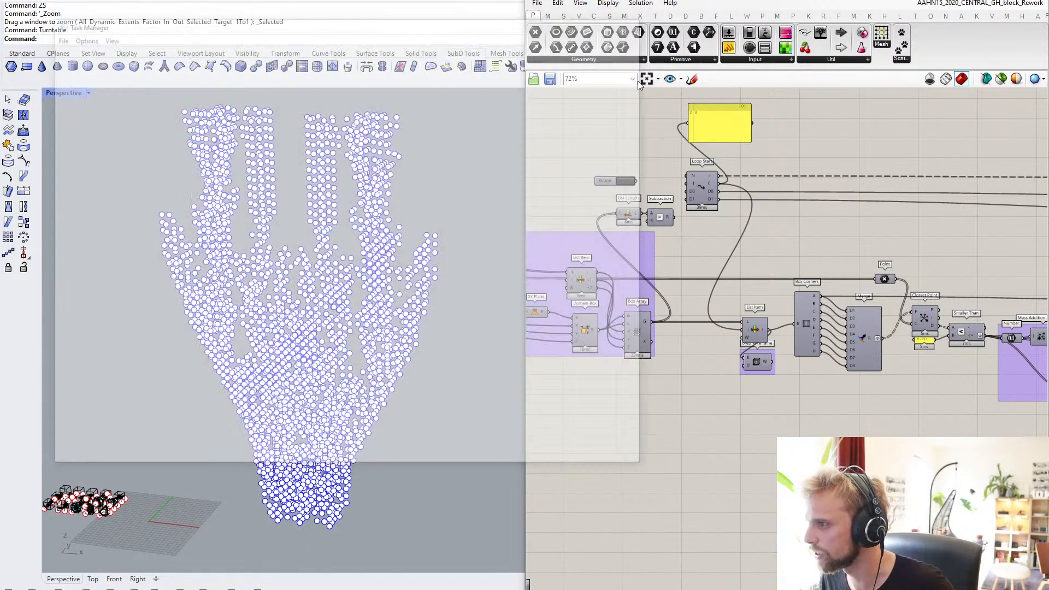
# - Examine the block-definition and subdivision components in the Grasshopper definition together with the module geometry in the viewport
pyautogui.scroll(-5, 781, 257)
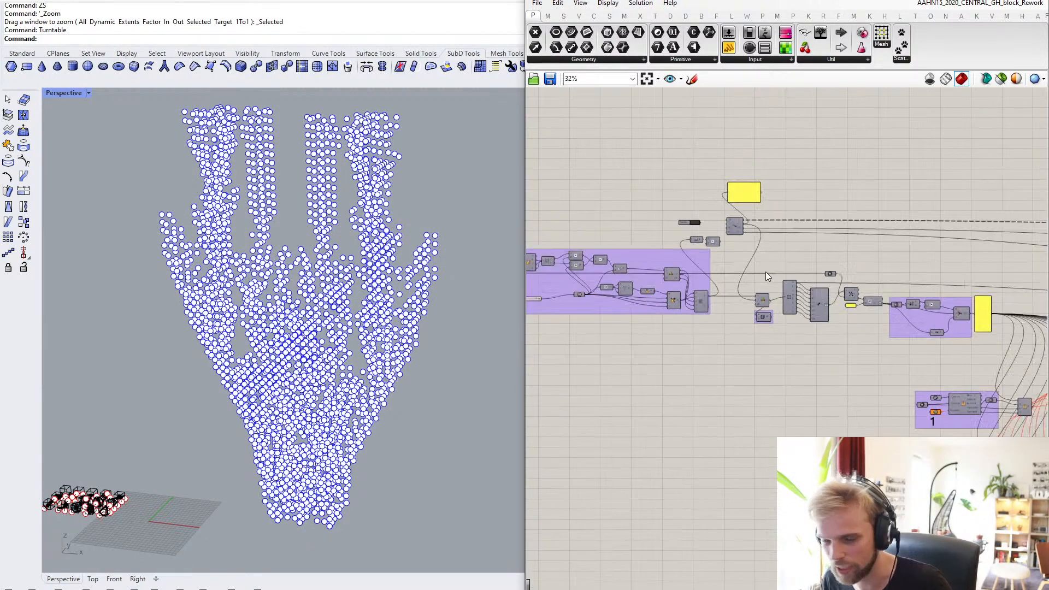
pyautogui.scroll(5, 710, 295)
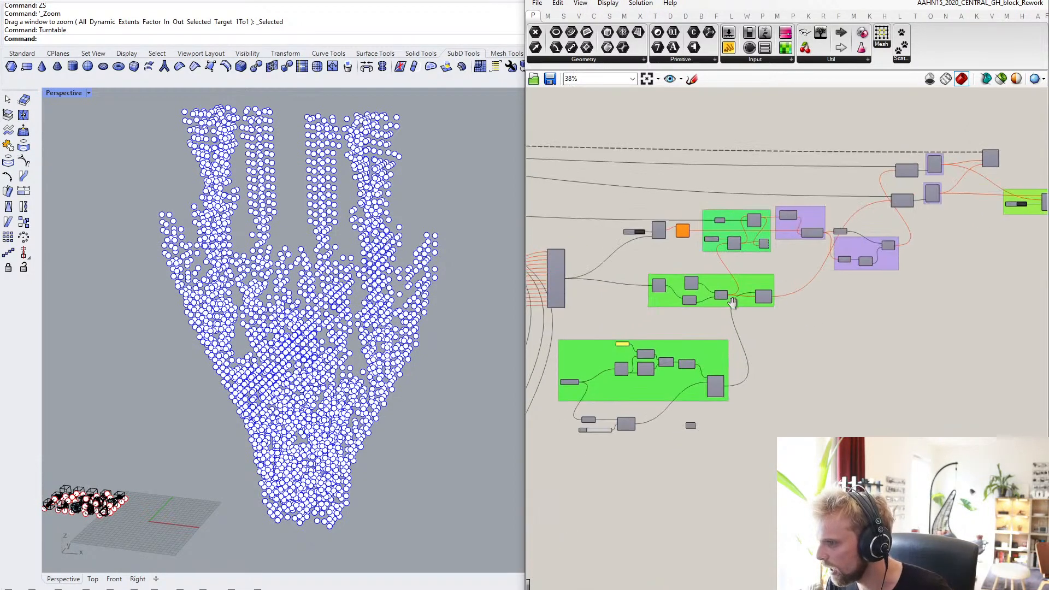
pyautogui.moveTo(718, 406); pyautogui.dragTo(798, 332, button='right')
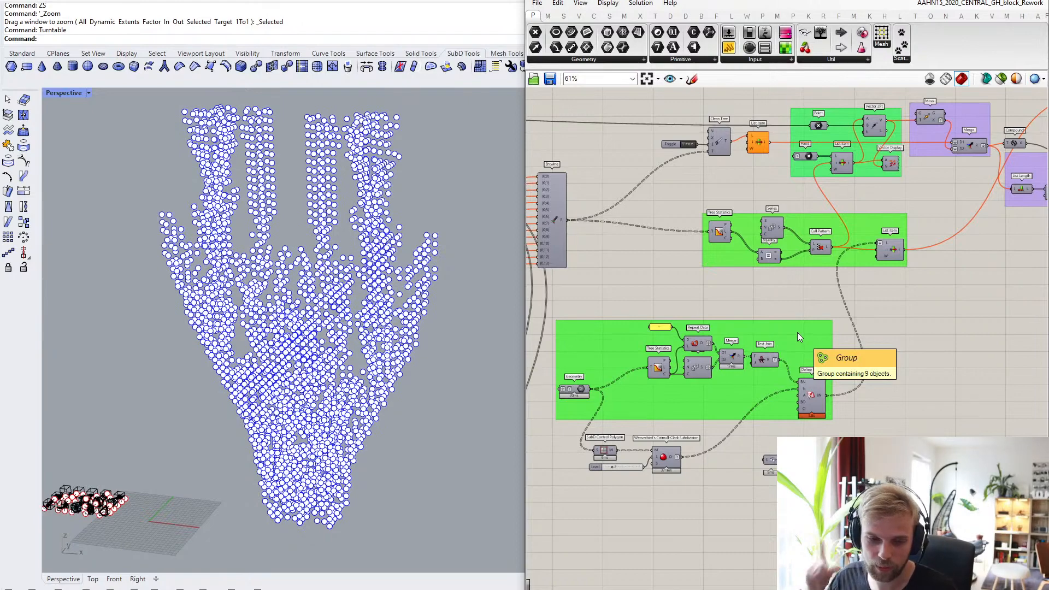
pyautogui.keyDown('shift'); pyautogui.moveTo(133, 331); pyautogui.dragTo(205, 449, button='right'); pyautogui.keyUp('shift')
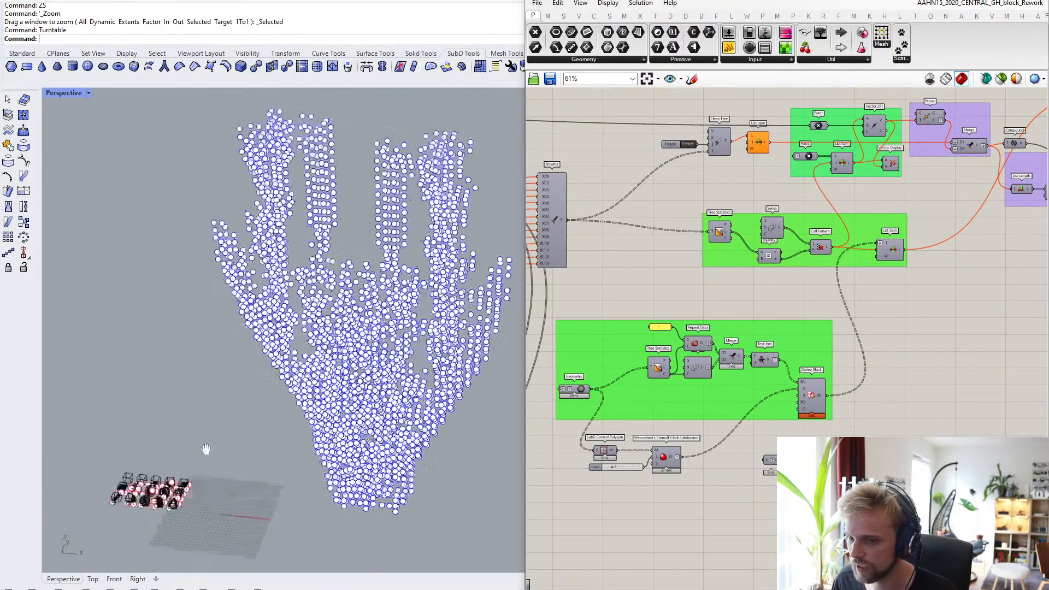
pyautogui.scroll(10, 213, 437)
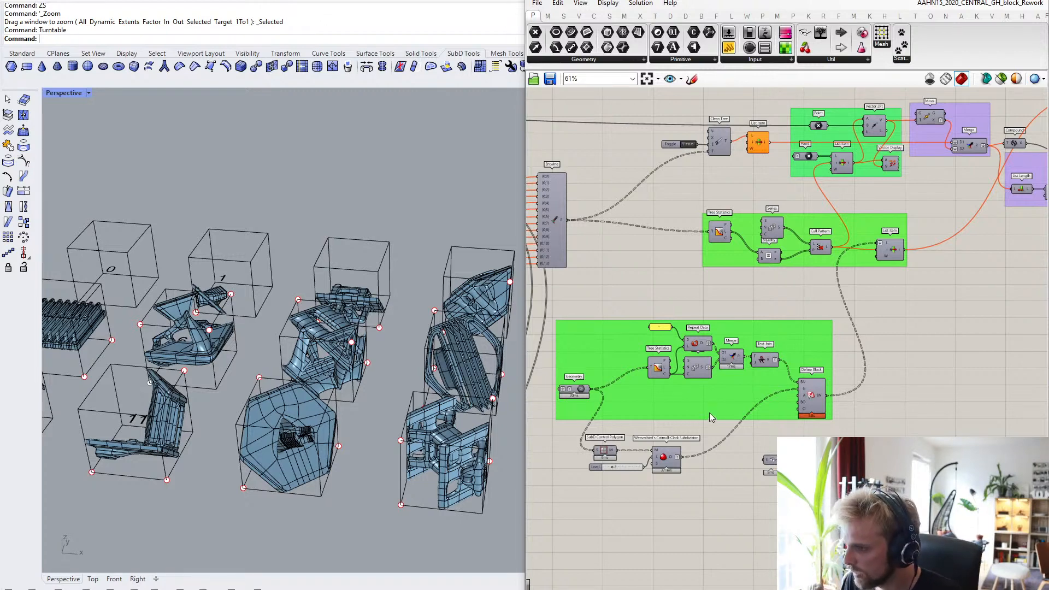
pyautogui.moveTo(859, 498); pyautogui.dragTo(573, 309)
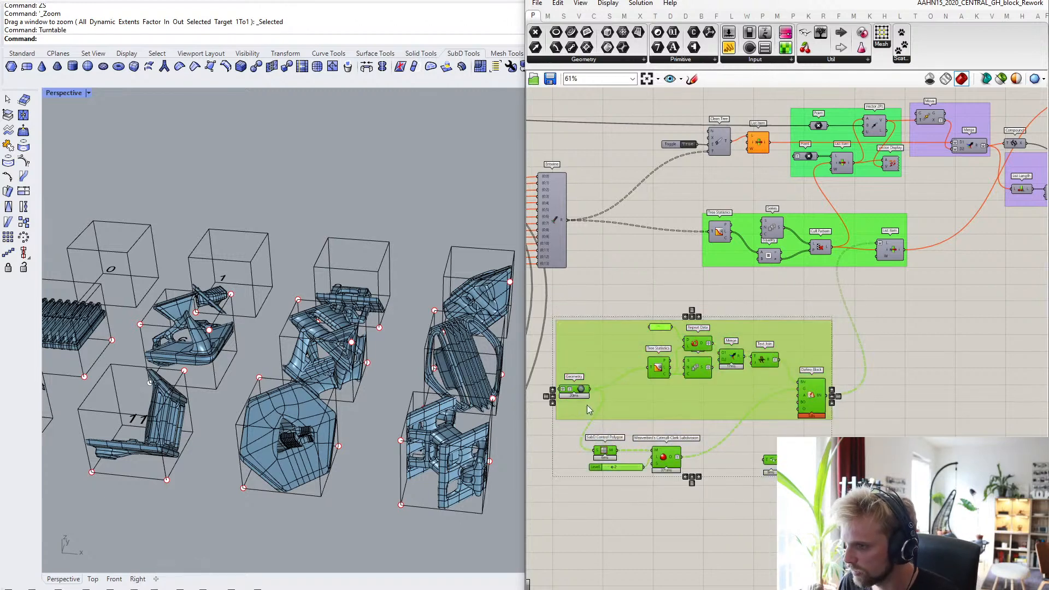
pyautogui.click(625, 298)
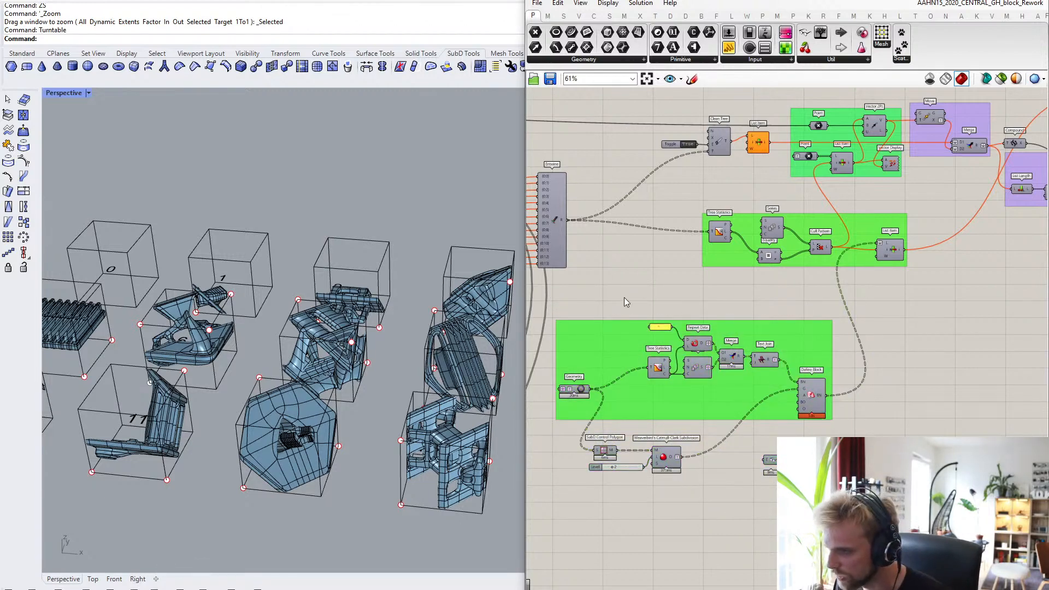
# - Show the Box Array component's preview and view the box grid beside the modules
pyautogui.scroll(-5, 624, 297)
pyautogui.moveTo(534, 293); pyautogui.dragTo(727, 347, button='right')
pyautogui.moveTo(566, 307); pyautogui.dragTo(725, 335, button='right')
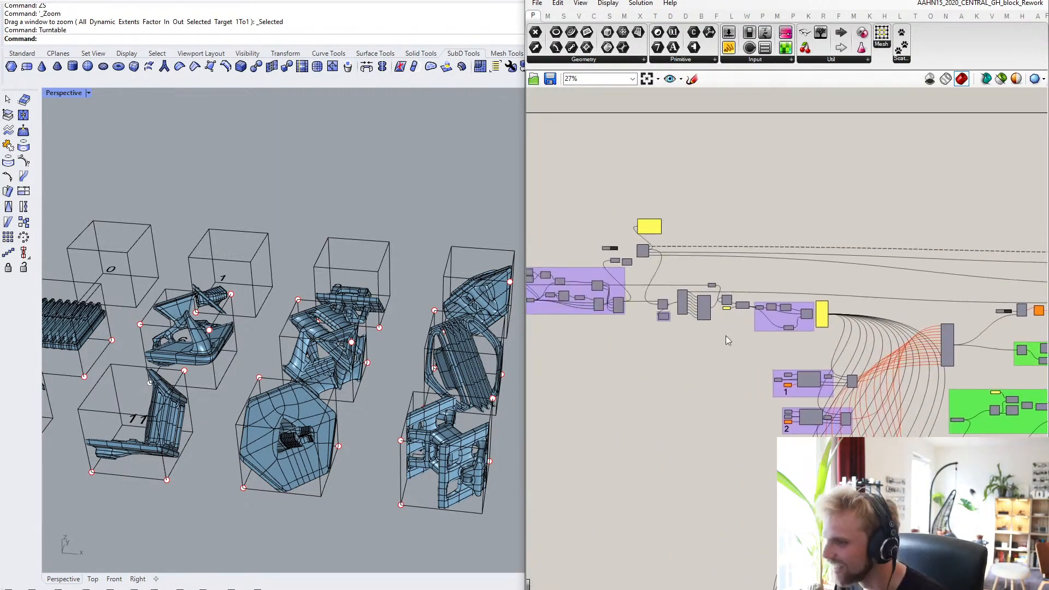
pyautogui.scroll(1, 600, 298)
pyautogui.scroll(5, 622, 309)
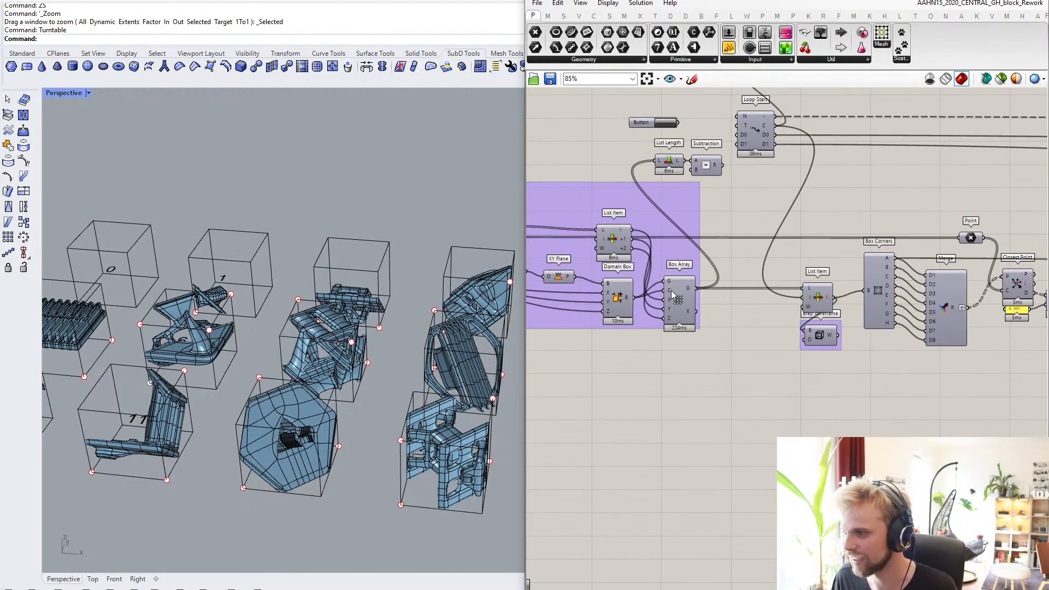
pyautogui.scroll(-6, 444, 309)
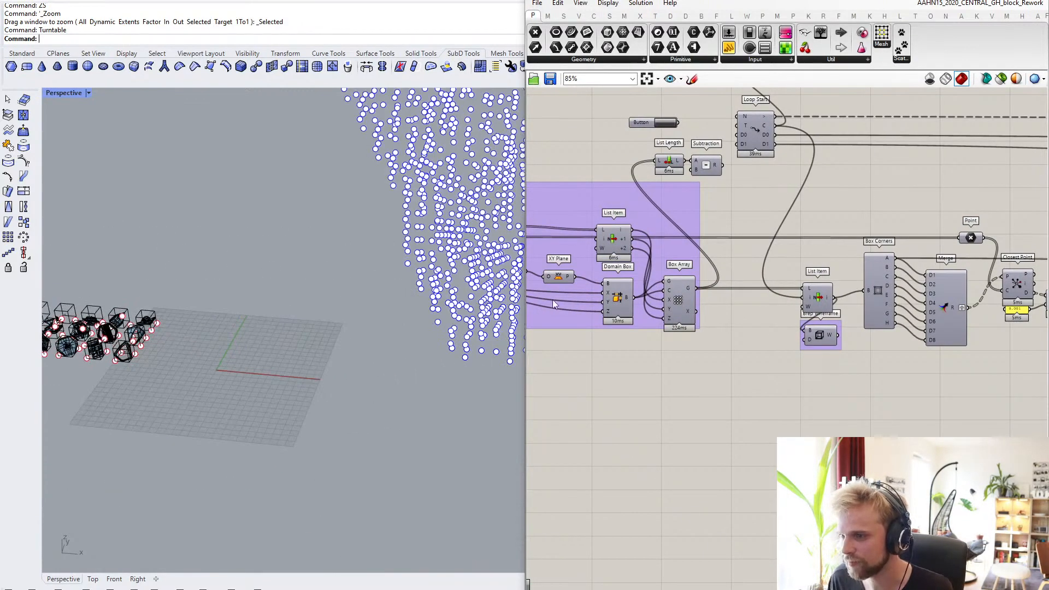
pyautogui.middleClick(681, 304)
pyautogui.click(703, 280)
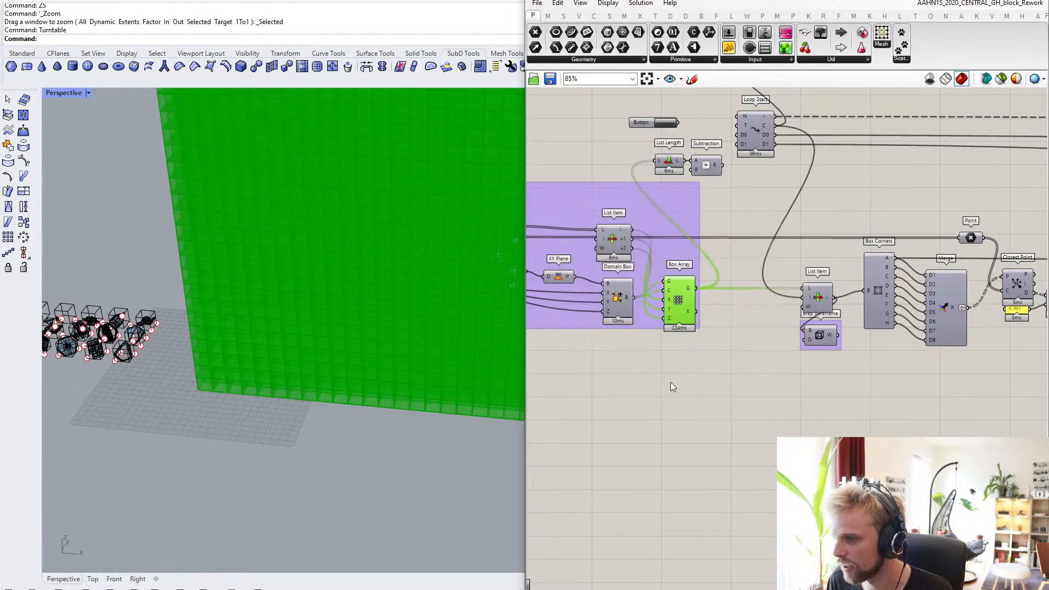
pyautogui.scroll(3, 255, 355)
pyautogui.moveTo(254, 355); pyautogui.dragTo(268, 323, button='right')
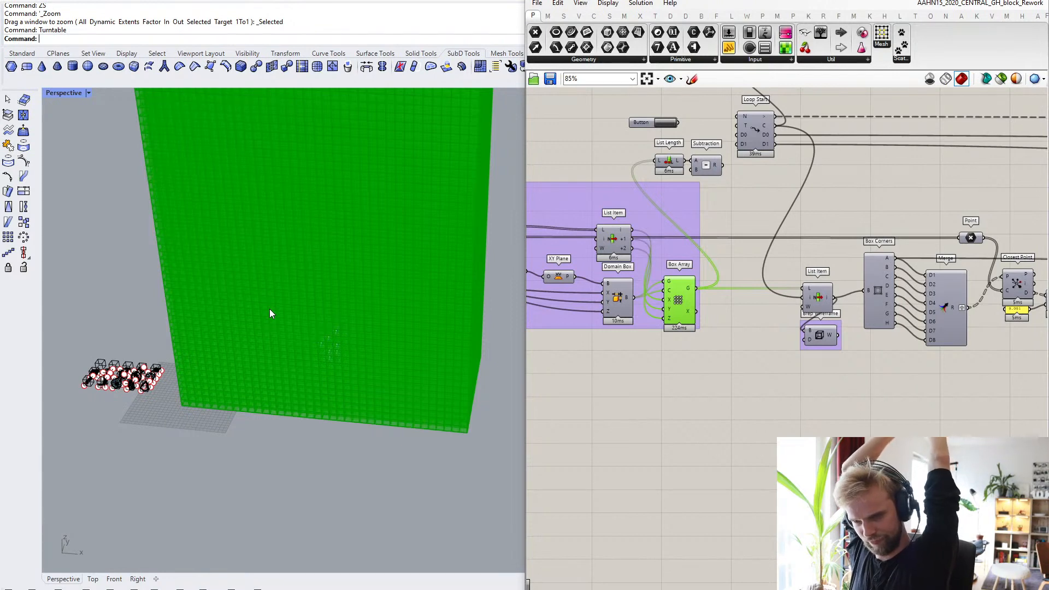
# - Turn off the Box Array component's preview and deselect it
pyautogui.middleClick(680, 306)
pyautogui.click(717, 285)
pyautogui.click(726, 254)
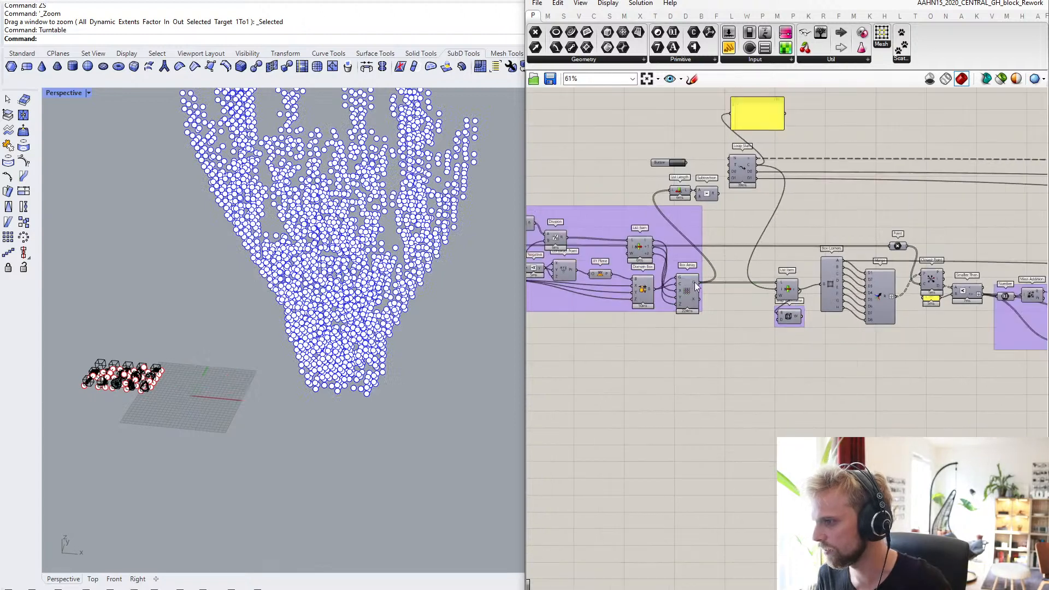
# - Add an Evaluate Box component below Box Array and feed it the Box Array geometry output
pyautogui.scroll(5, 694, 282)
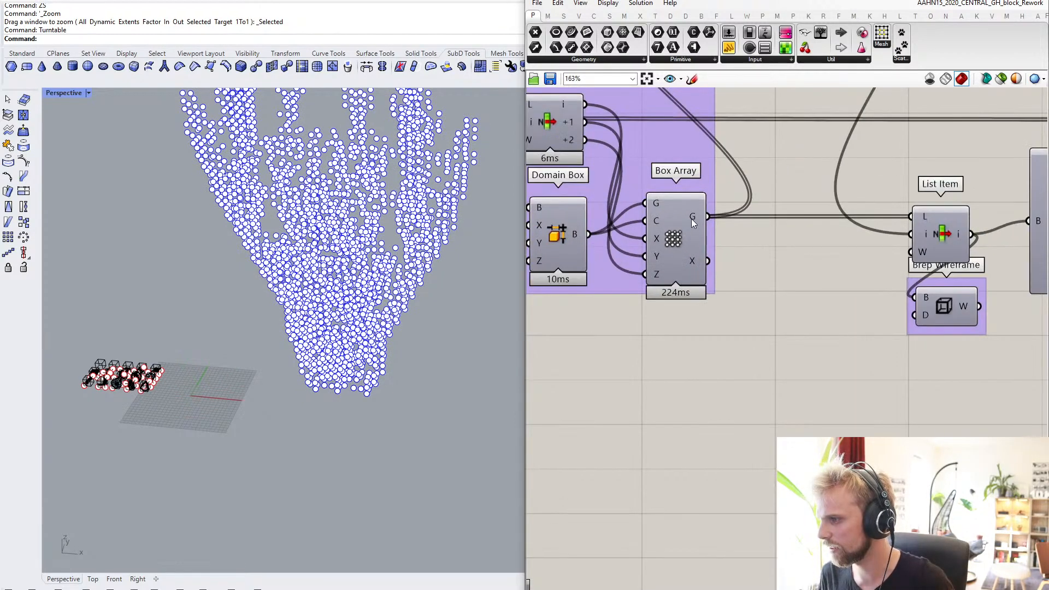
pyautogui.doubleClick(671, 356)
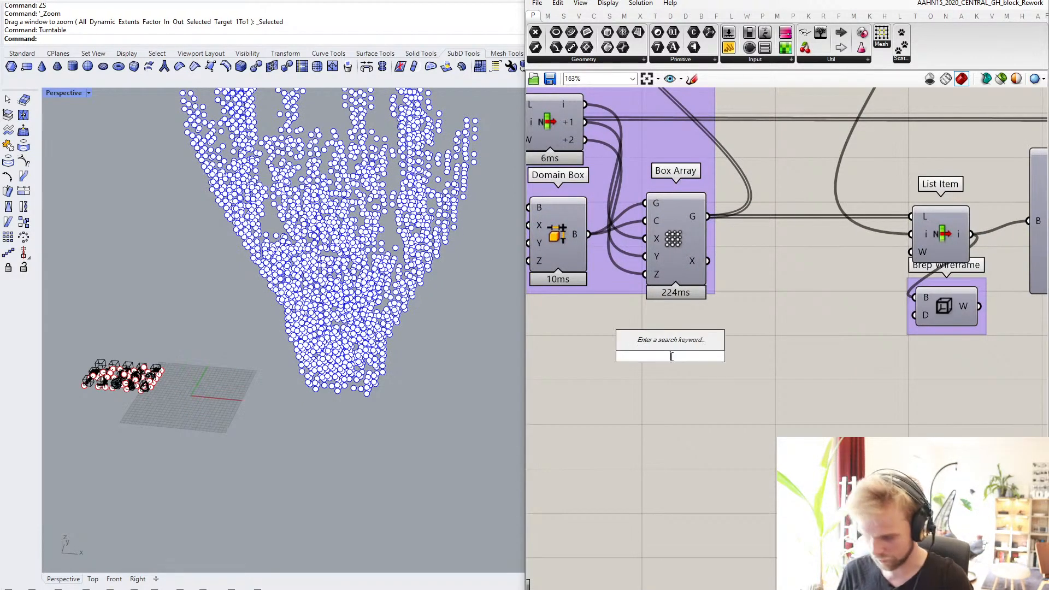
pyautogui.write('evaluate box')
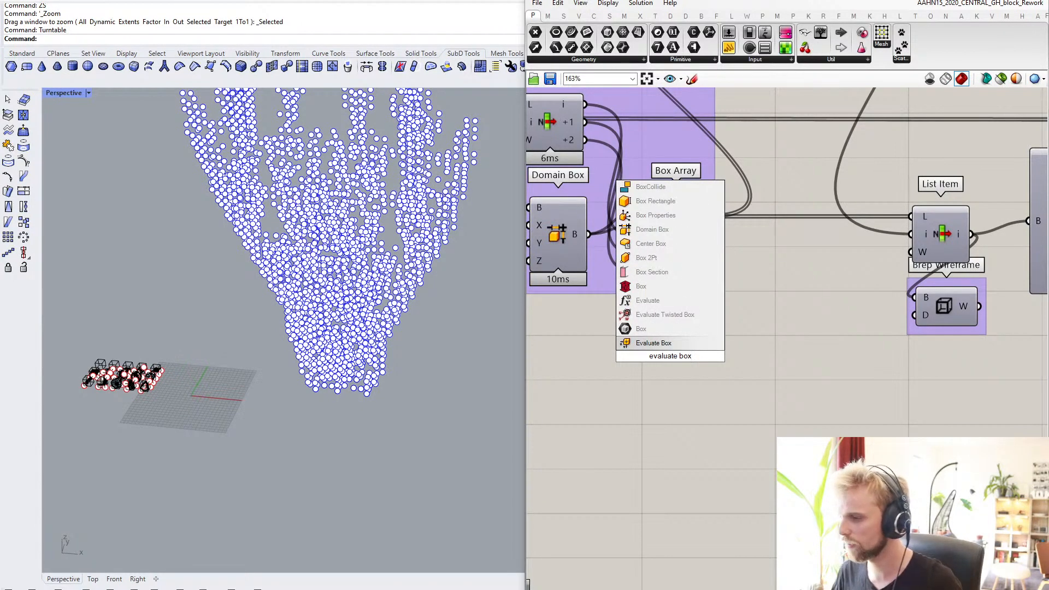
pyautogui.click(653, 343)
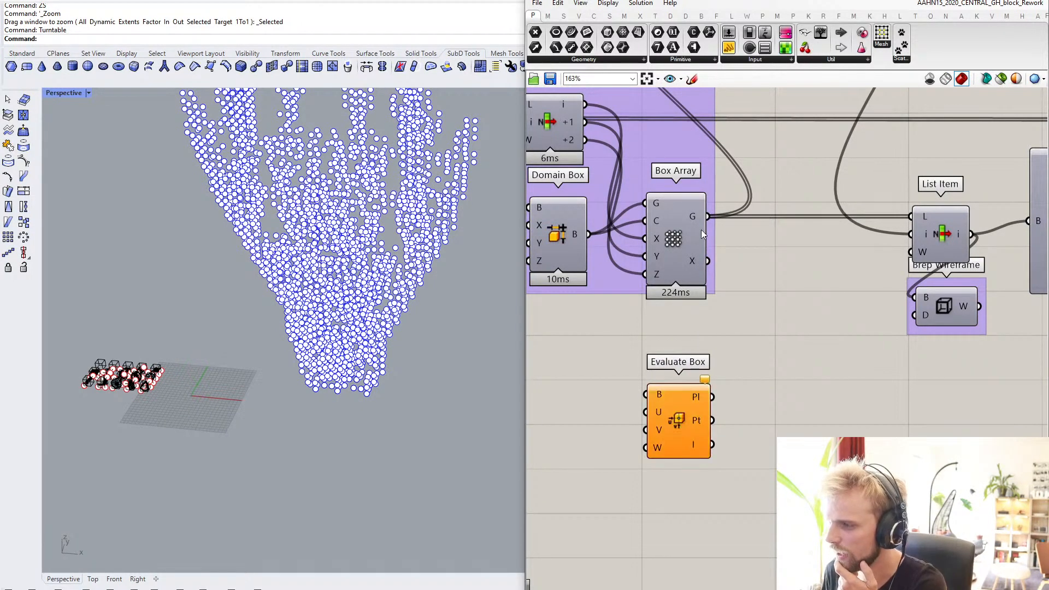
pyautogui.moveTo(707, 216); pyautogui.dragTo(648, 395)
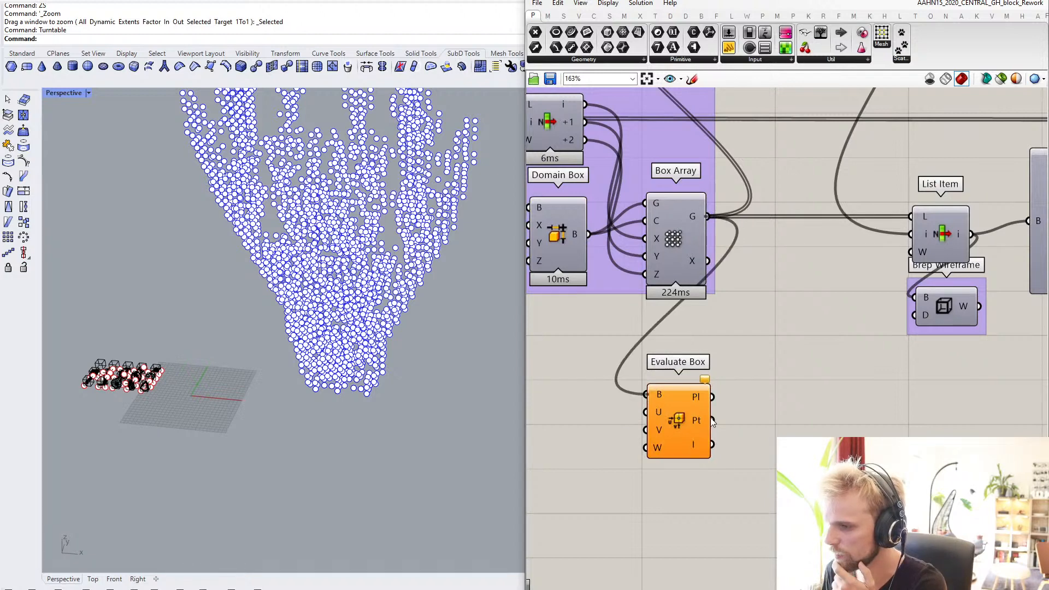
pyautogui.scroll(2, 175, 396)
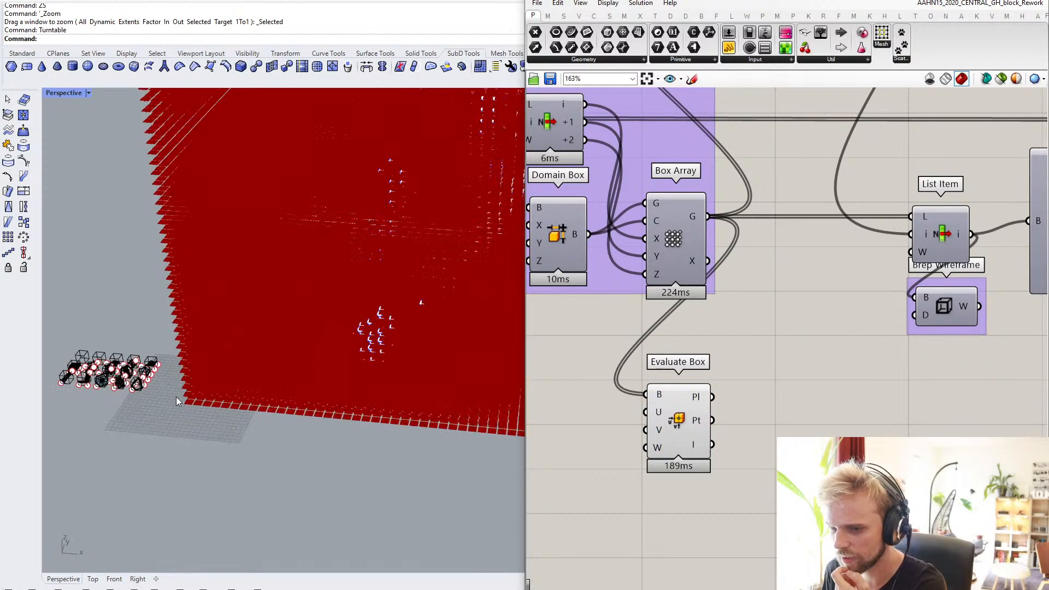
pyautogui.scroll(7, 209, 405)
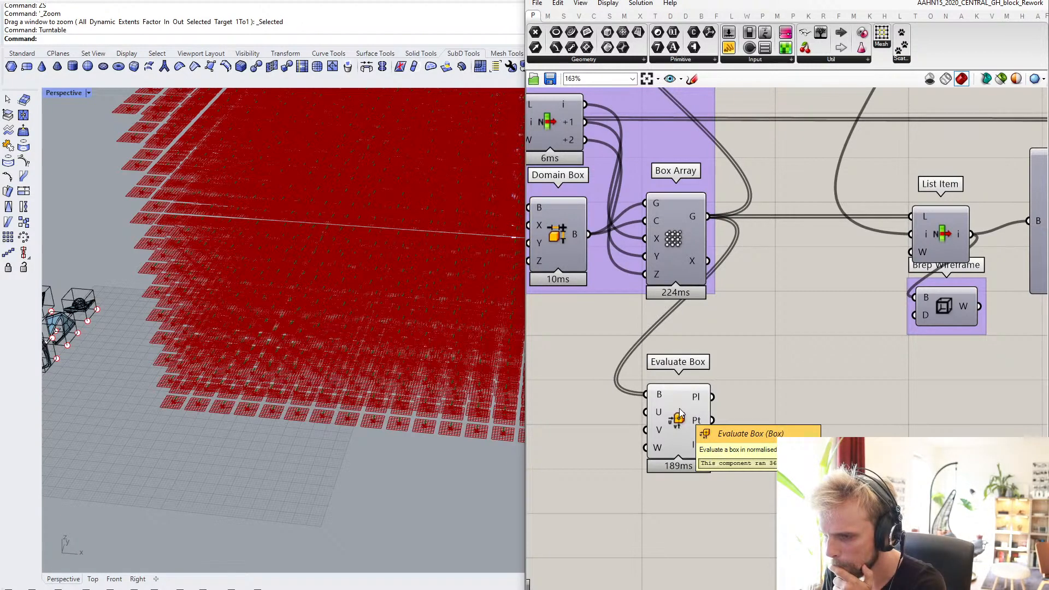
pyautogui.moveTo(681, 413); pyautogui.dragTo(663, 487)
pyautogui.click(745, 371)
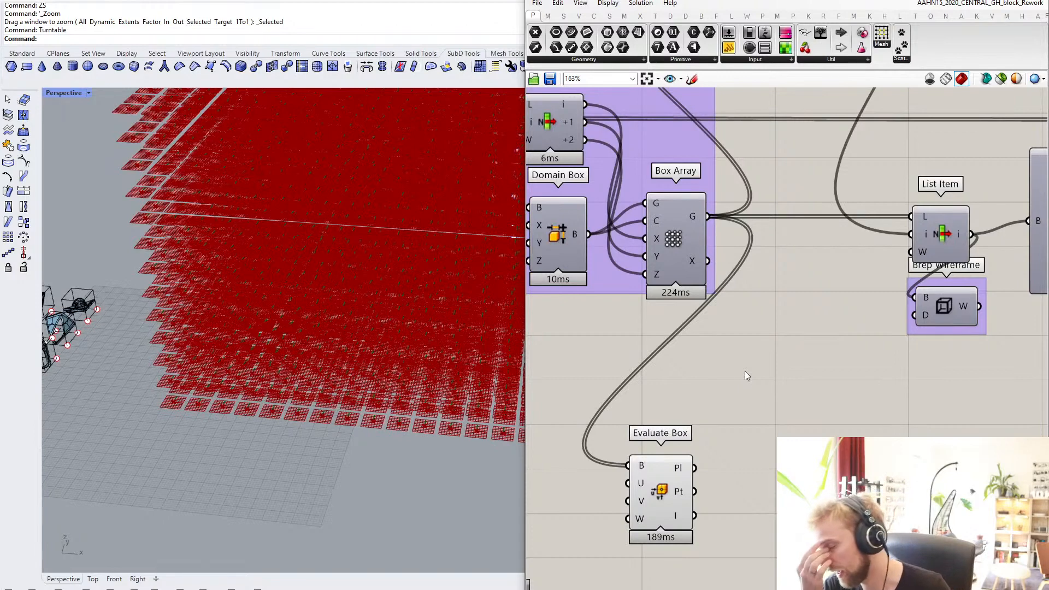
# - Add a Point parameter fed by Evaluate Box's point output and turn off the Evaluate Box preview
pyautogui.doubleClick(745, 371)
pyautogui.write('p')
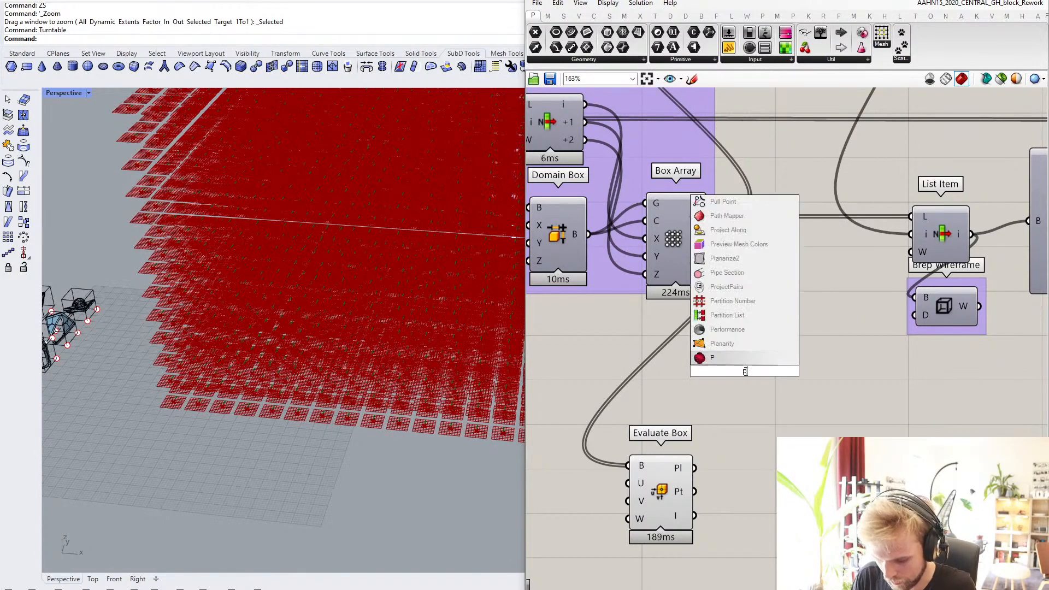
pyautogui.write('oint')
pyautogui.press('Return')
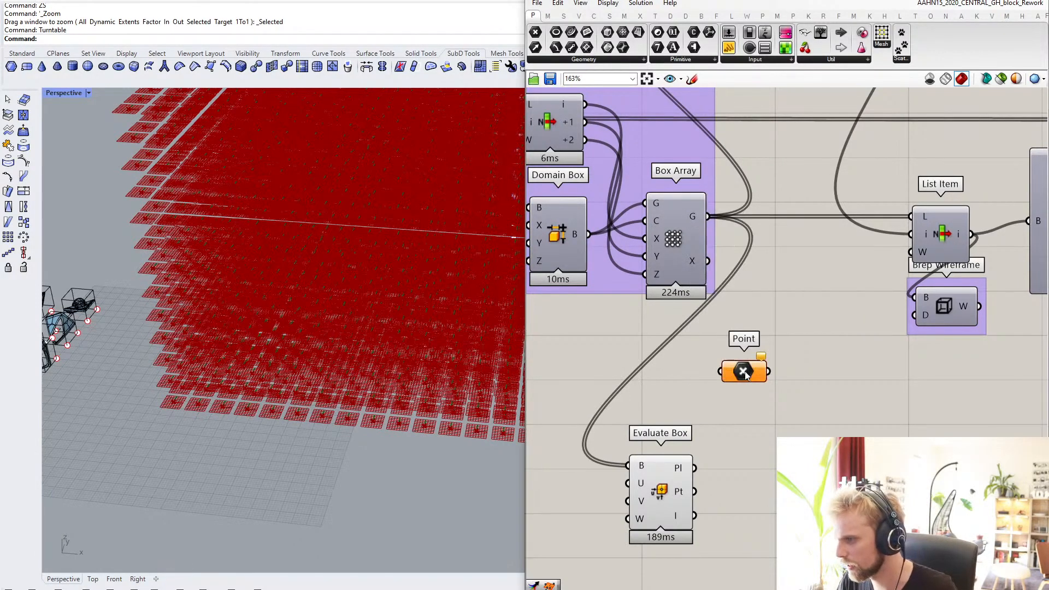
pyautogui.moveTo(693, 491); pyautogui.dragTo(740, 497)
pyautogui.click(670, 495)
pyautogui.middleClick(668, 494)
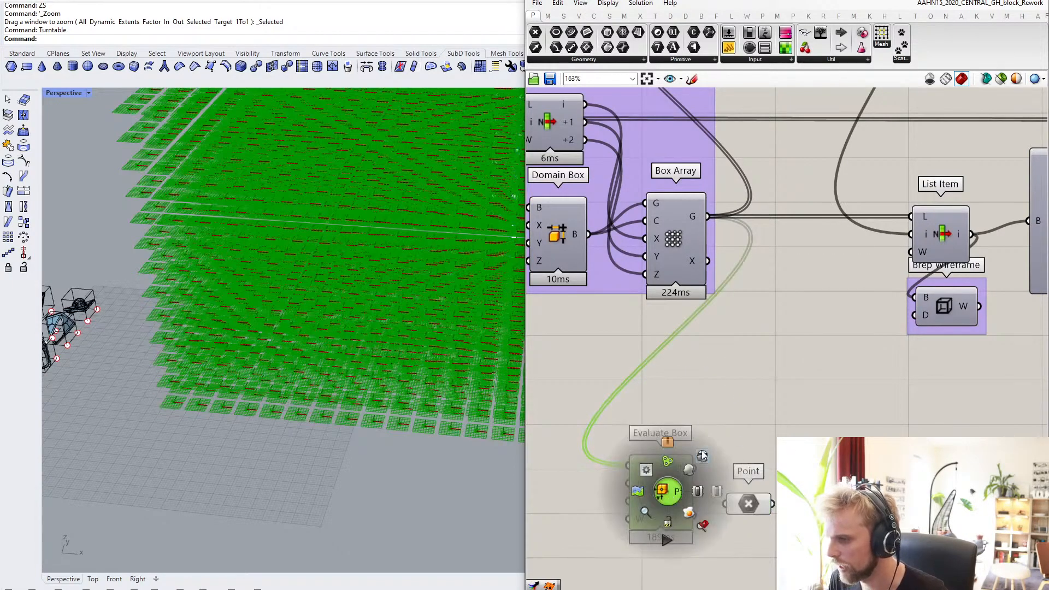
pyautogui.click(703, 451)
pyautogui.moveTo(361, 339); pyautogui.dragTo(311, 352, button='right')
pyautogui.scroll(3, 311, 353)
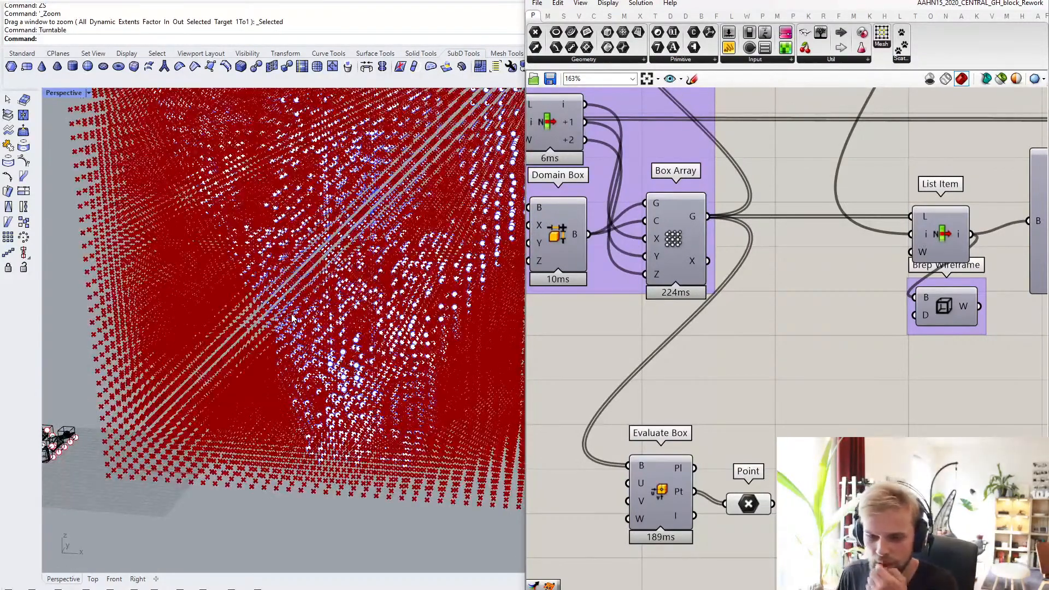
# - Add a second Point parameter below the bounding-box group and connect the source point cloud to it
pyautogui.click(752, 502)
pyautogui.scroll(-4, 746, 480)
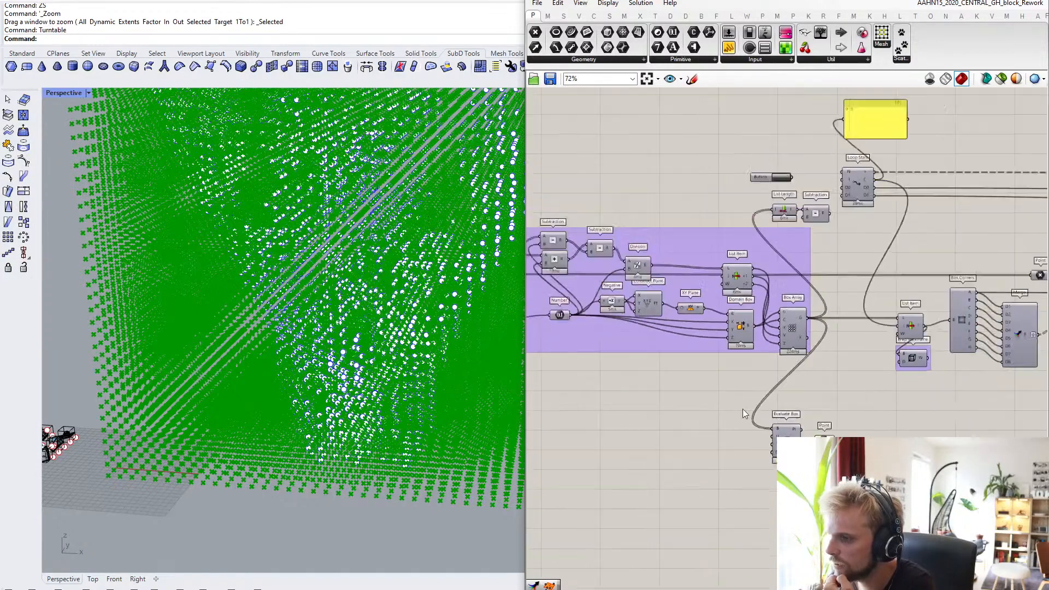
pyautogui.scroll(-1, 742, 409)
pyautogui.moveTo(742, 409); pyautogui.dragTo(905, 431, button='right')
pyautogui.scroll(2, 619, 350)
pyautogui.click(571, 303)
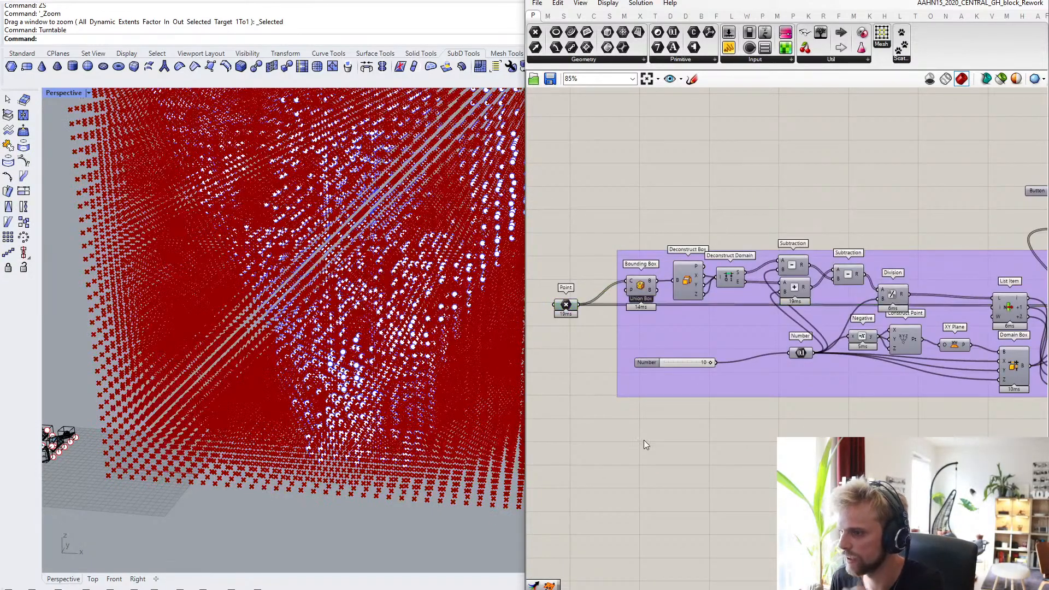
pyautogui.doubleClick(644, 440)
pyautogui.write('point')
pyautogui.press('Return')
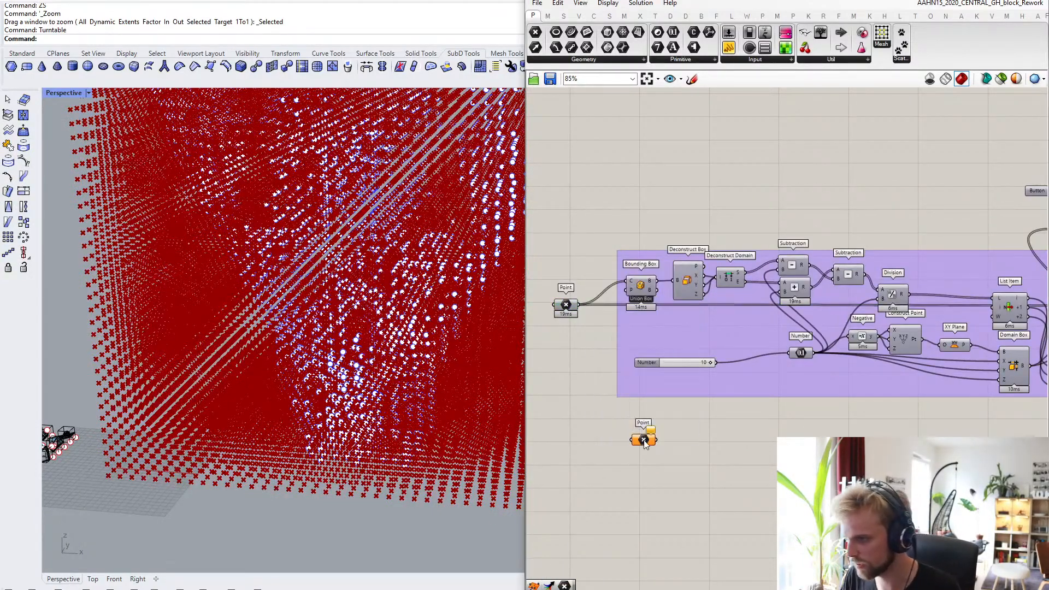
pyautogui.moveTo(578, 305); pyautogui.dragTo(638, 442)
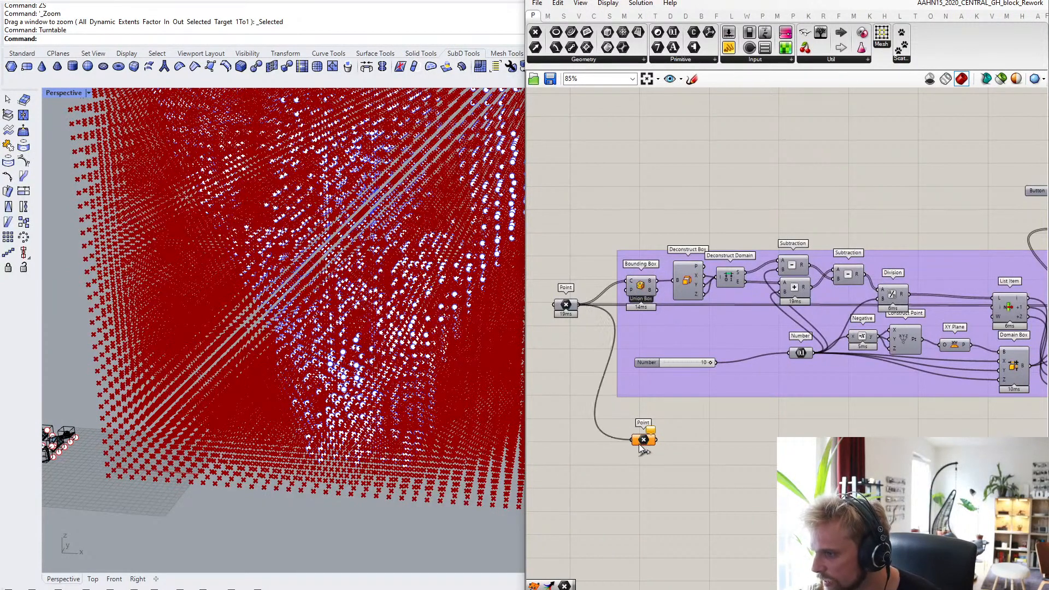
pyautogui.scroll(-3, 664, 435)
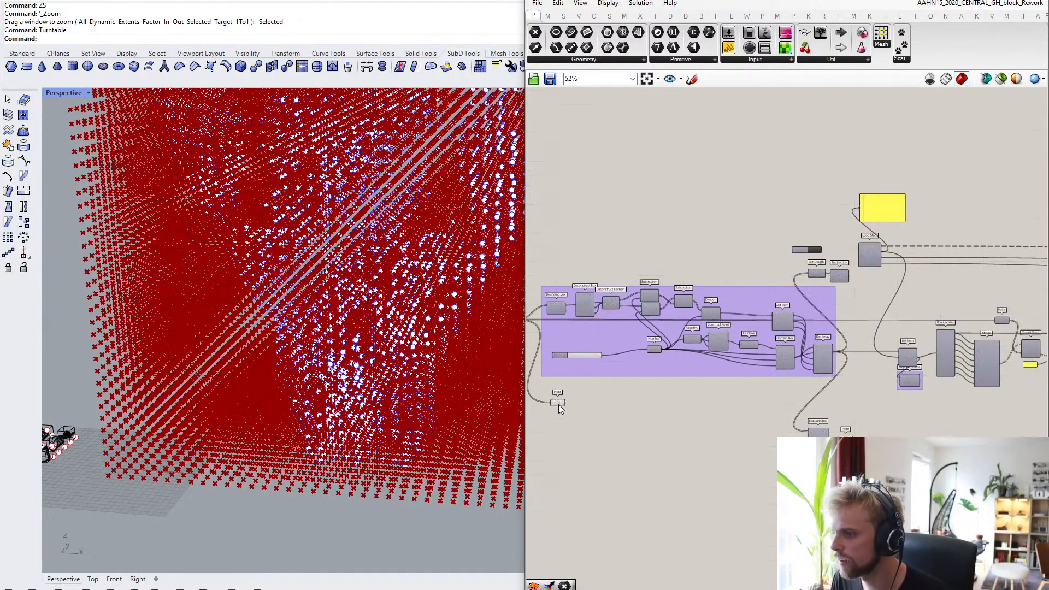
# - Move the point cloud's new Point parameter next to the Point parameter fed by Evaluate Box
pyautogui.moveTo(560, 408); pyautogui.dragTo(764, 438)
pyautogui.scroll(3, 842, 419)
pyautogui.click(766, 462)
pyautogui.scroll(2, 766, 466)
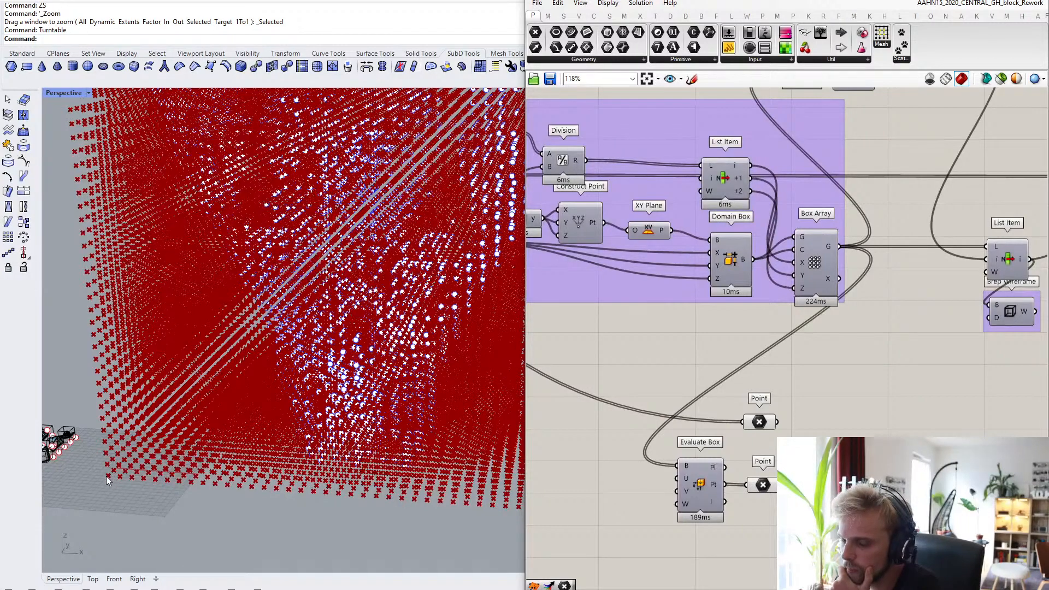
# - Add a Closest Point component beside the two Point parameters
pyautogui.scroll(3, 106, 478)
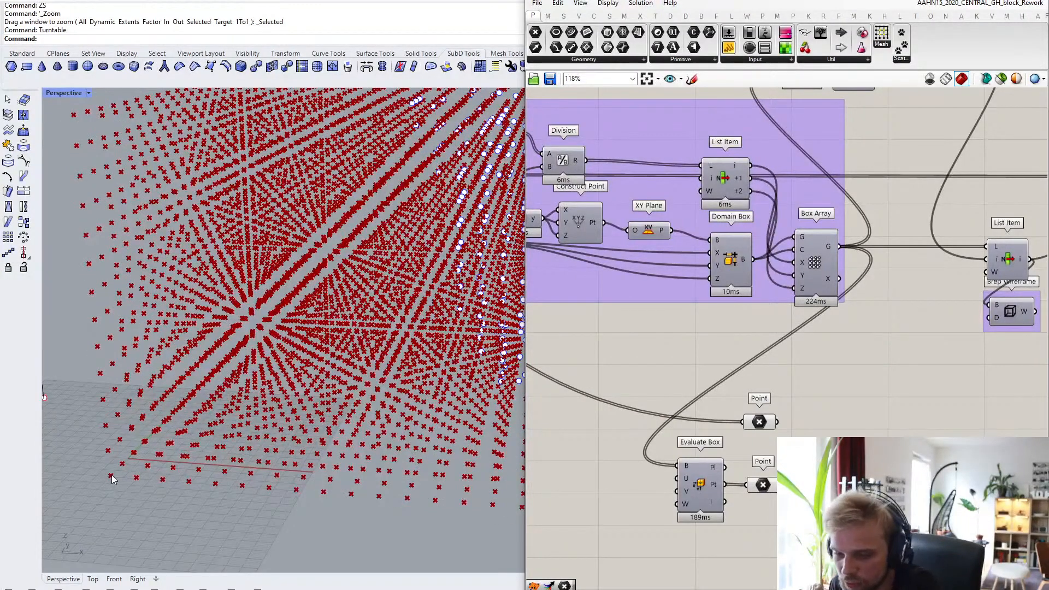
pyautogui.scroll(-3, 112, 479)
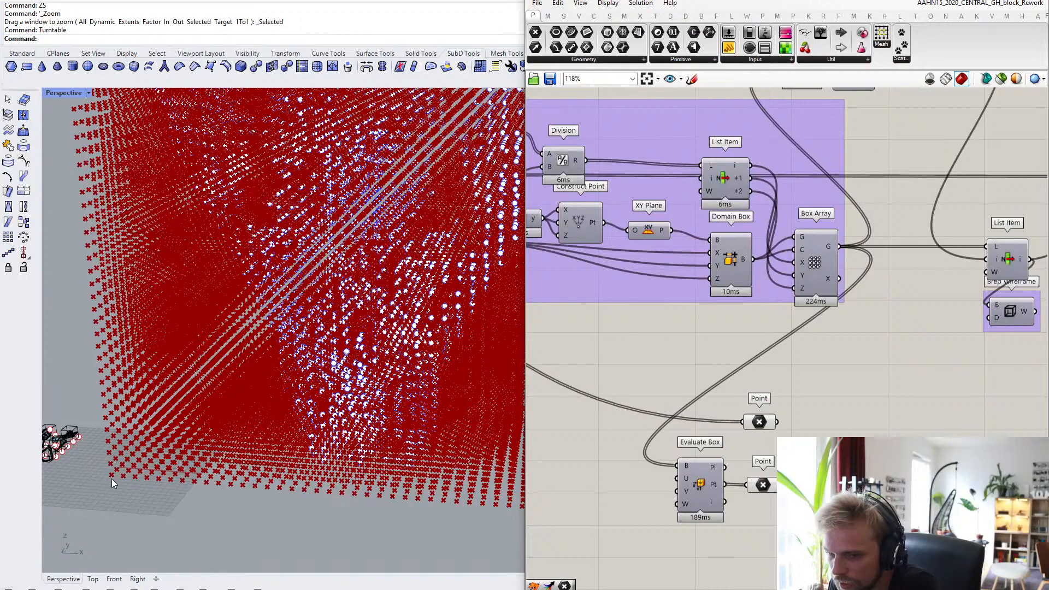
pyautogui.scroll(3, 113, 477)
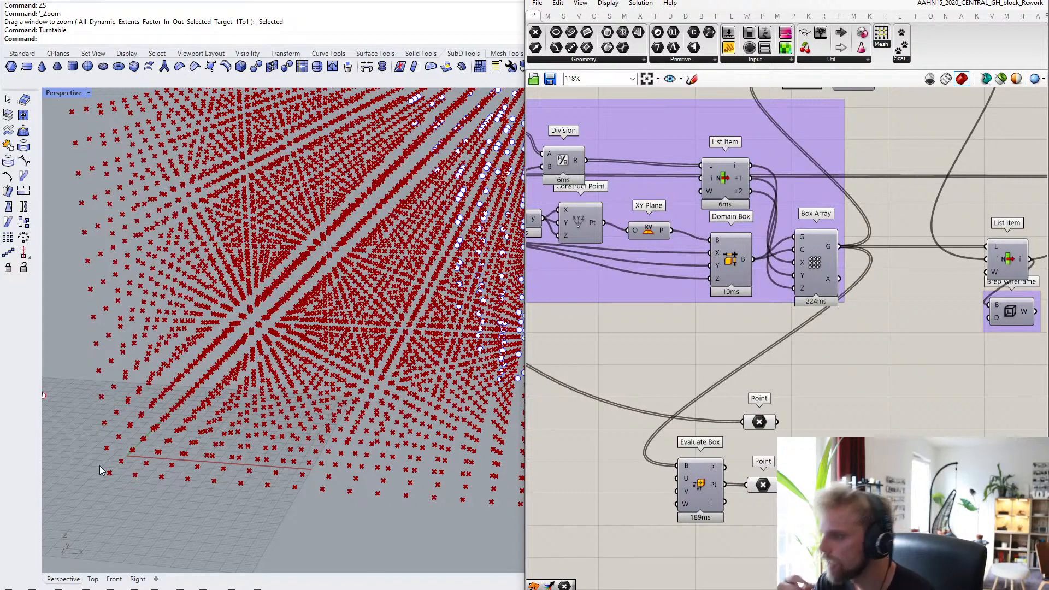
pyautogui.moveTo(923, 376); pyautogui.dragTo(798, 362, button='right')
pyautogui.scroll(2, 671, 526)
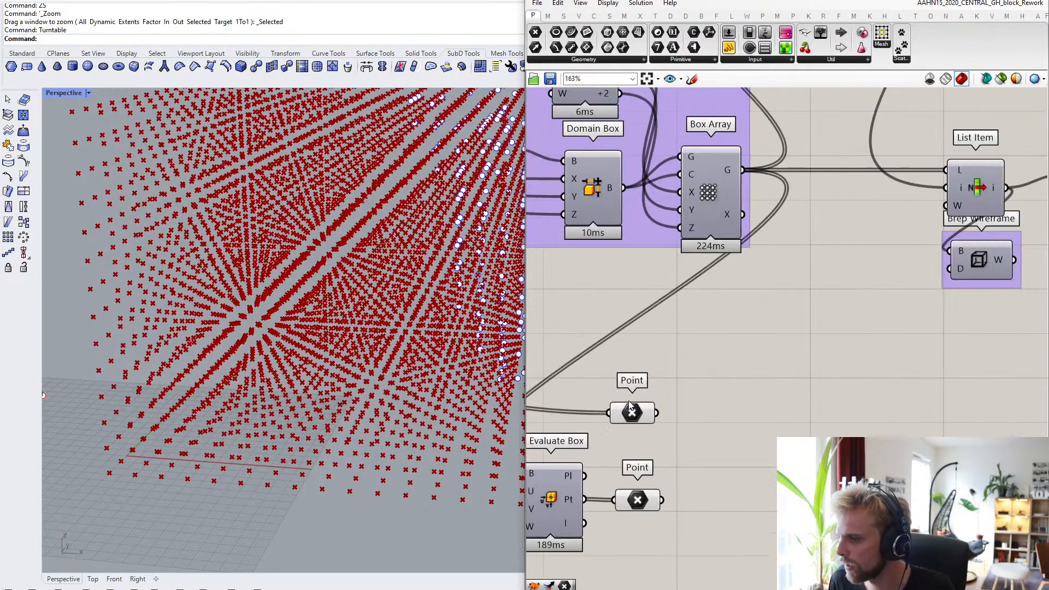
pyautogui.doubleClick(738, 368)
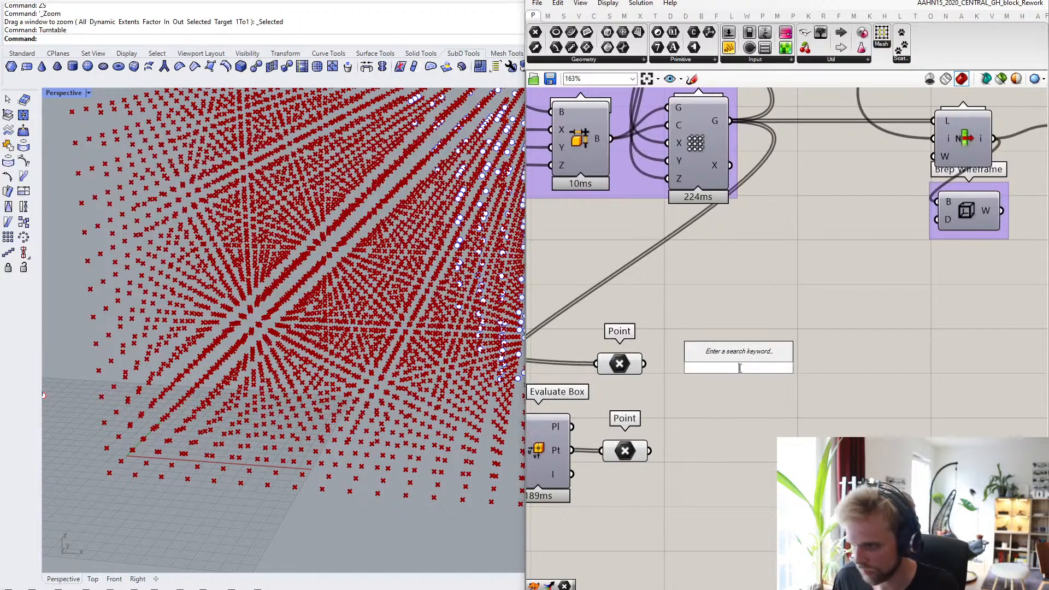
pyautogui.write('closest poi')
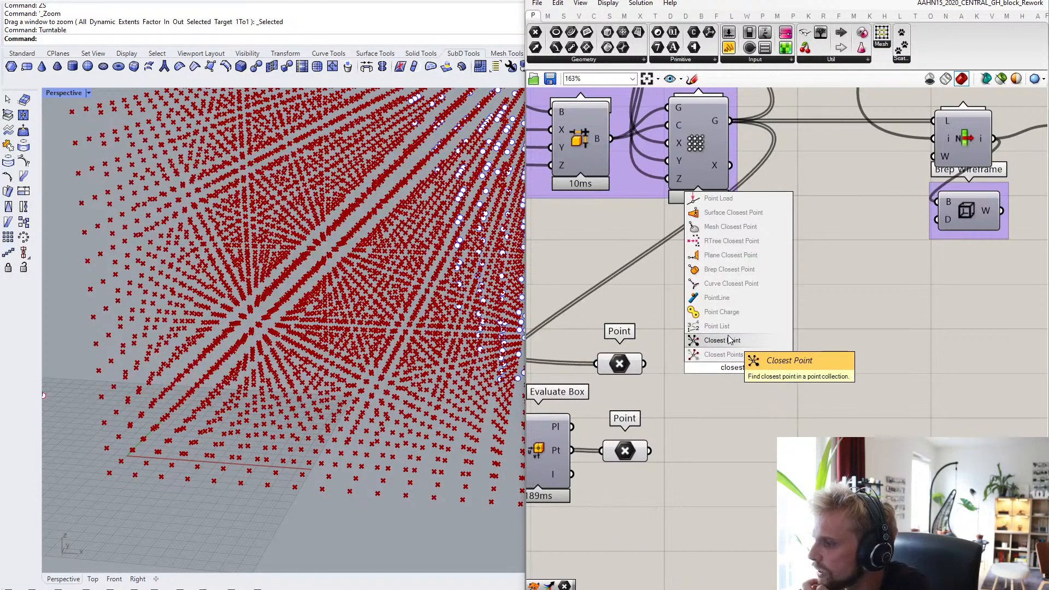
pyautogui.click(728, 339)
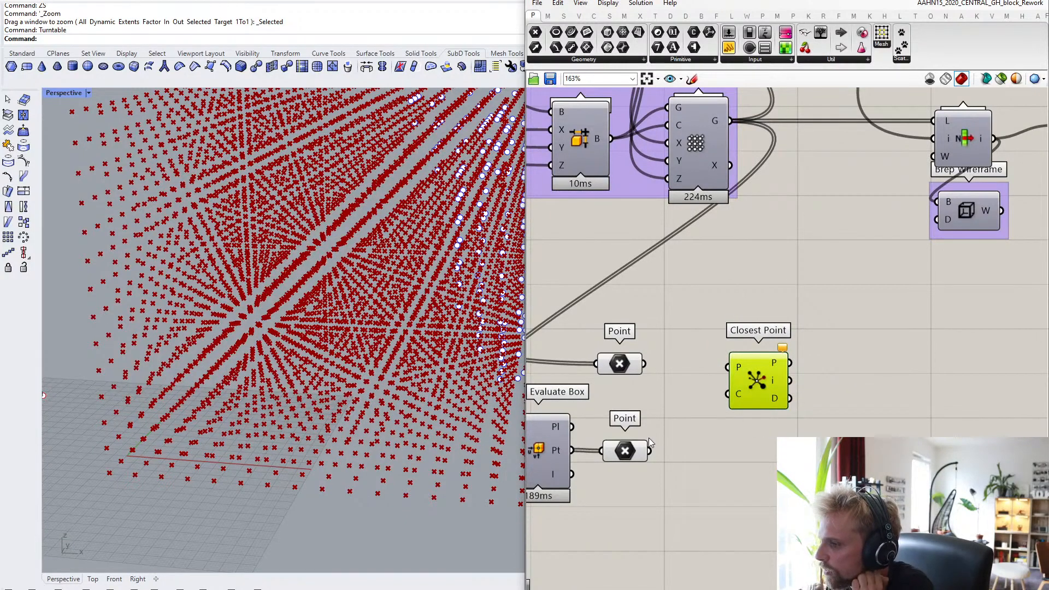
# - Connect the Evaluate Box points to Closest Point's P input and the point cloud to its C input
pyautogui.click(626, 454)
pyautogui.moveTo(626, 454); pyautogui.dragTo(772, 464)
pyautogui.click(733, 403)
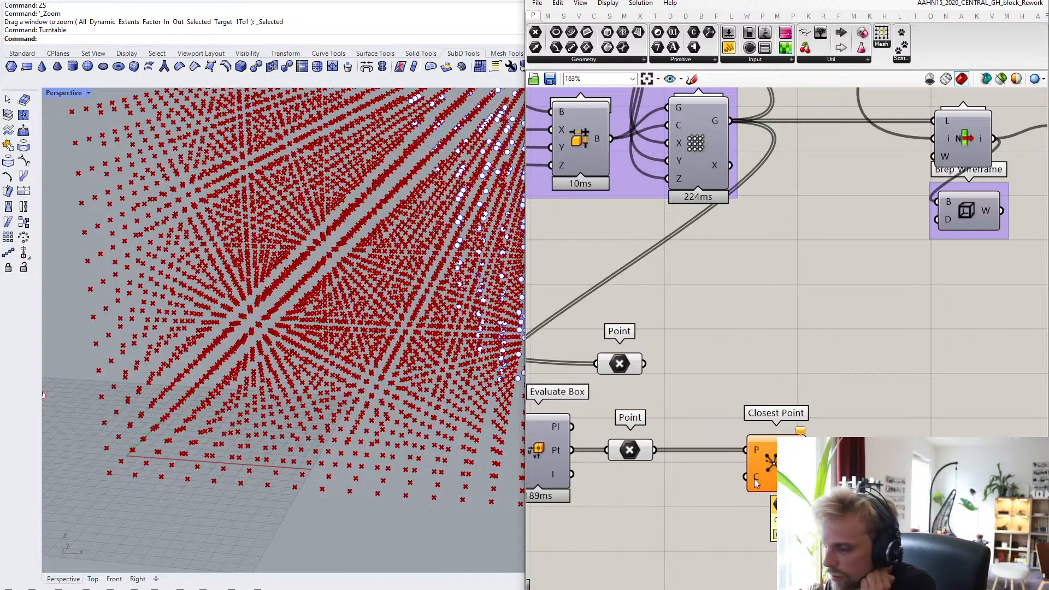
pyautogui.moveTo(628, 366); pyautogui.dragTo(743, 486)
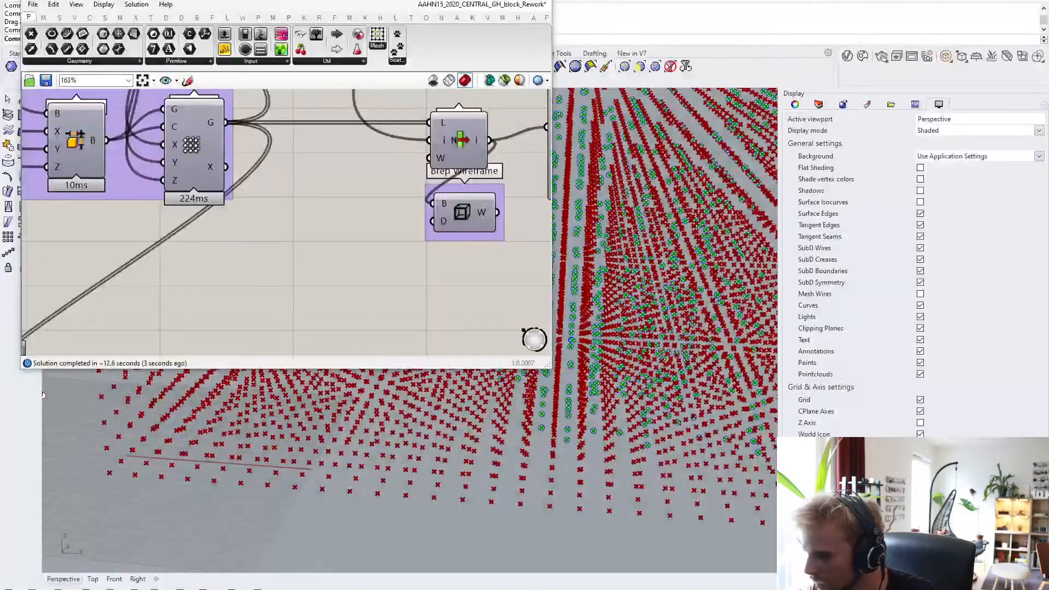
pyautogui.moveTo(362, 1); pyautogui.dragTo(1048, 269)
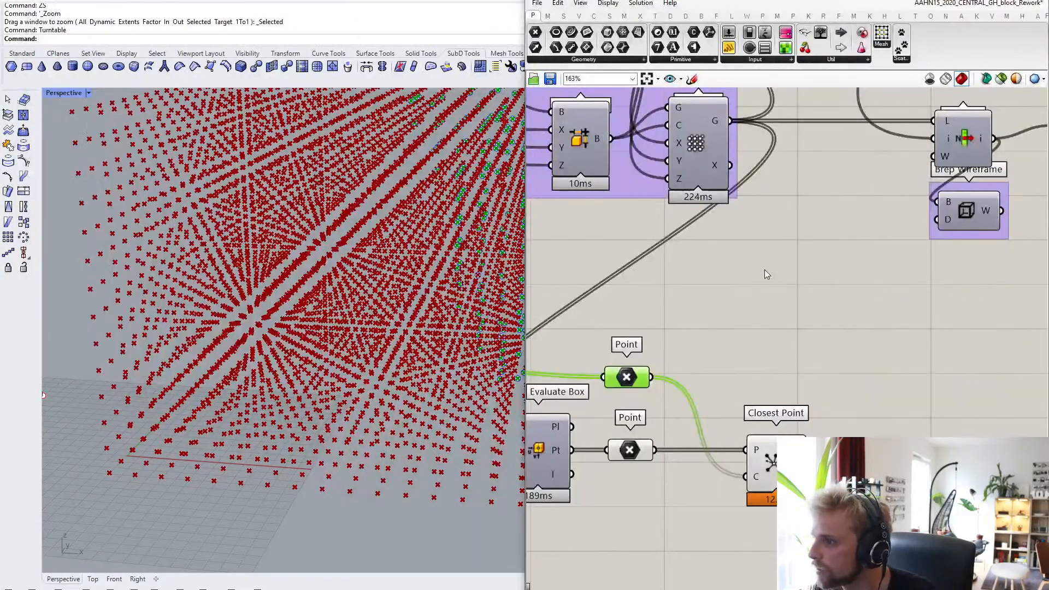
pyautogui.click(742, 282)
# - Turn off the previews of the two Point parameters feeding Closest Point and inspect its outputs
pyautogui.scroll(-8, 340, 340)
pyautogui.keyDown('shift'); pyautogui.moveTo(407, 321); pyautogui.dragTo(351, 358, button='right'); pyautogui.keyUp('shift')
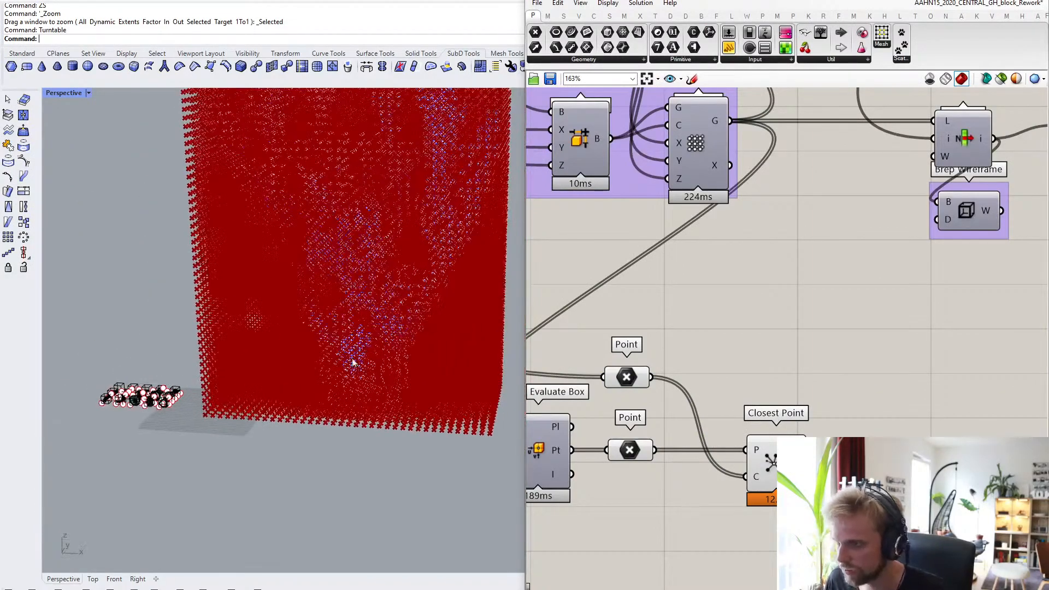
pyautogui.scroll(1, 792, 481)
pyautogui.moveTo(740, 504); pyautogui.dragTo(821, 486, button='right')
pyautogui.moveTo(741, 524); pyautogui.dragTo(644, 316)
pyautogui.middleClick(644, 316)
pyautogui.click(680, 284)
pyautogui.moveTo(859, 381); pyautogui.dragTo(711, 351, button='right')
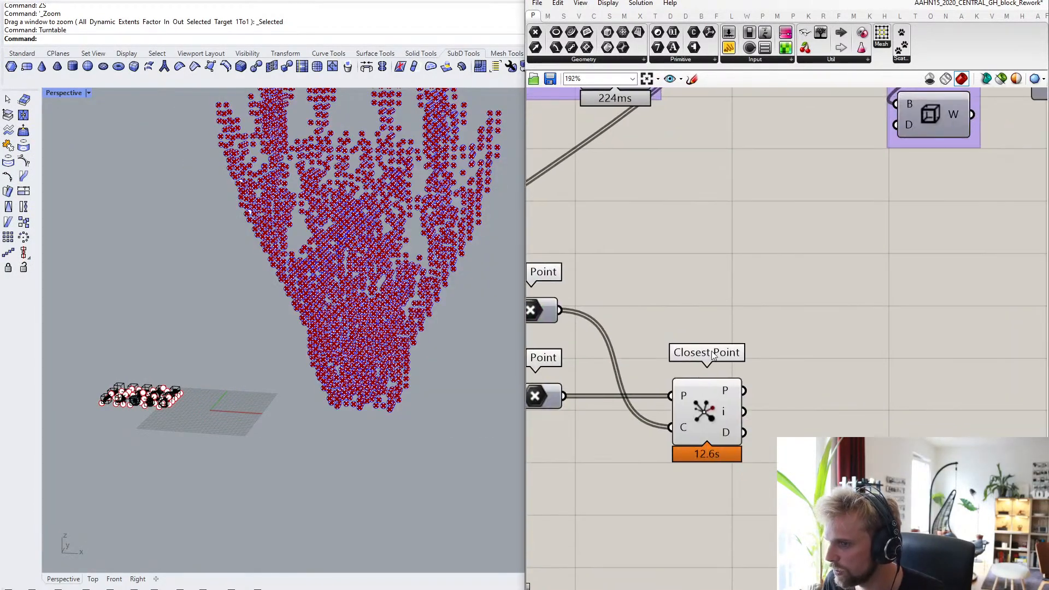
pyautogui.scroll(2, 709, 371)
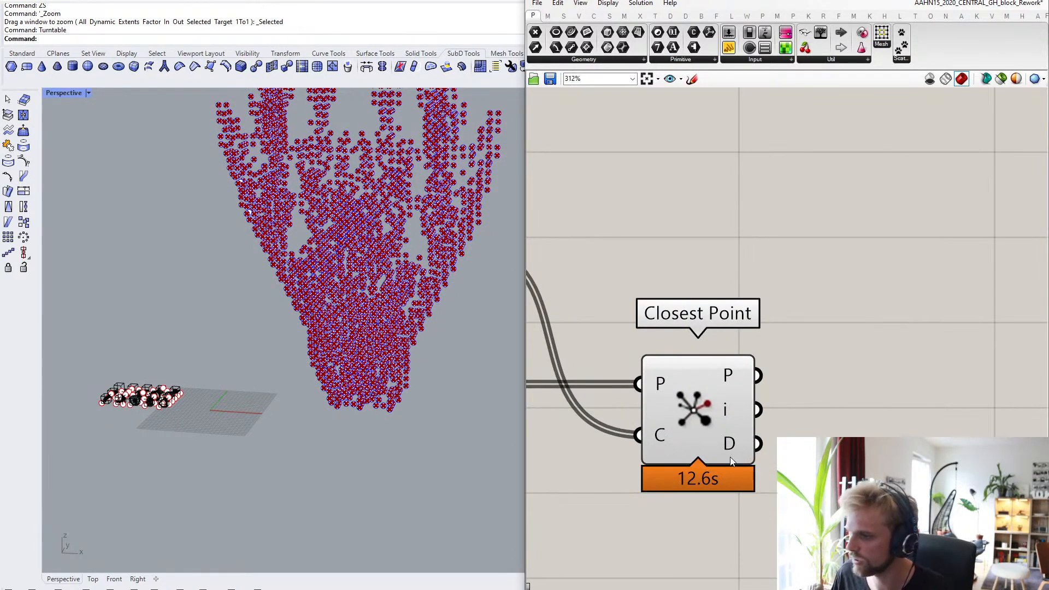
pyautogui.moveTo(730, 457)
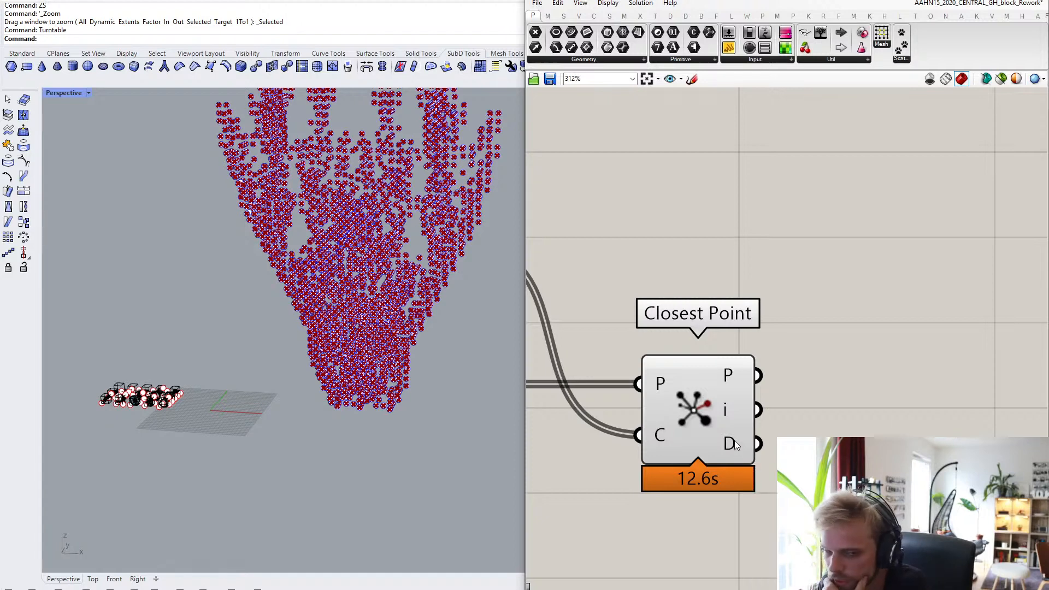
pyautogui.scroll(-3, 734, 437)
pyautogui.doubleClick(773, 282)
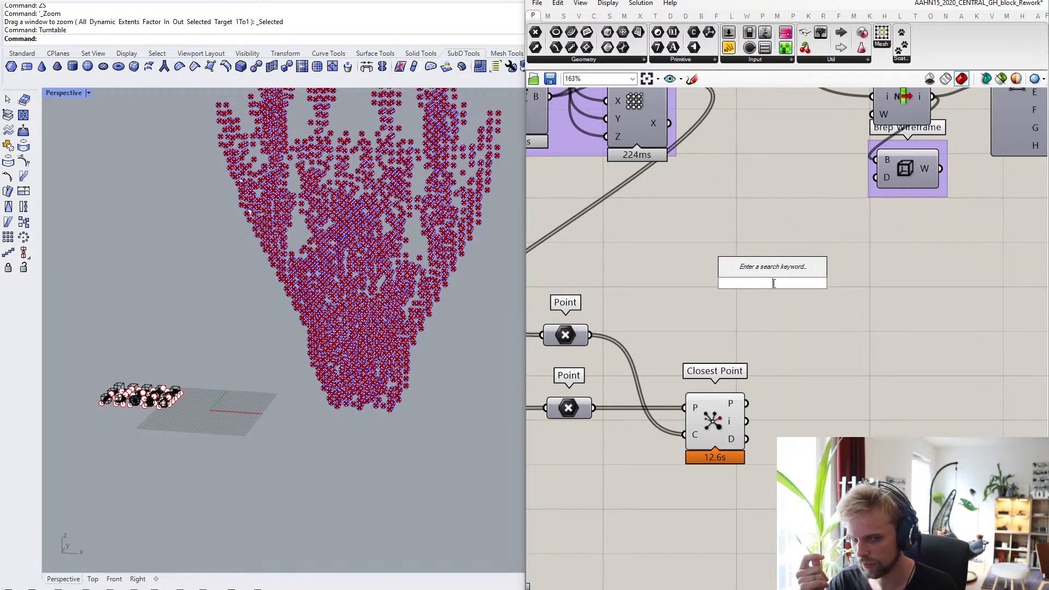
pyautogui.click(193, 393)
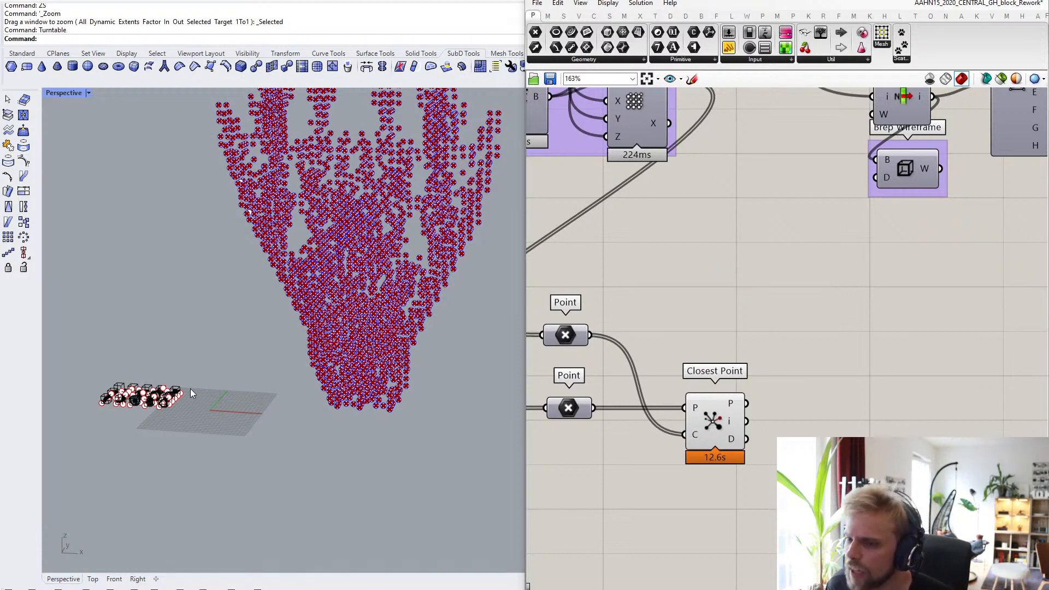
# - Create a 10 × 10 × 10 box in Rhino with its first base corner at the origin
pyautogui.click(22, 53)
pyautogui.click(9, 193)
pyautogui.scroll(4, 257, 386)
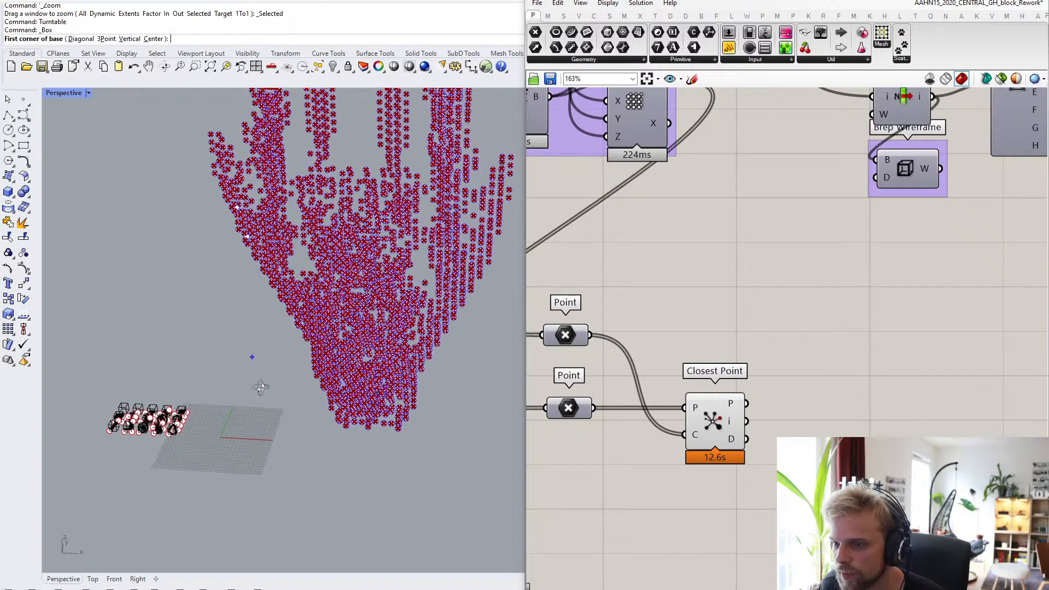
pyautogui.write('0')
pyautogui.press('Return')
pyautogui.write('10')
pyautogui.press('Return')
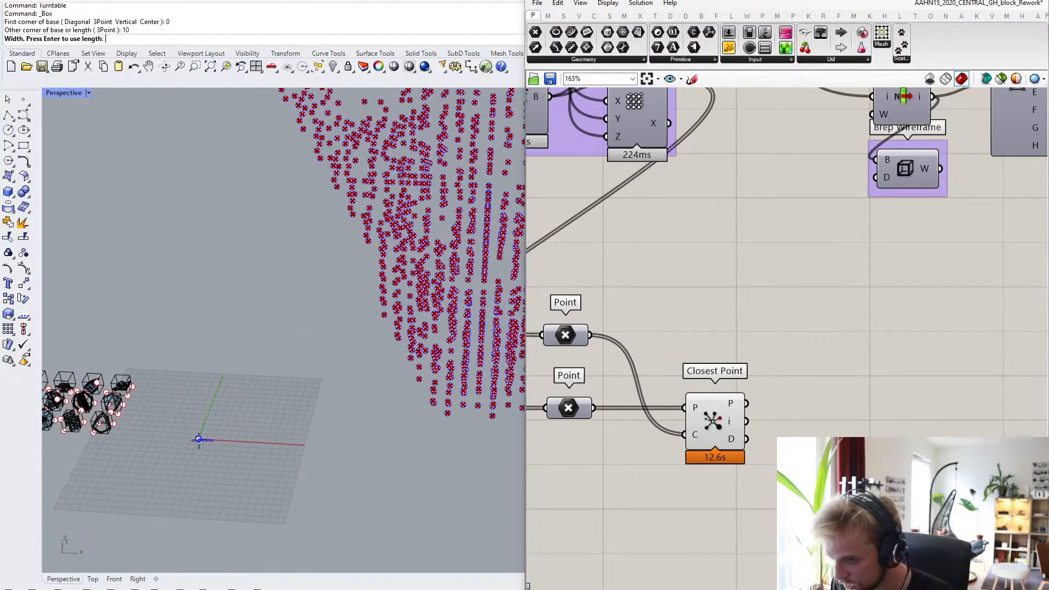
pyautogui.press('Return')
pyautogui.press('Return')
pyautogui.scroll(3, 211, 431)
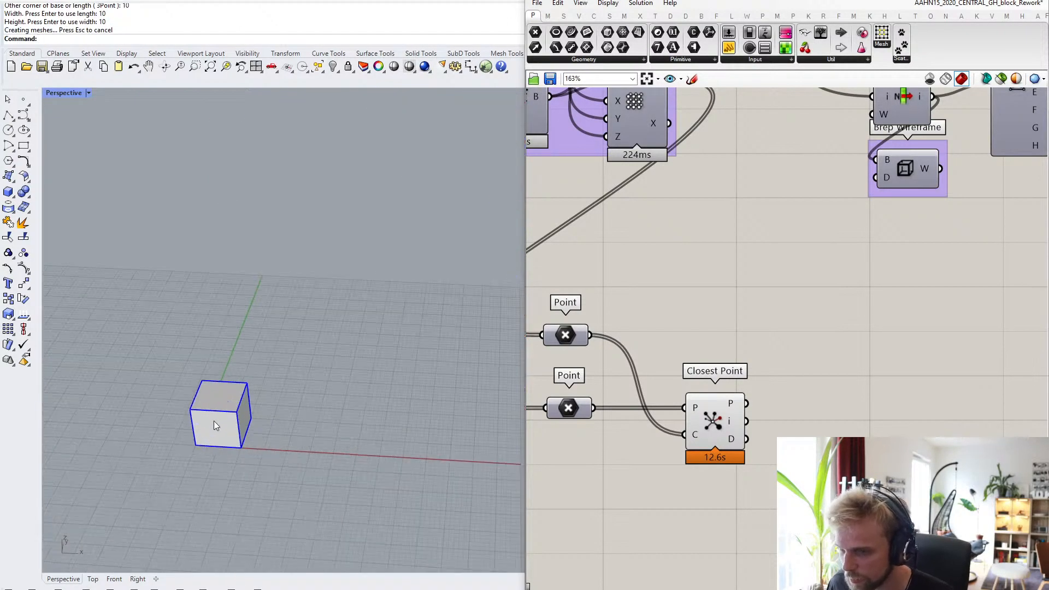
# - Place a point object on the box's upper corner farthest from the origin
pyautogui.click(216, 426)
pyautogui.write('ZS')
pyautogui.press('Return')
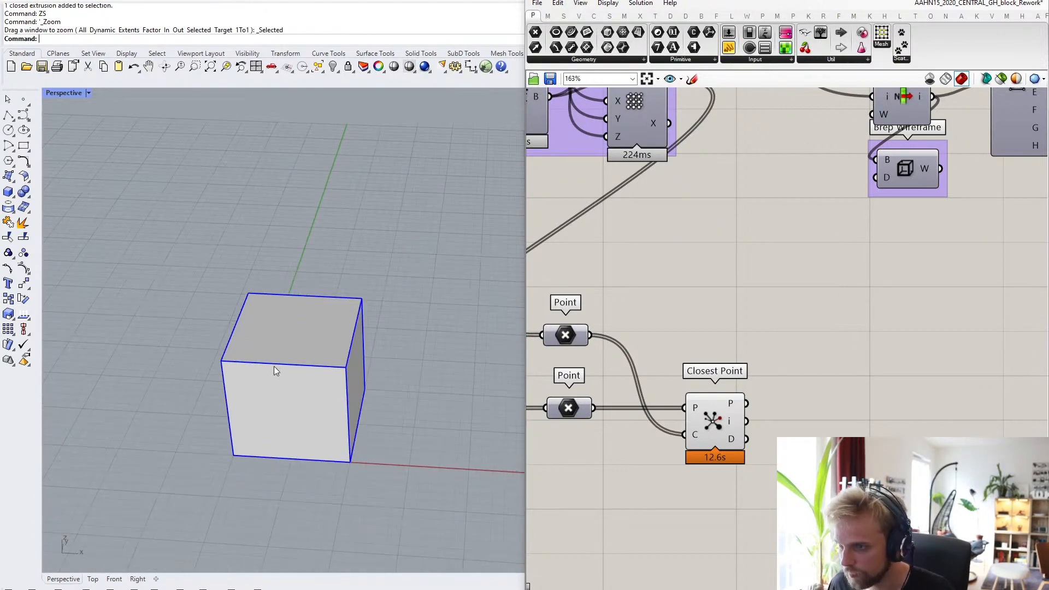
pyautogui.click(24, 99)
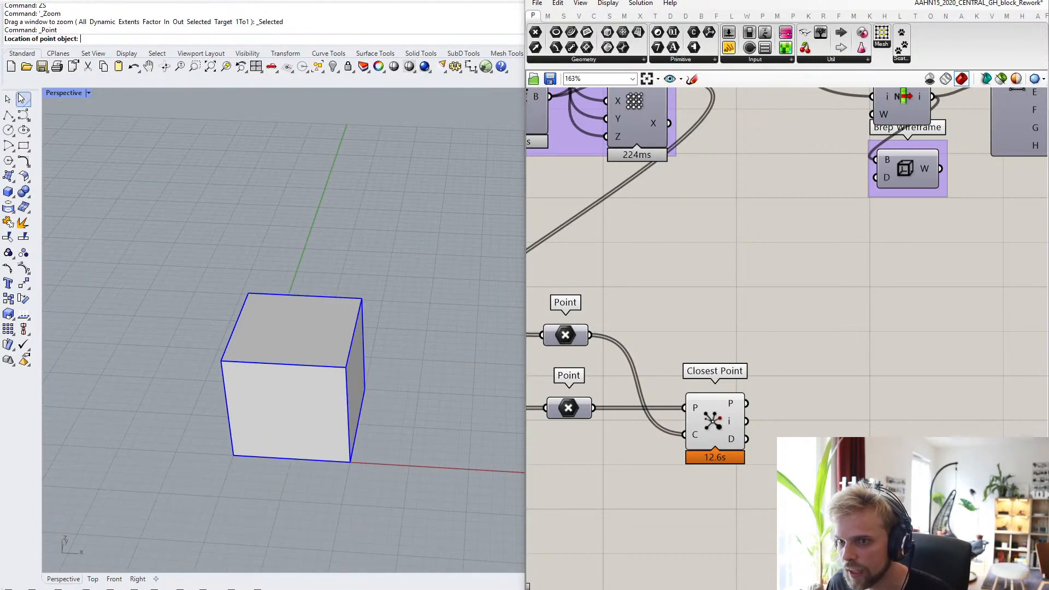
pyautogui.click(364, 300)
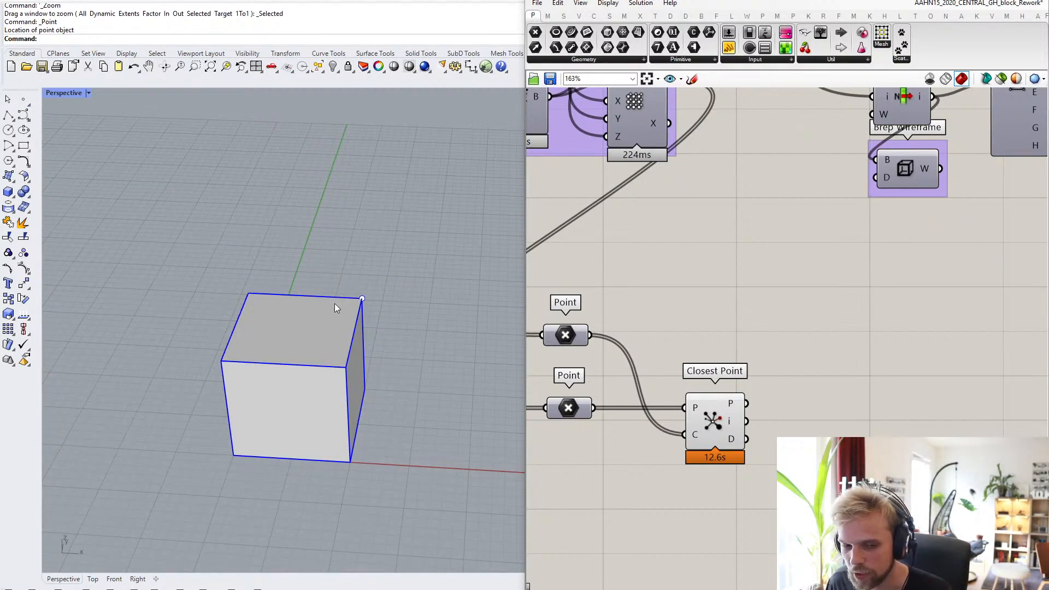
pyautogui.click(294, 337)
pyautogui.click(152, 228)
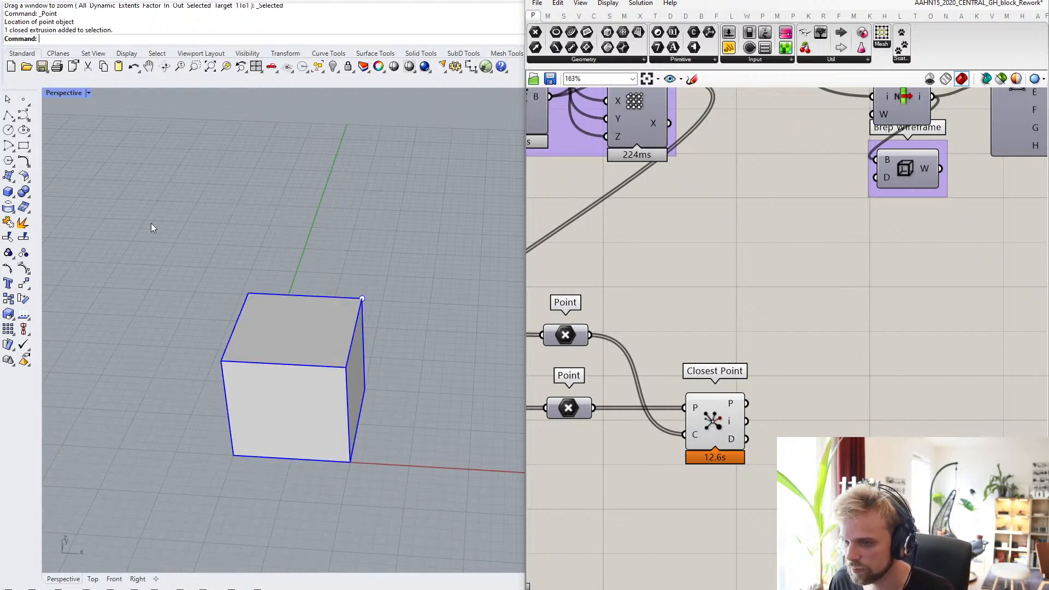
# - Draw a polyline diagonally through the box between two opposite corners, and delete the box
pyautogui.click(8, 115)
pyautogui.click(248, 293)
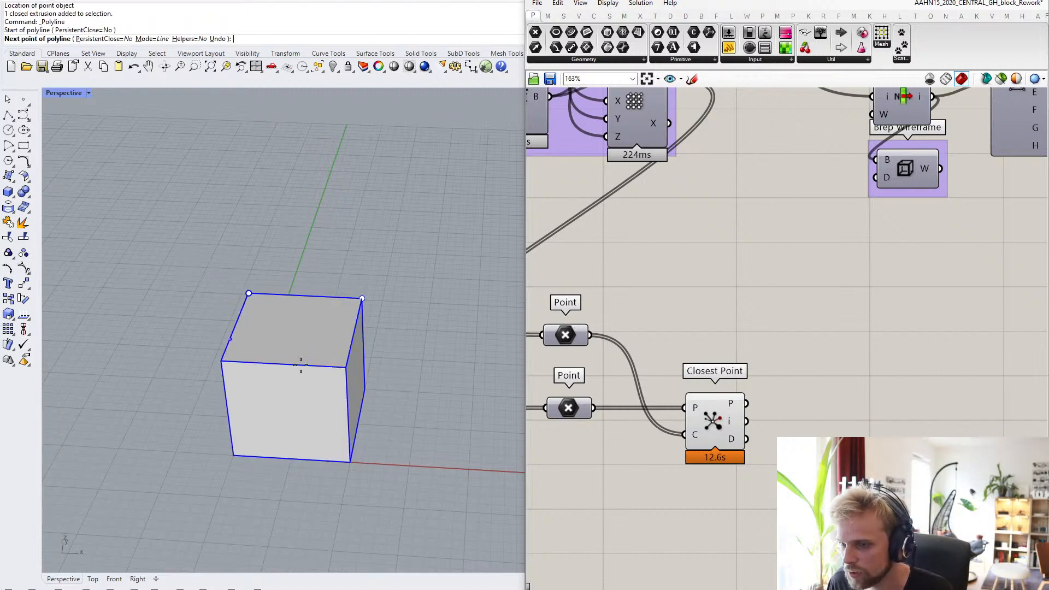
pyautogui.click(350, 461)
pyautogui.press('Return')
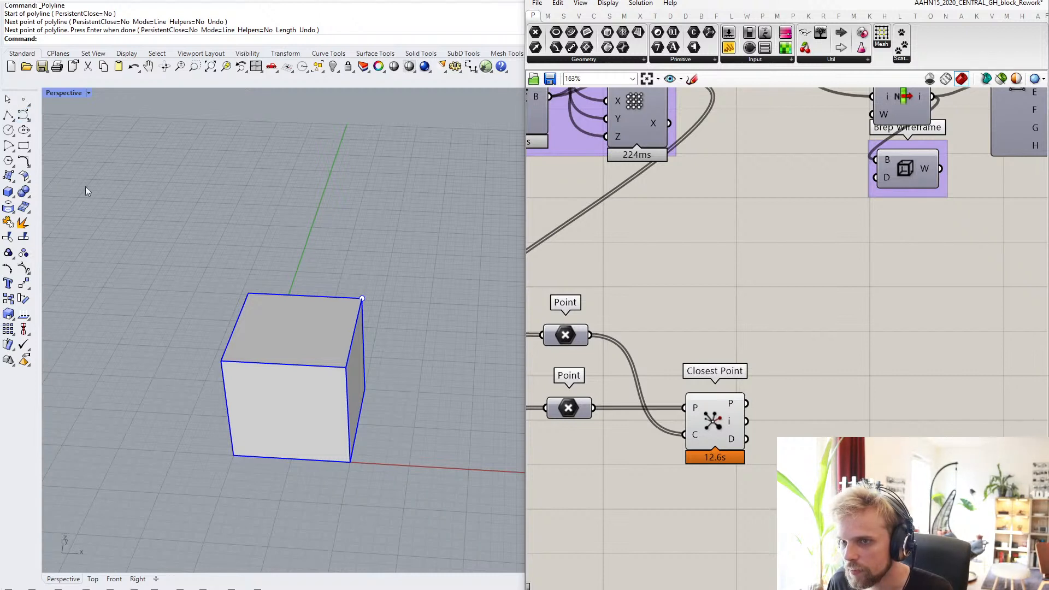
pyautogui.click(267, 345)
pyautogui.press('Delete')
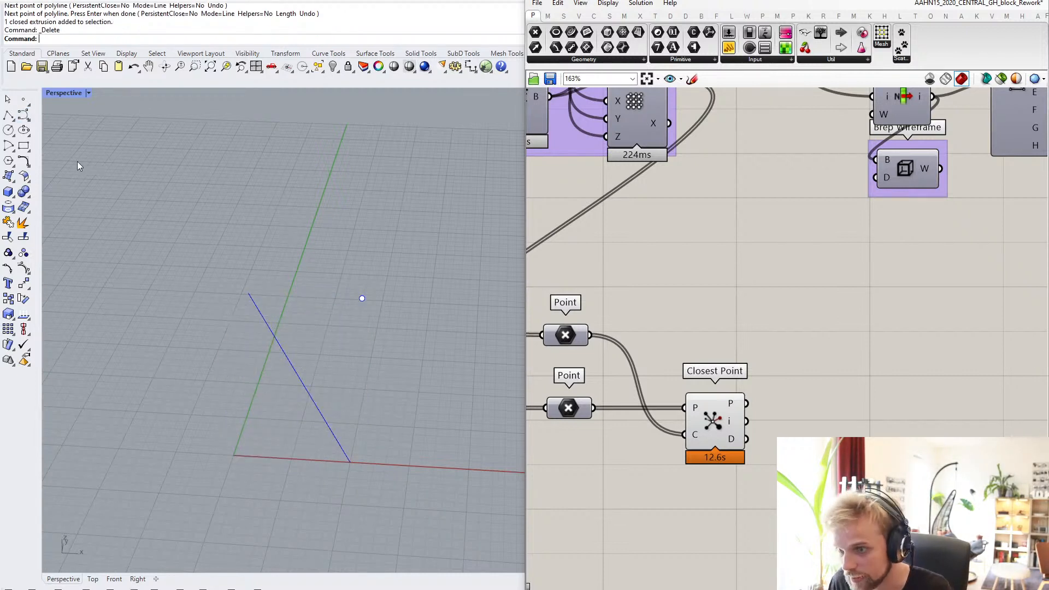
# - Place a point at the midpoint of the diagonal polyline, and delete the polyline
pyautogui.click(23, 99)
pyautogui.click(299, 375)
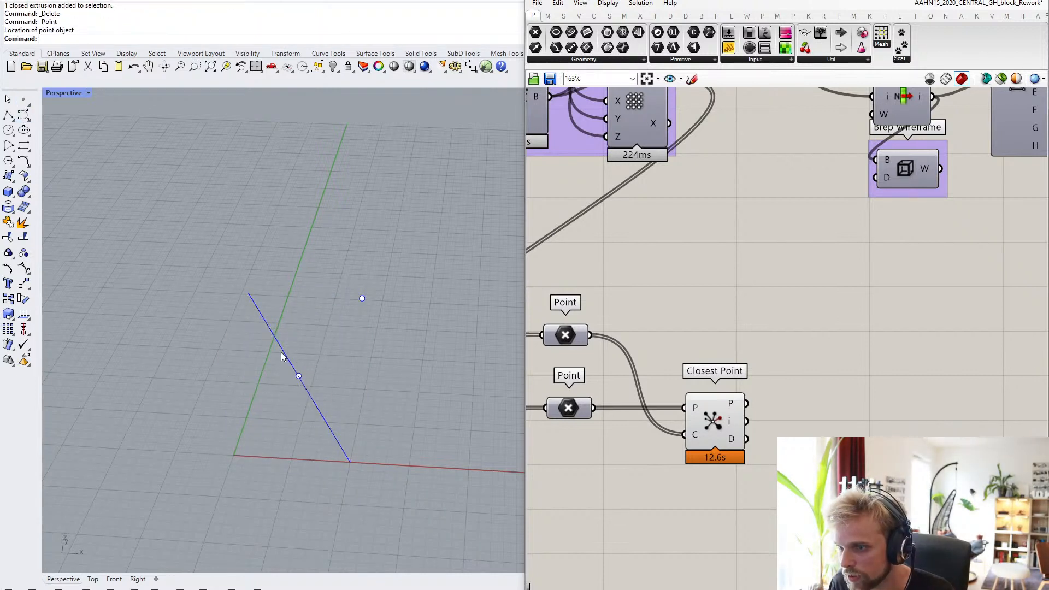
pyautogui.click(281, 354)
pyautogui.press('Delete')
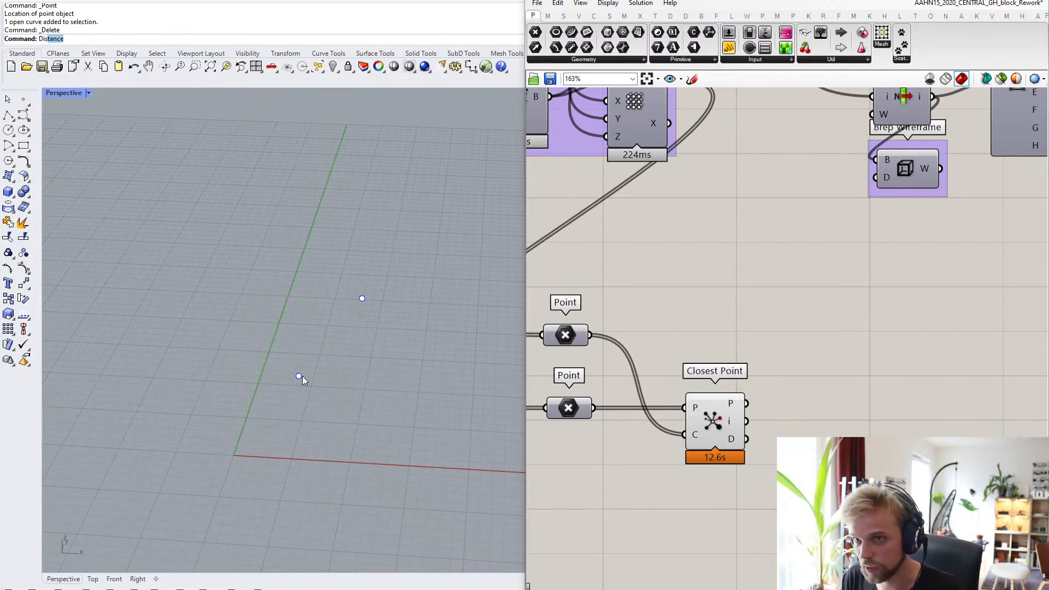
# - Measure the distance from the centre point to the corner point with Distance, and delete both points
pyautogui.press('Return')
pyautogui.click(300, 375)
pyautogui.click(363, 299)
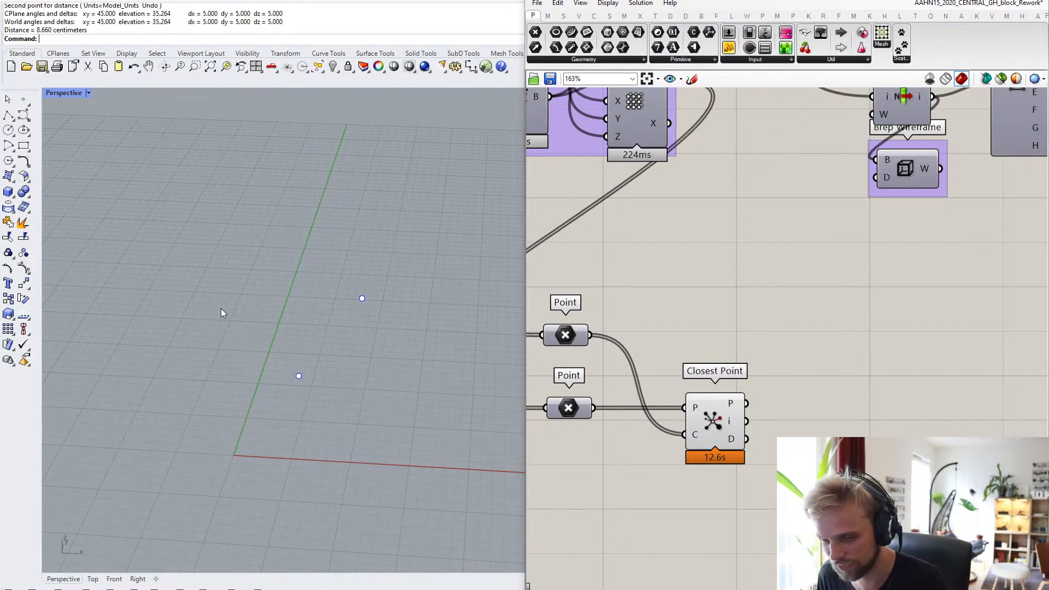
pyautogui.moveTo(240, 253); pyautogui.dragTo(387, 437)
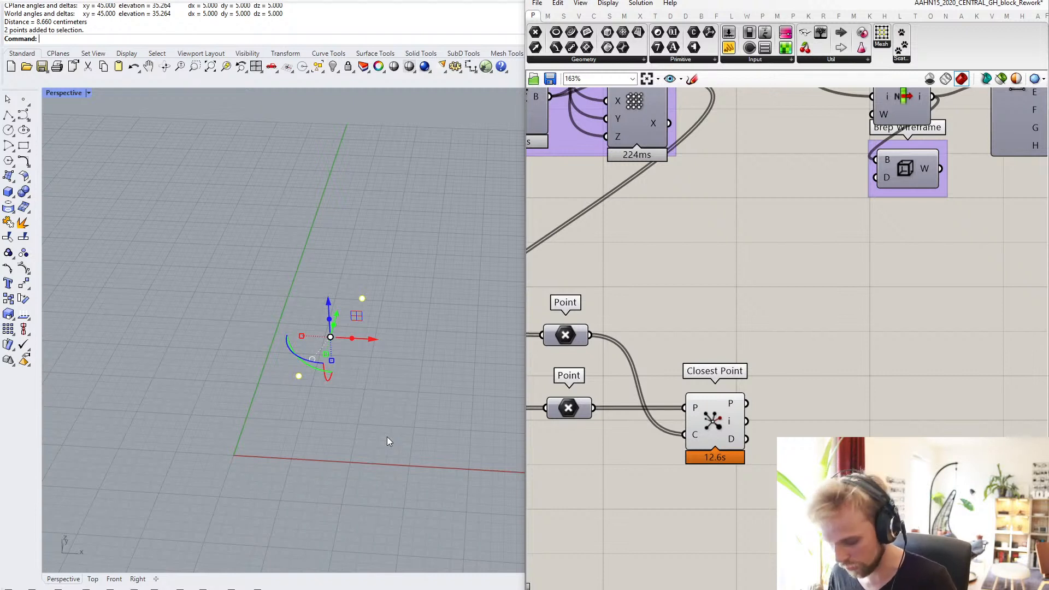
pyautogui.press('Delete')
# - Add a Larger Than component beside Closest Point in Grasshopper and connect Closest Point's D output to its A input
pyautogui.scroll(2, 661, 404)
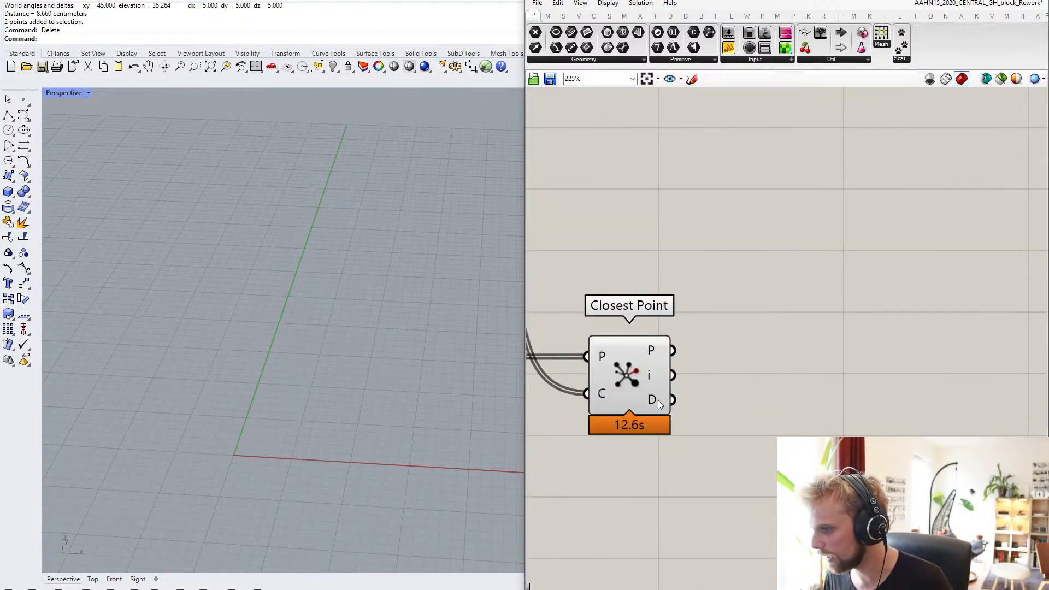
pyautogui.doubleClick(728, 430)
pyautogui.write('larger than')
pyautogui.press('Return')
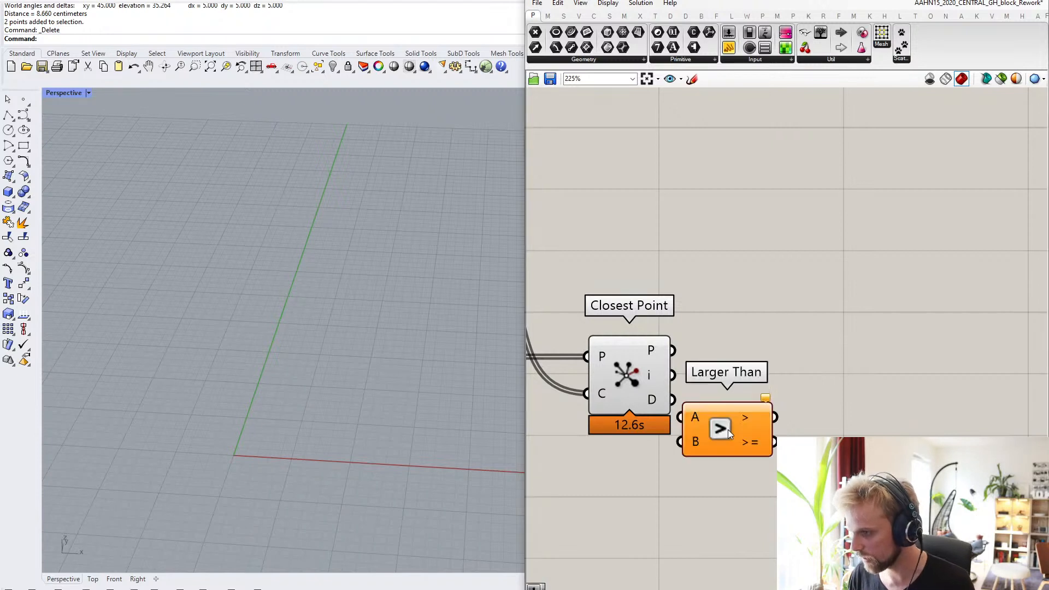
pyautogui.moveTo(675, 399); pyautogui.dragTo(780, 419)
# - Add a number slider set to 8.67, connect it to Larger Than's B input, and place it just below Closest Point
pyautogui.moveTo(745, 462); pyautogui.dragTo(775, 364, button='right')
pyautogui.click(705, 399)
pyautogui.doubleClick(705, 405)
pyautogui.write('8.')
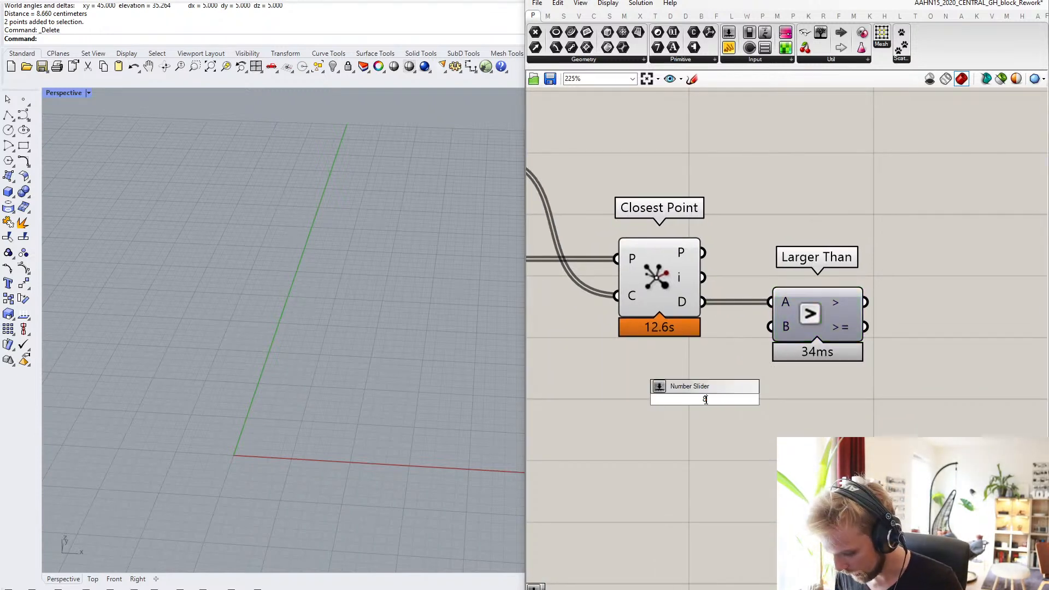
pyautogui.write('67')
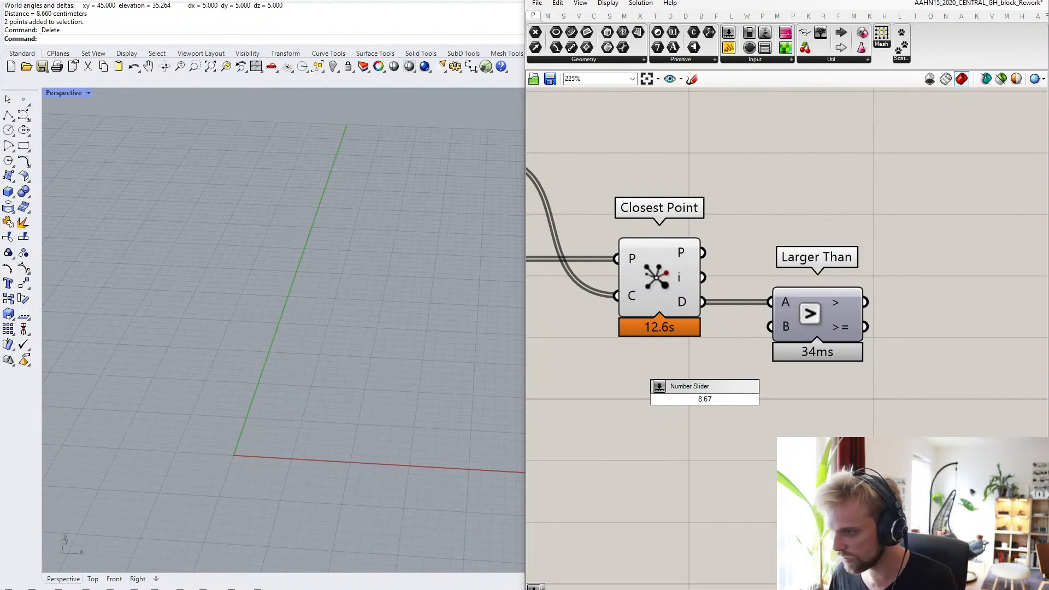
pyautogui.press('Return')
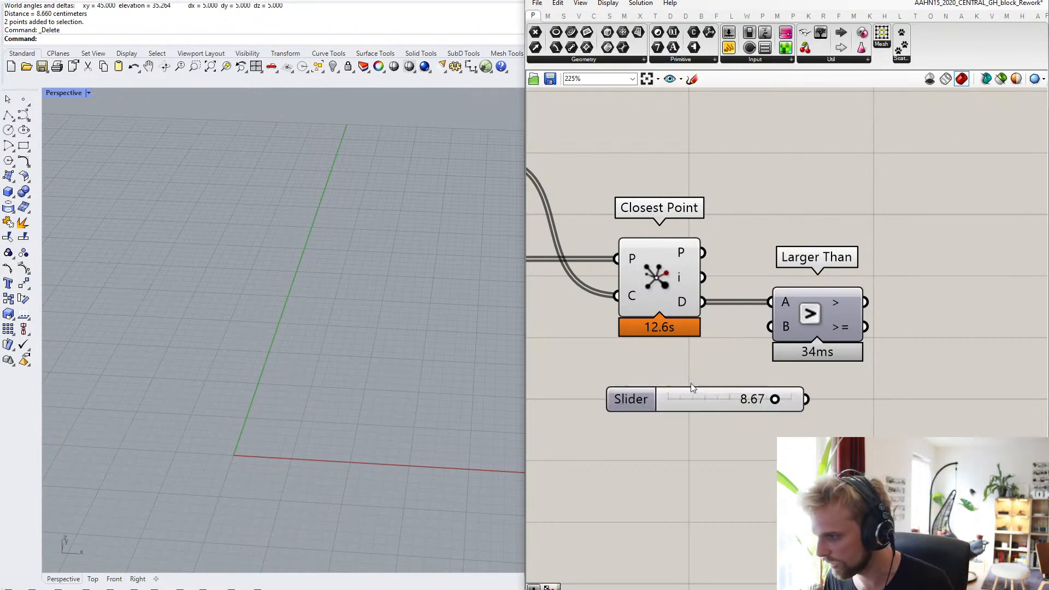
pyautogui.moveTo(728, 375); pyautogui.dragTo(767, 331)
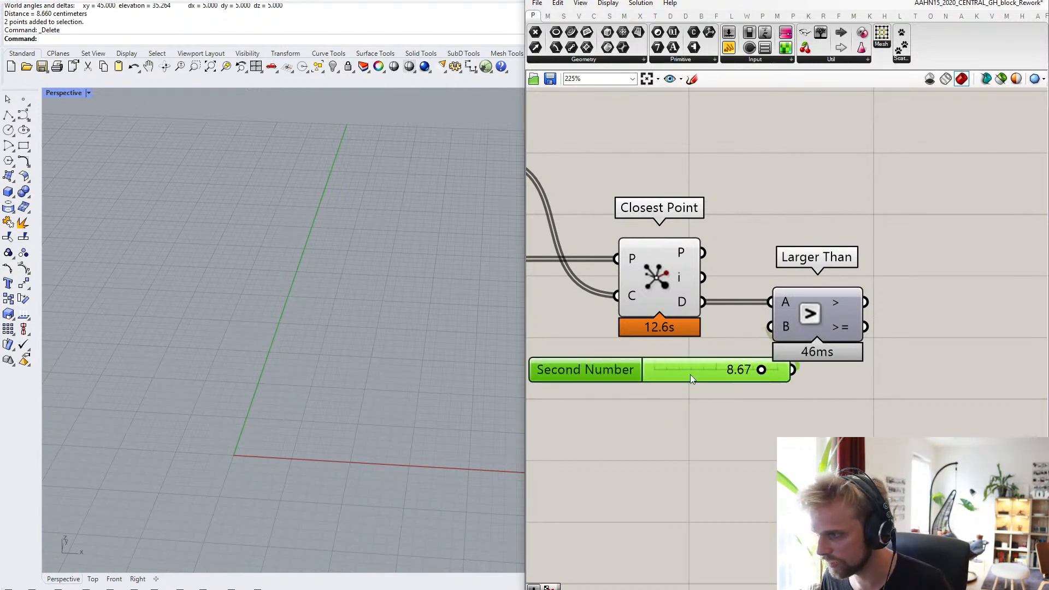
pyautogui.moveTo(658, 373); pyautogui.dragTo(585, 361)
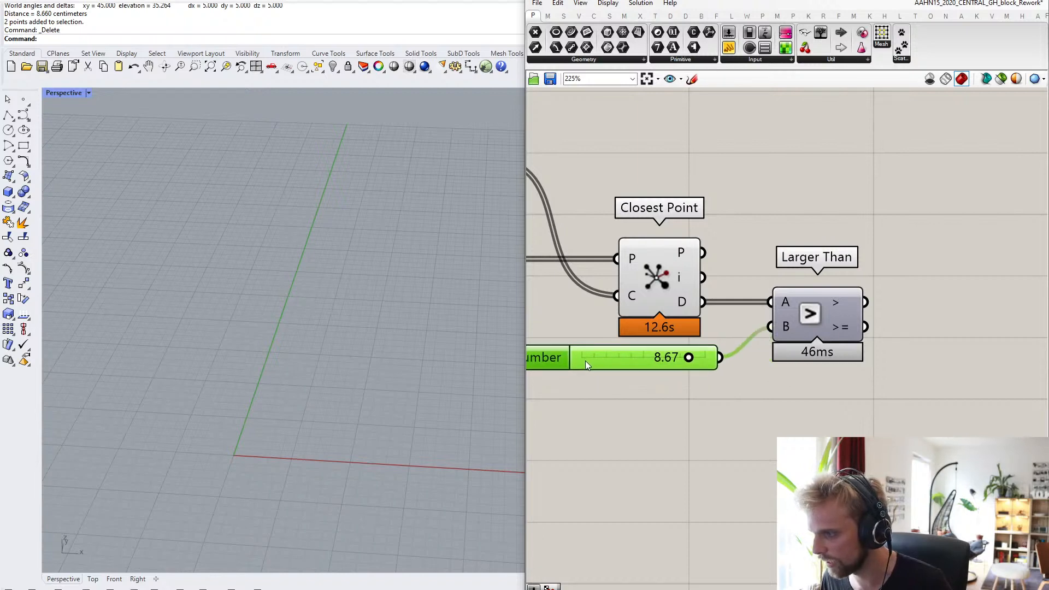
pyautogui.click(779, 242)
# - Move Closest Point, the 8.67 slider and Larger Than together slightly lower on the canvas
pyautogui.scroll(-3, 778, 241)
pyautogui.moveTo(778, 241); pyautogui.dragTo(736, 286, button='right')
pyautogui.scroll(1, 661, 365)
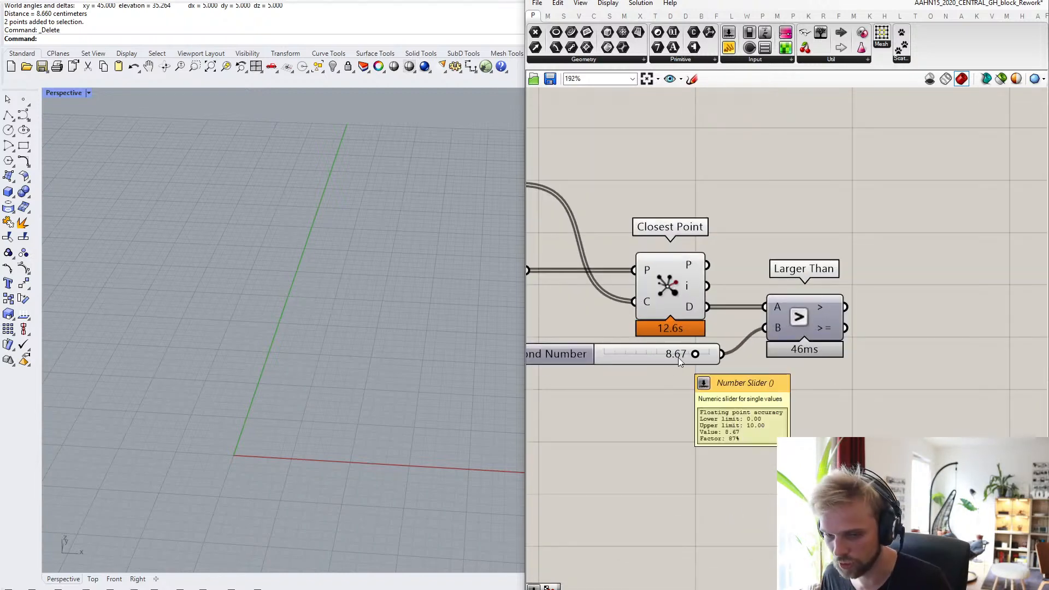
pyautogui.moveTo(842, 417); pyautogui.dragTo(670, 302)
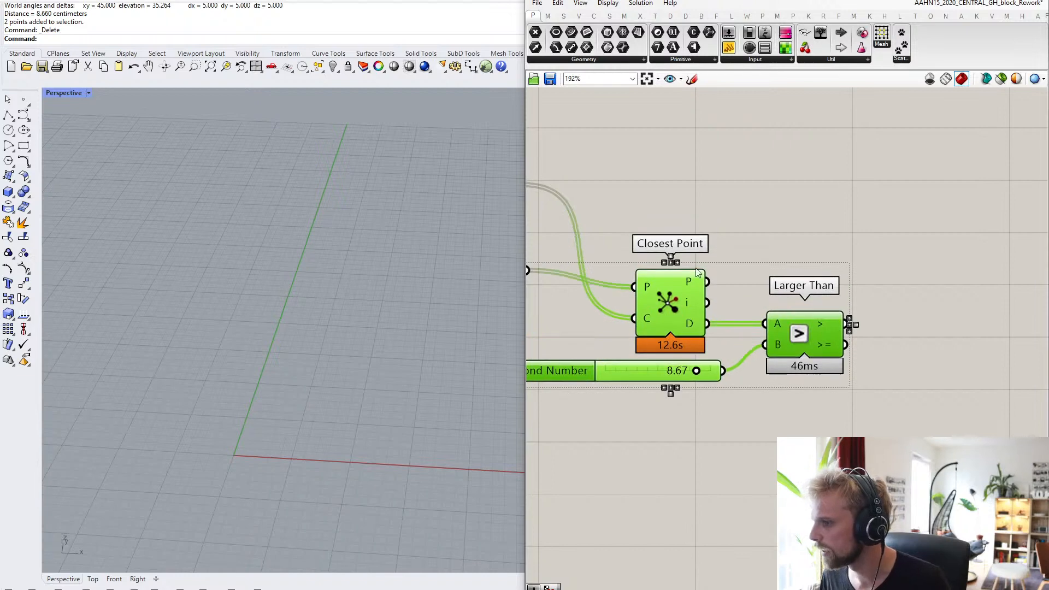
pyautogui.click(769, 244)
# - Add a Cull Pattern component above Larger Than
pyautogui.scroll(-2, 769, 244)
pyautogui.moveTo(768, 245); pyautogui.dragTo(728, 361, button='right')
pyautogui.scroll(1, 770, 427)
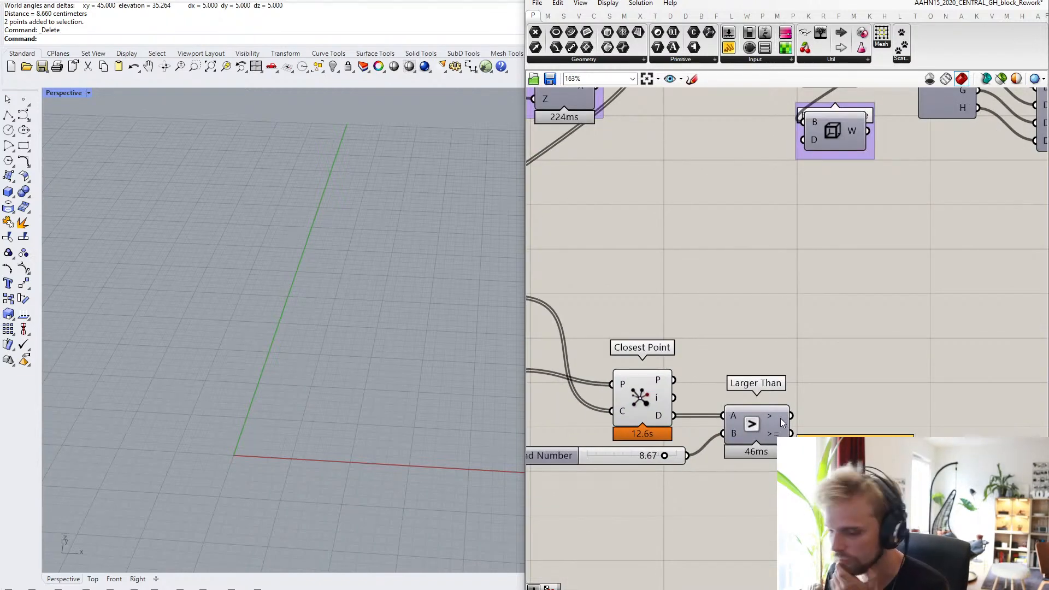
pyautogui.doubleClick(765, 271)
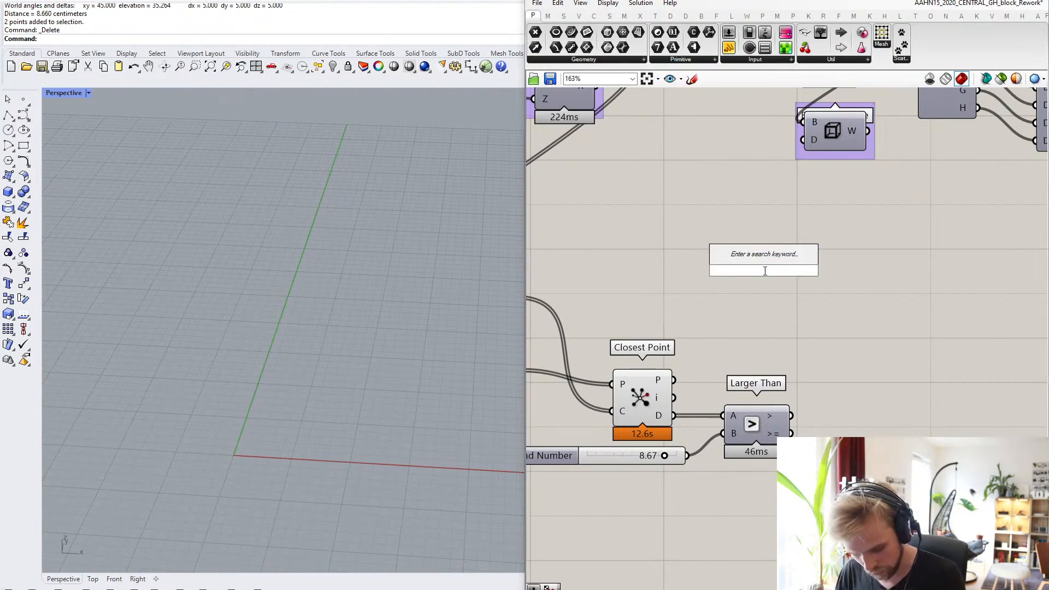
pyautogui.write('cull')
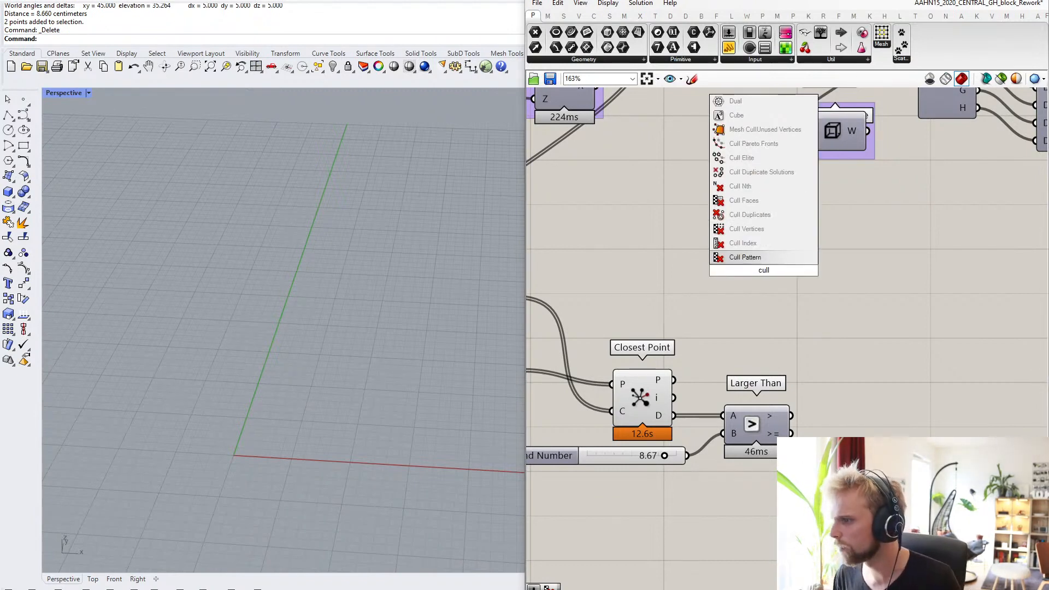
pyautogui.click(753, 259)
pyautogui.moveTo(727, 272); pyautogui.dragTo(769, 307, button='right')
pyautogui.scroll(-2, 688, 272)
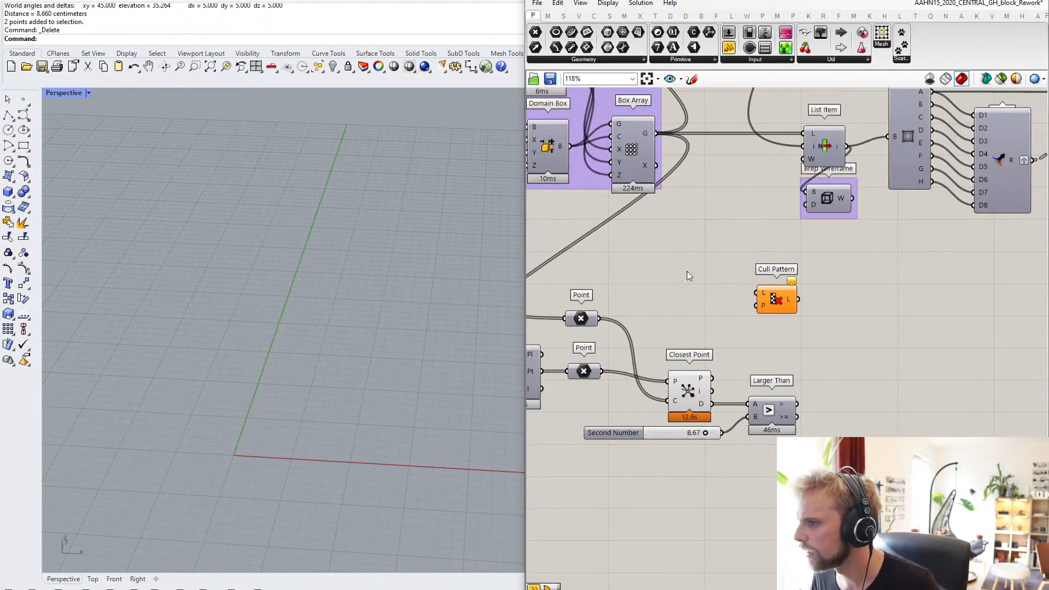
# - Connect Box Array's G output to Cull Pattern's L input and Larger Than's > output to its P input
pyautogui.moveTo(641, 192); pyautogui.dragTo(695, 206, button='right')
pyautogui.moveTo(710, 148); pyautogui.dragTo(866, 349)
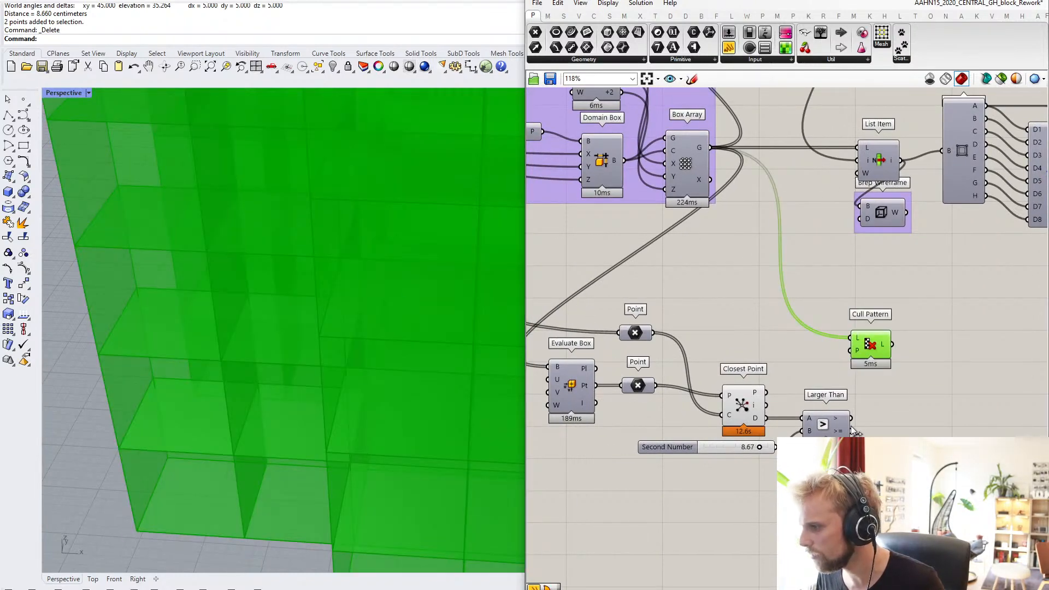
pyautogui.moveTo(860, 397); pyautogui.dragTo(850, 350)
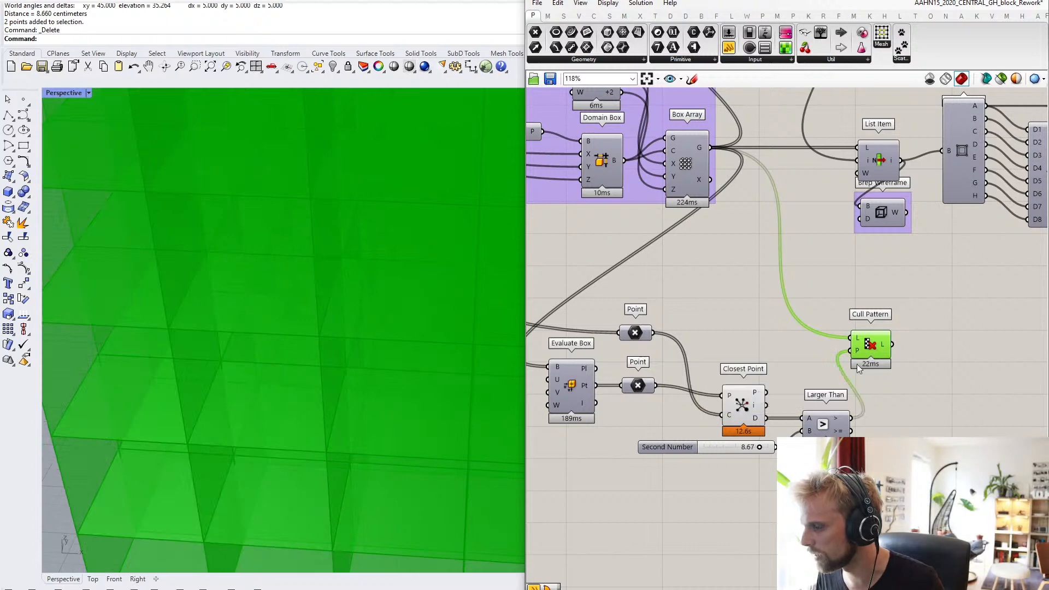
# - Turn off the preview of the Closest Point component
pyautogui.click(743, 420)
pyautogui.middleClick(743, 420)
pyautogui.click(783, 381)
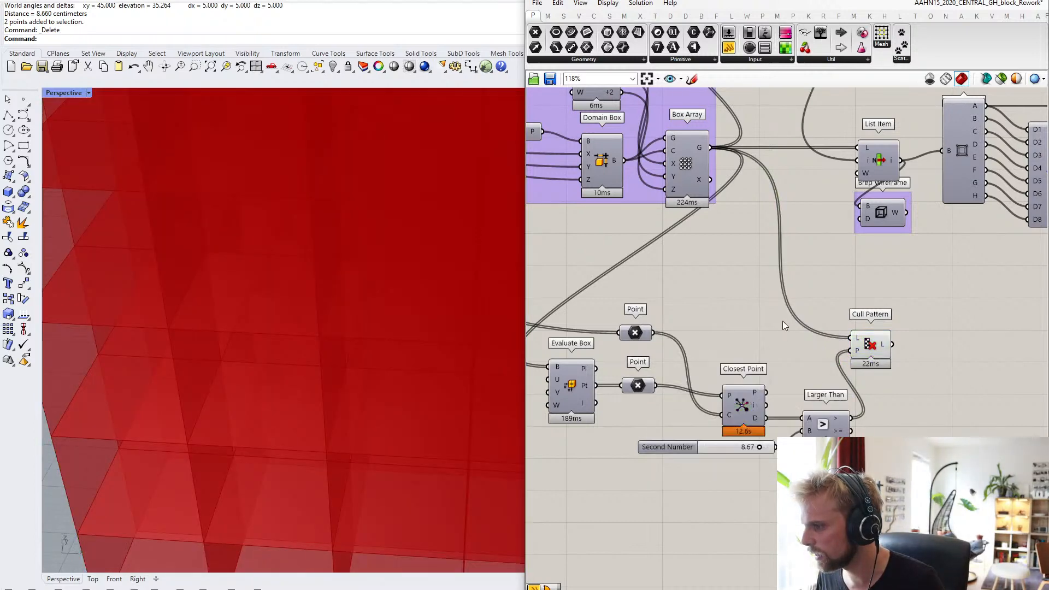
# - Invert Cull Pattern's P input and check the remaining boxes around the point cloud in the viewport
pyautogui.scroll(-5, 380, 304)
pyautogui.scroll(-2, 379, 303)
pyautogui.keyDown('shift'); pyautogui.moveTo(267, 380); pyautogui.dragTo(205, 422, button='right'); pyautogui.keyUp('shift')
pyautogui.scroll(-5, 205, 423)
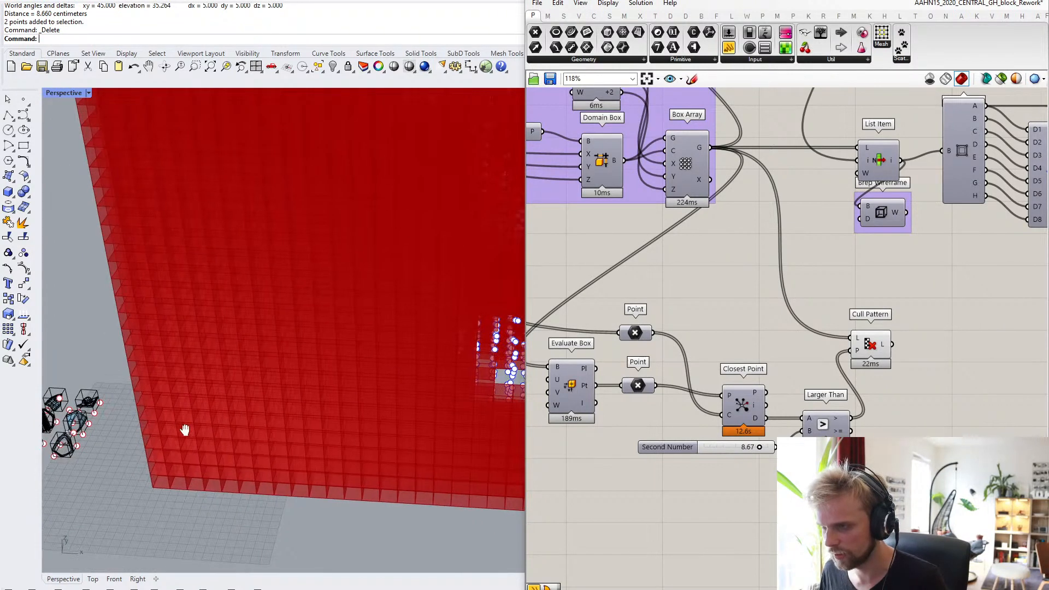
pyautogui.scroll(5, 224, 426)
pyautogui.scroll(2, 855, 348)
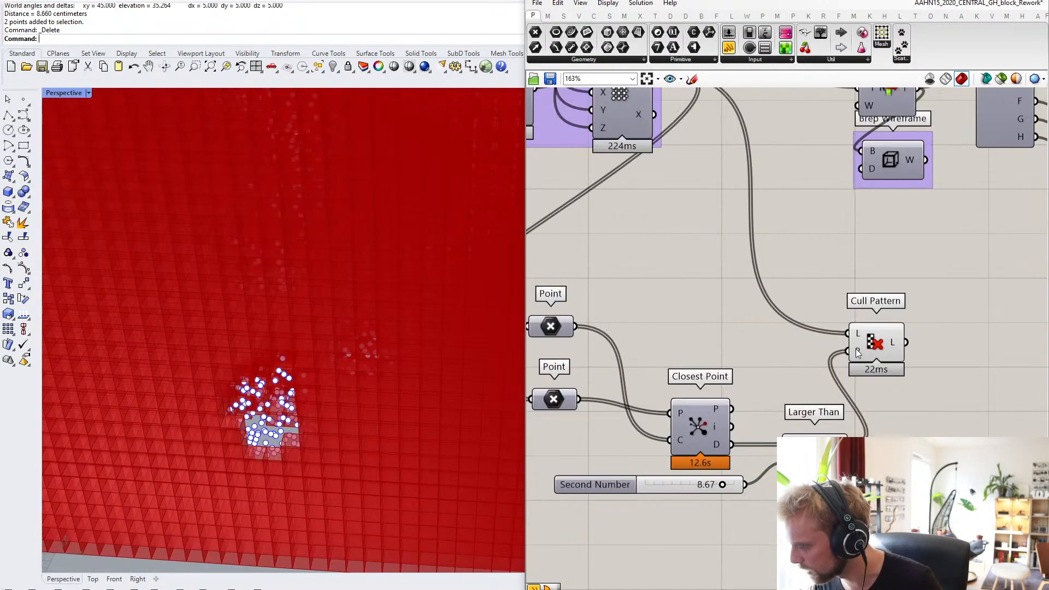
pyautogui.rightClick(860, 355)
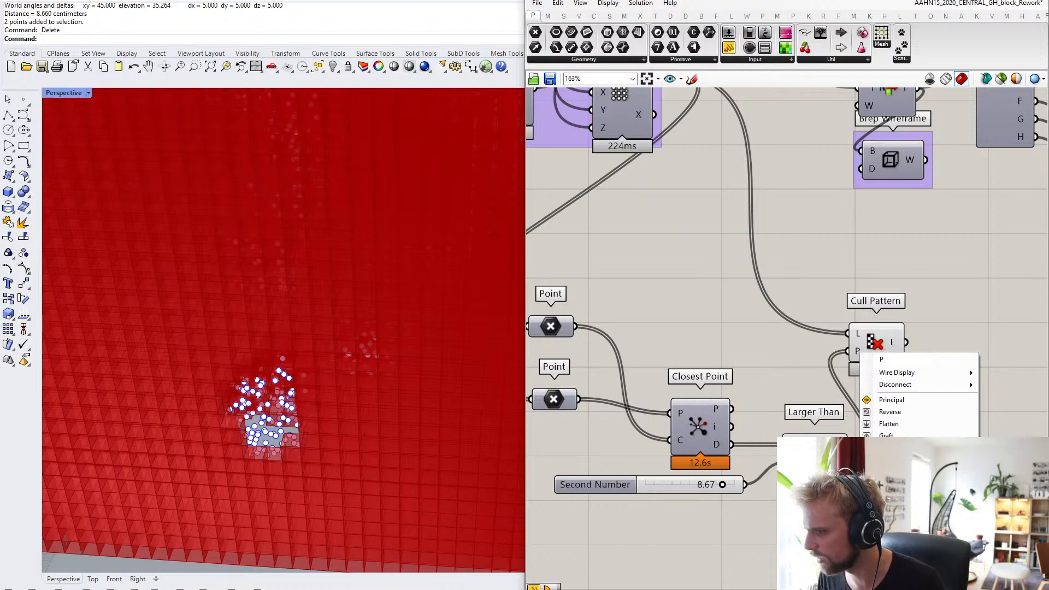
pyautogui.click(889, 460)
pyautogui.scroll(-6, 323, 302)
pyautogui.keyDown('shift'); pyautogui.moveTo(324, 302); pyautogui.dragTo(307, 362, button='right'); pyautogui.keyUp('shift')
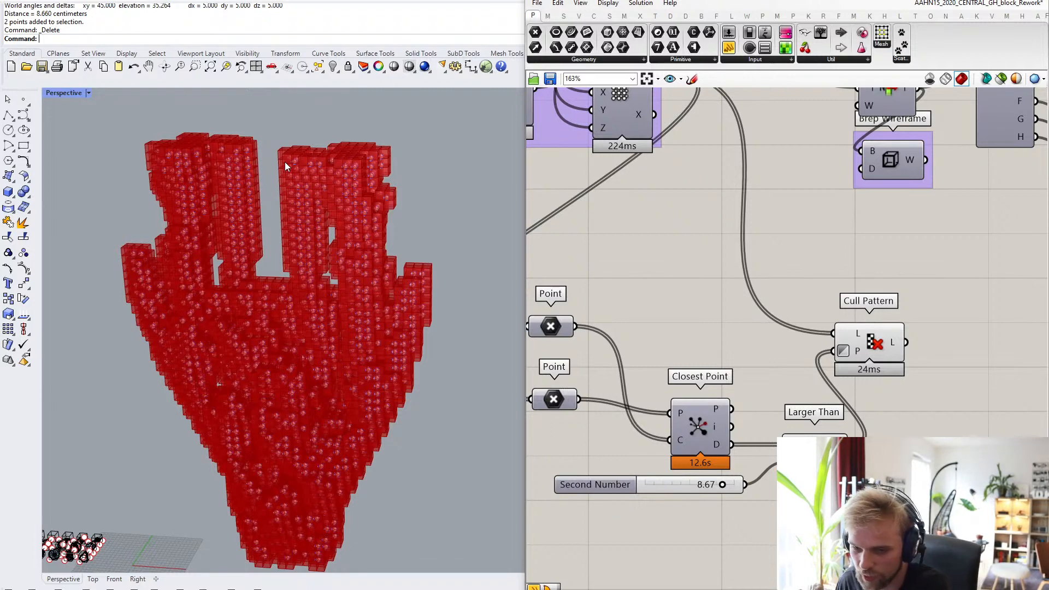
pyautogui.moveTo(819, 321); pyautogui.dragTo(758, 384, button='right')
pyautogui.scroll(-3, 758, 384)
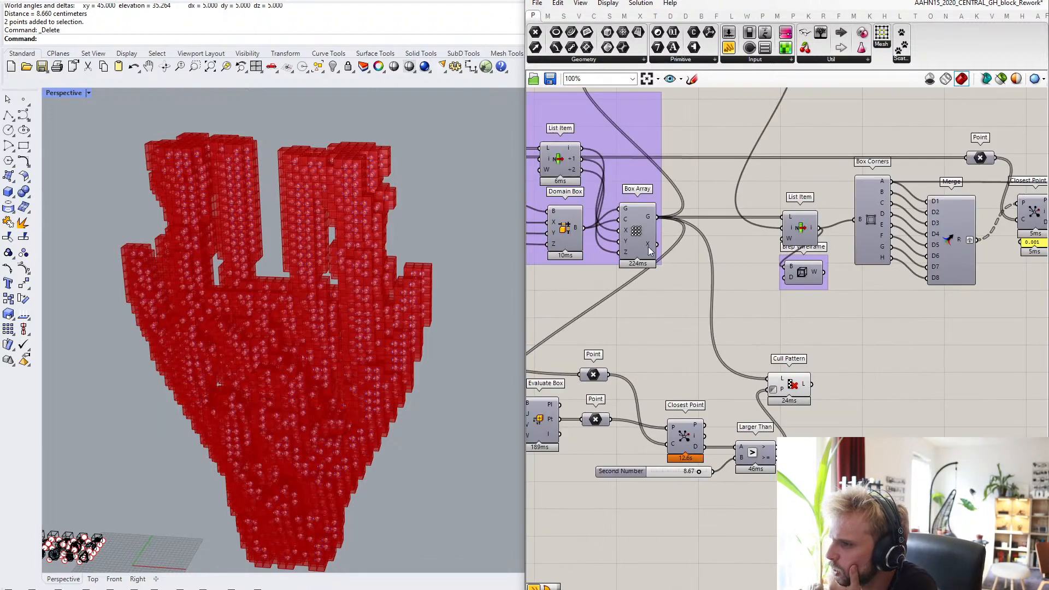
# - Compare the box list coming out of Box Array with the culled list from Cull Pattern
pyautogui.scroll(3, 649, 223)
pyautogui.moveTo(649, 230)
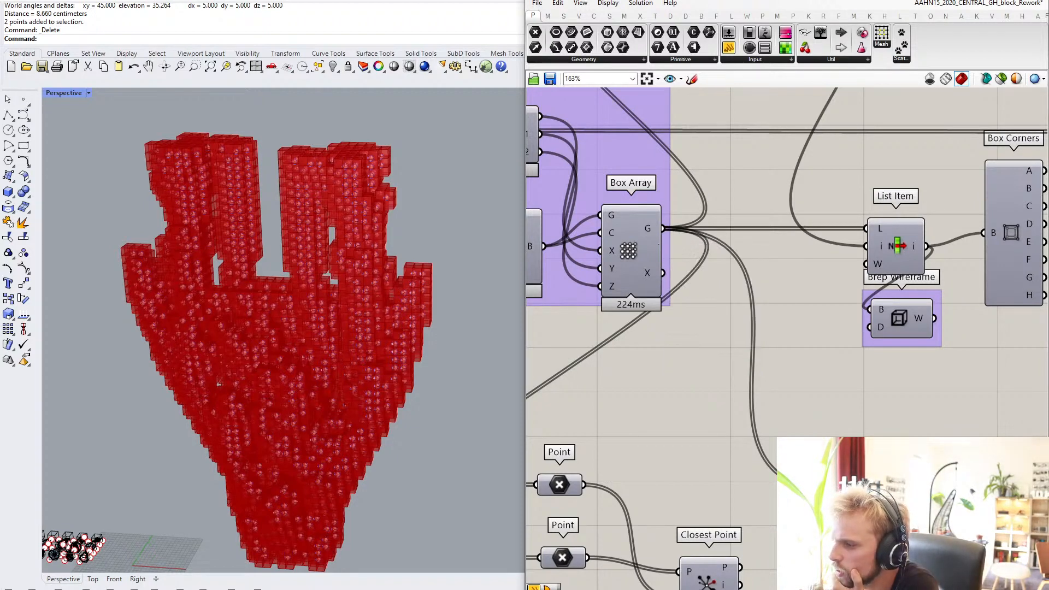
pyautogui.moveTo(868, 228)
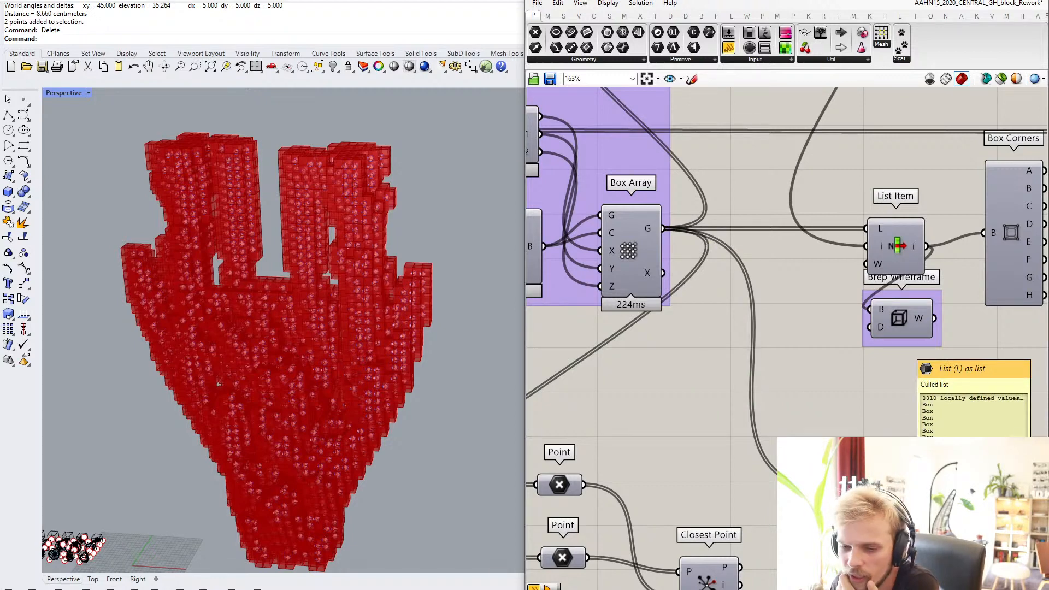
pyautogui.scroll(-3, 822, 415)
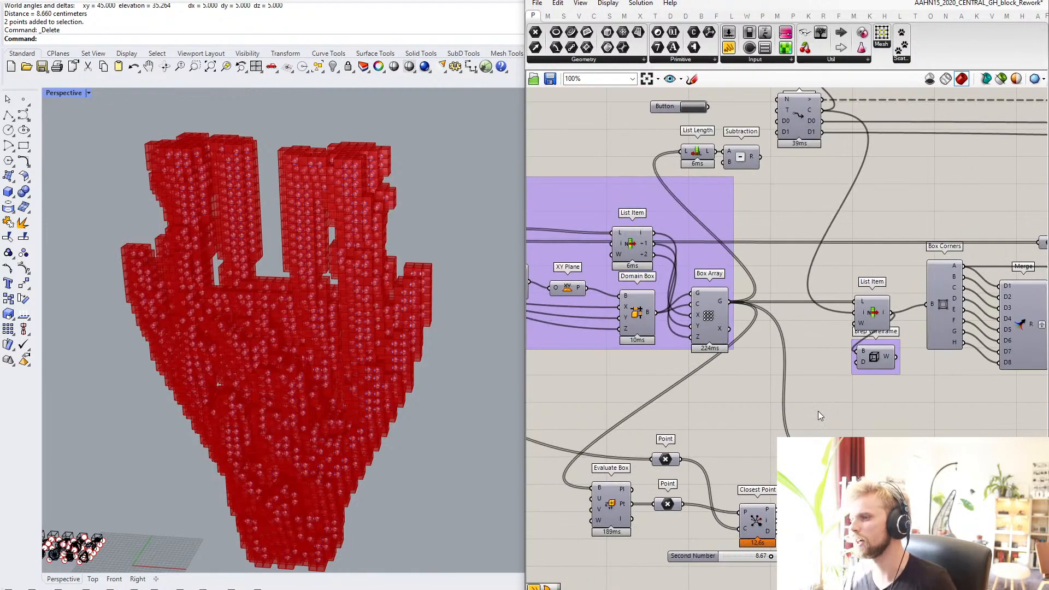
pyautogui.scroll(-2, 815, 409)
pyautogui.moveTo(791, 380); pyautogui.dragTo(712, 365, button='right')
pyautogui.scroll(2, 764, 389)
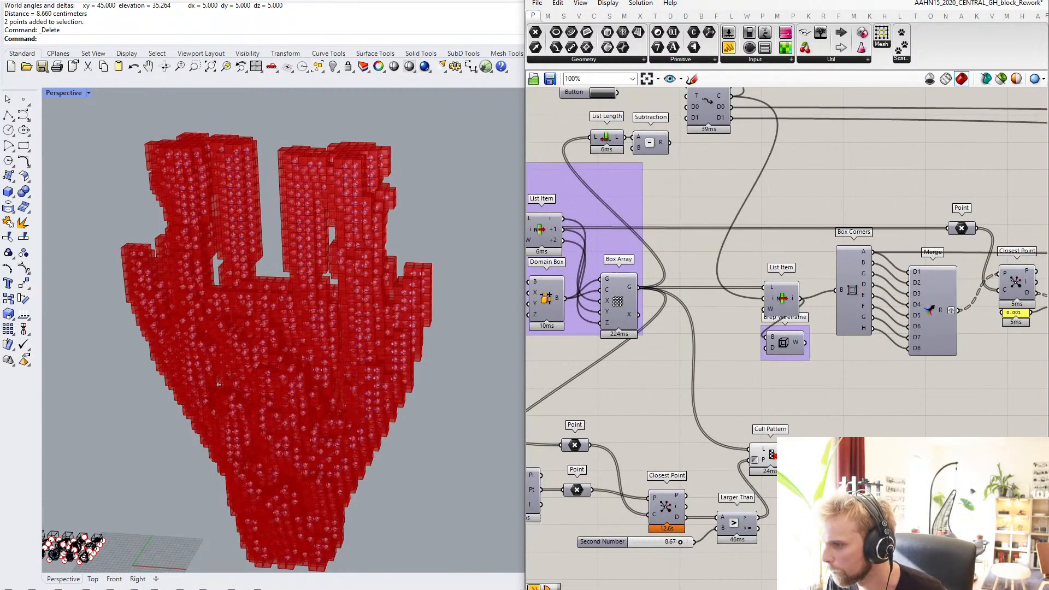
pyautogui.scroll(-4, 763, 473)
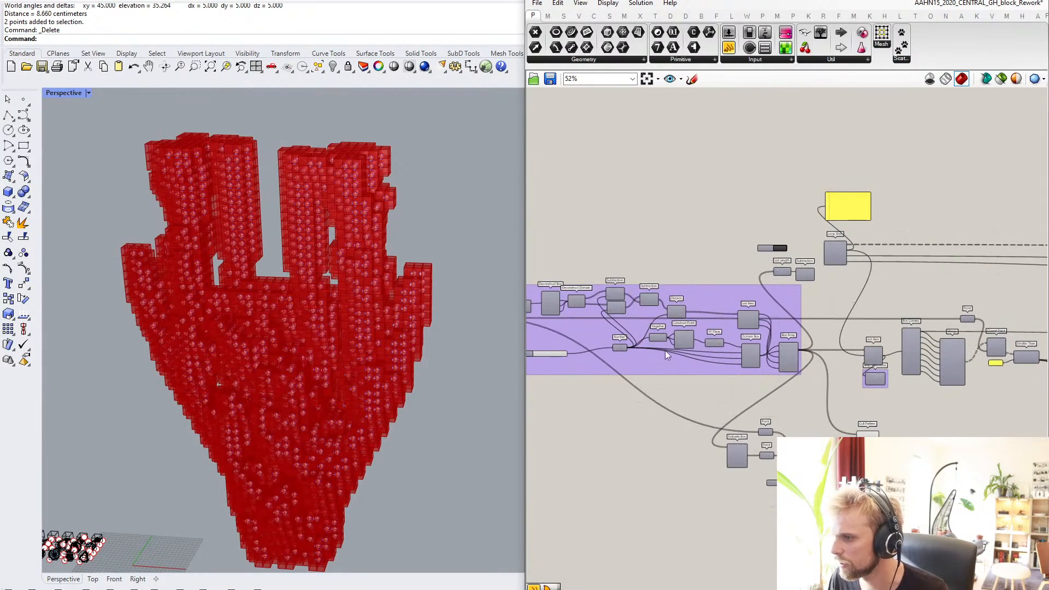
# - Move the box grid group and its source Point parameter left to free space before the loop components
pyautogui.moveTo(683, 361); pyautogui.dragTo(579, 356)
pyautogui.moveTo(618, 358); pyautogui.dragTo(713, 382, button='right')
pyautogui.moveTo(713, 381)
pyautogui.mouseDown()
pyautogui.moveTo(792, 375)
pyautogui.moveTo(693, 382)
pyautogui.mouseUp()
pyautogui.keyDown('shift'); pyautogui.click(660, 339); pyautogui.keyUp('shift')
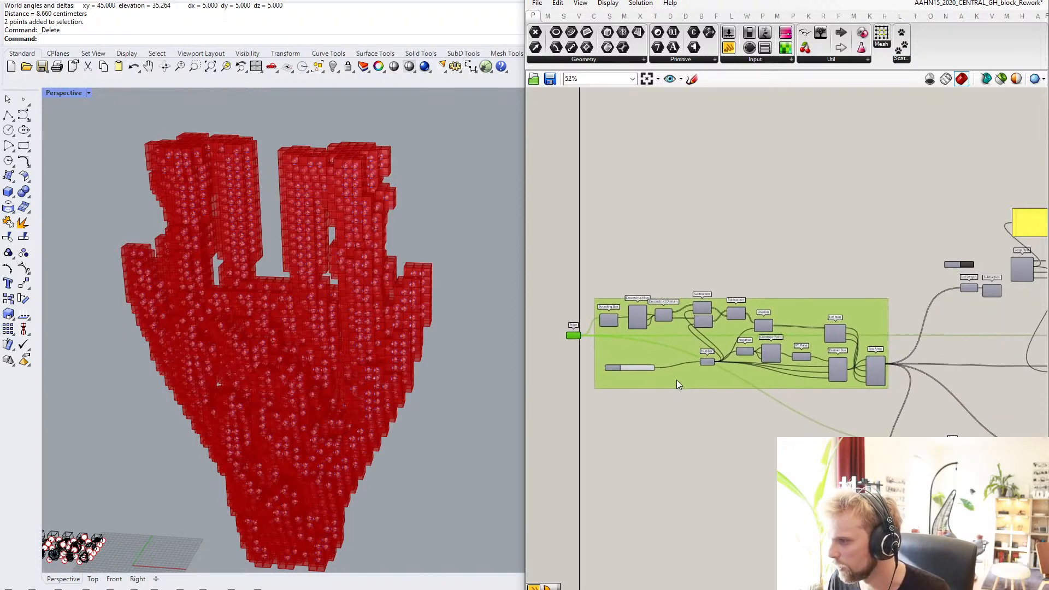
pyautogui.click(593, 376)
# - Group the components from Evaluate Box through Cull Pattern and shift the new group up and slightly left
pyautogui.scroll(3, 593, 377)
pyautogui.moveTo(889, 541); pyautogui.dragTo(623, 412)
pyautogui.middleClick(644, 384)
pyautogui.click(648, 350)
pyautogui.click(730, 400)
pyautogui.moveTo(730, 401); pyautogui.dragTo(710, 354)
# - Move the Point parameter and the box grid group further left, away from the culling group
pyautogui.moveTo(704, 319); pyautogui.dragTo(917, 350, button='right')
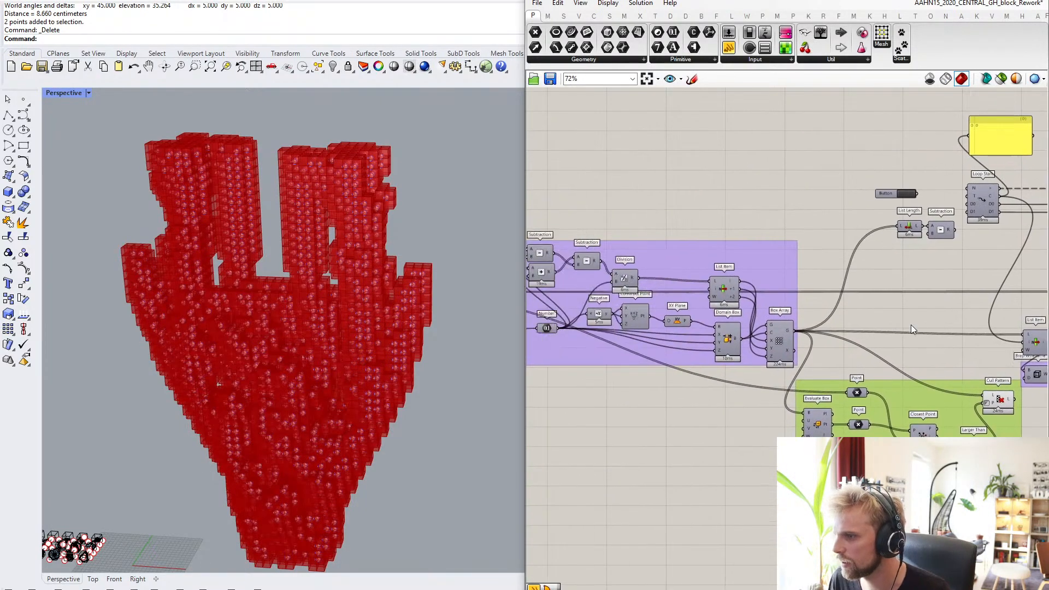
pyautogui.scroll(-3, 914, 344)
pyautogui.moveTo(723, 337); pyautogui.dragTo(841, 345, button='right')
pyautogui.moveTo(852, 414); pyautogui.dragTo(598, 263)
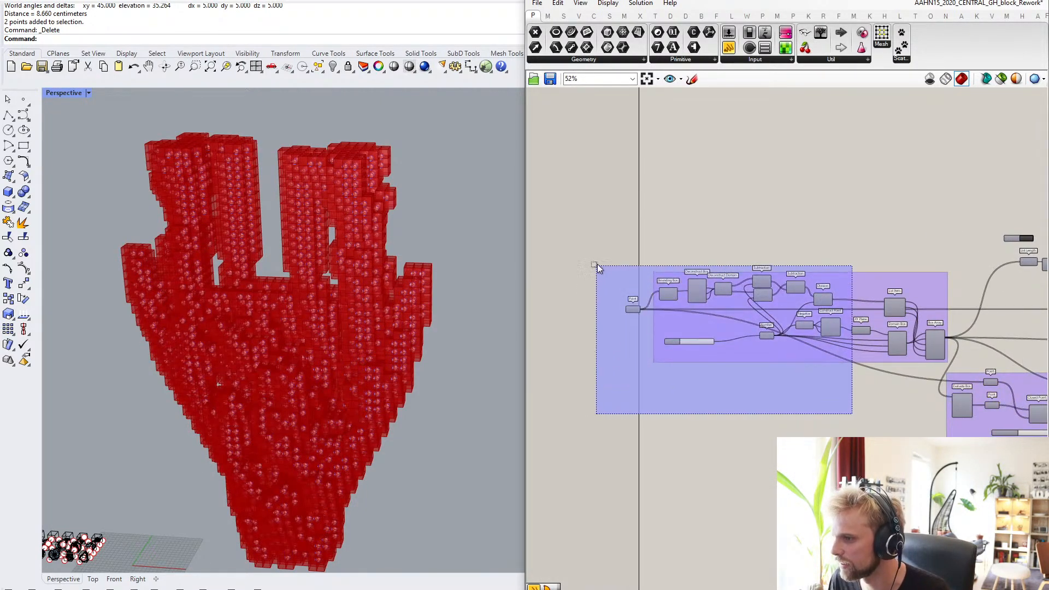
pyautogui.moveTo(706, 327); pyautogui.dragTo(631, 326)
pyautogui.click(812, 237)
# - Move the culling group closer to Box Array, up and to the left
pyautogui.moveTo(942, 317); pyautogui.dragTo(736, 290, button='right')
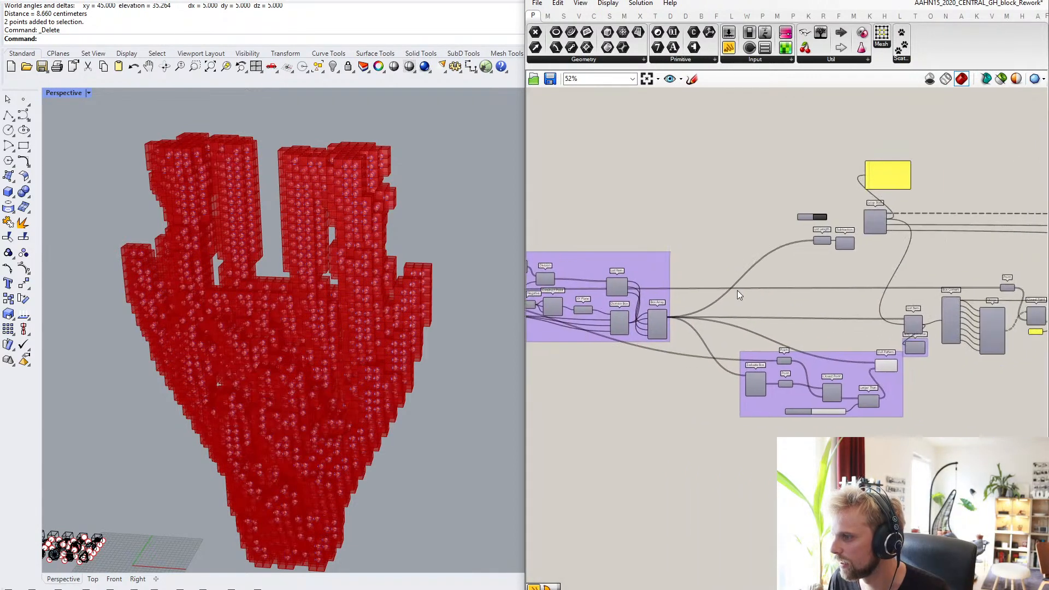
pyautogui.scroll(3, 835, 338)
pyautogui.moveTo(860, 361); pyautogui.dragTo(807, 327)
pyautogui.click(834, 286)
pyautogui.scroll(3, 835, 286)
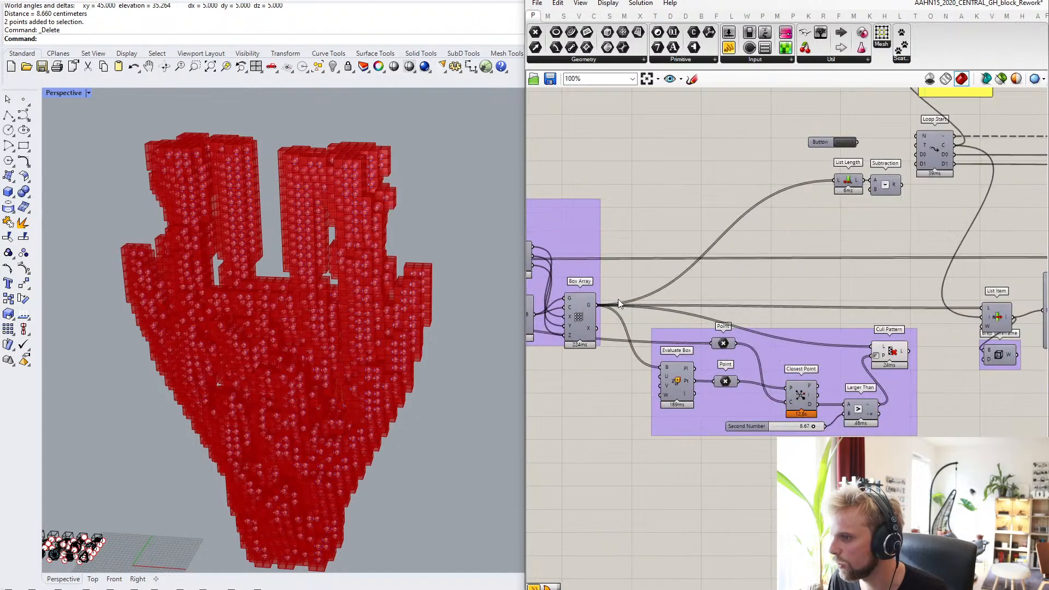
# - Feed Cull Pattern's L output into the L inputs of List Item and List Length, replacing Box Array's wires
pyautogui.moveTo(782, 271); pyautogui.dragTo(782, 305, button='right')
pyautogui.scroll(1, 848, 343)
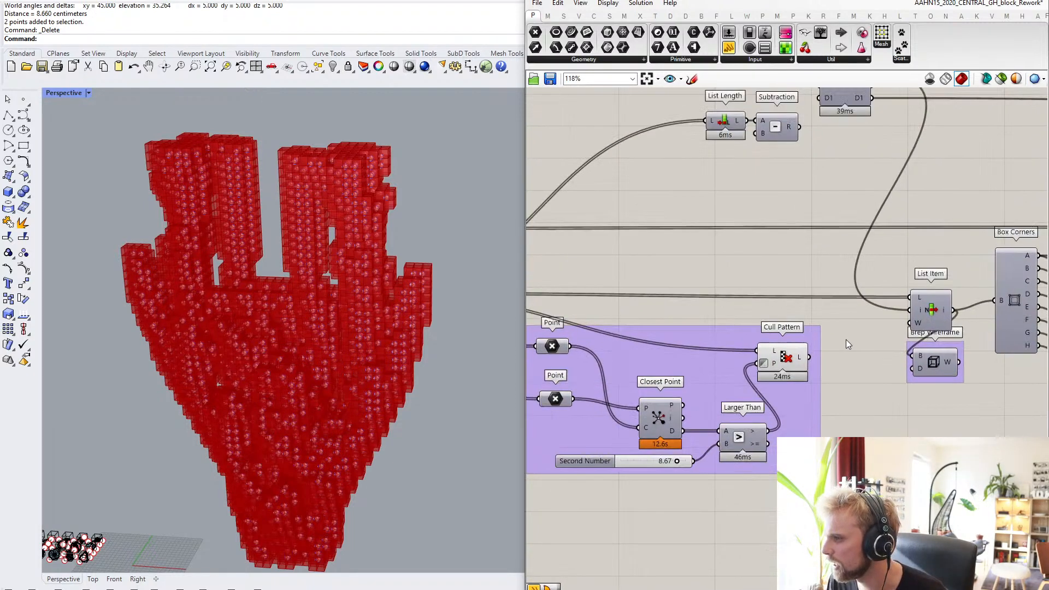
pyautogui.moveTo(848, 343); pyautogui.dragTo(816, 374, button='right')
pyautogui.moveTo(776, 388); pyautogui.dragTo(883, 329)
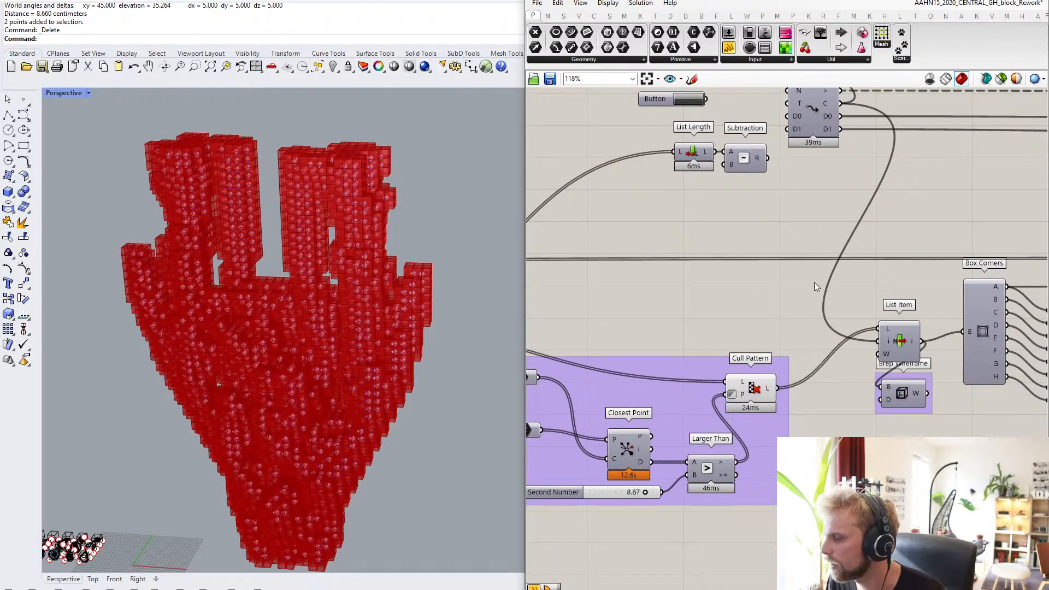
pyautogui.scroll(-5, 793, 306)
pyautogui.moveTo(747, 292); pyautogui.dragTo(825, 400, button='right')
pyautogui.scroll(3, 911, 382)
pyautogui.moveTo(889, 409); pyautogui.dragTo(826, 266)
# - Connect the Button to Loop Start's T input and align the Button with that input
pyautogui.scroll(3, 740, 272)
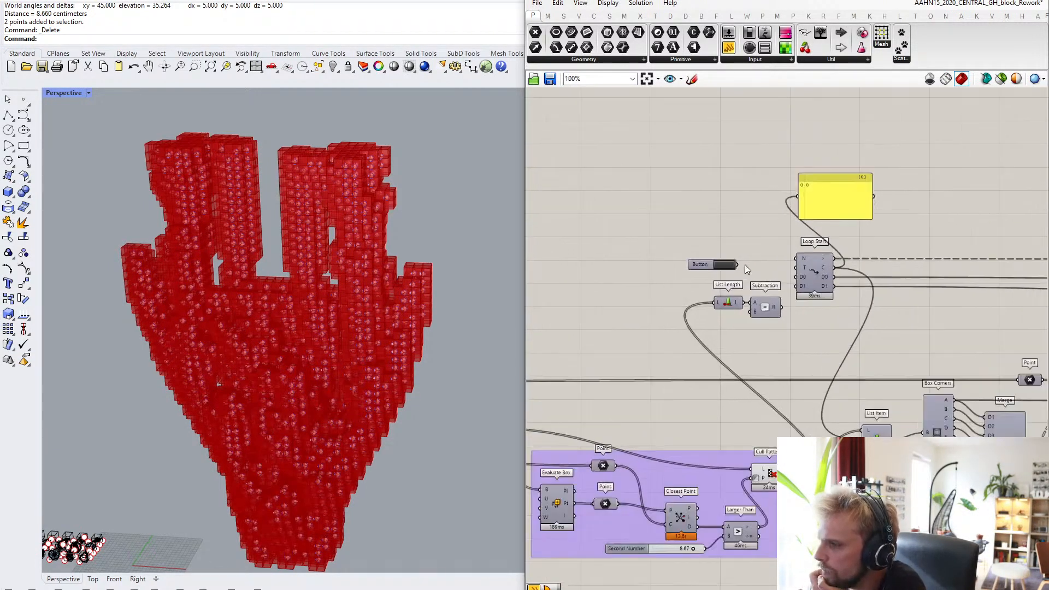
pyautogui.moveTo(735, 265); pyautogui.dragTo(815, 269)
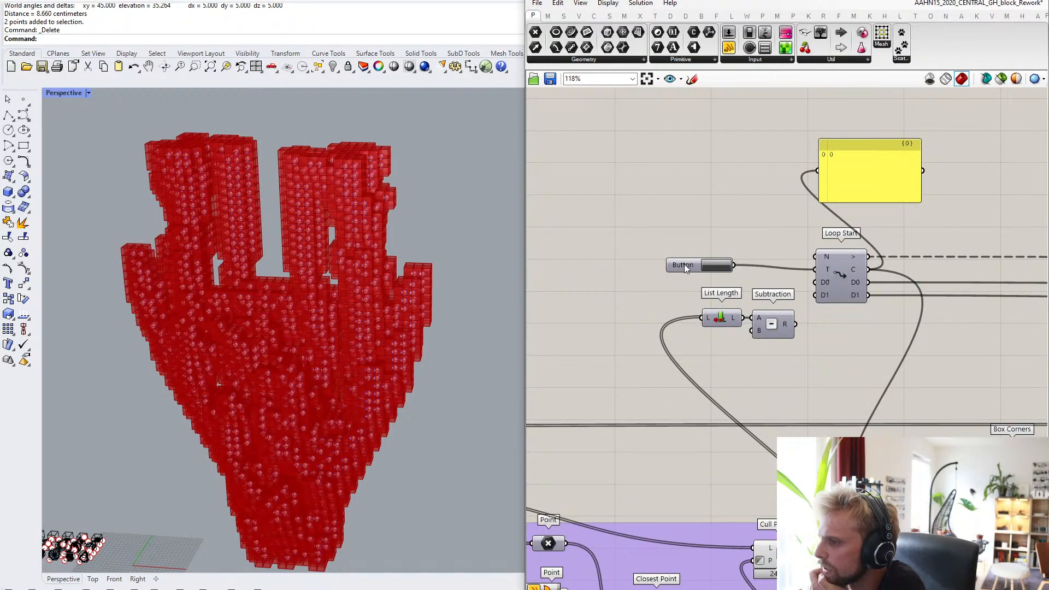
pyautogui.moveTo(688, 272); pyautogui.dragTo(706, 276)
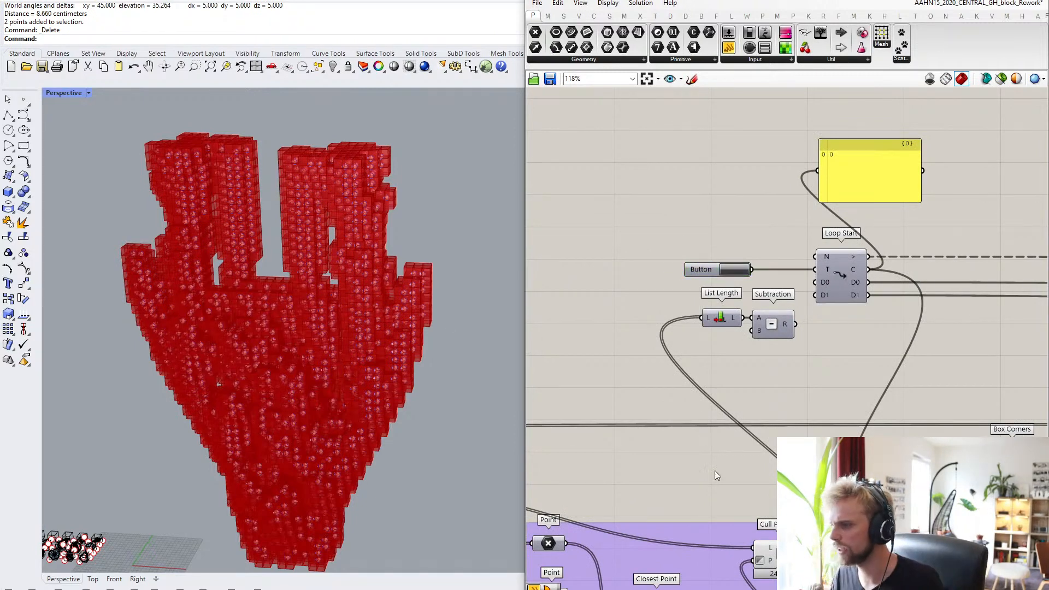
# - Turn off the preview of the Cull Pattern component
pyautogui.moveTo(716, 475); pyautogui.dragTo(708, 347, button='right')
pyautogui.click(782, 426)
pyautogui.middleClick(783, 425)
pyautogui.click(818, 392)
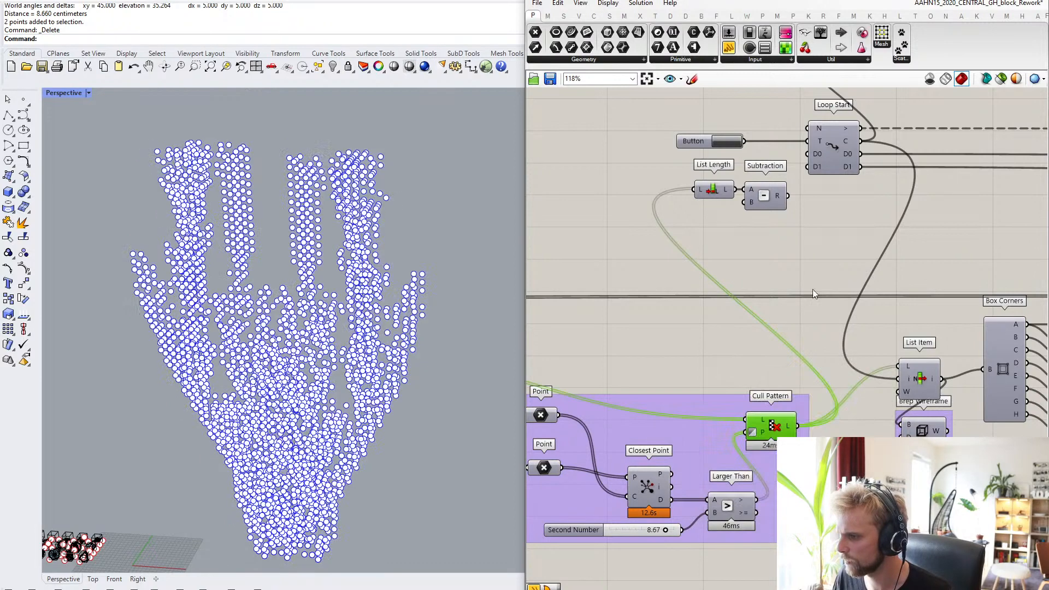
pyautogui.click(757, 224)
# - Turn on the preview of the Brep Wireframe component below List Item
pyautogui.moveTo(781, 274); pyautogui.dragTo(765, 373, button='right')
pyautogui.scroll(-3, 777, 353)
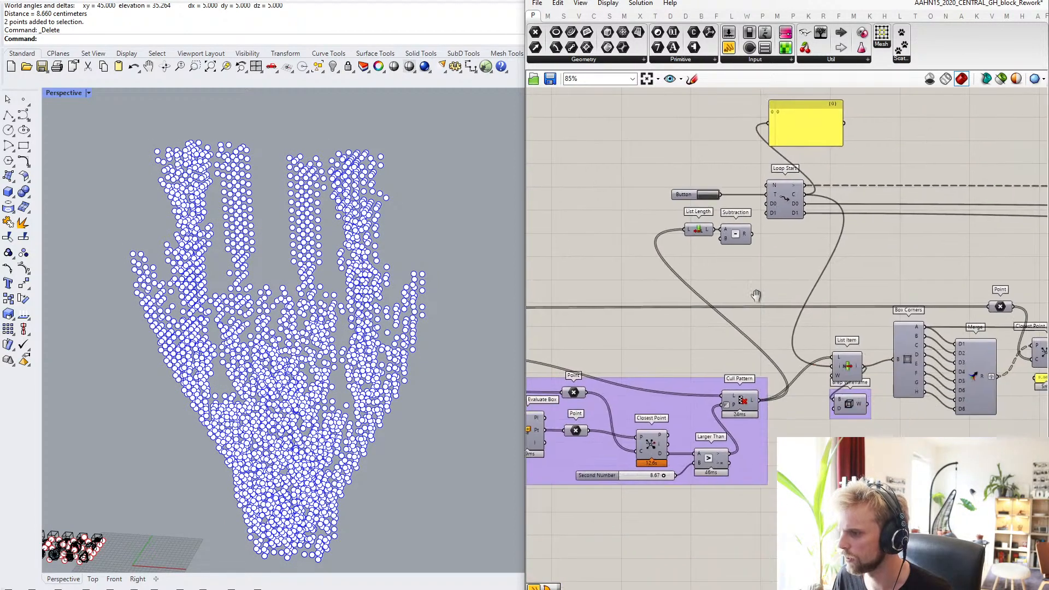
pyautogui.moveTo(816, 401); pyautogui.dragTo(655, 361, button='right')
pyautogui.middleClick(656, 362)
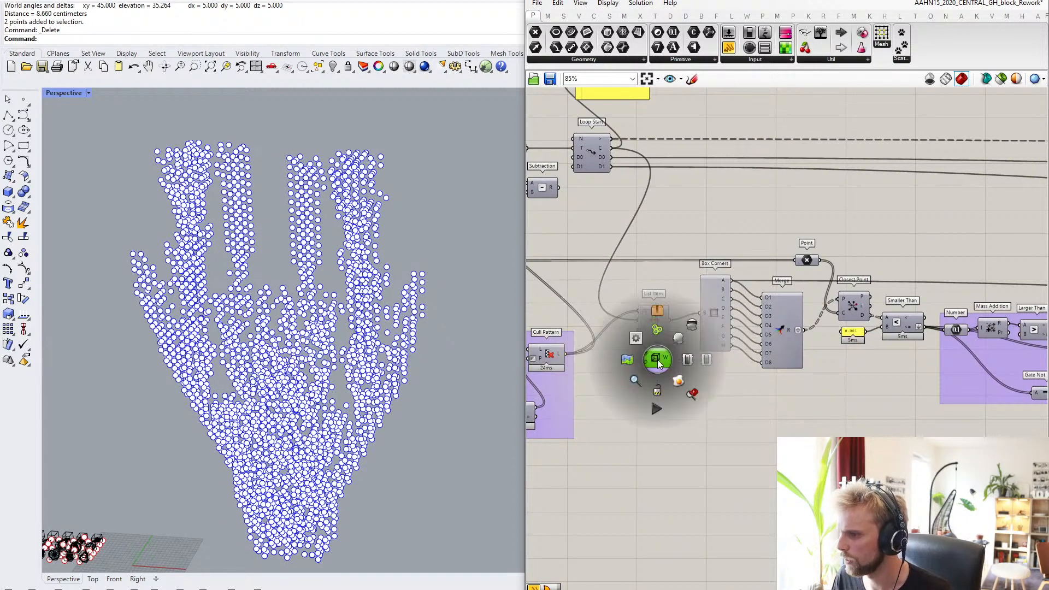
pyautogui.click(678, 341)
# - Review the corner-check group and loop start components, and look closely at the current box in the viewport
pyautogui.scroll(-3, 746, 407)
pyautogui.moveTo(771, 377); pyautogui.dragTo(636, 345, button='right')
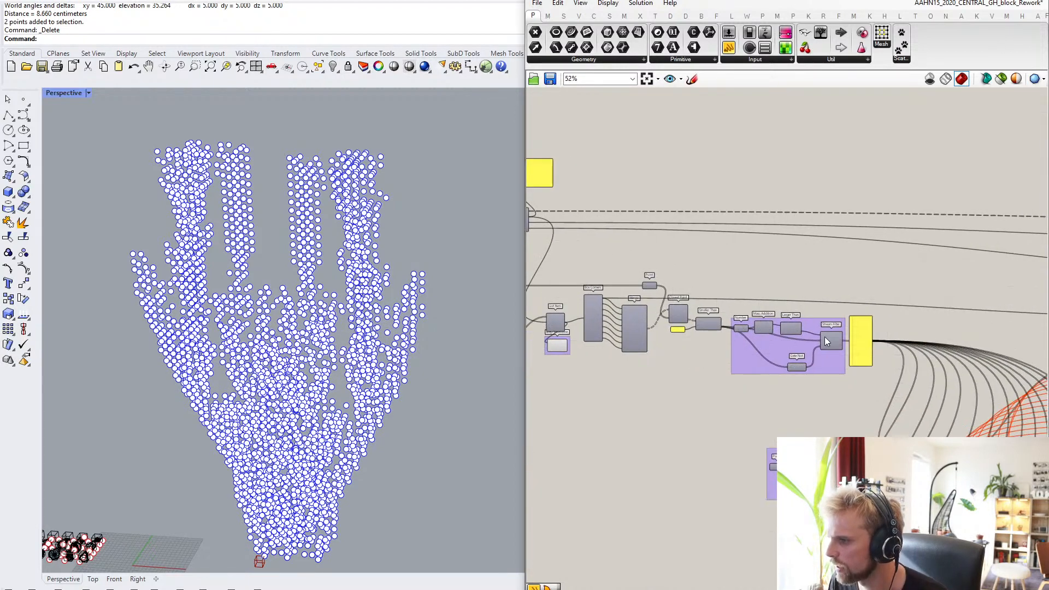
pyautogui.scroll(4, 829, 343)
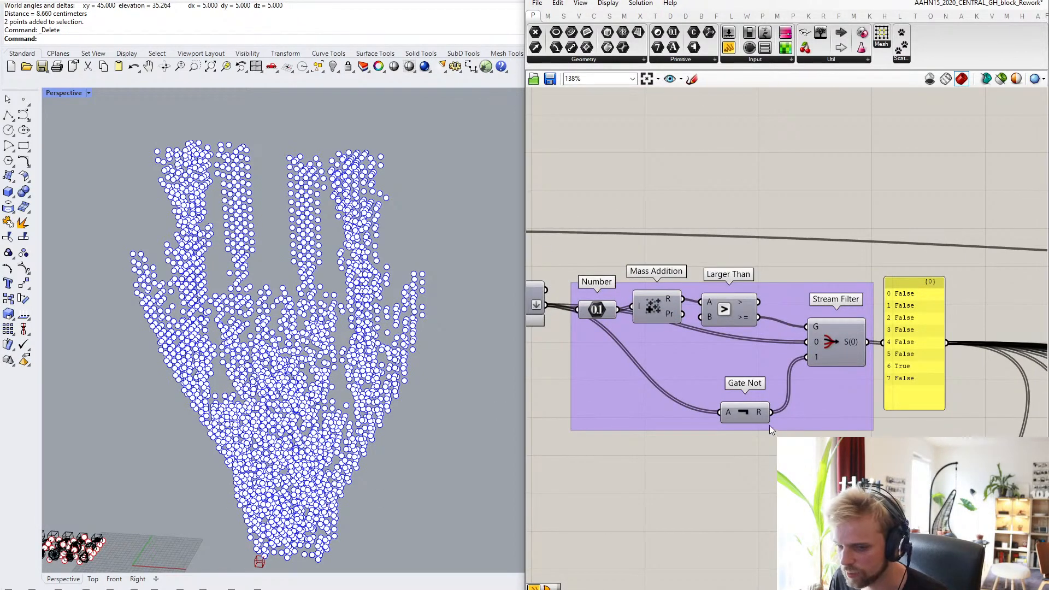
pyautogui.moveTo(572, 286); pyautogui.dragTo(946, 348, button='right')
pyautogui.moveTo(568, 251); pyautogui.dragTo(902, 308, button='right')
pyautogui.moveTo(695, 304); pyautogui.dragTo(920, 350, button='right')
pyautogui.scroll(2, 804, 194)
pyautogui.scroll(-3, 845, 342)
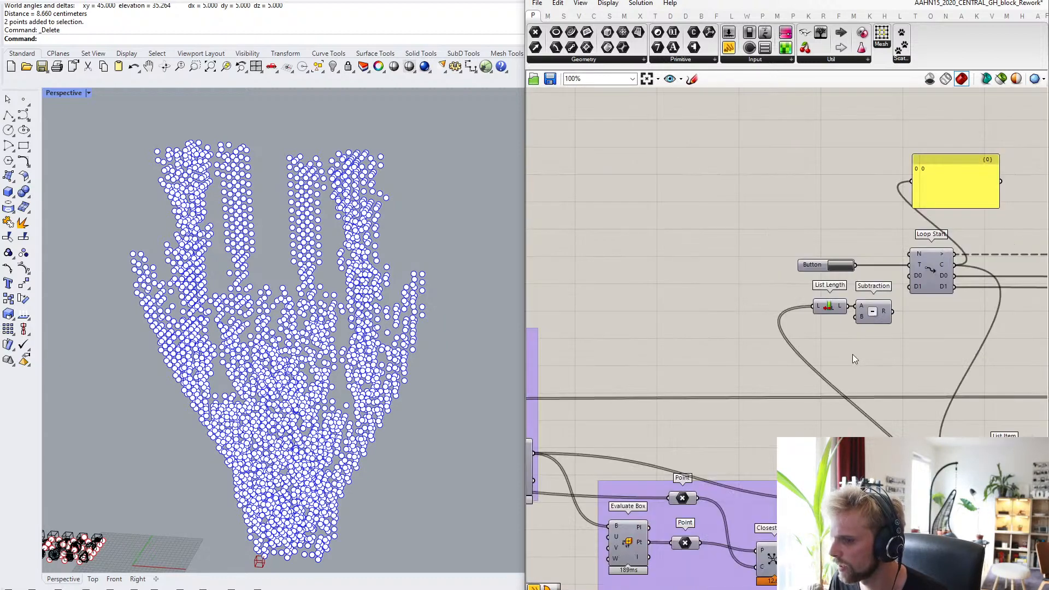
pyautogui.scroll(3, 844, 270)
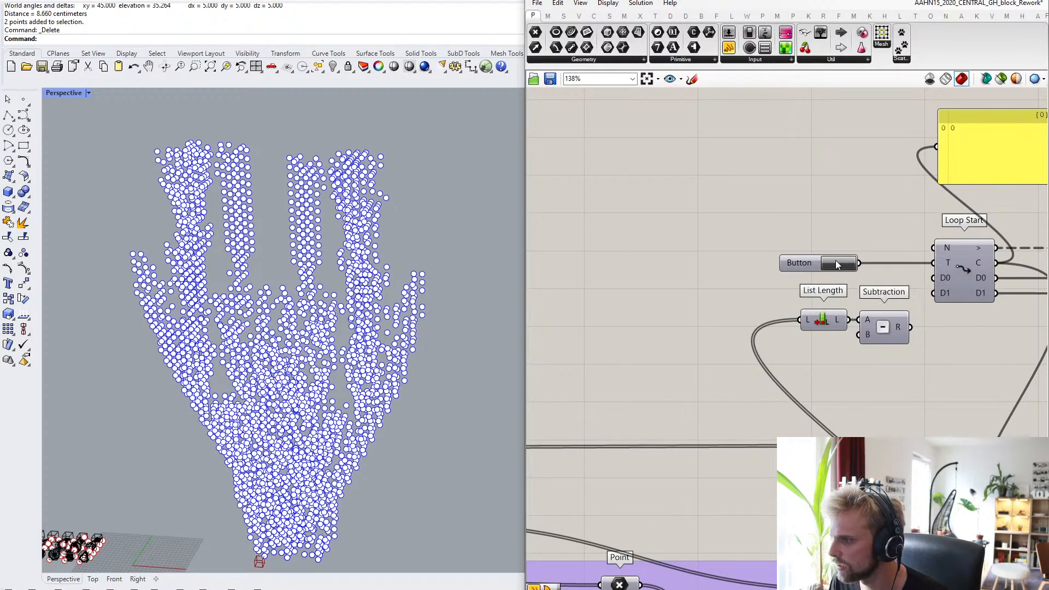
pyautogui.scroll(-3, 887, 339)
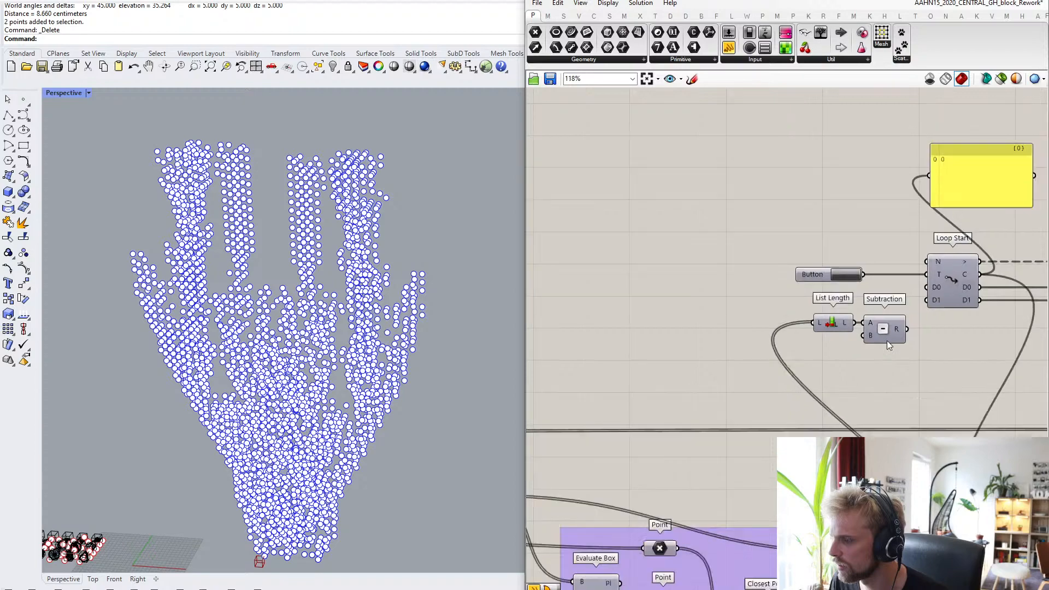
pyautogui.moveTo(925, 368); pyautogui.dragTo(727, 309, button='right')
pyautogui.scroll(10, 298, 377)
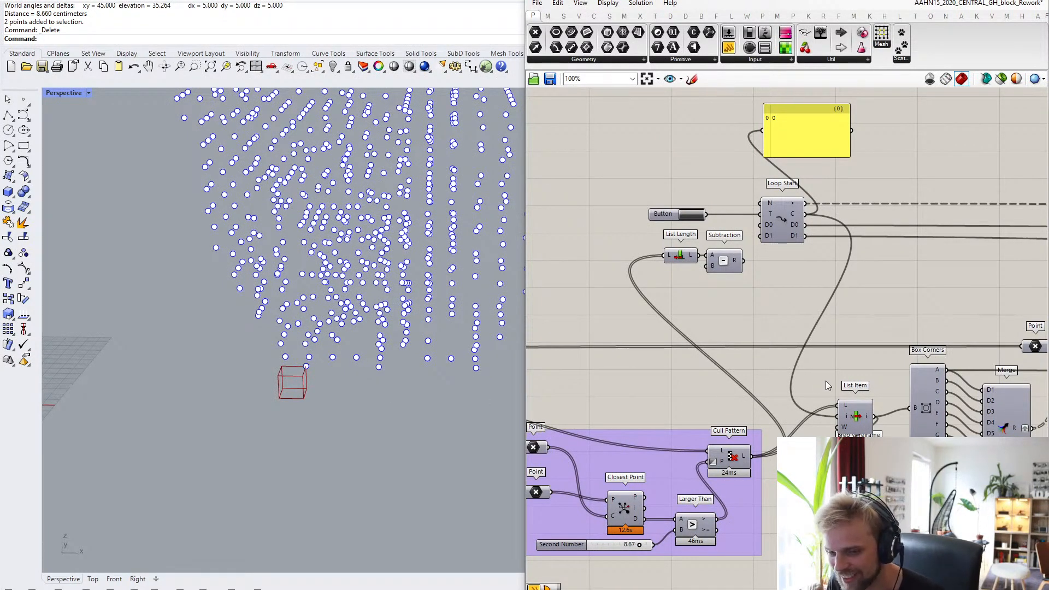
# - Connect Subtraction's R output to Loop Start's N input, start the loop and watch the current box in the viewport
pyautogui.moveTo(807, 348); pyautogui.dragTo(647, 366, button='right')
pyautogui.scroll(-2, 672, 354)
pyautogui.scroll(3, 573, 297)
pyautogui.moveTo(573, 297); pyautogui.dragTo(679, 365, button='right')
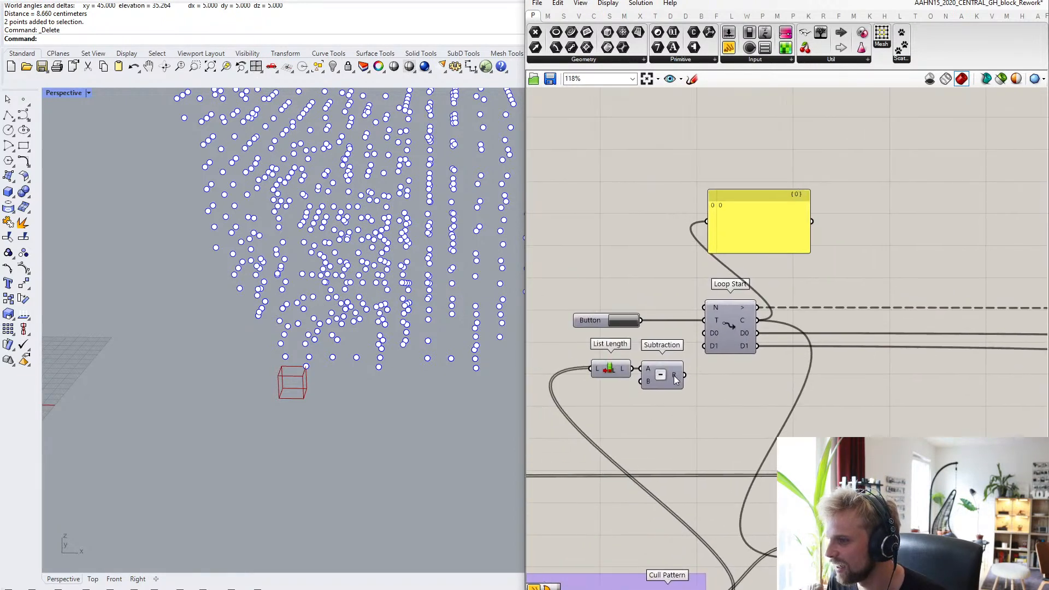
pyautogui.scroll(1, 681, 369)
pyautogui.moveTo(686, 375); pyautogui.dragTo(708, 294)
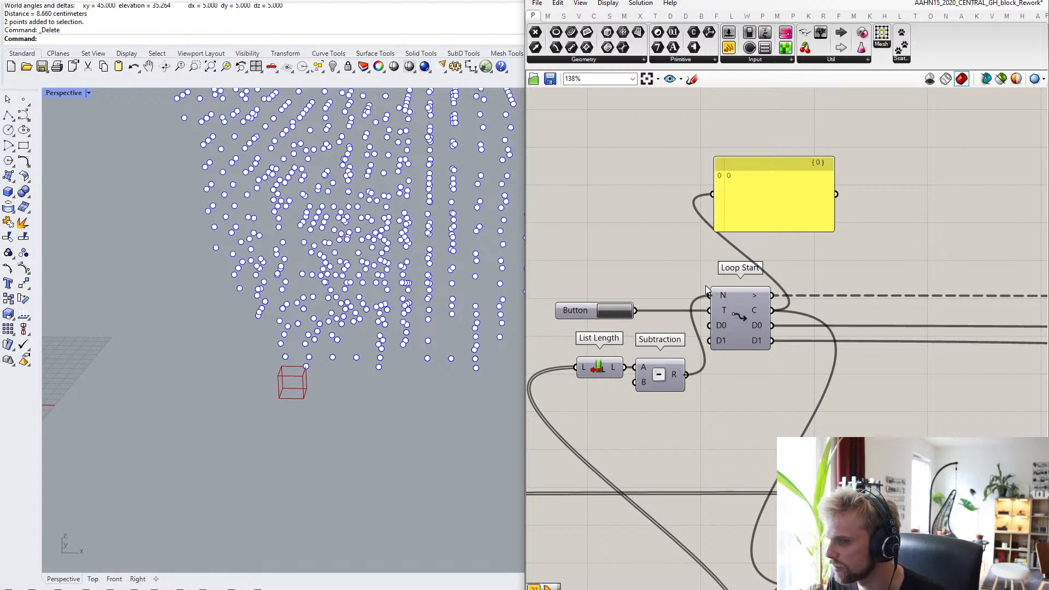
pyautogui.scroll(-7, 355, 382)
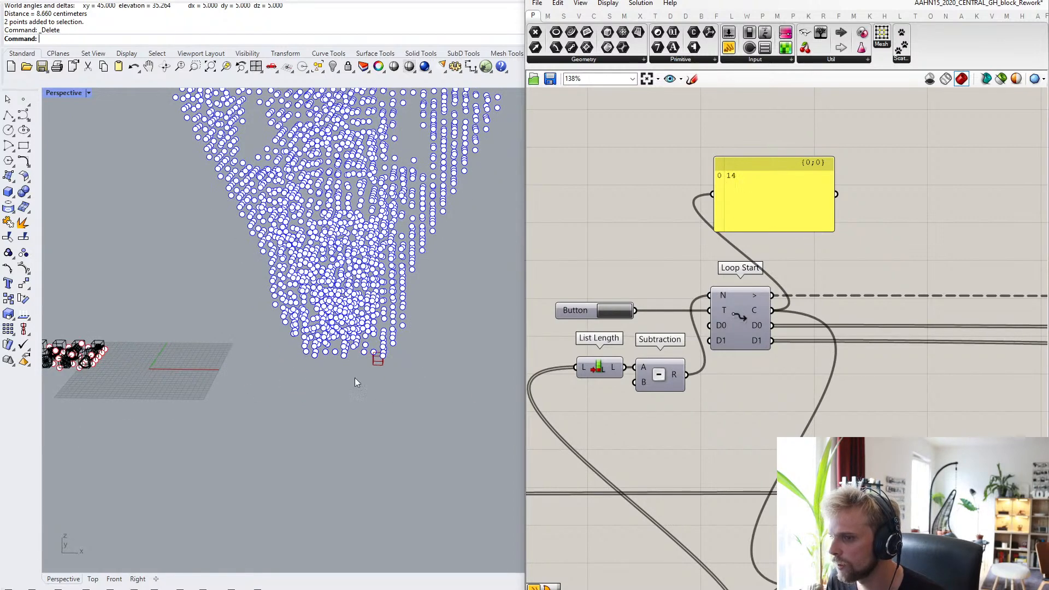
pyautogui.moveTo(355, 383); pyautogui.dragTo(403, 379, button='right')
pyautogui.scroll(-2, 934, 424)
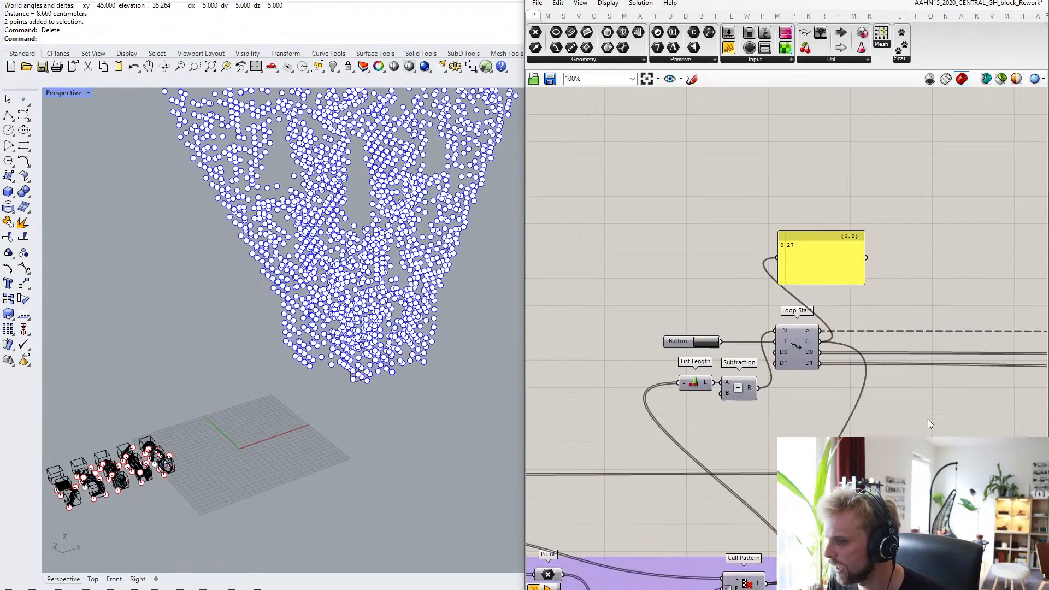
# - Turn on the preview of the Vector Display component in the Vector 2Pt group
pyautogui.scroll(-1, 929, 420)
pyautogui.moveTo(870, 410)
pyautogui.mouseDown(button='right')
pyautogui.moveTo(719, 404)
pyautogui.moveTo(587, 381)
pyautogui.mouseUp(button='right')
pyautogui.moveTo(792, 406); pyautogui.dragTo(617, 393, button='right')
pyautogui.moveTo(917, 460)
pyautogui.mouseDown(button='right')
pyautogui.moveTo(777, 360)
pyautogui.moveTo(714, 341)
pyautogui.mouseUp(button='right')
pyautogui.scroll(-2, 869, 366)
pyautogui.scroll(-1, 874, 372)
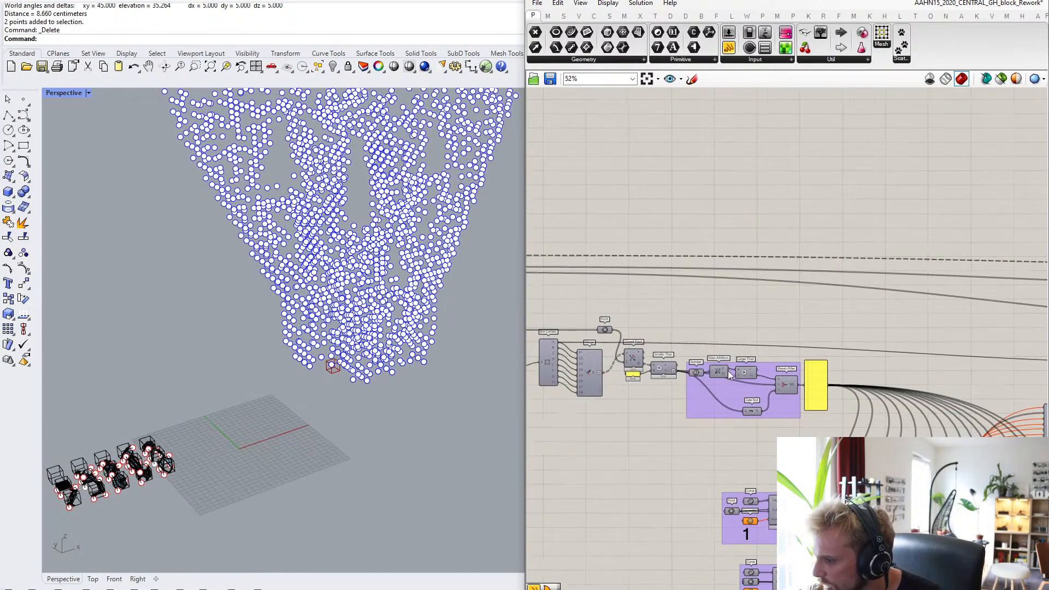
pyautogui.moveTo(832, 369); pyautogui.dragTo(579, 347, button='right')
pyautogui.scroll(3, 966, 375)
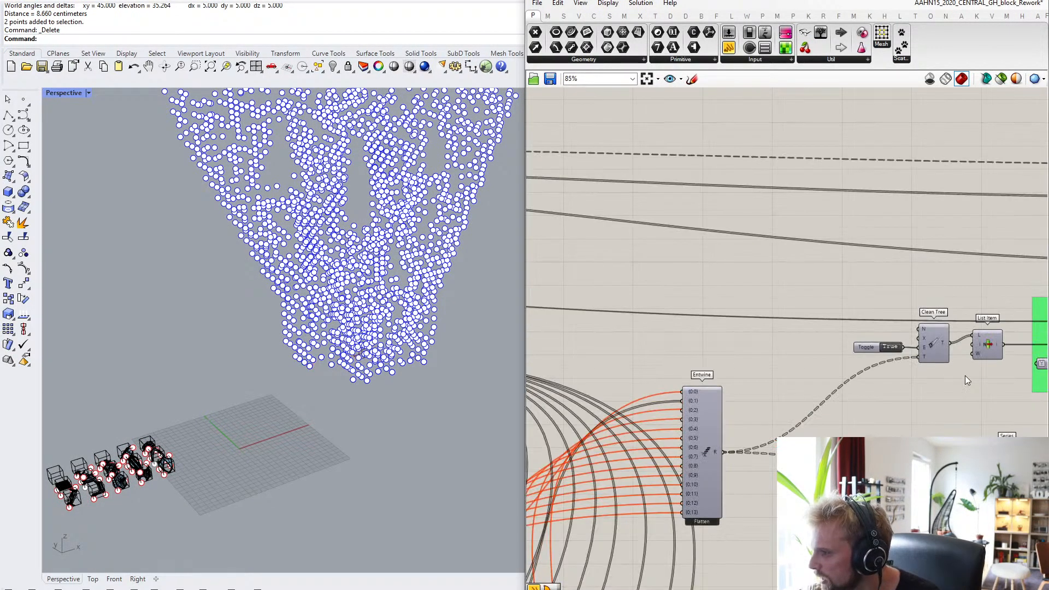
pyautogui.moveTo(964, 376); pyautogui.dragTo(693, 378, button='right')
pyautogui.click(878, 370)
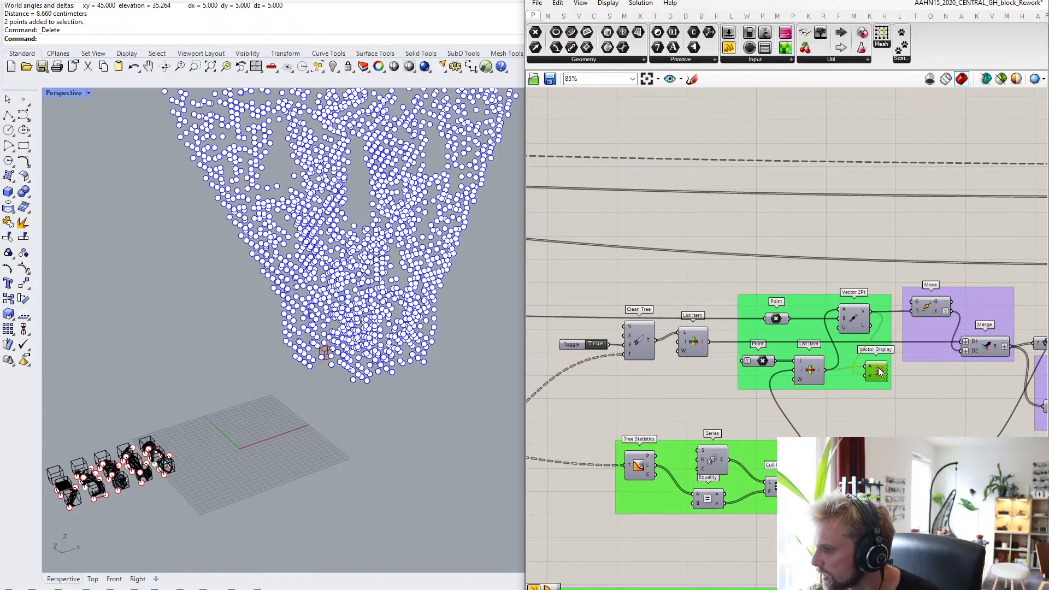
pyautogui.middleClick(878, 370)
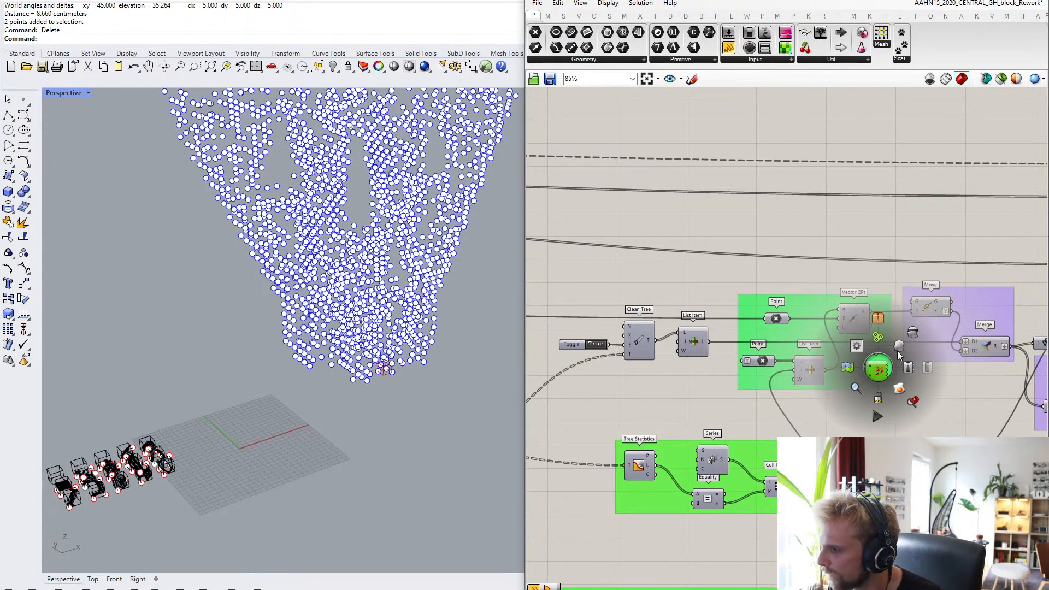
pyautogui.click(749, 269)
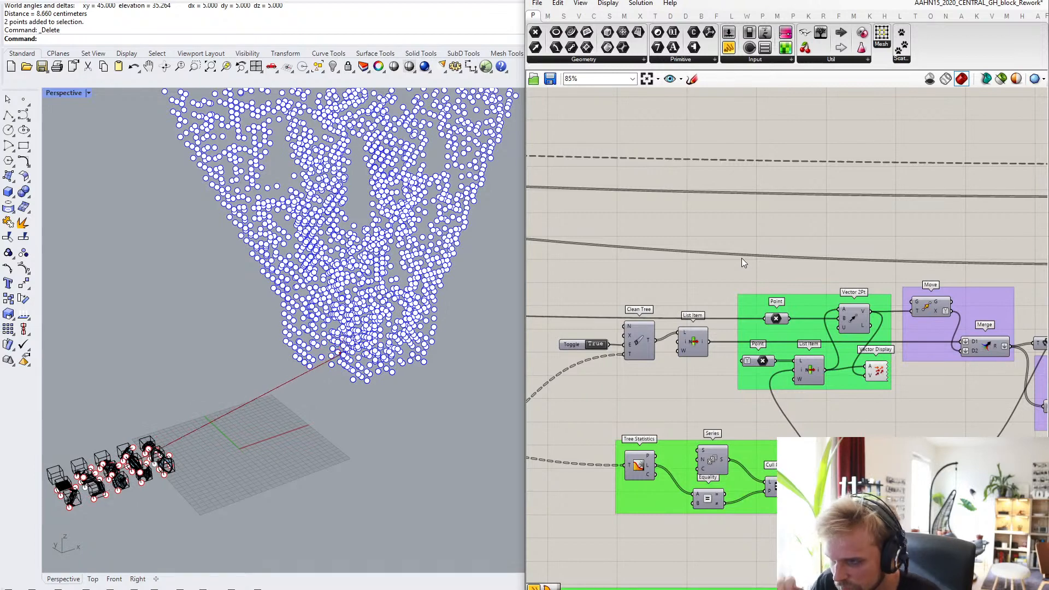
pyautogui.scroll(-5, 589, 292)
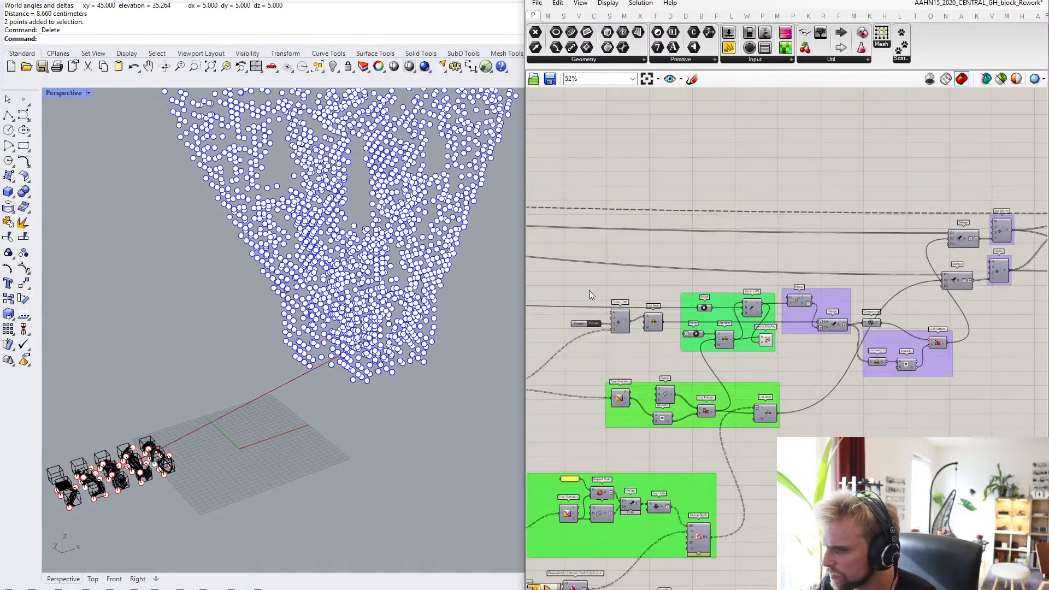
pyautogui.moveTo(626, 291); pyautogui.dragTo(989, 349, button='right')
pyautogui.moveTo(713, 327); pyautogui.dragTo(723, 328, button='right')
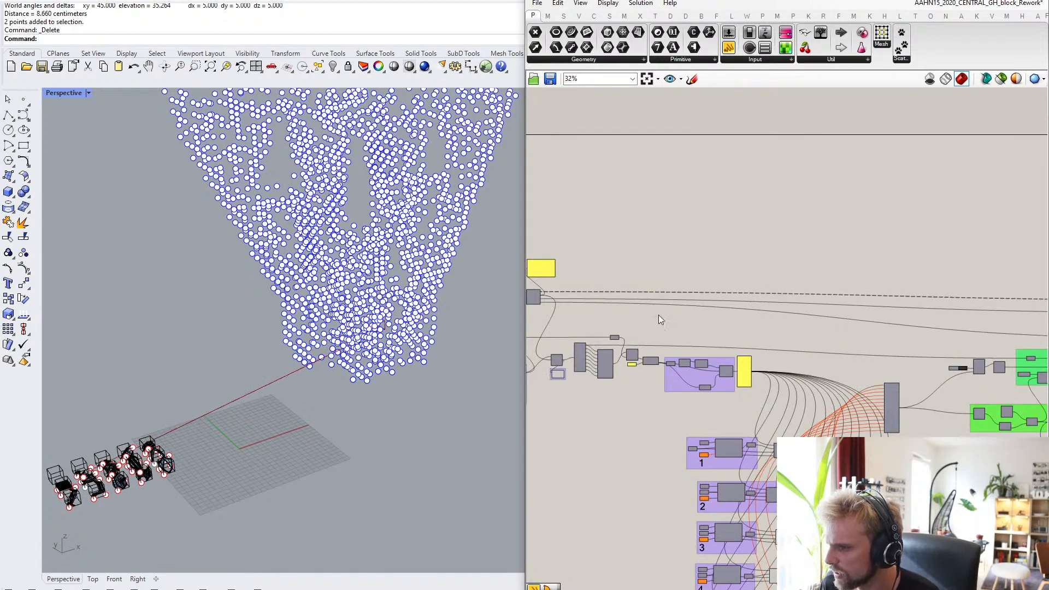
# - Read the running loop counter in the panel above the Loop Start component
pyautogui.moveTo(608, 310); pyautogui.dragTo(690, 320, button='right')
pyautogui.scroll(6, 626, 302)
pyautogui.moveTo(650, 278); pyautogui.dragTo(651, 279, button='right')
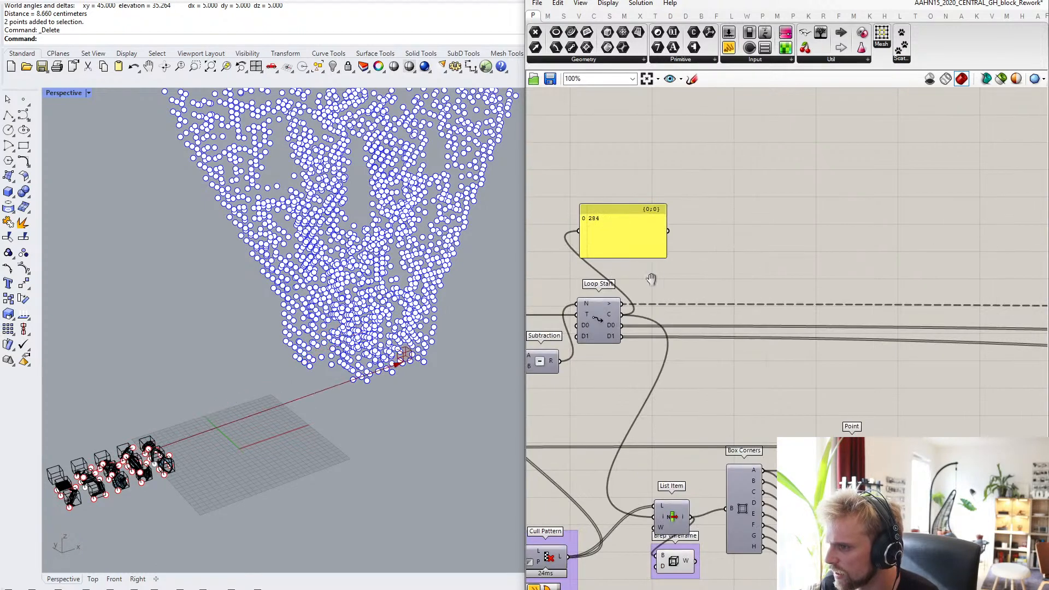
pyautogui.scroll(2, 650, 280)
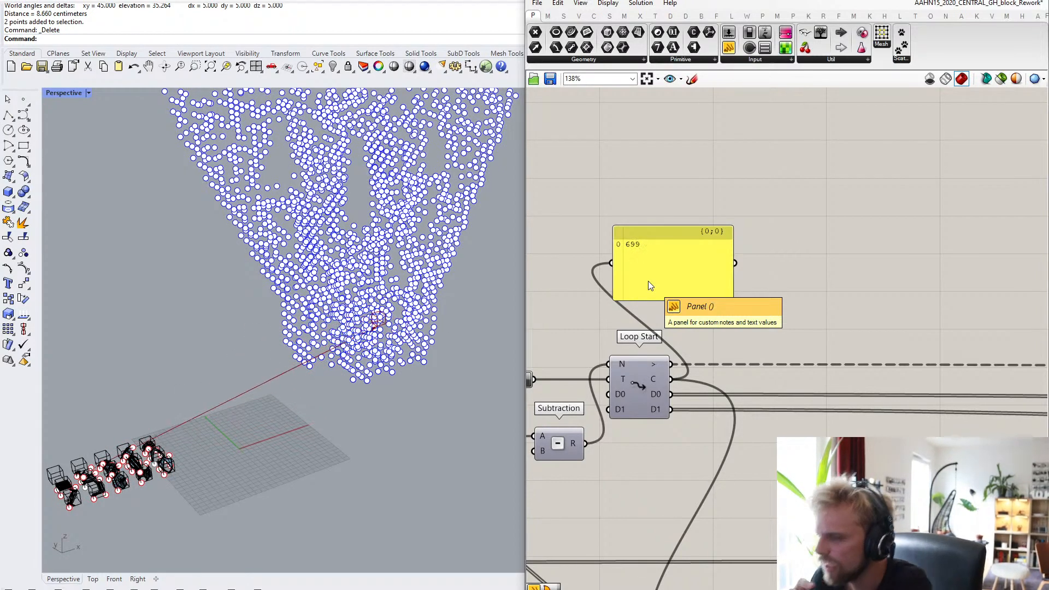
# - Group all points of the point cloud with the Group command and hide them, leaving the current box visible
pyautogui.scroll(-9, 309, 353)
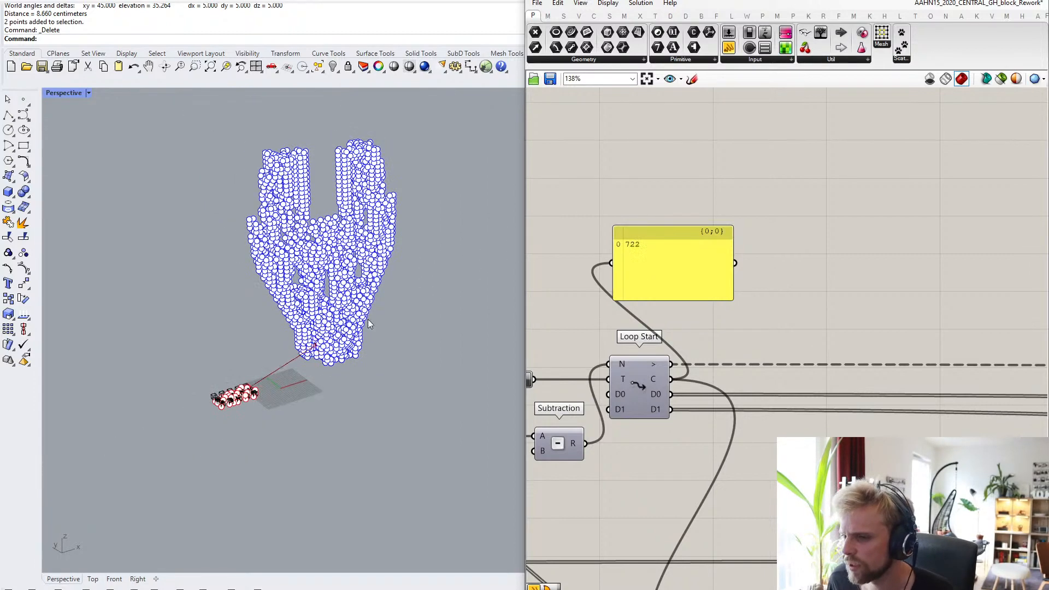
pyautogui.keyDown('shift'); pyautogui.moveTo(350, 308); pyautogui.dragTo(317, 349, button='right'); pyautogui.keyUp('shift')
pyautogui.click(342, 295)
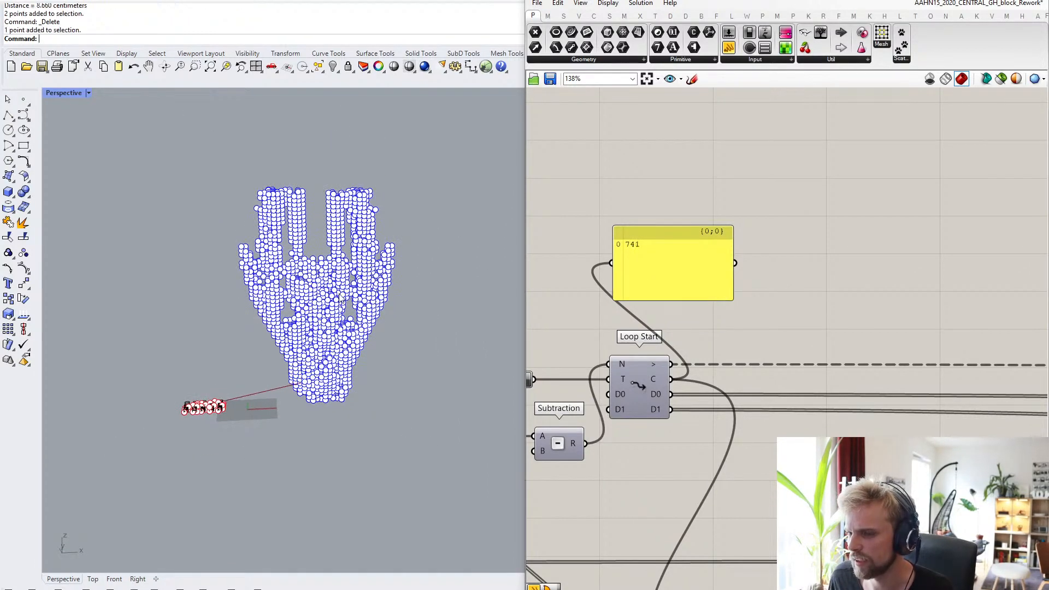
pyautogui.click(457, 460)
pyautogui.moveTo(274, 202); pyautogui.dragTo(238, 162)
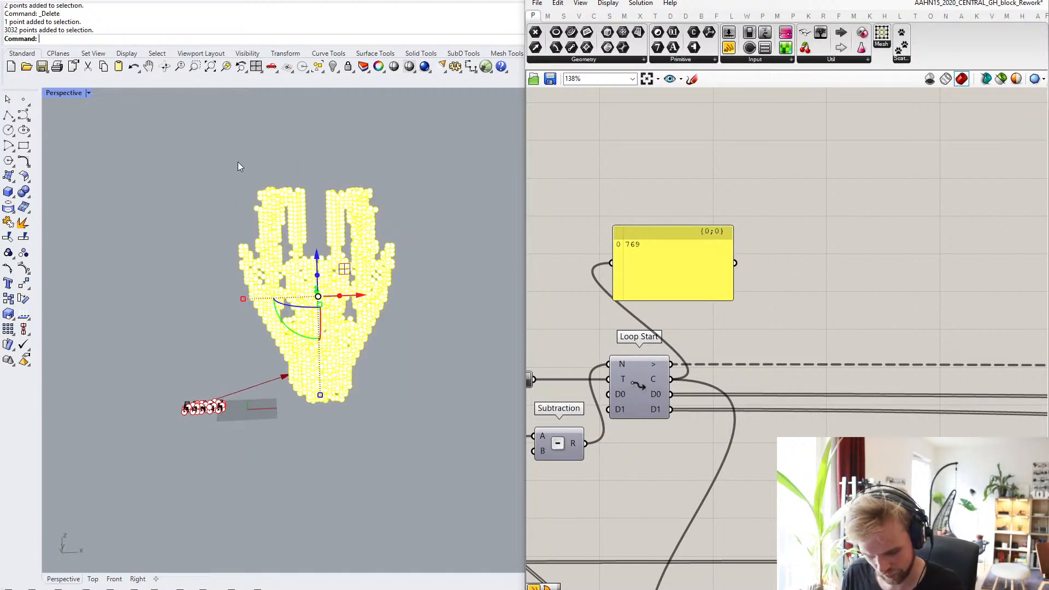
pyautogui.write('Group')
pyautogui.press('Return')
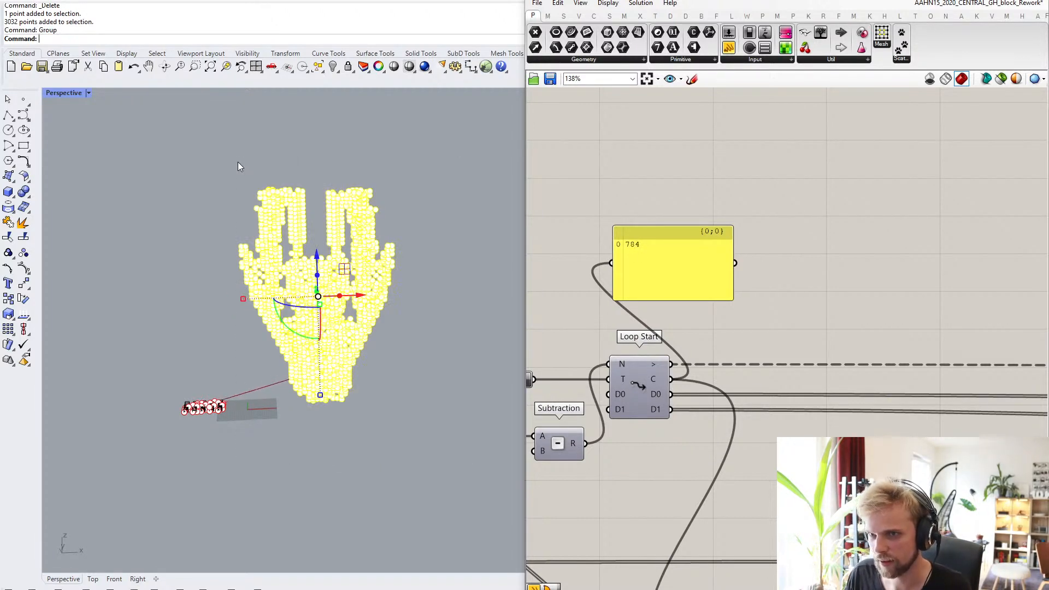
pyautogui.write('Hide')
pyautogui.press('Return')
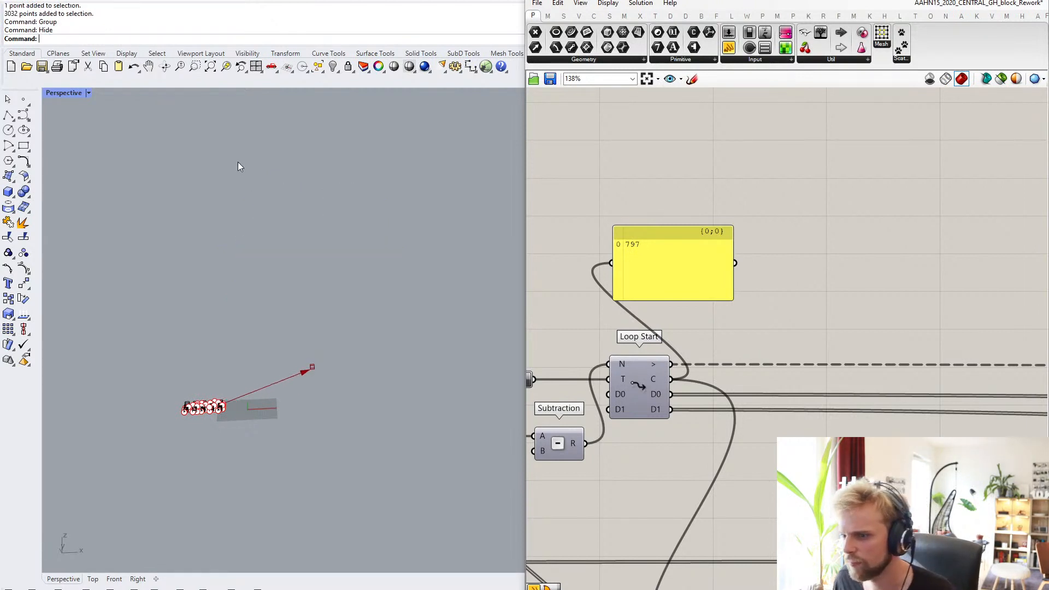
pyautogui.moveTo(338, 307); pyautogui.dragTo(388, 346, button='right')
pyautogui.scroll(7, 355, 405)
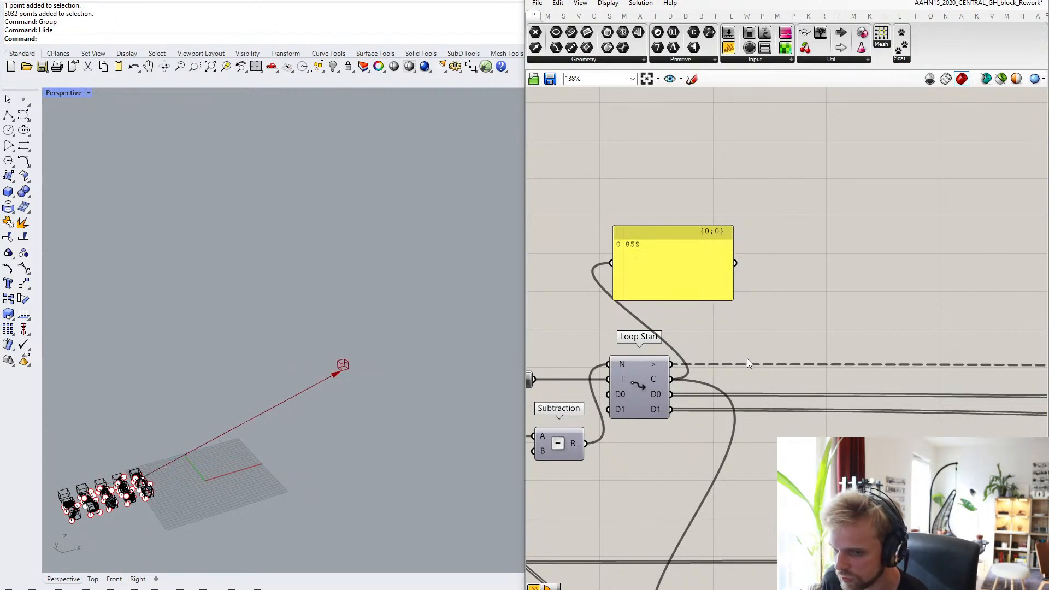
# - Bake the blocks generated so far through the PlaceBlock component next to Loop End
pyautogui.moveTo(719, 337); pyautogui.dragTo(808, 335, button='right')
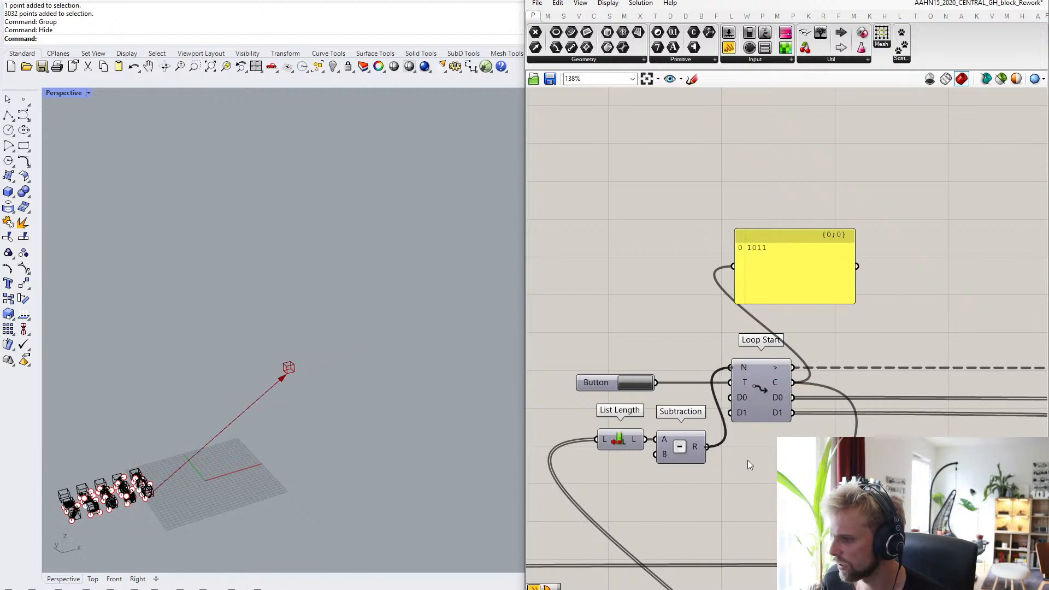
pyautogui.scroll(-5, 754, 465)
pyautogui.scroll(-4, 867, 414)
pyautogui.moveTo(1004, 444)
pyautogui.mouseDown(button='right')
pyautogui.moveTo(783, 357)
pyautogui.moveTo(683, 345)
pyautogui.mouseUp(button='right')
pyautogui.moveTo(923, 366); pyautogui.dragTo(656, 363, button='right')
pyautogui.scroll(4, 856, 329)
pyautogui.scroll(3, 781, 355)
pyautogui.moveTo(779, 356); pyautogui.dragTo(675, 373, button='right')
pyautogui.scroll(3, 663, 367)
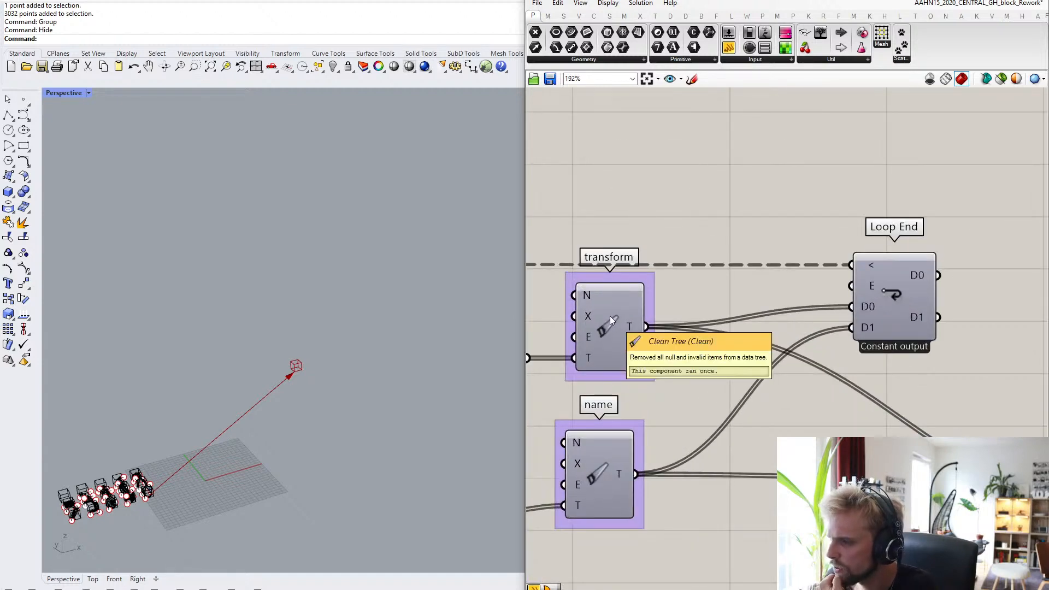
pyautogui.scroll(-3, 621, 474)
pyautogui.scroll(3, 694, 410)
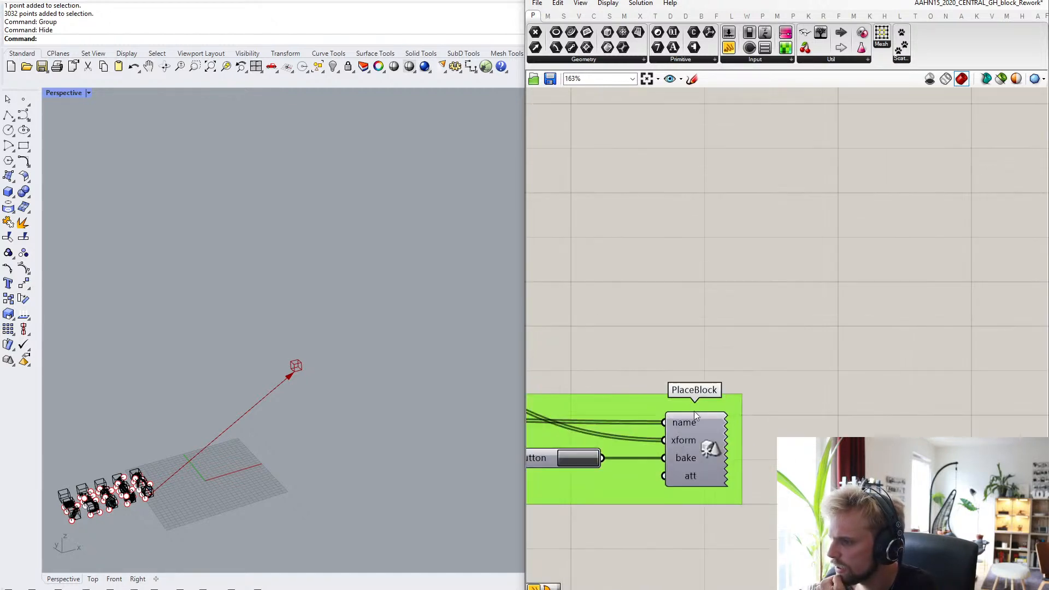
pyautogui.moveTo(589, 462); pyautogui.dragTo(760, 394, button='right')
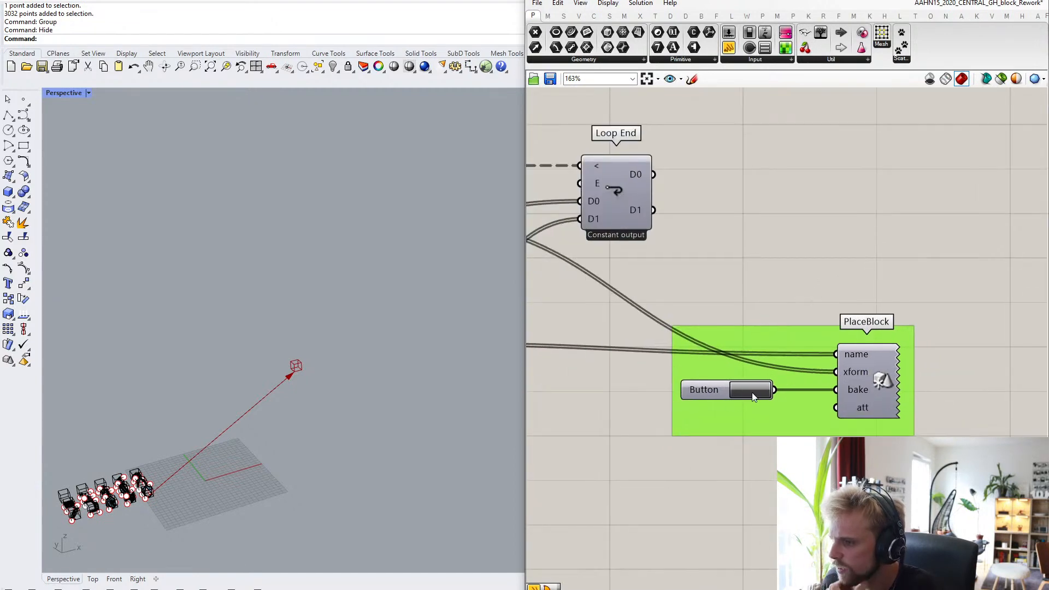
pyautogui.click(752, 393)
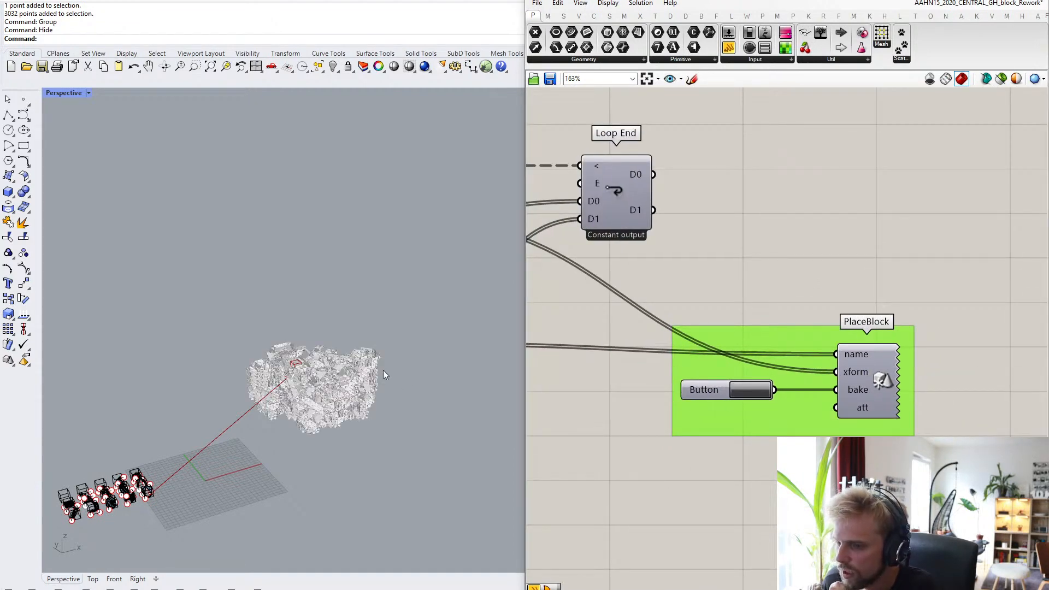
# - Minimize the Grasshopper window and examine the baked blocks in the Perspective viewport up close and from several sides
pyautogui.scroll(6, 280, 350)
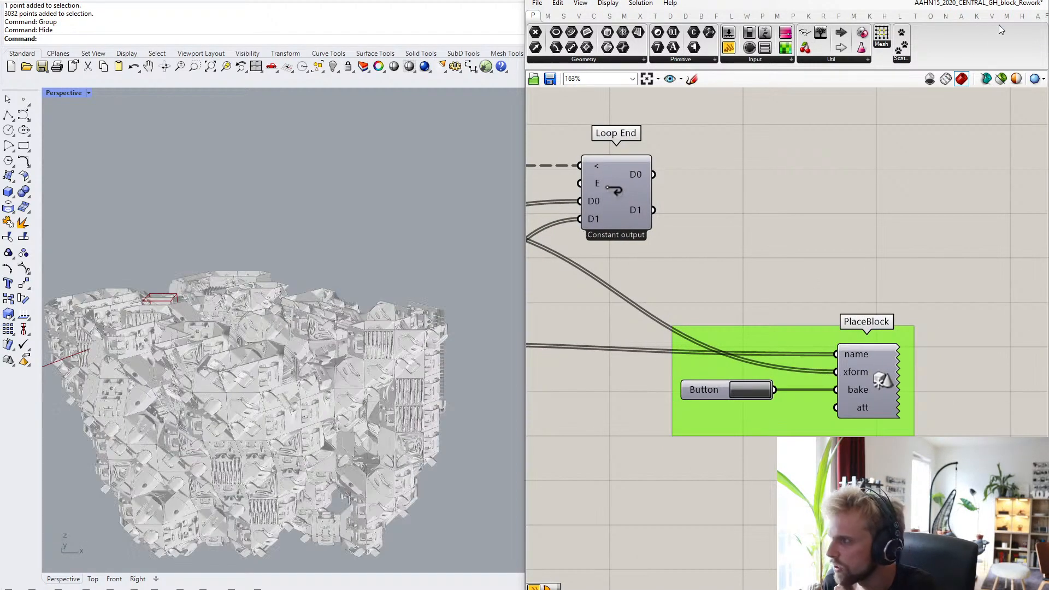
pyautogui.click(985, 1)
pyautogui.keyDown('shift'); pyautogui.moveTo(380, 386); pyautogui.dragTo(540, 292, button='right'); pyautogui.keyUp('shift')
pyautogui.scroll(9, 317, 328)
pyautogui.scroll(-8, 313, 316)
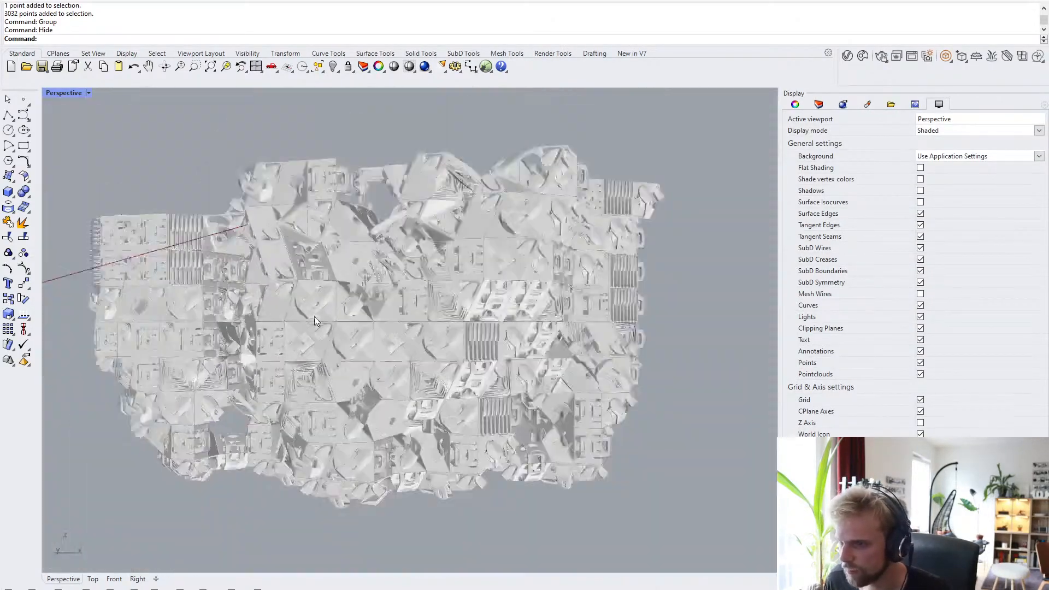
pyautogui.scroll(-3, 313, 317)
pyautogui.moveTo(328, 322); pyautogui.dragTo(481, 402, button='right')
pyautogui.scroll(6, 327, 279)
pyautogui.scroll(-2, 404, 284)
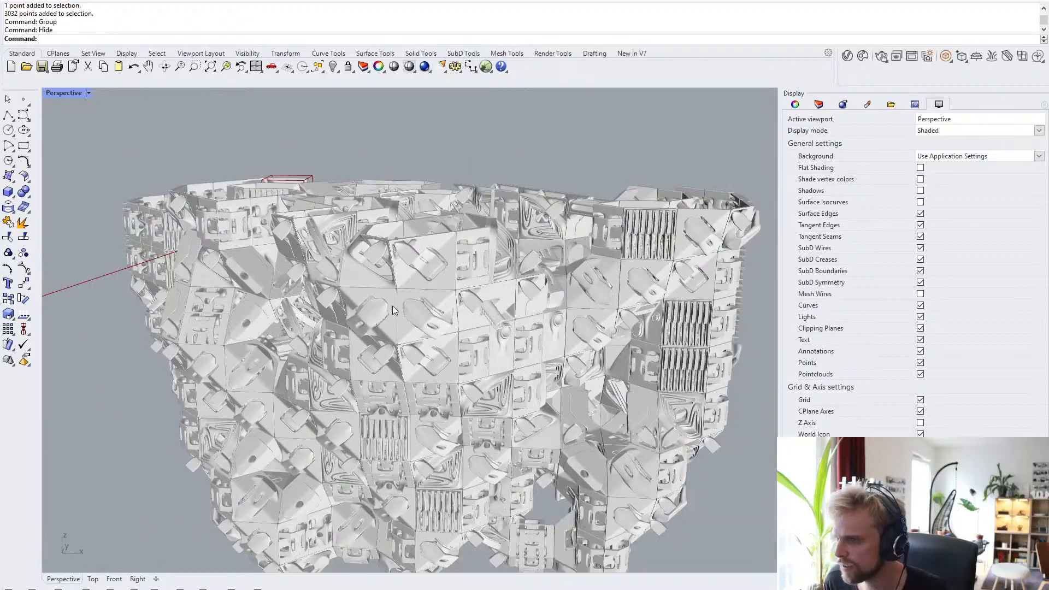
pyautogui.moveTo(393, 306)
pyautogui.mouseDown(button='right')
pyautogui.moveTo(425, 302)
pyautogui.moveTo(424, 407)
pyautogui.moveTo(421, 339)
pyautogui.moveTo(395, 297)
pyautogui.mouseUp(button='right')
pyautogui.scroll(-4, 427, 304)
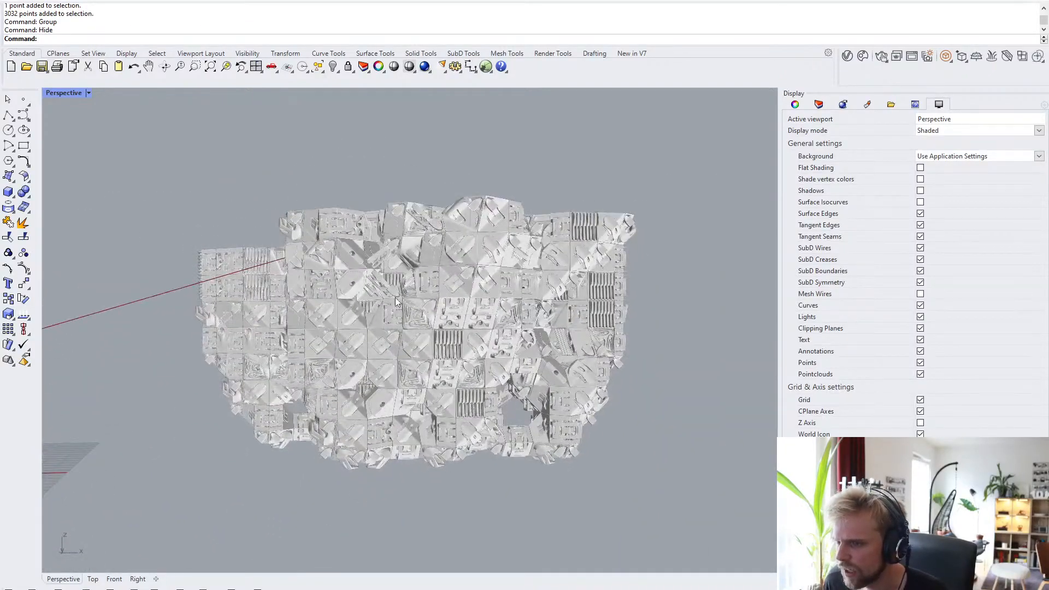
# - Set the Perspective viewport's display mode to Arctic and view the block structure from the side and above
pyautogui.click(60, 93)
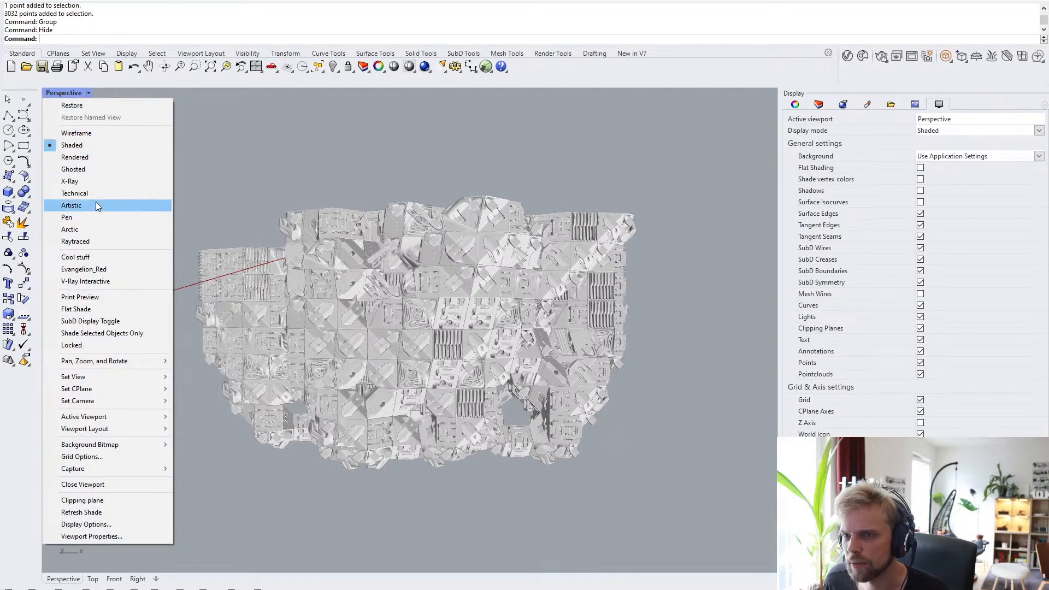
pyautogui.click(95, 228)
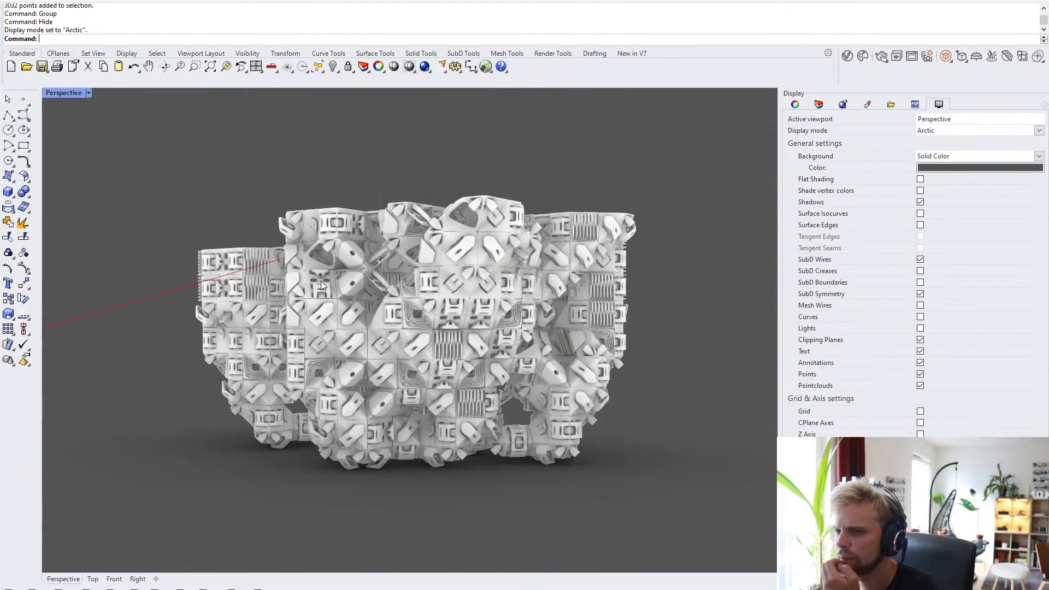
pyautogui.moveTo(498, 336); pyautogui.dragTo(429, 346, button='right')
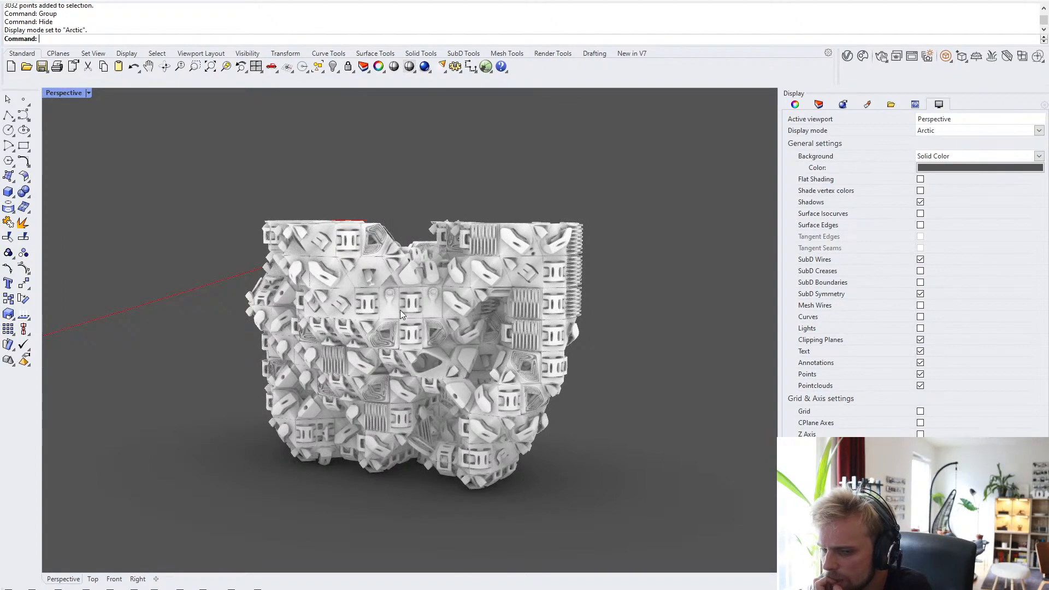
pyautogui.moveTo(400, 310); pyautogui.dragTo(424, 401, button='right')
pyautogui.scroll(2, 425, 401)
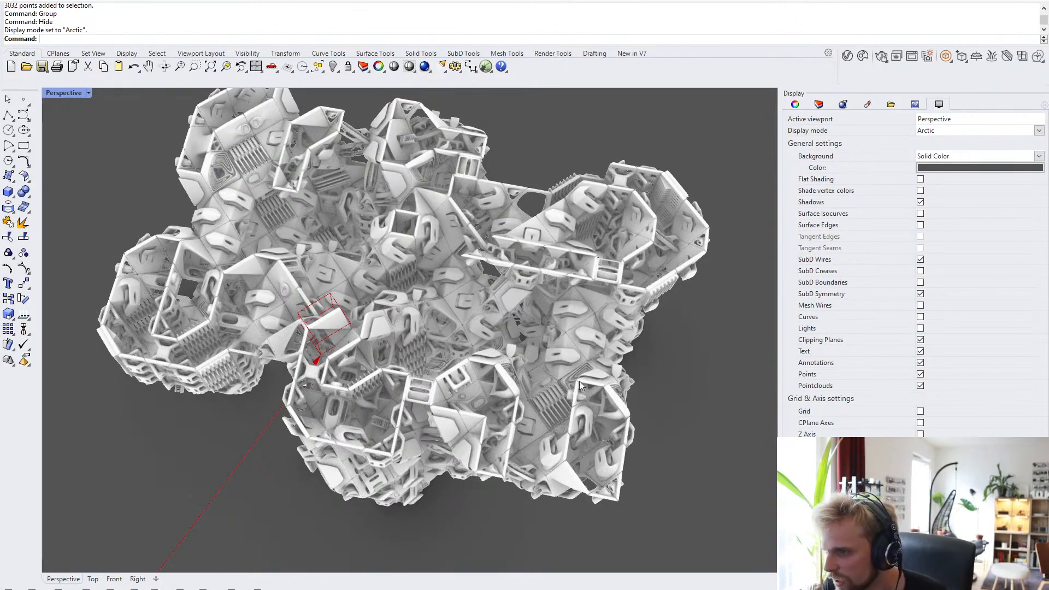
# - Examine the block aggregation's open top, outer facades and corner towers from several angles
pyautogui.moveTo(579, 381); pyautogui.dragTo(588, 328, button='right')
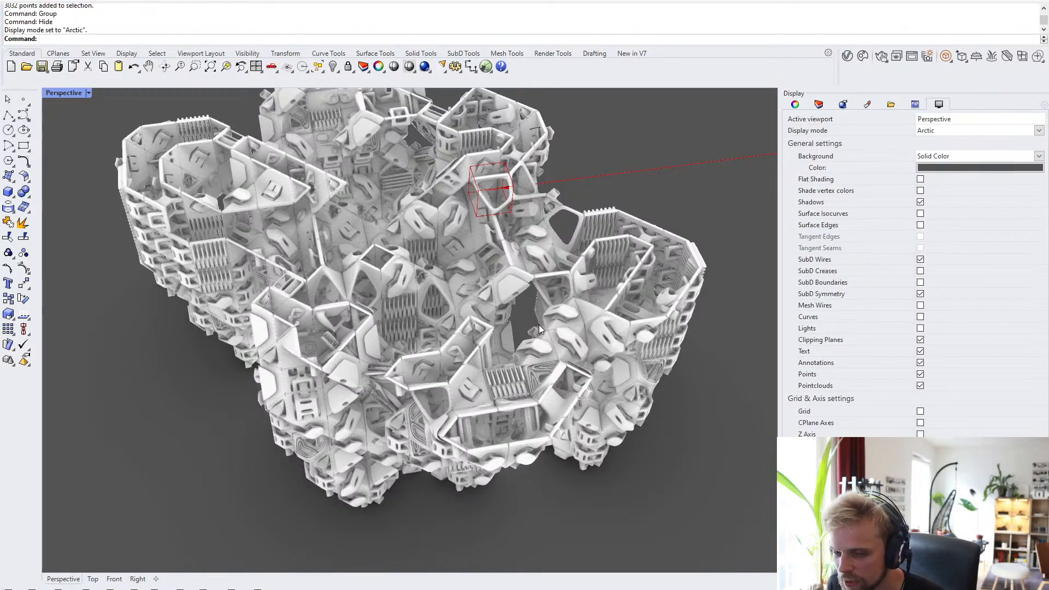
pyautogui.moveTo(591, 307); pyautogui.dragTo(526, 301, button='right')
pyautogui.moveTo(409, 332); pyautogui.dragTo(489, 278, button='right')
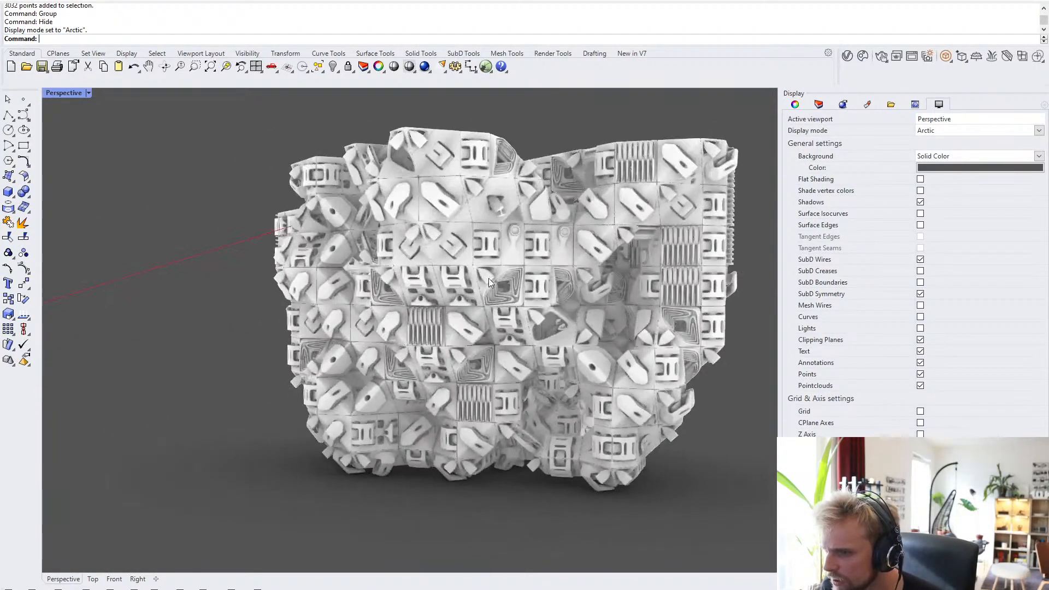
pyautogui.scroll(5, 489, 277)
pyautogui.scroll(-3, 487, 279)
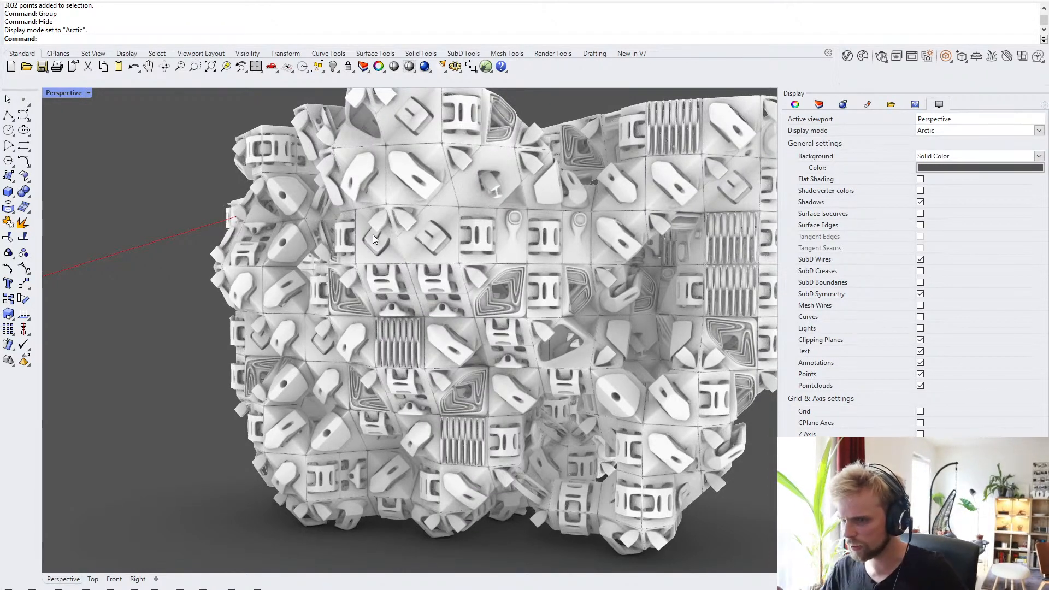
pyautogui.moveTo(367, 227); pyautogui.dragTo(462, 286, button='right')
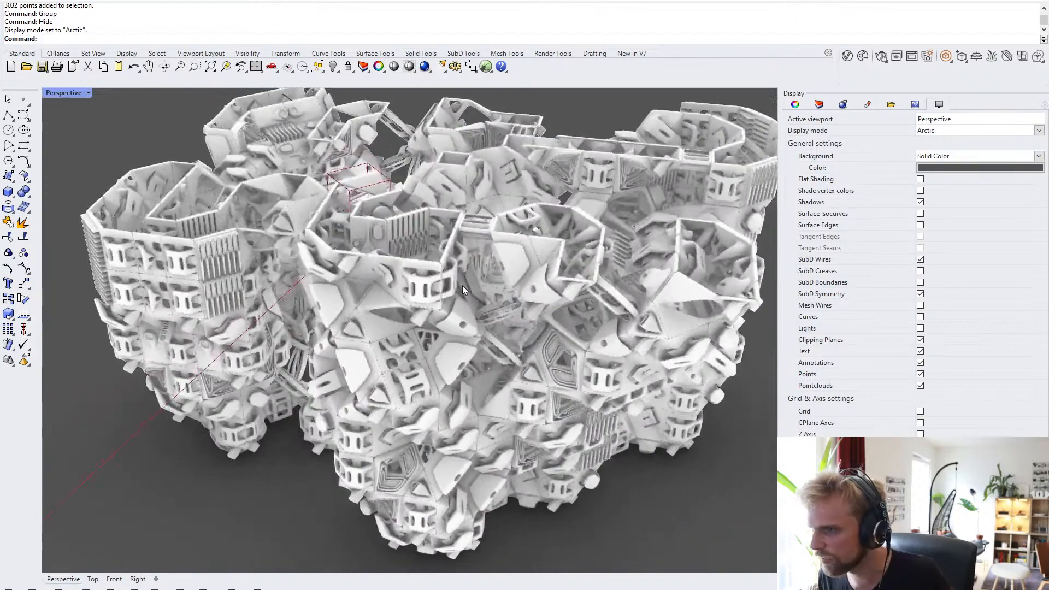
pyautogui.scroll(-3, 463, 284)
pyautogui.scroll(6, 262, 263)
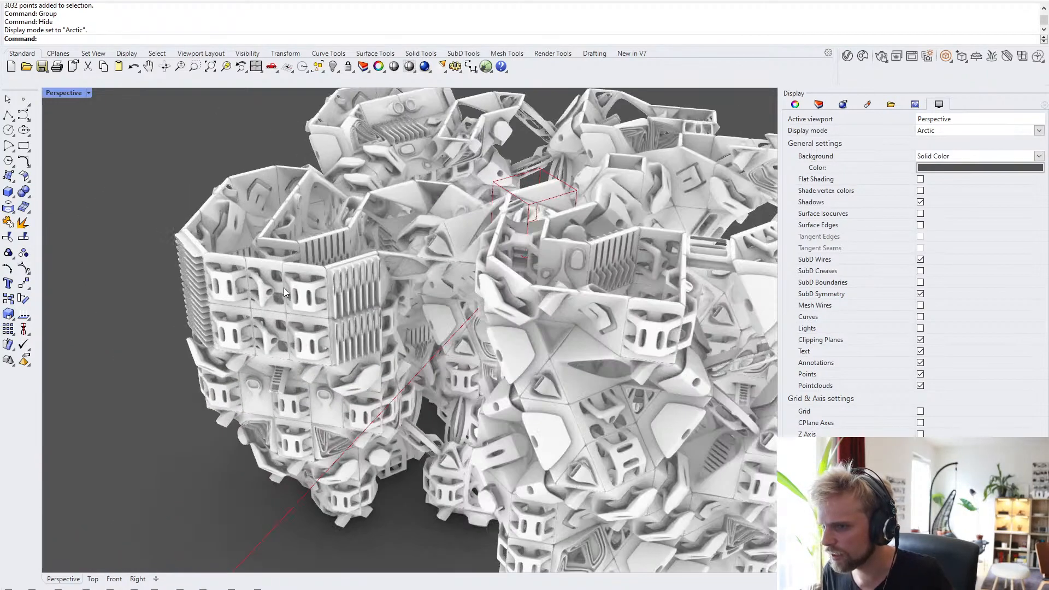
# - Select a single block instance on the corner tower's upper outer wall to inspect it, and clear the selection
pyautogui.click(284, 287)
pyautogui.click(323, 317)
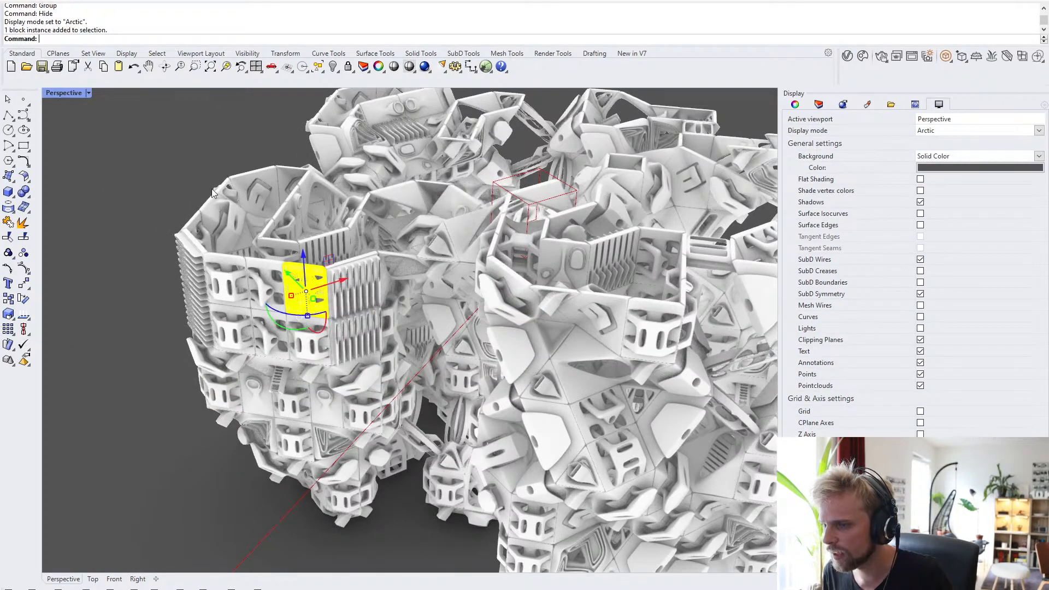
pyautogui.press('Escape')
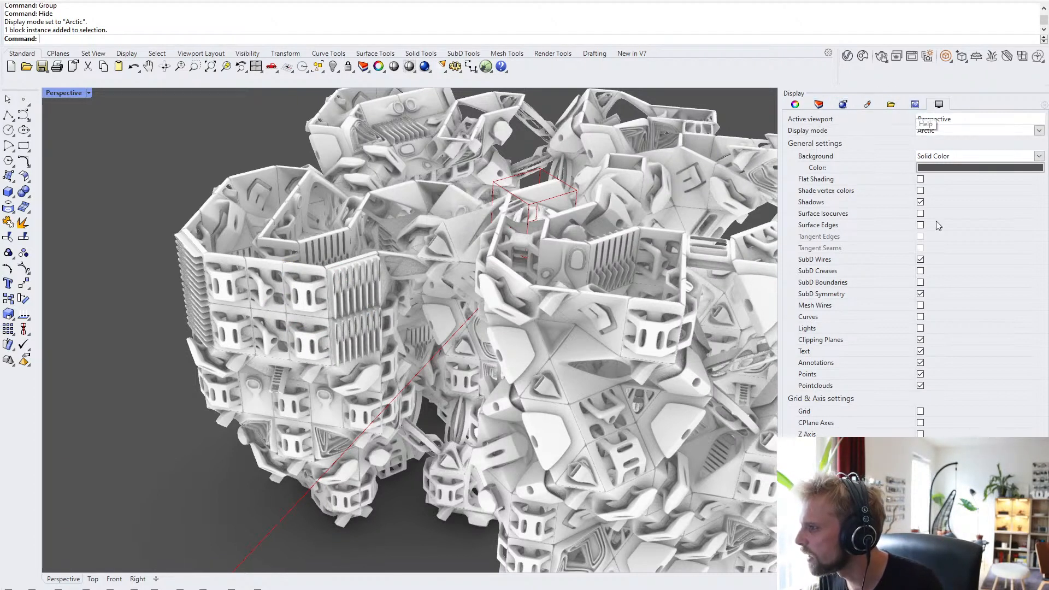
# - Turn on Mesh Wires for the Arctic display mode and inspect the blocks' mesh density up close and as a whole
pyautogui.click(920, 305)
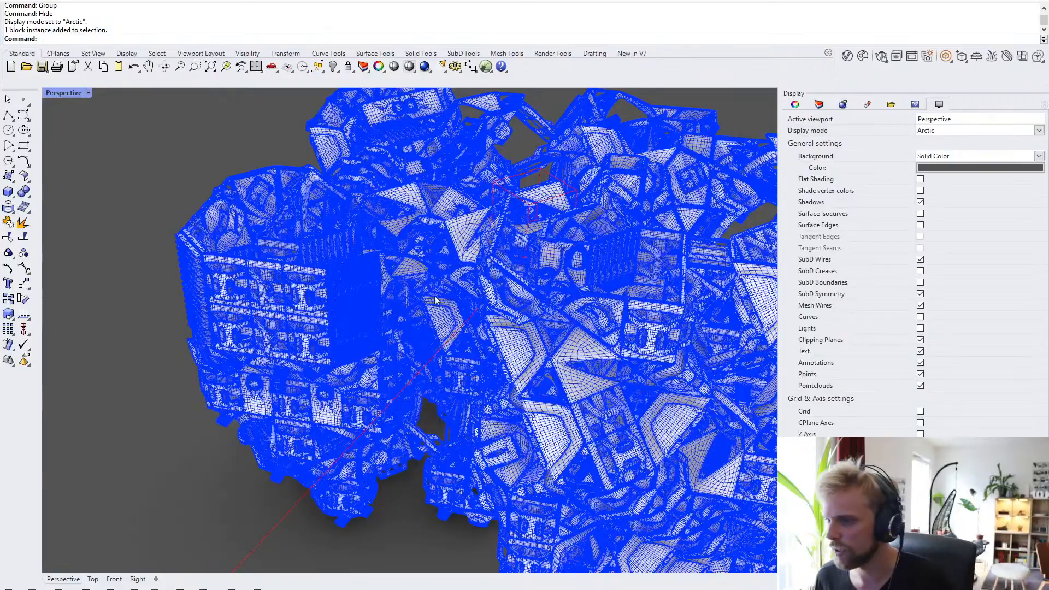
pyautogui.scroll(4, 432, 301)
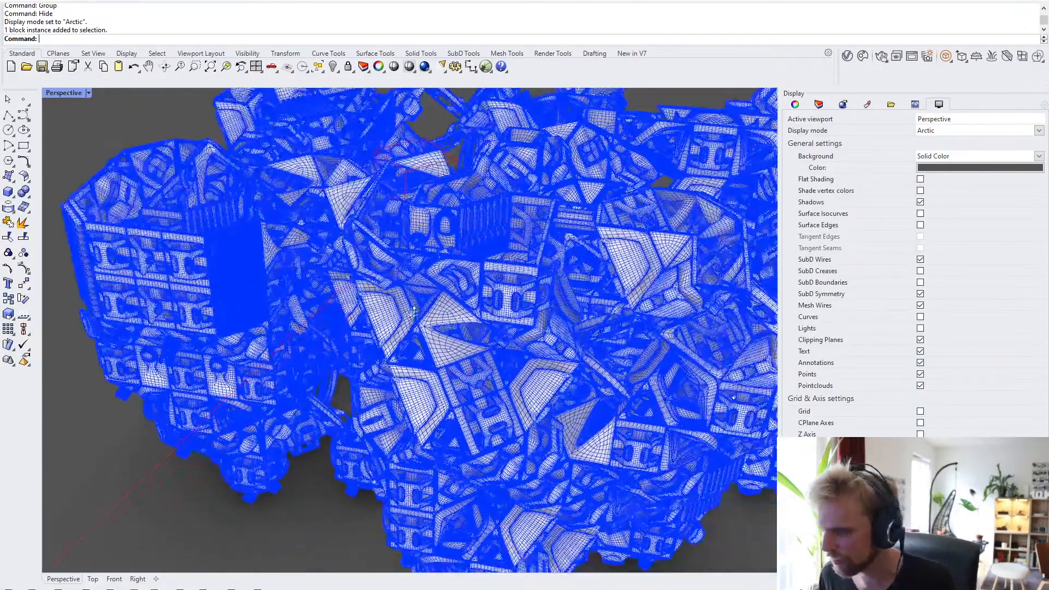
pyautogui.scroll(6, 414, 310)
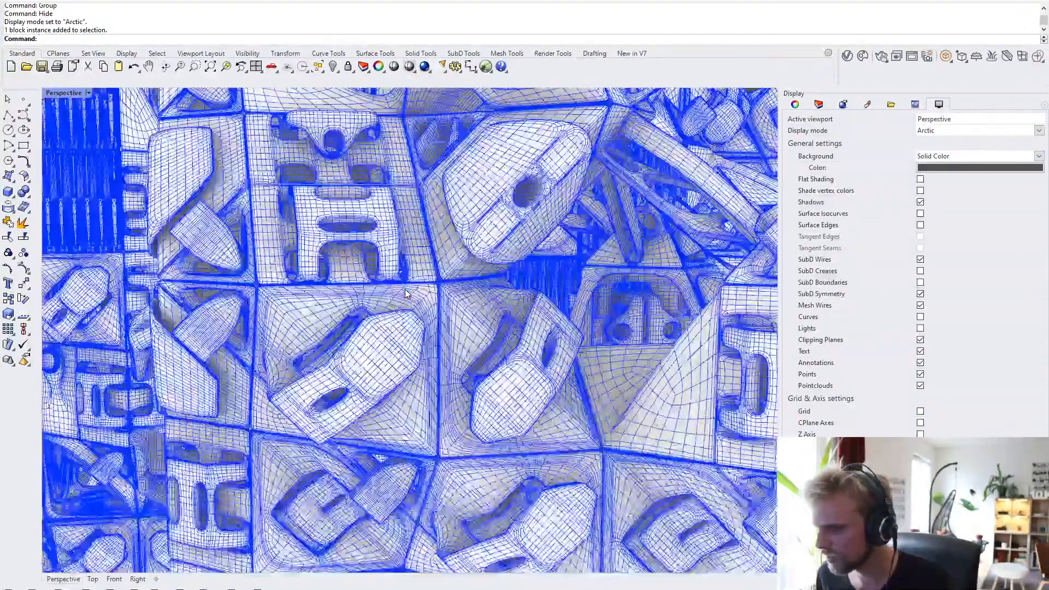
pyautogui.scroll(5, 406, 289)
pyautogui.scroll(-15, 415, 278)
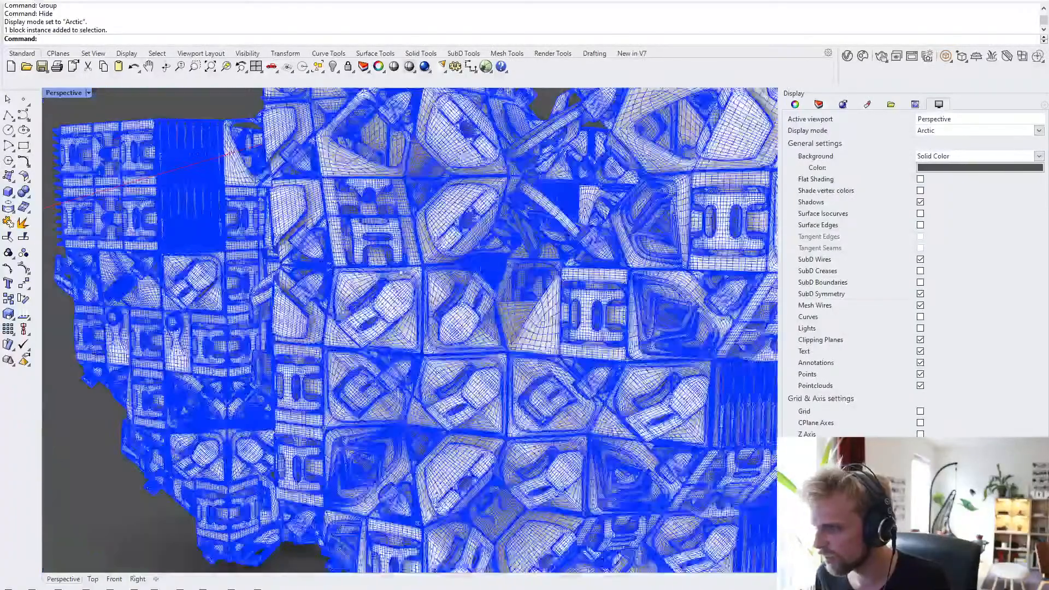
pyautogui.scroll(-2, 446, 296)
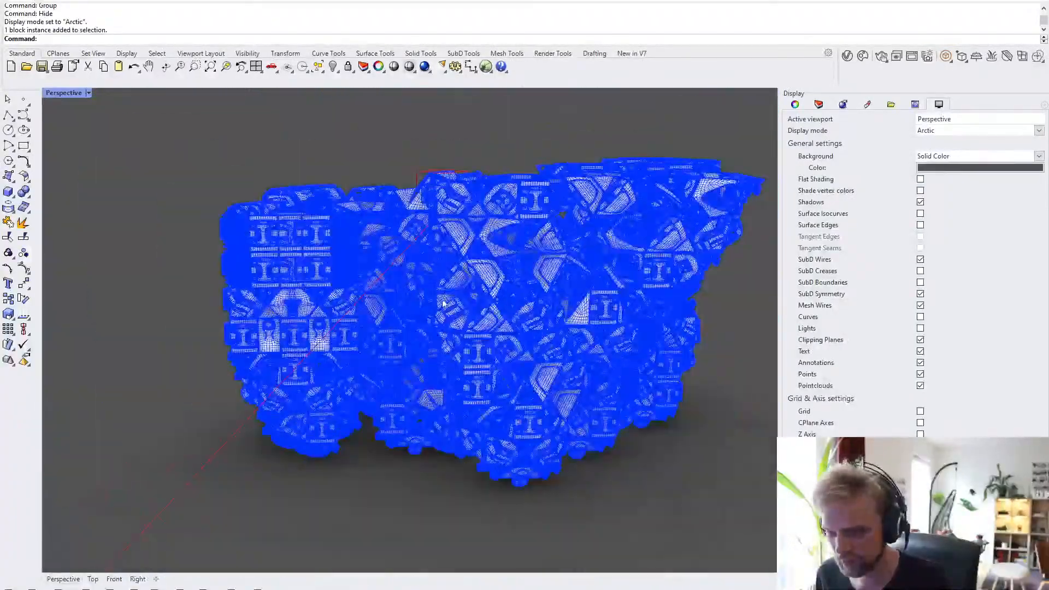
pyautogui.keyDown('shift'); pyautogui.moveTo(446, 298); pyautogui.dragTo(335, 281, button='right'); pyautogui.keyUp('shift')
pyautogui.scroll(2, 329, 280)
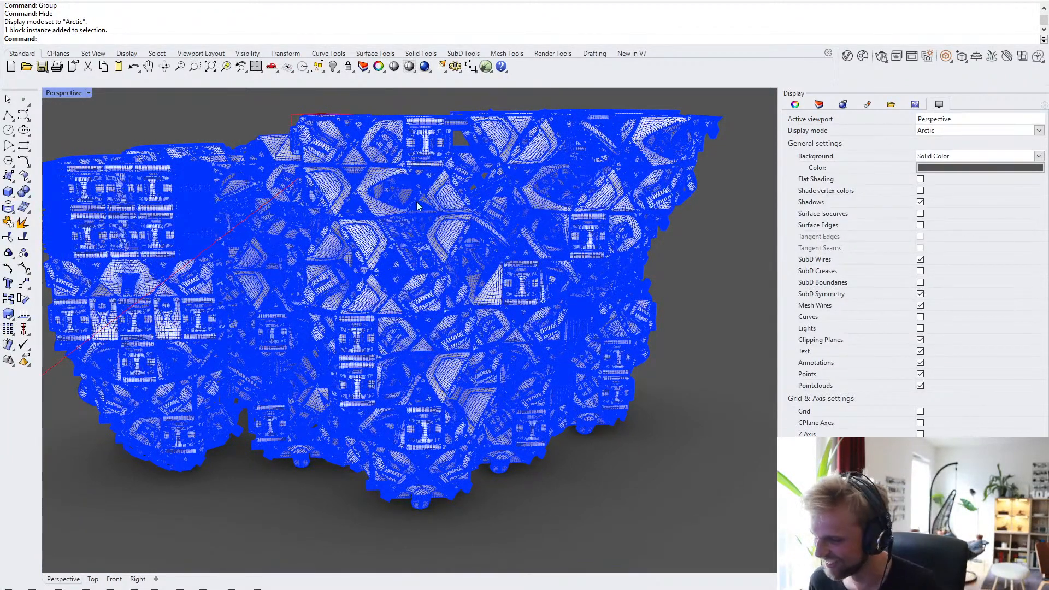
pyautogui.moveTo(577, 311); pyautogui.dragTo(574, 320, button='right')
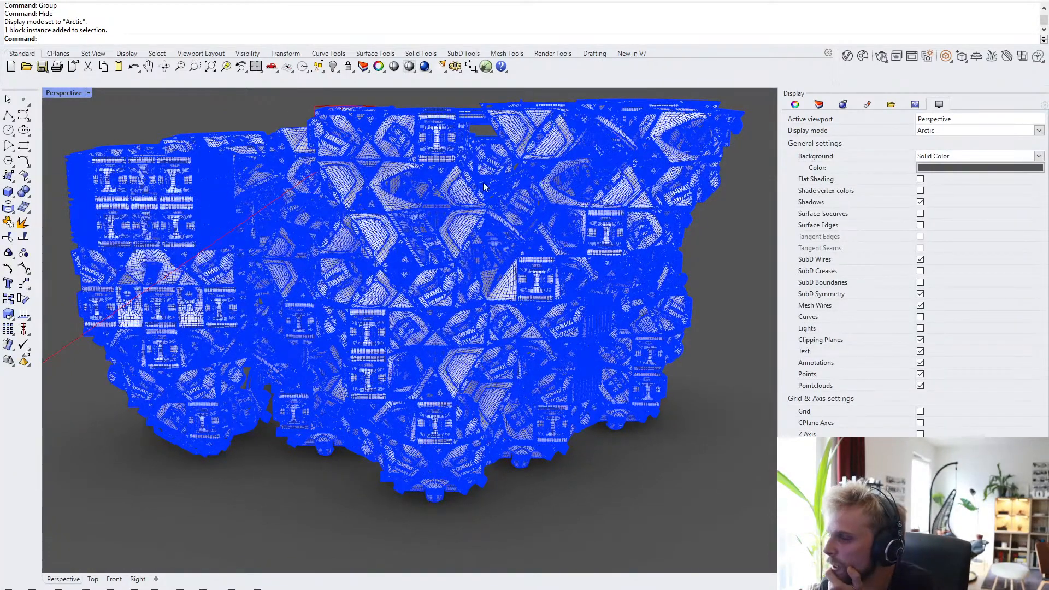
# - Switch to Grasshopper to examine the block definition group and the Catmull-Clark subdivision feeding it, and return to the Rhino model
pyautogui.moveTo(483, 182); pyautogui.dragTo(371, 334, button='right')
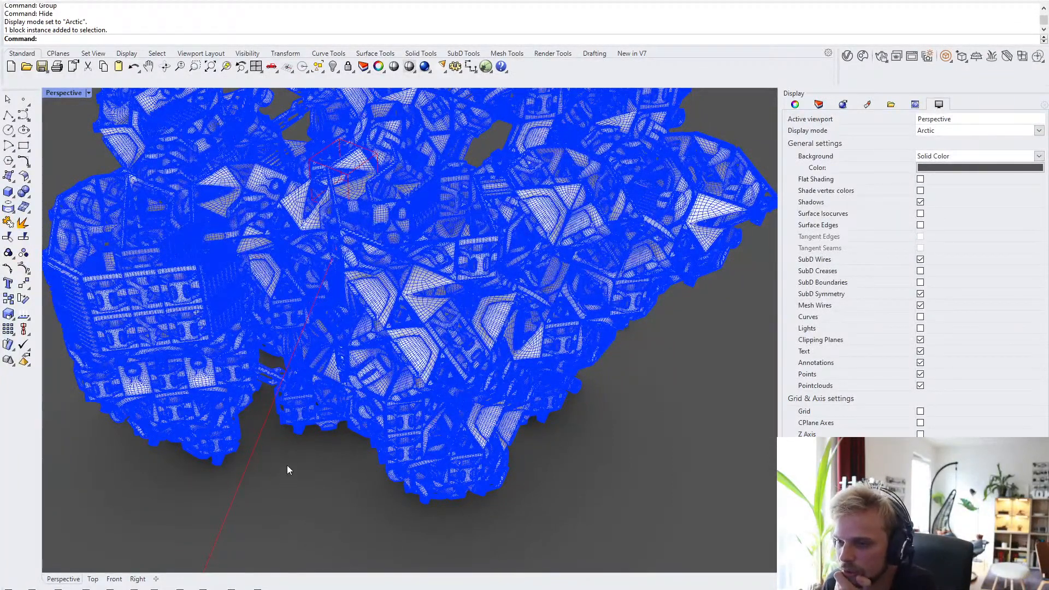
pyautogui.hotkey('alt', 'Tab')
pyautogui.scroll(-8, 705, 424)
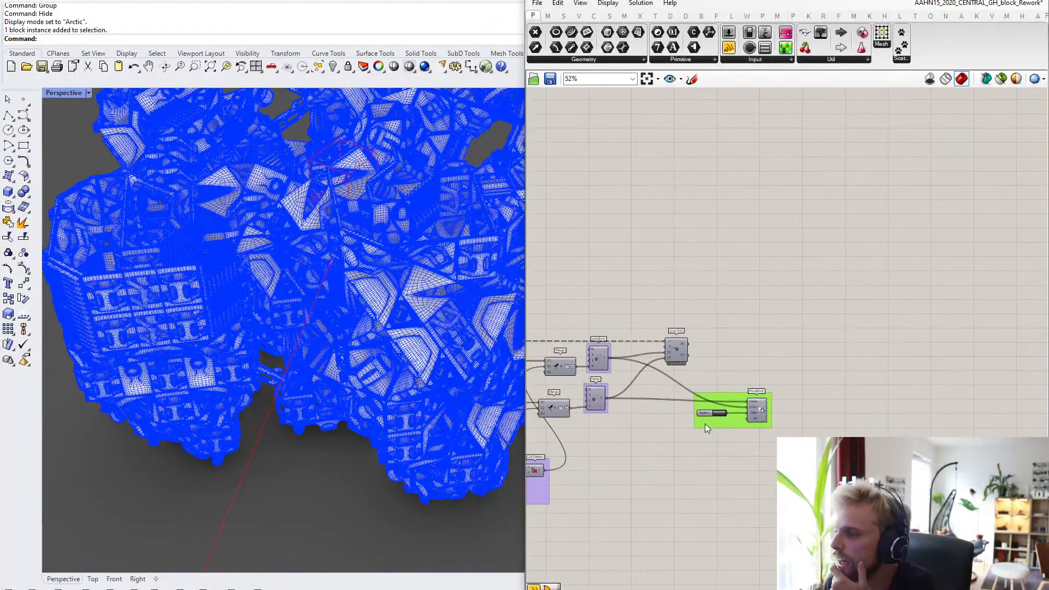
pyautogui.moveTo(651, 433); pyautogui.dragTo(682, 381, button='right')
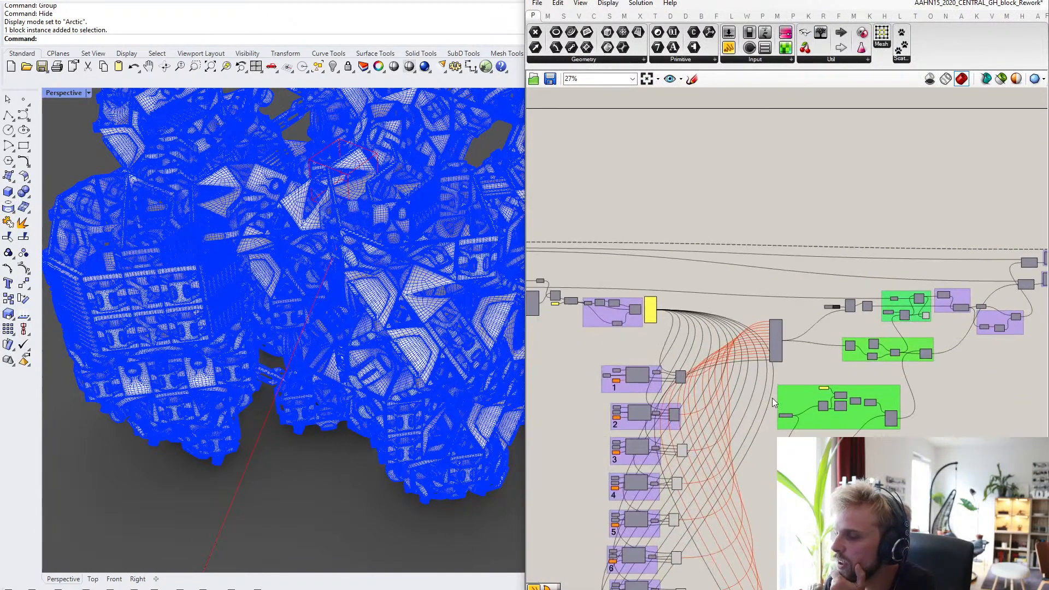
pyautogui.scroll(5, 772, 398)
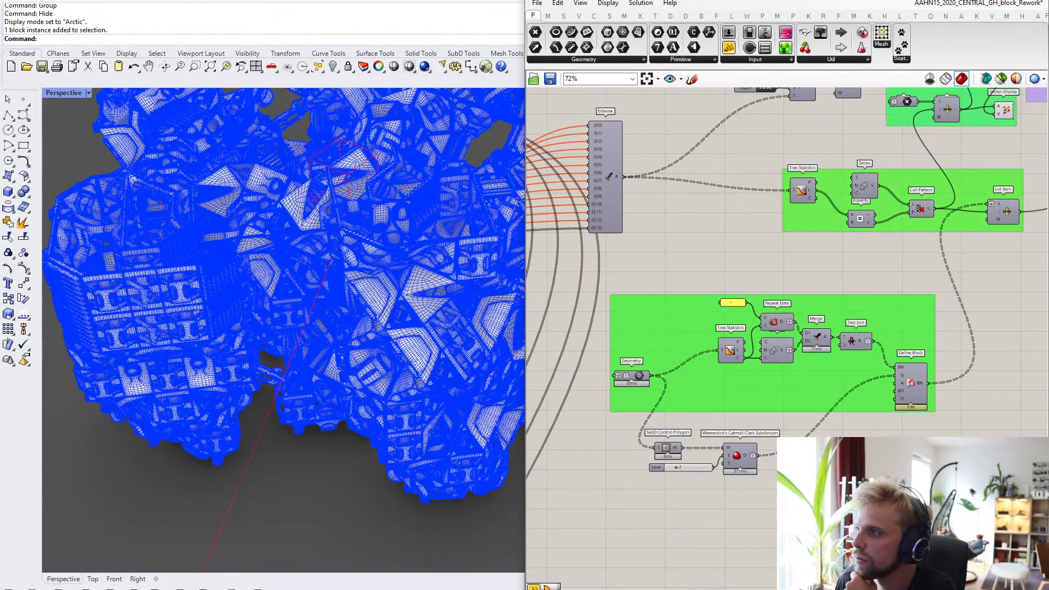
pyautogui.click(986, 1)
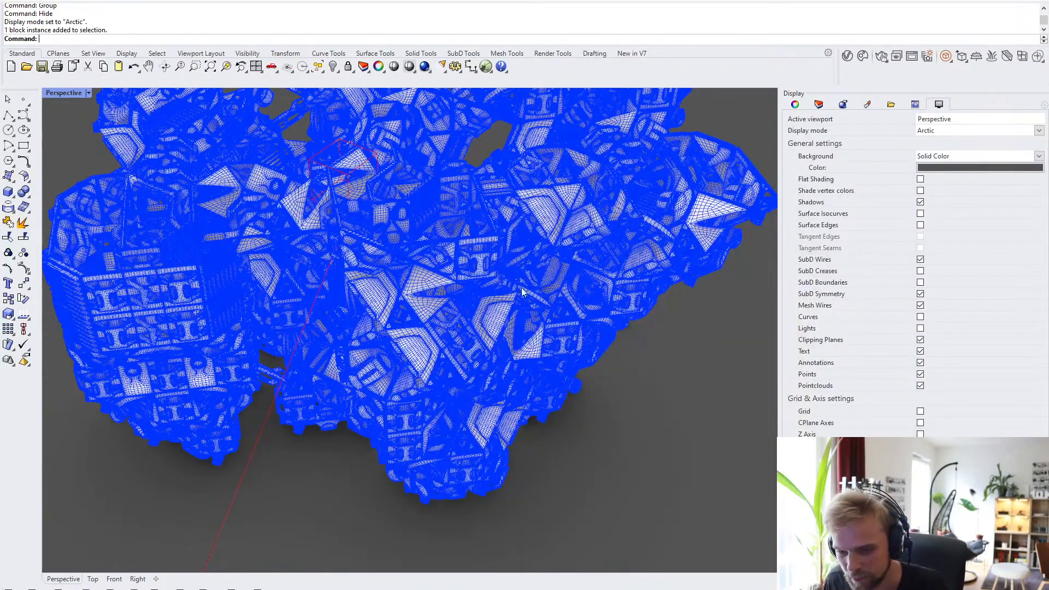
# - Frame the whole block structure in the Perspective viewport from slightly above, with some empty space around it
pyautogui.keyDown('shift'); pyautogui.moveTo(483, 326); pyautogui.dragTo(528, 206, button='right'); pyautogui.keyUp('shift')
pyautogui.scroll(-4, 470, 322)
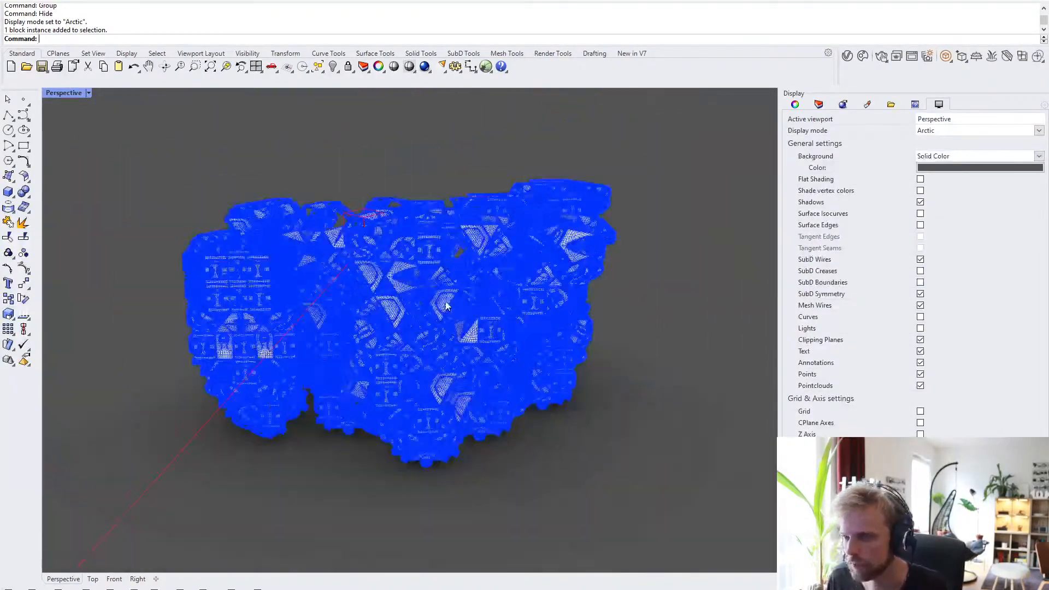
pyautogui.keyDown('shift'); pyautogui.moveTo(446, 304); pyautogui.dragTo(457, 277, button='right'); pyautogui.keyUp('shift')
pyautogui.scroll(5, 458, 282)
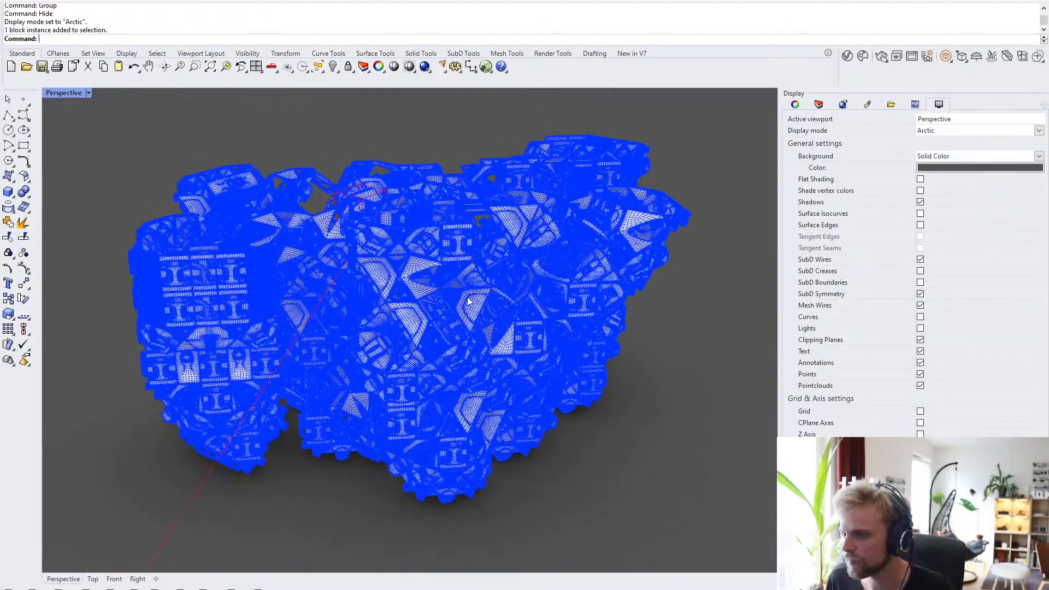
pyautogui.scroll(2, 462, 294)
pyautogui.keyDown('shift'); pyautogui.moveTo(463, 293); pyautogui.dragTo(490, 274, button='right'); pyautogui.keyUp('shift')
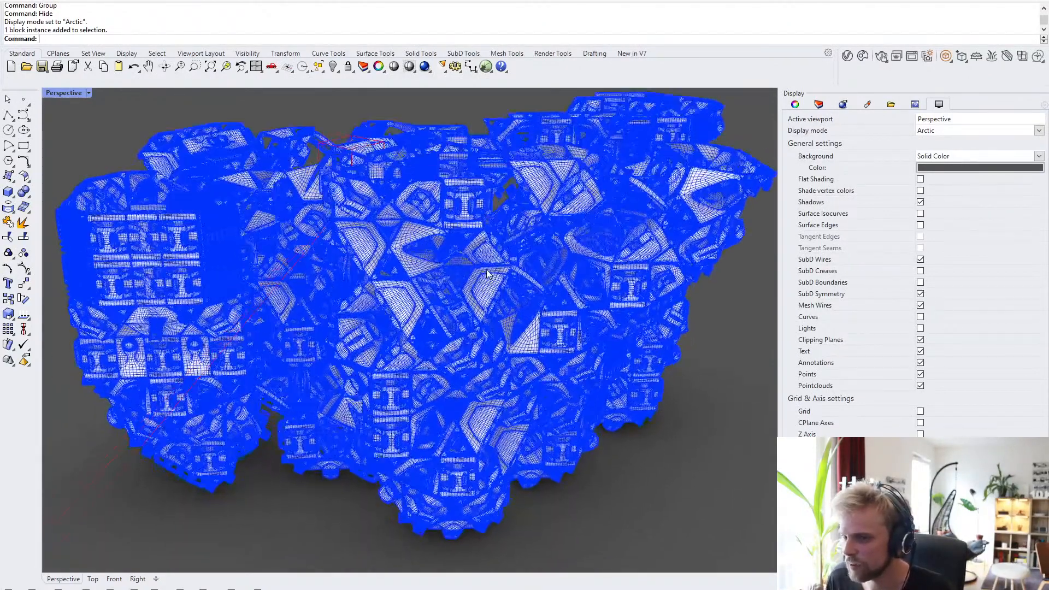
pyautogui.scroll(-2, 487, 274)
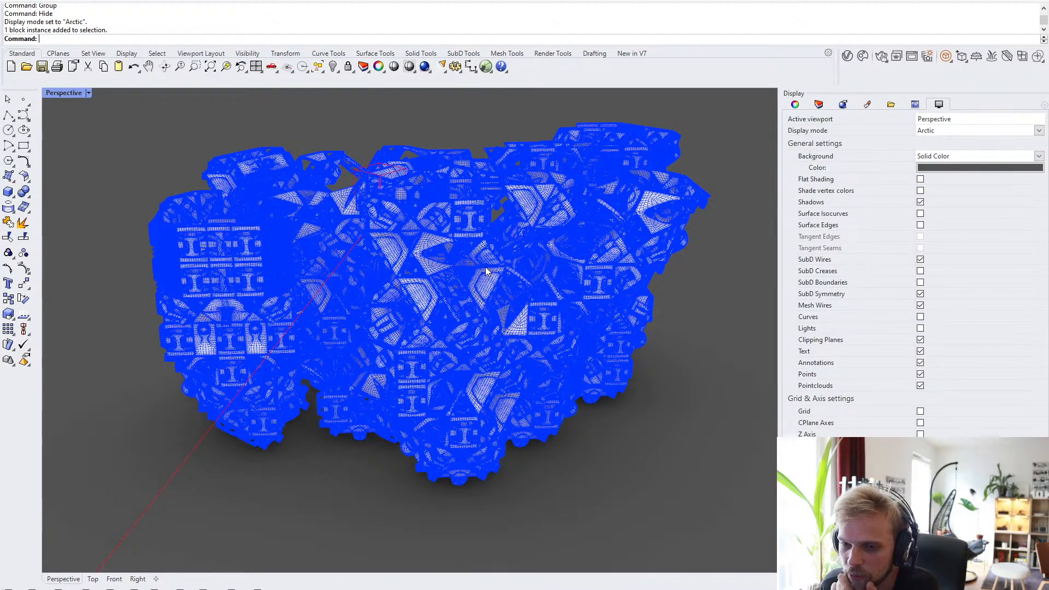
# - Open the render settings in the V-Ray Asset Editor and revert them to the defaults
pyautogui.click(847, 56)
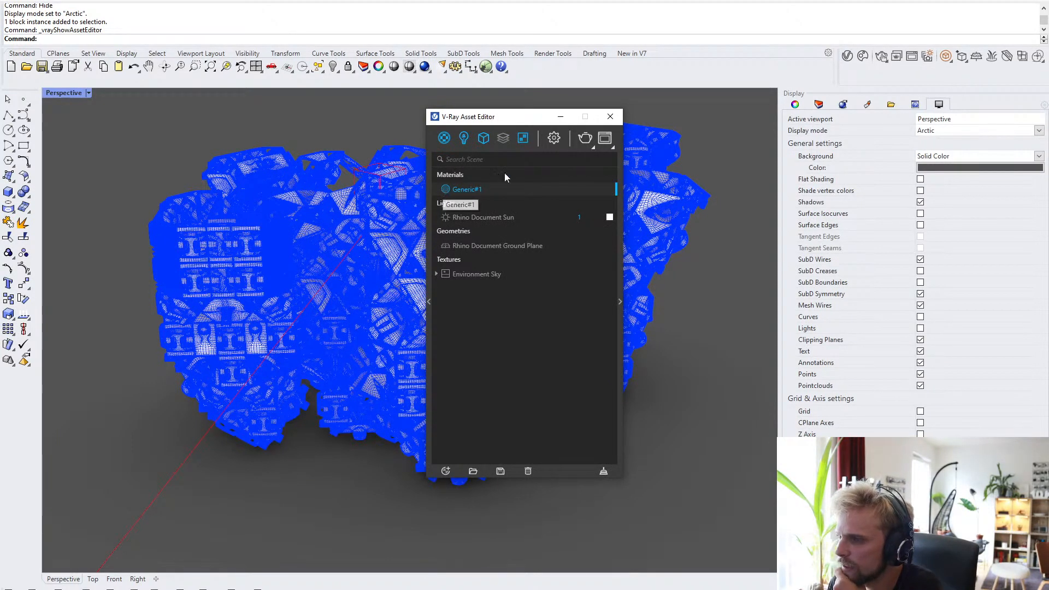
pyautogui.click(553, 138)
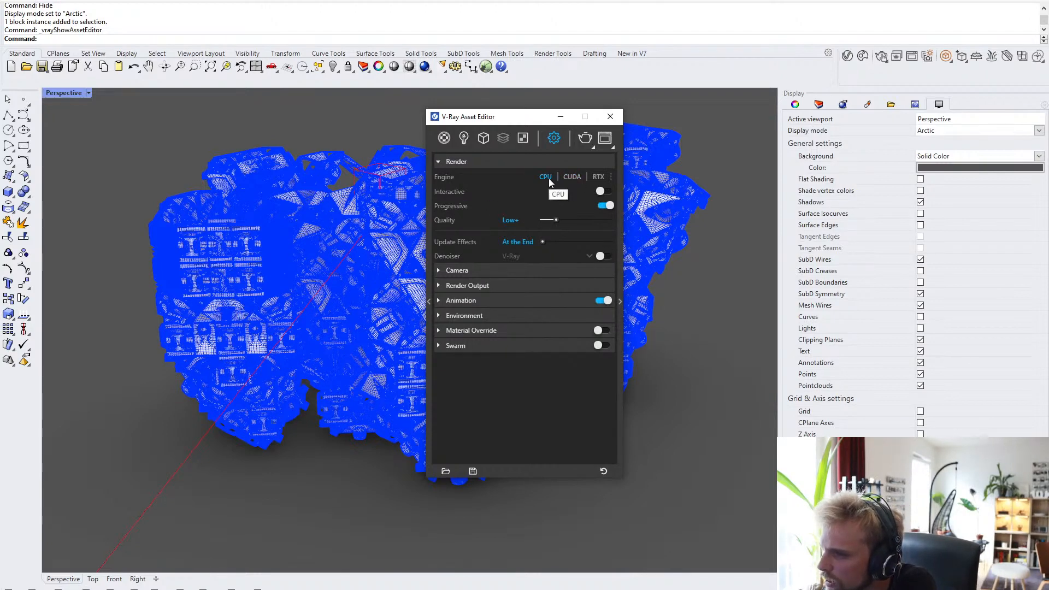
pyautogui.click(604, 471)
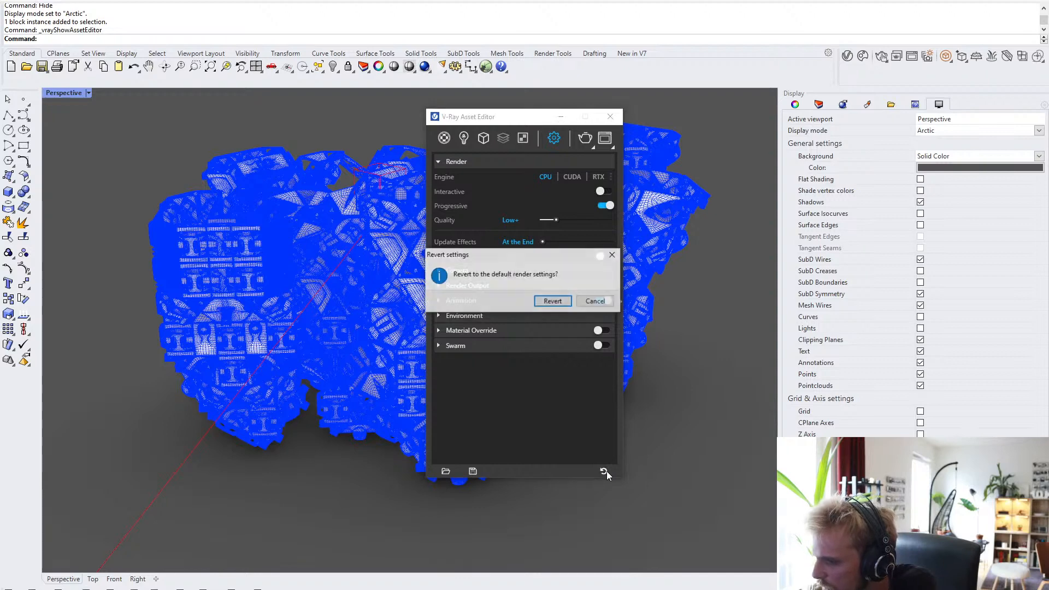
pyautogui.click(552, 301)
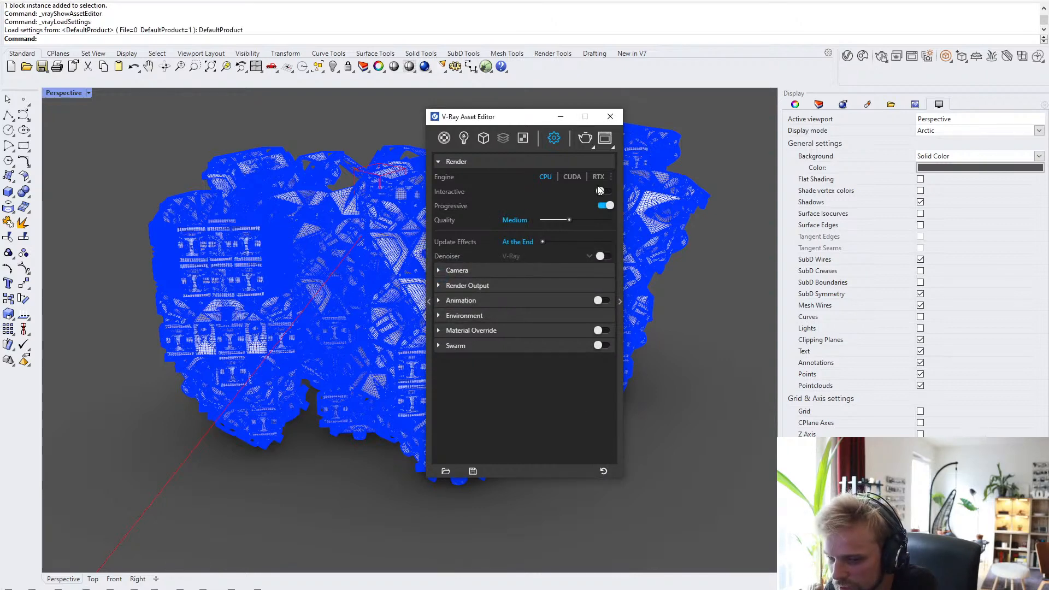
# - Check the scene's V-Ray lights and turn off the Rhino document's ground plane with the GroundPlane command
pyautogui.click(464, 138)
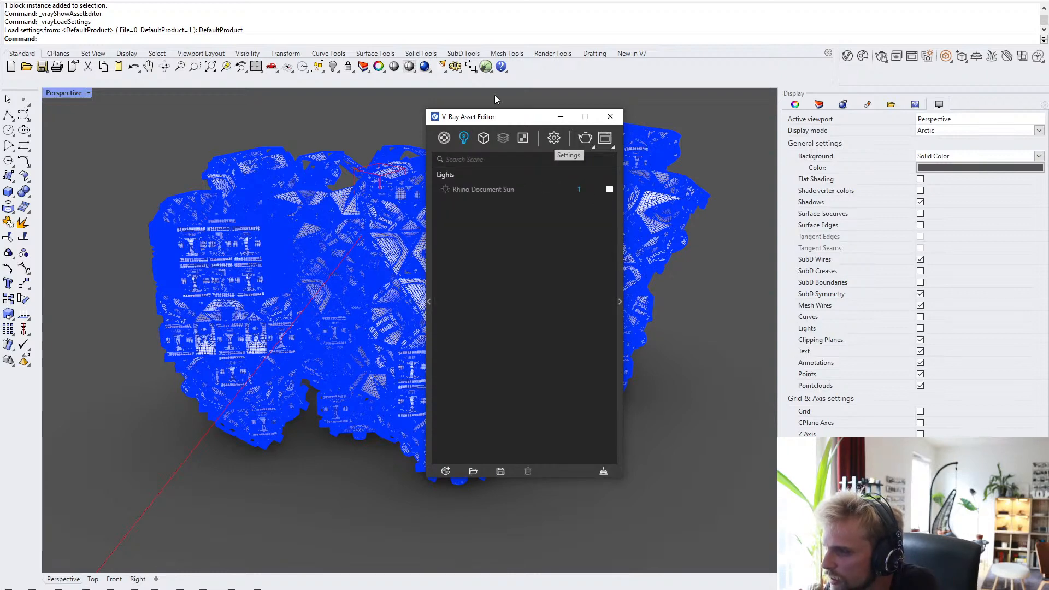
pyautogui.click(365, 4)
pyautogui.write('Gr')
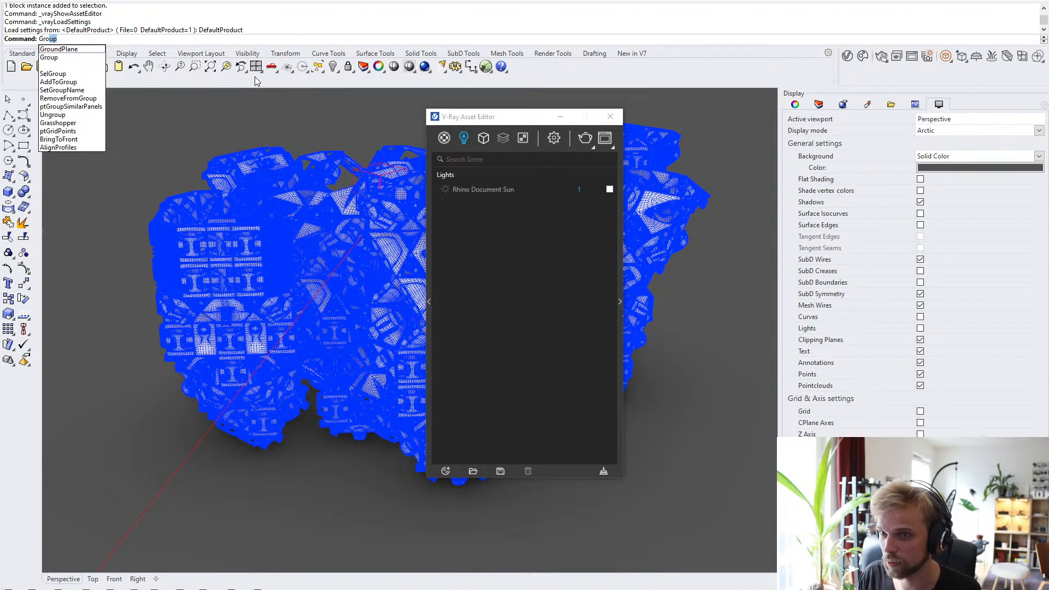
pyautogui.write('oundPlane')
pyautogui.press('Return')
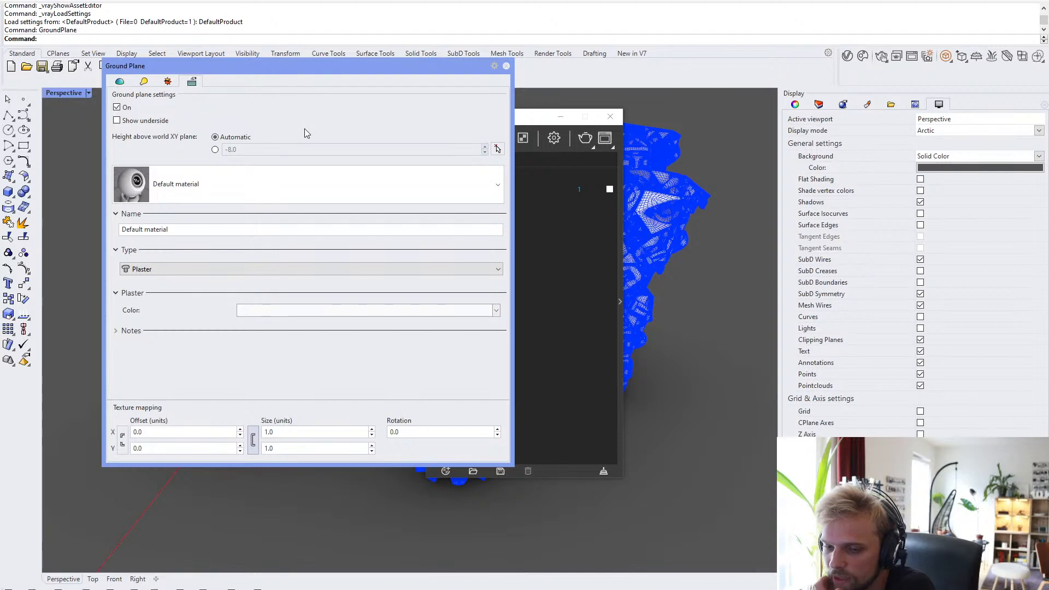
pyautogui.click(117, 108)
pyautogui.click(507, 66)
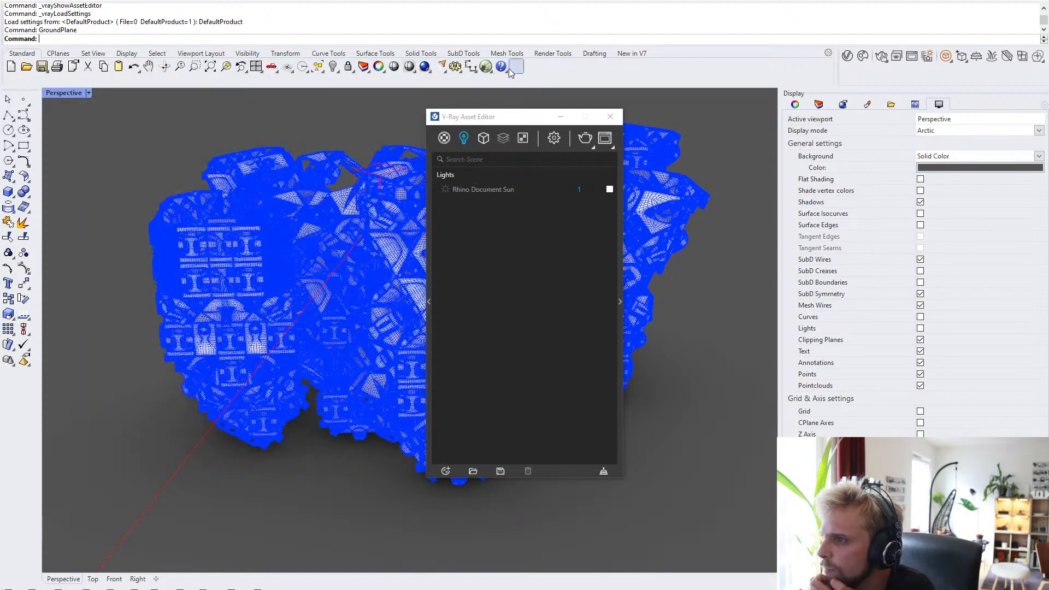
# - Inspect the V-Ray environment background's bitmap texture and turn on Material Override in the render settings
pyautogui.click(553, 139)
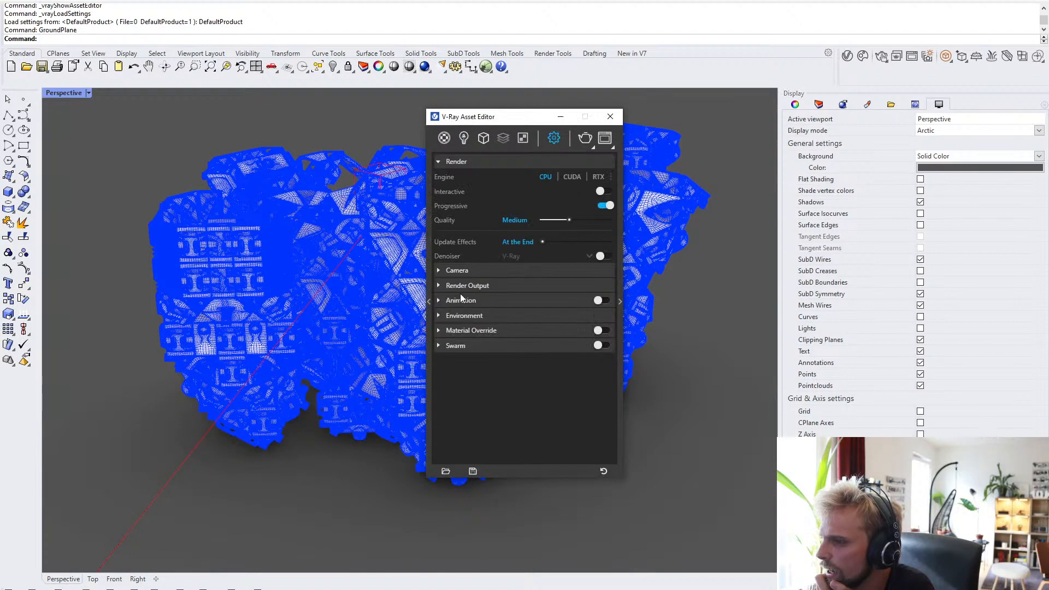
pyautogui.click(454, 316)
pyautogui.click(620, 301)
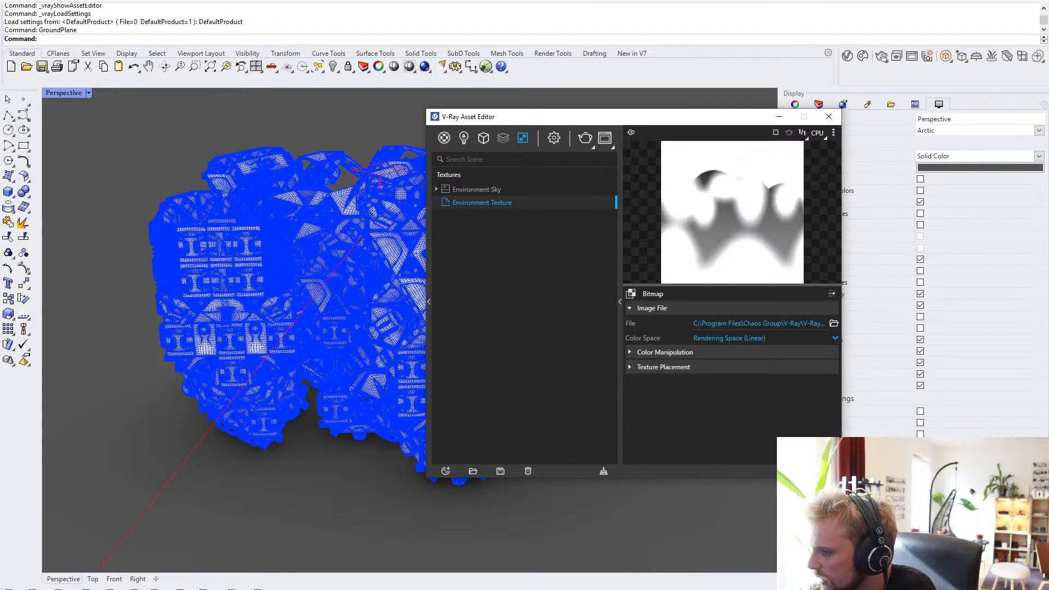
pyautogui.click(553, 138)
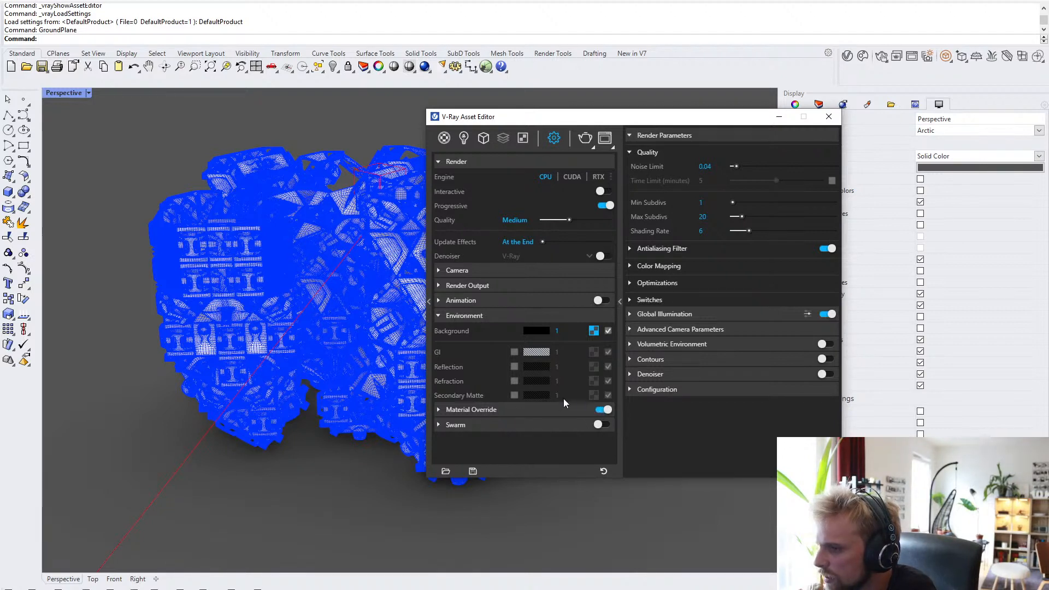
# - Set the V-Ray render output image height to 720 pixels and glance at the camera settings
pyautogui.click(462, 285)
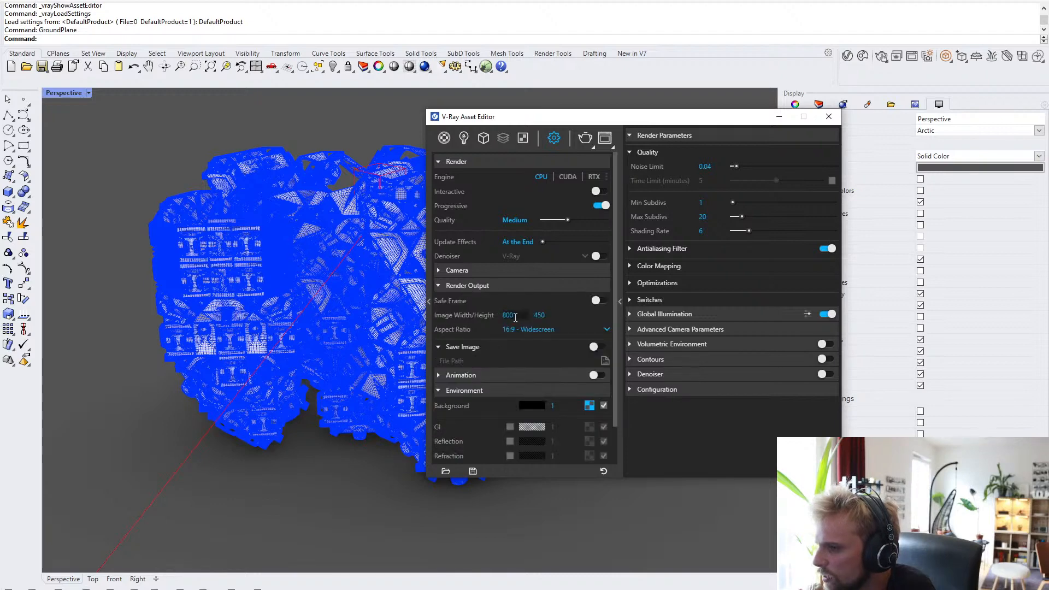
pyautogui.click(555, 317)
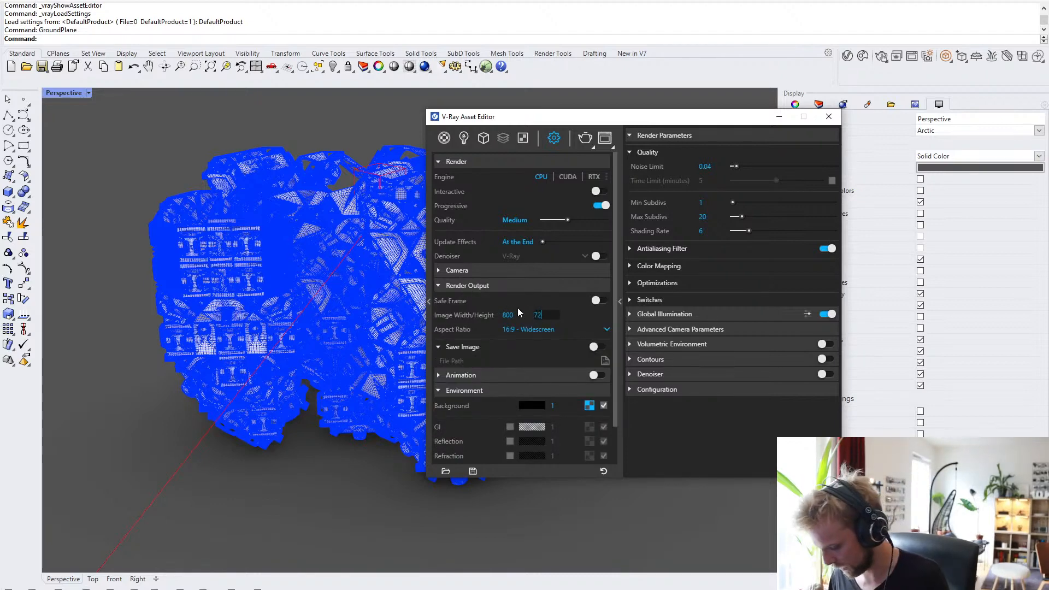
pyautogui.press('BackSpace')
pyautogui.press('BackSpace')
pyautogui.press('BackSpace')
pyautogui.write('720')
pyautogui.click(464, 286)
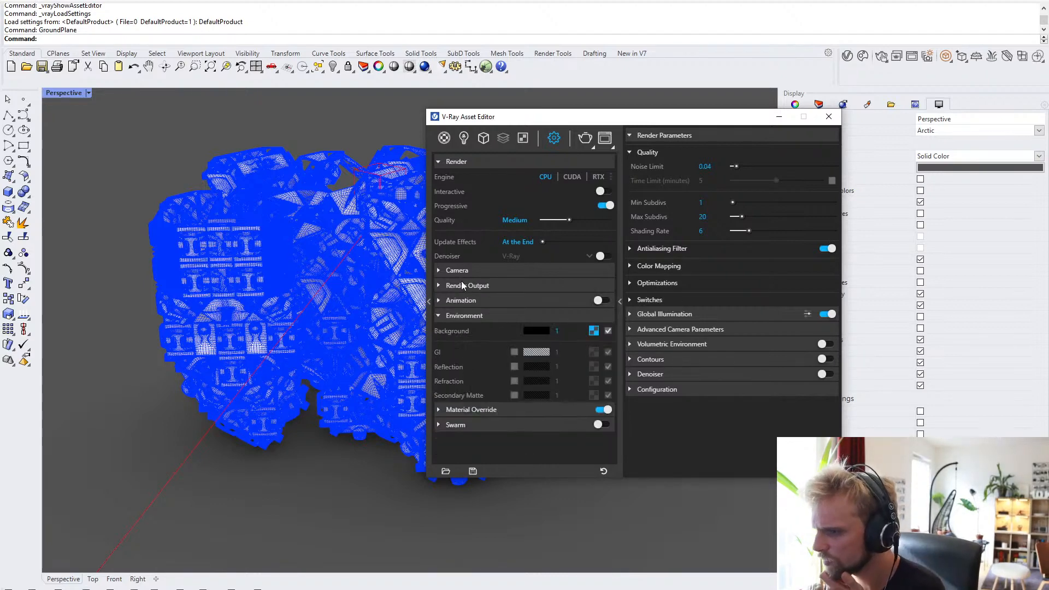
pyautogui.click(467, 270)
pyautogui.click(467, 271)
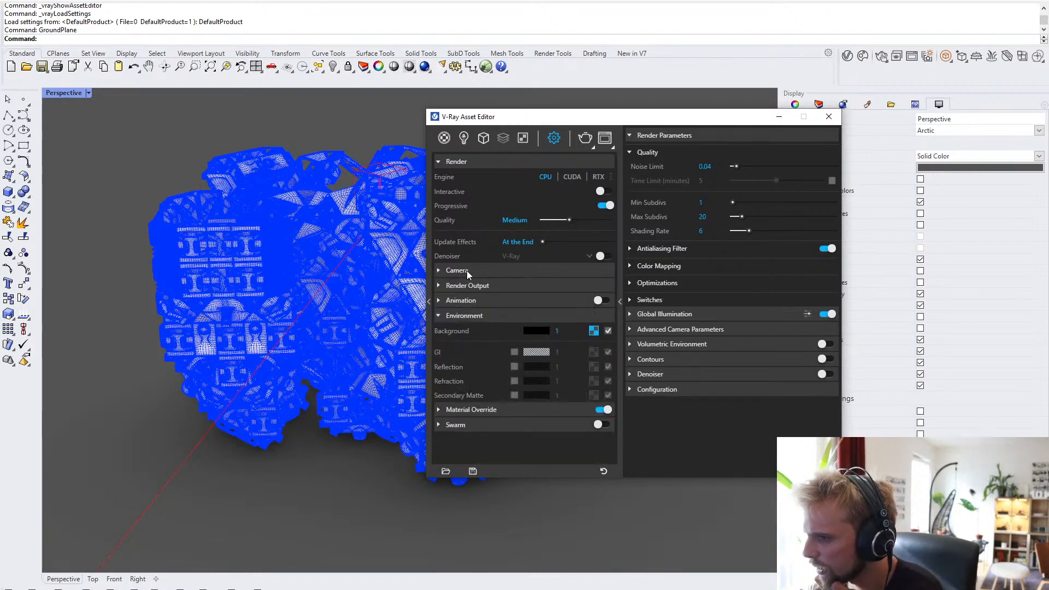
# - Send the scene to Chaos Cloud, name the job cmc1 in the SvDvasios V5 project, and submit it at HD resolution
pyautogui.click(584, 141)
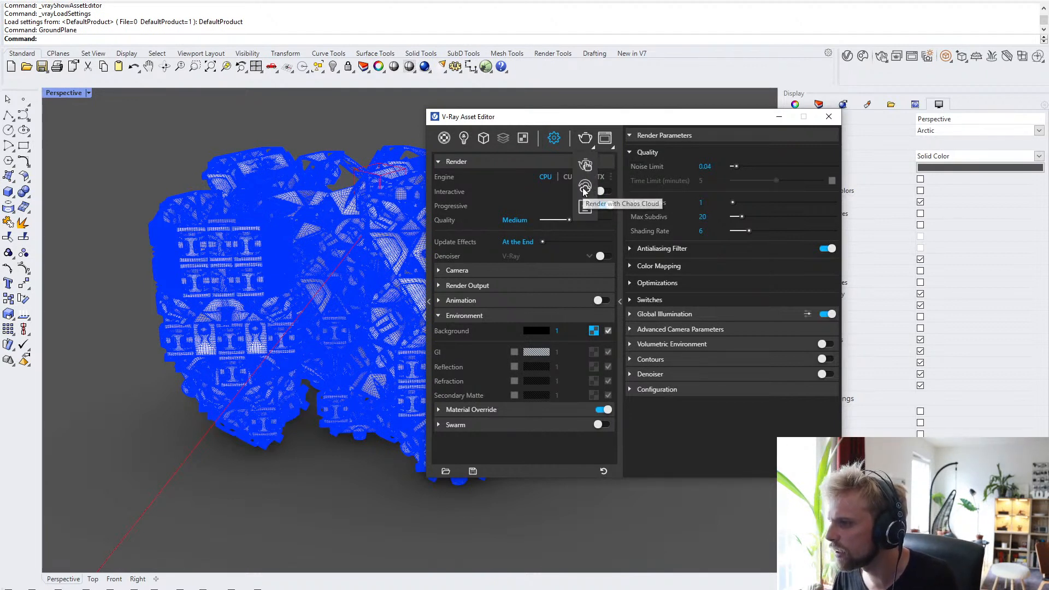
pyautogui.click(584, 187)
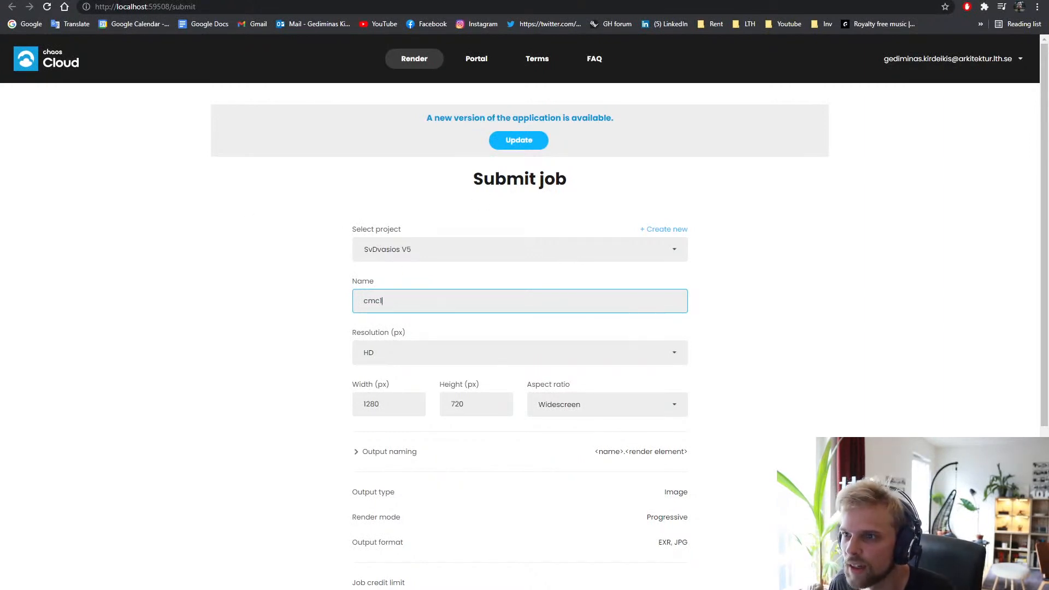
pyautogui.click(191, 374)
pyautogui.scroll(-2, 267, 429)
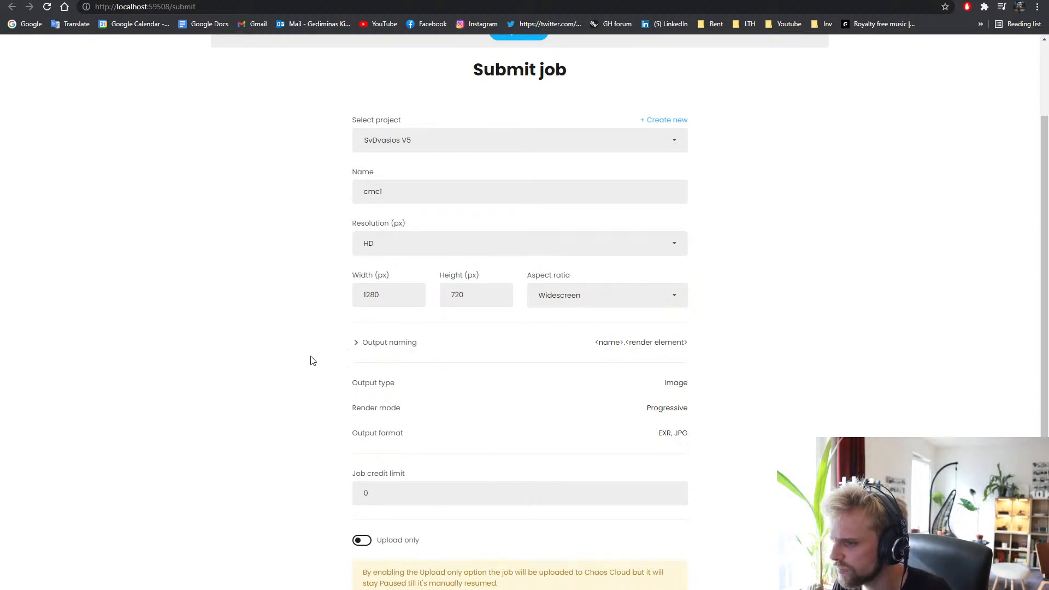
pyautogui.scroll(-3, 303, 382)
pyautogui.scroll(5, 419, 404)
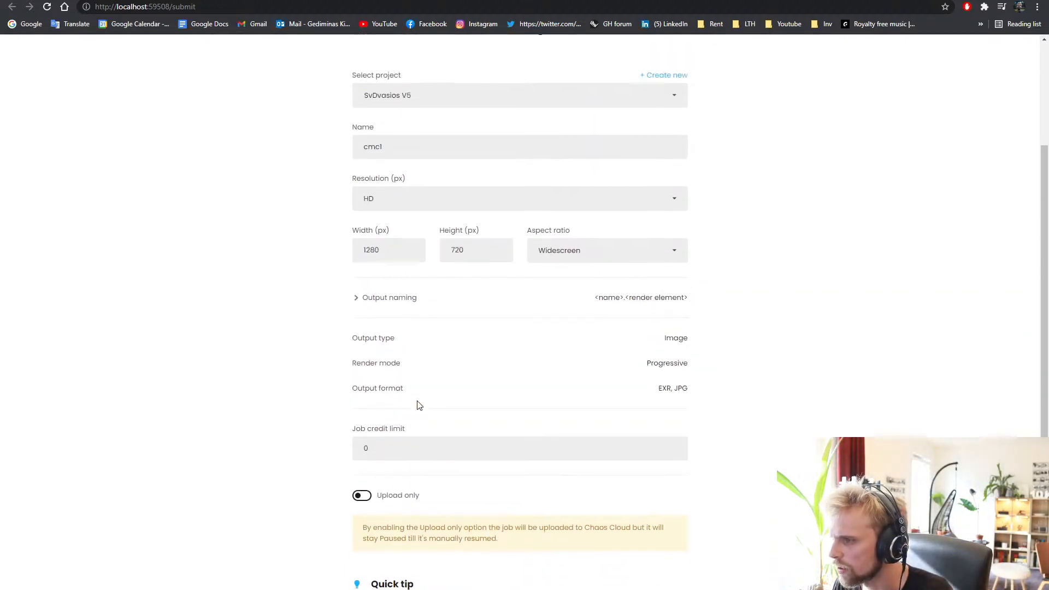
pyautogui.scroll(-5, 491, 464)
pyautogui.click(557, 546)
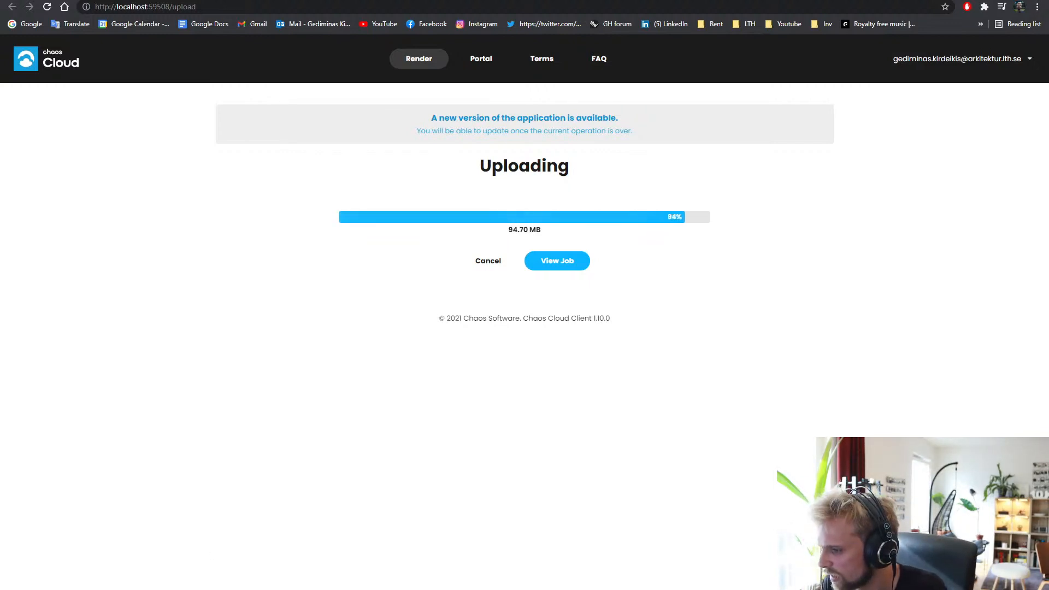
# - Check the upload in the Chaos Cloud client and open the scheduled job's page
pyautogui.moveTo(655, 589)
pyautogui.click(598, 570)
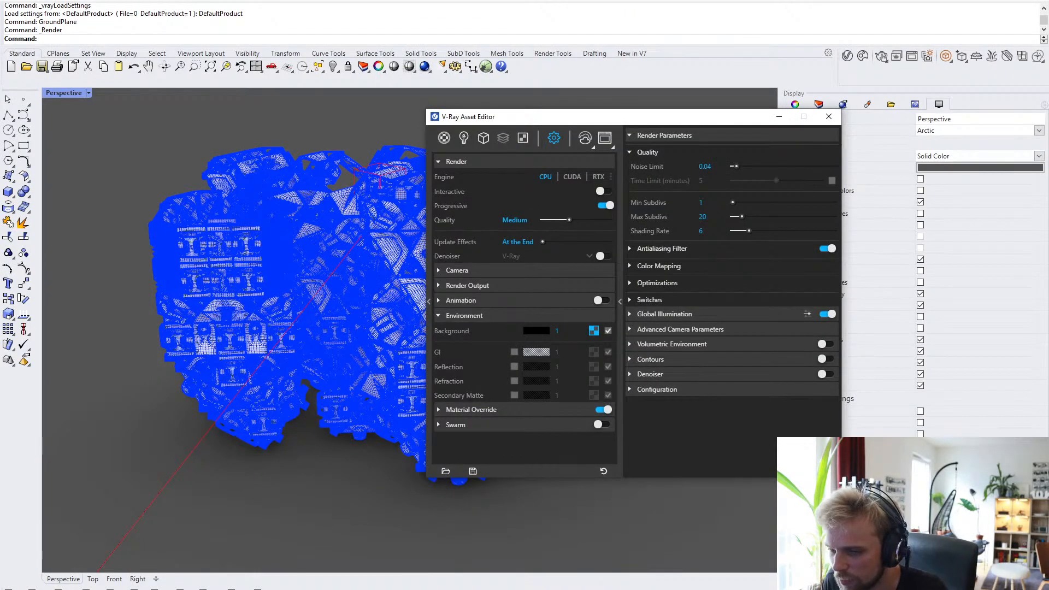
pyautogui.moveTo(117, 589)
pyautogui.click(176, 552)
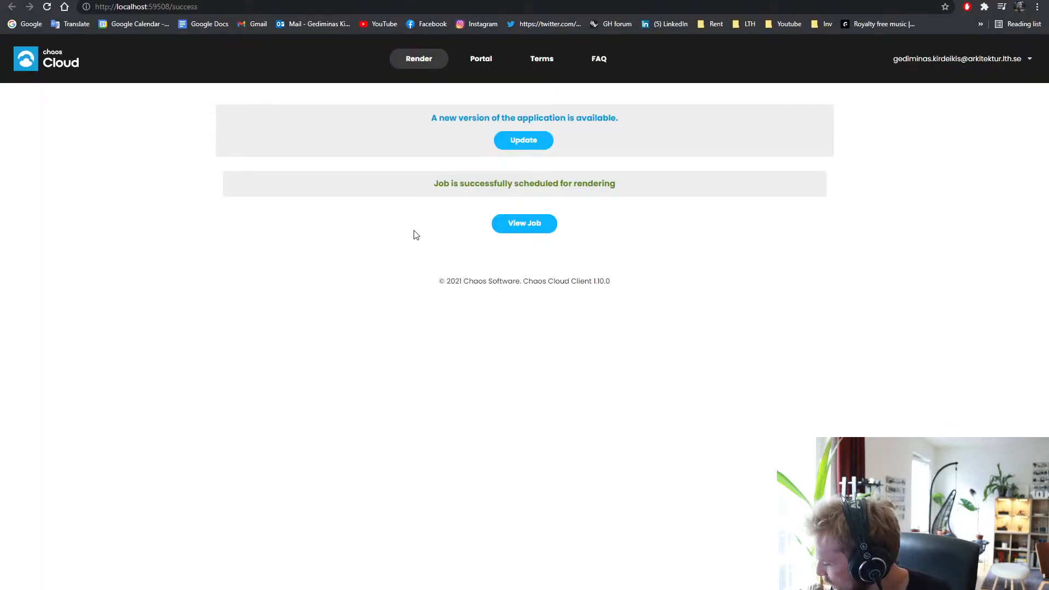
pyautogui.click(519, 229)
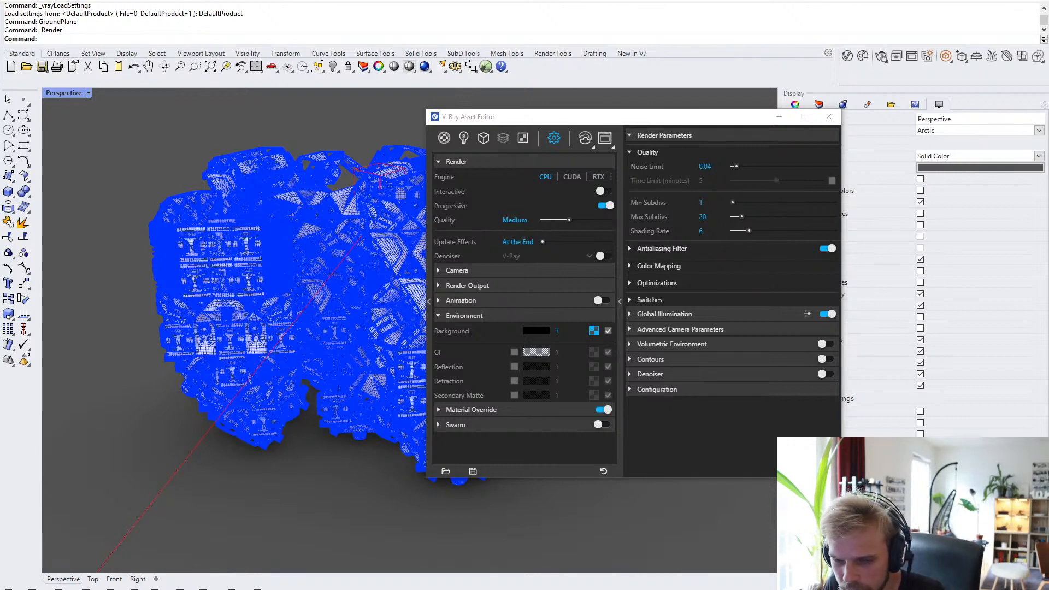
# - View the cmc1 render in Chaos Cloud, switch back to Rhino and close the V-Ray Asset Editor
pyautogui.moveTo(1, 169); pyautogui.dragTo(571, 1)
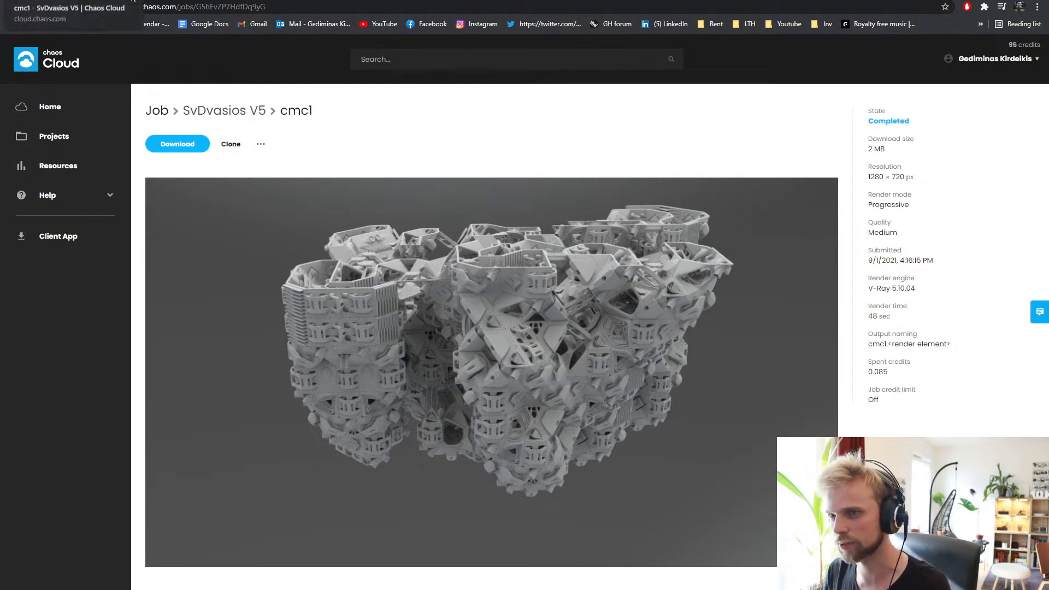
pyautogui.hotkey('alt', 'Tab')
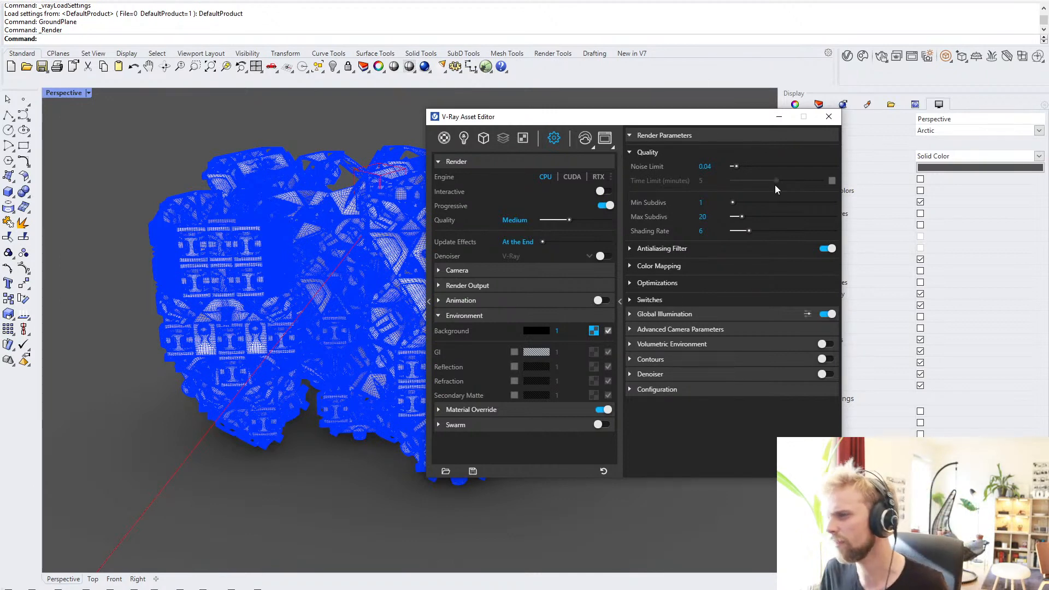
pyautogui.click(831, 120)
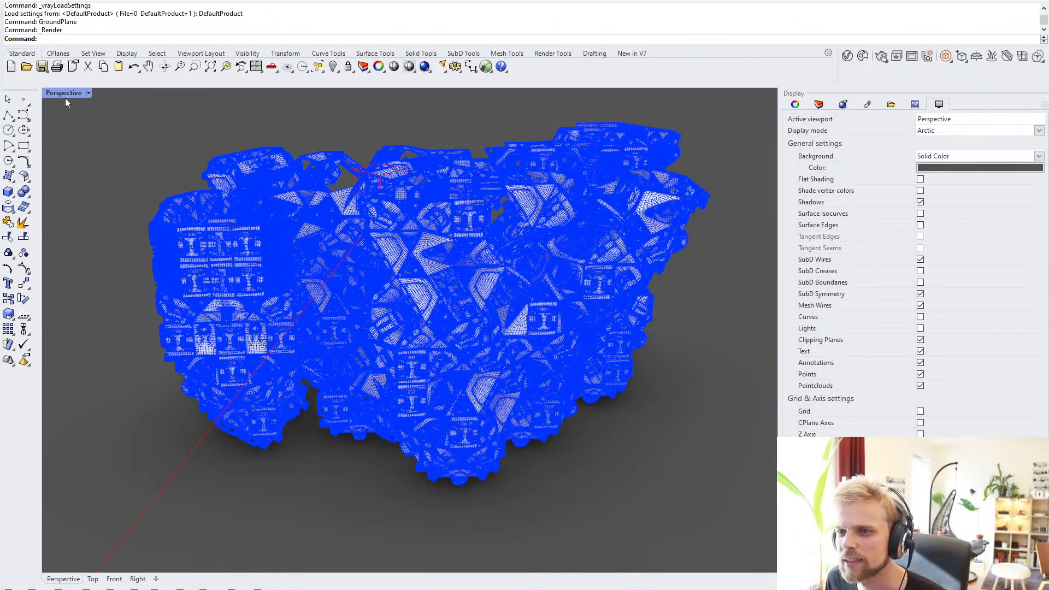
# - Try a local V-Ray render of the Perspective view, then stop it and close the V-Ray Asset Editor
pyautogui.press('Return')
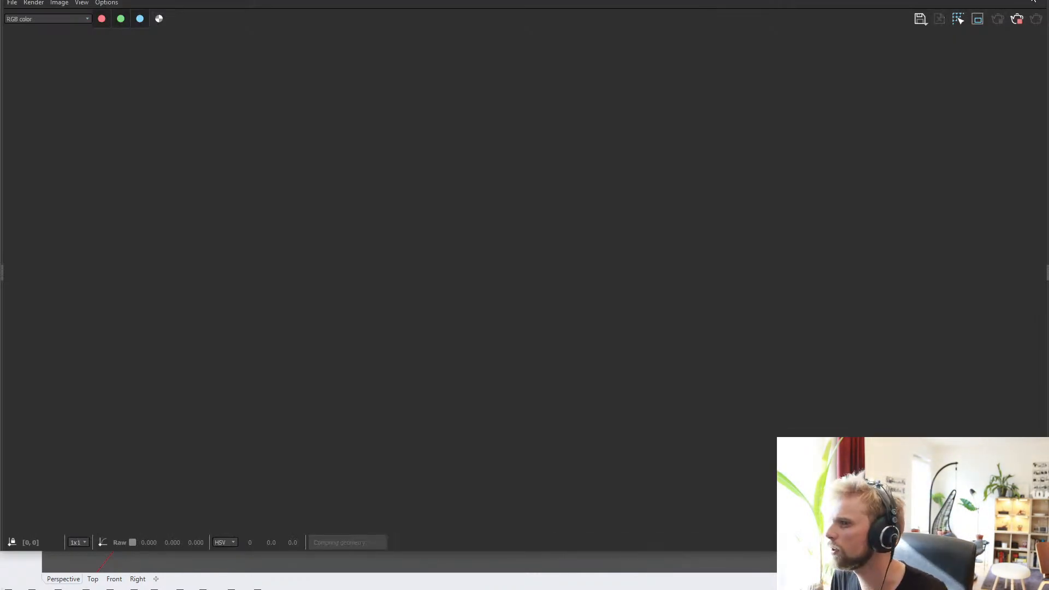
pyautogui.click(1036, 1)
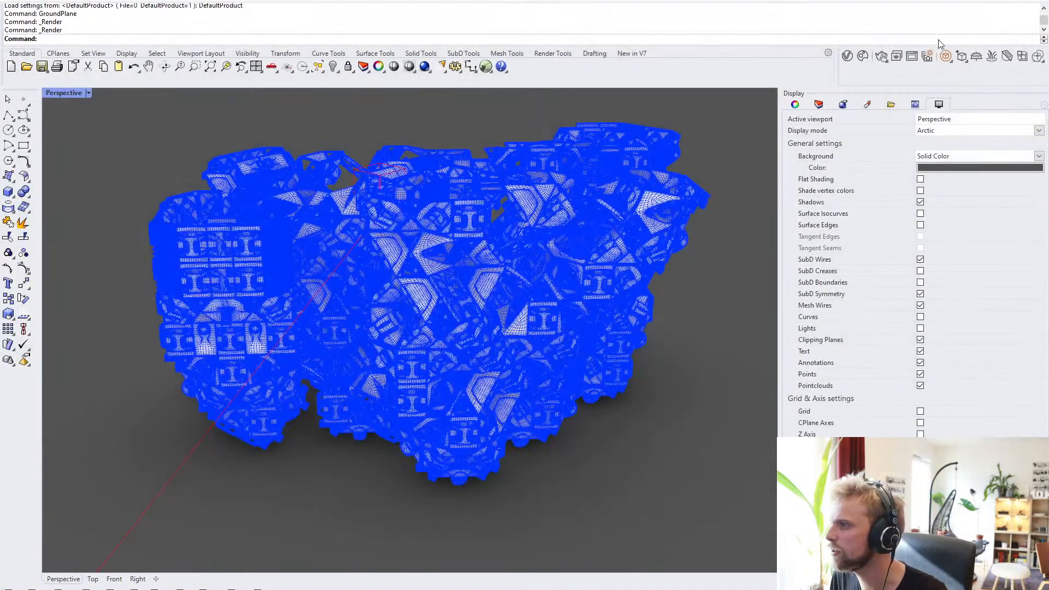
pyautogui.click(847, 57)
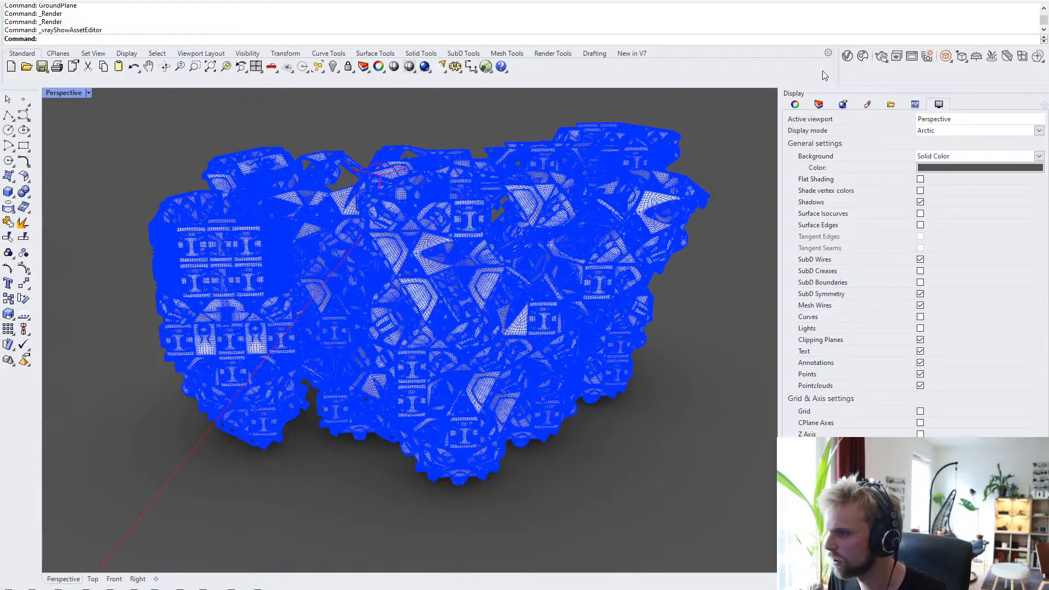
pyautogui.click(847, 57)
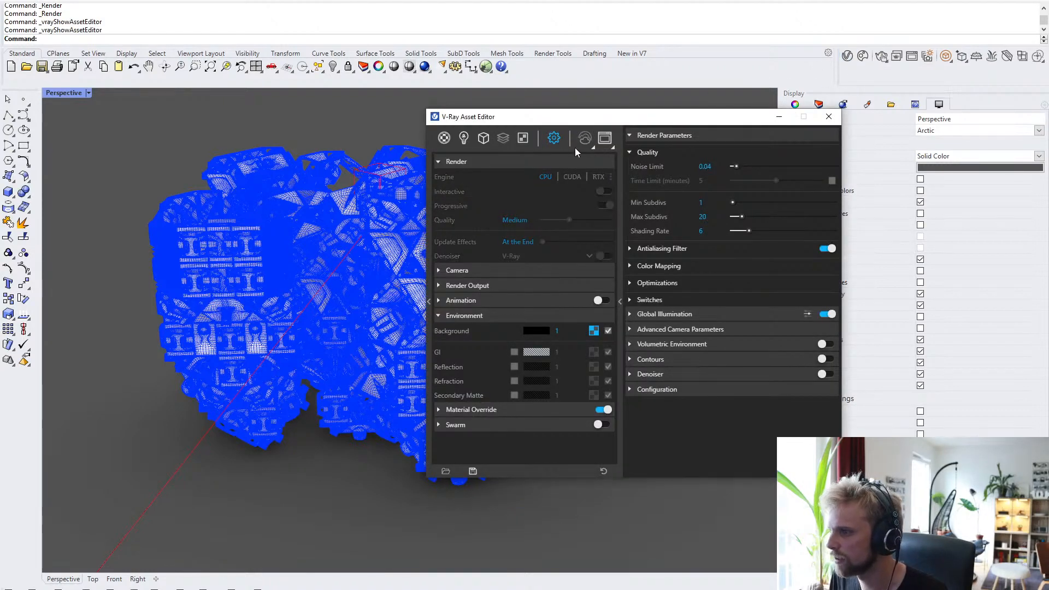
pyautogui.click(593, 147)
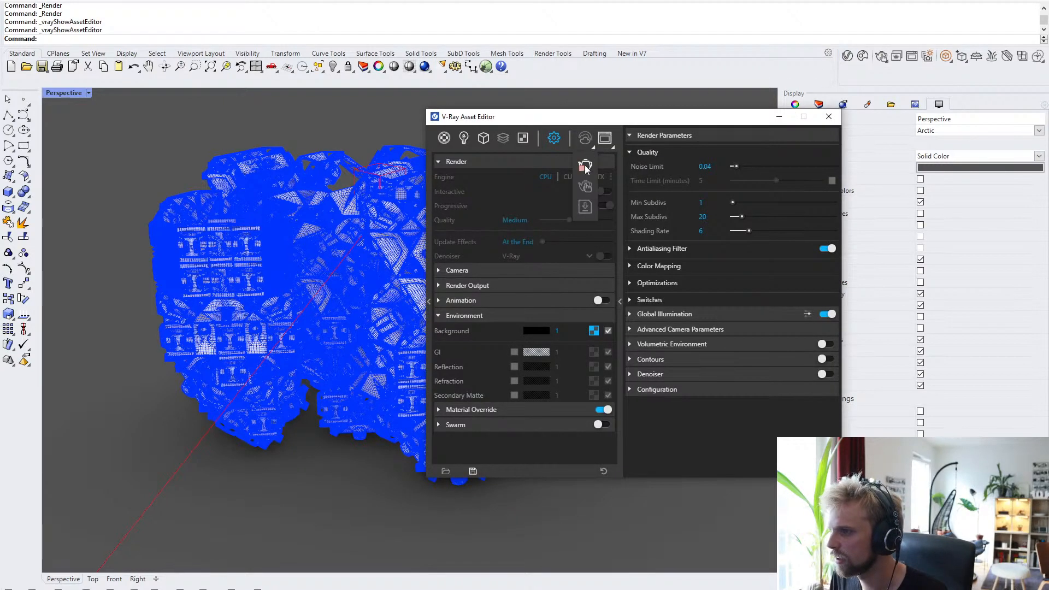
pyautogui.click(587, 164)
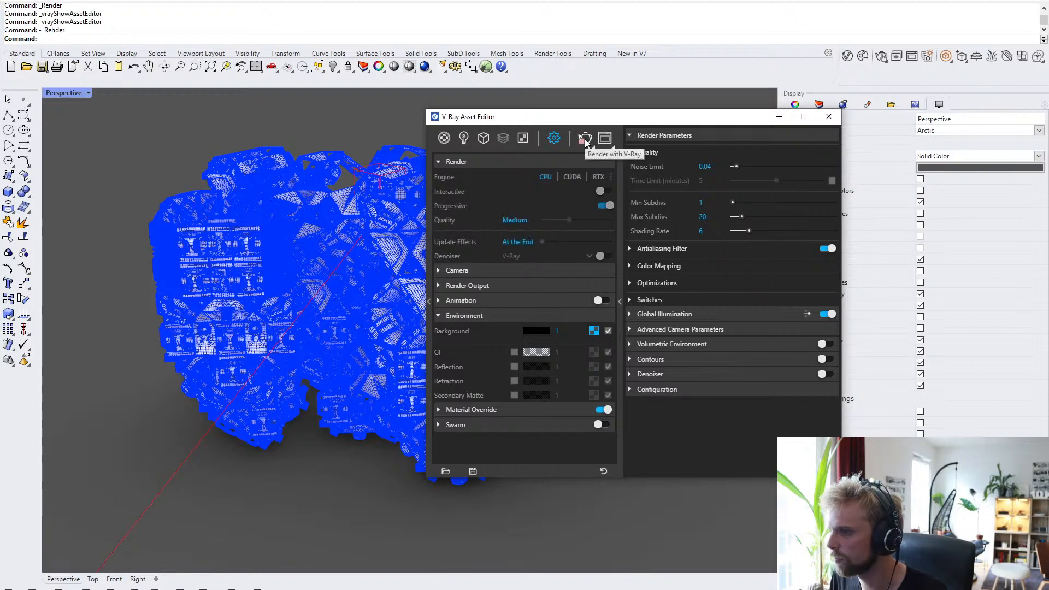
pyautogui.click(585, 137)
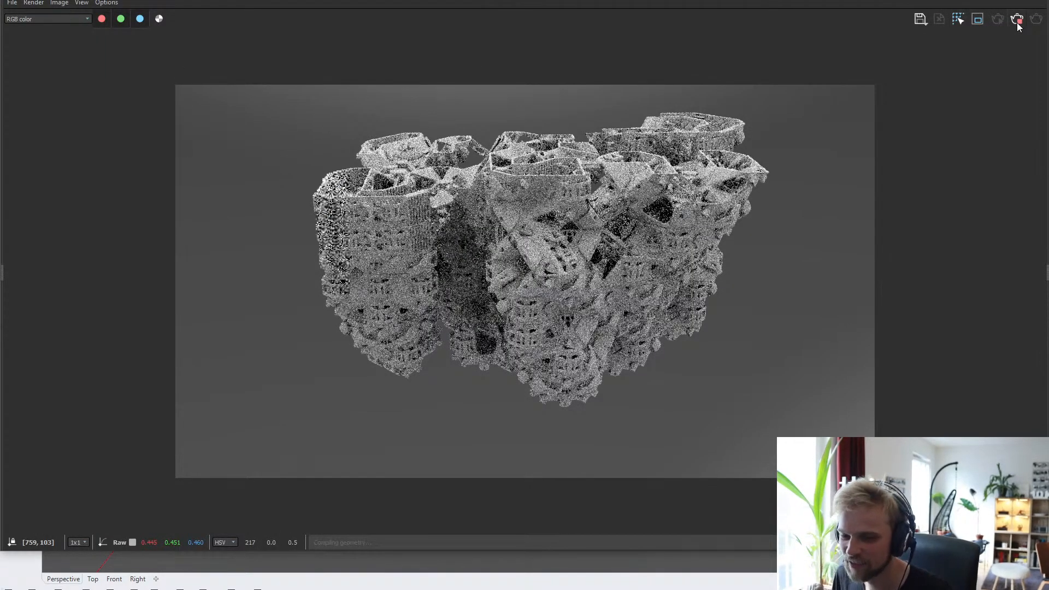
pyautogui.click(1017, 23)
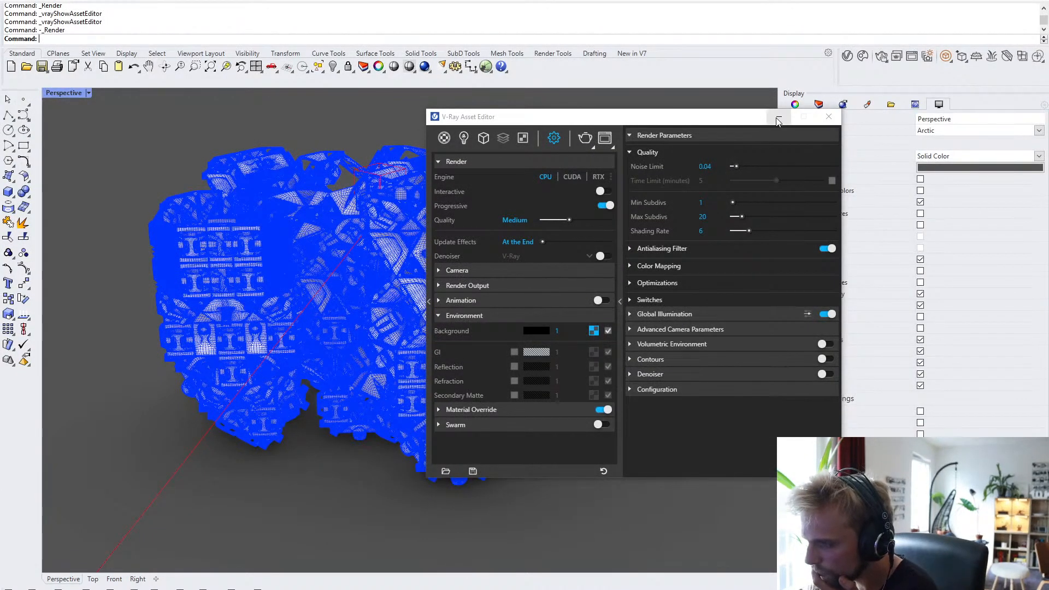
pyautogui.click(829, 116)
# - Set the Perspective viewport to Shaded display mode and view the block structure from a new angle
pyautogui.click(64, 93)
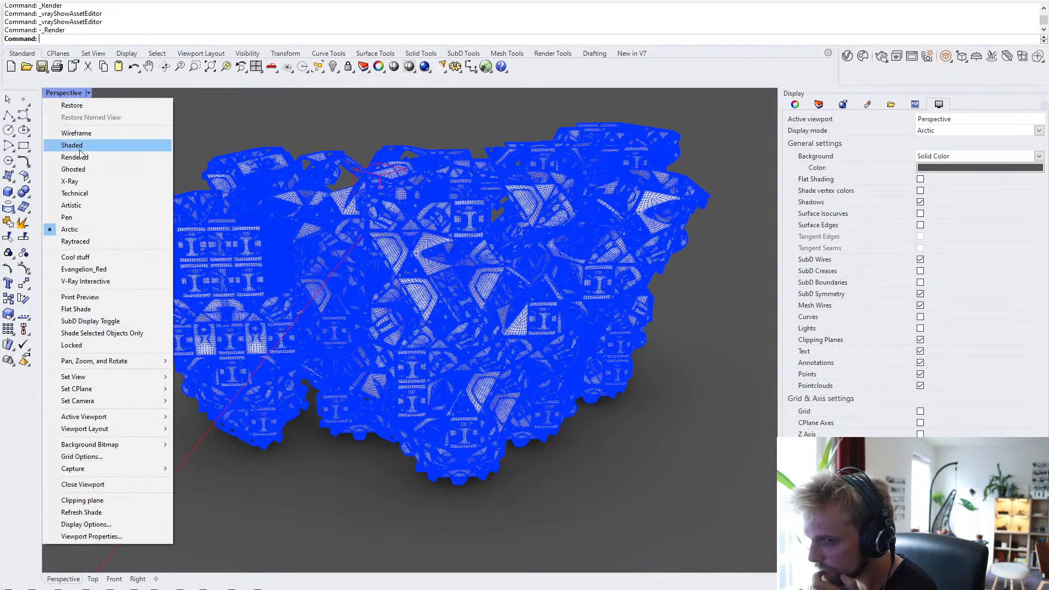
pyautogui.click(77, 146)
pyautogui.moveTo(456, 259); pyautogui.dragTo(381, 276, button='right')
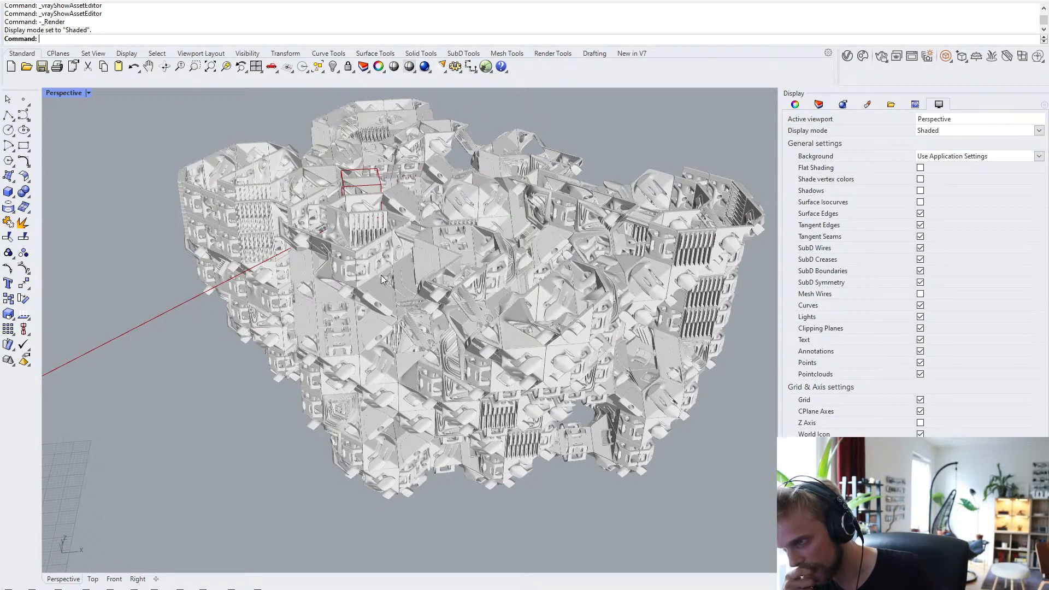
pyautogui.scroll(5, 381, 275)
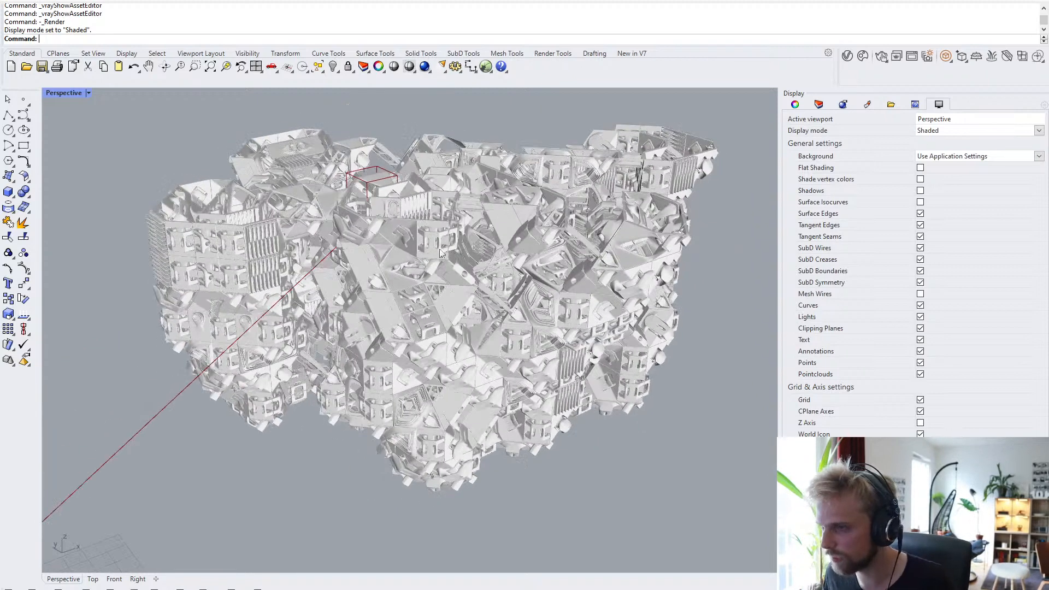
# - Open the Block Manager and preview several of the EL block definitions, including EL1, EL5 and EL14
pyautogui.write('BlockManager')
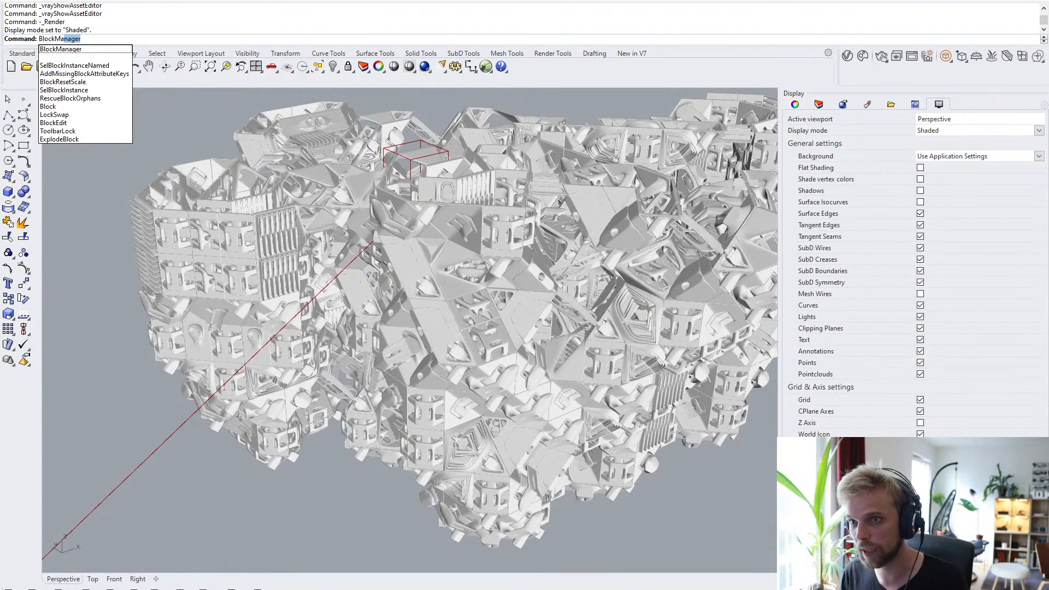
pyautogui.press('Return')
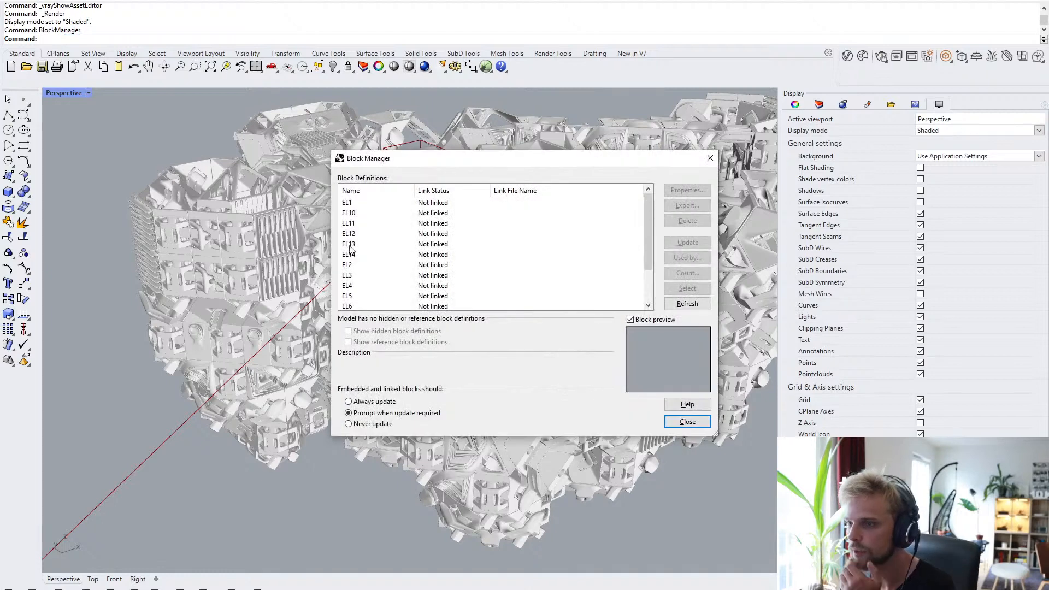
pyautogui.click(350, 202)
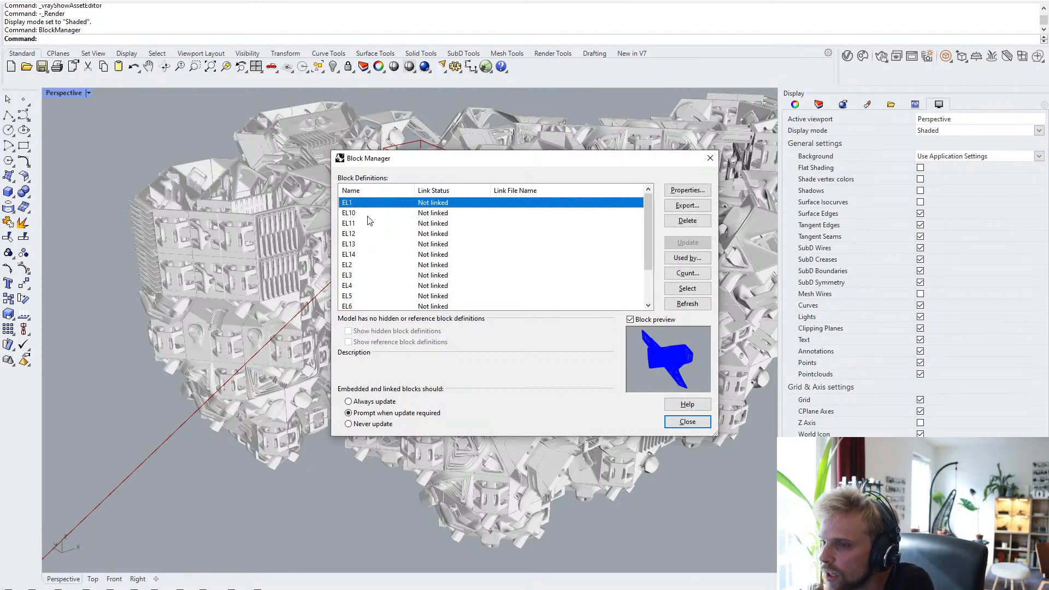
pyautogui.click(365, 214)
pyautogui.click(363, 225)
pyautogui.click(368, 275)
pyautogui.click(371, 298)
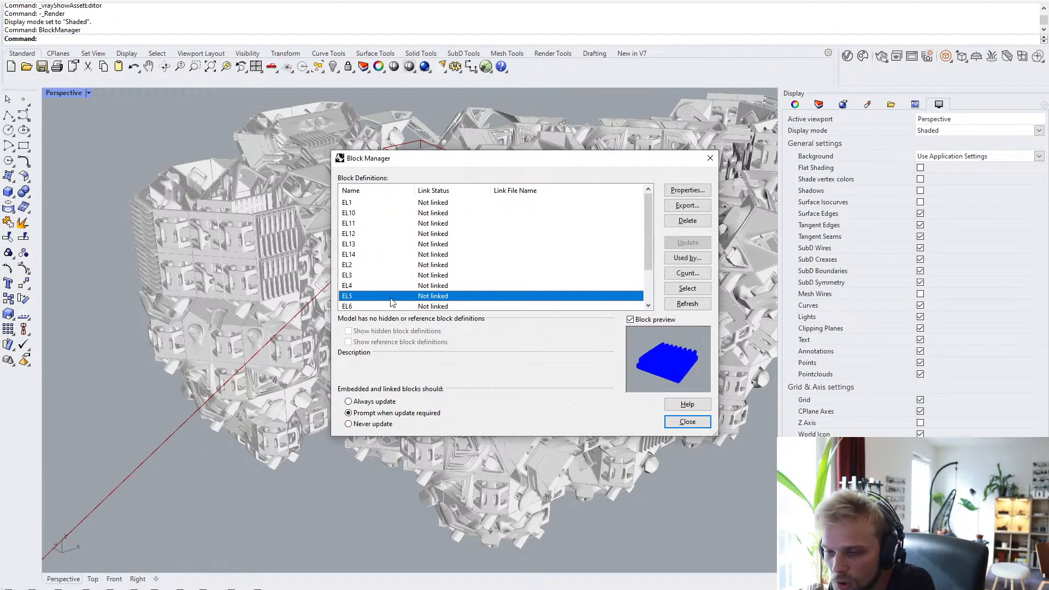
pyautogui.scroll(-2, 393, 298)
pyautogui.click(375, 288)
pyautogui.click(379, 258)
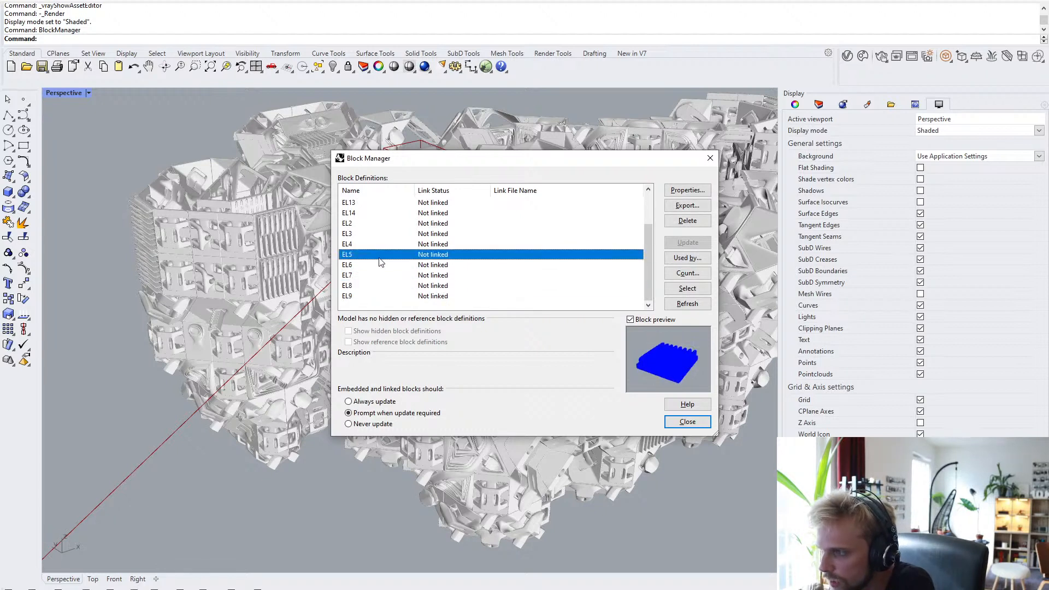
pyautogui.scroll(2, 383, 241)
pyautogui.click(374, 253)
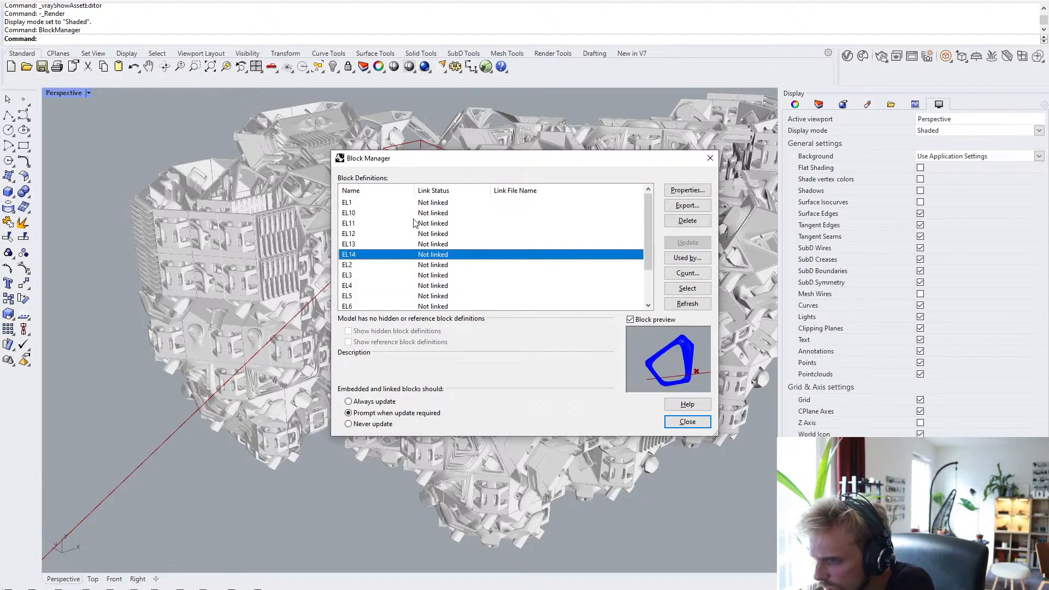
# - Select all instances of block EL1 through the Block Manager to see their spread, then close it and clear the selection
pyautogui.click(371, 203)
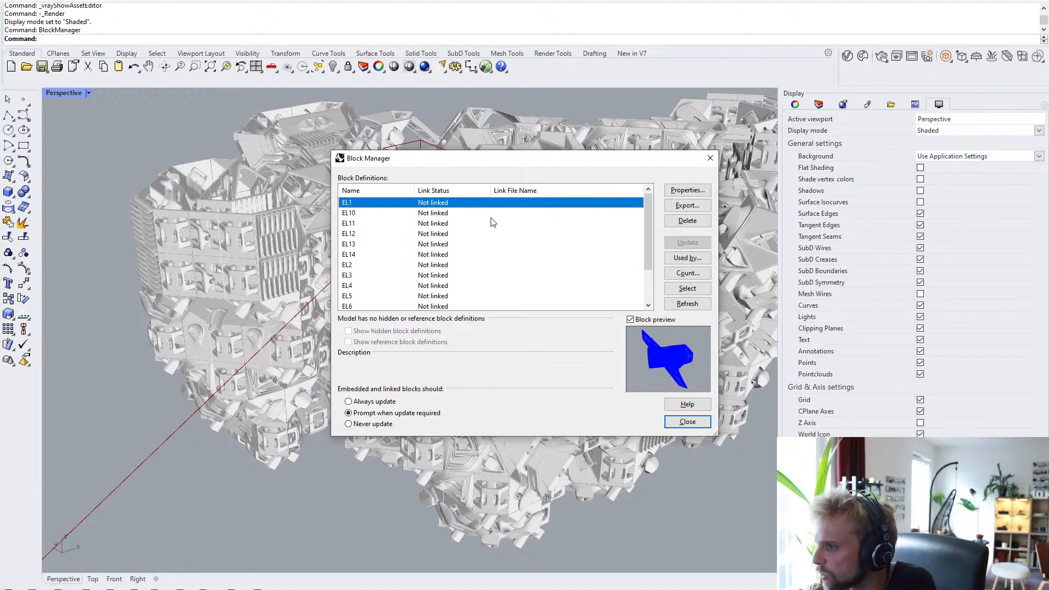
pyautogui.click(683, 291)
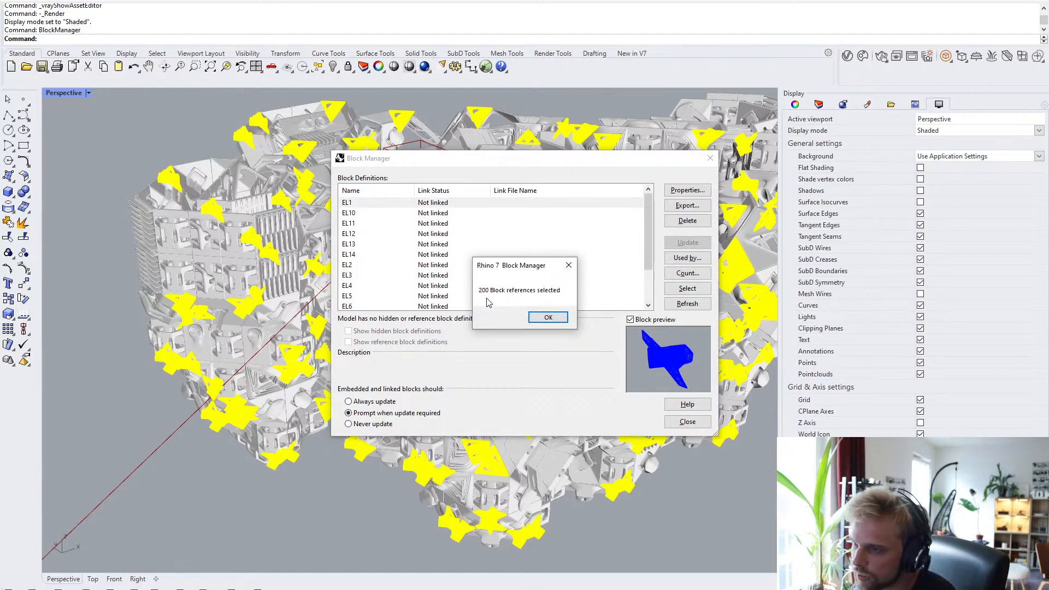
pyautogui.click(540, 317)
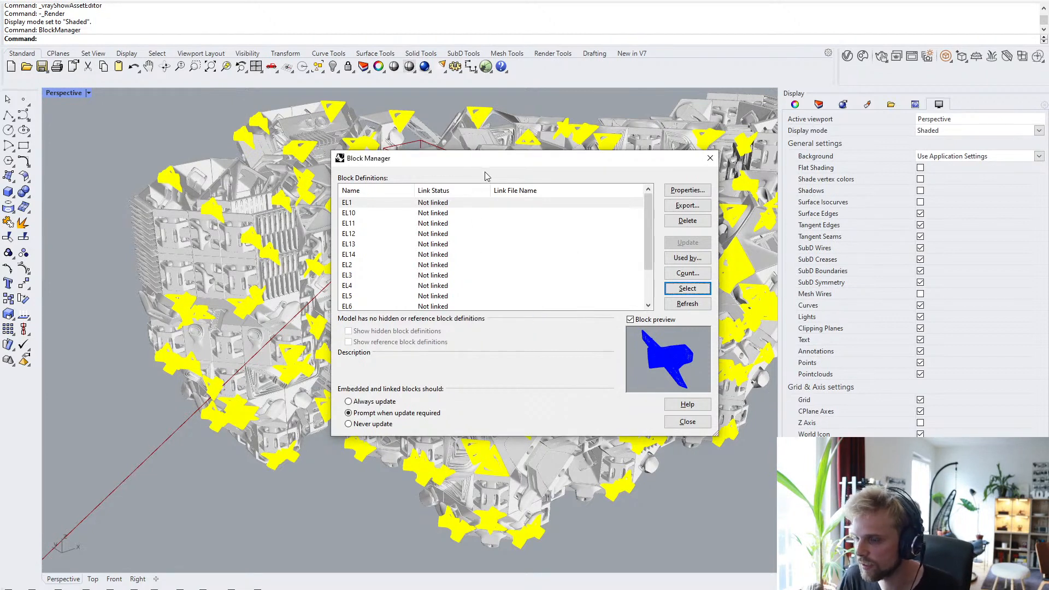
pyautogui.moveTo(485, 158); pyautogui.dragTo(784, 196)
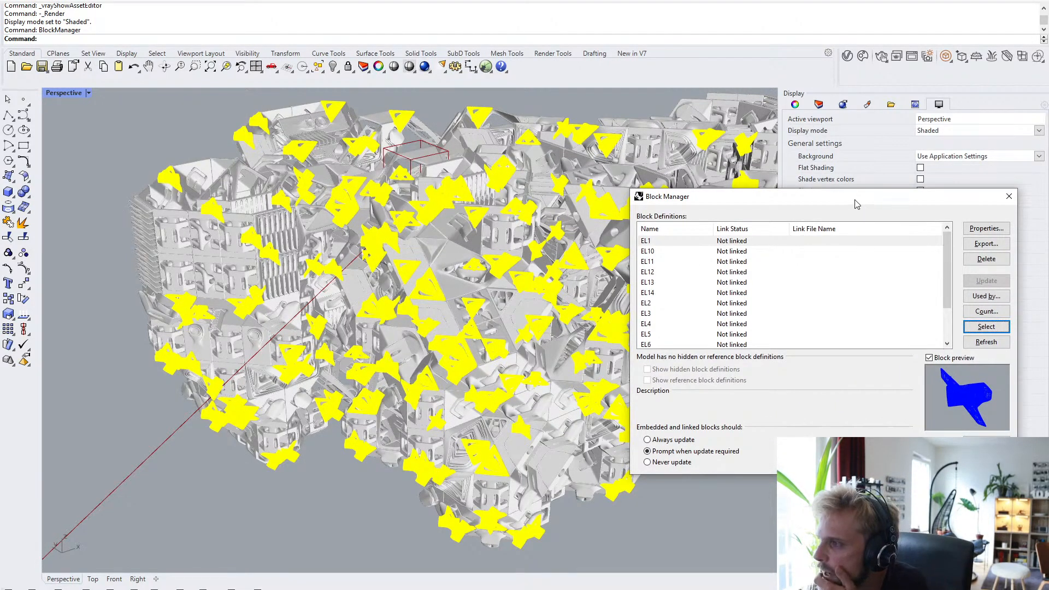
pyautogui.moveTo(856, 204); pyautogui.dragTo(503, 189)
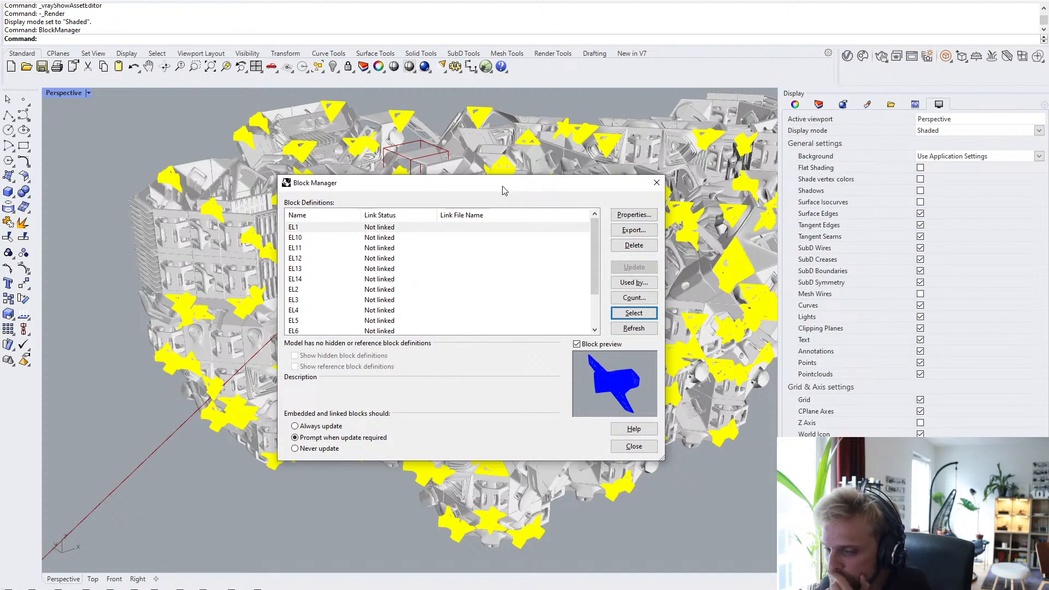
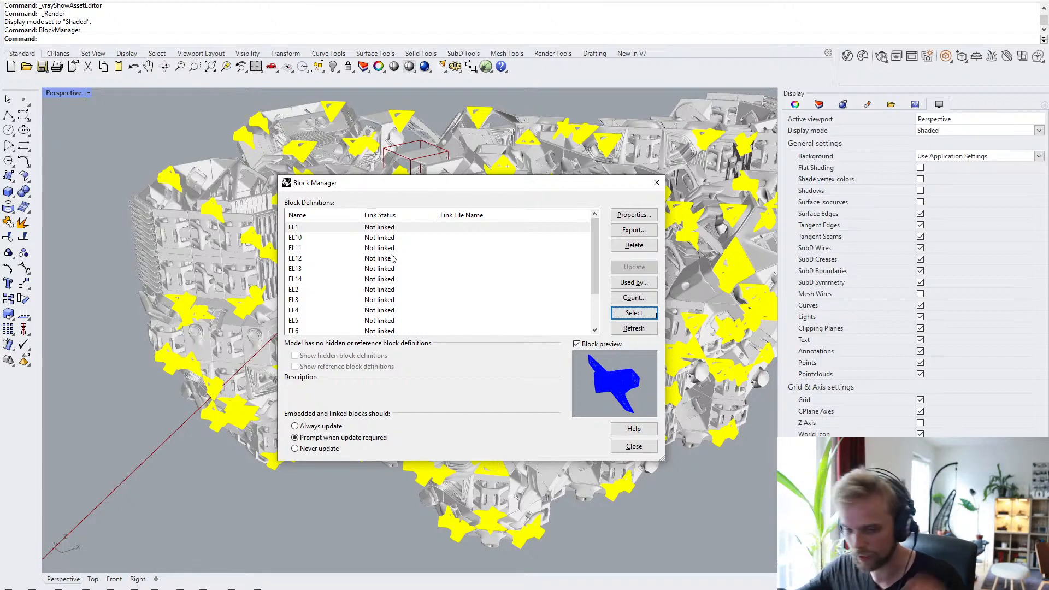
pyautogui.click(634, 447)
pyautogui.press('Escape')
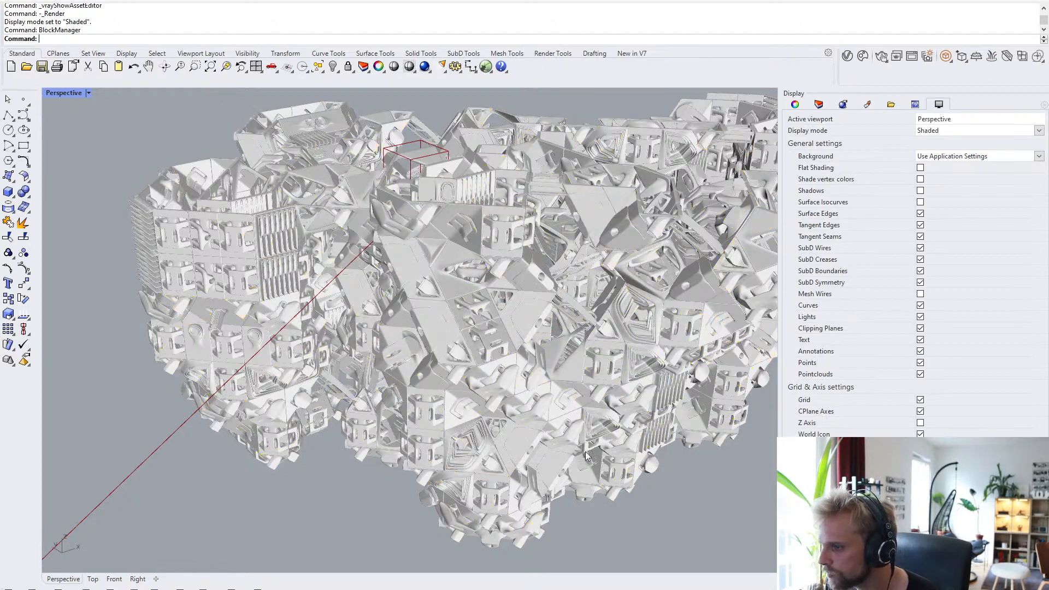
# - Go to the grid of source modules and zoom to the SubD module in cage 1 to examine its shape
pyautogui.scroll(-5, 538, 351)
pyautogui.keyDown('shift'); pyautogui.moveTo(274, 346); pyautogui.dragTo(594, 341, button='right'); pyautogui.keyUp('shift')
pyautogui.keyDown('shift'); pyautogui.moveTo(355, 350); pyautogui.dragTo(485, 346, button='right'); pyautogui.keyUp('shift')
pyautogui.scroll(6, 295, 345)
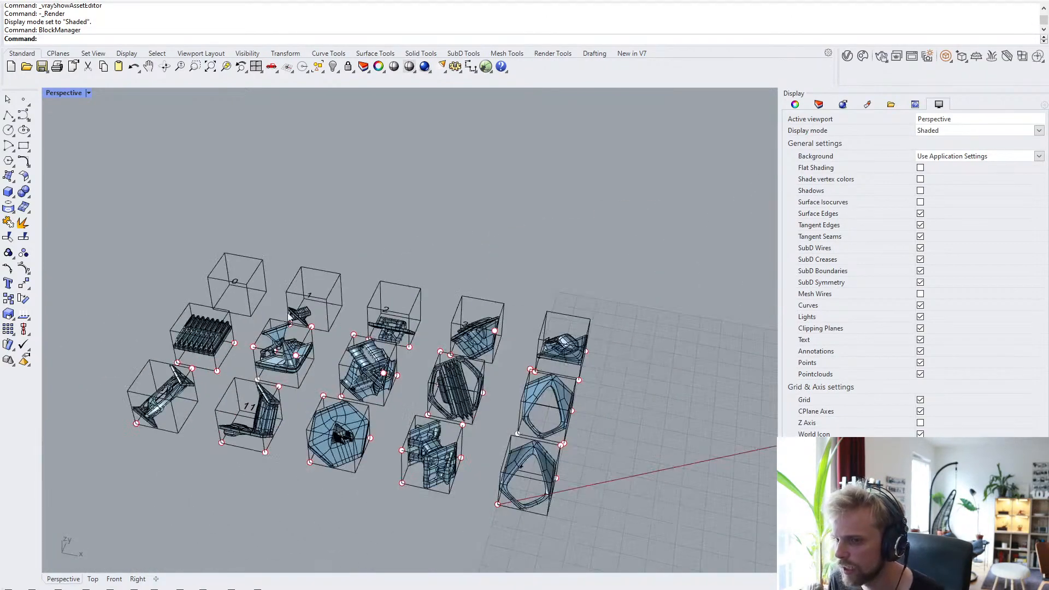
pyautogui.moveTo(338, 371); pyautogui.dragTo(382, 394, button='right')
pyautogui.scroll(6, 257, 306)
pyautogui.click(252, 293)
pyautogui.write('ZS')
pyautogui.press('Return')
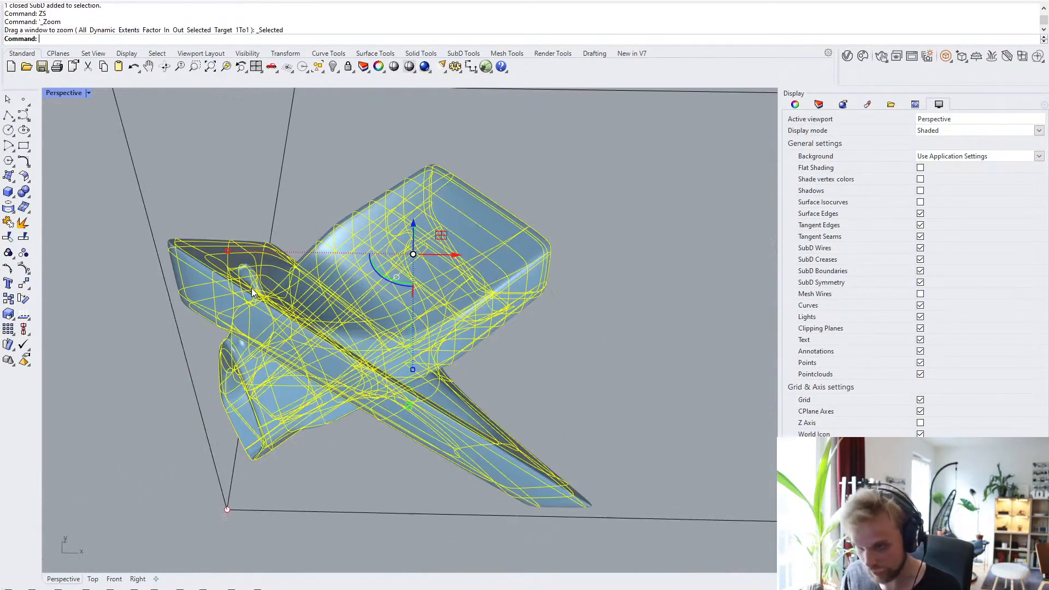
pyautogui.press('Escape')
# - Display the layer list, collapse the Guide layer group and lock the Guide layer
pyautogui.click(818, 104)
pyautogui.moveTo(708, 232); pyautogui.dragTo(516, 304, button='right')
pyautogui.scroll(-7, 394, 261)
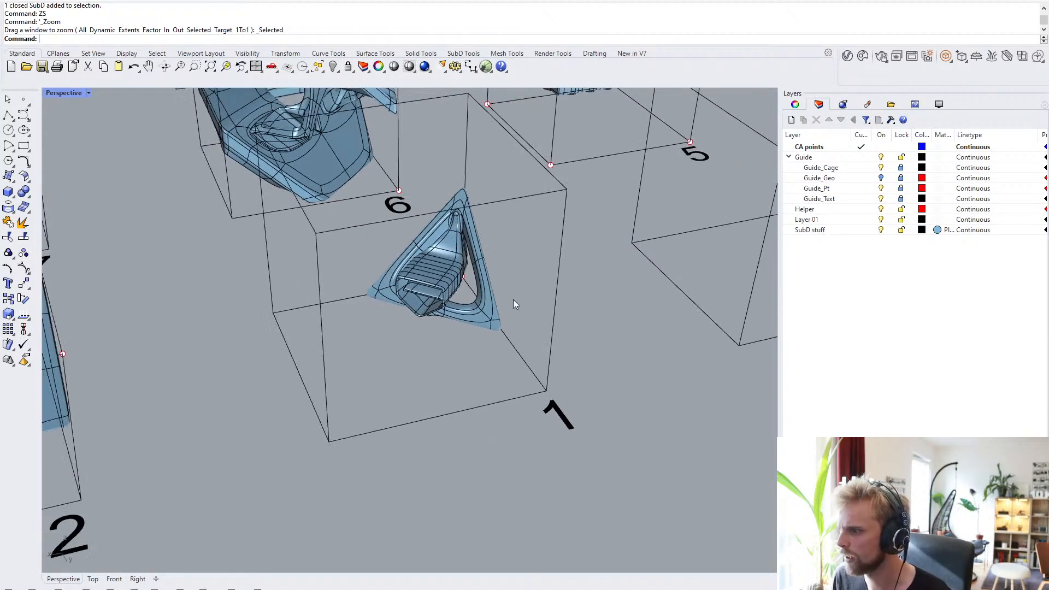
pyautogui.click(788, 157)
pyautogui.click(900, 157)
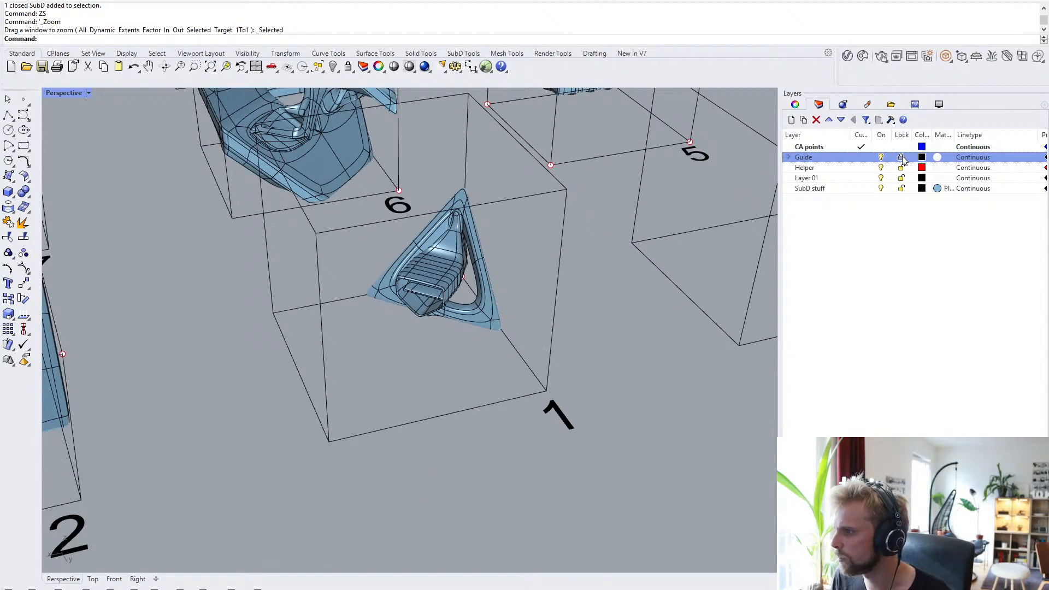
pyautogui.click(854, 236)
pyautogui.moveTo(556, 220); pyautogui.dragTo(508, 230, button='right')
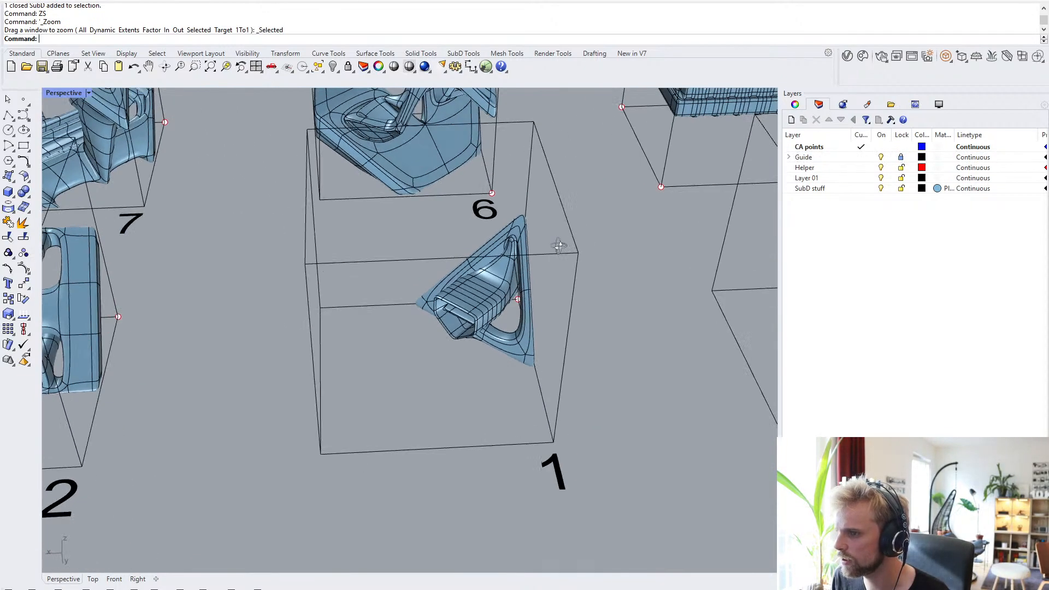
# - Create a new layer named Custom blocks
pyautogui.click(790, 120)
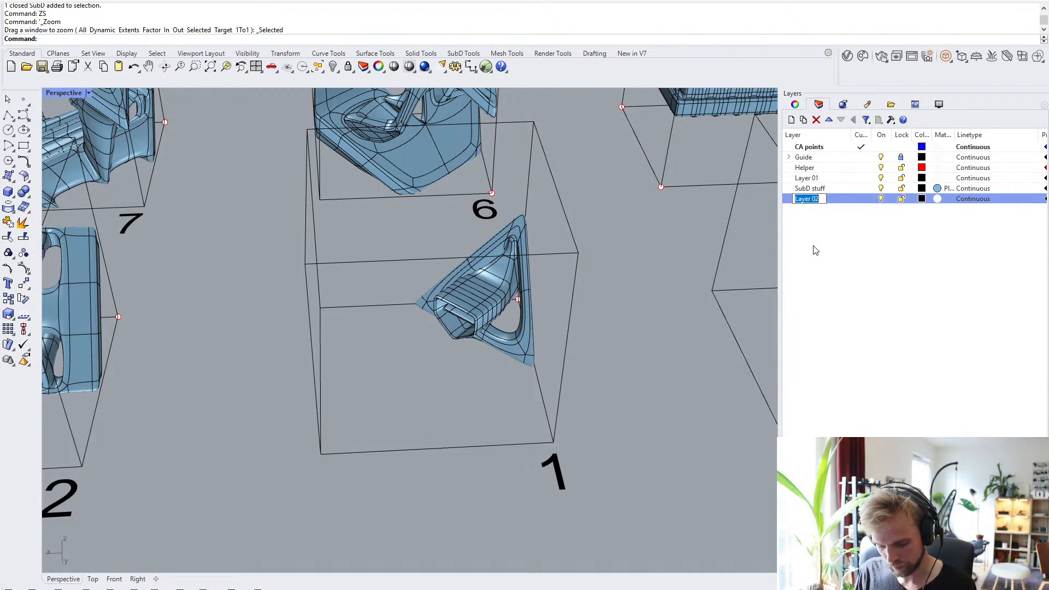
pyautogui.write('Custom')
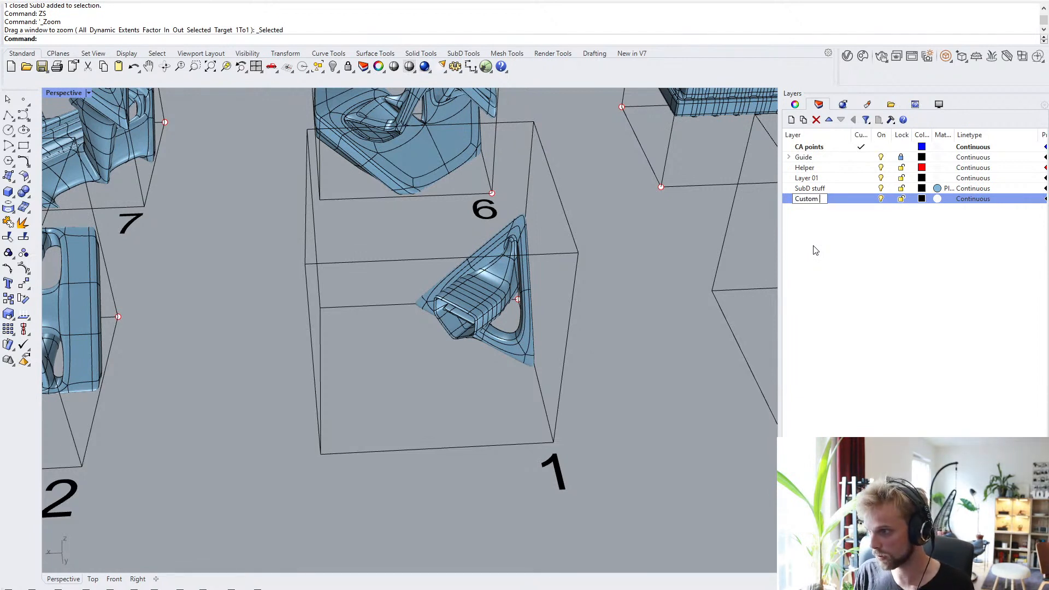
pyautogui.write(' blocks')
pyautogui.press('Return')
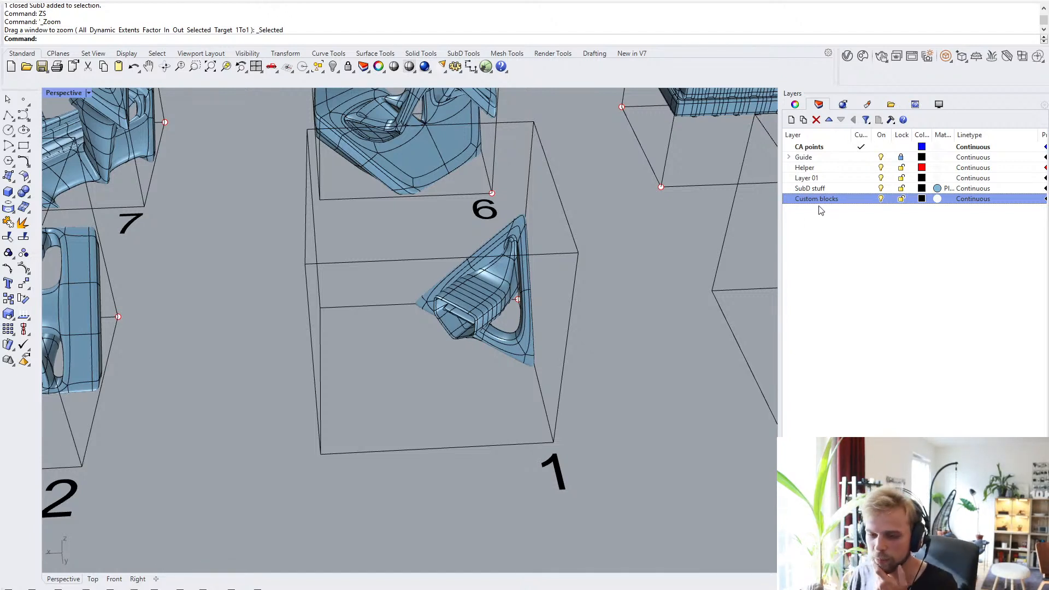
# - Copy the SubD module in cage 1 to the Custom blocks layer and clear the selection
pyautogui.click(480, 279)
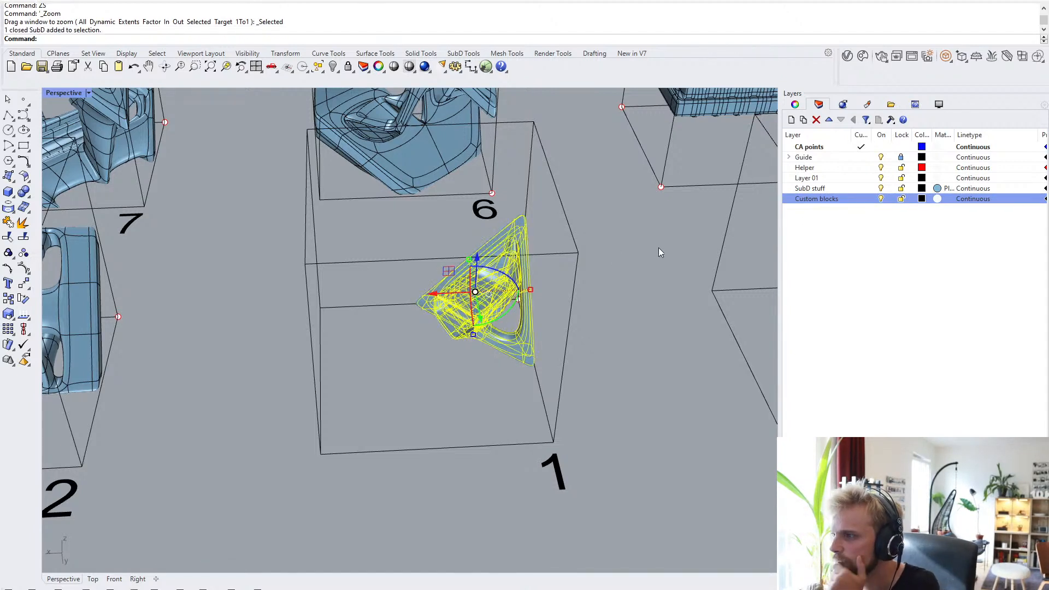
pyautogui.rightClick(834, 200)
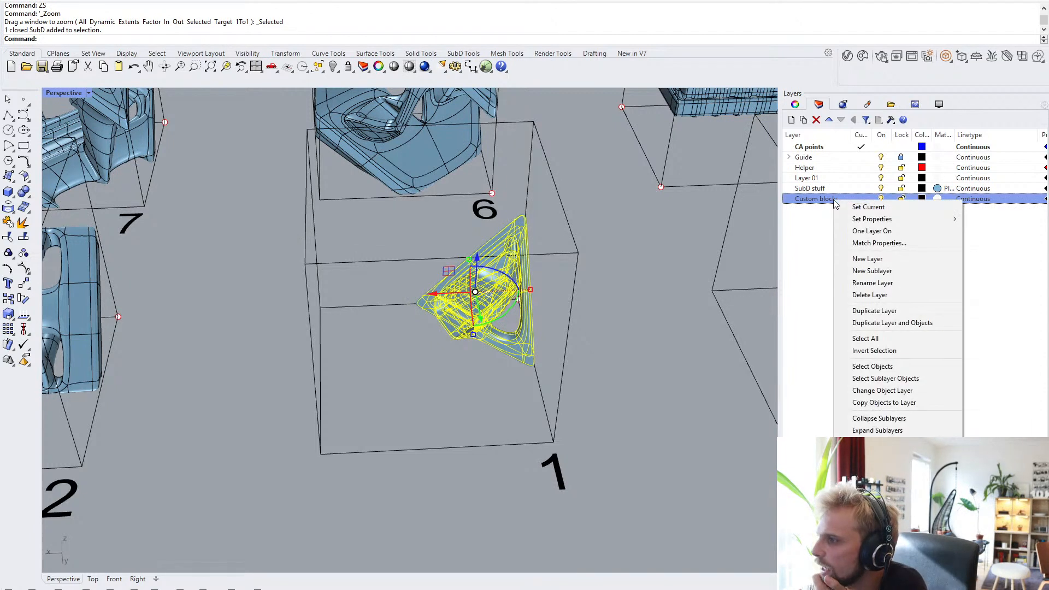
pyautogui.click(861, 405)
pyautogui.click(674, 359)
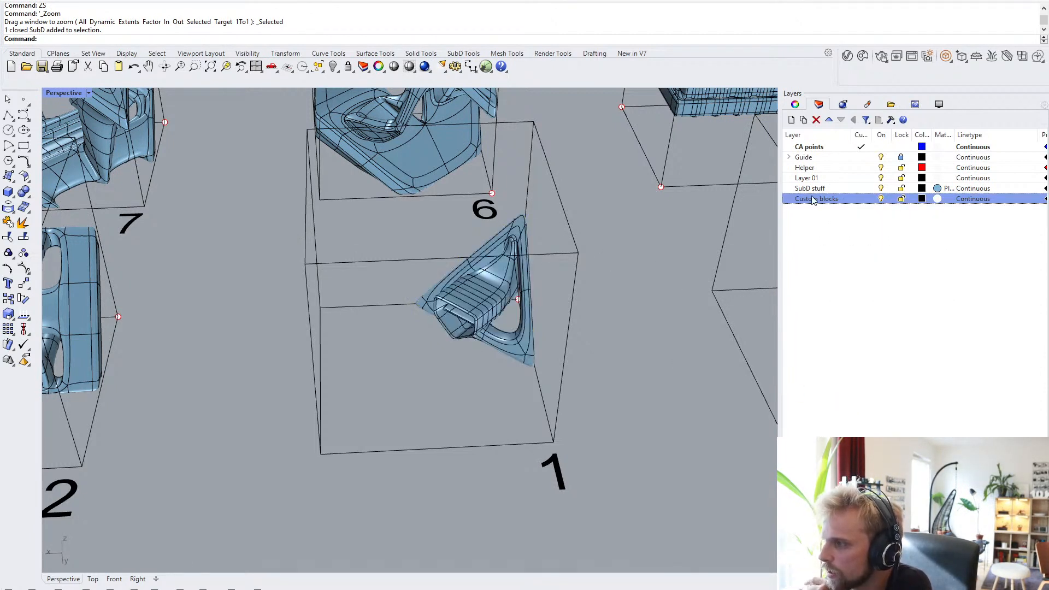
# - Turn off the SubD stuff layer and isolate the view on the copied module in cage 1
pyautogui.click(874, 190)
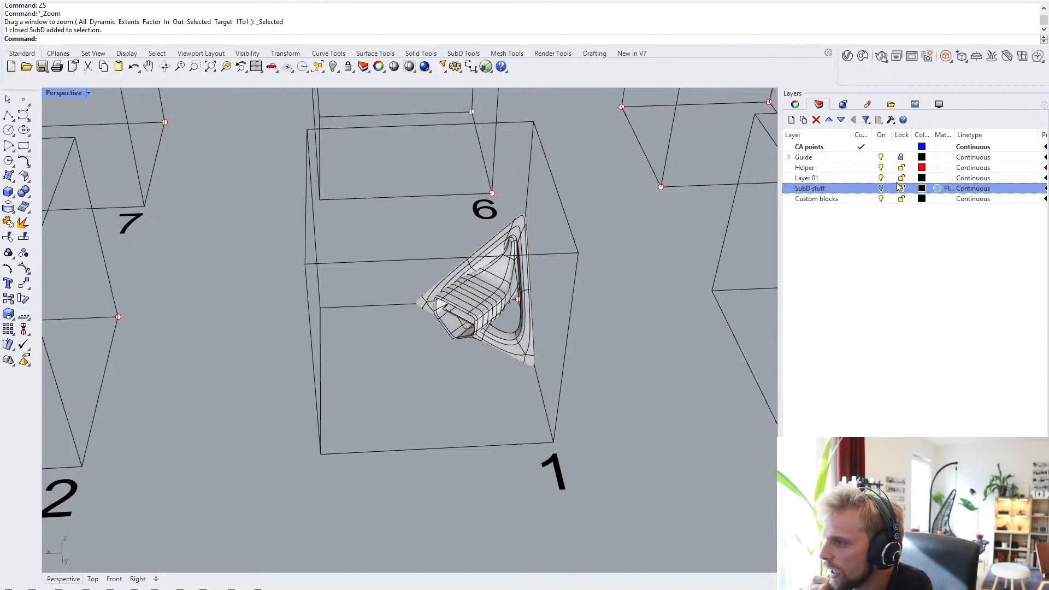
pyautogui.moveTo(592, 260); pyautogui.dragTo(459, 296, button='right')
pyautogui.scroll(6, 459, 298)
pyautogui.click(455, 305)
pyautogui.click(471, 189)
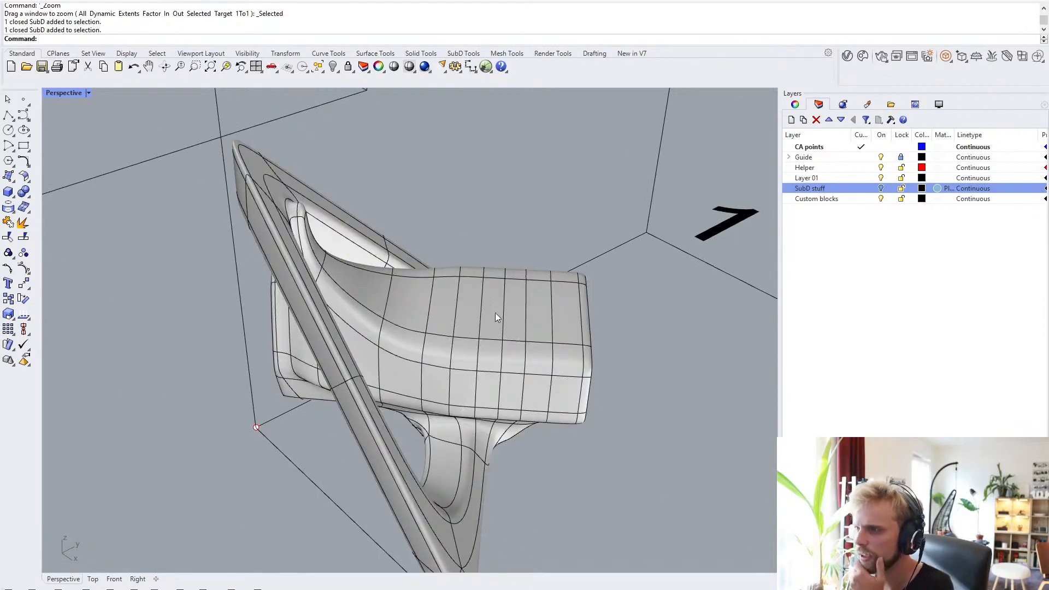
# - Compare the flat and smooth SubD display of the module in cage 1 from several angles
pyautogui.scroll(-6, 496, 316)
pyautogui.moveTo(496, 316); pyautogui.dragTo(364, 252, button='right')
pyautogui.scroll(6, 391, 269)
pyautogui.press('Tab')
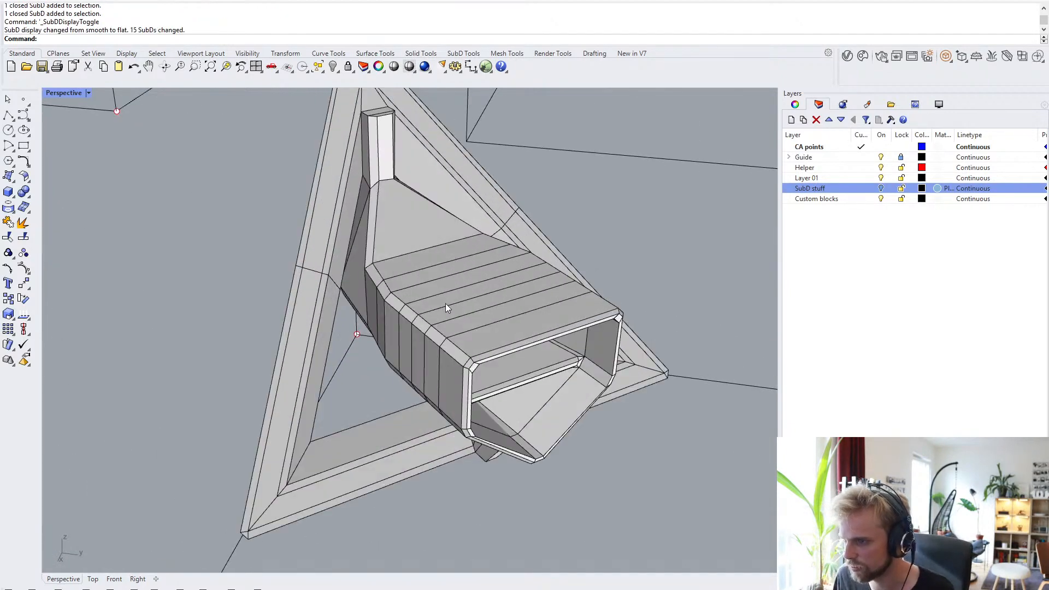
pyautogui.press('Tab')
pyautogui.keyDown('shift'); pyautogui.moveTo(523, 349); pyautogui.dragTo(480, 252, button='right'); pyautogui.keyUp('shift')
pyautogui.moveTo(480, 253); pyautogui.dragTo(413, 280, button='right')
pyautogui.scroll(-6, 533, 293)
# - Create a SubD box on the base of cage 1 from corner to opposite corner, with its height equal to its width
pyautogui.click(9, 191)
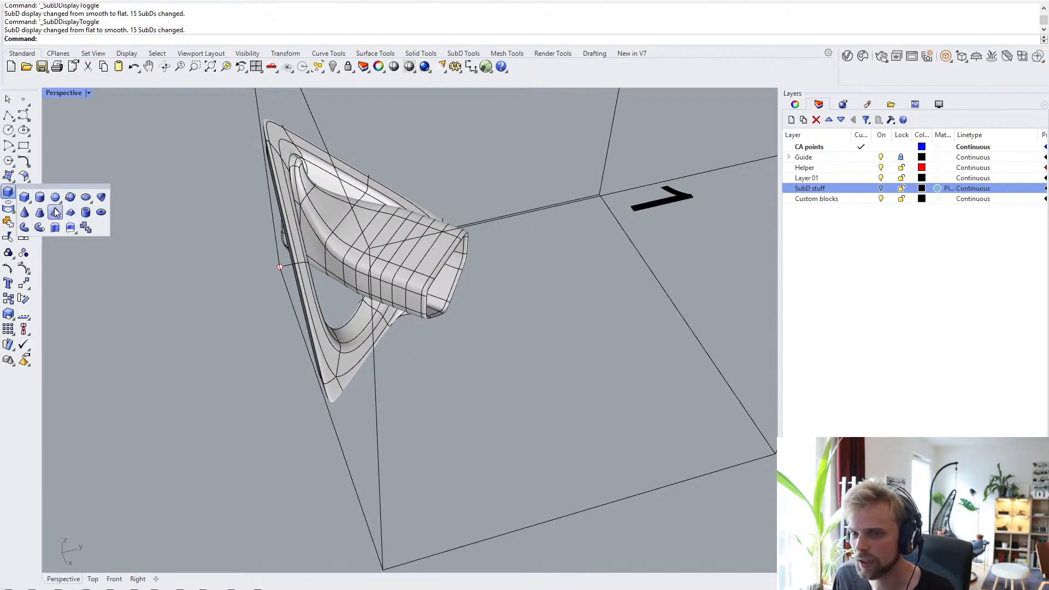
pyautogui.moveTo(495, 210); pyautogui.dragTo(509, 225, button='right')
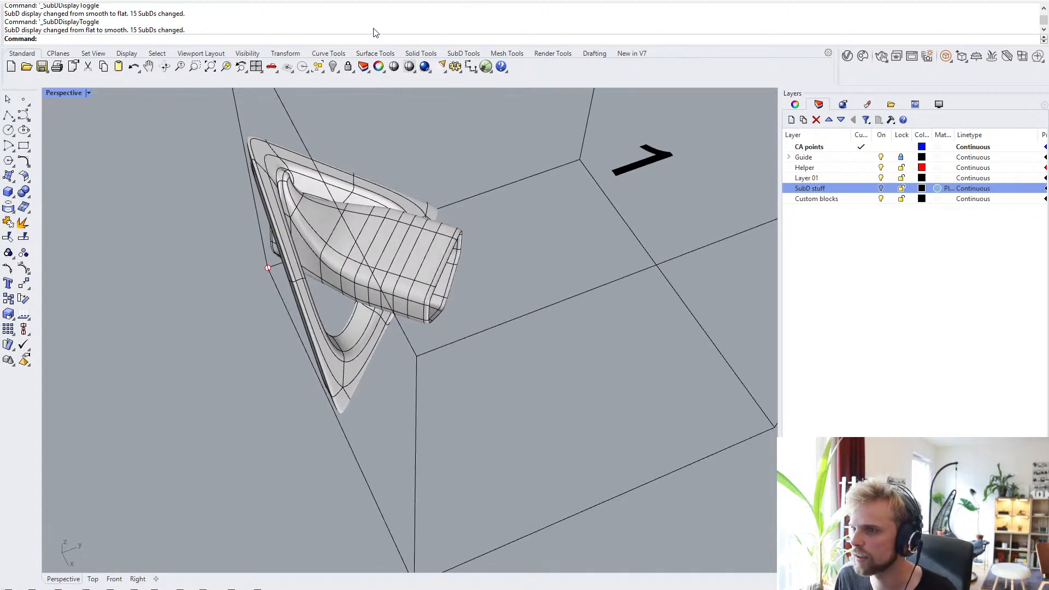
pyautogui.click(464, 53)
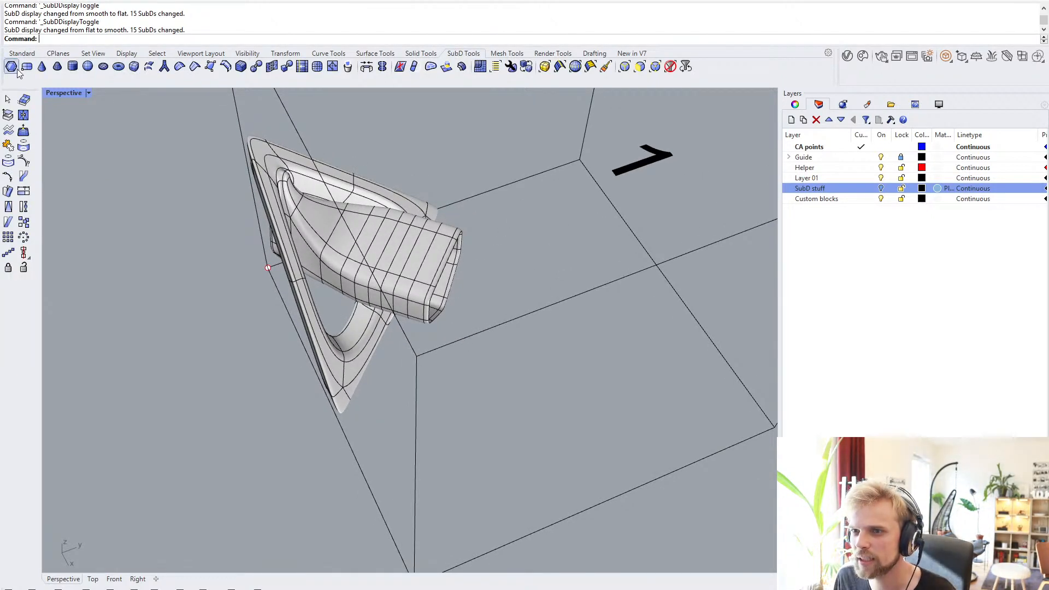
pyautogui.click(133, 66)
pyautogui.scroll(-4, 281, 233)
pyautogui.scroll(2, 292, 231)
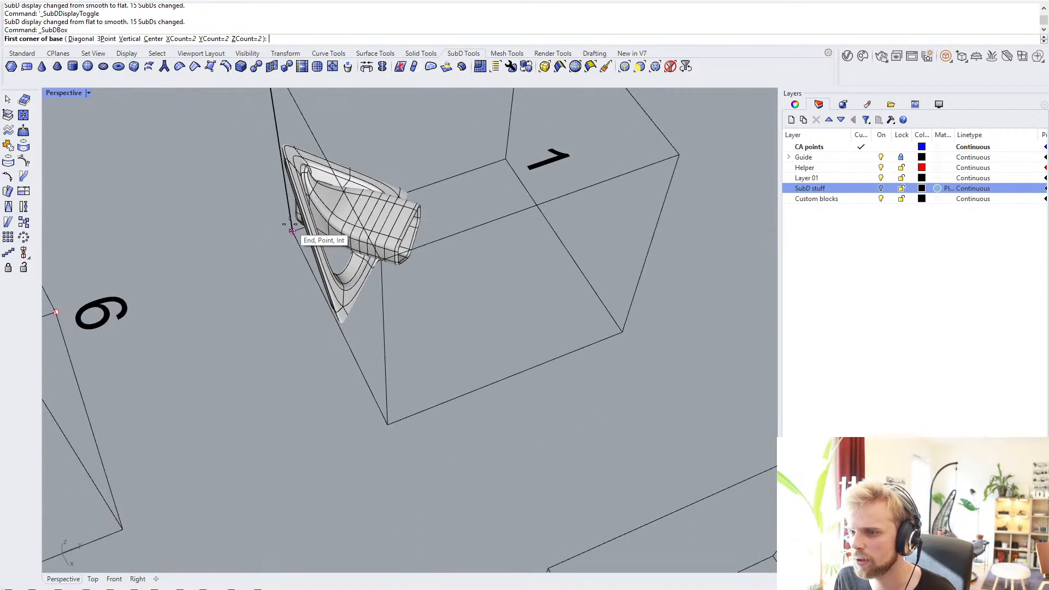
pyautogui.click(292, 230)
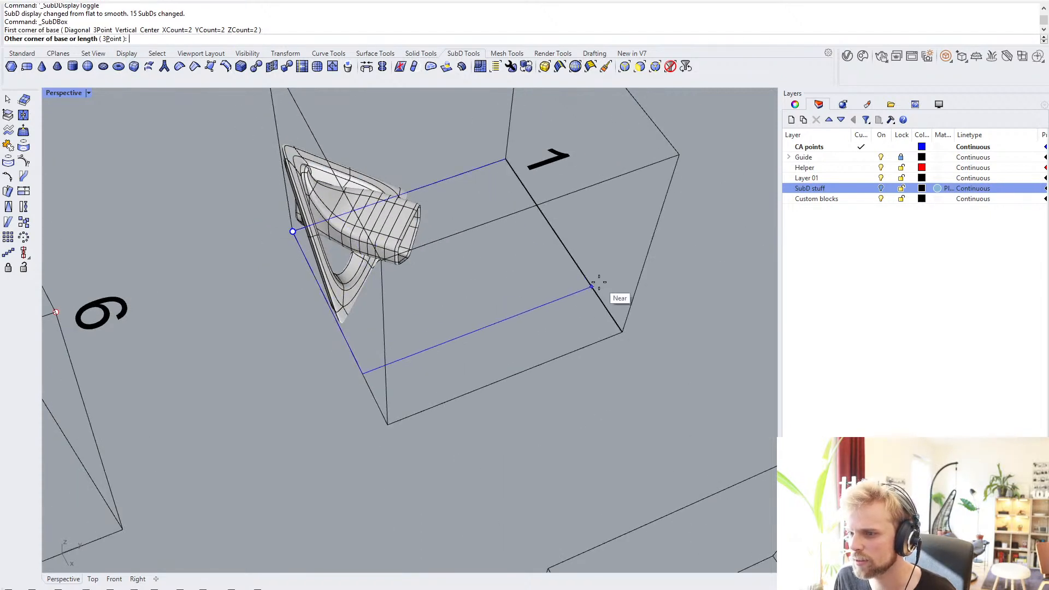
pyautogui.click(621, 331)
pyautogui.press('Return')
# - Delete the two vertical middle edge loops of the SubD box in cage 1
pyautogui.scroll(-3, 456, 165)
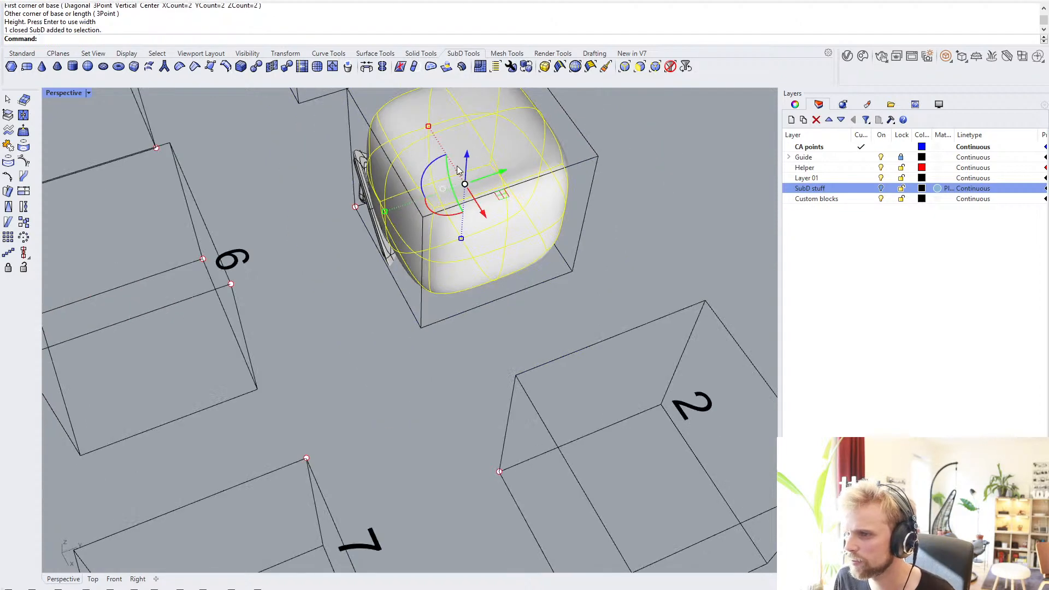
pyautogui.scroll(3, 457, 166)
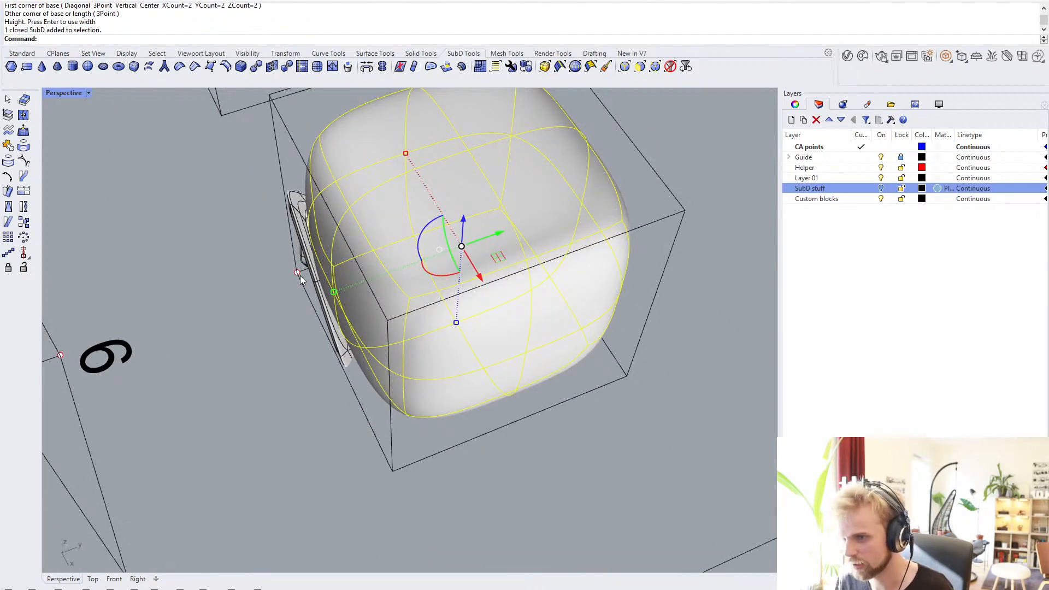
pyautogui.moveTo(299, 275); pyautogui.dragTo(419, 263, button='right')
pyautogui.click(221, 299)
pyautogui.scroll(2, 374, 231)
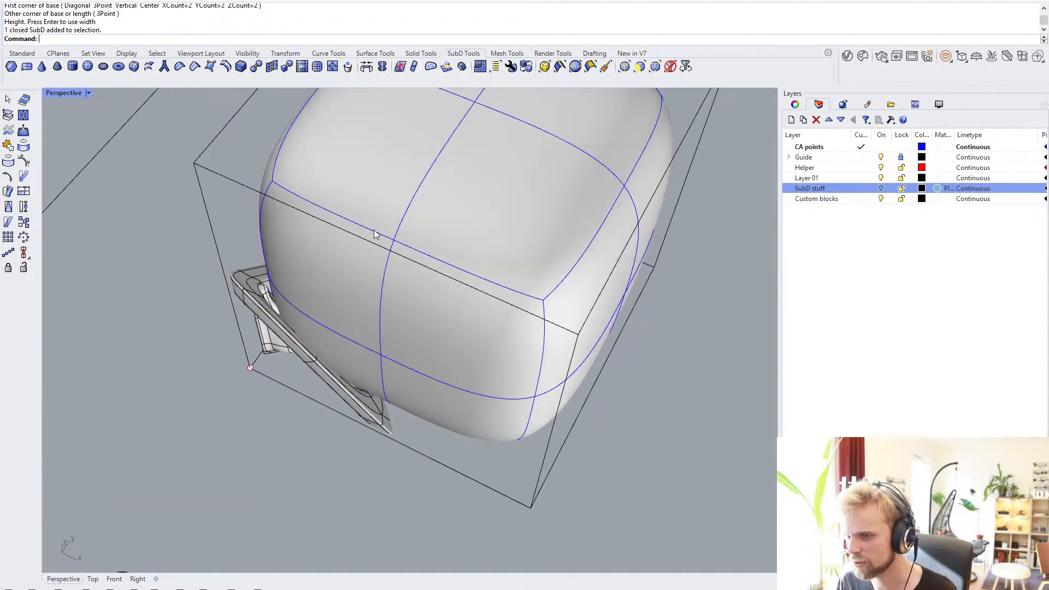
pyautogui.keyDown('ctrl'); pyautogui.keyDown('shift'); pyautogui.doubleClick(409, 201); pyautogui.keyUp('shift'); pyautogui.keyUp('ctrl')
pyautogui.press('Delete')
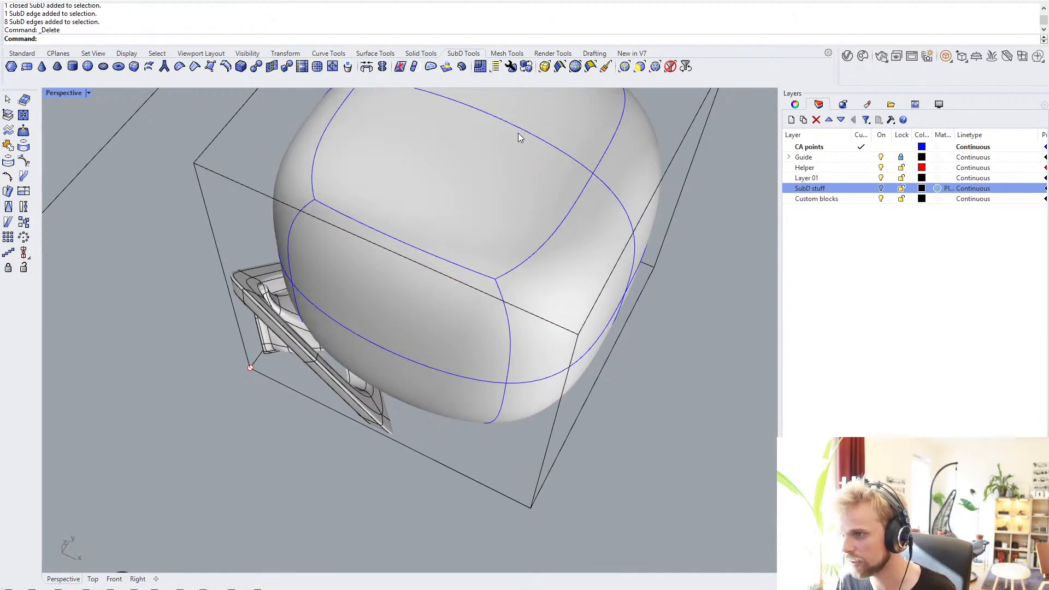
pyautogui.keyDown('ctrl'); pyautogui.keyDown('shift'); pyautogui.doubleClick(521, 130); pyautogui.keyUp('shift'); pyautogui.keyUp('ctrl')
pyautogui.press('Delete')
# - Delete the horizontal middle edge loop of the SubD box in flat display and return to smooth display
pyautogui.click(446, 180)
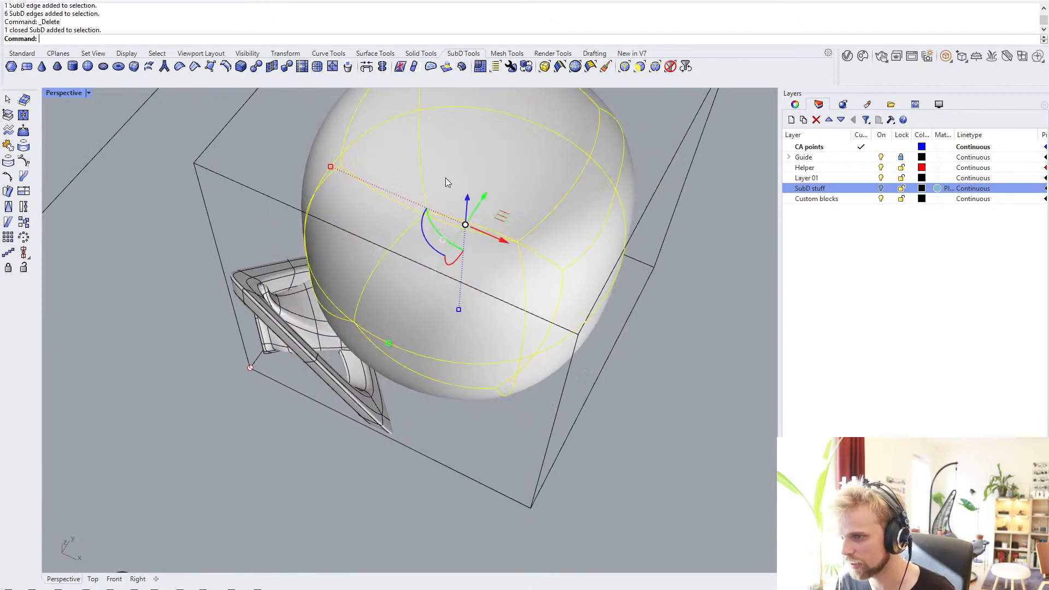
pyautogui.scroll(-5, 444, 179)
pyautogui.scroll(6, 443, 257)
pyautogui.press('Tab')
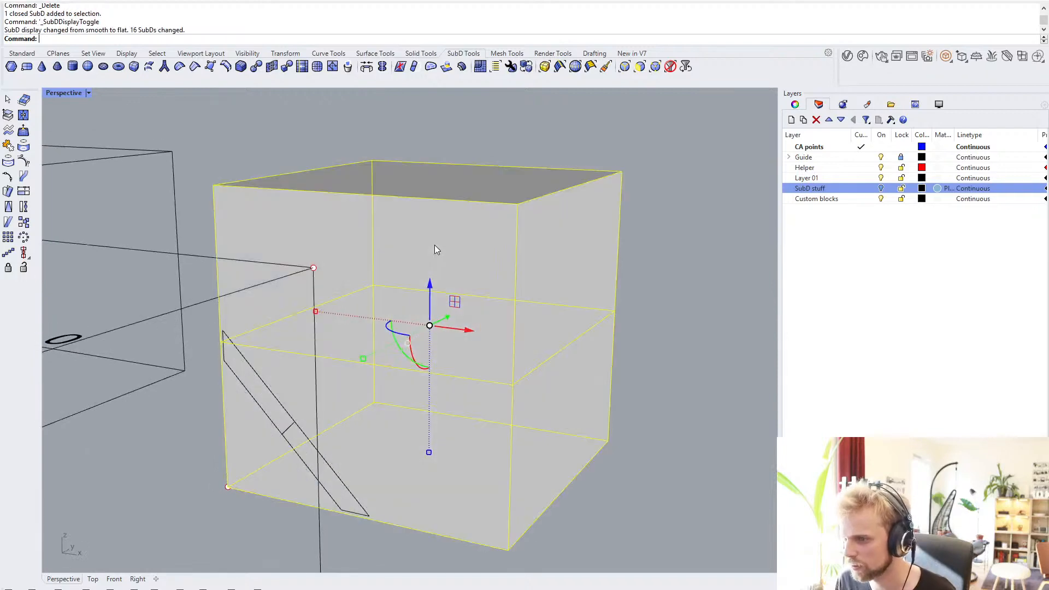
pyautogui.moveTo(435, 245); pyautogui.dragTo(415, 275, button='right')
pyautogui.press('Tab')
pyautogui.press('Tab')
pyautogui.click(749, 356)
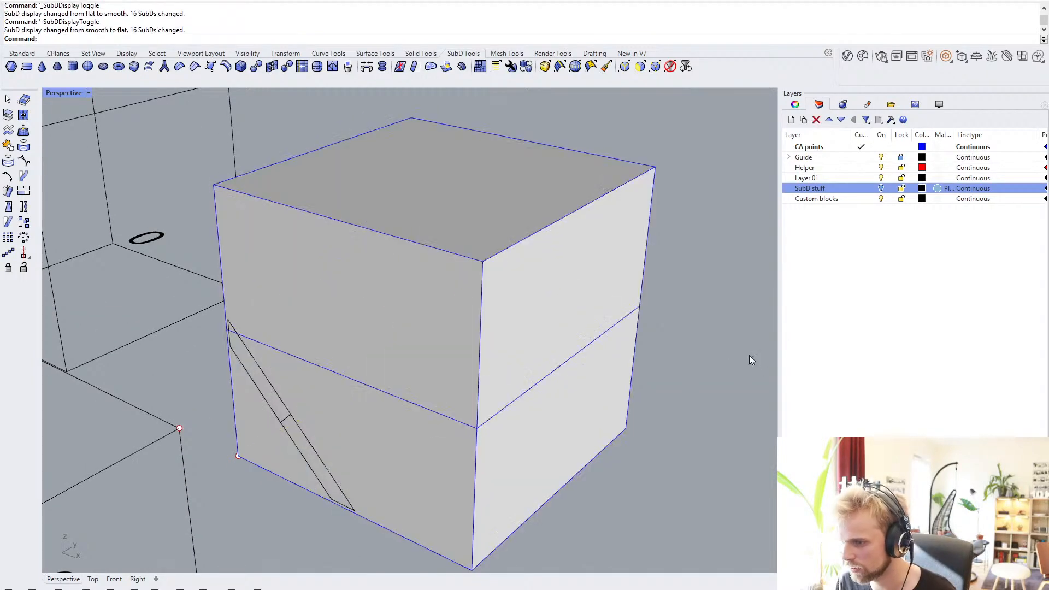
pyautogui.keyDown('ctrl'); pyautogui.keyDown('shift'); pyautogui.doubleClick(590, 342); pyautogui.keyUp('shift'); pyautogui.keyUp('ctrl')
pyautogui.press('Delete')
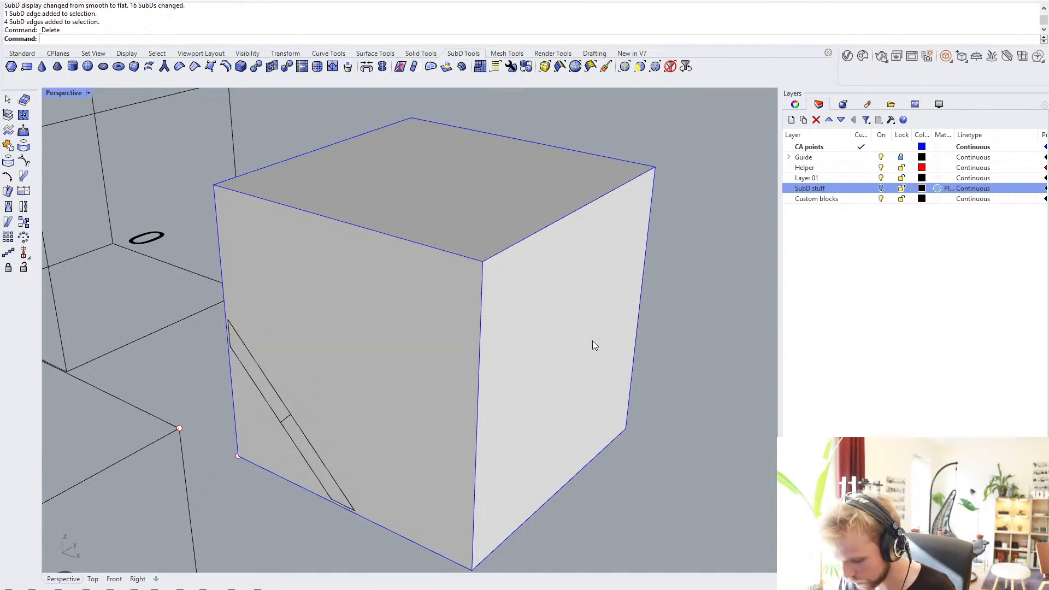
pyautogui.press('Tab')
# - Scale the rounded SubD box down uniformly to a small ball and lower it beside the module's tube opening
pyautogui.moveTo(470, 229); pyautogui.dragTo(449, 224, button='right')
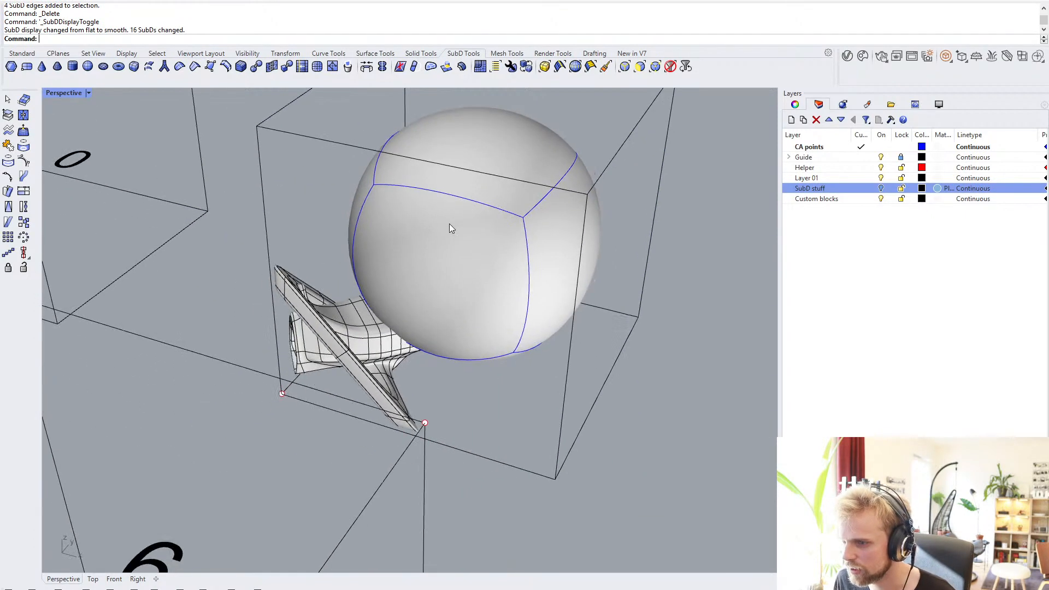
pyautogui.click(447, 224)
pyautogui.moveTo(367, 211); pyautogui.dragTo(450, 257)
pyautogui.moveTo(450, 257); pyautogui.dragTo(474, 241, button='right')
pyautogui.moveTo(528, 240); pyautogui.dragTo(520, 367)
pyautogui.click(661, 321)
pyautogui.moveTo(661, 321); pyautogui.dragTo(642, 402, button='right')
# - Try to move the small SubD ball closer to the module's tube opening, and undo the move
pyautogui.scroll(5, 519, 339)
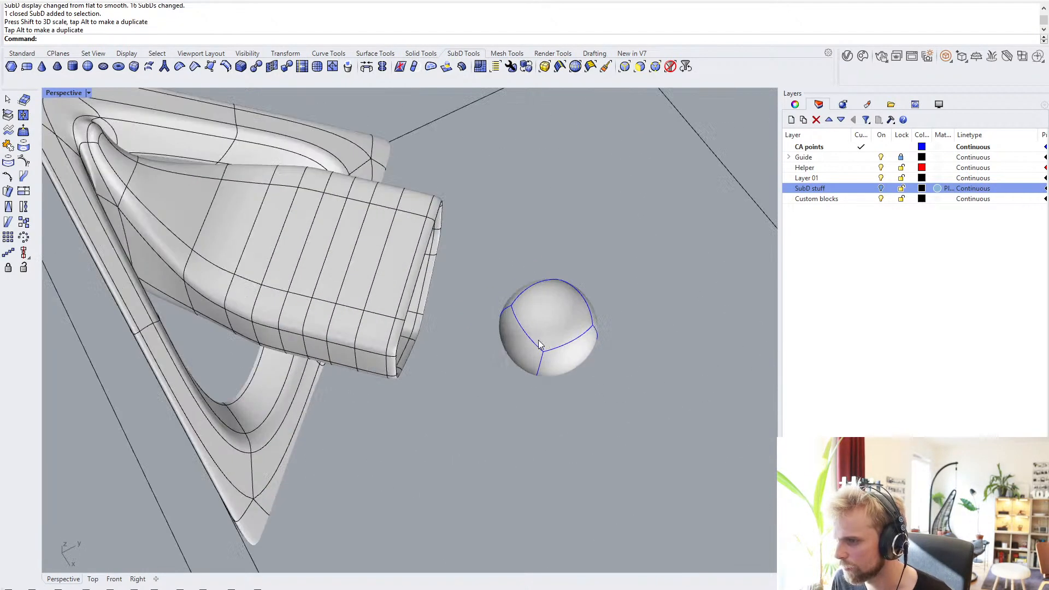
pyautogui.click(538, 339)
pyautogui.moveTo(585, 338); pyautogui.dragTo(553, 332)
pyautogui.click(596, 290)
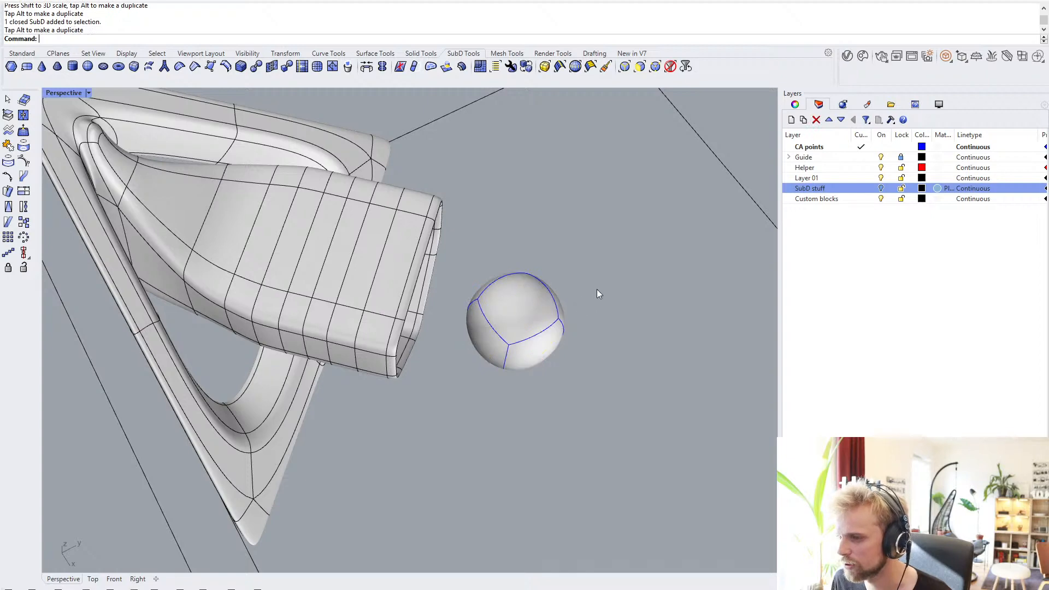
pyautogui.moveTo(597, 289); pyautogui.dragTo(605, 313, button='right')
pyautogui.hotkey('ctrl', 'z')
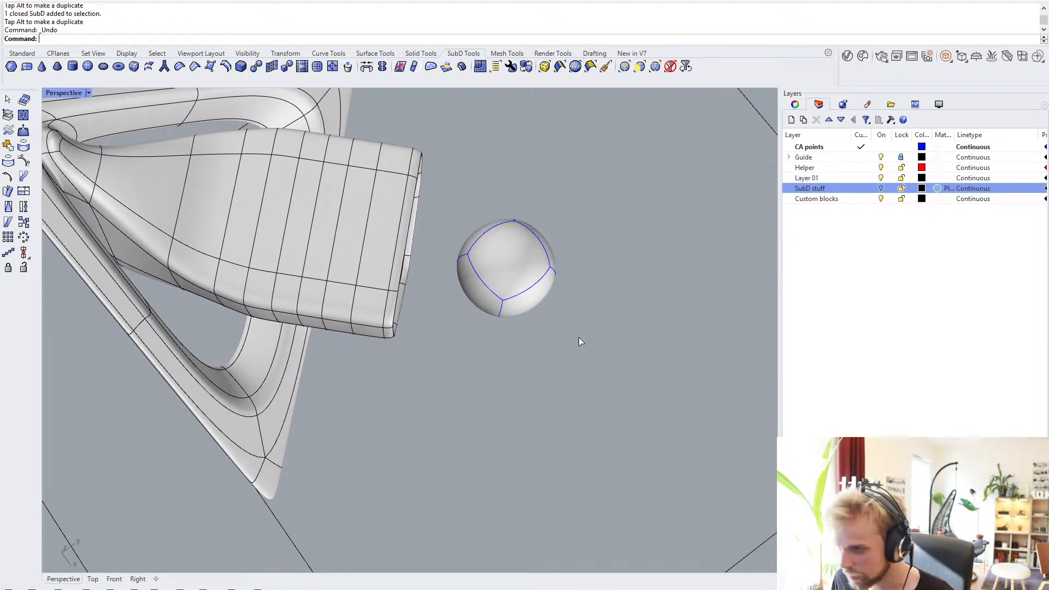
pyautogui.moveTo(562, 368); pyautogui.dragTo(586, 347, button='right')
pyautogui.click(586, 348)
pyautogui.scroll(-5, 538, 309)
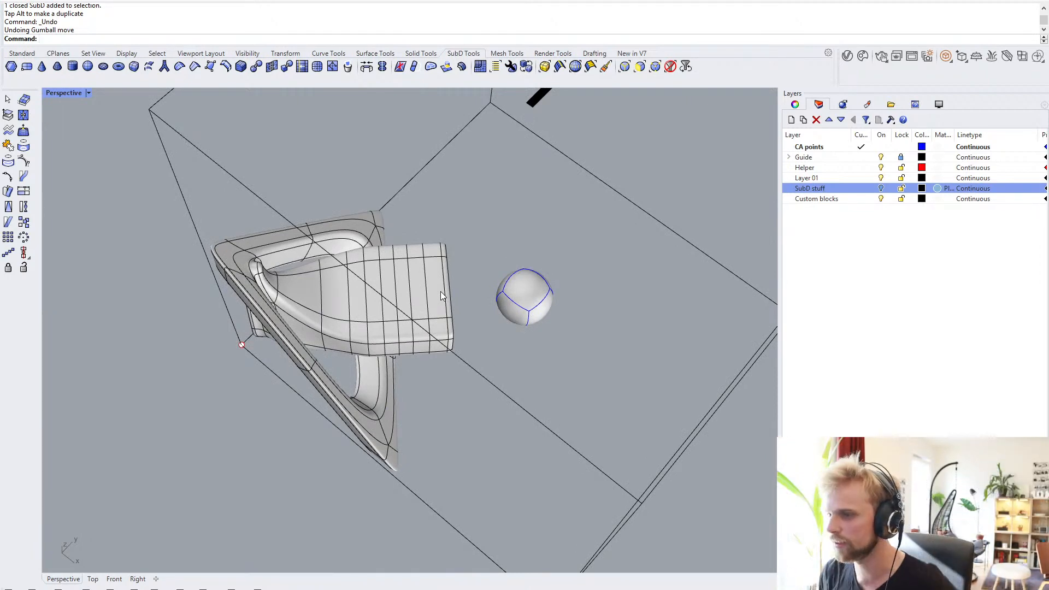
pyautogui.moveTo(521, 237); pyautogui.dragTo(417, 254, button='right')
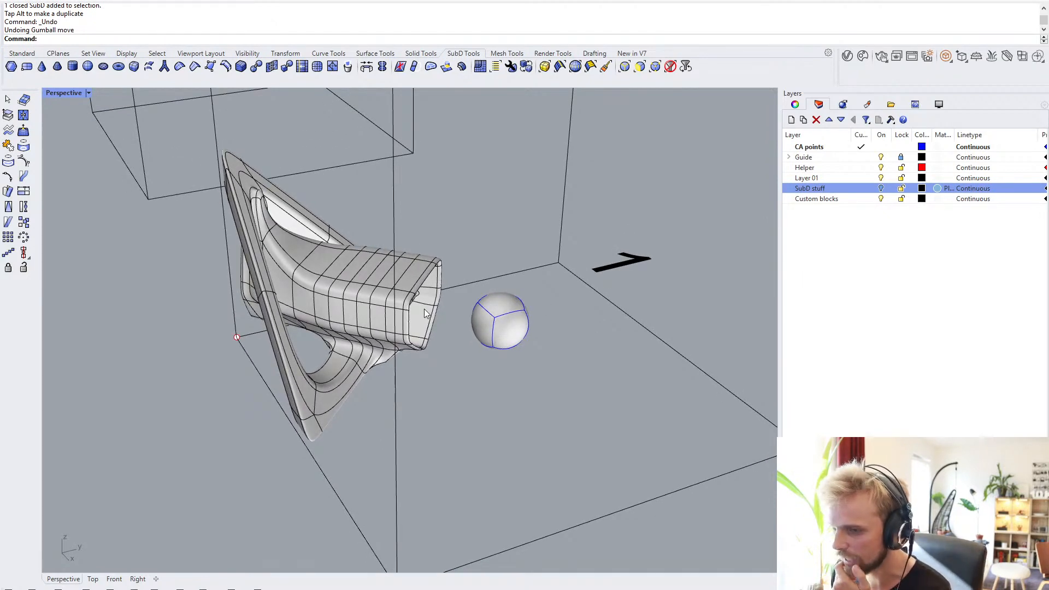
pyautogui.click(360, 320)
pyautogui.press('Escape')
pyautogui.click(365, 327)
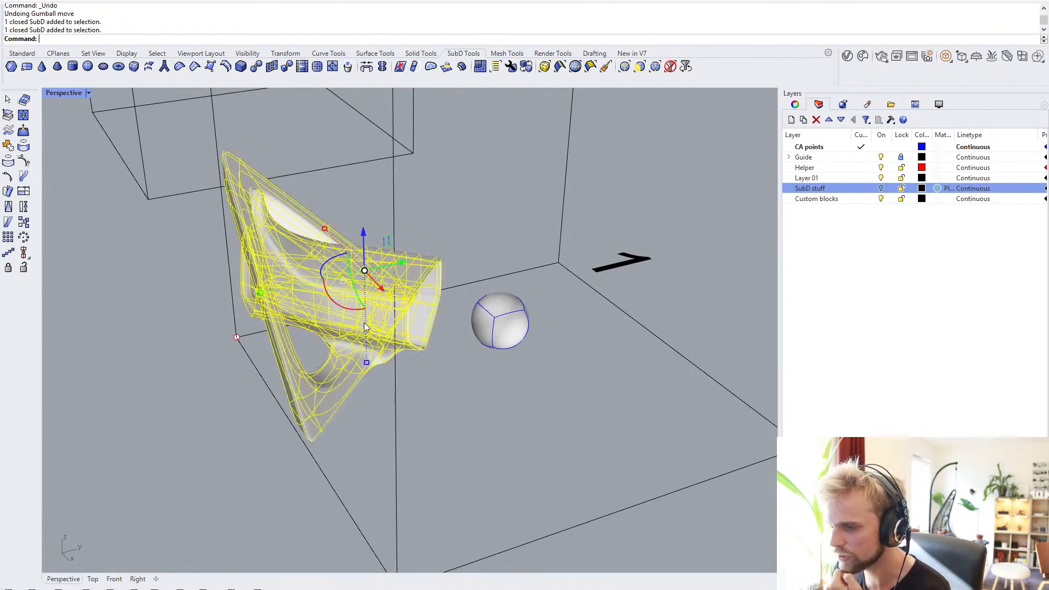
pyautogui.click(503, 338)
pyautogui.click(528, 411)
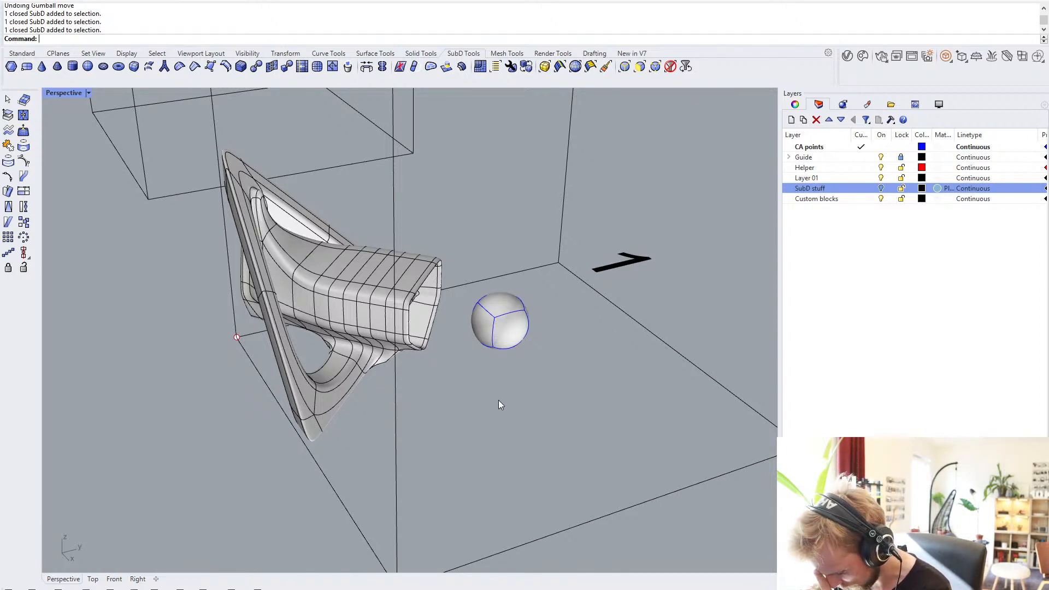
pyautogui.click(345, 295)
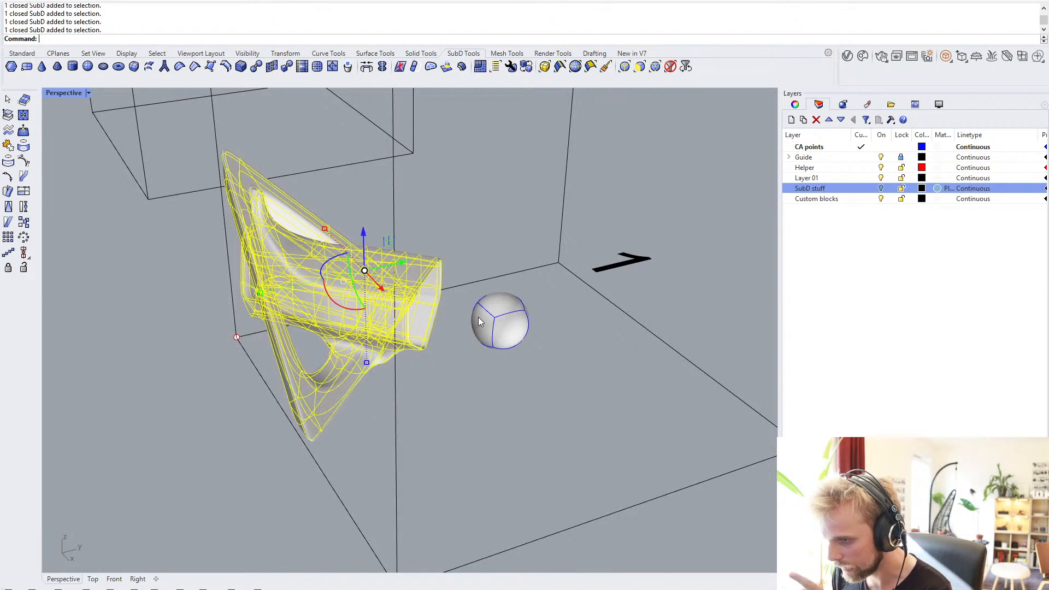
pyautogui.click(490, 322)
pyautogui.click(503, 422)
# - Extract the control polygons of the module and the small SubD ball, and lock the extracted meshes
pyautogui.click(339, 317)
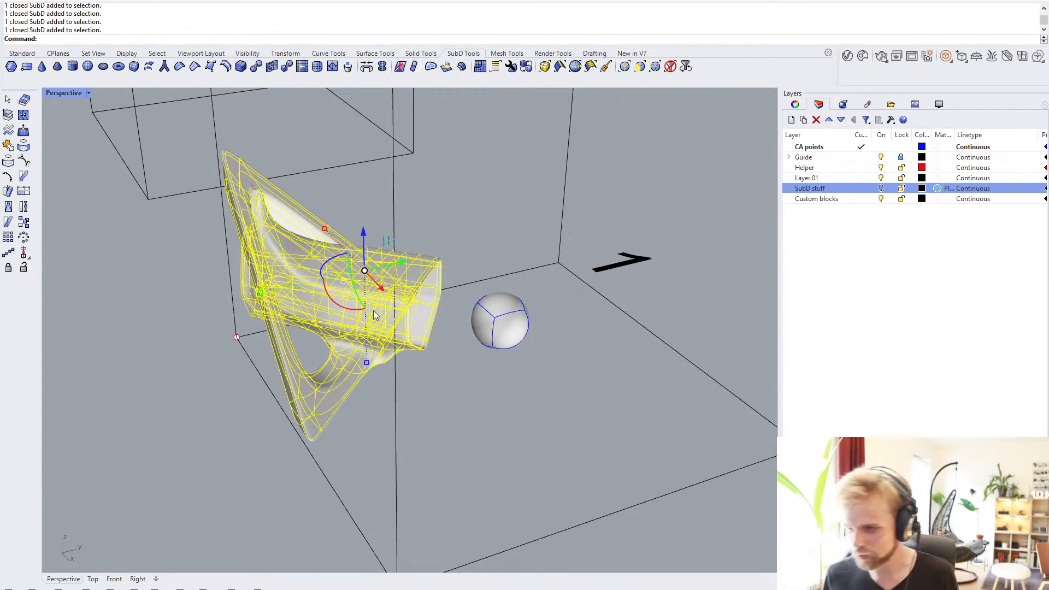
pyautogui.keyDown('shift'); pyautogui.click(490, 326); pyautogui.keyUp('shift')
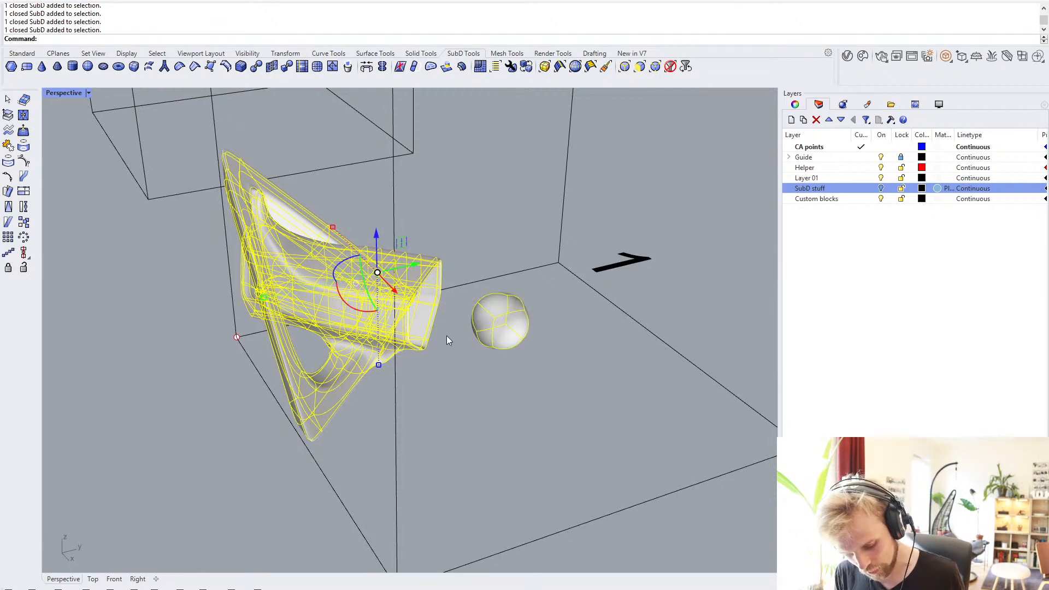
pyautogui.write('ExtrCT')
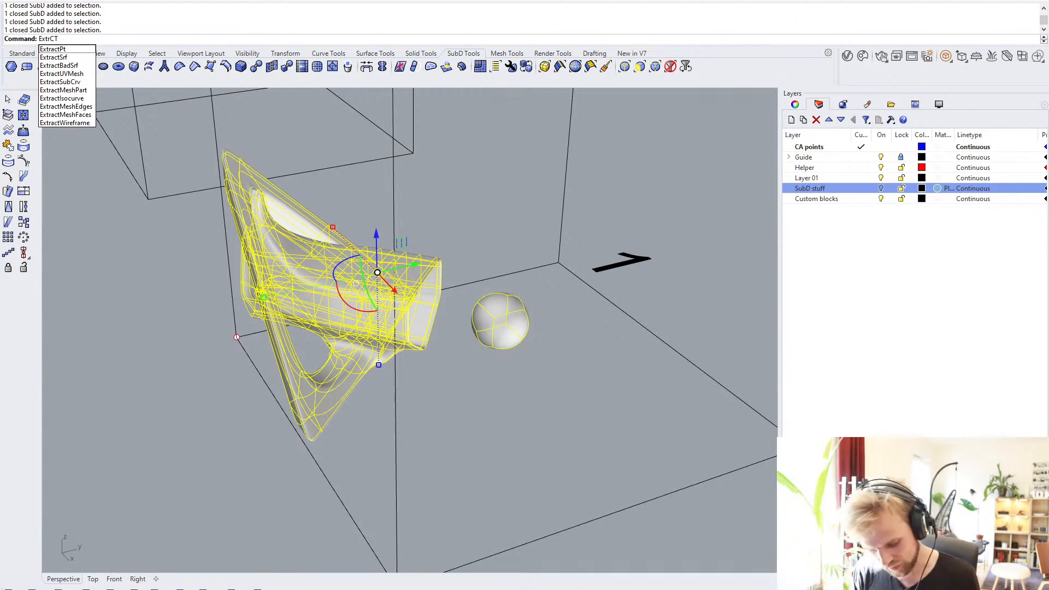
pyautogui.press('Escape')
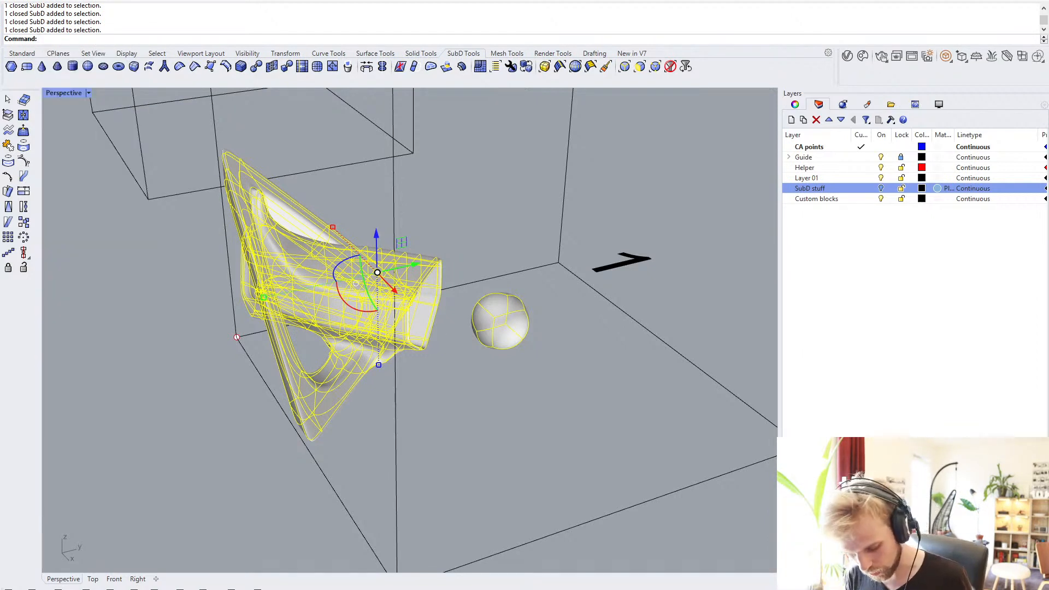
pyautogui.write('COntRO')
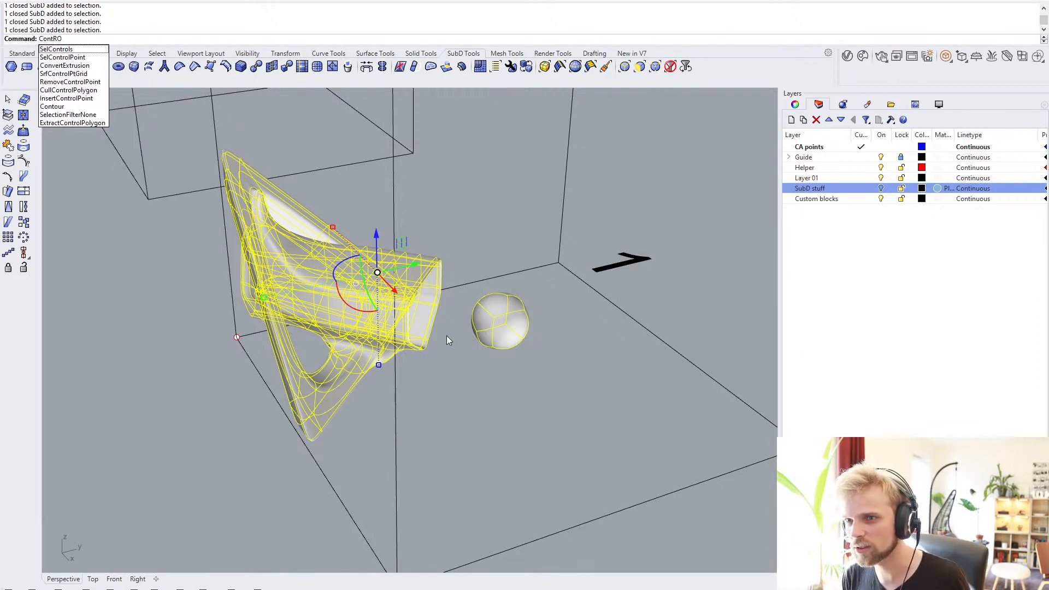
pyautogui.write('L')
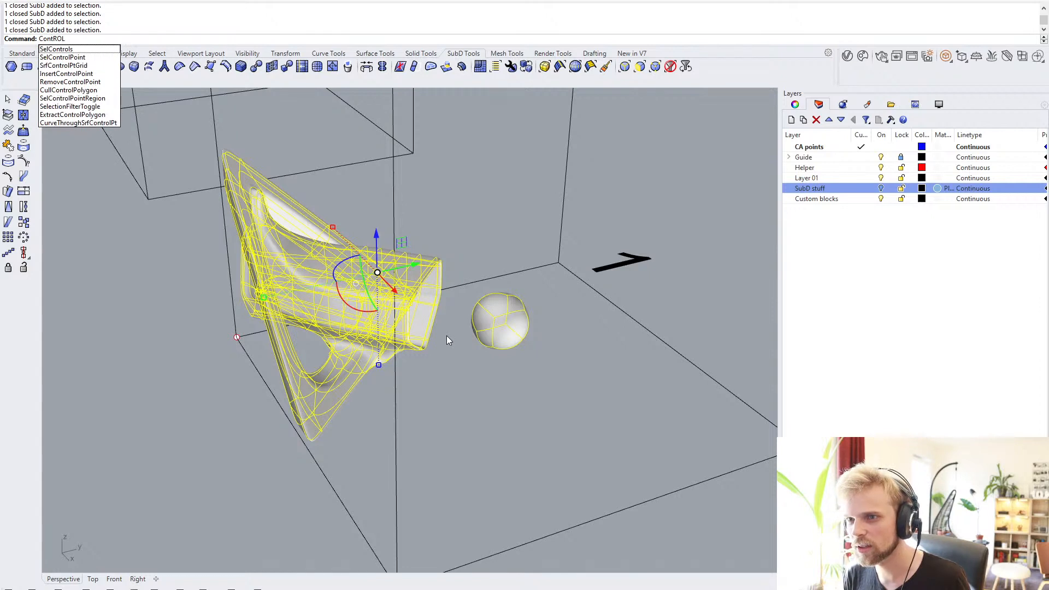
pyautogui.write('pol')
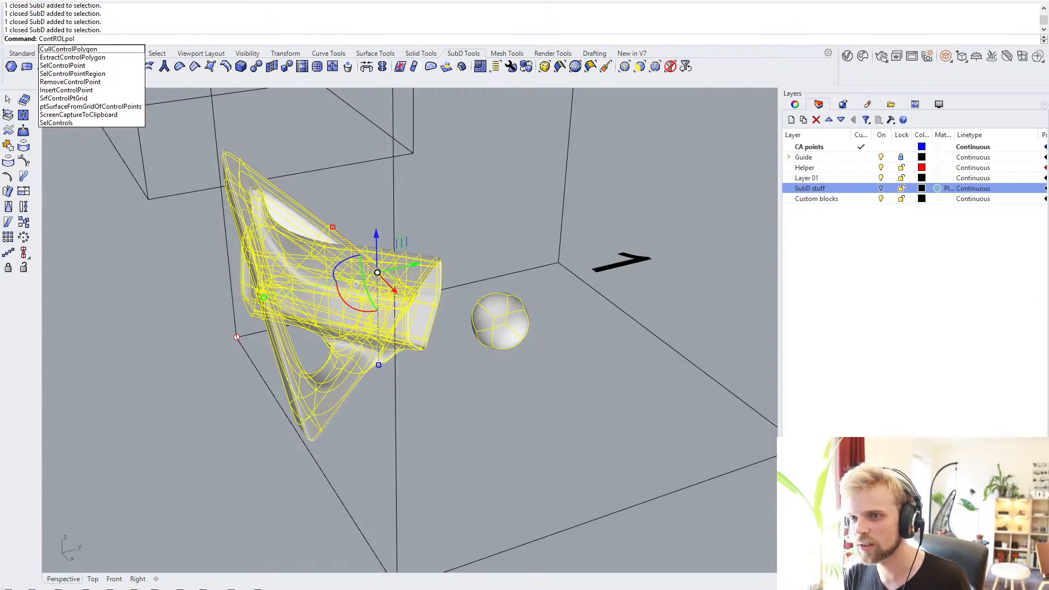
pyautogui.press('Down')
pyautogui.press('Down')
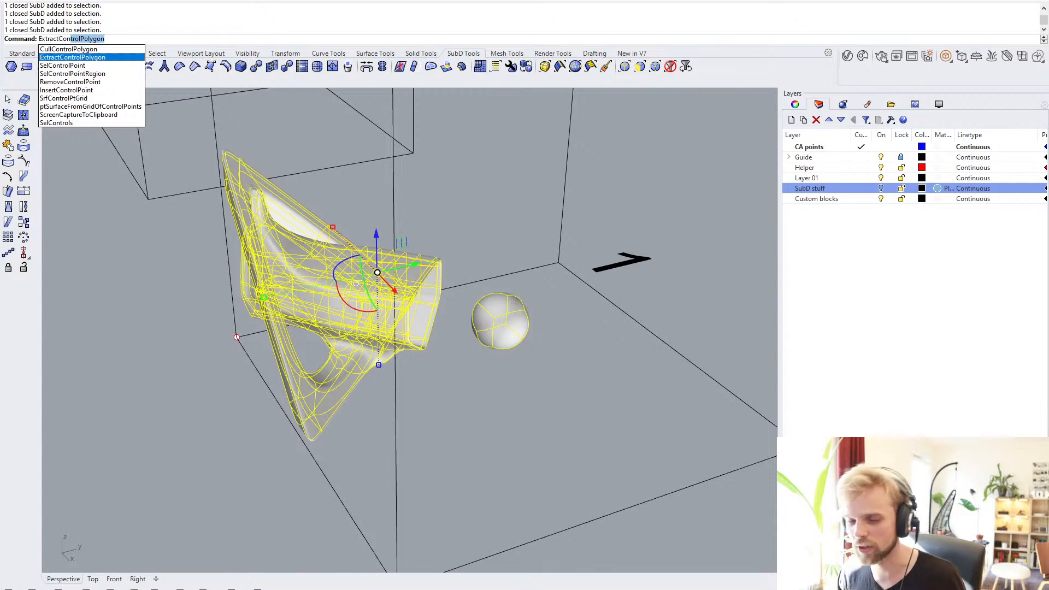
pyautogui.press('Return')
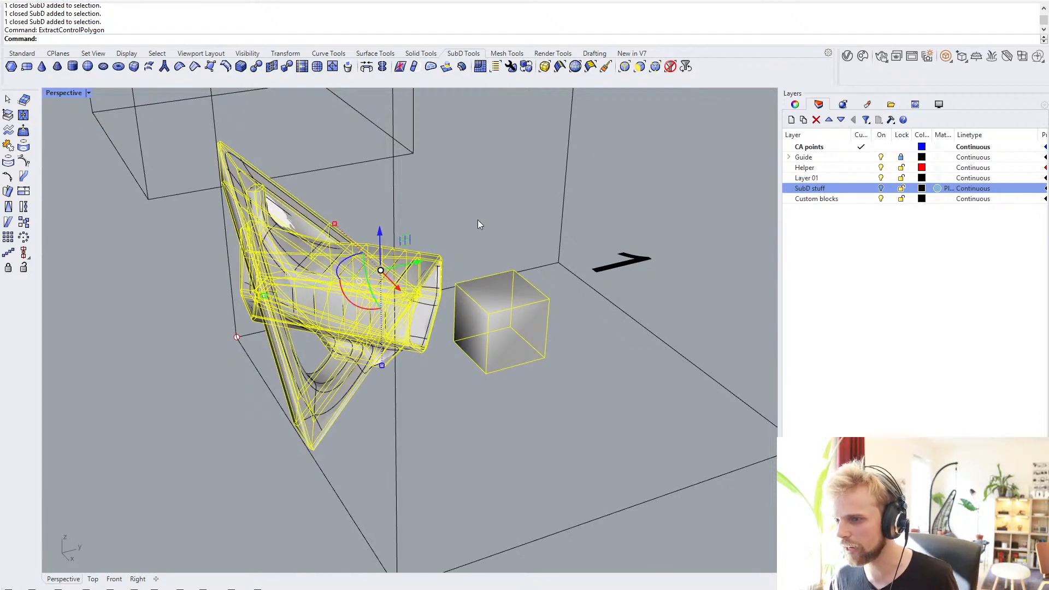
pyautogui.hotkey('ctrl', 'l')
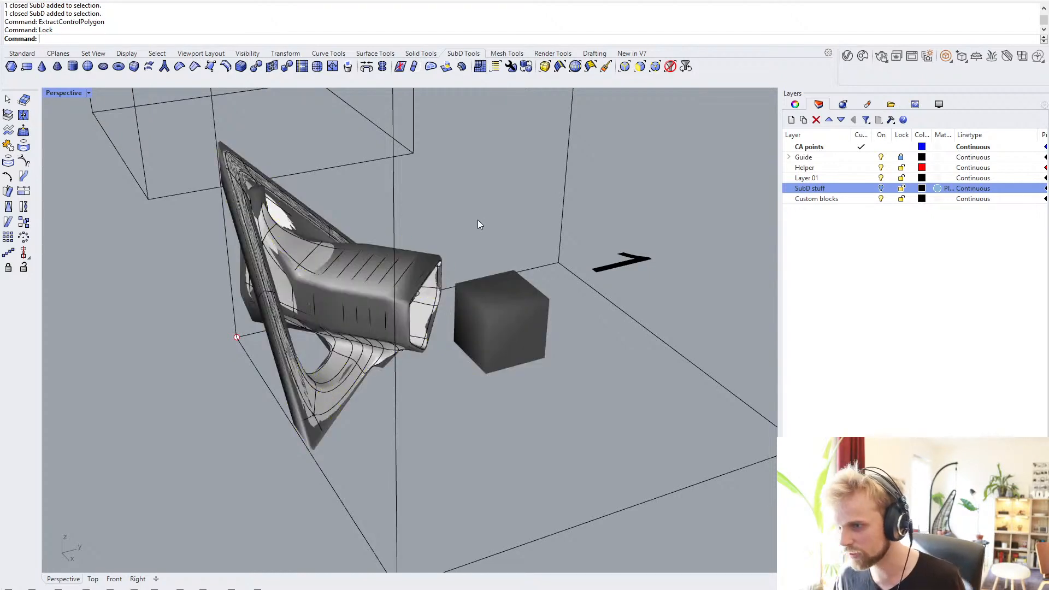
# - Delete the original SubD module and the small SubD ball, and unlock the extracted control meshes
pyautogui.click(328, 284)
pyautogui.press('Delete')
pyautogui.click(428, 298)
pyautogui.press('Delete')
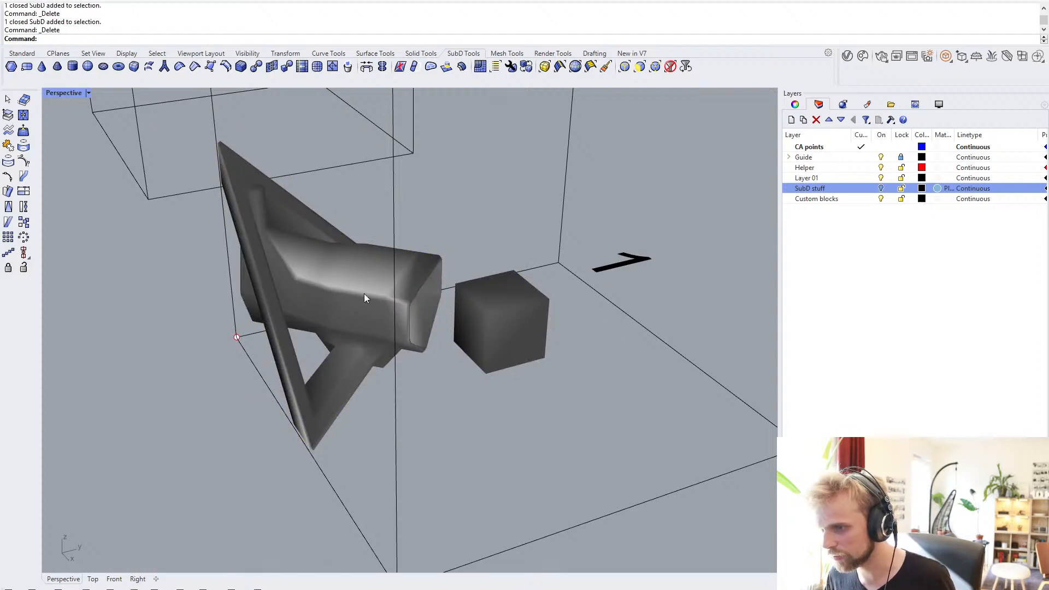
pyautogui.write('Unlock')
pyautogui.press('Return')
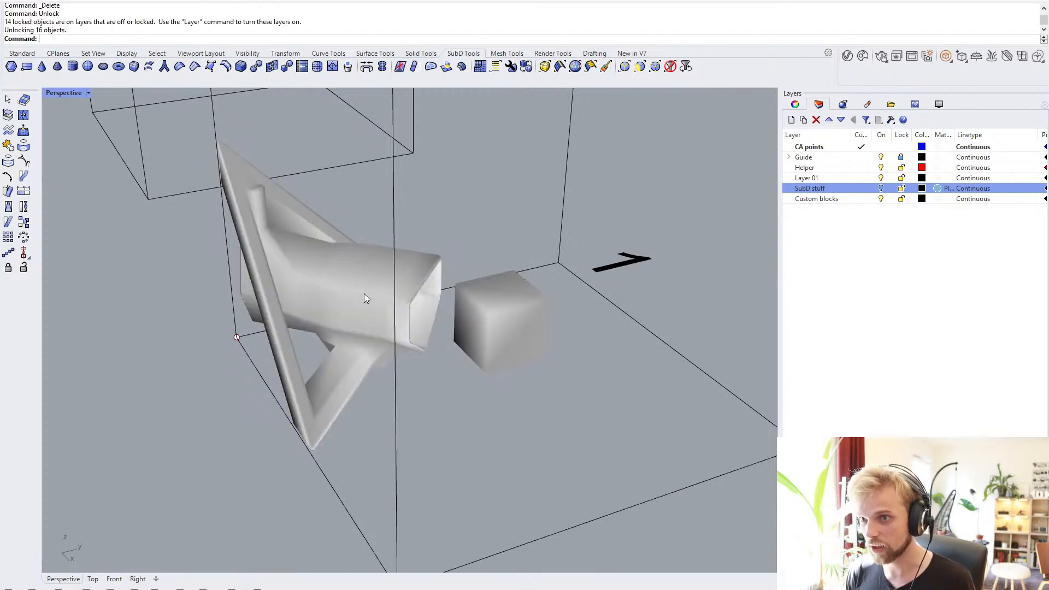
# - Turn on mesh wires in the display settings of the Perspective viewport
pyautogui.click(374, 287)
pyautogui.click(610, 385)
pyautogui.moveTo(610, 385); pyautogui.dragTo(548, 380, button='right')
pyautogui.scroll(4, 548, 380)
pyautogui.moveTo(434, 307); pyautogui.dragTo(382, 273, button='right')
pyautogui.click(372, 257)
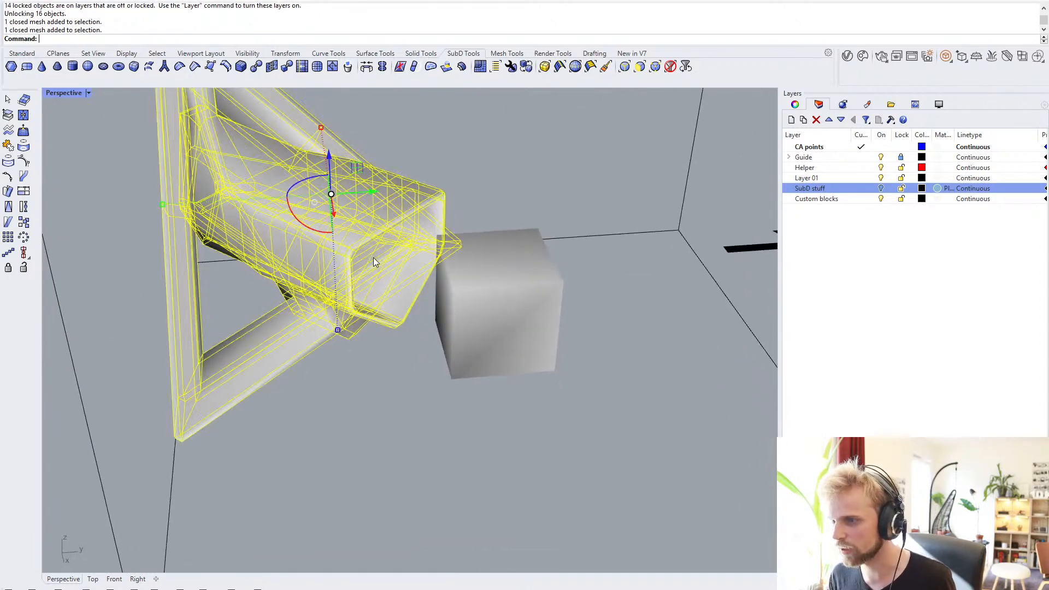
pyautogui.click(546, 150)
pyautogui.click(938, 104)
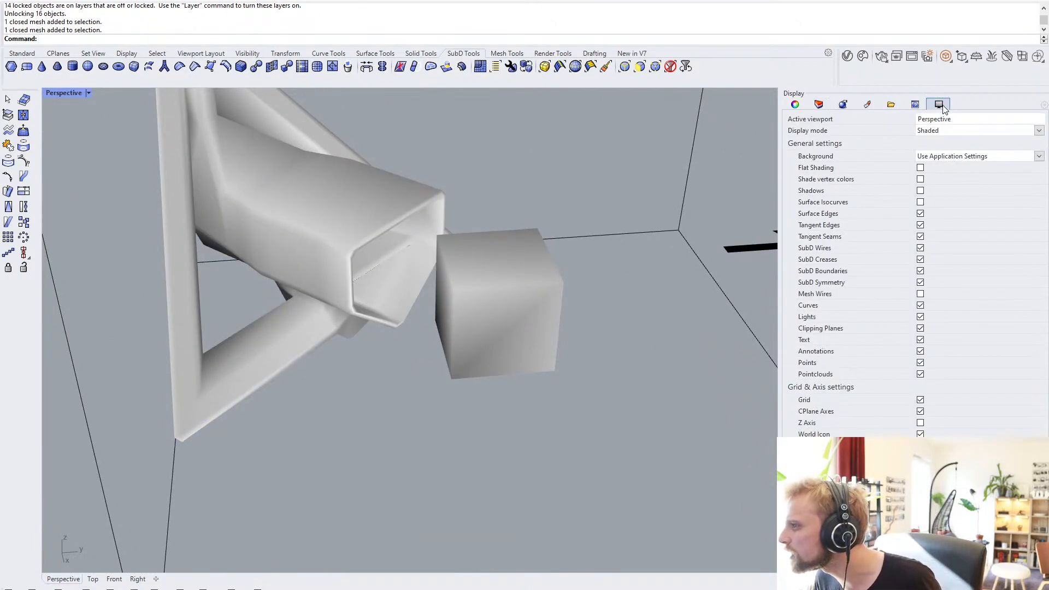
pyautogui.click(920, 293)
# - Move the module mesh and the small box mesh to the Custom blocks layer and make that layer current
pyautogui.moveTo(546, 306); pyautogui.dragTo(428, 349, button='right')
pyautogui.click(428, 350)
pyautogui.keyDown('shift'); pyautogui.click(517, 371); pyautogui.keyUp('shift')
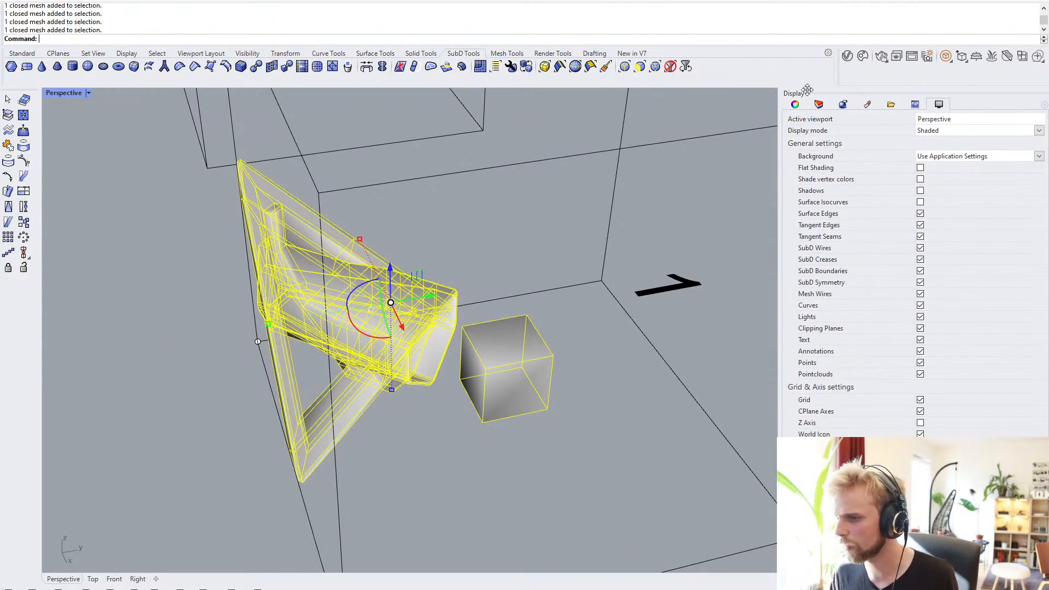
pyautogui.click(818, 104)
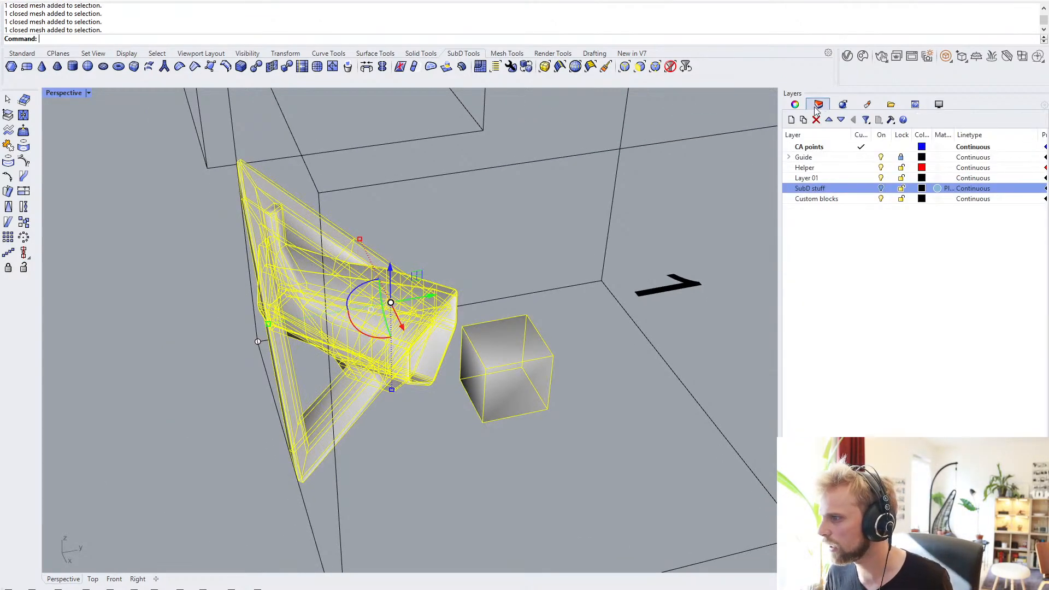
pyautogui.rightClick(843, 201)
pyautogui.click(863, 390)
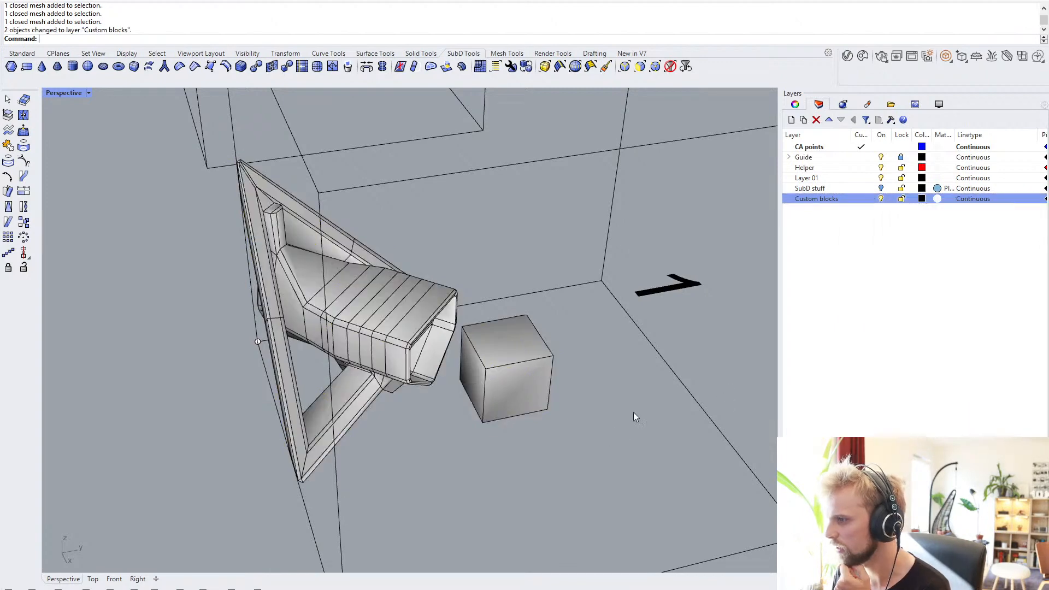
pyautogui.click(856, 200)
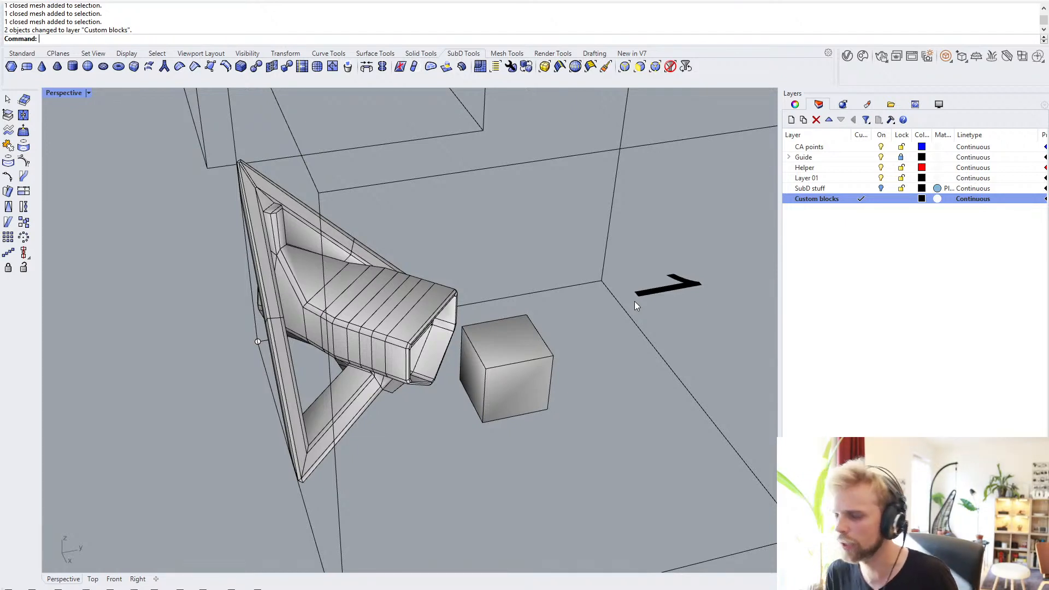
pyautogui.moveTo(634, 302); pyautogui.dragTo(366, 261, button='right')
pyautogui.click(366, 261)
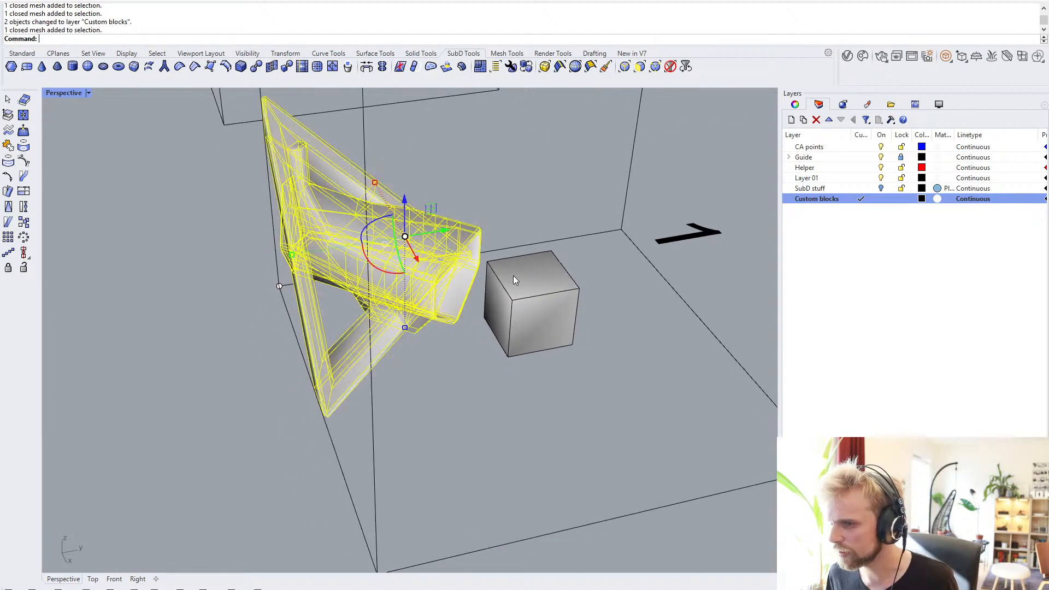
pyautogui.click(551, 331)
pyautogui.press('Escape')
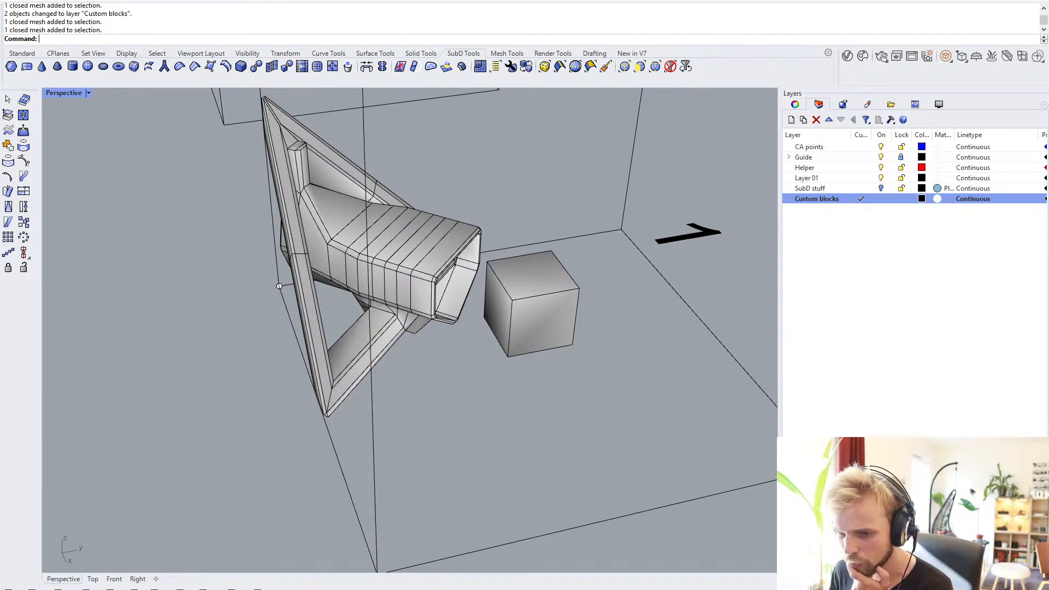
# - Switch to Grasshopper and add a Mesh parameter in the empty area above the existing definition
pyautogui.hotkey('alt', 'Tab')
pyautogui.moveTo(778, 487); pyautogui.dragTo(752, 274, button='right')
pyautogui.scroll(-7, 707, 357)
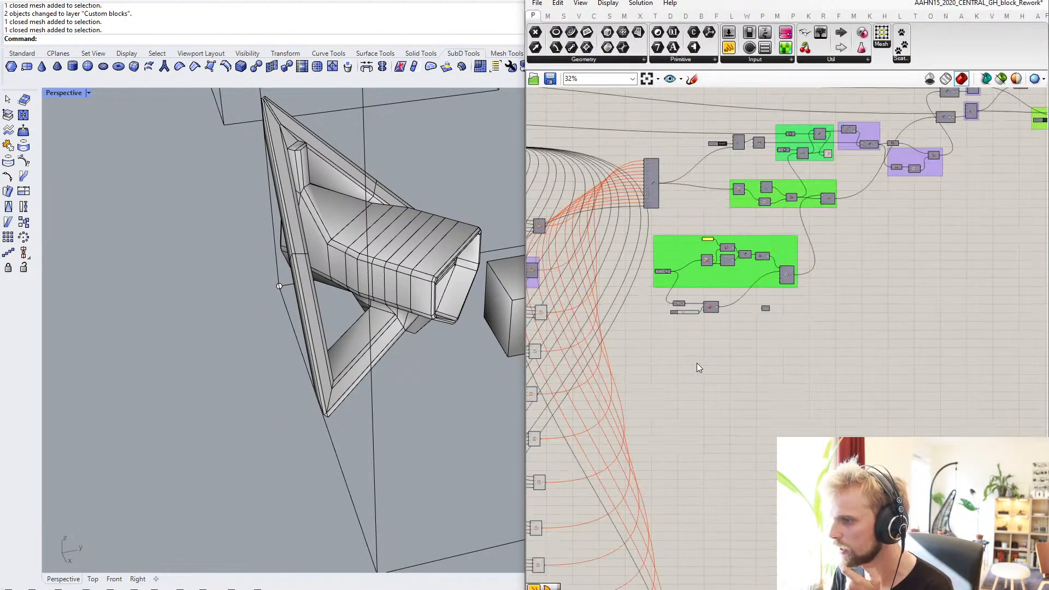
pyautogui.moveTo(706, 347); pyautogui.dragTo(733, 350, button='right')
pyautogui.scroll(5, 662, 218)
pyautogui.doubleClick(658, 204)
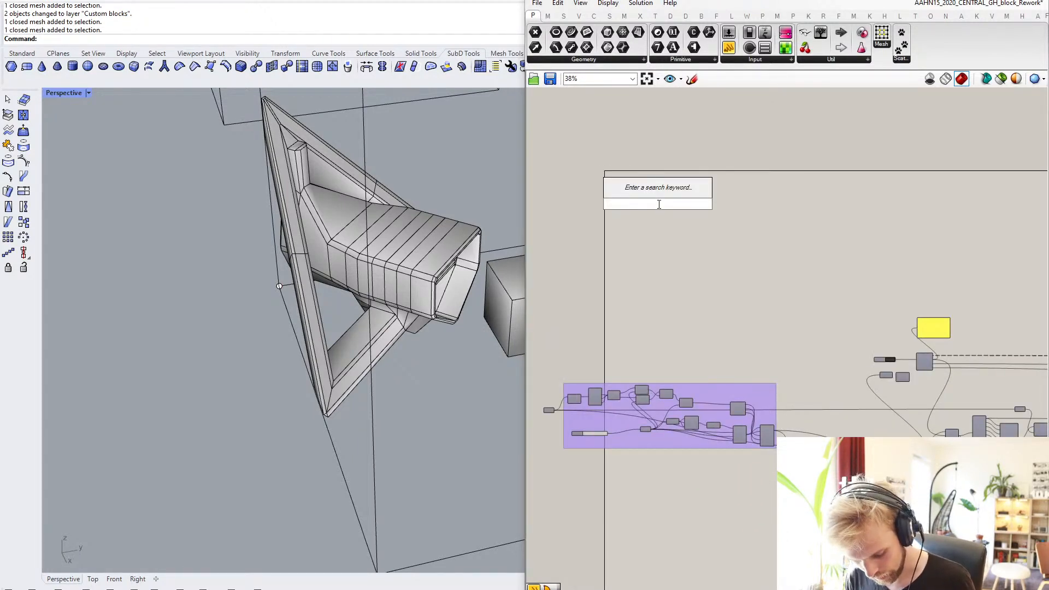
pyautogui.write('mesh')
pyautogui.press('Return')
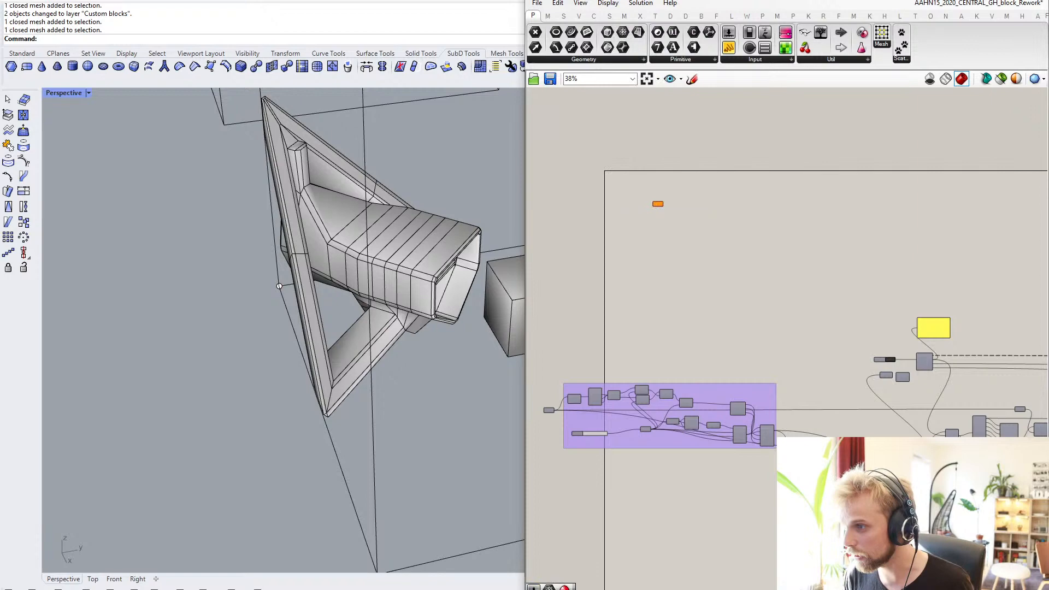
# - Reference the module mesh and the small box mesh in the new Mesh parameter as multiple meshes
pyautogui.rightClick(658, 206)
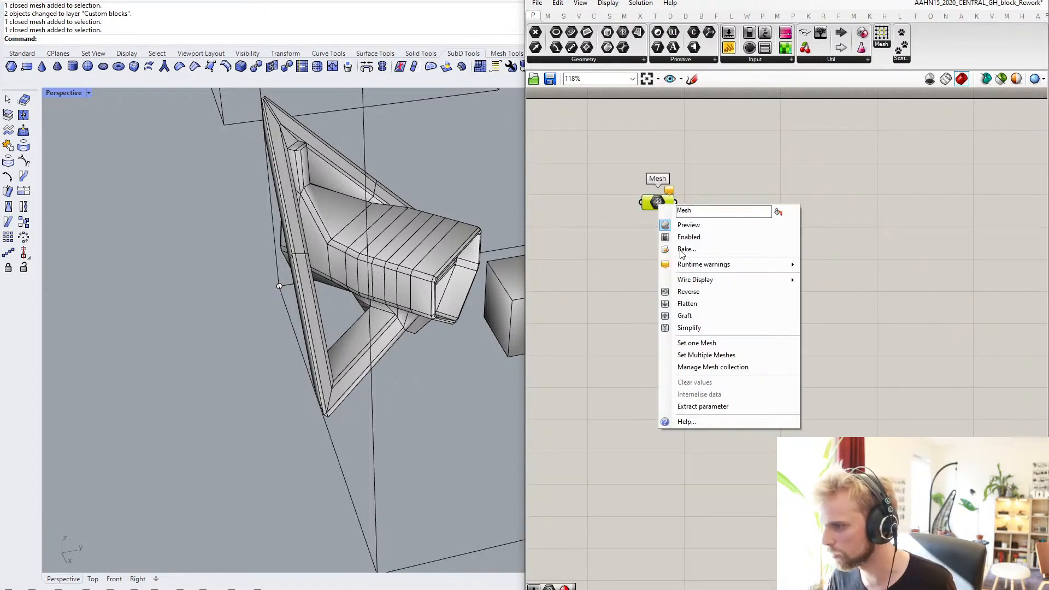
pyautogui.click(721, 353)
pyautogui.click(483, 311)
pyautogui.click(536, 290)
pyautogui.press('Return')
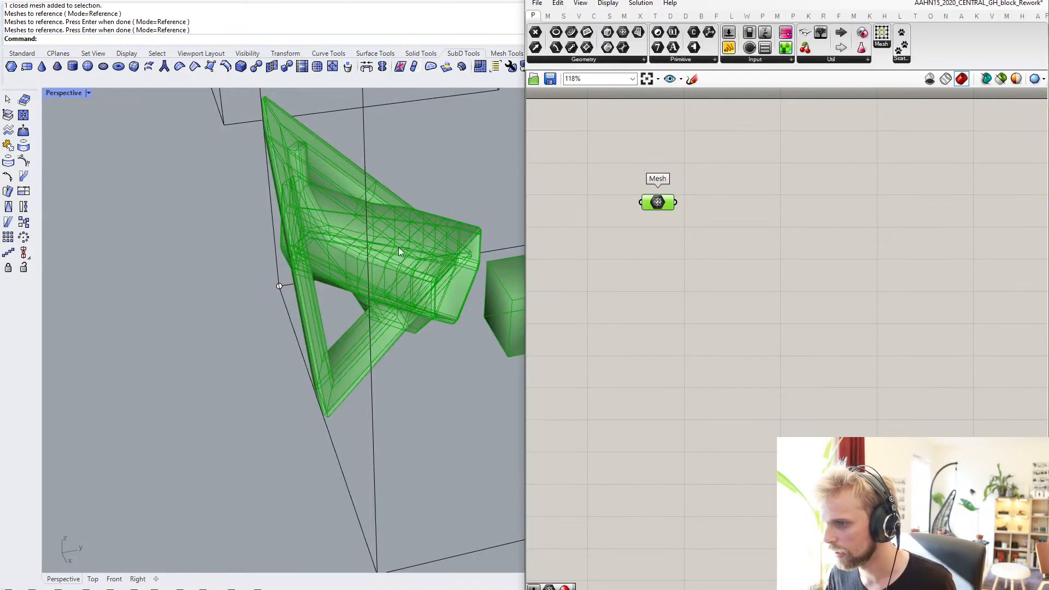
pyautogui.moveTo(470, 279); pyautogui.dragTo(351, 262, button='right')
# - Add Weaverbird's Catmull-Clark Subdivision beside the Mesh parameter and feed the referenced meshes into its M input
pyautogui.click(674, 246)
pyautogui.doubleClick(674, 244)
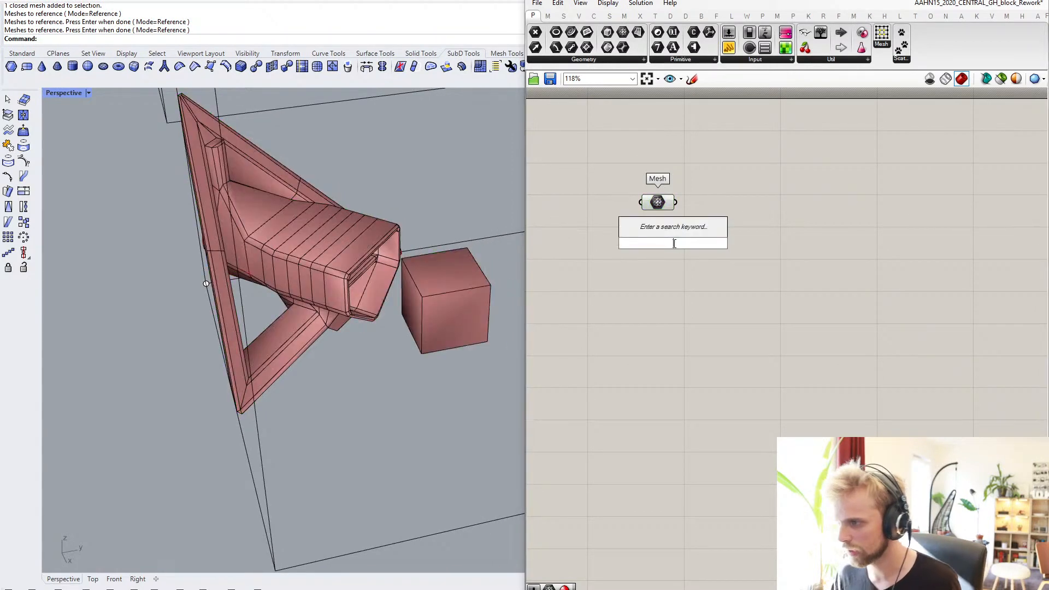
pyautogui.write('a')
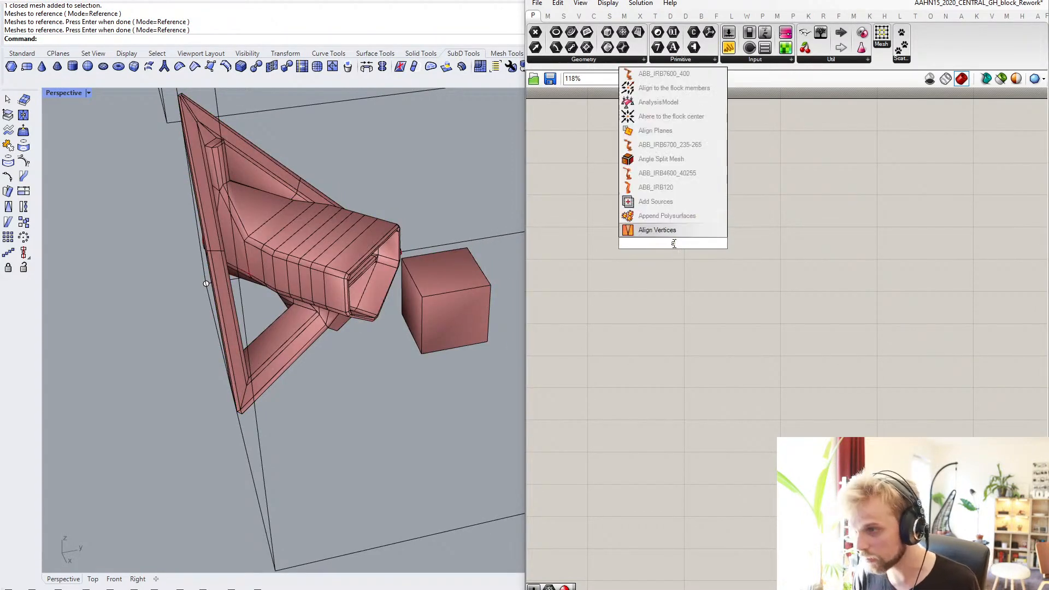
pyautogui.press('BackSpace')
pyautogui.write('cat')
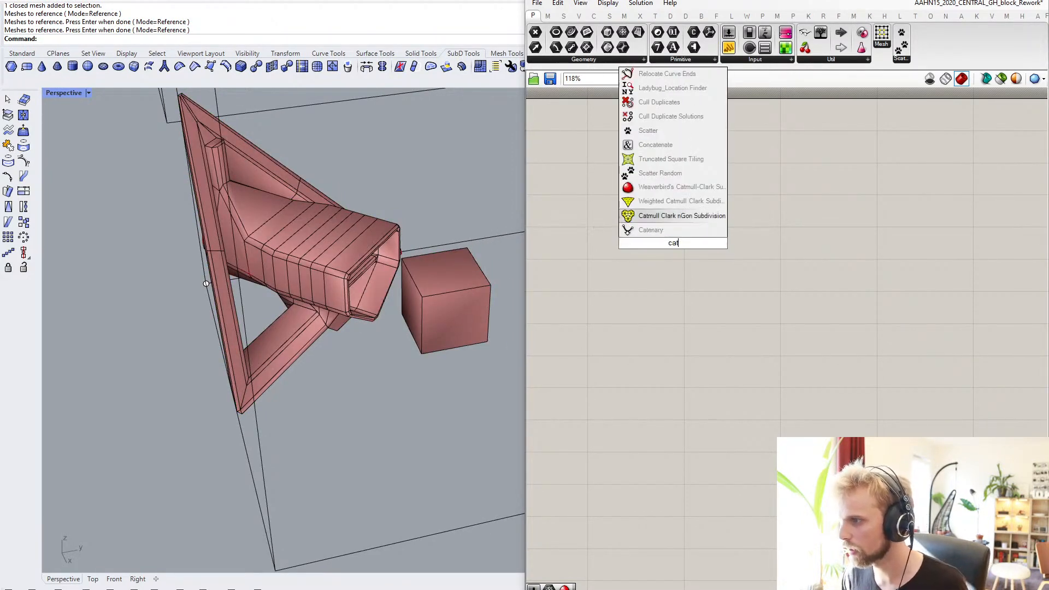
pyautogui.click(680, 186)
pyautogui.scroll(3, 664, 213)
pyautogui.moveTo(687, 191); pyautogui.dragTo(637, 246)
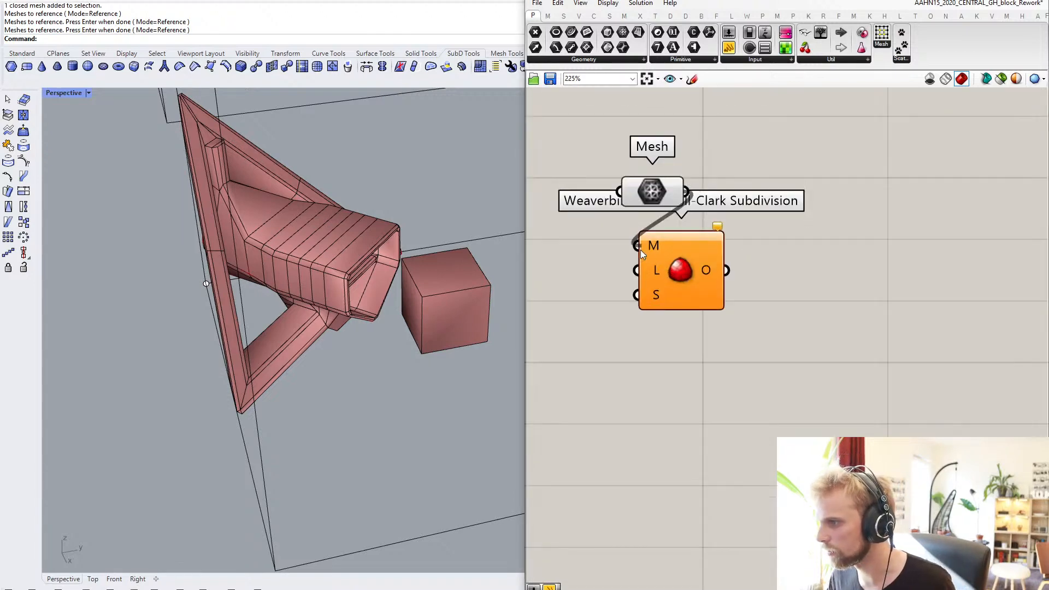
pyautogui.moveTo(691, 281); pyautogui.dragTo(850, 226)
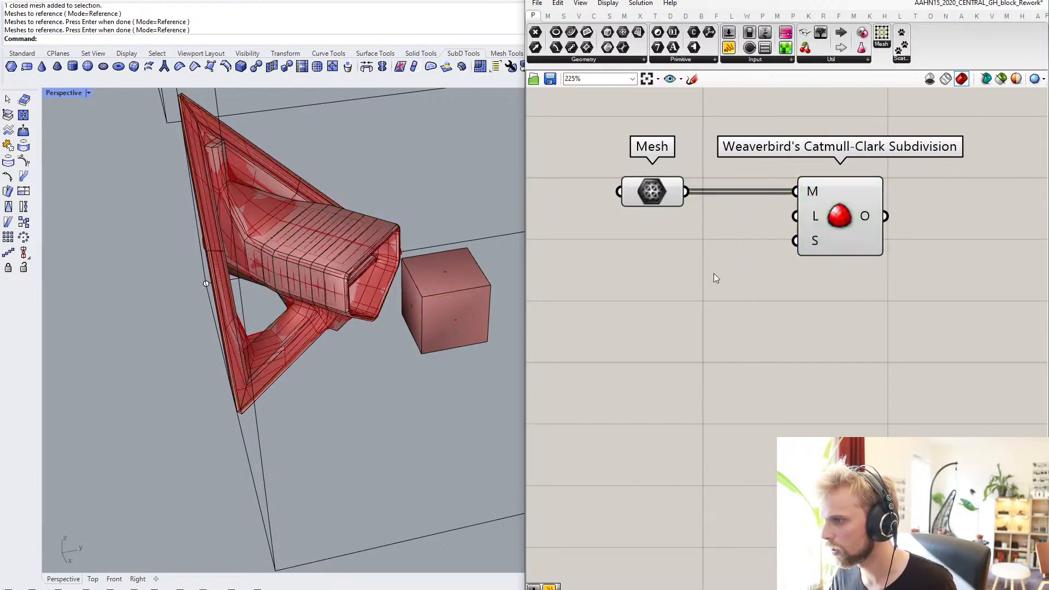
# - Add a number slider set to 2 and connect it to the subdivision's level input
pyautogui.doubleClick(713, 273)
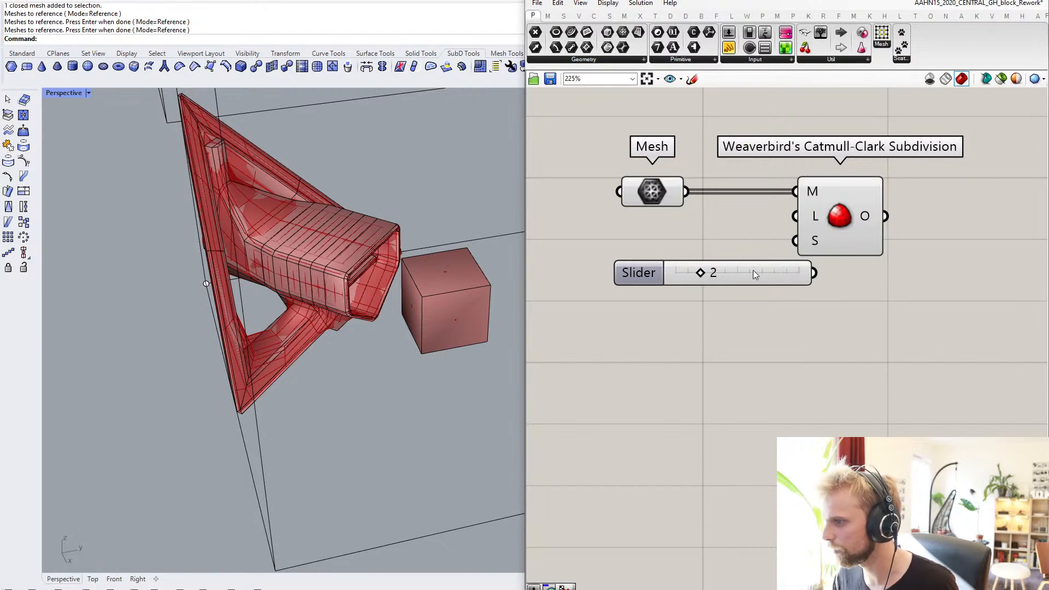
pyautogui.moveTo(753, 270)
pyautogui.mouseDown()
pyautogui.moveTo(672, 227)
pyautogui.moveTo(796, 217)
pyautogui.mouseUp()
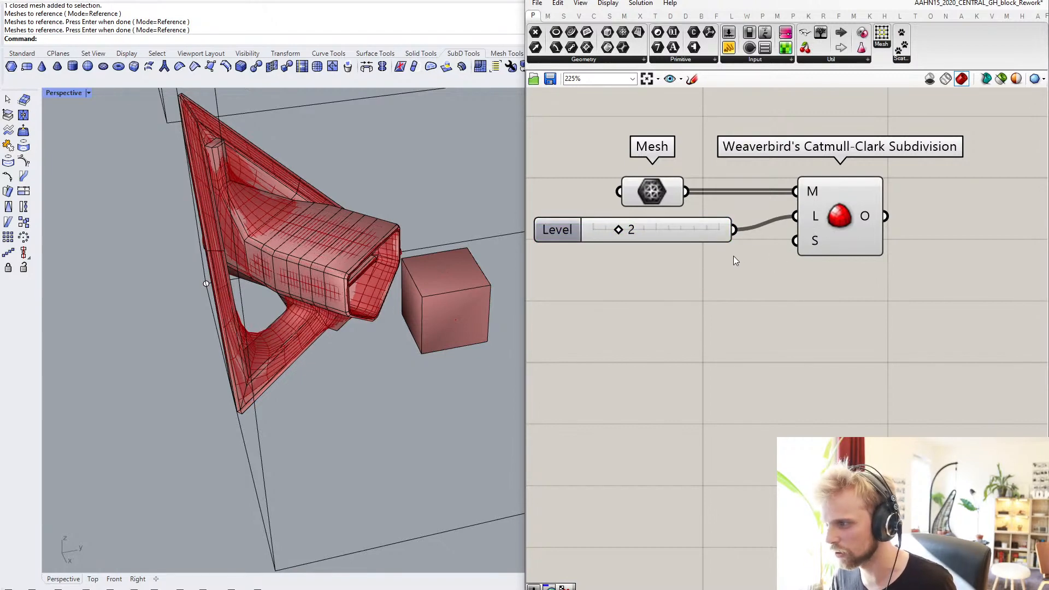
pyautogui.moveTo(481, 218); pyautogui.dragTo(355, 224, button='right')
pyautogui.click(321, 244)
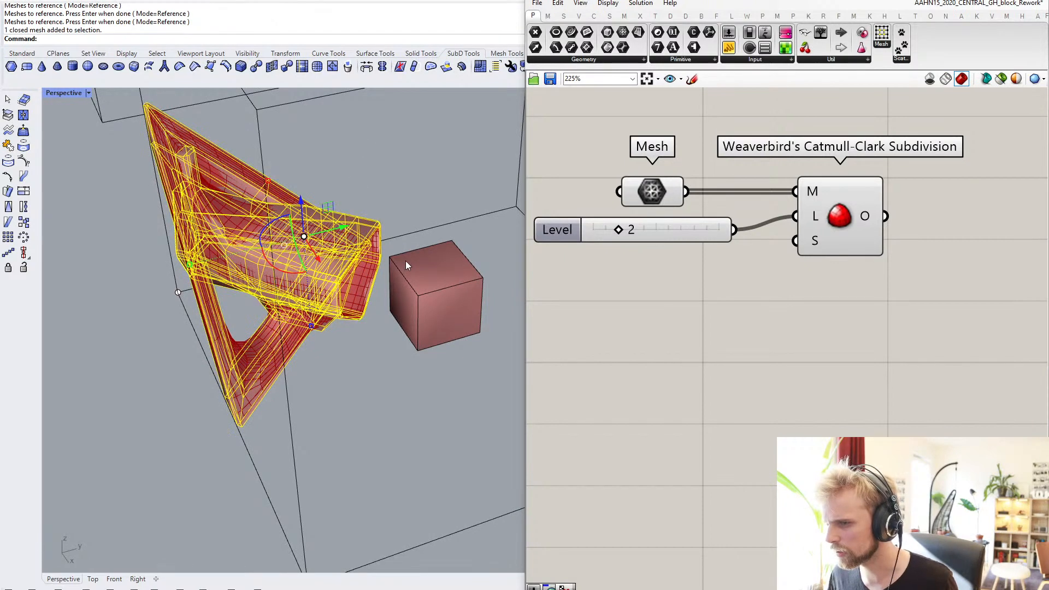
pyautogui.press('Escape')
# - Turn off the preview of the Mesh parameter that holds the referenced control meshes
pyautogui.click(660, 196)
pyautogui.middleClick(660, 196)
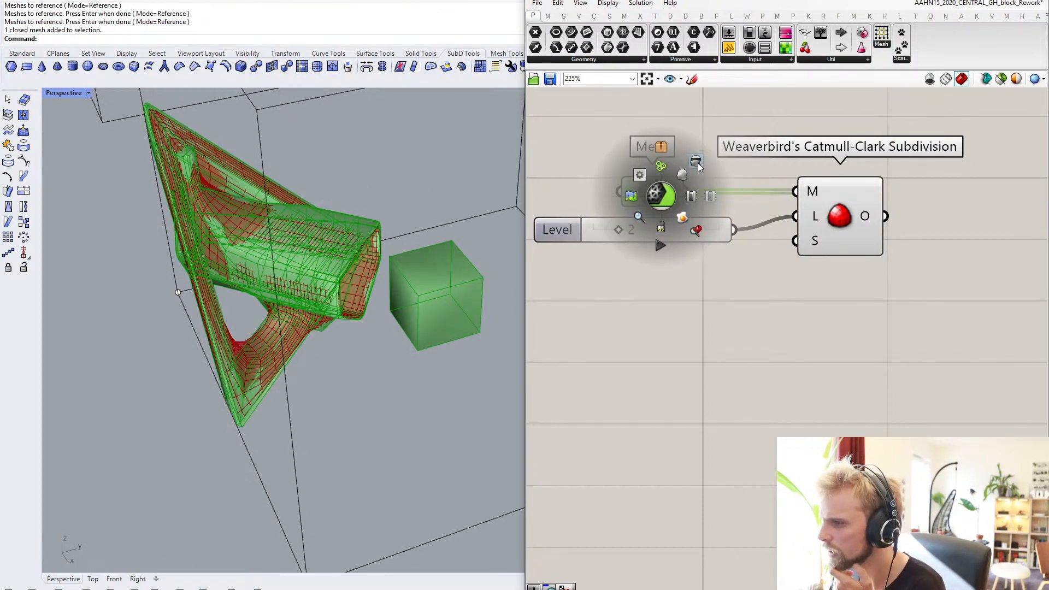
pyautogui.click(697, 163)
pyautogui.click(709, 163)
# - Add a second Mesh parameter and connect the Catmull-Clark Subdivision output to it
pyautogui.moveTo(781, 208); pyautogui.dragTo(671, 208, button='right')
pyautogui.moveTo(880, 230); pyautogui.dragTo(750, 231, button='right')
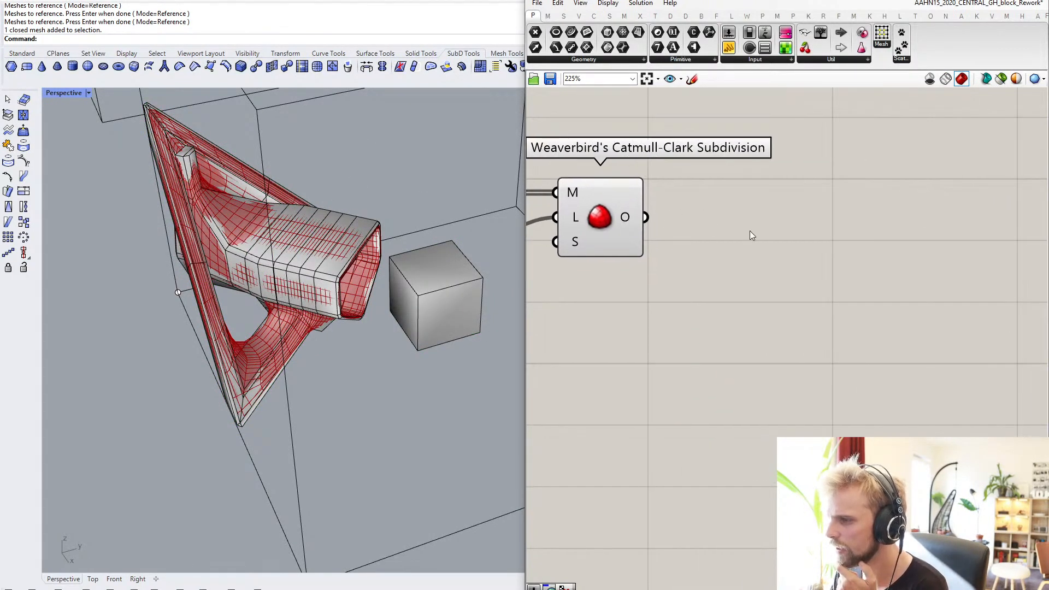
pyautogui.doubleClick(750, 235)
pyautogui.write('mesh')
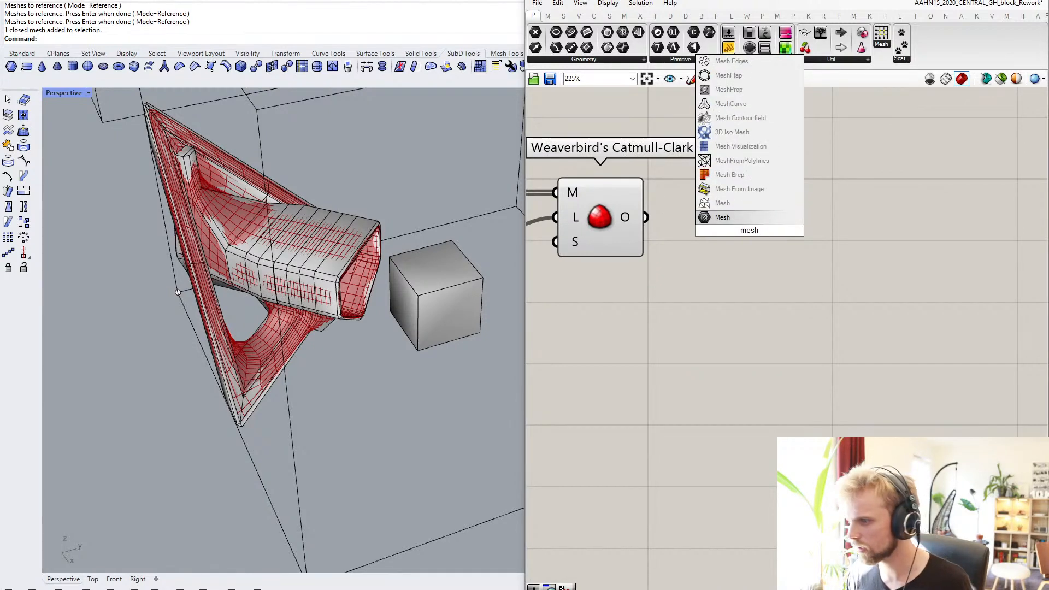
pyautogui.press('Return')
pyautogui.moveTo(646, 218); pyautogui.dragTo(758, 223)
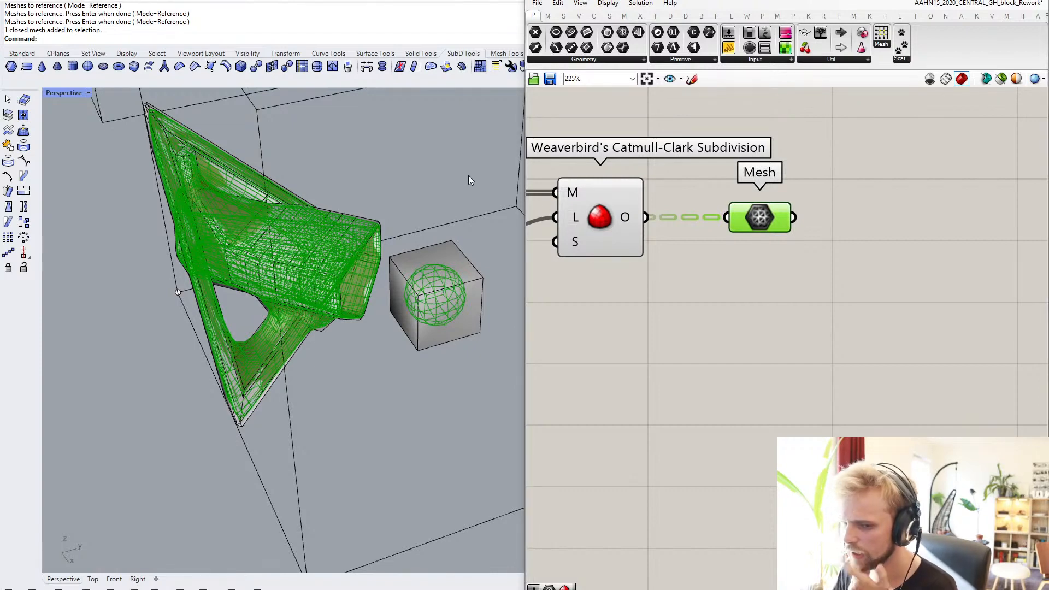
# - Bake the subdivided meshes from the output Mesh parameter onto the Custom blocks layer
pyautogui.click(835, 334)
pyautogui.scroll(-2, 721, 270)
pyautogui.scroll(2, 727, 239)
pyautogui.click(749, 240)
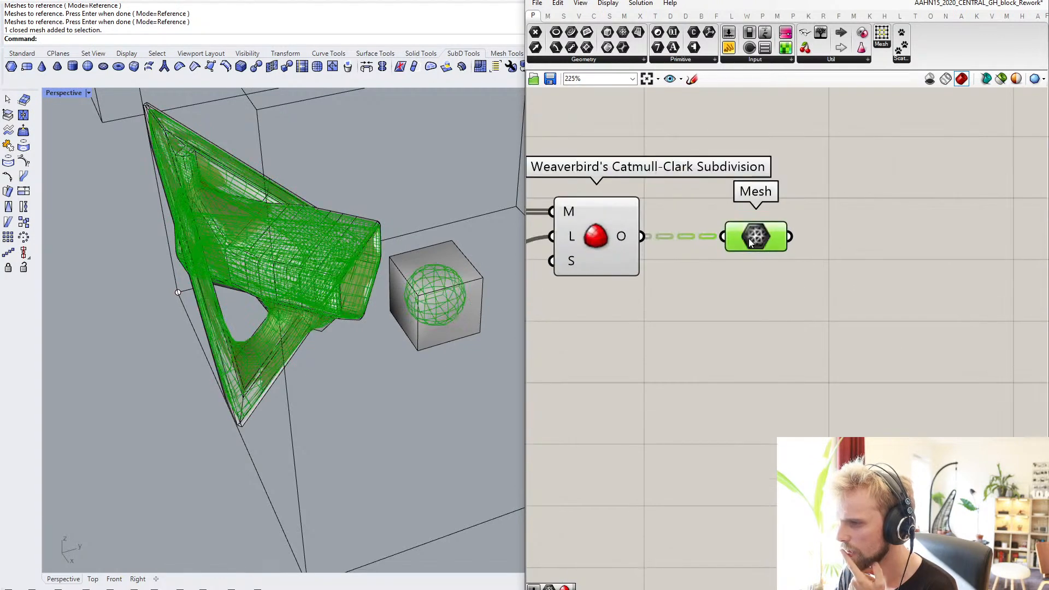
pyautogui.rightClick(749, 241)
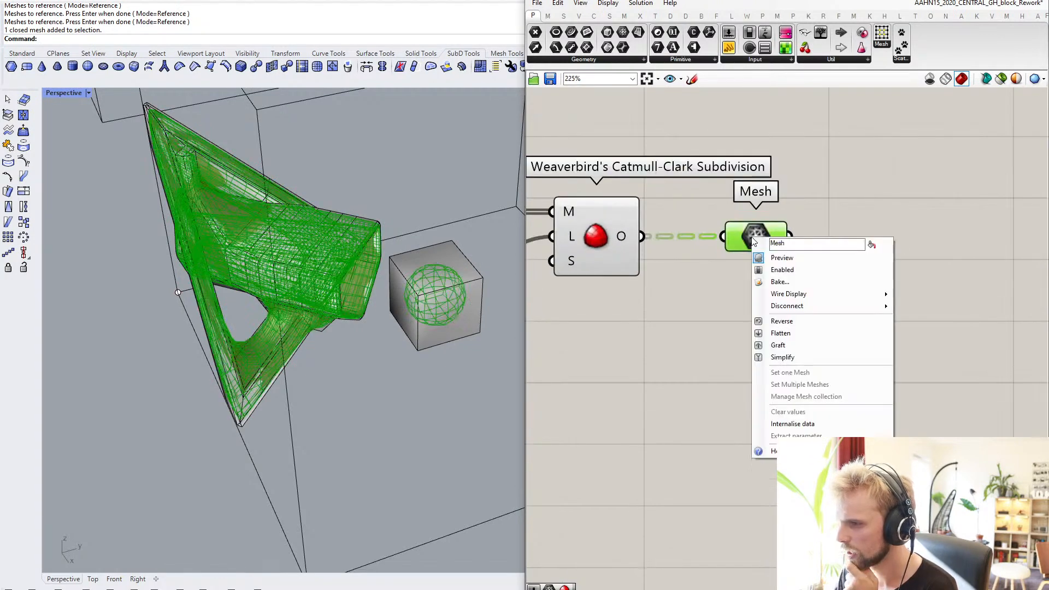
pyautogui.click(781, 282)
pyautogui.click(778, 246)
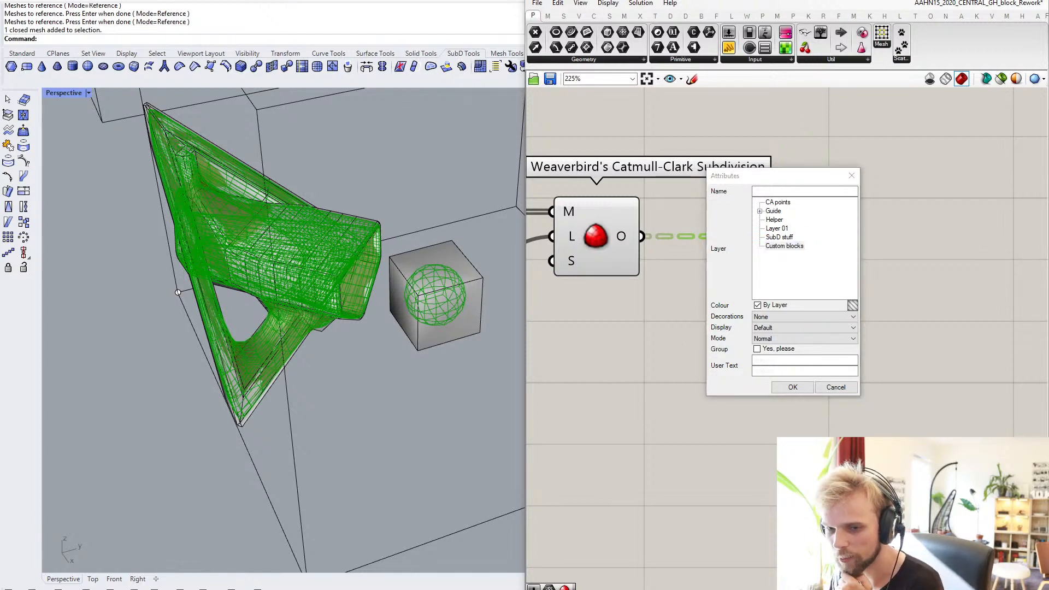
pyautogui.click(792, 388)
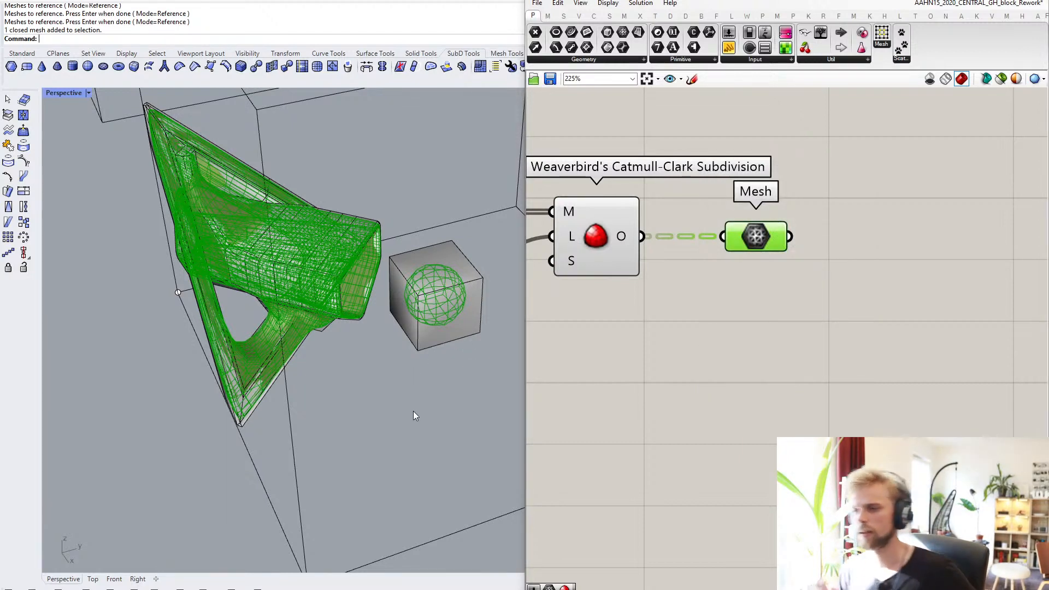
# - Delete the coarse box and module control meshes in Rhino, keeping the baked smooth meshes
pyautogui.click(417, 348)
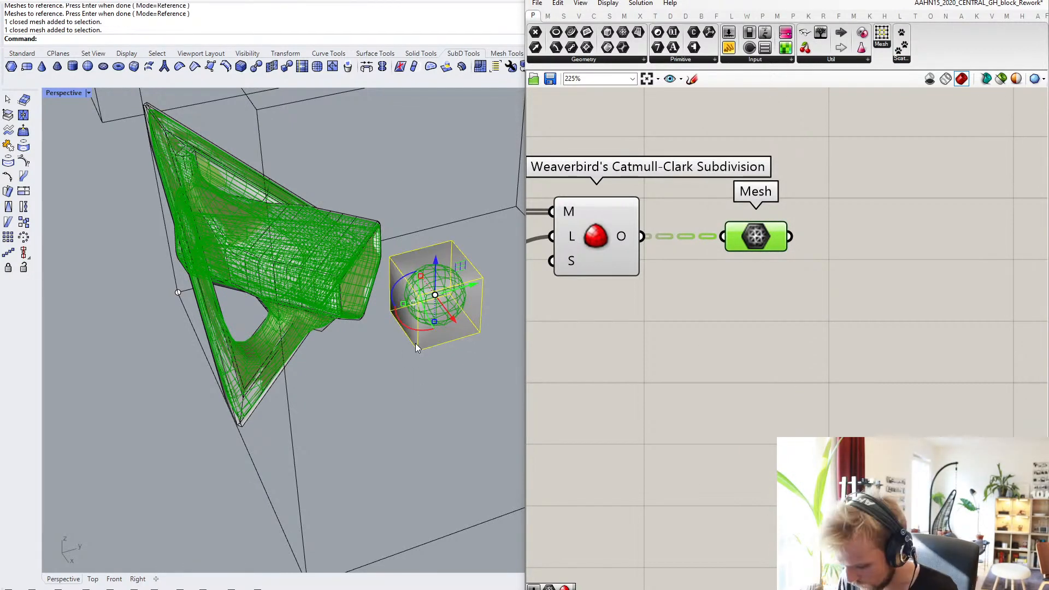
pyautogui.press('Delete')
pyautogui.click(244, 422)
pyautogui.press('Delete')
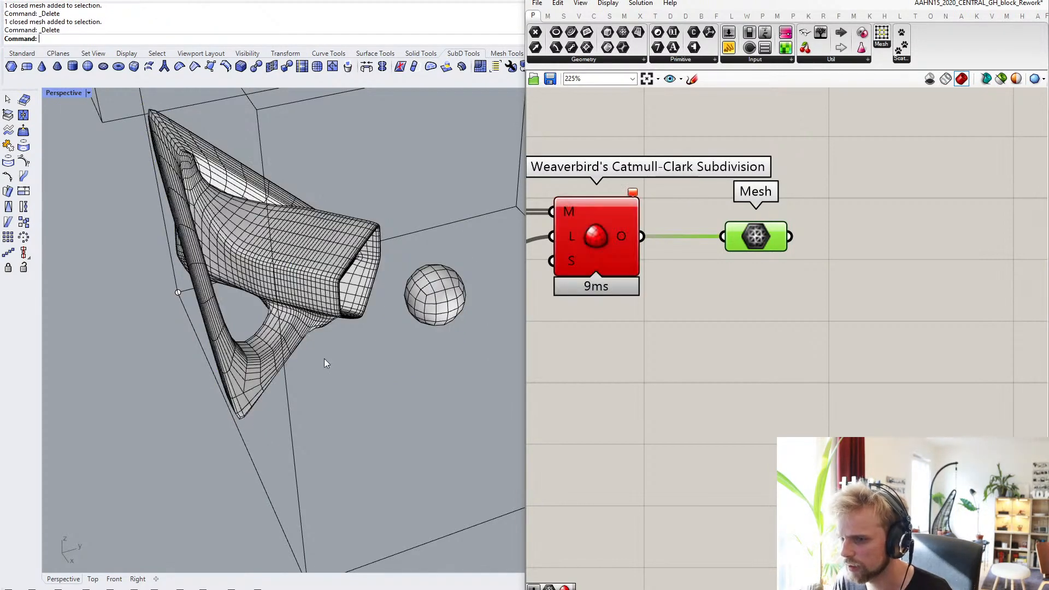
pyautogui.moveTo(779, 282); pyautogui.dragTo(985, 288, button='right')
pyautogui.scroll(-4, 887, 294)
pyautogui.moveTo(969, 364); pyautogui.dragTo(708, 268)
pyautogui.click(761, 419)
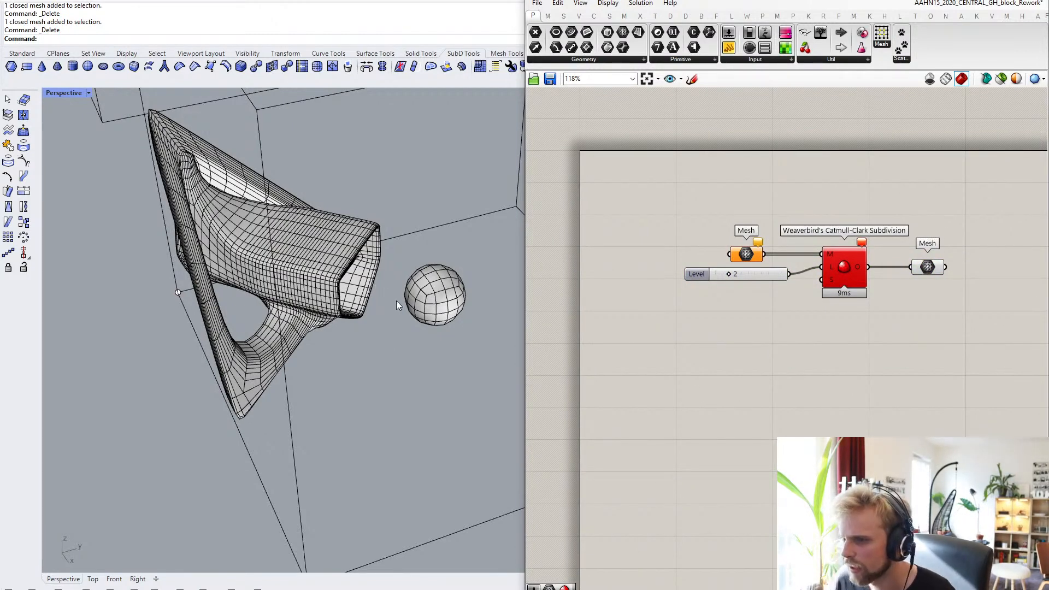
pyautogui.moveTo(396, 316); pyautogui.dragTo(364, 293, button='right')
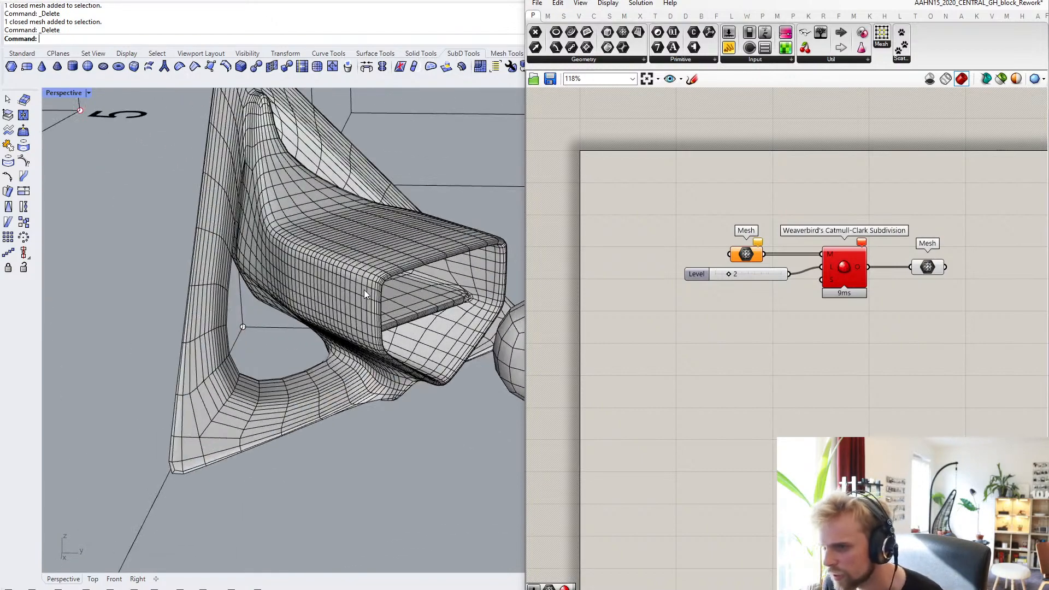
# - Examine the baked smooth module and sphere meshes in the maximized Rhino perspective view
pyautogui.scroll(-12, 365, 294)
pyautogui.scroll(5, 364, 293)
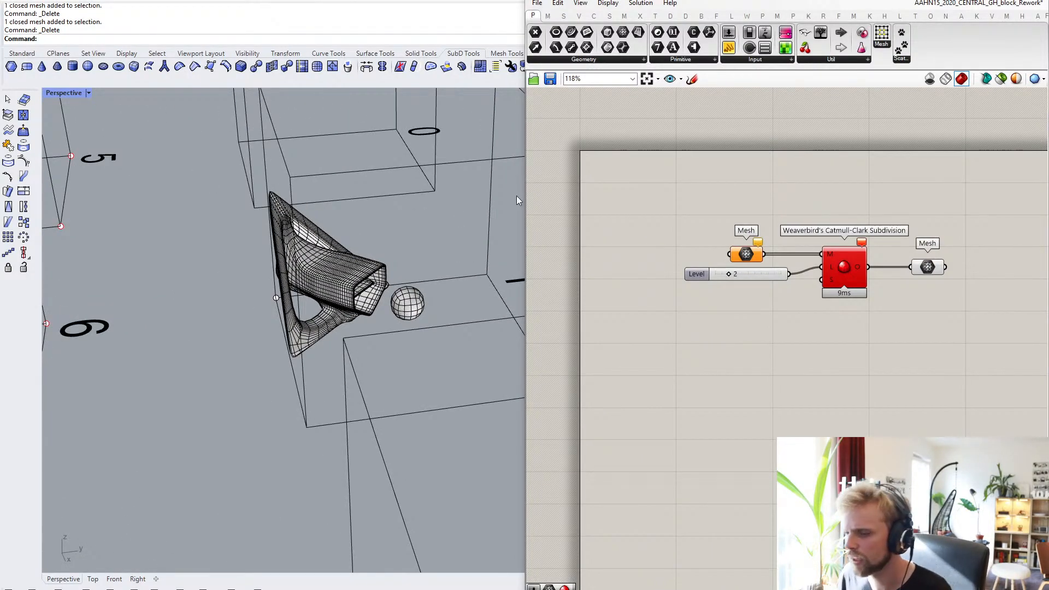
pyautogui.scroll(7, 372, 262)
pyautogui.click(980, 1)
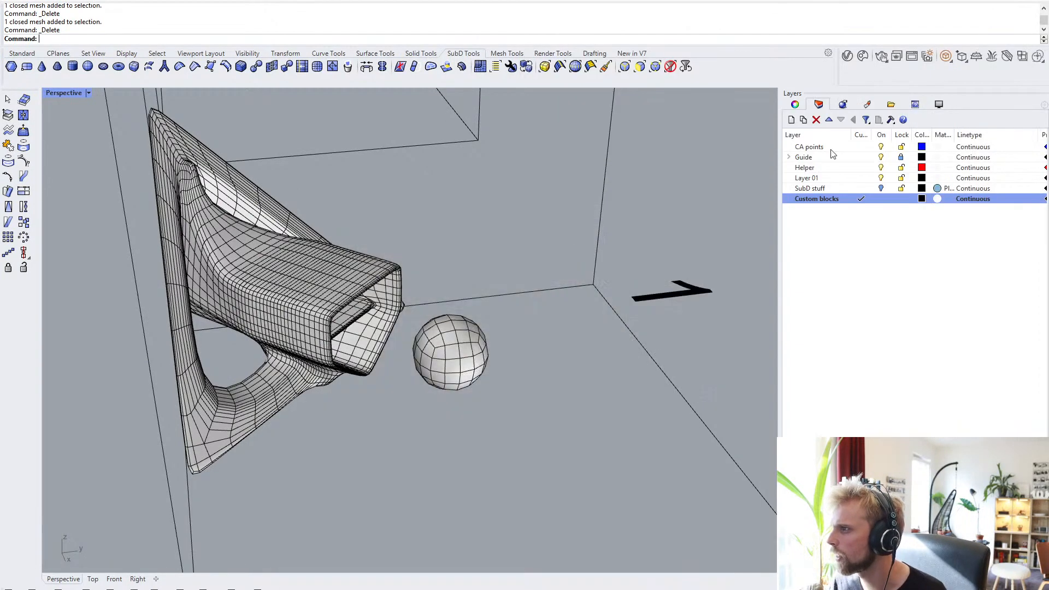
pyautogui.moveTo(604, 322)
pyautogui.mouseDown(button='right')
pyautogui.moveTo(606, 351)
pyautogui.moveTo(597, 349)
pyautogui.moveTo(607, 325)
pyautogui.mouseUp(button='right')
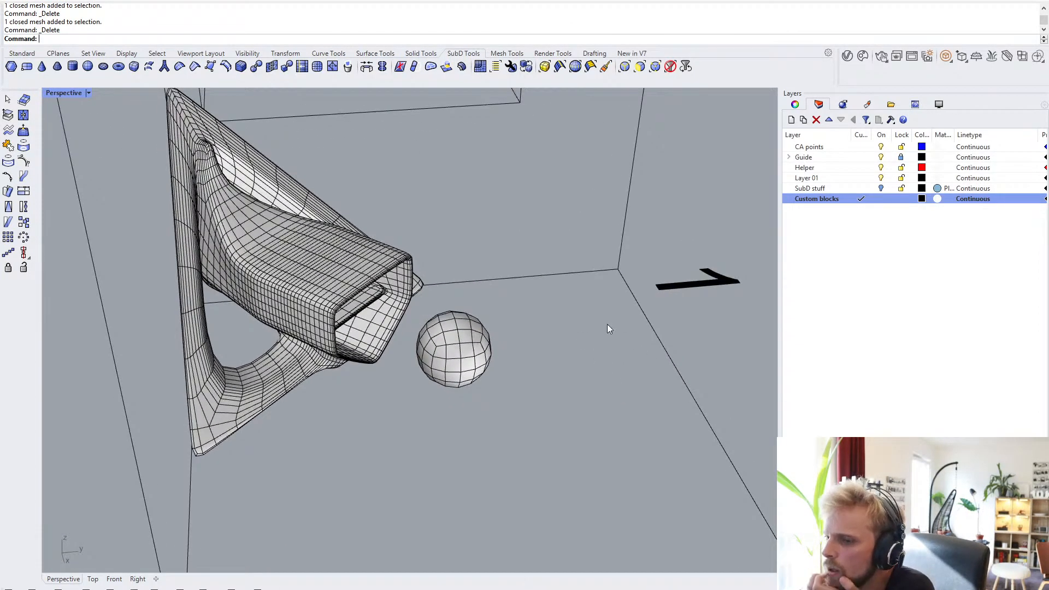
pyautogui.click(313, 300)
pyautogui.click(450, 347)
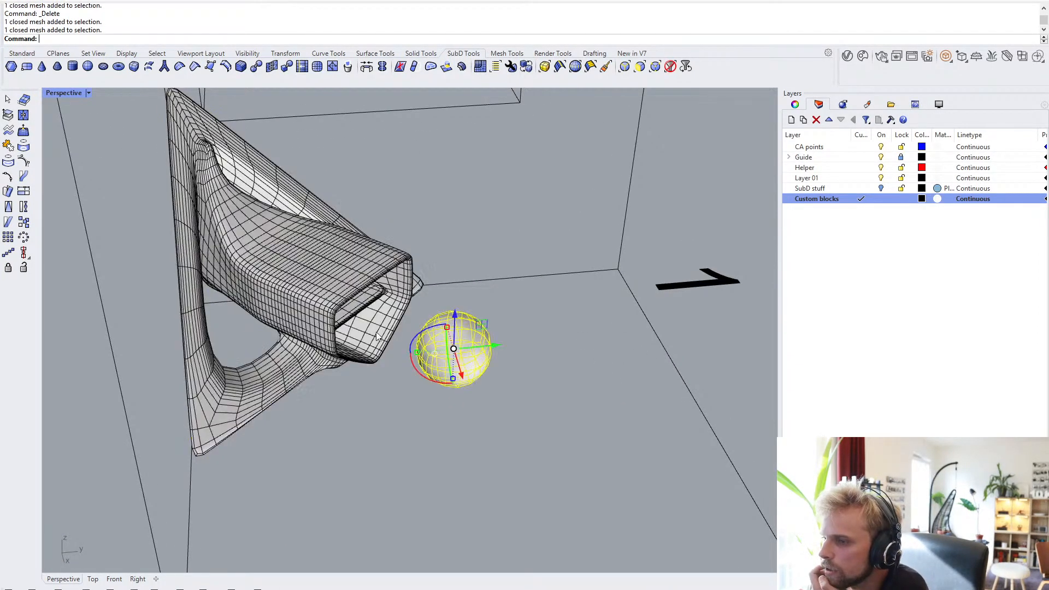
pyautogui.click(375, 332)
pyautogui.click(444, 370)
pyautogui.click(345, 468)
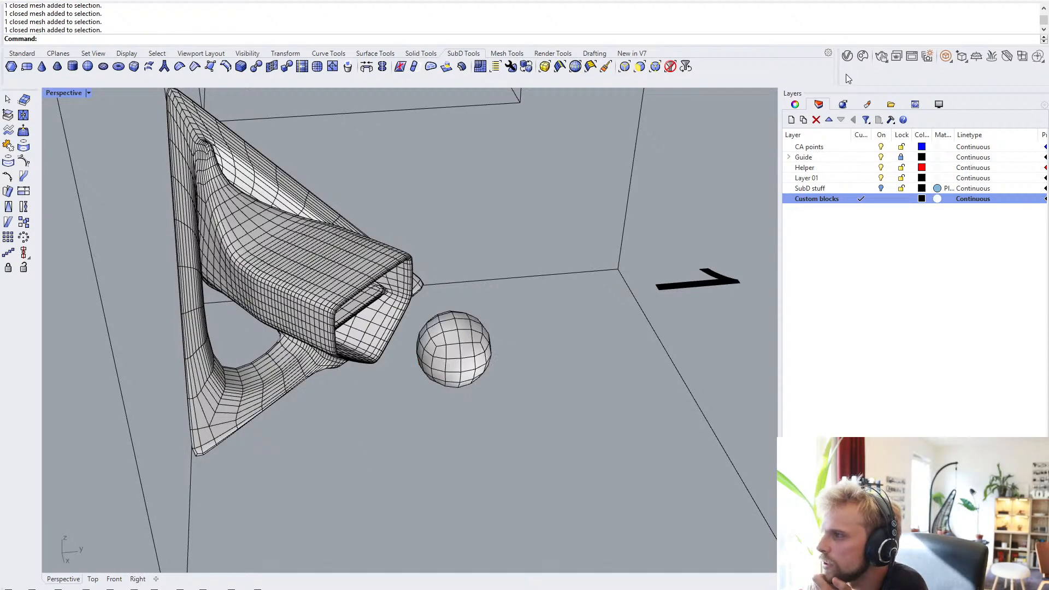
# - Create a new Generic V-Ray material and name it Red
pyautogui.click(847, 57)
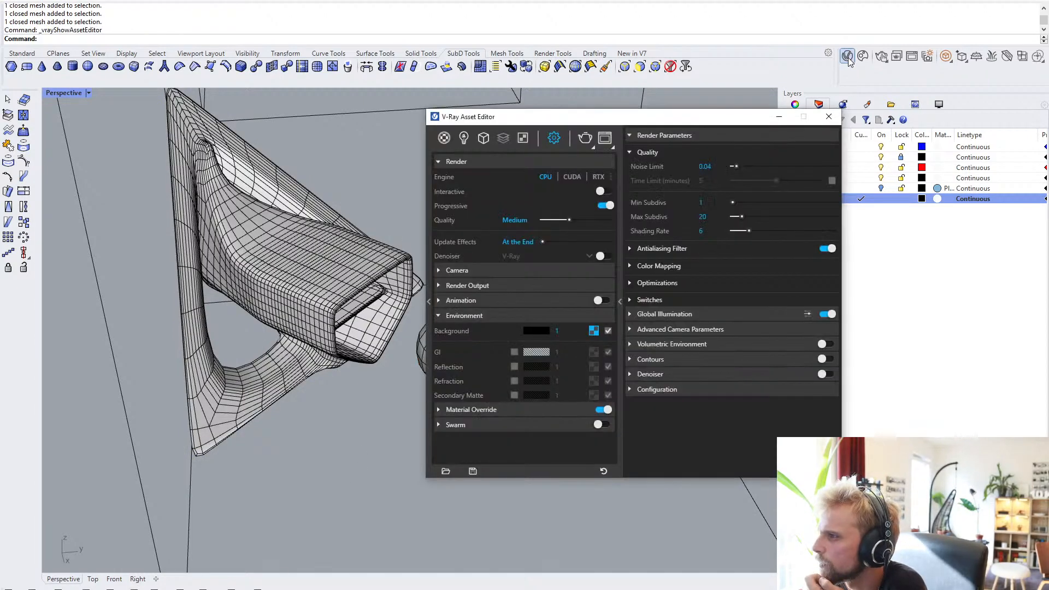
pyautogui.click(444, 139)
pyautogui.click(445, 471)
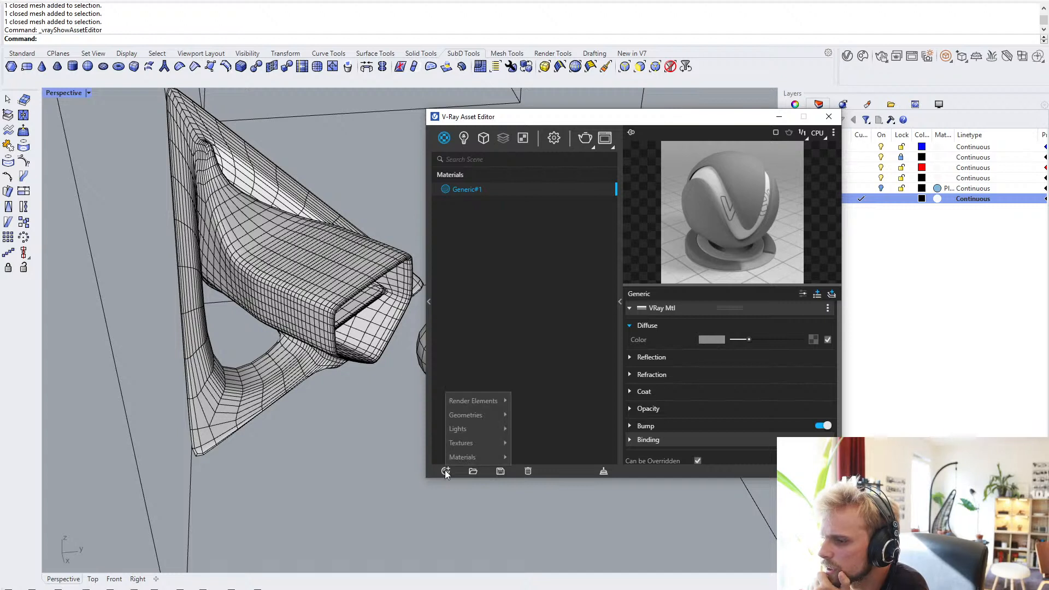
pyautogui.moveTo(466, 458)
pyautogui.click(549, 288)
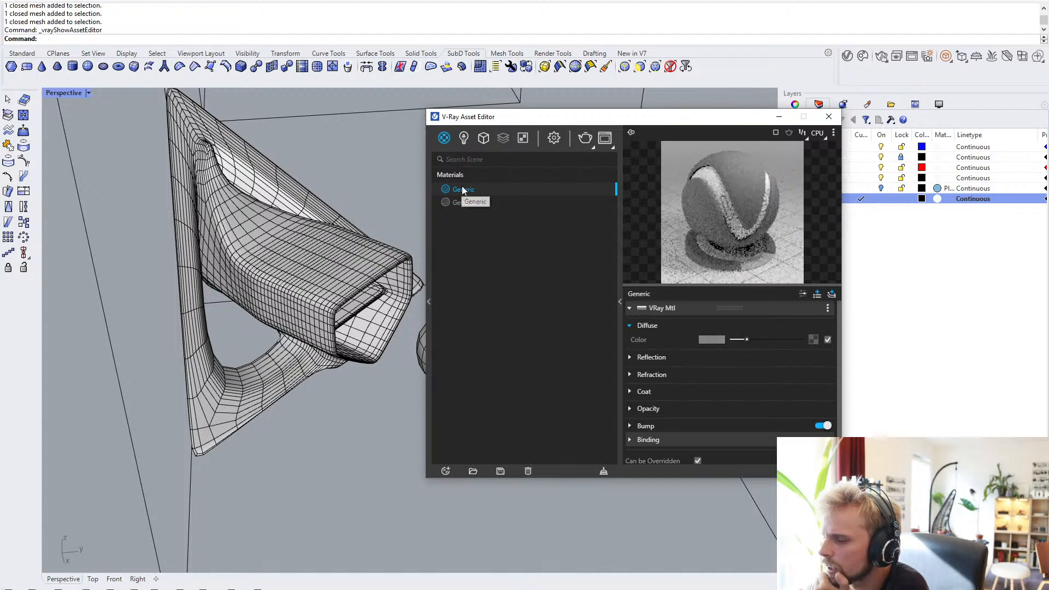
pyautogui.doubleClick(463, 189)
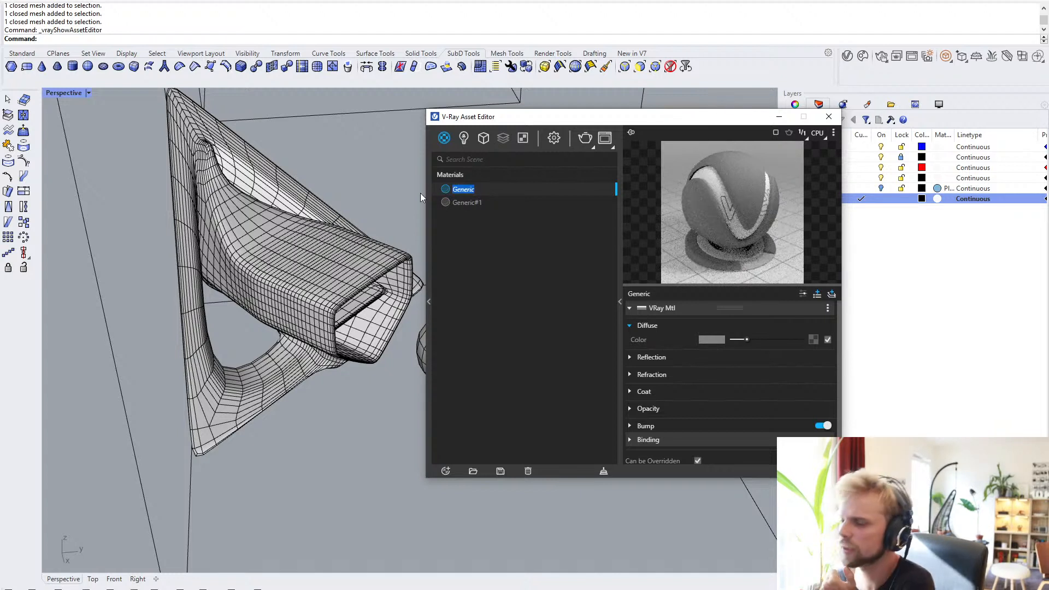
pyautogui.write('Red')
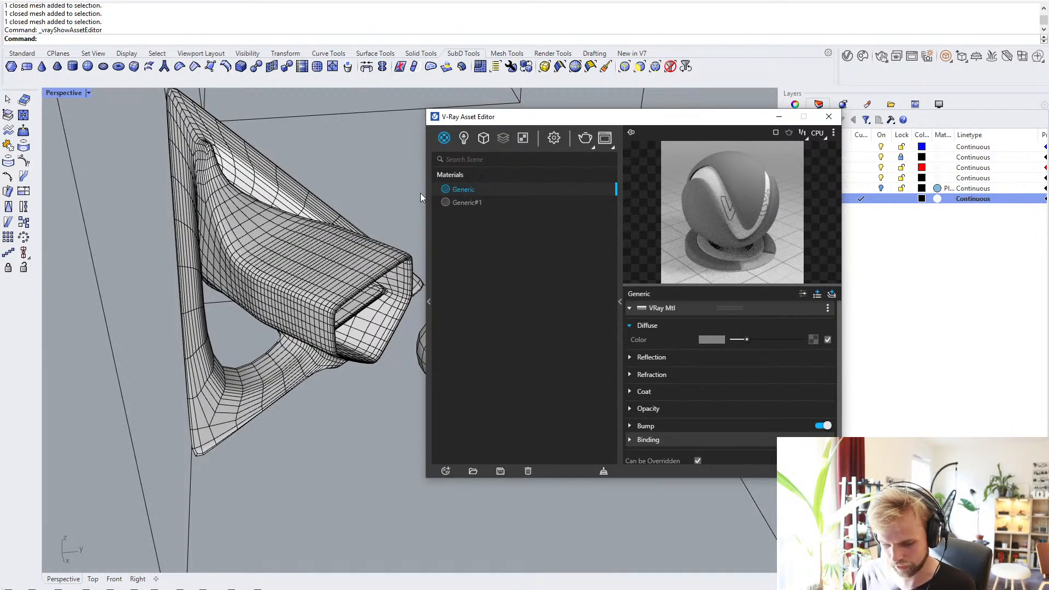
pyautogui.press('Return')
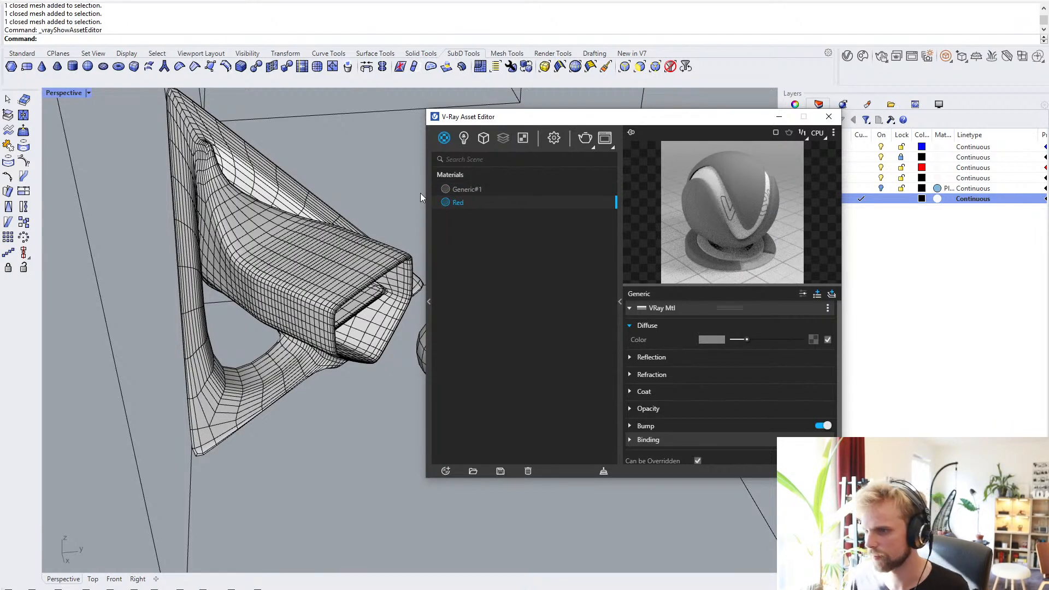
# - Create a second Generic V-Ray material and name it Blue
pyautogui.click(445, 468)
pyautogui.moveTo(470, 456)
pyautogui.click(549, 299)
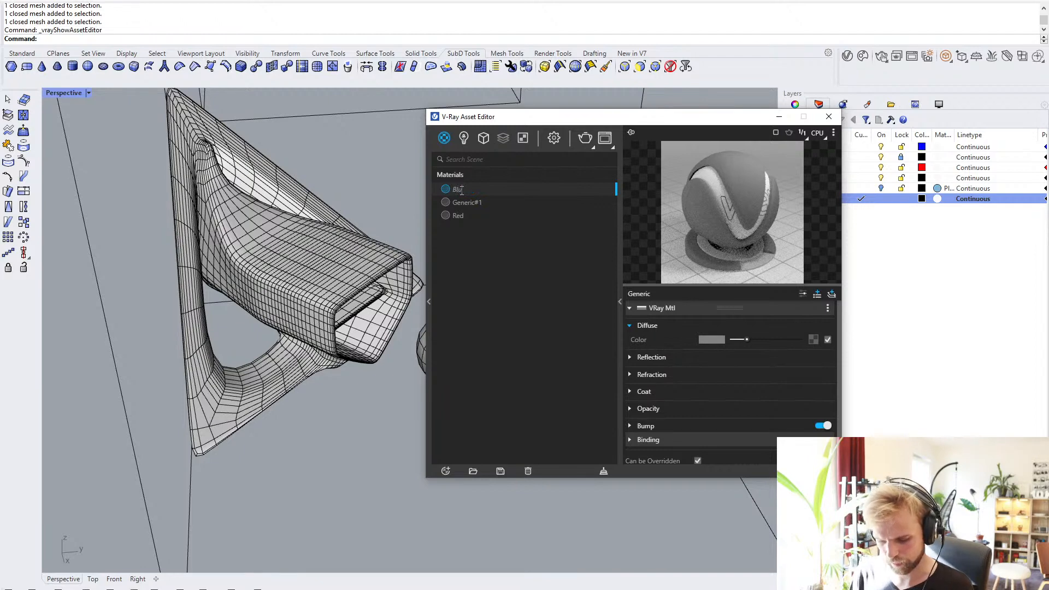
pyautogui.write('Blue')
pyautogui.press('Return')
# - Apply the Blue material to the large smooth module mesh
pyautogui.click(291, 307)
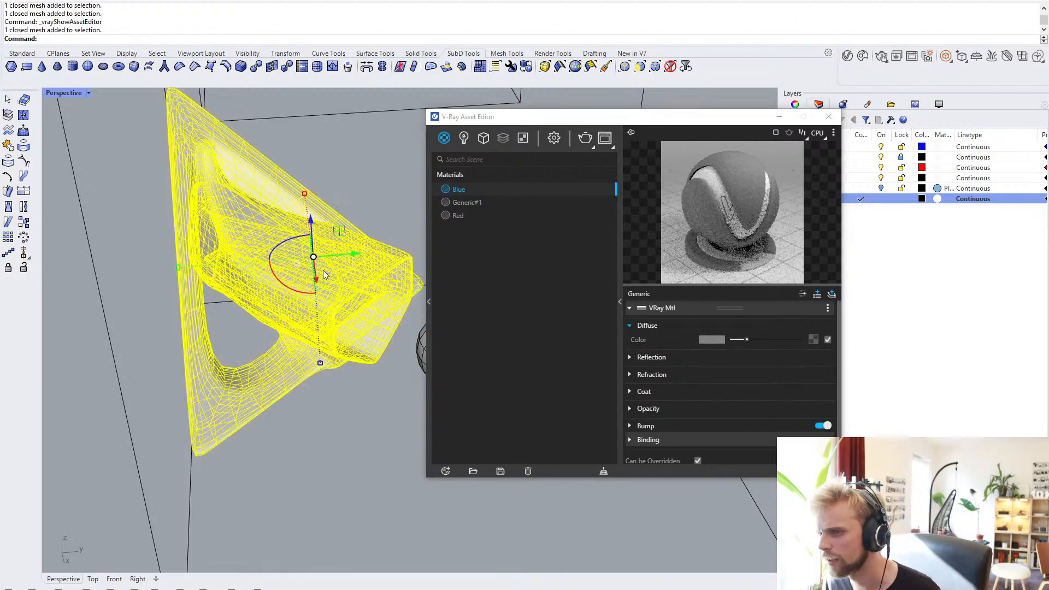
pyautogui.rightClick(465, 195)
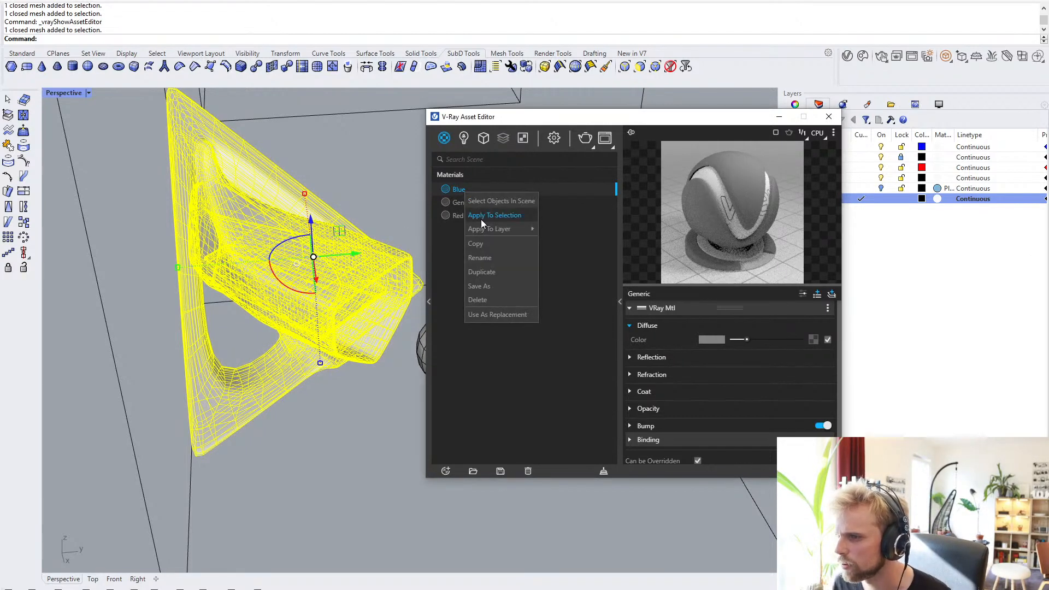
pyautogui.click(481, 217)
pyautogui.click(373, 437)
# - Apply the Red material to the sphere mesh beside the module
pyautogui.keyDown('shift'); pyautogui.moveTo(316, 406); pyautogui.dragTo(215, 394, button='right'); pyautogui.keyUp('shift')
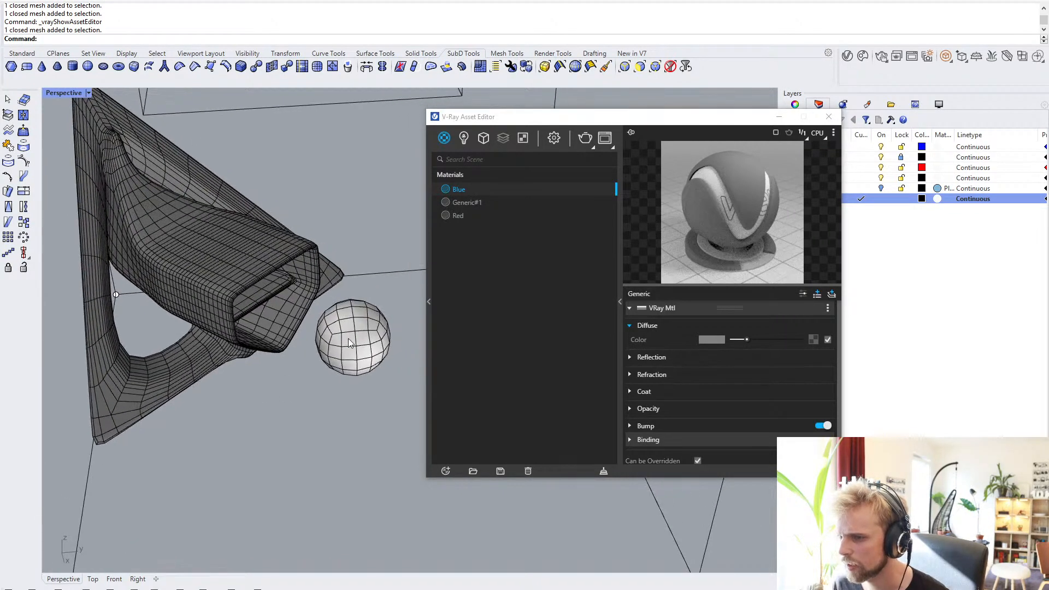
pyautogui.click(355, 346)
pyautogui.click(462, 216)
pyautogui.rightClick(462, 215)
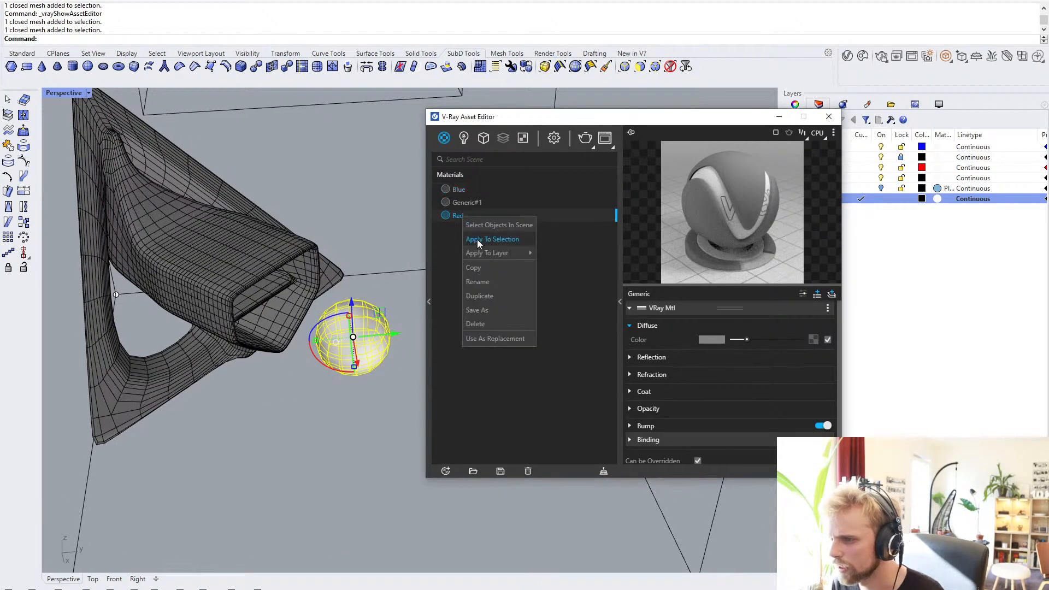
pyautogui.click(478, 241)
pyautogui.click(306, 444)
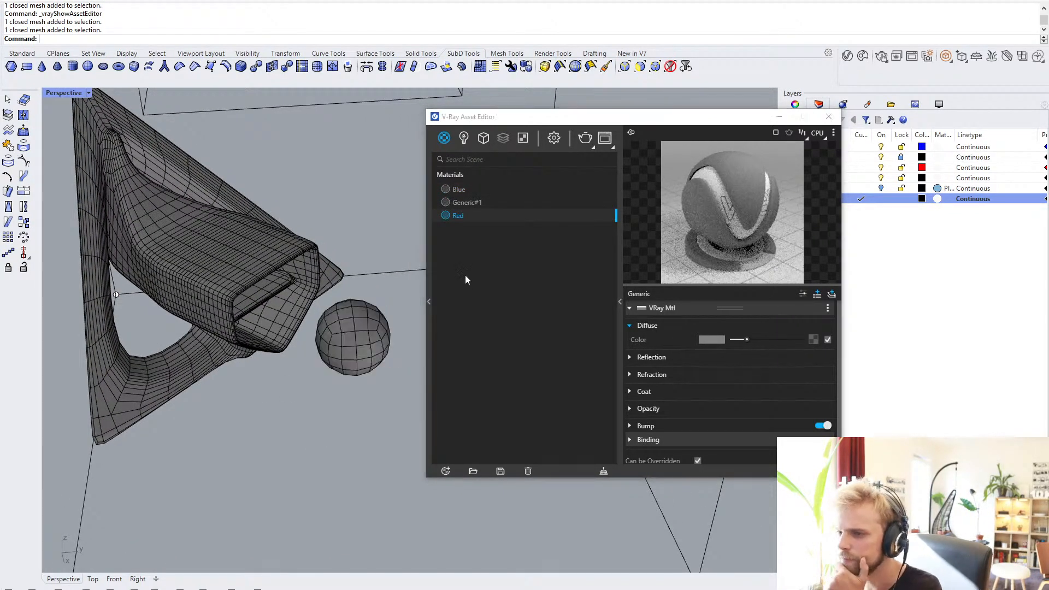
# - Set the Red material's diffuse color to a fully saturated bright red
pyautogui.click(458, 216)
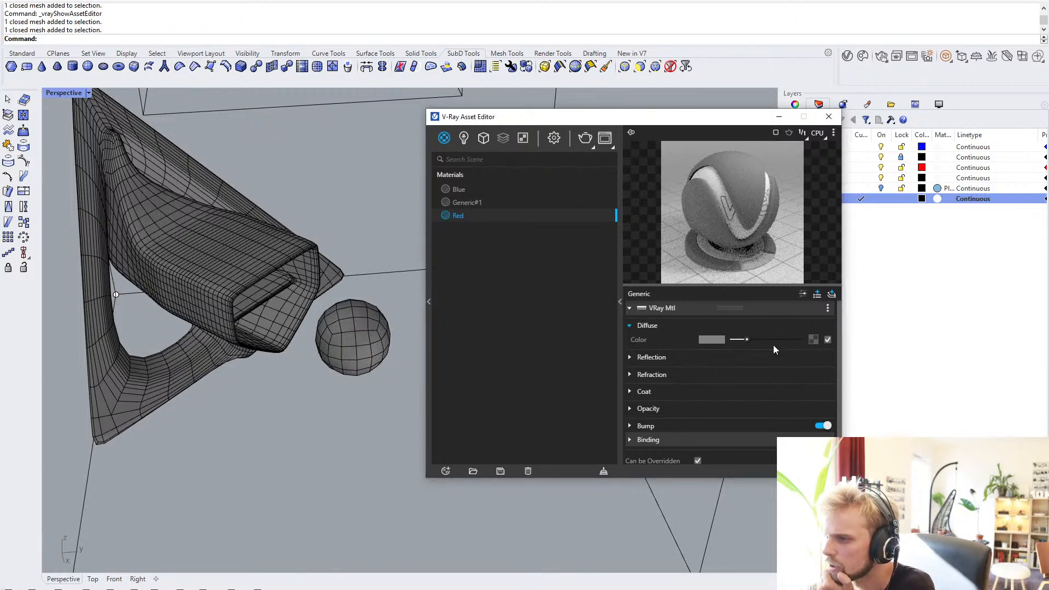
pyautogui.click(710, 339)
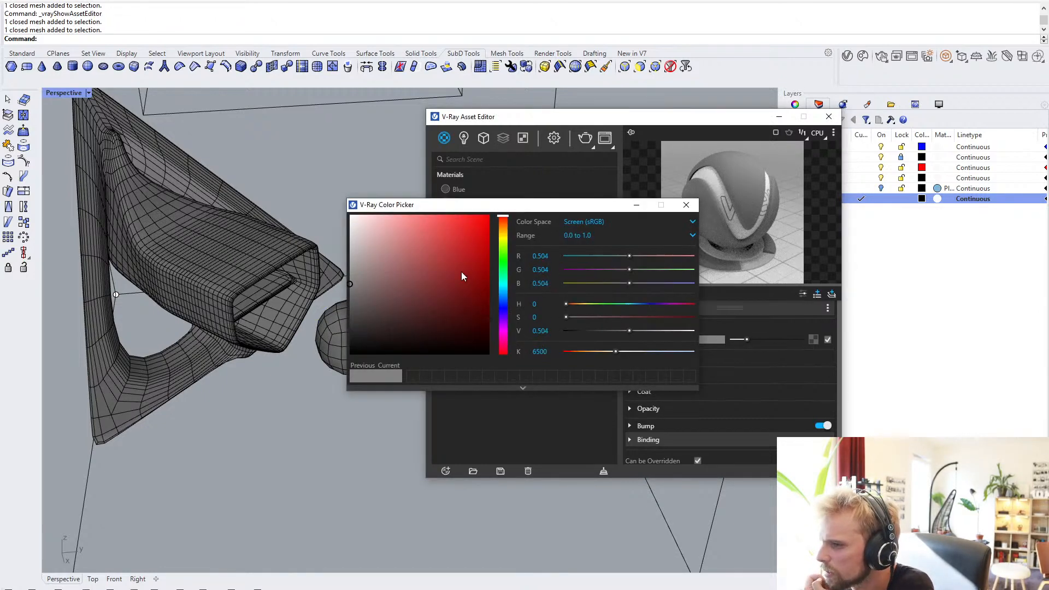
pyautogui.moveTo(464, 276); pyautogui.dragTo(489, 214)
pyautogui.click(686, 204)
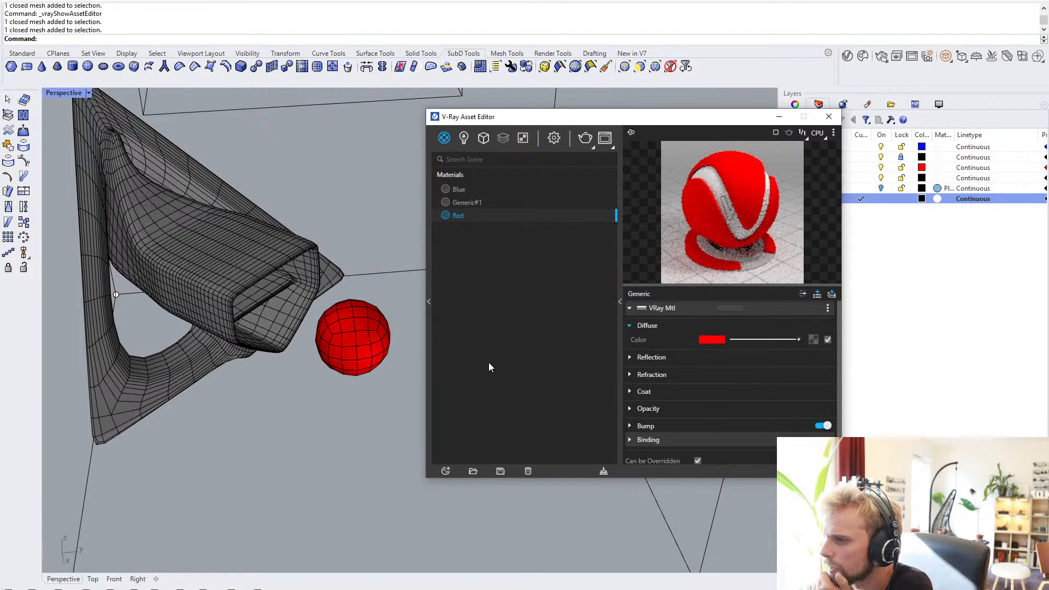
# - Set the Blue material's diffuse color to a fully saturated bright blue with hue 0.614, and close the V-Ray Asset Editor
pyautogui.click(241, 269)
pyautogui.click(462, 188)
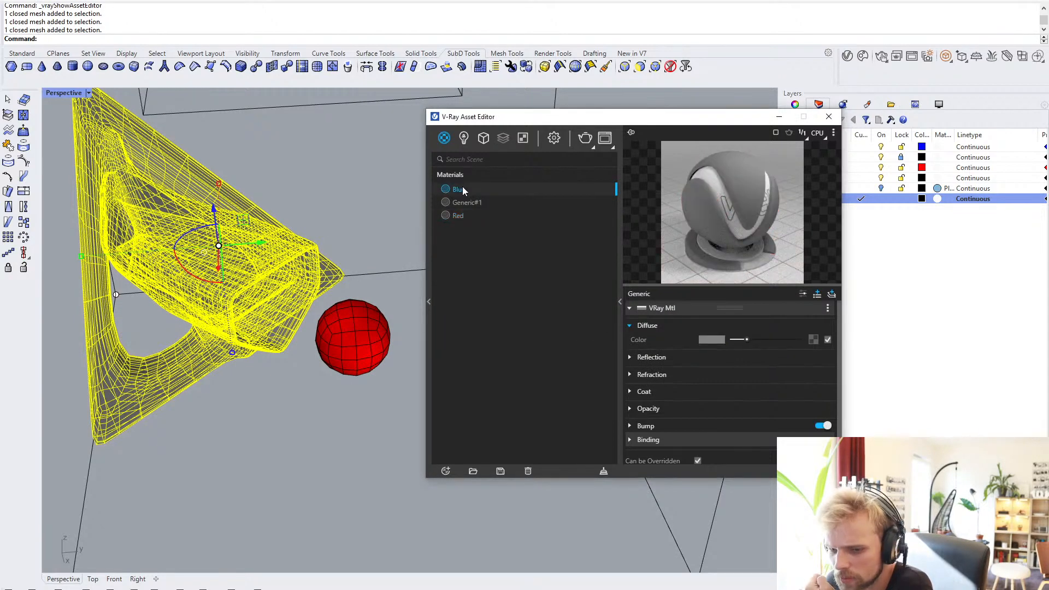
pyautogui.click(710, 340)
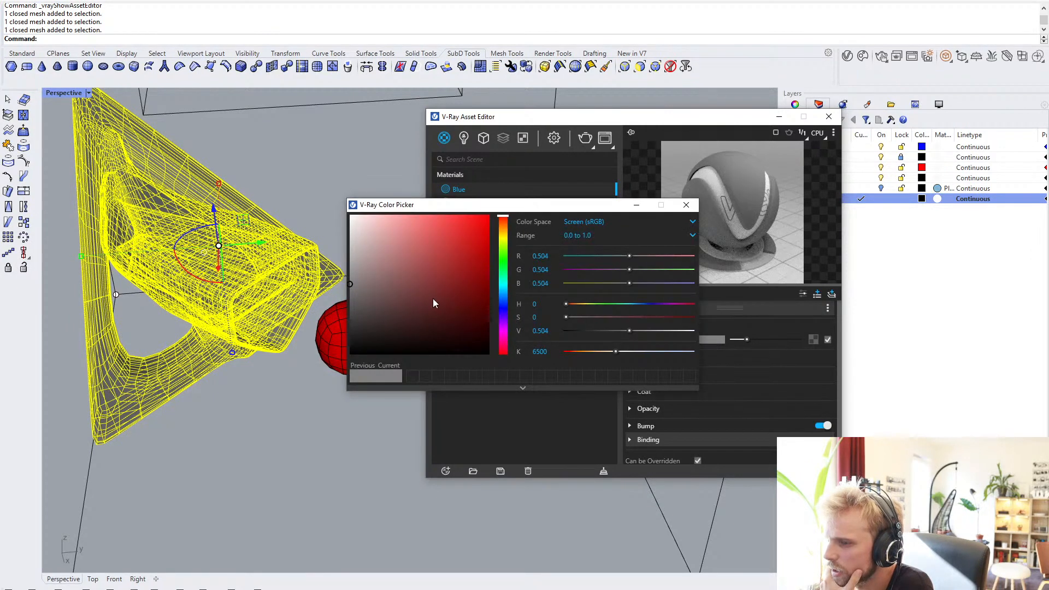
pyautogui.click(503, 300)
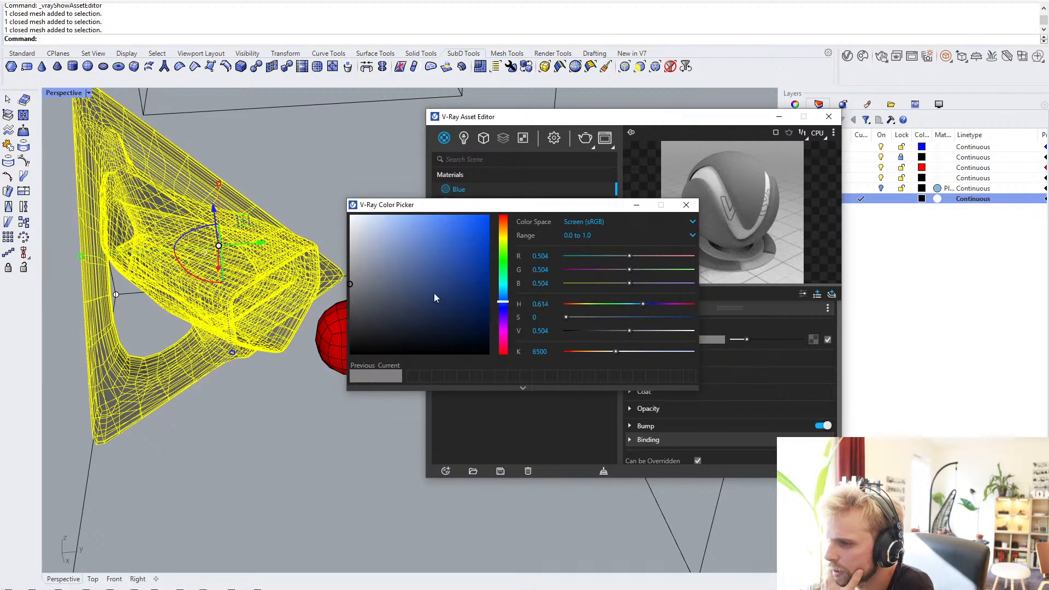
pyautogui.click(473, 235)
pyautogui.moveTo(473, 235); pyautogui.dragTo(480, 217)
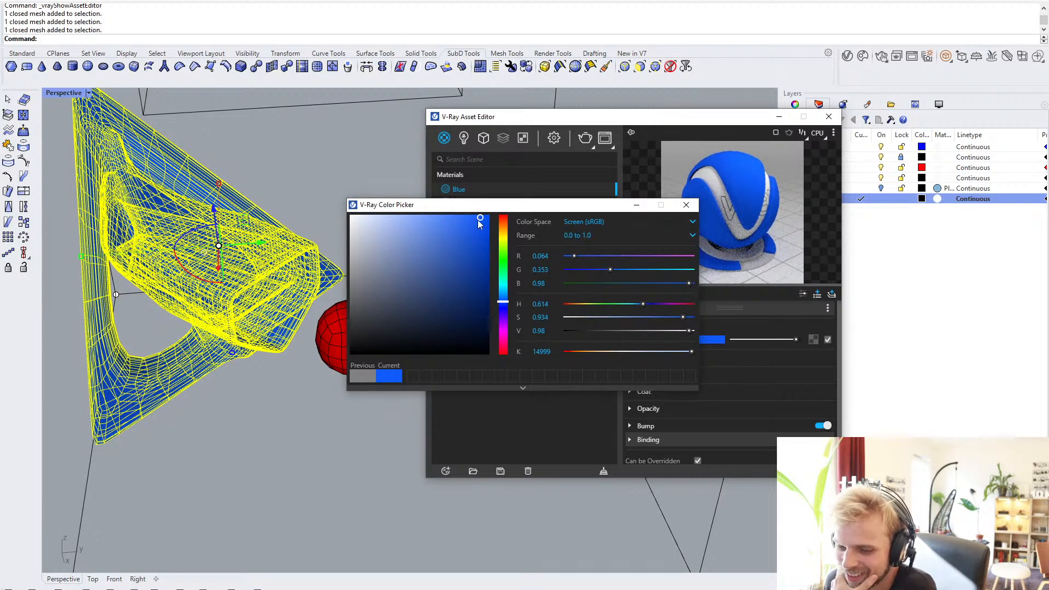
pyautogui.click(489, 215)
pyautogui.click(684, 209)
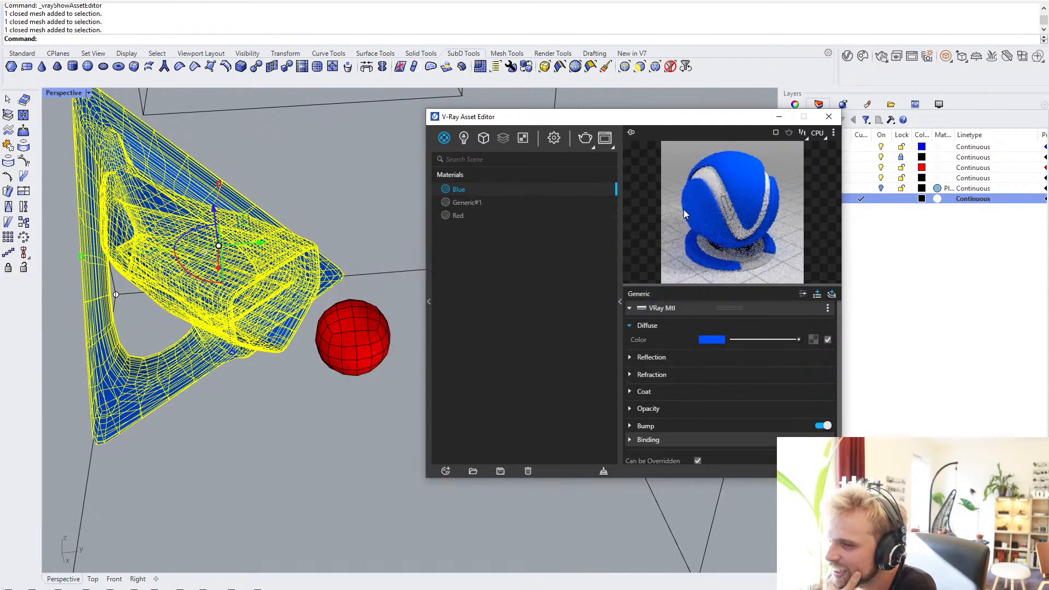
pyautogui.click(283, 508)
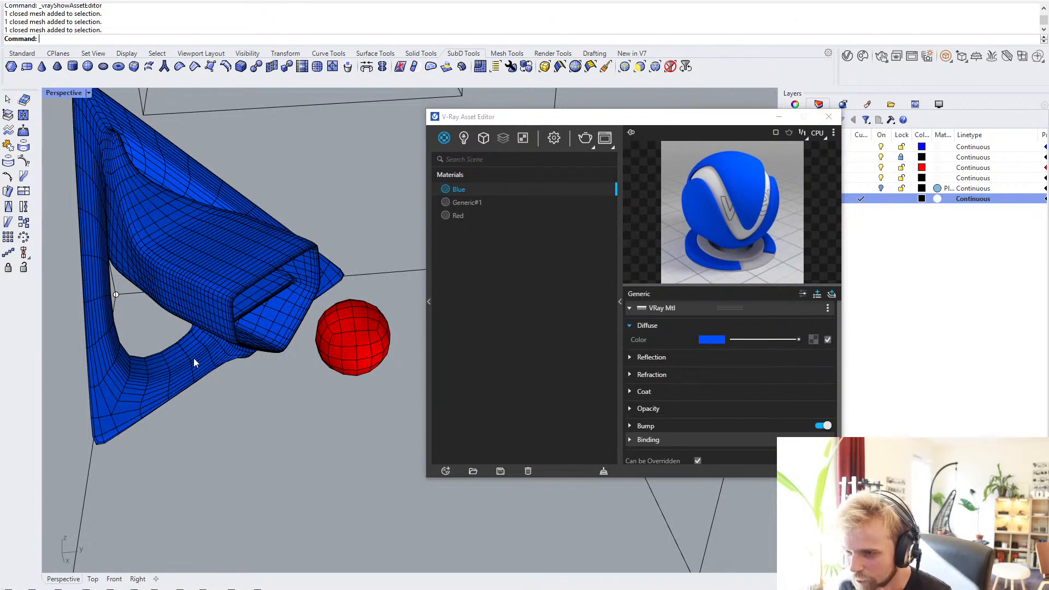
pyautogui.click(828, 117)
# - Switch to Grasshopper and slightly reposition the Geometry parameter and the Define Block component in the green block-definition group
pyautogui.scroll(-8, 428, 419)
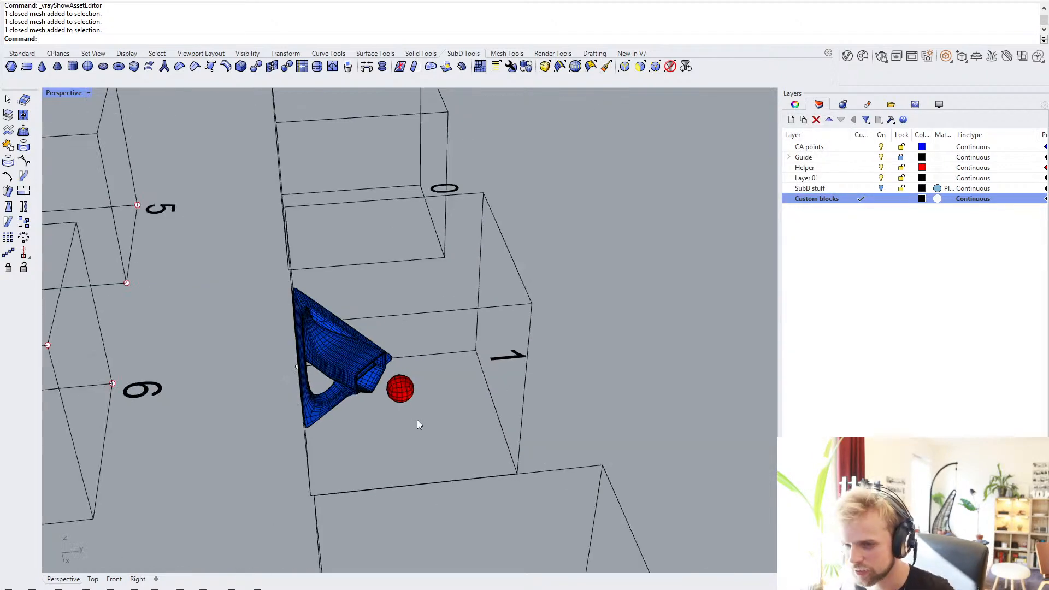
pyautogui.moveTo(418, 421); pyautogui.dragTo(292, 368, button='right')
pyautogui.scroll(-5, 444, 446)
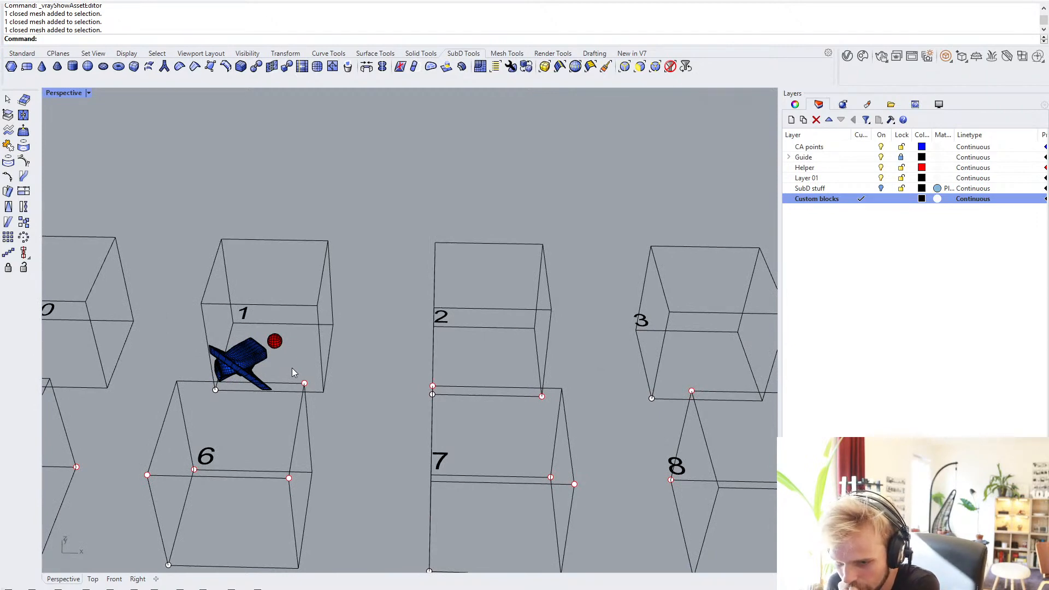
pyautogui.click(546, 589)
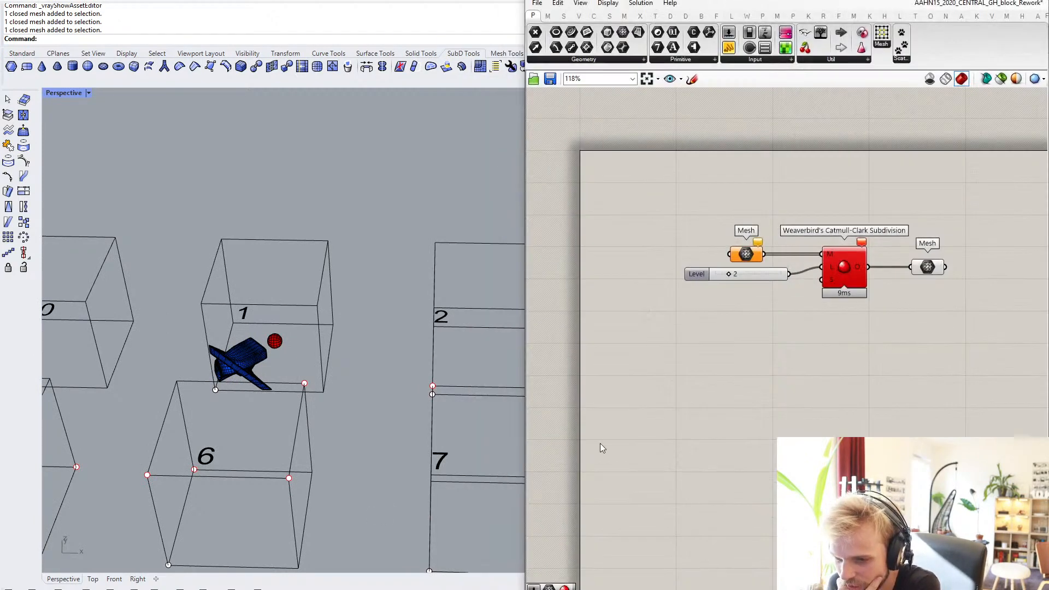
pyautogui.moveTo(813, 327); pyautogui.dragTo(741, 301, button='right')
pyautogui.scroll(-5, 741, 304)
pyautogui.scroll(-5, 749, 337)
pyautogui.moveTo(760, 360); pyautogui.dragTo(533, 199, button='right')
pyautogui.scroll(8, 846, 319)
pyautogui.moveTo(785, 324); pyautogui.dragTo(686, 294, button='right')
pyautogui.scroll(1, 686, 294)
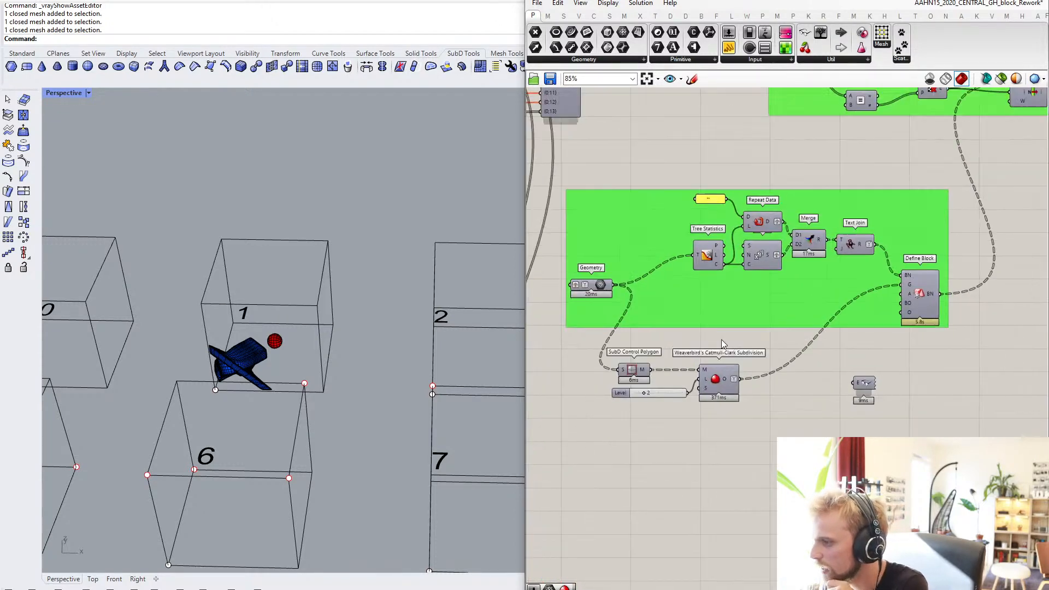
pyautogui.click(598, 290)
pyautogui.moveTo(599, 293); pyautogui.dragTo(610, 281)
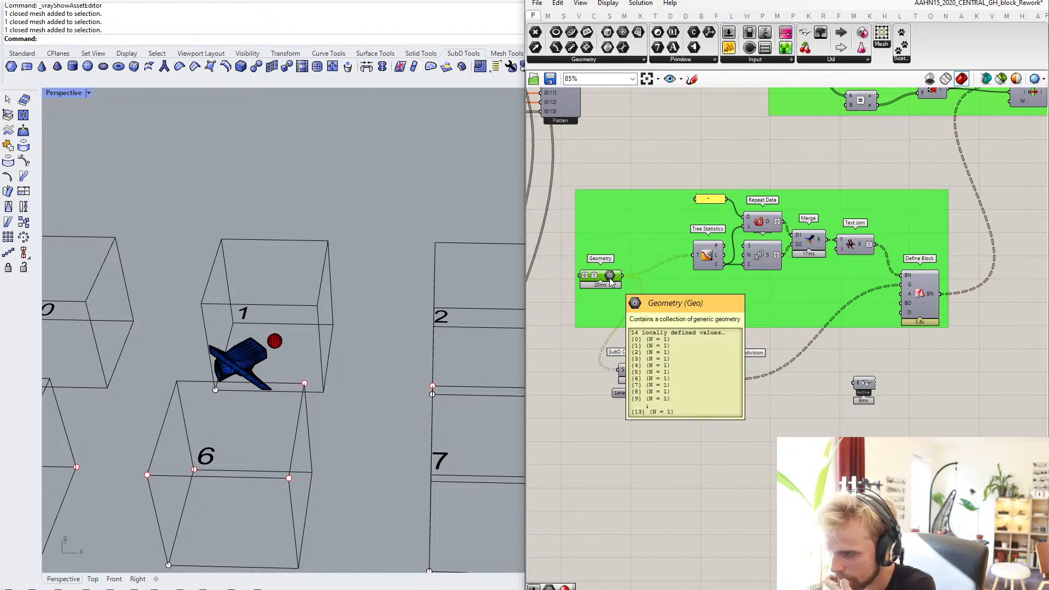
pyautogui.click(929, 291)
pyautogui.moveTo(928, 290); pyautogui.dragTo(923, 282)
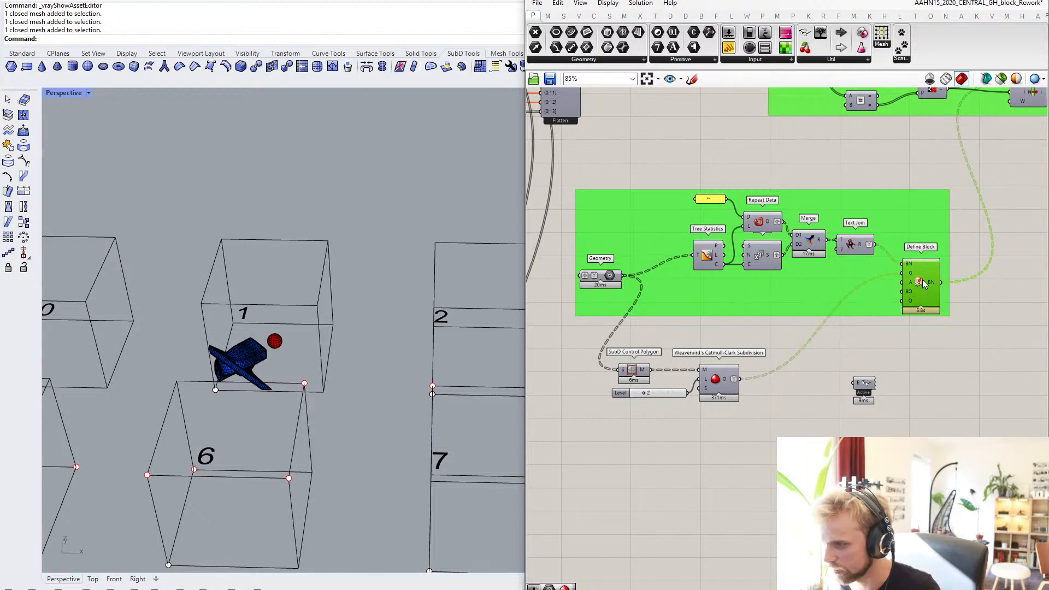
# - Examine how the Define Block component connects to the List Item component in the neighbouring green group
pyautogui.moveTo(921, 283); pyautogui.dragTo(768, 379, button='right')
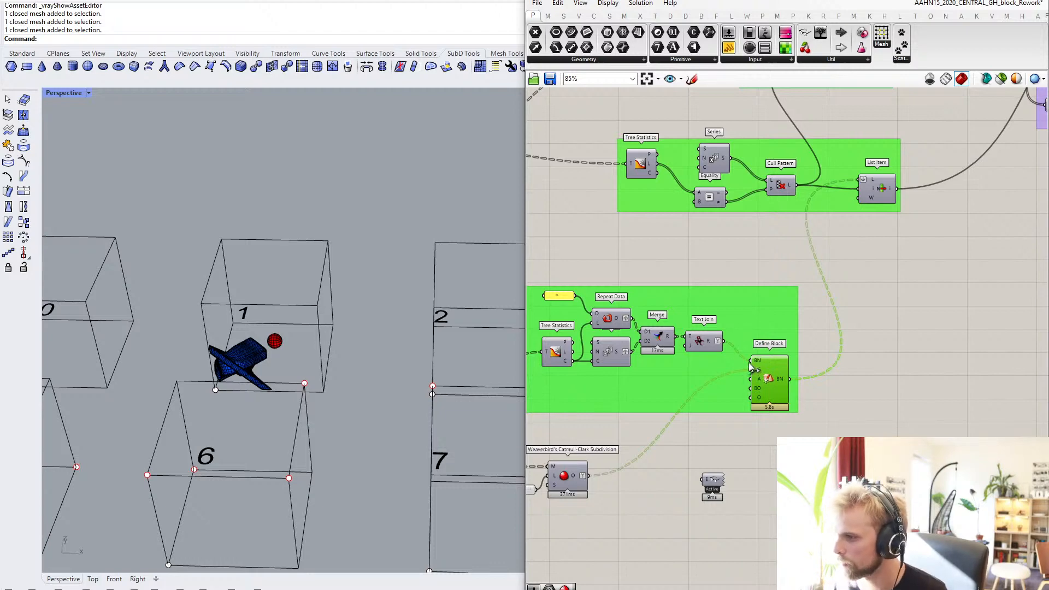
pyautogui.moveTo(739, 345); pyautogui.dragTo(736, 345, button='right')
pyautogui.scroll(-3, 736, 345)
pyautogui.scroll(5, 650, 376)
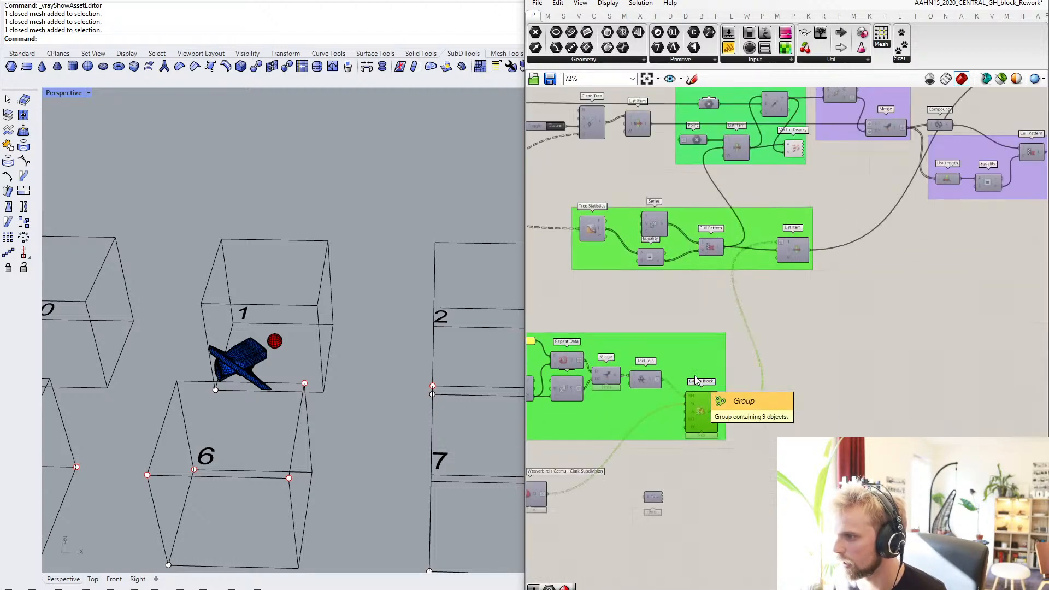
# - Connect the Text Join result to the list input of the List Item component, replacing the Define Block connection
pyautogui.scroll(-3, 650, 376)
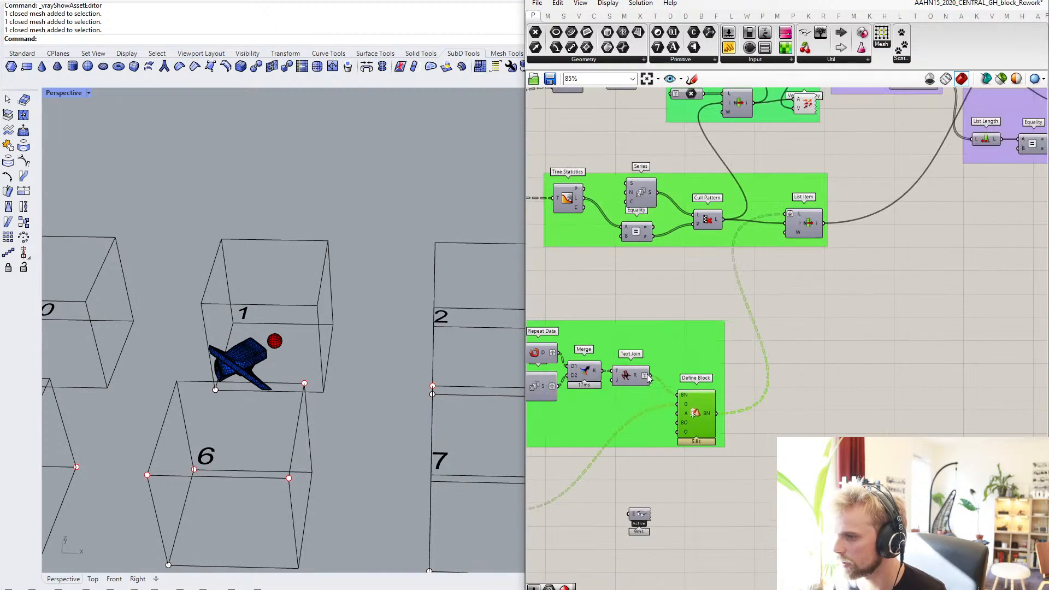
pyautogui.scroll(1, 742, 371)
pyautogui.moveTo(741, 370); pyautogui.dragTo(876, 207)
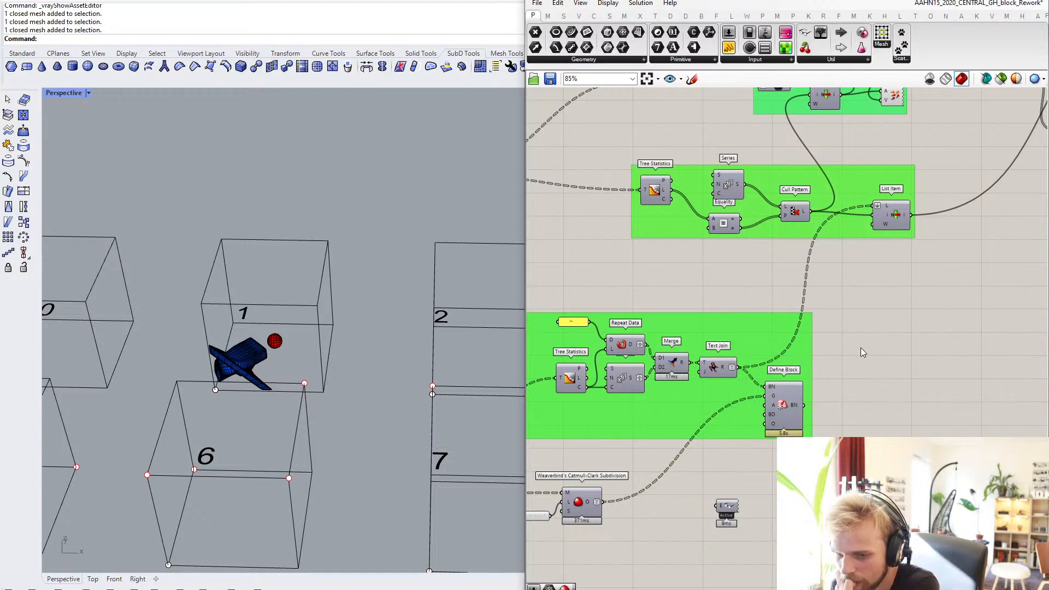
# - Delete the Define Block component, the SubD Control Polygon, the Level slider and Weaverbird's Catmull-Clark Subdivision from the definition
pyautogui.moveTo(830, 355); pyautogui.dragTo(820, 290, button='right')
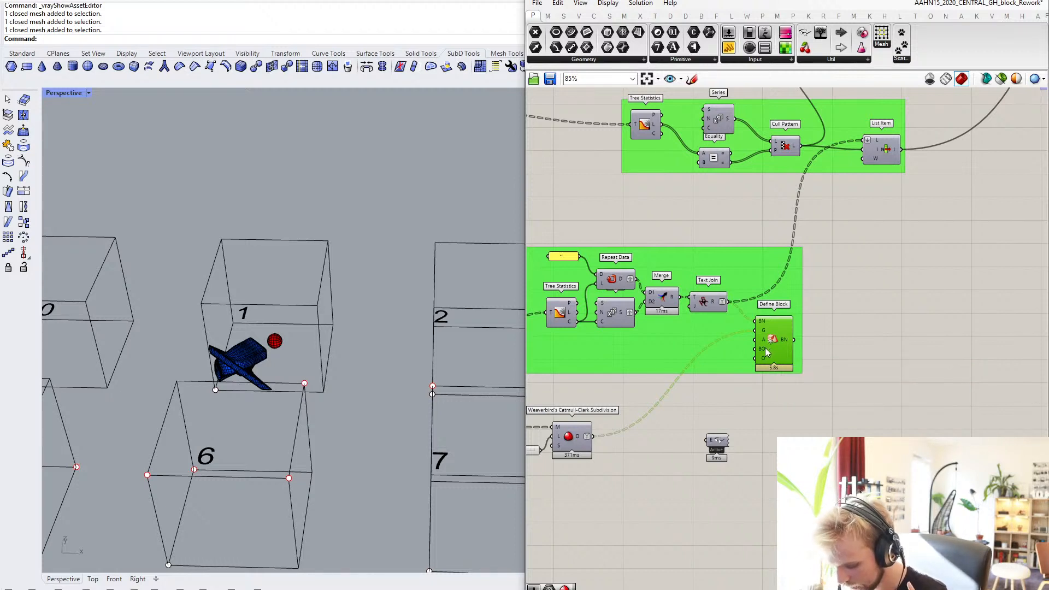
pyautogui.moveTo(760, 338)
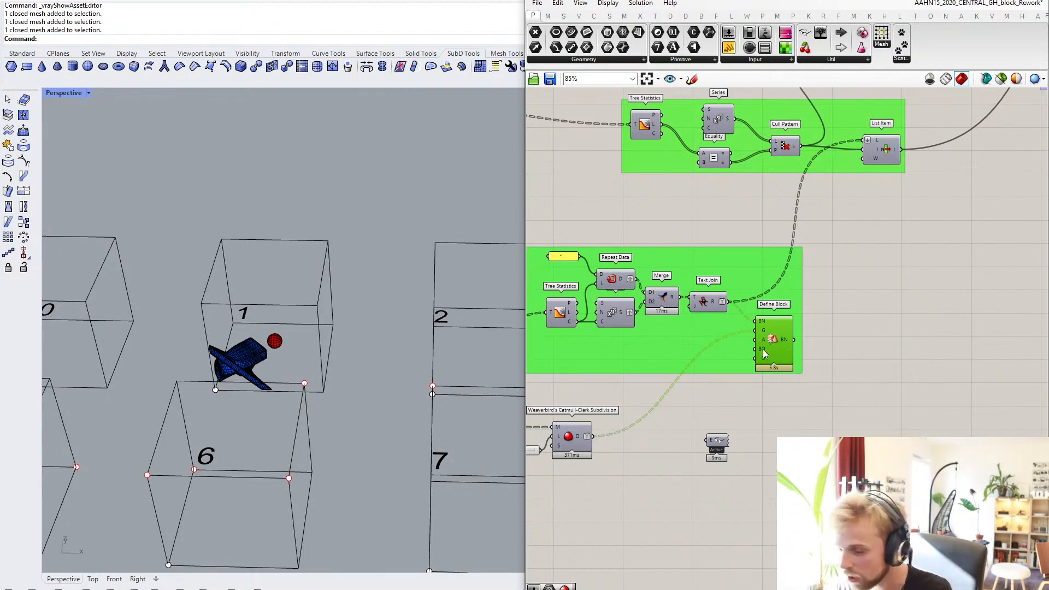
pyautogui.moveTo(786, 342)
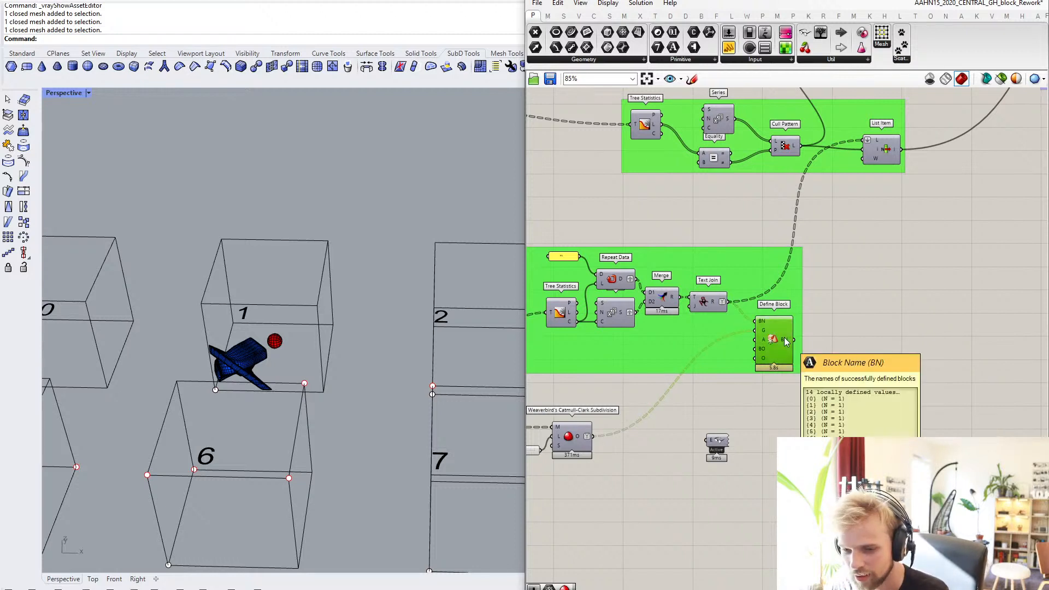
pyautogui.press('Delete')
pyautogui.moveTo(664, 382); pyautogui.dragTo(840, 280, button='right')
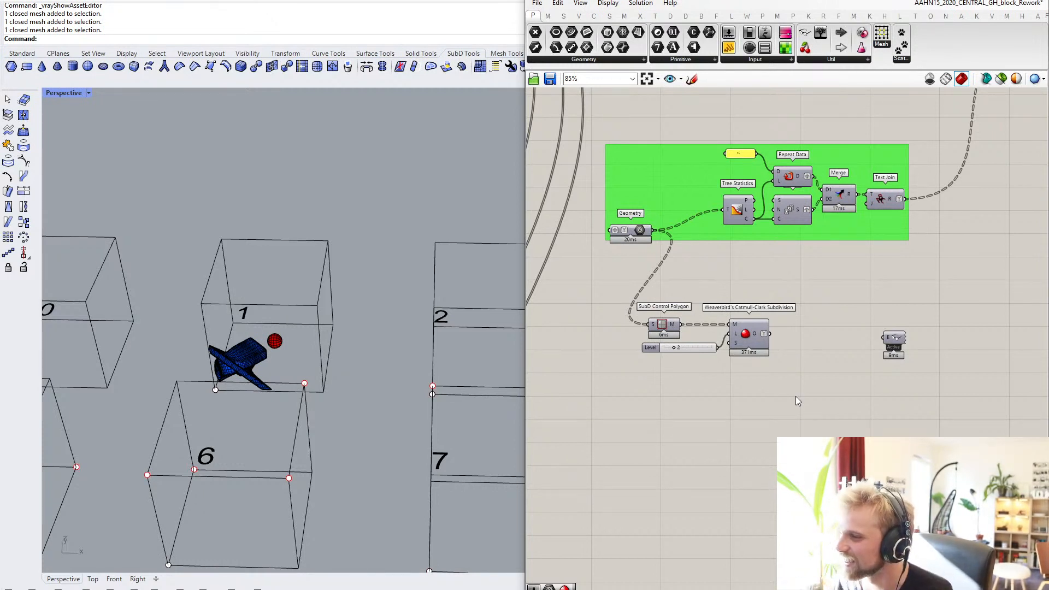
pyautogui.moveTo(795, 395); pyautogui.dragTo(592, 279)
pyautogui.press('Delete')
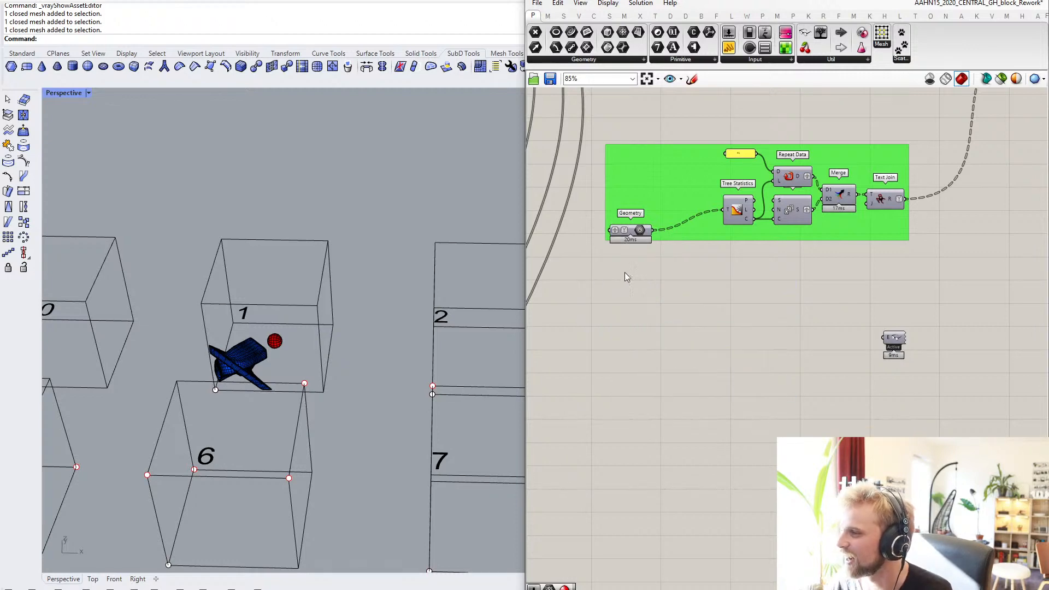
# - Move the Geometry component closer to Tree Statistics in the green block-naming group
pyautogui.moveTo(636, 238); pyautogui.dragTo(637, 317, button='right')
pyautogui.scroll(2, 637, 317)
pyautogui.moveTo(641, 313); pyautogui.dragTo(715, 285)
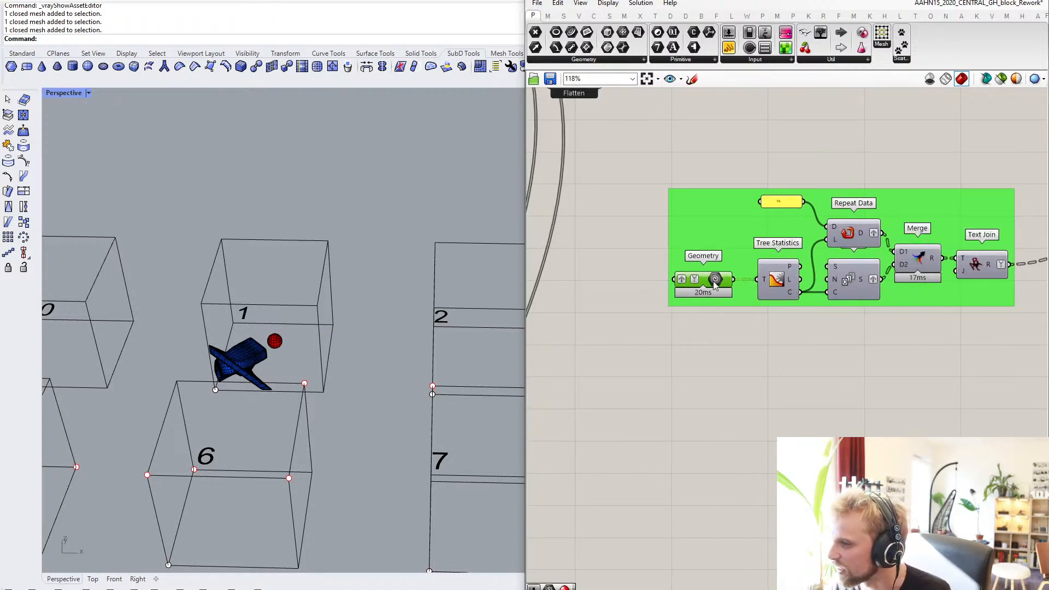
# - Move the whole block-naming group, from Geometry to Text Join, up beneath the green List Item group
pyautogui.scroll(-5, 721, 363)
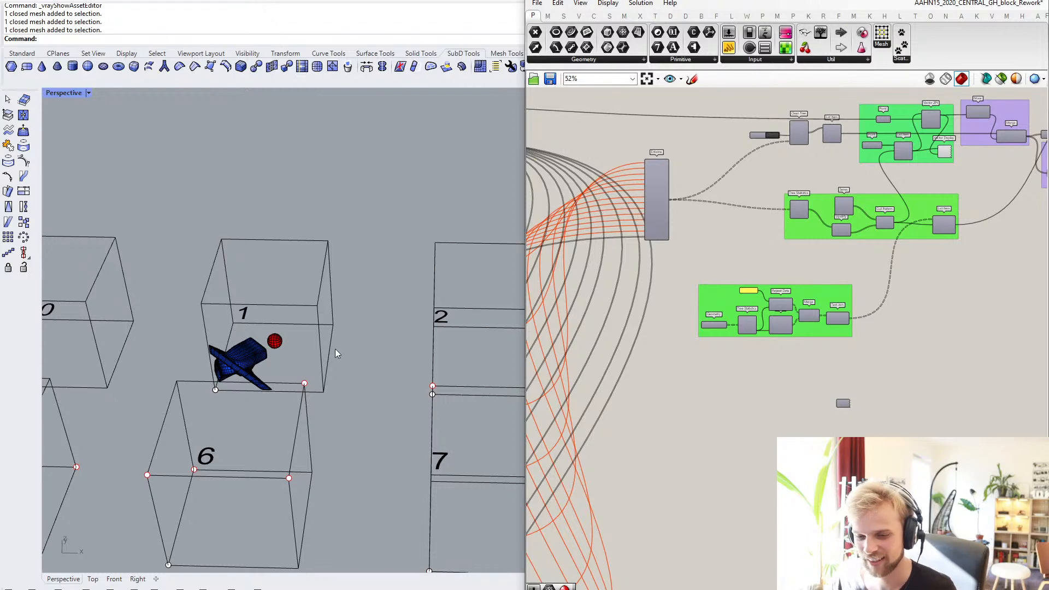
pyautogui.moveTo(335, 349); pyautogui.dragTo(254, 333, button='right')
pyautogui.scroll(5, 255, 329)
pyautogui.moveTo(945, 326); pyautogui.dragTo(854, 344, button='right')
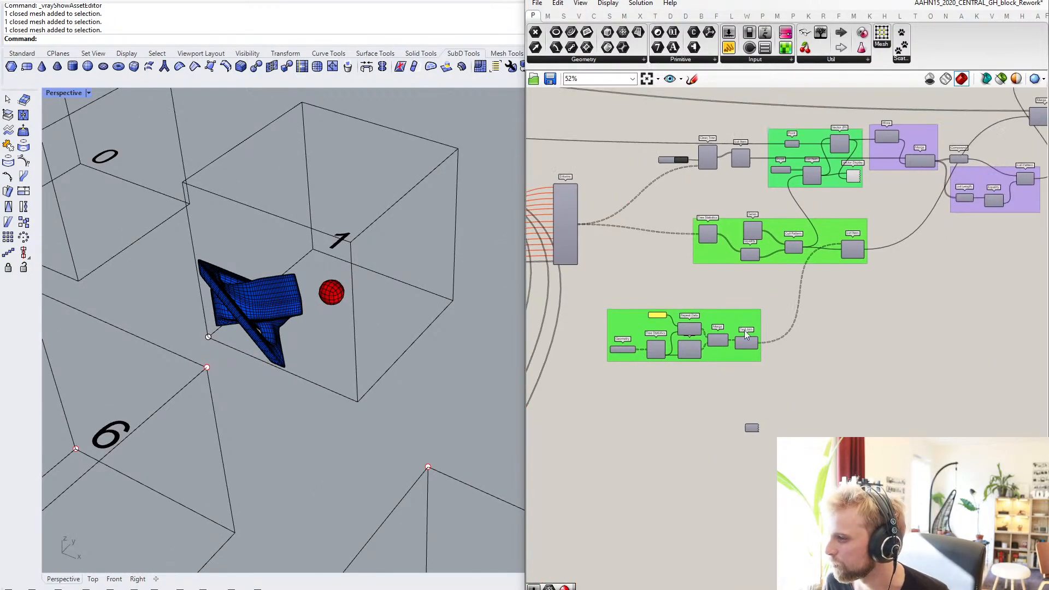
pyautogui.scroll(1, 710, 339)
pyautogui.moveTo(790, 398); pyautogui.dragTo(626, 299)
pyautogui.moveTo(764, 313); pyautogui.dragTo(810, 291)
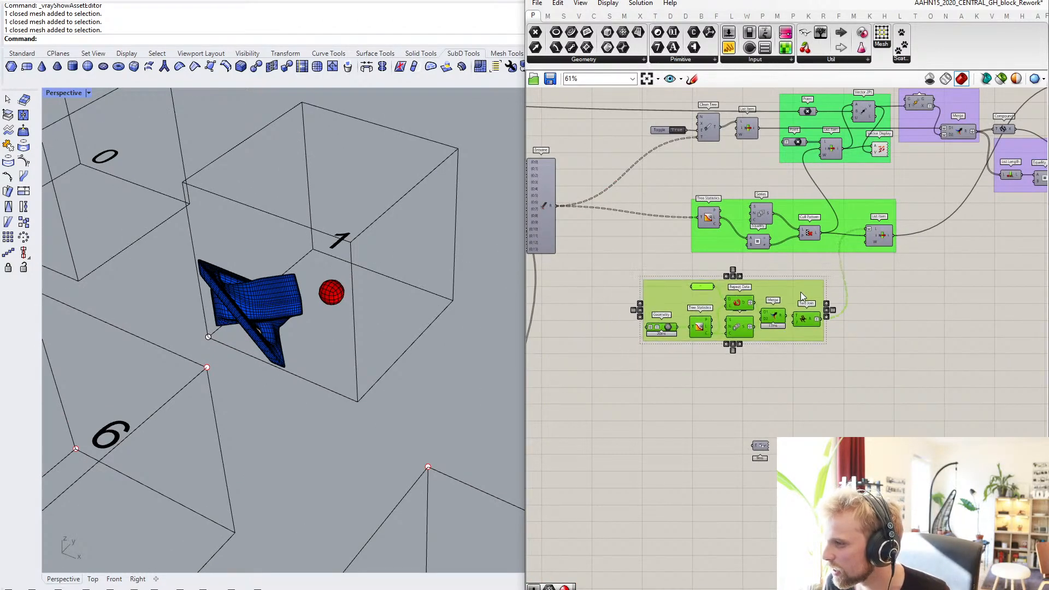
pyautogui.click(828, 316)
pyautogui.scroll(2, 827, 316)
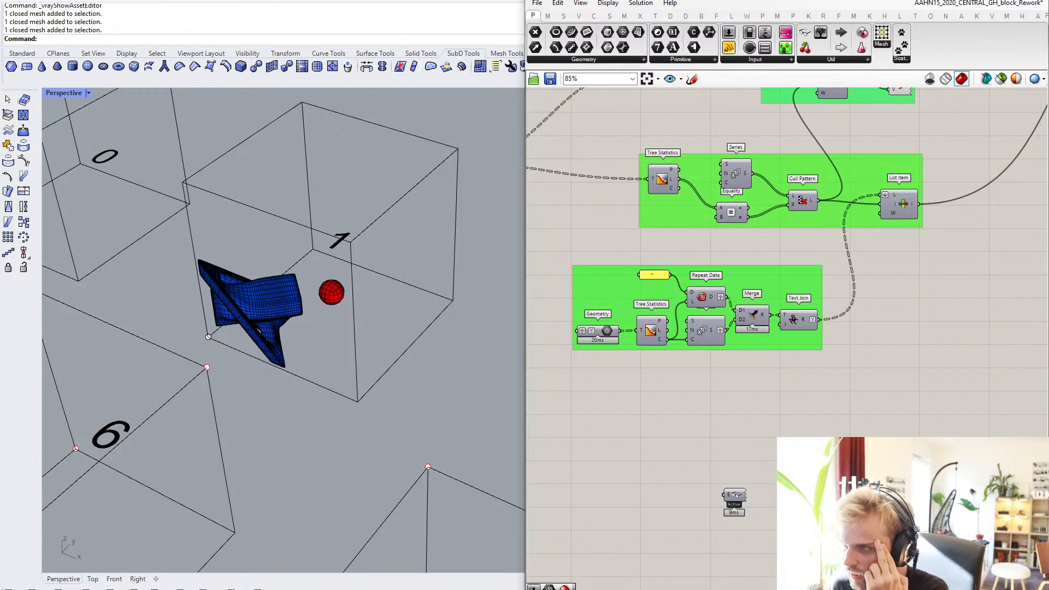
# - Hide the Grasshopper window and examine the blue block aggregation and the numbered module boxes in the Rhino viewport
pyautogui.moveTo(297, 286); pyautogui.dragTo(331, 298, button='right')
pyautogui.scroll(-5, 836, 309)
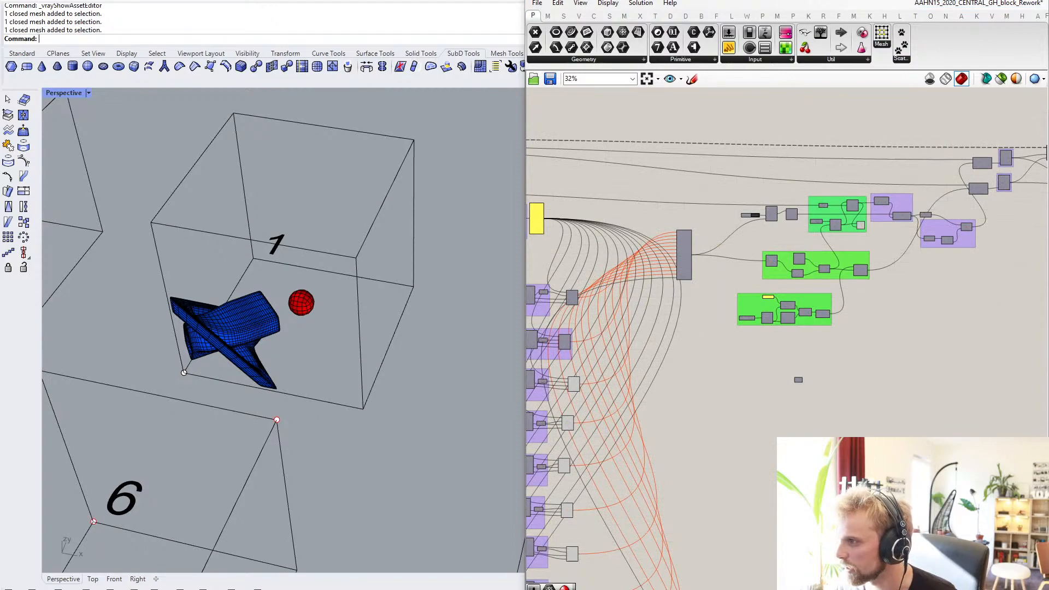
pyautogui.click(985, 0)
pyautogui.moveTo(578, 298); pyautogui.dragTo(582, 343, button='right')
pyautogui.scroll(-18, 582, 343)
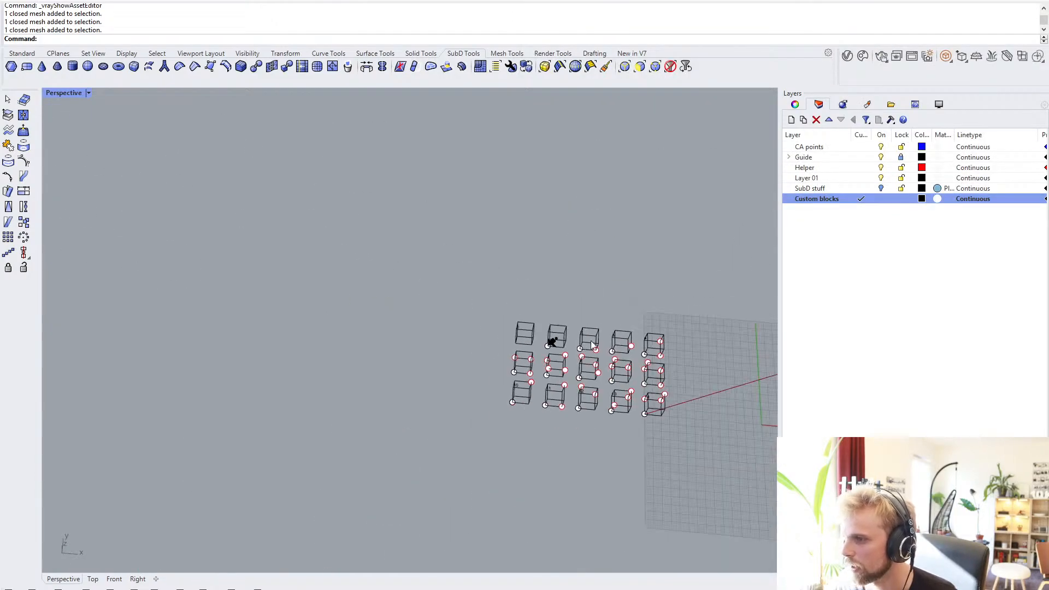
pyautogui.keyDown('shift'); pyautogui.moveTo(659, 371); pyautogui.dragTo(71, 340, button='right'); pyautogui.keyUp('shift')
pyautogui.scroll(4, 377, 262)
pyautogui.moveTo(377, 295); pyautogui.dragTo(385, 227, button='right')
pyautogui.scroll(10, 385, 226)
pyautogui.scroll(-11, 456, 341)
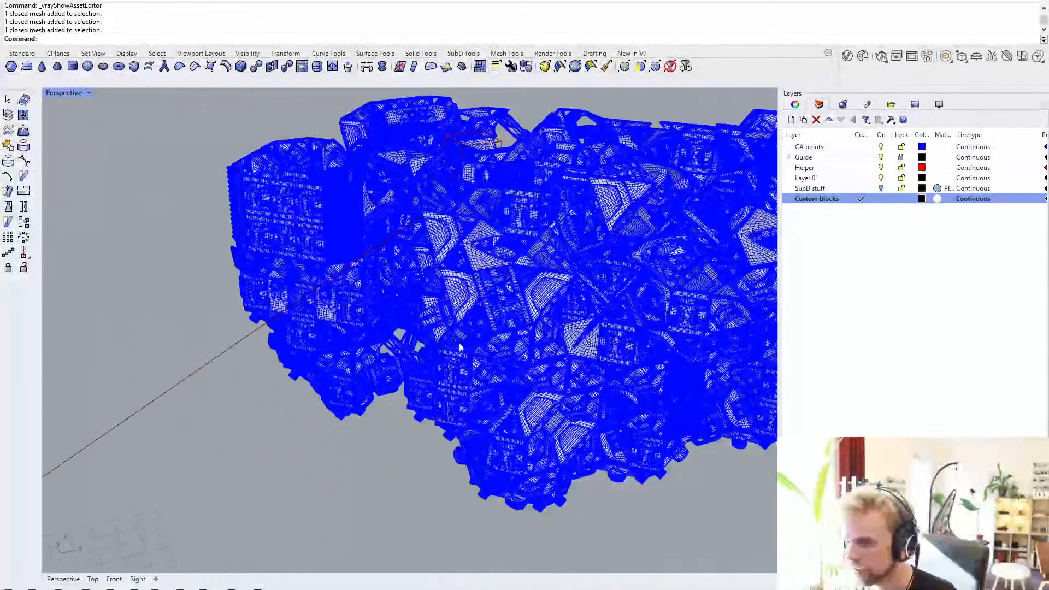
pyautogui.moveTo(459, 347); pyautogui.dragTo(428, 297, button='right')
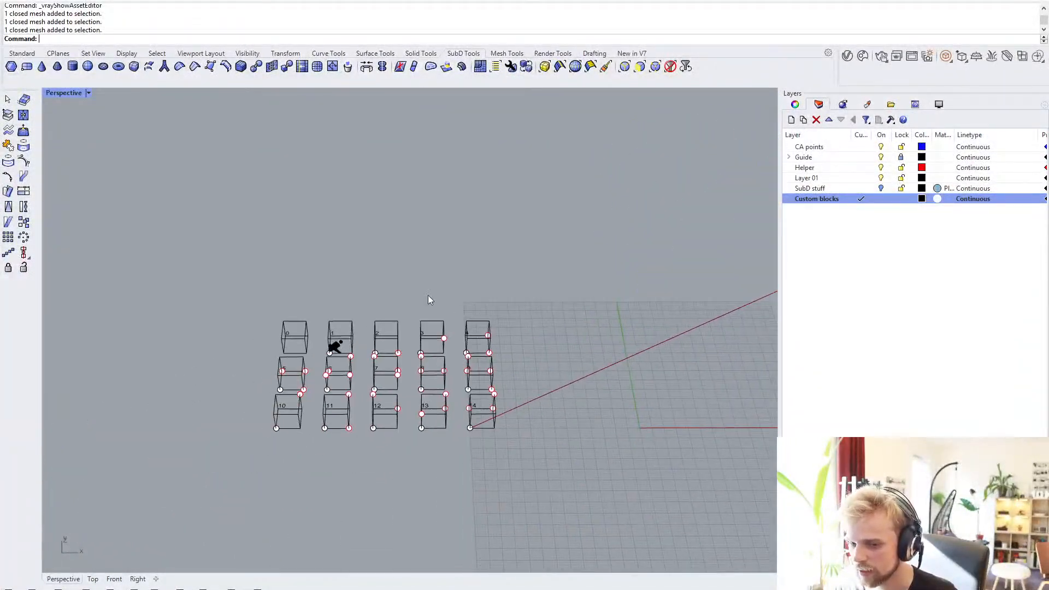
pyautogui.scroll(12, 319, 349)
# - Start a block from the red sphere and the blue mesh in box 1, with its base point at the box's marked corner point
pyautogui.click(421, 316)
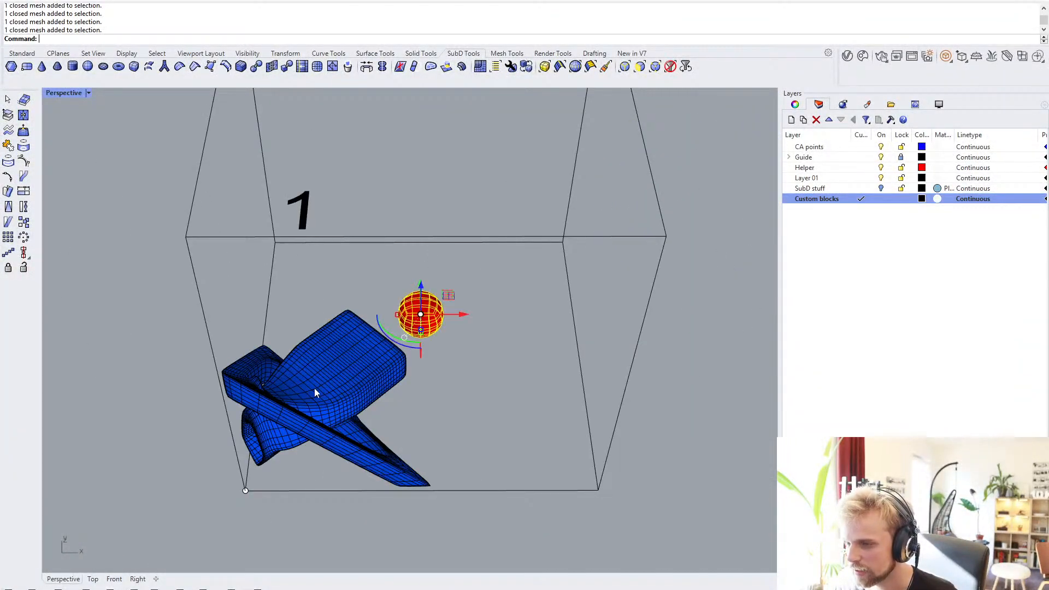
pyautogui.keyDown('shift'); pyautogui.click(313, 389); pyautogui.keyUp('shift')
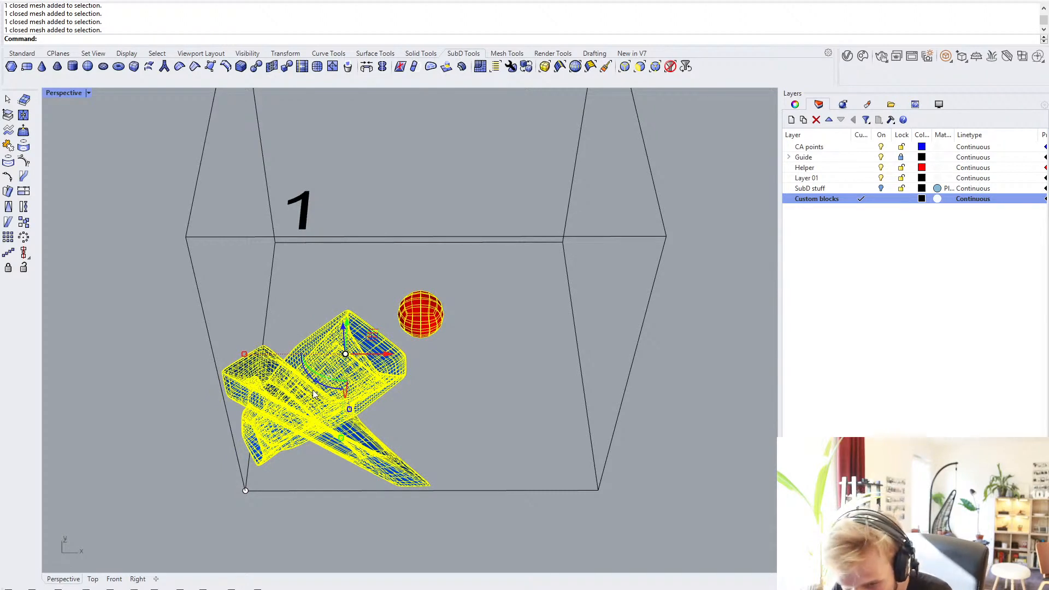
pyautogui.write('B')
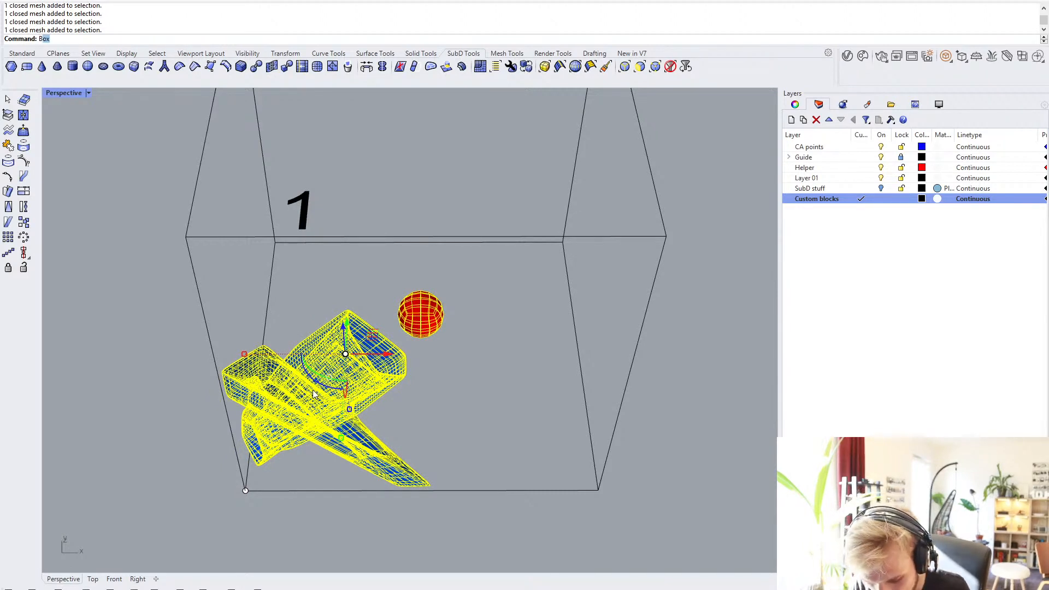
pyautogui.write('lock')
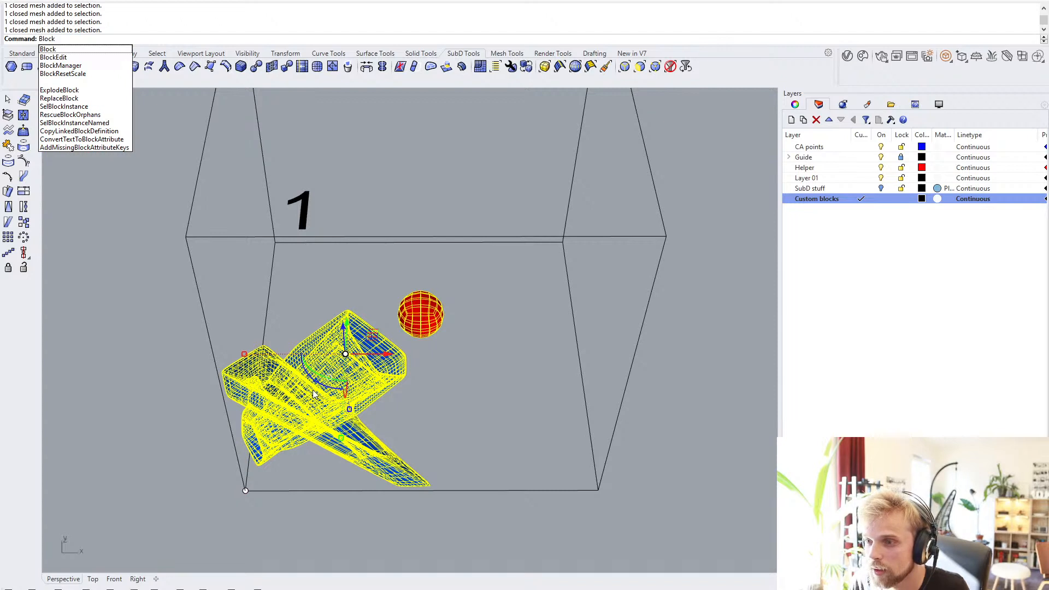
pyautogui.press('Return')
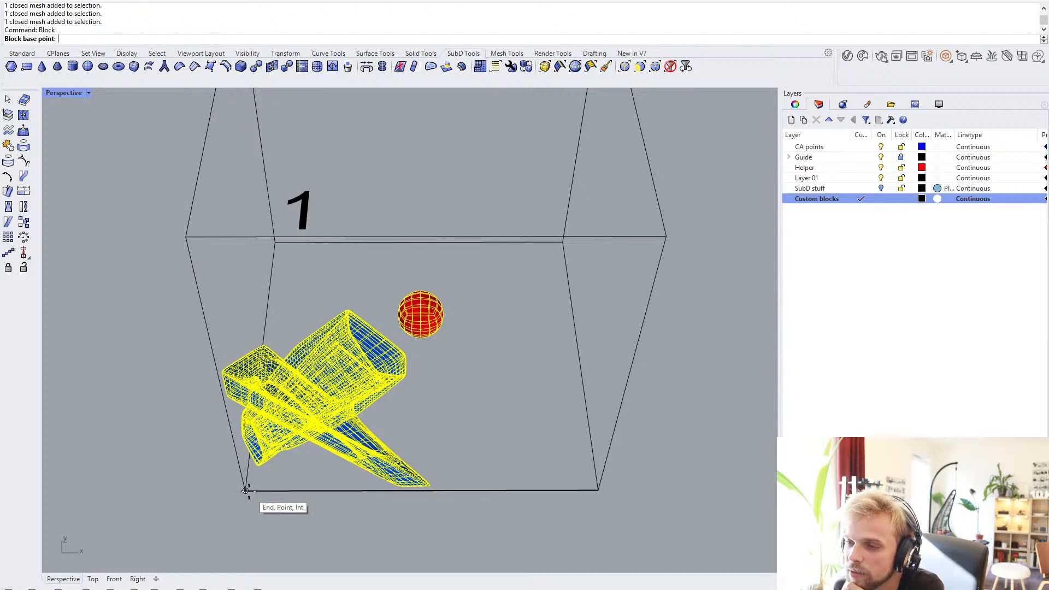
pyautogui.scroll(-6, 246, 481)
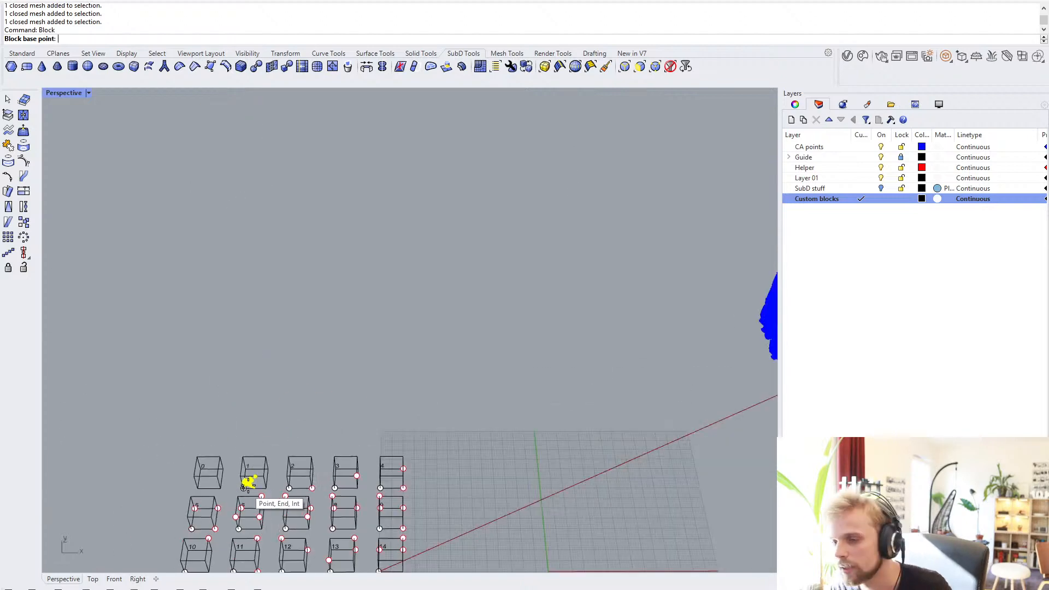
pyautogui.scroll(2, 417, 394)
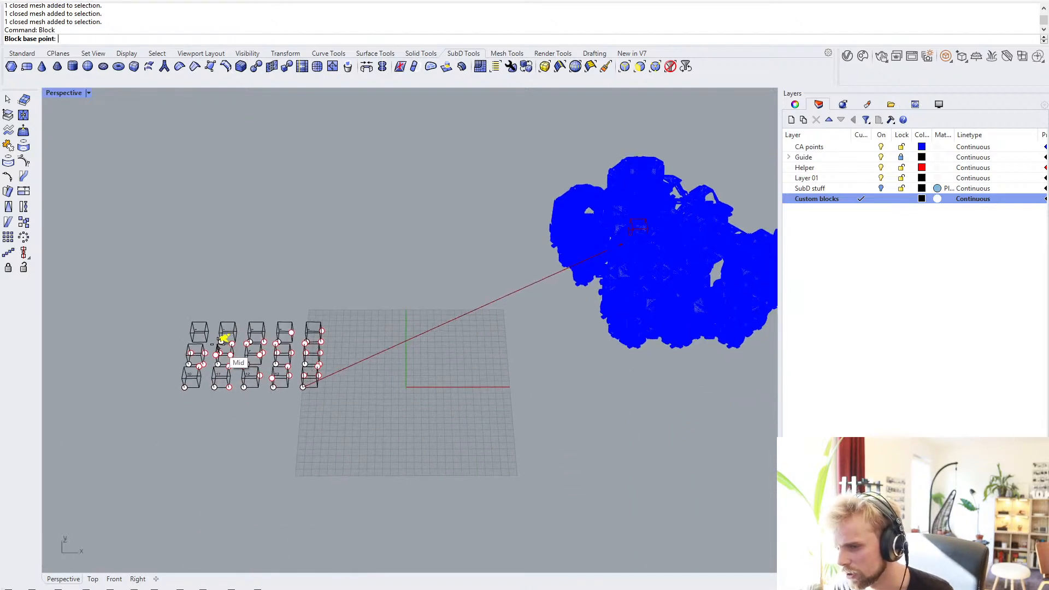
pyautogui.scroll(4, 218, 343)
pyautogui.scroll(5, 221, 346)
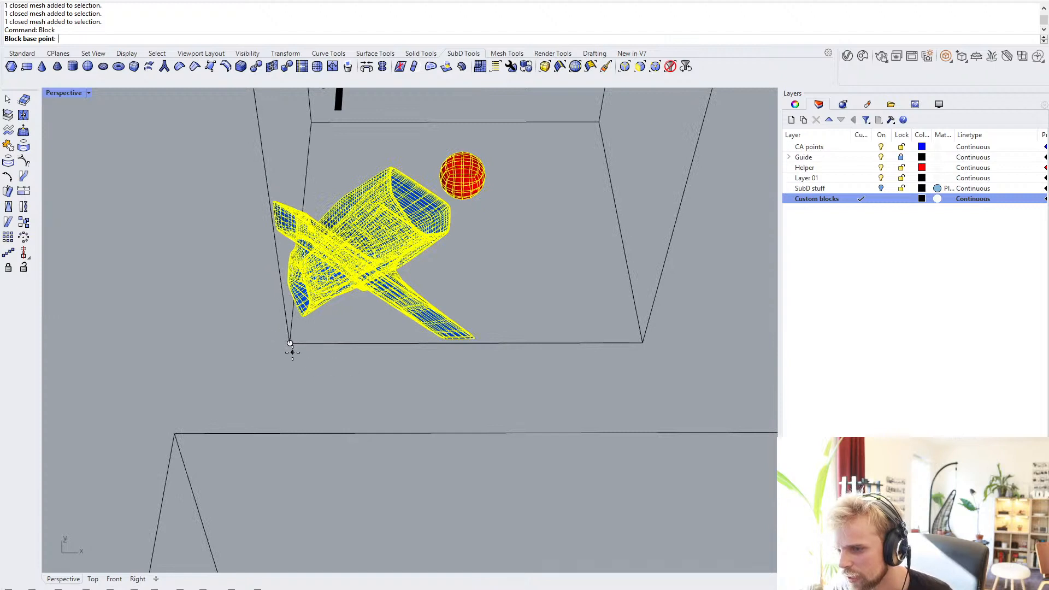
pyautogui.click(290, 343)
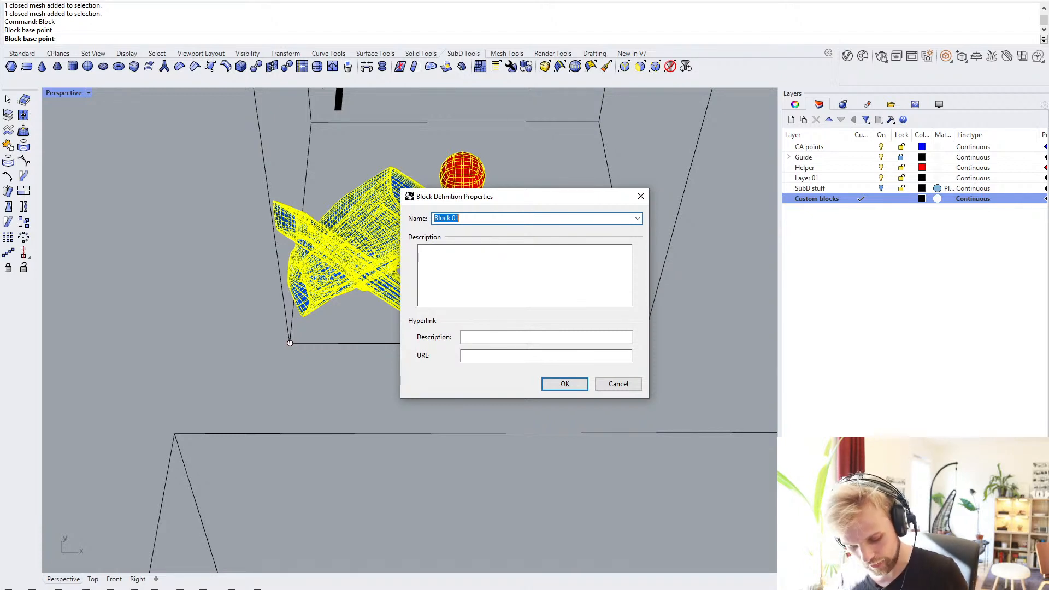
# - Name the block EL1 and replace the existing block definition of that name
pyautogui.write('EL1')
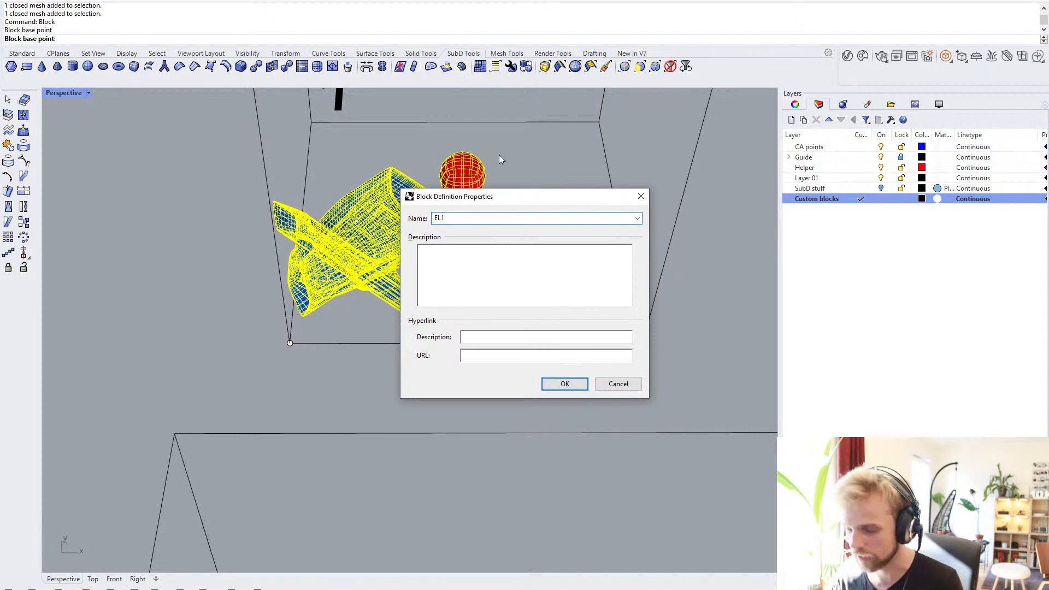
pyautogui.click(565, 385)
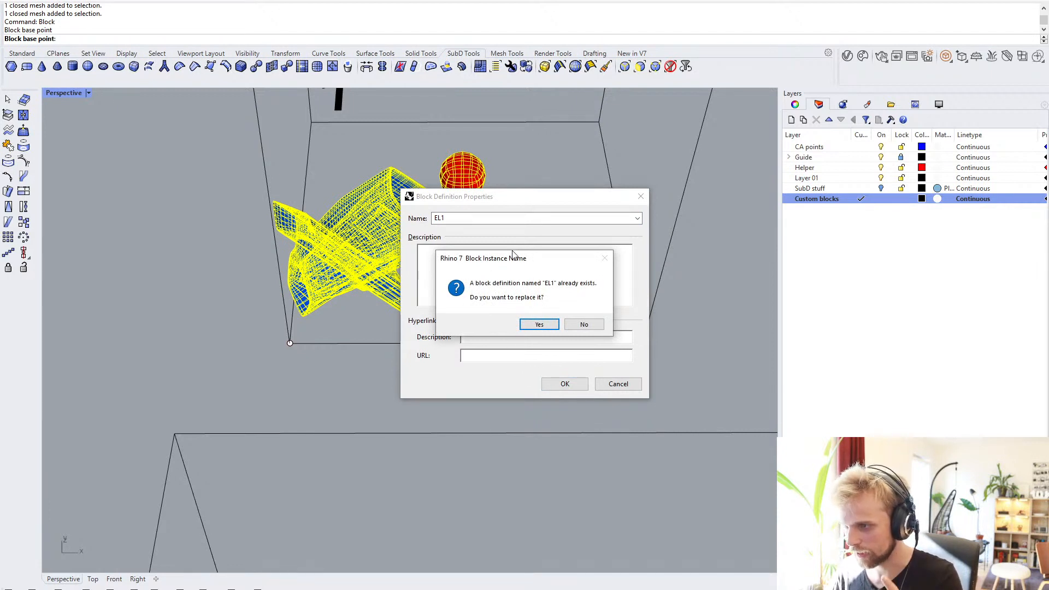
pyautogui.moveTo(510, 257); pyautogui.dragTo(254, 220)
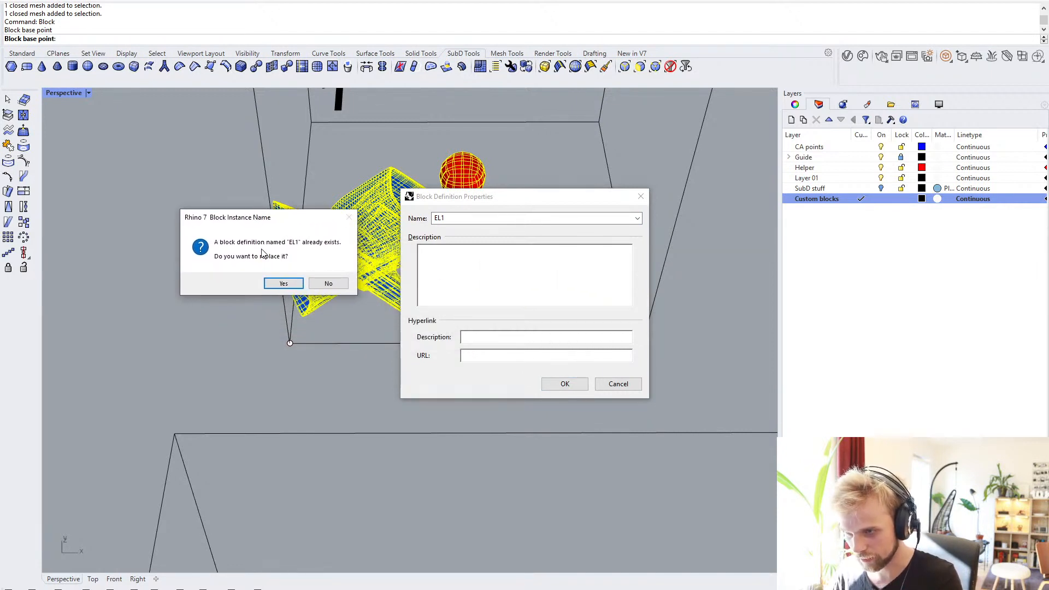
pyautogui.click(283, 283)
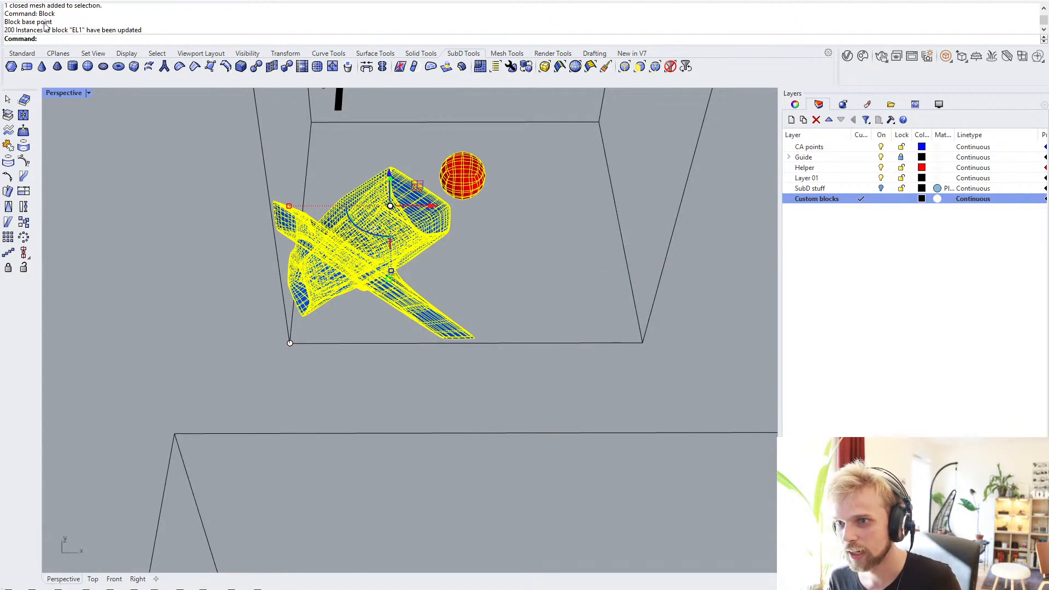
# - Check the placed EL1 instances around the blue aggregation against the module boxes, and undo the block redefinition
pyautogui.click(550, 238)
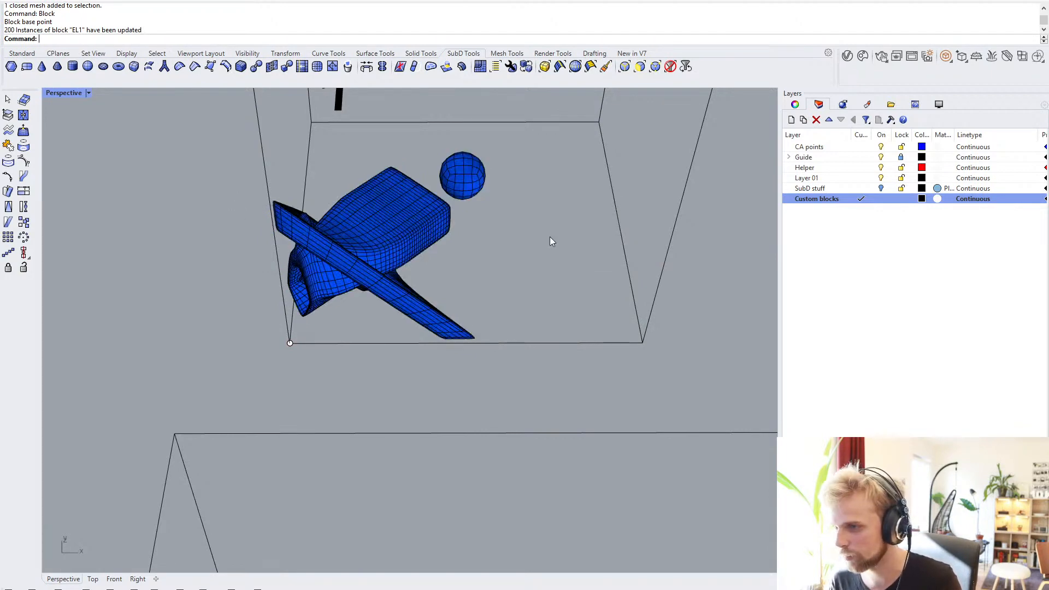
pyautogui.scroll(-15, 549, 238)
pyautogui.keyDown('shift'); pyautogui.moveTo(595, 239); pyautogui.dragTo(245, 283, button='right'); pyautogui.keyUp('shift')
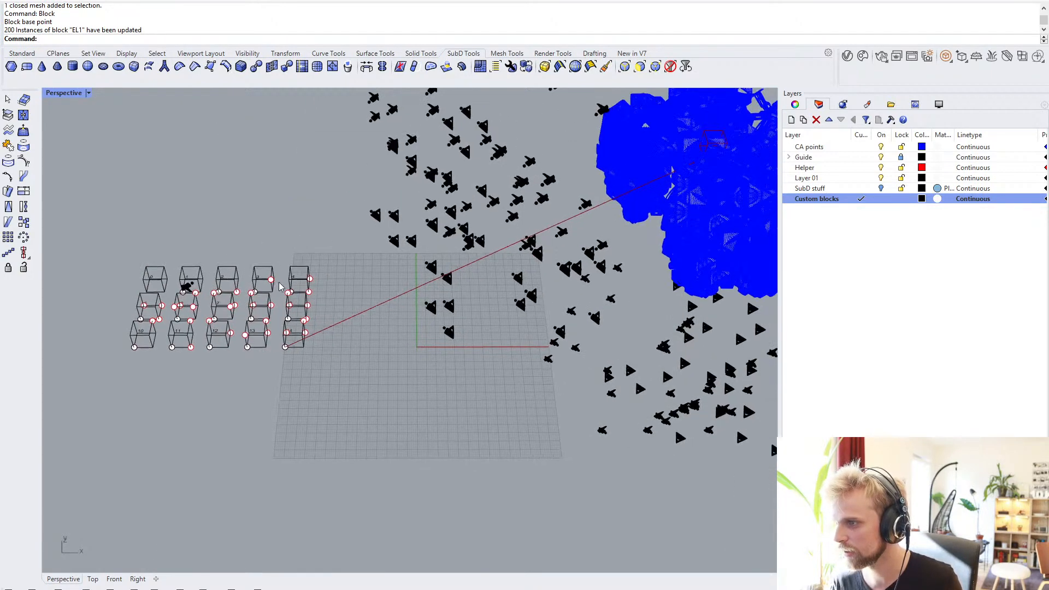
pyautogui.scroll(-6, 251, 277)
pyautogui.scroll(4, 381, 291)
pyautogui.keyDown('shift'); pyautogui.moveTo(494, 269); pyautogui.dragTo(413, 299, button='right'); pyautogui.keyUp('shift')
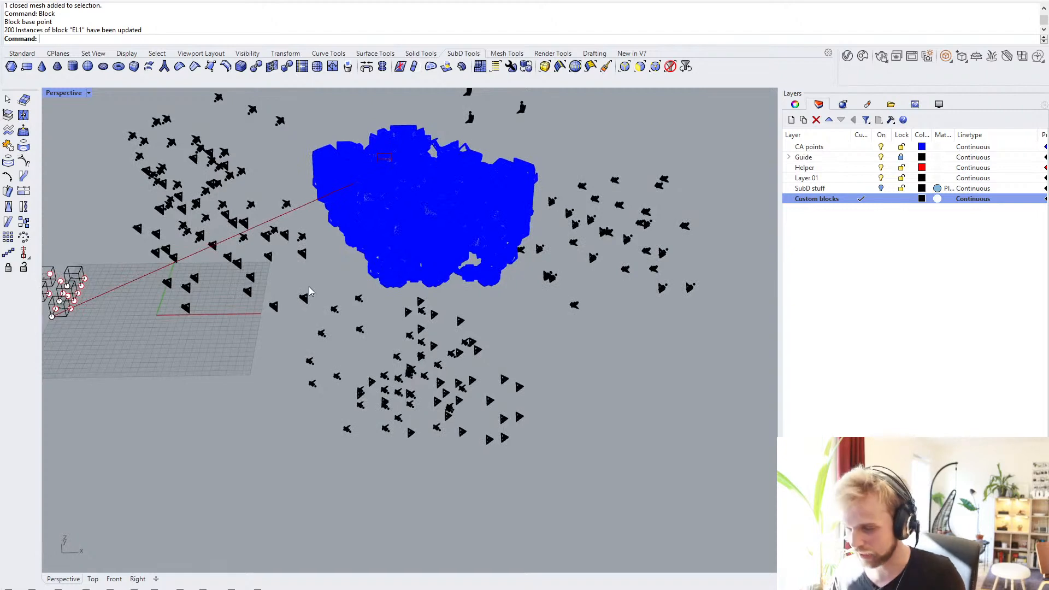
pyautogui.moveTo(310, 293); pyautogui.dragTo(359, 250, button='right')
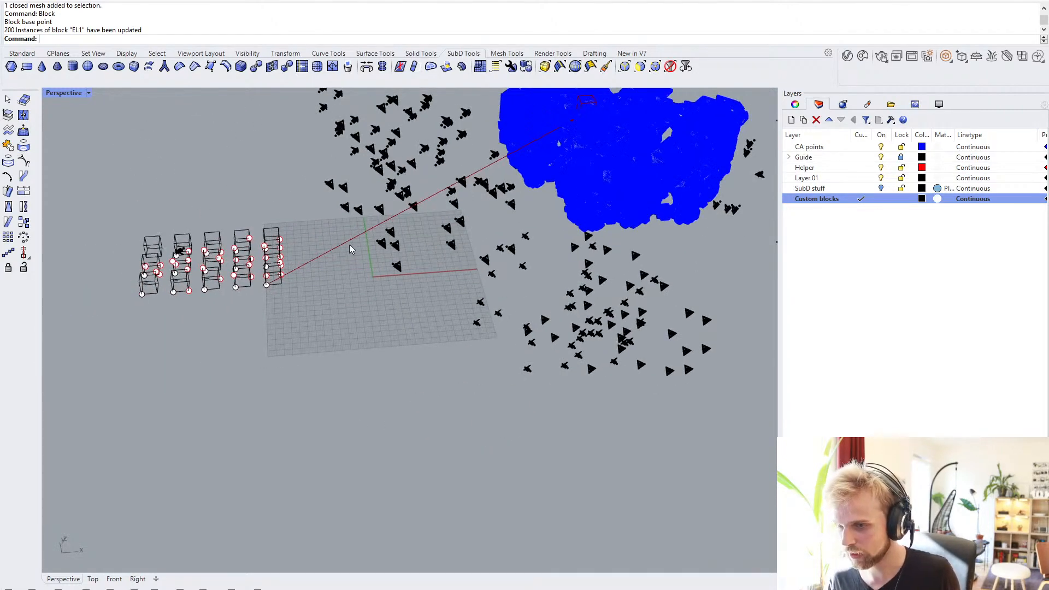
pyautogui.scroll(10, 241, 230)
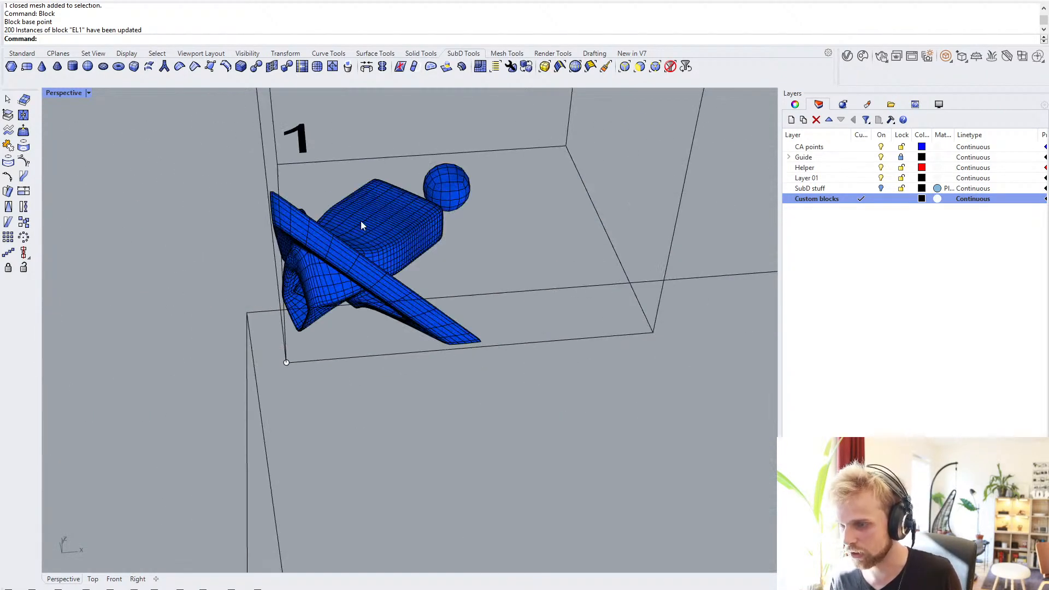
pyautogui.hotkey('ctrl', 'z')
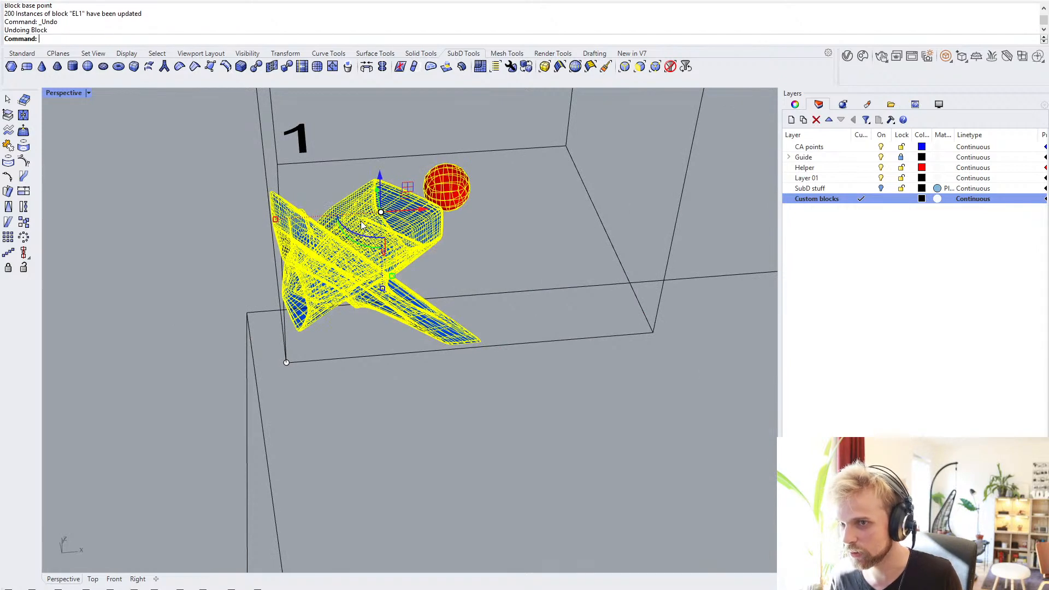
# - Make a block named EL1 from the red sphere and blue mesh in box 1 with base point 0, replacing the existing definition
pyautogui.write('block')
pyautogui.press('Return')
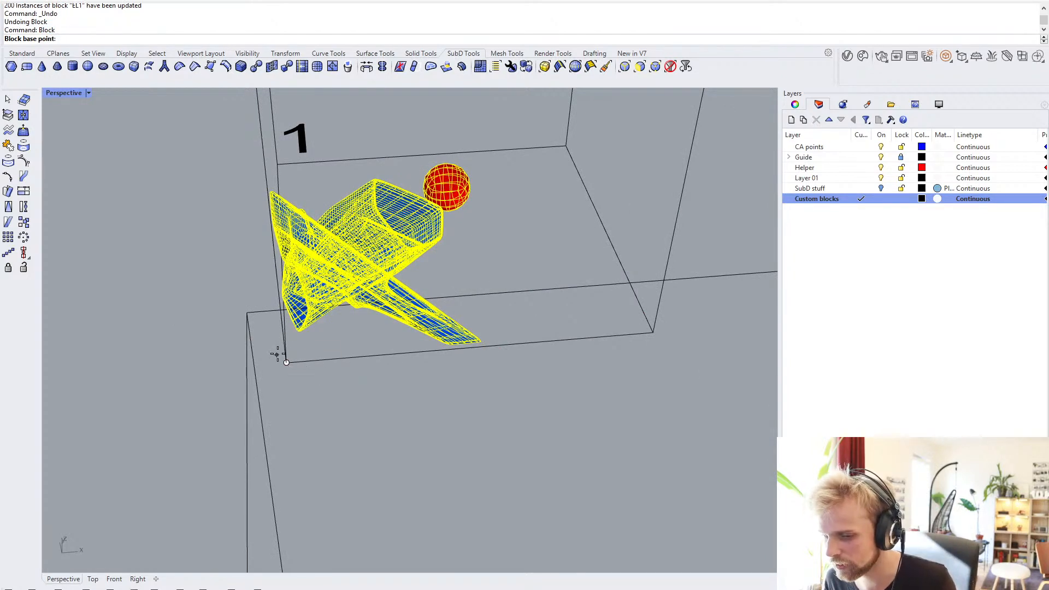
pyautogui.scroll(-20, 286, 362)
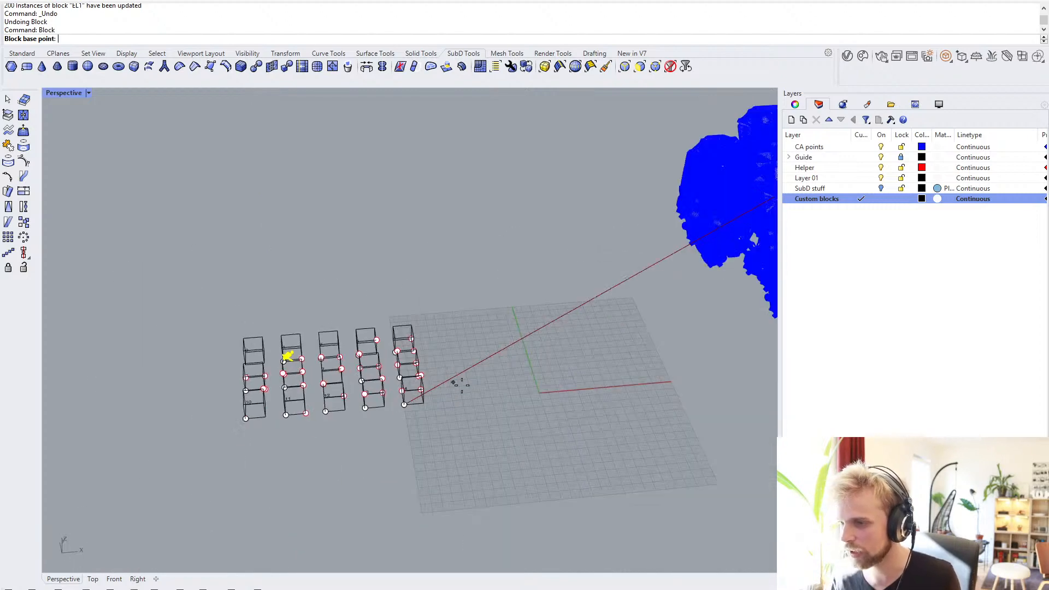
pyautogui.scroll(7, 539, 400)
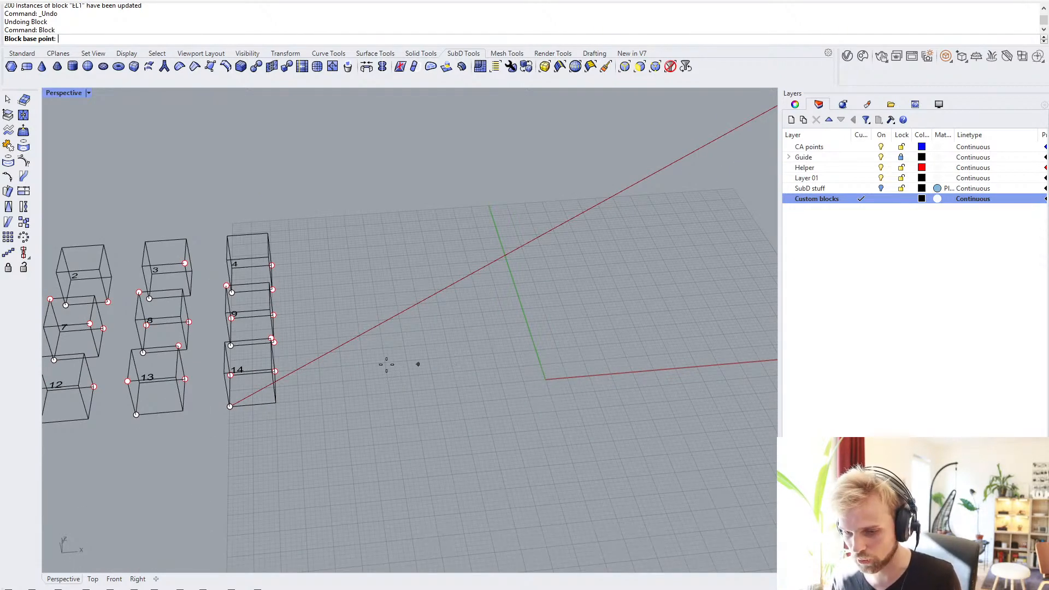
pyautogui.write('0')
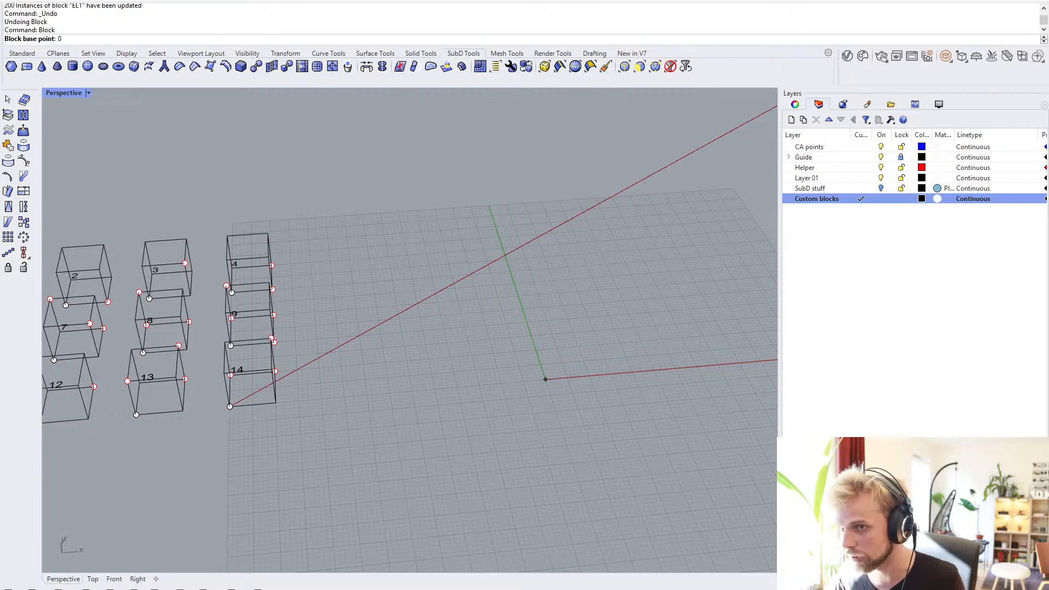
pyautogui.press('Return')
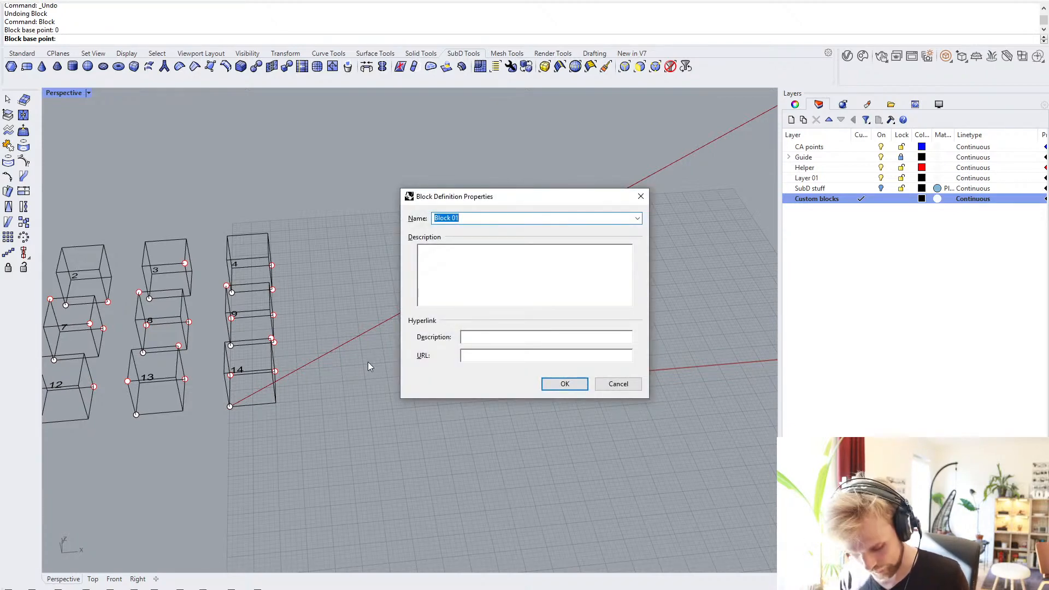
pyautogui.write('EL1')
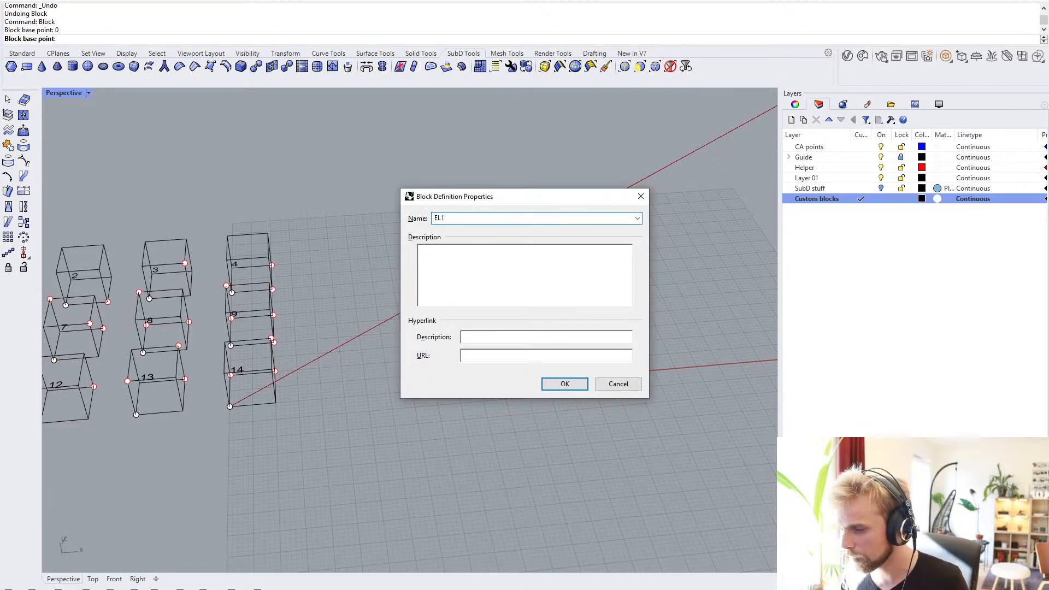
pyautogui.press('Return')
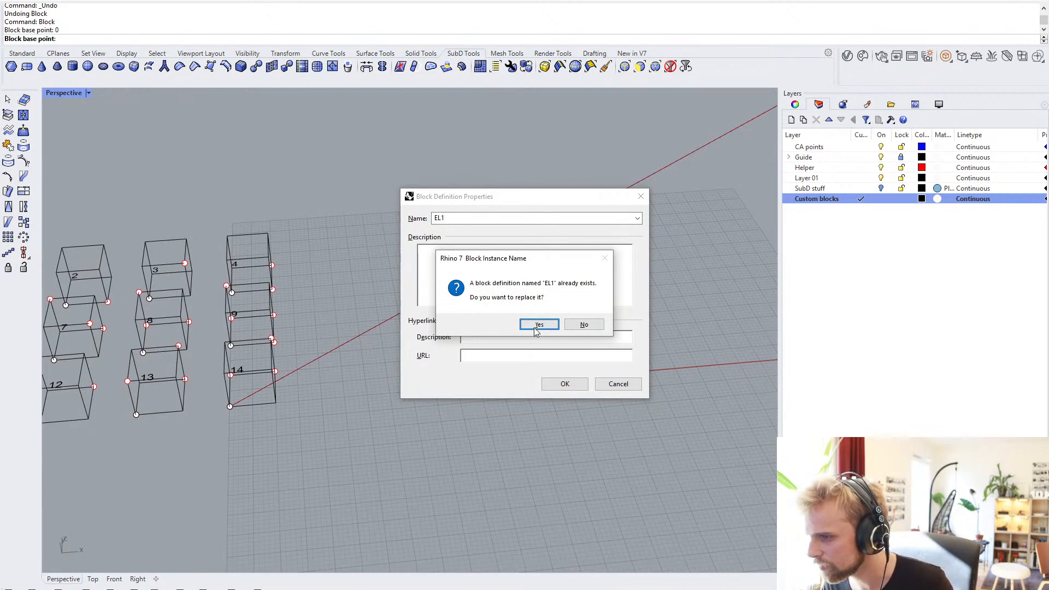
pyautogui.click(537, 325)
# - Inspect how the redefined EL1 instances sit on the blue aggregation, up close and from a distance
pyautogui.scroll(-5, 549, 317)
pyautogui.keyDown('shift'); pyautogui.moveTo(550, 316); pyautogui.dragTo(433, 334, button='right'); pyautogui.keyUp('shift')
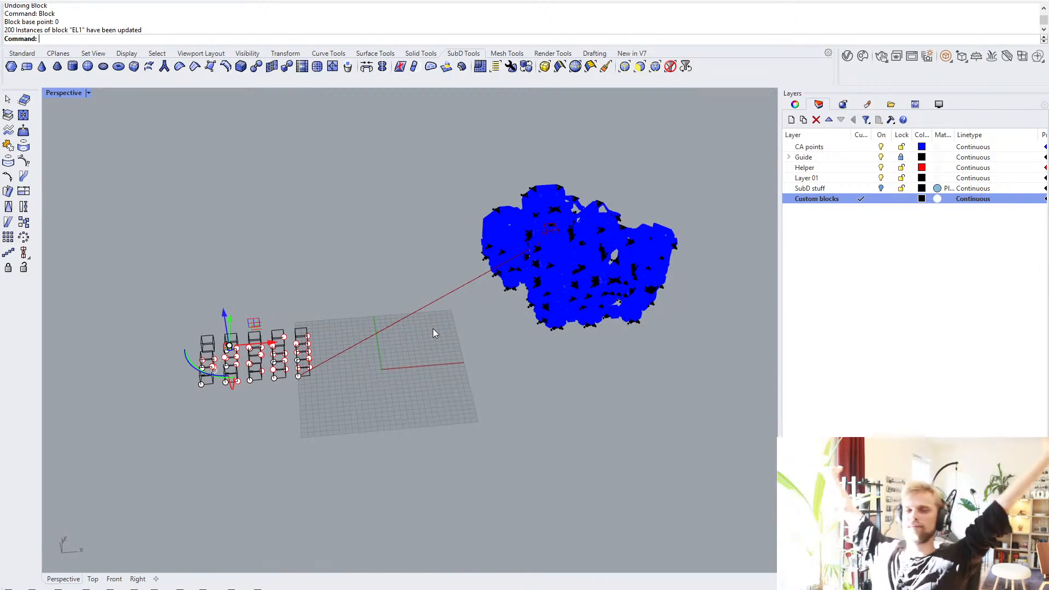
pyautogui.scroll(2, 545, 252)
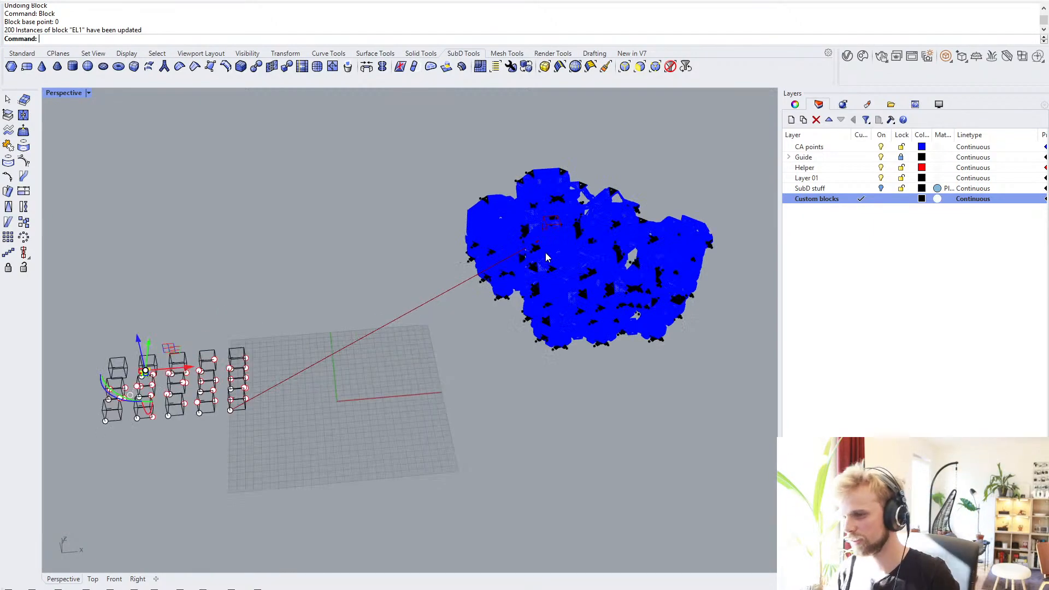
pyautogui.scroll(5, 546, 256)
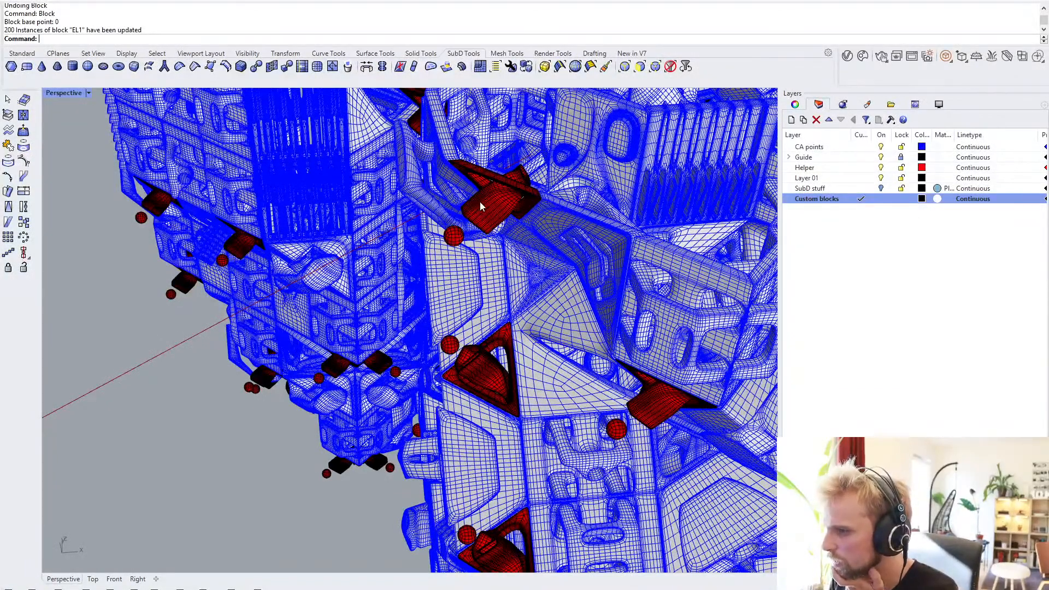
pyautogui.scroll(-5, 480, 201)
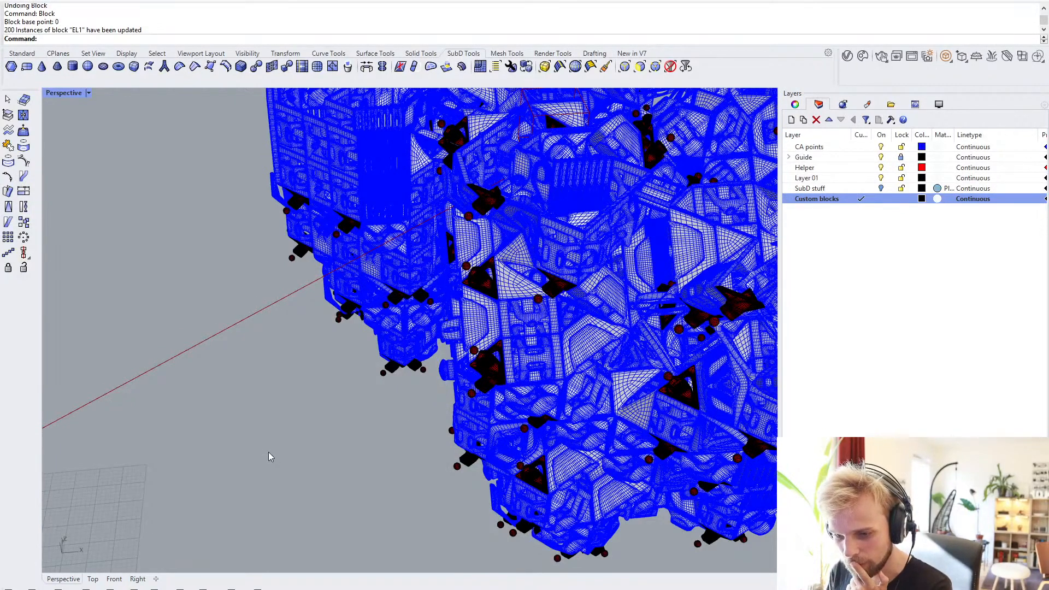
pyautogui.scroll(-5, 268, 451)
# - Explode the EL1 block instance in box 1 back into its separate mesh and sphere
pyautogui.scroll(8, 149, 443)
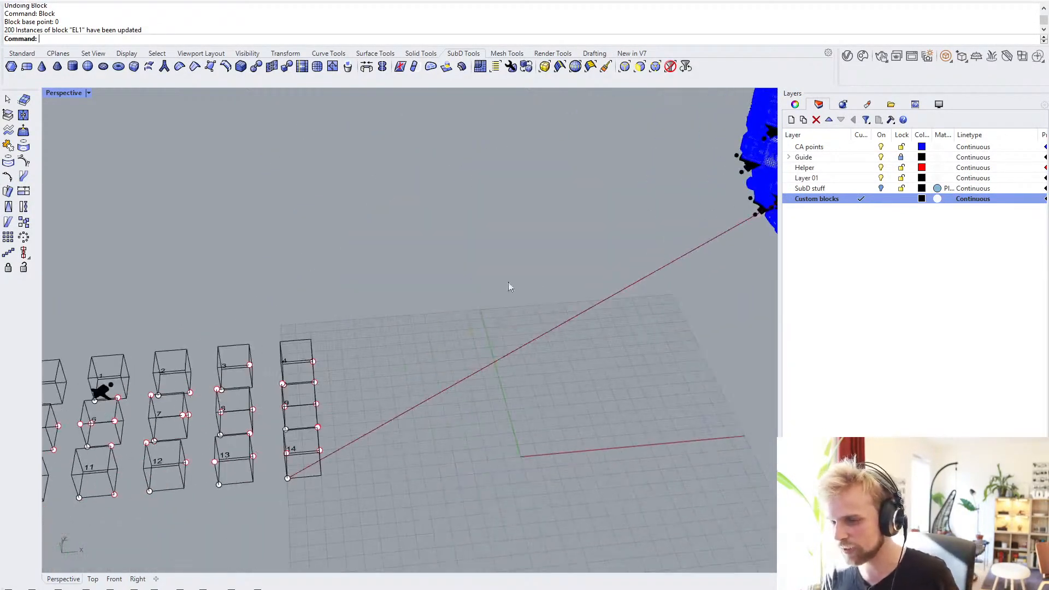
pyautogui.scroll(-3, 508, 287)
pyautogui.scroll(8, 324, 352)
pyautogui.click(367, 307)
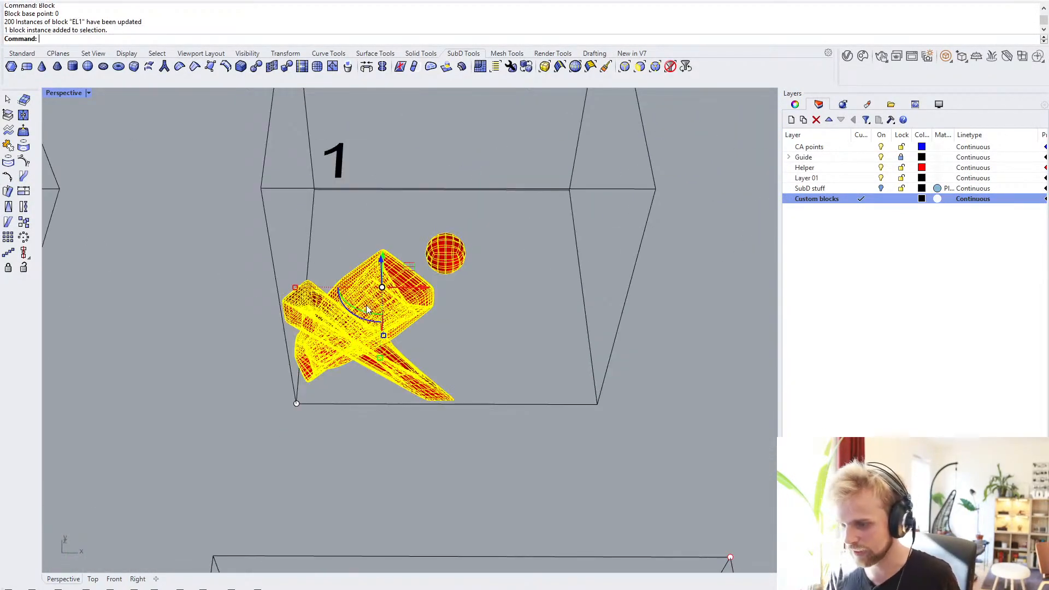
pyautogui.write('explode')
pyautogui.press('Return')
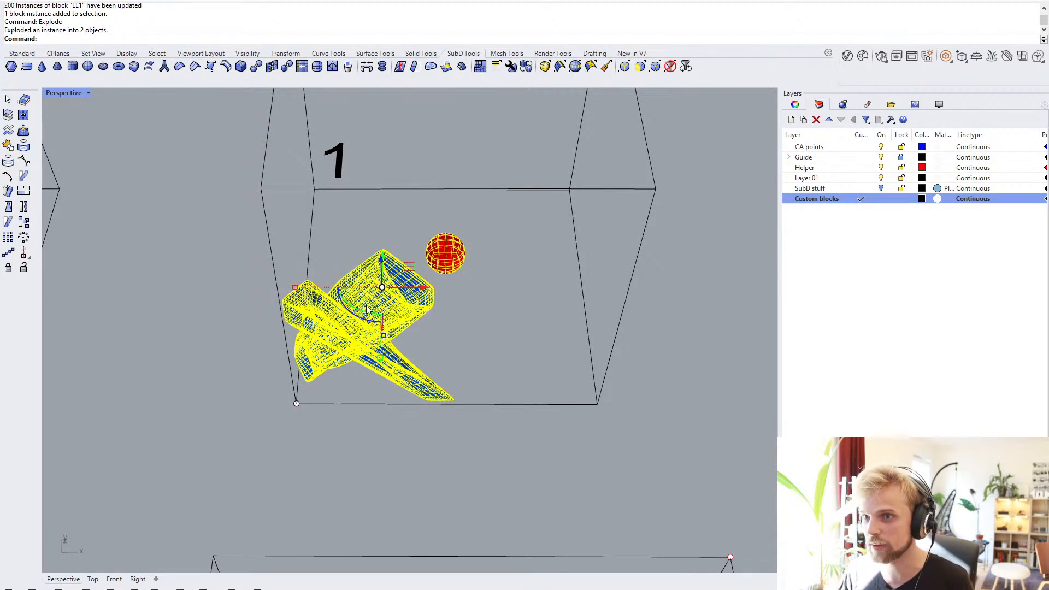
# - Duplicate the red sphere in box 1 twice, placing the copies near the open end of the blue mesh
pyautogui.click(498, 310)
pyautogui.moveTo(498, 310); pyautogui.dragTo(468, 305, button='right')
pyautogui.scroll(-6, 467, 308)
pyautogui.scroll(4, 373, 306)
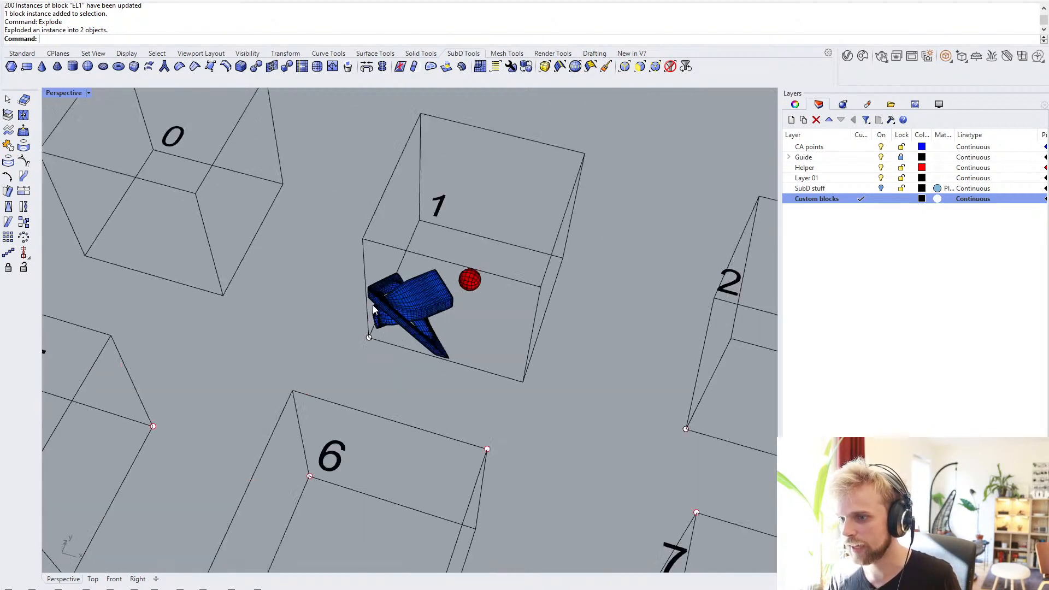
pyautogui.scroll(2, 373, 309)
pyautogui.click(529, 260)
pyautogui.scroll(3, 513, 267)
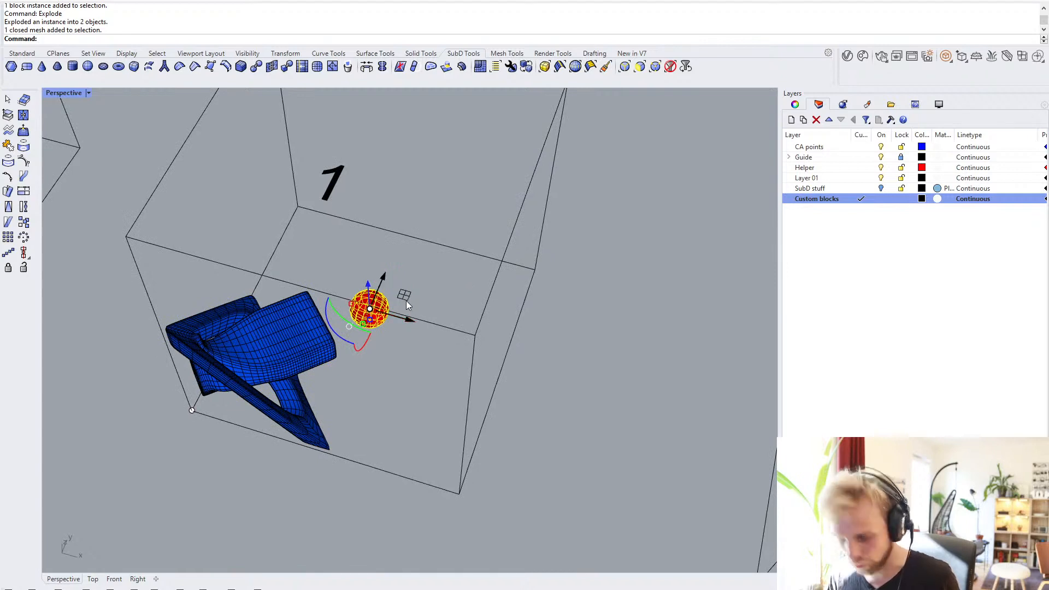
pyautogui.moveTo(401, 296); pyautogui.dragTo(470, 341)
# - Make the blue mesh and the three spheres into a block named EL1 with base point 0, replacing the existing definition
pyautogui.scroll(-5, 546, 415)
pyautogui.moveTo(569, 483); pyautogui.dragTo(431, 327)
pyautogui.scroll(4, 448, 395)
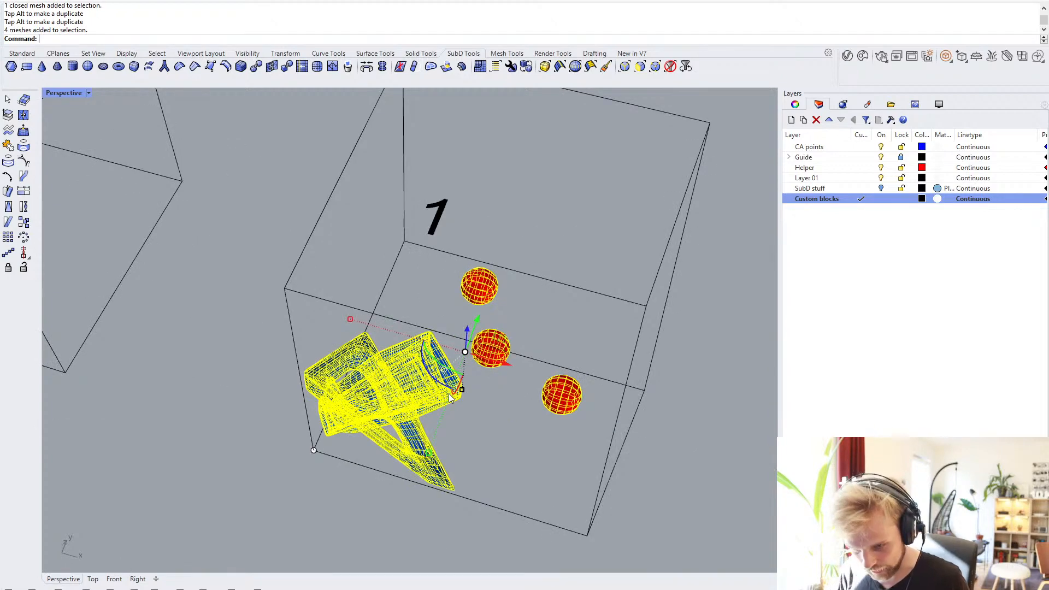
pyautogui.write('block')
pyautogui.press('Return')
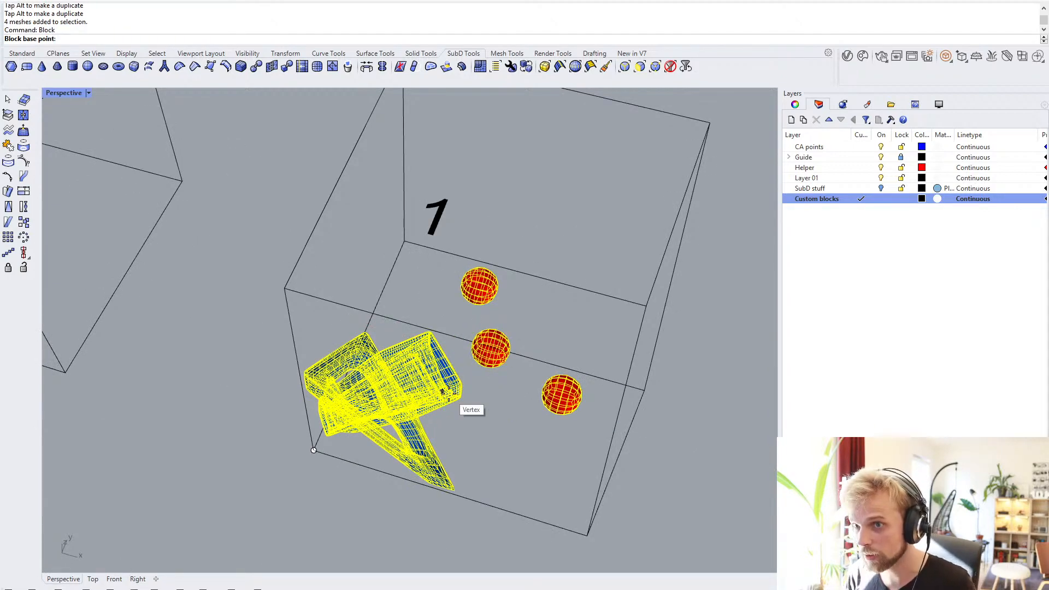
pyautogui.press('Return')
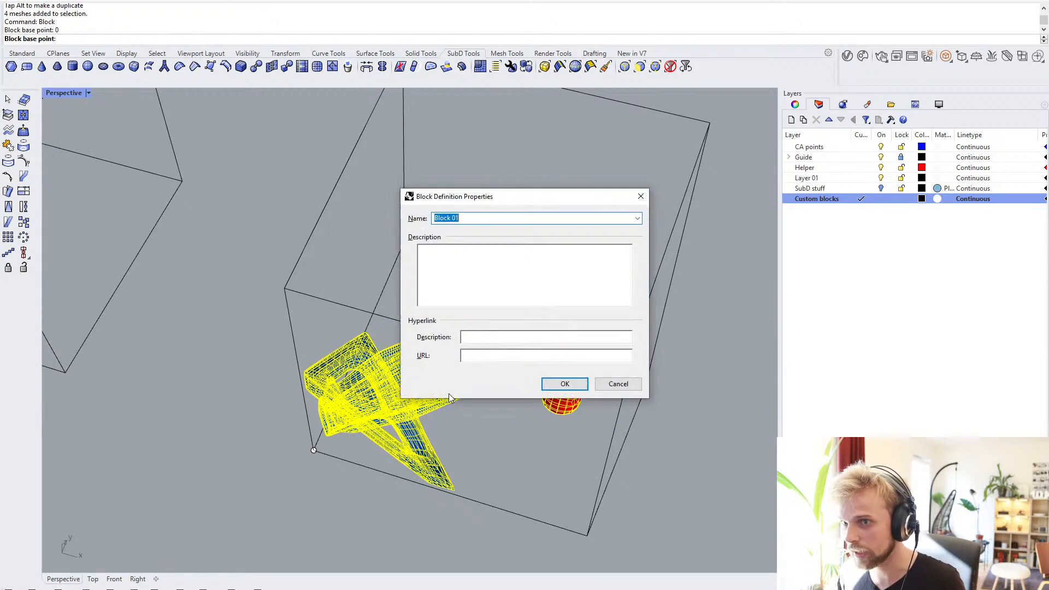
pyautogui.write('EL1')
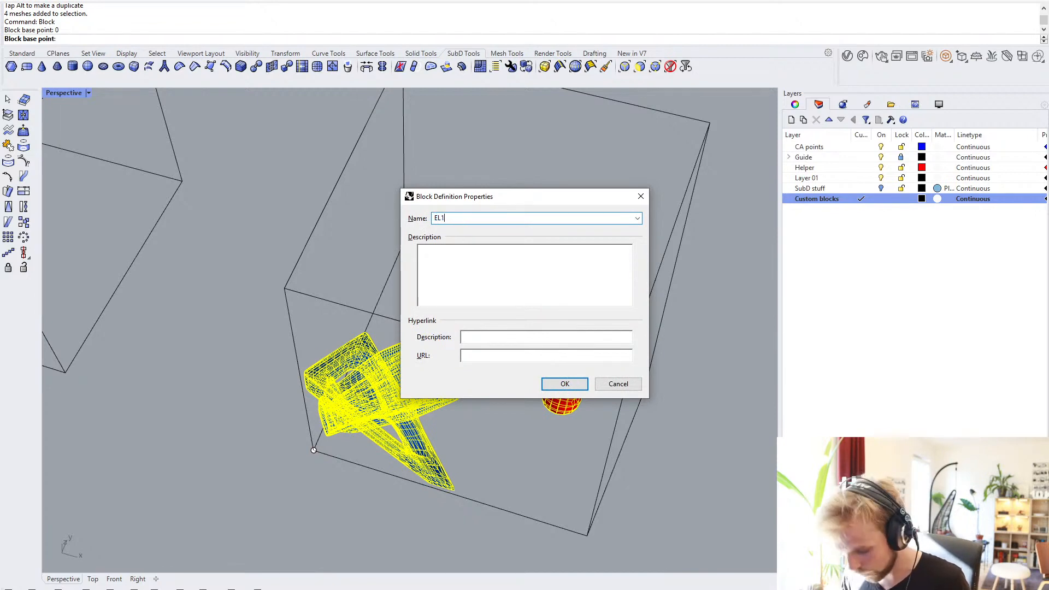
pyautogui.press('Return')
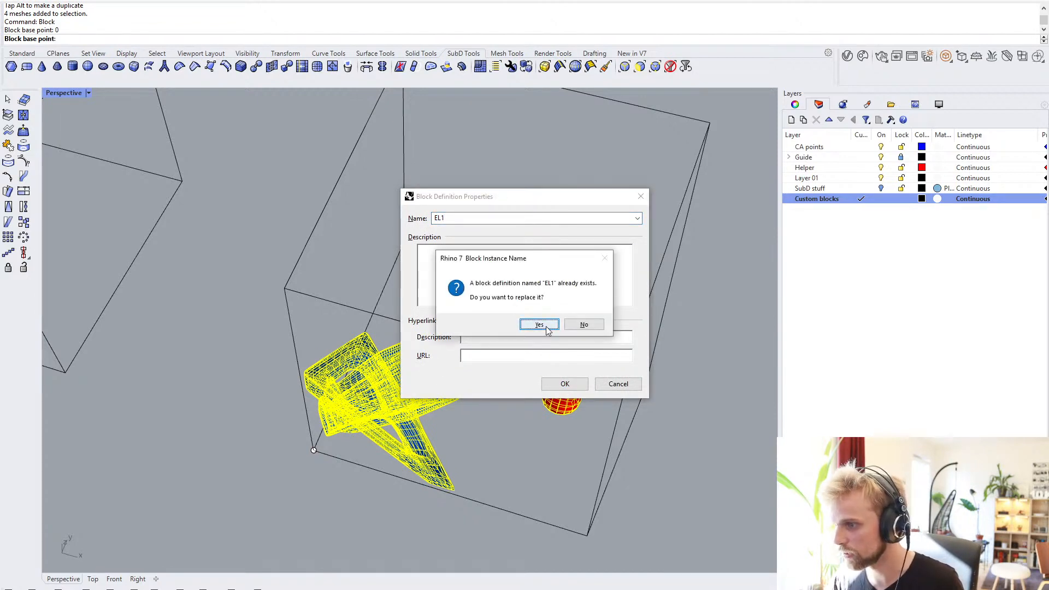
pyautogui.click(545, 326)
# - Examine the three-sphere EL1 instances across the blue aggregation and frame the whole aggregation in the Perspective view
pyautogui.scroll(-15, 548, 290)
pyautogui.keyDown('shift'); pyautogui.moveTo(606, 297); pyautogui.dragTo(325, 278, button='right'); pyautogui.keyUp('shift')
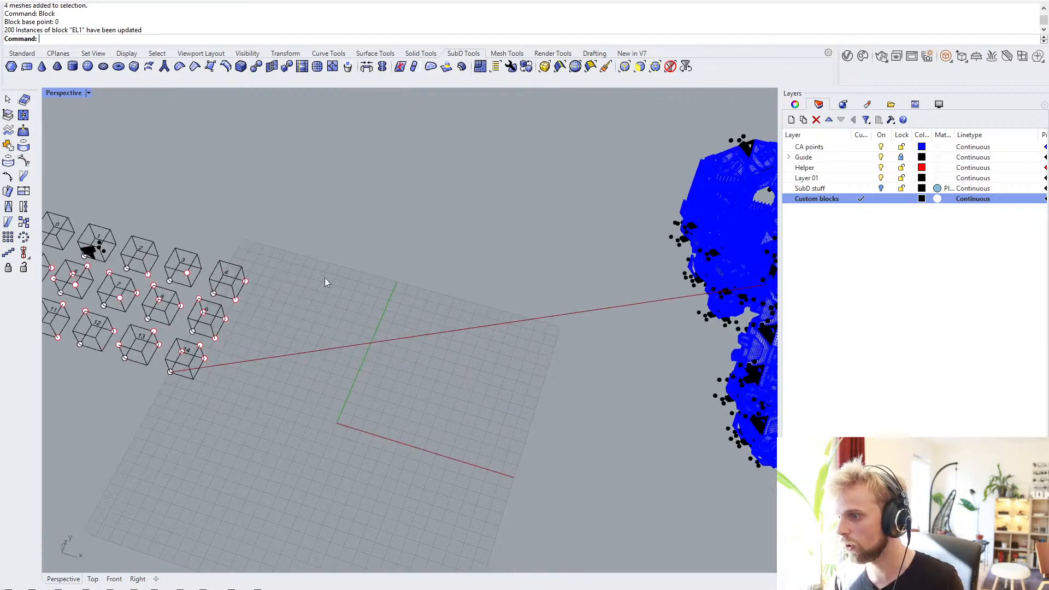
pyautogui.scroll(-5, 456, 318)
pyautogui.keyDown('shift'); pyautogui.moveTo(459, 320); pyautogui.dragTo(394, 313, button='right'); pyautogui.keyUp('shift')
pyautogui.scroll(10, 394, 313)
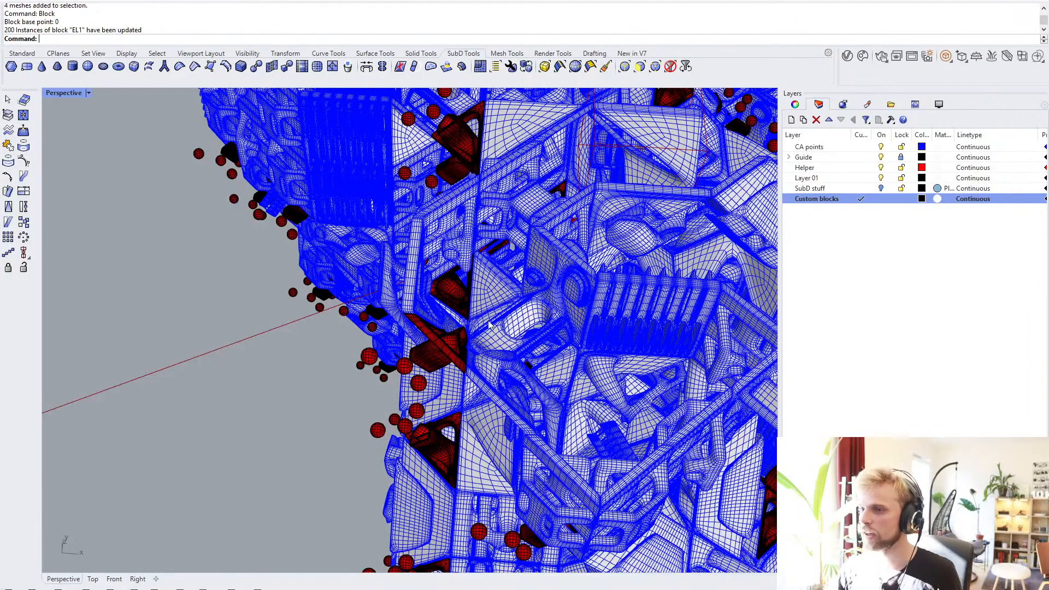
pyautogui.scroll(-5, 492, 306)
pyautogui.moveTo(425, 317); pyautogui.dragTo(414, 387, button='right')
pyautogui.scroll(3, 388, 347)
pyautogui.moveTo(405, 335); pyautogui.dragTo(407, 358, button='right')
pyautogui.keyDown('shift'); pyautogui.moveTo(386, 278); pyautogui.dragTo(357, 329, button='right'); pyautogui.keyUp('shift')
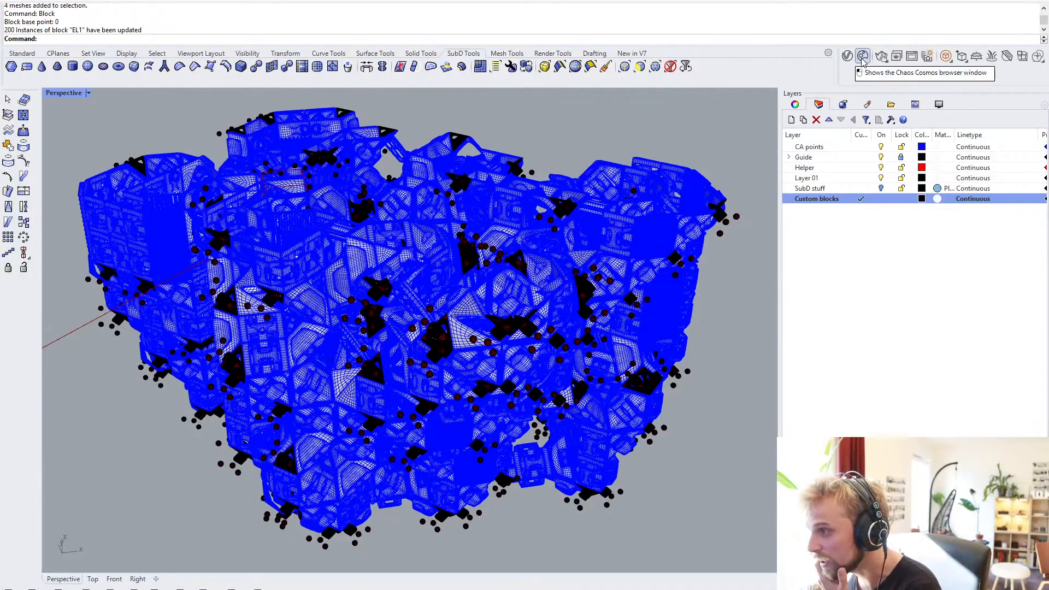
# - Submit the framed view to Chaos Cloud as render job cmc_test2 in project CMC at 1280 × 720 px, and open the job's page
pyautogui.click(887, 63)
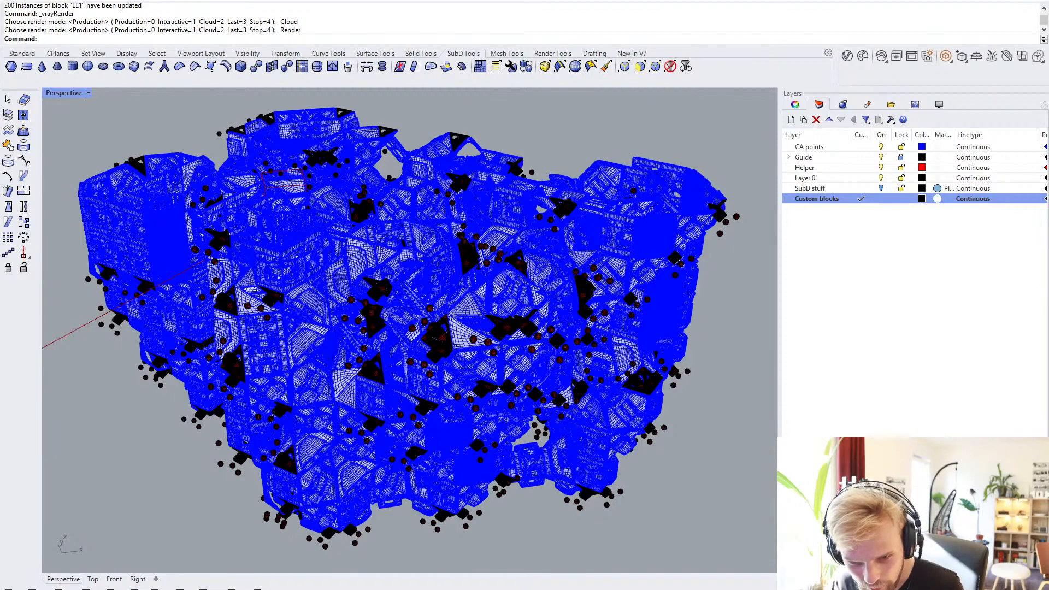
pyautogui.moveTo(404, 79); pyautogui.dragTo(554, 0)
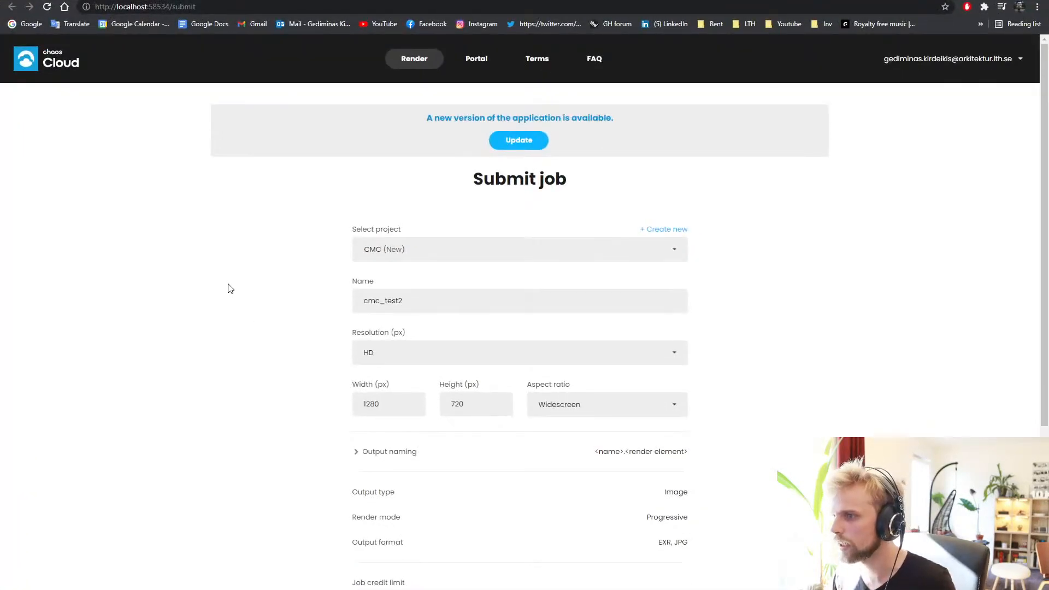
pyautogui.scroll(-5, 228, 288)
pyautogui.scroll(3, 352, 114)
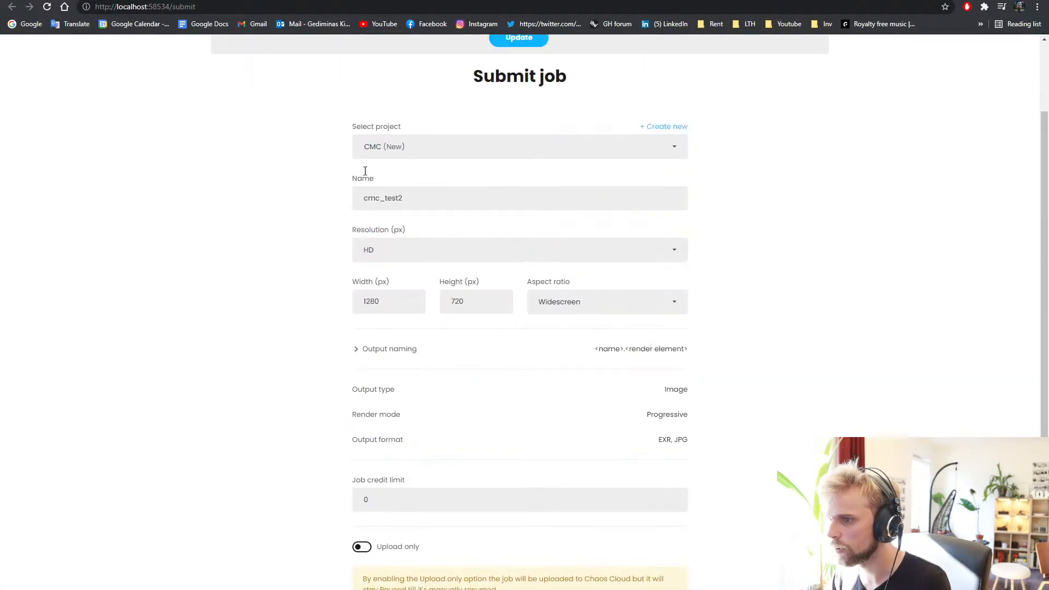
pyautogui.scroll(-3, 581, 482)
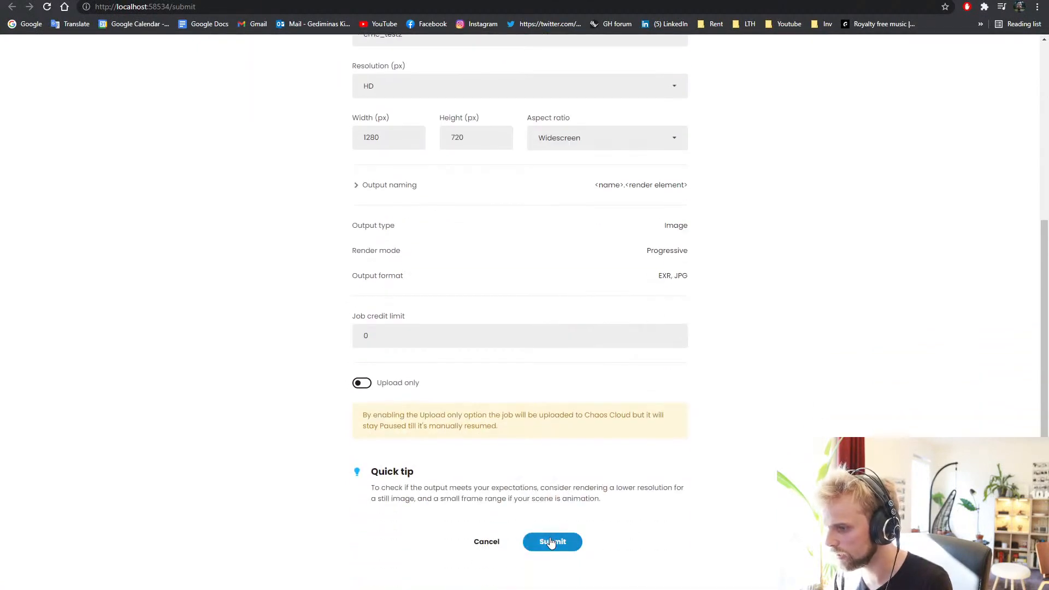
pyautogui.click(550, 542)
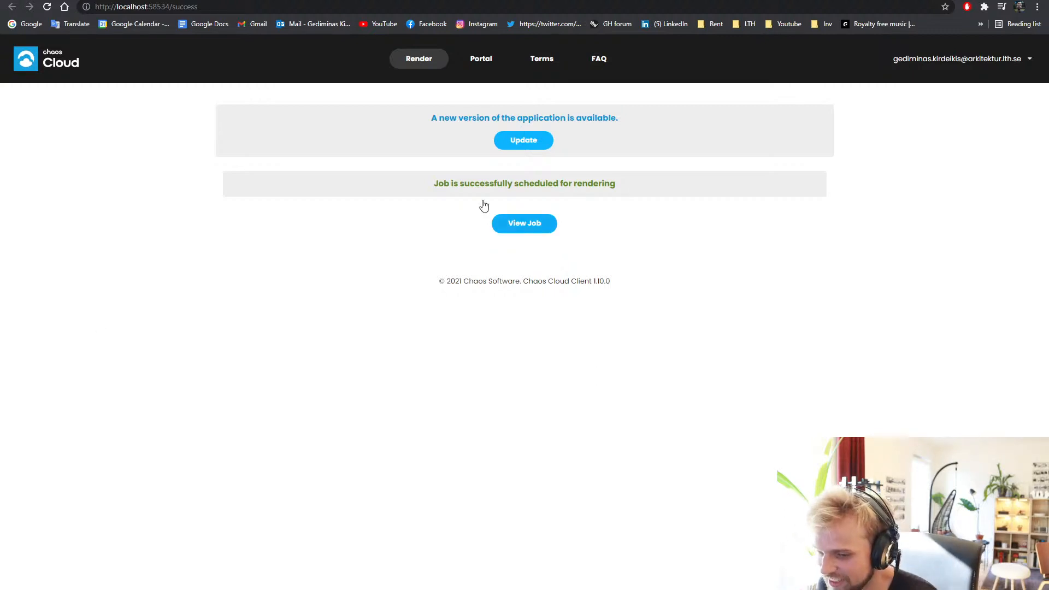
pyautogui.click(522, 224)
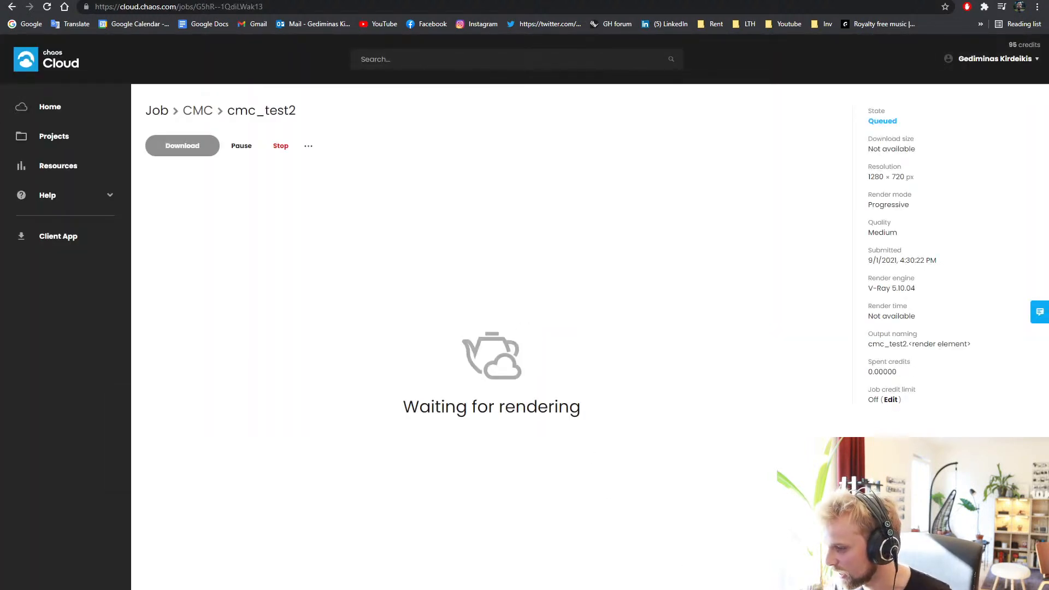
# - Switch back to Rhino and save the model file
pyautogui.click(619, 589)
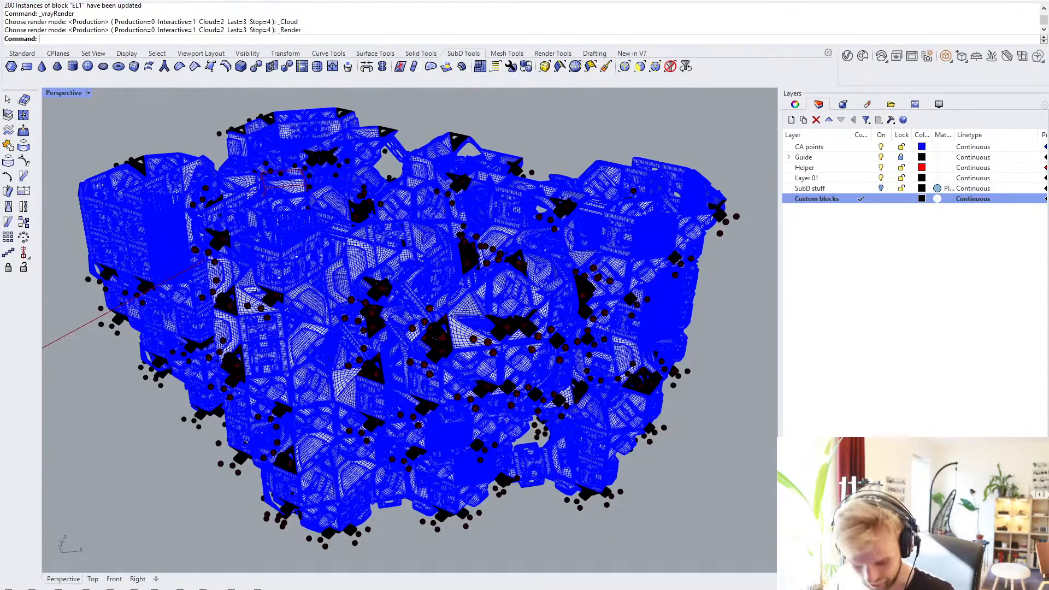
pyautogui.hotkey('ctrl', 's')
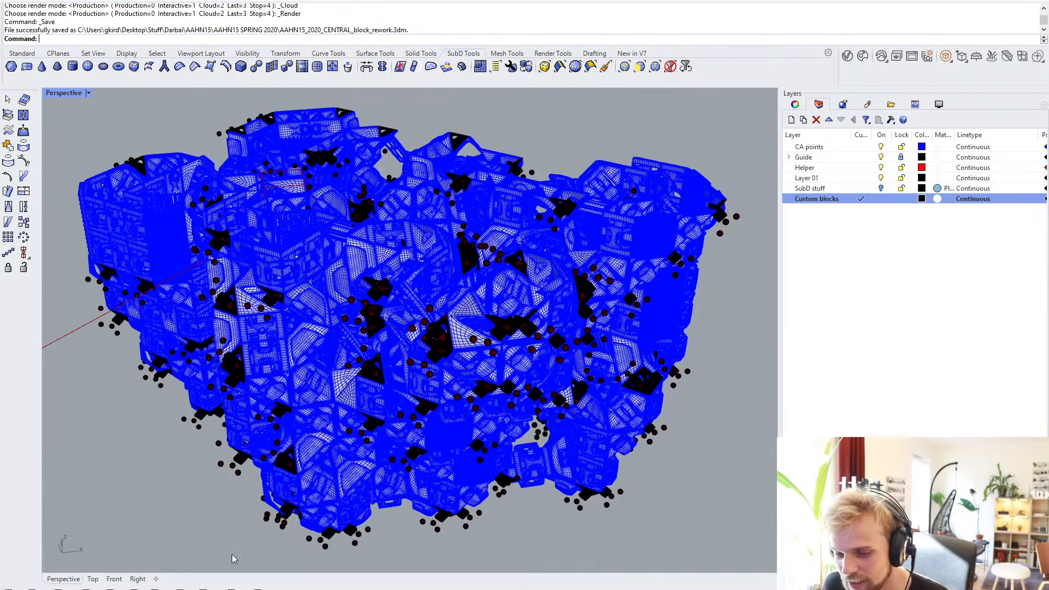
# - Look over the whole reworked Grasshopper definition, and return to the Rhino model
pyautogui.hotkey('alt', 'Tab')
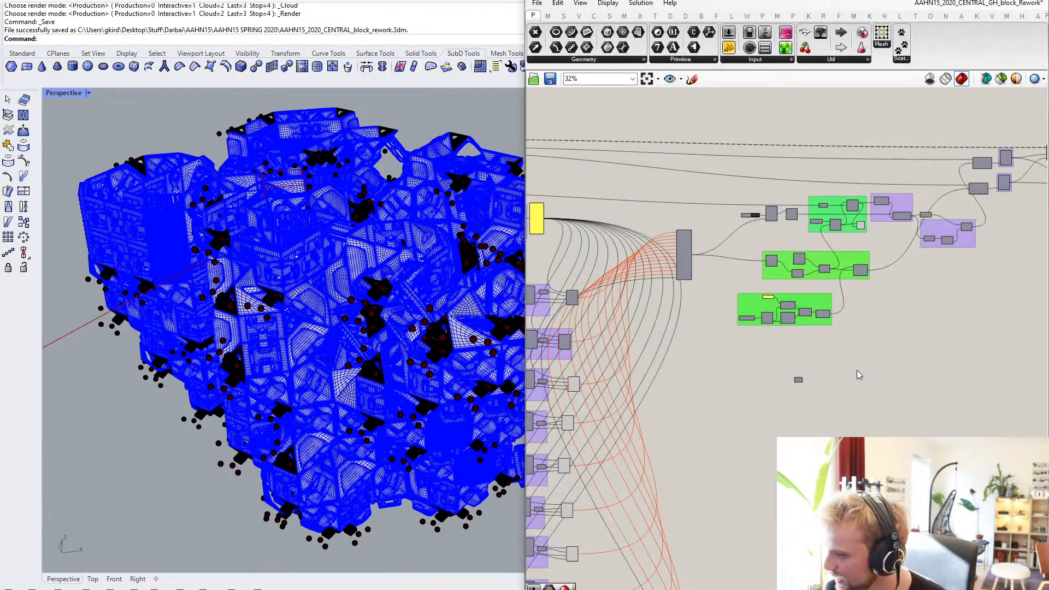
pyautogui.scroll(-4, 843, 377)
pyautogui.moveTo(823, 387); pyautogui.dragTo(885, 368, button='right')
pyautogui.scroll(-2, 847, 358)
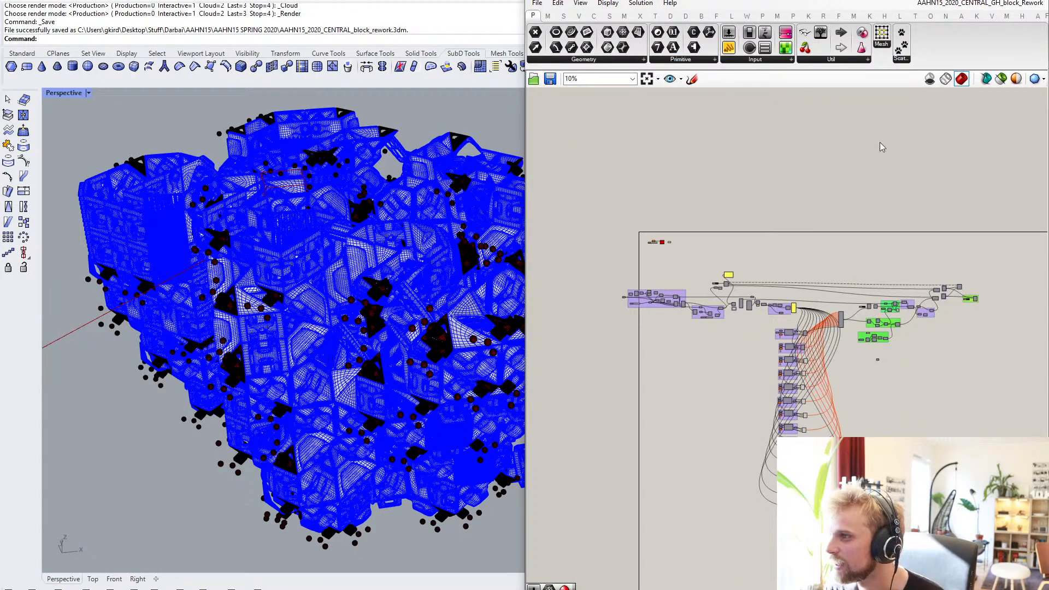
pyautogui.hotkey('alt', 'Tab')
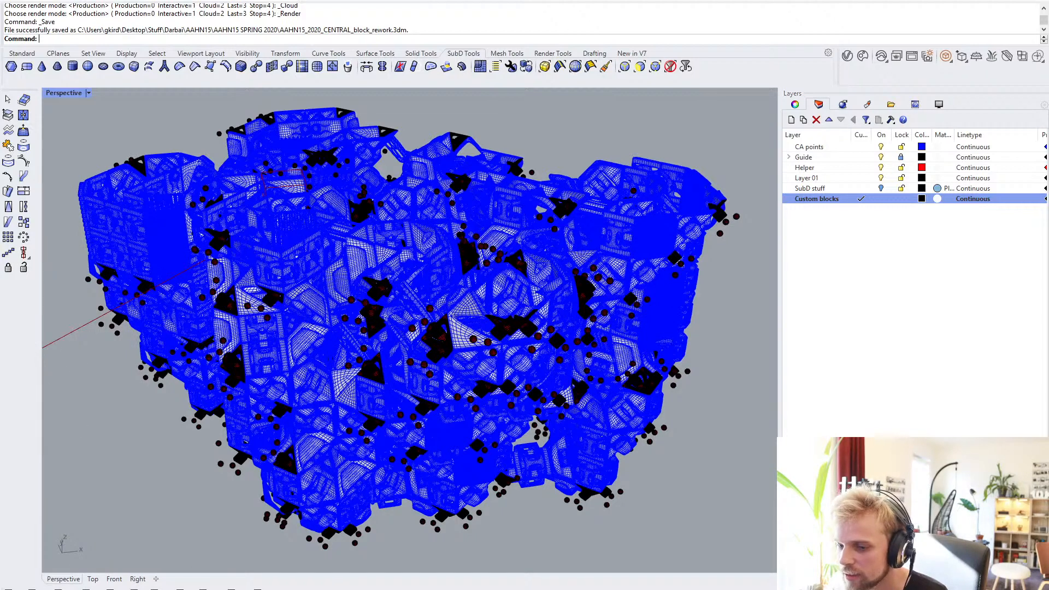
# - Switch to Chaos Cloud, check the state of render job cmc_test2, and open the job list of its project CMC
pyautogui.click(192, 568)
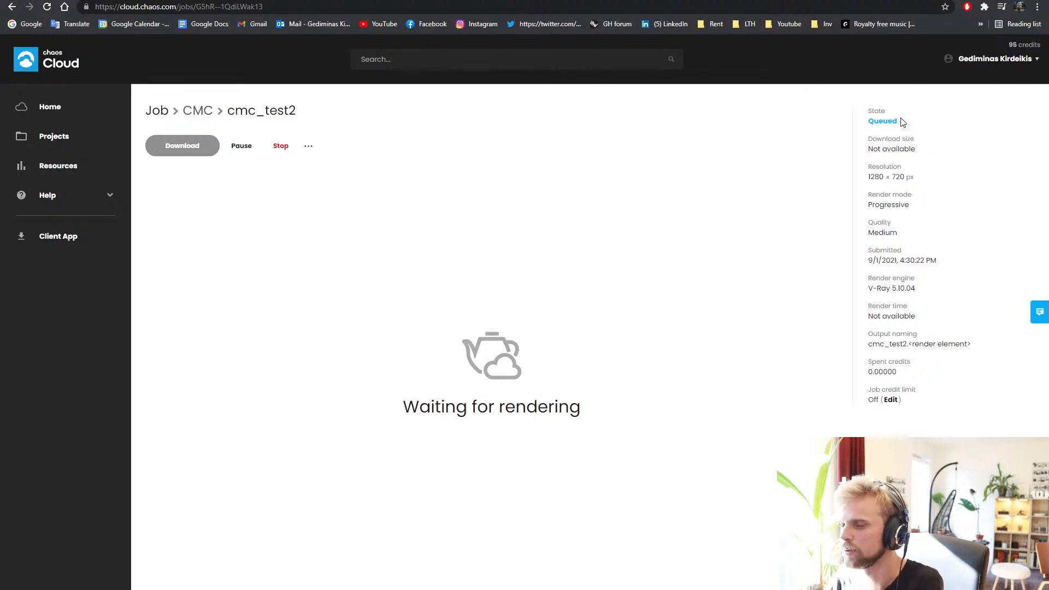
pyautogui.doubleClick(883, 121)
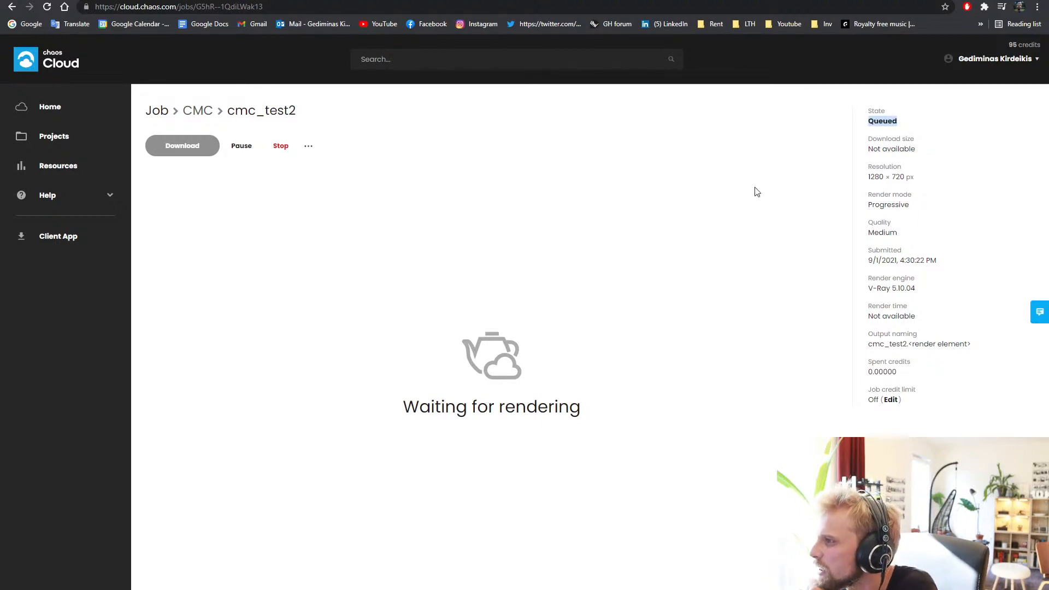
pyautogui.click(195, 112)
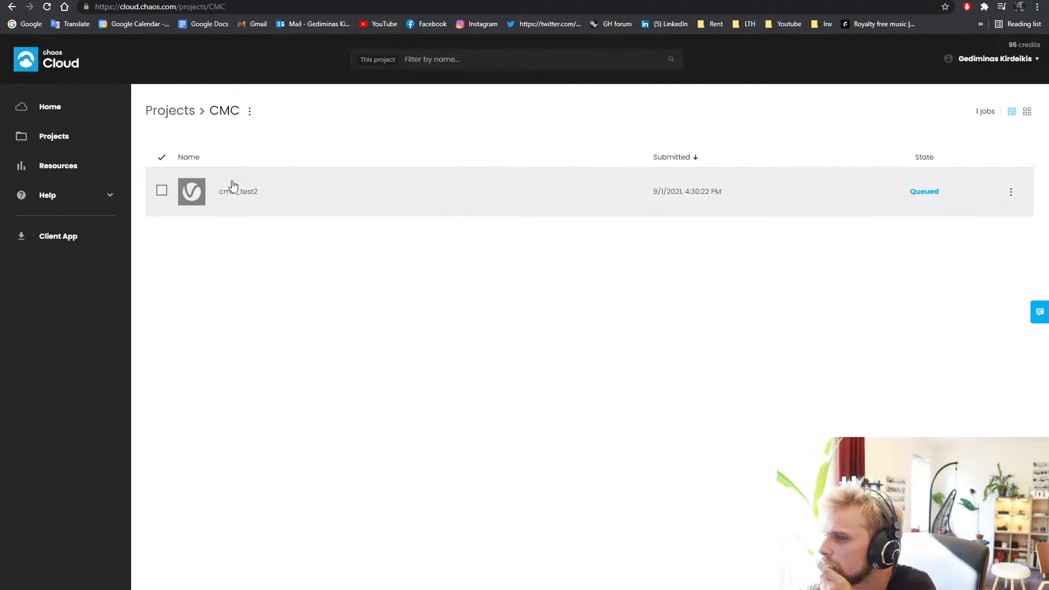
# - View the ext1 render in the Chaos Cloud project subdhouse, and return to that project's job list
pyautogui.click(170, 110)
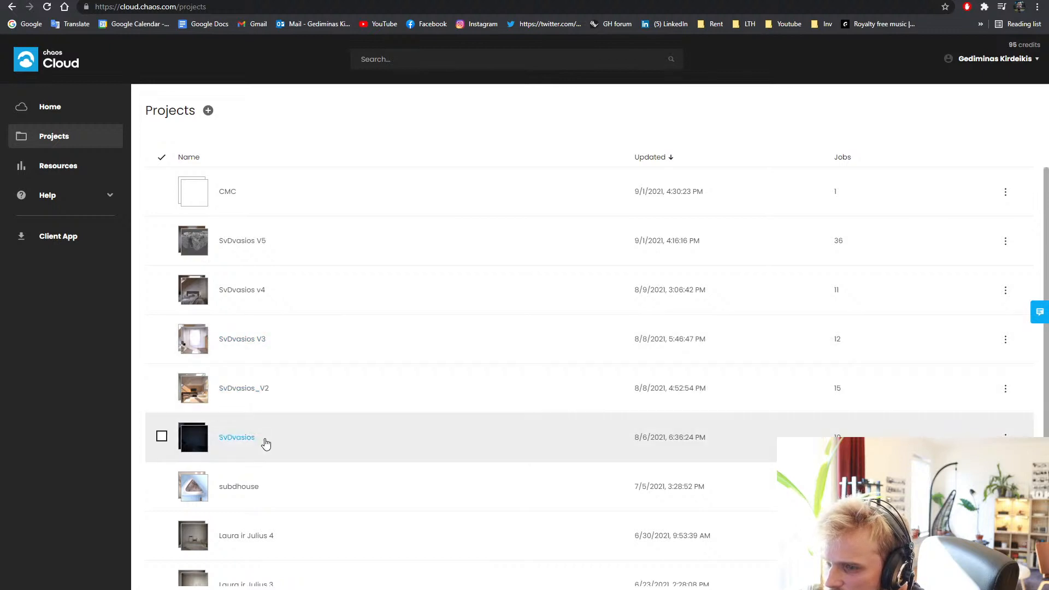
pyautogui.click(235, 487)
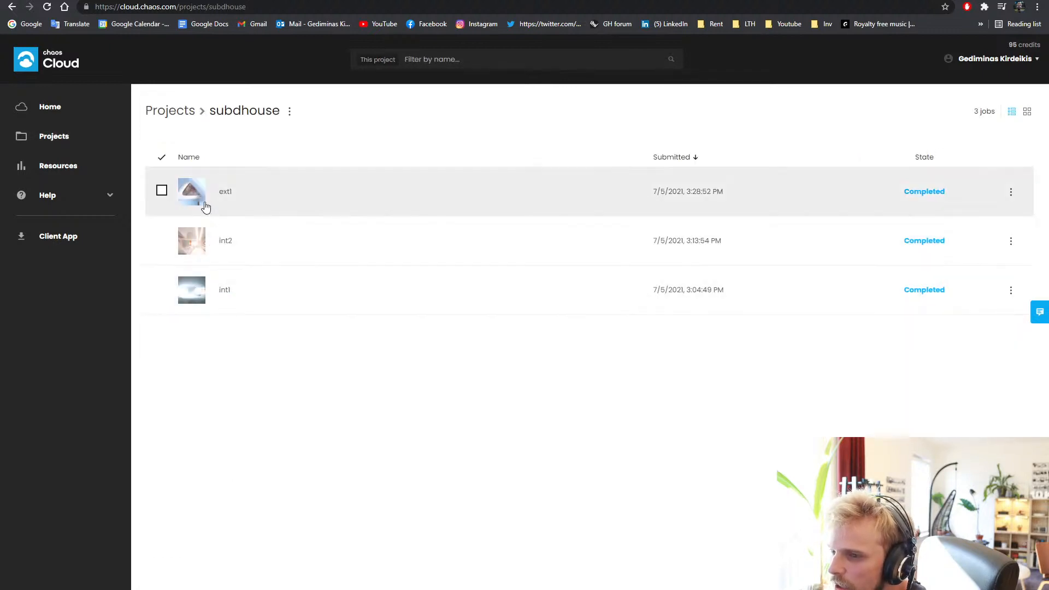
pyautogui.click(195, 200)
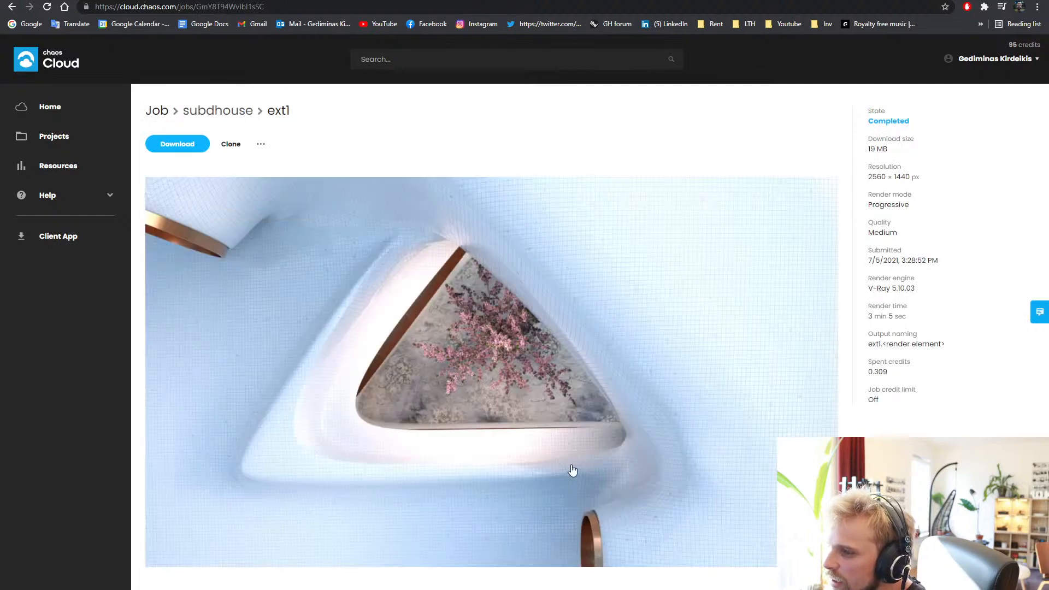
pyautogui.click(230, 114)
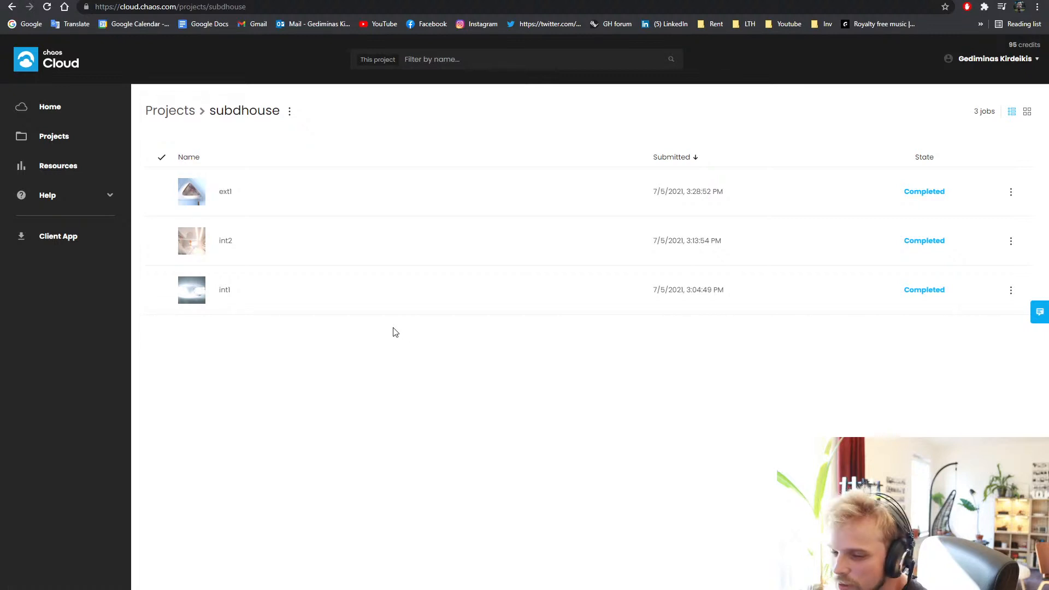
# - Open the ext1 image from Desktop\SubD_House\Final_renders in Photos and maximize the viewer
pyautogui.press('super+e')
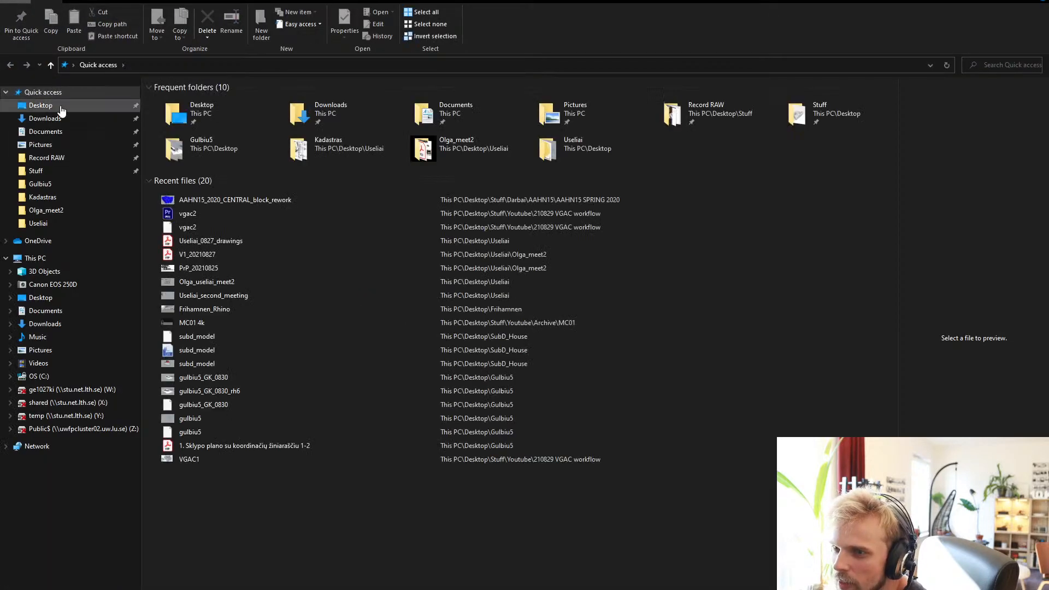
pyautogui.click(61, 108)
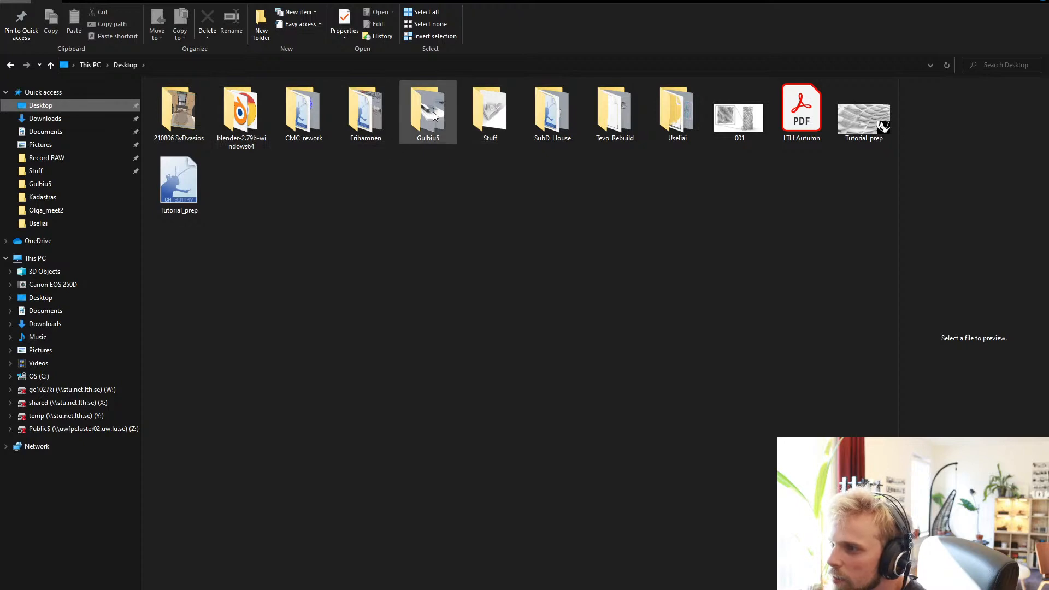
pyautogui.doubleClick(546, 117)
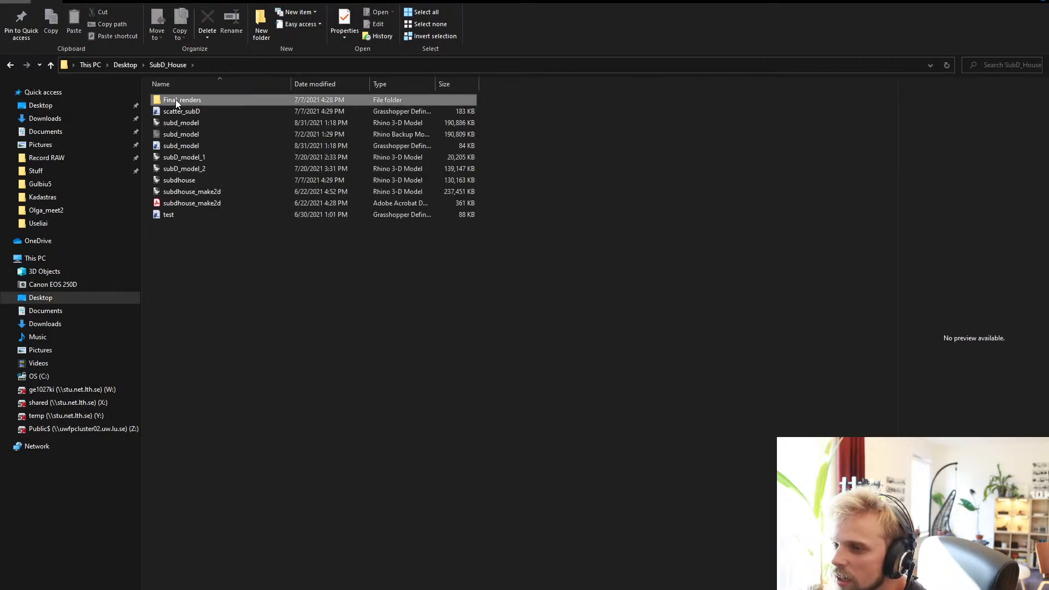
pyautogui.doubleClick(175, 100)
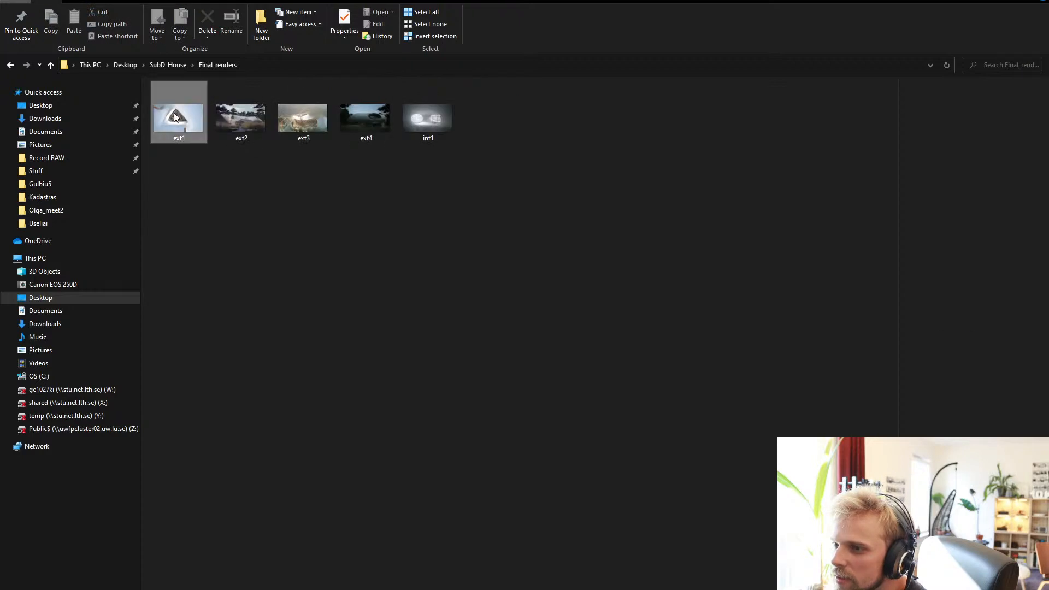
pyautogui.click(176, 117)
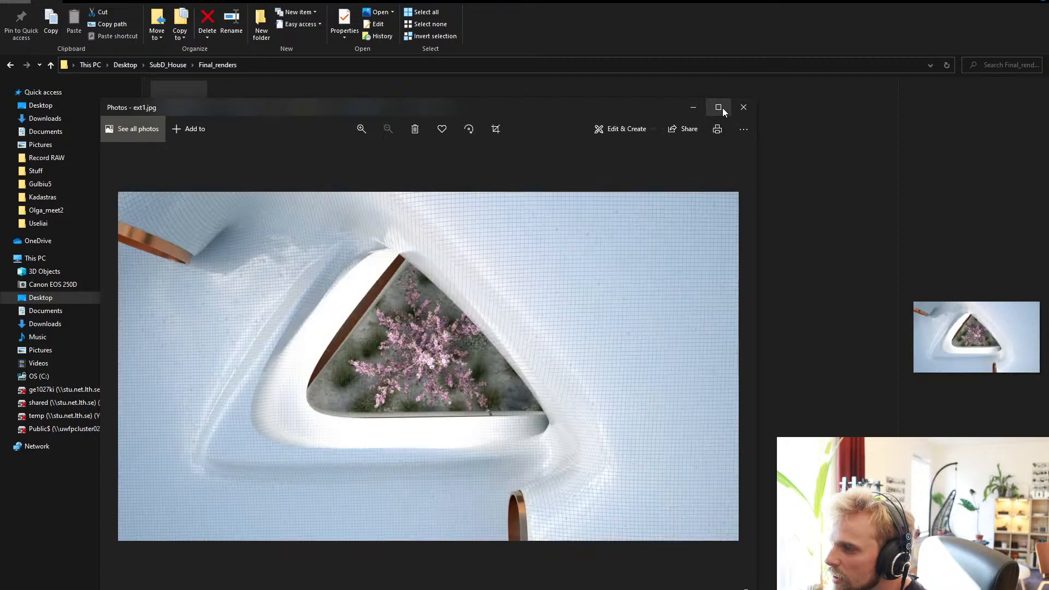
pyautogui.click(722, 107)
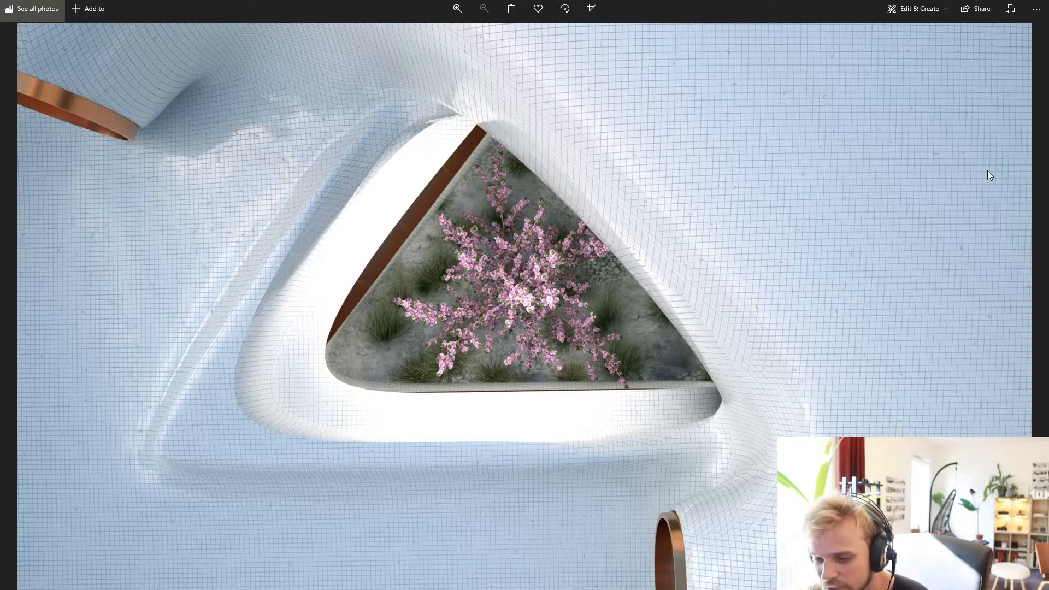
# - Look through the other final house renders after ext1, and return to Chaos Cloud in the browser
pyautogui.press('Right')
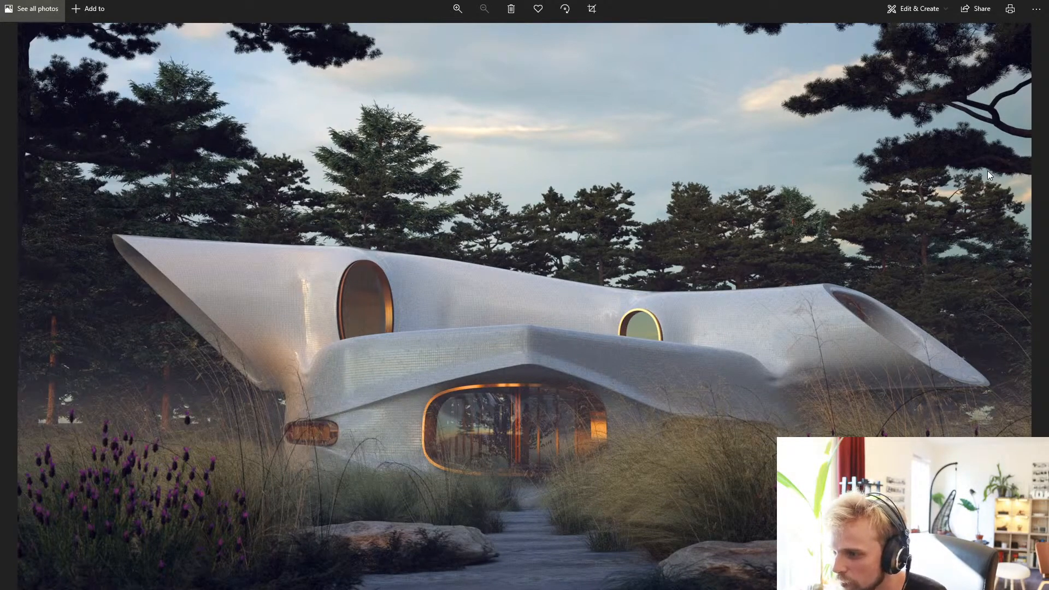
pyautogui.press('Right')
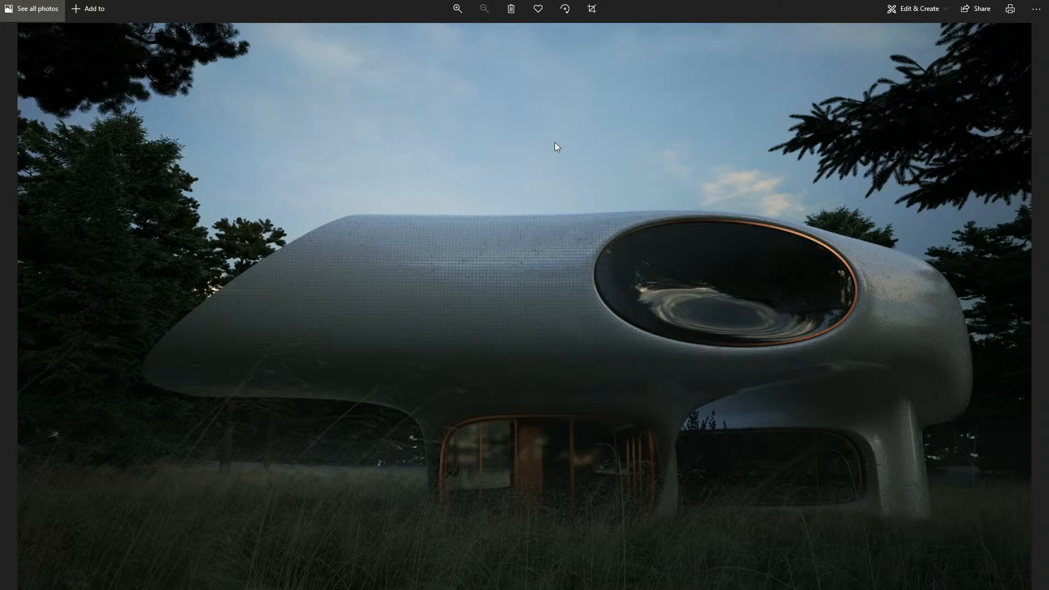
pyautogui.press('Right')
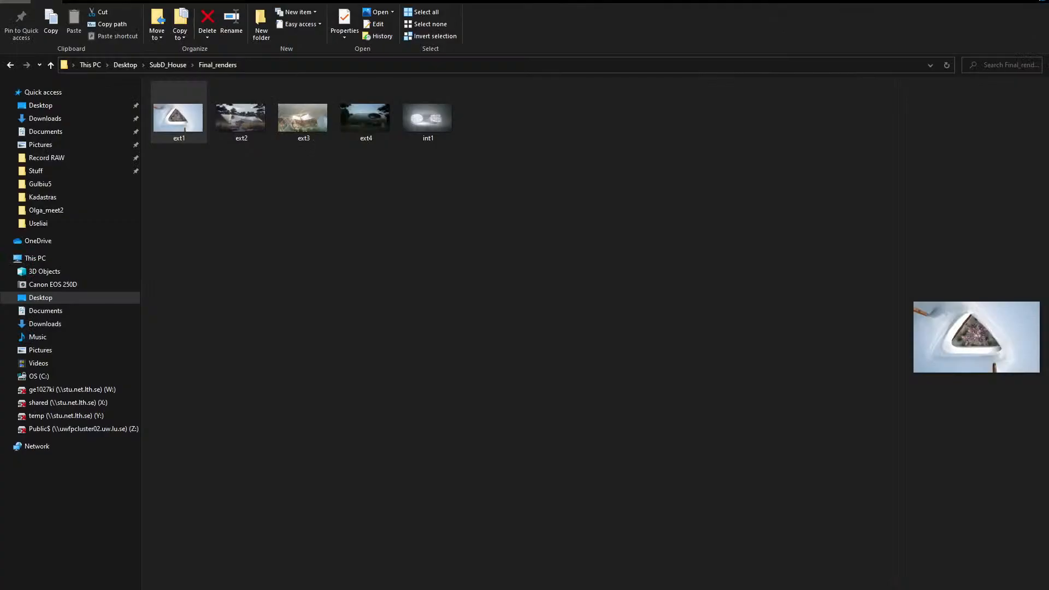
pyautogui.click(572, 337)
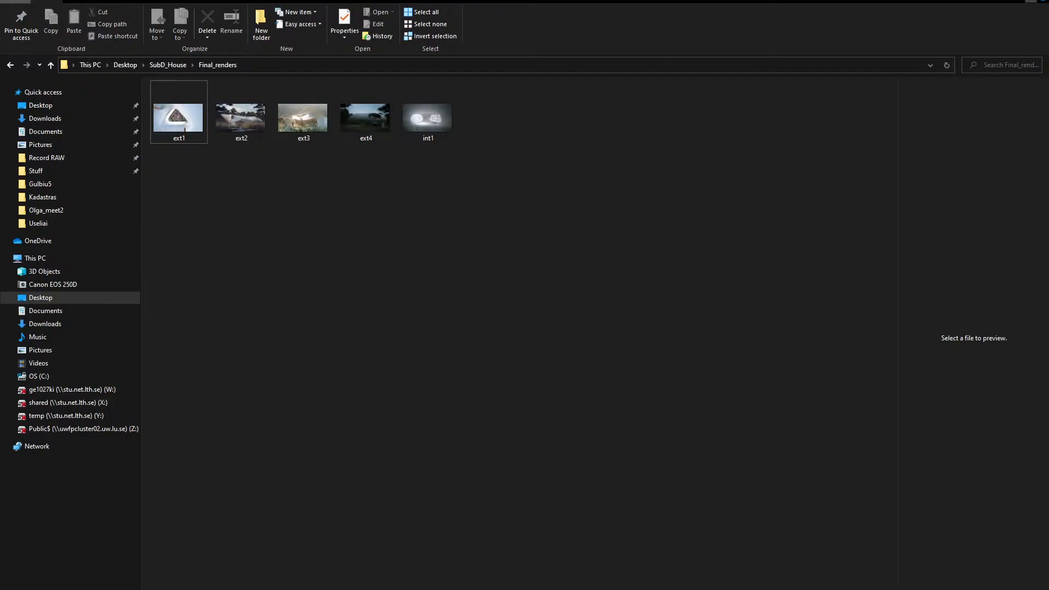
pyautogui.click(985, 1)
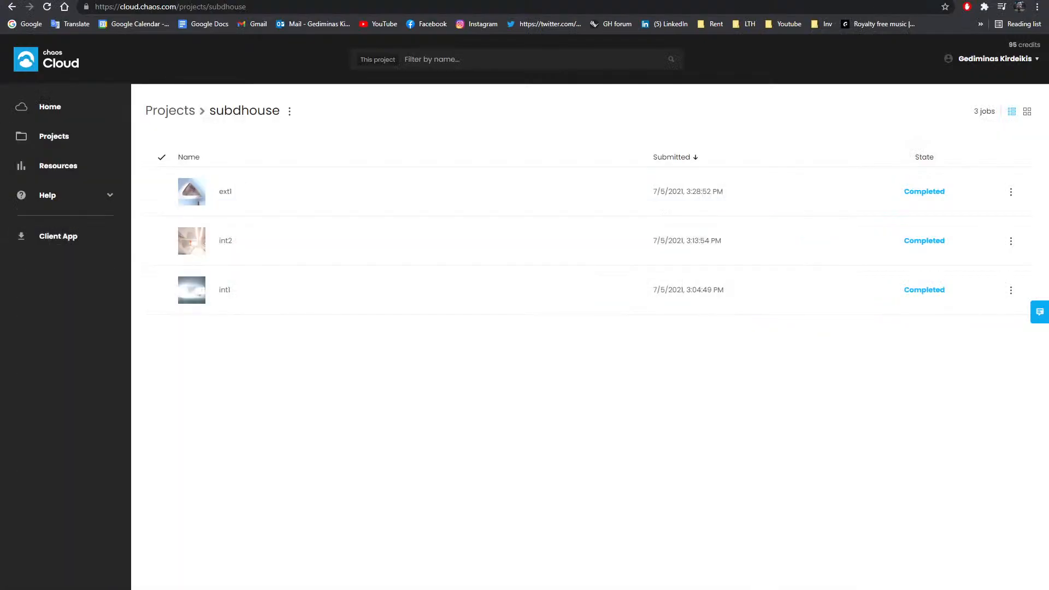
# - Open the cmc_test2 render in the Chaos Cloud project CMC and examine the result
pyautogui.click(168, 109)
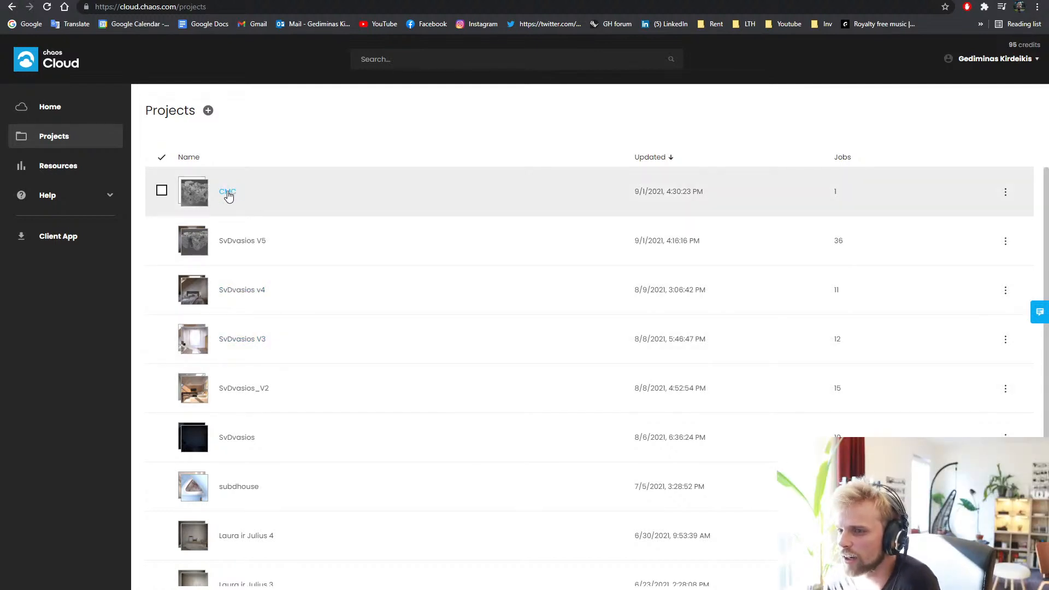
pyautogui.click(189, 202)
pyautogui.click(189, 203)
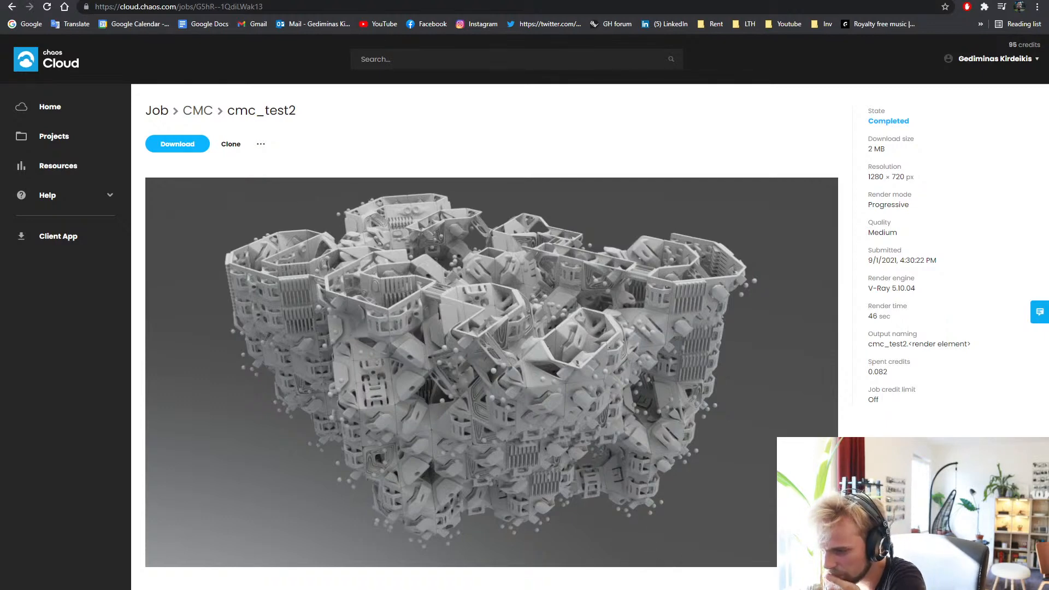
# - Switch back to Rhino and disable Material Override in the V-Ray render settings
pyautogui.hotkey('alt', 'Tab')
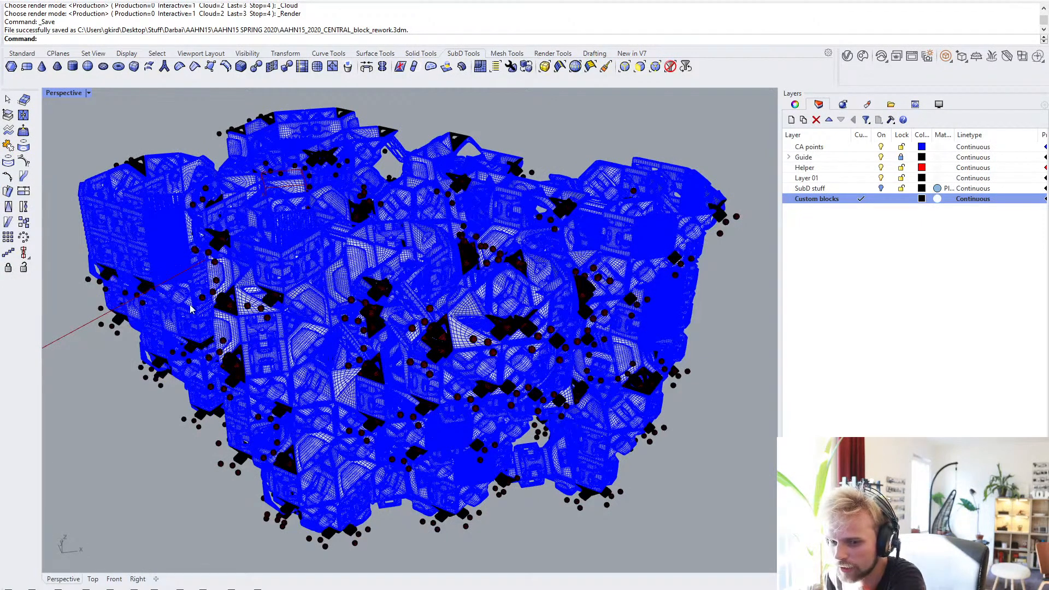
pyautogui.click(841, 56)
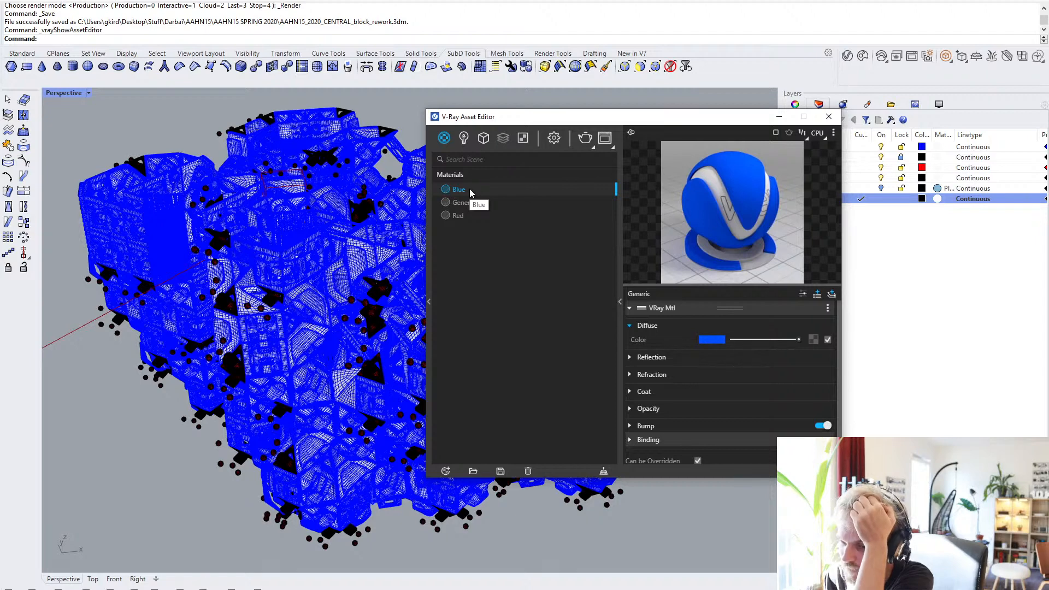
pyautogui.click(463, 137)
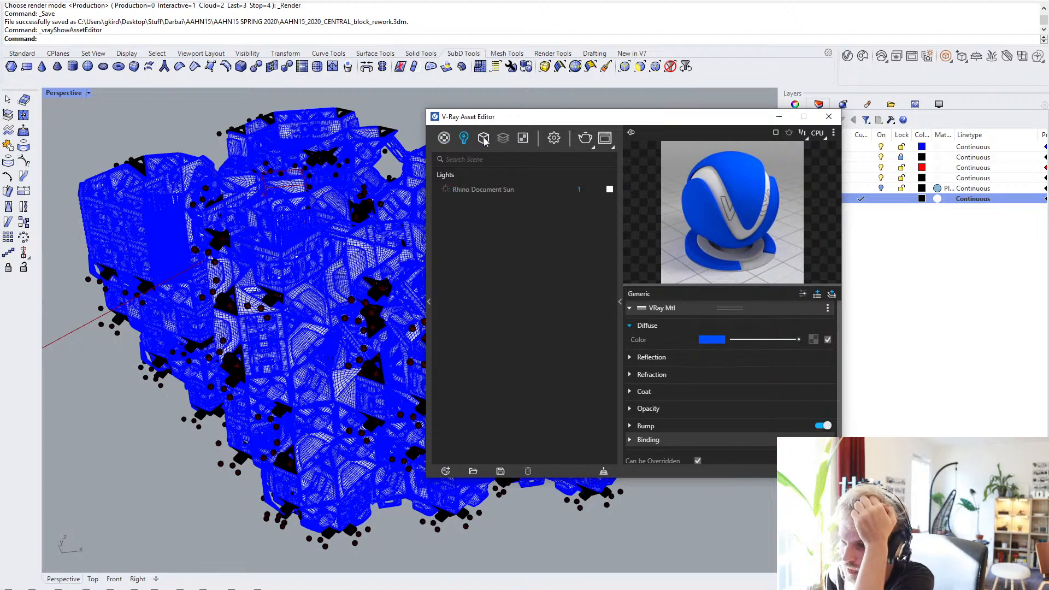
pyautogui.click(555, 138)
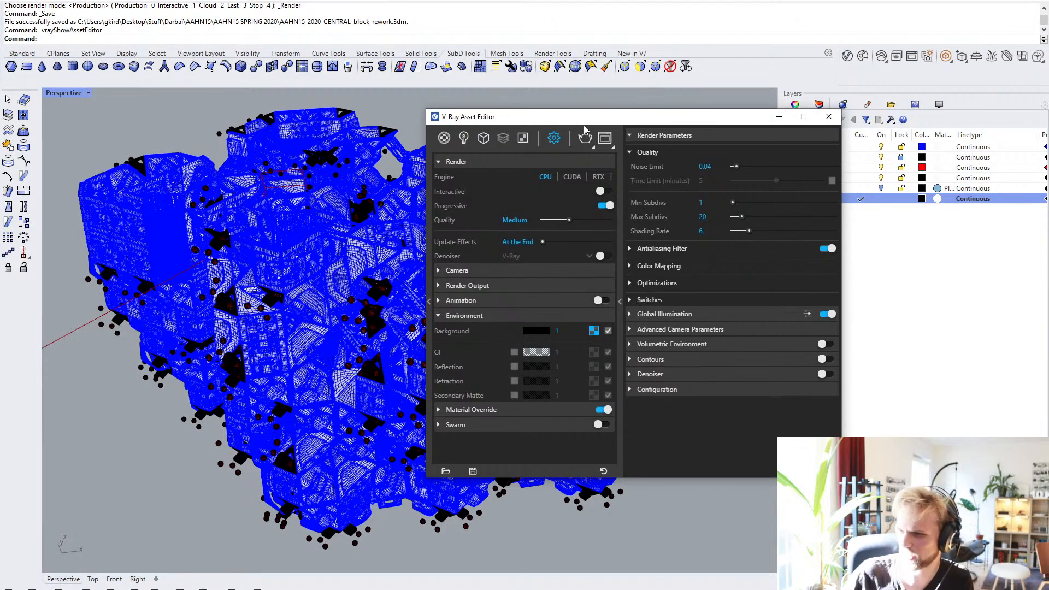
pyautogui.moveTo(586, 117); pyautogui.dragTo(436, 114)
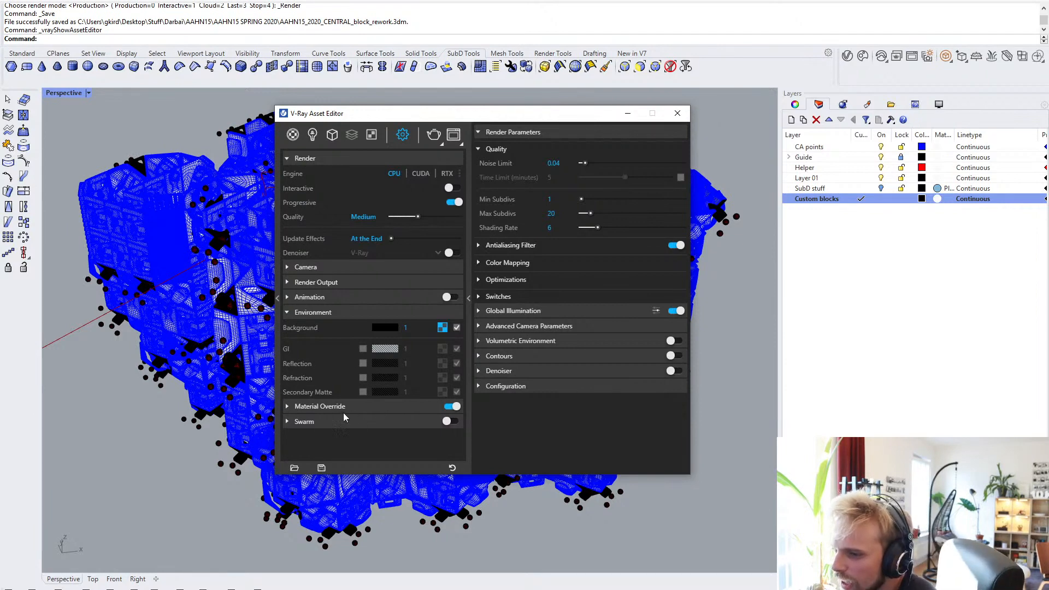
pyautogui.click(446, 409)
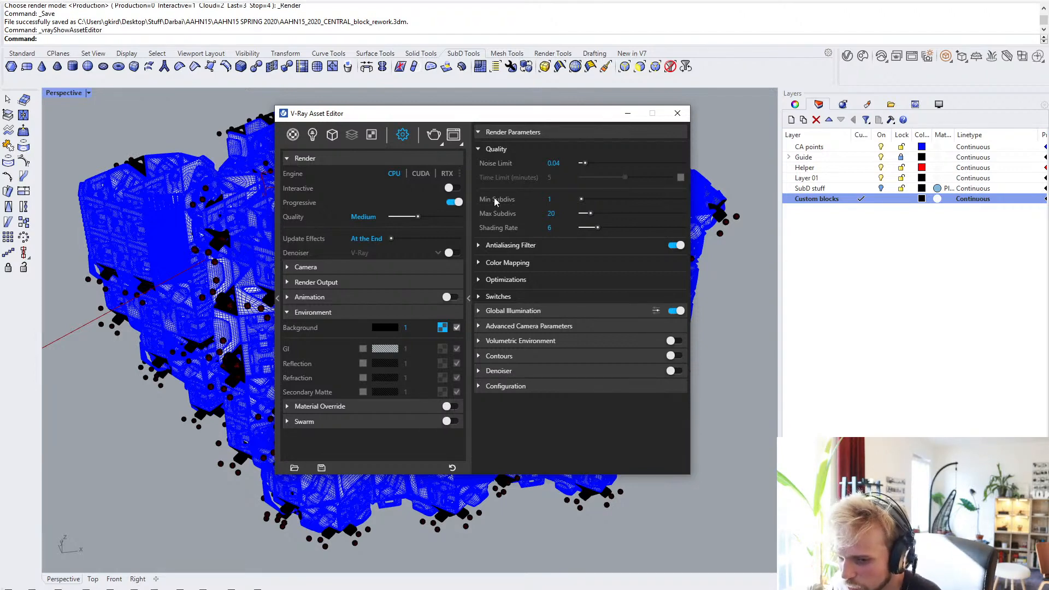
# - Submit the current view to Chaos Cloud as render job CMC3 in project CMC at 1280 × 720 px
pyautogui.click(442, 144)
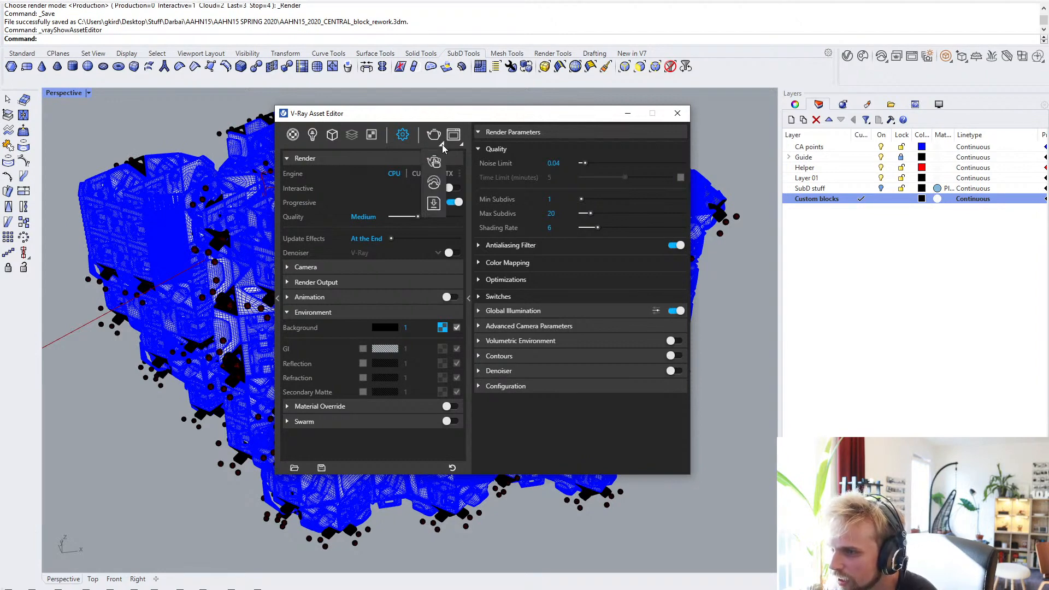
pyautogui.click(437, 184)
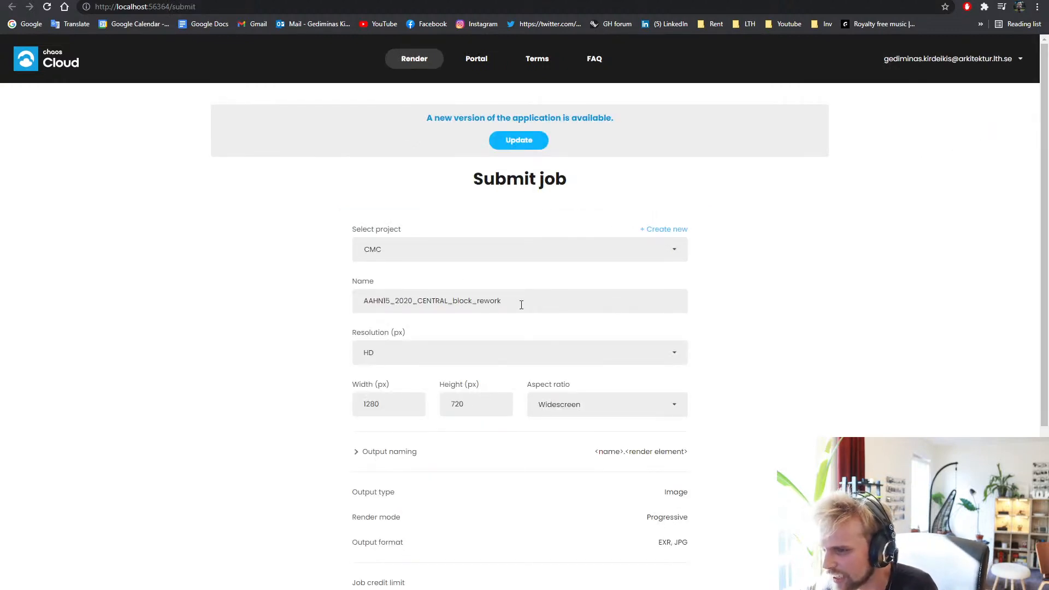
pyautogui.click(519, 302)
pyautogui.moveTo(488, 306); pyautogui.dragTo(326, 308)
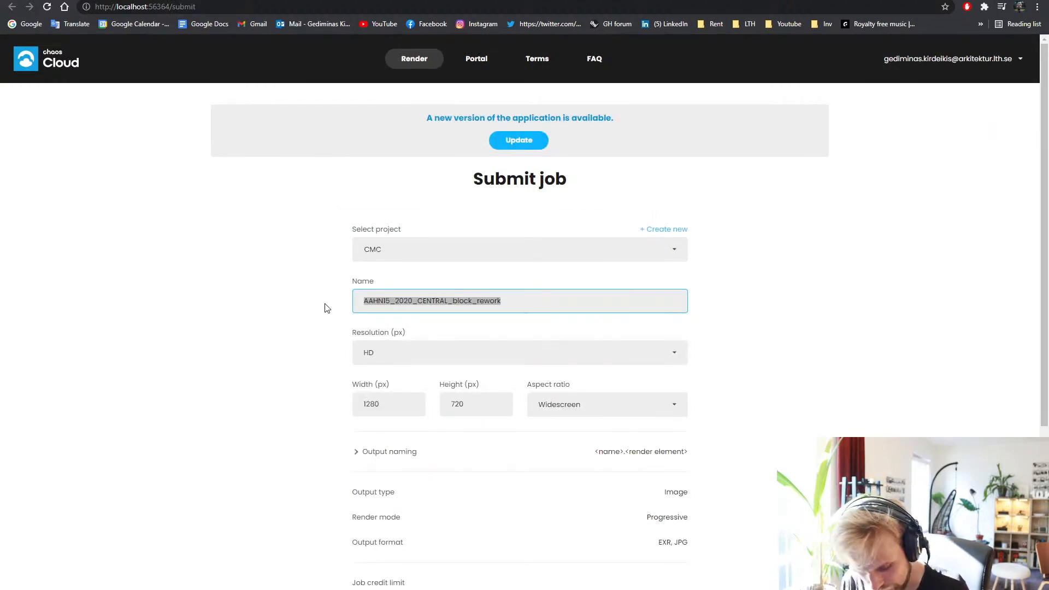
pyautogui.write('CMCI')
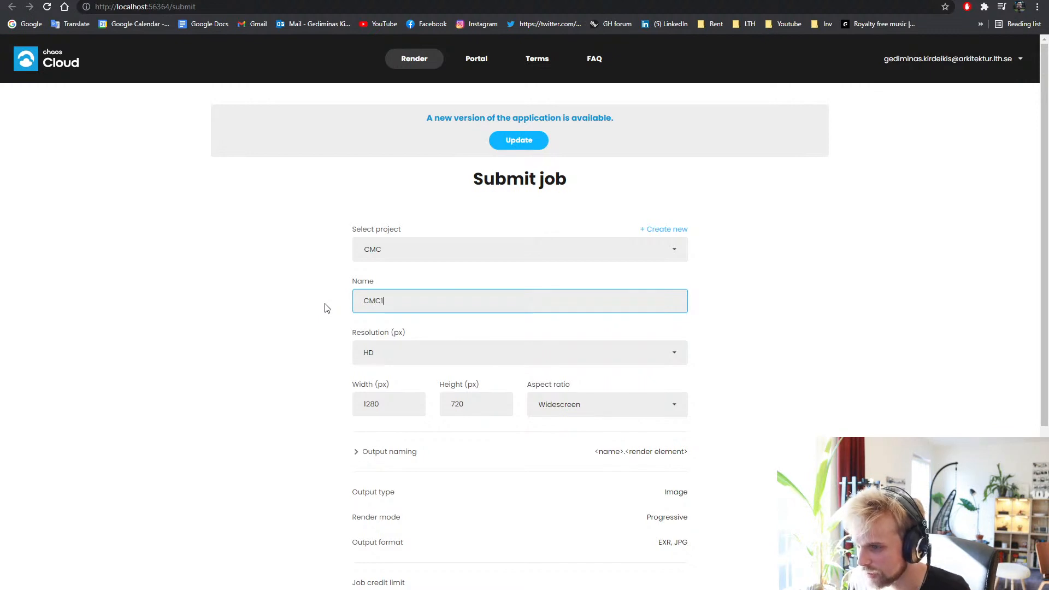
pyautogui.click(335, 294)
pyautogui.click(404, 298)
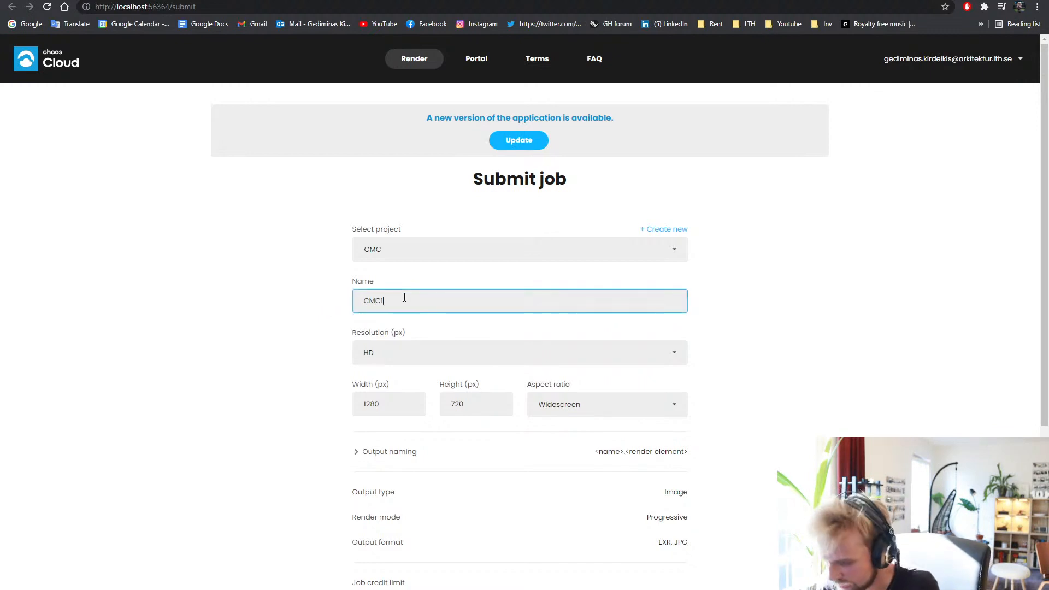
pyautogui.write('3')
pyautogui.click(277, 316)
pyautogui.scroll(-5, 281, 316)
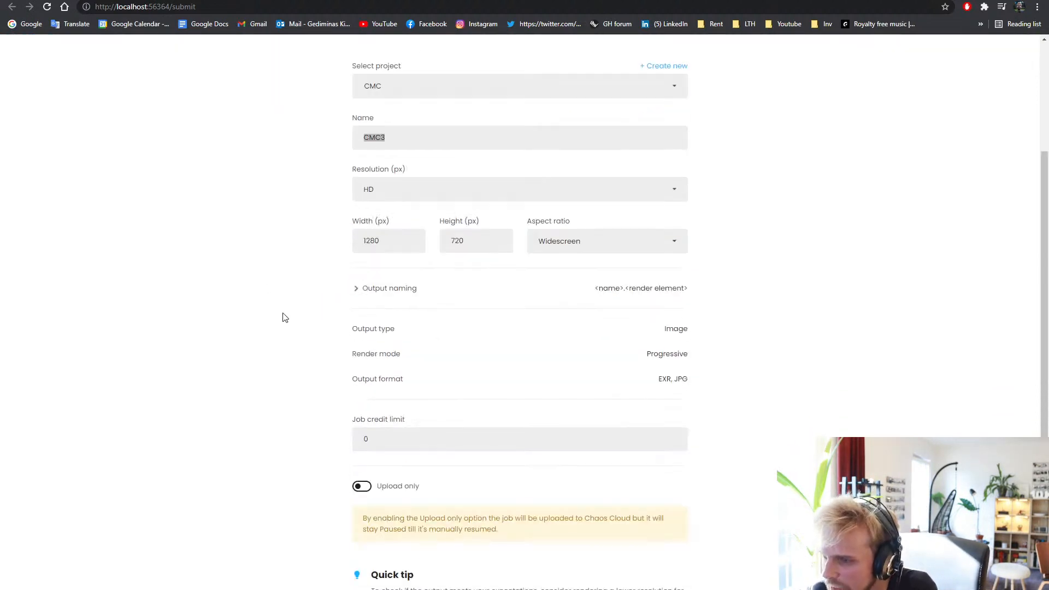
pyautogui.click(549, 542)
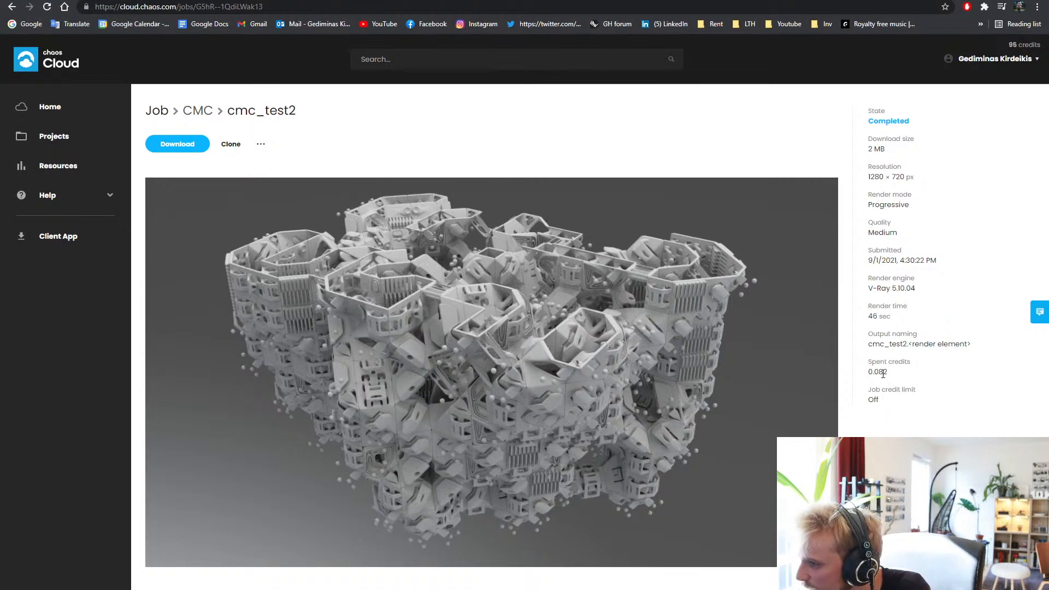
# - Check the credits spent on the cmc_test2 render job, and return to the submission page
pyautogui.moveTo(880, 374); pyautogui.dragTo(891, 378)
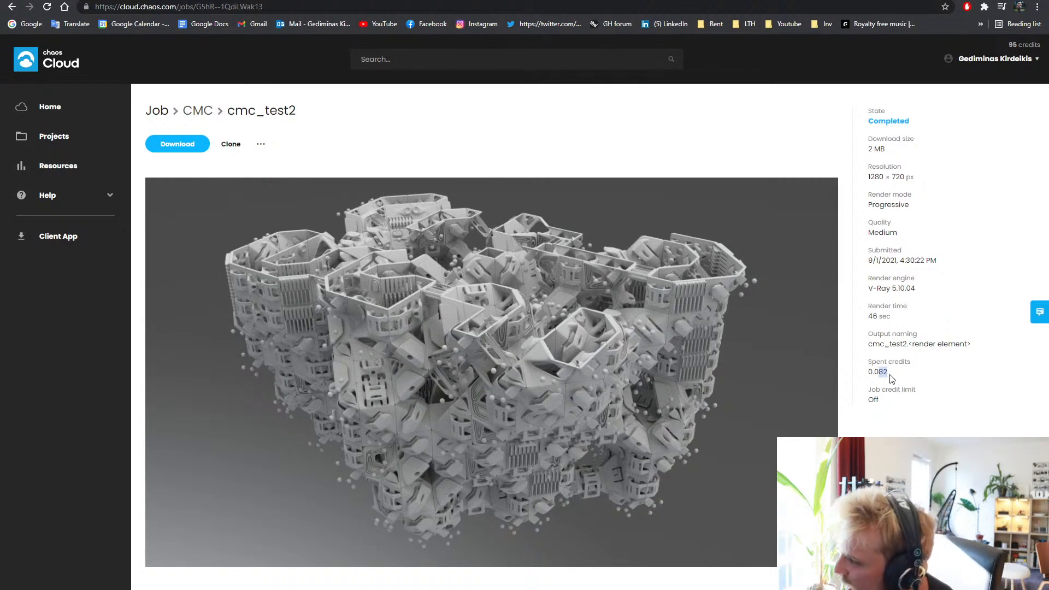
pyautogui.click(891, 379)
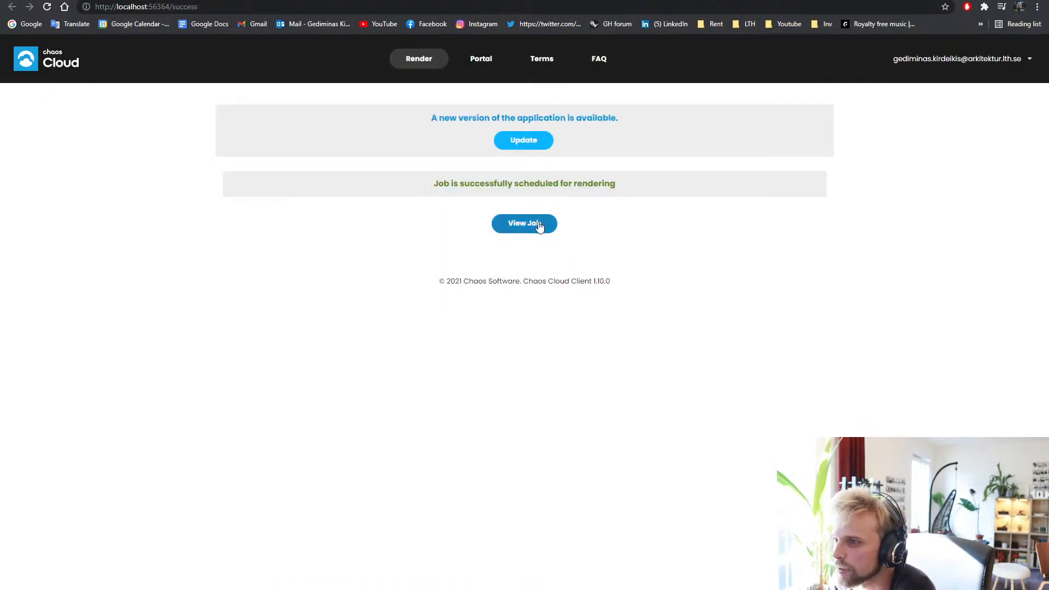
# - View the scheduled render job, and close the V-Ray Asset Editor back in Rhino
pyautogui.click(539, 225)
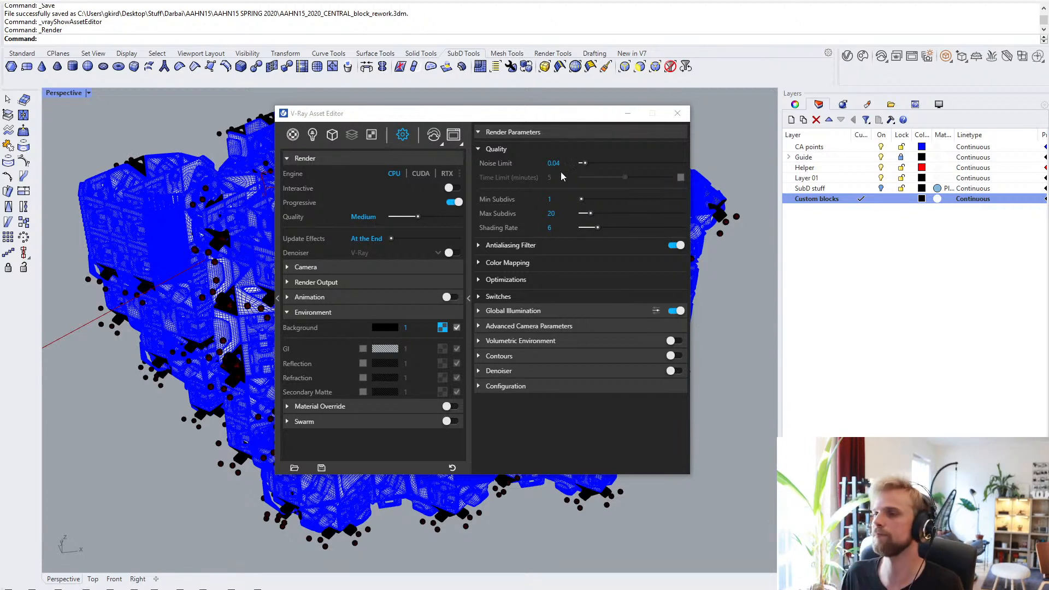
pyautogui.click(683, 114)
# - Select all block instances in the model with SelBlockInstance and delete them
pyautogui.scroll(-5, 373, 348)
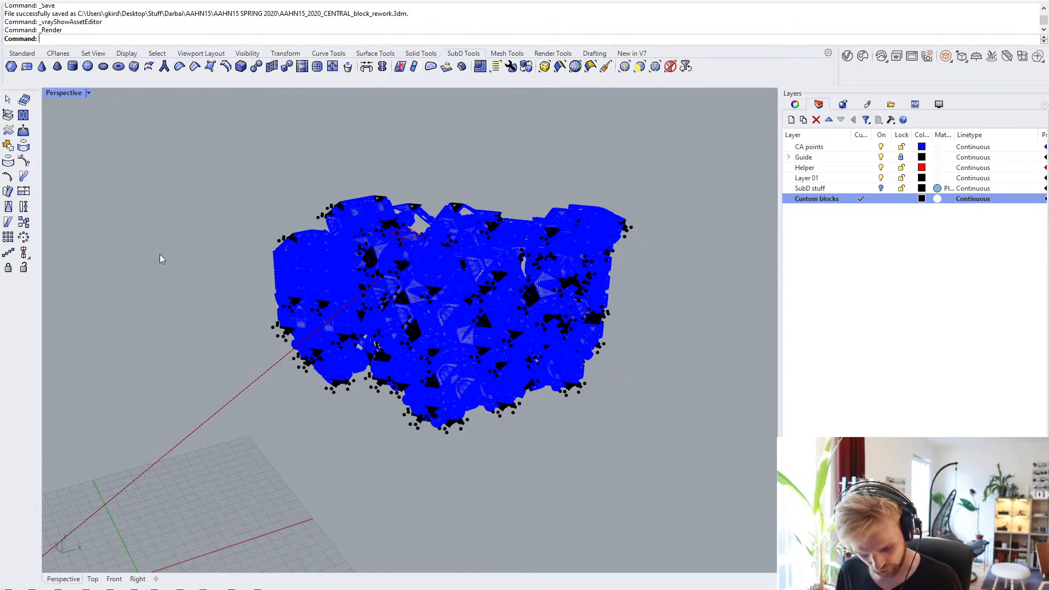
pyautogui.write('SelBlockInstance')
pyautogui.press('Return')
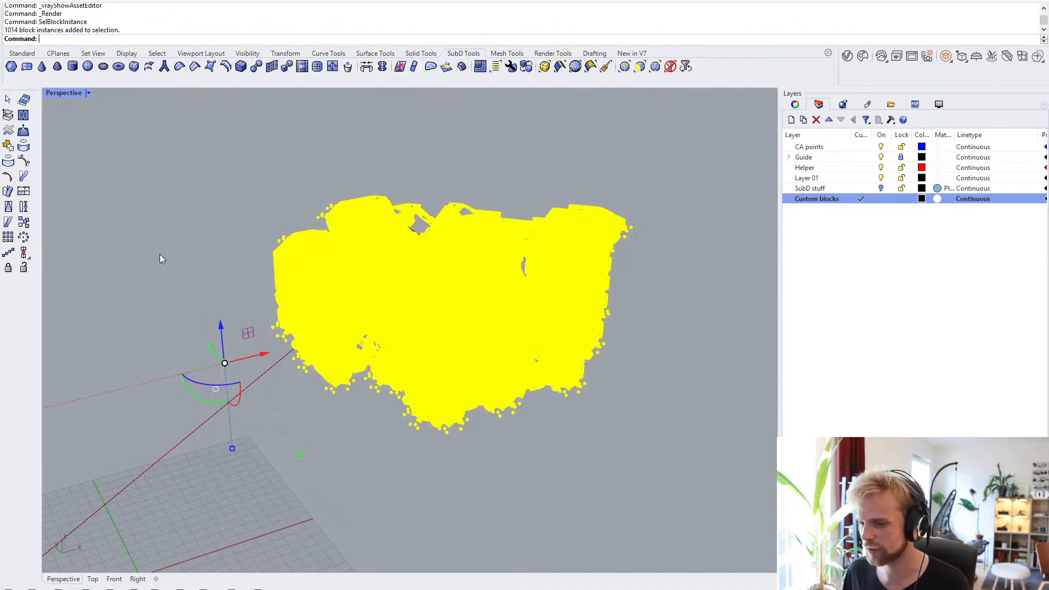
pyautogui.moveTo(159, 257); pyautogui.dragTo(673, 269, button='right')
pyautogui.scroll(12, 350, 391)
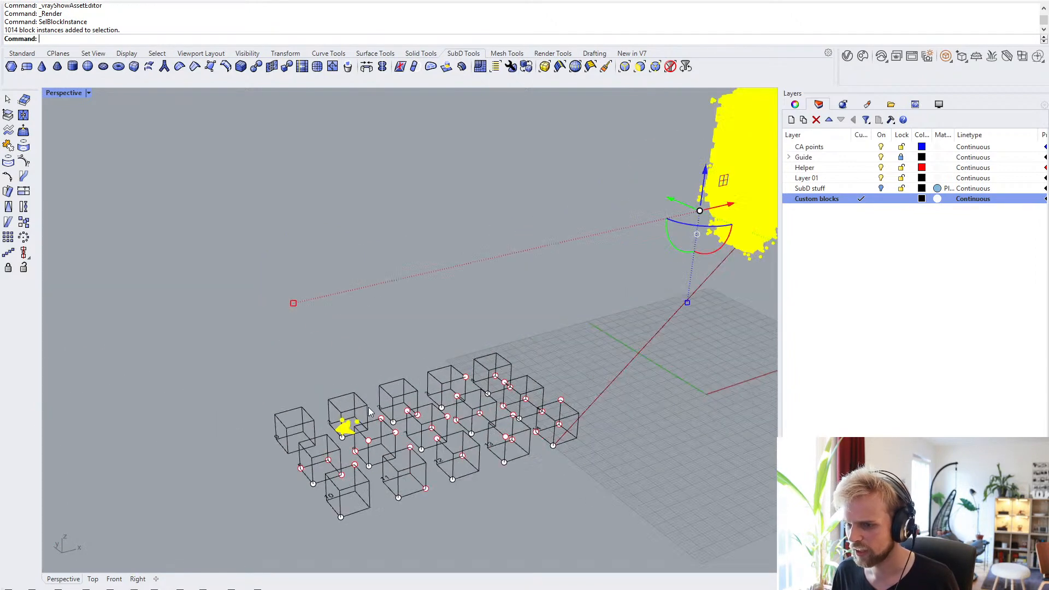
pyautogui.press('Delete')
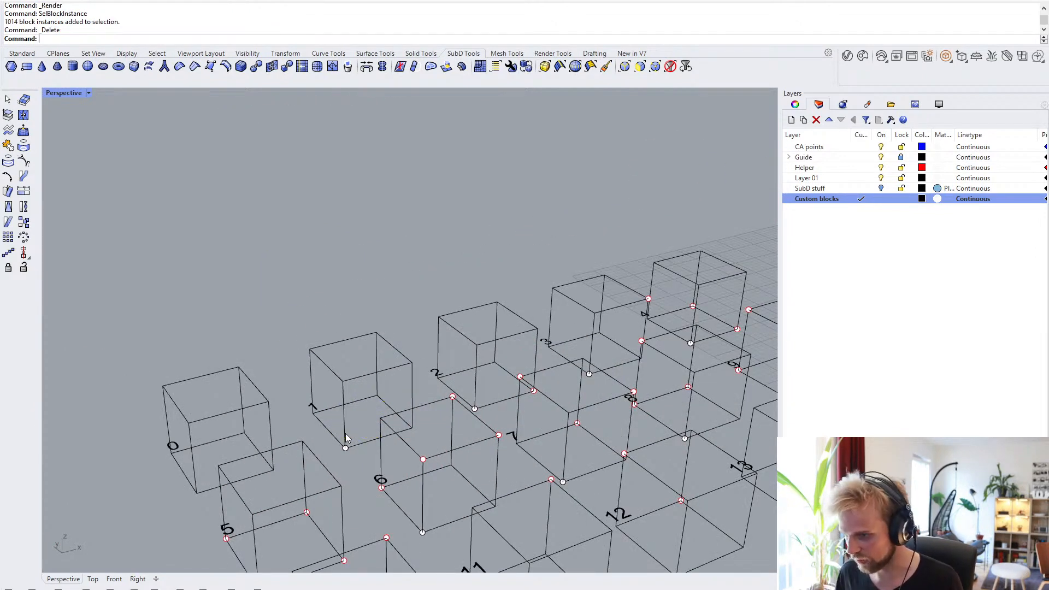
pyautogui.scroll(-4, 403, 398)
pyautogui.scroll(-6, 438, 404)
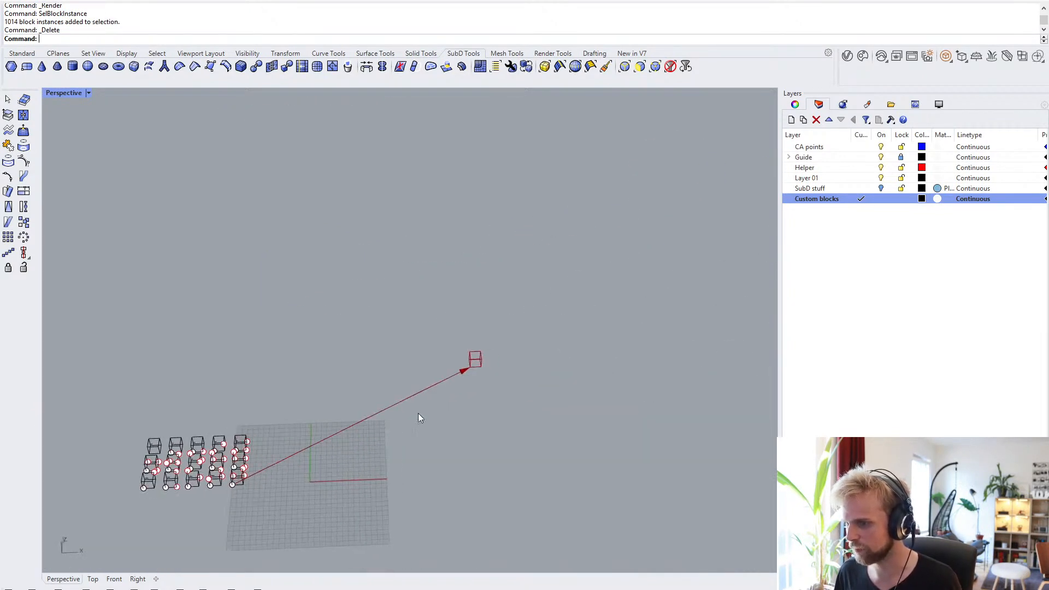
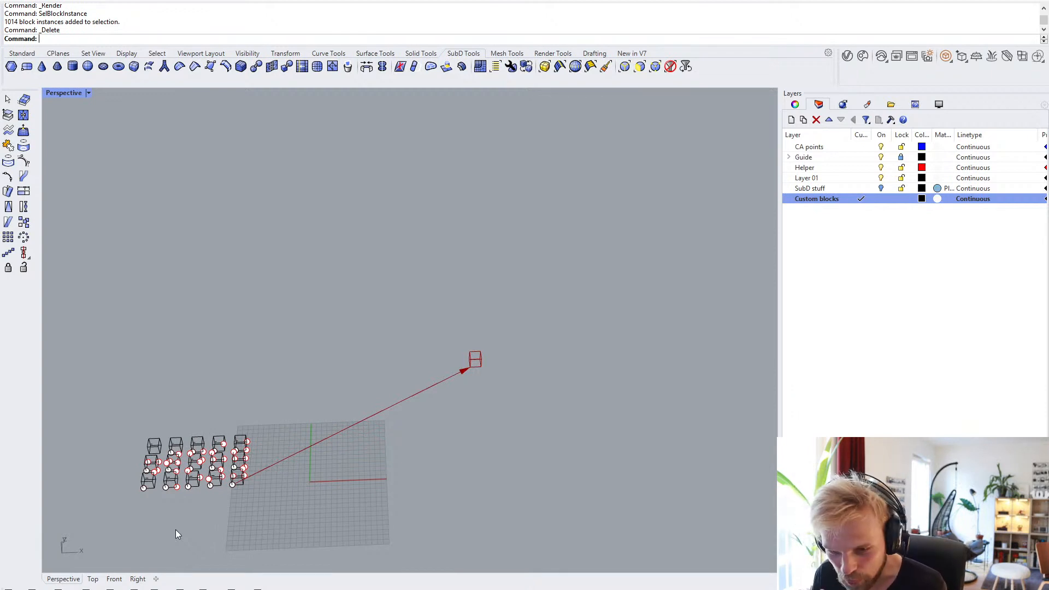
# - Turn on the SubD stuff layer and zoom to the SubD element in guide box 1
pyautogui.click(884, 190)
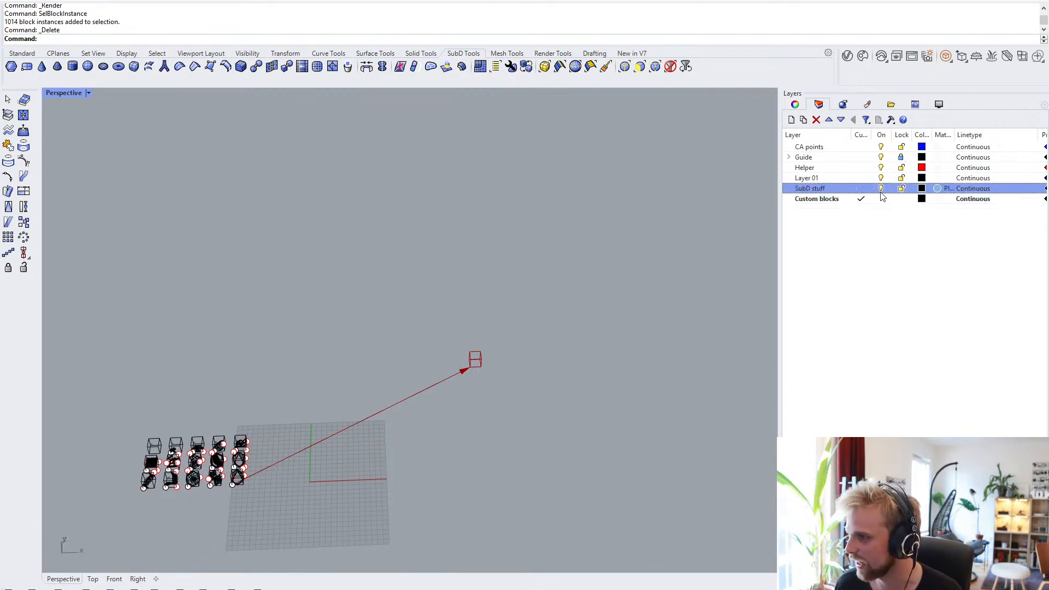
pyautogui.scroll(5, 175, 451)
pyautogui.click(174, 450)
pyautogui.write('ZS')
pyautogui.press('Return')
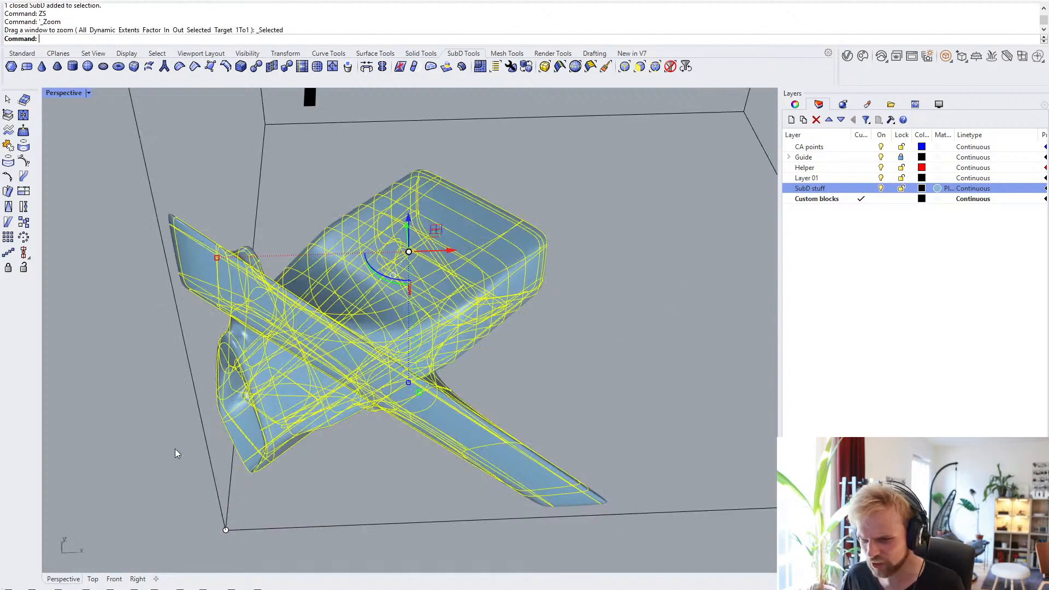
pyautogui.click(175, 452)
pyautogui.moveTo(489, 348); pyautogui.dragTo(372, 329, button='right')
pyautogui.scroll(-8, 377, 327)
pyautogui.moveTo(465, 313); pyautogui.dragTo(340, 333, button='right')
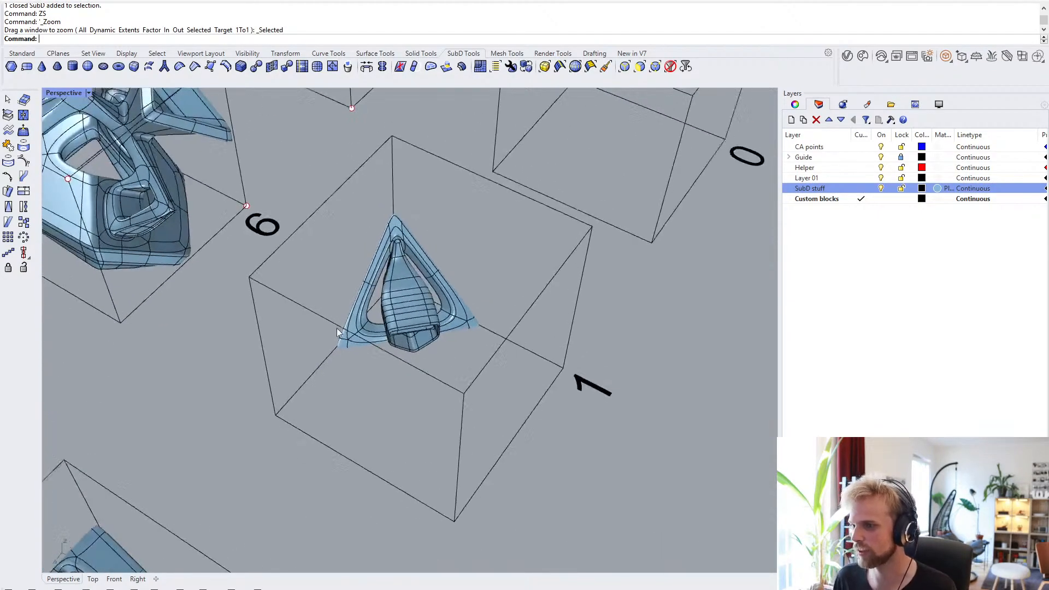
pyautogui.scroll(7, 403, 290)
pyautogui.moveTo(460, 319); pyautogui.dragTo(362, 300, button='right')
pyautogui.keyDown('shift'); pyautogui.moveTo(399, 384); pyautogui.dragTo(465, 277, button='right'); pyautogui.keyUp('shift')
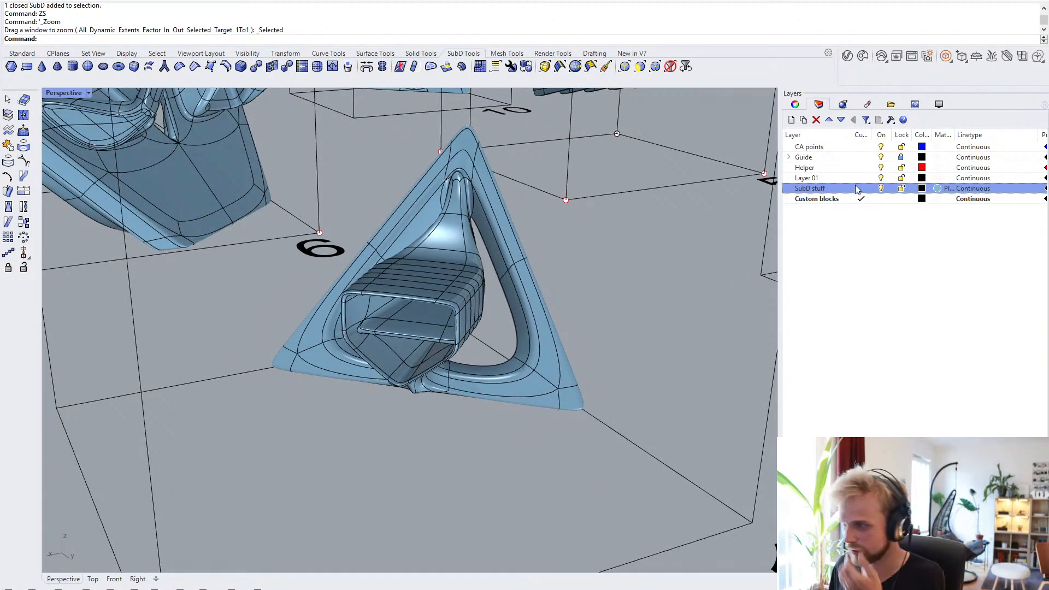
# - Turn off the CA points, Guide, Layer 01 and Helper layers, leaving only the SubD geometry on
pyautogui.click(881, 147)
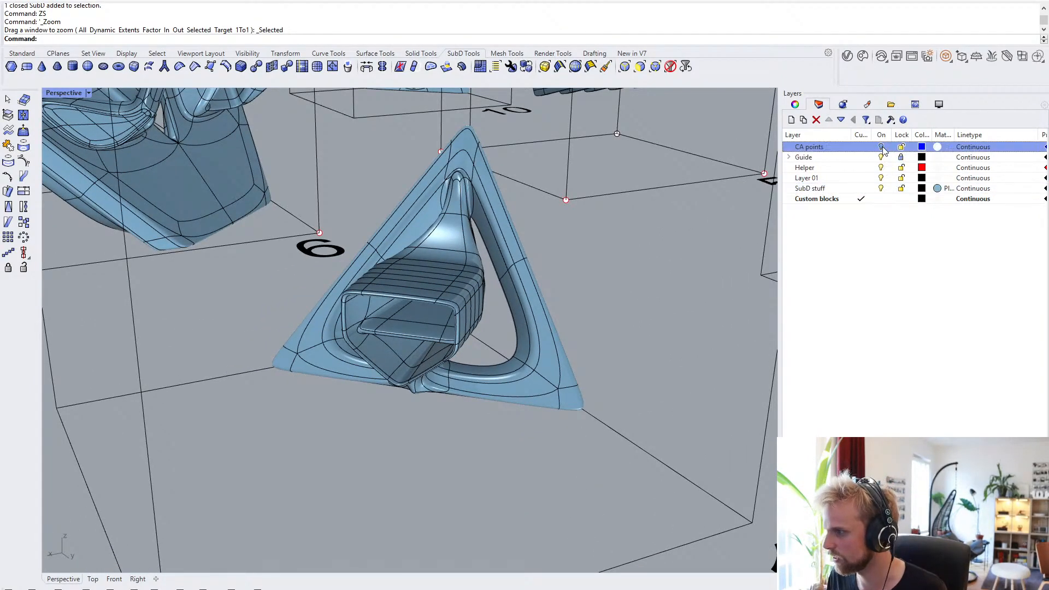
pyautogui.click(882, 157)
pyautogui.moveTo(485, 268); pyautogui.dragTo(426, 273, button='right')
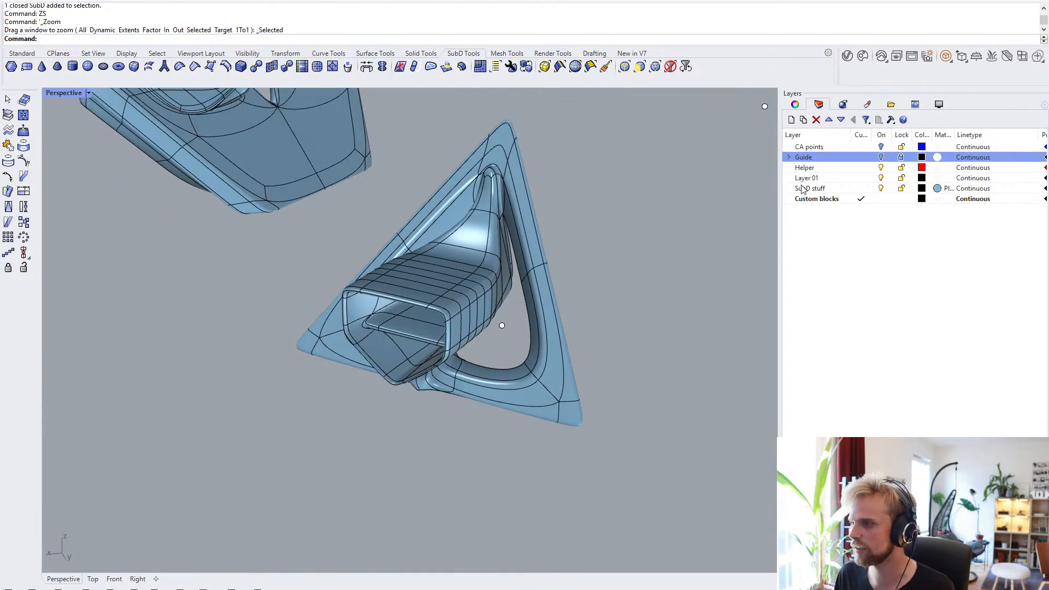
pyautogui.click(881, 178)
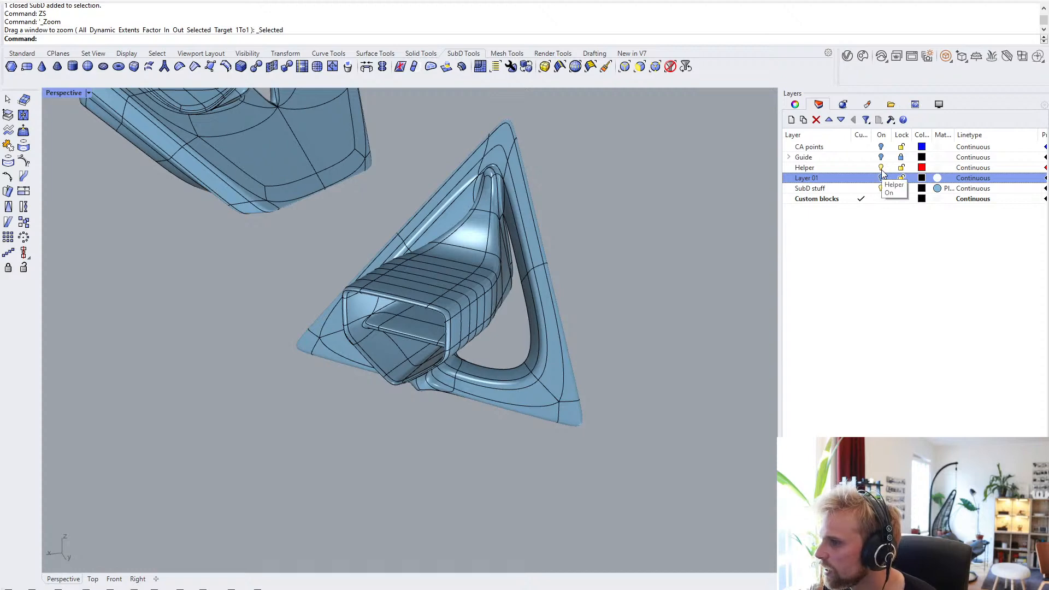
pyautogui.click(881, 168)
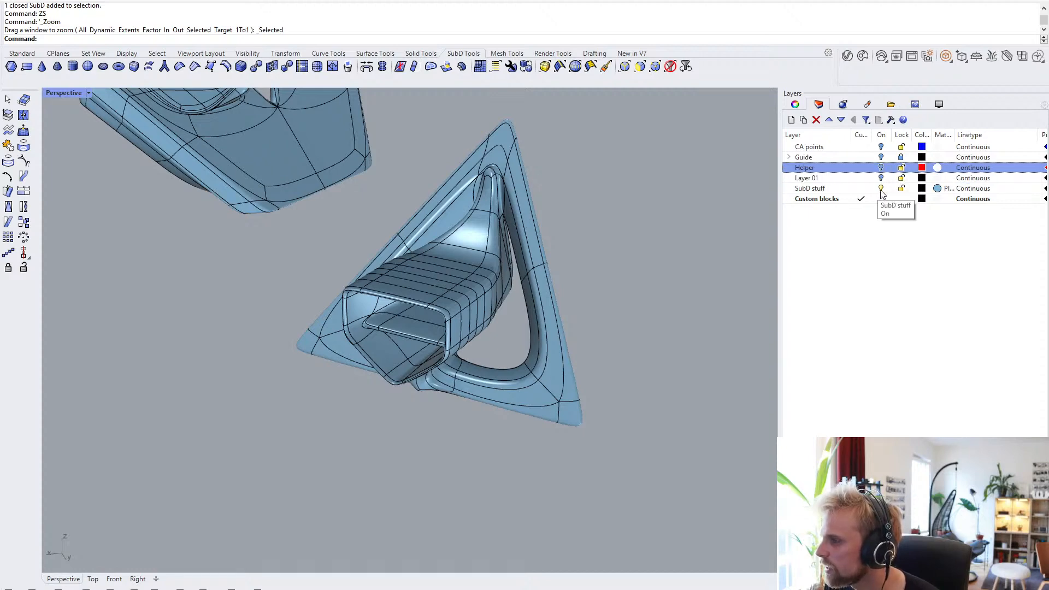
# - Switch the SubDs to flat display and isolate the triangular-frame element
pyautogui.moveTo(496, 226); pyautogui.dragTo(396, 267, button='right')
pyautogui.press('Tab')
pyautogui.click(431, 277)
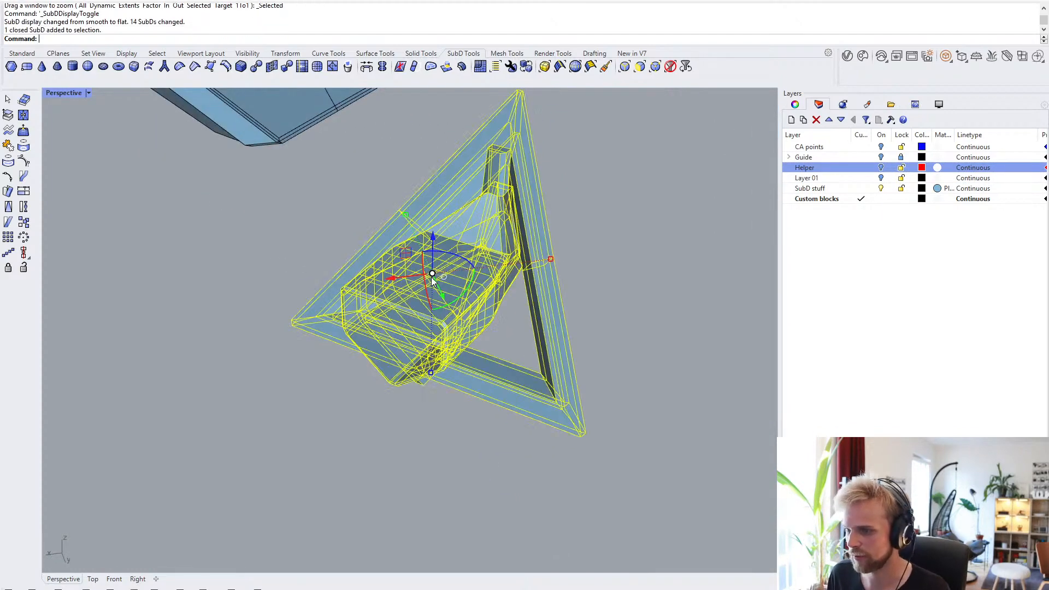
pyautogui.write('i')
pyautogui.press('Return')
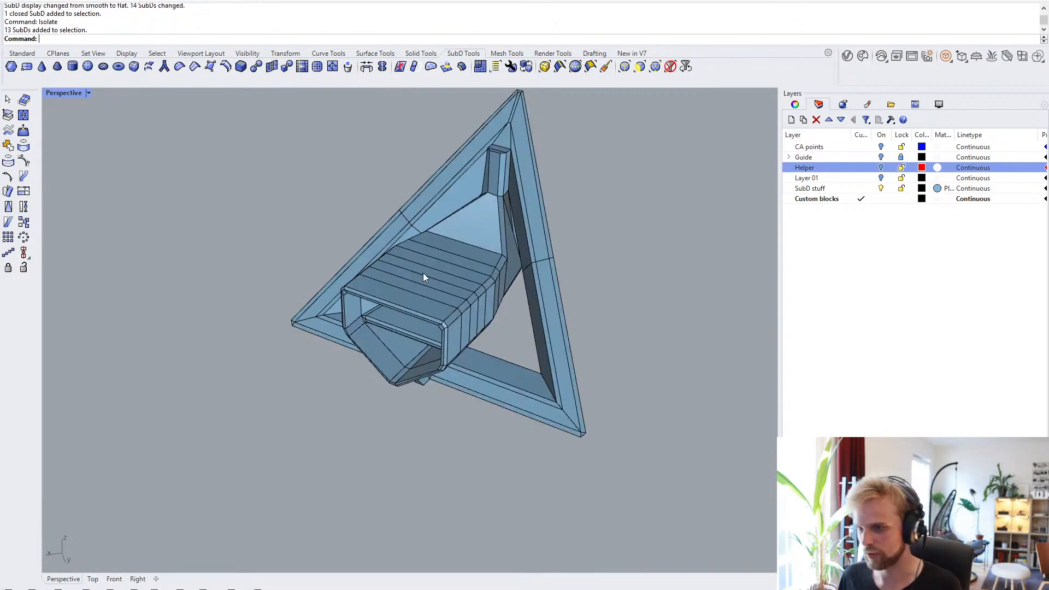
# - Examine the isolated SubD element from several sides, comparing its smooth and flat display
pyautogui.moveTo(424, 274); pyautogui.dragTo(520, 279, button='right')
pyautogui.scroll(5, 384, 356)
pyautogui.scroll(-5, 384, 356)
pyautogui.moveTo(417, 351); pyautogui.dragTo(615, 296, button='right')
pyautogui.press('Tab')
pyautogui.press('Tab')
pyautogui.press('Tab')
pyautogui.scroll(-6, 389, 303)
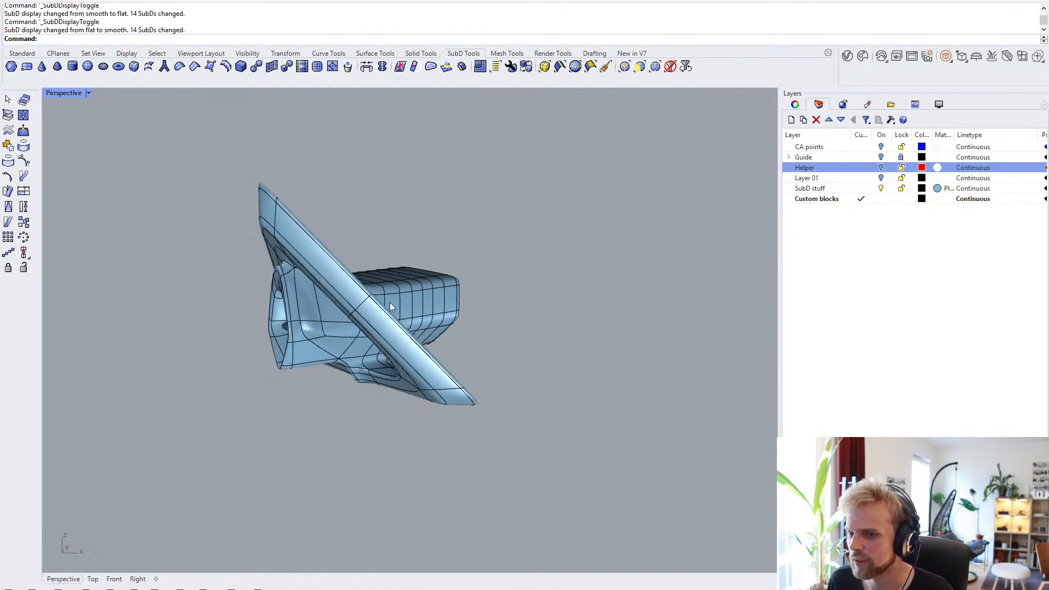
pyautogui.moveTo(389, 303); pyautogui.dragTo(461, 306, button='right')
pyautogui.scroll(5, 330, 326)
pyautogui.press('Tab')
pyautogui.press('Tab')
pyautogui.moveTo(330, 326); pyautogui.dragTo(245, 335, button='right')
pyautogui.press('Tab')
pyautogui.press('Tab')
pyautogui.press('Tab')
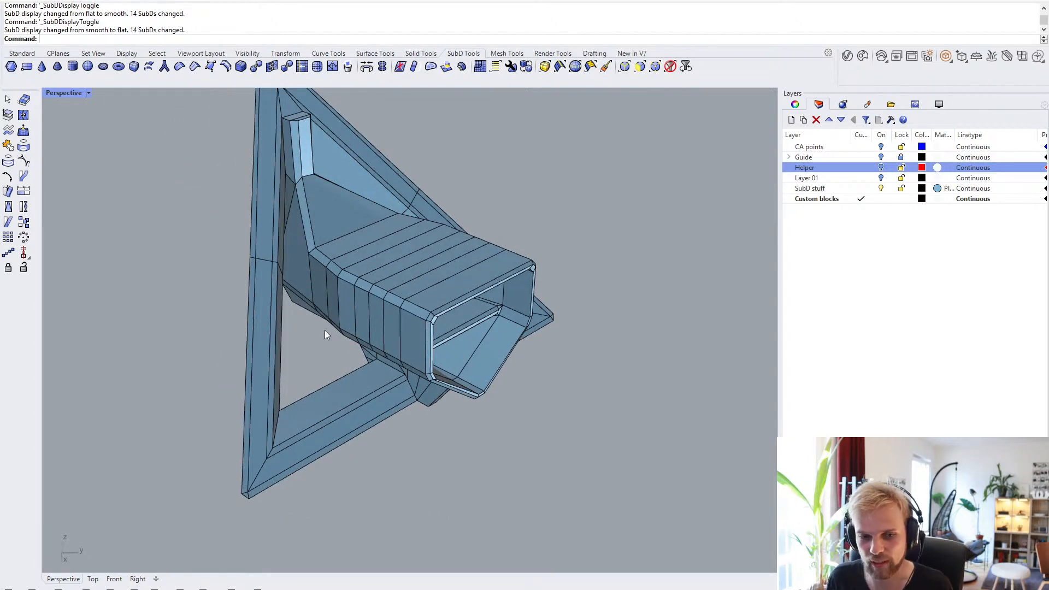
pyautogui.moveTo(325, 331); pyautogui.dragTo(392, 286, button='right')
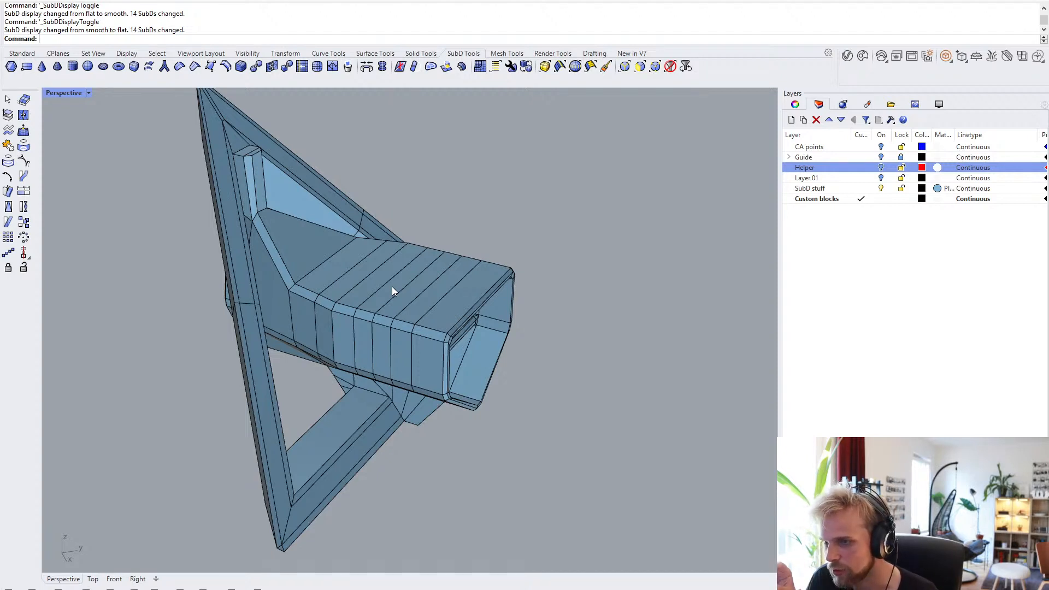
pyautogui.moveTo(409, 276); pyautogui.dragTo(600, 310, button='right')
pyautogui.scroll(6, 354, 283)
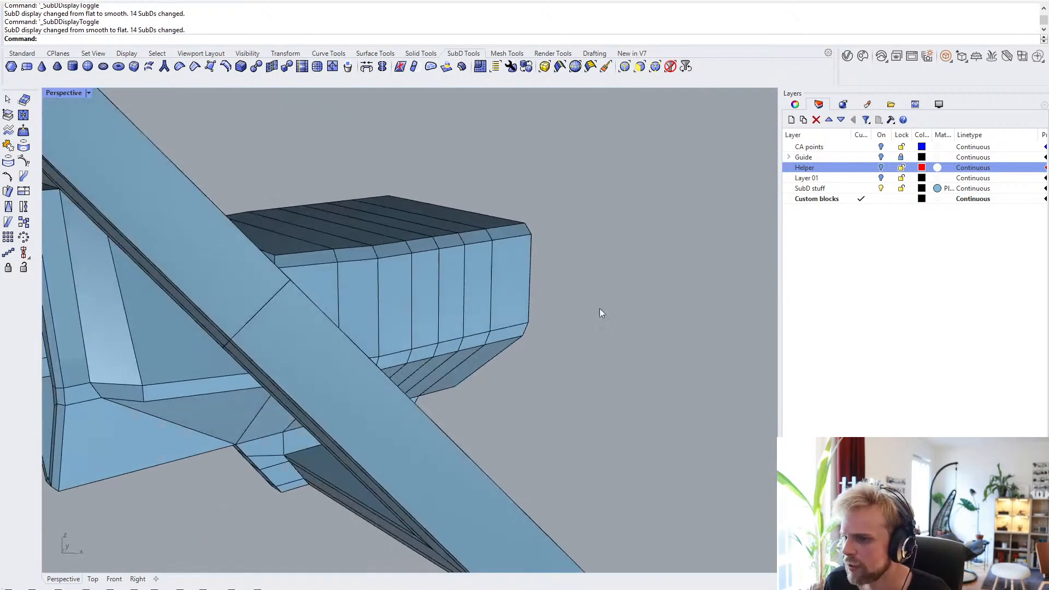
pyautogui.scroll(-4, 600, 312)
pyautogui.scroll(5, 446, 317)
# - Inset the opposing inner and outer faces of one sloping side of the triangular frame by 0.2 in Group mode
pyautogui.moveTo(446, 317); pyautogui.dragTo(481, 280, button='right')
pyautogui.press('Tab')
pyautogui.press('Tab')
pyautogui.keyDown('ctrl'); pyautogui.keyDown('shift'); pyautogui.click(444, 342); pyautogui.keyUp('shift'); pyautogui.keyUp('ctrl')
pyautogui.scroll(-4, 349, 314)
pyautogui.keyDown('ctrl'); pyautogui.keyDown('shift'); pyautogui.click(364, 293); pyautogui.keyUp('shift'); pyautogui.keyUp('ctrl')
pyautogui.keyDown('ctrl'); pyautogui.keyDown('shift'); pyautogui.click(481, 315); pyautogui.keyUp('shift'); pyautogui.keyUp('ctrl')
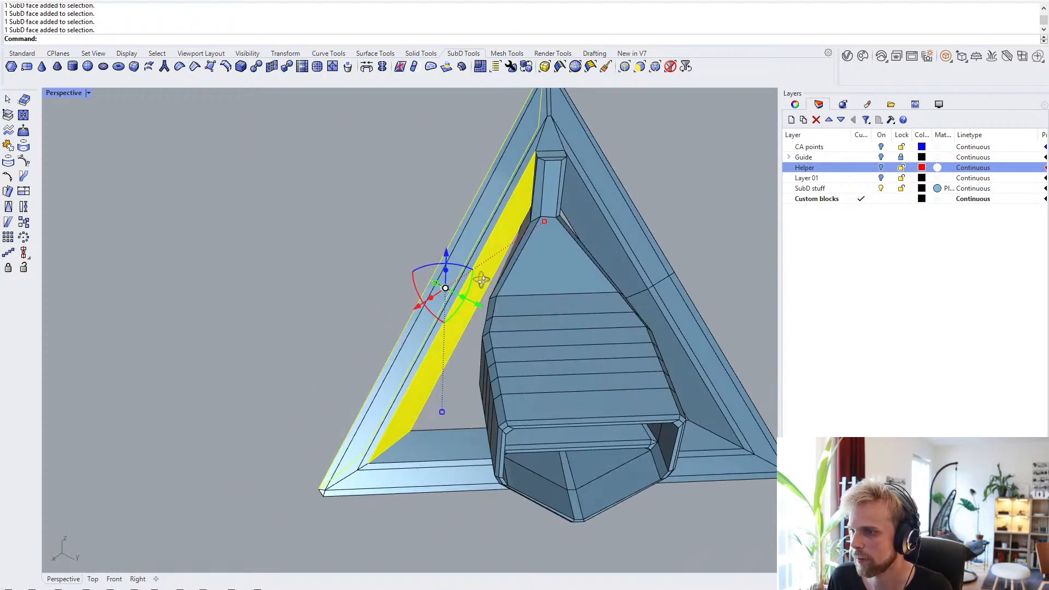
pyautogui.write('Inset')
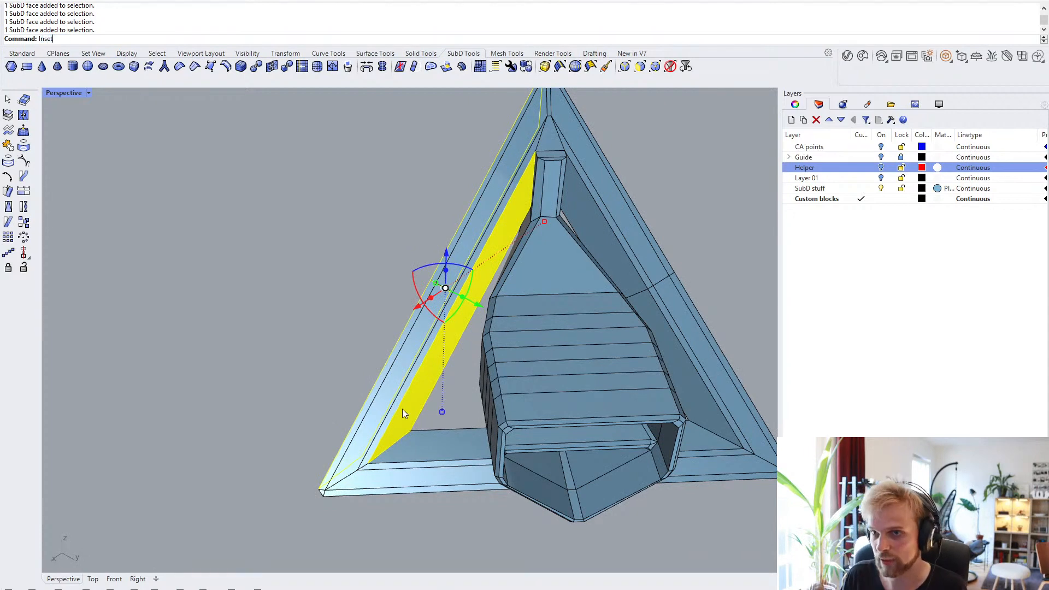
pyautogui.press('Return')
pyautogui.press('Return')
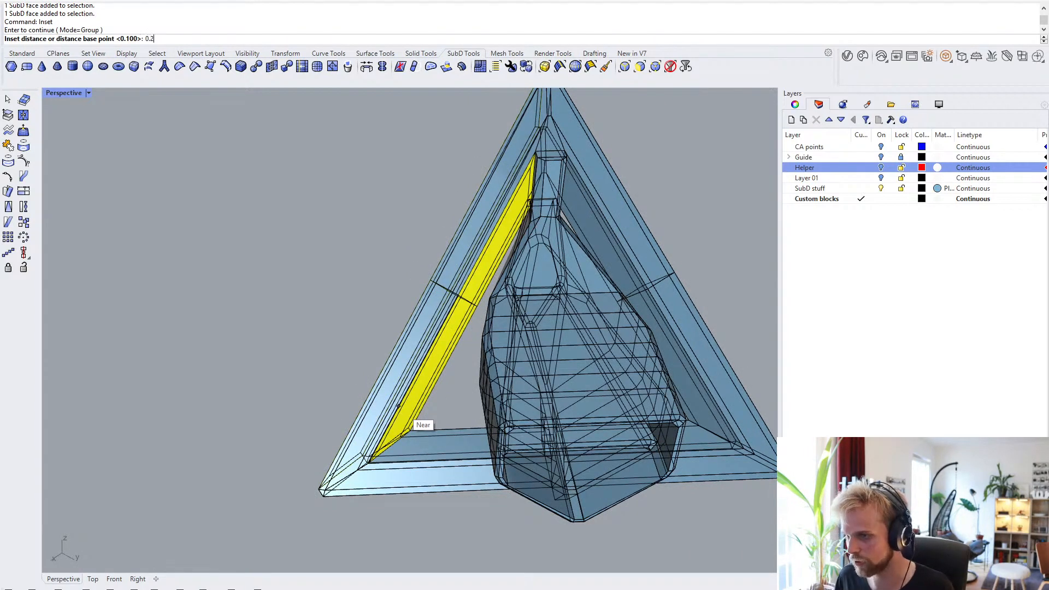
pyautogui.write('0.2')
pyautogui.press('Return')
pyautogui.press('Return')
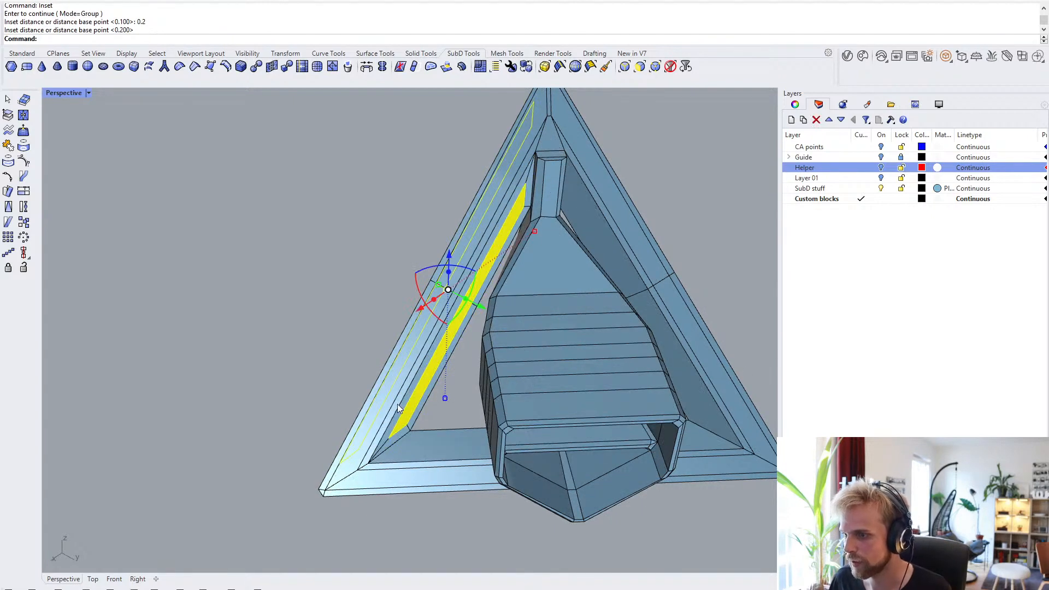
# - Bridge the inset faces through the first sloping frame side to cut an opening, and check it in smooth display
pyautogui.write('Bridge')
pyautogui.press('Return')
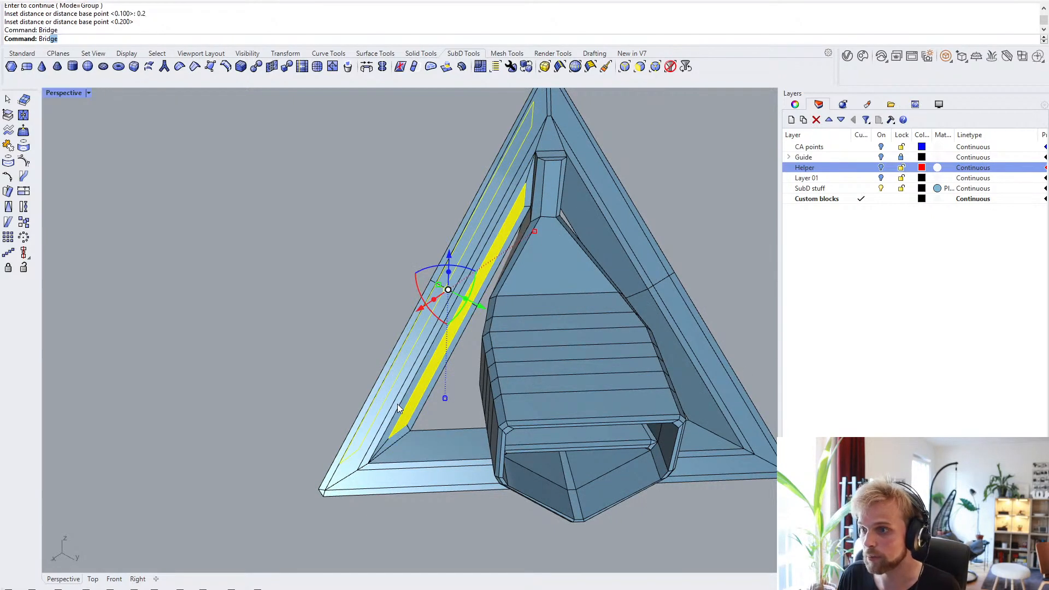
pyautogui.press('Return')
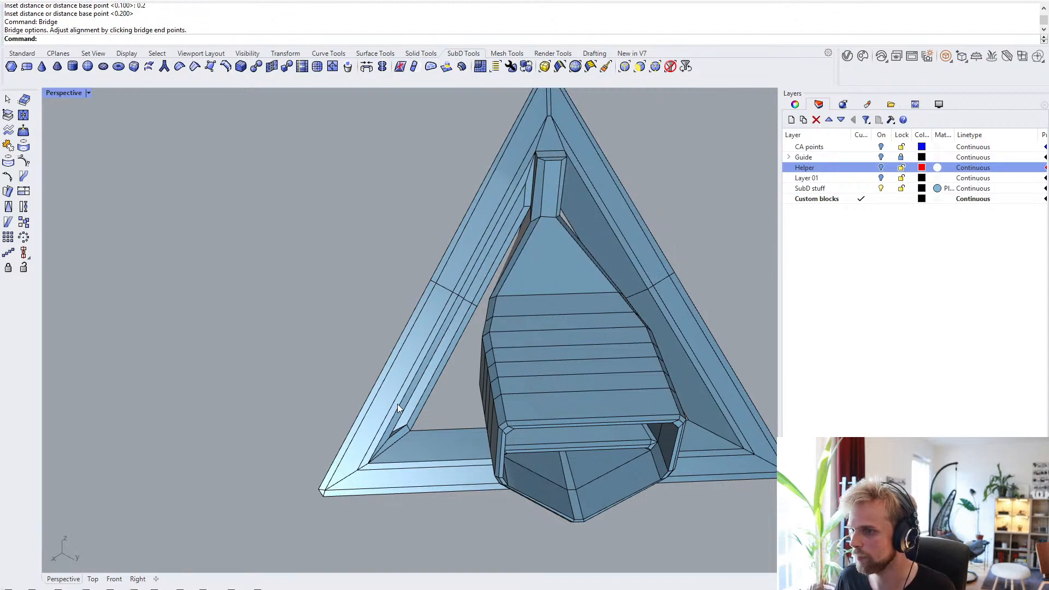
pyautogui.moveTo(397, 404); pyautogui.dragTo(212, 361, button='right')
pyautogui.press('Tab')
pyautogui.scroll(4, 452, 279)
pyautogui.press('Tab')
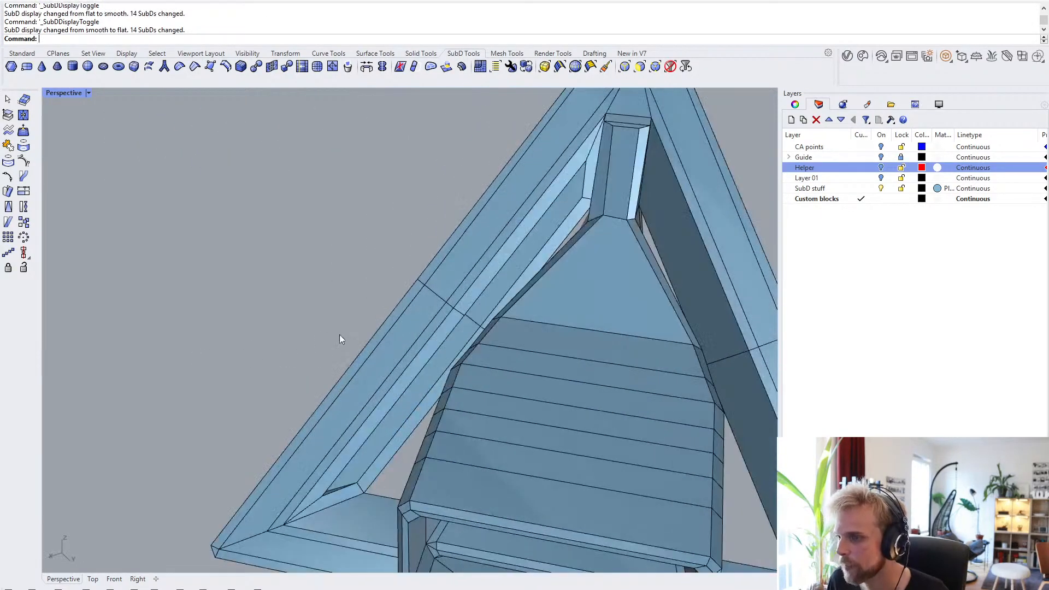
# - Inset the opposing inner and outer faces of the frame's other sloping side by 0.2 in Group mode
pyautogui.scroll(-5, 341, 336)
pyautogui.moveTo(612, 372); pyautogui.dragTo(443, 290, button='right')
pyautogui.scroll(4, 478, 277)
pyautogui.click(492, 277)
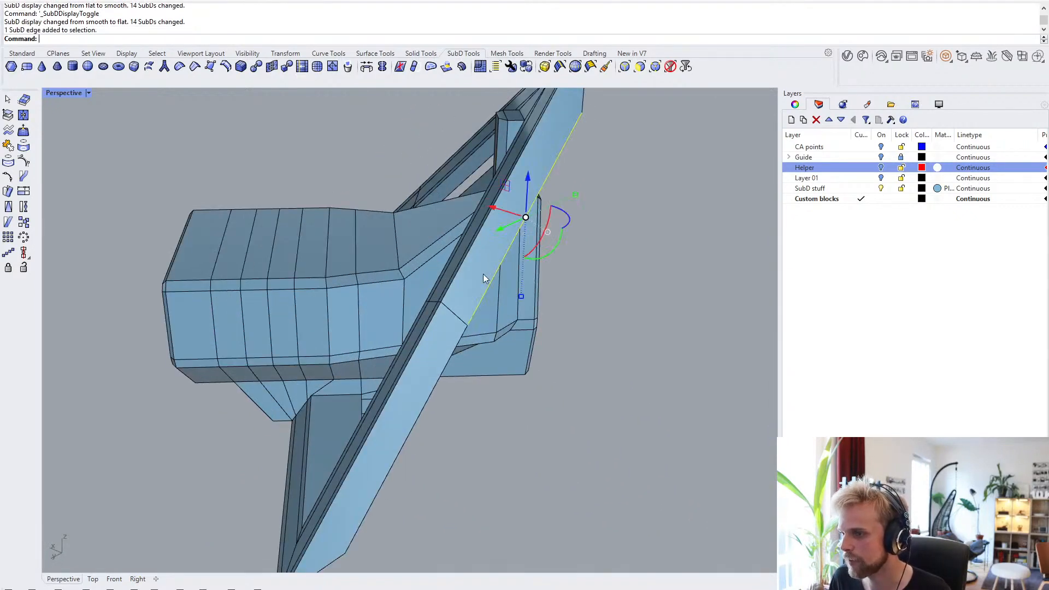
pyautogui.click(571, 366)
pyautogui.keyDown('ctrl'); pyautogui.keyDown('shift'); pyautogui.click(483, 278); pyautogui.keyUp('shift'); pyautogui.keyUp('ctrl')
pyautogui.keyDown('ctrl'); pyautogui.keyDown('shift'); pyautogui.click(422, 386); pyautogui.keyUp('shift'); pyautogui.keyUp('ctrl')
pyautogui.moveTo(425, 385); pyautogui.dragTo(512, 375, button='right')
pyautogui.moveTo(527, 285); pyautogui.dragTo(431, 222, button='right')
pyautogui.keyDown('ctrl'); pyautogui.keyDown('shift'); pyautogui.click(432, 222); pyautogui.keyUp('shift'); pyautogui.keyUp('ctrl')
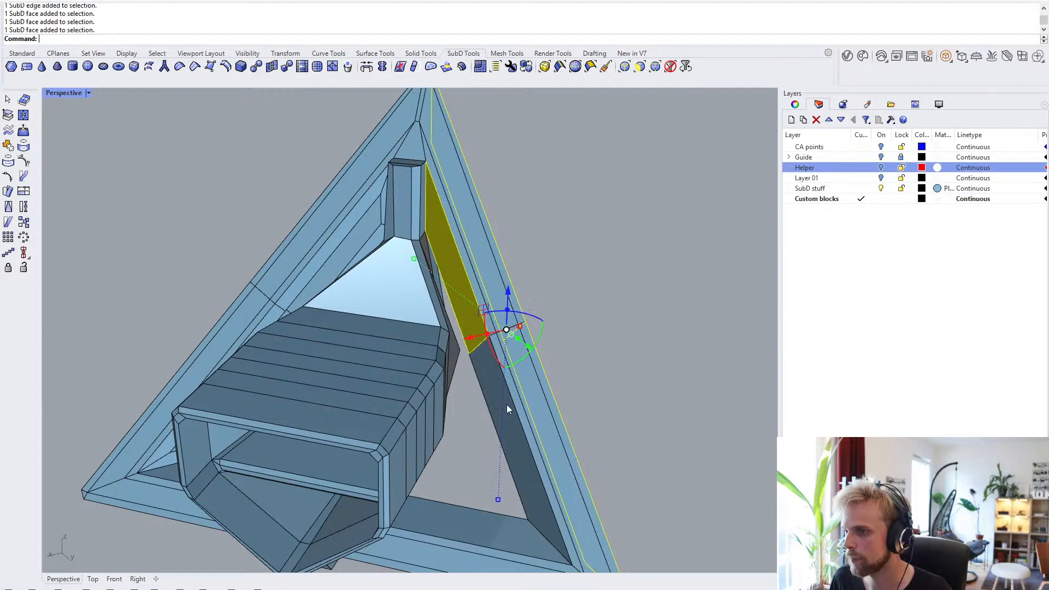
pyautogui.keyDown('ctrl'); pyautogui.keyDown('shift'); pyautogui.click(508, 438); pyautogui.keyUp('shift'); pyautogui.keyUp('ctrl')
pyautogui.press('Return')
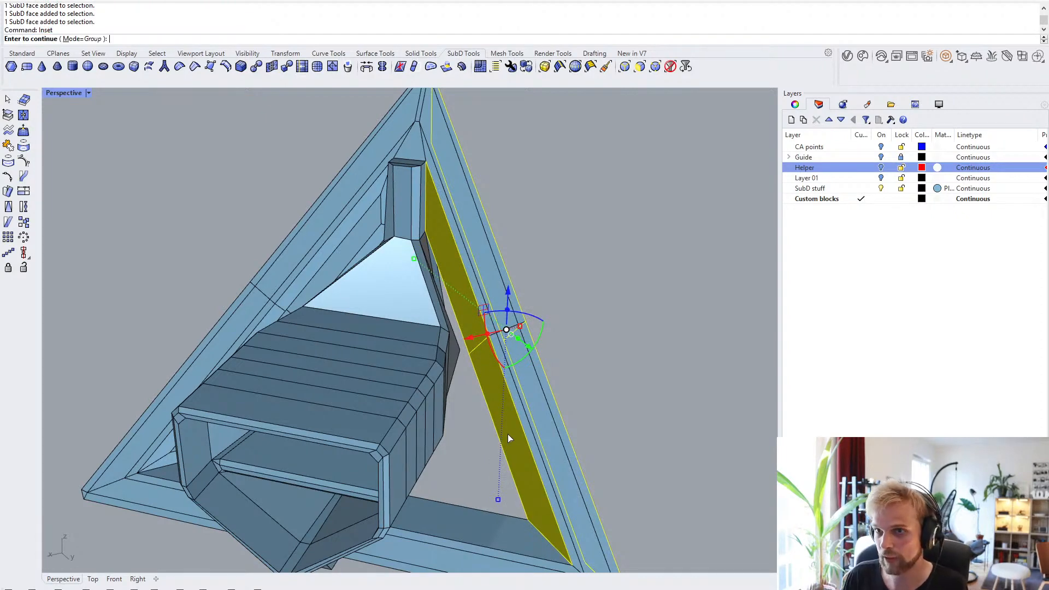
pyautogui.press('Return')
pyautogui.press('Return')
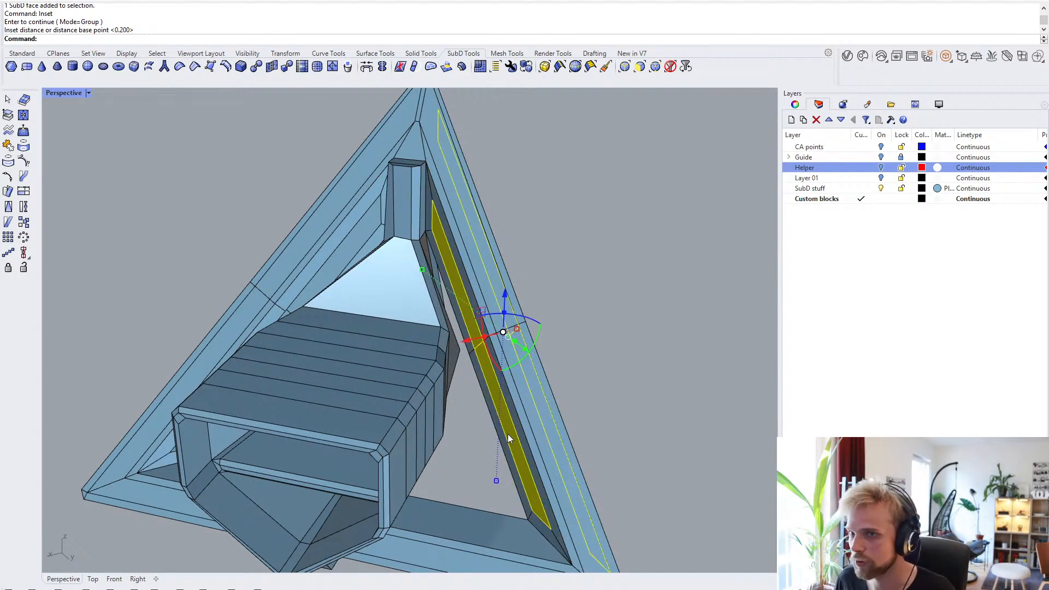
# - Bridge the inset faces on the second sloping frame side to cut an opening through it
pyautogui.write('Bridge')
pyautogui.press('Return')
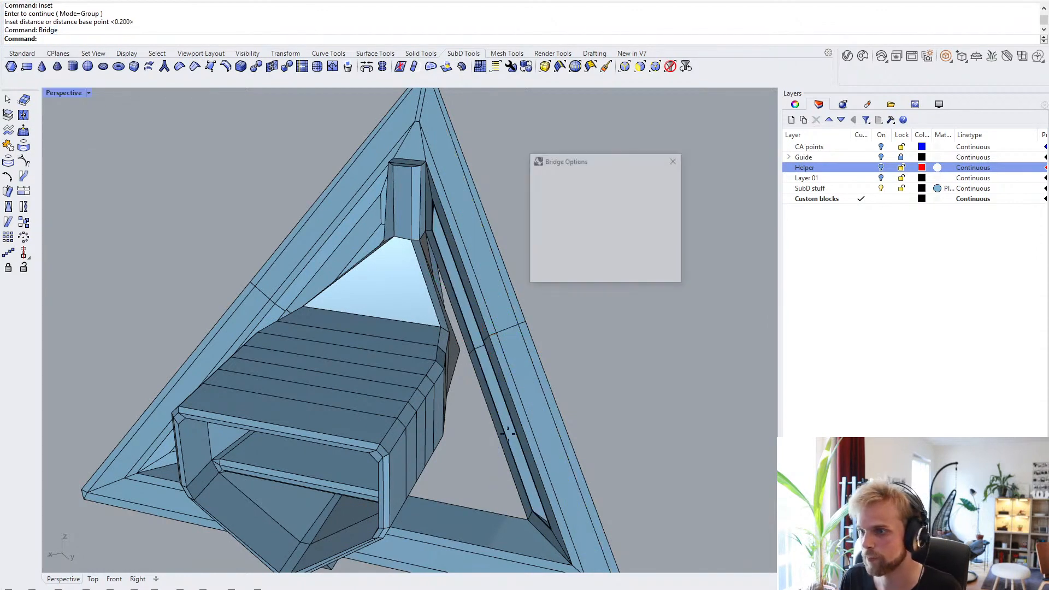
pyautogui.press('Return')
pyautogui.moveTo(480, 403)
pyautogui.mouseDown(button='right')
pyautogui.moveTo(500, 258)
pyautogui.moveTo(483, 314)
pyautogui.moveTo(481, 408)
pyautogui.mouseUp(button='right')
pyautogui.keyDown('ctrl'); pyautogui.keyDown('shift'); pyautogui.click(480, 408); pyautogui.keyUp('shift'); pyautogui.keyUp('ctrl')
pyautogui.moveTo(425, 430); pyautogui.dragTo(543, 418, button='right')
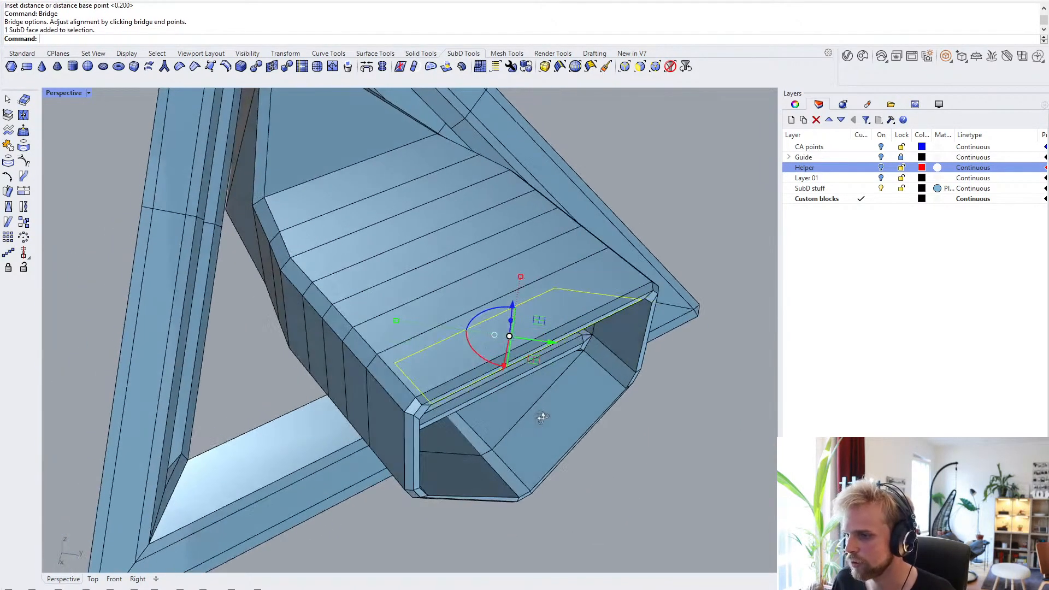
pyautogui.keyDown('ctrl'); pyautogui.keyDown('shift'); pyautogui.click(284, 441); pyautogui.keyUp('shift'); pyautogui.keyUp('ctrl')
pyautogui.moveTo(284, 440); pyautogui.dragTo(322, 285, button='right')
pyautogui.keyDown('ctrl'); pyautogui.keyDown('shift'); pyautogui.click(222, 257); pyautogui.keyUp('shift'); pyautogui.keyUp('ctrl')
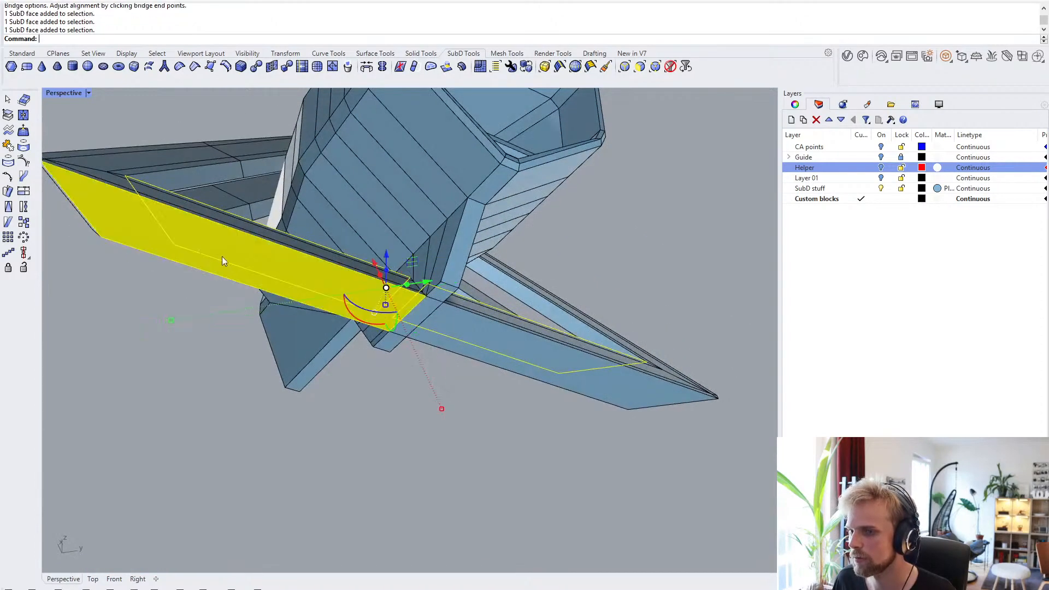
pyautogui.moveTo(222, 257); pyautogui.dragTo(402, 393, button='right')
pyautogui.keyDown('ctrl'); pyautogui.keyDown('shift'); pyautogui.click(431, 437); pyautogui.keyUp('shift'); pyautogui.keyUp('ctrl')
pyautogui.moveTo(445, 428); pyautogui.dragTo(424, 333, button='right')
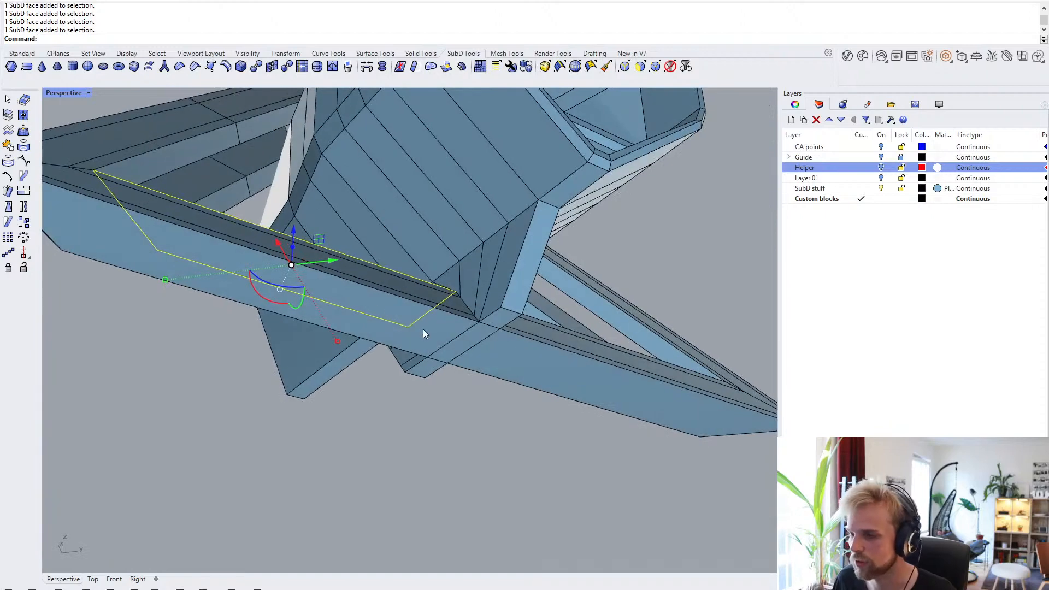
pyautogui.keyDown('ctrl'); pyautogui.keyDown('shift'); pyautogui.click(423, 333); pyautogui.keyUp('shift'); pyautogui.keyUp('ctrl')
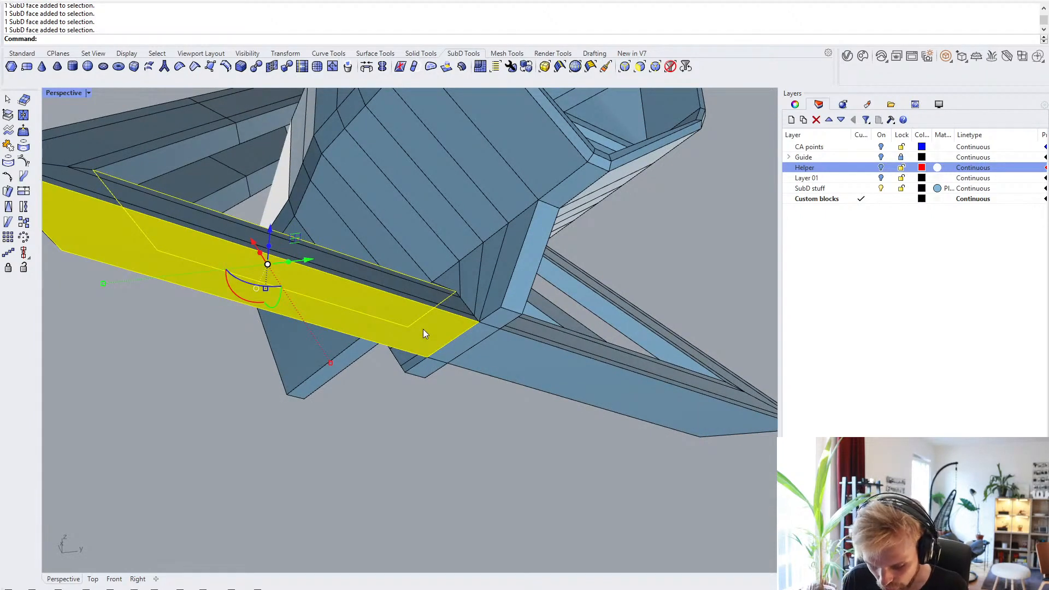
pyautogui.write('bridge')
pyautogui.press('Return')
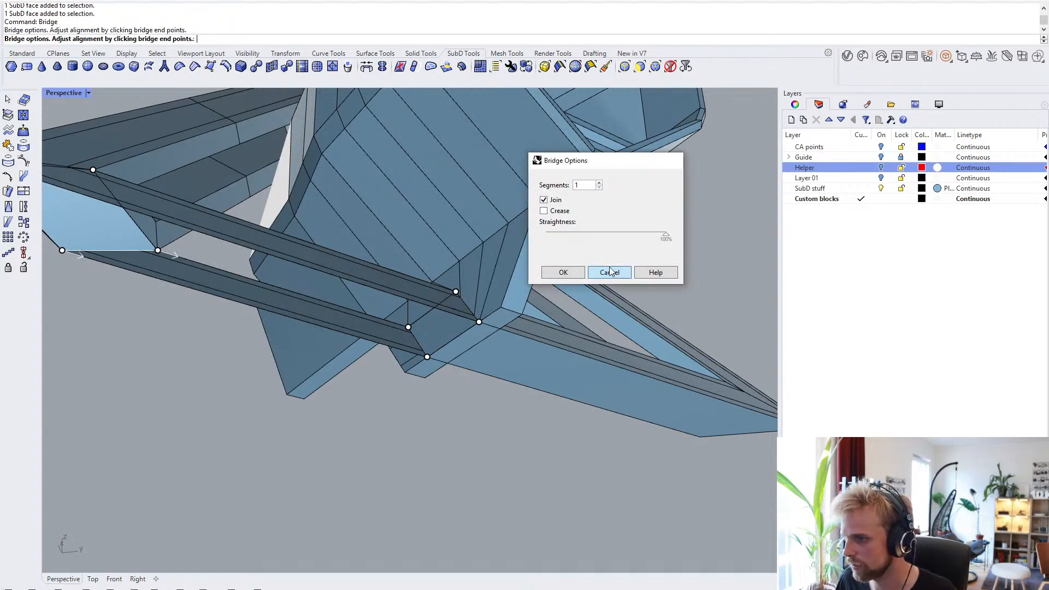
pyautogui.press('Return')
# - Inset the opposing outer and inner faces of one half of the frame's bottom side by 0.2 in Group mode
pyautogui.keyDown('ctrl'); pyautogui.keyDown('shift'); pyautogui.click(353, 300); pyautogui.keyUp('shift'); pyautogui.keyUp('ctrl')
pyautogui.moveTo(353, 299); pyautogui.dragTo(244, 408, button='right')
pyautogui.keyDown('ctrl'); pyautogui.keyDown('shift'); pyautogui.click(204, 406); pyautogui.keyUp('shift'); pyautogui.keyUp('ctrl')
pyautogui.write('inset')
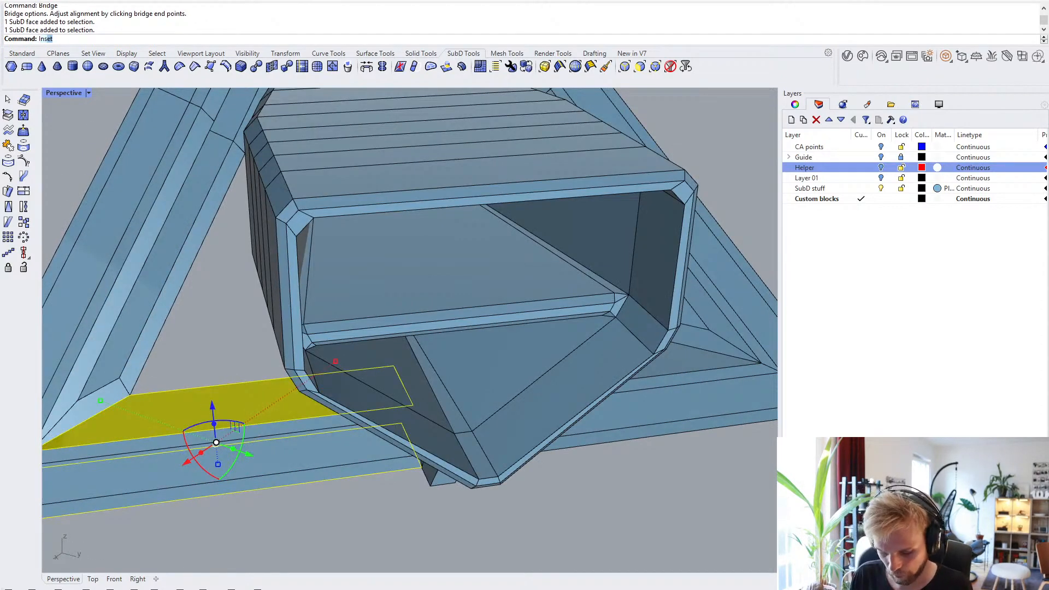
pyautogui.press('Return')
pyautogui.press('Return')
pyautogui.press('Return')
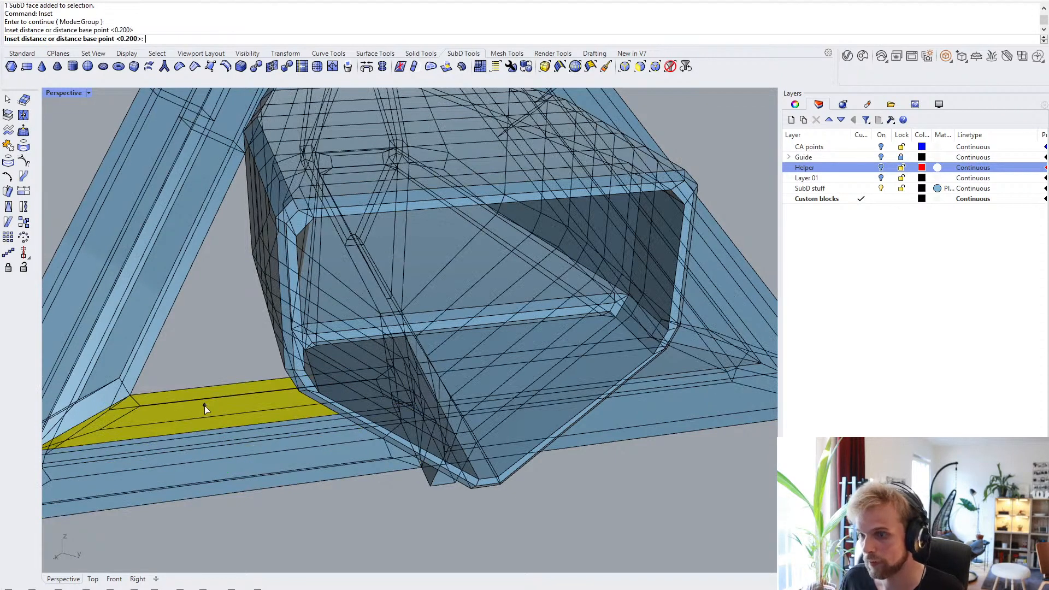
# - Bridge the inset faces through that half of the frame's bottom side to cut an opening, using 1 segment with Join on
pyautogui.write('b')
pyautogui.press('Return')
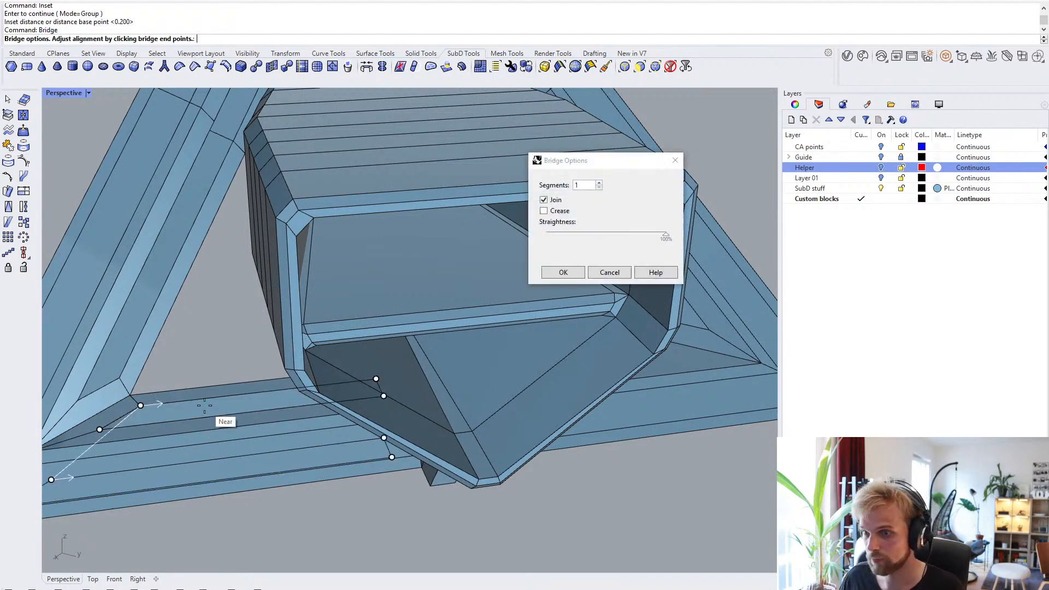
pyautogui.press('Return')
# - Inset the opposing inner and outer faces of the other half of the frame's bottom side by 0.2 in Group mode
pyautogui.moveTo(205, 405); pyautogui.dragTo(134, 389, button='right')
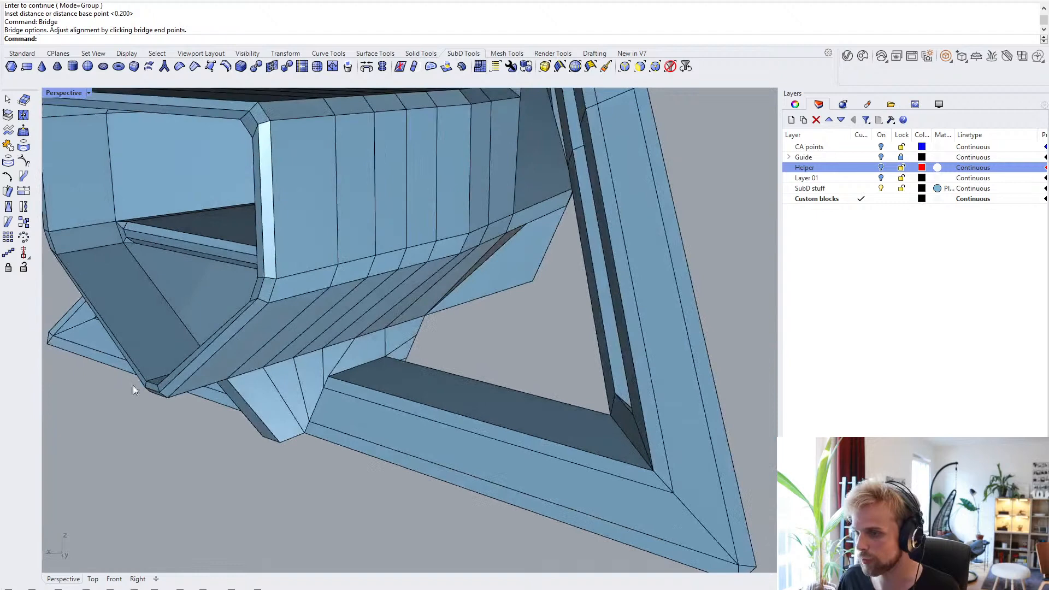
pyautogui.keyDown('ctrl'); pyautogui.keyDown('shift'); pyautogui.click(465, 391); pyautogui.keyUp('shift'); pyautogui.keyUp('ctrl')
pyautogui.moveTo(464, 391); pyautogui.dragTo(445, 350, button='right')
pyautogui.keyDown('ctrl'); pyautogui.keyDown('shift'); pyautogui.click(575, 202); pyautogui.keyUp('shift'); pyautogui.keyUp('ctrl')
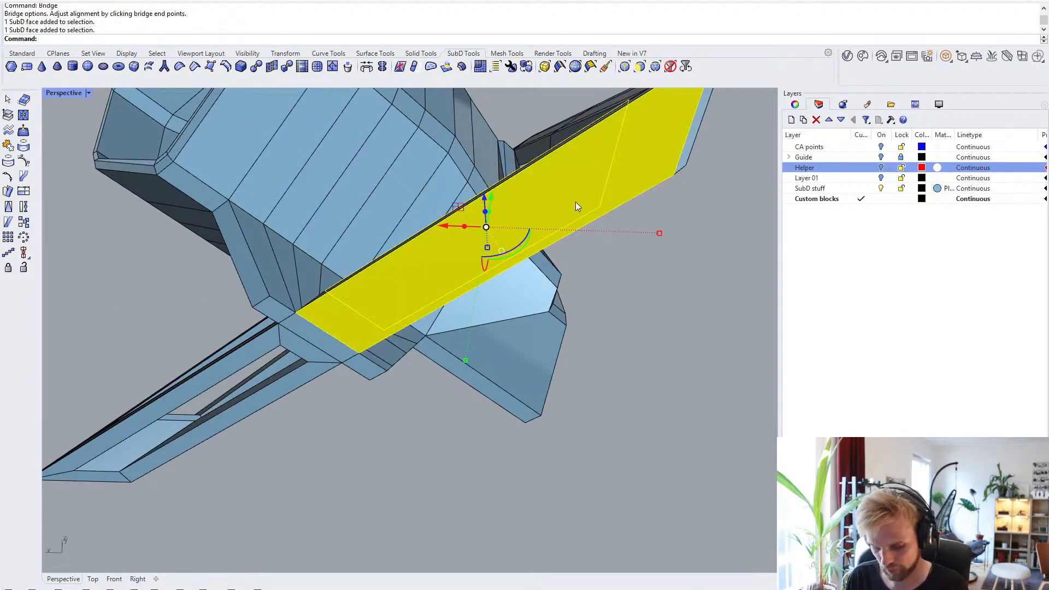
pyautogui.press('Return')
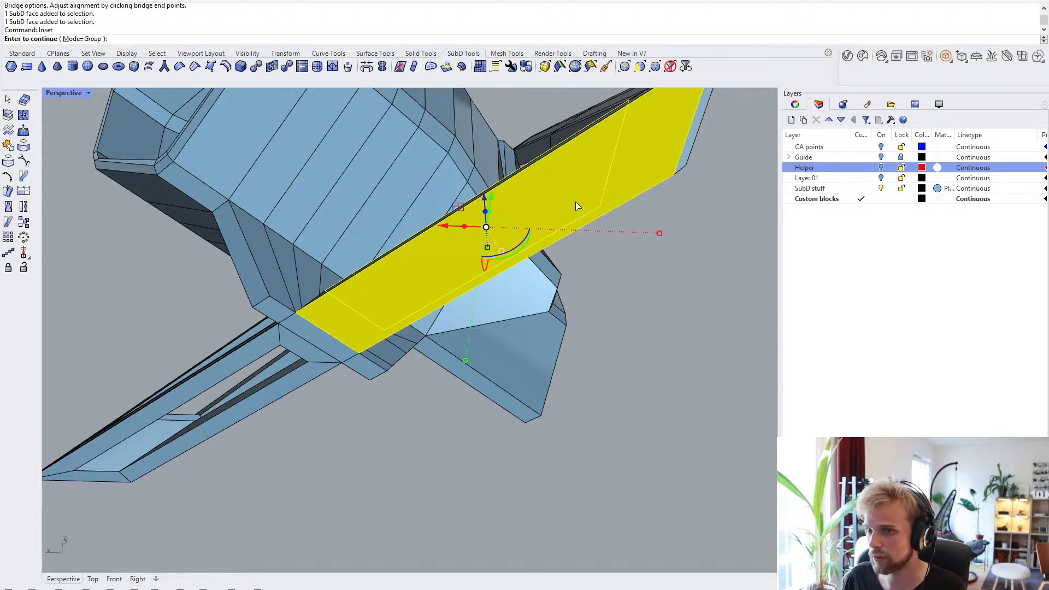
pyautogui.press('Return')
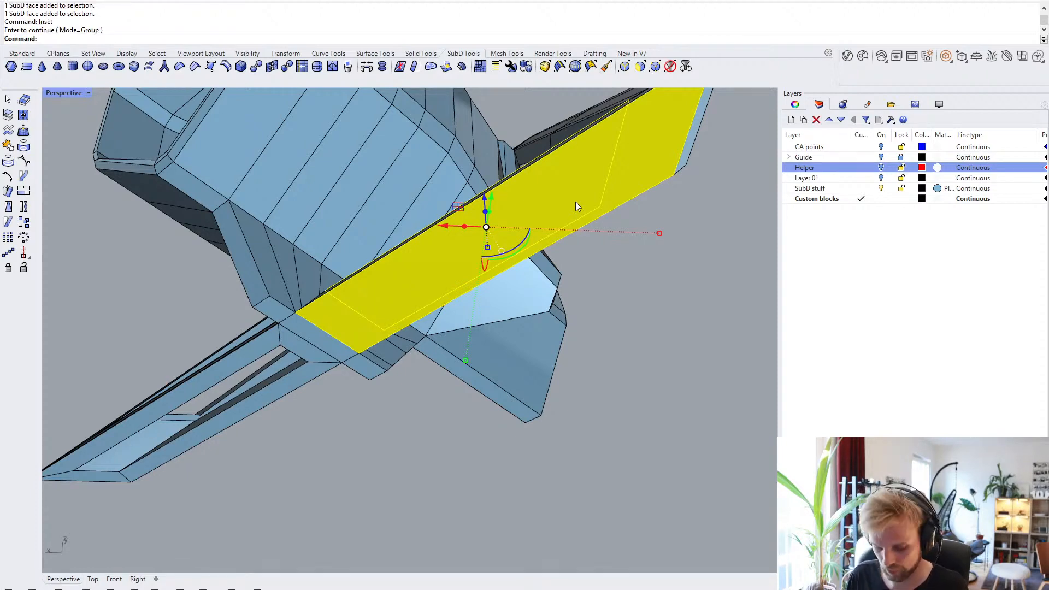
pyautogui.press('Return')
pyautogui.press('Return')
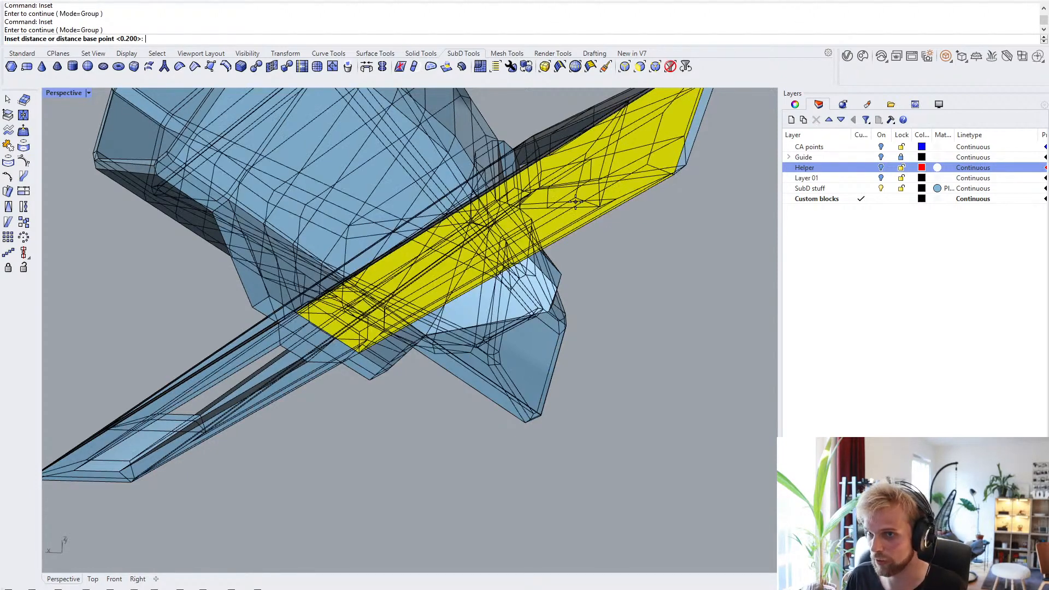
pyautogui.press('Return')
# - Bridge the inset faces on the second half of the bottom frame side to cut an opening through it
pyautogui.write('bridge')
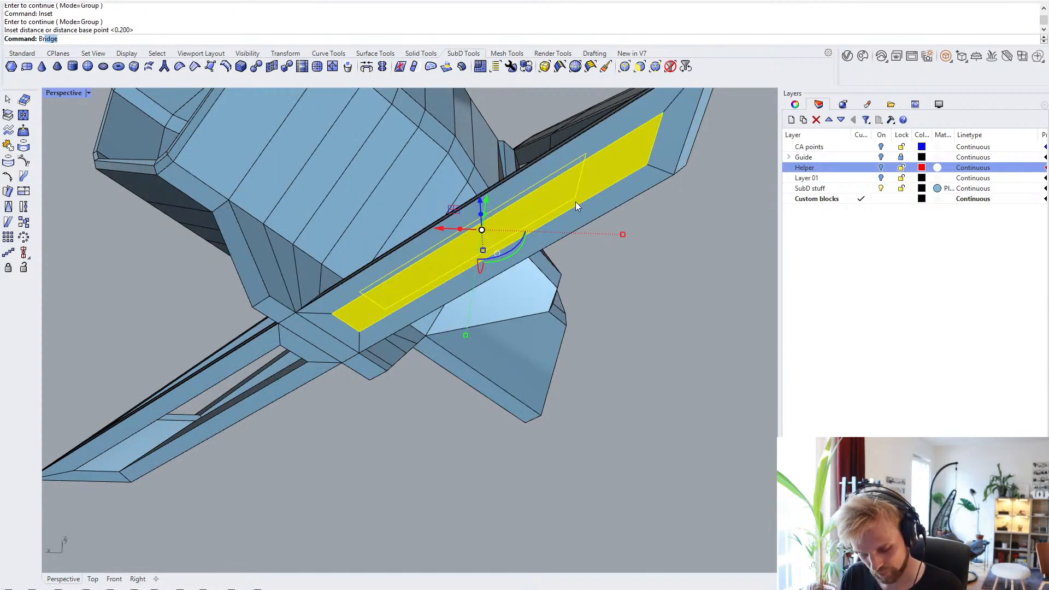
pyautogui.press('Return')
pyautogui.press('Return')
# - Examine the frame openings and the whole element in smooth and flat SubD display from several angles
pyautogui.moveTo(575, 201); pyautogui.dragTo(472, 332, button='right')
pyautogui.press('Tab')
pyautogui.press('Tab')
pyautogui.press('Tab')
pyautogui.press('Tab')
pyautogui.press('Tab')
pyautogui.press('Tab')
pyautogui.press('Tab')
pyautogui.press('Tab')
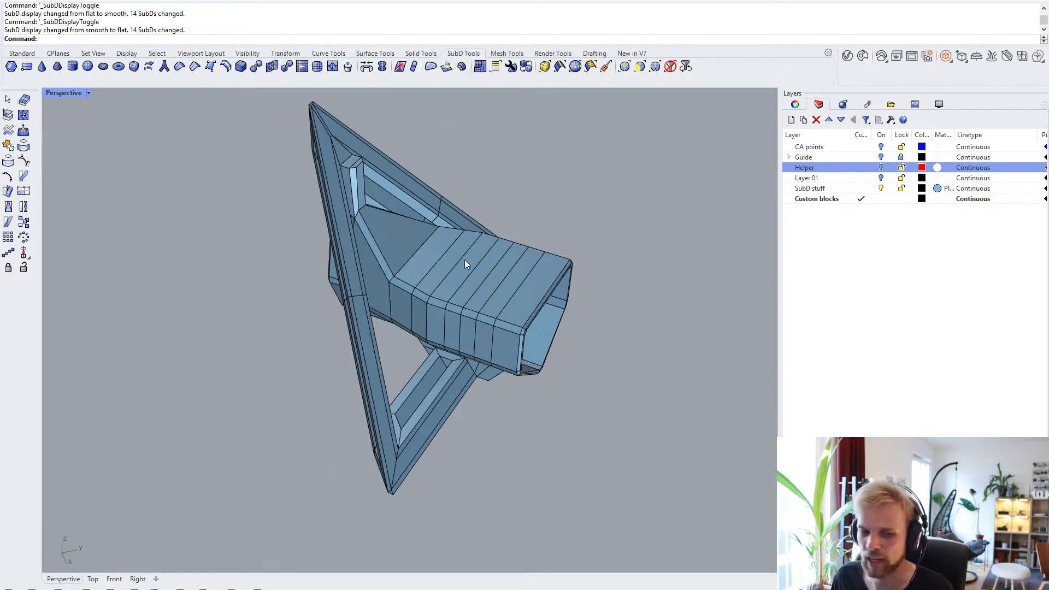
pyautogui.moveTo(465, 260); pyautogui.dragTo(371, 277, button='right')
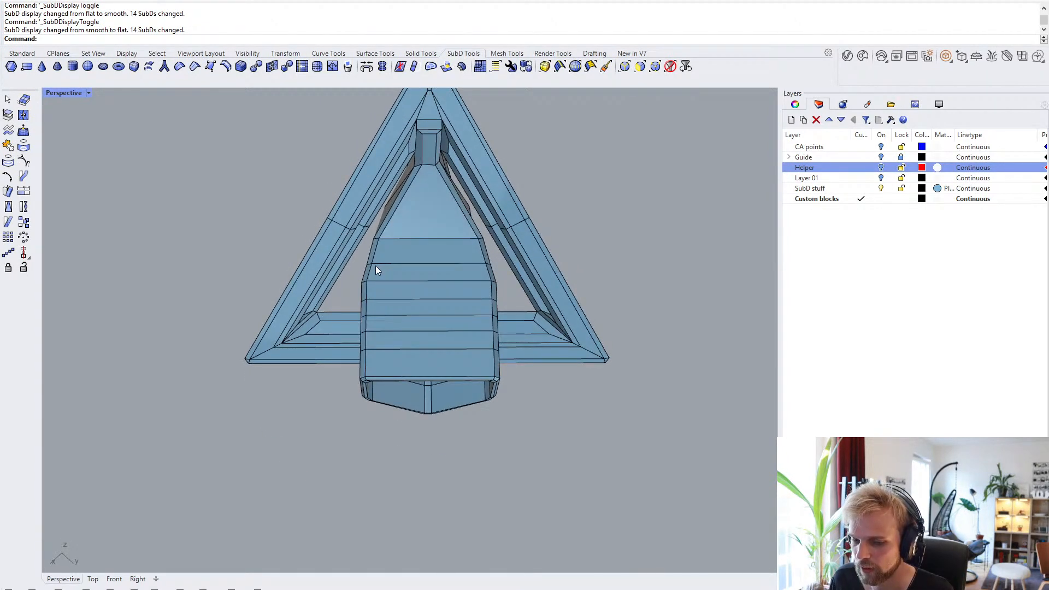
pyautogui.moveTo(375, 271); pyautogui.dragTo(503, 585, button='right')
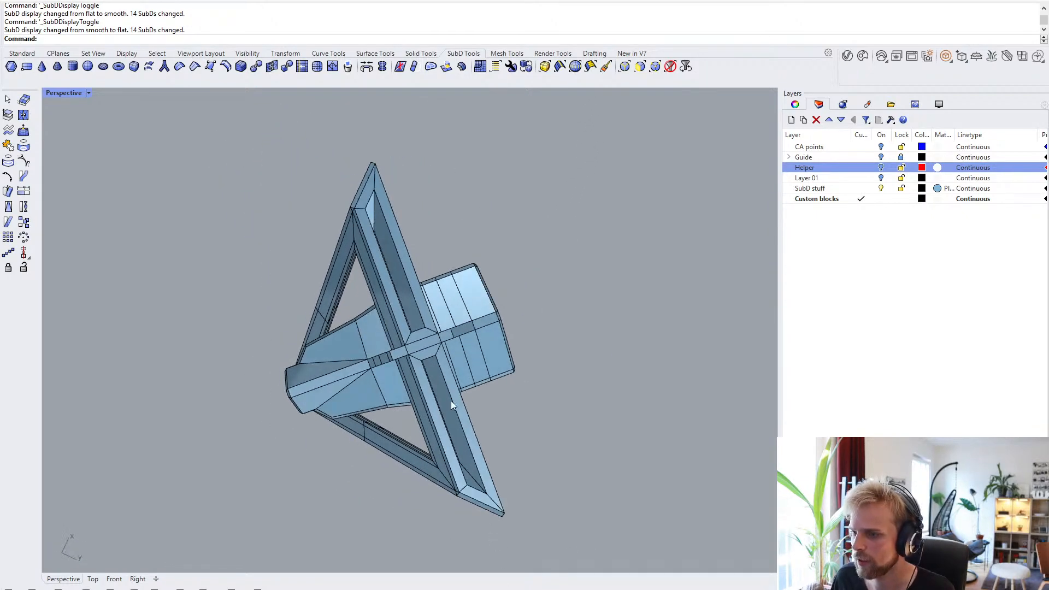
pyautogui.moveTo(451, 404); pyautogui.dragTo(407, 459, button='right')
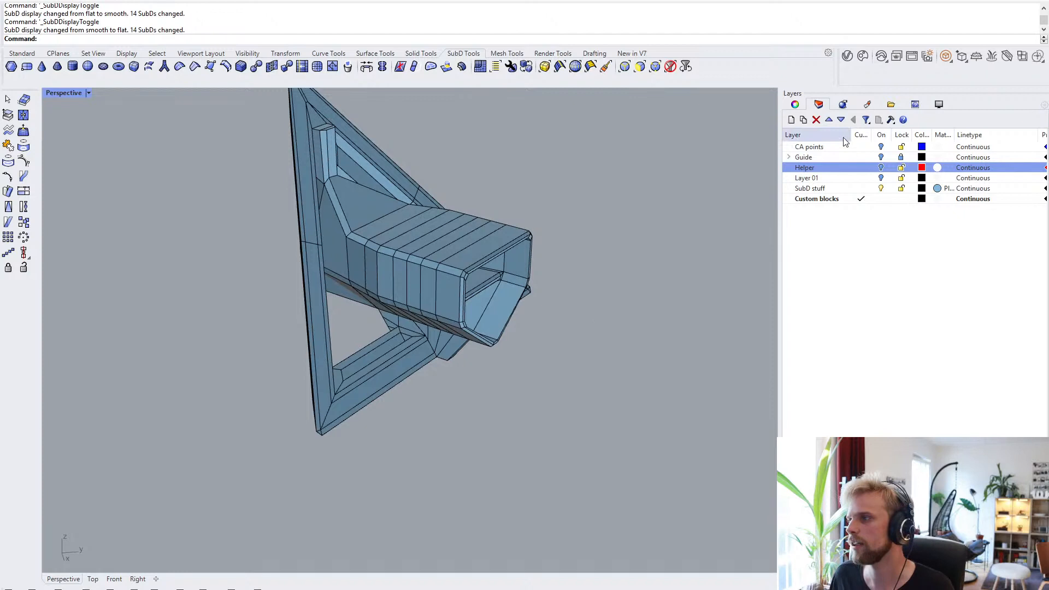
# - Add a new Emissive material to the scene in the V-Ray Asset Editor and close the editor
pyautogui.click(848, 56)
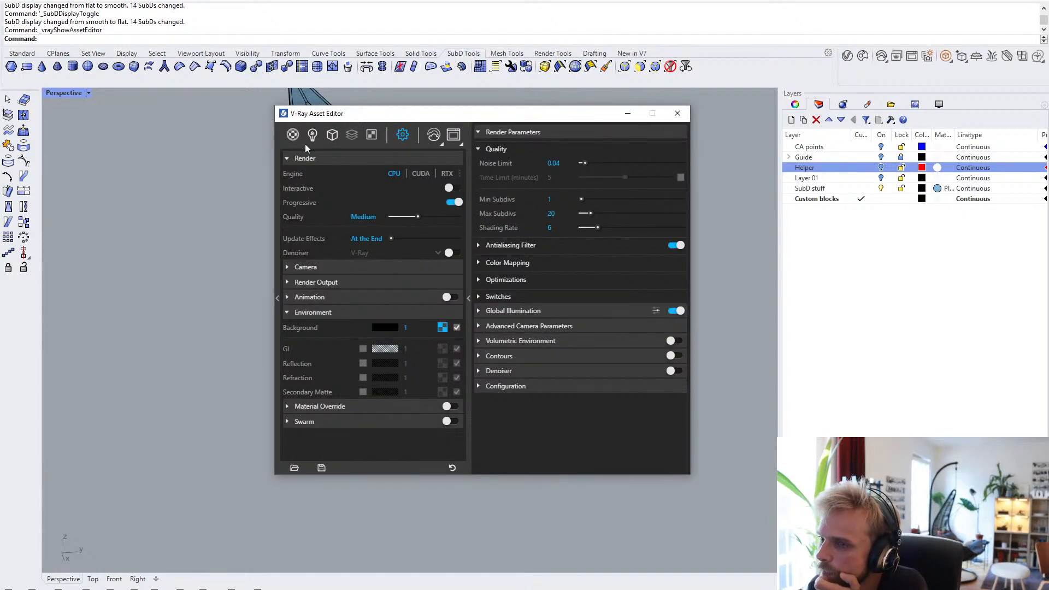
pyautogui.click(293, 135)
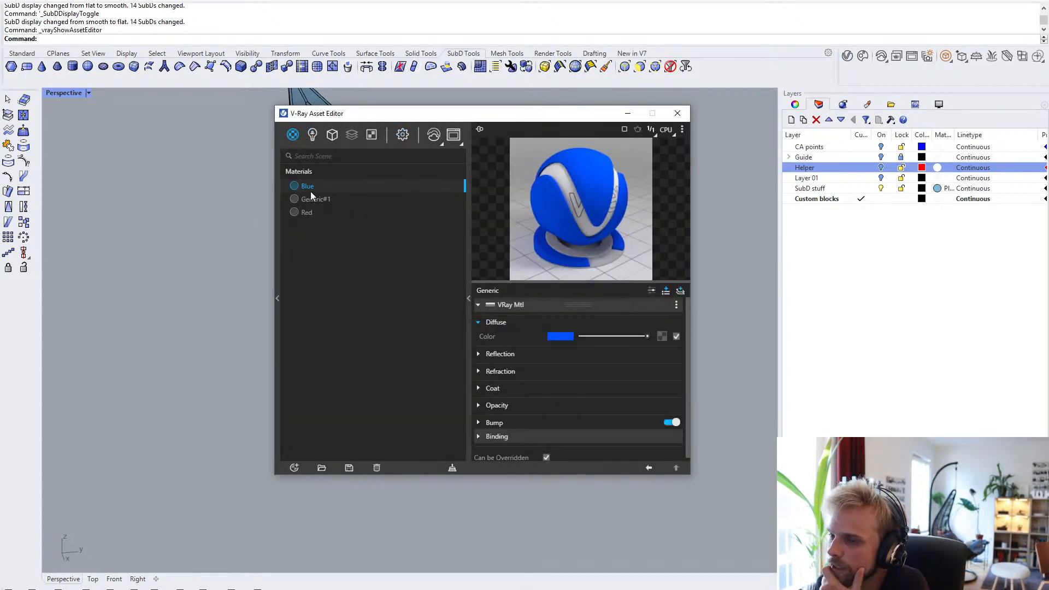
pyautogui.click(294, 468)
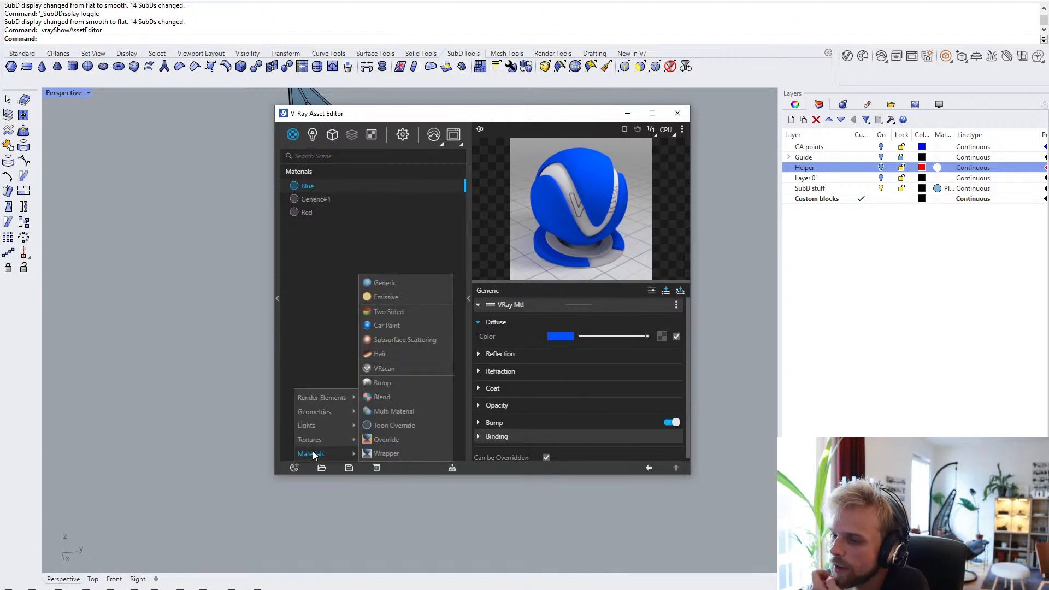
pyautogui.click(415, 293)
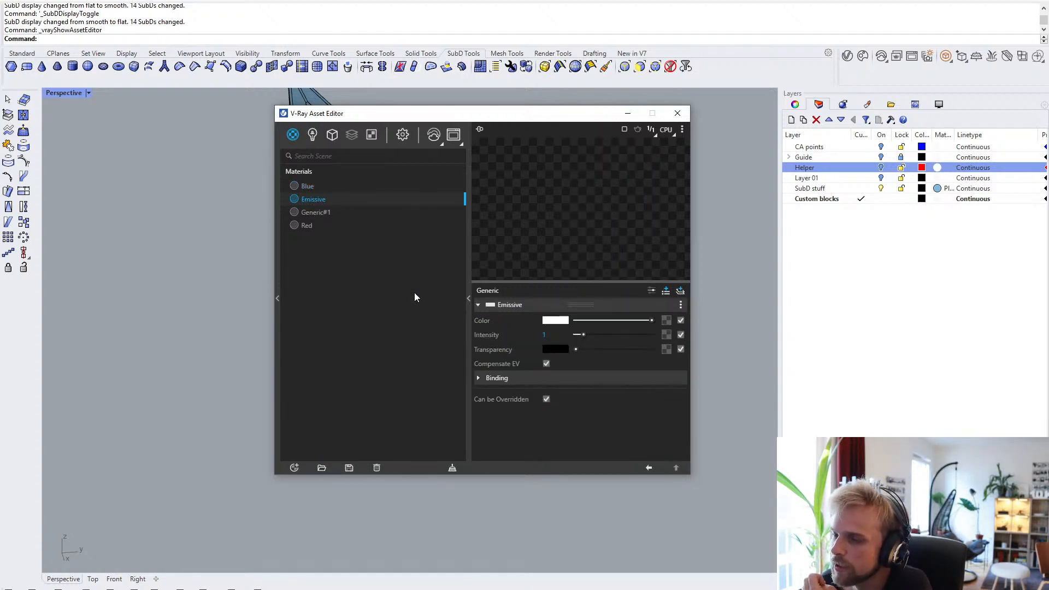
pyautogui.doubleClick(314, 198)
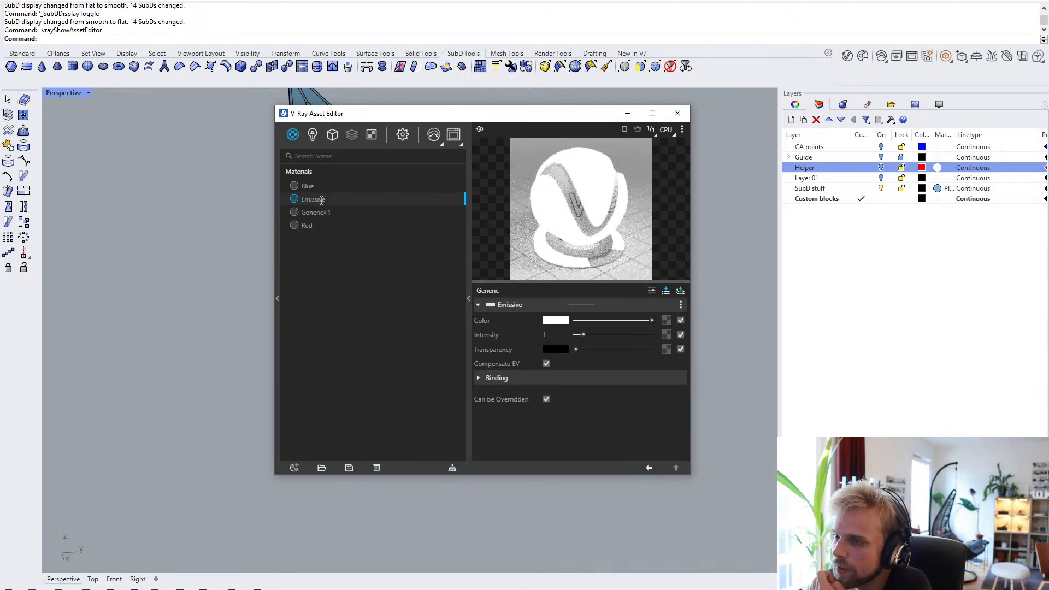
pyautogui.click(359, 336)
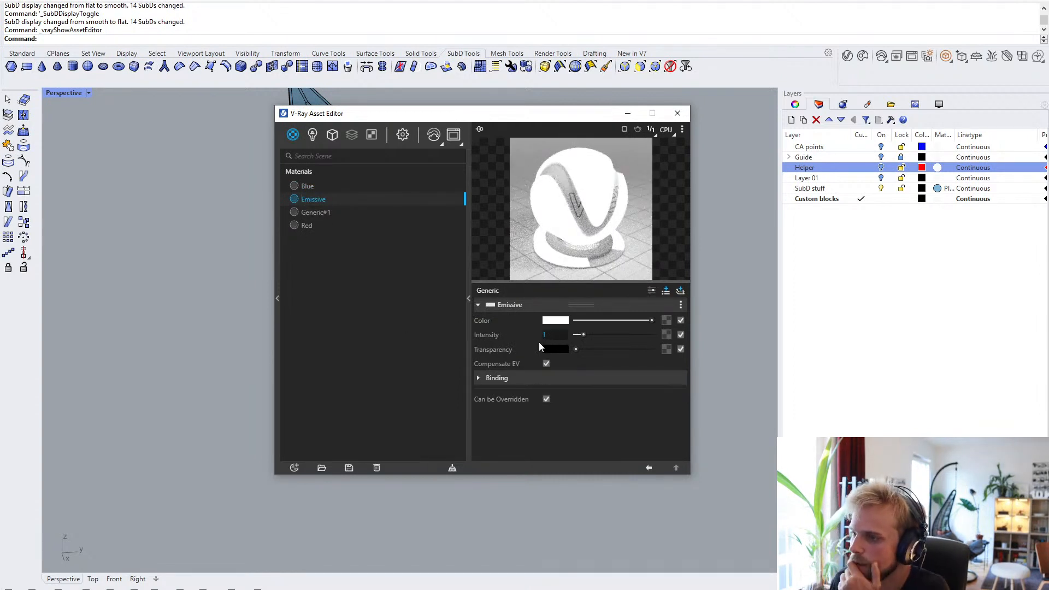
pyautogui.click(677, 113)
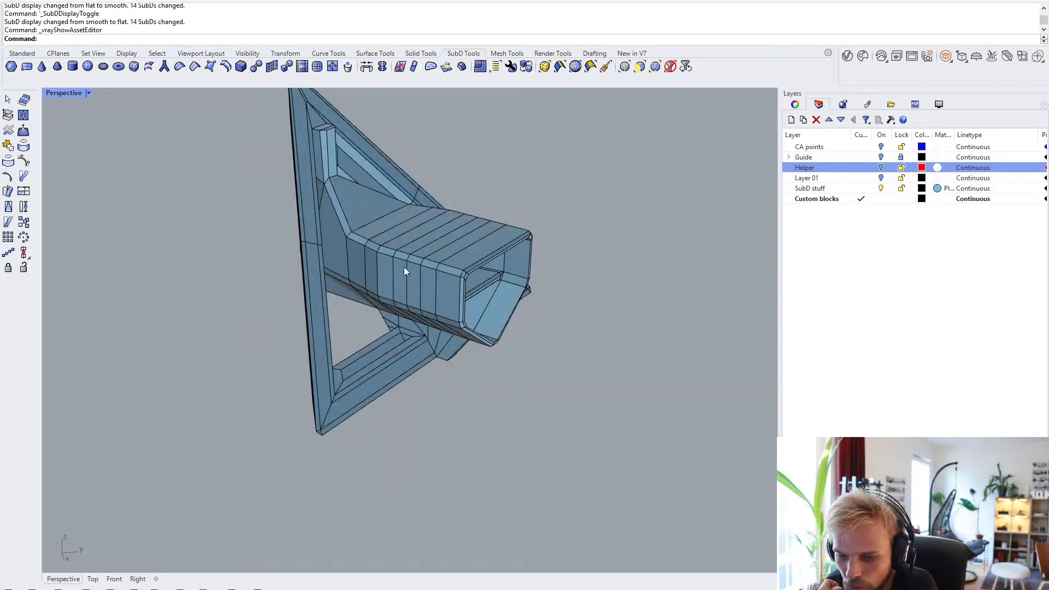
pyautogui.moveTo(404, 267); pyautogui.dragTo(427, 276, button='right')
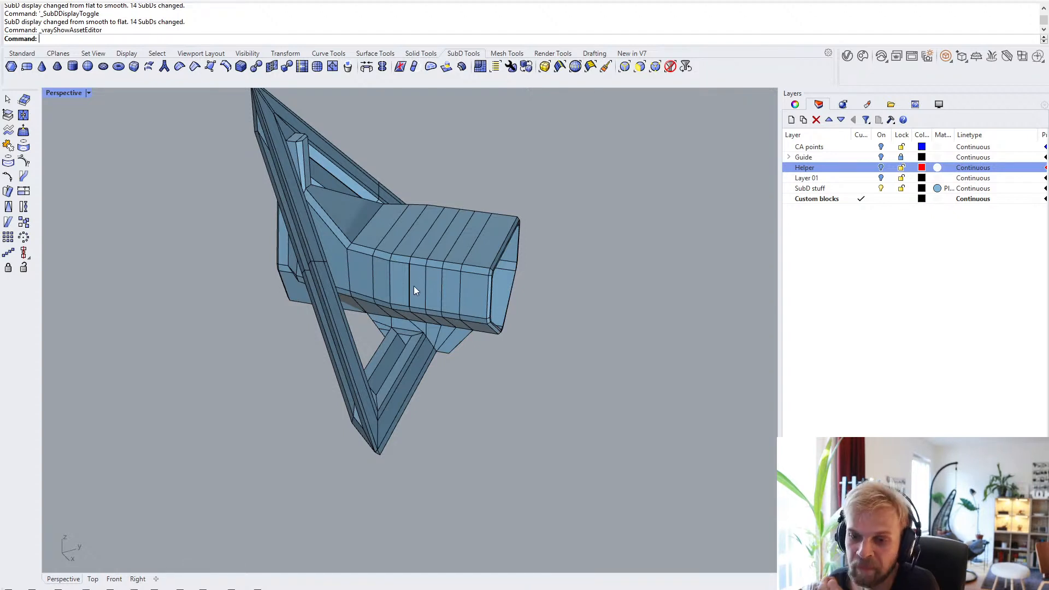
pyautogui.moveTo(414, 284); pyautogui.dragTo(366, 312, button='right')
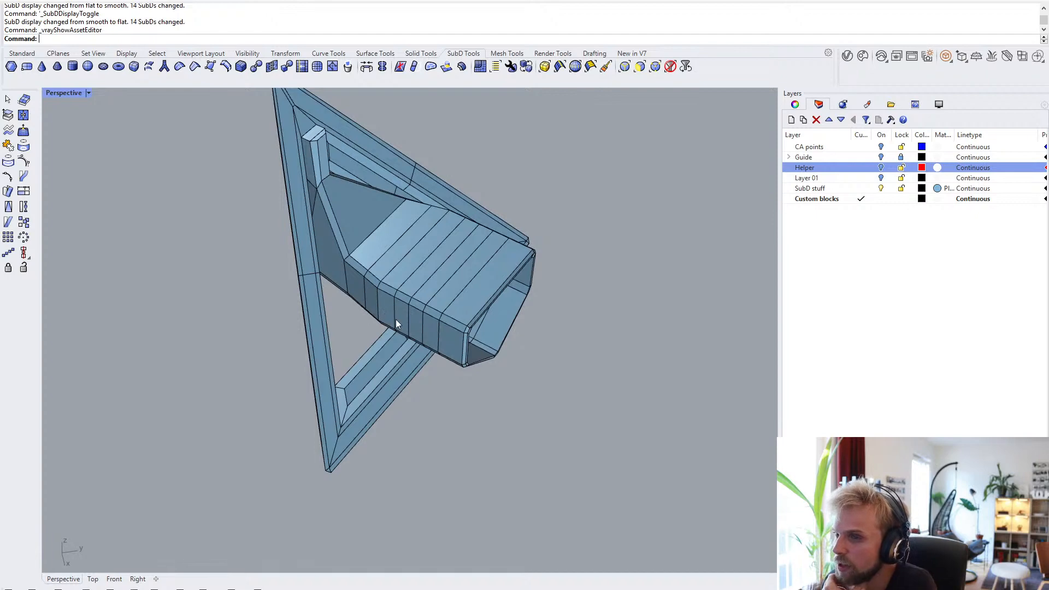
pyautogui.scroll(6, 450, 290)
pyautogui.moveTo(396, 261); pyautogui.dragTo(297, 235, button='right')
pyautogui.keyDown('ctrl'); pyautogui.keyDown('shift'); pyautogui.click(297, 235); pyautogui.keyUp('shift'); pyautogui.keyUp('ctrl')
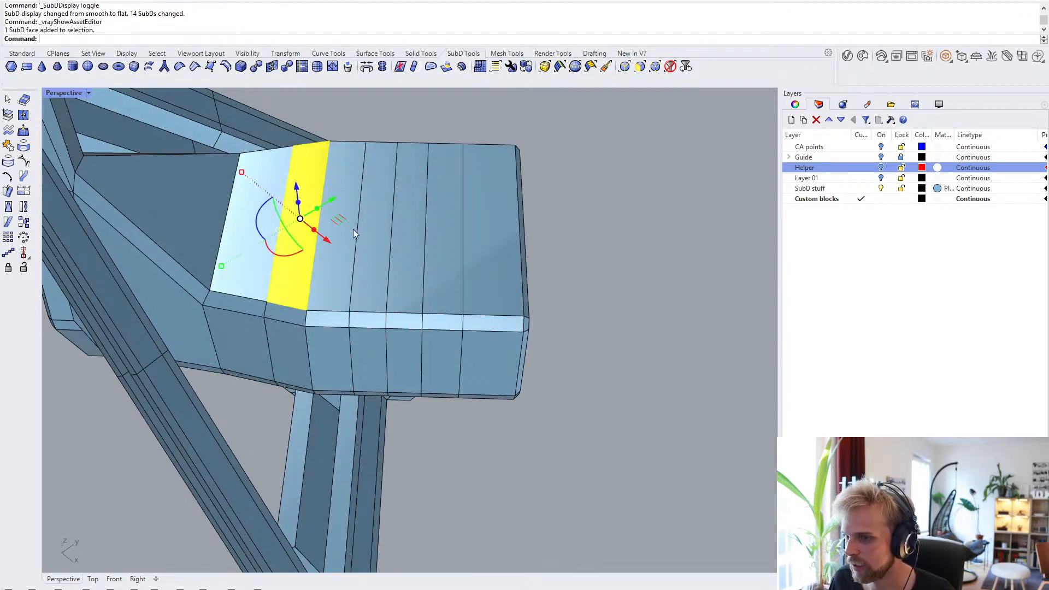
pyautogui.moveTo(389, 189); pyautogui.dragTo(282, 213, button='right')
pyautogui.keyDown('shift'); pyautogui.moveTo(361, 234); pyautogui.dragTo(355, 320, button='right'); pyautogui.keyUp('shift')
pyautogui.keyDown('ctrl'); pyautogui.keyDown('shift'); pyautogui.click(346, 325); pyautogui.keyUp('shift'); pyautogui.keyUp('ctrl')
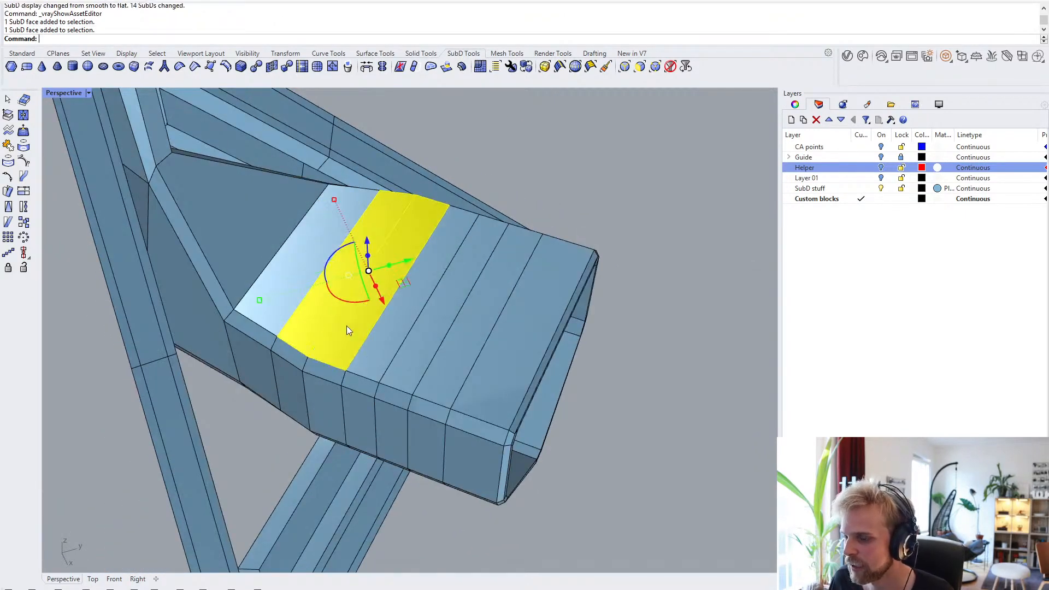
pyautogui.keyDown('ctrl'); pyautogui.keyDown('shift'); pyautogui.click(386, 351); pyautogui.keyUp('shift'); pyautogui.keyUp('ctrl')
pyautogui.keyDown('ctrl'); pyautogui.keyDown('shift'); pyautogui.click(419, 362); pyautogui.keyUp('shift'); pyautogui.keyUp('ctrl')
pyautogui.keyDown('ctrl'); pyautogui.keyDown('shift'); pyautogui.click(454, 369); pyautogui.keyUp('shift'); pyautogui.keyUp('ctrl')
pyautogui.moveTo(483, 382); pyautogui.dragTo(304, 333, button='right')
pyautogui.keyDown('ctrl'); pyautogui.keyDown('shift'); pyautogui.click(309, 320); pyautogui.keyUp('shift'); pyautogui.keyUp('ctrl')
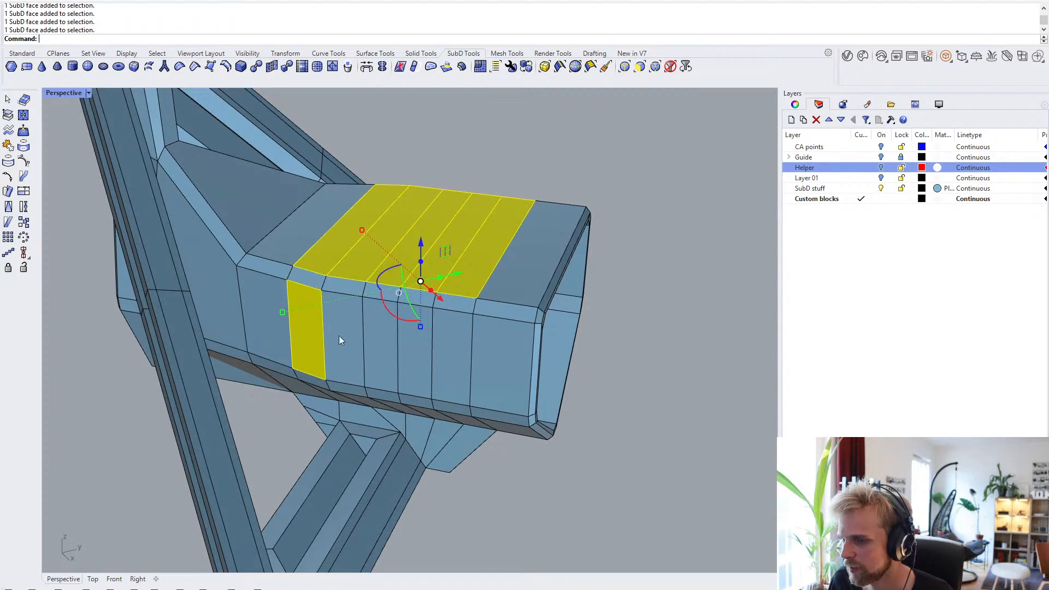
pyautogui.click(578, 473)
# - Compare the element's smooth and flat SubD display, returning it to flat
pyautogui.scroll(-4, 368, 329)
pyautogui.press('Tab')
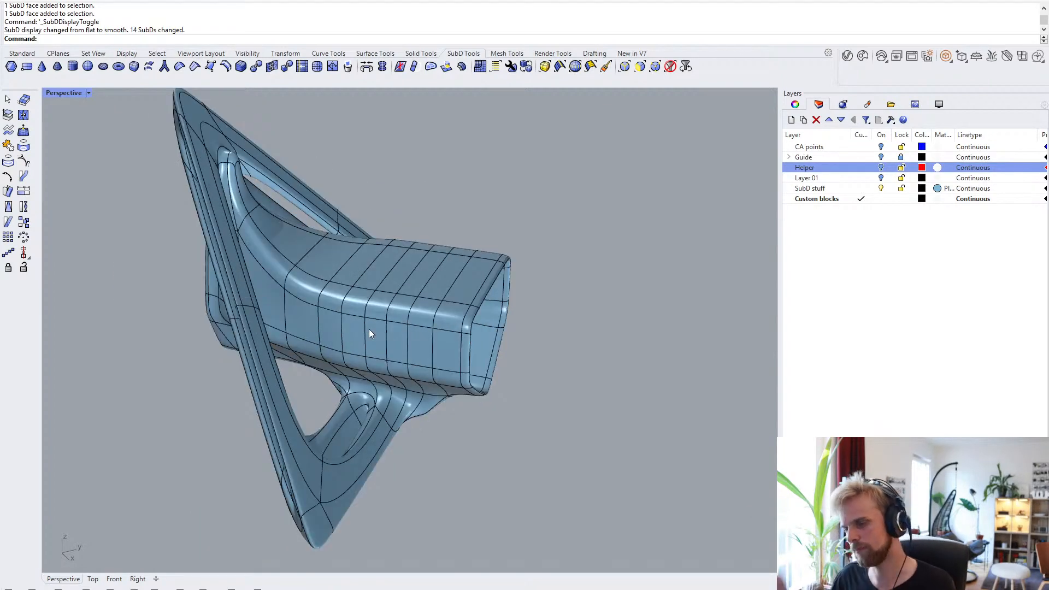
pyautogui.press('Tab')
pyautogui.press('Tab')
pyautogui.press('Tab')
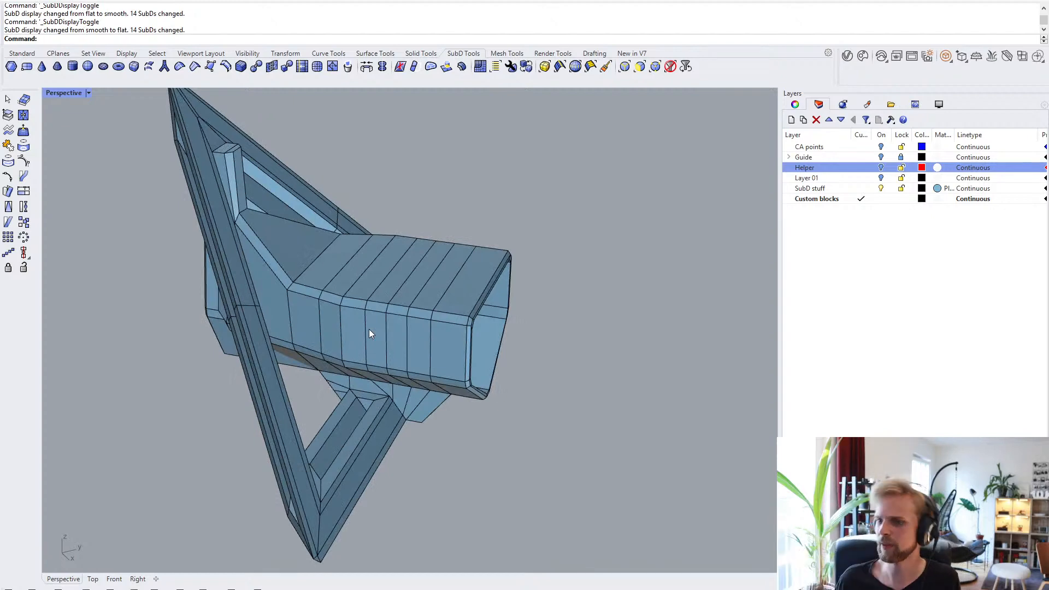
# - Select the five adjacent middle panel faces on one vertical side of the box
pyautogui.moveTo(368, 329); pyautogui.dragTo(402, 300, button='right')
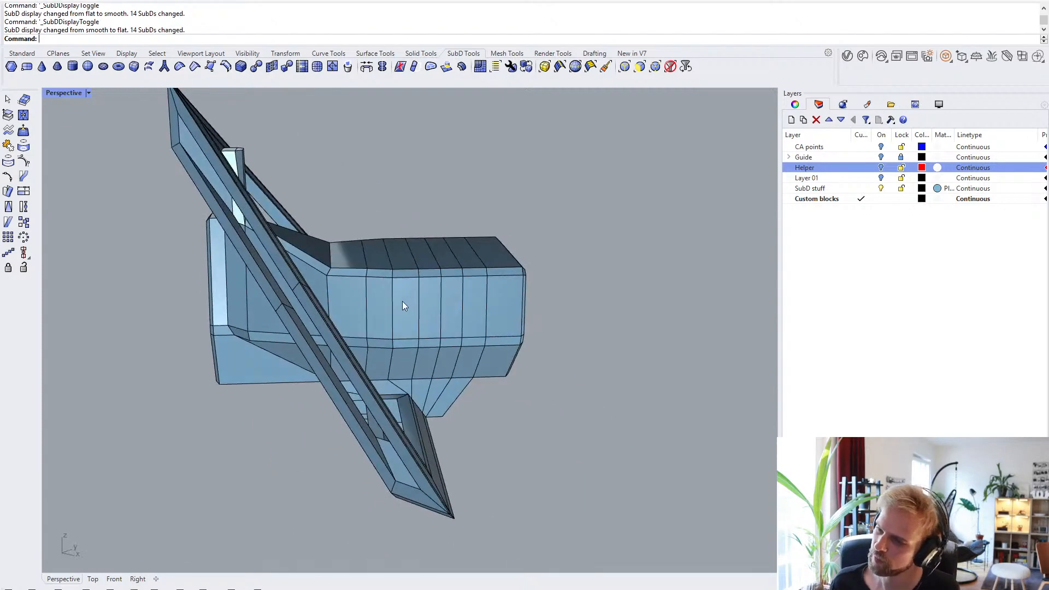
pyautogui.scroll(2, 402, 306)
pyautogui.keyDown('ctrl'); pyautogui.keyDown('shift'); pyautogui.click(378, 309); pyautogui.keyUp('shift'); pyautogui.keyUp('ctrl')
pyautogui.keyDown('ctrl'); pyautogui.keyDown('shift'); pyautogui.click(434, 311); pyautogui.keyUp('shift'); pyautogui.keyUp('ctrl')
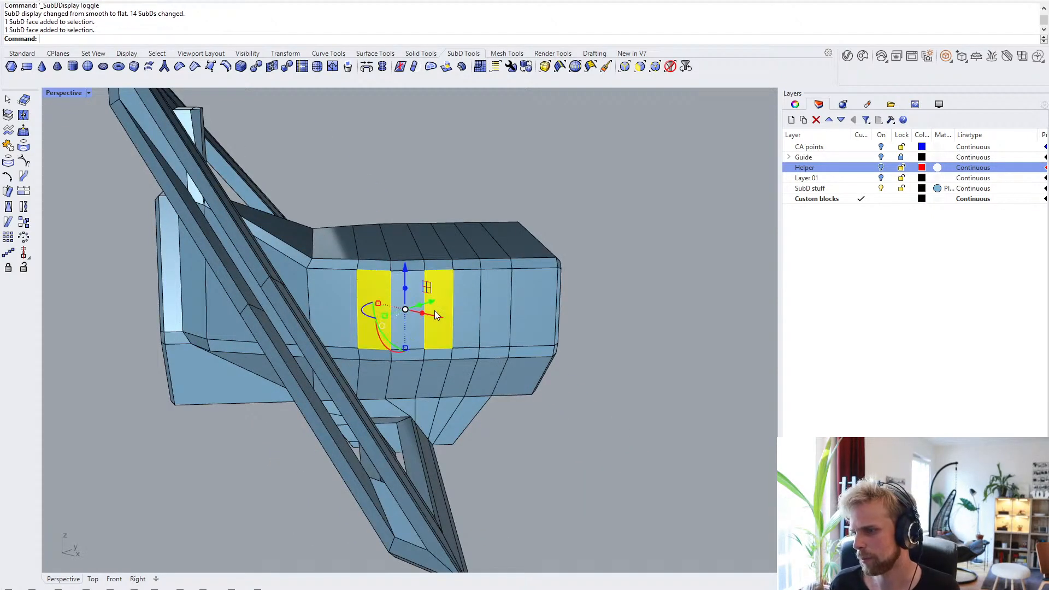
pyautogui.click(641, 391)
pyautogui.scroll(3, 361, 298)
pyautogui.keyDown('ctrl'); pyautogui.keyDown('shift'); pyautogui.click(384, 299); pyautogui.keyUp('shift'); pyautogui.keyUp('ctrl')
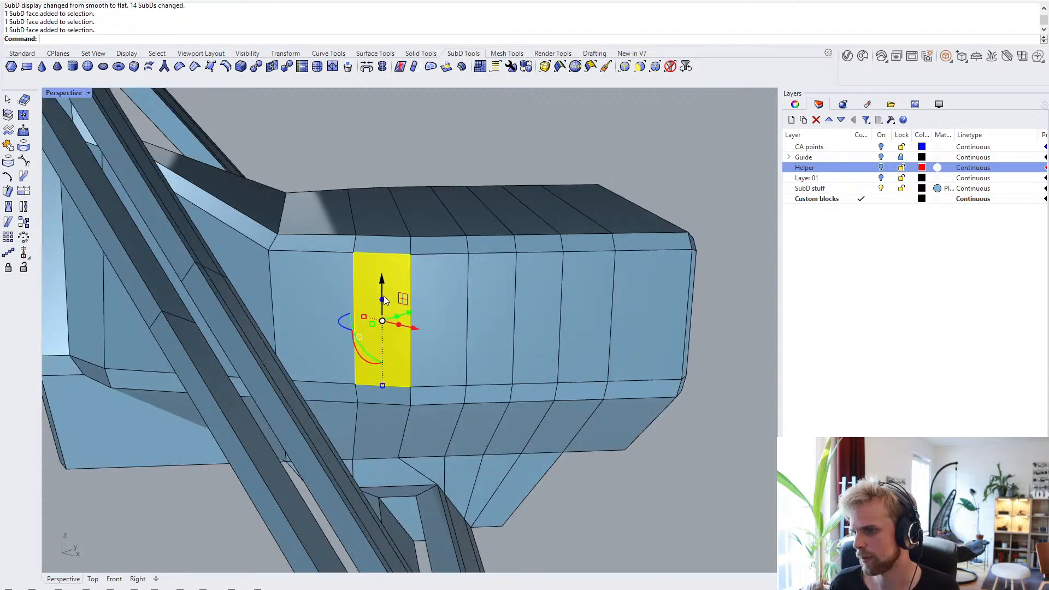
pyautogui.keyDown('ctrl'); pyautogui.keyDown('shift'); pyautogui.click(438, 295); pyautogui.keyUp('shift'); pyautogui.keyUp('ctrl')
pyautogui.keyDown('ctrl'); pyautogui.keyDown('shift'); pyautogui.click(503, 294); pyautogui.keyUp('shift'); pyautogui.keyUp('ctrl')
pyautogui.keyDown('ctrl'); pyautogui.keyDown('shift'); pyautogui.click(538, 295); pyautogui.keyUp('shift'); pyautogui.keyUp('ctrl')
pyautogui.keyDown('ctrl'); pyautogui.keyDown('shift'); pyautogui.click(580, 311); pyautogui.keyUp('shift'); pyautogui.keyUp('ctrl')
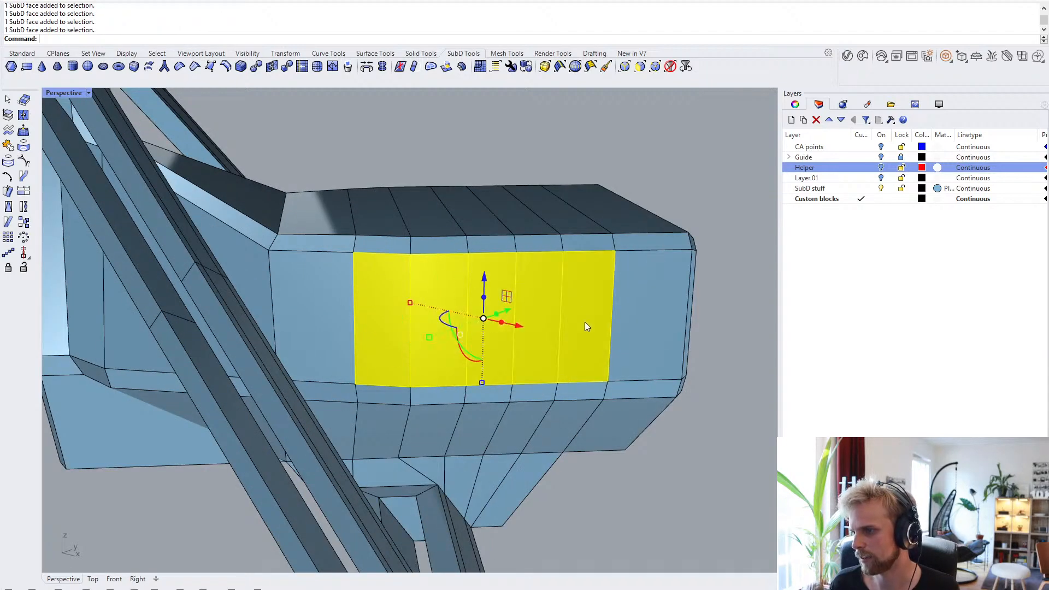
# - Add the five matching faces on the slanted side below to the selection
pyautogui.moveTo(584, 323); pyautogui.dragTo(534, 313, button='right')
pyautogui.keyDown('ctrl'); pyautogui.keyDown('shift'); pyautogui.click(378, 337); pyautogui.keyUp('shift'); pyautogui.keyUp('ctrl')
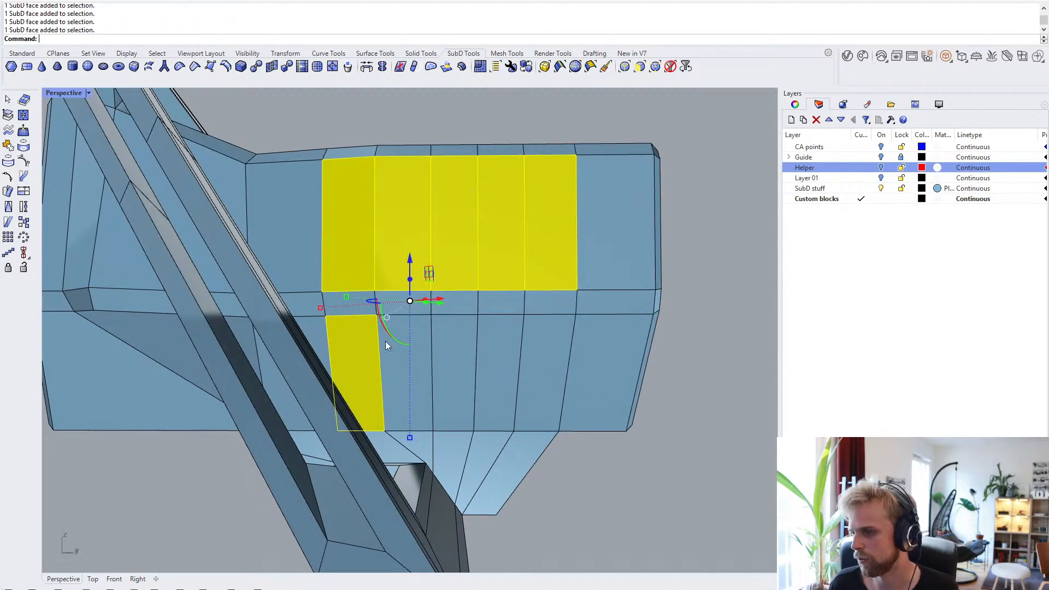
pyautogui.keyDown('ctrl'); pyautogui.keyDown('shift'); pyautogui.click(424, 379); pyautogui.keyUp('shift'); pyautogui.keyUp('ctrl')
pyautogui.keyDown('ctrl'); pyautogui.keyDown('shift'); pyautogui.click(456, 366); pyautogui.keyUp('shift'); pyautogui.keyUp('ctrl')
pyautogui.keyDown('ctrl'); pyautogui.keyDown('shift'); pyautogui.click(494, 365); pyautogui.keyUp('shift'); pyautogui.keyUp('ctrl')
pyautogui.keyDown('ctrl'); pyautogui.keyDown('shift'); pyautogui.click(543, 365); pyautogui.keyUp('shift'); pyautogui.keyUp('ctrl')
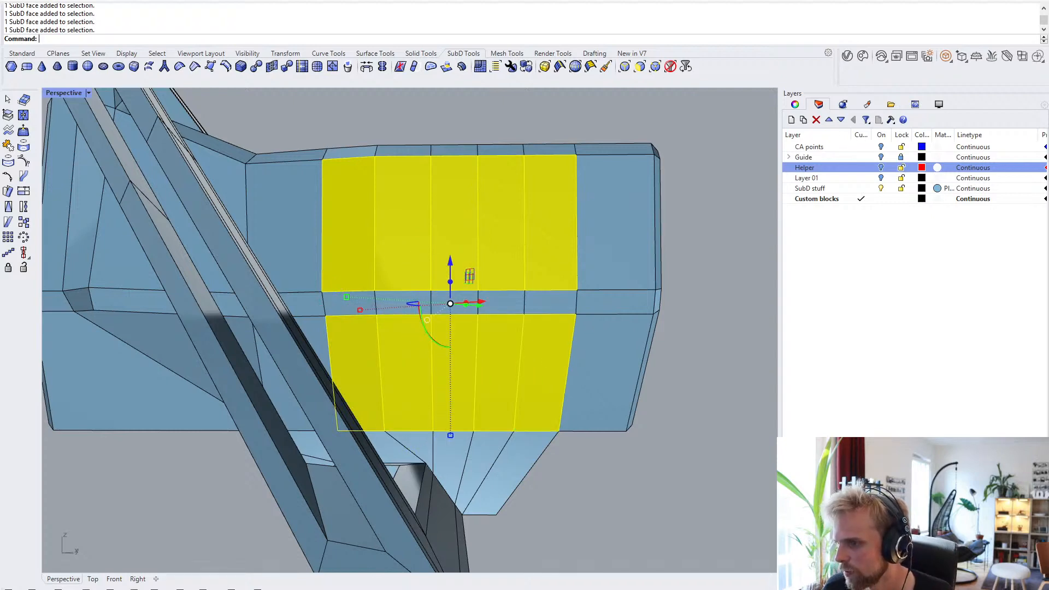
pyautogui.moveTo(543, 365); pyautogui.dragTo(293, 294, button='right')
pyautogui.scroll(-5, 528, 329)
pyautogui.scroll(5, 429, 295)
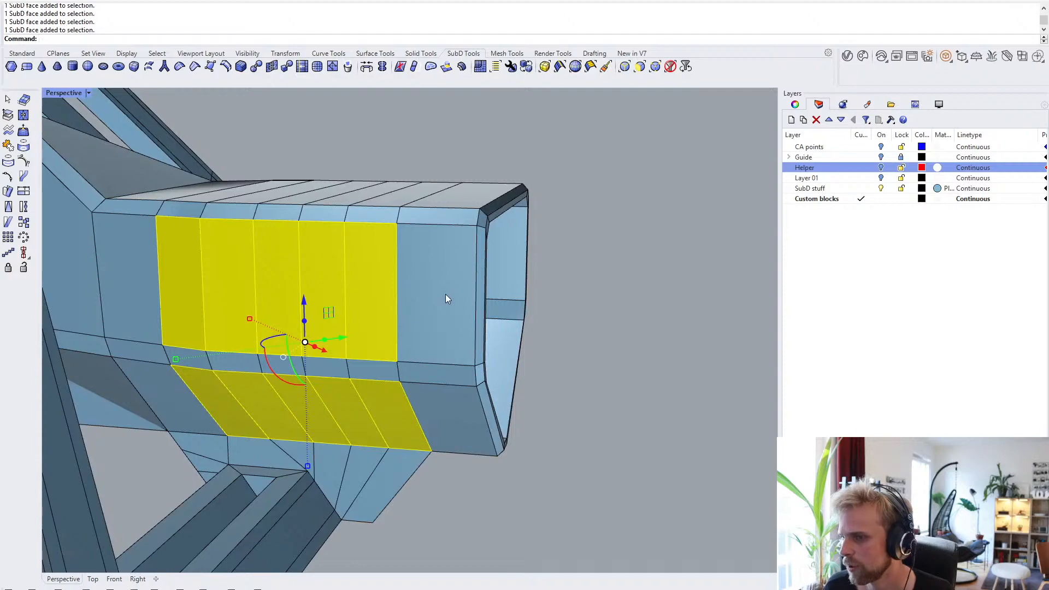
# - Add the five matching panel faces on top of the box to the selection
pyautogui.moveTo(445, 294)
pyautogui.mouseDown(button='right')
pyautogui.moveTo(466, 305)
pyautogui.moveTo(408, 379)
pyautogui.moveTo(438, 307)
pyautogui.mouseUp(button='right')
pyautogui.keyDown('ctrl'); pyautogui.keyDown('shift'); pyautogui.click(438, 306); pyautogui.keyUp('shift'); pyautogui.keyUp('ctrl')
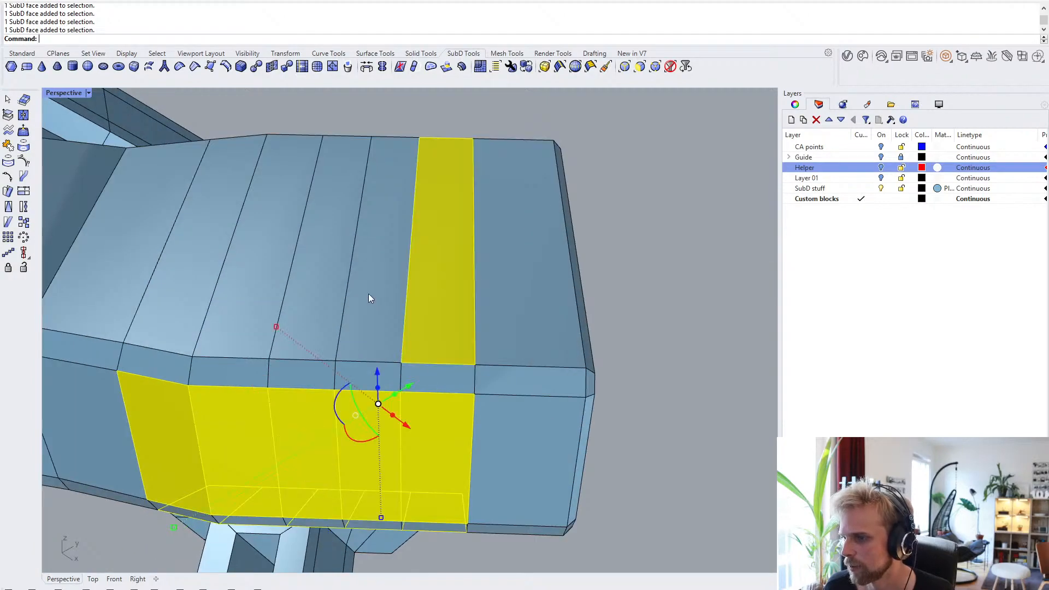
pyautogui.keyDown('ctrl'); pyautogui.keyDown('shift'); pyautogui.click(369, 294); pyautogui.keyUp('shift'); pyautogui.keyUp('ctrl')
pyautogui.keyDown('ctrl'); pyautogui.keyDown('shift'); pyautogui.click(308, 275); pyautogui.keyUp('shift'); pyautogui.keyUp('ctrl')
pyautogui.keyDown('ctrl'); pyautogui.keyDown('shift'); pyautogui.click(253, 263); pyautogui.keyUp('shift'); pyautogui.keyUp('ctrl')
pyautogui.keyDown('ctrl'); pyautogui.keyDown('shift'); pyautogui.click(201, 253); pyautogui.keyUp('shift'); pyautogui.keyUp('ctrl')
# - Add the five matching faces on the box's opposite vertical side to the selection
pyautogui.moveTo(464, 188); pyautogui.dragTo(403, 273, button='right')
pyautogui.keyDown('ctrl'); pyautogui.keyDown('shift'); pyautogui.click(349, 236); pyautogui.keyUp('shift'); pyautogui.keyUp('ctrl')
pyautogui.keyDown('ctrl'); pyautogui.keyDown('shift'); pyautogui.click(399, 244); pyautogui.keyUp('shift'); pyautogui.keyUp('ctrl')
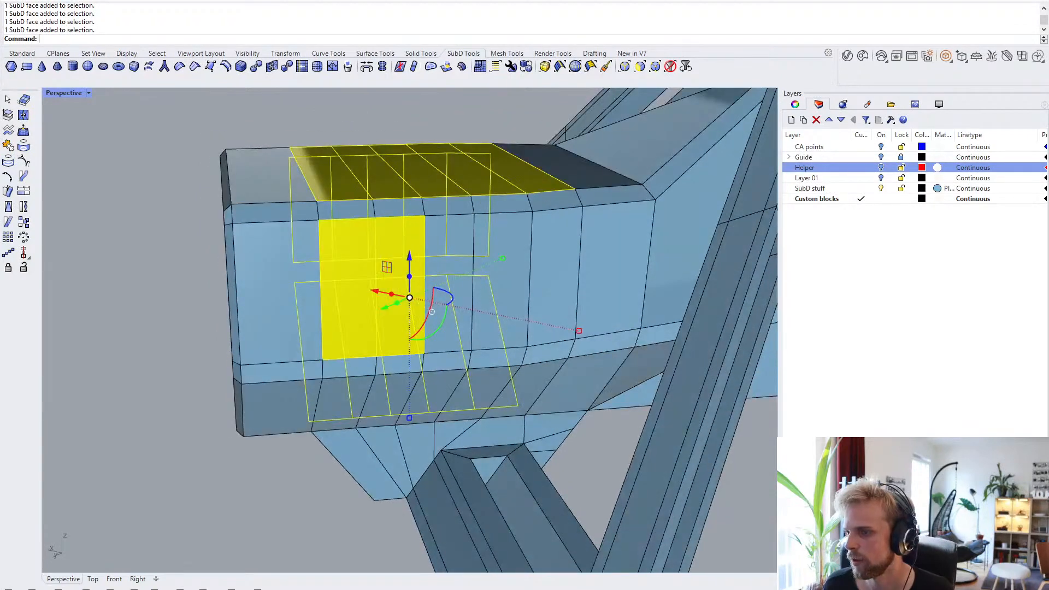
pyautogui.keyDown('ctrl'); pyautogui.keyDown('shift'); pyautogui.click(448, 240); pyautogui.keyUp('shift'); pyautogui.keyUp('ctrl')
pyautogui.keyDown('ctrl'); pyautogui.keyDown('shift'); pyautogui.click(491, 239); pyautogui.keyUp('shift'); pyautogui.keyUp('ctrl')
pyautogui.keyDown('ctrl'); pyautogui.keyDown('shift'); pyautogui.click(553, 241); pyautogui.keyUp('shift'); pyautogui.keyUp('ctrl')
# - Add the five matching faces on the opposite slanted underside of the box to the selection
pyautogui.moveTo(450, 302); pyautogui.dragTo(399, 363, button='right')
pyautogui.scroll(3, 358, 412)
pyautogui.keyDown('ctrl'); pyautogui.keyDown('shift'); pyautogui.click(333, 426); pyautogui.keyUp('shift'); pyautogui.keyUp('ctrl')
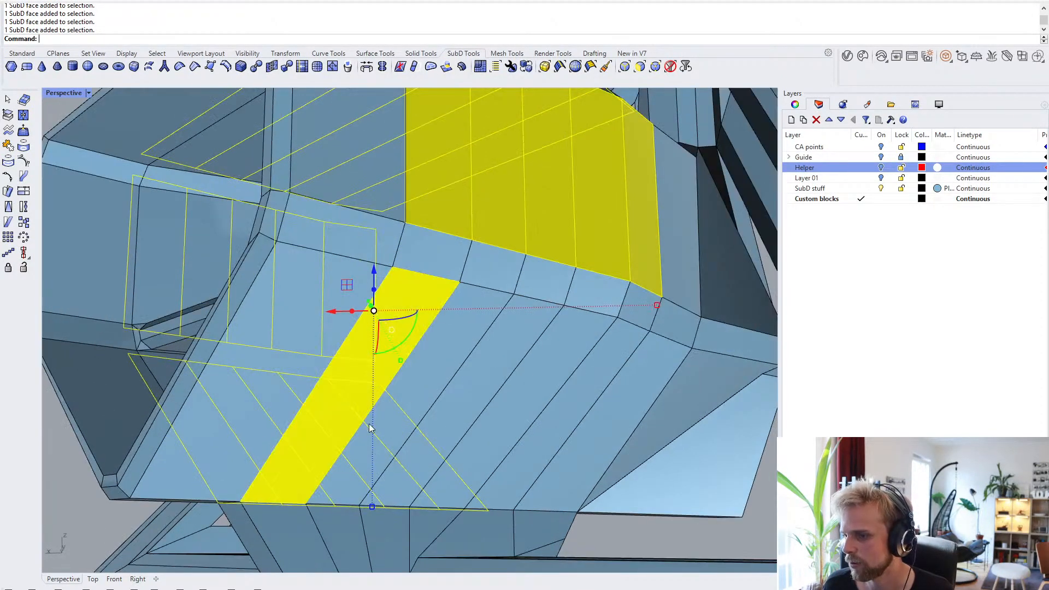
pyautogui.keyDown('ctrl'); pyautogui.keyDown('shift'); pyautogui.click(405, 382); pyautogui.keyUp('shift'); pyautogui.keyUp('ctrl')
pyautogui.keyDown('ctrl'); pyautogui.keyDown('shift'); pyautogui.click(456, 379); pyautogui.keyUp('shift'); pyautogui.keyUp('ctrl')
pyautogui.keyDown('ctrl'); pyautogui.keyDown('shift'); pyautogui.click(536, 386); pyautogui.keyUp('shift'); pyautogui.keyUp('ctrl')
pyautogui.keyDown('ctrl'); pyautogui.keyDown('shift'); pyautogui.click(582, 391); pyautogui.keyUp('shift'); pyautogui.keyUp('ctrl')
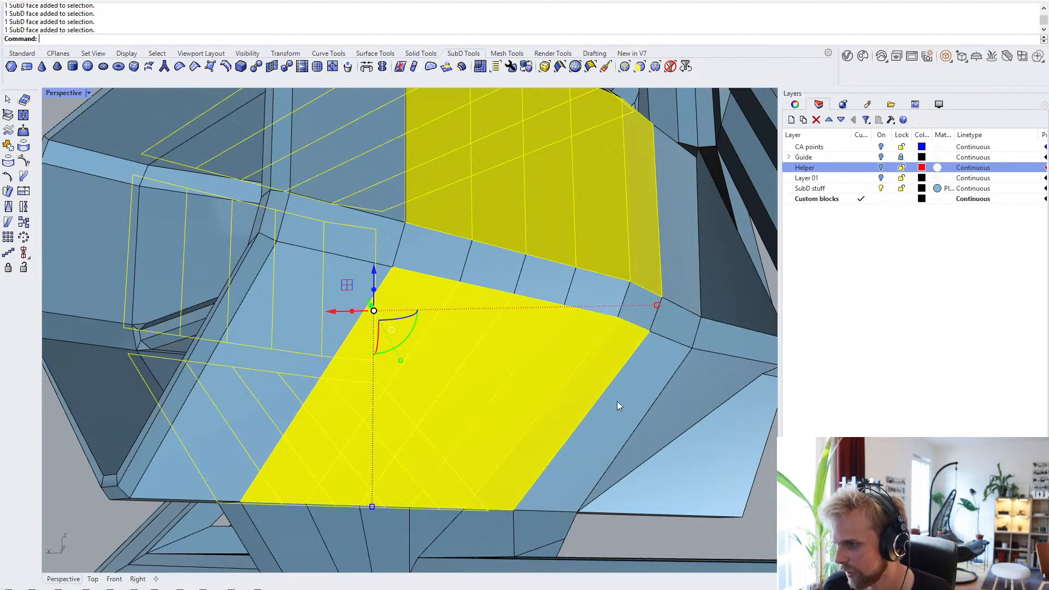
pyautogui.moveTo(618, 400); pyautogui.dragTo(550, 363, button='right')
pyautogui.scroll(3, 550, 363)
pyautogui.moveTo(498, 407); pyautogui.dragTo(426, 415, button='right')
pyautogui.write('Inset')
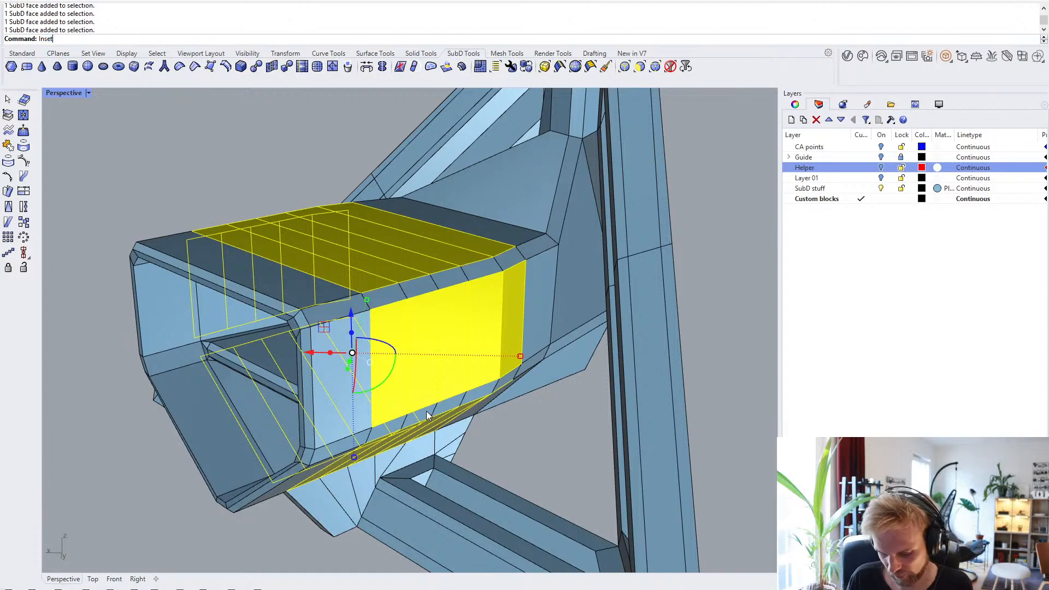
pyautogui.press('Return')
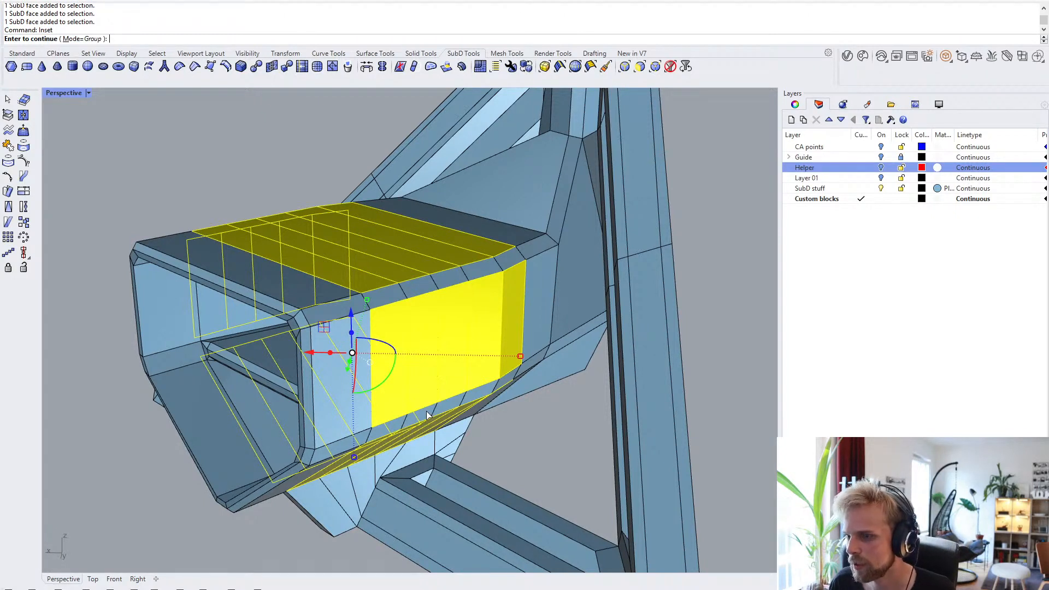
pyautogui.press('Return')
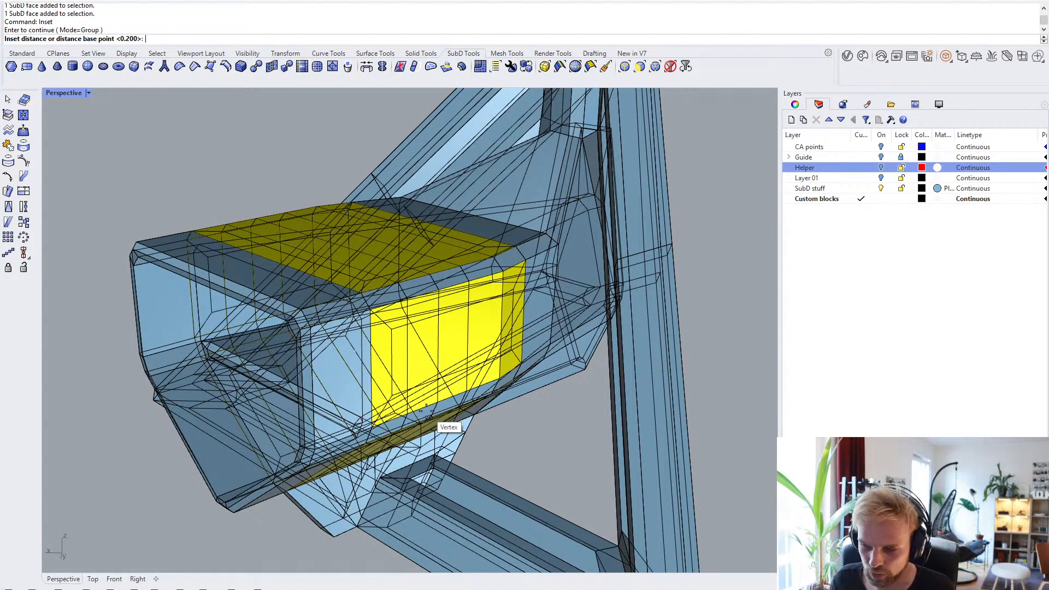
pyautogui.press('Return')
# - Inset all selected box panel faces individually in Single mode by a distance of 0.1
pyautogui.press('Return')
pyautogui.click(82, 38)
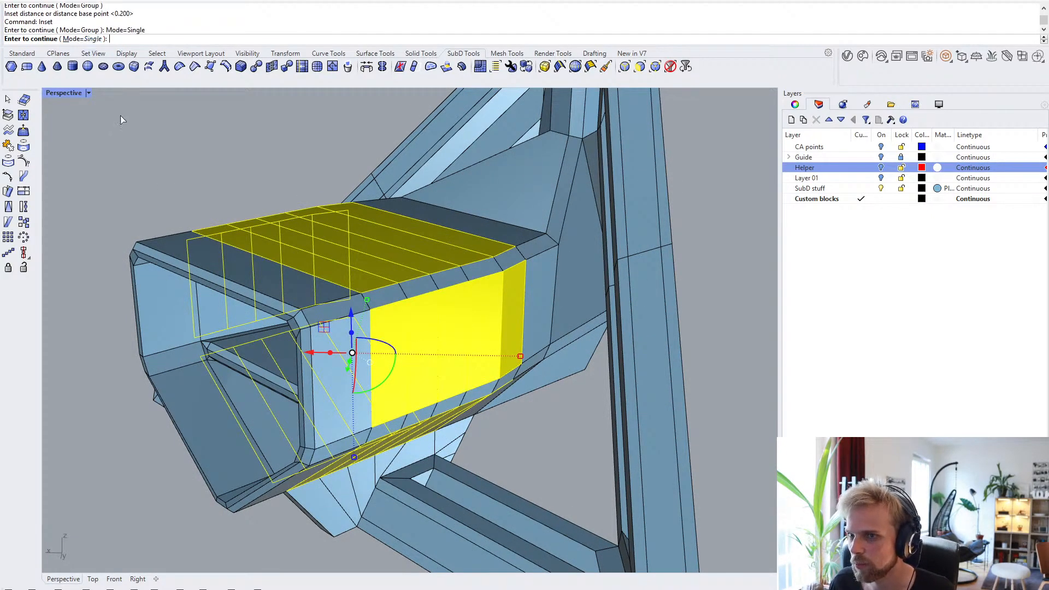
pyautogui.press('Return')
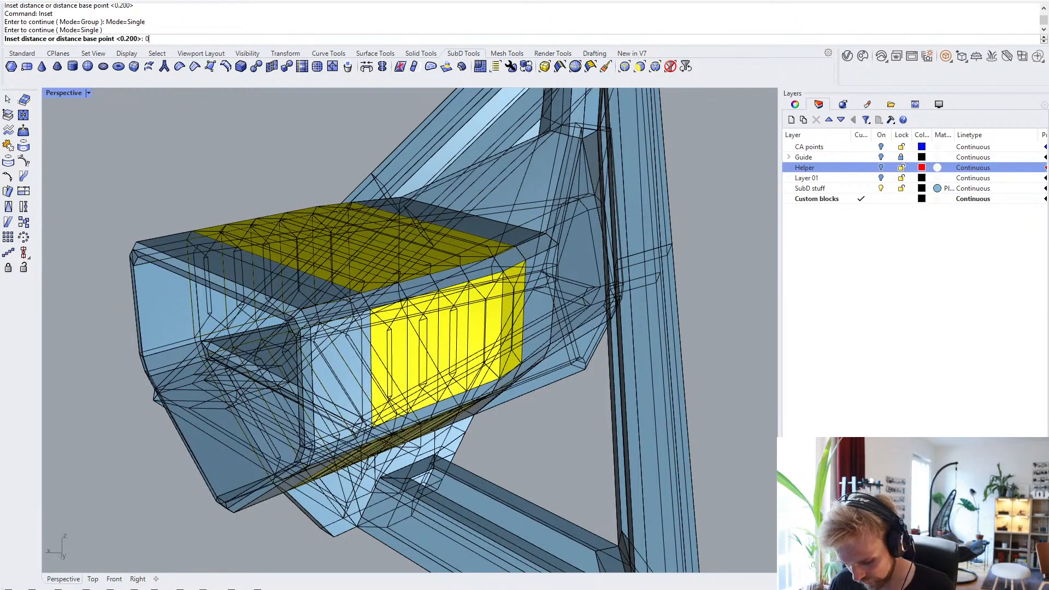
pyautogui.write('0.1')
pyautogui.press('Return')
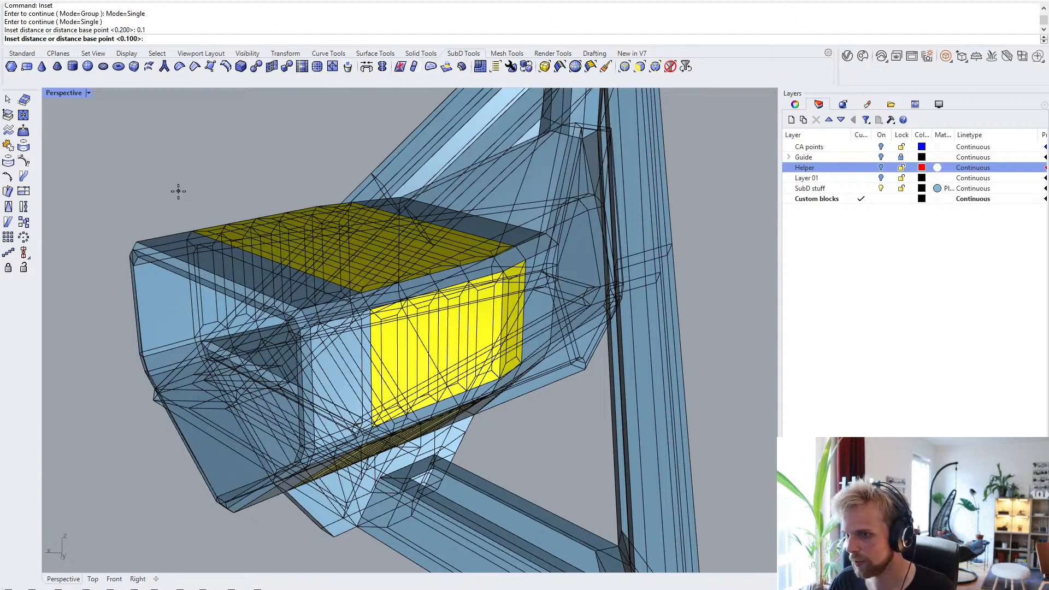
pyautogui.moveTo(480, 311); pyautogui.dragTo(451, 289, button='right')
pyautogui.press('Return')
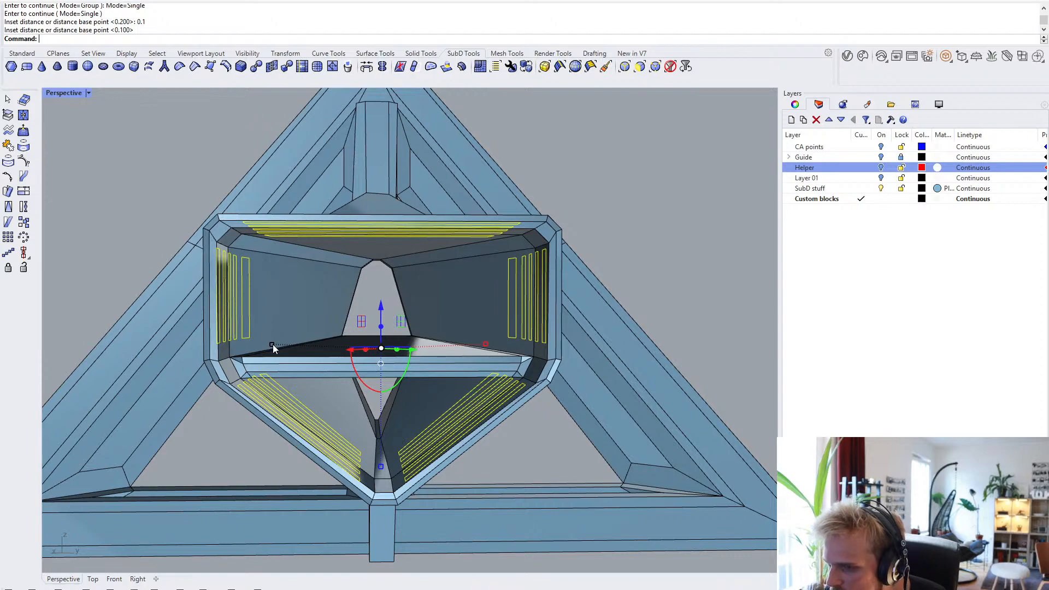
# - Try to extrude the five inset strip faces on top of the box downward by 1
pyautogui.moveTo(273, 346); pyautogui.dragTo(459, 395, button='right')
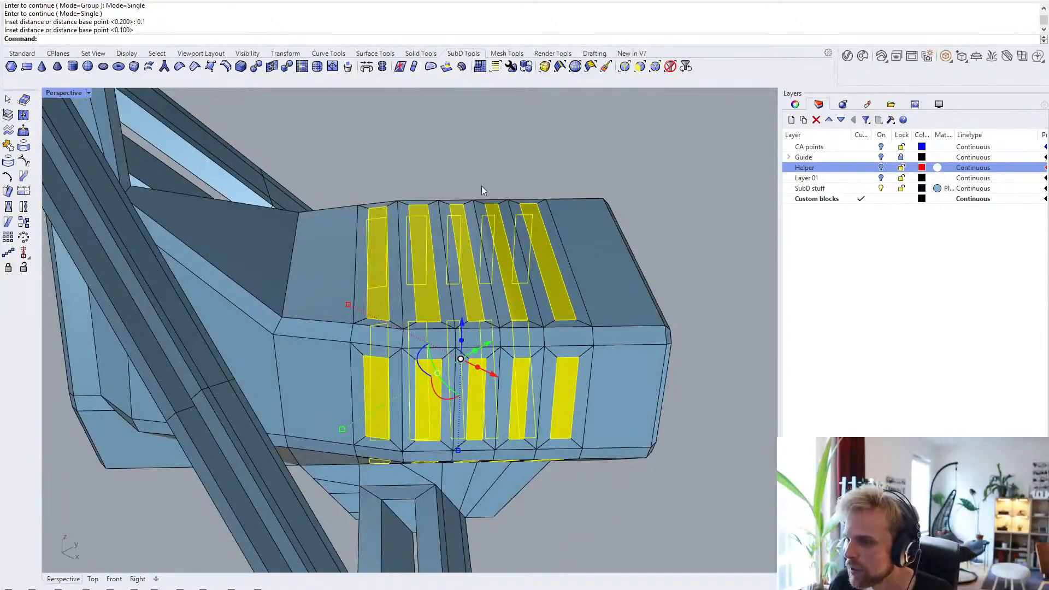
pyautogui.click(473, 152)
pyautogui.scroll(4, 473, 152)
pyautogui.keyDown('ctrl'); pyautogui.keyDown('shift'); pyautogui.click(381, 290); pyautogui.keyUp('shift'); pyautogui.keyUp('ctrl')
pyautogui.keyDown('ctrl'); pyautogui.keyDown('shift'); pyautogui.click(441, 293); pyautogui.keyUp('shift'); pyautogui.keyUp('ctrl')
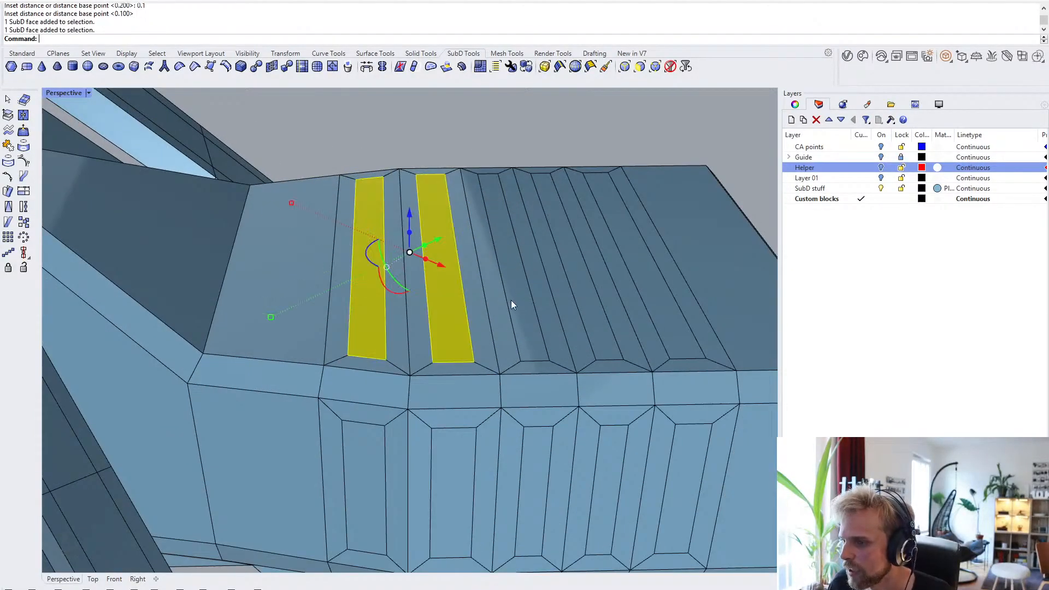
pyautogui.keyDown('ctrl'); pyautogui.keyDown('shift'); pyautogui.click(525, 300); pyautogui.keyUp('shift'); pyautogui.keyUp('ctrl')
pyautogui.keyDown('ctrl'); pyautogui.keyDown('shift'); pyautogui.click(601, 310); pyautogui.keyUp('shift'); pyautogui.keyUp('ctrl')
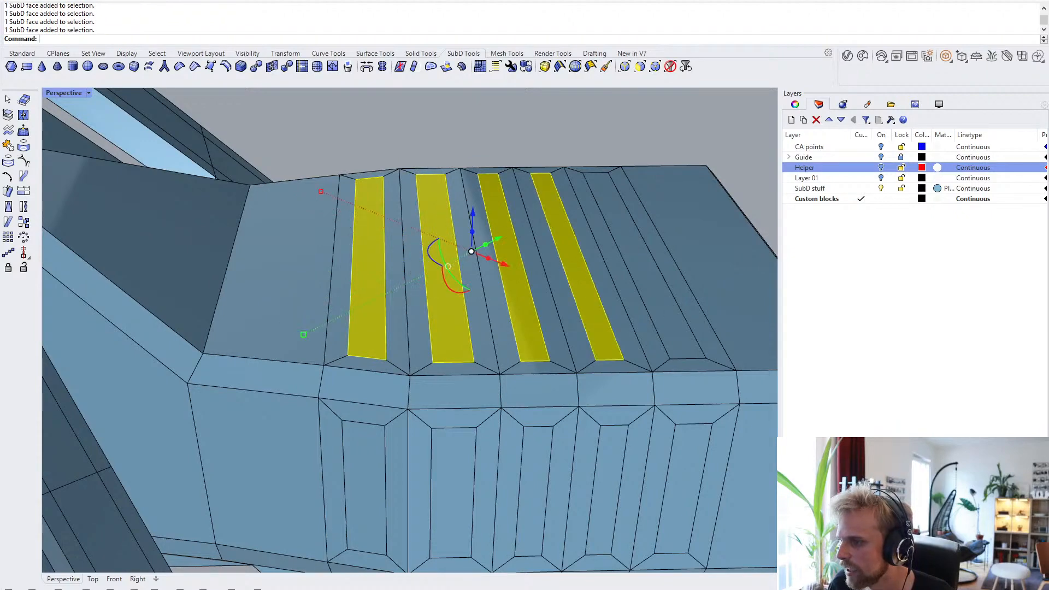
pyautogui.moveTo(472, 246); pyautogui.dragTo(480, 183, button='right')
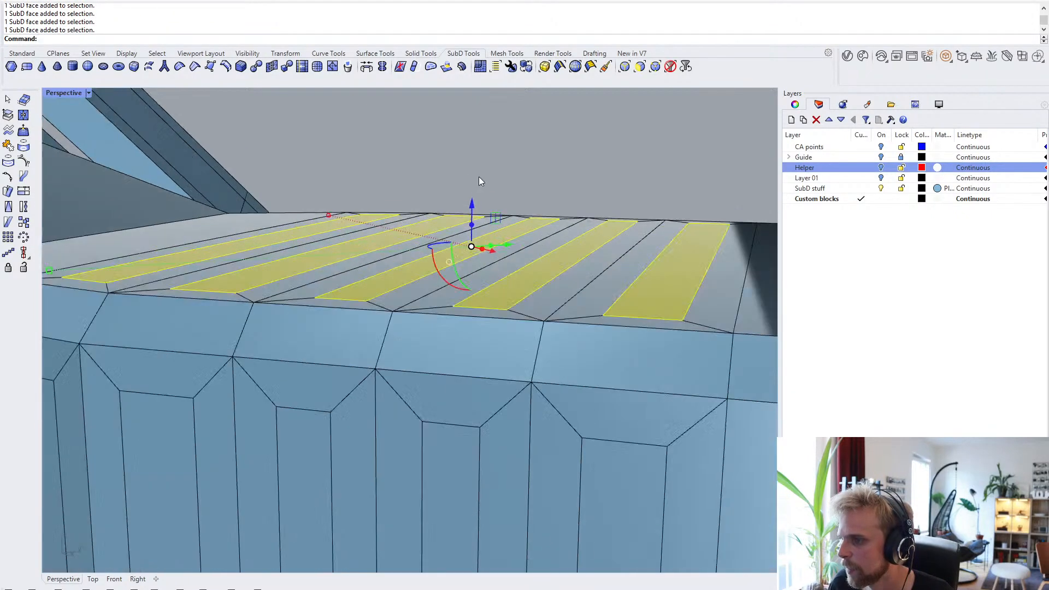
pyautogui.click(471, 225)
pyautogui.write('-1')
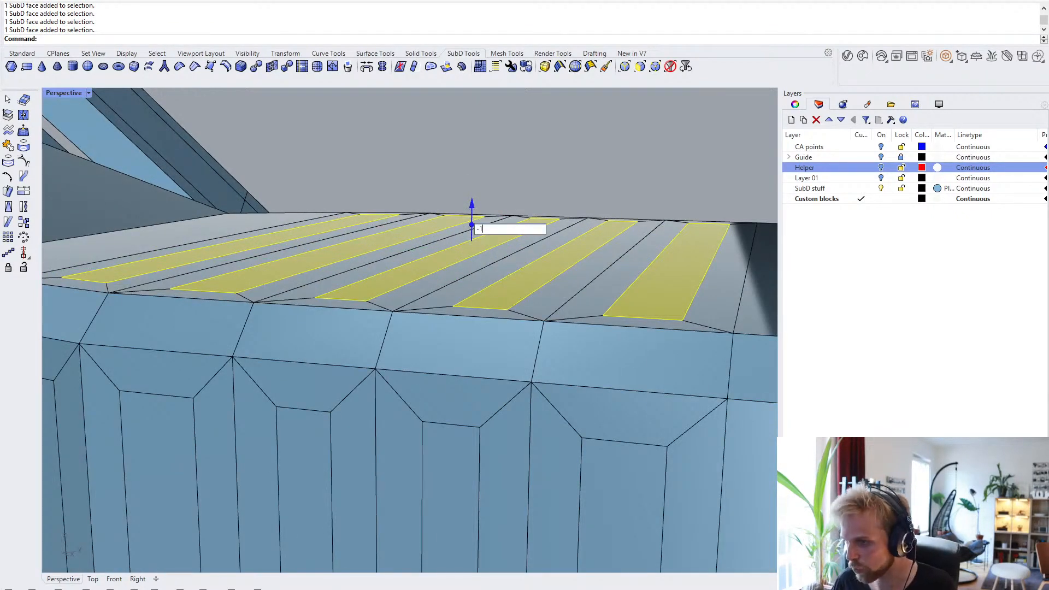
pyautogui.press('Return')
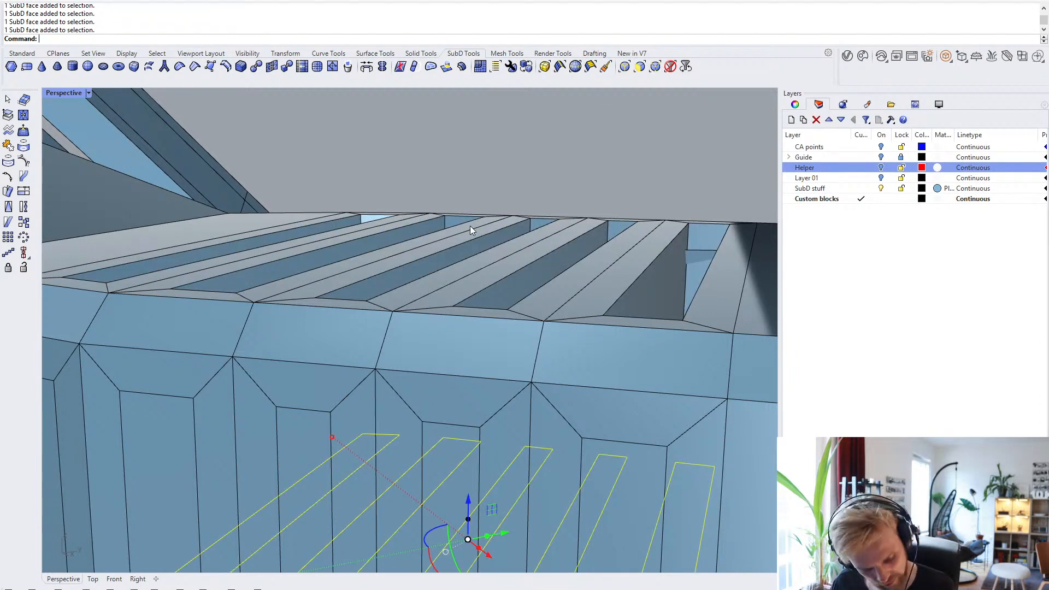
pyautogui.hotkey('ctrl', 'z')
# - Select the five inset strip faces on top of the box and extrude them slightly downward into shallow recesses
pyautogui.moveTo(342, 247); pyautogui.dragTo(238, 333, button='right')
pyautogui.click(238, 333)
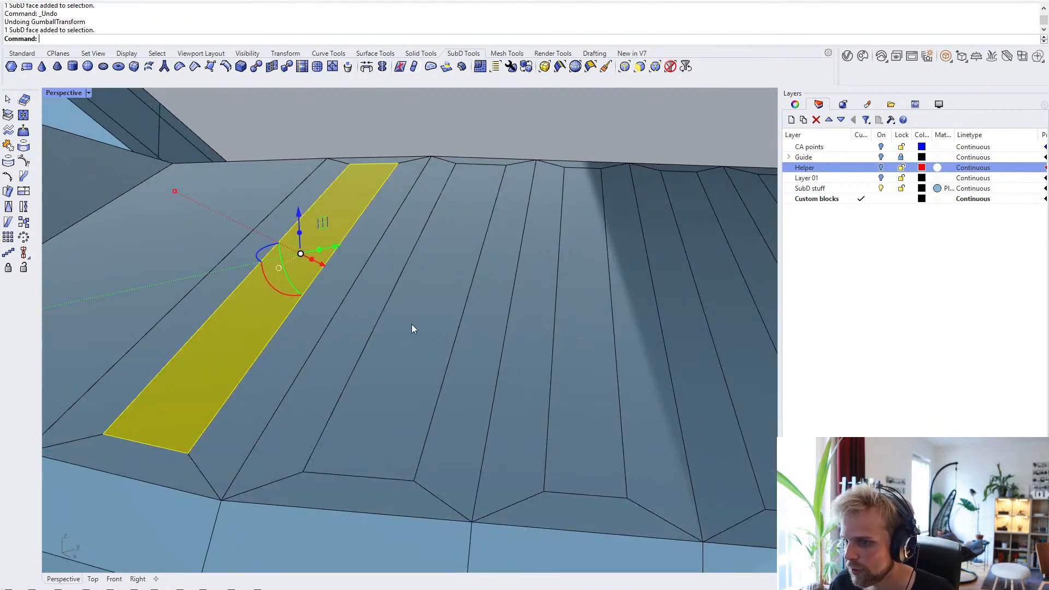
pyautogui.keyDown('ctrl'); pyautogui.keyDown('shift'); pyautogui.click(411, 328); pyautogui.keyUp('shift'); pyautogui.keyUp('ctrl')
pyautogui.scroll(-5, 465, 332)
pyautogui.moveTo(465, 332); pyautogui.dragTo(372, 330, button='right')
pyautogui.keyDown('ctrl'); pyautogui.keyDown('shift'); pyautogui.click(377, 331); pyautogui.keyUp('shift'); pyautogui.keyUp('ctrl')
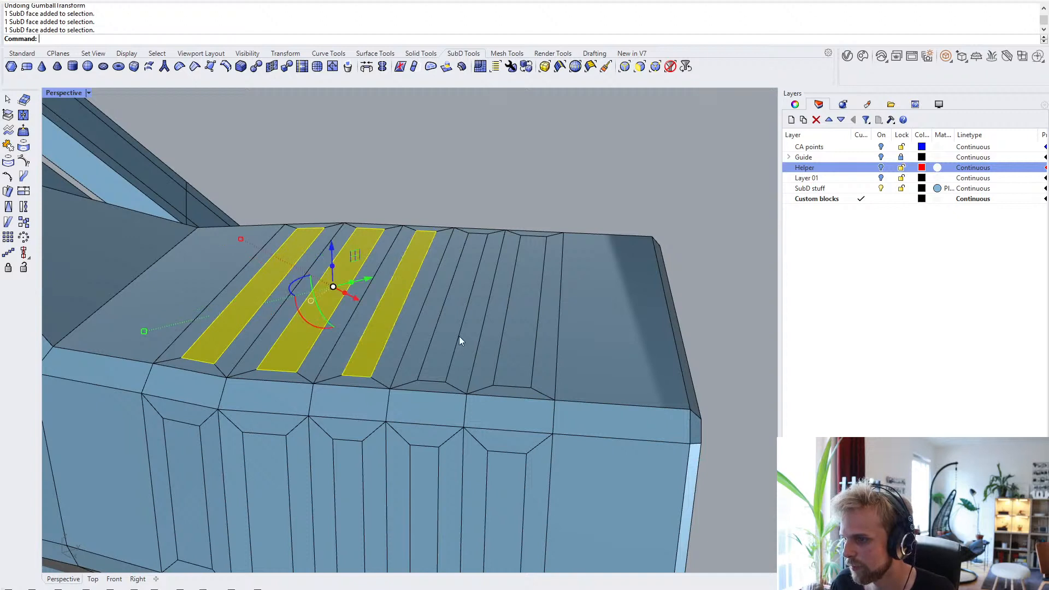
pyautogui.scroll(3, 459, 336)
pyautogui.keyDown('ctrl'); pyautogui.keyDown('shift'); pyautogui.click(445, 333); pyautogui.keyUp('shift'); pyautogui.keyUp('ctrl')
pyautogui.keyDown('ctrl'); pyautogui.keyDown('shift'); pyautogui.click(539, 336); pyautogui.keyUp('shift'); pyautogui.keyUp('ctrl')
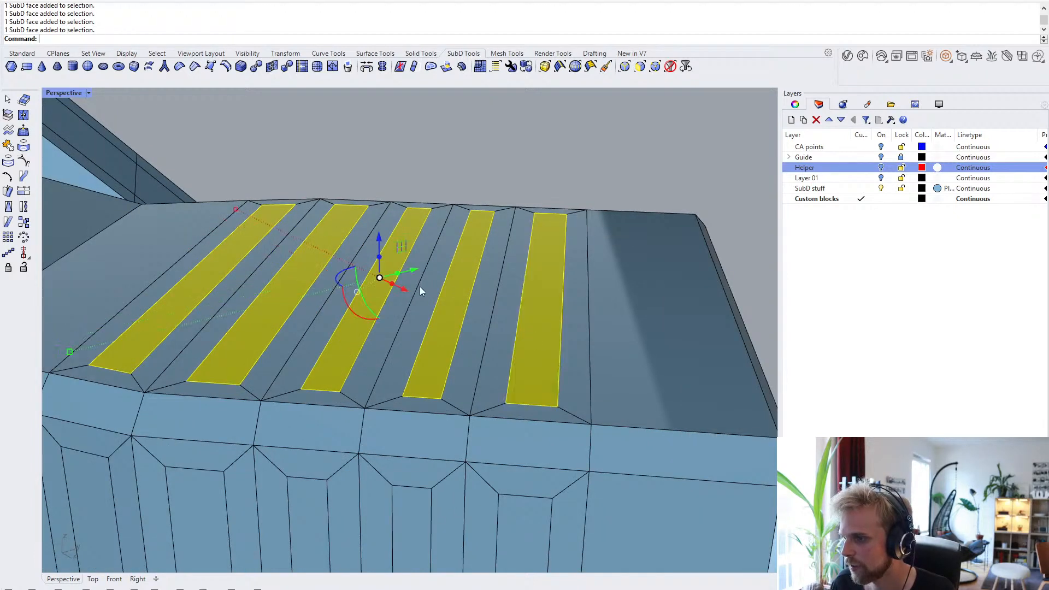
pyautogui.click(382, 259)
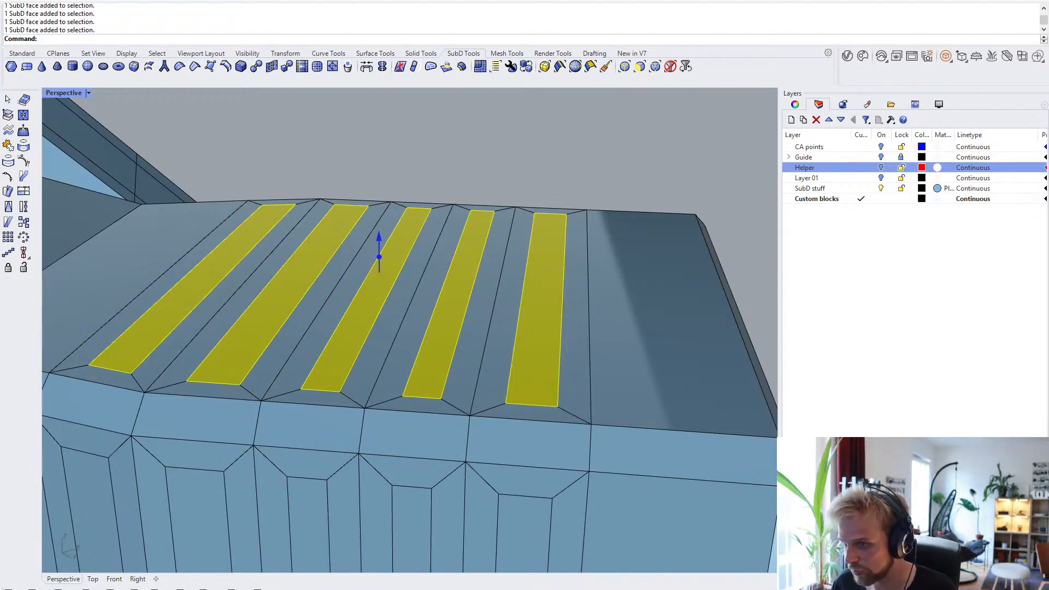
pyautogui.press('Escape')
# - Compare the recessed strips in smooth and flat SubD display, returning to flat
pyautogui.moveTo(381, 259); pyautogui.dragTo(275, 241, button='right')
pyautogui.press('Tab')
pyautogui.press('Tab')
pyautogui.scroll(5, 357, 247)
pyautogui.press('Tab')
pyautogui.moveTo(359, 247); pyautogui.dragTo(220, 301, button='right')
pyautogui.press('Tab')
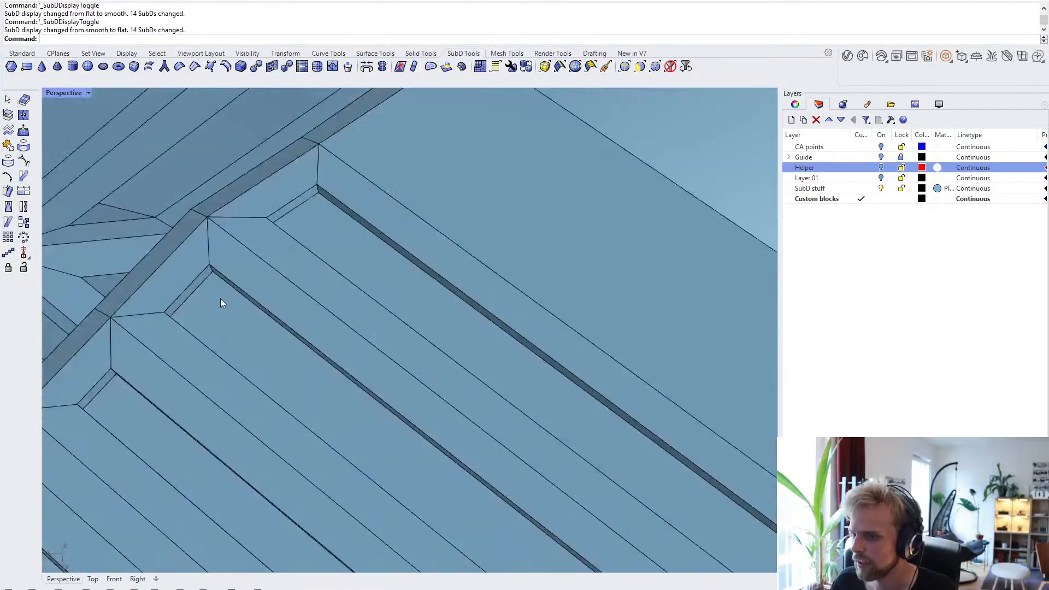
# - Try to bevel the vertical corner edge ring of the outermost recessed strip on top of the box by 0.1 with 2 segments
pyautogui.scroll(3, 319, 187)
pyautogui.keyDown('ctrl'); pyautogui.keyDown('shift'); pyautogui.click(316, 205); pyautogui.keyUp('shift'); pyautogui.keyUp('ctrl')
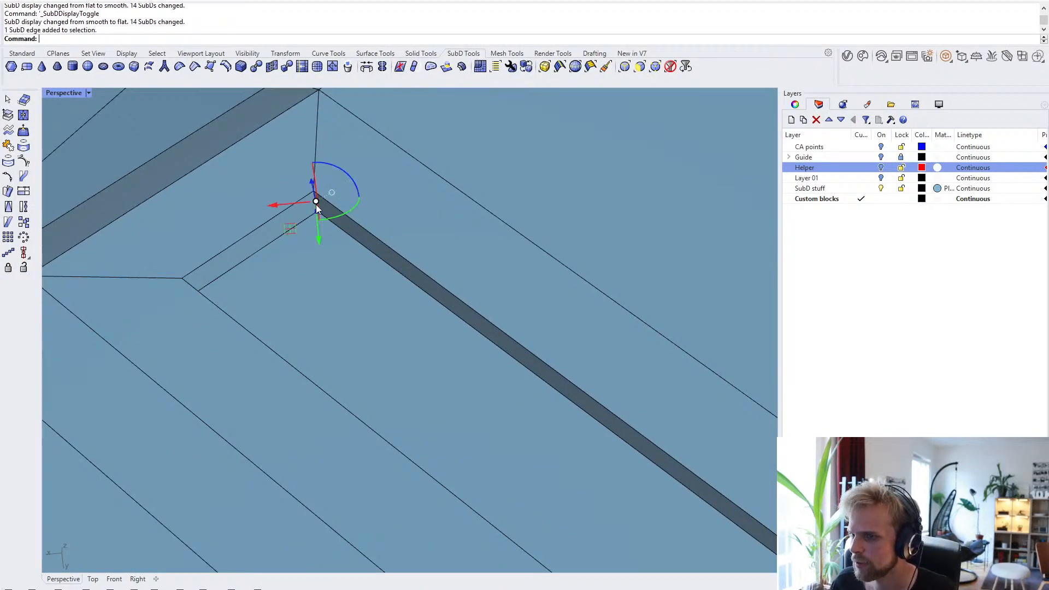
pyautogui.press('Escape')
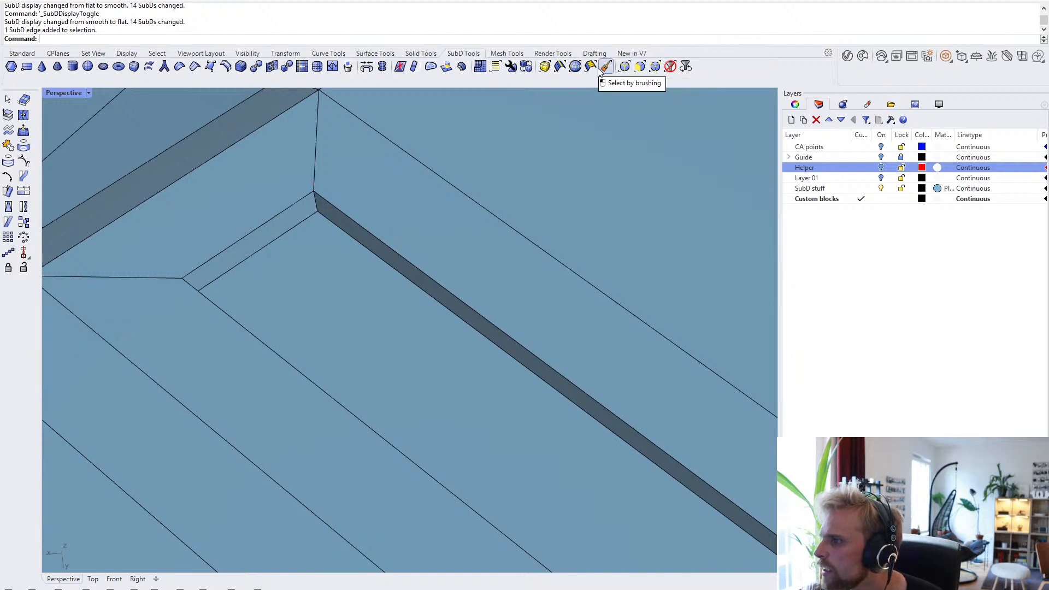
pyautogui.click(642, 66)
pyautogui.click(316, 200)
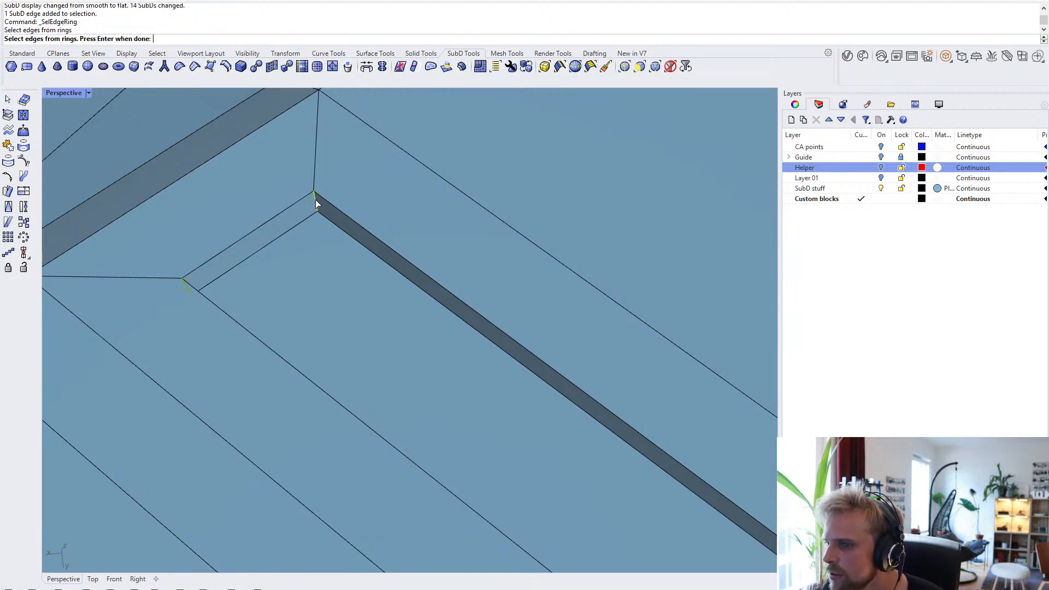
pyautogui.press('Return')
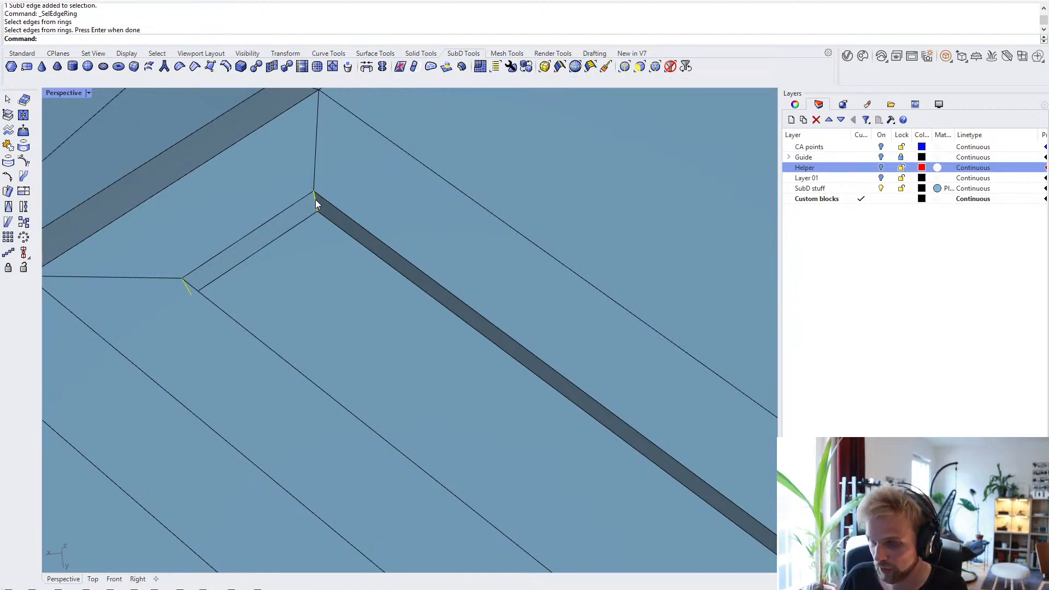
pyautogui.write('Bevel')
pyautogui.press('Return')
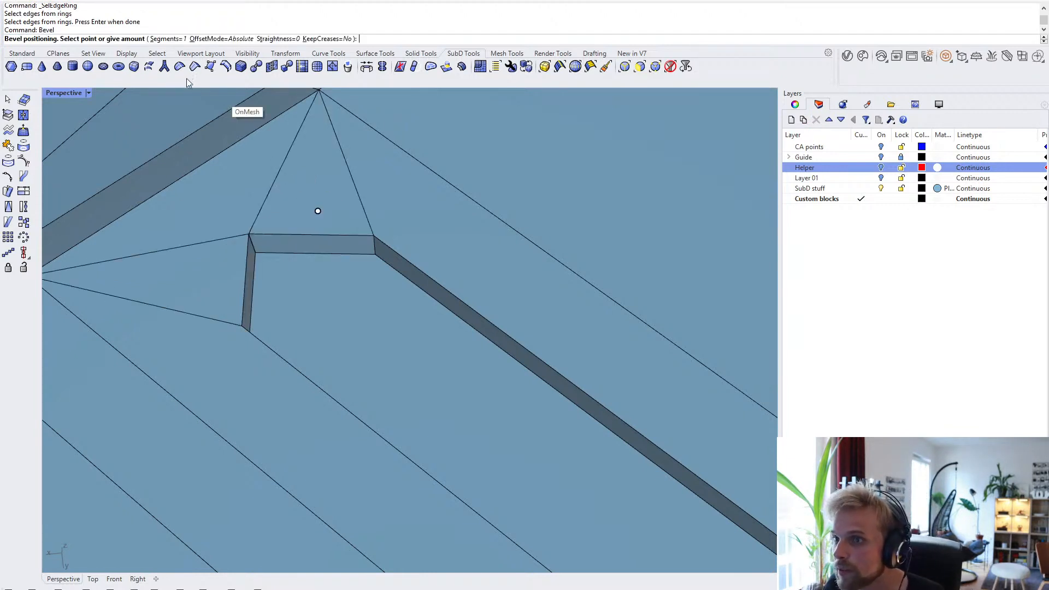
pyautogui.click(169, 39)
pyautogui.write('2')
pyautogui.press('Return')
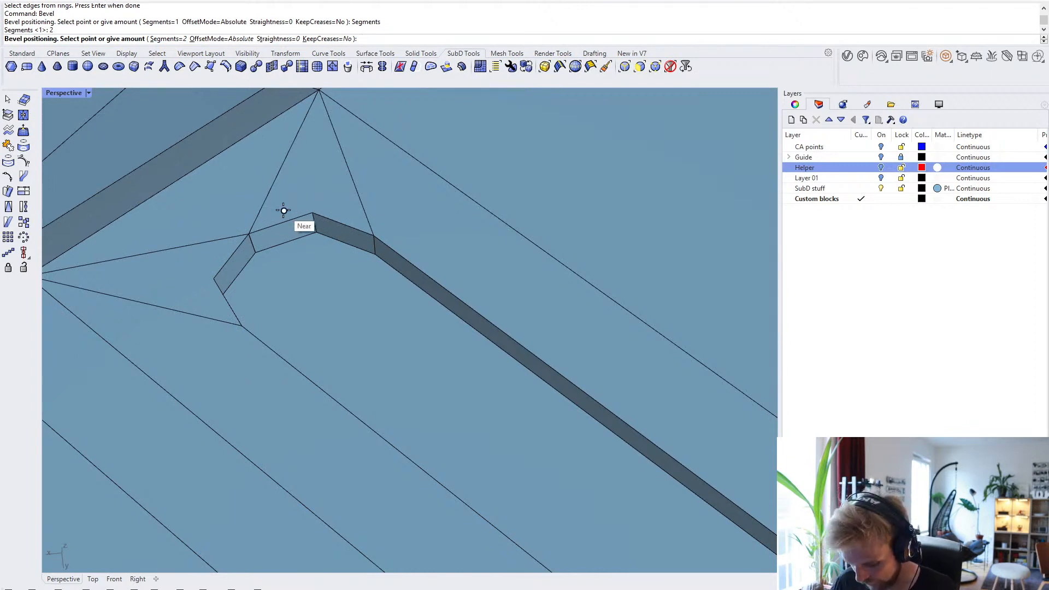
pyautogui.press('Return')
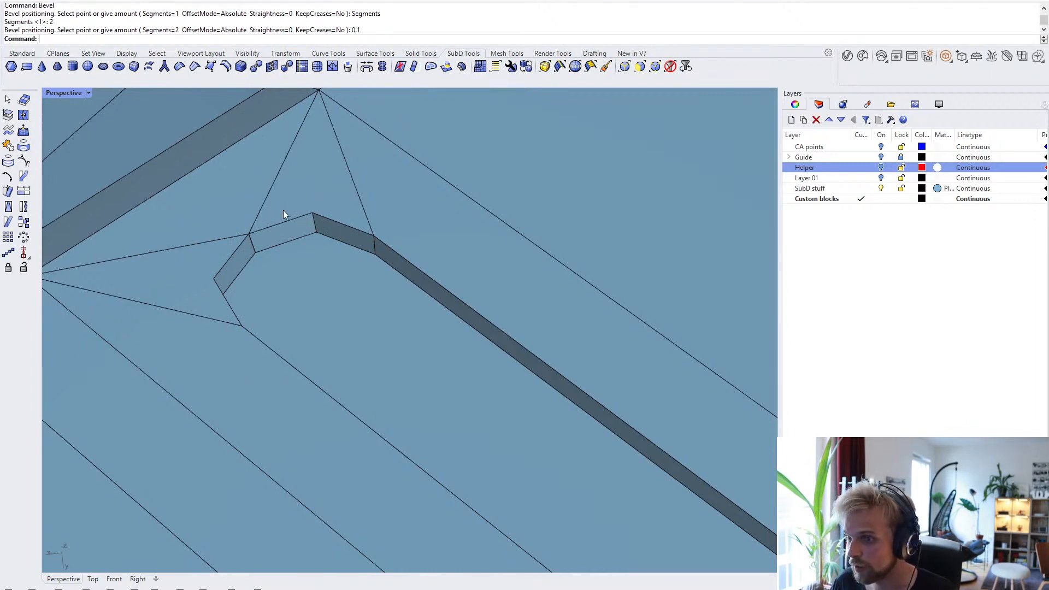
pyautogui.moveTo(283, 210); pyautogui.dragTo(420, 260, button='right')
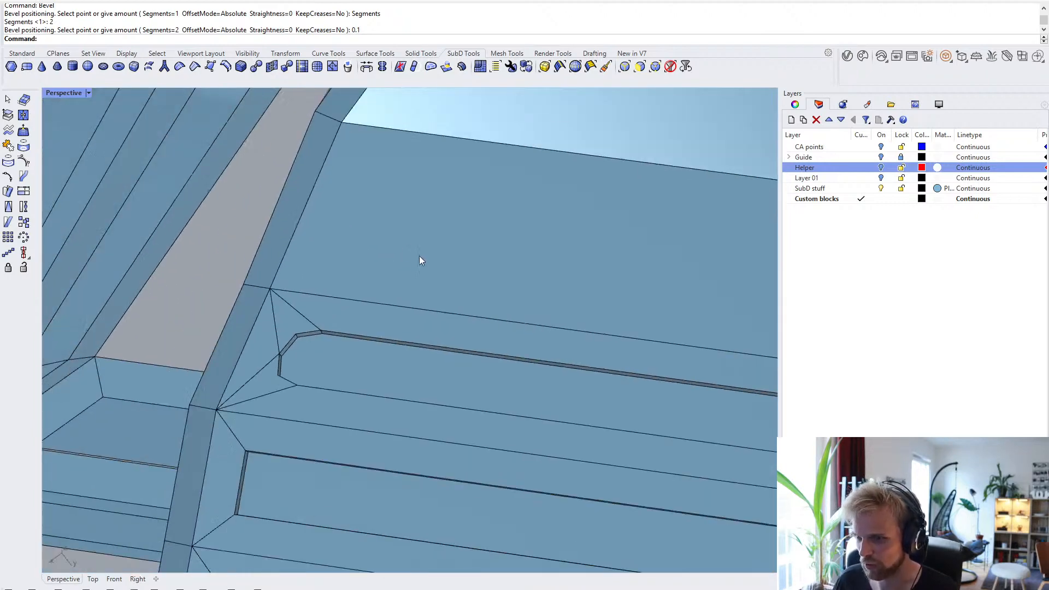
pyautogui.hotkey('ctrl', 'z')
# - Select the outermost recessed strip's corner edge ring and bevel it by 0.025 with 2 segments
pyautogui.moveTo(318, 320); pyautogui.dragTo(330, 276, button='right')
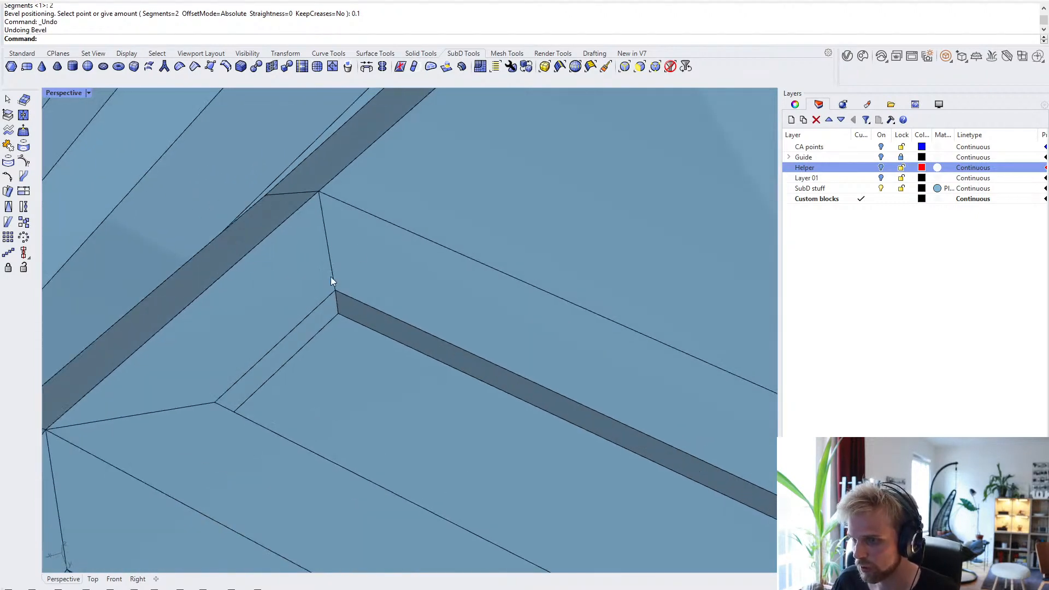
pyautogui.click(575, 66)
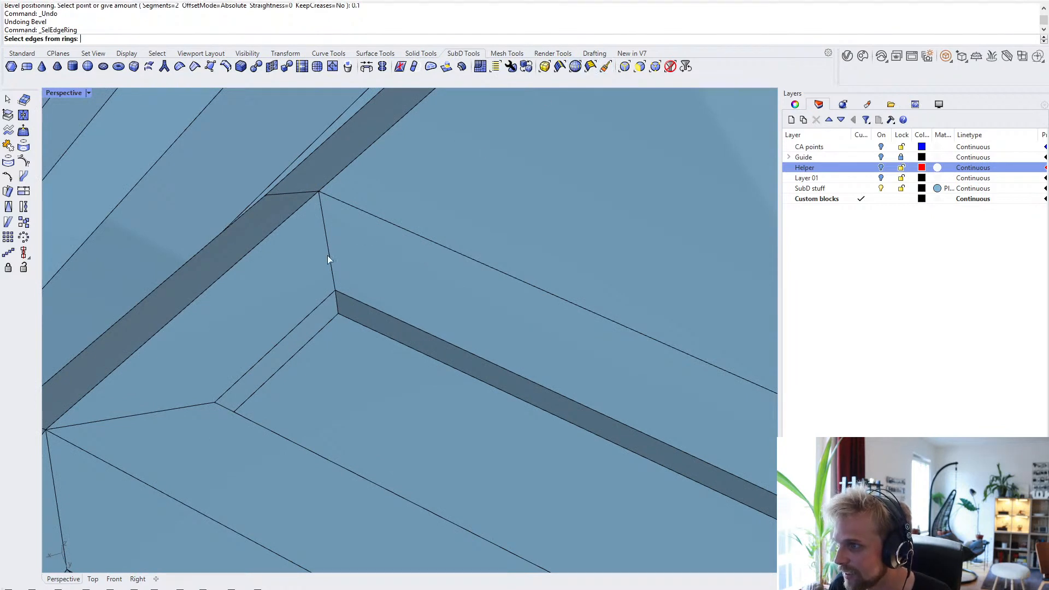
pyautogui.click(336, 300)
pyautogui.press('Return')
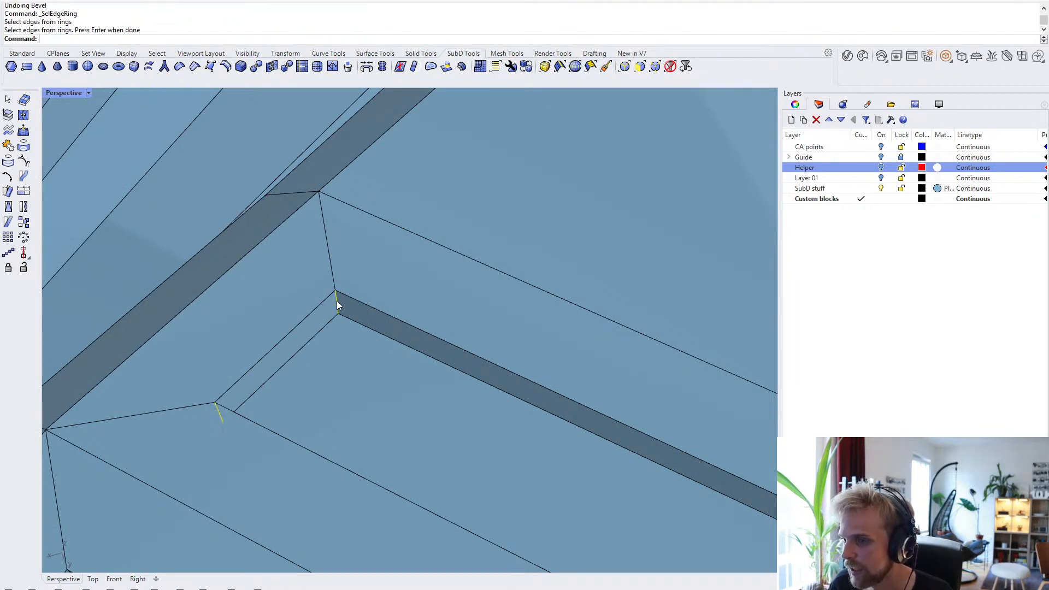
pyautogui.write('B')
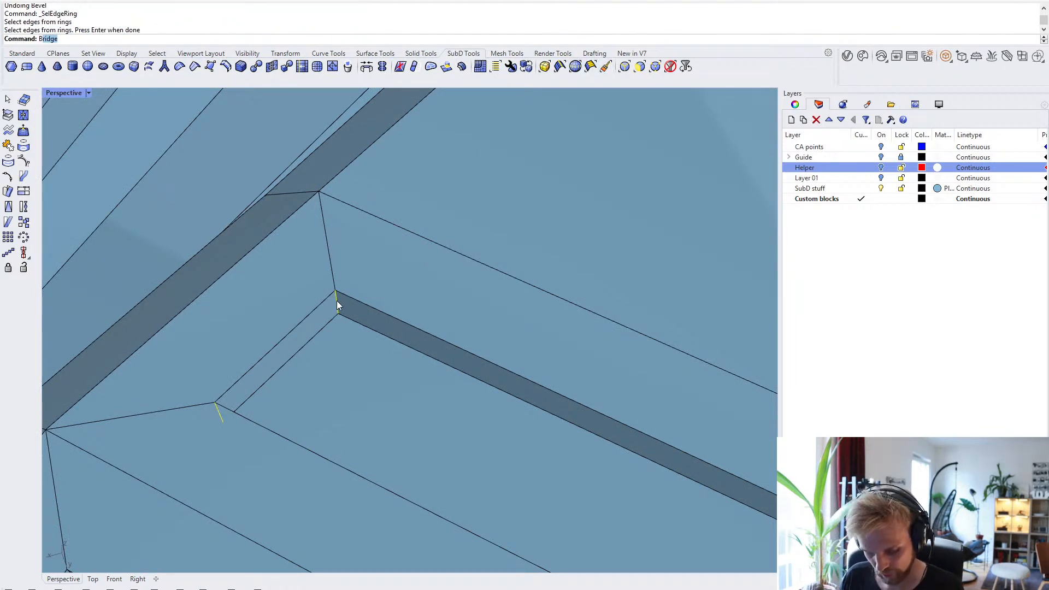
pyautogui.write('evel')
pyautogui.press('Return')
pyautogui.write('0.02')
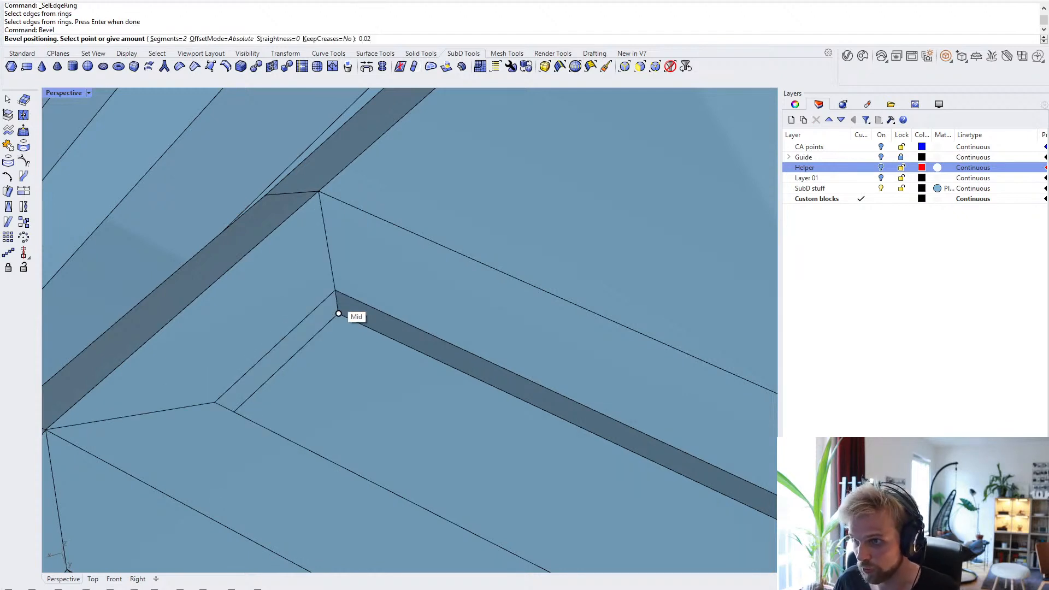
pyautogui.write('5')
pyautogui.press('Return')
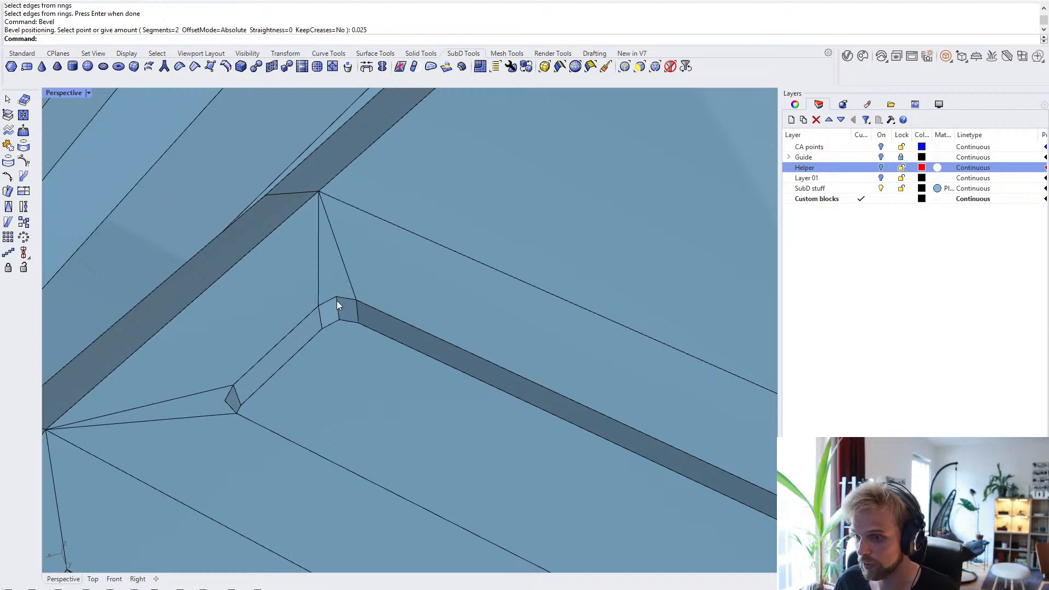
# - Examine the bevelled strip's surface in smooth display using the EMap environment map analysis with the fluorescent tube image
pyautogui.press('Tab')
pyautogui.scroll(-6, 339, 300)
pyautogui.moveTo(311, 323); pyautogui.dragTo(313, 294, button='right')
pyautogui.click(319, 297)
pyautogui.write('EMap')
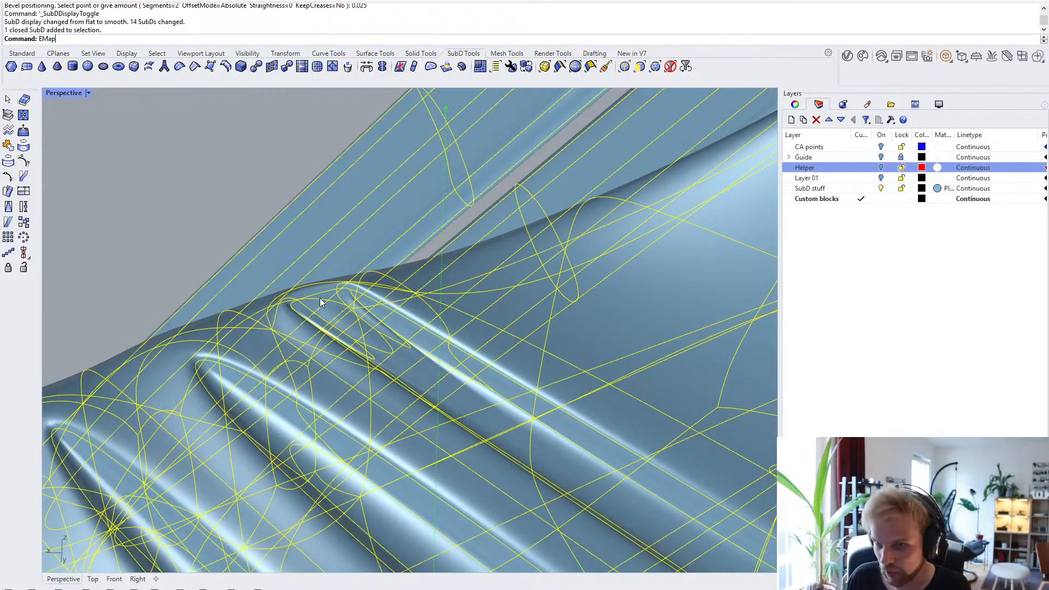
pyautogui.press('Return')
pyautogui.moveTo(319, 297); pyautogui.dragTo(438, 236, button='right')
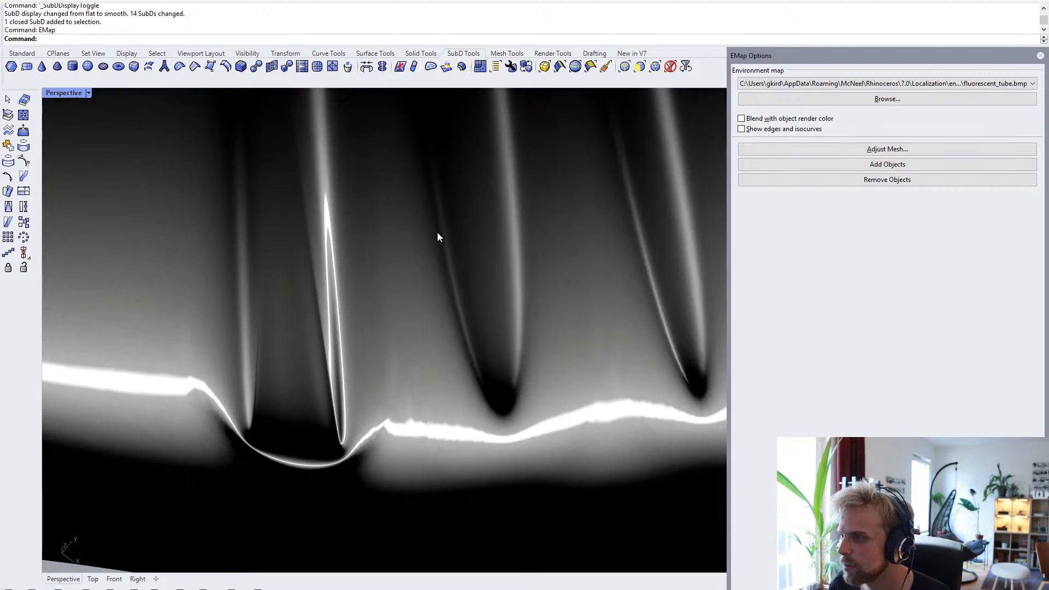
pyautogui.click(1040, 55)
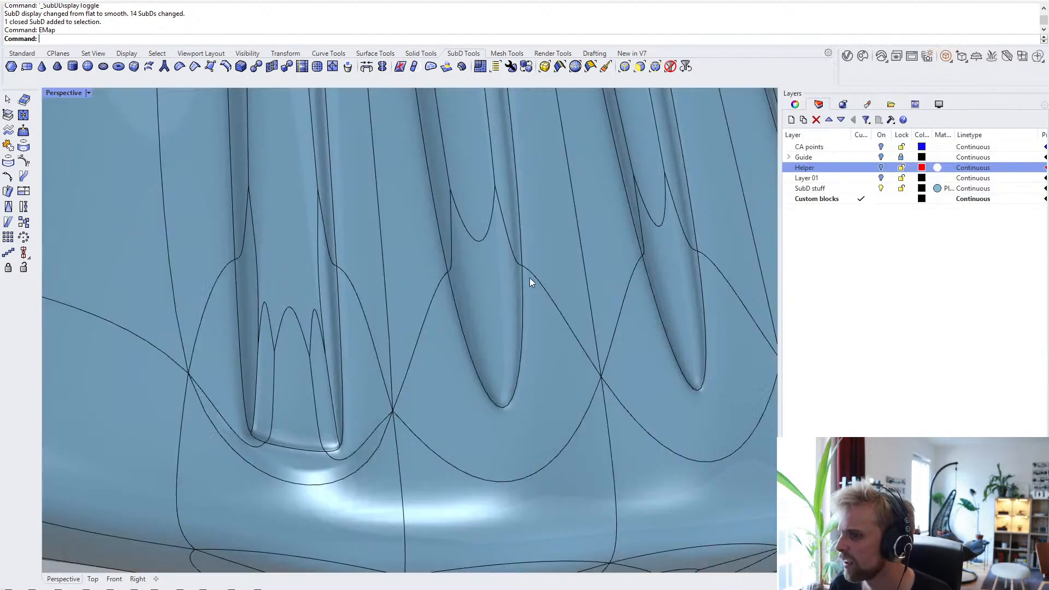
# - Undo the 0.025 bevel on the outermost strip and return the SubD display to flat
pyautogui.moveTo(468, 276); pyautogui.dragTo(403, 273, button='right')
pyautogui.hotkey('ctrl', 'z')
pyautogui.moveTo(316, 275); pyautogui.dragTo(150, 243, button='right')
pyautogui.press('Tab')
# - Bevel the outermost strip's corner edges by 0.05 with 1 segment from within the edge ring selection
pyautogui.scroll(4, 405, 179)
pyautogui.keyDown('ctrl'); pyautogui.keyDown('shift'); pyautogui.click(326, 180); pyautogui.keyUp('shift'); pyautogui.keyUp('ctrl')
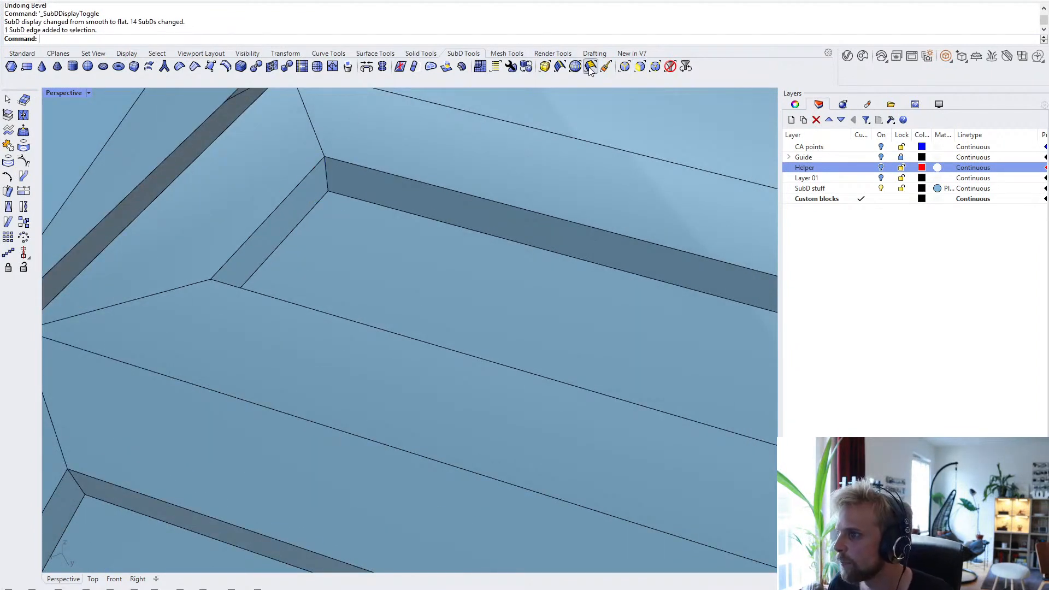
pyautogui.click(559, 67)
pyautogui.click(326, 176)
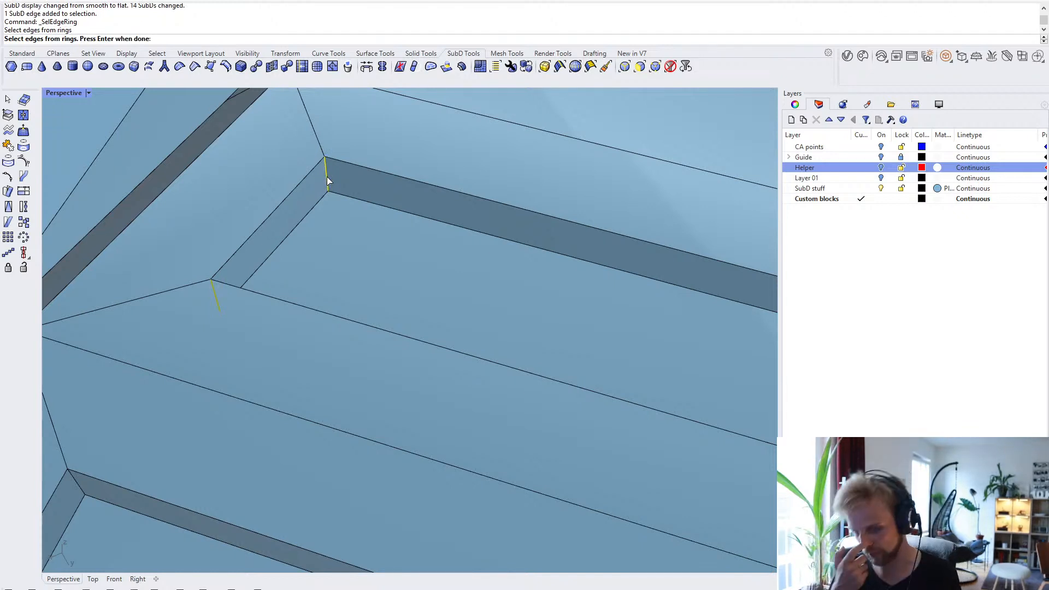
pyautogui.write('BEVEL')
pyautogui.press('Return')
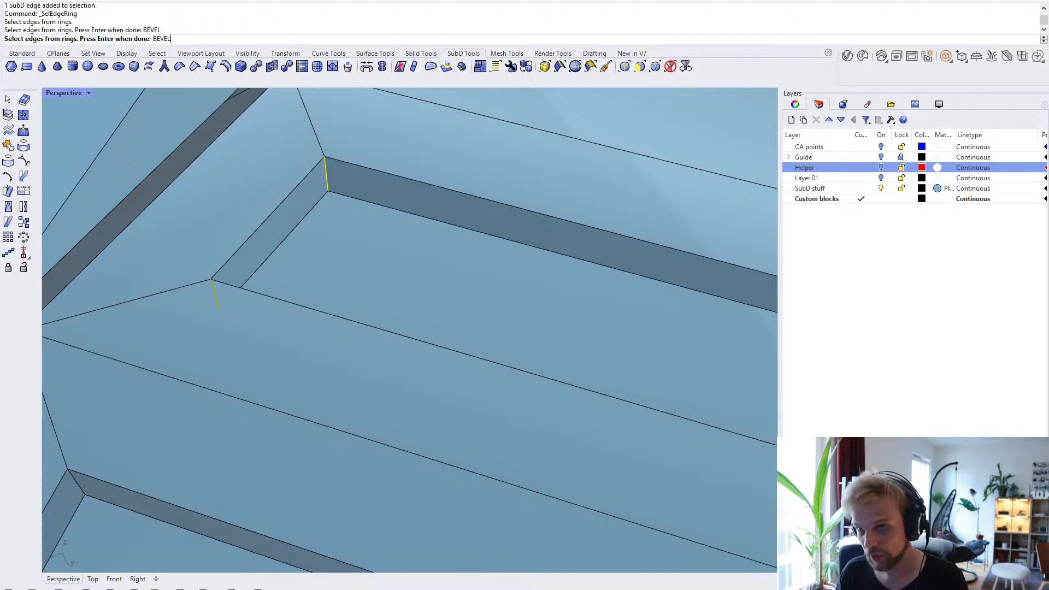
pyautogui.click(166, 39)
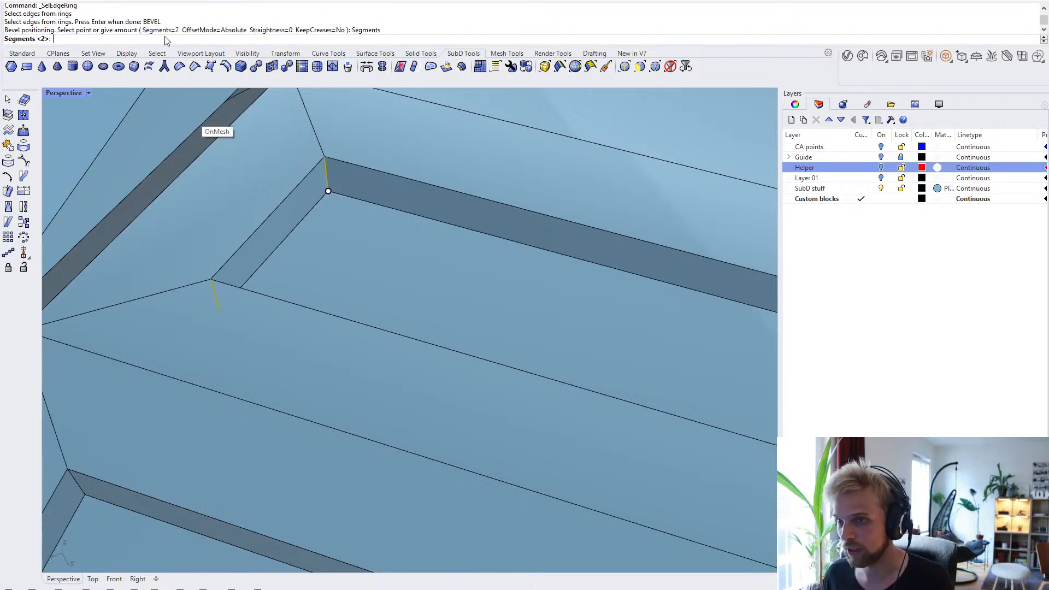
pyautogui.write('1')
pyautogui.press('Return')
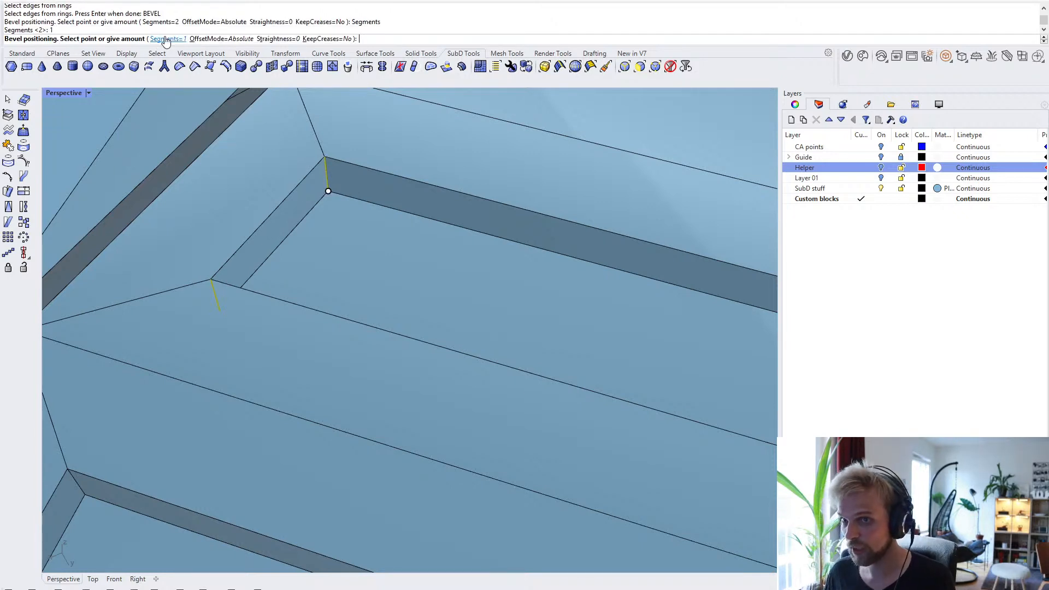
pyautogui.write('0.05')
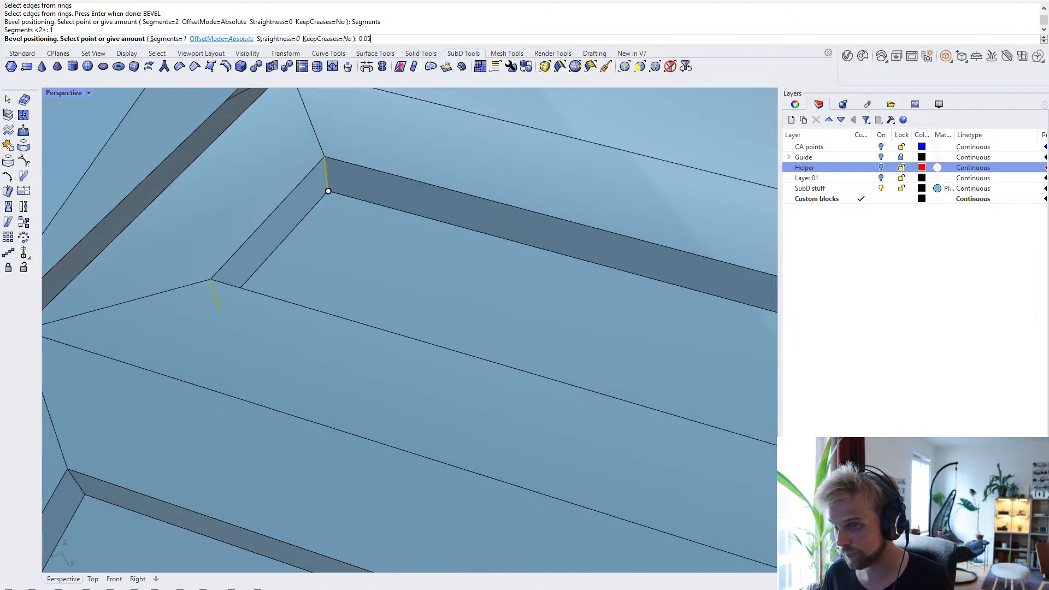
pyautogui.press('Return')
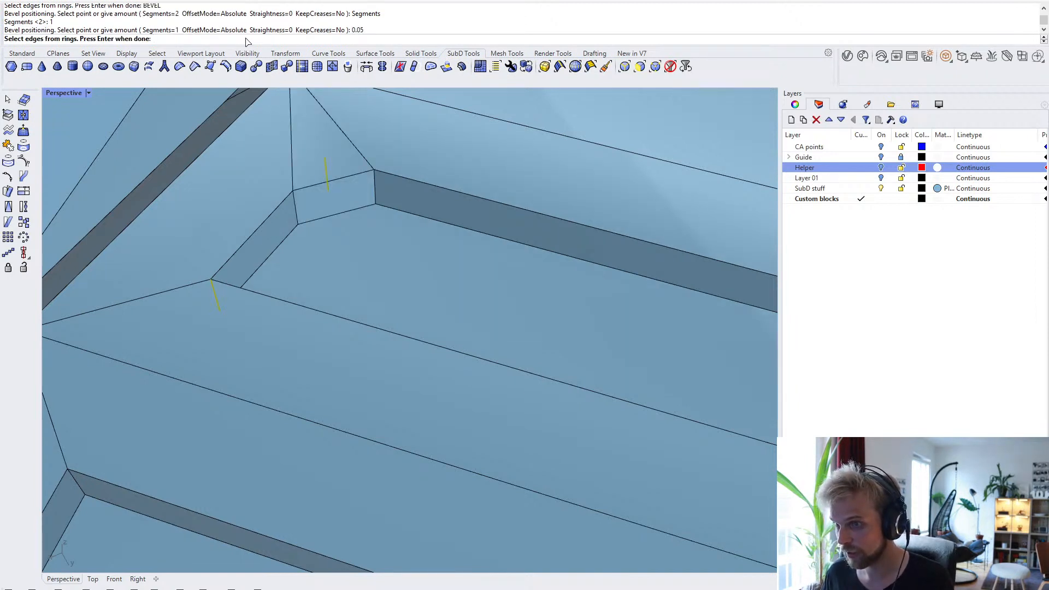
pyautogui.press('Return')
# - Check the strip's far end and undo the 0.05 bevel made during the edge ring selection
pyautogui.moveTo(386, 163); pyautogui.dragTo(179, 161, button='right')
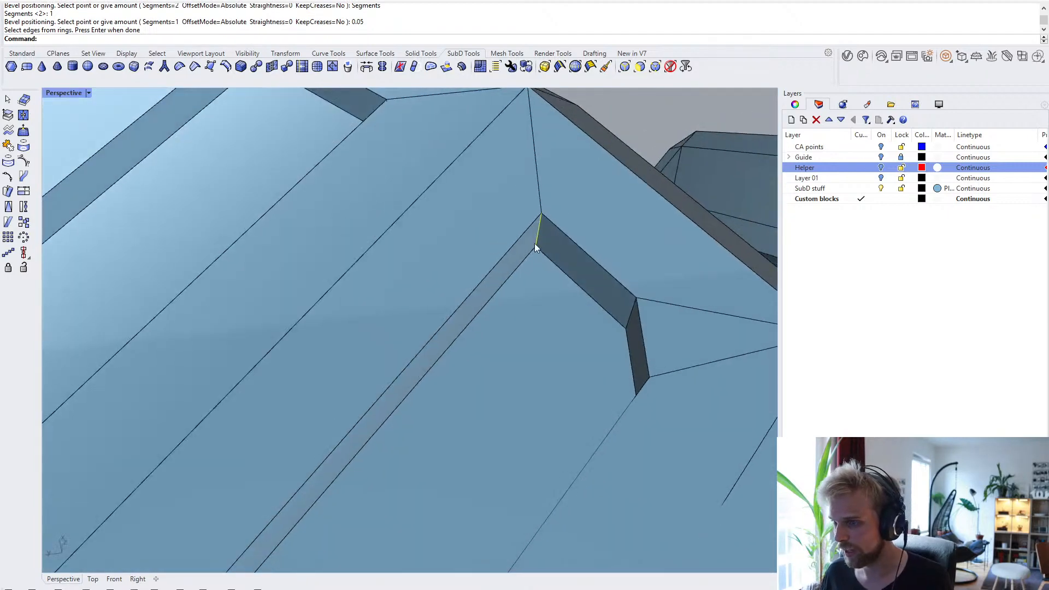
pyautogui.scroll(-15, 534, 244)
pyautogui.scroll(5, 509, 248)
pyautogui.hotkey('ctrl', 'z')
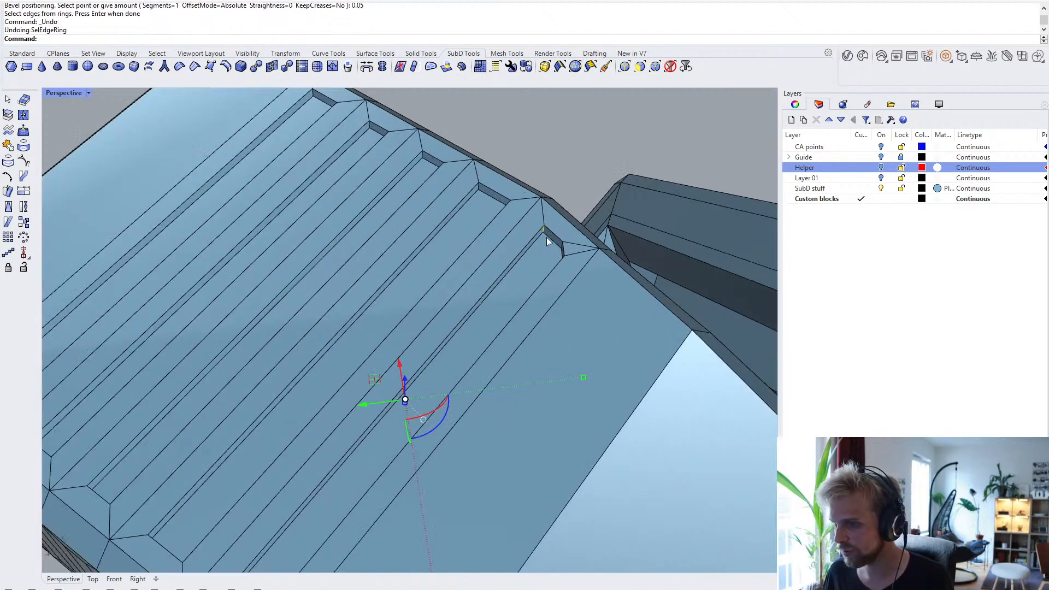
# - Select all corner edges of the outermost recessed strip as a ring and bevel them by 0.05 with 1 segment
pyautogui.scroll(6, 546, 237)
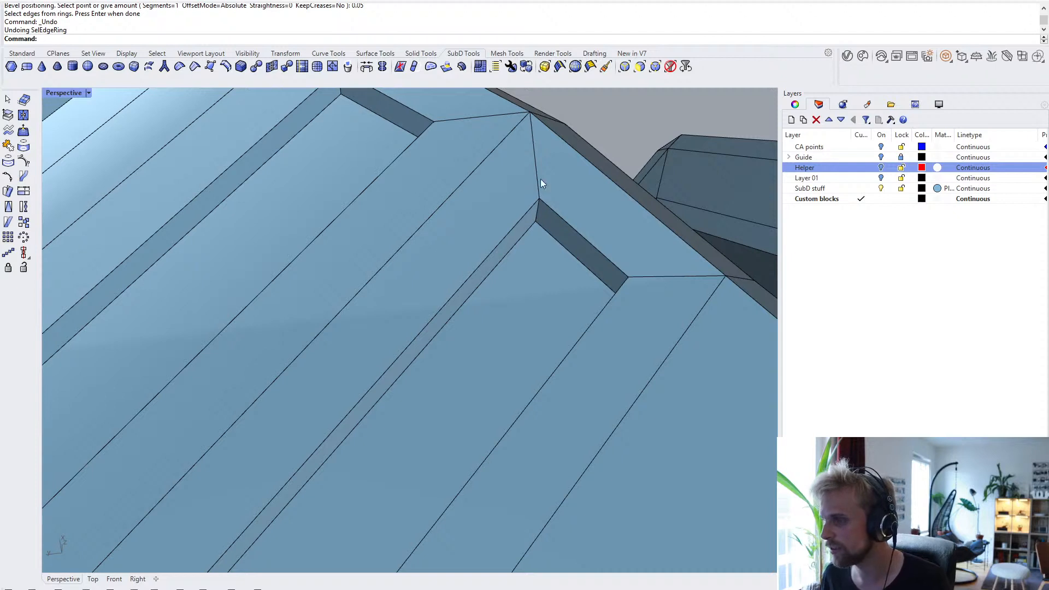
pyautogui.click(573, 68)
pyautogui.click(537, 209)
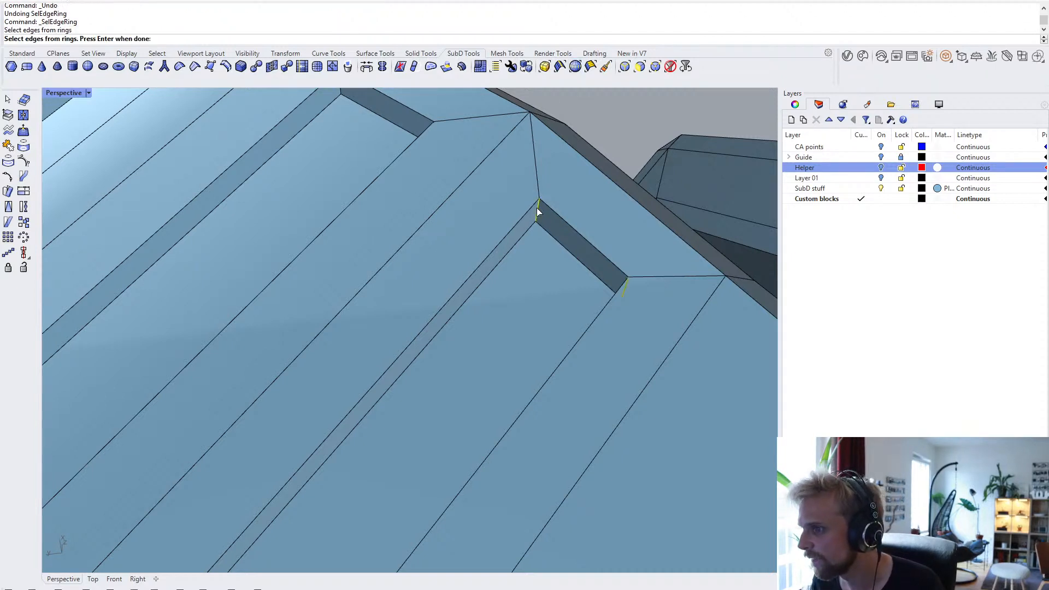
pyautogui.press('Return')
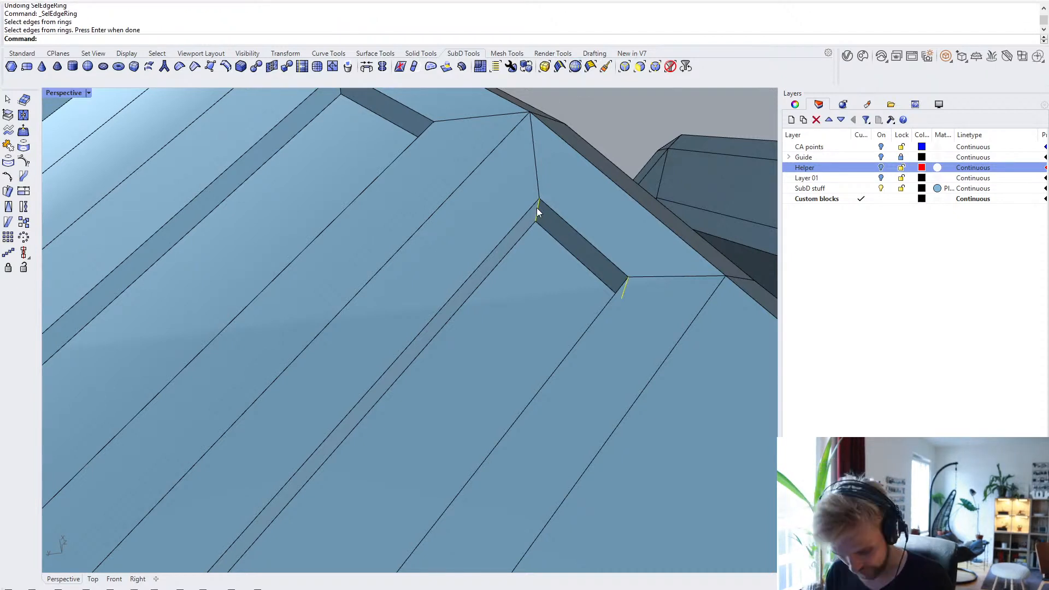
pyautogui.write('bevel')
pyautogui.press('Return')
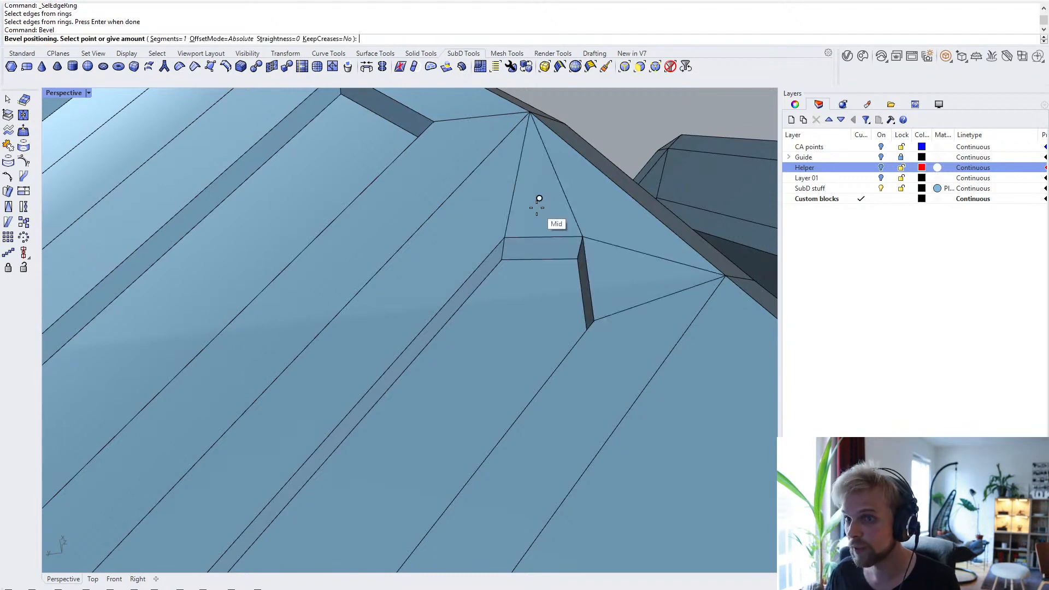
pyautogui.write('0.0')
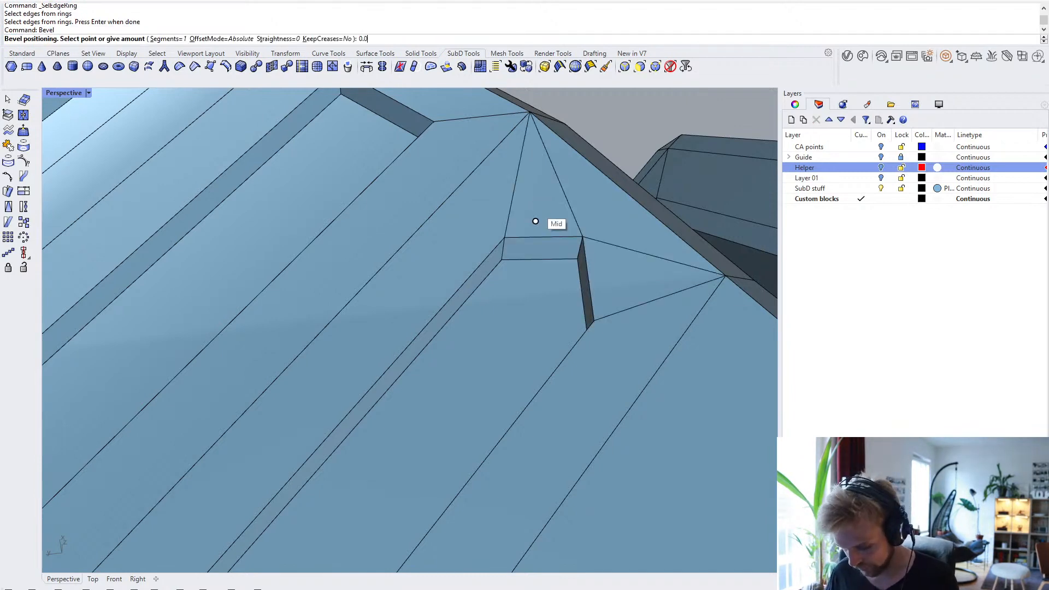
pyautogui.write('5')
pyautogui.press('Return')
# - Compare the bevelled strip in smooth and flat SubD display, returning to flat
pyautogui.press('Tab')
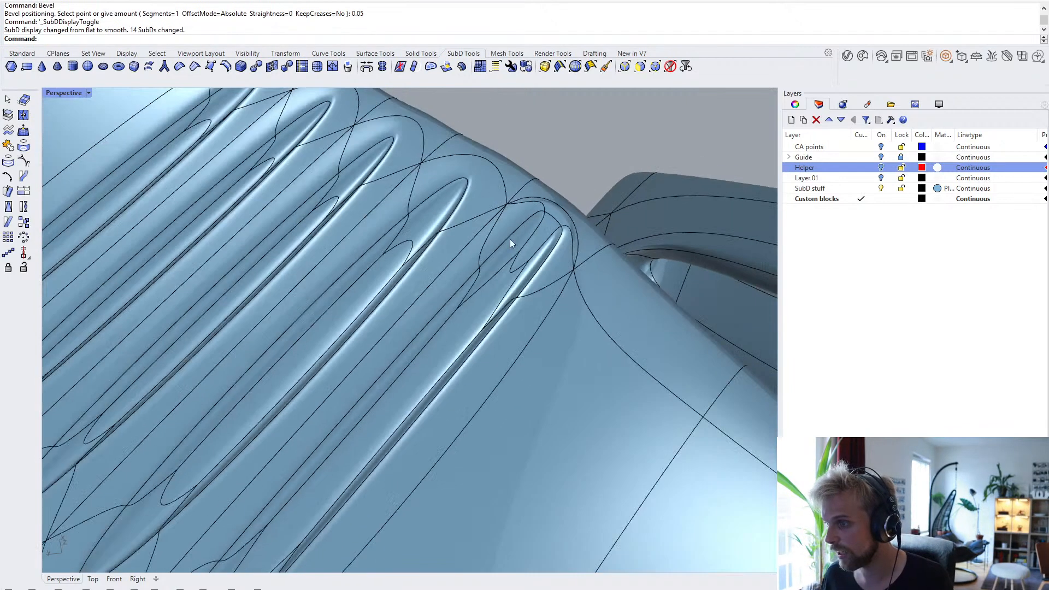
pyautogui.moveTo(510, 238); pyautogui.dragTo(360, 143, button='right')
pyautogui.press('Tab')
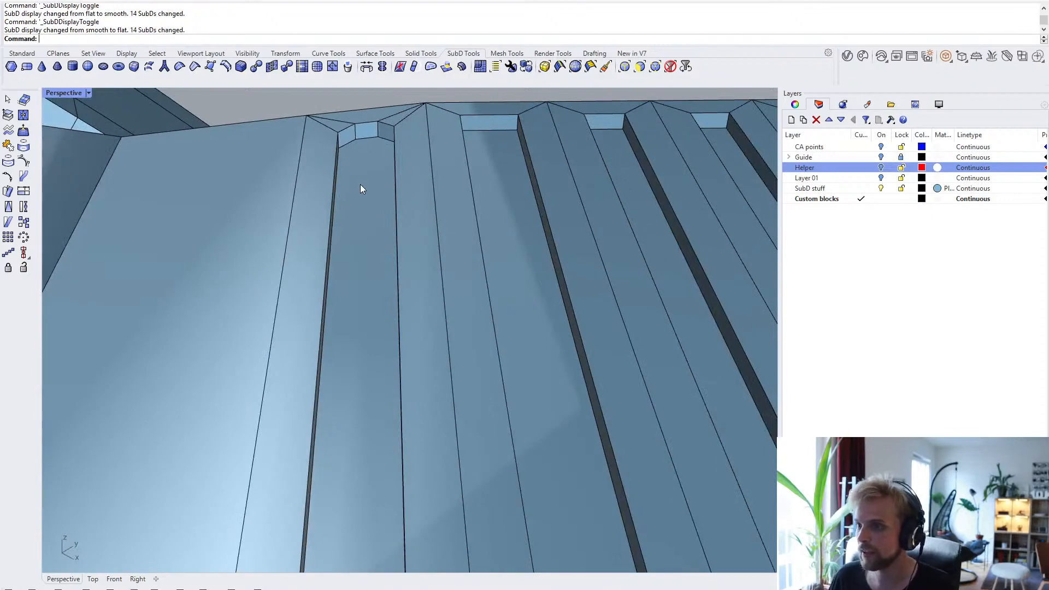
pyautogui.moveTo(360, 185); pyautogui.dragTo(333, 219, button='right')
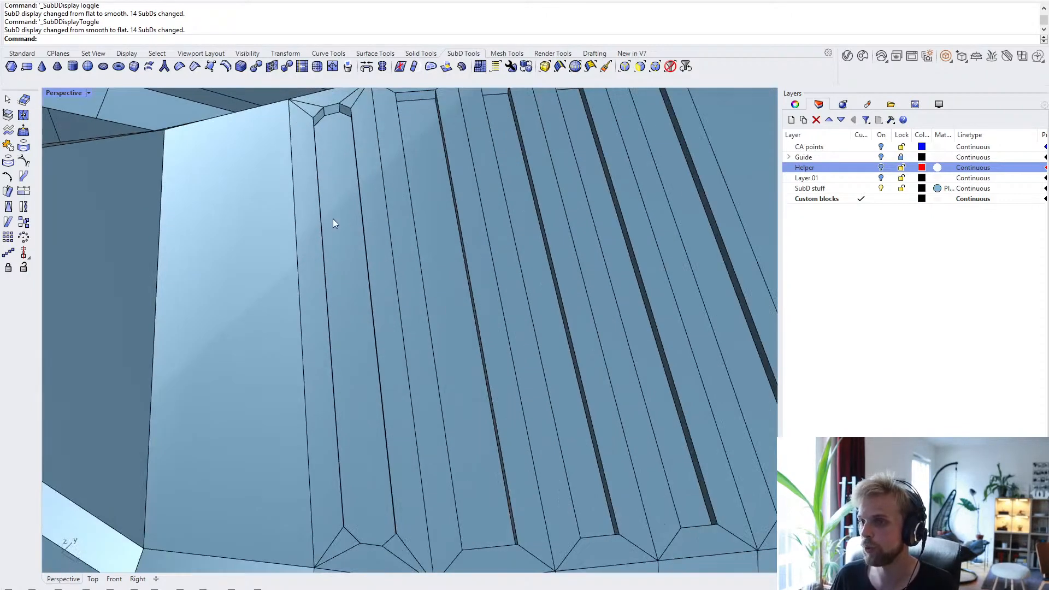
pyautogui.keyDown('ctrl'); pyautogui.keyDown('shift'); pyautogui.click(336, 217); pyautogui.keyUp('shift'); pyautogui.keyUp('ctrl')
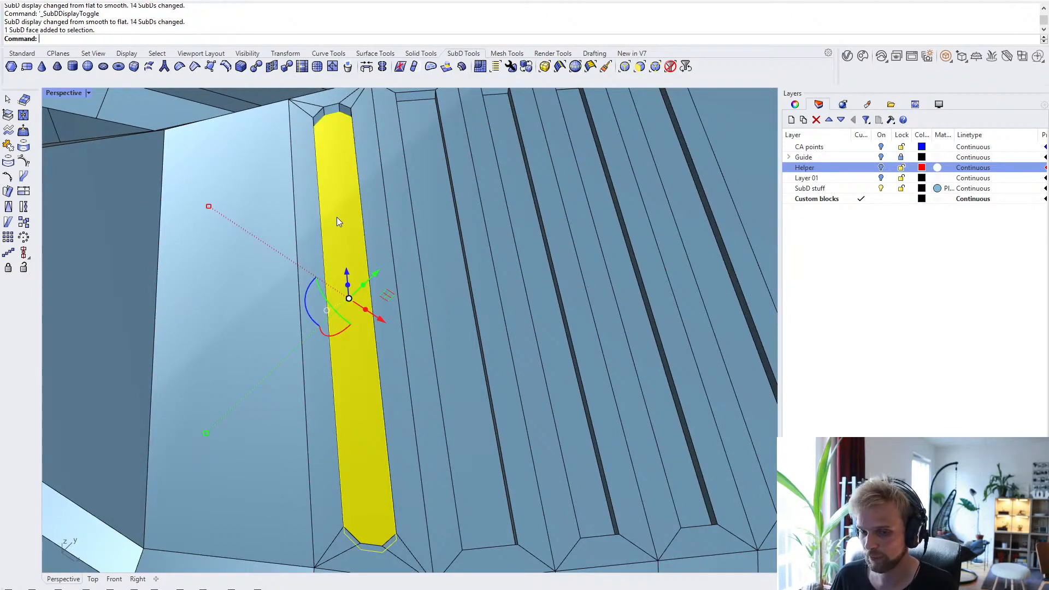
pyautogui.moveTo(337, 241); pyautogui.dragTo(356, 217, button='right')
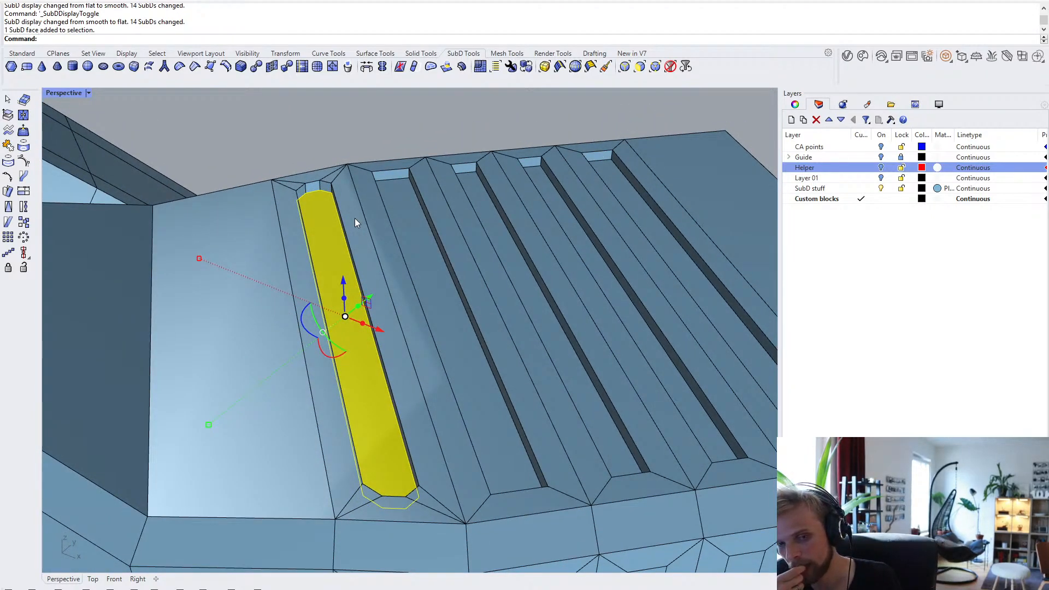
pyautogui.press('Tab')
pyautogui.press('Tab')
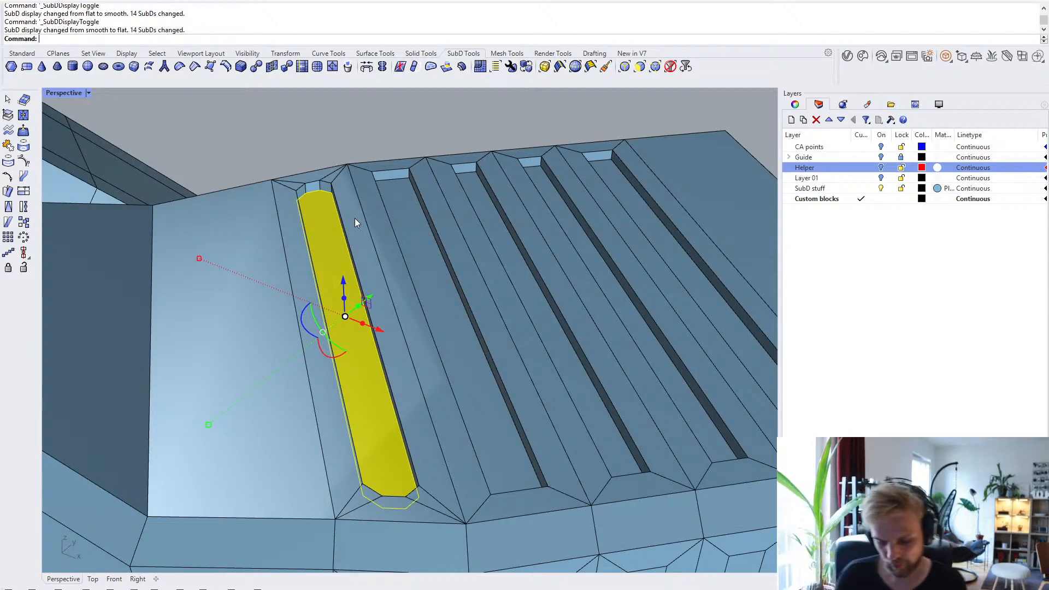
pyautogui.write('Inset')
pyautogui.press('Return')
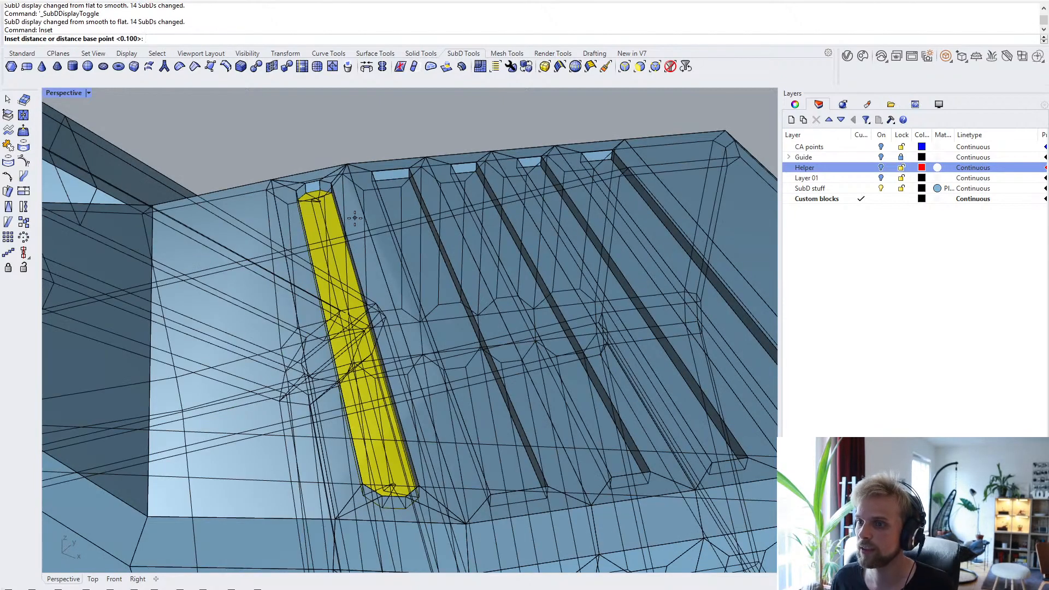
pyautogui.press('Escape')
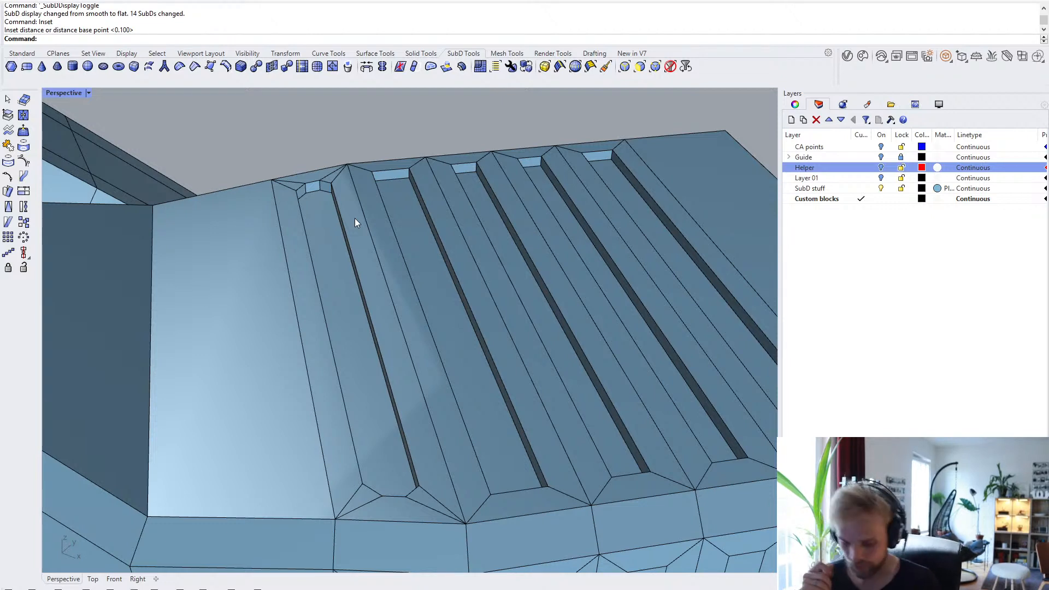
# - Inset the floor face of the outermost bevelled strip by 0.025, after trying 0.05
pyautogui.write('In')
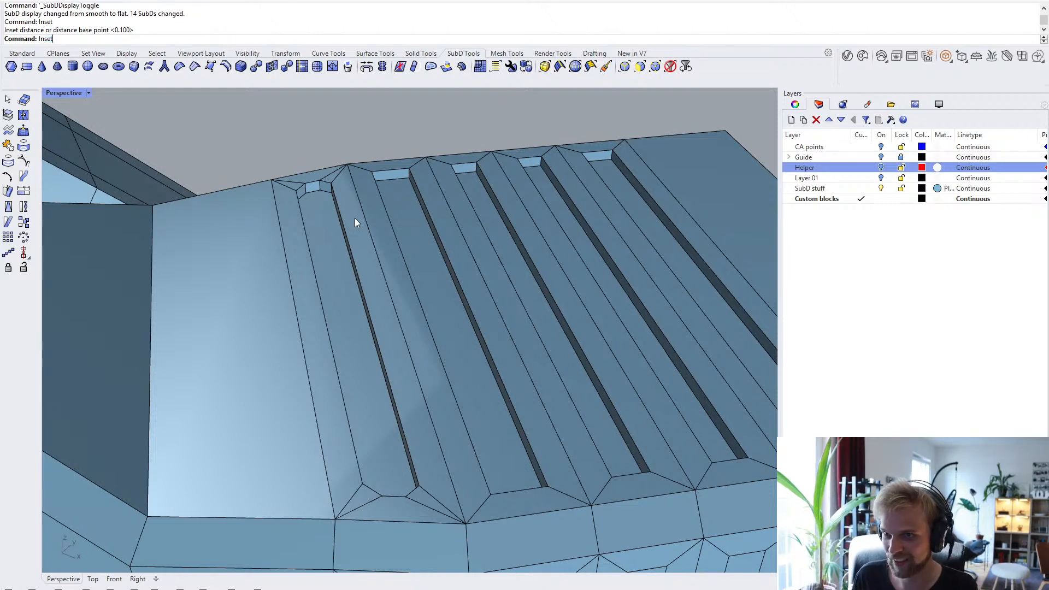
pyautogui.write('set')
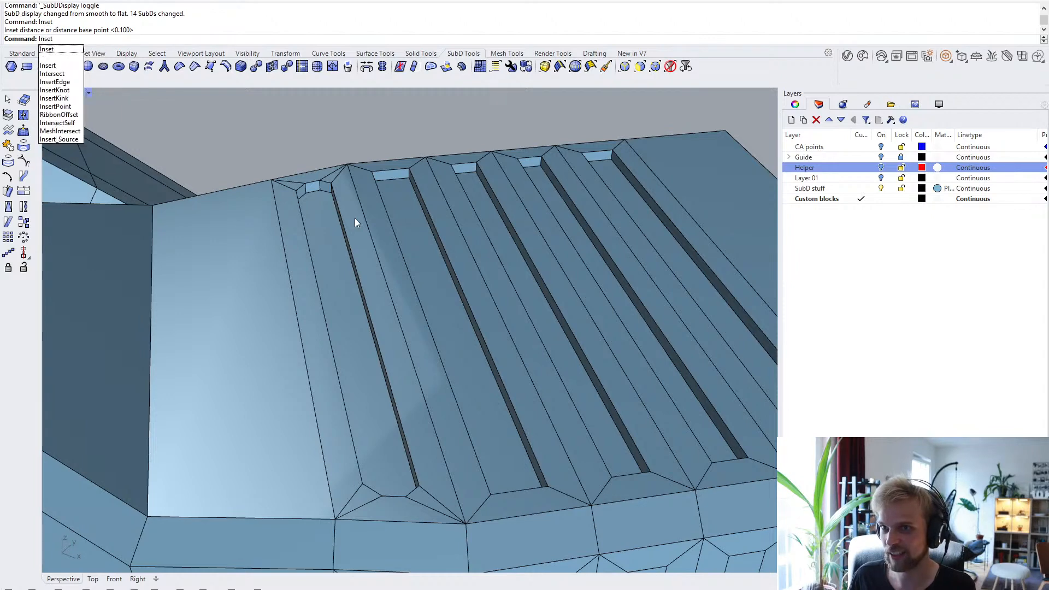
pyautogui.press('Return')
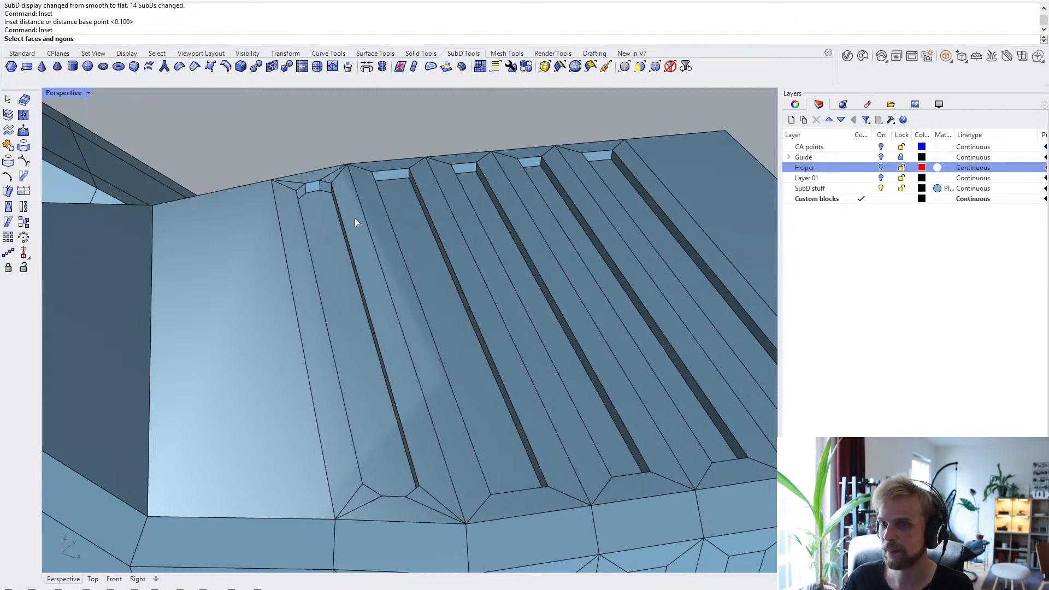
pyautogui.click(326, 233)
pyautogui.press('Return')
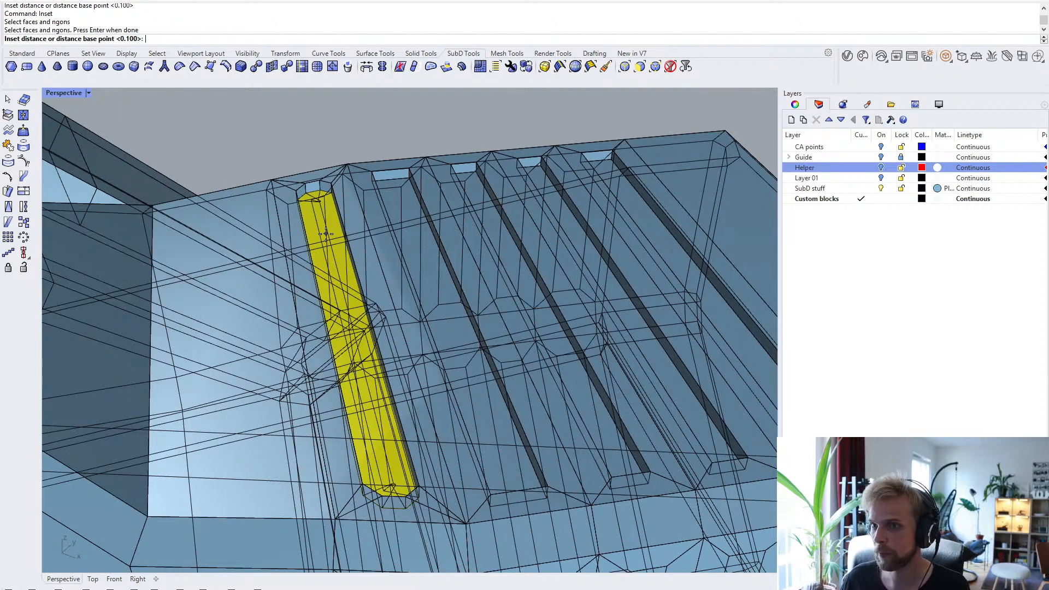
pyautogui.write('0.05')
pyautogui.press('Return')
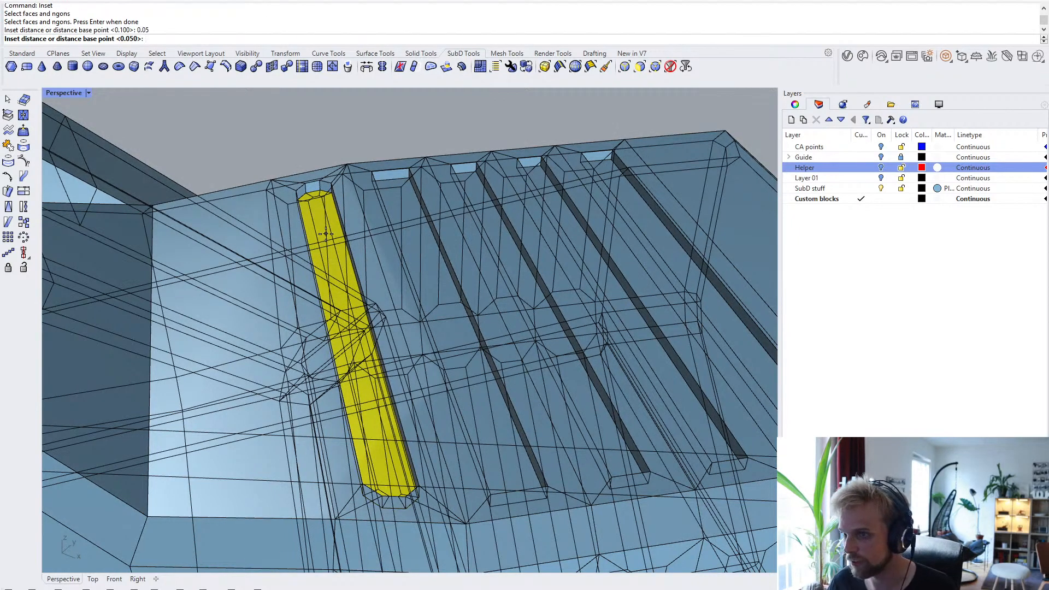
pyautogui.write('0.0')
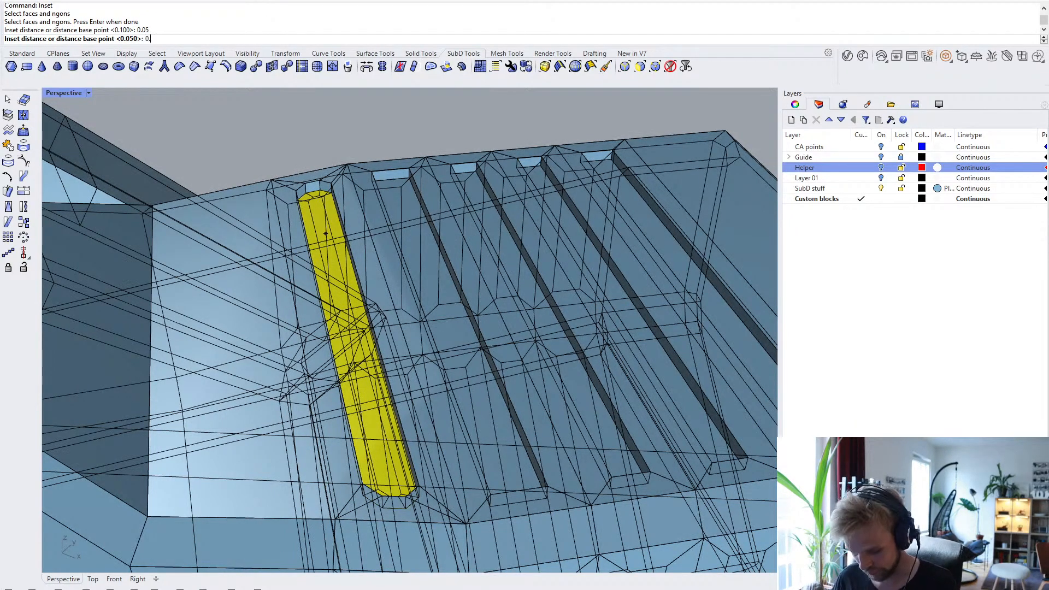
pyautogui.write('25')
pyautogui.press('Return')
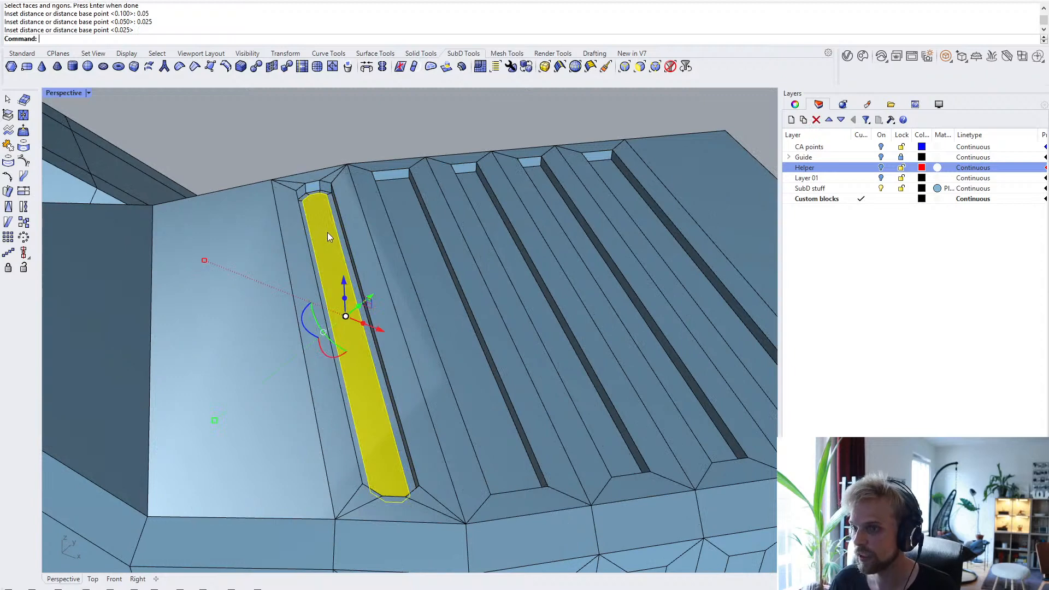
# - Compare the inset strip floor in smooth and flat SubD display, then clear the face selection
pyautogui.moveTo(328, 232)
pyautogui.mouseDown(button='right')
pyautogui.moveTo(261, 204)
pyautogui.moveTo(318, 208)
pyautogui.mouseUp(button='right')
pyautogui.press('Tab')
pyautogui.press('Tab')
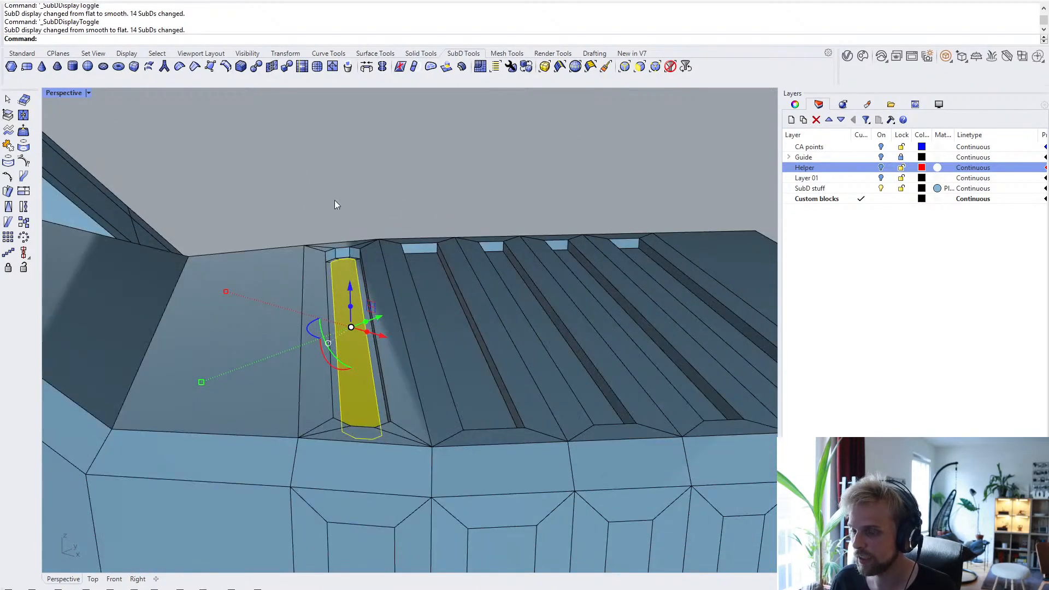
pyautogui.click(339, 200)
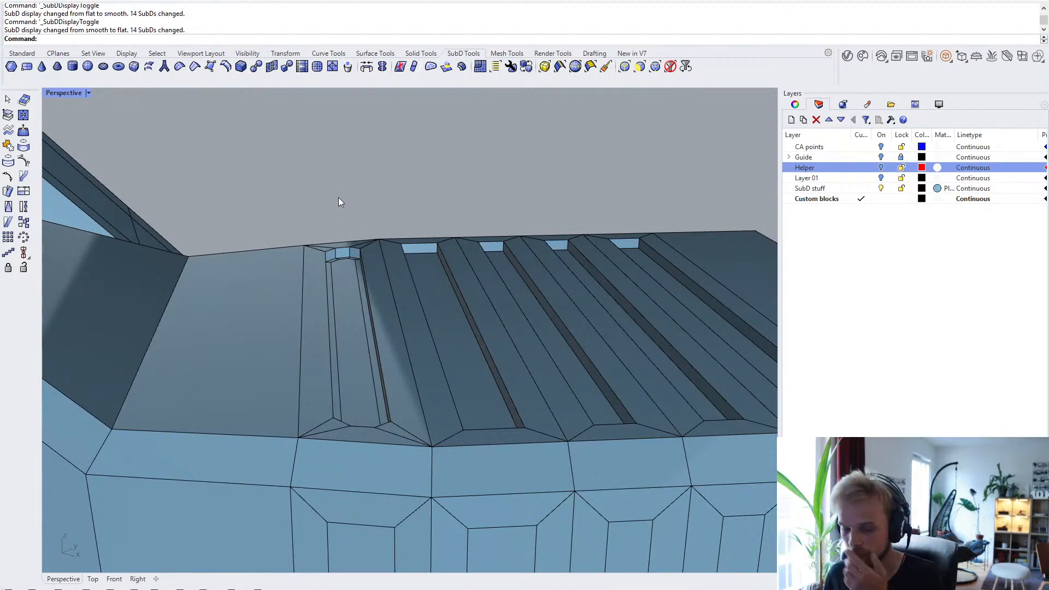
pyautogui.scroll(2, 341, 244)
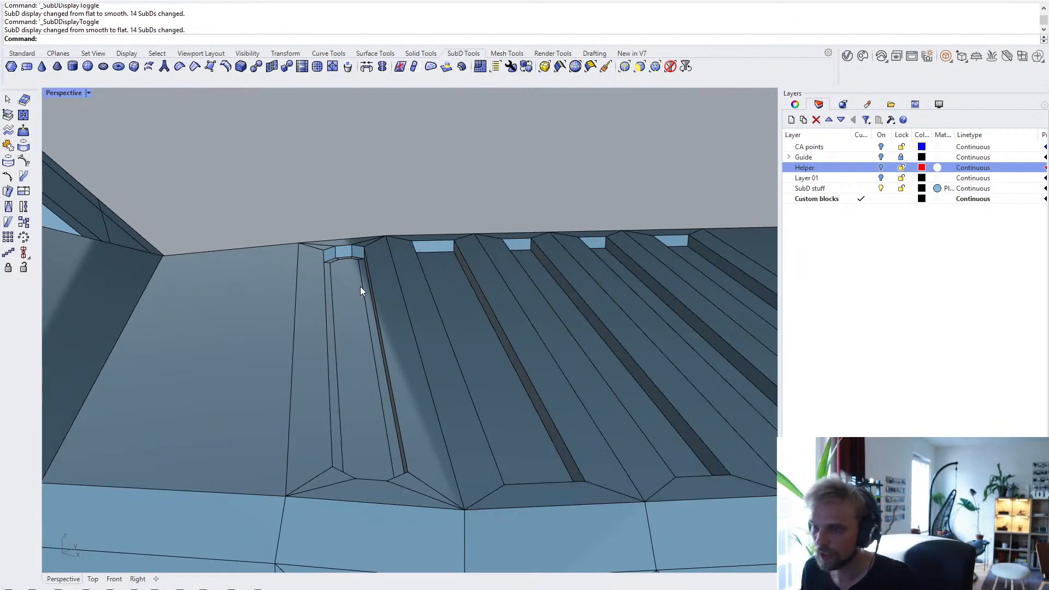
pyautogui.keyDown('ctrl'); pyautogui.keyDown('shift'); pyautogui.click(350, 291); pyautogui.keyUp('shift'); pyautogui.keyUp('ctrl')
pyautogui.write('dup')
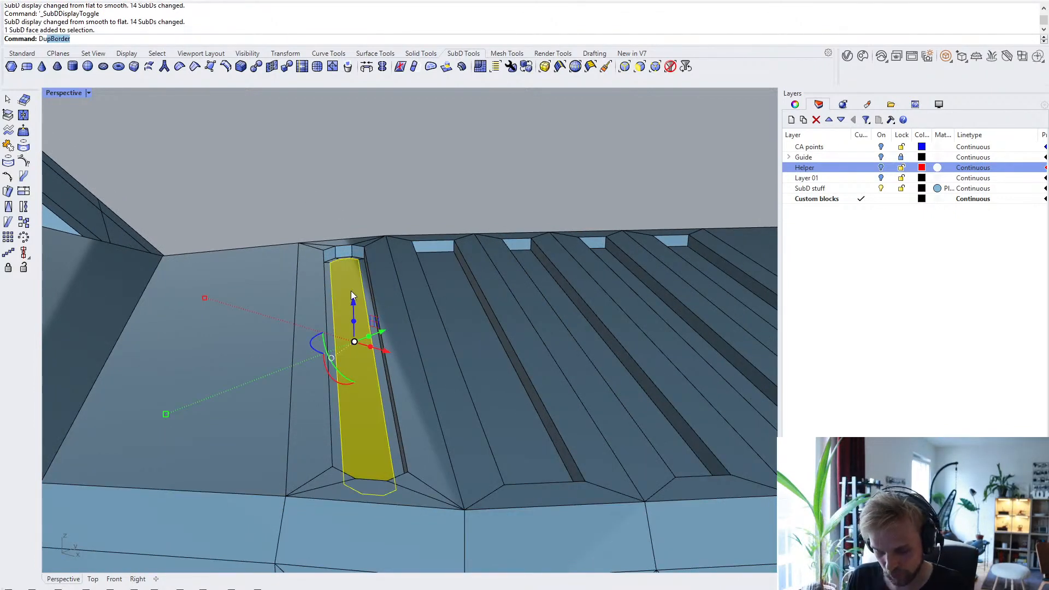
pyautogui.press('Escape')
pyautogui.press('Escape')
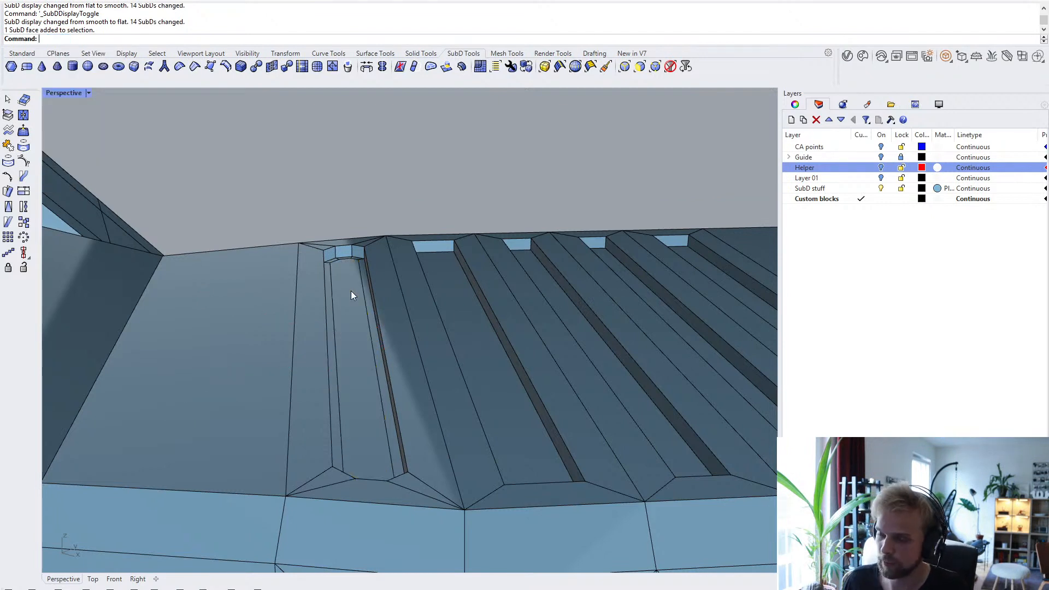
# - Extract a copy of the strip's inset floor face with Copy=Yes and raise it above the strip
pyautogui.write('ExtractSrf')
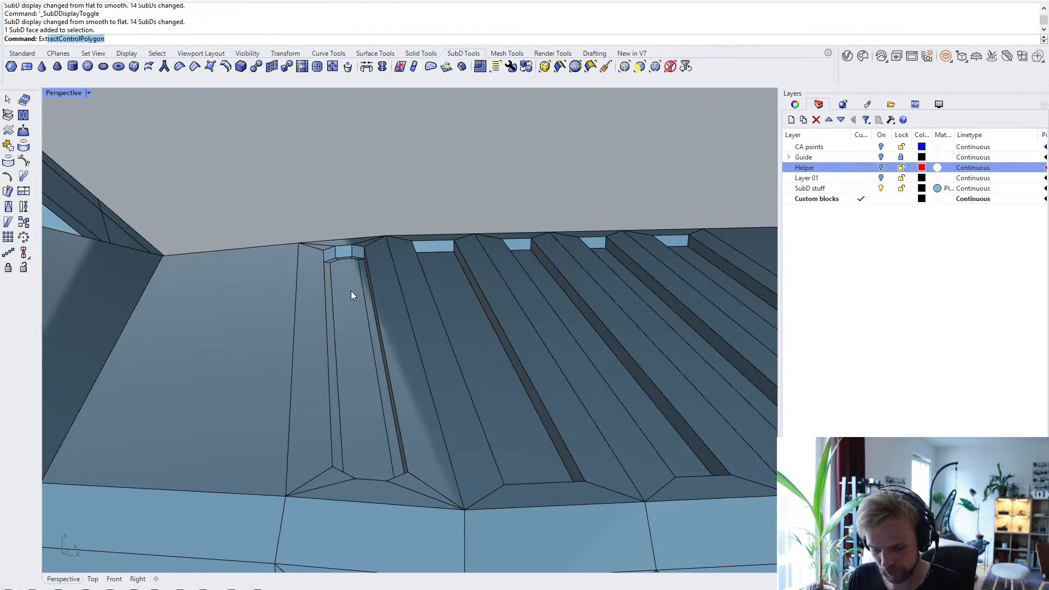
pyautogui.press('Return')
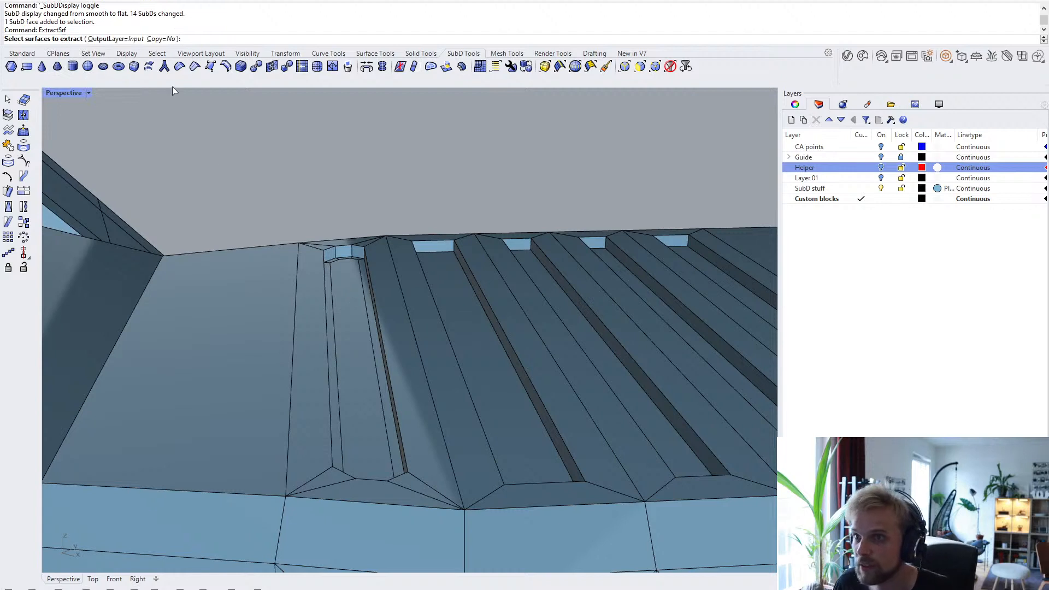
pyautogui.click(161, 39)
pyautogui.click(348, 296)
pyautogui.press('Return')
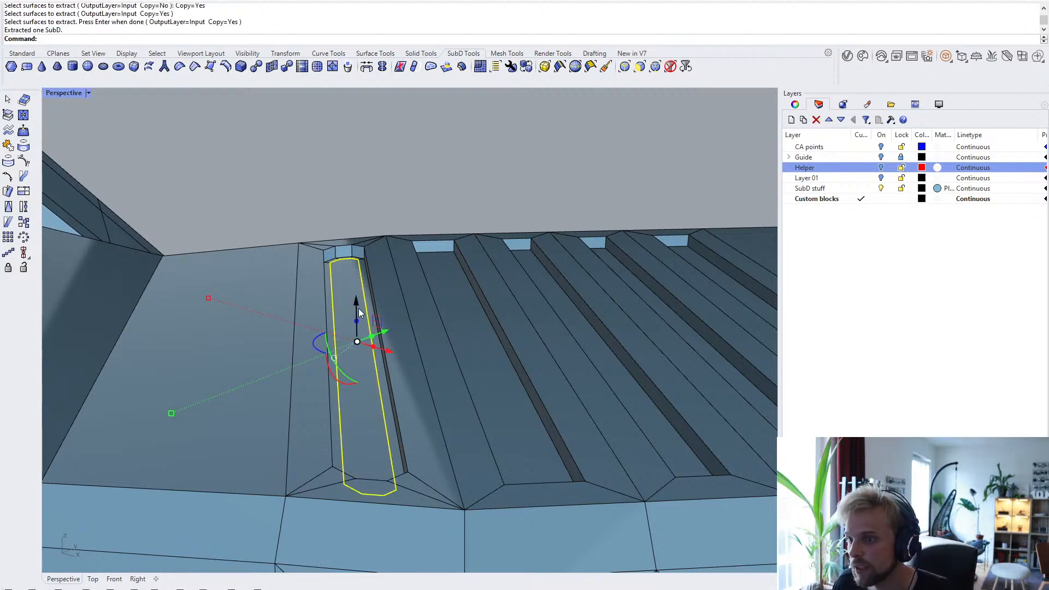
pyautogui.moveTo(358, 307); pyautogui.dragTo(358, 199)
pyautogui.click(443, 179)
# - Extrude the raised copy of the floor face vertically into a solid bar
pyautogui.moveTo(466, 220); pyautogui.dragTo(429, 231, button='right')
pyautogui.press('Tab')
pyautogui.press('Tab')
pyautogui.click(369, 221)
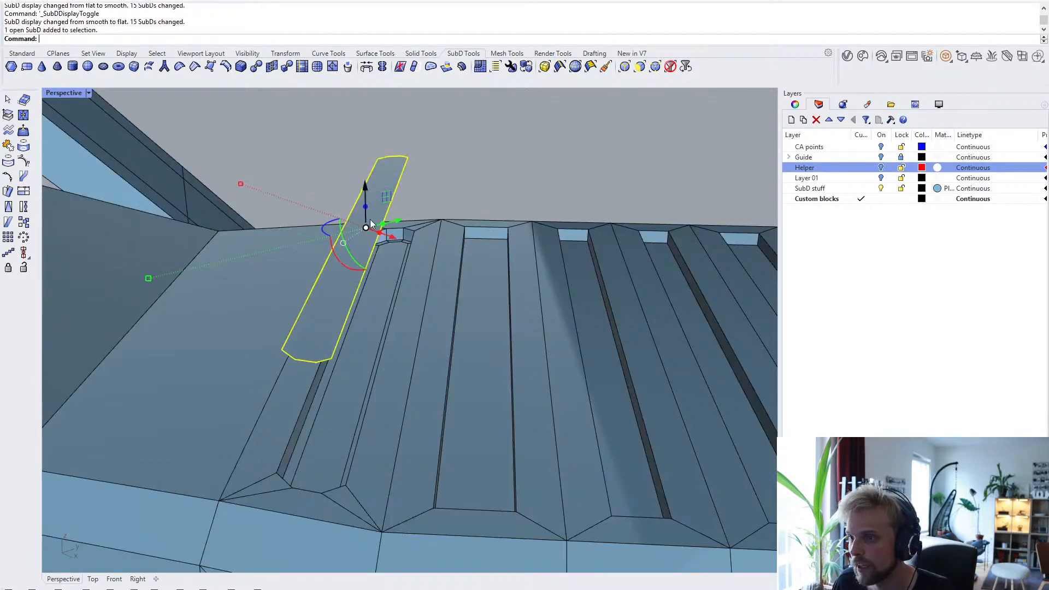
pyautogui.click(366, 206)
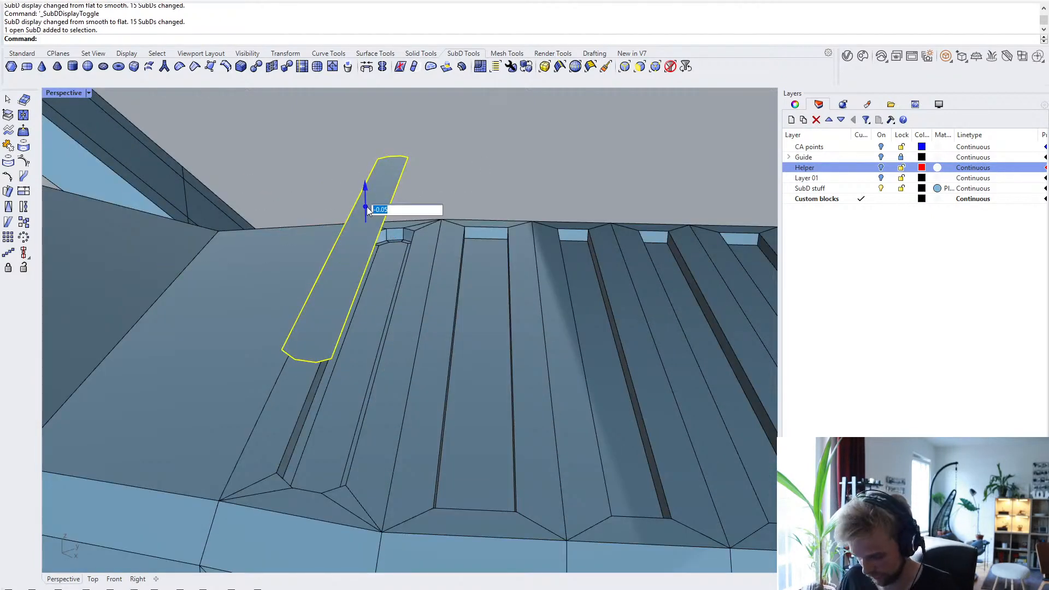
pyautogui.press('Return')
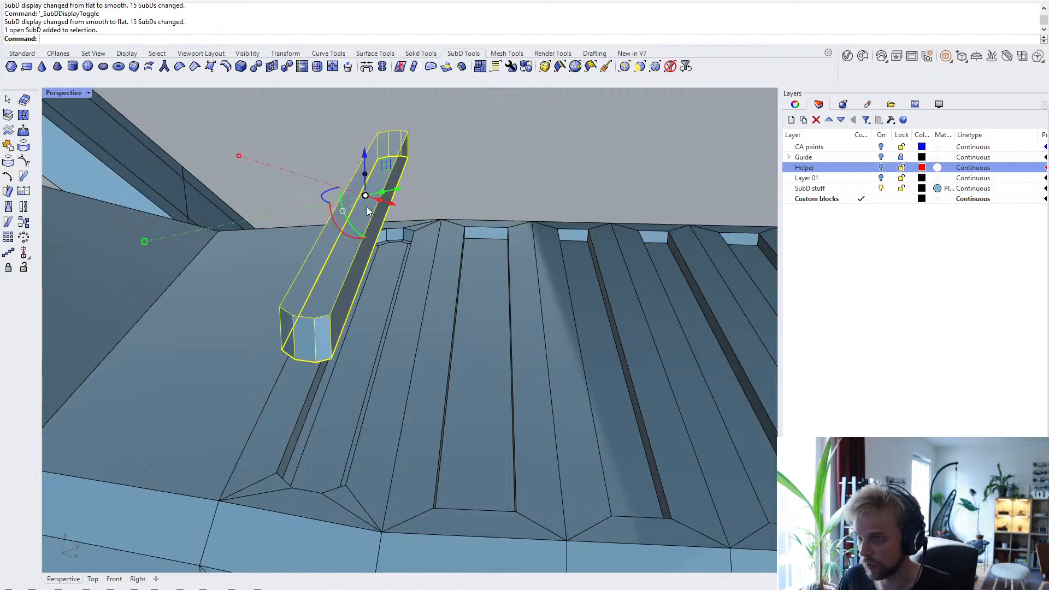
# - Examine the extruded bar against the recessed strip from several angles, comparing smooth and flat SubD display
pyautogui.click(499, 160)
pyautogui.moveTo(499, 164); pyautogui.dragTo(373, 239, button='right')
pyautogui.press('Tab')
pyautogui.press('Tab')
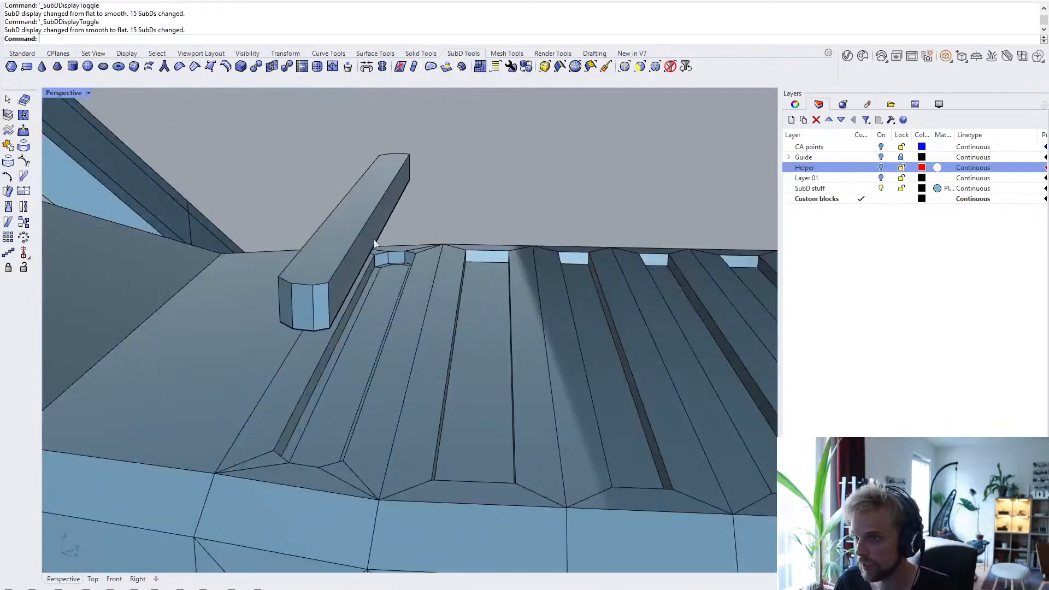
pyautogui.scroll(3, 321, 447)
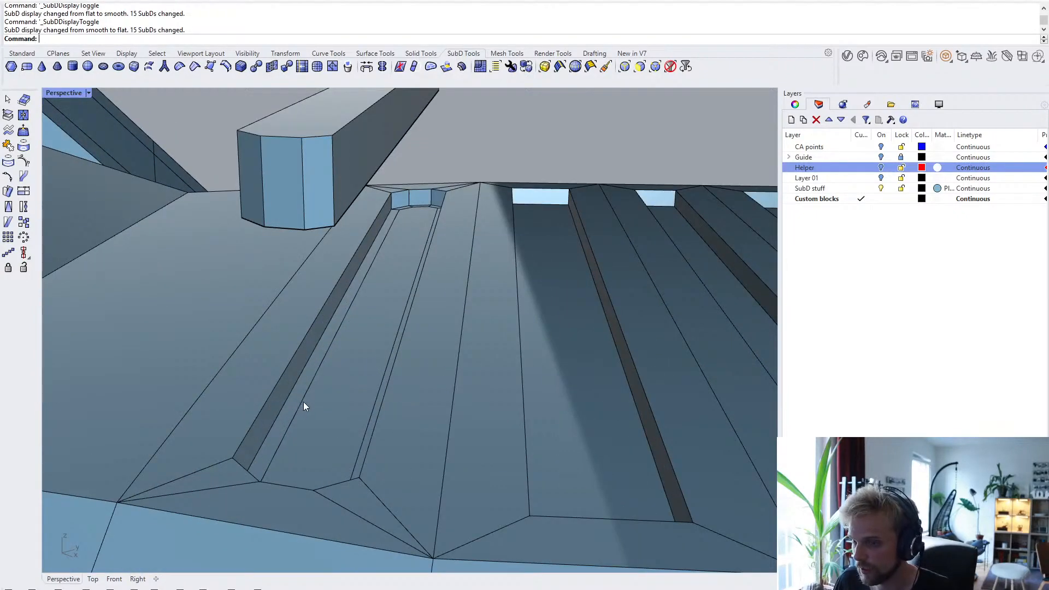
pyautogui.moveTo(307, 191); pyautogui.dragTo(335, 167, button='right')
pyautogui.click(335, 143)
pyautogui.moveTo(310, 142); pyautogui.dragTo(379, 205, button='right')
pyautogui.press('Tab')
pyautogui.press('Tab')
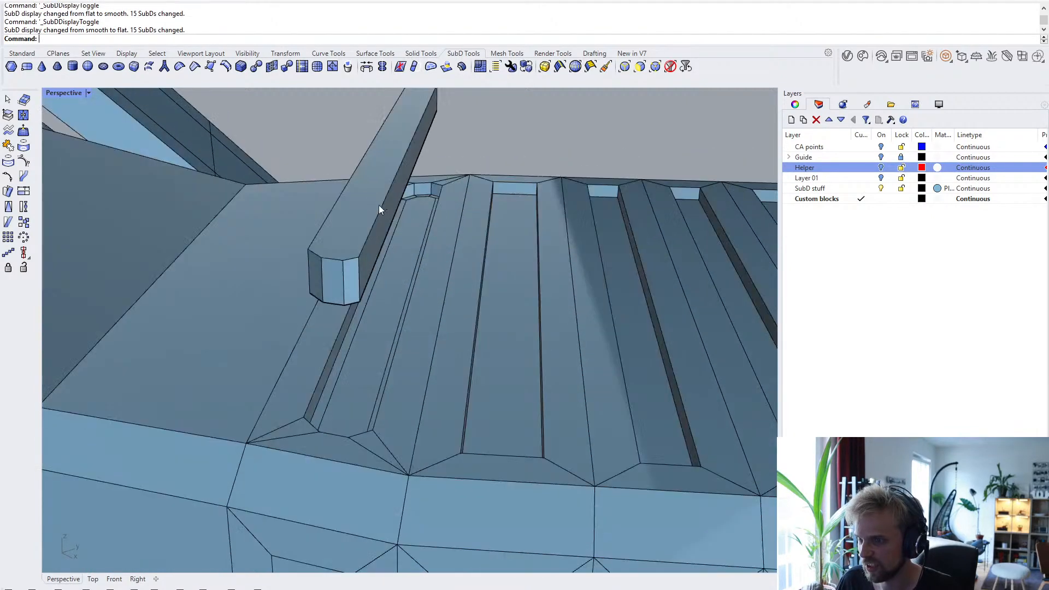
# - Try lowering the extruded bar into the outermost recessed strip and inspect the fit in smooth display
pyautogui.click(374, 172)
pyautogui.moveTo(395, 125); pyautogui.dragTo(391, 237)
pyautogui.press('Tab')
pyautogui.click(366, 180)
pyautogui.moveTo(366, 181); pyautogui.dragTo(520, 326, button='right')
pyautogui.moveTo(405, 342); pyautogui.dragTo(425, 310, button='right')
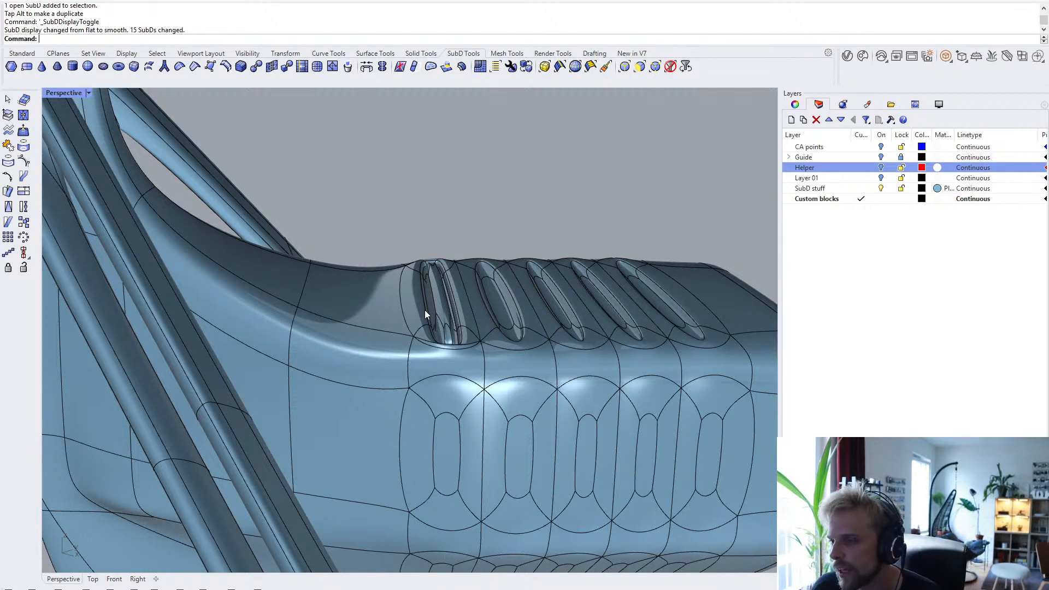
# - Undo the bar's last move, delete the bar and return the SubD display to flat
pyautogui.hotkey('ctrl', 'z')
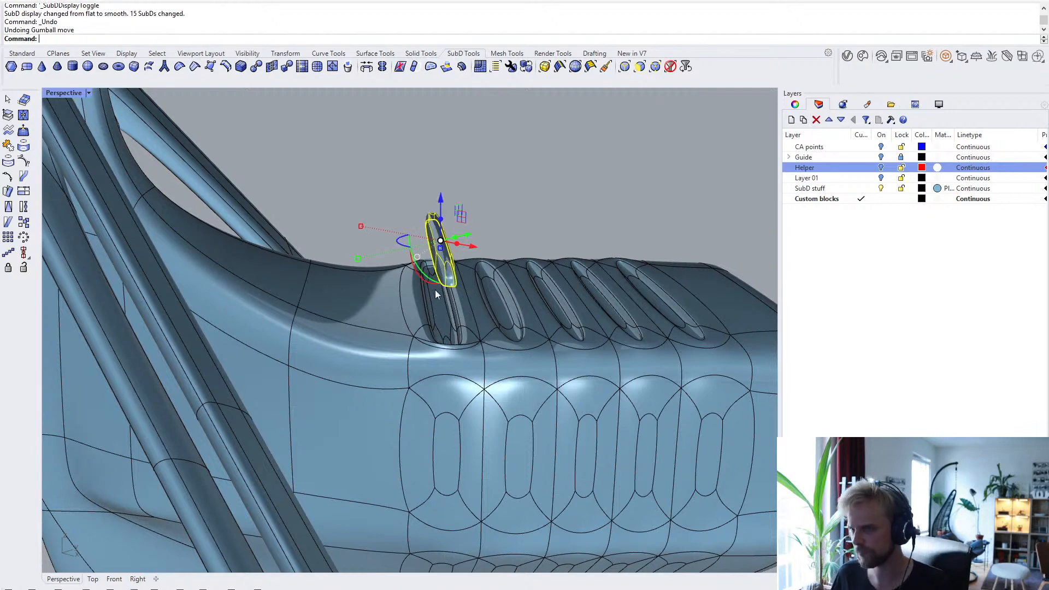
pyautogui.click(506, 168)
pyautogui.moveTo(507, 169); pyautogui.dragTo(411, 272, button='right')
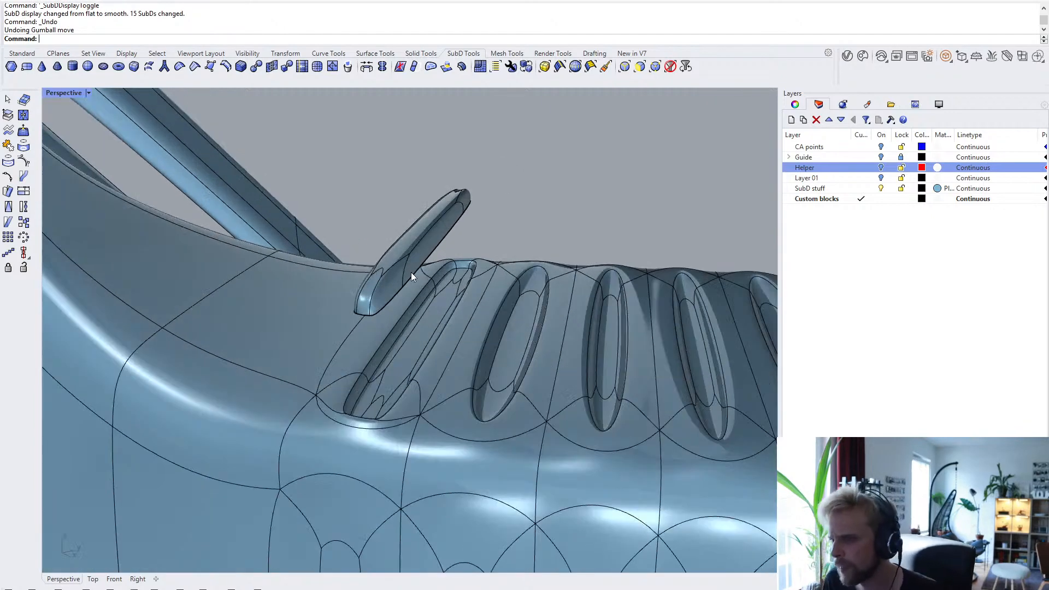
pyautogui.click(410, 272)
pyautogui.press('Delete')
pyautogui.press('Tab')
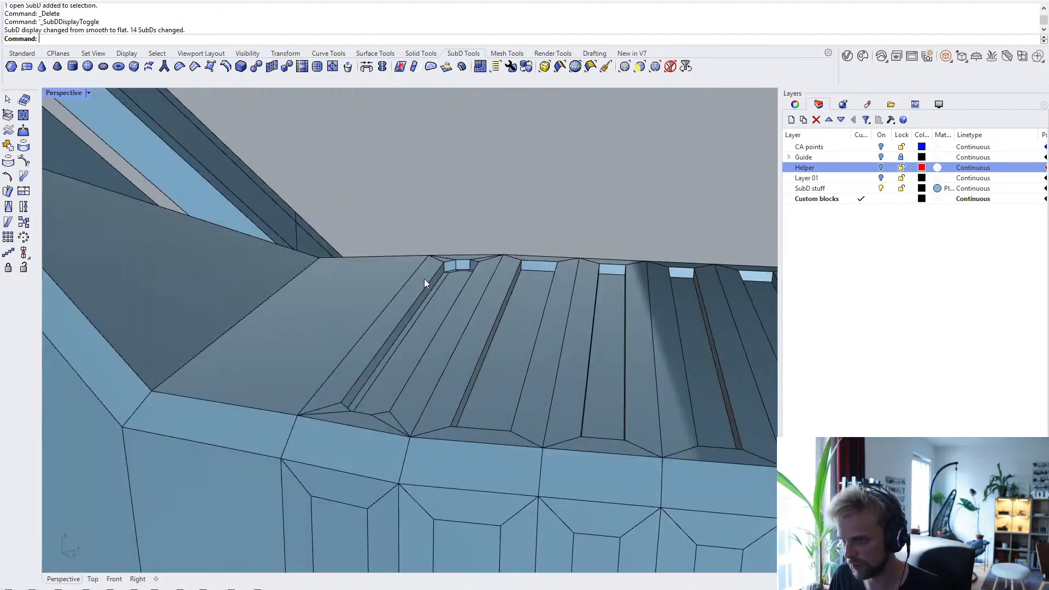
# - Select the five inset panel faces on the box's side wall and align the construction plane to that wall with three points
pyautogui.scroll(4, 424, 278)
pyautogui.moveTo(431, 271); pyautogui.dragTo(335, 328, button='right')
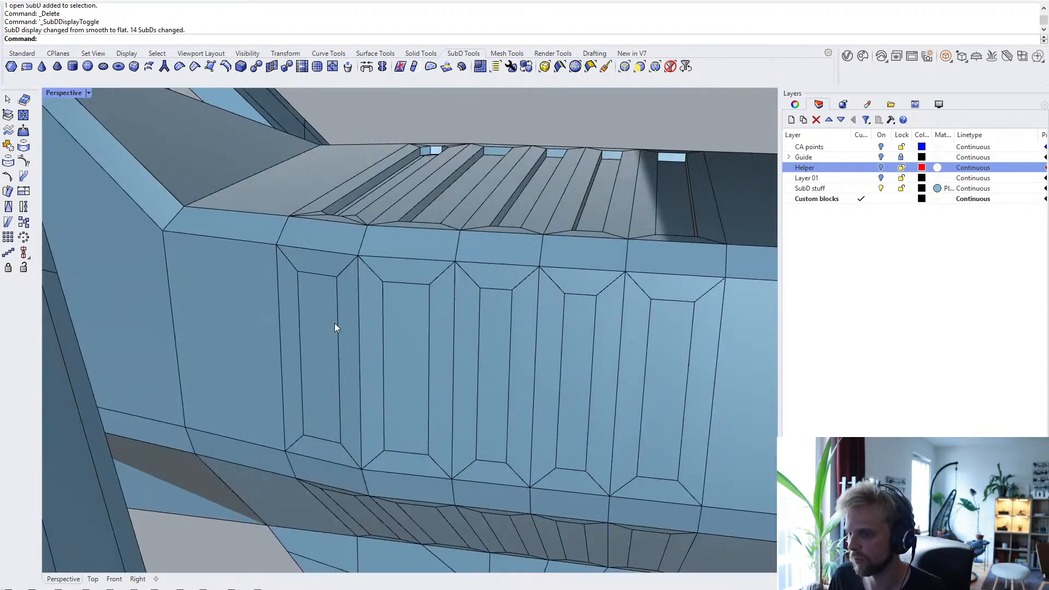
pyautogui.keyDown('ctrl'); pyautogui.keyDown('shift'); pyautogui.click(331, 328); pyautogui.keyUp('shift'); pyautogui.keyUp('ctrl')
pyautogui.keyDown('ctrl'); pyautogui.keyDown('shift'); pyautogui.click(399, 323); pyautogui.keyUp('shift'); pyautogui.keyUp('ctrl')
pyautogui.keyDown('ctrl'); pyautogui.keyDown('shift'); pyautogui.click(495, 325); pyautogui.keyUp('shift'); pyautogui.keyUp('ctrl')
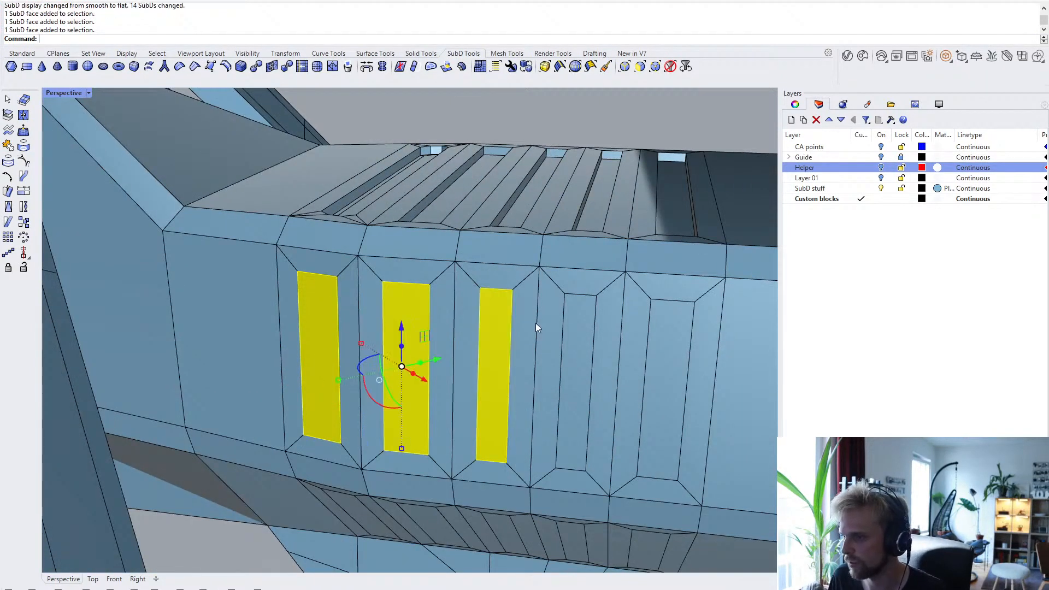
pyautogui.keyDown('ctrl'); pyautogui.keyDown('shift'); pyautogui.click(586, 332); pyautogui.keyUp('shift'); pyautogui.keyUp('ctrl')
pyautogui.keyDown('ctrl'); pyautogui.keyDown('shift'); pyautogui.click(664, 342); pyautogui.keyUp('shift'); pyautogui.keyUp('ctrl')
pyautogui.moveTo(663, 342); pyautogui.dragTo(486, 380, button='right')
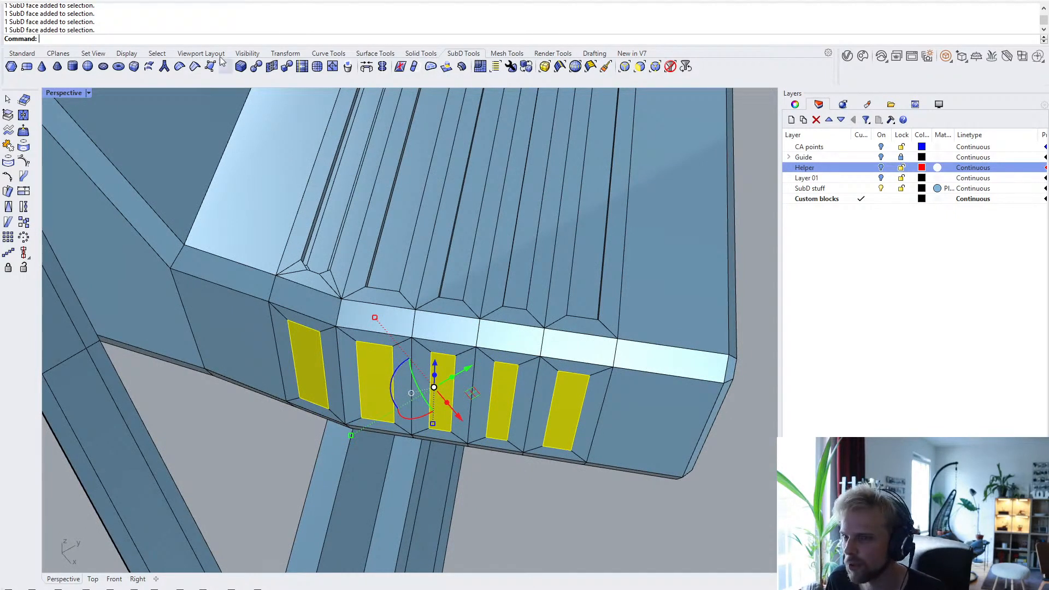
pyautogui.click(62, 53)
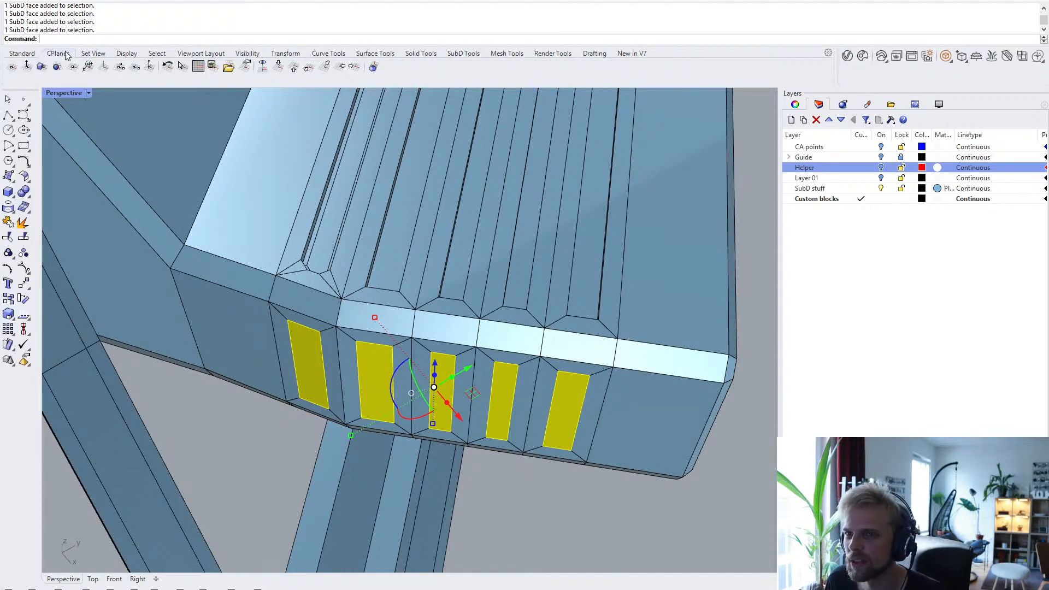
pyautogui.click(119, 66)
pyautogui.click(527, 449)
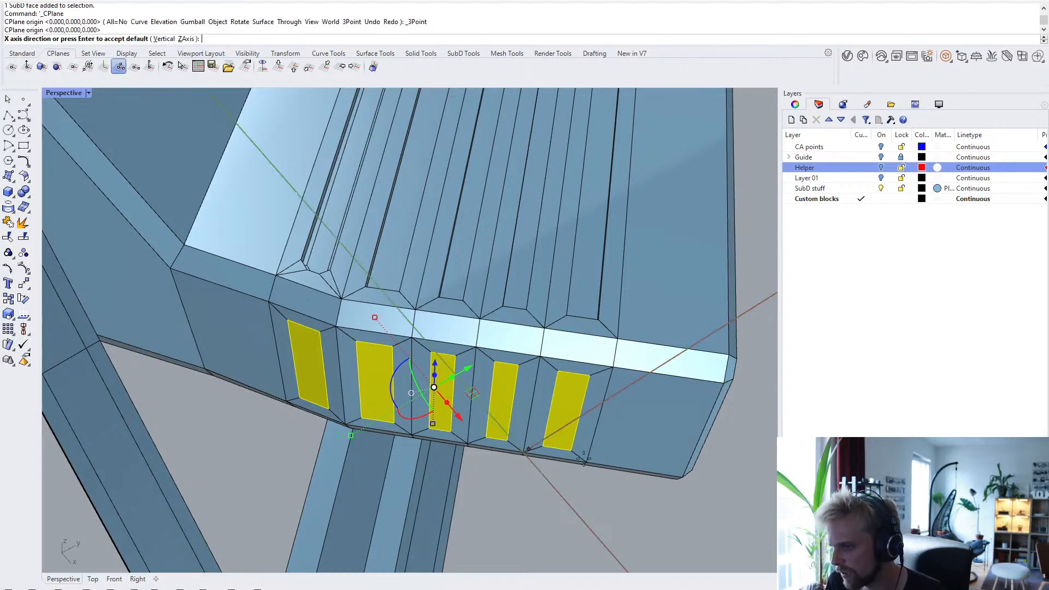
pyautogui.click(601, 470)
pyautogui.click(546, 382)
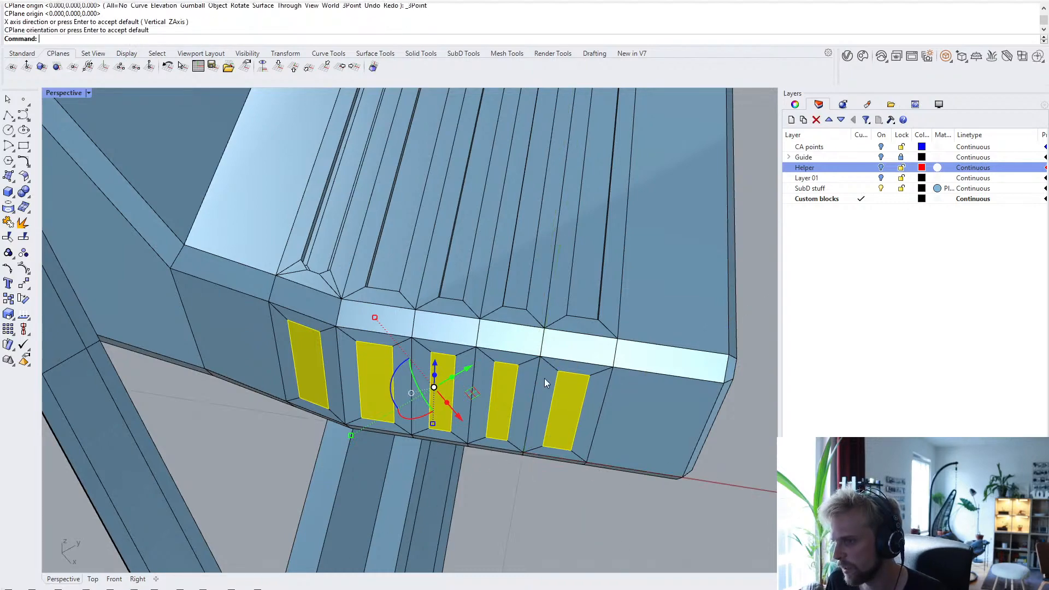
# - Try aligning the gumball to the object, and return its alignment to the construction plane
pyautogui.moveTo(546, 383); pyautogui.dragTo(350, 415, button='right')
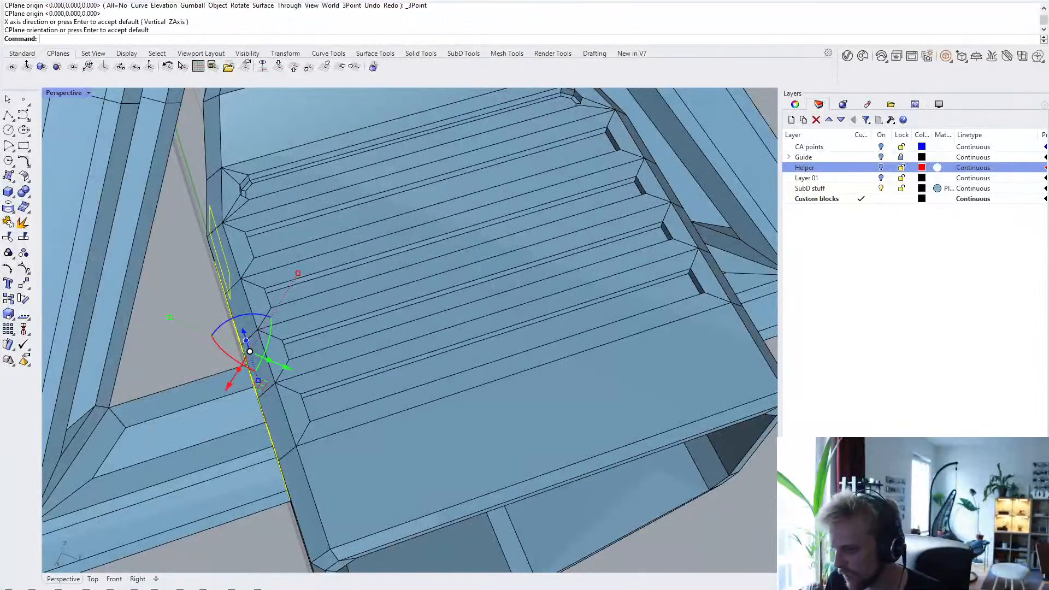
pyautogui.rightClick(477, 589)
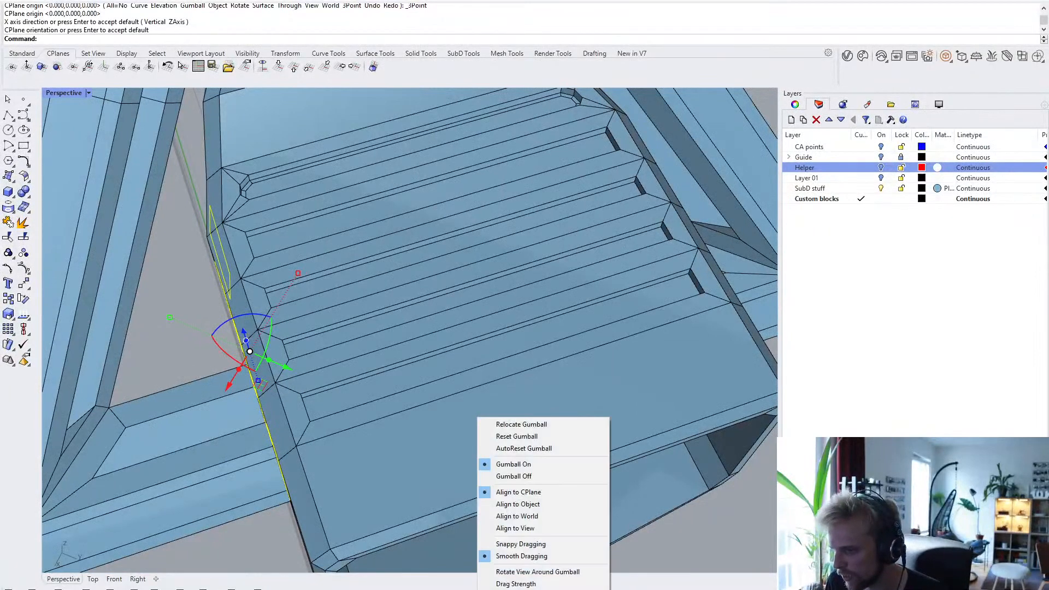
pyautogui.click(540, 504)
pyautogui.rightClick(477, 589)
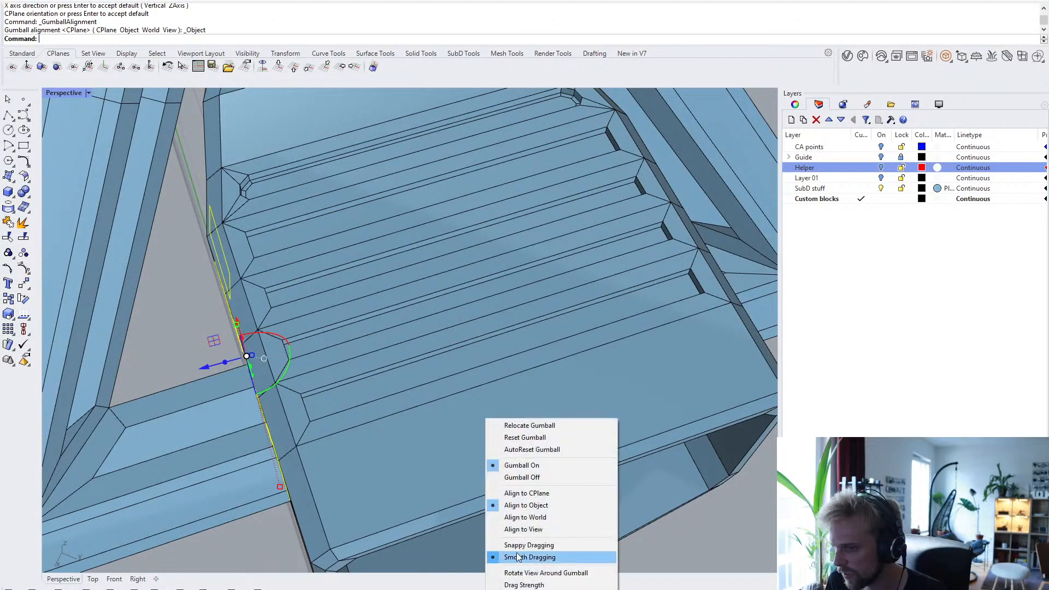
pyautogui.click(536, 497)
# - Try moving the five selected side panel faces -0.1 along the construction plane's normal, and undo the move
pyautogui.moveTo(375, 440); pyautogui.dragTo(301, 425, button='right')
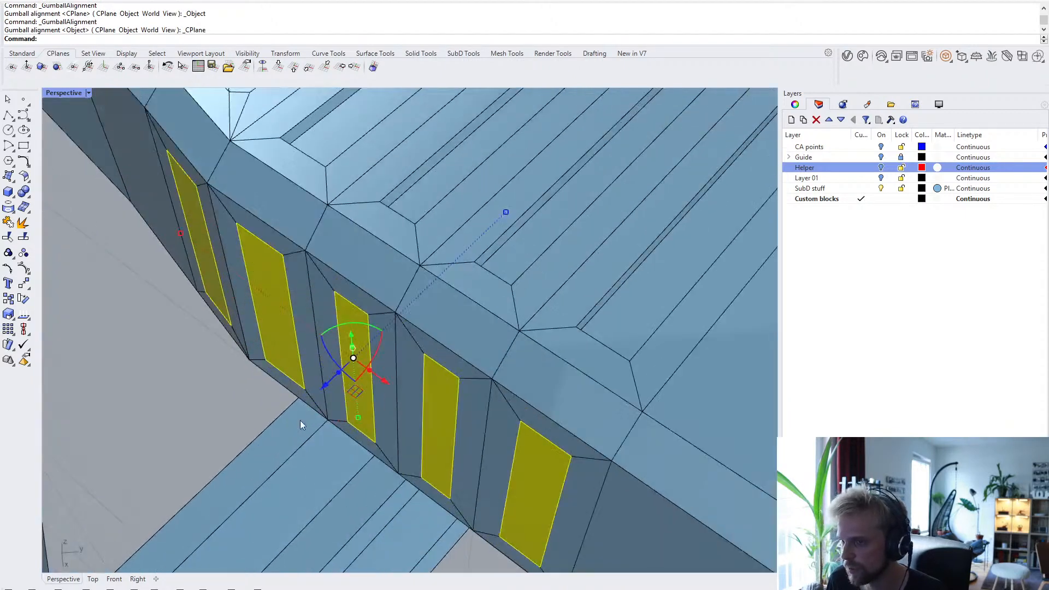
pyautogui.click(340, 375)
pyautogui.write('-0.1')
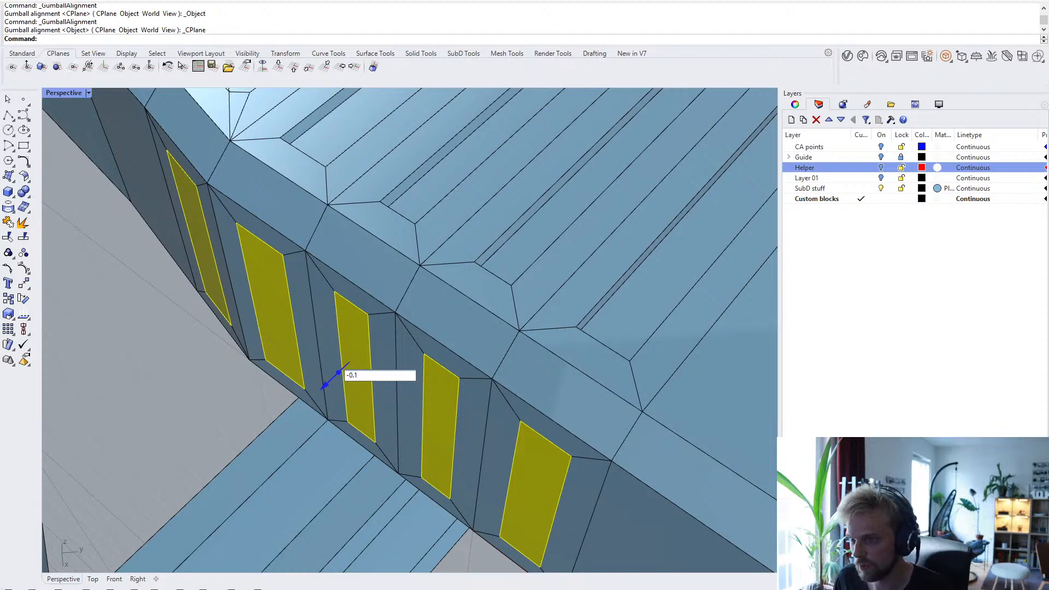
pyautogui.press('Return')
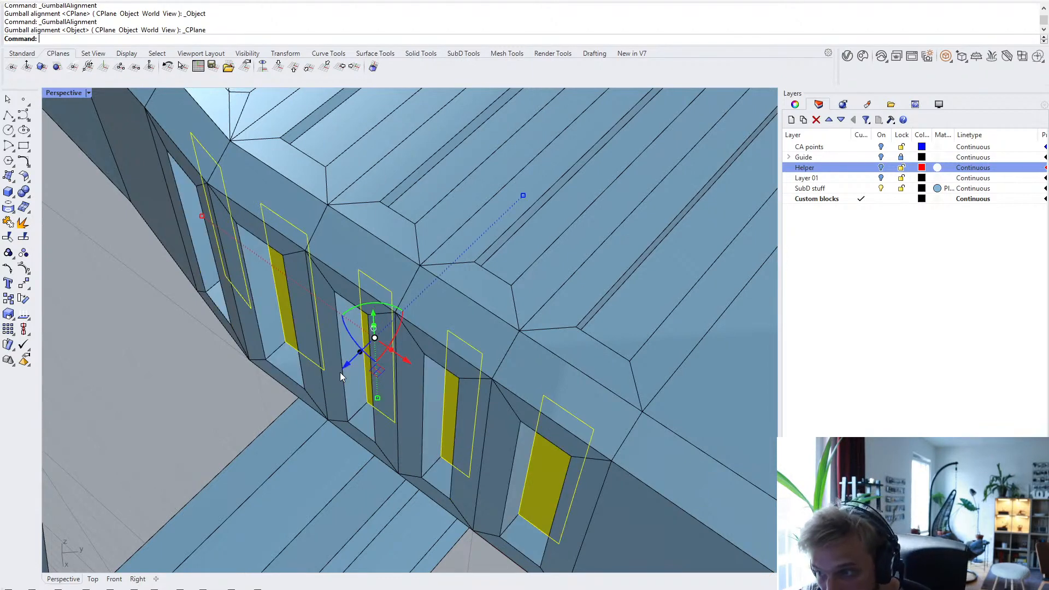
pyautogui.hotkey('ctrl', 'z')
# - Reselect the five inset panel faces on the side wall and move them -0.05 along the construction plane's normal to recess them
pyautogui.moveTo(183, 320); pyautogui.dragTo(245, 284, button='right')
pyautogui.keyDown('ctrl'); pyautogui.keyDown('shift'); pyautogui.click(245, 284); pyautogui.keyUp('shift'); pyautogui.keyUp('ctrl')
pyautogui.keyDown('ctrl'); pyautogui.keyDown('shift'); pyautogui.click(317, 283); pyautogui.keyUp('shift'); pyautogui.keyUp('ctrl')
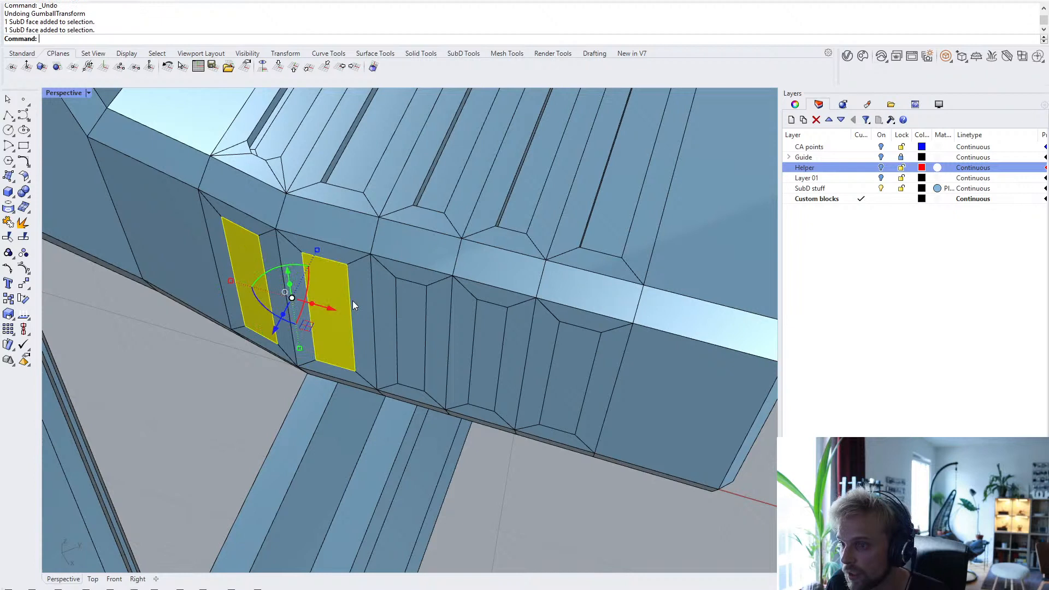
pyautogui.keyDown('ctrl'); pyautogui.keyDown('shift'); pyautogui.click(411, 322); pyautogui.keyUp('shift'); pyautogui.keyUp('ctrl')
pyautogui.keyDown('ctrl'); pyautogui.keyDown('shift'); pyautogui.click(487, 334); pyautogui.keyUp('shift'); pyautogui.keyUp('ctrl')
pyautogui.keyDown('ctrl'); pyautogui.keyDown('shift'); pyautogui.click(564, 354); pyautogui.keyUp('shift'); pyautogui.keyUp('ctrl')
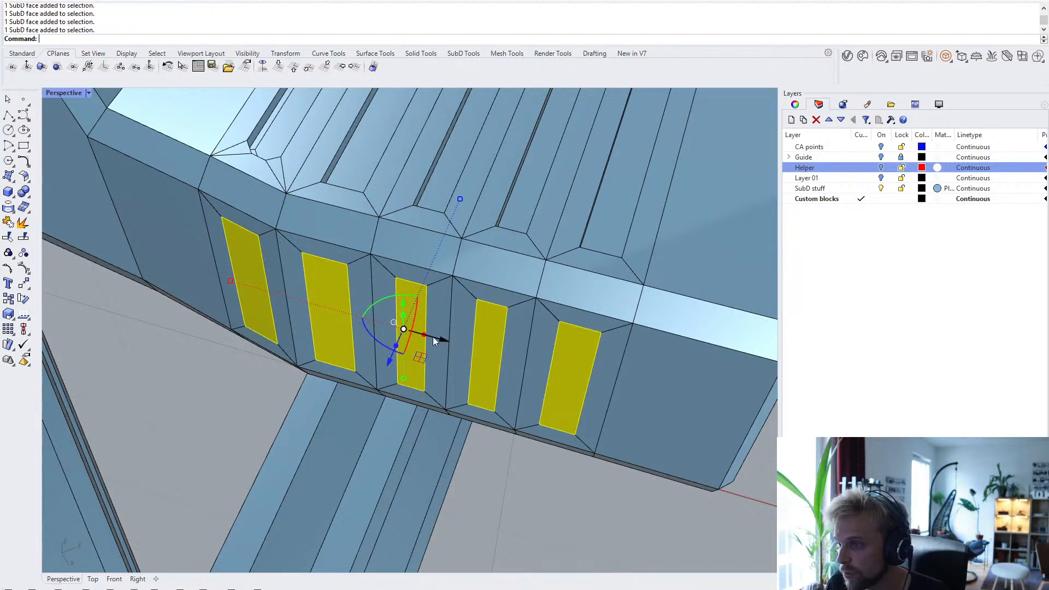
pyautogui.click(397, 349)
pyautogui.write('-0.05')
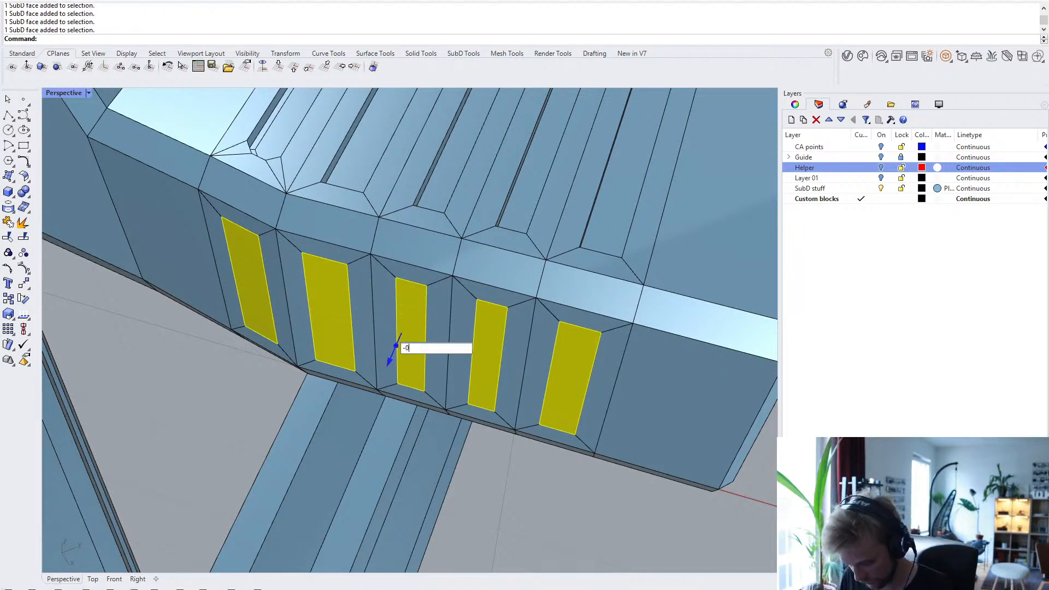
pyautogui.press('Return')
pyautogui.click(276, 386)
pyautogui.scroll(-5, 276, 386)
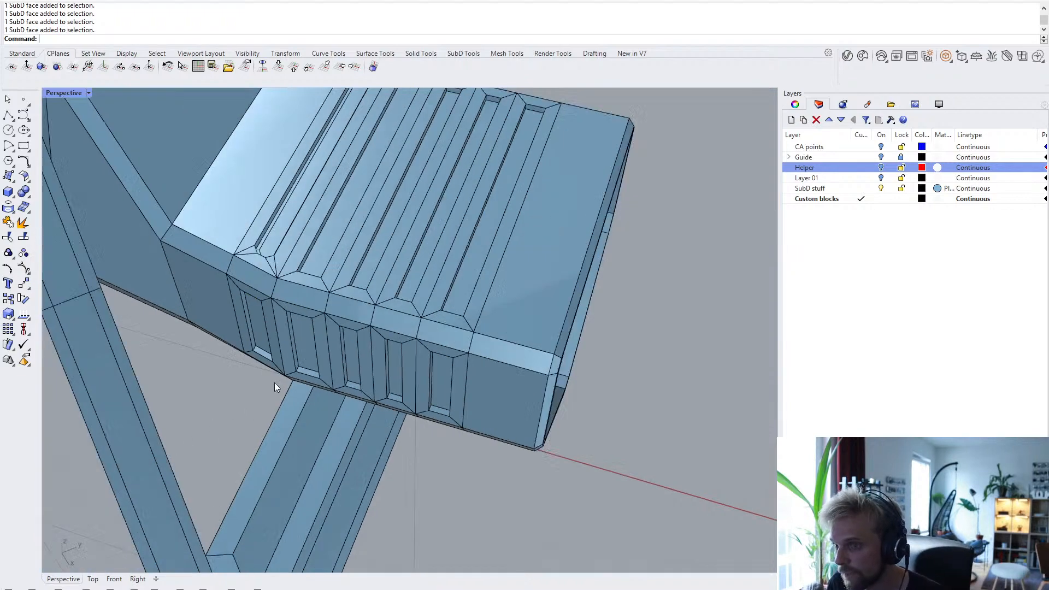
# - Recess the five inset panel faces on the opposite side wall by moving them inward along the construction plane's normal
pyautogui.moveTo(276, 386); pyautogui.dragTo(422, 279, button='right')
pyautogui.scroll(8, 307, 326)
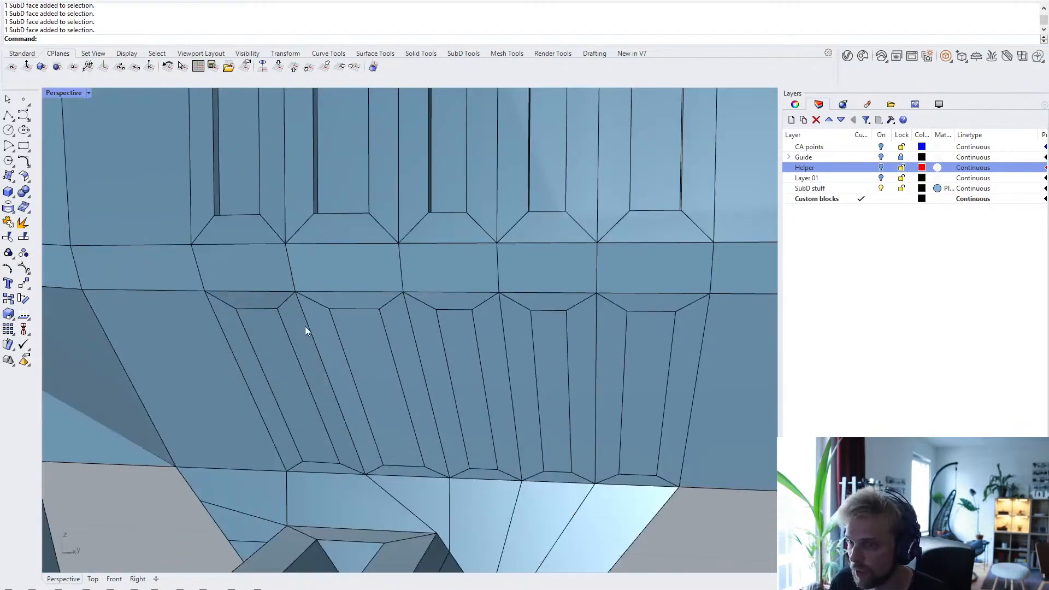
pyautogui.scroll(-6, 310, 327)
pyautogui.moveTo(311, 330); pyautogui.dragTo(224, 328, button='right')
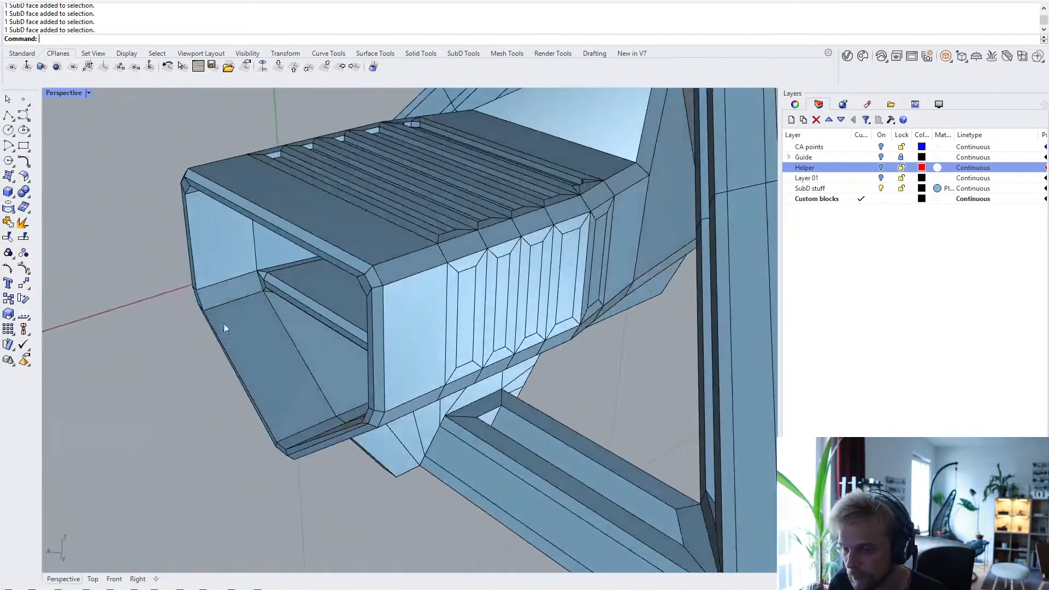
pyautogui.moveTo(429, 355); pyautogui.dragTo(370, 356, button='right')
pyautogui.scroll(4, 395, 334)
pyautogui.keyDown('ctrl'); pyautogui.keyDown('shift'); pyautogui.click(395, 334); pyautogui.keyUp('shift'); pyautogui.keyUp('ctrl')
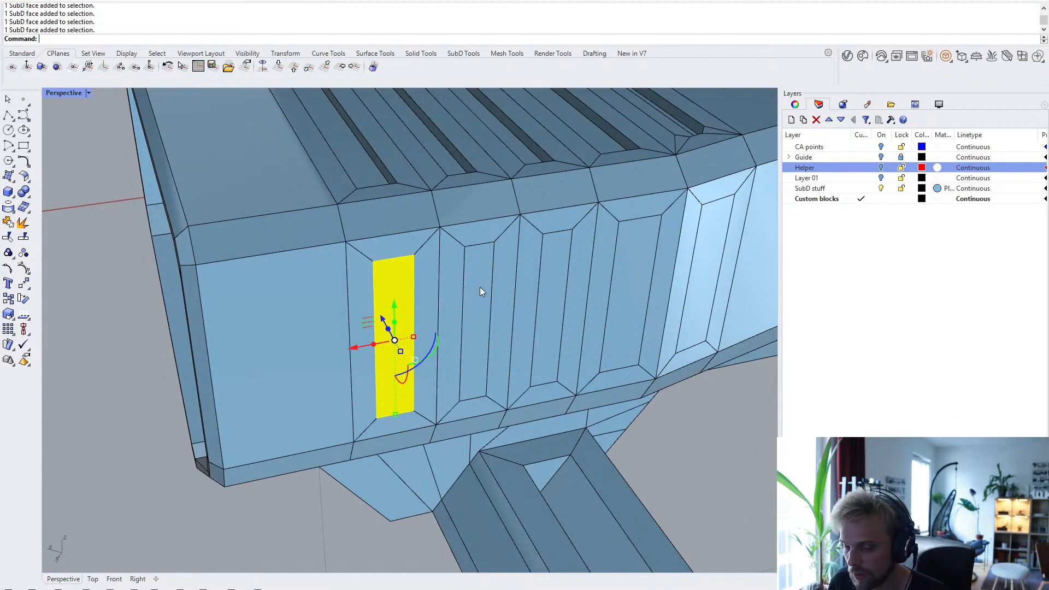
pyautogui.keyDown('ctrl'); pyautogui.keyDown('shift'); pyautogui.click(480, 287); pyautogui.keyUp('shift'); pyautogui.keyUp('ctrl')
pyautogui.keyDown('ctrl'); pyautogui.keyDown('shift'); pyautogui.click(555, 276); pyautogui.keyUp('shift'); pyautogui.keyUp('ctrl')
pyautogui.keyDown('ctrl'); pyautogui.keyDown('shift'); pyautogui.click(637, 263); pyautogui.keyUp('shift'); pyautogui.keyUp('ctrl')
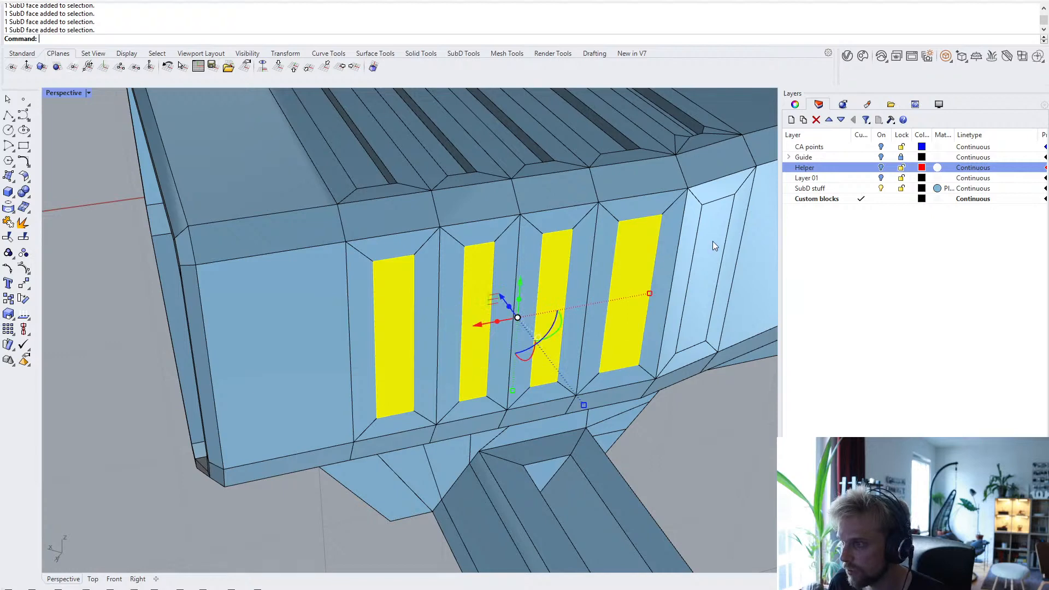
pyautogui.keyDown('ctrl'); pyautogui.keyDown('shift'); pyautogui.click(712, 241); pyautogui.keyUp('shift'); pyautogui.keyUp('ctrl')
pyautogui.moveTo(712, 240); pyautogui.dragTo(461, 330, button='right')
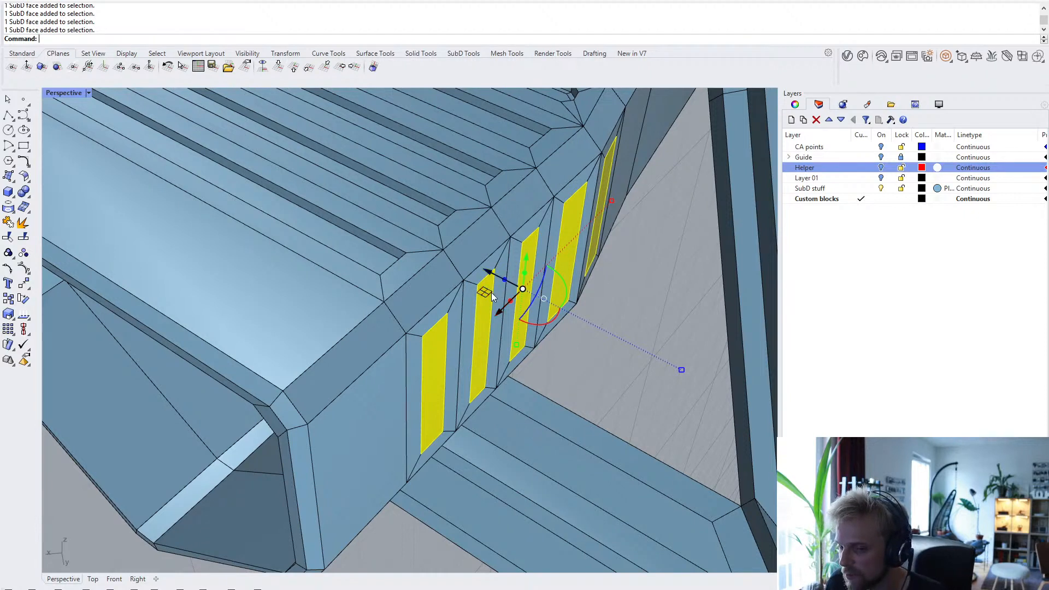
pyautogui.click(505, 282)
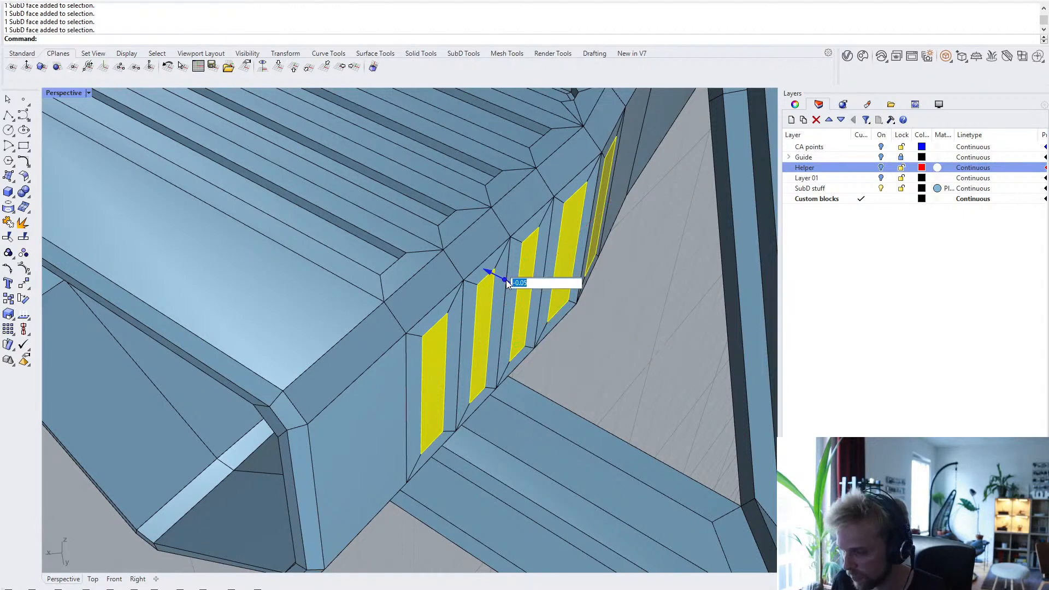
pyautogui.write('0.0')
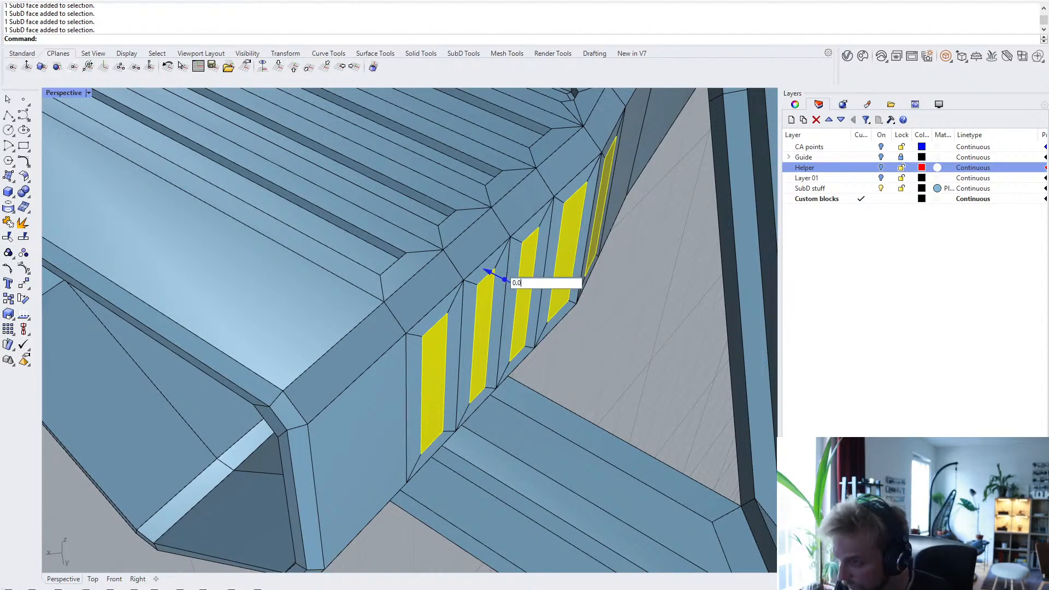
pyautogui.press('Return')
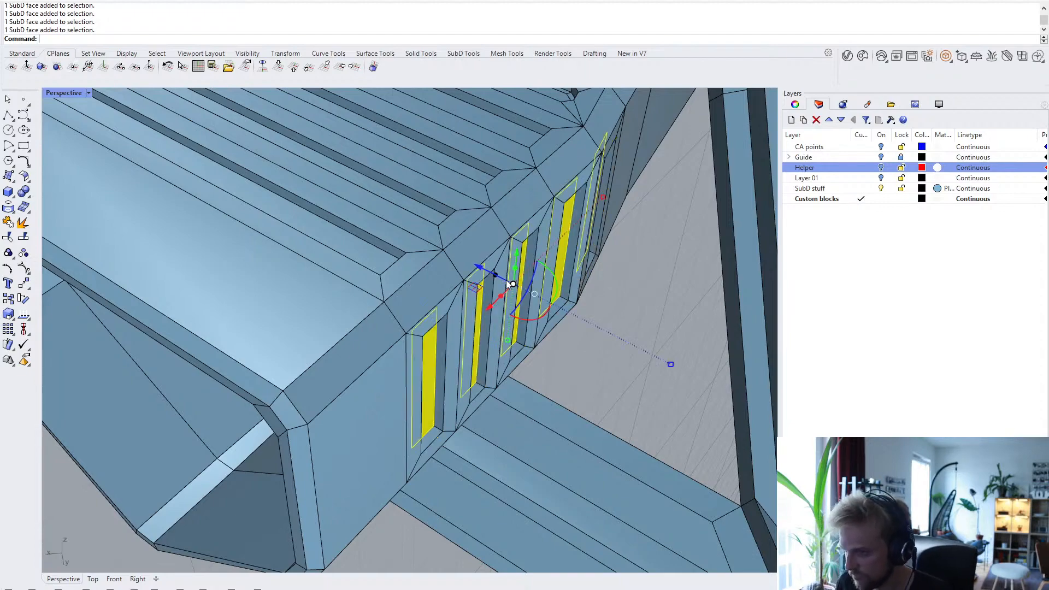
pyautogui.click(593, 383)
# - Examine the recessed panels on both side walls and the overall shape of the box element
pyautogui.moveTo(628, 378); pyautogui.dragTo(396, 297, button='right')
pyautogui.scroll(-5, 505, 310)
pyautogui.scroll(-6, 350, 333)
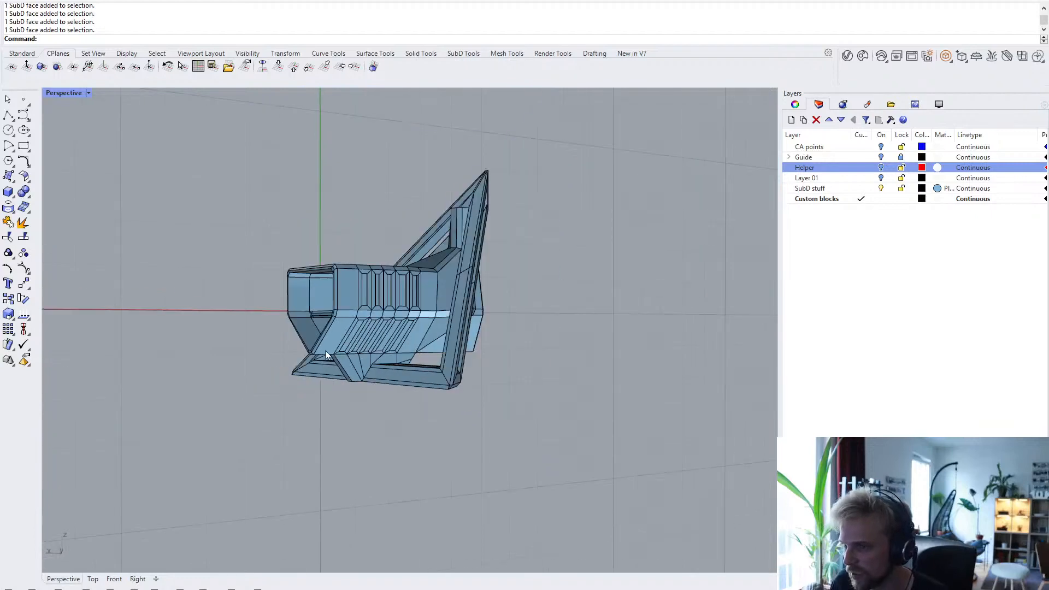
pyautogui.moveTo(325, 350); pyautogui.dragTo(562, 370, button='right')
pyautogui.scroll(-8, 562, 370)
pyautogui.scroll(2, 369, 320)
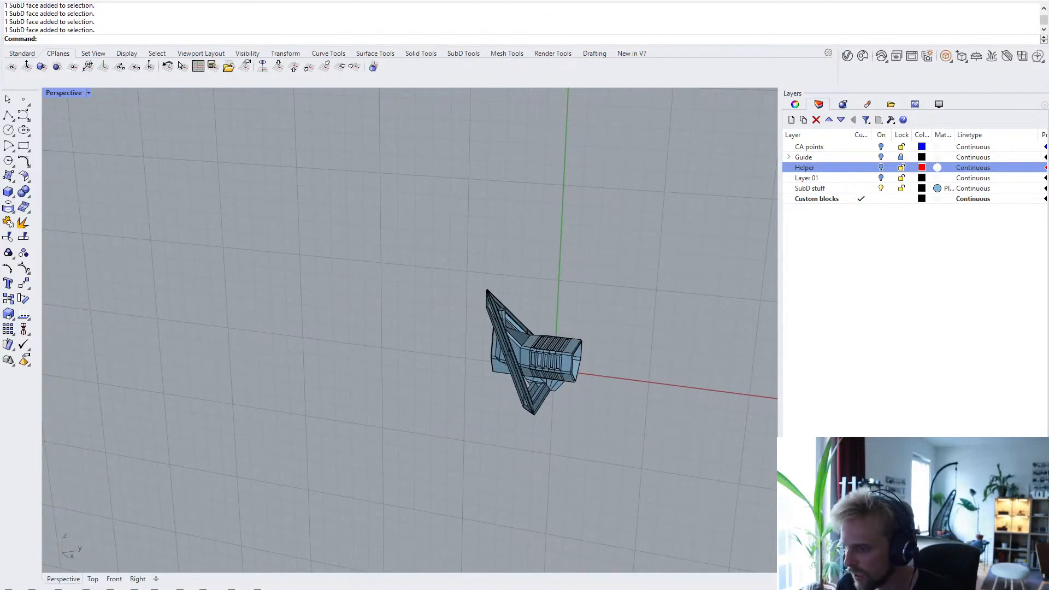
pyautogui.moveTo(68, 589)
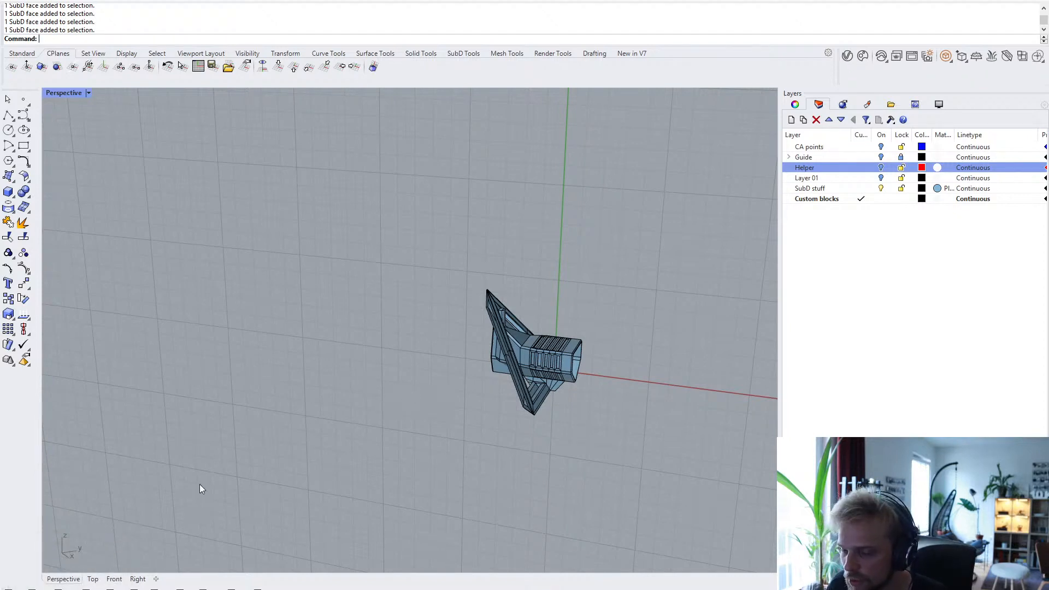
# - Align the construction plane with three points to the sloped lower wall beneath the recessed side panels
pyautogui.keyDown('shift'); pyautogui.moveTo(472, 375); pyautogui.dragTo(380, 324, button='right'); pyautogui.keyUp('shift')
pyautogui.scroll(6, 417, 348)
pyautogui.scroll(6, 406, 361)
pyautogui.scroll(4, 402, 293)
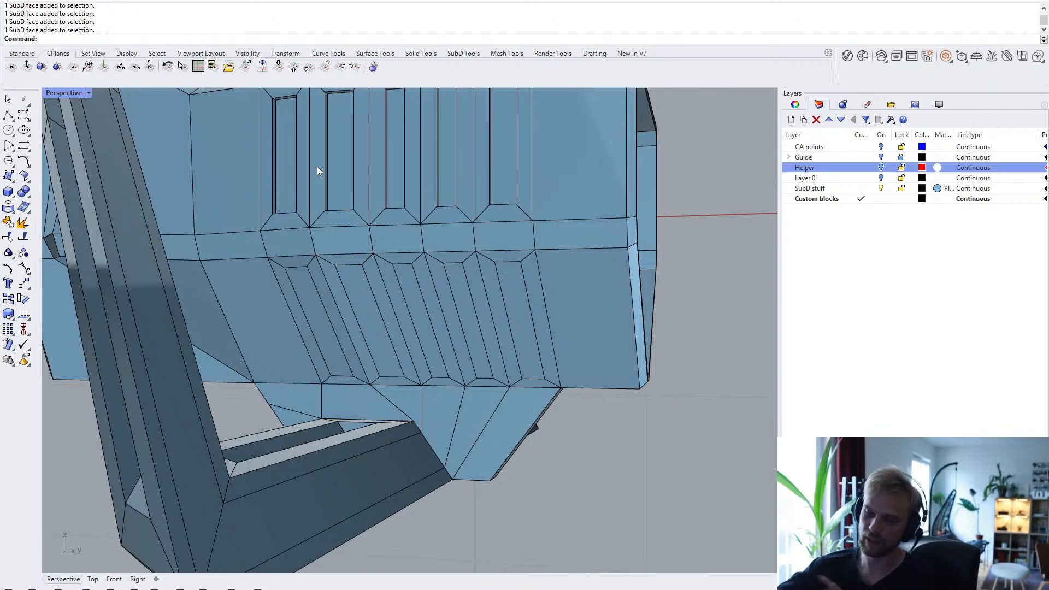
pyautogui.write('Clip')
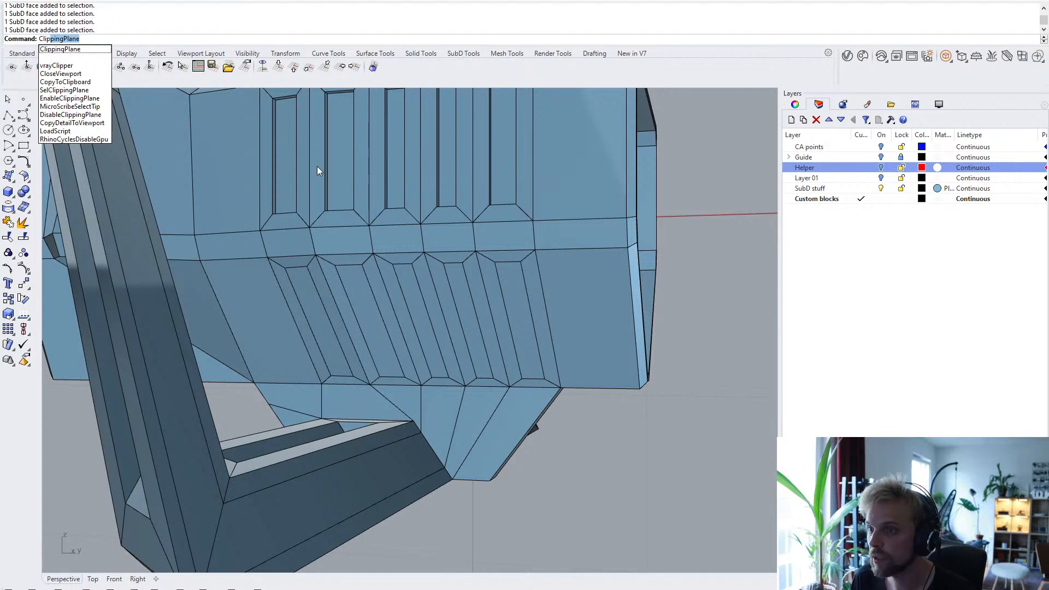
pyautogui.press('Escape')
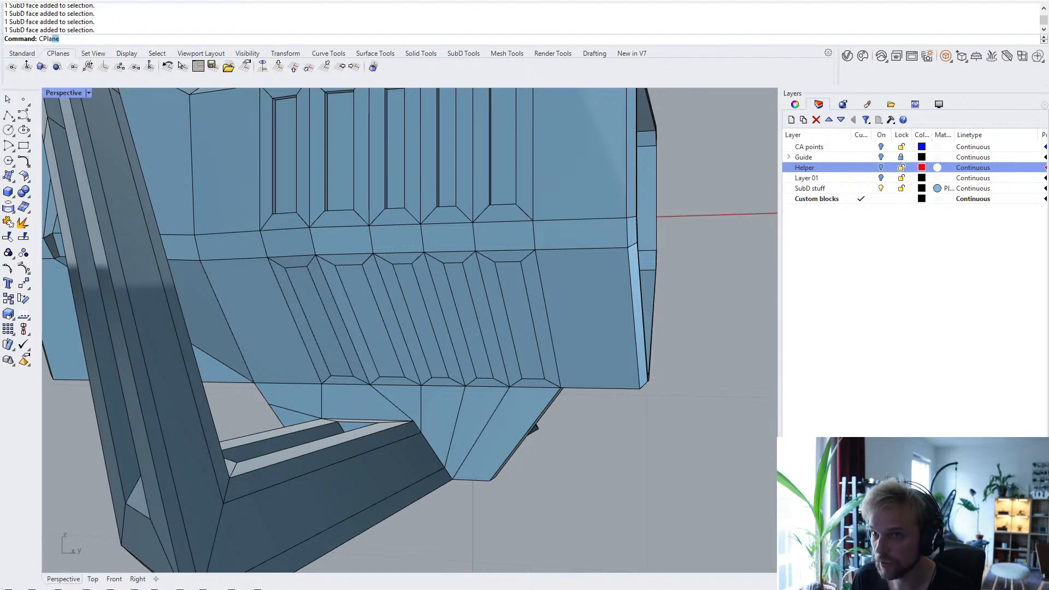
pyautogui.press('Return')
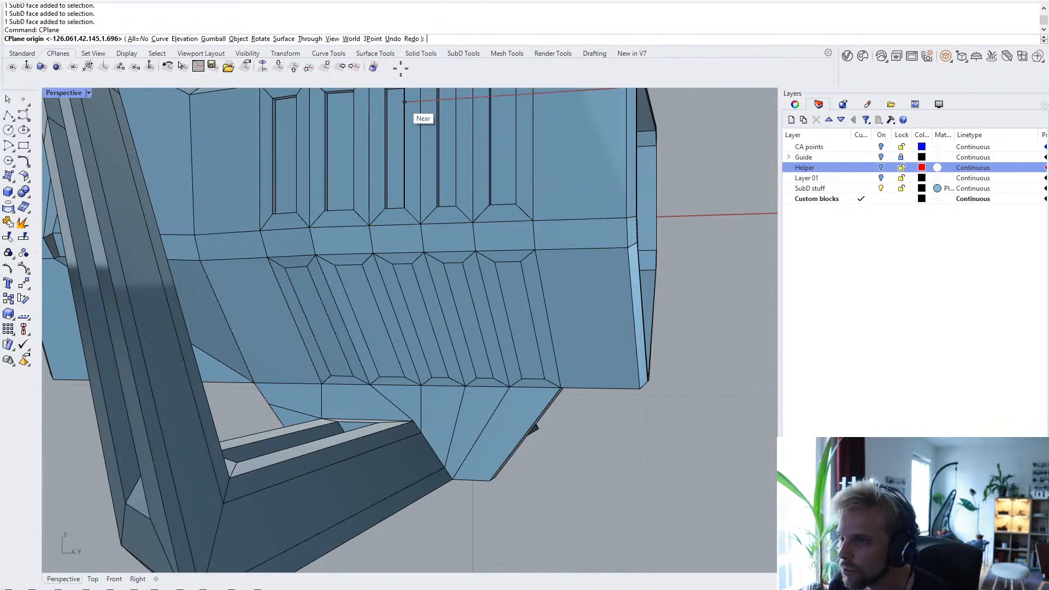
pyautogui.write('3')
pyautogui.press('Return')
pyautogui.click(421, 386)
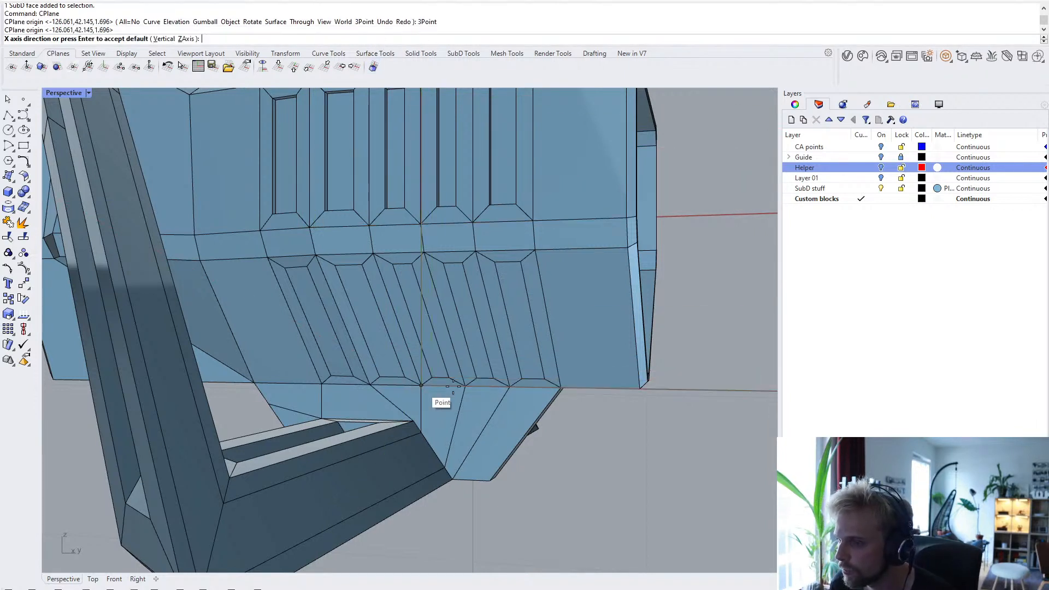
pyautogui.click(495, 385)
pyautogui.click(415, 252)
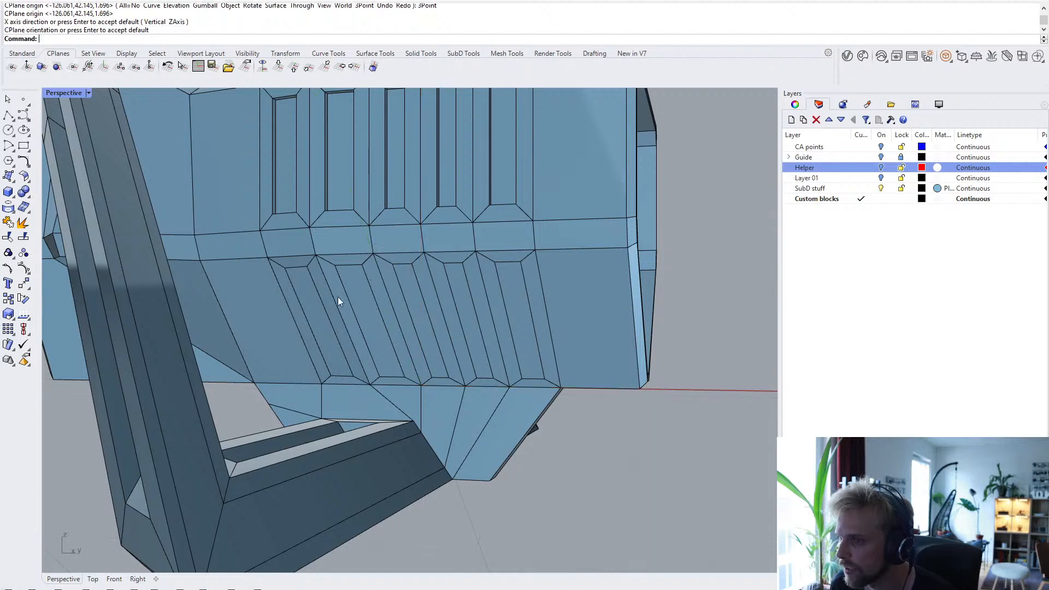
# - Recess the five inset panel faces on the sloped lower wall by moving them inward along the construction plane's normal
pyautogui.keyDown('ctrl'); pyautogui.keyDown('shift'); pyautogui.click(312, 307); pyautogui.keyUp('shift'); pyautogui.keyUp('ctrl')
pyautogui.keyDown('ctrl'); pyautogui.keyDown('shift'); pyautogui.click(362, 298); pyautogui.keyUp('shift'); pyautogui.keyUp('ctrl')
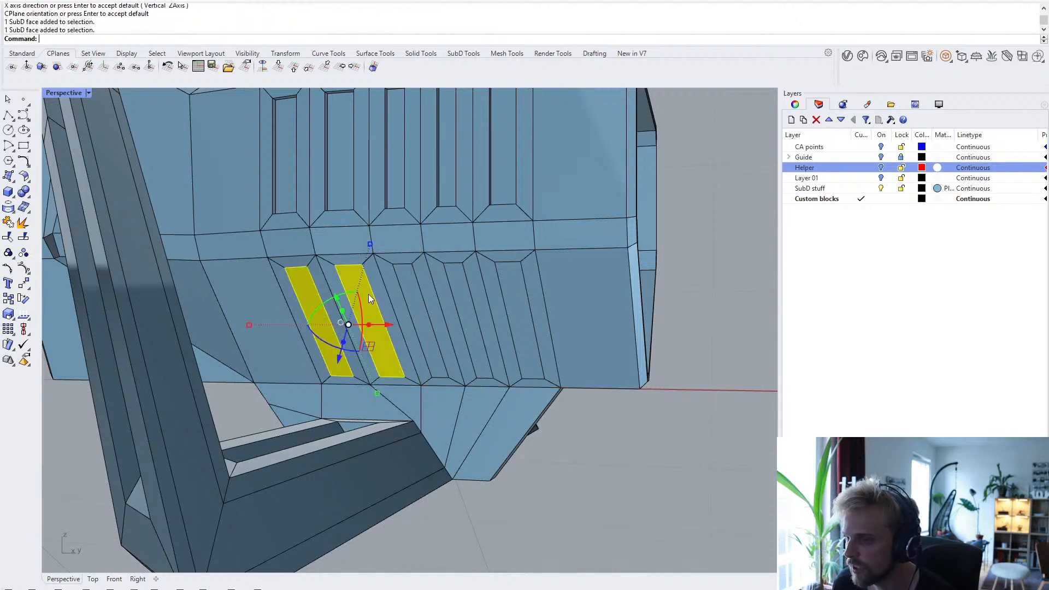
pyautogui.keyDown('ctrl'); pyautogui.keyDown('shift'); pyautogui.click(413, 295); pyautogui.keyUp('shift'); pyautogui.keyUp('ctrl')
pyautogui.keyDown('ctrl'); pyautogui.keyDown('shift'); pyautogui.click(463, 297); pyautogui.keyUp('shift'); pyautogui.keyUp('ctrl')
pyautogui.keyDown('ctrl'); pyautogui.keyDown('shift'); pyautogui.click(508, 294); pyautogui.keyUp('shift'); pyautogui.keyUp('ctrl')
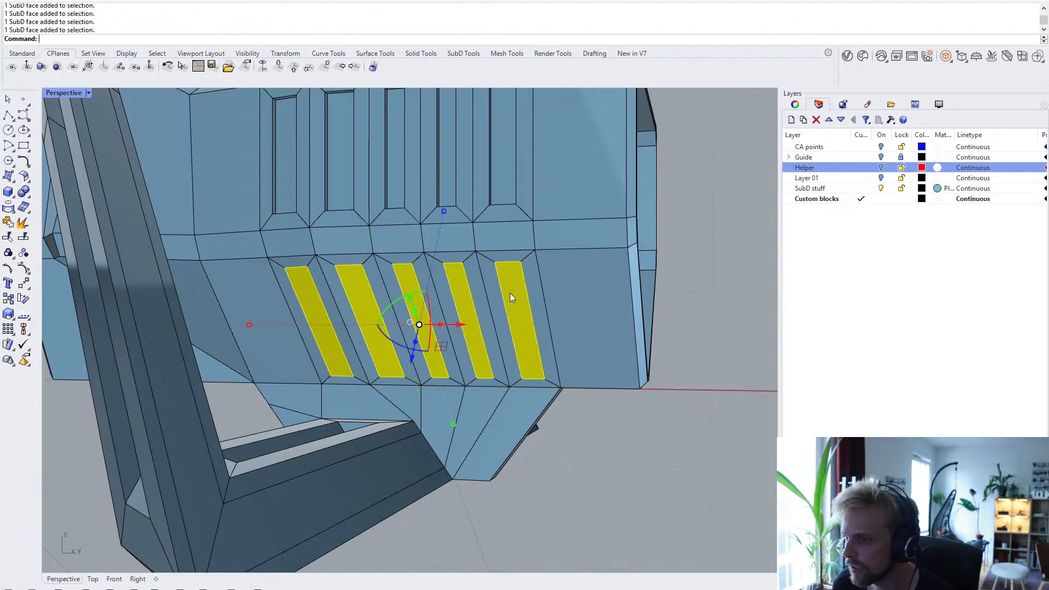
pyautogui.moveTo(510, 293); pyautogui.dragTo(419, 318, button='right')
pyautogui.scroll(2, 298, 377)
pyautogui.click(264, 367)
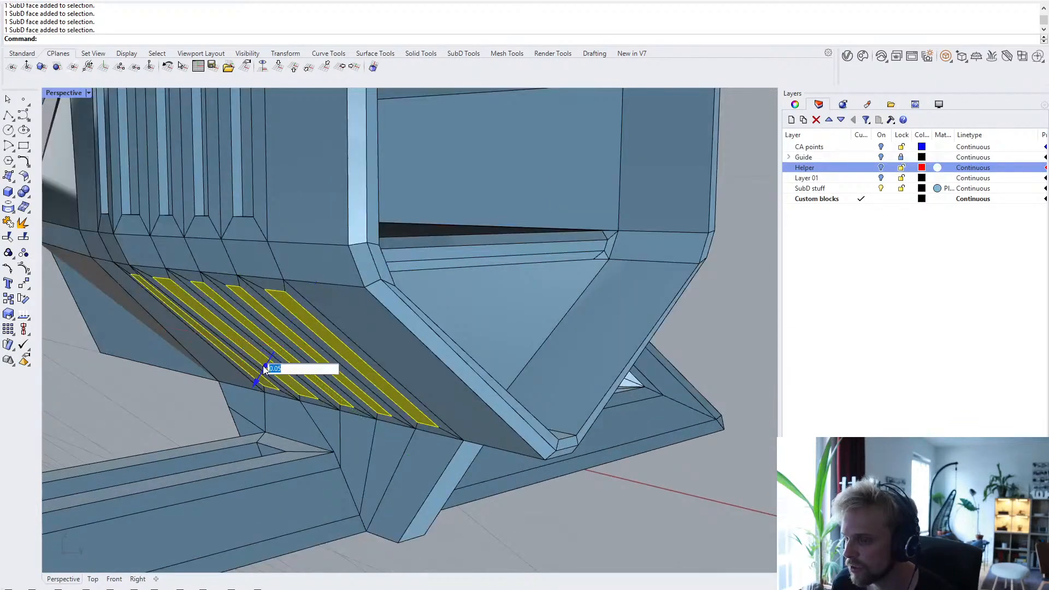
pyautogui.write('-0')
pyautogui.press('Return')
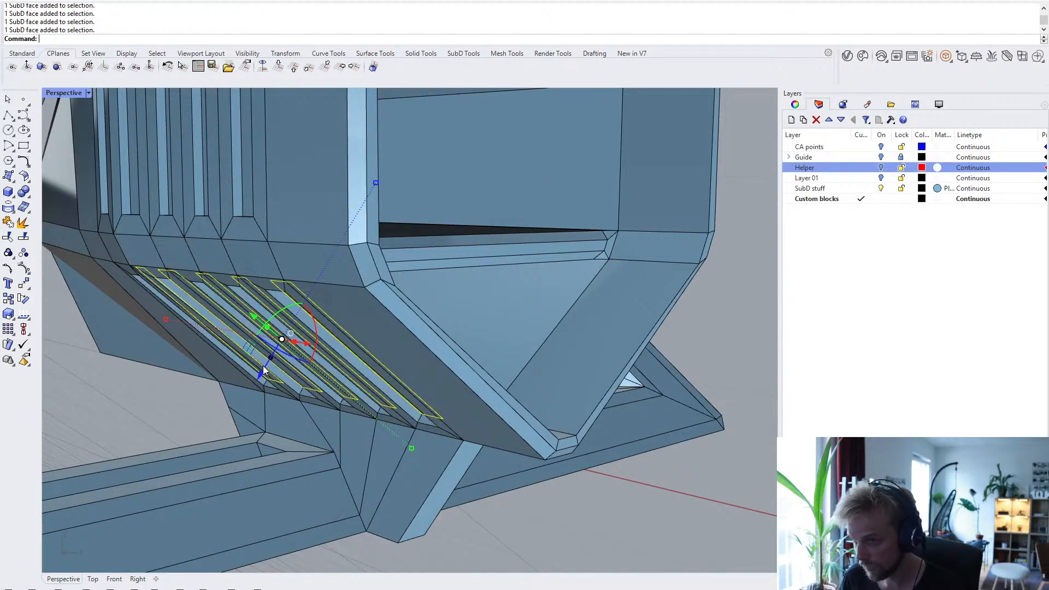
pyautogui.press('Escape')
# - Align the construction plane with three points to the opposite sloped lower wall, along its bottom edge and beside the inset panels
pyautogui.moveTo(277, 344); pyautogui.dragTo(199, 375, button='right')
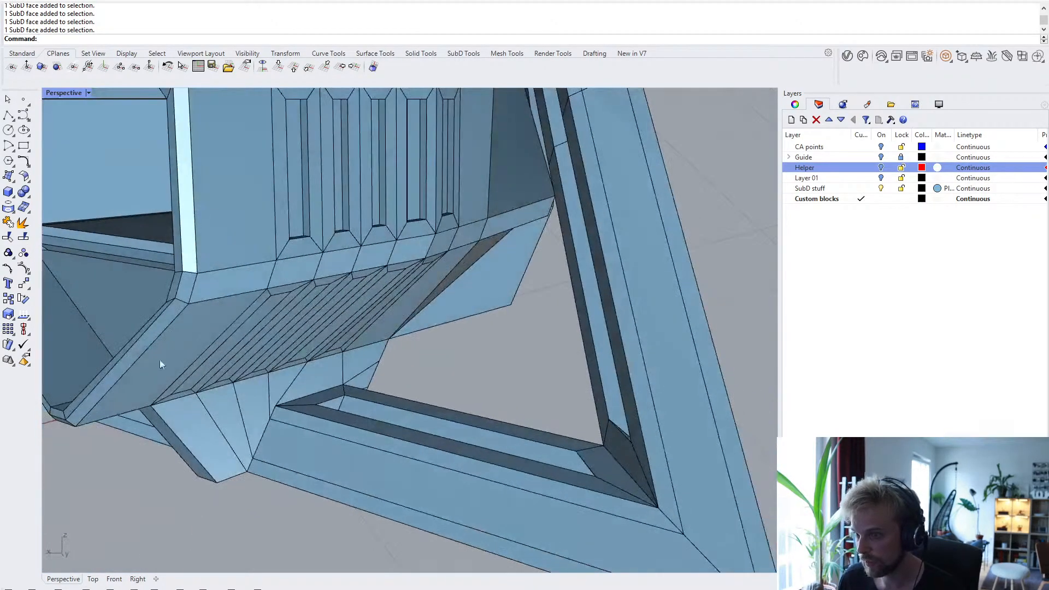
pyautogui.write('cplane')
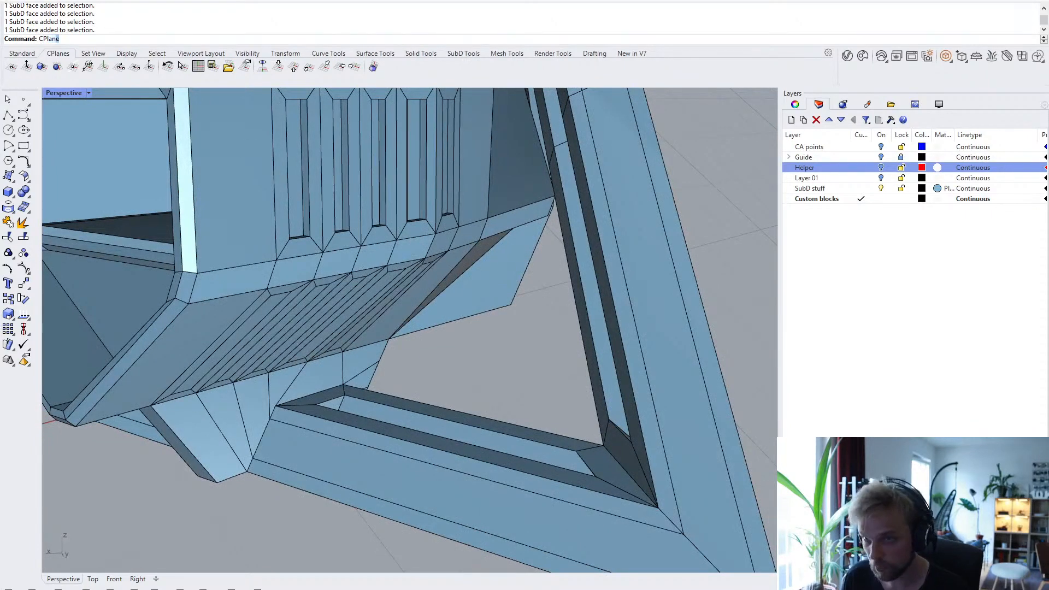
pyautogui.press('Return')
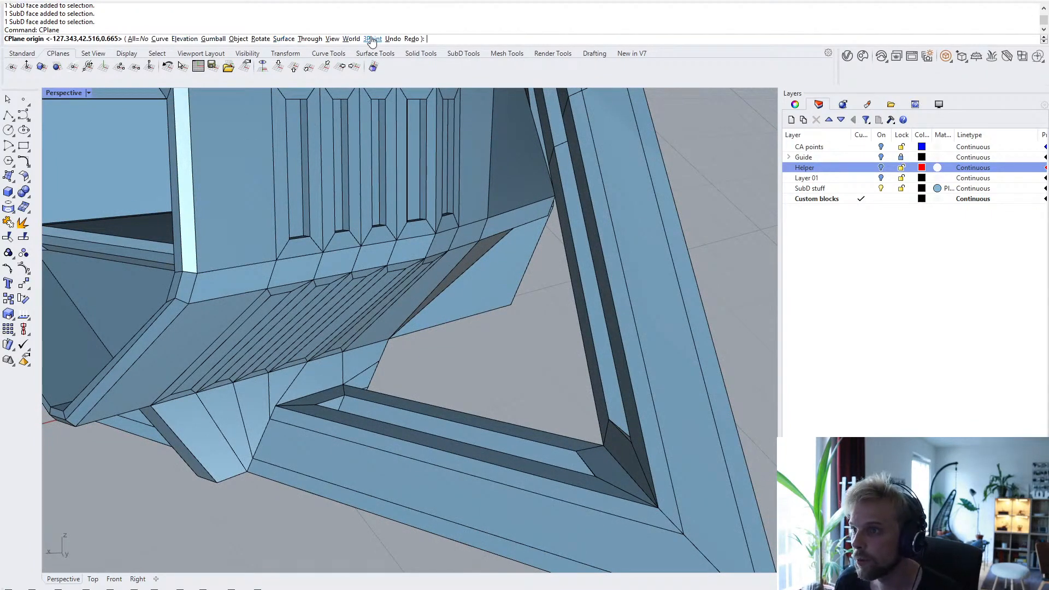
pyautogui.click(373, 38)
pyautogui.moveTo(228, 370); pyautogui.dragTo(139, 354, button='right')
pyautogui.scroll(5, 139, 354)
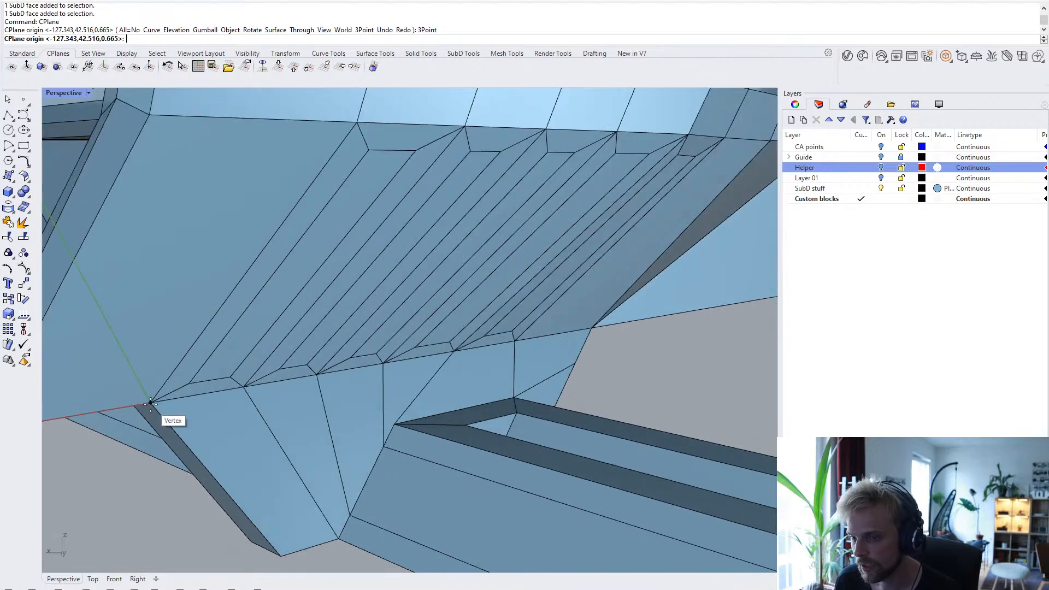
pyautogui.press('Return')
pyautogui.press('Return')
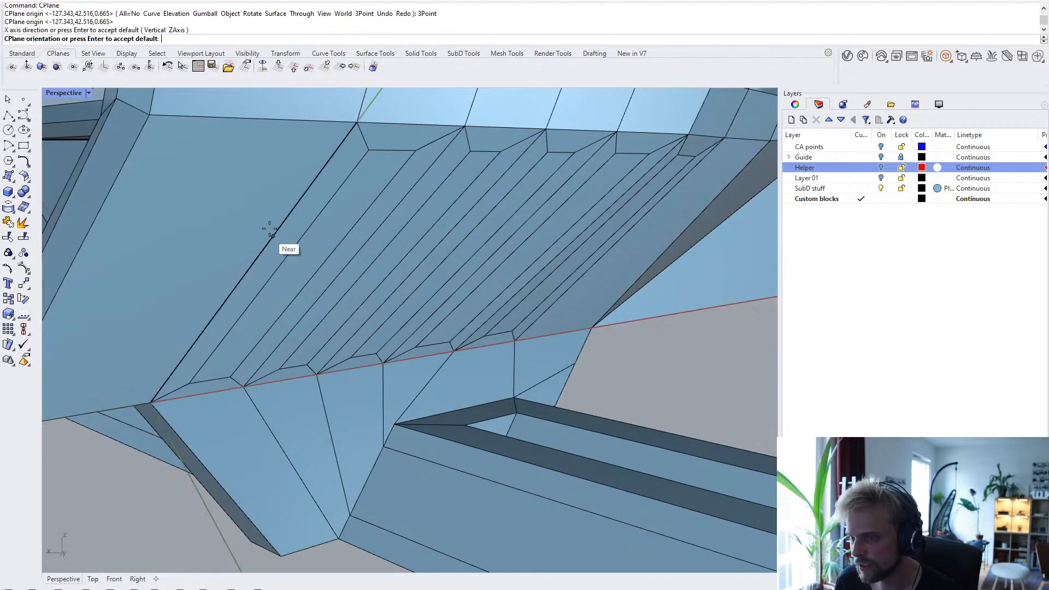
pyautogui.press('Return')
# - Recess the opposite sloped wall's five inset panel faces along the construction plane's normal and reset the construction plane
pyautogui.scroll(-3, 270, 256)
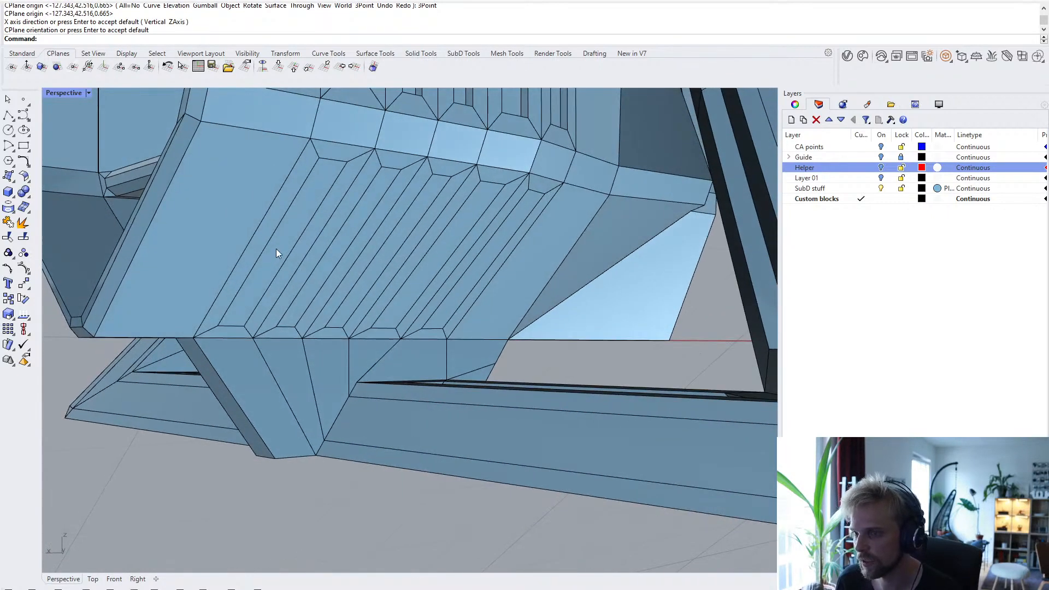
pyautogui.keyDown('ctrl'); pyautogui.keyDown('shift'); pyautogui.click(276, 248); pyautogui.keyUp('shift'); pyautogui.keyUp('ctrl')
pyautogui.scroll(3, 365, 225)
pyautogui.keyDown('ctrl'); pyautogui.keyDown('shift'); pyautogui.click(358, 211); pyautogui.keyUp('shift'); pyautogui.keyUp('ctrl')
pyautogui.keyDown('shift'); pyautogui.moveTo(391, 238); pyautogui.dragTo(339, 244, button='right'); pyautogui.keyUp('shift')
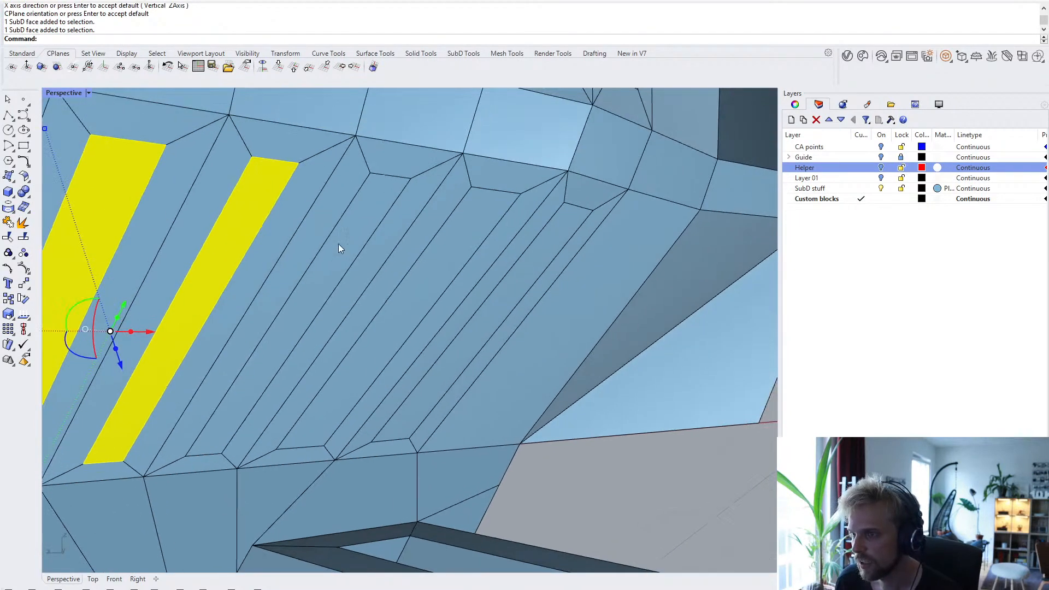
pyautogui.keyDown('ctrl'); pyautogui.keyDown('shift'); pyautogui.click(339, 244); pyautogui.keyUp('shift'); pyautogui.keyUp('ctrl')
pyautogui.keyDown('ctrl'); pyautogui.keyDown('shift'); pyautogui.click(451, 245); pyautogui.keyUp('shift'); pyautogui.keyUp('ctrl')
pyautogui.keyDown('ctrl'); pyautogui.keyDown('shift'); pyautogui.click(539, 262); pyautogui.keyUp('shift'); pyautogui.keyUp('ctrl')
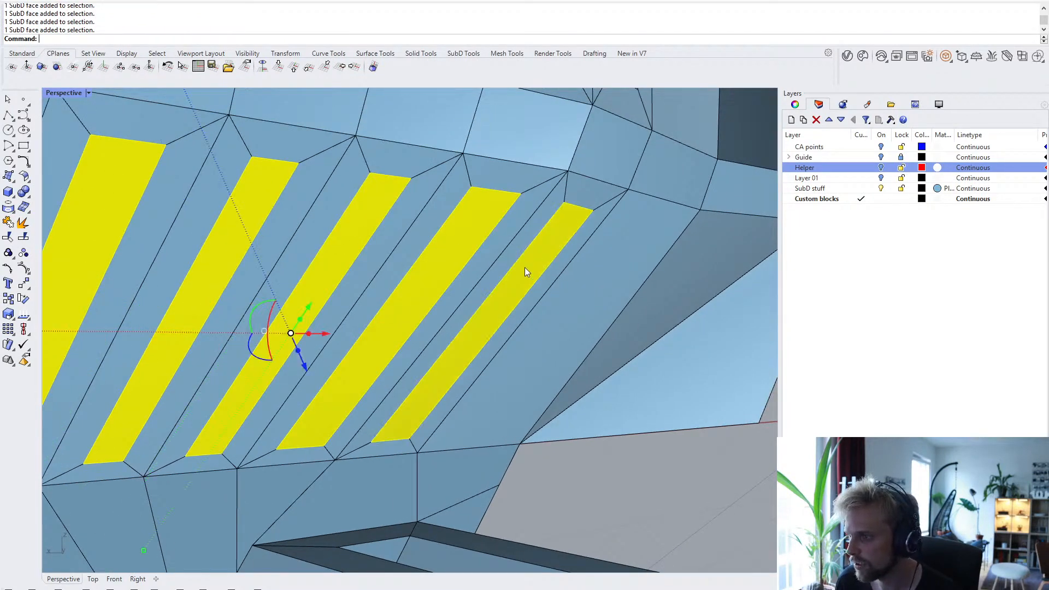
pyautogui.scroll(-2, 526, 268)
pyautogui.keyDown('shift'); pyautogui.moveTo(382, 333); pyautogui.dragTo(519, 257, button='right'); pyautogui.keyUp('shift')
pyautogui.click(398, 273)
pyautogui.press('Return')
pyautogui.press('Escape')
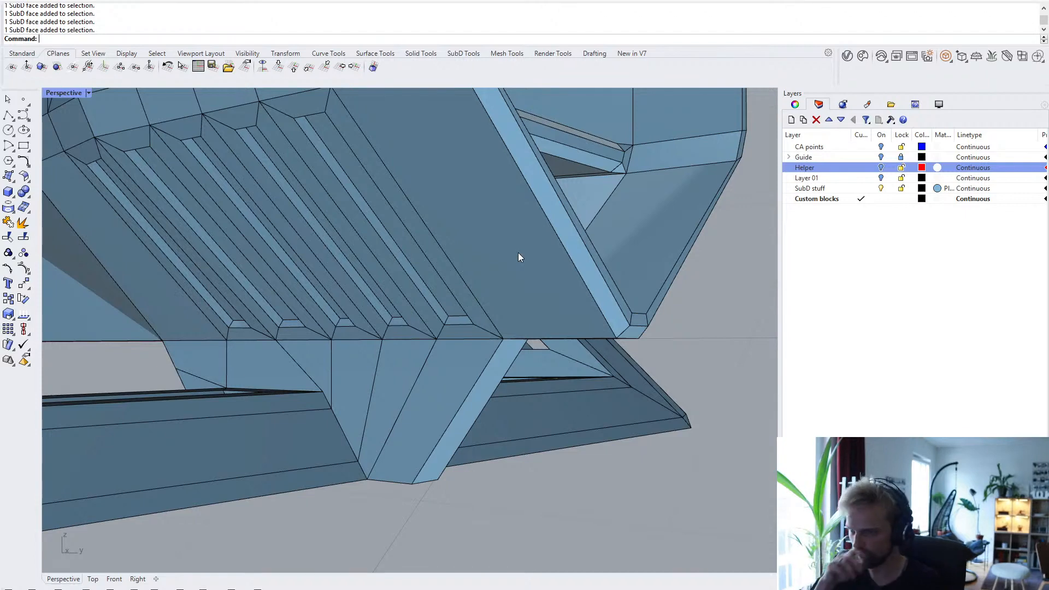
pyautogui.click(281, 71)
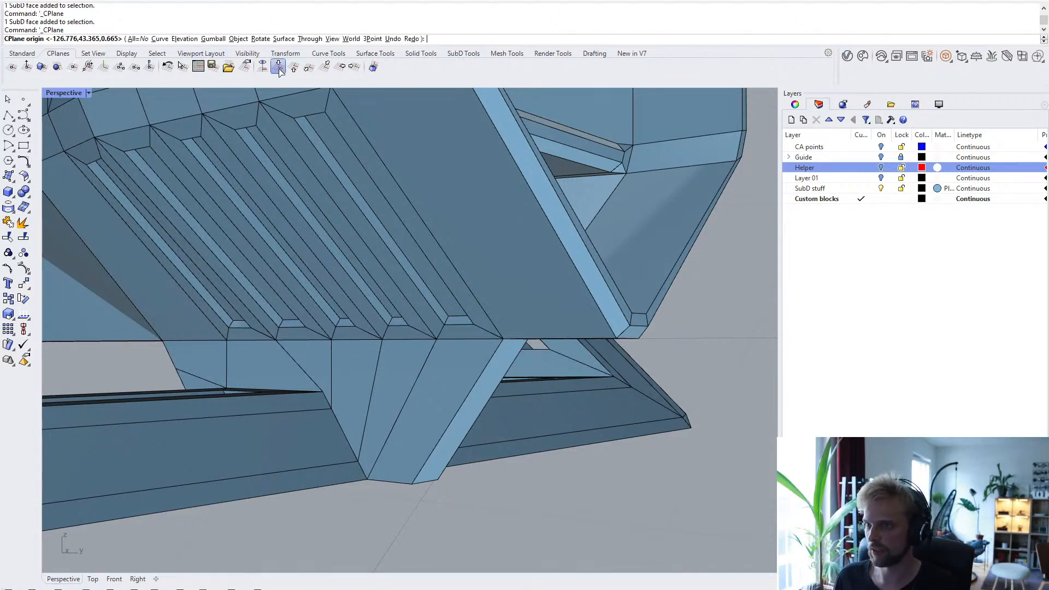
# - Examine the recessed panels on the box element in both smooth and flat SubD display
pyautogui.scroll(-10, 433, 358)
pyautogui.moveTo(435, 356); pyautogui.dragTo(440, 176, button='right')
pyautogui.press('Tab')
pyautogui.scroll(5, 445, 329)
pyautogui.press('Tab')
pyautogui.press('Tab')
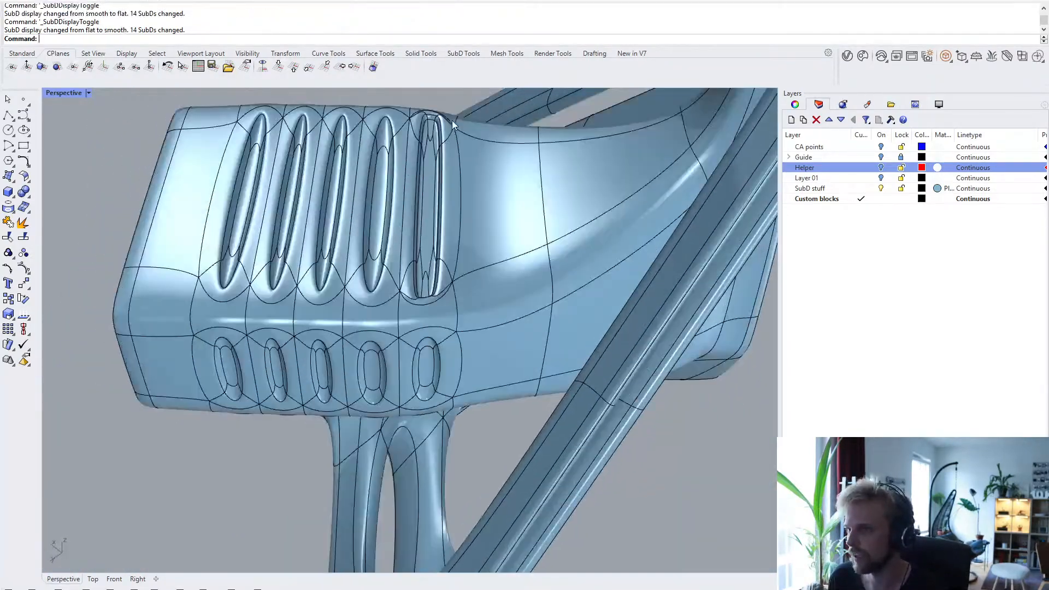
pyautogui.scroll(7, 440, 122)
pyautogui.moveTo(426, 107); pyautogui.dragTo(566, 304, button='right')
pyautogui.press('Tab')
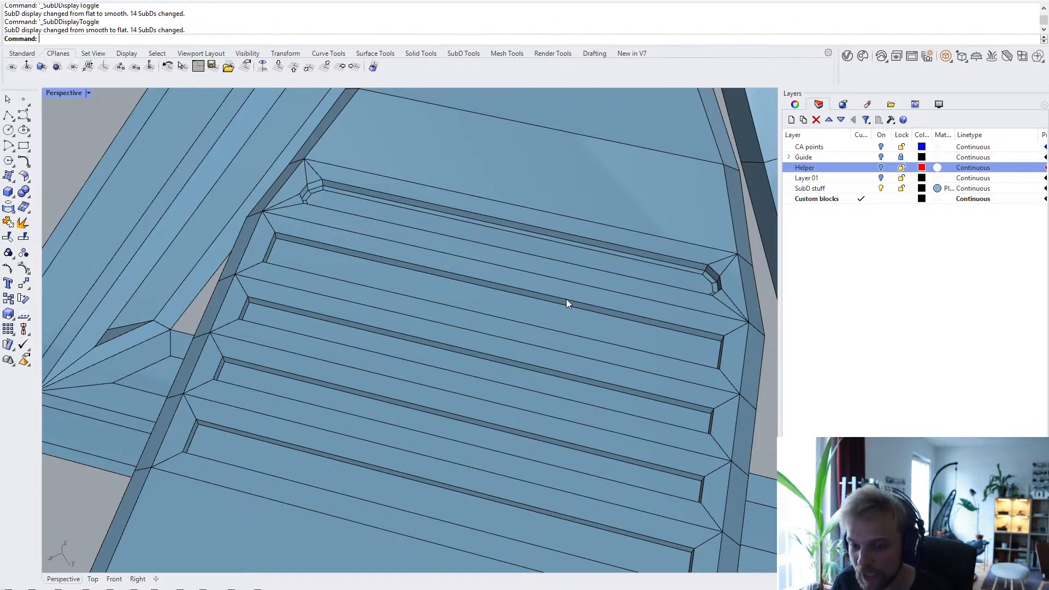
# - Select the edge rings of the short depth edges in the four simple recessed strips on the box's upper wall
pyautogui.moveTo(565, 299); pyautogui.dragTo(519, 276, button='right')
pyautogui.scroll(8, 275, 165)
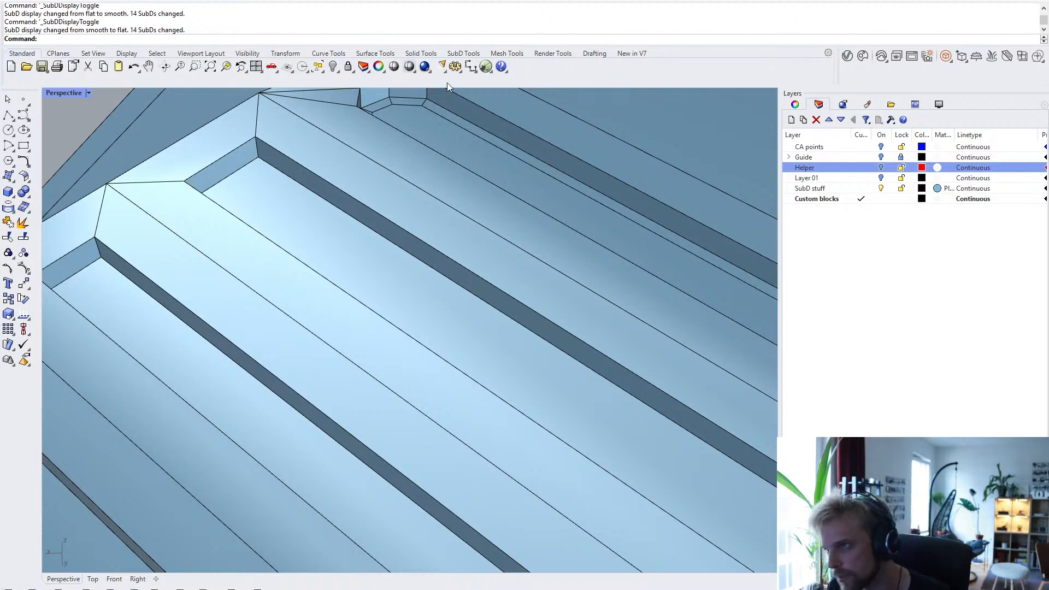
pyautogui.click(463, 54)
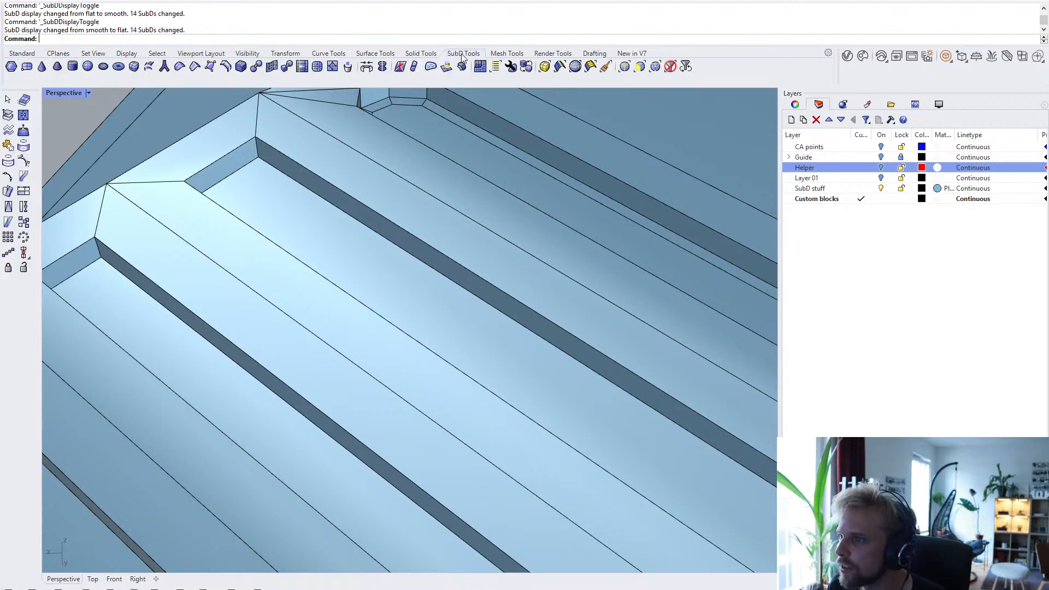
pyautogui.click(574, 66)
pyautogui.scroll(-3, 256, 149)
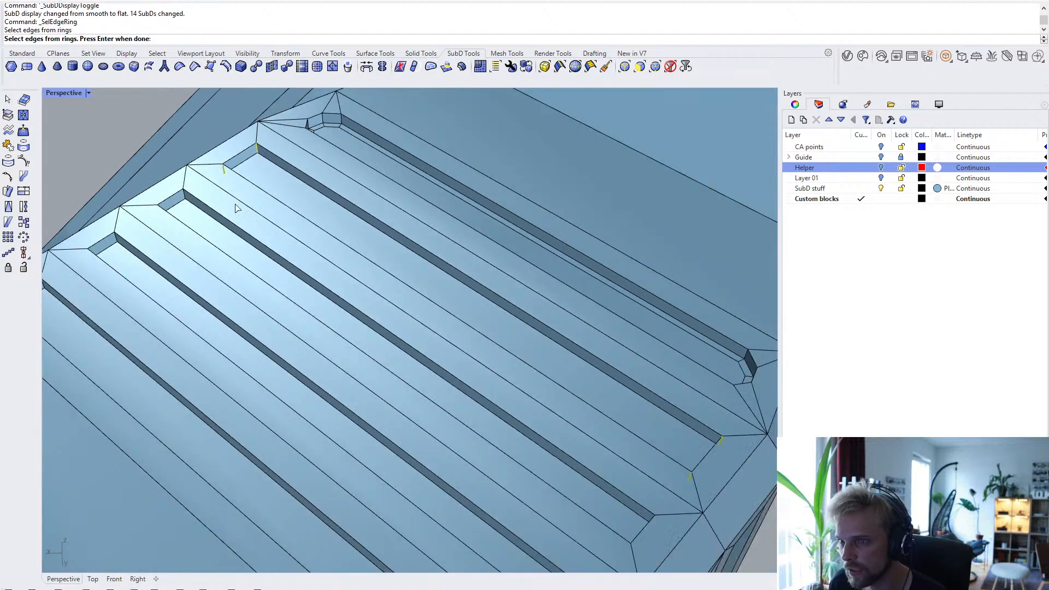
pyautogui.scroll(3, 240, 164)
pyautogui.click(236, 159)
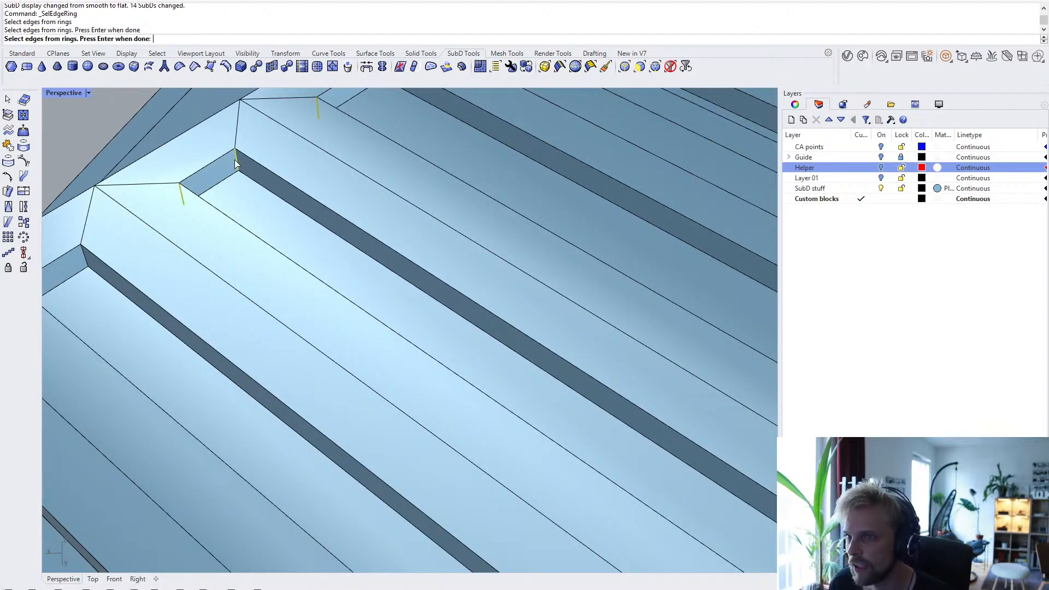
pyautogui.scroll(-6, 237, 163)
pyautogui.scroll(5, 210, 218)
pyautogui.click(187, 204)
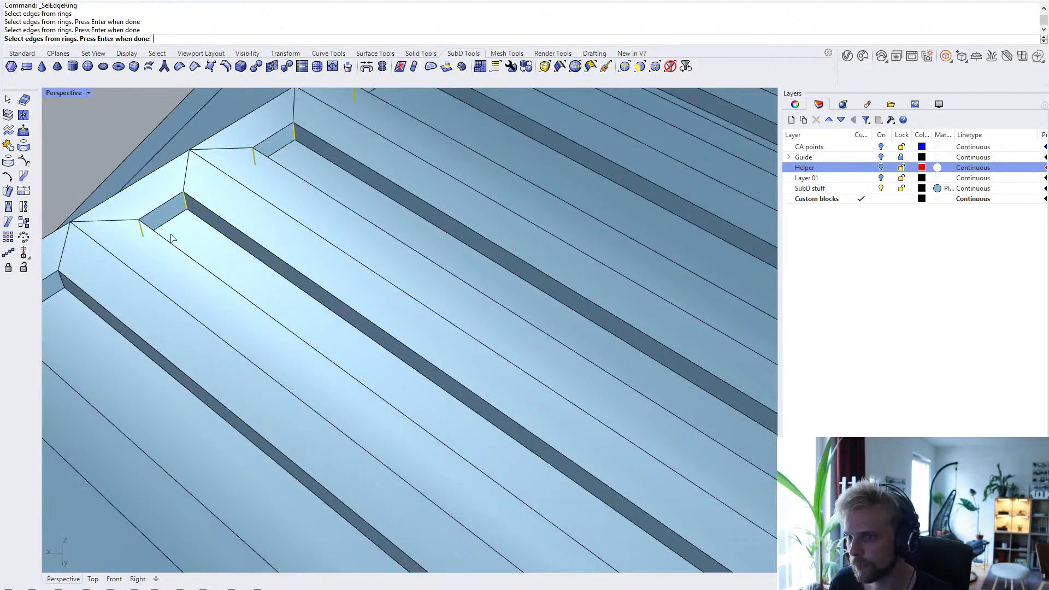
pyautogui.scroll(1, 217, 189)
pyautogui.click(169, 199)
pyautogui.scroll(-6, 241, 285)
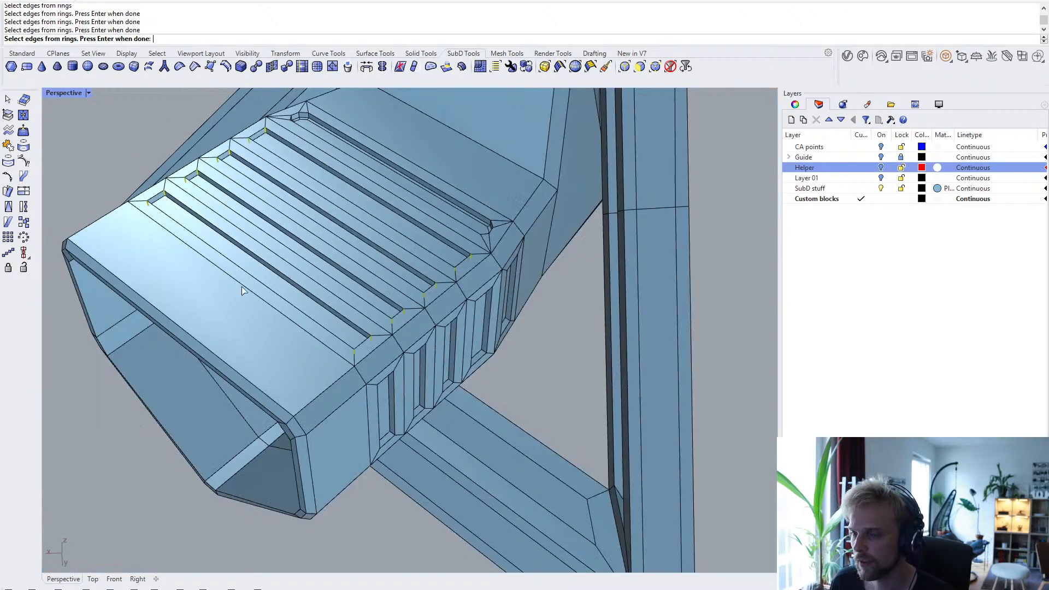
# - Add the short depth edge rings of the five recessed panels on one side wall to the selection
pyautogui.scroll(1, 343, 251)
pyautogui.scroll(5, 343, 252)
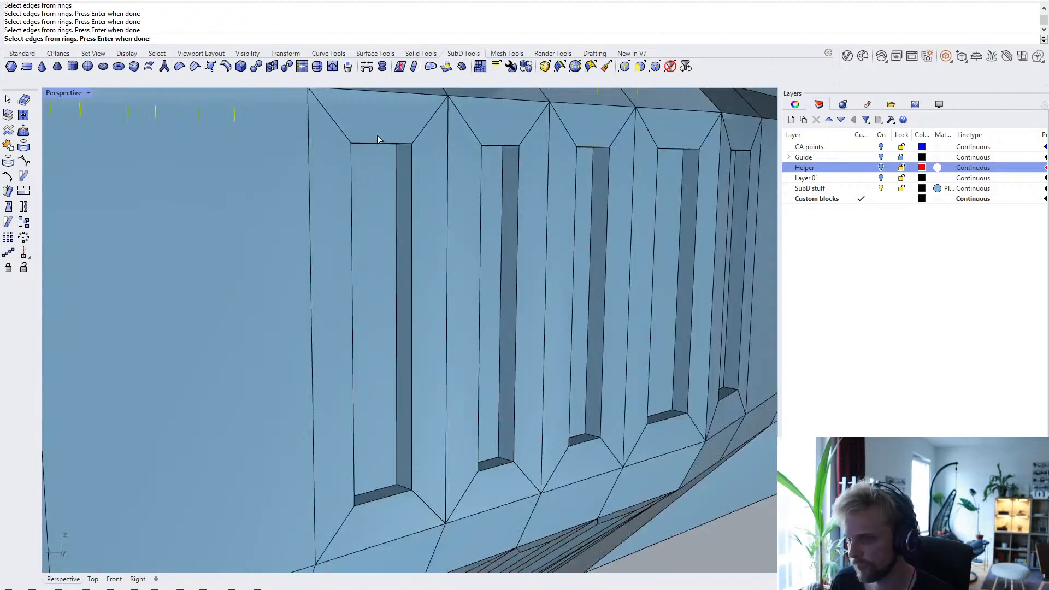
pyautogui.click(405, 486)
pyautogui.scroll(4, 502, 458)
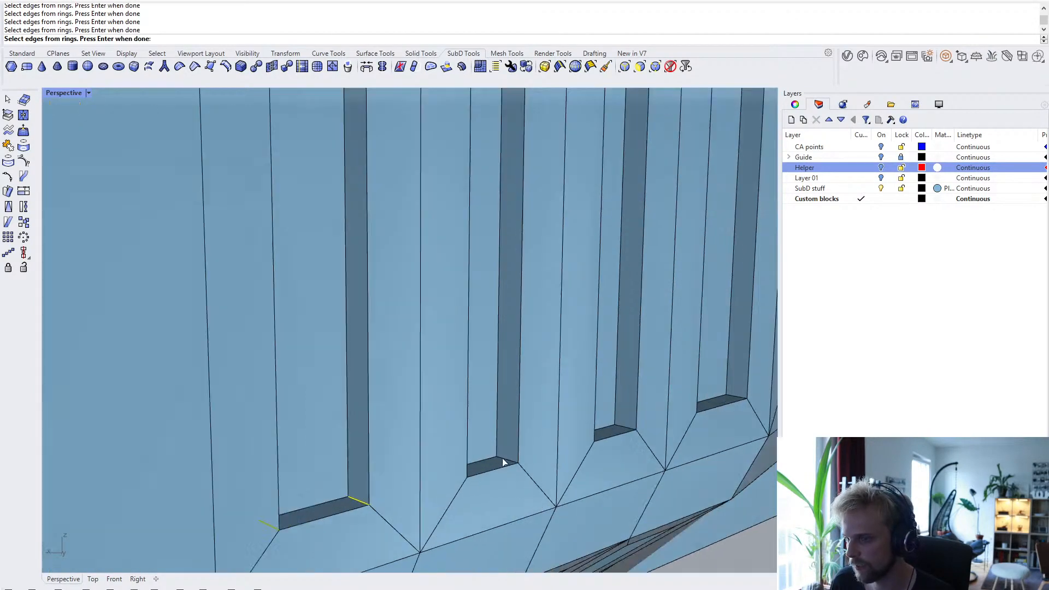
pyautogui.moveTo(649, 359); pyautogui.dragTo(477, 402, button='right')
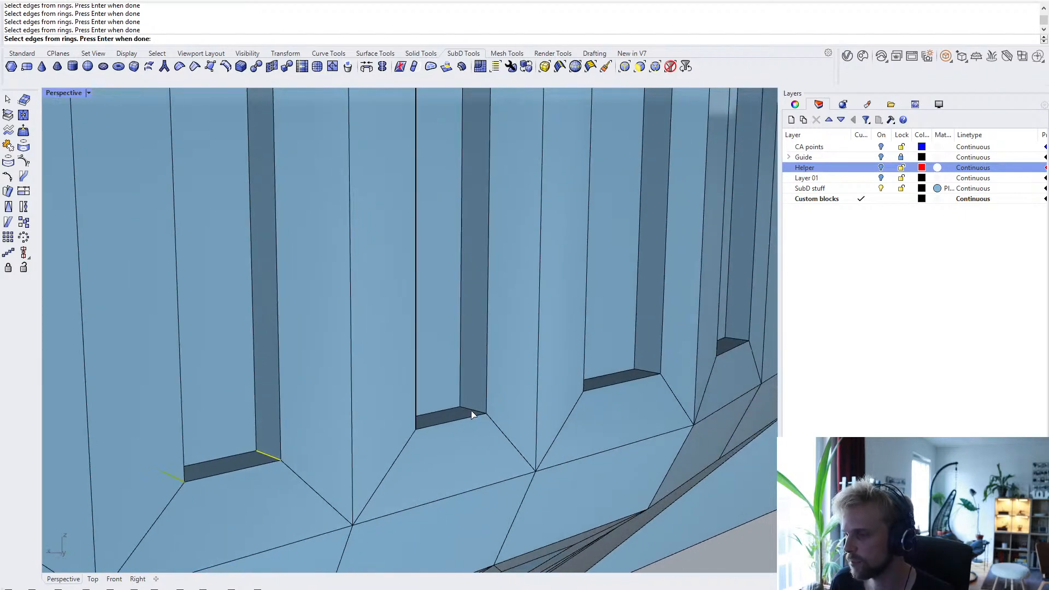
pyautogui.click(473, 415)
pyautogui.click(645, 375)
pyautogui.moveTo(645, 375); pyautogui.dragTo(503, 367, button='right')
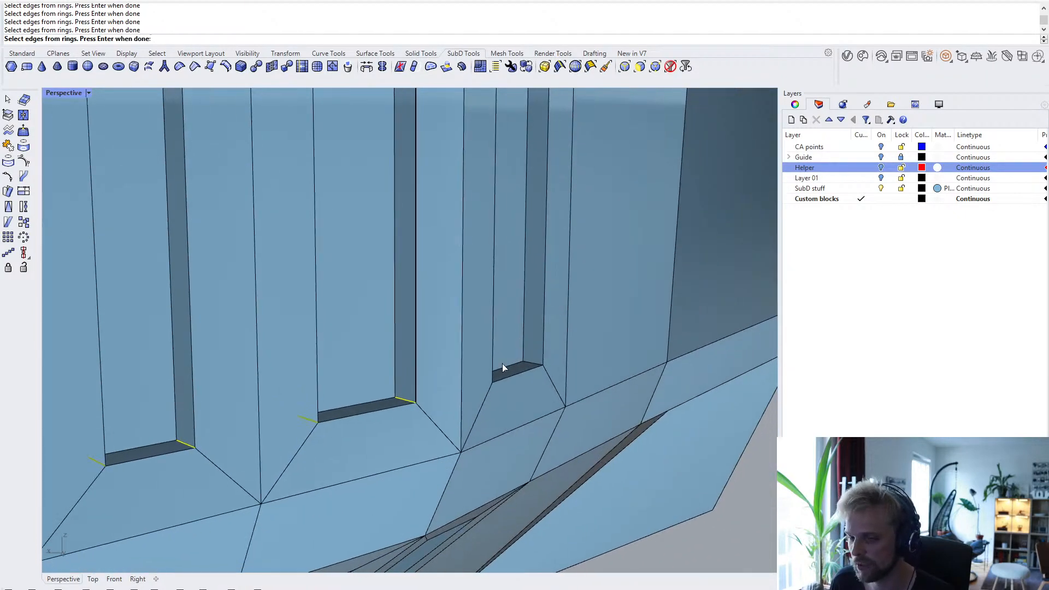
pyautogui.scroll(2, 502, 364)
pyautogui.click(554, 364)
pyautogui.scroll(-5, 433, 316)
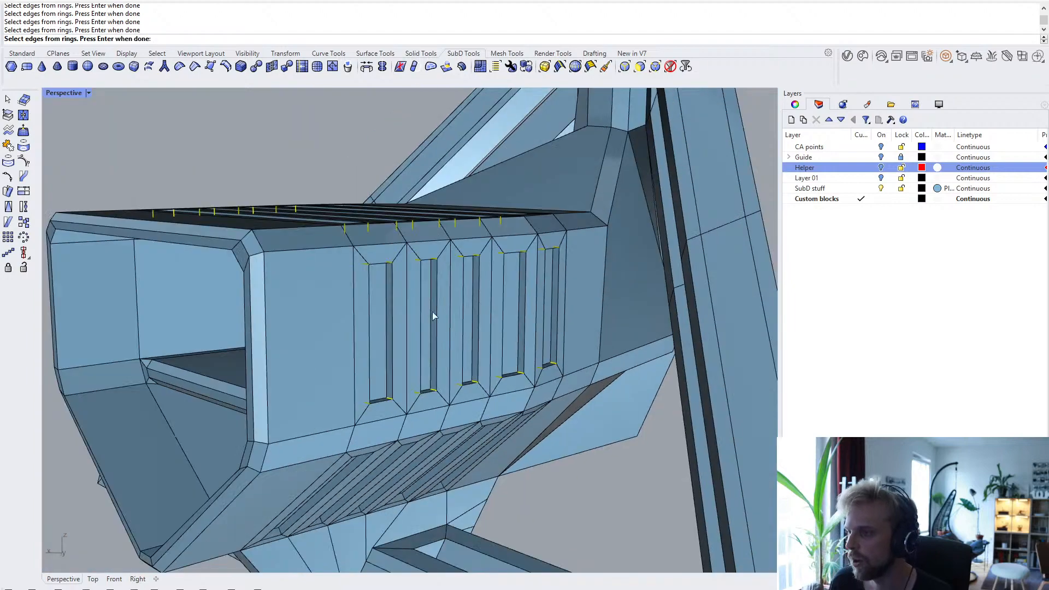
# - Add the short depth edge rings of the five recessed panels on the opposite side wall to the selection
pyautogui.moveTo(433, 317); pyautogui.dragTo(534, 326, button='right')
pyautogui.moveTo(248, 378); pyautogui.dragTo(271, 384, button='right')
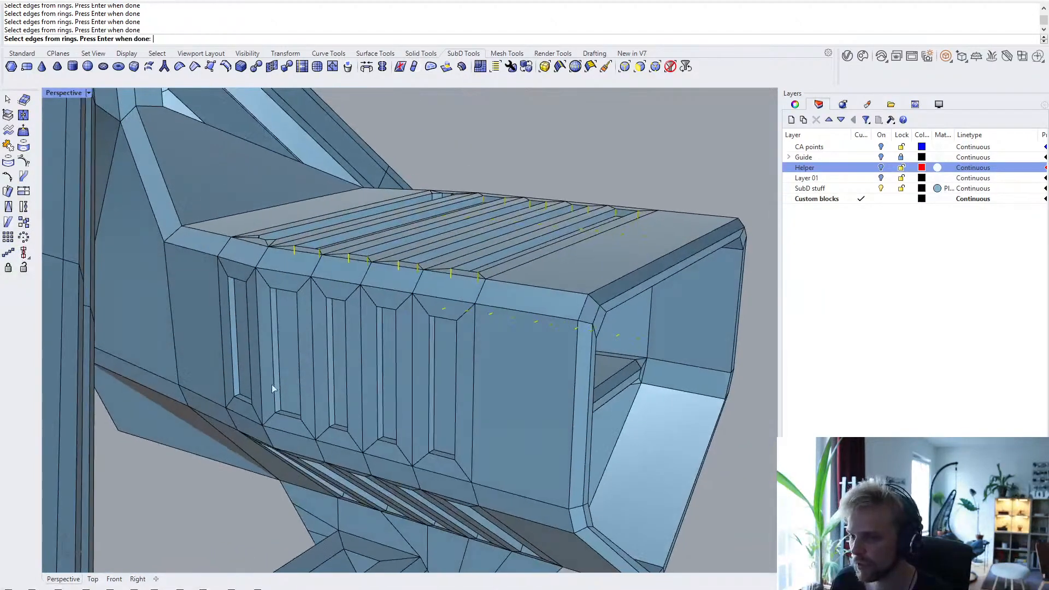
pyautogui.scroll(5, 231, 403)
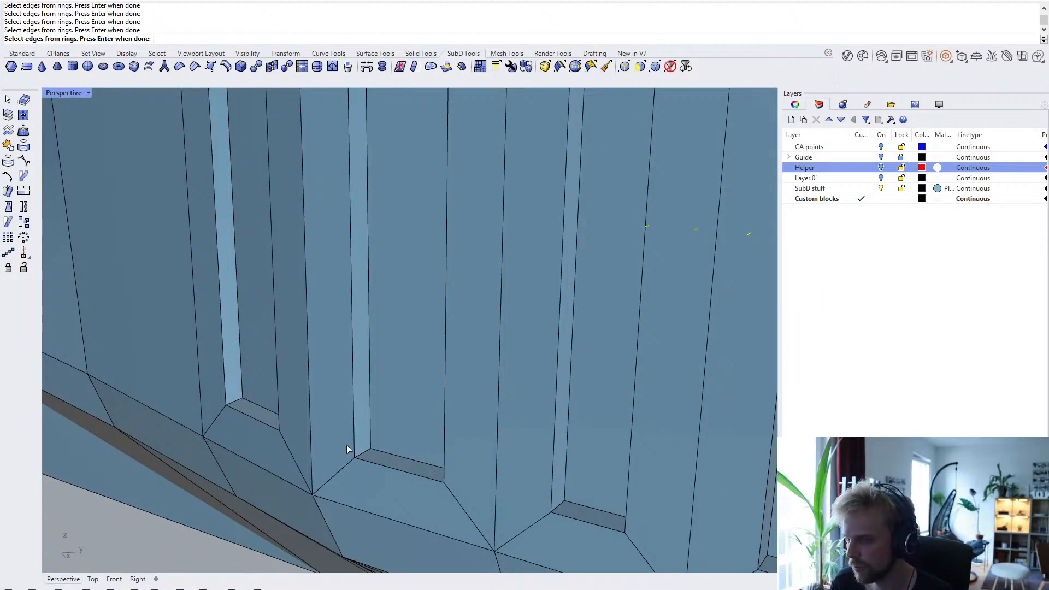
pyautogui.scroll(4, 241, 398)
pyautogui.click(231, 405)
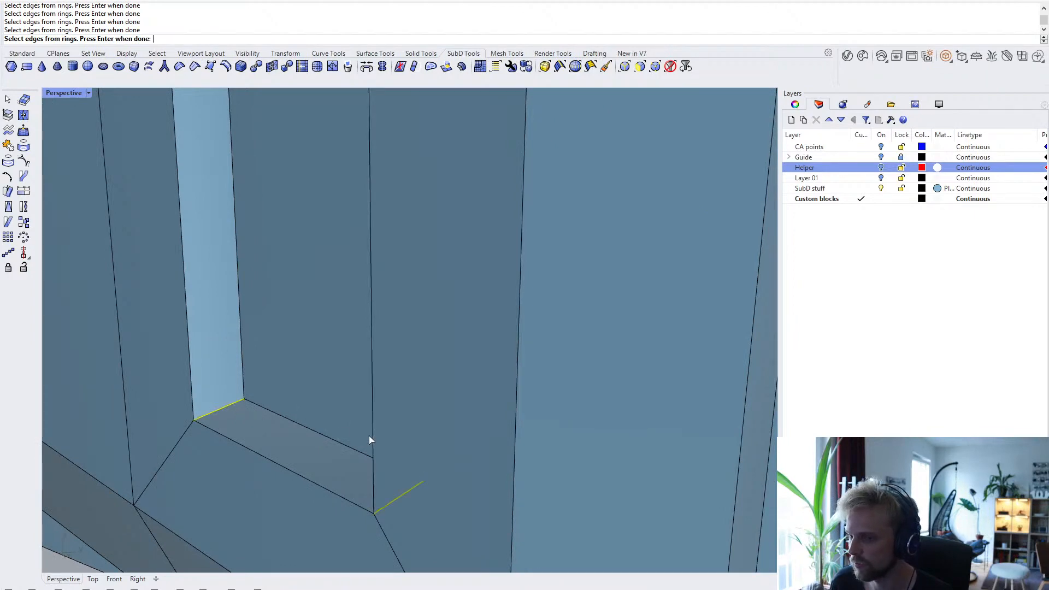
pyautogui.scroll(-4, 360, 432)
pyautogui.scroll(4, 261, 417)
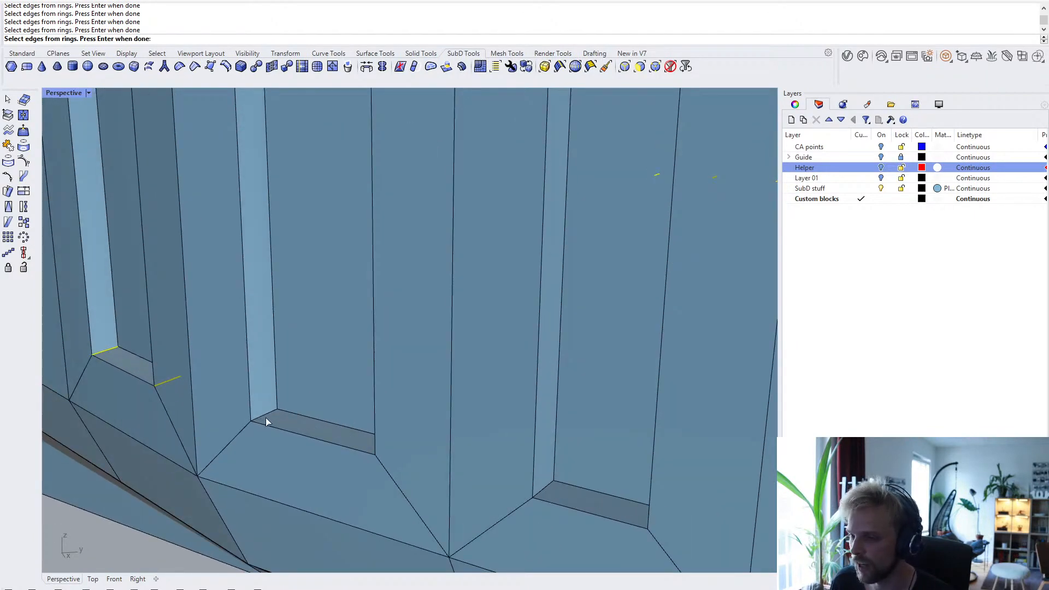
pyautogui.click(265, 417)
pyautogui.click(545, 489)
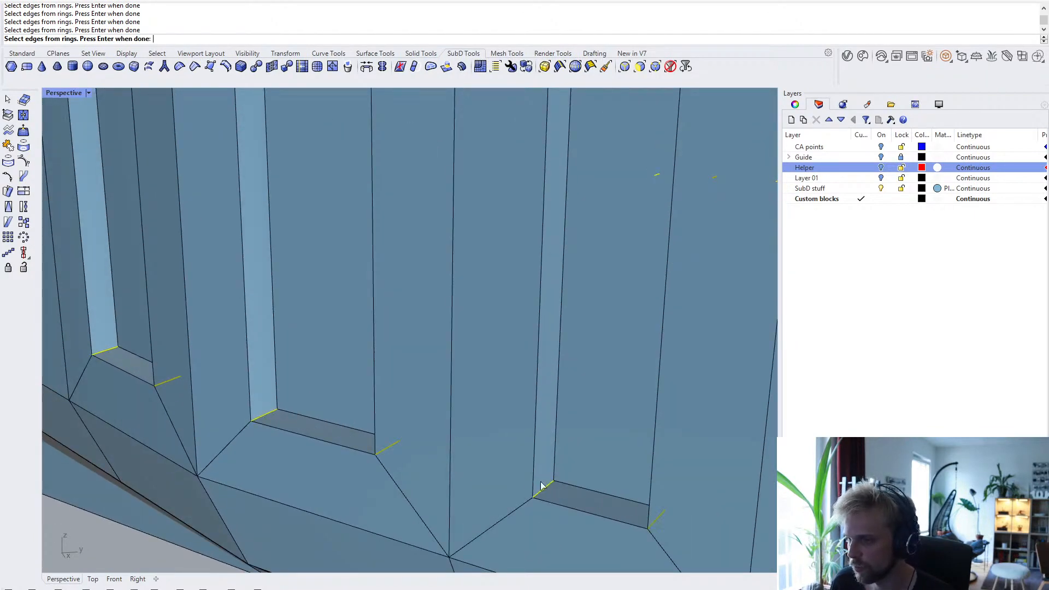
pyautogui.scroll(-4, 444, 431)
pyautogui.scroll(4, 349, 447)
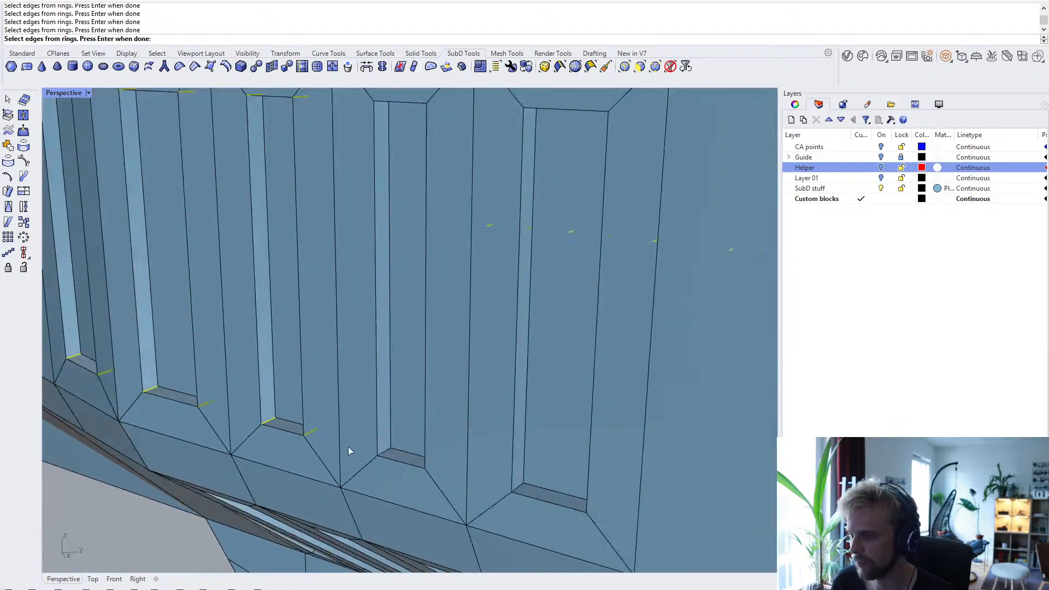
pyautogui.click(388, 457)
pyautogui.scroll(3, 518, 486)
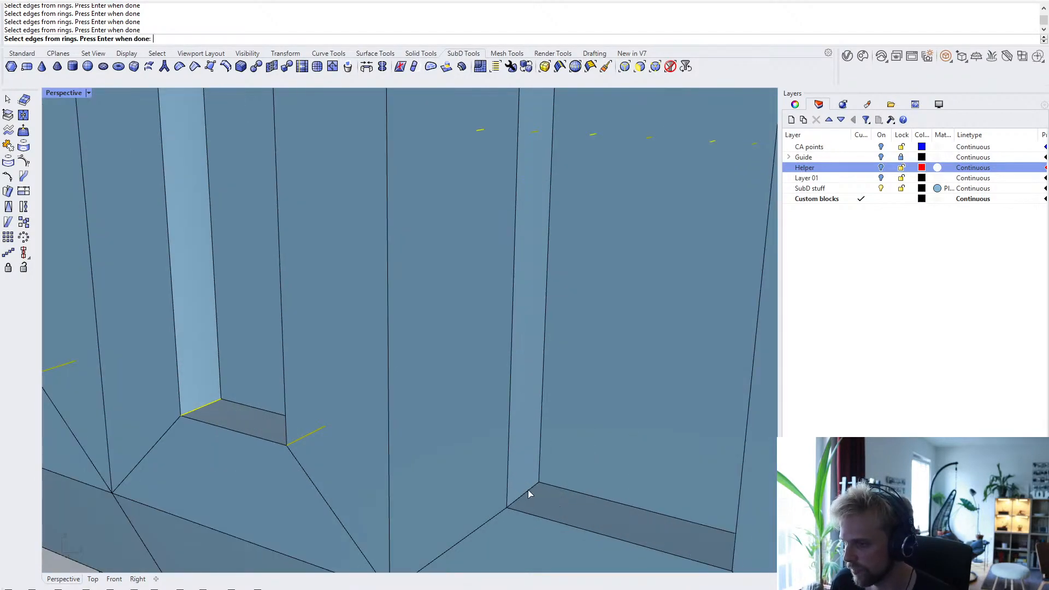
pyautogui.click(528, 490)
# - Add the short depth edge rings of the five long recessed panels on the next box wall to the edge selection
pyautogui.scroll(-10, 527, 490)
pyautogui.moveTo(525, 490); pyautogui.dragTo(411, 356, button='right')
pyautogui.scroll(7, 332, 339)
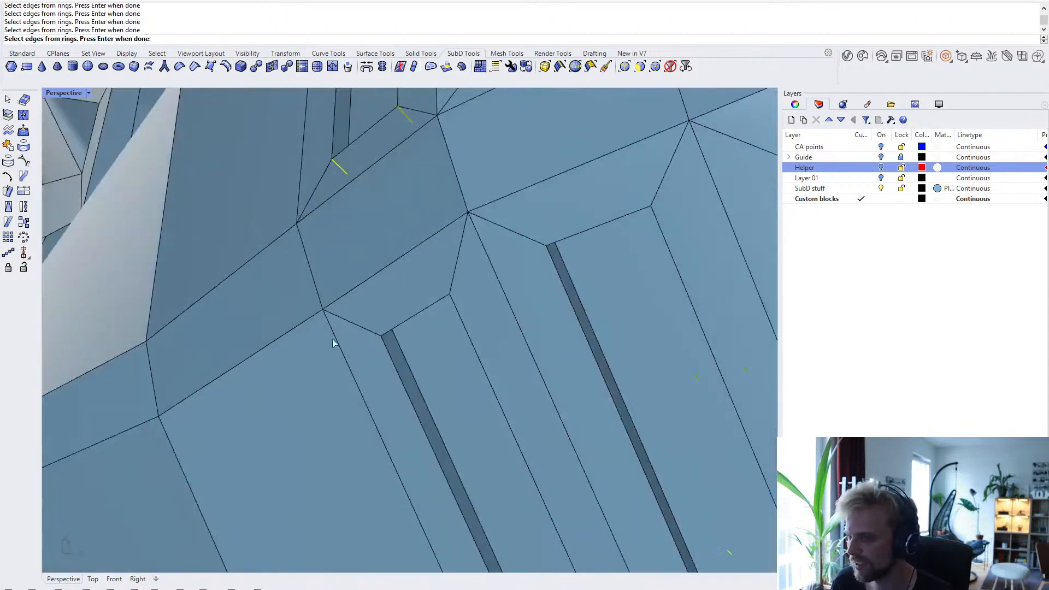
pyautogui.scroll(5, 332, 338)
pyautogui.click(210, 304)
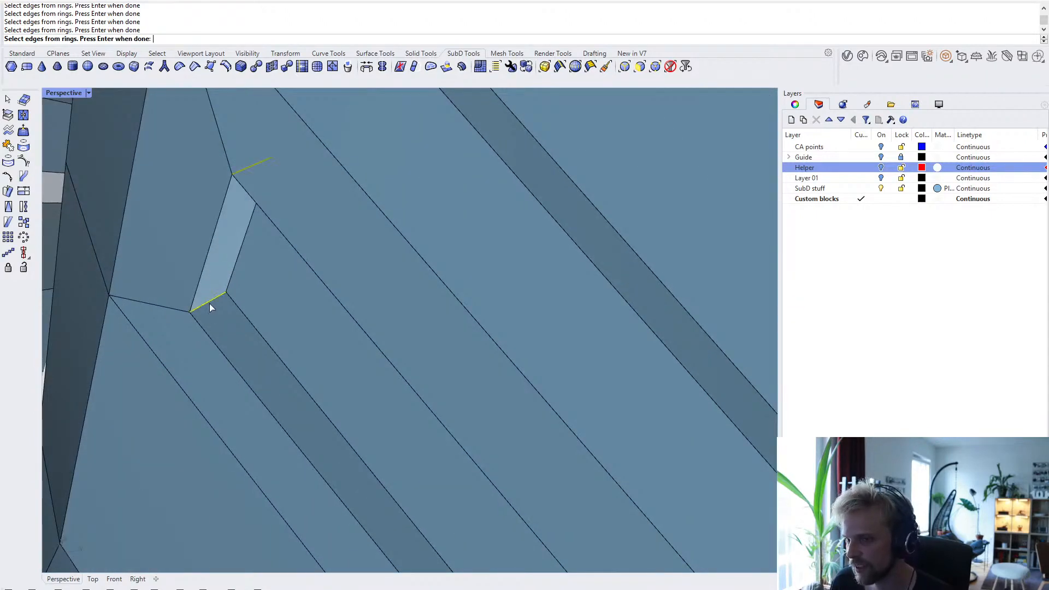
pyautogui.scroll(-3, 208, 303)
pyautogui.scroll(5, 257, 286)
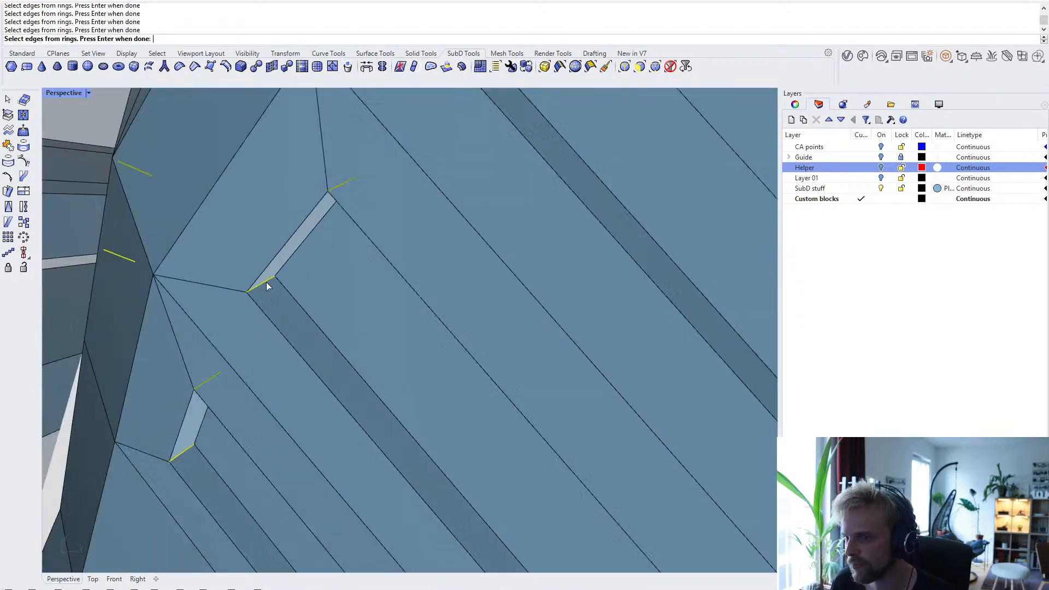
pyautogui.scroll(-5, 267, 282)
pyautogui.scroll(5, 290, 254)
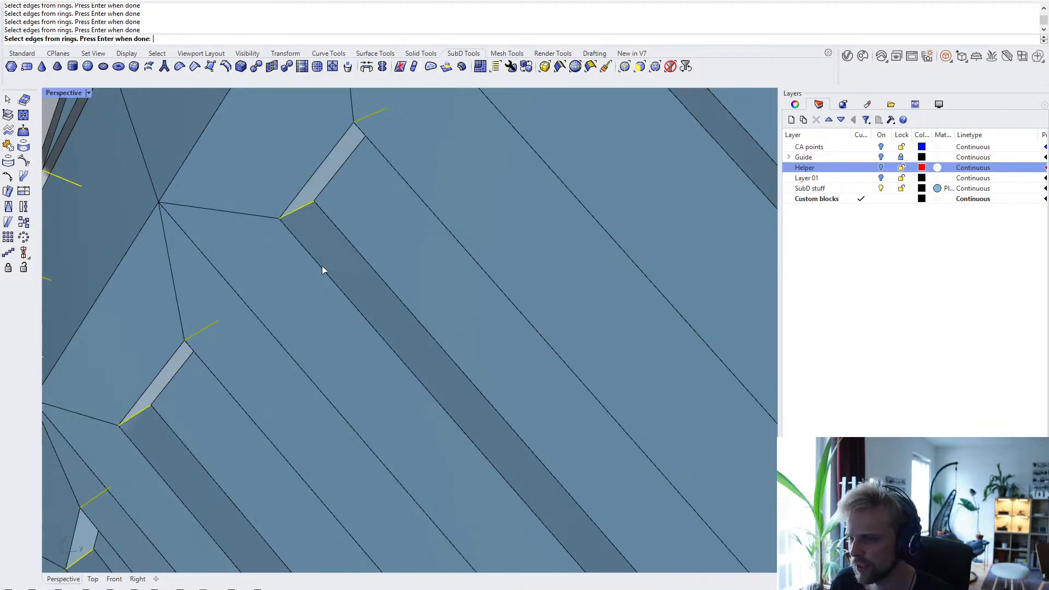
pyautogui.scroll(-4, 350, 285)
pyautogui.scroll(4, 333, 247)
pyautogui.scroll(-4, 339, 234)
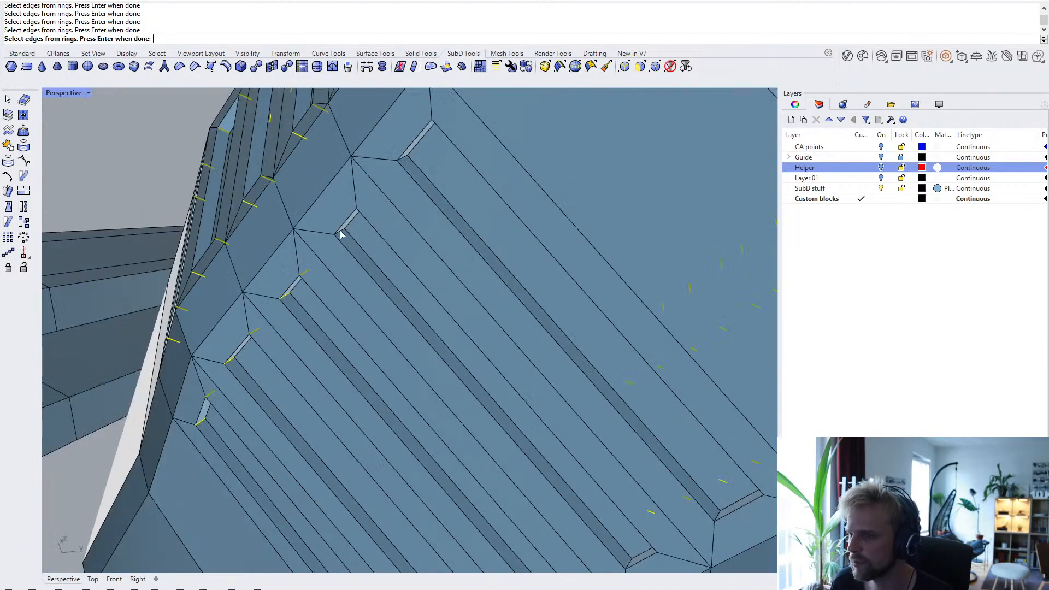
pyautogui.scroll(6, 340, 233)
pyautogui.scroll(-2, 346, 241)
pyautogui.click(347, 244)
pyautogui.scroll(-4, 355, 246)
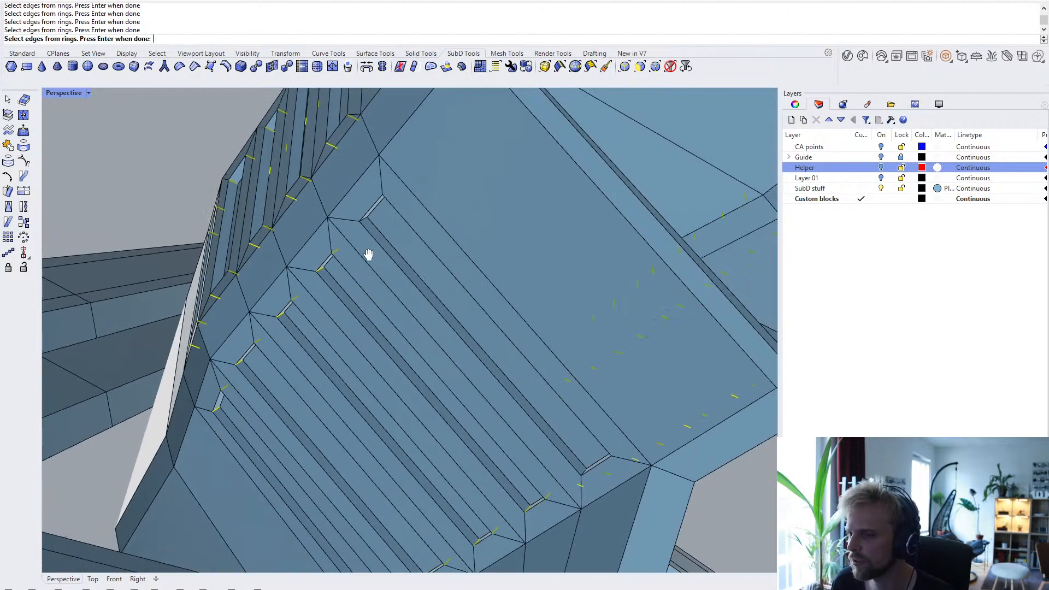
pyautogui.scroll(4, 361, 240)
pyautogui.scroll(-4, 366, 235)
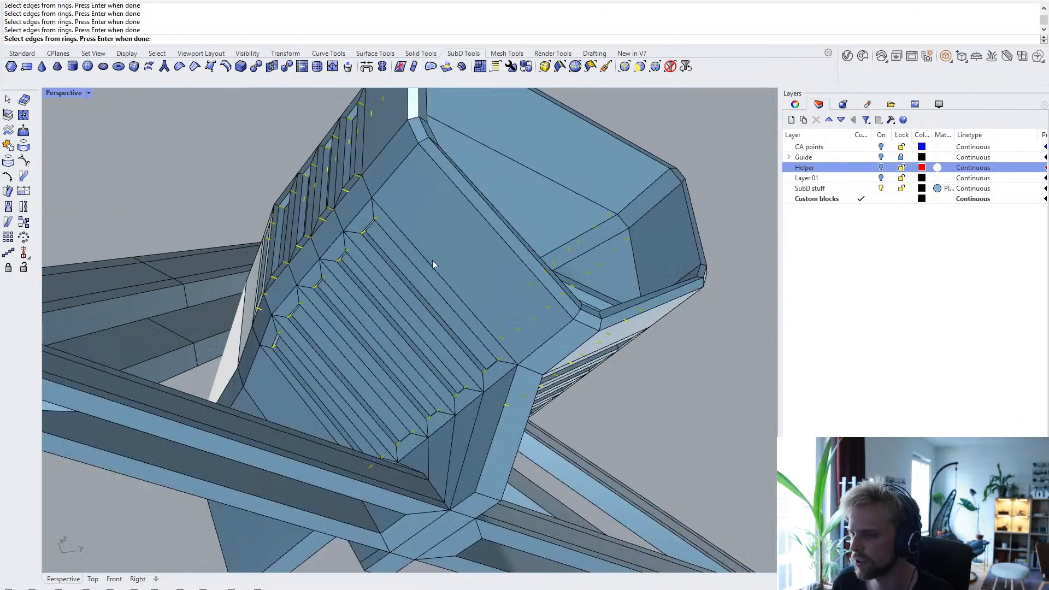
# - Add the short depth edge rings of the five long recessed panels on the last remaining box wall to the selection
pyautogui.moveTo(432, 265); pyautogui.dragTo(305, 273, button='right')
pyautogui.scroll(6, 418, 246)
pyautogui.moveTo(426, 267); pyautogui.dragTo(476, 296, button='right')
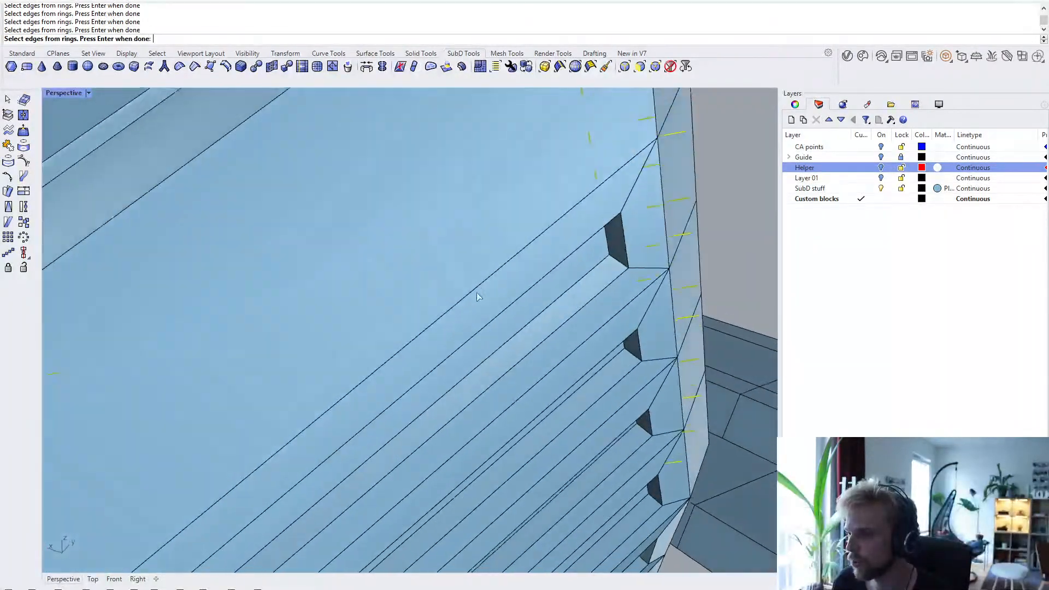
pyautogui.scroll(4, 628, 263)
pyautogui.click(614, 263)
pyautogui.keyDown('shift'); pyautogui.moveTo(634, 391); pyautogui.dragTo(575, 343, button='right'); pyautogui.keyUp('shift')
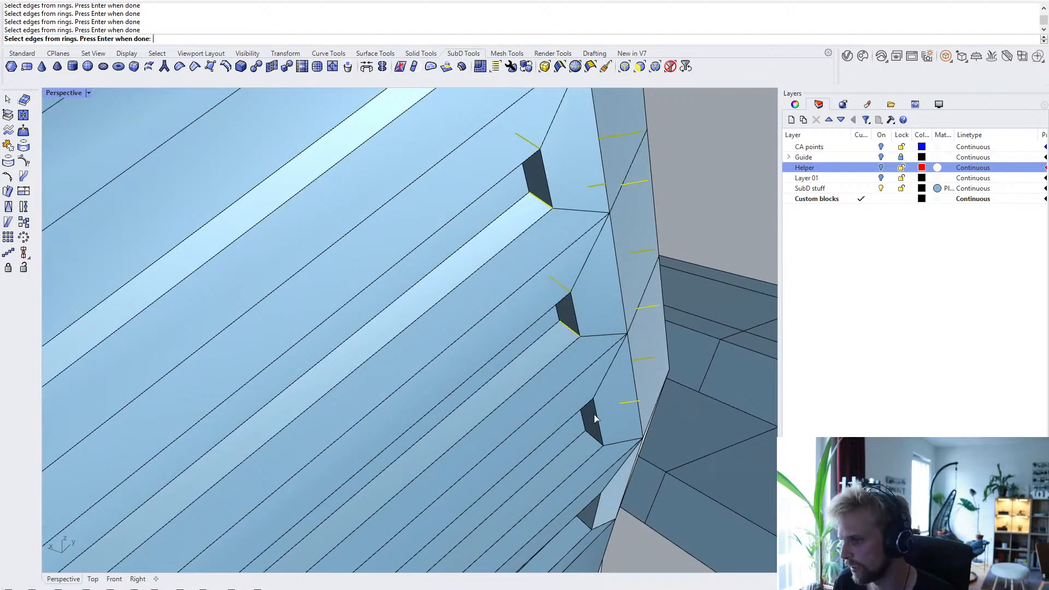
pyautogui.scroll(5, 546, 322)
pyautogui.click(527, 280)
pyautogui.scroll(-10, 528, 281)
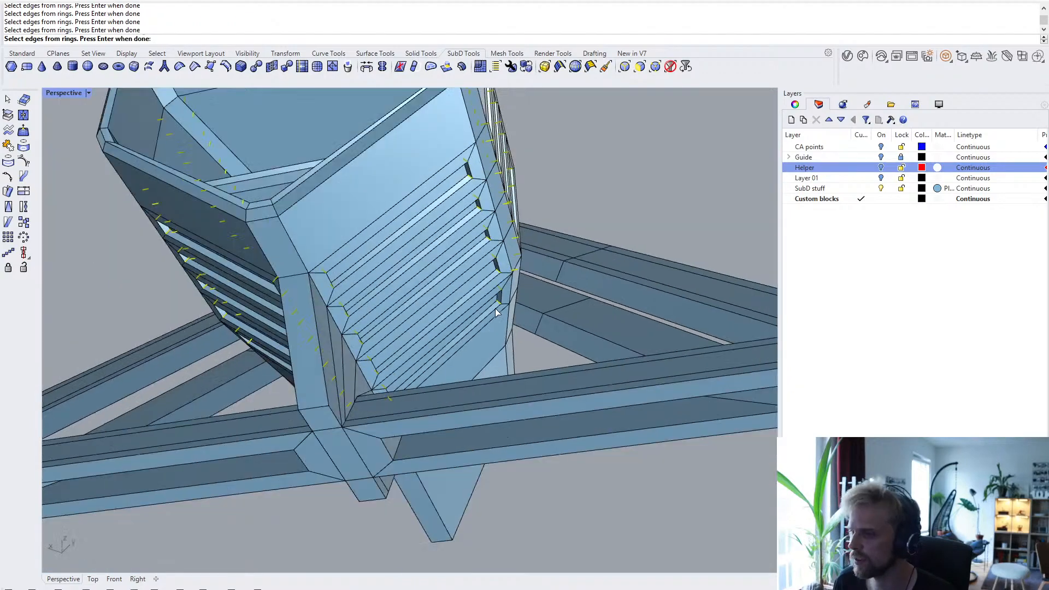
# - Bevel the selected recess depth edges by 0.025 with one segment, and switch the SubD display to smooth
pyautogui.moveTo(496, 312); pyautogui.dragTo(493, 387, button='right')
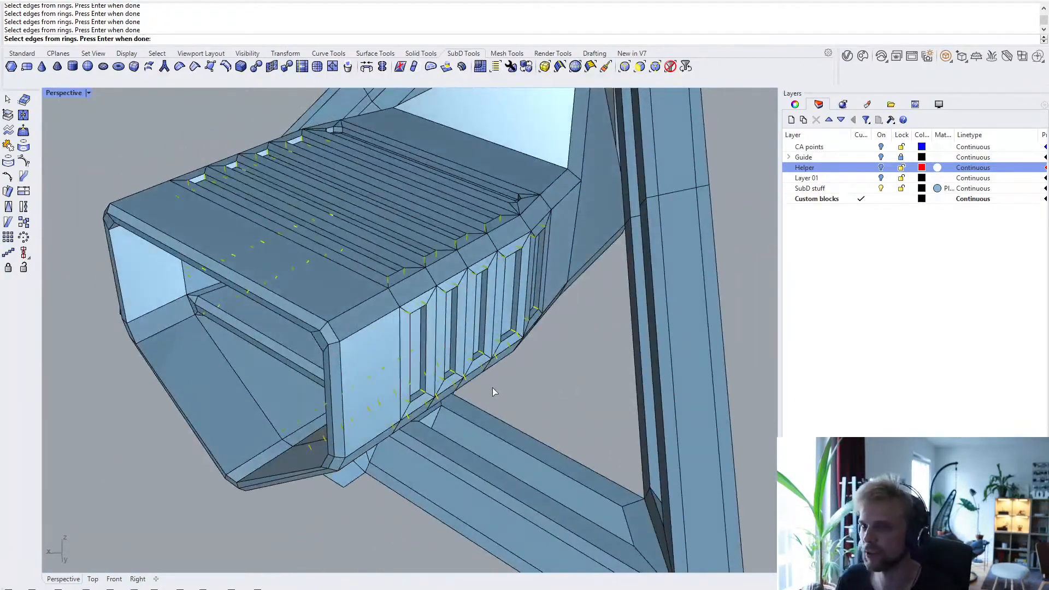
pyautogui.press('Return')
pyautogui.write('b')
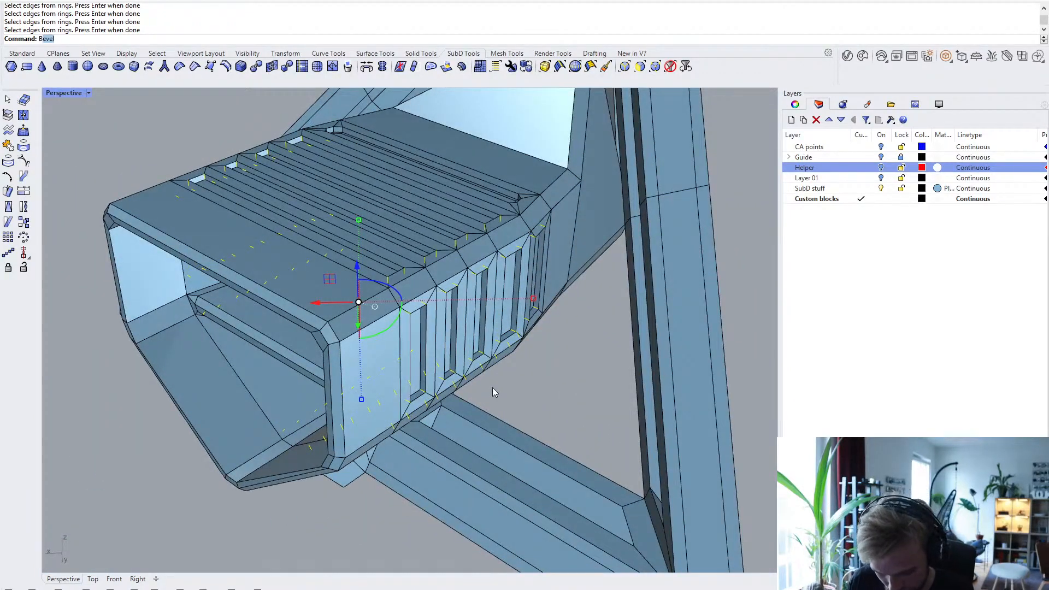
pyautogui.write('e')
pyautogui.press('Return')
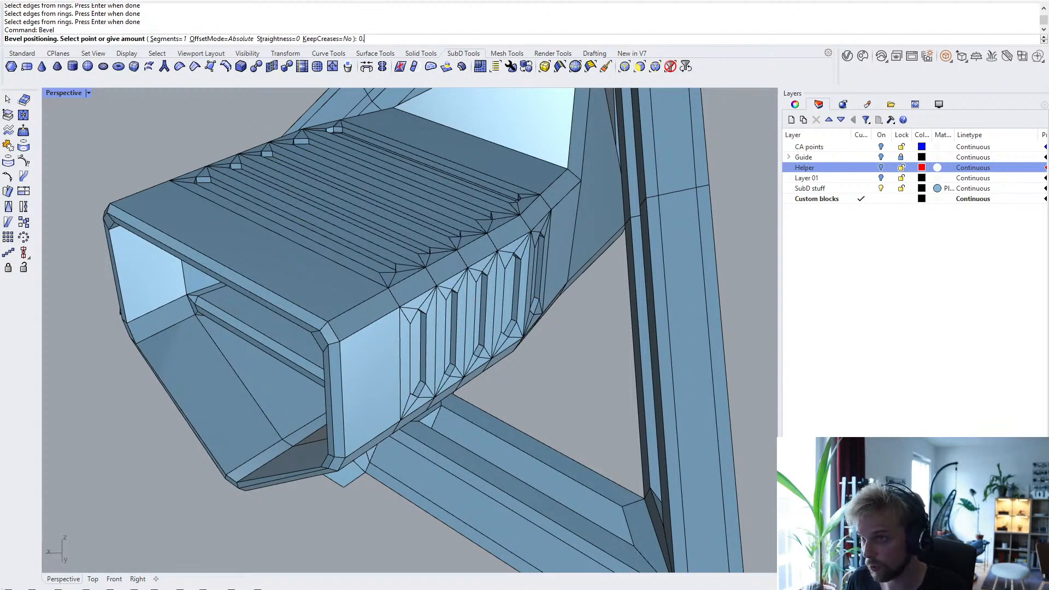
pyautogui.write('0.025')
pyautogui.press('Return')
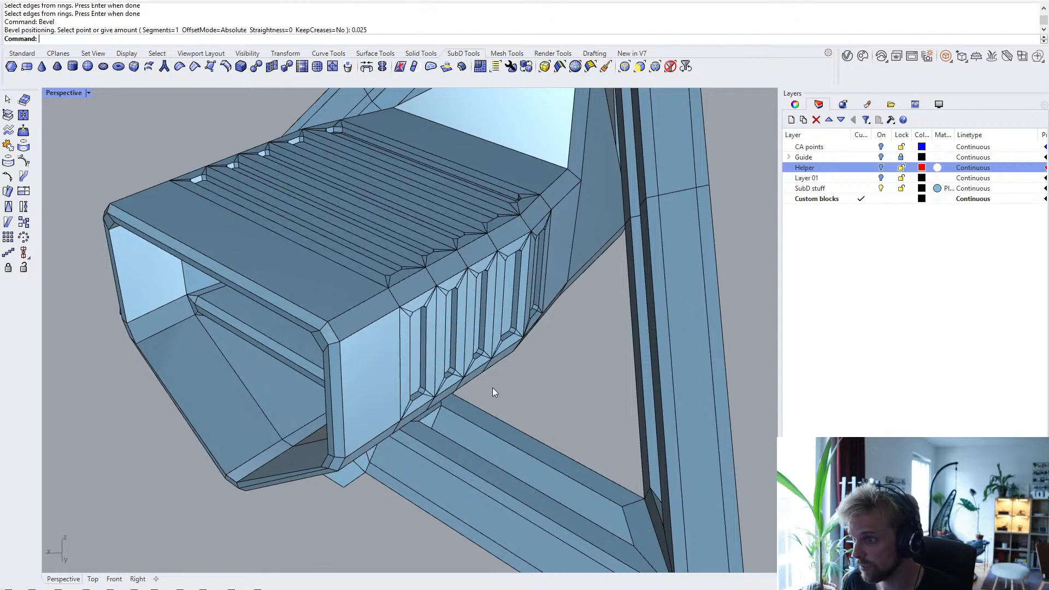
pyautogui.press('Tab')
pyautogui.moveTo(459, 363); pyautogui.dragTo(453, 328, button='right')
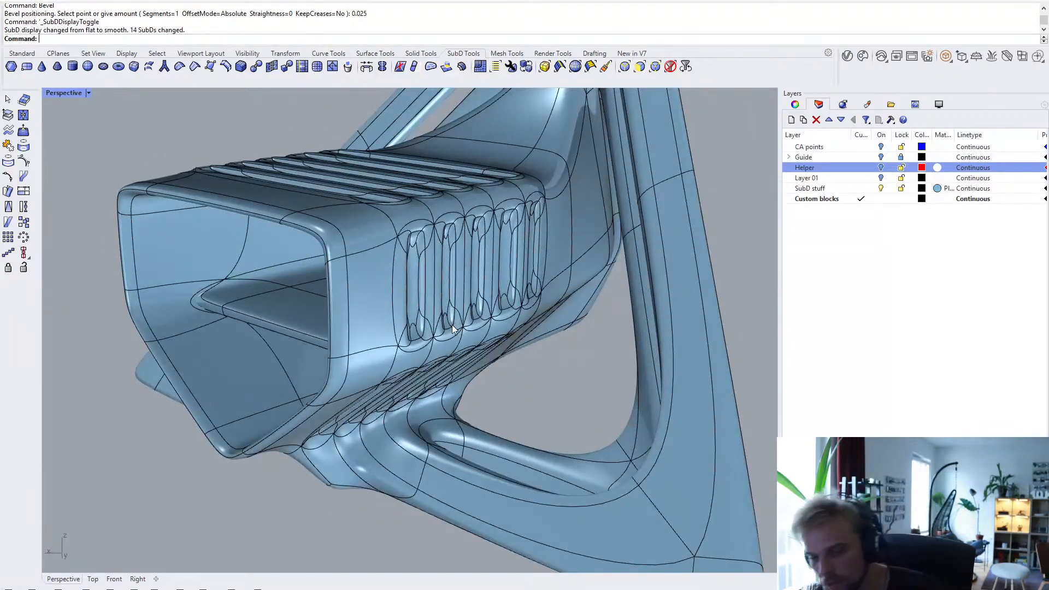
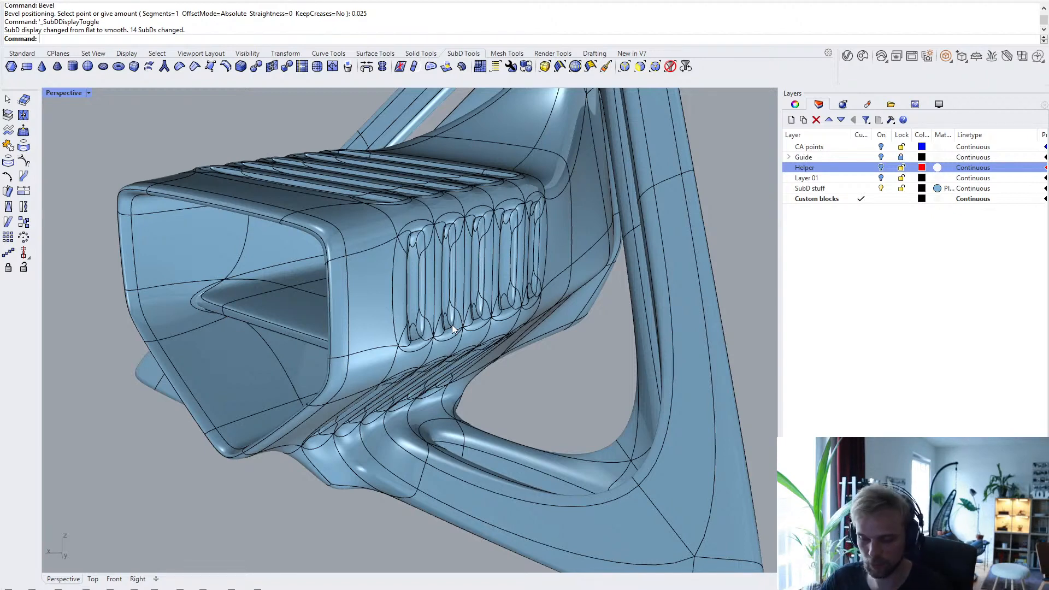
# - Switch the SubD display to flat and select four recessed slot faces on top of the box volume
pyautogui.press('Tab')
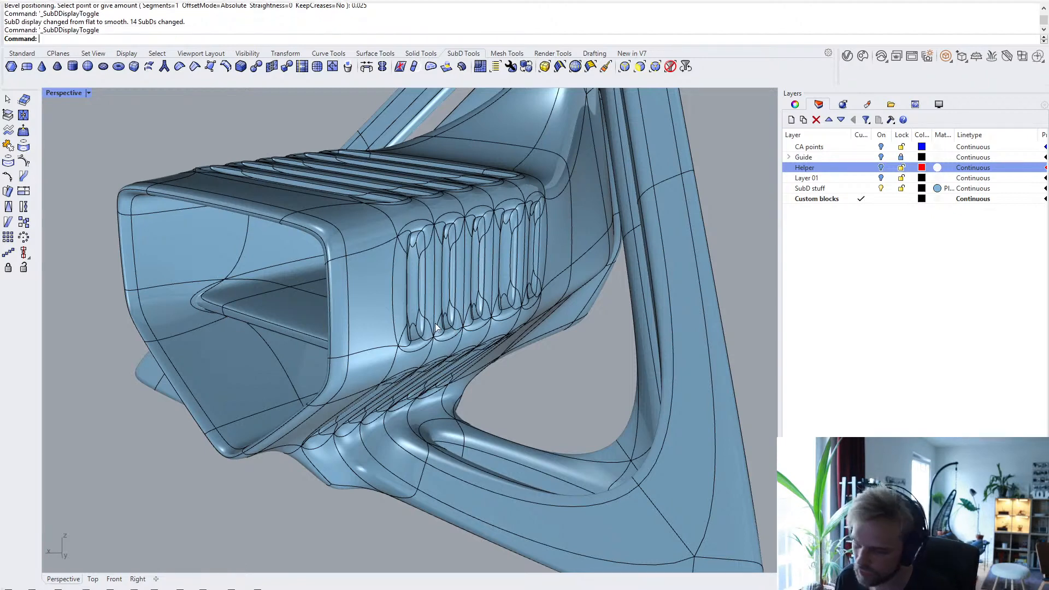
pyautogui.scroll(6, 355, 215)
pyautogui.moveTo(313, 235); pyautogui.dragTo(377, 310, button='right')
pyautogui.scroll(3, 435, 301)
pyautogui.keyDown('ctrl'); pyautogui.keyDown('shift'); pyautogui.click(410, 297); pyautogui.keyUp('shift'); pyautogui.keyUp('ctrl')
pyautogui.keyDown('ctrl'); pyautogui.keyDown('shift'); pyautogui.click(308, 280); pyautogui.keyUp('shift'); pyautogui.keyUp('ctrl')
pyautogui.keyDown('ctrl'); pyautogui.keyDown('shift'); pyautogui.click(404, 310); pyautogui.keyUp('shift'); pyautogui.keyUp('ctrl')
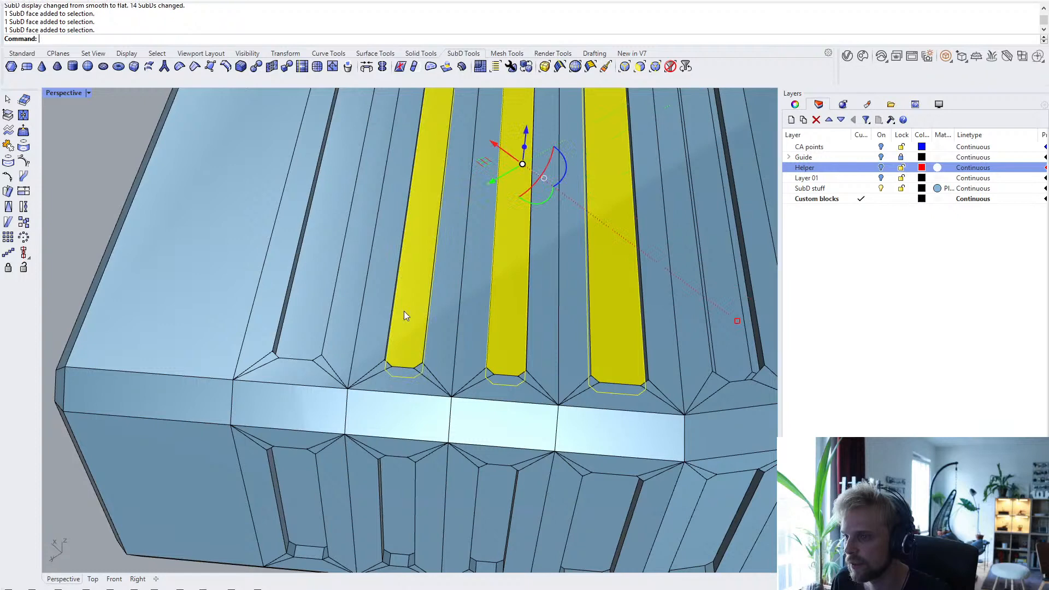
pyautogui.keyDown('ctrl'); pyautogui.keyDown('shift'); pyautogui.click(309, 301); pyautogui.keyUp('shift'); pyautogui.keyUp('ctrl')
# - Add the five recessed slot faces on the adjoining vertical side wall to the selection
pyautogui.moveTo(338, 452); pyautogui.dragTo(325, 359, button='right')
pyautogui.keyDown('ctrl'); pyautogui.keyDown('shift'); pyautogui.click(283, 317); pyautogui.keyUp('shift'); pyautogui.keyUp('ctrl')
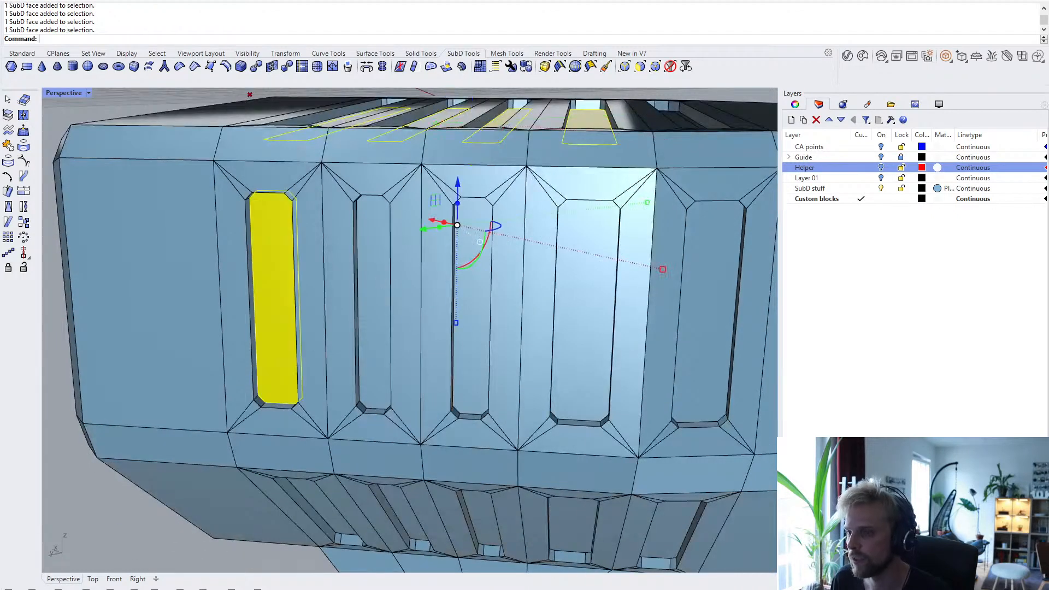
pyautogui.keyDown('ctrl'); pyautogui.keyDown('shift'); pyautogui.click(374, 309); pyautogui.keyUp('shift'); pyautogui.keyUp('ctrl')
pyautogui.moveTo(519, 336); pyautogui.dragTo(442, 309, button='right')
pyautogui.keyDown('ctrl'); pyautogui.keyDown('shift'); pyautogui.click(369, 286); pyautogui.keyUp('shift'); pyautogui.keyUp('ctrl')
pyautogui.keyDown('shift'); pyautogui.moveTo(491, 359); pyautogui.dragTo(442, 331, button='right'); pyautogui.keyUp('shift')
pyautogui.keyDown('ctrl'); pyautogui.keyDown('shift'); pyautogui.click(442, 331); pyautogui.keyUp('shift'); pyautogui.keyUp('ctrl')
pyautogui.keyDown('ctrl'); pyautogui.keyDown('shift'); pyautogui.click(562, 332); pyautogui.keyUp('shift'); pyautogui.keyUp('ctrl')
# - Add the five recessed slot faces on the slanted wall below that side to the selection
pyautogui.moveTo(574, 330)
pyautogui.mouseDown(button='right')
pyautogui.moveTo(524, 404)
pyautogui.moveTo(578, 337)
pyautogui.mouseUp(button='right')
pyautogui.scroll(5, 432, 339)
pyautogui.keyDown('ctrl'); pyautogui.keyDown('shift'); pyautogui.click(420, 349); pyautogui.keyUp('shift'); pyautogui.keyUp('ctrl')
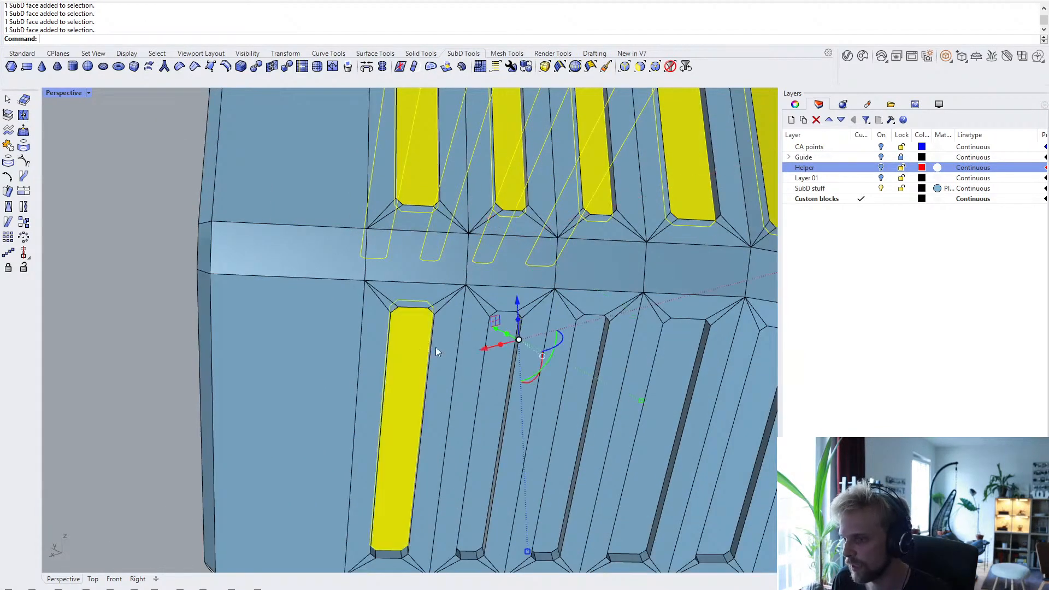
pyautogui.keyDown('ctrl'); pyautogui.keyDown('shift'); pyautogui.click(491, 395); pyautogui.keyUp('shift'); pyautogui.keyUp('ctrl')
pyautogui.keyDown('shift'); pyautogui.moveTo(534, 426); pyautogui.dragTo(423, 382, button='right'); pyautogui.keyUp('shift')
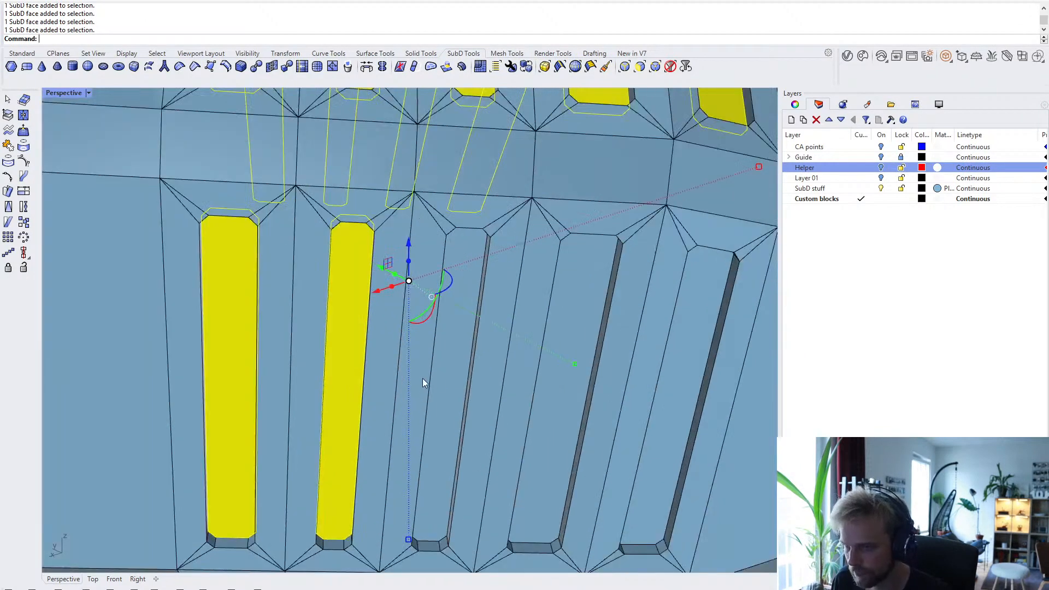
pyautogui.keyDown('ctrl'); pyautogui.keyDown('shift'); pyautogui.click(451, 387); pyautogui.keyUp('shift'); pyautogui.keyUp('ctrl')
pyautogui.moveTo(498, 394); pyautogui.dragTo(432, 391, button='right')
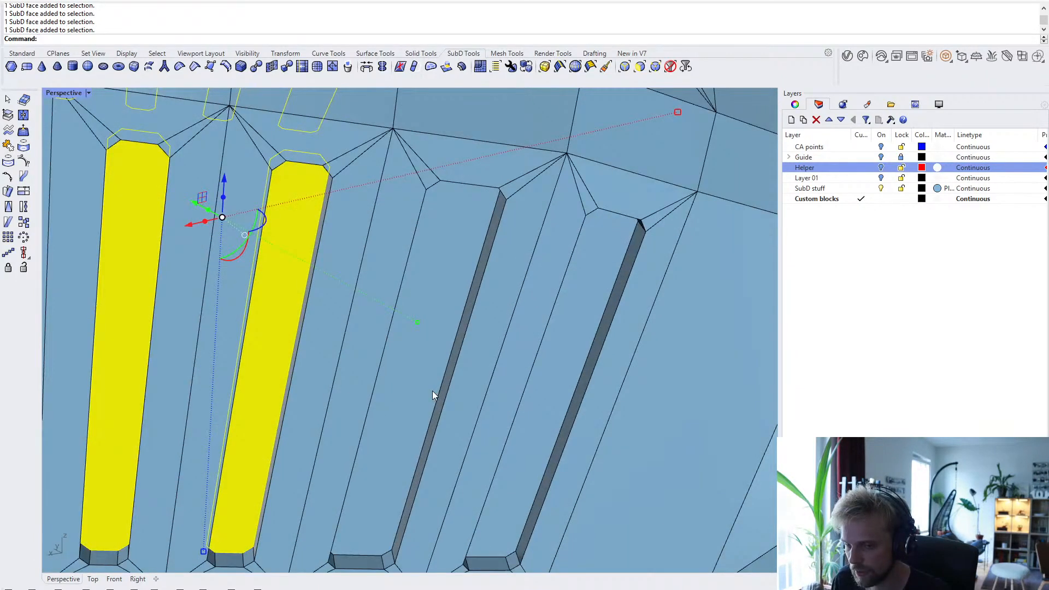
pyautogui.keyDown('ctrl'); pyautogui.keyDown('shift'); pyautogui.click(432, 275); pyautogui.keyUp('shift'); pyautogui.keyUp('ctrl')
pyautogui.keyDown('ctrl'); pyautogui.keyDown('shift'); pyautogui.click(563, 294); pyautogui.keyUp('shift'); pyautogui.keyUp('ctrl')
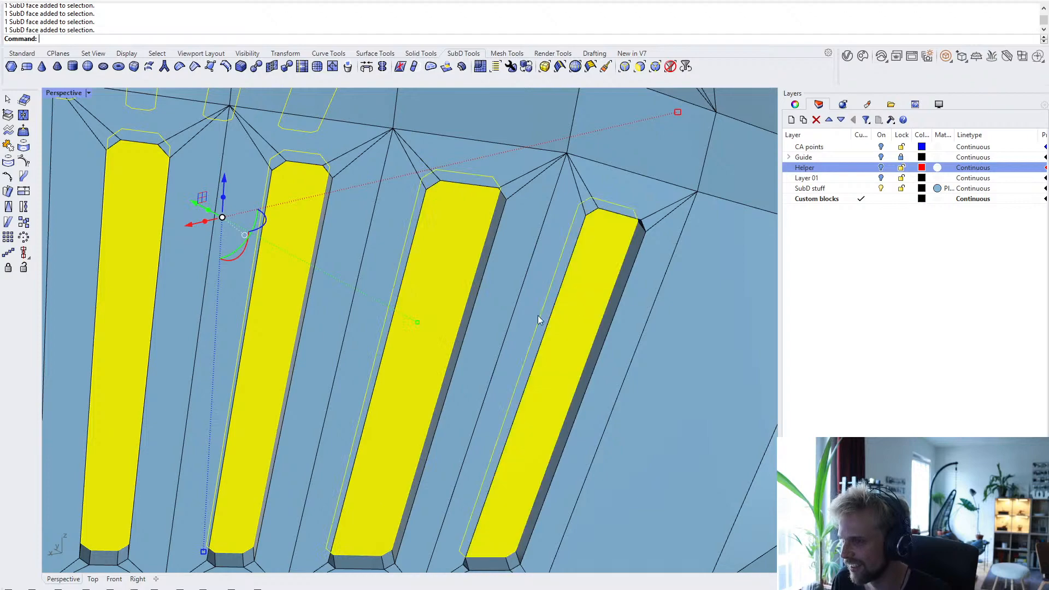
# - Add the five recessed slot faces on the opposite side's slanted lower wall to the selection
pyautogui.scroll(-7, 537, 316)
pyautogui.moveTo(537, 315); pyautogui.dragTo(689, 344, button='right')
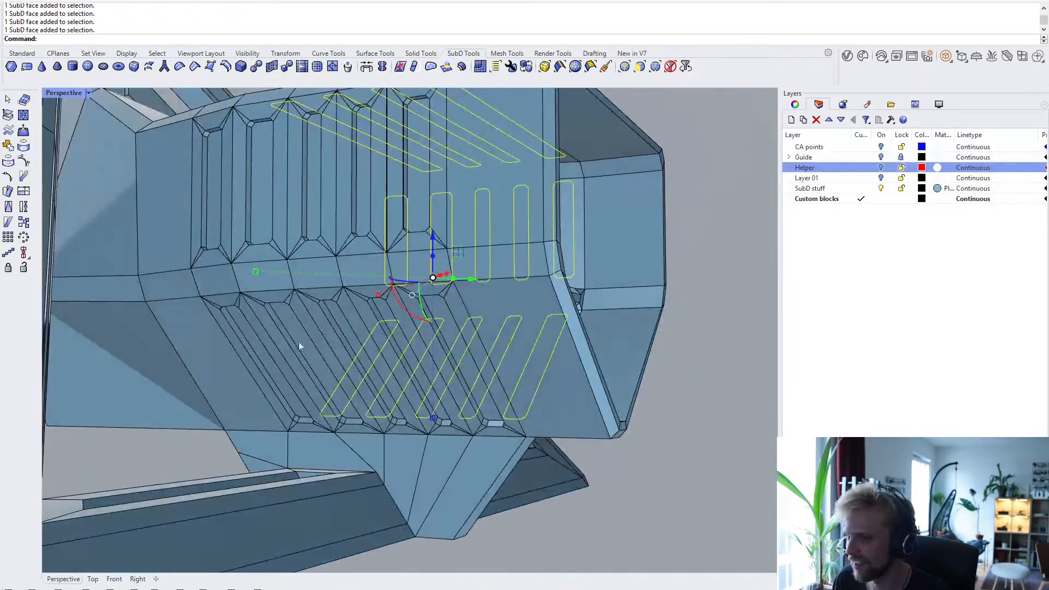
pyautogui.scroll(6, 247, 335)
pyautogui.keyDown('ctrl'); pyautogui.keyDown('shift'); pyautogui.click(231, 296); pyautogui.keyUp('shift'); pyautogui.keyUp('ctrl')
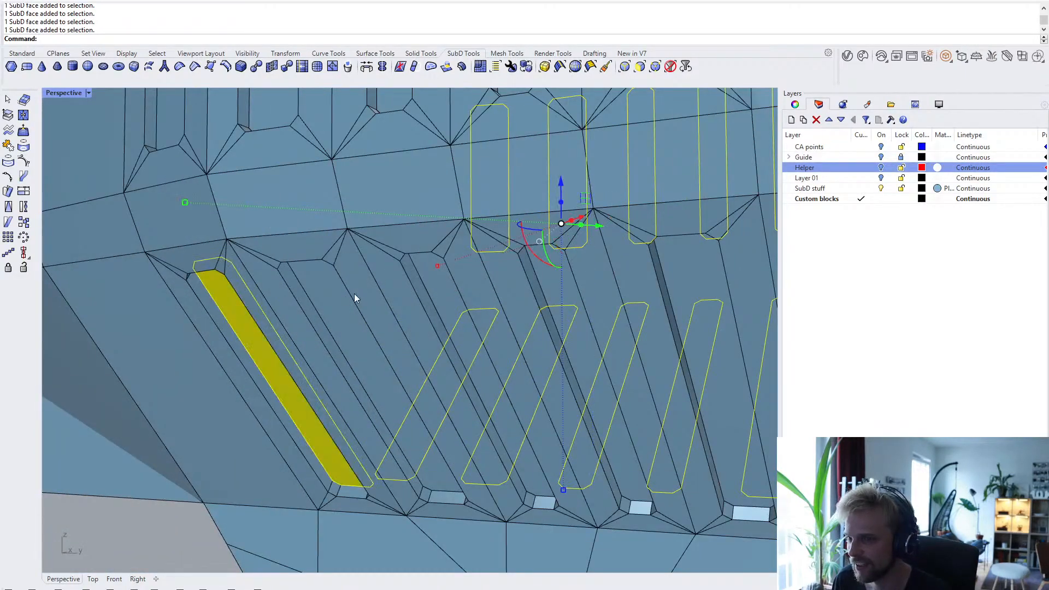
pyautogui.keyDown('ctrl'); pyautogui.keyDown('shift'); pyautogui.click(335, 298); pyautogui.keyUp('shift'); pyautogui.keyUp('ctrl')
pyautogui.keyDown('ctrl'); pyautogui.keyDown('shift'); pyautogui.click(446, 298); pyautogui.keyUp('shift'); pyautogui.keyUp('ctrl')
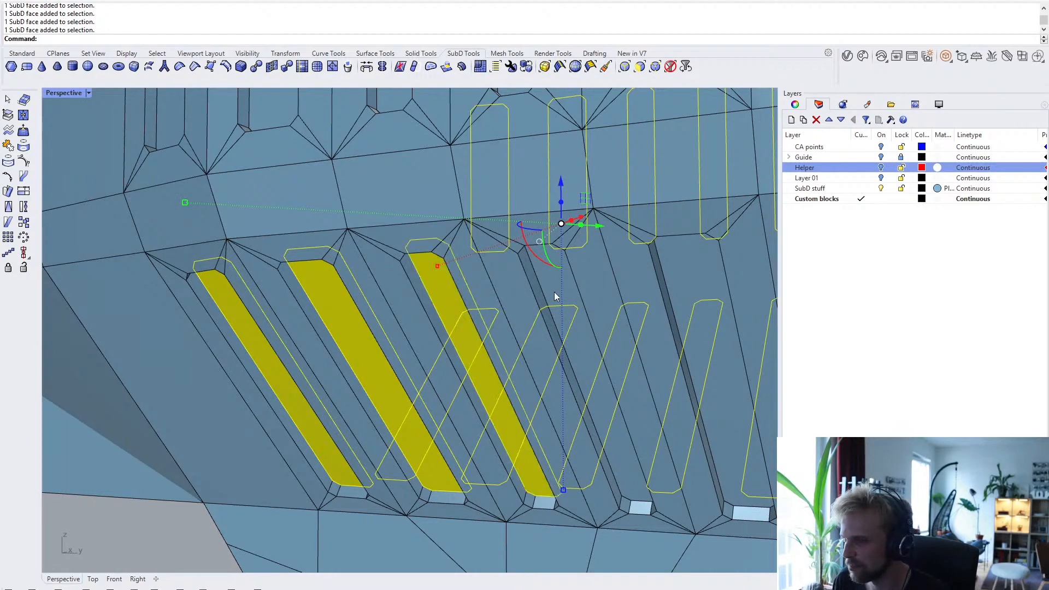
pyautogui.keyDown('ctrl'); pyautogui.keyDown('shift'); pyautogui.click(571, 300); pyautogui.keyUp('shift'); pyautogui.keyUp('ctrl')
pyautogui.moveTo(571, 300); pyautogui.dragTo(505, 342, button='right')
pyautogui.keyDown('ctrl'); pyautogui.keyDown('shift'); pyautogui.click(540, 298); pyautogui.keyUp('shift'); pyautogui.keyUp('ctrl')
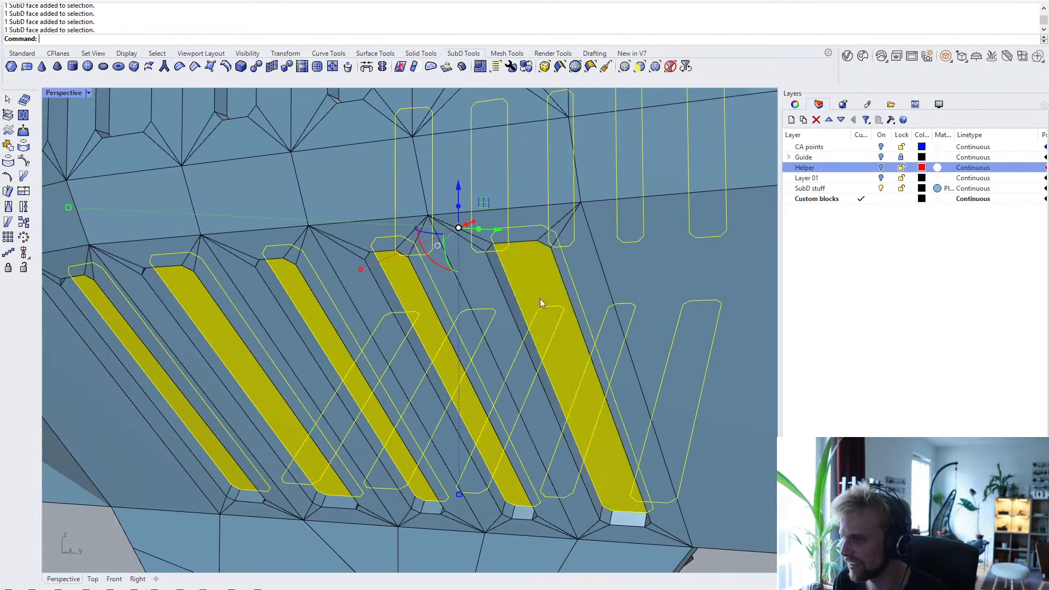
# - Add the five recessed slot faces on the opposite vertical side wall to the selection
pyautogui.moveTo(539, 299); pyautogui.dragTo(546, 328, button='right')
pyautogui.keyDown('ctrl'); pyautogui.keyDown('shift'); pyautogui.click(549, 331); pyautogui.keyUp('shift'); pyautogui.keyUp('ctrl')
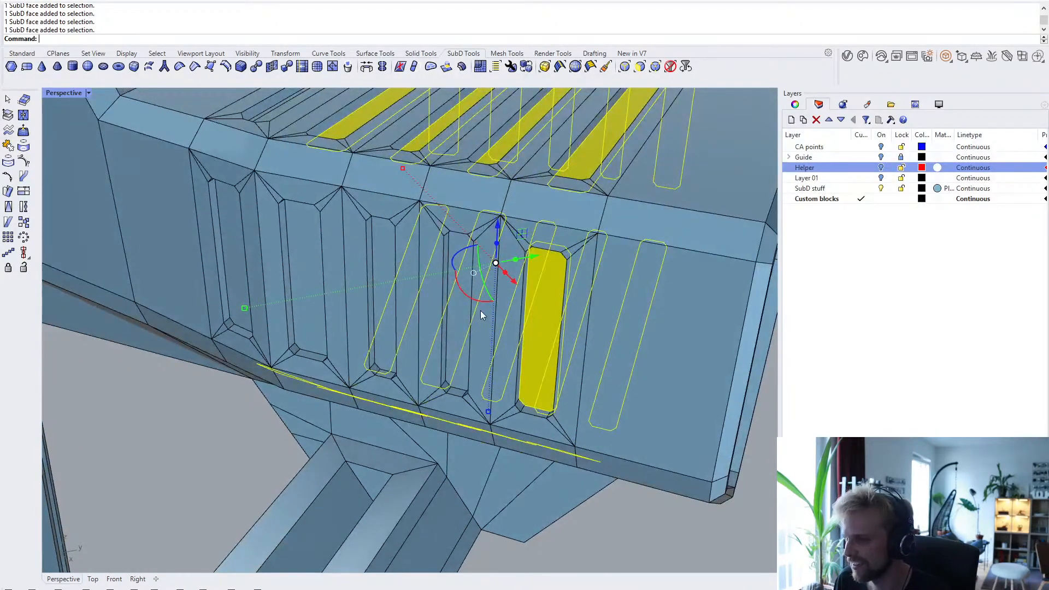
pyautogui.keyDown('ctrl'); pyautogui.keyDown('shift'); pyautogui.click(461, 317); pyautogui.keyUp('shift'); pyautogui.keyUp('ctrl')
pyautogui.keyDown('ctrl'); pyautogui.keyDown('shift'); pyautogui.click(386, 292); pyautogui.keyUp('shift'); pyautogui.keyUp('ctrl')
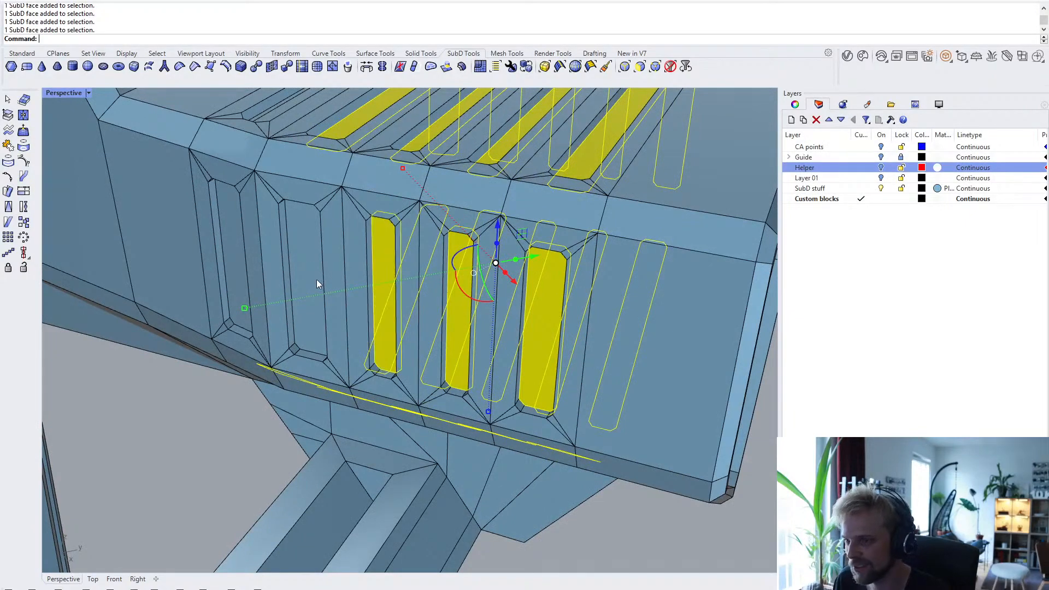
pyautogui.keyDown('ctrl'); pyautogui.keyDown('shift'); pyautogui.click(304, 277); pyautogui.keyUp('shift'); pyautogui.keyUp('ctrl')
pyautogui.keyDown('ctrl'); pyautogui.keyDown('shift'); pyautogui.click(235, 256); pyautogui.keyUp('shift'); pyautogui.keyUp('ctrl')
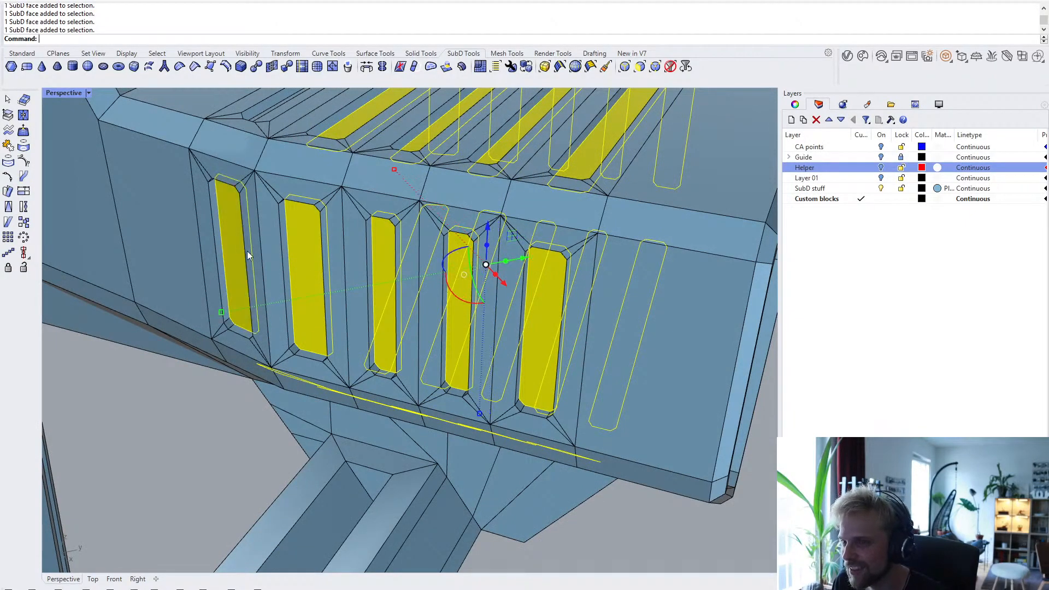
# - Inset the selected slot faces by 0.025 in Single mode
pyautogui.moveTo(250, 253); pyautogui.dragTo(385, 385, button='right')
pyautogui.scroll(5, 498, 307)
pyautogui.moveTo(498, 306); pyautogui.dragTo(414, 313, button='right')
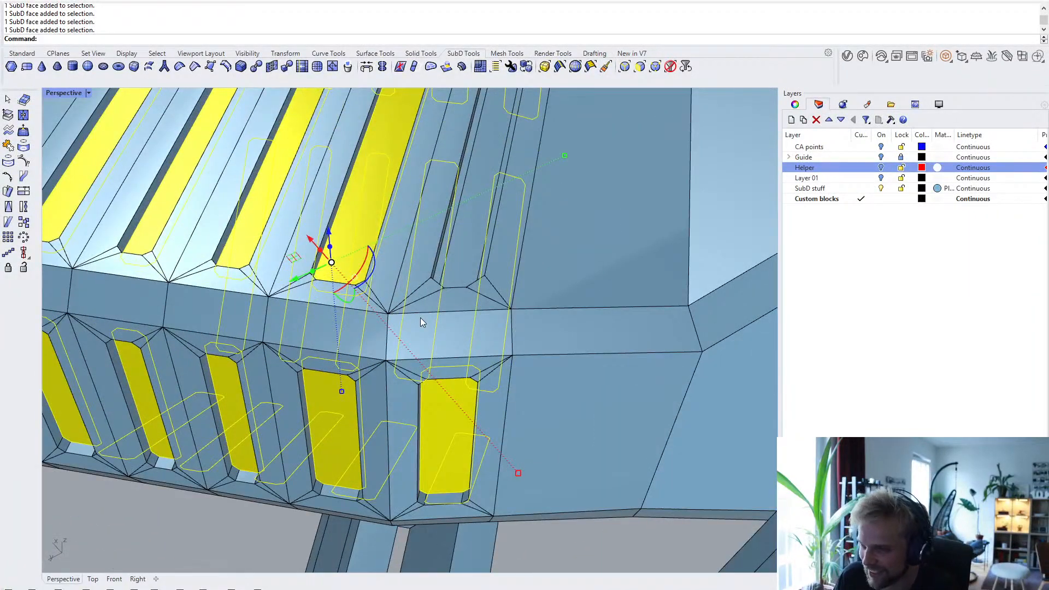
pyautogui.write('Inset')
pyautogui.press('Return')
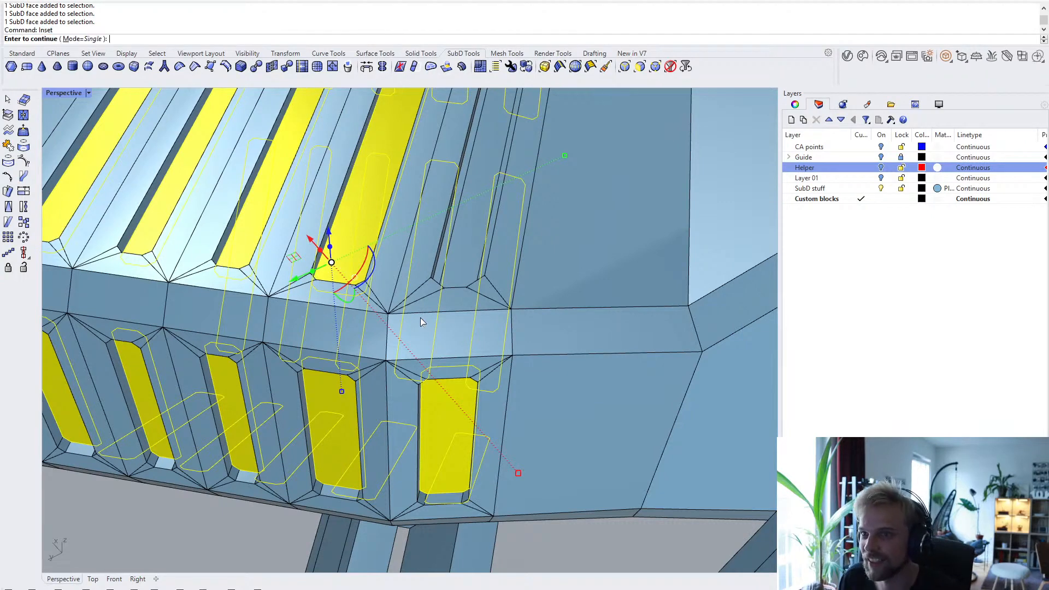
pyautogui.press('Return')
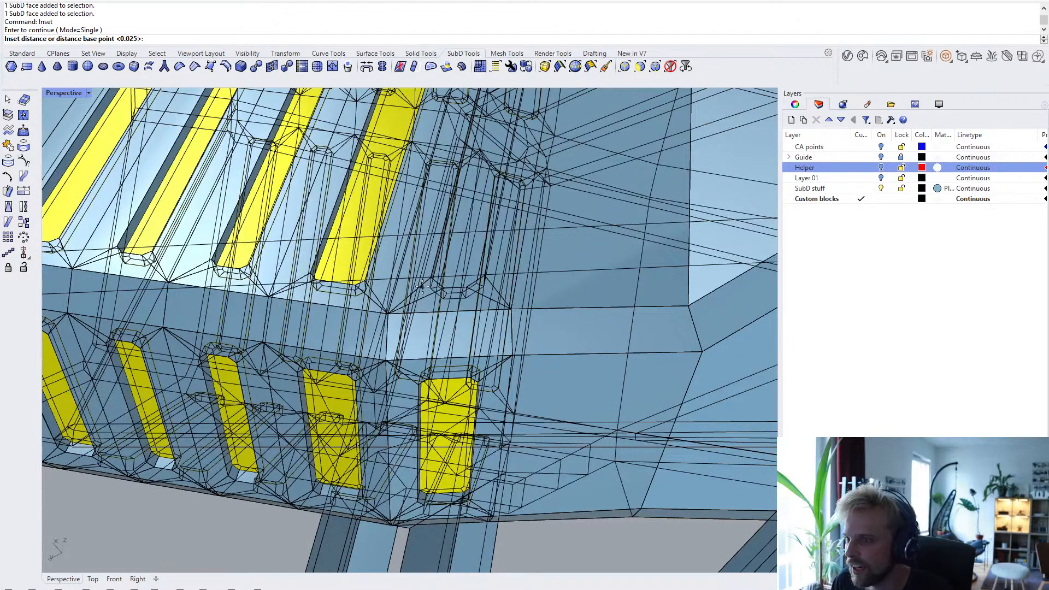
pyautogui.scroll(5, 420, 316)
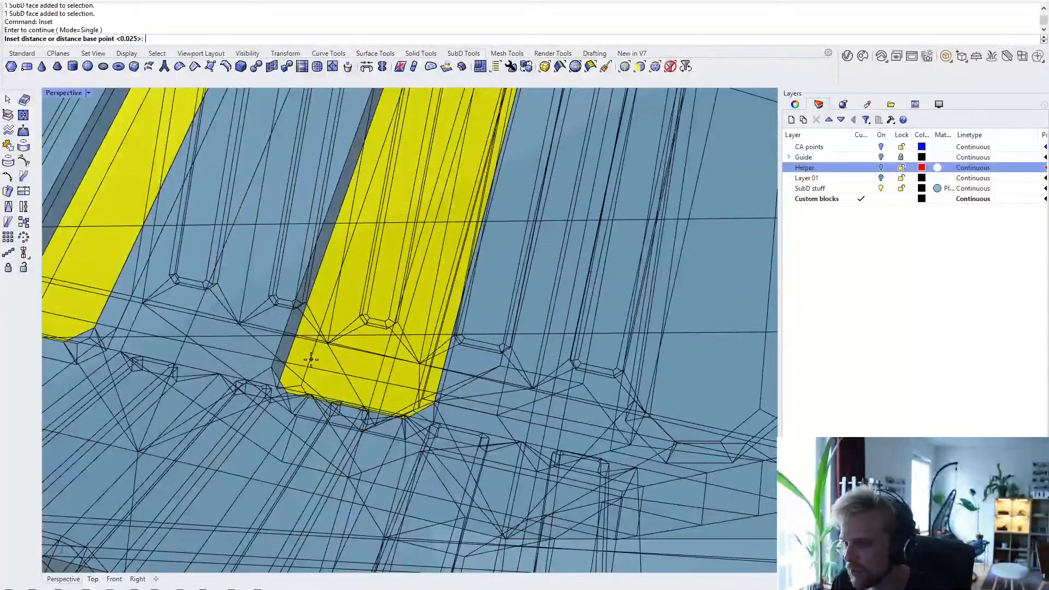
pyautogui.press('Return')
pyautogui.scroll(-5, 310, 359)
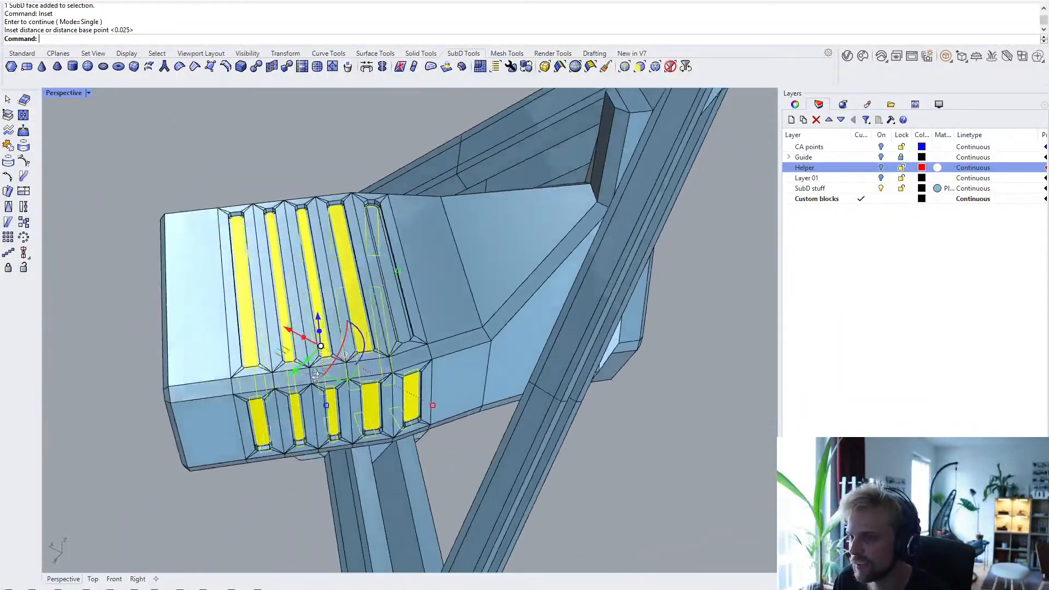
# - Add one more slot face to the selection, extract the selected faces from the SubD with ExtractSrf and hide them
pyautogui.moveTo(317, 376); pyautogui.dragTo(431, 297, button='right')
pyautogui.scroll(6, 367, 322)
pyautogui.keyDown('ctrl'); pyautogui.keyDown('shift'); pyautogui.click(436, 328); pyautogui.keyUp('shift'); pyautogui.keyUp('ctrl')
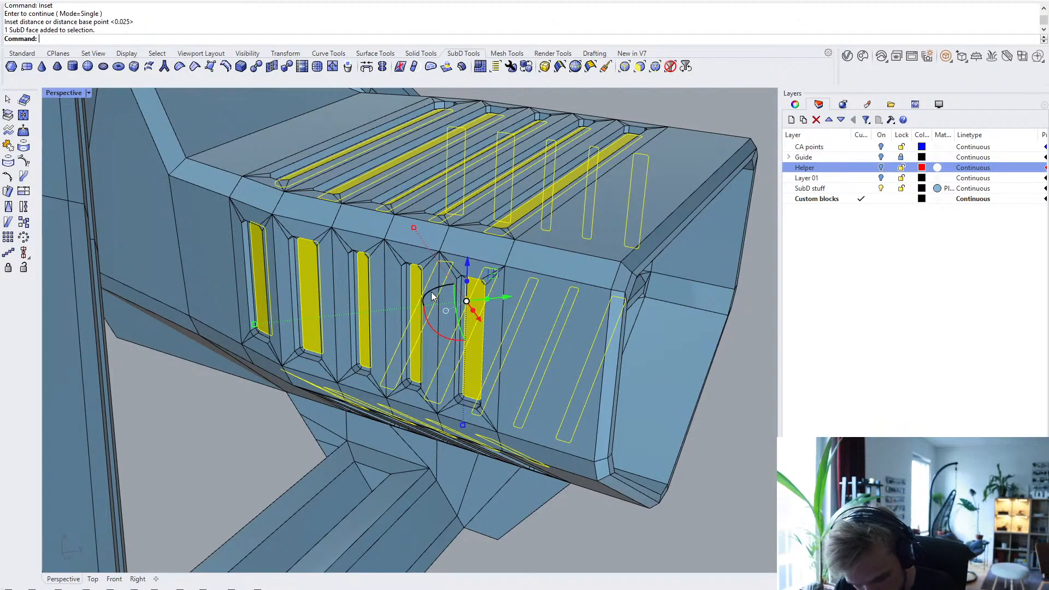
pyautogui.write('Extra')
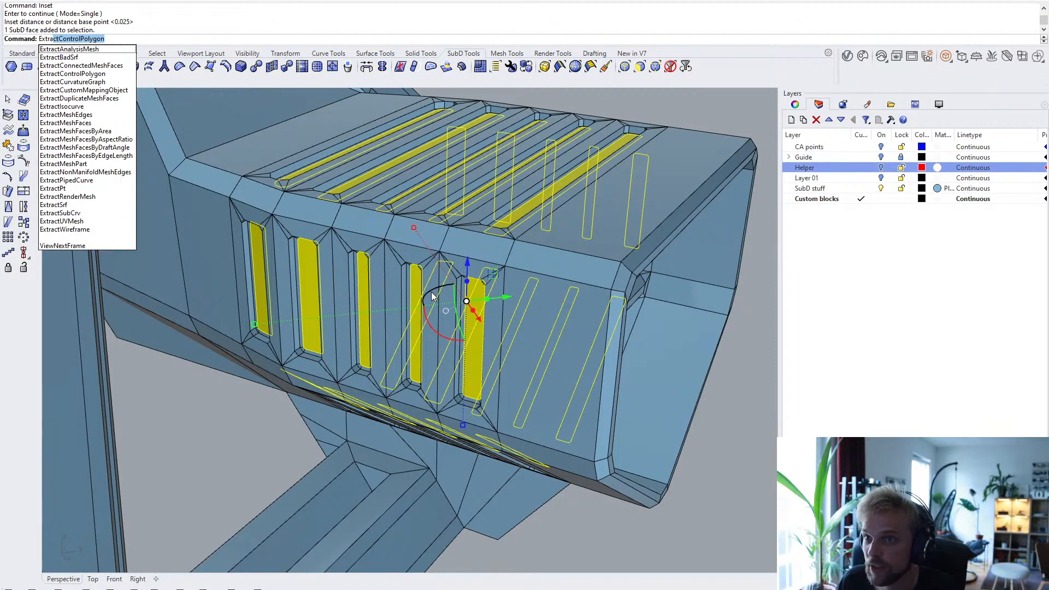
pyautogui.write('ct')
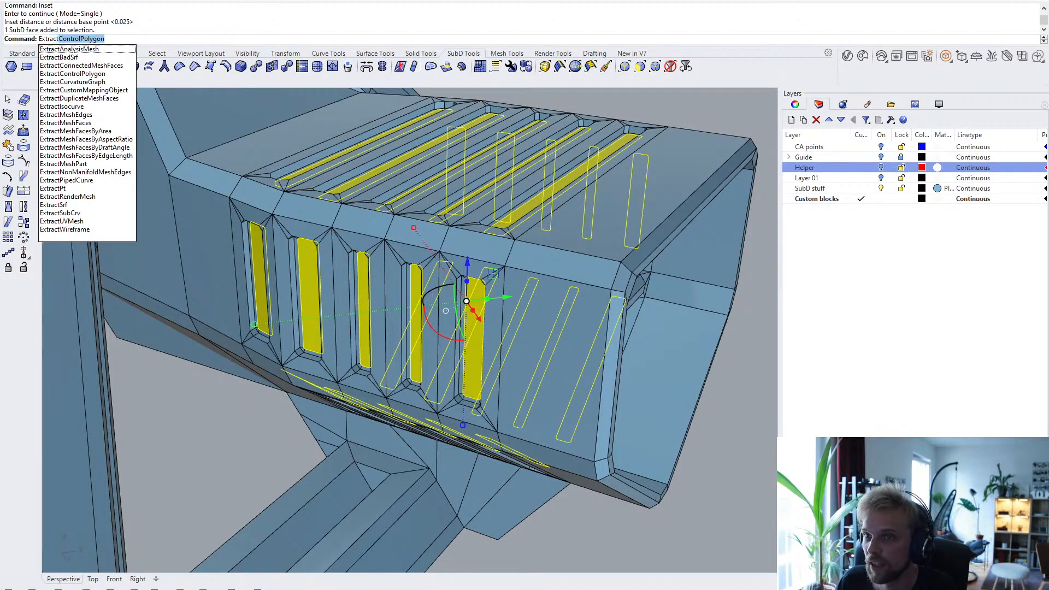
pyautogui.write('S')
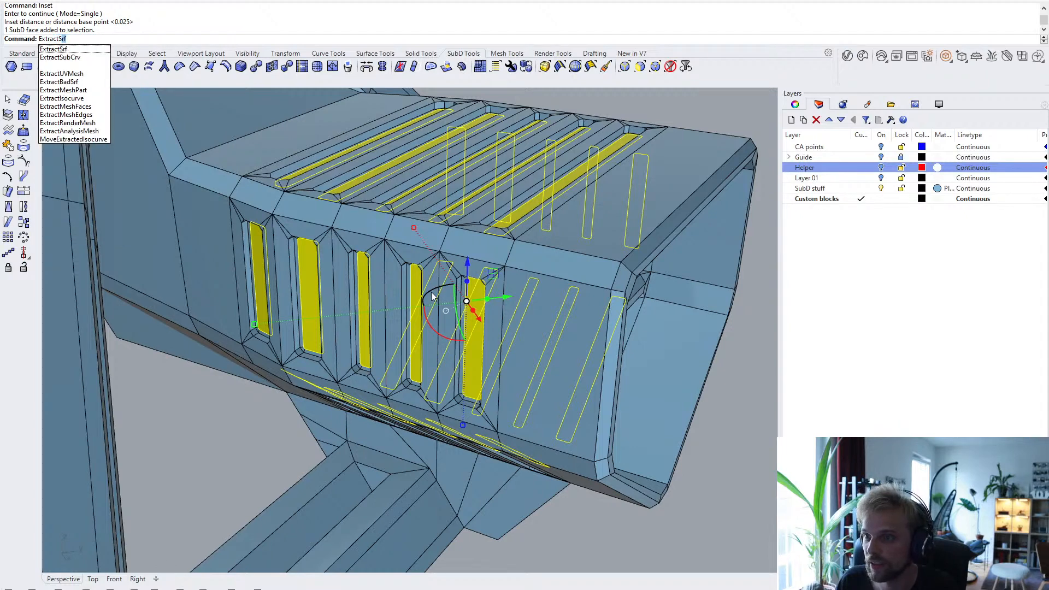
pyautogui.press('Return')
pyautogui.hotkey('ctrl', 'h')
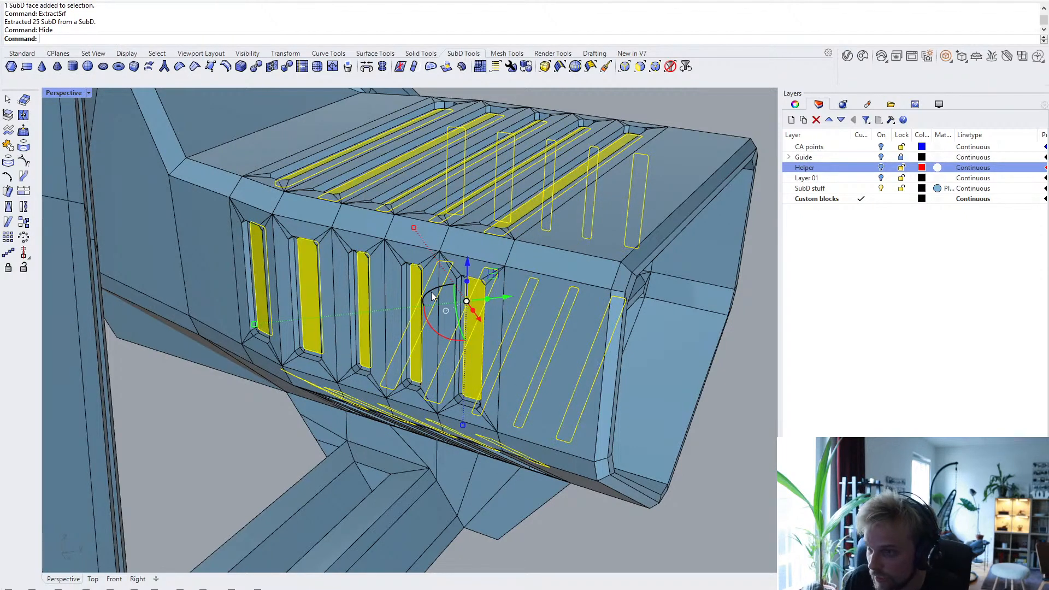
pyautogui.press('Escape')
pyautogui.scroll(5, 287, 267)
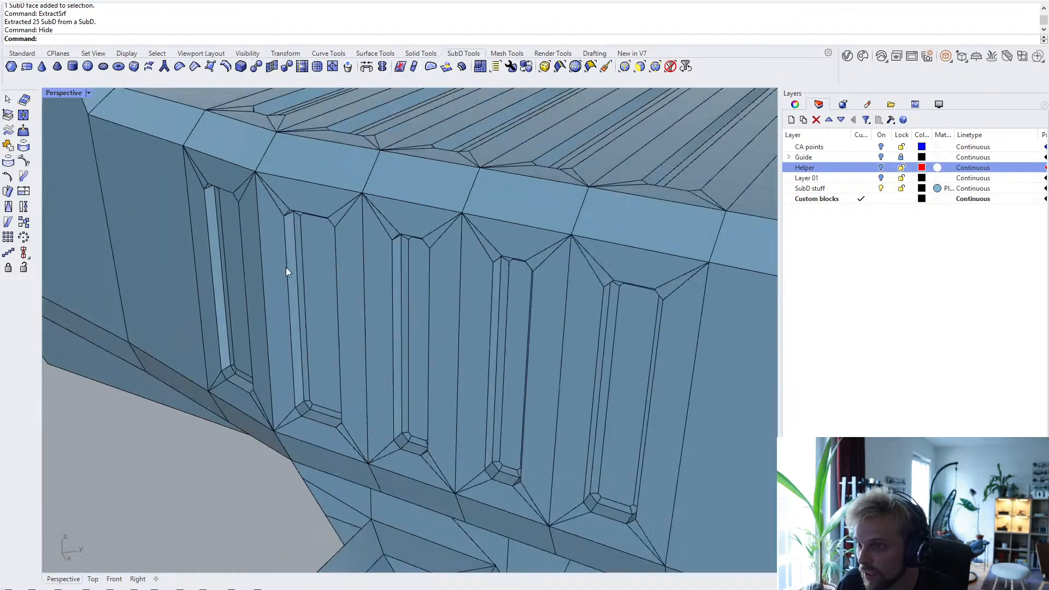
# - Preview the opened slots in smooth SubD display and return to flat display
pyautogui.click(315, 266)
pyautogui.scroll(-4, 316, 262)
pyautogui.press('Escape')
pyautogui.scroll(3, 316, 262)
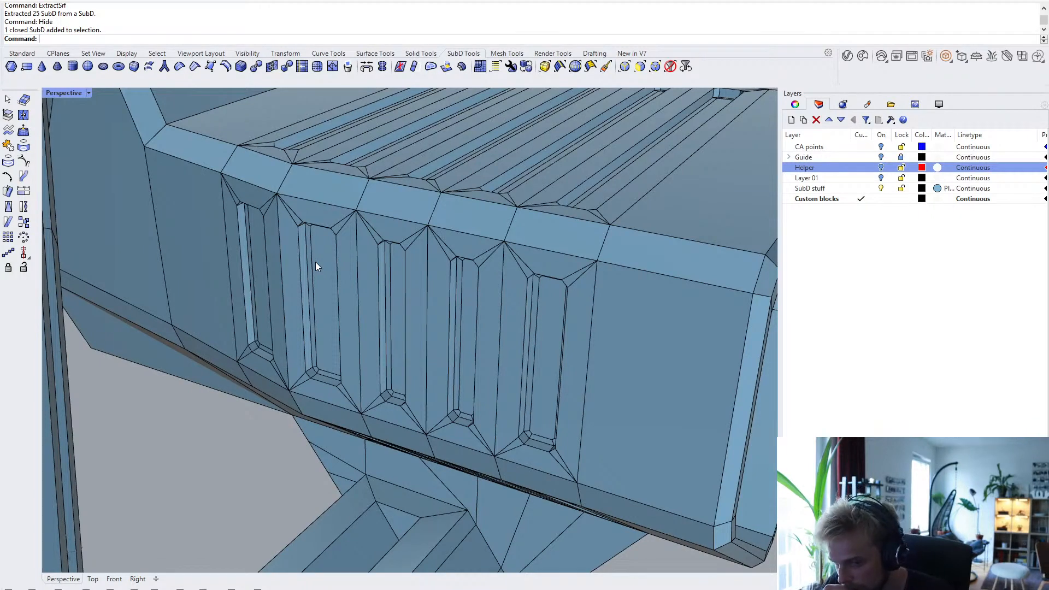
pyautogui.press('Tab')
pyautogui.press('Tab')
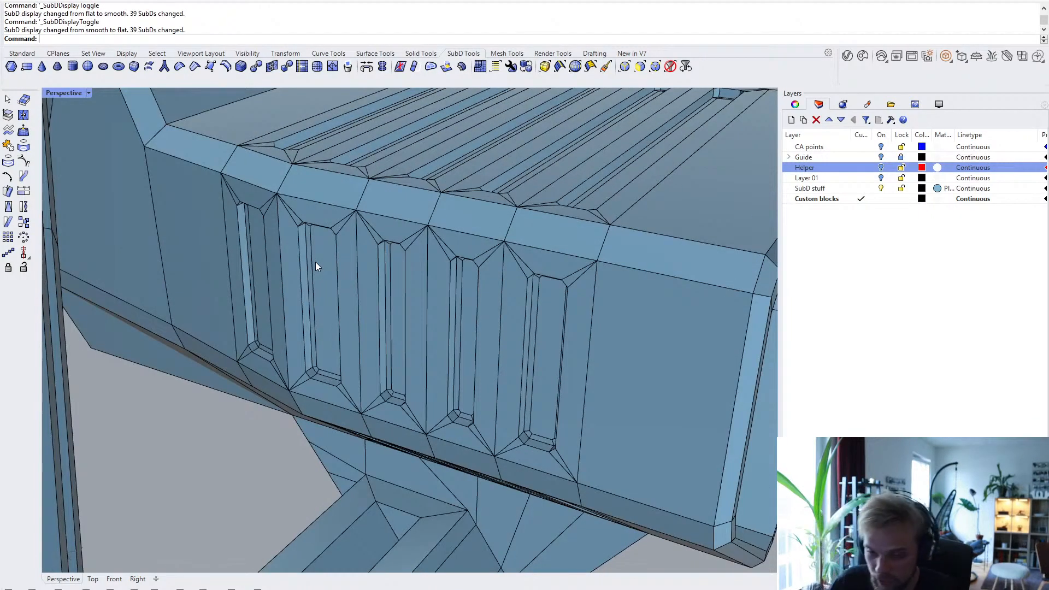
# - Show the hidden slot panels again and hide the main SubD body to isolate them
pyautogui.click(316, 262)
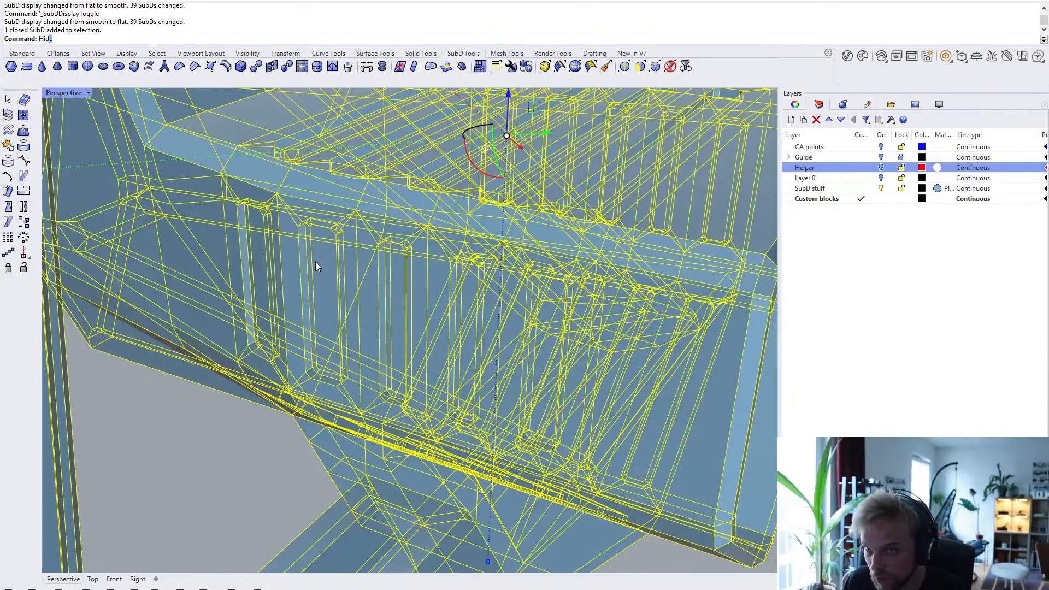
pyautogui.press('Return')
pyautogui.write('Show')
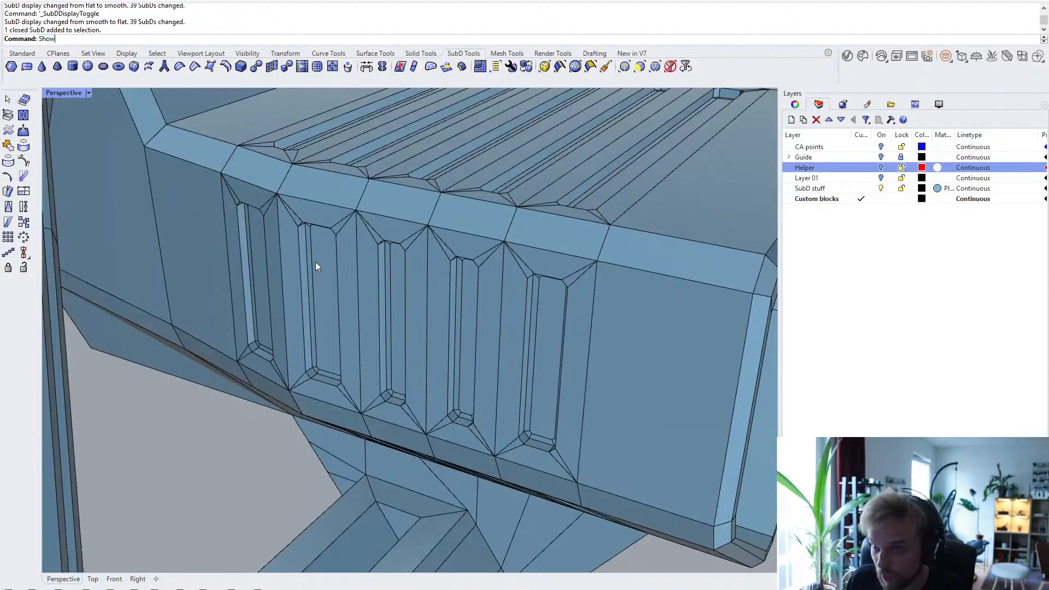
pyautogui.press('Return')
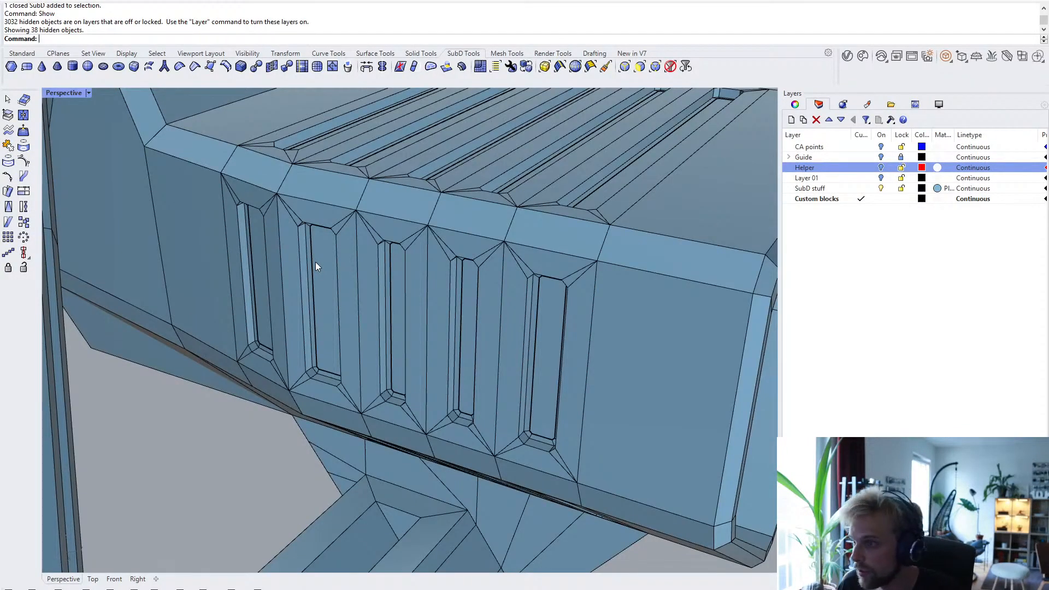
pyautogui.scroll(-5, 316, 266)
pyautogui.click(480, 278)
pyautogui.write('Hide')
pyautogui.press('Return')
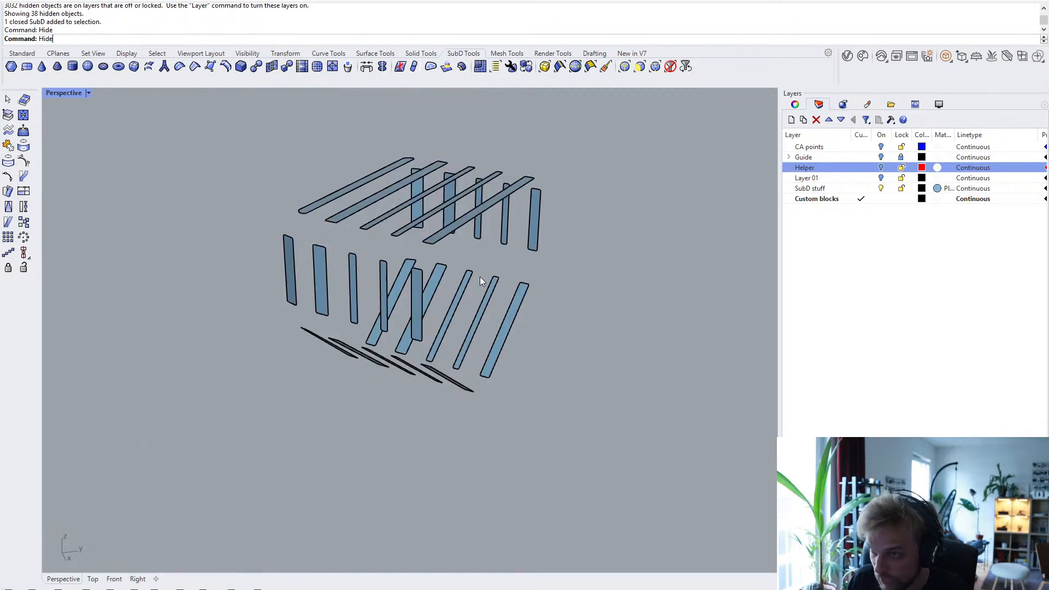
pyautogui.moveTo(480, 276); pyautogui.dragTo(358, 260, button='right')
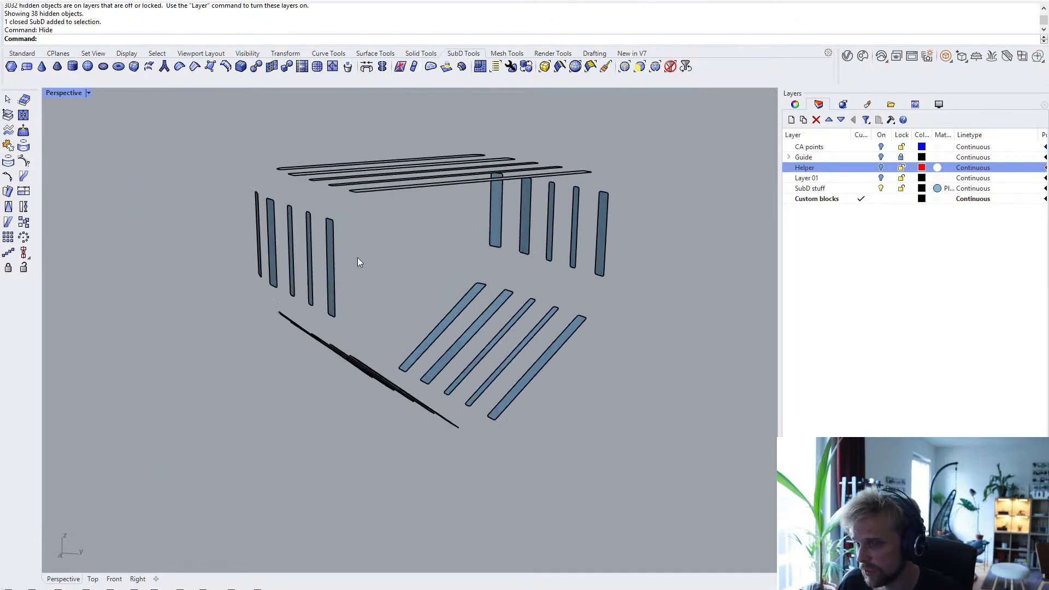
pyautogui.moveTo(366, 264); pyautogui.dragTo(202, 227)
pyautogui.scroll(5, 296, 248)
pyautogui.moveTo(296, 248); pyautogui.dragTo(206, 297, button='right')
pyautogui.press('Escape')
# - Extrude the five top slot panels 0.05 upward with the gumball and check them in smooth SubD display before returning to flat
pyautogui.scroll(-4, 333, 342)
pyautogui.moveTo(333, 343); pyautogui.dragTo(341, 285, button='right')
pyautogui.moveTo(341, 284); pyautogui.dragTo(263, 122)
pyautogui.moveTo(264, 122); pyautogui.dragTo(437, 134, button='right')
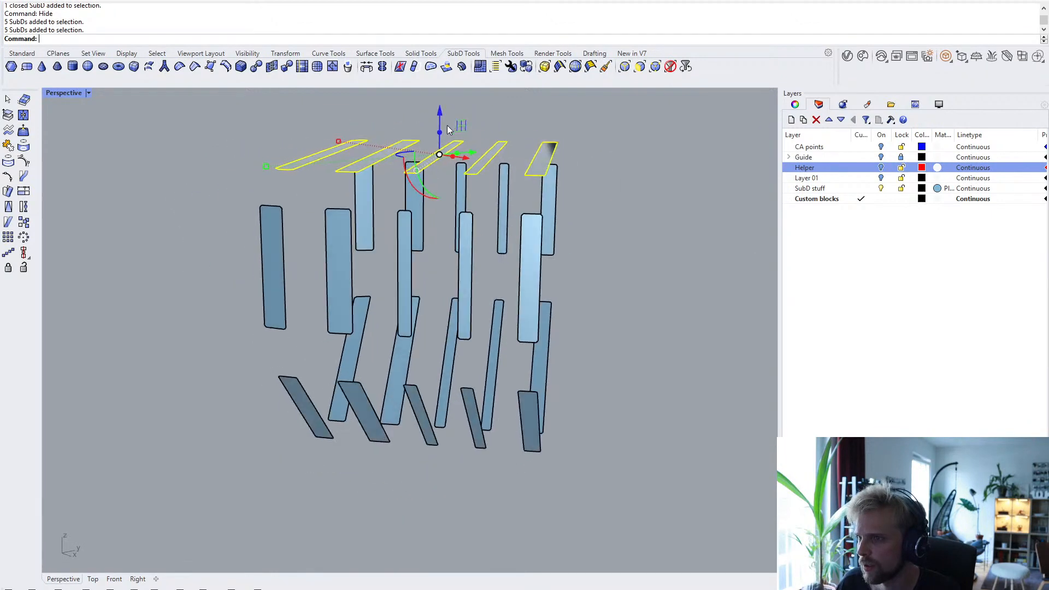
pyautogui.click(439, 125)
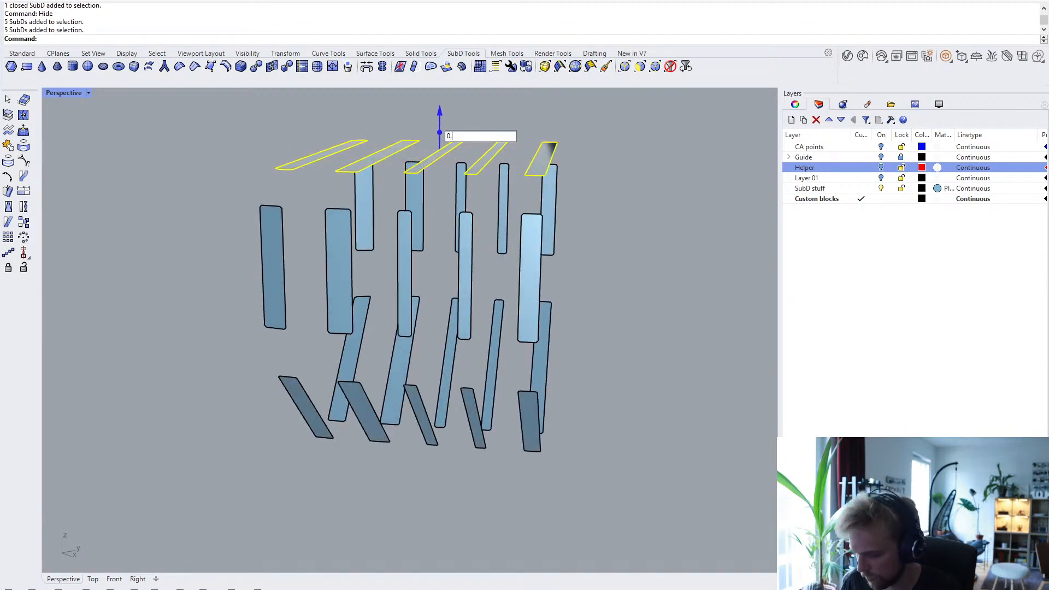
pyautogui.write('.05')
pyautogui.press('Return')
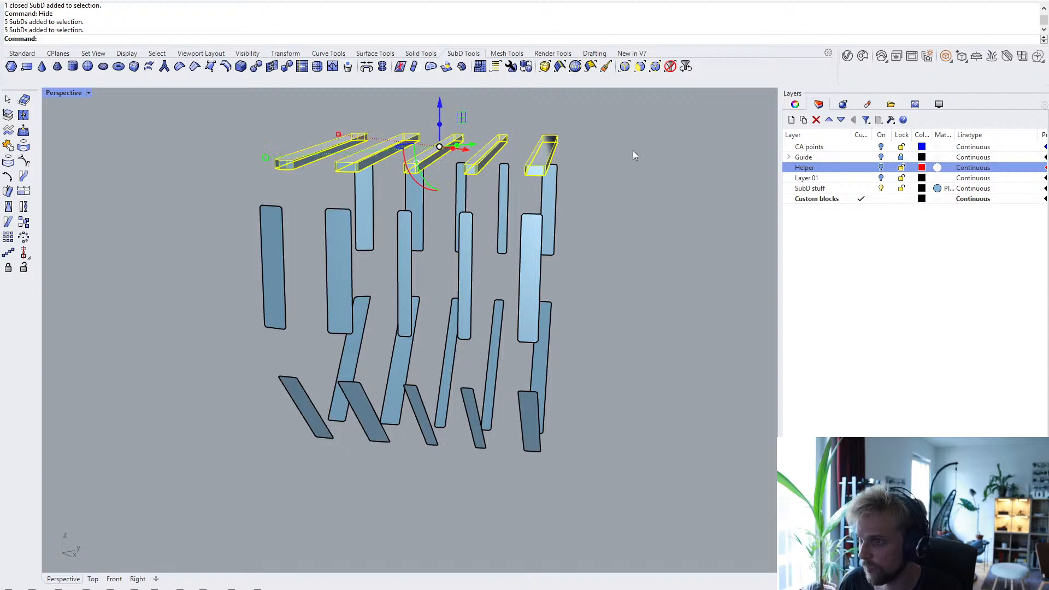
pyautogui.moveTo(615, 161); pyautogui.dragTo(657, 272, button='right')
pyautogui.press('Tab')
pyautogui.press('Tab')
# - Select the five upright panels on one side and set the gumball alignment to Object
pyautogui.moveTo(657, 272); pyautogui.dragTo(552, 230)
pyautogui.moveTo(552, 230); pyautogui.dragTo(554, 262, button='right')
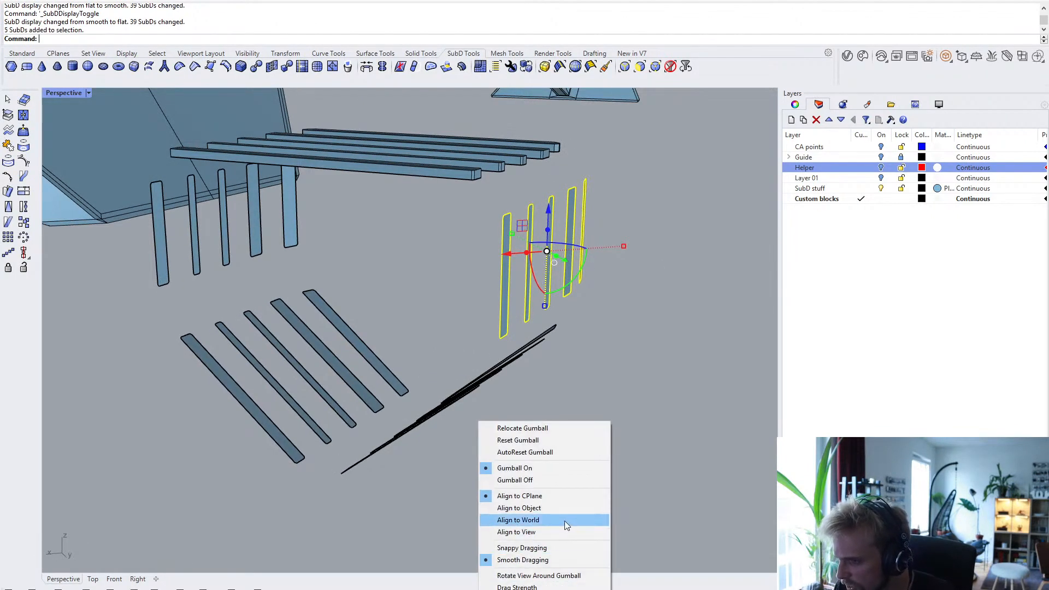
pyautogui.click(558, 508)
pyautogui.moveTo(559, 508); pyautogui.dragTo(384, 327, button='right')
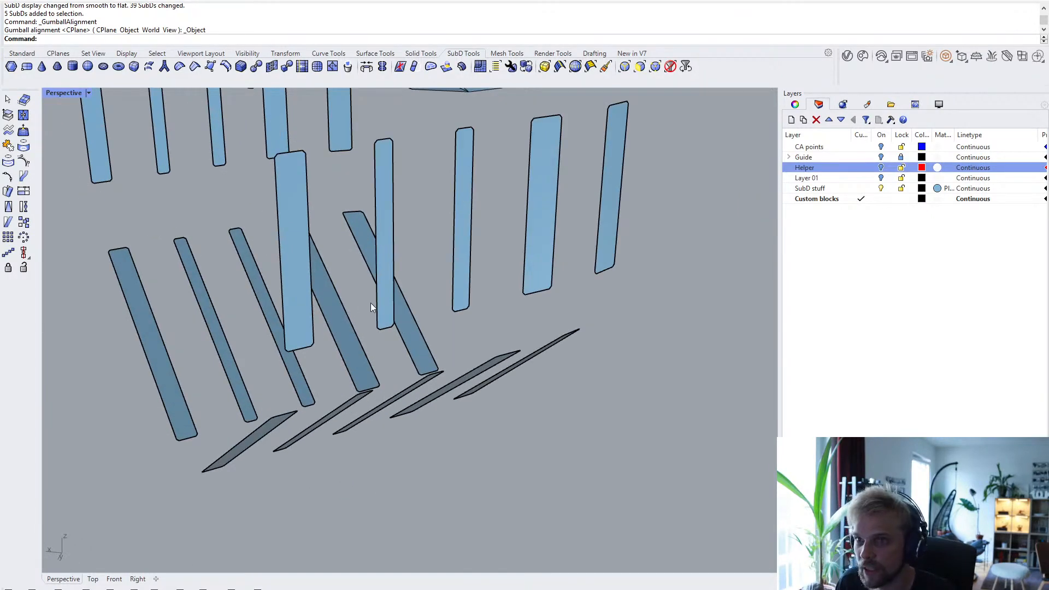
# - Set a 3Point CPlane on the middle upright panel, with its origin at a lower corner, X along the bottom edge and Y up the face
pyautogui.write('Plane')
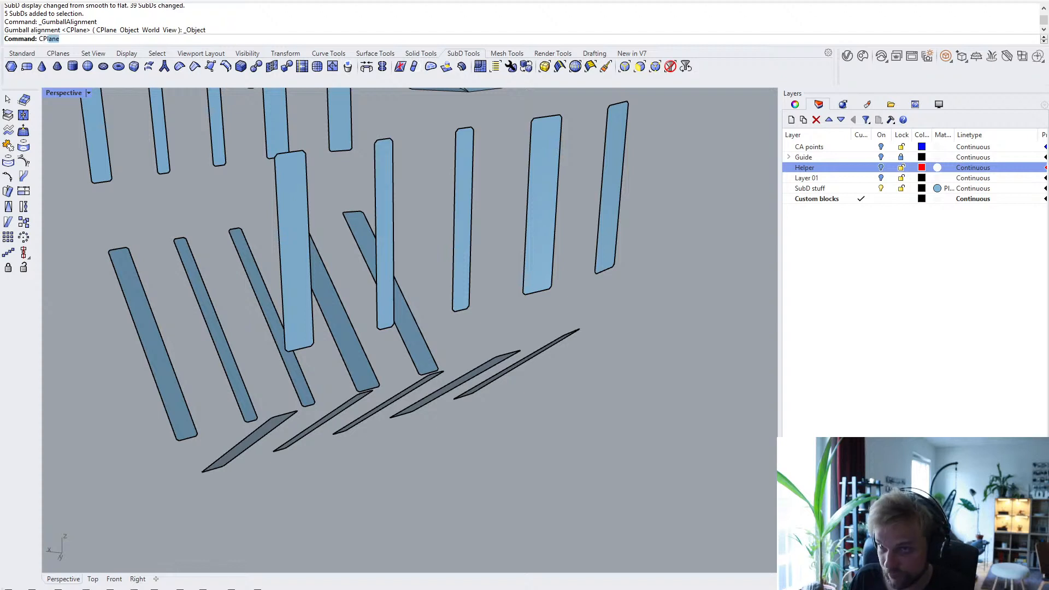
pyautogui.press('Return')
pyautogui.scroll(5, 465, 296)
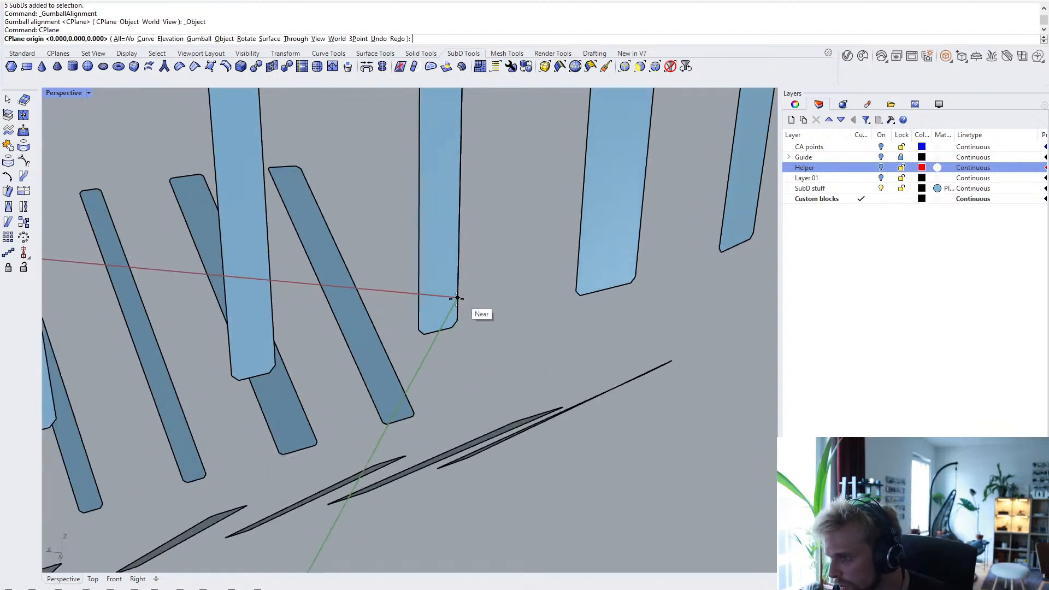
pyautogui.click(426, 336)
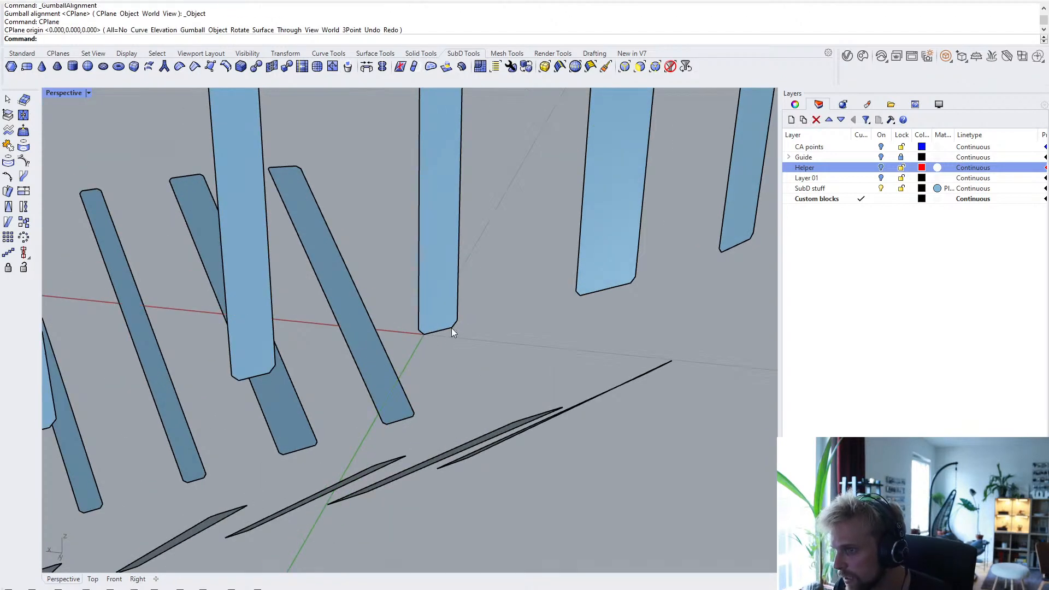
pyautogui.press('Return')
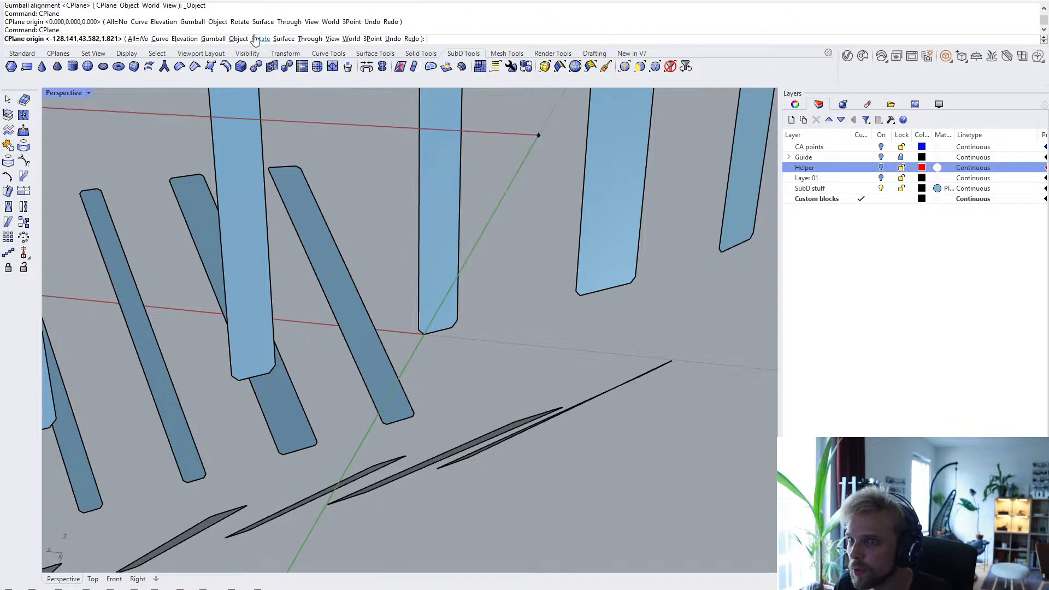
pyautogui.click(364, 39)
pyautogui.click(426, 336)
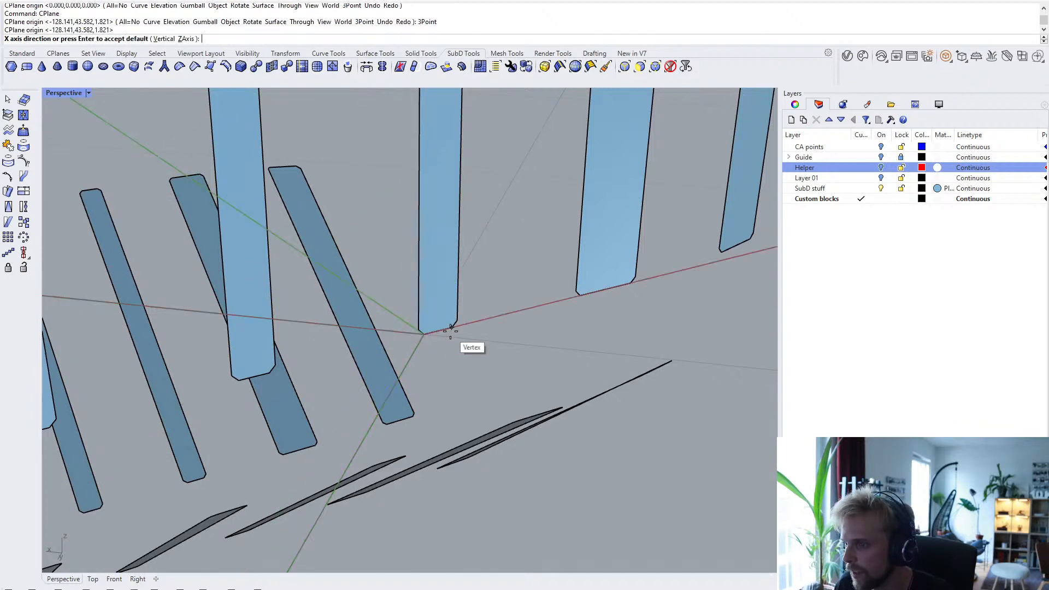
pyautogui.click(459, 340)
pyautogui.click(421, 248)
pyautogui.scroll(-6, 457, 262)
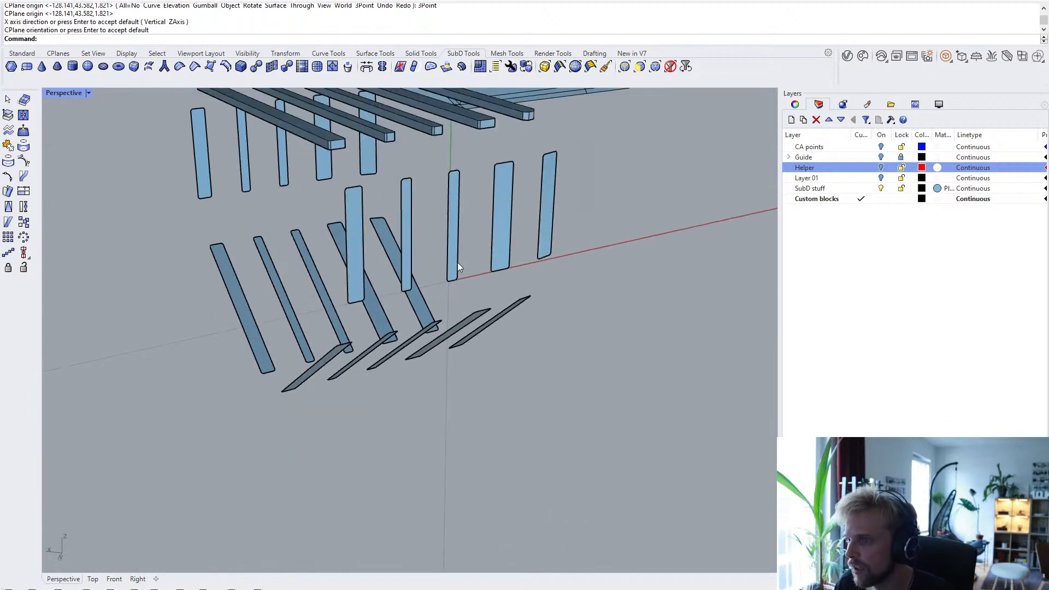
pyautogui.moveTo(470, 264); pyautogui.dragTo(437, 254, button='right')
pyautogui.keyDown('ctrl'); pyautogui.keyDown('shift'); pyautogui.moveTo(588, 255); pyautogui.dragTo(352, 194); pyautogui.keyUp('shift'); pyautogui.keyUp('ctrl')
pyautogui.click(506, 219)
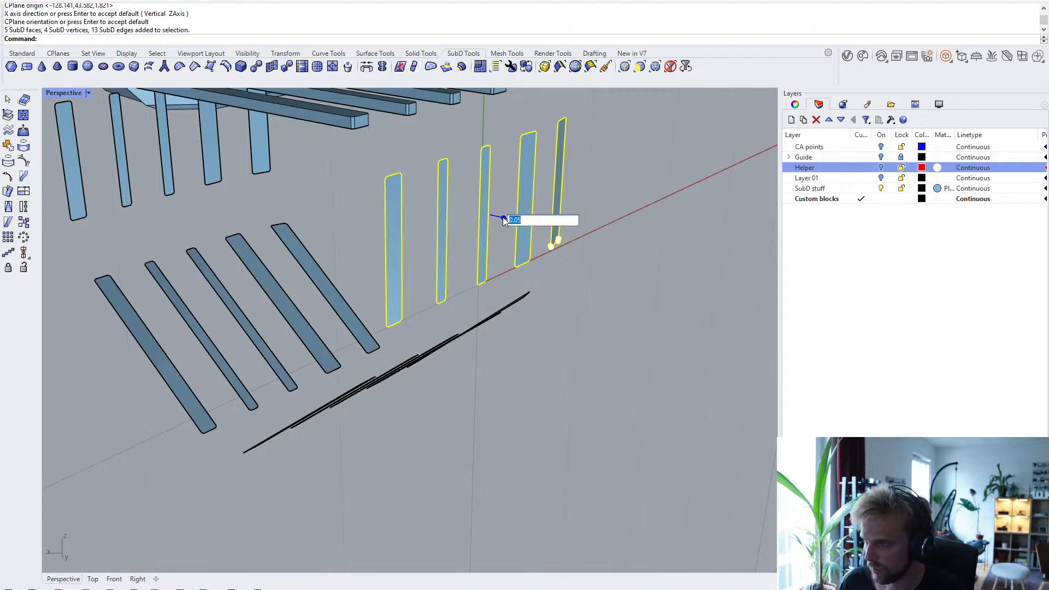
pyautogui.press('Escape')
pyautogui.press('Escape')
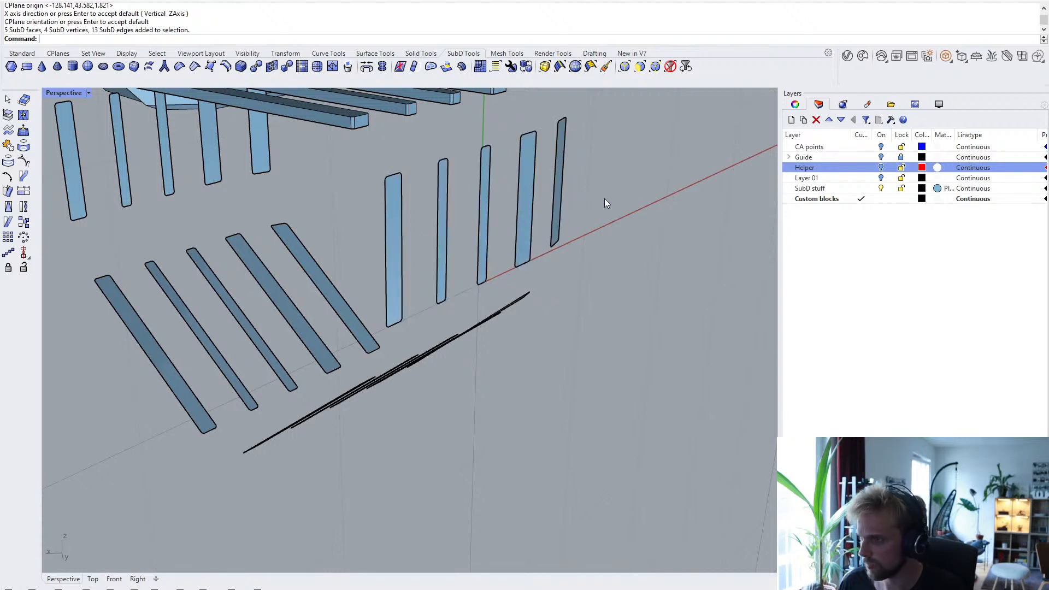
# - Select the faces of the five upright panels aligned with the CPlane and extrude them 0.05 outward along their normal
pyautogui.keyDown('ctrl'); pyautogui.keyDown('shift'); pyautogui.moveTo(604, 203); pyautogui.dragTo(347, 208); pyautogui.keyUp('shift'); pyautogui.keyUp('ctrl')
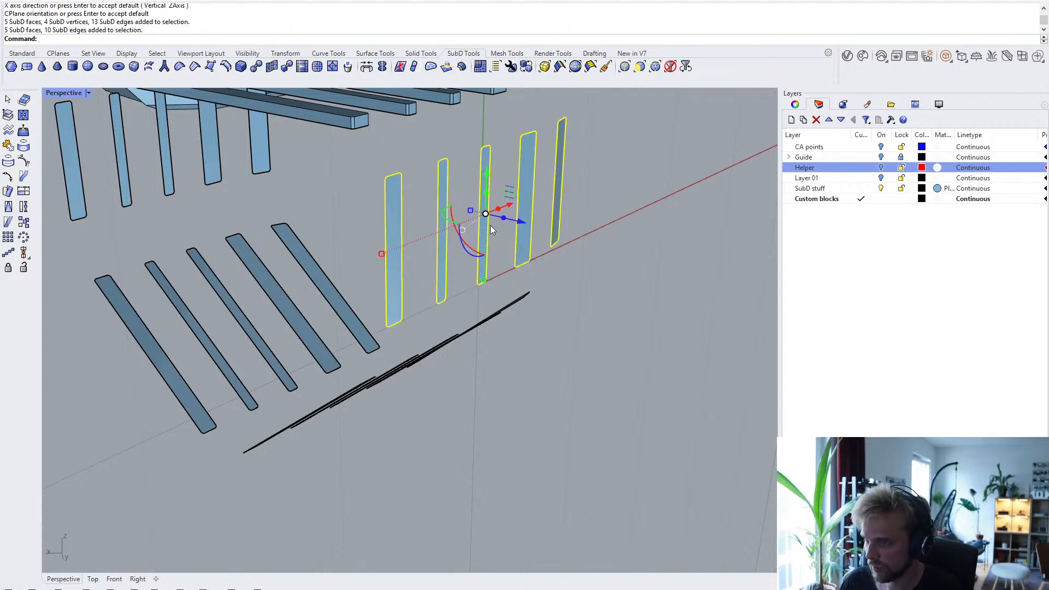
pyautogui.click(502, 219)
pyautogui.press('Return')
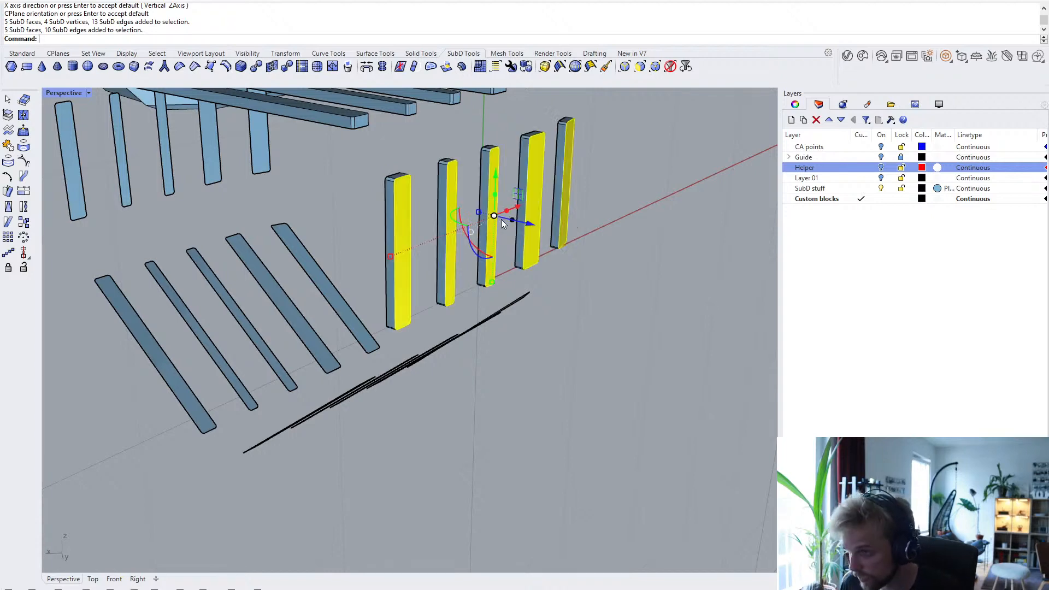
pyautogui.press('Escape')
# - Examine the open inner sides of the extruded top and upright bars from below
pyautogui.moveTo(499, 219); pyautogui.dragTo(565, 157, button='right')
pyautogui.scroll(-8, 554, 197)
pyautogui.moveTo(524, 239); pyautogui.dragTo(516, 167, button='right')
pyautogui.scroll(8, 508, 142)
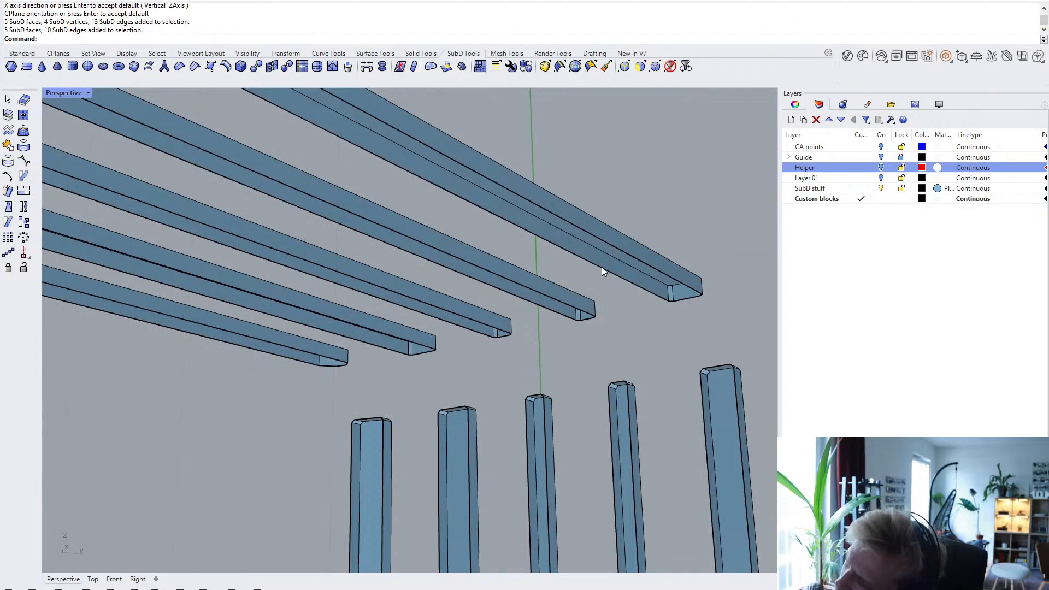
pyautogui.scroll(4, 606, 268)
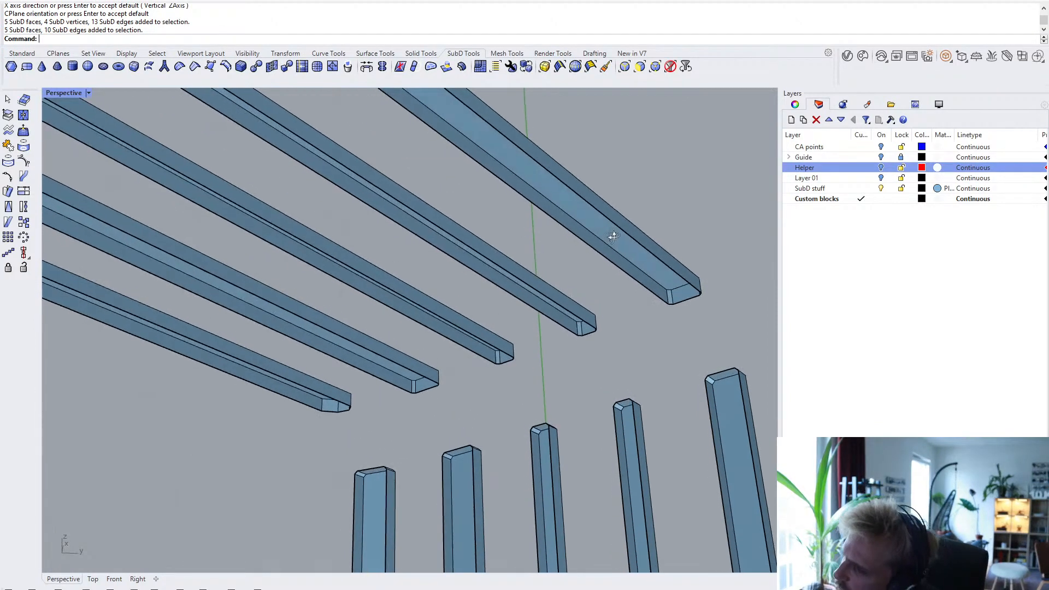
pyautogui.moveTo(600, 248); pyautogui.dragTo(374, 351, button='right')
pyautogui.scroll(-8, 506, 395)
pyautogui.scroll(5, 597, 388)
pyautogui.scroll(-5, 598, 389)
# - Select the five upright panels on the opposite side and extrude them outward with a negative distance along the gumball's Z direction
pyautogui.moveTo(388, 355); pyautogui.dragTo(107, 308)
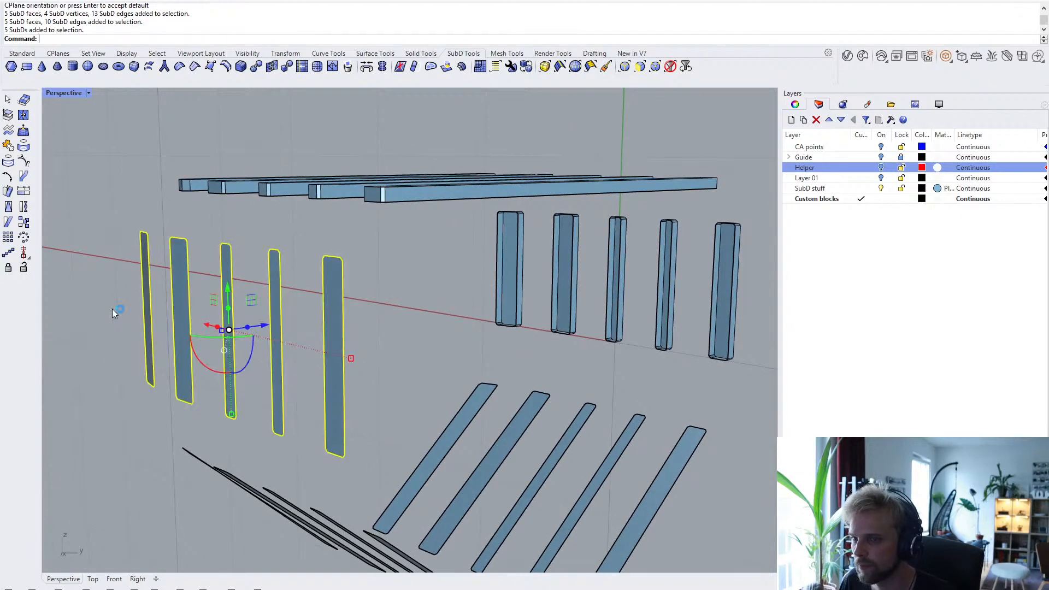
pyautogui.press('Return')
pyautogui.click(173, 311)
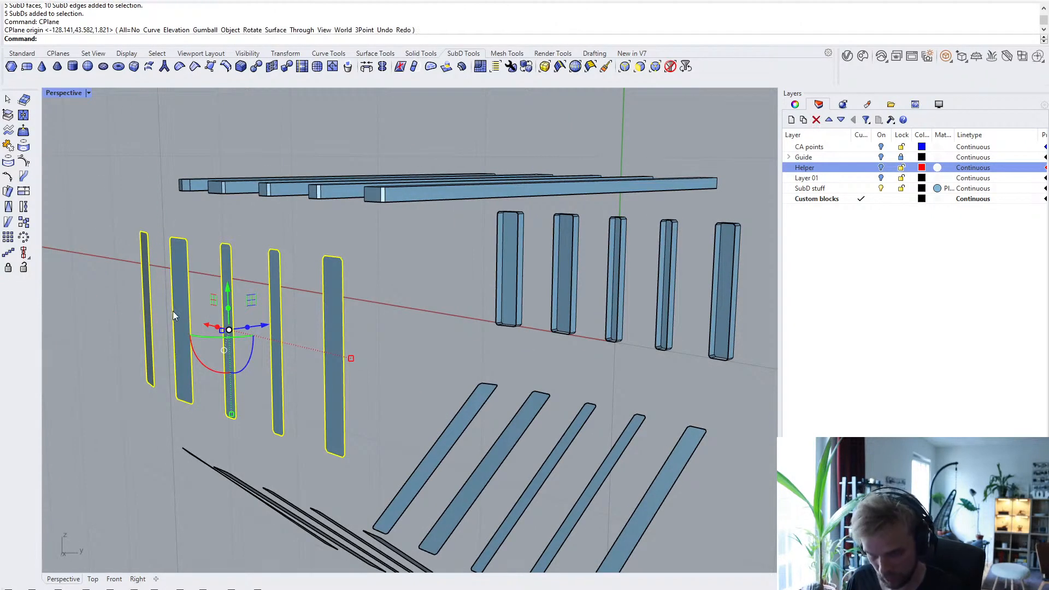
pyautogui.click(250, 329)
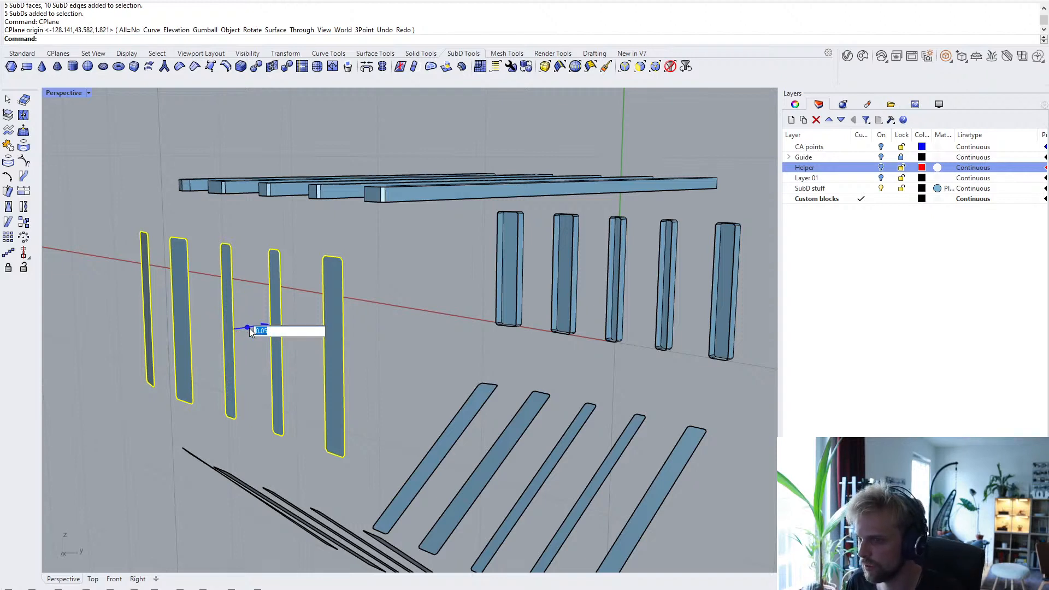
pyautogui.write('-0')
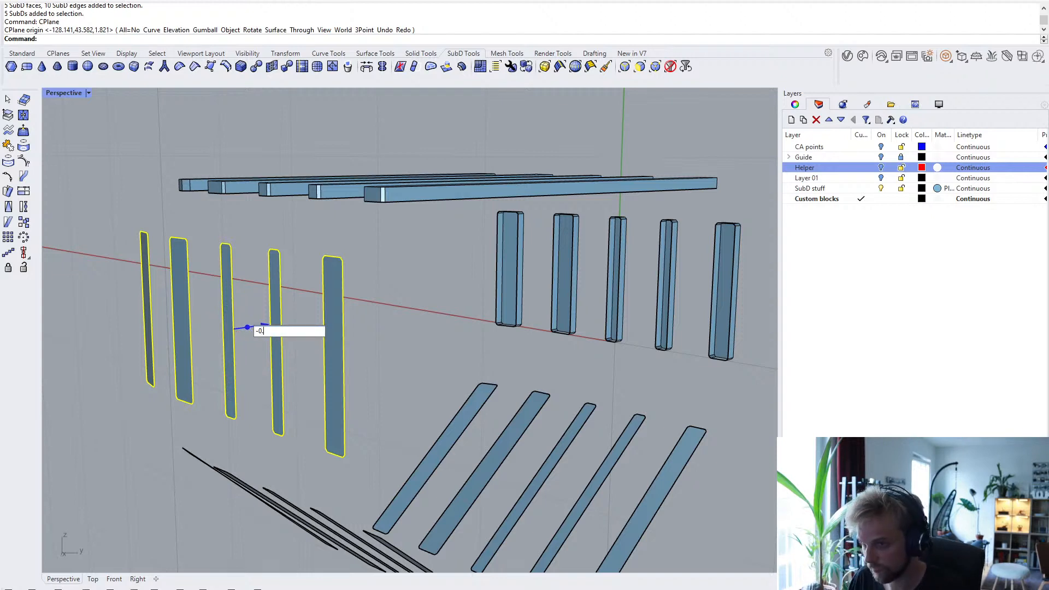
pyautogui.press('Return')
pyautogui.click(382, 314)
pyautogui.moveTo(382, 313); pyautogui.dragTo(232, 141, button='right')
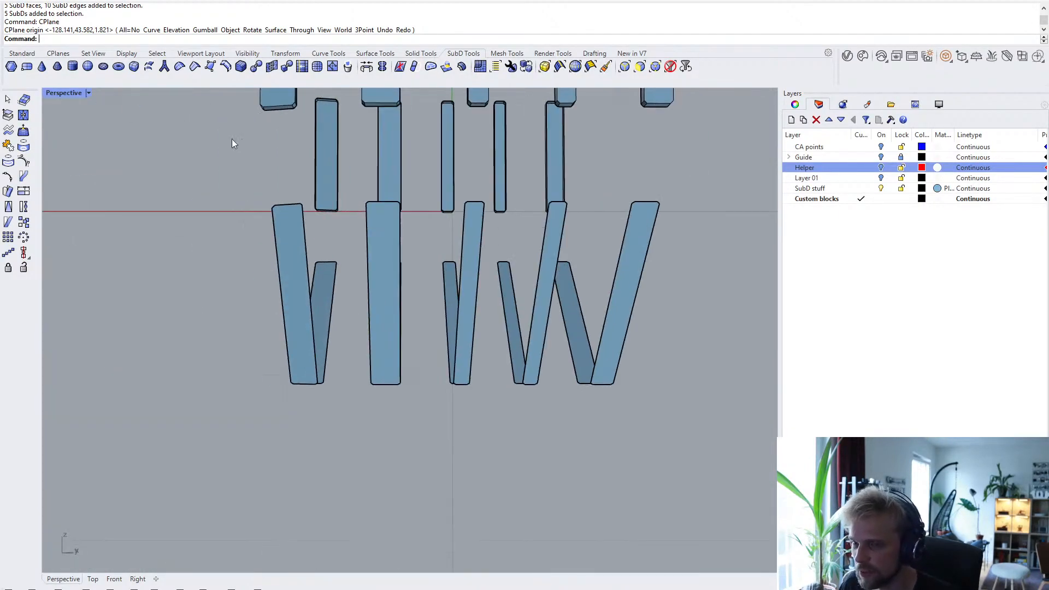
pyautogui.write('CPlan')
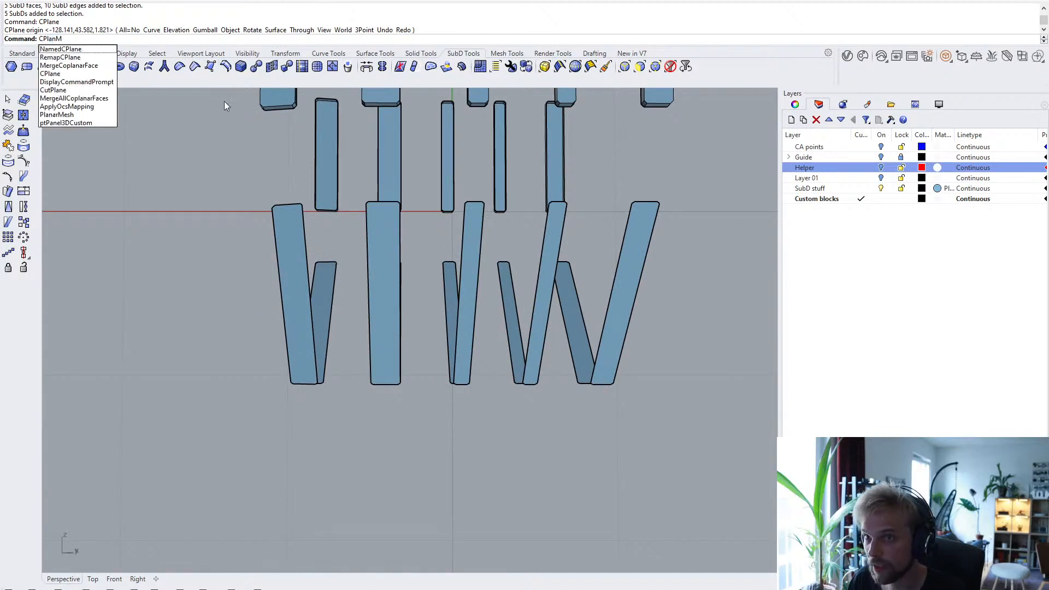
pyautogui.press('Return')
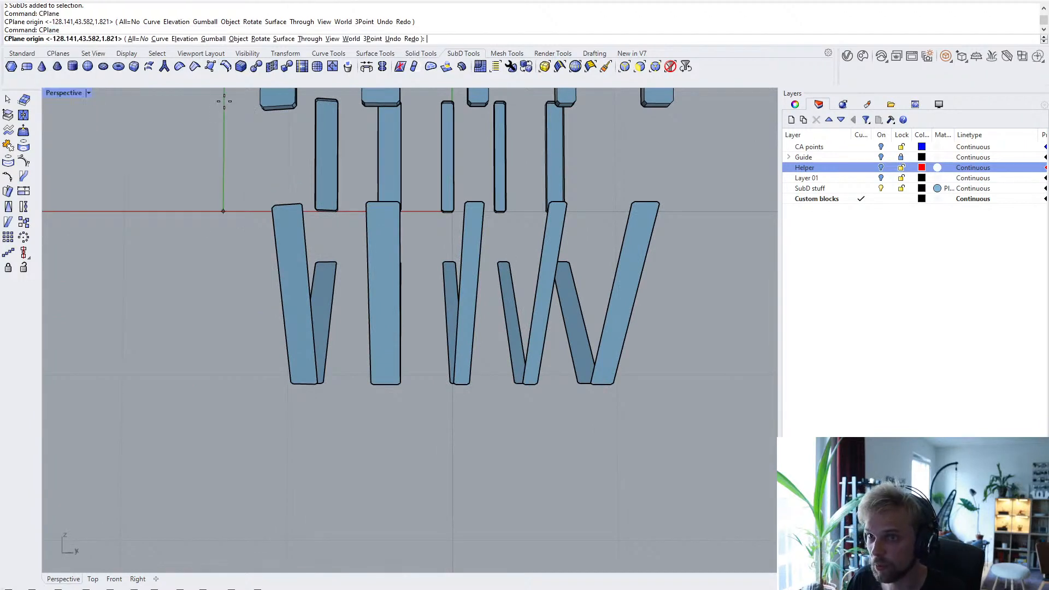
pyautogui.click(379, 39)
pyautogui.scroll(3, 377, 377)
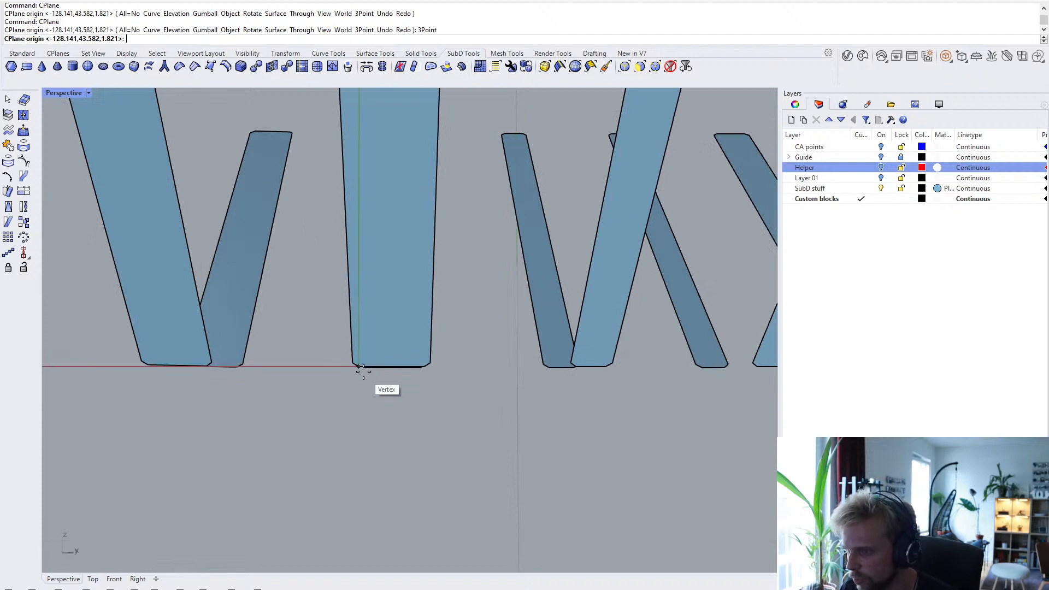
pyautogui.scroll(2, 360, 382)
pyautogui.moveTo(355, 397); pyautogui.dragTo(382, 340, button='right')
pyautogui.click(386, 327)
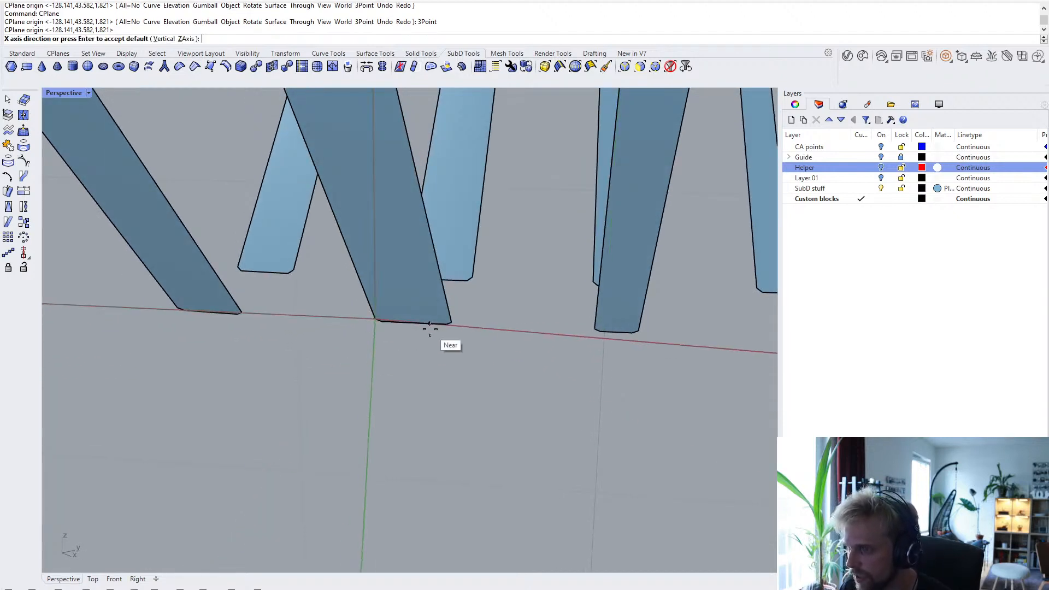
pyautogui.press('Escape')
# - Set a 3Point CPlane on a slanted lower panel, with its origin at a bottom corner, X along the bottom edge and Y across the face
pyautogui.press('Return')
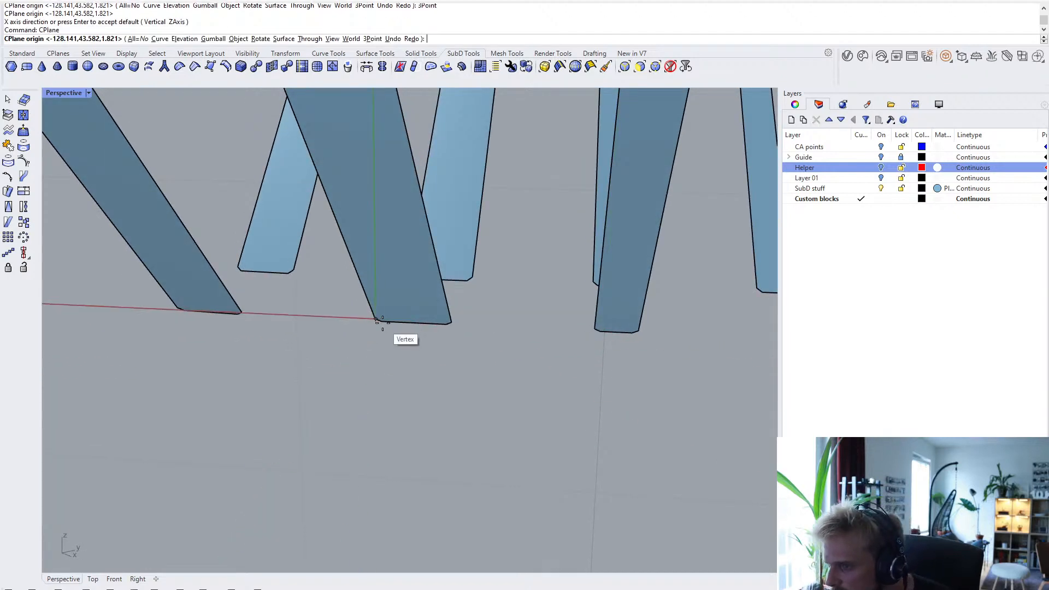
pyautogui.click(382, 323)
pyautogui.press('Return')
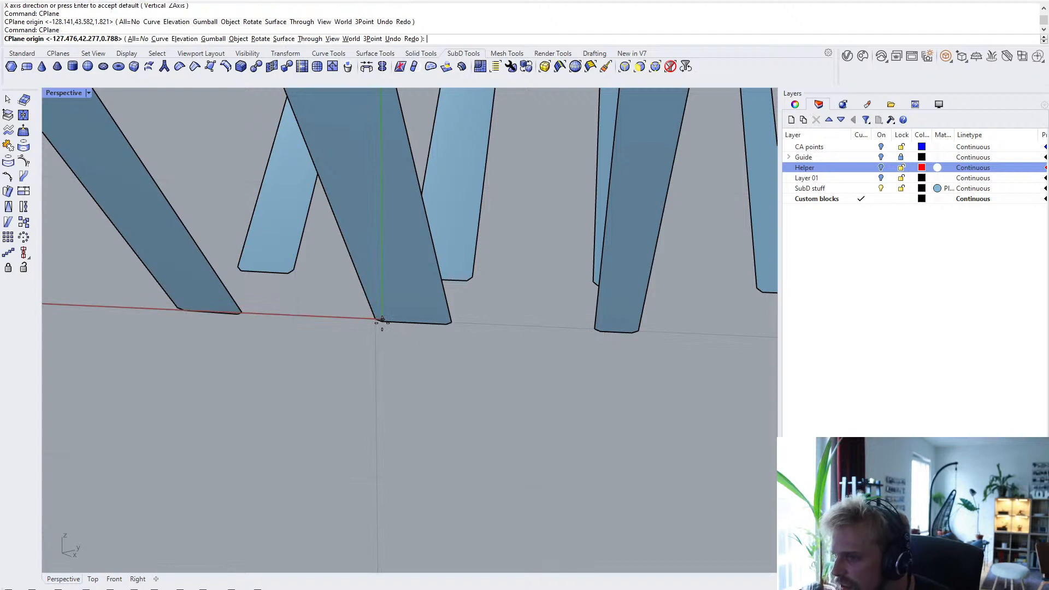
pyautogui.click(364, 38)
pyautogui.click(382, 323)
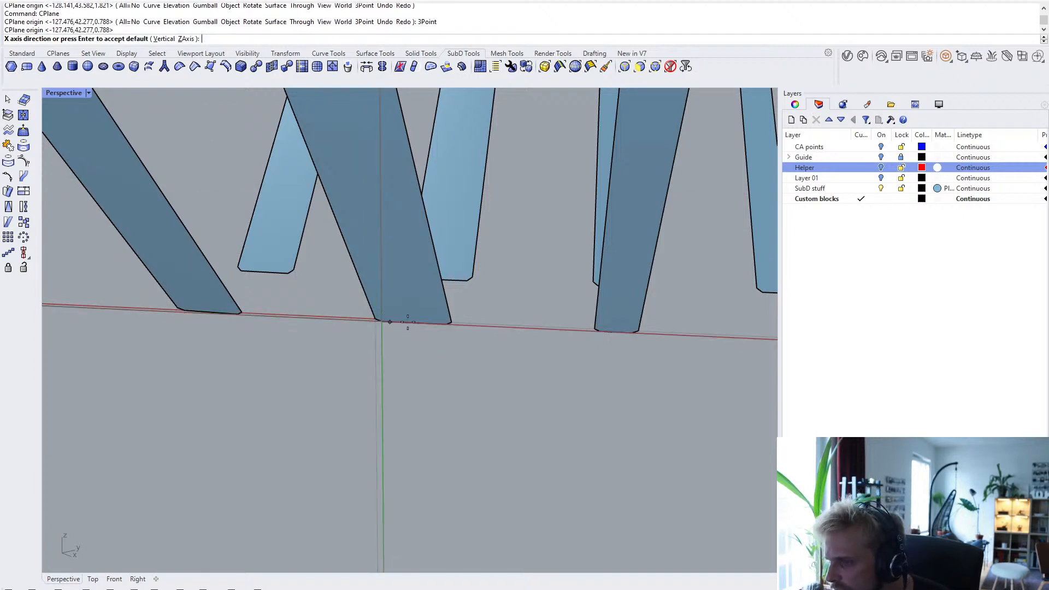
pyautogui.click(443, 326)
pyautogui.click(344, 249)
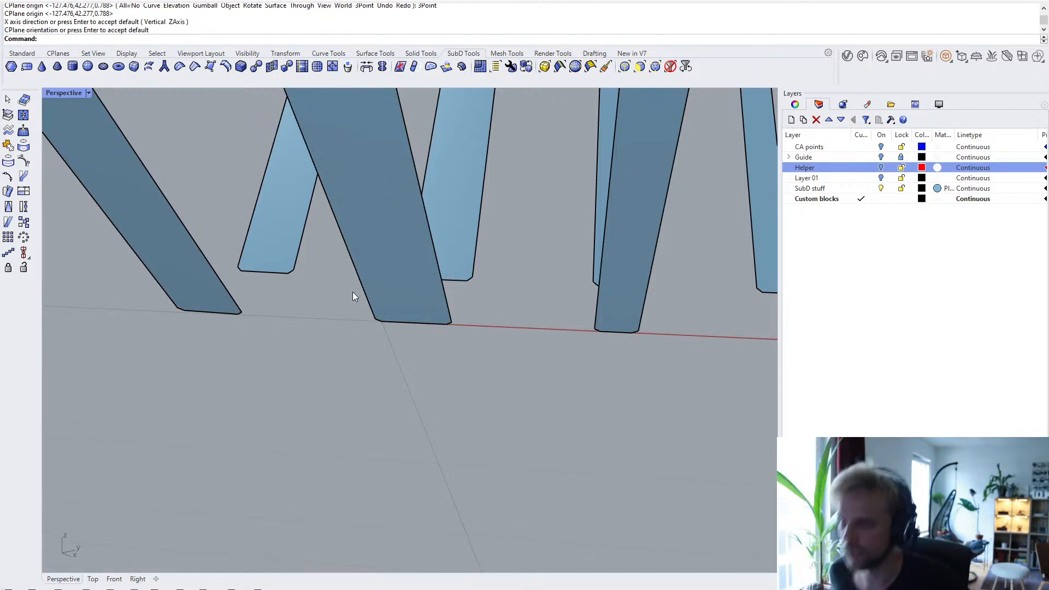
# - Cap the open underside of the outermost top bar with Crease=No and Triangles=Yes, and inspect the resulting cap faces
pyautogui.scroll(-10, 380, 295)
pyautogui.moveTo(423, 349); pyautogui.dragTo(337, 364, button='right')
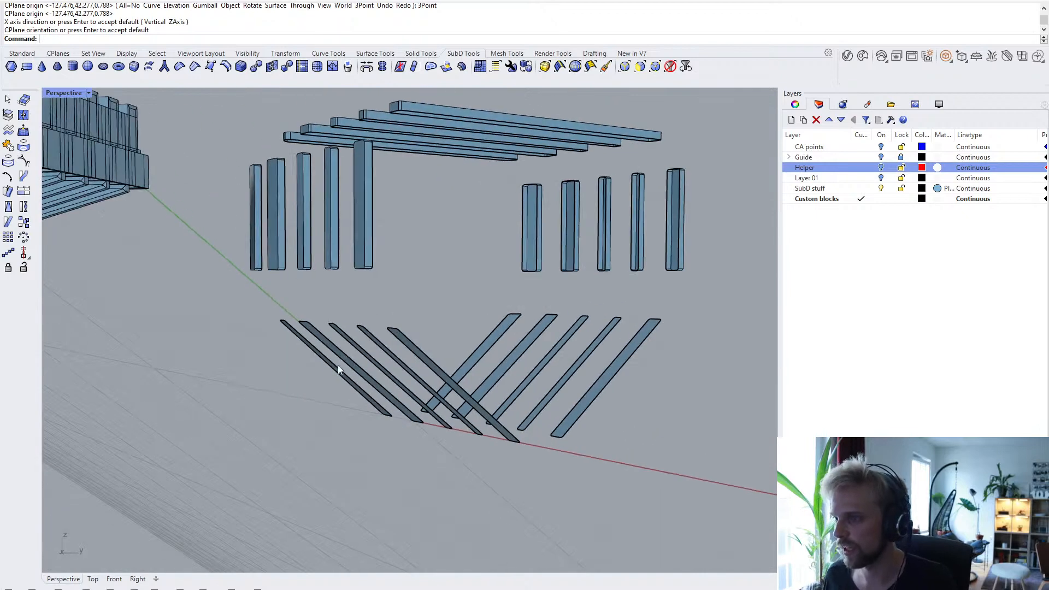
pyautogui.scroll(5, 426, 103)
pyautogui.scroll(-5, 426, 101)
pyautogui.moveTo(437, 164); pyautogui.dragTo(505, 195, button='right')
pyautogui.click(506, 194)
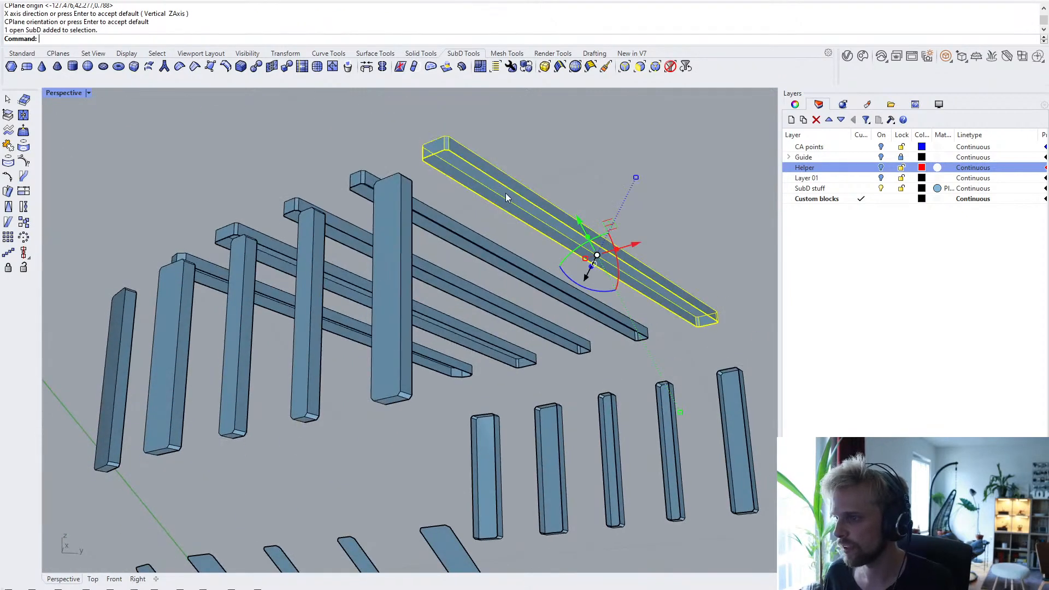
pyautogui.write('Cap')
pyautogui.press('Return')
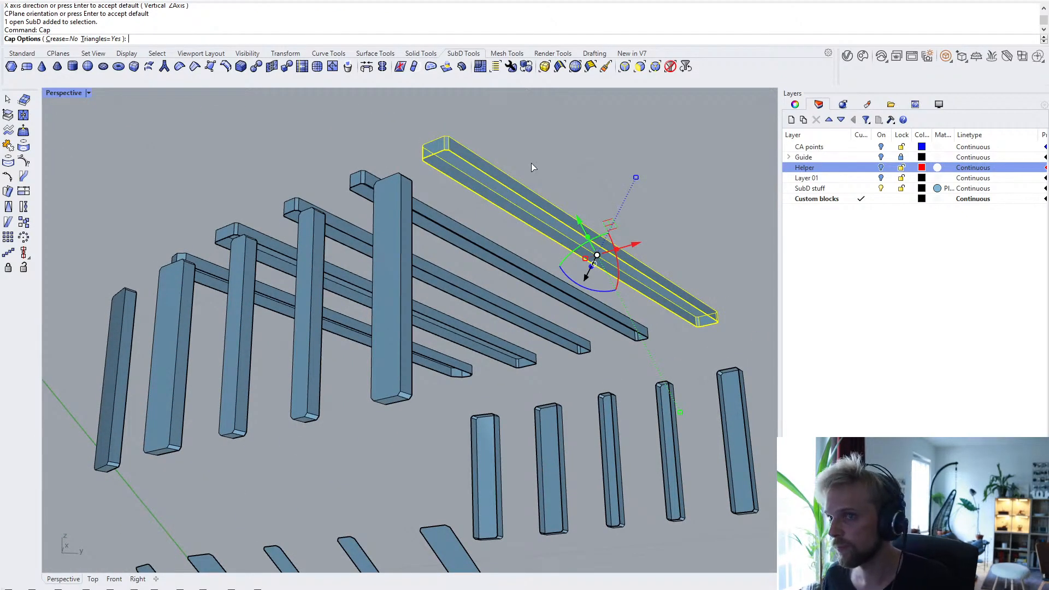
pyautogui.scroll(5, 535, 158)
pyautogui.press('Return')
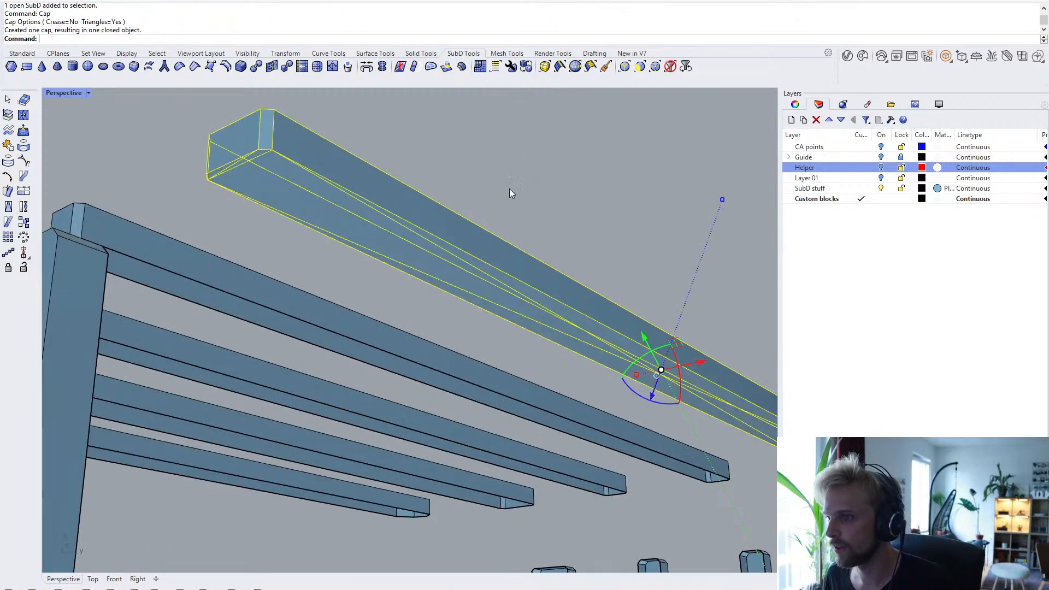
pyautogui.press('Escape')
pyautogui.moveTo(511, 194); pyautogui.dragTo(523, 201, button='right')
pyautogui.scroll(2, 590, 286)
pyautogui.scroll(-4, 590, 287)
pyautogui.keyDown('shift'); pyautogui.moveTo(590, 287); pyautogui.dragTo(517, 273, button='right'); pyautogui.keyUp('shift')
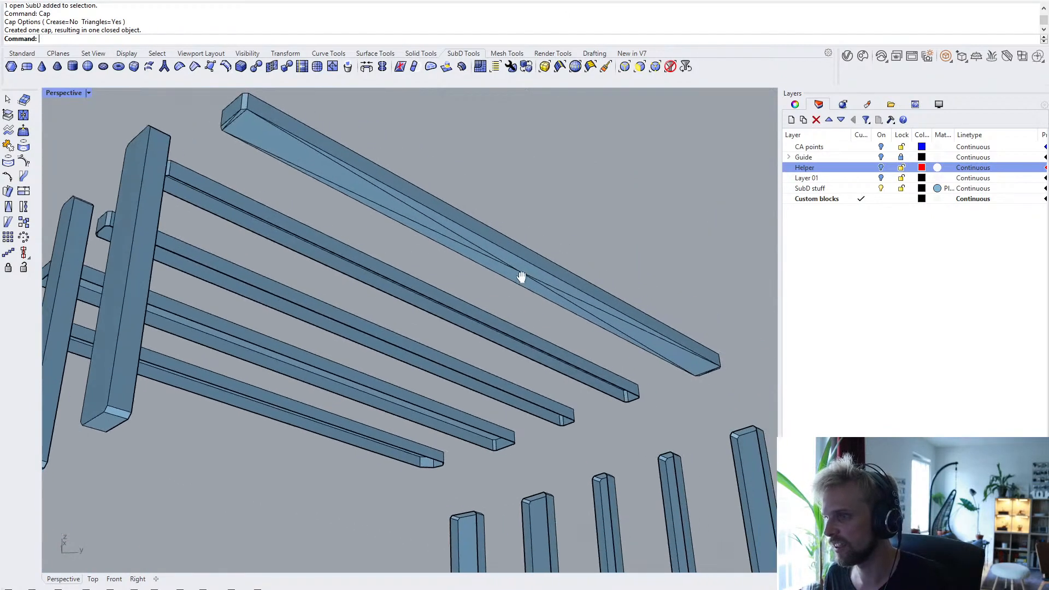
# - Examine the cap on the outermost top bar in smooth and flat SubD display, and undo the cap
pyautogui.scroll(4, 513, 269)
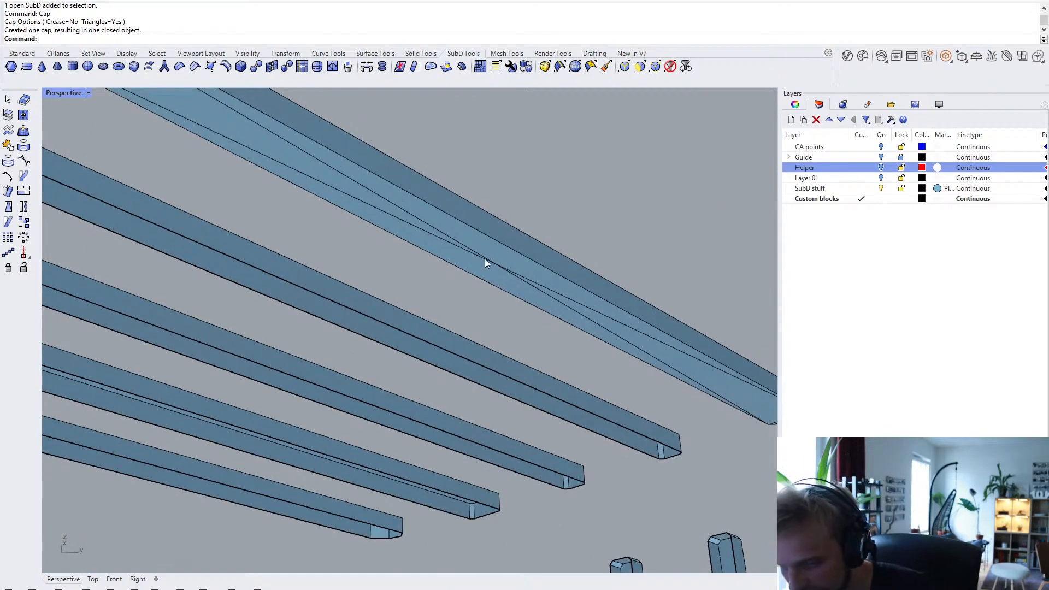
pyautogui.scroll(-2, 505, 249)
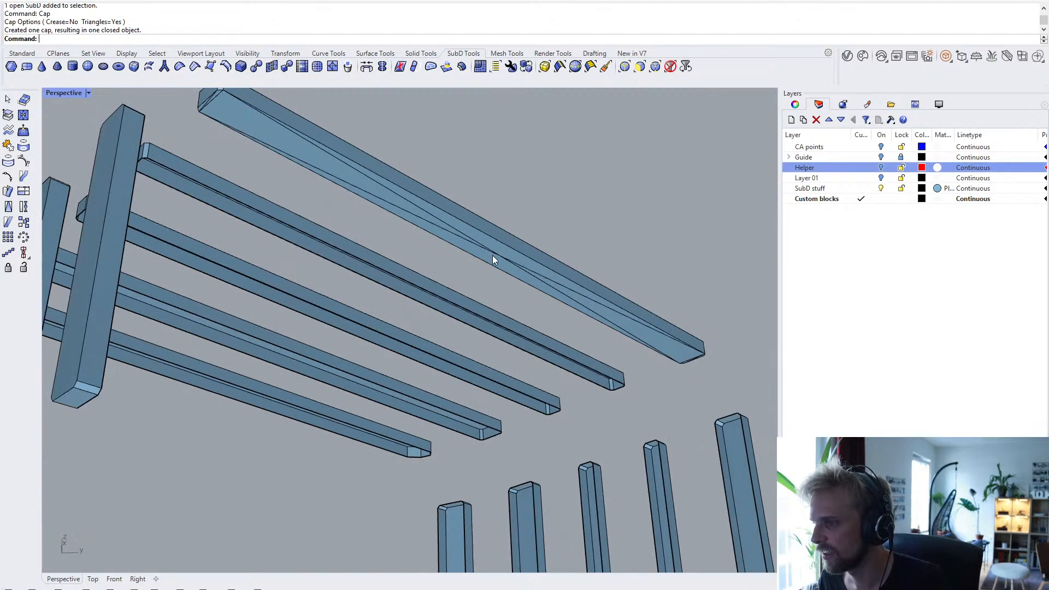
pyautogui.press('Tab')
pyautogui.press('Tab')
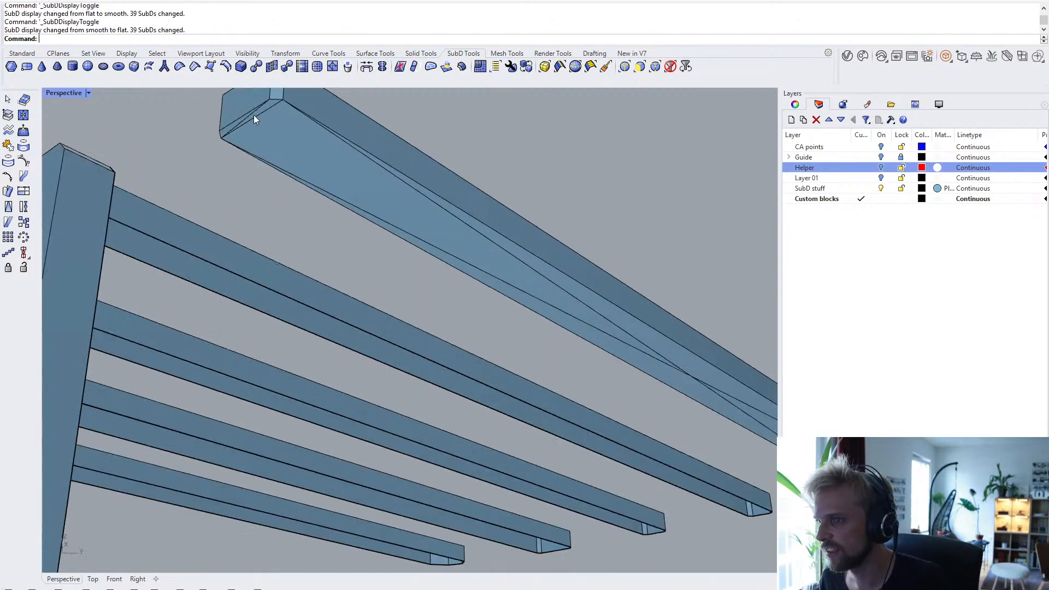
pyautogui.scroll(5, 254, 115)
pyautogui.scroll(-5, 216, 179)
pyautogui.moveTo(218, 178); pyautogui.dragTo(229, 149, button='right')
pyautogui.hotkey('ctrl', 'z')
pyautogui.scroll(-4, 295, 166)
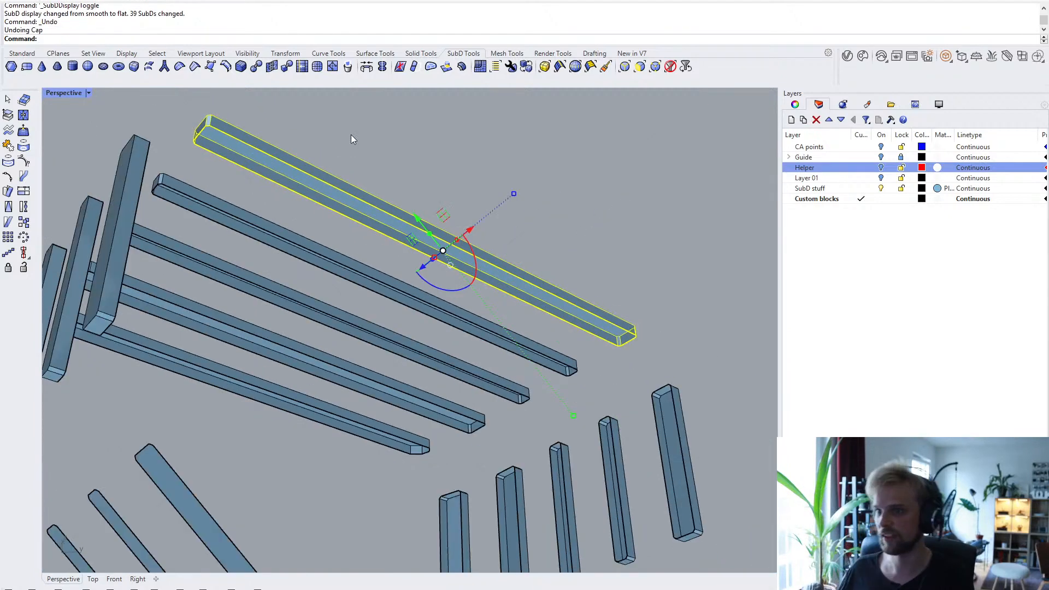
# - Try capping the outermost top bar with Crease=No and Triangles=No, and check its shape in smooth SubD display
pyautogui.rightClick(350, 134)
pyautogui.click(104, 39)
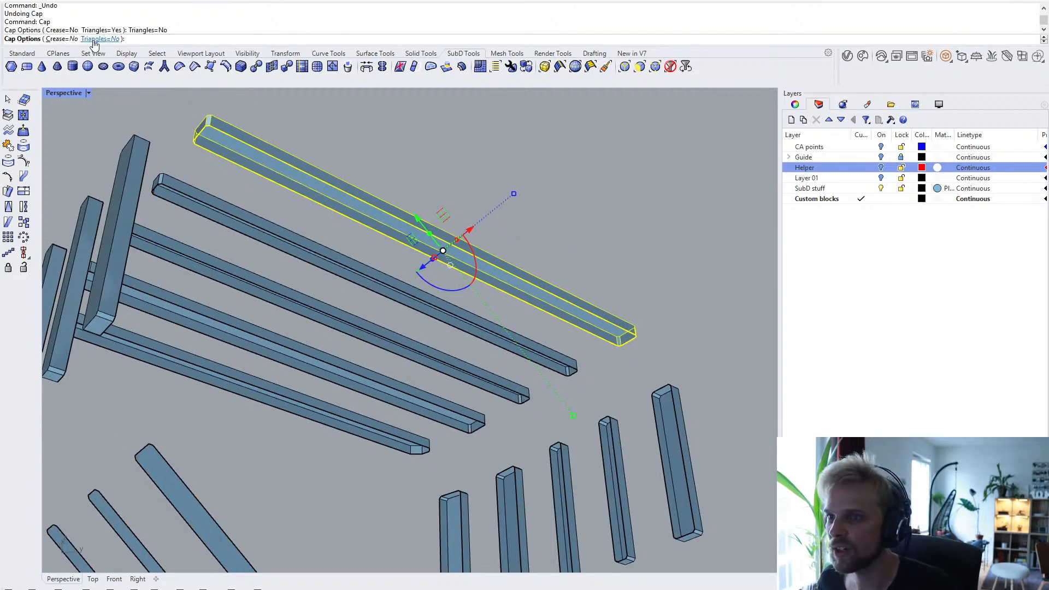
pyautogui.rightClick(330, 140)
pyautogui.scroll(4, 286, 140)
pyautogui.click(290, 130)
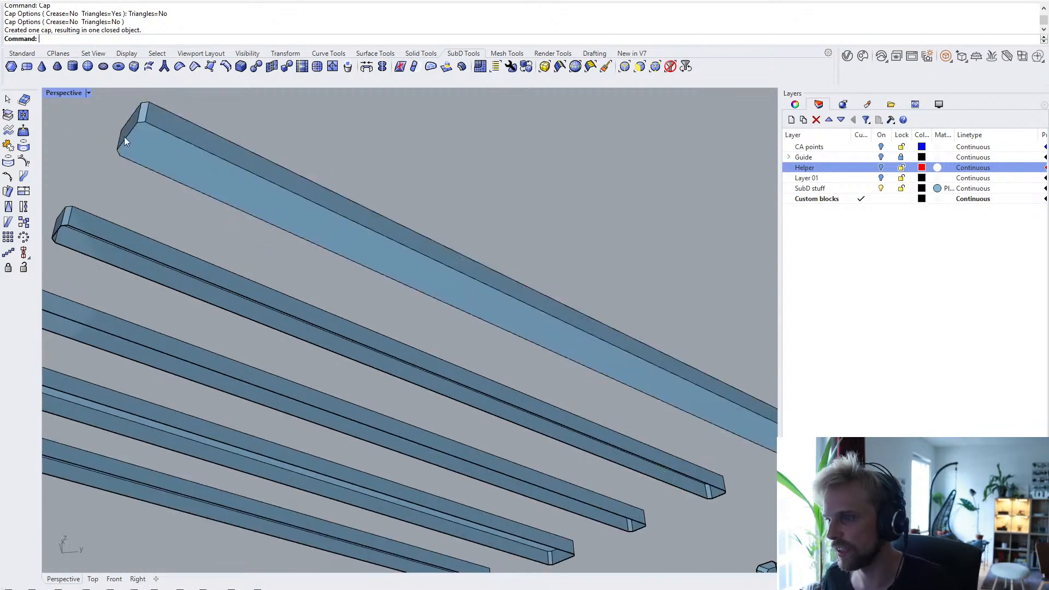
pyautogui.scroll(-6, 194, 146)
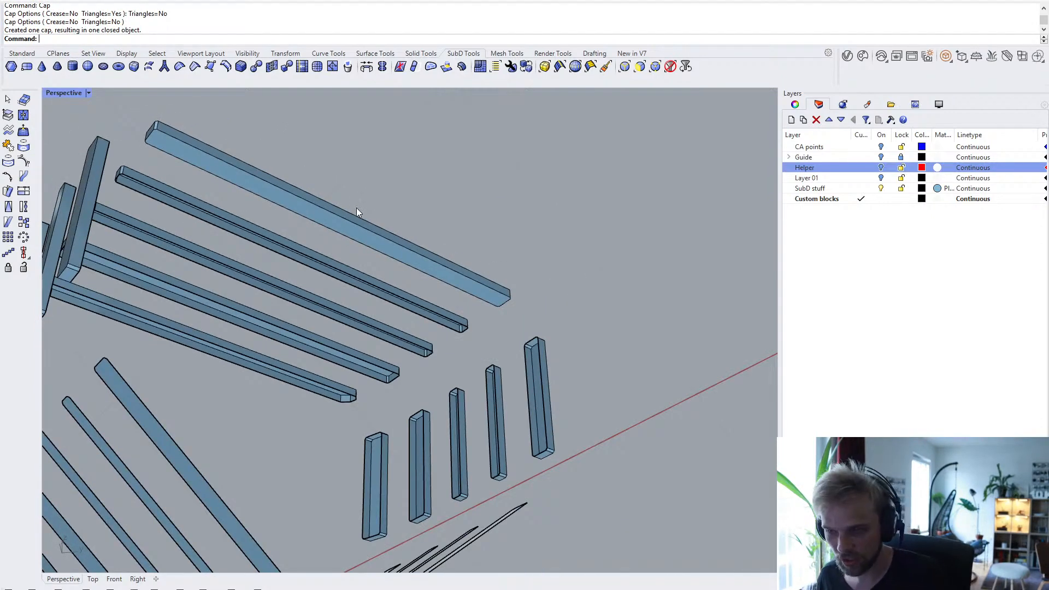
pyautogui.press('Tab')
pyautogui.scroll(10, 211, 165)
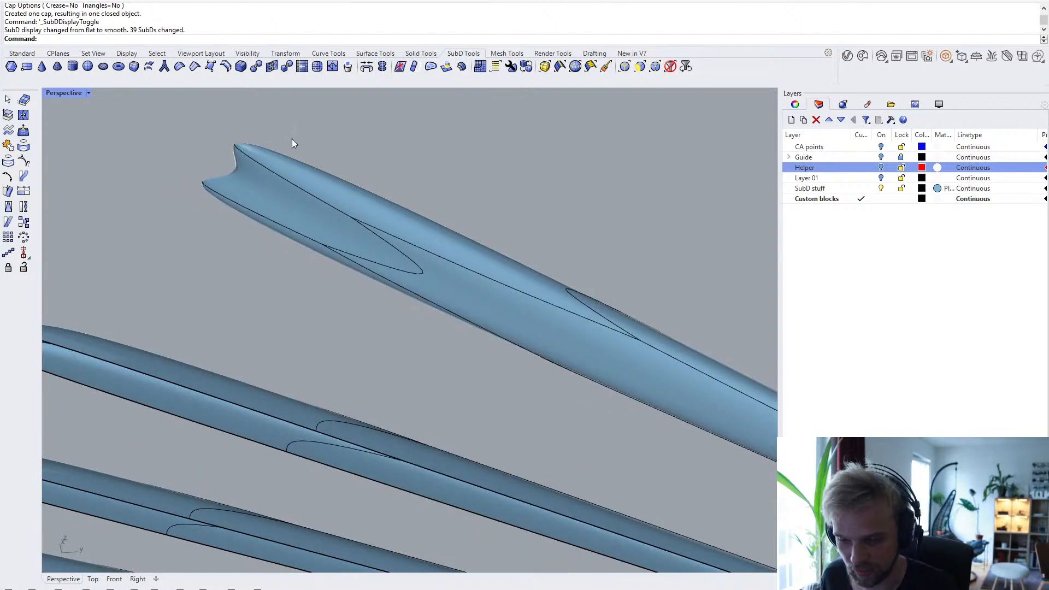
# - Return the SubDs to flat display and undo the cap without triangles on the outermost top bar
pyautogui.press('Tab')
pyautogui.hotkey('ctrl', 'z')
pyautogui.scroll(-8, 284, 141)
pyautogui.press('Escape')
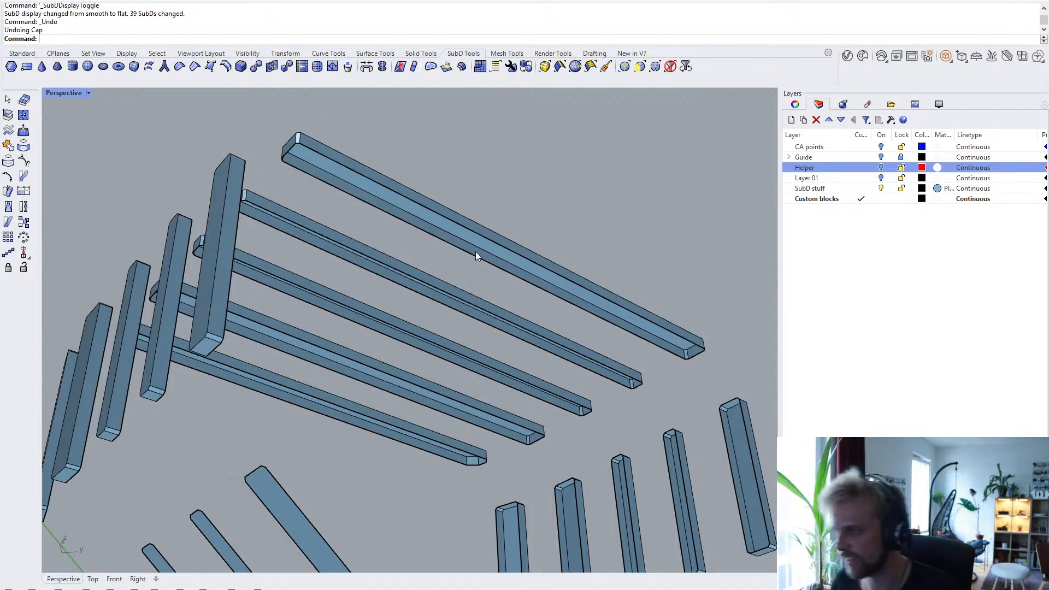
# - Select the five slanted lower panels aligned with the current CPlane and extrude them 0.05 along the gumball's Z direction
pyautogui.moveTo(475, 251); pyautogui.dragTo(581, 328, button='right')
pyautogui.moveTo(400, 412); pyautogui.dragTo(401, 412)
pyautogui.moveTo(464, 381); pyautogui.dragTo(503, 396, button='right')
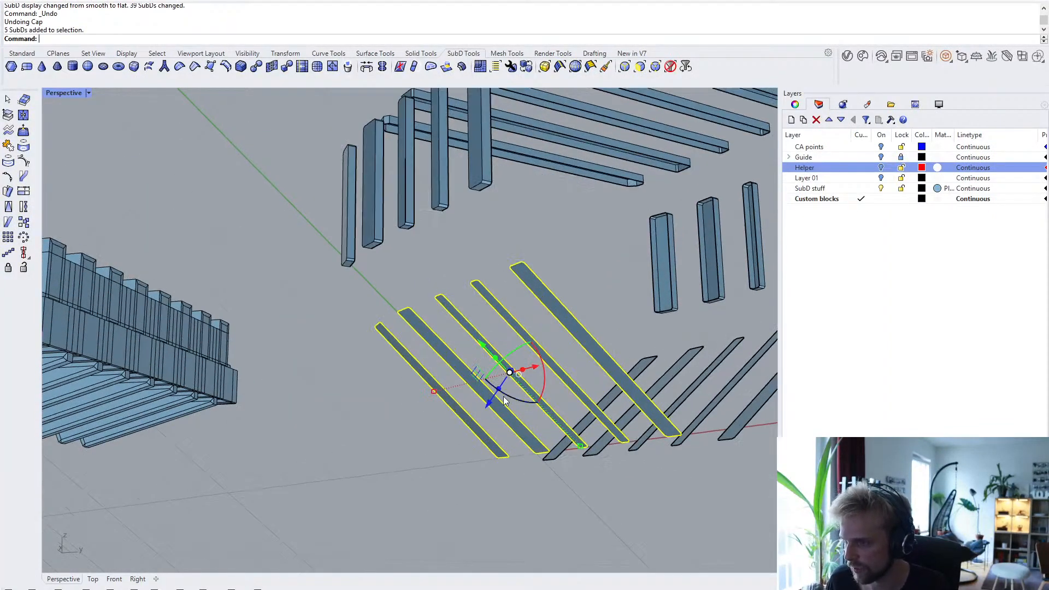
pyautogui.click(499, 387)
pyautogui.write('0')
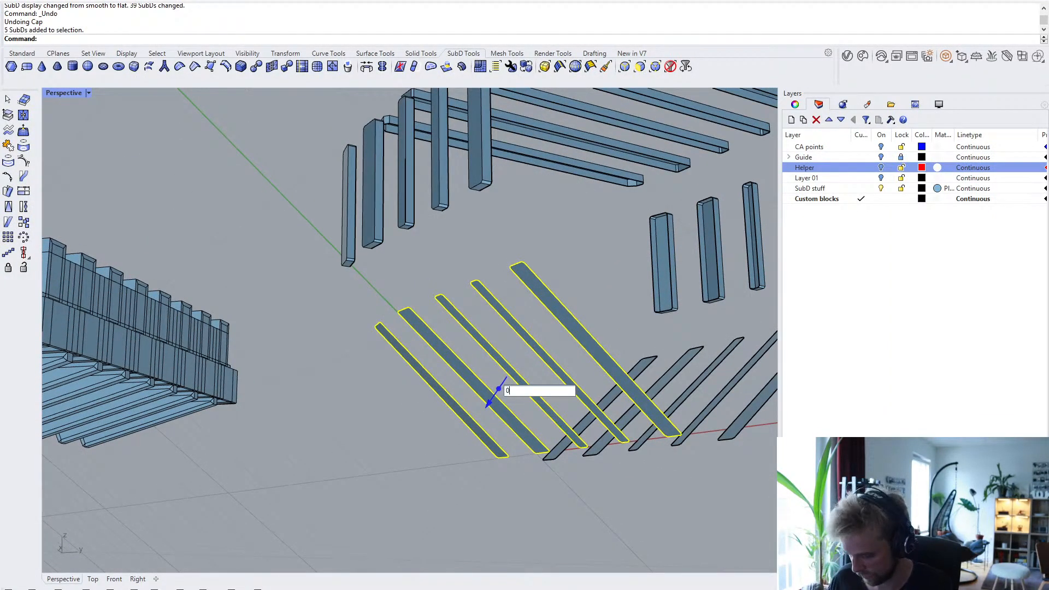
pyautogui.write('/05')
pyautogui.press('Return')
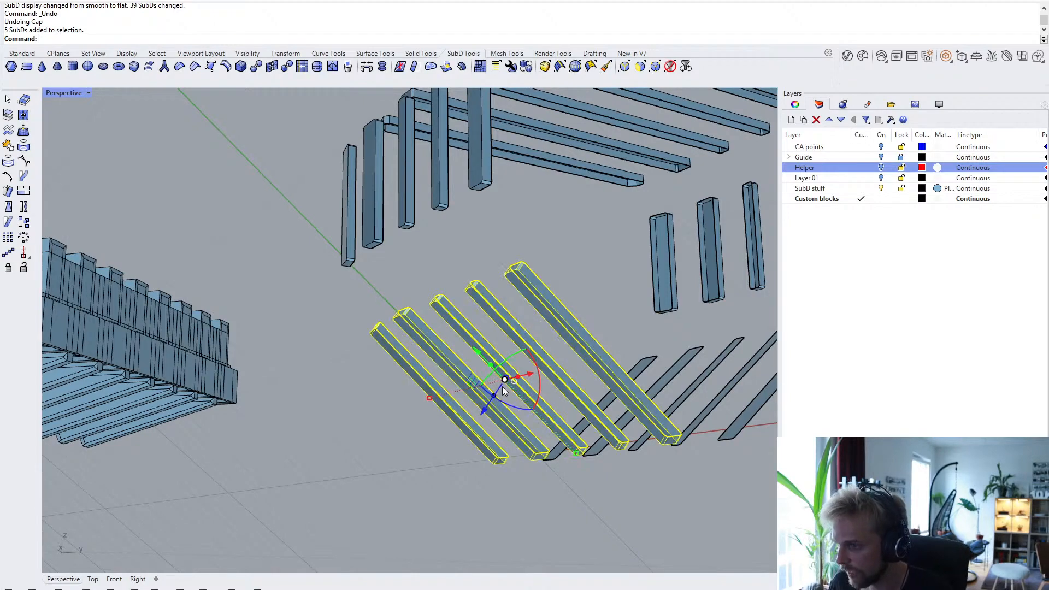
pyautogui.click(605, 288)
# - Set a 3Point CPlane on an opposite slanted lower panel, with its origin at a bottom corner, X along the bottom edge and Y across the face
pyautogui.moveTo(605, 288); pyautogui.dragTo(434, 327, button='right')
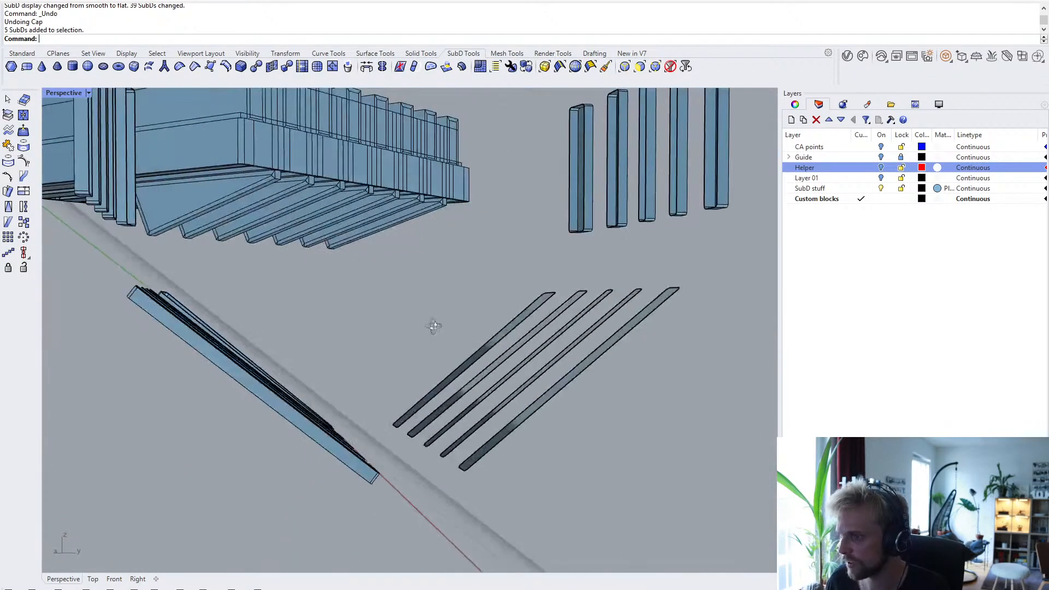
pyautogui.moveTo(500, 415); pyautogui.dragTo(359, 48, button='right')
pyautogui.write('cplane')
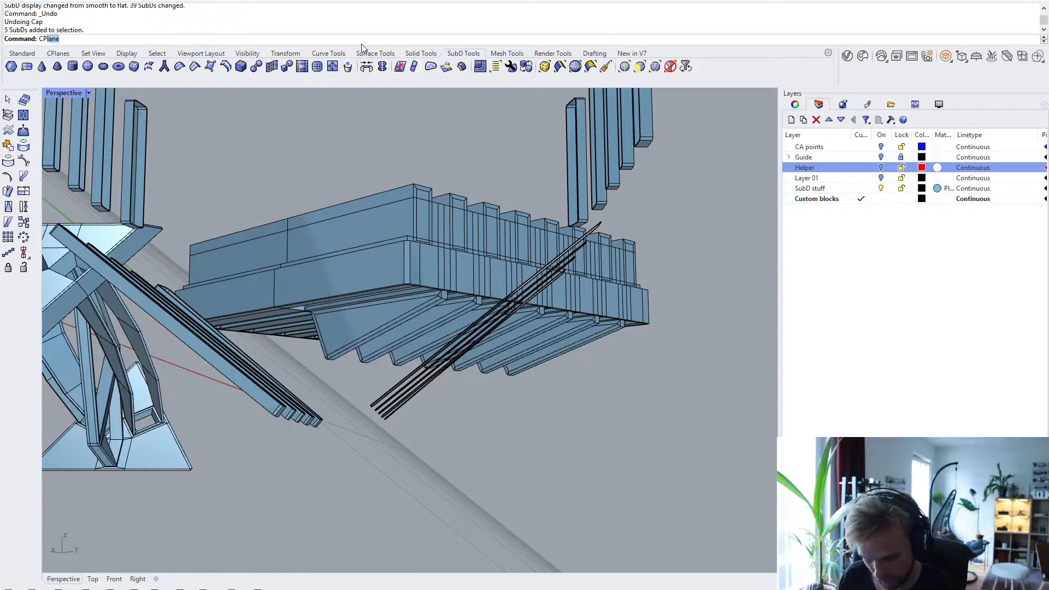
pyautogui.press('Return')
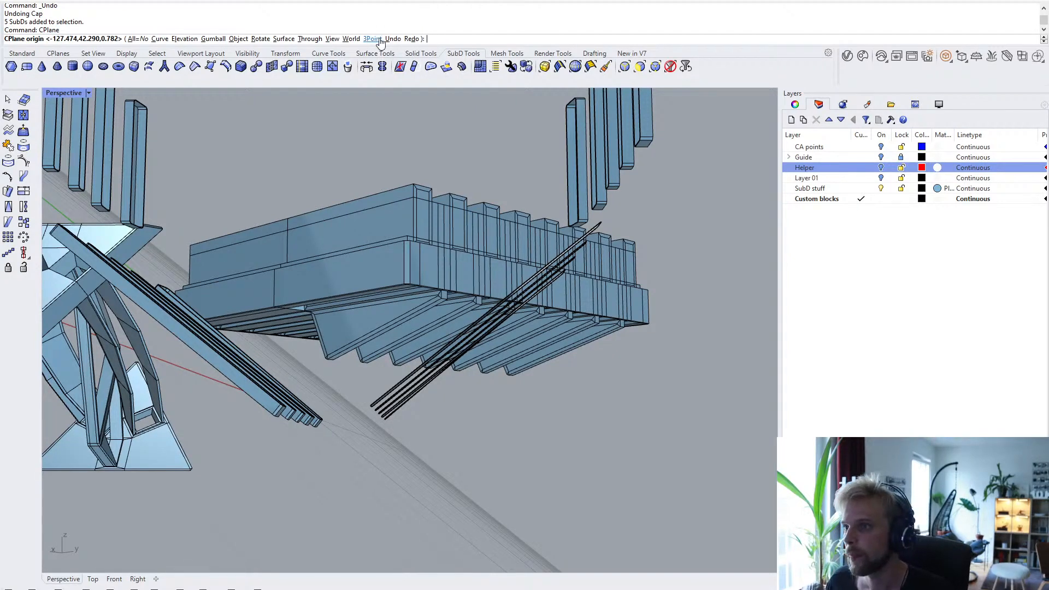
pyautogui.click(375, 39)
pyautogui.moveTo(464, 198); pyautogui.dragTo(350, 306, button='right')
pyautogui.scroll(2, 321, 438)
pyautogui.scroll(3, 320, 438)
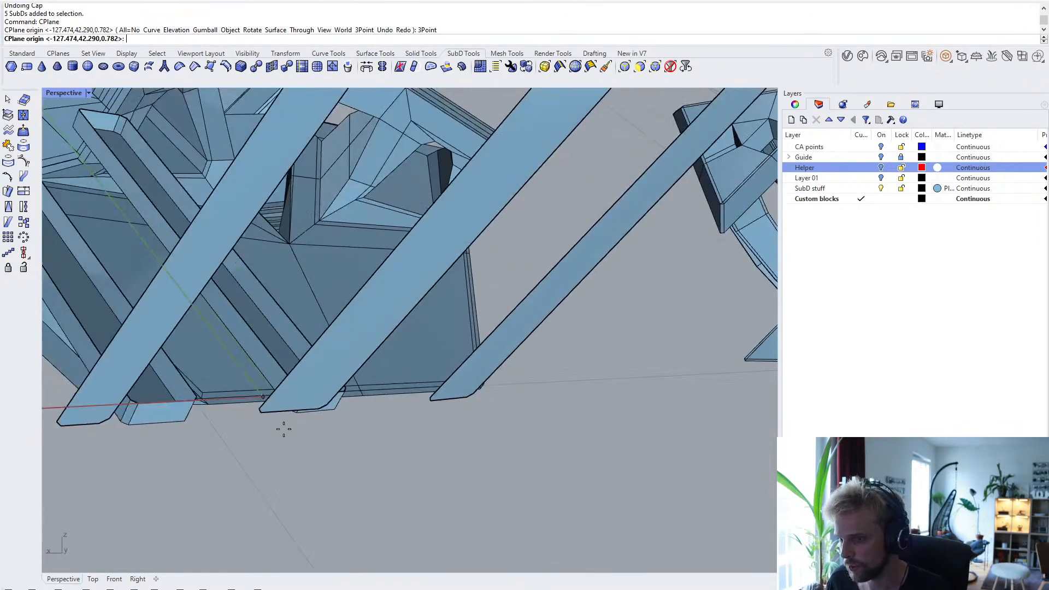
pyautogui.scroll(2, 270, 418)
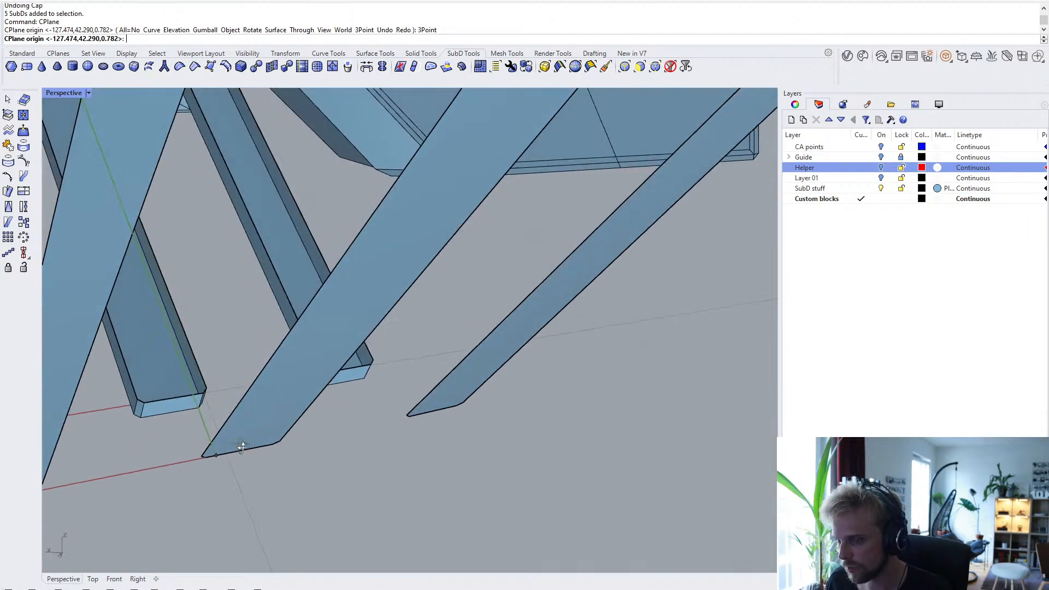
pyautogui.scroll(2, 207, 458)
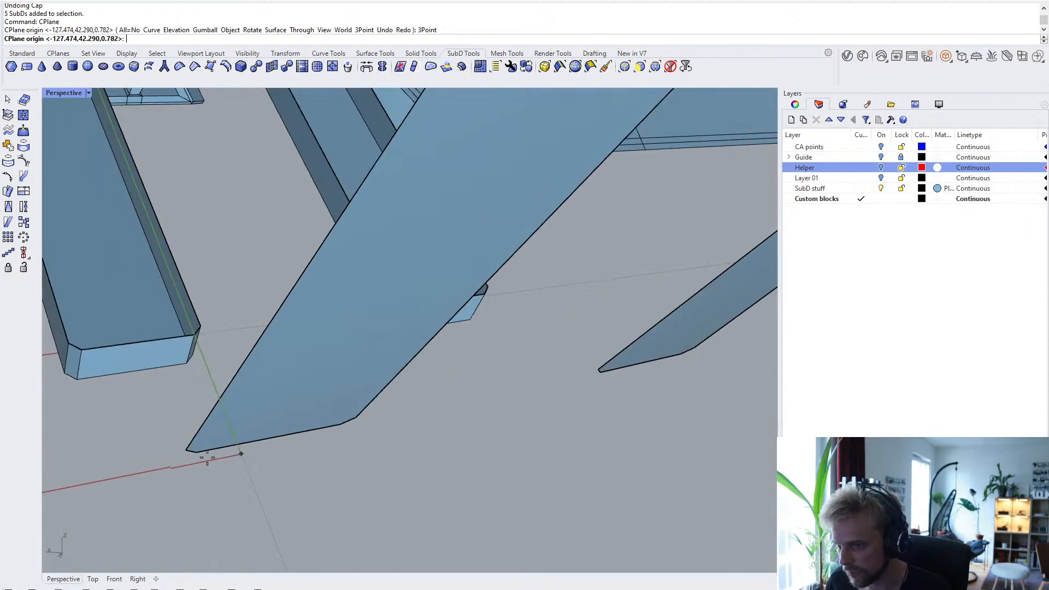
pyautogui.click(190, 451)
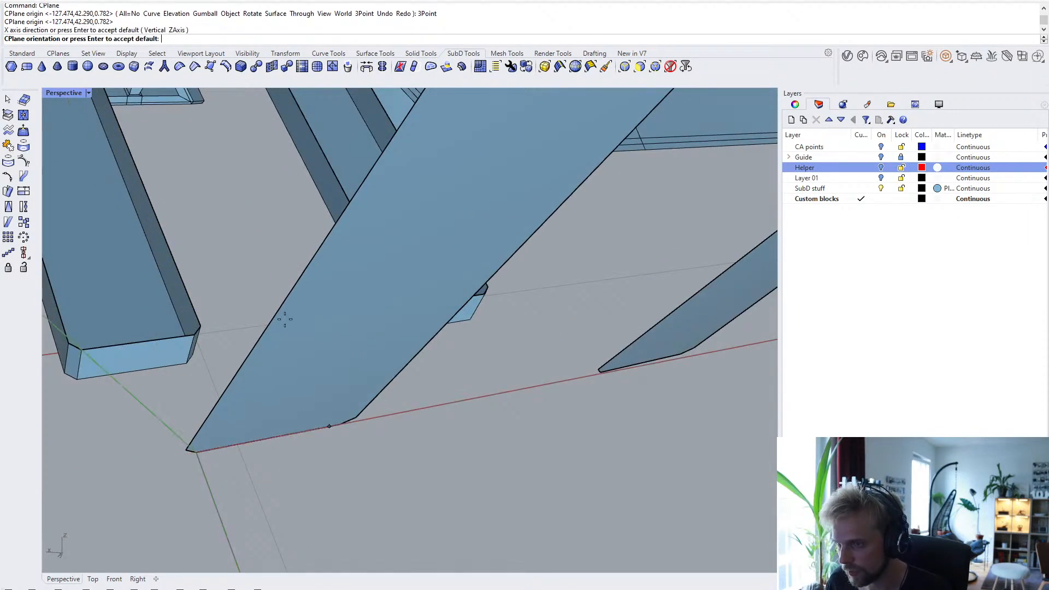
pyautogui.click(286, 294)
pyautogui.press('Return')
# - Select the five slanted panels of this opposite side and extrude them 0.05 along the gumball's Z direction
pyautogui.scroll(-3, 275, 371)
pyautogui.scroll(-5, 274, 371)
pyautogui.moveTo(274, 372); pyautogui.dragTo(432, 321, button='right')
pyautogui.scroll(3, 280, 322)
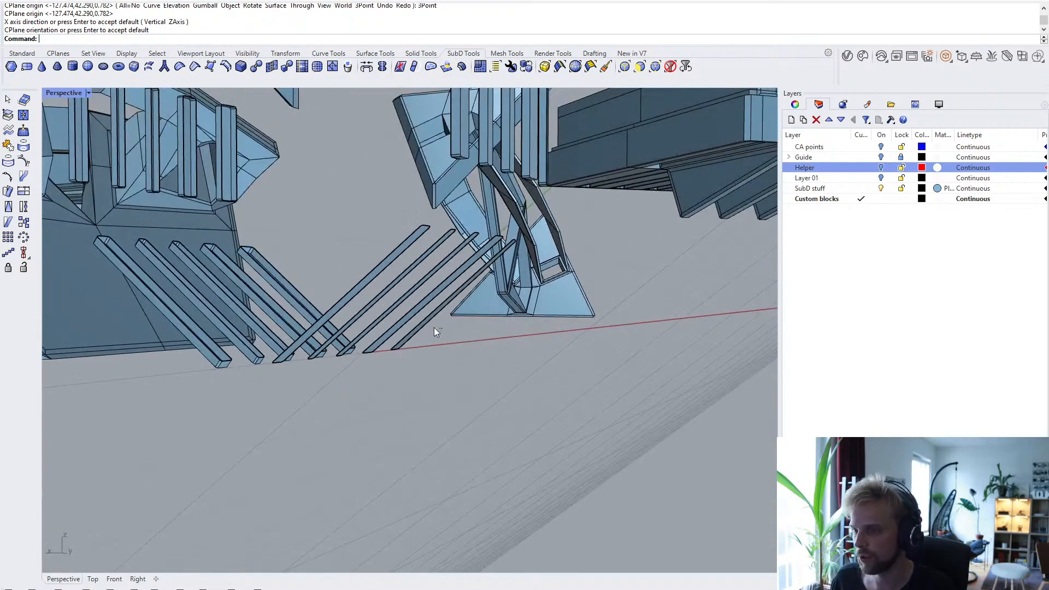
pyautogui.moveTo(356, 270); pyautogui.dragTo(358, 270)
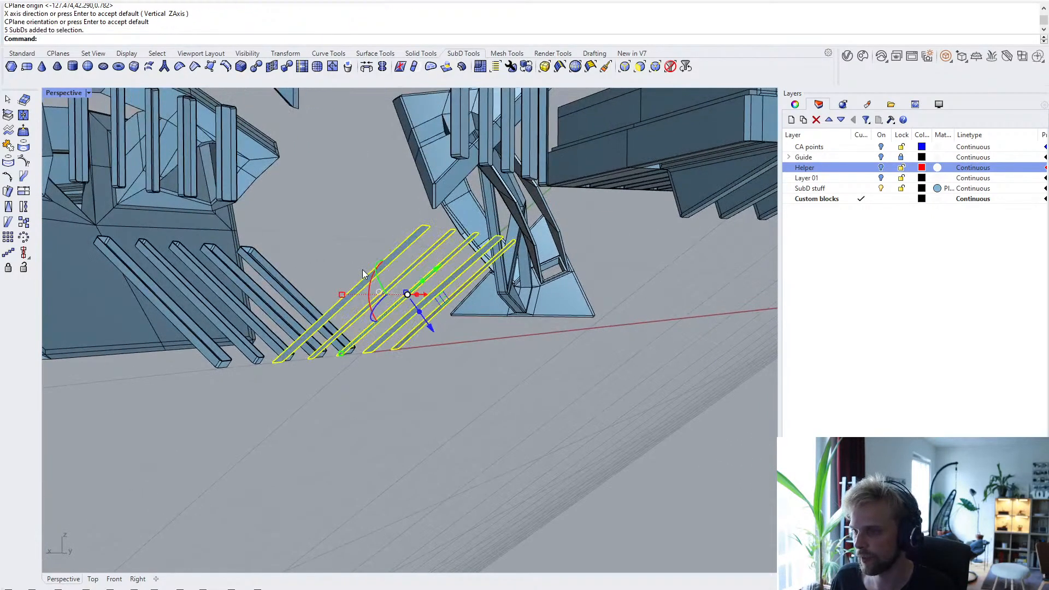
pyautogui.keyDown('ctrl'); pyautogui.click(419, 314); pyautogui.keyUp('ctrl')
pyautogui.write('0.5')
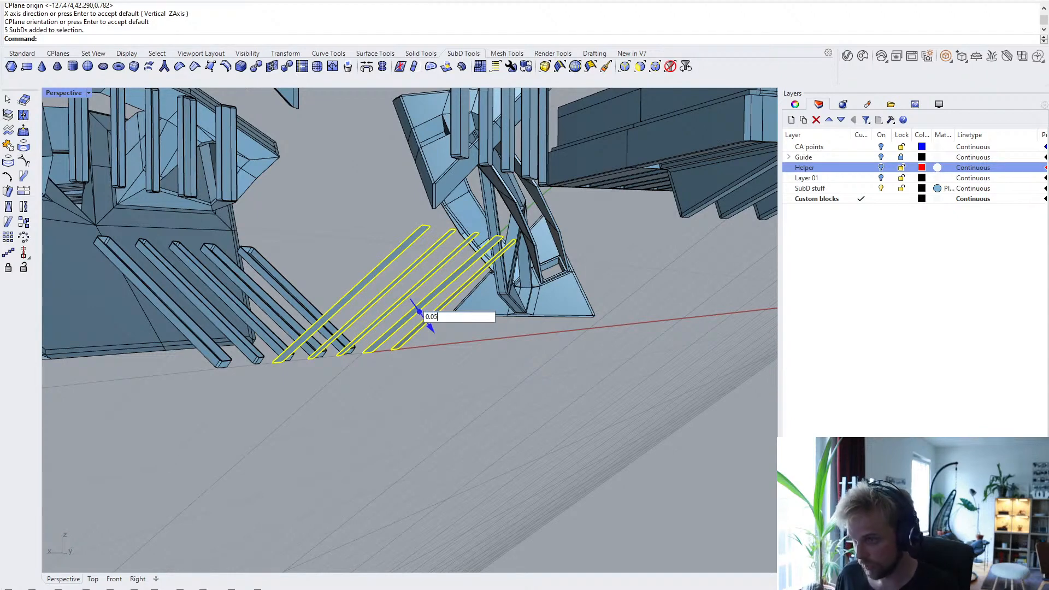
pyautogui.press('Return')
pyautogui.press('Escape')
pyautogui.moveTo(474, 263); pyautogui.dragTo(504, 264, button='right')
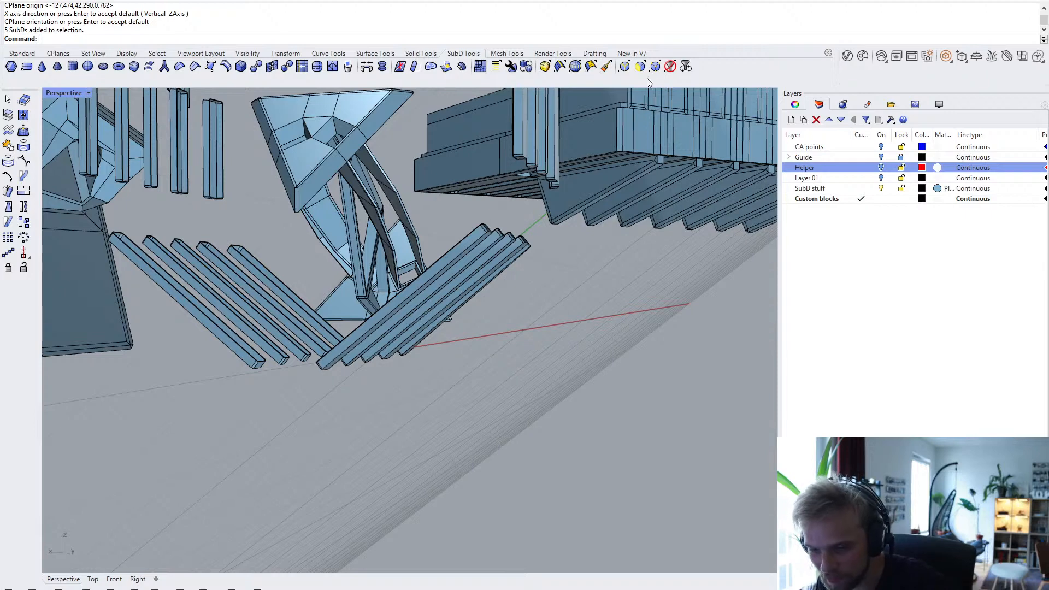
# - Reset the construction plane to World Top
pyautogui.moveTo(336, 265); pyautogui.dragTo(368, 235, button='right')
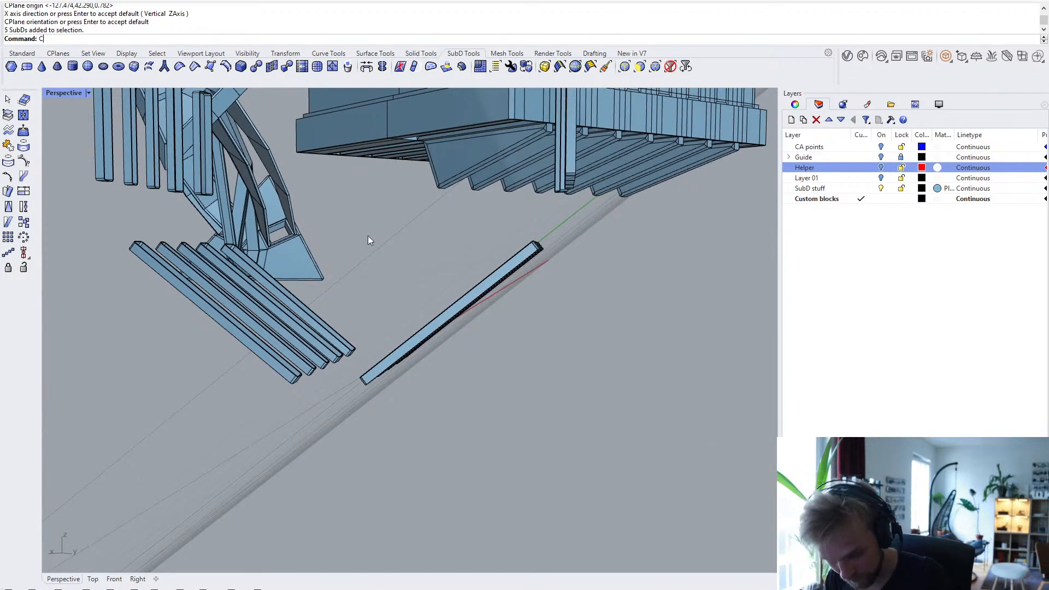
pyautogui.write('e')
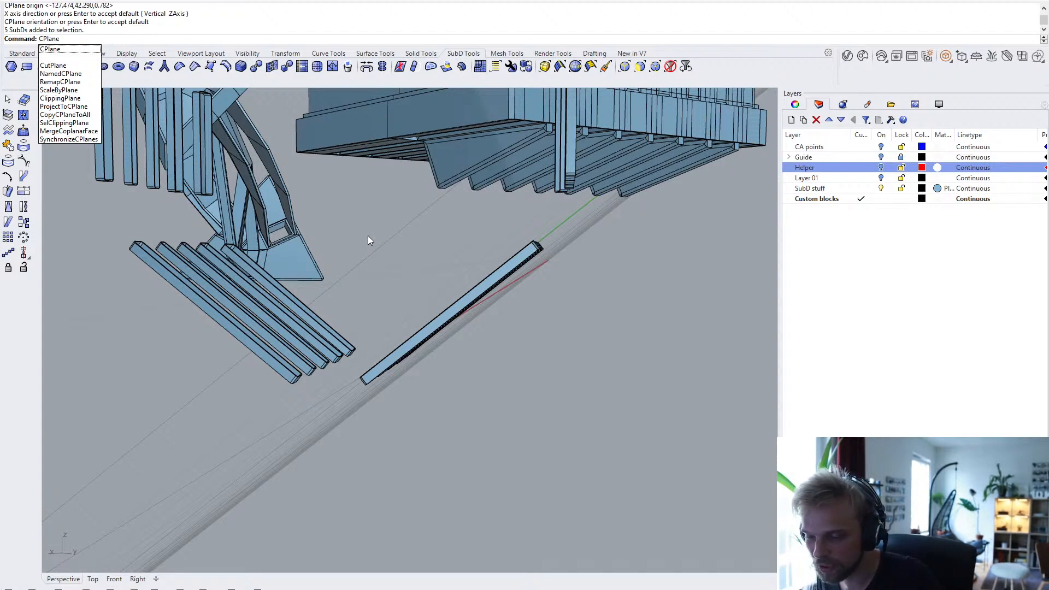
pyautogui.press('Return')
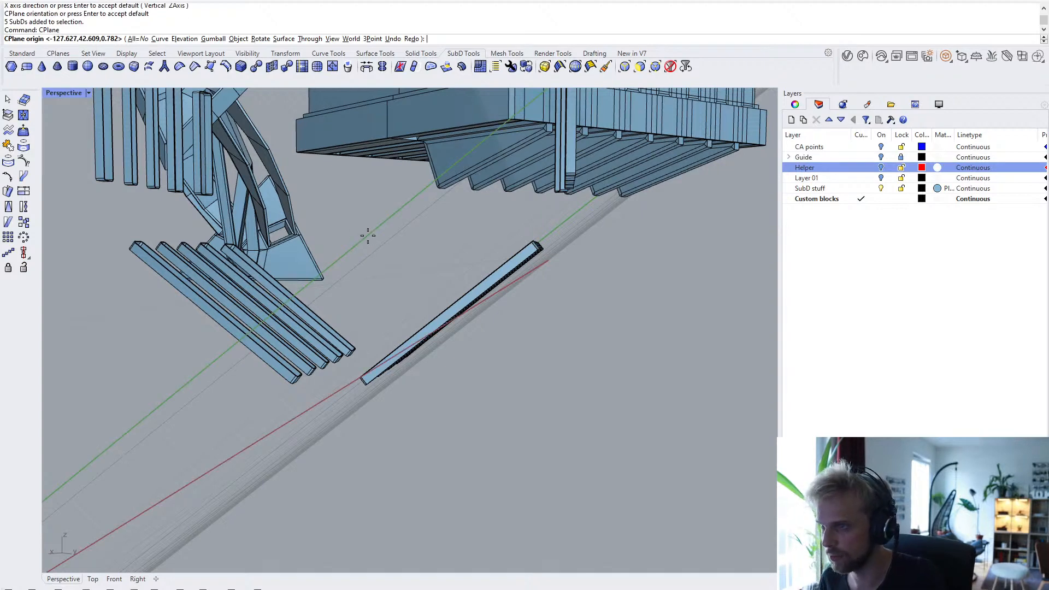
pyautogui.moveTo(407, 227)
pyautogui.mouseDown(button='right')
pyautogui.moveTo(382, 263)
pyautogui.moveTo(384, 300)
pyautogui.moveTo(391, 232)
pyautogui.mouseUp(button='right')
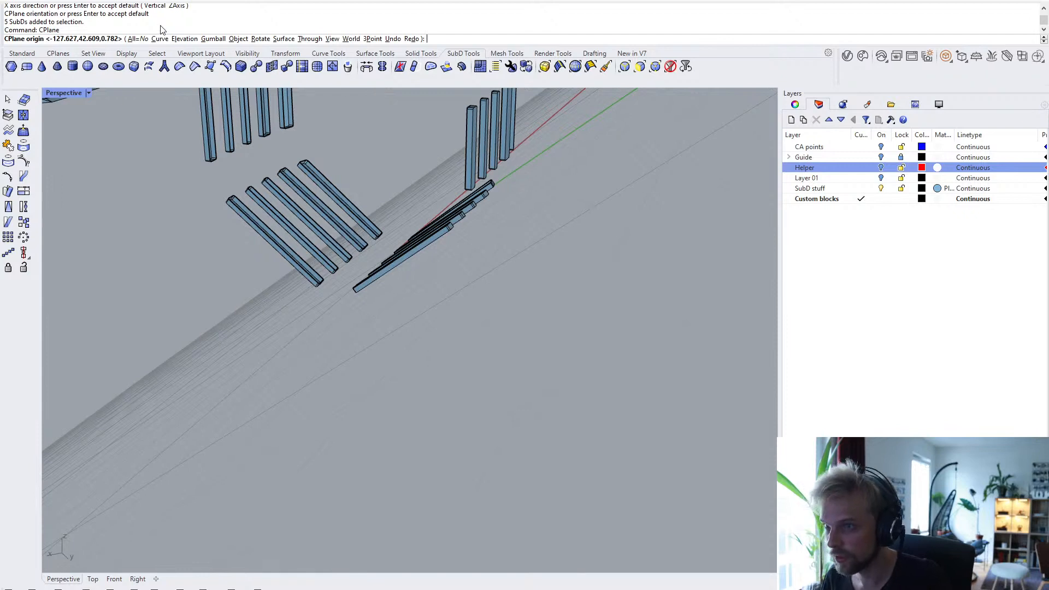
pyautogui.click(351, 38)
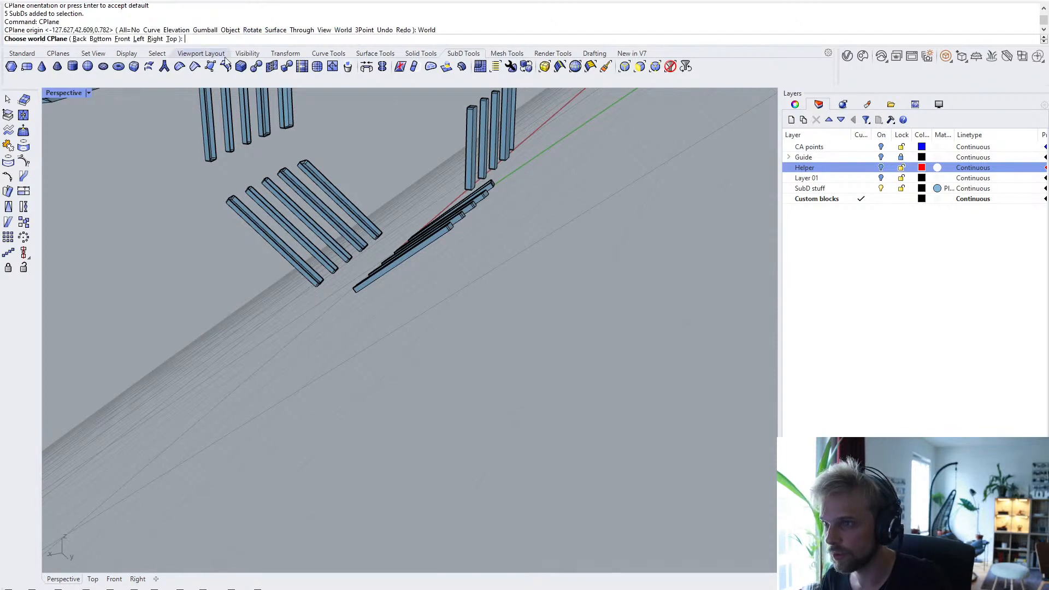
pyautogui.click(180, 38)
# - Show the hidden SubD body again around the extruded bars
pyautogui.moveTo(396, 273); pyautogui.dragTo(446, 297, button='right')
pyautogui.scroll(2, 381, 273)
pyautogui.moveTo(383, 272); pyautogui.dragTo(446, 238, button='right')
pyautogui.keyDown('shift'); pyautogui.moveTo(445, 239); pyautogui.dragTo(383, 396, button='right'); pyautogui.keyUp('shift')
pyautogui.scroll(-4, 426, 352)
pyautogui.moveTo(426, 352); pyautogui.dragTo(486, 331, button='right')
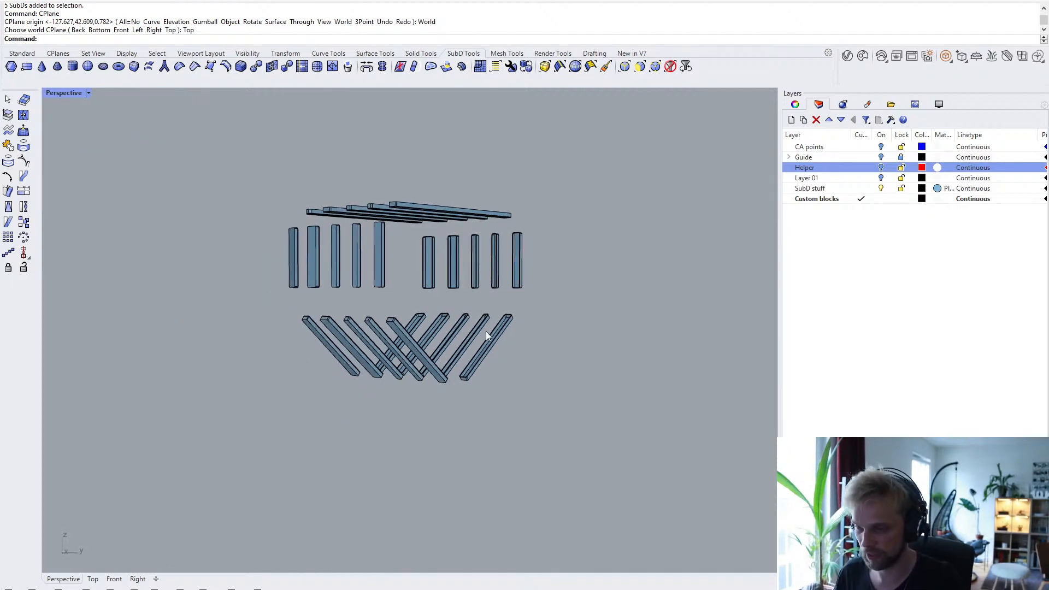
pyautogui.write('Show')
pyautogui.press('Return')
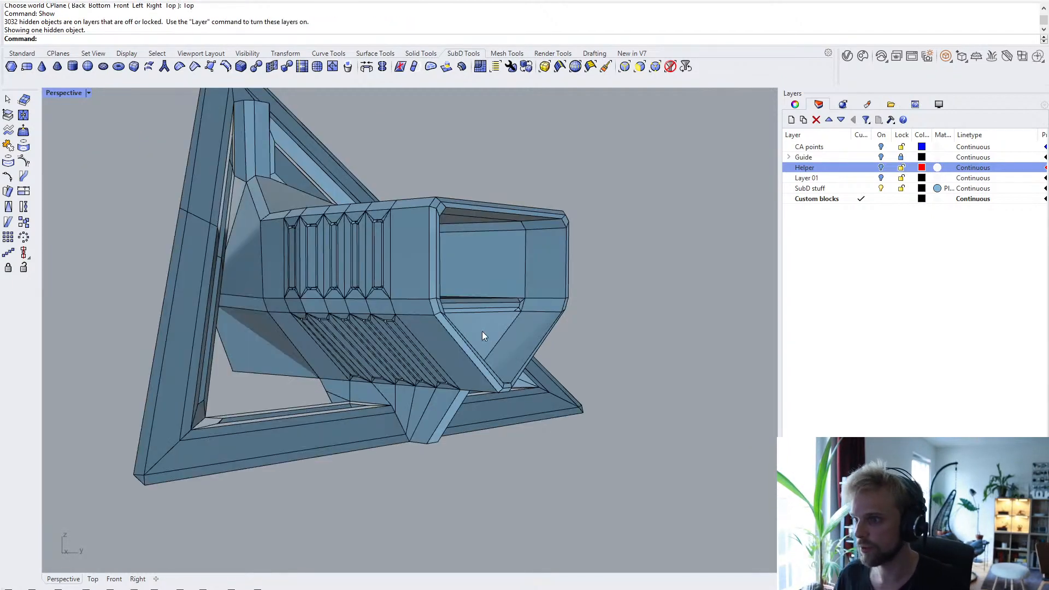
pyautogui.click(406, 262)
pyautogui.press('Return')
# - Switch the SubDs to smooth display and inspect the slots with the extruded bars up close
pyautogui.press('Escape')
pyautogui.press('Tab')
pyautogui.scroll(10, 407, 266)
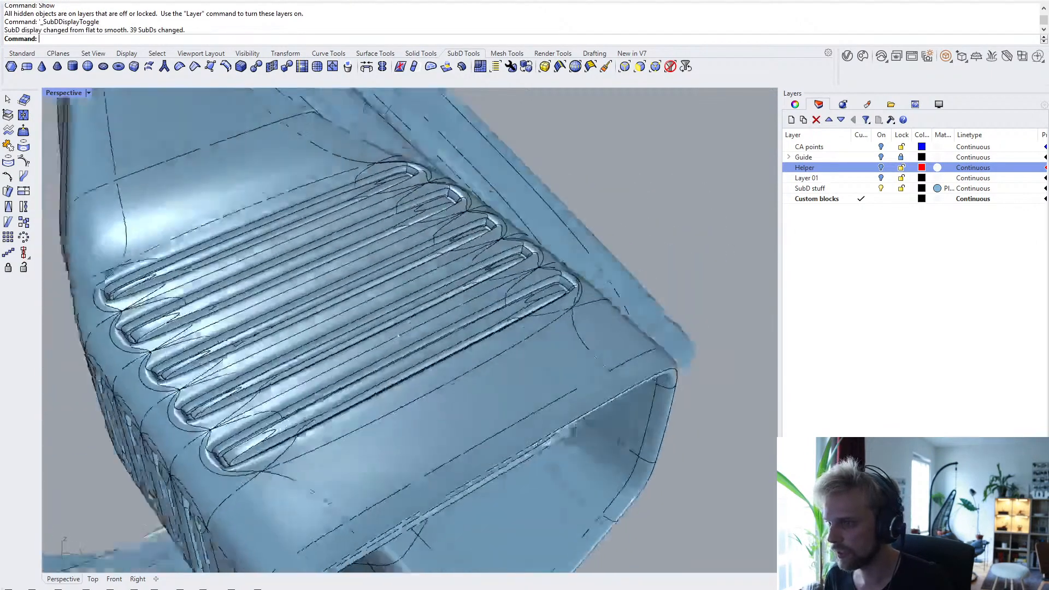
pyautogui.moveTo(398, 336); pyautogui.dragTo(310, 296, button='right')
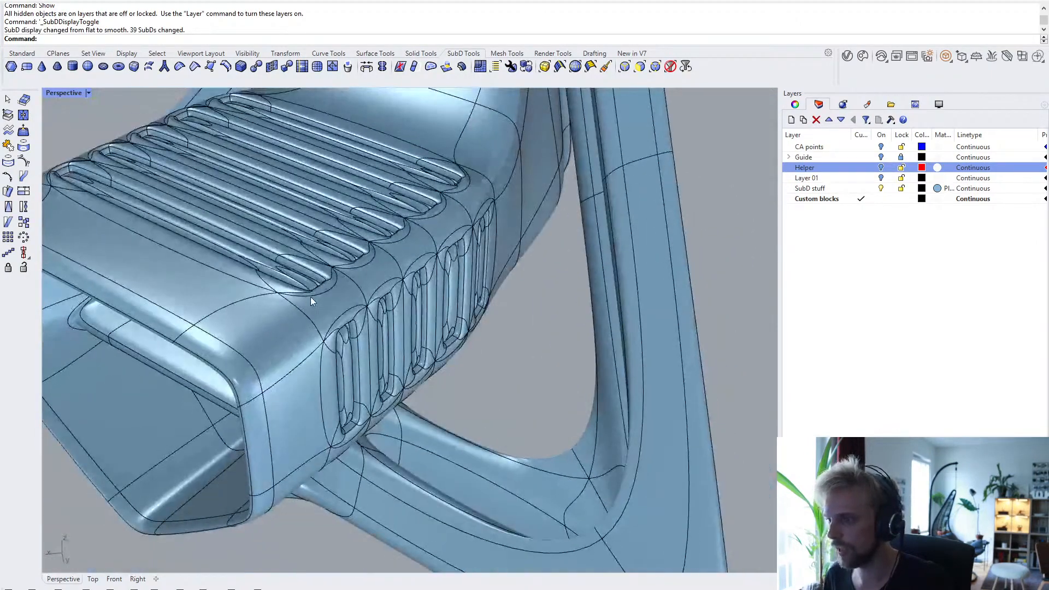
# - Select the whole structure with its bars and examine its surface reflections with EMap using the fluorescent_tube.bmp environment map
pyautogui.scroll(-10, 310, 297)
pyautogui.moveTo(560, 388); pyautogui.dragTo(201, 221)
pyautogui.write('EMap')
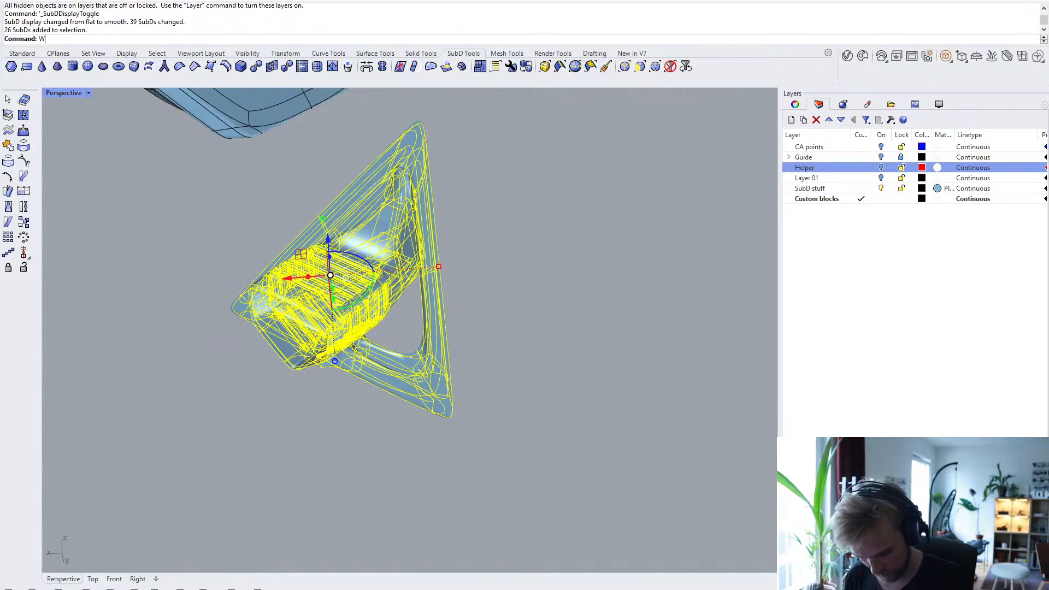
pyautogui.press('Return')
pyautogui.click(185, 216)
pyautogui.moveTo(186, 217); pyautogui.dragTo(448, 311, button='right')
pyautogui.scroll(8, 383, 382)
pyautogui.scroll(-6, 416, 359)
pyautogui.scroll(8, 355, 195)
pyautogui.moveTo(355, 199); pyautogui.dragTo(424, 340, button='right')
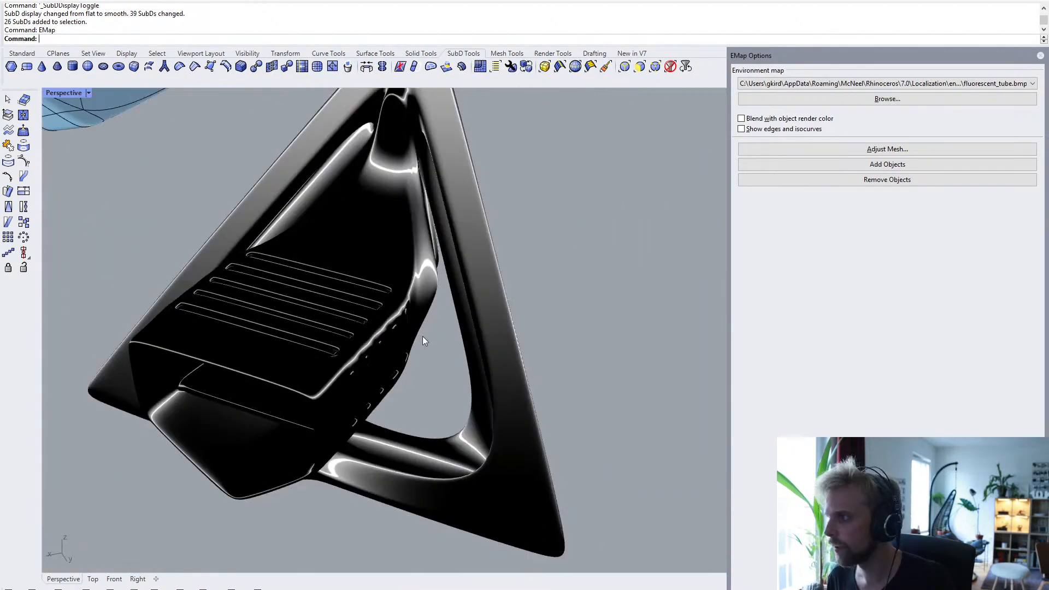
pyautogui.click(1040, 55)
pyautogui.moveTo(494, 250); pyautogui.dragTo(589, 245, button='right')
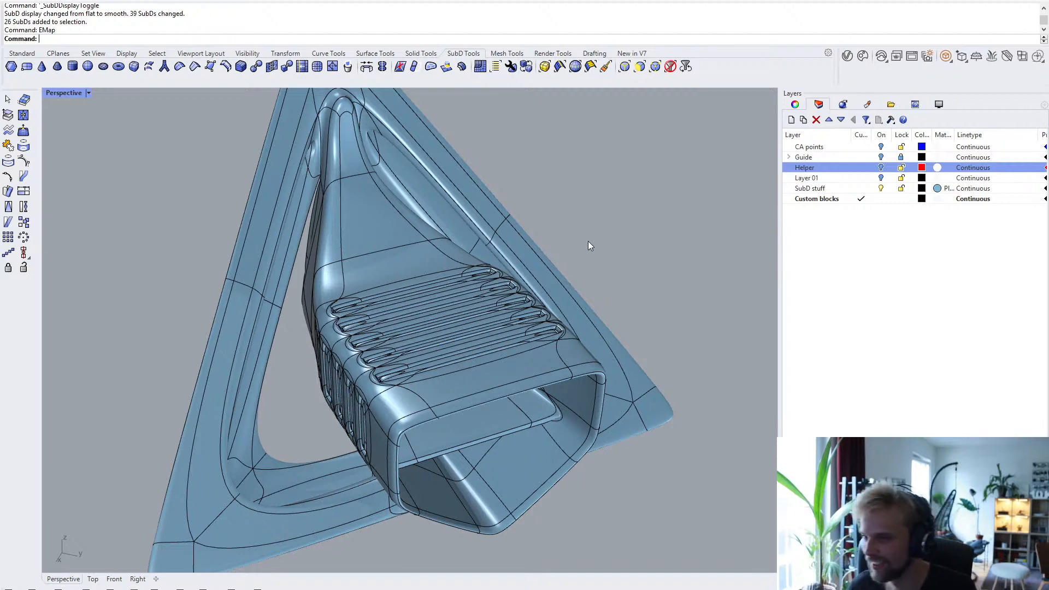
# - Hide the 25 extruded slot bars and switch the SubD body to flat display
pyautogui.moveTo(361, 273); pyautogui.dragTo(510, 279, button='right')
pyautogui.scroll(4, 440, 297)
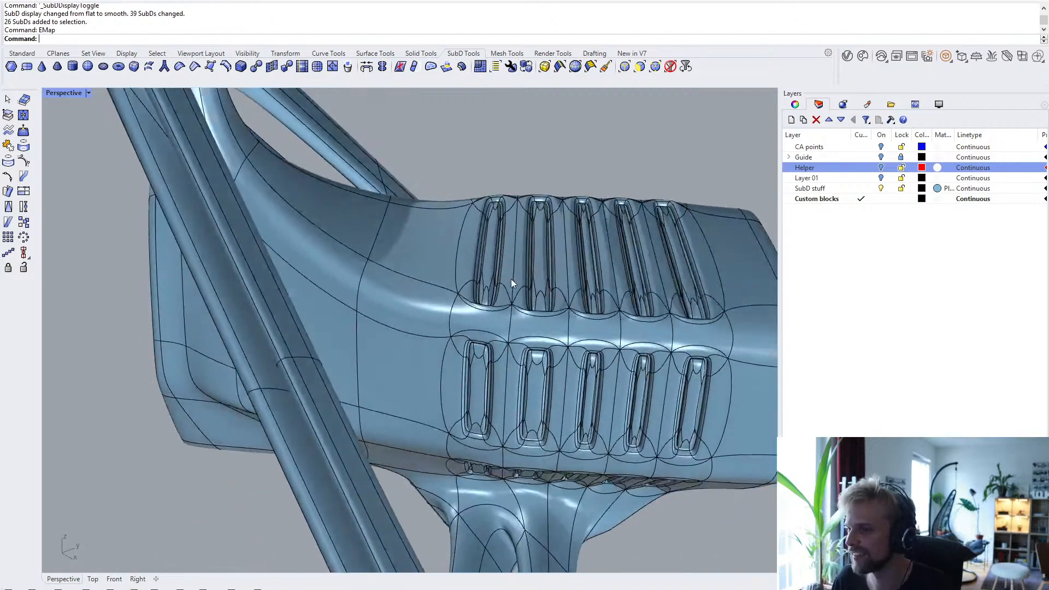
pyautogui.scroll(-3, 510, 279)
pyautogui.moveTo(432, 139); pyautogui.dragTo(686, 448)
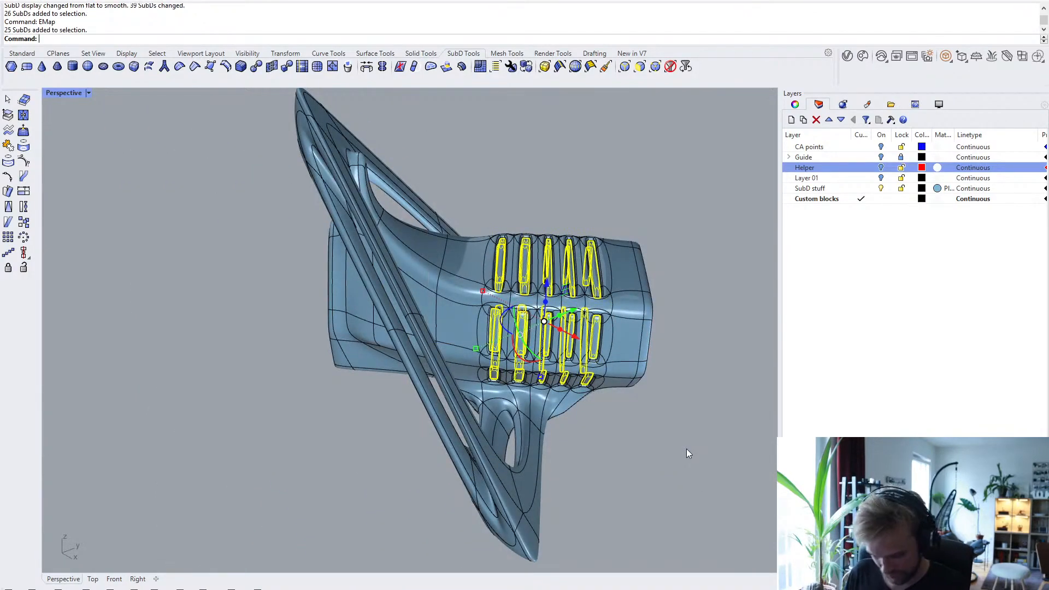
pyautogui.hotkey('ctrl', 'h')
pyautogui.scroll(3, 580, 296)
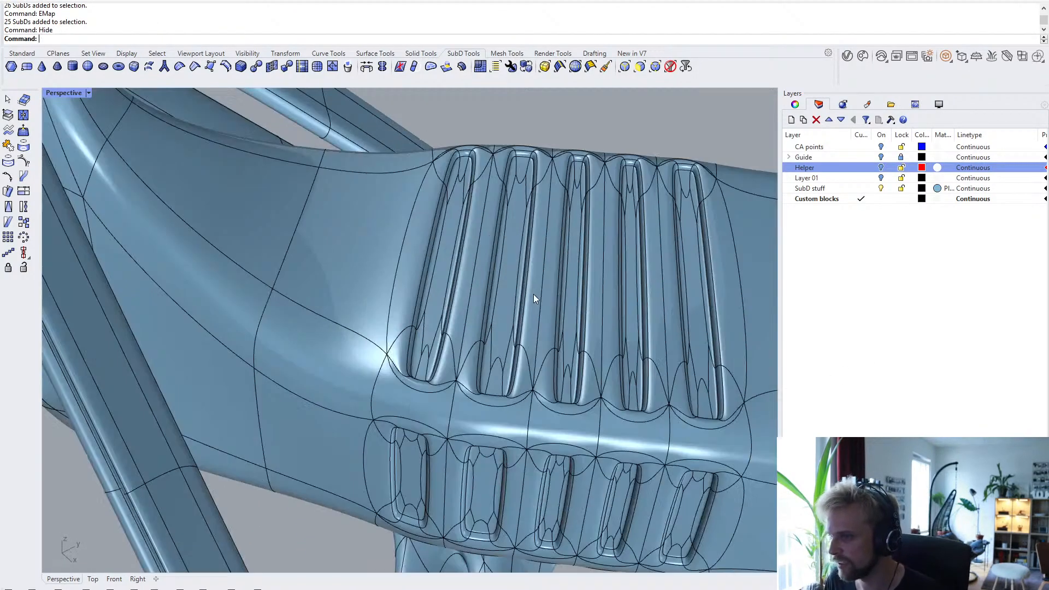
pyautogui.press('Tab')
# - Delete the large floor faces of the five long slots on the body's upper side
pyautogui.moveTo(516, 298); pyautogui.dragTo(184, 360, button='right')
pyautogui.scroll(5, 141, 284)
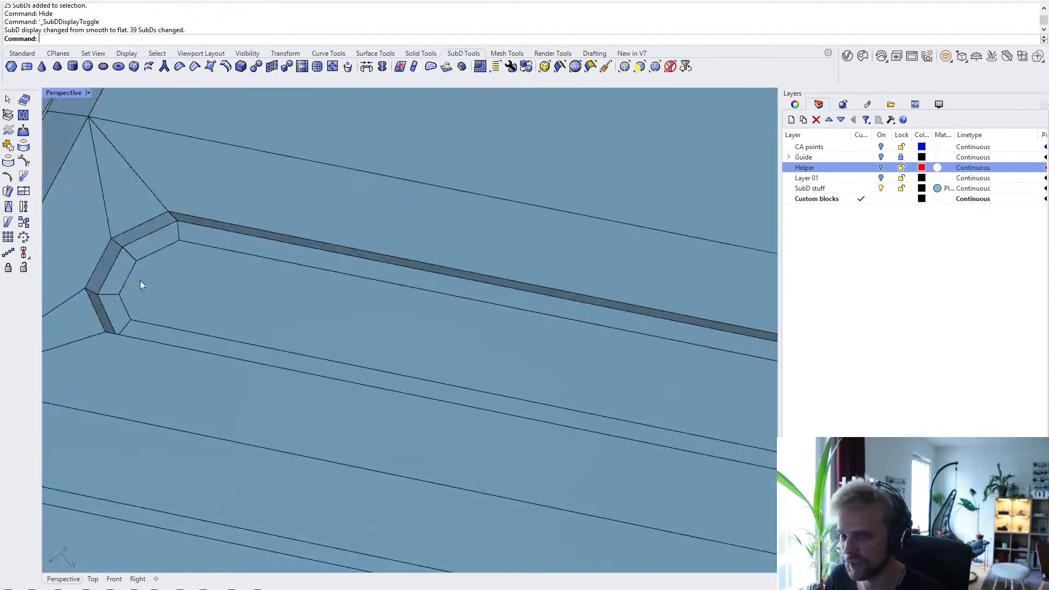
pyautogui.moveTo(203, 267); pyautogui.dragTo(244, 269, button='right')
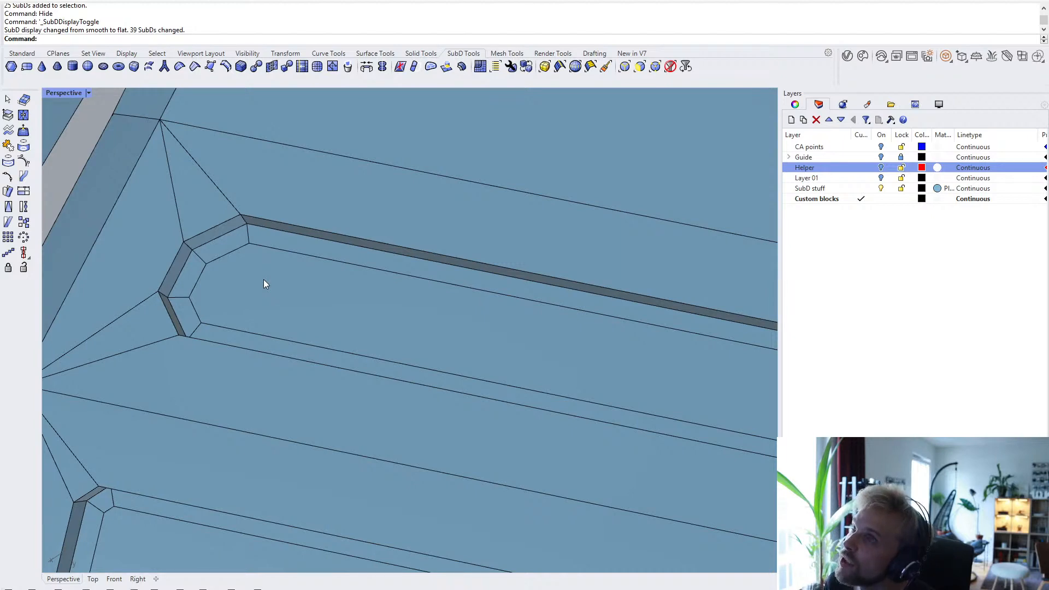
pyautogui.scroll(-3, 264, 280)
pyautogui.keyDown('ctrl'); pyautogui.keyDown('shift'); pyautogui.click(281, 290); pyautogui.keyUp('shift'); pyautogui.keyUp('ctrl')
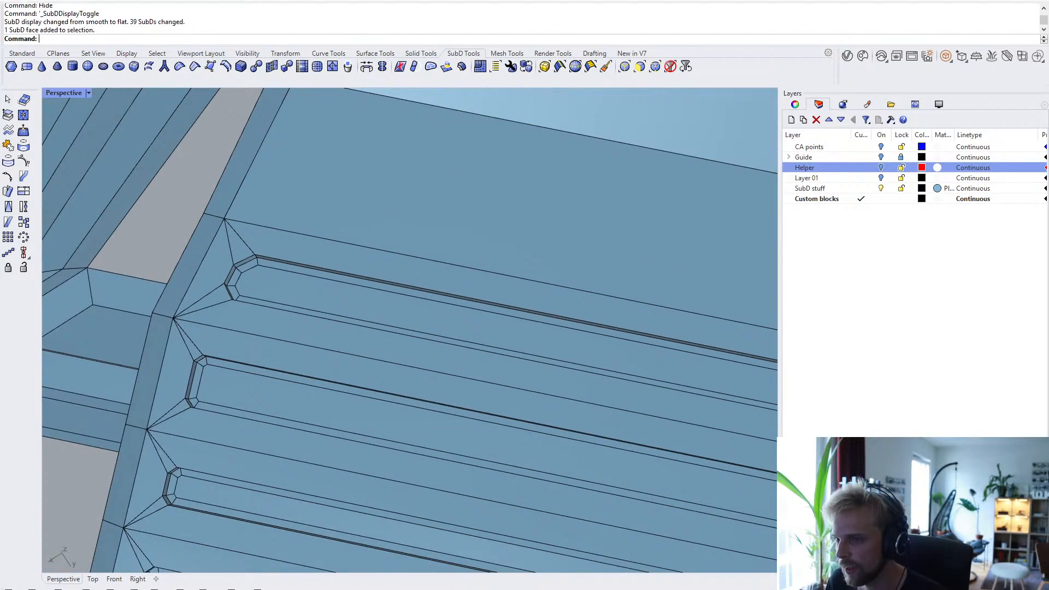
pyautogui.keyDown('ctrl'); pyautogui.keyDown('shift'); pyautogui.click(267, 411); pyautogui.keyUp('shift'); pyautogui.keyUp('ctrl')
pyautogui.moveTo(302, 436); pyautogui.dragTo(296, 356, button='right')
pyautogui.keyDown('ctrl'); pyautogui.keyDown('shift'); pyautogui.click(248, 376); pyautogui.keyUp('shift'); pyautogui.keyUp('ctrl')
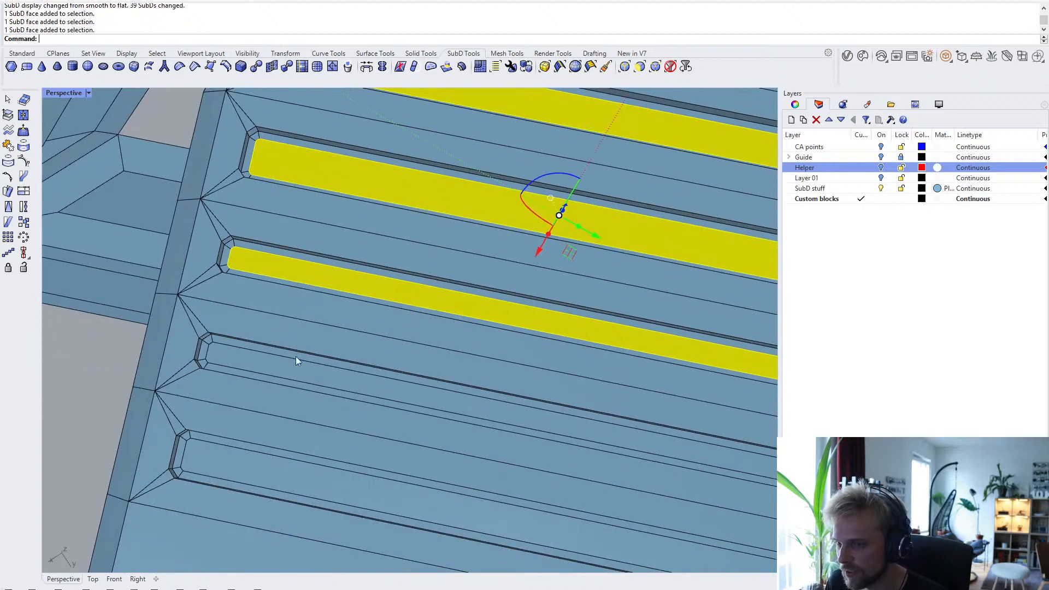
pyautogui.scroll(5, 255, 361)
pyautogui.keyDown('ctrl'); pyautogui.keyDown('shift'); pyautogui.click(255, 372); pyautogui.keyUp('shift'); pyautogui.keyUp('ctrl')
pyautogui.keyDown('shift'); pyautogui.moveTo(281, 471); pyautogui.dragTo(344, 224, button='right'); pyautogui.keyUp('shift')
pyautogui.keyDown('ctrl'); pyautogui.keyDown('shift'); pyautogui.click(273, 337); pyautogui.keyUp('shift'); pyautogui.keyUp('ctrl')
pyautogui.scroll(-9, 284, 340)
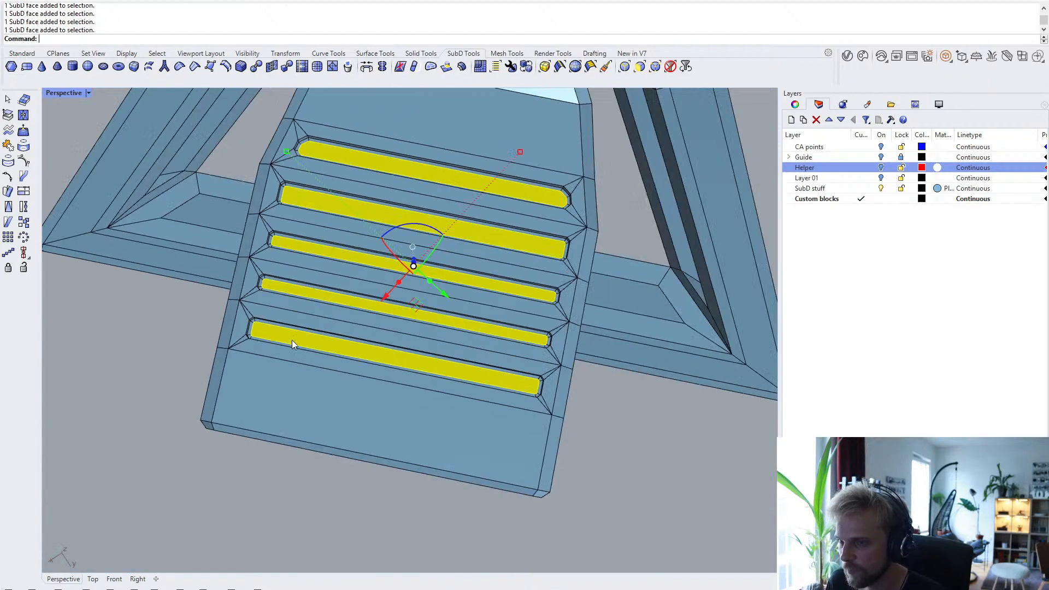
pyautogui.press('Delete')
# - Bridge the two angled corner edges at one end of the first long slot's opening
pyautogui.moveTo(306, 277); pyautogui.dragTo(341, 218, button='right')
pyautogui.scroll(14, 293, 123)
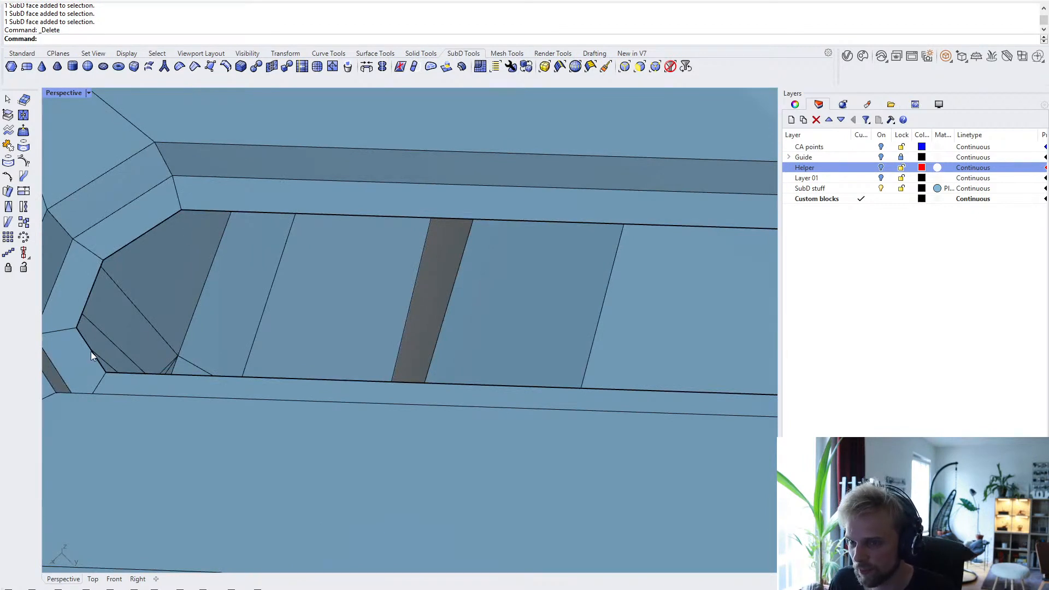
pyautogui.keyDown('ctrl'); pyautogui.keyDown('shift'); pyautogui.click(91, 353); pyautogui.keyUp('shift'); pyautogui.keyUp('ctrl')
pyautogui.keyDown('ctrl'); pyautogui.keyDown('shift'); pyautogui.click(125, 247); pyautogui.keyUp('shift'); pyautogui.keyUp('ctrl')
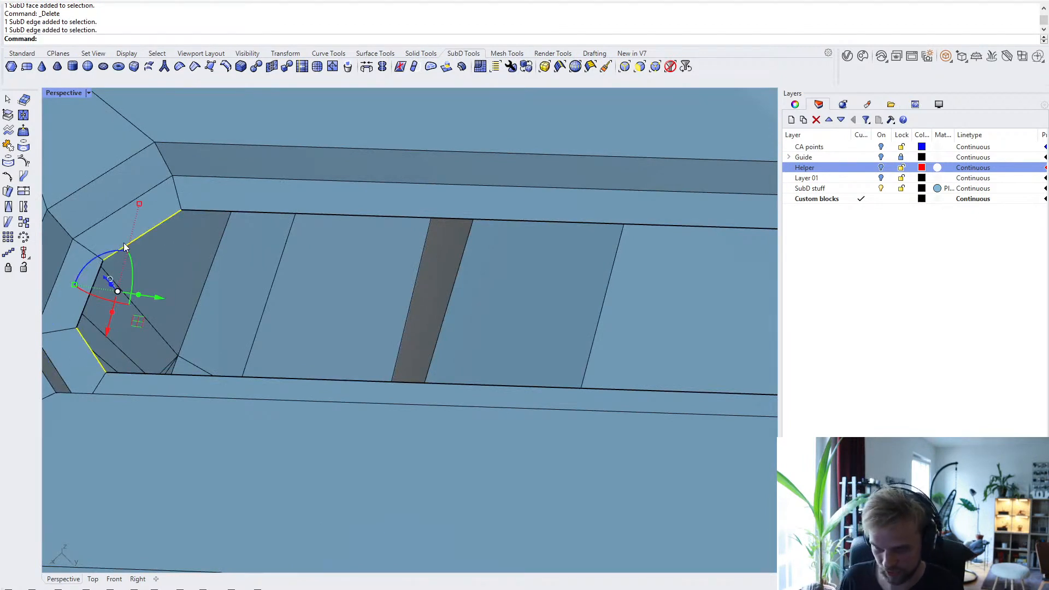
pyautogui.write('Bridge')
pyautogui.press('Return')
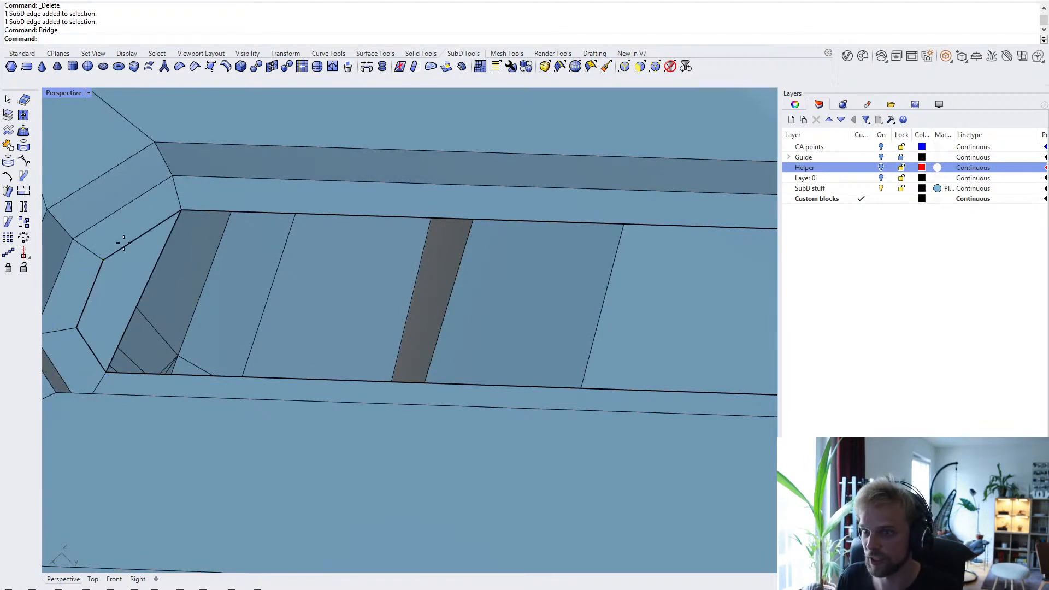
pyautogui.press('Return')
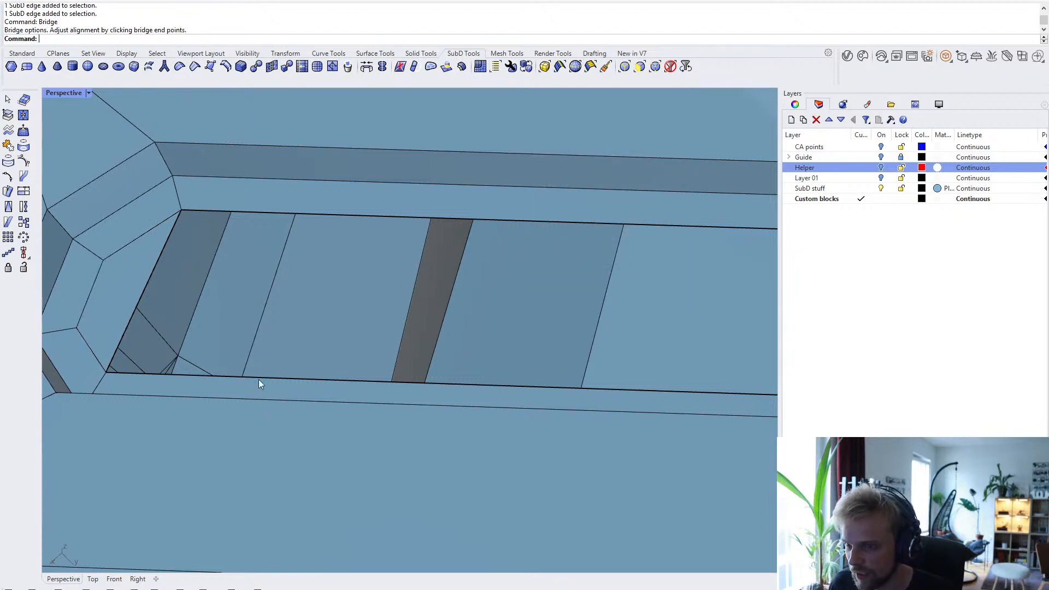
# - Bridge the two long edges of the first slot's opening to rebuild its floor face
pyautogui.keyDown('ctrl'); pyautogui.keyDown('shift'); pyautogui.click(287, 378); pyautogui.keyUp('shift'); pyautogui.keyUp('ctrl')
pyautogui.keyDown('ctrl'); pyautogui.keyDown('shift'); pyautogui.click(320, 215); pyautogui.keyUp('shift'); pyautogui.keyUp('ctrl')
pyautogui.press('Return')
pyautogui.press('Return')
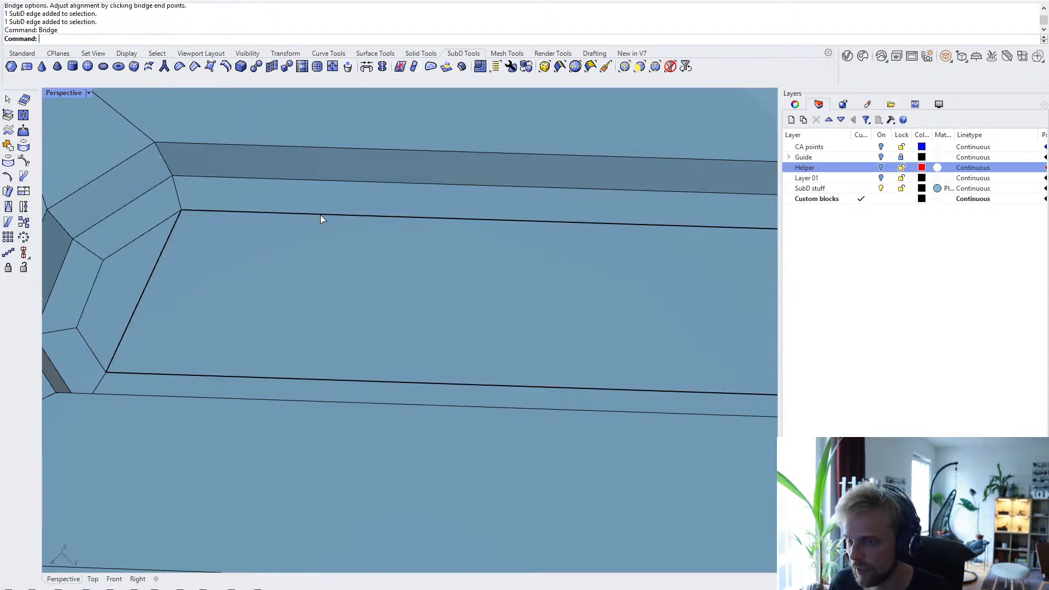
pyautogui.press('Return')
# - Bridge the two angled corner edges at the opposite end of the first slot to close the remaining gap
pyautogui.scroll(-5, 320, 215)
pyautogui.keyDown('shift'); pyautogui.moveTo(320, 215); pyautogui.dragTo(327, 291, button='right'); pyautogui.keyUp('shift')
pyautogui.scroll(-8, 327, 290)
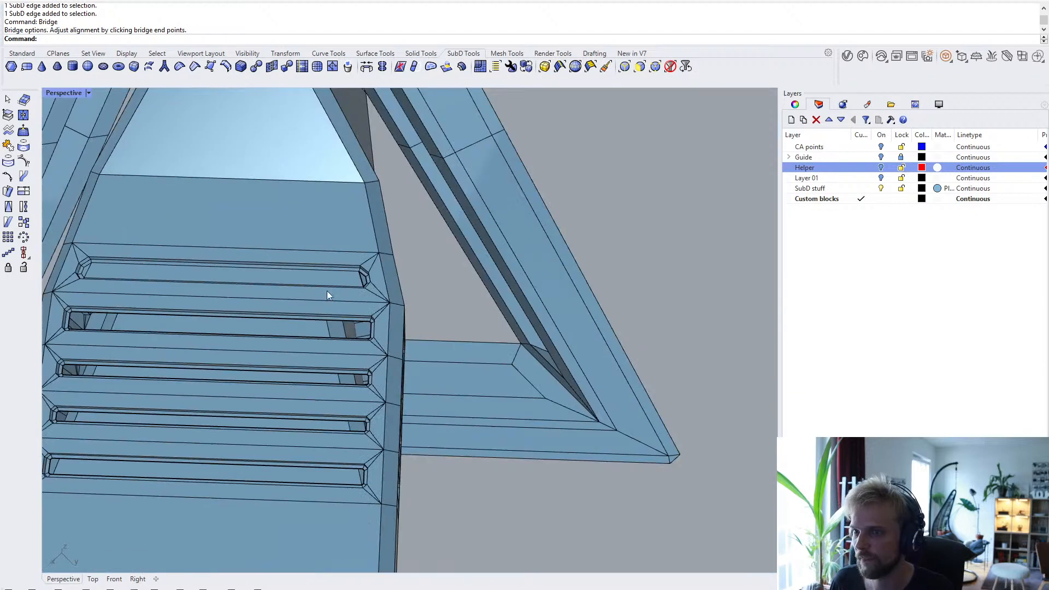
pyautogui.scroll(8, 326, 291)
pyautogui.keyDown('ctrl'); pyautogui.keyDown('shift'); pyautogui.click(447, 376); pyautogui.keyUp('shift'); pyautogui.keyUp('ctrl')
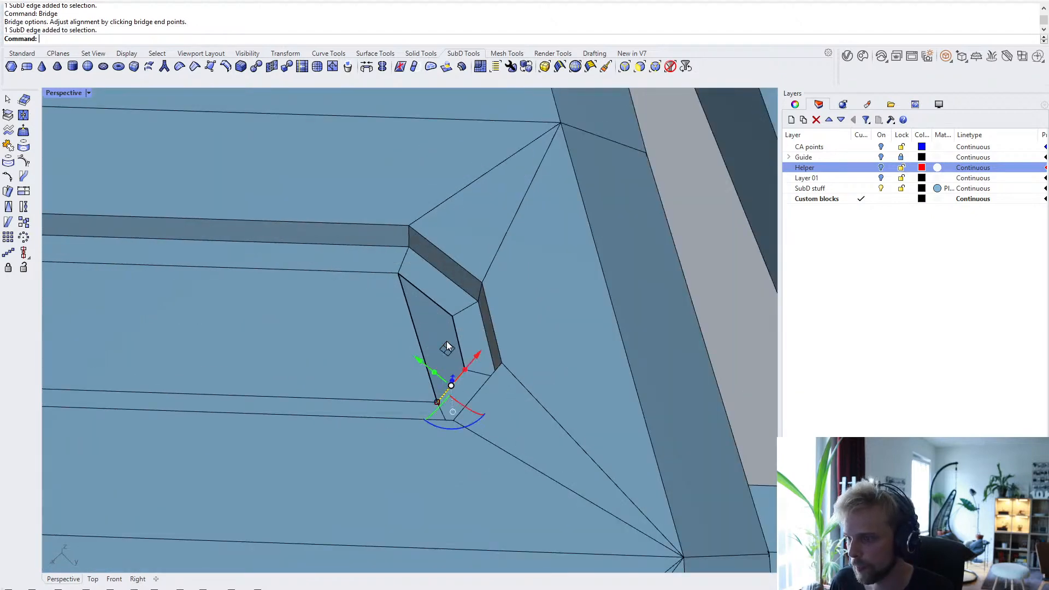
pyautogui.keyDown('ctrl'); pyautogui.keyDown('shift'); pyautogui.click(436, 303); pyautogui.keyUp('shift'); pyautogui.keyUp('ctrl')
pyautogui.press('Return')
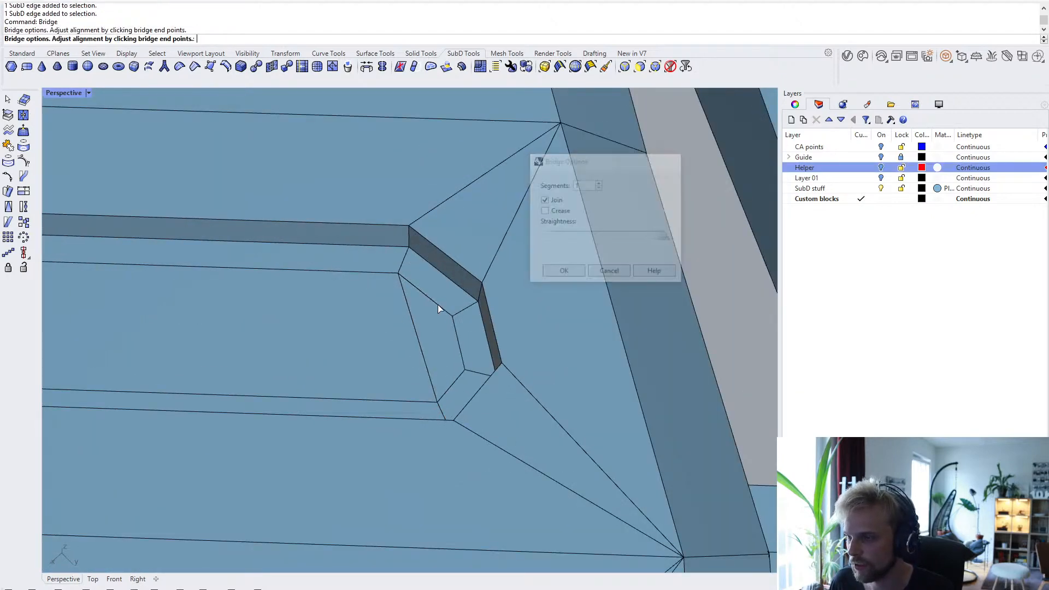
pyautogui.press('Return')
# - Inspect the rebuilt first slot's ends in smooth display, then return the SubDs to flat display
pyautogui.press('Tab')
pyautogui.scroll(-10, 437, 304)
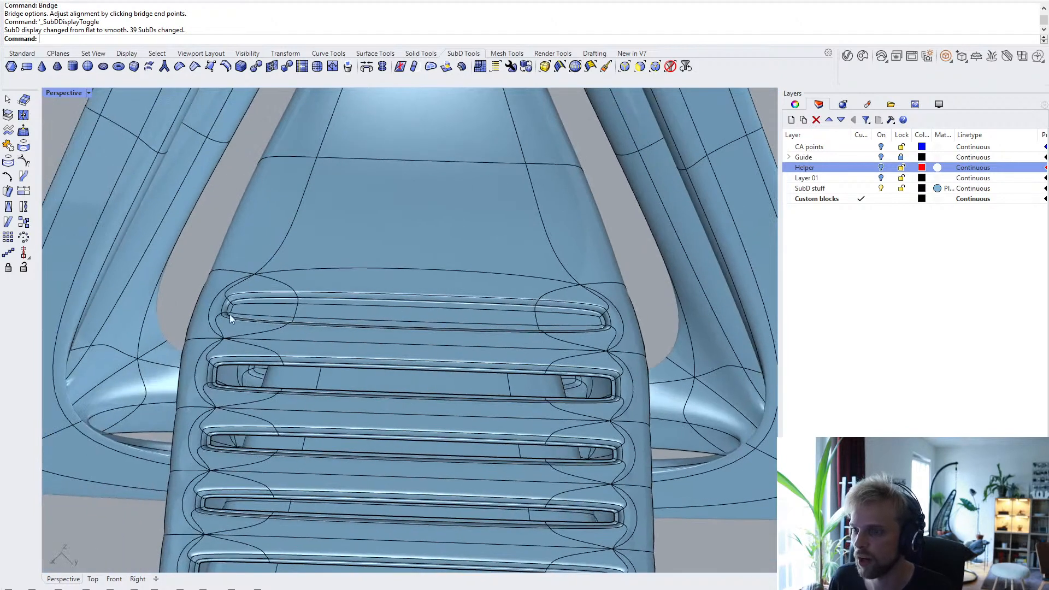
pyautogui.scroll(12, 229, 314)
pyautogui.scroll(-8, 398, 267)
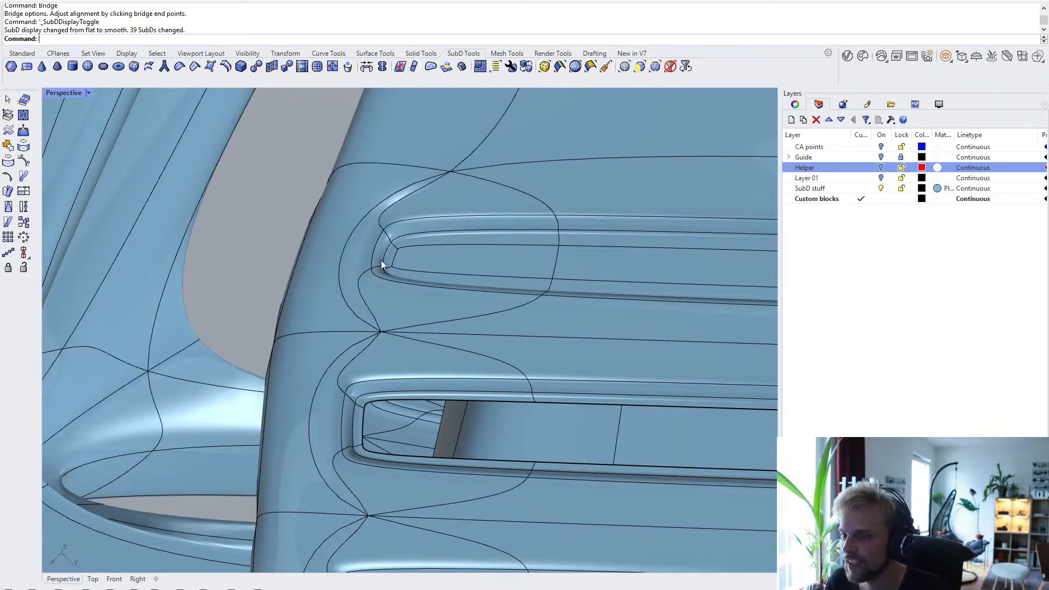
pyautogui.press('Tab')
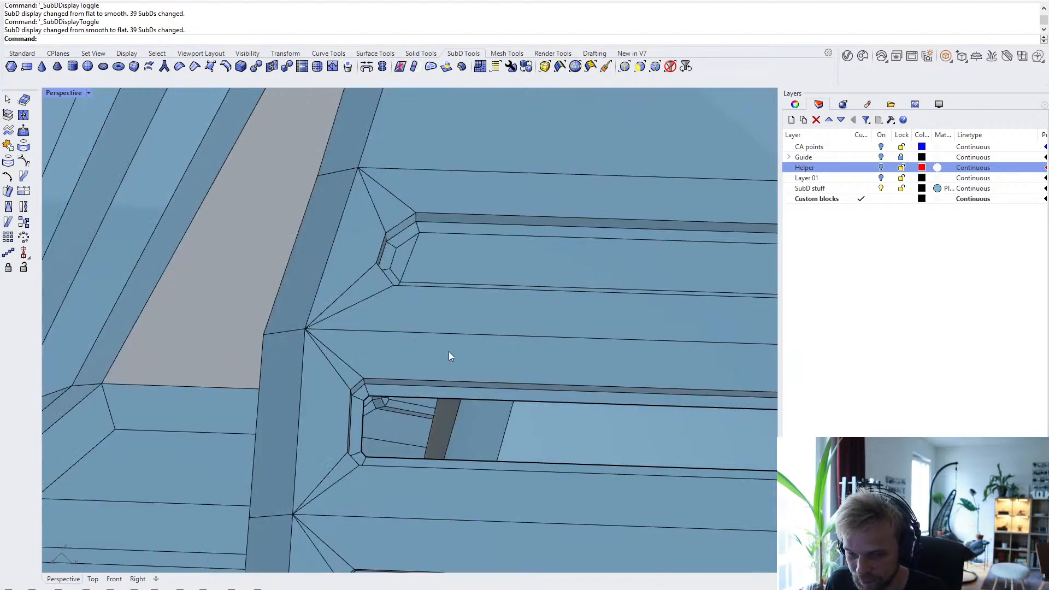
# - Bridge the two short angled corner edges at one end of the second long slot's opening
pyautogui.keyDown('shift'); pyautogui.moveTo(452, 356); pyautogui.dragTo(395, 294, button='right'); pyautogui.keyUp('shift')
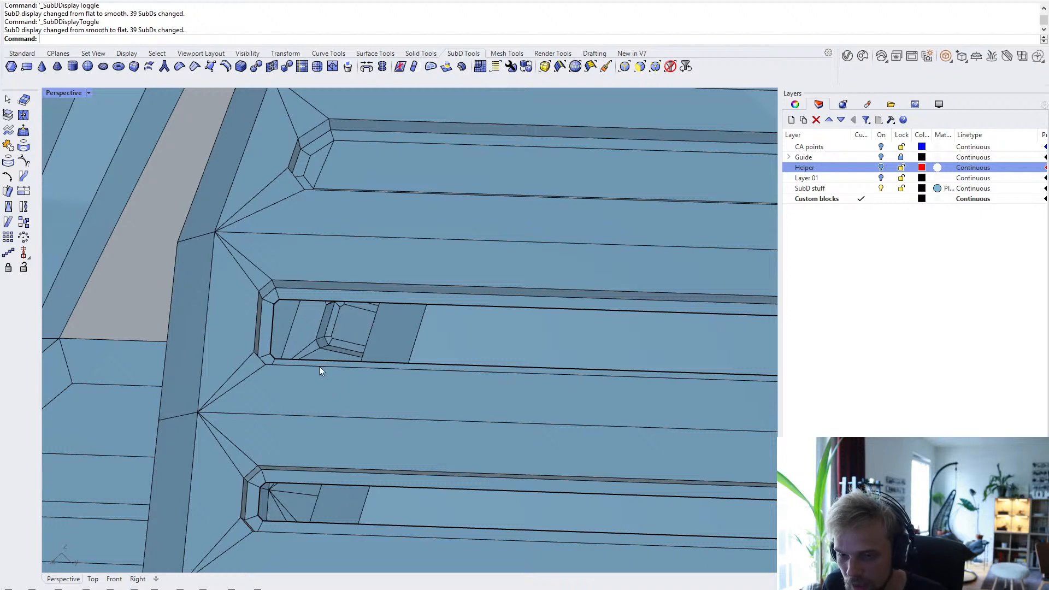
pyautogui.scroll(5, 271, 365)
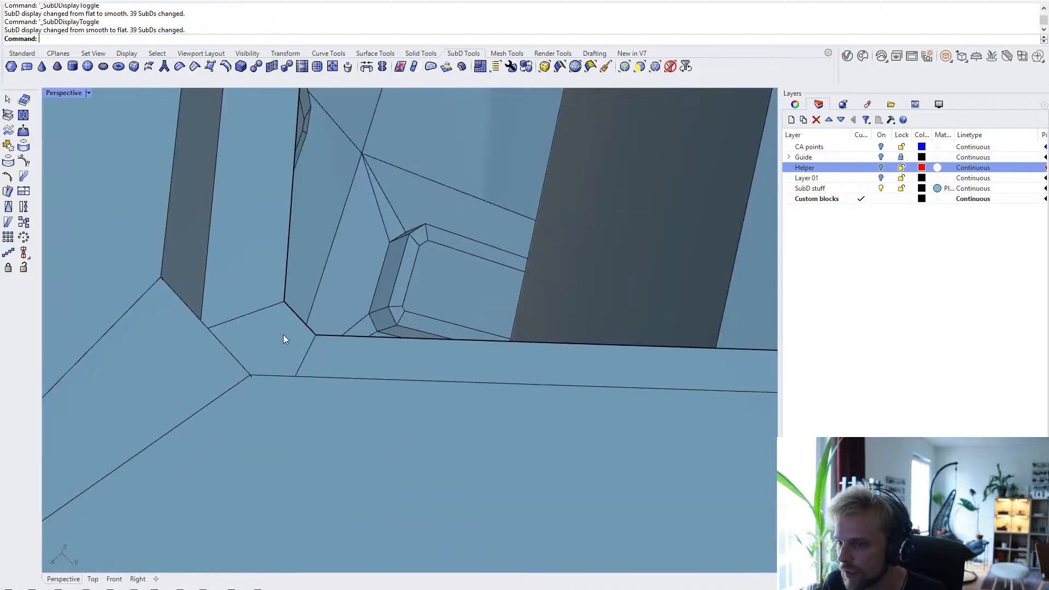
pyautogui.keyDown('ctrl'); pyautogui.keyDown('shift'); pyautogui.click(297, 316); pyautogui.keyUp('shift'); pyautogui.keyUp('ctrl')
pyautogui.scroll(-7, 296, 315)
pyautogui.scroll(7, 289, 262)
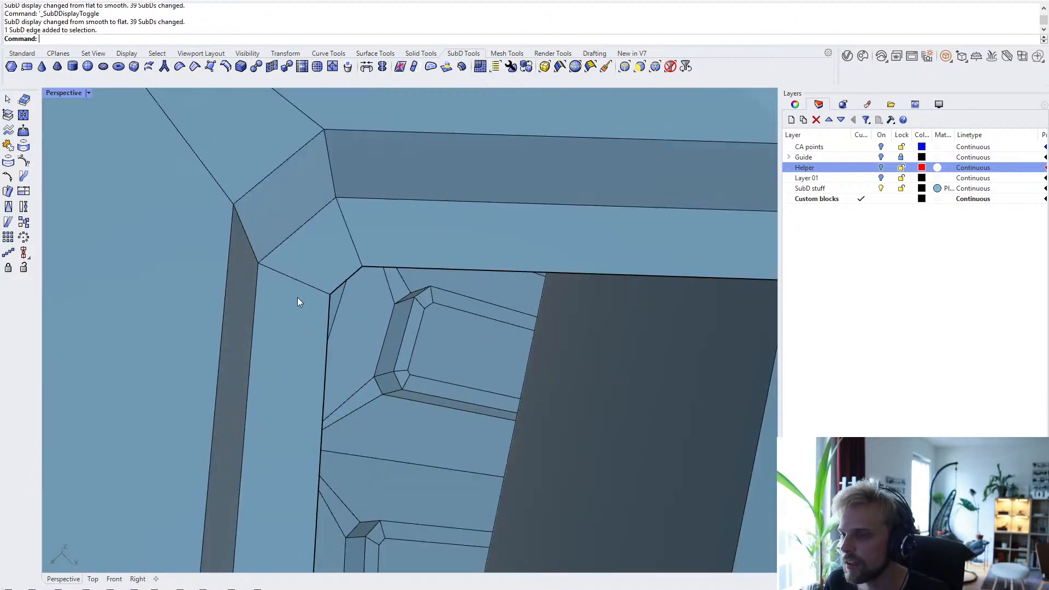
pyautogui.keyDown('ctrl'); pyautogui.keyDown('shift'); pyautogui.click(345, 280); pyautogui.keyUp('shift'); pyautogui.keyUp('ctrl')
pyautogui.press('Return')
pyautogui.press('Return')
# - Bridge the two long edges of the second slot's opening to rebuild its floor face
pyautogui.scroll(-7, 348, 282)
pyautogui.keyDown('shift'); pyautogui.moveTo(437, 377); pyautogui.dragTo(388, 349, button='right'); pyautogui.keyUp('shift')
pyautogui.keyDown('ctrl'); pyautogui.keyDown('shift'); pyautogui.click(481, 283); pyautogui.keyUp('shift'); pyautogui.keyUp('ctrl')
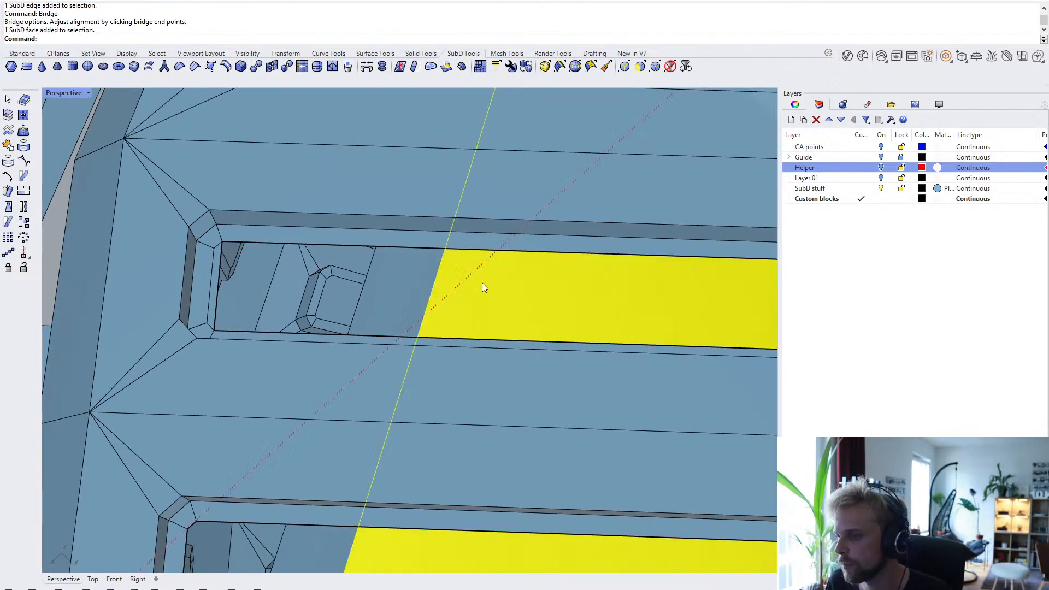
pyautogui.keyDown('ctrl'); pyautogui.keyDown('shift'); pyautogui.click(382, 339); pyautogui.keyUp('shift'); pyautogui.keyUp('ctrl')
pyautogui.keyDown('ctrl'); pyautogui.keyDown('shift'); pyautogui.click(410, 250); pyautogui.keyUp('shift'); pyautogui.keyUp('ctrl')
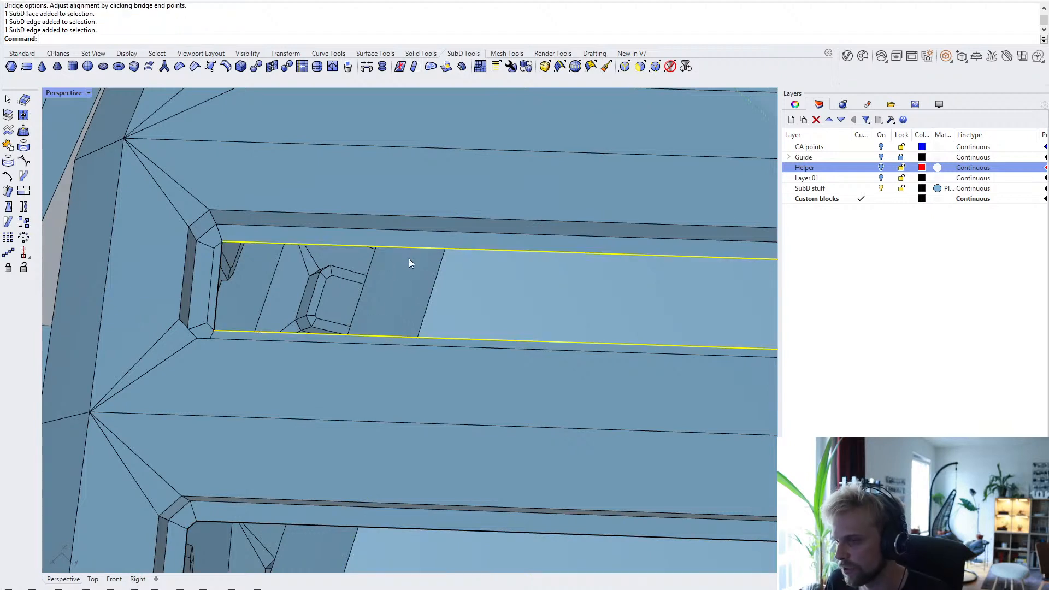
pyautogui.press('Return')
pyautogui.press('Return')
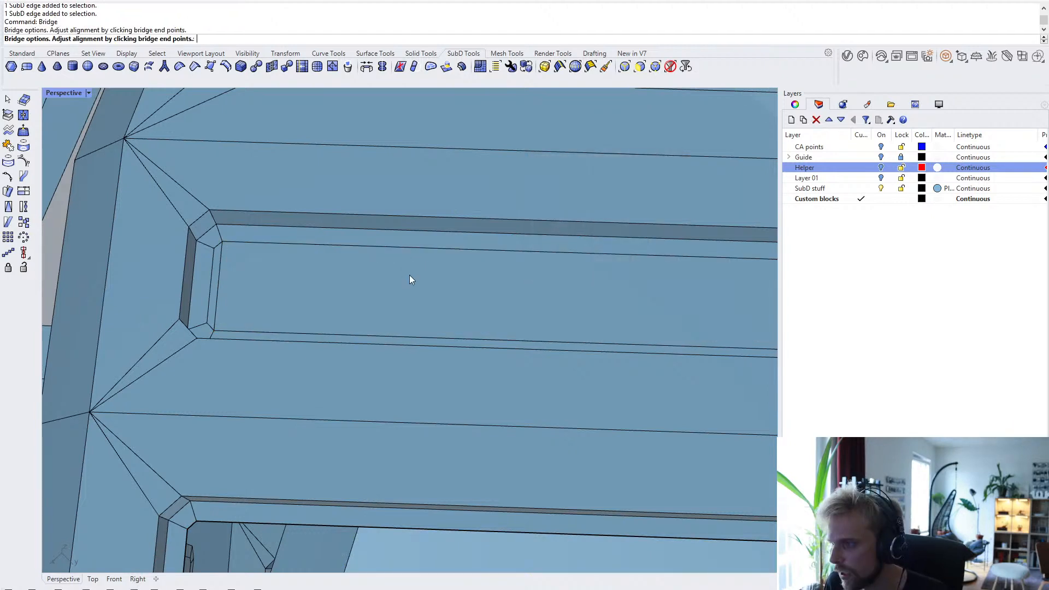
# - Bridge the two angled corner edges at the opposite end of the second slot to close its remaining gap
pyautogui.scroll(-4, 410, 278)
pyautogui.keyDown('shift'); pyautogui.moveTo(547, 279); pyautogui.dragTo(246, 311, button='right'); pyautogui.keyUp('shift')
pyautogui.scroll(-5, 426, 330)
pyautogui.scroll(10, 439, 336)
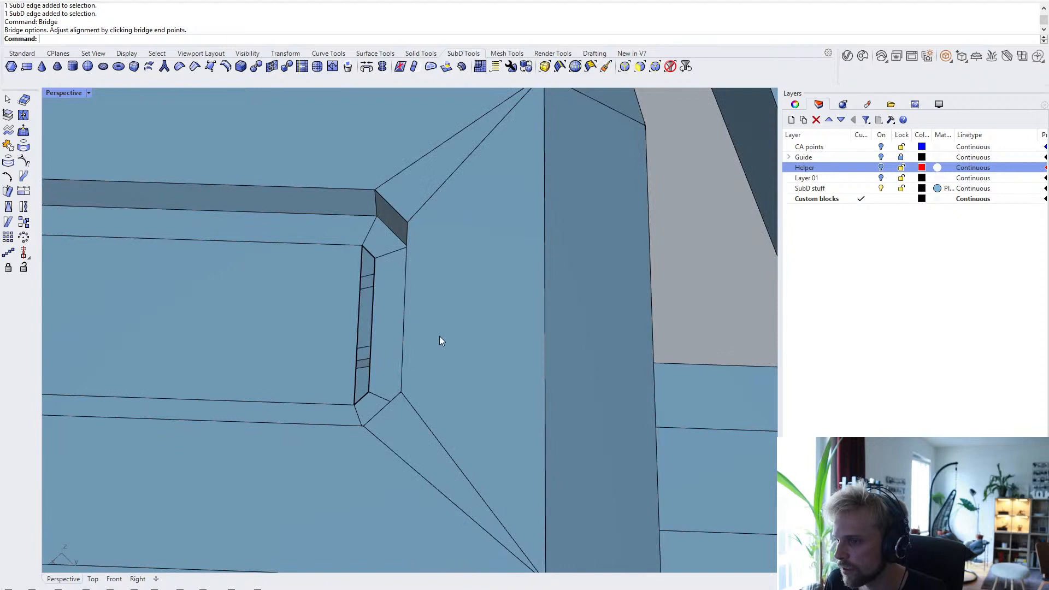
pyautogui.keyDown('ctrl'); pyautogui.keyDown('shift'); pyautogui.click(358, 406); pyautogui.keyUp('shift'); pyautogui.keyUp('ctrl')
pyautogui.keyDown('ctrl'); pyautogui.keyDown('shift'); pyautogui.click(369, 255); pyautogui.keyUp('shift'); pyautogui.keyUp('ctrl')
pyautogui.press('Return')
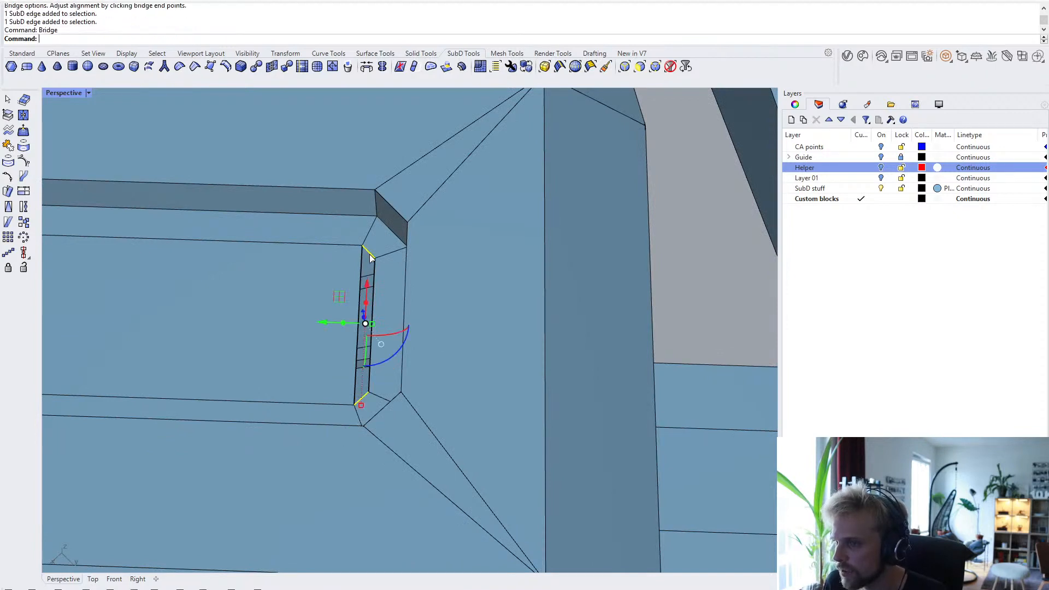
pyautogui.press('Return')
# - Bridge the two short angled corner edges at one end of the next open long slot
pyautogui.scroll(-6, 363, 265)
pyautogui.keyDown('shift'); pyautogui.moveTo(316, 338); pyautogui.dragTo(522, 281, button='right'); pyautogui.keyUp('shift')
pyautogui.scroll(-8, 513, 279)
pyautogui.keyDown('shift'); pyautogui.moveTo(275, 332); pyautogui.dragTo(645, 339, button='right'); pyautogui.keyUp('shift')
pyautogui.scroll(12, 213, 348)
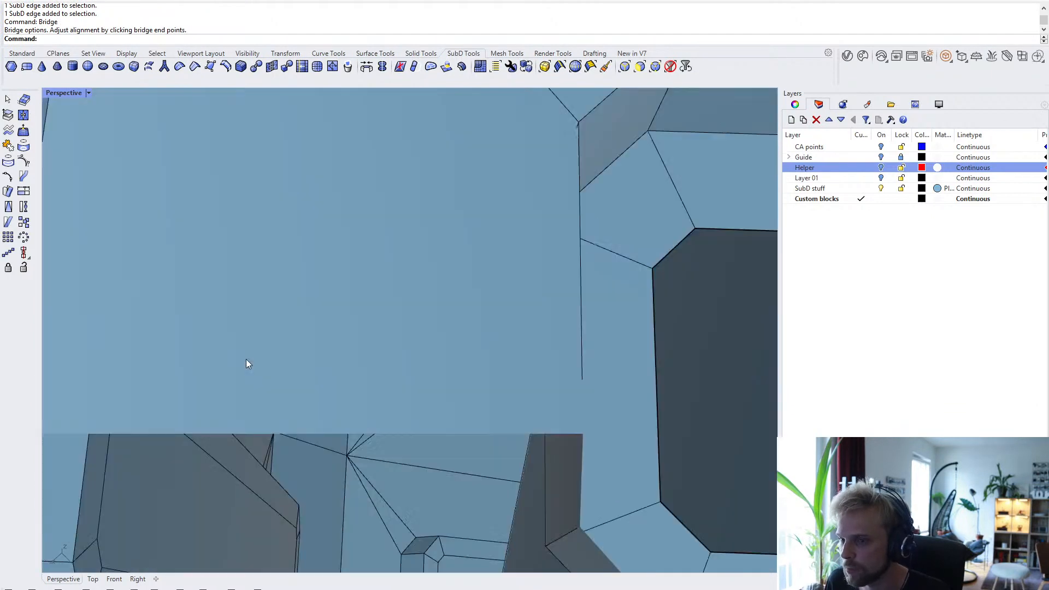
pyautogui.scroll(-5, 421, 402)
pyautogui.scroll(4, 368, 386)
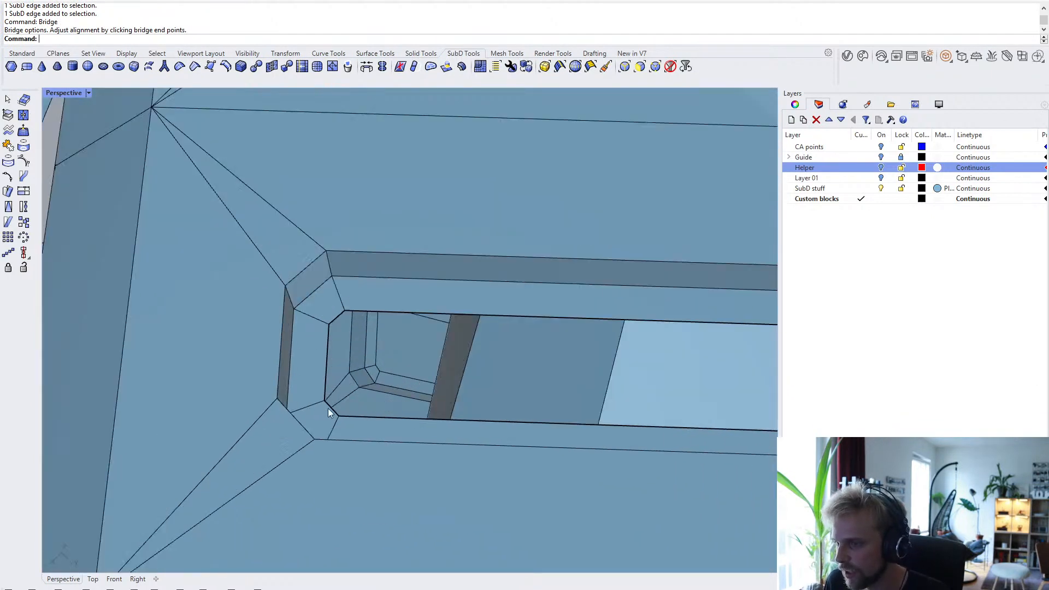
pyautogui.click(328, 408)
pyautogui.click(335, 319)
pyautogui.press('Return')
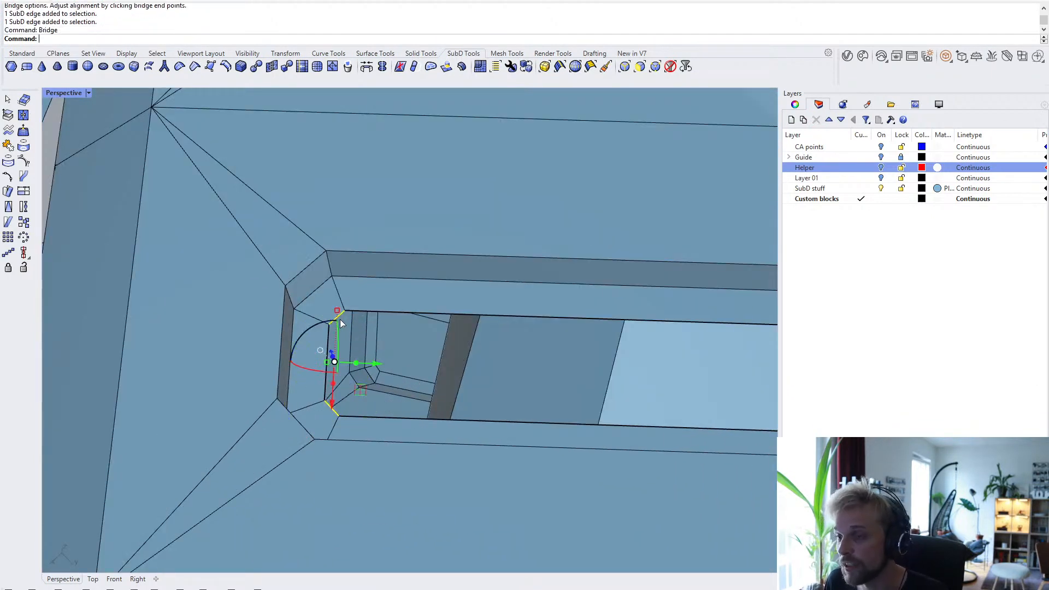
pyautogui.press('Return')
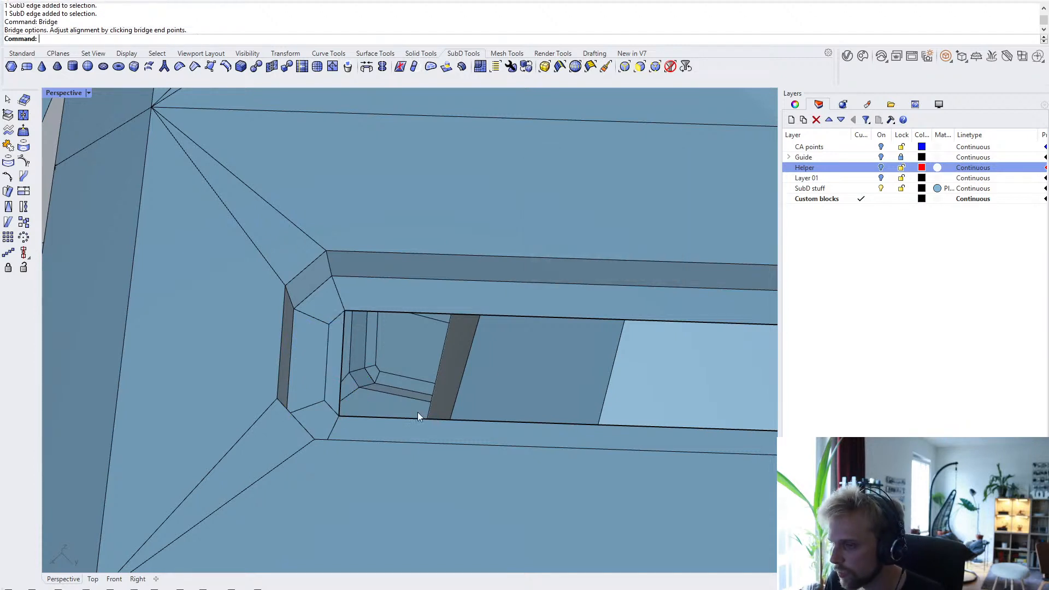
# - Bridge the two long edges of that same slot's opening to rebuild its floor face
pyautogui.keyDown('ctrl'); pyautogui.keyDown('shift'); pyautogui.click(408, 417); pyautogui.keyUp('shift'); pyautogui.keyUp('ctrl')
pyautogui.press('Escape')
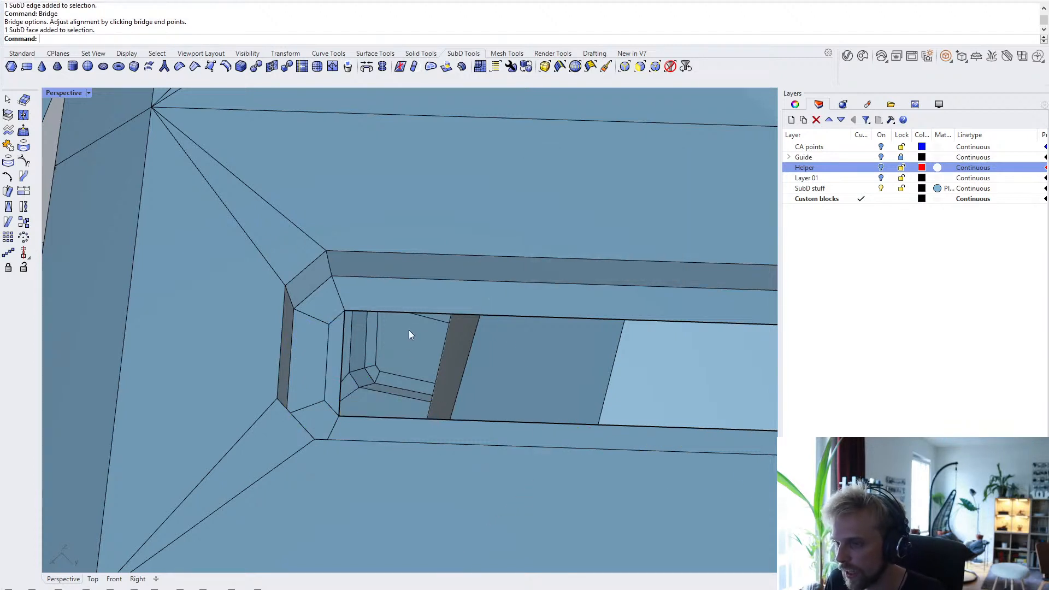
pyautogui.keyDown('ctrl'); pyautogui.keyDown('shift'); pyautogui.click(395, 417); pyautogui.keyUp('shift'); pyautogui.keyUp('ctrl')
pyautogui.moveTo(405, 329); pyautogui.dragTo(404, 302, button='right')
pyautogui.keyDown('ctrl'); pyautogui.keyDown('shift'); pyautogui.click(317, 278); pyautogui.keyUp('shift'); pyautogui.keyUp('ctrl')
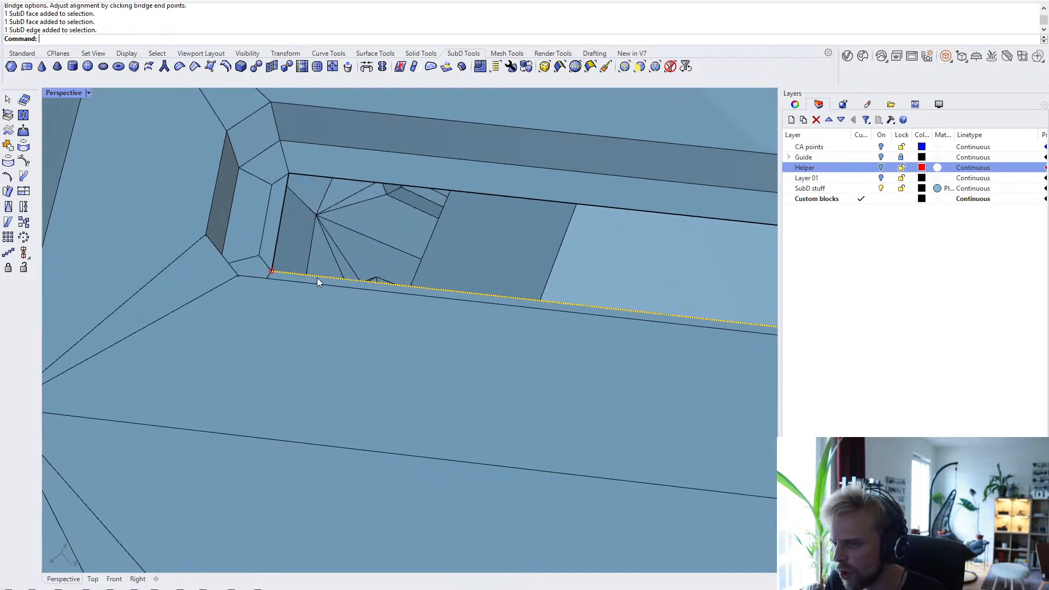
pyautogui.keyDown('ctrl'); pyautogui.keyDown('shift'); pyautogui.click(345, 180); pyautogui.keyUp('shift'); pyautogui.keyUp('ctrl')
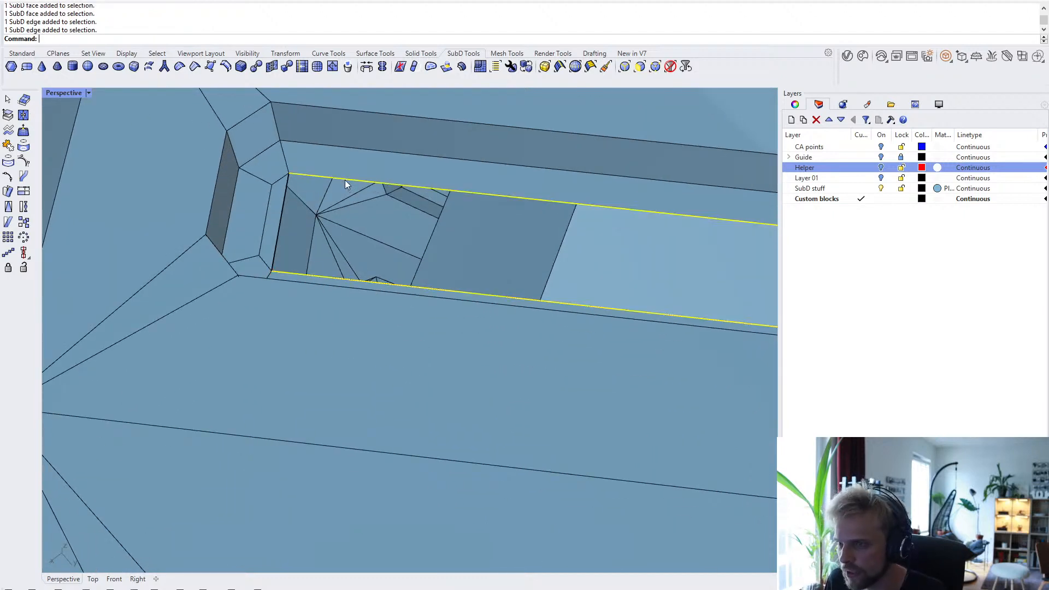
pyautogui.write('Bridge')
pyautogui.press('Return')
pyautogui.press('Return')
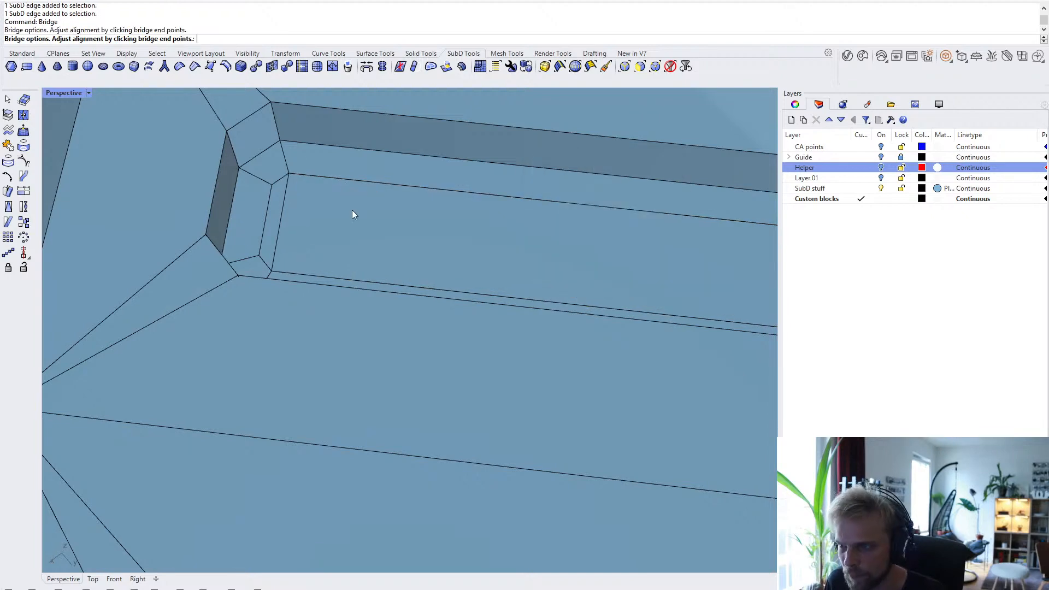
# - Bridge the two short angled corner edges at the opposite end of the third long slot to close its remaining floor gap
pyautogui.moveTo(351, 215); pyautogui.dragTo(135, 258, button='right')
pyautogui.scroll(12, 306, 278)
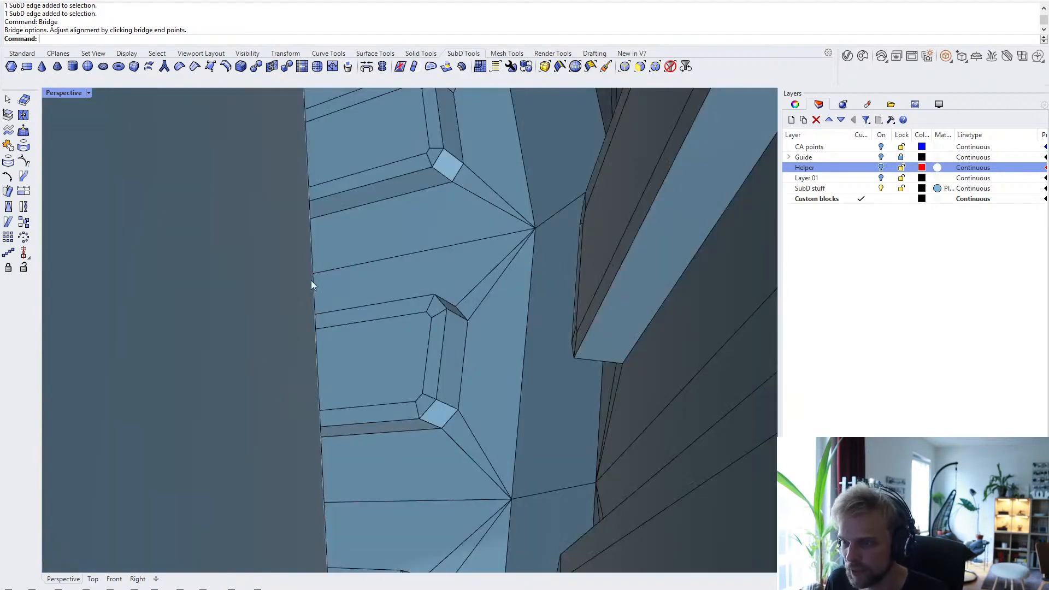
pyautogui.scroll(-4, 295, 286)
pyautogui.moveTo(278, 290); pyautogui.dragTo(283, 356, button='right')
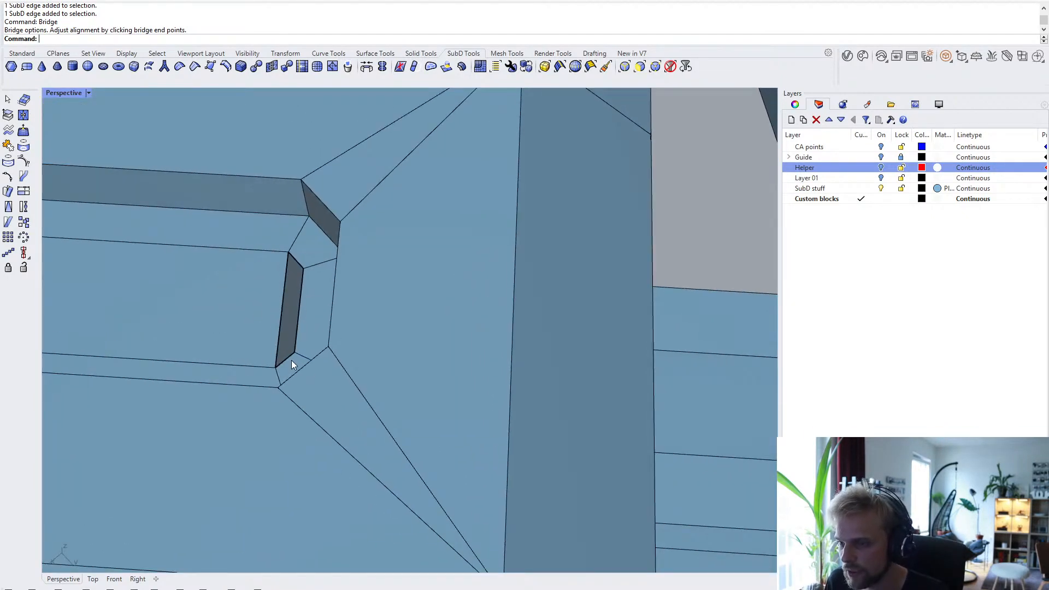
pyautogui.click(290, 357)
pyautogui.keyDown('shift'); pyautogui.click(298, 262); pyautogui.keyUp('shift')
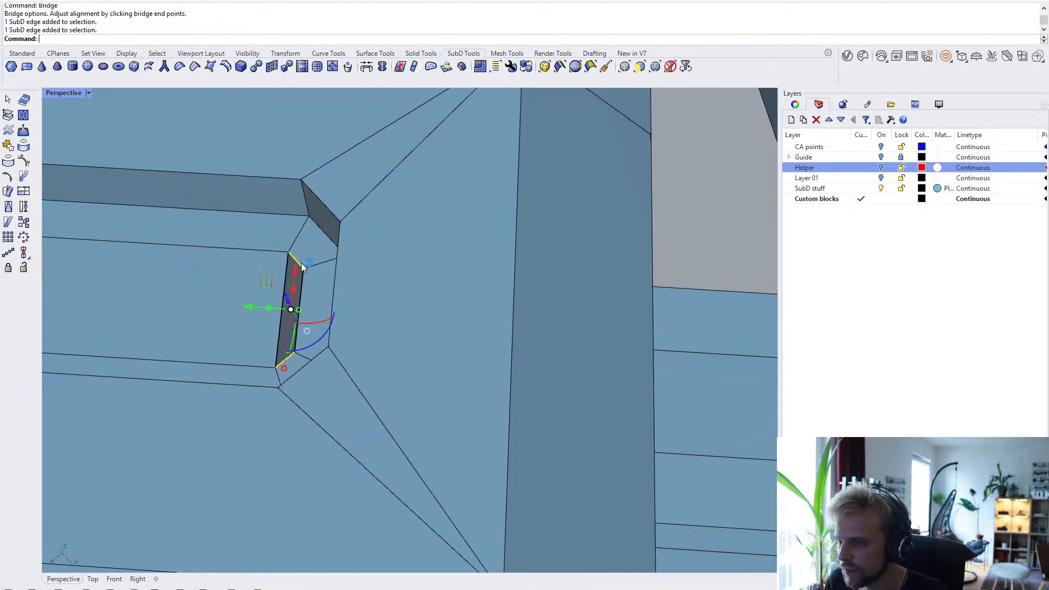
pyautogui.press('Return')
pyautogui.press('Return')
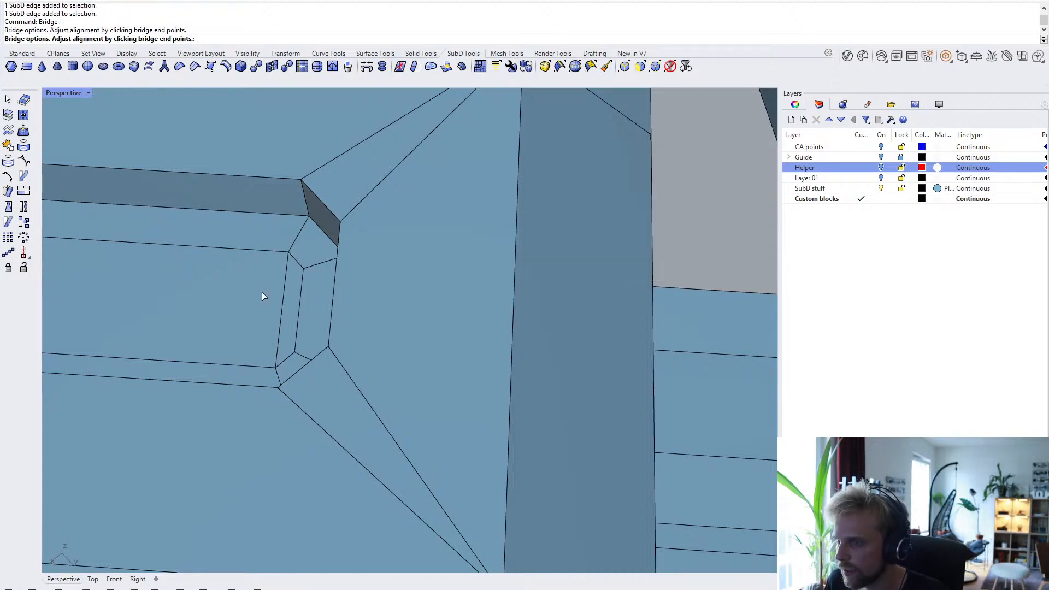
# - Bridge the two angled corner edges at one end of the fourth long slot's open floor
pyautogui.moveTo(261, 292); pyautogui.dragTo(362, 308, button='right')
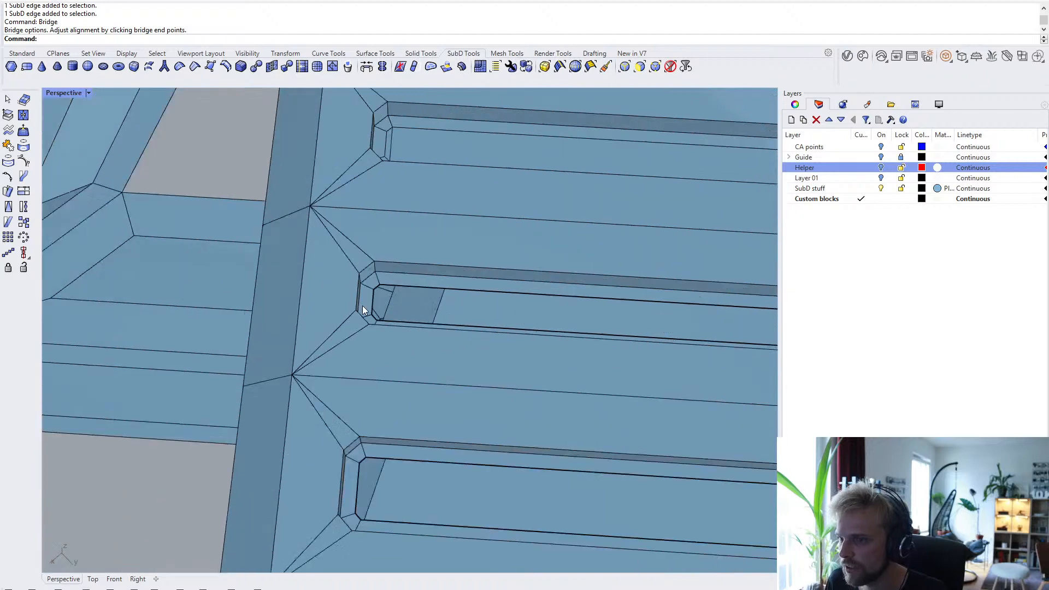
pyautogui.scroll(9, 382, 321)
pyautogui.scroll(-2, 363, 330)
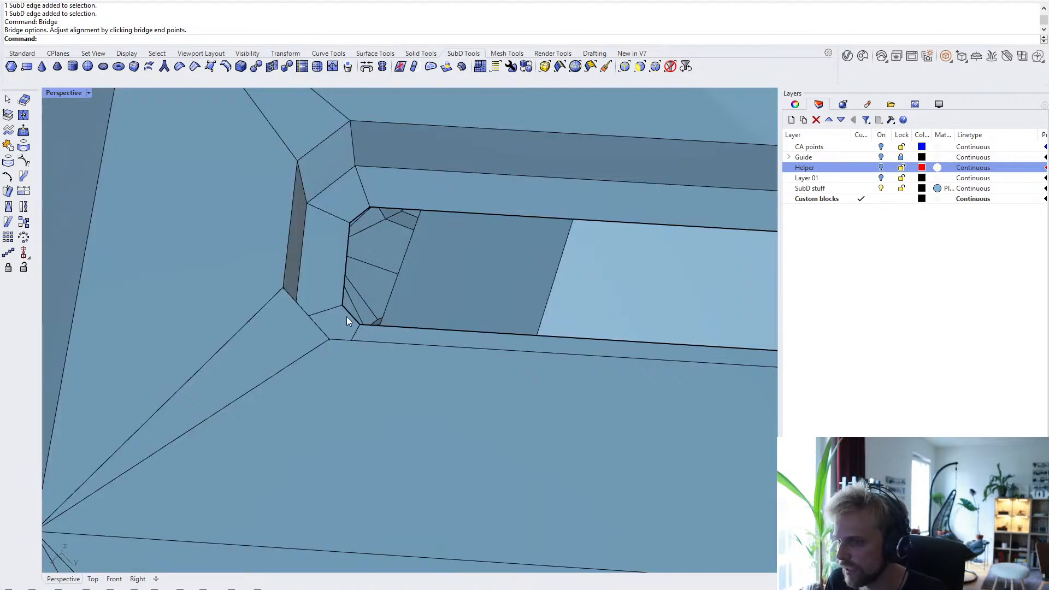
pyautogui.keyDown('ctrl'); pyautogui.keyDown('shift'); pyautogui.click(347, 316); pyautogui.keyUp('shift'); pyautogui.keyUp('ctrl')
pyautogui.keyDown('ctrl'); pyautogui.keyDown('shift'); pyautogui.click(356, 216); pyautogui.keyUp('shift'); pyautogui.keyUp('ctrl')
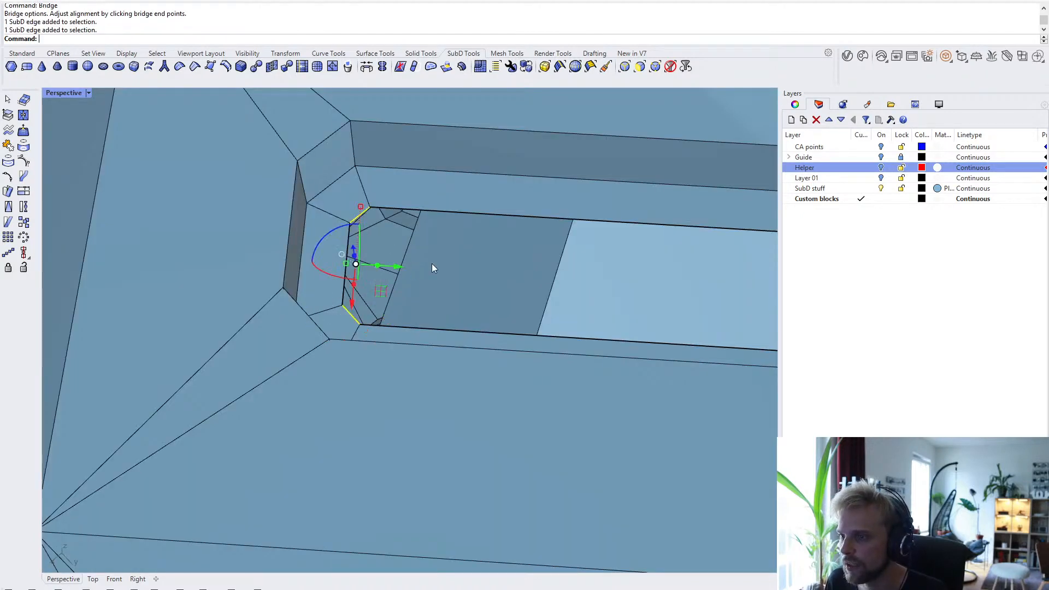
pyautogui.press('Return')
pyautogui.press('Return')
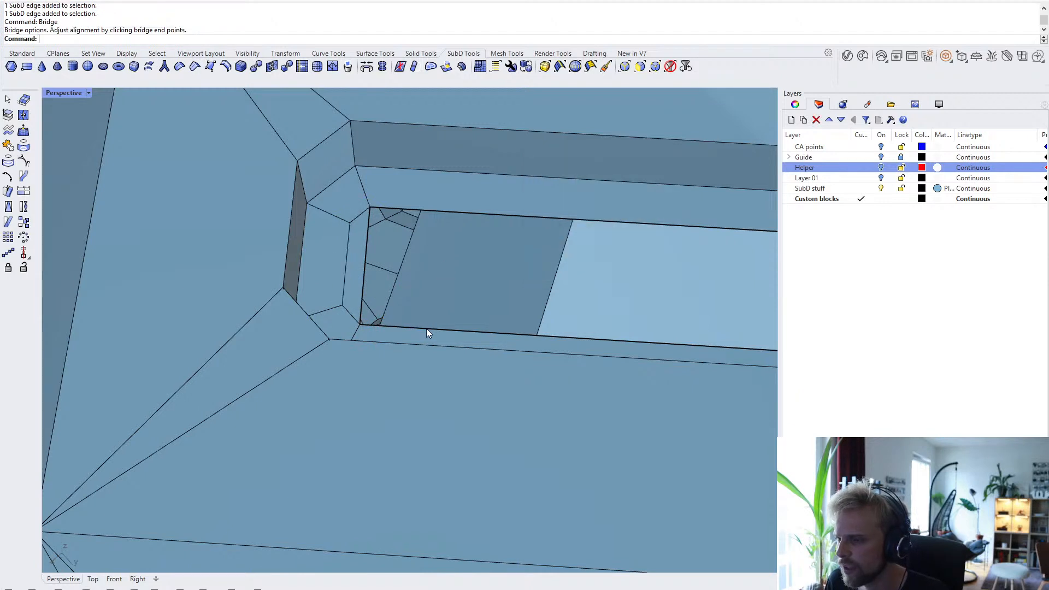
# - Filter the selection to SubD edges and bridge the two long edges of the fourth slot's opening to rebuild its floor face
pyautogui.keyDown('ctrl'); pyautogui.keyDown('shift'); pyautogui.click(428, 322); pyautogui.keyUp('shift'); pyautogui.keyUp('ctrl')
pyautogui.press('Escape')
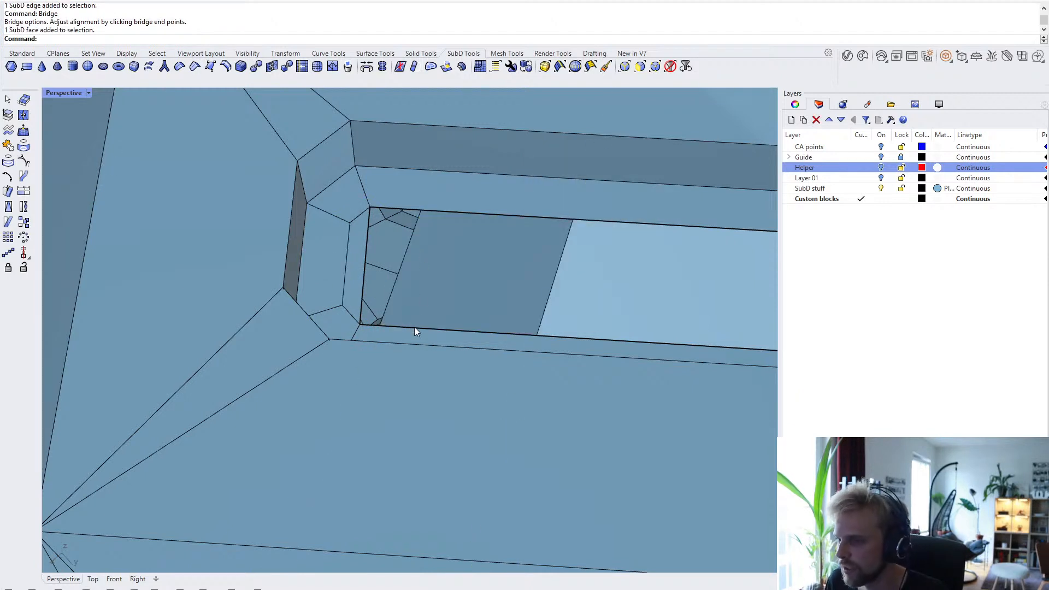
pyautogui.click(625, 66)
pyautogui.keyDown('ctrl'); pyautogui.keyDown('shift'); pyautogui.click(473, 334); pyautogui.keyUp('shift'); pyautogui.keyUp('ctrl')
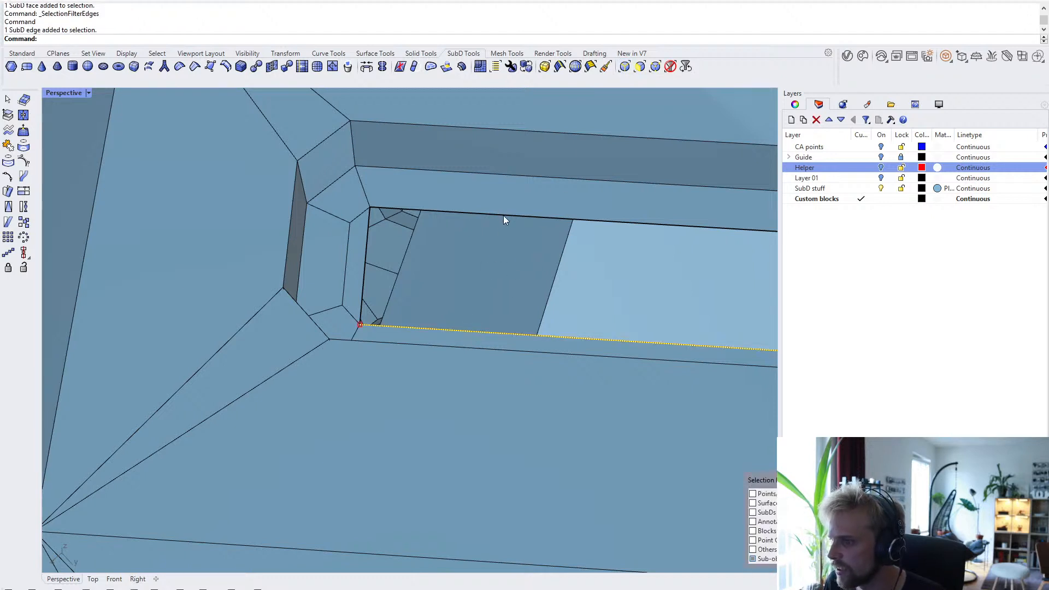
pyautogui.press('Escape')
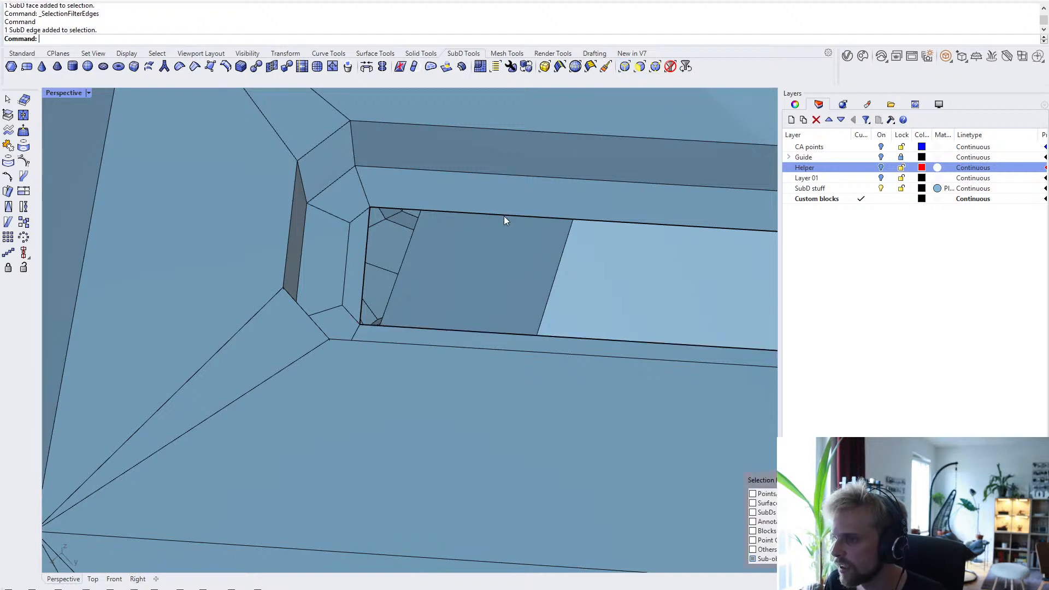
pyautogui.keyDown('ctrl'); pyautogui.keyDown('shift'); pyautogui.click(483, 329); pyautogui.keyUp('shift'); pyautogui.keyUp('ctrl')
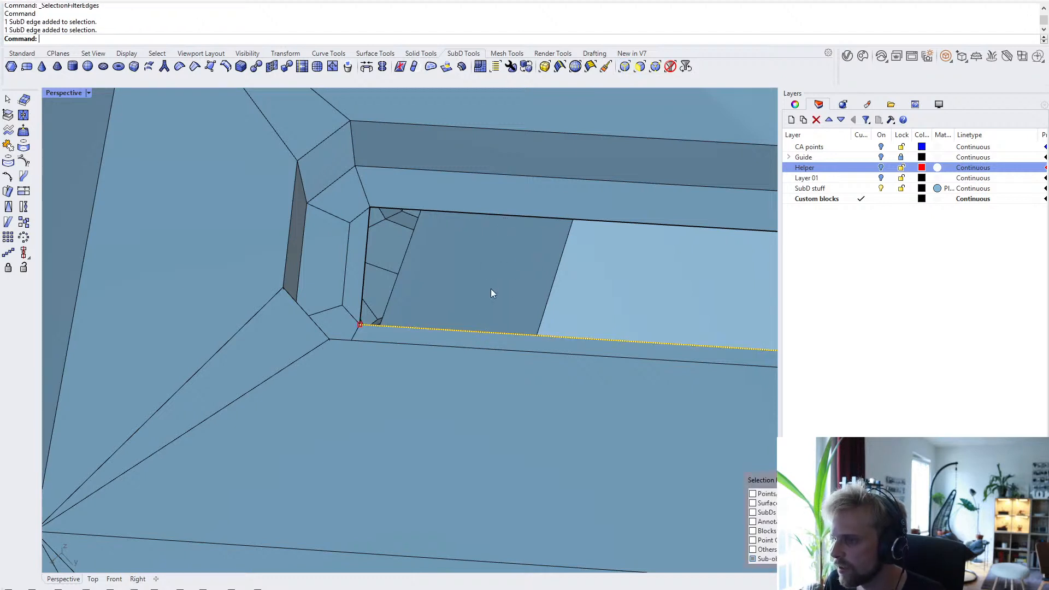
pyautogui.keyDown('ctrl'); pyautogui.keyDown('shift'); pyautogui.click(499, 215); pyautogui.keyUp('shift'); pyautogui.keyUp('ctrl')
pyautogui.hotkey('ctrl', 'shift', 'e')
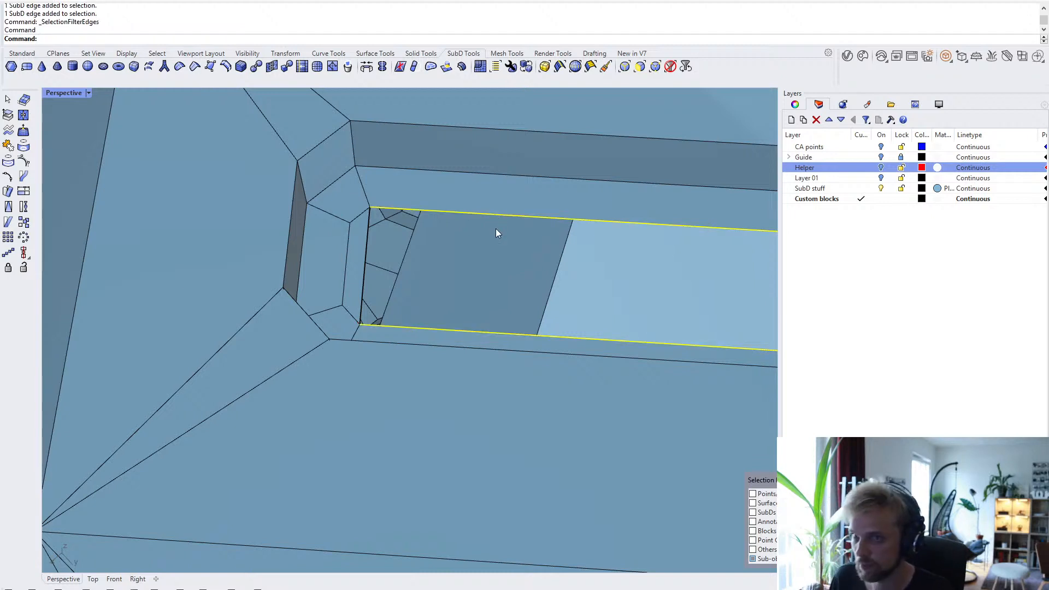
pyautogui.write('Bridge')
pyautogui.press('Return')
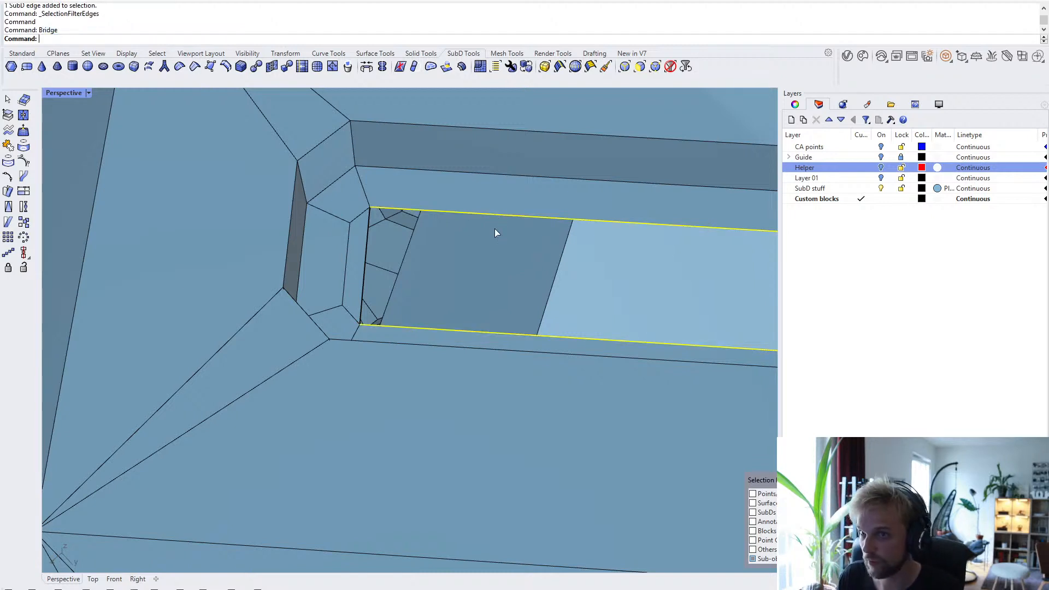
pyautogui.press('Return')
# - Bridge the two angled corner edges at the fourth slot's opposite end with 1 segment, joined and uncreased, to close its gap
pyautogui.scroll(-12, 494, 230)
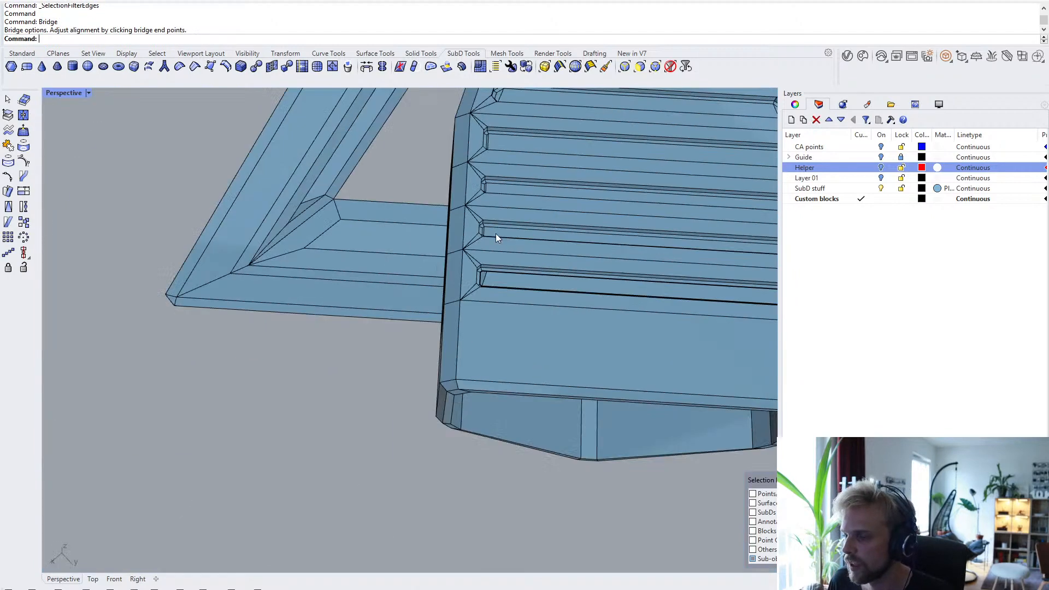
pyautogui.keyDown('shift'); pyautogui.moveTo(496, 234); pyautogui.dragTo(278, 274, button='right'); pyautogui.keyUp('shift')
pyautogui.scroll(3, 316, 276)
pyautogui.scroll(3, 513, 275)
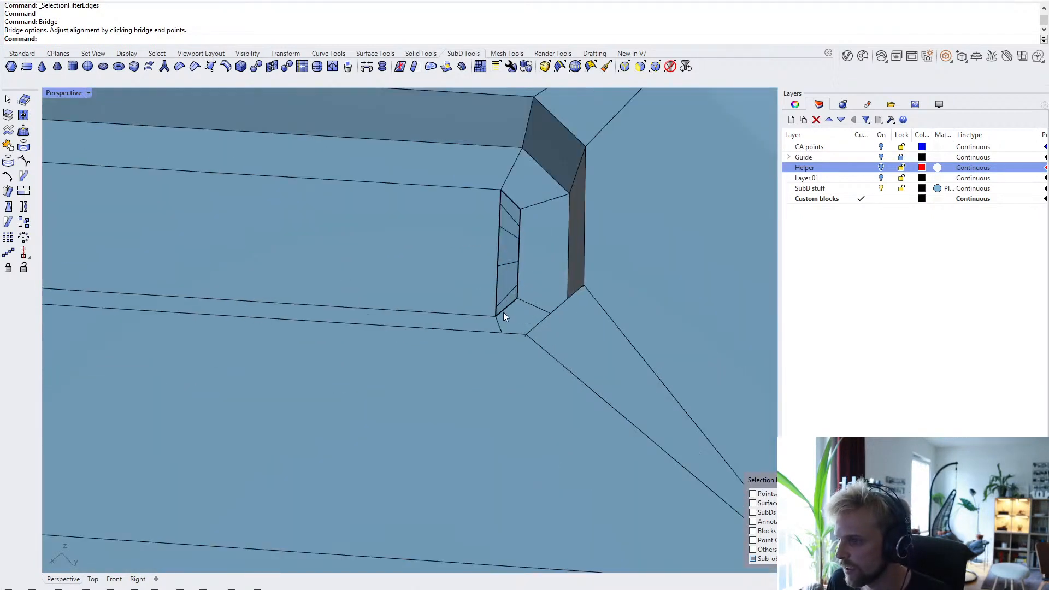
pyautogui.click(509, 307)
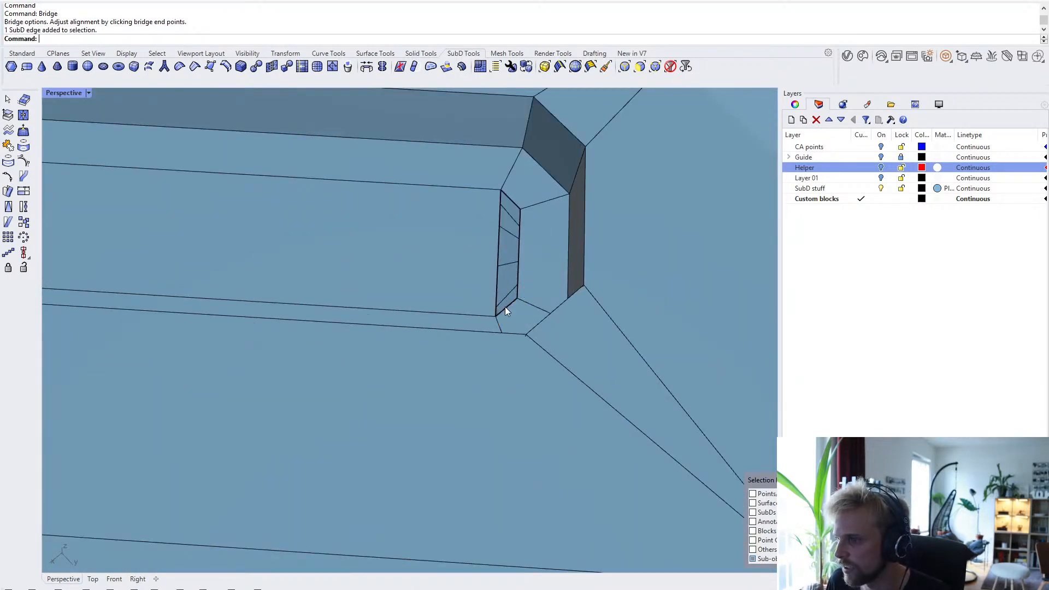
pyautogui.click(505, 307)
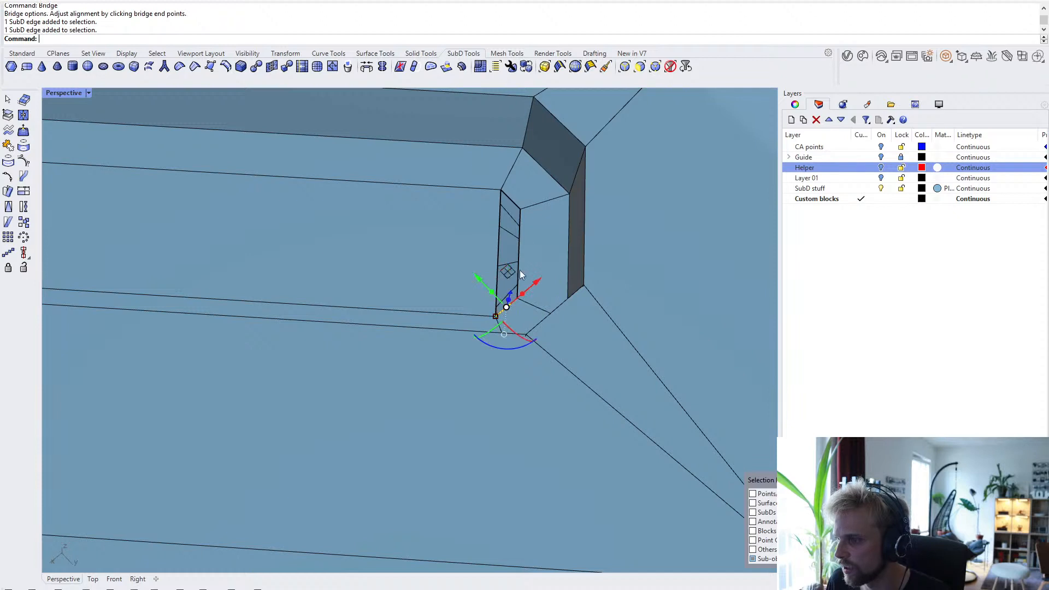
pyautogui.click(512, 204)
pyautogui.press('Return')
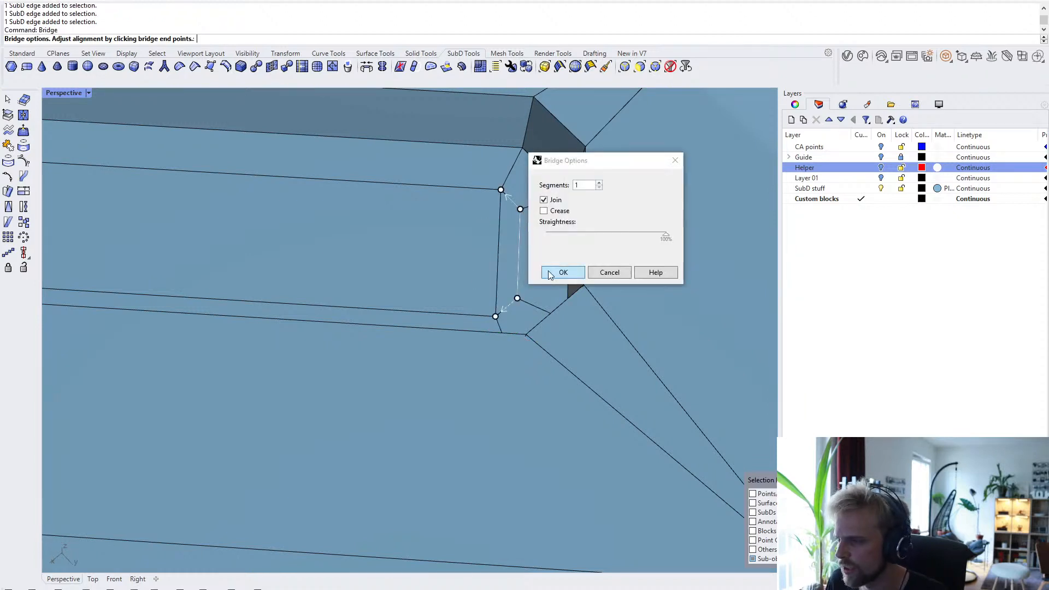
pyautogui.click(562, 272)
# - Bridge the two angled corner edges at one end of the last open long slot, using 1 joined segment without crease
pyautogui.scroll(-5, 549, 271)
pyautogui.scroll(4, 598, 336)
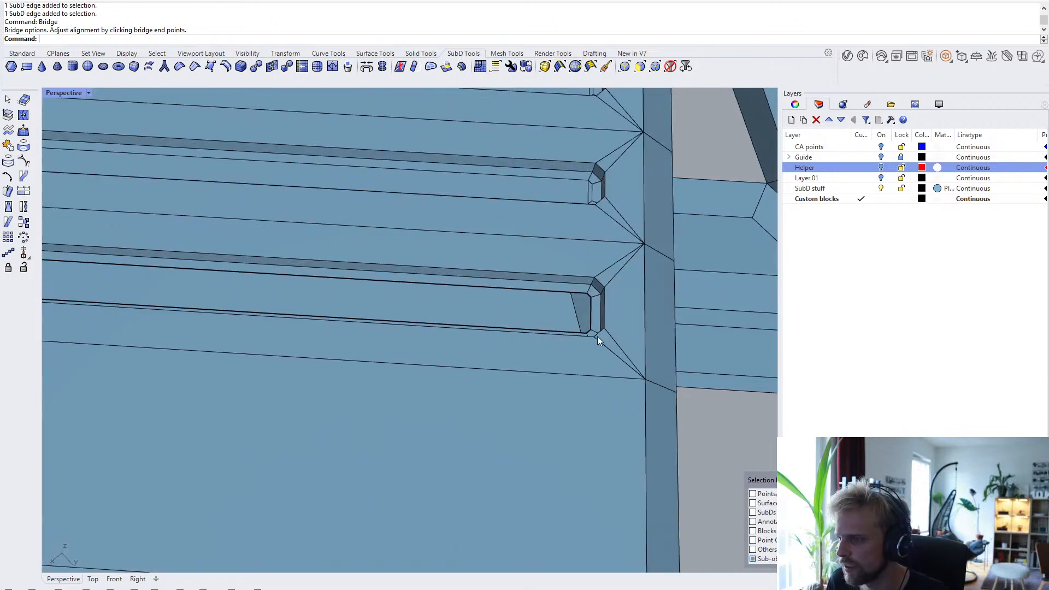
pyautogui.scroll(4, 591, 331)
pyautogui.click(583, 352)
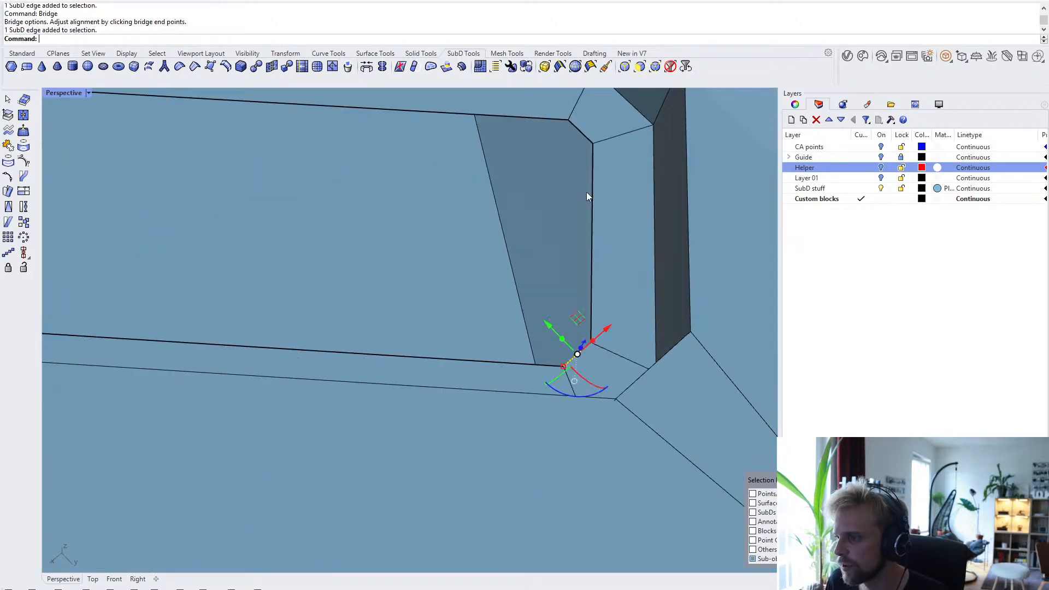
pyautogui.click(580, 133)
pyautogui.press('Return')
pyautogui.rightClick(569, 161)
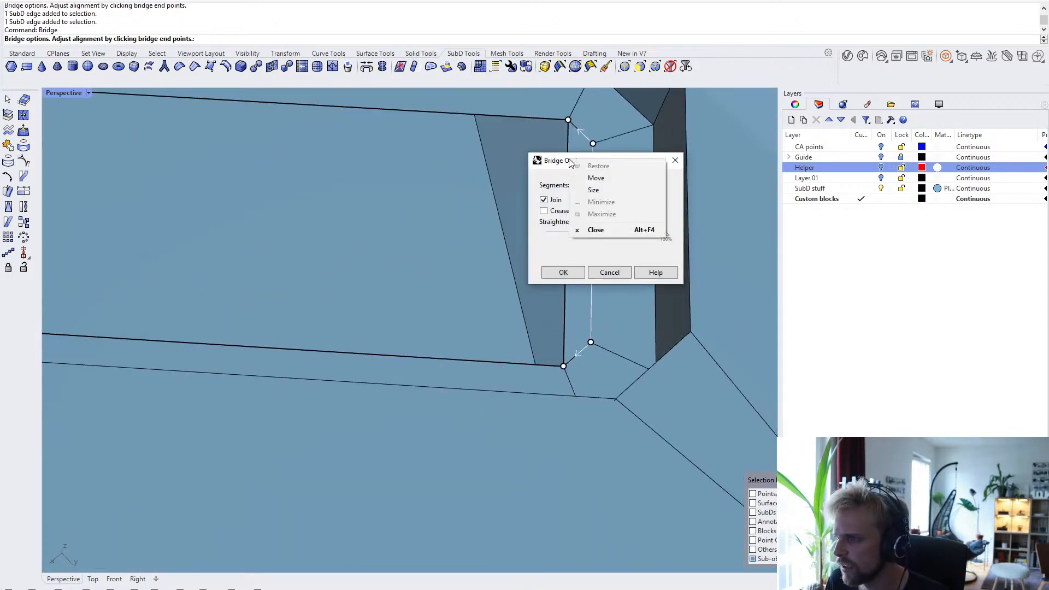
pyautogui.click(568, 271)
pyautogui.click(569, 273)
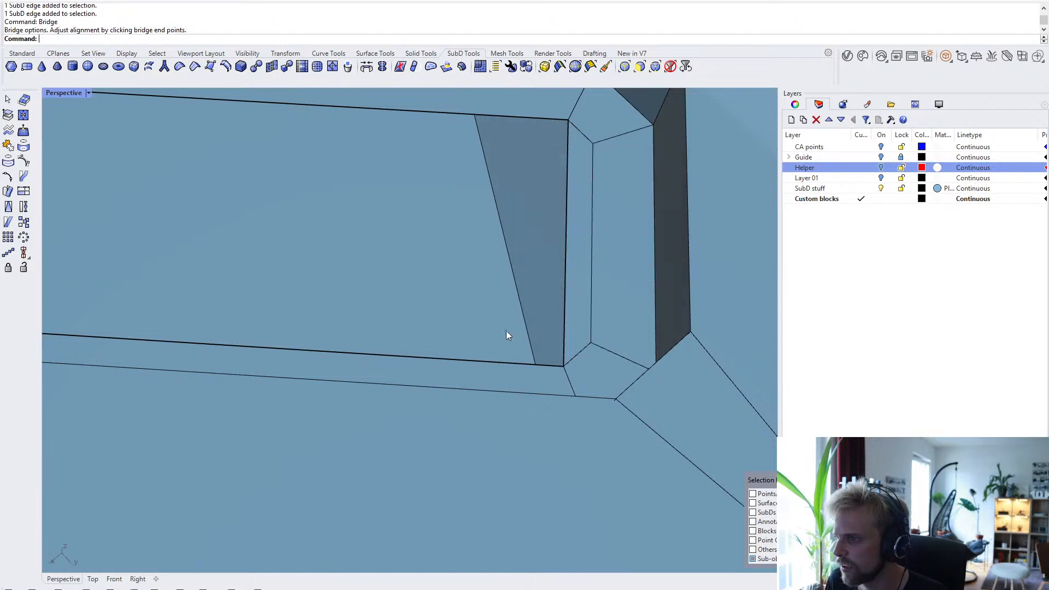
# - Bridge the two long edges of the last slot's opening to rebuild its floor face
pyautogui.click(479, 361)
pyautogui.click(551, 118)
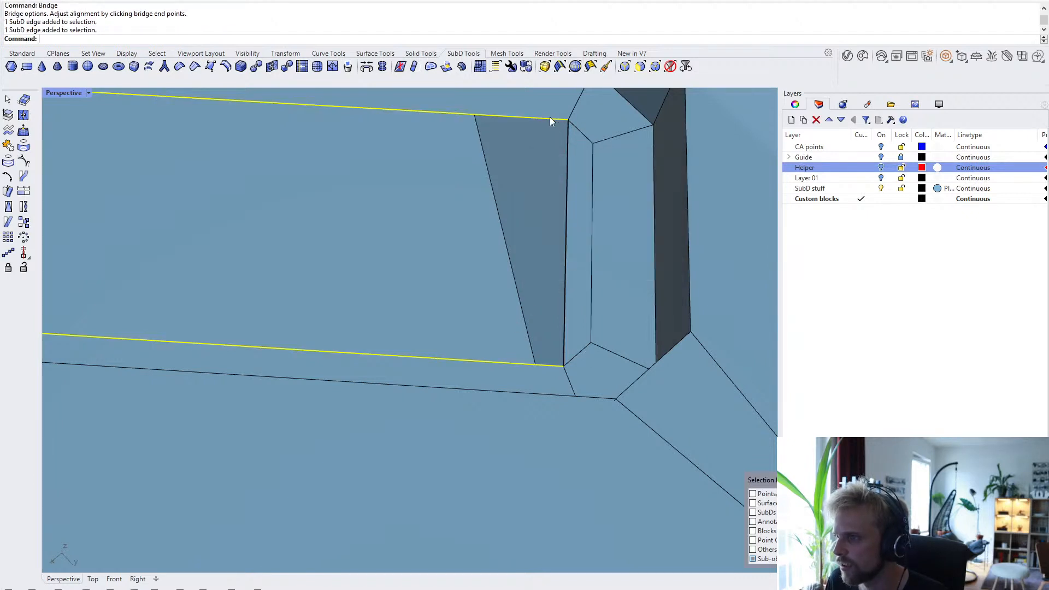
pyautogui.rightClick(520, 181)
pyautogui.click(561, 270)
# - Bridge the two angled corner edges at the last slot's opposite end with 1 joined segment to close its remaining gap
pyautogui.scroll(-3, 560, 271)
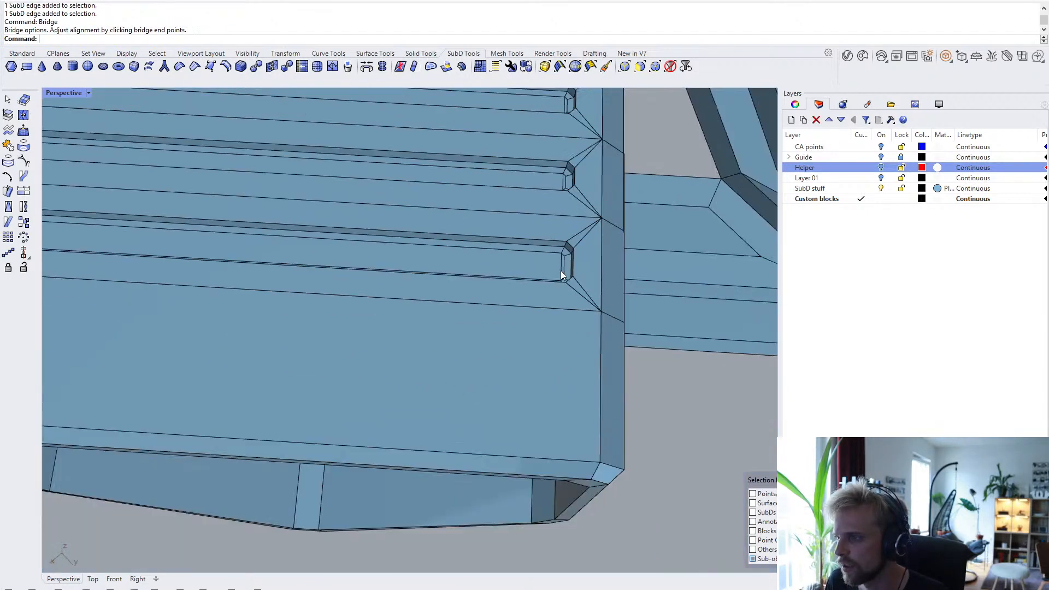
pyautogui.moveTo(561, 271); pyautogui.dragTo(643, 292, button='right')
pyautogui.scroll(5, 409, 276)
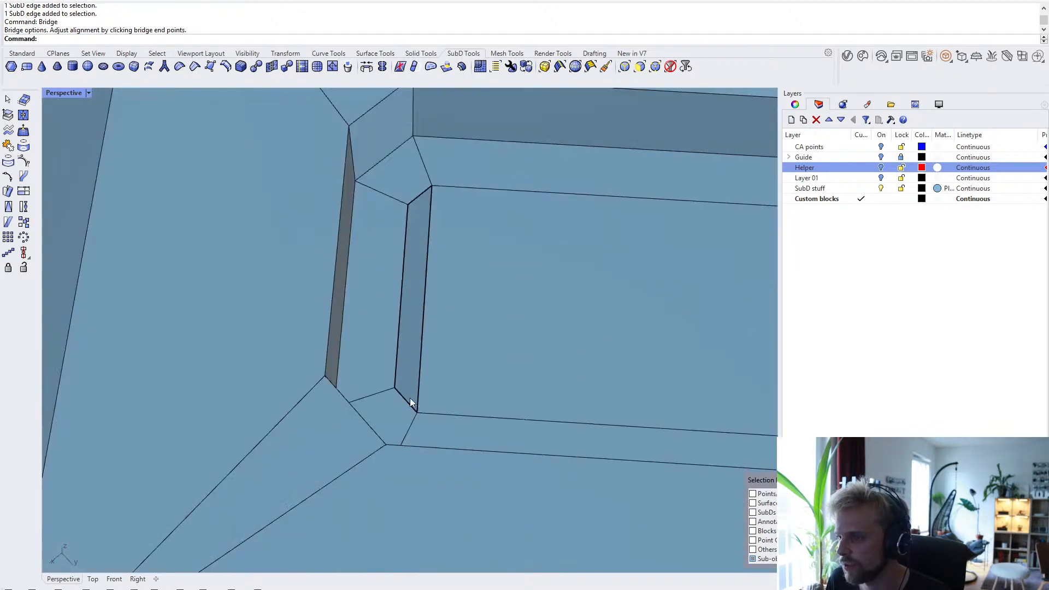
pyautogui.click(407, 399)
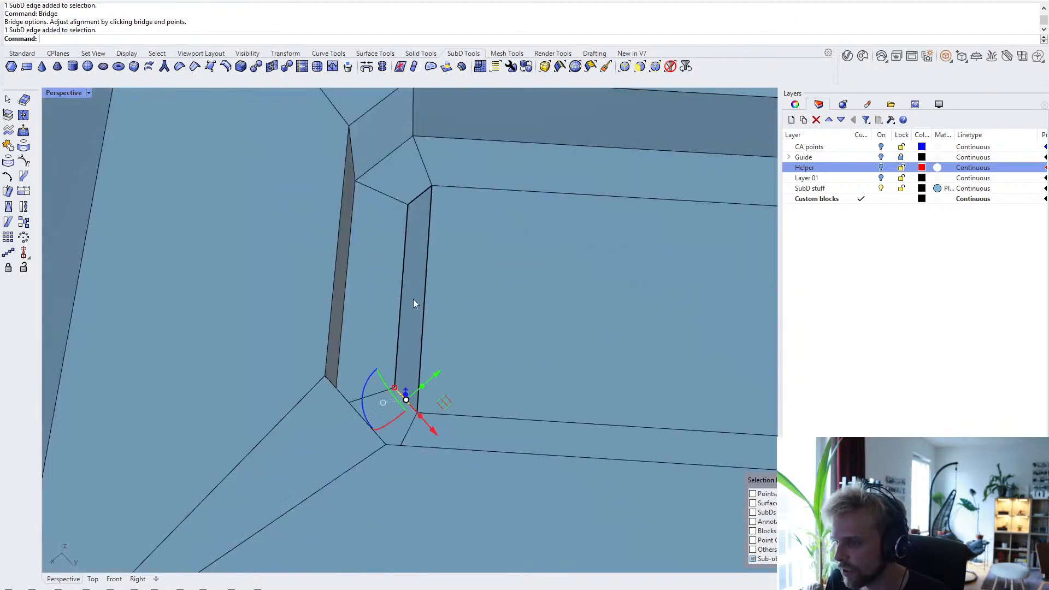
pyautogui.keyDown('shift'); pyautogui.click(418, 193); pyautogui.keyUp('shift')
pyautogui.rightClick(418, 194)
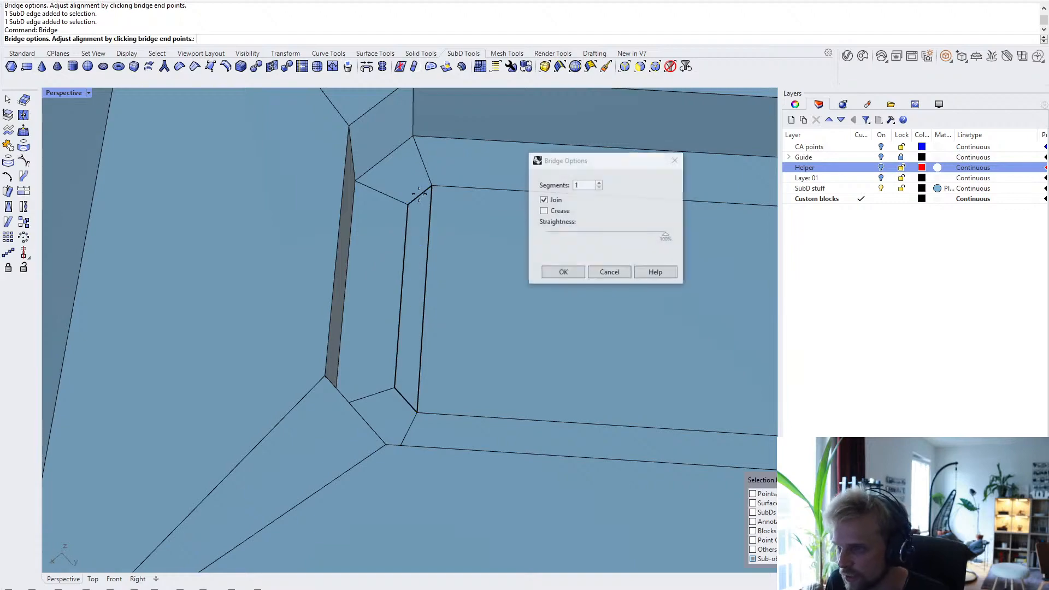
pyautogui.click(549, 271)
# - Compare the smooth and flat SubD displays to examine the rebuilt long slots and the topology around their ends
pyautogui.scroll(-8, 553, 271)
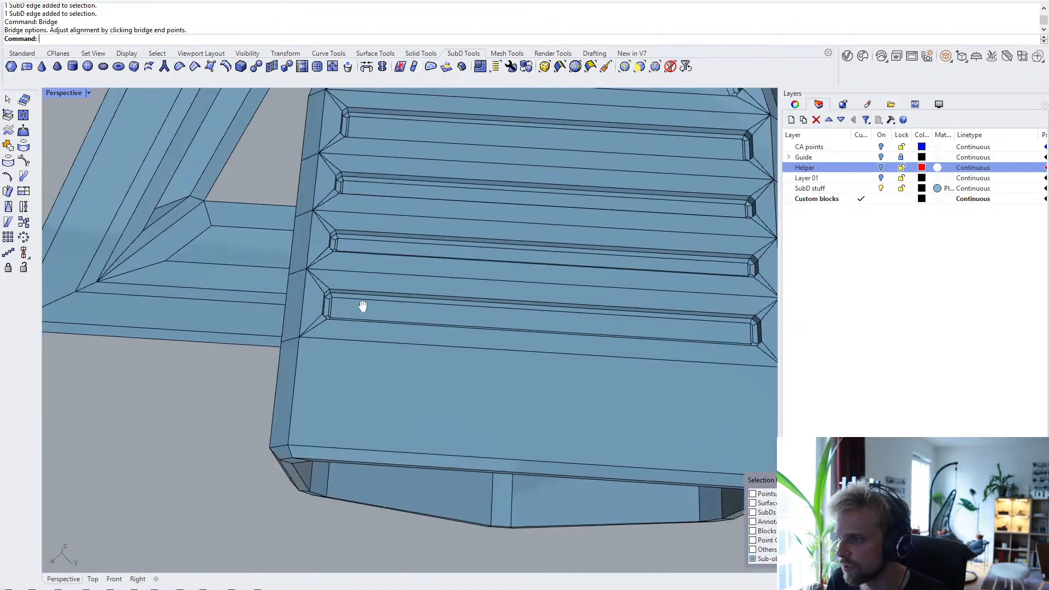
pyautogui.press('Tab')
pyautogui.moveTo(286, 317); pyautogui.dragTo(215, 198, button='right')
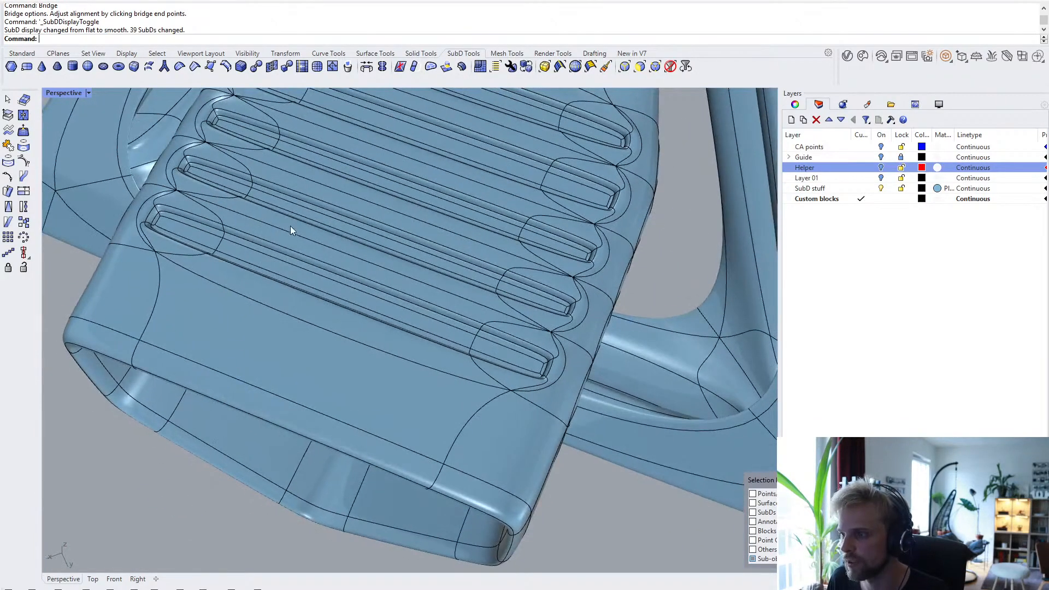
pyautogui.moveTo(290, 225); pyautogui.dragTo(219, 133, button='right')
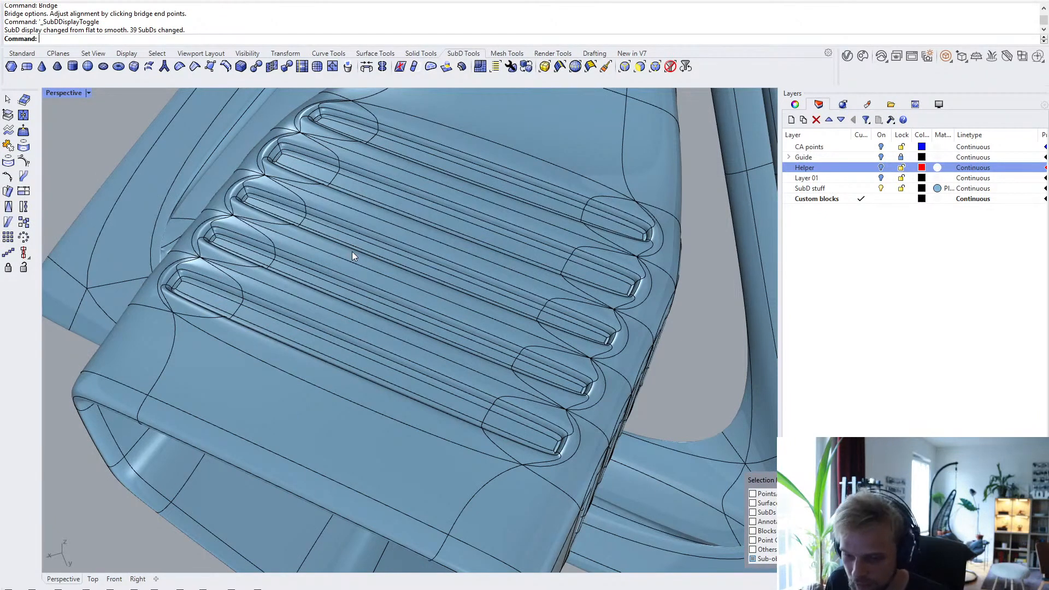
pyautogui.press('Tab')
pyautogui.scroll(6, 352, 257)
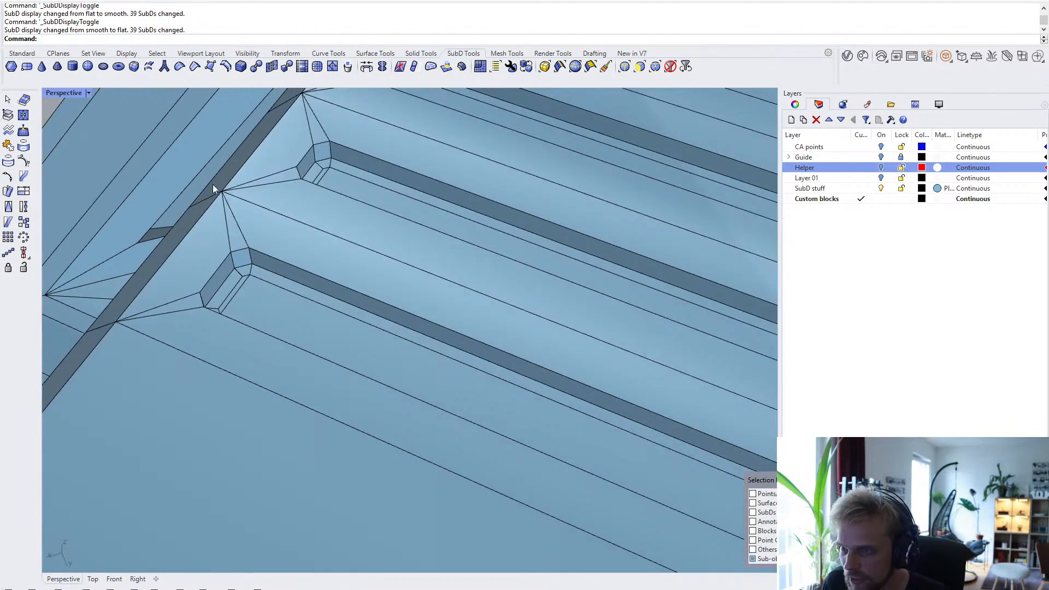
pyautogui.moveTo(262, 217); pyautogui.dragTo(293, 226, button='right')
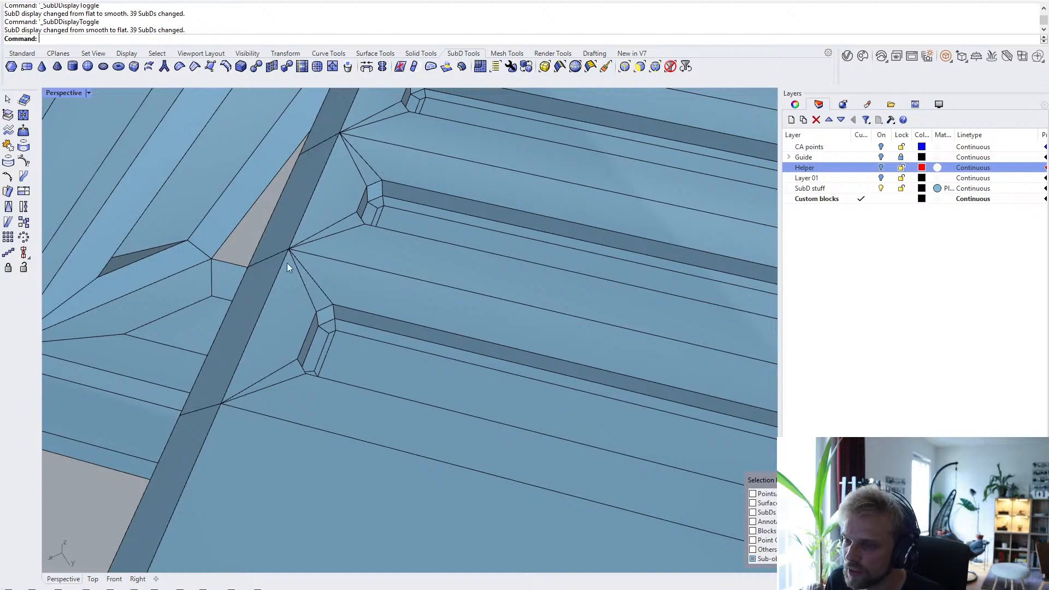
pyautogui.press('Tab')
pyautogui.scroll(-5, 317, 272)
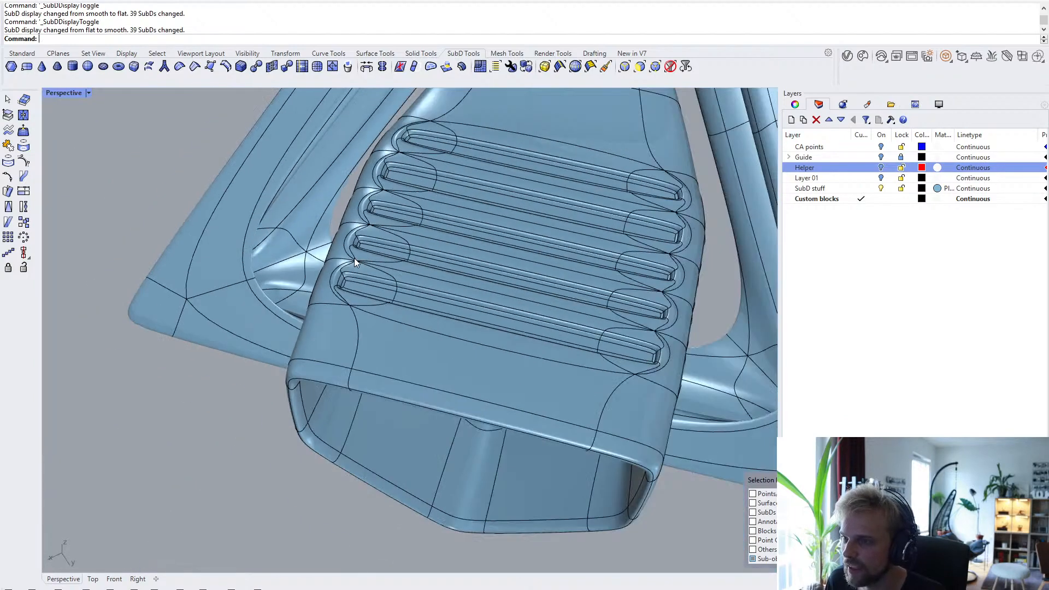
# - Switch the SubD display back to flat and examine the row of short slots on the structure's side face
pyautogui.press('Tab')
pyautogui.moveTo(364, 273); pyautogui.dragTo(437, 204, button='right')
pyautogui.scroll(2, 437, 204)
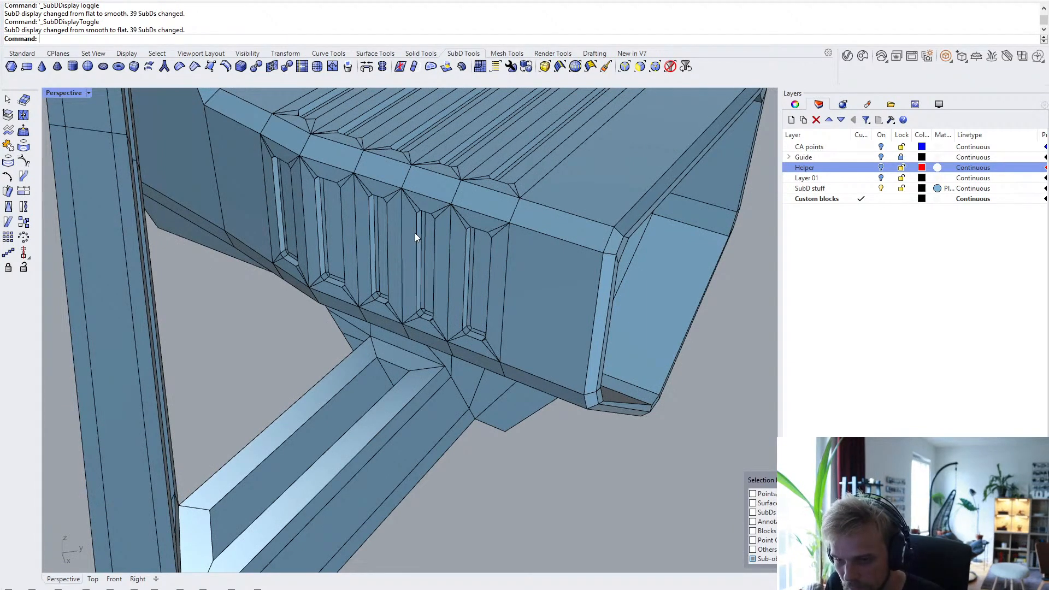
# - Delete the five floor faces from the upper row of short slots on the structure's side face
pyautogui.moveTo(414, 233); pyautogui.dragTo(434, 205, button='right')
pyautogui.scroll(5, 330, 257)
pyautogui.moveTo(340, 215); pyautogui.dragTo(365, 210, button='right')
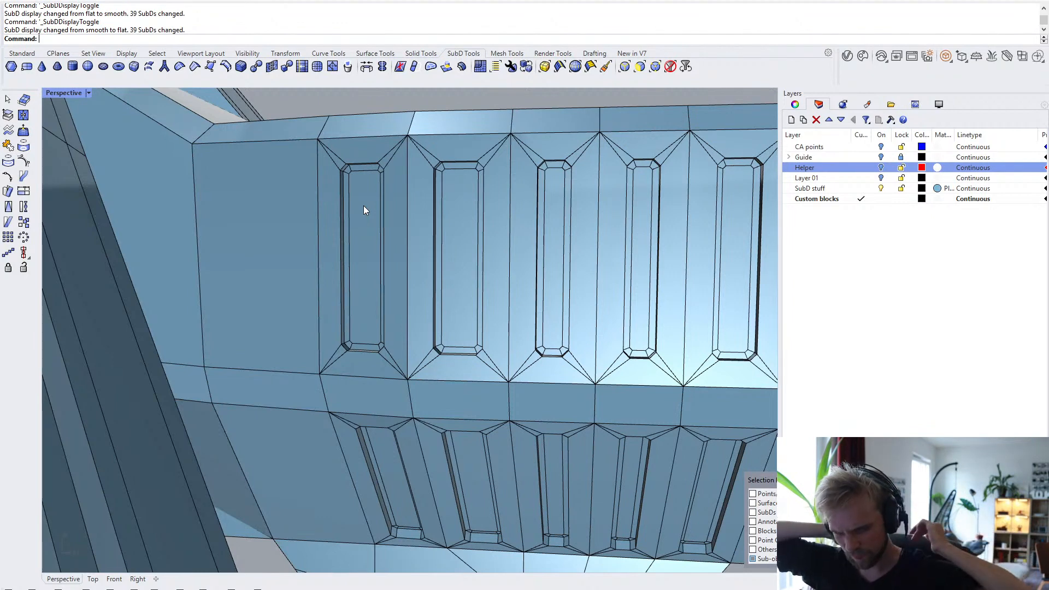
pyautogui.scroll(8, 364, 206)
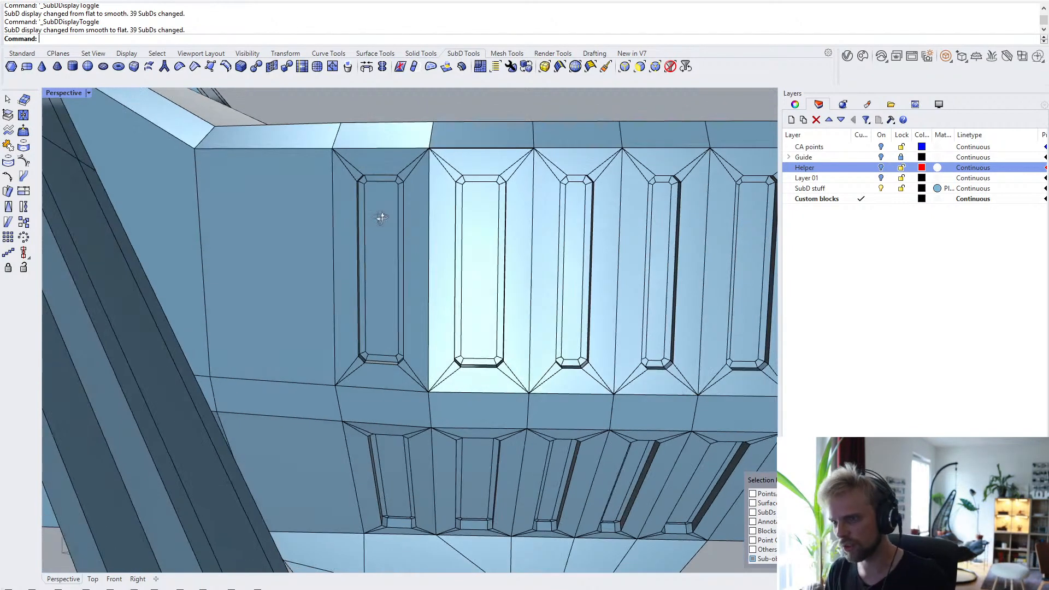
pyautogui.scroll(-5, 354, 178)
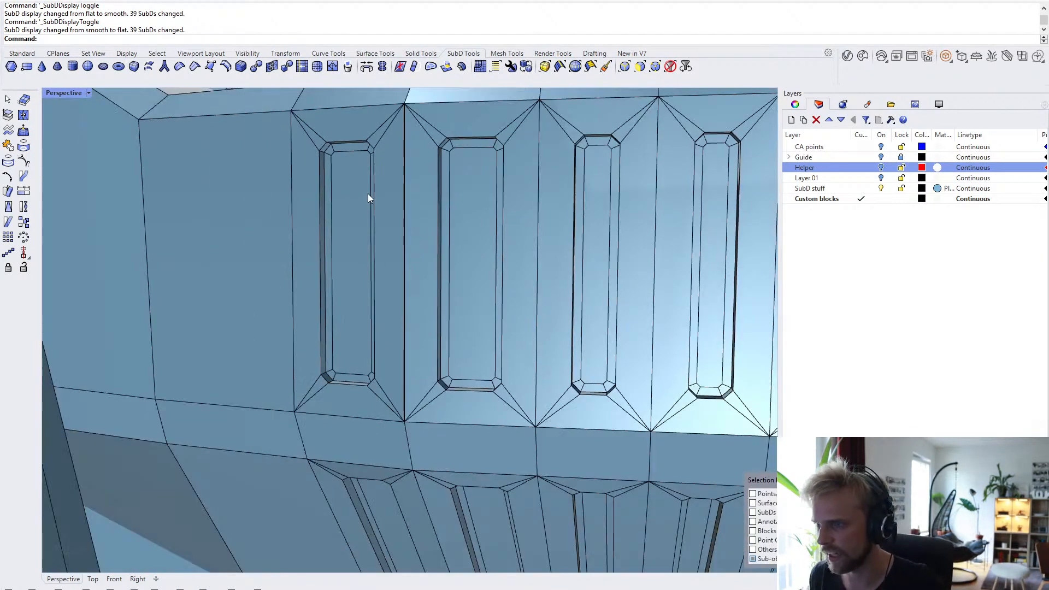
pyautogui.click(334, 236)
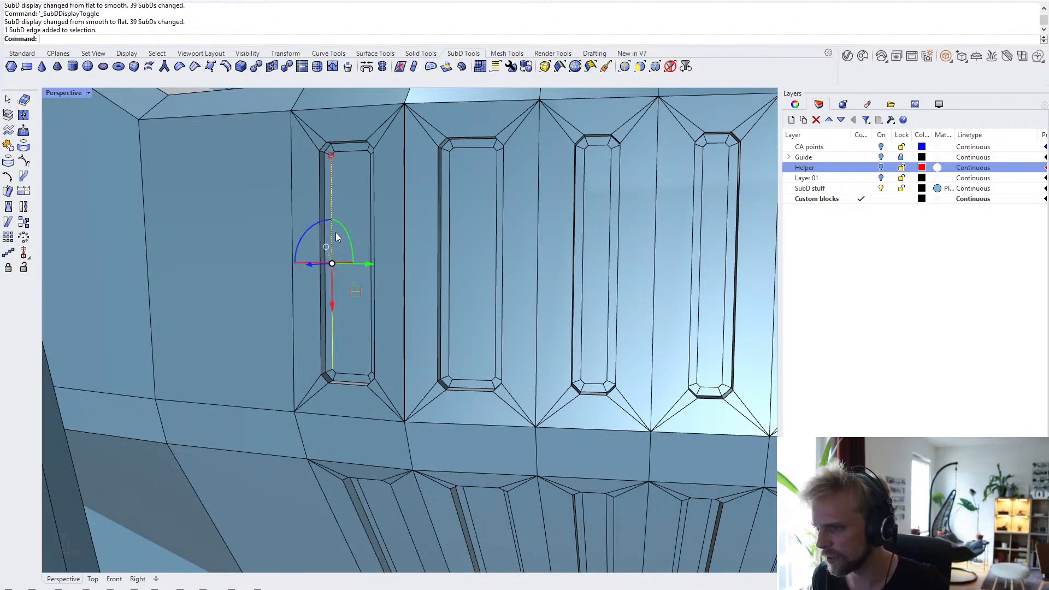
pyautogui.press('Escape')
pyautogui.keyDown('ctrl'); pyautogui.keyDown('shift'); pyautogui.click(337, 210); pyautogui.keyUp('shift'); pyautogui.keyUp('ctrl')
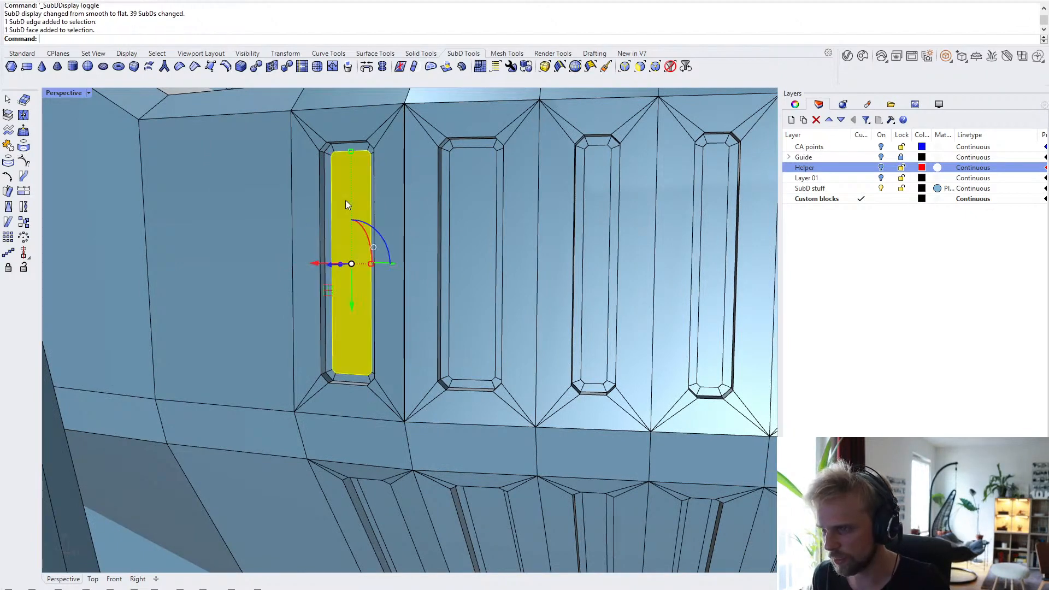
pyautogui.keyDown('ctrl'); pyautogui.keyDown('shift'); pyautogui.click(469, 212); pyautogui.keyUp('shift'); pyautogui.keyUp('ctrl')
pyautogui.keyDown('shift'); pyautogui.moveTo(547, 251); pyautogui.dragTo(472, 250, button='right'); pyautogui.keyUp('shift')
pyautogui.keyDown('ctrl'); pyautogui.keyDown('shift'); pyautogui.click(491, 218); pyautogui.keyUp('shift'); pyautogui.keyUp('ctrl')
pyautogui.keyDown('shift'); pyautogui.moveTo(560, 240); pyautogui.dragTo(478, 237, button='right'); pyautogui.keyUp('shift')
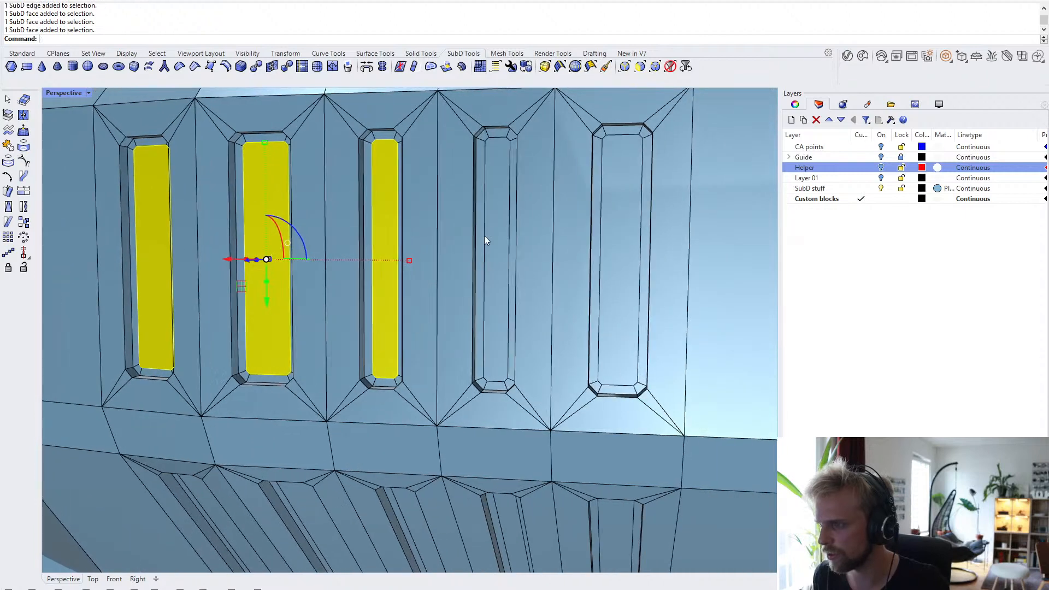
pyautogui.keyDown('ctrl'); pyautogui.keyDown('shift'); pyautogui.click(494, 223); pyautogui.keyUp('shift'); pyautogui.keyUp('ctrl')
pyautogui.keyDown('ctrl'); pyautogui.keyDown('shift'); pyautogui.click(617, 237); pyautogui.keyUp('shift'); pyautogui.keyUp('ctrl')
pyautogui.scroll(-3, 614, 238)
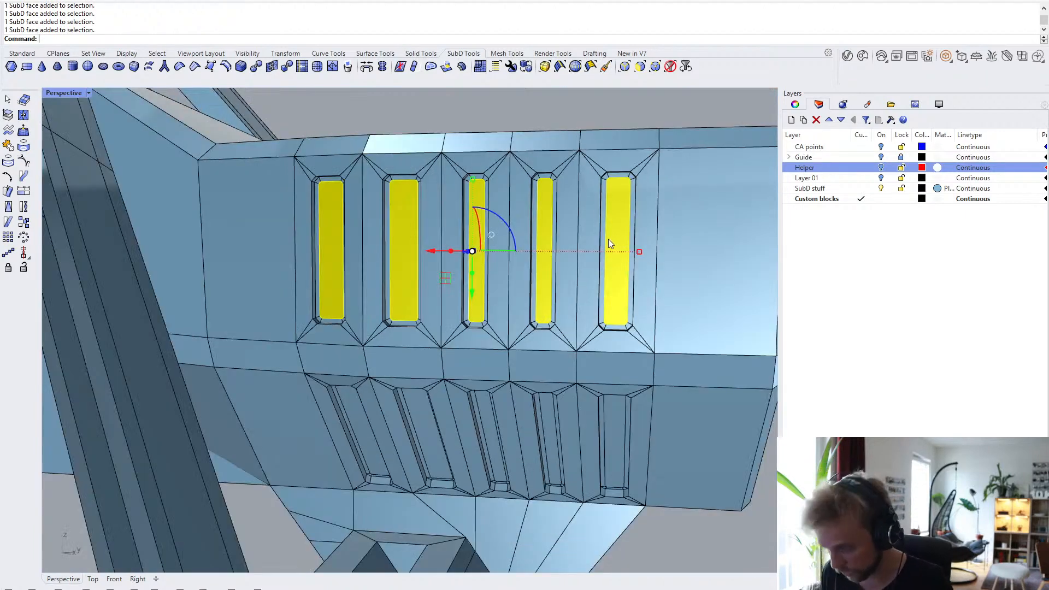
pyautogui.press('Delete')
# - Delete the five floor faces from the angled row of slots directly below the upper row
pyautogui.moveTo(608, 238); pyautogui.dragTo(352, 386, button='right')
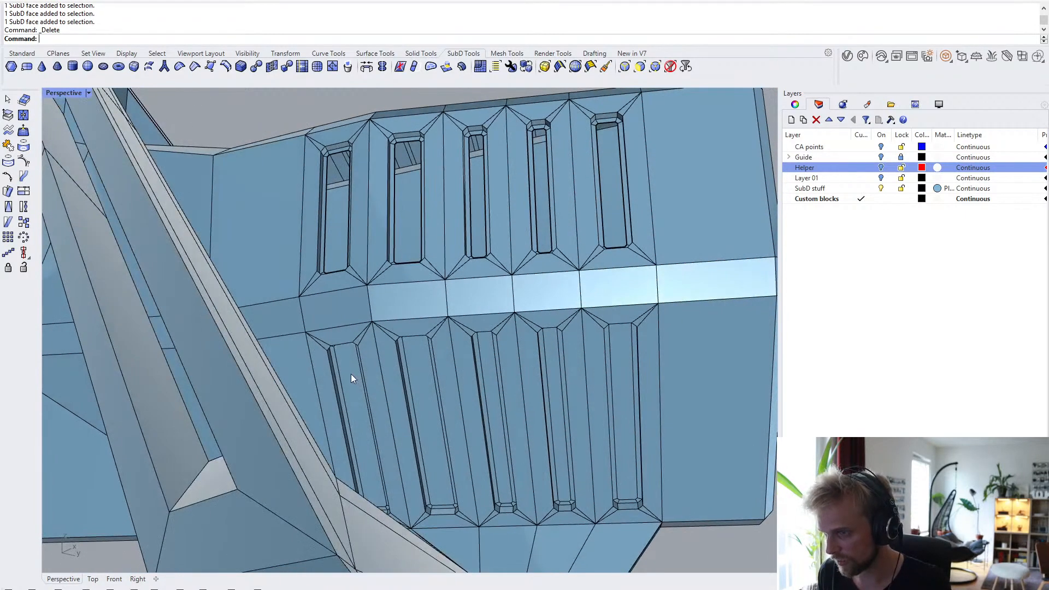
pyautogui.keyDown('ctrl'); pyautogui.keyDown('shift'); pyautogui.click(352, 373); pyautogui.keyUp('shift'); pyautogui.keyUp('ctrl')
pyautogui.keyDown('ctrl'); pyautogui.keyDown('shift'); pyautogui.click(414, 355); pyautogui.keyUp('shift'); pyautogui.keyUp('ctrl')
pyautogui.keyDown('ctrl'); pyautogui.keyDown('shift'); pyautogui.click(485, 361); pyautogui.keyUp('shift'); pyautogui.keyUp('ctrl')
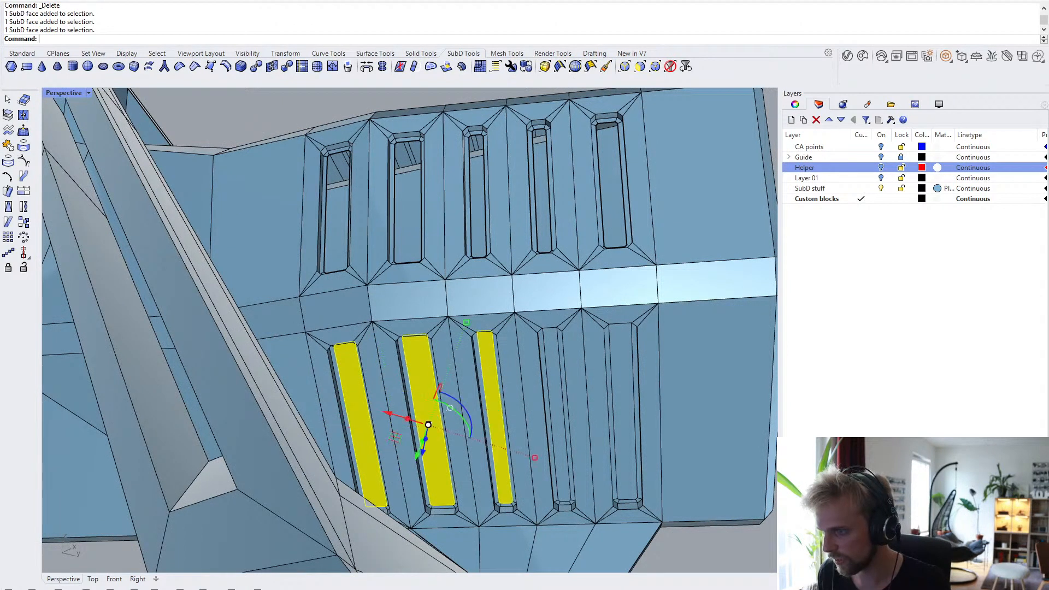
pyautogui.keyDown('ctrl'); pyautogui.keyDown('shift'); pyautogui.click(551, 362); pyautogui.keyUp('shift'); pyautogui.keyUp('ctrl')
pyautogui.keyDown('ctrl'); pyautogui.keyDown('shift'); pyautogui.click(619, 360); pyautogui.keyUp('shift'); pyautogui.keyUp('ctrl')
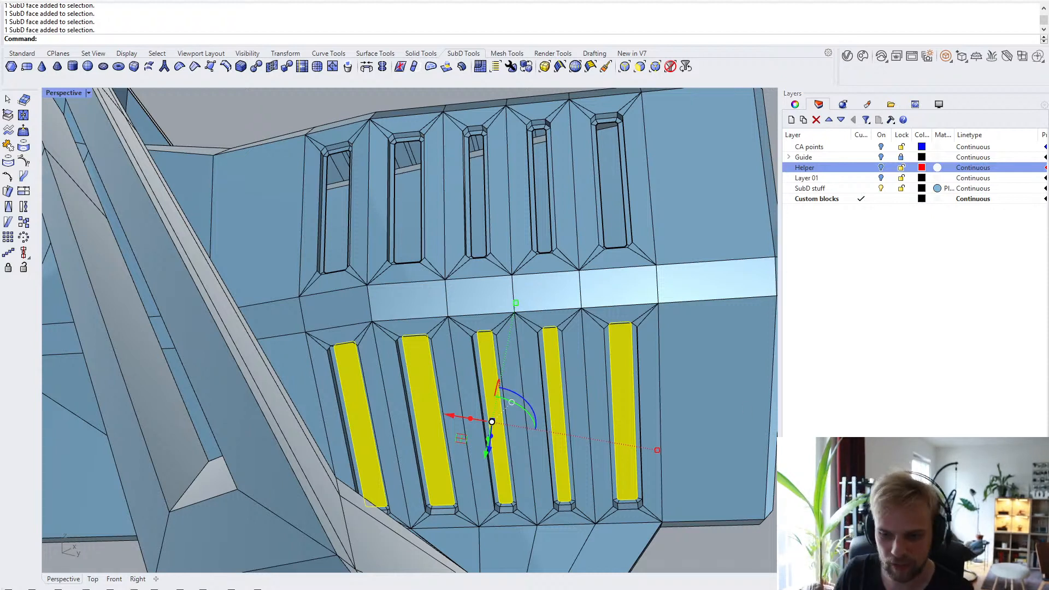
pyautogui.moveTo(410, 347); pyautogui.dragTo(175, 412, button='right')
pyautogui.press('Delete')
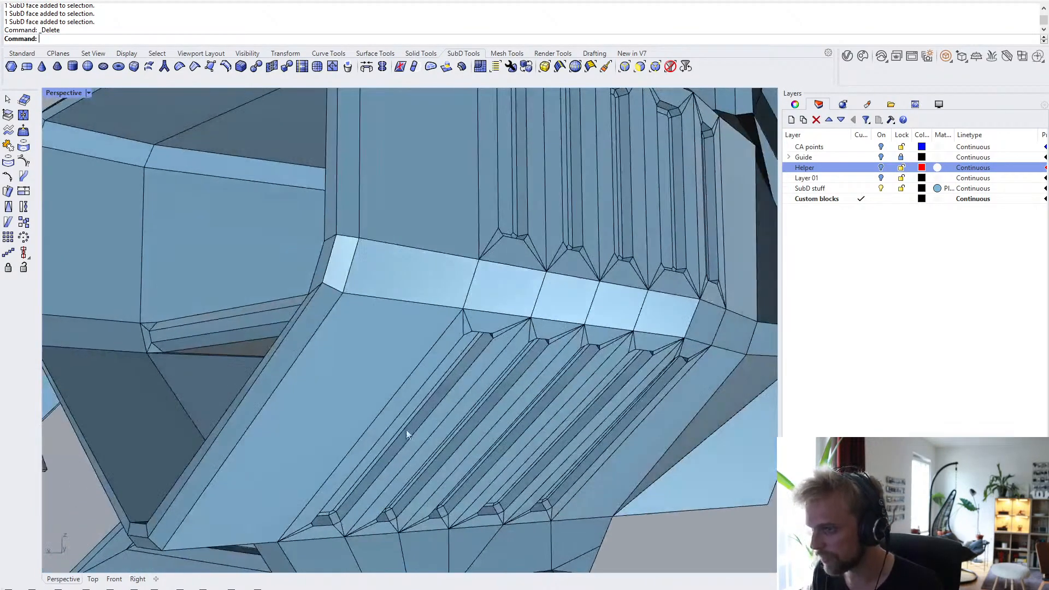
# - Delete the five floor faces in both the upper and angled slot rows on the structure's opposite side
pyautogui.keyDown('shift'); pyautogui.moveTo(519, 432); pyautogui.dragTo(468, 384, button='right'); pyautogui.keyUp('shift')
pyautogui.moveTo(427, 273); pyautogui.dragTo(257, 312, button='right')
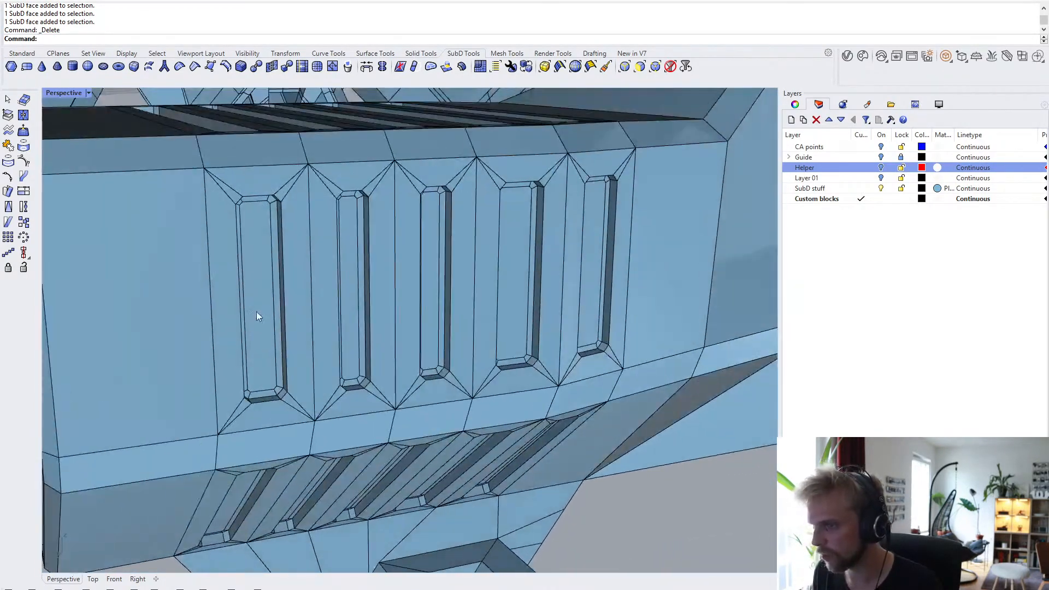
pyautogui.keyDown('ctrl'); pyautogui.keyDown('shift'); pyautogui.click(261, 270); pyautogui.keyUp('shift'); pyautogui.keyUp('ctrl')
pyautogui.keyDown('ctrl'); pyautogui.keyDown('shift'); pyautogui.click(348, 255); pyautogui.keyUp('shift'); pyautogui.keyUp('ctrl')
pyautogui.keyDown('ctrl'); pyautogui.keyDown('shift'); pyautogui.click(432, 251); pyautogui.keyUp('shift'); pyautogui.keyUp('ctrl')
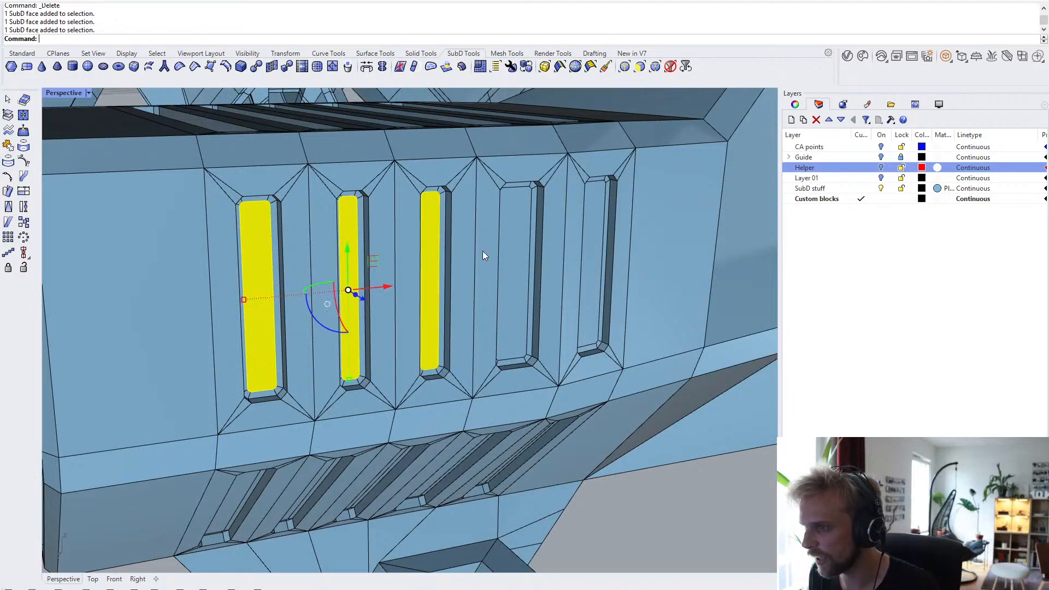
pyautogui.keyDown('ctrl'); pyautogui.keyDown('shift'); pyautogui.click(513, 257); pyautogui.keyUp('shift'); pyautogui.keyUp('ctrl')
pyautogui.keyDown('ctrl'); pyautogui.keyDown('shift'); pyautogui.click(593, 232); pyautogui.keyUp('shift'); pyautogui.keyUp('ctrl')
pyautogui.moveTo(594, 232); pyautogui.dragTo(348, 211, button='right')
pyautogui.keyDown('ctrl'); pyautogui.keyDown('shift'); pyautogui.click(348, 211); pyautogui.keyUp('shift'); pyautogui.keyUp('ctrl')
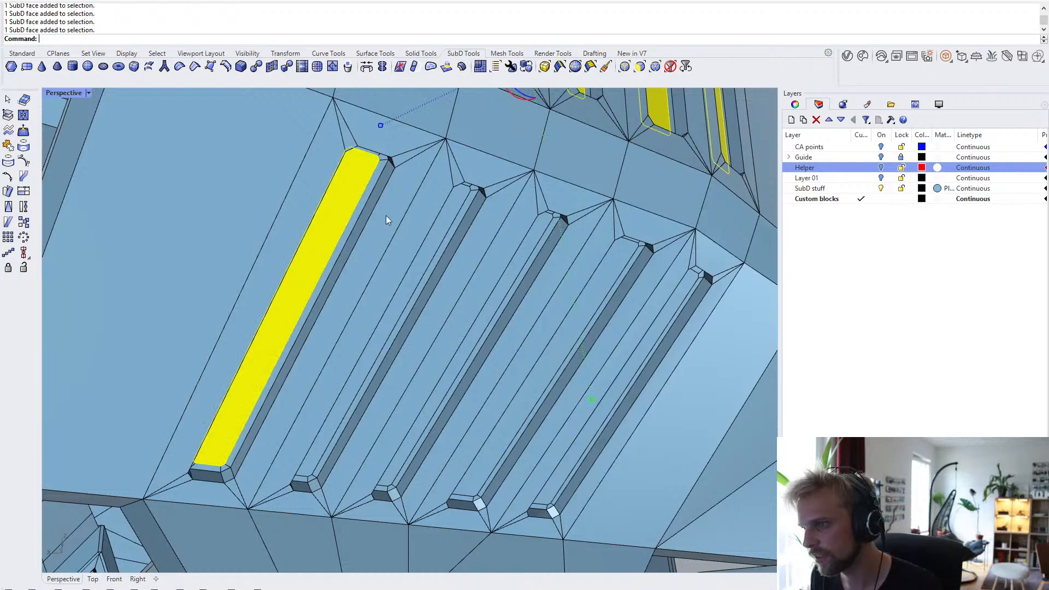
pyautogui.keyDown('ctrl'); pyautogui.keyDown('shift'); pyautogui.click(438, 234); pyautogui.keyUp('shift'); pyautogui.keyUp('ctrl')
pyautogui.keyDown('ctrl'); pyautogui.keyDown('shift'); pyautogui.click(518, 261); pyautogui.keyUp('shift'); pyautogui.keyUp('ctrl')
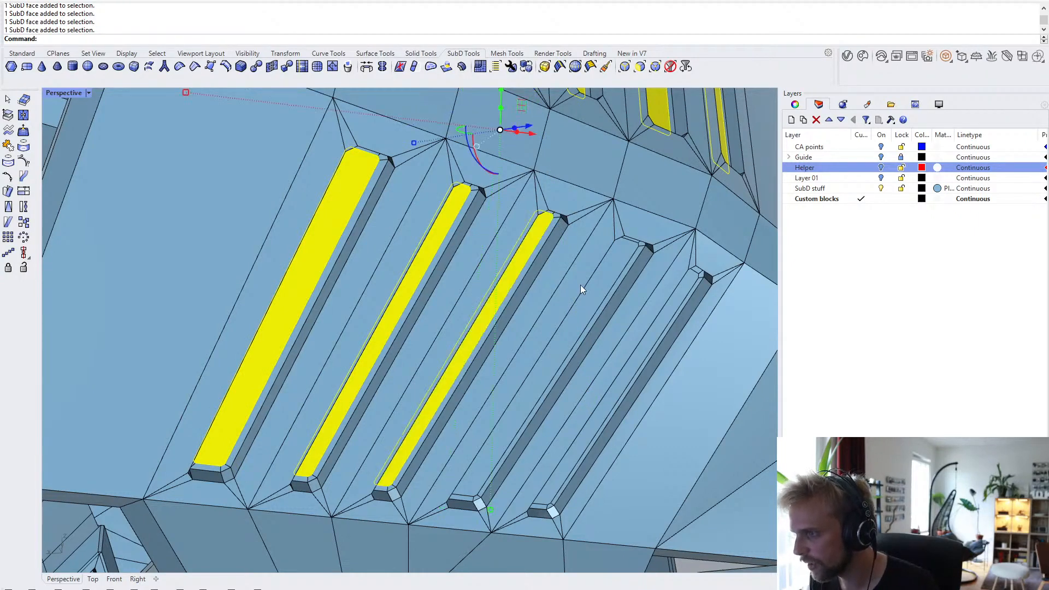
pyautogui.keyDown('ctrl'); pyautogui.keyDown('shift'); pyautogui.click(597, 287); pyautogui.keyUp('shift'); pyautogui.keyUp('ctrl')
pyautogui.keyDown('ctrl'); pyautogui.keyDown('shift'); pyautogui.click(666, 315); pyautogui.keyUp('shift'); pyautogui.keyUp('ctrl')
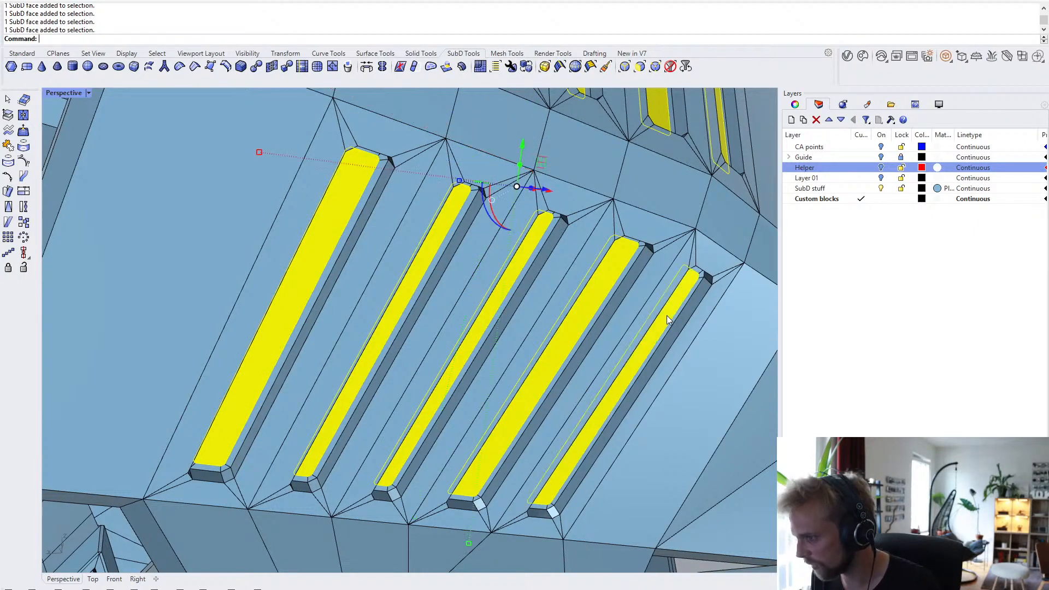
pyautogui.press('Delete')
# - Bridge the opposing long and corner edges of the first angled slot's opening with 1 joined segment to rebuild its floor
pyautogui.moveTo(545, 289); pyautogui.dragTo(475, 359, button='right')
pyautogui.scroll(7, 321, 414)
pyautogui.moveTo(321, 414); pyautogui.dragTo(274, 246, button='right')
pyautogui.scroll(6, 236, 126)
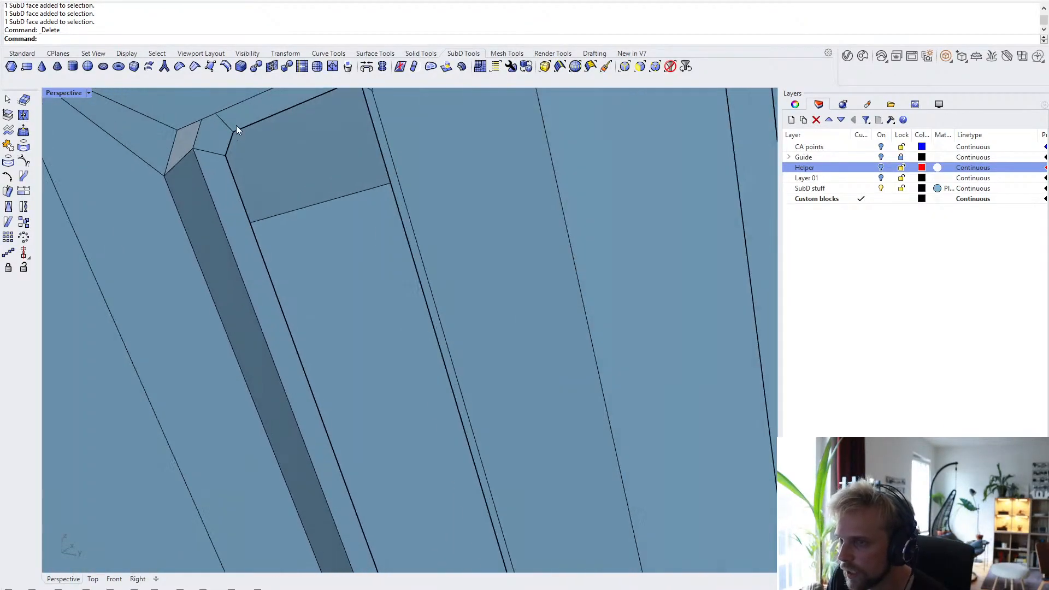
pyautogui.keyDown('ctrl'); pyautogui.keyDown('shift'); pyautogui.click(231, 140); pyautogui.keyUp('shift'); pyautogui.keyUp('ctrl')
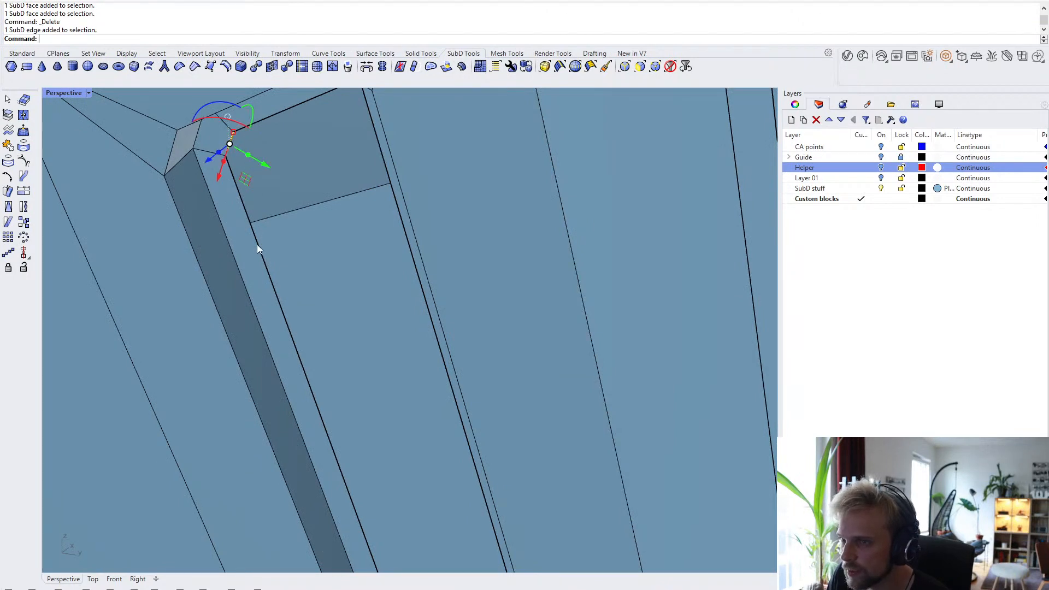
pyautogui.keyDown('ctrl'); pyautogui.keyDown('shift'); pyautogui.click(262, 249); pyautogui.keyUp('shift'); pyautogui.keyUp('ctrl')
pyautogui.scroll(-3, 263, 249)
pyautogui.keyDown('shift'); pyautogui.moveTo(328, 358); pyautogui.dragTo(316, 221, button='right'); pyautogui.keyUp('shift')
pyautogui.scroll(-4, 312, 306)
pyautogui.moveTo(312, 315); pyautogui.dragTo(354, 391, button='right')
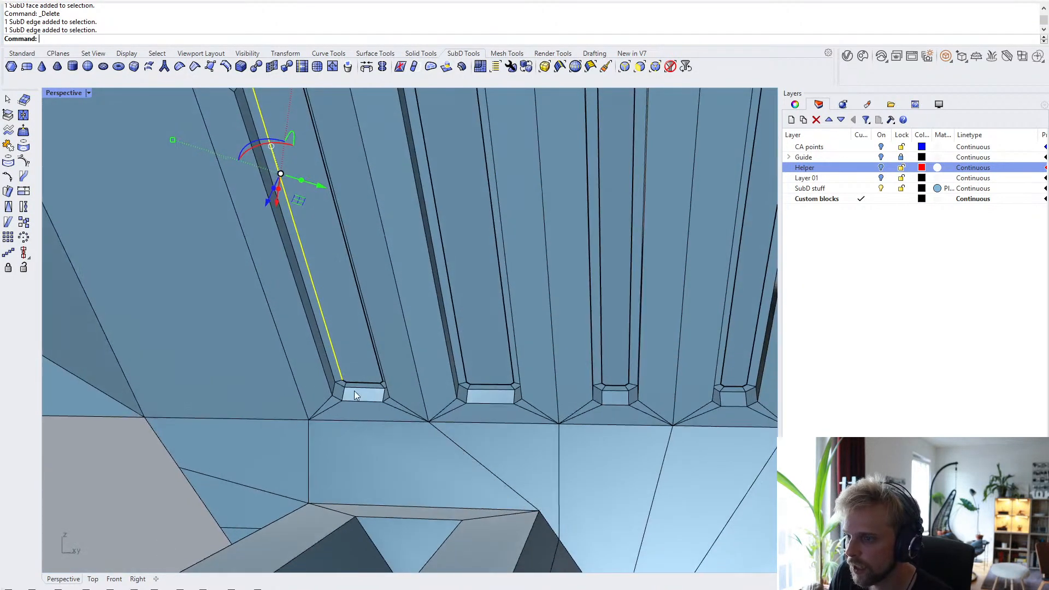
pyautogui.scroll(4, 349, 387)
pyautogui.keyDown('ctrl'); pyautogui.keyDown('shift'); pyautogui.click(341, 373); pyautogui.keyUp('shift'); pyautogui.keyUp('ctrl')
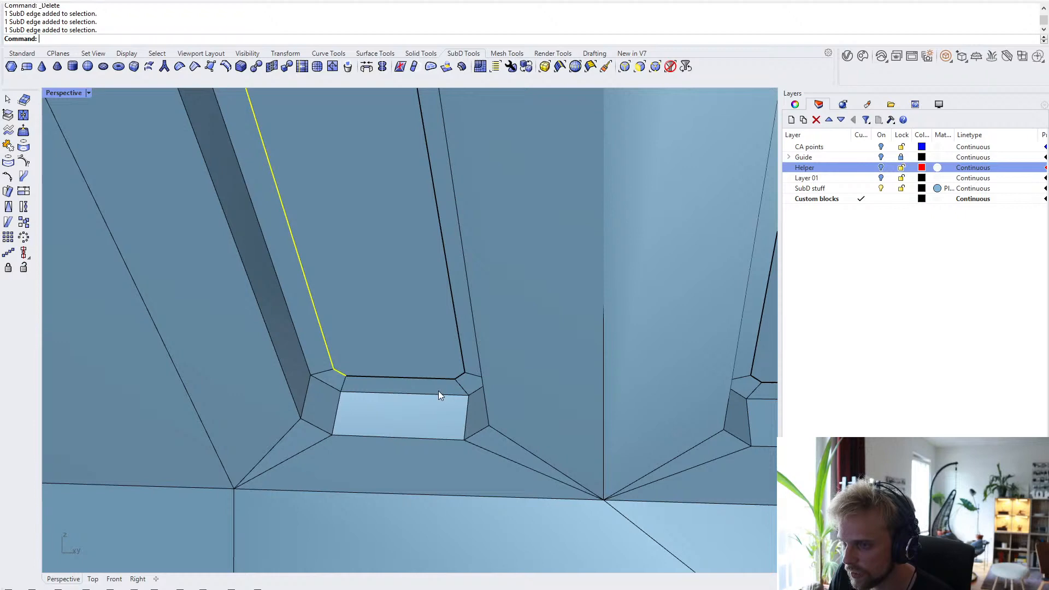
pyautogui.keyDown('ctrl'); pyautogui.keyDown('shift'); pyautogui.click(462, 374); pyautogui.keyUp('shift'); pyautogui.keyUp('ctrl')
pyautogui.scroll(1, 458, 384)
pyautogui.keyDown('ctrl'); pyautogui.keyDown('shift'); pyautogui.click(469, 385); pyautogui.keyUp('shift'); pyautogui.keyUp('ctrl')
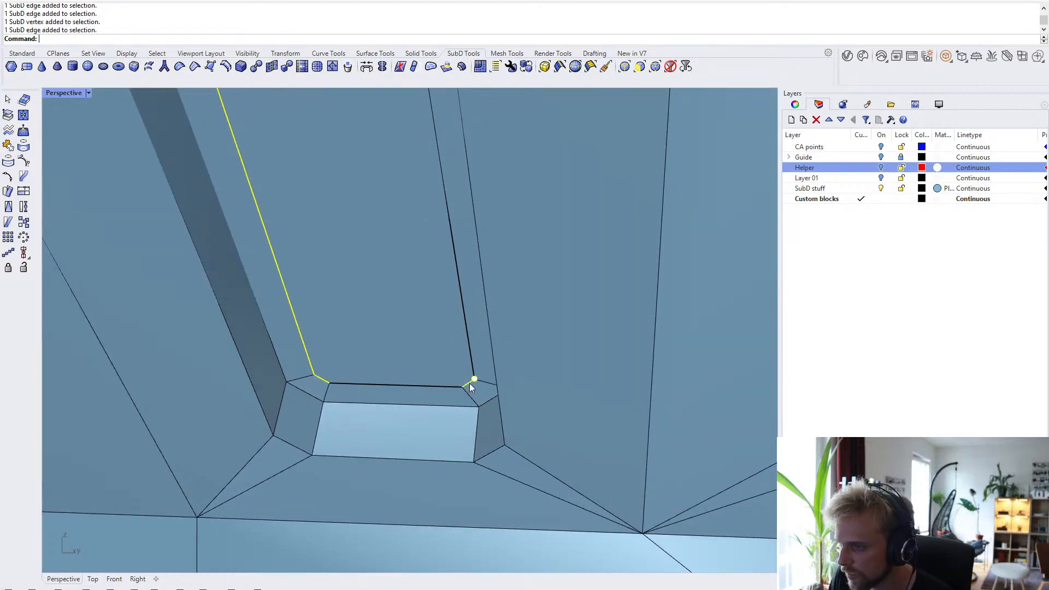
pyautogui.keyDown('ctrl'); pyautogui.keyDown('shift'); pyautogui.click(474, 378); pyautogui.keyUp('shift'); pyautogui.keyUp('ctrl')
pyautogui.keyDown('ctrl'); pyautogui.keyDown('shift'); pyautogui.click(471, 354); pyautogui.keyUp('shift'); pyautogui.keyUp('ctrl')
pyautogui.scroll(-10, 469, 350)
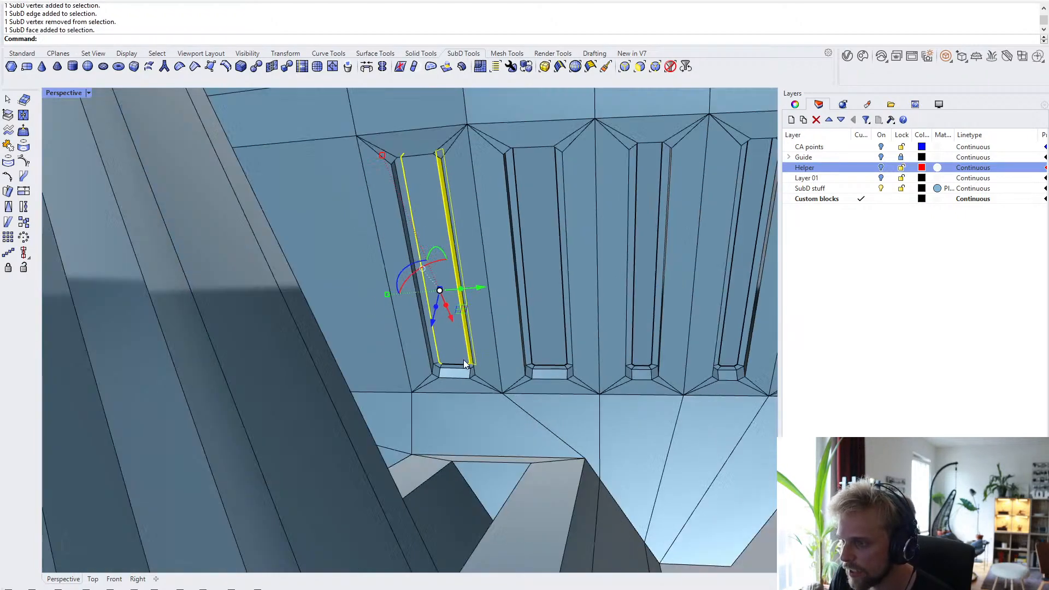
pyautogui.scroll(6, 468, 340)
pyautogui.scroll(3, 468, 343)
pyautogui.keyDown('ctrl'); pyautogui.keyDown('shift'); pyautogui.click(520, 355); pyautogui.keyUp('shift'); pyautogui.keyUp('ctrl')
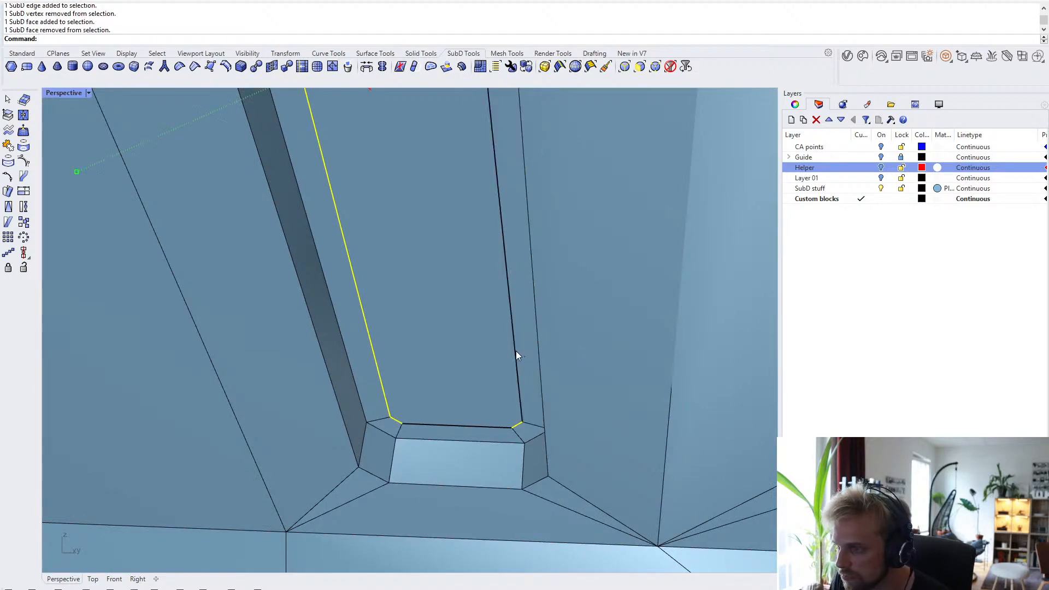
pyautogui.keyDown('ctrl'); pyautogui.keyDown('shift'); pyautogui.click(515, 350); pyautogui.keyUp('shift'); pyautogui.keyUp('ctrl')
pyautogui.moveTo(514, 351); pyautogui.dragTo(402, 253, button='right')
pyautogui.keyDown('ctrl'); pyautogui.keyDown('shift'); pyautogui.click(405, 252); pyautogui.keyUp('shift'); pyautogui.keyUp('ctrl')
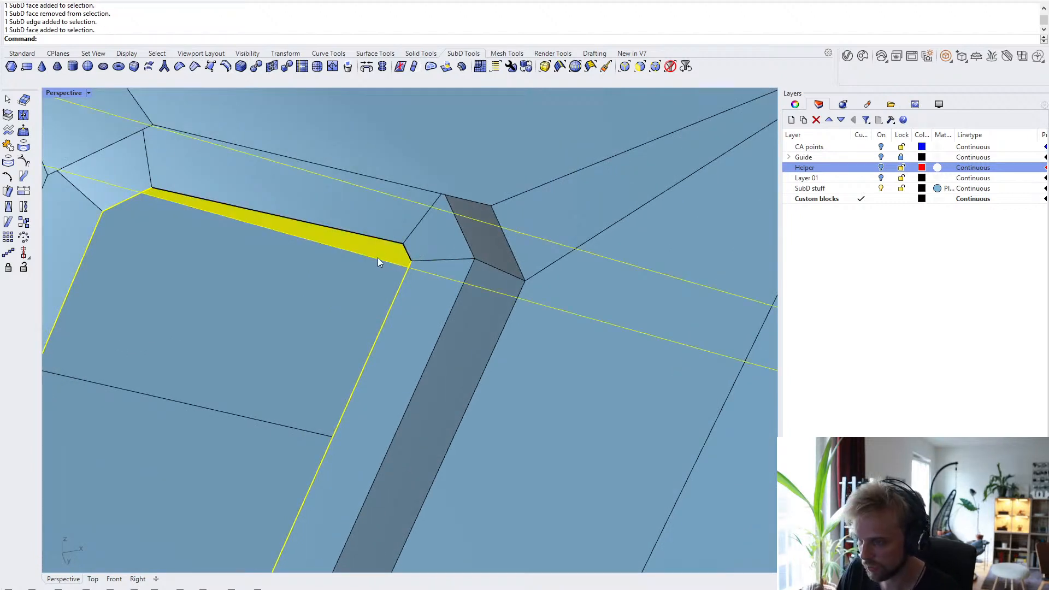
pyautogui.keyDown('ctrl'); pyautogui.keyDown('shift'); pyautogui.click(378, 258); pyautogui.keyUp('shift'); pyautogui.keyUp('ctrl')
pyautogui.keyDown('ctrl'); pyautogui.keyDown('shift'); pyautogui.click(407, 251); pyautogui.keyUp('shift'); pyautogui.keyUp('ctrl')
pyautogui.write('Bridge')
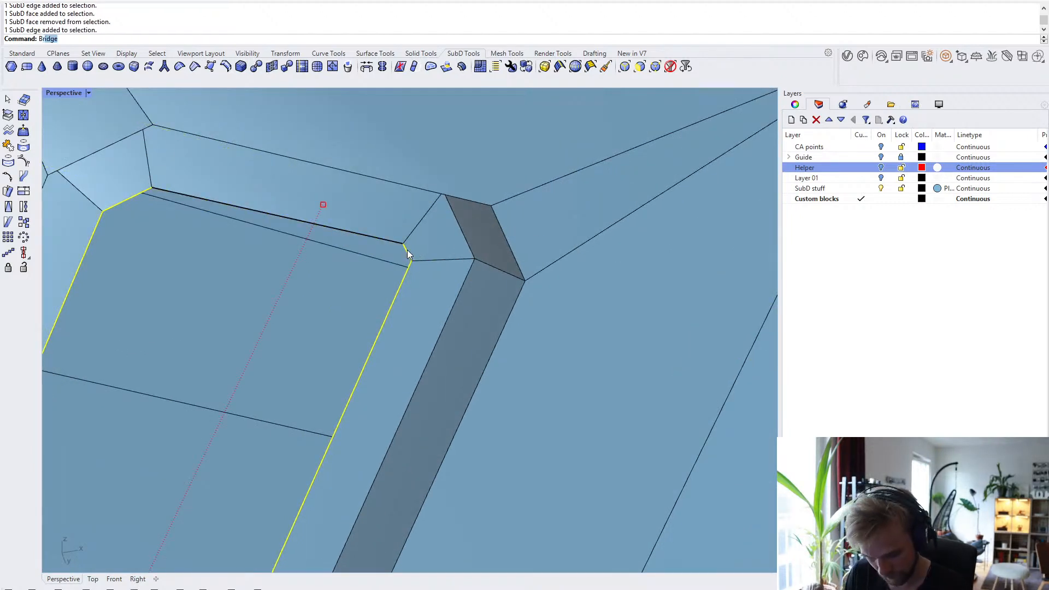
pyautogui.press('Return')
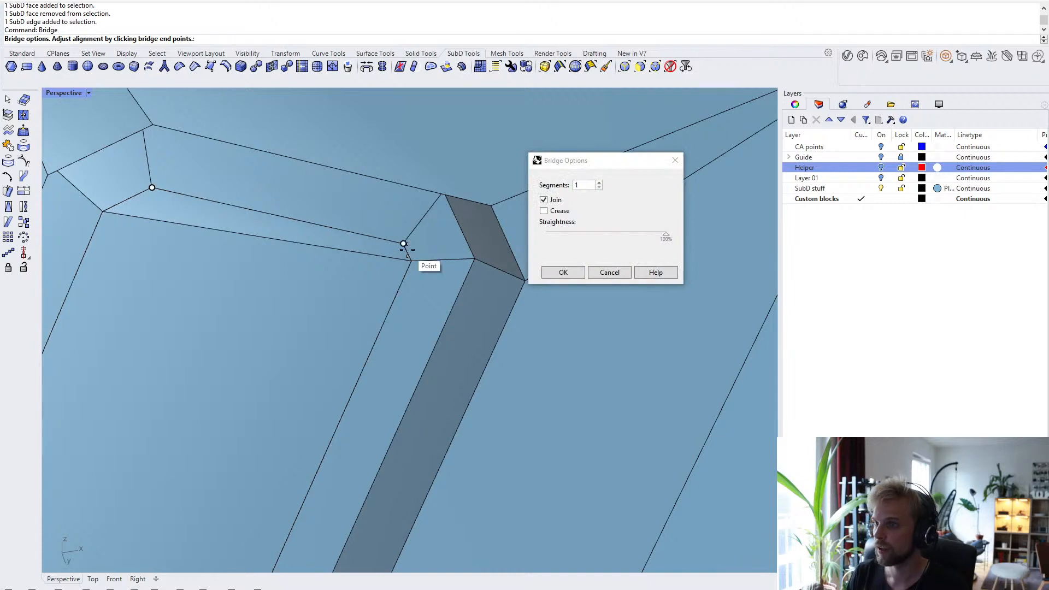
pyautogui.click(563, 272)
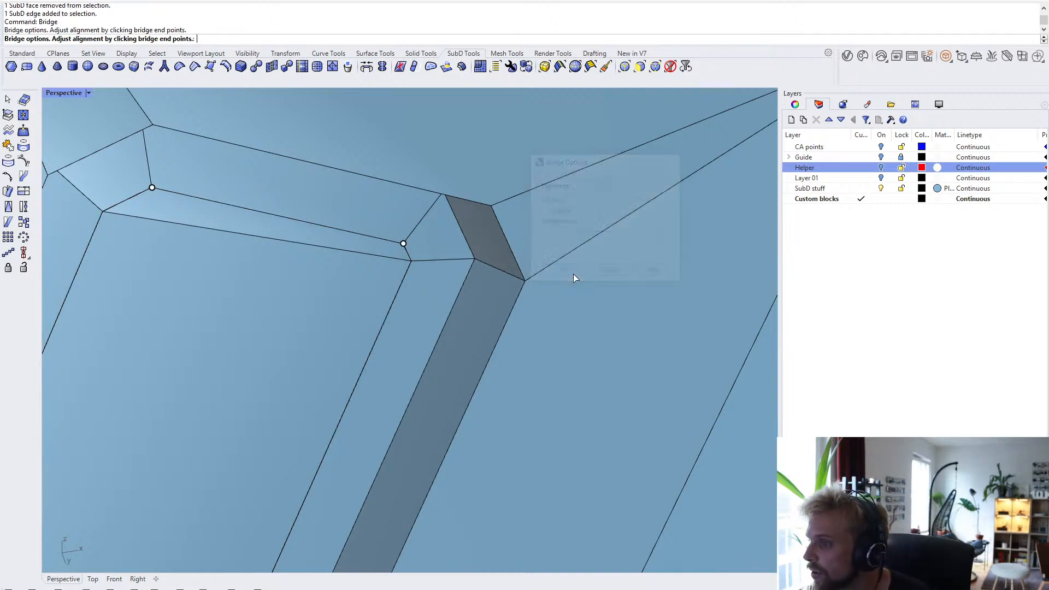
# - Bridge the opposing long and corner edges of the second angled slot's opening to rebuild its floor
pyautogui.scroll(-6, 572, 274)
pyautogui.moveTo(578, 255); pyautogui.dragTo(346, 262, button='right')
pyautogui.scroll(4, 474, 211)
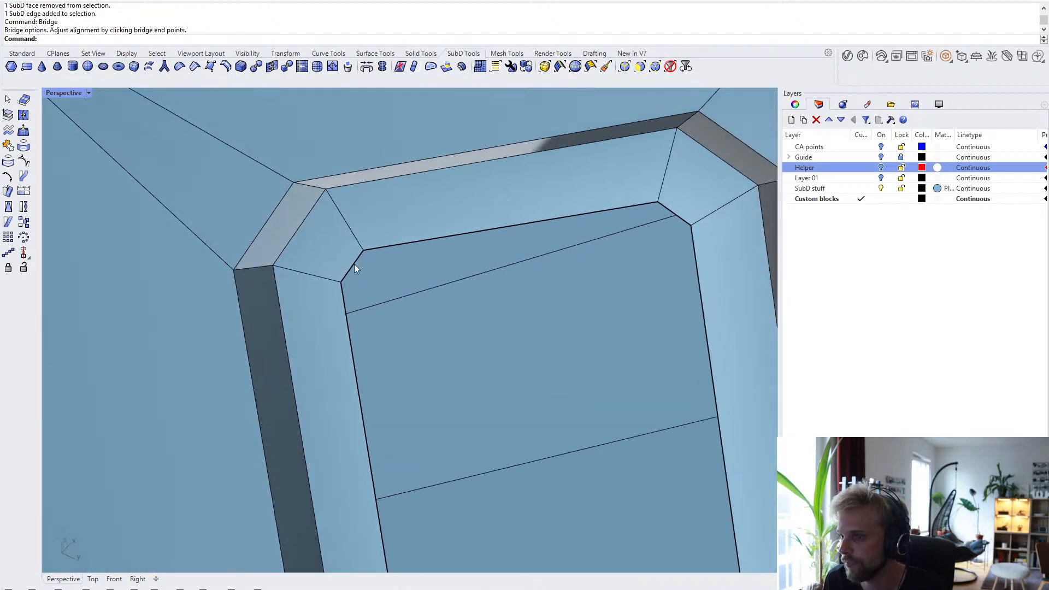
pyautogui.click(353, 264)
pyautogui.keyDown('ctrl'); pyautogui.keyDown('shift'); pyautogui.click(354, 351); pyautogui.keyUp('shift'); pyautogui.keyUp('ctrl')
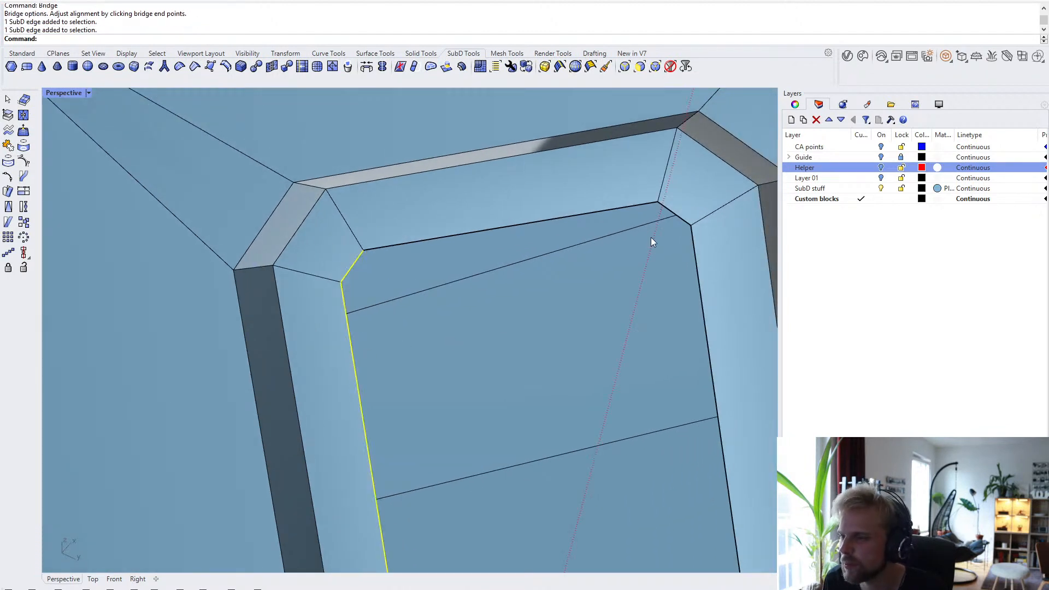
pyautogui.keyDown('ctrl'); pyautogui.keyDown('shift'); pyautogui.click(681, 218); pyautogui.keyUp('shift'); pyautogui.keyUp('ctrl')
pyautogui.keyDown('ctrl'); pyautogui.keyDown('shift'); pyautogui.click(697, 257); pyautogui.keyUp('shift'); pyautogui.keyUp('ctrl')
pyautogui.moveTo(697, 256); pyautogui.dragTo(495, 401, button='right')
pyautogui.scroll(5, 481, 431)
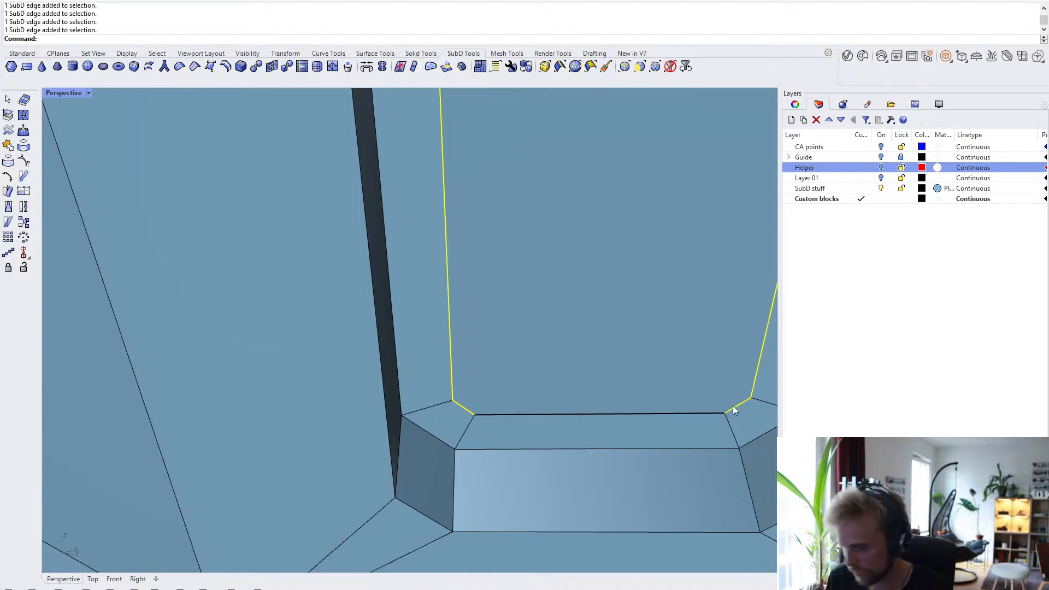
pyautogui.write('bridge')
pyautogui.press('Return')
pyautogui.press('Return')
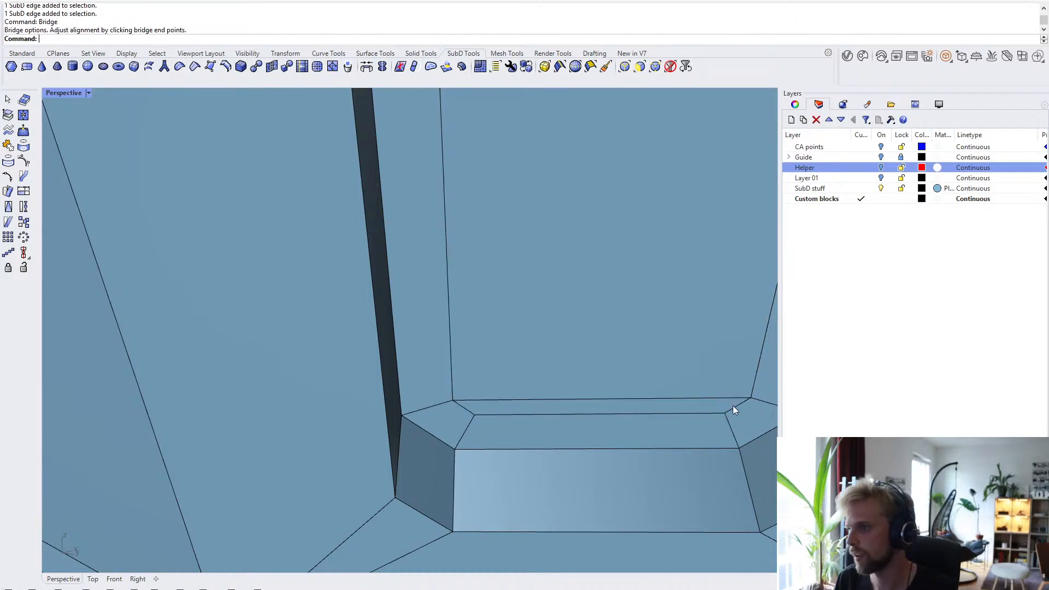
pyautogui.scroll(-6, 444, 357)
pyautogui.moveTo(515, 316); pyautogui.dragTo(492, 432, button='right')
pyautogui.scroll(2, 542, 435)
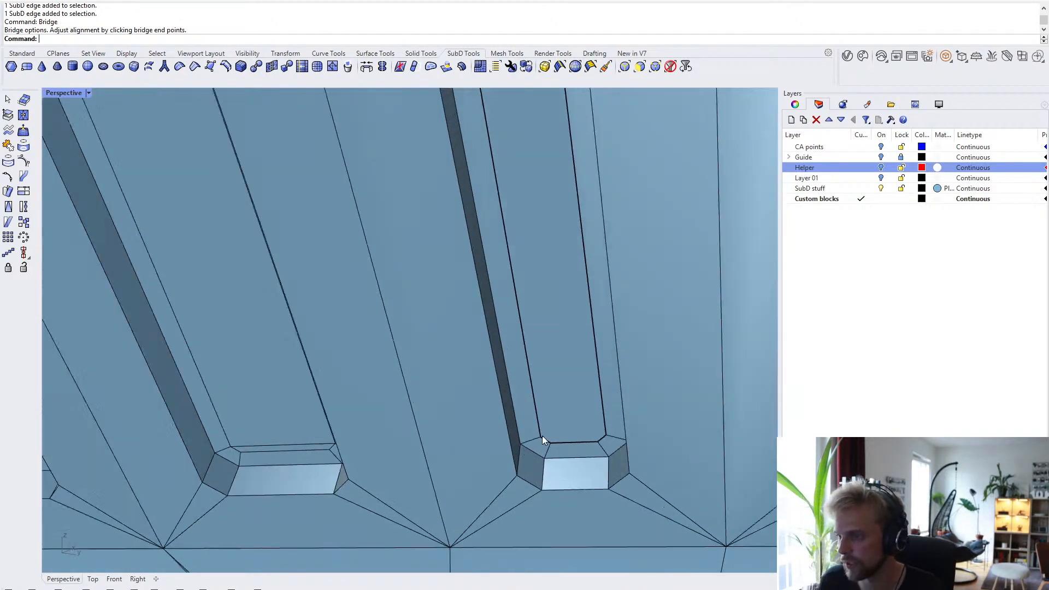
pyautogui.scroll(3, 542, 435)
pyautogui.keyDown('ctrl'); pyautogui.keyDown('shift'); pyautogui.click(548, 446); pyautogui.keyUp('shift'); pyautogui.keyUp('ctrl')
pyautogui.keyDown('ctrl'); pyautogui.keyDown('shift'); pyautogui.click(531, 376); pyautogui.keyUp('shift'); pyautogui.keyUp('ctrl')
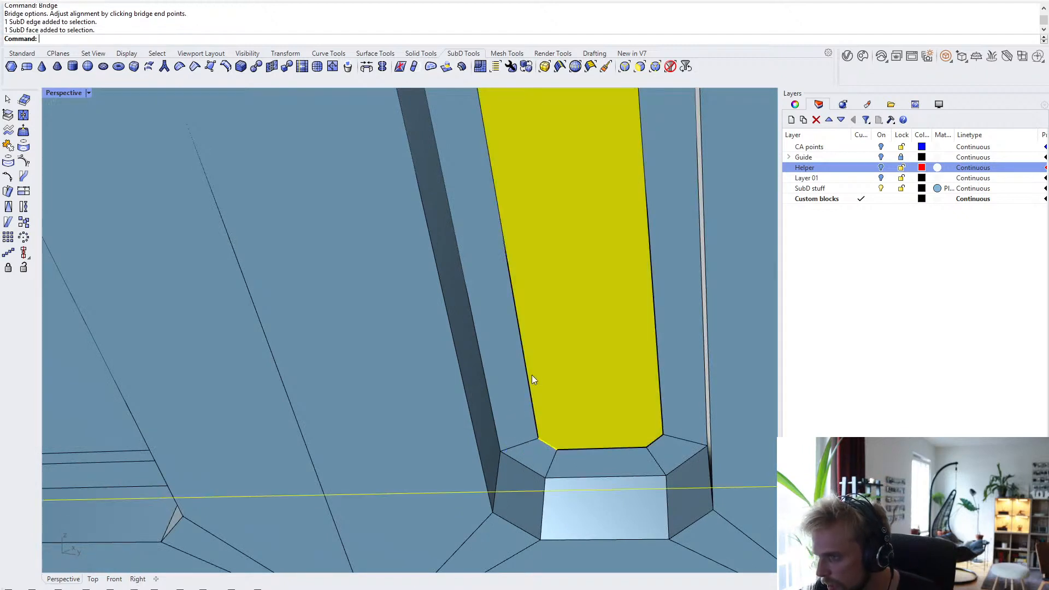
pyautogui.press('Escape')
pyautogui.scroll(4, 538, 431)
pyautogui.keyDown('ctrl'); pyautogui.keyDown('shift'); pyautogui.click(558, 452); pyautogui.keyUp('shift'); pyautogui.keyUp('ctrl')
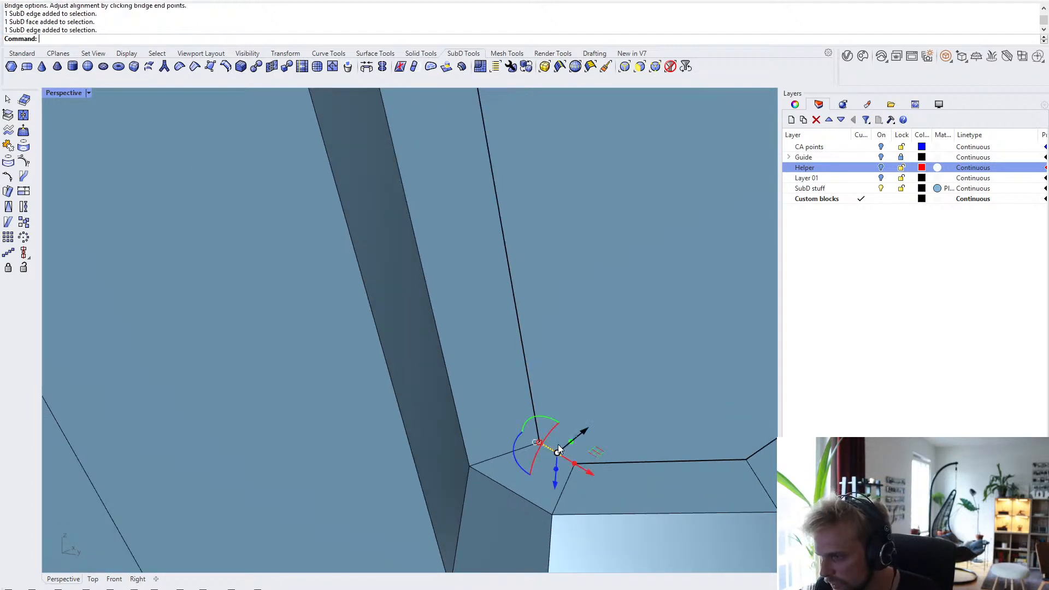
pyautogui.keyDown('ctrl'); pyautogui.keyDown('shift'); pyautogui.click(529, 388); pyautogui.keyUp('shift'); pyautogui.keyUp('ctrl')
pyautogui.scroll(-3, 529, 386)
pyautogui.press('Escape')
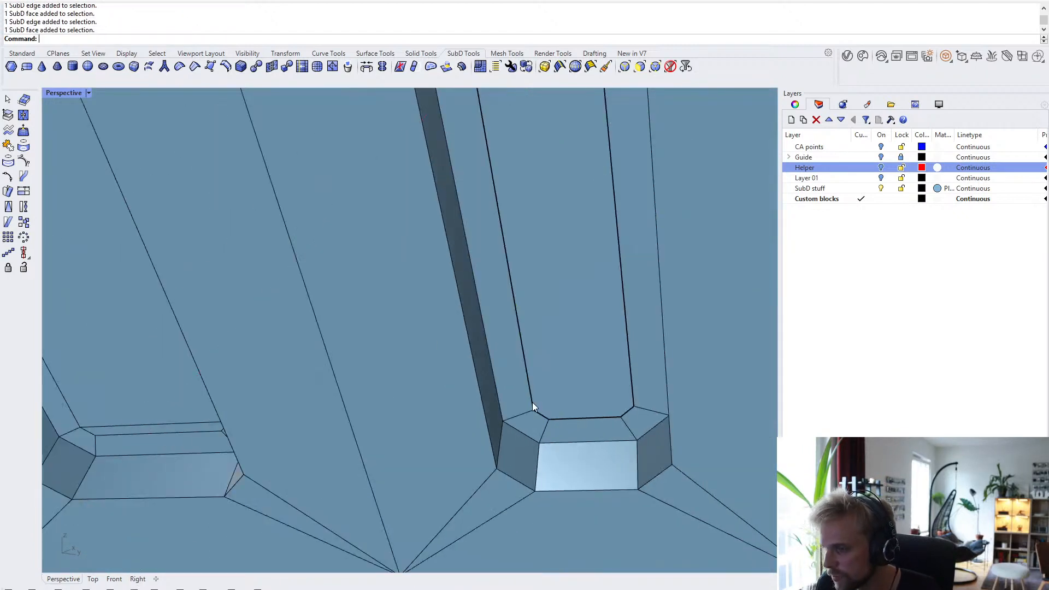
# - Clear the current selection and restrict the selection filter to edges only
pyautogui.scroll(2, 549, 421)
pyautogui.keyDown('ctrl'); pyautogui.keyDown('shift'); pyautogui.click(549, 420); pyautogui.keyUp('shift'); pyautogui.keyUp('ctrl')
pyautogui.press('Escape')
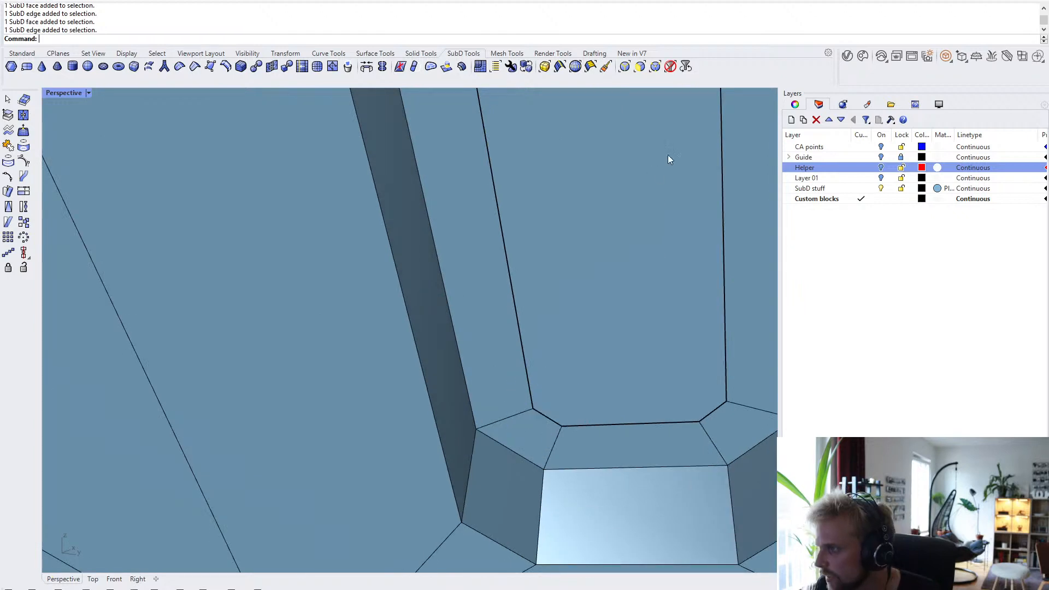
pyautogui.click(624, 67)
# - Bridge the opposing long and corner edges of the third angled slot's opening to rebuild its floor
pyautogui.click(548, 421)
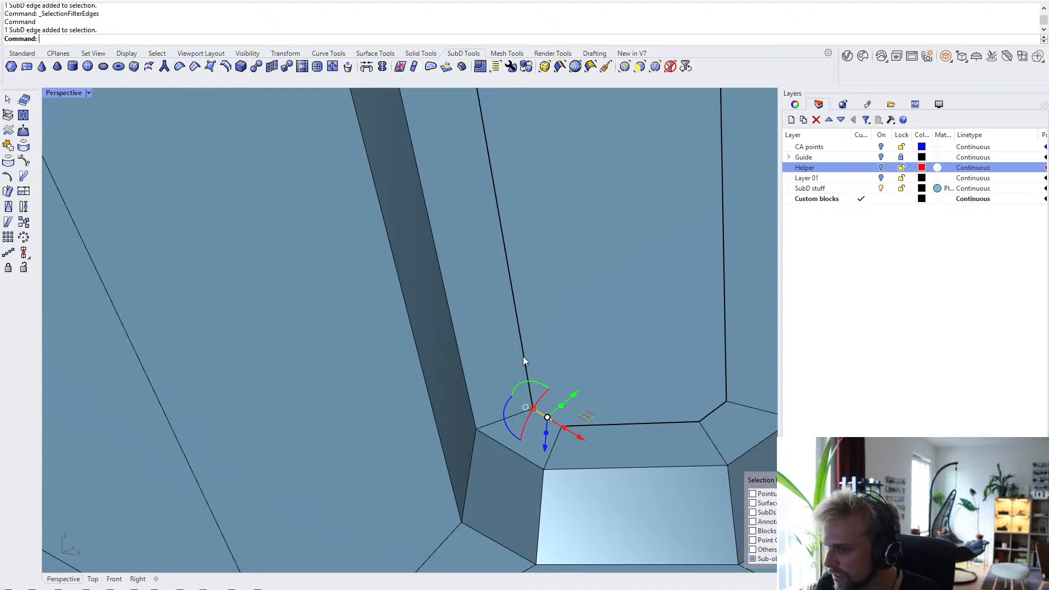
pyautogui.moveTo(519, 362); pyautogui.dragTo(504, 332, button='right')
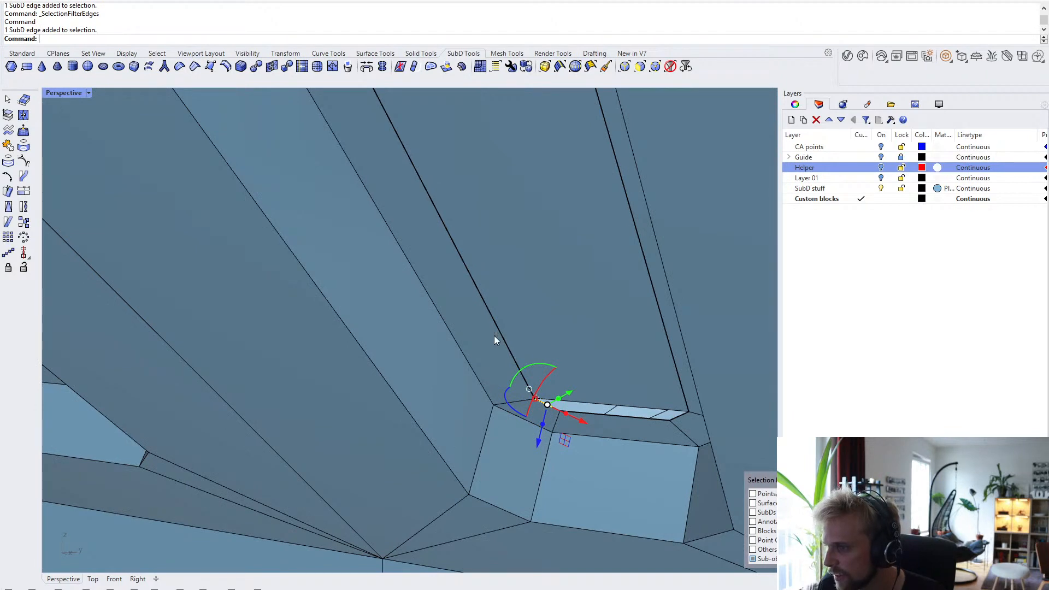
pyautogui.keyDown('shift'); pyautogui.click(498, 334); pyautogui.keyUp('shift')
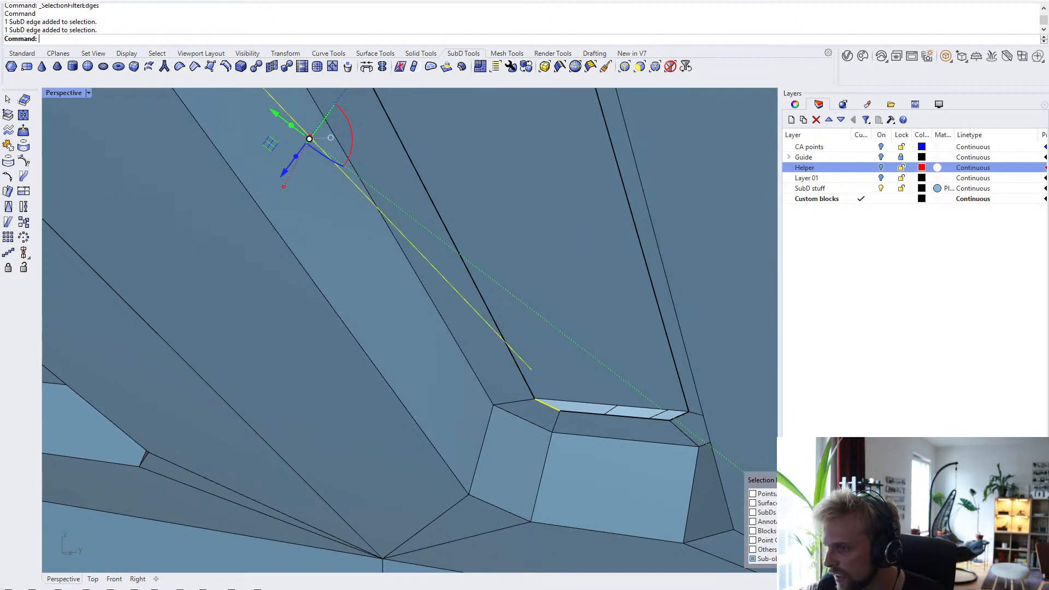
pyautogui.keyDown('ctrl'); pyautogui.click(507, 344); pyautogui.keyUp('ctrl')
pyautogui.press('Escape')
pyautogui.moveTo(506, 345); pyautogui.dragTo(544, 401, button='right')
pyautogui.scroll(3, 529, 333)
pyautogui.scroll(-12, 525, 333)
pyautogui.scroll(6, 497, 353)
pyautogui.scroll(4, 395, 225)
pyautogui.scroll(5, 394, 225)
pyautogui.click(505, 147)
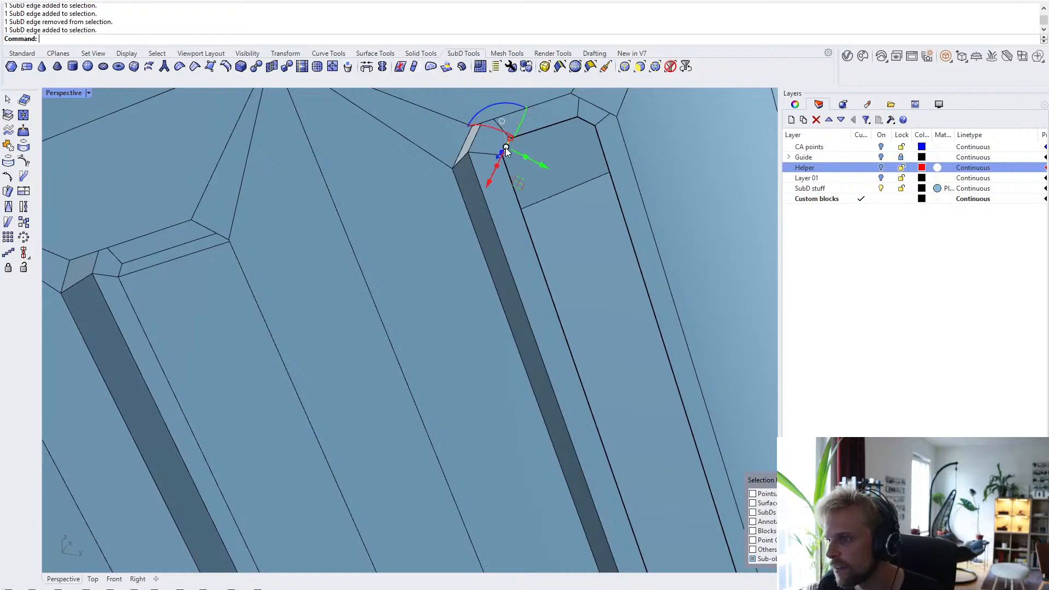
pyautogui.keyDown('shift'); pyautogui.click(526, 227); pyautogui.keyUp('shift')
pyautogui.scroll(-5, 531, 223)
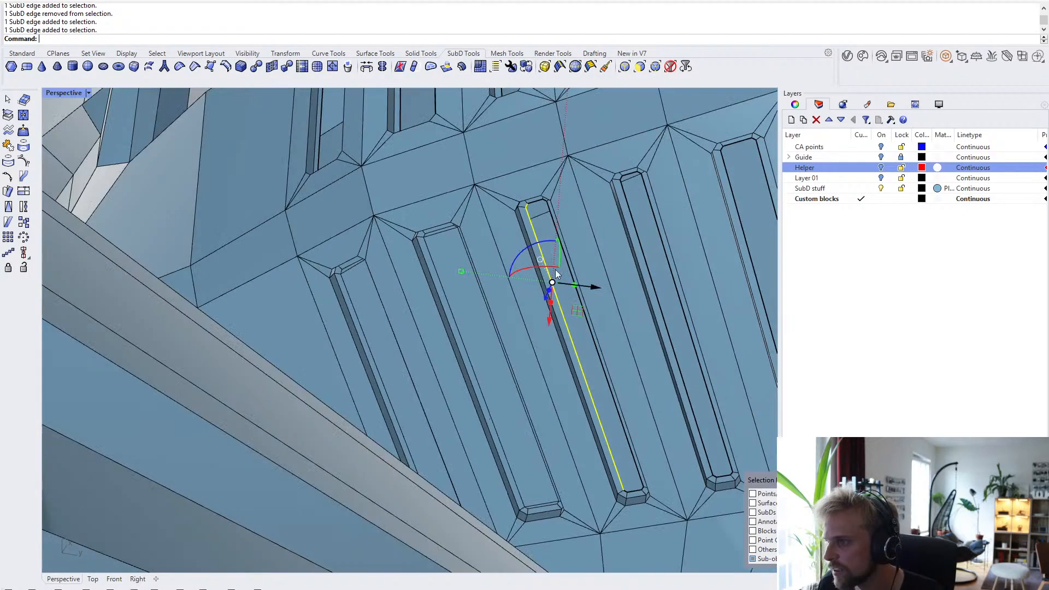
pyautogui.scroll(8, 562, 234)
pyautogui.keyDown('shift'); pyautogui.click(545, 277); pyautogui.keyUp('shift')
pyautogui.keyDown('shift'); pyautogui.click(569, 304); pyautogui.keyUp('shift')
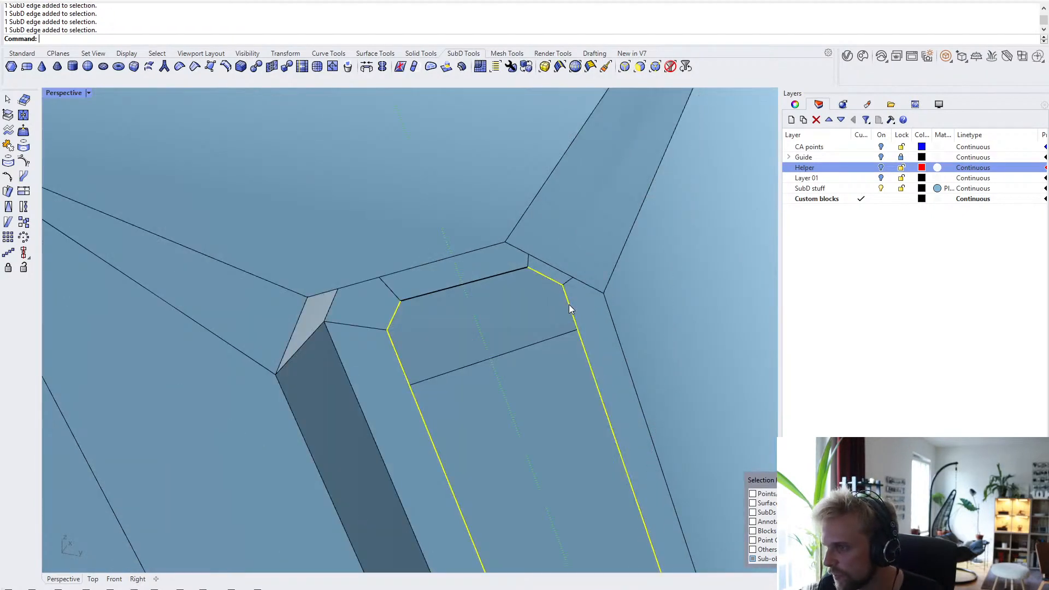
pyautogui.scroll(-5, 568, 304)
pyautogui.scroll(5, 543, 381)
pyautogui.scroll(4, 523, 308)
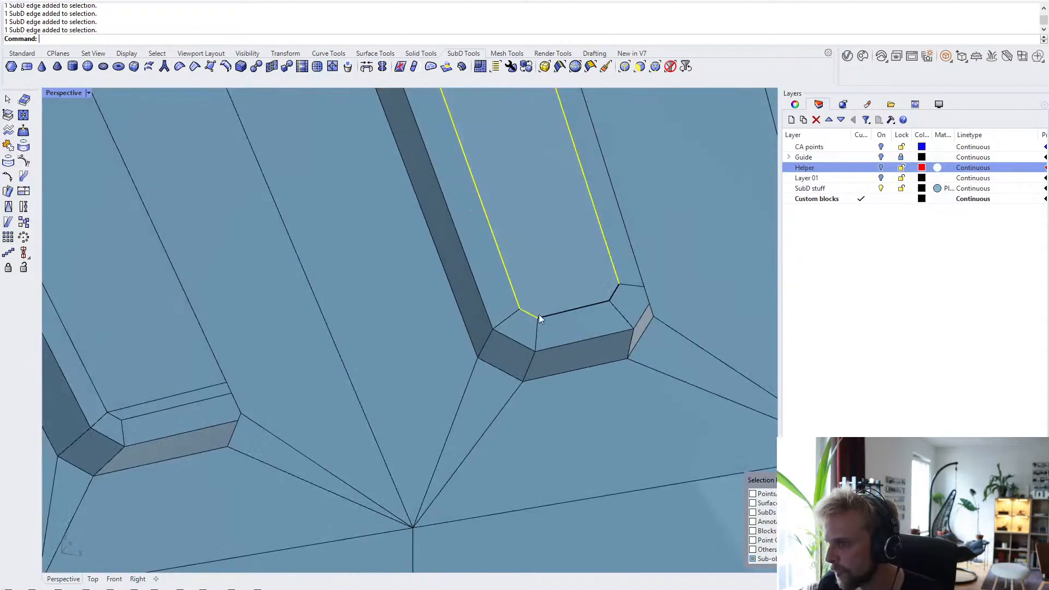
pyautogui.write('Bridge')
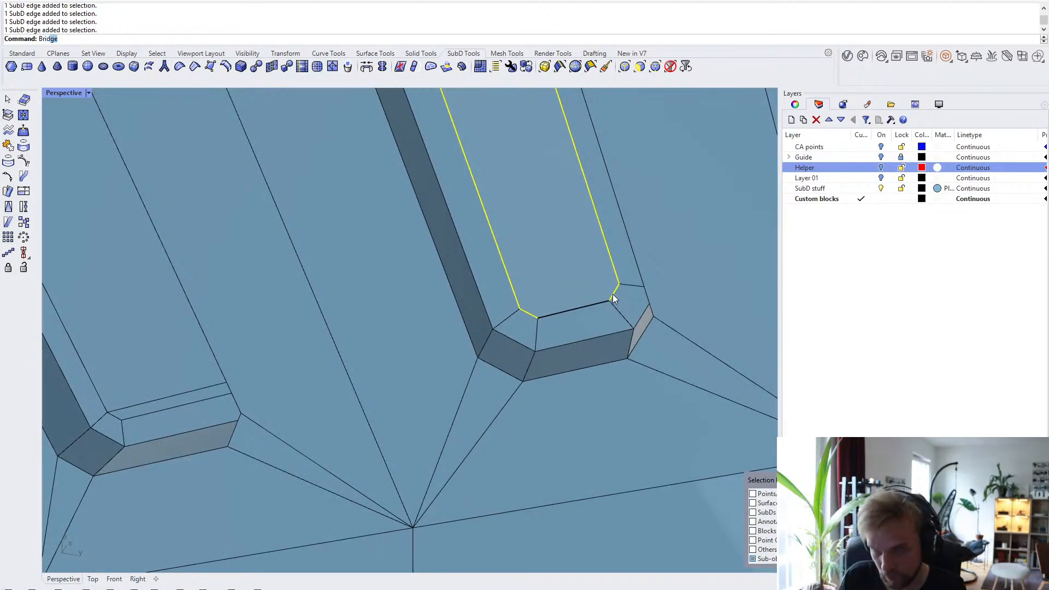
pyautogui.press('Return')
pyautogui.press('Return')
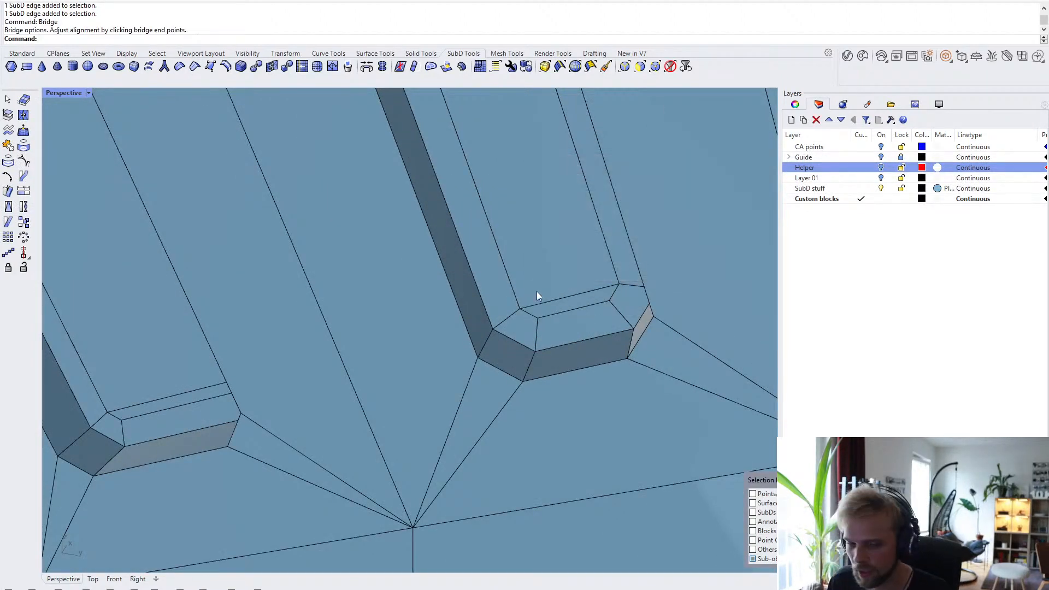
# - Bridge the opposing long and corner edges of the fourth angled slot's opening to rebuild its floor
pyautogui.scroll(-6, 432, 292)
pyautogui.keyDown('shift'); pyautogui.moveTo(512, 288); pyautogui.dragTo(284, 372, button='right'); pyautogui.keyUp('shift')
pyautogui.scroll(5, 508, 354)
pyautogui.scroll(-6, 371, 381)
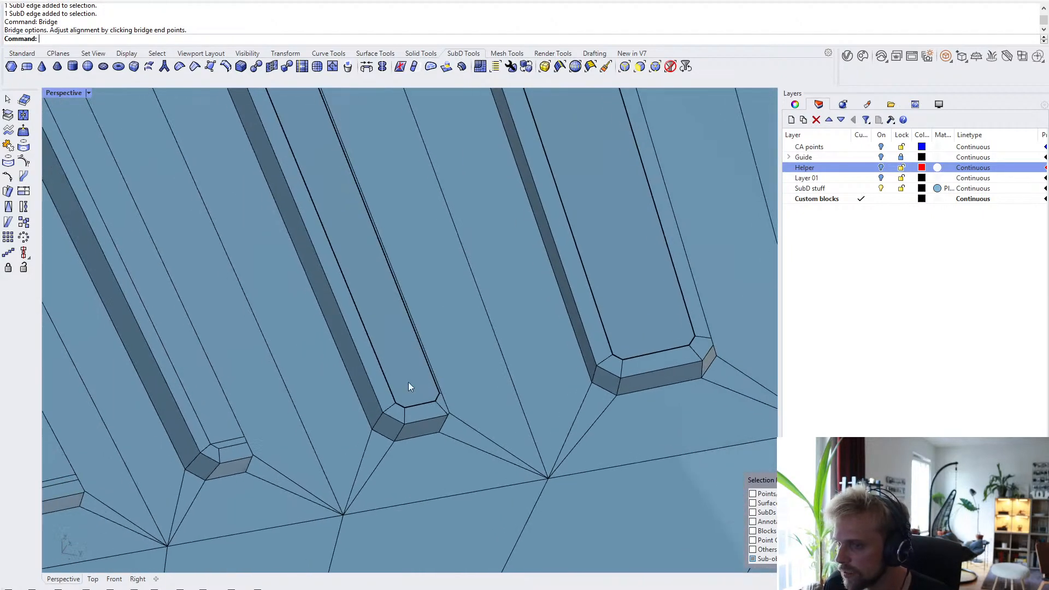
pyautogui.scroll(5, 424, 423)
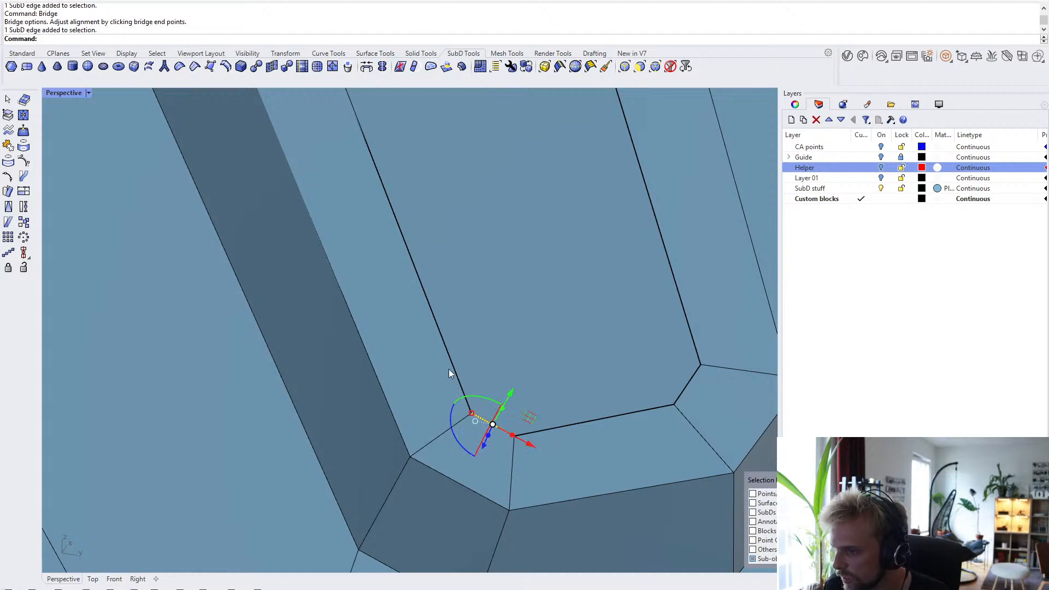
pyautogui.scroll(-12, 450, 366)
pyautogui.scroll(7, 431, 331)
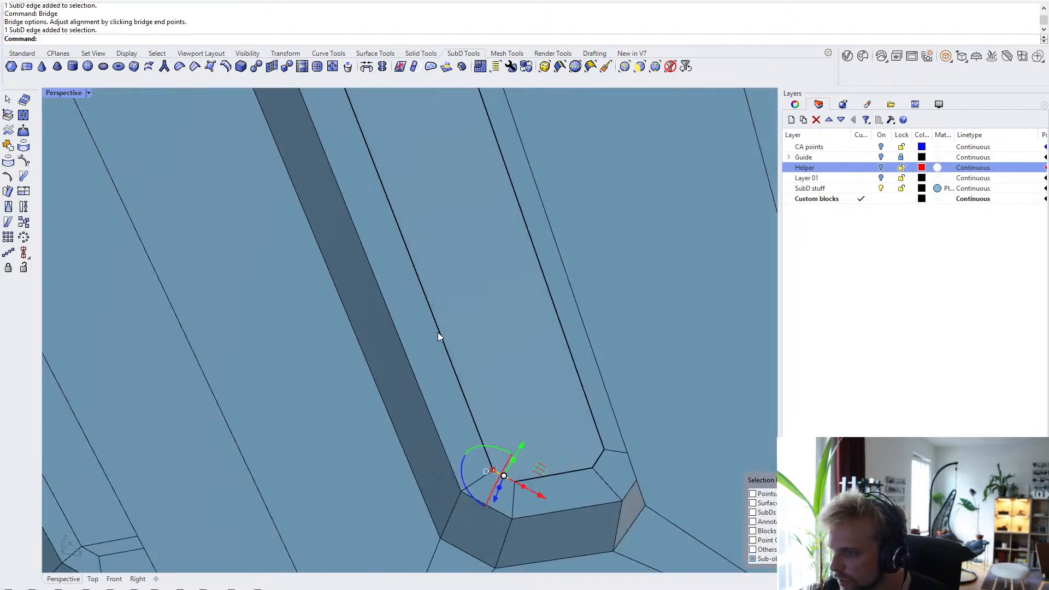
pyautogui.click(437, 332)
pyautogui.scroll(-4, 438, 332)
pyautogui.keyDown('shift'); pyautogui.moveTo(408, 295); pyautogui.dragTo(527, 417, button='right'); pyautogui.keyUp('shift')
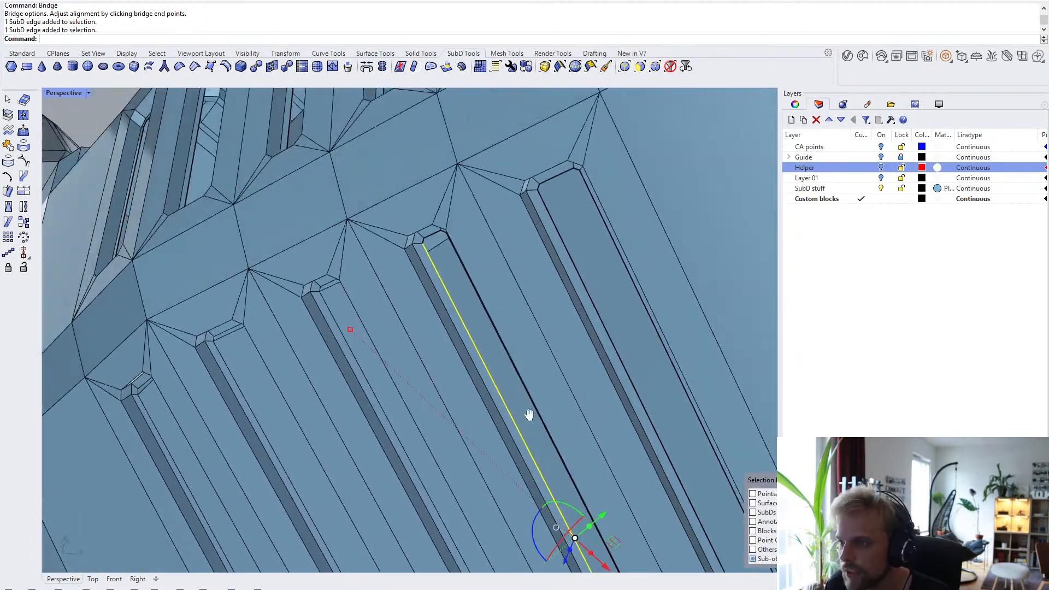
pyautogui.scroll(8, 476, 326)
pyautogui.click(429, 359)
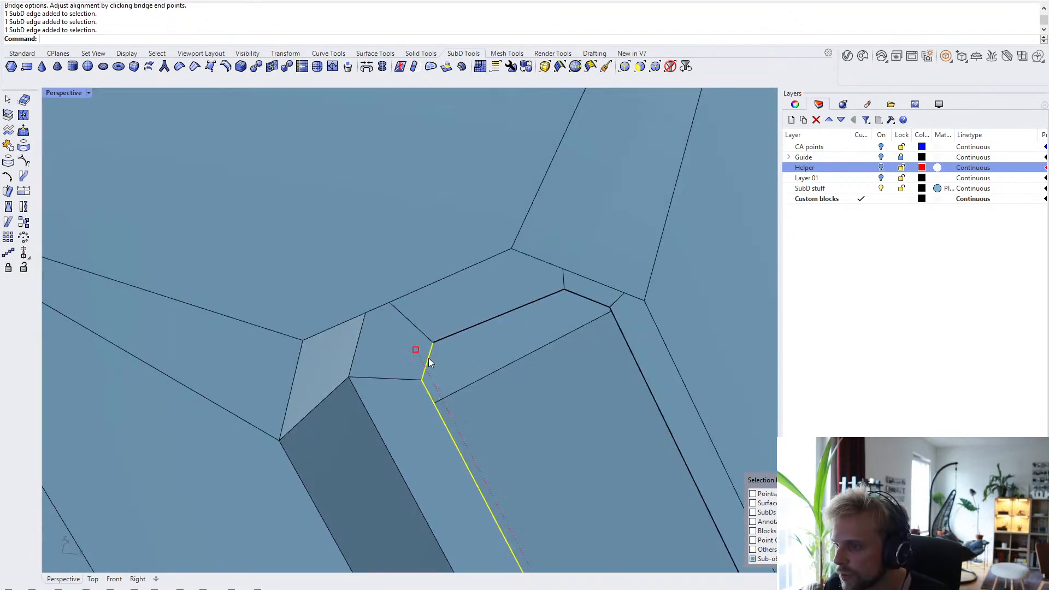
pyautogui.click(591, 300)
pyautogui.click(635, 356)
pyautogui.scroll(-5, 634, 382)
pyautogui.keyDown('shift'); pyautogui.moveTo(620, 458); pyautogui.dragTo(373, 251, button='right'); pyautogui.keyUp('shift')
pyautogui.scroll(5, 540, 441)
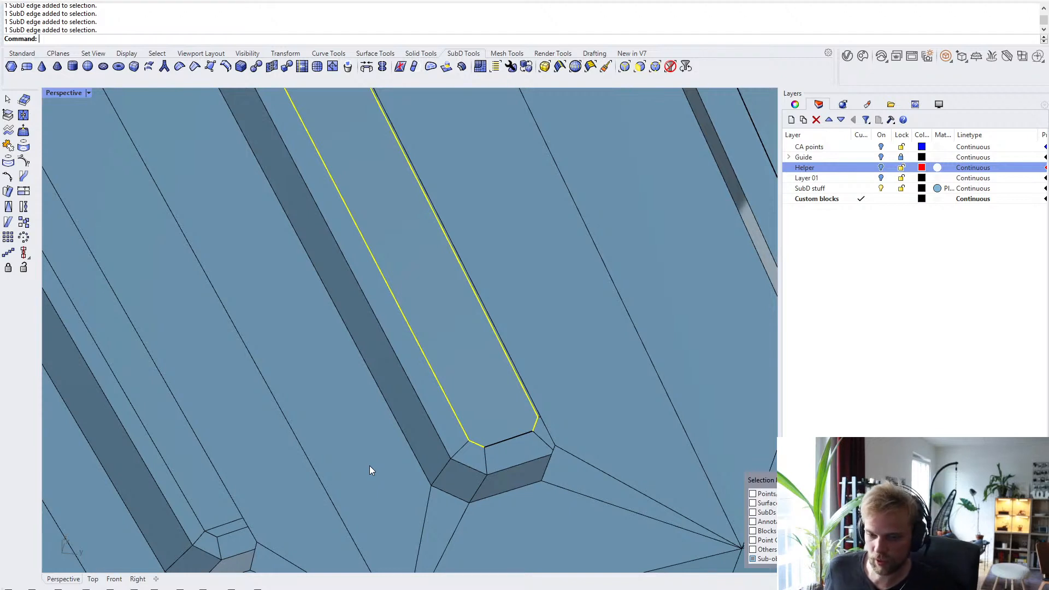
pyautogui.moveTo(578, 280); pyautogui.dragTo(611, 264, button='right')
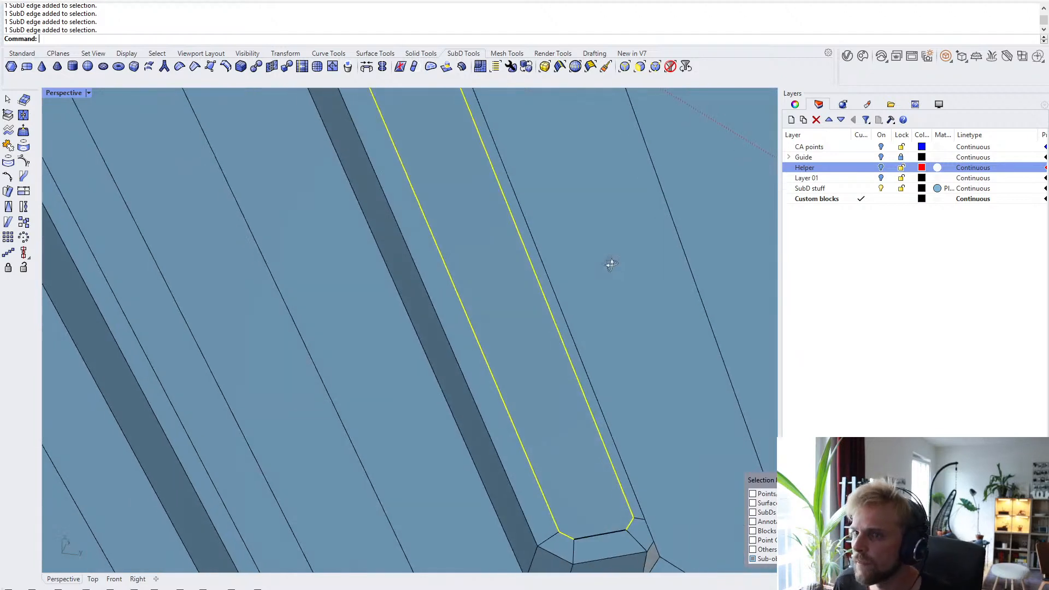
pyautogui.write('Bridge')
pyautogui.press('Return')
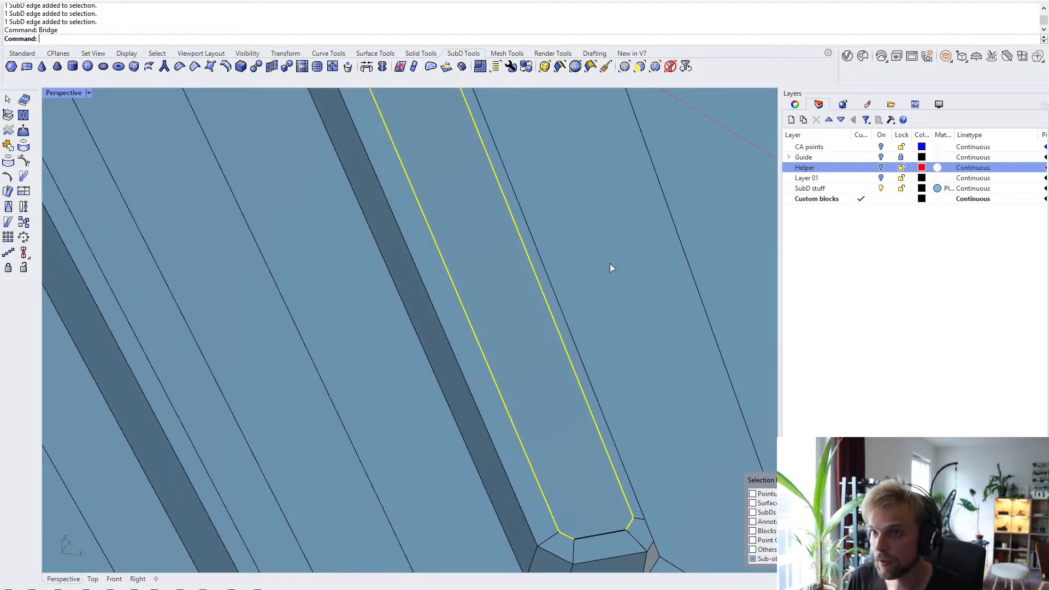
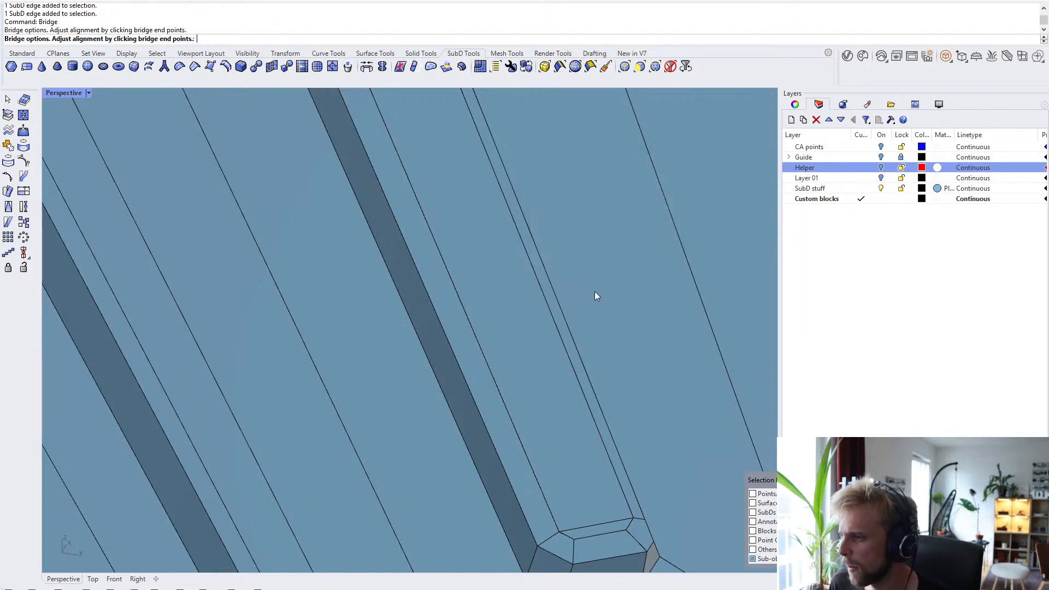
# - Bridge the opposing long and corner edges of the fifth angled slot's opening with 1 joined segment to rebuild its floor
pyautogui.scroll(-7, 587, 278)
pyautogui.moveTo(579, 267); pyautogui.dragTo(585, 334, button='right')
pyautogui.scroll(10, 644, 451)
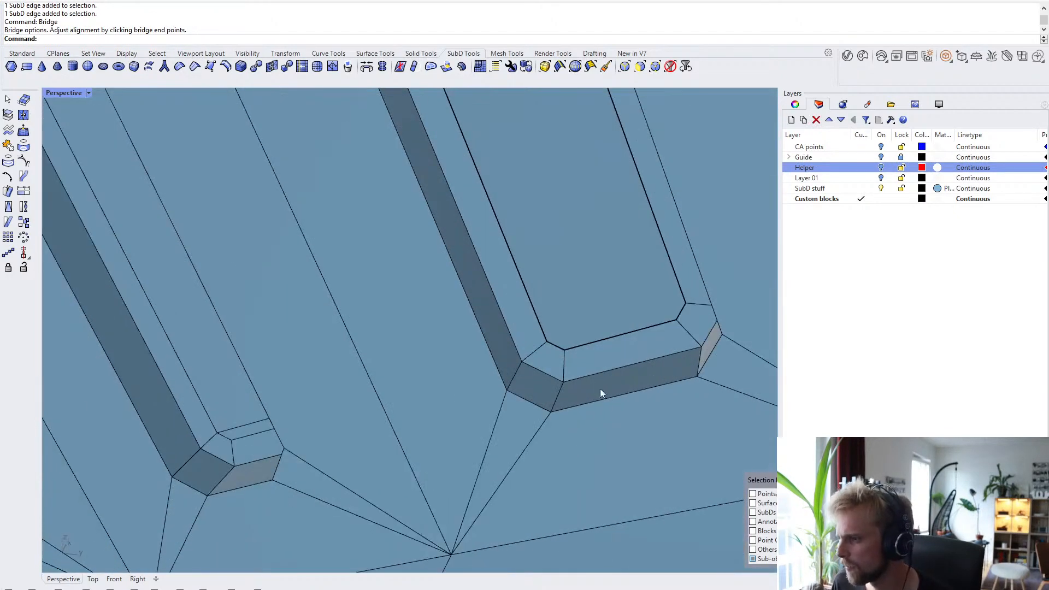
pyautogui.click(557, 348)
pyautogui.keyDown('shift'); pyautogui.click(529, 297); pyautogui.keyUp('shift')
pyautogui.scroll(-10, 527, 295)
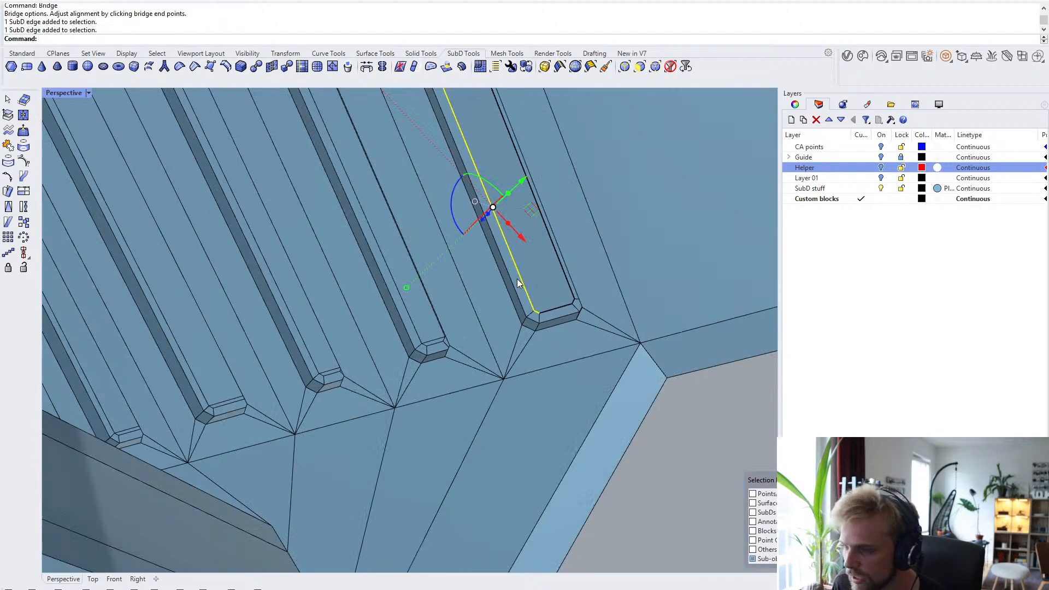
pyautogui.keyDown('shift'); pyautogui.moveTo(517, 278); pyautogui.dragTo(537, 381, button='right'); pyautogui.keyUp('shift')
pyautogui.scroll(7, 411, 133)
pyautogui.keyDown('shift'); pyautogui.moveTo(410, 133); pyautogui.dragTo(389, 166, button='right'); pyautogui.keyUp('shift')
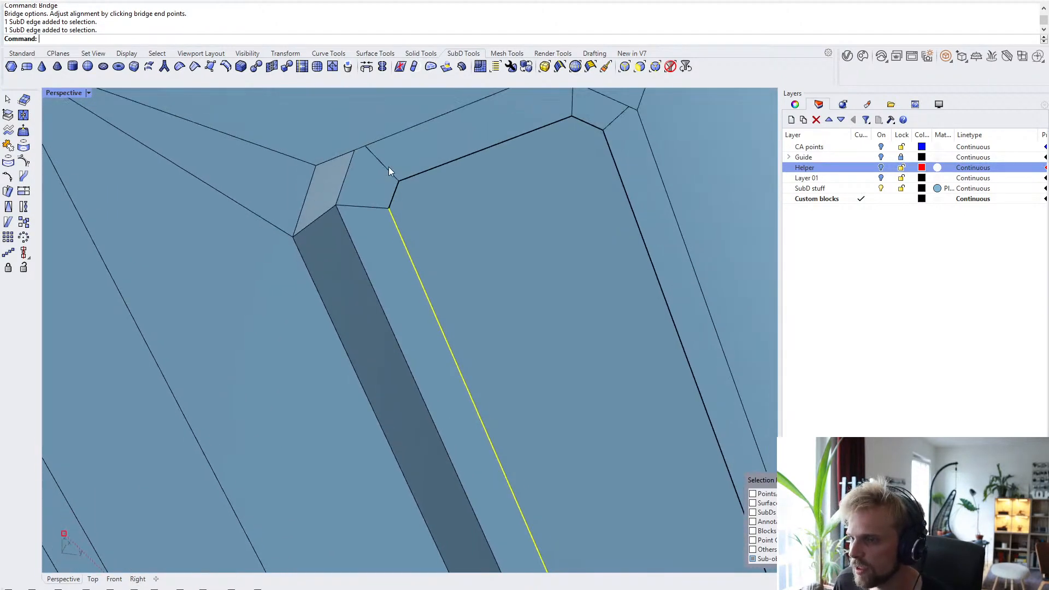
pyautogui.click(394, 198)
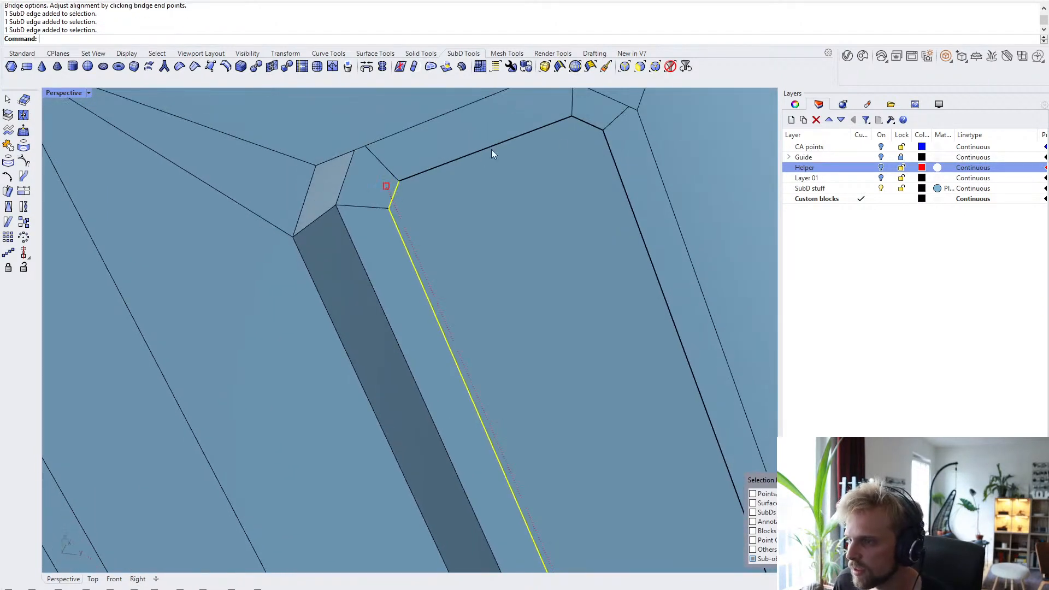
pyautogui.keyDown('shift'); pyautogui.click(588, 123); pyautogui.keyUp('shift')
pyautogui.keyDown('shift'); pyautogui.click(608, 151); pyautogui.keyUp('shift')
pyautogui.scroll(-10, 612, 245)
pyautogui.keyDown('shift'); pyautogui.moveTo(625, 343); pyautogui.dragTo(523, 300, button='right'); pyautogui.keyUp('shift')
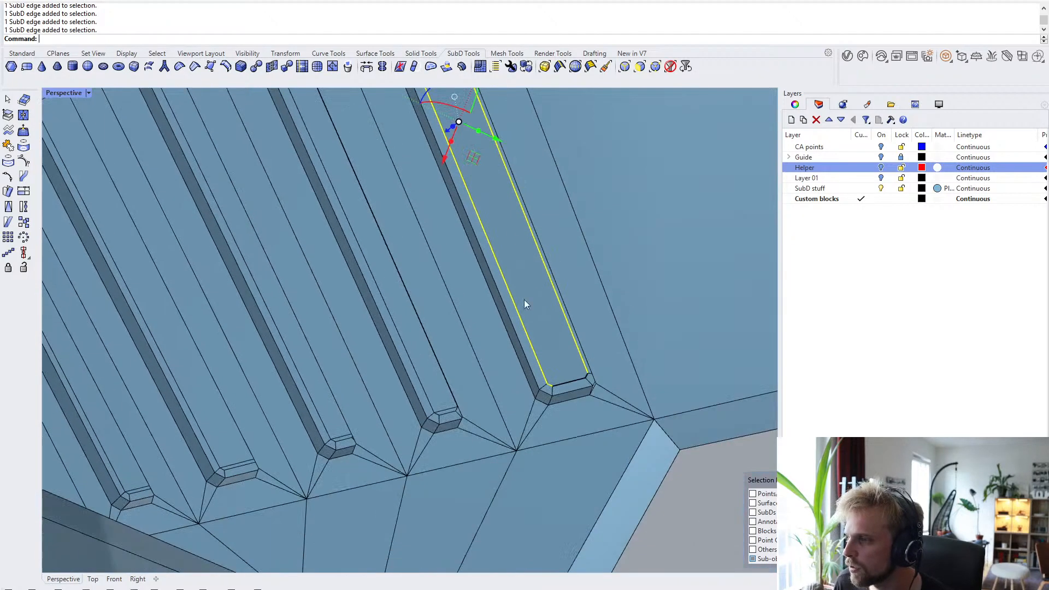
pyautogui.scroll(8, 590, 379)
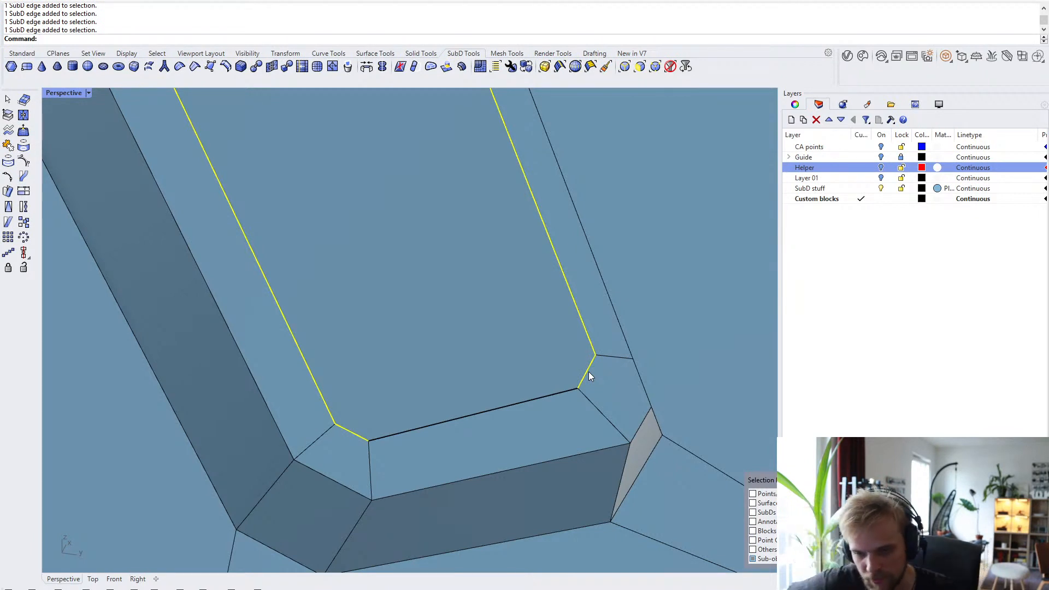
pyautogui.write('Bridge')
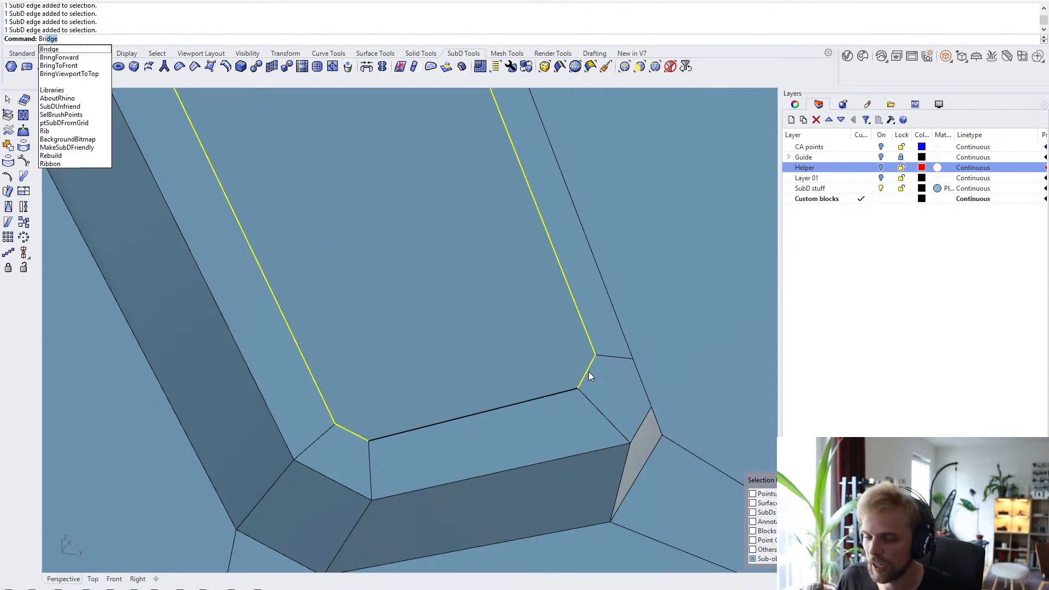
pyautogui.press('Return')
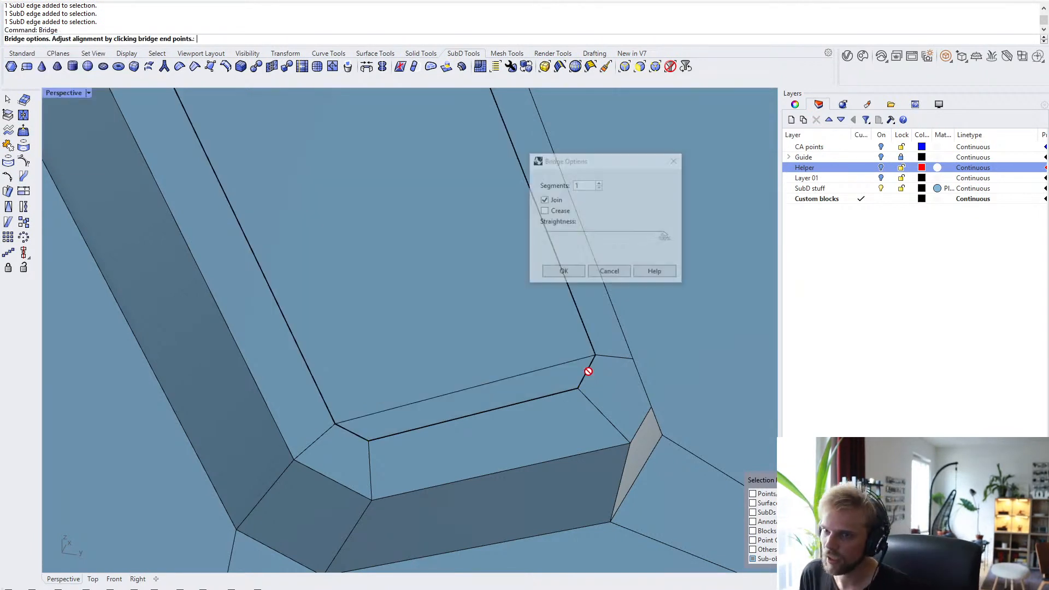
pyautogui.press('Return')
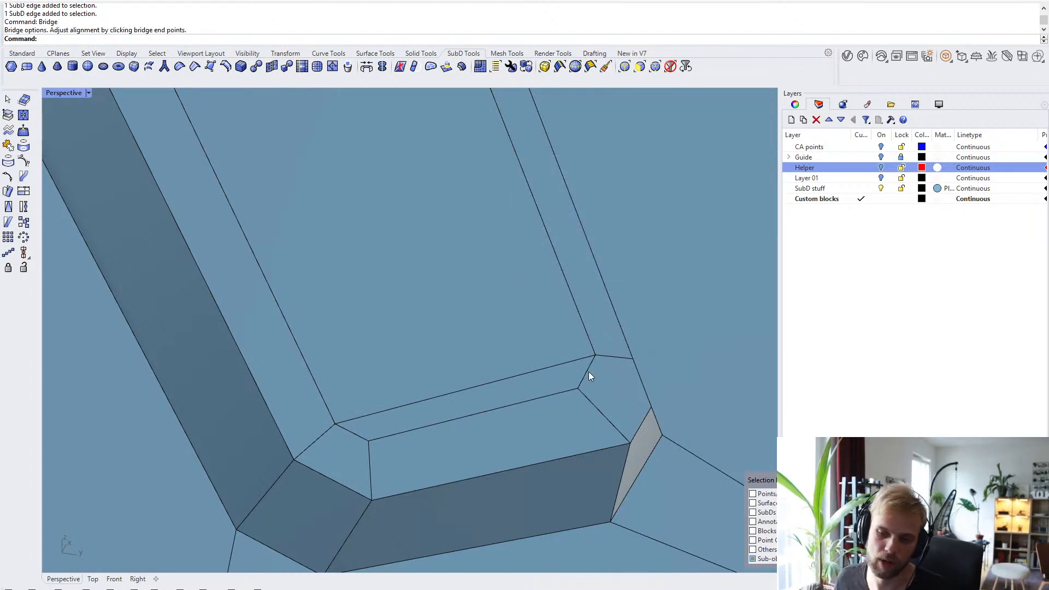
# - Inspect the rebuilt angled slots in smooth SubD display and switch back to the flat display
pyautogui.scroll(-5, 588, 371)
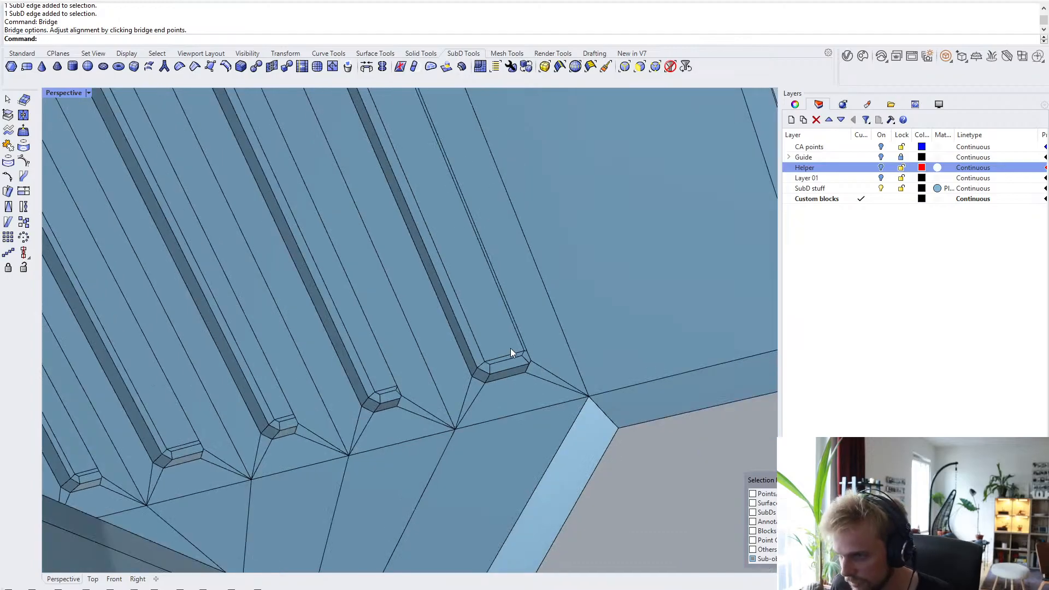
pyautogui.press('Tab')
pyautogui.scroll(-6, 547, 355)
pyautogui.moveTo(521, 350); pyautogui.dragTo(608, 411, button='right')
pyautogui.scroll(5, 496, 280)
pyautogui.press('Tab')
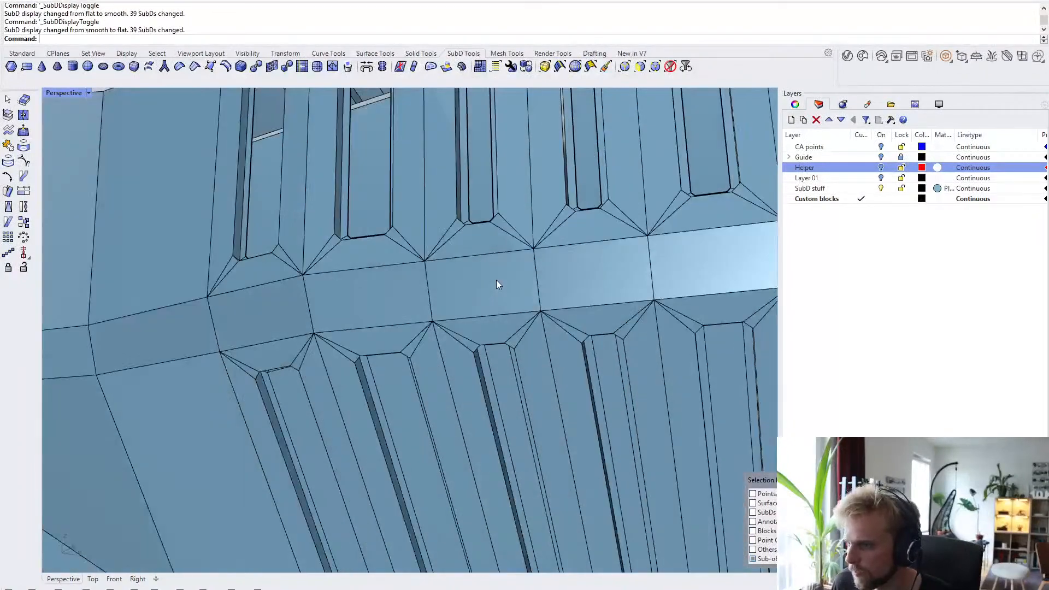
# - Bridge the opposing long and corner edges of the first upper-row slot's opening with 1 joined segment to rebuild its floor
pyautogui.moveTo(496, 280); pyautogui.dragTo(394, 387, button='right')
pyautogui.scroll(5, 283, 414)
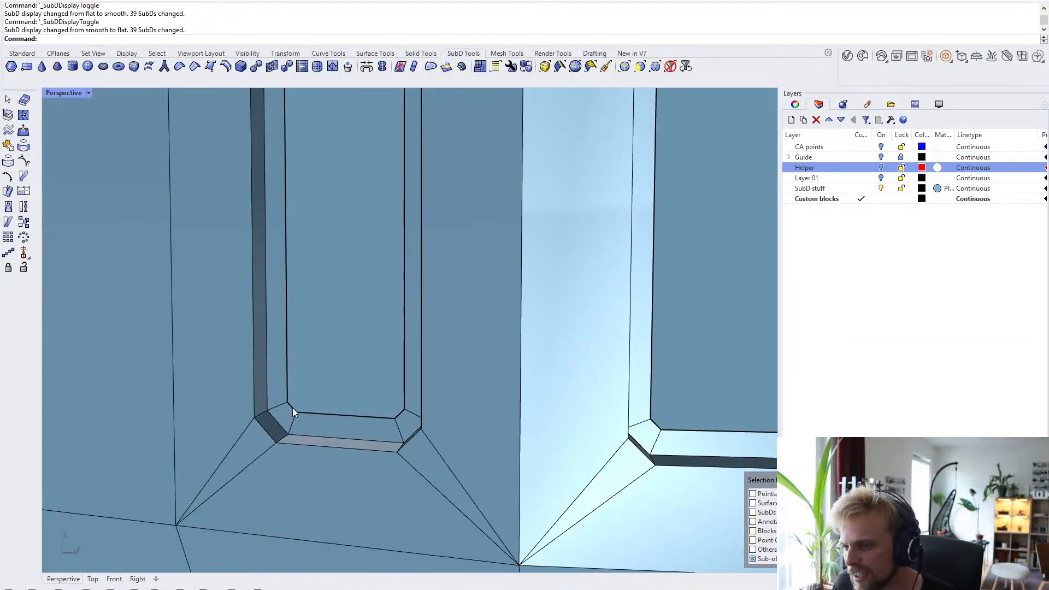
pyautogui.click(293, 408)
pyautogui.keyDown('shift'); pyautogui.click(287, 338); pyautogui.keyUp('shift')
pyautogui.keyDown('shift'); pyautogui.moveTo(302, 306); pyautogui.dragTo(316, 408, button='right'); pyautogui.keyUp('shift')
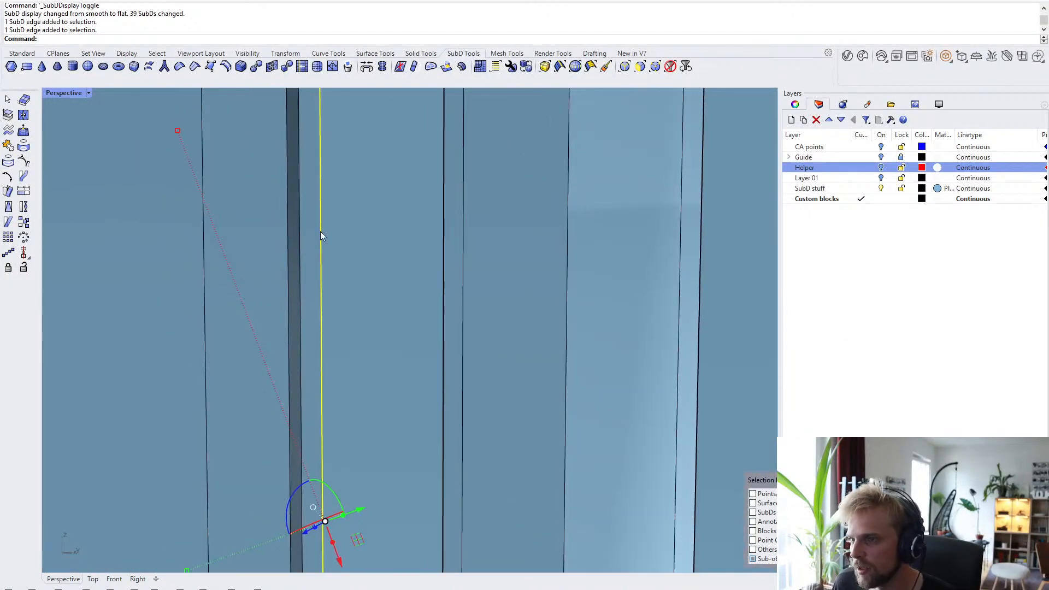
pyautogui.keyDown('shift'); pyautogui.moveTo(320, 231); pyautogui.dragTo(312, 388, button='right'); pyautogui.keyUp('shift')
pyautogui.scroll(5, 297, 477)
pyautogui.keyDown('shift'); pyautogui.click(320, 448); pyautogui.keyUp('shift')
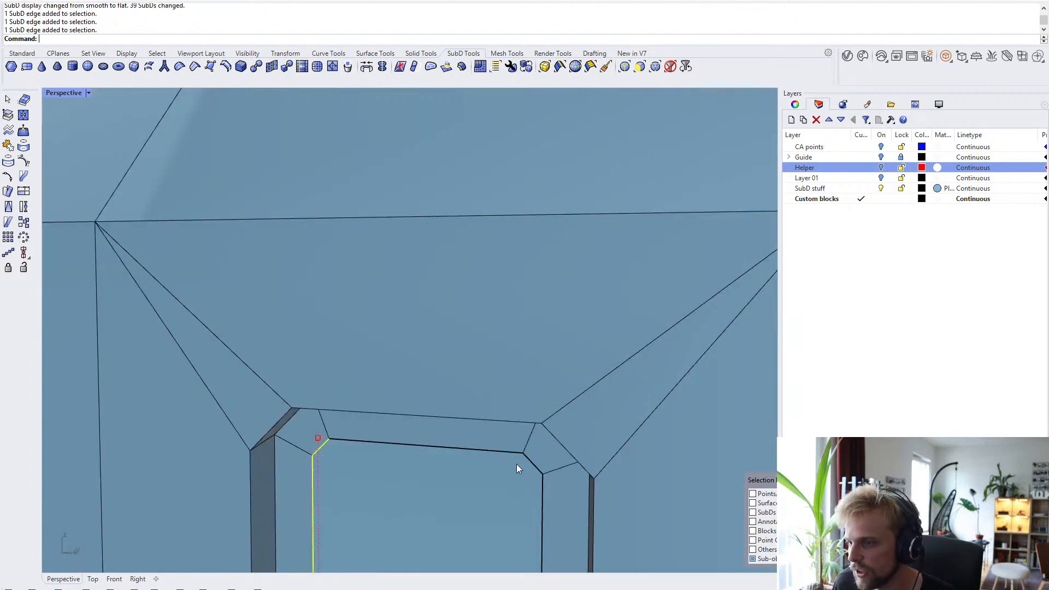
pyautogui.keyDown('shift'); pyautogui.click(532, 463); pyautogui.keyUp('shift')
pyautogui.scroll(-4, 543, 506)
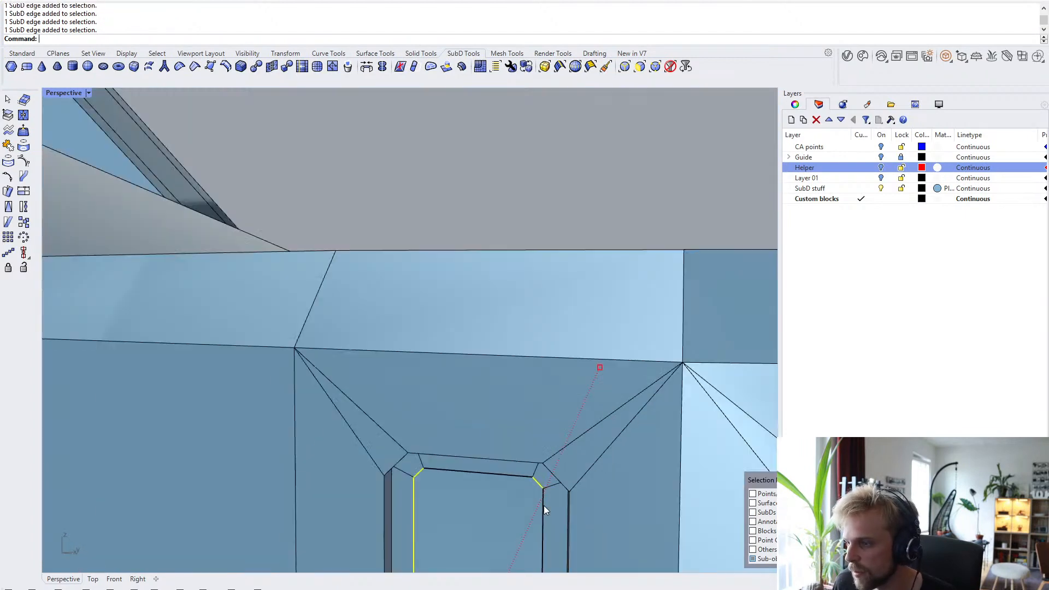
pyautogui.scroll(4, 543, 520)
pyautogui.keyDown('shift'); pyautogui.click(541, 517); pyautogui.keyUp('shift')
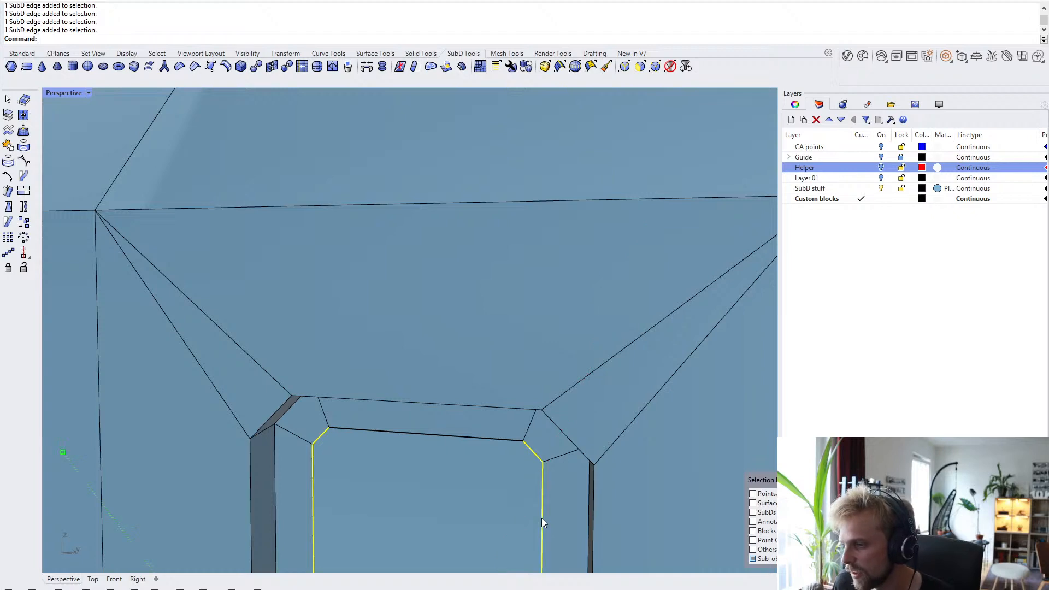
pyautogui.scroll(-6, 542, 518)
pyautogui.keyDown('shift'); pyautogui.moveTo(555, 540); pyautogui.dragTo(369, 192, button='right'); pyautogui.keyUp('shift')
pyautogui.scroll(6, 366, 367)
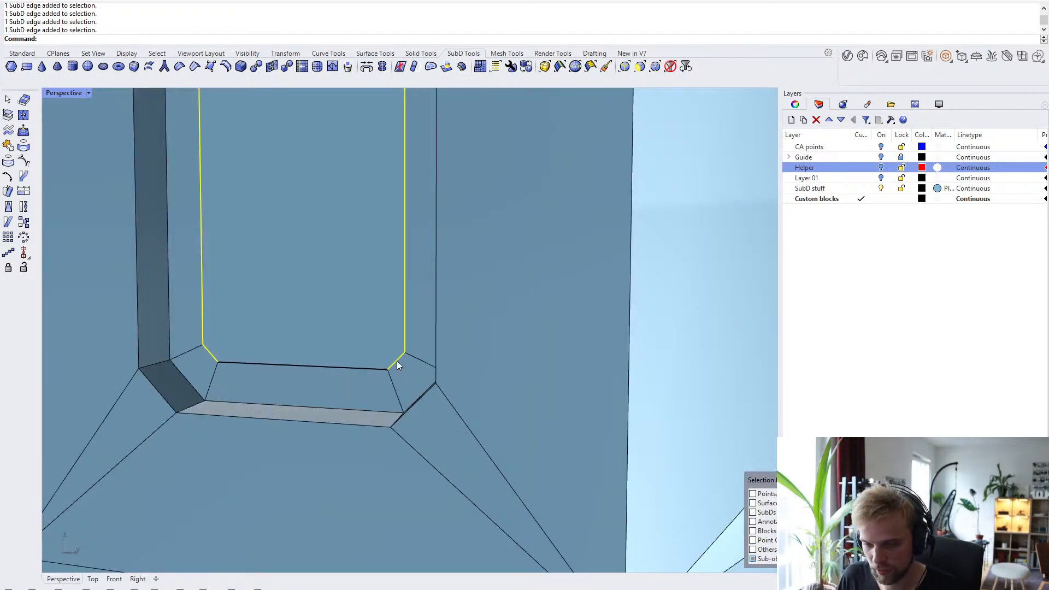
pyautogui.write('b')
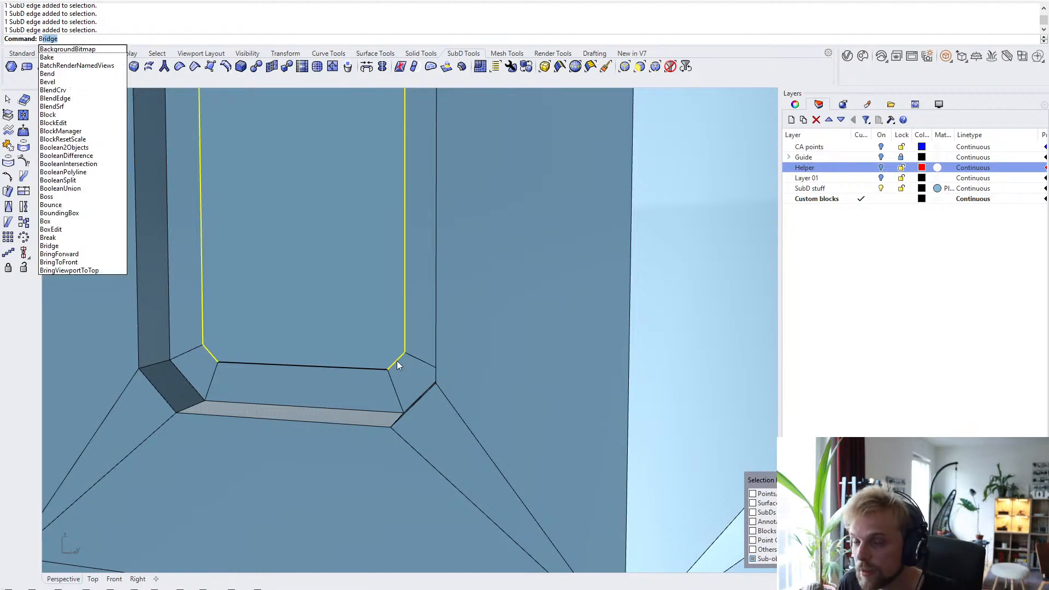
pyautogui.press('Return')
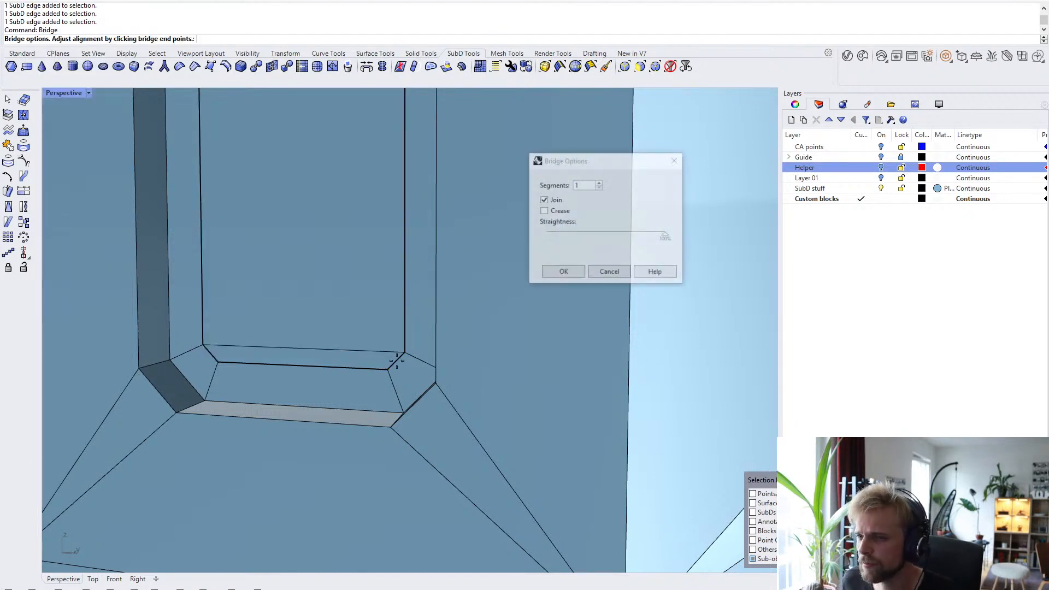
pyautogui.press('Return')
# - Bridge the opposing long and corner edges of the second upper-row slot's opening with 1 joined segment to rebuild its floor
pyautogui.scroll(-8, 382, 367)
pyautogui.keyDown('shift'); pyautogui.moveTo(528, 382); pyautogui.dragTo(343, 398, button='right'); pyautogui.keyUp('shift')
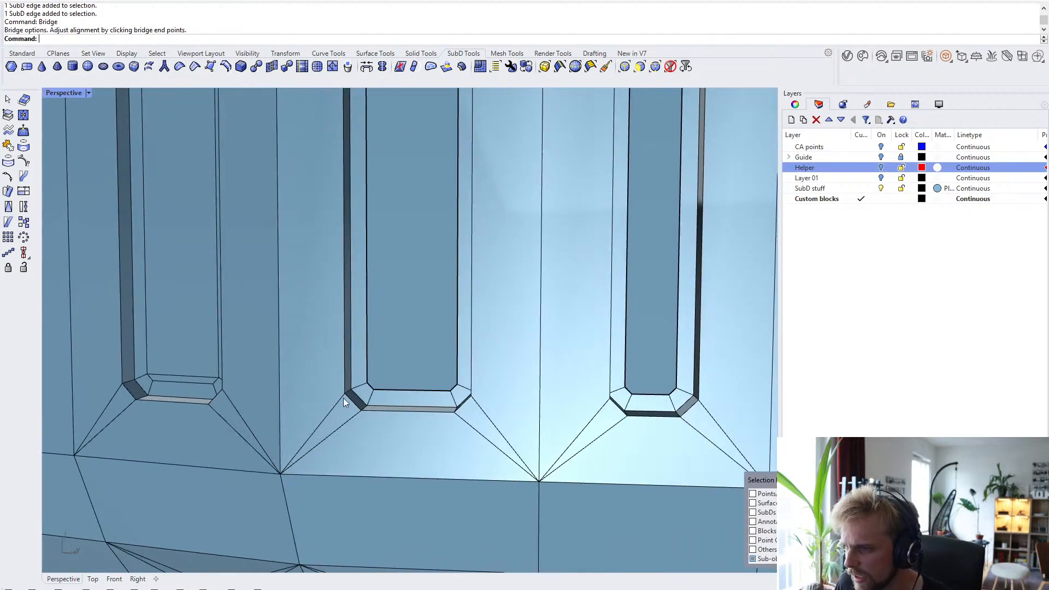
pyautogui.scroll(8, 367, 390)
pyautogui.click(379, 391)
pyautogui.keyDown('shift'); pyautogui.click(370, 333); pyautogui.keyUp('shift')
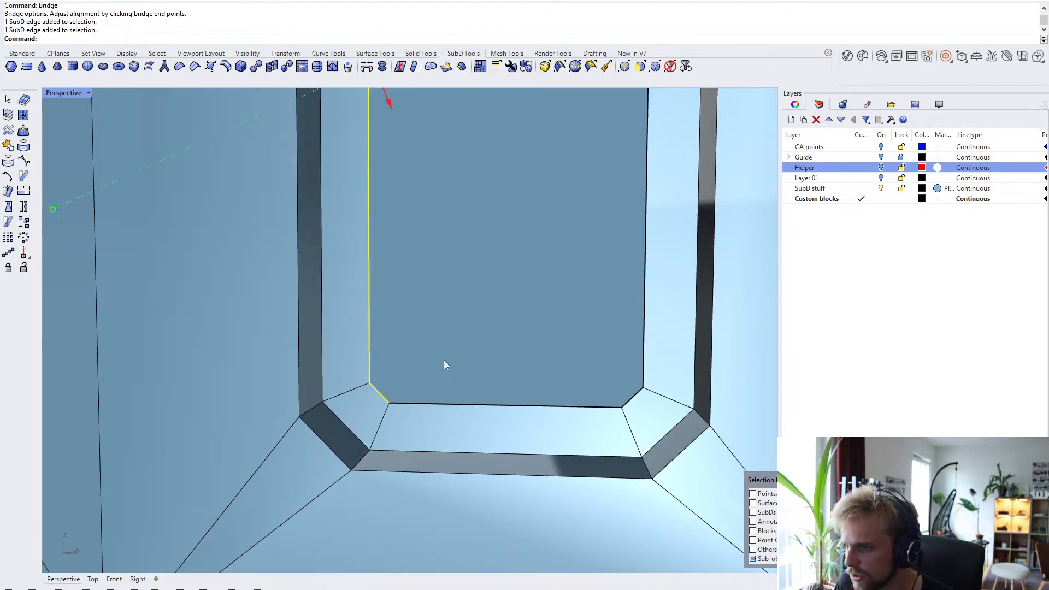
pyautogui.keyDown('shift'); pyautogui.click(634, 395); pyautogui.keyUp('shift')
pyautogui.keyDown('shift'); pyautogui.click(644, 355); pyautogui.keyUp('shift')
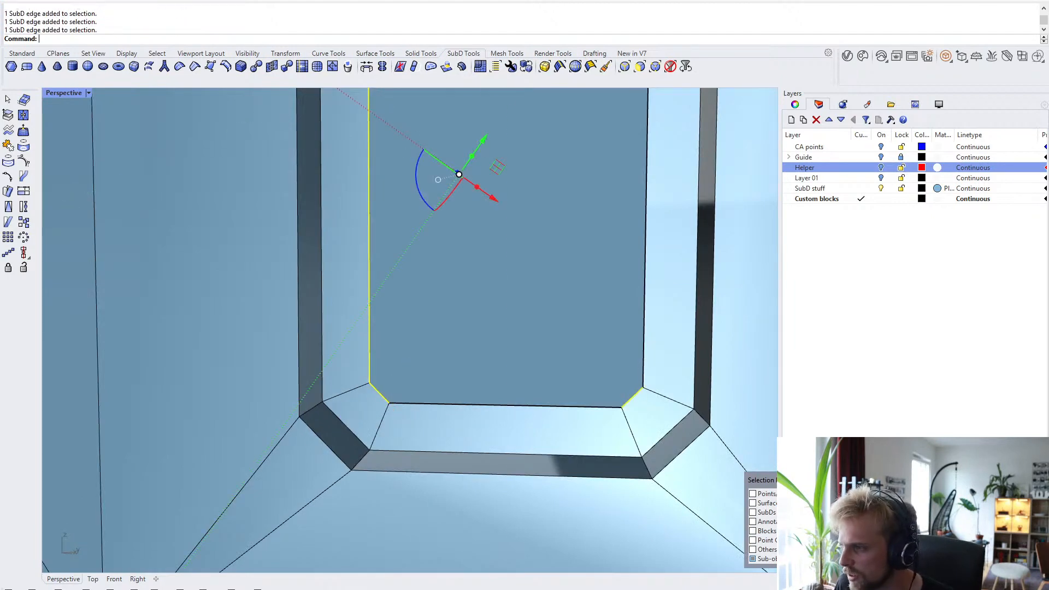
pyautogui.scroll(-9, 622, 348)
pyautogui.keyDown('shift'); pyautogui.moveTo(571, 143); pyautogui.dragTo(546, 262, button='right'); pyautogui.keyUp('shift')
pyautogui.scroll(7, 546, 261)
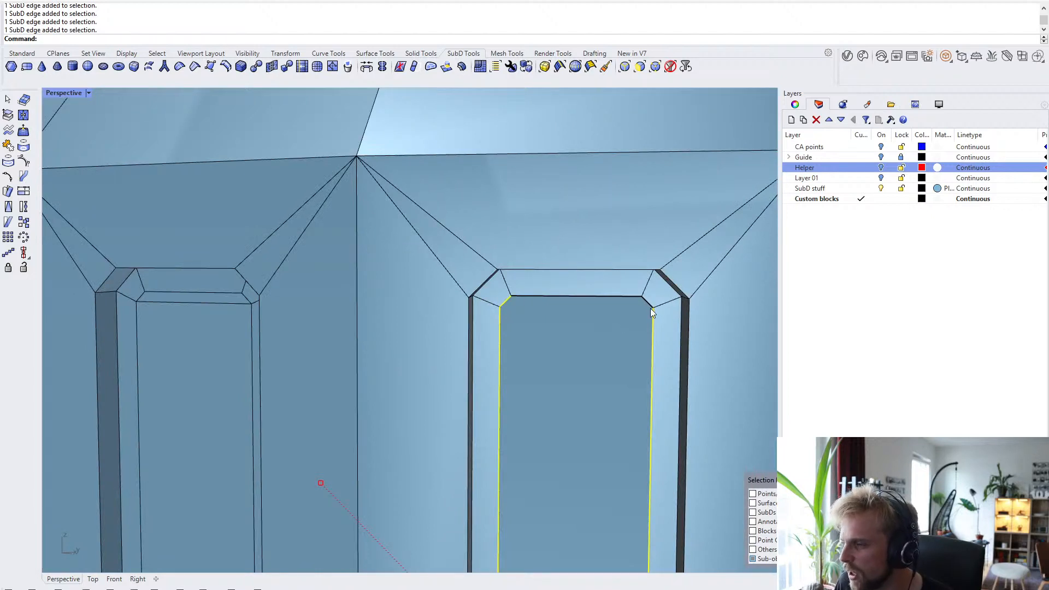
pyautogui.rightClick(588, 337)
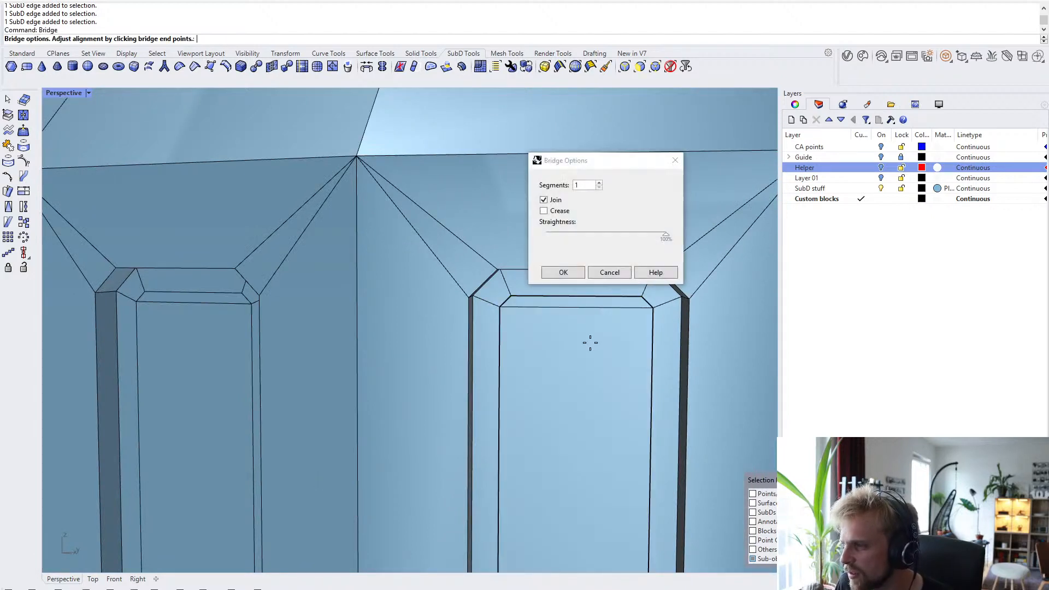
pyautogui.rightClick(590, 342)
# - Bridge the opposing long and corner edges of the third upper-row slot's opening with 1 joined segment to rebuild its floor
pyautogui.scroll(-5, 590, 346)
pyautogui.keyDown('shift'); pyautogui.moveTo(606, 360); pyautogui.dragTo(379, 242, button='right'); pyautogui.keyUp('shift')
pyautogui.scroll(9, 325, 144)
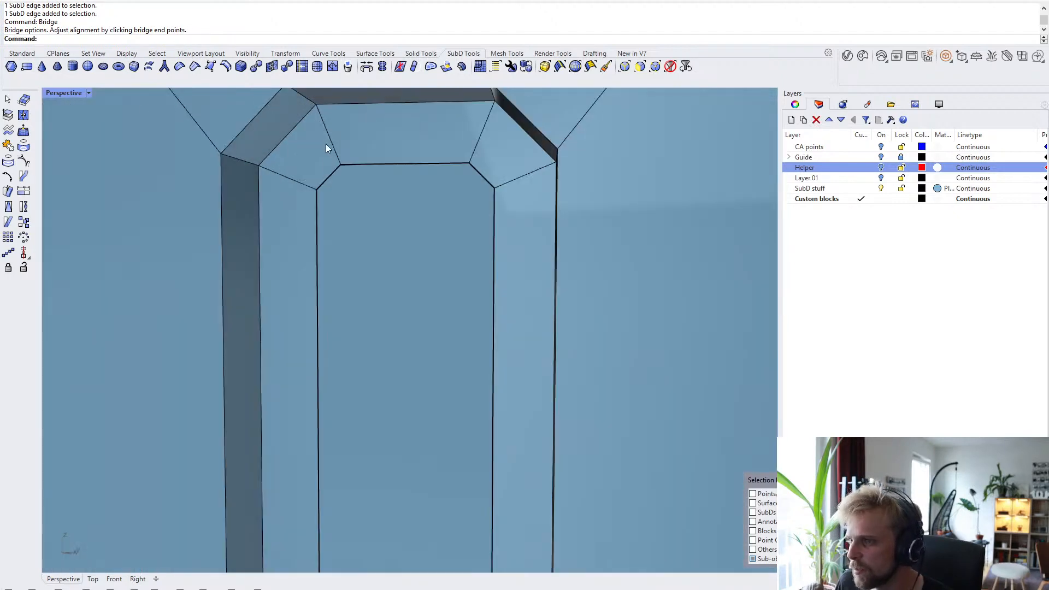
pyautogui.click(327, 182)
pyautogui.keyDown('shift'); pyautogui.click(319, 238); pyautogui.keyUp('shift')
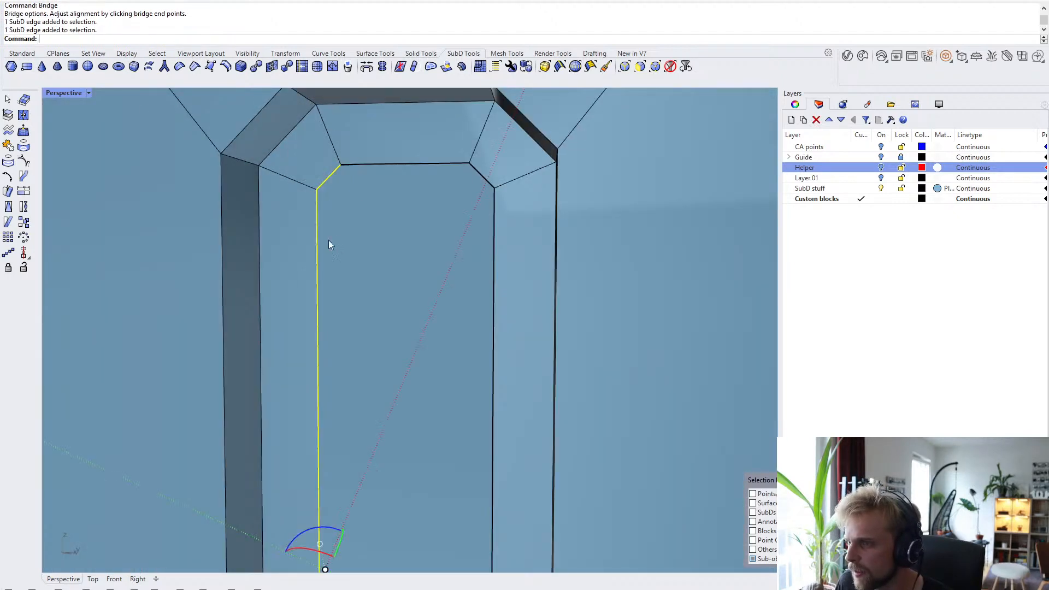
pyautogui.keyDown('shift'); pyautogui.click(483, 176); pyautogui.keyUp('shift')
pyautogui.keyDown('shift'); pyautogui.click(494, 211); pyautogui.keyUp('shift')
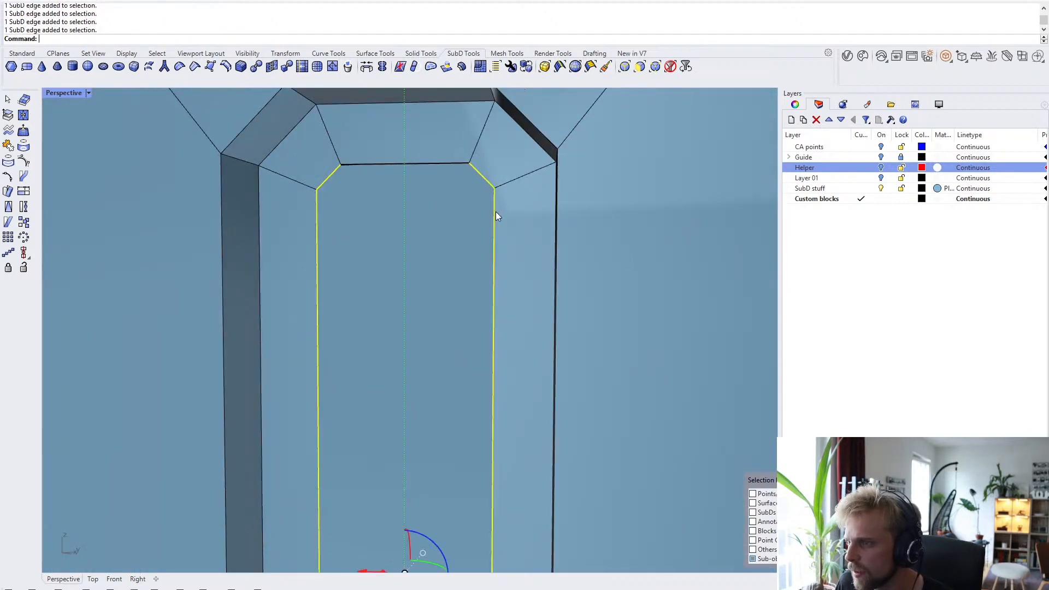
pyautogui.scroll(-9, 494, 212)
pyautogui.keyDown('shift'); pyautogui.moveTo(464, 528); pyautogui.dragTo(463, 334, button='right'); pyautogui.keyUp('shift')
pyautogui.scroll(10, 464, 339)
pyautogui.scroll(-3, 438, 295)
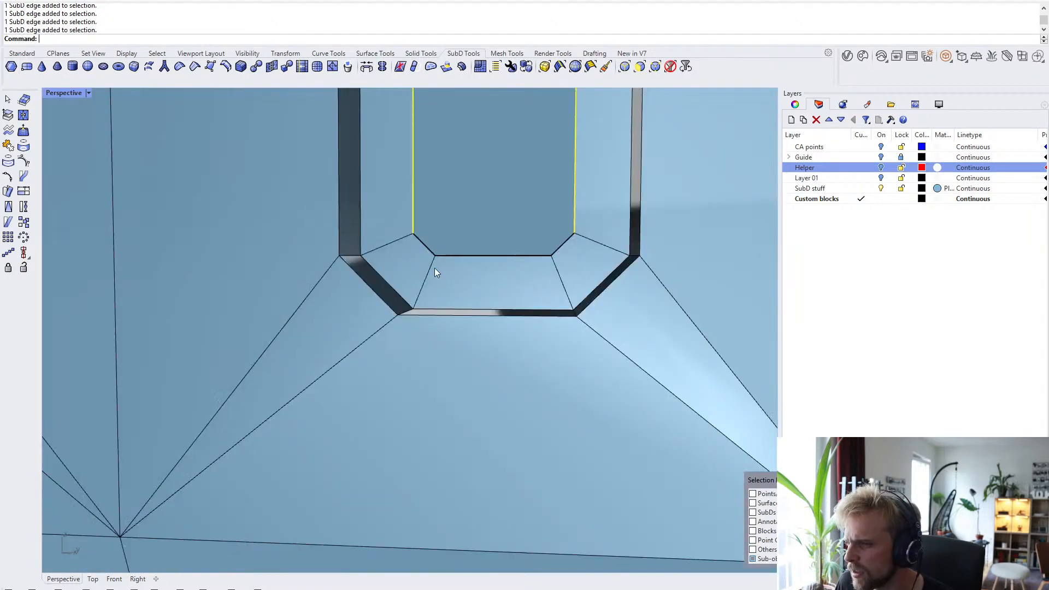
pyautogui.rightClick(519, 206)
pyautogui.click(565, 270)
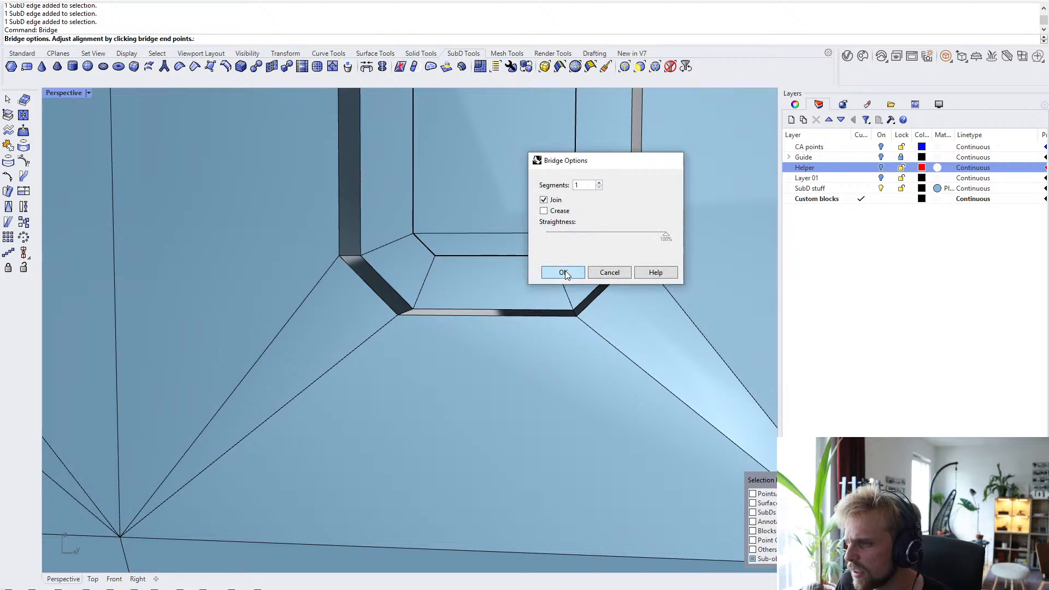
# - Bridge the opposing long and corner edges of the fourth upper-row slot's opening to rebuild its floor
pyautogui.scroll(-6, 535, 241)
pyautogui.keyDown('shift'); pyautogui.moveTo(524, 251); pyautogui.dragTo(398, 369, button='right'); pyautogui.keyUp('shift')
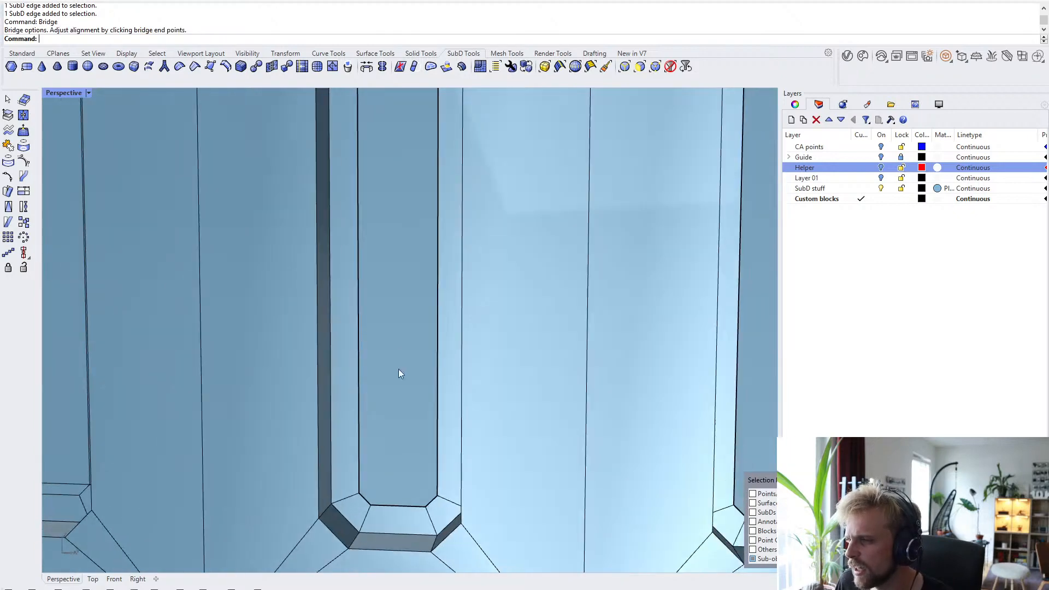
pyautogui.scroll(5, 398, 370)
pyautogui.click(385, 378)
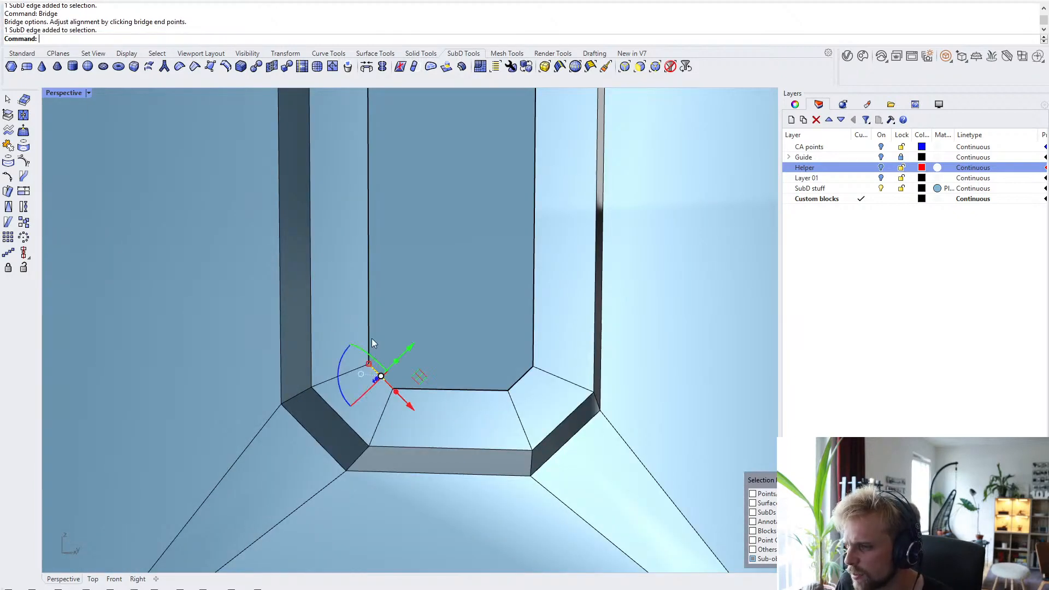
pyautogui.keyDown('shift'); pyautogui.click(369, 309); pyautogui.keyUp('shift')
pyautogui.keyDown('shift'); pyautogui.click(518, 377); pyautogui.keyUp('shift')
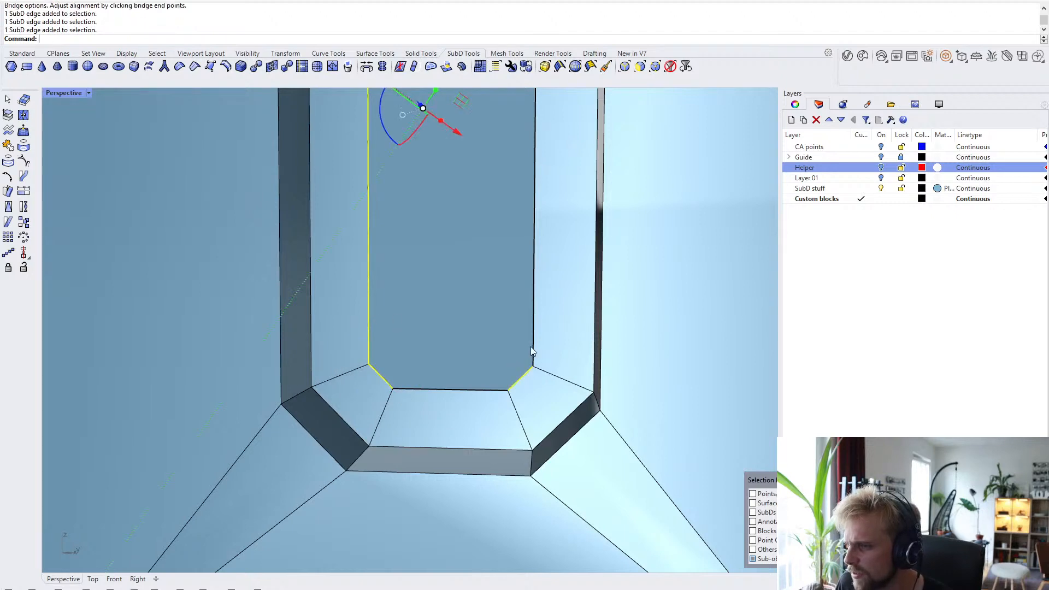
pyautogui.keyDown('shift'); pyautogui.click(532, 335); pyautogui.keyUp('shift')
pyautogui.scroll(-8, 530, 334)
pyautogui.keyDown('shift'); pyautogui.moveTo(489, 304); pyautogui.dragTo(430, 244, button='right'); pyautogui.keyUp('shift')
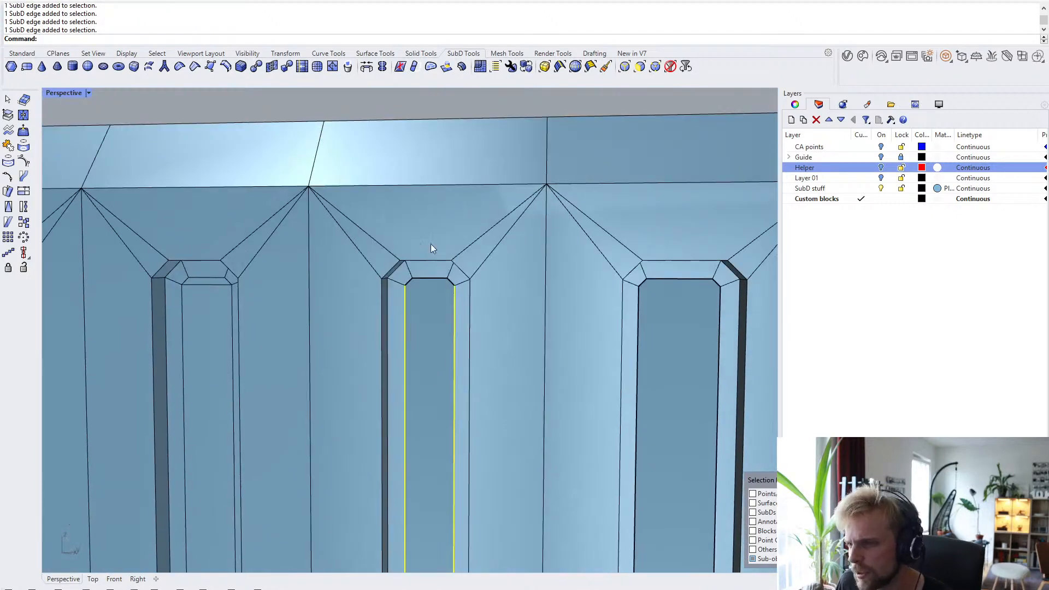
pyautogui.scroll(5, 364, 352)
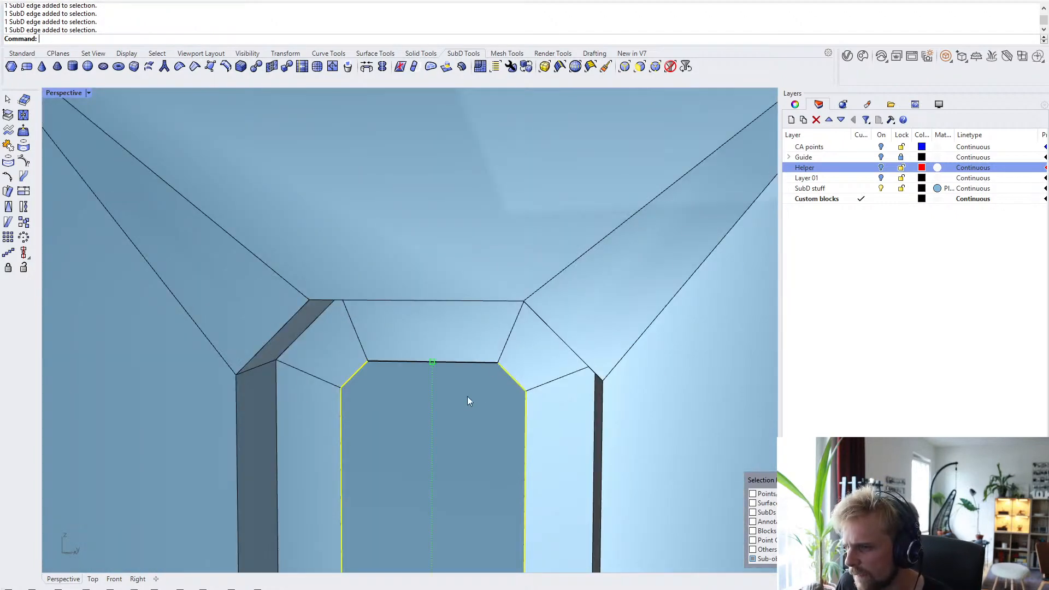
pyautogui.press('Return')
pyautogui.press('Return')
# - Bridge the opposing long and corner edges of the fifth upper-row slot's opening with 1 joined segment to rebuild its floor
pyautogui.scroll(-8, 460, 411)
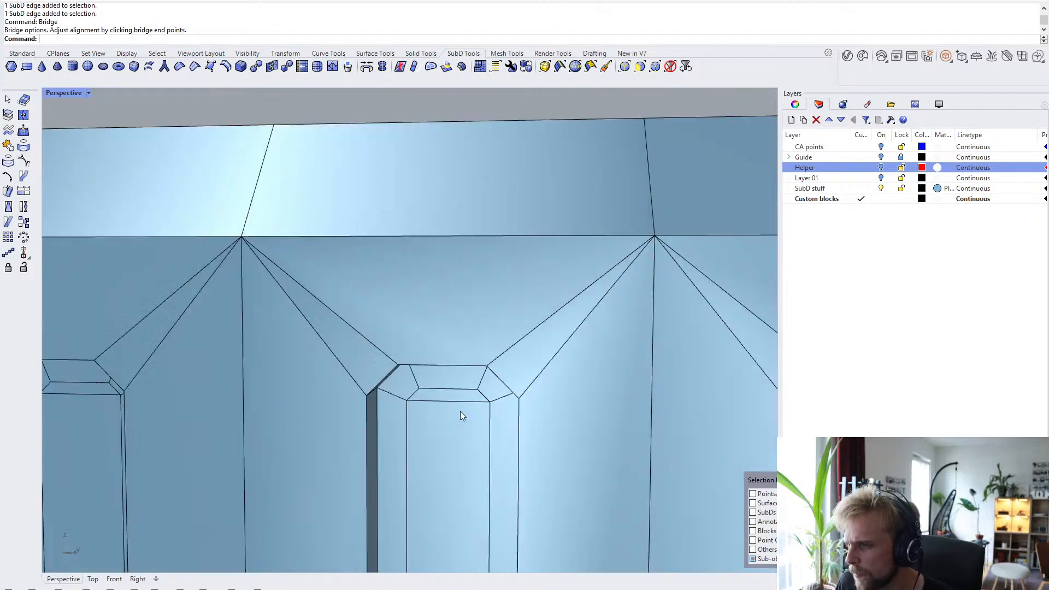
pyautogui.scroll(-5, 459, 410)
pyautogui.scroll(6, 479, 315)
pyautogui.click(451, 377)
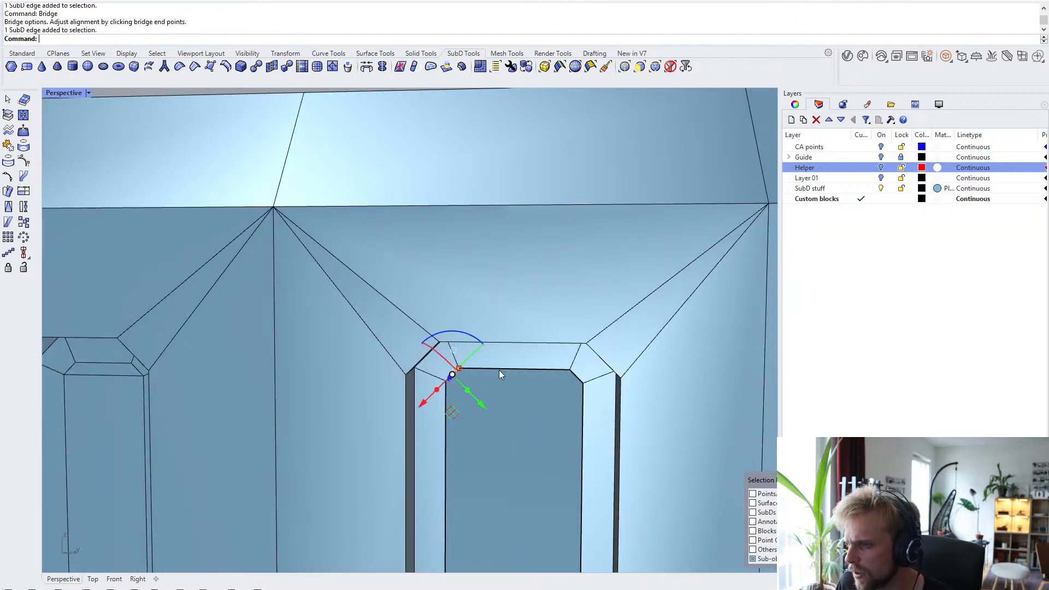
pyautogui.keyDown('shift'); pyautogui.click(446, 445); pyautogui.keyUp('shift')
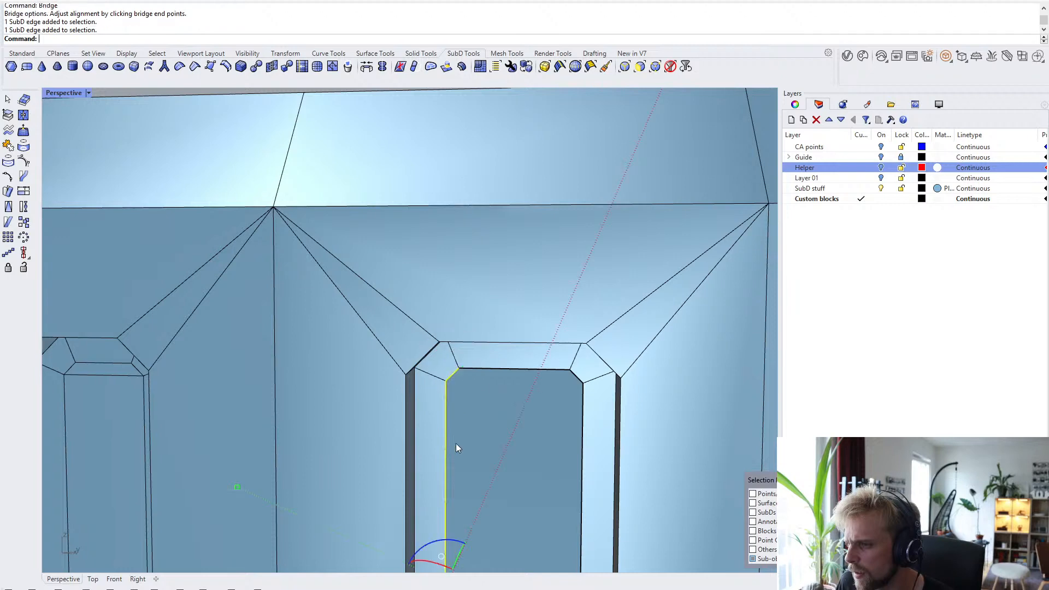
pyautogui.keyDown('shift'); pyautogui.click(578, 378); pyautogui.keyUp('shift')
pyautogui.keyDown('shift'); pyautogui.click(583, 398); pyautogui.keyUp('shift')
pyautogui.moveTo(582, 398); pyautogui.dragTo(549, 406, button='right')
pyautogui.scroll(10, 548, 406)
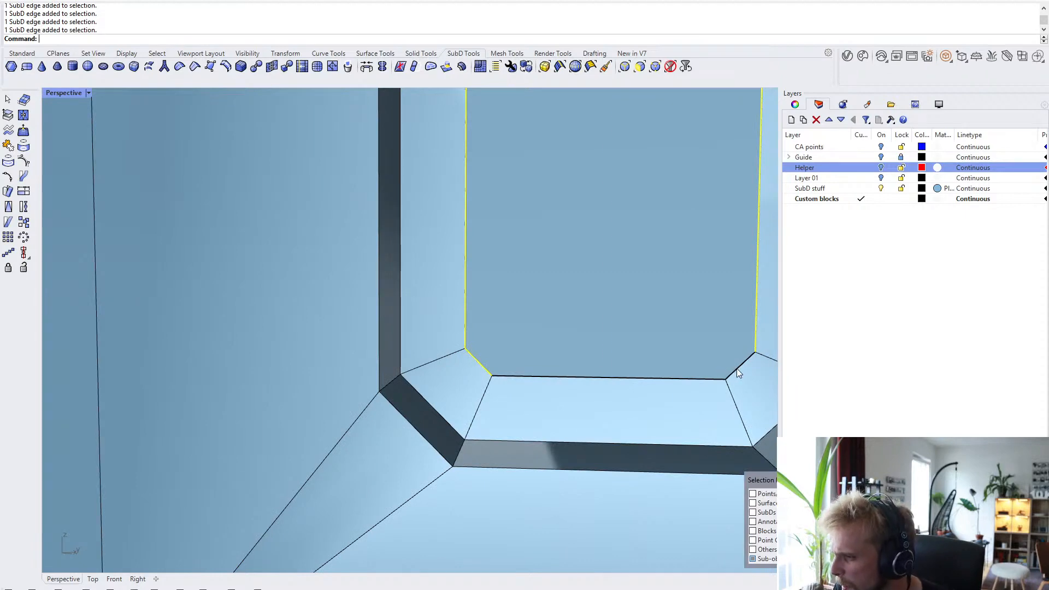
pyautogui.rightClick(667, 331)
pyautogui.rightClick(625, 314)
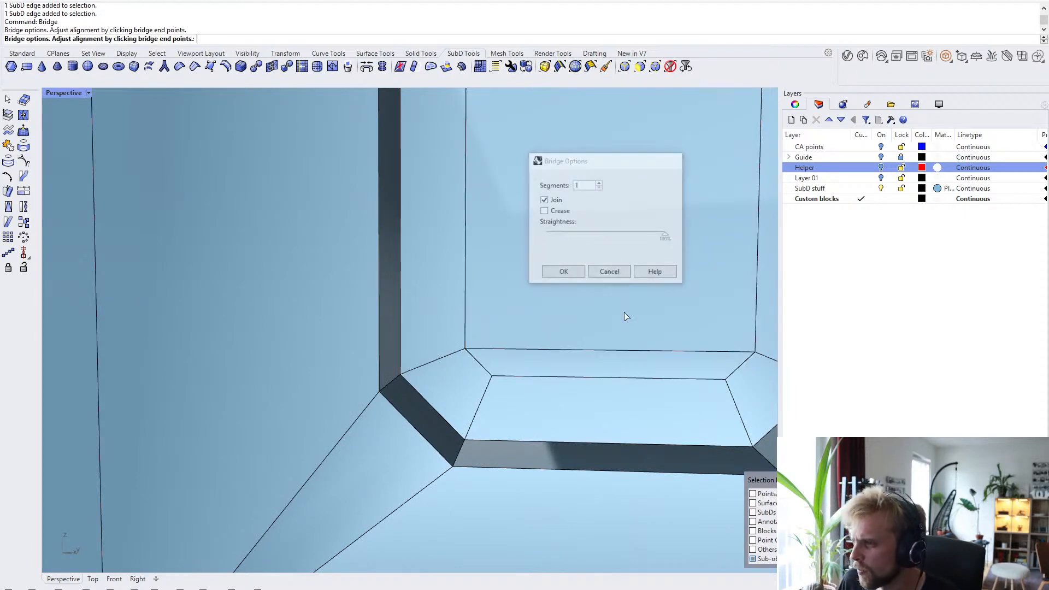
# - Inspect both rebuilt slot rows and the opposite side's slots in smooth SubD display, and switch back to the flat display
pyautogui.scroll(-10, 624, 313)
pyautogui.scroll(-4, 624, 312)
pyautogui.keyDown('shift'); pyautogui.moveTo(624, 312); pyautogui.dragTo(348, 306, button='right'); pyautogui.keyUp('shift')
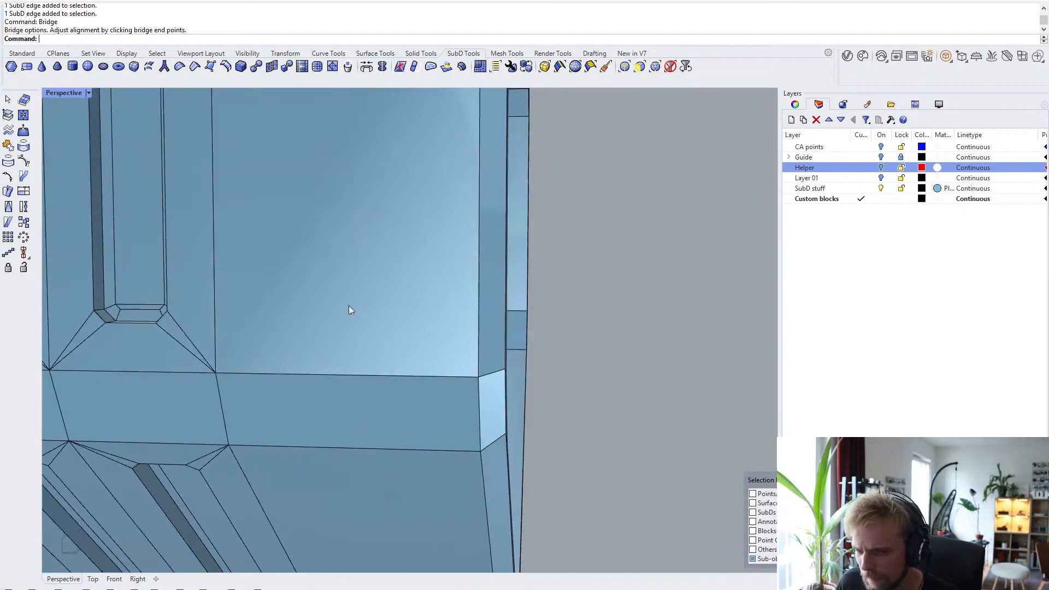
pyautogui.scroll(-8, 421, 323)
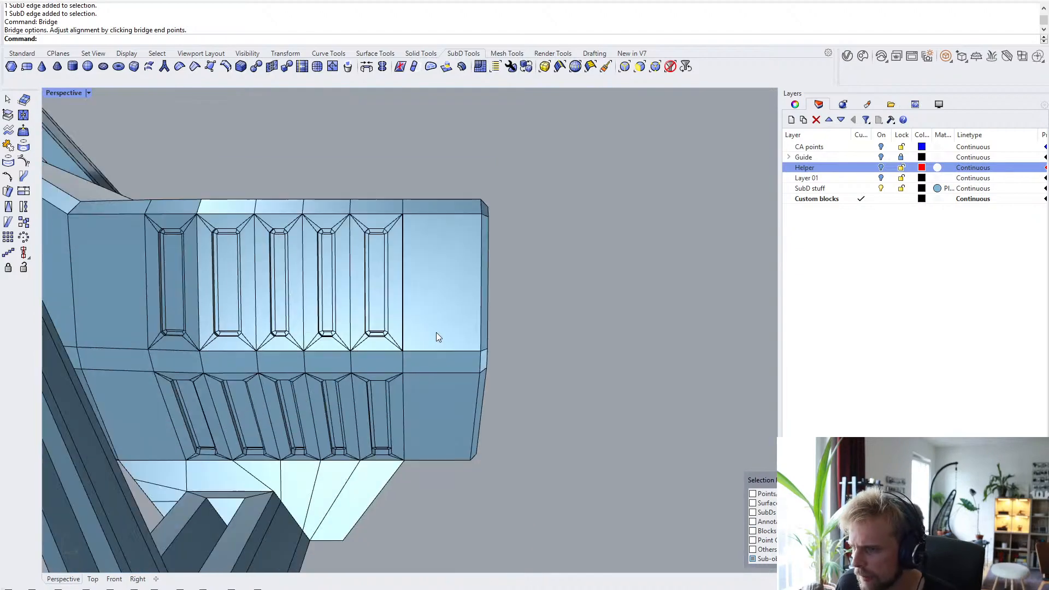
pyautogui.moveTo(435, 335); pyautogui.dragTo(401, 332, button='right')
pyautogui.press('Tab')
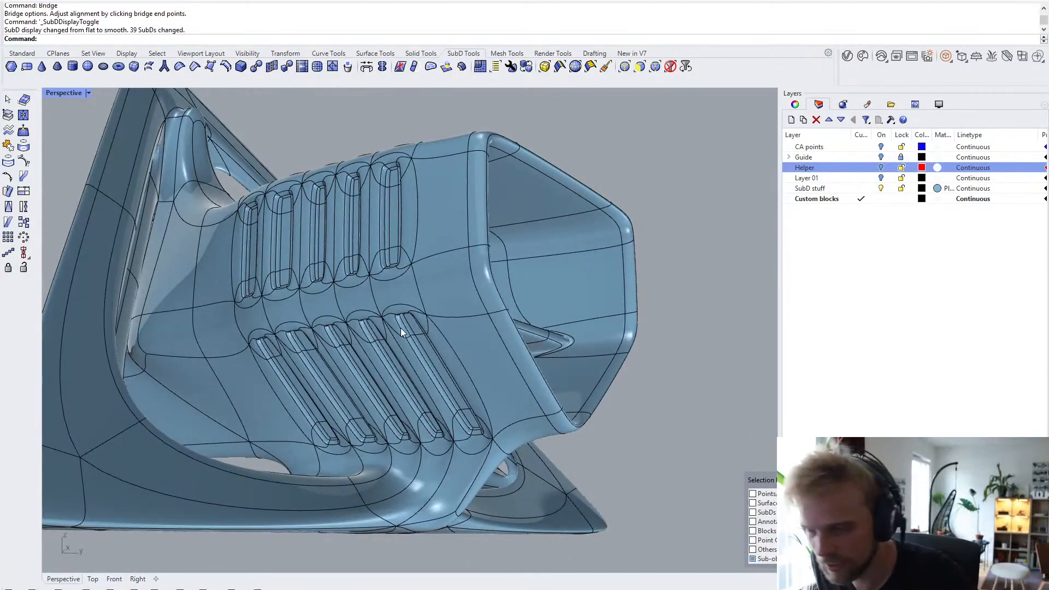
pyautogui.moveTo(423, 251); pyautogui.dragTo(251, 352, button='right')
pyautogui.press('Tab')
pyautogui.scroll(-3, 470, 250)
pyautogui.press('Tab')
pyautogui.scroll(4, 397, 264)
pyautogui.moveTo(398, 264); pyautogui.dragTo(359, 252, button='right')
pyautogui.scroll(-2, 438, 230)
pyautogui.scroll(4, 382, 330)
pyautogui.press('Tab')
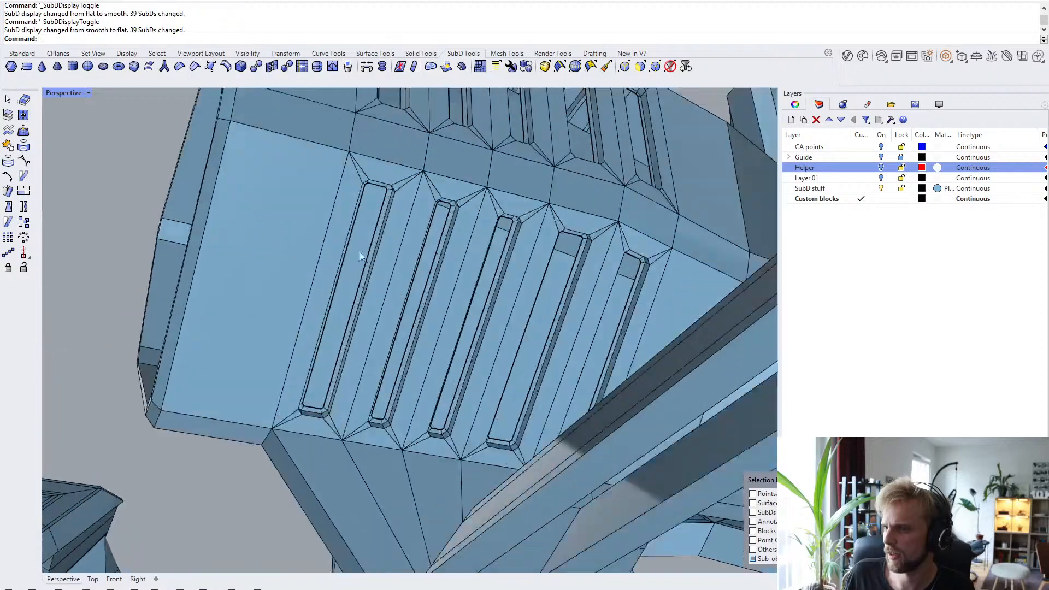
pyautogui.scroll(3, 355, 240)
pyautogui.scroll(3, 424, 219)
pyautogui.moveTo(425, 217); pyautogui.dragTo(448, 320, button='right')
pyautogui.scroll(-4, 427, 313)
pyautogui.scroll(4, 394, 259)
pyautogui.scroll(3, 411, 228)
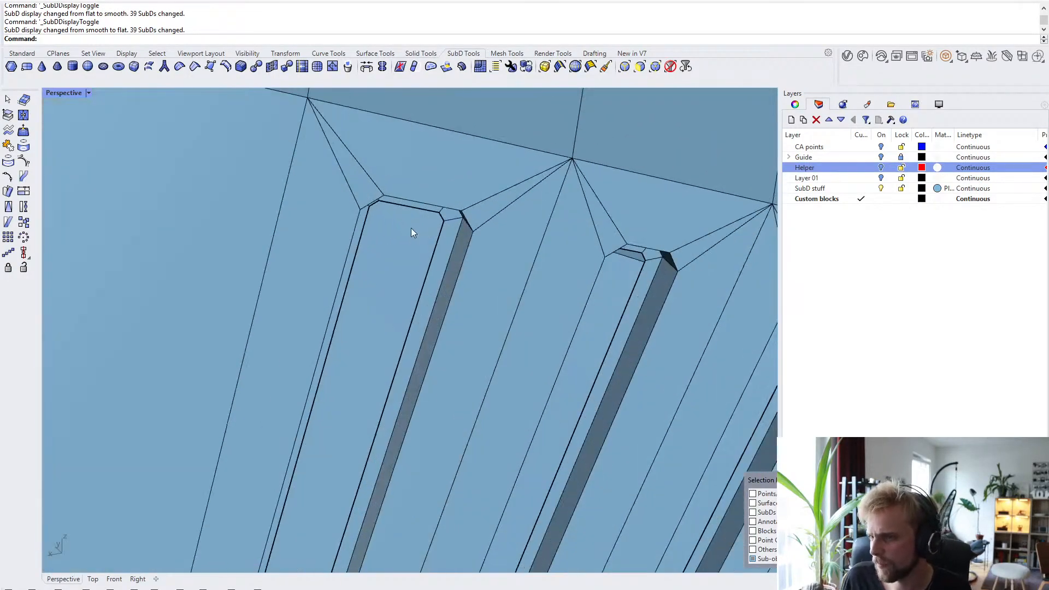
pyautogui.scroll(3, 440, 214)
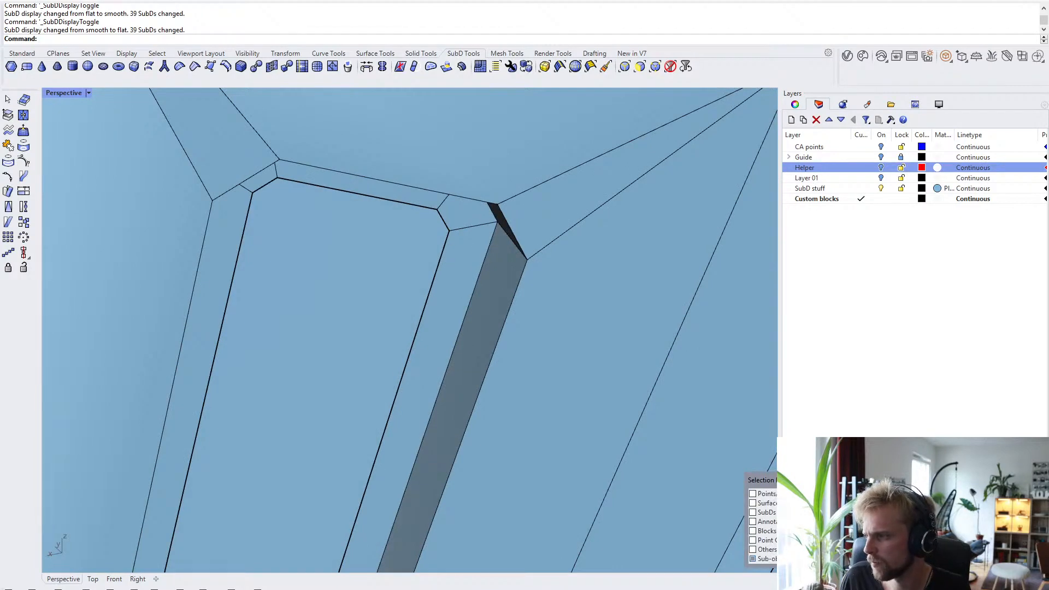
pyautogui.click(869, 481)
pyautogui.keyDown('ctrl'); pyautogui.keyDown('shift'); pyautogui.click(442, 218); pyautogui.keyUp('shift'); pyautogui.keyUp('ctrl')
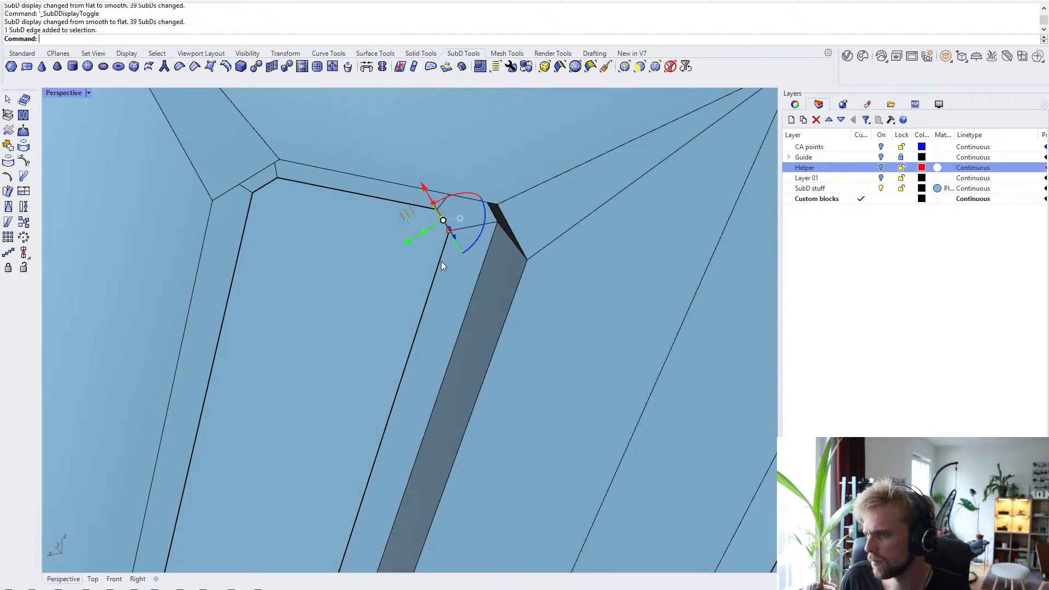
pyautogui.keyDown('ctrl'); pyautogui.keyDown('shift'); pyautogui.click(436, 270); pyautogui.keyUp('shift'); pyautogui.keyUp('ctrl')
pyautogui.scroll(-5, 438, 272)
pyautogui.press('Escape')
pyautogui.scroll(-3, 420, 284)
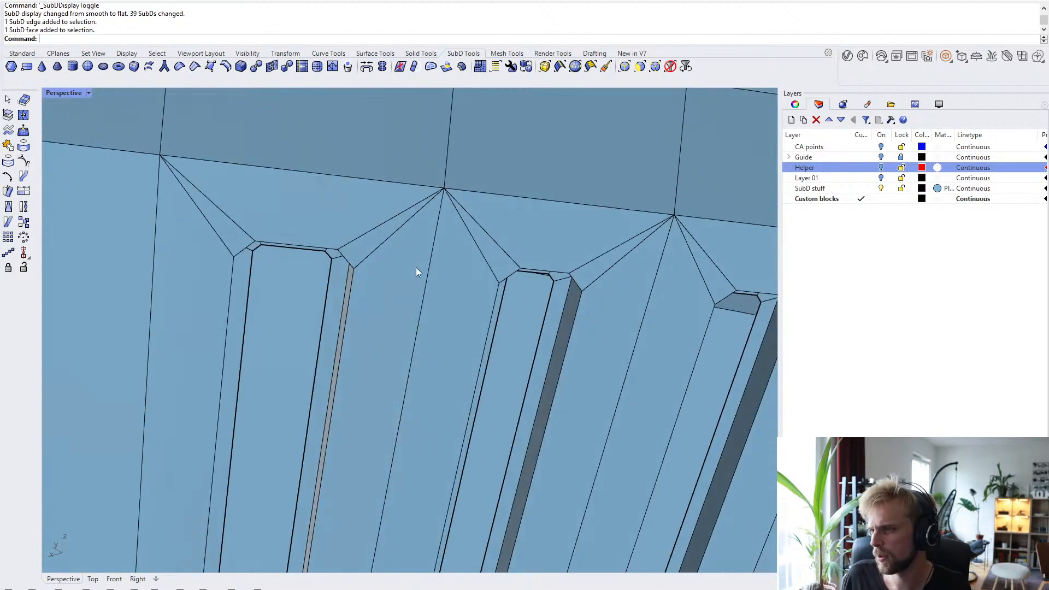
pyautogui.scroll(6, 273, 278)
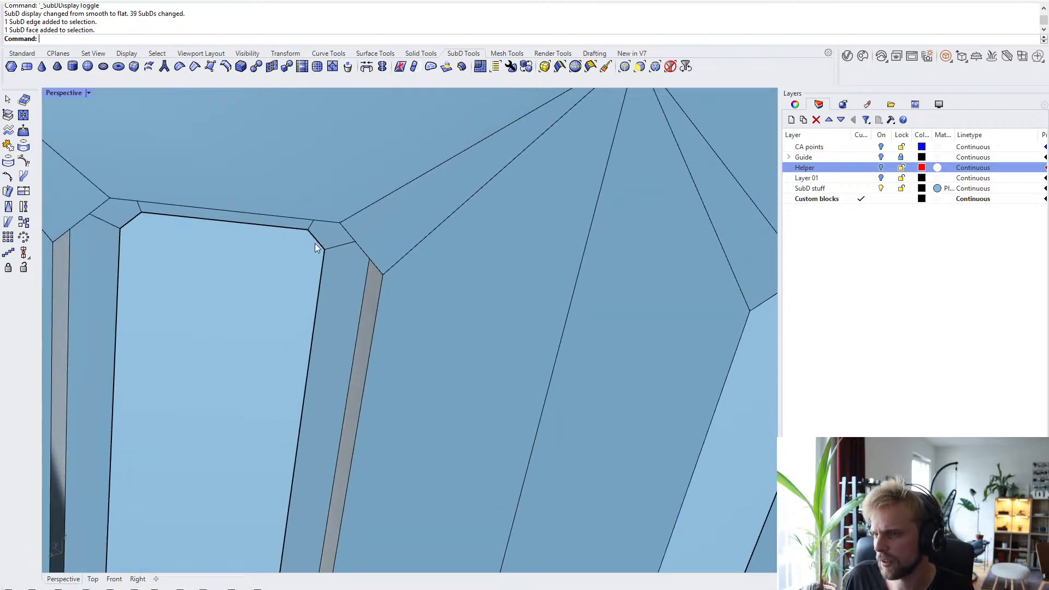
pyautogui.keyDown('ctrl'); pyautogui.keyDown('shift'); pyautogui.click(316, 245); pyautogui.keyUp('shift'); pyautogui.keyUp('ctrl')
pyautogui.press('Escape')
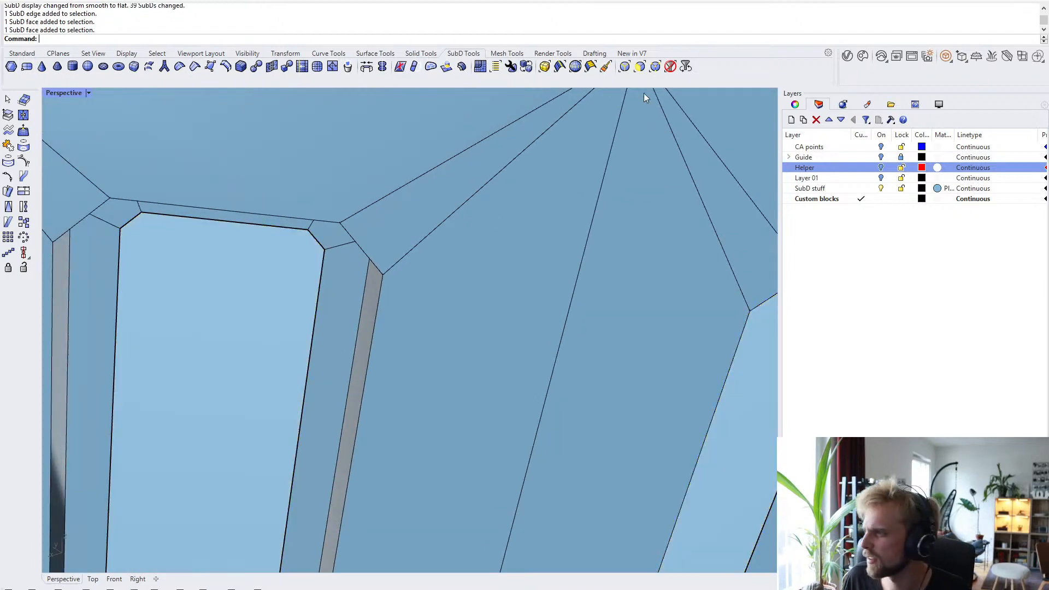
# - Limit selection to edges and bridge the opposing long and corner edges of the first lower-row slot's opening to rebuild its floor
pyautogui.click(624, 67)
pyautogui.click(316, 242)
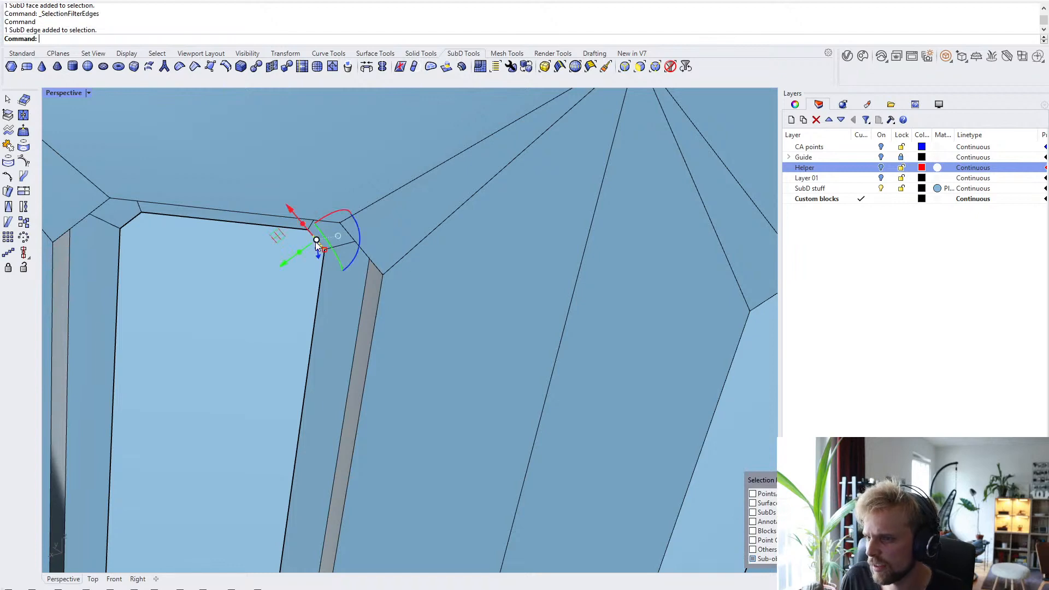
pyautogui.keyDown('shift'); pyautogui.click(319, 293); pyautogui.keyUp('shift')
pyautogui.scroll(-3, 319, 293)
pyautogui.keyDown('shift'); pyautogui.moveTo(318, 373); pyautogui.dragTo(334, 316, button='right'); pyautogui.keyUp('shift')
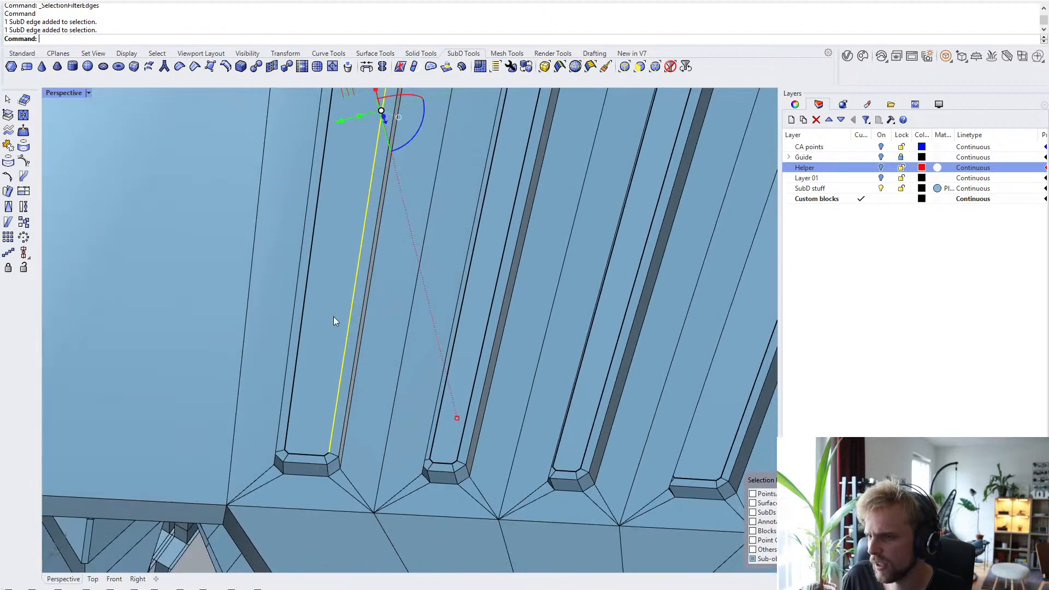
pyautogui.scroll(2, 331, 477)
pyautogui.scroll(5, 331, 479)
pyautogui.keyDown('shift'); pyautogui.click(314, 406); pyautogui.keyUp('shift')
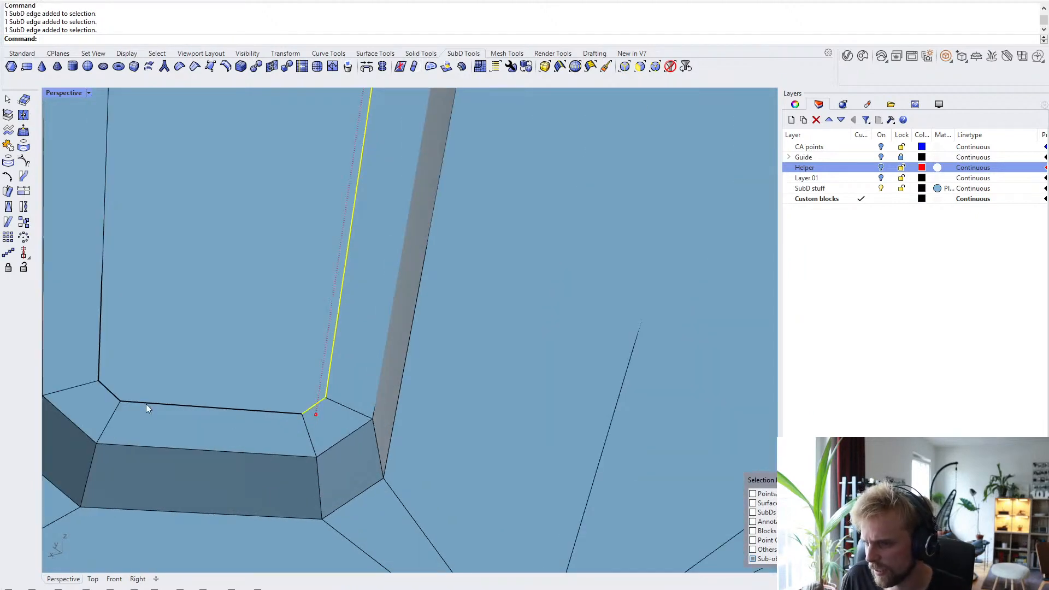
pyautogui.keyDown('shift'); pyautogui.click(108, 390); pyautogui.keyUp('shift')
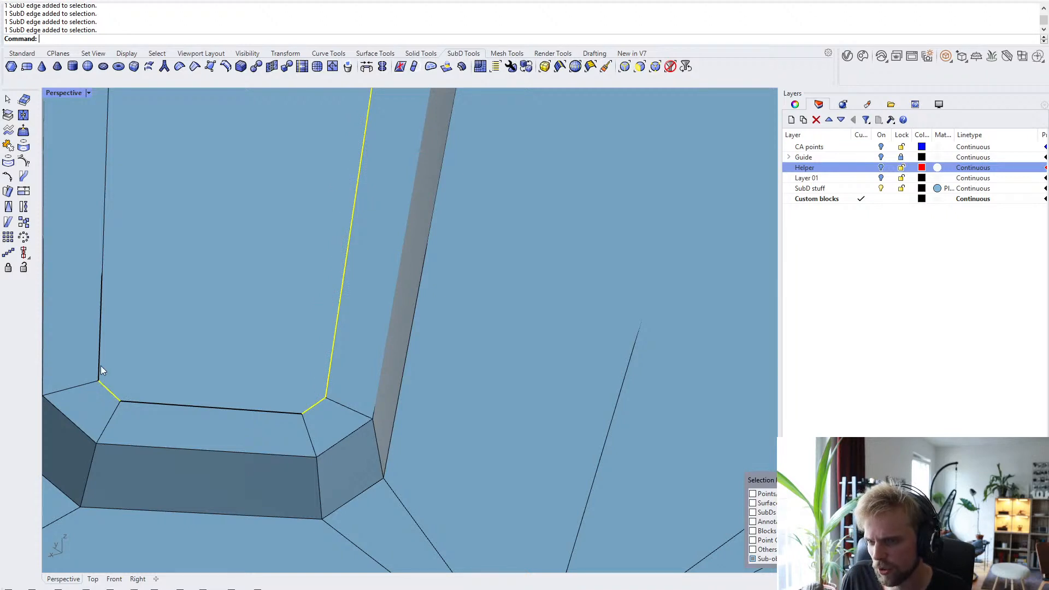
pyautogui.moveTo(100, 365); pyautogui.dragTo(220, 376, button='right')
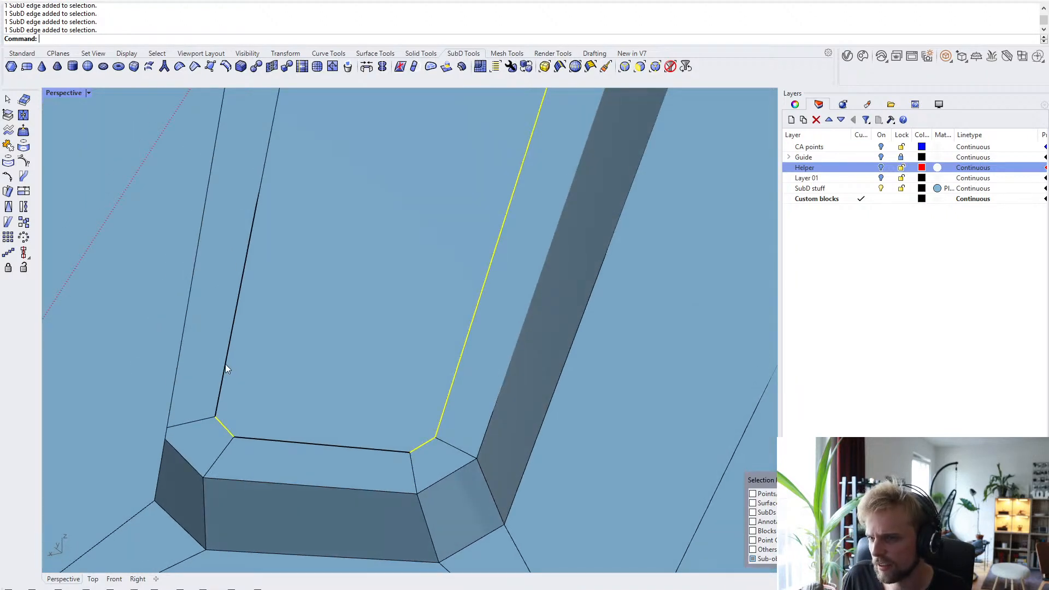
pyautogui.scroll(-6, 225, 363)
pyautogui.moveTo(293, 251); pyautogui.dragTo(319, 275, button='right')
pyautogui.scroll(-3, 303, 215)
pyautogui.scroll(7, 313, 218)
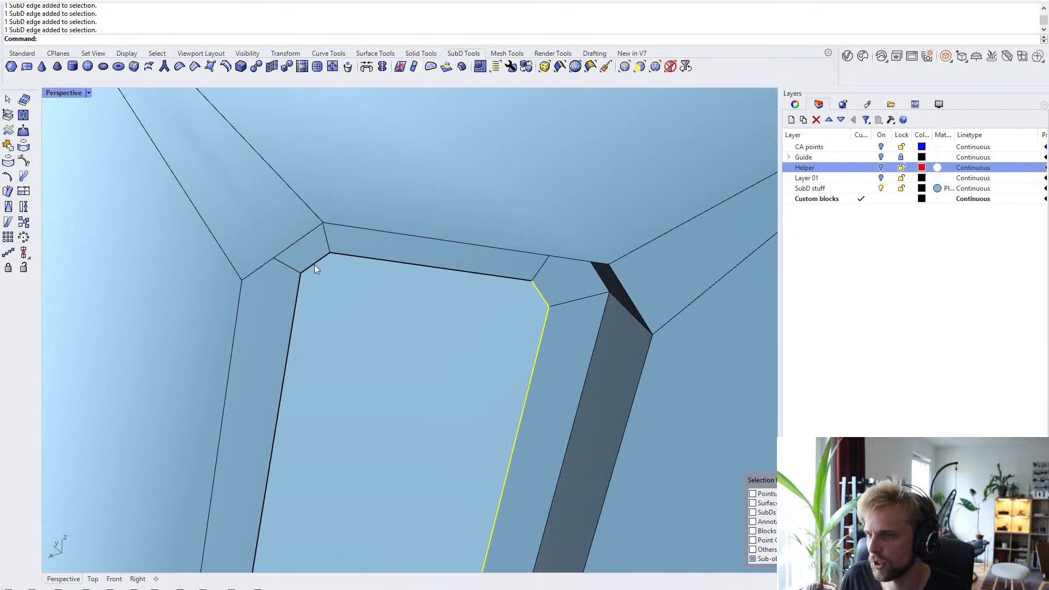
pyautogui.keyDown('shift'); pyautogui.click(298, 292); pyautogui.keyUp('shift')
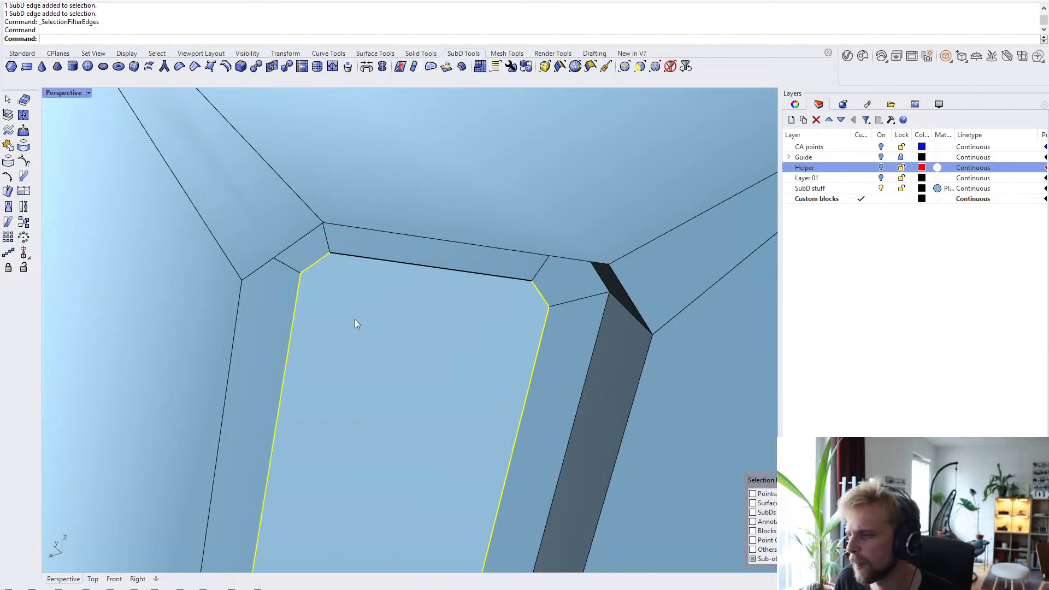
pyautogui.write('Bridge')
pyautogui.press('Return')
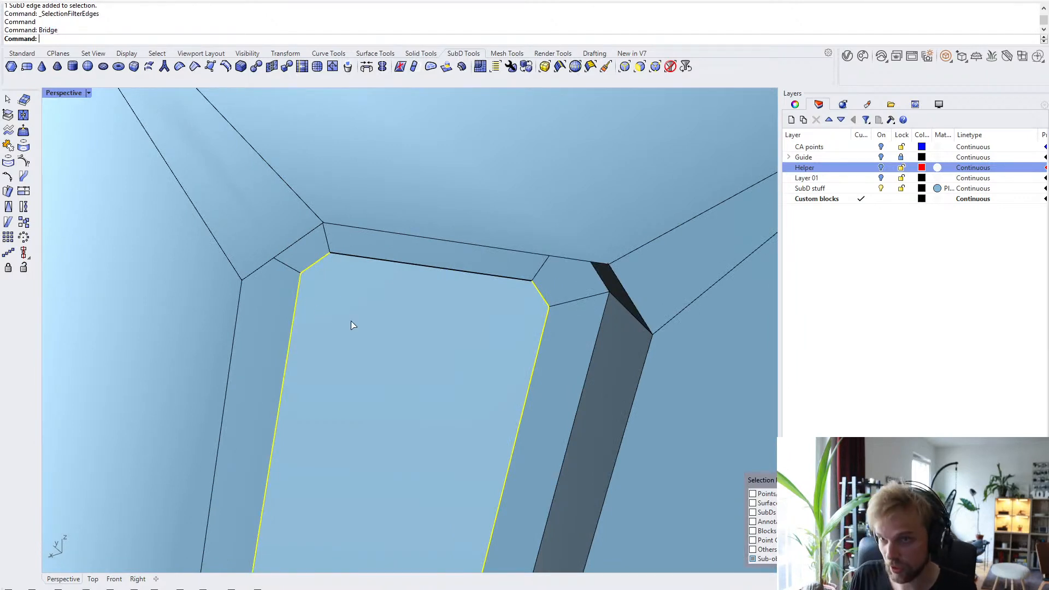
pyautogui.press('Return')
# - Bridge the opposing long and corner edges of the second lower-row slot's opening with 1 joined segment to rebuild its floor
pyautogui.moveTo(351, 325); pyautogui.dragTo(390, 298, button='right')
pyautogui.click(339, 310)
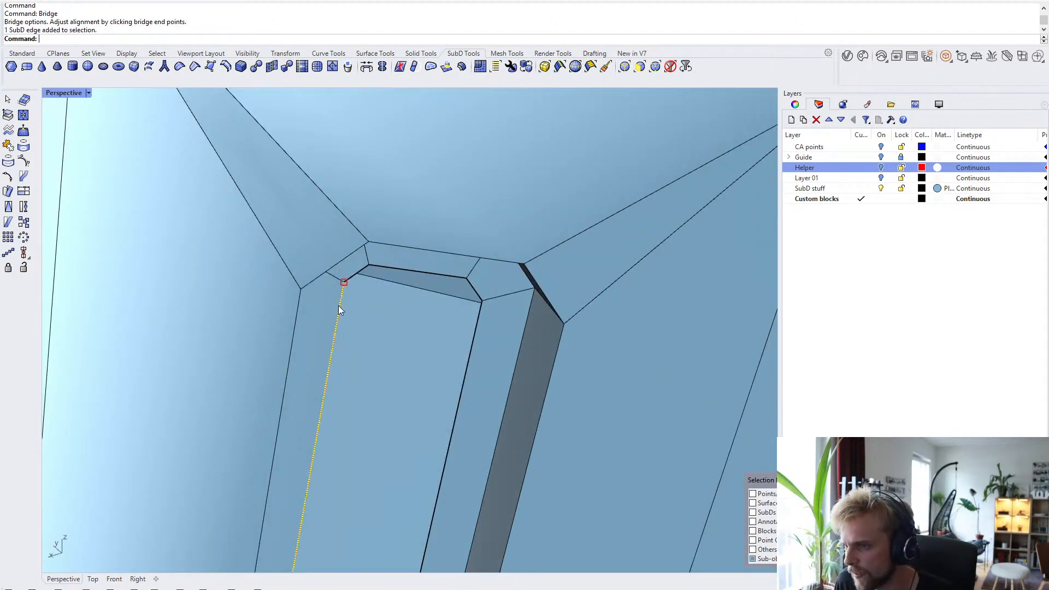
pyautogui.click(362, 269)
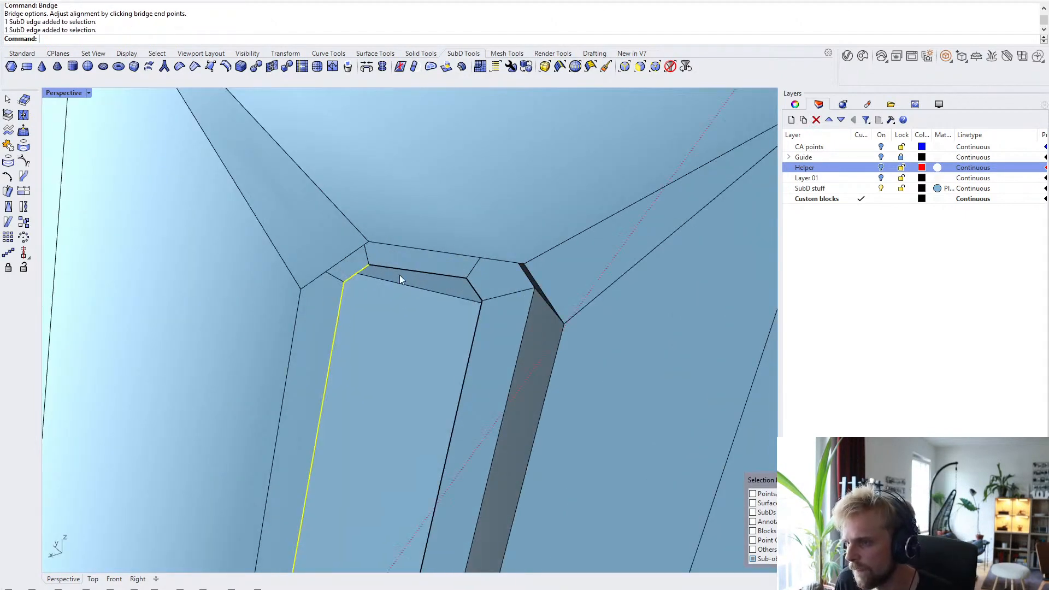
pyautogui.click(474, 289)
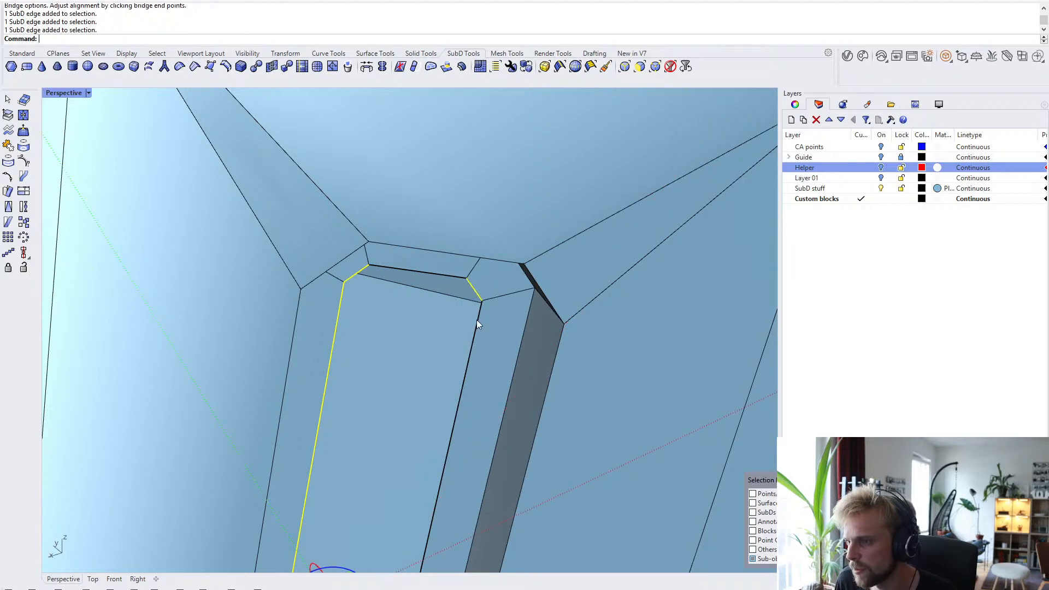
pyautogui.scroll(-10, 473, 330)
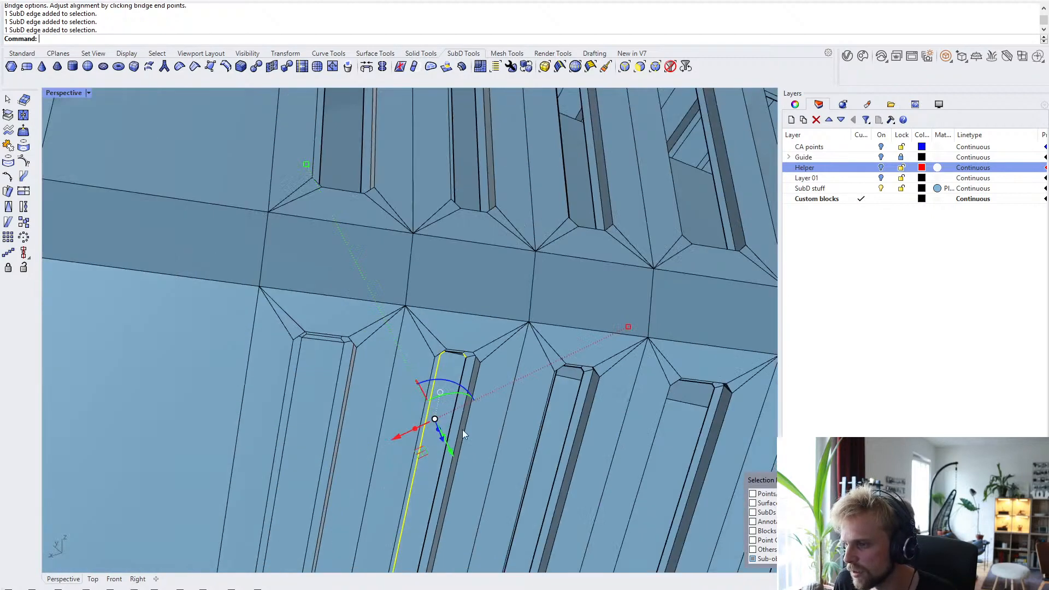
pyautogui.keyDown('shift'); pyautogui.moveTo(462, 430); pyautogui.dragTo(476, 251, button='right'); pyautogui.keyUp('shift')
pyautogui.scroll(8, 406, 456)
pyautogui.scroll(6, 398, 358)
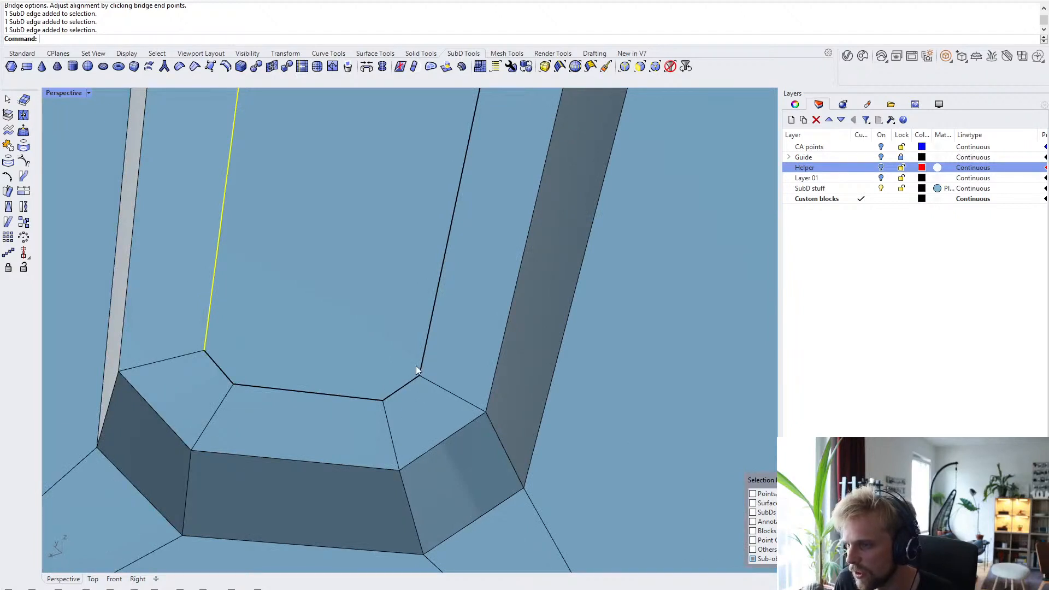
pyautogui.click(408, 386)
pyautogui.keyDown('shift'); pyautogui.click(224, 373); pyautogui.keyUp('shift')
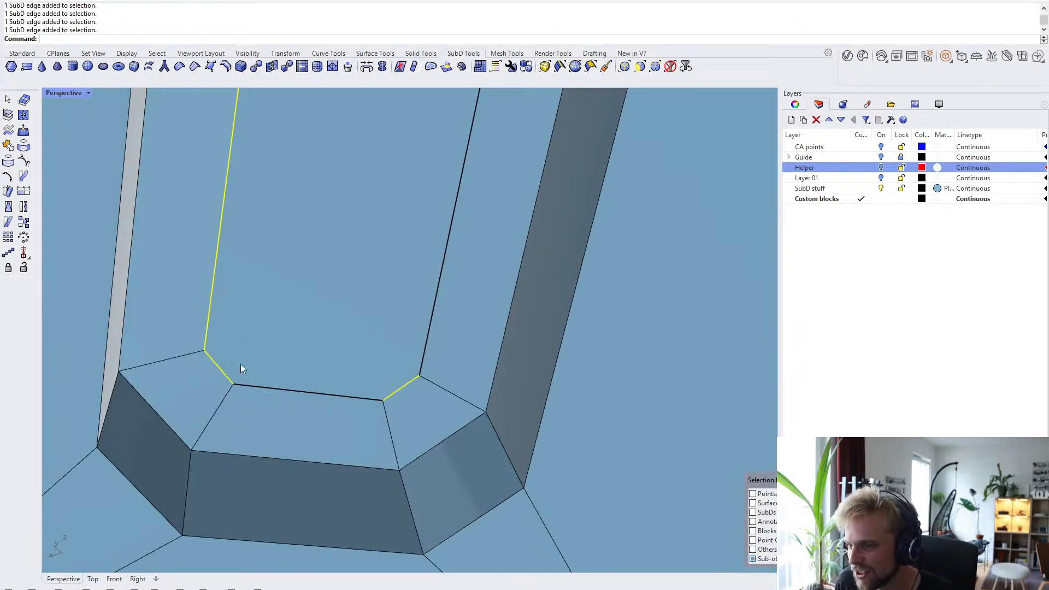
pyautogui.scroll(-12, 241, 364)
pyautogui.keyDown('shift'); pyautogui.moveTo(381, 298); pyautogui.dragTo(370, 402, button='right'); pyautogui.keyUp('shift')
pyautogui.keyDown('shift'); pyautogui.click(305, 276); pyautogui.keyUp('shift')
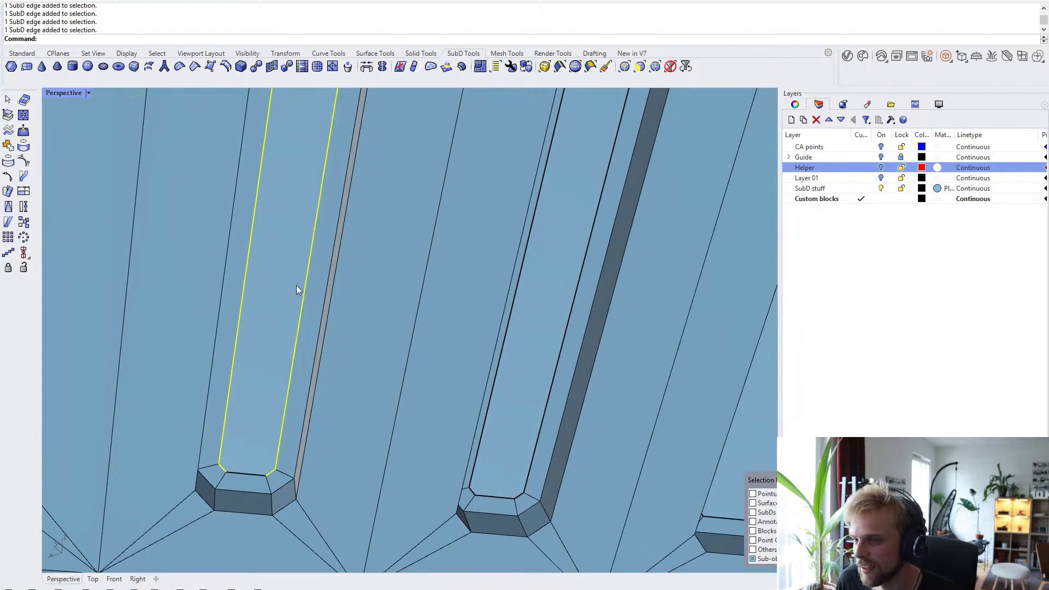
pyautogui.write('Bridge')
pyautogui.press('Return')
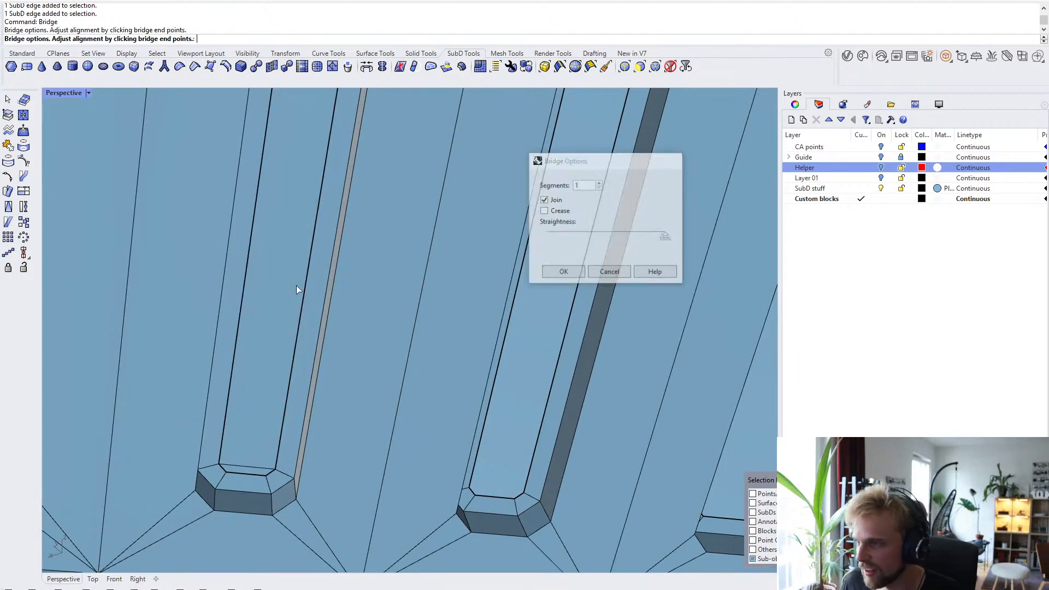
pyautogui.press('Return')
# - Bridge the opposing long and corner edges of the third lower-row slot's opening with 1 joined, uncreased segment to rebuild its floor
pyautogui.moveTo(444, 359); pyautogui.dragTo(413, 355, button='right')
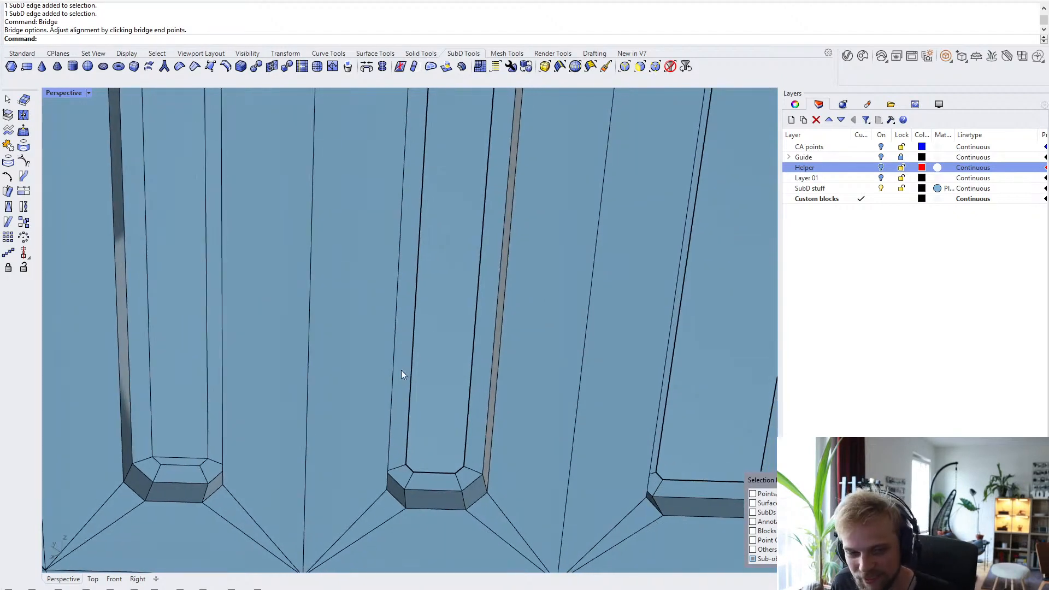
pyautogui.scroll(5, 376, 472)
pyautogui.click(418, 445)
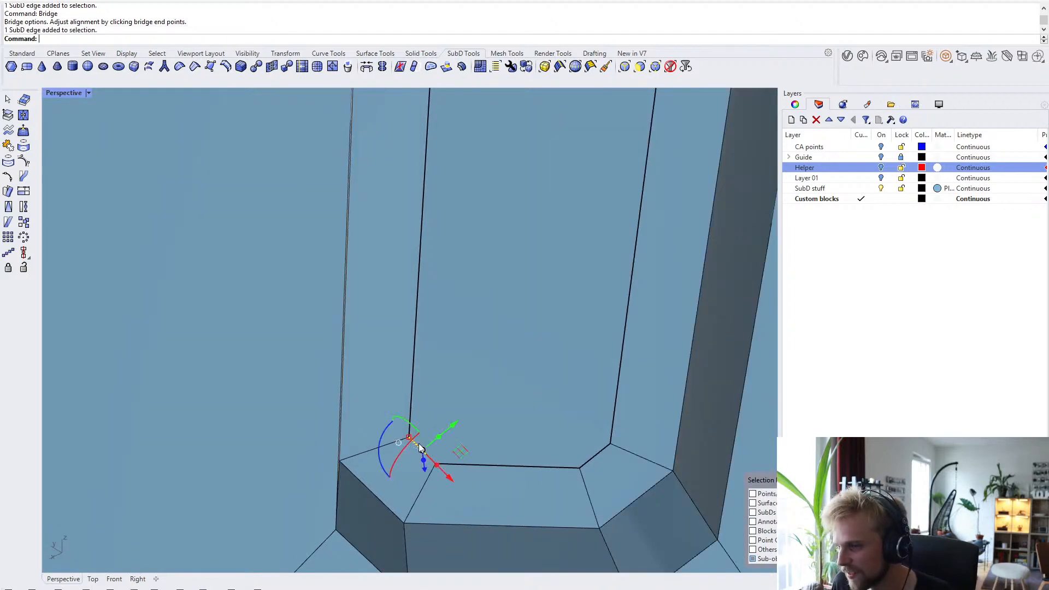
pyautogui.keyDown('shift'); pyautogui.click(411, 402); pyautogui.keyUp('shift')
pyautogui.scroll(-7, 413, 395)
pyautogui.keyDown('shift'); pyautogui.moveTo(421, 211); pyautogui.dragTo(423, 500, button='right'); pyautogui.keyUp('shift')
pyautogui.scroll(-5, 422, 481)
pyautogui.scroll(7, 428, 273)
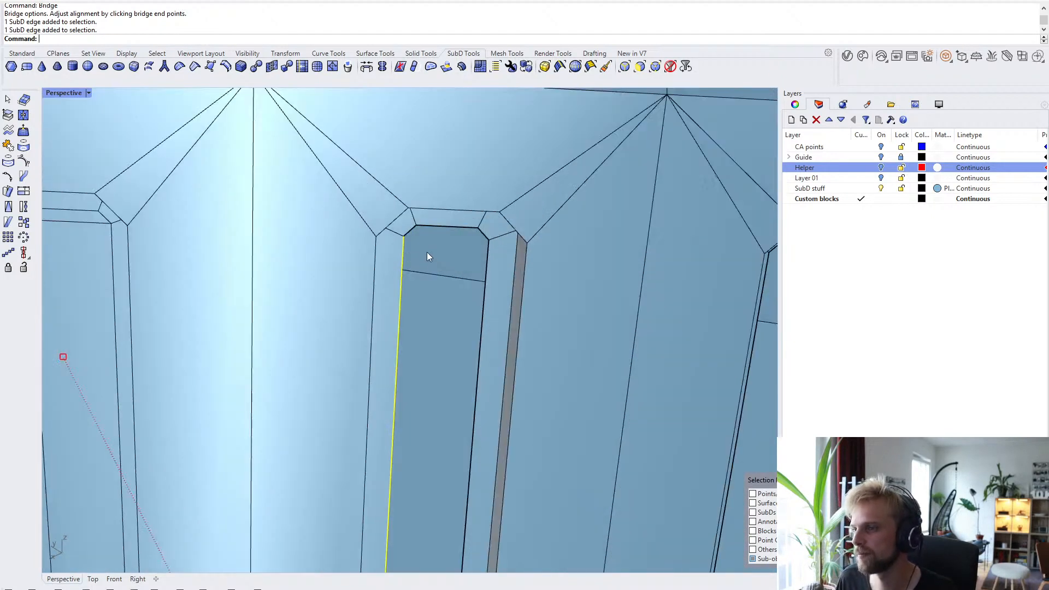
pyautogui.keyDown('shift'); pyautogui.click(410, 230); pyautogui.keyUp('shift')
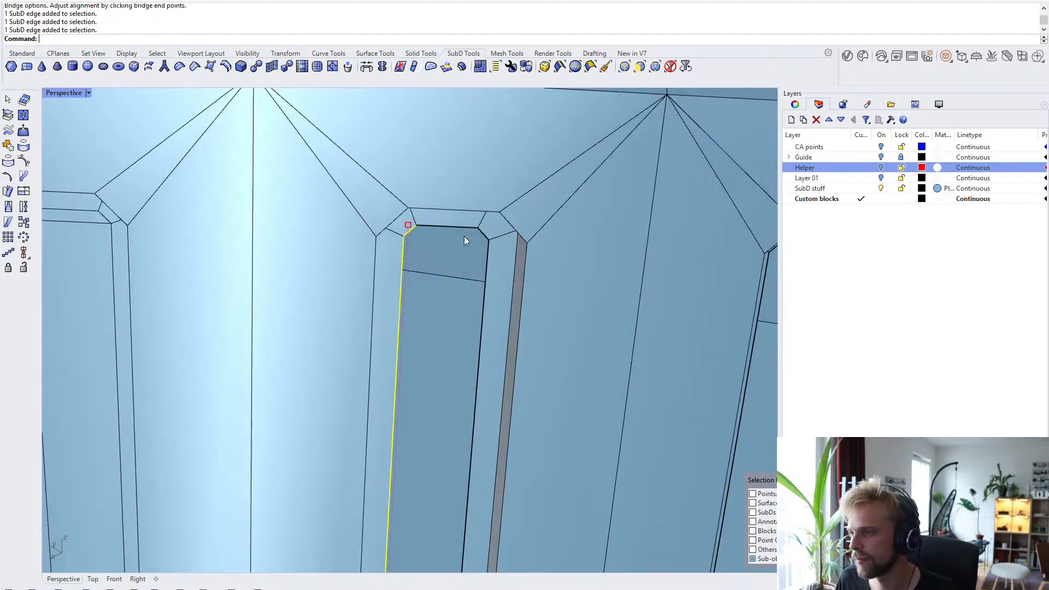
pyautogui.keyDown('shift'); pyautogui.click(486, 254); pyautogui.keyUp('shift')
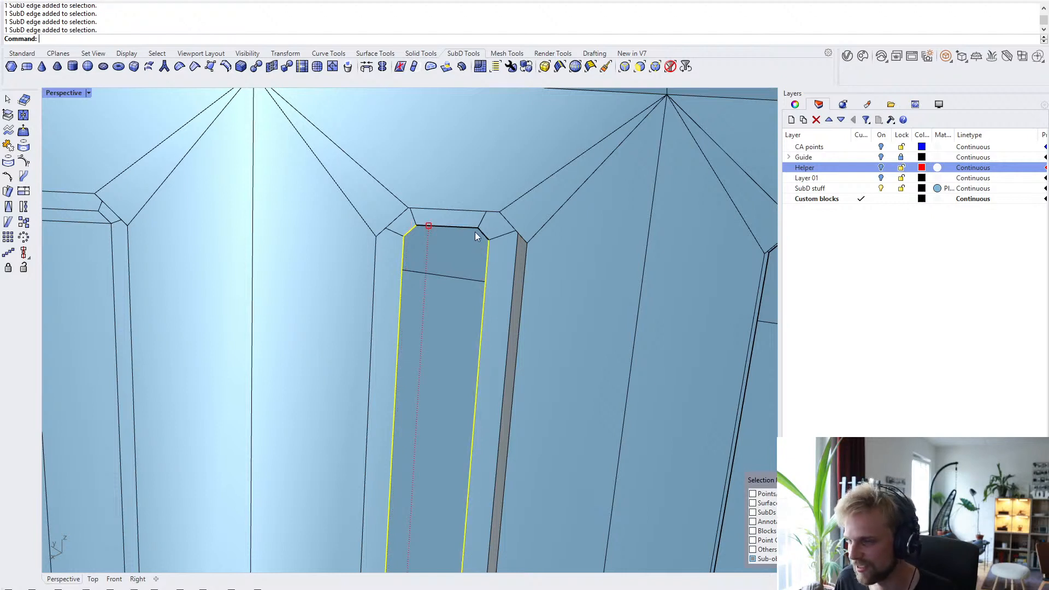
pyautogui.scroll(3, 474, 232)
pyautogui.scroll(5, 489, 234)
pyautogui.scroll(-4, 490, 232)
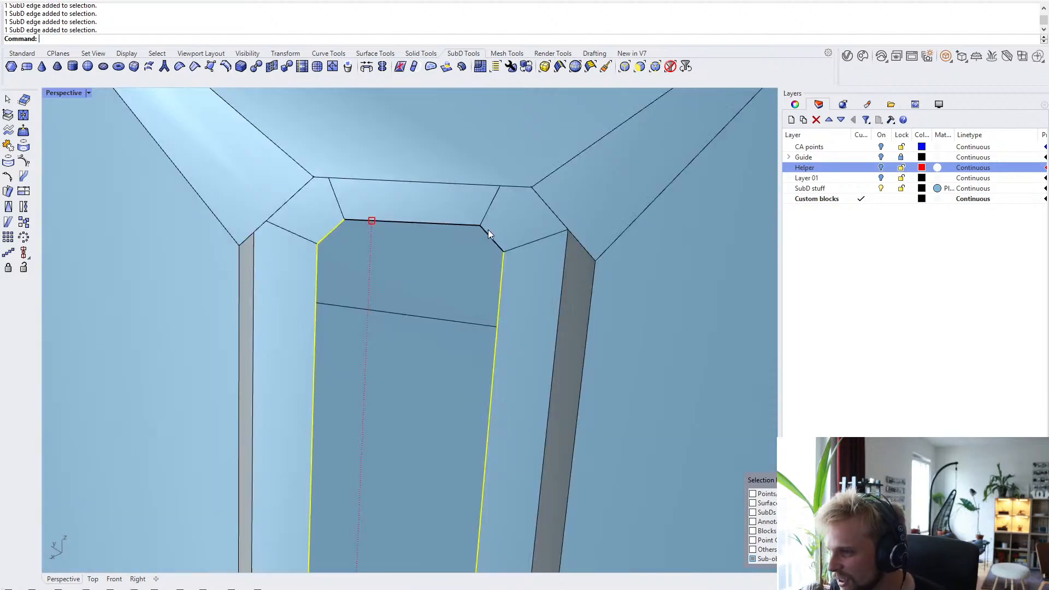
pyautogui.scroll(-5, 486, 231)
pyautogui.moveTo(497, 285); pyautogui.dragTo(466, 402, button='right')
pyautogui.scroll(5, 467, 402)
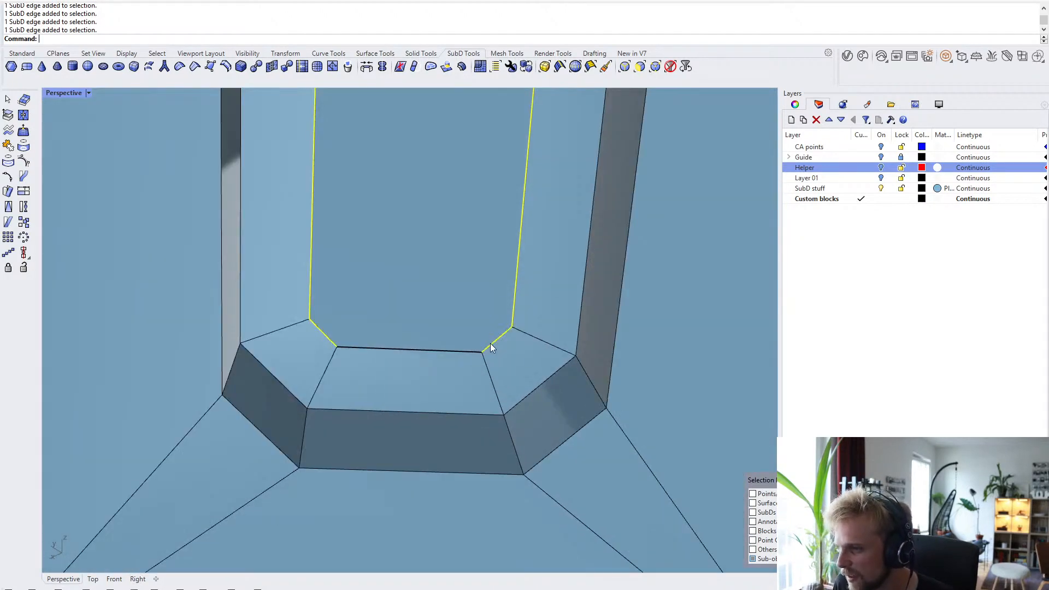
pyautogui.write('bridge')
pyautogui.press('Return')
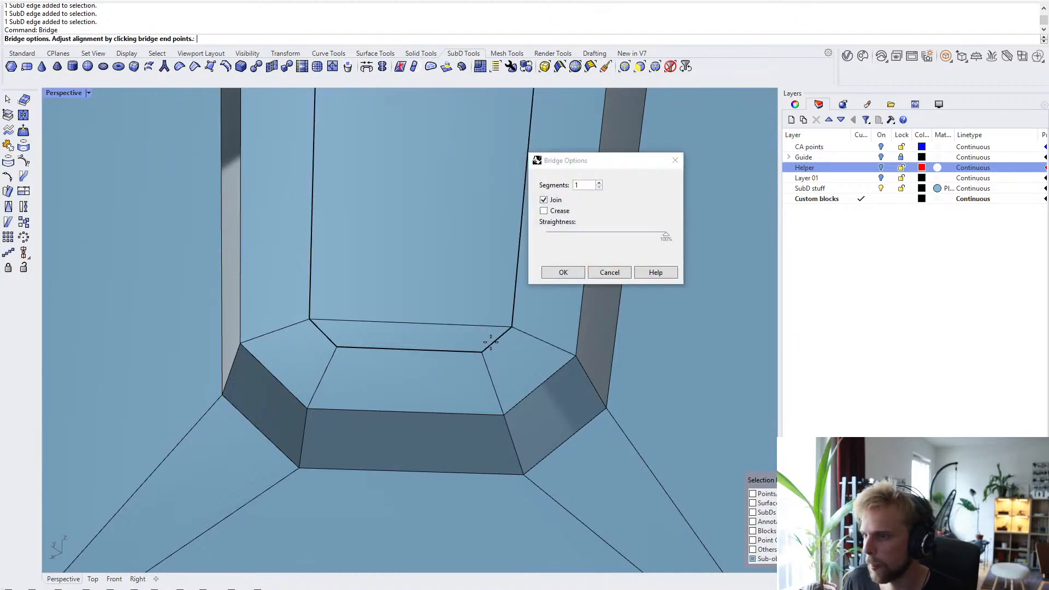
pyautogui.press('Return')
# - Select the long edge and both corner edges along one side of the fourth lower-row slot's opening
pyautogui.scroll(-5, 491, 345)
pyautogui.moveTo(510, 321)
pyautogui.mouseDown(button='right')
pyautogui.moveTo(417, 323)
pyautogui.moveTo(405, 304)
pyautogui.moveTo(510, 322)
pyautogui.mouseUp(button='right')
pyautogui.scroll(8, 680, 406)
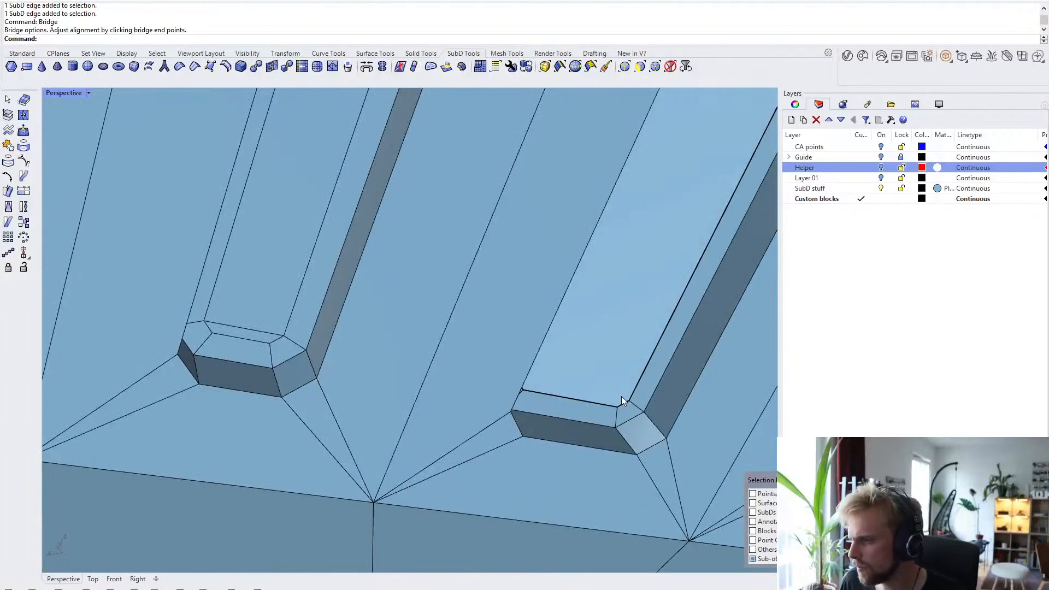
pyautogui.scroll(3, 621, 398)
pyautogui.click(622, 408)
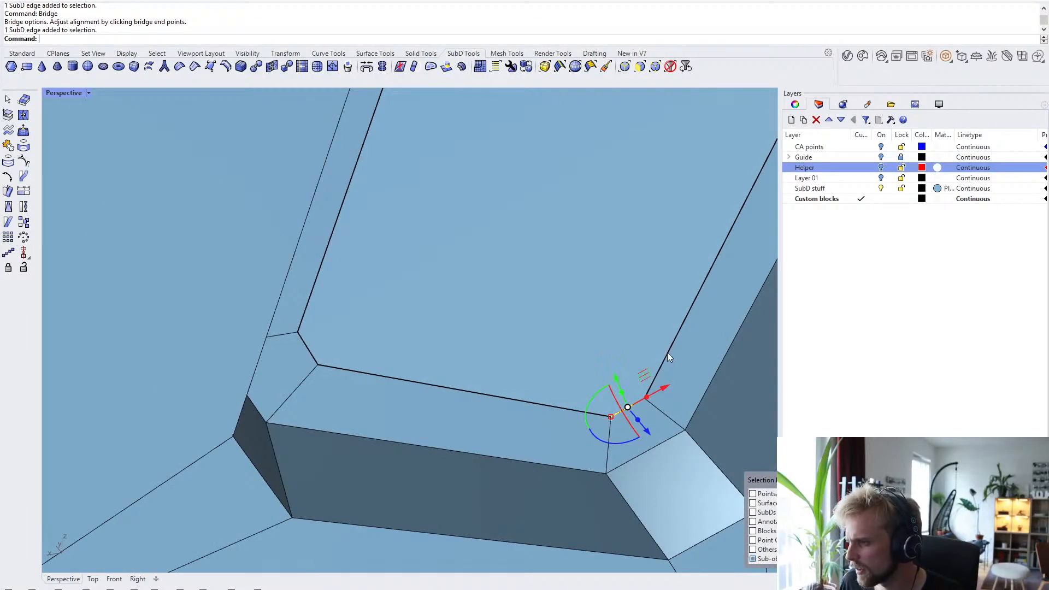
pyautogui.scroll(-9, 667, 352)
pyautogui.keyDown('shift'); pyautogui.moveTo(667, 352); pyautogui.dragTo(582, 418, button='right'); pyautogui.keyUp('shift')
pyautogui.scroll(-5, 584, 344)
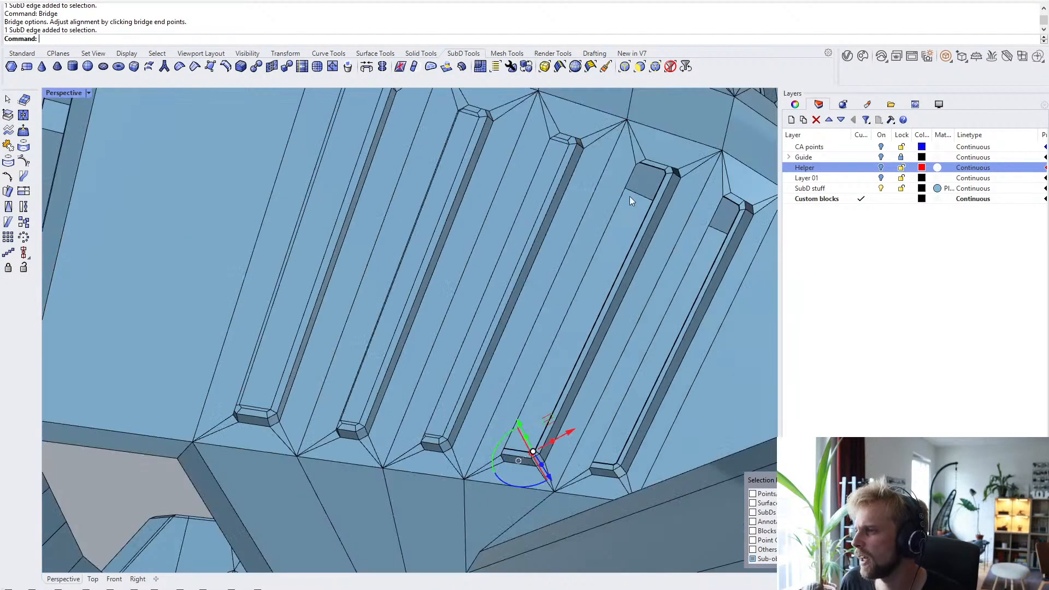
pyautogui.scroll(5, 630, 195)
pyautogui.click(672, 202)
pyautogui.scroll(-3, 681, 184)
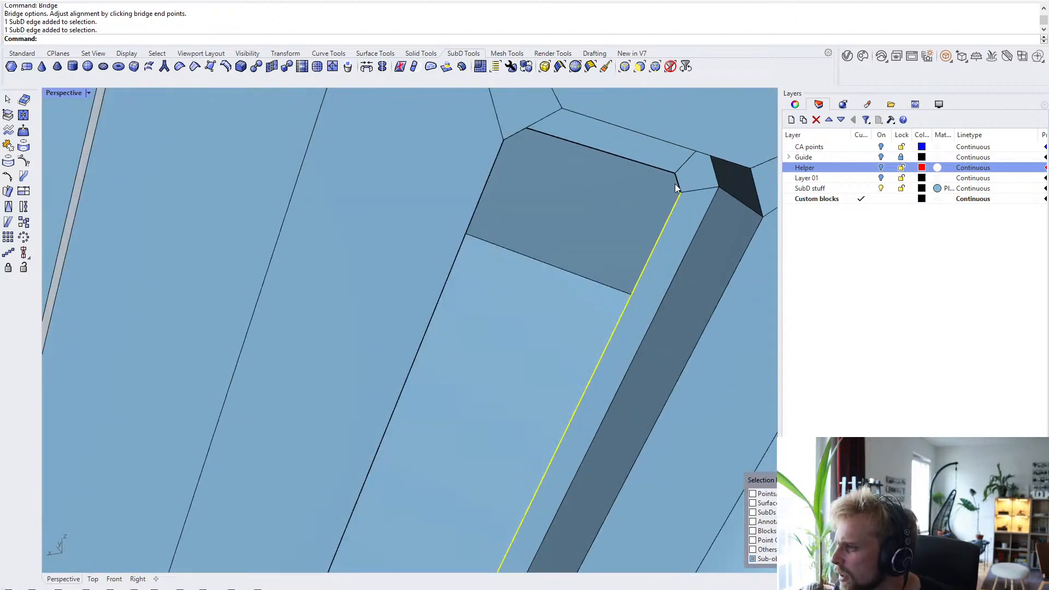
pyautogui.click(678, 188)
pyautogui.scroll(-3, 659, 207)
# - Add the opposing long edge and its two corner edges on the fourth lower-row slot's opening to the selection
pyautogui.moveTo(658, 208); pyautogui.dragTo(422, 332, button='right')
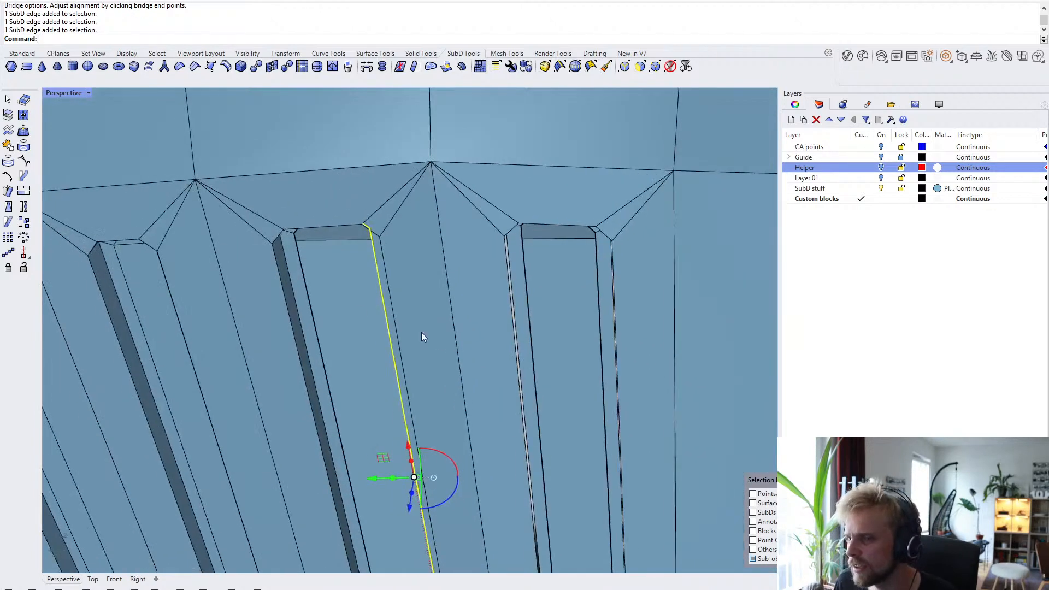
pyautogui.scroll(5, 292, 241)
pyautogui.moveTo(292, 240)
pyautogui.mouseDown(button='right')
pyautogui.moveTo(285, 223)
pyautogui.moveTo(391, 389)
pyautogui.moveTo(303, 237)
pyautogui.mouseUp(button='right')
pyautogui.keyDown('shift'); pyautogui.moveTo(302, 237); pyautogui.dragTo(424, 431, button='right'); pyautogui.keyUp('shift')
pyautogui.click(277, 169)
pyautogui.click(278, 204)
pyautogui.scroll(-12, 294, 225)
pyautogui.scroll(8, 491, 532)
pyautogui.keyDown('shift'); pyautogui.moveTo(490, 532); pyautogui.dragTo(443, 407, button='right'); pyautogui.keyUp('shift')
pyautogui.scroll(12, 398, 409)
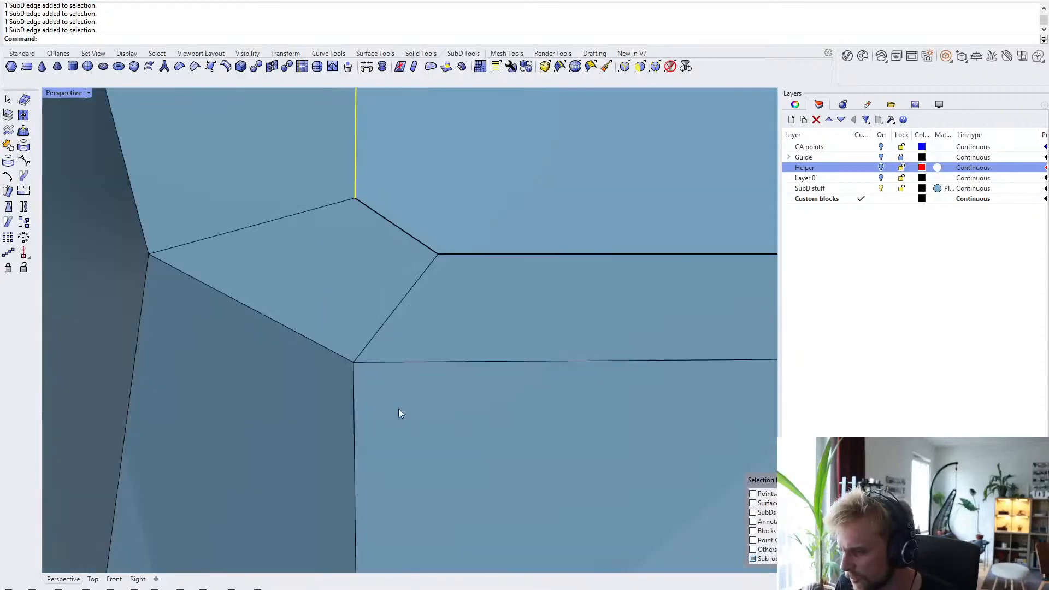
pyautogui.click(376, 213)
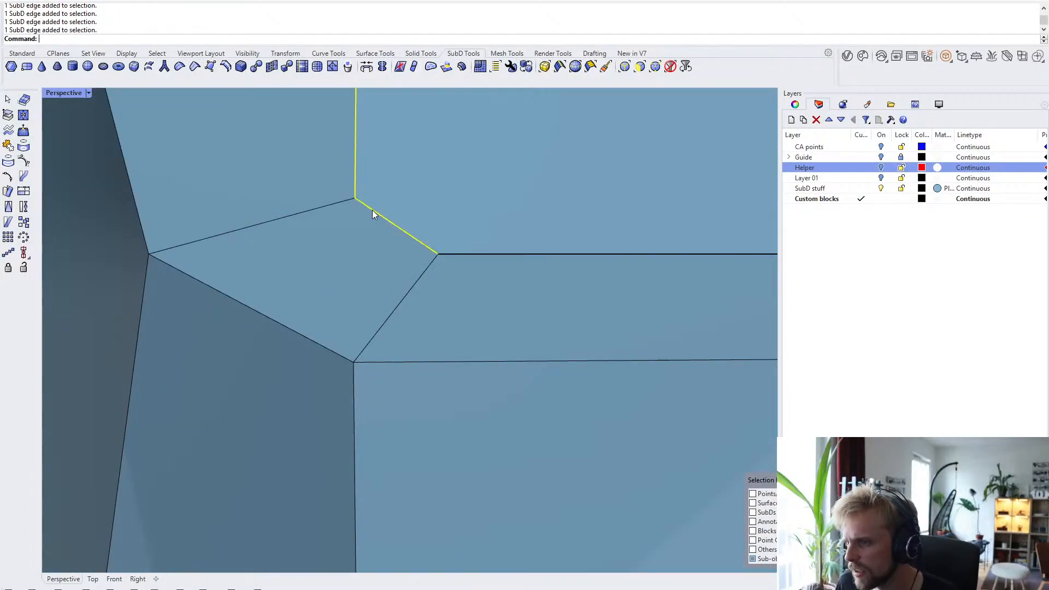
# - Bridge the selected opposing edges of the fourth lower-row slot to rebuild its floor
pyautogui.scroll(-10, 375, 214)
pyautogui.moveTo(403, 327); pyautogui.dragTo(489, 335, button='right')
pyautogui.write('ZS')
pyautogui.press('Return')
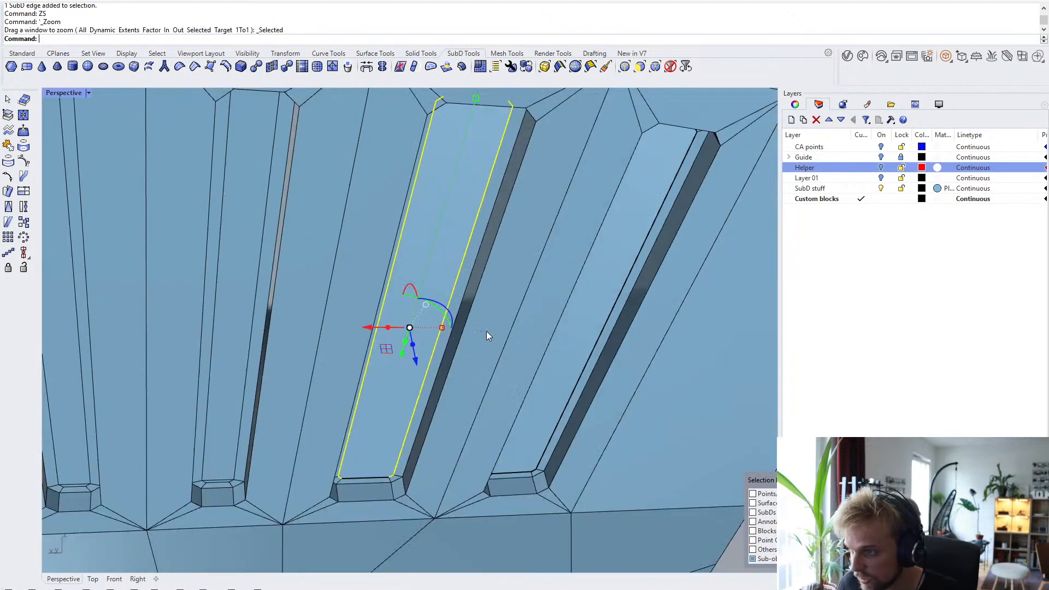
pyautogui.write('Bridge')
pyautogui.press('Return')
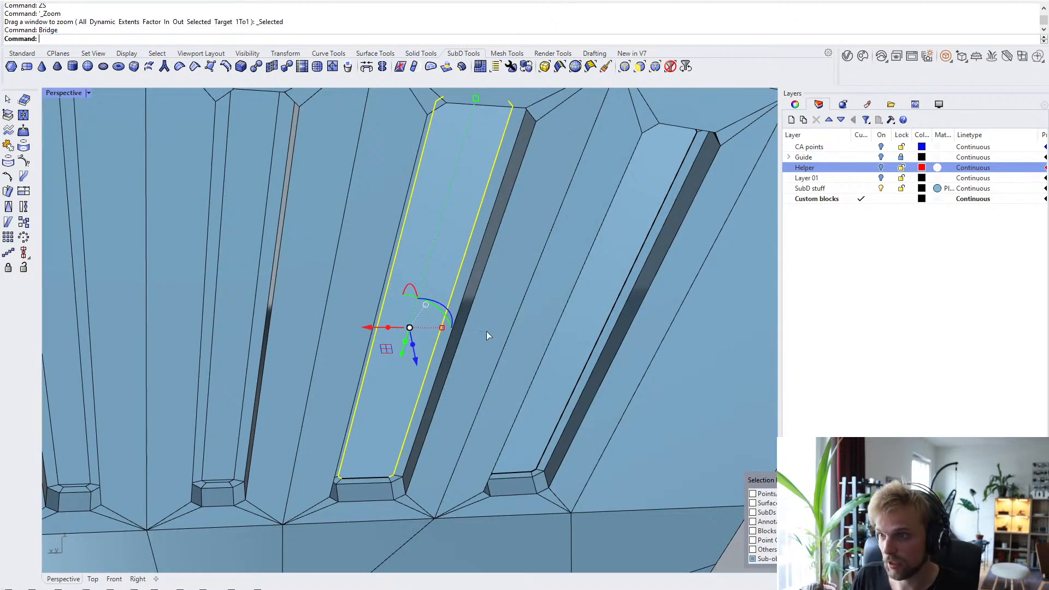
pyautogui.press('Return')
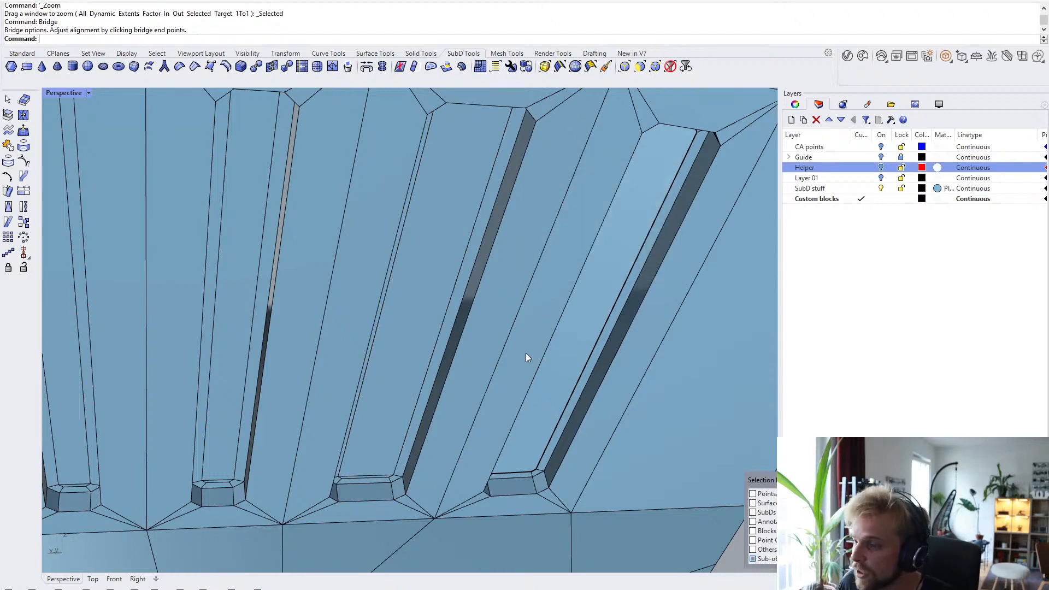
# - Select the long edge and both corner edges along one side of the fifth lower-row slot's opening
pyautogui.moveTo(525, 353); pyautogui.dragTo(368, 362, button='right')
pyautogui.scroll(5, 428, 457)
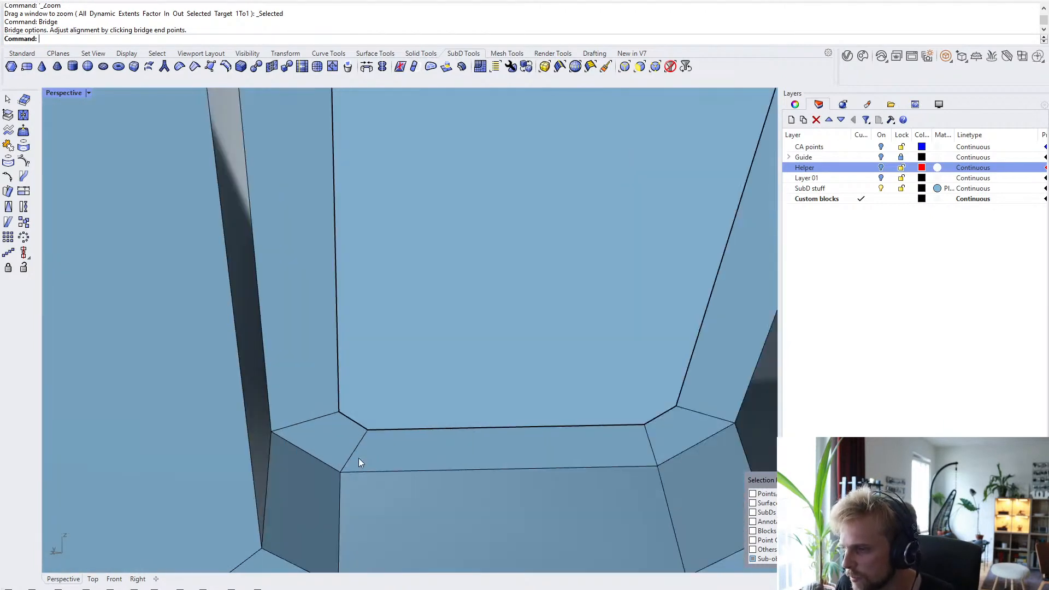
pyautogui.click(353, 422)
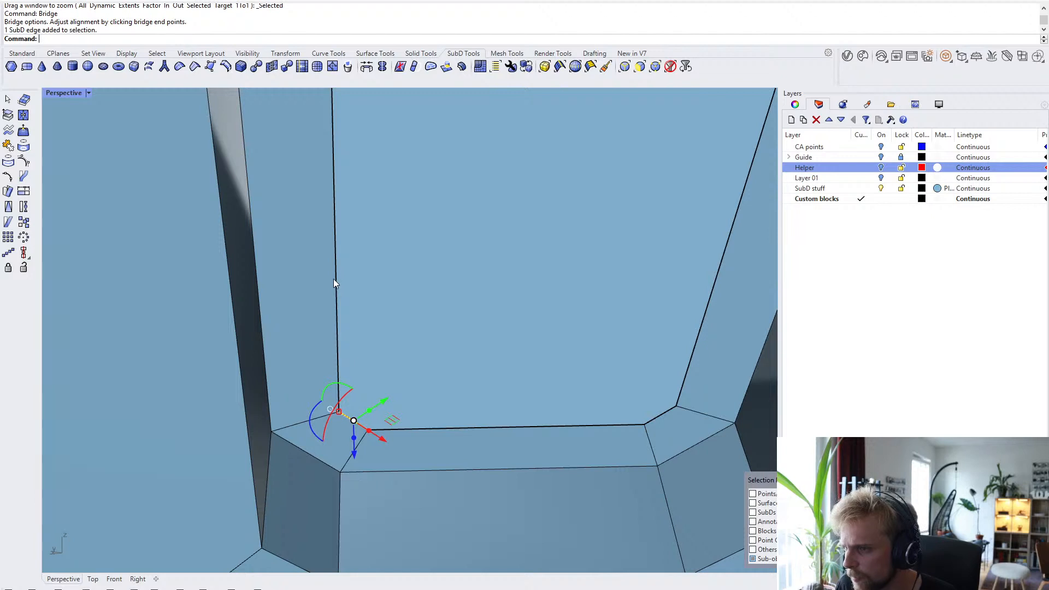
pyautogui.moveTo(333, 278); pyautogui.dragTo(372, 367, button='right')
pyautogui.scroll(-4, 461, 343)
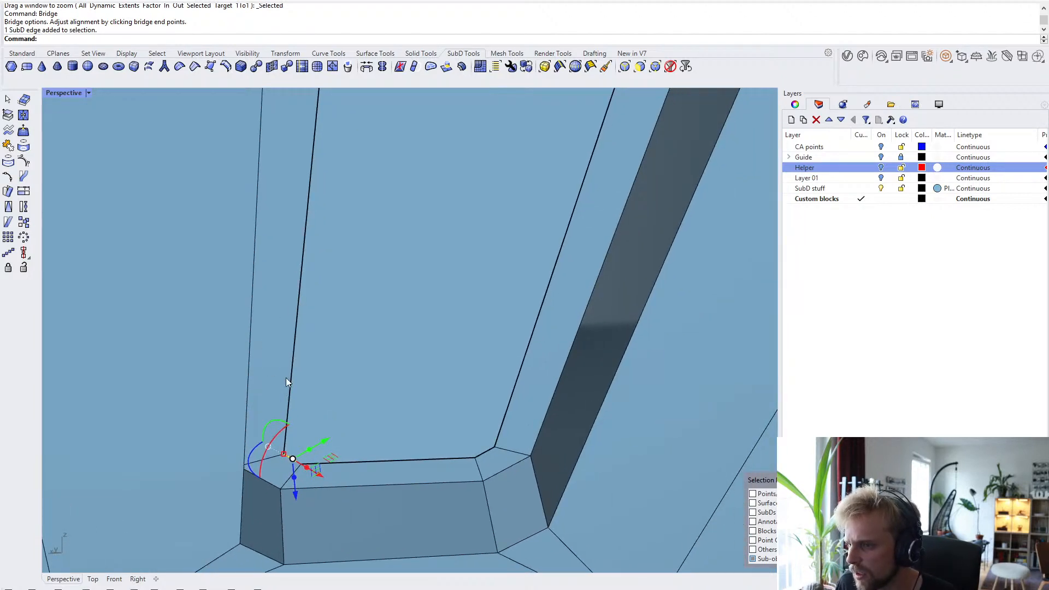
pyautogui.scroll(4, 288, 448)
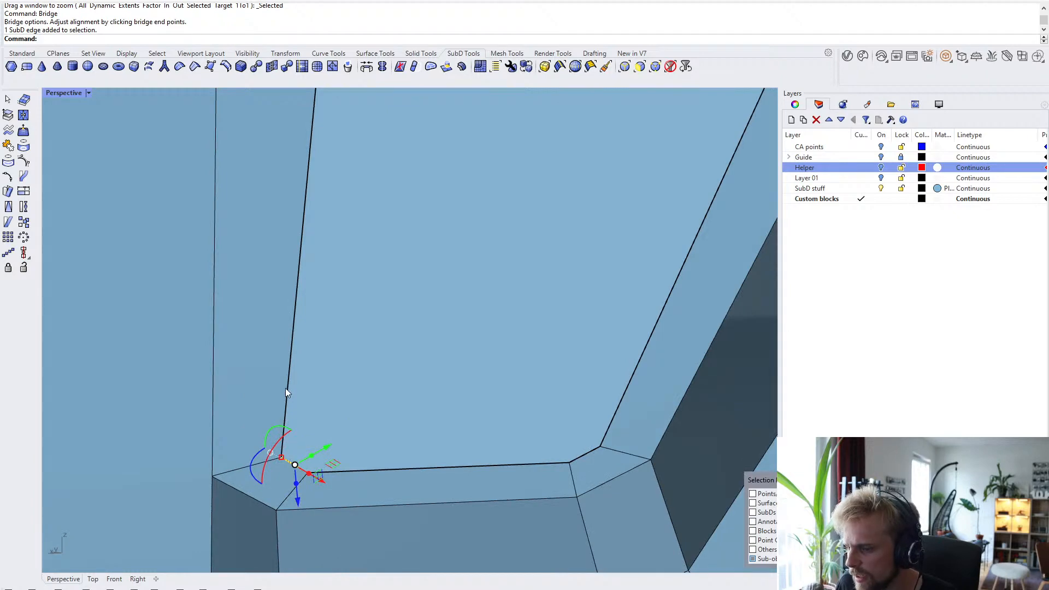
pyautogui.scroll(-6, 285, 388)
pyautogui.keyDown('shift'); pyautogui.moveTo(313, 319); pyautogui.dragTo(307, 426, button='right'); pyautogui.keyUp('shift')
pyautogui.scroll(-6, 295, 419)
pyautogui.scroll(2, 318, 188)
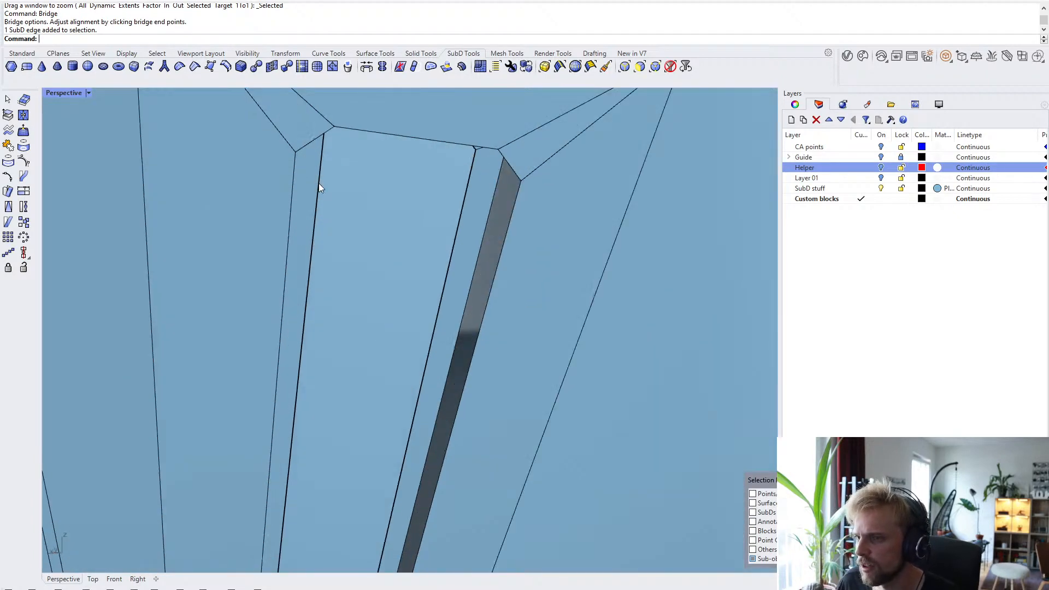
pyautogui.click(319, 183)
pyautogui.scroll(-3, 319, 183)
pyautogui.keyDown('shift'); pyautogui.moveTo(348, 232); pyautogui.dragTo(386, 332, button='right'); pyautogui.keyUp('shift')
pyautogui.scroll(3, 345, 214)
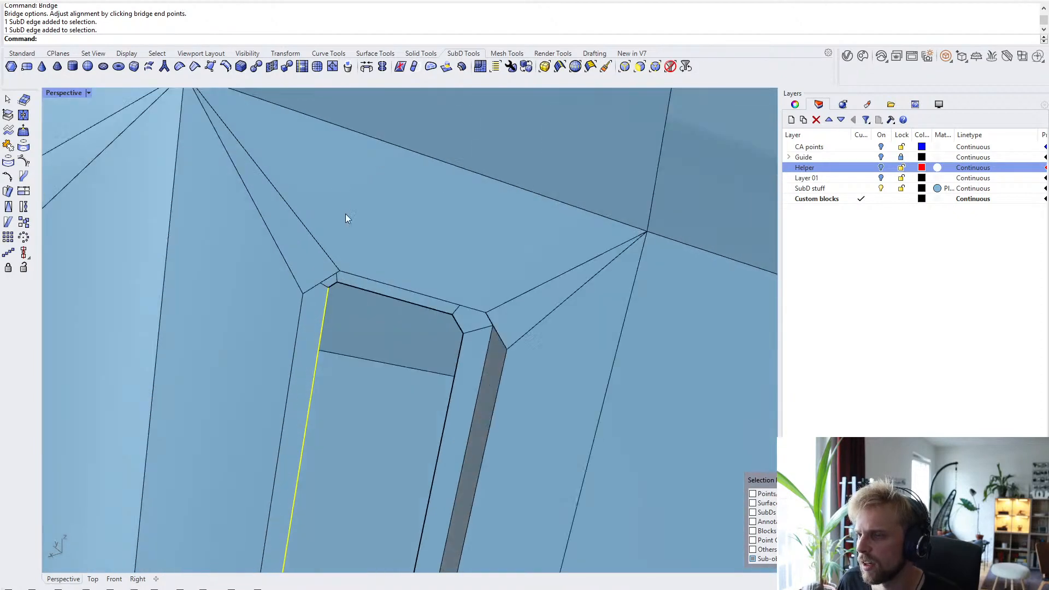
pyautogui.scroll(3, 334, 311)
pyautogui.click(323, 261)
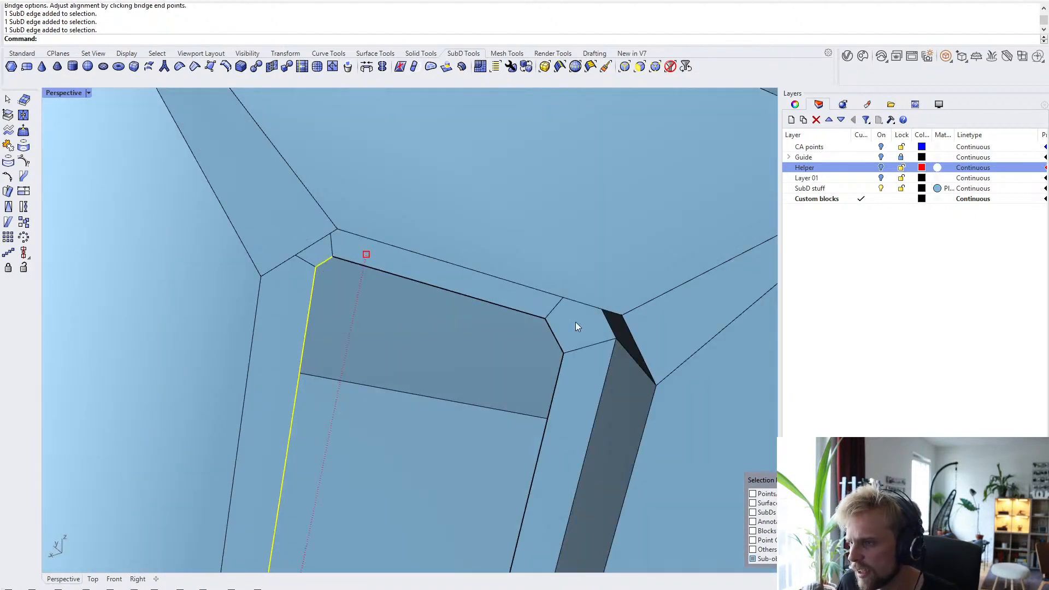
# - Add the opposing long and corner edges of the fifth lower-row slot and bridge both sides to rebuild its floor
pyautogui.click(552, 345)
pyautogui.keyDown('shift'); pyautogui.click(559, 368); pyautogui.keyUp('shift')
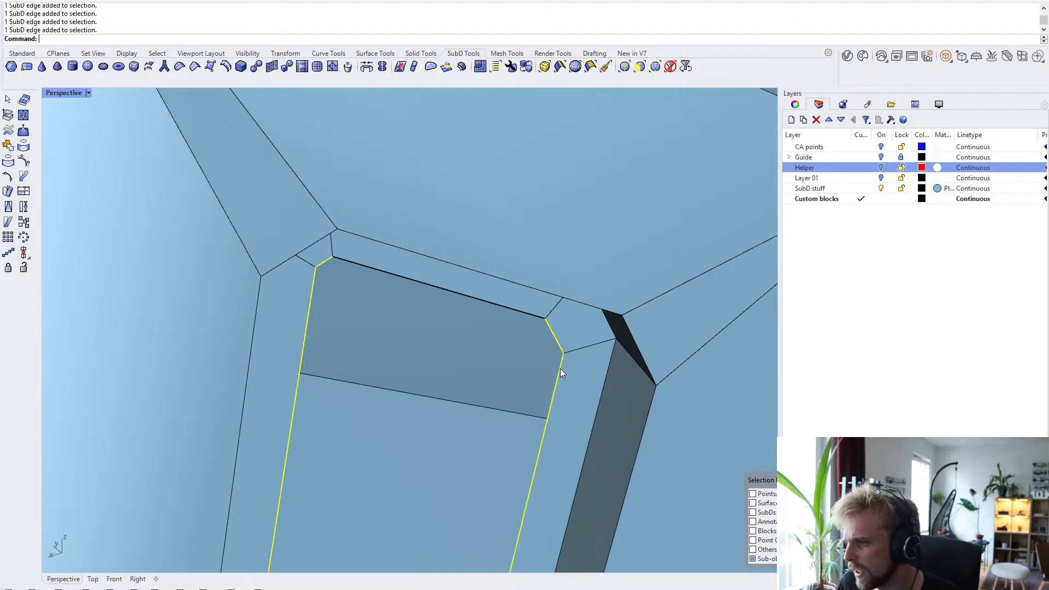
pyautogui.scroll(-10, 559, 368)
pyautogui.moveTo(530, 486); pyautogui.dragTo(484, 434, button='right')
pyautogui.scroll(10, 484, 435)
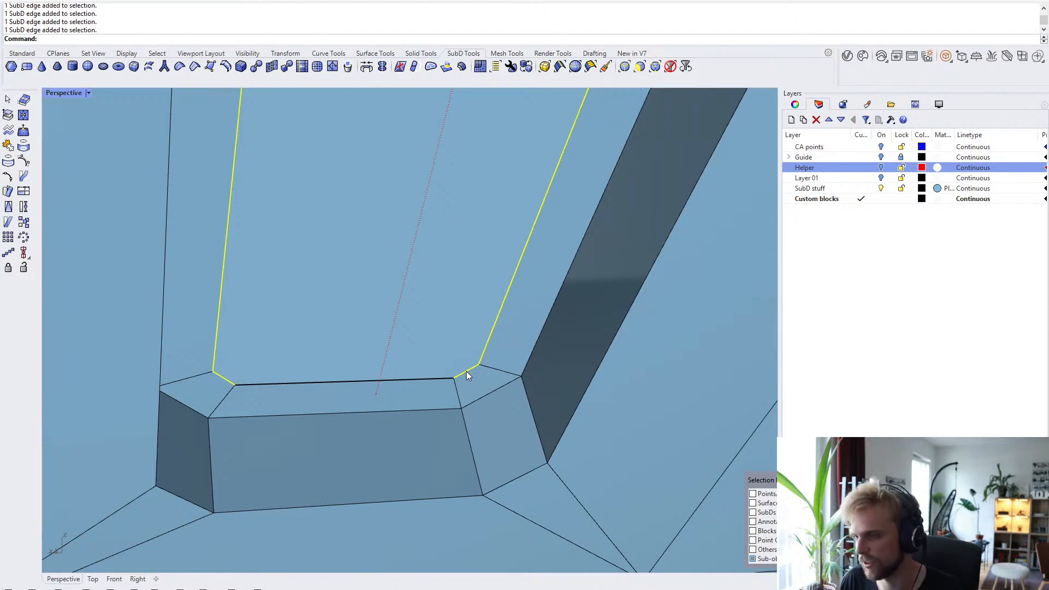
pyautogui.write('Bridge')
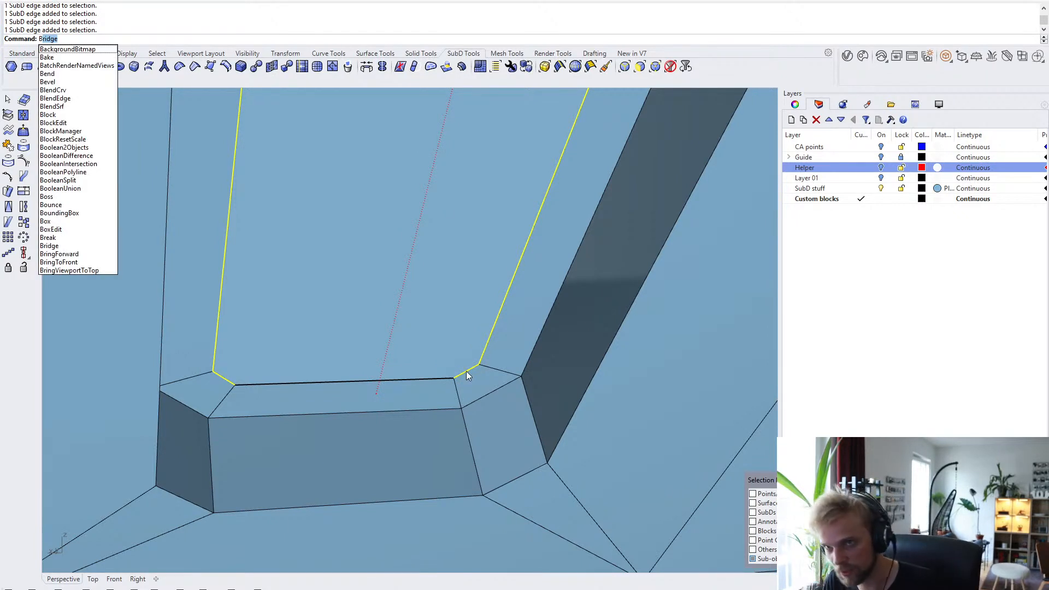
pyautogui.press('Return')
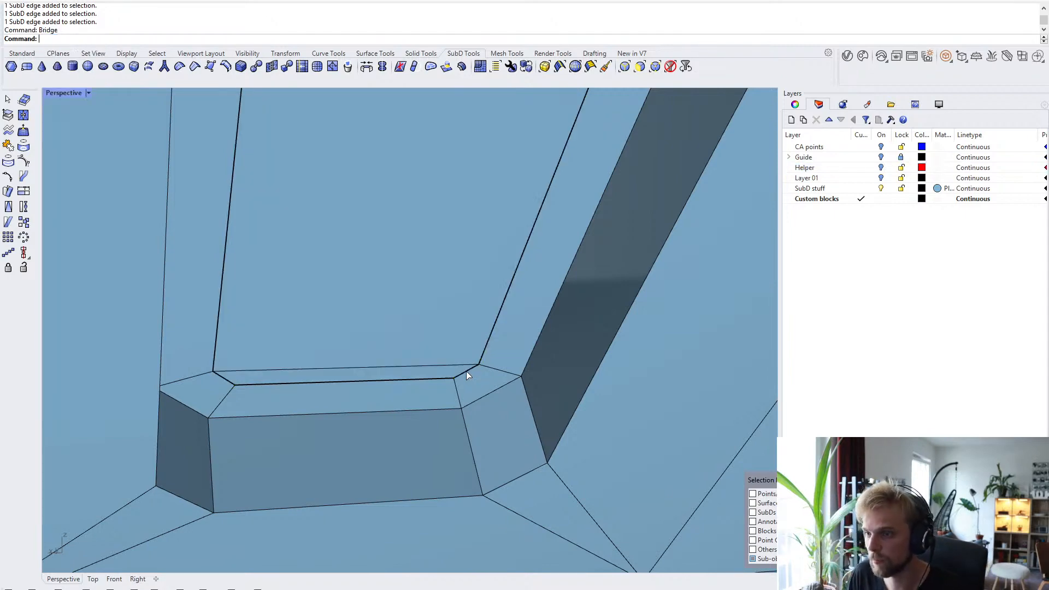
pyautogui.press('Return')
# - Check the rebuilt lower-row slots in smooth SubD display and return to the flat display
pyautogui.scroll(-6, 481, 321)
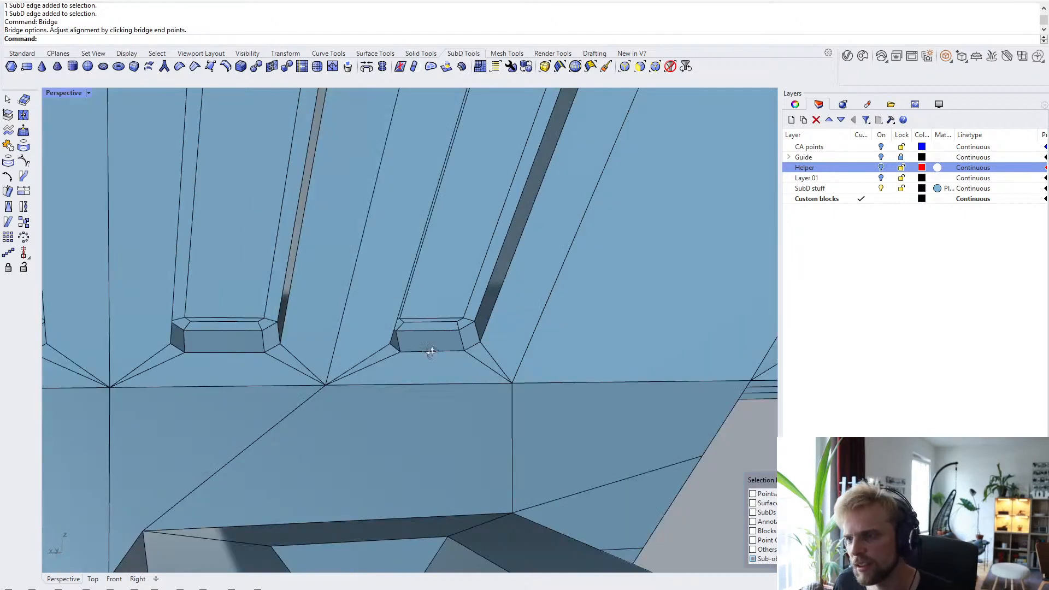
pyautogui.scroll(-6, 431, 353)
pyautogui.moveTo(431, 353); pyautogui.dragTo(311, 306, button='right')
pyautogui.press('Tab')
pyautogui.press('Tab')
pyautogui.scroll(5, 161, 231)
pyautogui.scroll(7, 124, 202)
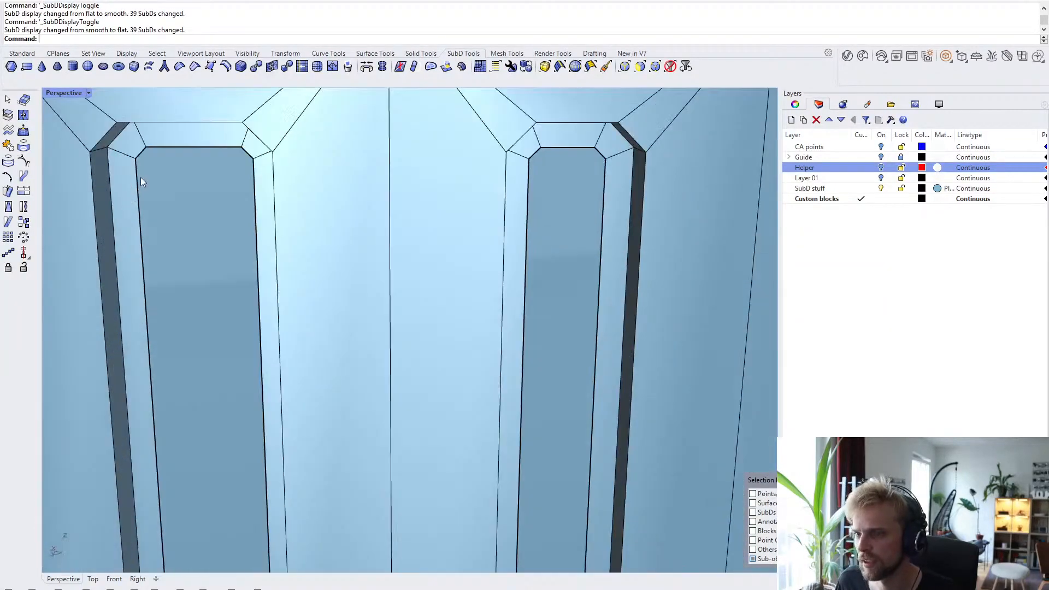
# - Select the long floor face and both narrow end faces of the first slot in the upright slot row
pyautogui.scroll(-12, 144, 176)
pyautogui.moveTo(133, 212); pyautogui.dragTo(421, 226, button='right')
pyautogui.scroll(9, 401, 189)
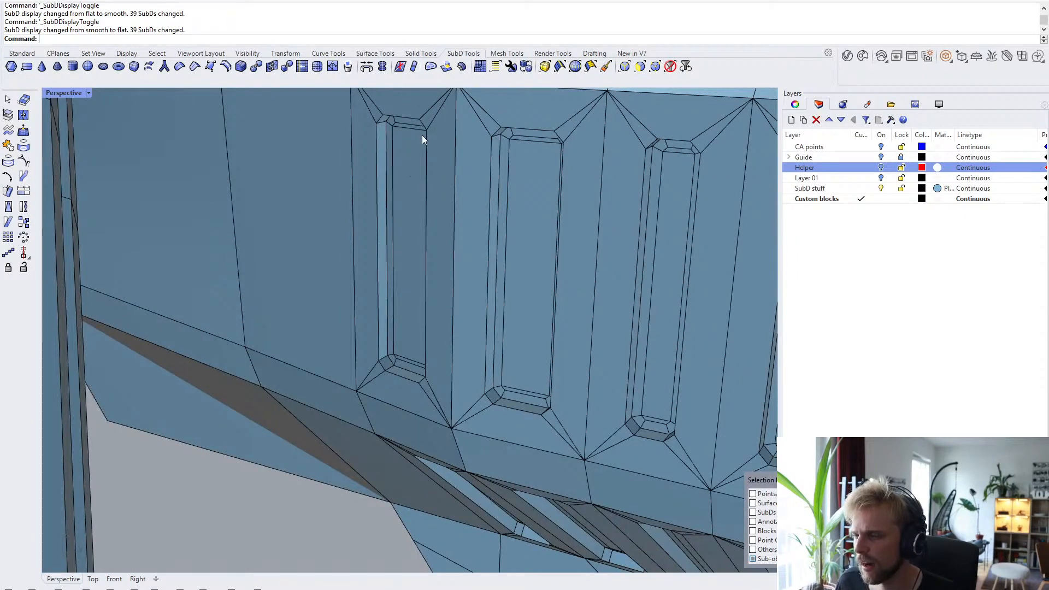
pyautogui.scroll(5, 402, 129)
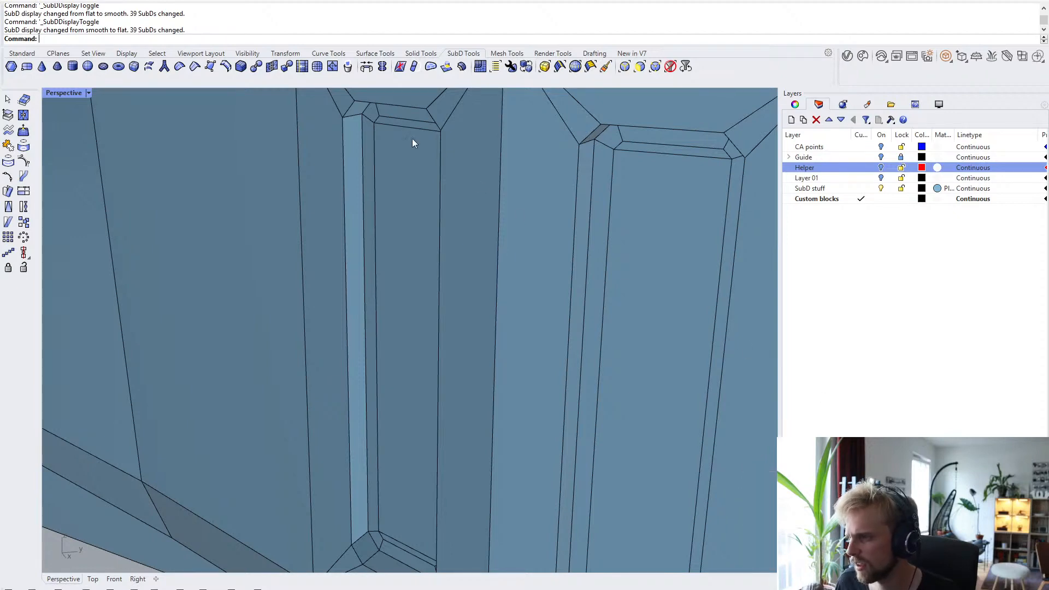
pyautogui.scroll(3, 404, 120)
pyautogui.keyDown('ctrl'); pyautogui.keyDown('shift'); pyautogui.click(407, 124); pyautogui.keyUp('shift'); pyautogui.keyUp('ctrl')
pyautogui.keyDown('ctrl'); pyautogui.keyDown('shift'); pyautogui.click(434, 221); pyautogui.keyUp('shift'); pyautogui.keyUp('ctrl')
pyautogui.scroll(-4, 434, 221)
pyautogui.keyDown('shift'); pyautogui.moveTo(429, 377); pyautogui.dragTo(429, 210, button='right'); pyautogui.keyUp('shift')
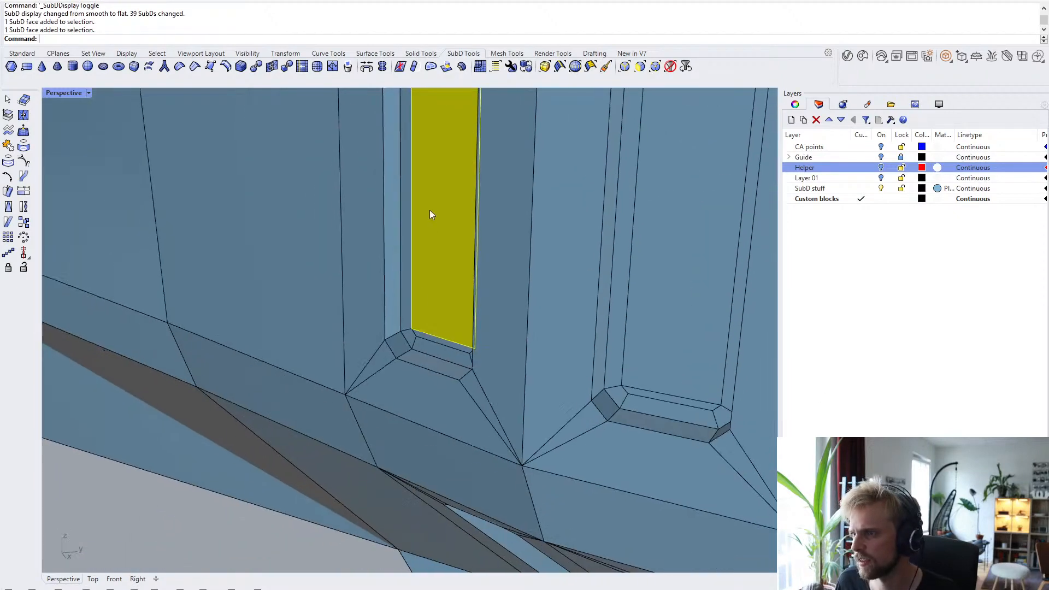
pyautogui.scroll(5, 451, 332)
pyautogui.keyDown('ctrl'); pyautogui.keyDown('shift'); pyautogui.click(454, 328); pyautogui.keyUp('shift'); pyautogui.keyUp('ctrl')
# - Add the second upright slot's long floor face and both narrow end faces to the selection
pyautogui.keyDown('shift'); pyautogui.moveTo(655, 279); pyautogui.dragTo(409, 237, button='right'); pyautogui.keyUp('shift')
pyautogui.scroll(-4, 437, 257)
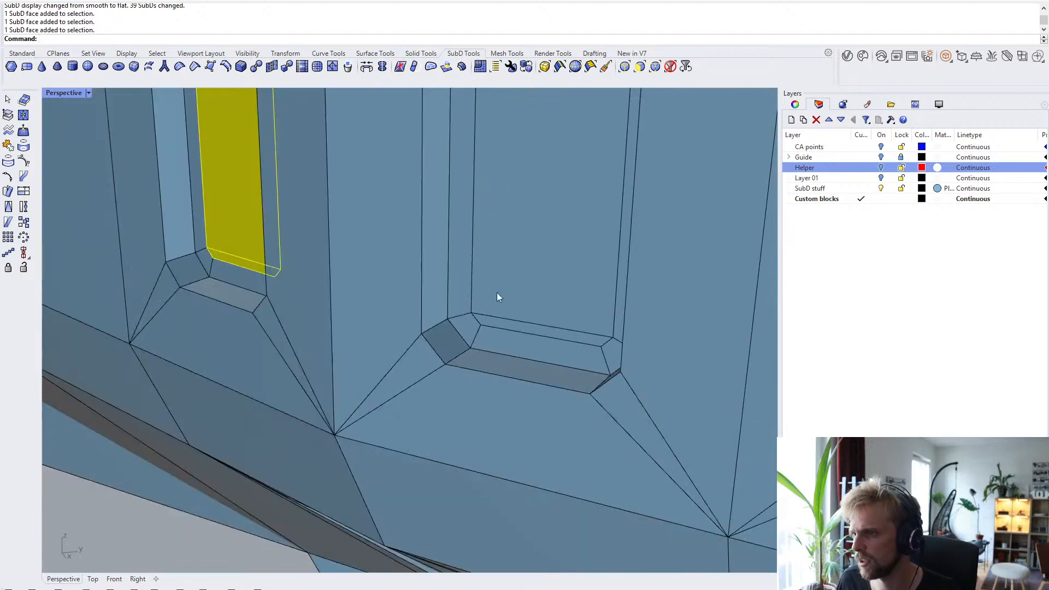
pyautogui.keyDown('ctrl'); pyautogui.keyDown('shift'); pyautogui.click(537, 329); pyautogui.keyUp('shift'); pyautogui.keyUp('ctrl')
pyautogui.scroll(3, 540, 323)
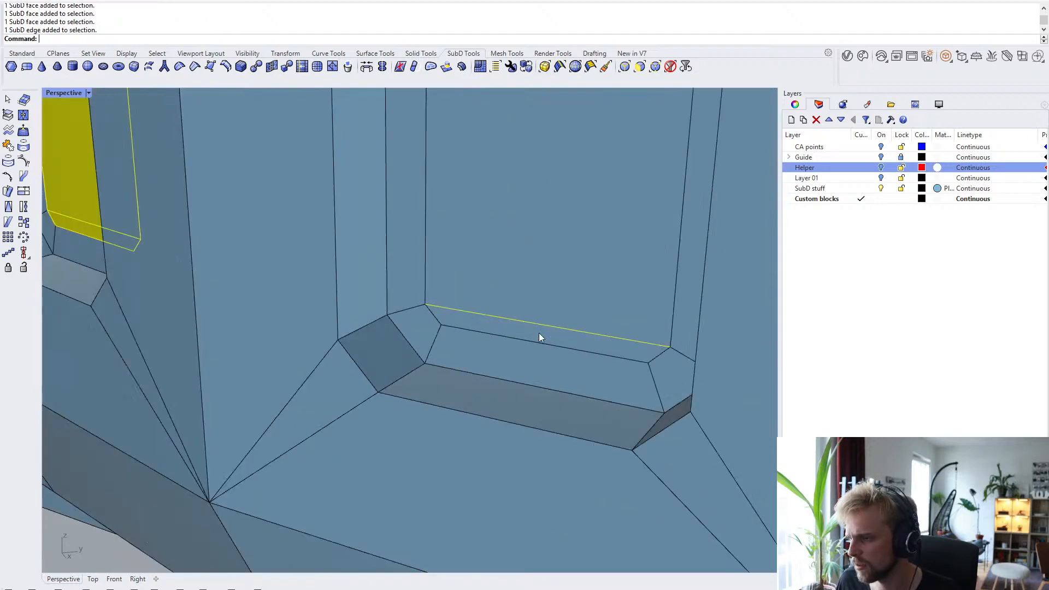
pyautogui.keyDown('ctrl'); pyautogui.keyDown('shift'); pyautogui.click(539, 335); pyautogui.keyUp('shift'); pyautogui.keyUp('ctrl')
pyautogui.keyDown('ctrl'); pyautogui.keyDown('shift'); pyautogui.click(547, 244); pyautogui.keyUp('shift'); pyautogui.keyUp('ctrl')
pyautogui.scroll(-5, 547, 243)
pyautogui.keyDown('shift'); pyautogui.moveTo(572, 192); pyautogui.dragTo(552, 404, button='right'); pyautogui.keyUp('shift')
pyautogui.scroll(4, 531, 142)
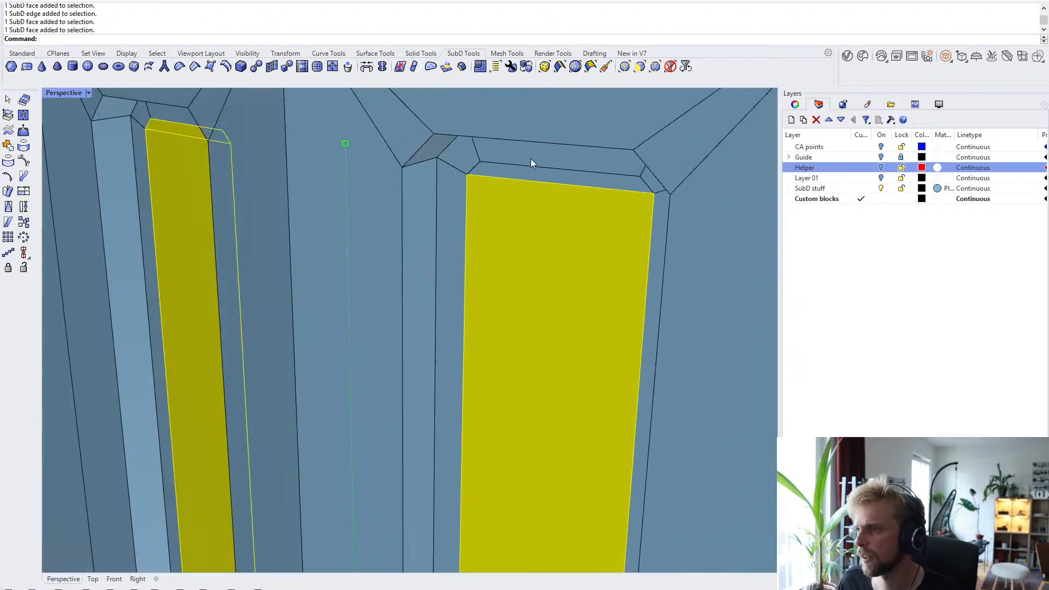
pyautogui.keyDown('ctrl'); pyautogui.keyDown('shift'); pyautogui.click(533, 172); pyautogui.keyUp('shift'); pyautogui.keyUp('ctrl')
# - Add the third upright slot's long floor face and its narrow end faces to the selection
pyautogui.scroll(-5, 533, 173)
pyautogui.scroll(4, 460, 125)
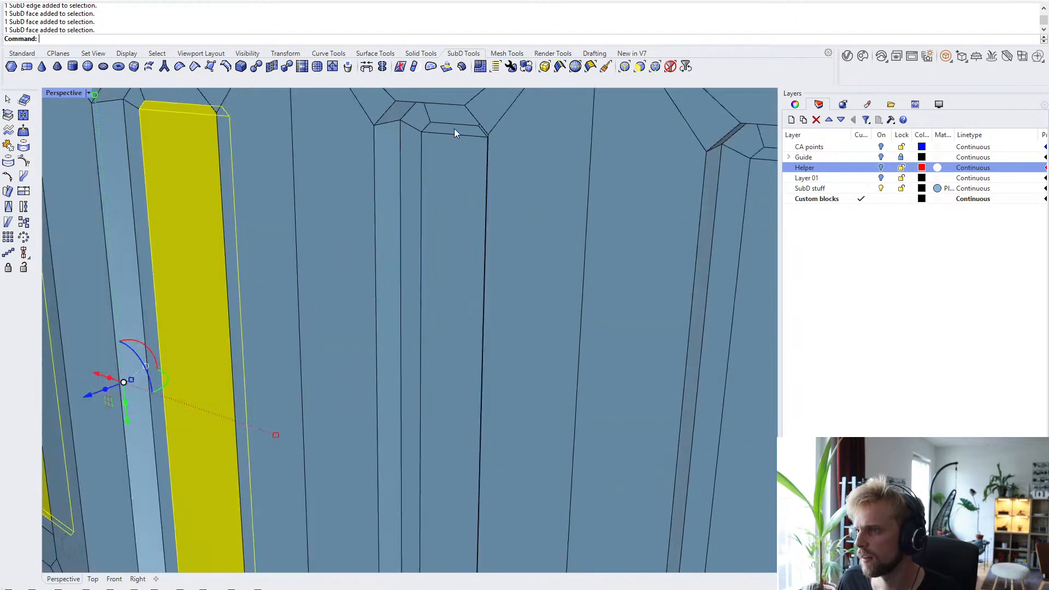
pyautogui.keyDown('ctrl'); pyautogui.keyDown('shift'); pyautogui.click(465, 184); pyautogui.keyUp('shift'); pyautogui.keyUp('ctrl')
pyautogui.scroll(-5, 469, 186)
pyautogui.scroll(4, 484, 343)
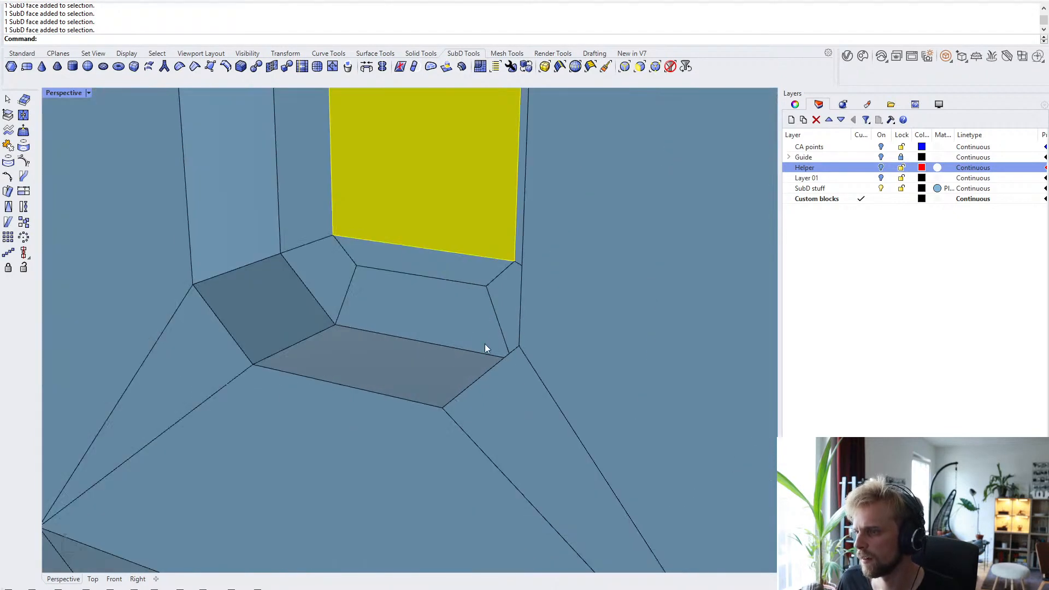
pyautogui.keyDown('ctrl'); pyautogui.keyDown('shift'); pyautogui.click(457, 268); pyautogui.keyUp('shift'); pyautogui.keyUp('ctrl')
# - Add the fourth upright slot's long floor face and its narrow end faces to the selection
pyautogui.scroll(-5, 459, 270)
pyautogui.scroll(4, 477, 316)
pyautogui.keyDown('ctrl'); pyautogui.keyDown('shift'); pyautogui.click(452, 314); pyautogui.keyUp('shift'); pyautogui.keyUp('ctrl')
pyautogui.scroll(-5, 471, 218)
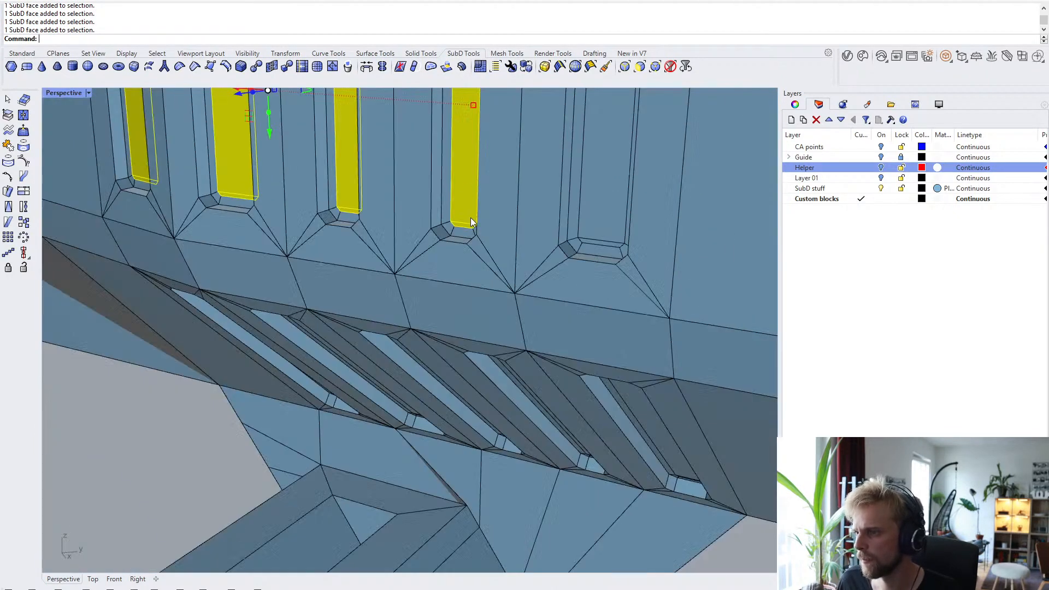
pyautogui.scroll(-5, 470, 217)
pyautogui.scroll(4, 464, 351)
pyautogui.keyDown('ctrl'); pyautogui.keyDown('shift'); pyautogui.click(461, 316); pyautogui.keyUp('shift'); pyautogui.keyUp('ctrl')
pyautogui.scroll(-3, 552, 355)
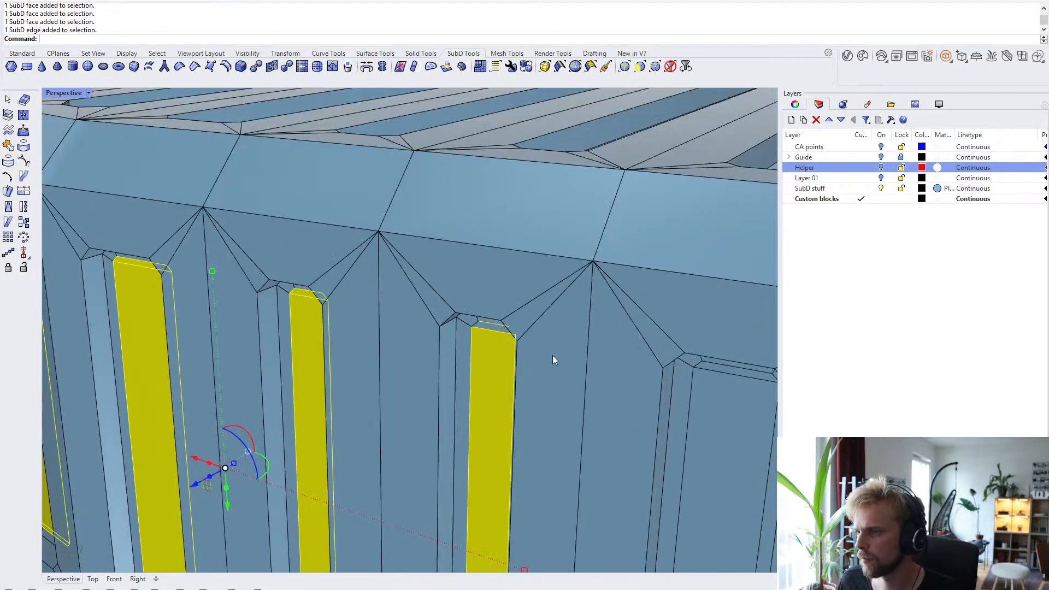
pyautogui.scroll(4, 496, 324)
pyautogui.keyDown('ctrl'); pyautogui.keyDown('shift'); pyautogui.click(474, 335); pyautogui.keyUp('shift'); pyautogui.keyUp('ctrl')
# - Add the fifth upright slot's long floor face and both narrow end faces to the selection
pyautogui.scroll(-4, 476, 328)
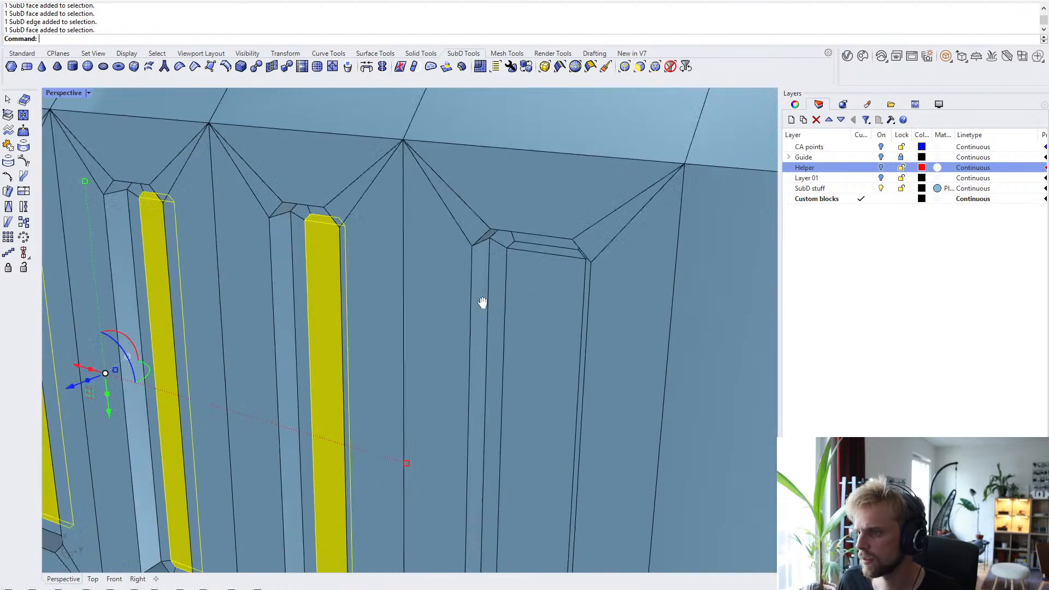
pyautogui.scroll(4, 458, 219)
pyautogui.keyDown('ctrl'); pyautogui.keyDown('shift'); pyautogui.click(483, 327); pyautogui.keyUp('shift'); pyautogui.keyUp('ctrl')
pyautogui.scroll(-5, 478, 220)
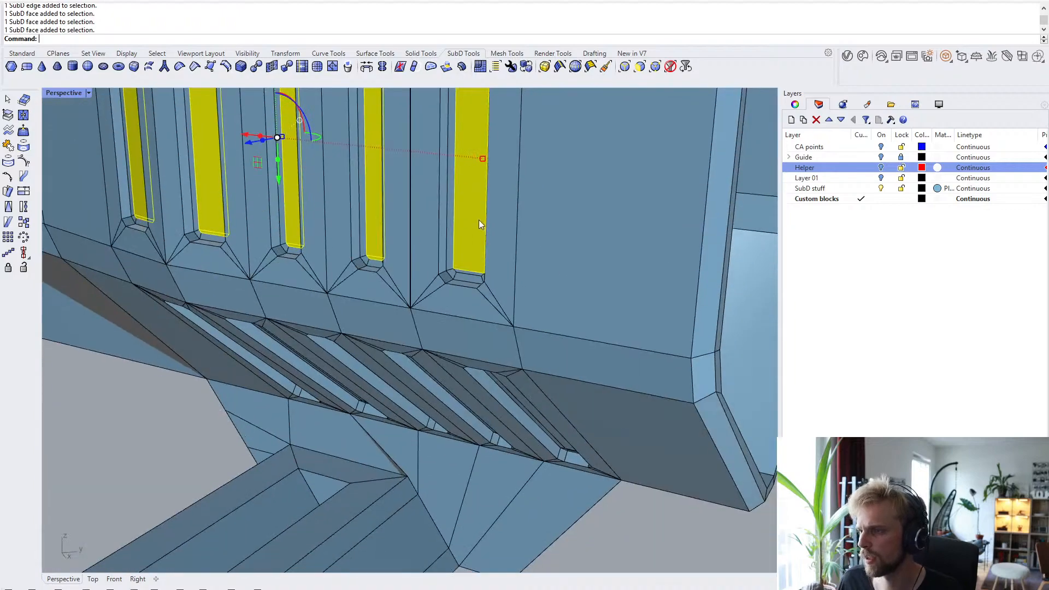
pyautogui.scroll(5, 459, 297)
pyautogui.keyDown('ctrl'); pyautogui.keyDown('shift'); pyautogui.click(478, 233); pyautogui.keyUp('shift'); pyautogui.keyUp('ctrl')
pyautogui.scroll(-8, 482, 225)
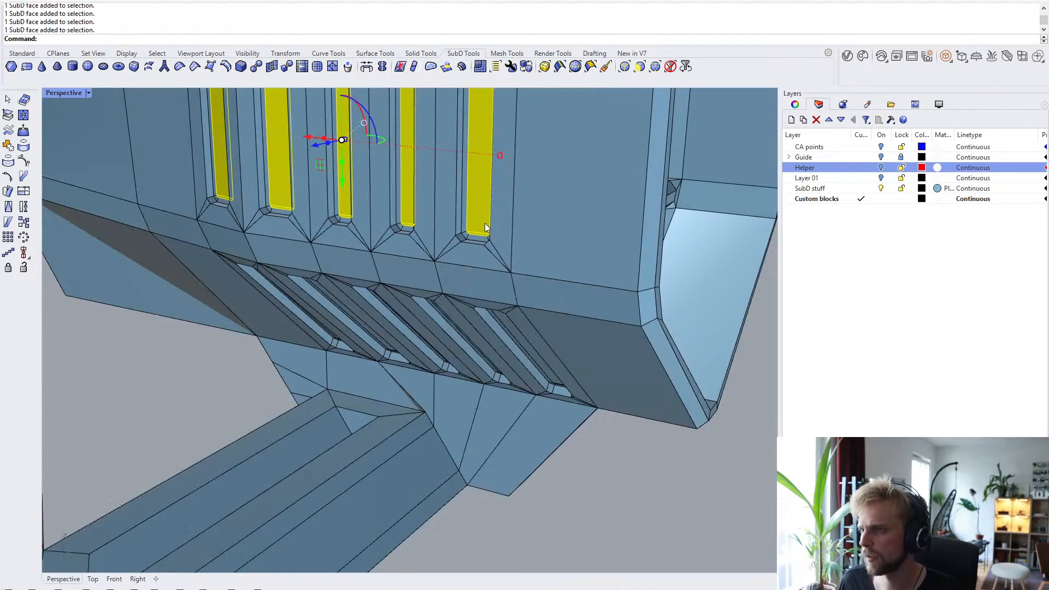
# - Duplicate the selected floor faces of all five upright slots out past the opposite side of the housing and select the copy
pyautogui.moveTo(483, 224); pyautogui.dragTo(373, 312, button='right')
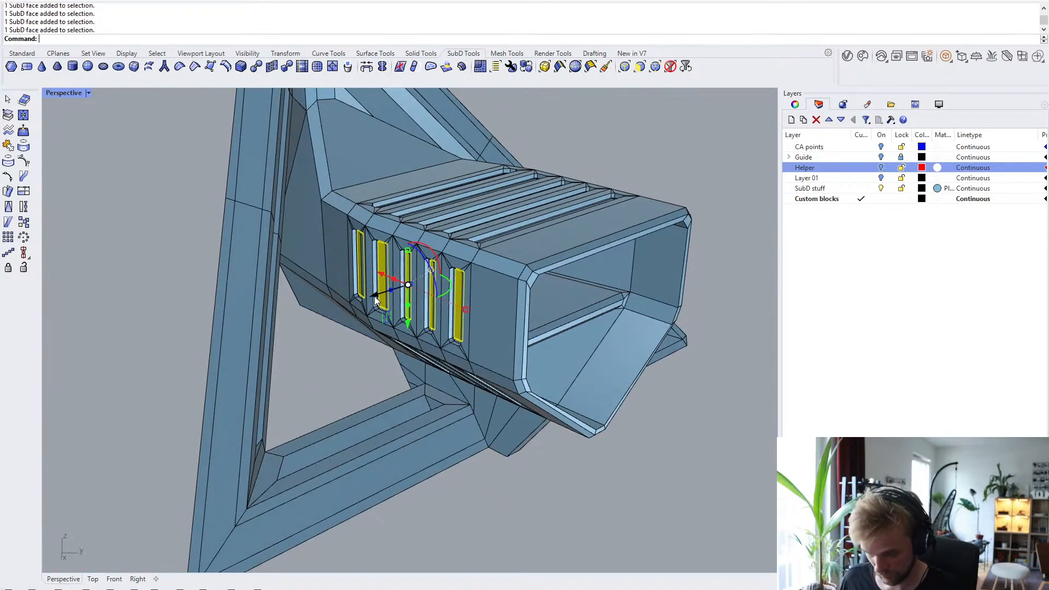
pyautogui.moveTo(375, 299); pyautogui.dragTo(600, 238)
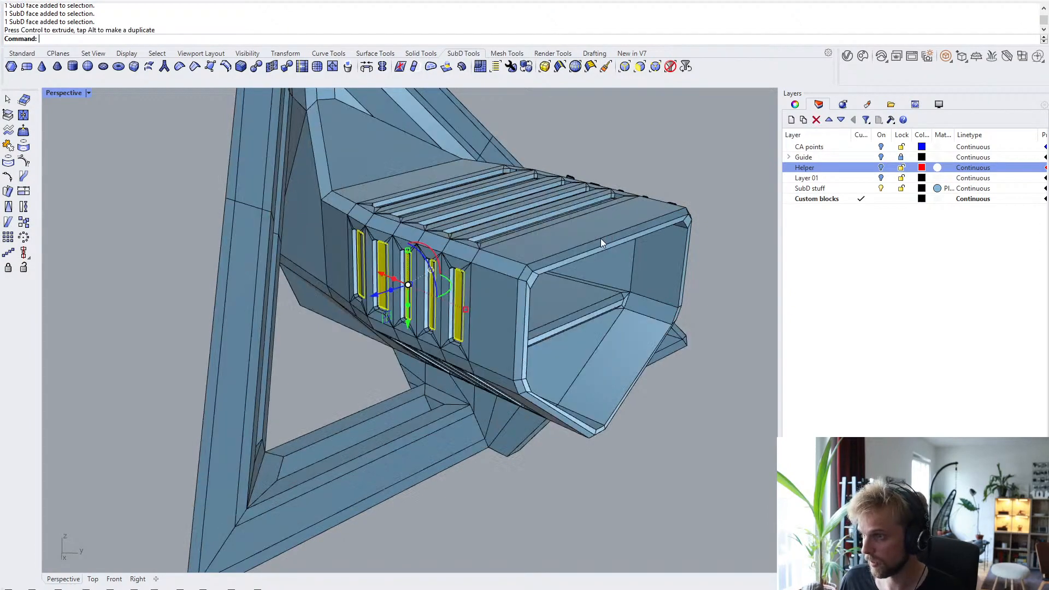
pyautogui.moveTo(601, 238); pyautogui.dragTo(456, 225, button='right')
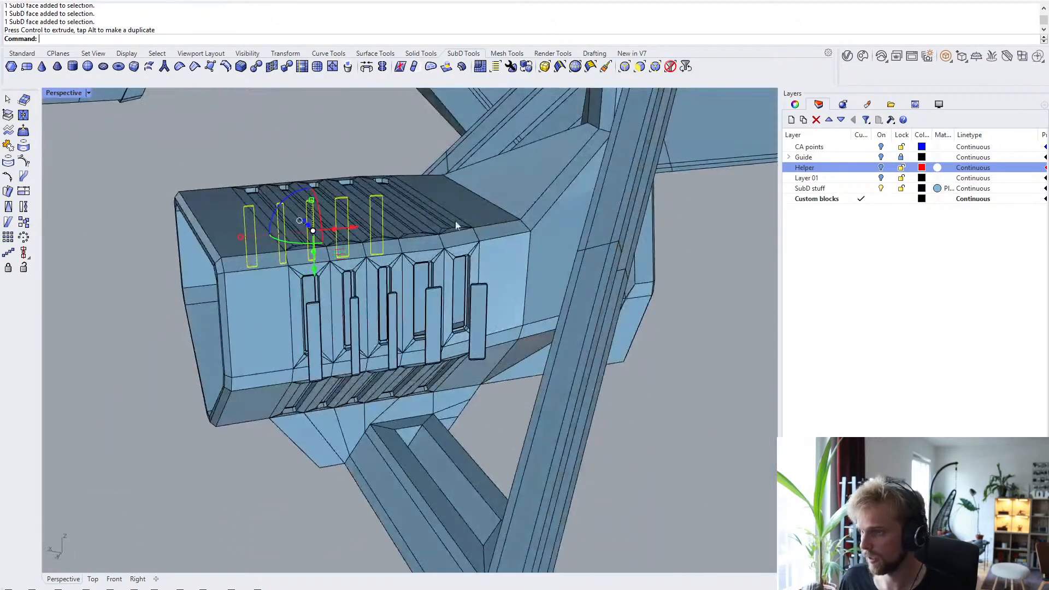
pyautogui.click(283, 500)
pyautogui.moveTo(283, 500); pyautogui.dragTo(266, 414, button='right')
pyautogui.moveTo(270, 332); pyautogui.dragTo(165, 308, button='right')
pyautogui.click(187, 347)
pyautogui.scroll(5, 164, 308)
pyautogui.write('NamedSelections')
pyautogui.press('Return')
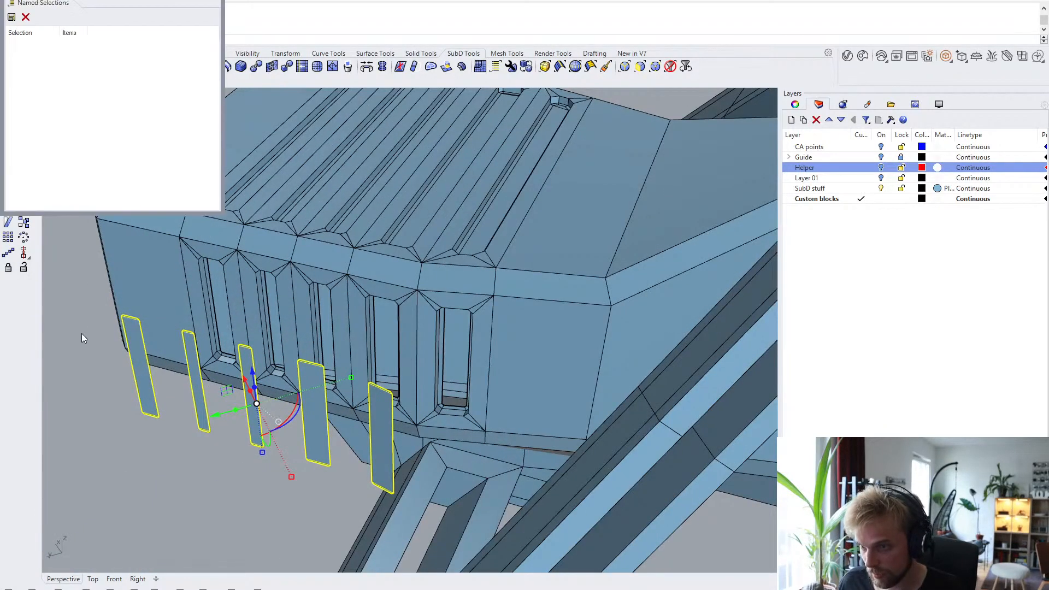
pyautogui.moveTo(89, 395); pyautogui.dragTo(123, 361, button='right')
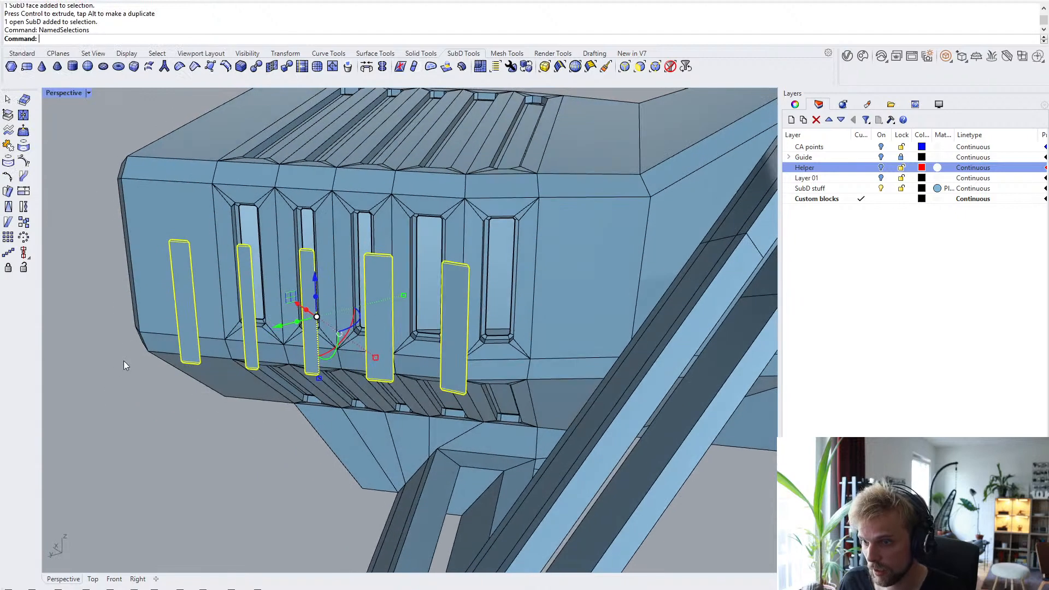
# - Move the duplicated floor faces from a lower corner vertex onto the matching floor corner vertex of the opposite upright slot row
pyautogui.write('m')
pyautogui.press('Return')
pyautogui.scroll(5, 189, 352)
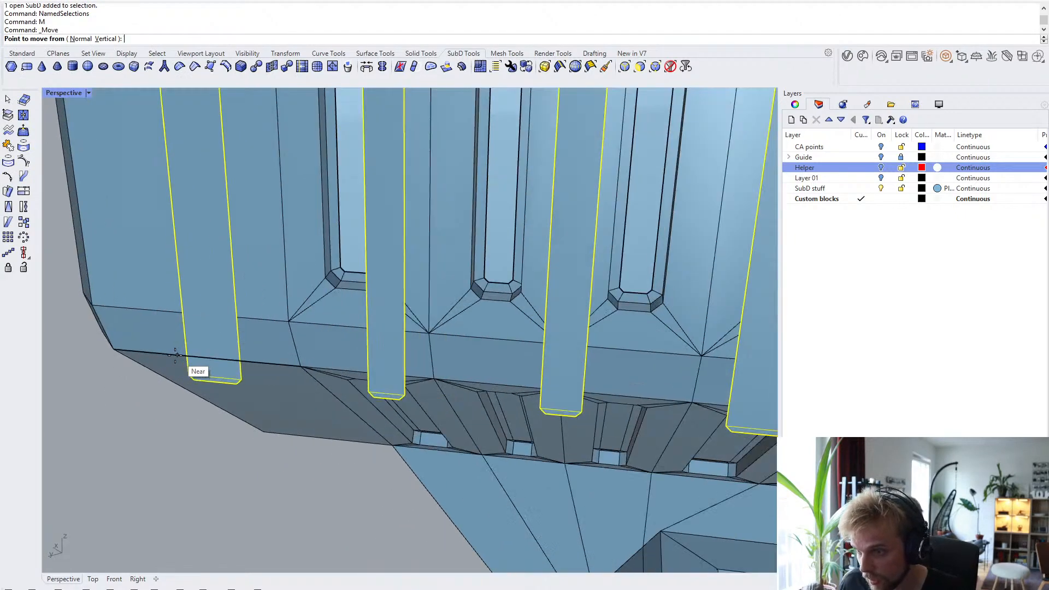
pyautogui.click(198, 387)
pyautogui.scroll(5, 423, 241)
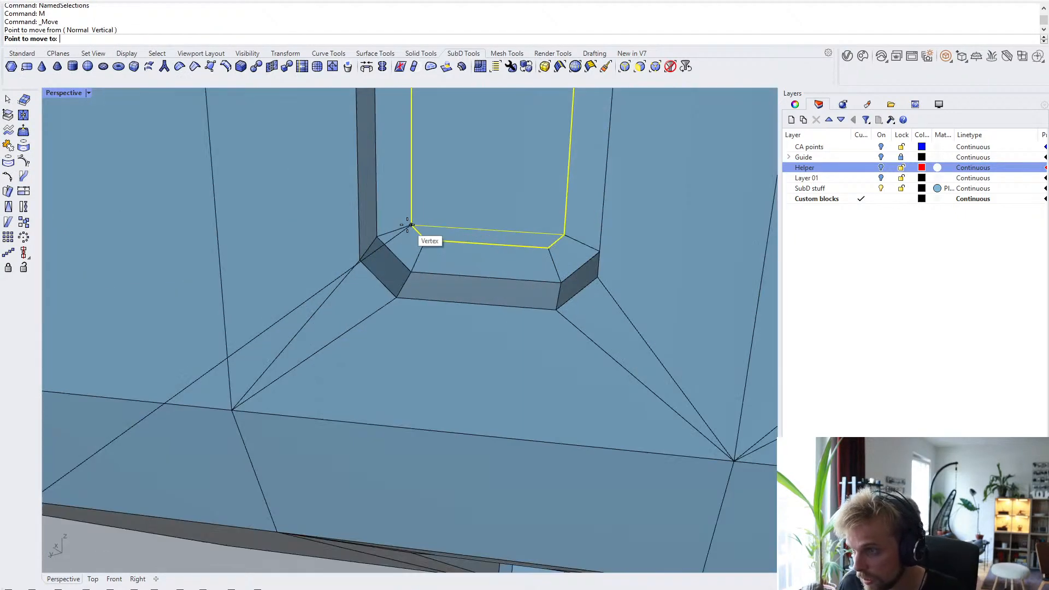
pyautogui.click(411, 230)
# - Join the placed floor faces to the main SubD body with smooth joined edges and switch the SubD display to smooth
pyautogui.scroll(-5, 408, 228)
pyautogui.click(368, 205)
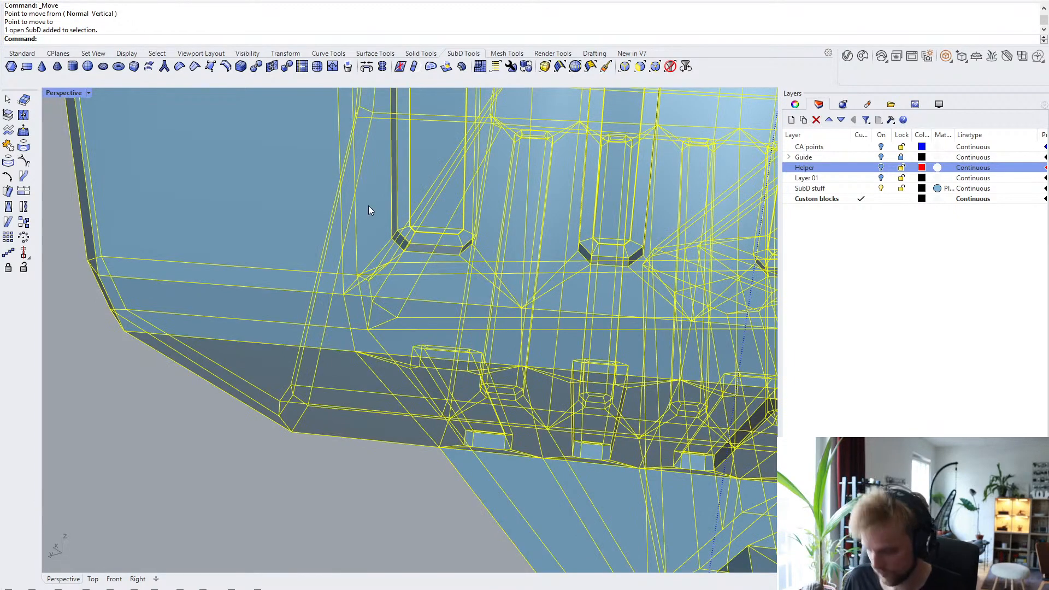
pyautogui.write('join')
pyautogui.press('Return')
pyautogui.press('Return')
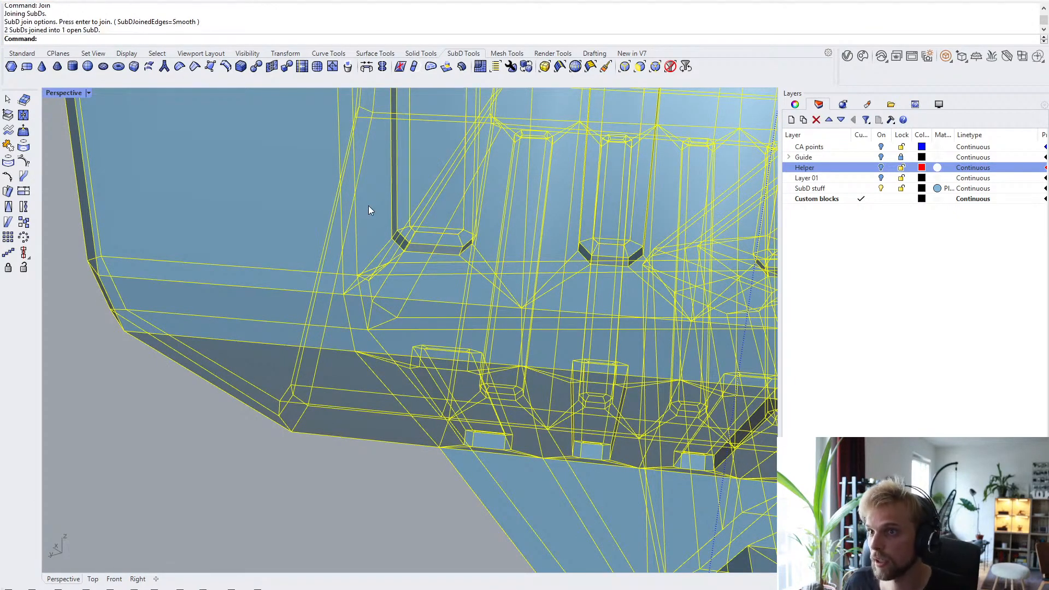
pyautogui.press('Escape')
pyautogui.press('Tab')
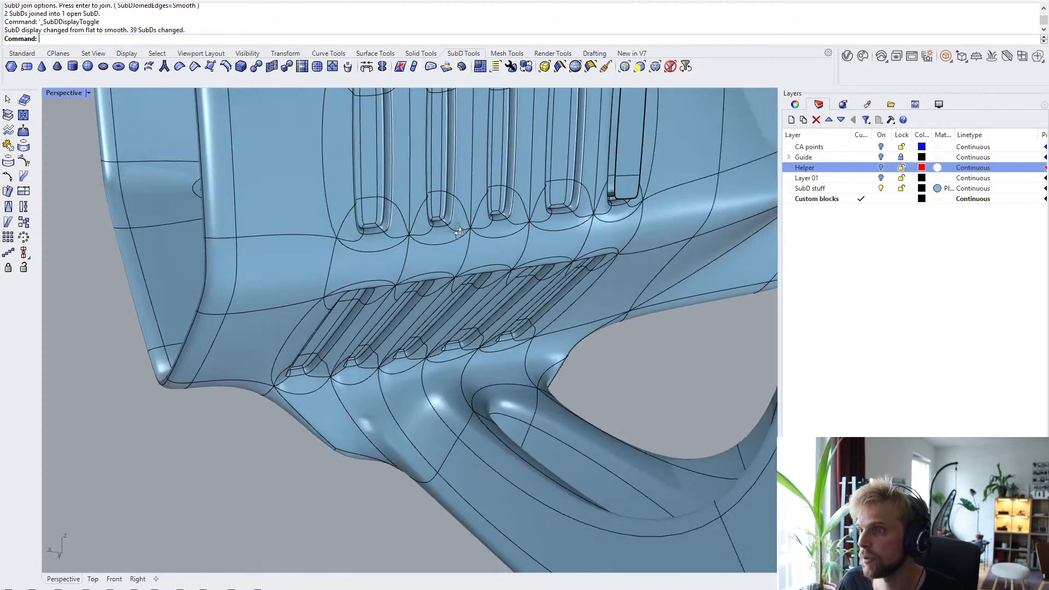
# - Delete the three misaligned SubD faces covering the rightmost vertical slot on the block's side
pyautogui.moveTo(459, 233); pyautogui.dragTo(480, 316, button='right')
pyautogui.scroll(-6, 480, 316)
pyautogui.scroll(6, 578, 274)
pyautogui.moveTo(577, 275); pyautogui.dragTo(458, 273, button='right')
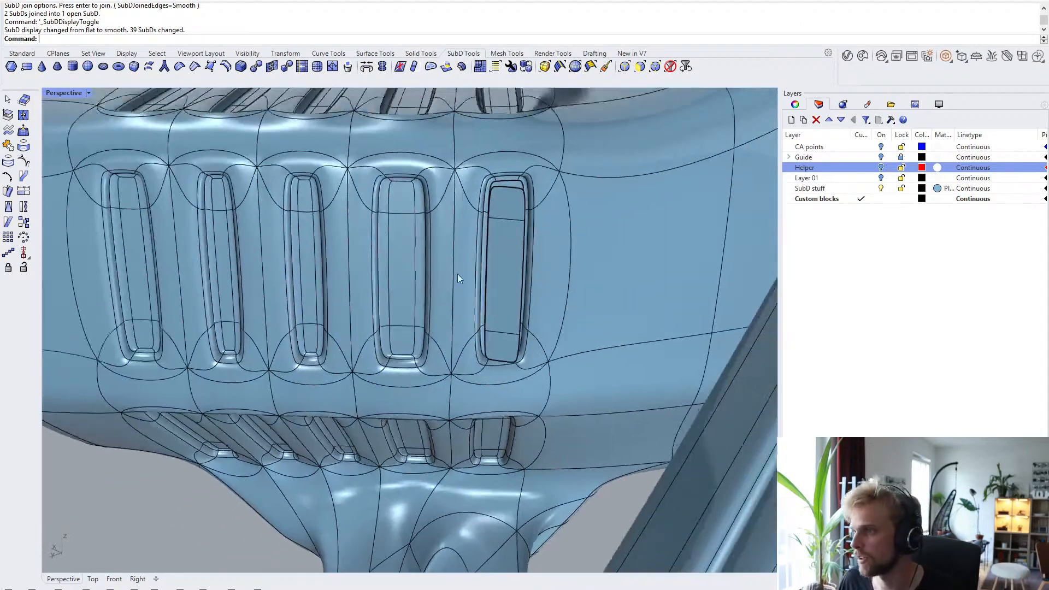
pyautogui.scroll(4, 495, 198)
pyautogui.moveTo(495, 198); pyautogui.dragTo(503, 213, button='right')
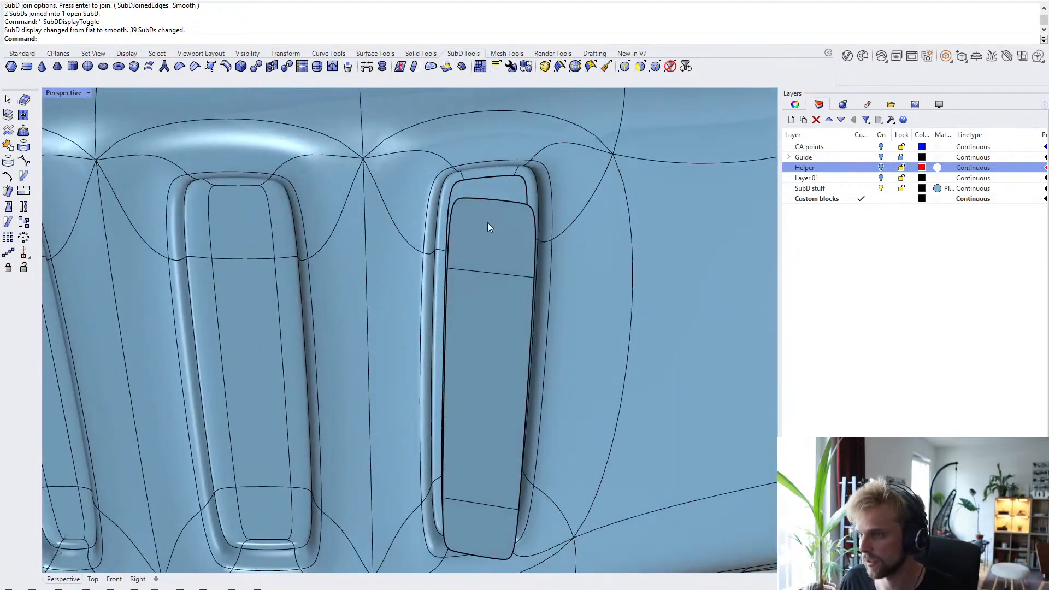
pyautogui.keyDown('ctrl'); pyautogui.keyDown('shift'); pyautogui.click(488, 223); pyautogui.keyUp('shift'); pyautogui.keyUp('ctrl')
pyautogui.keyDown('ctrl'); pyautogui.keyDown('shift'); pyautogui.click(479, 362); pyautogui.keyUp('shift'); pyautogui.keyUp('ctrl')
pyautogui.keyDown('ctrl'); pyautogui.keyDown('shift'); pyautogui.click(481, 543); pyautogui.keyUp('shift'); pyautogui.keyUp('ctrl')
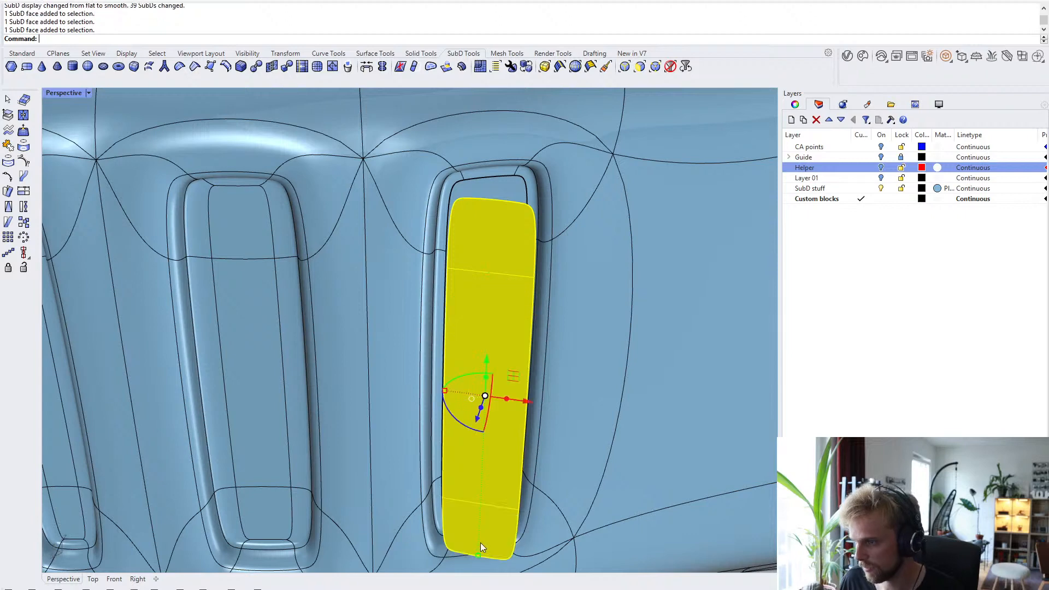
pyautogui.press('Delete')
pyautogui.scroll(5, 479, 163)
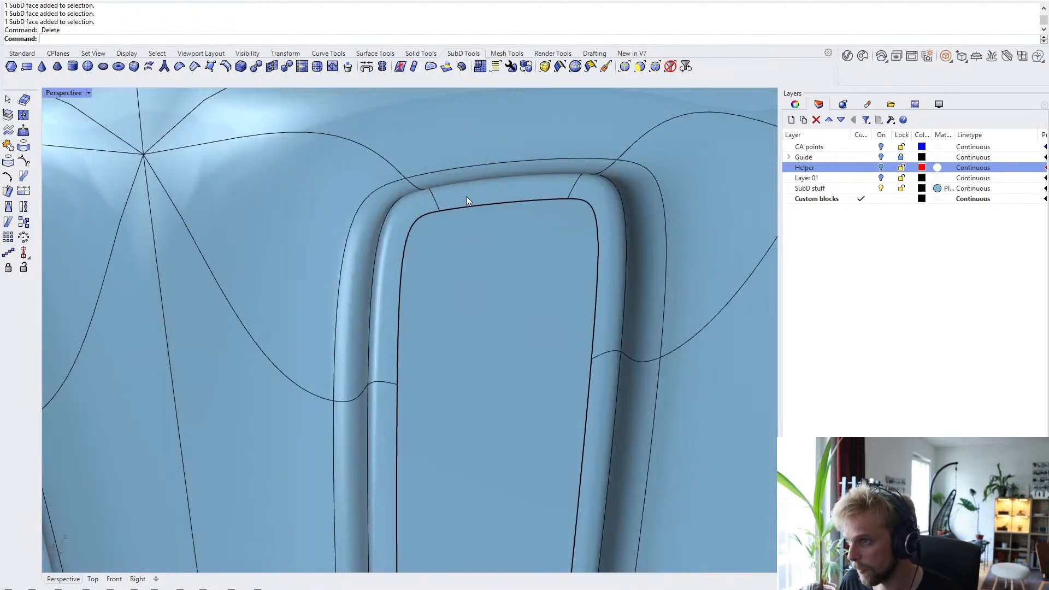
pyautogui.keyDown('ctrl'); pyautogui.keyDown('shift'); pyautogui.click(409, 240); pyautogui.keyUp('shift'); pyautogui.keyUp('ctrl')
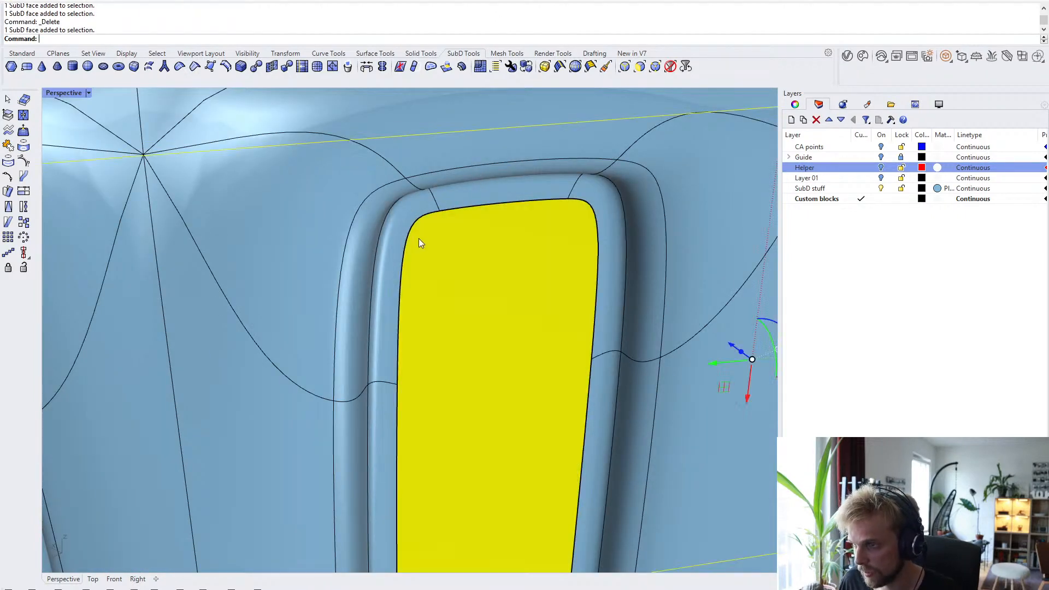
pyautogui.press('Escape')
pyautogui.keyDown('ctrl'); pyautogui.keyDown('shift'); pyautogui.click(405, 241); pyautogui.keyUp('shift'); pyautogui.keyUp('ctrl')
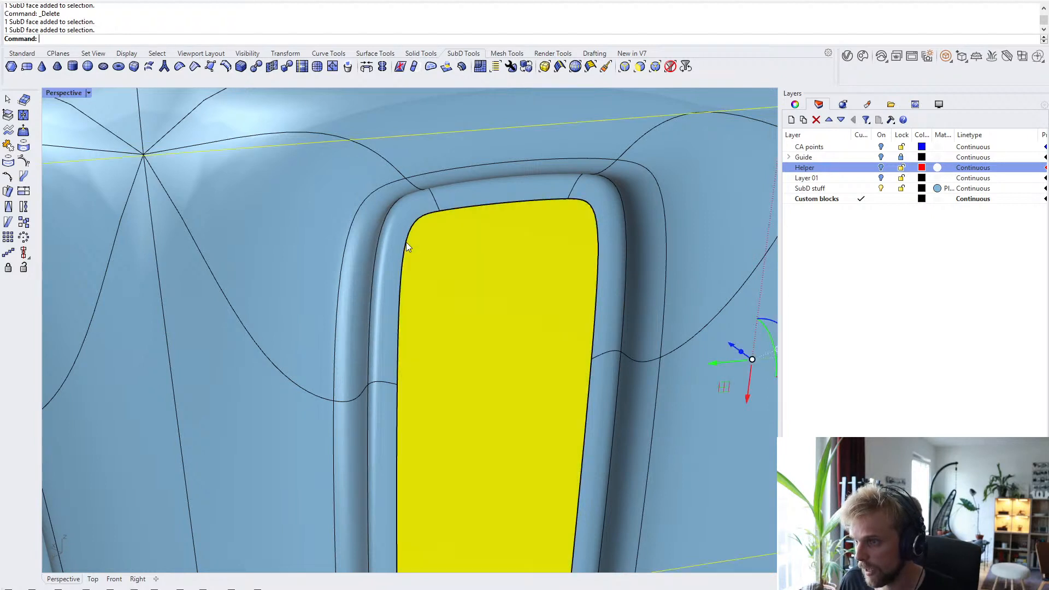
pyautogui.press('Escape')
# - Switch the SubD display to flat and select the rightmost slot opening's left boundary edge with its upper and lower corner edges
pyautogui.press('Tab')
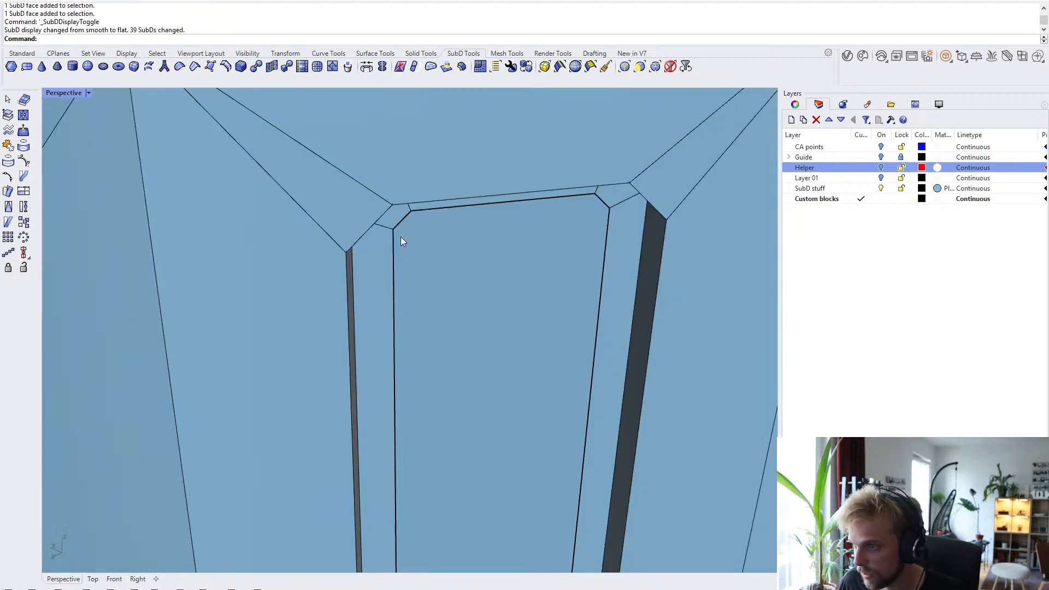
pyautogui.scroll(4, 401, 229)
pyautogui.scroll(-4, 401, 221)
pyautogui.keyDown('ctrl'); pyautogui.keyDown('shift'); pyautogui.click(402, 219); pyautogui.keyUp('shift'); pyautogui.keyUp('ctrl')
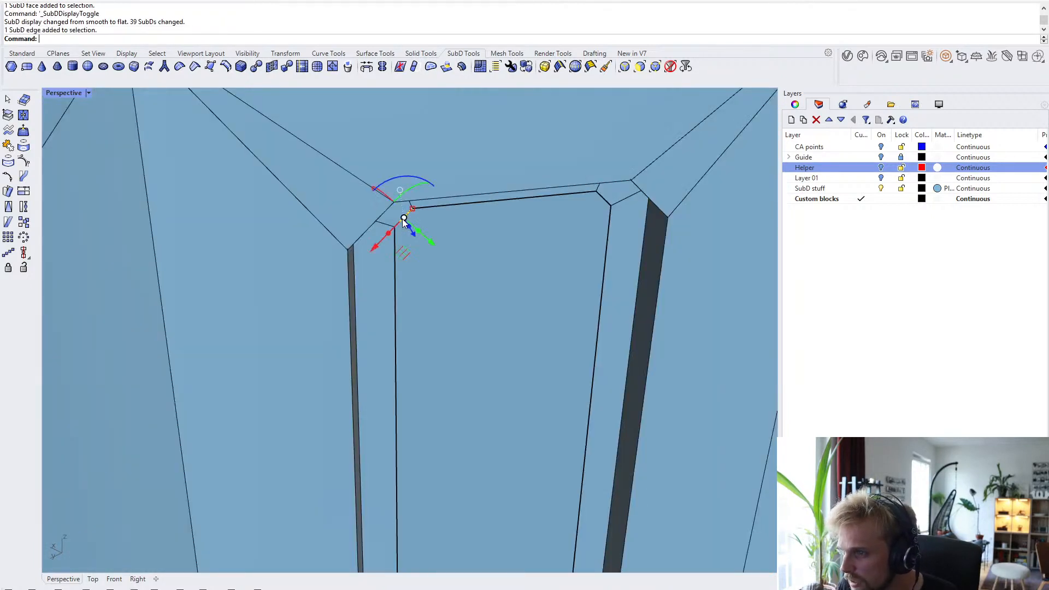
pyautogui.keyDown('ctrl'); pyautogui.keyDown('shift'); pyautogui.click(396, 277); pyautogui.keyUp('shift'); pyautogui.keyUp('ctrl')
pyautogui.scroll(-4, 407, 357)
pyautogui.scroll(6, 406, 356)
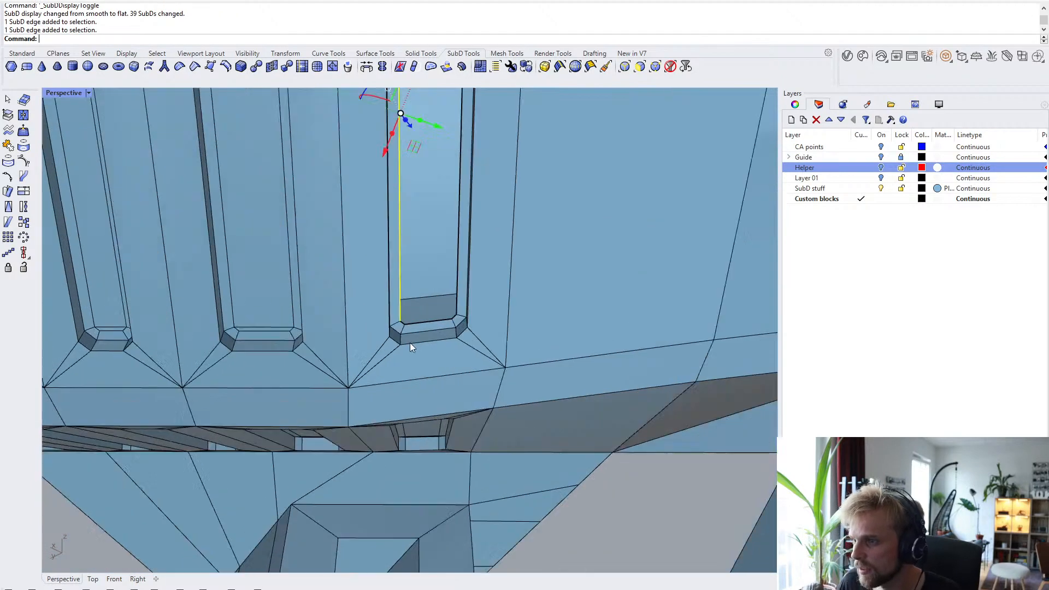
pyautogui.keyDown('ctrl'); pyautogui.keyDown('shift'); pyautogui.click(493, 228); pyautogui.keyUp('shift'); pyautogui.keyUp('ctrl')
pyautogui.keyDown('ctrl'); pyautogui.keyDown('shift'); pyautogui.click(493, 229); pyautogui.keyUp('shift'); pyautogui.keyUp('ctrl')
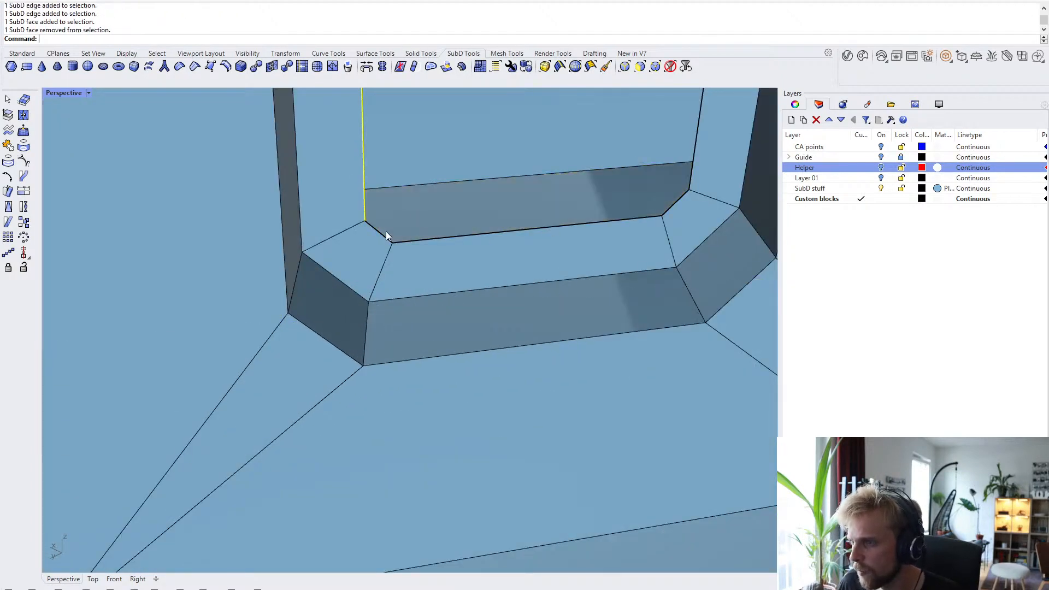
pyautogui.keyDown('ctrl'); pyautogui.keyDown('shift'); pyautogui.click(383, 236); pyautogui.keyUp('shift'); pyautogui.keyUp('ctrl')
# - Add the opening's right boundary and corner edges to the selection and bridge both sides with 1 joined, uncreased segment
pyautogui.keyDown('ctrl'); pyautogui.keyDown('shift'); pyautogui.click(673, 211); pyautogui.keyUp('shift'); pyautogui.keyUp('ctrl')
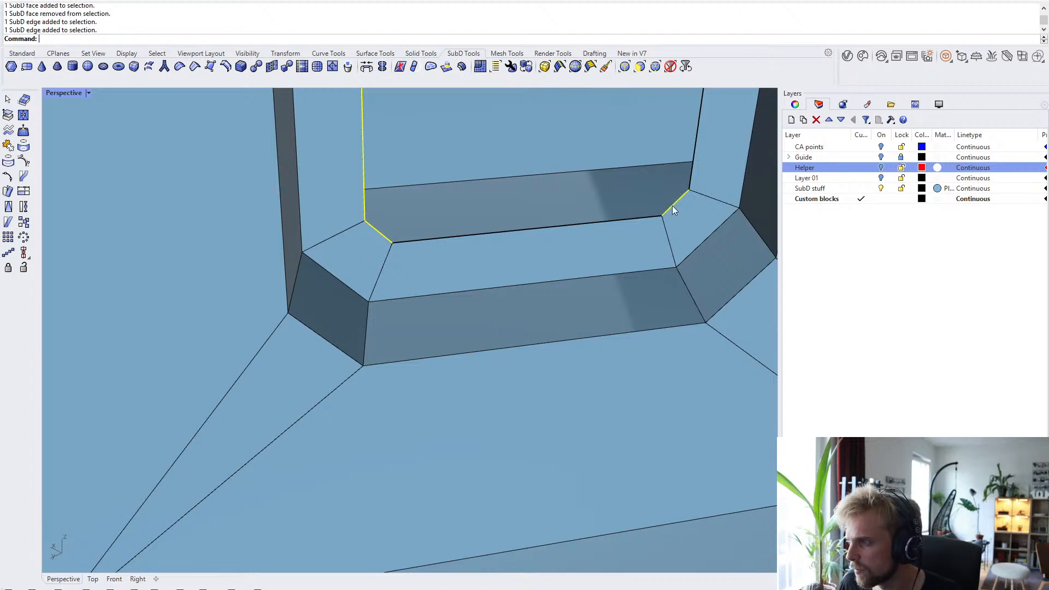
pyautogui.keyDown('ctrl'); pyautogui.keyDown('shift'); pyautogui.click(692, 174); pyautogui.keyUp('shift'); pyautogui.keyUp('ctrl')
pyautogui.scroll(-5, 691, 171)
pyautogui.scroll(5, 552, 349)
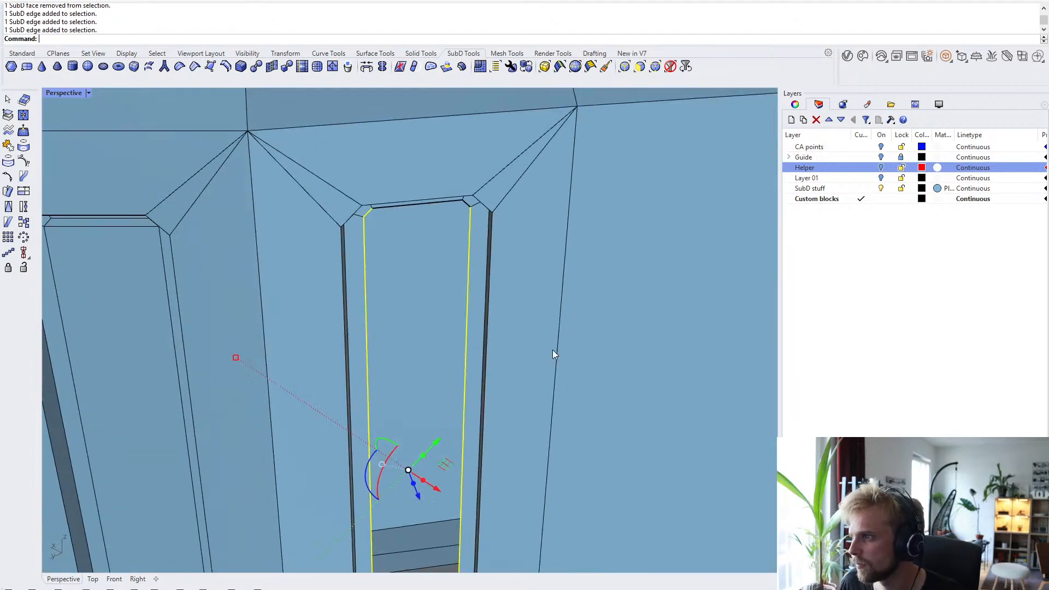
pyautogui.scroll(5, 488, 251)
pyautogui.keyDown('ctrl'); pyautogui.keyDown('shift'); pyautogui.click(552, 273); pyautogui.keyUp('shift'); pyautogui.keyUp('ctrl')
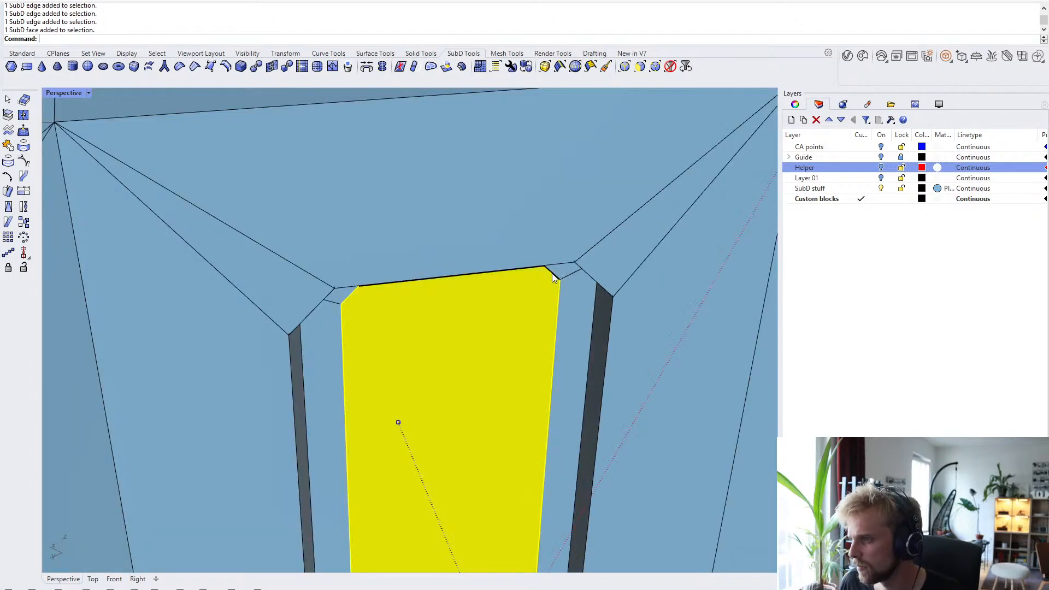
pyautogui.keyDown('ctrl'); pyautogui.keyDown('shift'); pyautogui.click(535, 298); pyautogui.keyUp('shift'); pyautogui.keyUp('ctrl')
pyautogui.keyDown('ctrl'); pyautogui.keyDown('shift'); pyautogui.click(554, 274); pyautogui.keyUp('shift'); pyautogui.keyUp('ctrl')
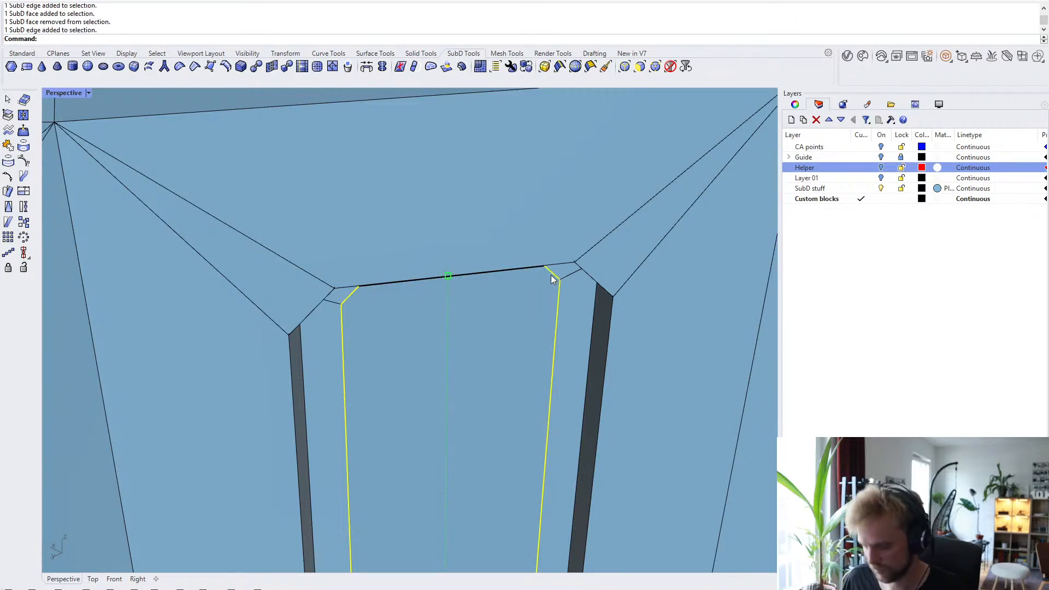
pyautogui.write('Bridge')
pyautogui.press('Return')
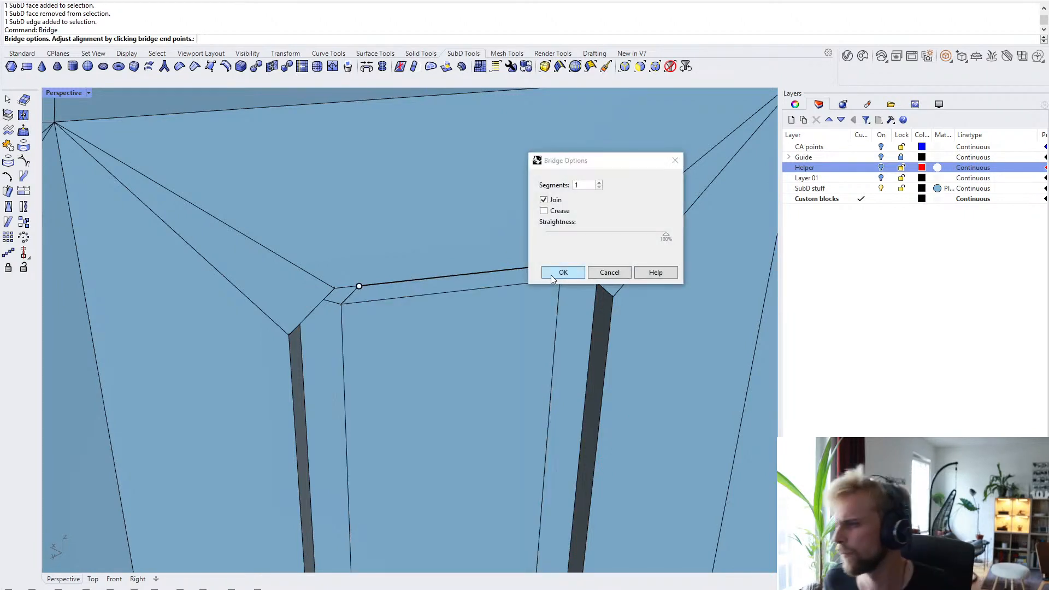
pyautogui.click(562, 272)
# - Switch the SubD display back to smooth and view the whole slotted block
pyautogui.moveTo(543, 269); pyautogui.dragTo(507, 299, button='right')
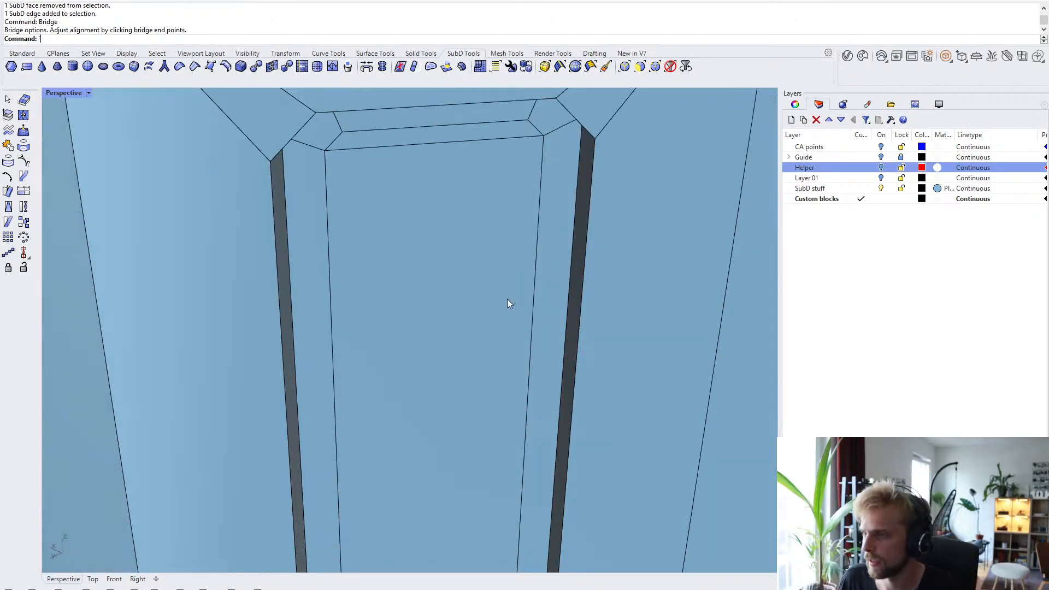
pyautogui.write('``')
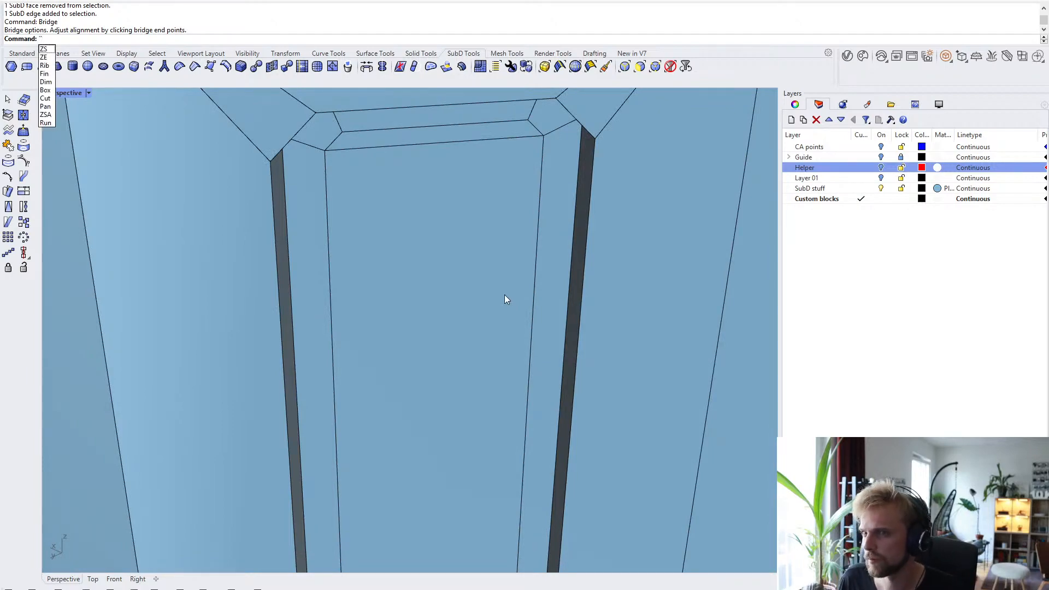
pyautogui.press('Return')
pyautogui.scroll(-5, 443, 309)
pyautogui.moveTo(443, 310); pyautogui.dragTo(528, 276, button='right')
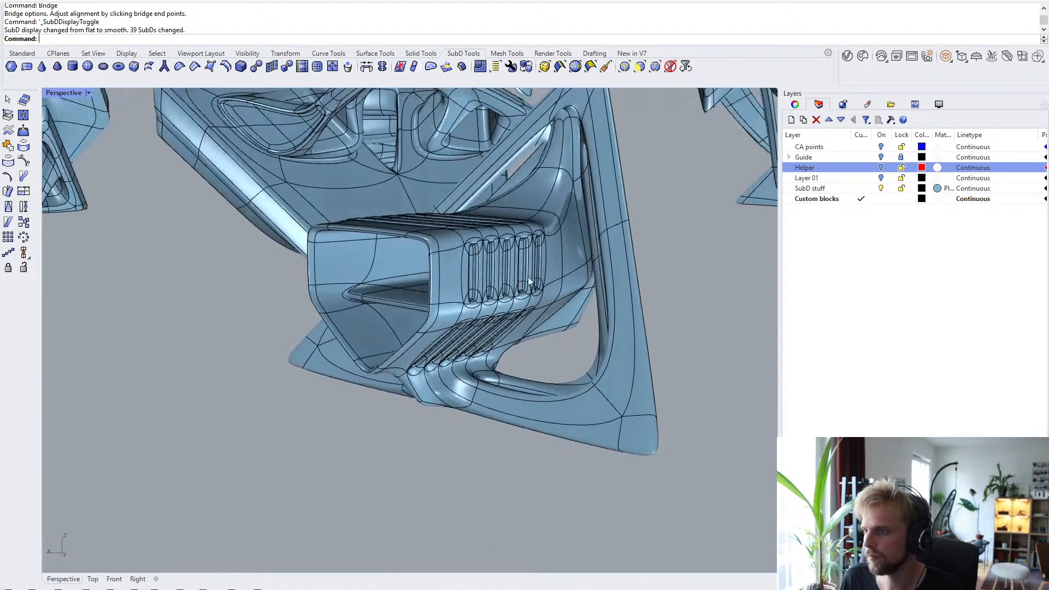
# - Run a Zebra analysis on the slotted block's SubD and deselect it
pyautogui.scroll(3, 470, 260)
pyautogui.click(470, 260)
pyautogui.press('BackSpace')
pyautogui.press('BackSpace')
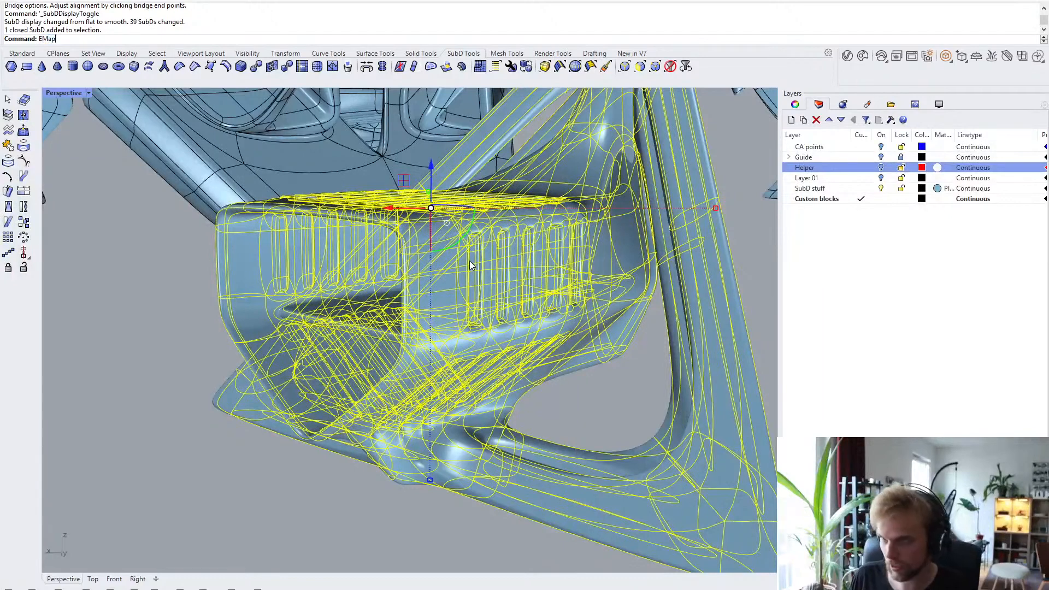
pyautogui.write('ZE')
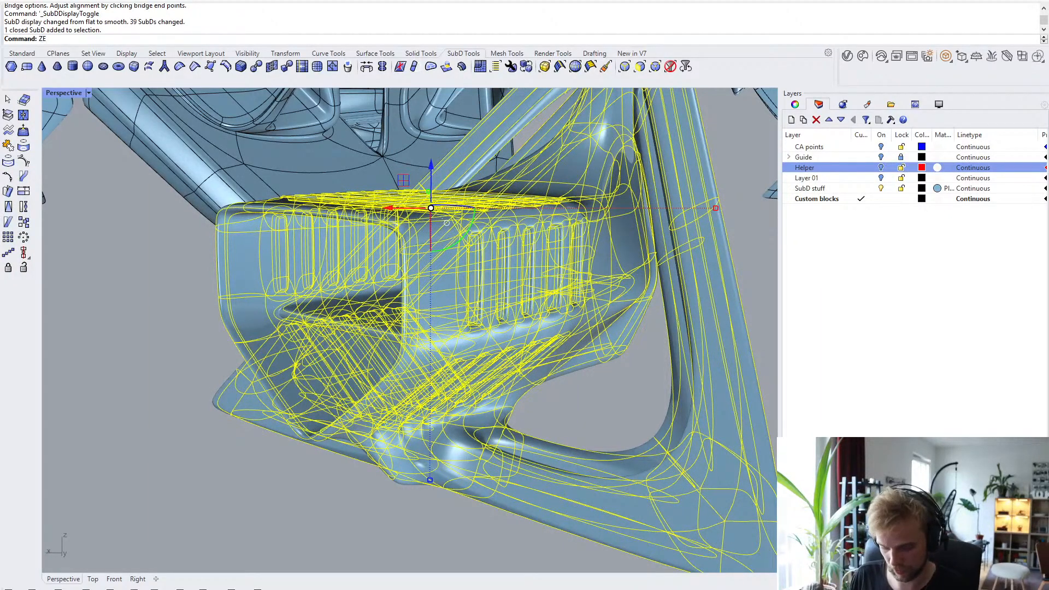
pyautogui.press('Return')
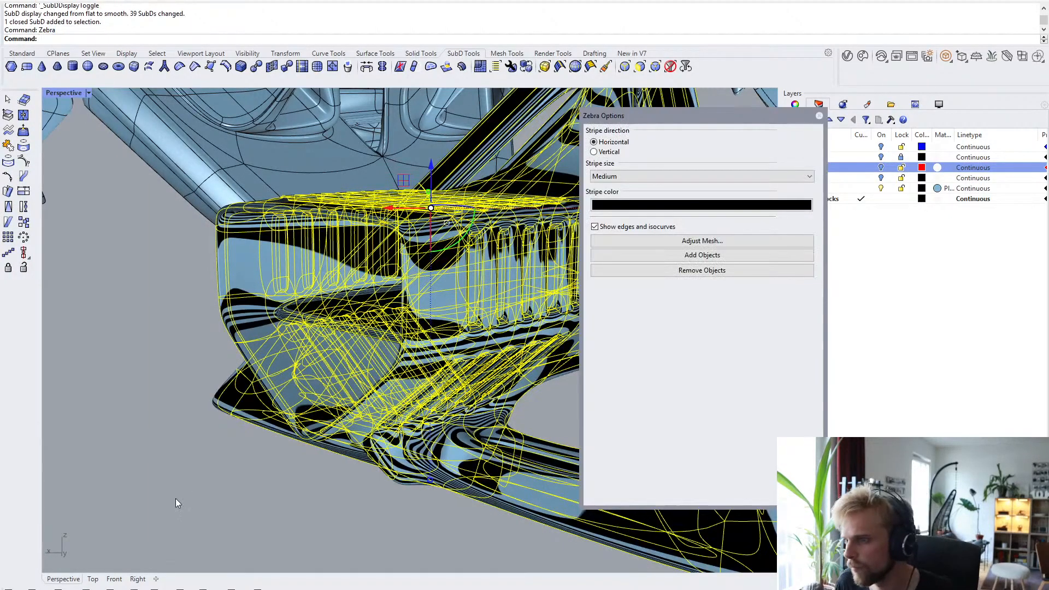
pyautogui.click(176, 498)
# - Set the Zebra stripe size to Thin, hide edges and isocurves, and examine the reflections around the slots
pyautogui.moveTo(284, 359); pyautogui.dragTo(339, 262, button='right')
pyautogui.click(654, 175)
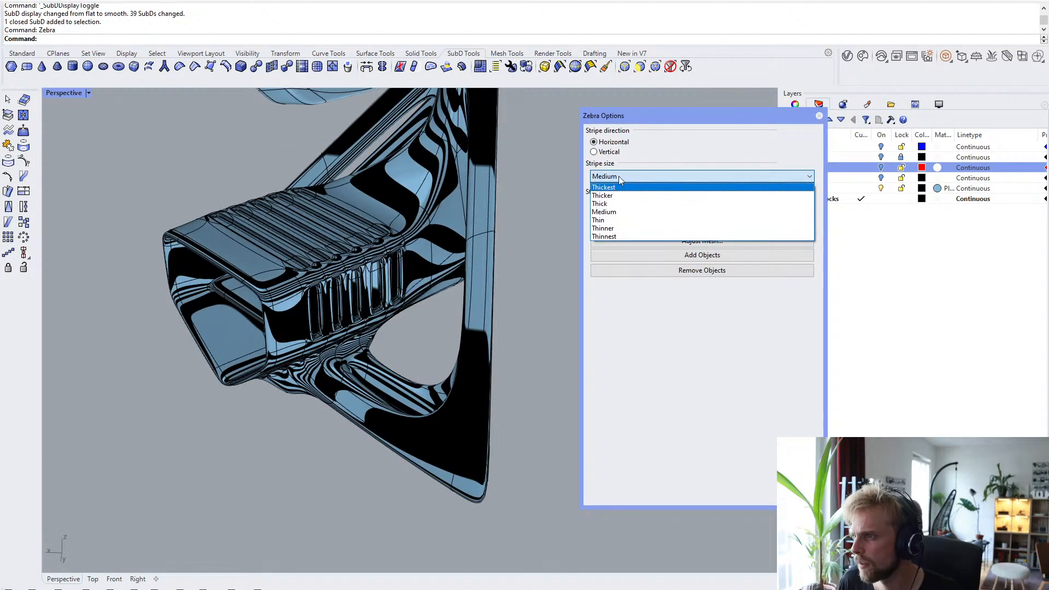
pyautogui.click(603, 228)
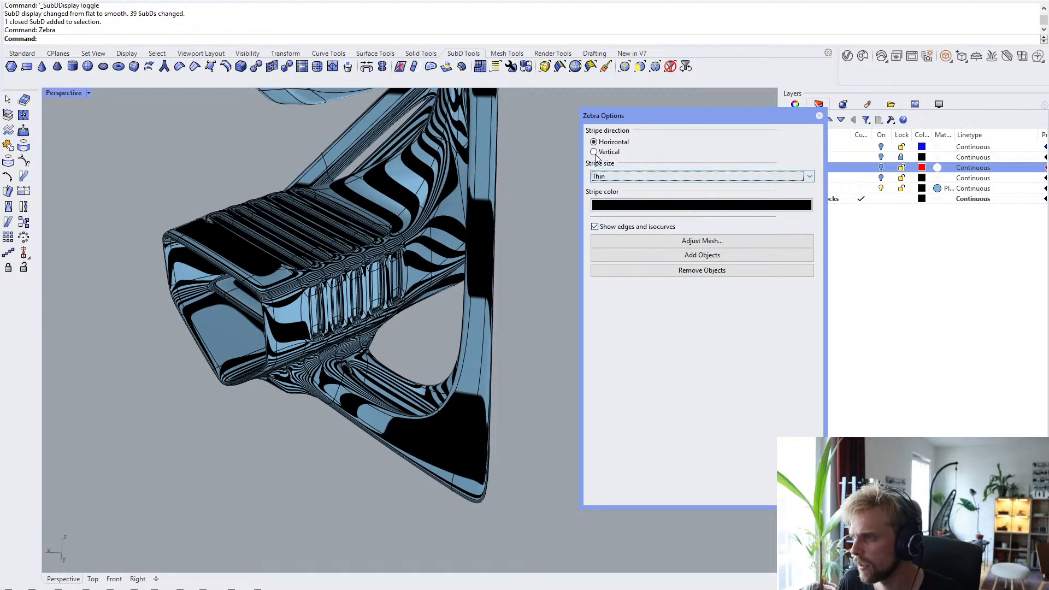
pyautogui.click(595, 226)
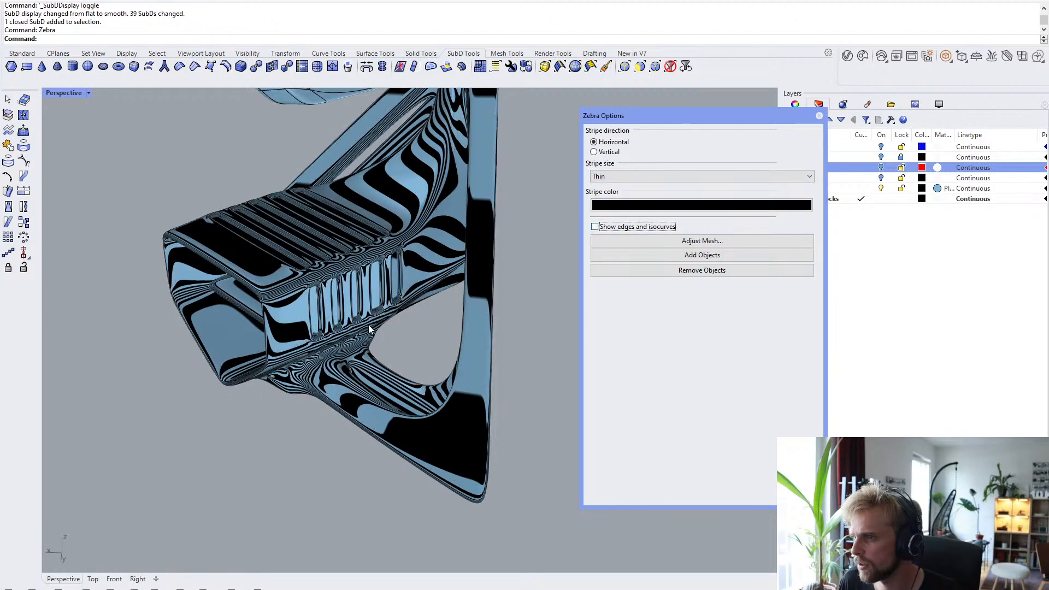
pyautogui.moveTo(368, 326); pyautogui.dragTo(370, 304, button='right')
pyautogui.scroll(10, 303, 274)
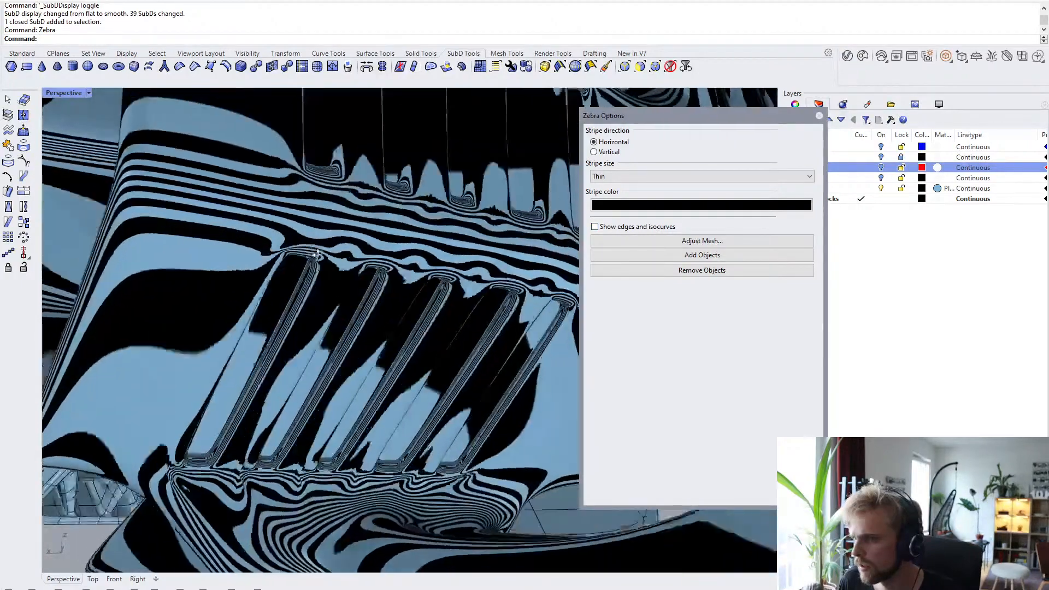
pyautogui.moveTo(317, 255); pyautogui.dragTo(316, 251, button='right')
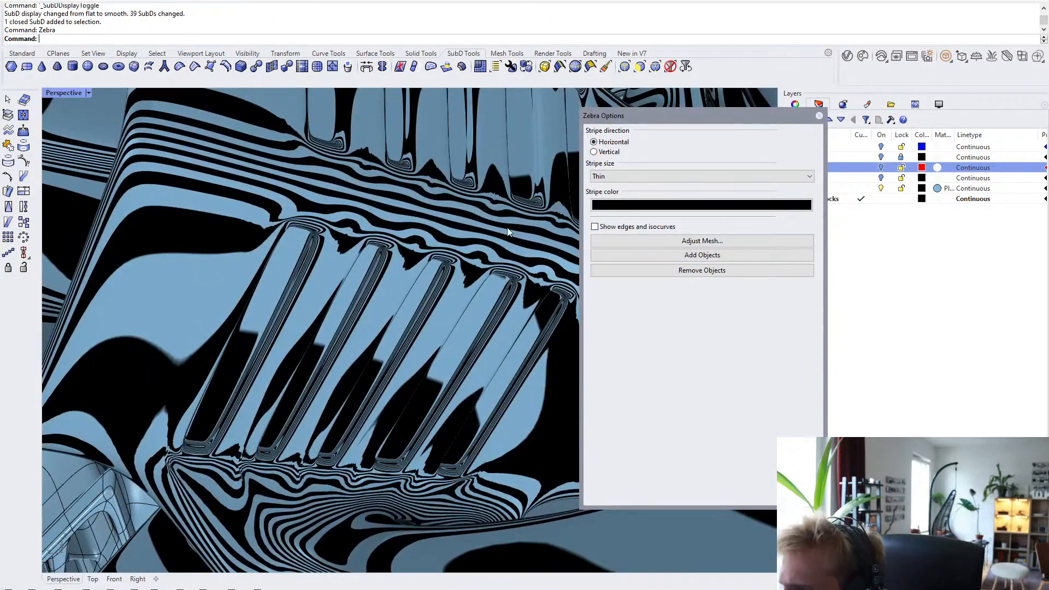
# - In the analysis mesh's detailed settings, set the maximum edge length to 0.01 and turn off mesh refinement, previewing each change
pyautogui.click(702, 241)
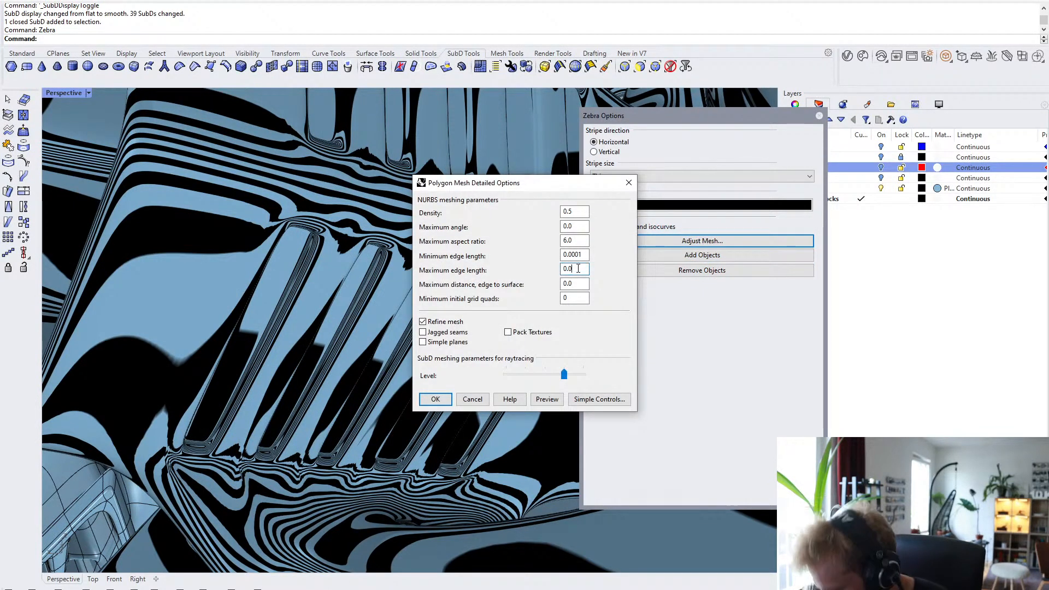
pyautogui.write('1')
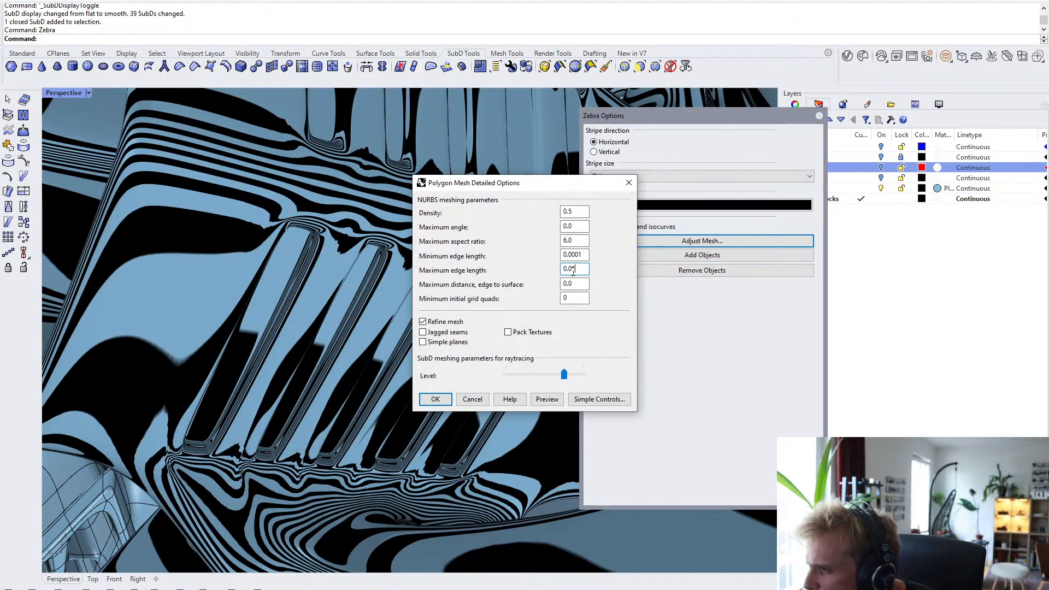
pyautogui.click(541, 399)
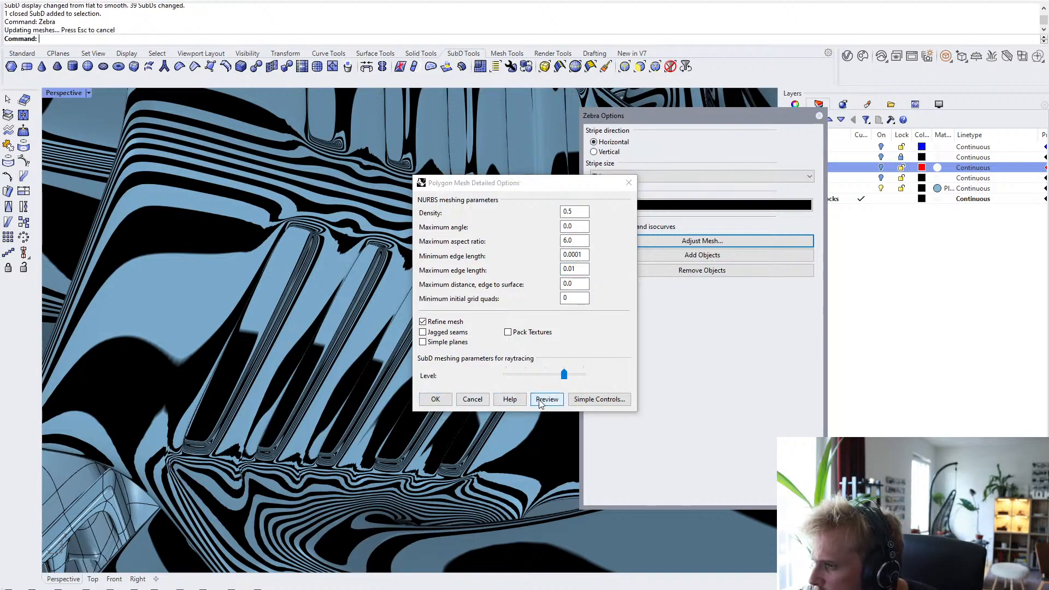
pyautogui.moveTo(276, 331); pyautogui.dragTo(328, 335, button='right')
pyautogui.click(423, 321)
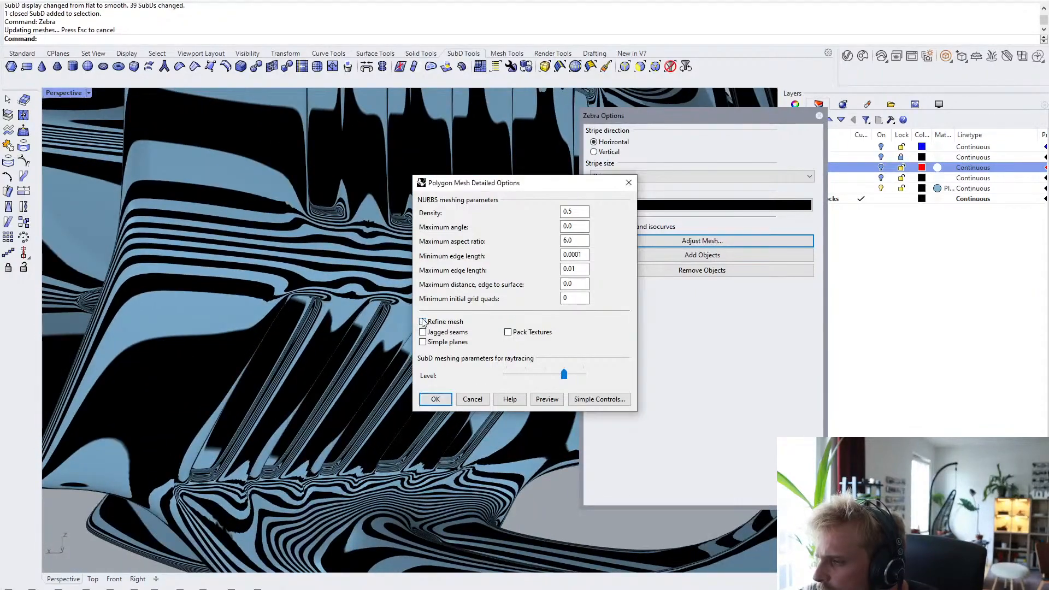
pyautogui.click(547, 400)
pyautogui.moveTo(285, 328); pyautogui.dragTo(291, 330, button='right')
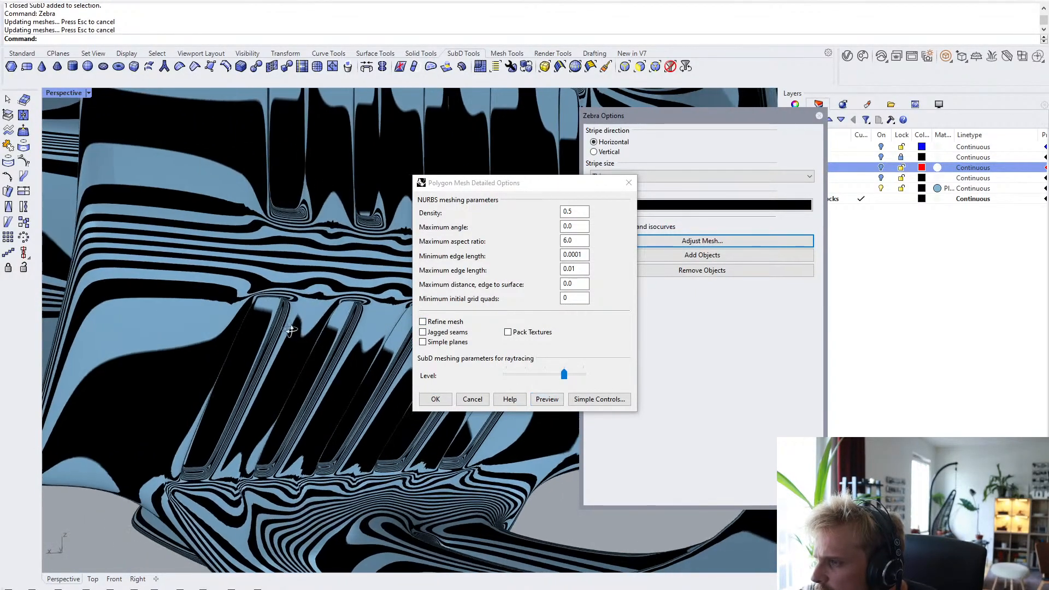
# - Set the analysis mesh's maximum distance from edge to surface to 0.001 and preview the stripes around the slots
pyautogui.click(578, 285)
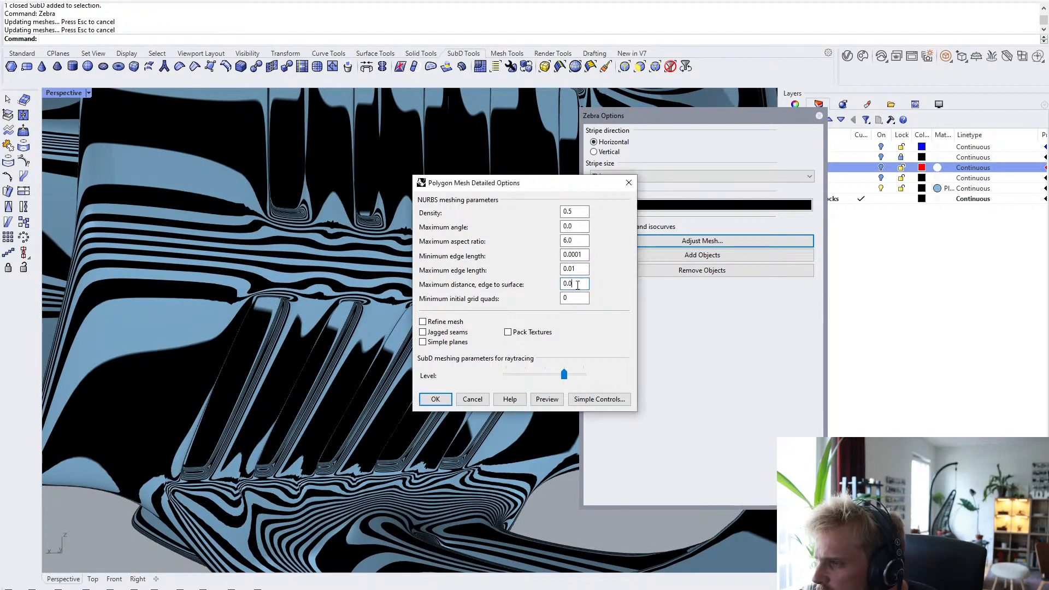
pyautogui.write('01')
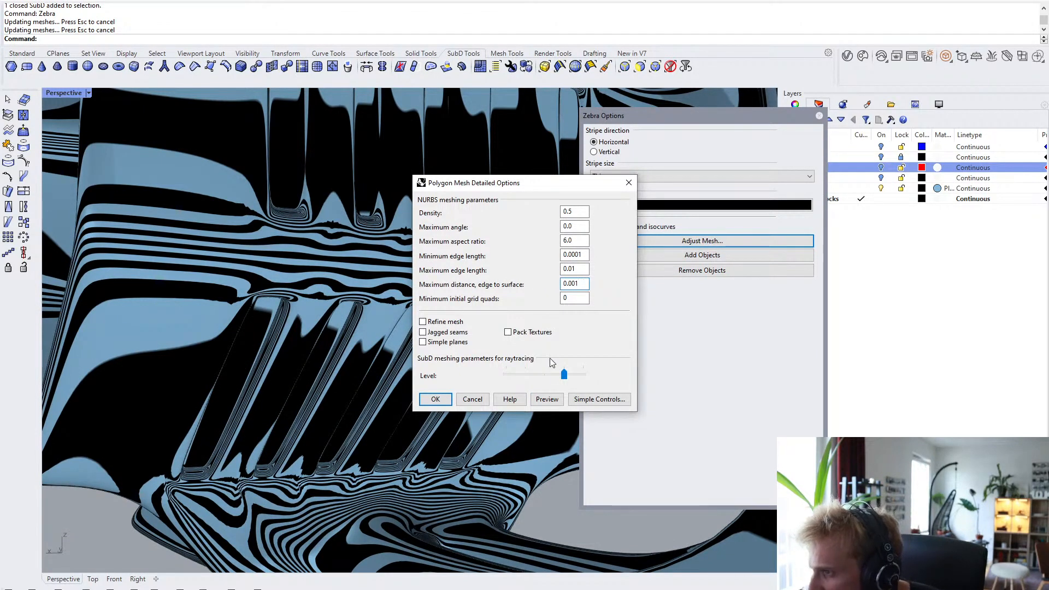
pyautogui.click(553, 402)
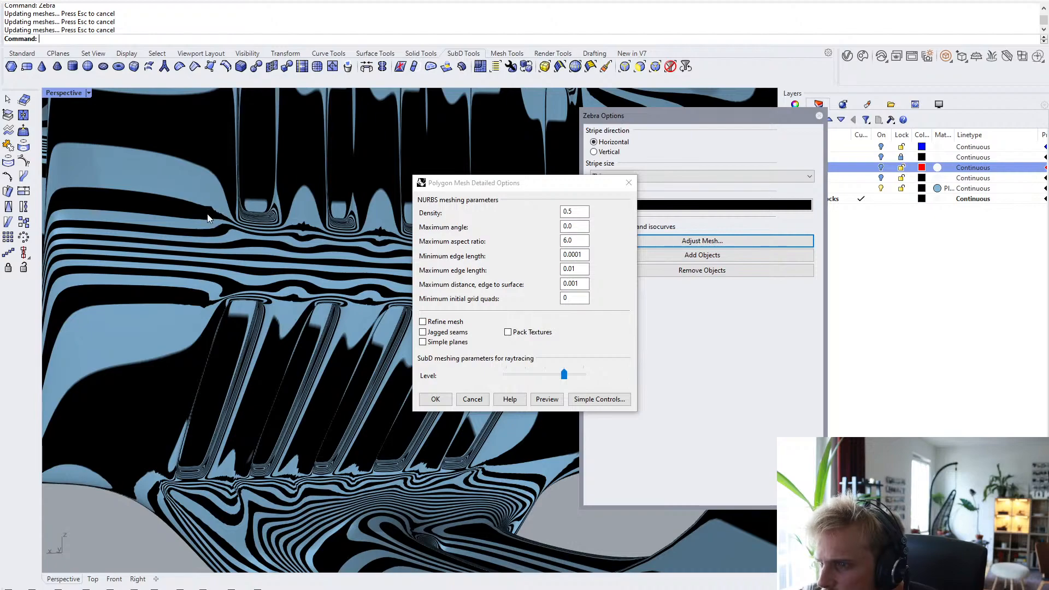
pyautogui.moveTo(207, 217); pyautogui.dragTo(197, 254, button='right')
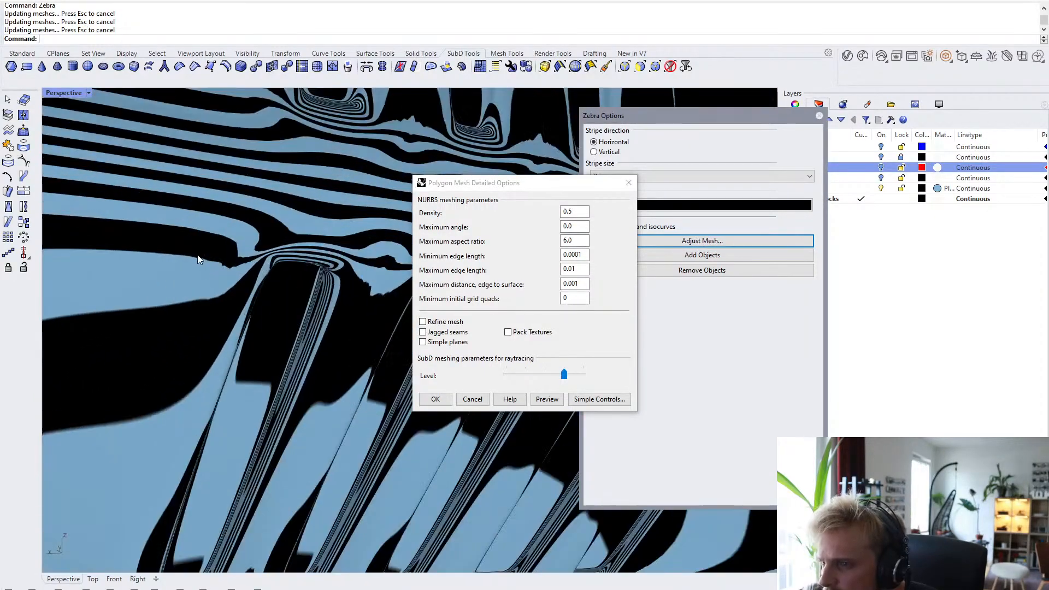
# - Set the analysis mesh's maximum edge length to 0.001 and preview the stripes beside the slot
pyautogui.scroll(9, 227, 262)
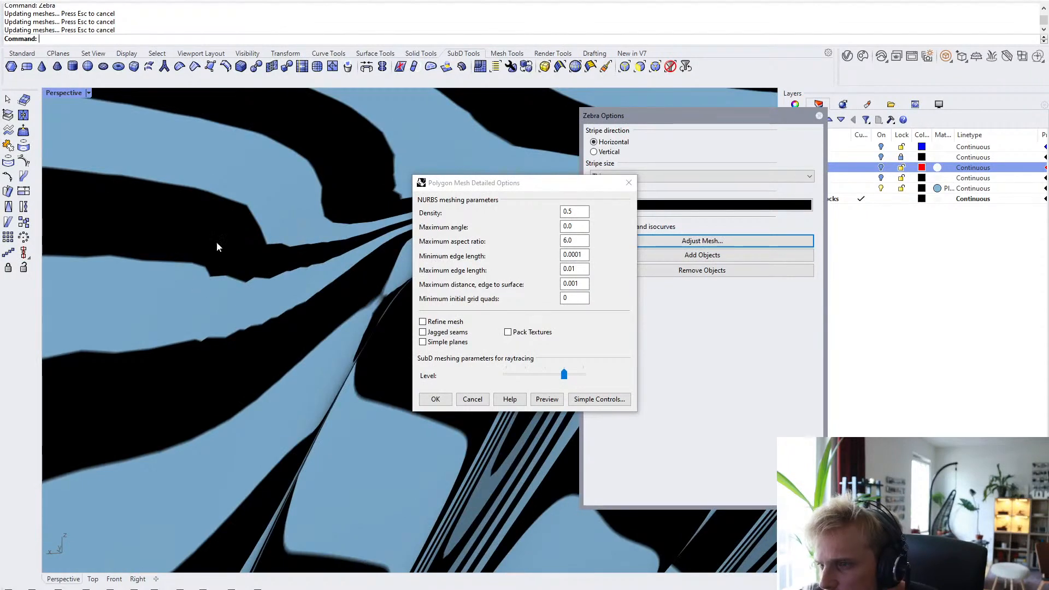
pyautogui.doubleClick(571, 269)
pyautogui.write('0.001')
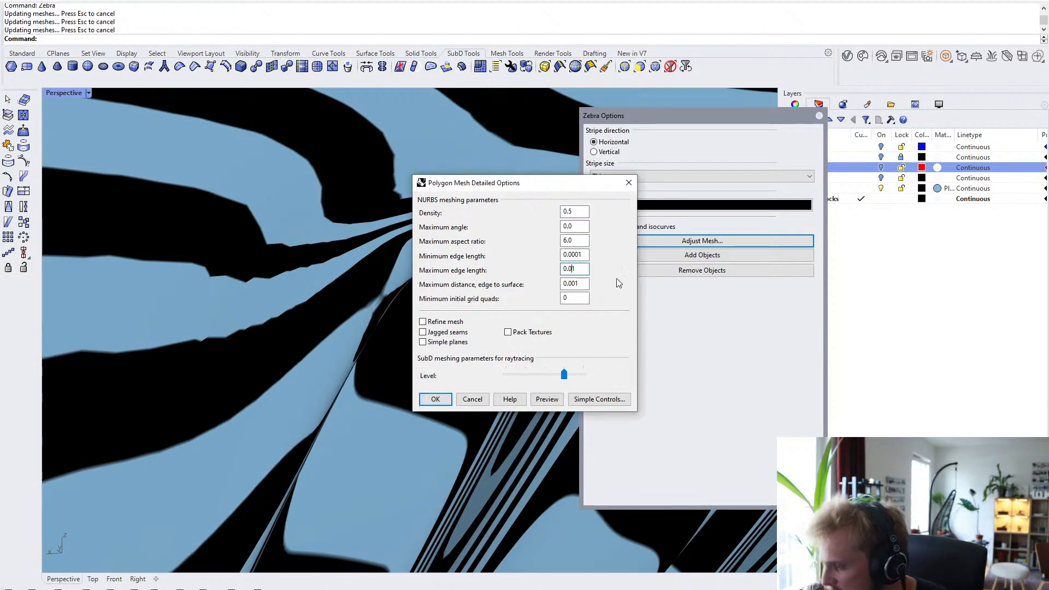
pyautogui.click(552, 400)
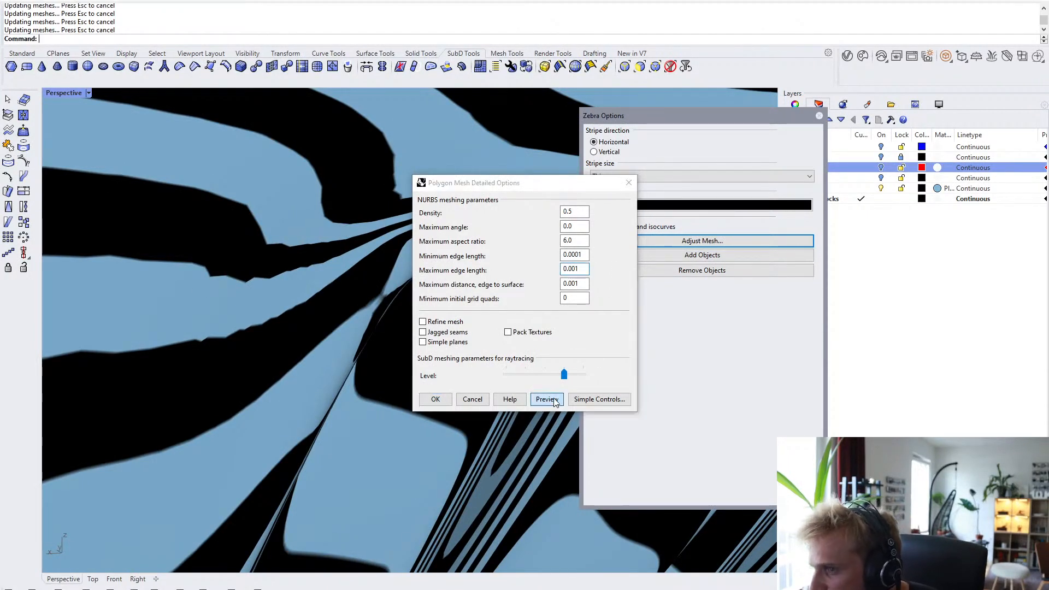
pyautogui.moveTo(299, 304)
pyautogui.mouseDown(button='right')
pyautogui.moveTo(288, 314)
pyautogui.moveTo(296, 287)
pyautogui.mouseUp(button='right')
# - Set the analysis mesh's minimum initial grid quads to 100 and preview the stripes
pyautogui.doubleClick(571, 298)
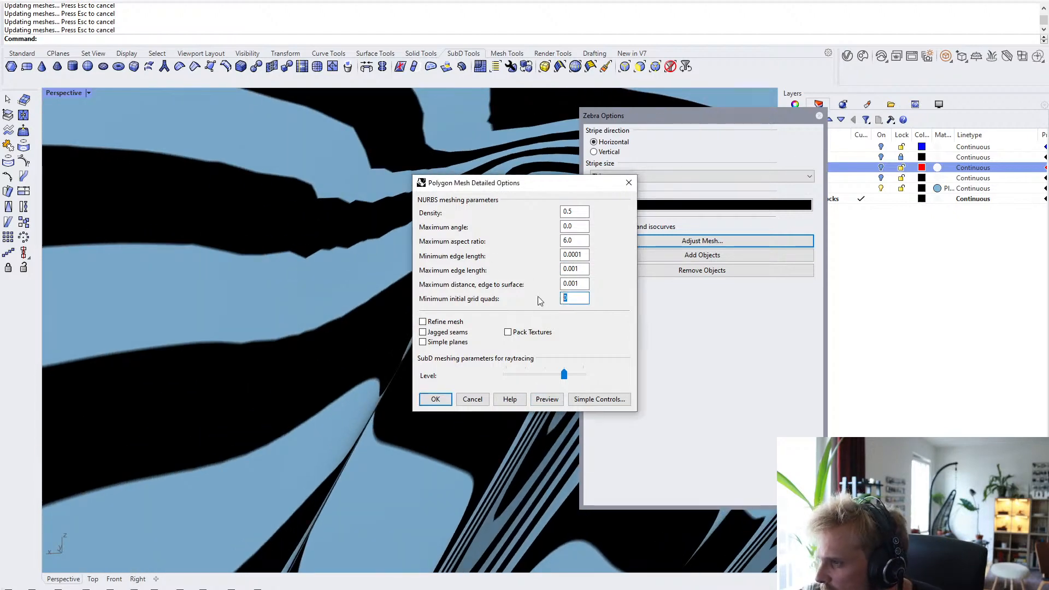
pyautogui.write('100')
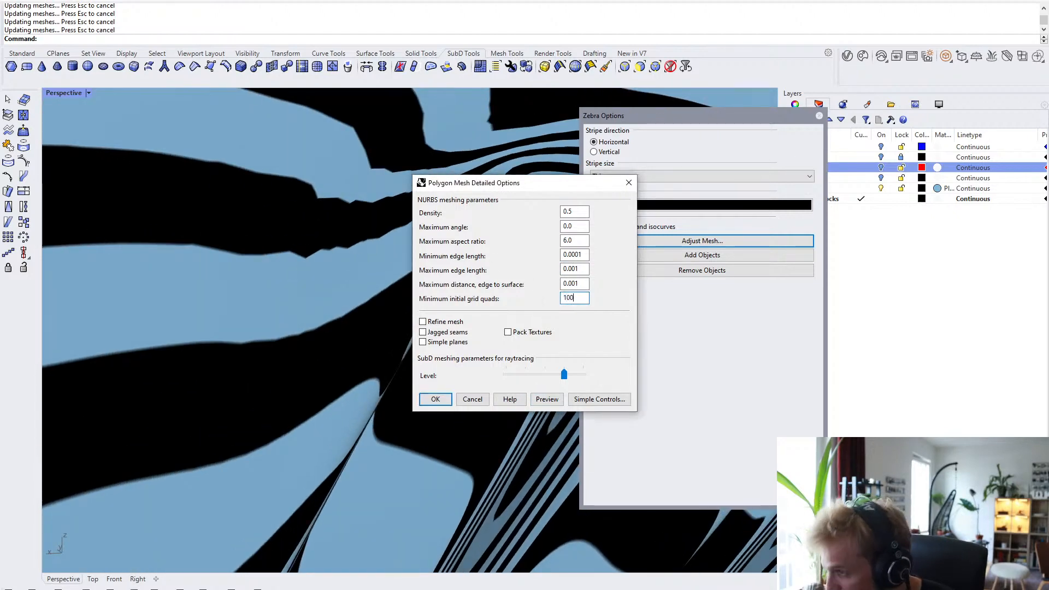
pyautogui.click(544, 402)
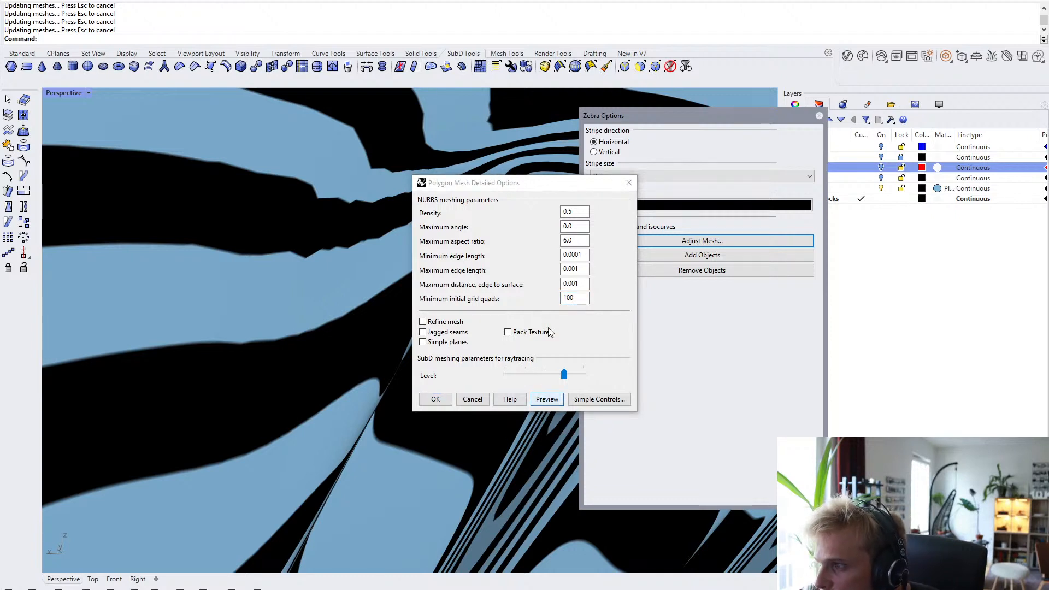
# - Try a maximum angle of 1 for the analysis mesh, preview the stripes, and discard the mesh adjustments
pyautogui.click(580, 225)
pyautogui.press('BackSpace')
pyautogui.press('BackSpace')
pyautogui.press('BackSpace')
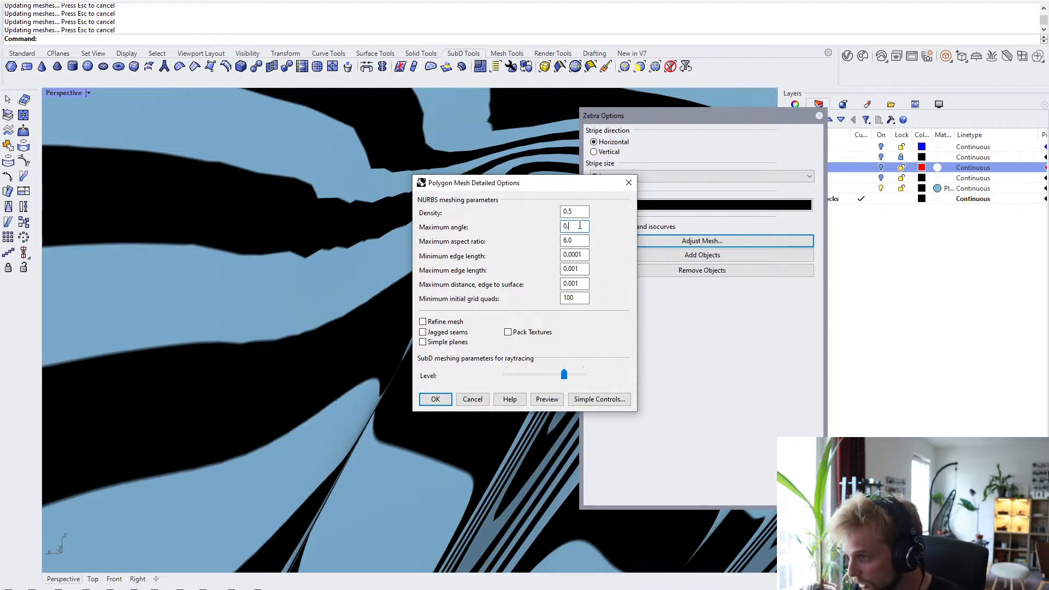
pyautogui.write('1')
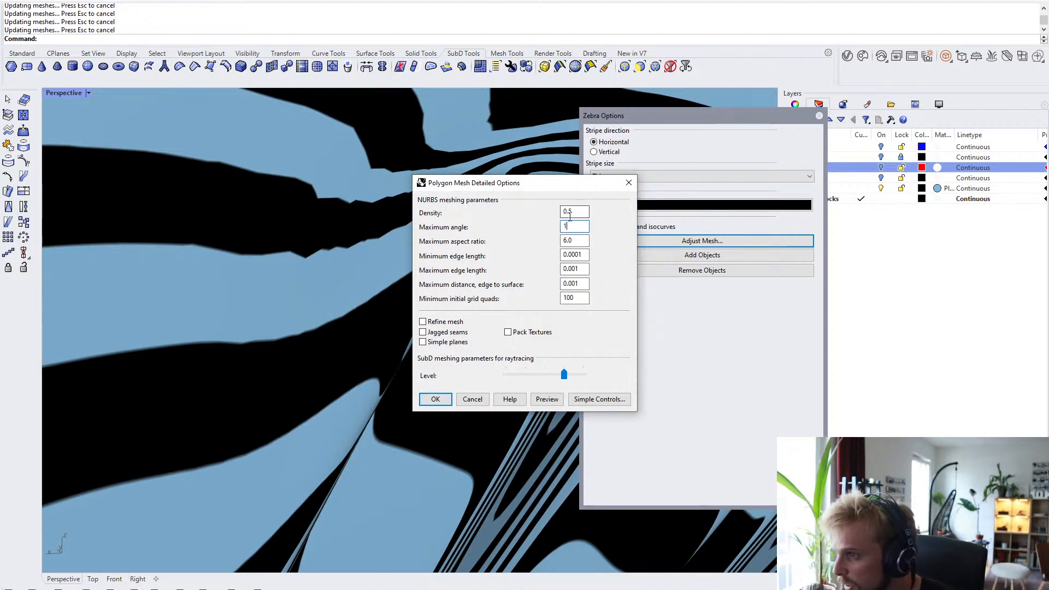
pyautogui.click(559, 399)
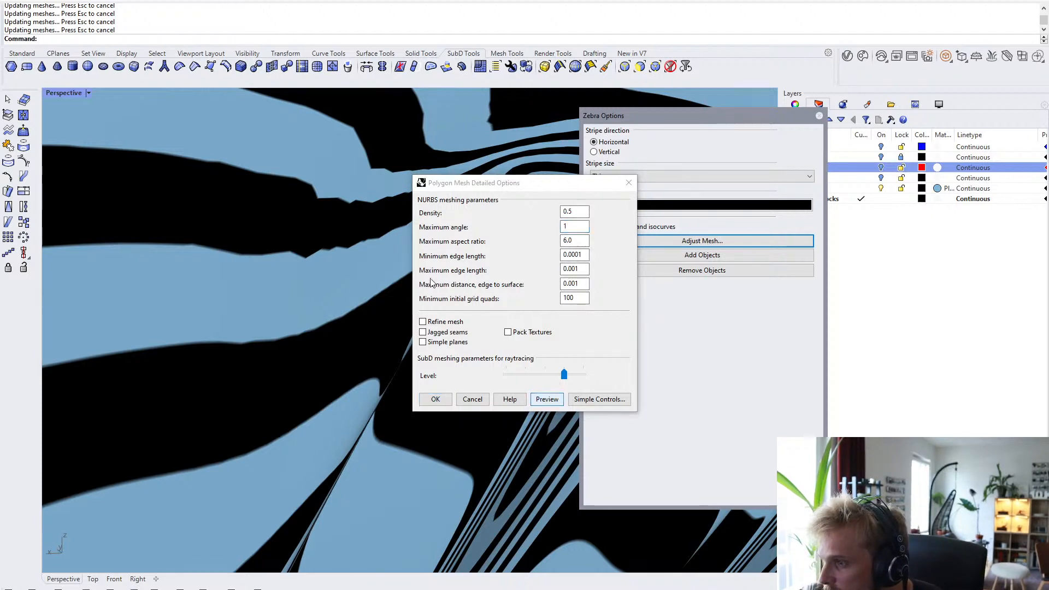
pyautogui.scroll(5, 390, 318)
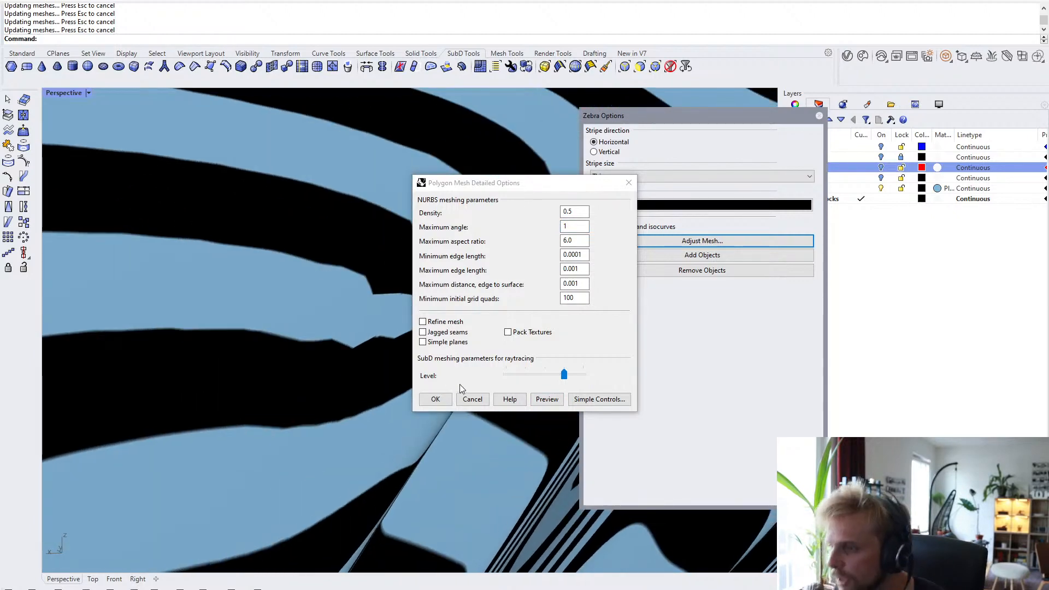
pyautogui.click(473, 399)
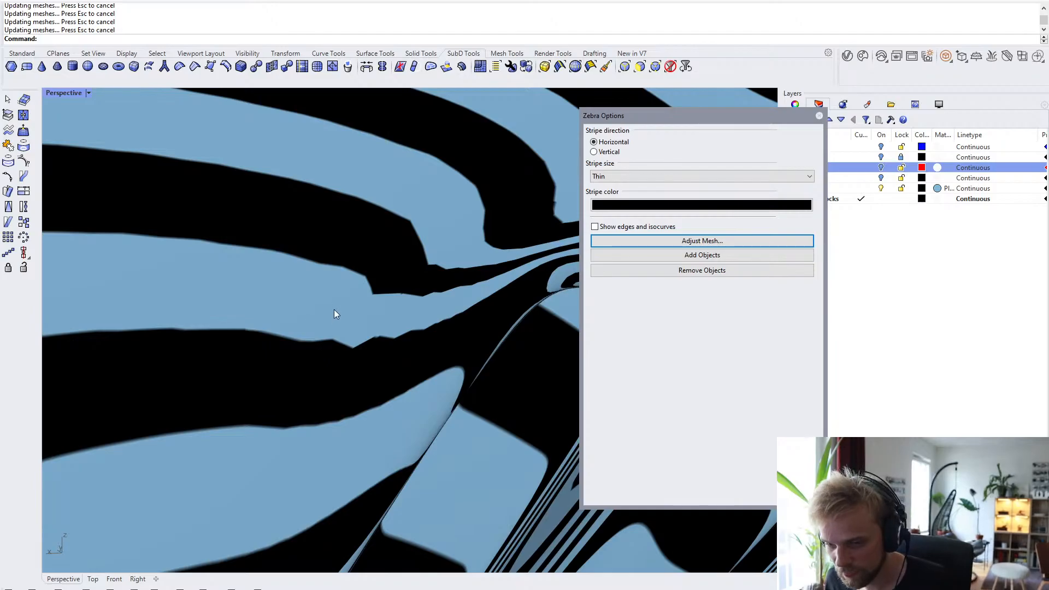
# - Examine the stripes over the whole block and end the Zebra analysis
pyautogui.scroll(-6, 338, 312)
pyautogui.moveTo(318, 290); pyautogui.dragTo(429, 298, button='right')
pyautogui.scroll(-8, 350, 312)
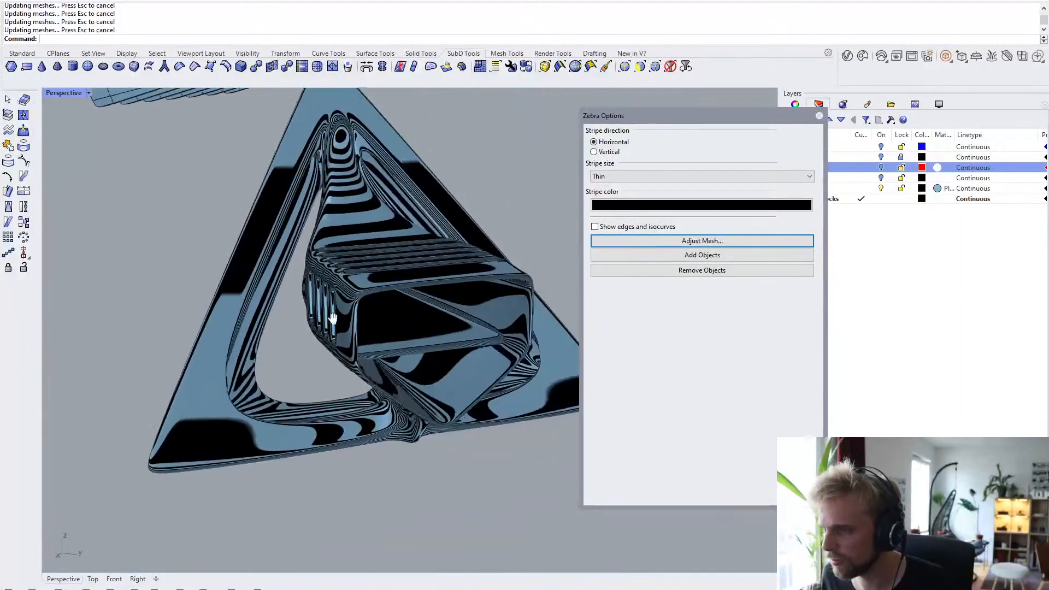
pyautogui.moveTo(332, 315); pyautogui.dragTo(413, 290, button='right')
pyautogui.click(819, 116)
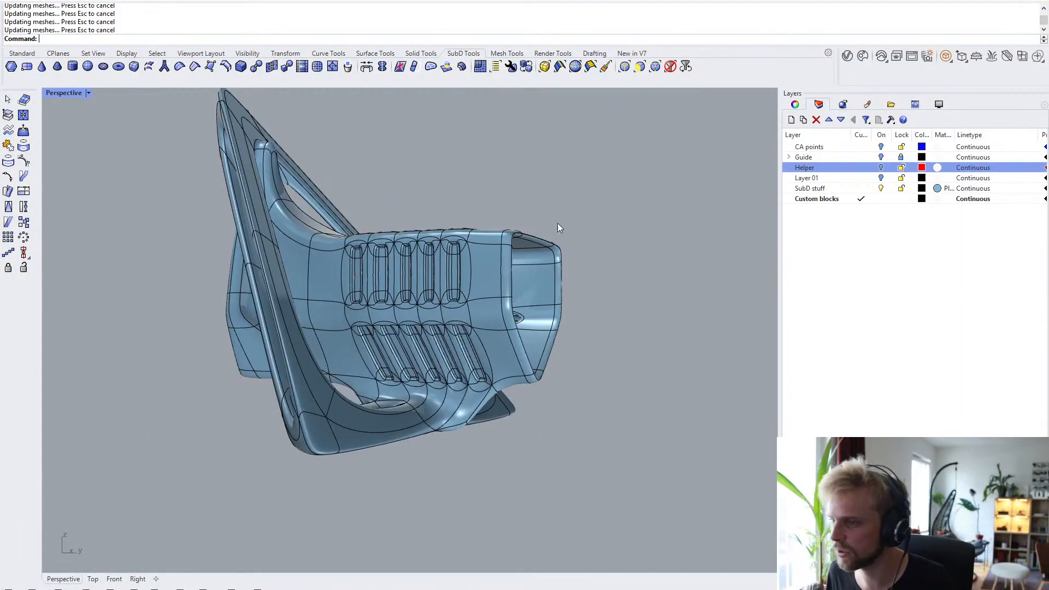
# - Isolate the slotted block's SubD and clear the selection
pyautogui.moveTo(547, 227); pyautogui.dragTo(337, 268, button='right')
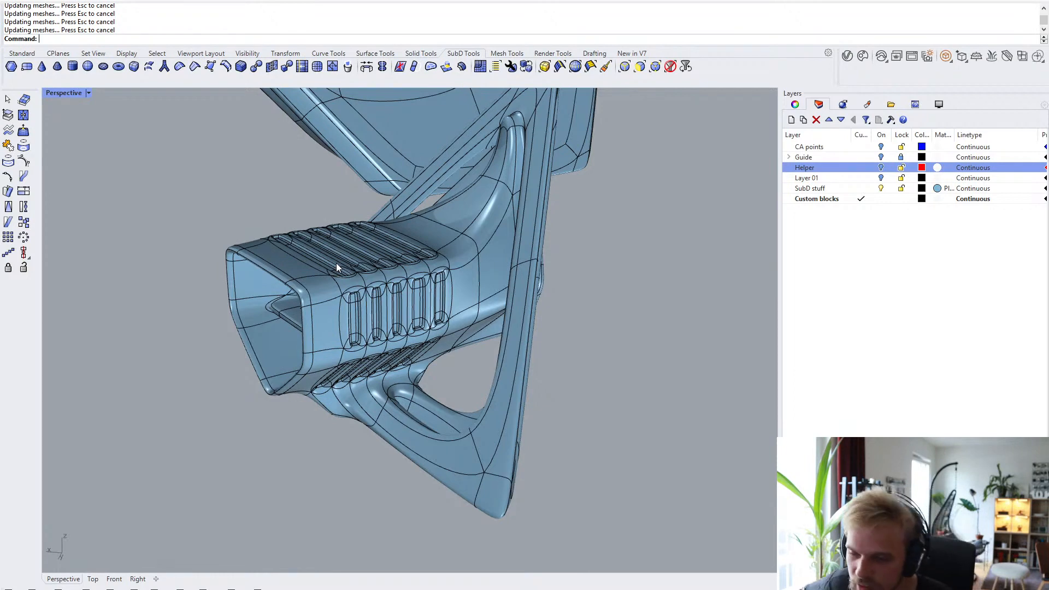
pyautogui.click(336, 263)
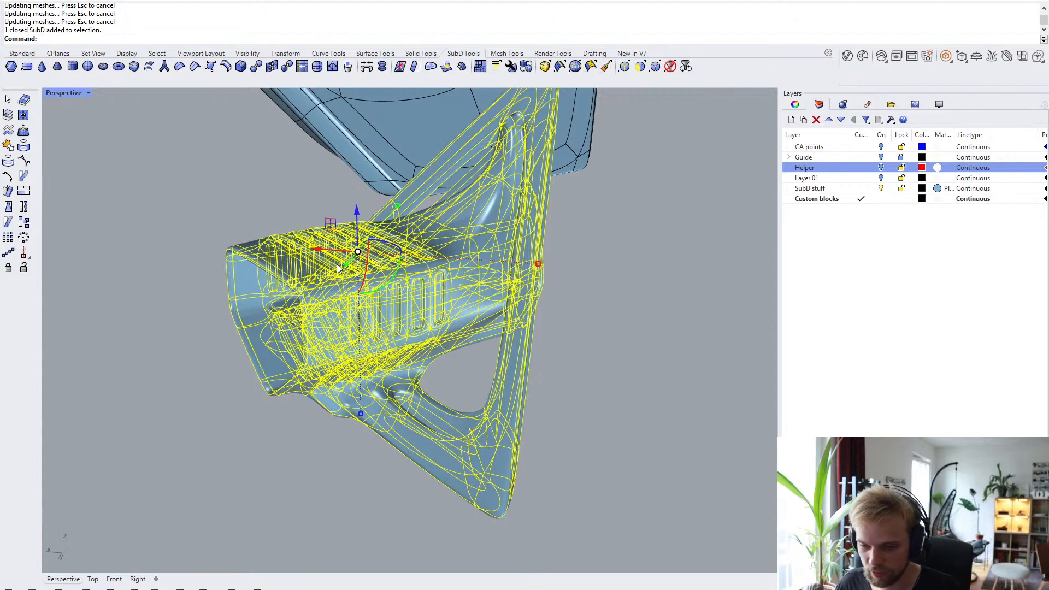
pyautogui.write('is')
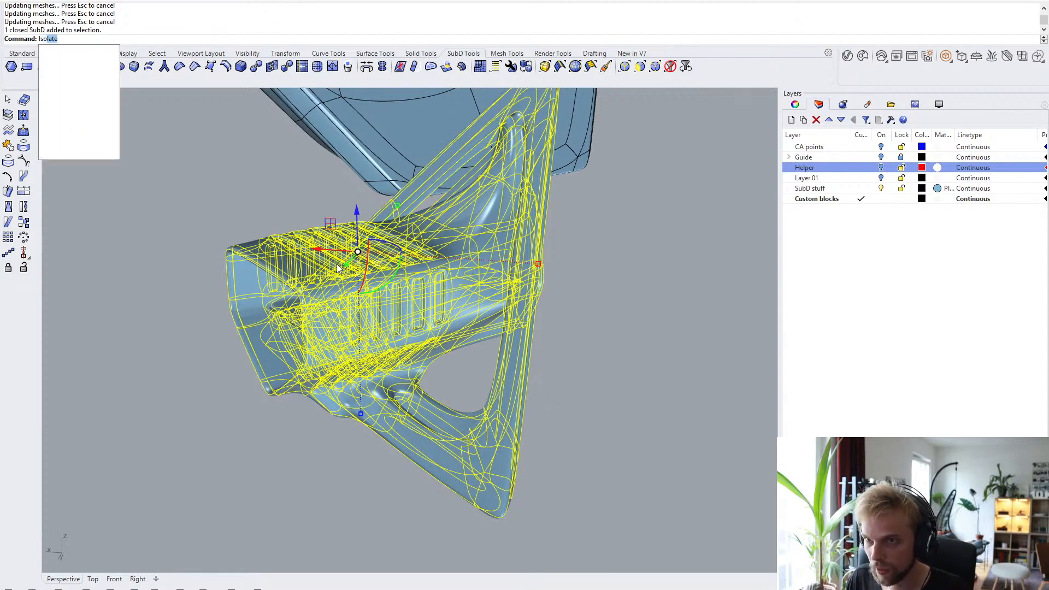
pyautogui.press('Return')
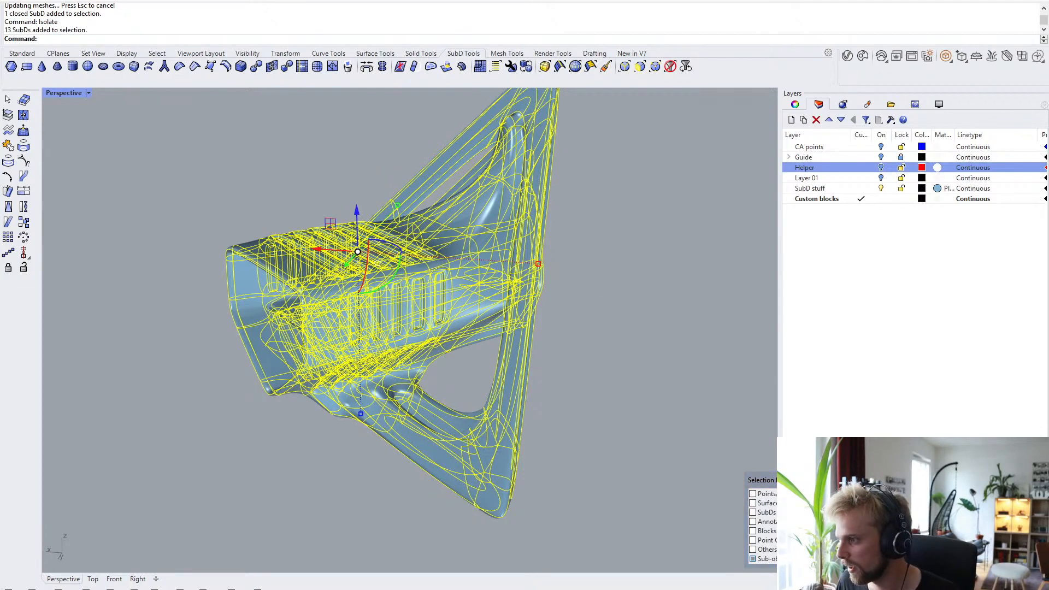
pyautogui.click(261, 459)
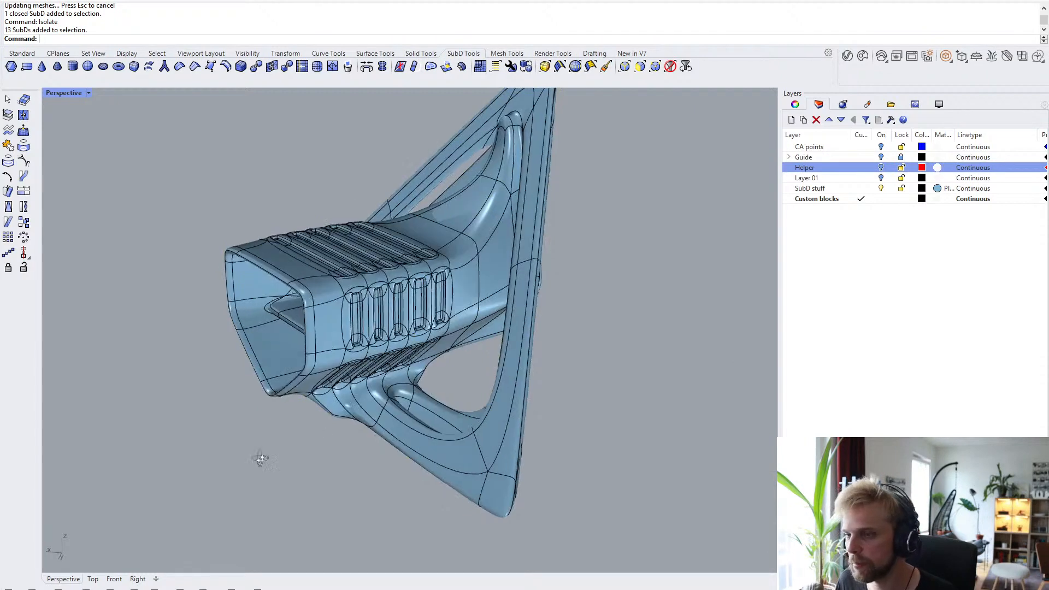
# - Bring back all the hidden slot inserts with ShowSelected
pyautogui.moveTo(261, 459); pyautogui.dragTo(465, 450, button='right')
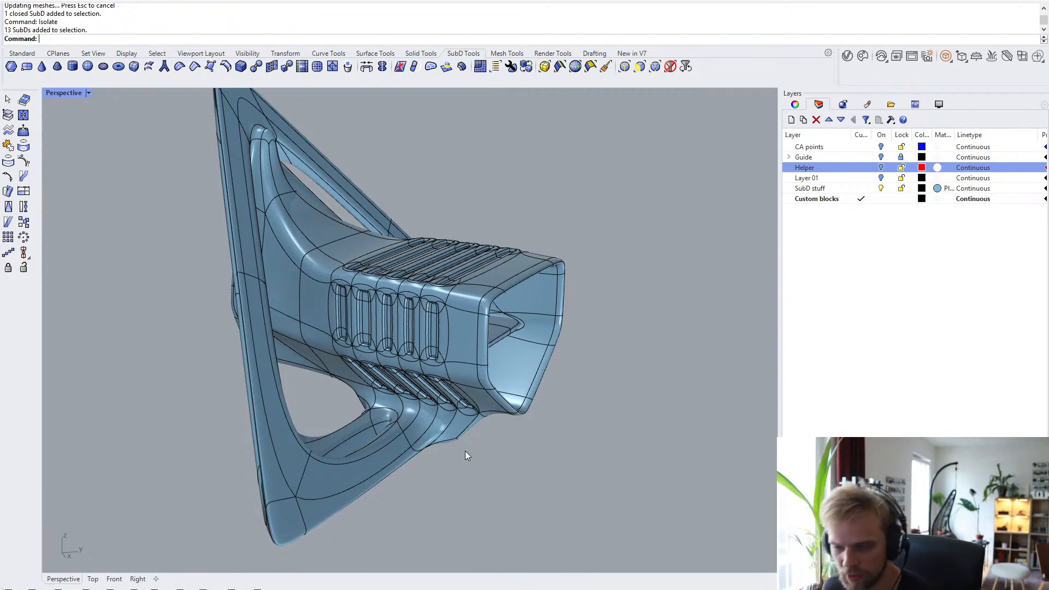
pyautogui.moveTo(477, 411); pyautogui.dragTo(382, 340, button='right')
pyautogui.press('Tab')
pyautogui.press('Tab')
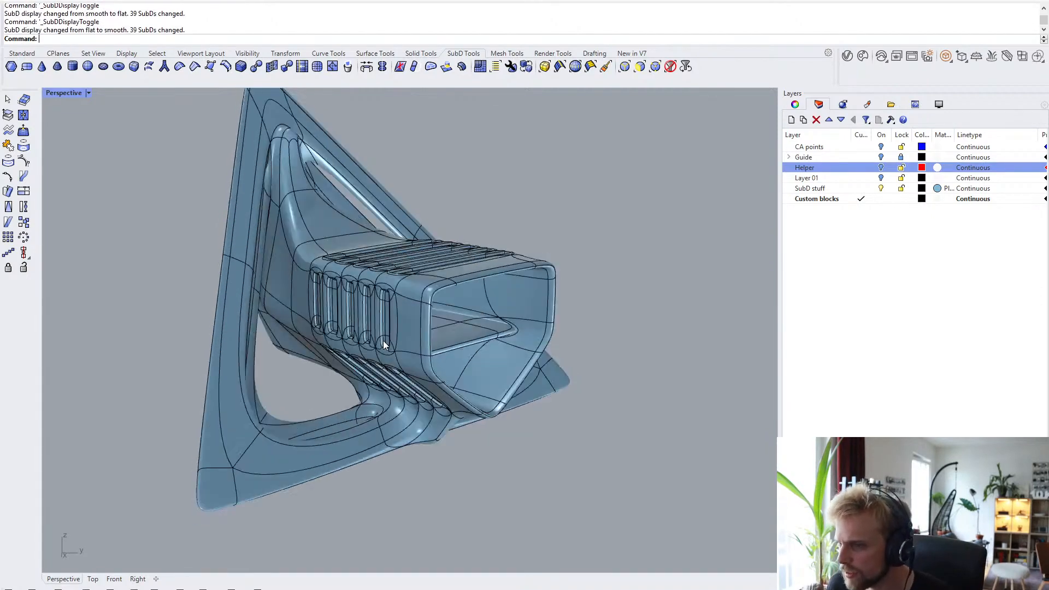
pyautogui.write('S')
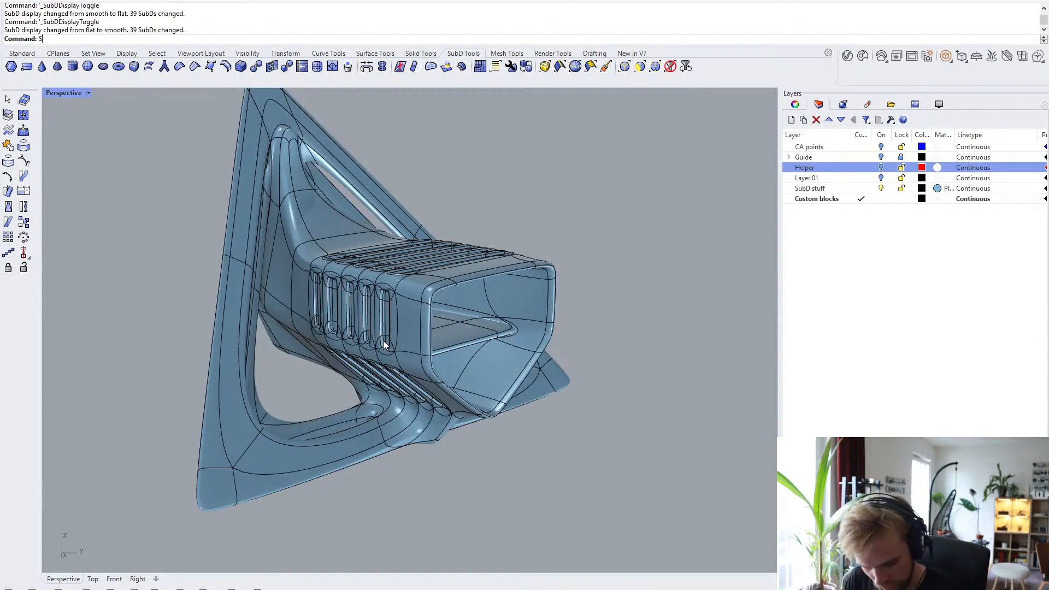
pyautogui.write('howSelected')
pyautogui.press('Return')
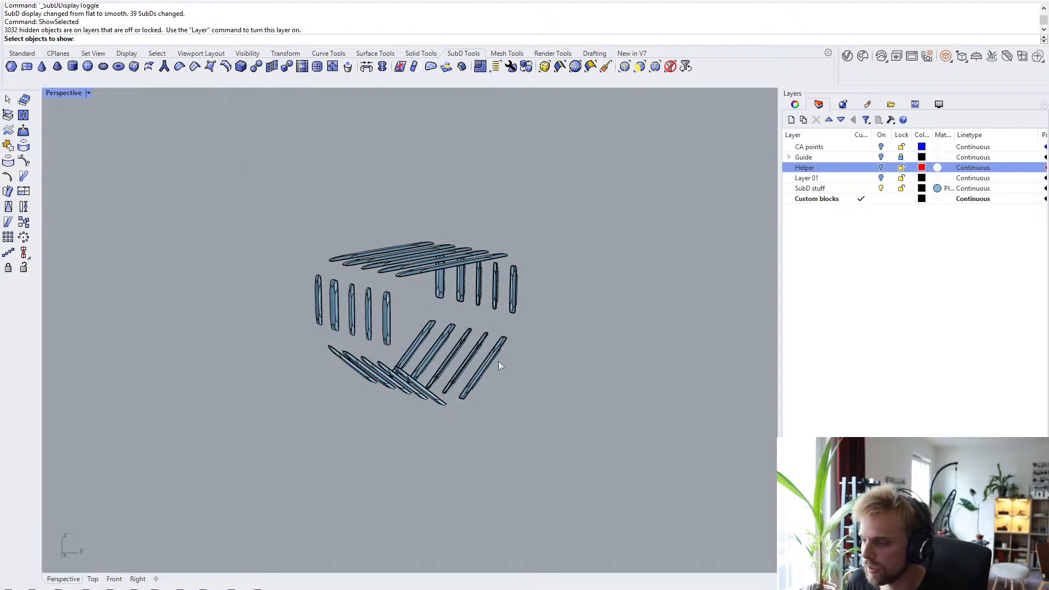
pyautogui.moveTo(581, 409); pyautogui.dragTo(319, 218)
pyautogui.press('Return')
# - Compare the side slots and their inserts in smooth and flat SubD display, leaving the display flat
pyautogui.scroll(6, 342, 313)
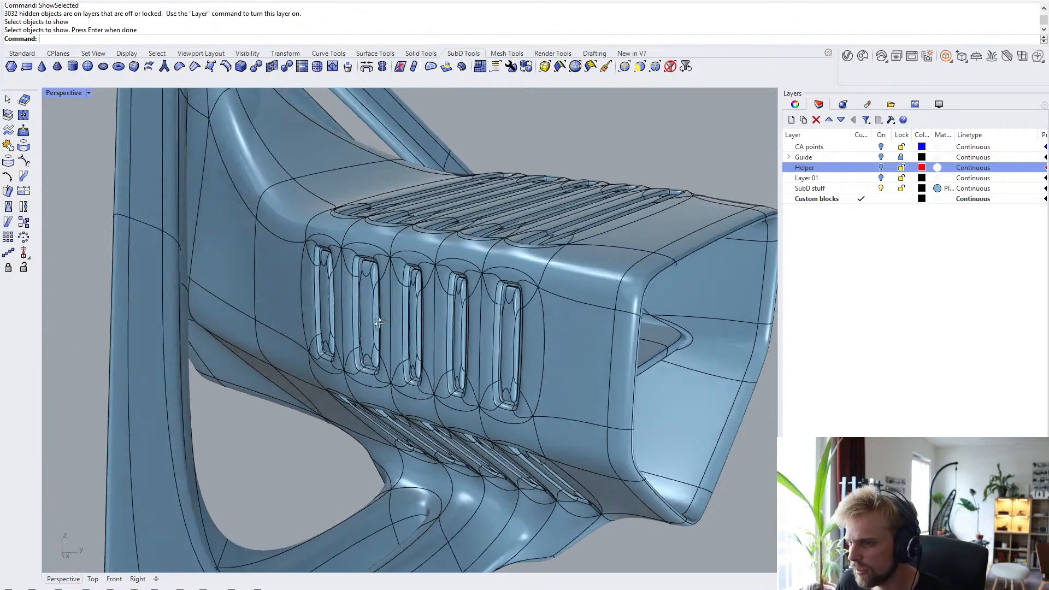
pyautogui.scroll(-2, 379, 323)
pyautogui.click(390, 305)
pyautogui.moveTo(390, 305); pyautogui.dragTo(423, 321, button='right')
pyautogui.click(512, 188)
pyautogui.scroll(5, 427, 244)
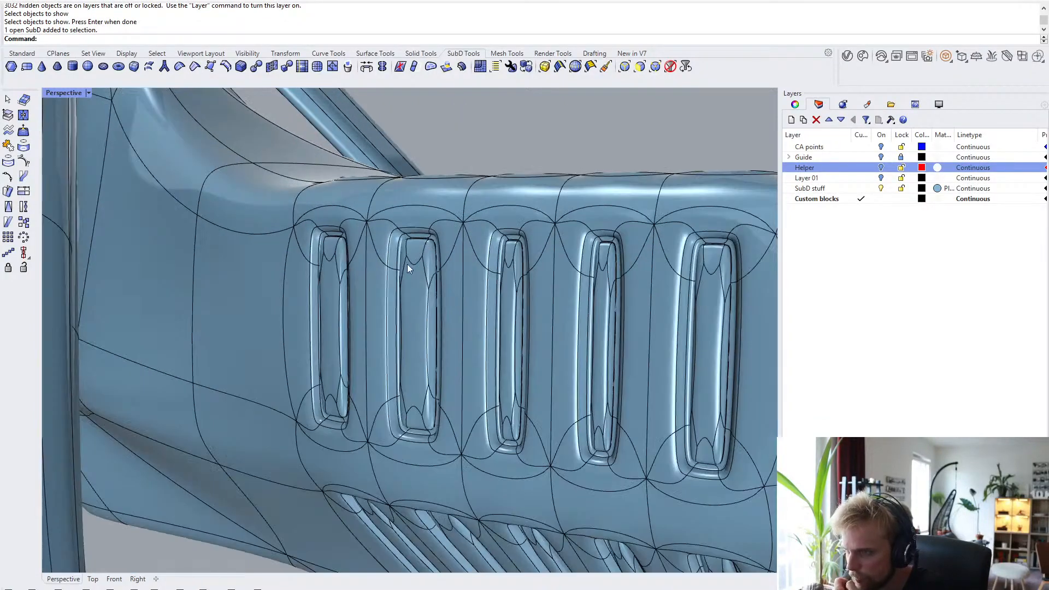
pyautogui.press('Tab')
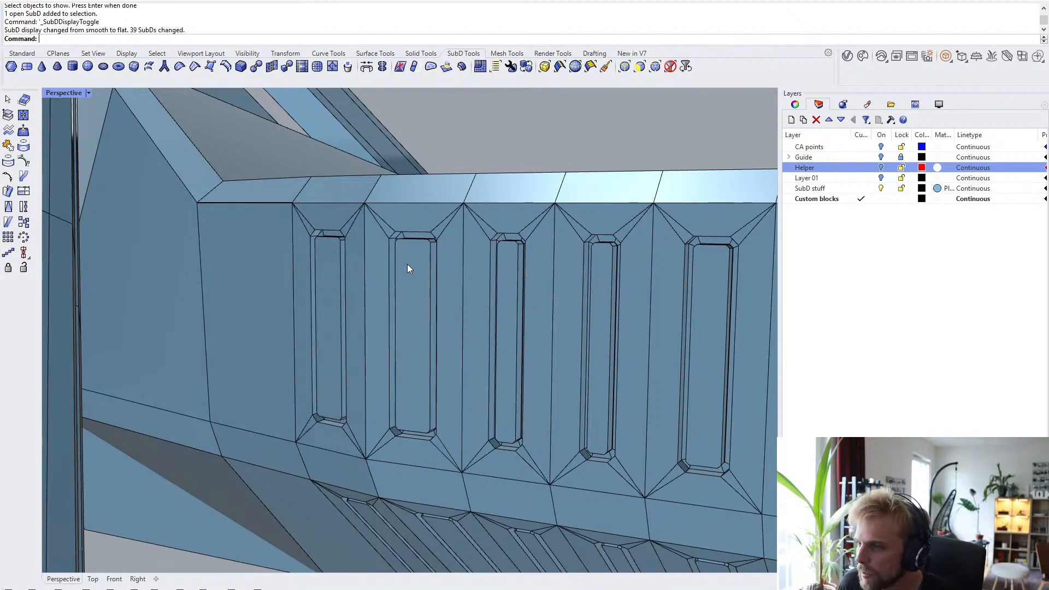
pyautogui.press('Tab')
pyautogui.scroll(3, 413, 264)
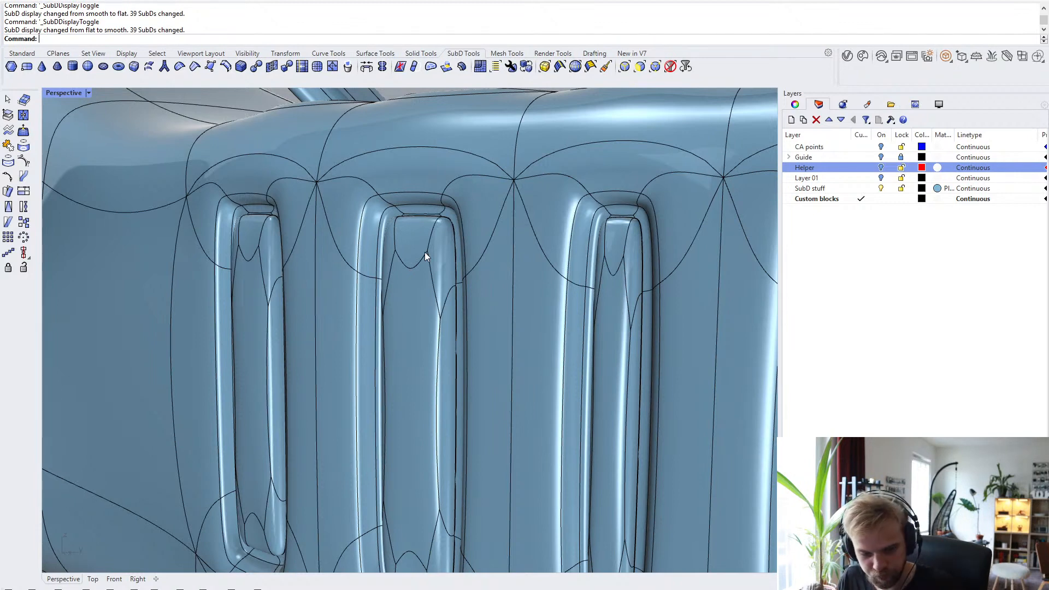
pyautogui.press('Tab')
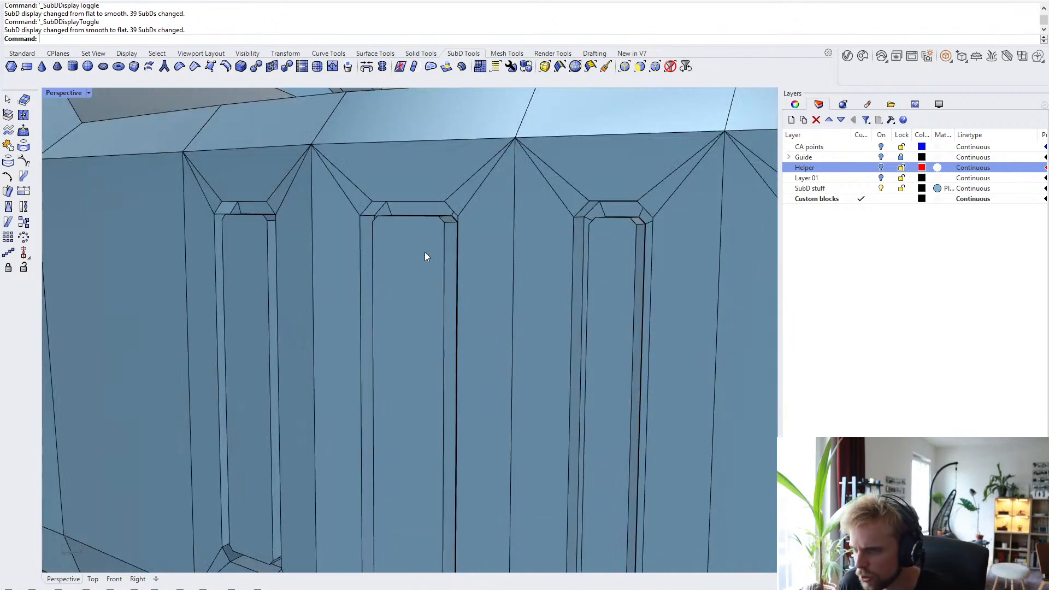
pyautogui.moveTo(424, 251); pyautogui.dragTo(444, 246, button='right')
pyautogui.scroll(-6, 444, 247)
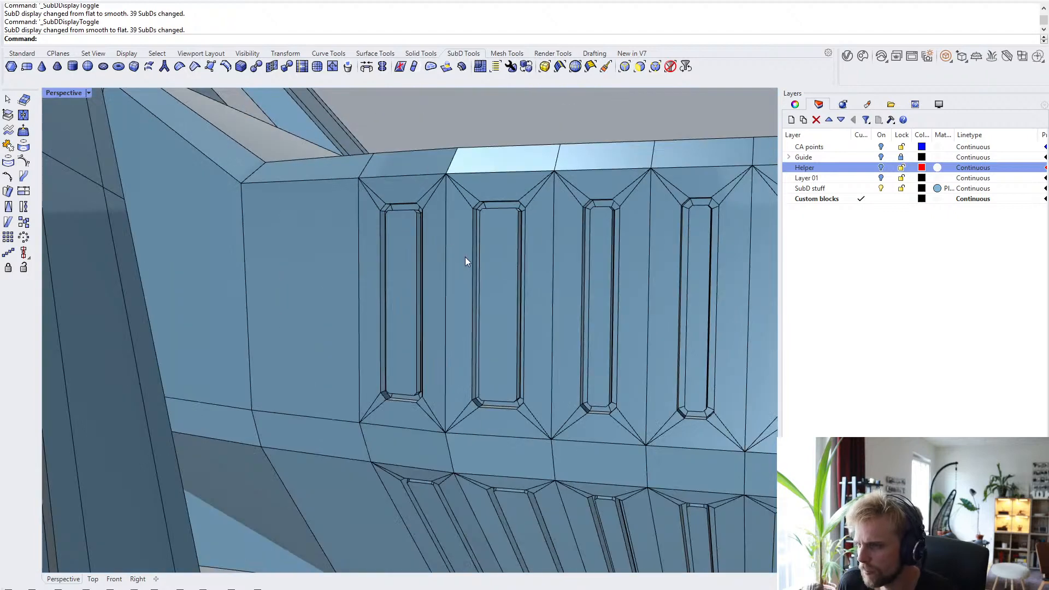
pyautogui.scroll(3, 490, 290)
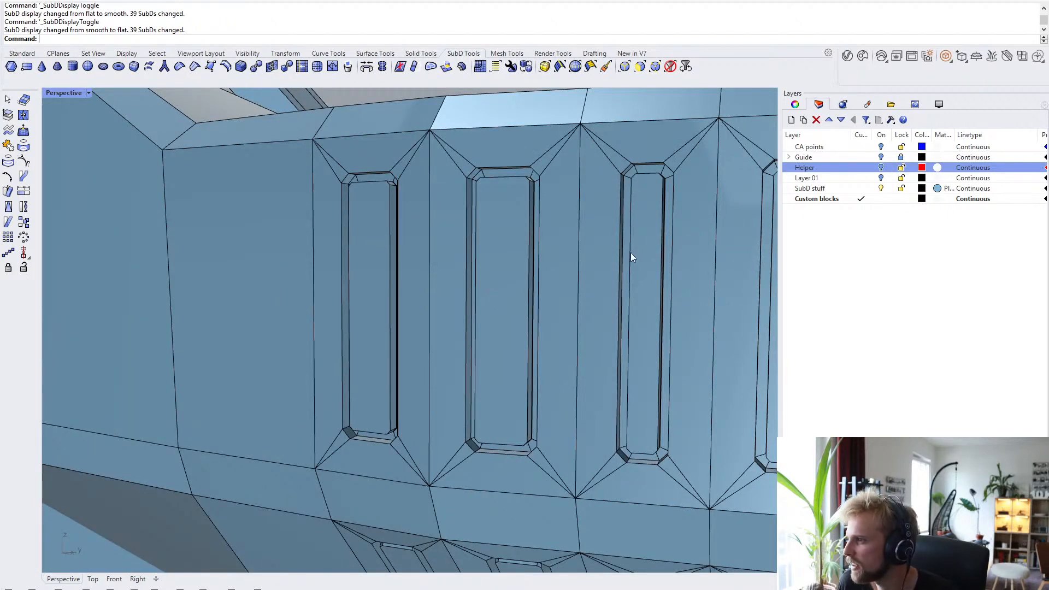
# - Hide the slotted block's SubD to expose only the slot inserts
pyautogui.click(483, 119)
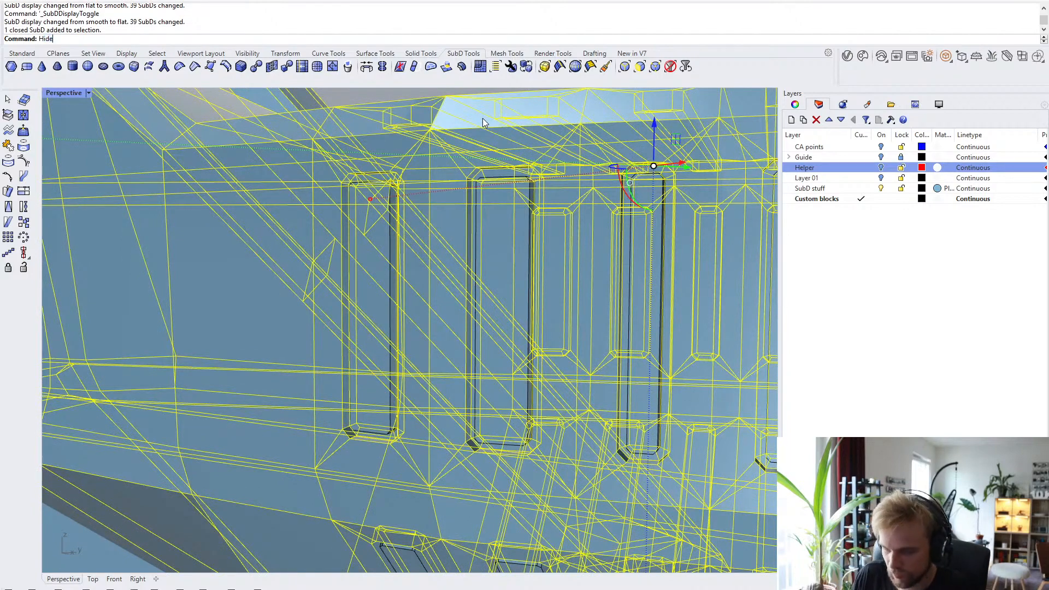
pyautogui.hotkey('ctrl', 'h')
pyautogui.moveTo(483, 121); pyautogui.dragTo(421, 282, button='right')
pyautogui.scroll(4, 339, 262)
pyautogui.moveTo(339, 267); pyautogui.dragTo(314, 266, button='right')
pyautogui.scroll(2, 313, 263)
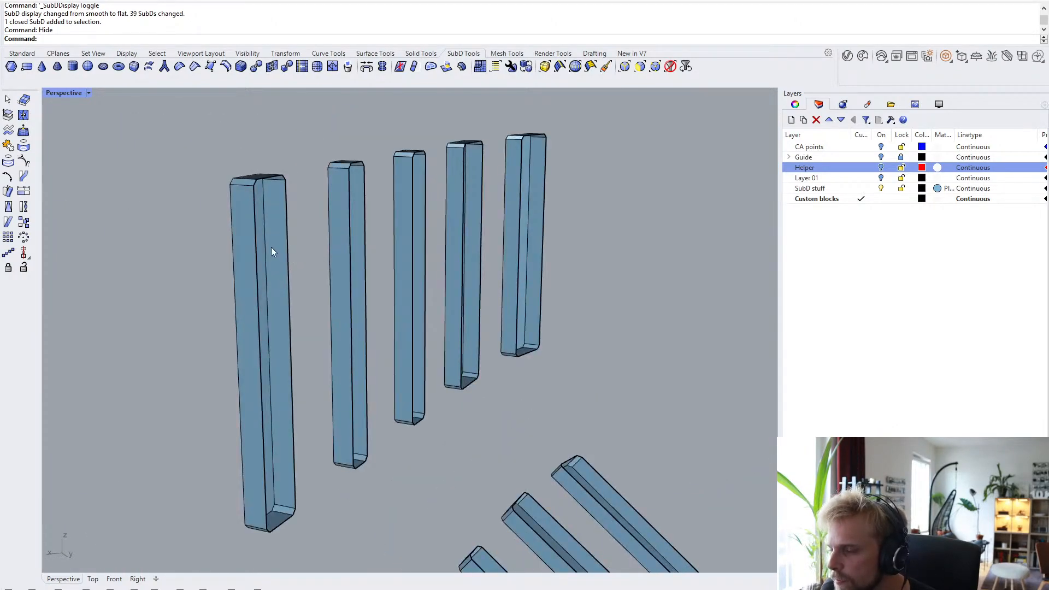
# - Delete the broad closed faces of the five upright slot inserts on one side, leaving open frames
pyautogui.scroll(-3, 270, 247)
pyautogui.moveTo(412, 389); pyautogui.dragTo(349, 280, button='right')
pyautogui.scroll(2, 356, 284)
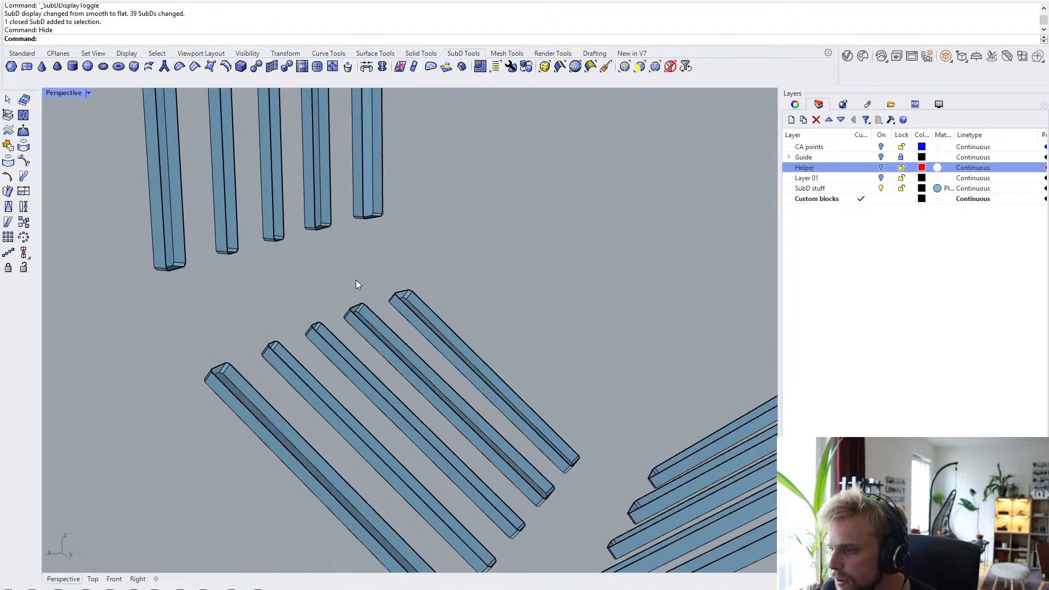
pyautogui.scroll(-3, 356, 284)
pyautogui.moveTo(395, 323)
pyautogui.mouseDown(button='right')
pyautogui.moveTo(366, 335)
pyautogui.moveTo(377, 330)
pyautogui.mouseUp(button='right')
pyautogui.scroll(3, 147, 185)
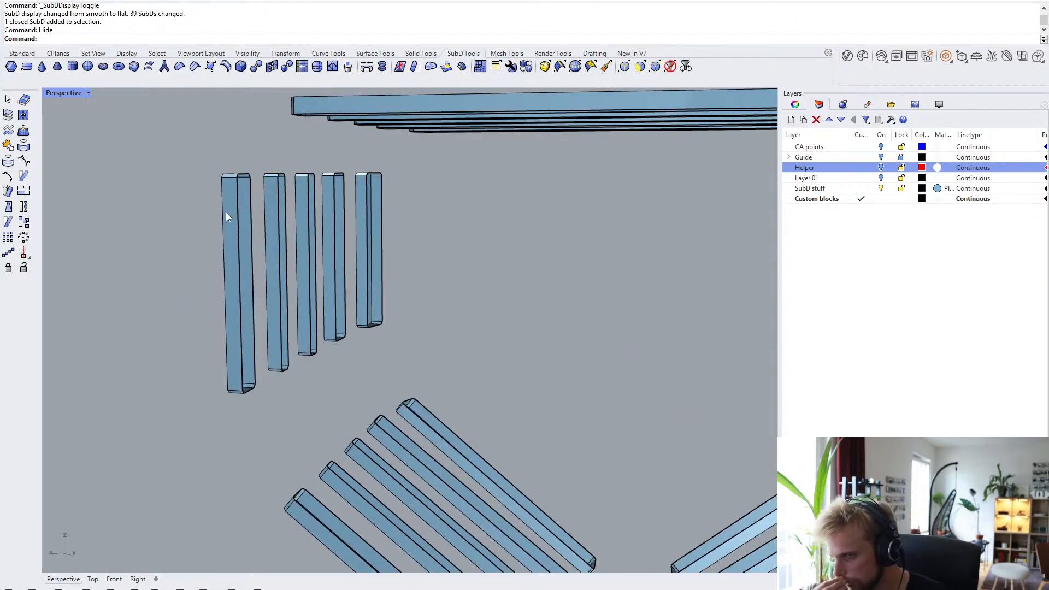
pyautogui.moveTo(225, 212); pyautogui.dragTo(464, 227, button='right')
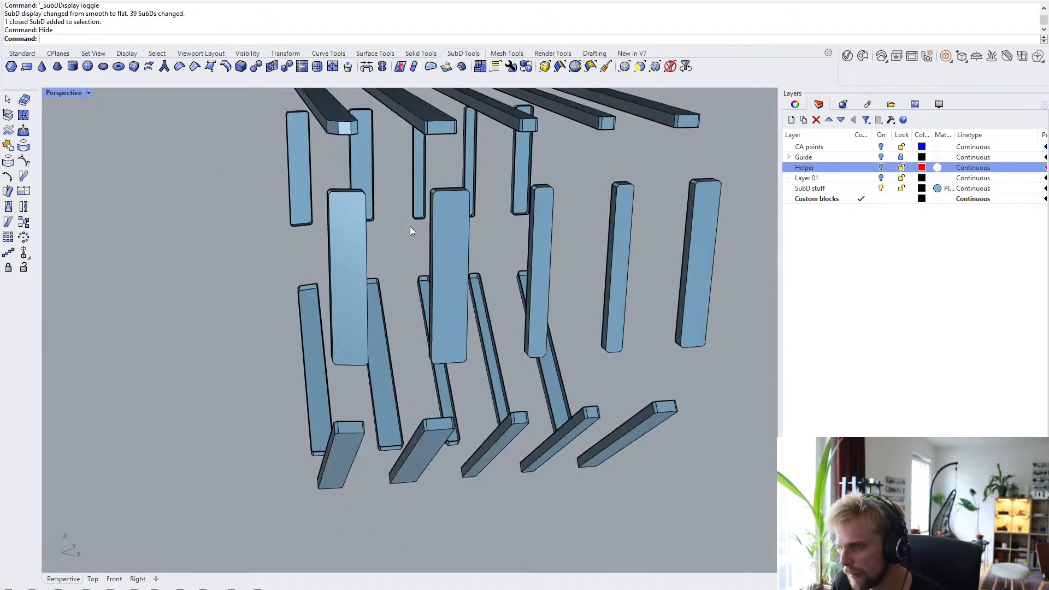
pyautogui.scroll(4, 410, 226)
pyautogui.keyDown('ctrl'); pyautogui.keyDown('shift'); pyautogui.click(306, 229); pyautogui.keyUp('shift'); pyautogui.keyUp('ctrl')
pyautogui.keyDown('ctrl'); pyautogui.keyDown('shift'); pyautogui.click(486, 225); pyautogui.keyUp('shift'); pyautogui.keyUp('ctrl')
pyautogui.scroll(2, 580, 243)
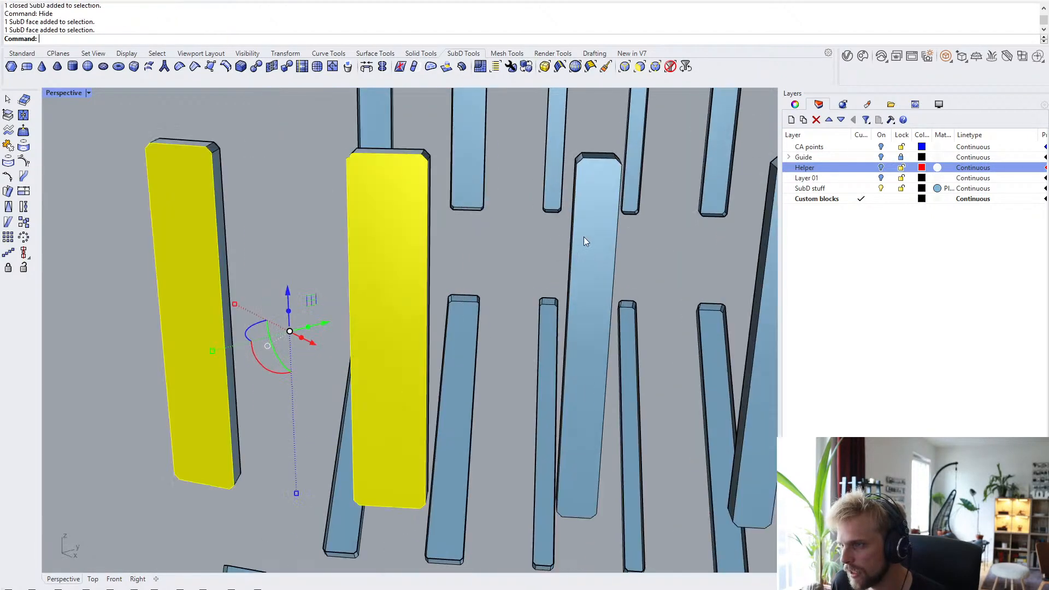
pyautogui.keyDown('ctrl'); pyautogui.keyDown('shift'); pyautogui.click(600, 246); pyautogui.keyUp('shift'); pyautogui.keyUp('ctrl')
pyautogui.scroll(-3, 451, 234)
pyautogui.scroll(3, 503, 231)
pyautogui.keyDown('ctrl'); pyautogui.keyDown('shift'); pyautogui.click(503, 231); pyautogui.keyUp('shift'); pyautogui.keyUp('ctrl')
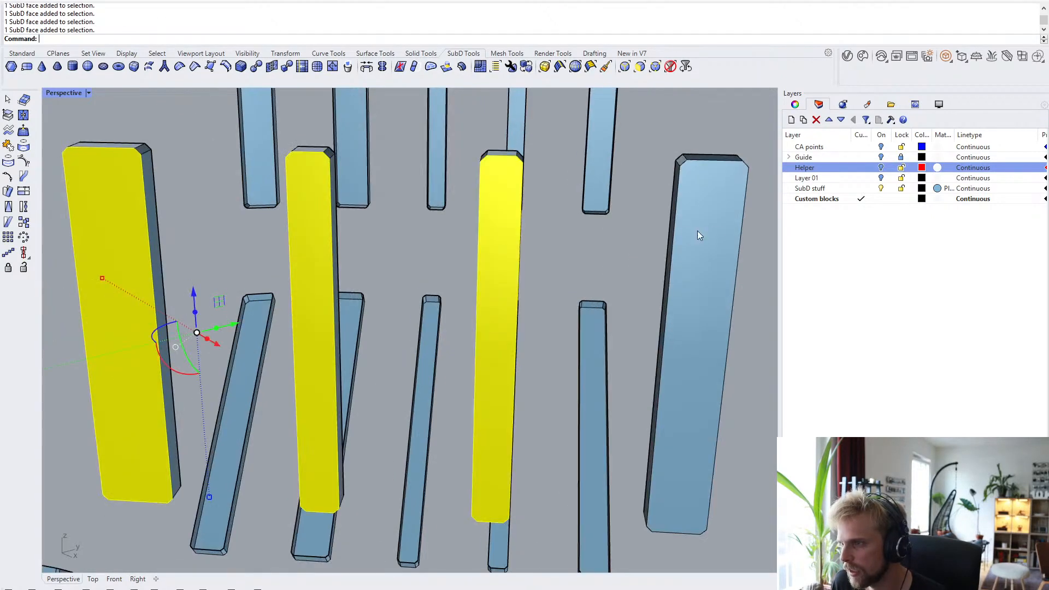
pyautogui.keyDown('ctrl'); pyautogui.keyDown('shift'); pyautogui.click(696, 231); pyautogui.keyUp('shift'); pyautogui.keyUp('ctrl')
pyautogui.scroll(-2, 683, 257)
pyautogui.scroll(-2, 601, 266)
pyautogui.press('Delete')
pyautogui.moveTo(601, 267); pyautogui.dragTo(589, 291, button='right')
pyautogui.keyDown('shift'); pyautogui.moveTo(394, 399); pyautogui.dragTo(467, 281, button='right'); pyautogui.keyUp('shift')
pyautogui.moveTo(328, 362); pyautogui.dragTo(318, 307, button='right')
pyautogui.keyDown('ctrl'); pyautogui.keyDown('shift'); pyautogui.click(365, 290); pyautogui.keyUp('shift'); pyautogui.keyUp('ctrl')
pyautogui.keyDown('ctrl'); pyautogui.keyDown('shift'); pyautogui.click(505, 299); pyautogui.keyUp('shift'); pyautogui.keyUp('ctrl')
pyautogui.scroll(-4, 393, 325)
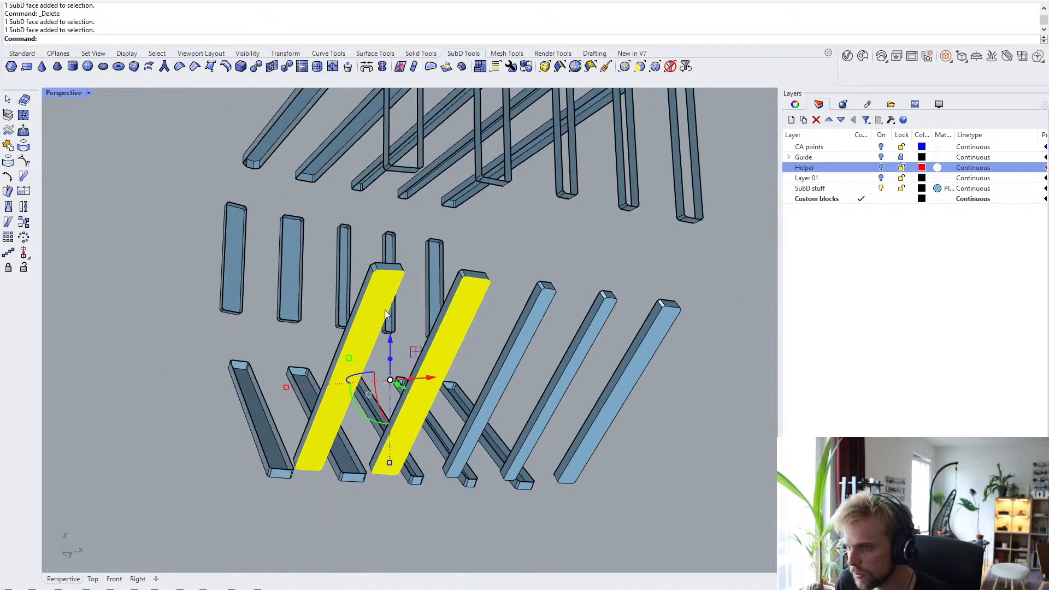
# - Delete the ten upright and diagonal slot inserts on the side opposite the opened upright frames
pyautogui.moveTo(392, 325); pyautogui.dragTo(476, 342, button='right')
pyautogui.scroll(-5, 475, 342)
pyautogui.keyDown('shift'); pyautogui.moveTo(395, 340); pyautogui.dragTo(470, 410, button='right'); pyautogui.keyUp('shift')
pyautogui.moveTo(471, 410); pyautogui.dragTo(437, 451, button='right')
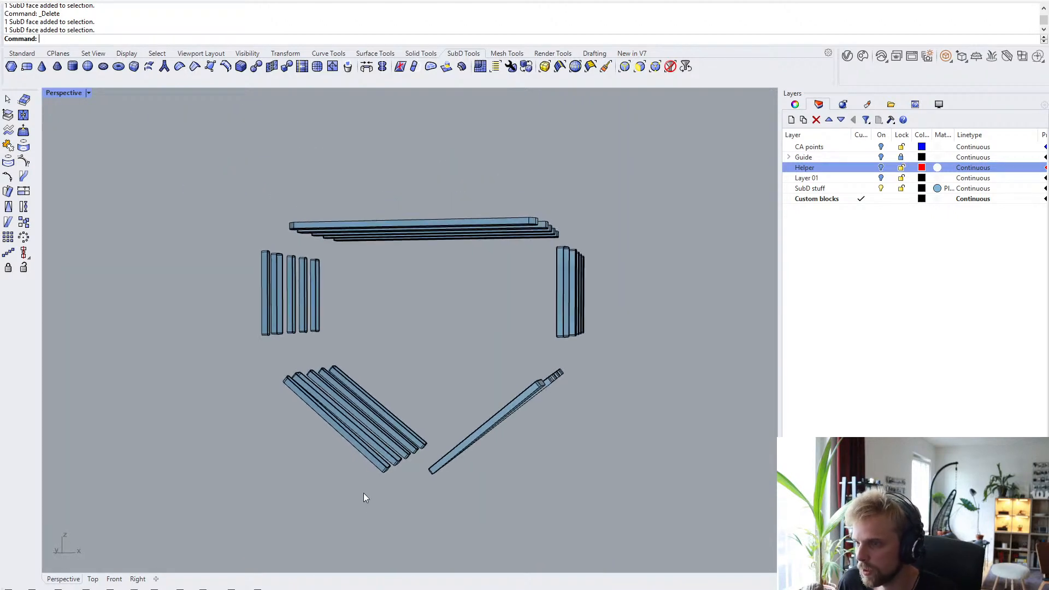
pyautogui.moveTo(234, 328); pyautogui.dragTo(203, 264)
pyautogui.press('Delete')
# - Delete the broad closed faces of the five long horizontal inserts in the upper group
pyautogui.moveTo(203, 264); pyautogui.dragTo(415, 349, button='right')
pyautogui.scroll(5, 426, 338)
pyautogui.keyDown('ctrl'); pyautogui.keyDown('shift'); pyautogui.click(457, 318); pyautogui.keyUp('shift'); pyautogui.keyUp('ctrl')
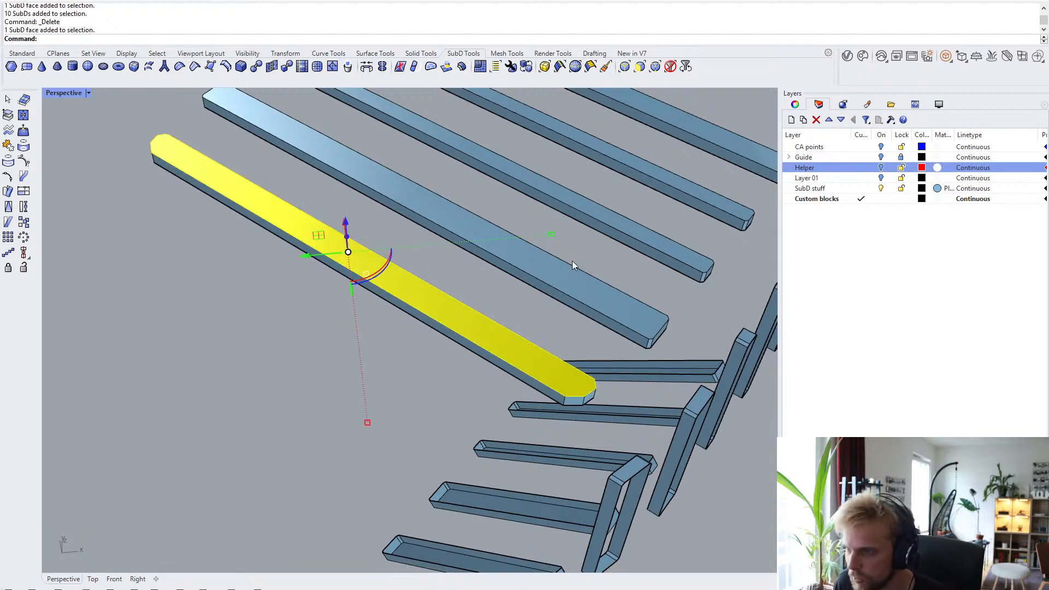
pyautogui.keyDown('ctrl'); pyautogui.keyDown('shift'); pyautogui.click(565, 280); pyautogui.keyUp('shift'); pyautogui.keyUp('ctrl')
pyautogui.moveTo(566, 281); pyautogui.dragTo(519, 291, button='right')
pyautogui.scroll(4, 520, 313)
pyautogui.keyDown('ctrl'); pyautogui.keyDown('shift'); pyautogui.click(521, 311); pyautogui.keyUp('shift'); pyautogui.keyUp('ctrl')
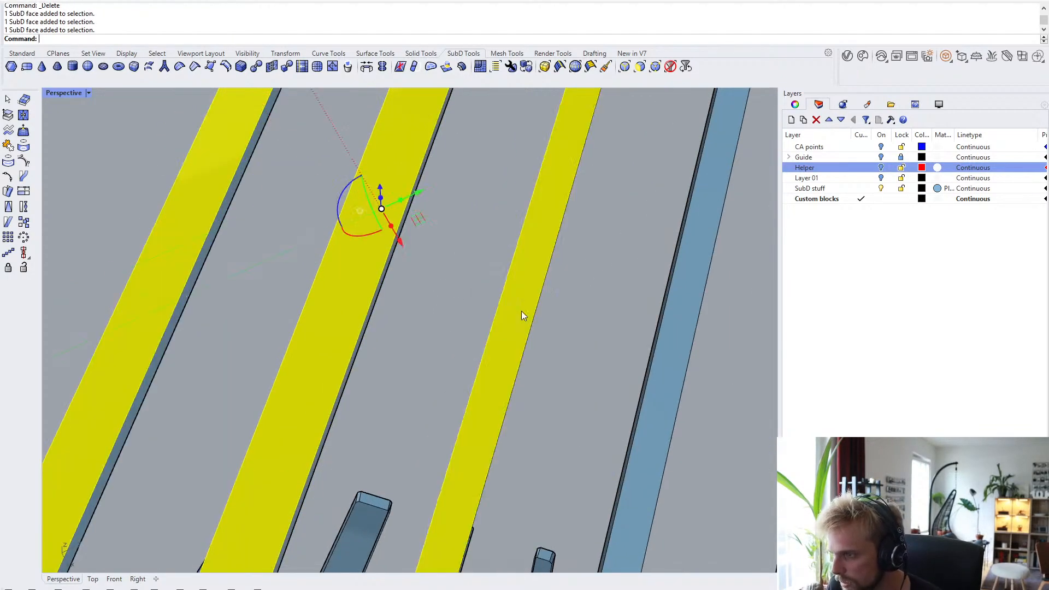
pyautogui.scroll(-4, 523, 311)
pyautogui.keyDown('shift'); pyautogui.moveTo(599, 318); pyautogui.dragTo(587, 322, button='right'); pyautogui.keyUp('shift')
pyautogui.scroll(4, 586, 322)
pyautogui.keyDown('ctrl'); pyautogui.keyDown('shift'); pyautogui.click(500, 275); pyautogui.keyUp('shift'); pyautogui.keyUp('ctrl')
pyautogui.keyDown('ctrl'); pyautogui.keyDown('shift'); pyautogui.click(664, 287); pyautogui.keyUp('shift'); pyautogui.keyUp('ctrl')
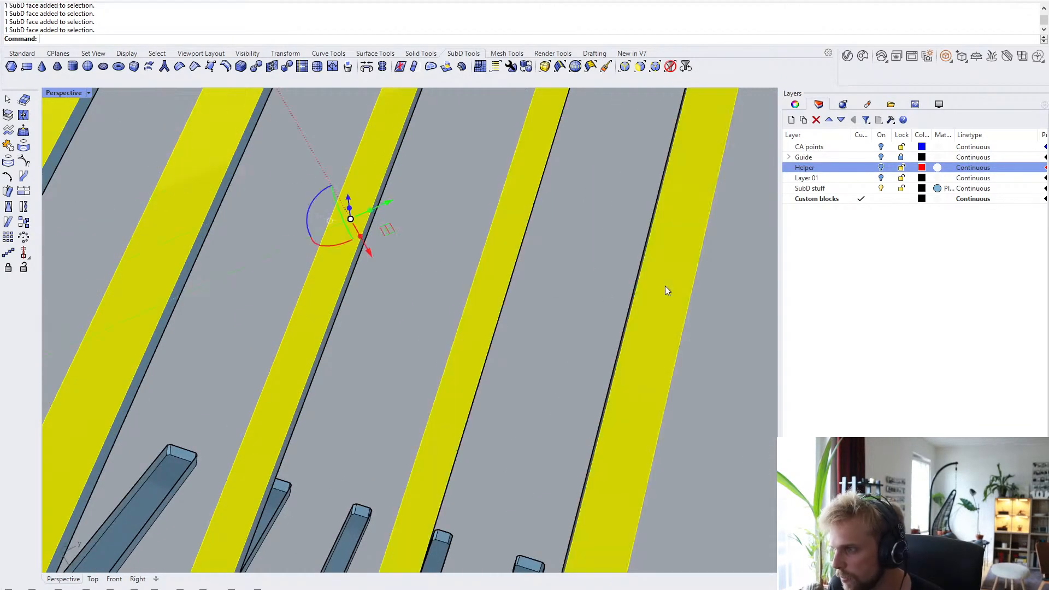
pyautogui.press('Delete')
# - Delete the broad closed faces of the five remaining diagonal inserts below the upright frames
pyautogui.scroll(-6, 597, 317)
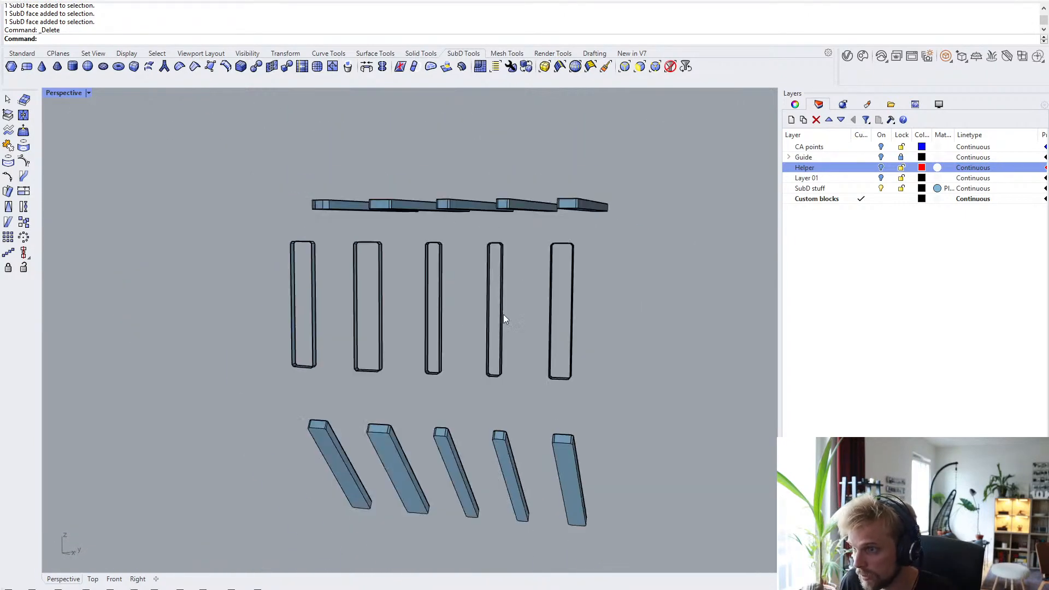
pyautogui.scroll(2, 503, 313)
pyautogui.scroll(4, 330, 363)
pyautogui.keyDown('ctrl'); pyautogui.keyDown('shift'); pyautogui.click(330, 362); pyautogui.keyUp('shift'); pyautogui.keyUp('ctrl')
pyautogui.keyDown('ctrl'); pyautogui.keyDown('shift'); pyautogui.click(504, 311); pyautogui.keyUp('shift'); pyautogui.keyUp('ctrl')
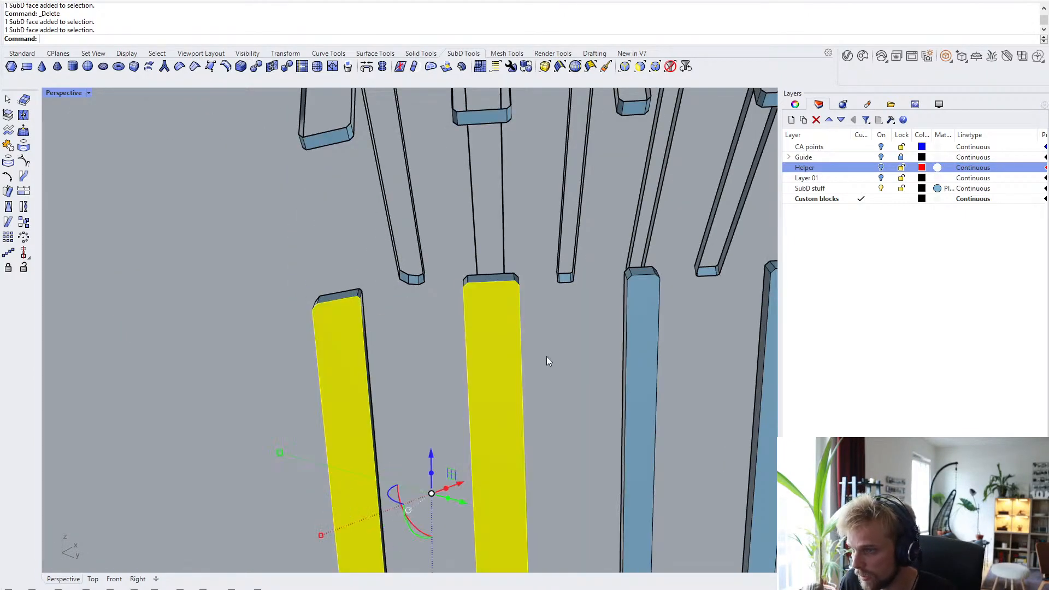
pyautogui.keyDown('shift'); pyautogui.moveTo(546, 358); pyautogui.dragTo(452, 277, button='right'); pyautogui.keyUp('shift')
pyautogui.keyDown('ctrl'); pyautogui.keyDown('shift'); pyautogui.click(452, 278); pyautogui.keyUp('shift'); pyautogui.keyUp('ctrl')
pyautogui.keyDown('ctrl'); pyautogui.keyDown('shift'); pyautogui.click(598, 281); pyautogui.keyUp('shift'); pyautogui.keyUp('ctrl')
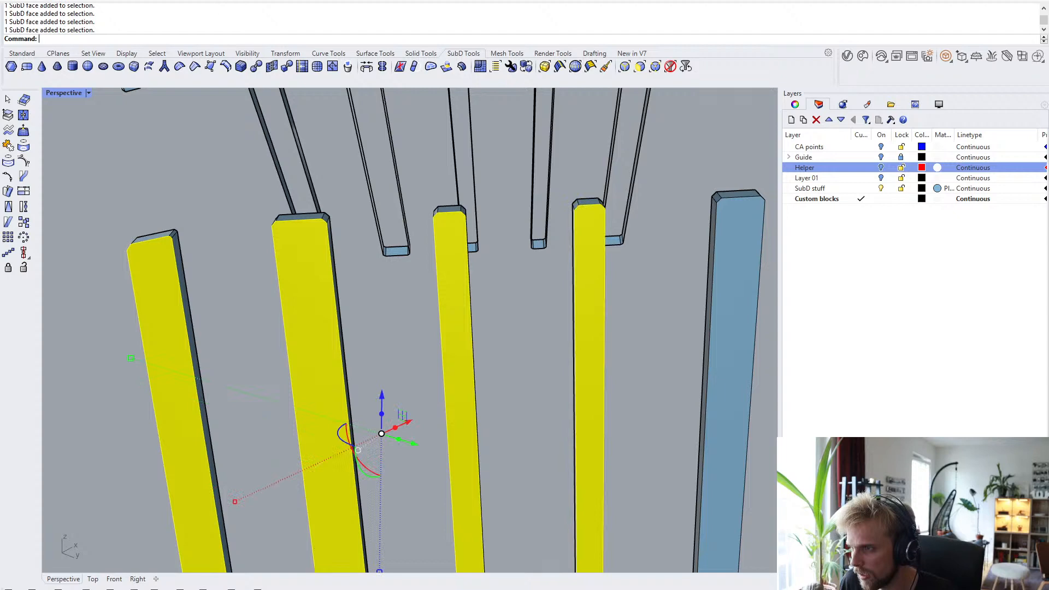
pyautogui.keyDown('ctrl'); pyautogui.keyDown('shift'); pyautogui.click(745, 279); pyautogui.keyUp('shift'); pyautogui.keyUp('ctrl')
pyautogui.press('Delete')
pyautogui.scroll(-2, 510, 241)
pyautogui.scroll(3, 186, 311)
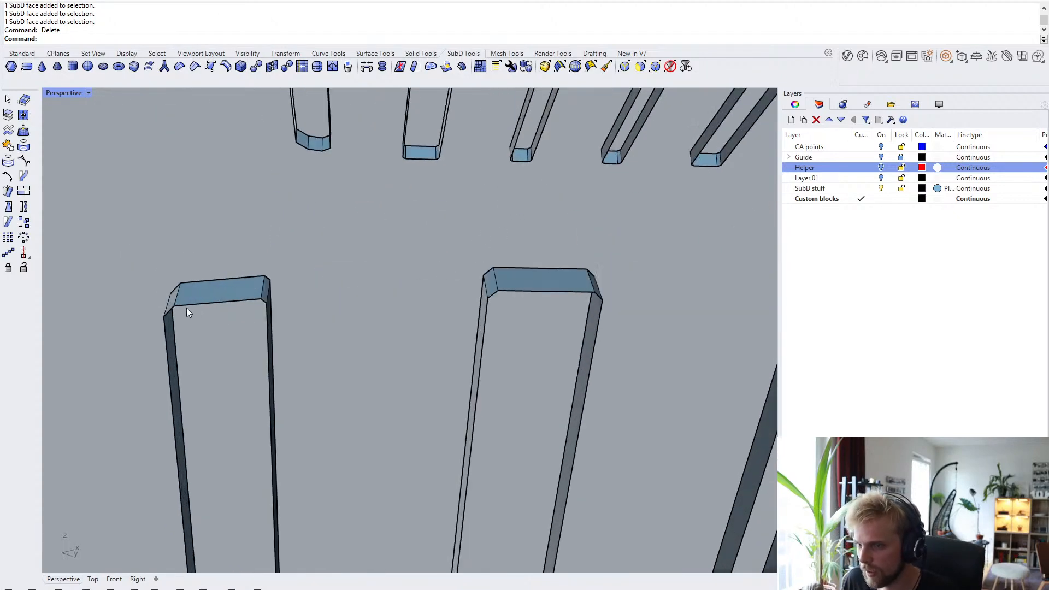
pyautogui.keyDown('ctrl'); pyautogui.keyDown('shift'); pyautogui.doubleClick(198, 302); pyautogui.keyUp('shift'); pyautogui.keyUp('ctrl')
pyautogui.keyDown('ctrl'); pyautogui.keyDown('shift'); pyautogui.doubleClick(550, 290); pyautogui.keyUp('shift'); pyautogui.keyUp('ctrl')
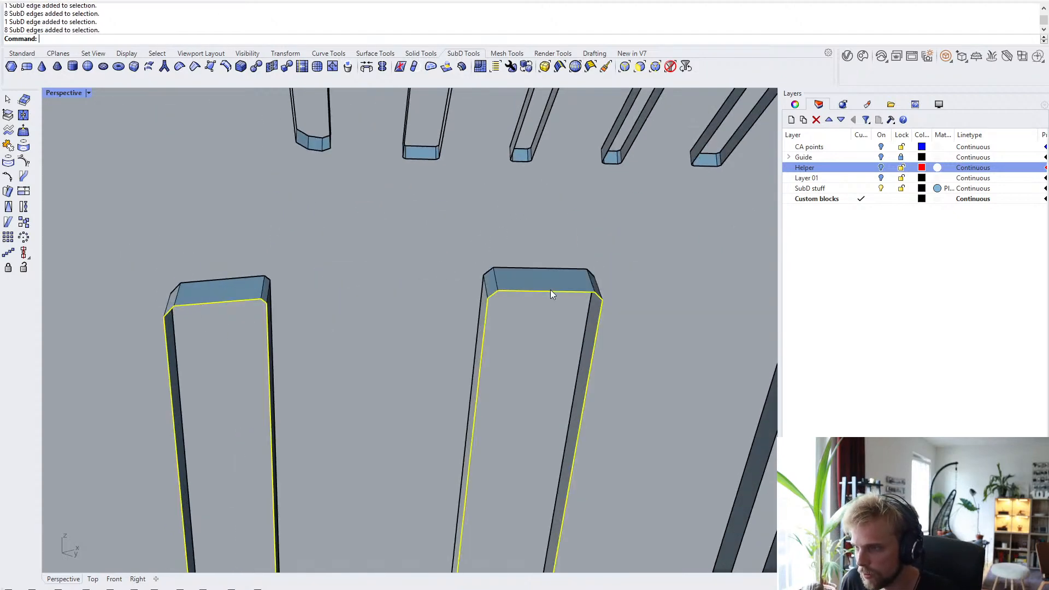
pyautogui.scroll(-3, 561, 313)
pyautogui.scroll(3, 375, 250)
pyautogui.scroll(-3, 365, 256)
pyautogui.moveTo(333, 271)
pyautogui.mouseDown()
pyautogui.moveTo(362, 273)
pyautogui.moveTo(316, 283)
pyautogui.mouseUp()
pyautogui.keyDown('shift'); pyautogui.moveTo(317, 283); pyautogui.dragTo(418, 288, button='right'); pyautogui.keyUp('shift')
pyautogui.scroll(3, 317, 235)
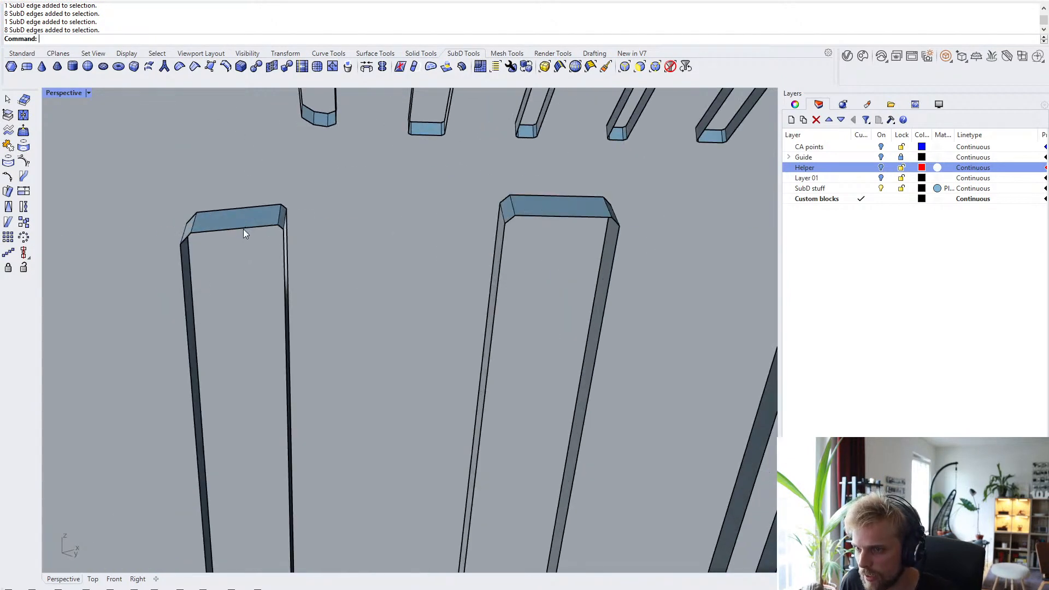
# - Try to close one opening of the outermost diagonal insert with a Bridge between its two end edge chains
pyautogui.keyDown('ctrl'); pyautogui.keyDown('shift'); pyautogui.doubleClick(244, 228); pyautogui.keyUp('shift'); pyautogui.keyUp('ctrl')
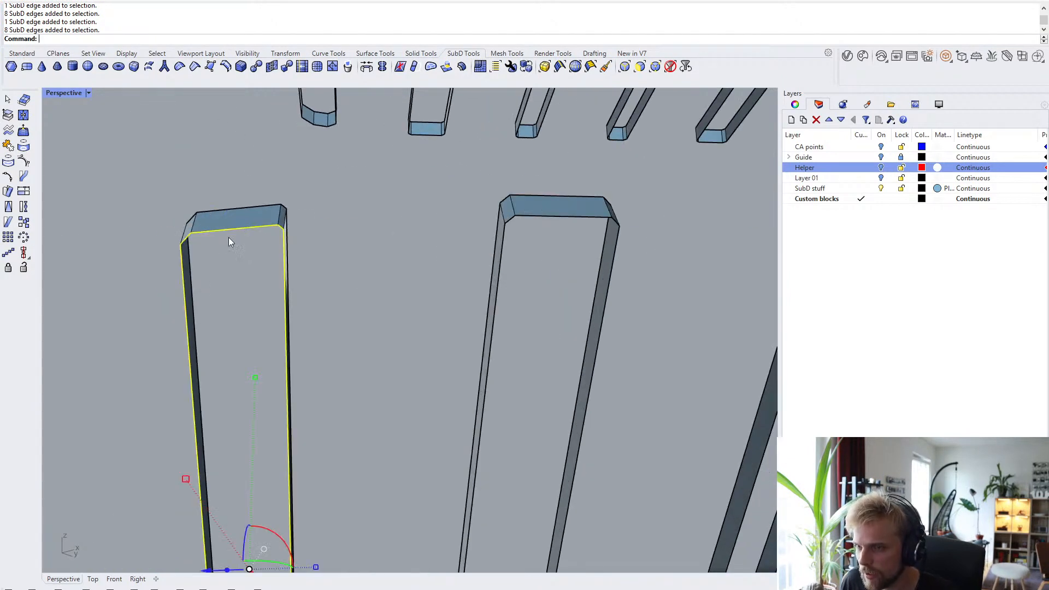
pyautogui.keyDown('ctrl'); pyautogui.click(183, 277); pyautogui.keyUp('ctrl')
pyautogui.keyDown('ctrl'); pyautogui.click(284, 263); pyautogui.keyUp('ctrl')
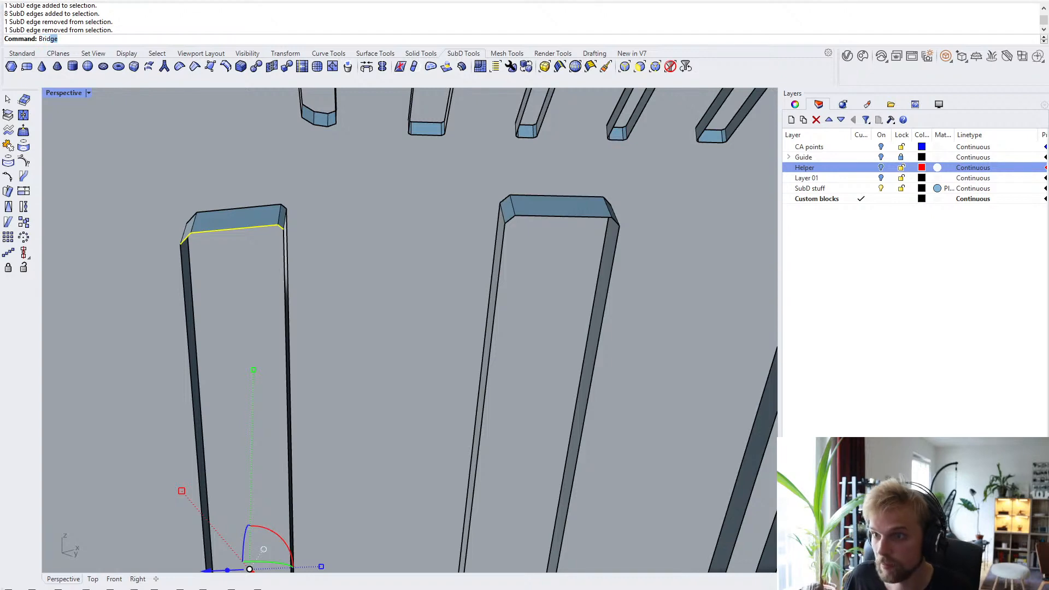
pyautogui.press('Return')
pyautogui.press('Return')
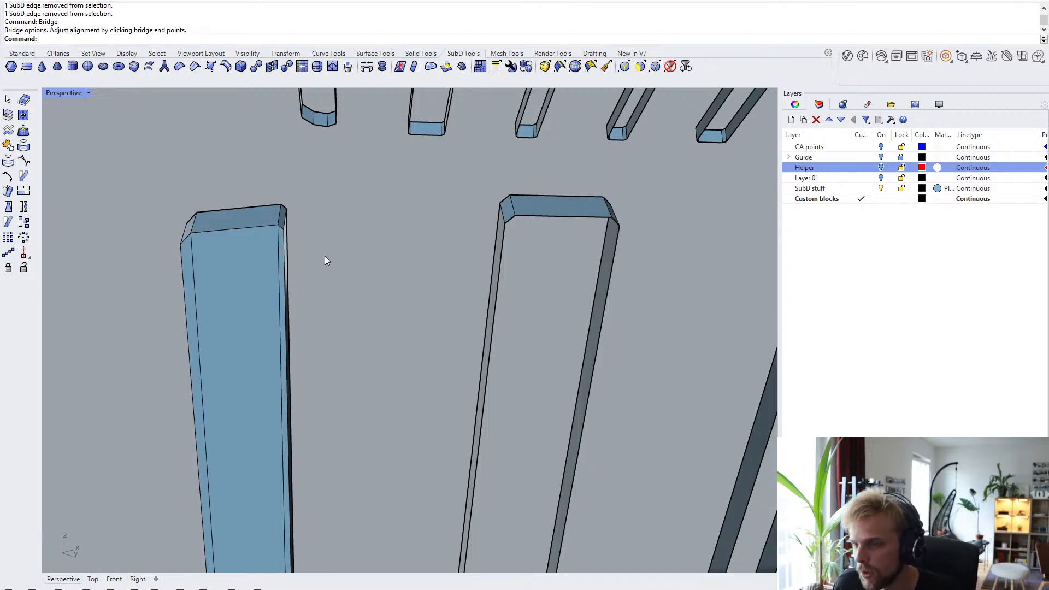
# - Check the bridged insert in smooth SubD display, return to flat display and undo the bridge
pyautogui.press('Tab')
pyautogui.moveTo(324, 257); pyautogui.dragTo(175, 326, button='right')
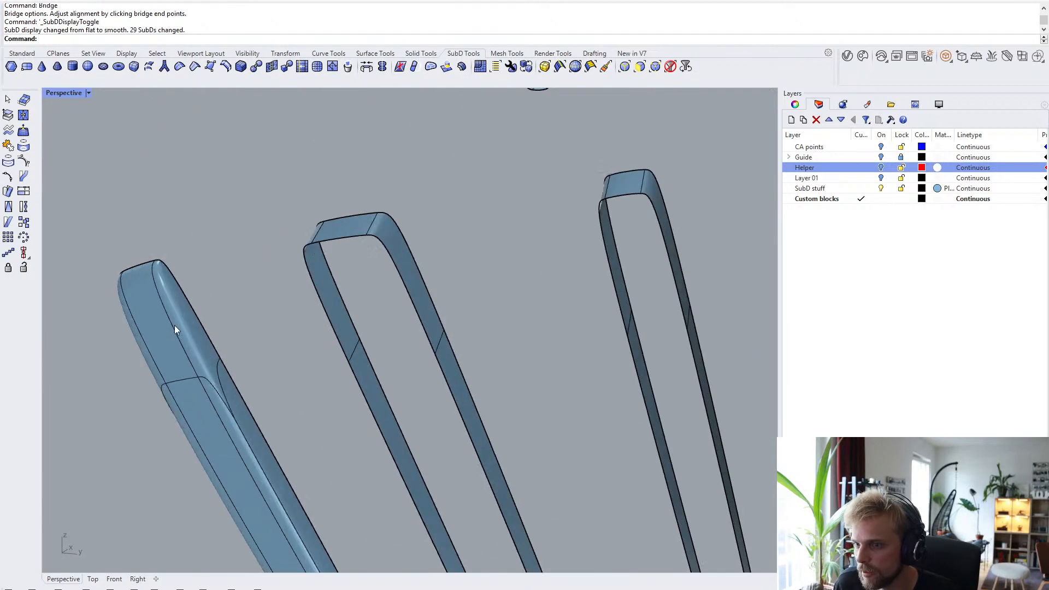
pyautogui.moveTo(182, 381); pyautogui.dragTo(221, 354, button='right')
pyautogui.press('Tab')
pyautogui.hotkey('ctrl', 'z')
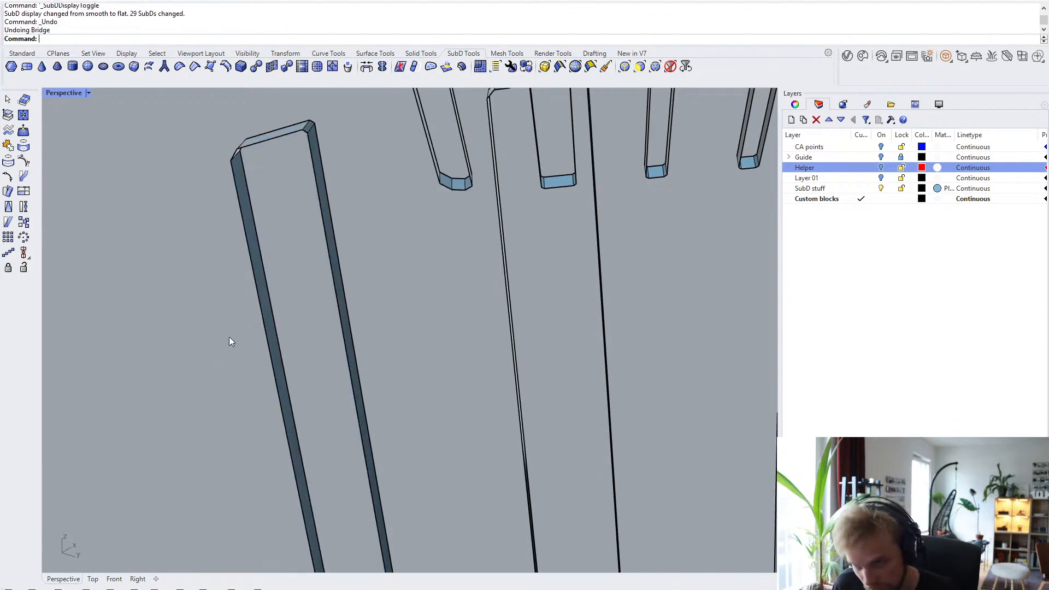
# - Bridge the long side edges of the outermost diagonal insert with one joined segment and check it in smooth SubD display
pyautogui.moveTo(262, 212); pyautogui.dragTo(388, 486, button='right')
pyautogui.doubleClick(263, 146)
pyautogui.keyDown('ctrl'); pyautogui.click(267, 143); pyautogui.keyUp('ctrl')
pyautogui.keyDown('ctrl'); pyautogui.click(378, 464); pyautogui.keyUp('ctrl')
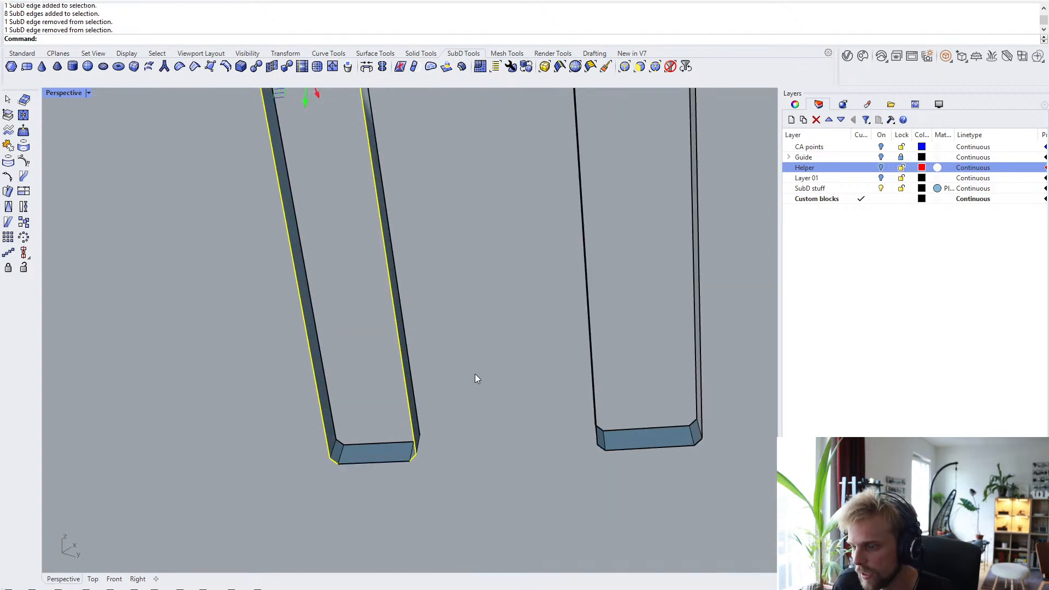
pyautogui.press('Return')
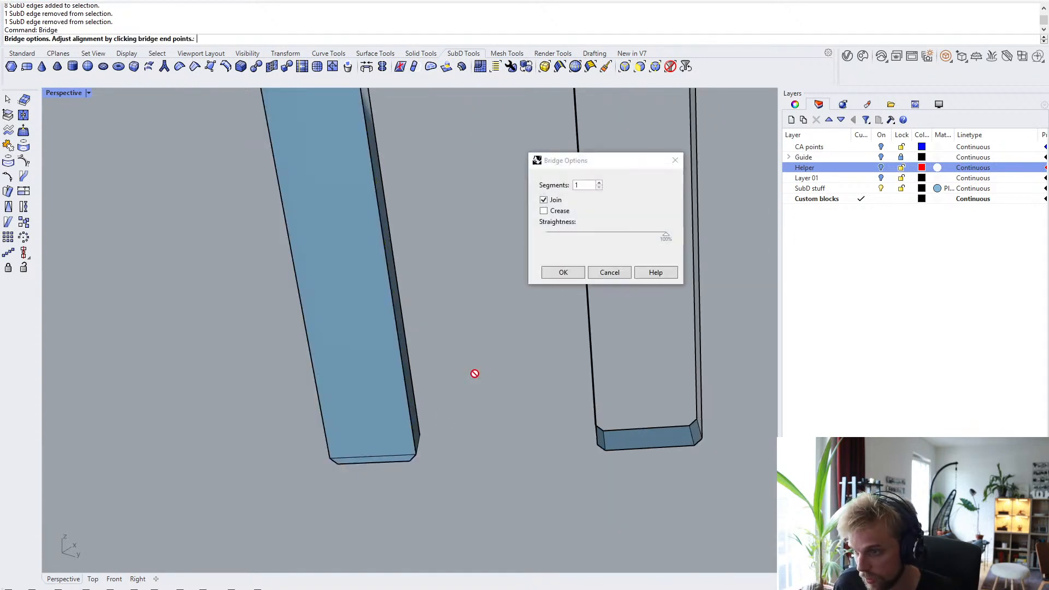
pyautogui.press('Return')
pyautogui.press('Tab')
pyautogui.scroll(-10, 474, 374)
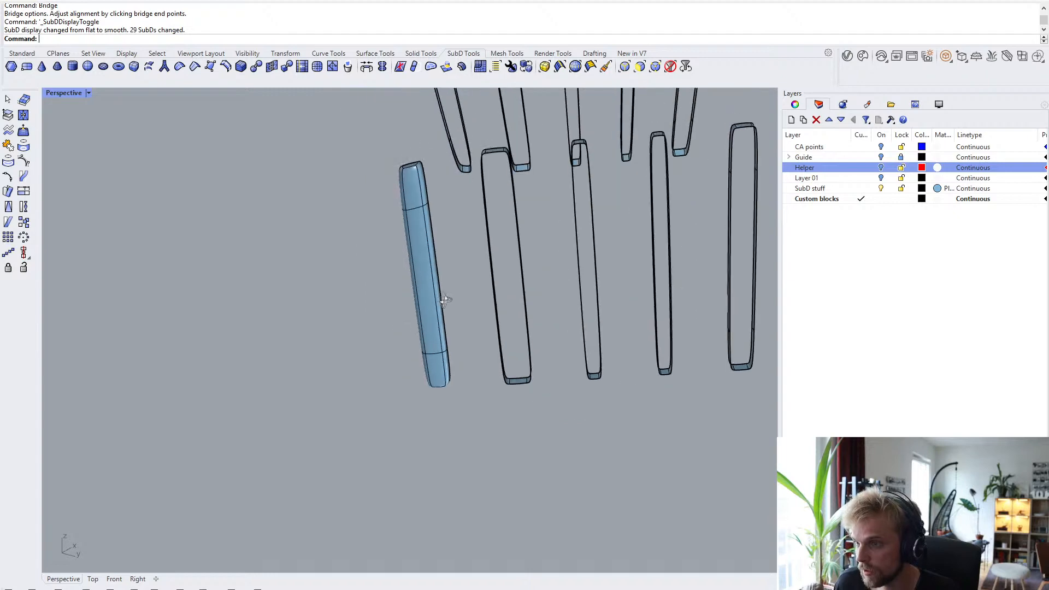
pyautogui.moveTo(448, 297); pyautogui.dragTo(411, 315, button='right')
pyautogui.scroll(5, 391, 252)
pyautogui.press('Tab')
# - Bridge the long side edges around the opposite opening of the same diagonal insert and check it in smooth SubD display
pyautogui.moveTo(392, 257); pyautogui.dragTo(373, 311, button='right')
pyautogui.scroll(5, 328, 381)
pyautogui.doubleClick(351, 358)
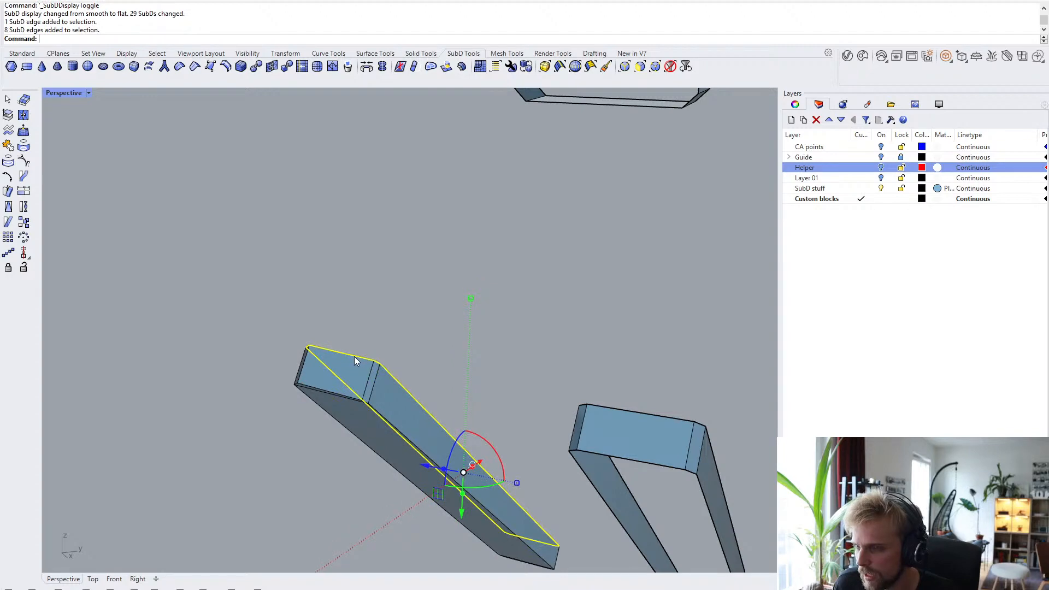
pyautogui.keyDown('ctrl'); pyautogui.click(354, 356); pyautogui.keyUp('ctrl')
pyautogui.moveTo(391, 383); pyautogui.dragTo(328, 451, button='right')
pyautogui.scroll(5, 314, 453)
pyautogui.keyDown('ctrl'); pyautogui.click(314, 454); pyautogui.keyUp('ctrl')
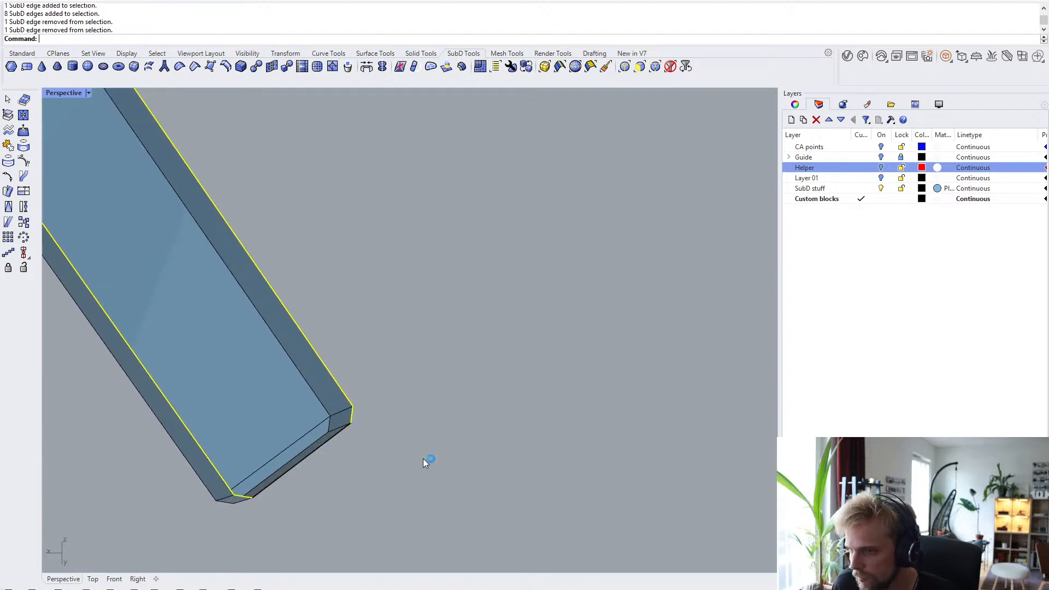
pyautogui.press('Return')
pyautogui.press('Return')
pyautogui.scroll(-7, 422, 458)
pyautogui.moveTo(422, 458); pyautogui.dragTo(536, 352, button='right')
pyautogui.press('Tab')
pyautogui.press('Tab')
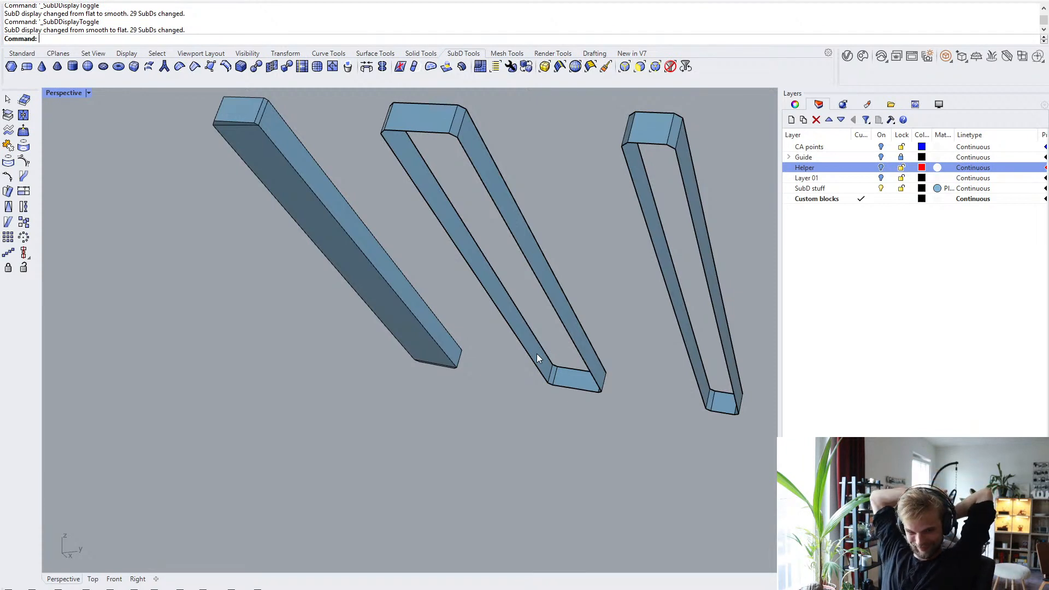
# - Bridge the long side edges around one opening of the second diagonal insert with one joined segment, excluding the short end edges
pyautogui.keyDown('ctrl'); pyautogui.keyDown('shift'); pyautogui.click(427, 132); pyautogui.keyUp('shift'); pyautogui.keyUp('ctrl')
pyautogui.click(551, 212)
pyautogui.scroll(5, 411, 130)
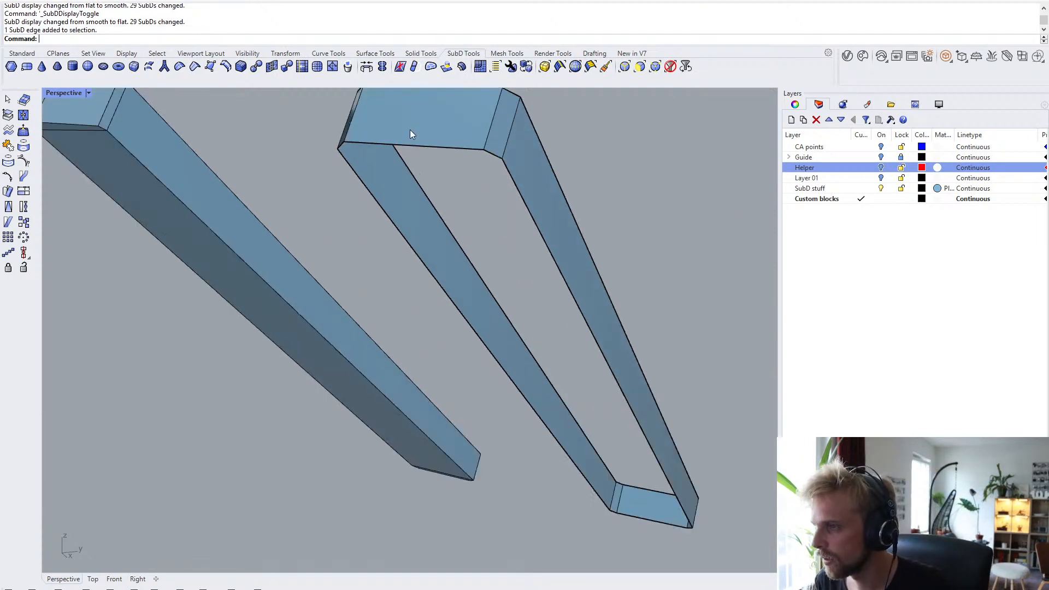
pyautogui.keyDown('ctrl'); pyautogui.keyDown('shift'); pyautogui.doubleClick(431, 148); pyautogui.keyUp('shift'); pyautogui.keyUp('ctrl')
pyautogui.keyDown('shift'); pyautogui.moveTo(500, 295); pyautogui.dragTo(498, 237, button='right'); pyautogui.keyUp('shift')
pyautogui.scroll(-3, 465, 179)
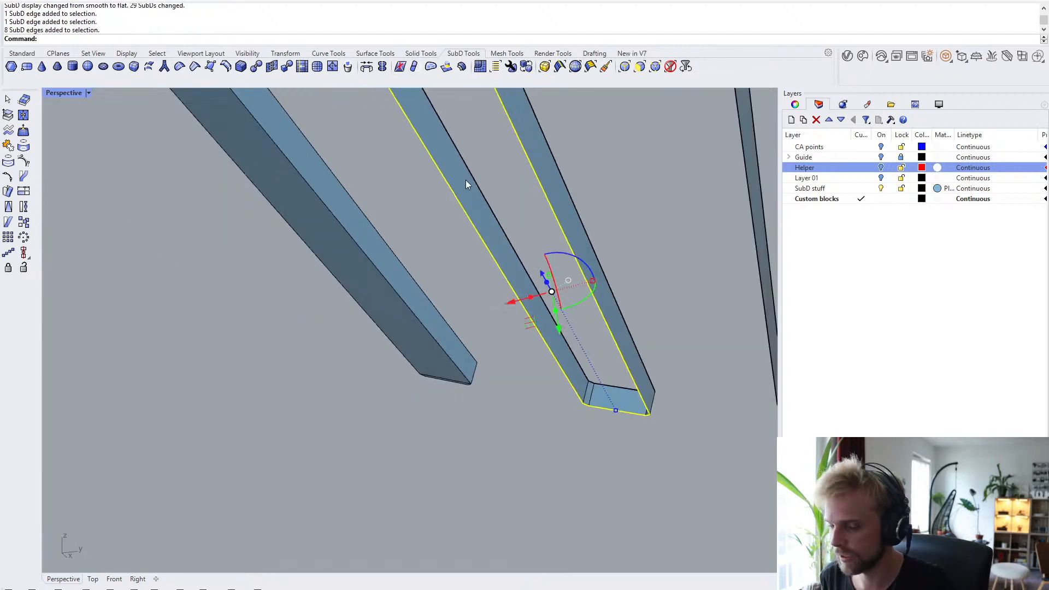
pyautogui.keyDown('shift'); pyautogui.moveTo(465, 179); pyautogui.dragTo(483, 244, button='right'); pyautogui.keyUp('shift')
pyautogui.scroll(3, 459, 162)
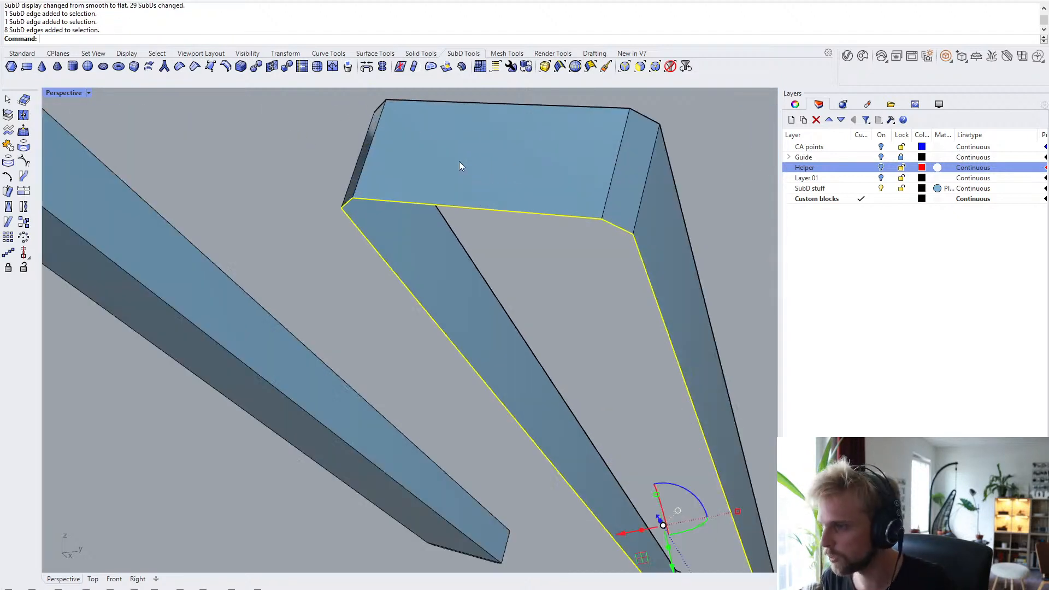
pyautogui.keyDown('ctrl'); pyautogui.keyDown('shift'); pyautogui.click(495, 213); pyautogui.keyUp('shift'); pyautogui.keyUp('ctrl')
pyautogui.scroll(-4, 587, 221)
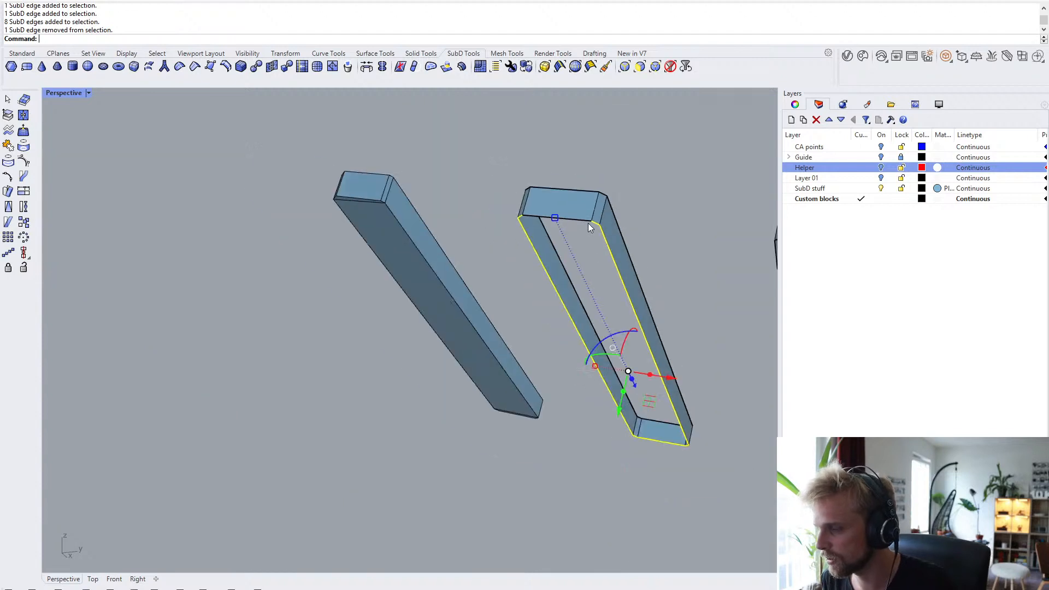
pyautogui.scroll(2, 639, 407)
pyautogui.keyDown('ctrl'); pyautogui.keyDown('shift'); pyautogui.click(663, 449); pyautogui.keyUp('shift'); pyautogui.keyUp('ctrl')
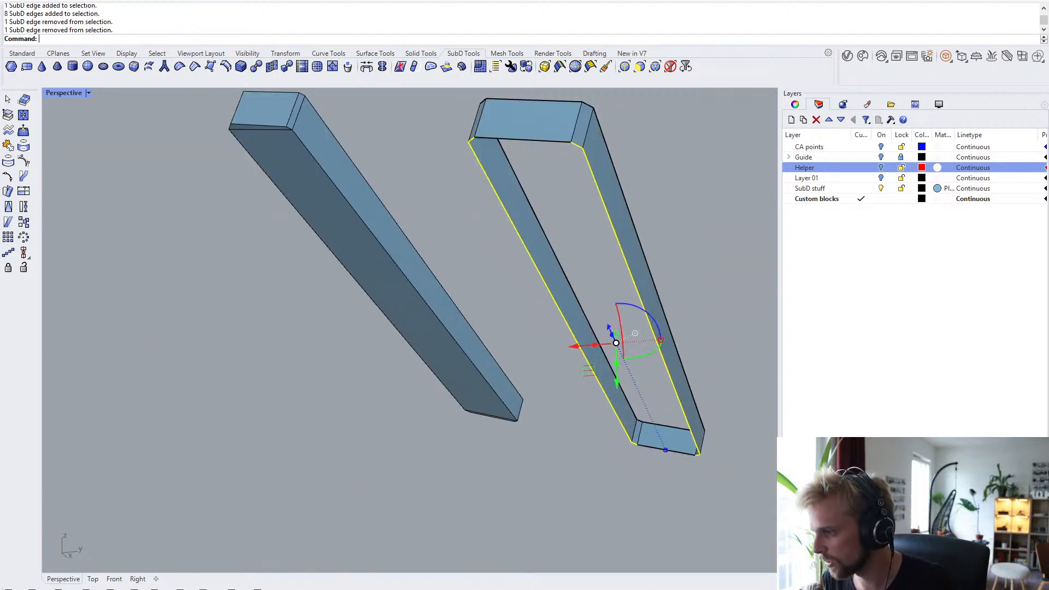
pyautogui.write('Rid')
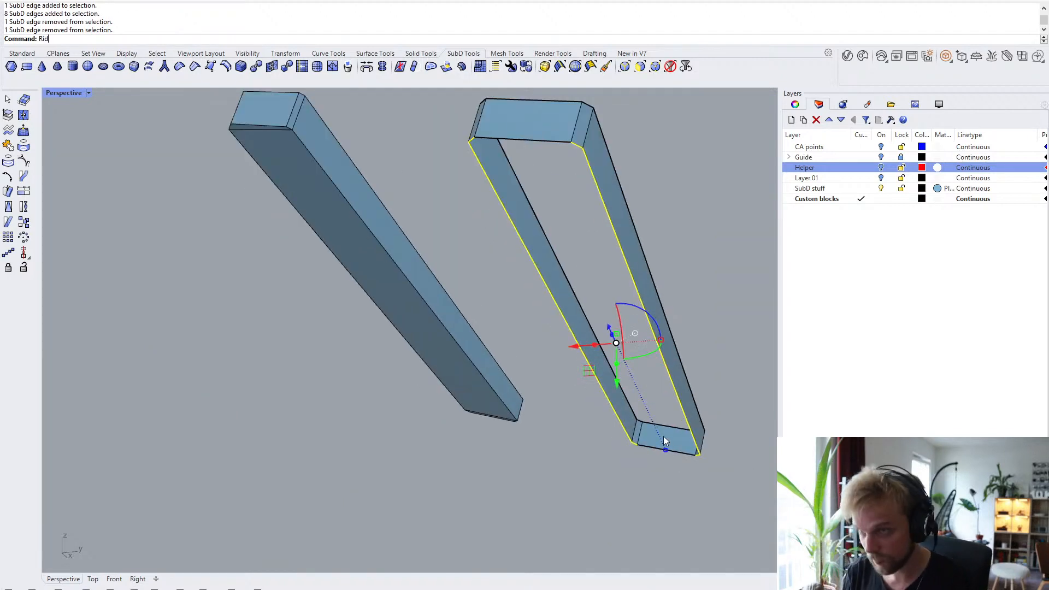
pyautogui.press('Return')
pyautogui.write('Bridge')
pyautogui.press('Return')
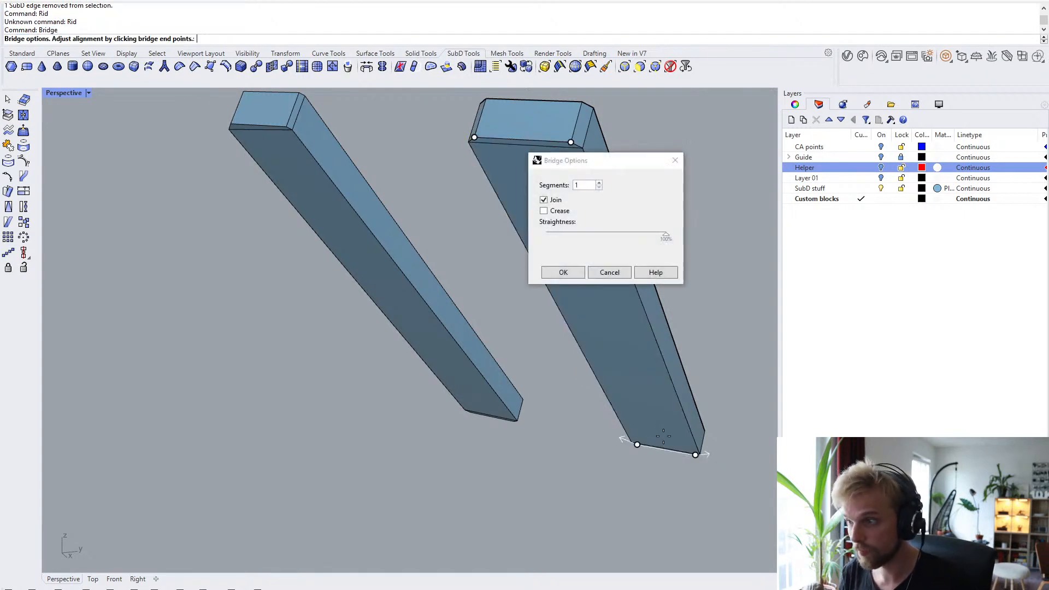
pyautogui.press('Return')
pyautogui.scroll(-4, 663, 431)
pyautogui.keyDown('shift'); pyautogui.moveTo(663, 431); pyautogui.dragTo(473, 324, button='right'); pyautogui.keyUp('shift')
pyautogui.scroll(3, 596, 372)
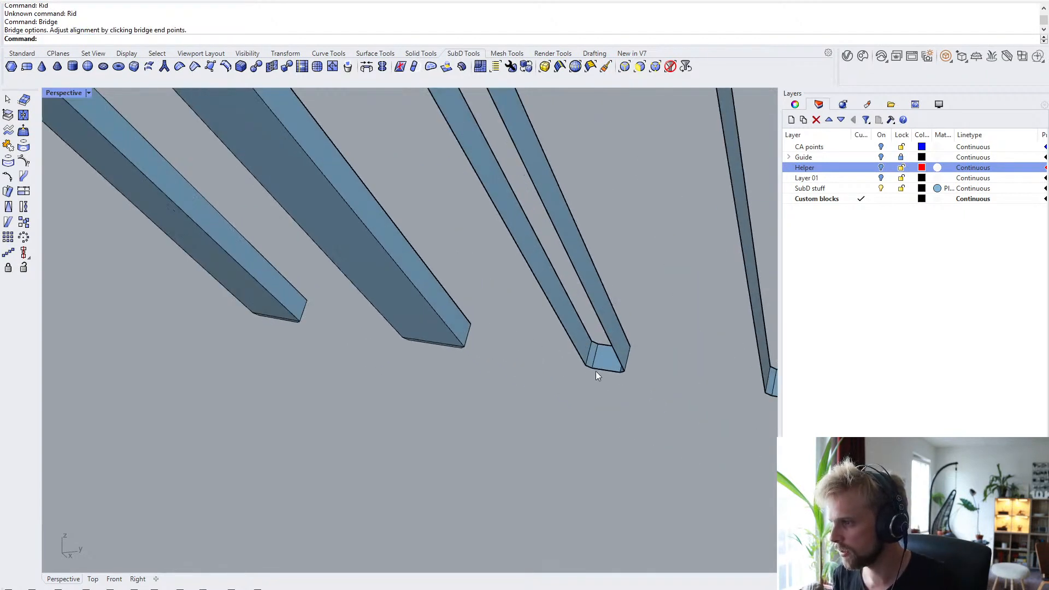
# - Bridge the long side edges around one opening of the third diagonal insert with one joined segment, excluding the short end edges
pyautogui.keyDown('ctrl'); pyautogui.keyDown('shift'); pyautogui.click(606, 373); pyautogui.keyUp('shift'); pyautogui.keyUp('ctrl')
pyautogui.press('Escape')
pyautogui.scroll(-2, 497, 261)
pyautogui.keyDown('shift'); pyautogui.moveTo(516, 259); pyautogui.dragTo(531, 293, button='right'); pyautogui.keyUp('shift')
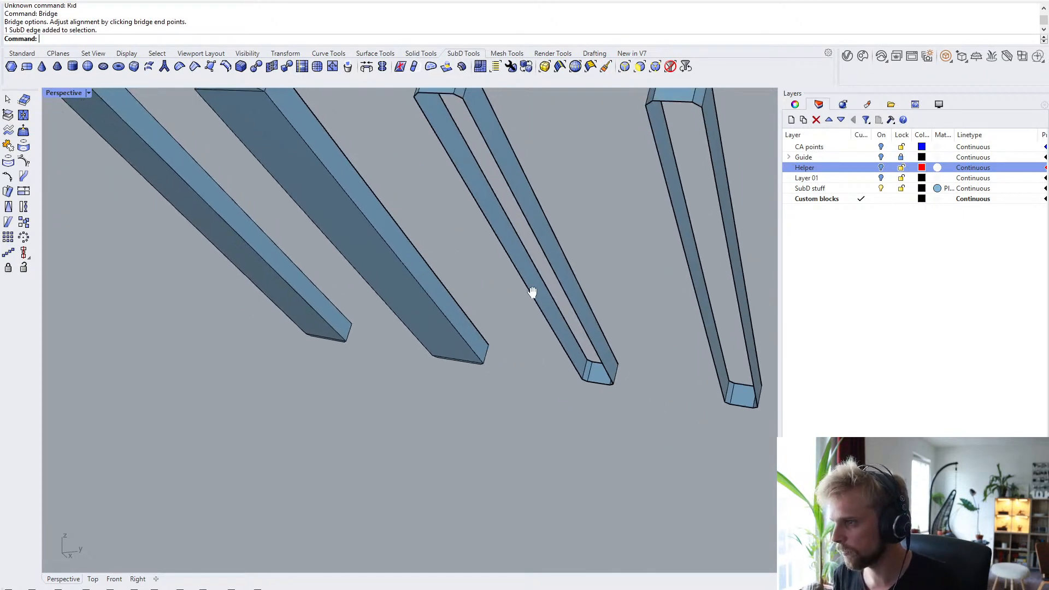
pyautogui.keyDown('ctrl'); pyautogui.keyDown('shift'); pyautogui.doubleClick(528, 286); pyautogui.keyUp('shift'); pyautogui.keyUp('ctrl')
pyautogui.keyDown('ctrl'); pyautogui.click(440, 101); pyautogui.keyUp('ctrl')
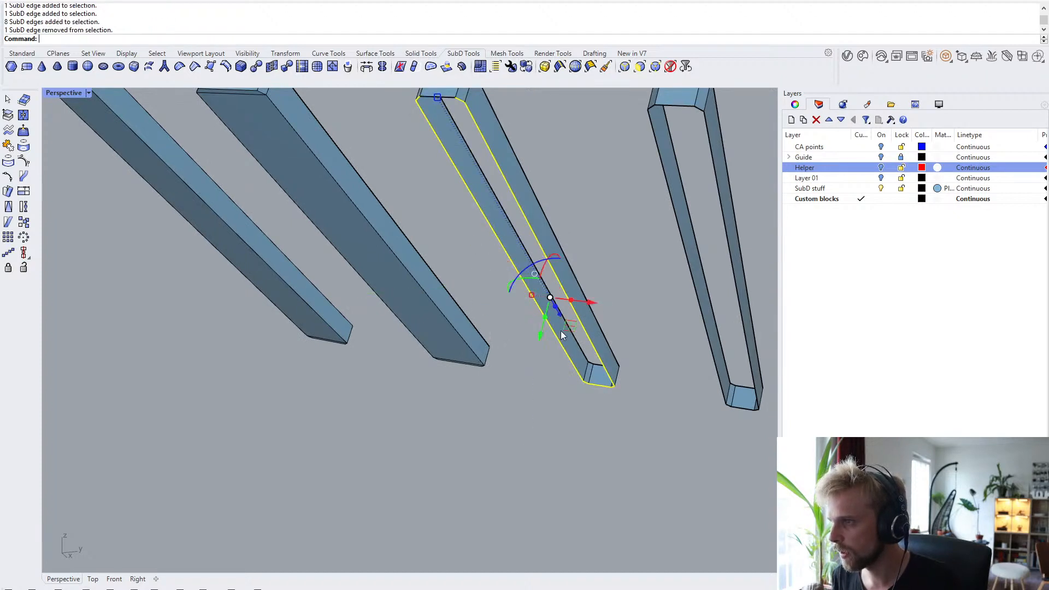
pyautogui.keyDown('ctrl'); pyautogui.click(603, 388); pyautogui.keyUp('ctrl')
pyautogui.press('Return')
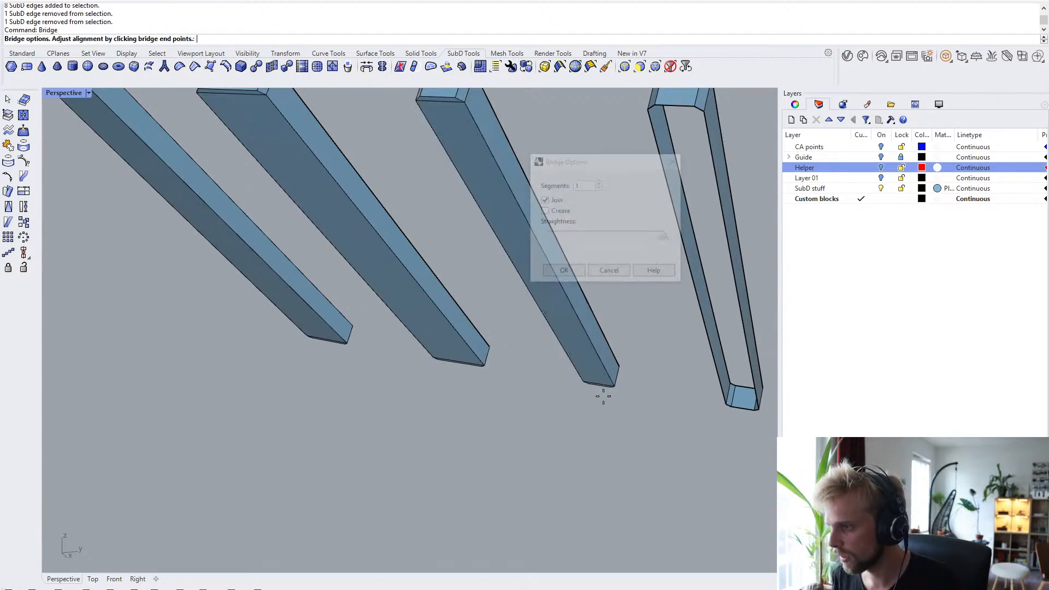
pyautogui.press('Return')
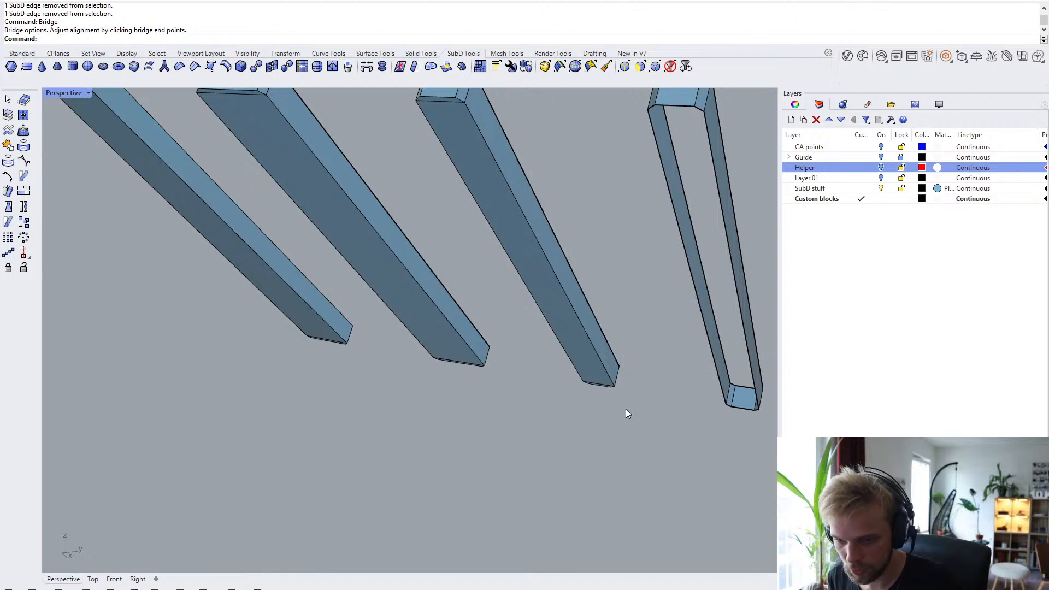
# - Bridge the long side edges around the open face of the fifth diagonal insert at the row's far end with one joined segment
pyautogui.moveTo(663, 419); pyautogui.dragTo(501, 391, button='right')
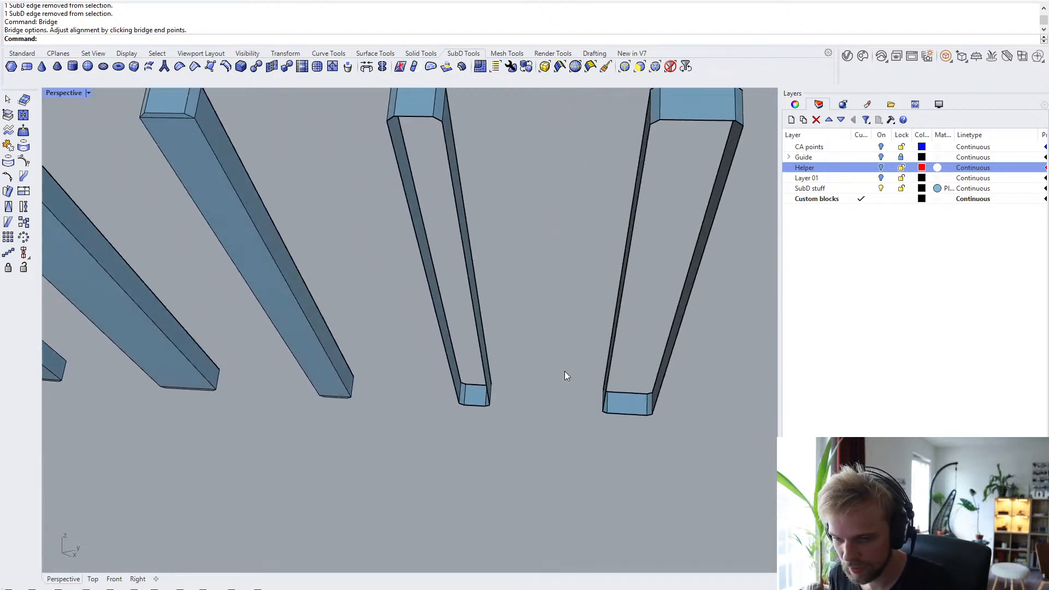
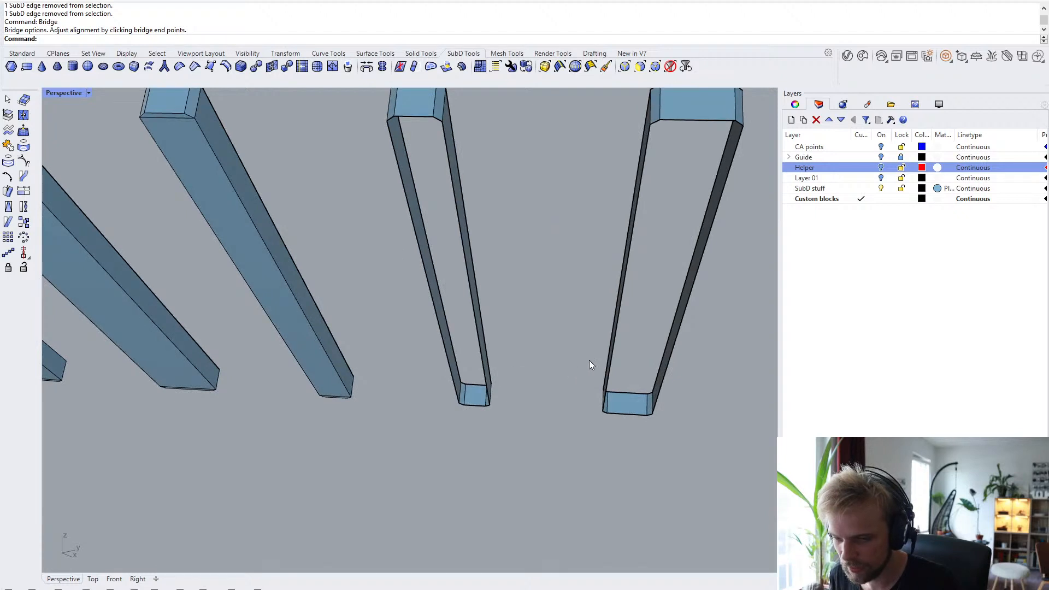
pyautogui.scroll(3, 589, 360)
pyautogui.doubleClick(651, 447)
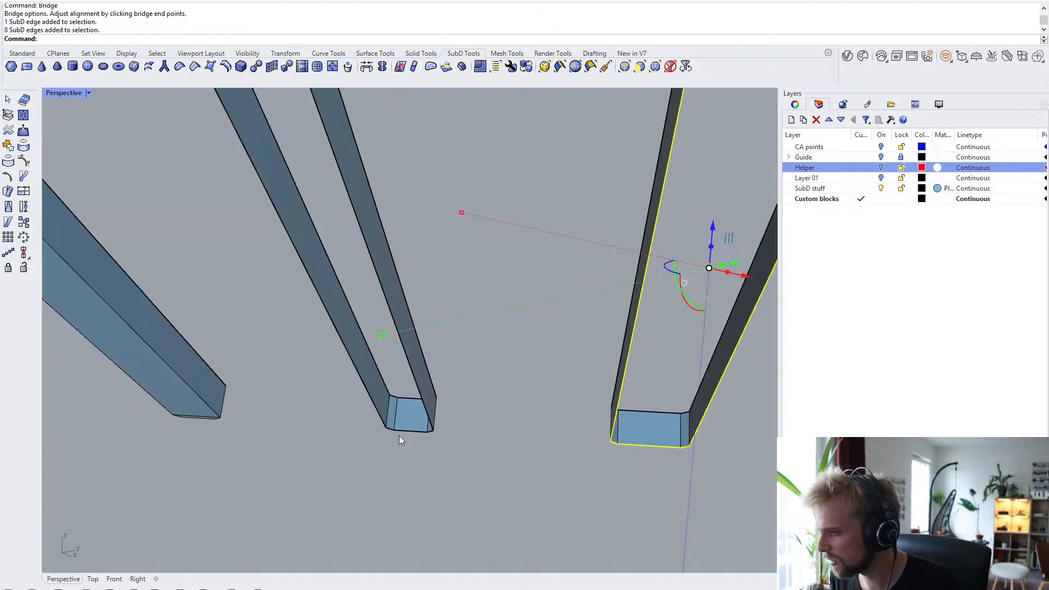
pyautogui.moveTo(399, 435); pyautogui.dragTo(428, 415, button='right')
pyautogui.keyDown('ctrl'); pyautogui.click(477, 440); pyautogui.keyUp('ctrl')
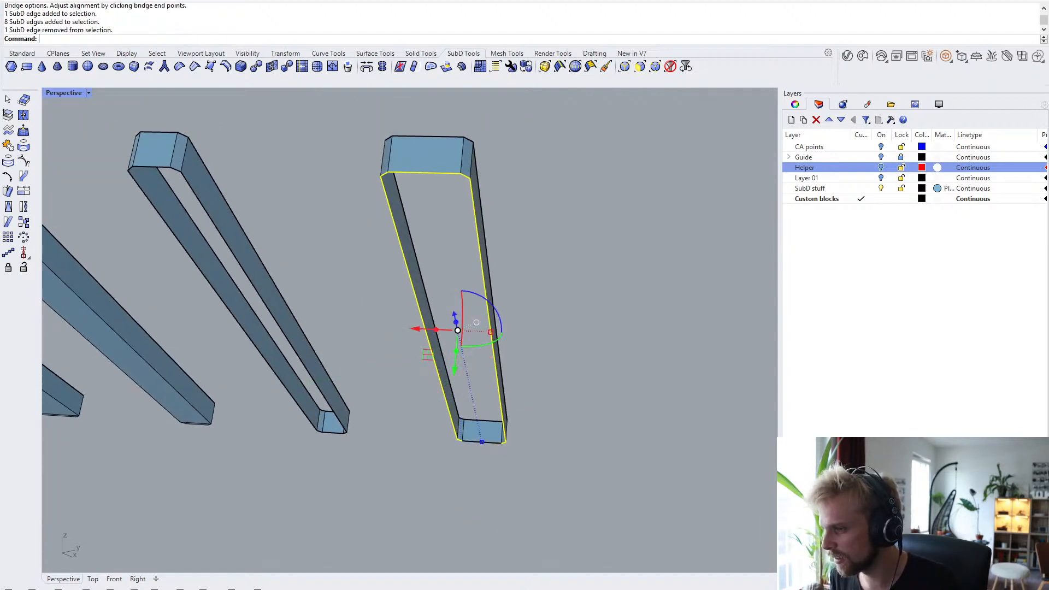
pyautogui.keyDown('ctrl'); pyautogui.click(422, 173); pyautogui.keyUp('ctrl')
pyautogui.rightClick(326, 209)
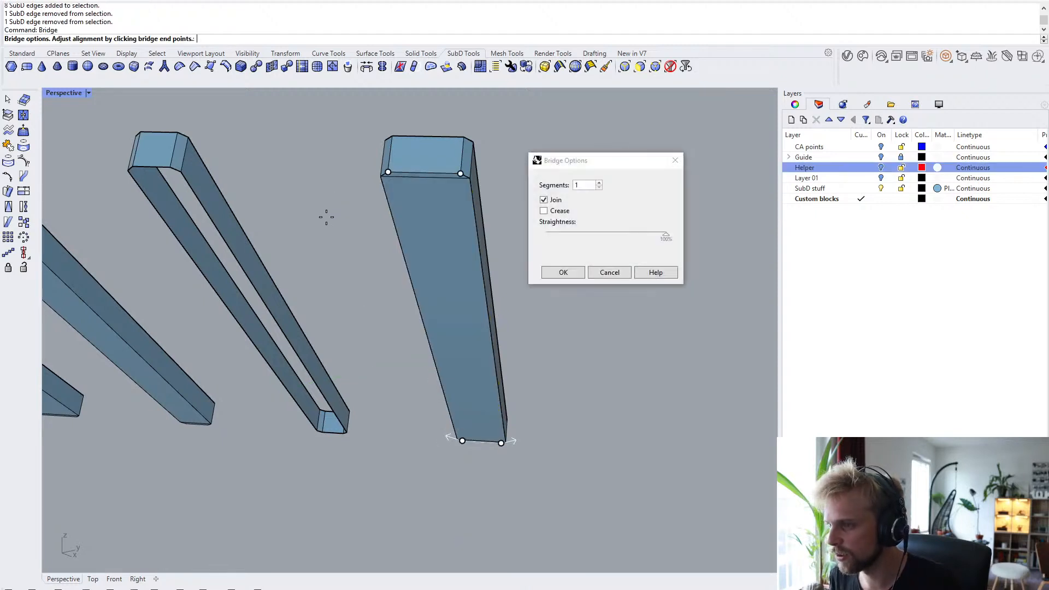
pyautogui.rightClick(326, 215)
# - Bridge the long side edges around the open face of the fourth diagonal insert, excluding its two short end edges
pyautogui.keyDown('shift'); pyautogui.moveTo(313, 275); pyautogui.dragTo(452, 281, button='right'); pyautogui.keyUp('shift')
pyautogui.doubleClick(294, 173)
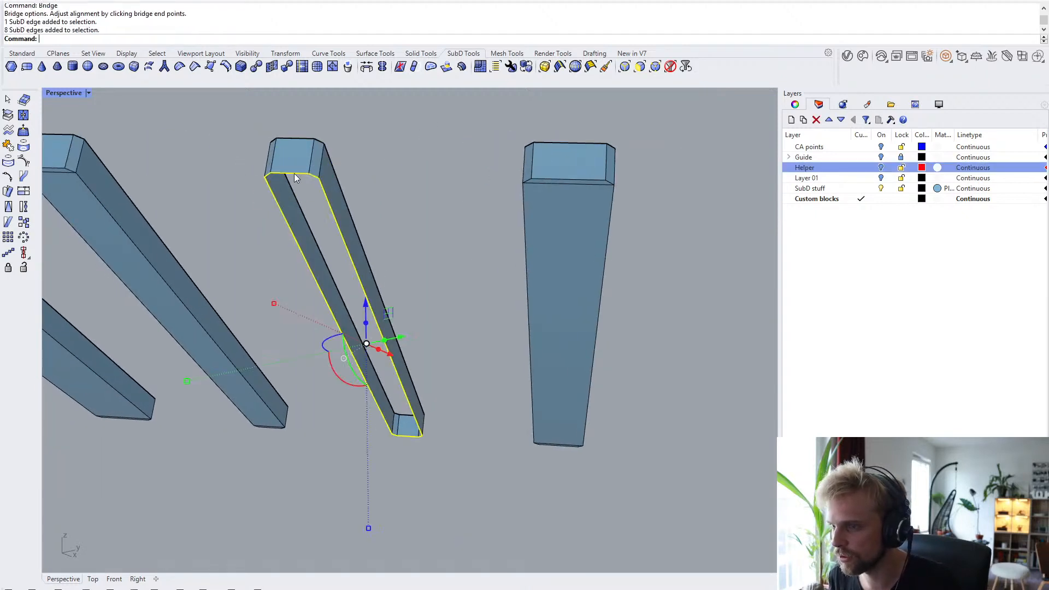
pyautogui.keyDown('ctrl'); pyautogui.click(294, 173); pyautogui.keyUp('ctrl')
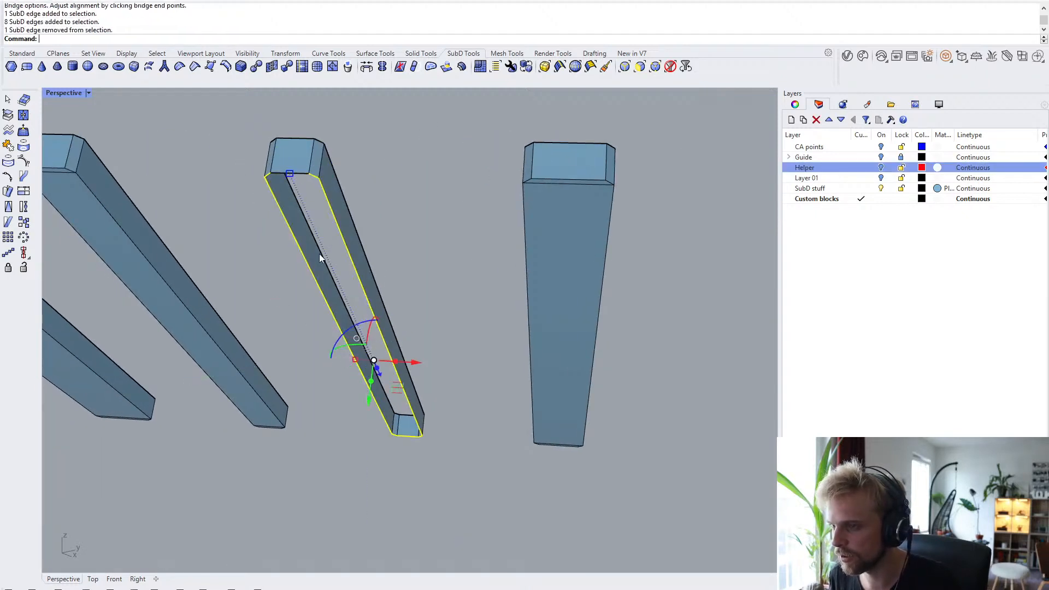
pyautogui.keyDown('ctrl'); pyautogui.click(407, 436); pyautogui.keyUp('ctrl')
pyautogui.write('Bridge')
pyautogui.press('Return')
pyautogui.press('Return')
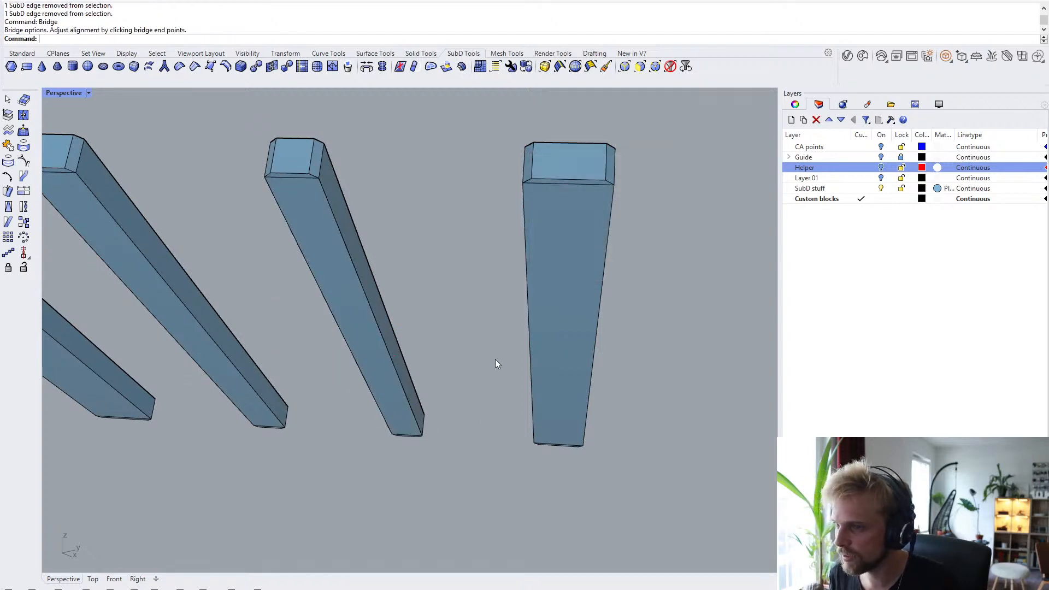
# - Bridge the long side edges around the opposite opening of the fifth diagonal insert, excluding its short end edges
pyautogui.moveTo(496, 361); pyautogui.dragTo(231, 375, button='right')
pyautogui.doubleClick(234, 375)
pyautogui.moveTo(305, 435)
pyautogui.keyDown('shift'); pyautogui.mouseDown(button='right')
pyautogui.moveTo(276, 287)
pyautogui.moveTo(311, 424)
pyautogui.mouseUp(button='right'); pyautogui.keyUp('shift')
pyautogui.keyDown('ctrl'); pyautogui.click(254, 374); pyautogui.keyUp('ctrl')
pyautogui.moveTo(265, 372); pyautogui.dragTo(442, 320, button='right')
pyautogui.keyDown('ctrl'); pyautogui.click(563, 159); pyautogui.keyUp('ctrl')
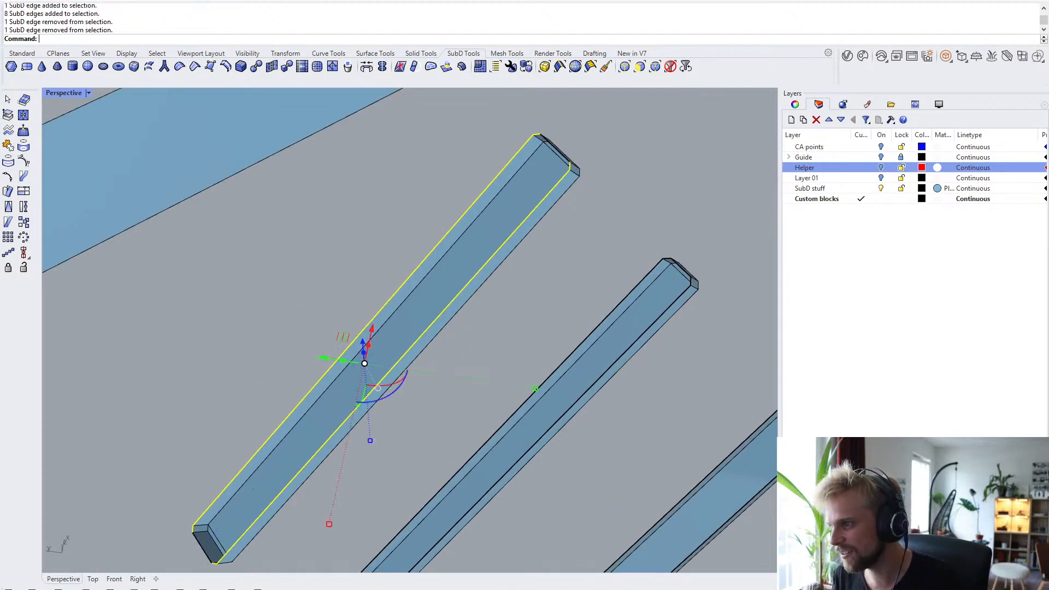
pyautogui.press('Return')
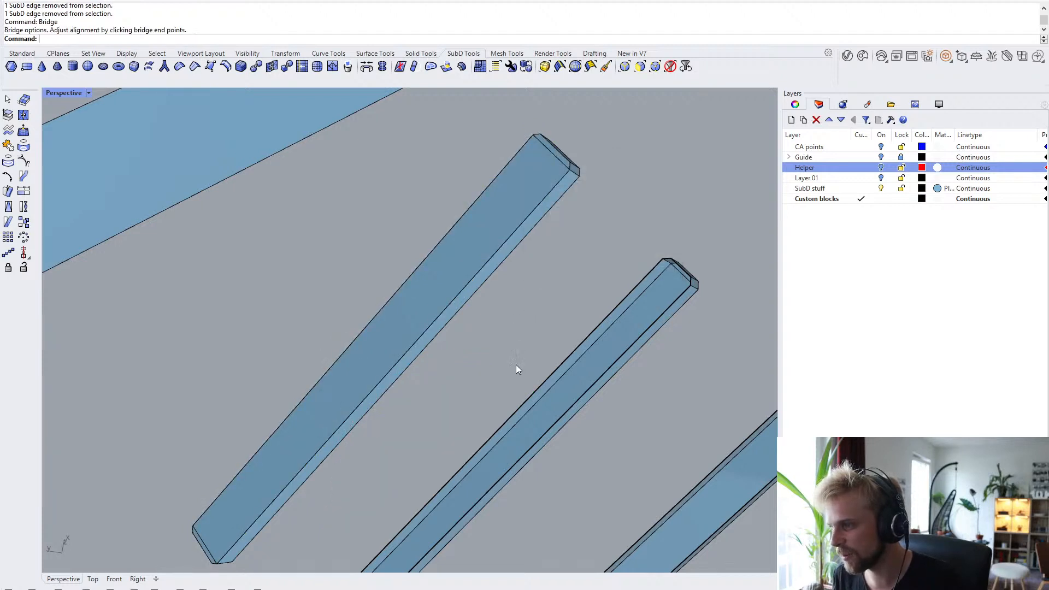
# - Bridge the long side edges around the opposite opening of the fourth diagonal insert, keeping both short end edges out of the selection
pyautogui.moveTo(515, 365); pyautogui.dragTo(489, 294, button='right')
pyautogui.scroll(2, 306, 535)
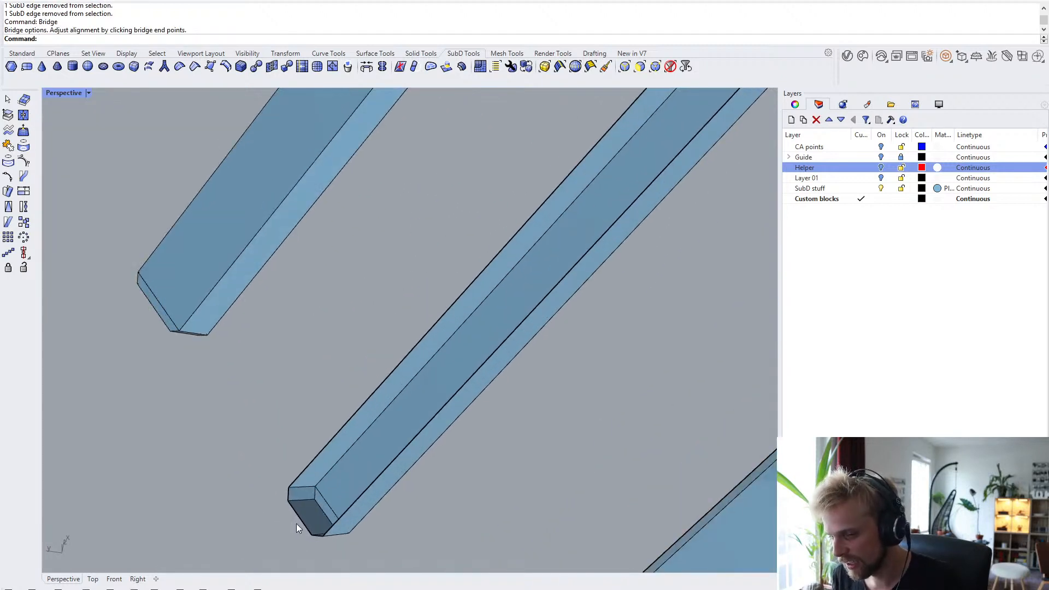
pyautogui.keyDown('ctrl'); pyautogui.keyDown('shift'); pyautogui.doubleClick(303, 521); pyautogui.keyUp('shift'); pyautogui.keyUp('ctrl')
pyautogui.keyDown('ctrl'); pyautogui.click(299, 519); pyautogui.keyUp('ctrl')
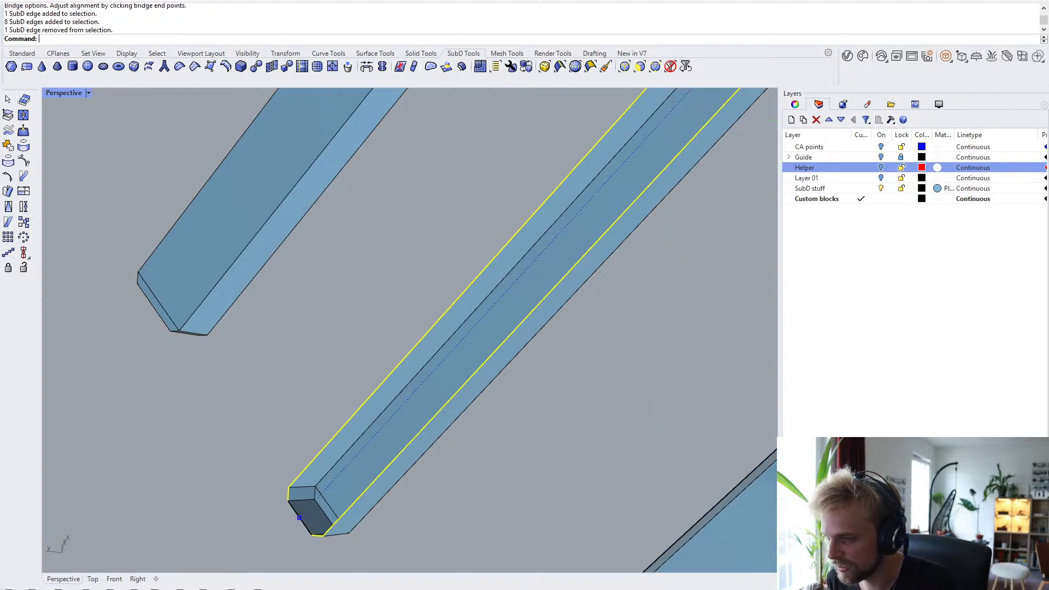
pyautogui.scroll(-4, 345, 420)
pyautogui.moveTo(434, 330); pyautogui.dragTo(453, 271, button='right')
pyautogui.scroll(5, 583, 246)
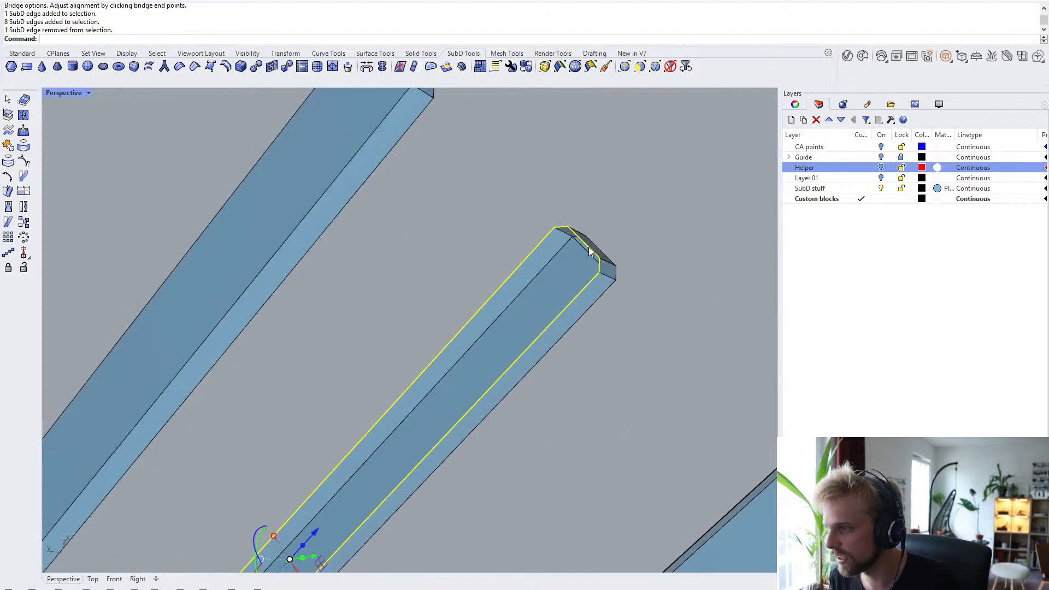
pyautogui.keyDown('ctrl'); pyautogui.keyDown('shift'); pyautogui.click(589, 248); pyautogui.keyUp('shift'); pyautogui.keyUp('ctrl')
pyautogui.scroll(3, 574, 254)
pyautogui.keyDown('ctrl'); pyautogui.click(599, 250); pyautogui.keyUp('ctrl')
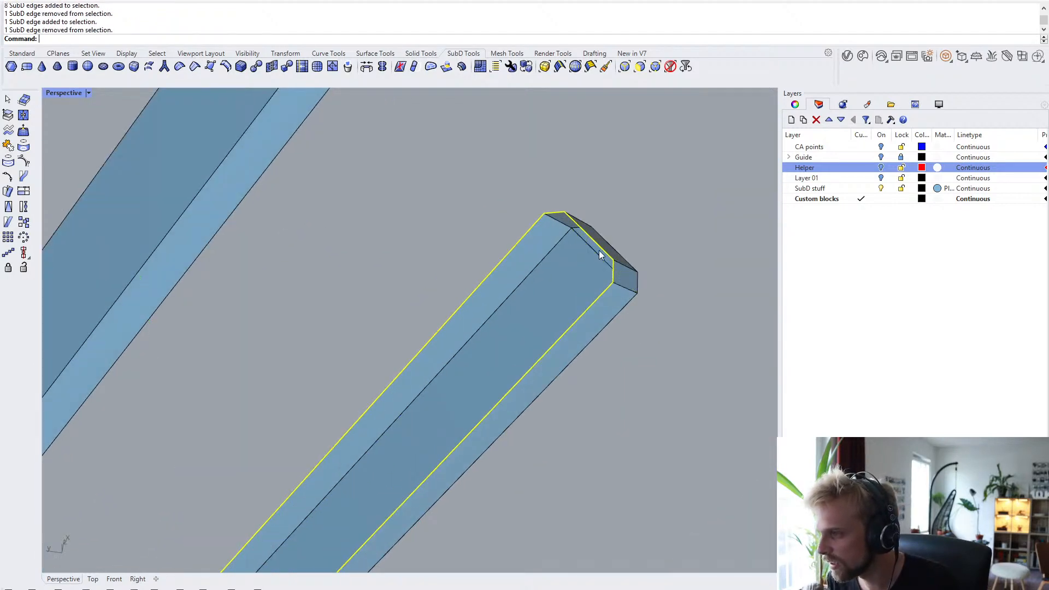
pyautogui.keyDown('ctrl'); pyautogui.click(601, 249); pyautogui.keyUp('ctrl')
pyautogui.press('Return')
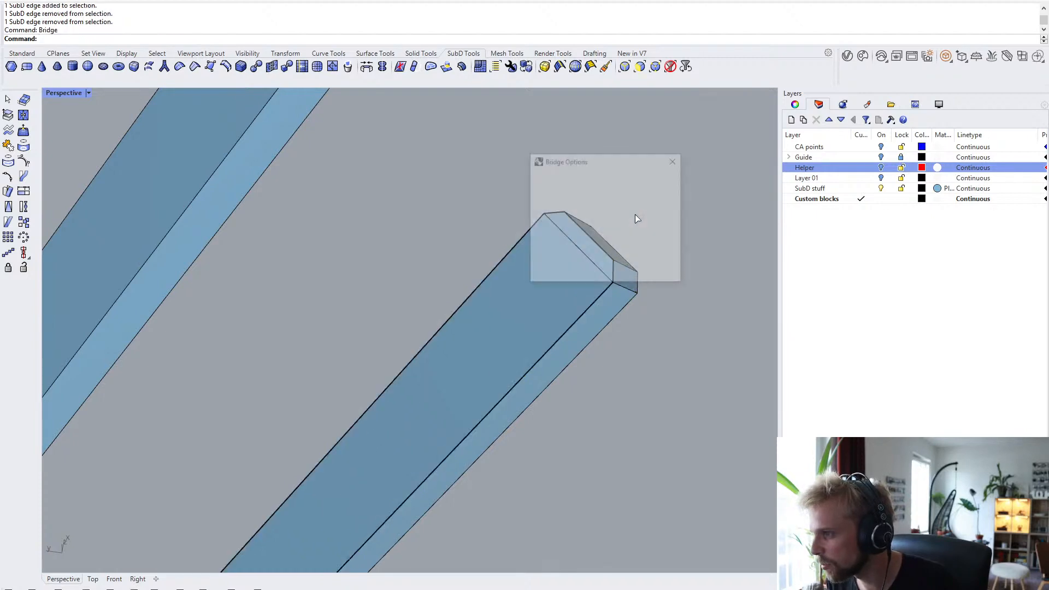
pyautogui.click(565, 271)
# - Bridge the long side edges around the opposite opening of the third diagonal insert, excluding both short end edges
pyautogui.scroll(-5, 673, 319)
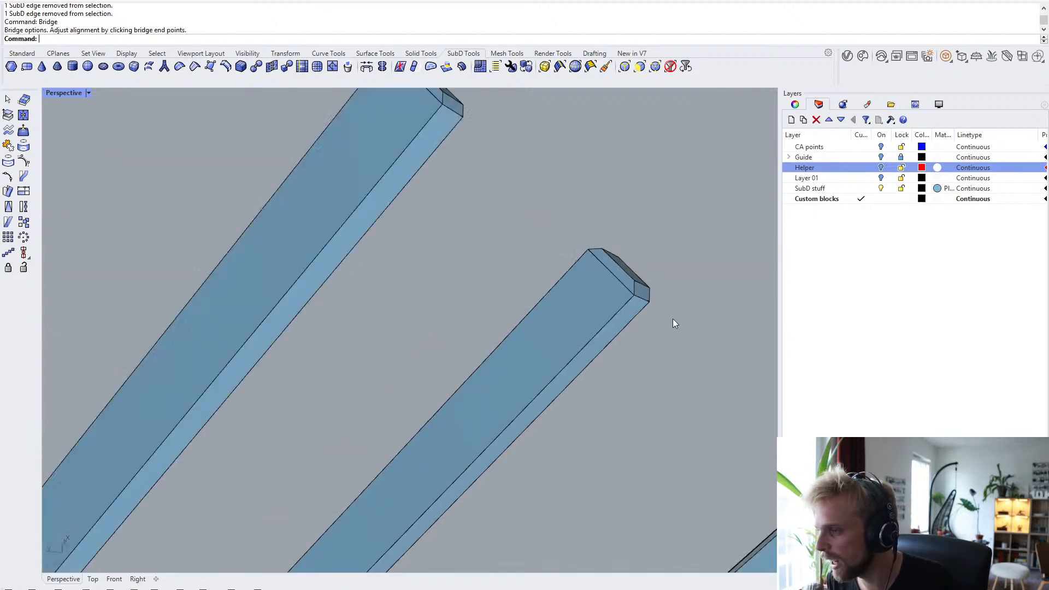
pyautogui.keyDown('shift'); pyautogui.moveTo(673, 319); pyautogui.dragTo(513, 220, button='right'); pyautogui.keyUp('shift')
pyautogui.scroll(4, 678, 234)
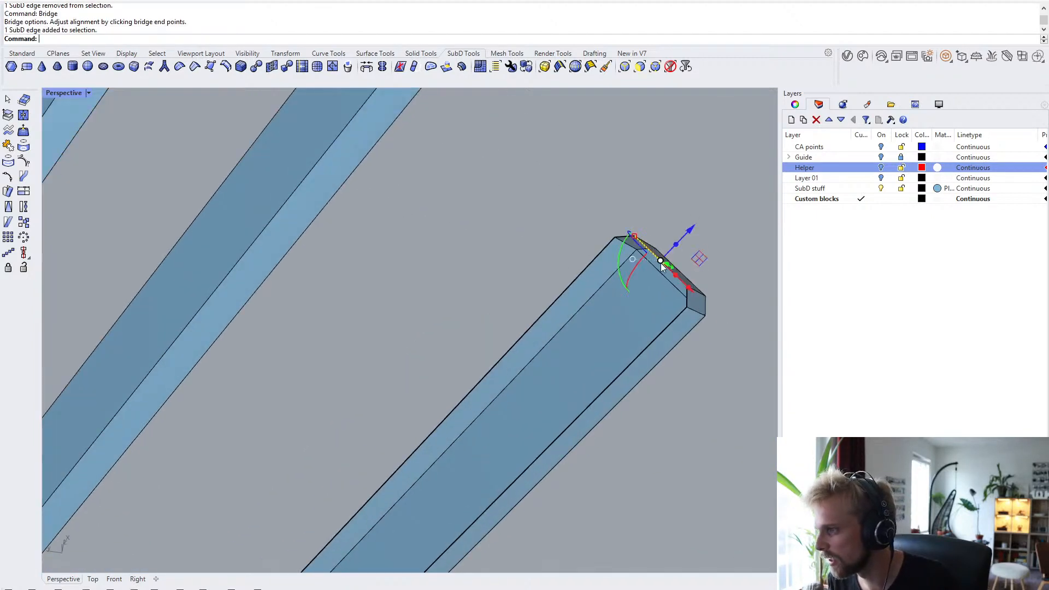
pyautogui.doubleClick(660, 263)
pyautogui.keyDown('ctrl'); pyautogui.click(662, 262); pyautogui.keyUp('ctrl')
pyautogui.scroll(-3, 662, 263)
pyautogui.keyDown('shift'); pyautogui.moveTo(547, 403); pyautogui.dragTo(647, 176, button='right'); pyautogui.keyUp('shift')
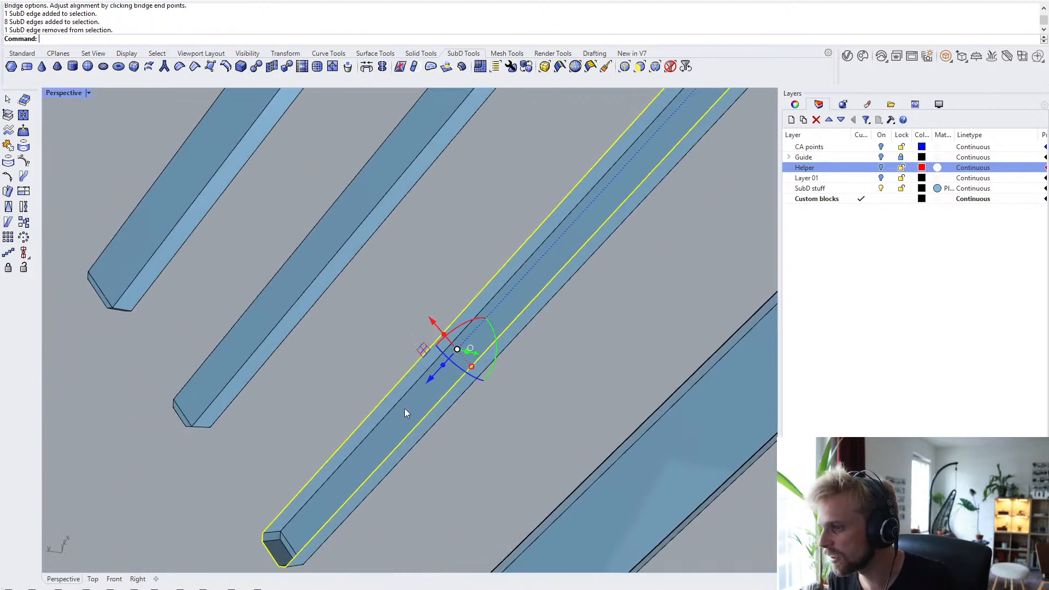
pyautogui.keyDown('shift'); pyautogui.moveTo(404, 408); pyautogui.dragTo(528, 209, button='right'); pyautogui.keyUp('shift')
pyautogui.scroll(5, 387, 374)
pyautogui.keyDown('ctrl'); pyautogui.click(383, 375); pyautogui.keyUp('ctrl')
pyautogui.rightClick(330, 398)
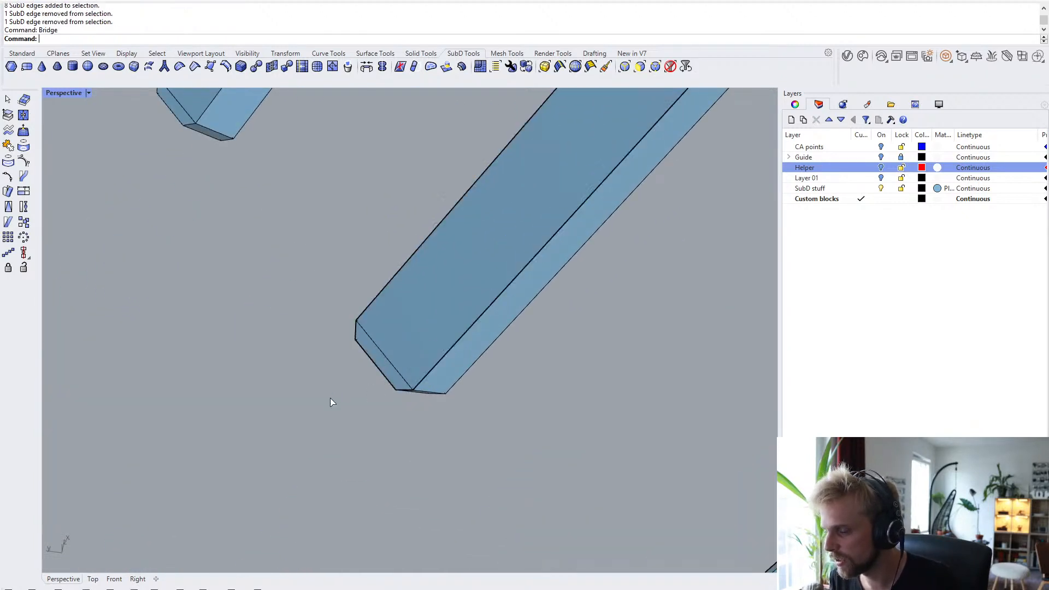
pyautogui.rightClick(328, 399)
# - Bridge the long side edges around the remaining opening of the wide second diagonal insert with one joined segment, excluding the short end edges
pyautogui.scroll(-5, 326, 401)
pyautogui.keyDown('shift'); pyautogui.moveTo(477, 438); pyautogui.dragTo(381, 376, button='right'); pyautogui.keyUp('shift')
pyautogui.scroll(4, 381, 376)
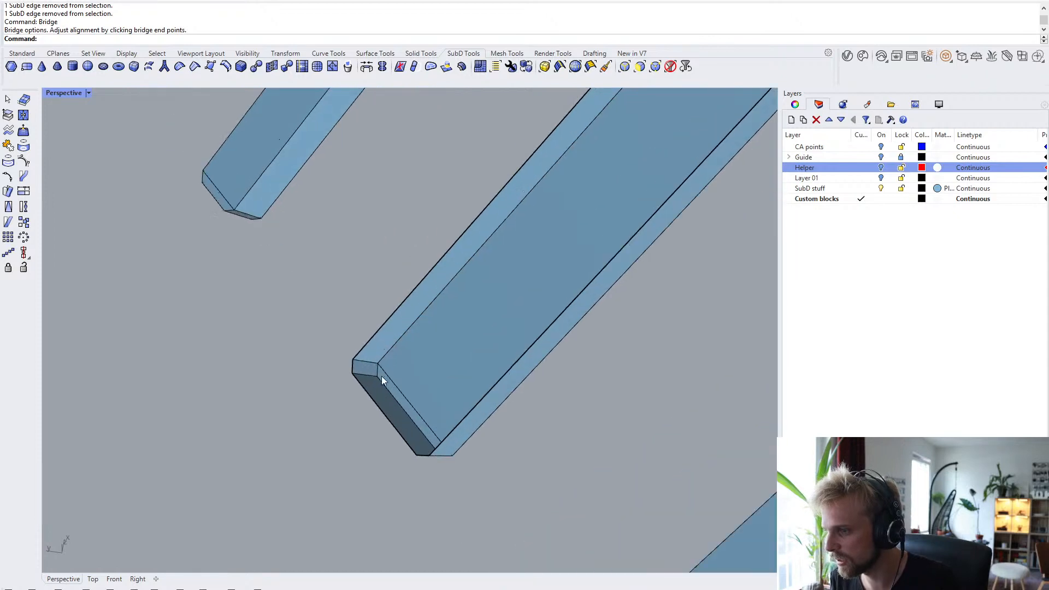
pyautogui.doubleClick(370, 410)
pyautogui.keyDown('ctrl'); pyautogui.click(370, 407); pyautogui.keyUp('ctrl')
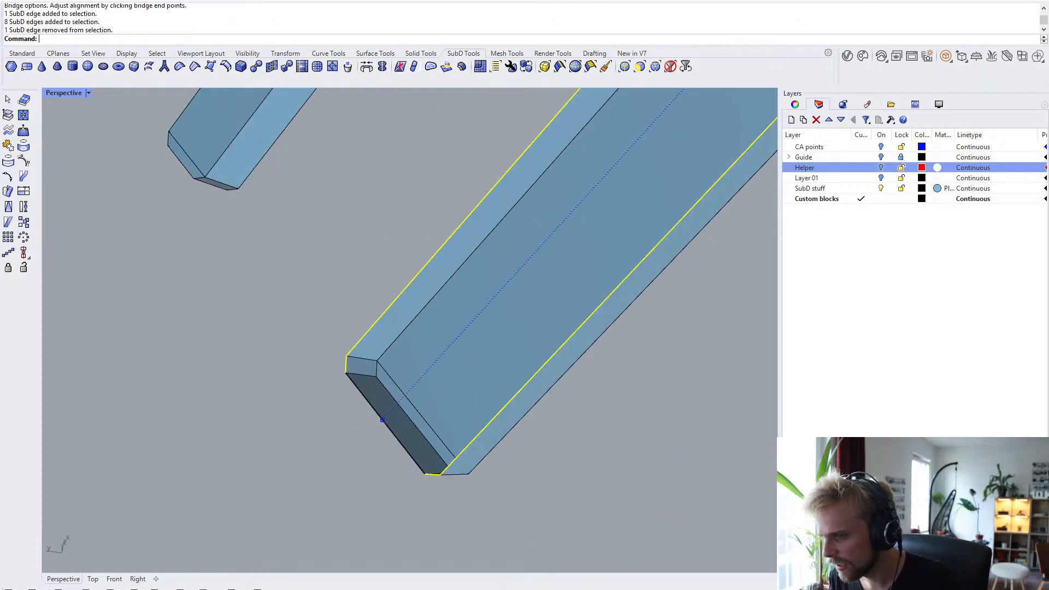
pyautogui.scroll(-6, 370, 406)
pyautogui.keyDown('shift'); pyautogui.moveTo(628, 161); pyautogui.dragTo(458, 331, button='right'); pyautogui.keyUp('shift')
pyautogui.keyDown('shift'); pyautogui.moveTo(528, 262); pyautogui.dragTo(478, 330, button='right'); pyautogui.keyUp('shift')
pyautogui.scroll(2, 576, 198)
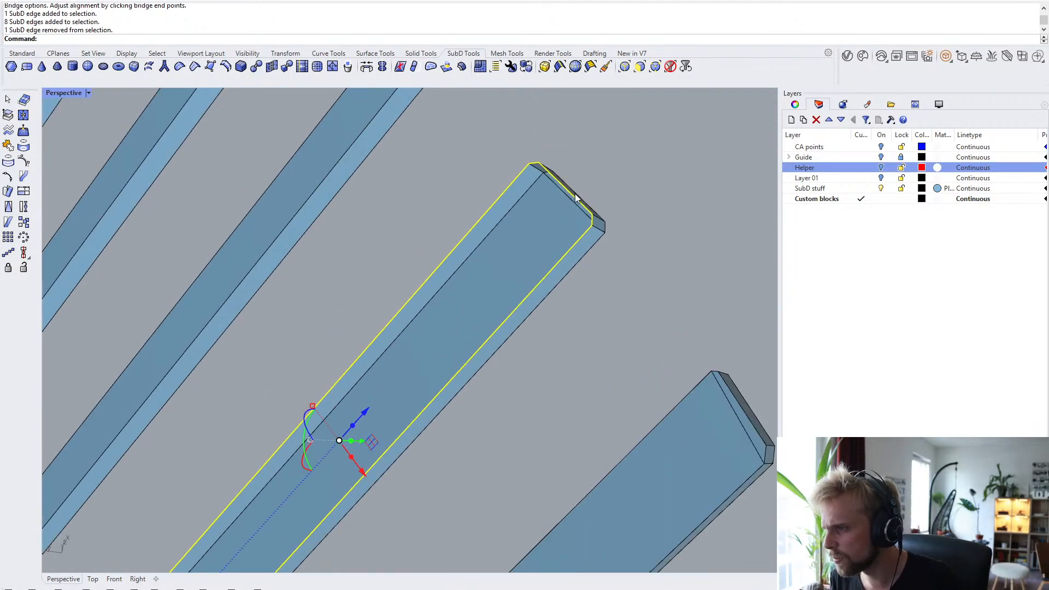
pyautogui.keyDown('shift'); pyautogui.click(577, 202); pyautogui.keyUp('shift')
pyautogui.scroll(2, 571, 206)
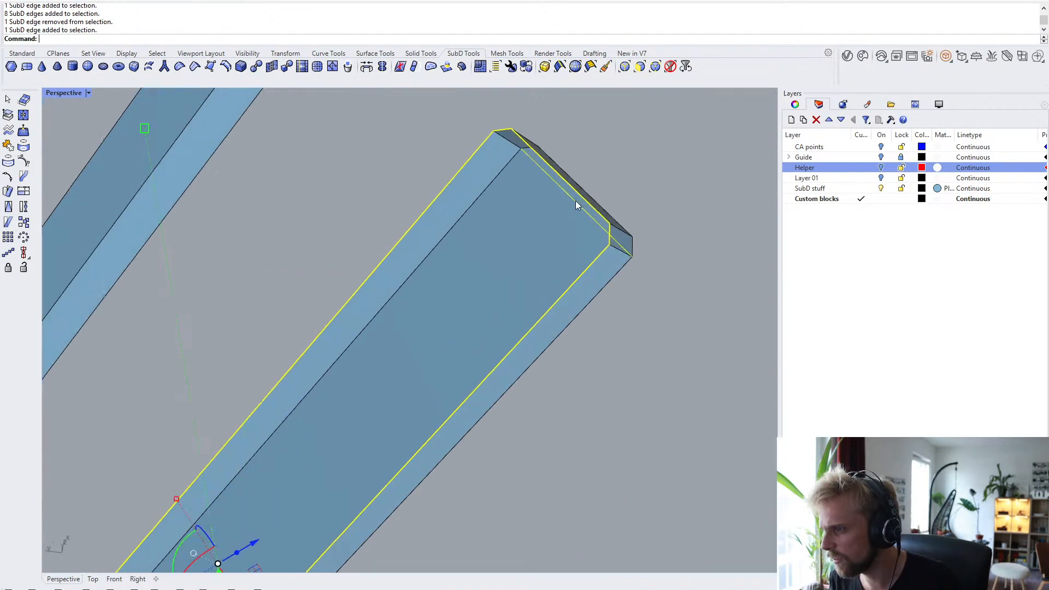
pyautogui.keyDown('ctrl'); pyautogui.click(575, 201); pyautogui.keyUp('ctrl')
pyautogui.write('bridge')
pyautogui.press('Return')
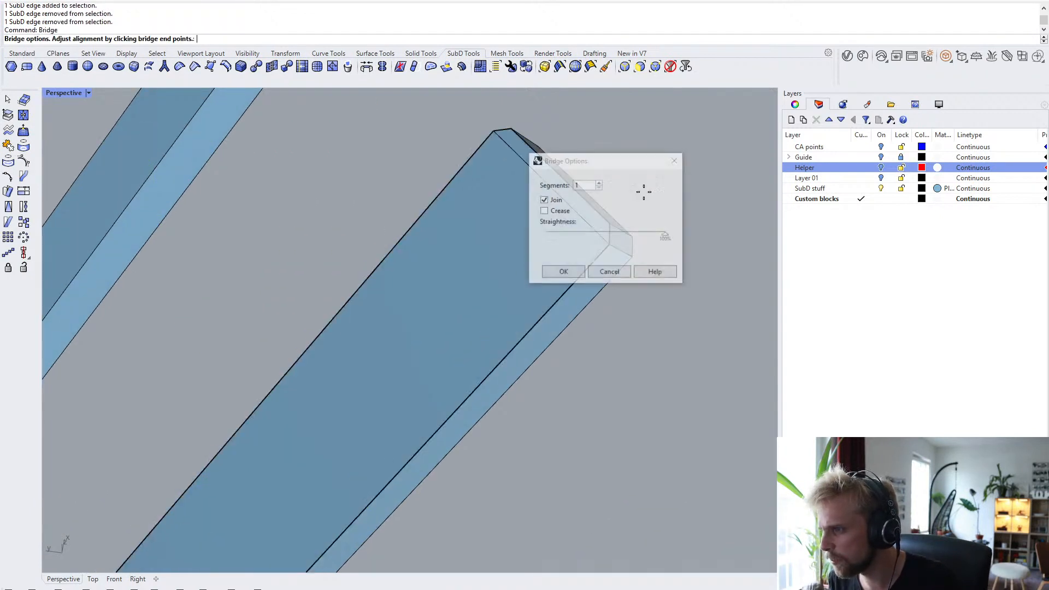
pyautogui.click(563, 273)
# - Bridge the long side edges around one opening of the outermost upright insert, excluding its short end edges
pyautogui.scroll(-3, 618, 367)
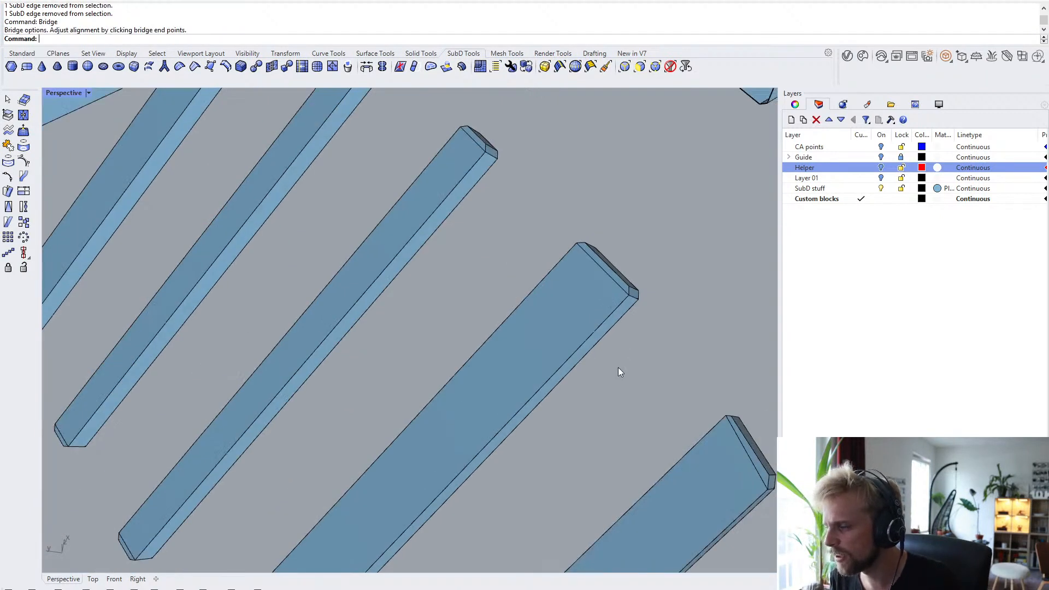
pyautogui.scroll(4, 627, 248)
pyautogui.scroll(-5, 658, 277)
pyautogui.moveTo(589, 280); pyautogui.dragTo(571, 265, button='right')
pyautogui.scroll(5, 574, 284)
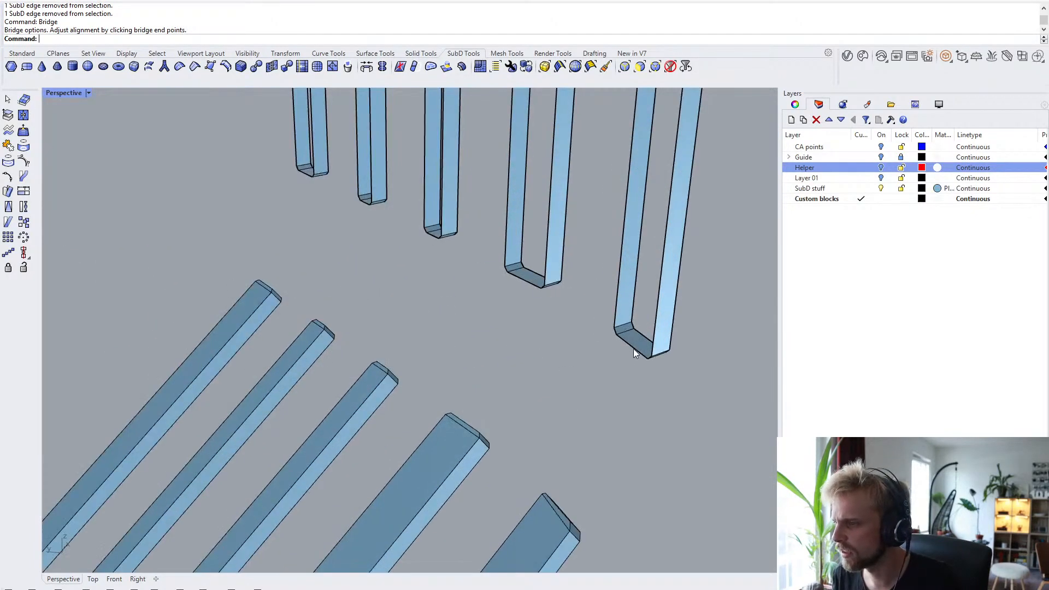
pyautogui.doubleClick(634, 348)
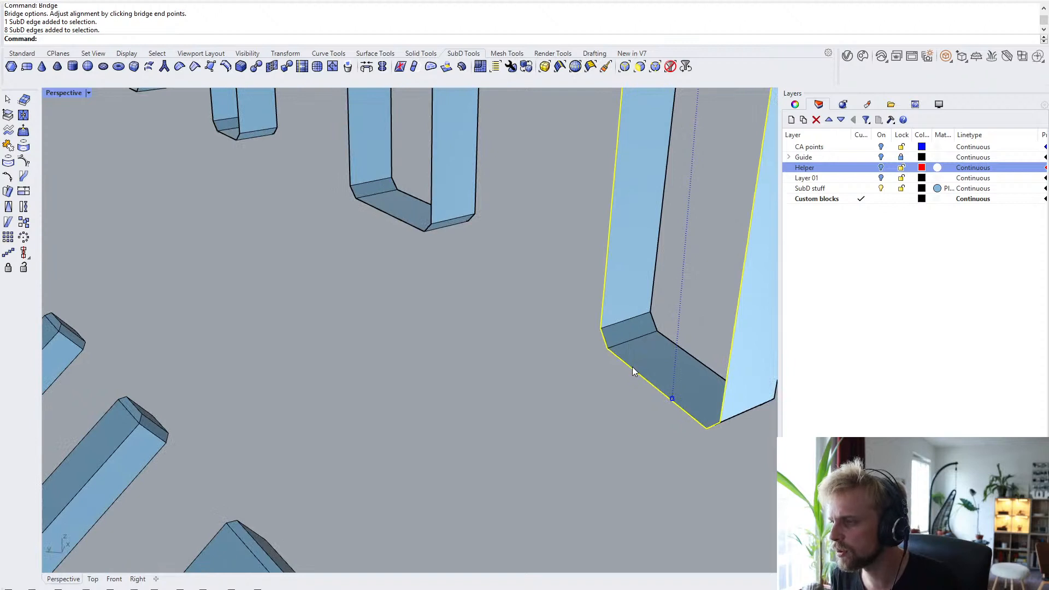
pyautogui.keyDown('ctrl'); pyautogui.click(631, 367); pyautogui.keyUp('ctrl')
pyautogui.scroll(-8, 632, 367)
pyautogui.keyDown('shift'); pyautogui.moveTo(623, 346); pyautogui.dragTo(593, 442, button='right'); pyautogui.keyUp('shift')
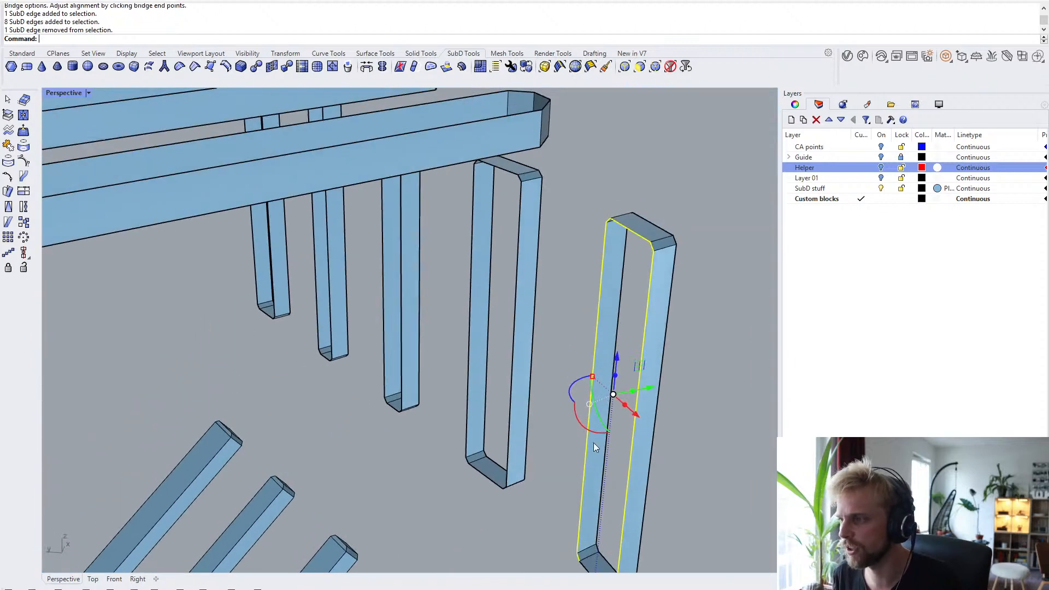
pyautogui.keyDown('ctrl'); pyautogui.click(633, 232); pyautogui.keyUp('ctrl')
pyautogui.press('Return')
pyautogui.press('Return')
# - Bridge the long side edges around one opening of the wide second upright insert, excluding its short end edges
pyautogui.keyDown('shift'); pyautogui.moveTo(592, 378); pyautogui.dragTo(611, 309, button='right'); pyautogui.keyUp('shift')
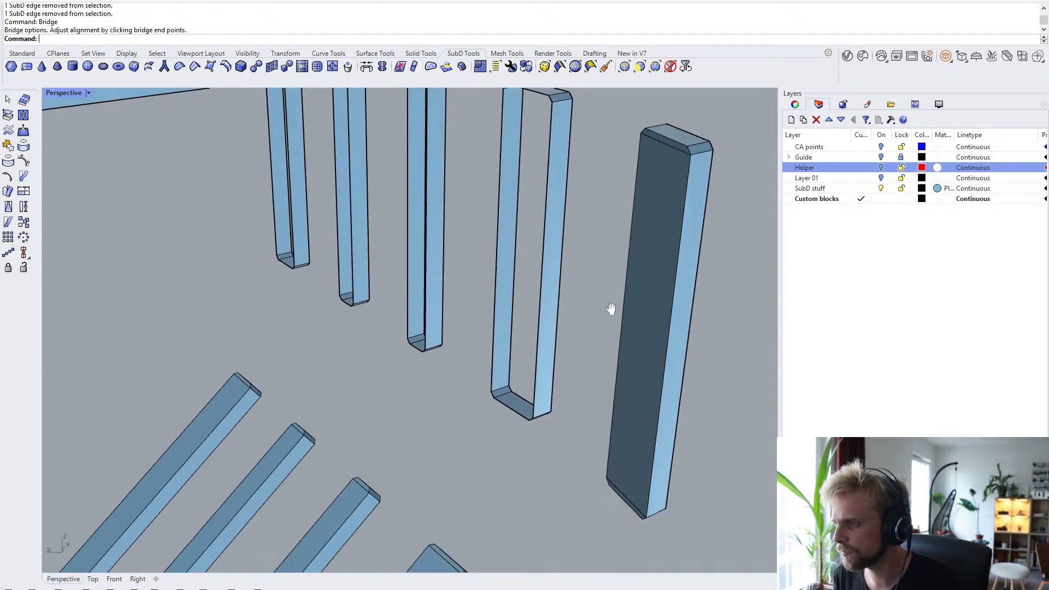
pyautogui.scroll(6, 511, 417)
pyautogui.doubleClick(521, 437)
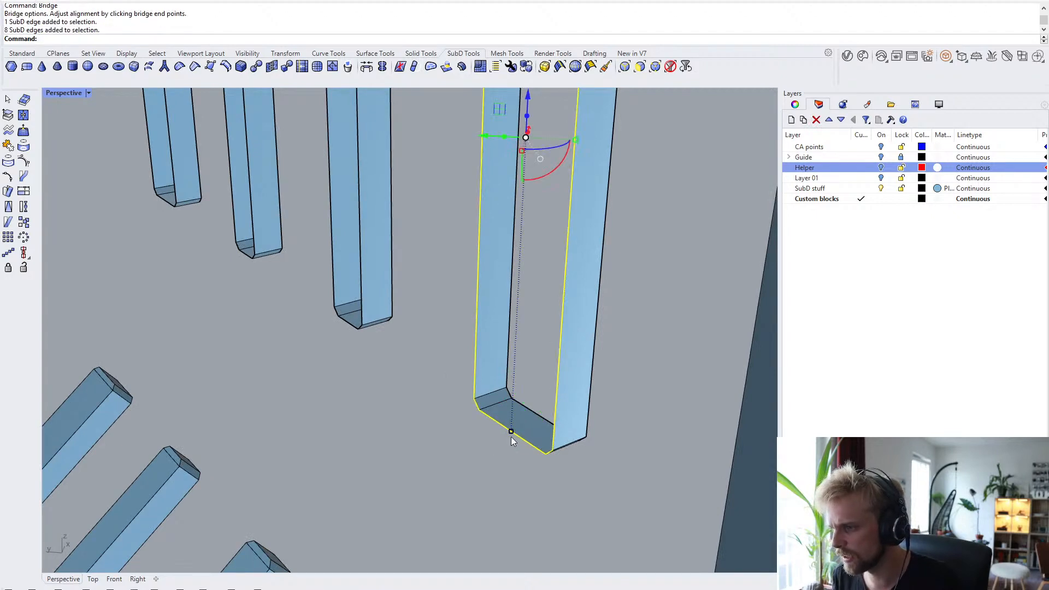
pyautogui.keyDown('ctrl'); pyautogui.click(500, 425); pyautogui.keyUp('ctrl')
pyautogui.moveTo(499, 425); pyautogui.dragTo(514, 235, button='right')
pyautogui.keyDown('ctrl'); pyautogui.click(513, 235); pyautogui.keyUp('ctrl')
pyautogui.rightClick(451, 247)
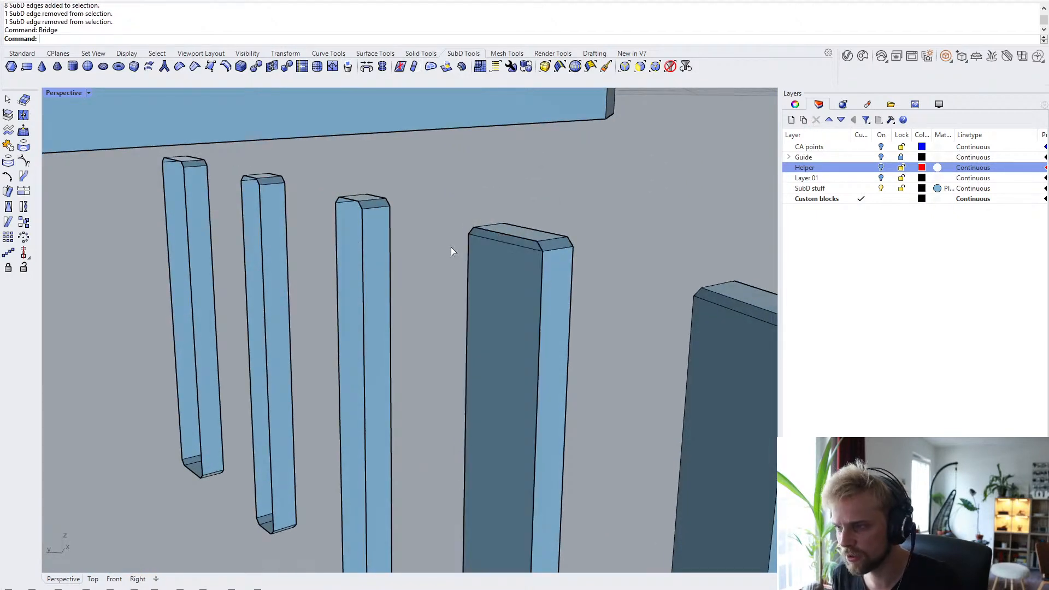
# - Bridge the long side edges around one opening of the third upright insert, leaving out both short end edges
pyautogui.moveTo(446, 254); pyautogui.dragTo(431, 533, button='right')
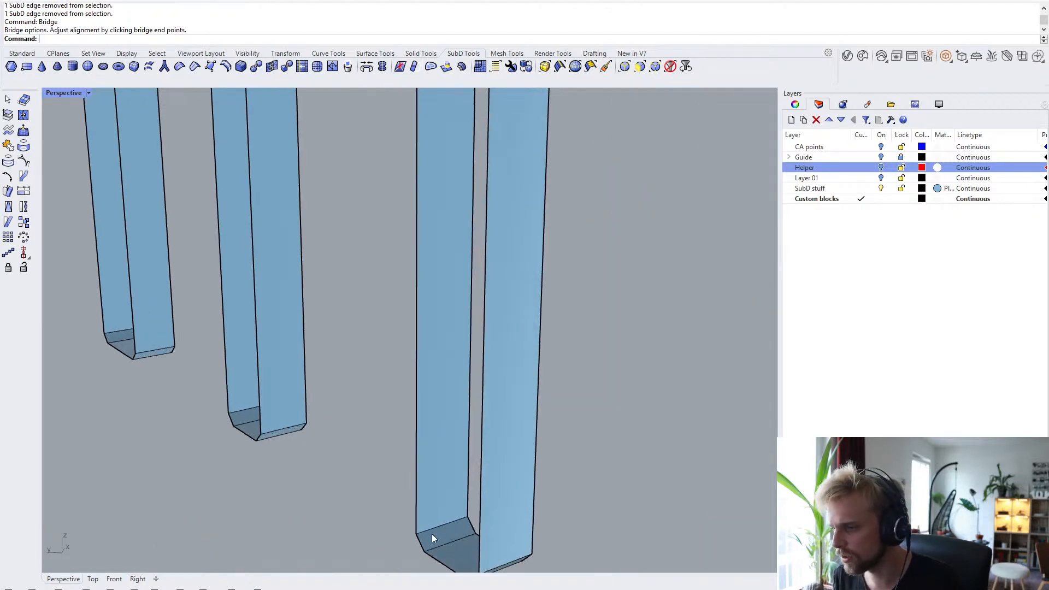
pyautogui.doubleClick(417, 441)
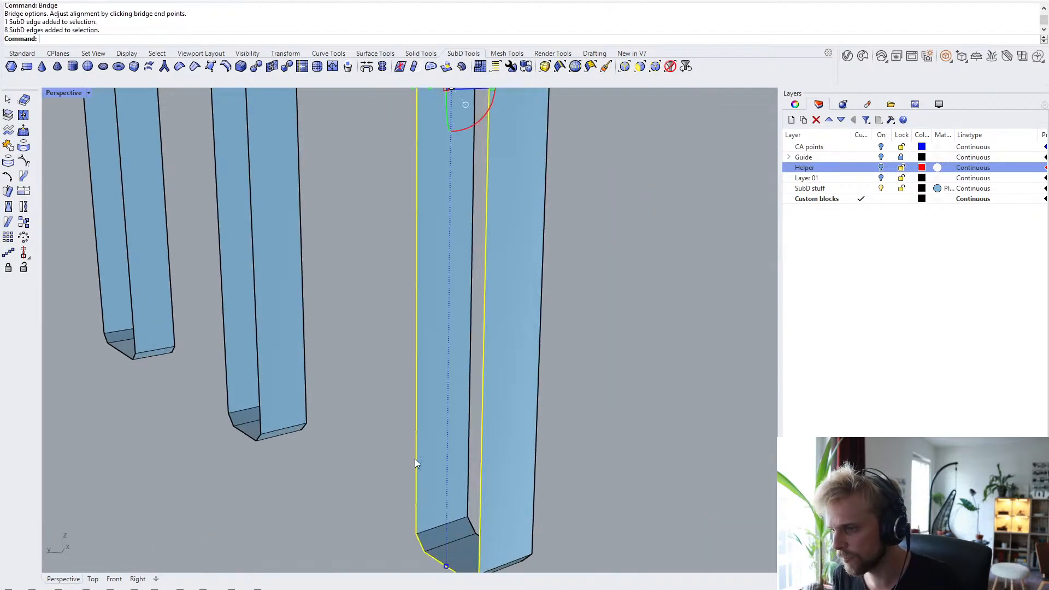
pyautogui.keyDown('ctrl'); pyautogui.click(434, 560); pyautogui.keyUp('ctrl')
pyautogui.moveTo(446, 565); pyautogui.dragTo(468, 188, button='right')
pyautogui.keyDown('ctrl'); pyautogui.click(454, 187); pyautogui.keyUp('ctrl')
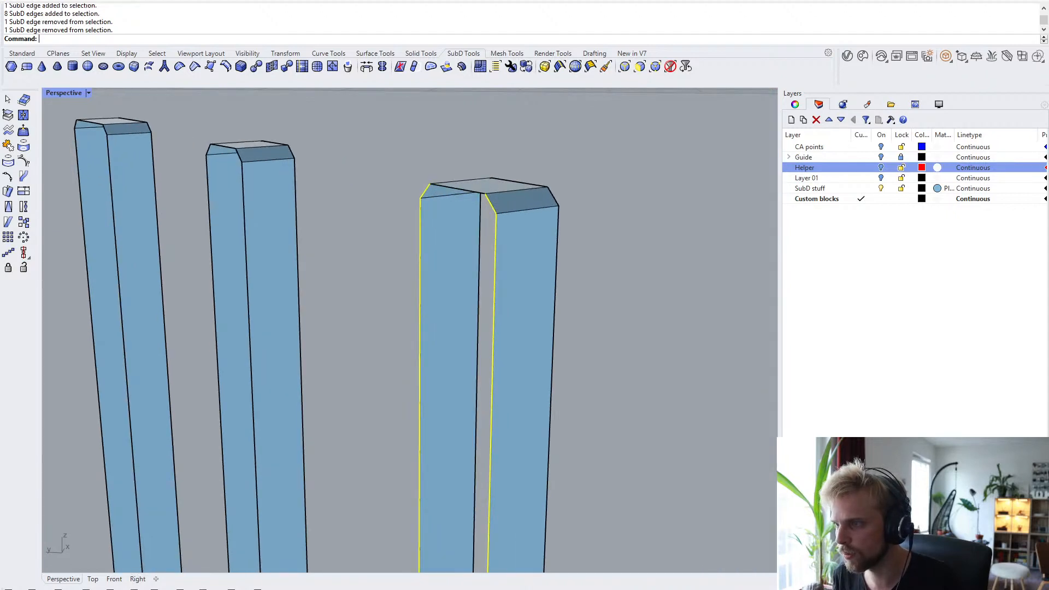
pyautogui.rightClick(398, 195)
pyautogui.rightClick(399, 194)
# - Bridge the long side edges around one opening of the fourth upright insert, keeping both short end edges out of the selection
pyautogui.moveTo(398, 194); pyautogui.dragTo(493, 129, button='right')
pyautogui.keyDown('ctrl'); pyautogui.keyDown('shift'); pyautogui.click(477, 375); pyautogui.keyUp('shift'); pyautogui.keyUp('ctrl')
pyautogui.keyDown('ctrl'); pyautogui.keyDown('shift'); pyautogui.doubleClick(480, 292); pyautogui.keyUp('shift'); pyautogui.keyUp('ctrl')
pyautogui.keyDown('ctrl'); pyautogui.click(485, 366); pyautogui.keyUp('ctrl')
pyautogui.keyDown('ctrl'); pyautogui.click(492, 128); pyautogui.keyUp('ctrl')
pyautogui.rightClick(419, 164)
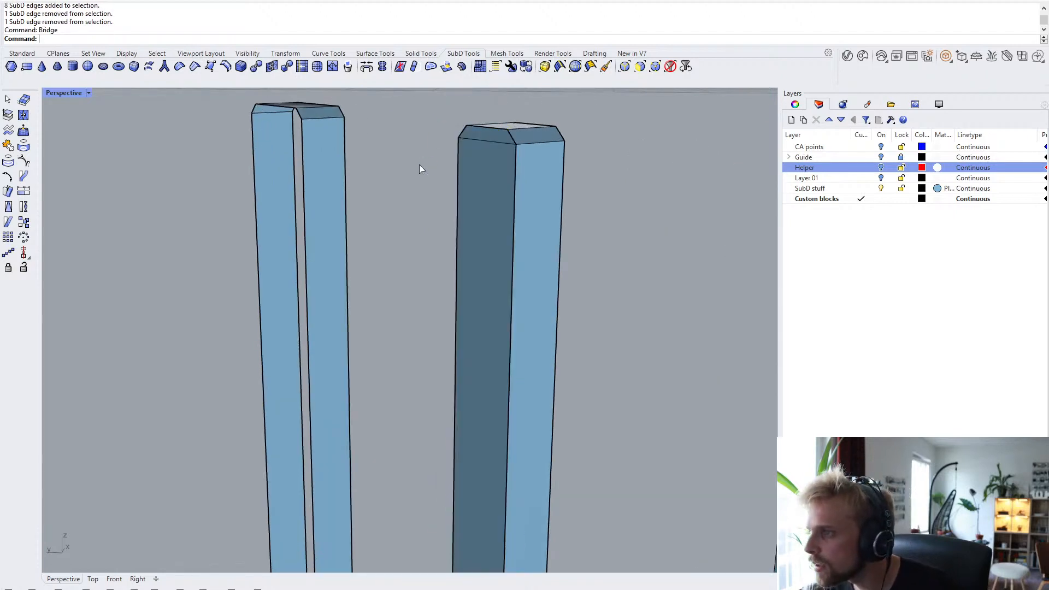
pyautogui.press('Return')
# - Bridge the long side edges around one opening of the fifth upright insert with one joined segment, excluding the short end edges
pyautogui.moveTo(384, 189); pyautogui.dragTo(401, 442, button='right')
pyautogui.doubleClick(307, 131)
pyautogui.keyDown('ctrl'); pyautogui.click(342, 107); pyautogui.keyUp('ctrl')
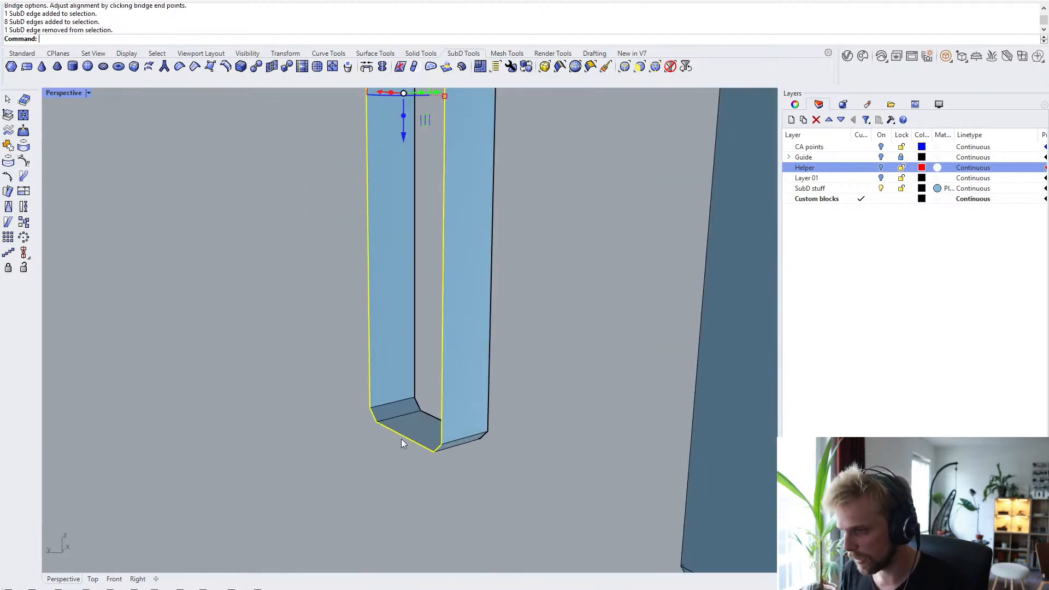
pyautogui.press('Return')
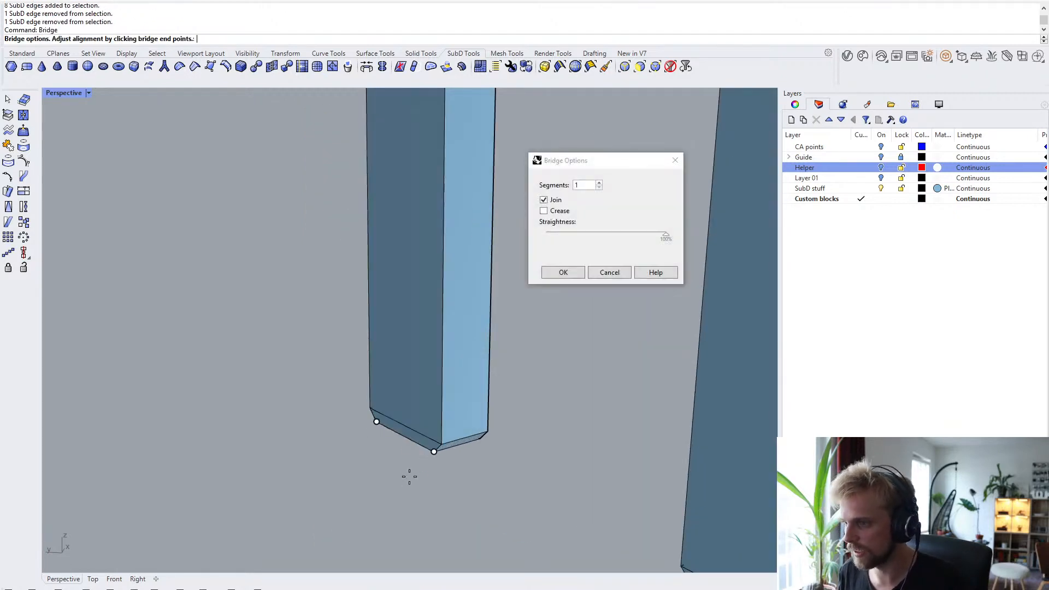
pyautogui.press('Return')
# - Bridge the long side edges around the opposite opening of the fifth upright insert with one joined segment, excluding the short end edges
pyautogui.moveTo(425, 454); pyautogui.dragTo(551, 469, button='right')
pyautogui.scroll(3, 552, 468)
pyautogui.doubleClick(565, 504)
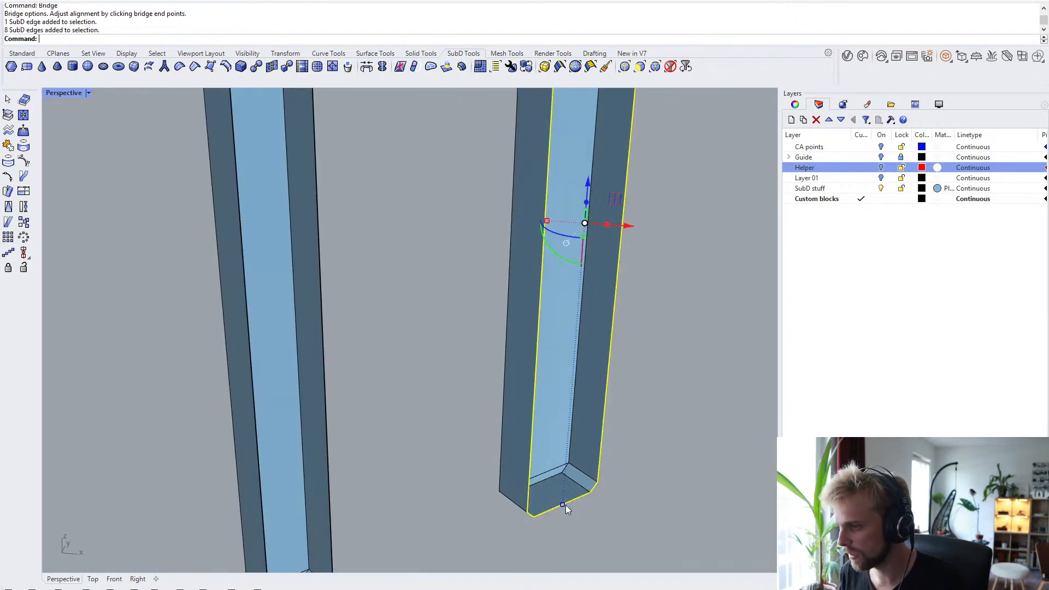
pyautogui.keyDown('ctrl'); pyautogui.click(572, 503); pyautogui.keyUp('ctrl')
pyautogui.moveTo(574, 500); pyautogui.dragTo(519, 245, button='right')
pyautogui.keyDown('ctrl'); pyautogui.click(520, 246); pyautogui.keyUp('ctrl')
pyautogui.rightClick(658, 275)
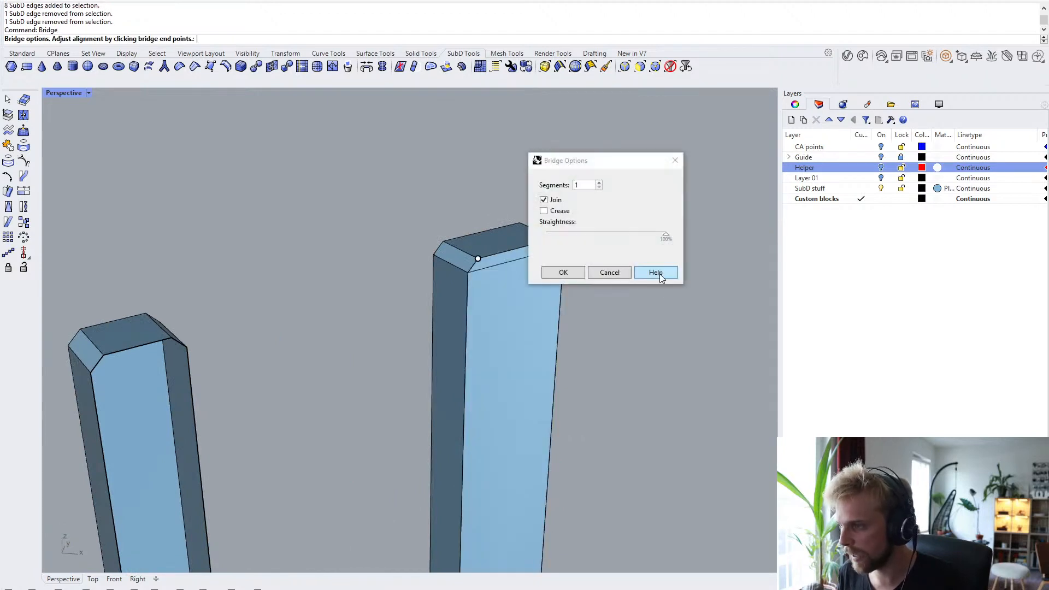
pyautogui.click(568, 274)
# - Bridge the long side edges around the opposite opening of the fourth upright insert with one joined segment, leaving out both short end edges
pyautogui.scroll(-6, 617, 320)
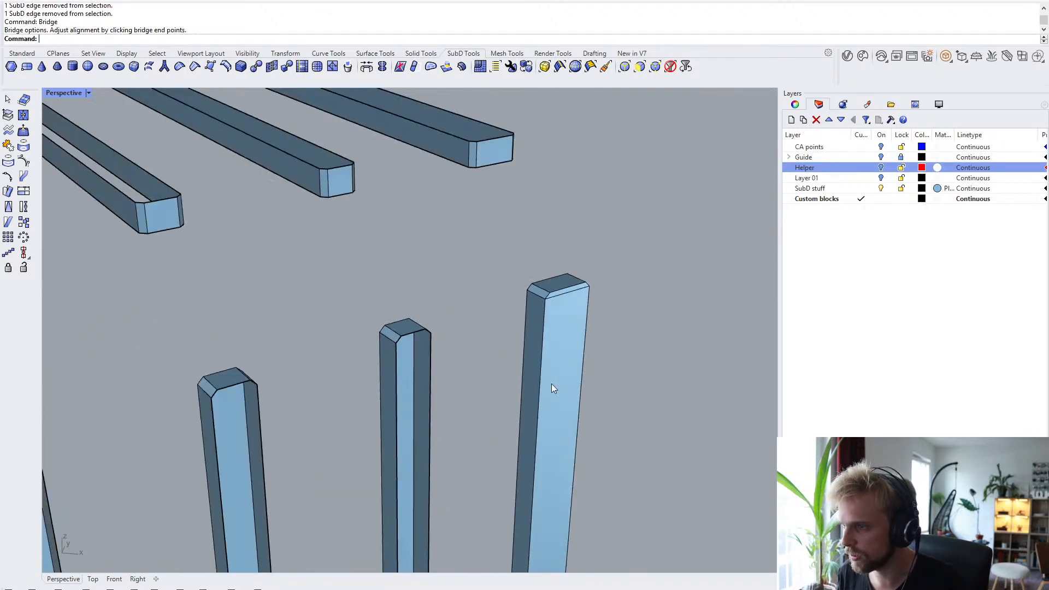
pyautogui.keyDown('shift'); pyautogui.moveTo(418, 357); pyautogui.dragTo(435, 181, button='right'); pyautogui.keyUp('shift')
pyautogui.scroll(2, 434, 181)
pyautogui.scroll(2, 434, 181)
pyautogui.keyDown('ctrl'); pyautogui.keyDown('shift'); pyautogui.doubleClick(416, 124); pyautogui.keyUp('shift'); pyautogui.keyUp('ctrl')
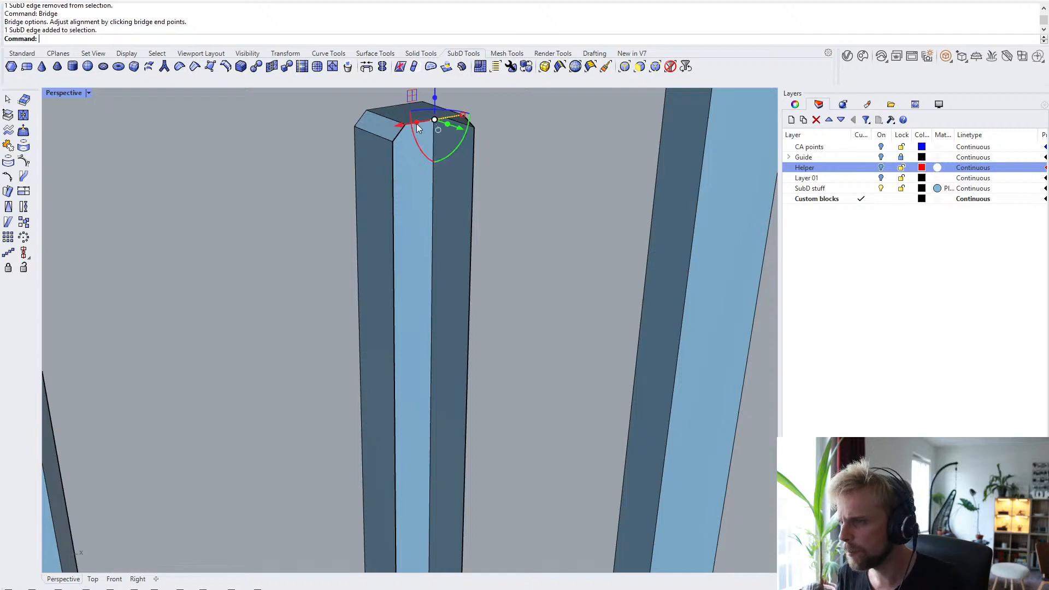
pyautogui.keyDown('ctrl'); pyautogui.click(415, 124); pyautogui.keyUp('ctrl')
pyautogui.scroll(-5, 415, 124)
pyautogui.keyDown('shift'); pyautogui.moveTo(439, 299); pyautogui.dragTo(438, 131, button='right'); pyautogui.keyUp('shift')
pyautogui.scroll(5, 437, 391)
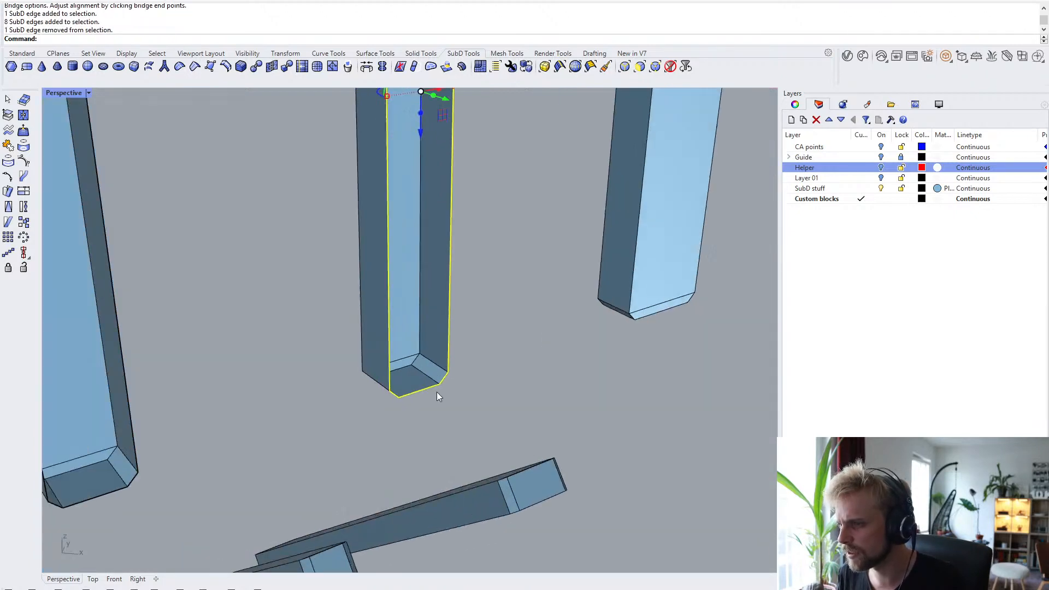
pyautogui.keyDown('ctrl'); pyautogui.click(414, 388); pyautogui.keyUp('ctrl')
pyautogui.rightClick(510, 381)
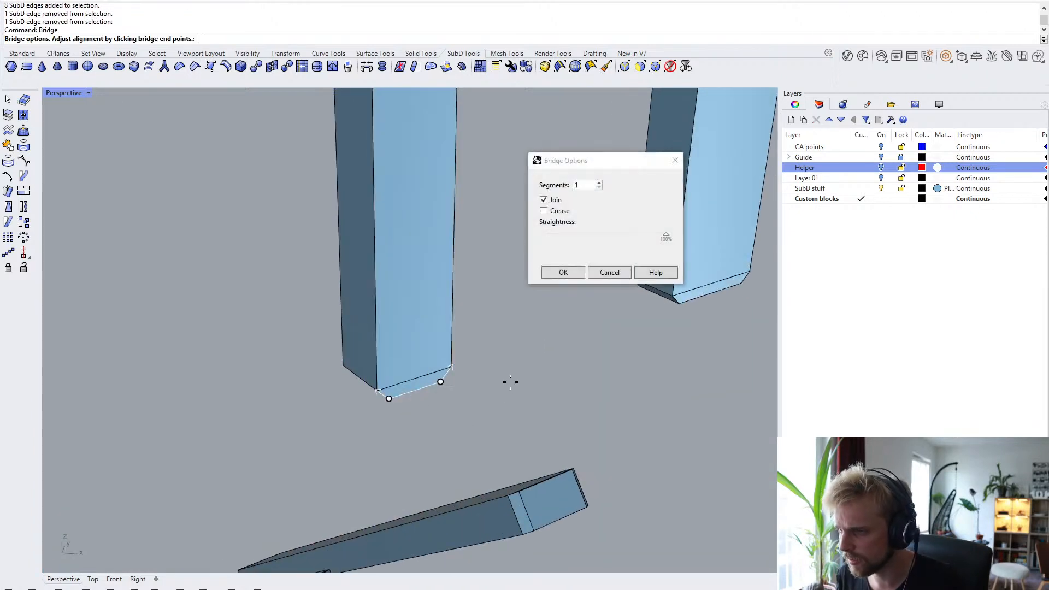
pyautogui.rightClick(510, 382)
# - Bridge the long side edges around the opposite opening of the third upright insert, excluding both short end edges
pyautogui.scroll(-5, 510, 382)
pyautogui.keyDown('shift'); pyautogui.moveTo(480, 374); pyautogui.dragTo(527, 301, button='right'); pyautogui.keyUp('shift')
pyautogui.scroll(5, 376, 369)
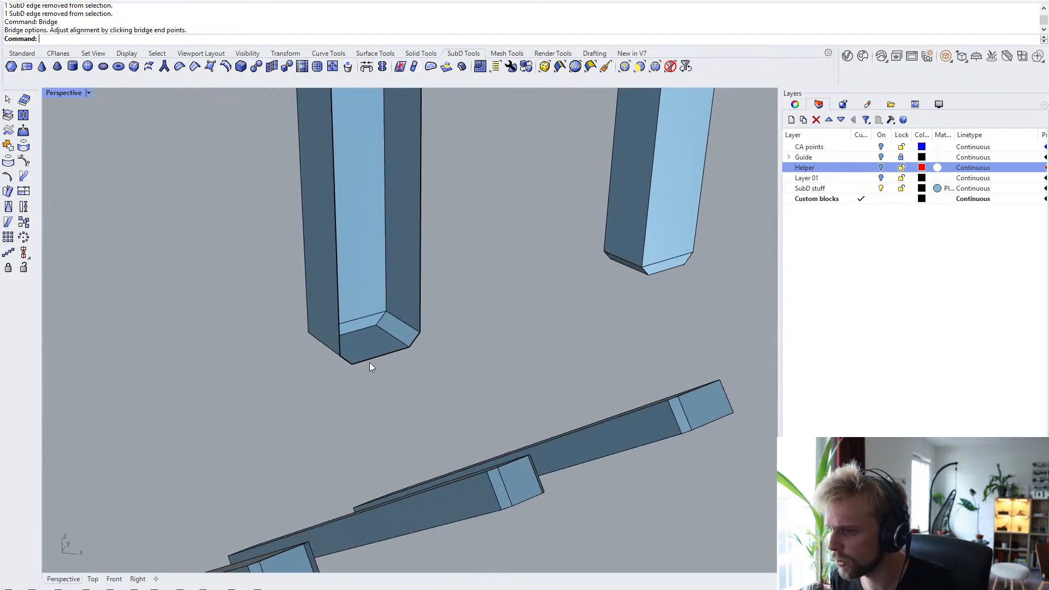
pyautogui.keyDown('ctrl'); pyautogui.keyDown('shift'); pyautogui.doubleClick(370, 362); pyautogui.keyUp('shift'); pyautogui.keyUp('ctrl')
pyautogui.keyDown('ctrl'); pyautogui.click(367, 360); pyautogui.keyUp('ctrl')
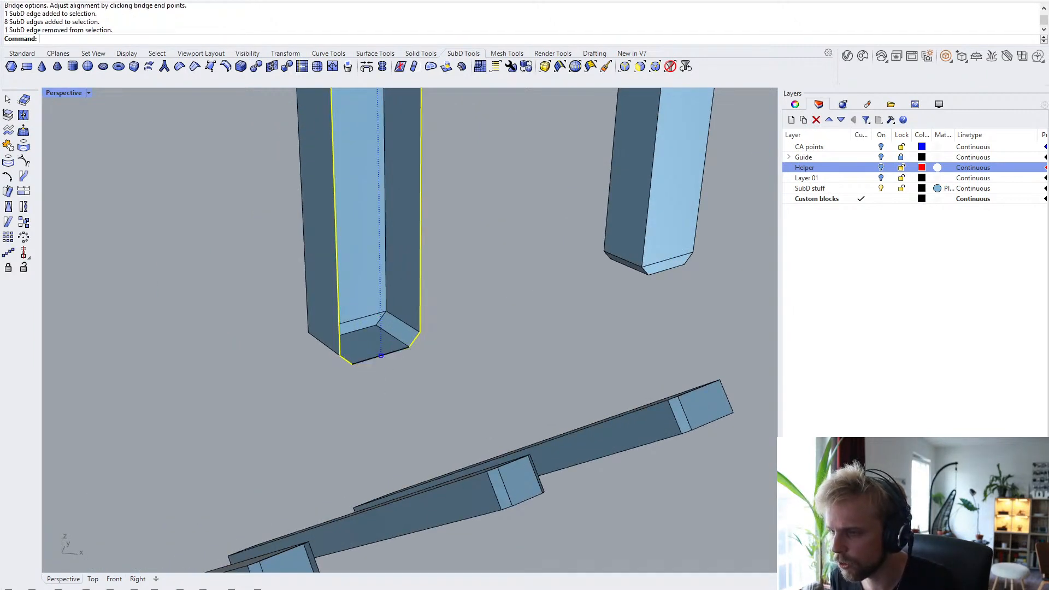
pyautogui.scroll(-6, 367, 360)
pyautogui.keyDown('shift'); pyautogui.moveTo(406, 279); pyautogui.dragTo(413, 480, button='right'); pyautogui.keyUp('shift')
pyautogui.scroll(6, 382, 271)
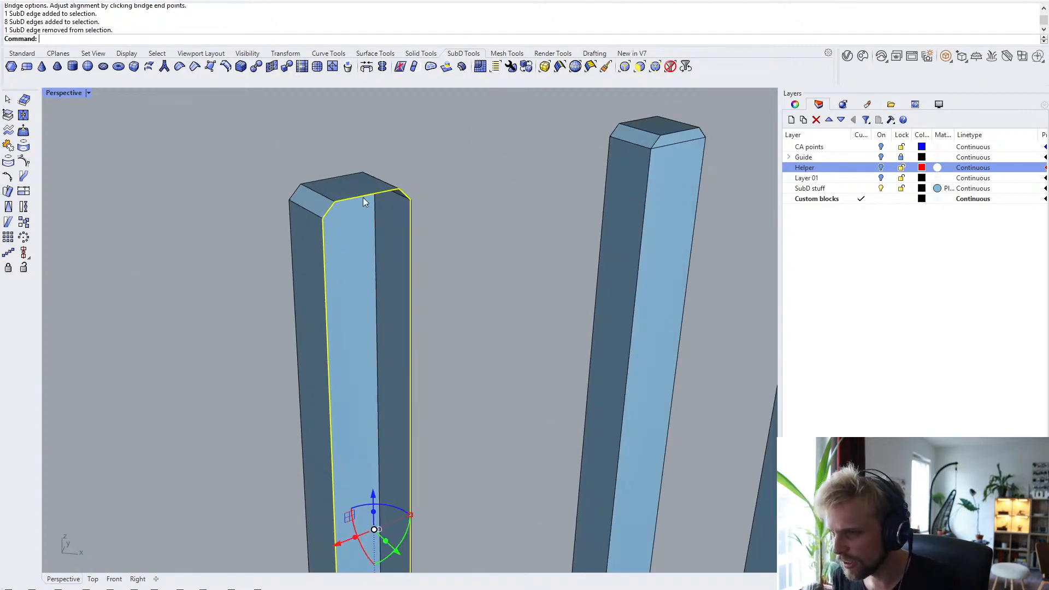
pyautogui.keyDown('ctrl'); pyautogui.click(363, 198); pyautogui.keyUp('ctrl')
pyautogui.rightClick(481, 273)
pyautogui.rightClick(483, 291)
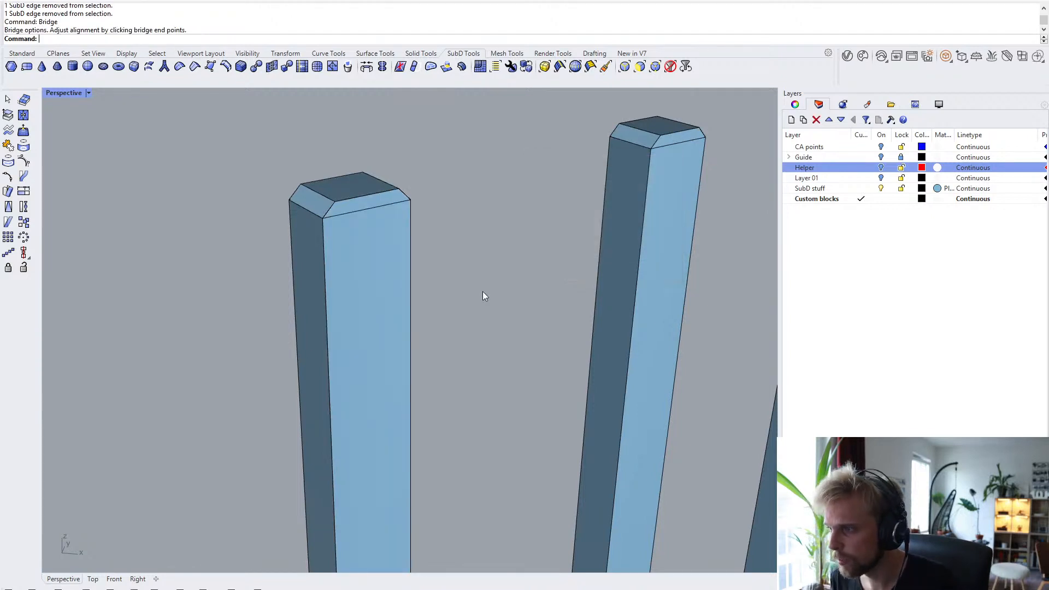
# - Bridge the long side edges around the remaining opening of the wide second upright insert, excluding its short end edges
pyautogui.scroll(-8, 483, 291)
pyautogui.keyDown('shift'); pyautogui.moveTo(423, 377); pyautogui.dragTo(451, 282, button='right'); pyautogui.keyUp('shift')
pyautogui.scroll(6, 413, 415)
pyautogui.doubleClick(418, 407)
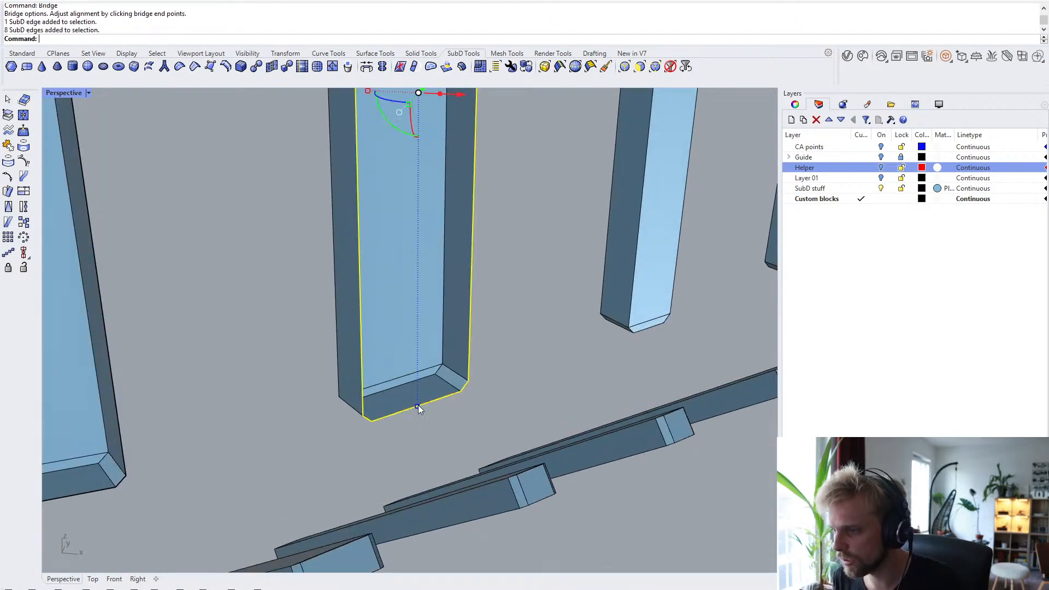
pyautogui.keyDown('ctrl'); pyautogui.click(392, 415); pyautogui.keyUp('ctrl')
pyautogui.scroll(-6, 431, 366)
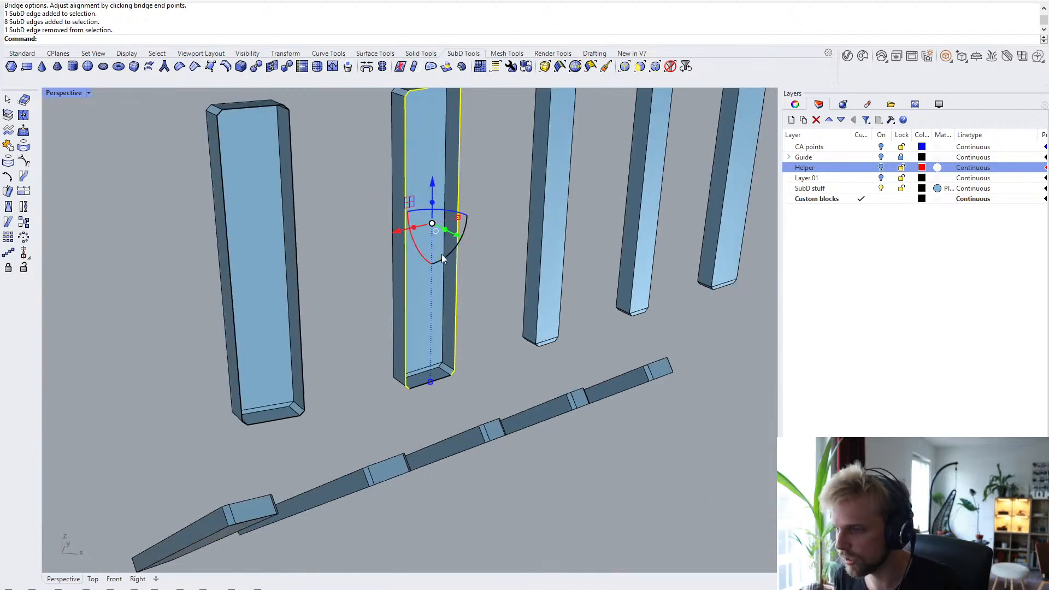
pyautogui.keyDown('shift'); pyautogui.moveTo(422, 137); pyautogui.dragTo(408, 254, button='right'); pyautogui.keyUp('shift')
pyautogui.scroll(6, 410, 246)
pyautogui.keyDown('ctrl'); pyautogui.click(434, 222); pyautogui.keyUp('ctrl')
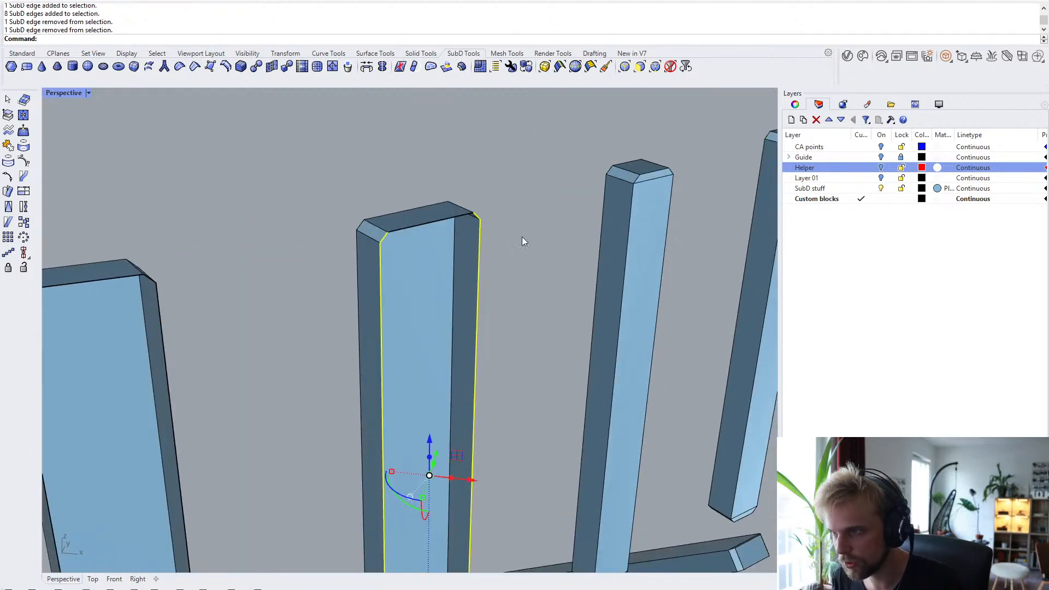
pyautogui.rightClick(522, 237)
pyautogui.rightClick(509, 268)
# - Bridge the long side edges around the remaining opening of the outermost upright insert with one joined segment, excluding the short end edges
pyautogui.scroll(-7, 509, 268)
pyautogui.keyDown('shift'); pyautogui.moveTo(420, 332); pyautogui.dragTo(470, 241, button='right'); pyautogui.keyUp('shift')
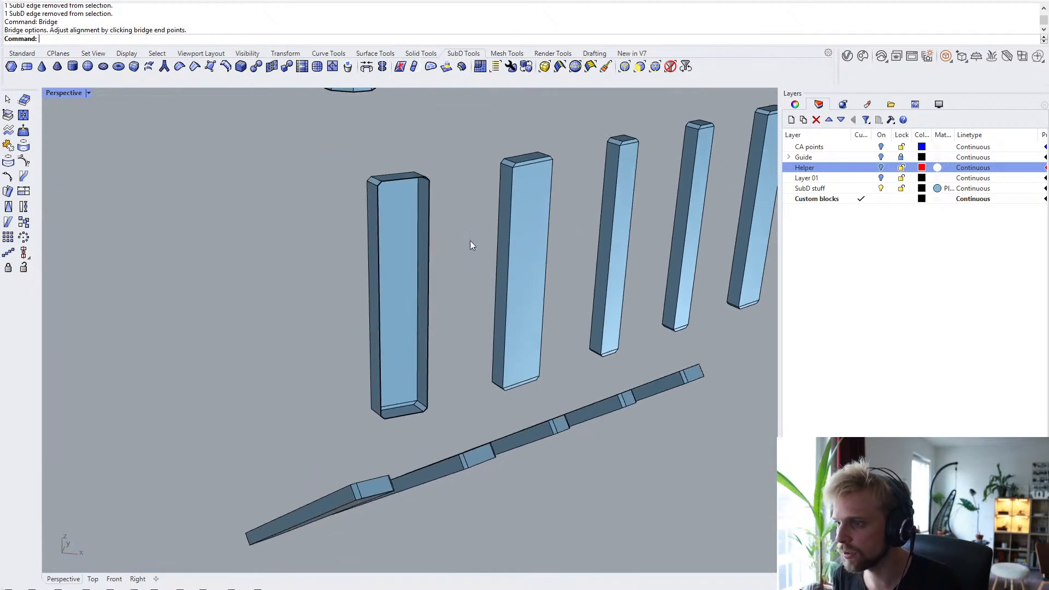
pyautogui.scroll(6, 398, 437)
pyautogui.doubleClick(412, 410)
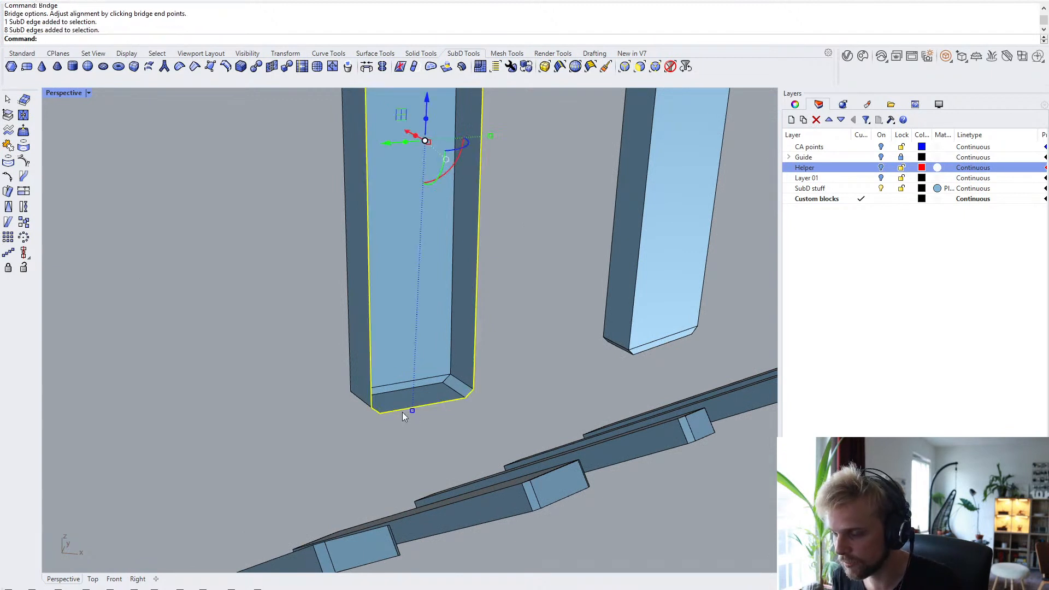
pyautogui.keyDown('ctrl'); pyautogui.click(400, 411); pyautogui.keyUp('ctrl')
pyautogui.scroll(-6, 411, 366)
pyautogui.keyDown('shift'); pyautogui.moveTo(414, 331); pyautogui.dragTo(394, 444, button='right'); pyautogui.keyUp('shift')
pyautogui.scroll(6, 398, 262)
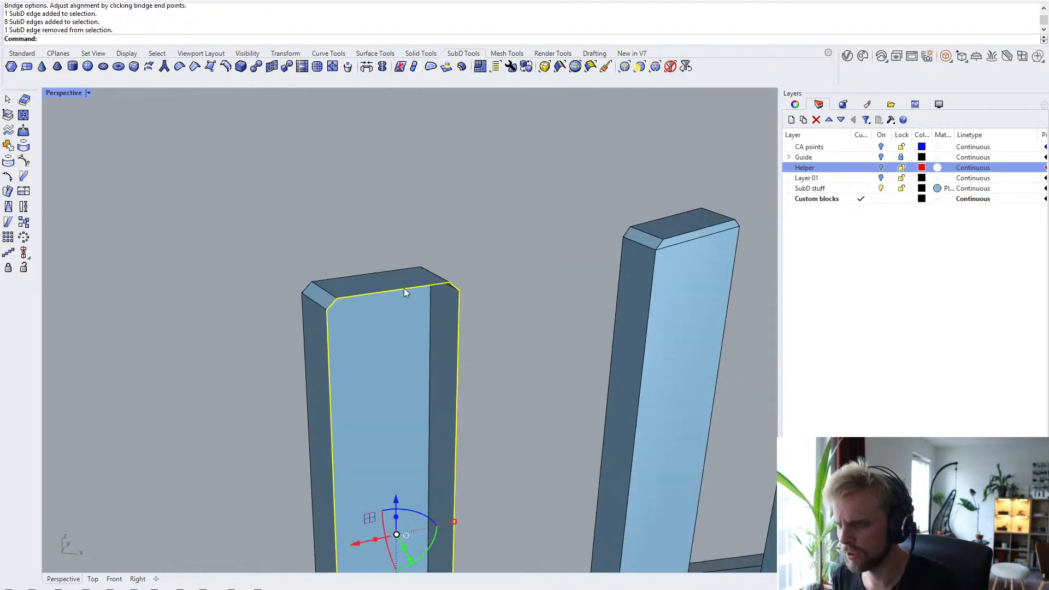
pyautogui.keyDown('ctrl'); pyautogui.click(401, 293); pyautogui.keyUp('ctrl')
pyautogui.rightClick(510, 293)
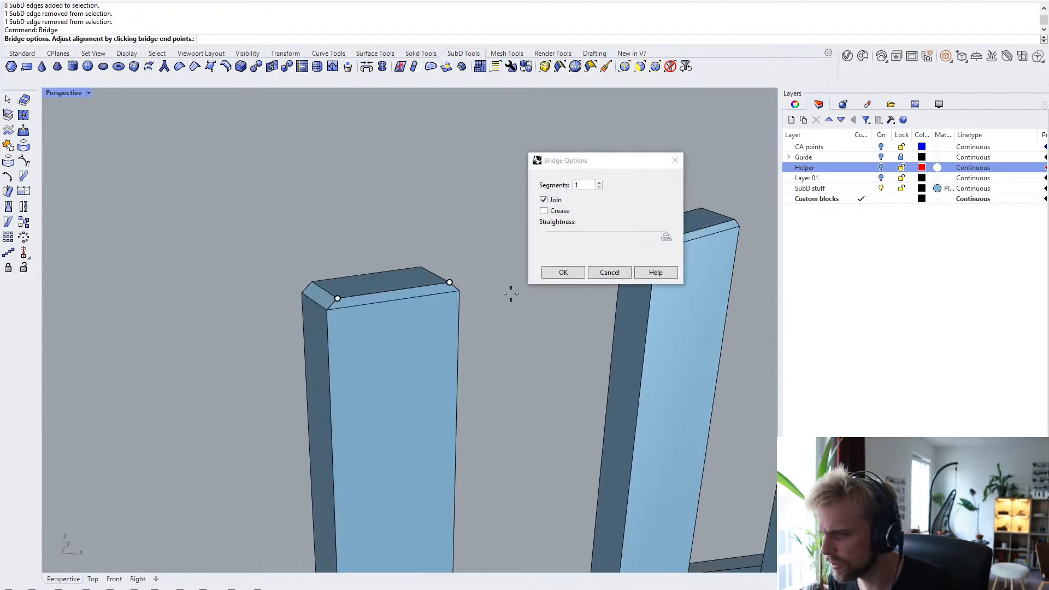
pyautogui.rightClick(515, 339)
# - Bridge the long side edges around one opening of the outermost long horizontal insert, keeping both short end edges out of the selection
pyautogui.scroll(-5, 515, 343)
pyautogui.moveTo(512, 342); pyautogui.dragTo(310, 332, button='right')
pyautogui.scroll(5, 382, 267)
pyautogui.scroll(2, 317, 333)
pyautogui.doubleClick(353, 331)
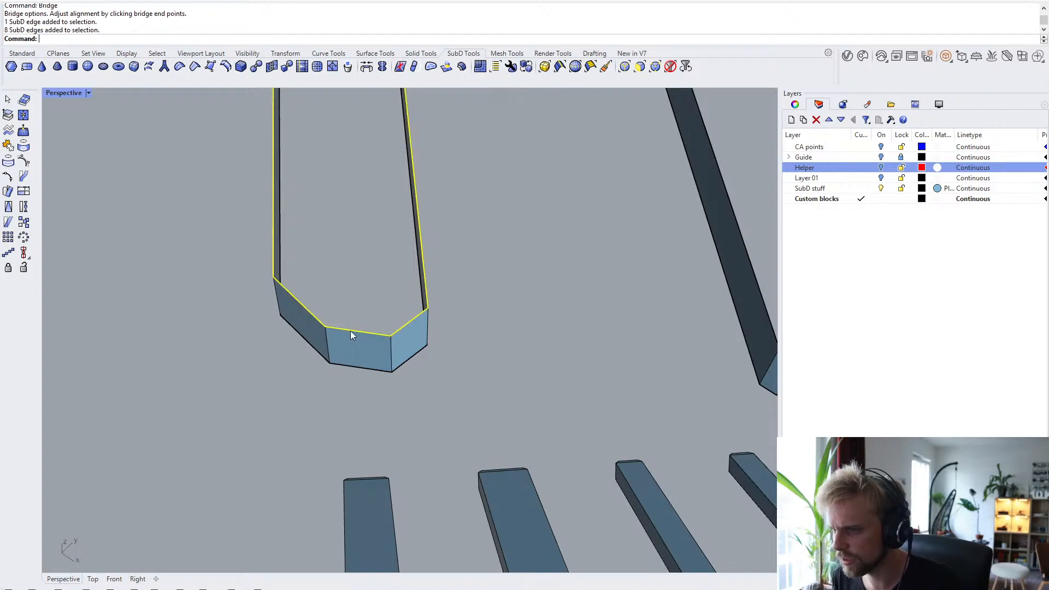
pyautogui.keyDown('ctrl'); pyautogui.click(349, 330); pyautogui.keyUp('ctrl')
pyautogui.moveTo(349, 330); pyautogui.dragTo(444, 351, button='right')
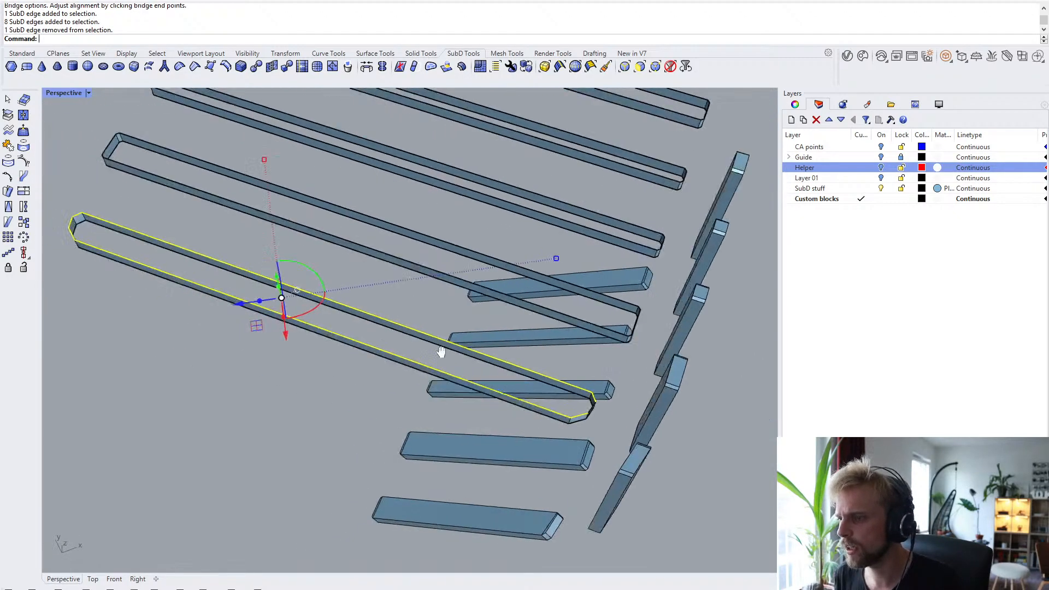
pyautogui.scroll(5, 180, 235)
pyautogui.keyDown('ctrl'); pyautogui.click(174, 235); pyautogui.keyUp('ctrl')
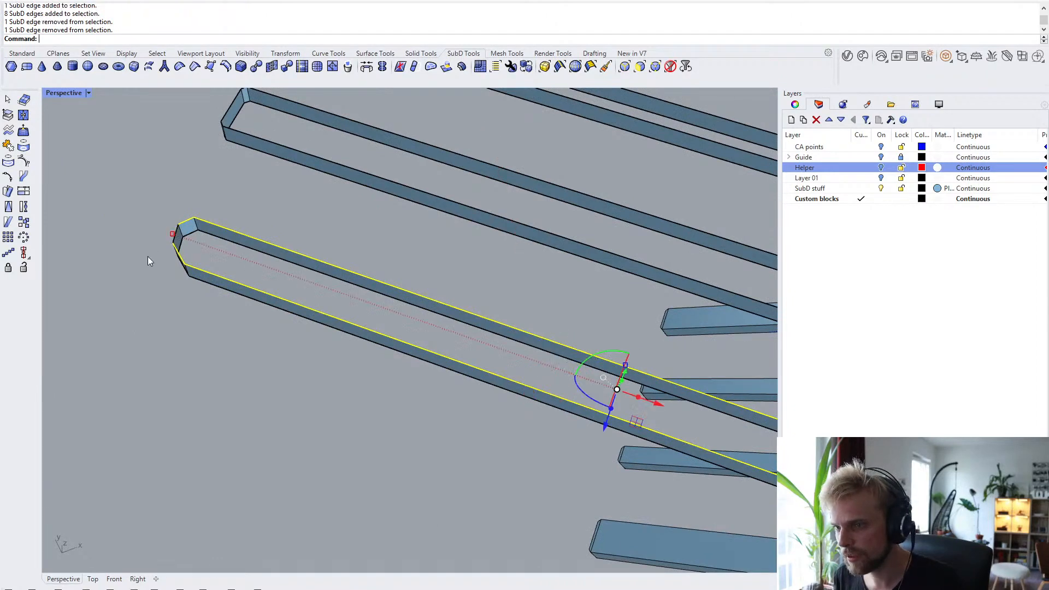
pyautogui.rightClick(145, 288)
pyautogui.rightClick(149, 292)
# - Bridge the long side edges around the opposite opening of the outermost long horizontal insert, excluding both short end edges
pyautogui.moveTo(152, 295); pyautogui.dragTo(173, 464, button='right')
pyautogui.keyDown('ctrl'); pyautogui.keyDown('shift'); pyautogui.doubleClick(179, 376); pyautogui.keyUp('shift'); pyautogui.keyUp('ctrl')
pyautogui.scroll(6, 163, 448)
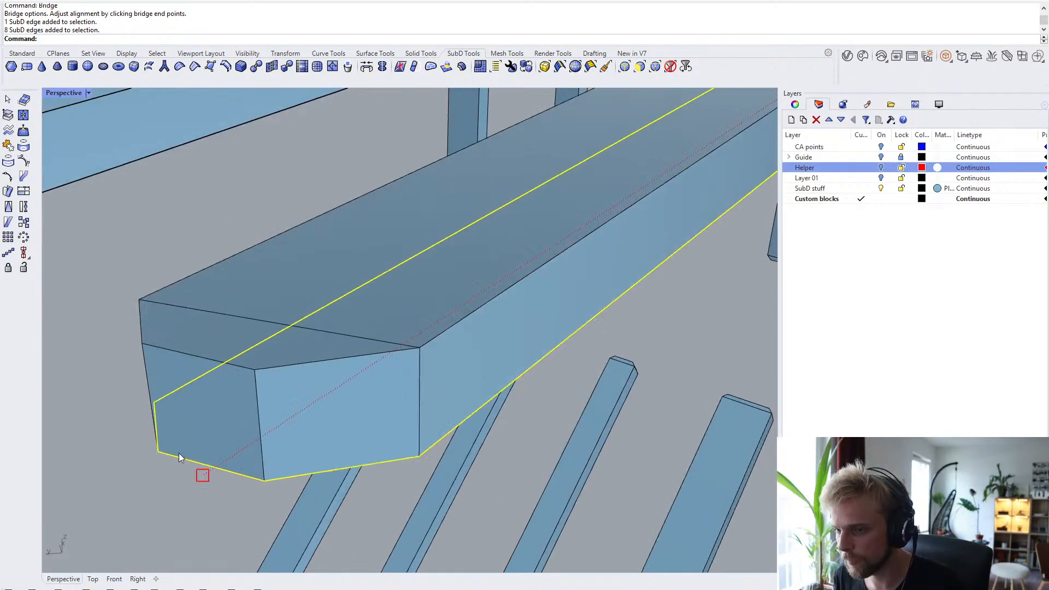
pyautogui.keyDown('ctrl'); pyautogui.click(179, 456); pyautogui.keyUp('ctrl')
pyautogui.scroll(-6, 186, 455)
pyautogui.moveTo(448, 397); pyautogui.dragTo(251, 424, button='right')
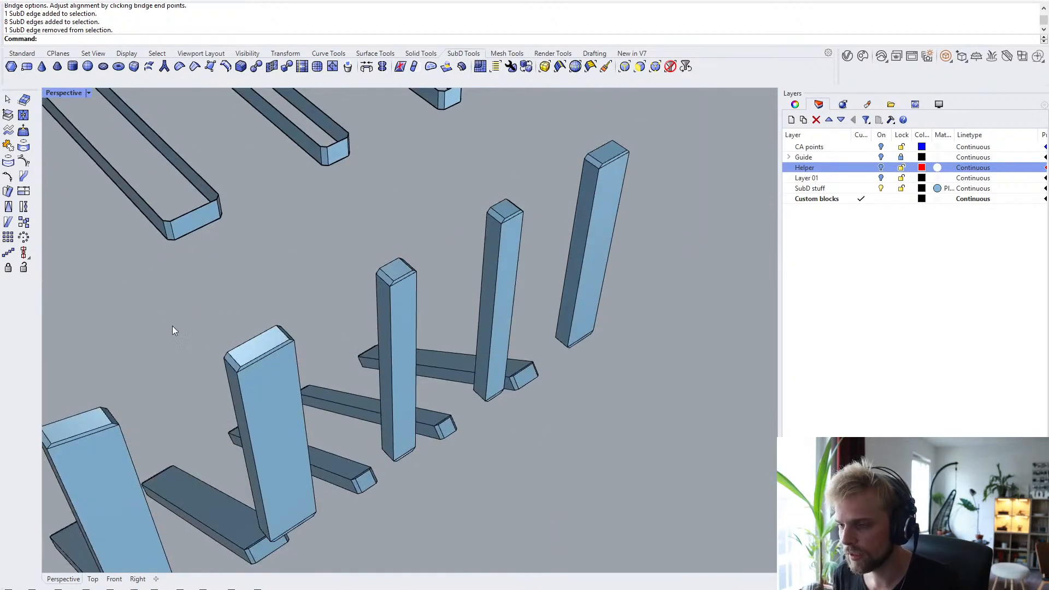
pyautogui.moveTo(172, 330); pyautogui.dragTo(412, 358, button='right')
pyautogui.scroll(3, 400, 344)
pyautogui.keyDown('ctrl'); pyautogui.click(388, 341); pyautogui.keyUp('ctrl')
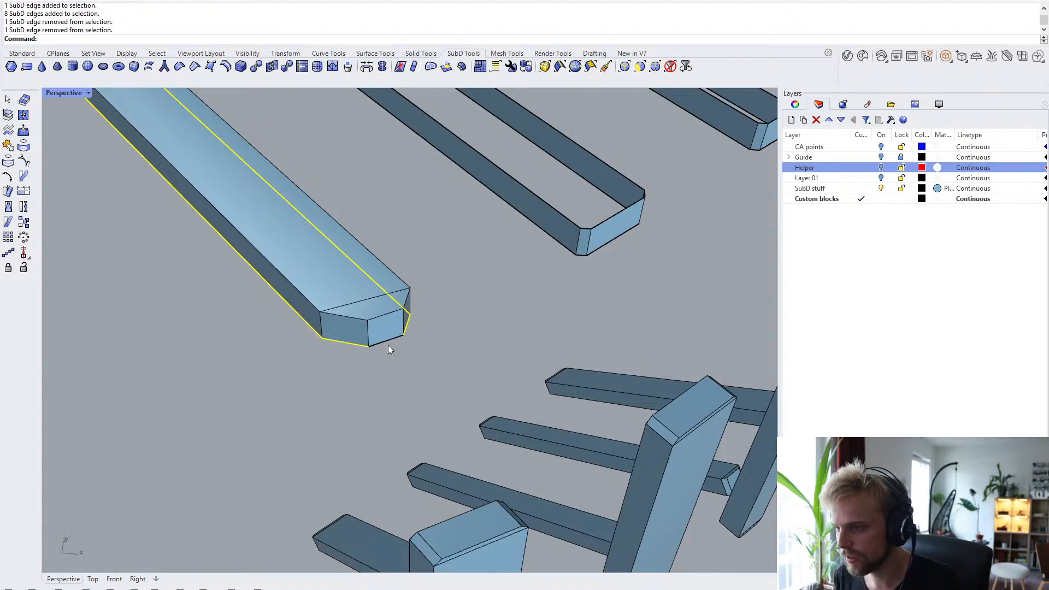
pyautogui.rightClick(396, 378)
pyautogui.rightClick(392, 388)
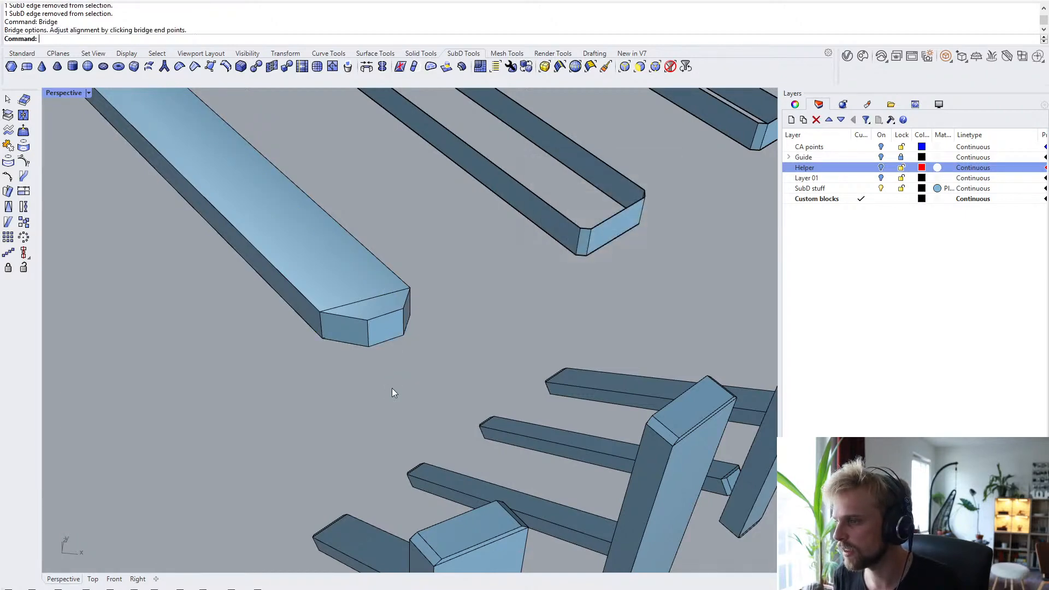
# - Bridge the long side edges around the upper opening of the wide second long horizontal insert, excluding both short end edges
pyautogui.scroll(-5, 392, 388)
pyautogui.moveTo(457, 363); pyautogui.dragTo(363, 335, button='right')
pyautogui.scroll(4, 318, 349)
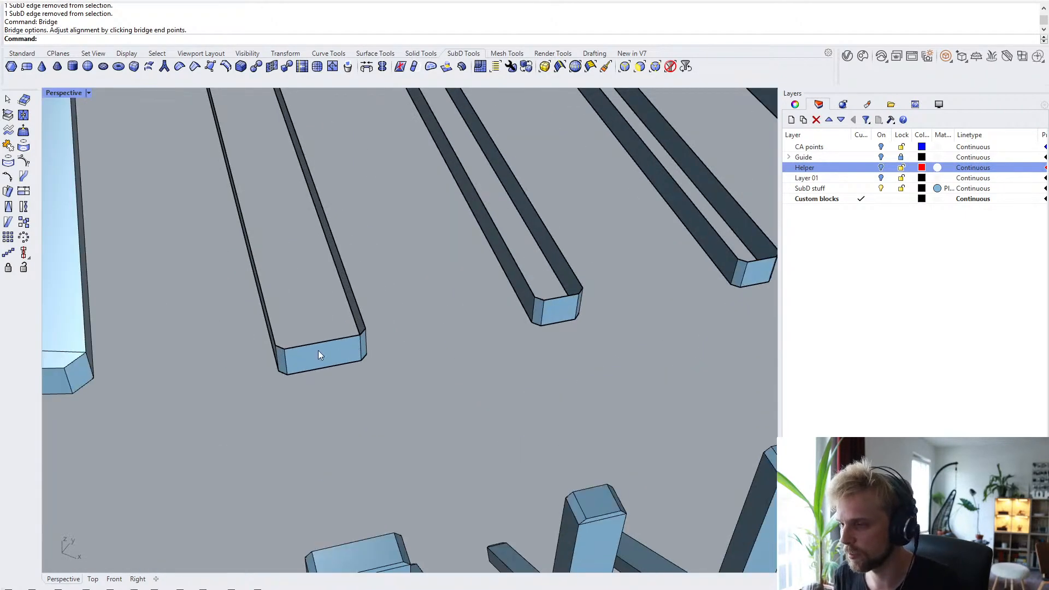
pyautogui.doubleClick(323, 341)
pyautogui.keyDown('ctrl'); pyautogui.click(313, 344); pyautogui.keyUp('ctrl')
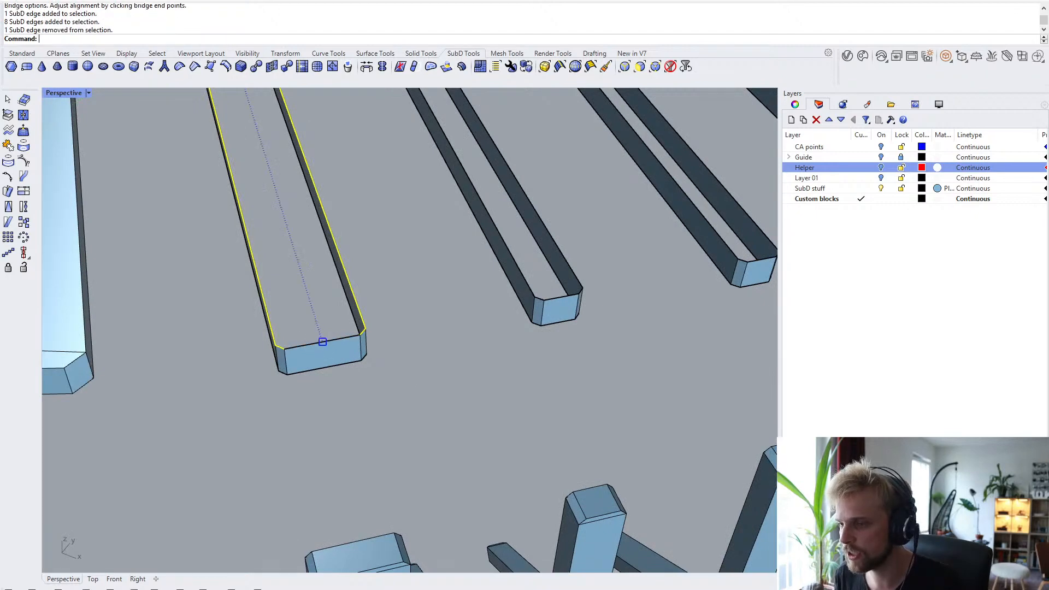
pyautogui.scroll(-6, 299, 320)
pyautogui.keyDown('shift'); pyautogui.moveTo(298, 319); pyautogui.dragTo(373, 449, button='right'); pyautogui.keyUp('shift')
pyautogui.scroll(4, 274, 157)
pyautogui.scroll(2, 273, 154)
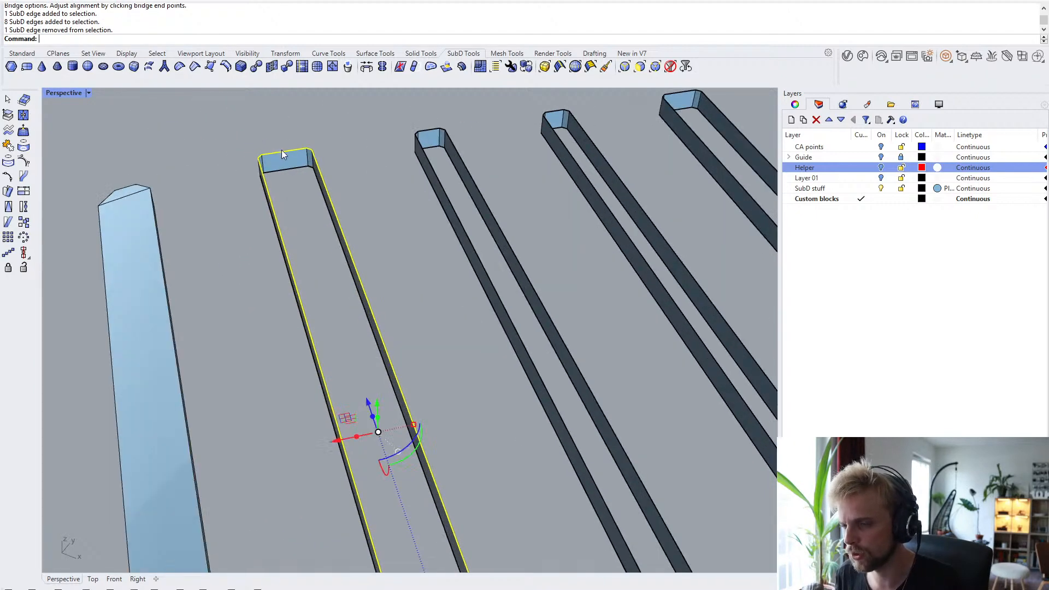
pyautogui.keyDown('ctrl'); pyautogui.click(281, 151); pyautogui.keyUp('ctrl')
pyautogui.press('Return')
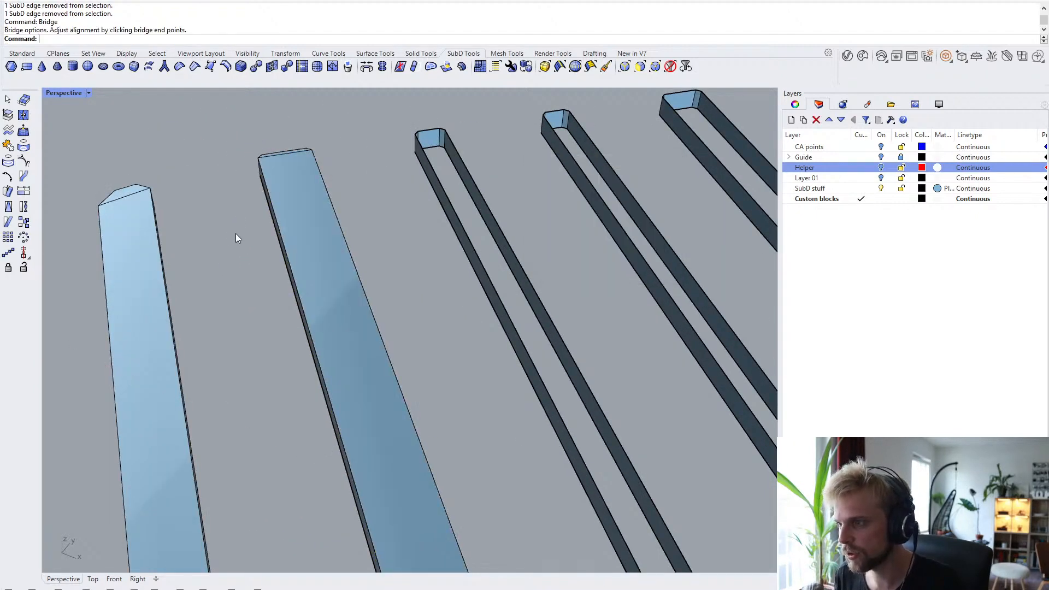
# - Bridge the long side edges around the underside opening of the wide second horizontal insert with one joined segment, excluding the short end edges
pyautogui.moveTo(235, 234); pyautogui.dragTo(274, 166, button='right')
pyautogui.scroll(3, 294, 185)
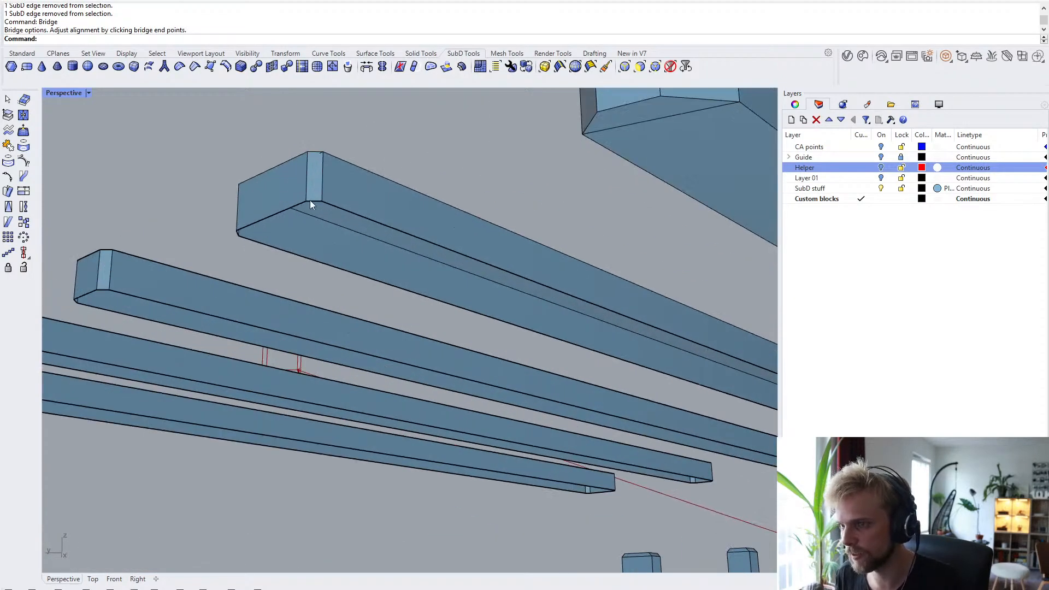
pyautogui.click(332, 209)
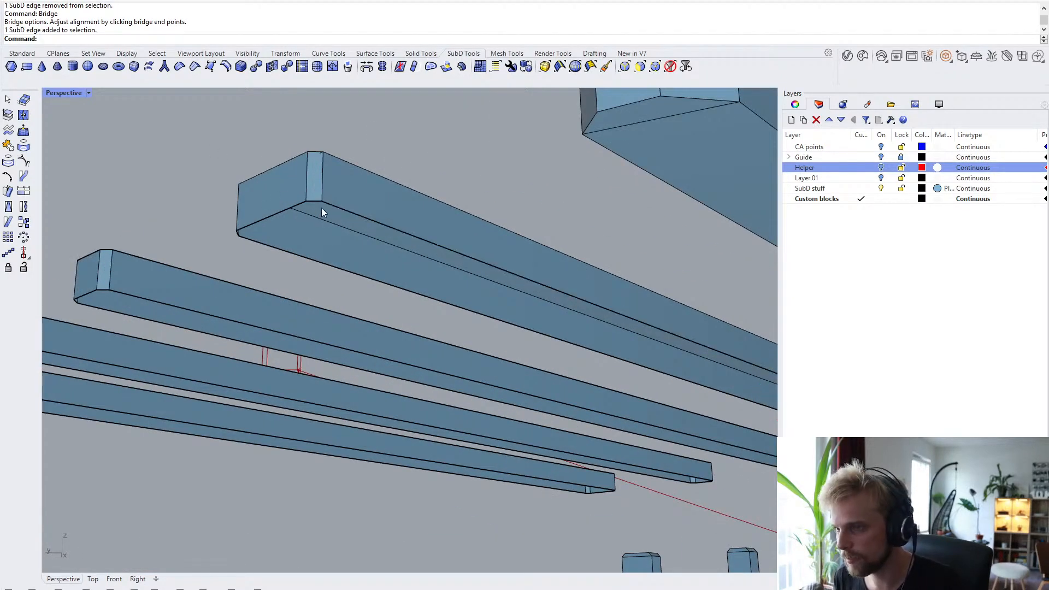
pyautogui.doubleClick(342, 211)
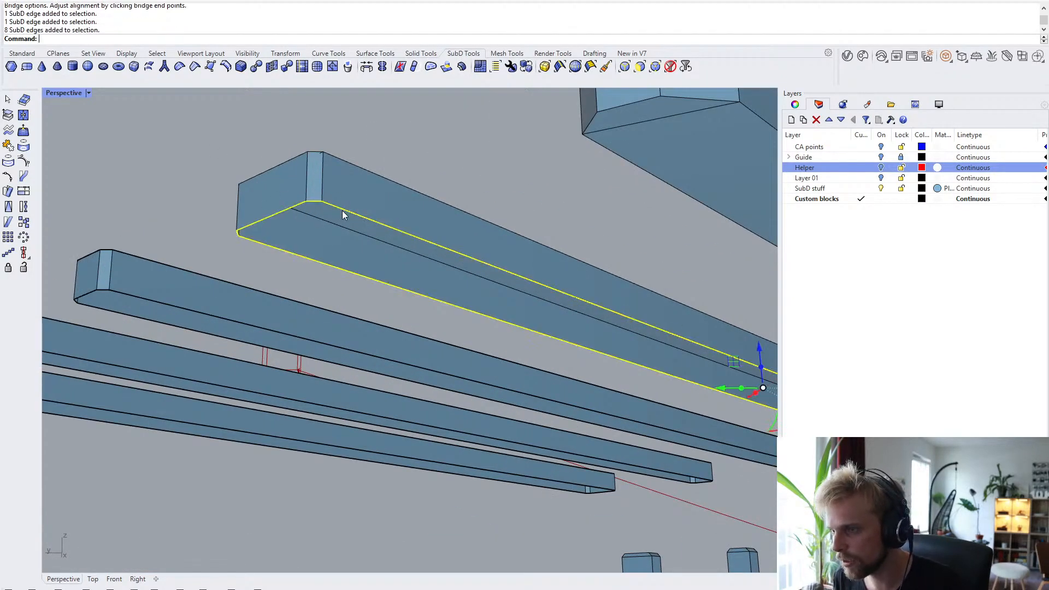
pyautogui.keyDown('ctrl'); pyautogui.click(281, 211); pyautogui.keyUp('ctrl')
pyautogui.moveTo(283, 213); pyautogui.dragTo(644, 341, button='right')
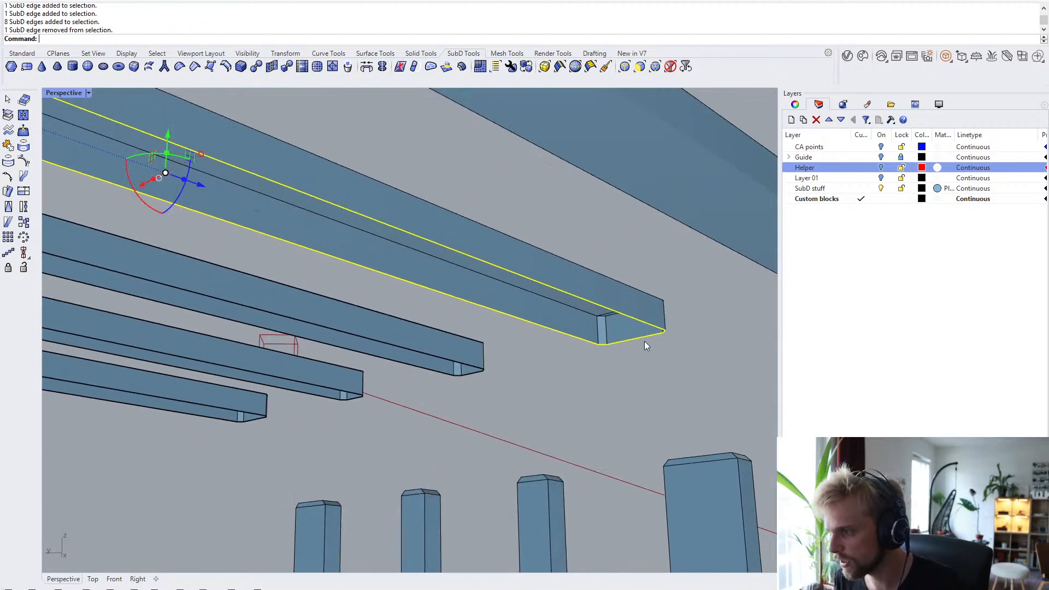
pyautogui.keyDown('ctrl'); pyautogui.click(644, 338); pyautogui.keyUp('ctrl')
pyautogui.press('Return')
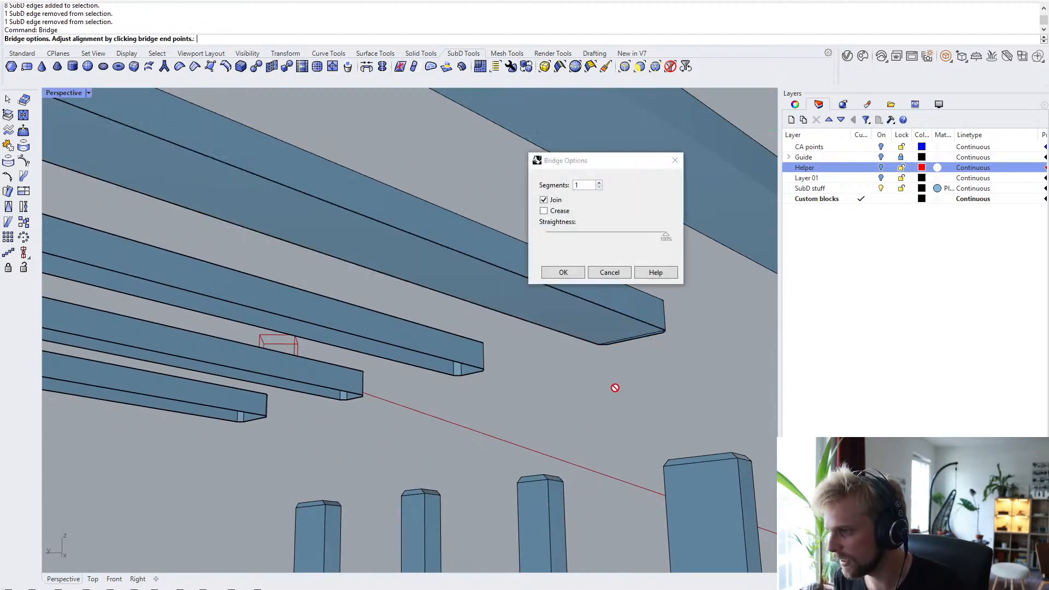
pyautogui.press('Return')
# - Bridge the underside opening of the narrow third horizontal insert with one joined segment, leaving both short end edges out of the selection
pyautogui.moveTo(615, 388); pyautogui.dragTo(240, 164, button='right')
pyautogui.doubleClick(238, 162)
pyautogui.keyDown('ctrl'); pyautogui.click(232, 164); pyautogui.keyUp('ctrl')
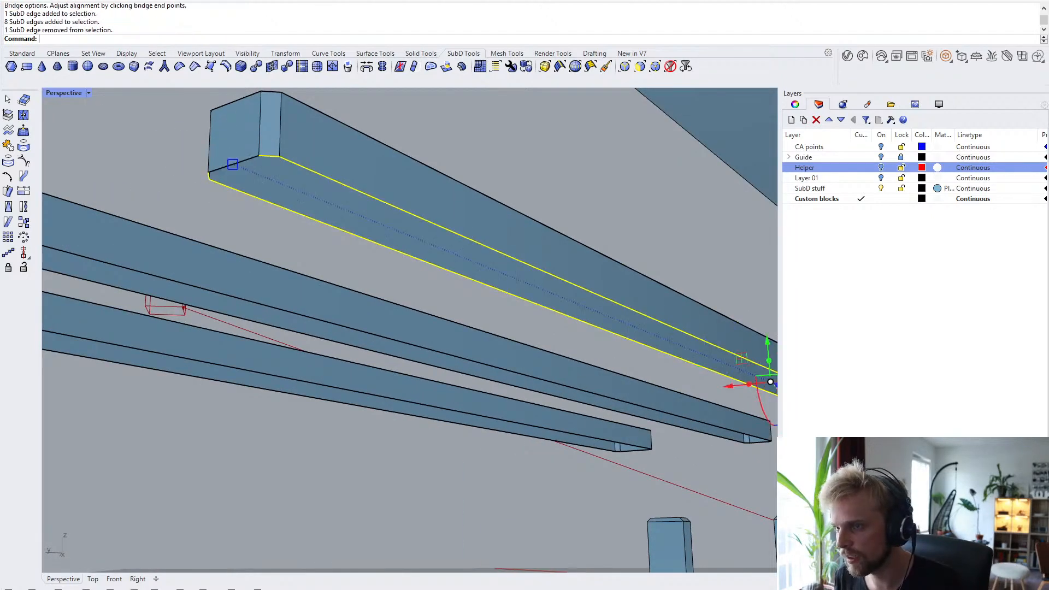
pyautogui.keyDown('shift'); pyautogui.moveTo(574, 305); pyautogui.dragTo(398, 239, button='right'); pyautogui.keyUp('shift')
pyautogui.keyDown('shift'); pyautogui.moveTo(681, 344); pyautogui.dragTo(394, 271, button='right'); pyautogui.keyUp('shift')
pyautogui.scroll(3, 566, 313)
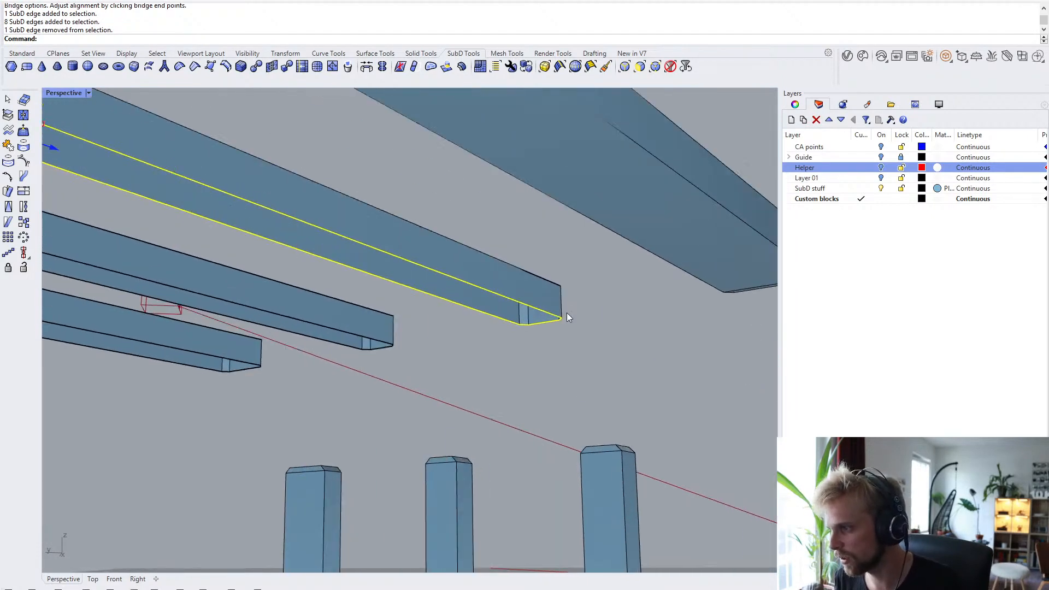
pyautogui.keyDown('ctrl'); pyautogui.click(547, 323); pyautogui.keyUp('ctrl')
pyautogui.rightClick(562, 356)
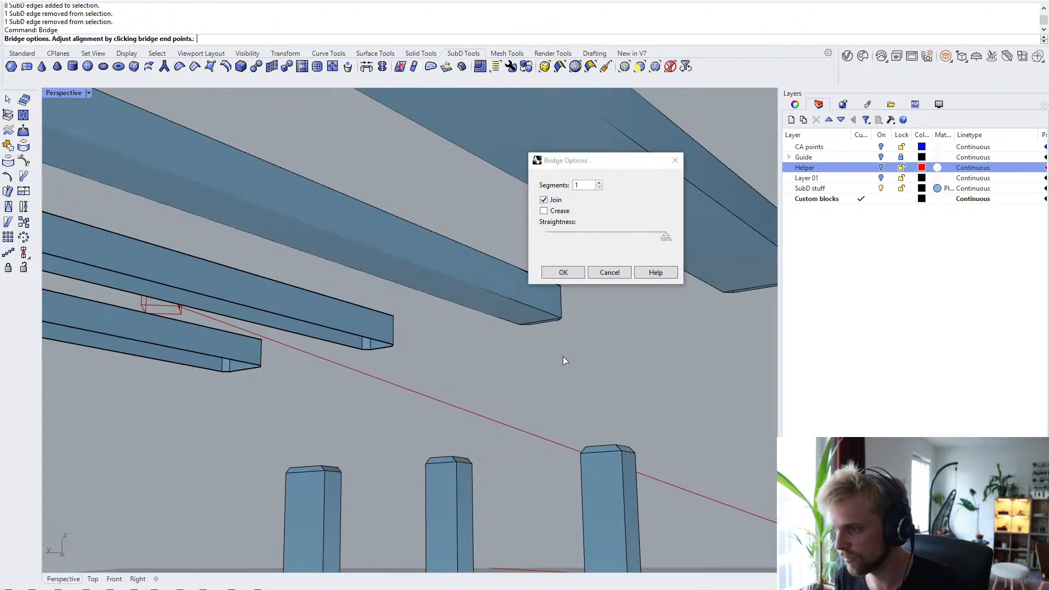
pyautogui.rightClick(563, 356)
# - Bridge the long side edges around the upper opening of the narrow third horizontal insert, excluding both short end edges
pyautogui.moveTo(508, 313); pyautogui.dragTo(497, 443, button='right')
pyautogui.keyDown('ctrl'); pyautogui.keyDown('shift'); pyautogui.doubleClick(490, 427); pyautogui.keyUp('shift'); pyautogui.keyUp('ctrl')
pyautogui.click(578, 443)
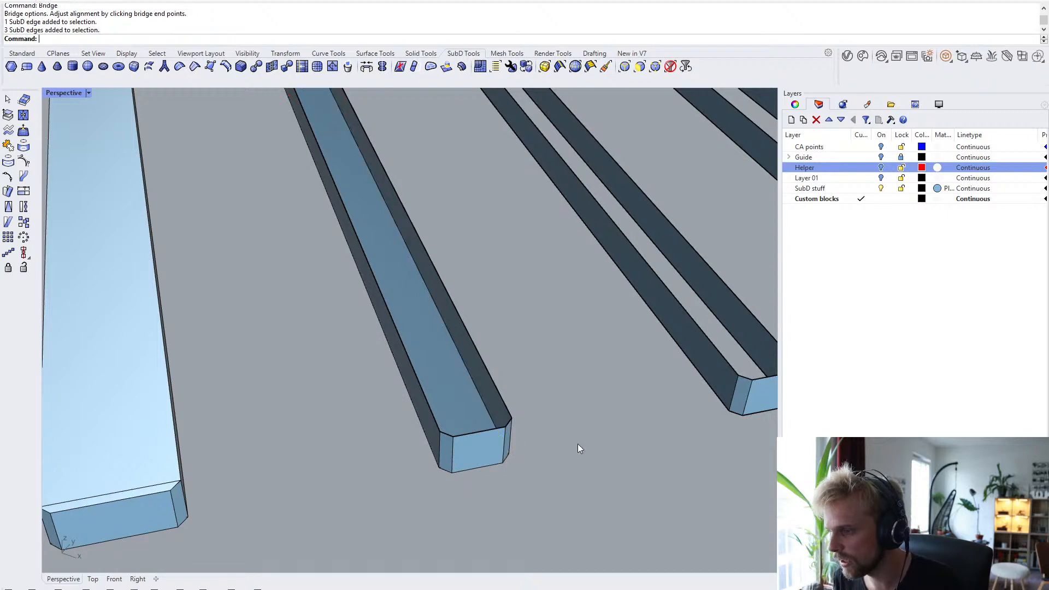
pyautogui.scroll(5, 500, 430)
pyautogui.keyDown('ctrl'); pyautogui.keyDown('shift'); pyautogui.click(461, 432); pyautogui.keyUp('shift'); pyautogui.keyUp('ctrl')
pyautogui.keyDown('ctrl'); pyautogui.keyDown('shift'); pyautogui.doubleClick(462, 431); pyautogui.keyUp('shift'); pyautogui.keyUp('ctrl')
pyautogui.keyDown('ctrl'); pyautogui.click(474, 430); pyautogui.keyUp('ctrl')
pyautogui.scroll(-7, 473, 427)
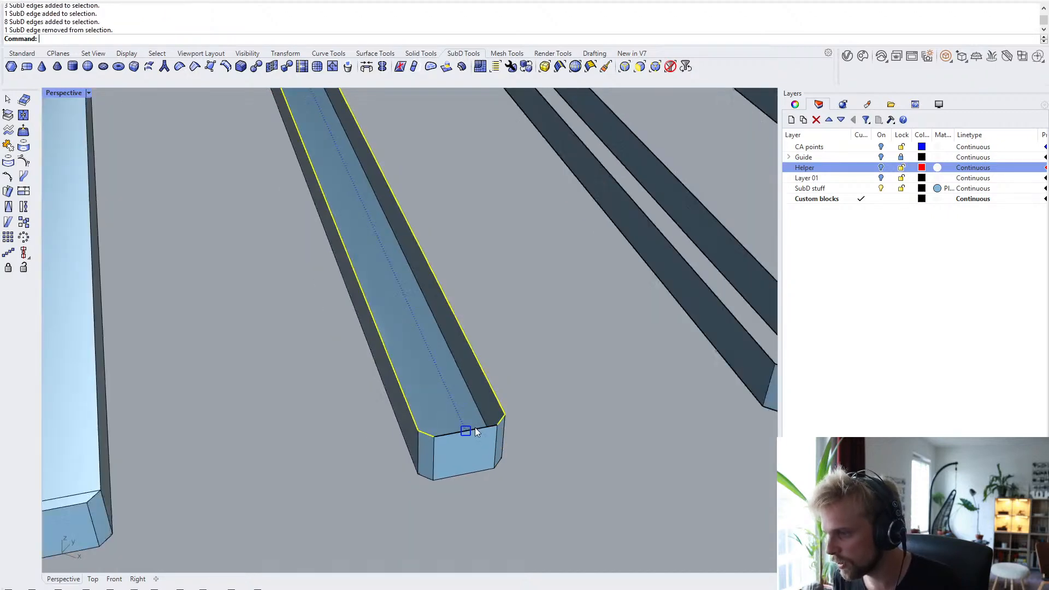
pyautogui.keyDown('shift'); pyautogui.moveTo(332, 215); pyautogui.dragTo(472, 453, button='right'); pyautogui.keyUp('shift')
pyautogui.keyDown('shift'); pyautogui.moveTo(330, 328); pyautogui.dragTo(457, 446, button='right'); pyautogui.keyUp('shift')
pyautogui.scroll(5, 128, 171)
pyautogui.keyDown('ctrl'); pyautogui.click(159, 141); pyautogui.keyUp('ctrl')
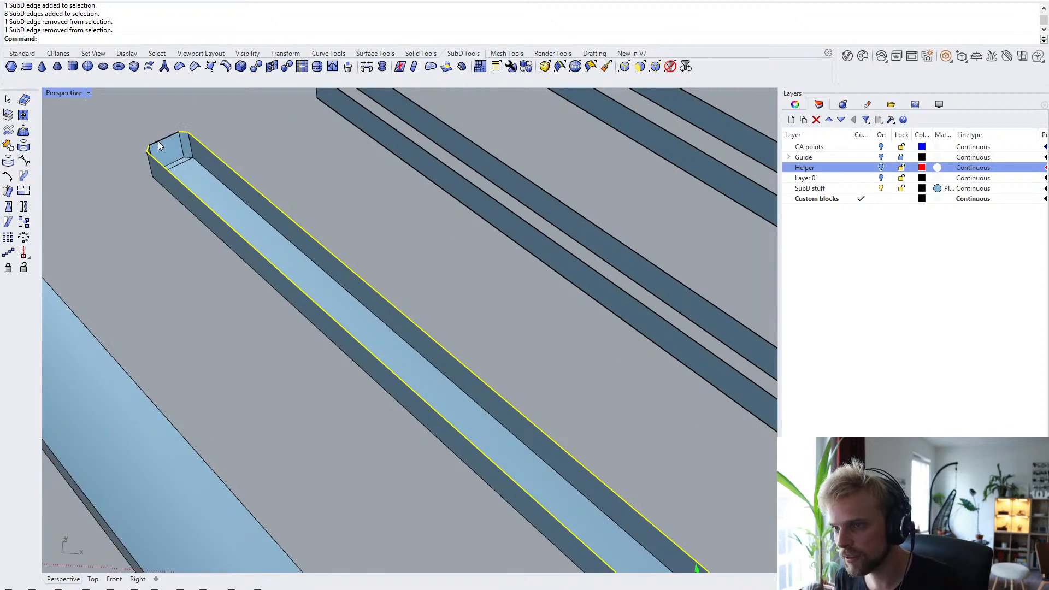
pyautogui.rightClick(136, 217)
pyautogui.rightClick(138, 218)
pyautogui.scroll(-5, 139, 218)
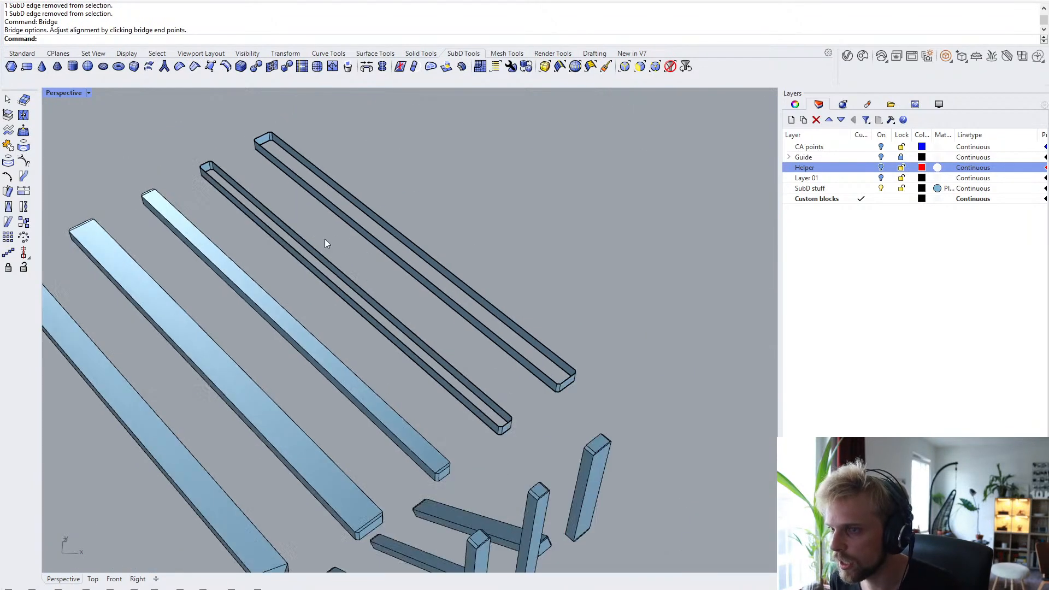
# - Bridge the long side edges around the lower opening of the fourth horizontal insert, removing both short end edges from the loop selection
pyautogui.scroll(6, 519, 433)
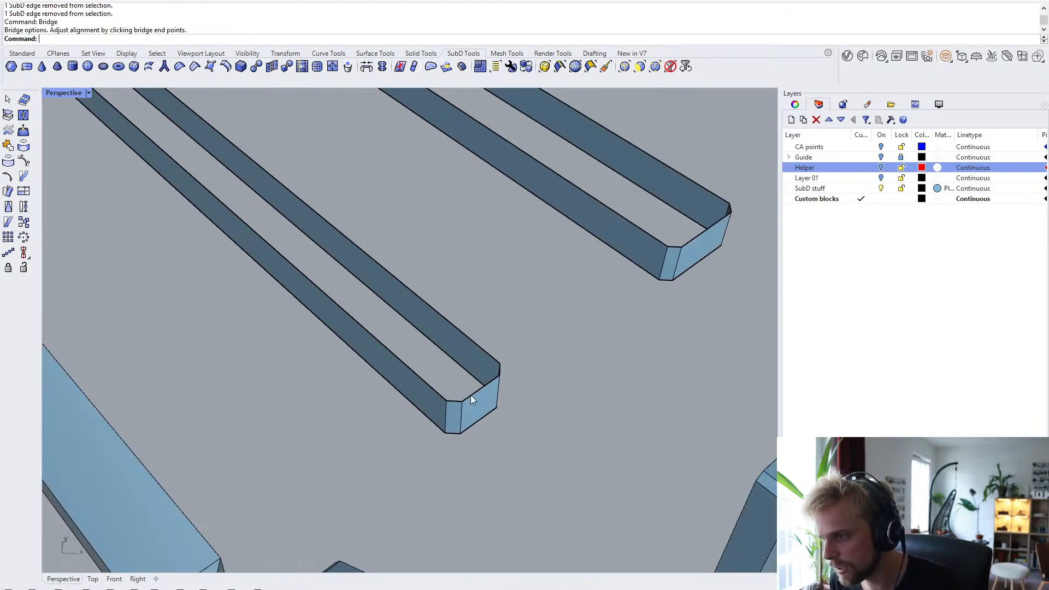
pyautogui.doubleClick(474, 424)
pyautogui.keyDown('ctrl'); pyautogui.click(474, 424); pyautogui.keyUp('ctrl')
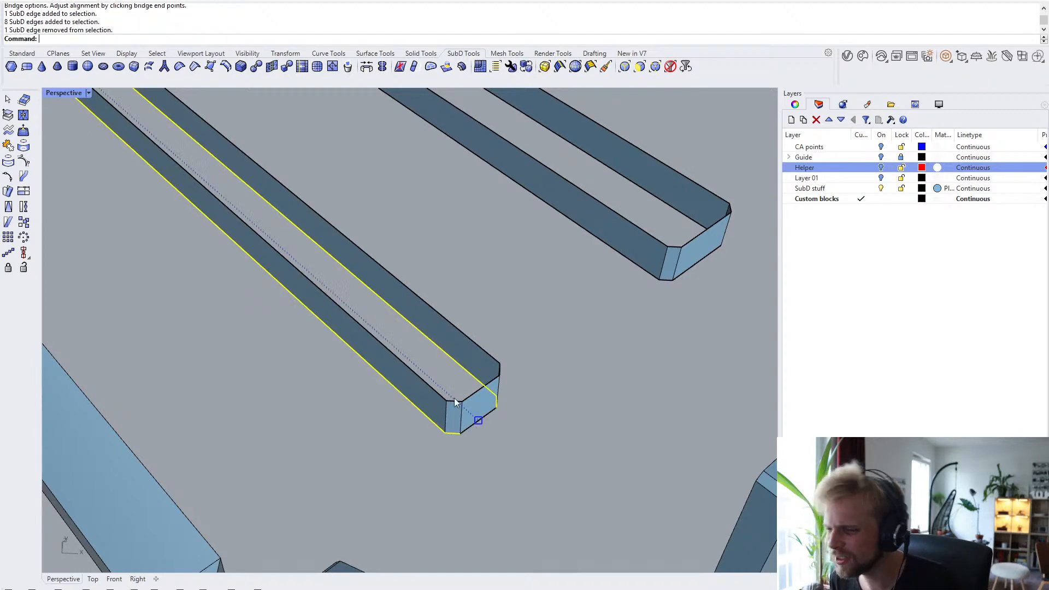
pyautogui.scroll(-6, 454, 398)
pyautogui.keyDown('shift'); pyautogui.moveTo(332, 283); pyautogui.dragTo(519, 431, button='right'); pyautogui.keyUp('shift')
pyautogui.moveTo(240, 328); pyautogui.dragTo(494, 229, button='right')
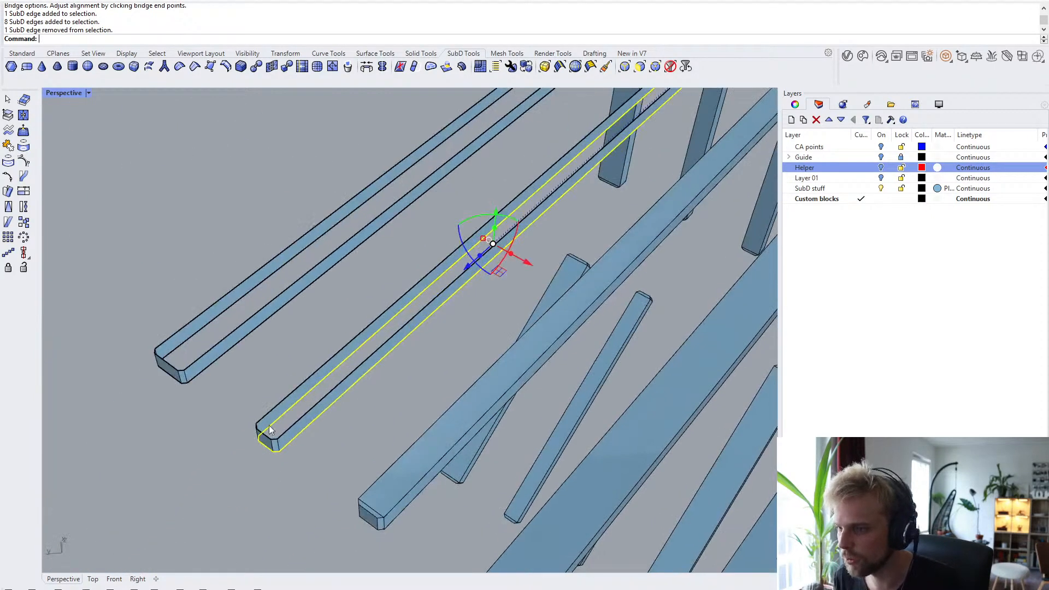
pyautogui.scroll(6, 269, 432)
pyautogui.keyDown('ctrl'); pyautogui.click(375, 385); pyautogui.keyUp('ctrl')
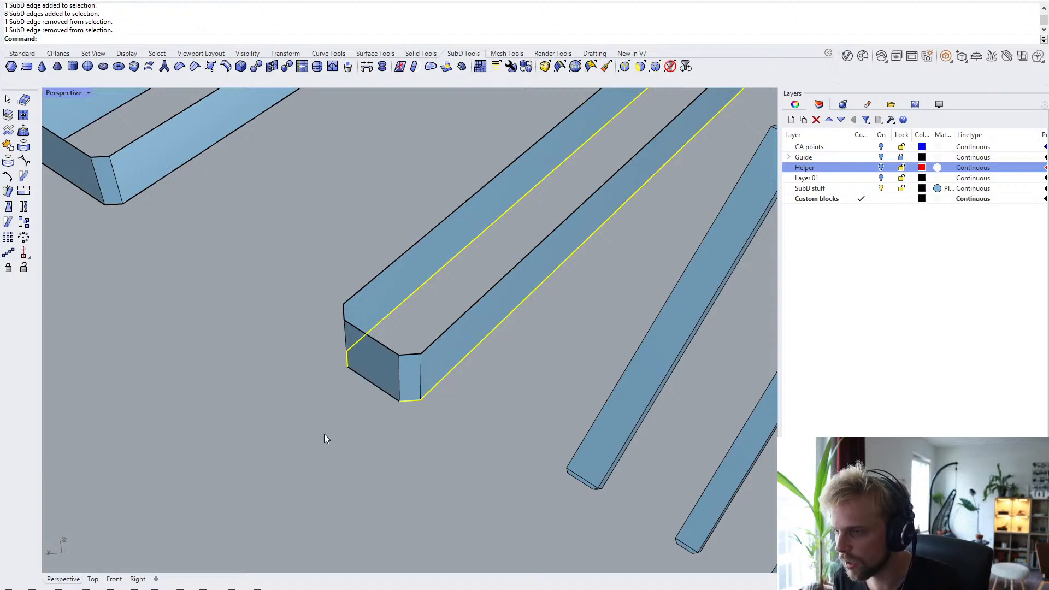
pyautogui.write('Bridge')
pyautogui.press('Return')
pyautogui.press('Return')
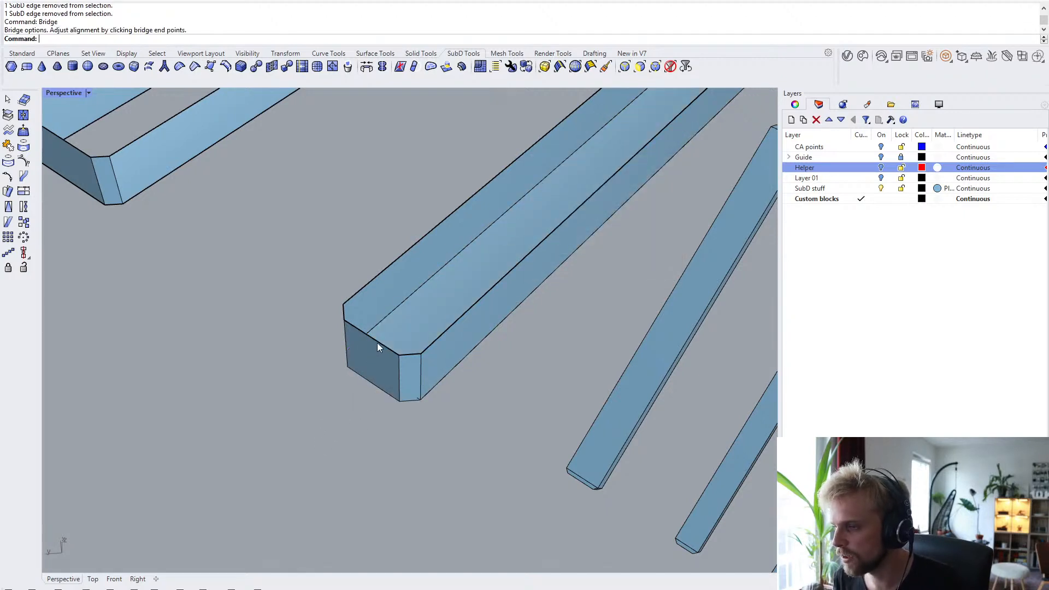
# - Bridge the long side edges around the remaining upper opening of the fourth horizontal insert, excluding its short end edges
pyautogui.keyDown('ctrl'); pyautogui.keyDown('shift'); pyautogui.doubleClick(381, 342); pyautogui.keyUp('shift'); pyautogui.keyUp('ctrl')
pyautogui.keyDown('ctrl'); pyautogui.click(382, 343); pyautogui.keyUp('ctrl')
pyautogui.scroll(-7, 381, 343)
pyautogui.keyDown('shift'); pyautogui.moveTo(381, 343); pyautogui.dragTo(284, 437, button='right'); pyautogui.keyUp('shift')
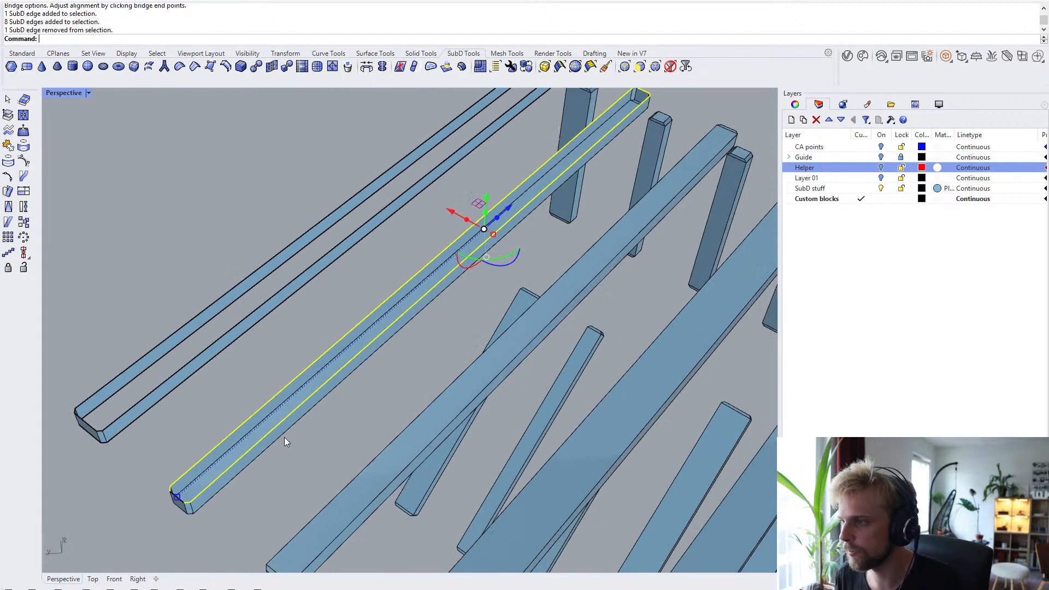
pyautogui.scroll(2, 621, 143)
pyautogui.keyDown('shift'); pyautogui.moveTo(621, 143); pyautogui.dragTo(544, 275, button='right'); pyautogui.keyUp('shift')
pyautogui.scroll(4, 545, 275)
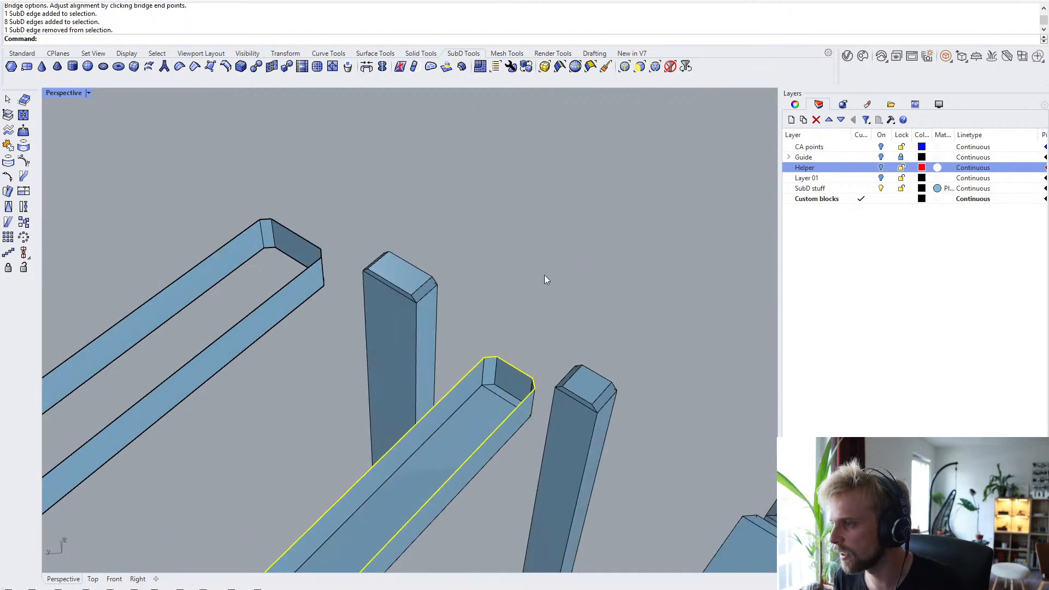
pyautogui.keyDown('ctrl'); pyautogui.click(519, 372); pyautogui.keyUp('ctrl')
pyautogui.press('Return')
pyautogui.press('Return')
# - Bridge the long side edges around the lower opening of the fifth and last horizontal insert, excluding both short end edges
pyautogui.scroll(-3, 532, 315)
pyautogui.keyDown('shift'); pyautogui.moveTo(427, 346); pyautogui.dragTo(612, 232, button='right'); pyautogui.keyUp('shift')
pyautogui.scroll(5, 591, 158)
pyautogui.keyDown('ctrl'); pyautogui.keyDown('shift'); pyautogui.doubleClick(565, 146); pyautogui.keyUp('shift'); pyautogui.keyUp('ctrl')
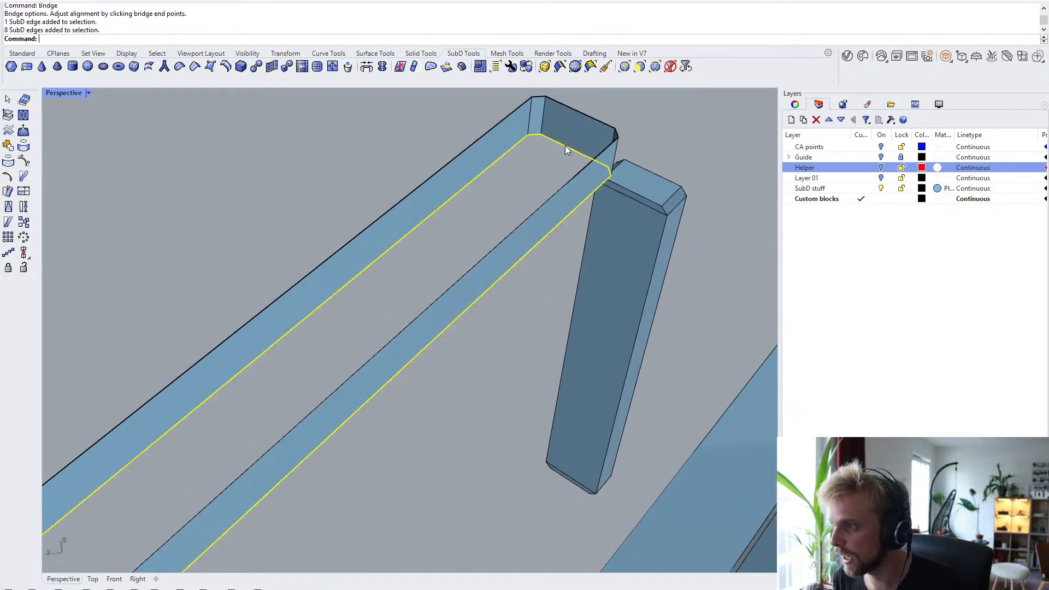
pyautogui.keyDown('ctrl'); pyautogui.click(565, 146); pyautogui.keyUp('ctrl')
pyautogui.scroll(-5, 564, 146)
pyautogui.keyDown('shift'); pyautogui.moveTo(298, 429); pyautogui.dragTo(541, 257, button='right'); pyautogui.keyUp('shift')
pyautogui.moveTo(363, 423); pyautogui.dragTo(340, 381, button='right')
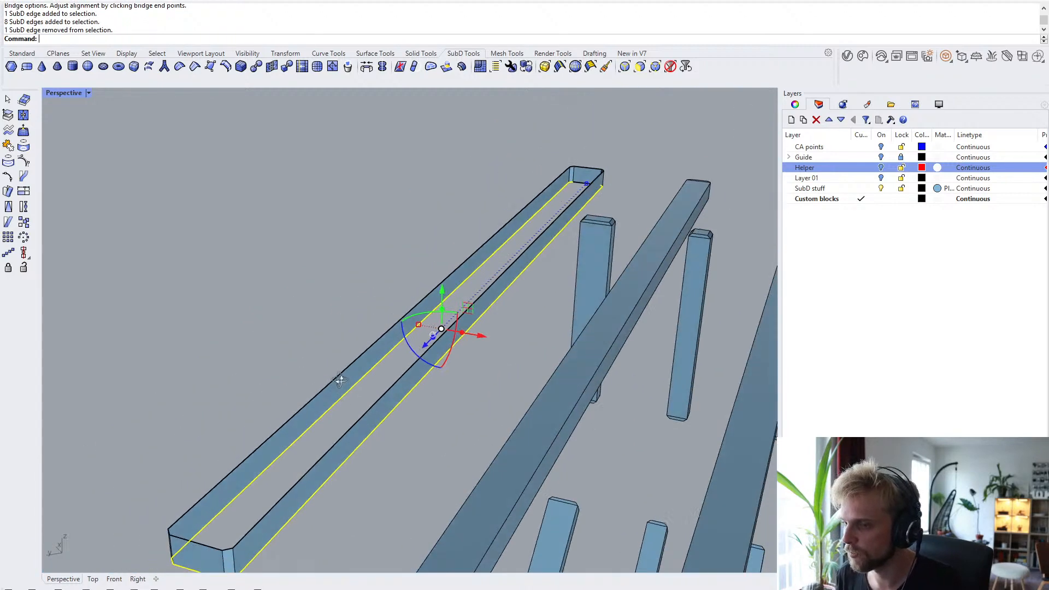
pyautogui.keyDown('shift'); pyautogui.moveTo(213, 513); pyautogui.dragTo(240, 445, button='right'); pyautogui.keyUp('shift')
pyautogui.scroll(3, 245, 455)
pyautogui.keyDown('ctrl'); pyautogui.click(247, 457); pyautogui.keyUp('ctrl')
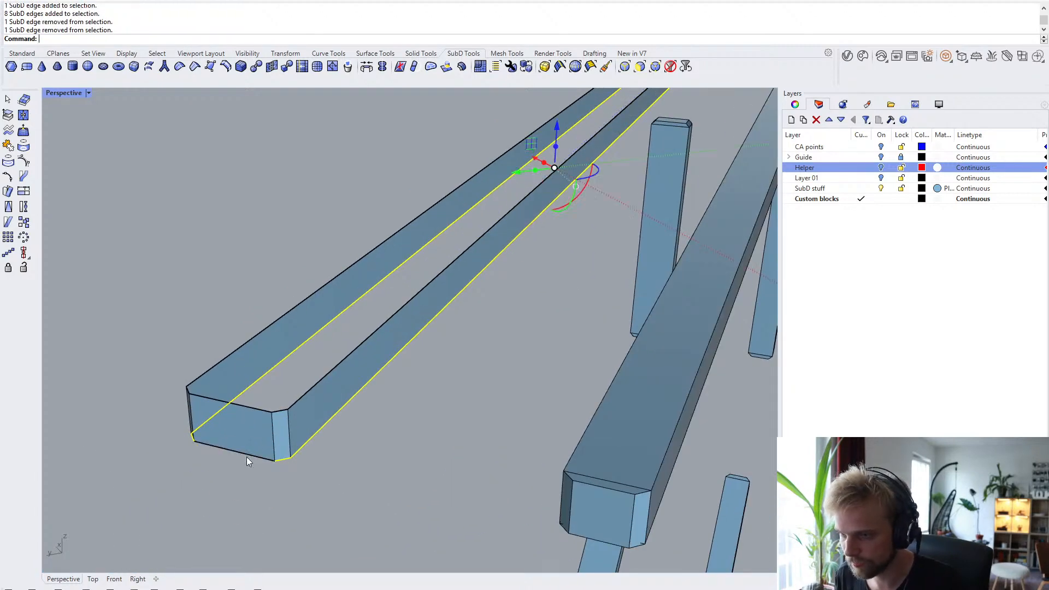
pyautogui.press('Return')
pyautogui.press('Return')
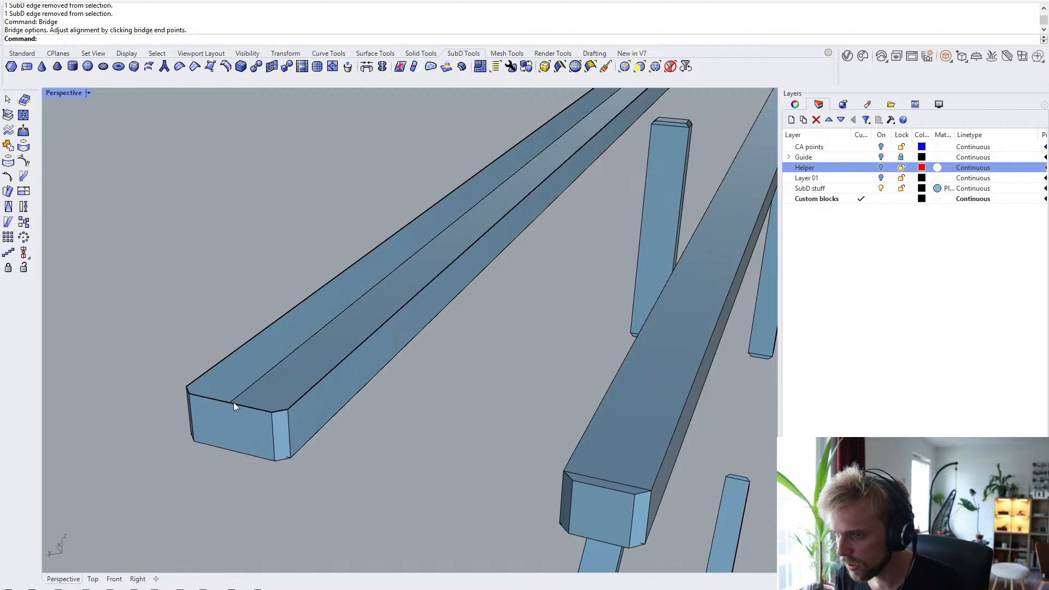
# - Bridge the remaining upper opening of the last horizontal insert with one joined segment, excluding the short end edges
pyautogui.doubleClick(235, 402)
pyautogui.keyDown('ctrl'); pyautogui.click(241, 403); pyautogui.keyUp('ctrl')
pyautogui.scroll(-7, 241, 401)
pyautogui.keyDown('shift'); pyautogui.moveTo(456, 253); pyautogui.dragTo(425, 327, button='right'); pyautogui.keyUp('shift')
pyautogui.scroll(3, 553, 186)
pyautogui.press('Return')
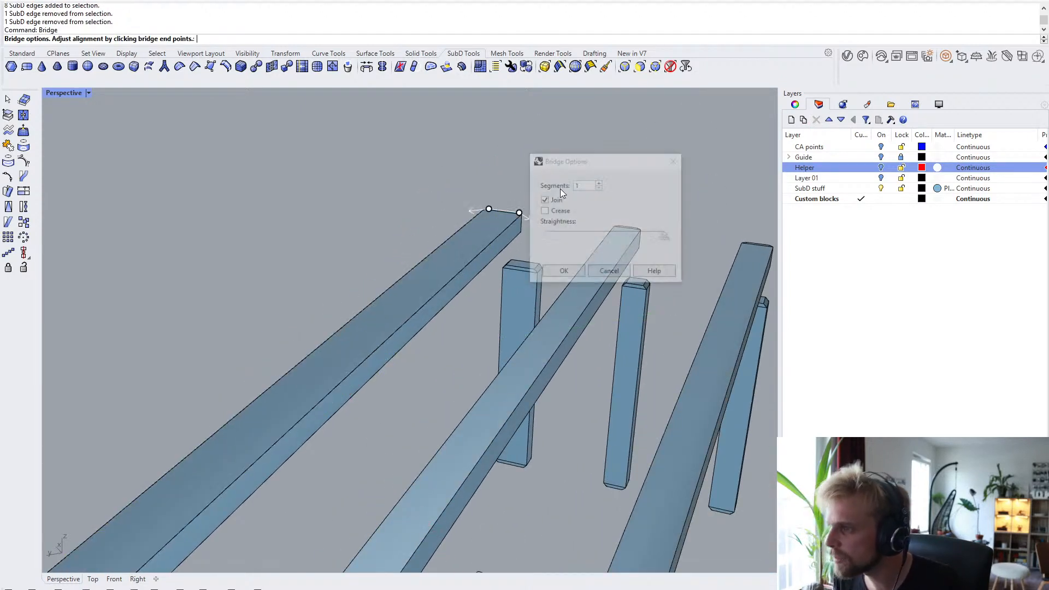
pyautogui.click(558, 276)
# - Unhide the slotted block and the triangular frame around it with ShowSelected
pyautogui.scroll(-7, 517, 225)
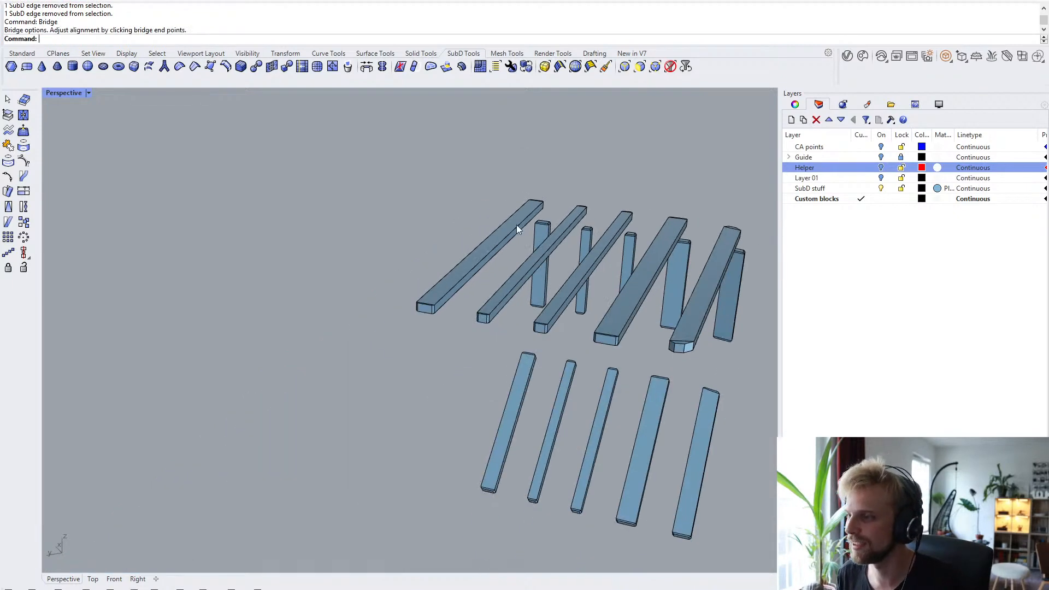
pyautogui.moveTo(399, 273); pyautogui.dragTo(568, 302, button='right')
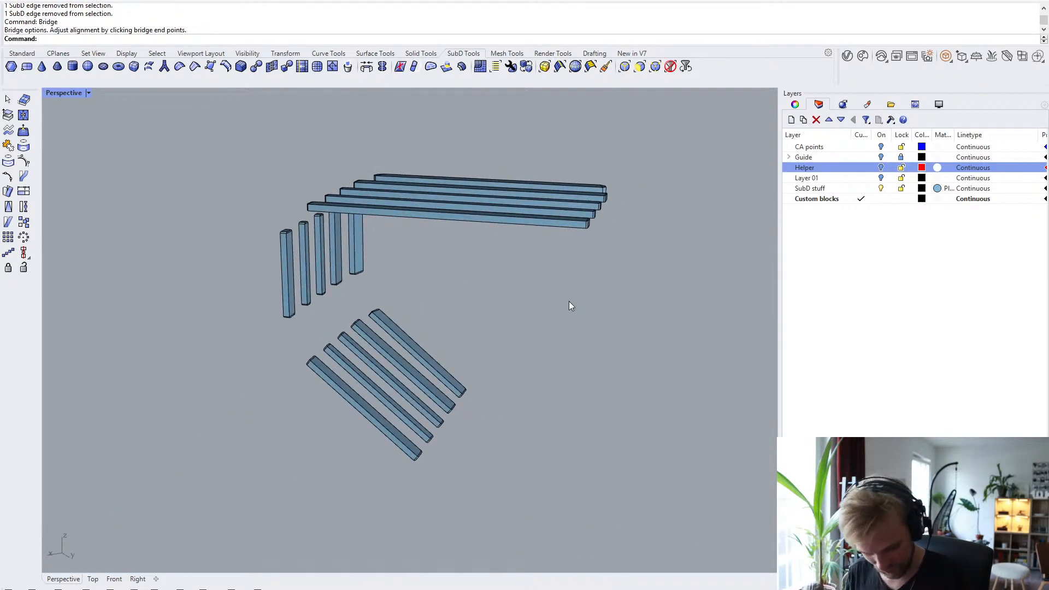
pyautogui.write('ShowSelected')
pyautogui.press('Return')
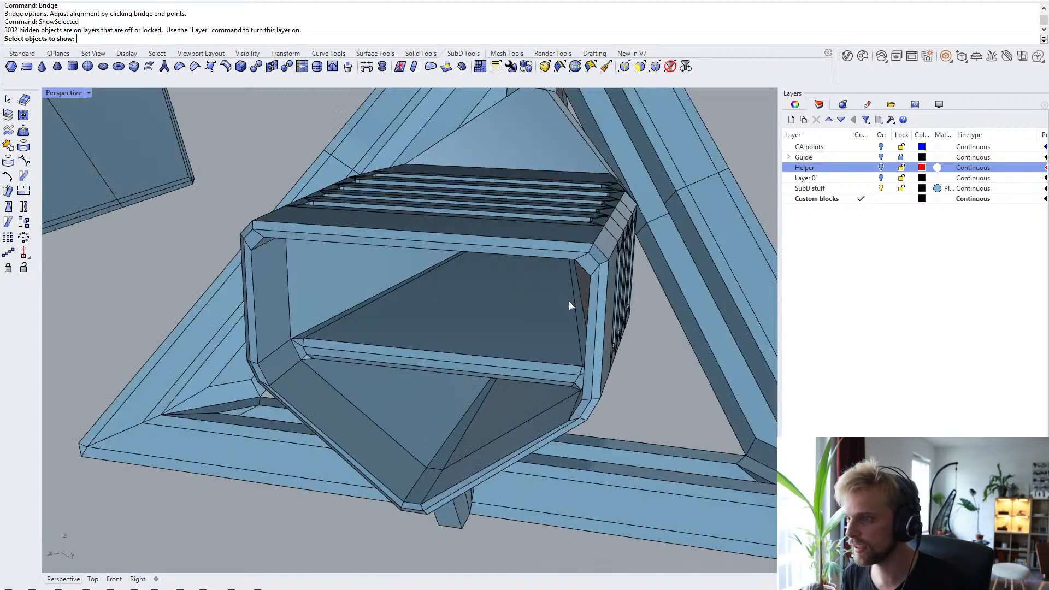
pyautogui.press('Return')
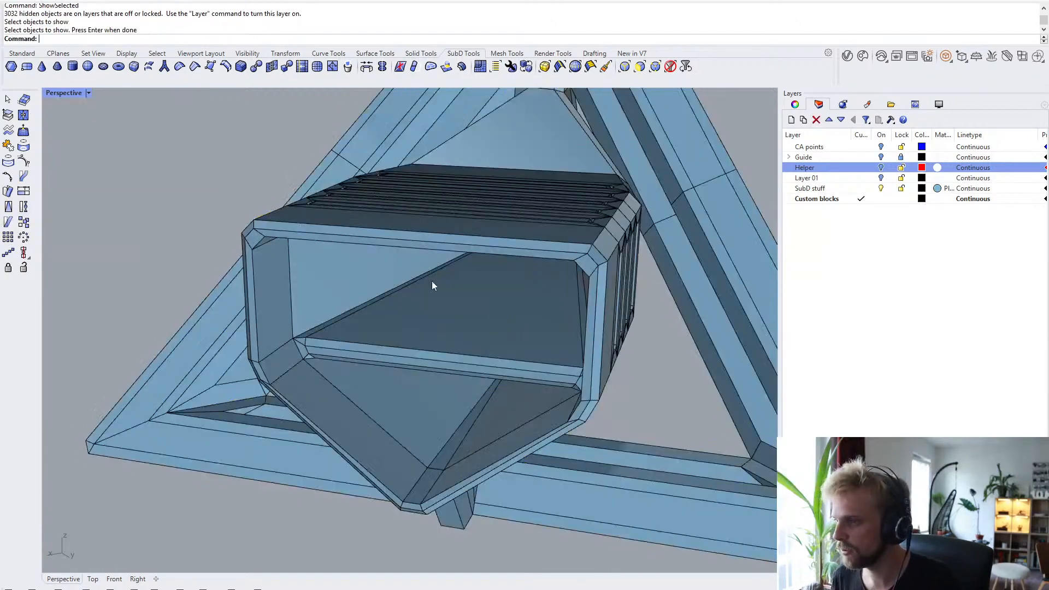
# - Switch the SubD display from flat to smooth and examine how the upright inserts sit in the block's side slots
pyautogui.moveTo(431, 281); pyautogui.dragTo(492, 266, button='right')
pyautogui.scroll(-3, 218, 254)
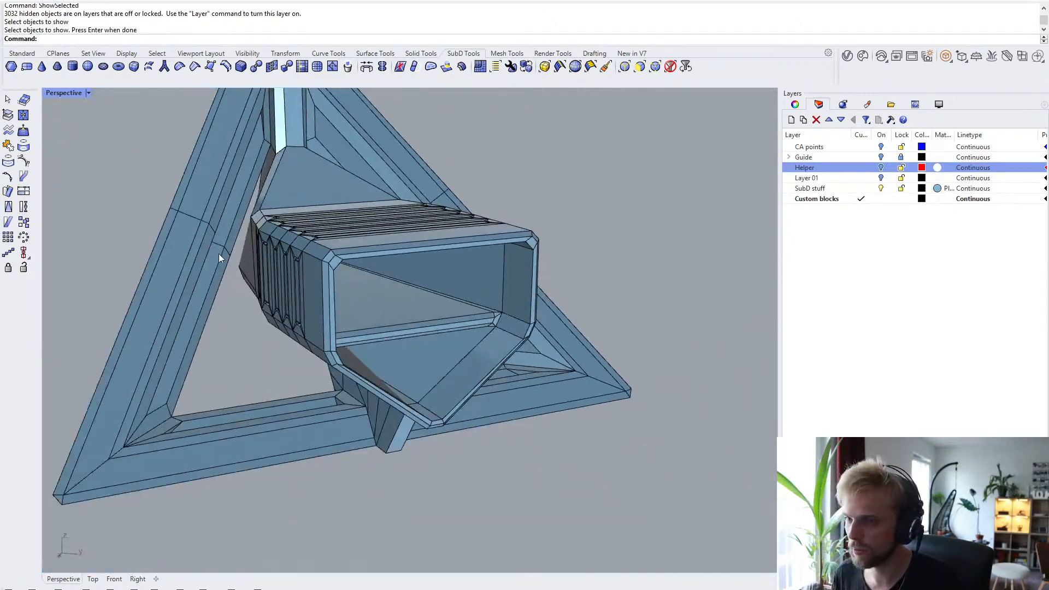
pyautogui.scroll(10, 208, 269)
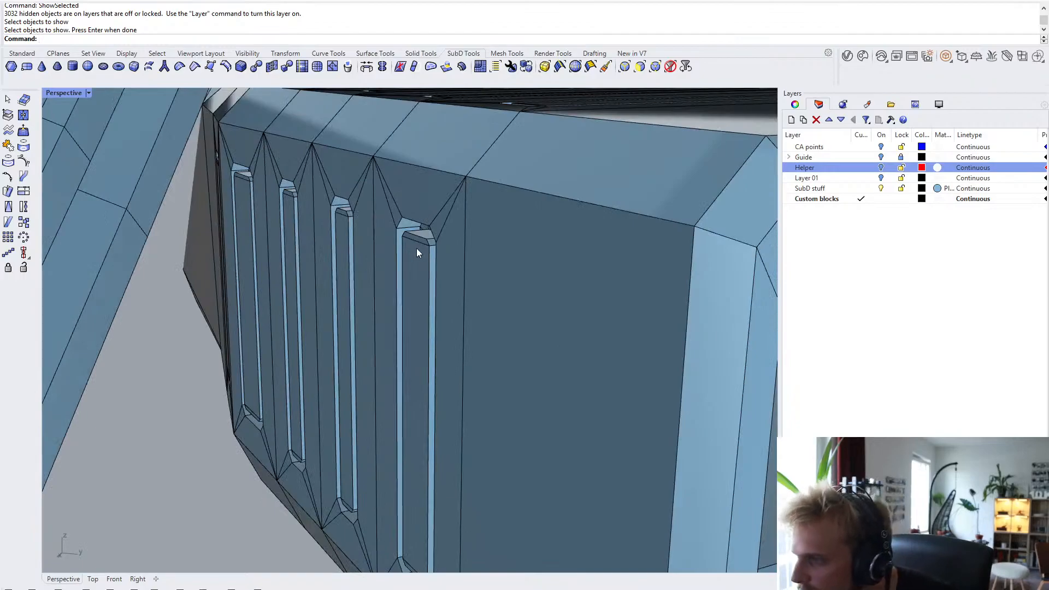
pyautogui.press('Tab')
pyautogui.scroll(5, 421, 257)
pyautogui.scroll(-3, 577, 250)
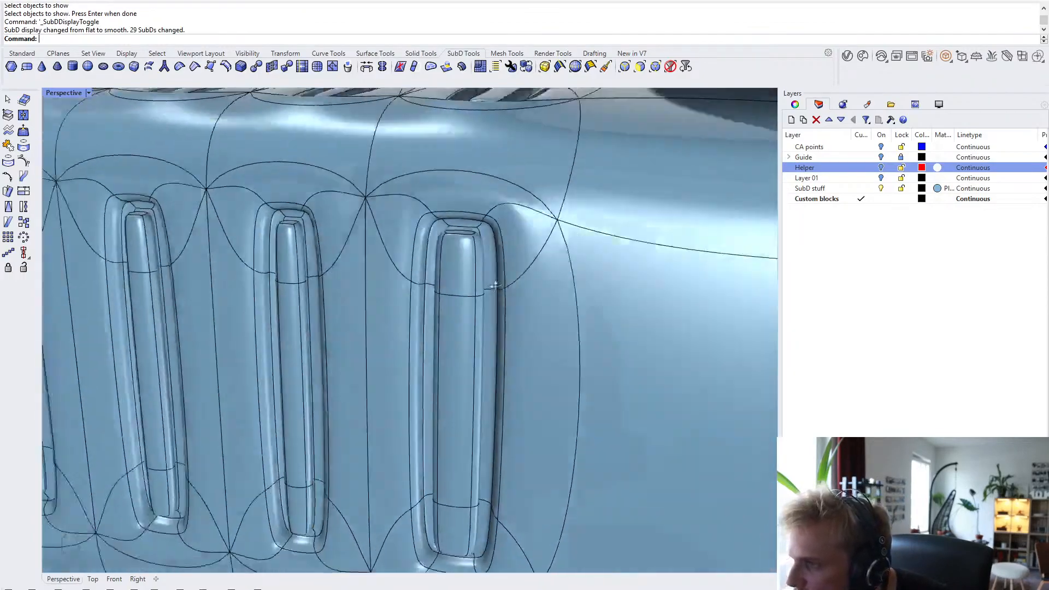
# - Inspect a side-slot insert up close, then switch the SubD display to flat and examine the side and lower slot rows
pyautogui.moveTo(577, 250); pyautogui.dragTo(445, 330, button='right')
pyautogui.scroll(4, 456, 247)
pyautogui.moveTo(457, 247); pyautogui.dragTo(336, 124, button='right')
pyautogui.press('Tab')
pyautogui.scroll(-3, 368, 204)
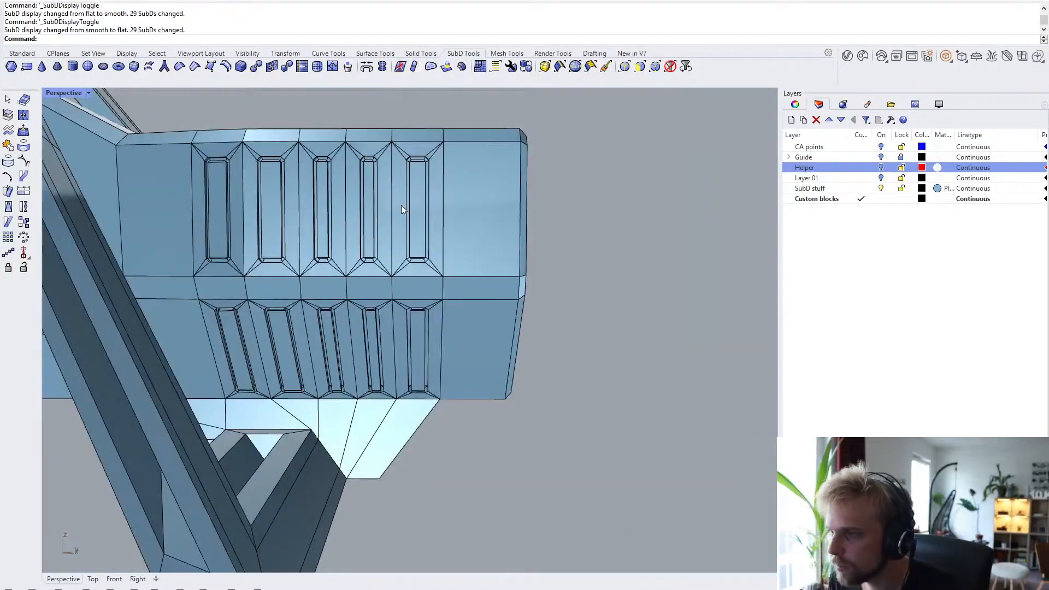
pyautogui.scroll(4, 210, 184)
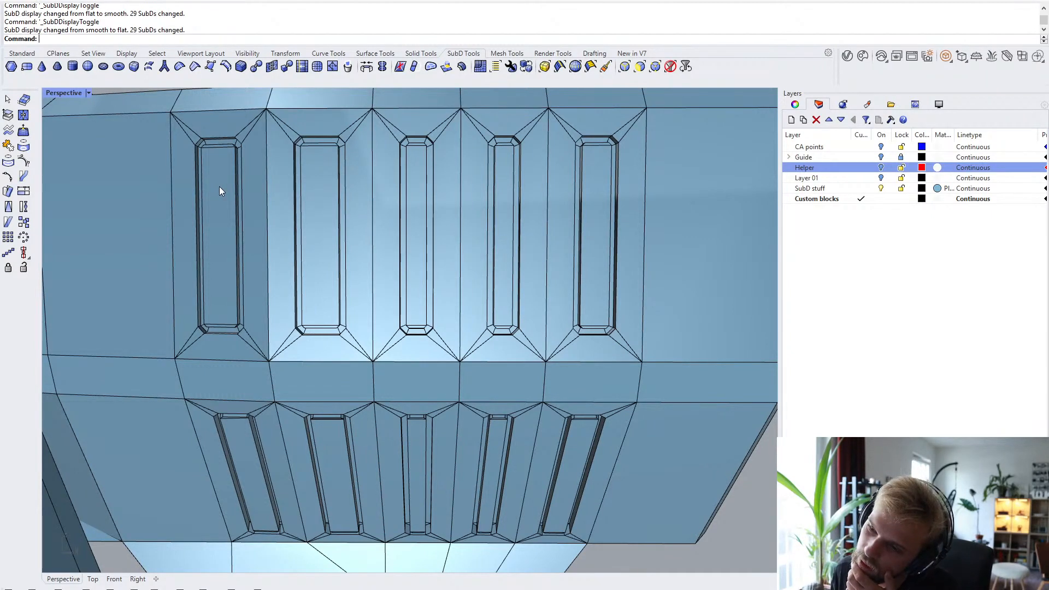
# - Select the five upright side inserts and the five slanted lower inserts, excluding the top inserts and the block
pyautogui.moveTo(219, 186); pyautogui.dragTo(342, 296, button='right')
pyautogui.scroll(-8, 274, 214)
pyautogui.moveTo(342, 296); pyautogui.dragTo(585, 483)
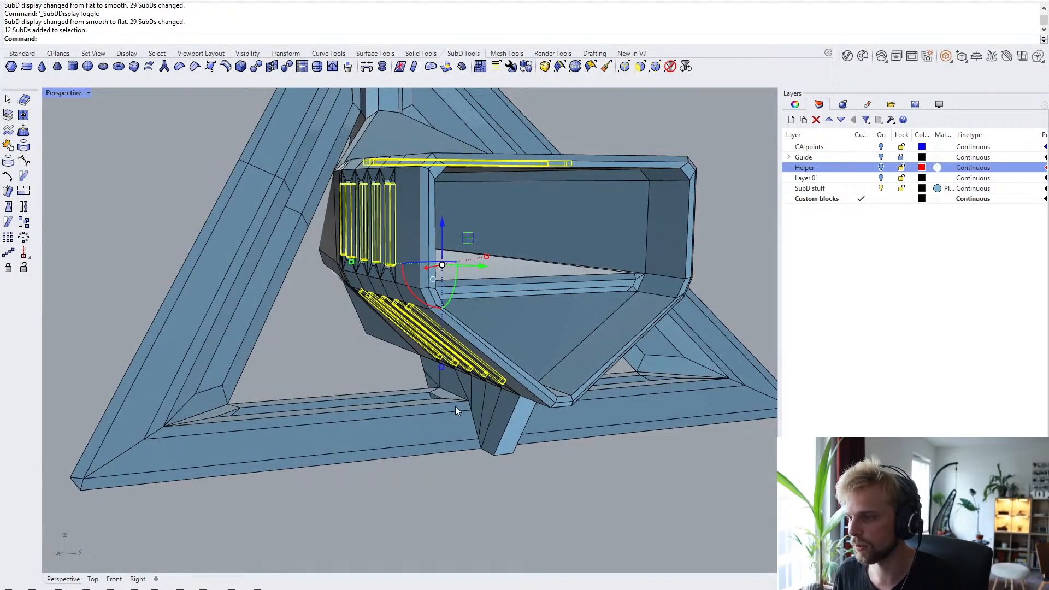
pyautogui.scroll(5, 455, 405)
pyautogui.moveTo(454, 405); pyautogui.dragTo(295, 116, button='right')
pyautogui.scroll(3, 349, 152)
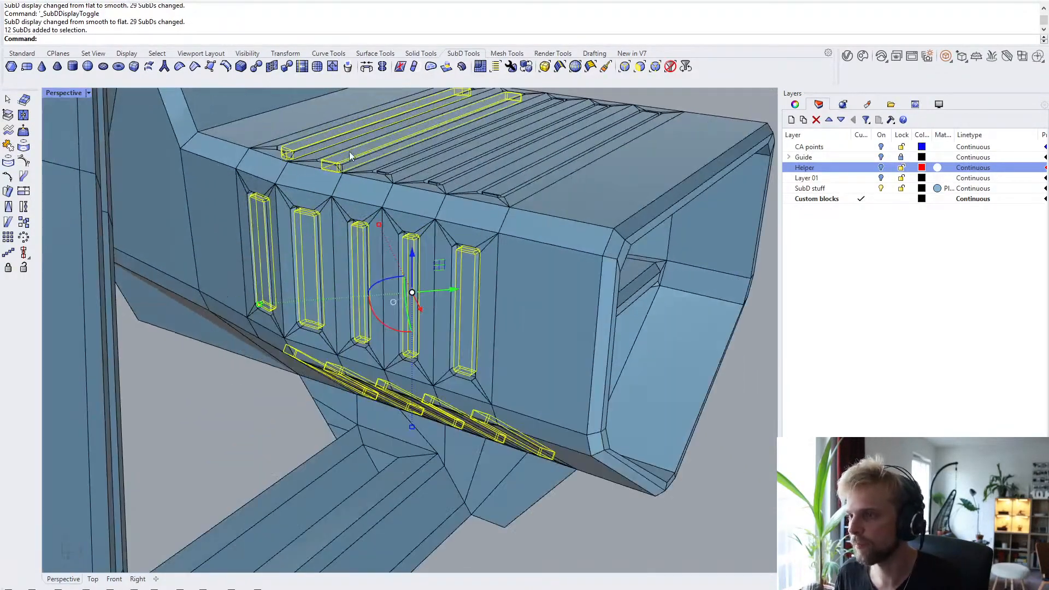
pyautogui.click(333, 140)
pyautogui.keyDown('ctrl'); pyautogui.click(321, 137); pyautogui.keyUp('ctrl')
pyautogui.keyDown('ctrl'); pyautogui.click(348, 152); pyautogui.keyUp('ctrl')
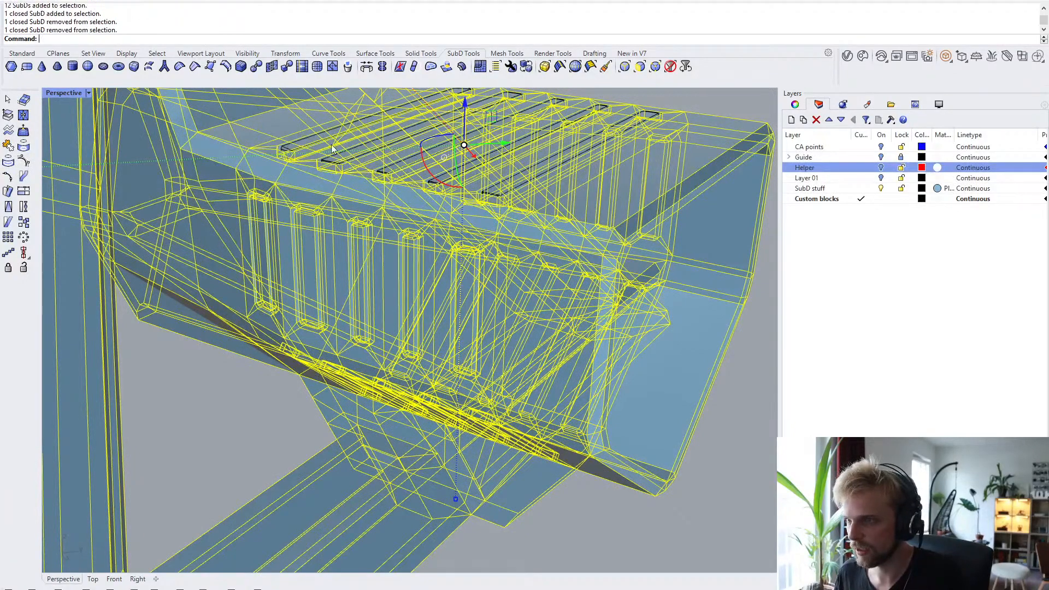
pyautogui.keyDown('ctrl'); pyautogui.click(272, 119); pyautogui.keyUp('ctrl')
# - Mirror the selected inserts to the block's opposite side, starting the mirror plane at the midpoint of its lowest front edge
pyautogui.write('irror')
pyautogui.press('Return')
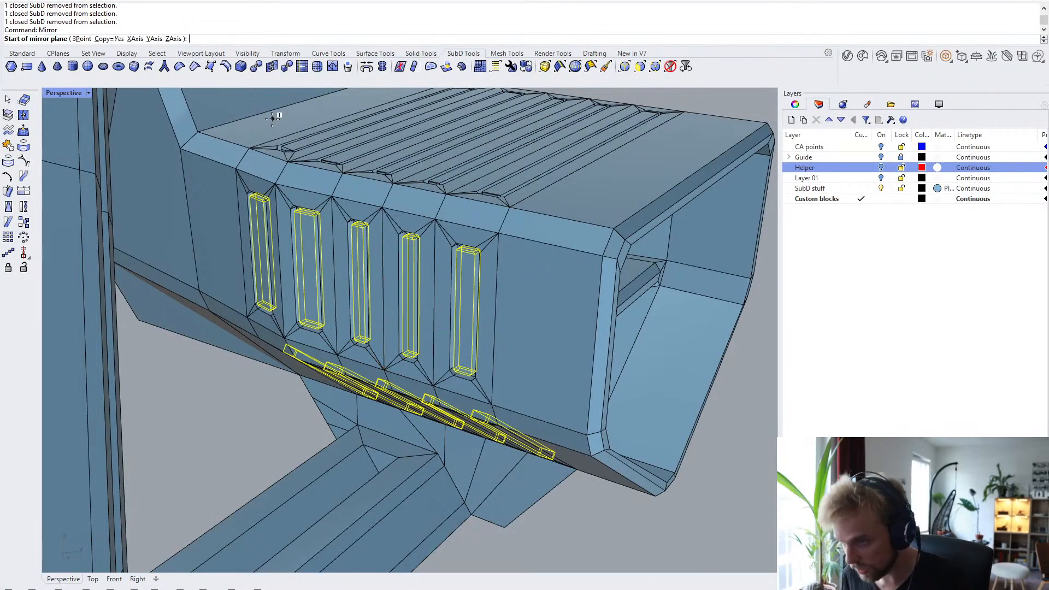
pyautogui.moveTo(568, 303); pyautogui.dragTo(579, 360, button='right')
pyautogui.scroll(6, 532, 393)
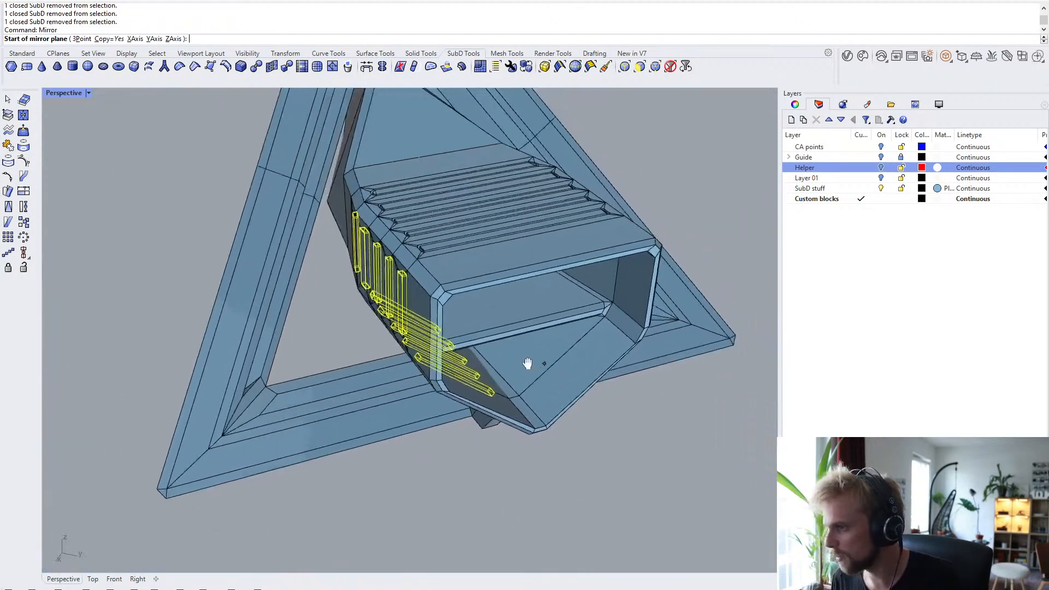
pyautogui.scroll(4, 516, 438)
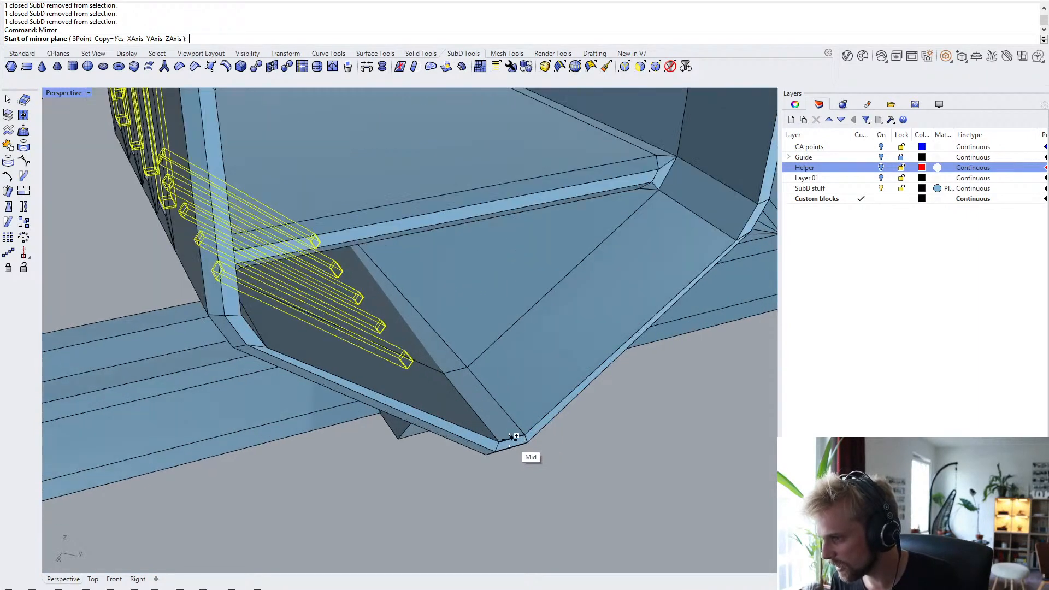
pyautogui.click(512, 436)
pyautogui.moveTo(512, 436); pyautogui.dragTo(359, 320, button='right')
pyautogui.click(420, 319)
pyautogui.scroll(-3, 420, 321)
# - Switch the SubD display to smooth and examine the mirrored inserts from both sides of the block
pyautogui.press('Tab')
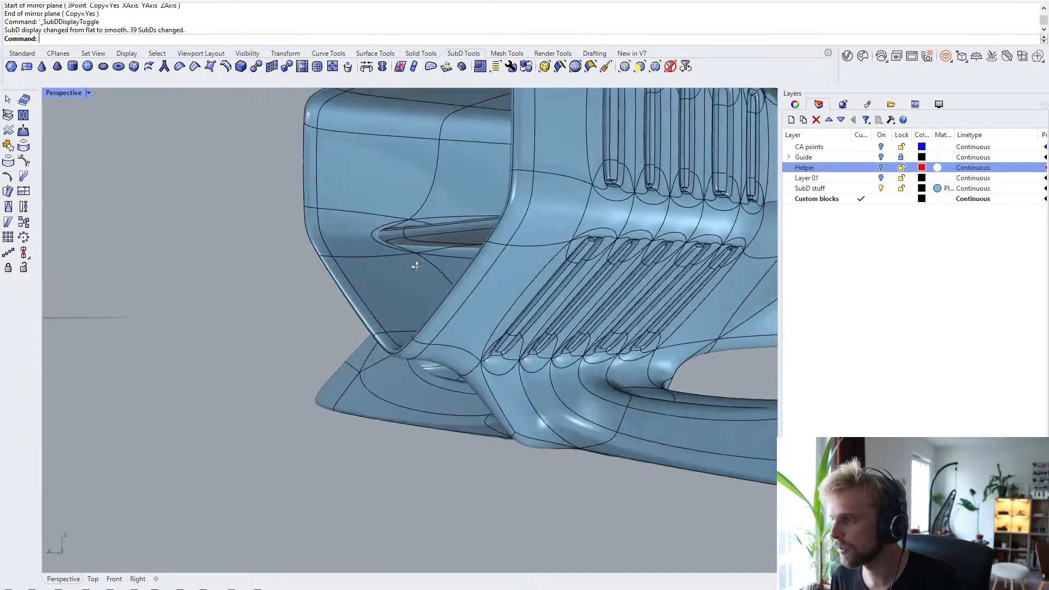
pyautogui.scroll(-5, 425, 255)
pyautogui.moveTo(425, 255); pyautogui.dragTo(375, 312, button='right')
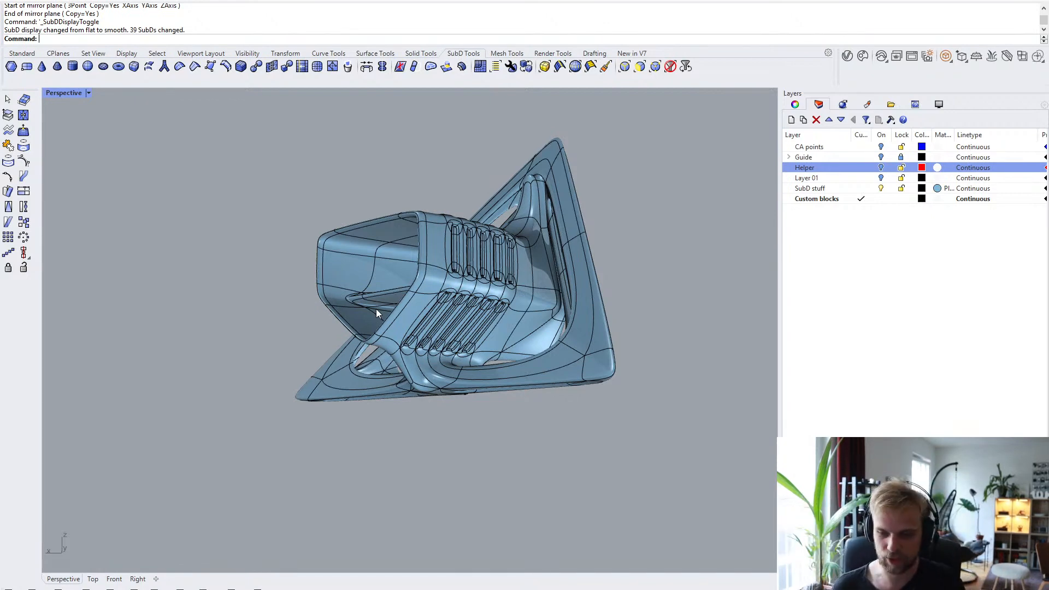
pyautogui.moveTo(376, 309); pyautogui.dragTo(578, 261, button='right')
pyautogui.scroll(-5, 600, 227)
pyautogui.moveTo(599, 228); pyautogui.dragTo(525, 257, button='right')
pyautogui.scroll(5, 565, 247)
pyautogui.click(844, 57)
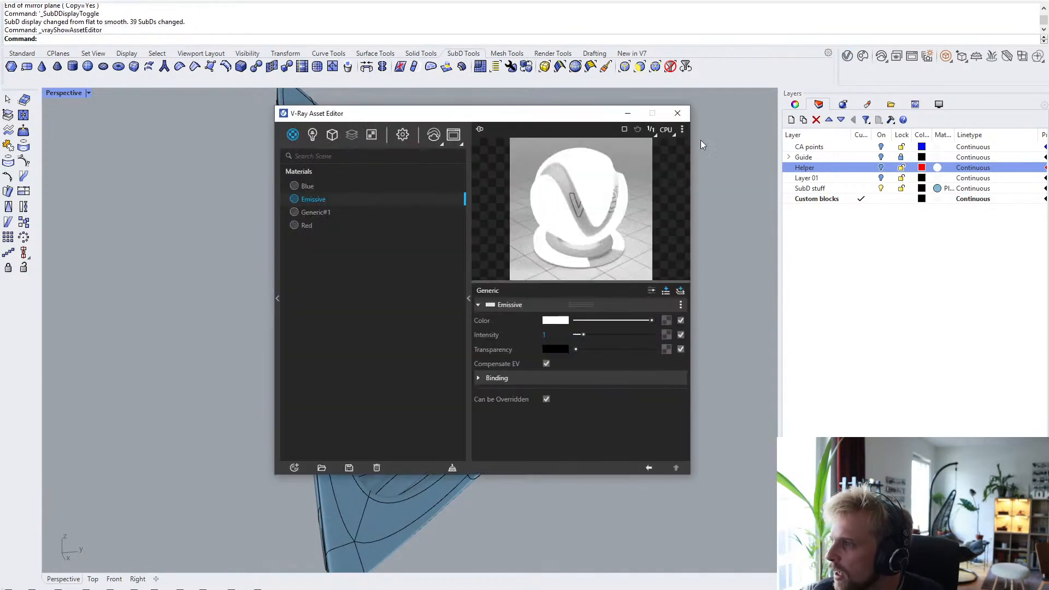
pyautogui.click(628, 114)
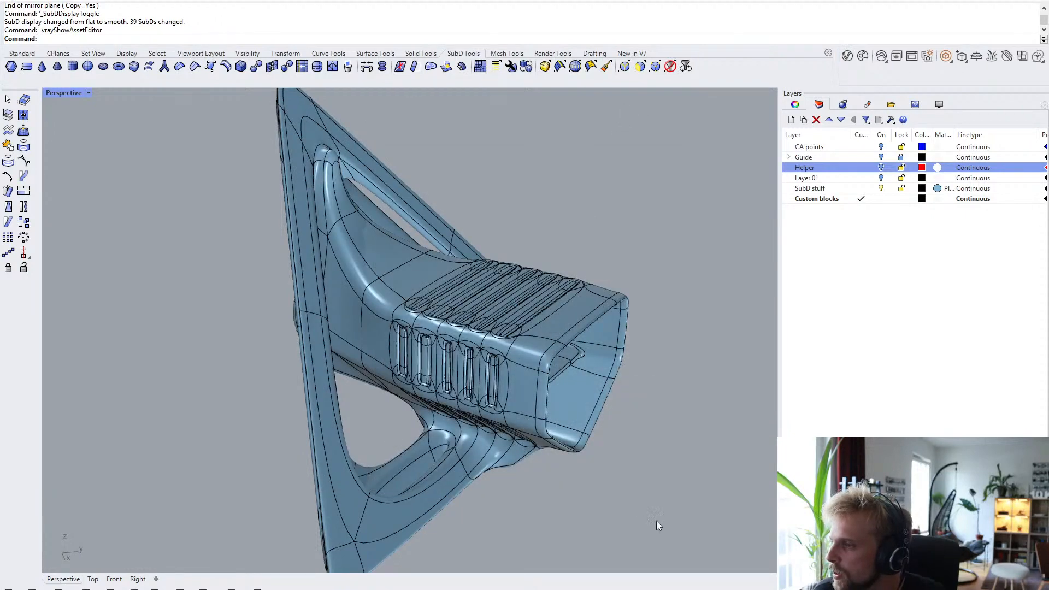
# - Copy the block, the triangular frame and all inserts onto the Custom blocks layer
pyautogui.moveTo(676, 503); pyautogui.dragTo(260, 179)
pyautogui.rightClick(838, 200)
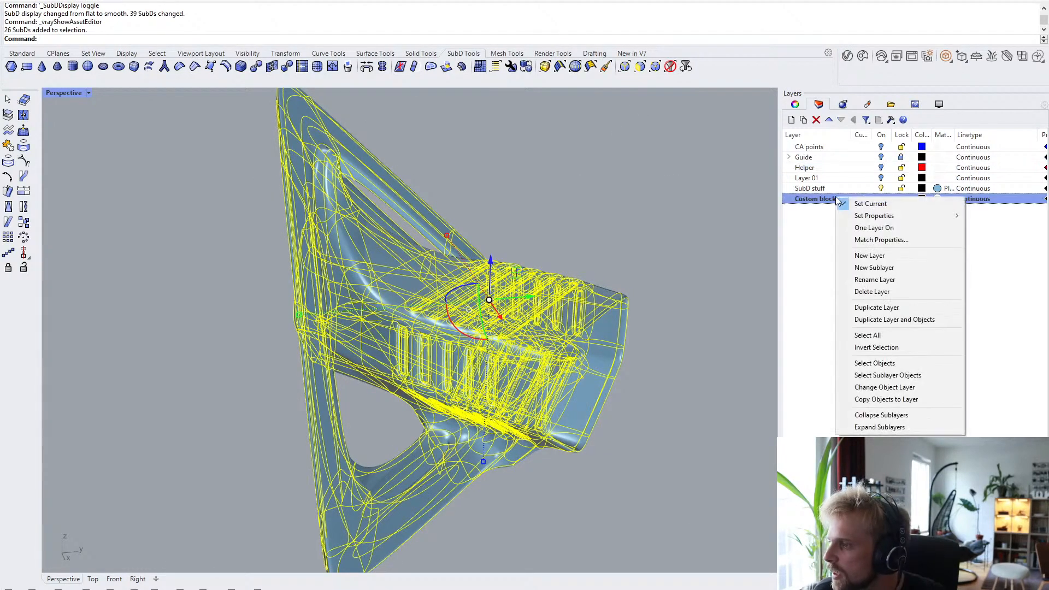
pyautogui.click(870, 203)
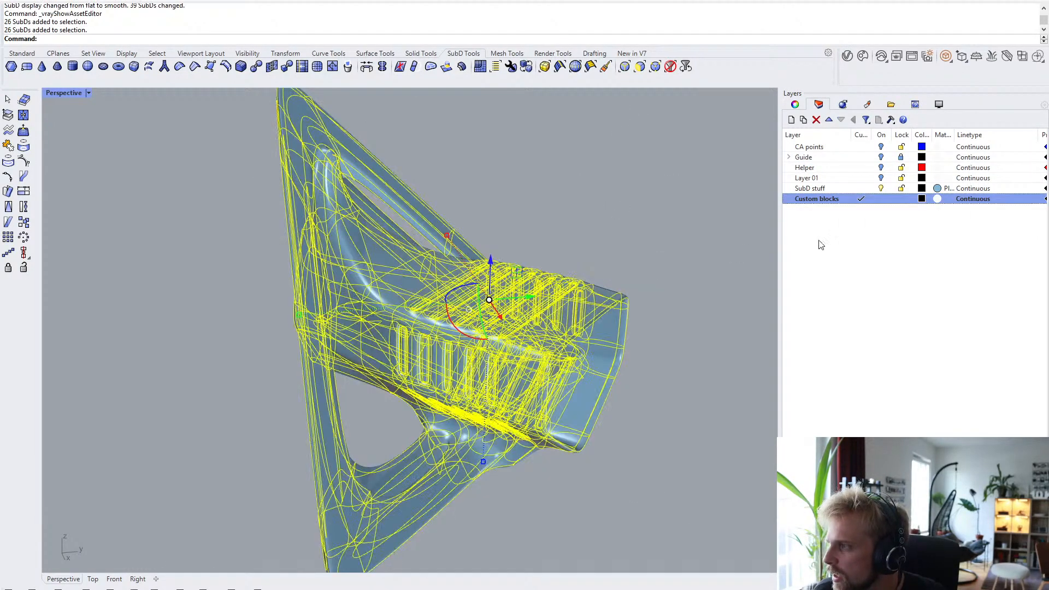
pyautogui.rightClick(827, 199)
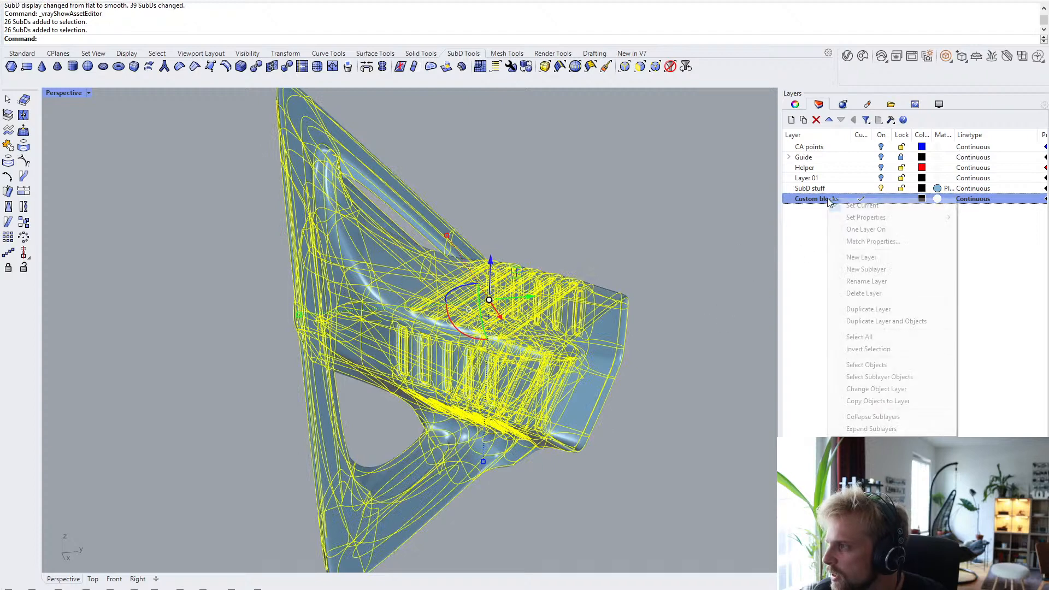
pyautogui.click(876, 401)
pyautogui.click(761, 362)
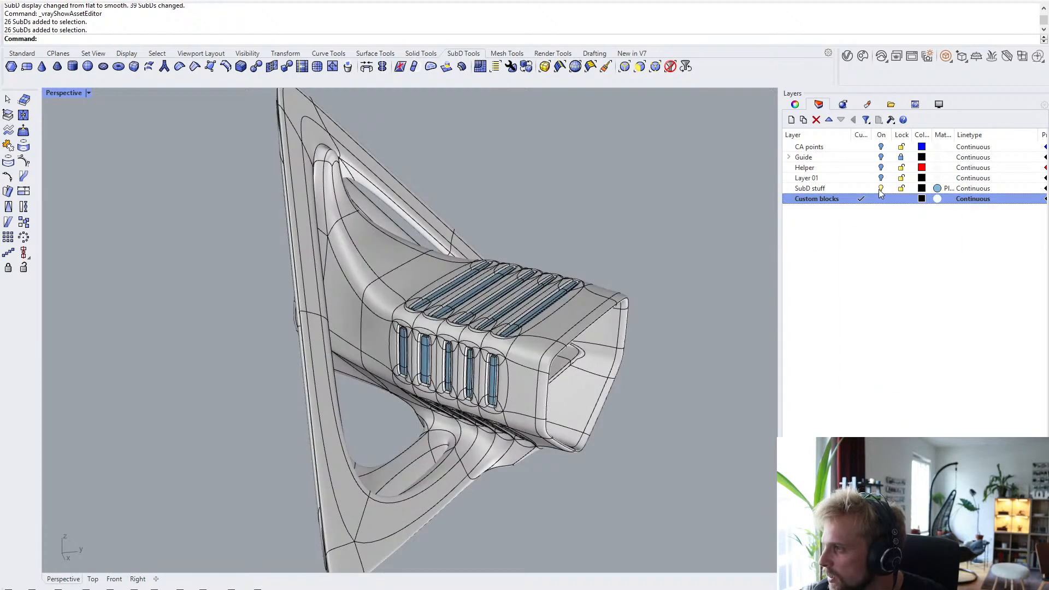
# - Check the copies by toggling layers, keeping Custom blocks as the current layer and SubD stuff turned off
pyautogui.click(880, 189)
pyautogui.click(880, 189)
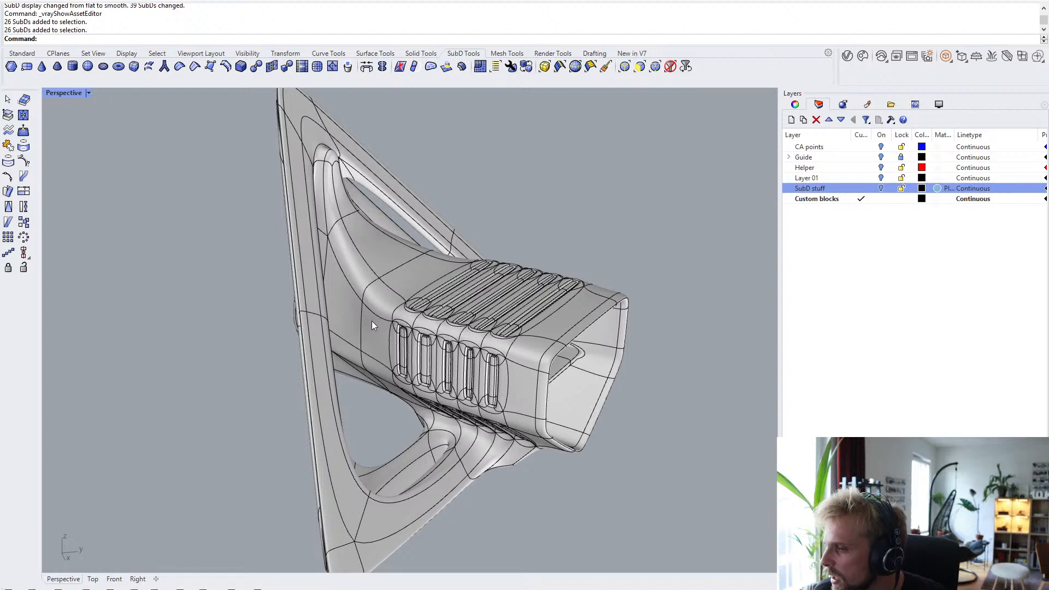
pyautogui.click(861, 188)
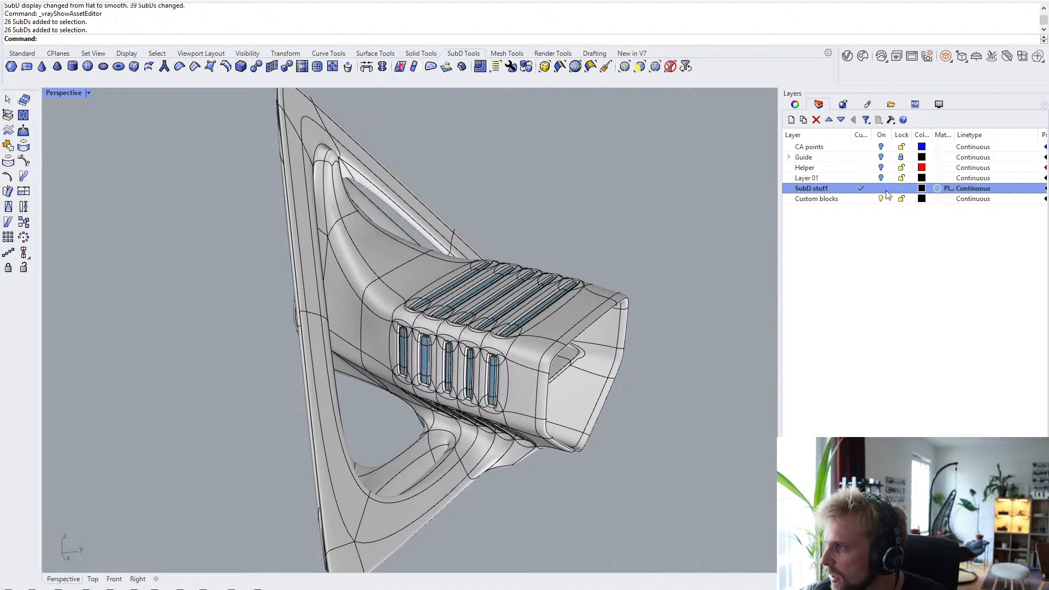
pyautogui.click(880, 199)
pyautogui.click(861, 199)
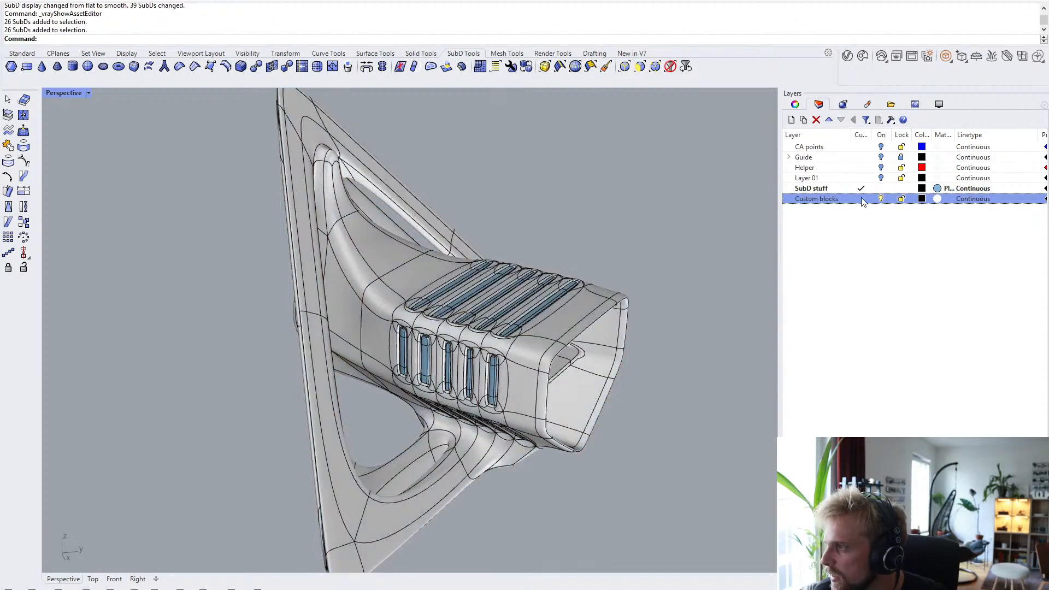
pyautogui.click(882, 188)
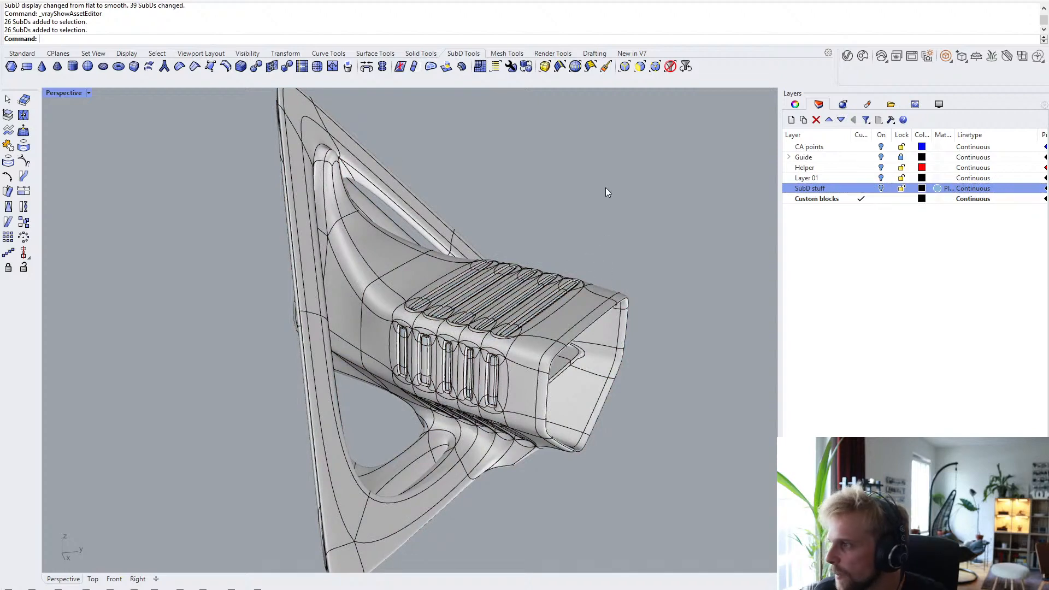
pyautogui.keyDown('shift'); pyautogui.moveTo(423, 278); pyautogui.dragTo(506, 240, button='right'); pyautogui.keyUp('shift')
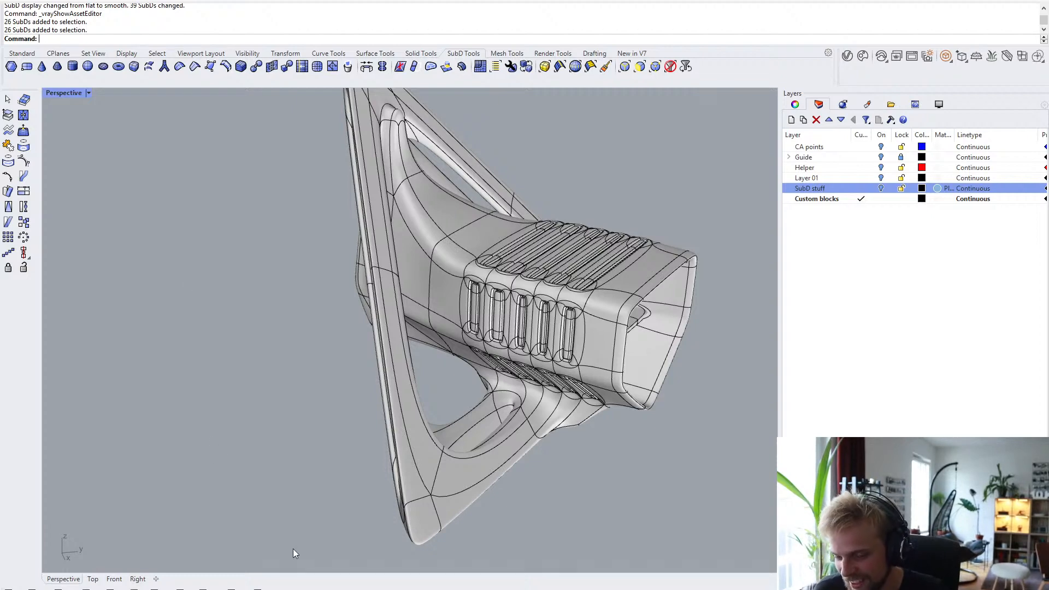
# - Switch to the Grasshopper definition, examine its starting Point input and locate the Weaverbird Catmull-Clark Subdivision components
pyautogui.click(257, 589)
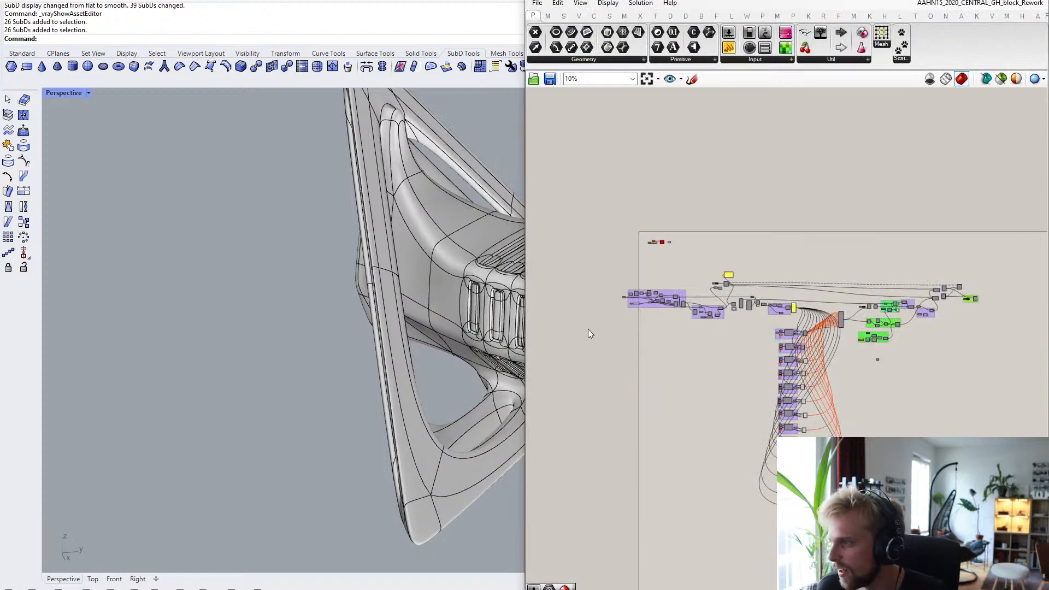
pyautogui.keyDown('shift'); pyautogui.moveTo(447, 328); pyautogui.dragTo(463, 356, button='right'); pyautogui.keyUp('shift')
pyautogui.scroll(-5, 249, 340)
pyautogui.scroll(2, 327, 383)
pyautogui.scroll(10, 682, 299)
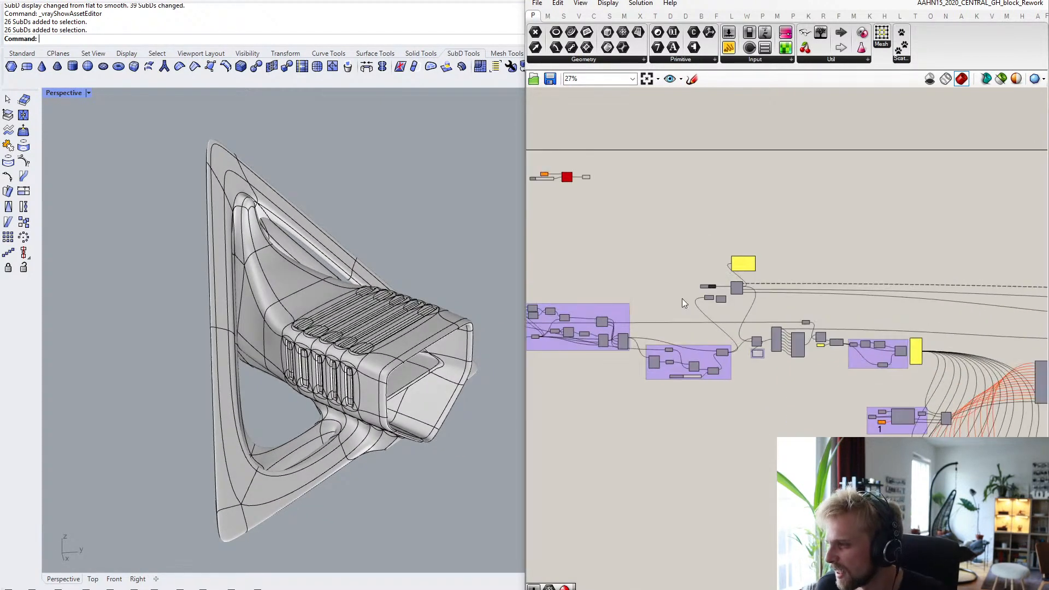
pyautogui.moveTo(658, 338); pyautogui.dragTo(636, 338)
pyautogui.click(633, 252)
pyautogui.click(644, 334)
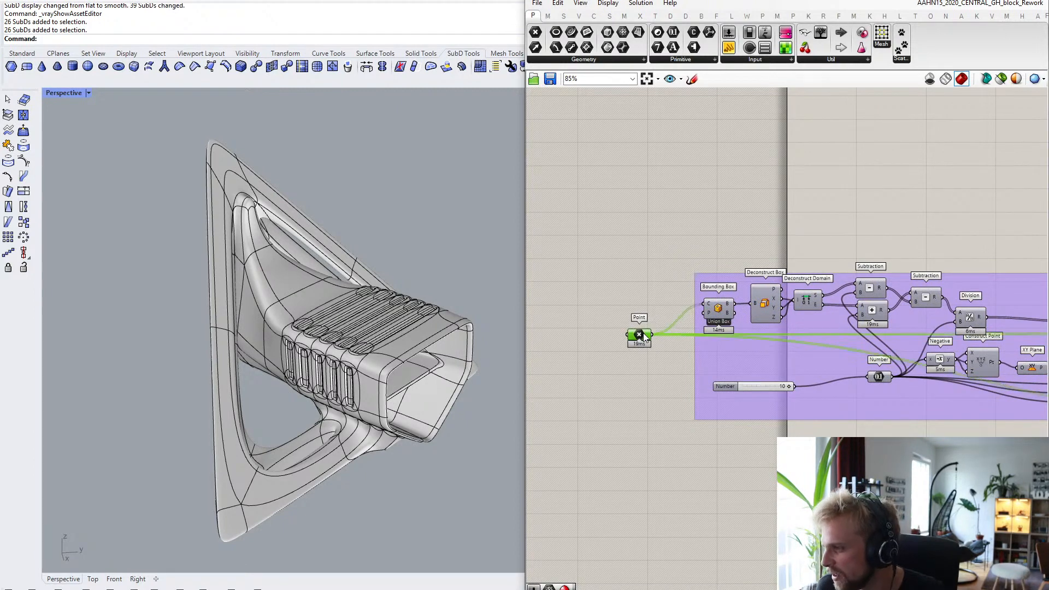
pyautogui.click(661, 253)
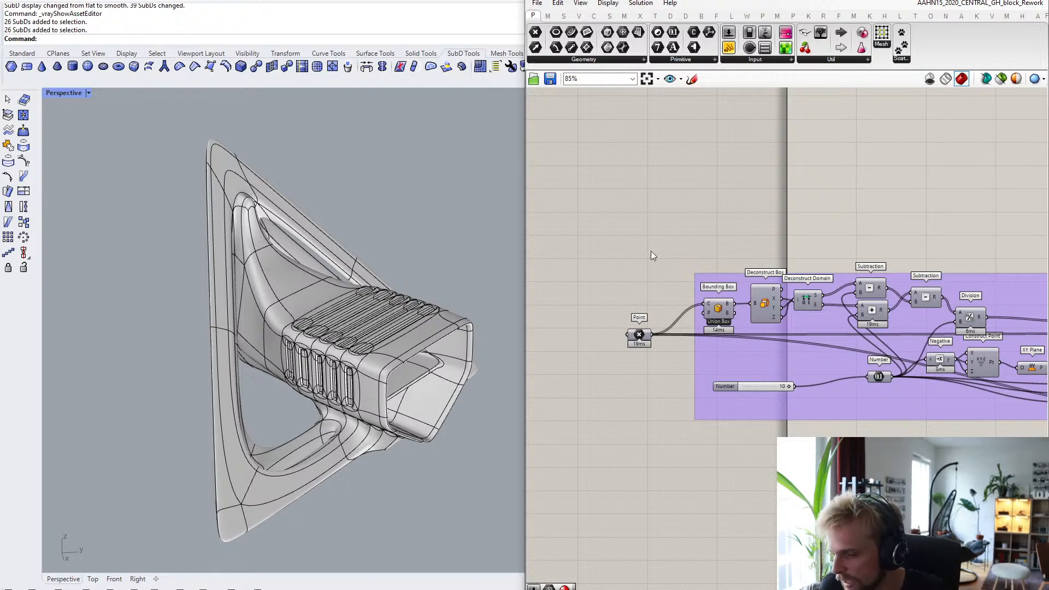
pyautogui.scroll(-3, 716, 345)
pyautogui.moveTo(799, 190); pyautogui.dragTo(727, 360, button='right')
pyautogui.scroll(4, 752, 268)
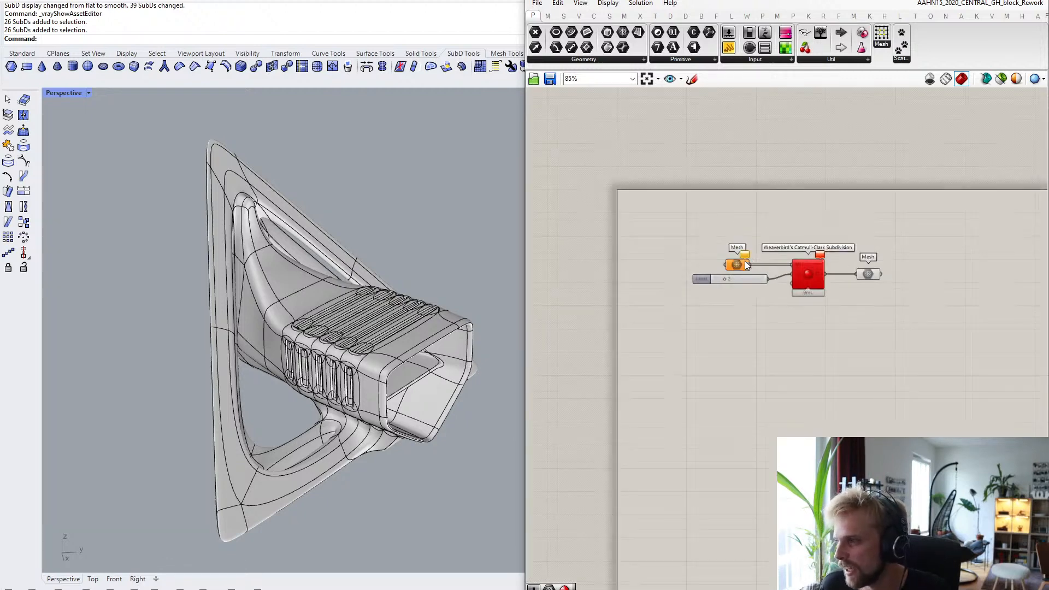
pyautogui.rightClick(732, 266)
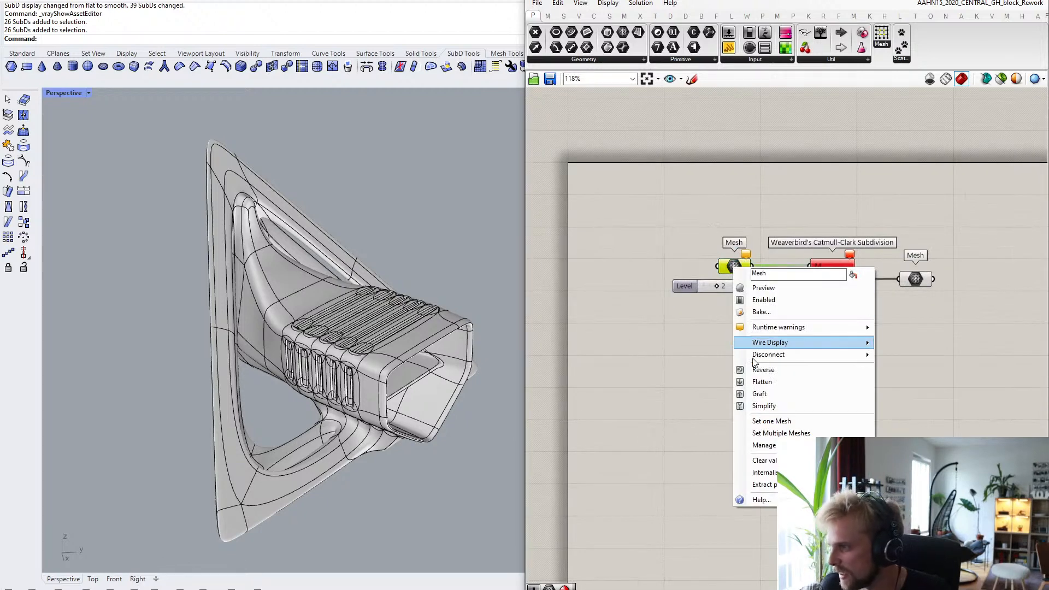
pyautogui.click(798, 432)
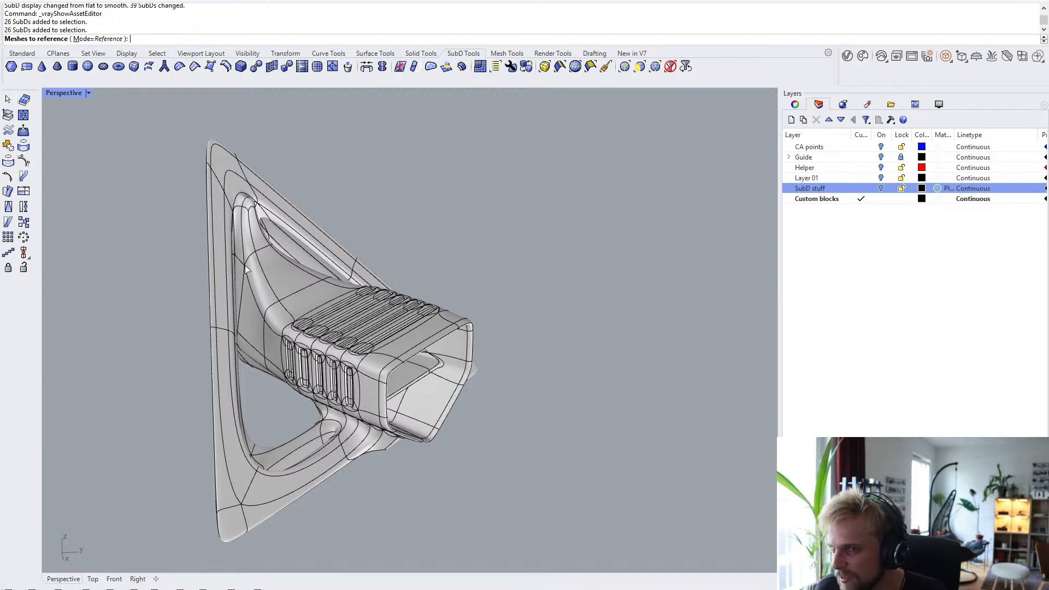
pyautogui.moveTo(246, 269); pyautogui.dragTo(297, 265, button='right')
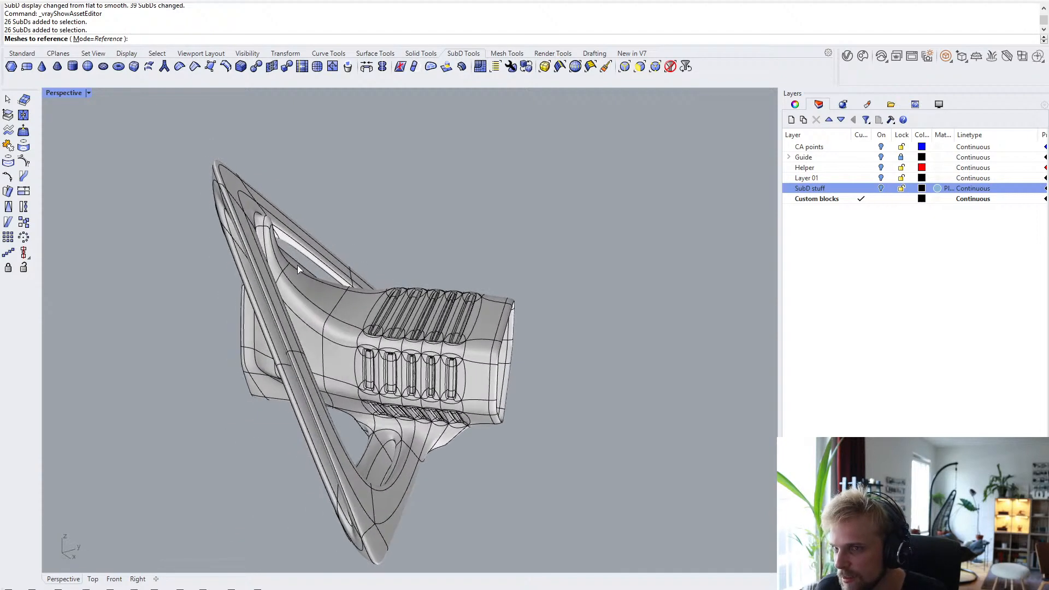
pyautogui.scroll(4, 241, 271)
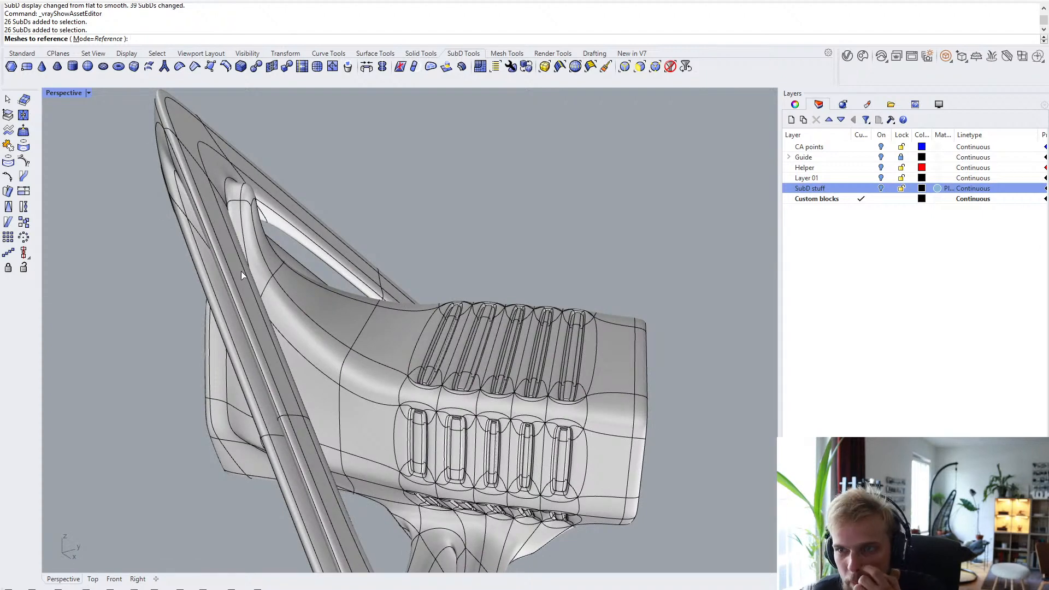
pyautogui.scroll(-4, 241, 270)
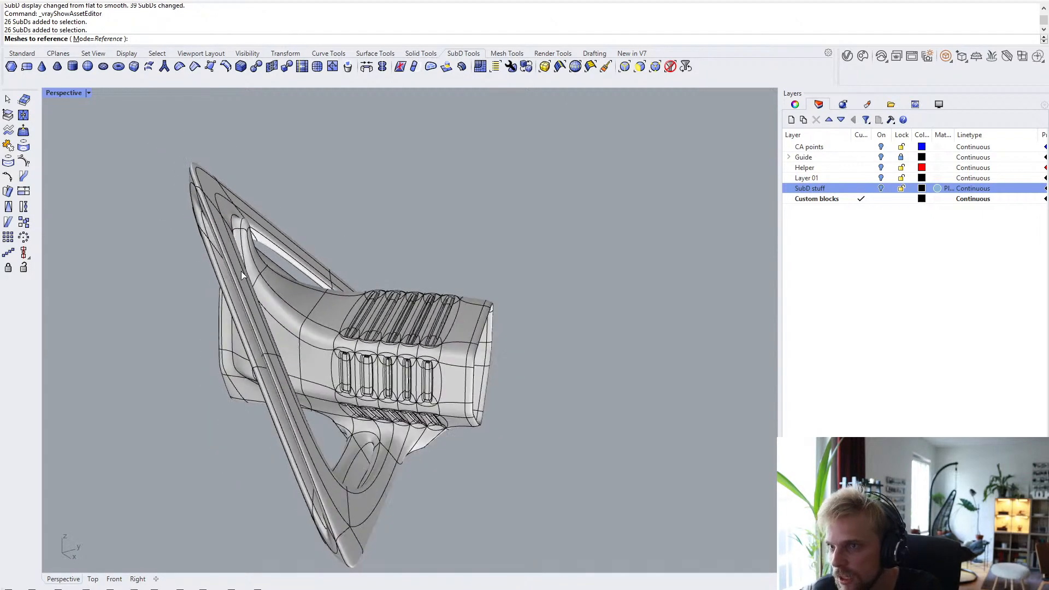
pyautogui.press('Escape')
pyautogui.moveTo(328, 336); pyautogui.dragTo(315, 348, button='right')
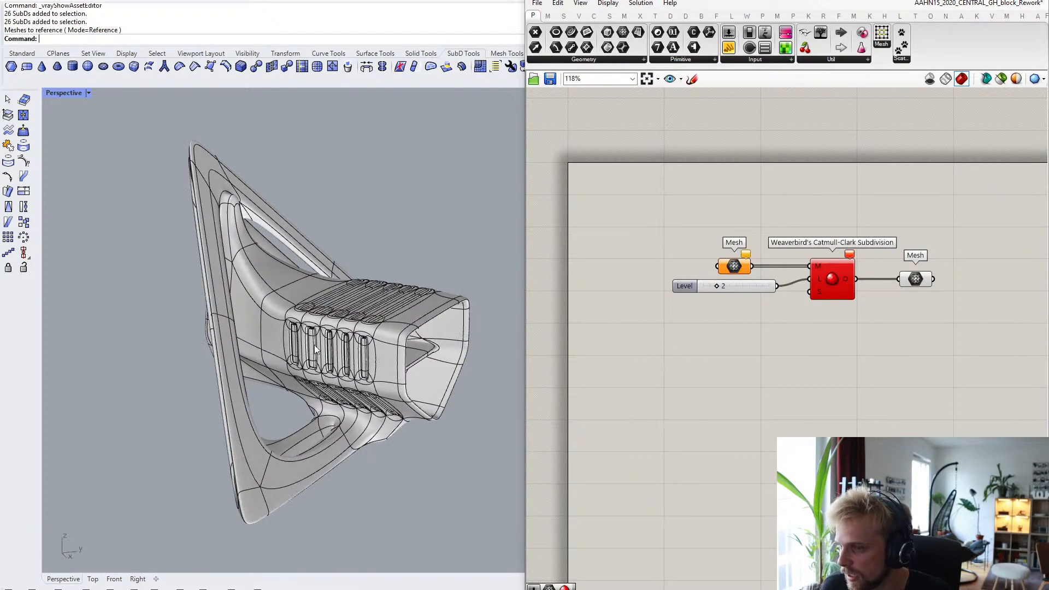
# - Shift the mesh subdivision components aside to make room and add a SubD parameter ahead of them
pyautogui.scroll(-2, 756, 359)
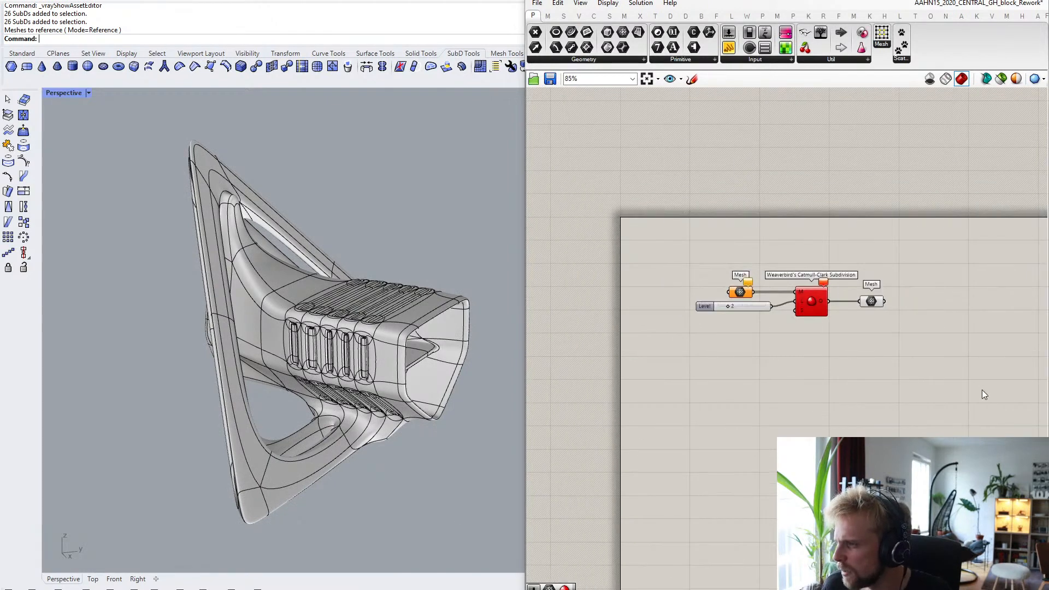
pyautogui.moveTo(982, 389); pyautogui.dragTo(714, 263)
pyautogui.moveTo(836, 315); pyautogui.dragTo(951, 342)
pyautogui.doubleClick(662, 305)
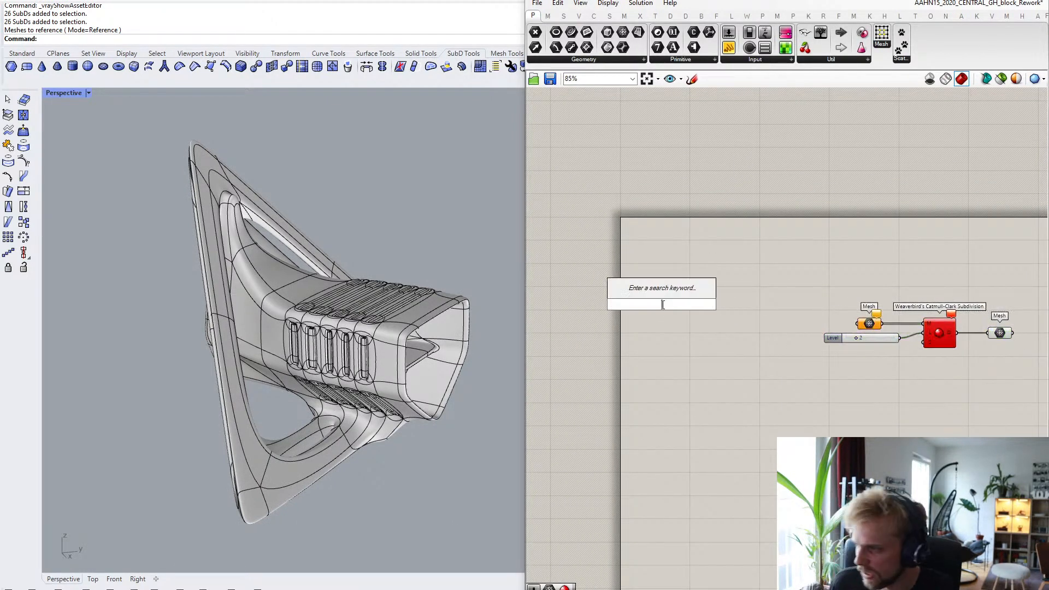
pyautogui.write('subd')
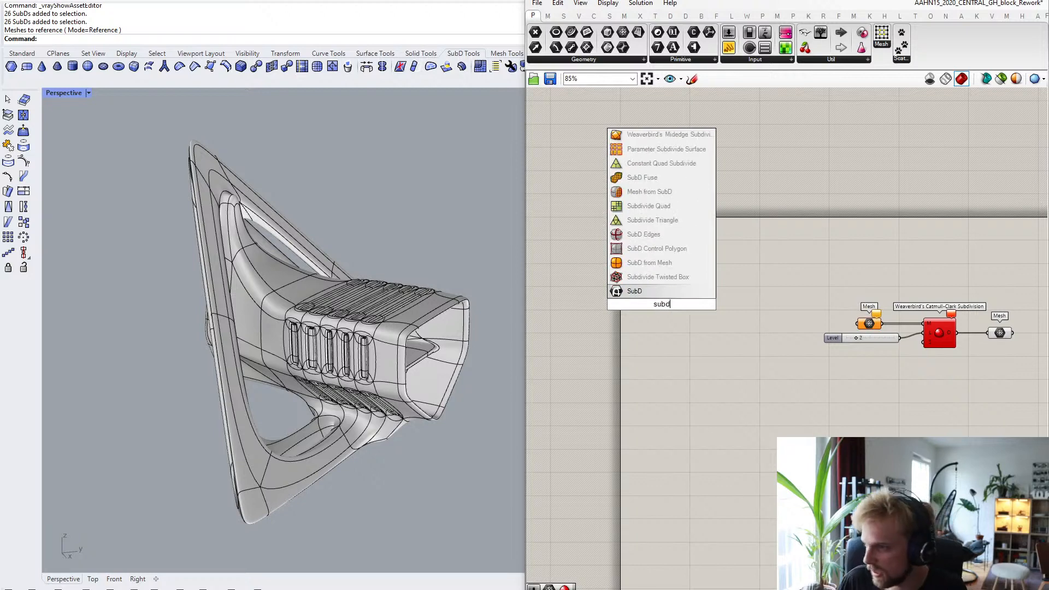
pyautogui.press('Return')
# - Add a Control Polygon component and wire it between the SubD parameter and the input Mesh parameter
pyautogui.doubleClick(729, 353)
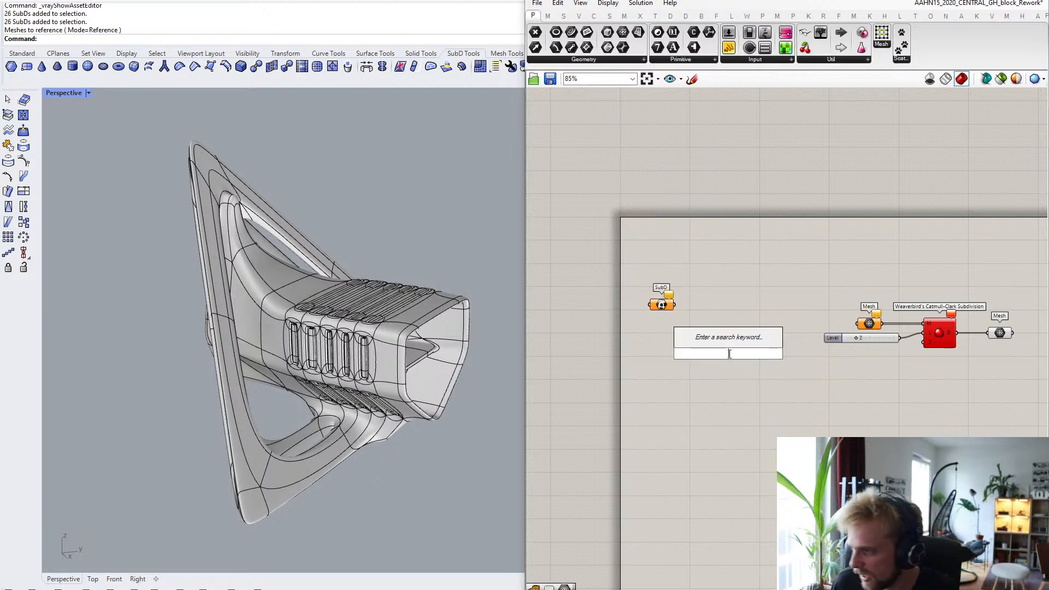
pyautogui.write('contr')
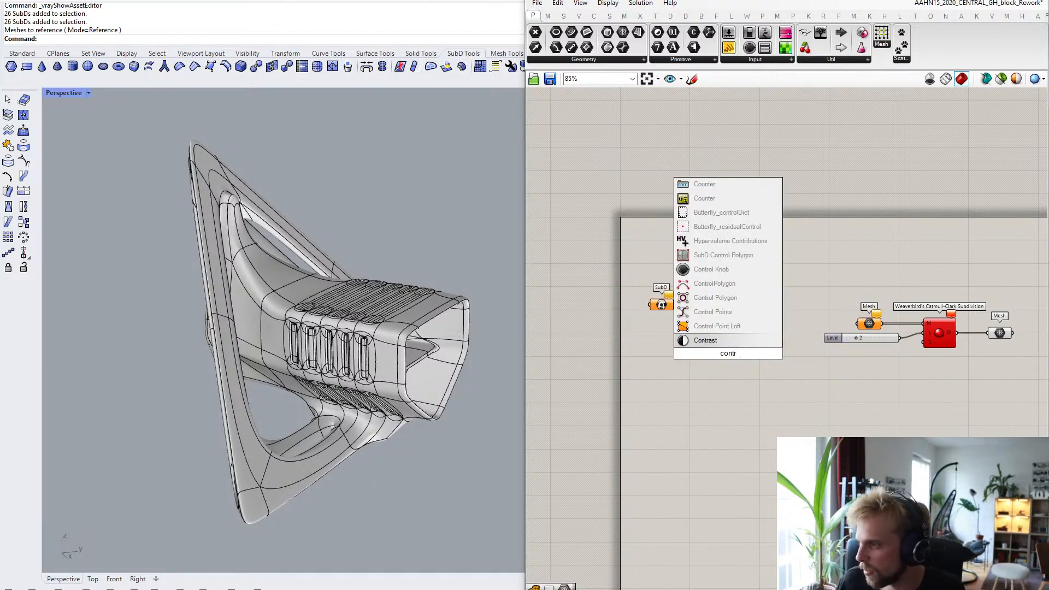
pyautogui.click(721, 298)
pyautogui.scroll(2, 678, 306)
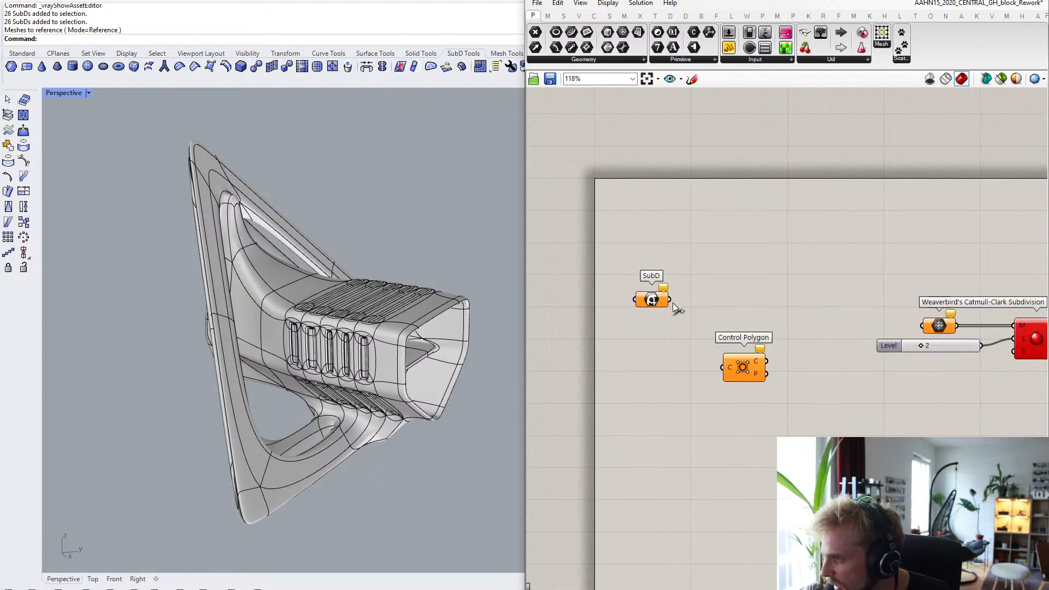
pyautogui.click(726, 376)
pyautogui.moveTo(766, 361); pyautogui.dragTo(938, 326)
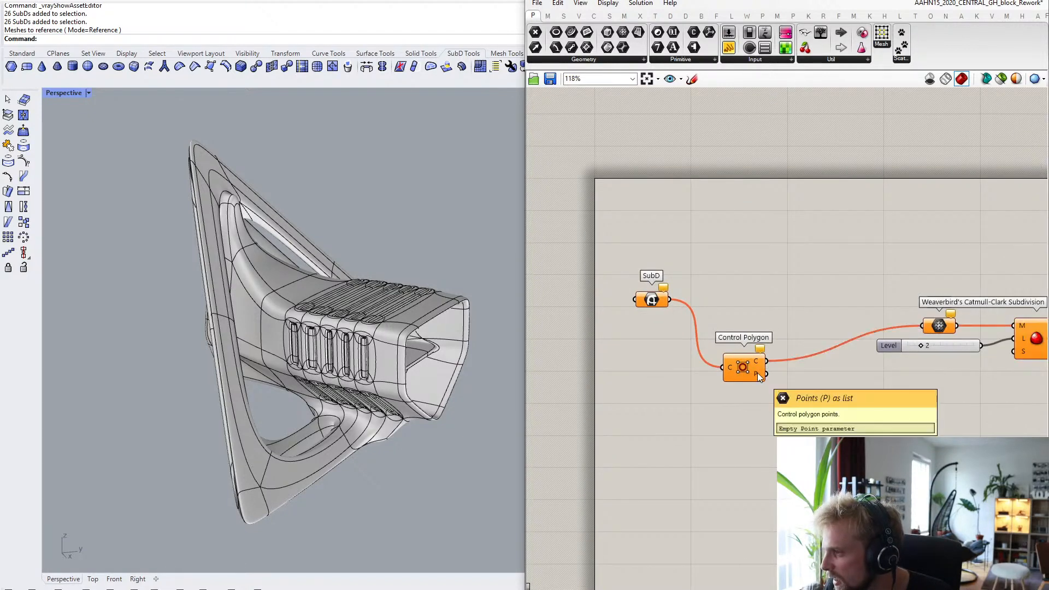
pyautogui.moveTo(743, 372); pyautogui.dragTo(830, 337)
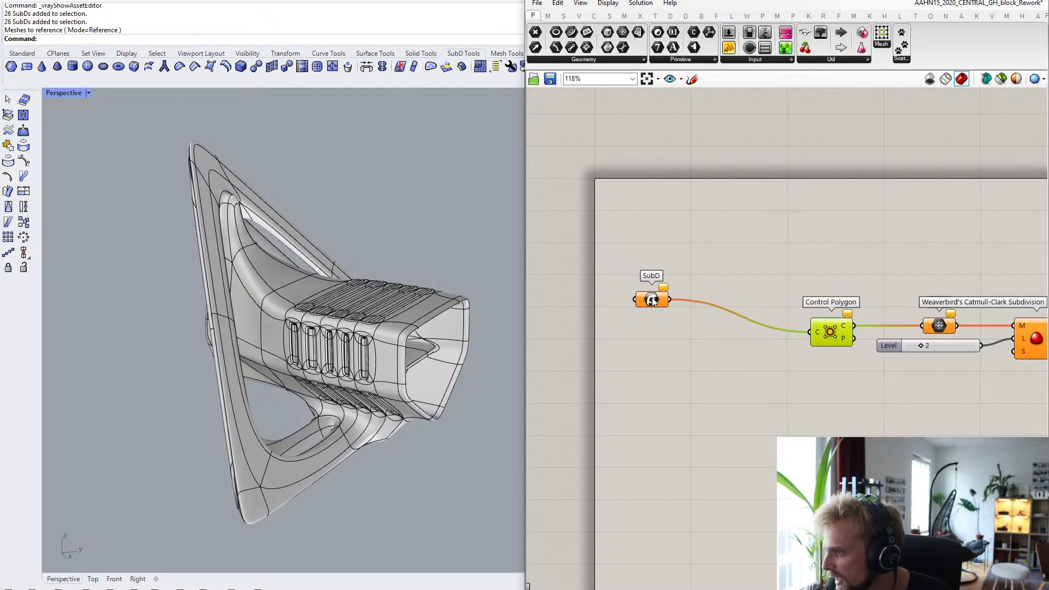
# - Reference the block, its triangular frame and all inserts as multiple SubDs in the SubD parameter, and move the parameter closer to the chain
pyautogui.click(652, 299)
pyautogui.rightClick(653, 300)
pyautogui.click(703, 467)
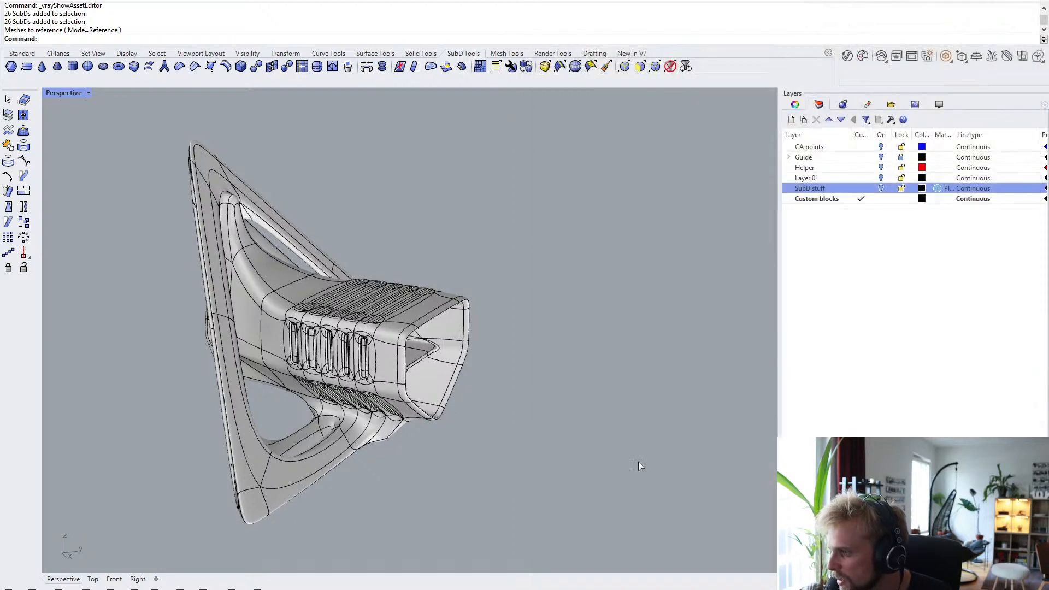
pyautogui.moveTo(505, 486); pyautogui.dragTo(163, 199)
pyautogui.press('Return')
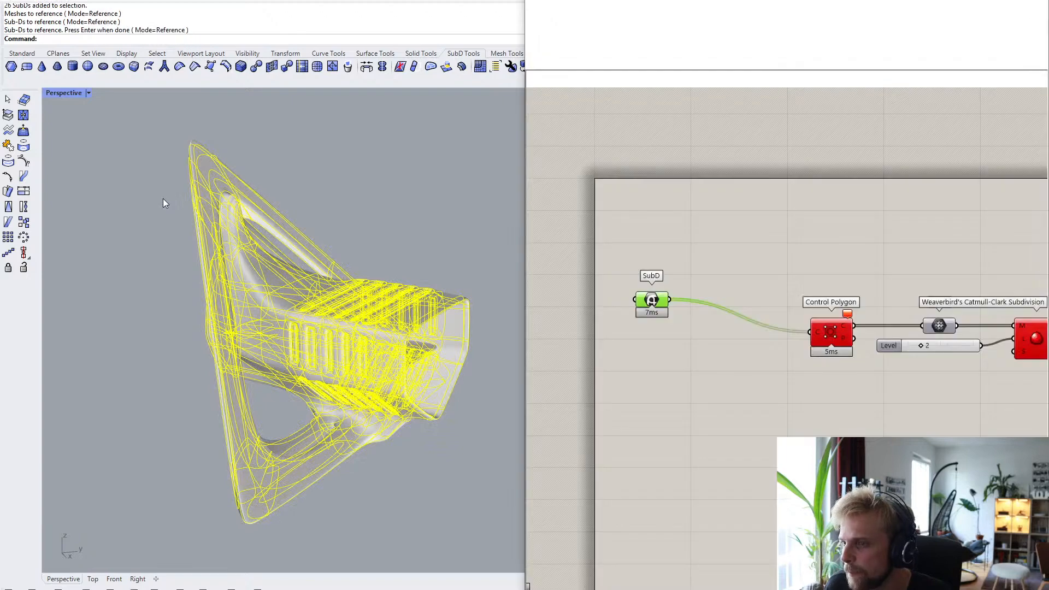
pyautogui.click(701, 285)
pyautogui.moveTo(651, 300); pyautogui.dragTo(716, 337)
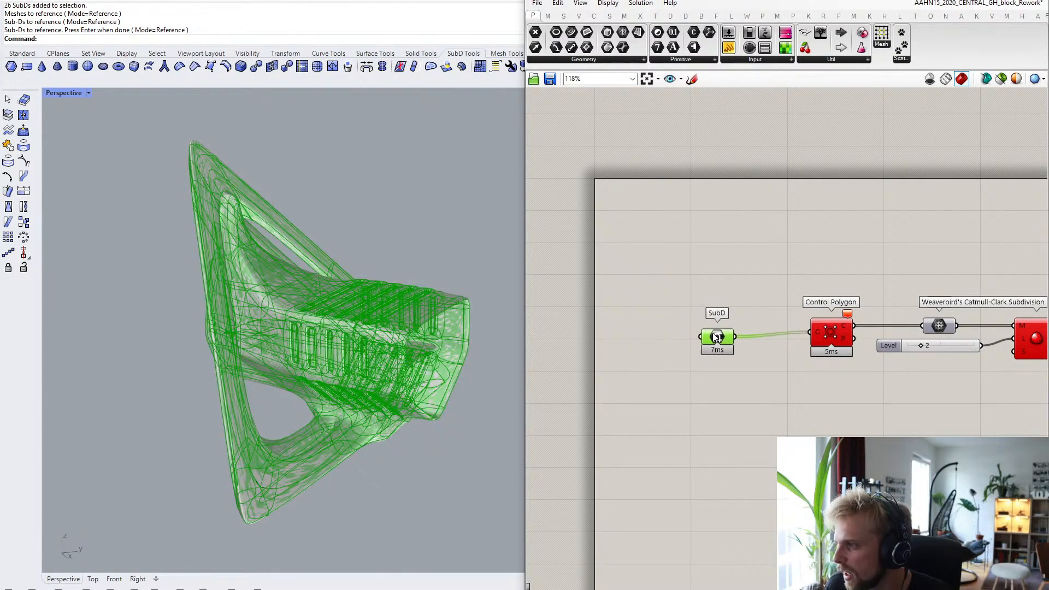
pyautogui.click(714, 300)
pyautogui.scroll(1, 714, 328)
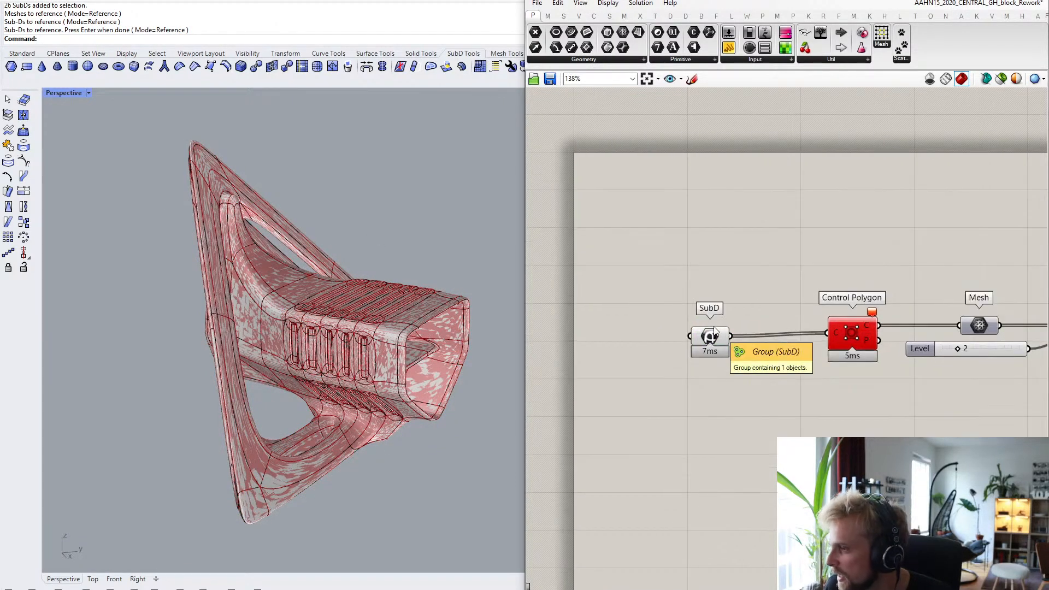
# - Inspect the error on the Control Polygon component and delete the component
pyautogui.moveTo(716, 341)
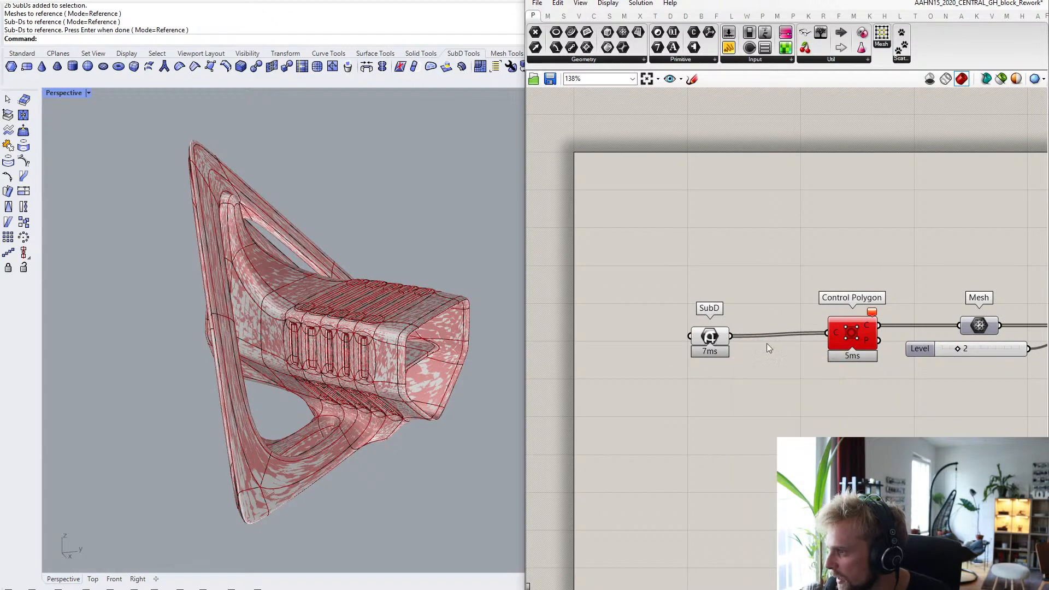
pyautogui.moveTo(872, 318)
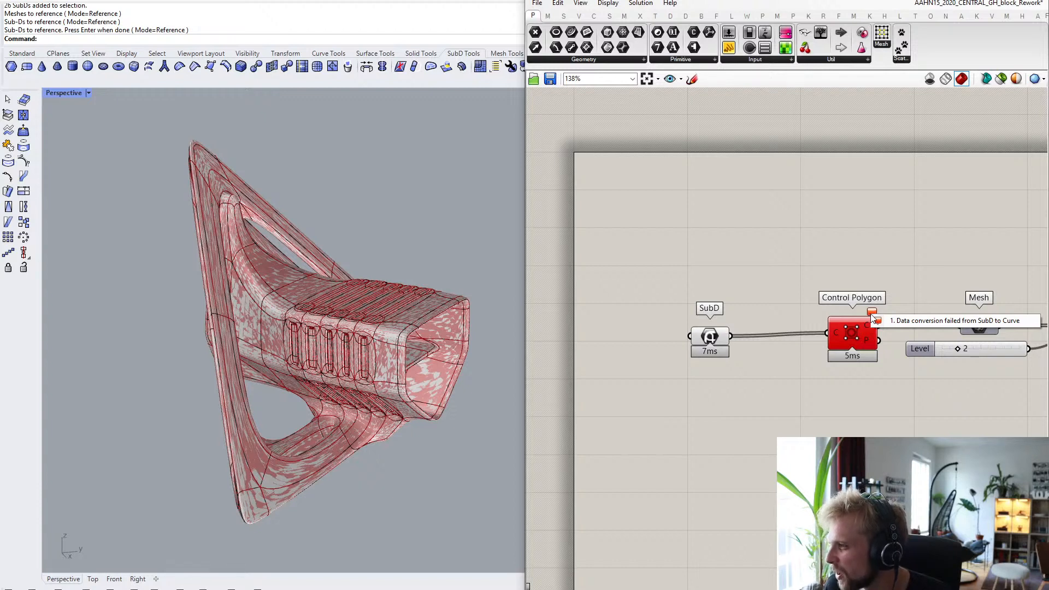
pyautogui.moveTo(832, 335)
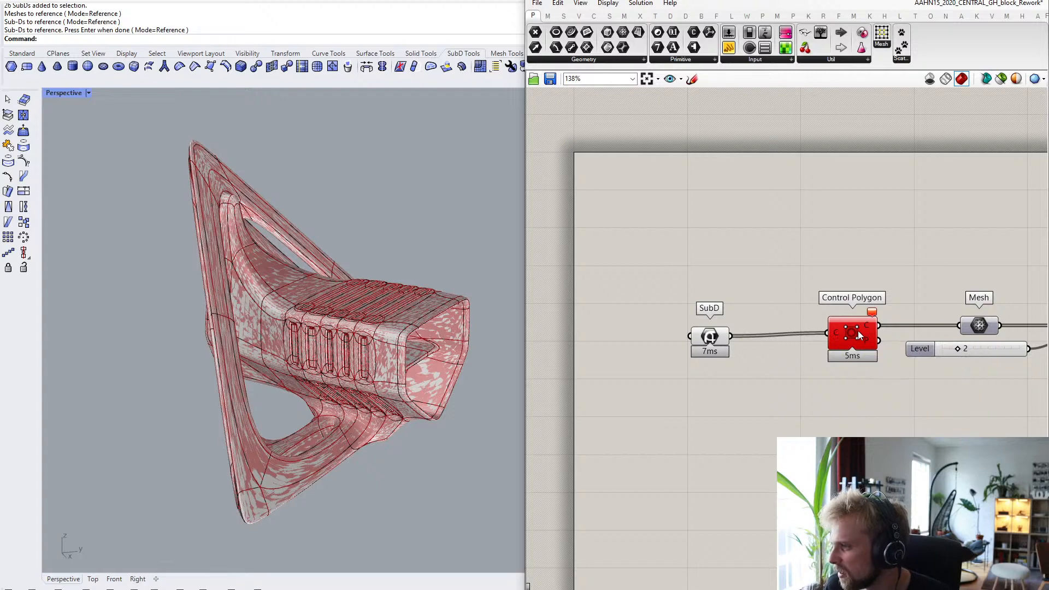
pyautogui.click(858, 330)
pyautogui.press('Delete')
pyautogui.doubleClick(846, 338)
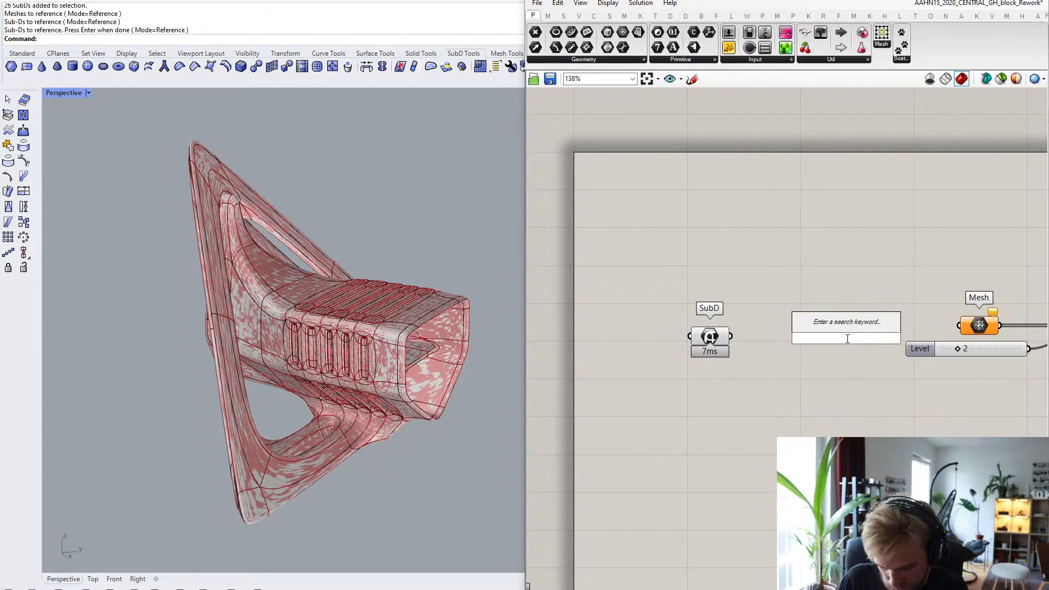
pyautogui.write('subd')
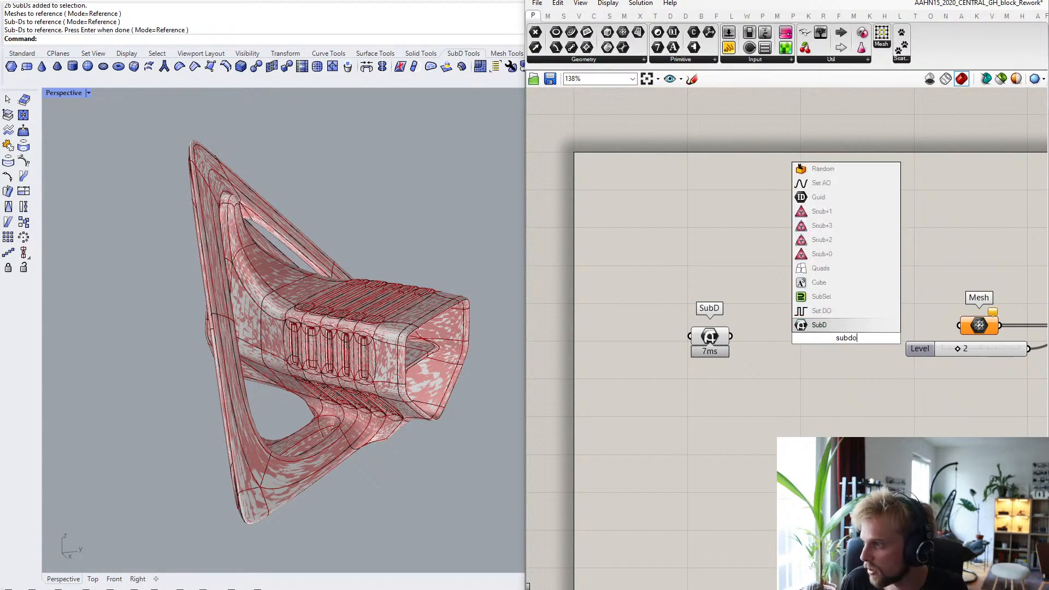
pyautogui.write('c')
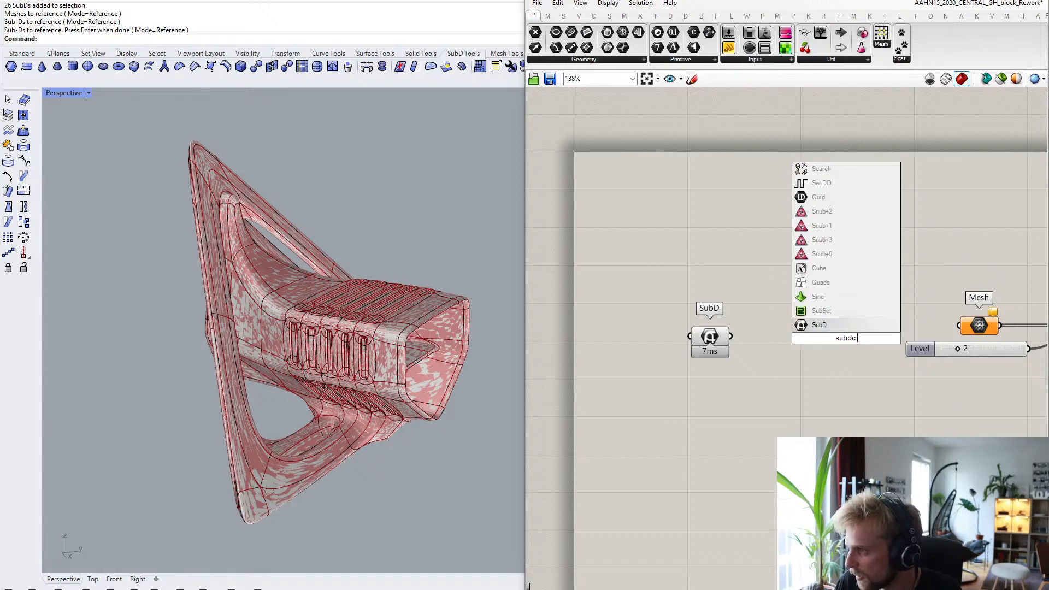
pyautogui.write('on')
pyautogui.press('Escape')
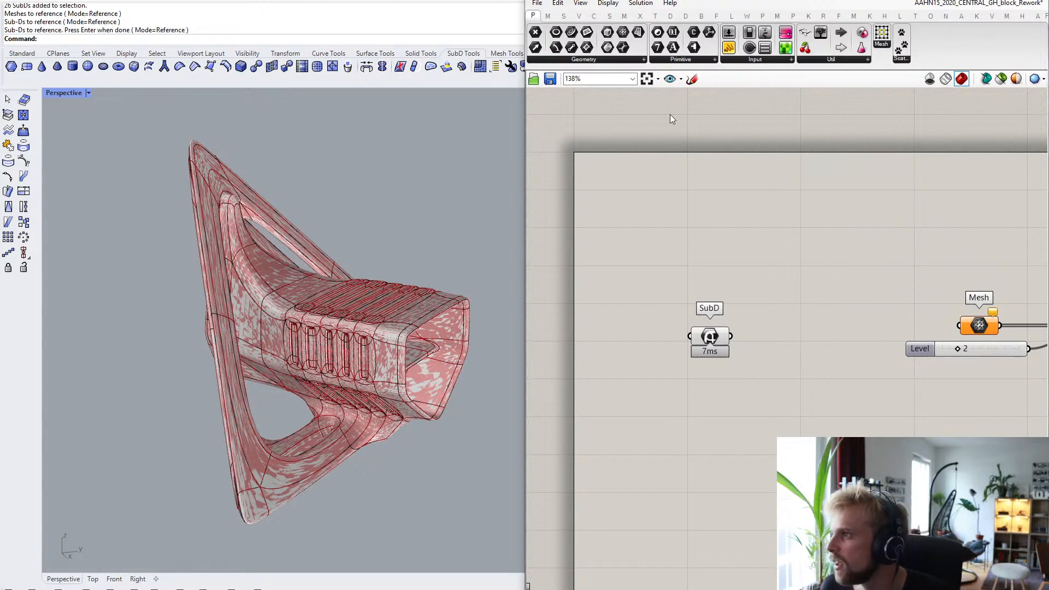
# - Add a SubD Control Polygon component and wire it between the SubD parameter and the input Mesh parameter
pyautogui.click(609, 15)
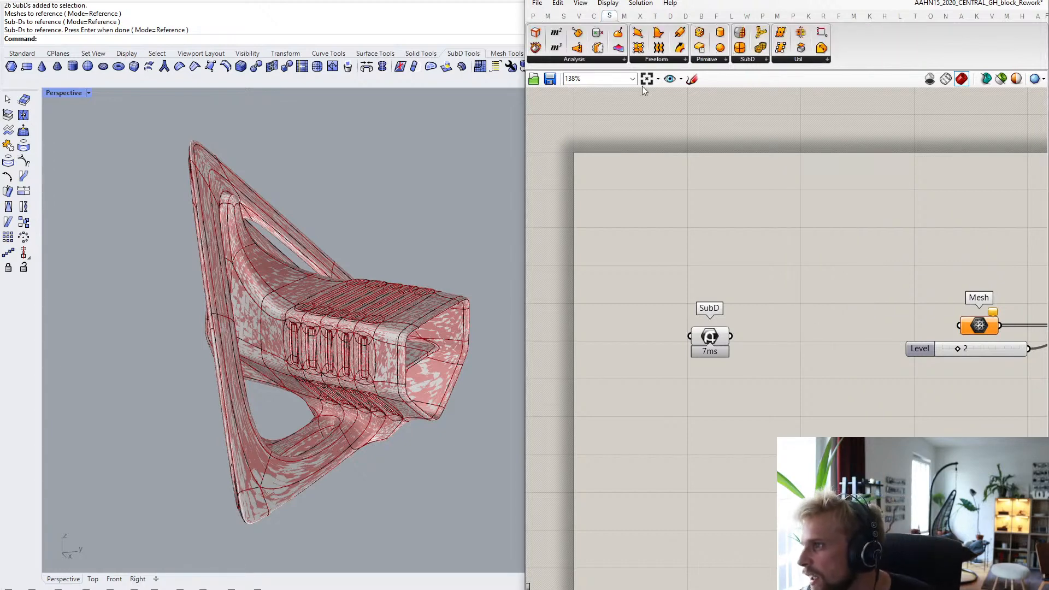
pyautogui.click(747, 59)
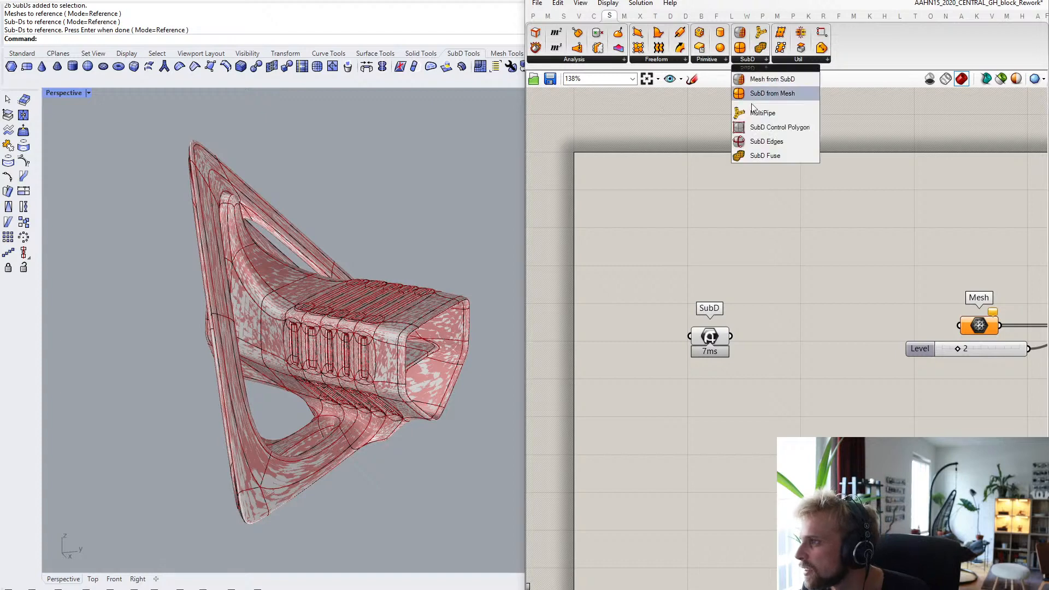
pyautogui.click(795, 130)
pyautogui.click(790, 277)
pyautogui.scroll(2, 762, 319)
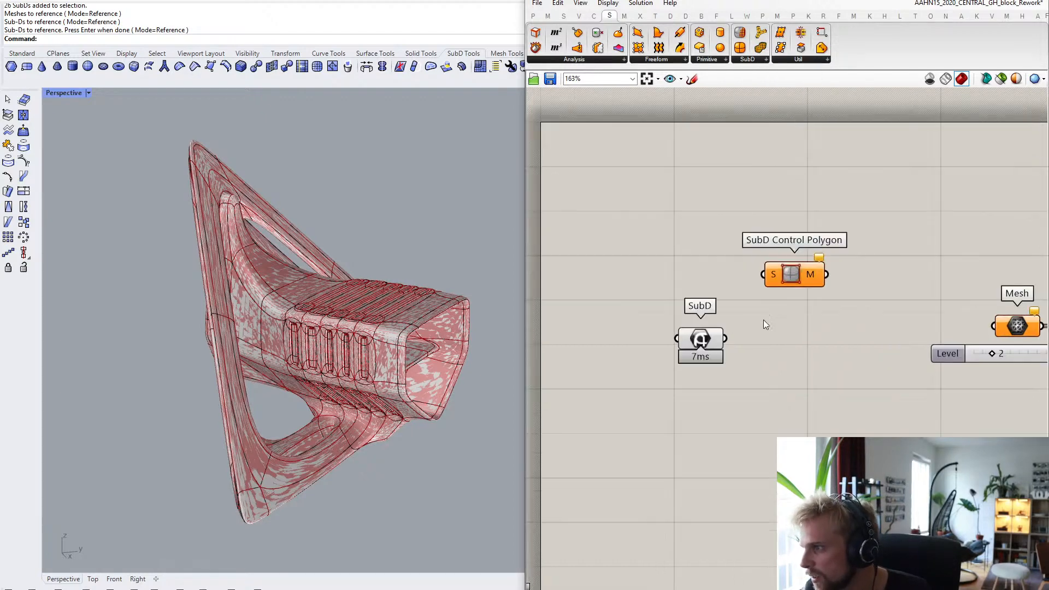
pyautogui.moveTo(797, 277)
pyautogui.mouseDown()
pyautogui.moveTo(787, 337)
pyautogui.moveTo(798, 340)
pyautogui.mouseUp()
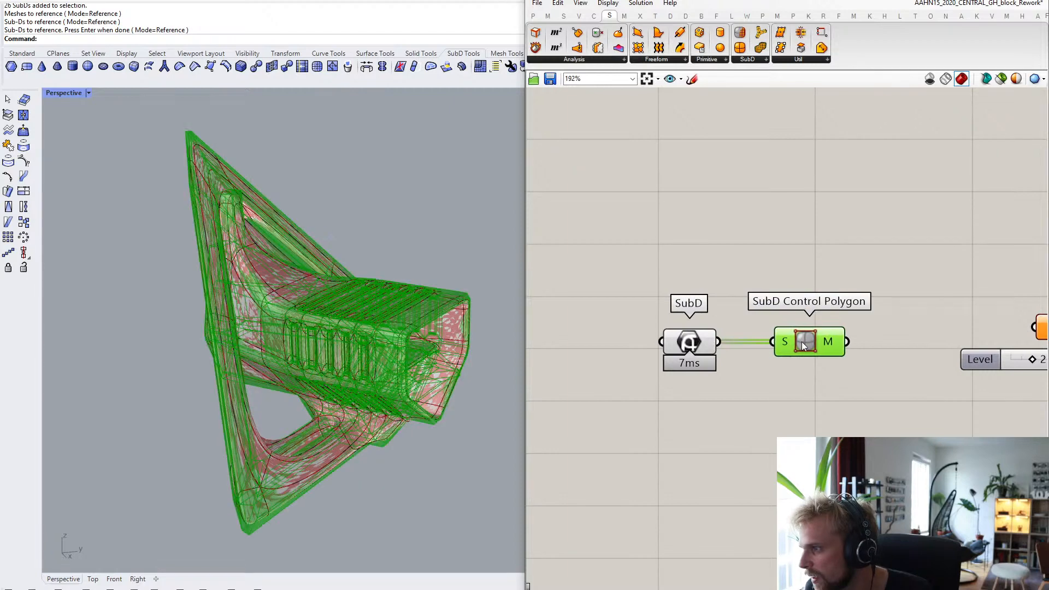
pyautogui.scroll(-2, 828, 330)
pyautogui.moveTo(828, 330); pyautogui.dragTo(739, 322, button='right')
pyautogui.moveTo(752, 331); pyautogui.dragTo(884, 316)
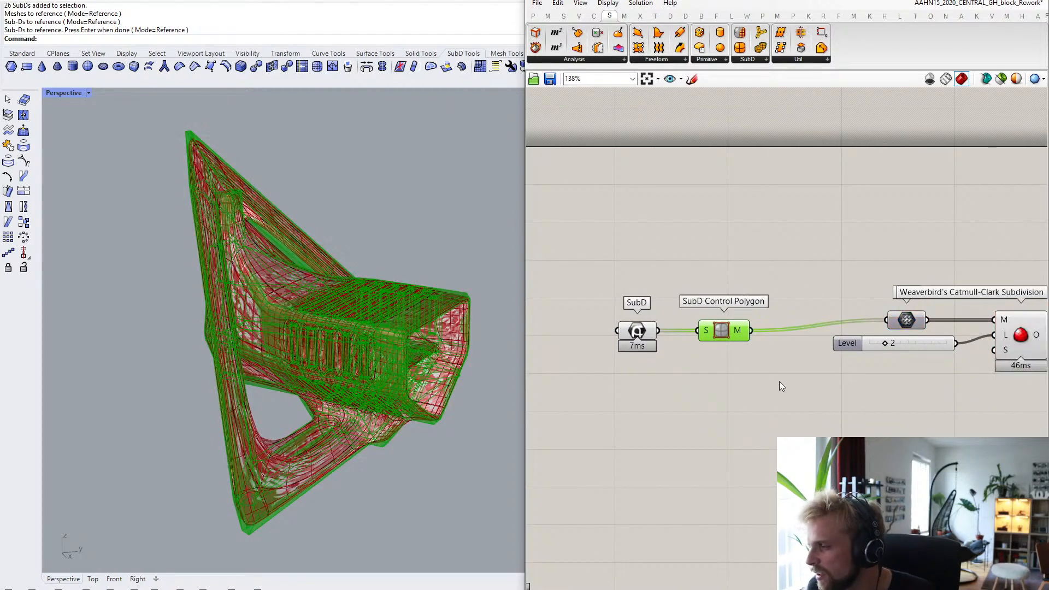
# - Hide the preview of the SubD parameter and the SubD Control Polygon component
pyautogui.moveTo(779, 381); pyautogui.dragTo(561, 256)
pyautogui.middleClick(591, 254)
pyautogui.click(628, 219)
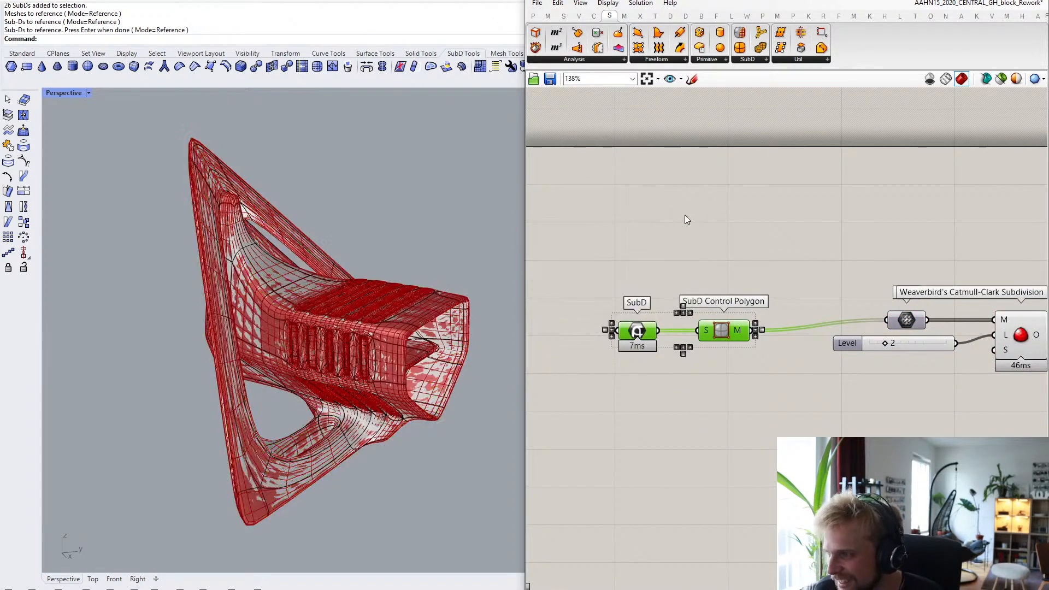
pyautogui.click(685, 214)
# - Bake the final Mesh parameter after the Catmull-Clark Subdivision onto the Custom blocks layer
pyautogui.scroll(-3, 727, 228)
pyautogui.moveTo(890, 287); pyautogui.dragTo(745, 294, button='right')
pyautogui.scroll(4, 748, 296)
pyautogui.click(867, 301)
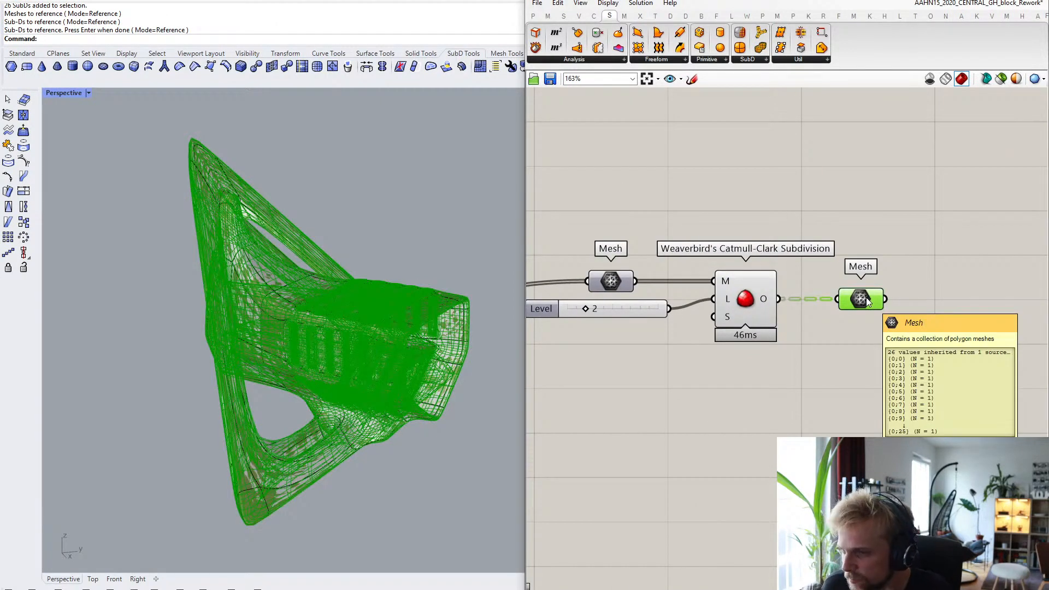
pyautogui.rightClick(866, 298)
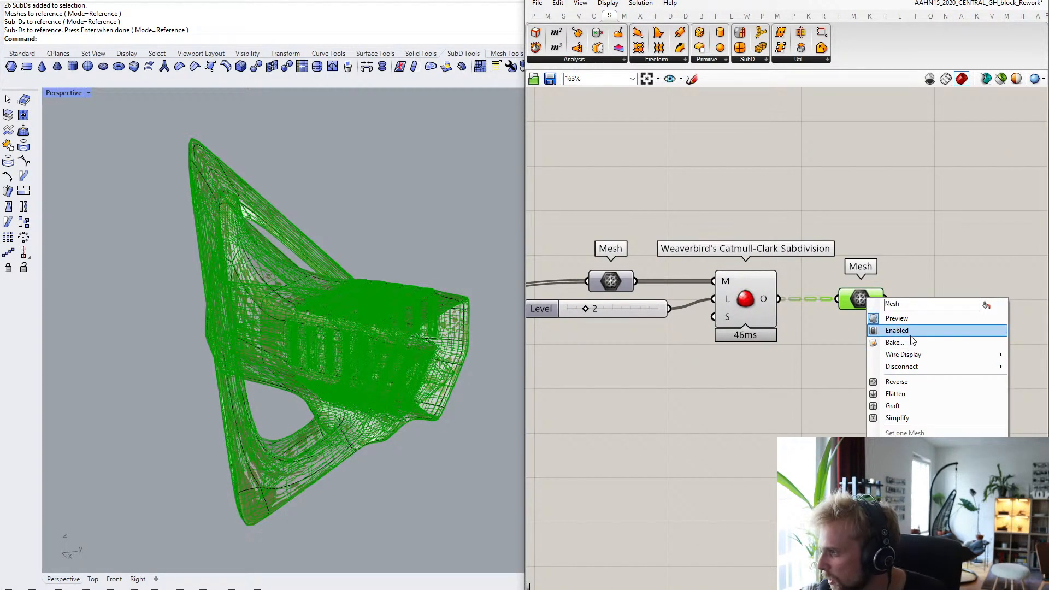
pyautogui.click(912, 341)
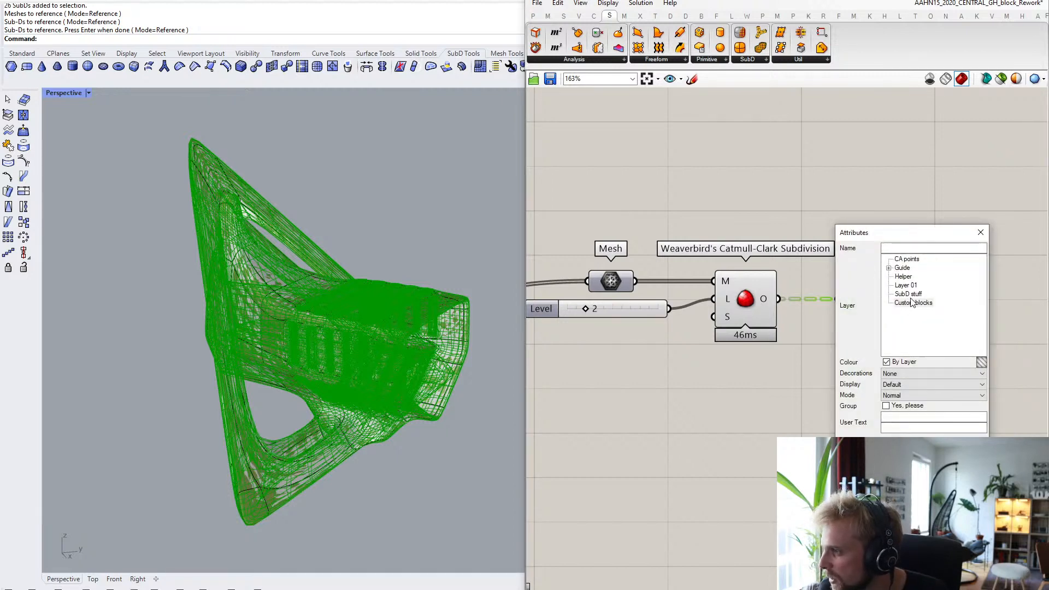
pyautogui.click(909, 295)
pyautogui.click(918, 304)
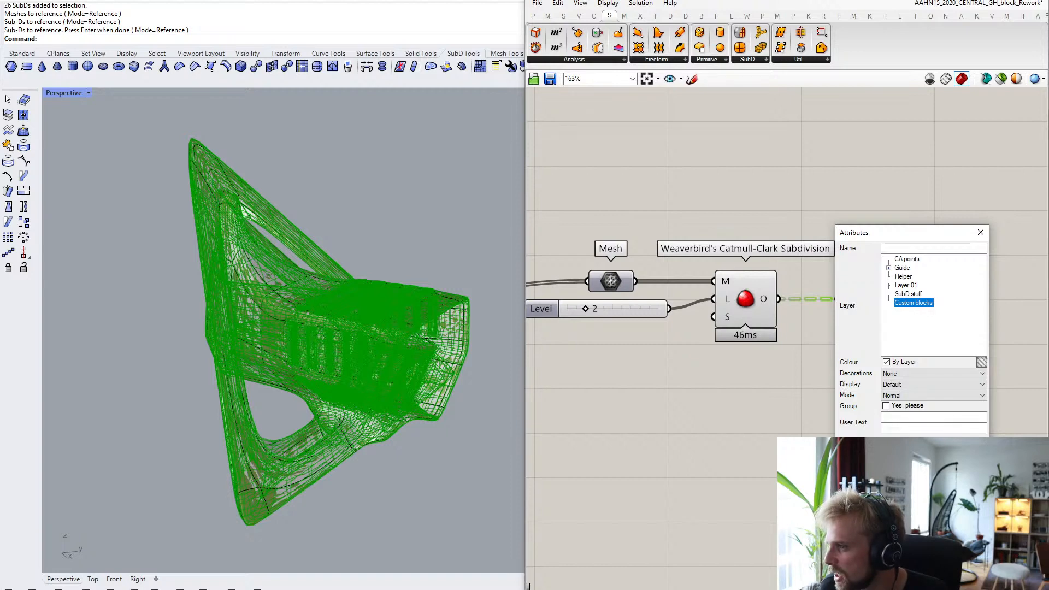
pyautogui.press('Return')
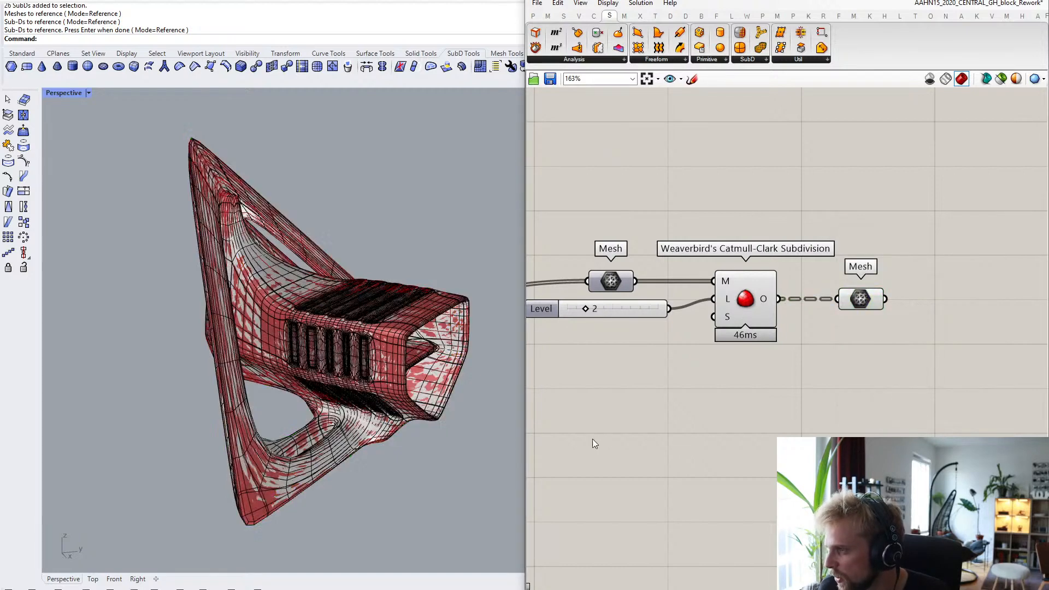
# - Select all SubDs with SelSubD and delete them, and return to the full Rhino viewport
pyautogui.write('SelSubD')
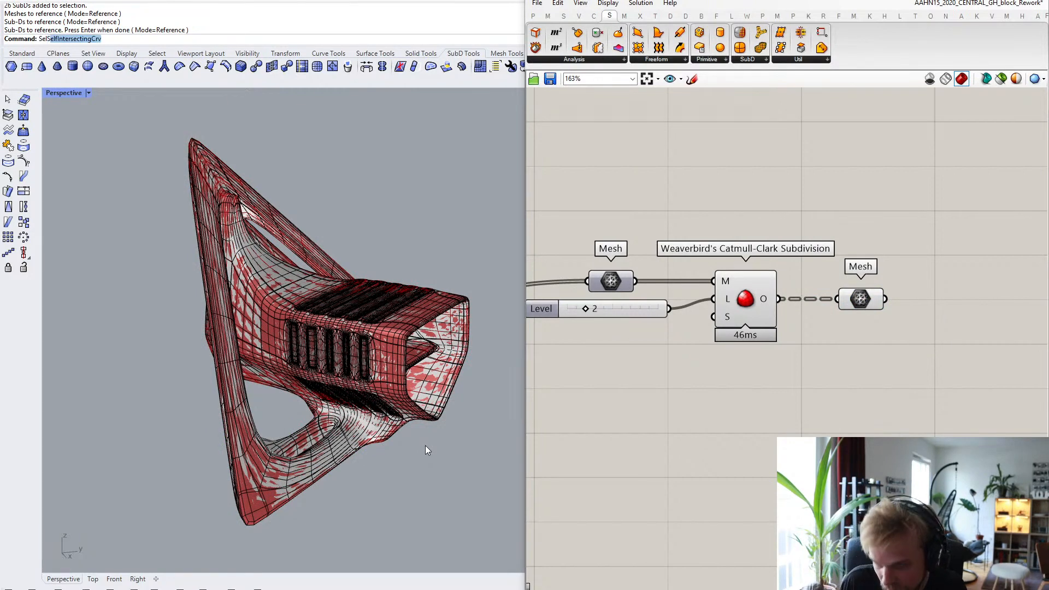
pyautogui.press('Return')
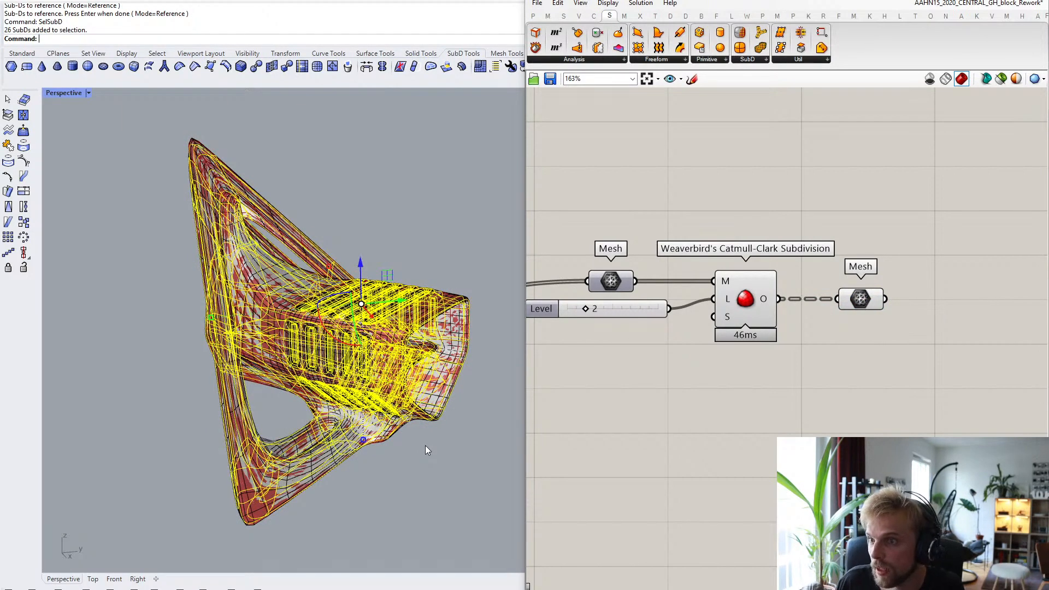
pyautogui.scroll(-5, 425, 444)
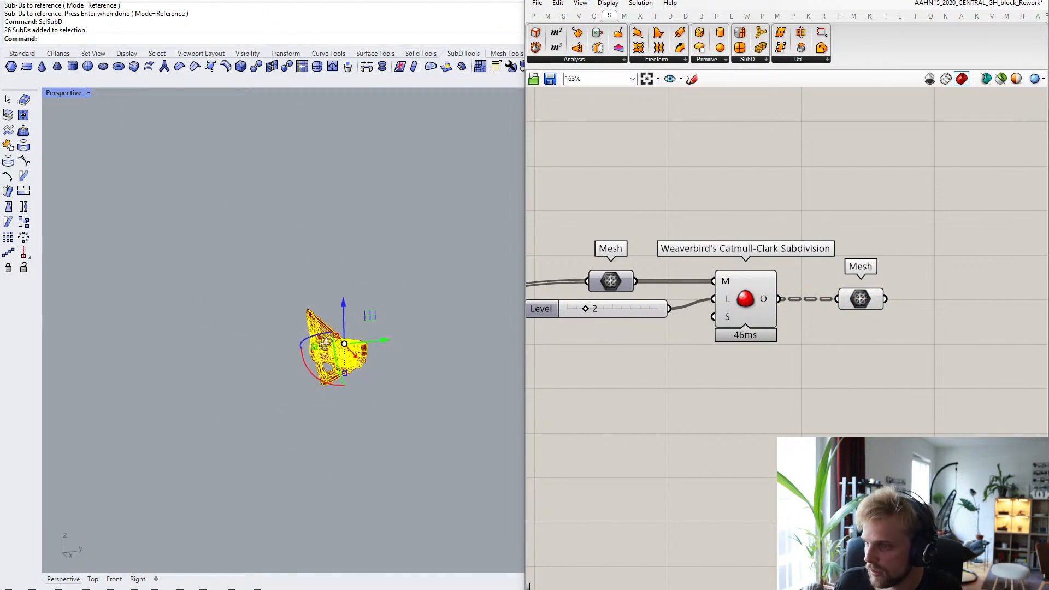
pyautogui.scroll(3, 303, 352)
pyautogui.press('Delete')
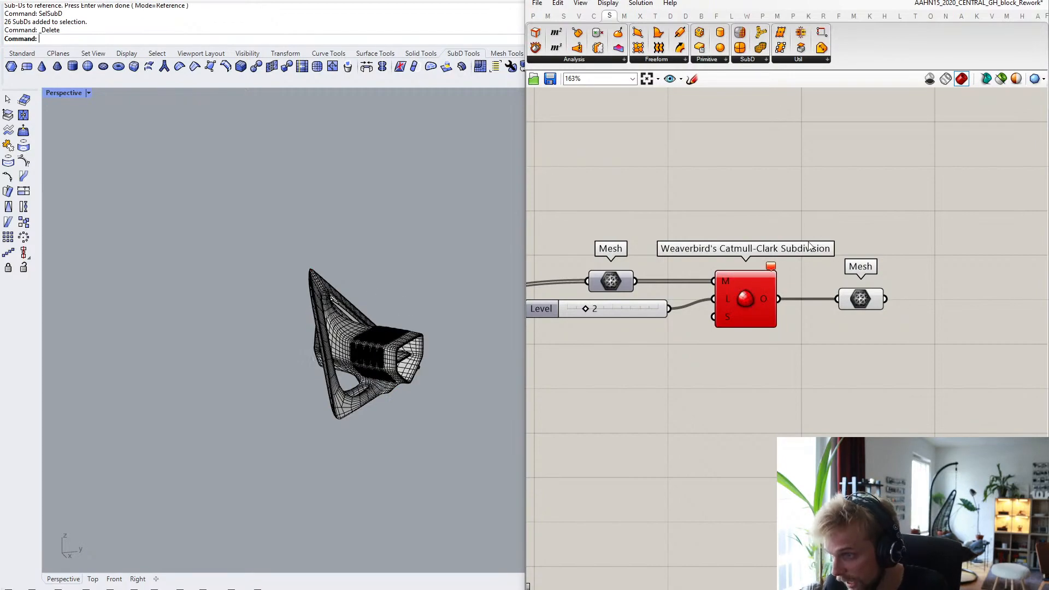
pyautogui.click(974, 0)
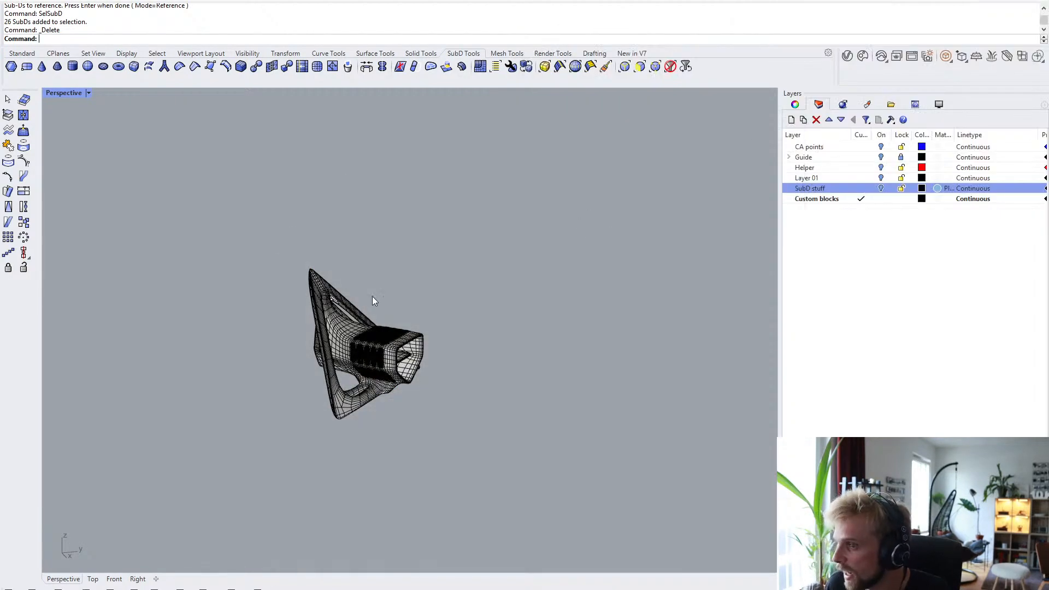
# - Select the 25 slot insert meshes inside the block and join them into a single mesh
pyautogui.scroll(12, 378, 361)
pyautogui.scroll(-8, 464, 392)
pyautogui.moveTo(464, 392); pyautogui.dragTo(435, 367, button='right')
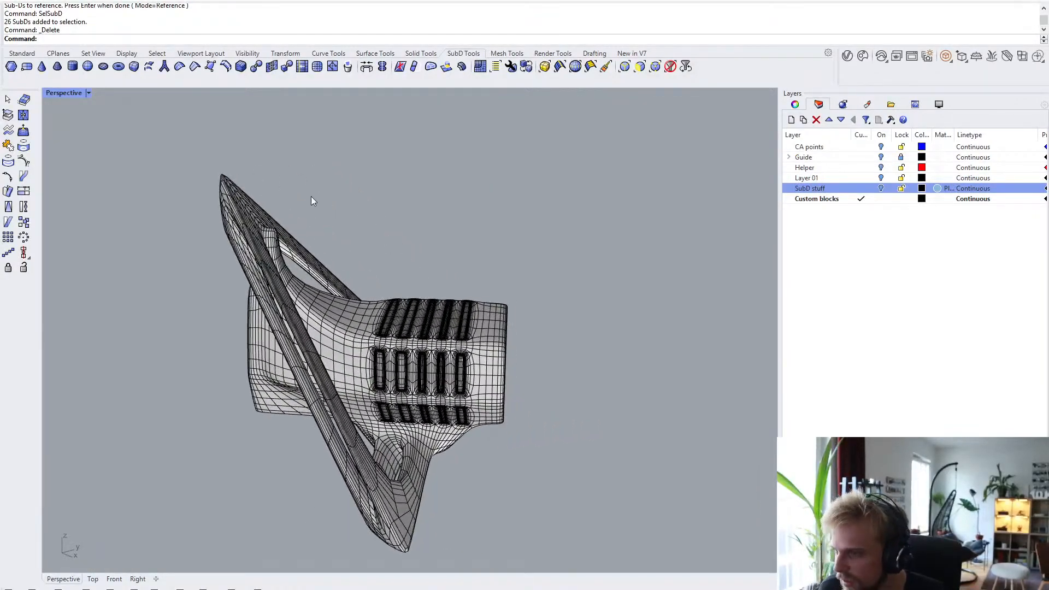
pyautogui.moveTo(311, 201); pyautogui.dragTo(523, 499)
pyautogui.moveTo(537, 479); pyautogui.dragTo(492, 415, button='right')
pyautogui.scroll(5, 363, 333)
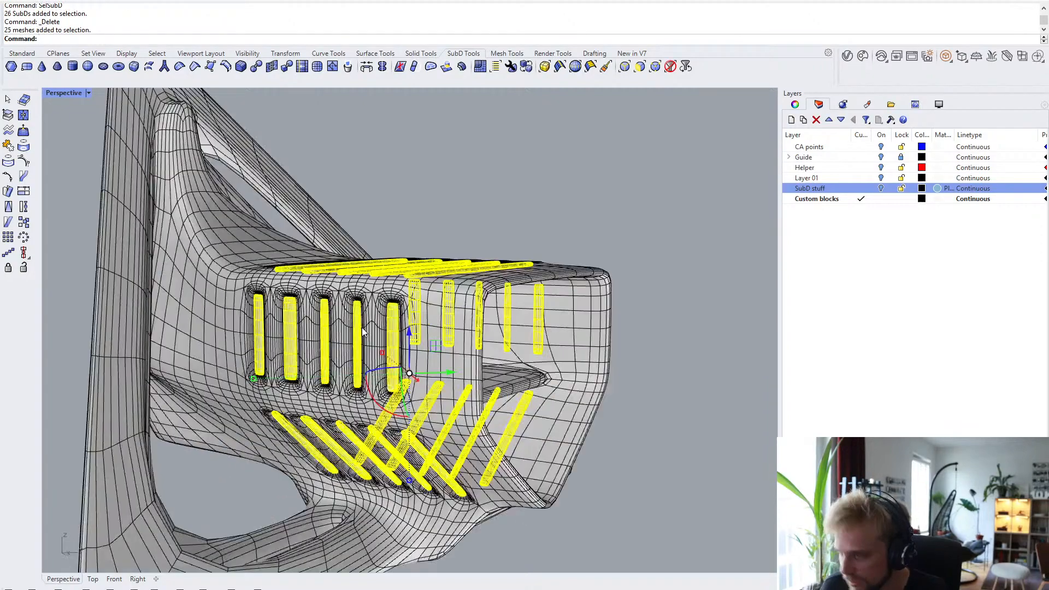
pyautogui.write('join')
pyautogui.press('Return')
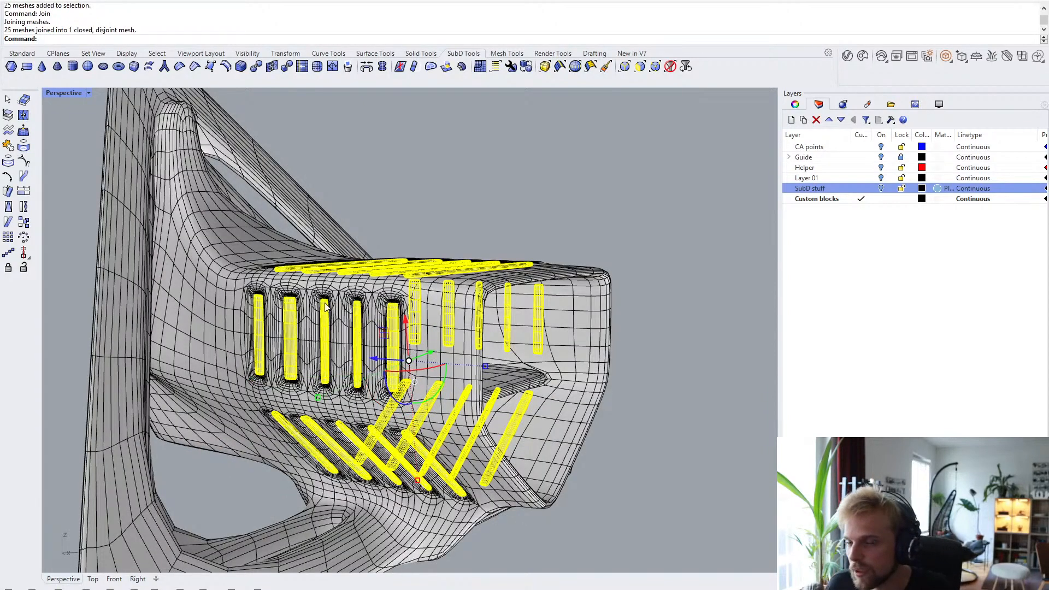
# - Inspect the joined slot inserts and the main frame mesh up close by selecting each in turn
pyautogui.click(392, 173)
pyautogui.moveTo(286, 290); pyautogui.dragTo(320, 302, button='right')
pyautogui.scroll(6, 334, 327)
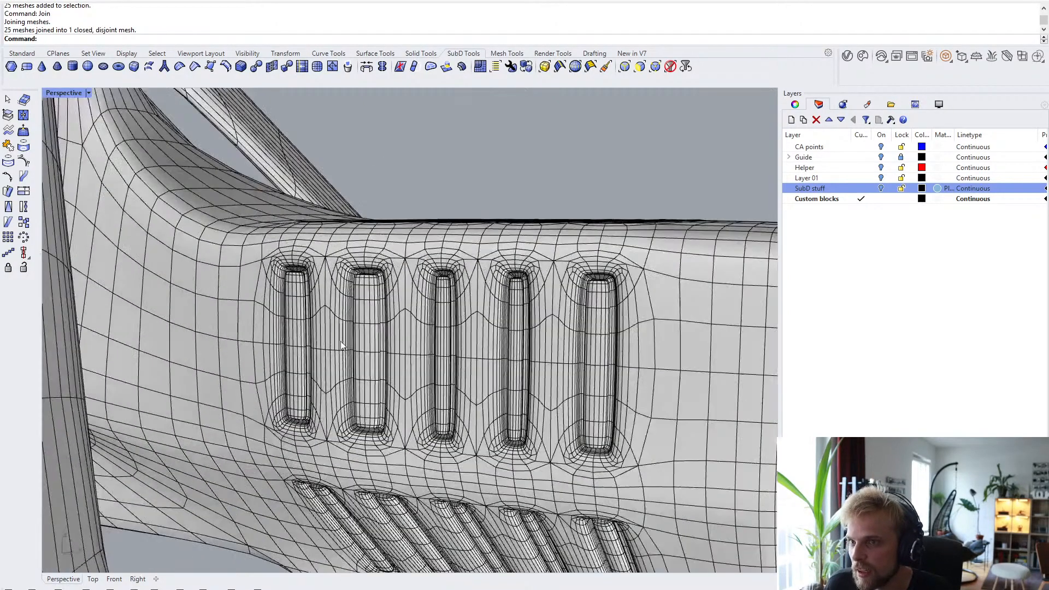
pyautogui.click(361, 322)
pyautogui.scroll(-8, 361, 323)
pyautogui.scroll(-2, 361, 322)
pyautogui.press('Escape')
pyautogui.click(326, 290)
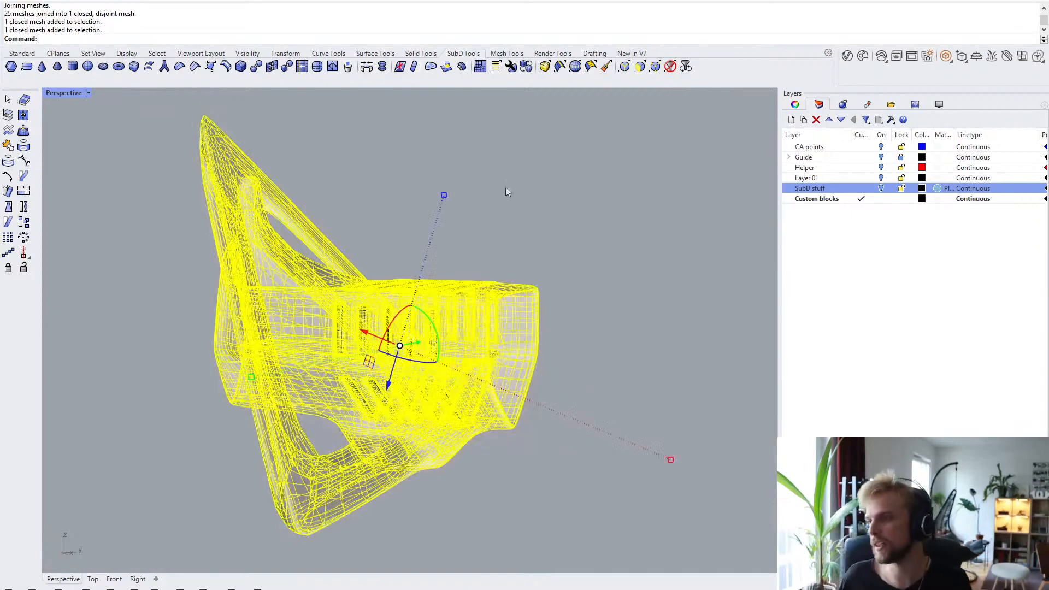
pyautogui.click(506, 187)
# - Apply the Red V-Ray material to the main frame mesh and move the Asset Editor clear of the model
pyautogui.click(846, 56)
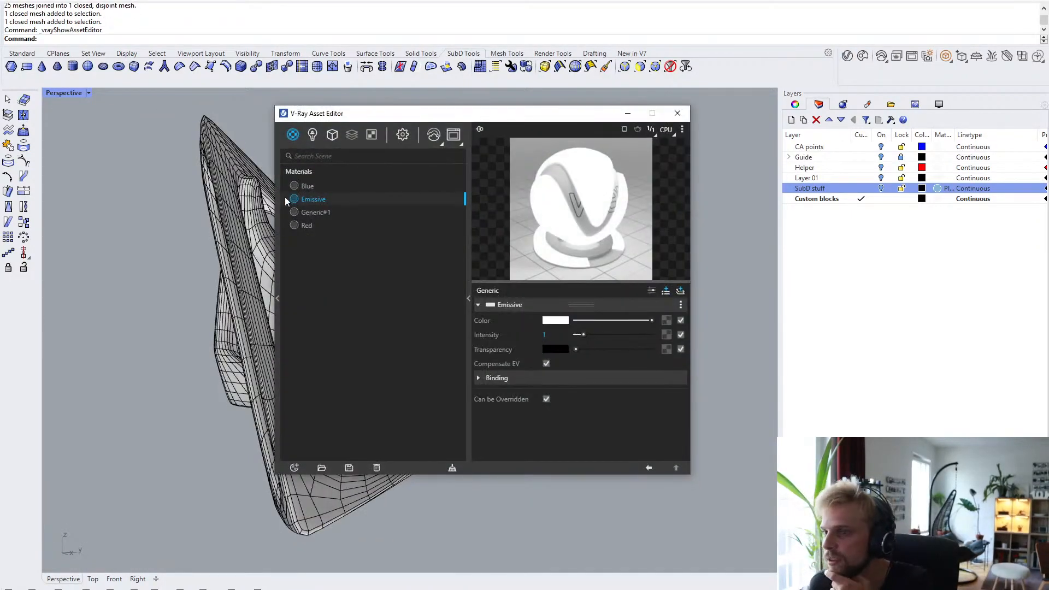
pyautogui.click(306, 225)
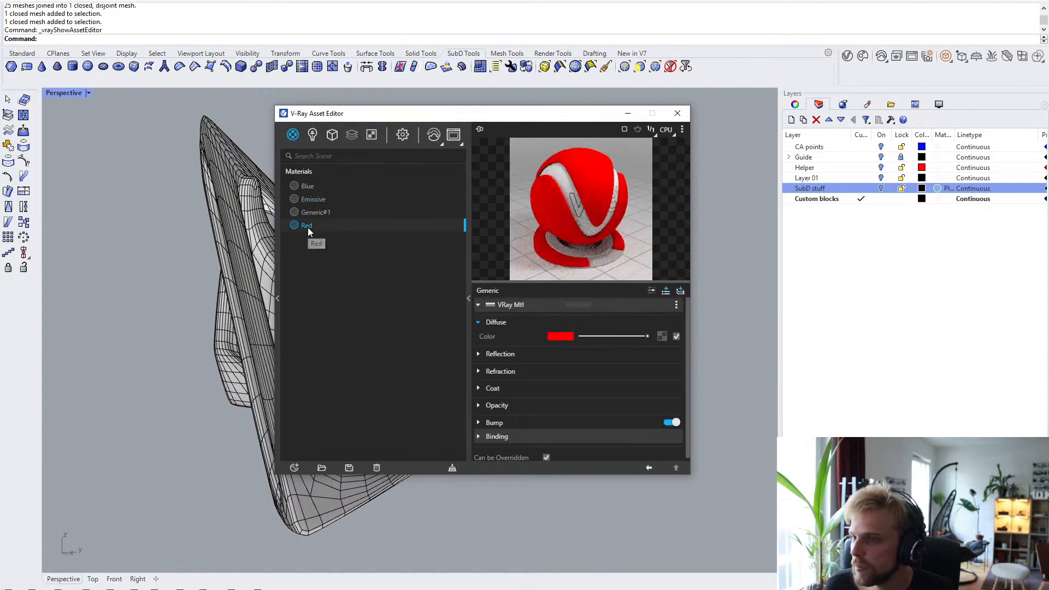
pyautogui.click(250, 246)
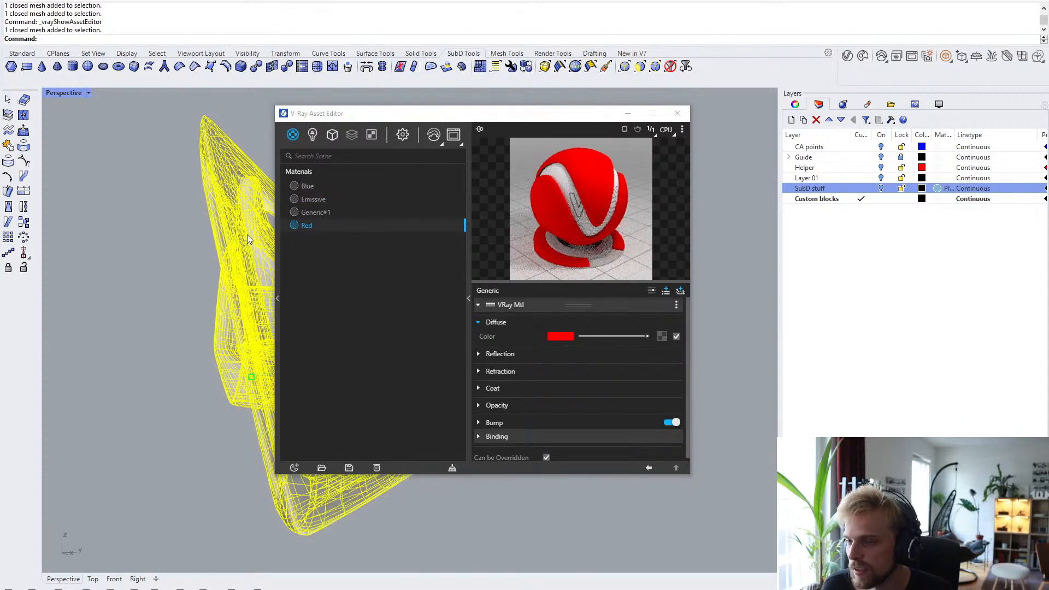
pyautogui.rightClick(307, 228)
pyautogui.click(321, 246)
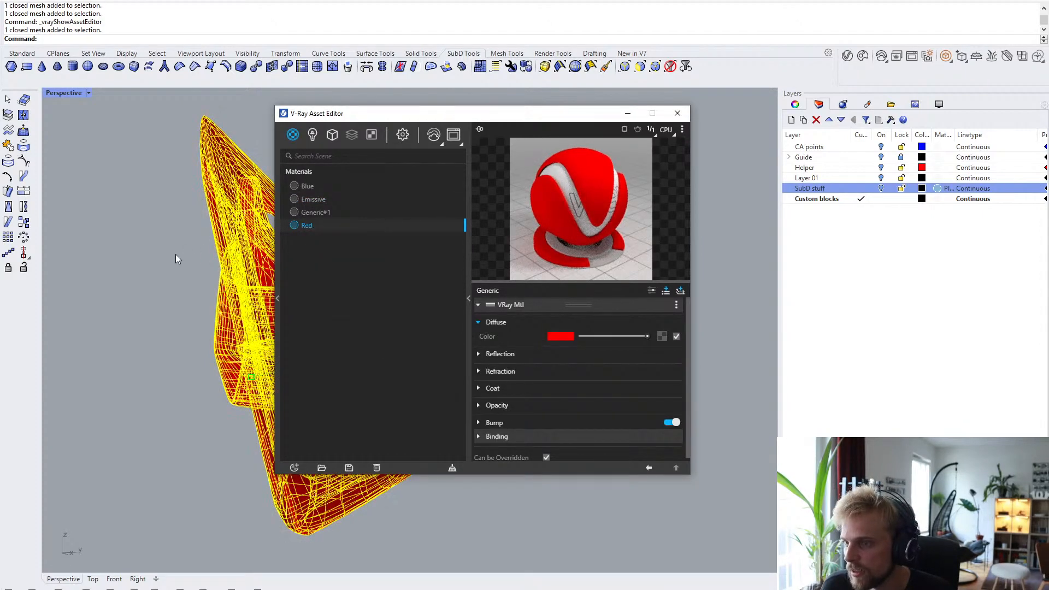
pyautogui.moveTo(350, 119); pyautogui.dragTo(666, 139)
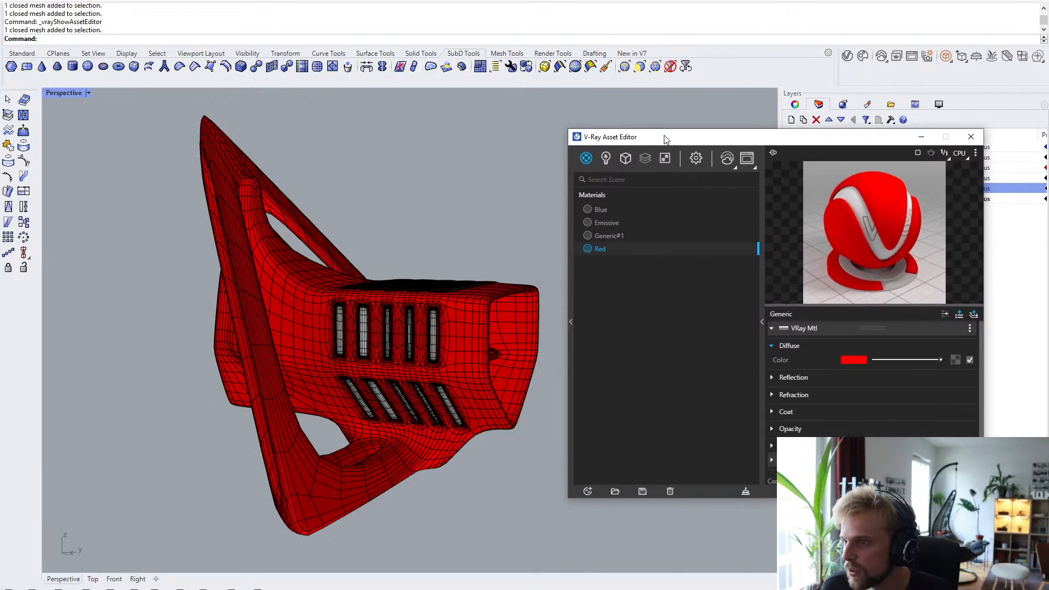
# - Apply the Emissive V-Ray material to the joined slot inserts and close the Asset Editor
pyautogui.scroll(3, 440, 317)
pyautogui.click(429, 309)
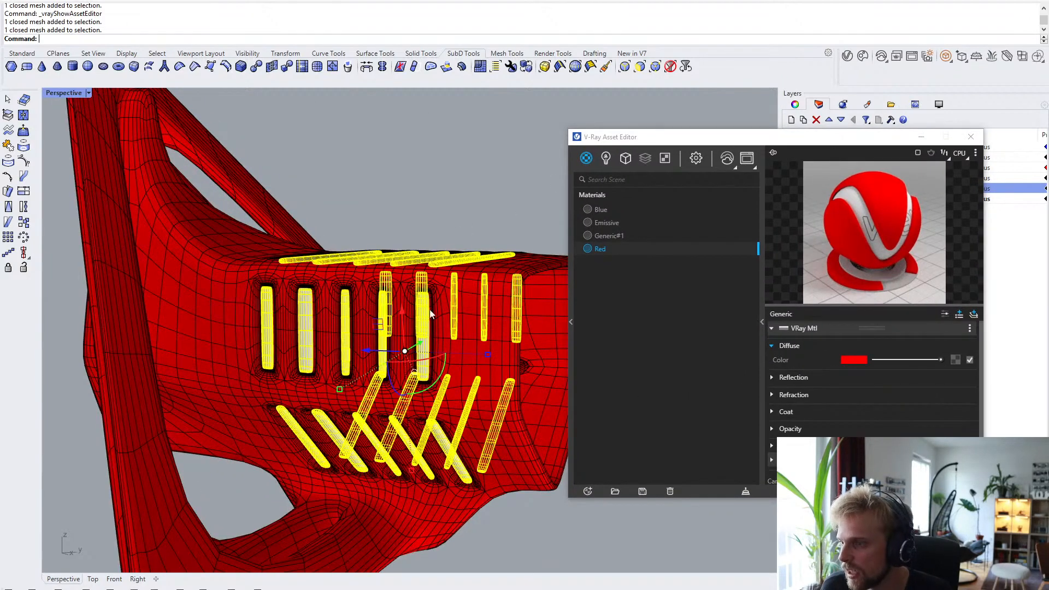
pyautogui.moveTo(474, 234); pyautogui.dragTo(579, 218, button='right')
pyautogui.click(612, 209)
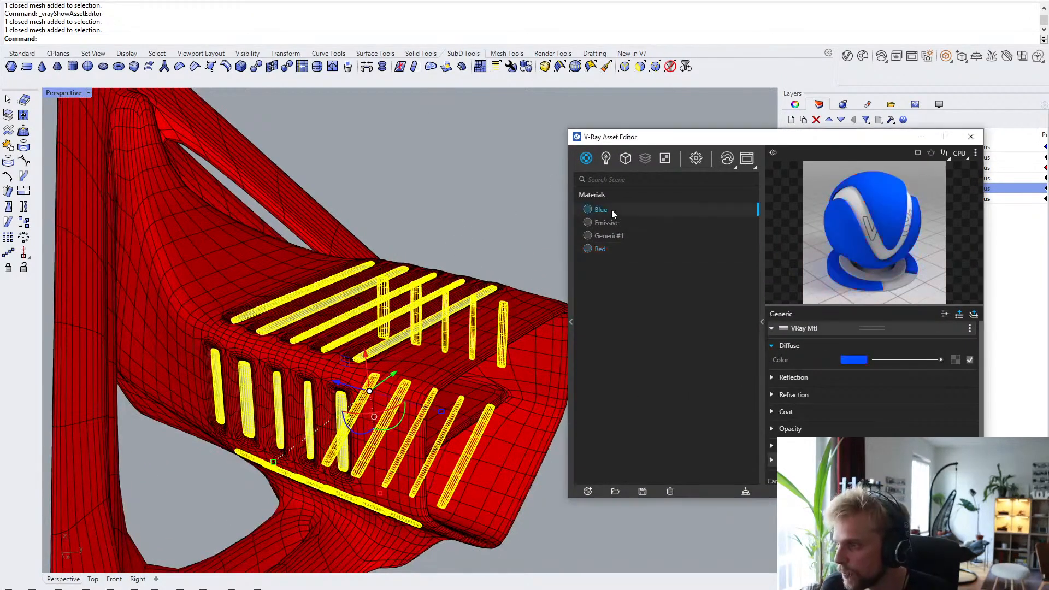
pyautogui.click(618, 224)
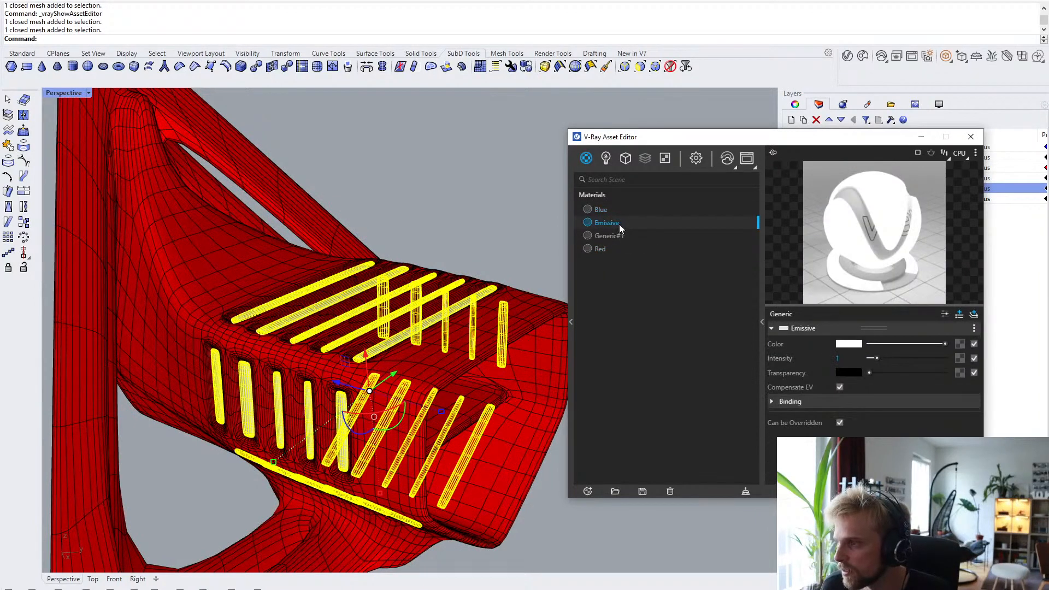
pyautogui.rightClick(618, 224)
pyautogui.click(634, 247)
pyautogui.click(467, 202)
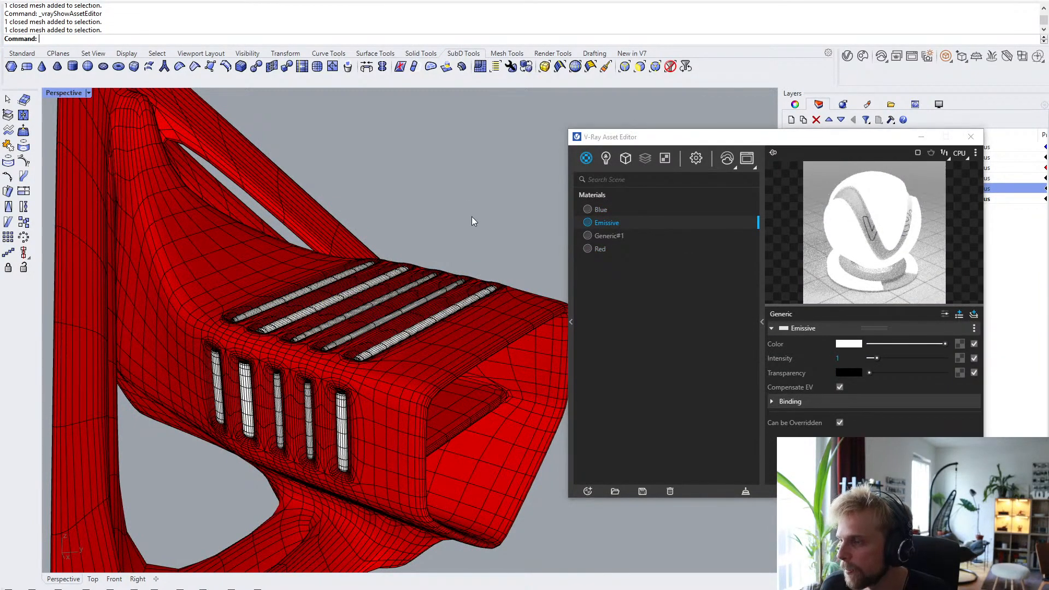
pyautogui.click(970, 136)
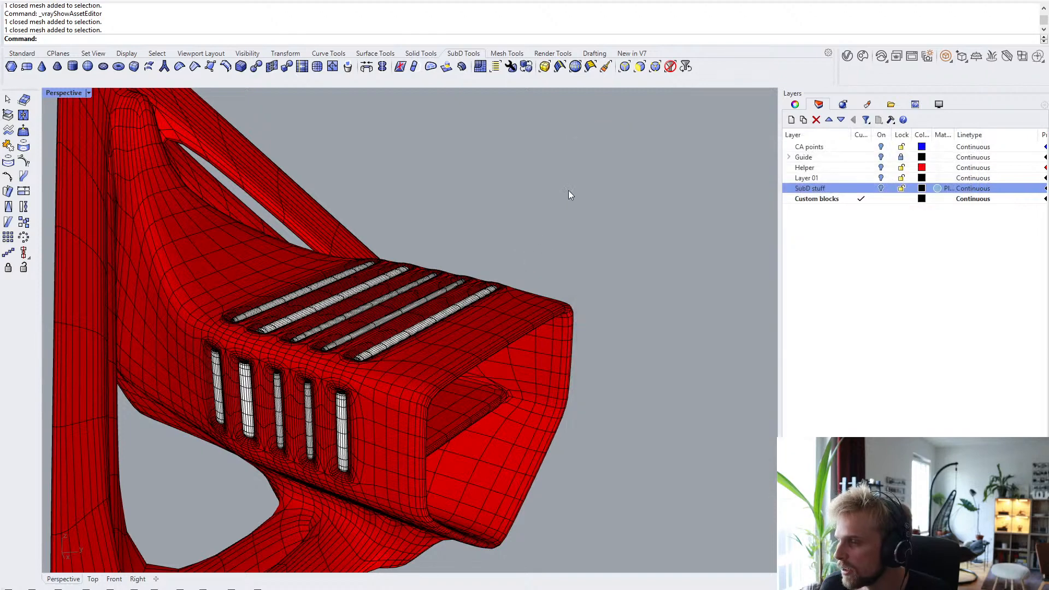
# - Rename the Red V-Ray material as Cool_glossy and close the Asset Editor
pyautogui.click(847, 56)
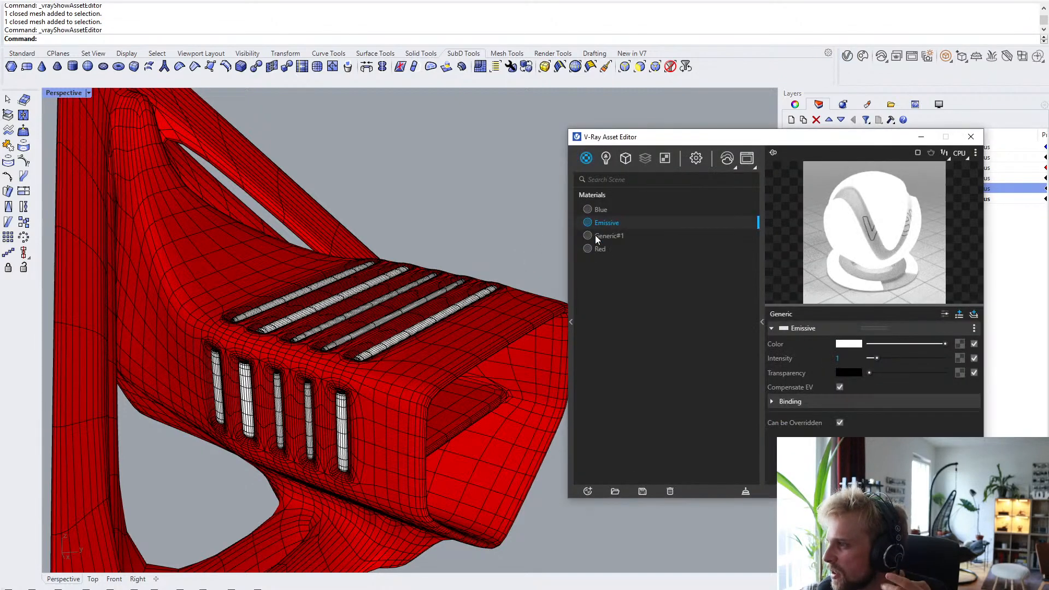
pyautogui.click(598, 249)
pyautogui.click(599, 249)
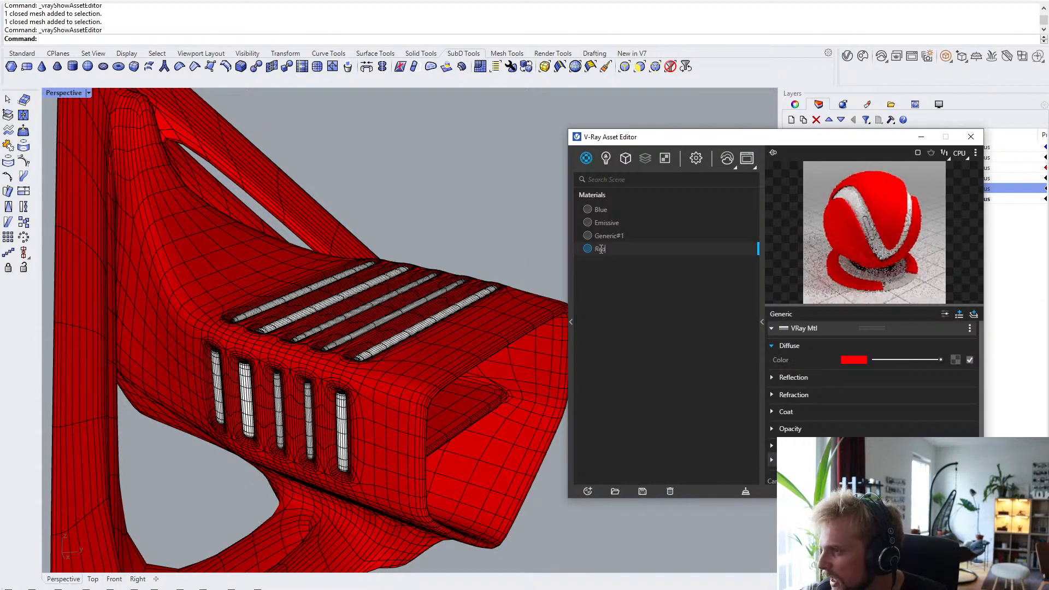
pyautogui.write('c')
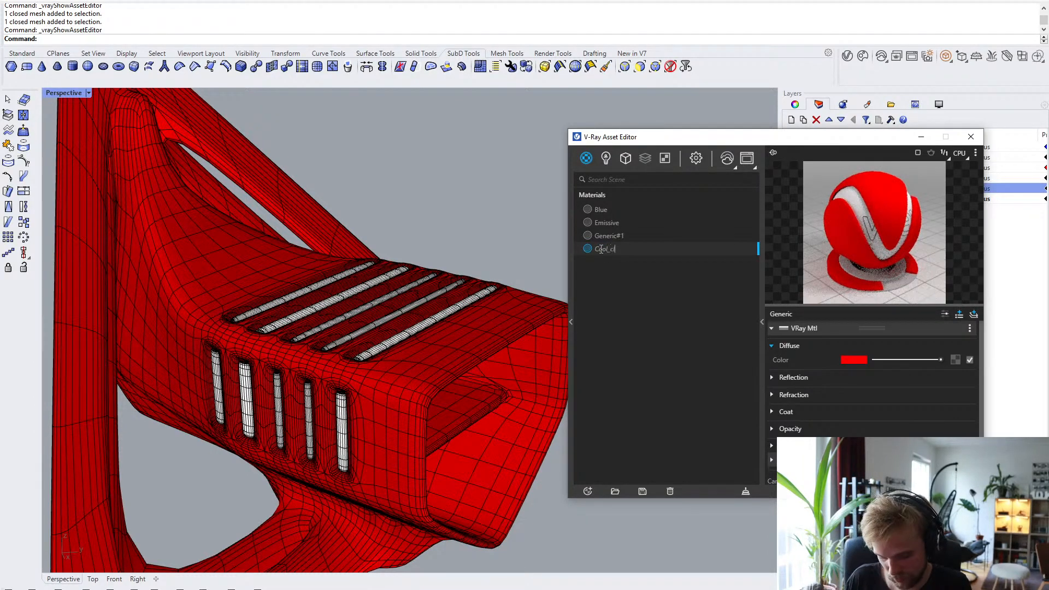
pyautogui.press('BackSpace')
pyautogui.press('BackSpace')
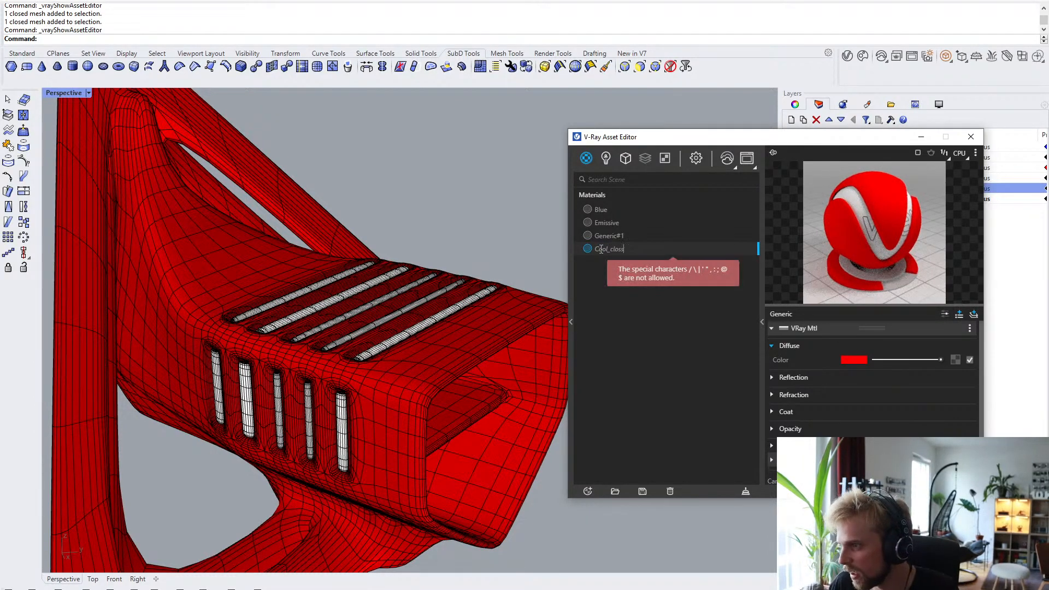
pyautogui.write('g')
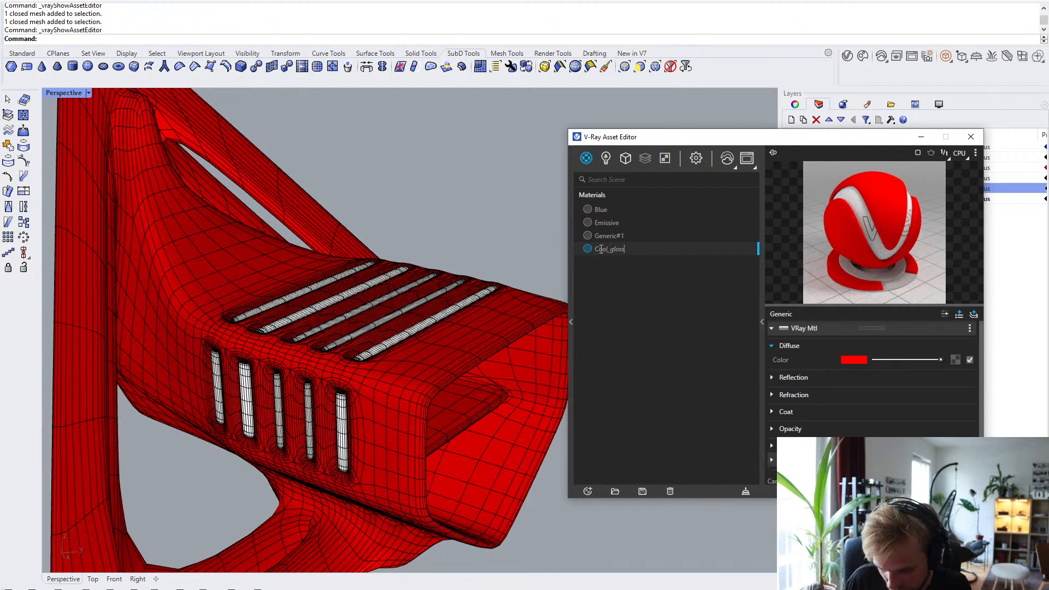
pyautogui.press('Return')
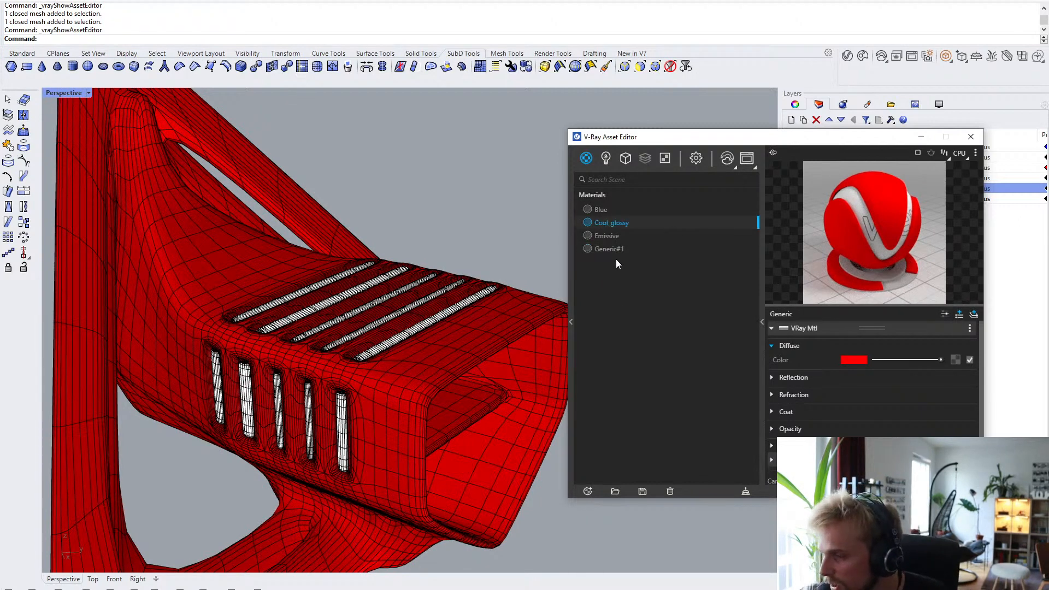
pyautogui.click(971, 137)
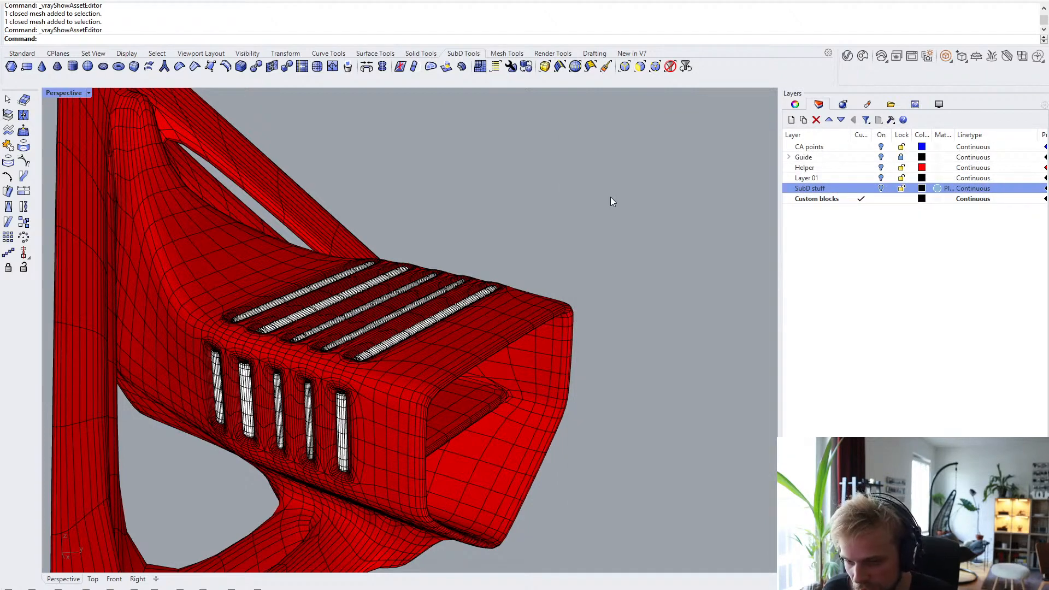
pyautogui.scroll(-2, 610, 197)
pyautogui.keyDown('shift'); pyautogui.moveTo(611, 197); pyautogui.dragTo(483, 204, button='right'); pyautogui.keyUp('shift')
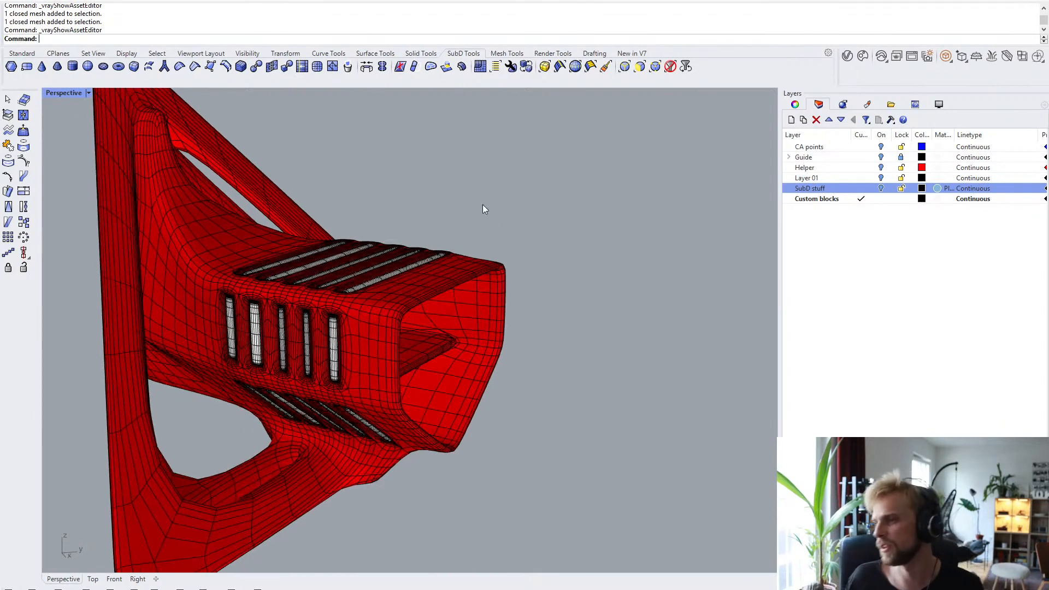
pyautogui.keyDown('shift'); pyautogui.moveTo(363, 201); pyautogui.dragTo(419, 192, button='right'); pyautogui.keyUp('shift')
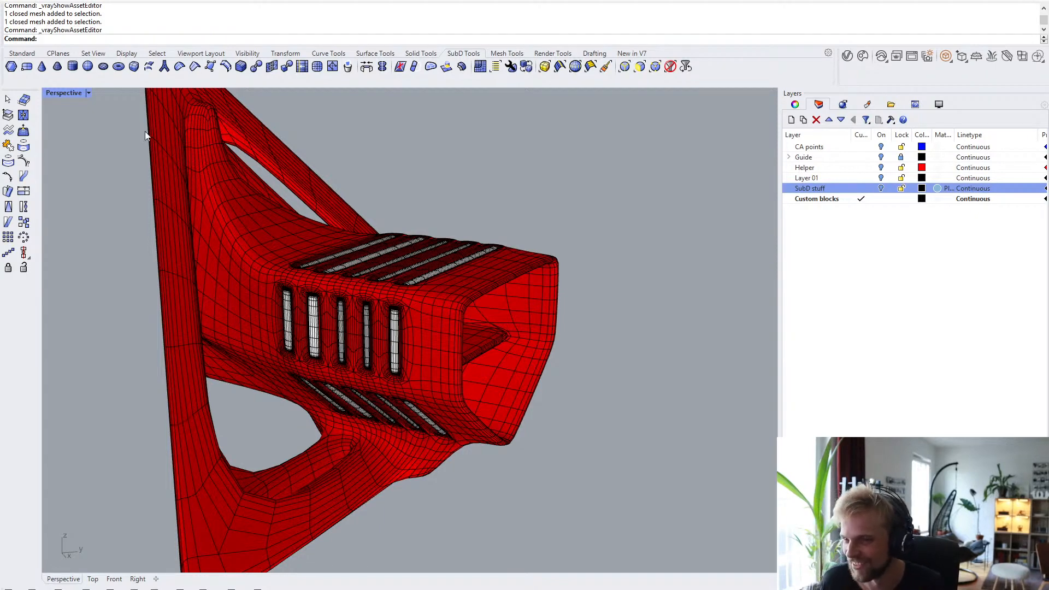
pyautogui.click(796, 105)
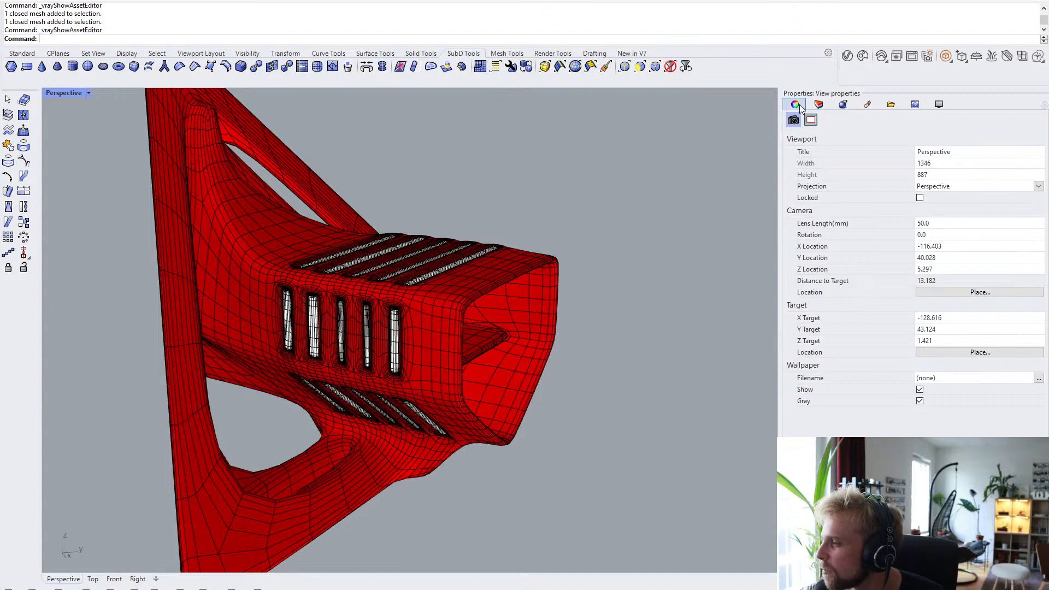
pyautogui.click(819, 104)
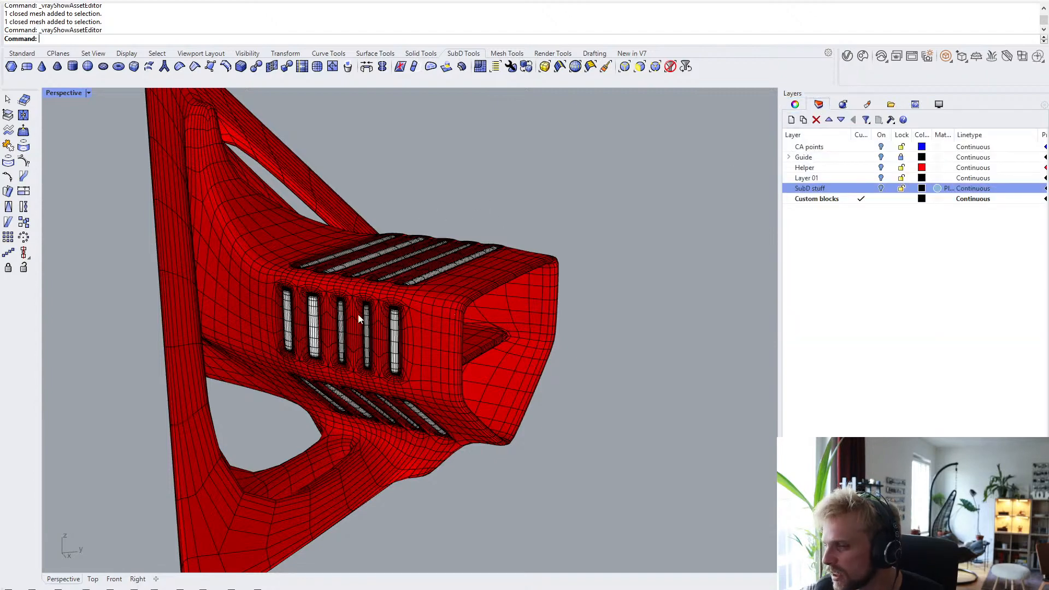
# - Change the Cool_glossy material's diffuse colour to dark grey with R, G and B at 0.257
pyautogui.click(847, 60)
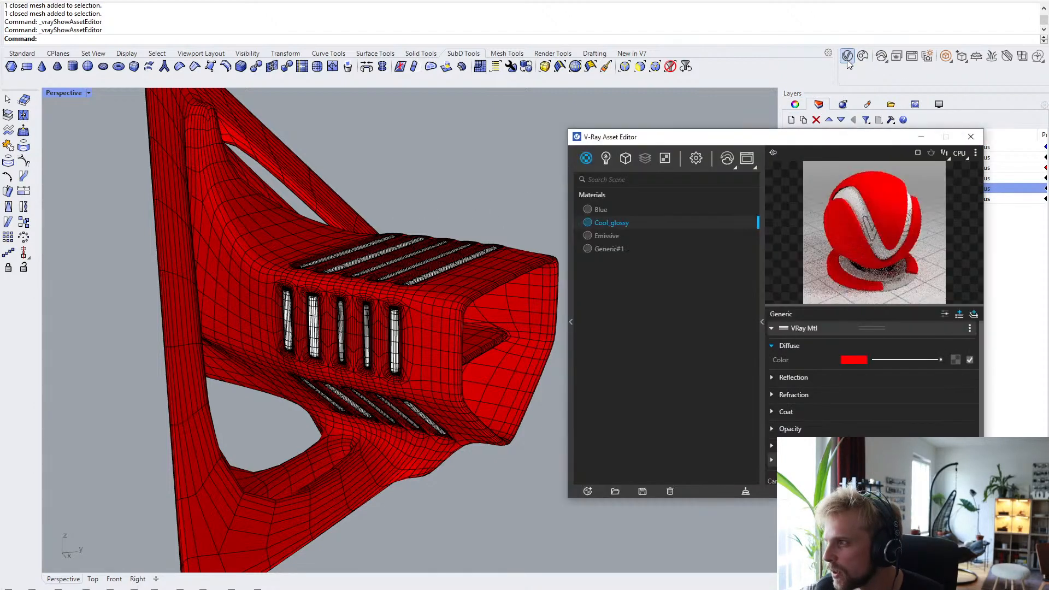
pyautogui.click(853, 359)
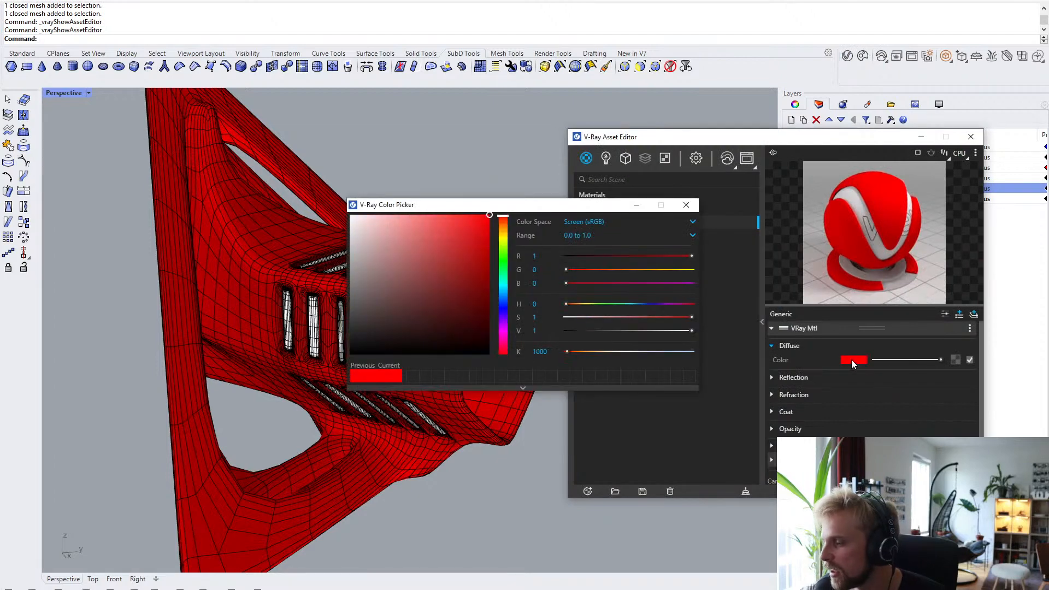
pyautogui.moveTo(388, 277); pyautogui.dragTo(343, 310)
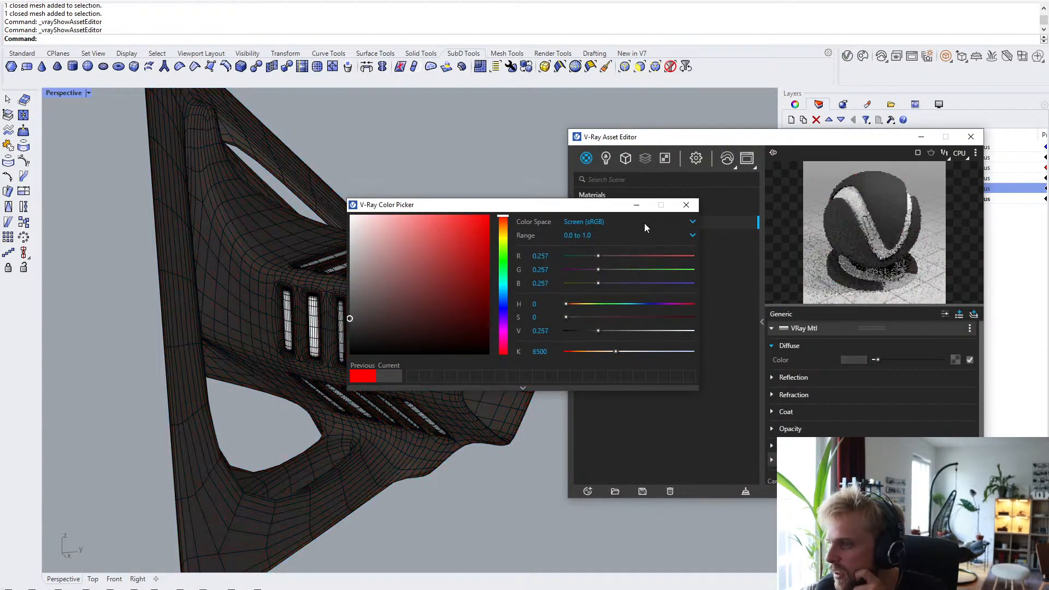
pyautogui.click(686, 204)
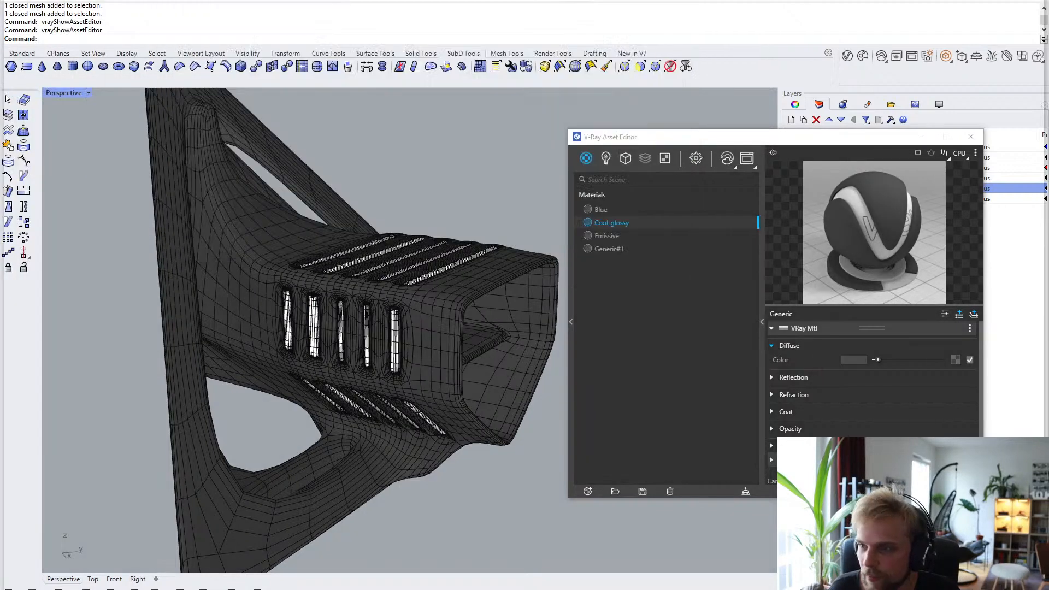
# - Switch to the web browser, look up images for "hr giger" on Google and enlarge the HR Giger Bar Museum picture
pyautogui.moveTo(229, 0); pyautogui.dragTo(229, 1)
pyautogui.click(157, 94)
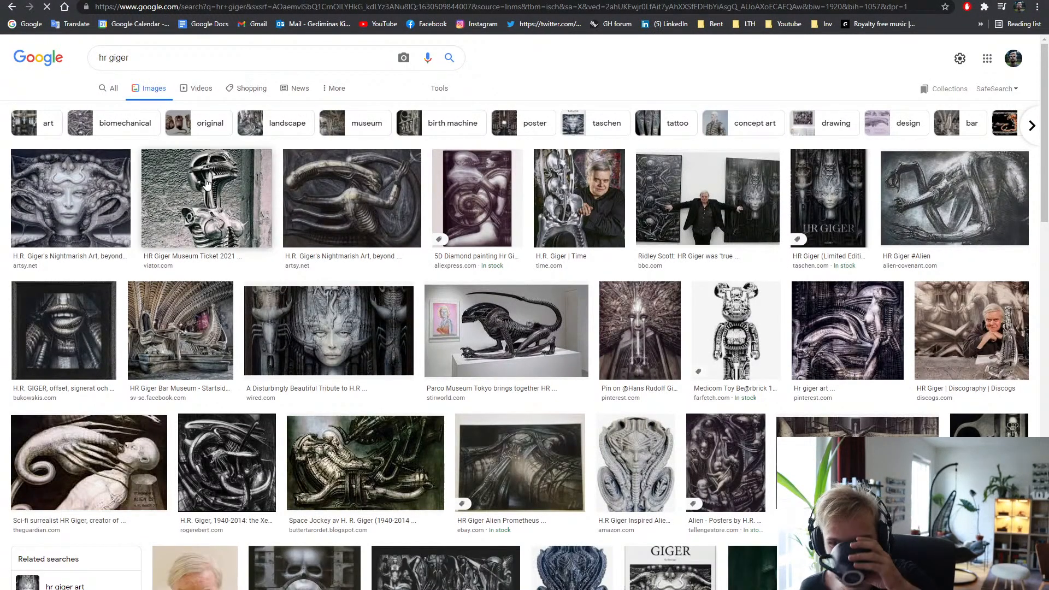
pyautogui.click(168, 353)
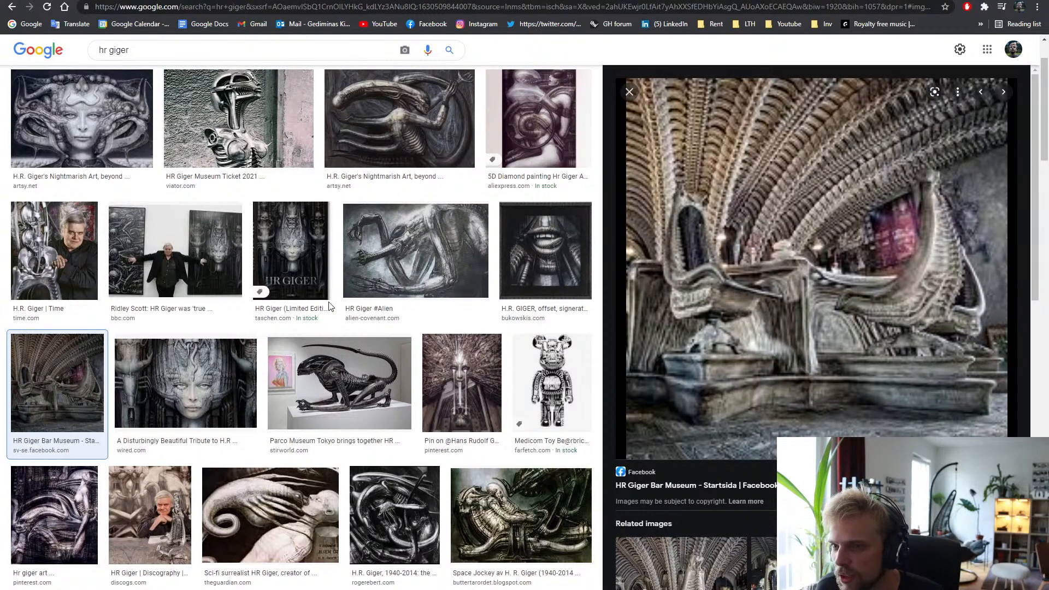
pyautogui.scroll(2, 159, 66)
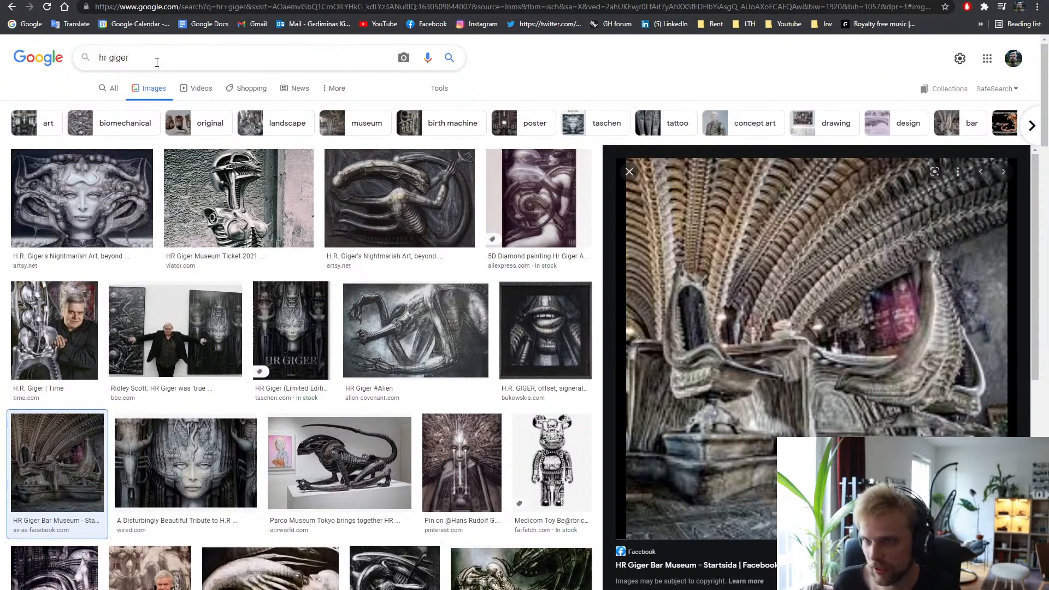
# - Refine the image search to "hr giger interior" and enlarge the HR Giger Bar in Gruyères picture
pyautogui.click(157, 62)
pyautogui.write('interior')
pyautogui.press('Return')
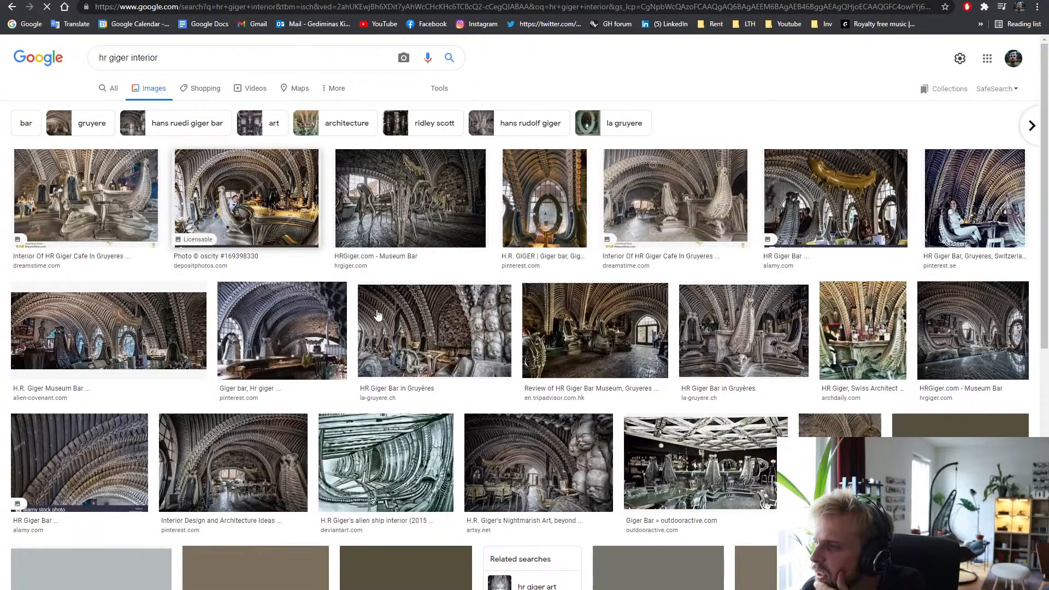
pyautogui.click(426, 319)
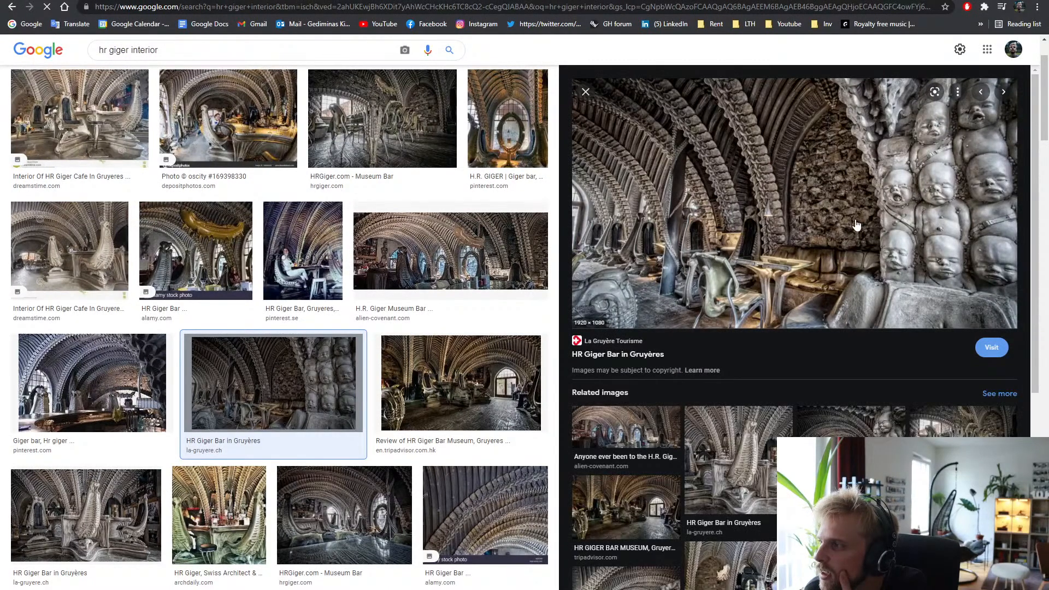
# - Browse the "hr giger interior" images and enlarge the Museum Bar, Egg Silo, alien ship interior and Artsy Nightmarish Art pictures
pyautogui.click(369, 112)
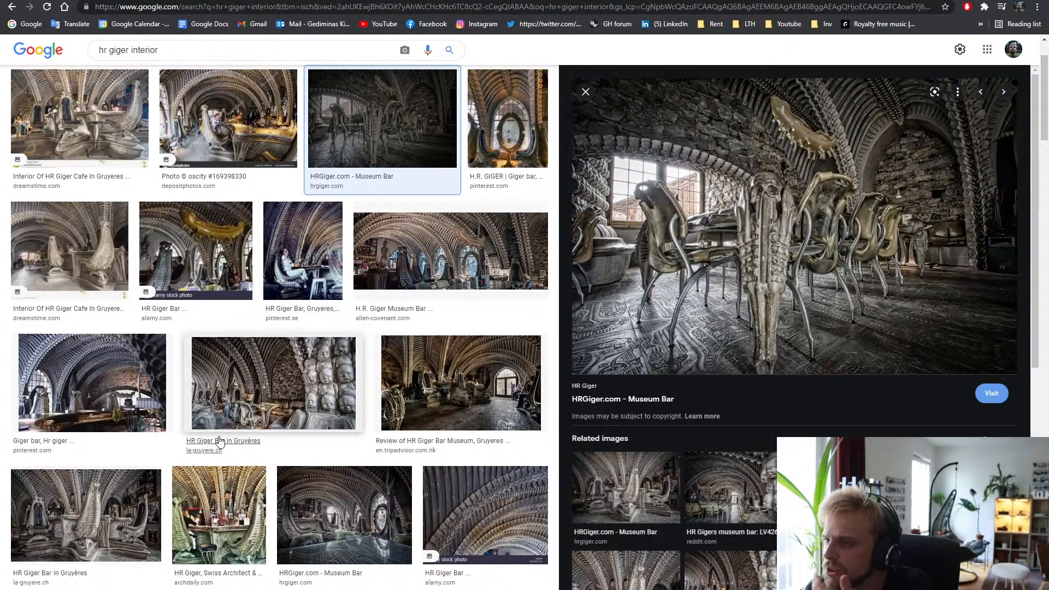
pyautogui.scroll(-5, 215, 437)
pyautogui.scroll(-2, 219, 441)
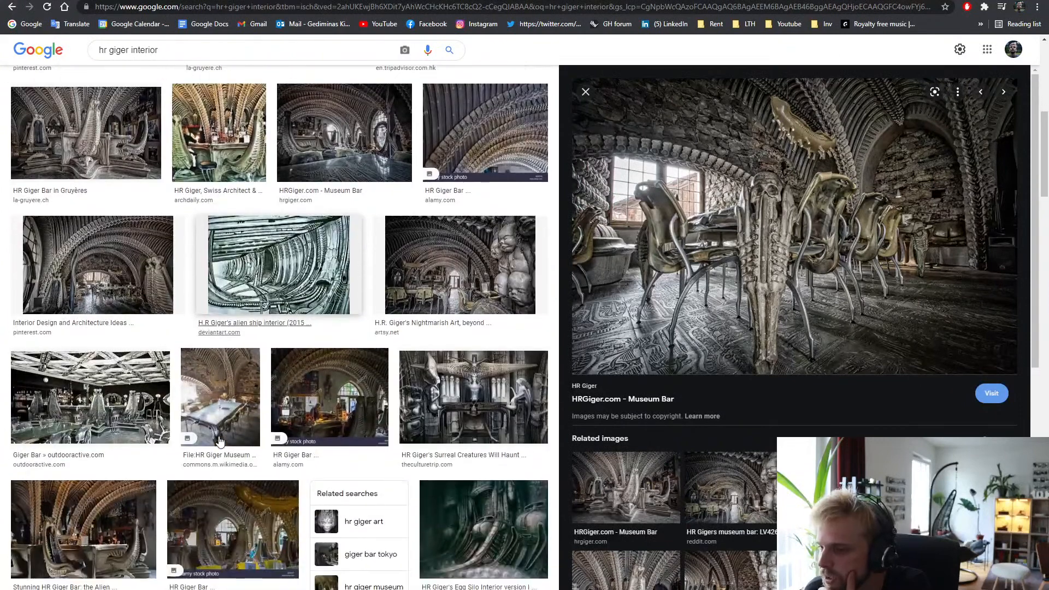
pyautogui.scroll(-2, 491, 420)
pyautogui.click(490, 419)
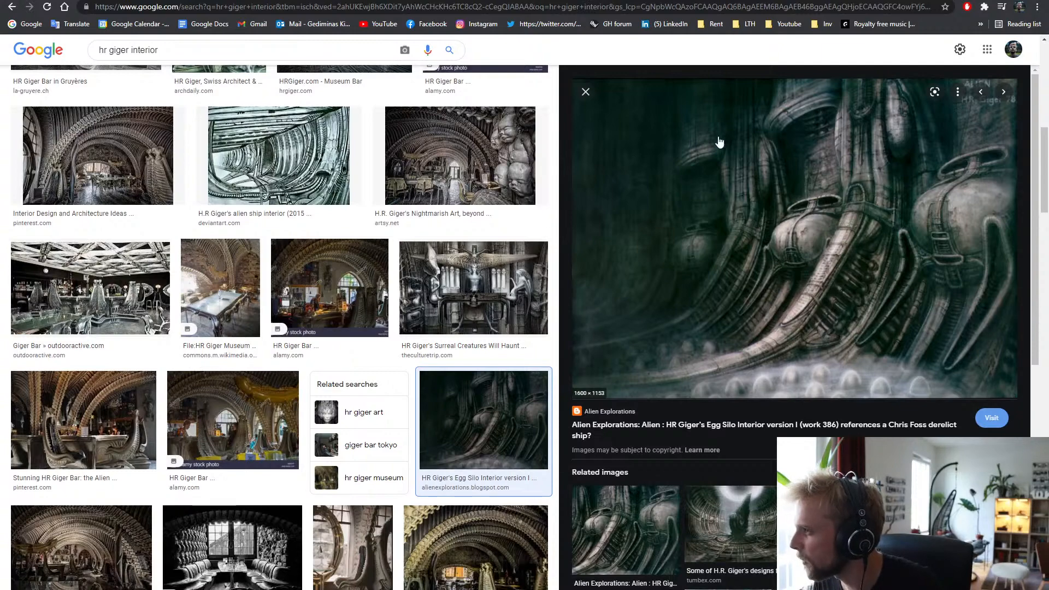
pyautogui.click(276, 158)
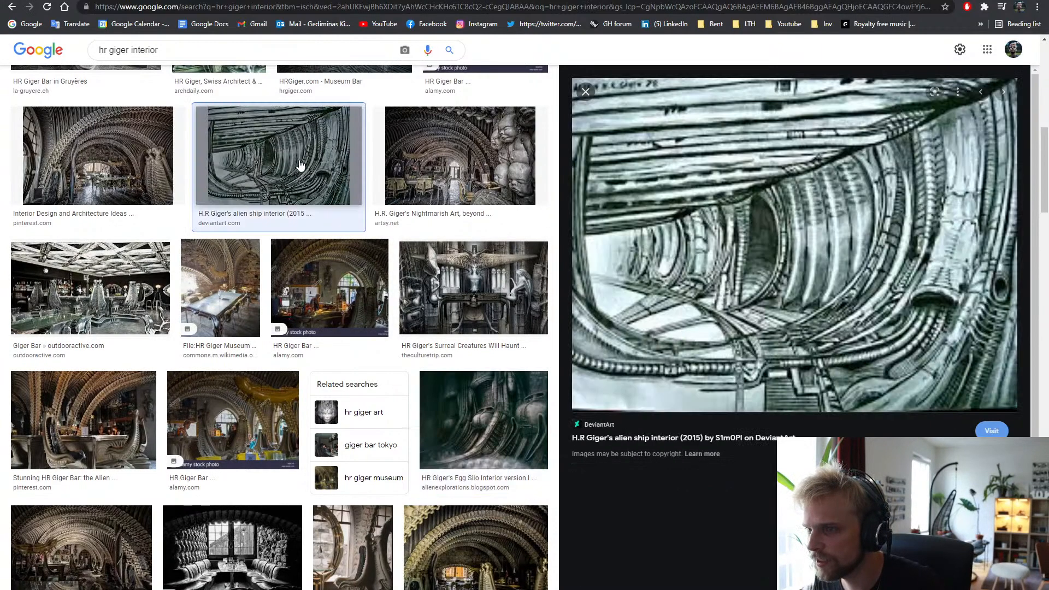
pyautogui.click(438, 160)
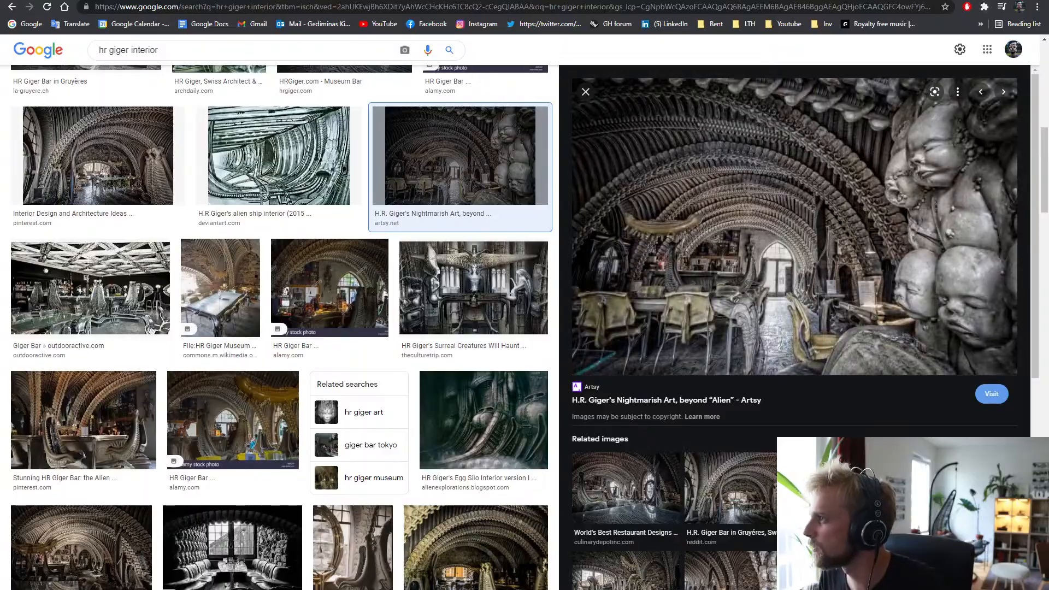
# - Back in Rhino, change the Cool_glossy material's diffuse colour to a light warm beige with H 0.087, S 0.075 and V 0.773
pyautogui.click(985, 1)
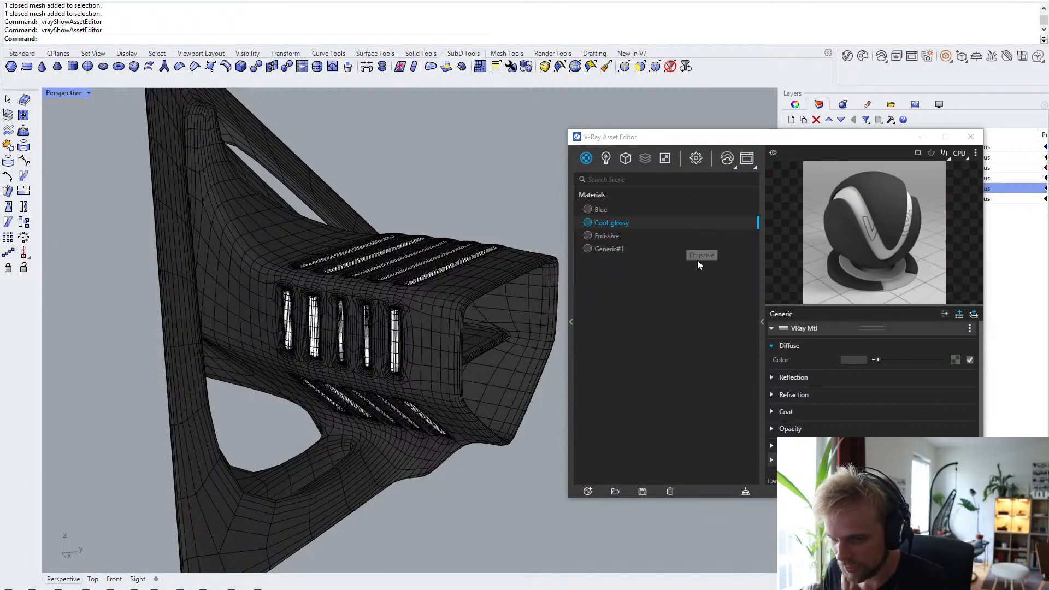
pyautogui.click(856, 360)
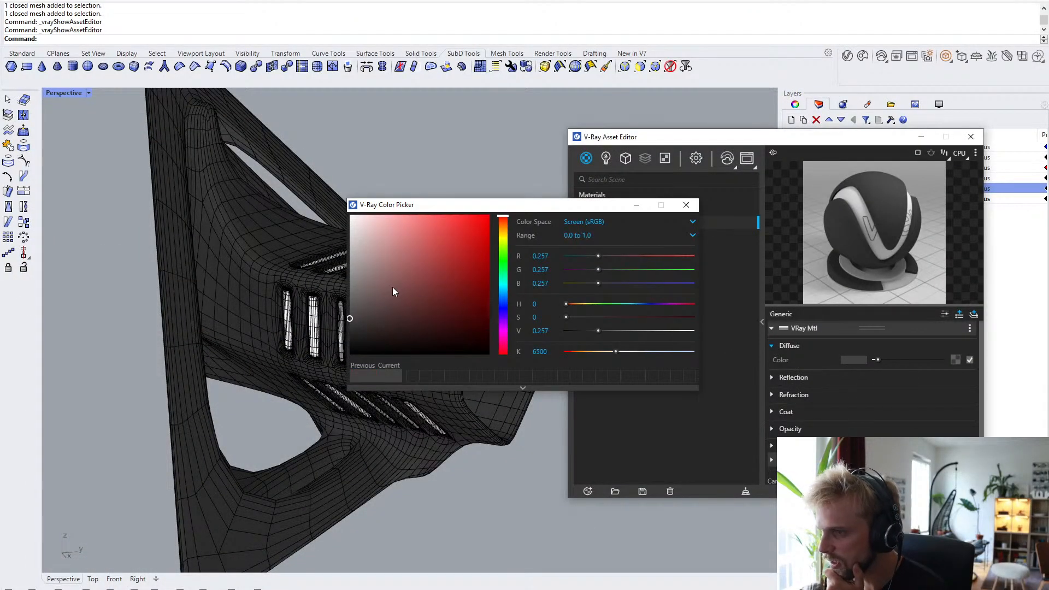
pyautogui.moveTo(392, 286)
pyautogui.mouseDown()
pyautogui.moveTo(323, 263)
pyautogui.moveTo(345, 261)
pyautogui.mouseUp()
pyautogui.click(502, 231)
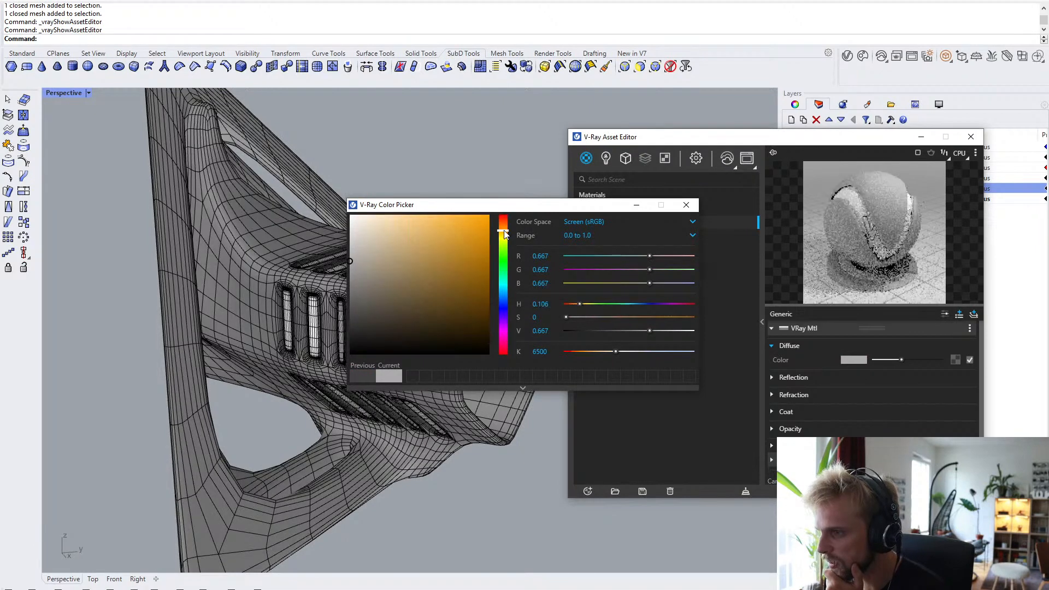
pyautogui.click(502, 227)
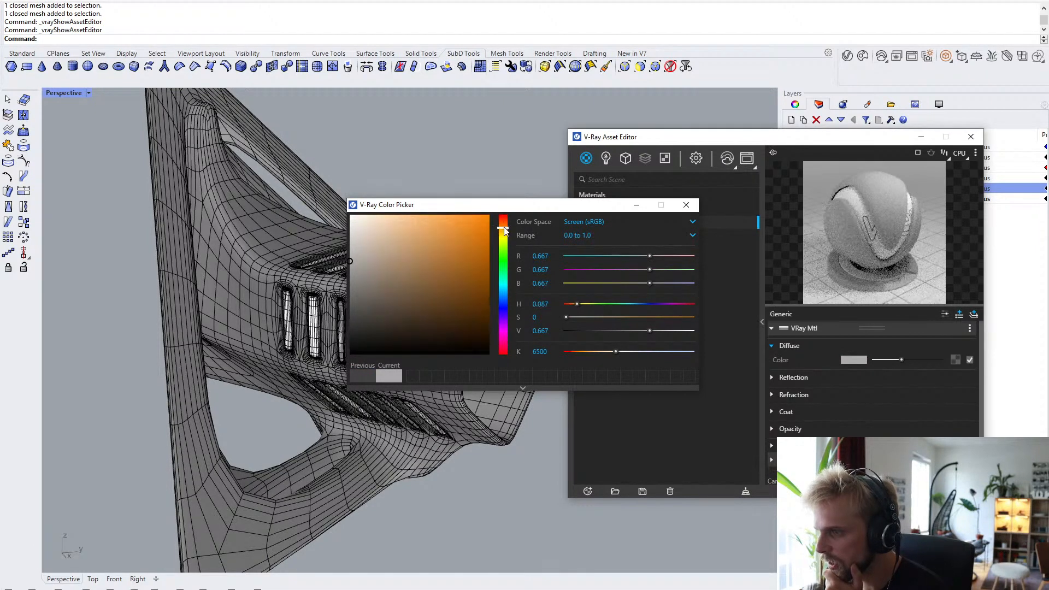
pyautogui.click(357, 257)
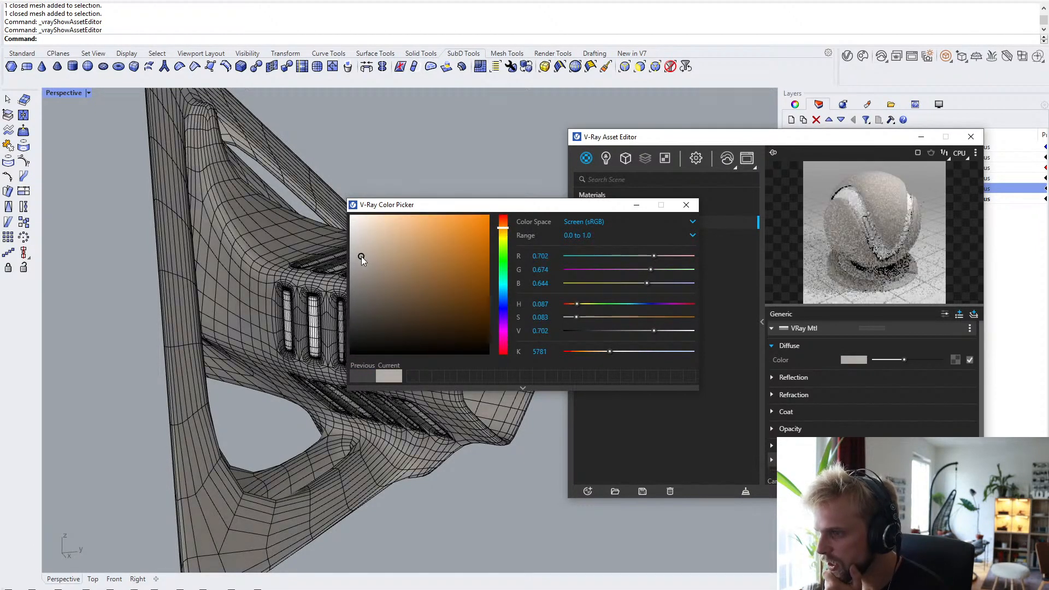
pyautogui.click(360, 247)
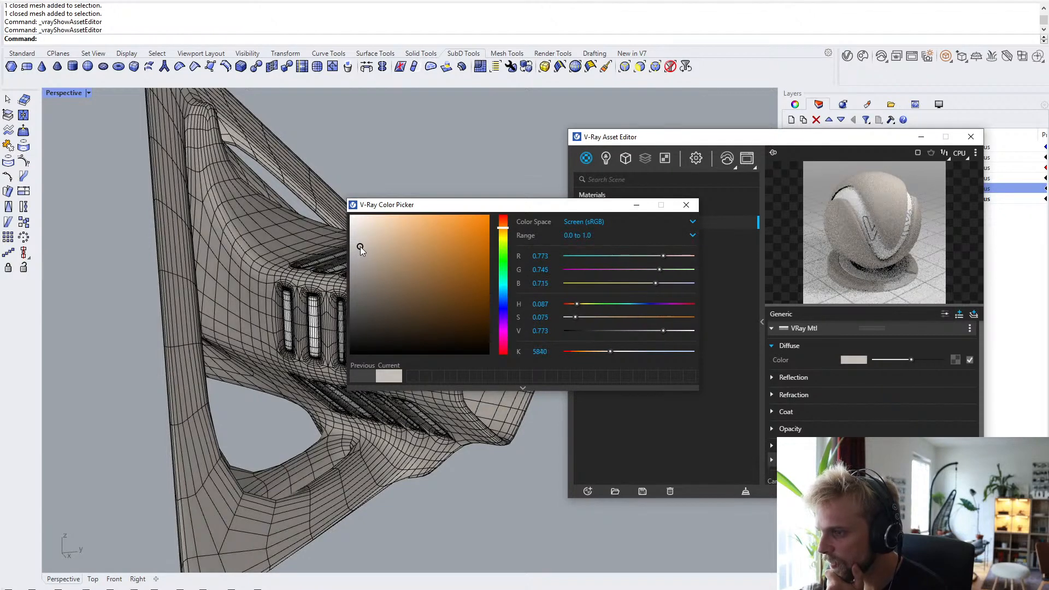
pyautogui.click(679, 208)
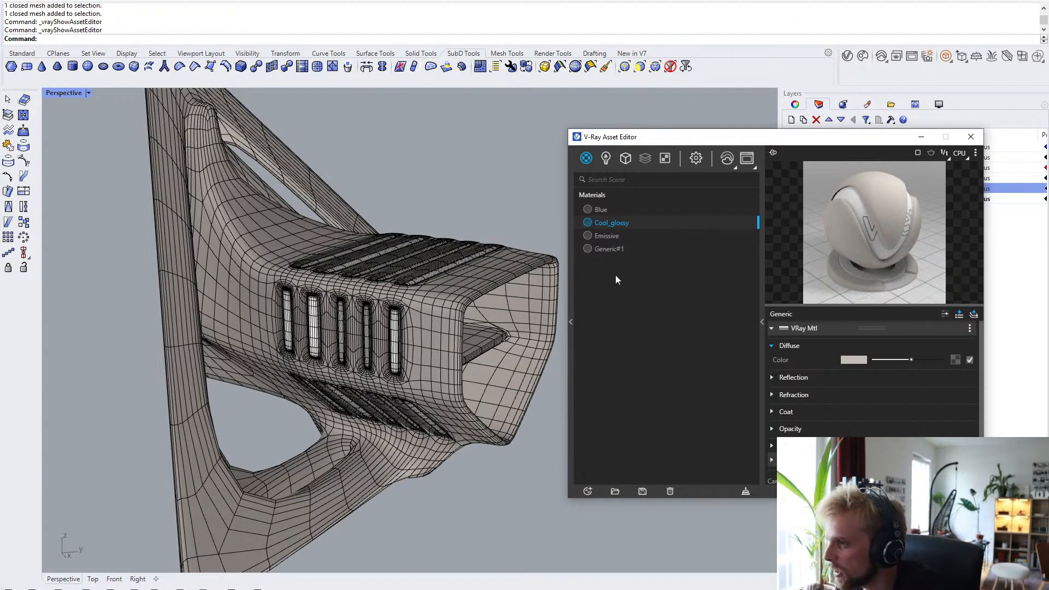
# - Give the Cool_glossy material a light grey reflection colour and set its reflection glossiness to 0.7
pyautogui.click(606, 236)
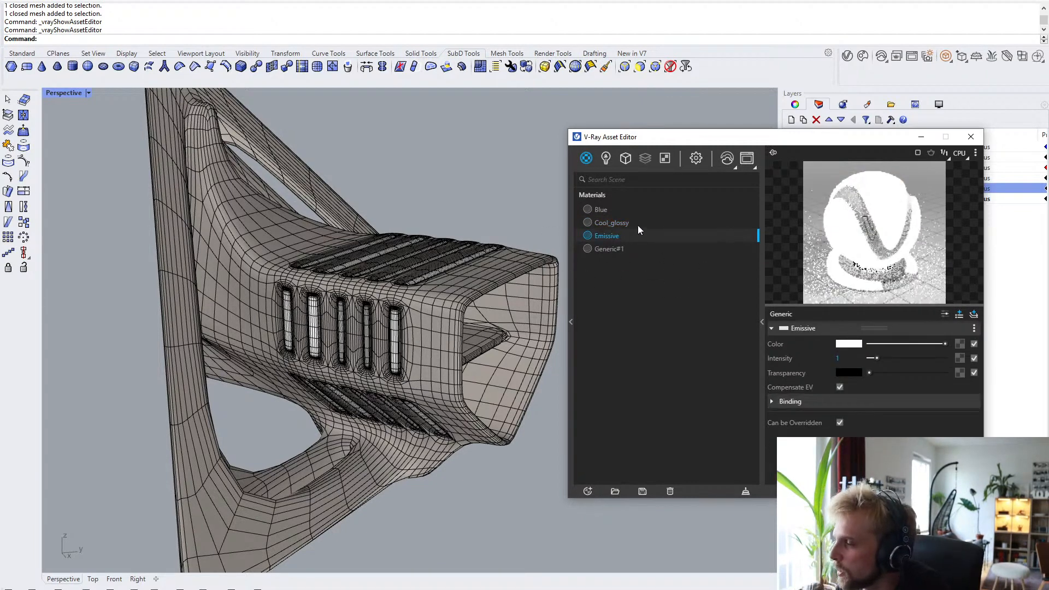
pyautogui.click(611, 223)
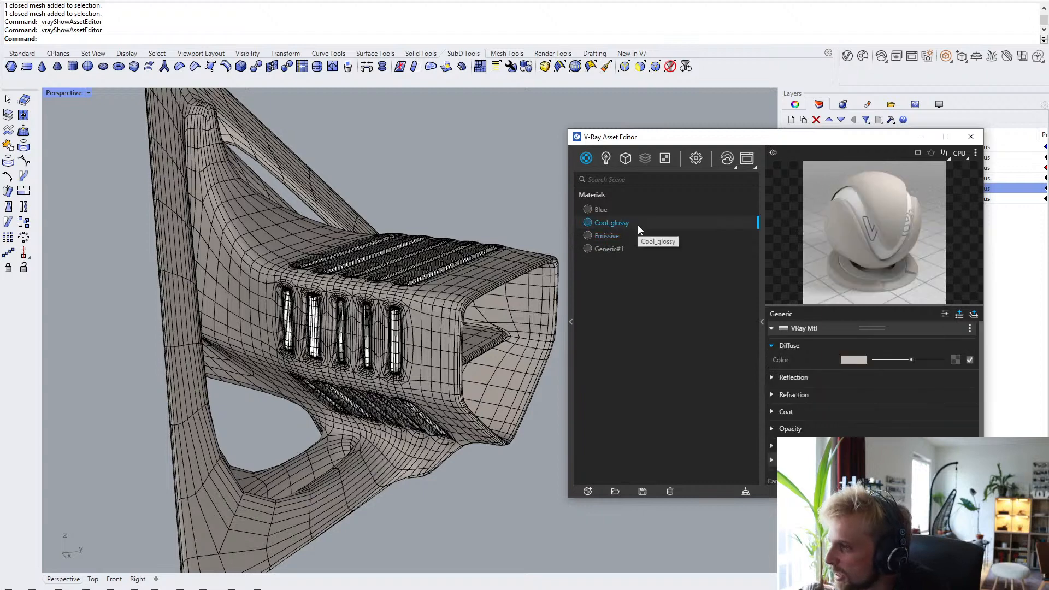
pyautogui.click(774, 377)
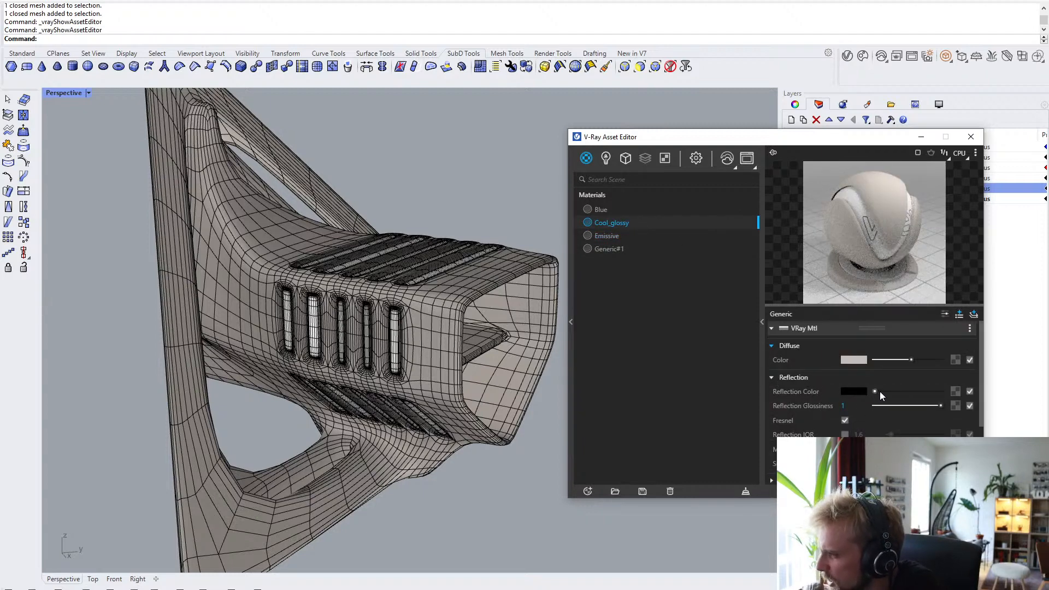
pyautogui.moveTo(879, 391); pyautogui.dragTo(817, 405)
pyautogui.write('.8')
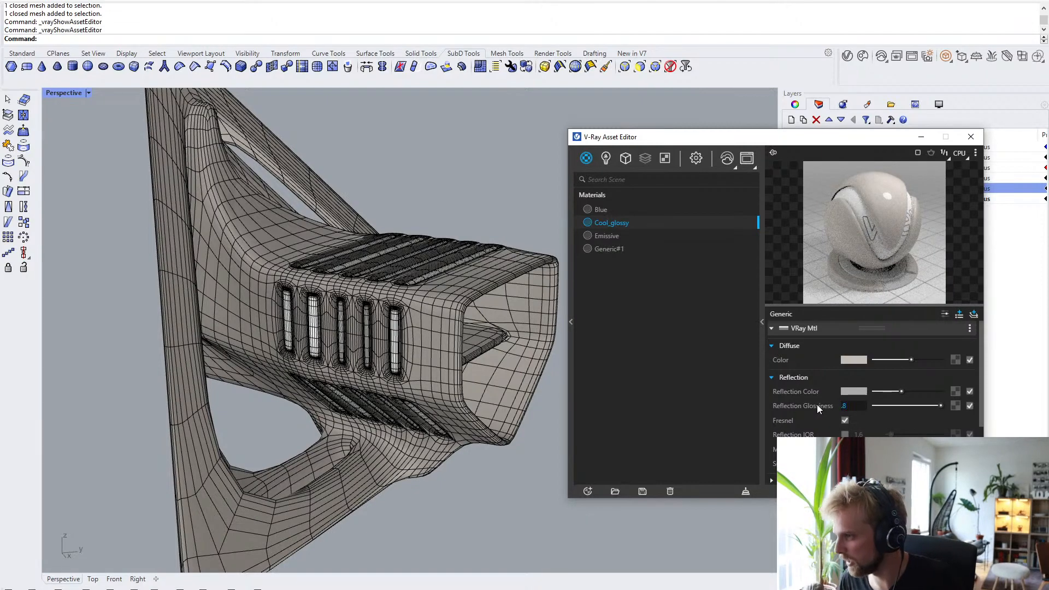
pyautogui.press('Return')
pyautogui.moveTo(901, 391); pyautogui.dragTo(923, 390)
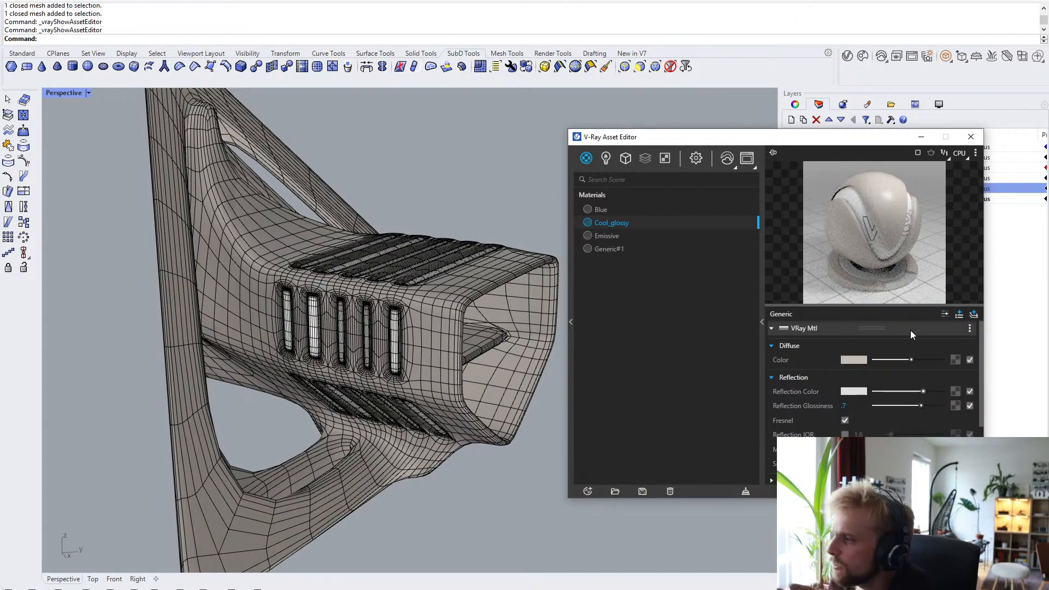
# - Select the Emissive material and purge the unused materials from the V-Ray material list
pyautogui.click(608, 236)
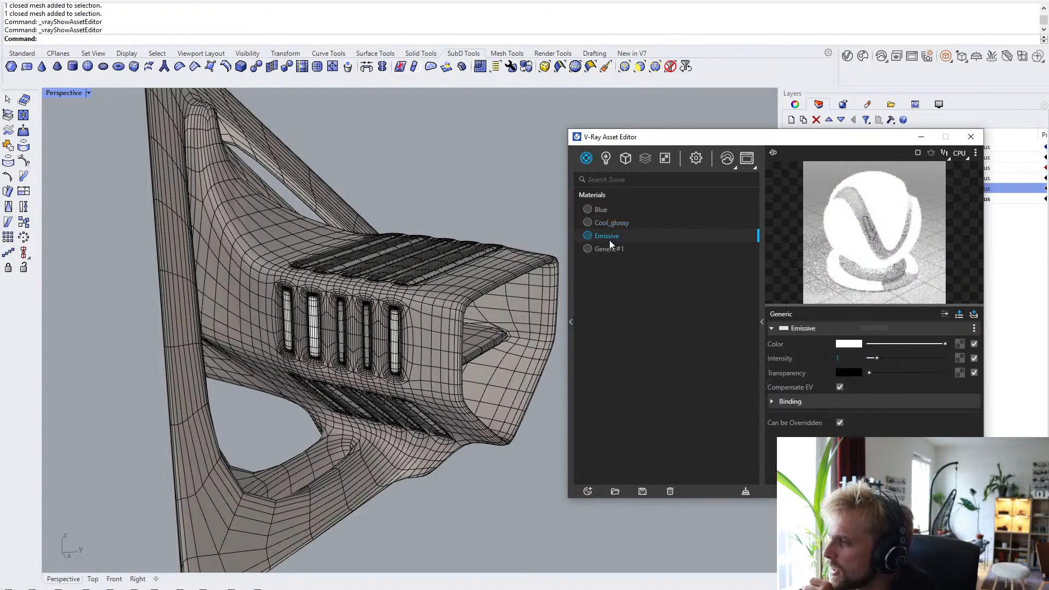
pyautogui.click(745, 491)
pyautogui.click(562, 303)
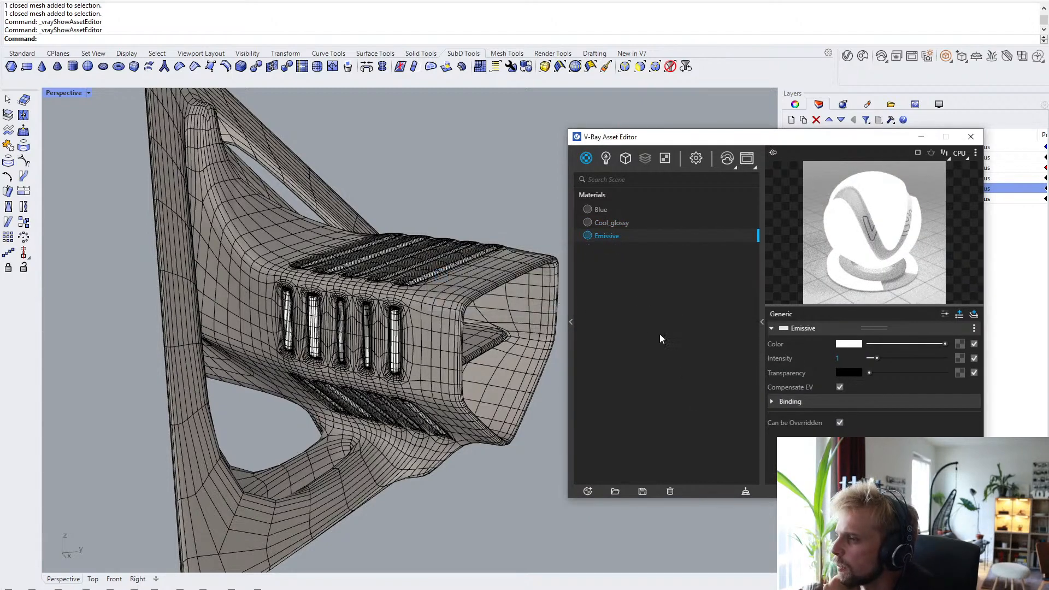
# - Review the V-Ray render settings and the available render modes, and minimise the Asset Editor
pyautogui.click(696, 159)
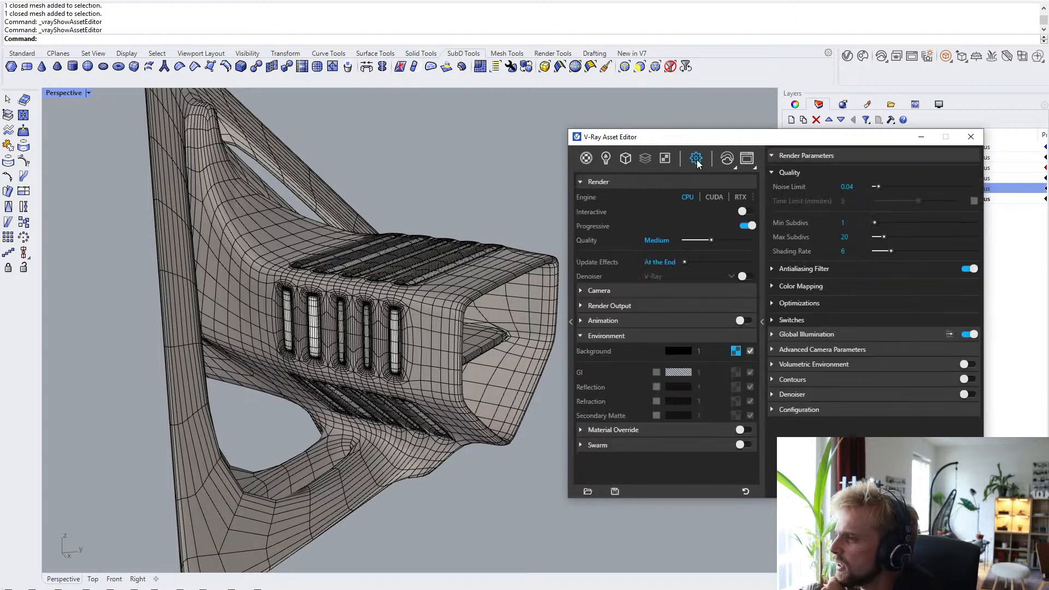
pyautogui.click(734, 168)
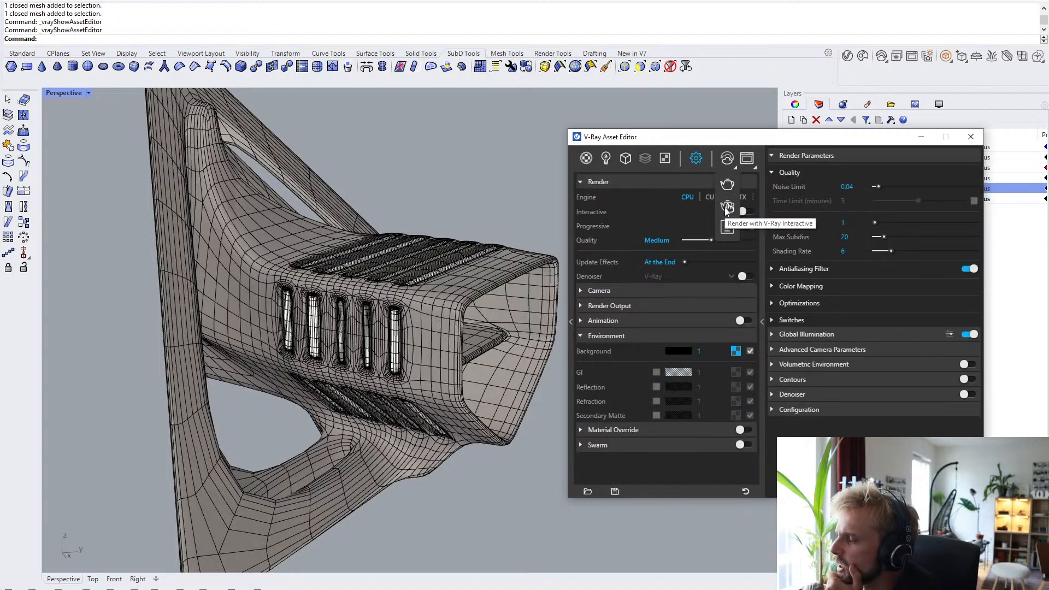
pyautogui.click(921, 137)
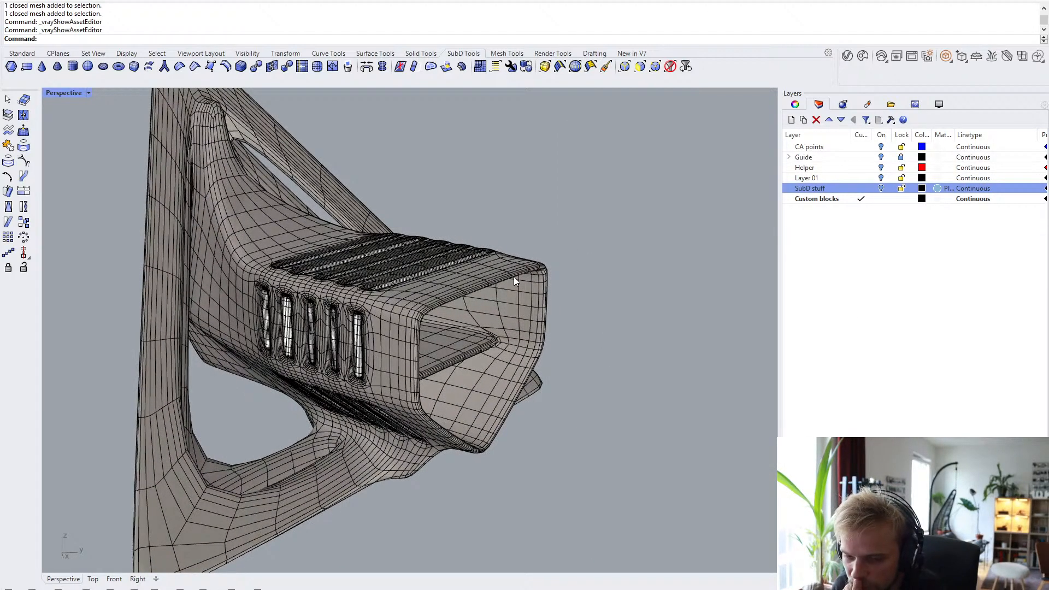
# - Switch the Perspective viewport to the Evangelion_Red display mode and view the whole frame block
pyautogui.keyDown('shift'); pyautogui.moveTo(408, 283); pyautogui.dragTo(462, 295, button='right'); pyautogui.keyUp('shift')
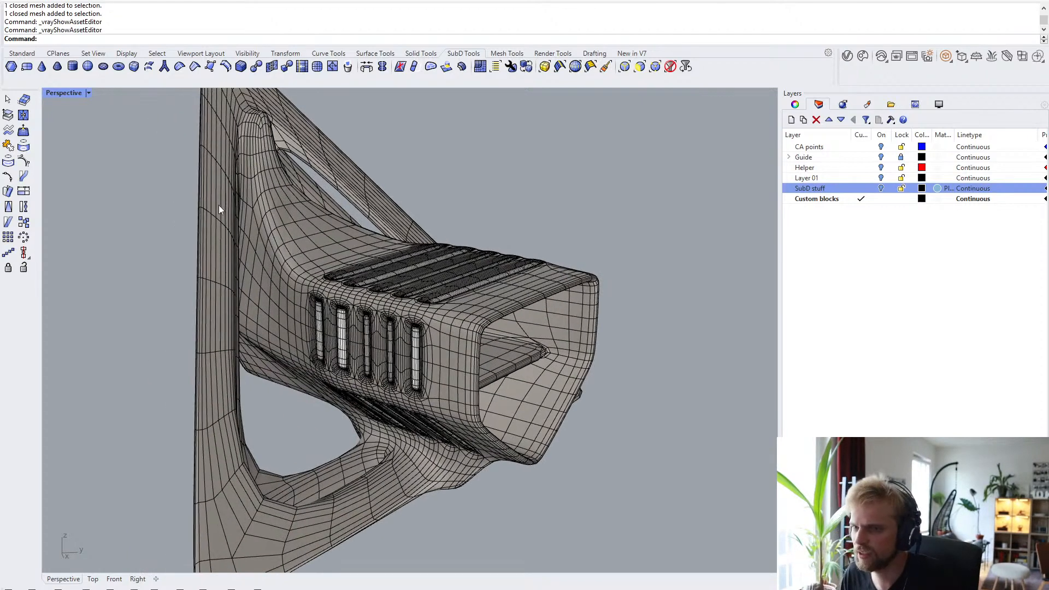
pyautogui.click(88, 93)
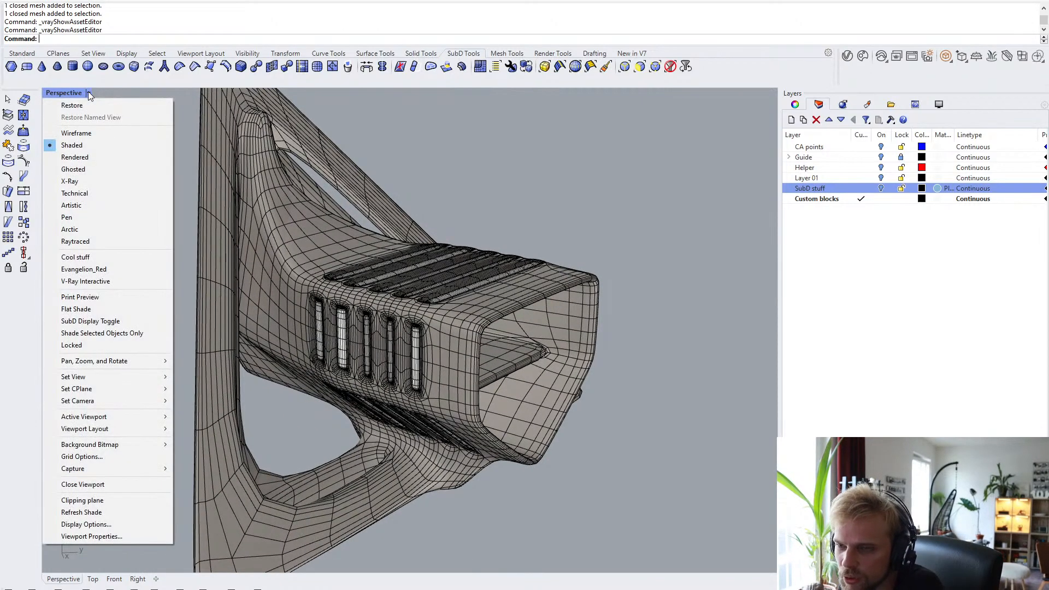
pyautogui.click(84, 268)
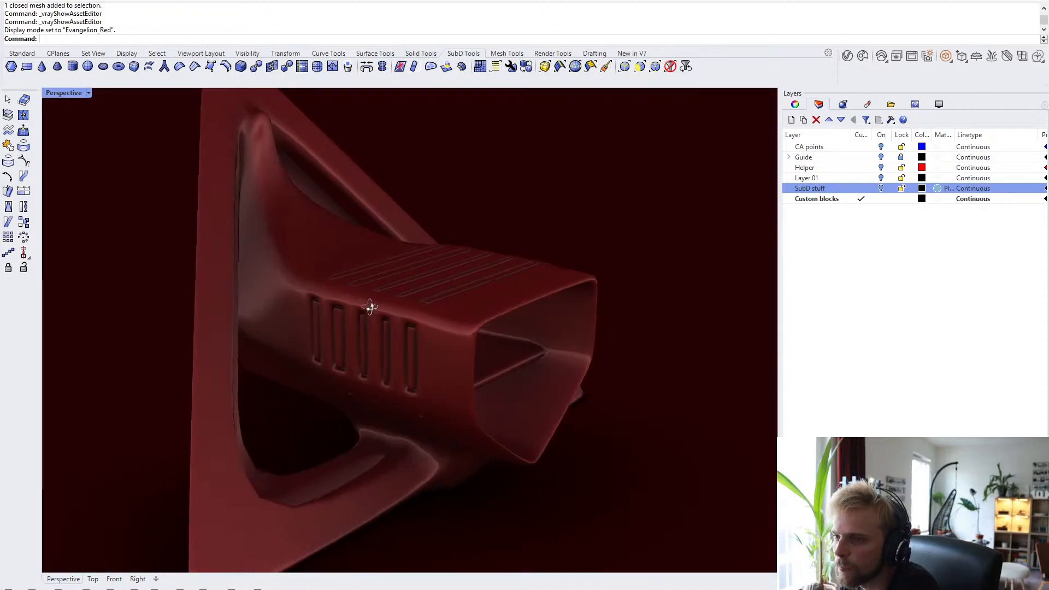
pyautogui.moveTo(368, 304); pyautogui.dragTo(428, 271, button='right')
pyautogui.scroll(-10, 480, 258)
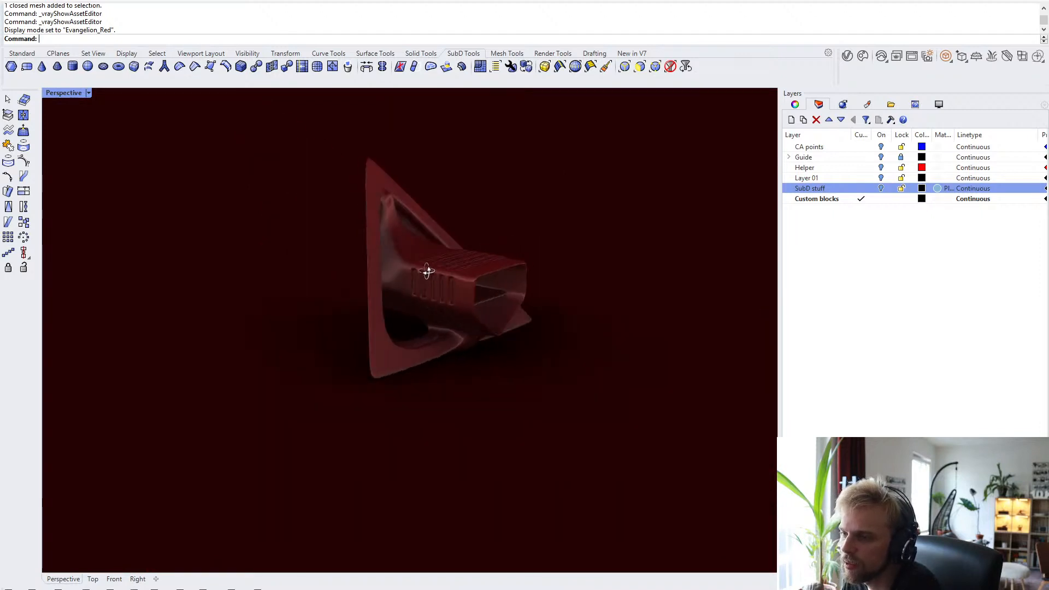
pyautogui.scroll(3, 427, 271)
# - Run the Sun command, turn the sun on and move its settings window clear of the model
pyautogui.write('Options')
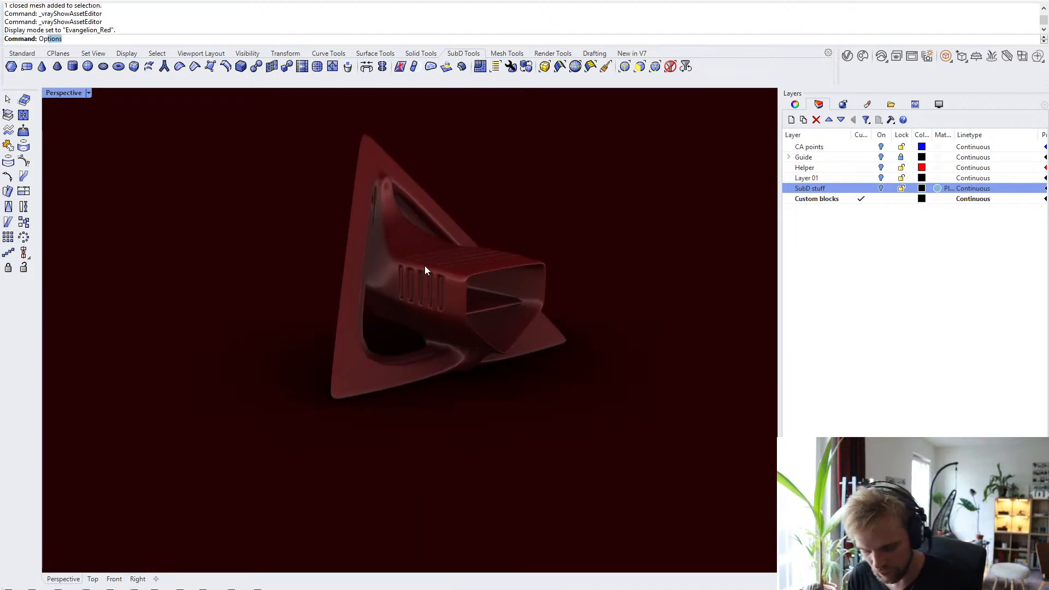
pyautogui.press('Escape')
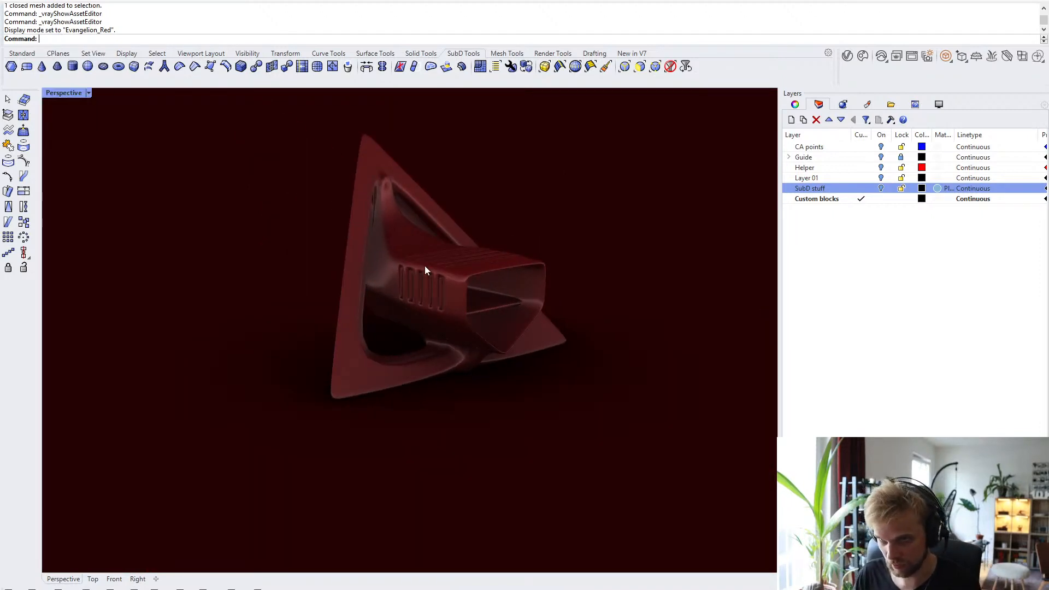
pyautogui.write('Sun')
pyautogui.press('Return')
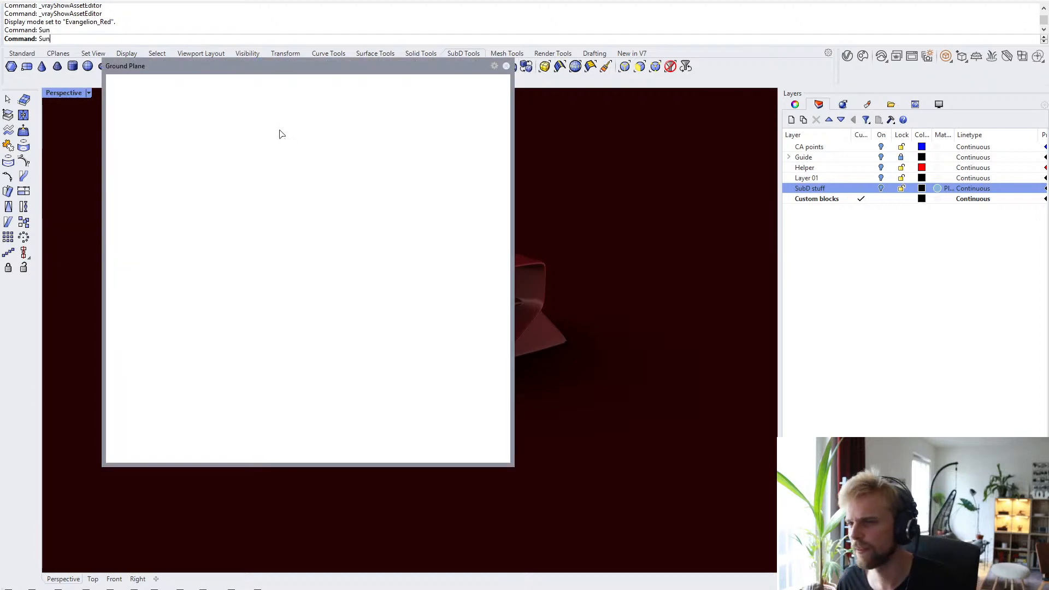
pyautogui.click(125, 112)
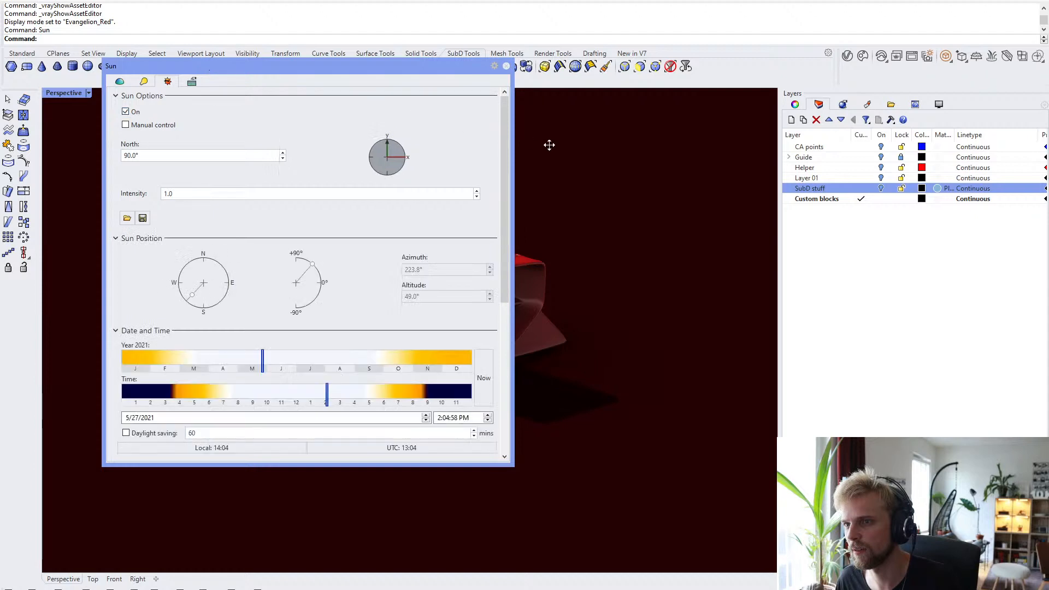
pyautogui.moveTo(231, 66); pyautogui.dragTo(684, 134)
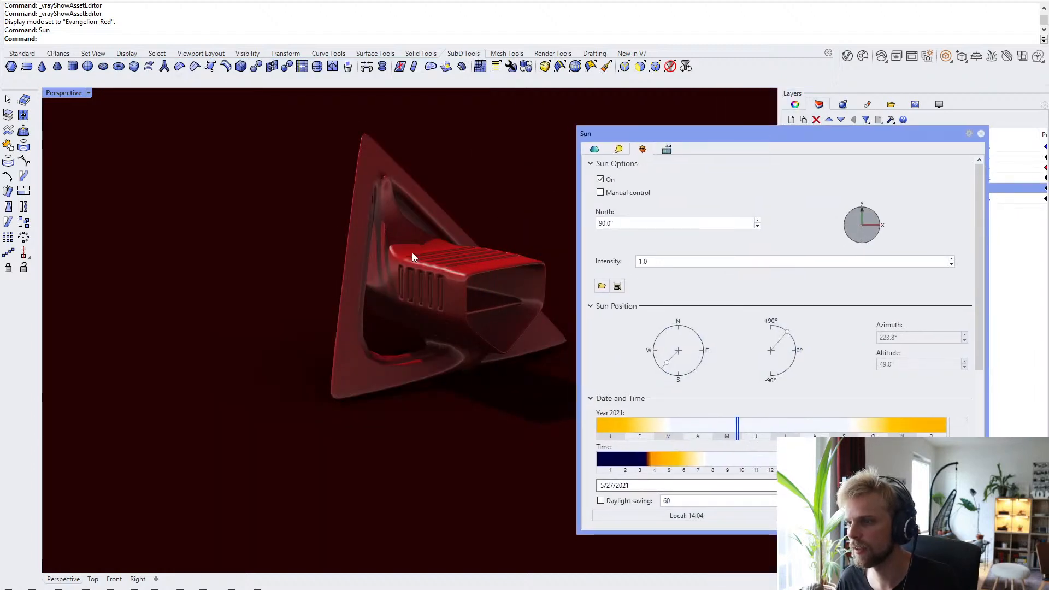
# - Inspect the sunlit block from several angles and turn the sun off
pyautogui.keyDown('shift'); pyautogui.moveTo(405, 266); pyautogui.dragTo(340, 277, button='right'); pyautogui.keyUp('shift')
pyautogui.scroll(5, 296, 257)
pyautogui.scroll(-4, 340, 277)
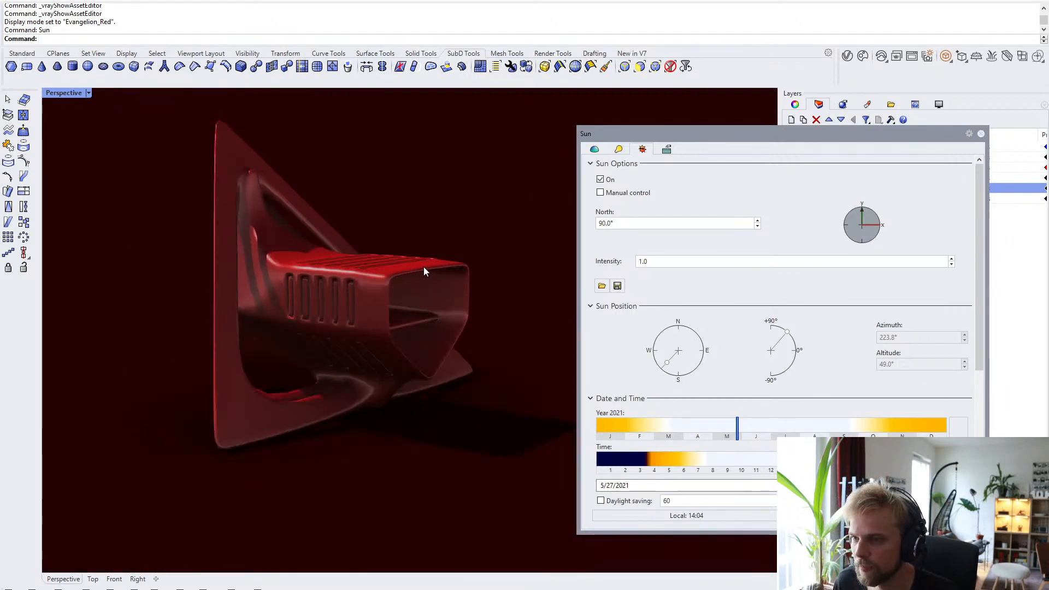
pyautogui.moveTo(423, 267); pyautogui.dragTo(431, 298, button='right')
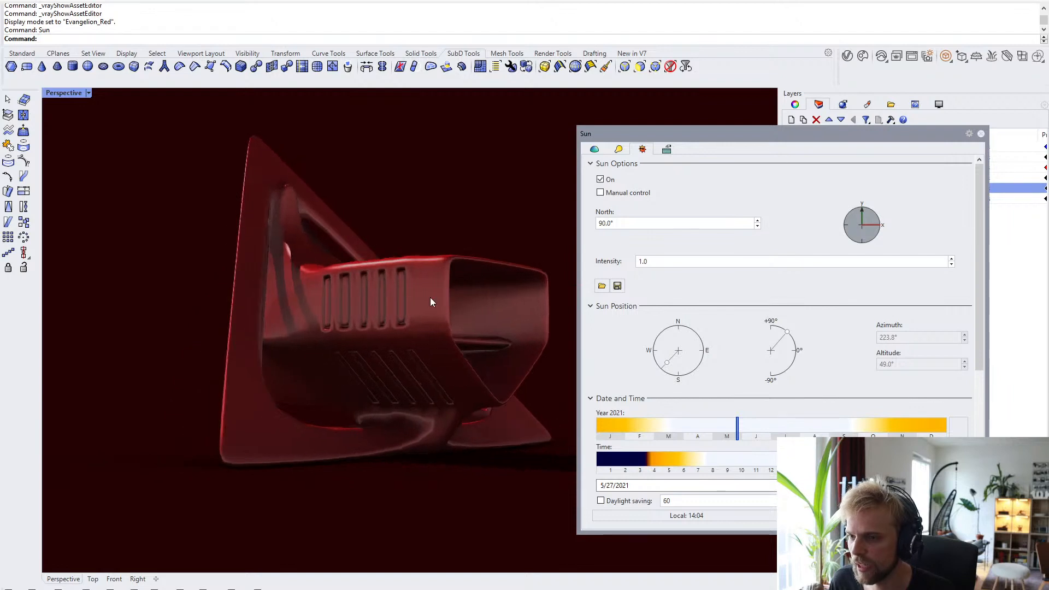
pyautogui.scroll(-2, 430, 298)
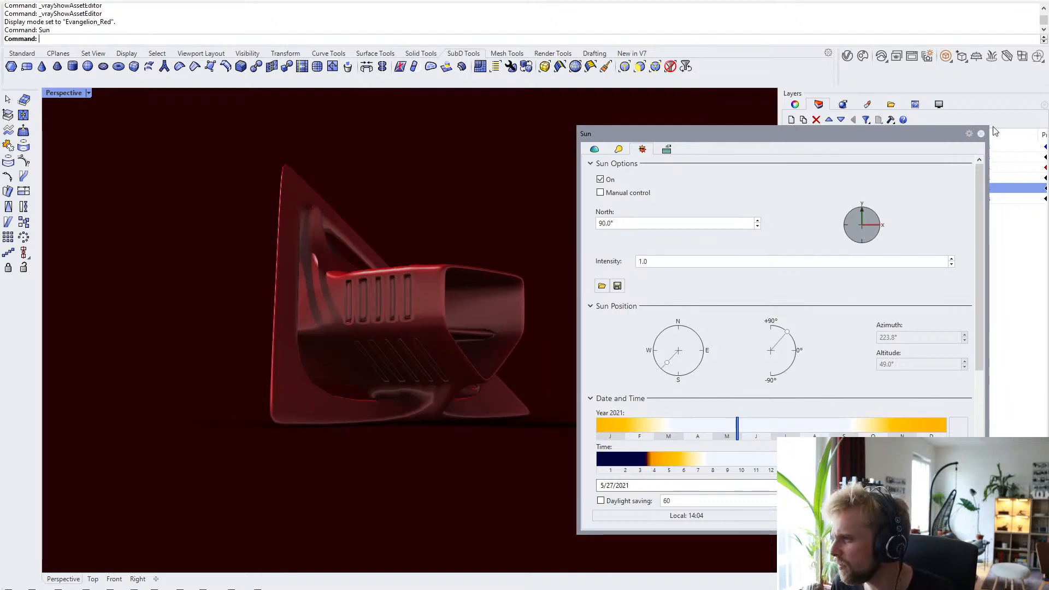
pyautogui.click(601, 179)
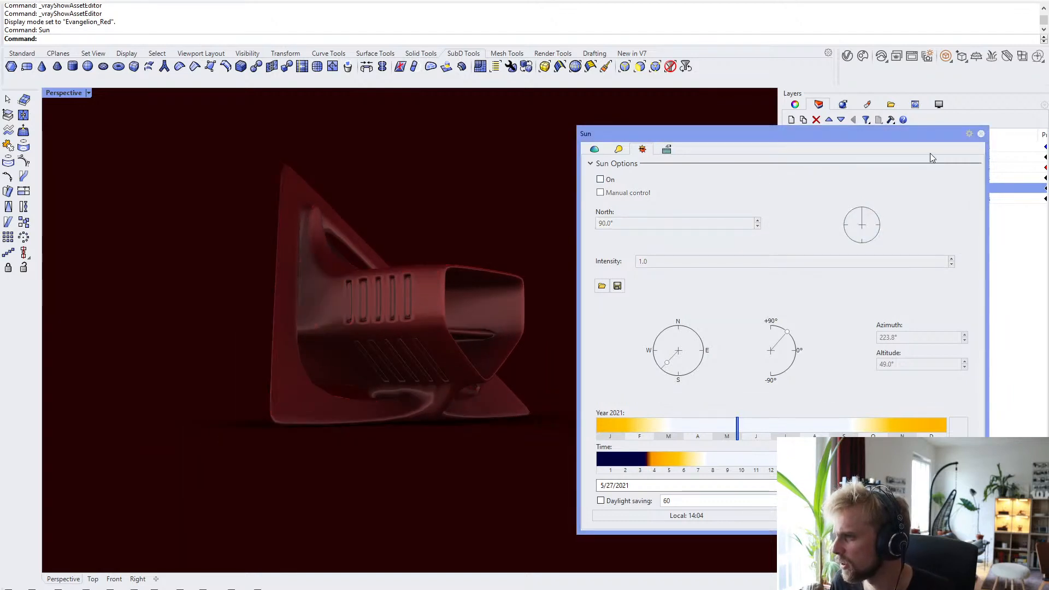
# - Close the Sun settings, switch the Perspective viewport to the Shaded display mode and inspect the block's mesh
pyautogui.click(980, 133)
pyautogui.moveTo(423, 227); pyautogui.dragTo(453, 244, button='right')
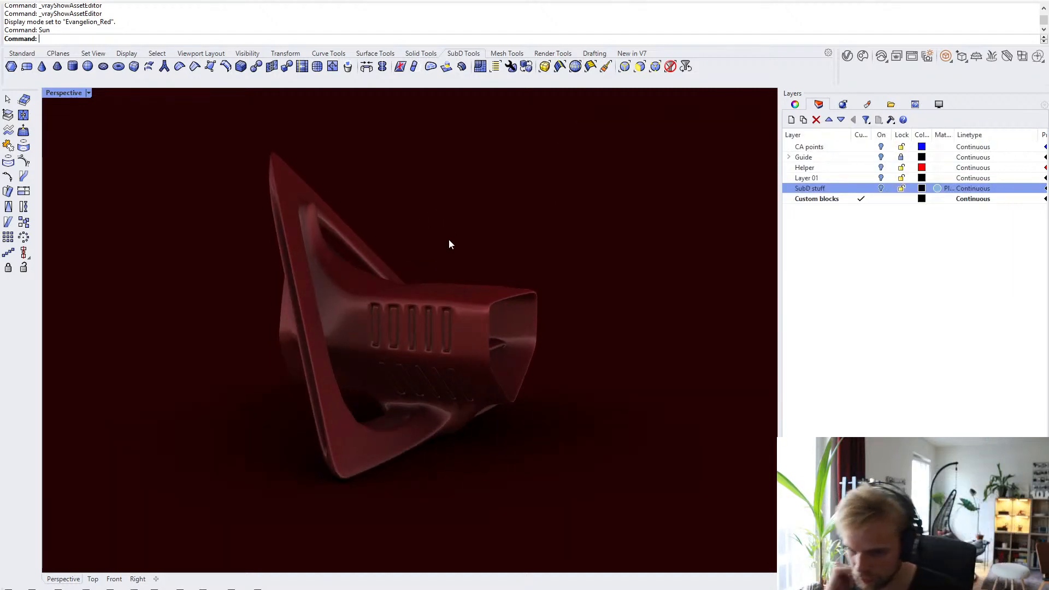
pyautogui.click(83, 94)
pyautogui.click(75, 146)
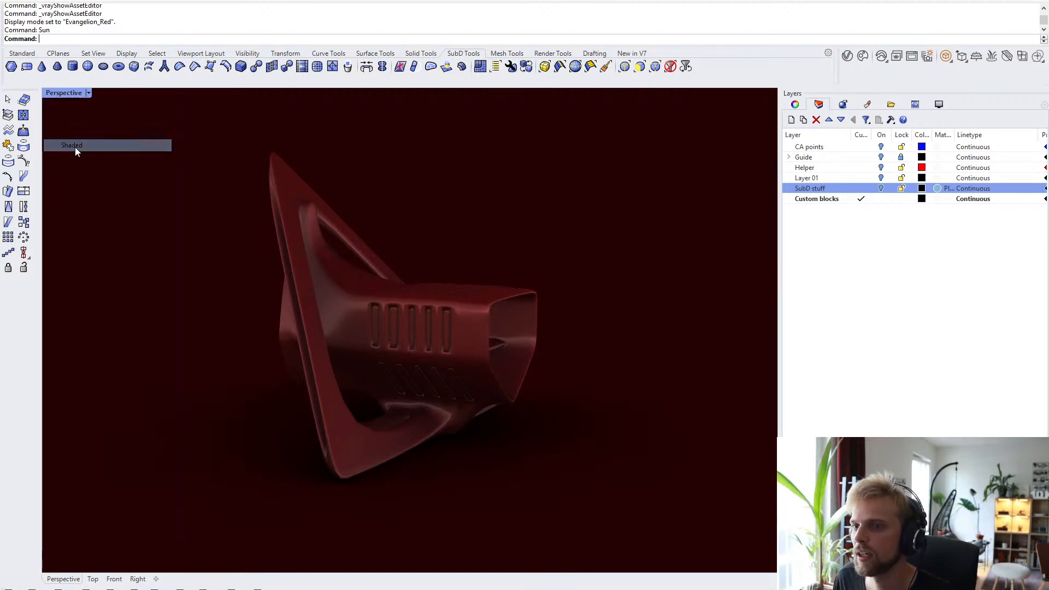
pyautogui.moveTo(308, 241); pyautogui.dragTo(349, 330, button='right')
pyautogui.scroll(2, 336, 364)
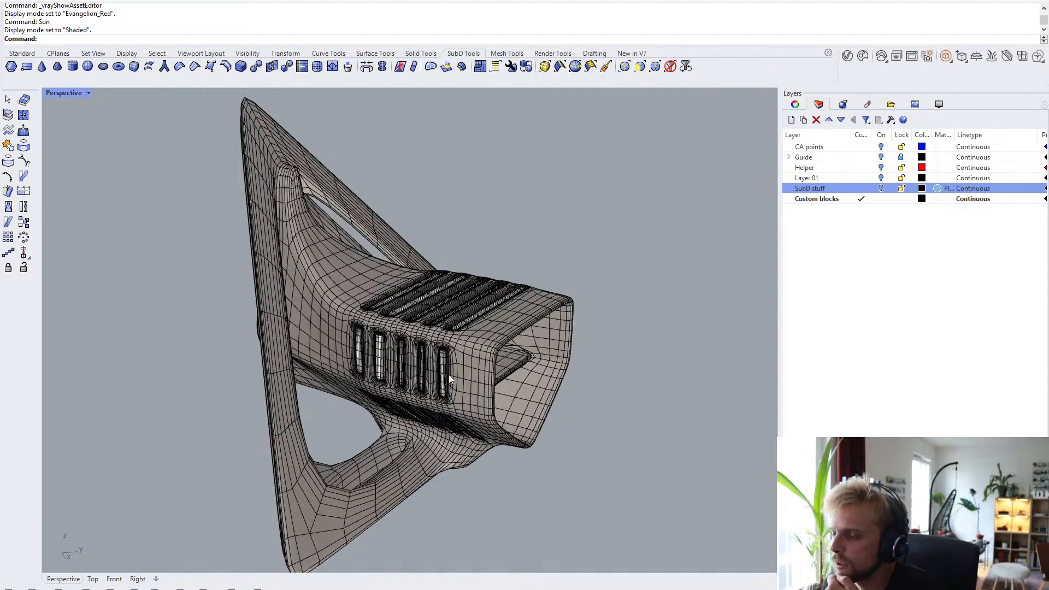
pyautogui.moveTo(447, 370); pyautogui.dragTo(447, 349, button='right')
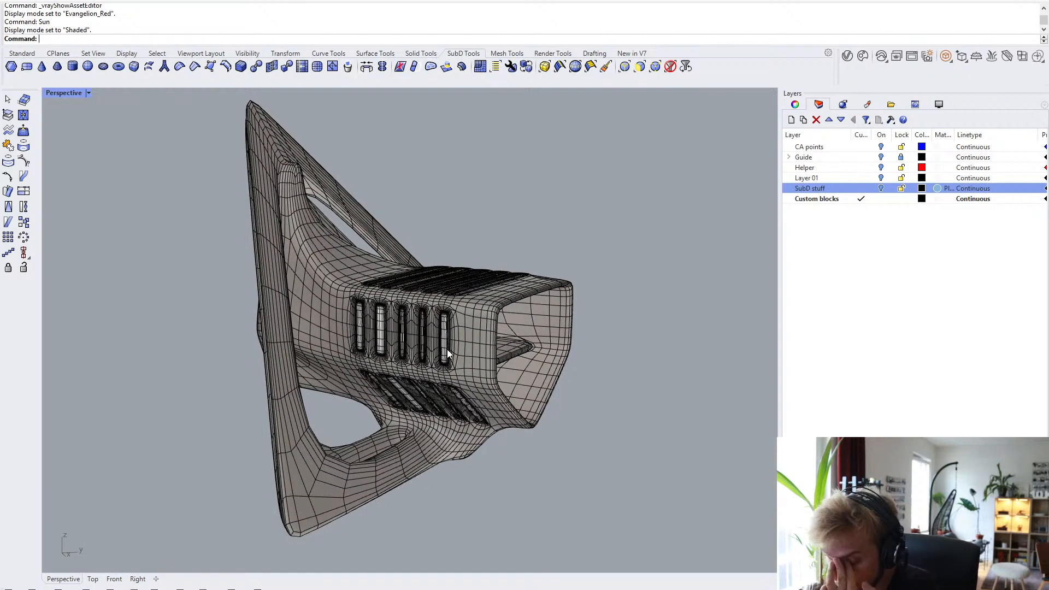
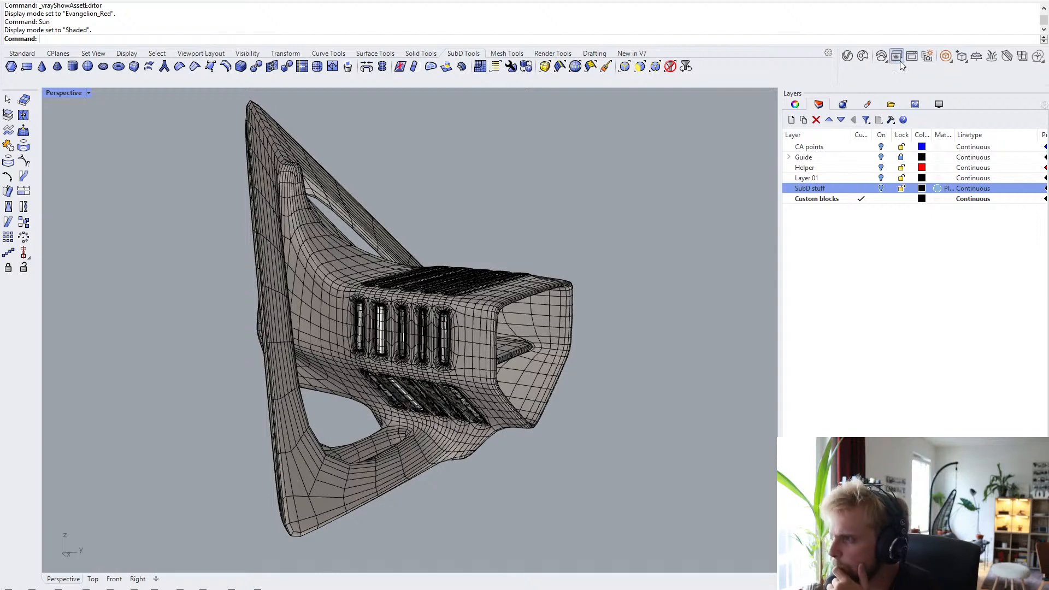
# - Look over the V-Ray Light Gen options for exterior and interior lighting variants and close its window
pyautogui.click(928, 56)
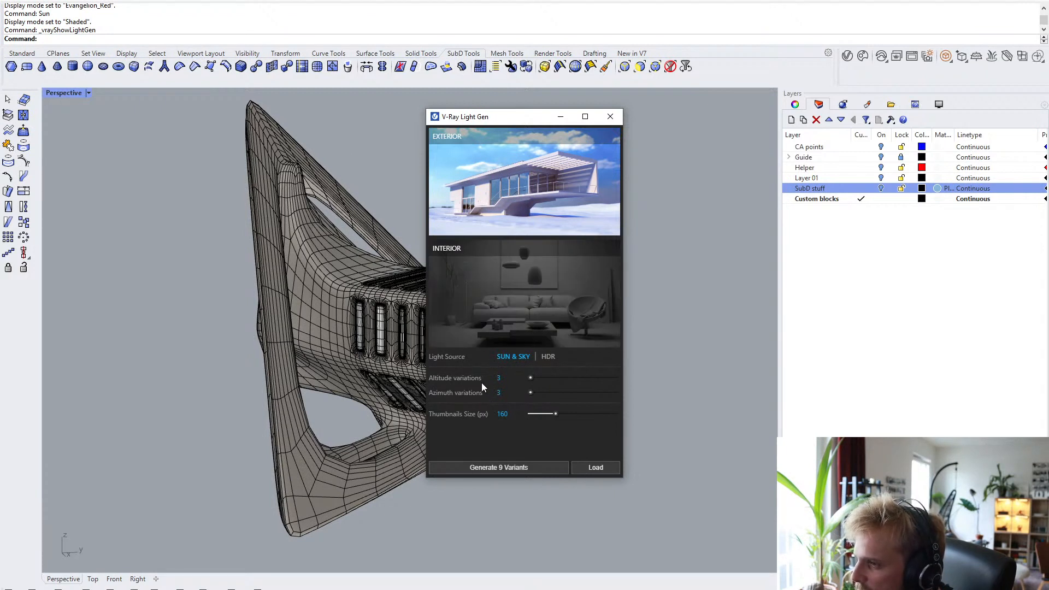
pyautogui.click(609, 117)
pyautogui.scroll(-5, 500, 313)
pyautogui.moveTo(486, 322); pyautogui.dragTo(289, 434, button='right')
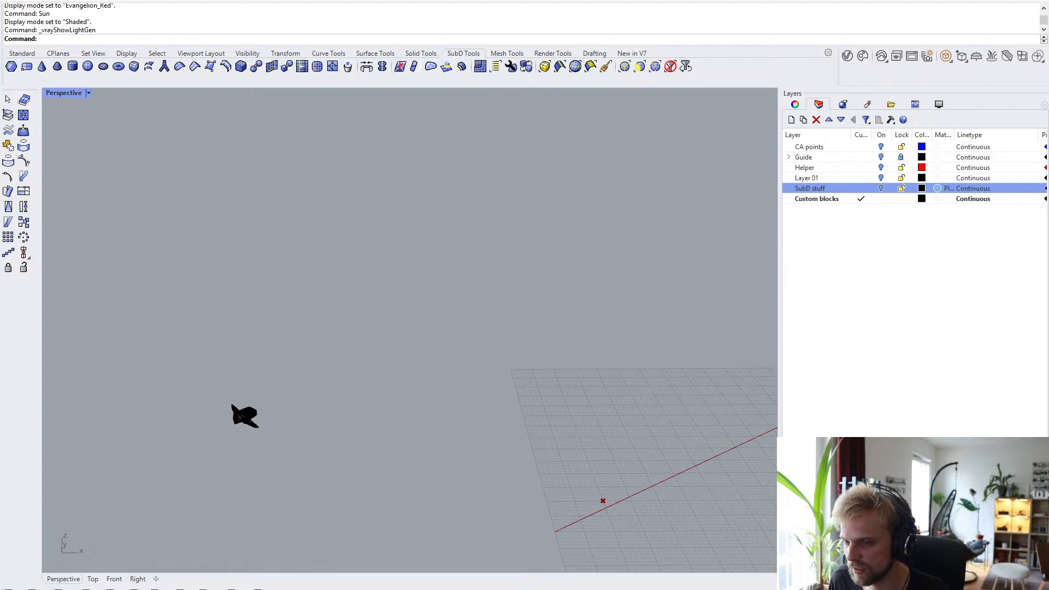
# - Switch to the Grasshopper definition beside the Rhino viewport and look over its component groups
pyautogui.hotkey('alt', 'Tab')
pyautogui.scroll(-9, 819, 413)
pyautogui.moveTo(854, 477); pyautogui.dragTo(727, 340, button='right')
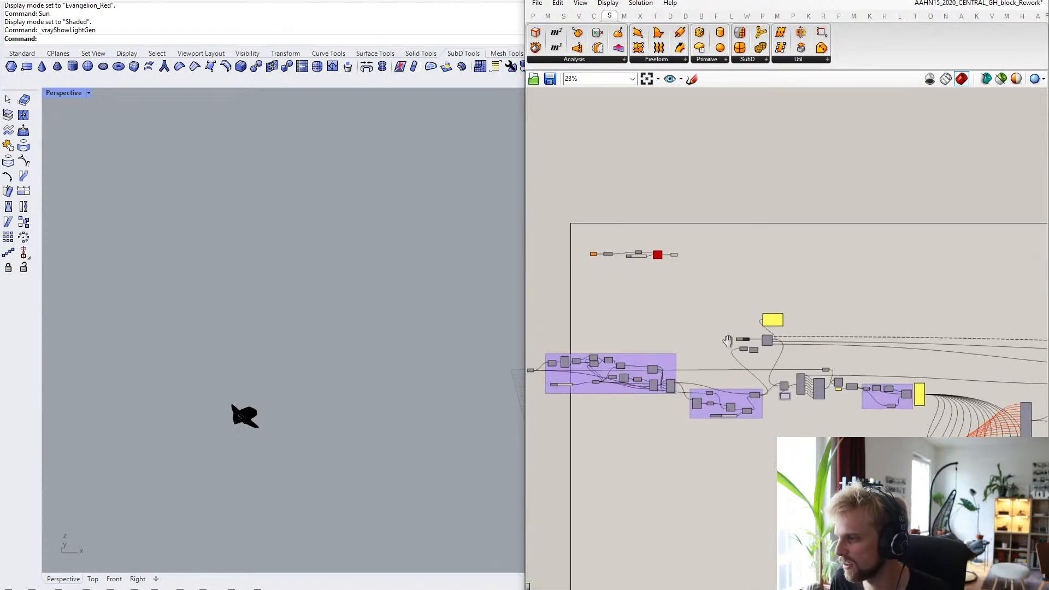
# - Review the definition from the loop start to the PlaceBlock component, and inspect the placed blocks in the Rhino viewport
pyautogui.scroll(5, 727, 341)
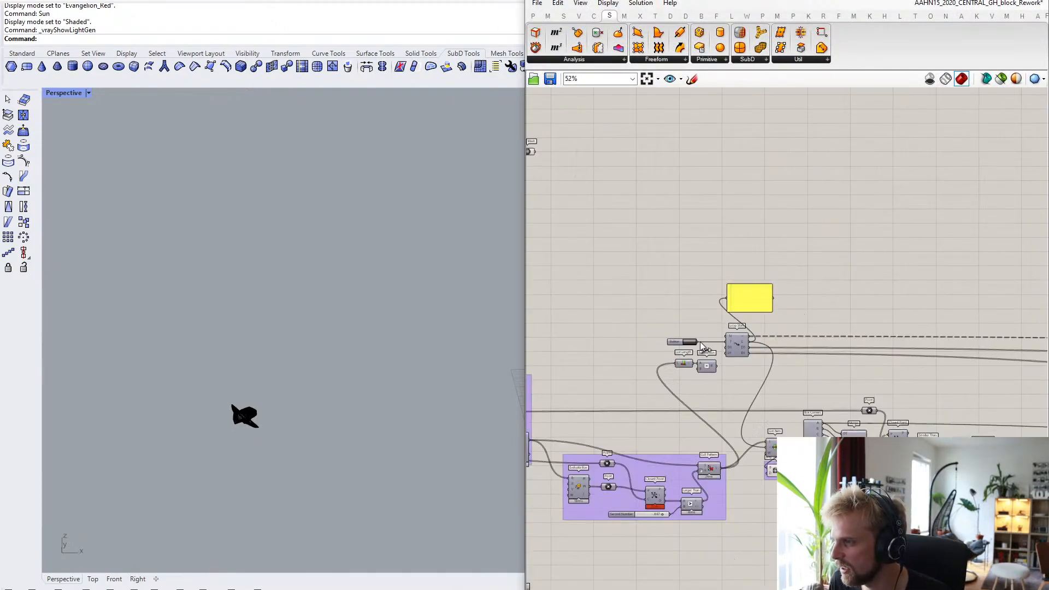
pyautogui.scroll(-7, 700, 342)
pyautogui.moveTo(886, 370); pyautogui.dragTo(673, 335, button='right')
pyautogui.scroll(4, 867, 328)
pyautogui.click(284, 389)
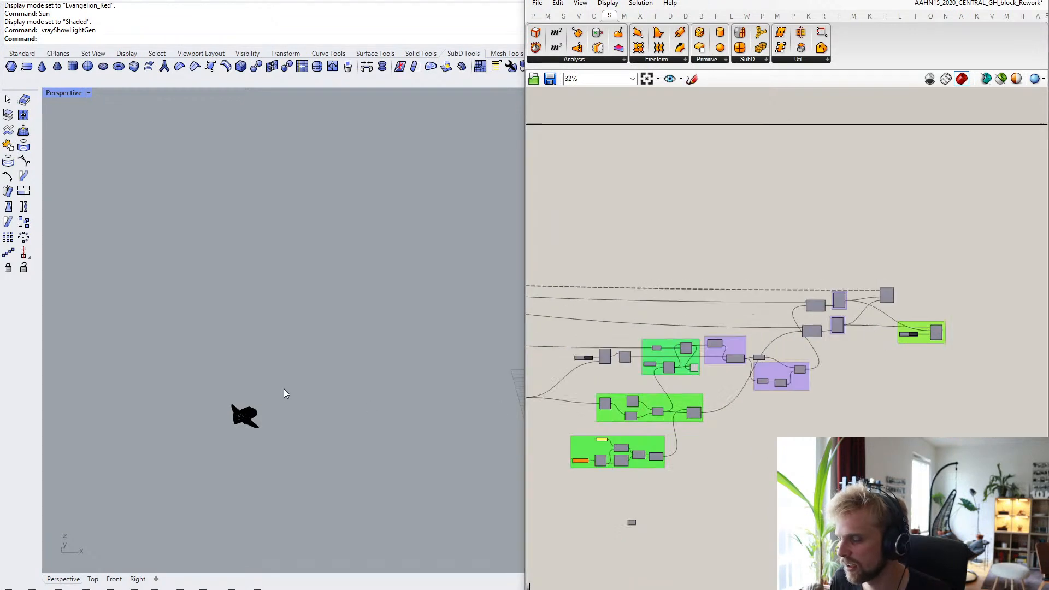
pyautogui.scroll(6, 326, 401)
pyautogui.scroll(6, 911, 339)
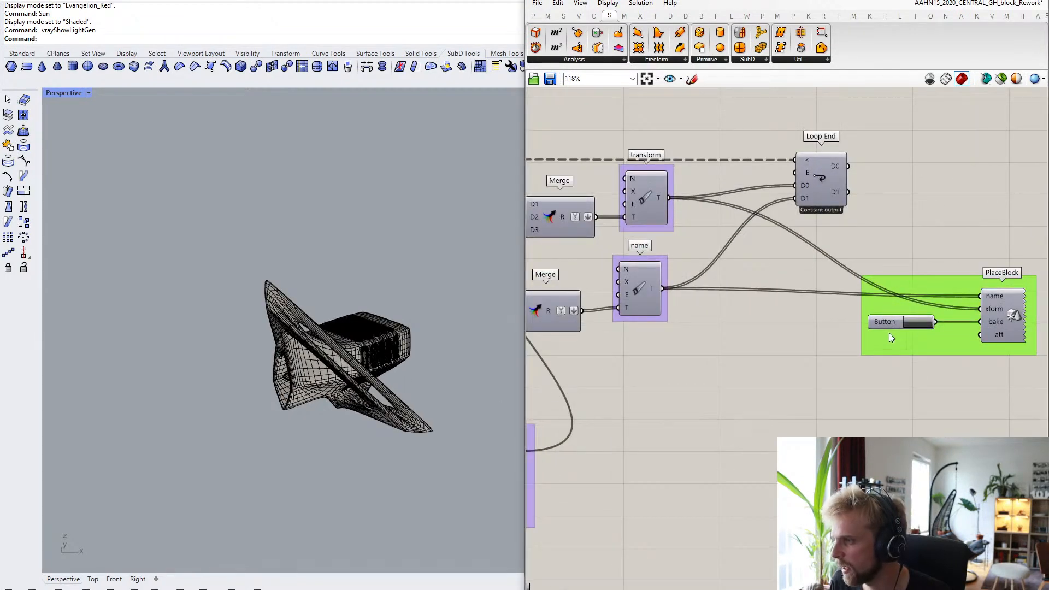
pyautogui.click(983, 1)
pyautogui.keyDown('shift'); pyautogui.moveTo(545, 305); pyautogui.dragTo(309, 278, button='right'); pyautogui.keyUp('shift')
pyautogui.scroll(-10, 379, 305)
pyautogui.scroll(10, 309, 277)
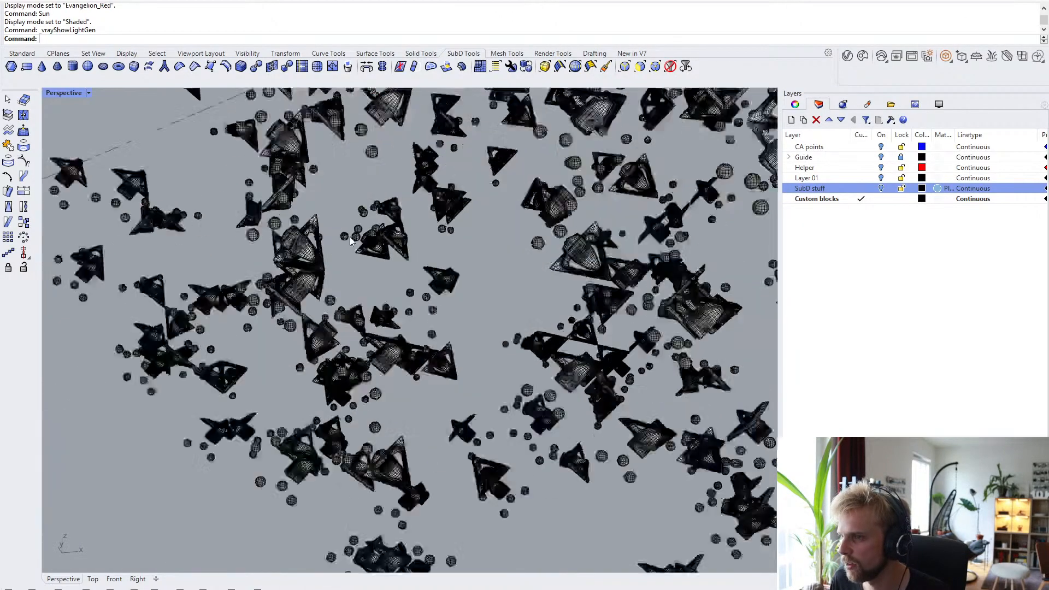
pyautogui.scroll(-10, 309, 278)
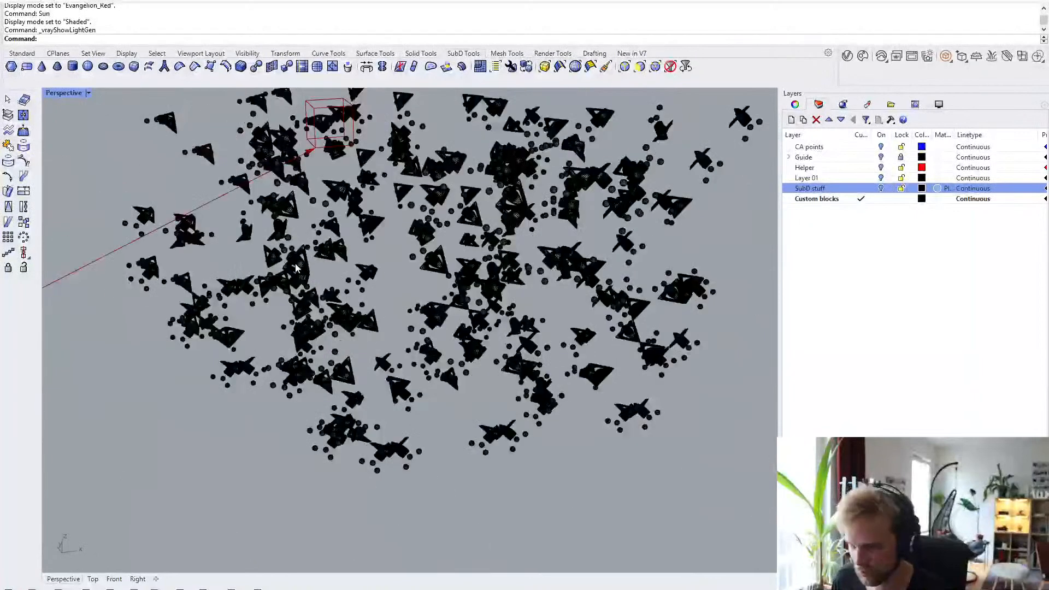
# - Select all block instances in the model and delete them
pyautogui.write('SelBlockInstance')
pyautogui.press('Return')
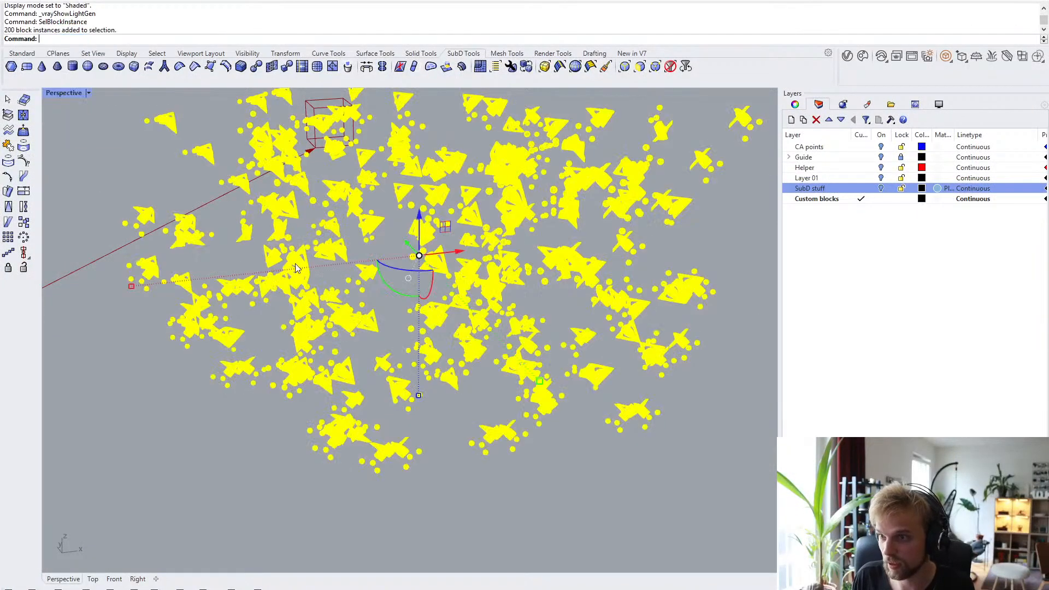
pyautogui.press('Delete')
pyautogui.scroll(-5, 295, 268)
pyautogui.keyDown('shift'); pyautogui.moveTo(353, 277); pyautogui.dragTo(565, 217, button='right'); pyautogui.keyUp('shift')
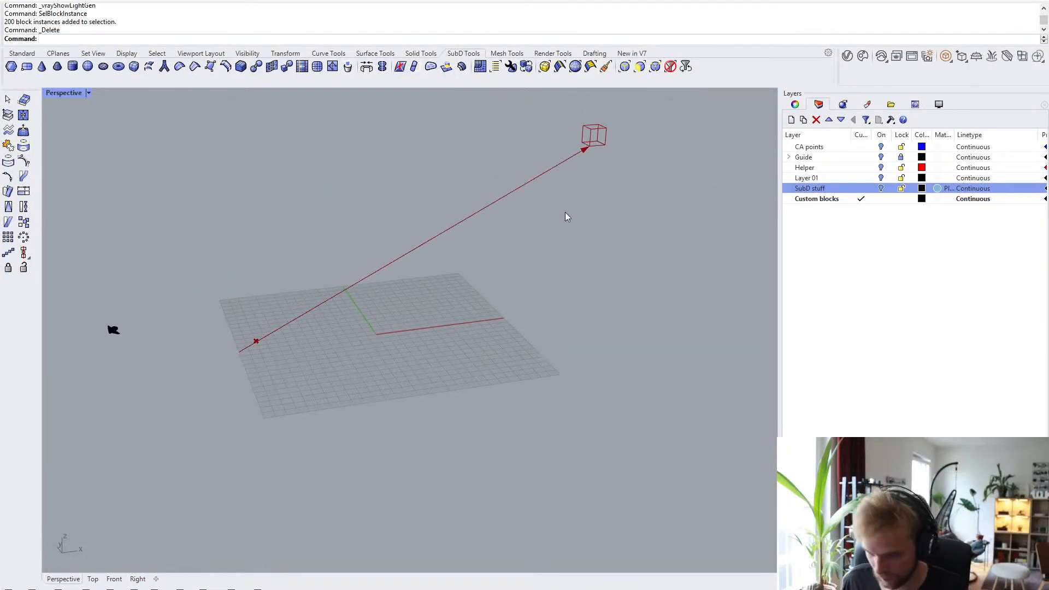
# - Check the existing EL block definitions in the Block Manager, including EL11 and EL3, and close it
pyautogui.write('Bockma')
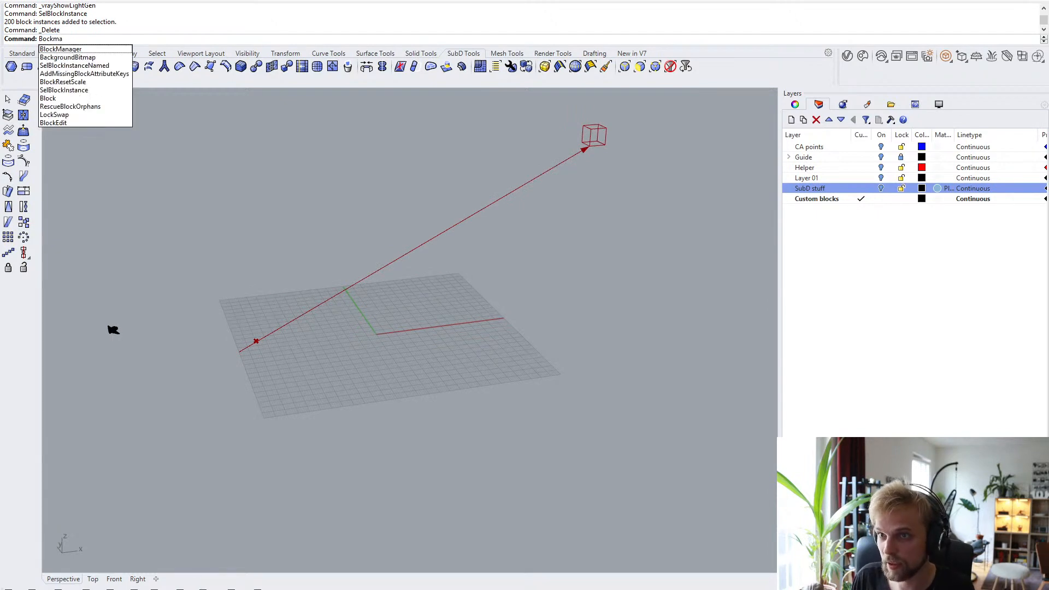
pyautogui.press('Return')
pyautogui.click(301, 250)
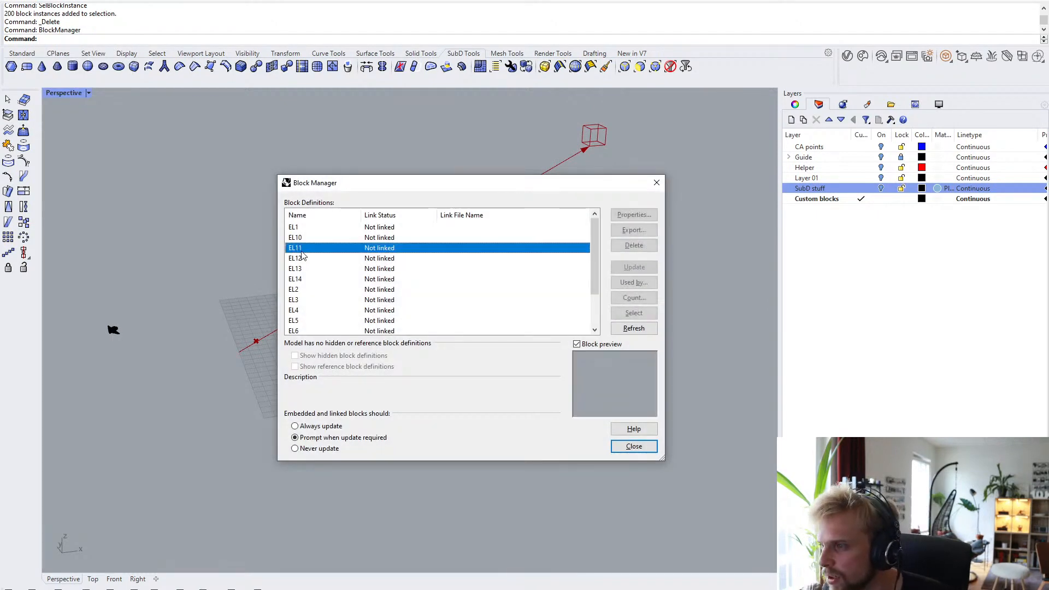
pyautogui.click(304, 300)
pyautogui.click(656, 183)
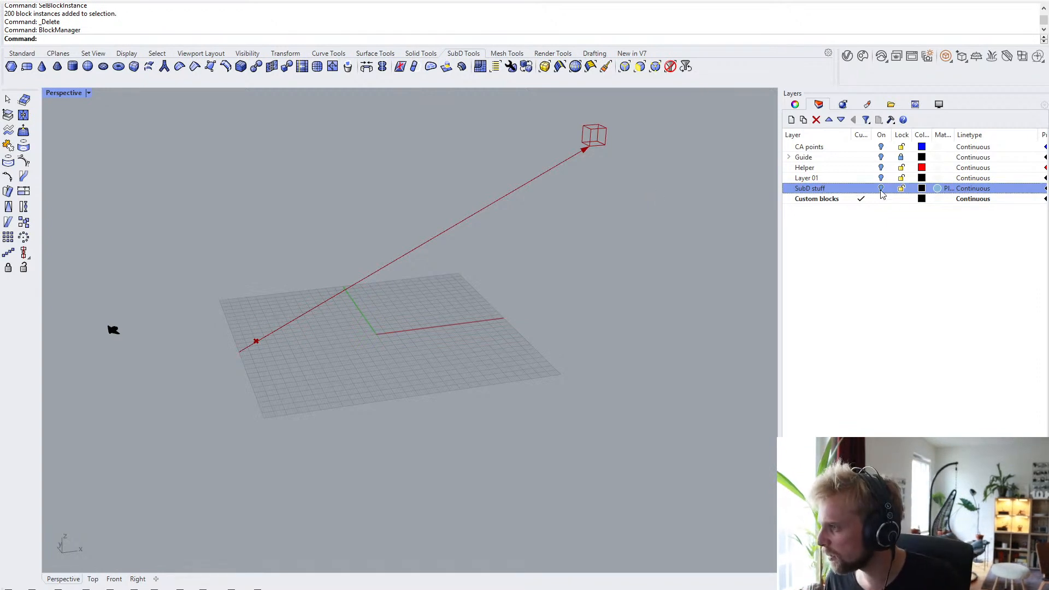
# - Turn on the SubD stuff layer and show the hidden SubD elements in the perspective view
pyautogui.moveTo(281, 293); pyautogui.dragTo(329, 289, button='right')
pyautogui.scroll(5, 248, 339)
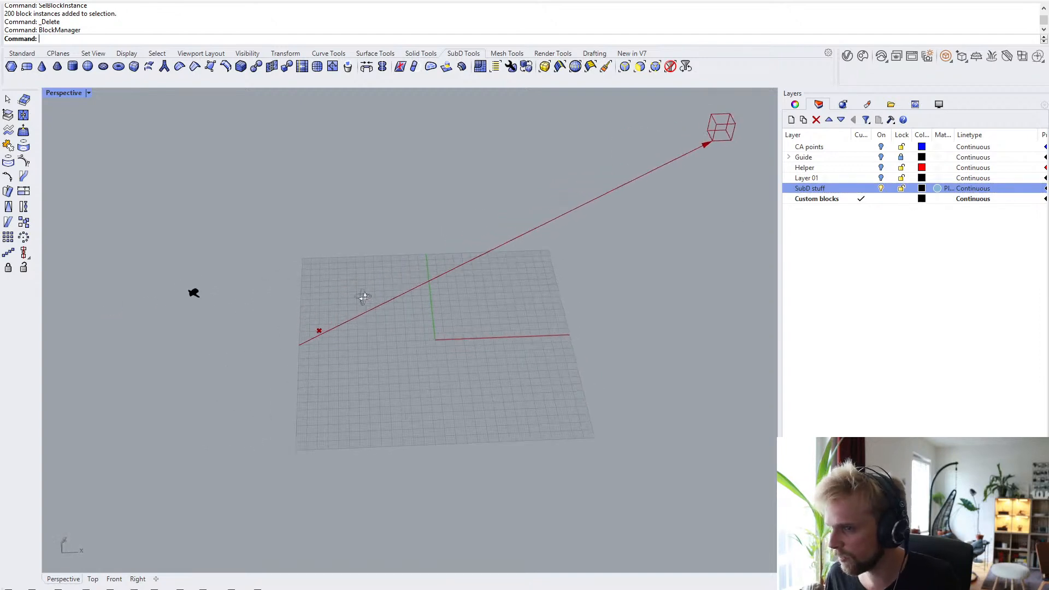
pyautogui.write('Show')
pyautogui.press('Return')
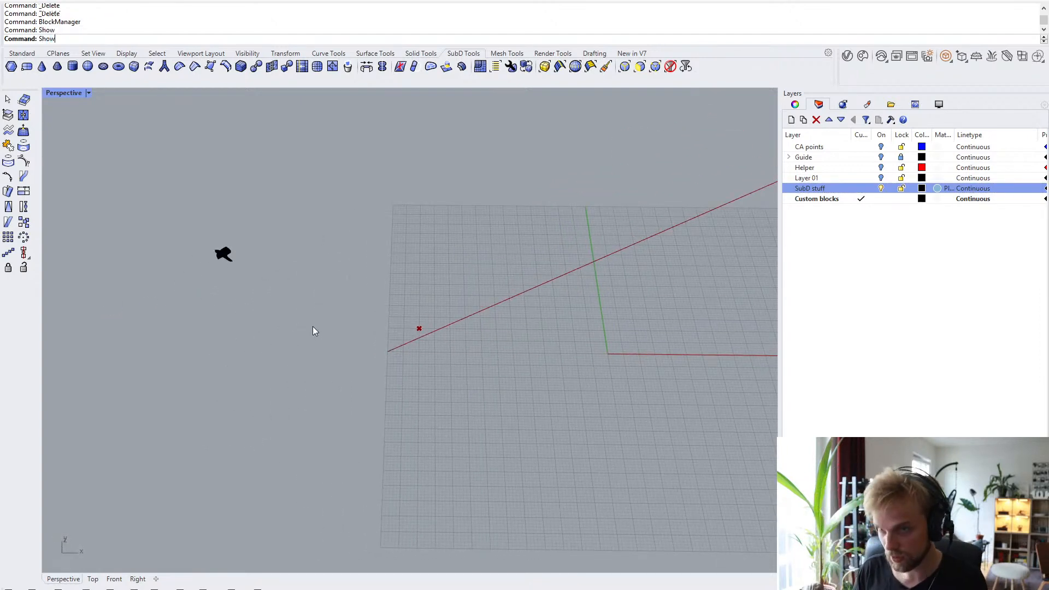
pyautogui.moveTo(267, 290); pyautogui.dragTo(235, 313, button='right')
pyautogui.scroll(5, 234, 312)
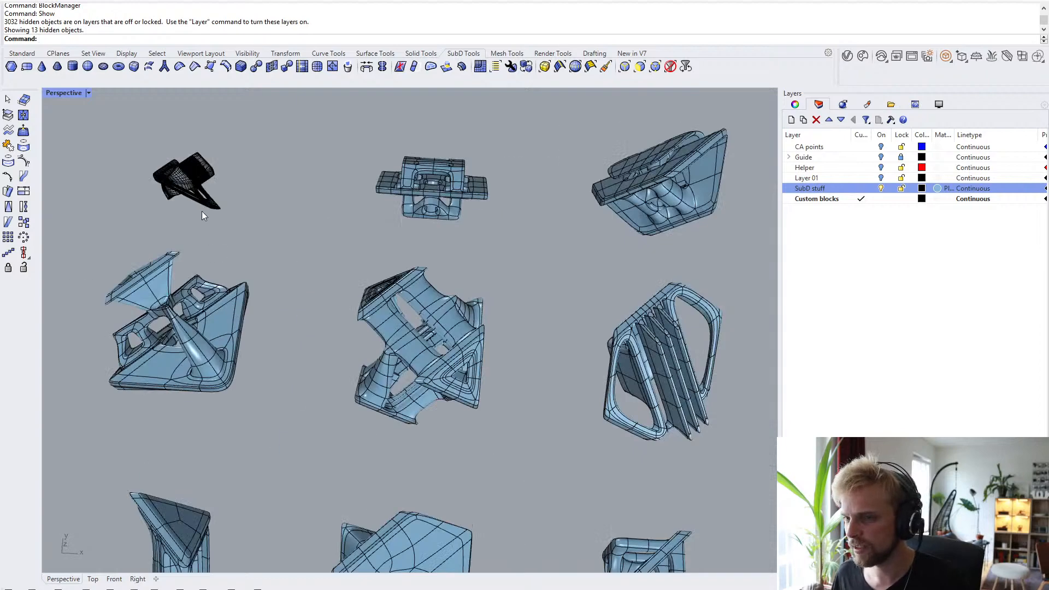
pyautogui.keyDown('shift'); pyautogui.moveTo(202, 211); pyautogui.dragTo(202, 248, button='right'); pyautogui.keyUp('shift')
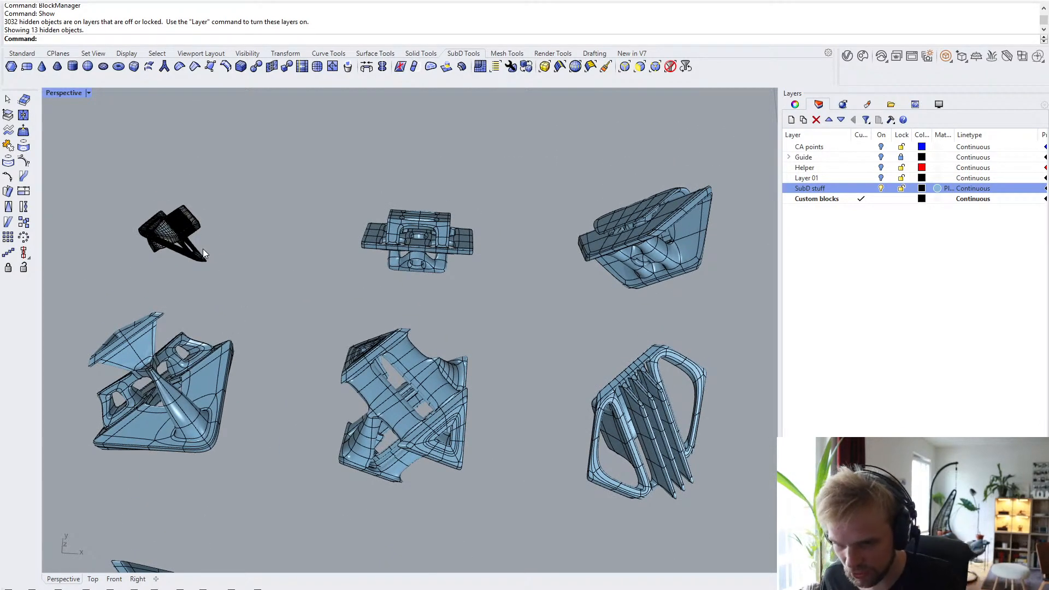
pyautogui.scroll(-5, 202, 248)
pyautogui.moveTo(202, 248); pyautogui.dragTo(300, 274, button='right')
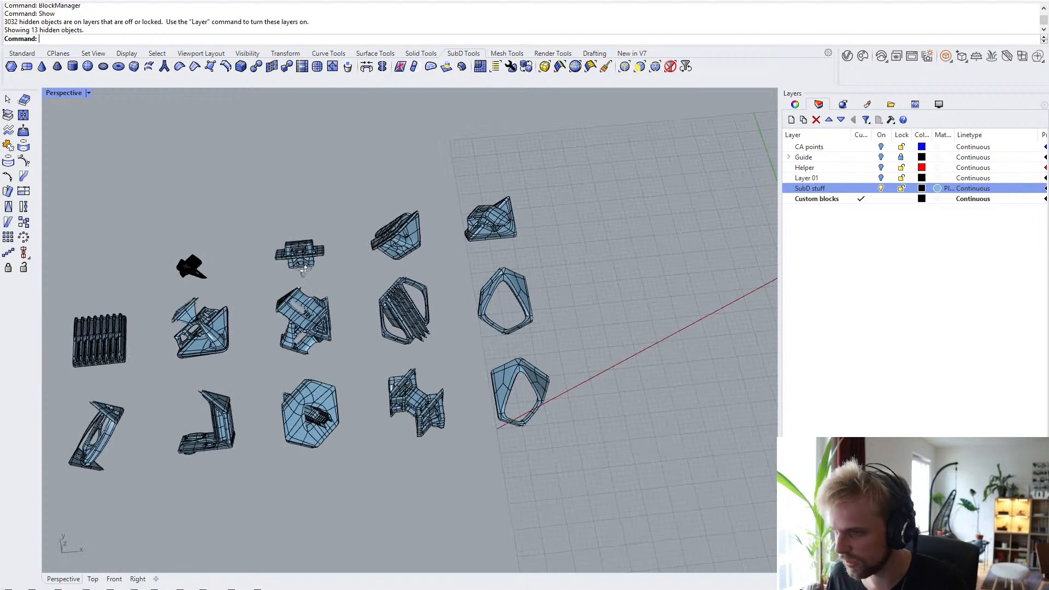
# - Copy all the SubD elements to the Custom blocks layer and turn off the SubD stuff layer
pyautogui.scroll(-5, 302, 274)
pyautogui.moveTo(410, 361); pyautogui.dragTo(433, 372, button='right')
pyautogui.moveTo(492, 403); pyautogui.dragTo(276, 203)
pyautogui.scroll(4, 235, 317)
pyautogui.moveTo(298, 449); pyautogui.dragTo(101, 260)
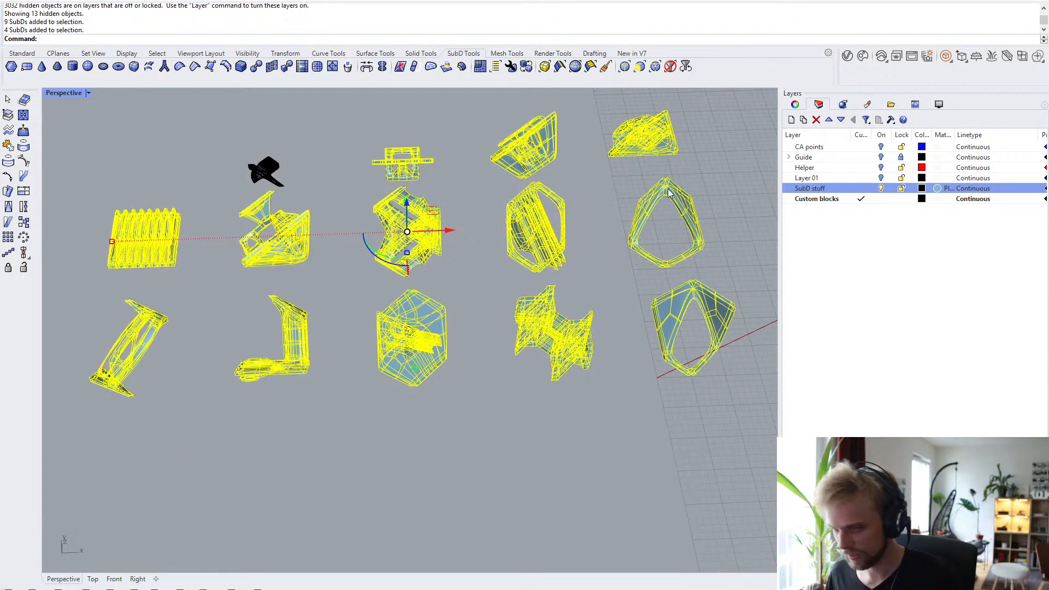
pyautogui.rightClick(841, 198)
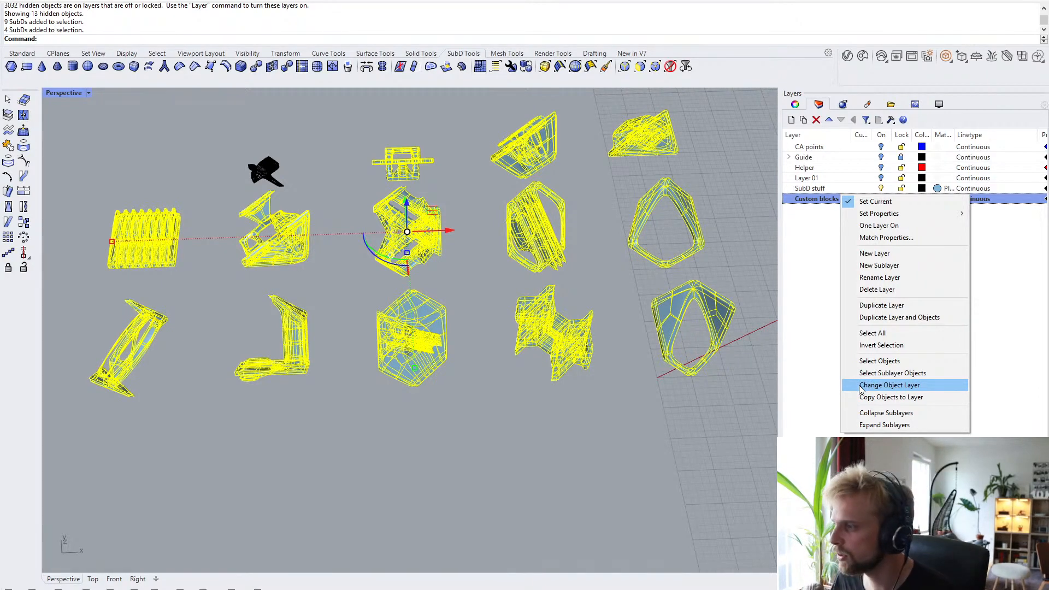
pyautogui.click(868, 398)
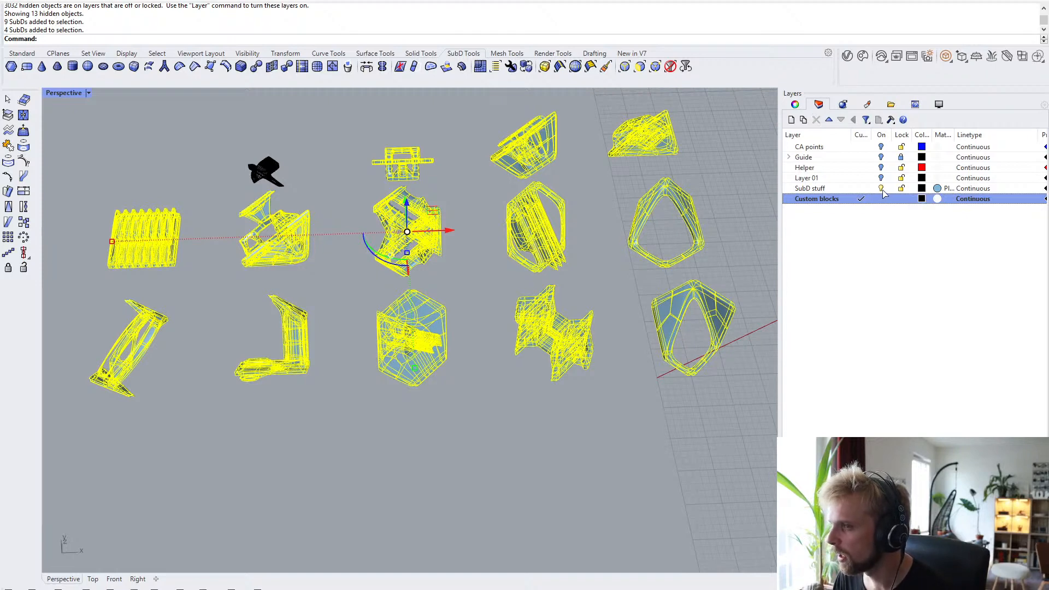
pyautogui.press('Escape')
pyautogui.click(874, 188)
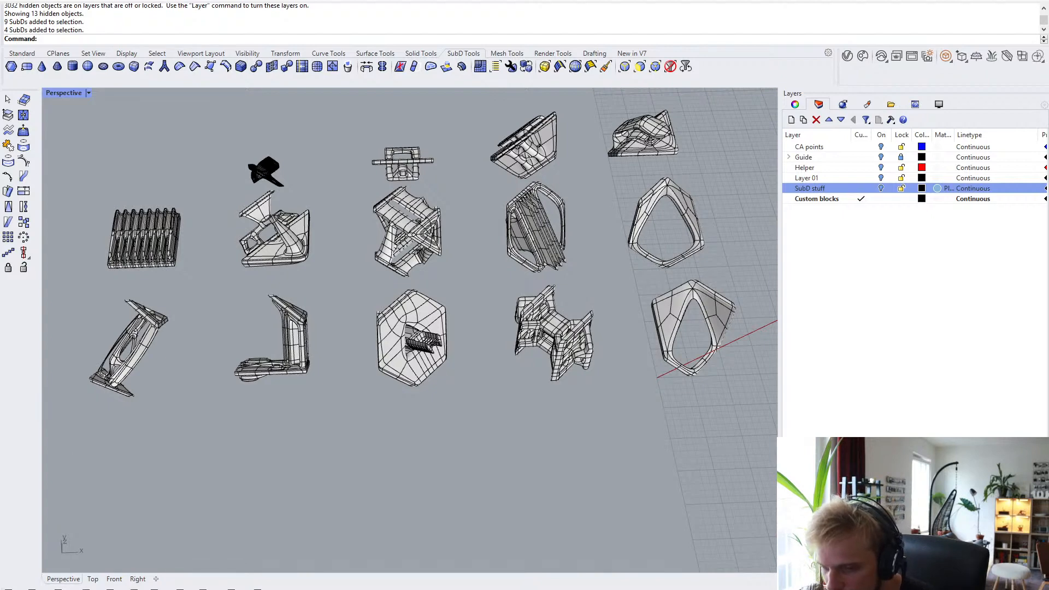
# - Inspect the data options of the Point parameter at the start of the Grasshopper definition
pyautogui.click(328, 589)
pyautogui.scroll(-6, 776, 359)
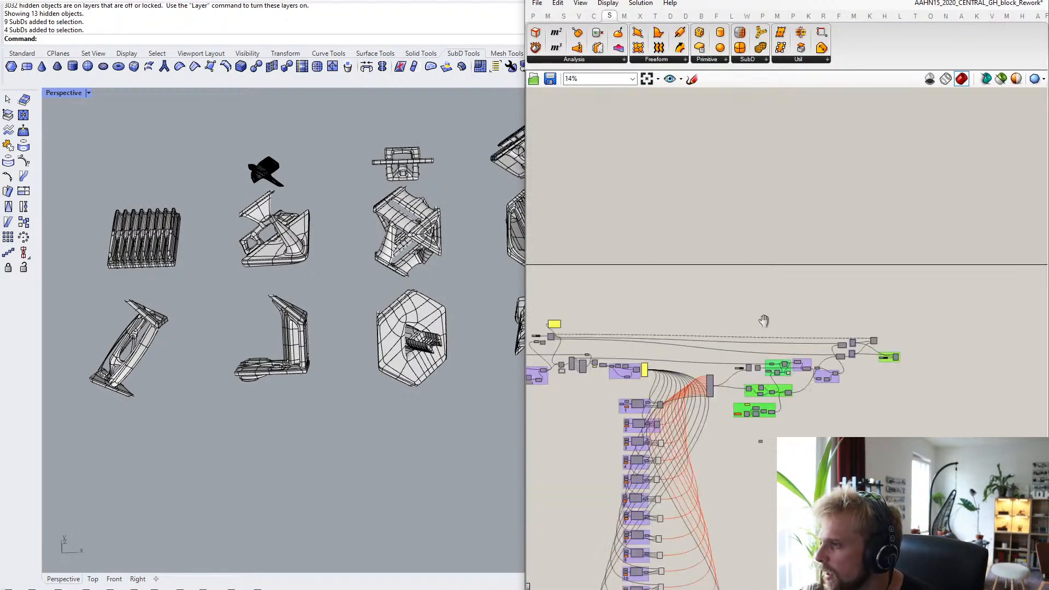
pyautogui.scroll(3, 511, 375)
pyautogui.scroll(5, 691, 350)
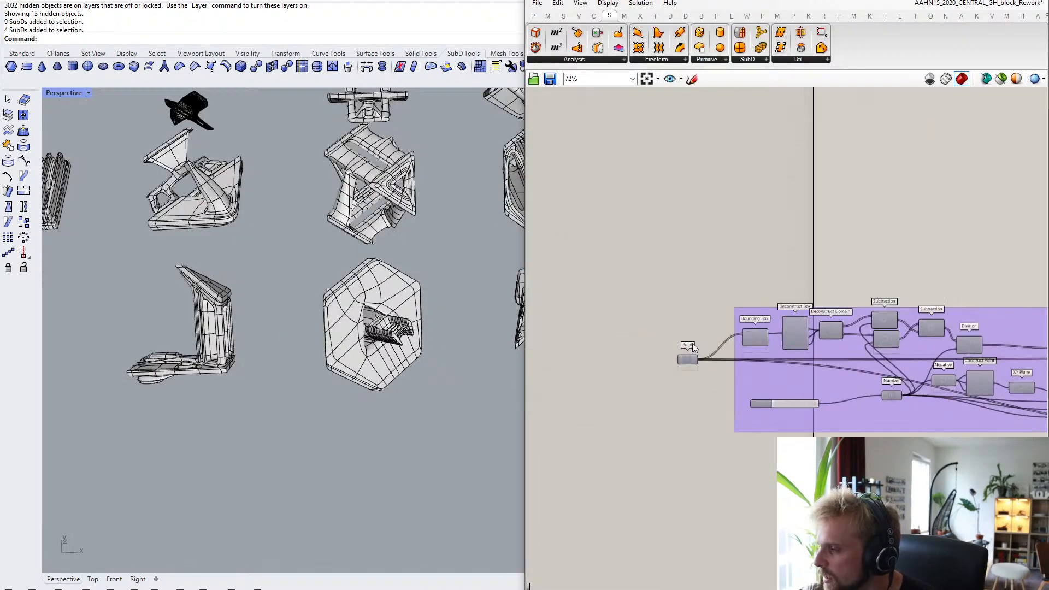
pyautogui.click(686, 359)
pyautogui.rightClick(688, 362)
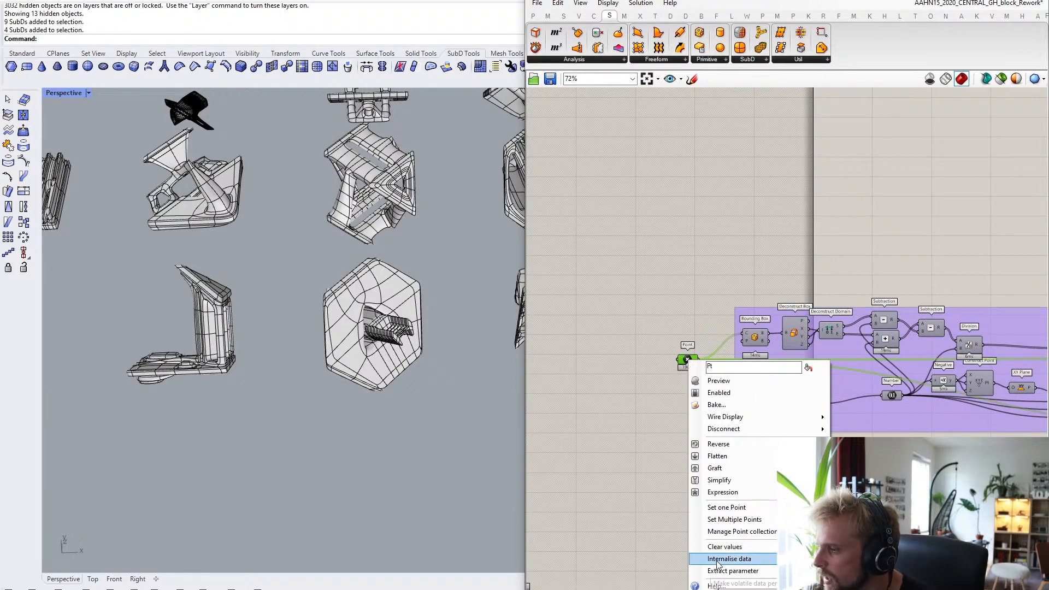
pyautogui.click(545, 301)
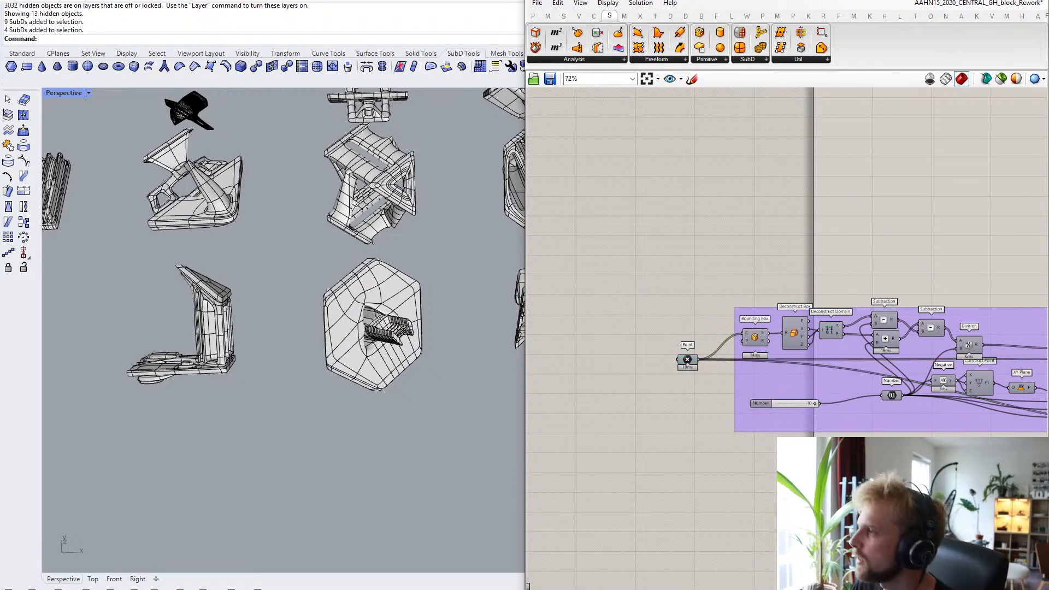
# - Zoom to the slotted rectangular SubD next to the dense black mesh and examine its geometry from several angles
pyautogui.click(277, 293)
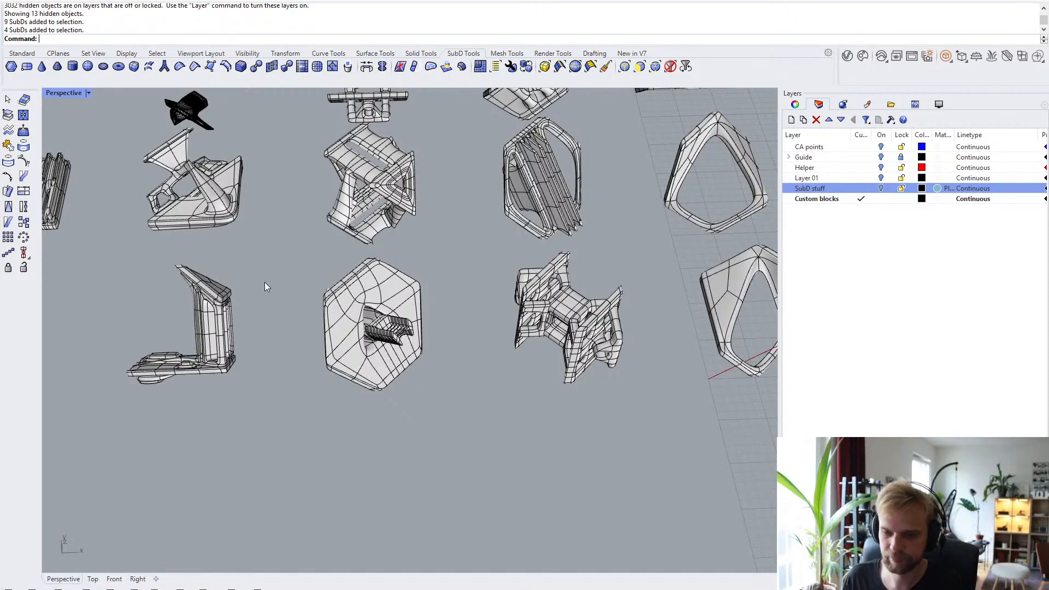
pyautogui.scroll(-5, 267, 283)
pyautogui.scroll(5, 376, 279)
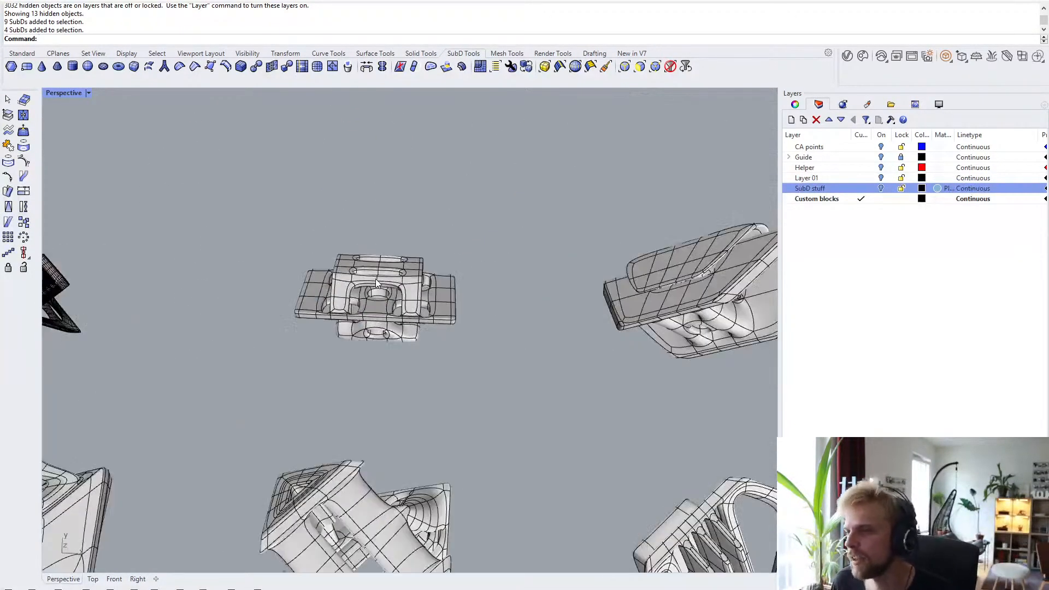
pyautogui.click(375, 278)
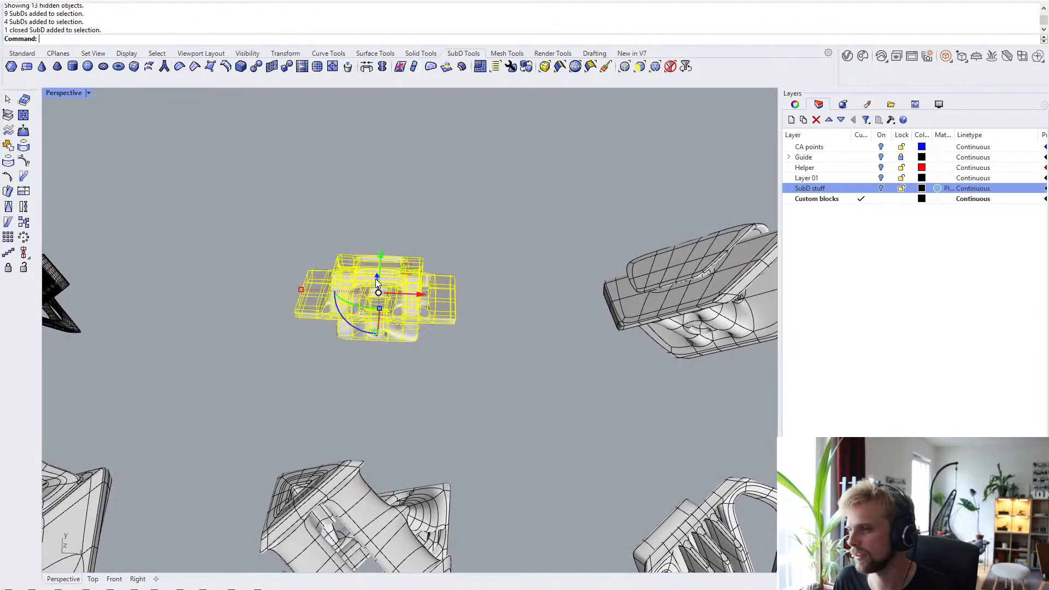
pyautogui.write('S')
pyautogui.press('Return')
pyautogui.press('Escape')
pyautogui.moveTo(376, 279); pyautogui.dragTo(418, 255, button='right')
pyautogui.scroll(-6, 418, 254)
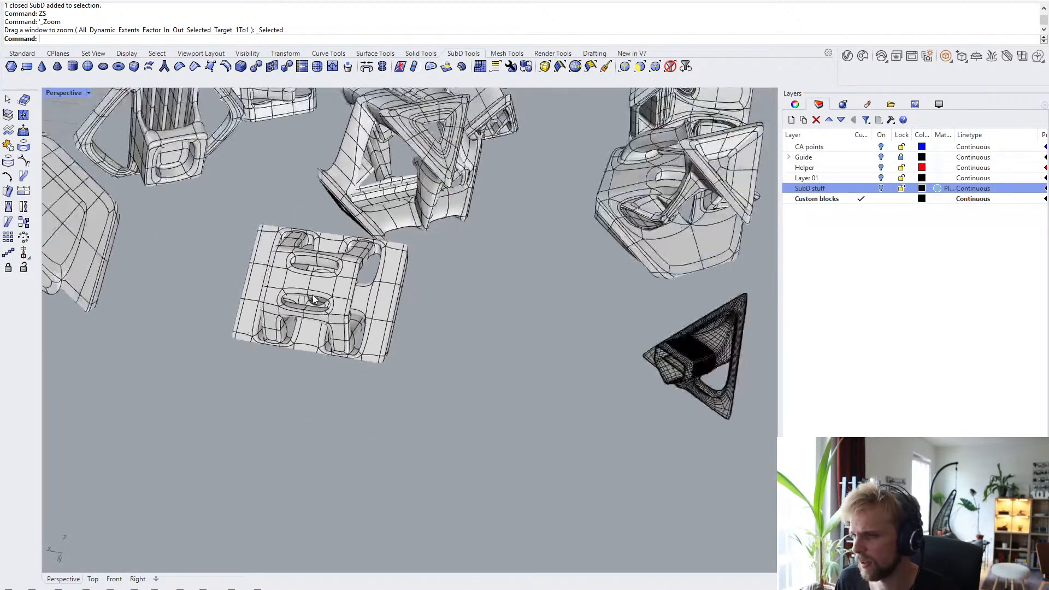
pyautogui.scroll(3, 365, 308)
pyautogui.moveTo(383, 287); pyautogui.dragTo(365, 304, button='right')
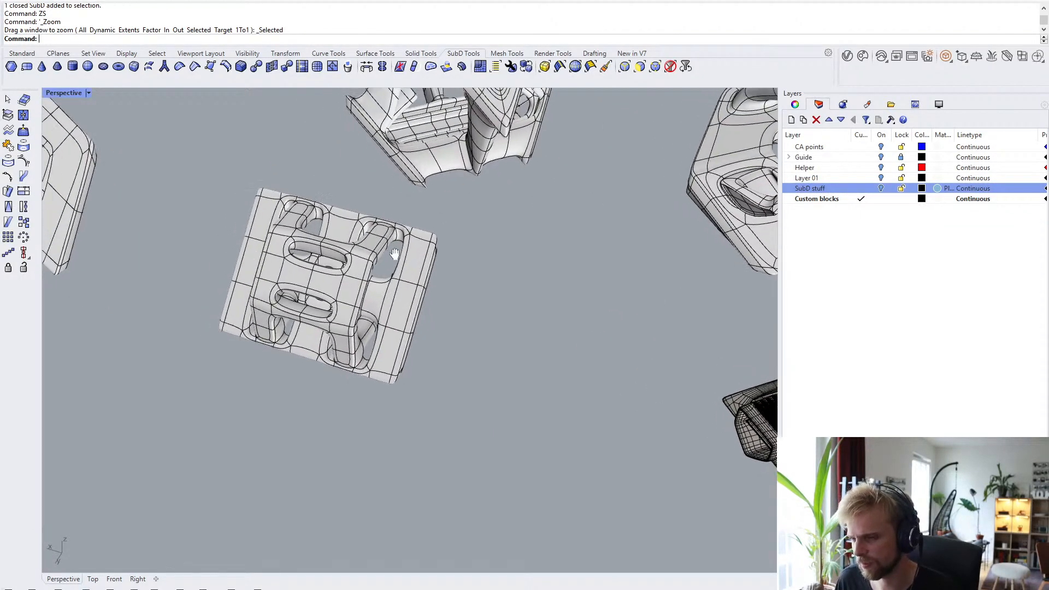
pyautogui.scroll(2, 365, 306)
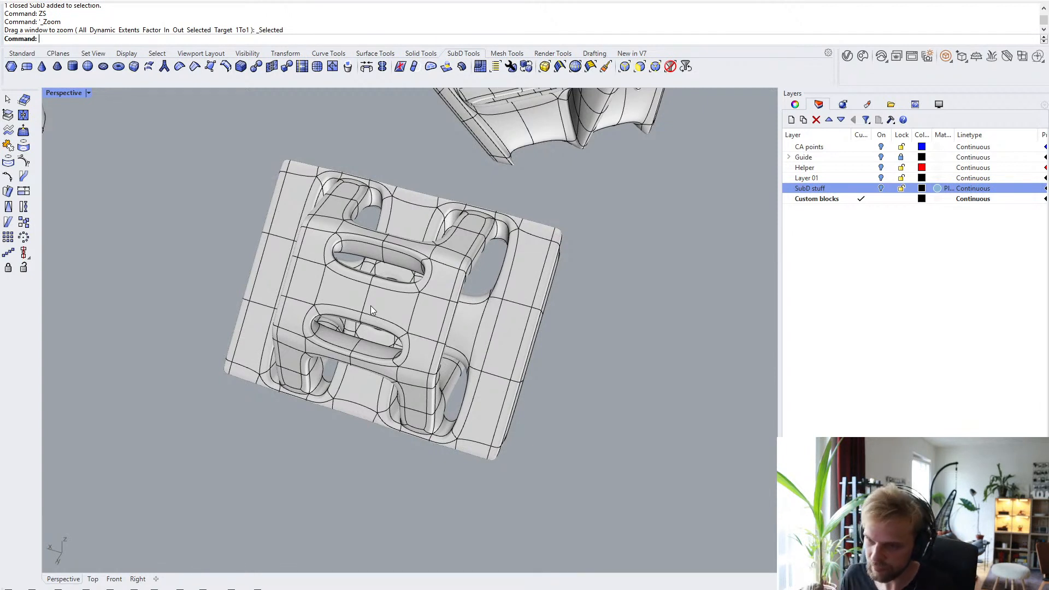
pyautogui.moveTo(371, 306); pyautogui.dragTo(447, 303, button='right')
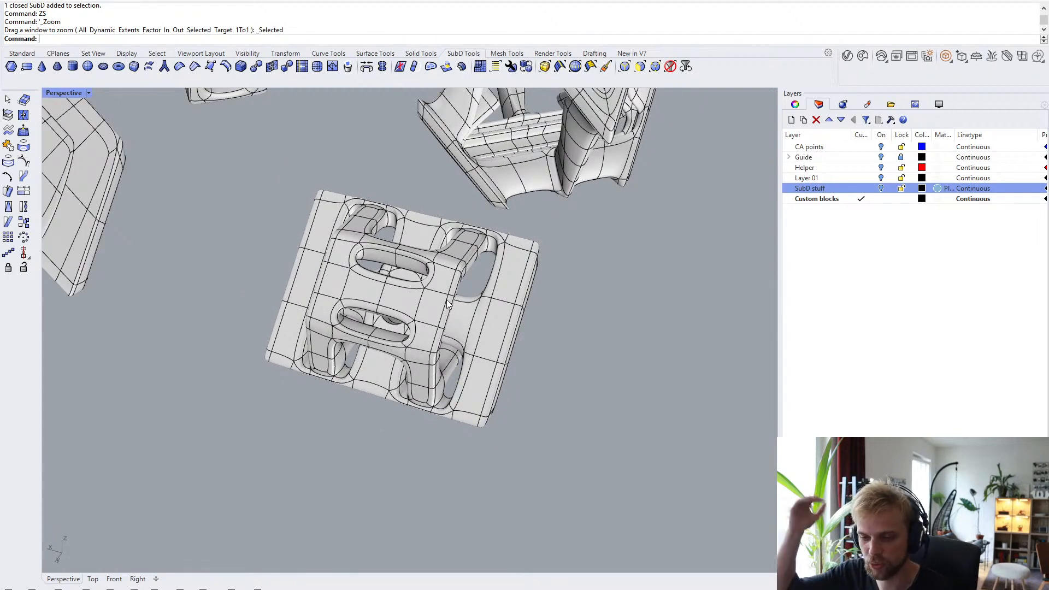
# - Select all the SubD elements in Rhino and assign them as multiple SubDs to the Grasshopper SubD parameter feeding SubD Control Polygon
pyautogui.moveTo(401, 267); pyautogui.dragTo(397, 375, button='right')
pyautogui.scroll(-15, 368, 311)
pyautogui.moveTo(398, 380); pyautogui.dragTo(103, 145)
pyautogui.scroll(3, 456, 230)
pyautogui.moveTo(658, 328); pyautogui.dragTo(399, 168)
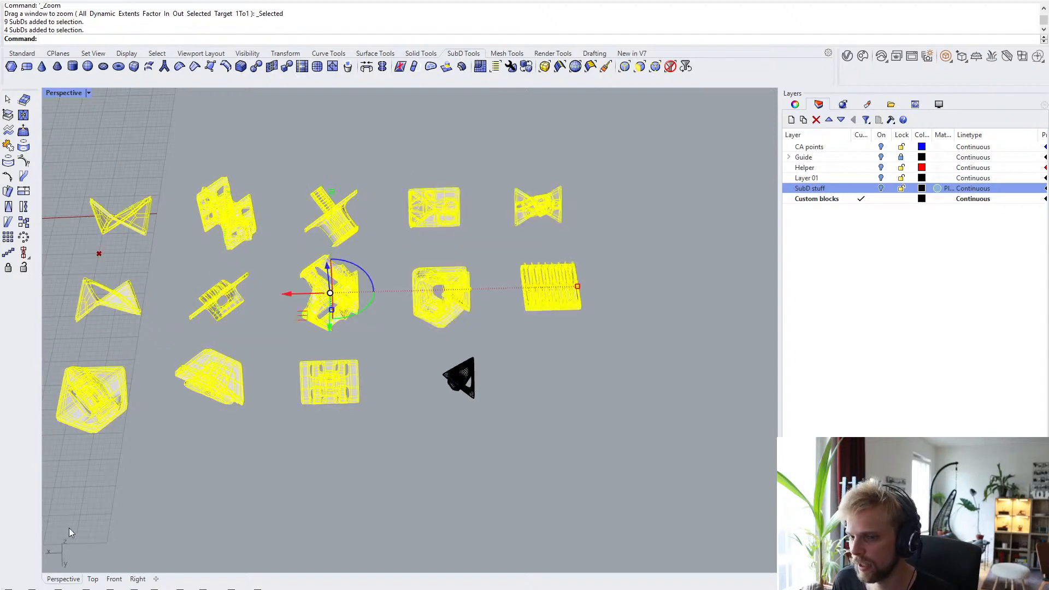
pyautogui.click(44, 589)
pyautogui.scroll(2, 750, 363)
pyautogui.scroll(-8, 706, 350)
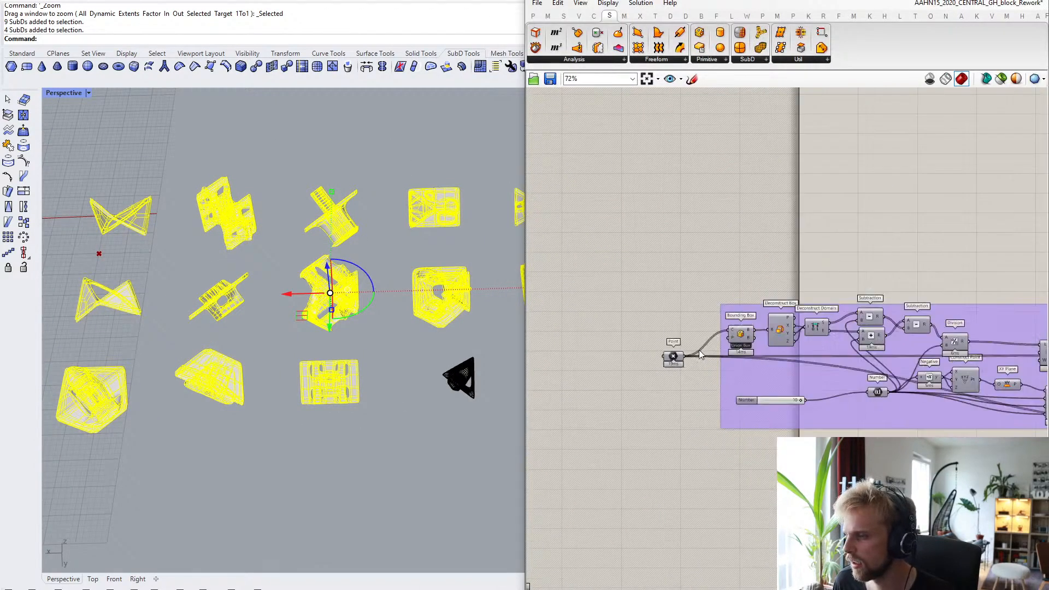
pyautogui.moveTo(765, 240); pyautogui.dragTo(717, 334, button='right')
pyautogui.scroll(7, 716, 335)
pyautogui.scroll(1, 660, 313)
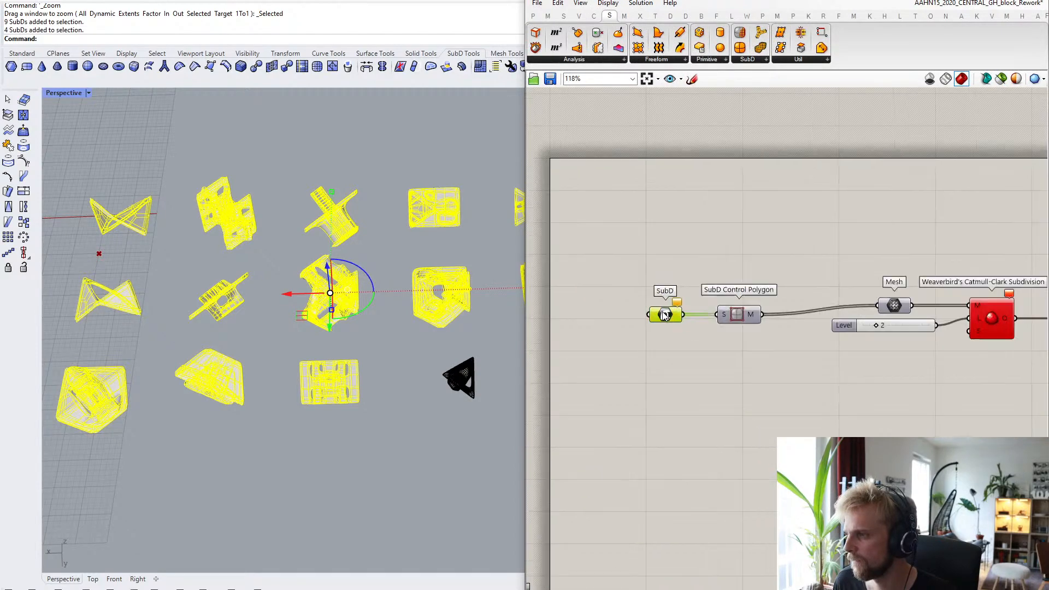
pyautogui.rightClick(663, 314)
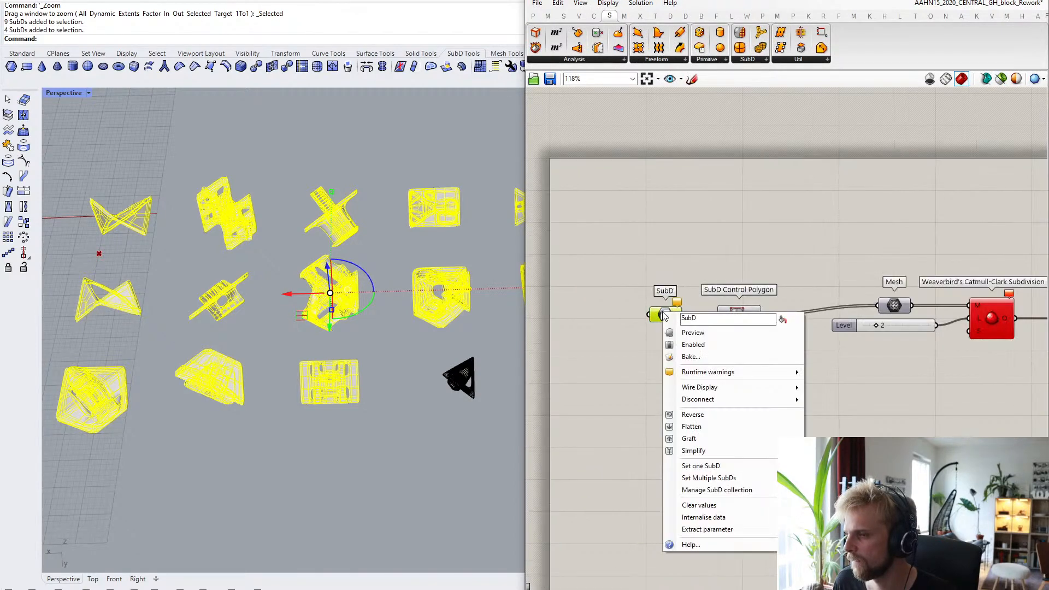
pyautogui.click(700, 478)
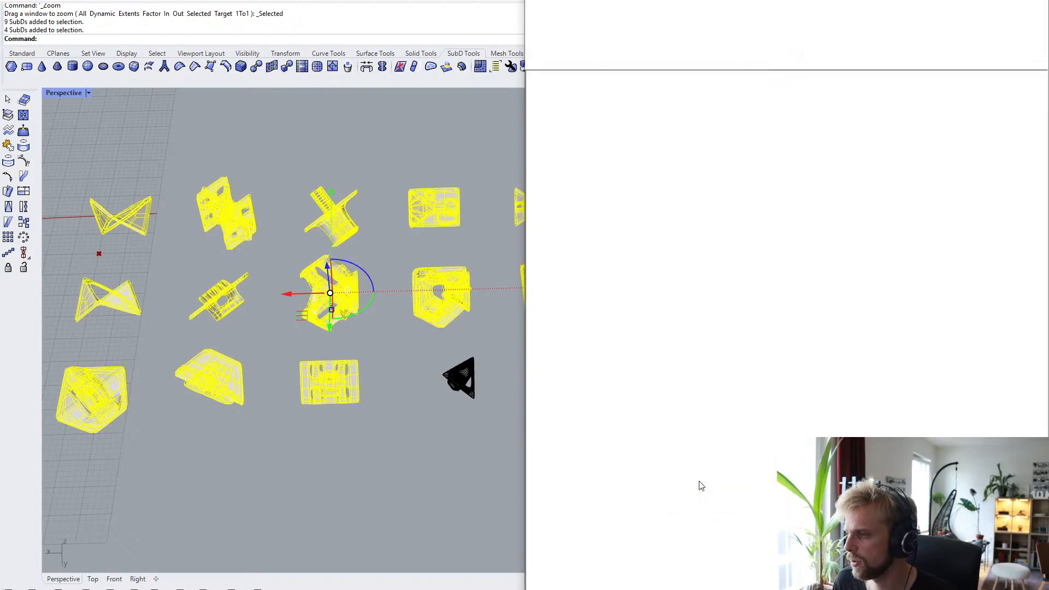
# - Bake the final Mesh parameter after Weaverbird's Catmull-Clark Subdivision onto the Custom blocks layer
pyautogui.moveTo(845, 360); pyautogui.dragTo(733, 351, button='right')
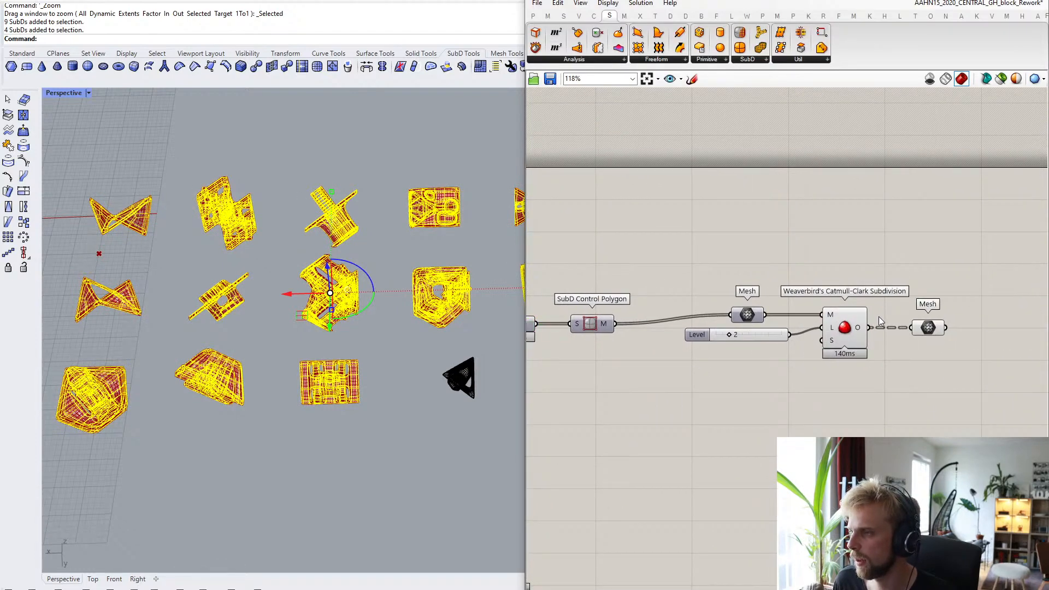
pyautogui.click(928, 331)
pyautogui.rightClick(930, 334)
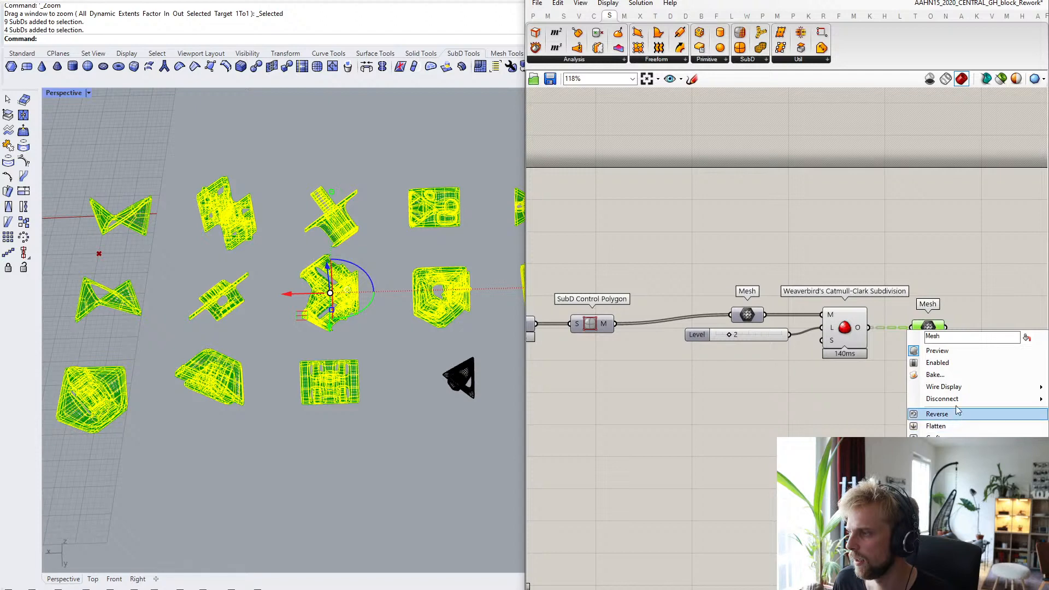
pyautogui.click(935, 375)
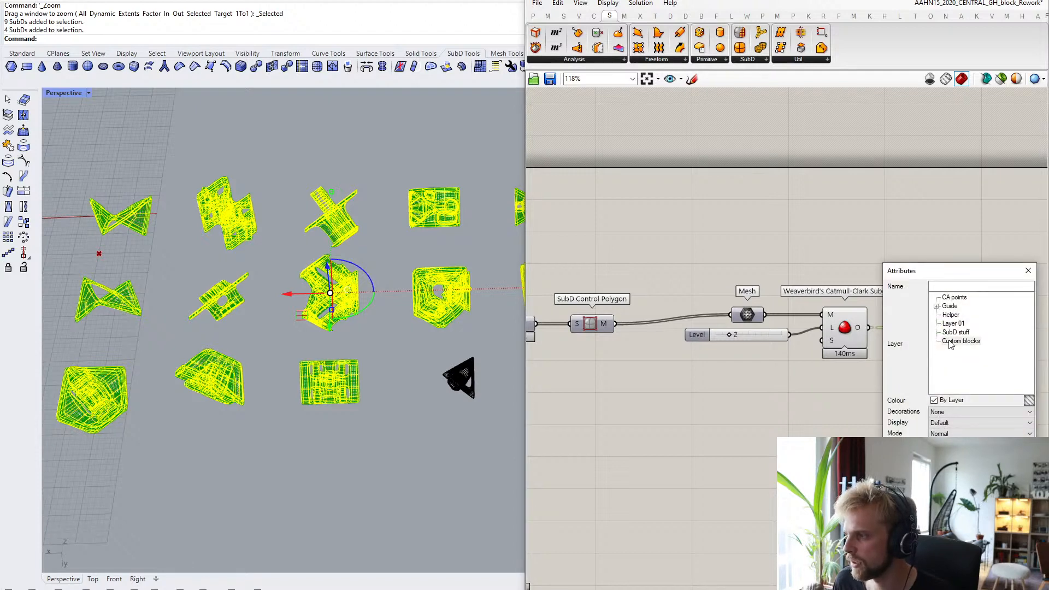
pyautogui.click(949, 341)
pyautogui.click(963, 471)
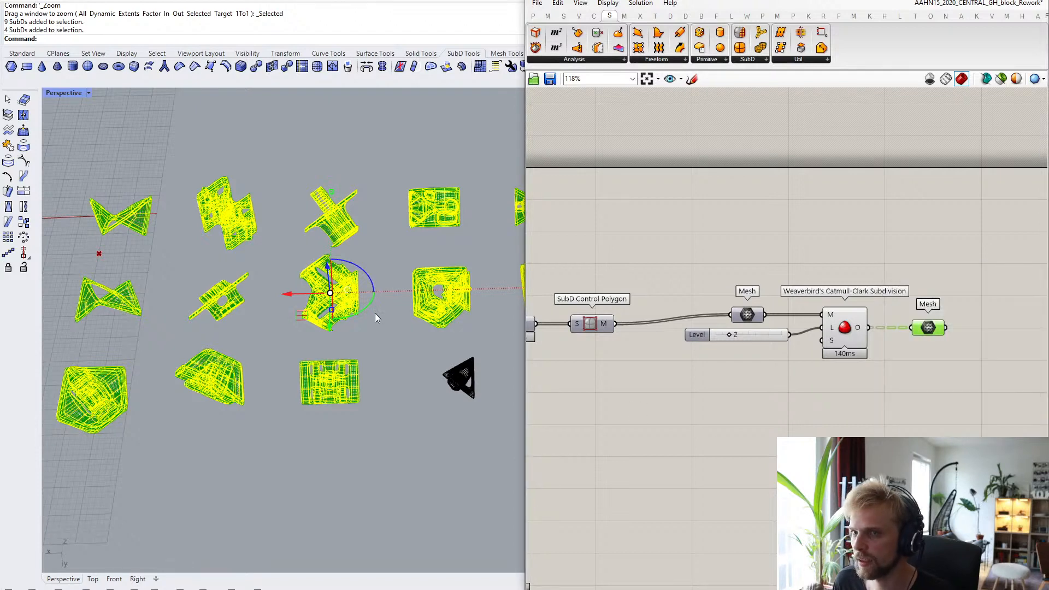
# - Delete the selected source SubDs in Rhino, and run SelSubD to check for any leftover SubD objects
pyautogui.moveTo(375, 319); pyautogui.dragTo(337, 299, button='right')
pyautogui.press('Delete')
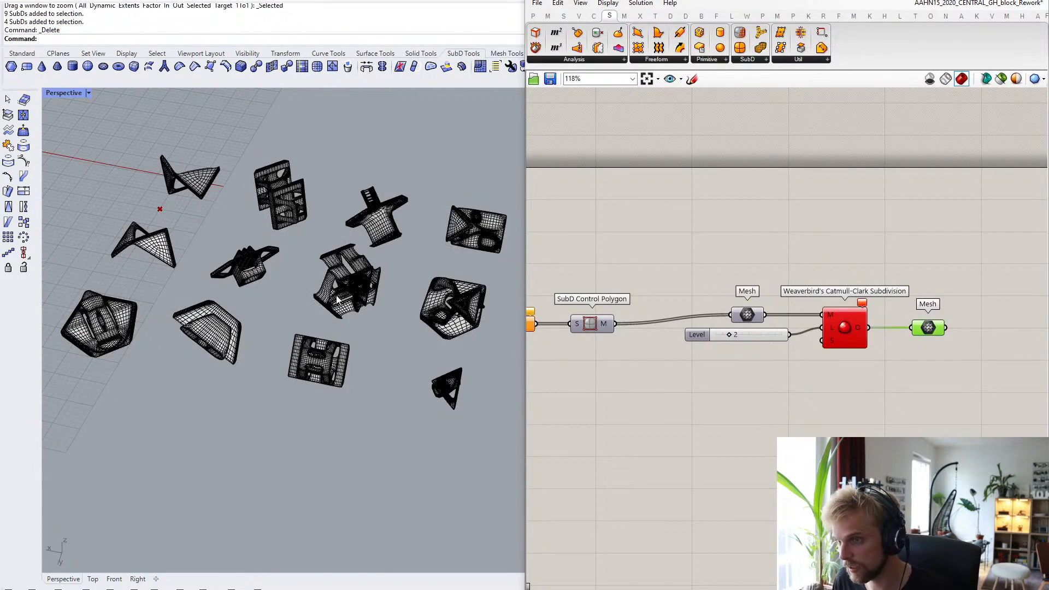
pyautogui.click(985, 1)
pyautogui.scroll(-5, 461, 347)
pyautogui.keyDown('shift'); pyautogui.moveTo(465, 334); pyautogui.dragTo(561, 354, button='right'); pyautogui.keyUp('shift')
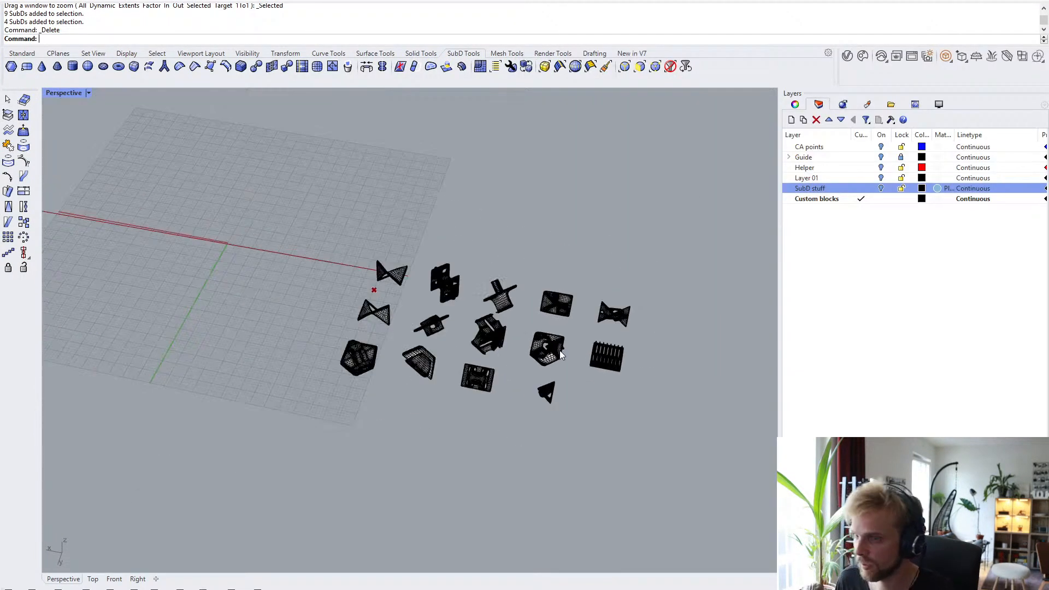
pyautogui.write('SelSubD')
pyautogui.press('Return')
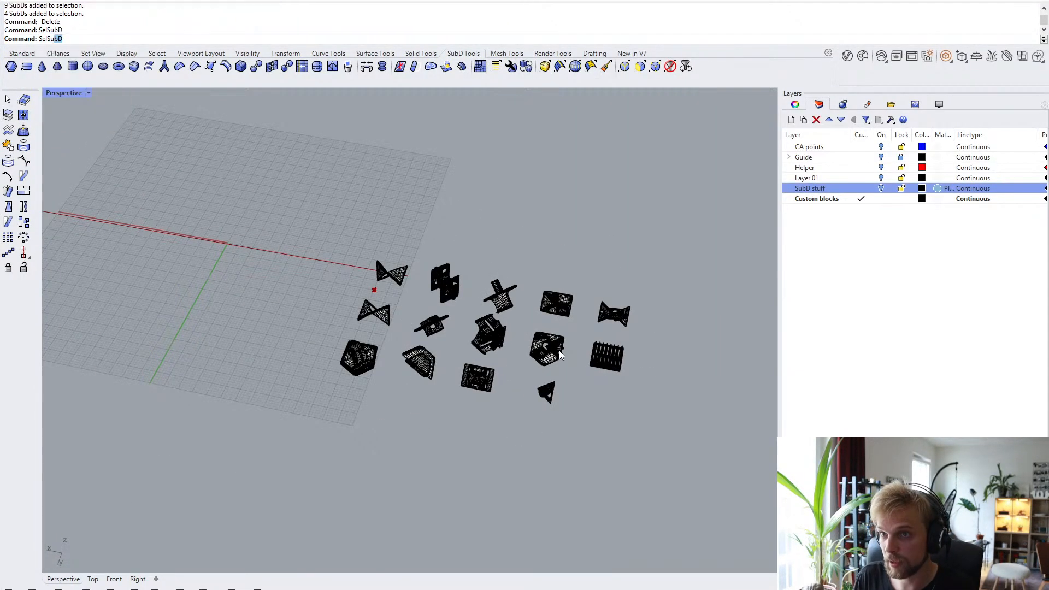
pyautogui.press('Return')
# - Define the two meshes of the smallest element as block EL1 with base point 0, replacing the existing definition
pyautogui.moveTo(560, 354); pyautogui.dragTo(229, 339, button='right')
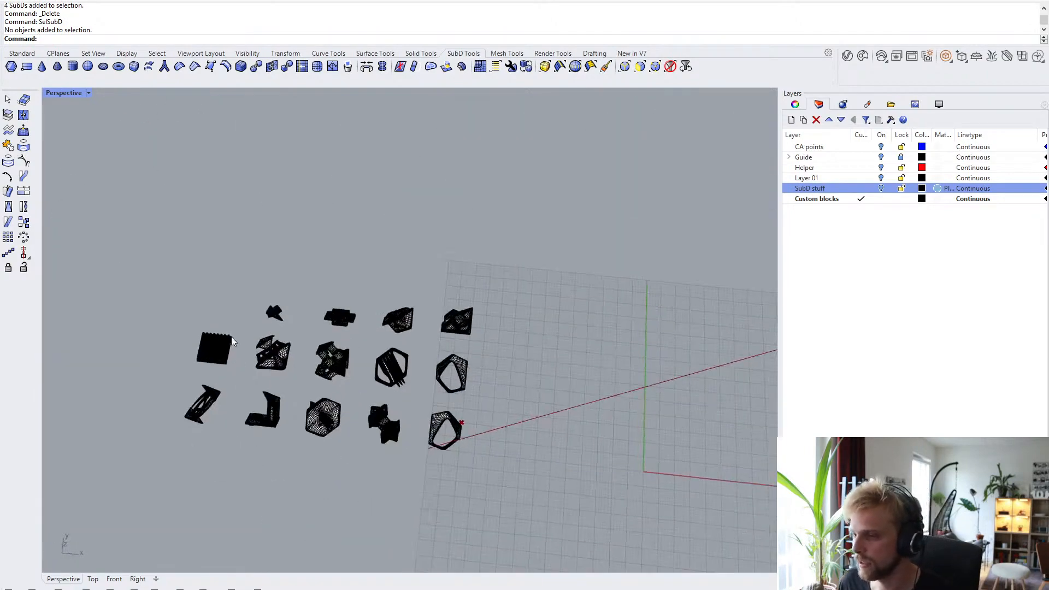
pyautogui.scroll(10, 260, 320)
pyautogui.scroll(3, 213, 283)
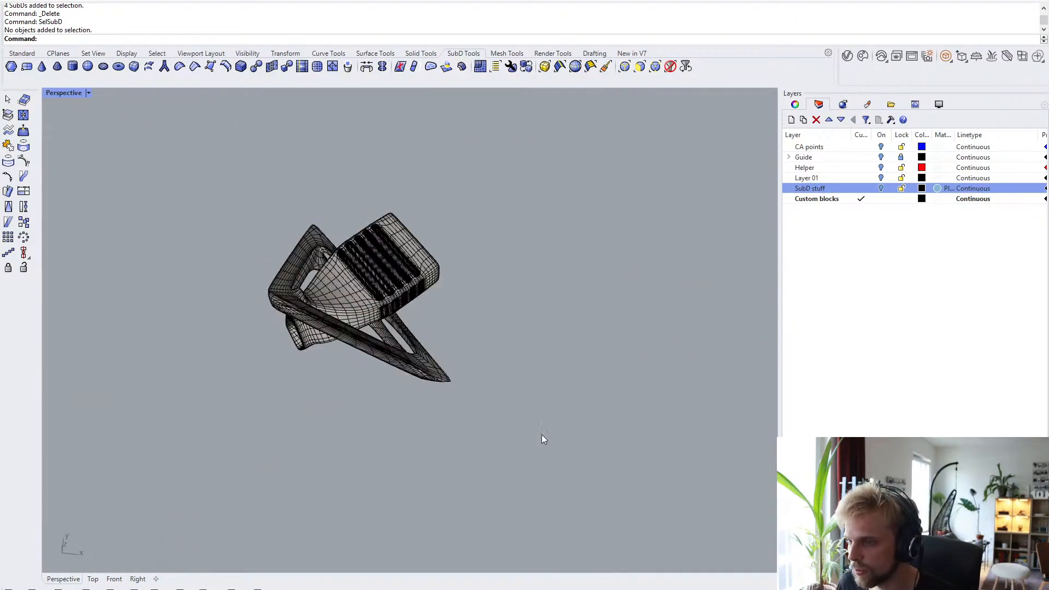
pyautogui.moveTo(543, 438); pyautogui.dragTo(188, 175)
pyautogui.scroll(-4, 187, 176)
pyautogui.scroll(-4, 289, 264)
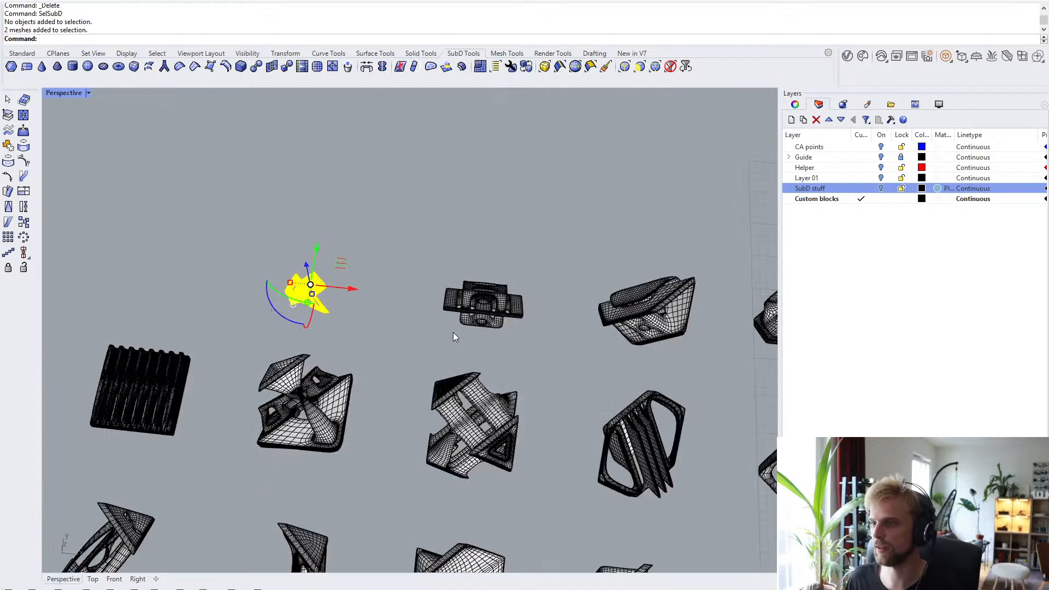
pyautogui.scroll(-4, 335, 261)
pyautogui.scroll(2, 328, 251)
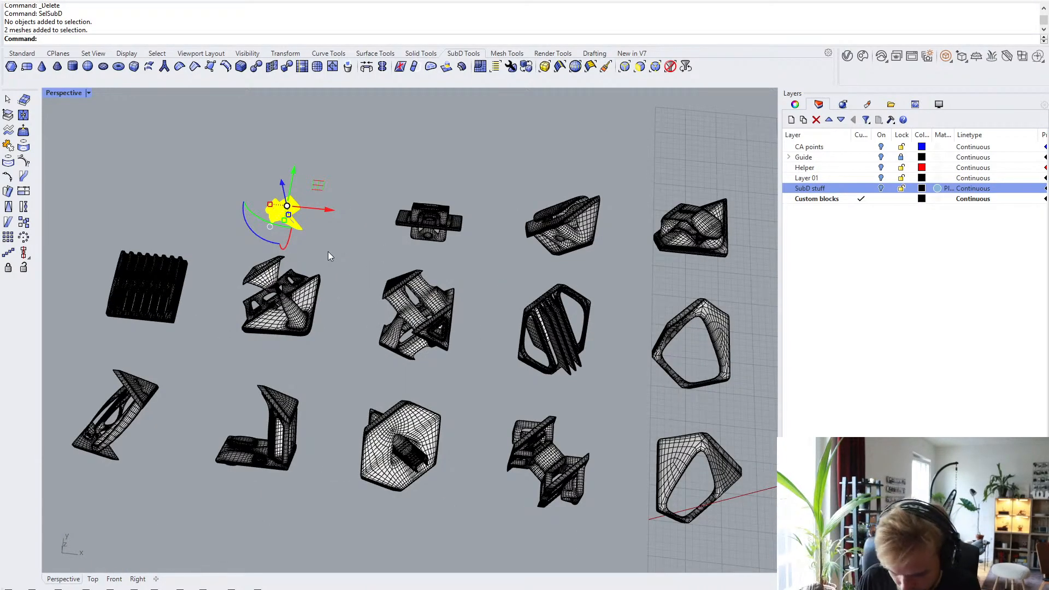
pyautogui.write('Block')
pyautogui.press('Return')
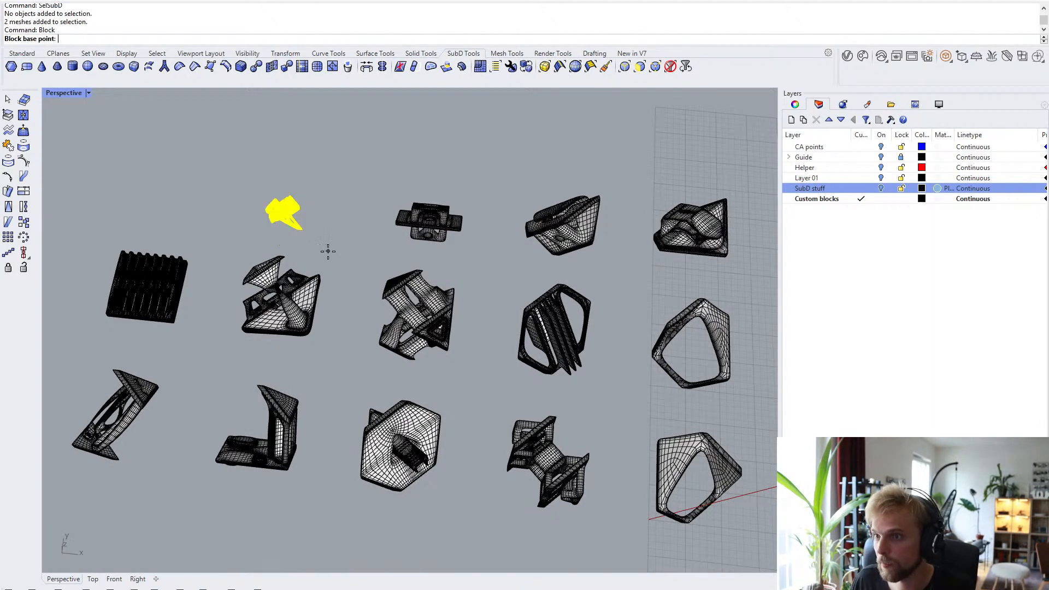
pyautogui.write('0')
pyautogui.press('Return')
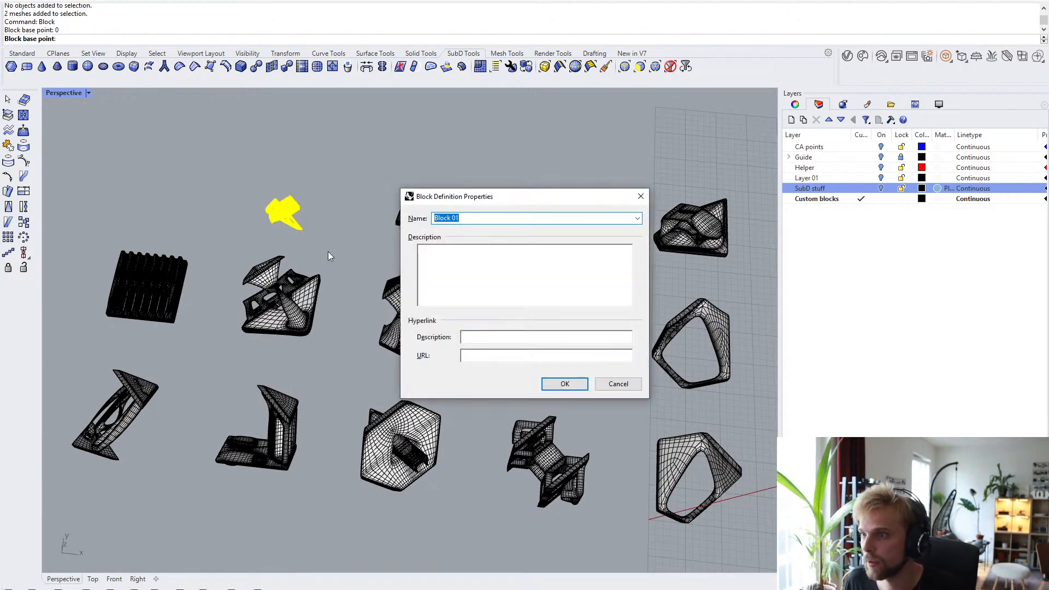
pyautogui.write('E')
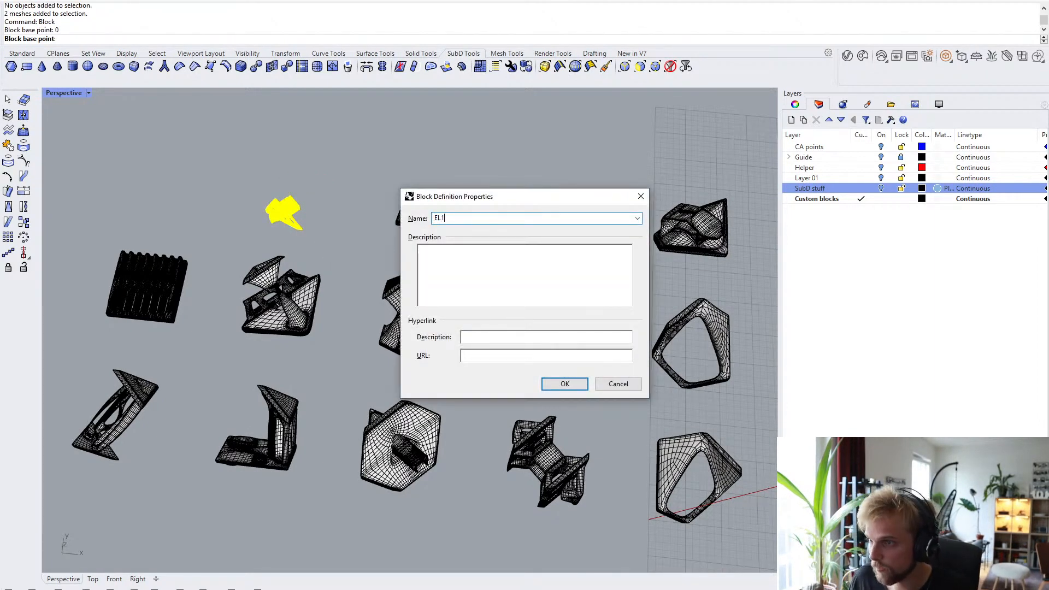
pyautogui.write('L1')
pyautogui.press('Return')
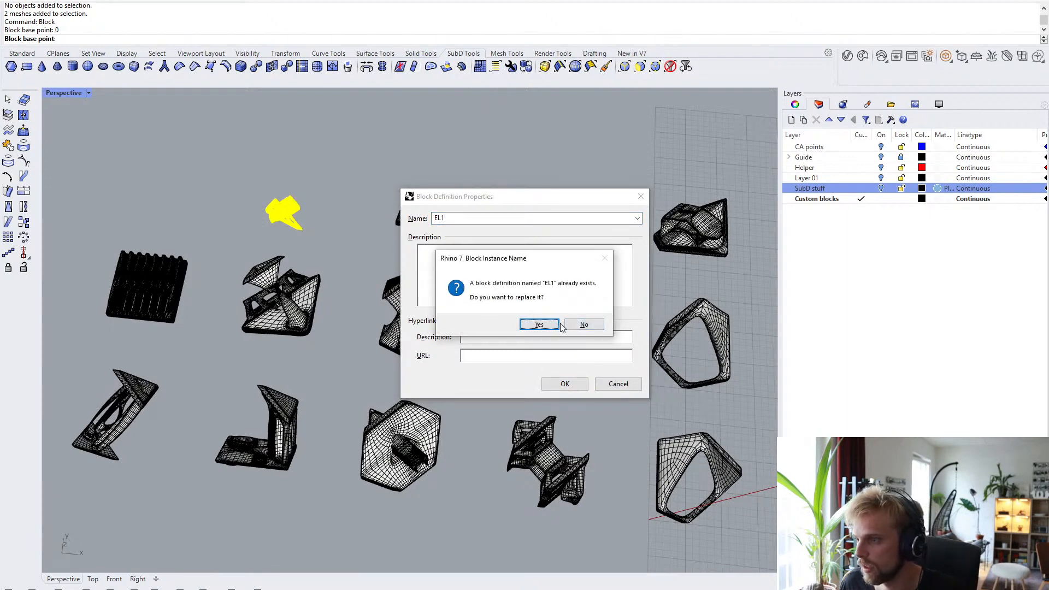
pyautogui.click(549, 324)
# - Define the mesh beside the smallest element as block EL2 with base point 0, replacing the existing definition
pyautogui.scroll(3, 478, 245)
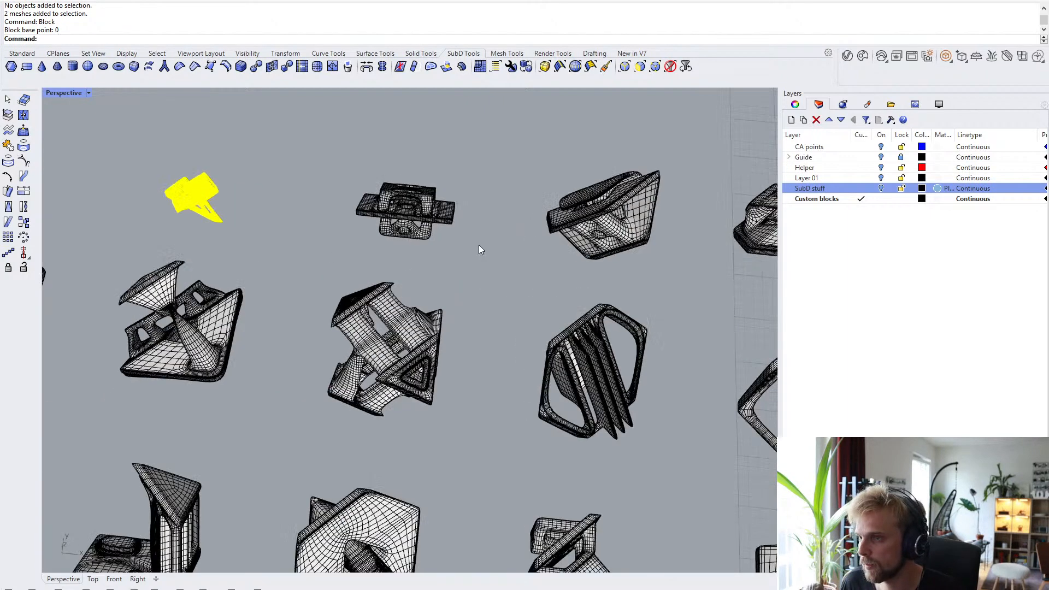
pyautogui.moveTo(478, 244); pyautogui.dragTo(366, 168)
pyautogui.press('Return')
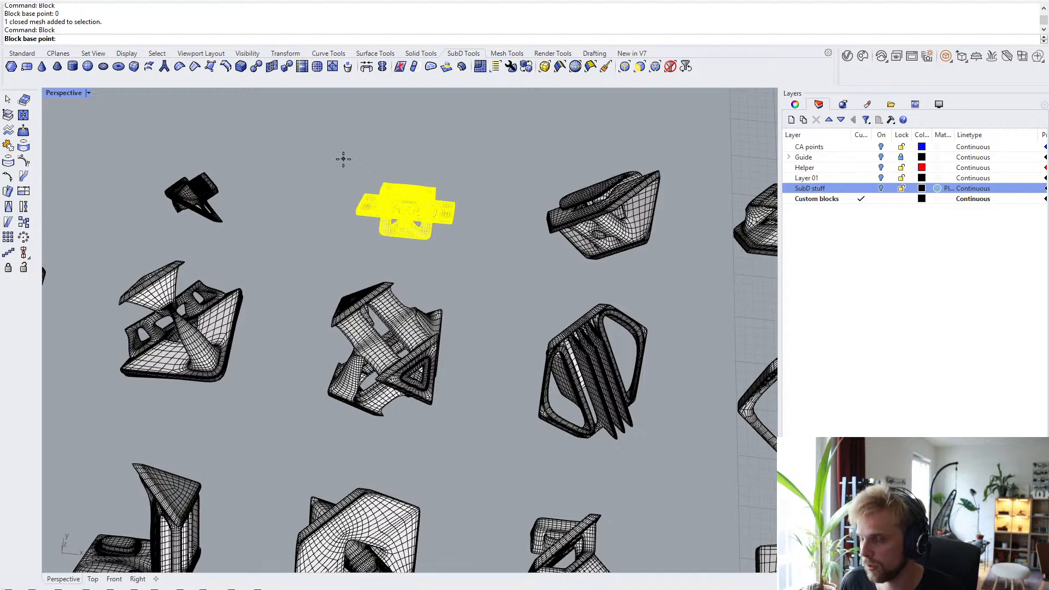
pyautogui.write('0')
pyautogui.press('Return')
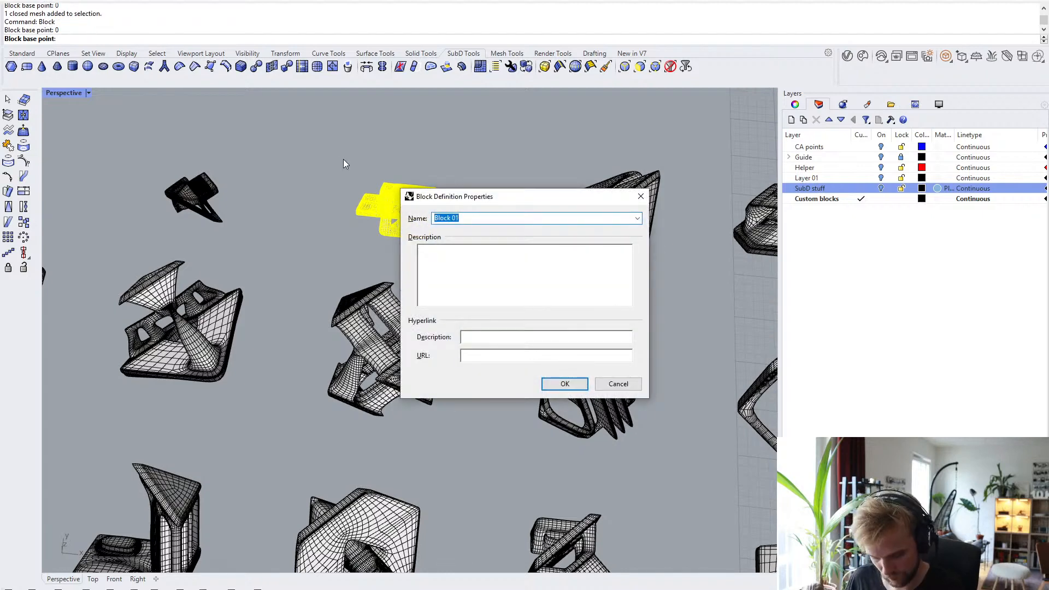
pyautogui.write('EL2')
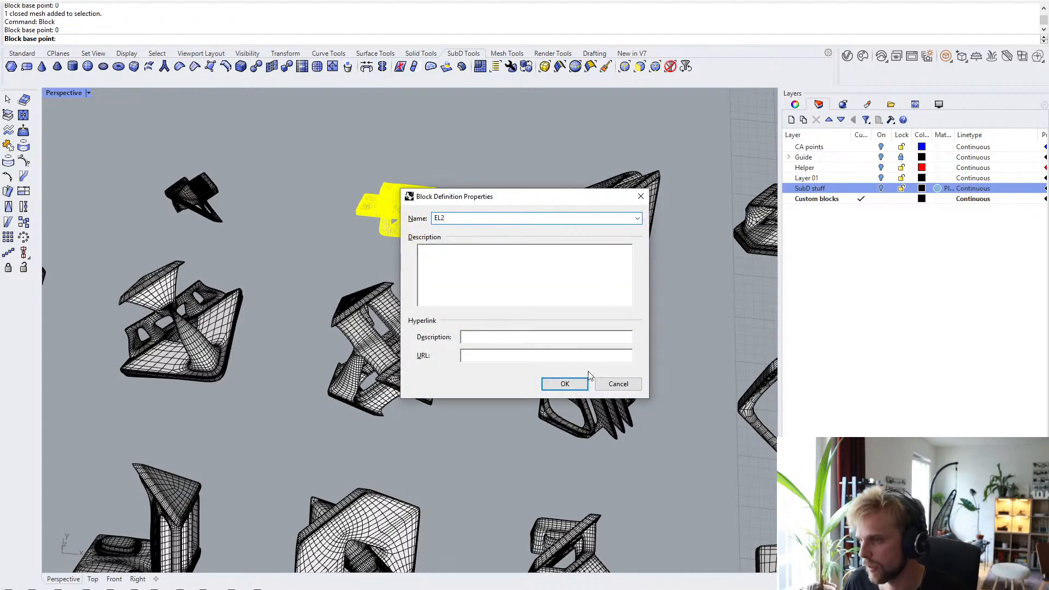
pyautogui.click(568, 384)
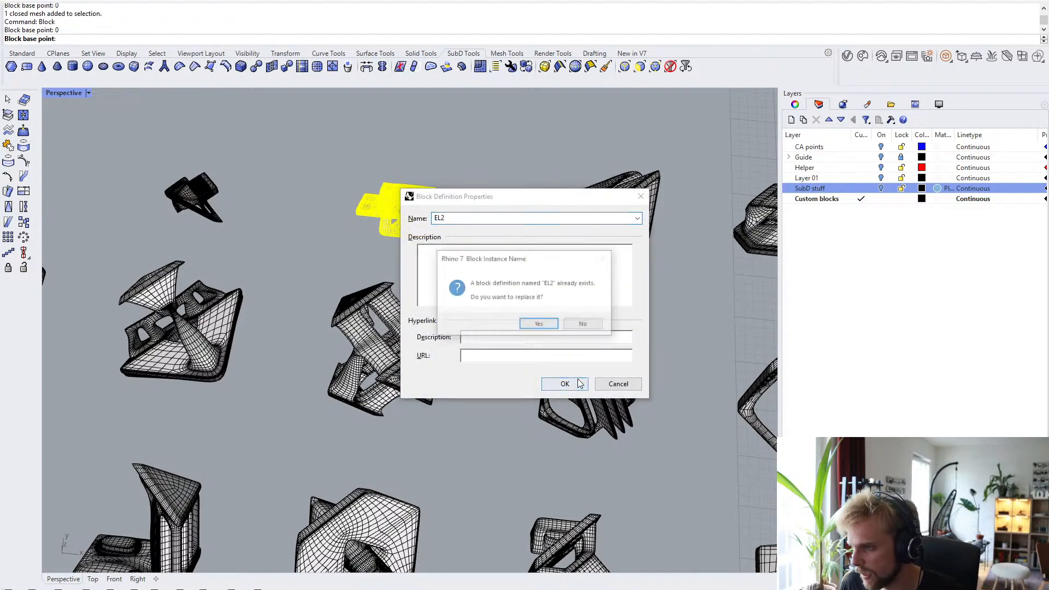
pyautogui.click(534, 328)
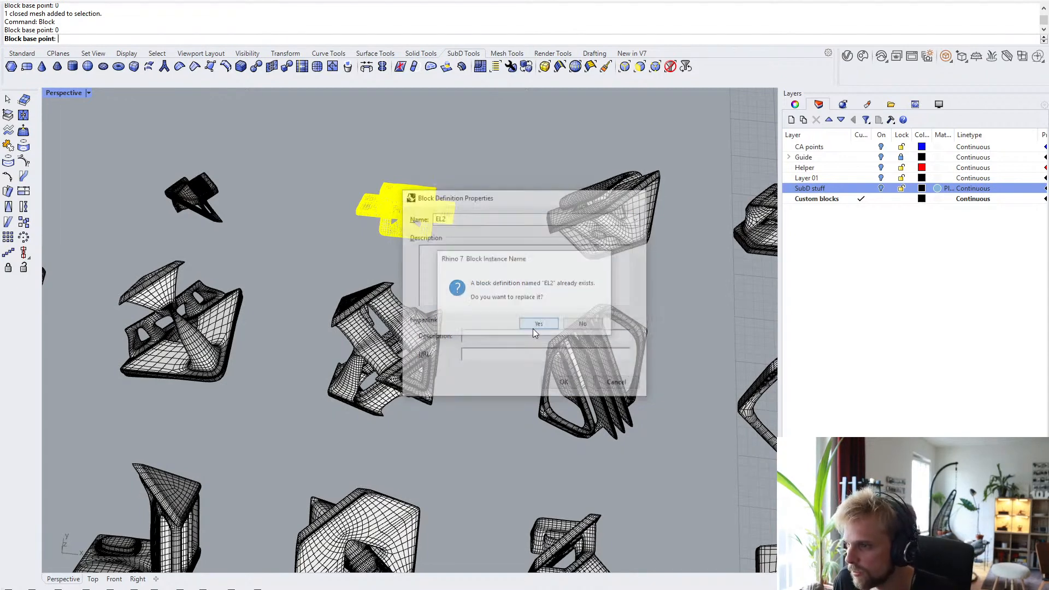
# - Define the third element in the same row as block EL3 with base point 0, replacing the existing definition
pyautogui.click(604, 213)
pyautogui.press('Return')
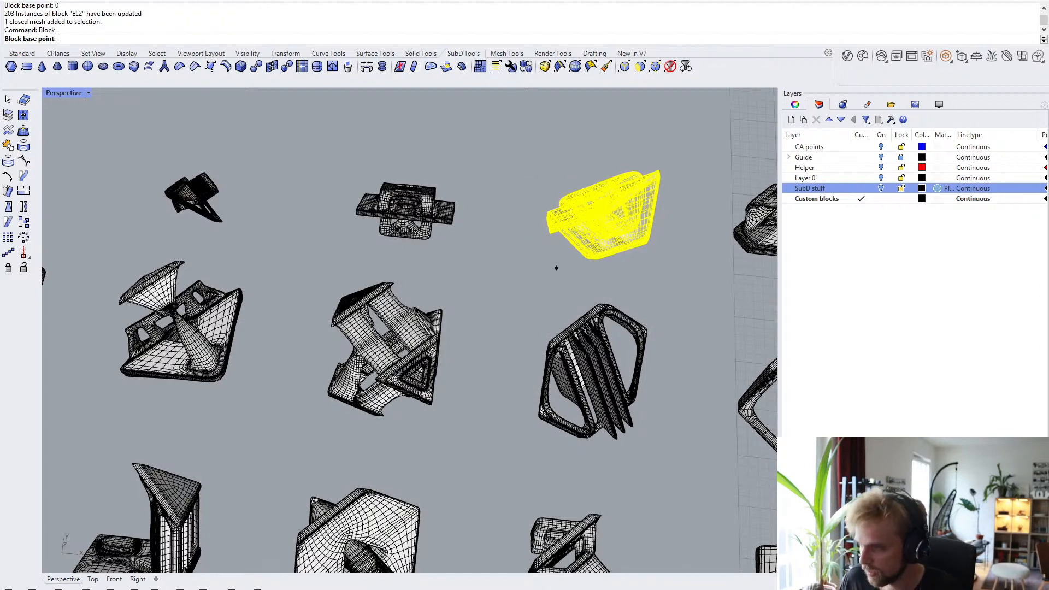
pyautogui.write('0')
pyautogui.press('Return')
pyautogui.write('EL3')
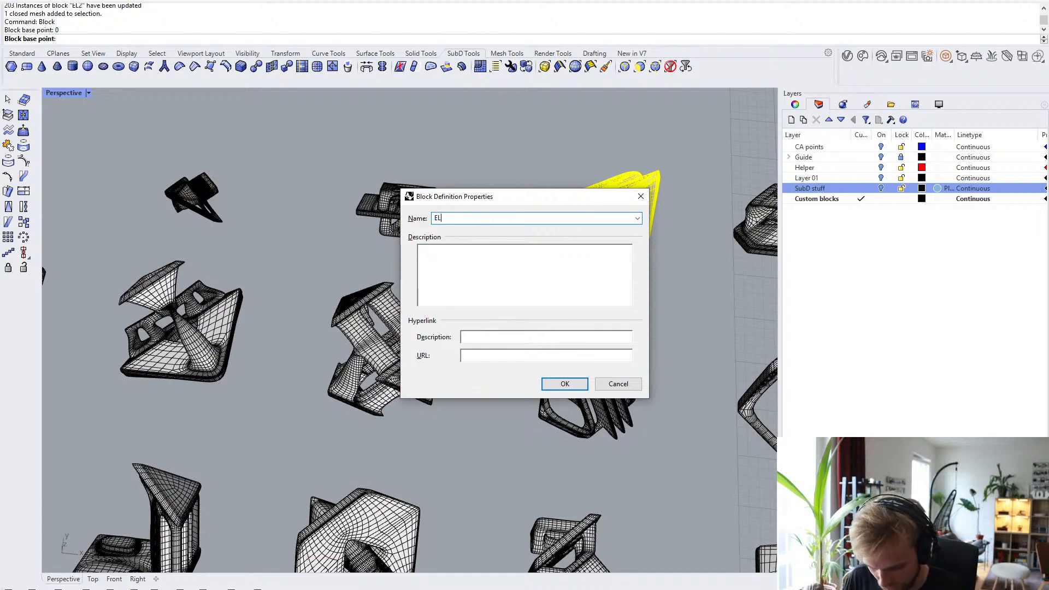
pyautogui.press('Return')
pyautogui.press('Return')
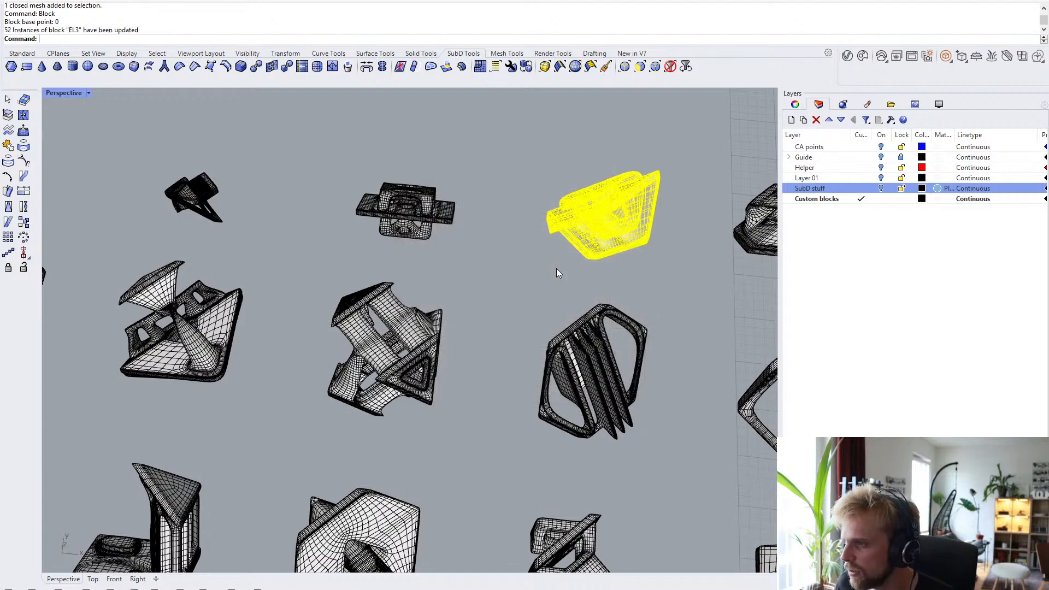
pyautogui.press('Escape')
# - Examine the aggregation of placed block instances far from the element grid to check the redefined geometry
pyautogui.keyDown('shift'); pyautogui.moveTo(556, 269); pyautogui.dragTo(256, 280, button='right'); pyautogui.keyUp('shift')
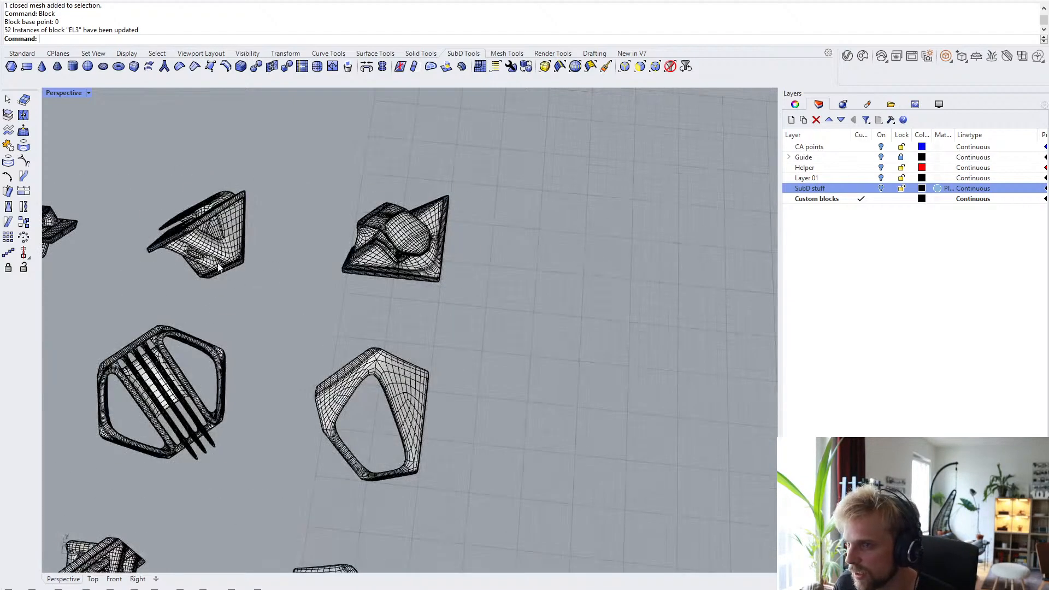
pyautogui.scroll(-5, 230, 268)
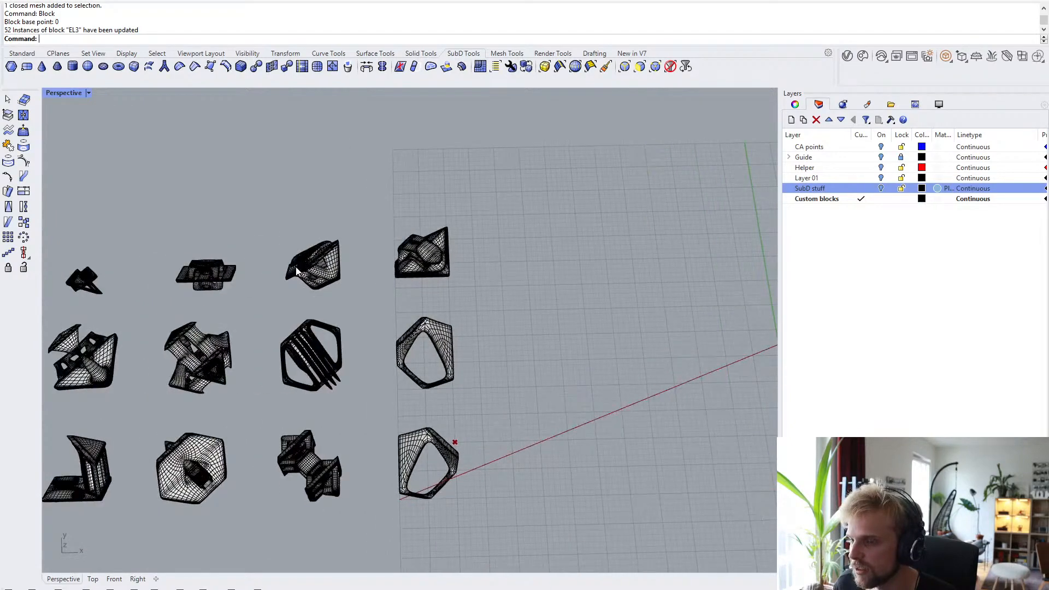
pyautogui.scroll(-9, 297, 268)
pyautogui.scroll(-6, 374, 256)
pyautogui.keyDown('shift'); pyautogui.moveTo(385, 254); pyautogui.dragTo(273, 302, button='right'); pyautogui.keyUp('shift')
pyautogui.scroll(12, 456, 267)
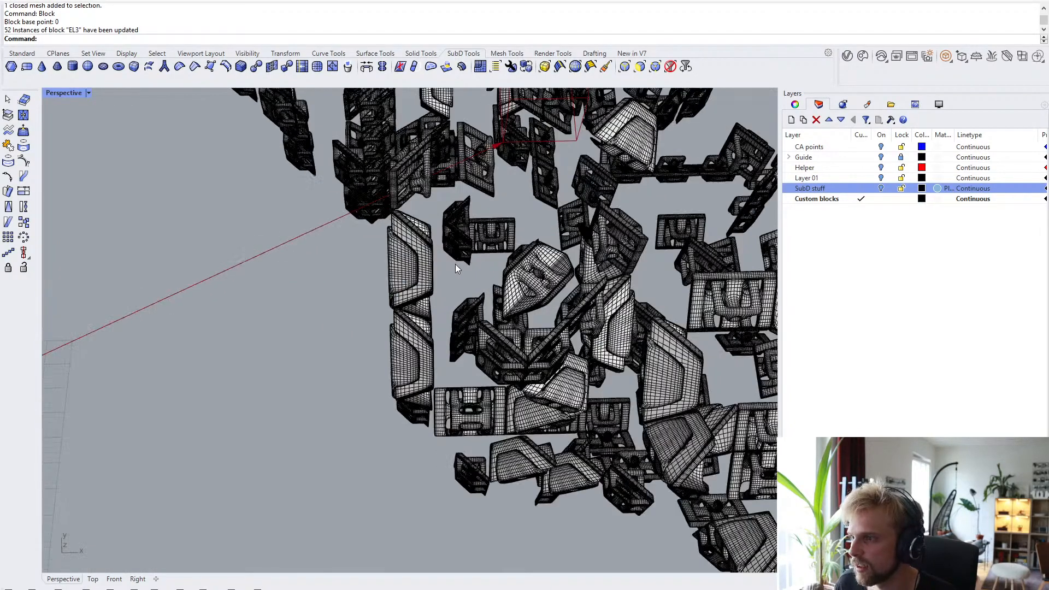
pyautogui.scroll(-12, 457, 267)
pyautogui.keyDown('shift'); pyautogui.moveTo(359, 288); pyautogui.dragTo(320, 339, button='right'); pyautogui.keyUp('shift')
pyautogui.keyDown('shift'); pyautogui.moveTo(221, 361); pyautogui.dragTo(469, 337, button='right'); pyautogui.keyUp('shift')
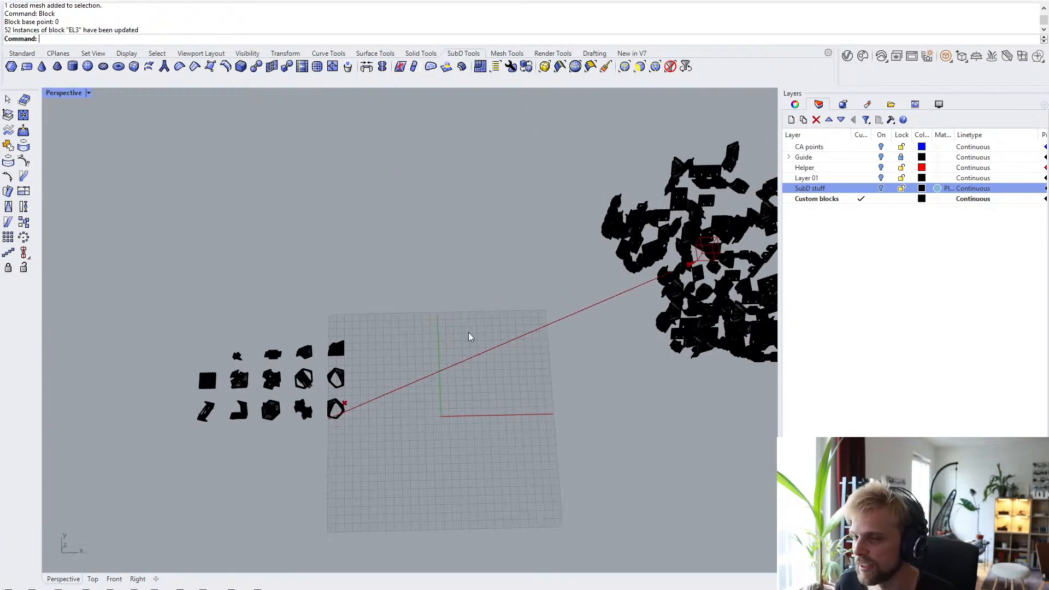
# - Define the fourth element in the same row as block EL4 with base point 0, replacing the existing definition
pyautogui.scroll(10, 302, 365)
pyautogui.moveTo(502, 351); pyautogui.dragTo(385, 253)
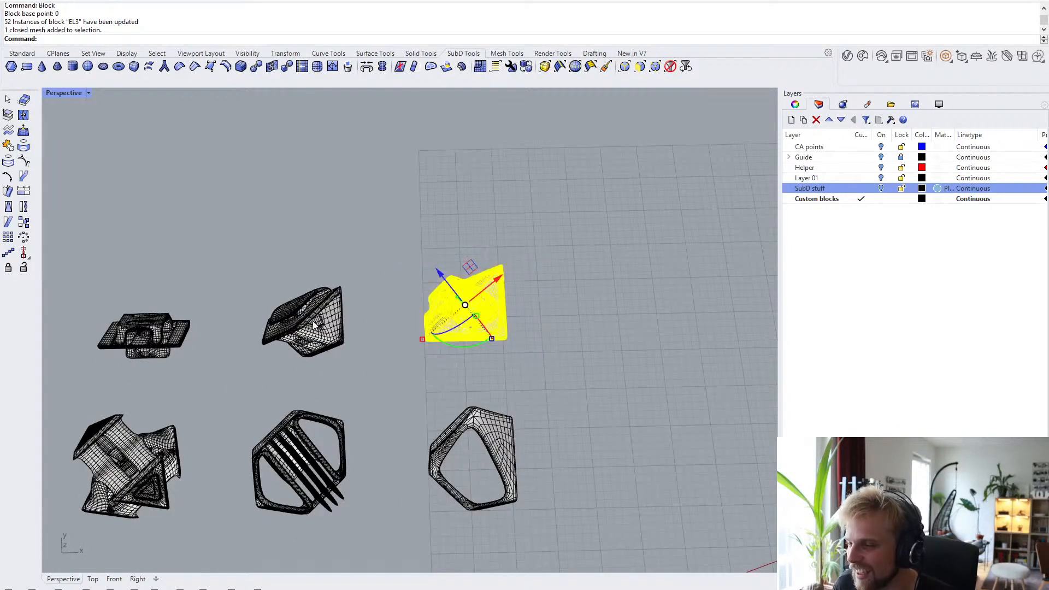
pyautogui.scroll(3, 314, 325)
pyautogui.click(314, 328)
pyautogui.click(388, 398)
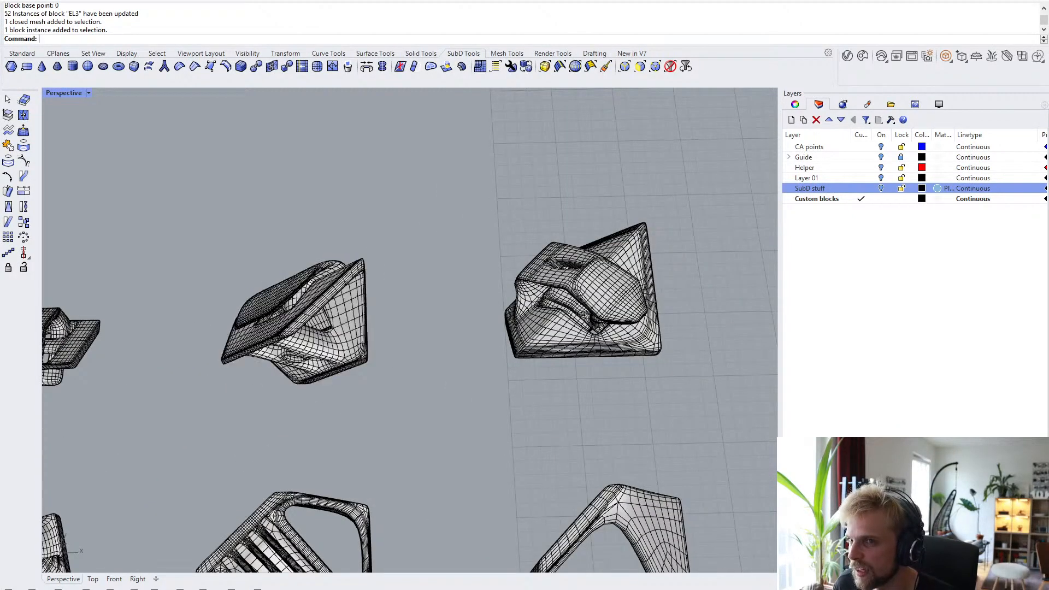
pyautogui.click(514, 283)
pyautogui.scroll(-5, 514, 284)
pyautogui.write('Block')
pyautogui.press('Return')
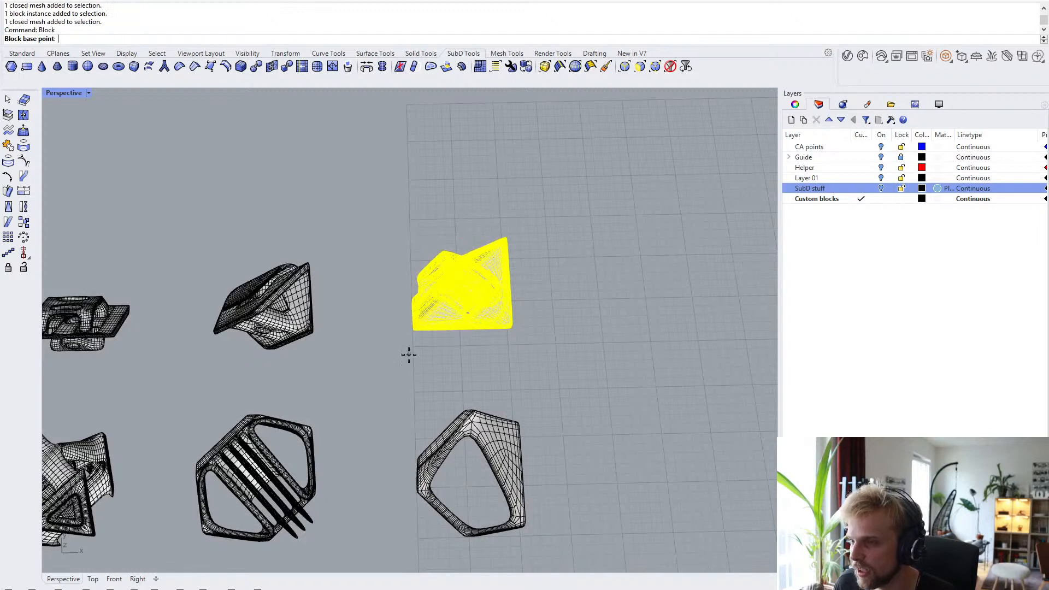
pyautogui.write('0')
pyautogui.press('Return')
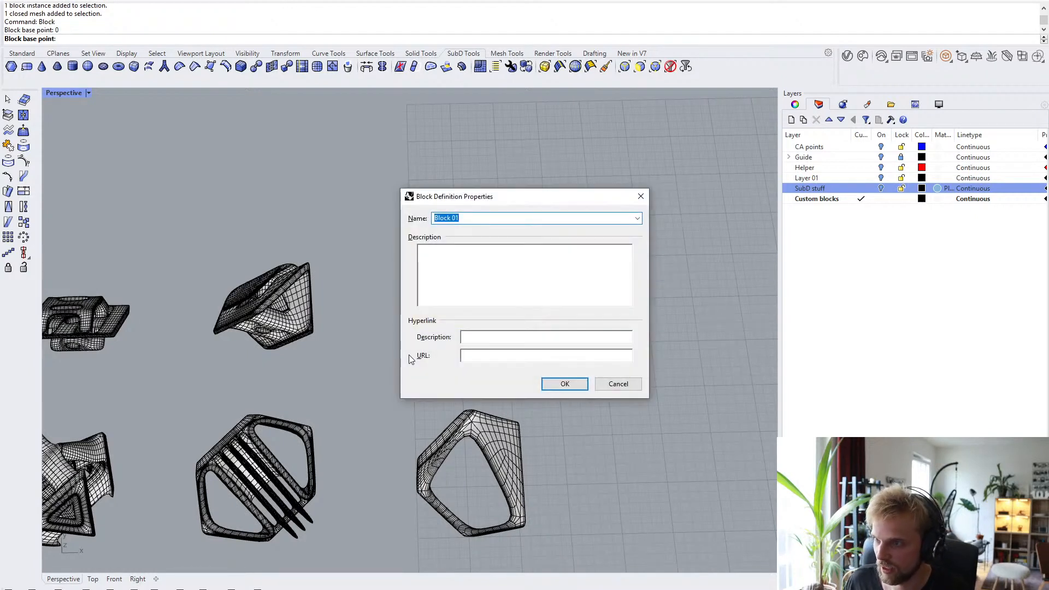
pyautogui.write('EL4')
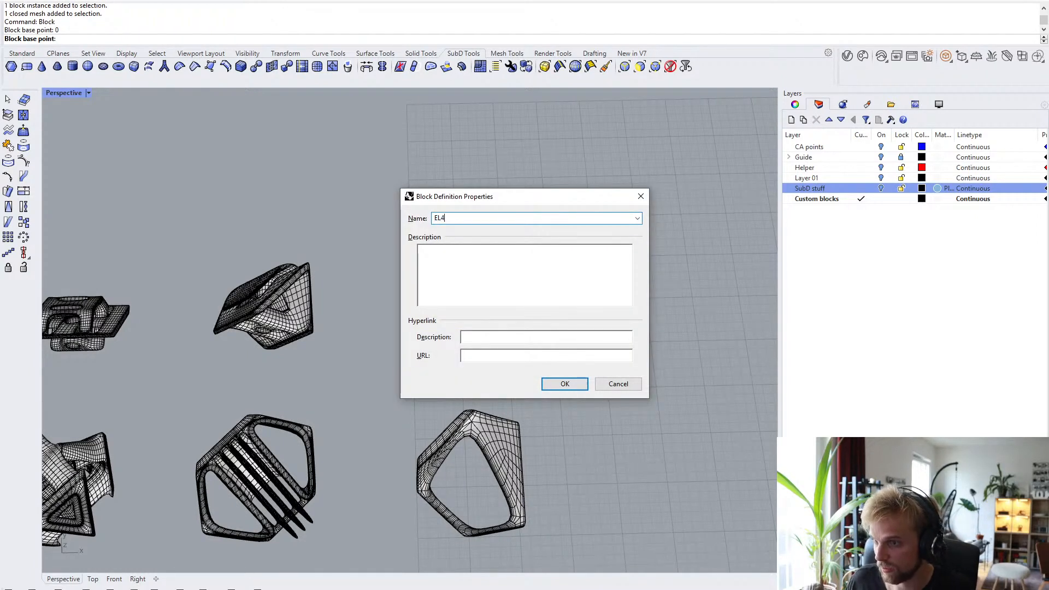
pyautogui.press('Return')
pyautogui.press('Return')
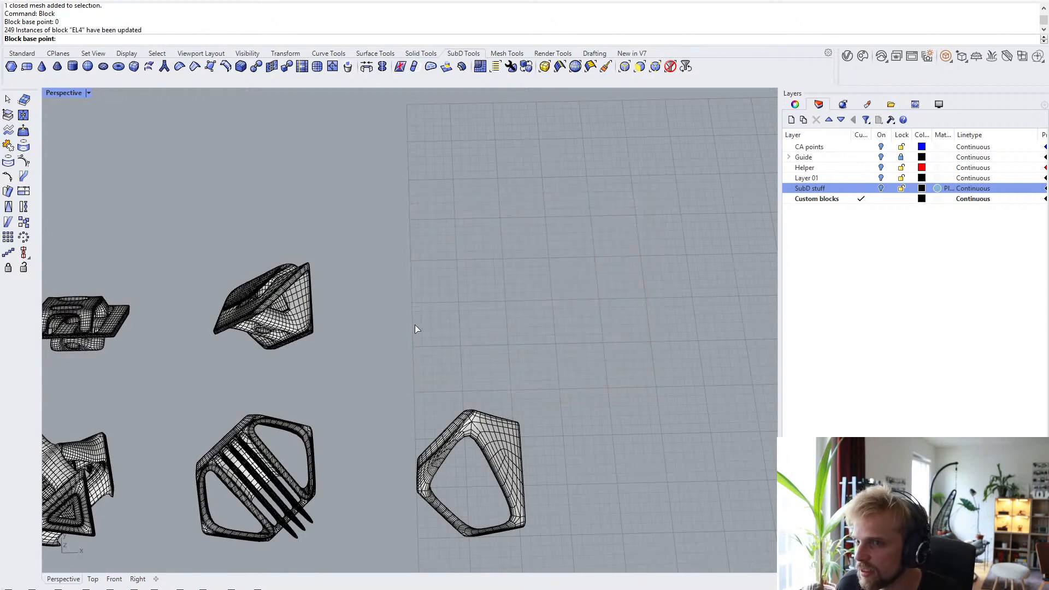
pyautogui.click(369, 202)
# - Define the slatted square element at the start of the next row as block EL5 with base point 0, replacing the existing definition
pyautogui.scroll(-7, 369, 202)
pyautogui.keyDown('shift'); pyautogui.moveTo(220, 265); pyautogui.dragTo(570, 213, button='right'); pyautogui.keyUp('shift')
pyautogui.scroll(8, 389, 254)
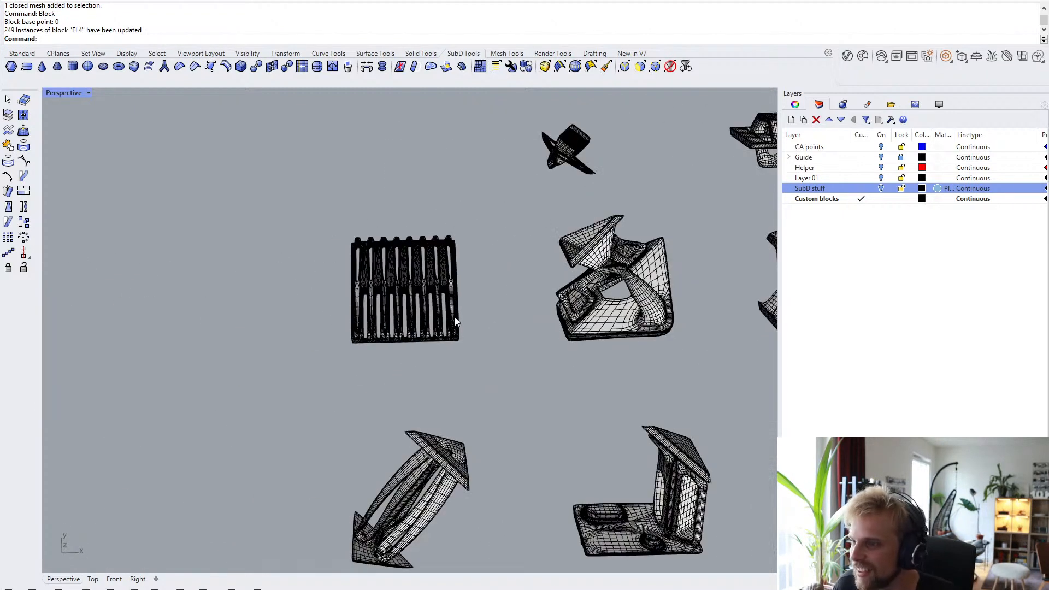
pyautogui.scroll(3, 456, 322)
pyautogui.moveTo(486, 384); pyautogui.dragTo(173, 107)
pyautogui.press('Return')
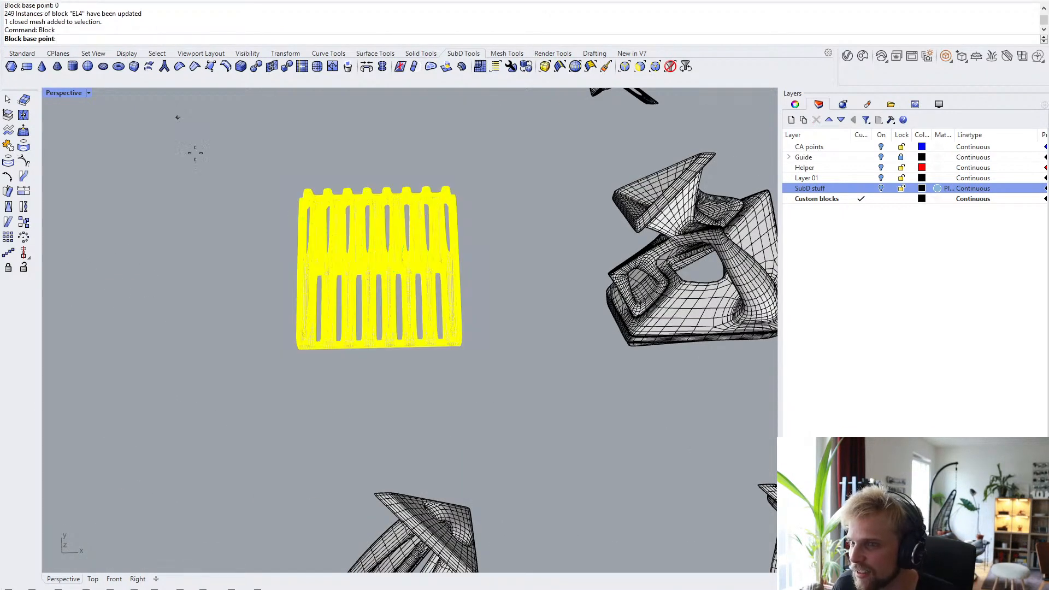
pyautogui.press('Return')
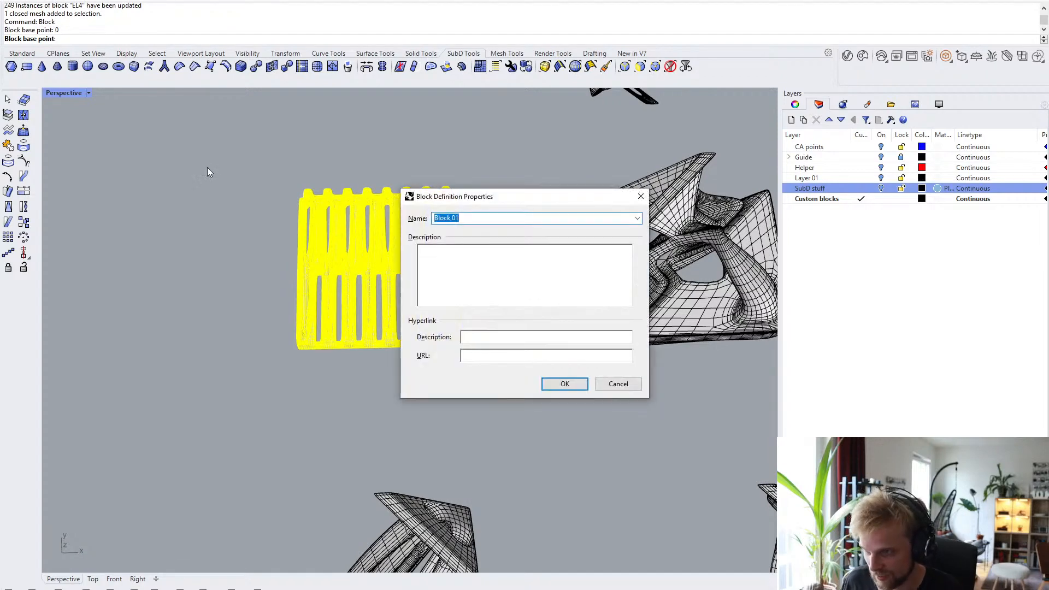
pyautogui.write('EL5')
pyautogui.press('Return')
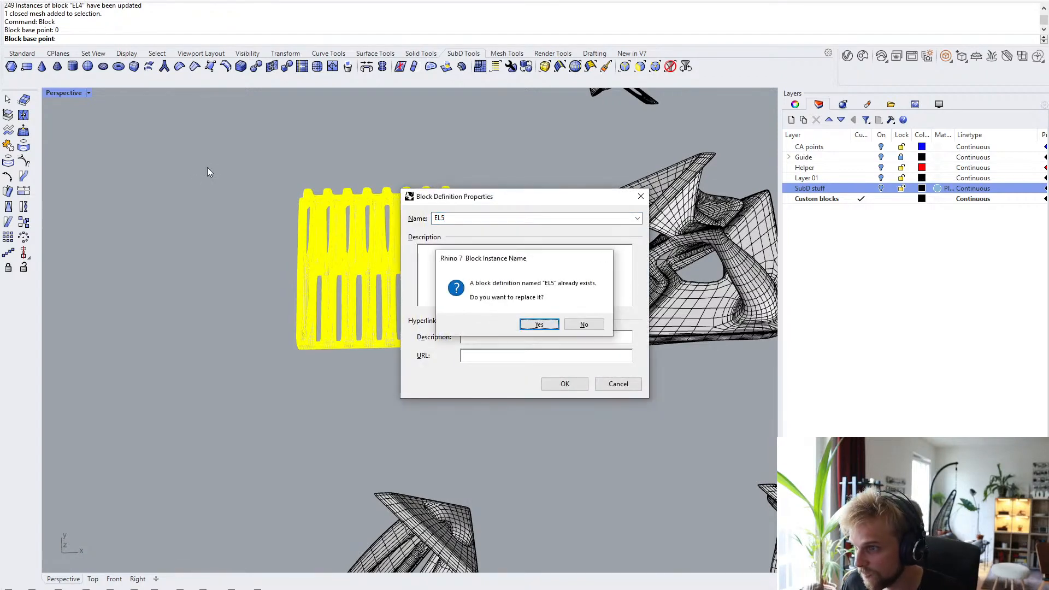
pyautogui.press('Return')
# - Define the second element in that row, beside the slatted square, as block EL6 with base point 0, replacing the existing definition
pyautogui.keyDown('shift'); pyautogui.moveTo(496, 243); pyautogui.dragTo(251, 247, button='right'); pyautogui.keyUp('shift')
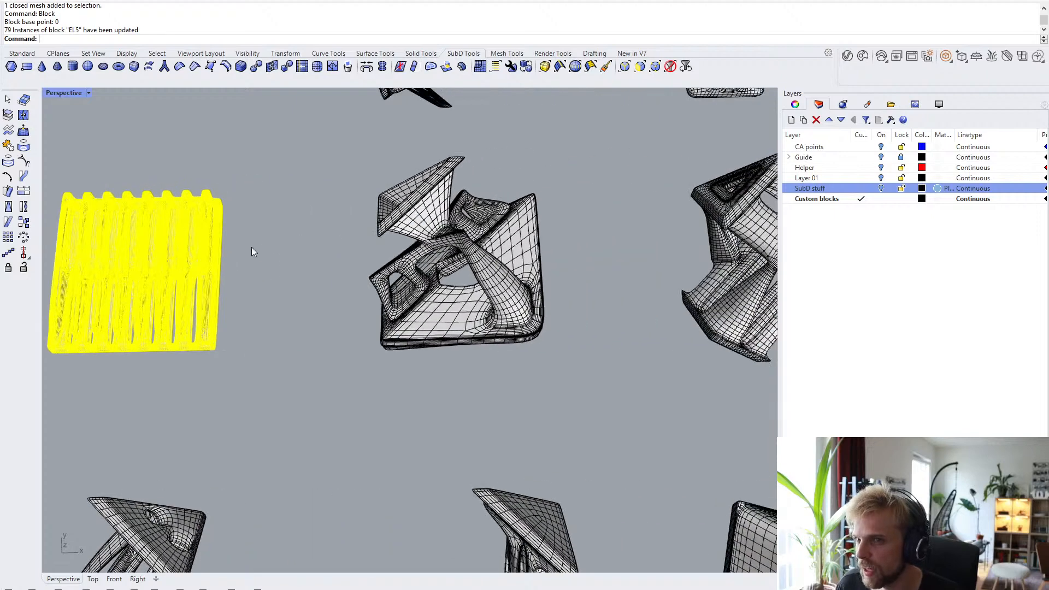
pyautogui.click(397, 340)
pyautogui.press('Return')
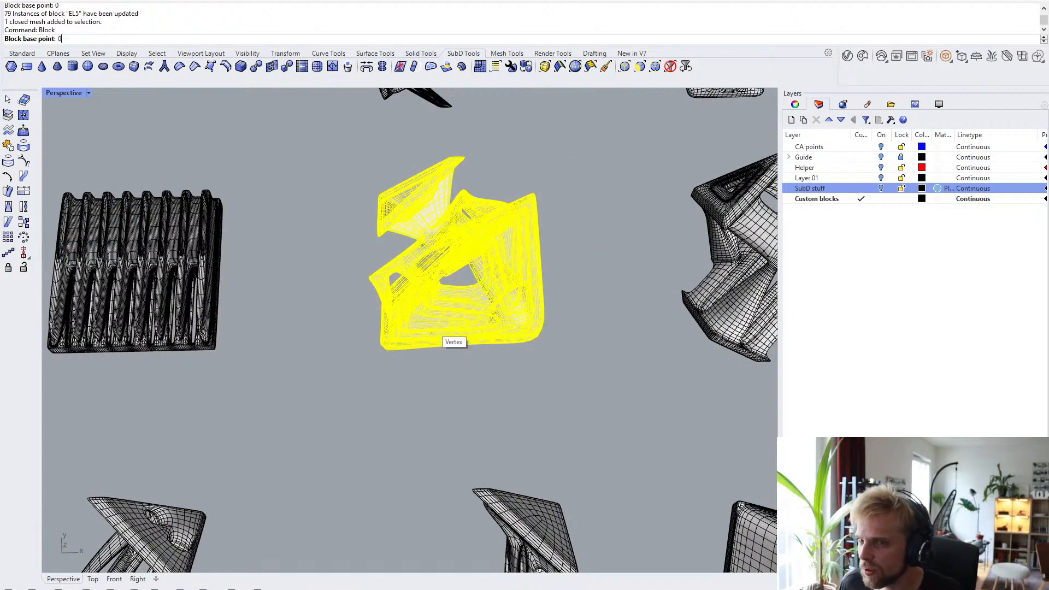
pyautogui.write('0')
pyautogui.press('Return')
pyautogui.write('EL6')
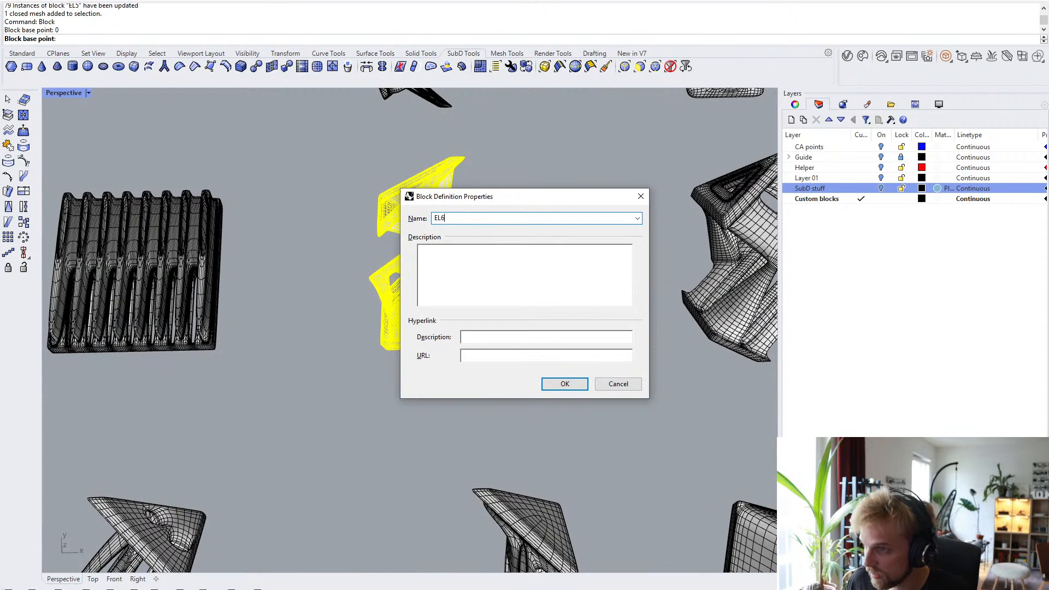
pyautogui.press('Return')
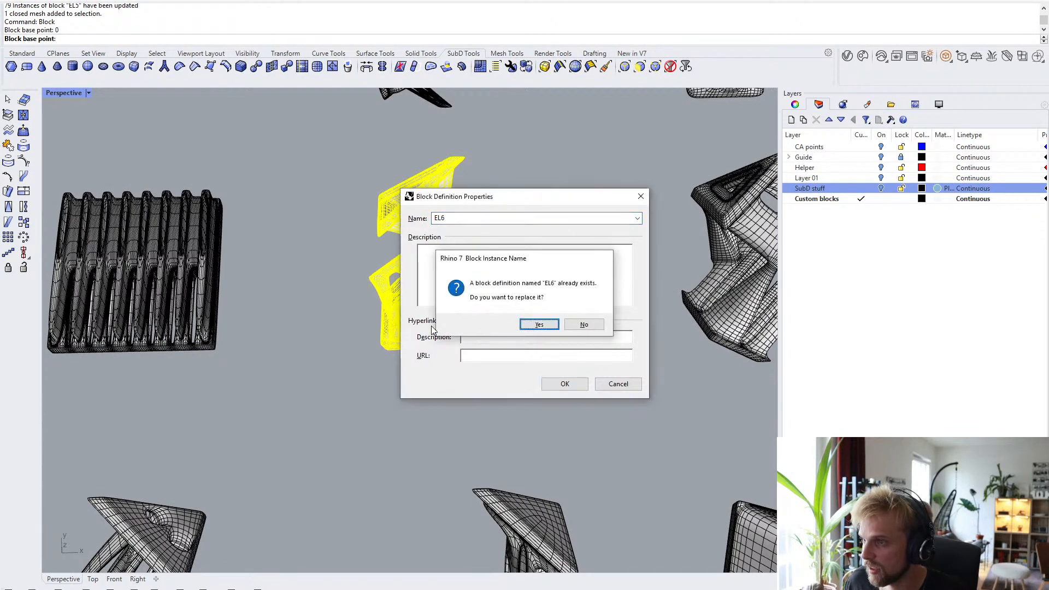
pyautogui.press('Return')
# - Define the third element in the row, with the framed triangular opening, as block EL7 with base point 0, replacing the existing definition
pyautogui.keyDown('shift'); pyautogui.moveTo(526, 305); pyautogui.dragTo(188, 313, button='right'); pyautogui.keyUp('shift')
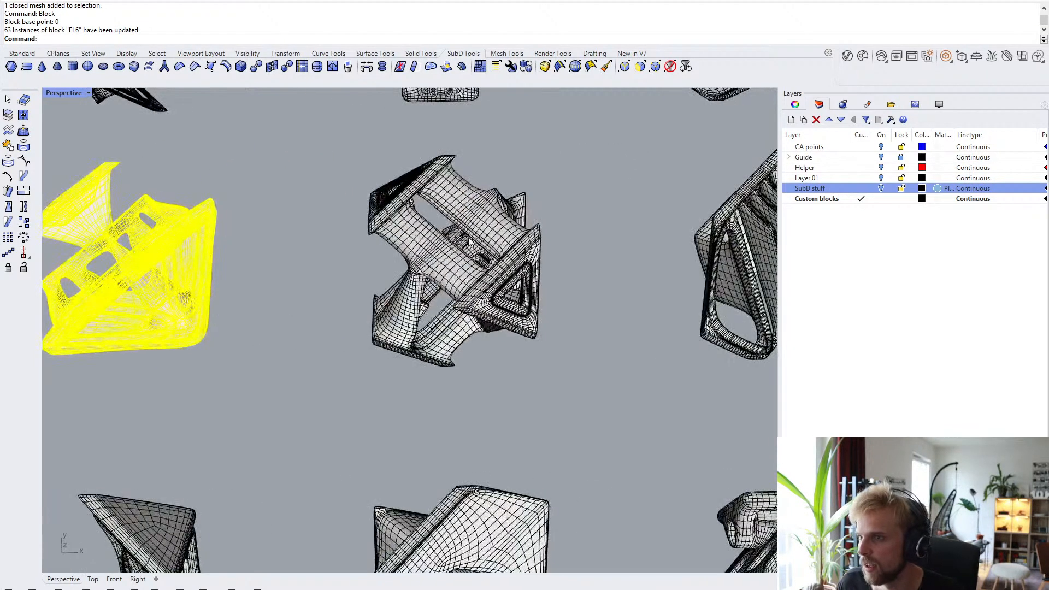
pyautogui.click(467, 238)
pyautogui.rightClick(462, 238)
pyautogui.write('0')
pyautogui.press('Return')
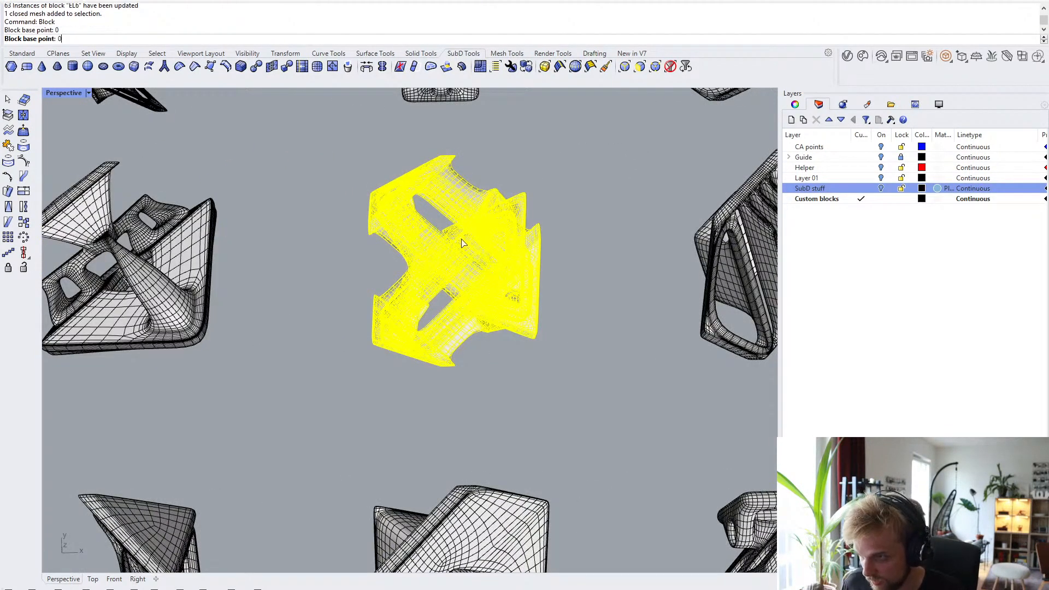
pyautogui.write('EL7')
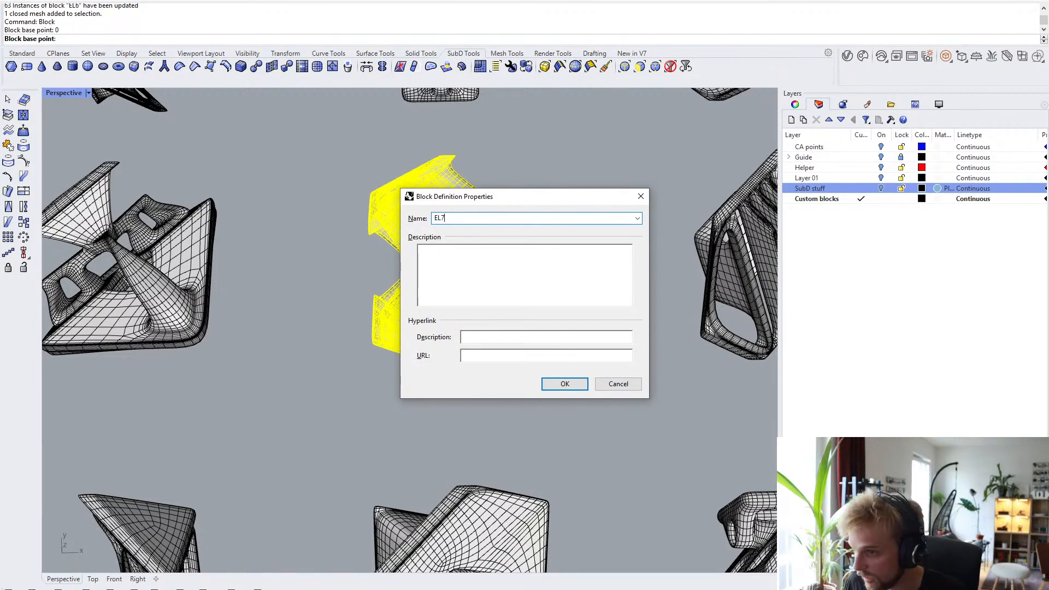
pyautogui.press('Return')
pyautogui.press('Return')
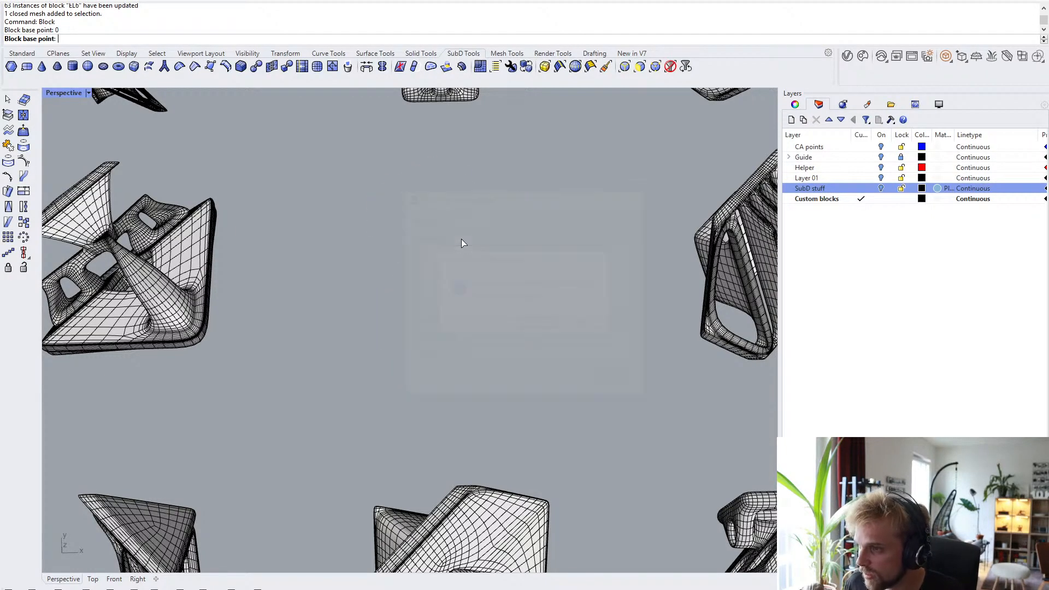
pyautogui.keyDown('shift'); pyautogui.moveTo(451, 233); pyautogui.dragTo(268, 260, button='right'); pyautogui.keyUp('shift')
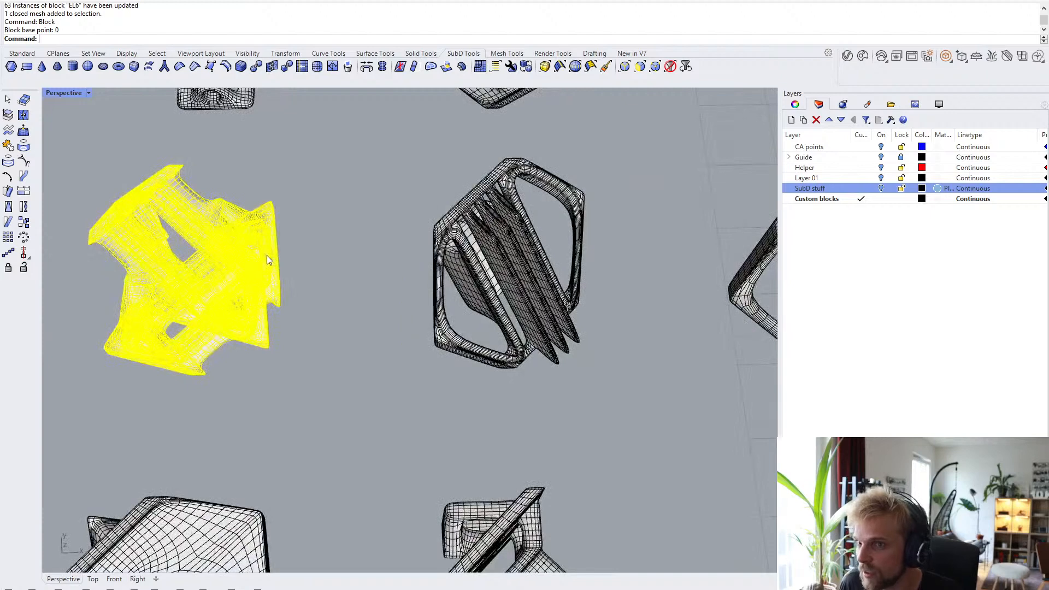
pyautogui.click(319, 225)
# - Check the preview of the EL7 definition in the Block Manager against the third element
pyautogui.keyDown('shift'); pyautogui.moveTo(174, 231); pyautogui.dragTo(248, 221, button='right'); pyautogui.keyUp('shift')
pyautogui.scroll(4, 248, 221)
pyautogui.write('BlockManager')
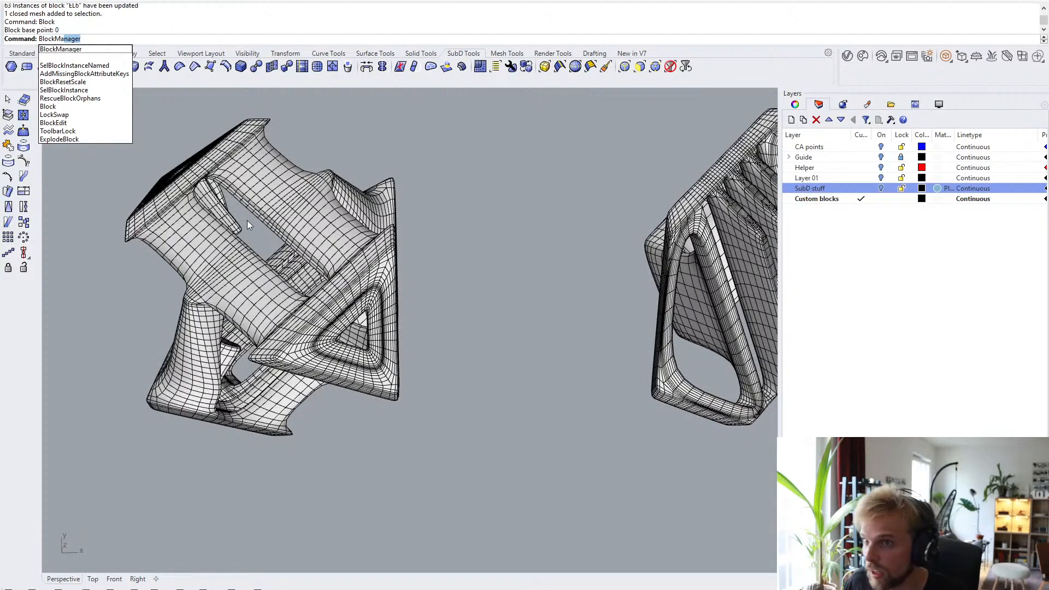
pyautogui.press('Return')
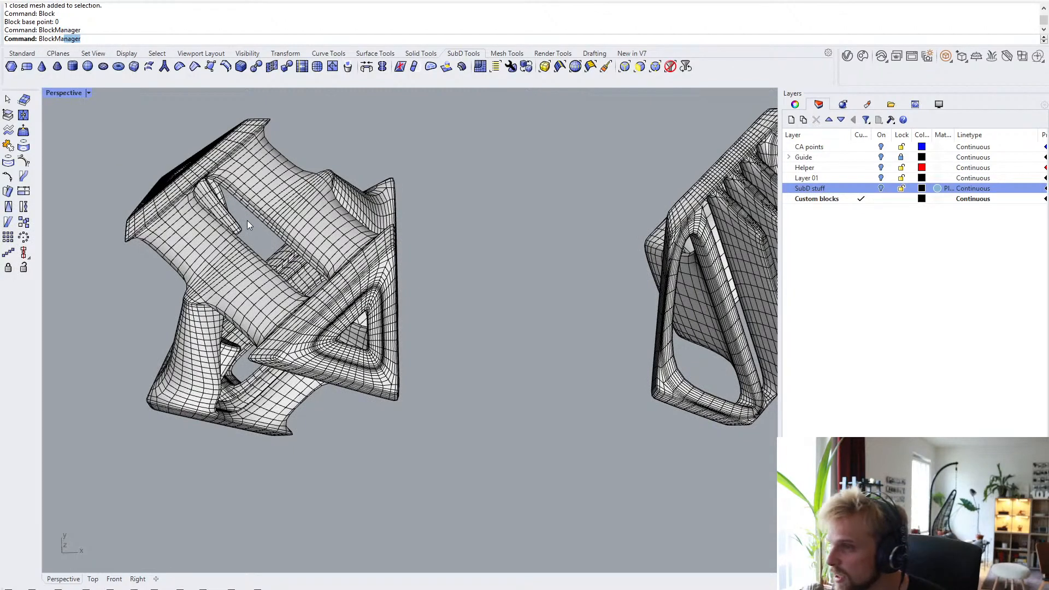
pyautogui.scroll(-2, 339, 298)
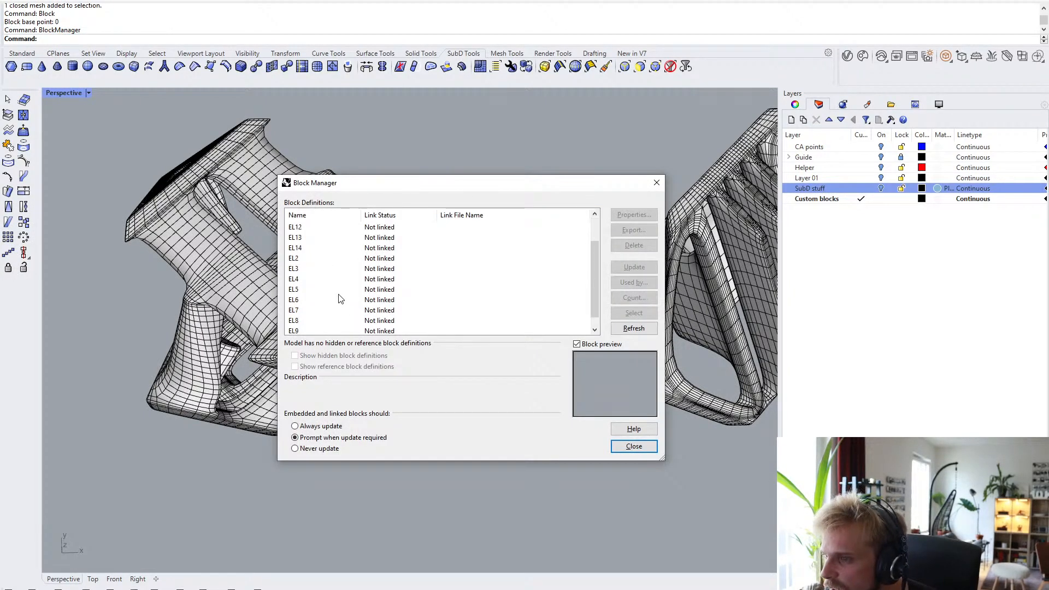
pyautogui.click(290, 304)
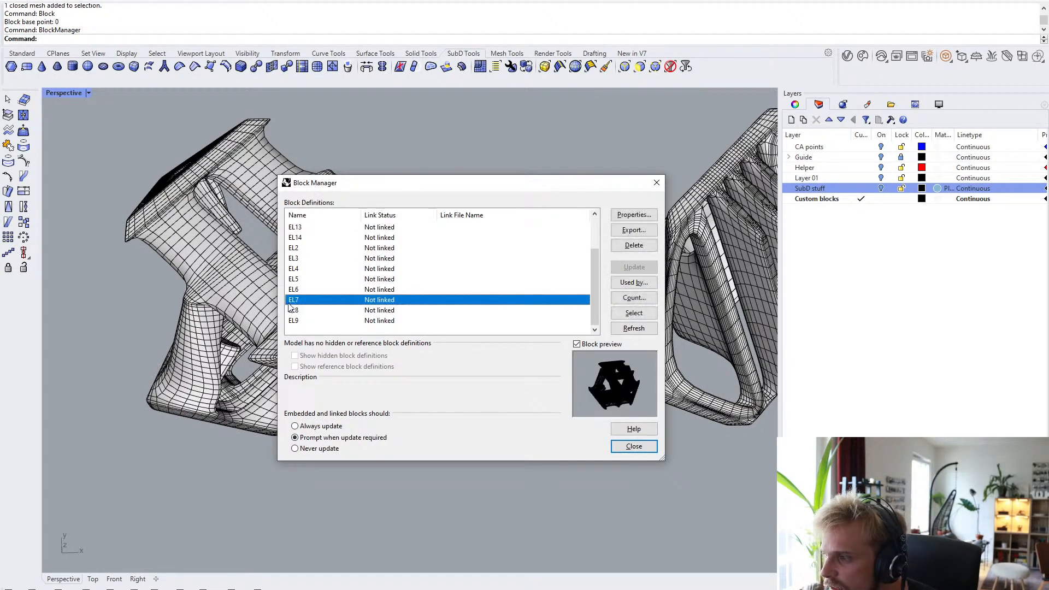
pyautogui.click(656, 183)
# - Select the fourth element in the row, the hexagonal frame with diagonal slats
pyautogui.scroll(-6, 559, 220)
pyautogui.keyDown('shift'); pyautogui.moveTo(541, 254); pyautogui.dragTo(385, 268, button='right'); pyautogui.keyUp('shift')
pyautogui.scroll(3, 389, 264)
pyautogui.click(501, 270)
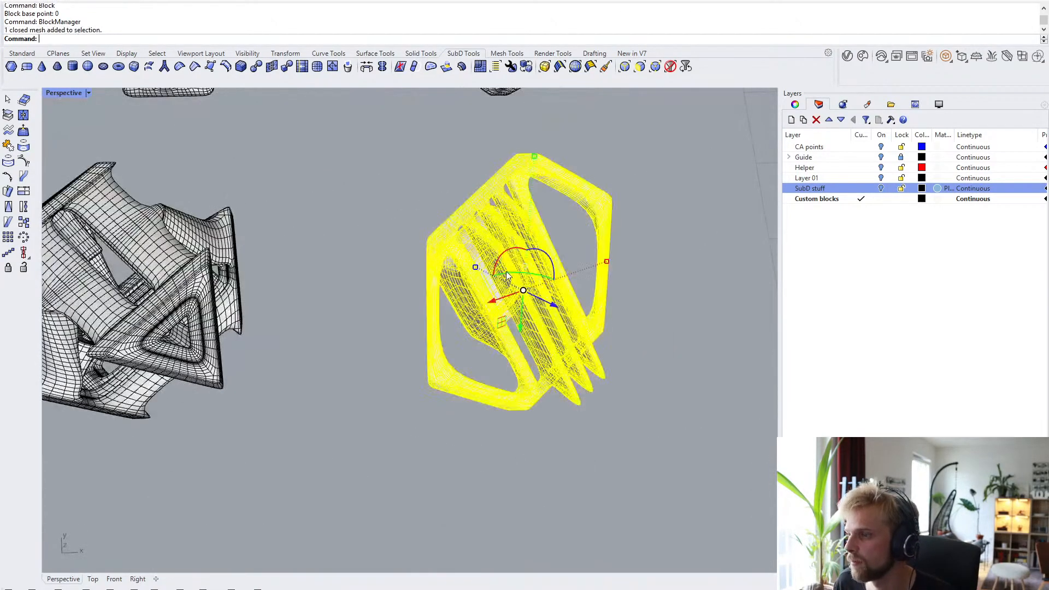
pyautogui.keyDown('shift'); pyautogui.moveTo(489, 272); pyautogui.dragTo(407, 283, button='right'); pyautogui.keyUp('shift')
pyautogui.scroll(1, 407, 287)
pyautogui.write('el')
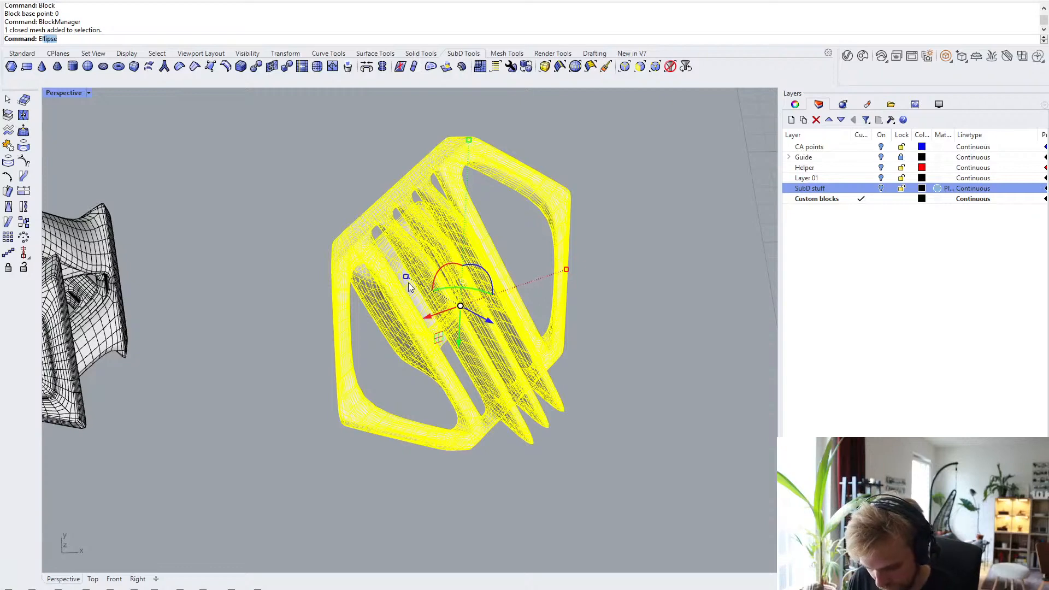
pyautogui.press('BackSpace')
pyautogui.press('BackSpace')
pyautogui.write('block')
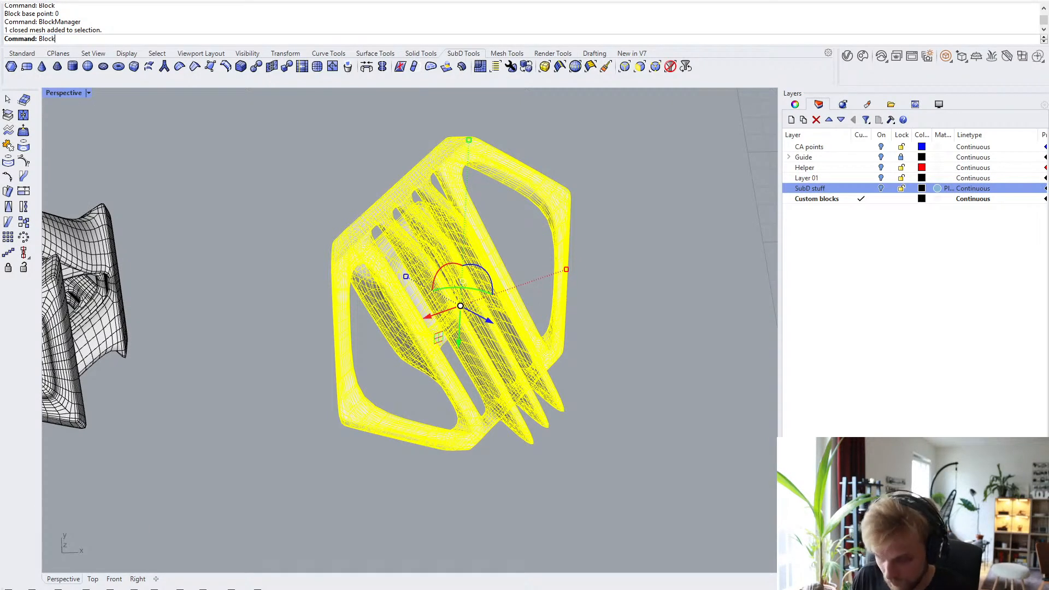
pyautogui.press('Return')
pyautogui.press('Escape')
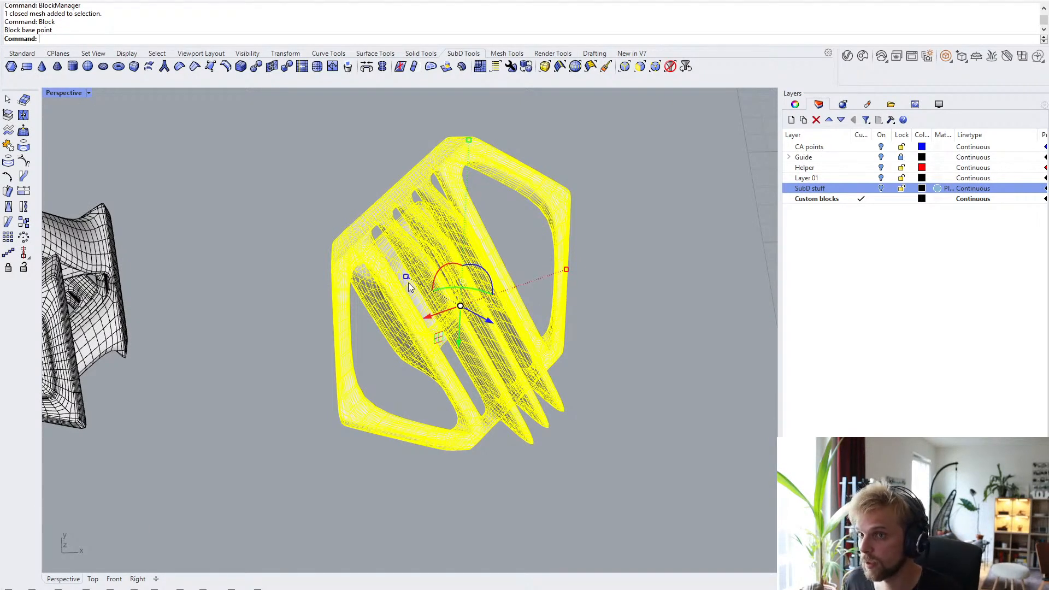
# - Define the selected slatted hexagonal frame as block EL8 with base point 0, replacing the existing definition
pyautogui.press('Return')
pyautogui.write('0')
pyautogui.press('Return')
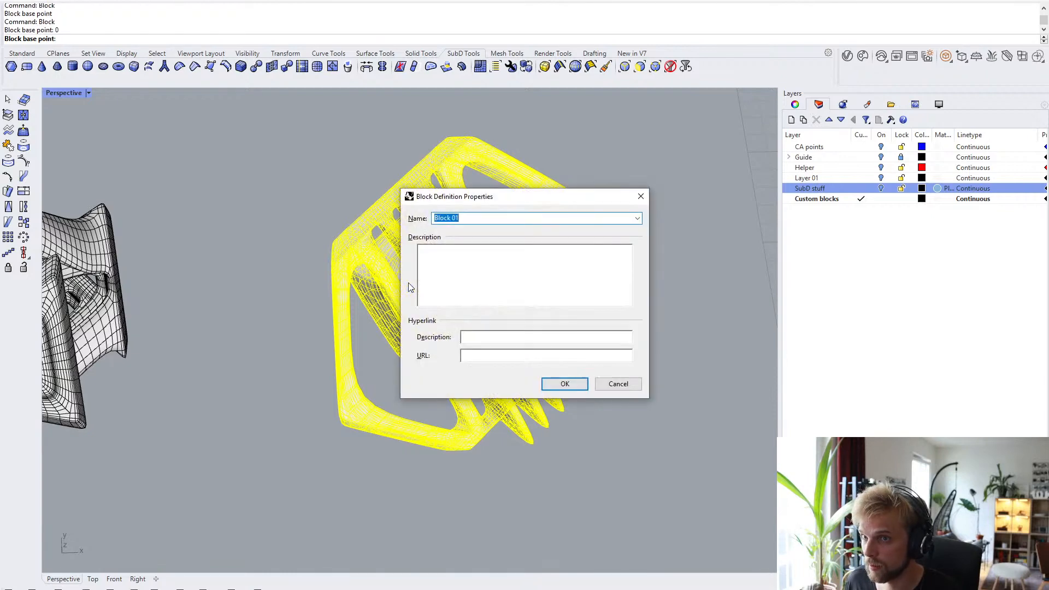
pyautogui.write('EL')
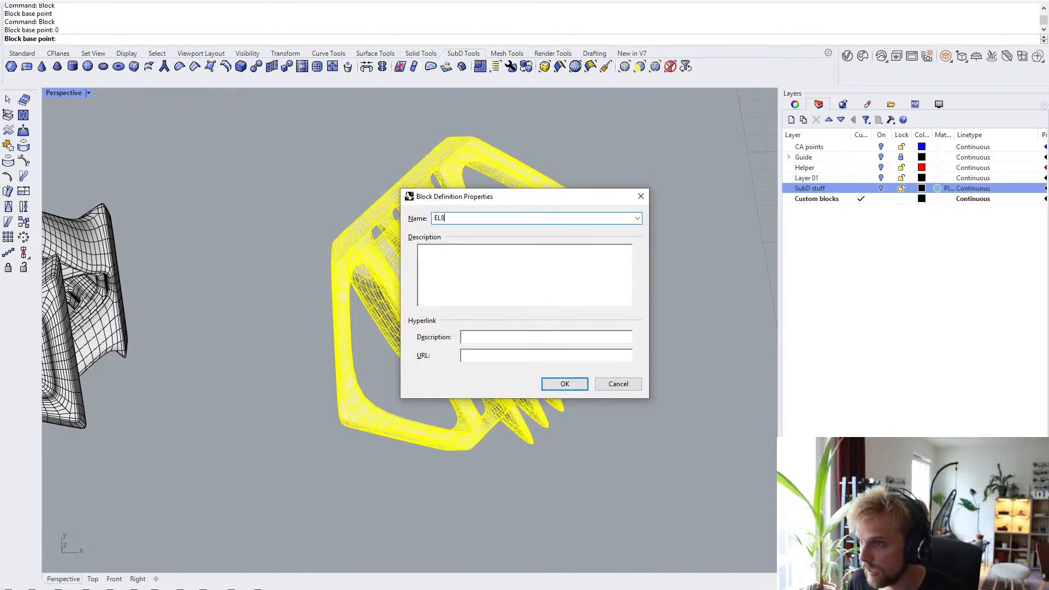
pyautogui.write('8')
pyautogui.press('Return')
pyautogui.press('Return')
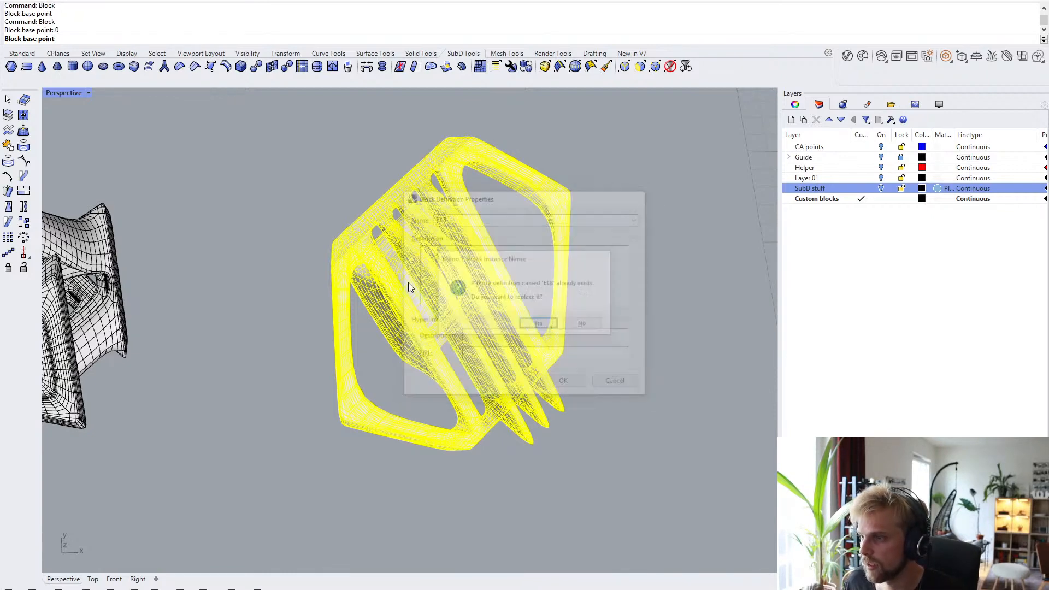
# - Explode the block instance of the third element in the row back into its mesh
pyautogui.scroll(-5, 377, 278)
pyautogui.click(233, 271)
pyautogui.scroll(5, 234, 271)
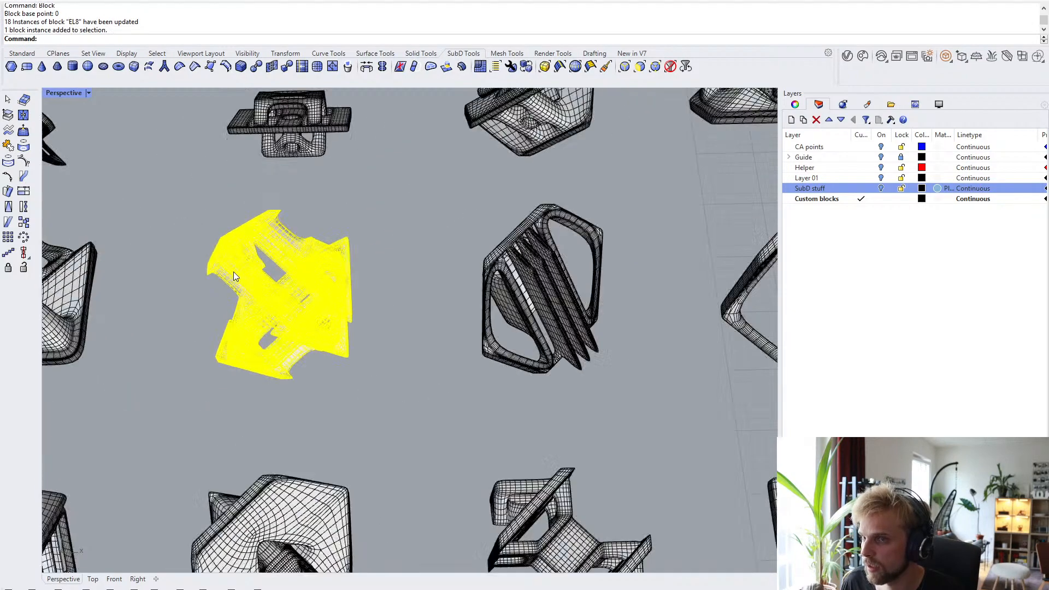
pyautogui.write('Explode')
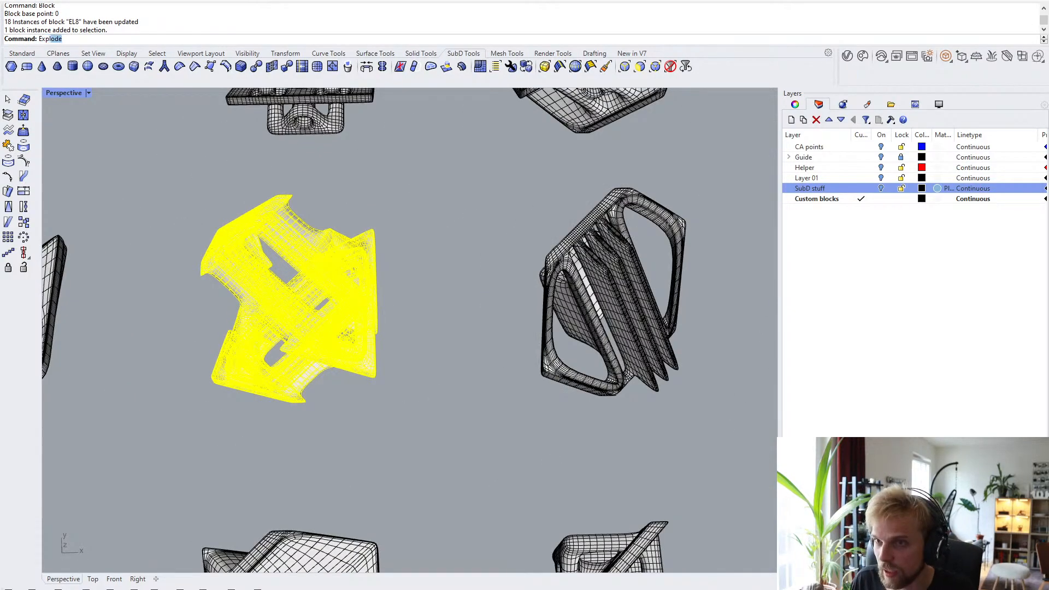
pyautogui.press('Return')
# - Redefine the exploded third element as block EL7 with base point 0, replacing the existing definition
pyautogui.write('Block')
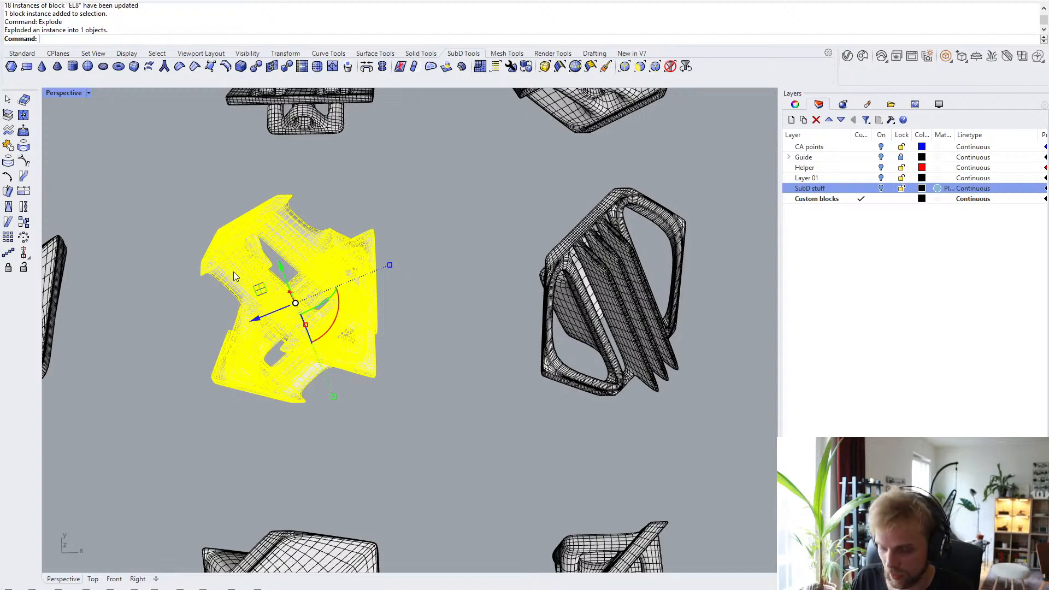
pyautogui.press('Return')
pyautogui.write('0')
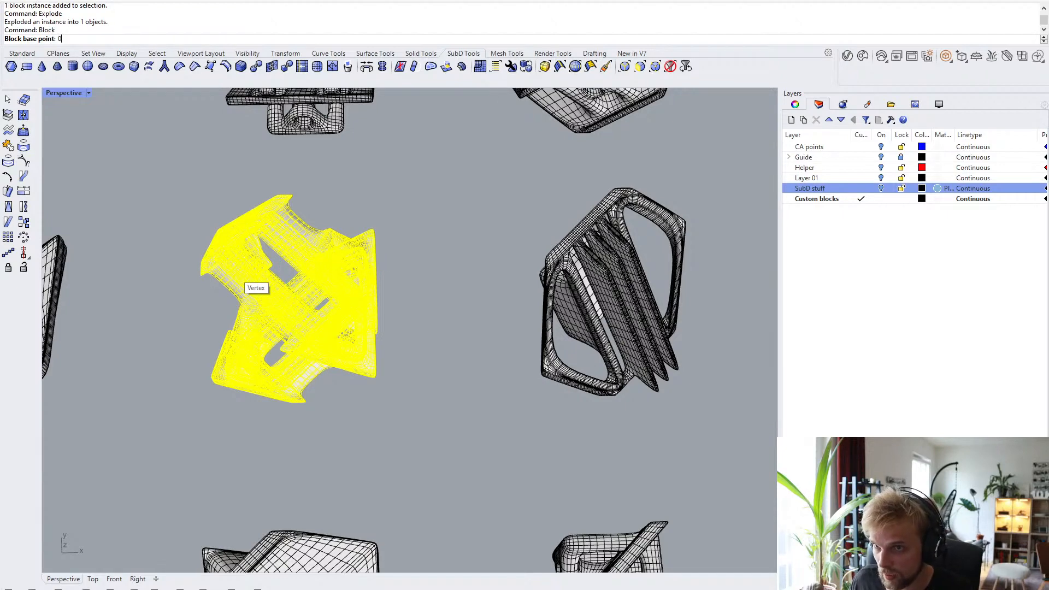
pyautogui.press('Return')
pyautogui.write('EL7')
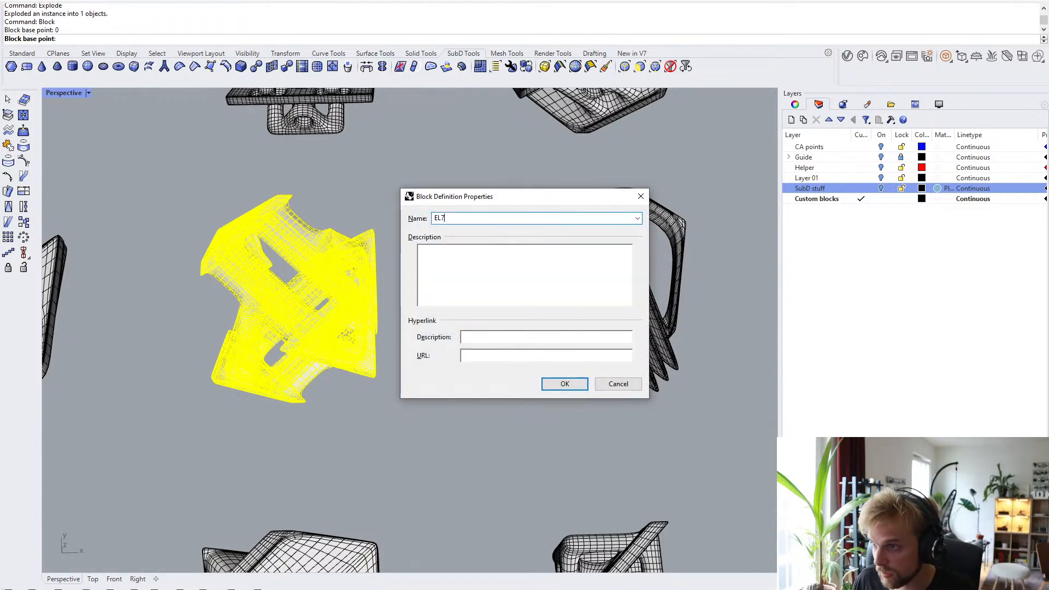
pyautogui.press('Return')
pyautogui.press('Return')
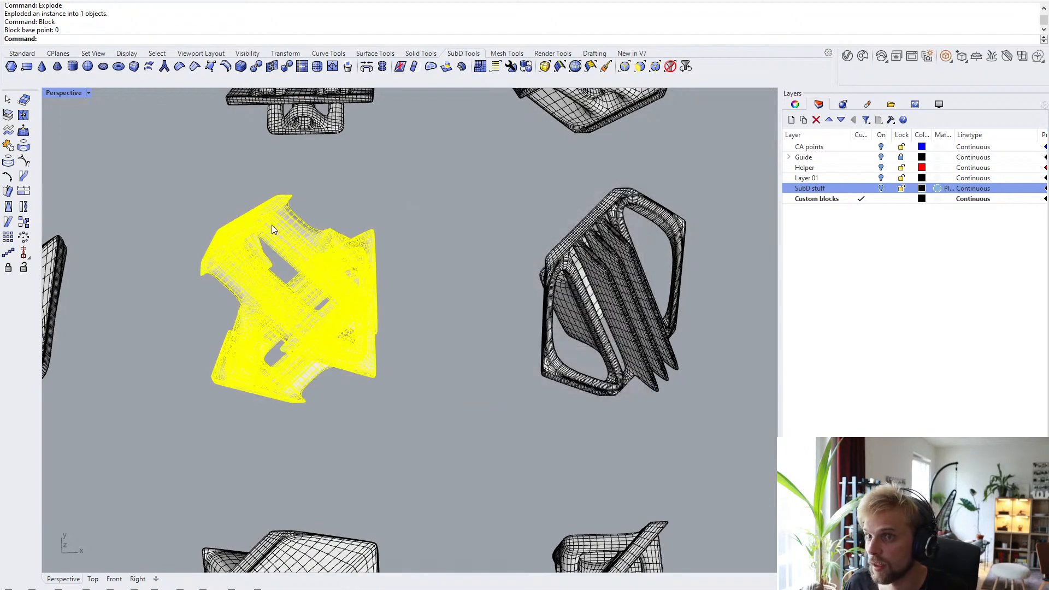
pyautogui.click(405, 215)
# - Define the open frame element at the end of the row as block EL9 with base point 0, replacing the existing definition
pyautogui.scroll(-3, 433, 217)
pyautogui.scroll(5, 492, 202)
pyautogui.click(500, 193)
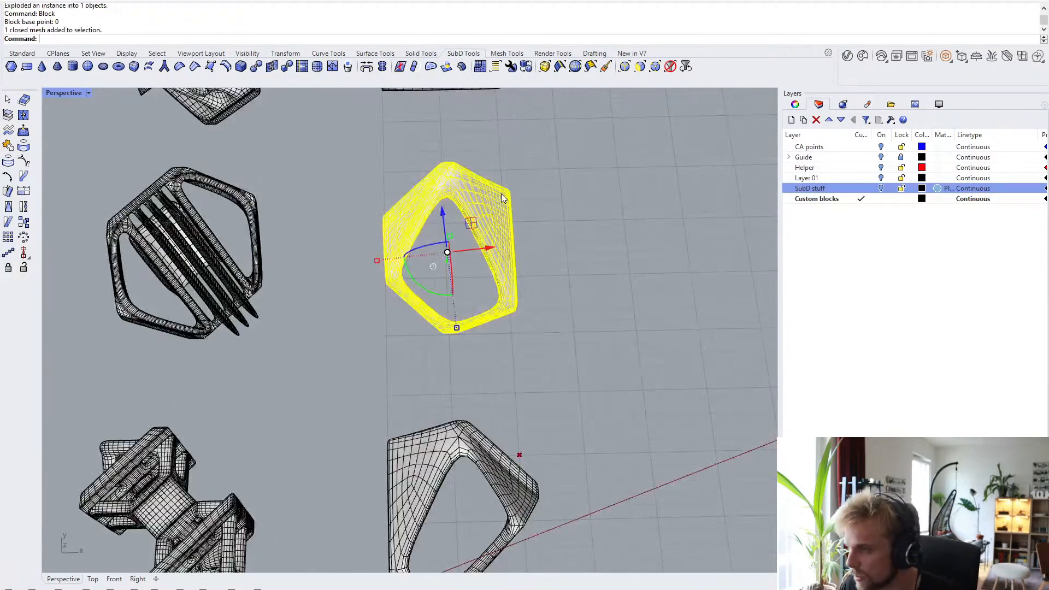
pyautogui.press('Return')
pyautogui.write('0')
pyautogui.press('Return')
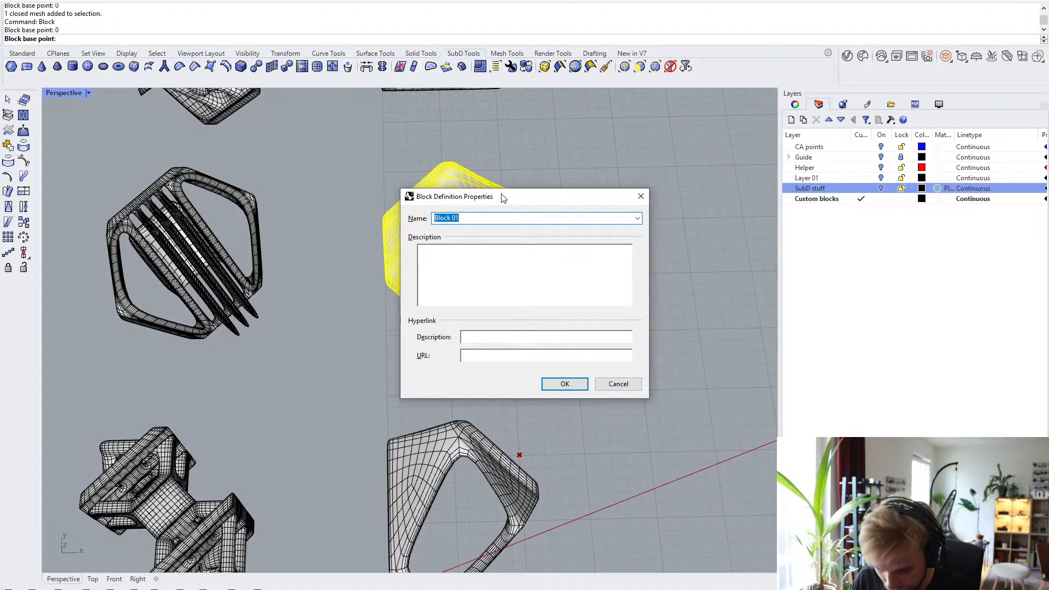
pyautogui.write('EL9')
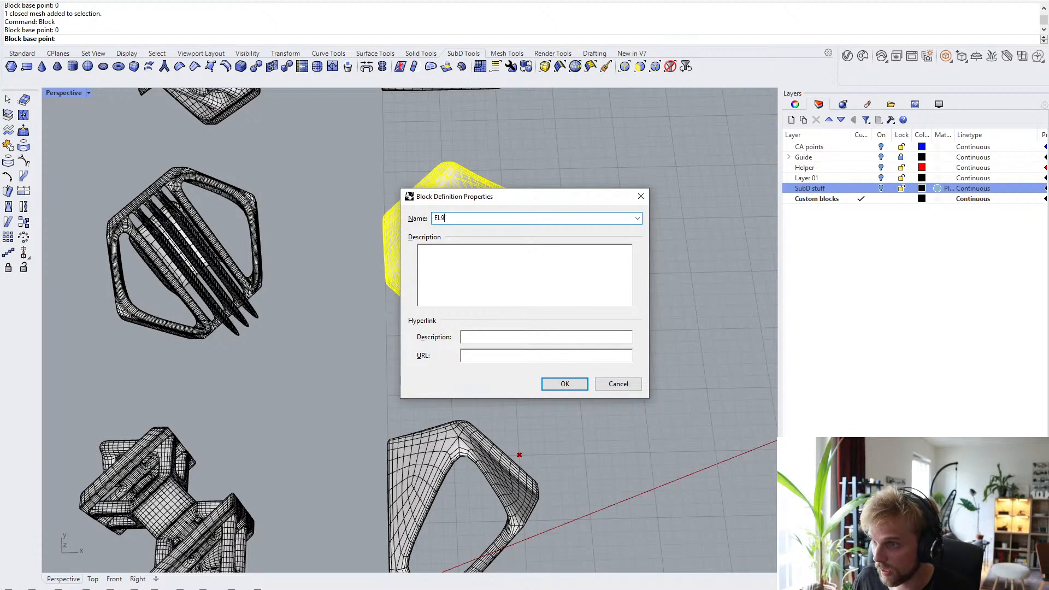
pyautogui.press('Return')
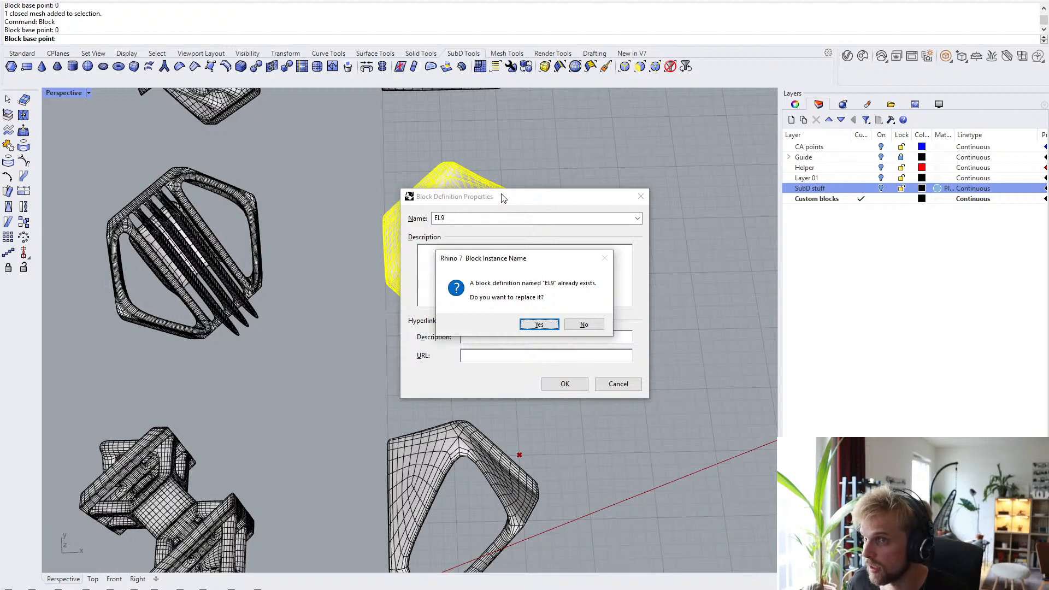
pyautogui.press('Return')
pyautogui.click(356, 237)
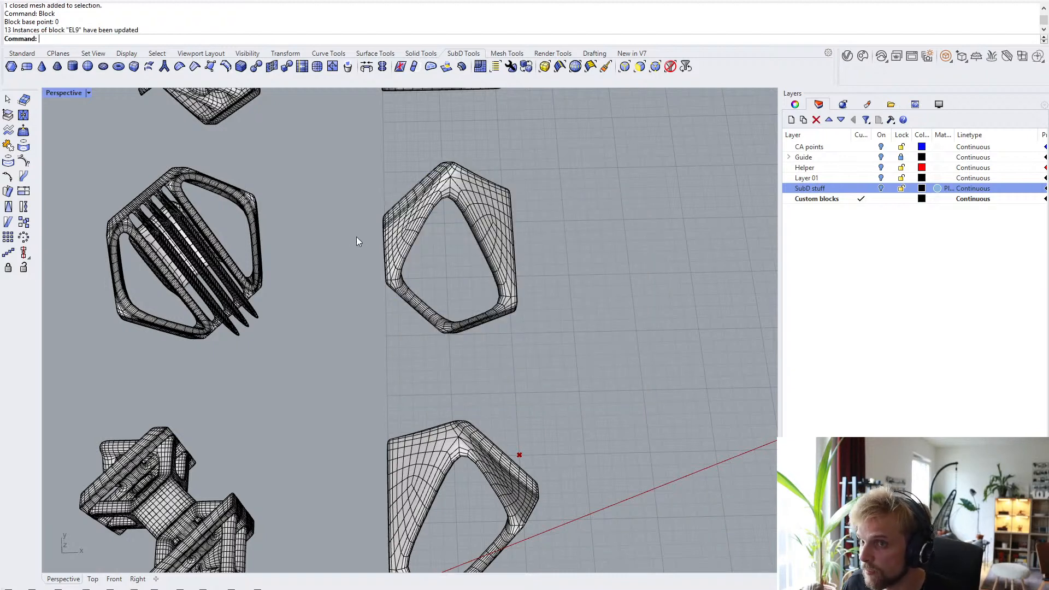
# - Define the slanted narrow frame element at the start of the lower row as block EL10 with base point 0, replacing the existing definition
pyautogui.scroll(-6, 352, 229)
pyautogui.keyDown('shift'); pyautogui.moveTo(249, 287); pyautogui.dragTo(488, 293, button='right'); pyautogui.keyUp('shift')
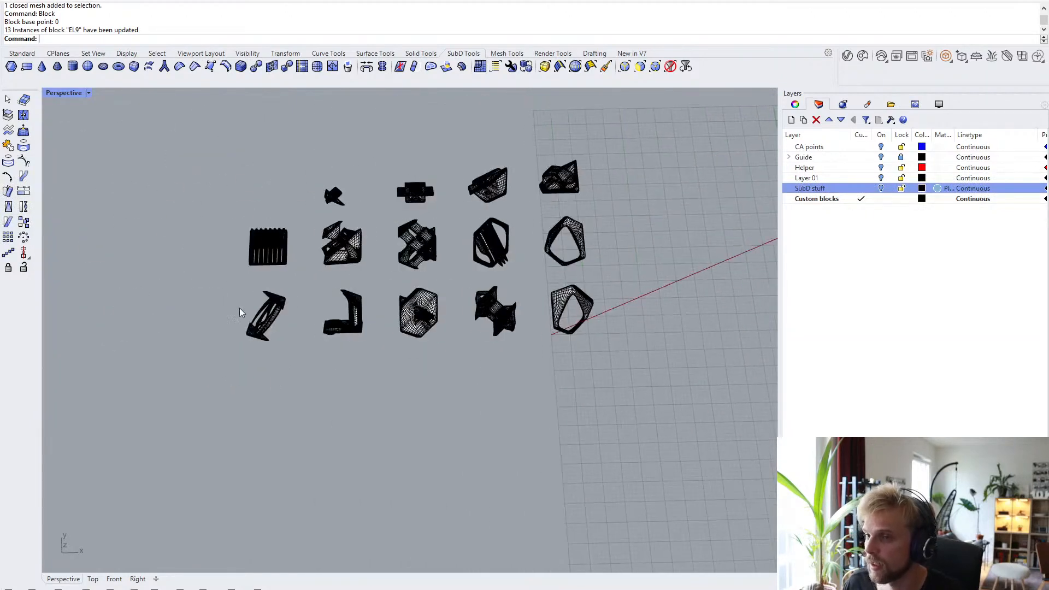
pyautogui.scroll(6, 237, 309)
pyautogui.click(290, 323)
pyautogui.rightClick(294, 326)
pyautogui.write('0')
pyautogui.press('Return')
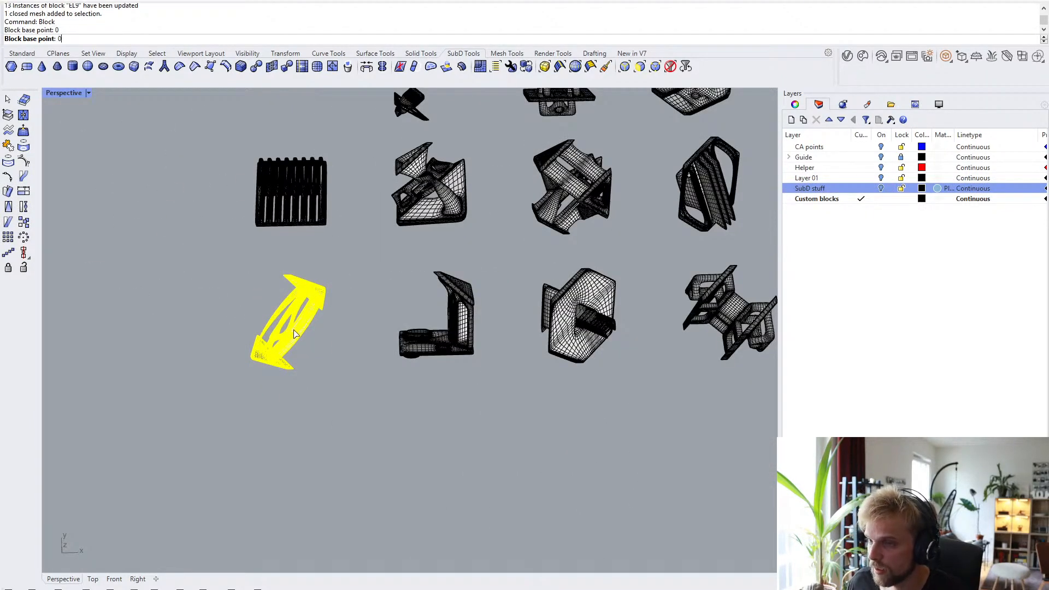
pyautogui.write('EL1')
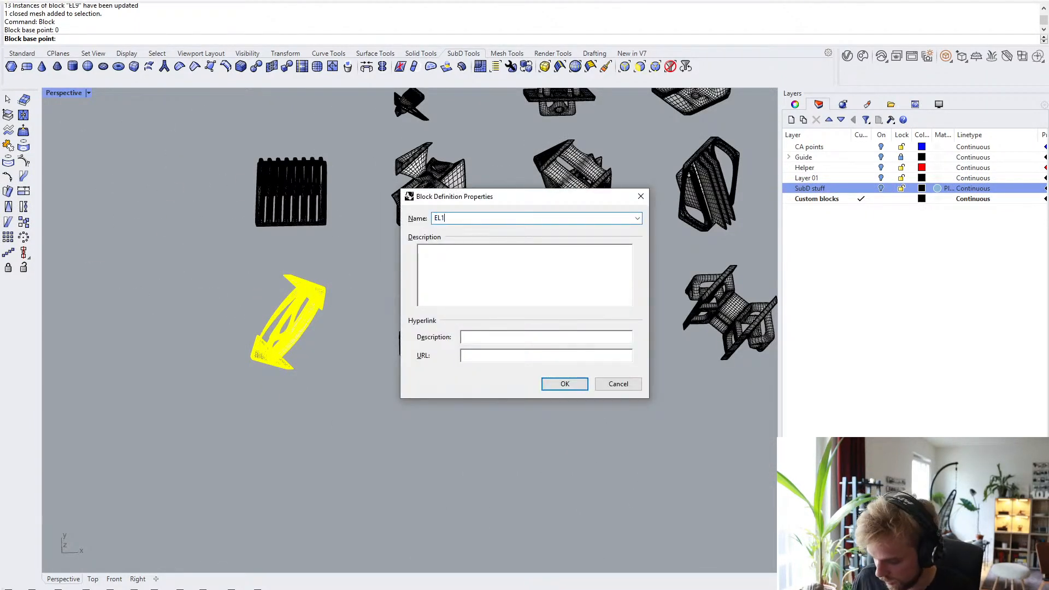
pyautogui.write('0')
pyautogui.press('Return')
pyautogui.press('Return')
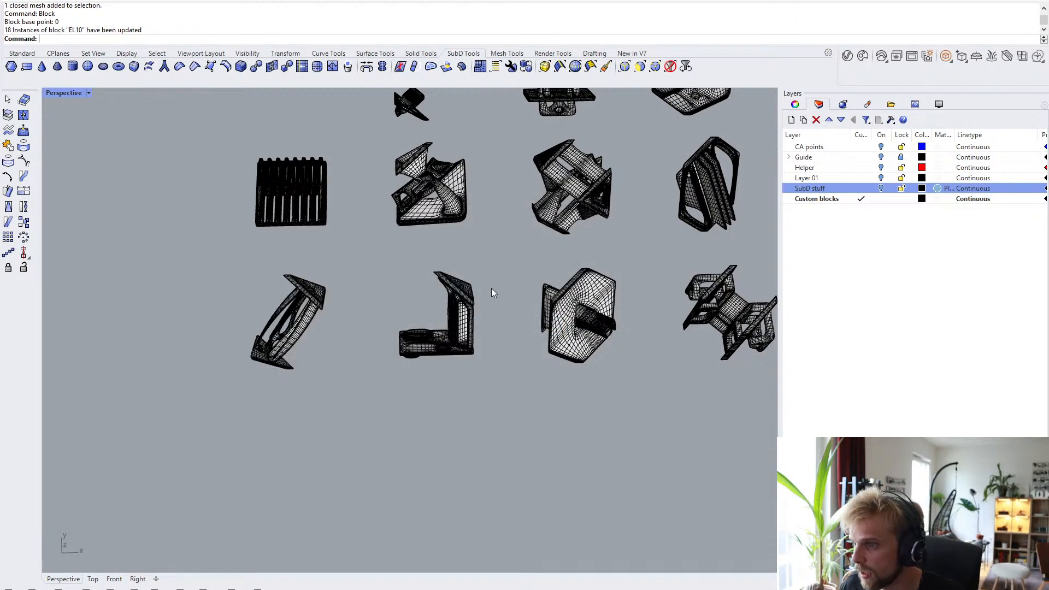
# - Define the L-shaped element in the lower row as block EL11 with base point 0, replacing the existing definition
pyautogui.keyDown('shift'); pyautogui.moveTo(490, 288); pyautogui.dragTo(382, 257, button='right'); pyautogui.keyUp('shift')
pyautogui.scroll(4, 355, 266)
pyautogui.click(356, 266)
pyautogui.press('Return')
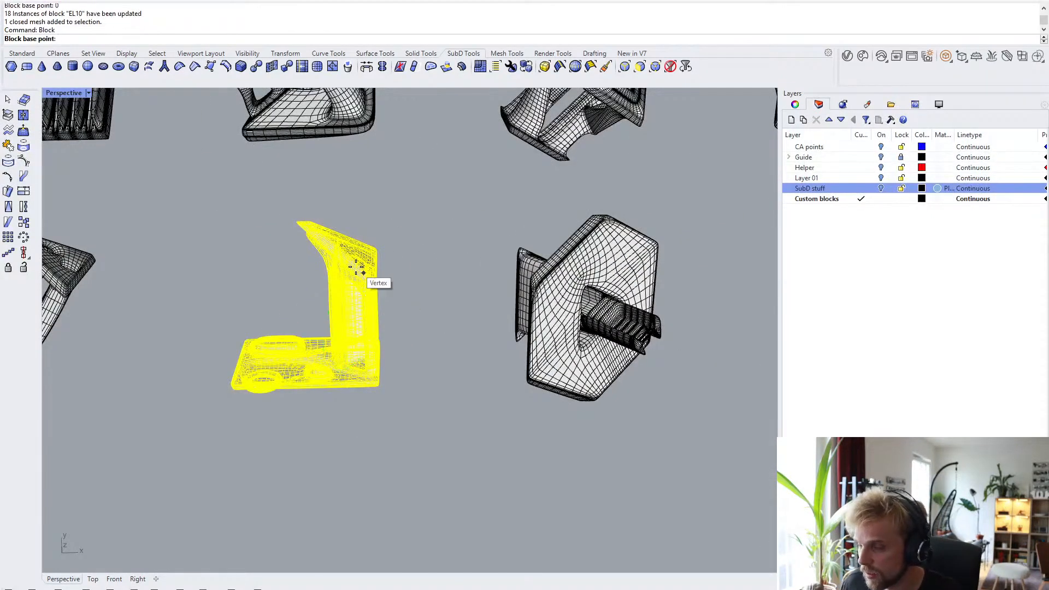
pyautogui.write('0')
pyautogui.press('Return')
pyautogui.write('E')
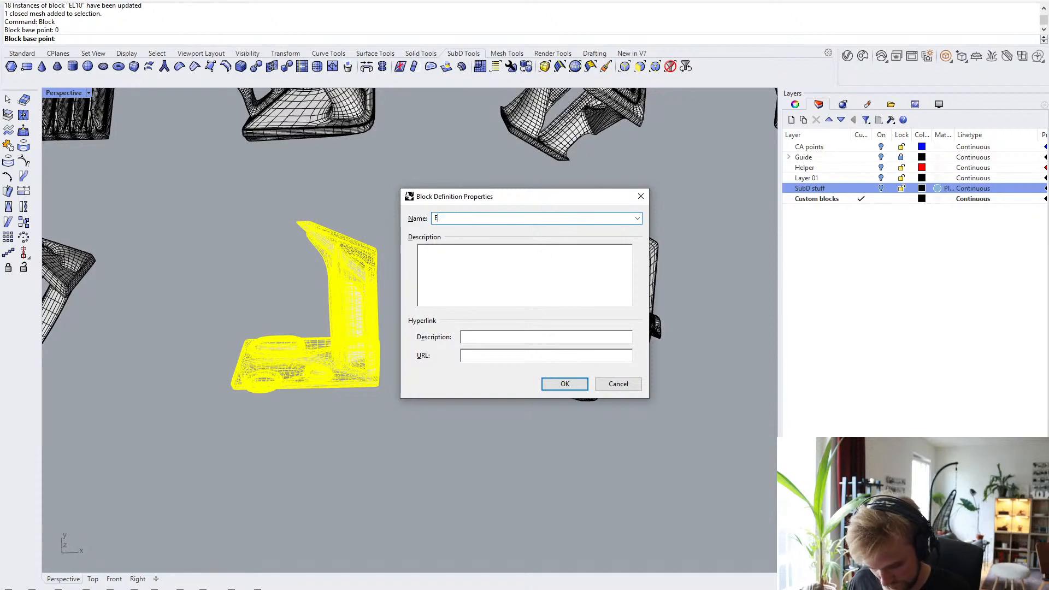
pyautogui.write('L11')
pyautogui.press('Return')
pyautogui.press('Return')
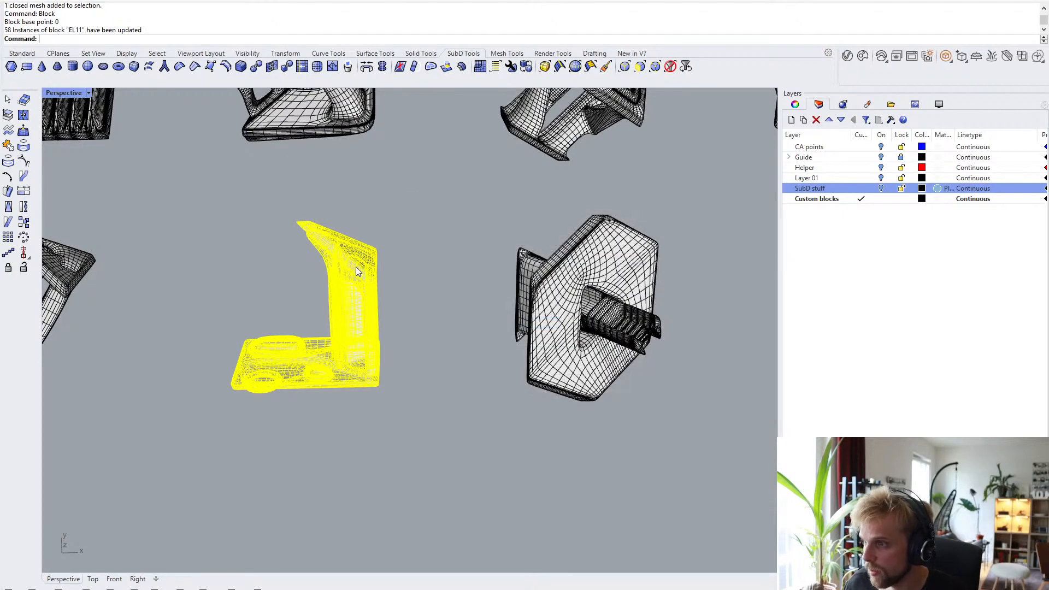
# - Define the hexagonal plate element in the lower row as block EL12 with base point 0, replacing the existing definition
pyautogui.scroll(2, 444, 218)
pyautogui.keyDown('shift'); pyautogui.moveTo(444, 218); pyautogui.dragTo(322, 234, button='right'); pyautogui.keyUp('shift')
pyautogui.scroll(-3, 331, 235)
pyautogui.click(420, 273)
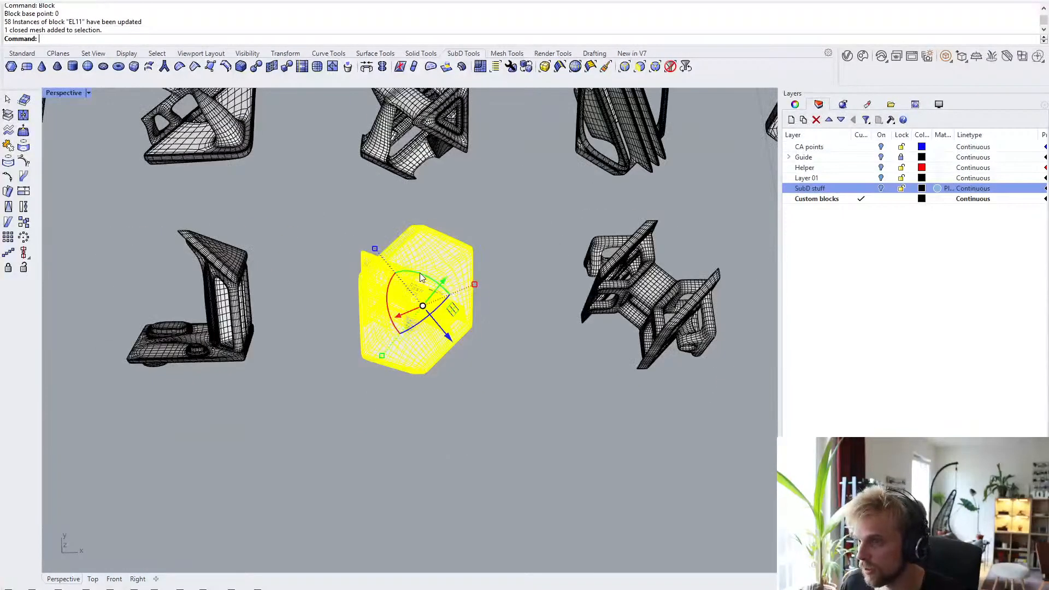
pyautogui.press('Return')
pyautogui.write('0')
pyautogui.press('Return')
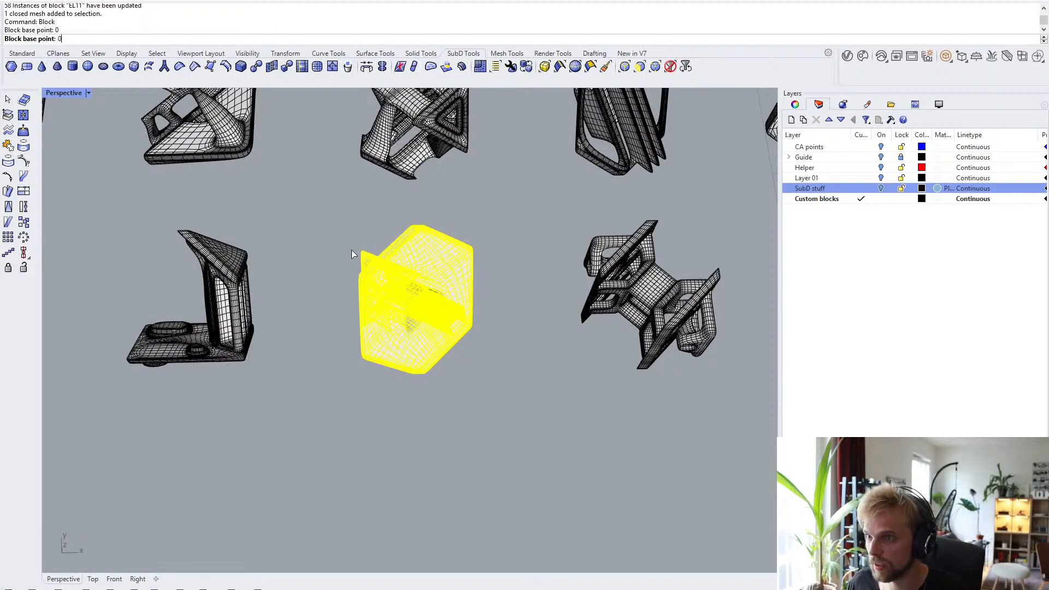
pyautogui.write('EL1')
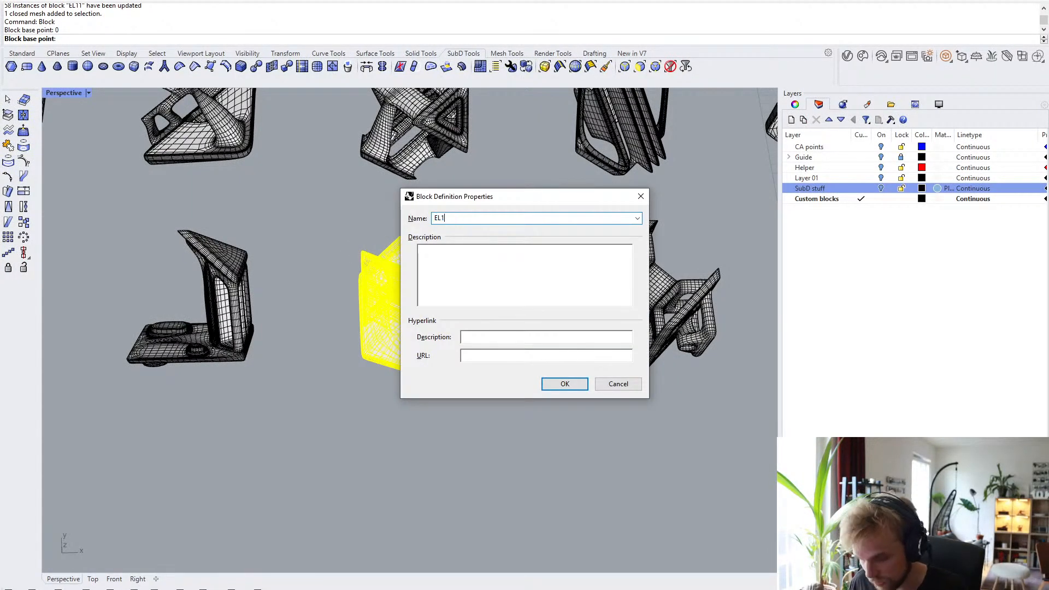
pyautogui.write('2')
pyautogui.press('Return')
pyautogui.press('Return')
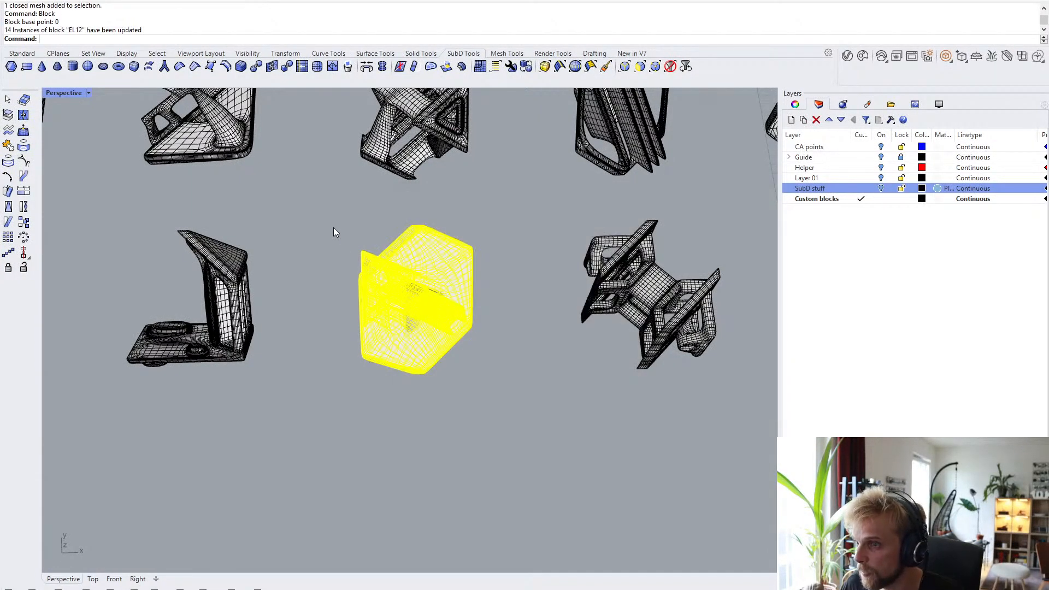
# - Define the double-framed connector element in the lower row as block EL13 with base point 0, replacing the existing definition
pyautogui.keyDown('shift'); pyautogui.moveTo(590, 240); pyautogui.dragTo(309, 252, button='right'); pyautogui.keyUp('shift')
pyautogui.scroll(4, 309, 252)
pyautogui.click(339, 277)
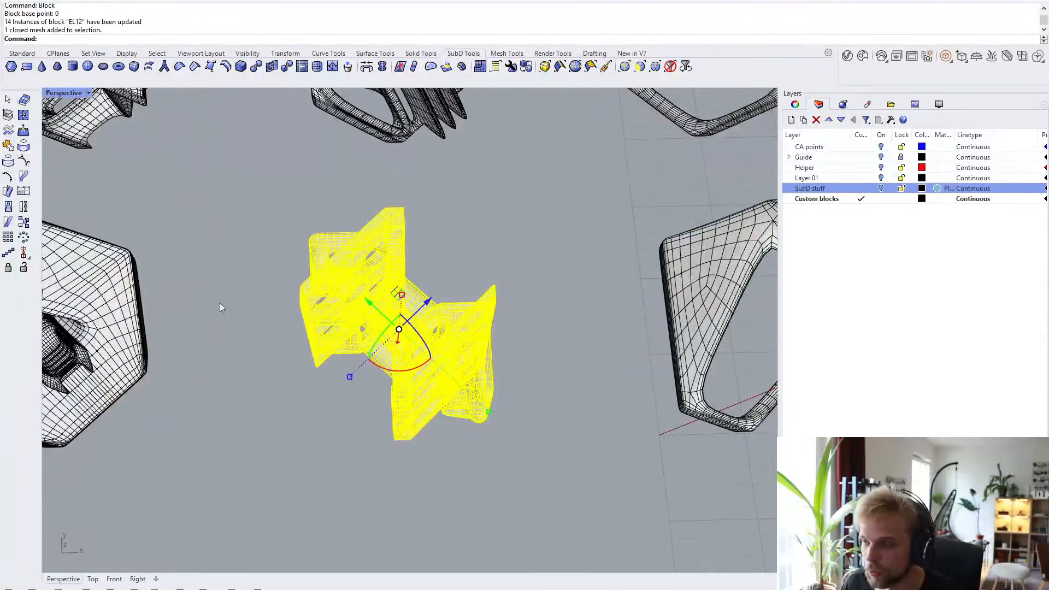
pyautogui.moveTo(219, 303); pyautogui.dragTo(332, 242, button='right')
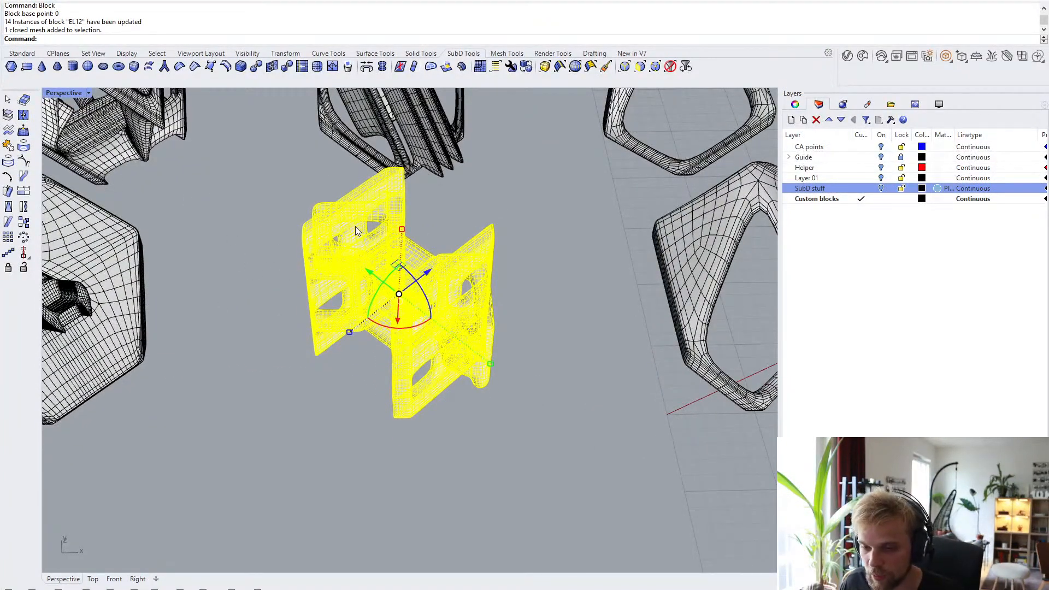
pyautogui.hotkey('ctrl', 'b')
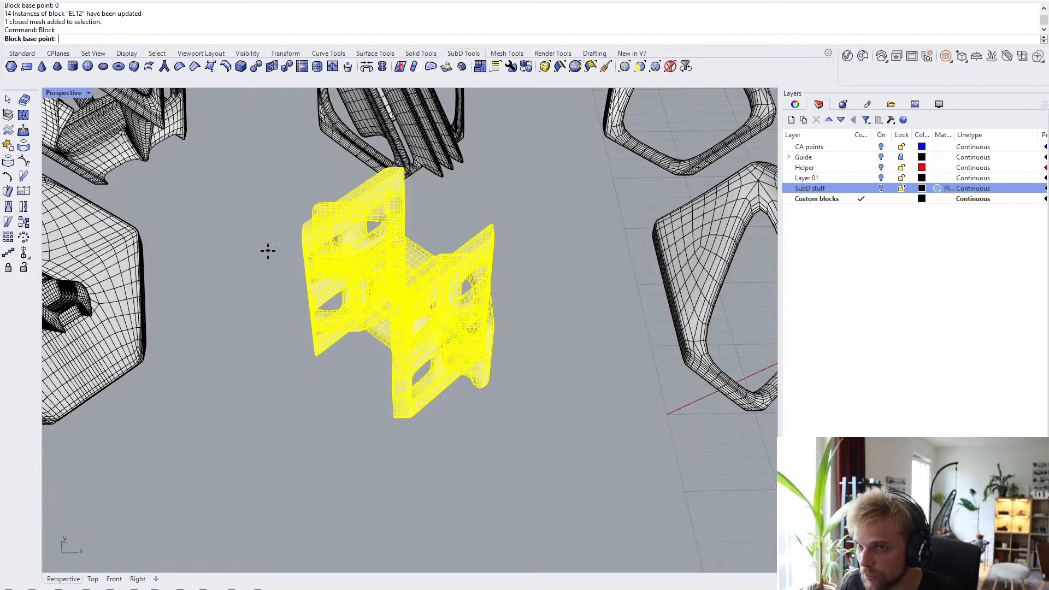
pyautogui.write('0')
pyautogui.press('Return')
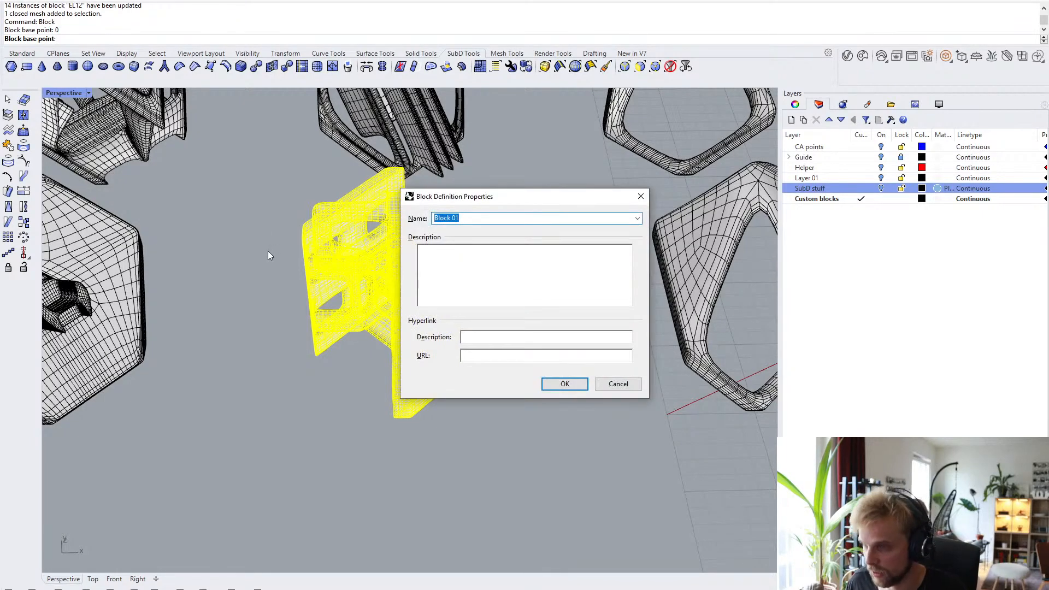
pyautogui.write('EL13')
pyautogui.press('Return')
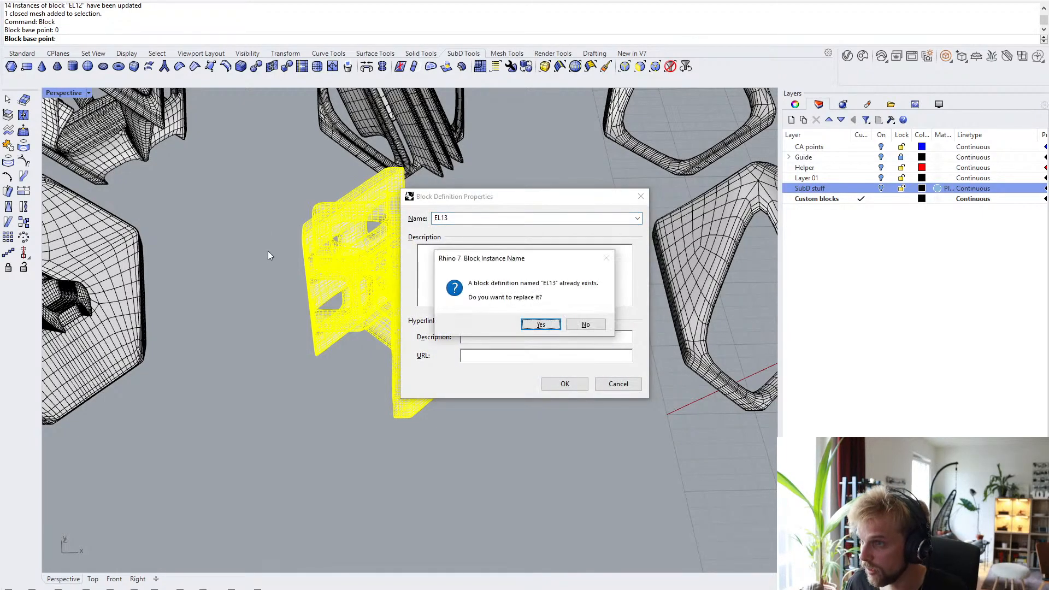
pyautogui.press('Return')
pyautogui.click(576, 284)
# - Define the open pentagonal frame at the end of the lower row as block EL14 with base point 0, replacing the existing definition
pyautogui.keyDown('shift'); pyautogui.moveTo(576, 284); pyautogui.dragTo(317, 307, button='right'); pyautogui.keyUp('shift')
pyautogui.click(408, 241)
pyautogui.rightClick(408, 241)
pyautogui.write('0')
pyautogui.press('Return')
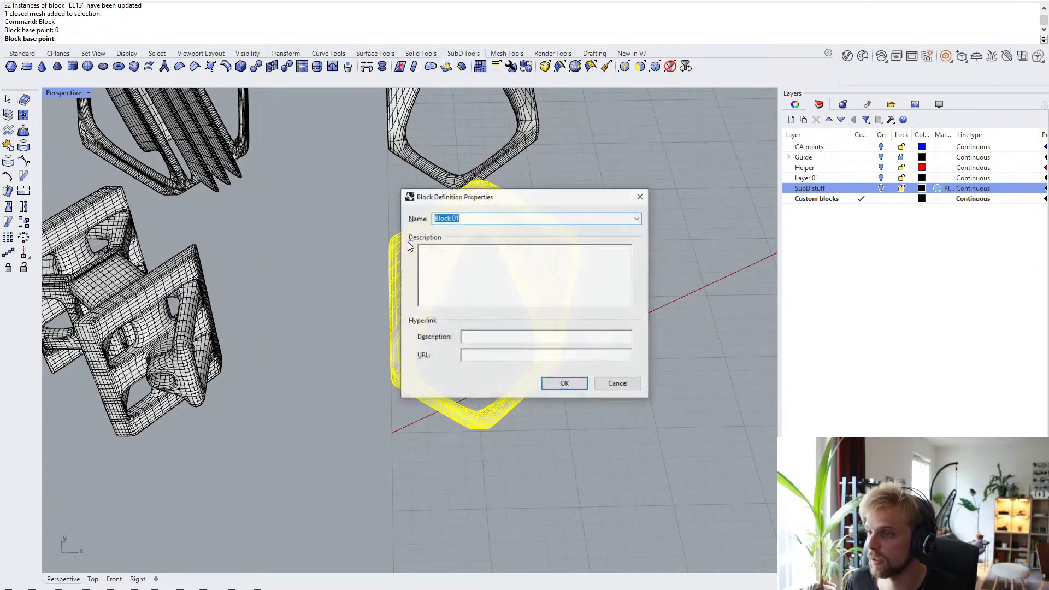
pyautogui.write('EL14')
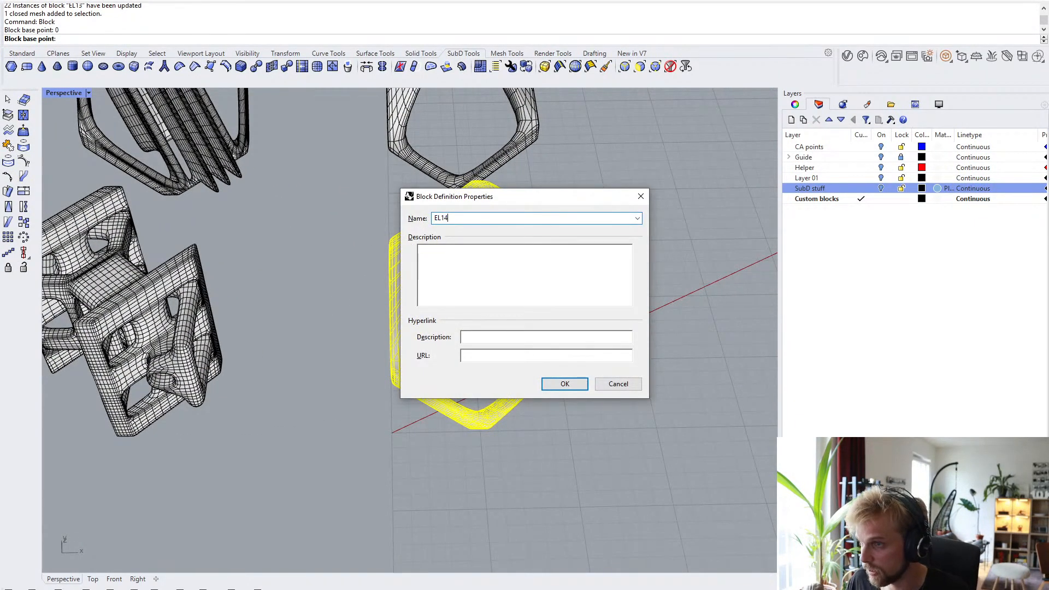
pyautogui.press('Return')
pyautogui.press('Return')
pyautogui.click(262, 217)
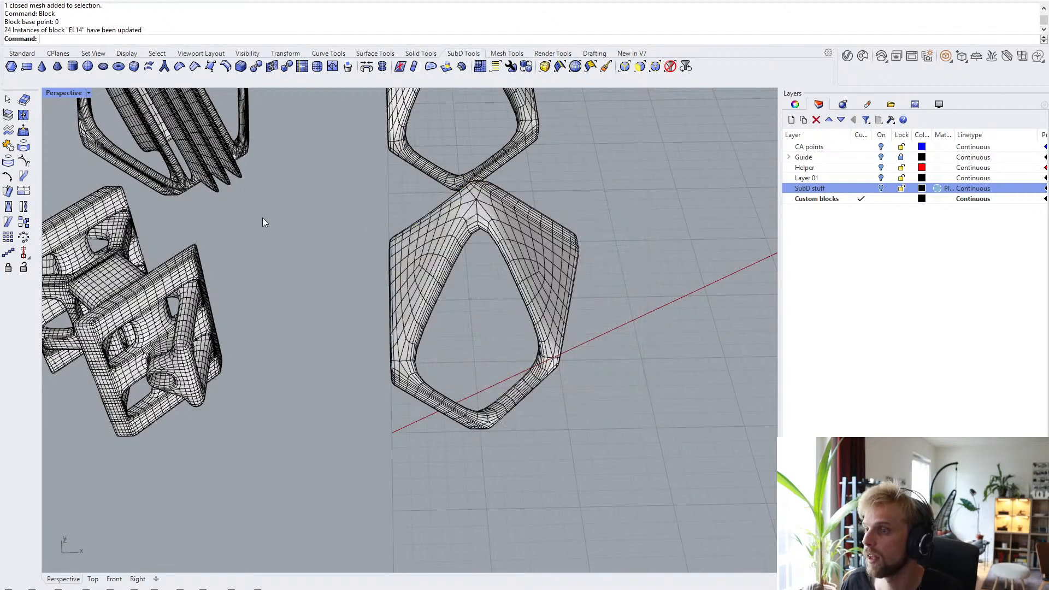
# - Hide the mesh wires in the perspective viewport's Shaded display of the block aggregation
pyautogui.scroll(-12, 263, 217)
pyautogui.keyDown('shift'); pyautogui.moveTo(571, 189); pyautogui.dragTo(291, 372, button='right'); pyautogui.keyUp('shift')
pyautogui.scroll(-6, 291, 373)
pyautogui.keyDown('shift'); pyautogui.moveTo(533, 285); pyautogui.dragTo(339, 330, button='right'); pyautogui.keyUp('shift')
pyautogui.scroll(4, 339, 330)
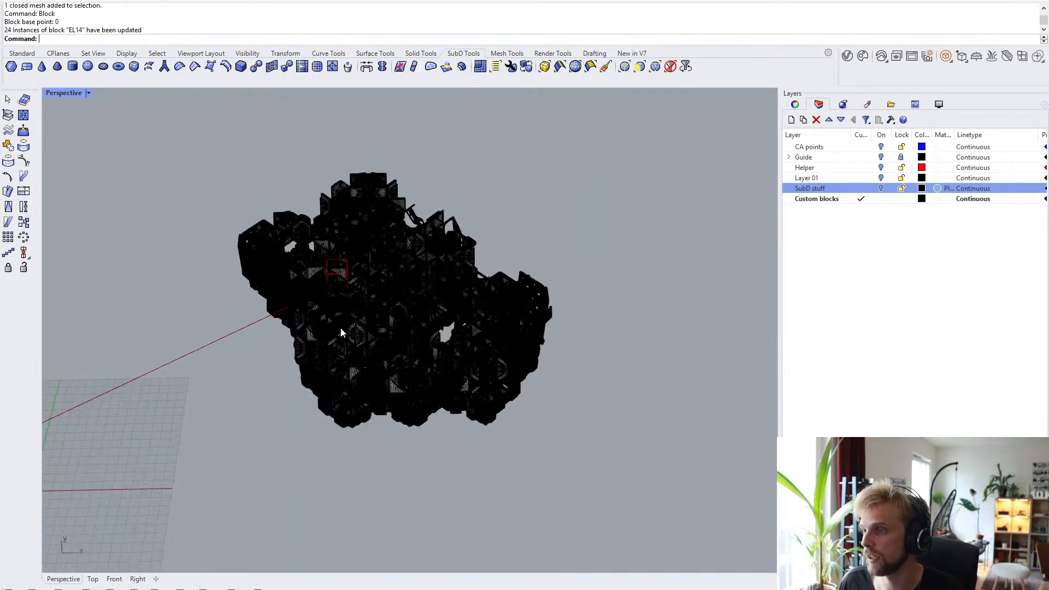
pyautogui.moveTo(284, 470); pyautogui.dragTo(319, 363, button='right')
pyautogui.scroll(4, 318, 363)
pyautogui.scroll(3, 321, 368)
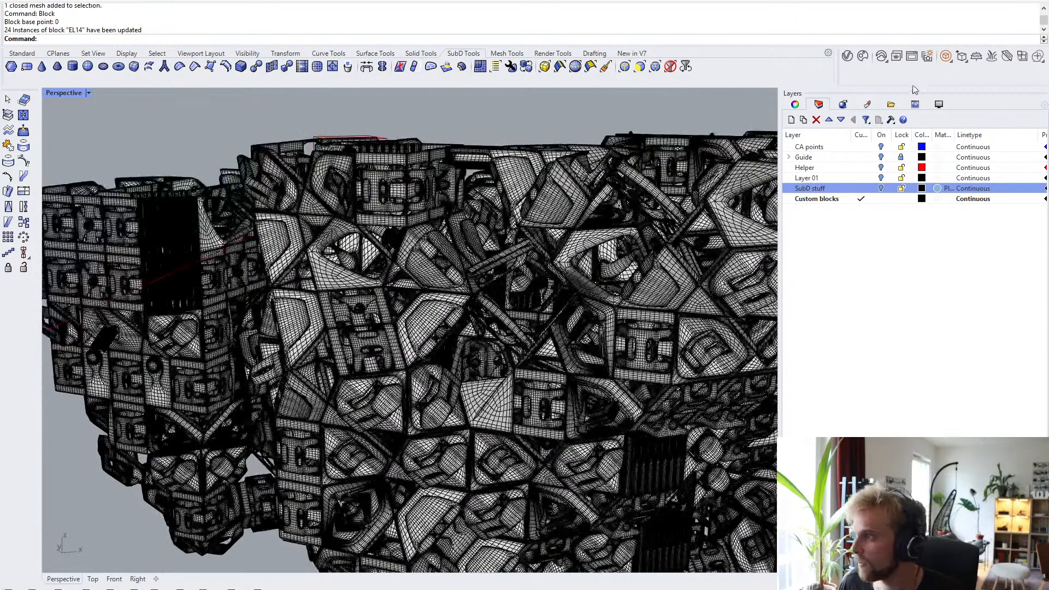
pyautogui.click(938, 105)
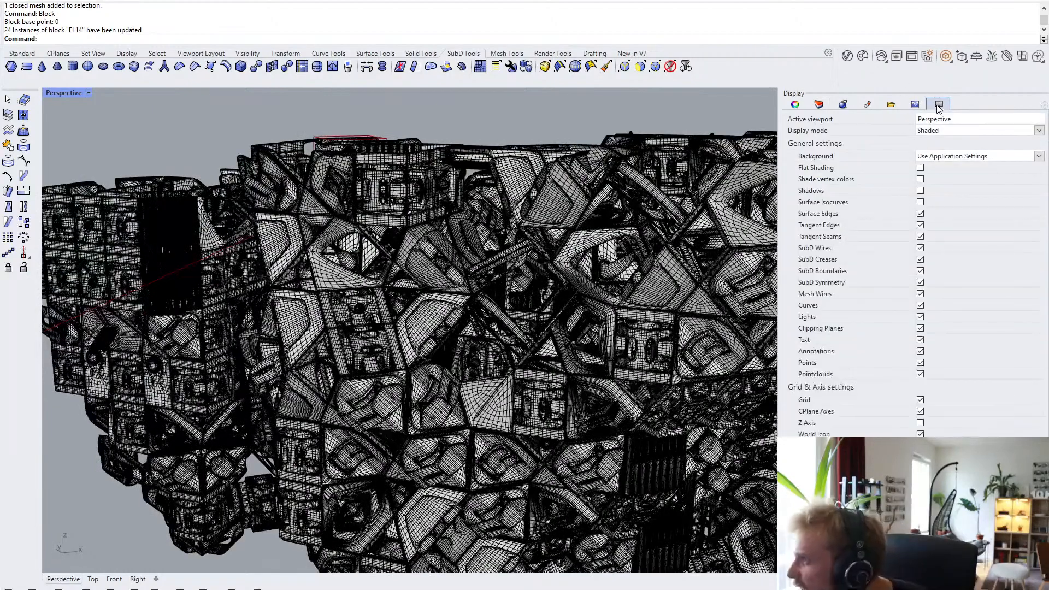
pyautogui.click(920, 295)
# - Examine the updated block aggregation from several sides and in close-up
pyautogui.scroll(-5, 764, 274)
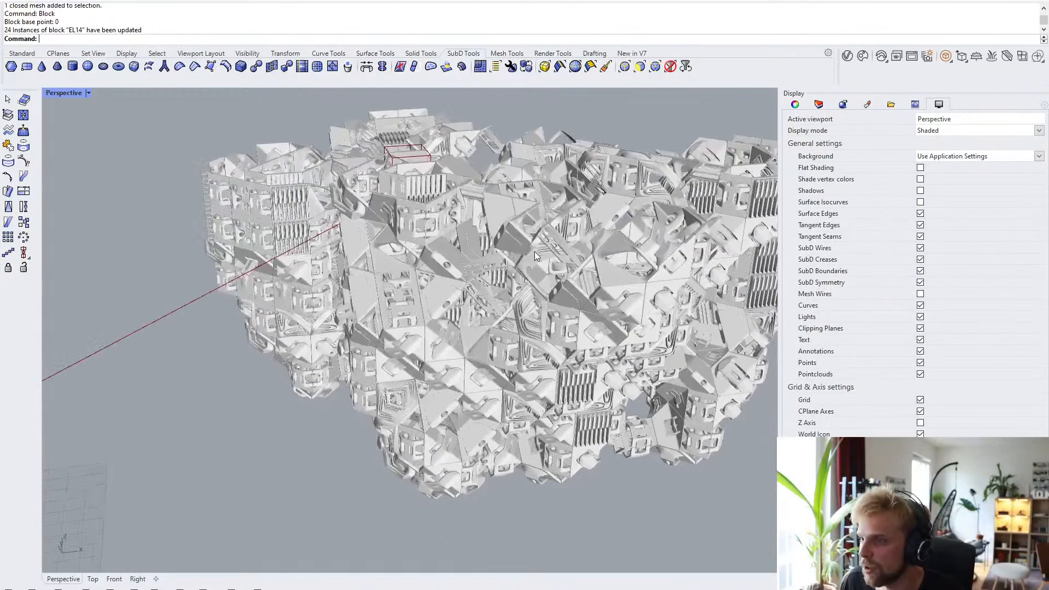
pyautogui.moveTo(534, 251); pyautogui.dragTo(221, 262, button='right')
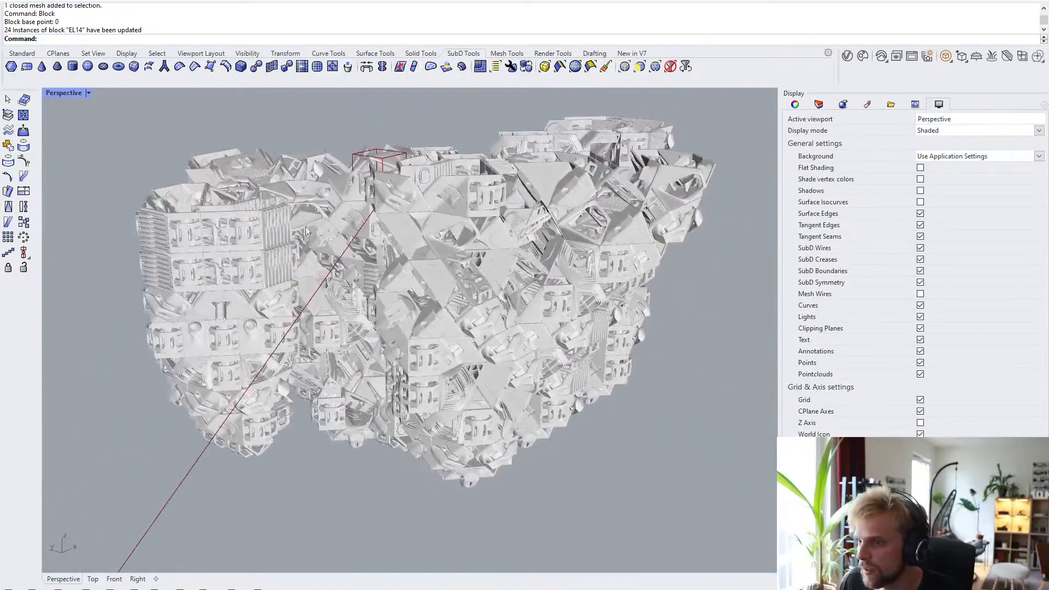
pyautogui.scroll(5, 194, 271)
pyautogui.moveTo(286, 292); pyautogui.dragTo(313, 273, button='right')
pyautogui.scroll(9, 234, 282)
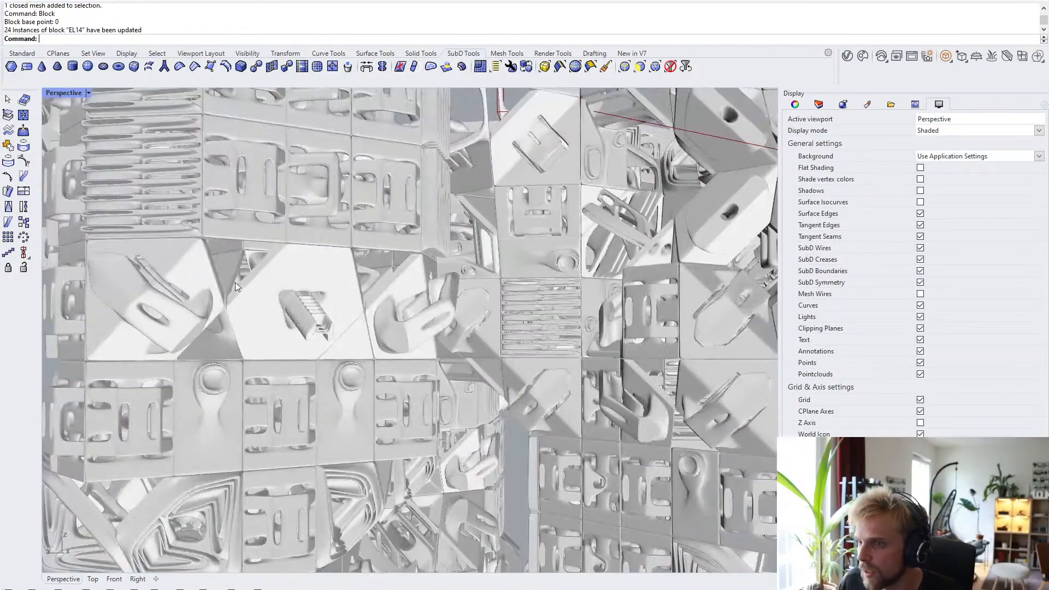
pyautogui.scroll(-9, 240, 321)
pyautogui.scroll(-9, 241, 323)
pyautogui.moveTo(241, 322); pyautogui.dragTo(331, 215, button='right')
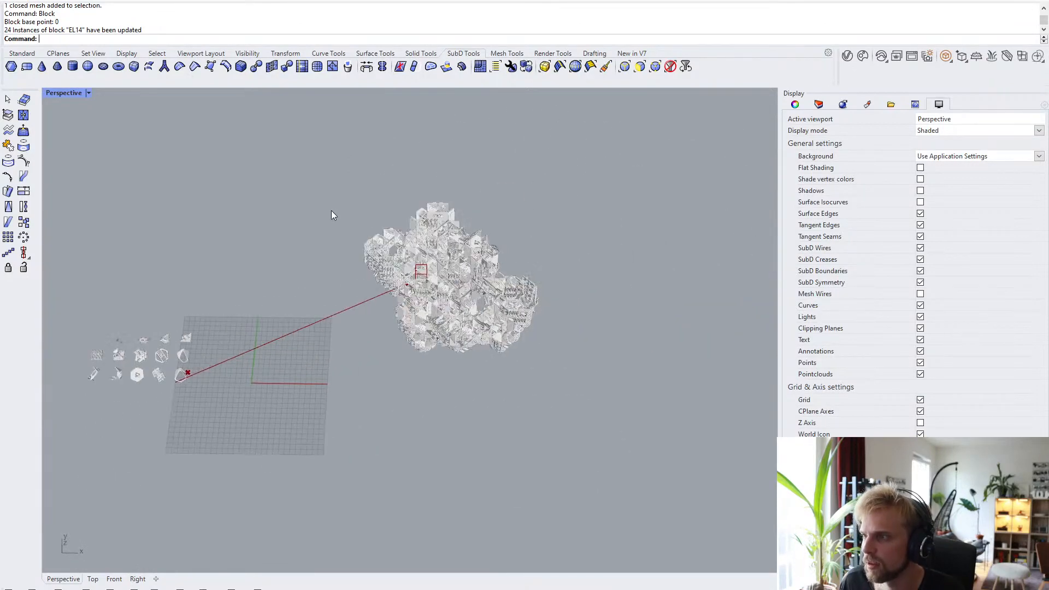
# - Delete all placed block instances of the aggregation and bake them again with the PlaceBlock component in Grasshopper
pyautogui.moveTo(321, 154); pyautogui.dragTo(604, 409)
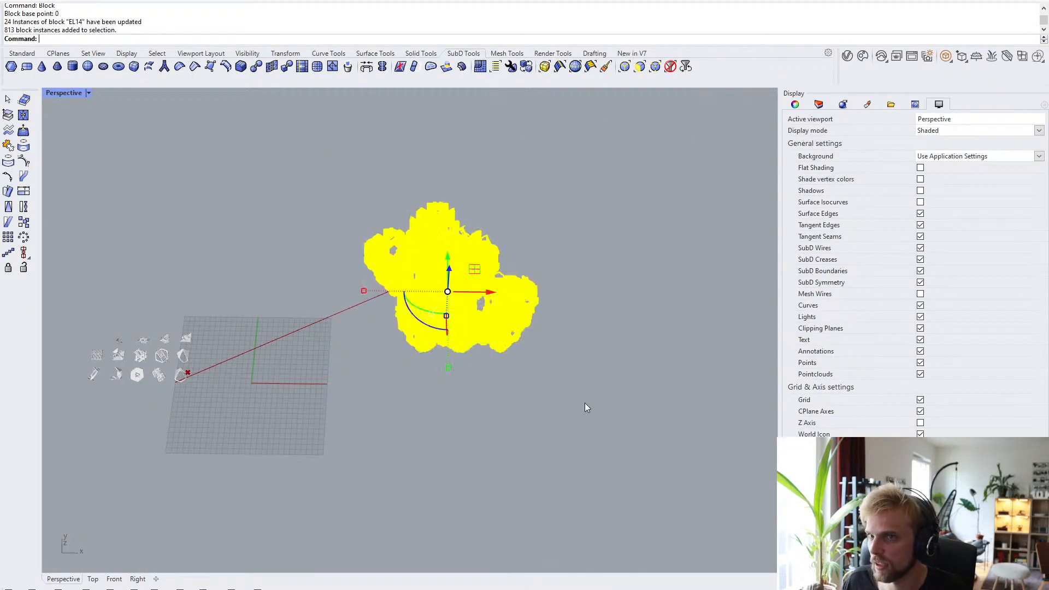
pyautogui.press('Delete')
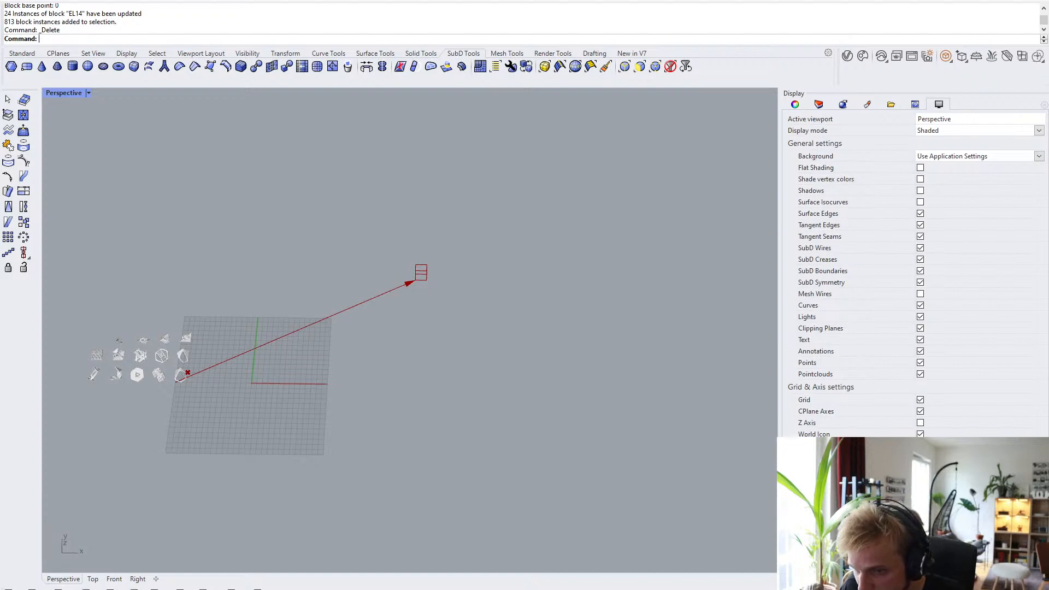
pyautogui.hotkey('alt', 'Tab')
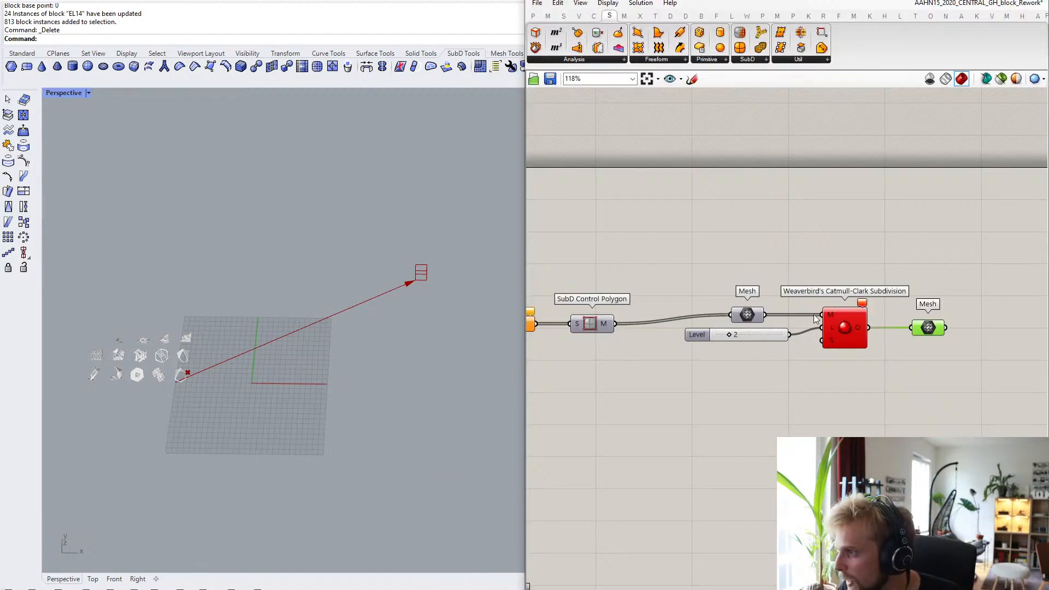
pyautogui.scroll(-8, 813, 315)
pyautogui.scroll(10, 883, 335)
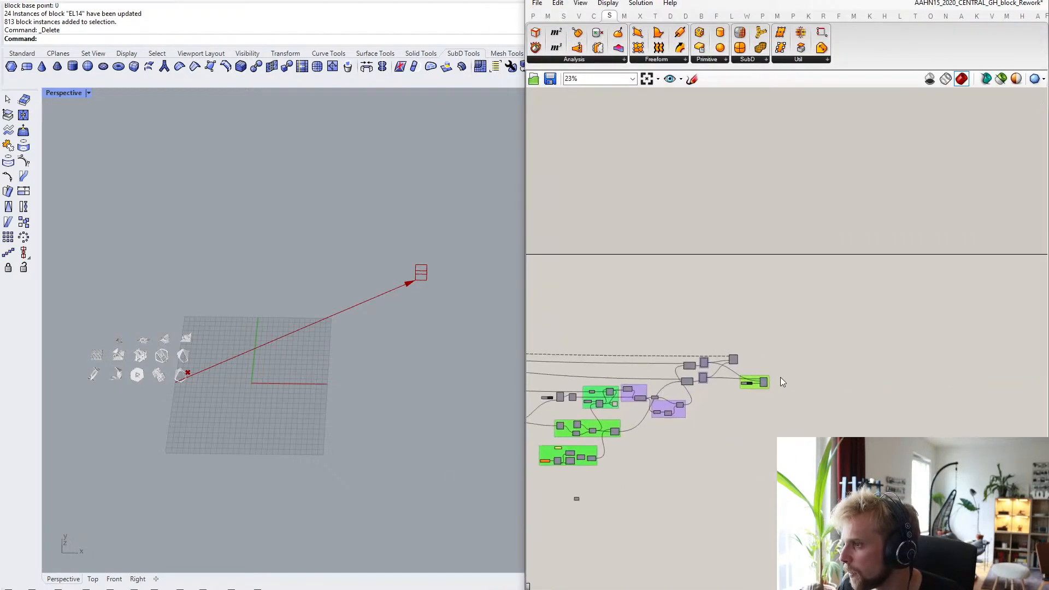
pyautogui.scroll(3, 705, 405)
pyautogui.click(691, 361)
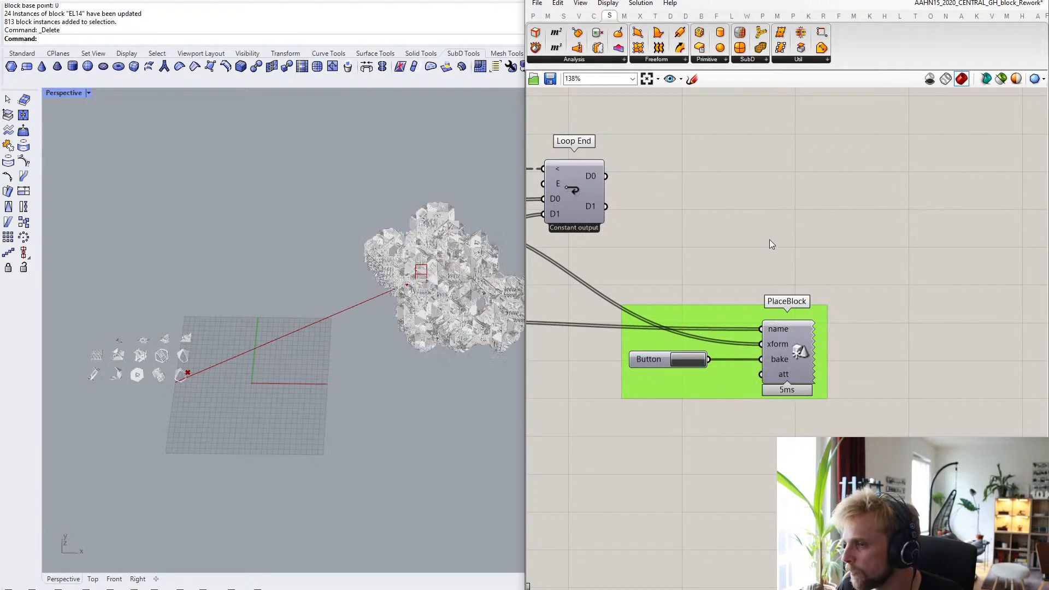
# - Return to Rhino and inspect the materials and details of the newly baked aggregation up close and as a whole
pyautogui.hotkey('alt', 'Tab')
pyautogui.scroll(6, 405, 278)
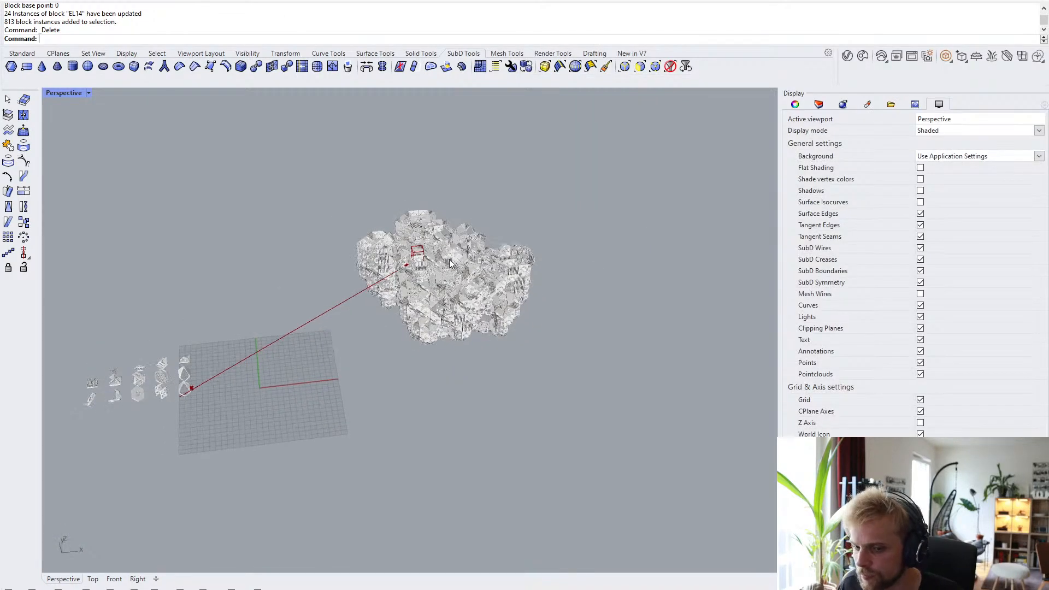
pyautogui.keyDown('shift'); pyautogui.moveTo(405, 278); pyautogui.dragTo(324, 171, button='right'); pyautogui.keyUp('shift')
pyautogui.scroll(5, 323, 284)
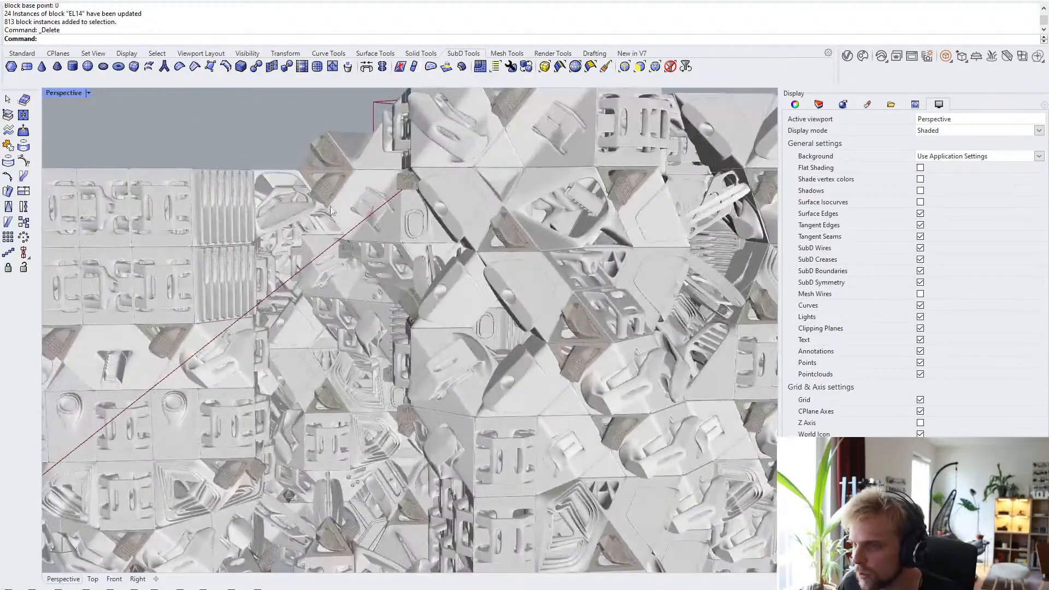
pyautogui.scroll(10, 324, 172)
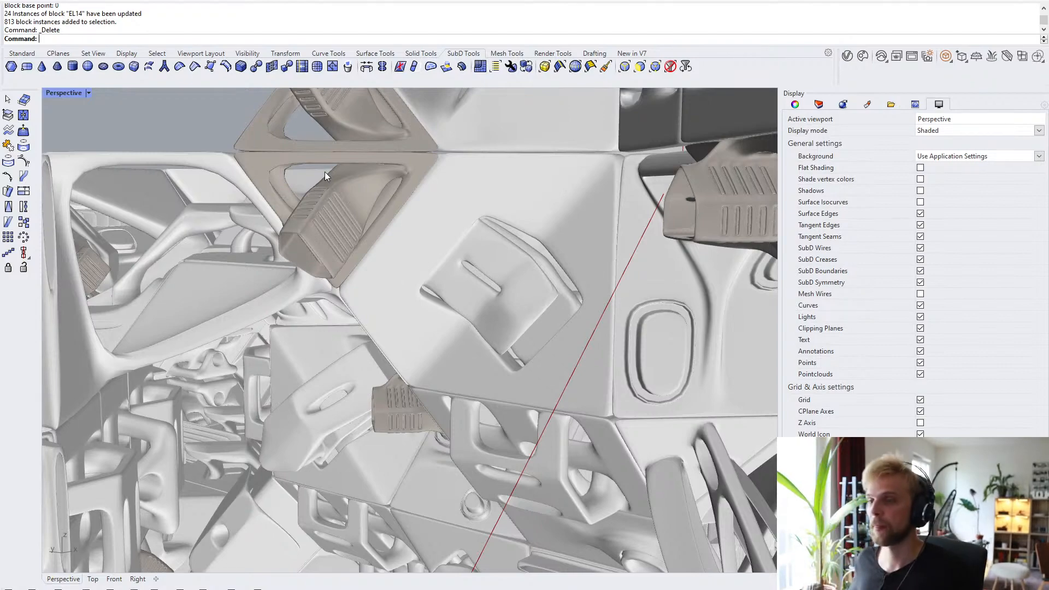
pyautogui.scroll(-8, 390, 192)
pyautogui.scroll(-10, 501, 253)
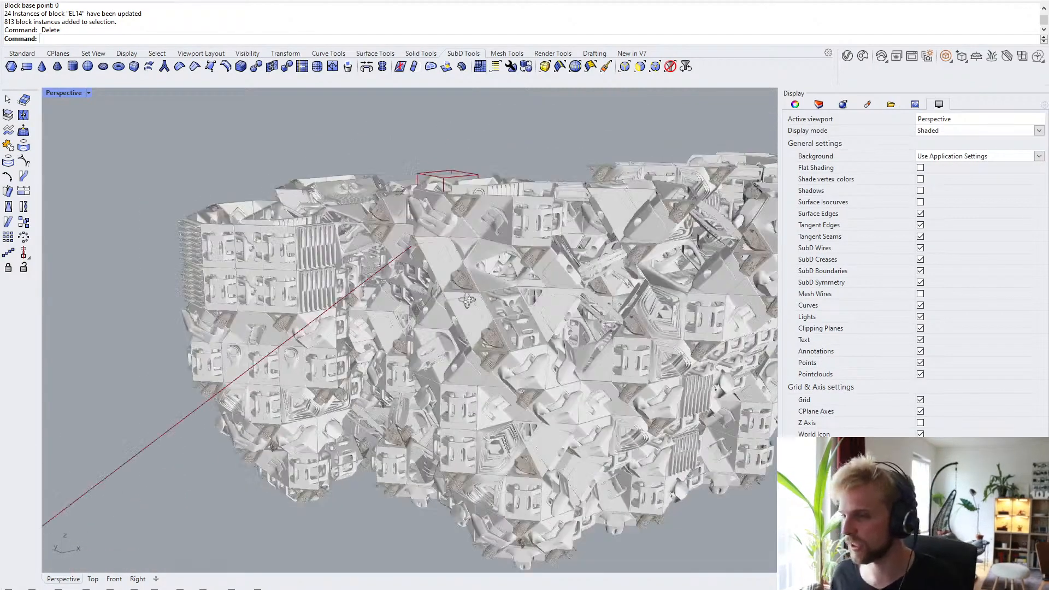
# - Draw a wide, flat box as a ground slab beneath the block aggregation
pyautogui.scroll(3, 414, 277)
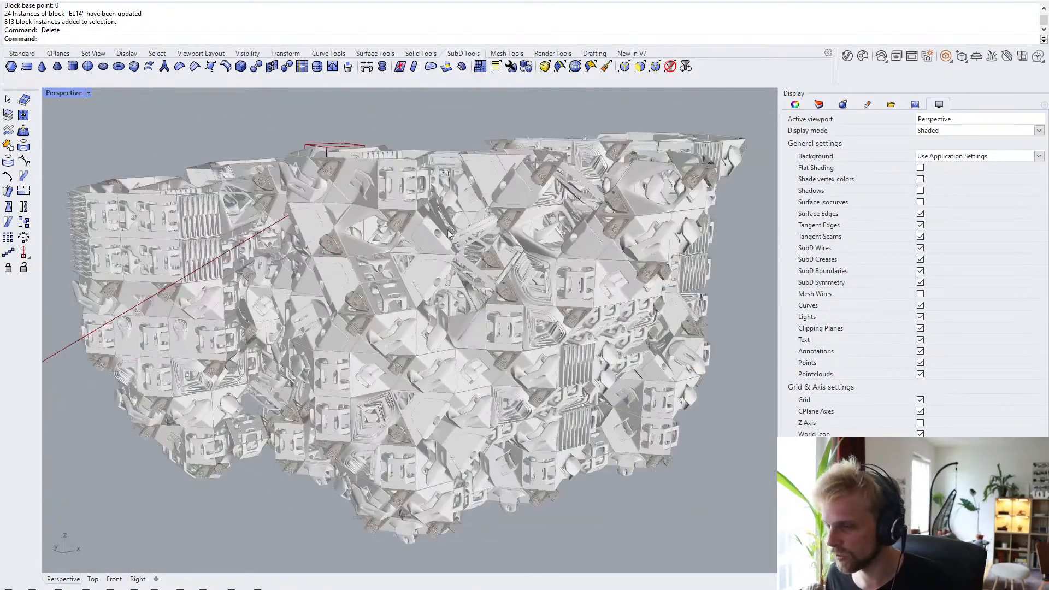
pyautogui.scroll(-3, 418, 234)
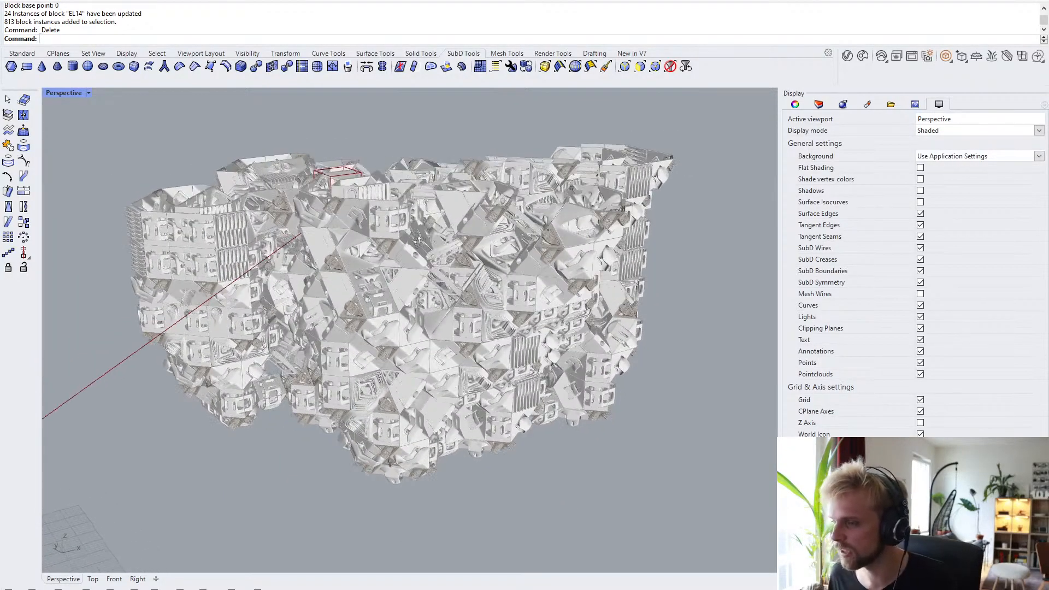
pyautogui.moveTo(414, 231); pyautogui.dragTo(450, 240, button='right')
pyautogui.scroll(2, 425, 225)
pyautogui.scroll(-12, 450, 245)
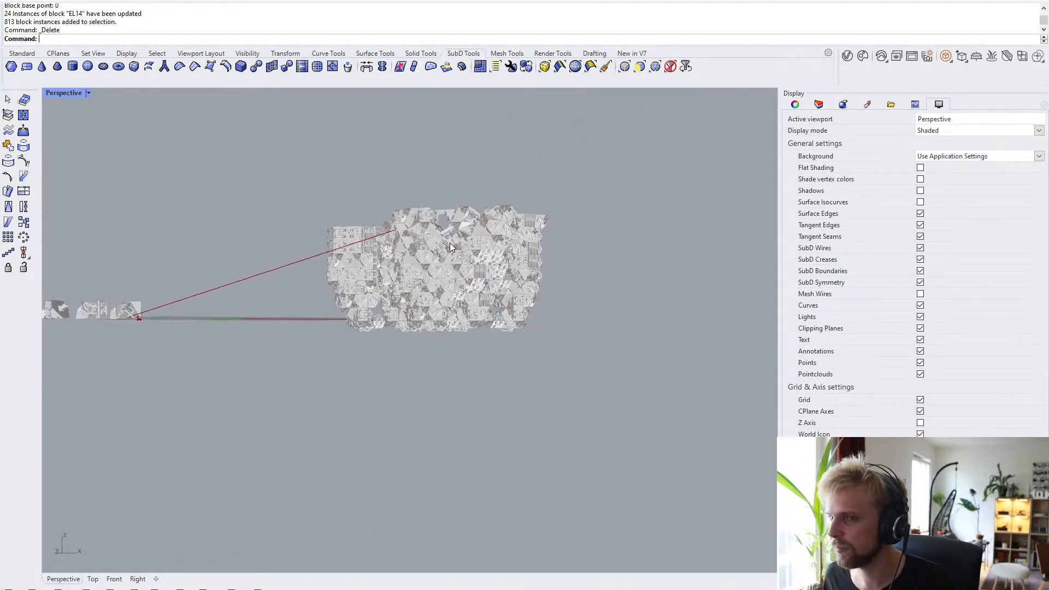
pyautogui.click(22, 53)
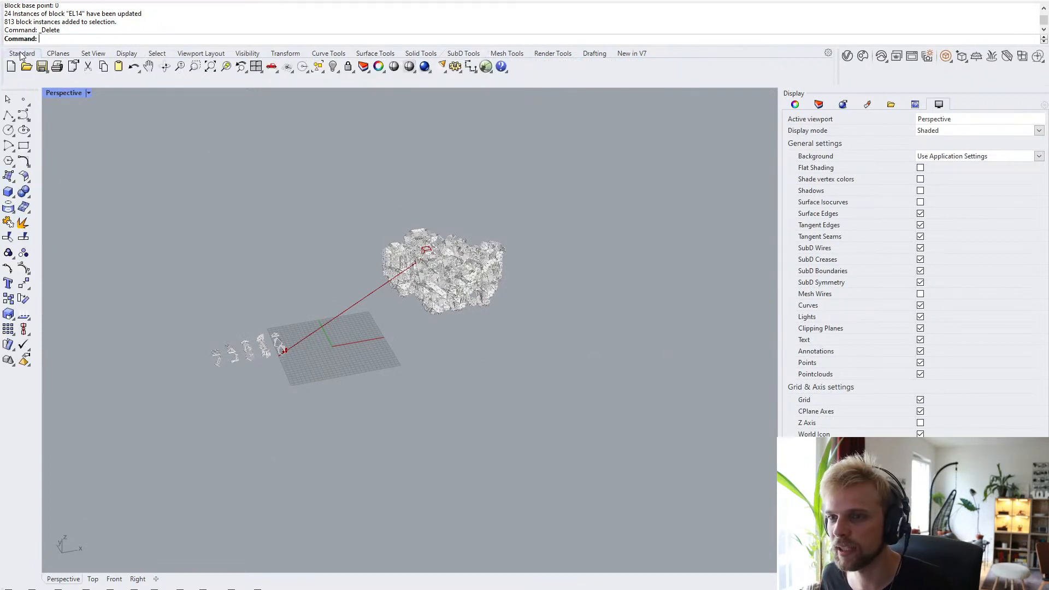
pyautogui.click(8, 194)
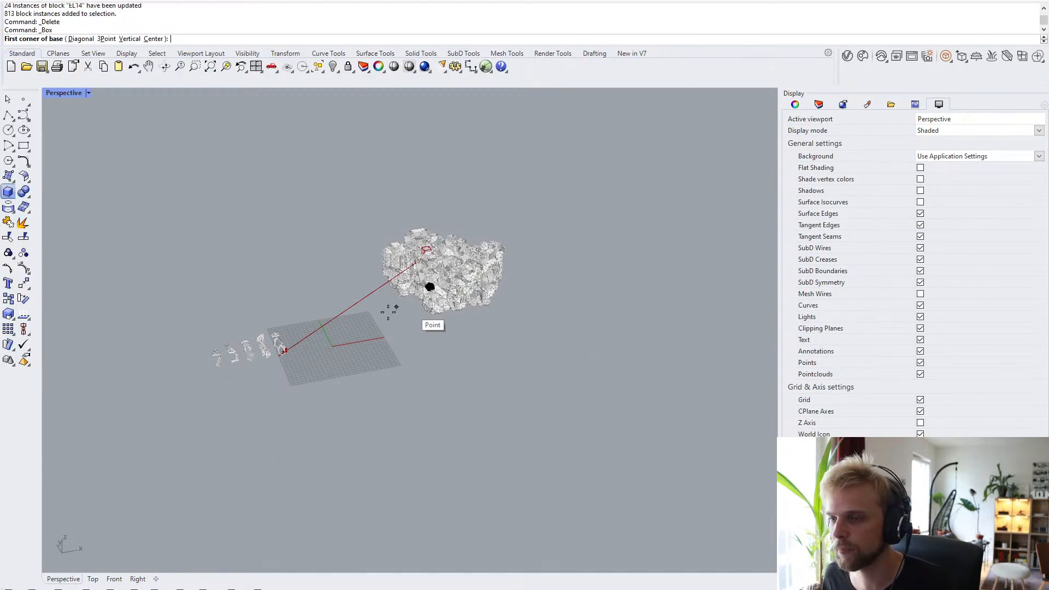
pyautogui.click(285, 287)
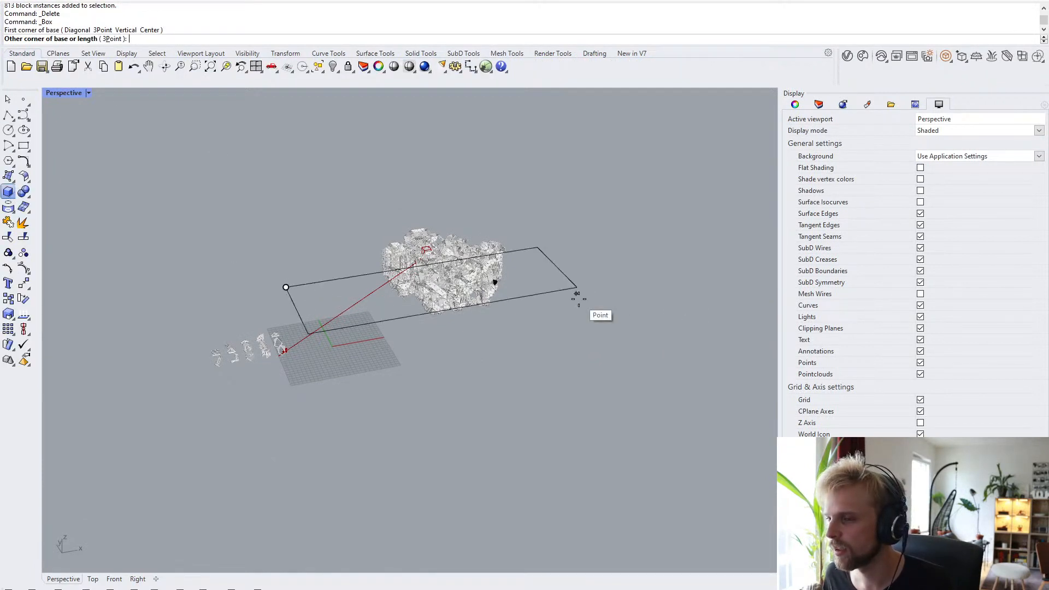
pyautogui.click(654, 339)
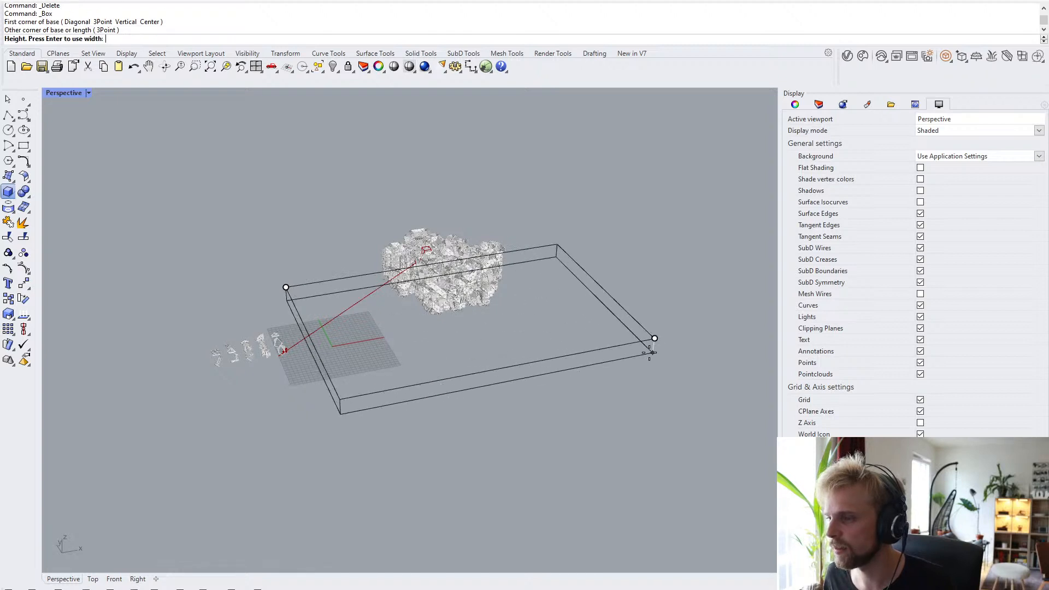
pyautogui.click(651, 353)
pyautogui.moveTo(405, 344)
pyautogui.mouseDown(button='right')
pyautogui.moveTo(475, 342)
pyautogui.moveTo(473, 323)
pyautogui.mouseUp(button='right')
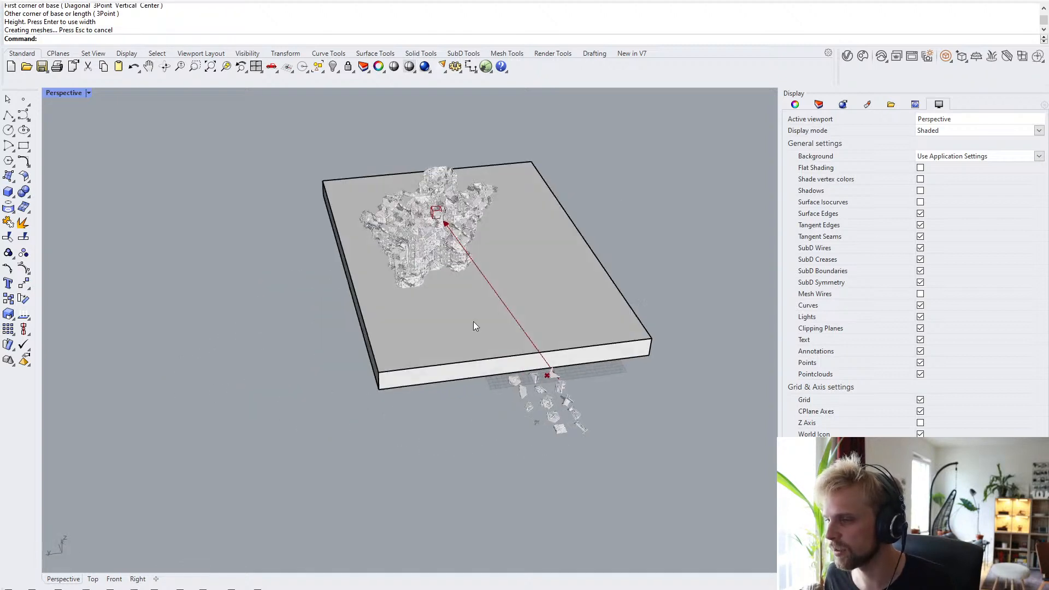
# - Align the gumball to the CPlane, then enlarge the ground slab and reposition it so it extends around the aggregation
pyautogui.click(433, 329)
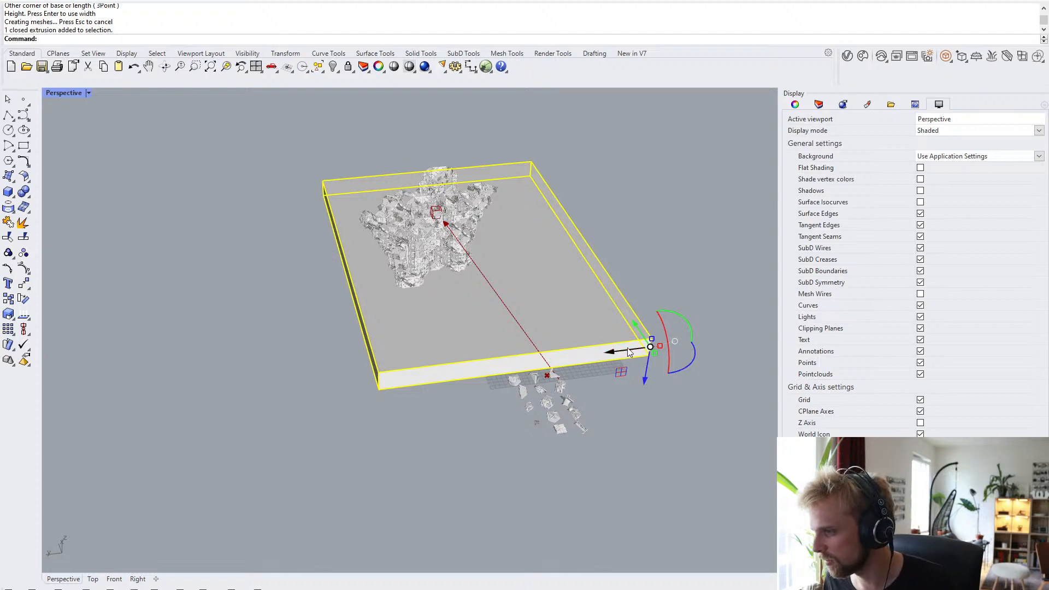
pyautogui.moveTo(627, 347); pyautogui.dragTo(578, 358)
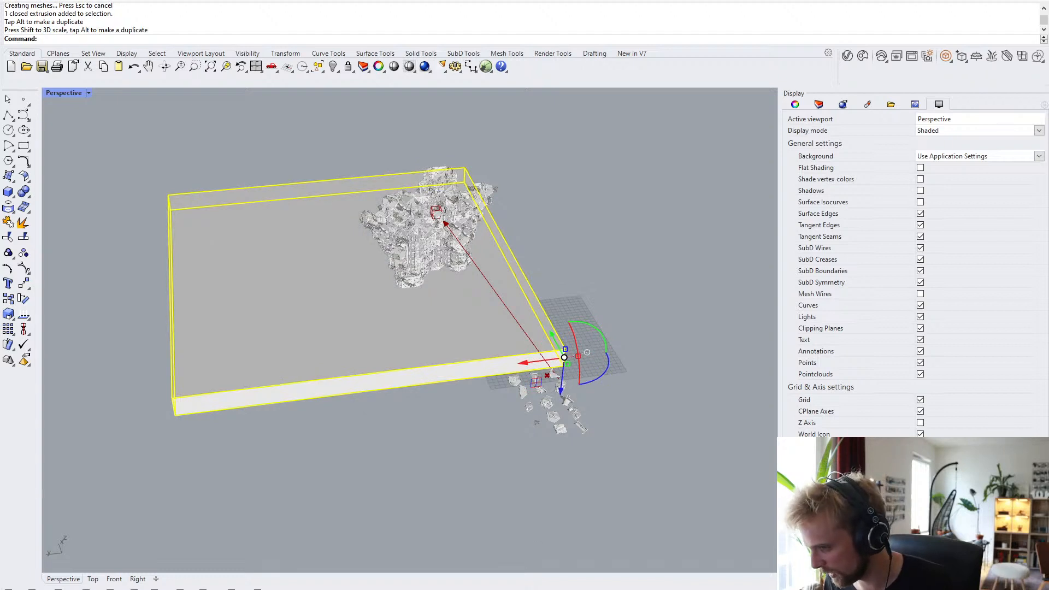
pyautogui.rightClick(481, 589)
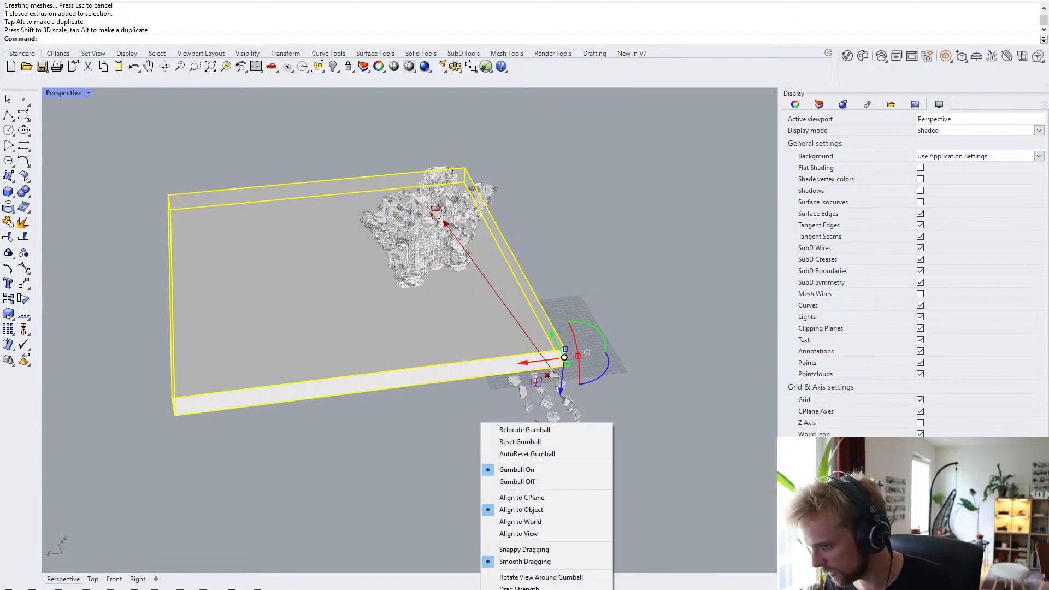
pyautogui.click(543, 500)
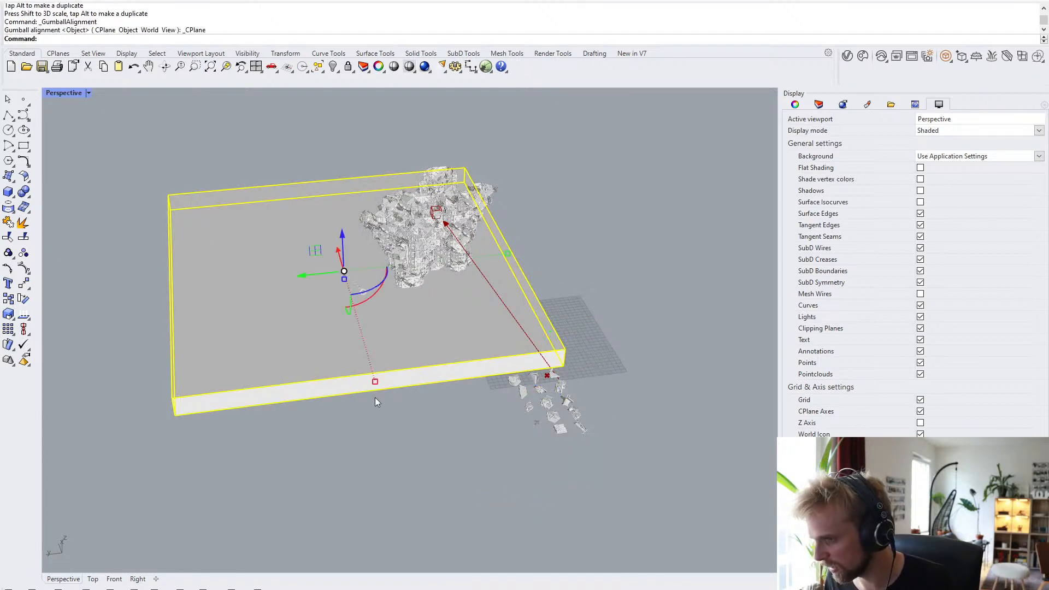
pyautogui.moveTo(506, 255)
pyautogui.mouseDown()
pyautogui.moveTo(550, 251)
pyautogui.moveTo(514, 257)
pyautogui.mouseUp()
pyautogui.moveTo(310, 275); pyautogui.dragTo(399, 276)
pyautogui.click(707, 287)
# - Move the ground slab vertically by -0.1 and check its contact with the lowest blocks
pyautogui.moveTo(707, 287); pyautogui.dragTo(484, 324, button='right')
pyautogui.scroll(5, 468, 290)
pyautogui.click(455, 349)
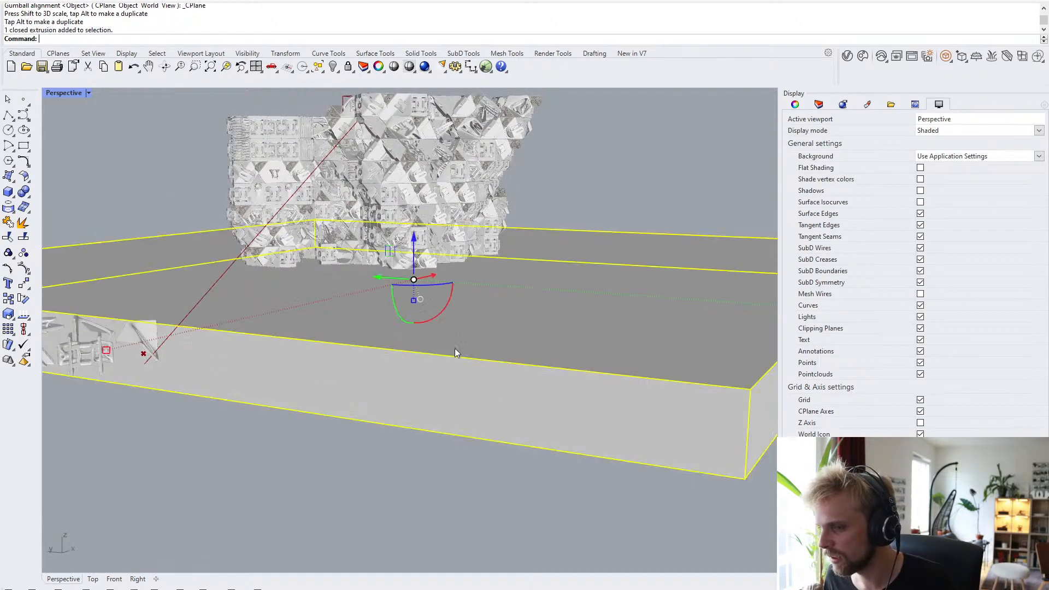
pyautogui.press('Escape')
pyautogui.moveTo(393, 474); pyautogui.dragTo(442, 316, button='right')
pyautogui.click(442, 316)
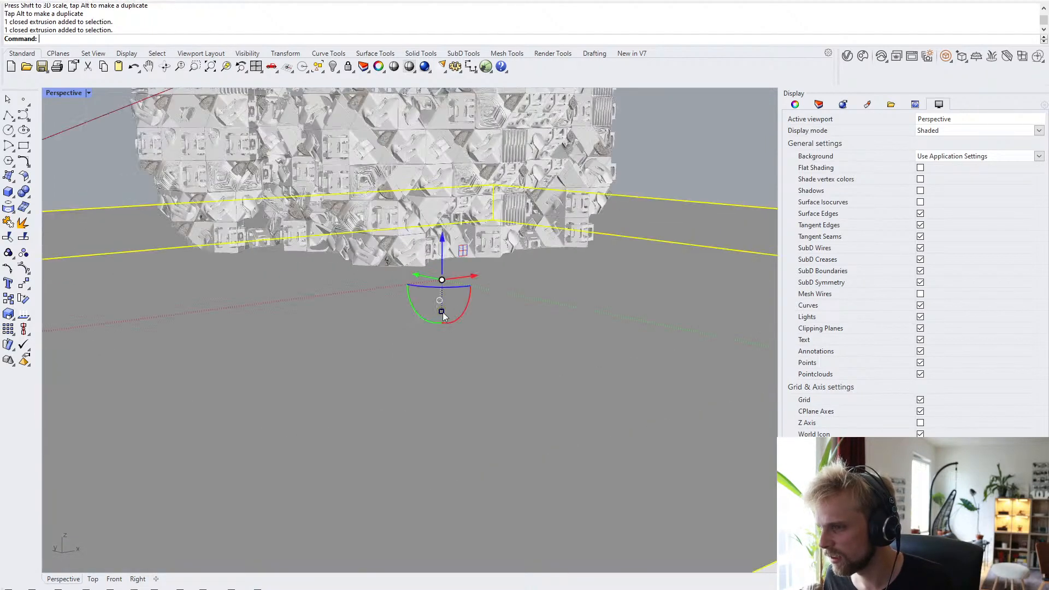
pyautogui.click(446, 240)
pyautogui.write('-0.1')
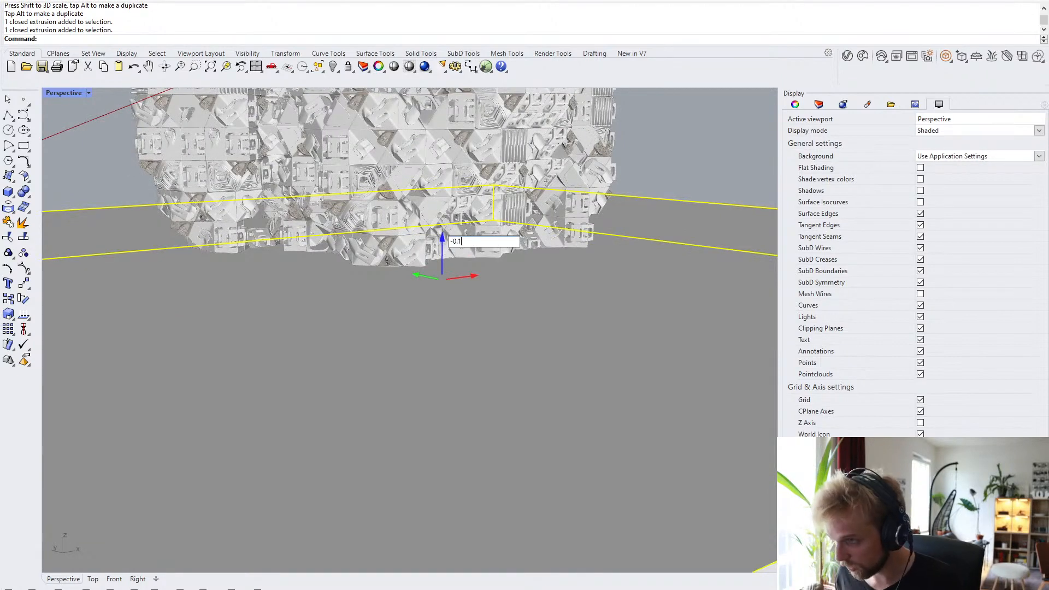
pyautogui.press('Return')
pyautogui.press('Escape')
pyautogui.scroll(5, 426, 257)
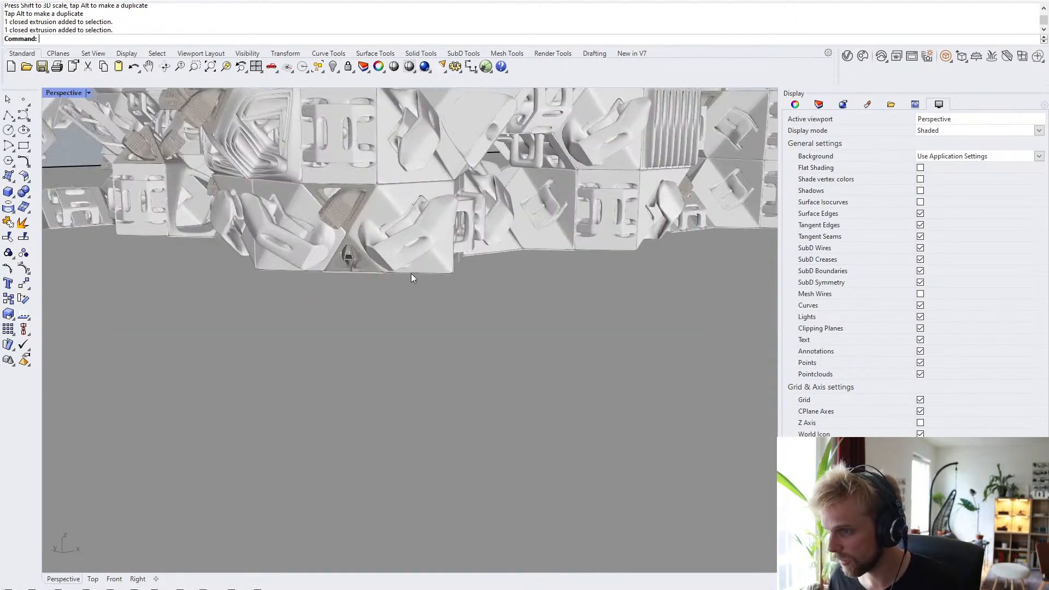
pyautogui.moveTo(410, 248); pyautogui.dragTo(415, 217, button='right')
pyautogui.scroll(-10, 414, 216)
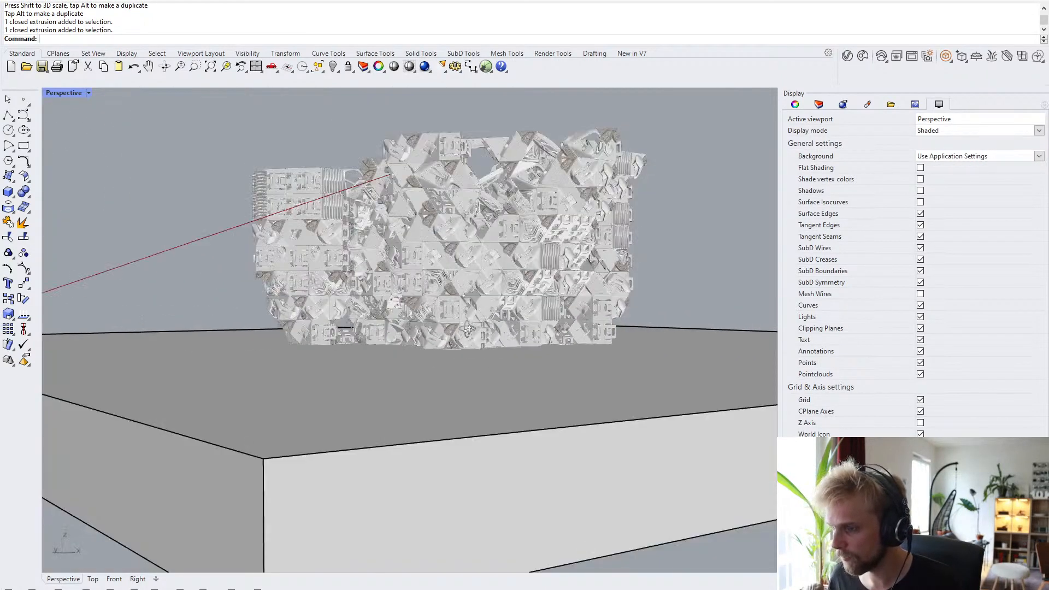
# - Frame the whole aggregation on its slab from the front and generate 9 exterior Sun & Sky variants with V-Ray Light Gen
pyautogui.moveTo(437, 364); pyautogui.dragTo(407, 388, button='right')
pyautogui.scroll(-2, 418, 379)
pyautogui.scroll(-3, 365, 346)
pyautogui.keyDown('shift'); pyautogui.moveTo(531, 314); pyautogui.dragTo(409, 352, button='right'); pyautogui.keyUp('shift')
pyautogui.scroll(2, 427, 334)
pyautogui.scroll(4, 426, 335)
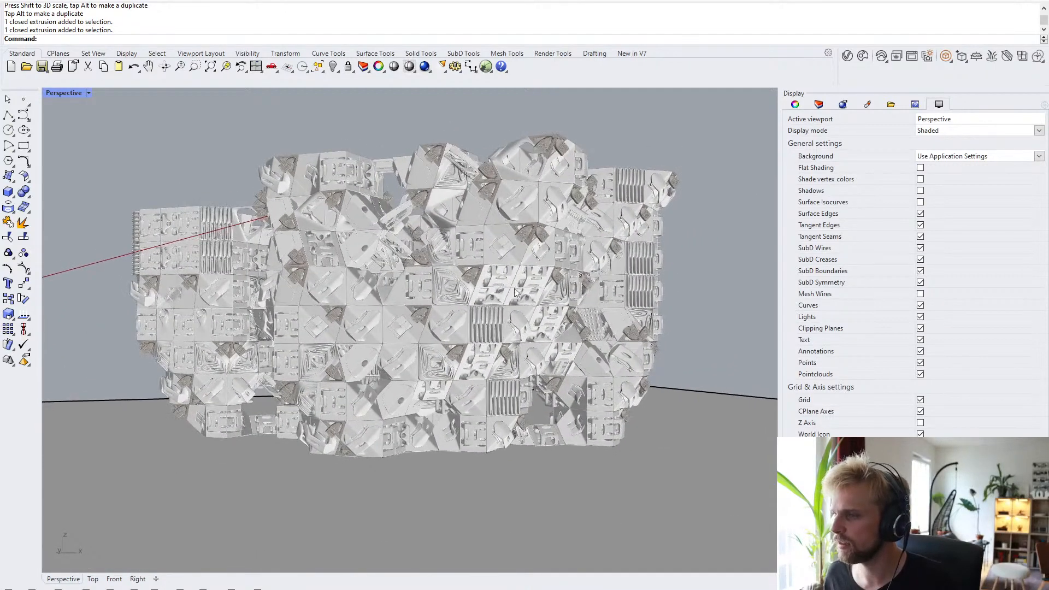
pyautogui.click(925, 58)
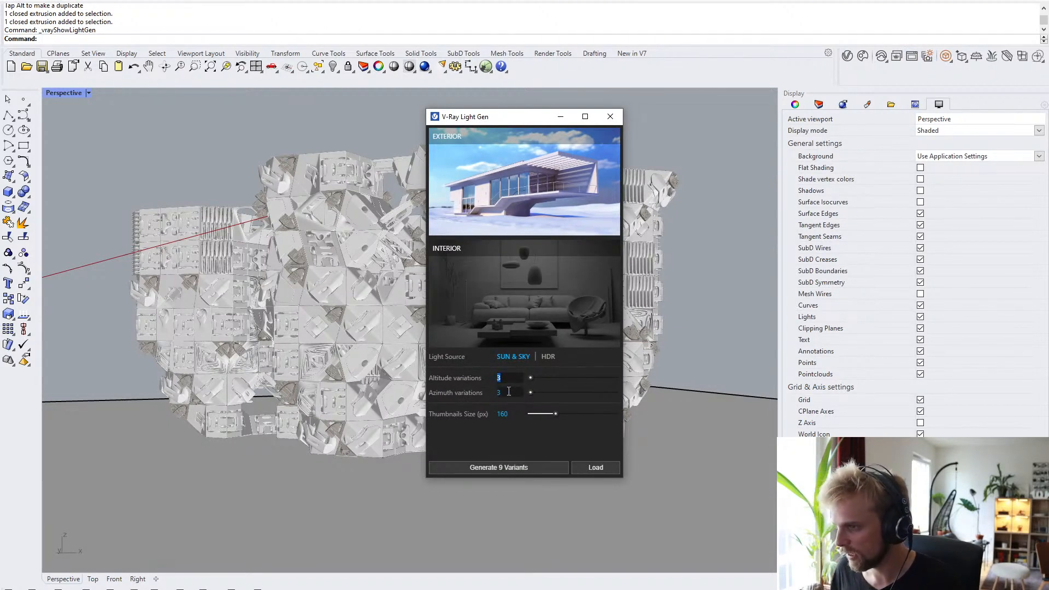
pyautogui.click(484, 471)
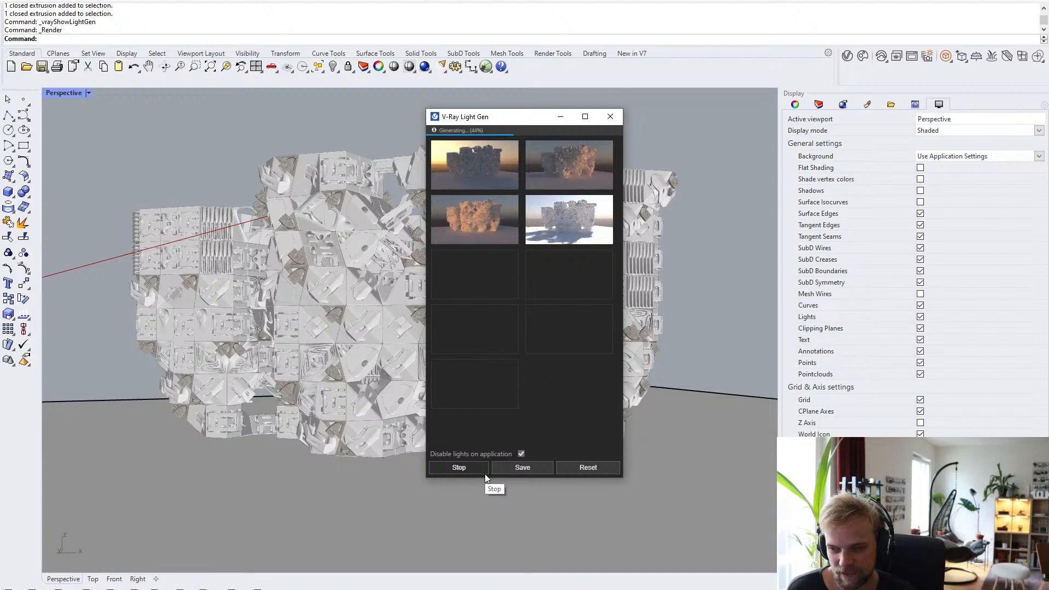
# - Check the computer's memory usage in Task Manager while the lighting variants generate, then close it
pyautogui.rightClick(779, 589)
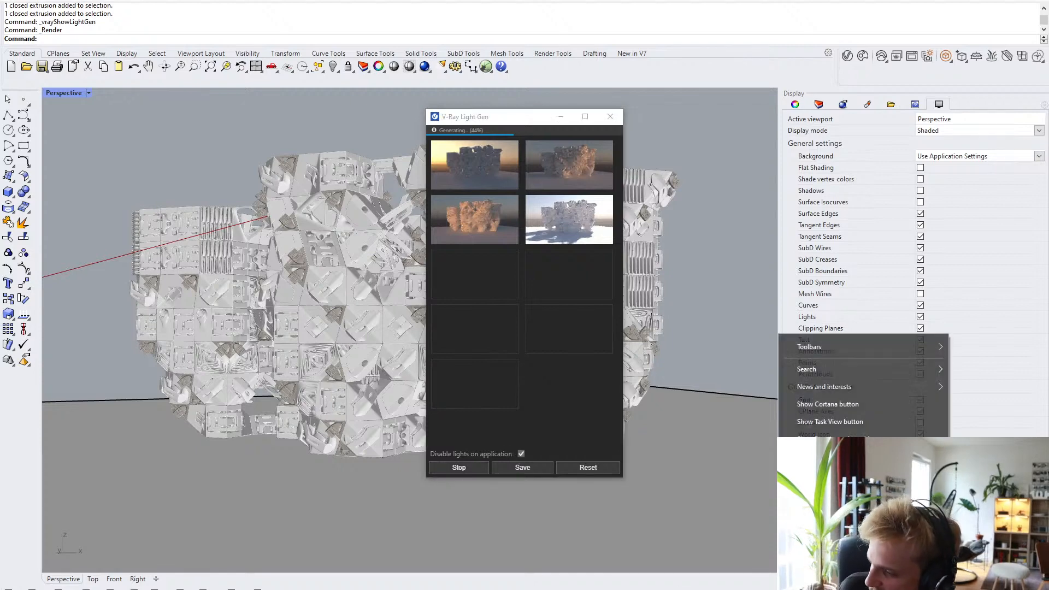
pyautogui.click(815, 571)
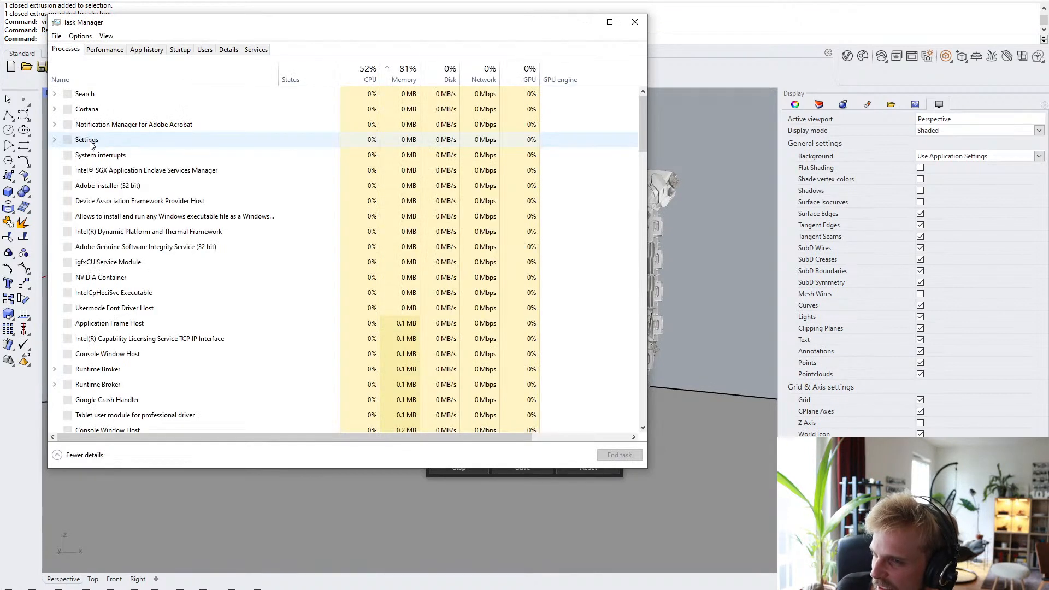
pyautogui.click(105, 50)
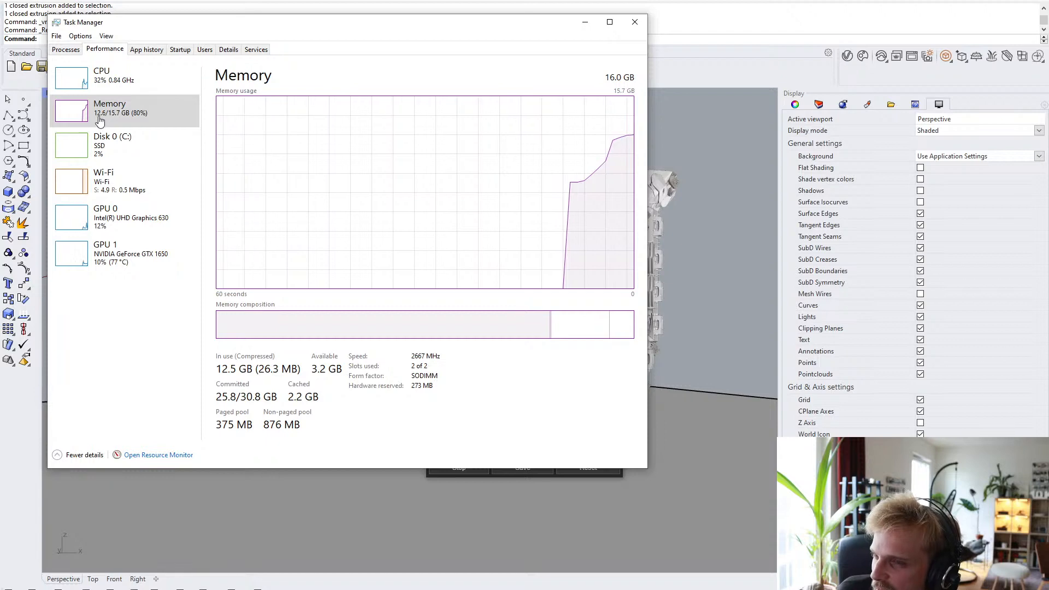
pyautogui.click(633, 28)
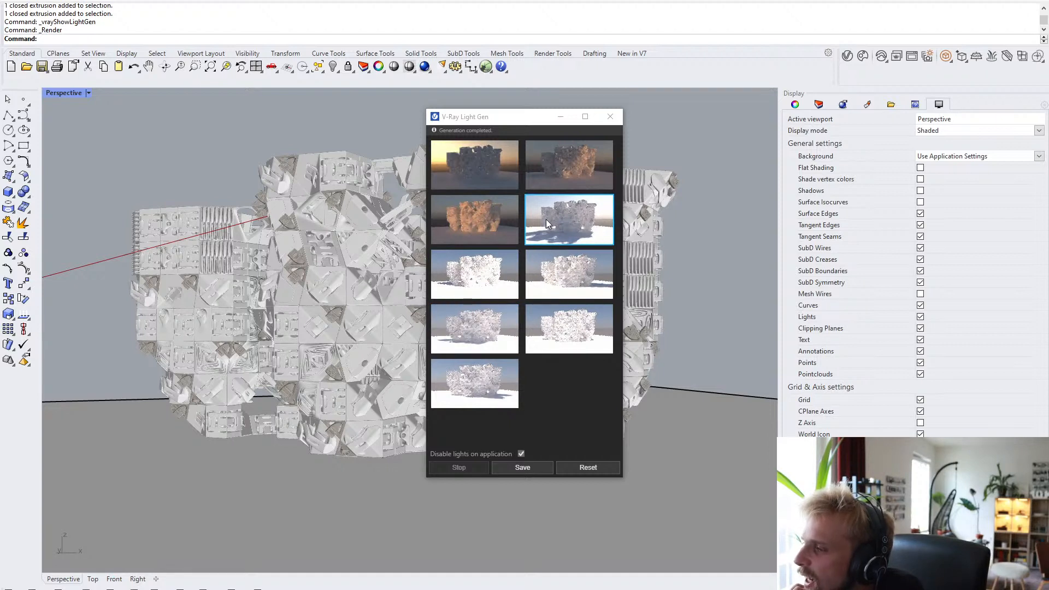
# - Apply the fourth lighting variant, daylight with a blue sky, without saving the lighting scenarios to a file
pyautogui.click(592, 245)
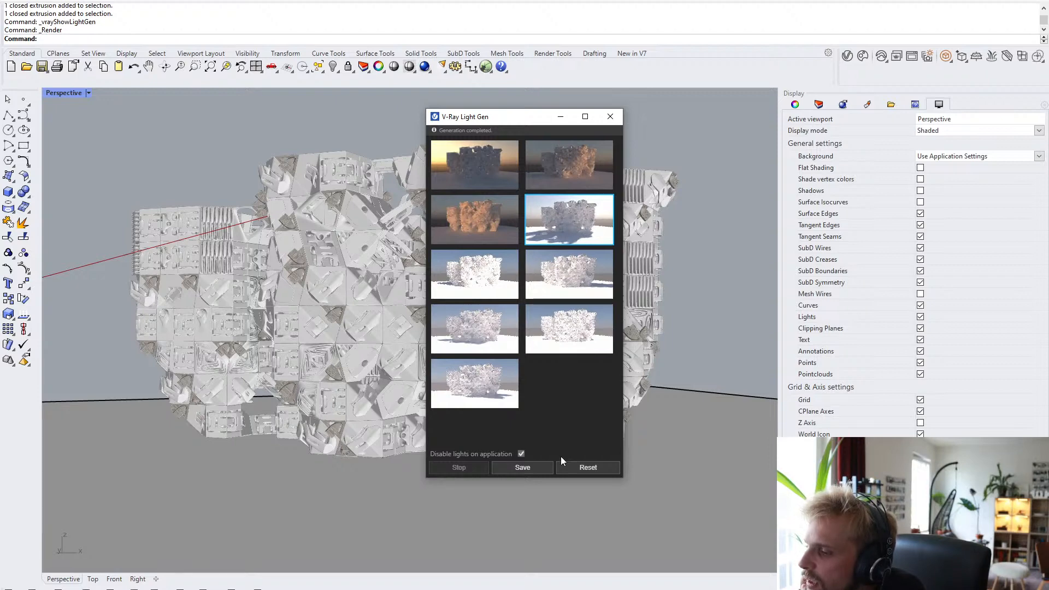
pyautogui.click(522, 468)
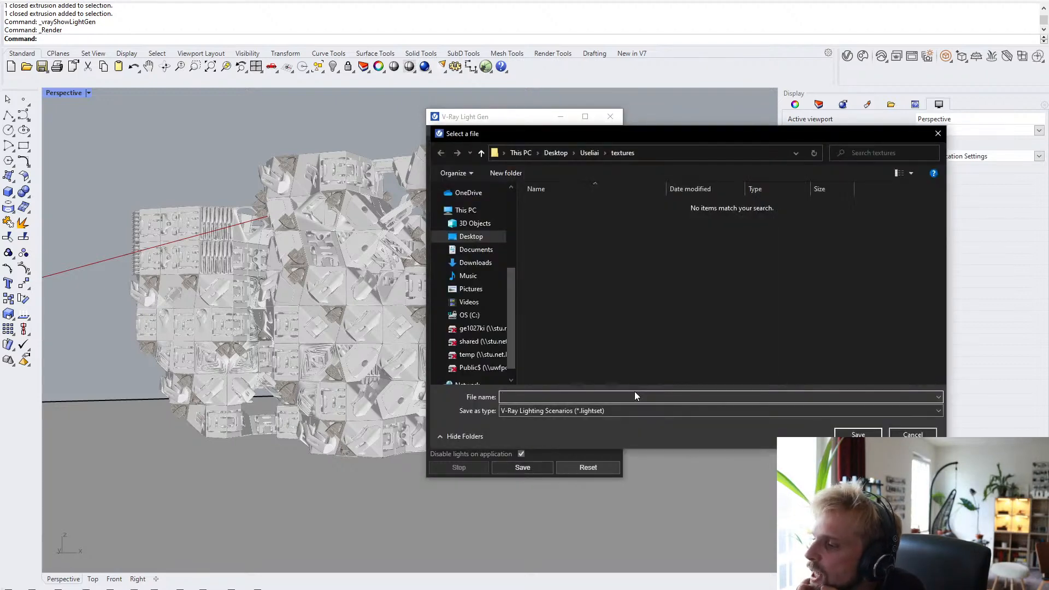
pyautogui.click(912, 434)
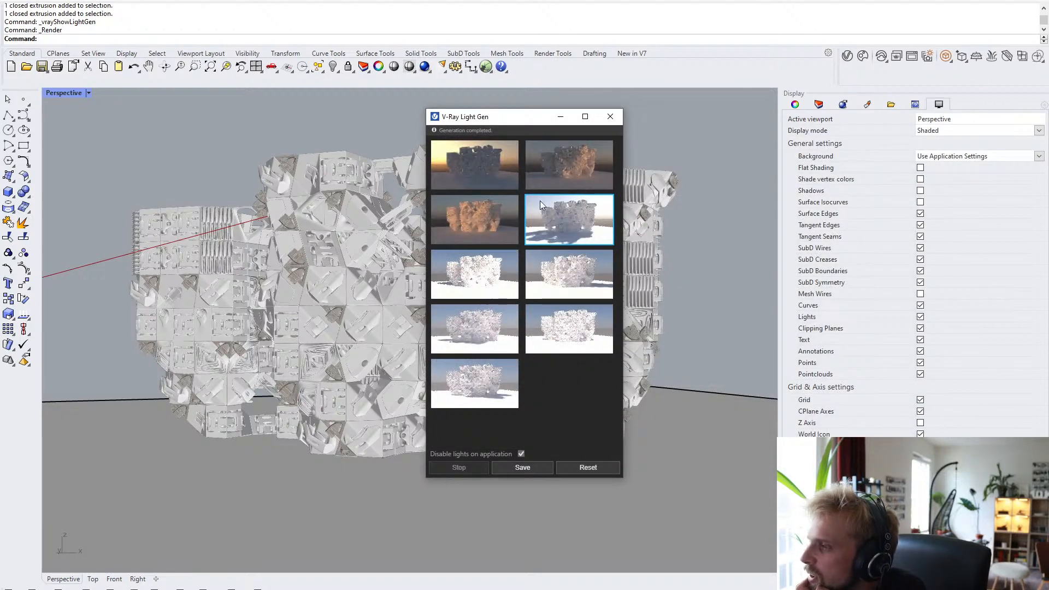
pyautogui.moveTo(530, 119); pyautogui.dragTo(458, 119)
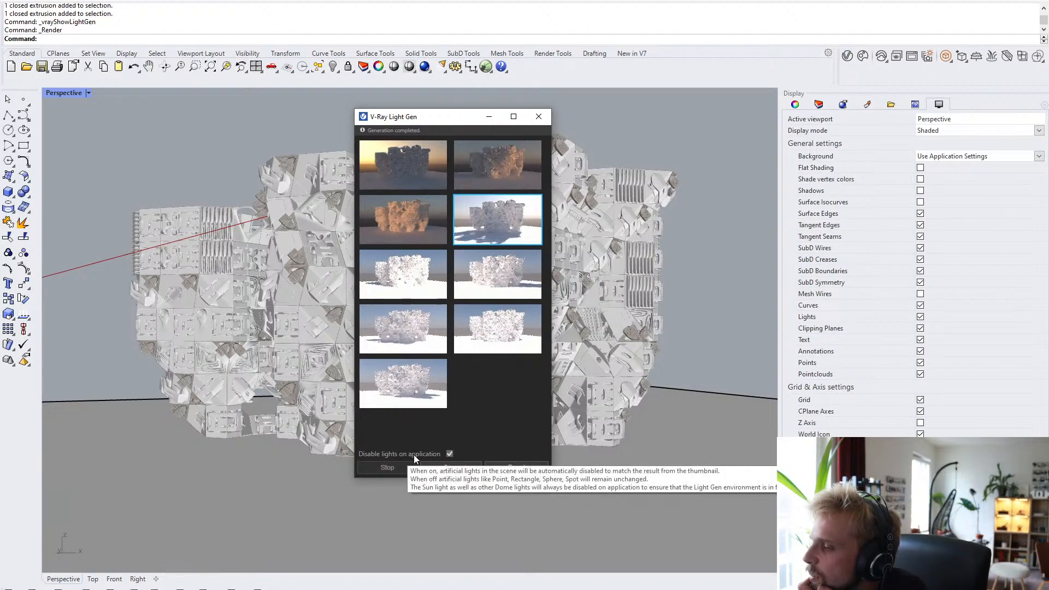
# - Review the scene's lights in the V-Ray Asset Editor and close the Light Gen window
pyautogui.click(842, 56)
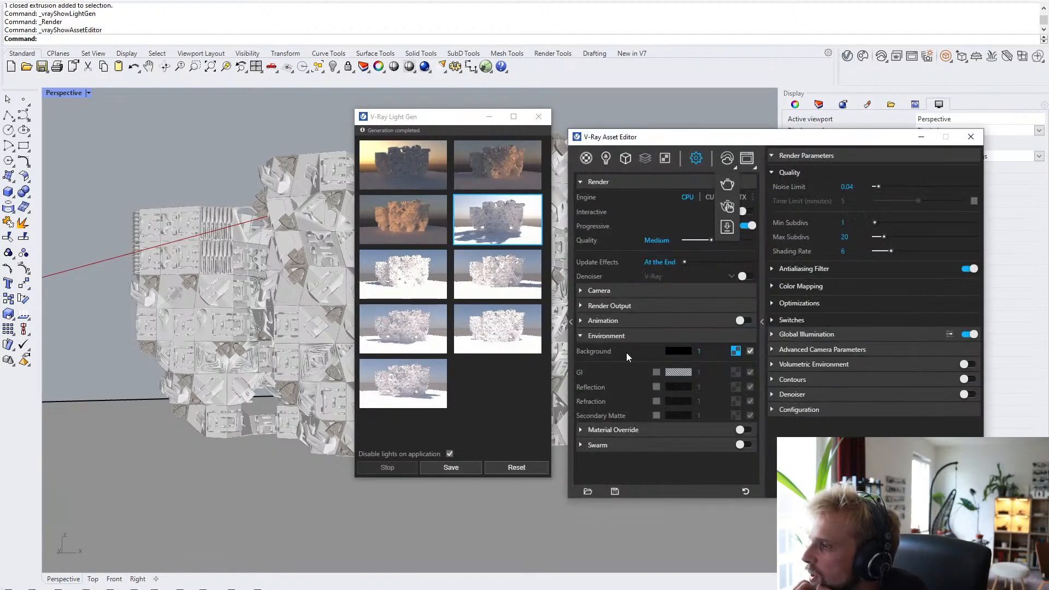
pyautogui.click(605, 157)
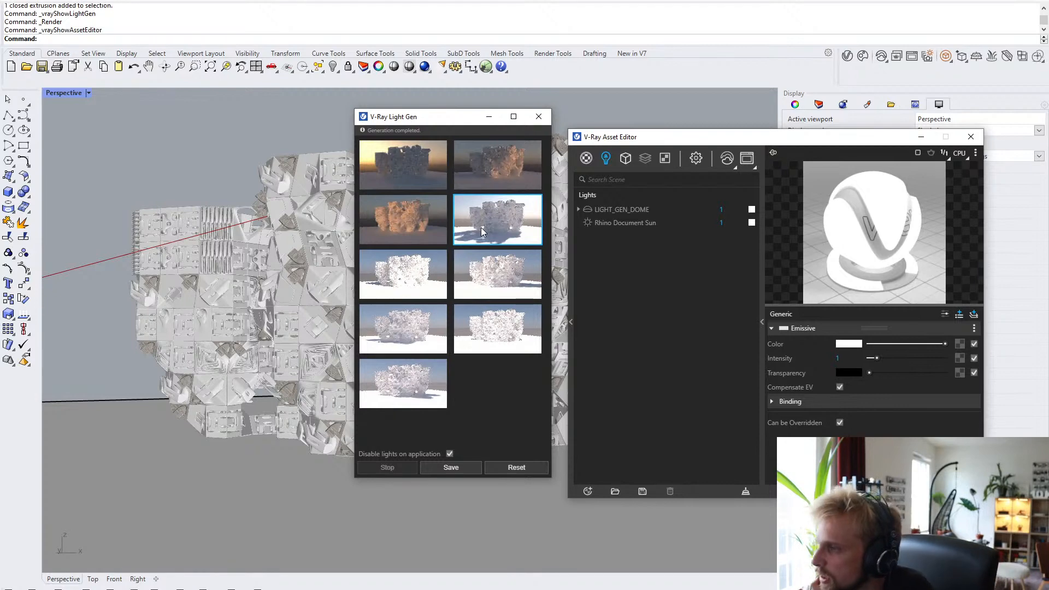
pyautogui.click(533, 121)
pyautogui.click(540, 108)
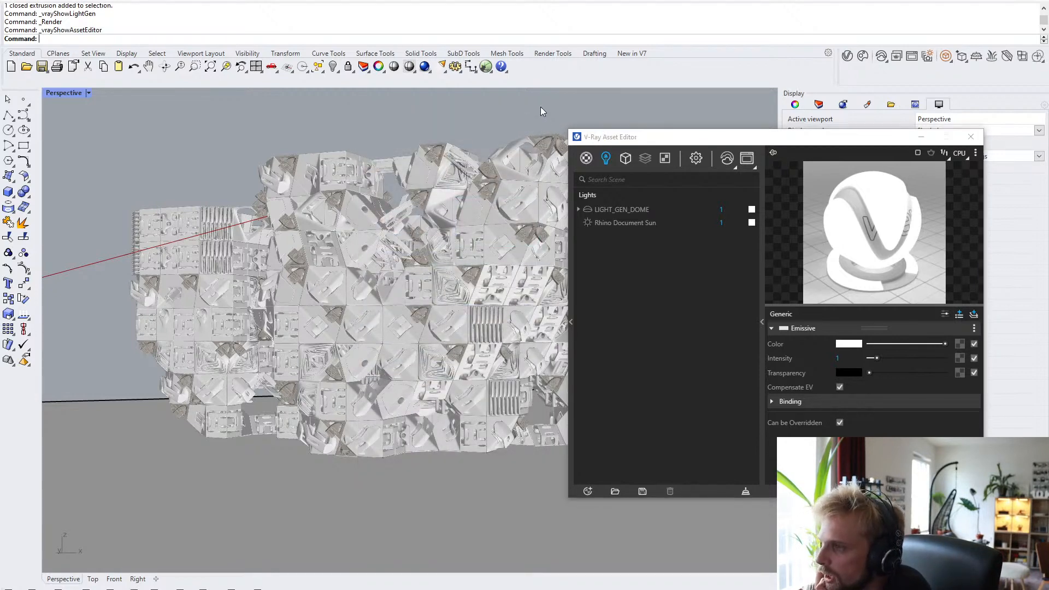
# - Set the V-Ray render output size to 1920 × 1080 pixels in the render settings
pyautogui.click(690, 163)
pyautogui.click(598, 304)
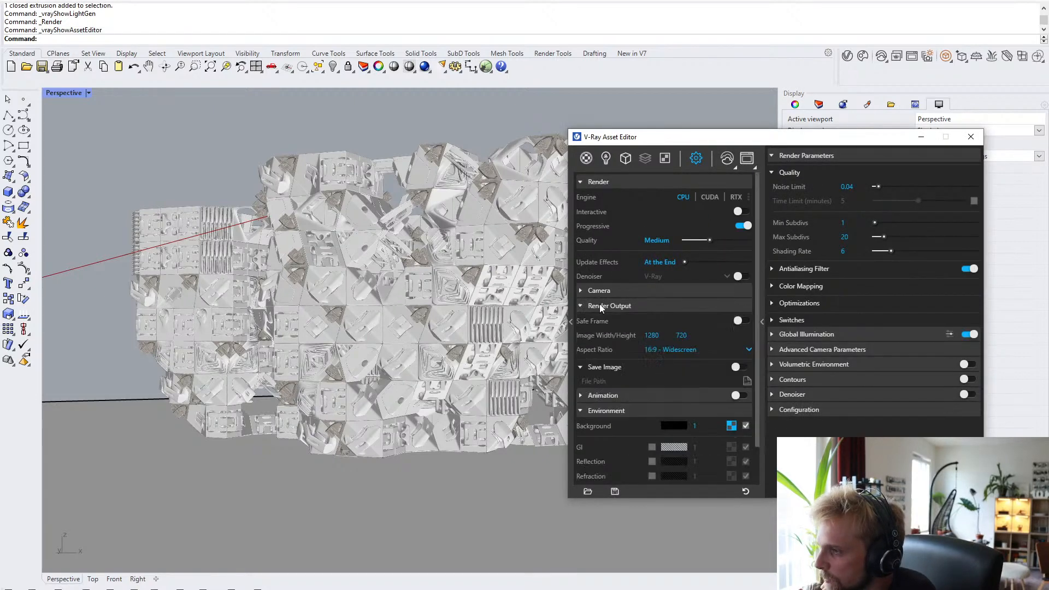
pyautogui.doubleClick(682, 335)
pyautogui.write('1080')
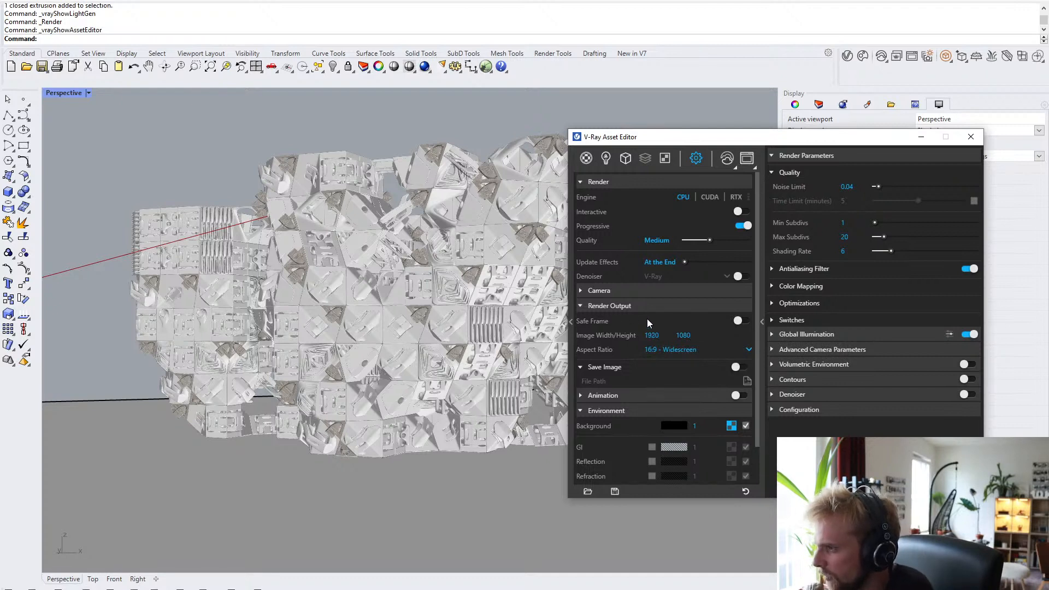
pyautogui.click(627, 306)
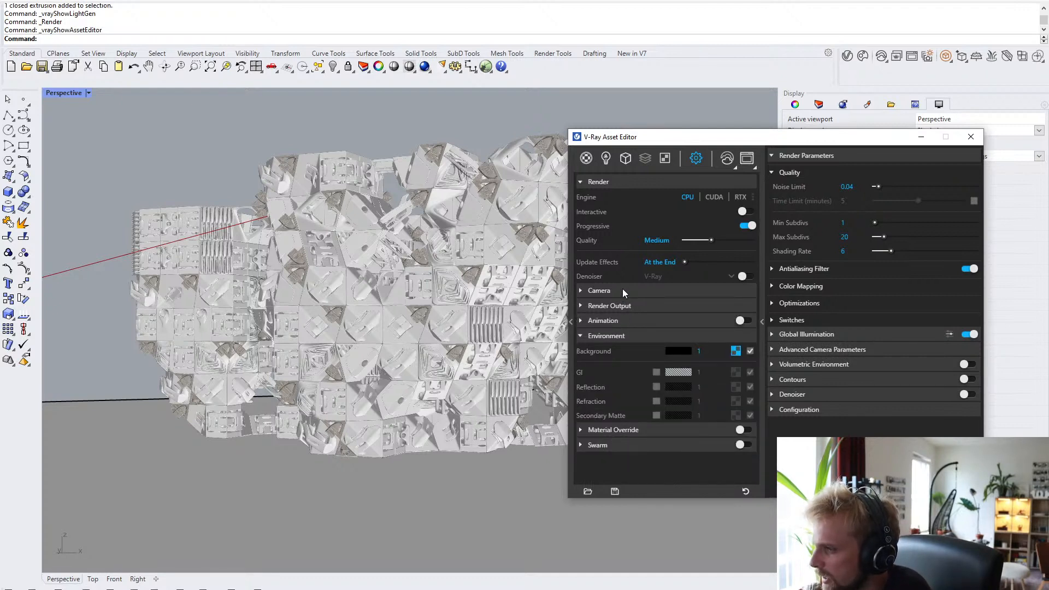
# - Check the camera's exposure value in the V-Ray render settings and collapse the Camera and Environment sections
pyautogui.click(623, 290)
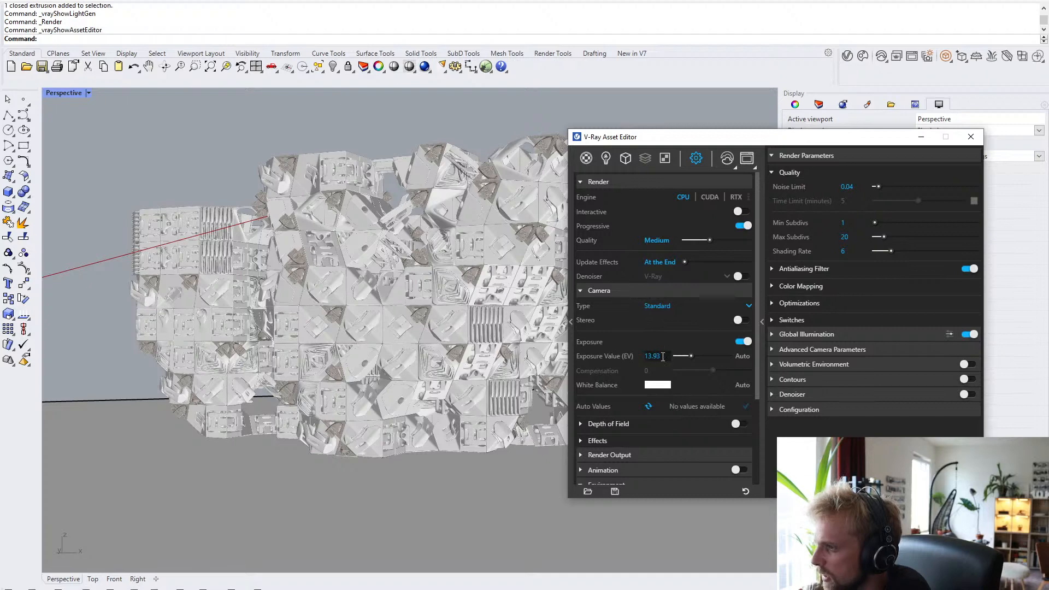
pyautogui.moveTo(662, 356); pyautogui.dragTo(628, 359)
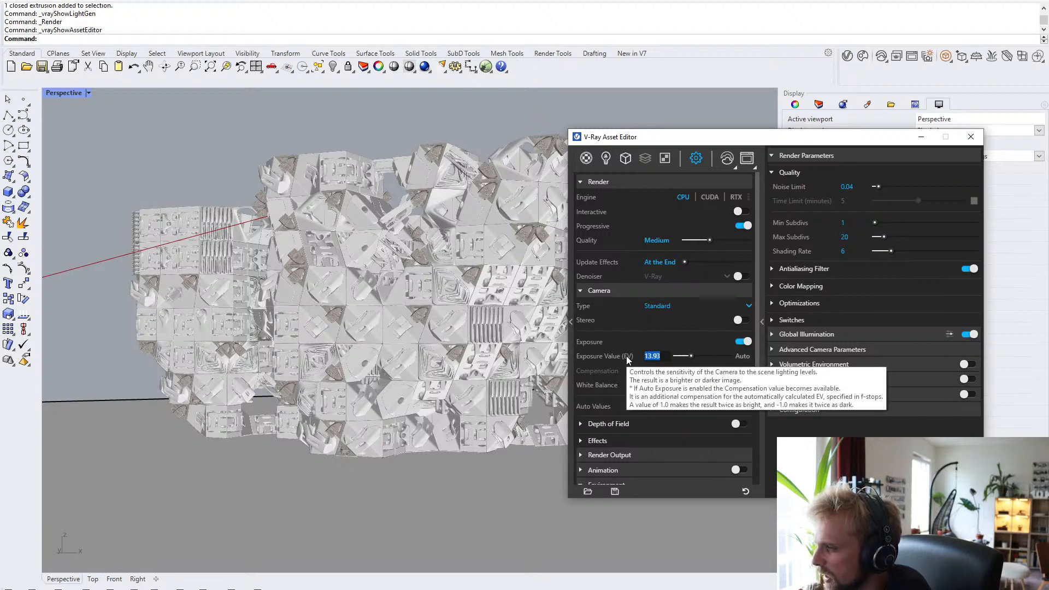
pyautogui.click(602, 291)
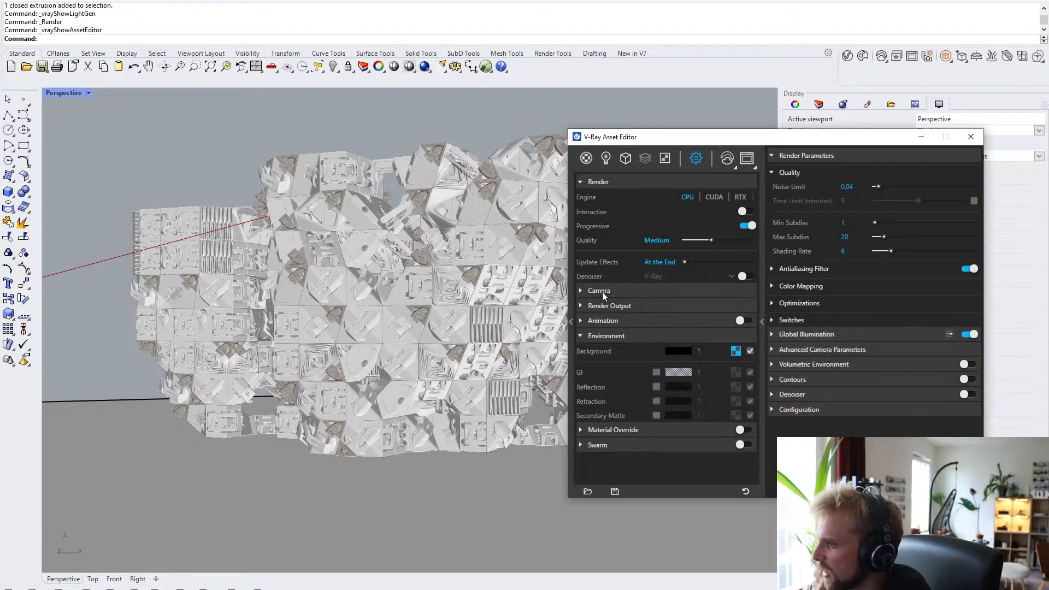
pyautogui.click(604, 337)
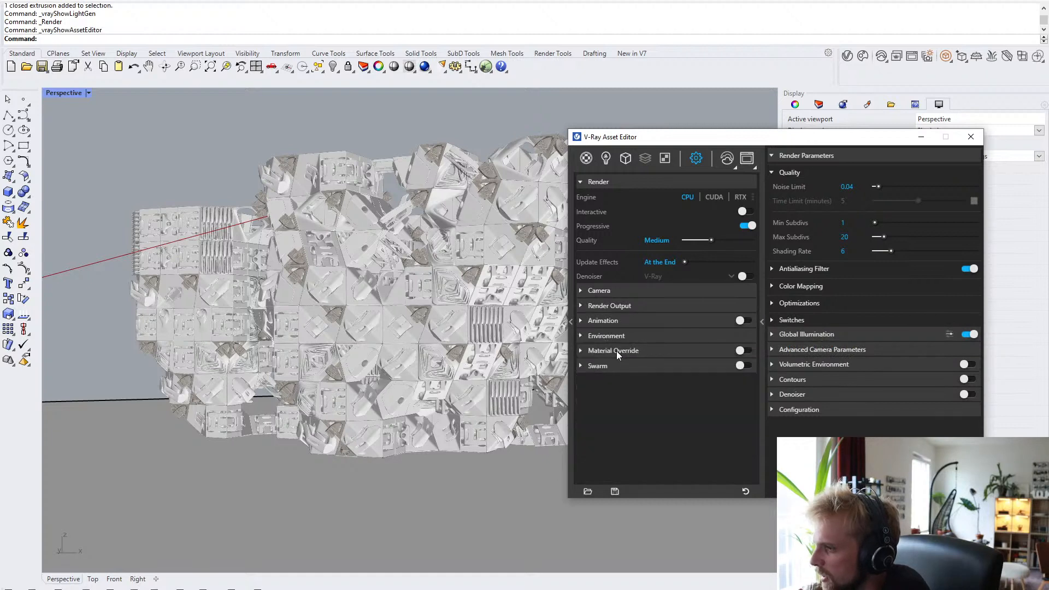
# - Show the advanced global illumination settings and turn on ambient occlusion
pyautogui.click(804, 333)
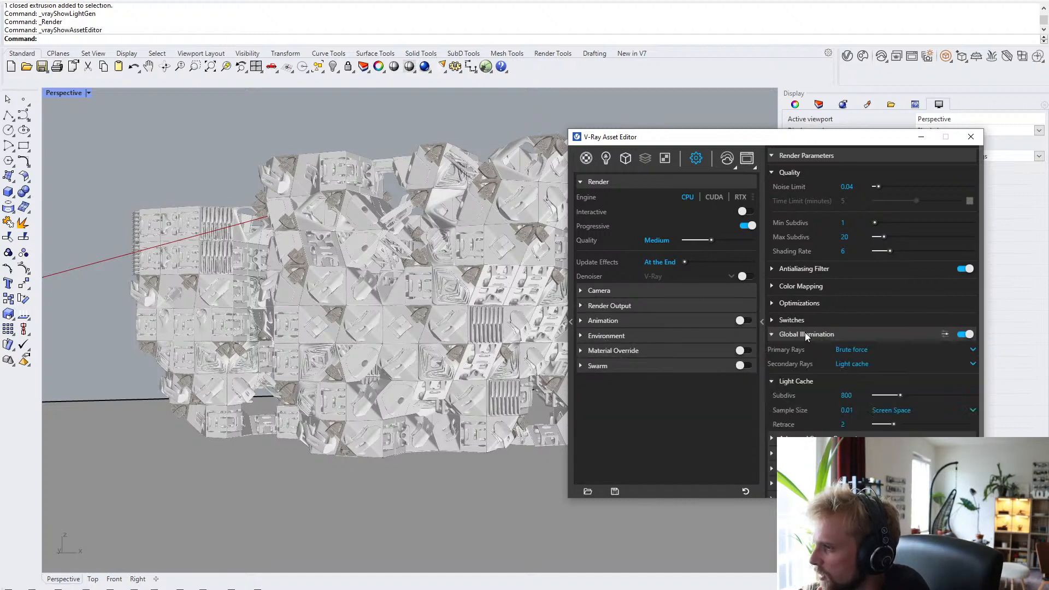
pyautogui.click(850, 334)
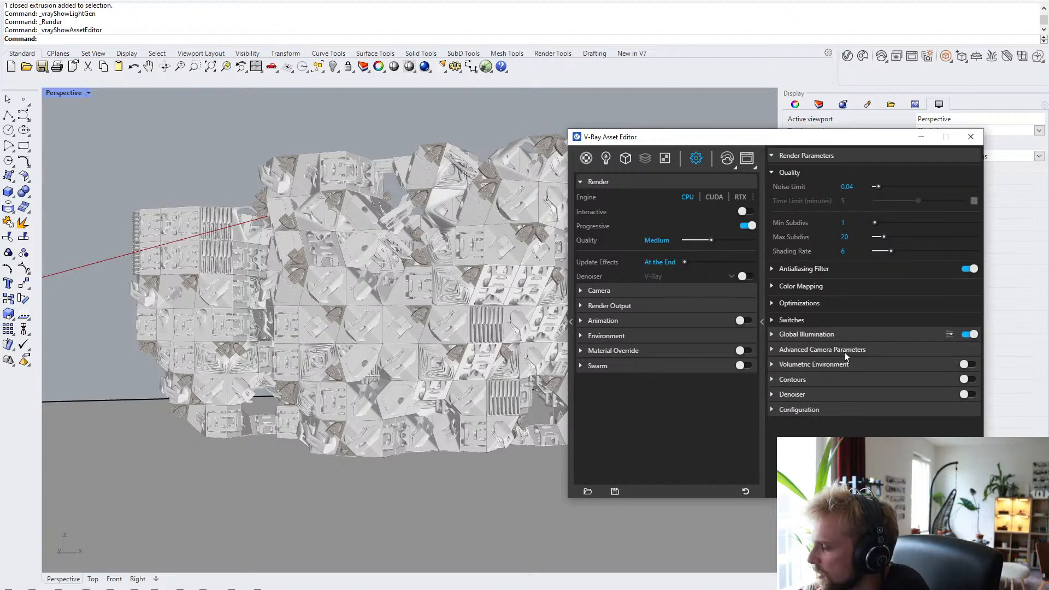
pyautogui.click(845, 353)
pyautogui.click(844, 353)
pyautogui.click(843, 337)
pyautogui.click(844, 336)
pyautogui.click(928, 329)
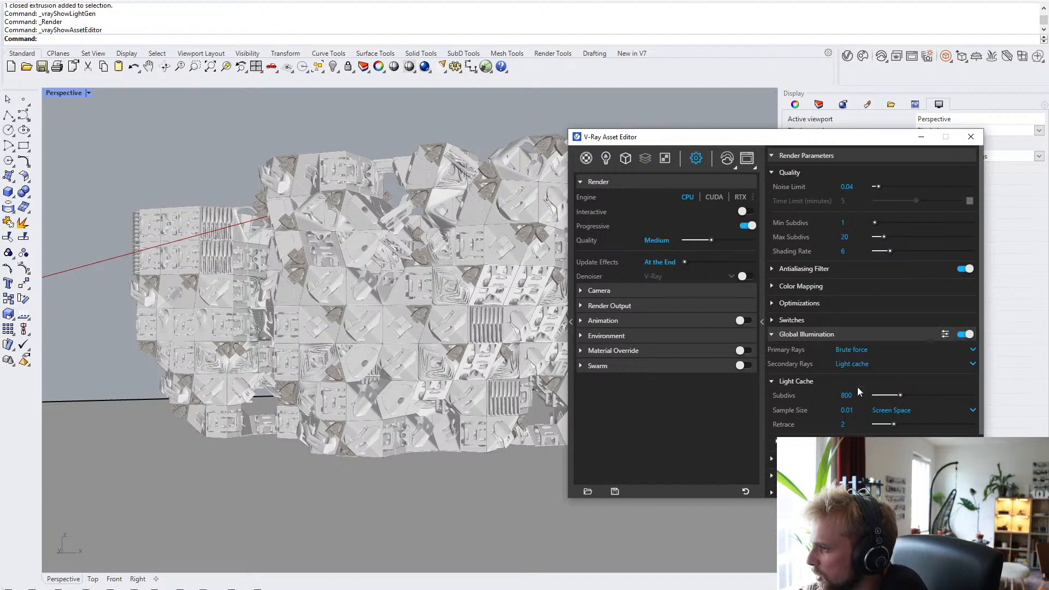
pyautogui.scroll(-3, 789, 378)
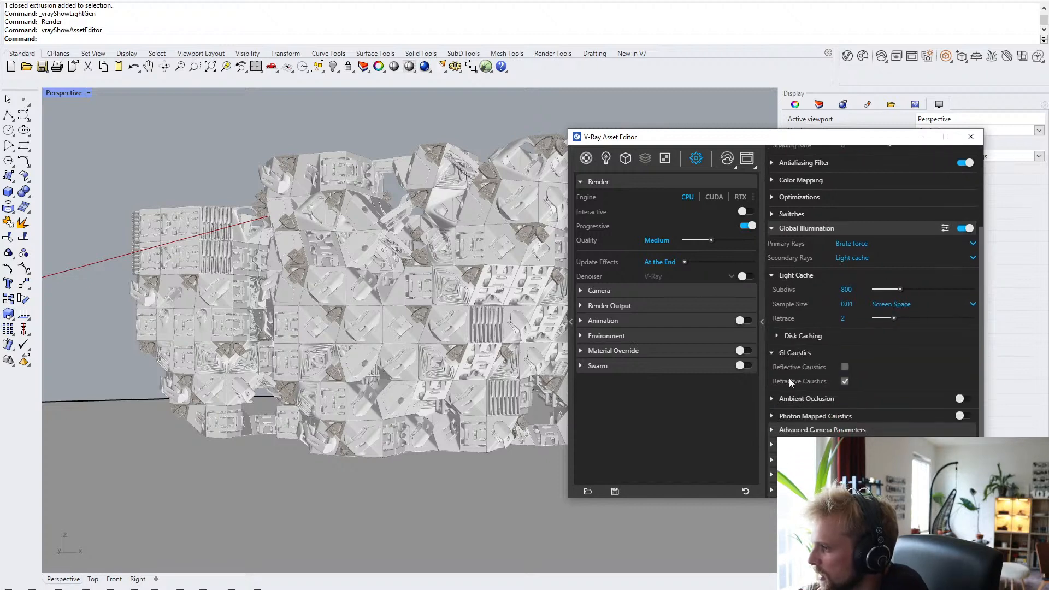
pyautogui.click(798, 352)
pyautogui.click(808, 400)
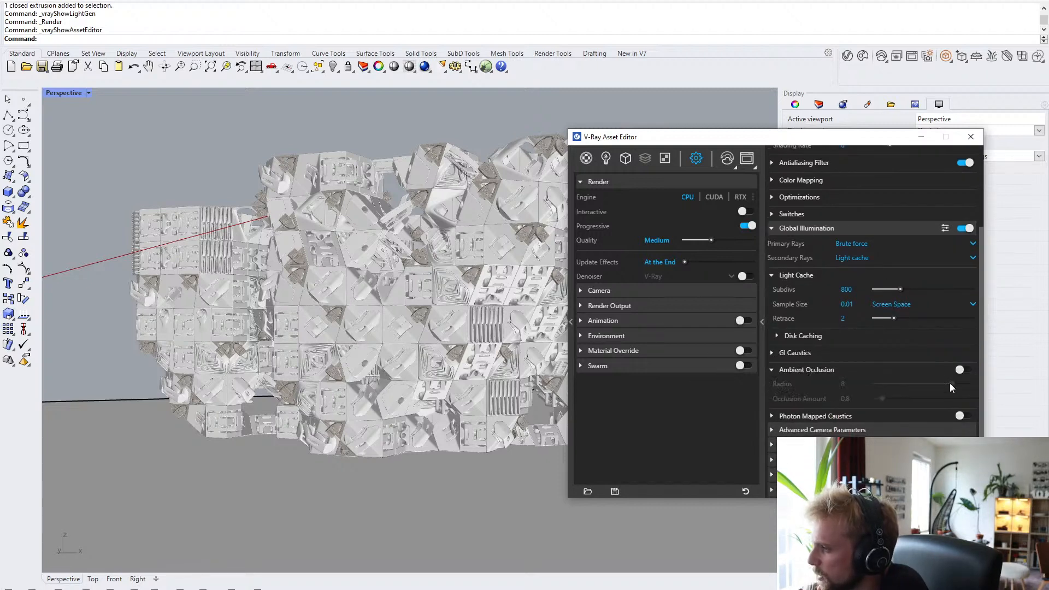
pyautogui.click(965, 370)
# - Set the ambient occlusion's occlusion amount to 1
pyautogui.click(855, 398)
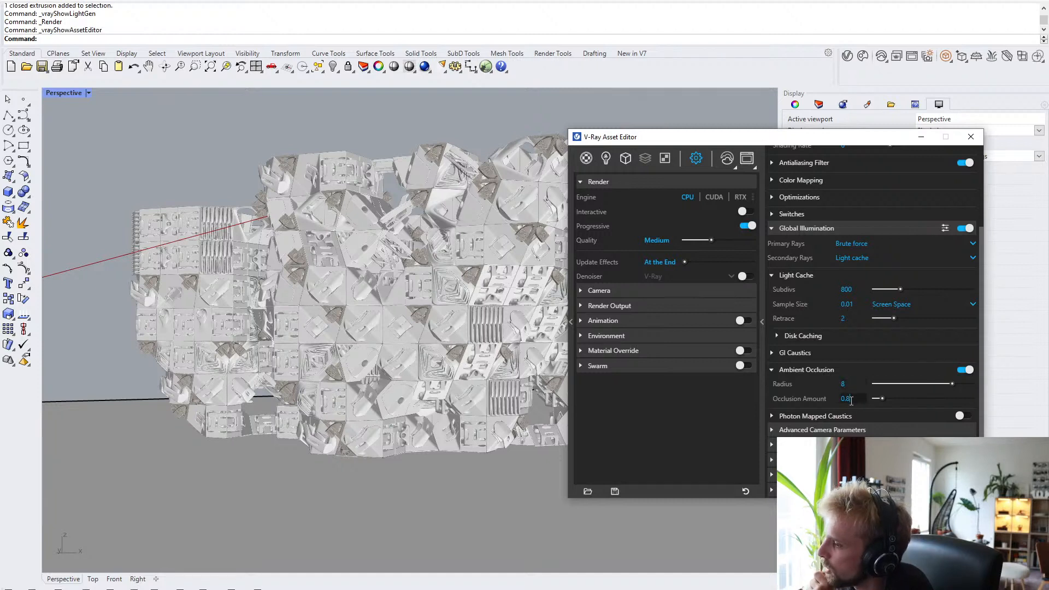
pyautogui.press('BackSpace')
pyautogui.press('BackSpace')
pyautogui.press('BackSpace')
pyautogui.write('1')
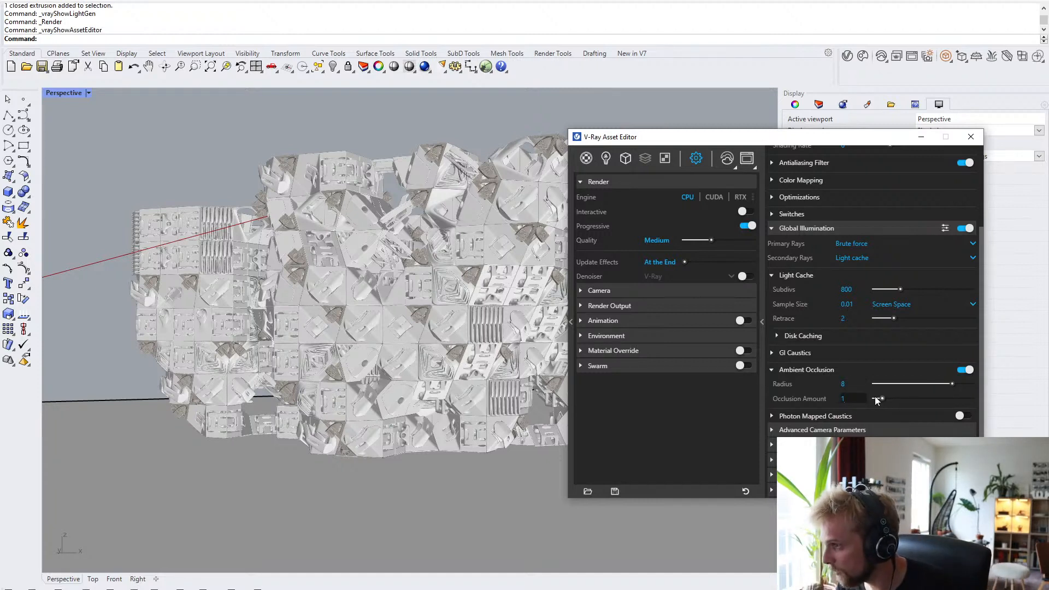
# - Set the ambient occlusion radius to 0.25
pyautogui.doubleClick(853, 384)
pyautogui.write('1')
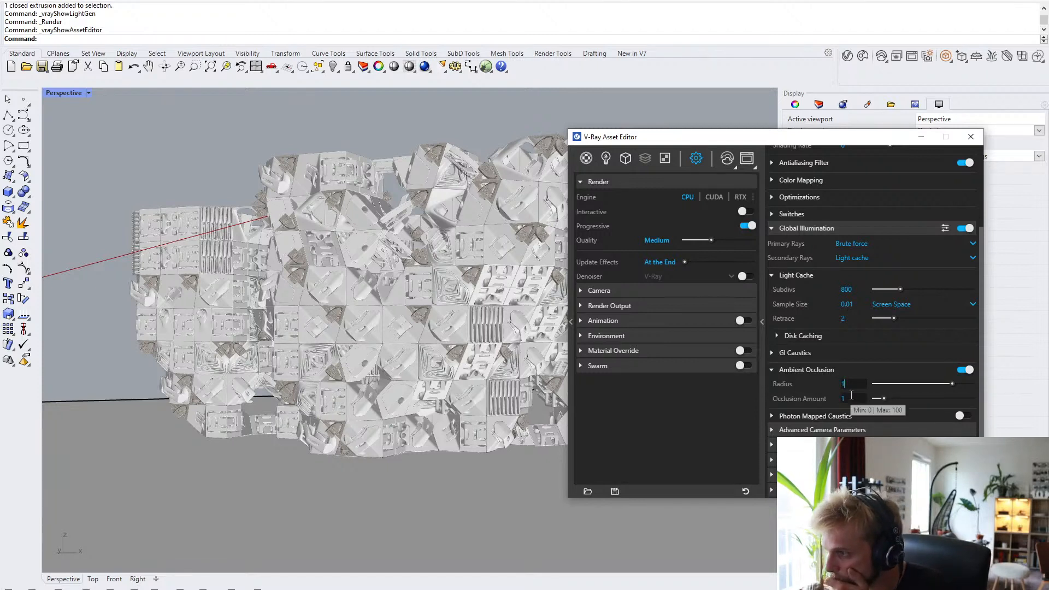
pyautogui.moveTo(850, 384); pyautogui.dragTo(834, 380)
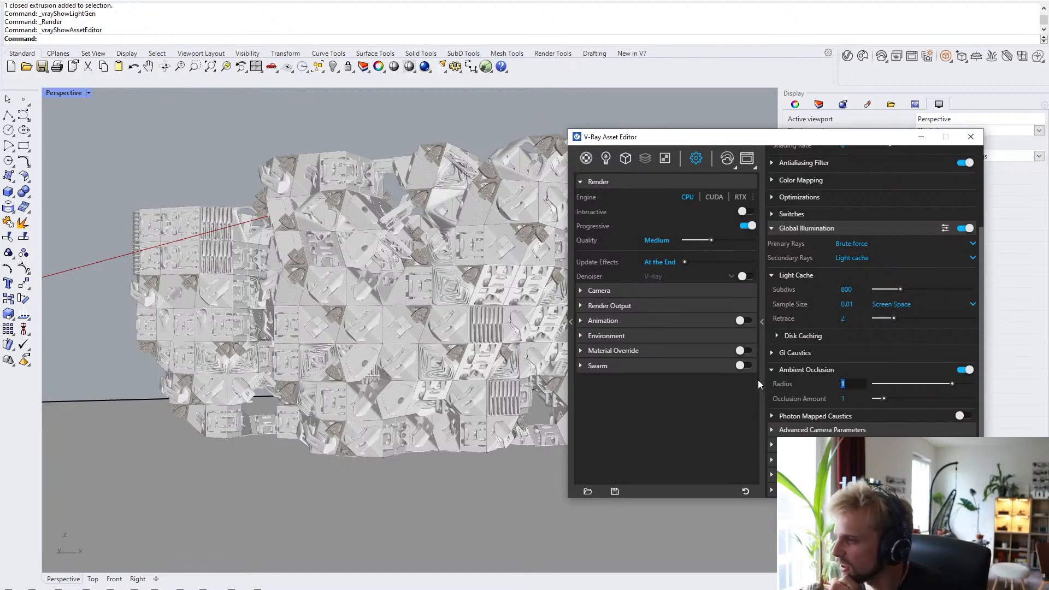
pyautogui.write('0.1')
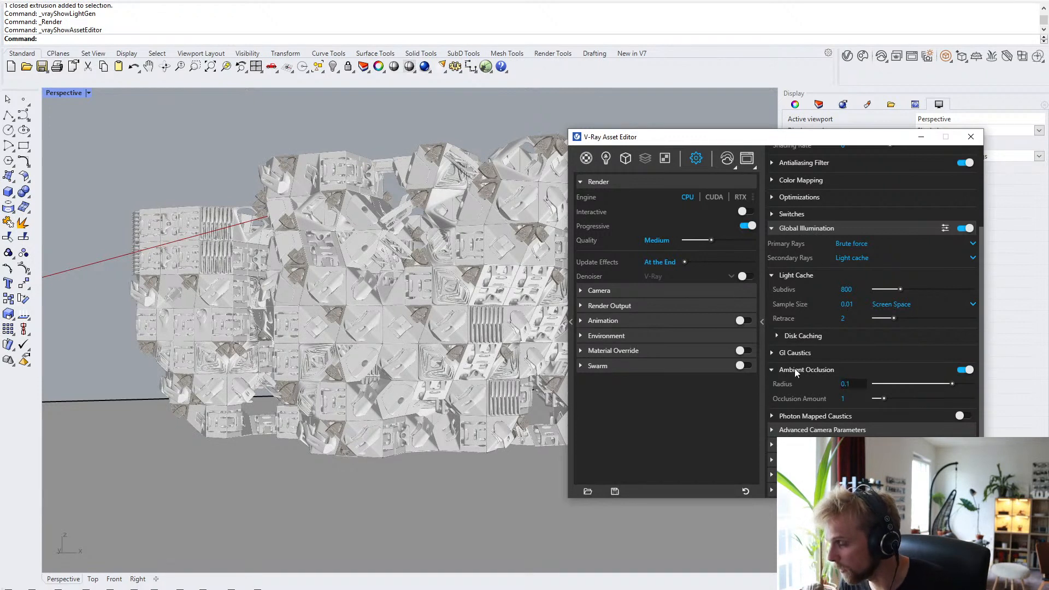
pyautogui.press('BackSpace')
pyautogui.write('2')
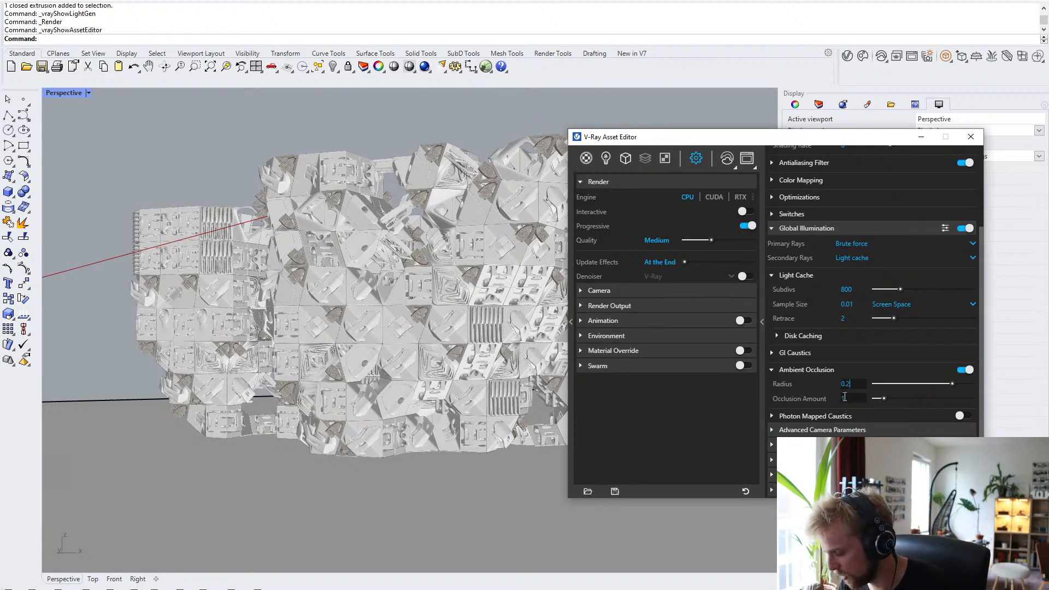
pyautogui.write('5')
pyautogui.click(852, 398)
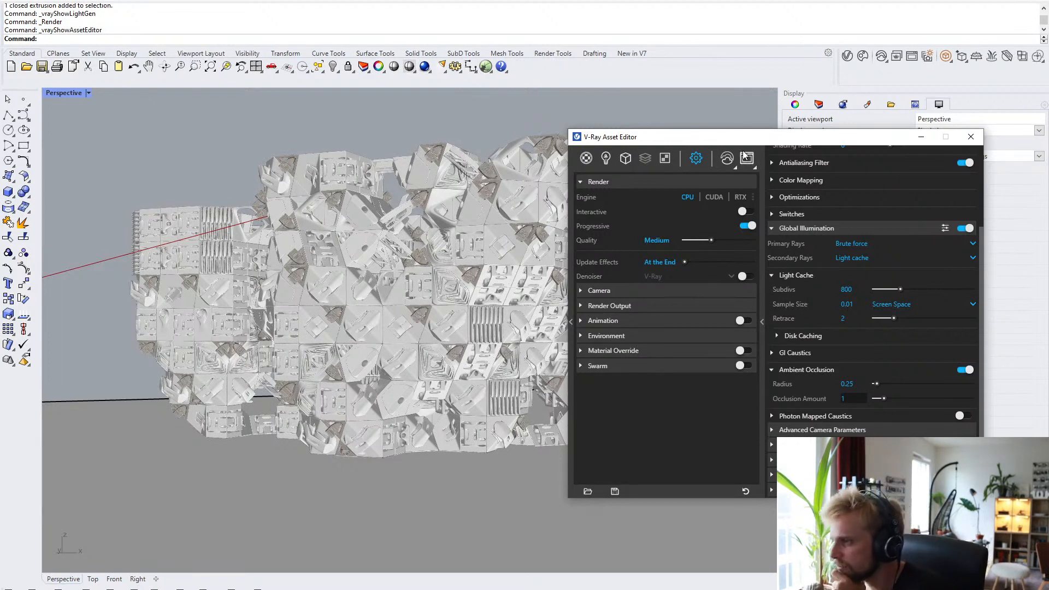
# - Send the scene to Chaos Cloud for rendering and name the job cmc4 in the CMC project
pyautogui.click(727, 161)
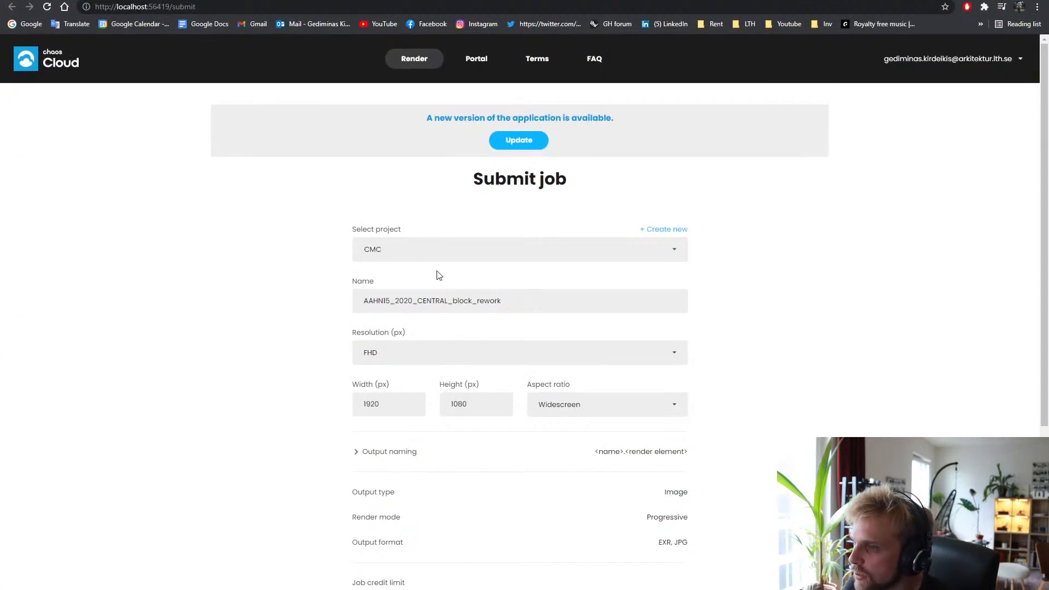
pyautogui.click(447, 310)
pyautogui.moveTo(538, 306); pyautogui.dragTo(338, 303)
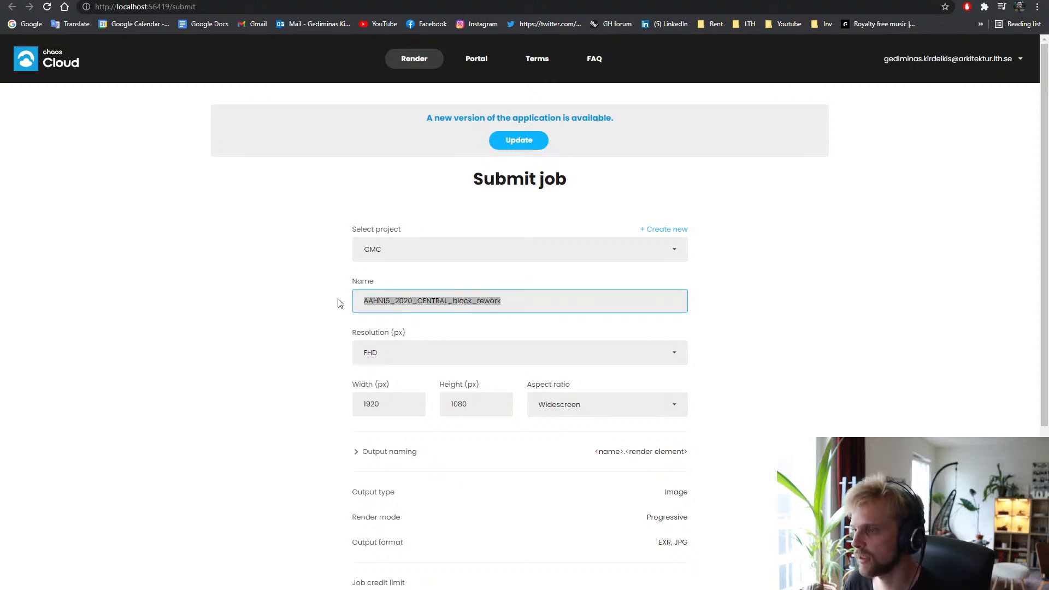
pyautogui.write('cmc')
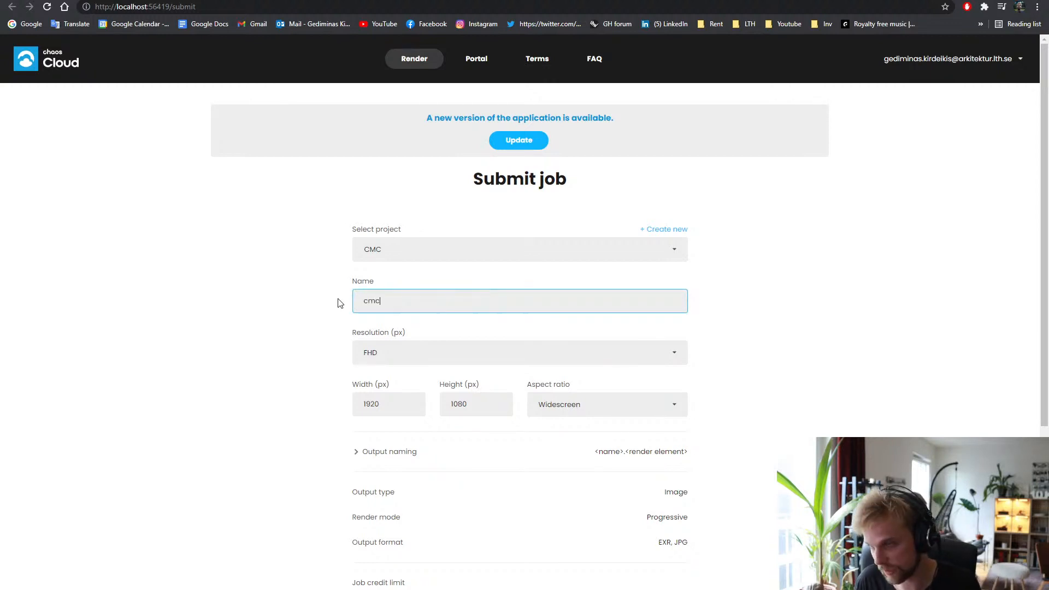
pyautogui.write('4')
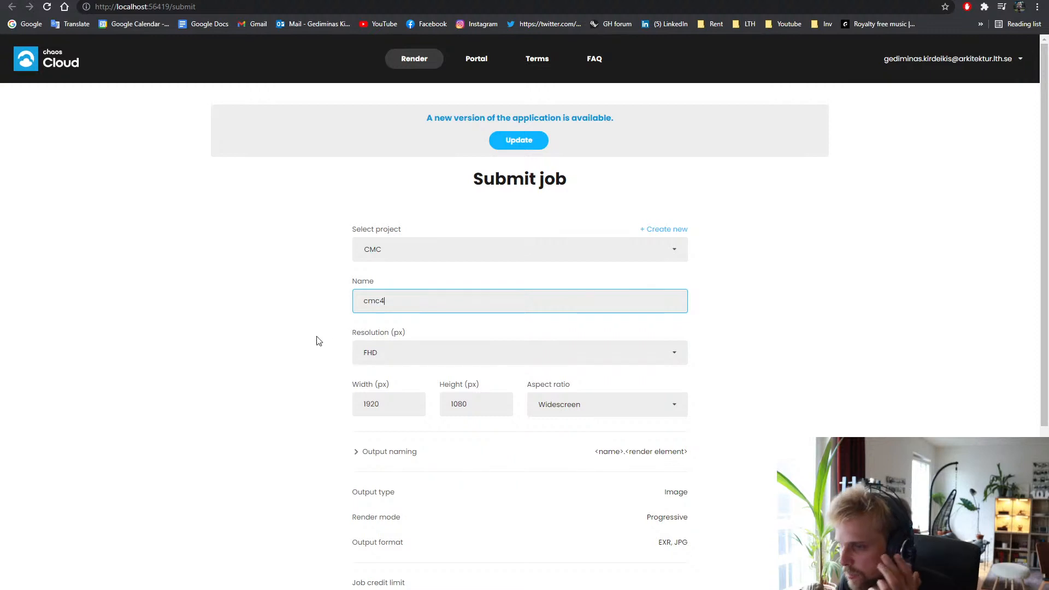
pyautogui.click(267, 322)
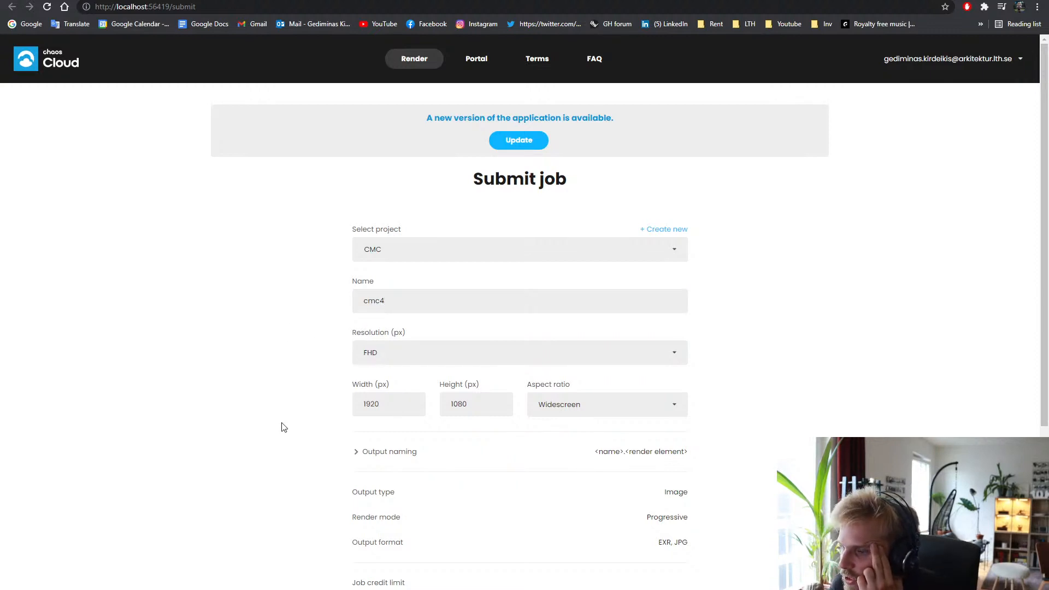
# - Check the job's output format, submit the cmc4 render job and open its page on Chaos Cloud
pyautogui.scroll(-5, 281, 426)
pyautogui.scroll(1, 282, 426)
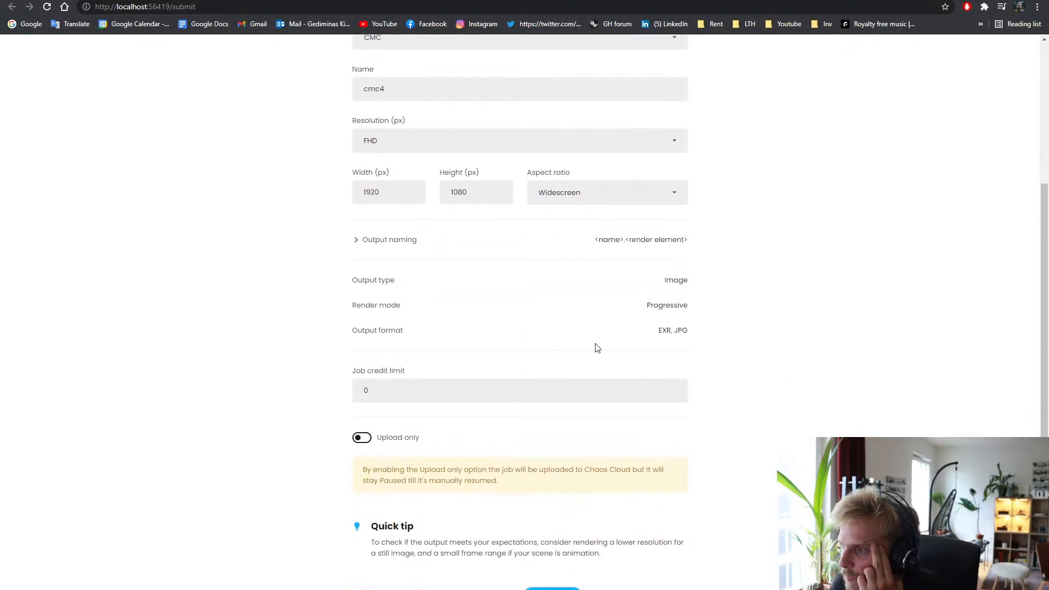
pyautogui.doubleClick(668, 327)
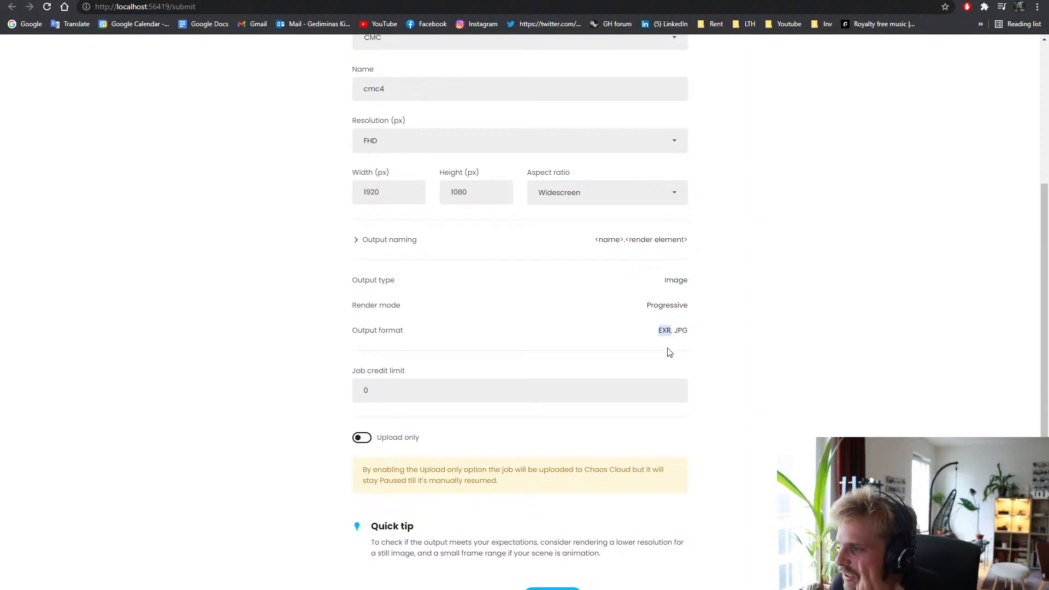
pyautogui.click(729, 328)
pyautogui.click(552, 588)
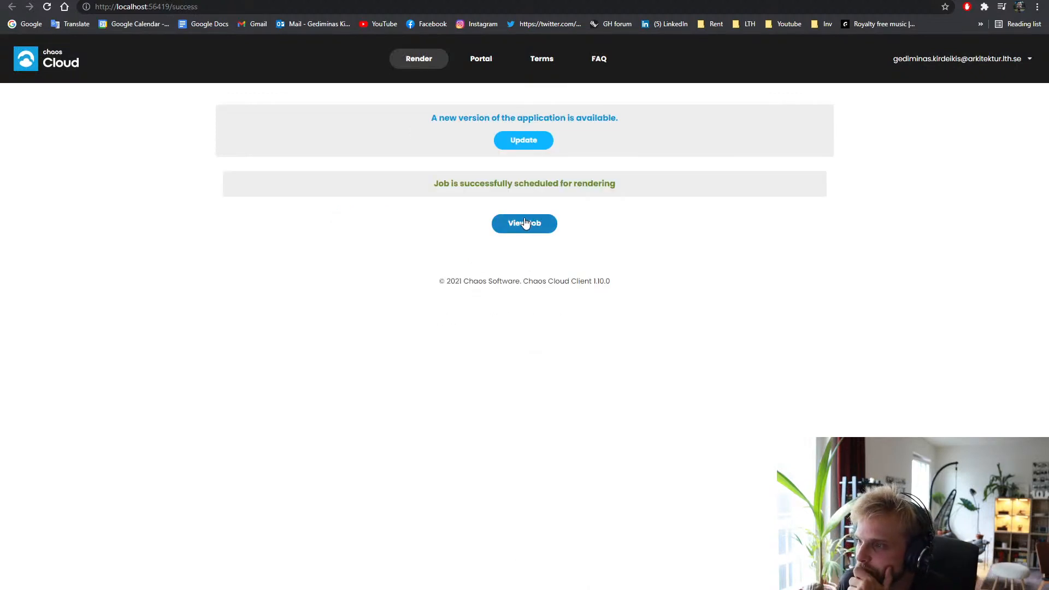
pyautogui.click(527, 224)
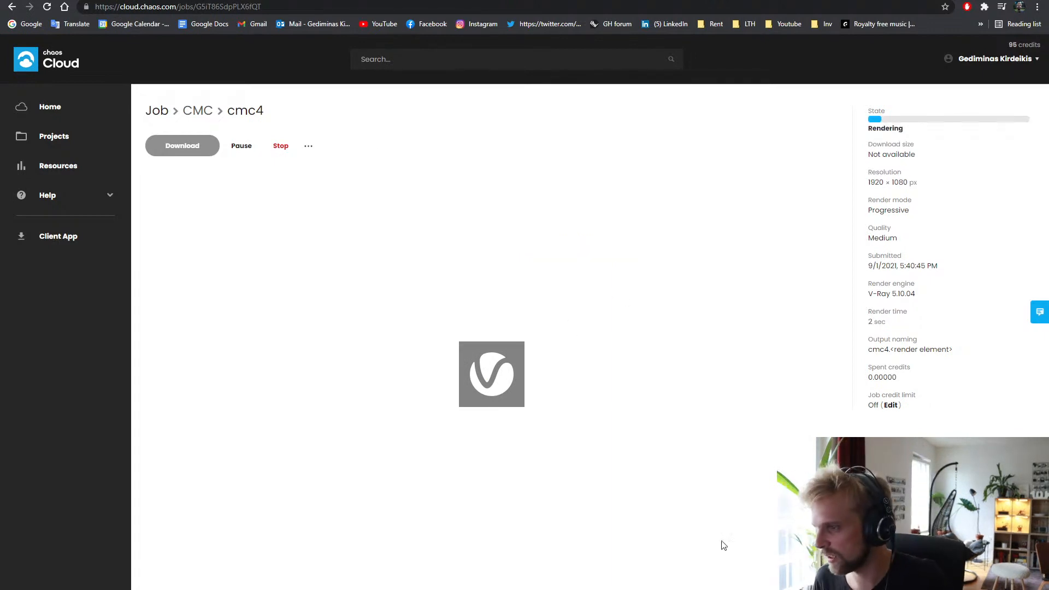
# - Switch back to Rhino, close the V-Ray Asset Editor and set the Perspective viewport to the Evangelion_Red display mode
pyautogui.moveTo(662, 587)
pyautogui.click(633, 561)
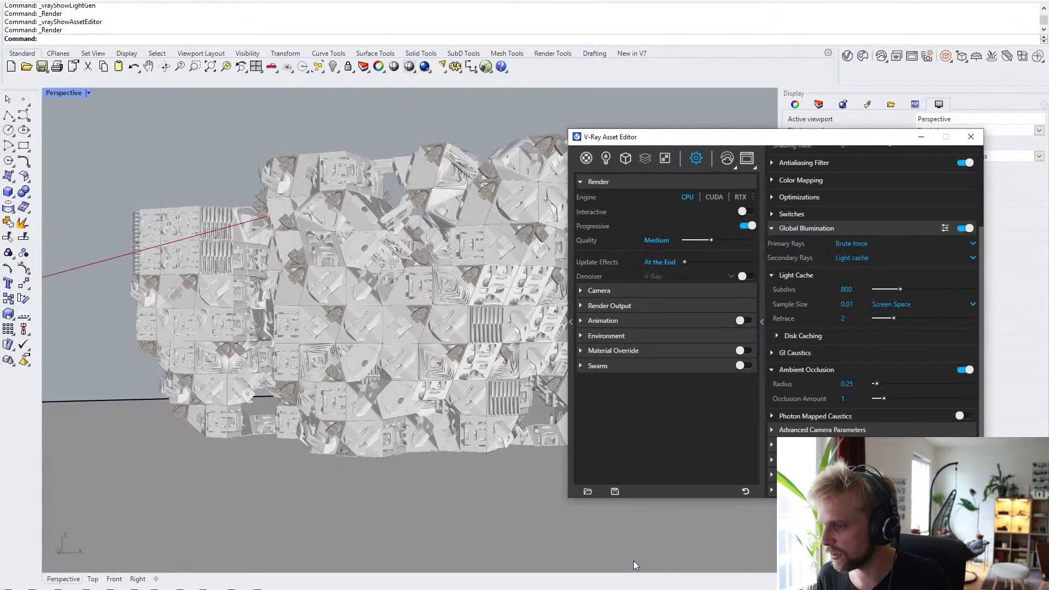
pyautogui.click(970, 137)
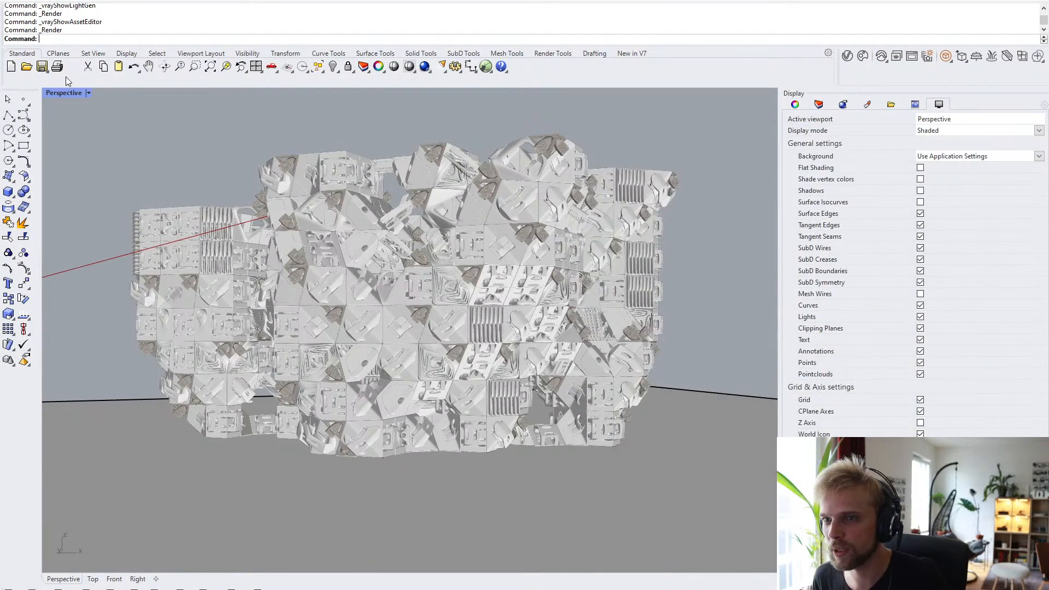
pyautogui.click(71, 94)
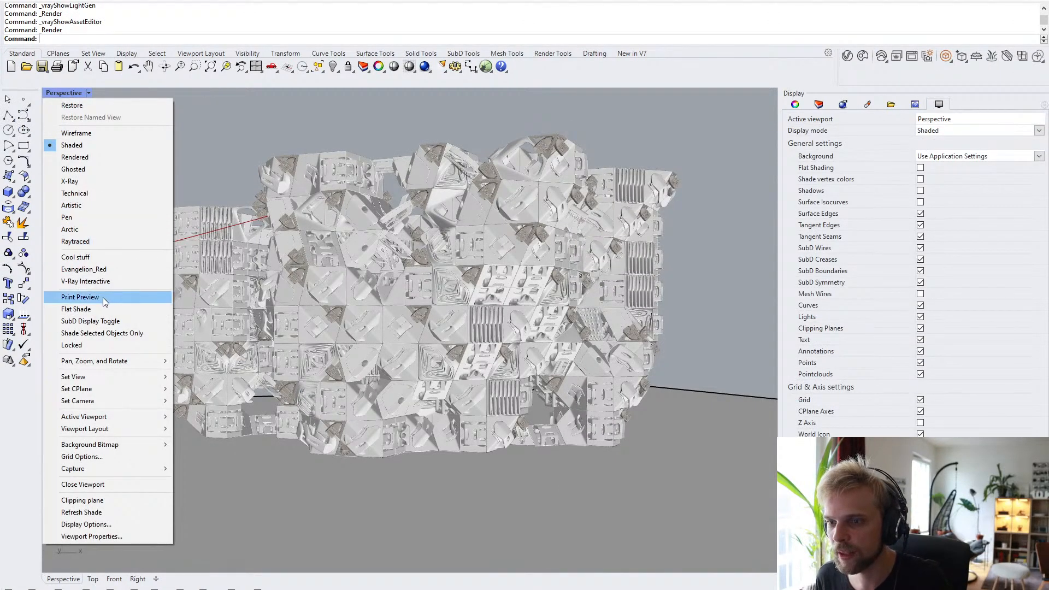
pyautogui.click(96, 270)
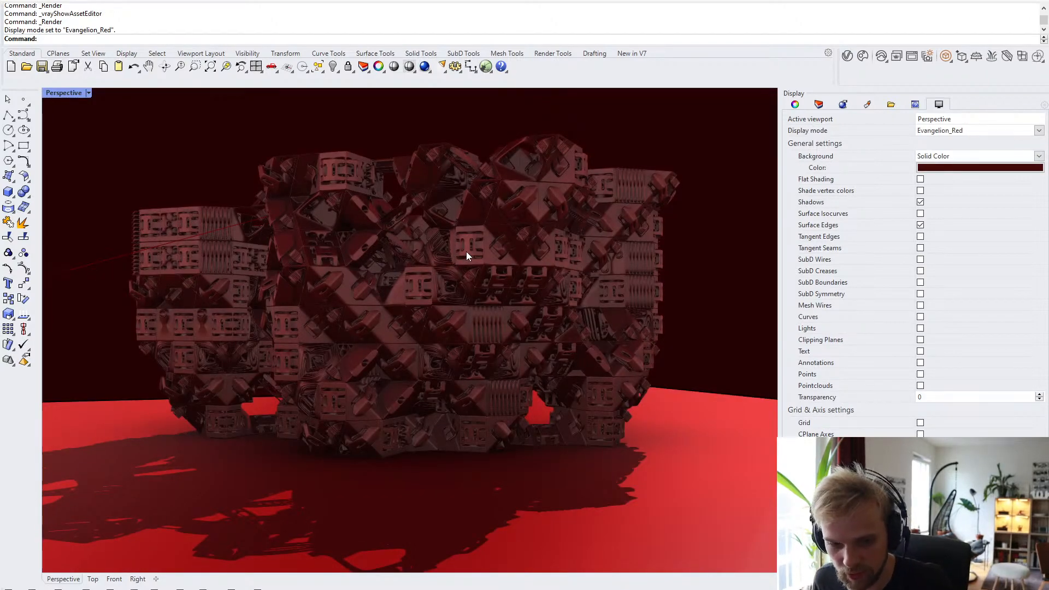
# - Examine the aggregation in the red display mode from several sides, including close-ups of the vents and ribbed panels
pyautogui.moveTo(506, 255)
pyautogui.mouseDown(button='right')
pyautogui.moveTo(297, 261)
pyautogui.moveTo(310, 262)
pyautogui.mouseUp(button='right')
pyautogui.keyDown('shift'); pyautogui.moveTo(310, 262); pyautogui.dragTo(435, 269, button='right'); pyautogui.keyUp('shift')
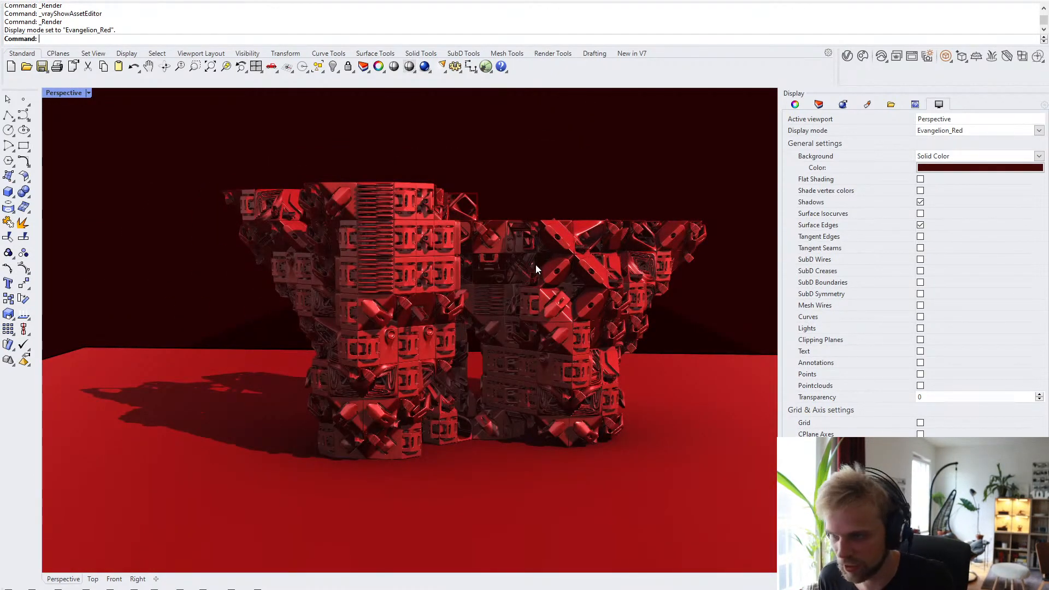
pyautogui.moveTo(499, 290); pyautogui.dragTo(335, 339, button='right')
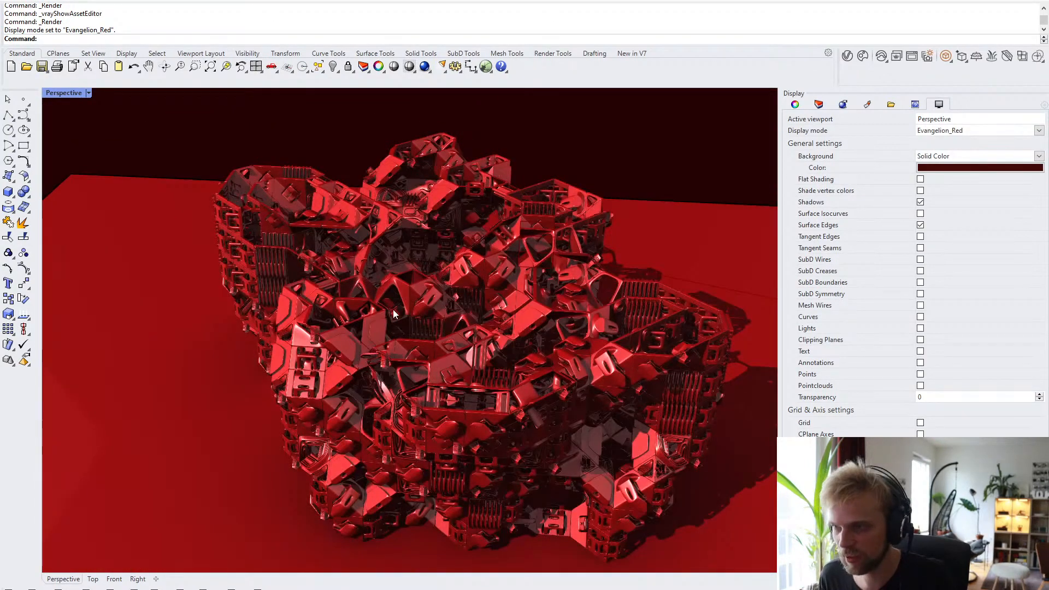
pyautogui.scroll(3, 397, 302)
pyautogui.scroll(3, 398, 303)
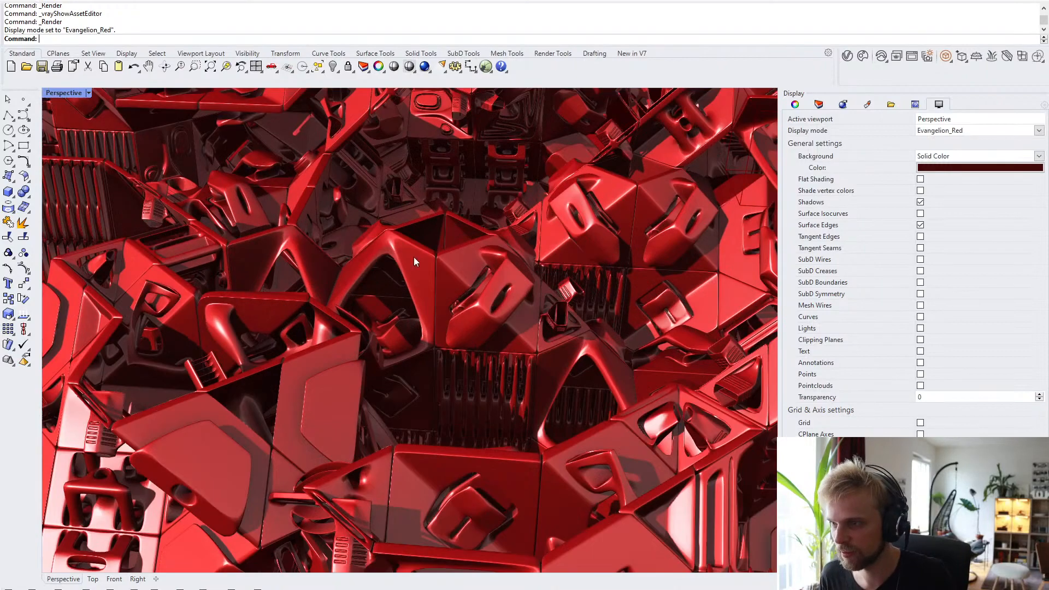
pyautogui.moveTo(414, 261)
pyautogui.mouseDown(button='right')
pyautogui.moveTo(353, 287)
pyautogui.moveTo(381, 358)
pyautogui.mouseUp(button='right')
pyautogui.scroll(4, 385, 362)
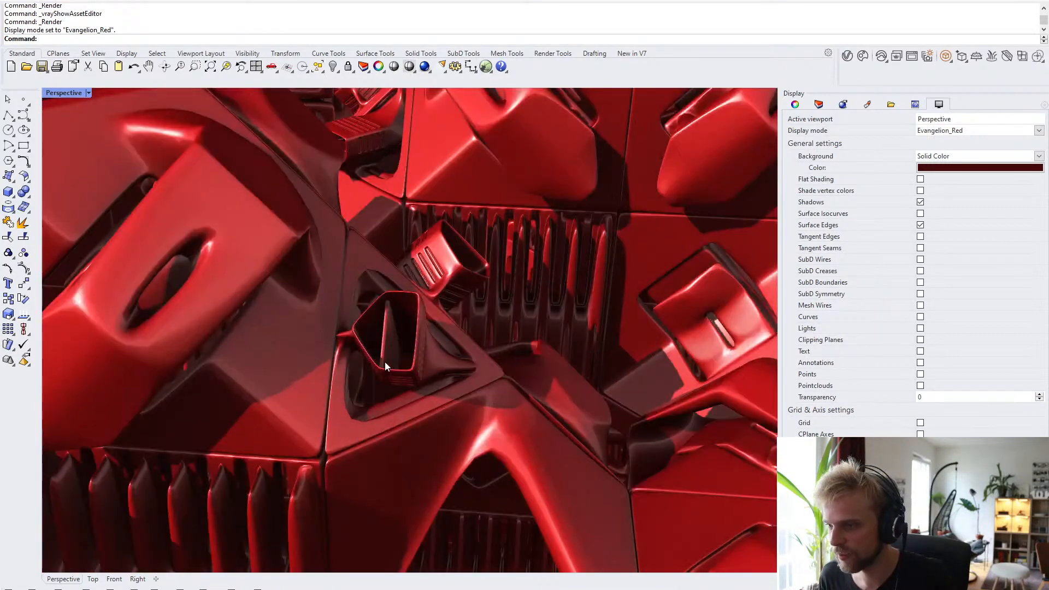
pyautogui.scroll(2, 388, 341)
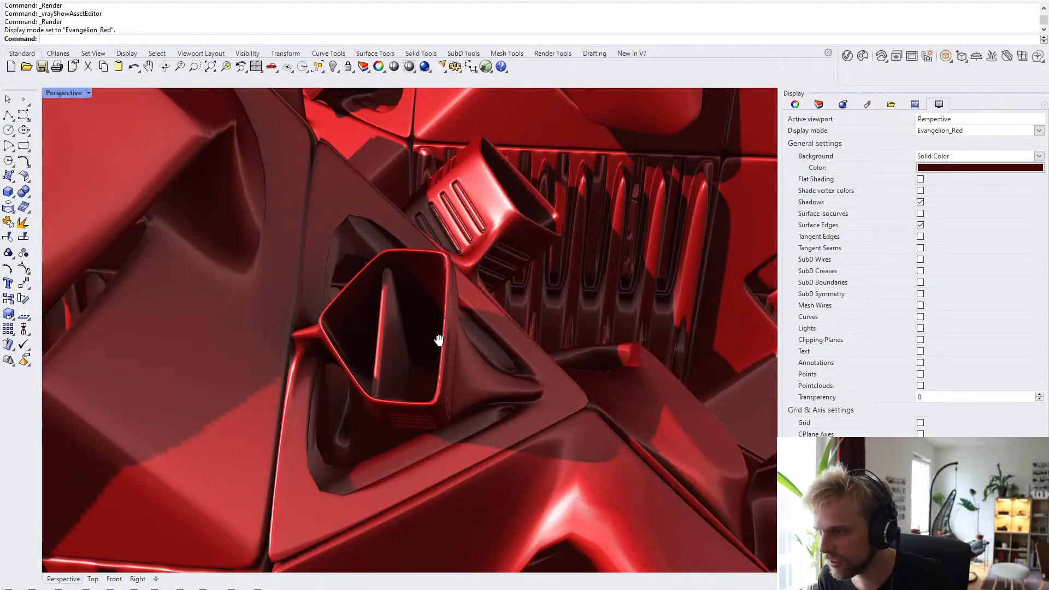
pyautogui.keyDown('shift'); pyautogui.moveTo(439, 340); pyautogui.dragTo(422, 335, button='right'); pyautogui.keyUp('shift')
pyautogui.scroll(9, 376, 152)
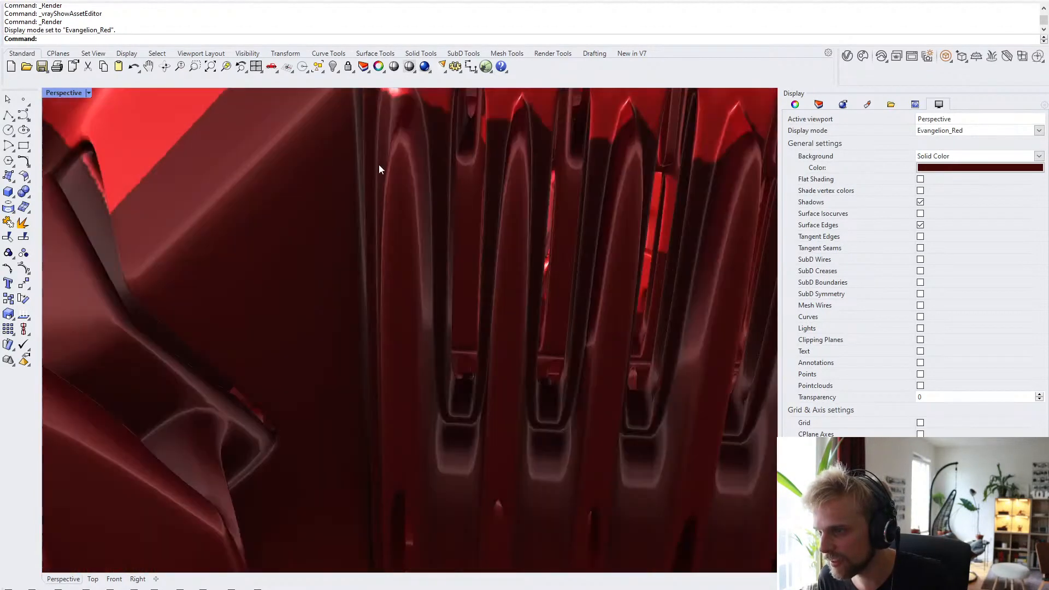
# - Examine the whole red aggregation on its ground slab from several sides, including its cast shadow and the source parts beside it
pyautogui.scroll(-6, 391, 199)
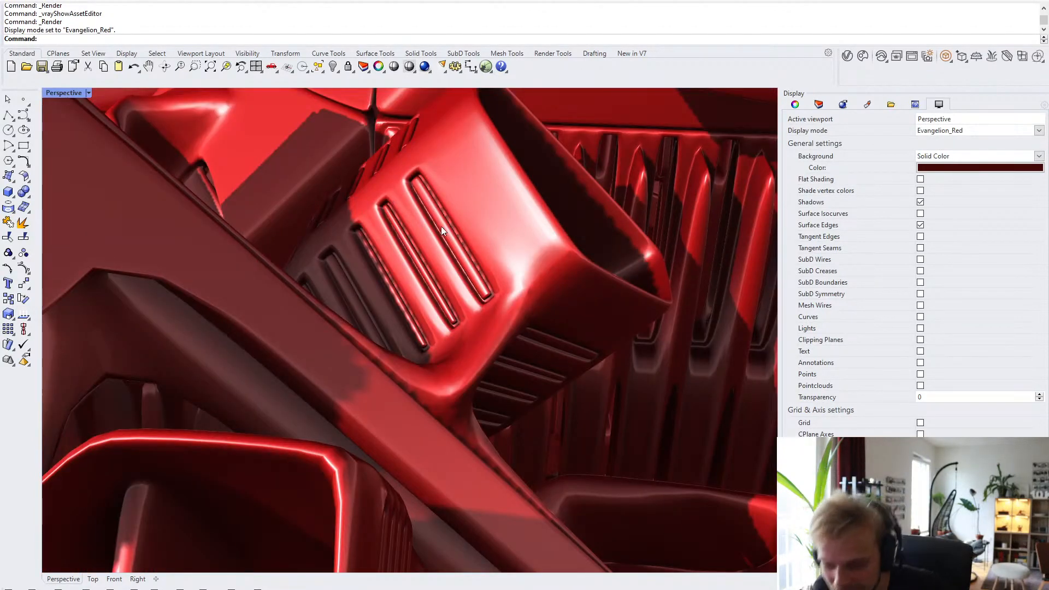
pyautogui.scroll(-5, 442, 230)
pyautogui.scroll(-8, 446, 230)
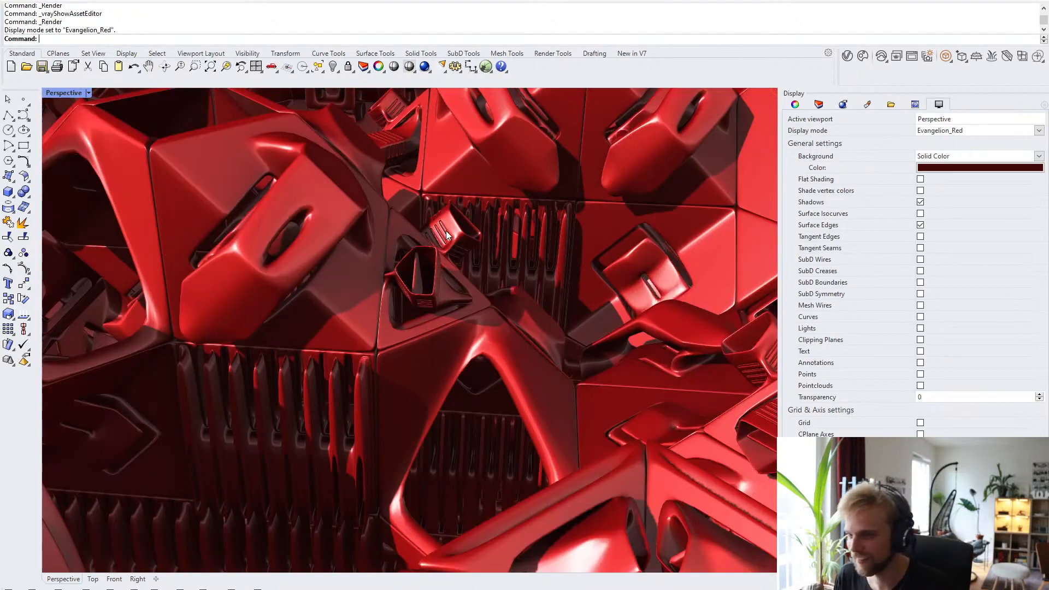
pyautogui.scroll(-3, 447, 253)
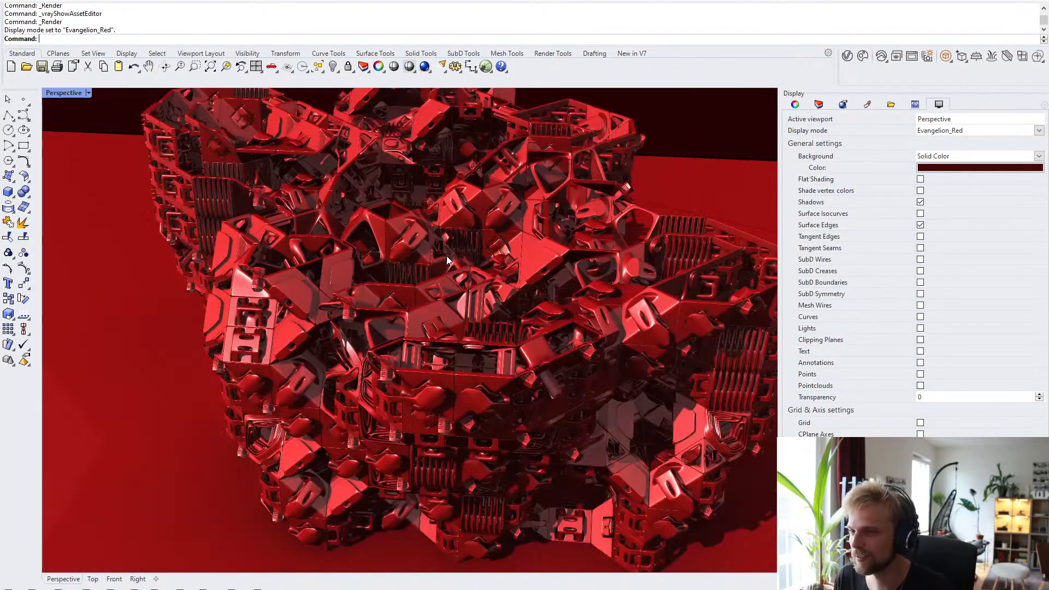
pyautogui.moveTo(447, 256); pyautogui.dragTo(444, 312, button='right')
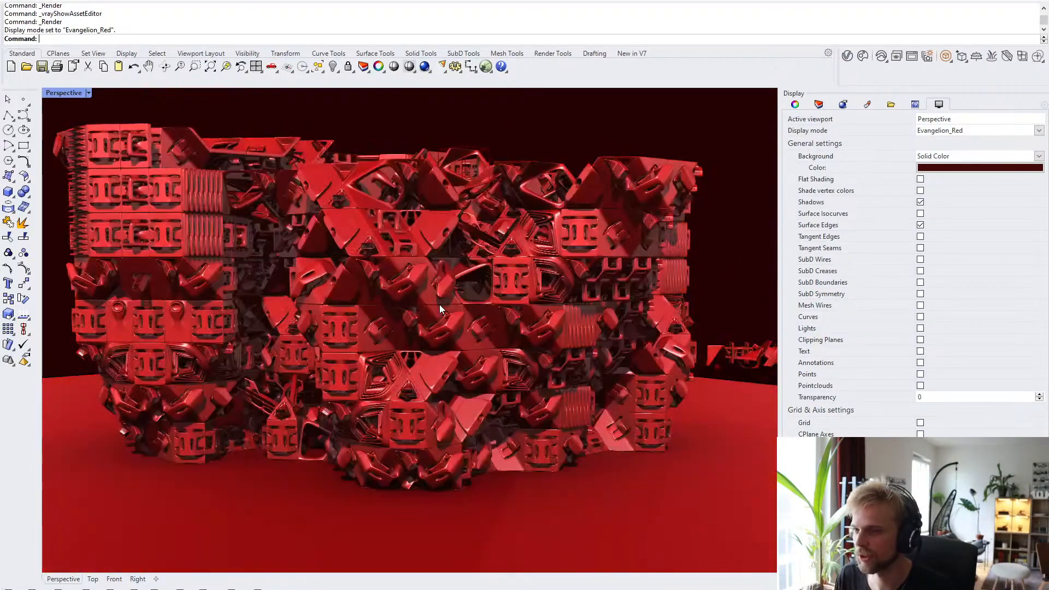
pyautogui.scroll(-2, 473, 294)
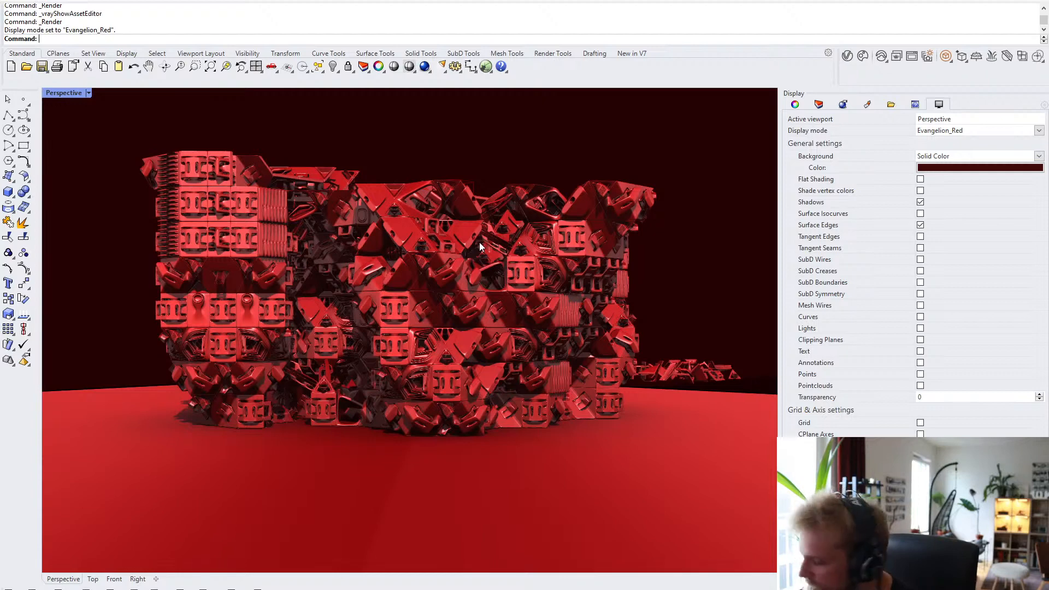
pyautogui.moveTo(460, 256); pyautogui.dragTo(306, 285, button='right')
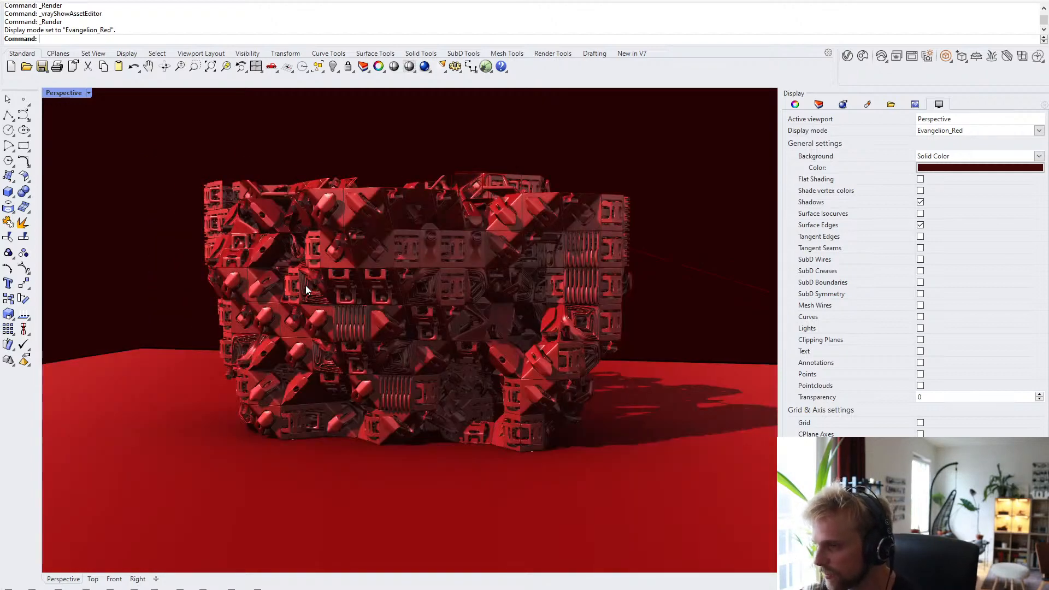
pyautogui.scroll(-5, 306, 286)
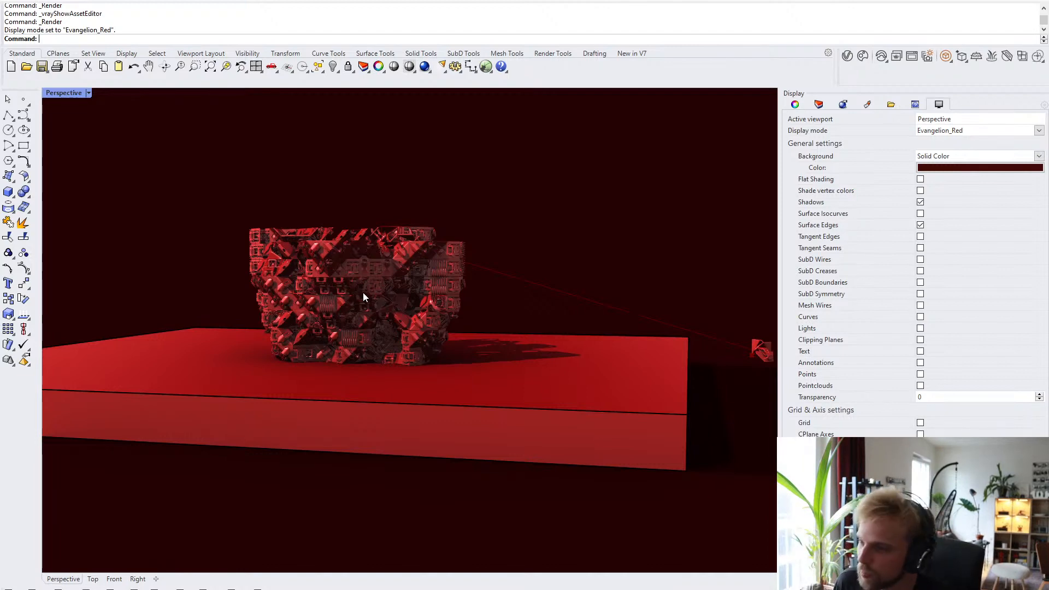
pyautogui.moveTo(398, 292); pyautogui.dragTo(351, 301, button='right')
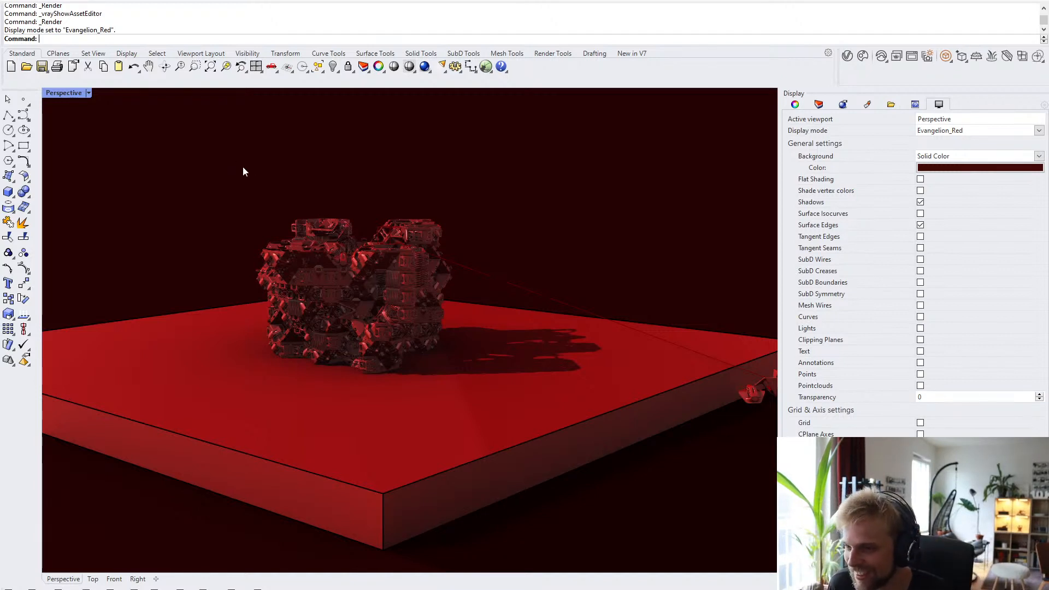
pyautogui.moveTo(328, 185)
pyautogui.mouseDown(button='right')
pyautogui.moveTo(363, 222)
pyautogui.moveTo(306, 258)
pyautogui.moveTo(300, 249)
pyautogui.moveTo(468, 314)
pyautogui.mouseUp(button='right')
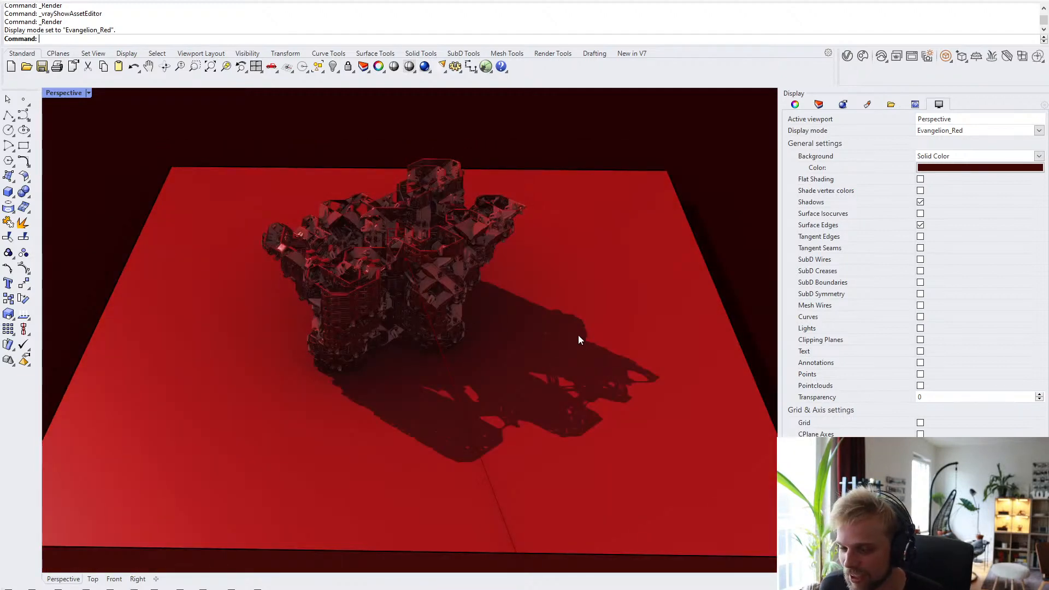
pyautogui.moveTo(577, 335); pyautogui.dragTo(487, 268, button='right')
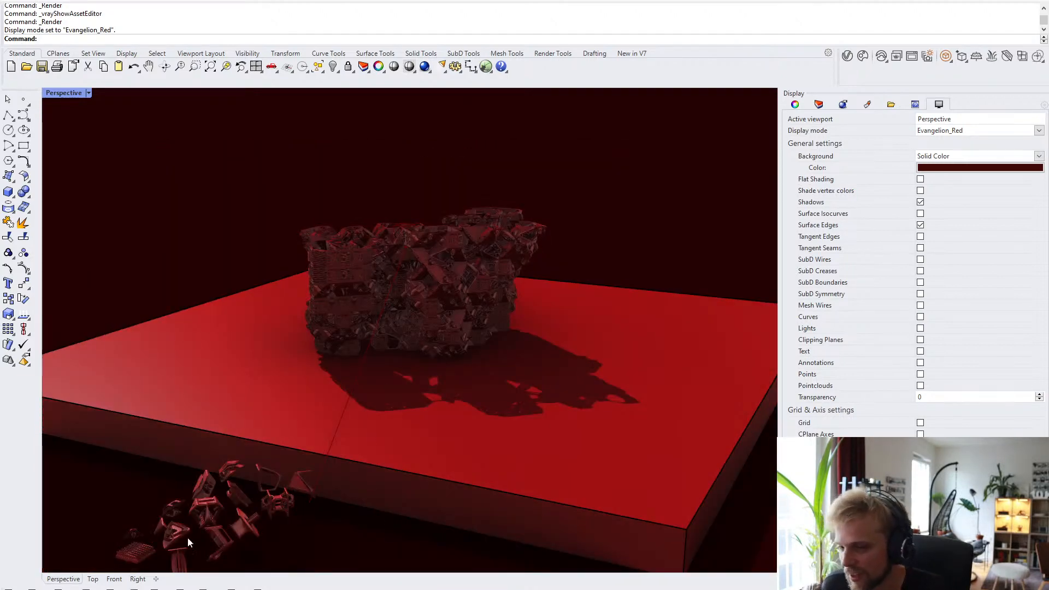
# - Switch to Chaos Cloud, inspect the cmc4 render at full size and check the credits spent on its job page
pyautogui.hotkey('alt', 'Tab')
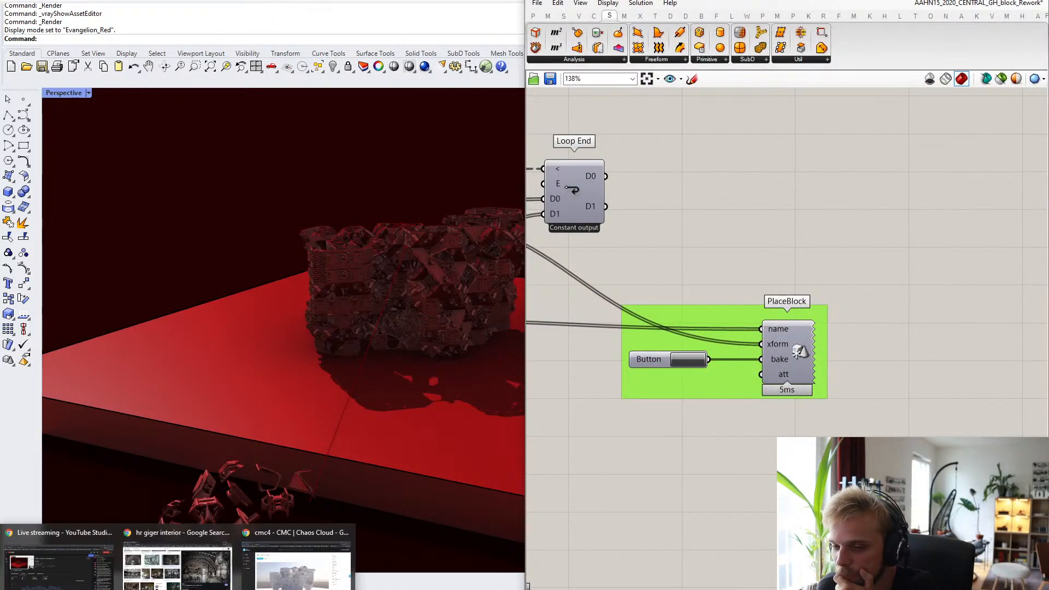
pyautogui.click(331, 586)
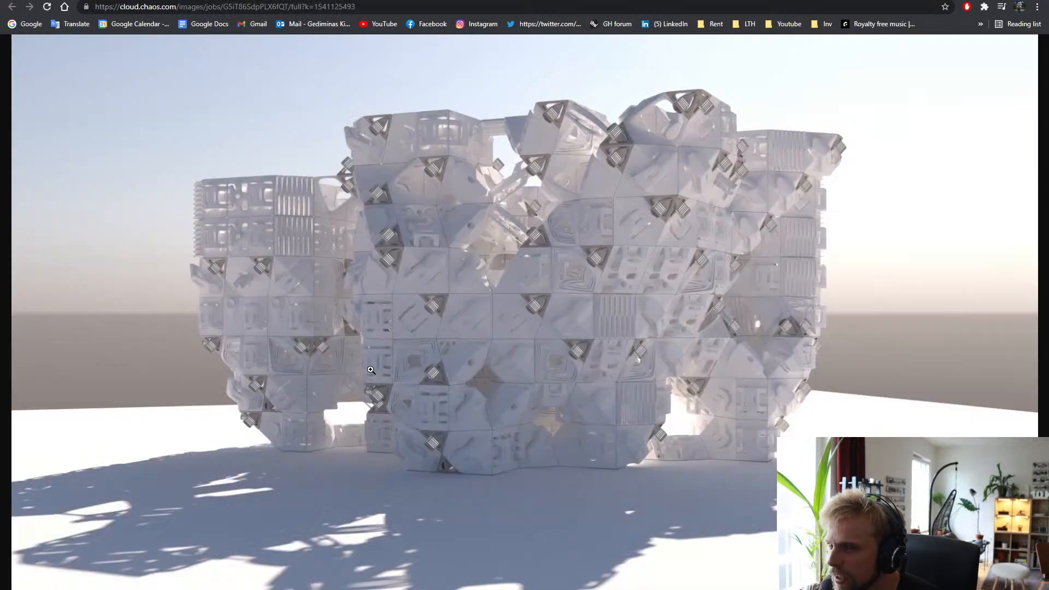
pyautogui.click(371, 370)
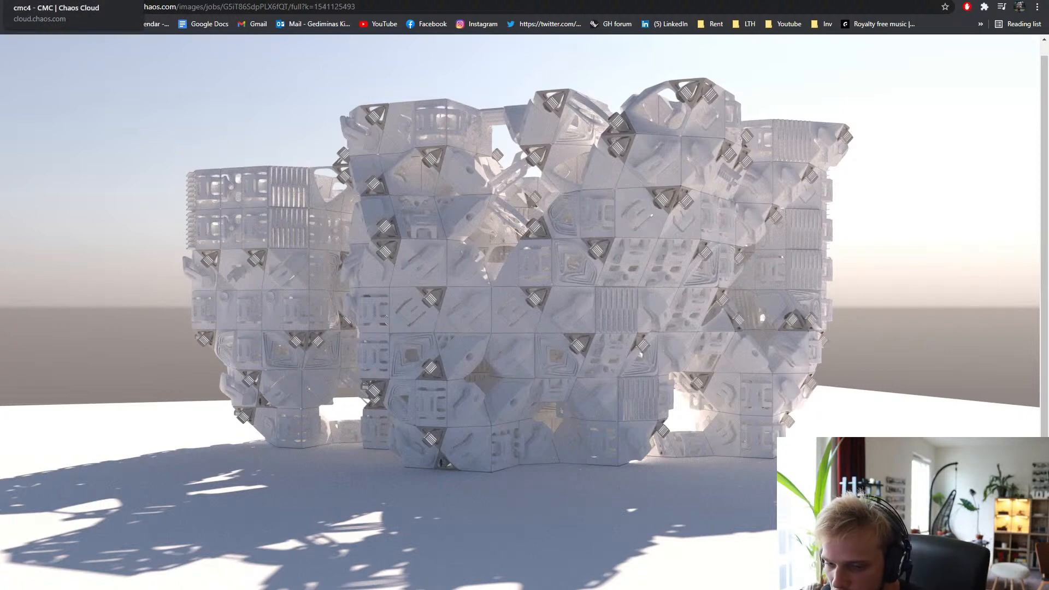
pyautogui.click(49, 1)
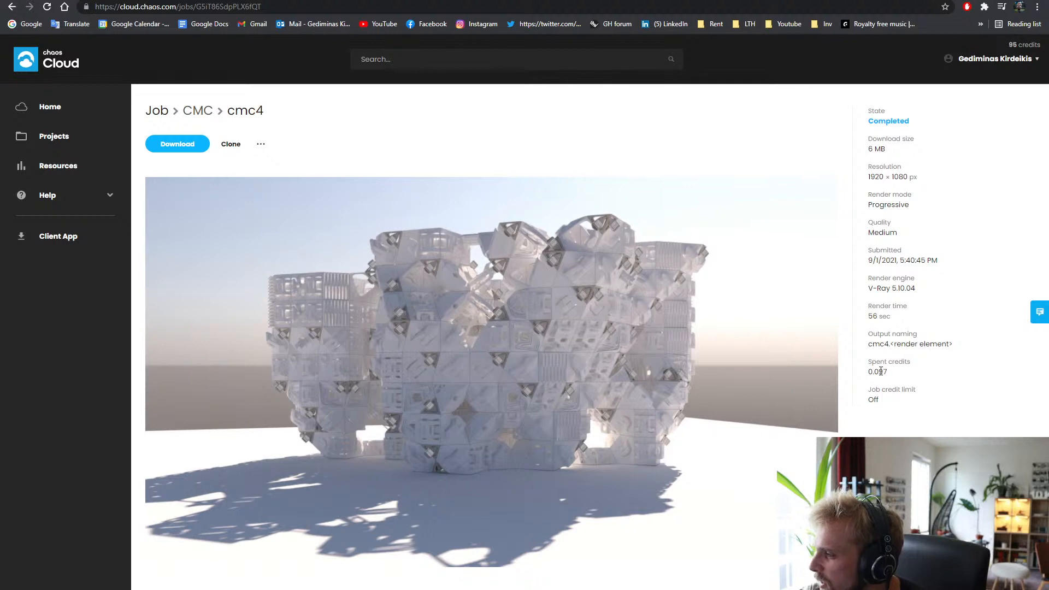
pyautogui.moveTo(880, 371); pyautogui.dragTo(895, 374)
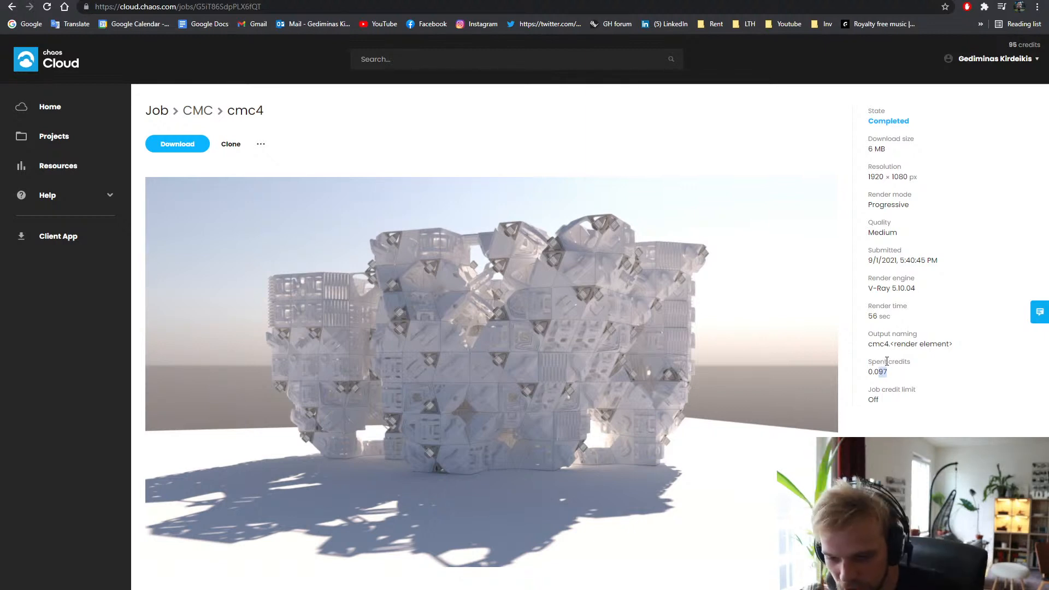
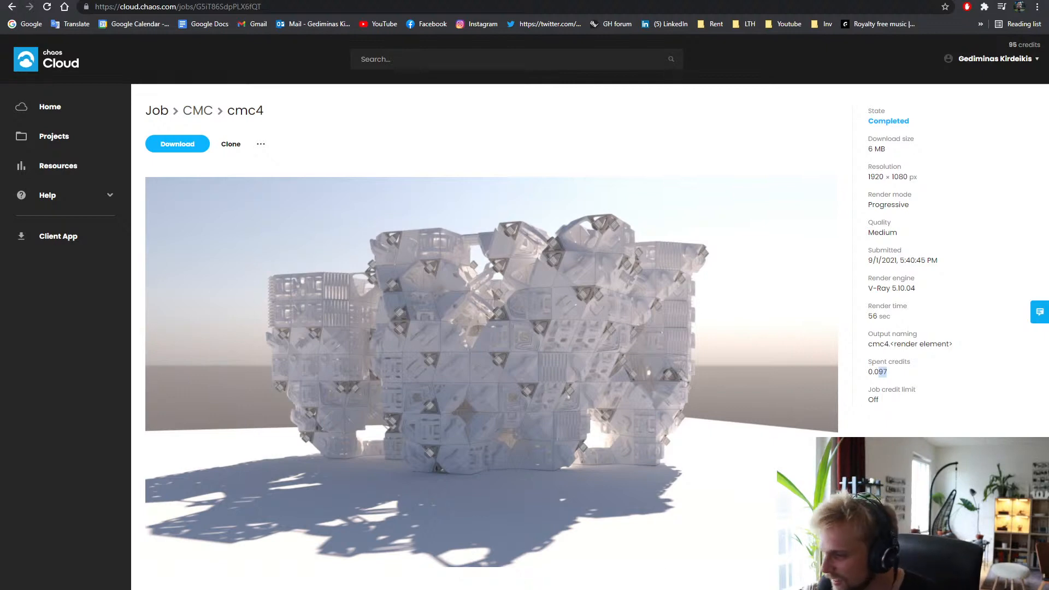
# - Switch back to Rhino and set the Perspective viewport to the Shaded display mode, showing the source blocks up close
pyautogui.click(641, 556)
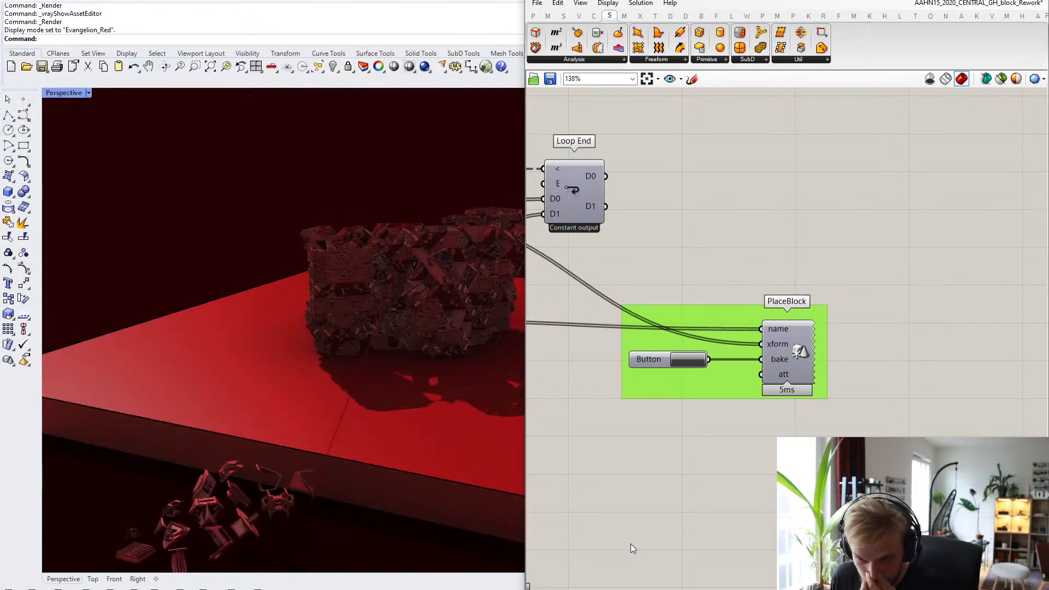
pyautogui.click(55, 93)
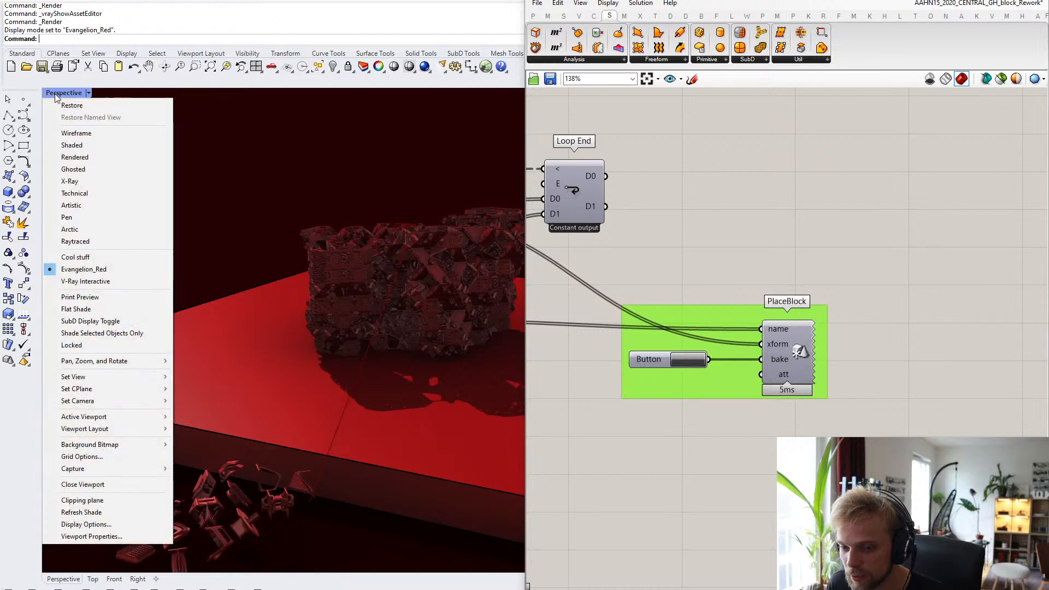
pyautogui.click(114, 145)
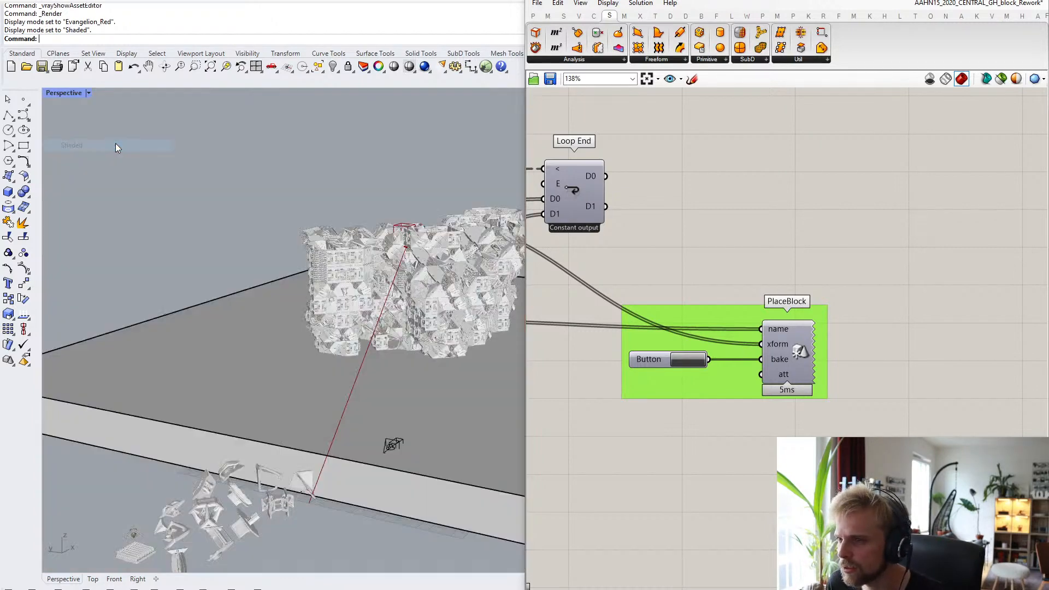
pyautogui.scroll(-5, 409, 262)
pyautogui.moveTo(409, 263); pyautogui.dragTo(219, 251, button='right')
pyautogui.scroll(4, 361, 283)
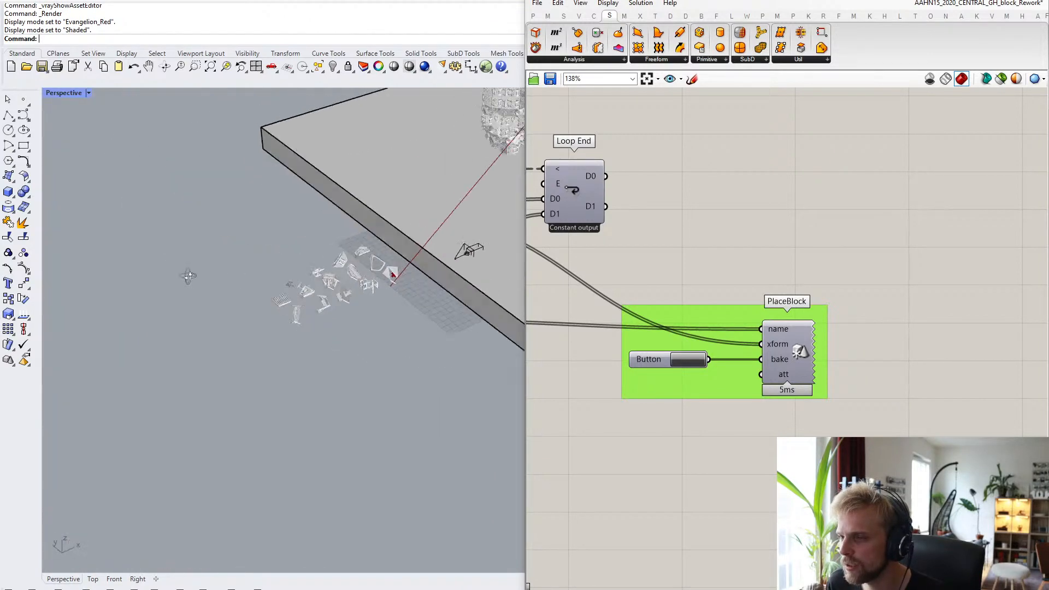
pyautogui.scroll(6, 360, 229)
pyautogui.moveTo(359, 230); pyautogui.dragTo(264, 270, button='right')
pyautogui.scroll(6, 264, 270)
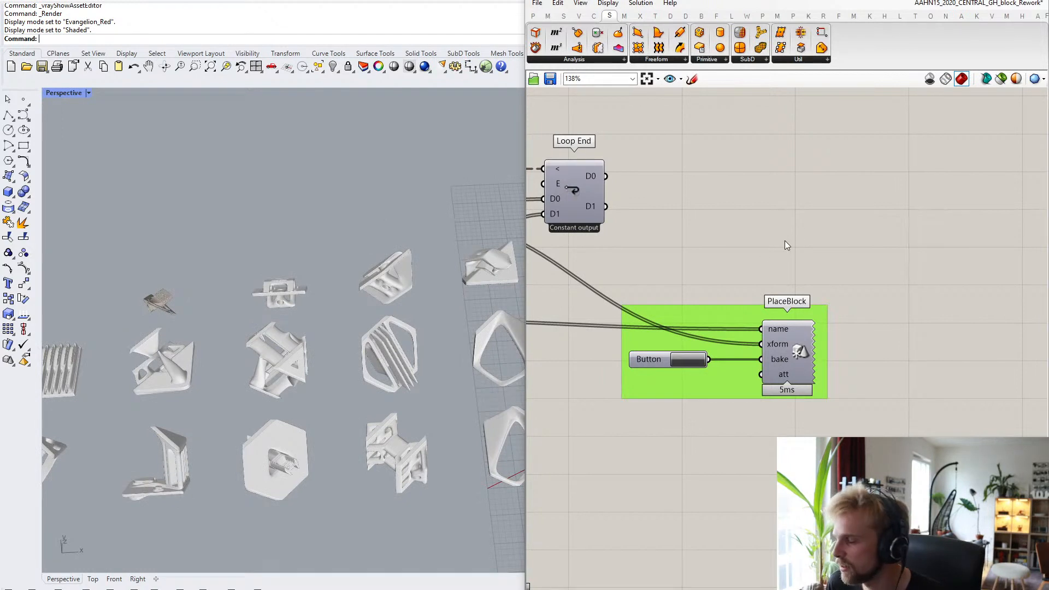
# - Save the Rhino model and the Grasshopper definition, and put the Grasshopper window away
pyautogui.scroll(-3, 784, 246)
pyautogui.hotkey('ctrl', 's')
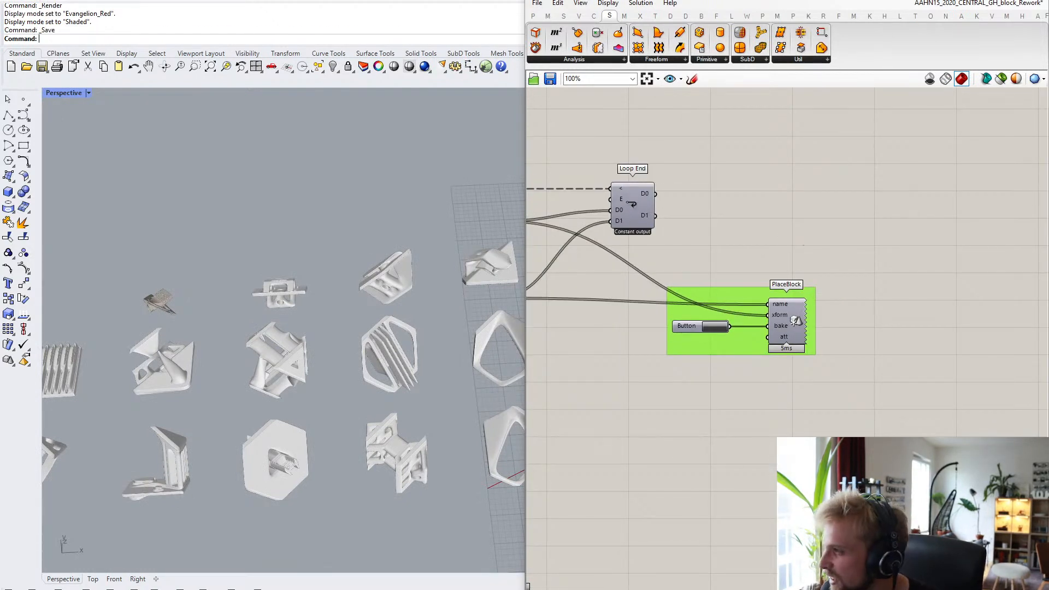
pyautogui.click(869, 65)
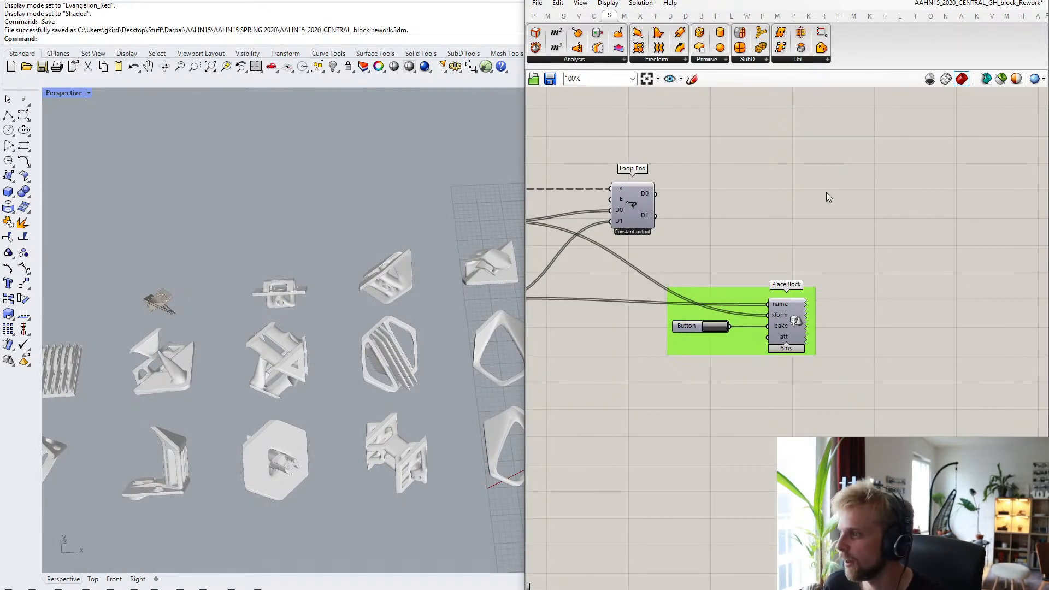
pyautogui.hotkey('ctrl', 's')
pyautogui.click(986, 0)
# - Delete all block instances of the aggregation and the ground slab beneath it
pyautogui.scroll(-10, 507, 277)
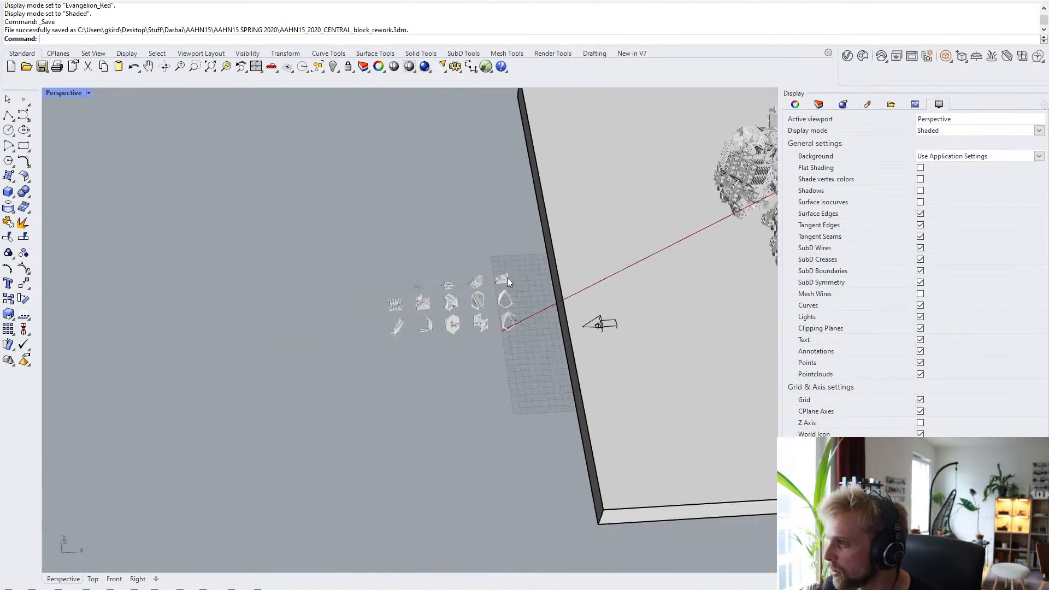
pyautogui.scroll(4, 360, 235)
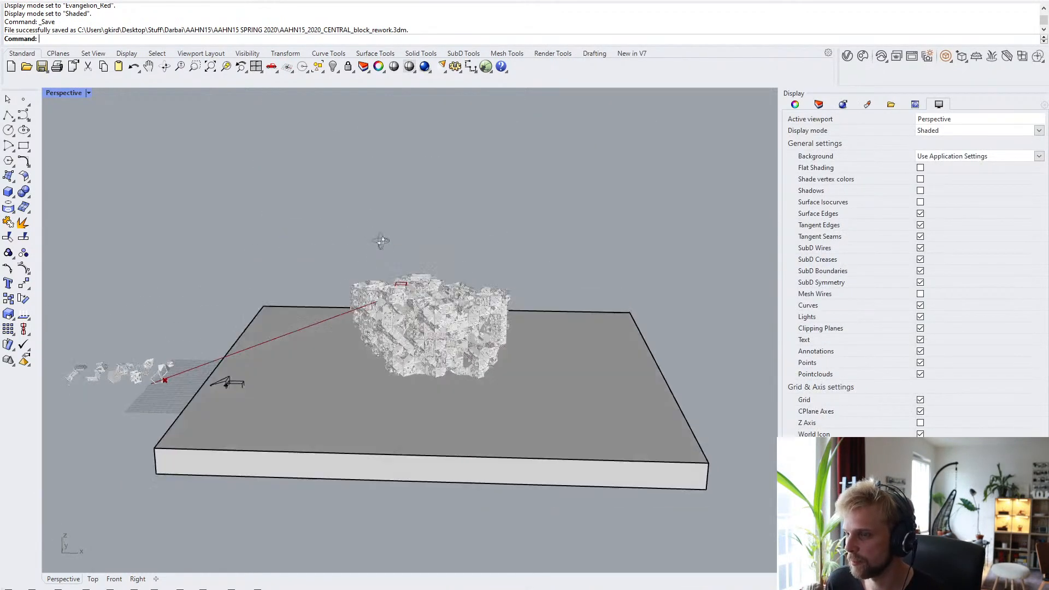
pyautogui.moveTo(341, 200); pyautogui.dragTo(594, 481)
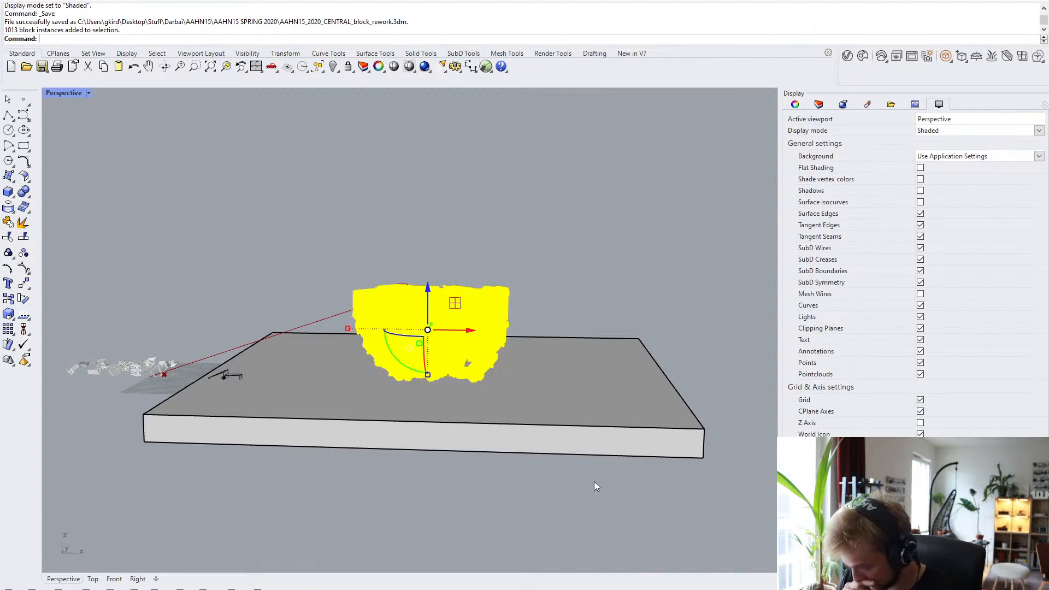
pyautogui.press('Delete')
pyautogui.click(451, 363)
pyautogui.press('Delete')
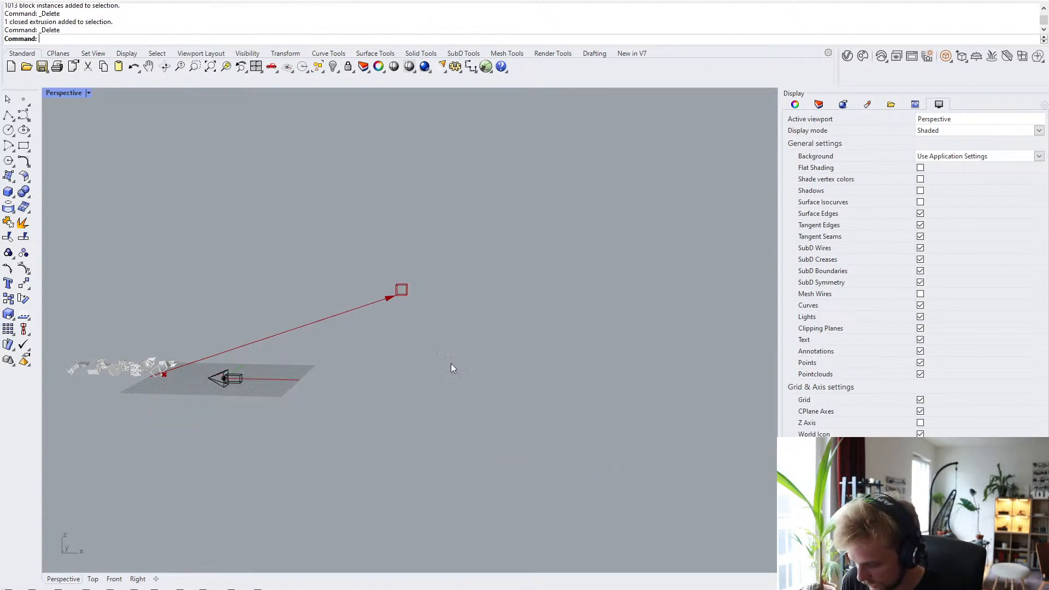
# - Create a new layer named Lights and move the directional light onto it
pyautogui.scroll(8, 274, 399)
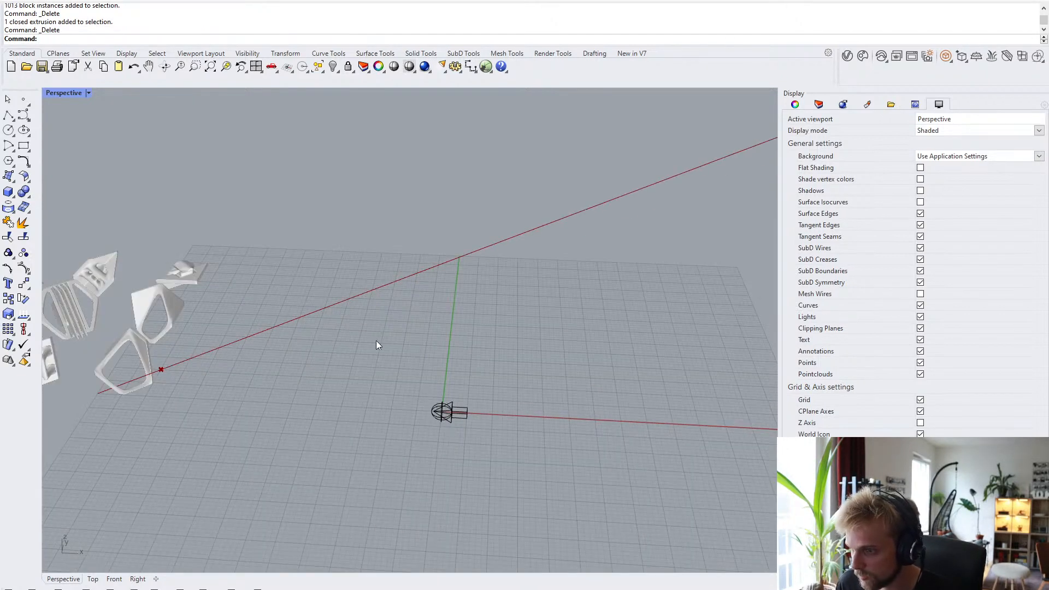
pyautogui.moveTo(376, 340); pyautogui.dragTo(468, 423)
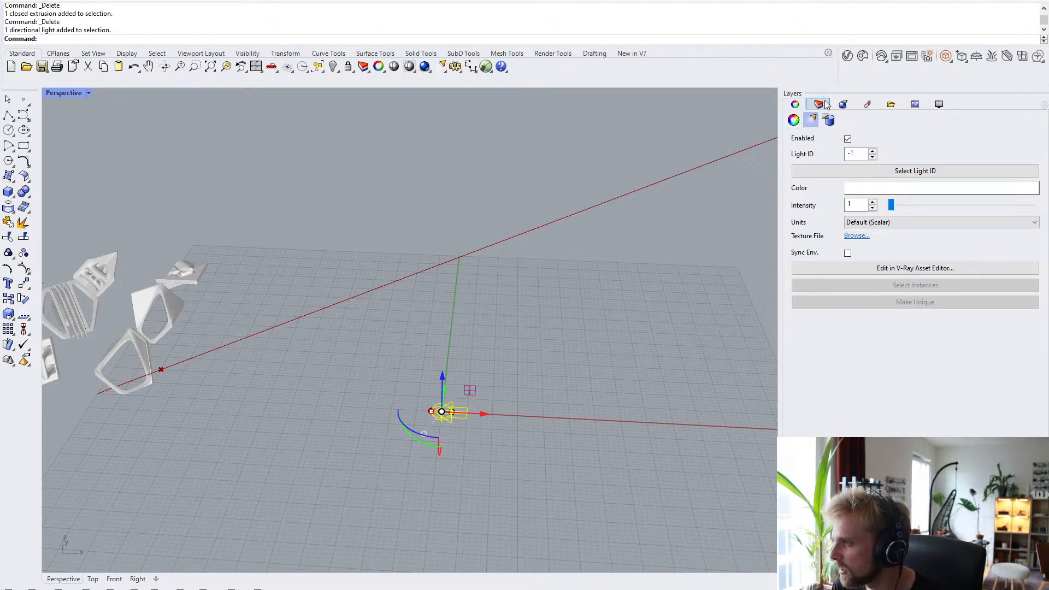
pyautogui.click(827, 105)
pyautogui.click(792, 121)
pyautogui.write('l')
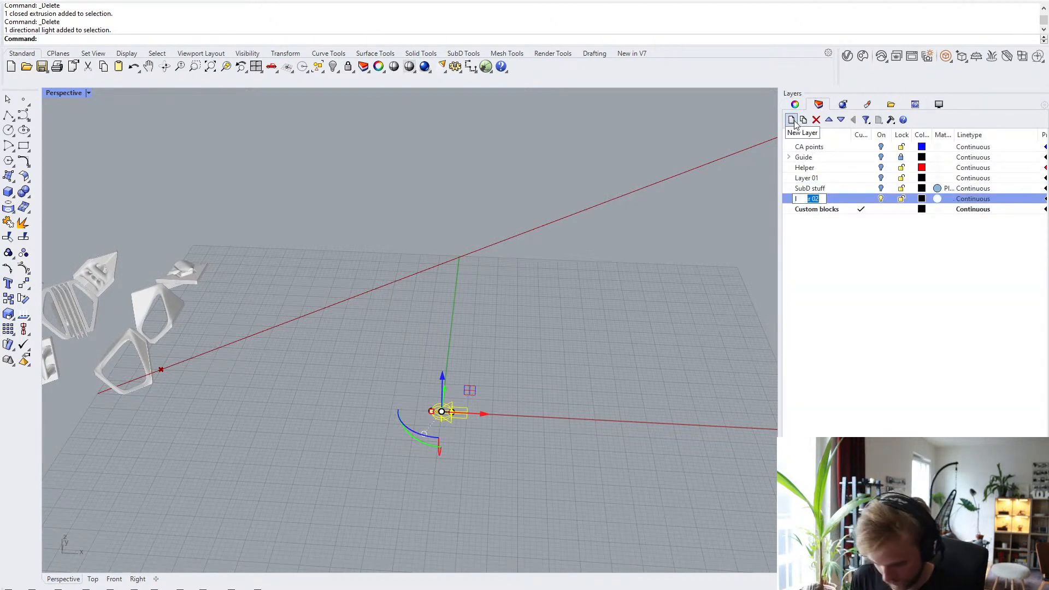
pyautogui.write('ig')
pyautogui.press('BackSpace')
pyautogui.press('BackSpace')
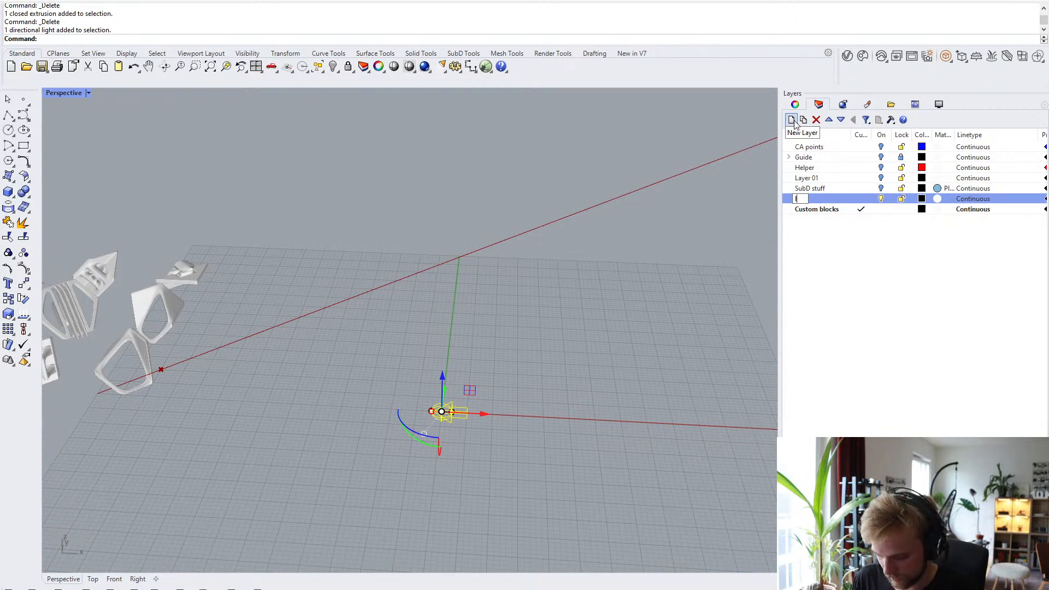
pyautogui.write('ights')
pyautogui.press('BackSpace')
pyautogui.press('BackSpace')
pyautogui.press('BackSpace')
pyautogui.press('BackSpace')
pyautogui.press('BackSpace')
pyautogui.press('BackSpace')
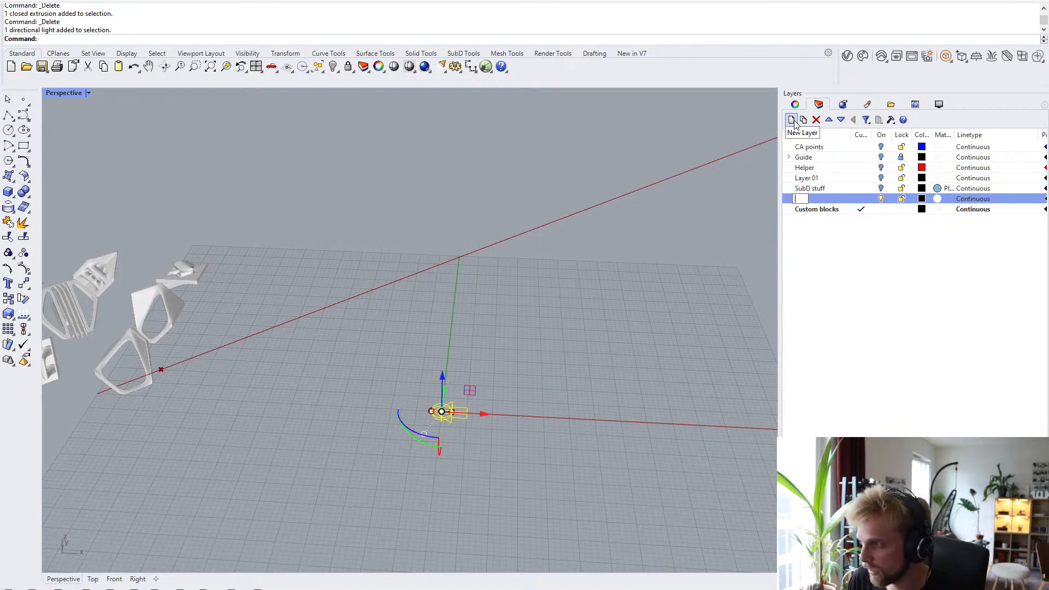
pyautogui.write('Lights')
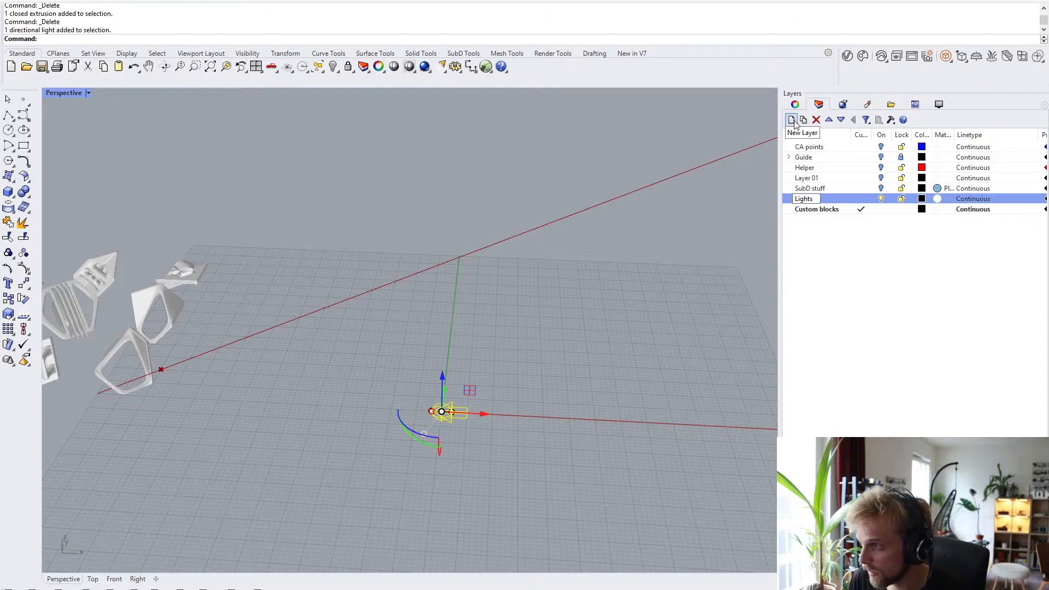
pyautogui.press('Return')
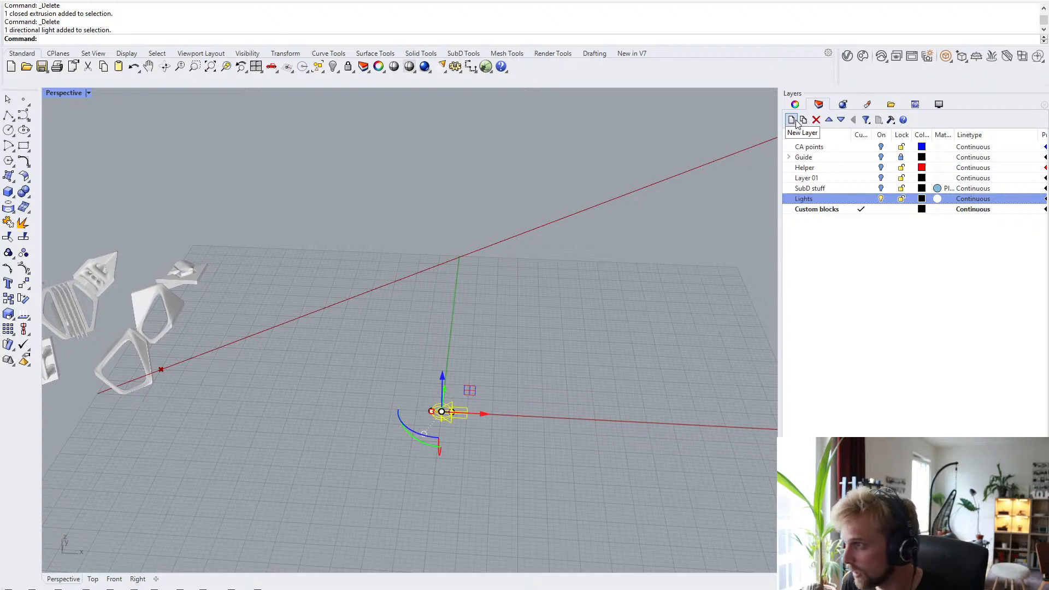
pyautogui.rightClick(847, 199)
pyautogui.click(874, 388)
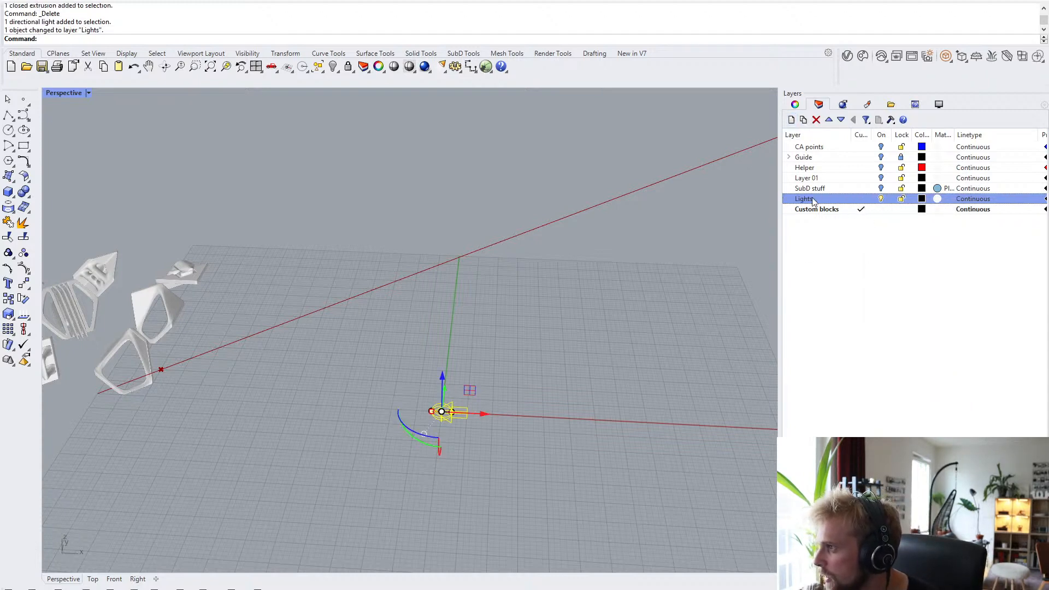
# - Move the Lights layer to the top level of the layer list, directly below the Guide layer
pyautogui.moveTo(812, 200); pyautogui.dragTo(817, 164)
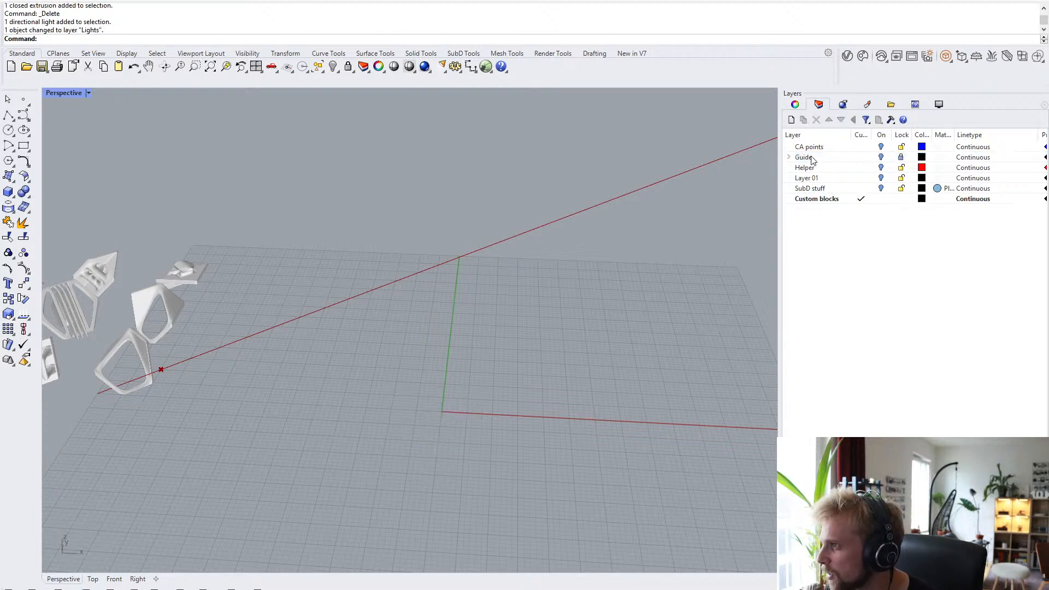
pyautogui.click(788, 158)
pyautogui.click(811, 208)
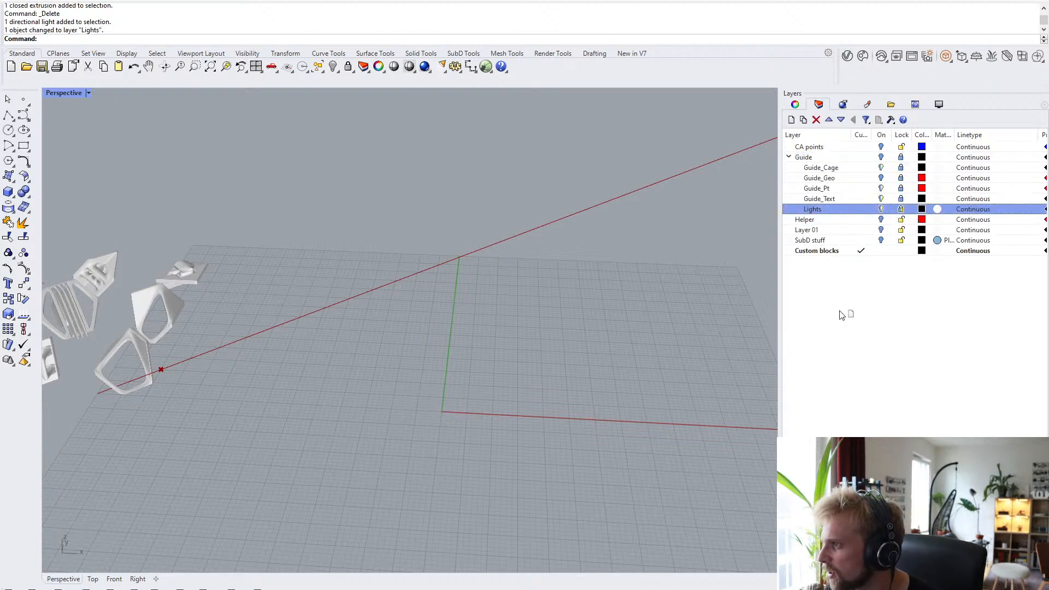
pyautogui.click(788, 157)
# - Explode all source block instances in the grid except the smallest one in the back row
pyautogui.scroll(-2, 638, 254)
pyautogui.keyDown('shift'); pyautogui.moveTo(191, 277); pyautogui.dragTo(511, 298, button='right'); pyautogui.keyUp('shift')
pyautogui.scroll(4, 299, 214)
pyautogui.scroll(7, 365, 182)
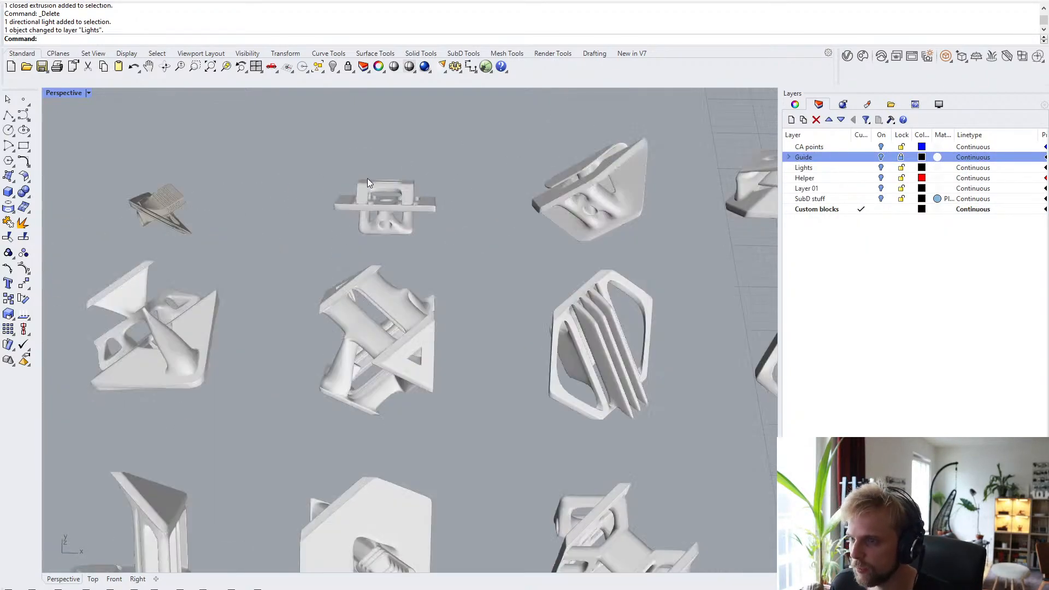
pyautogui.click(390, 203)
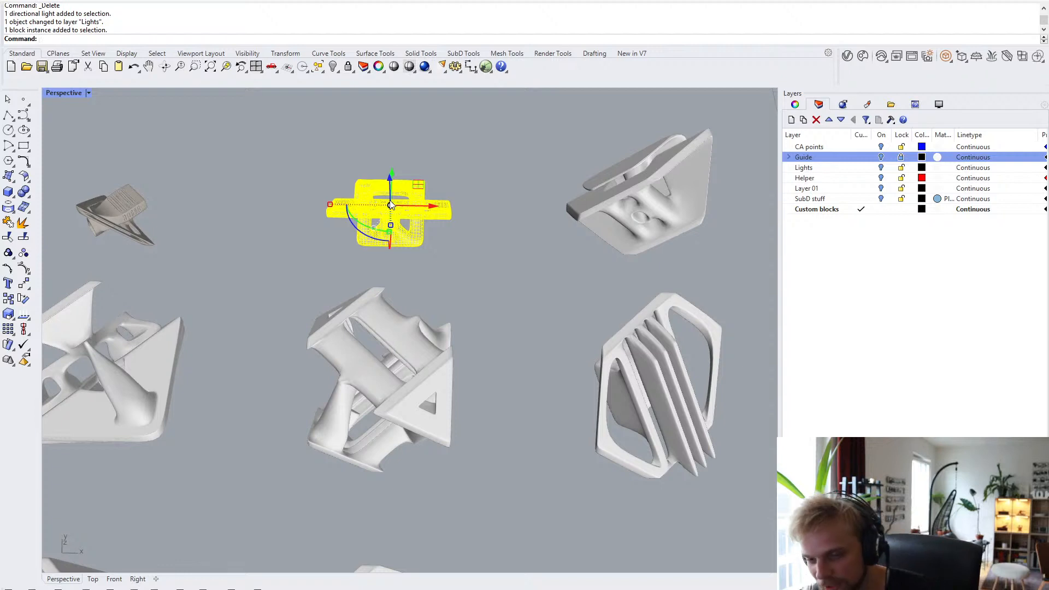
pyautogui.scroll(-5, 392, 198)
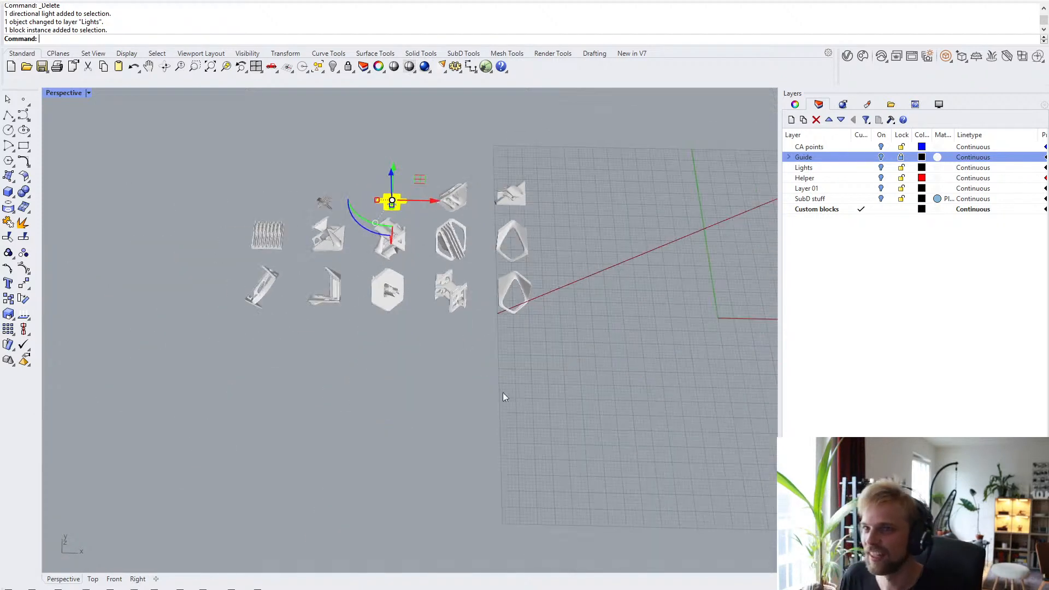
pyautogui.moveTo(504, 397); pyautogui.dragTo(372, 139)
pyautogui.scroll(2, 327, 262)
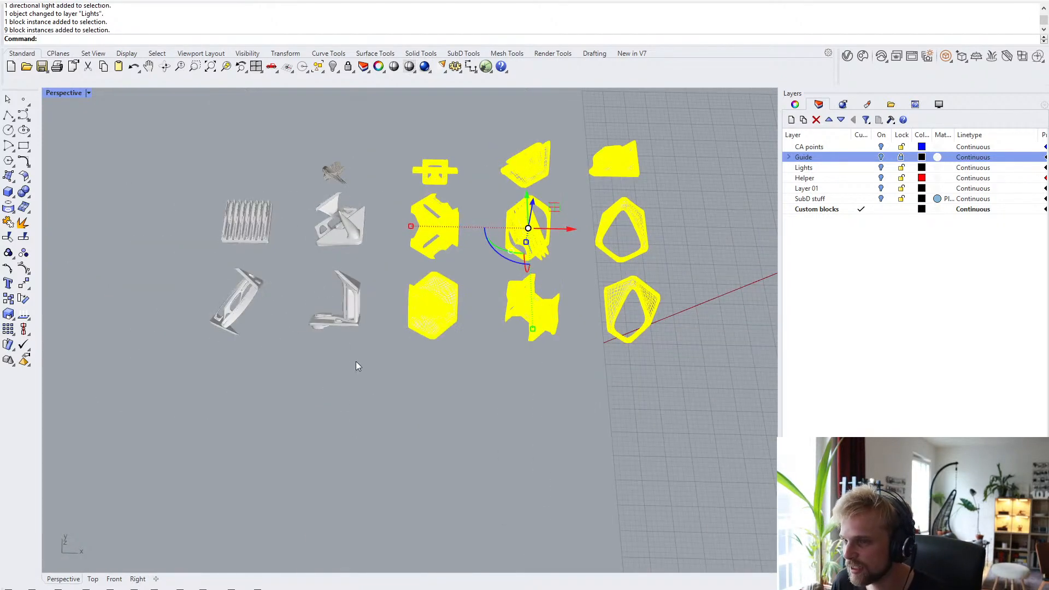
pyautogui.keyDown('shift'); pyautogui.moveTo(368, 382); pyautogui.dragTo(209, 201); pyautogui.keyUp('shift')
pyautogui.write('explode')
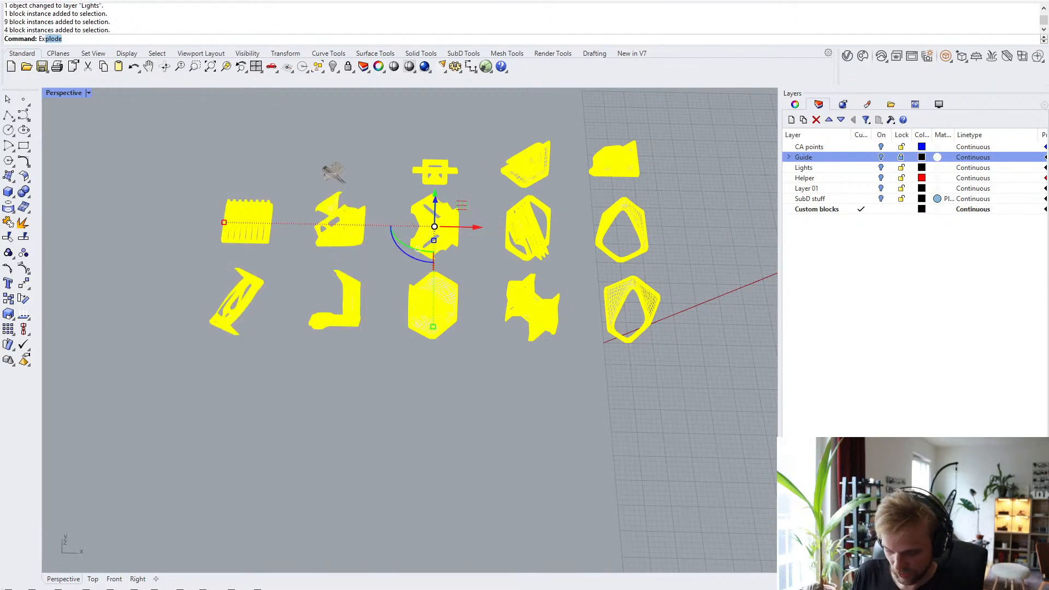
pyautogui.press('Return')
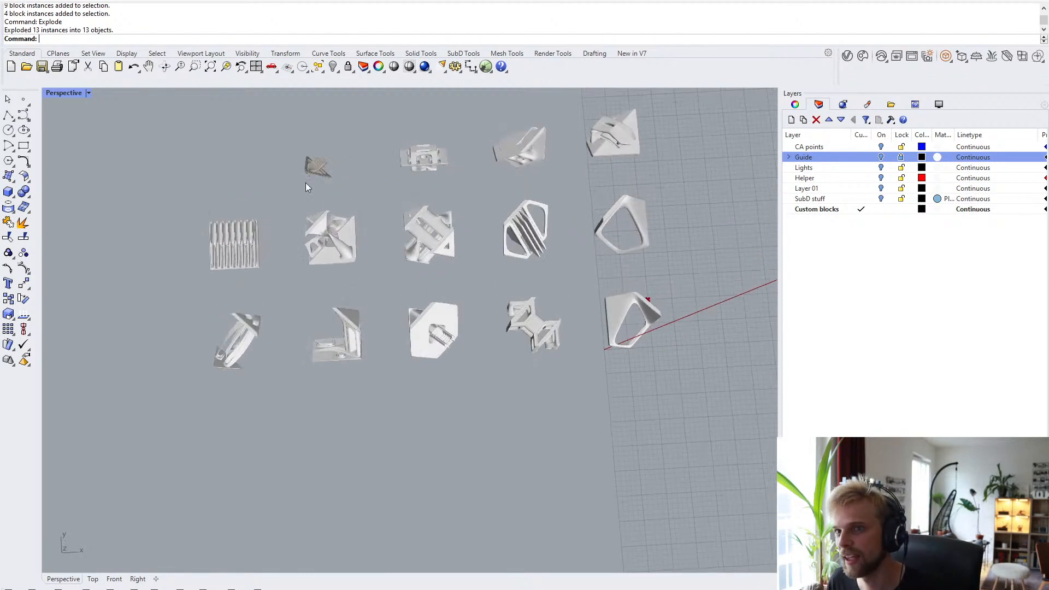
# - Examine the exploded plate-shaped element beside the smallest block up close and check its object type
pyautogui.scroll(3, 383, 181)
pyautogui.click(513, 174)
pyautogui.keyDown('shift'); pyautogui.moveTo(309, 195); pyautogui.dragTo(350, 156, button='right'); pyautogui.keyUp('shift')
pyautogui.scroll(6, 420, 240)
pyautogui.scroll(3, 349, 156)
pyautogui.scroll(-8, 351, 157)
pyautogui.keyDown('shift'); pyautogui.moveTo(517, 218); pyautogui.dragTo(375, 283, button='right'); pyautogui.keyUp('shift')
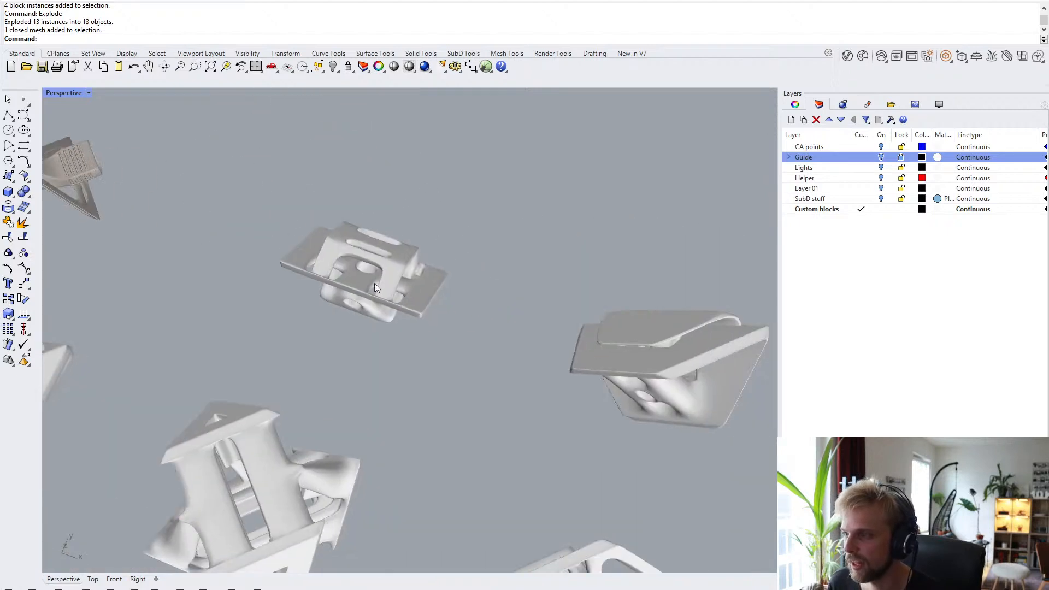
pyautogui.scroll(2, 414, 250)
pyautogui.click(343, 254)
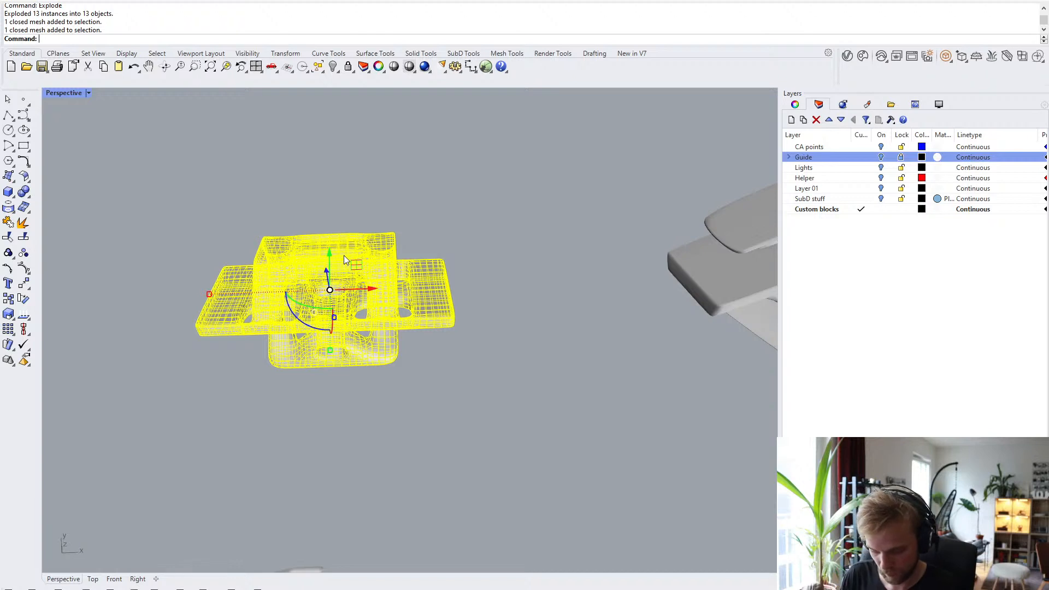
pyautogui.press('Escape')
# - Apply the V-Ray material Cool_glossy to all exploded meshes and put the V-Ray Asset Editor away
pyautogui.scroll(-5, 354, 251)
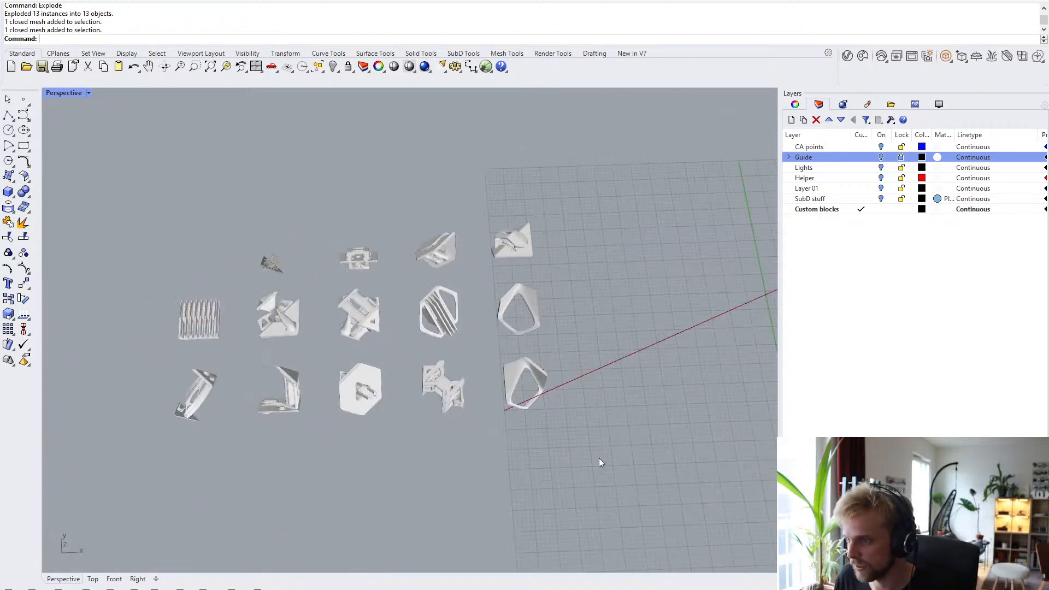
pyautogui.moveTo(611, 475); pyautogui.dragTo(315, 184)
pyautogui.keyDown('shift'); pyautogui.moveTo(304, 482); pyautogui.dragTo(132, 293); pyautogui.keyUp('shift')
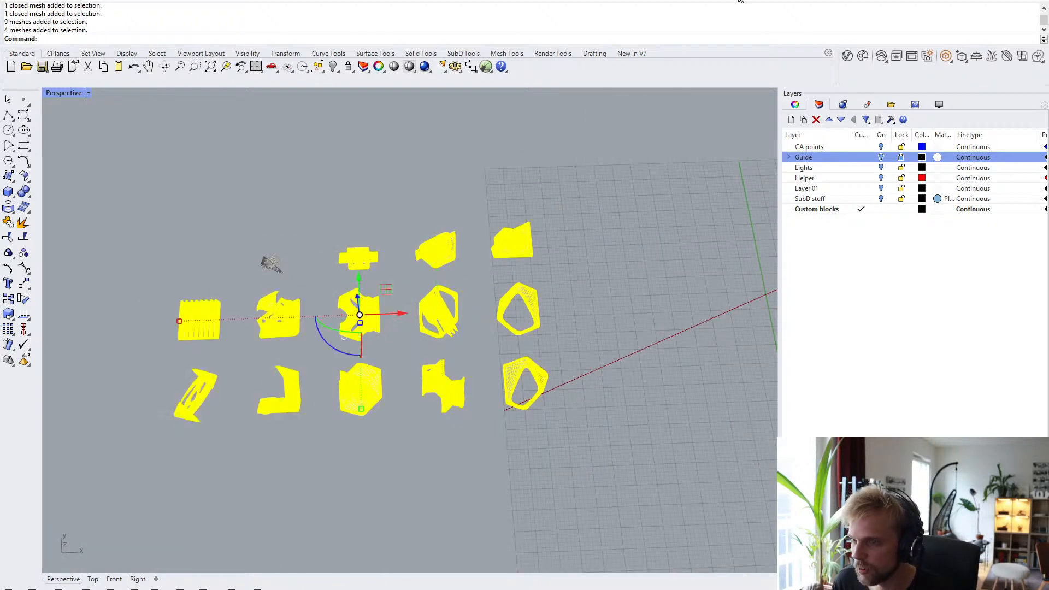
pyautogui.click(847, 56)
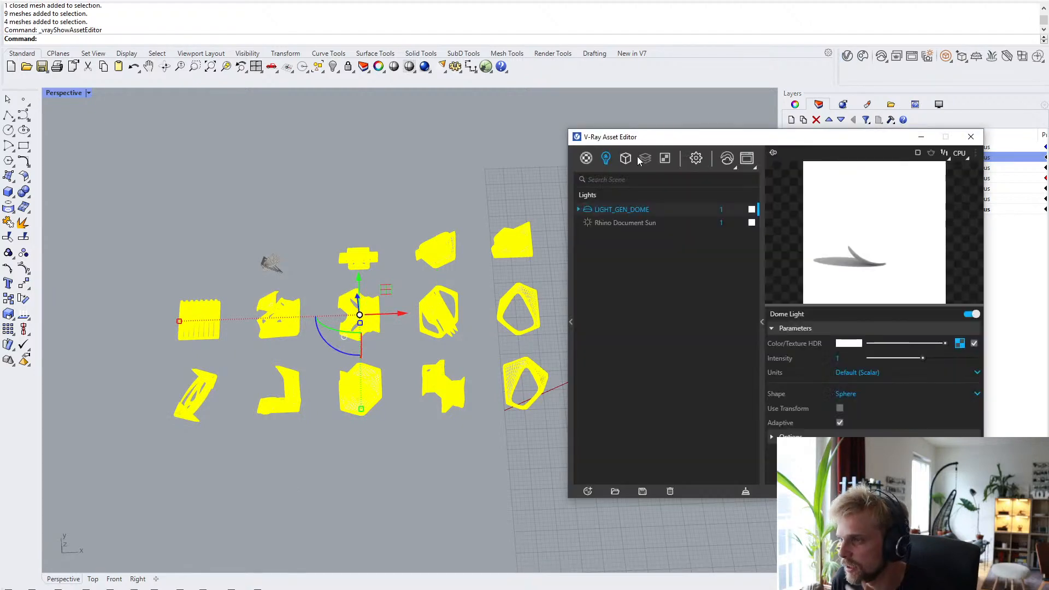
pyautogui.click(588, 158)
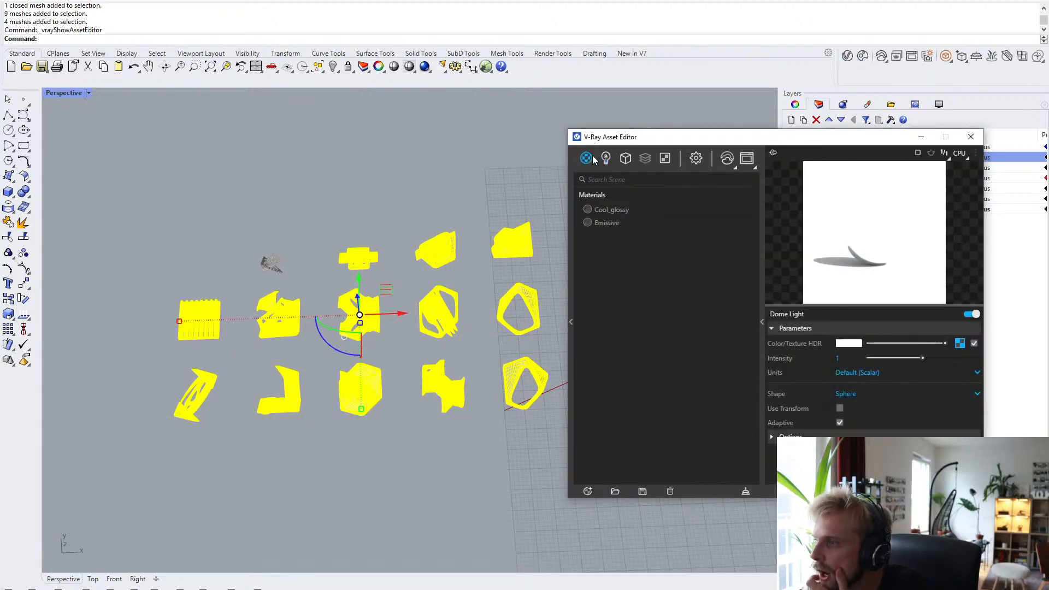
pyautogui.click(615, 209)
pyautogui.rightClick(616, 209)
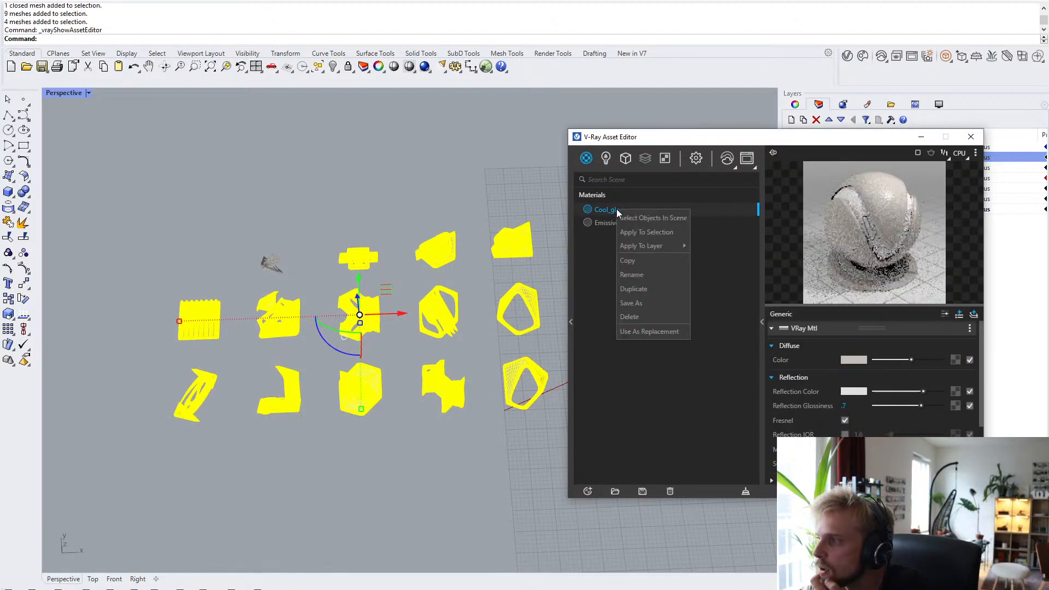
pyautogui.click(634, 231)
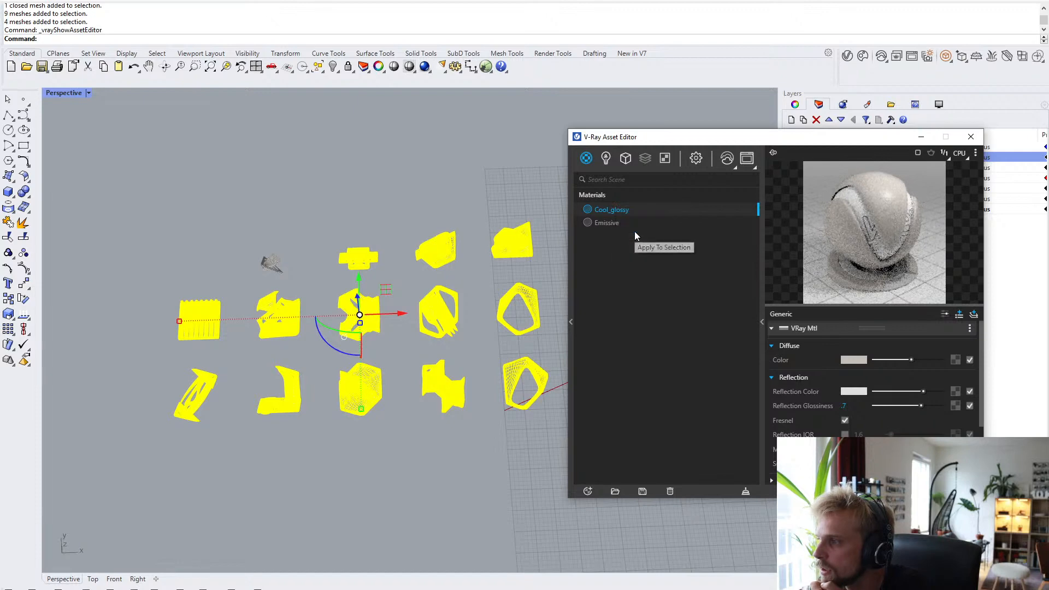
pyautogui.click(919, 139)
pyautogui.click(605, 237)
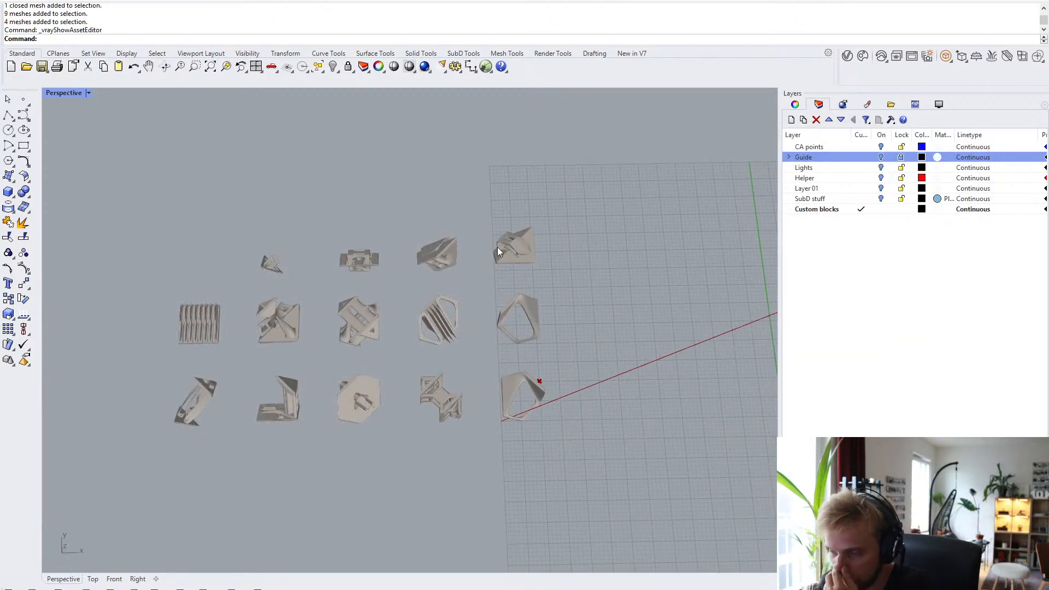
# - Select the plate-shaped mesh beside the smallest block and review the existing block definition names in the Block Manager
pyautogui.scroll(2, 364, 280)
pyautogui.scroll(2, 366, 260)
pyautogui.click(365, 252)
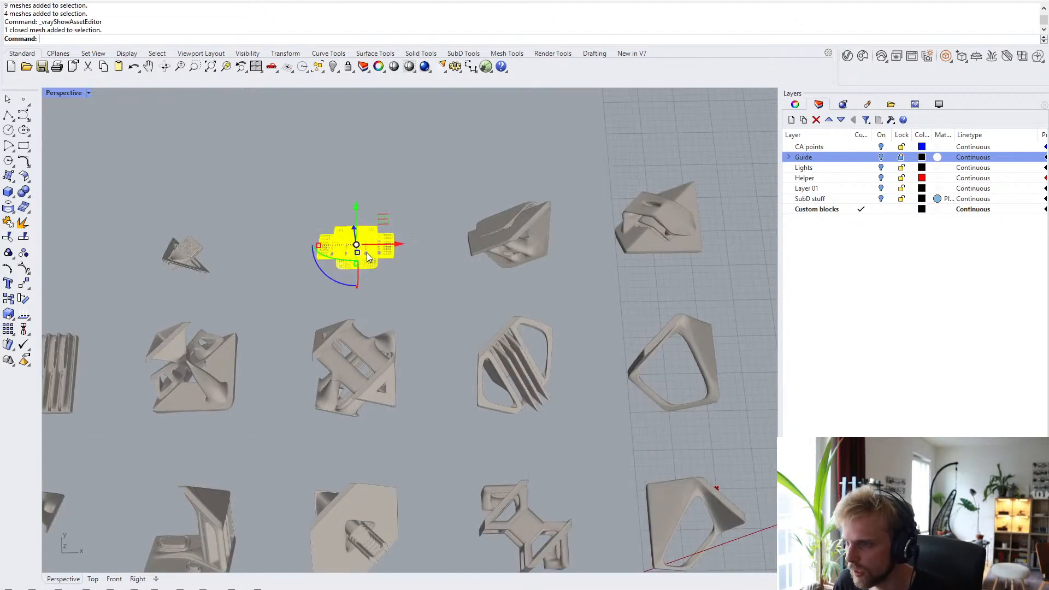
pyautogui.write('BlockMe')
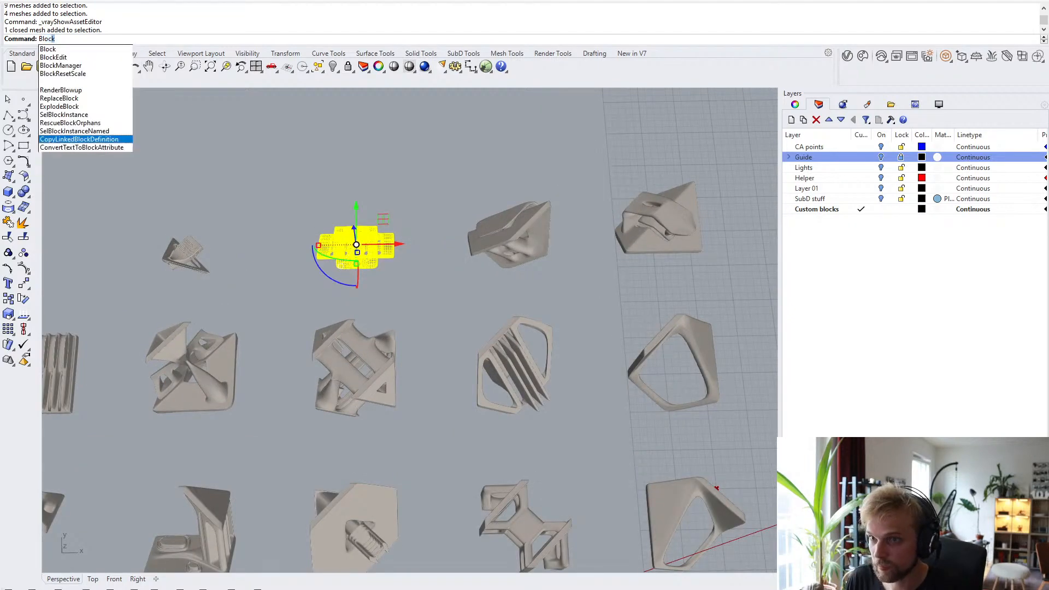
pyautogui.press('Return')
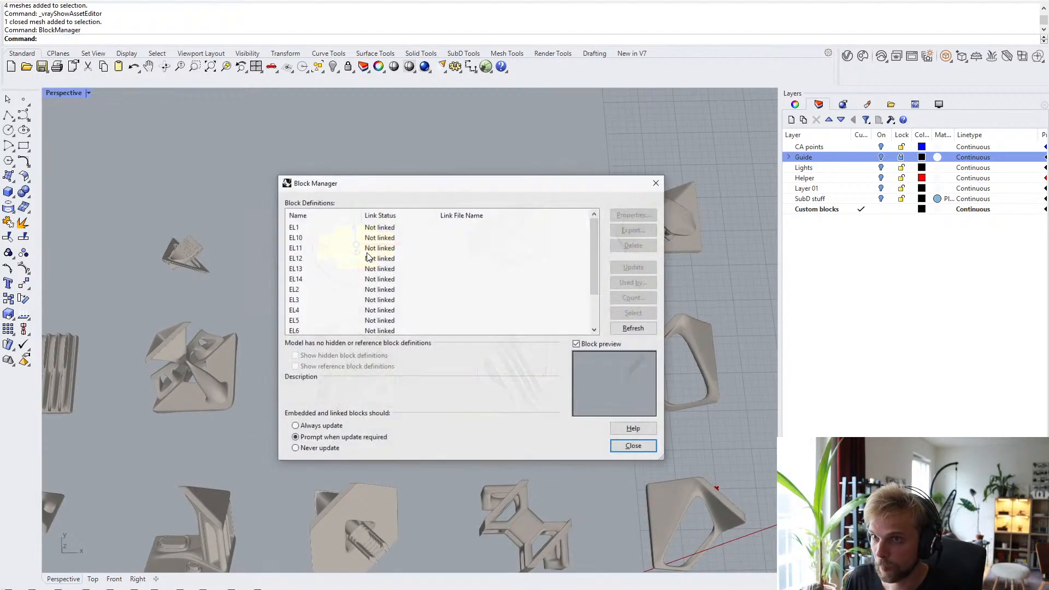
pyautogui.click(657, 182)
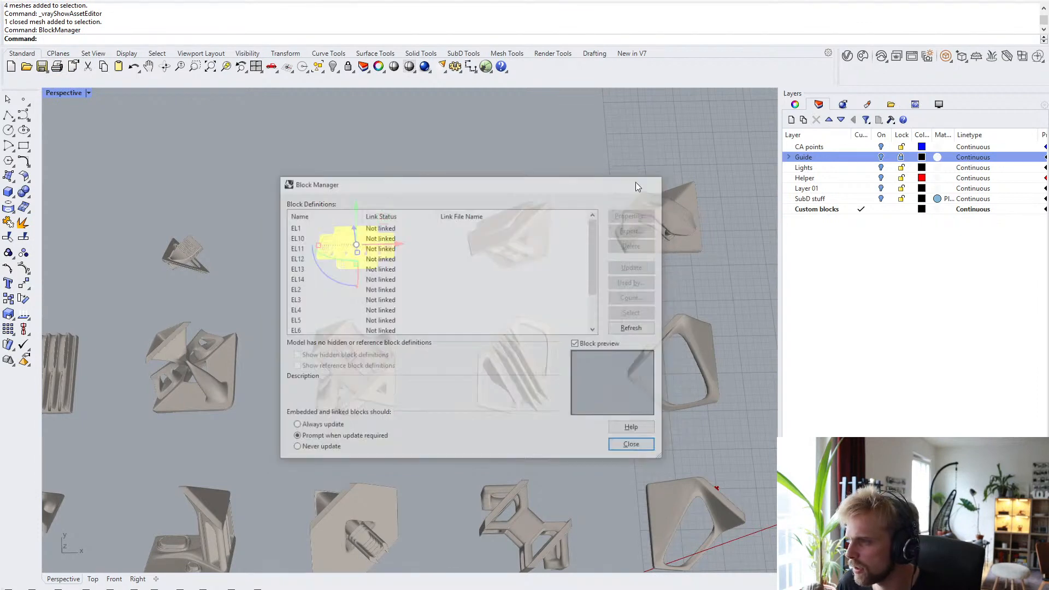
# - Define the selected plate-shaped mesh as block EL2 with base point 0, replacing the existing definition
pyautogui.write('Block')
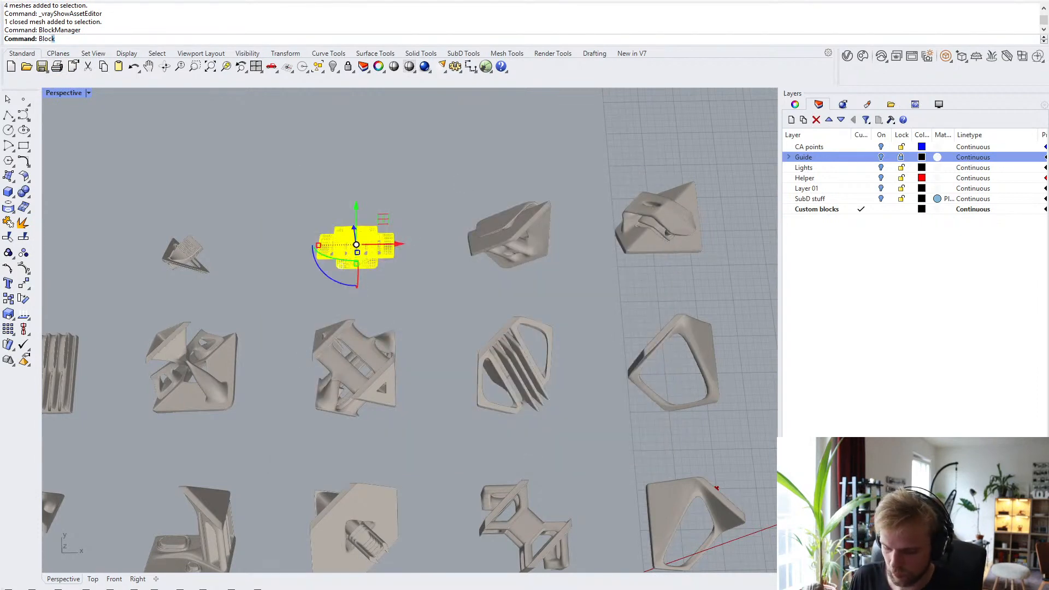
pyautogui.press('Return')
pyautogui.write('0')
pyautogui.press('Return')
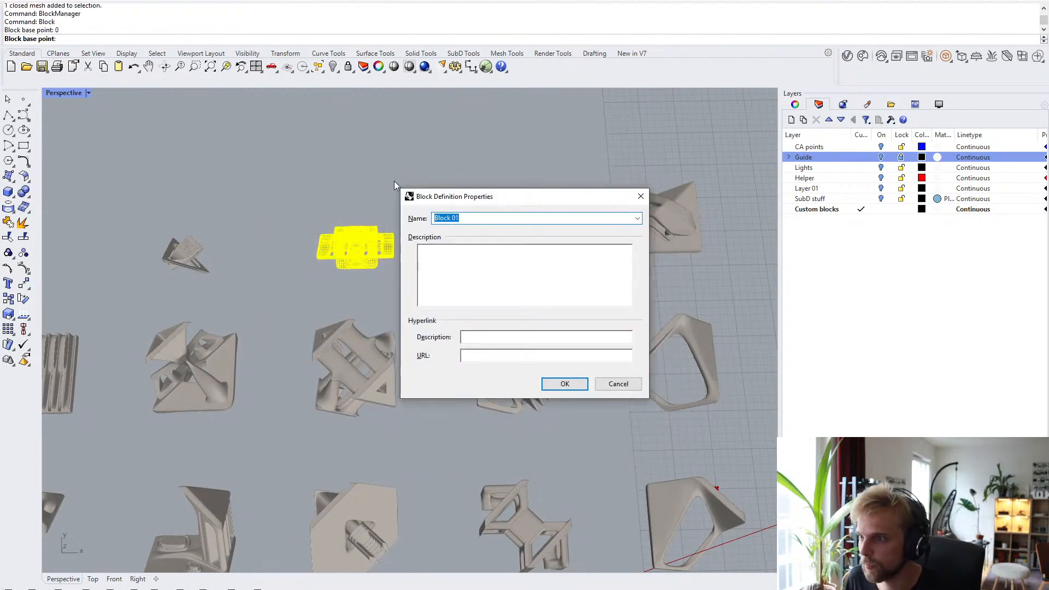
pyautogui.write('EL2')
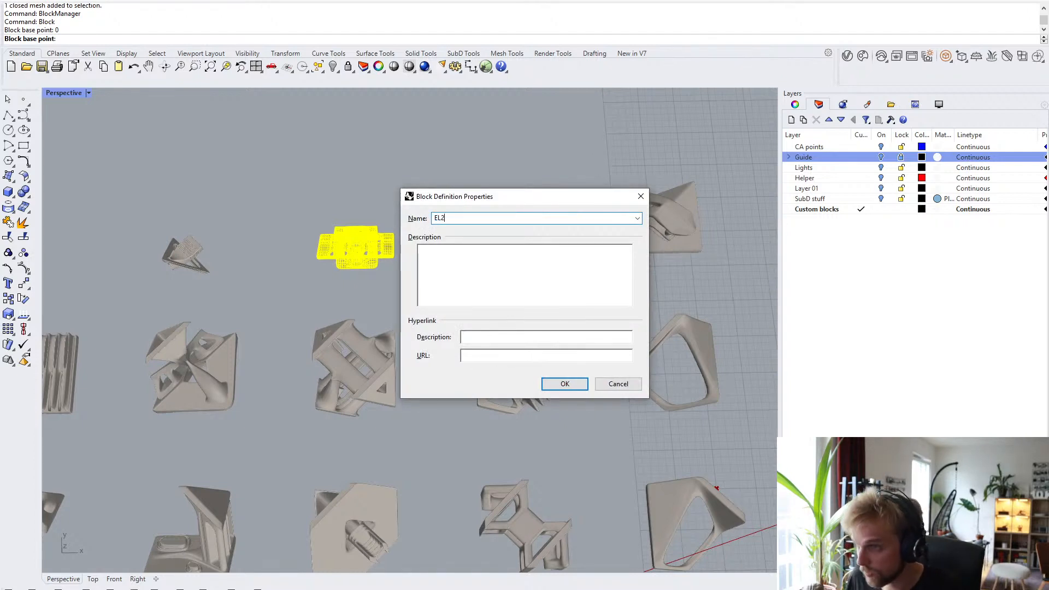
pyautogui.press('Return')
pyautogui.press('Return')
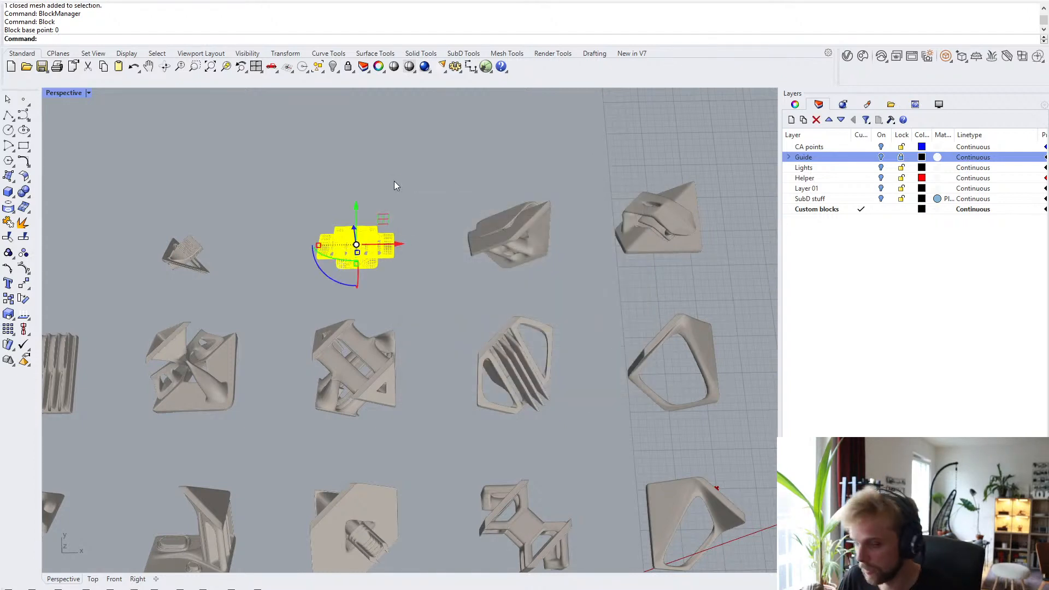
# - Define the third mesh in the back row as block EL3 with base point 0, replacing the existing definition
pyautogui.keyDown('shift'); pyautogui.moveTo(422, 201); pyautogui.dragTo(323, 218, button='right'); pyautogui.keyUp('shift')
pyautogui.click(401, 245)
pyautogui.press('Return')
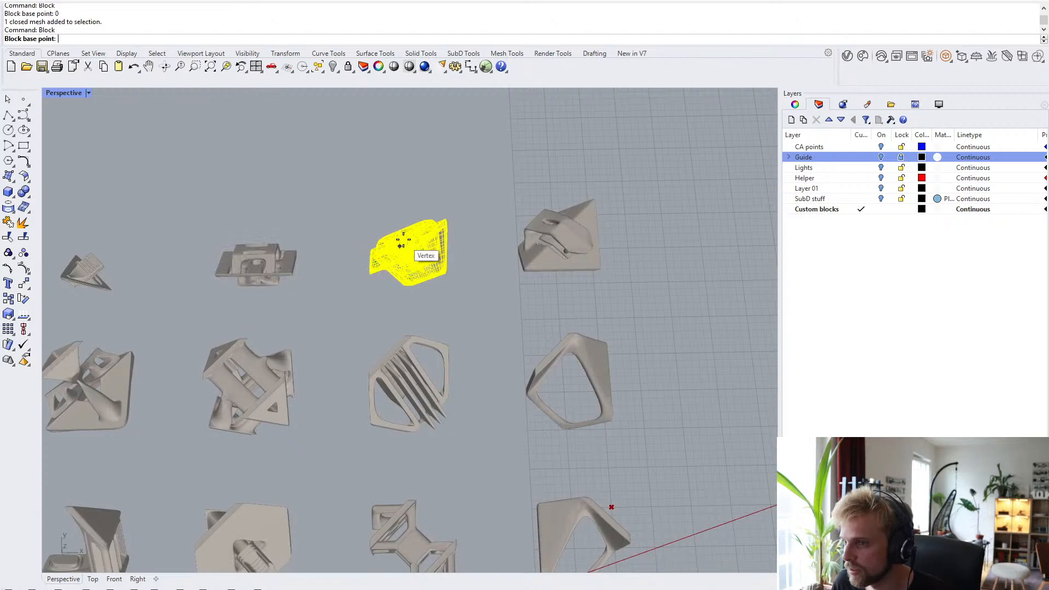
pyautogui.write('0')
pyautogui.press('Return')
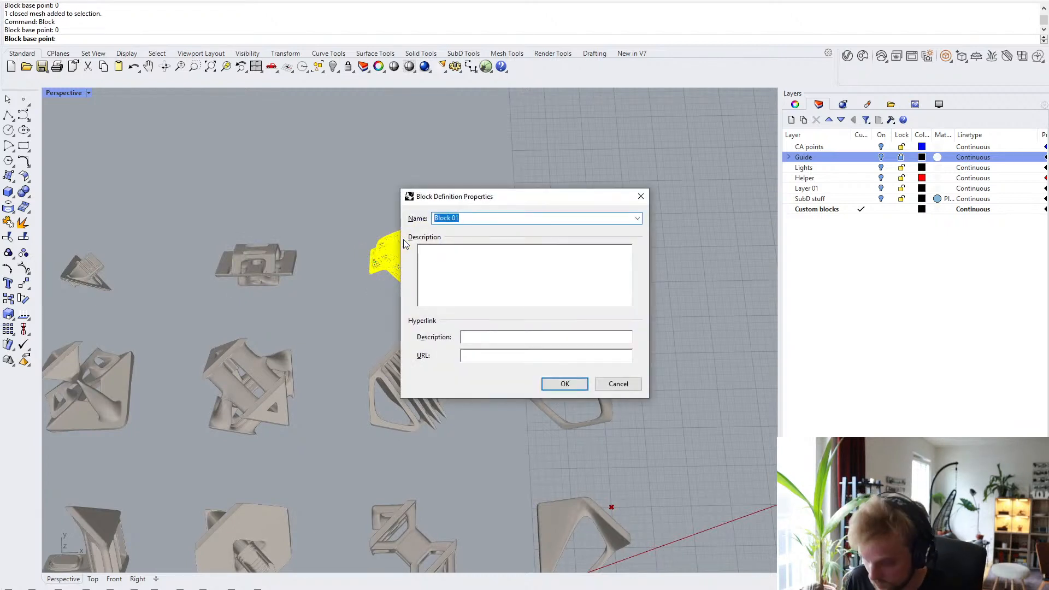
pyautogui.write('EL3')
pyautogui.press('Return')
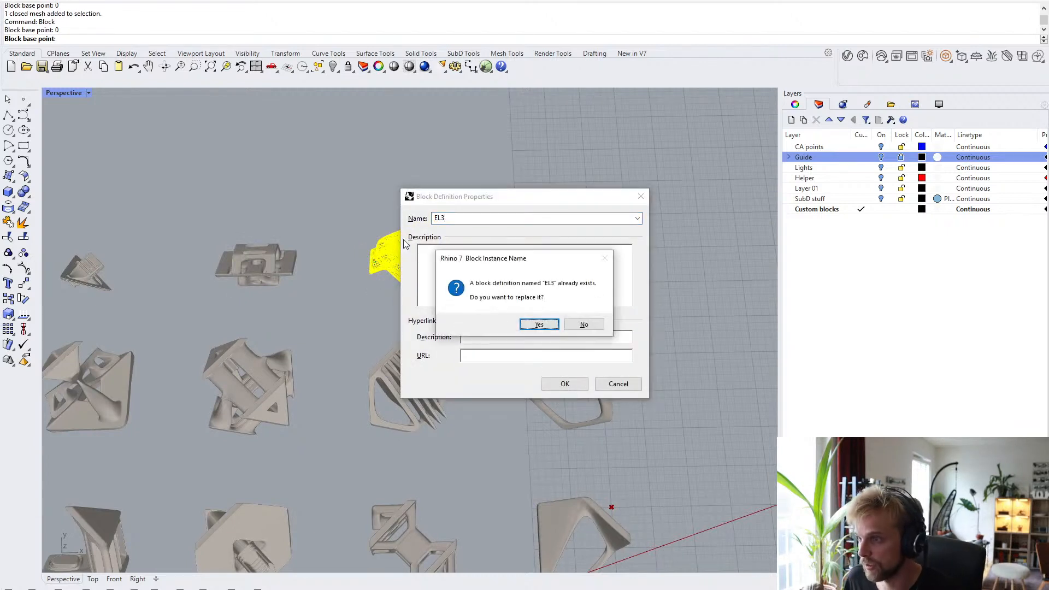
pyautogui.press('Return')
# - Define the fourth mesh in the back row as block EL4 with base point 0, replacing the existing definition
pyautogui.click(575, 234)
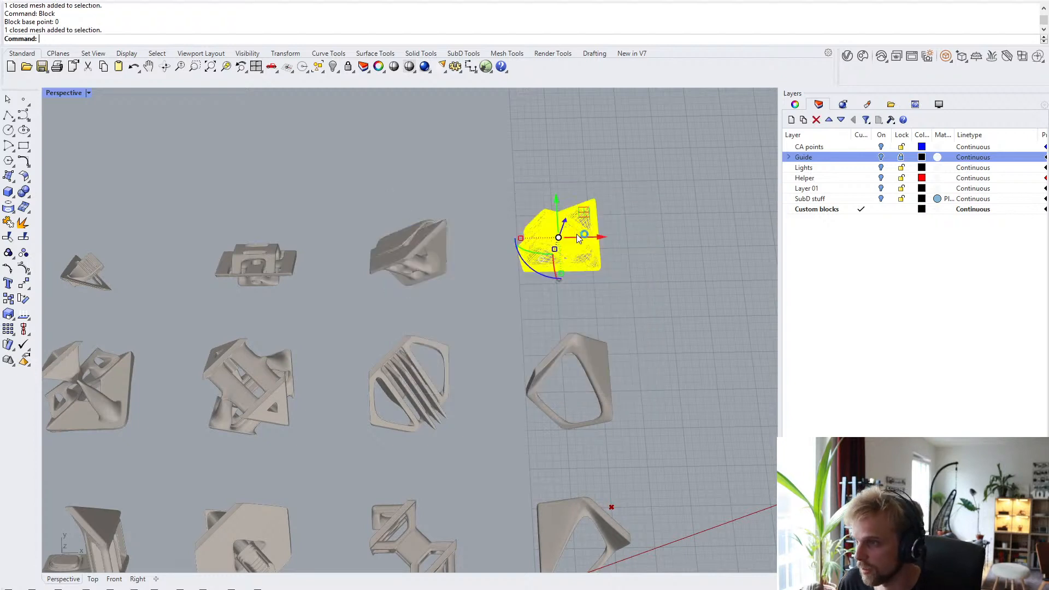
pyautogui.press('Return')
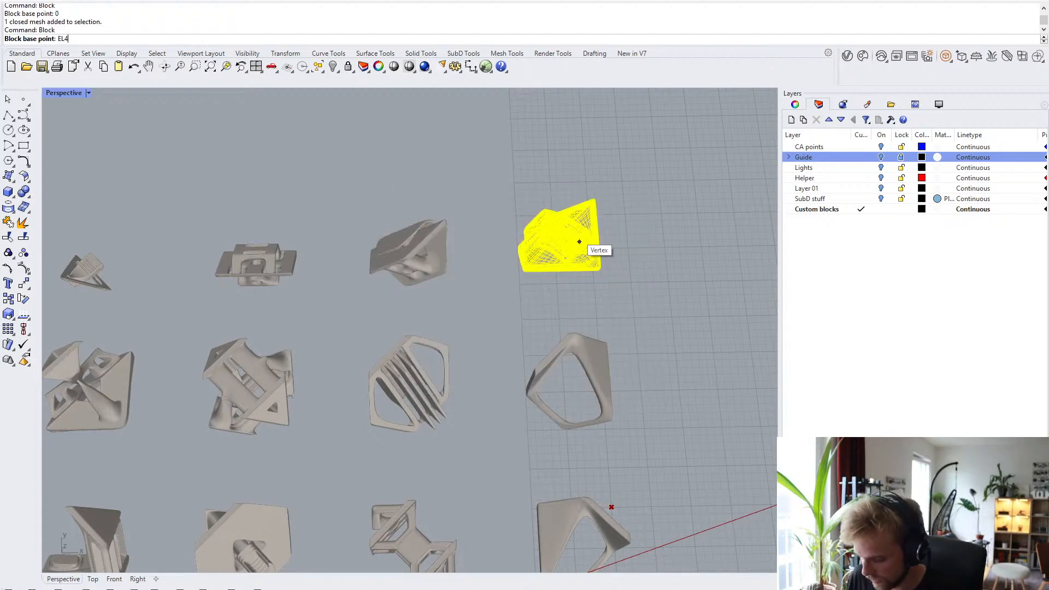
pyautogui.press('Return')
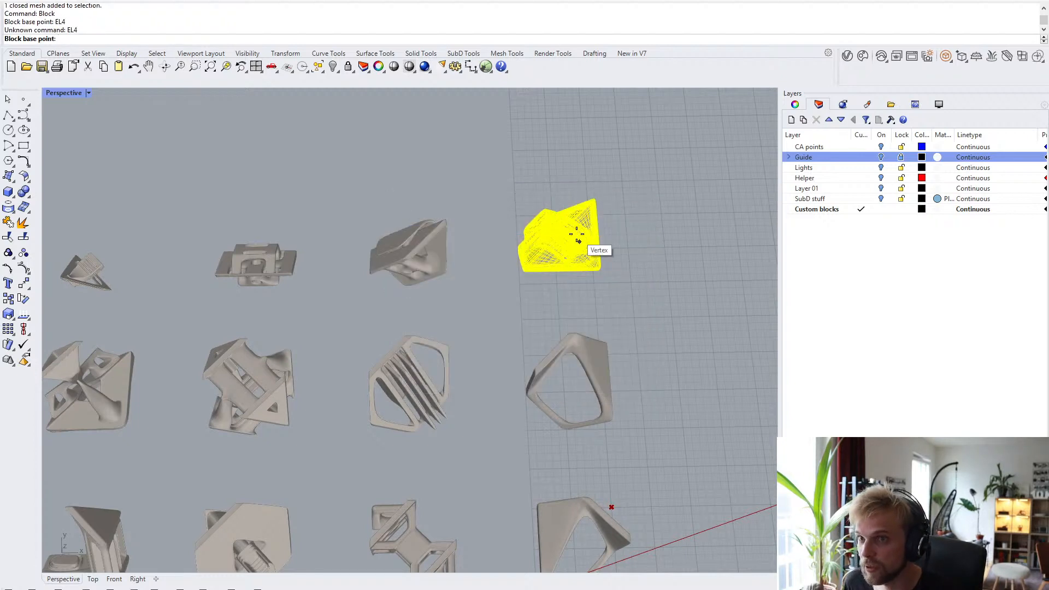
pyautogui.write('0')
pyautogui.press('Return')
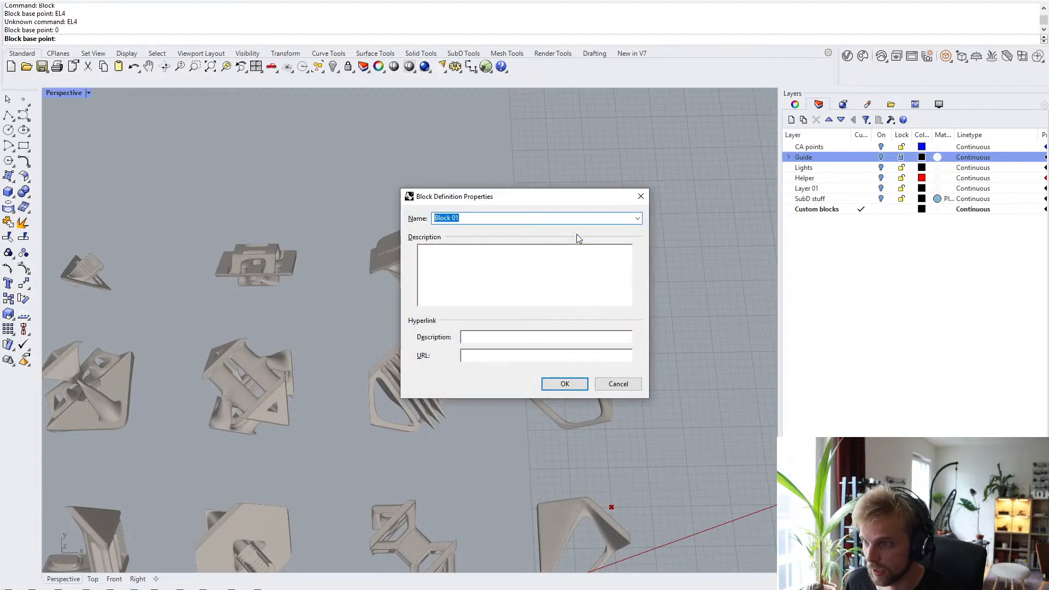
pyautogui.write('EL4')
pyautogui.press('Return')
pyautogui.press('Return')
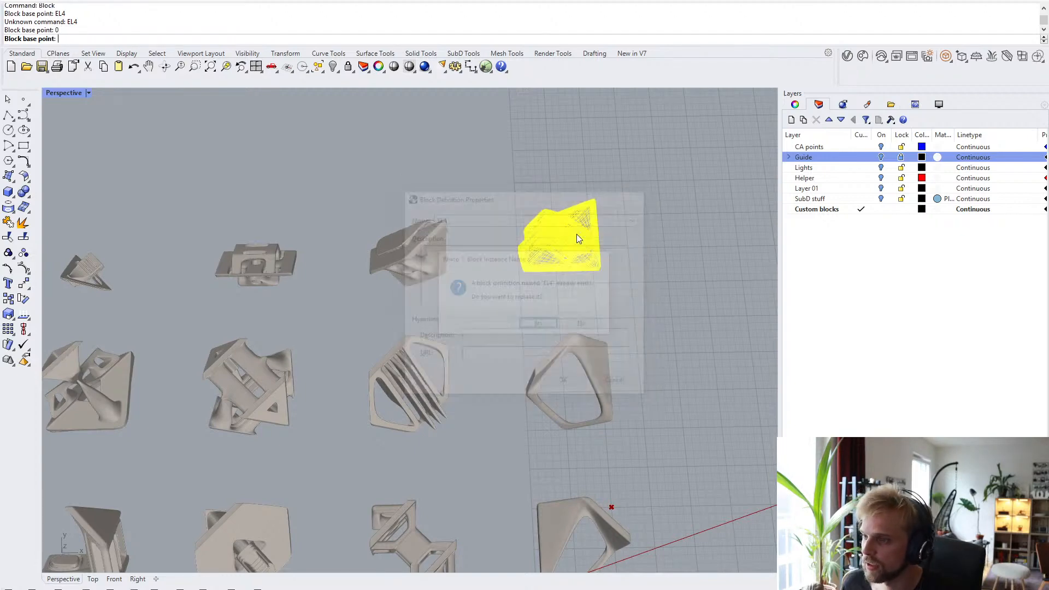
pyautogui.click(473, 313)
# - Define the slatted first mesh in the middle row as block EL5 with base point 0, replacing the existing definition
pyautogui.scroll(-6, 474, 313)
pyautogui.keyDown('shift'); pyautogui.moveTo(474, 313); pyautogui.dragTo(566, 284, button='right'); pyautogui.keyUp('shift')
pyautogui.scroll(4, 273, 319)
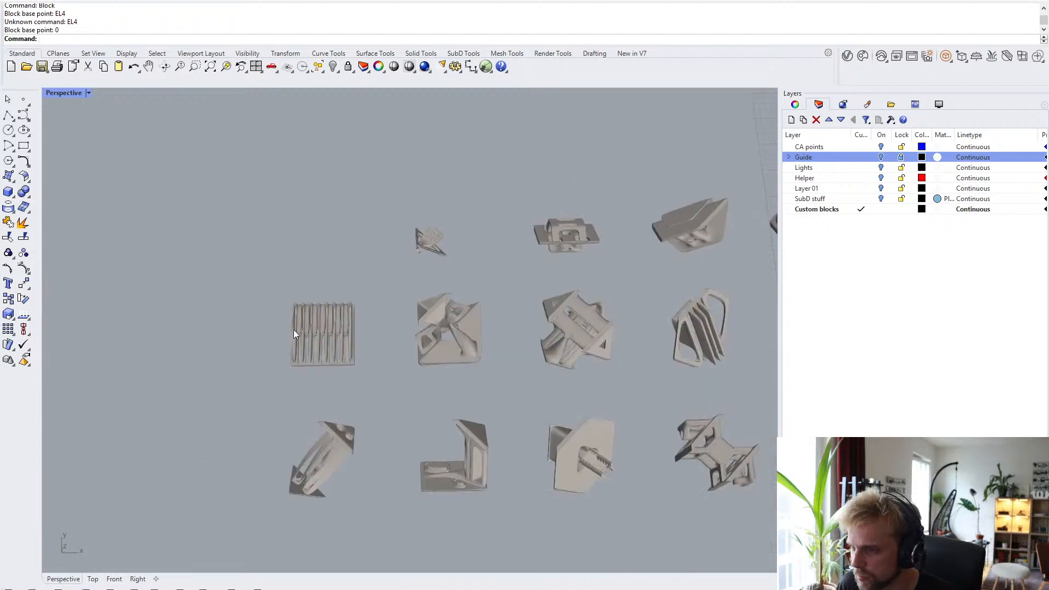
pyautogui.click(311, 334)
pyautogui.rightClick(310, 335)
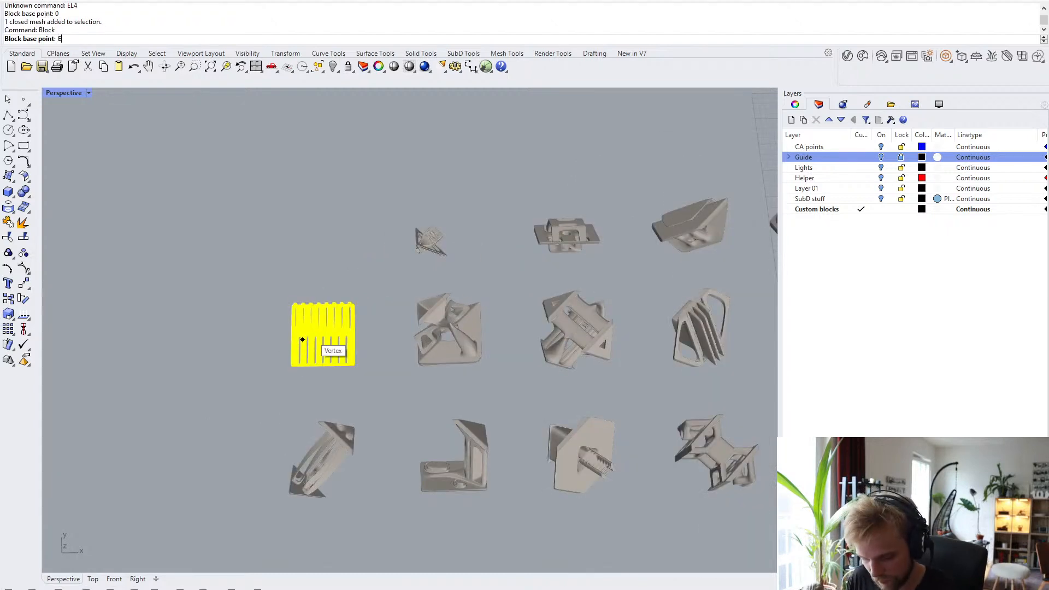
pyautogui.write('0')
pyautogui.press('Return')
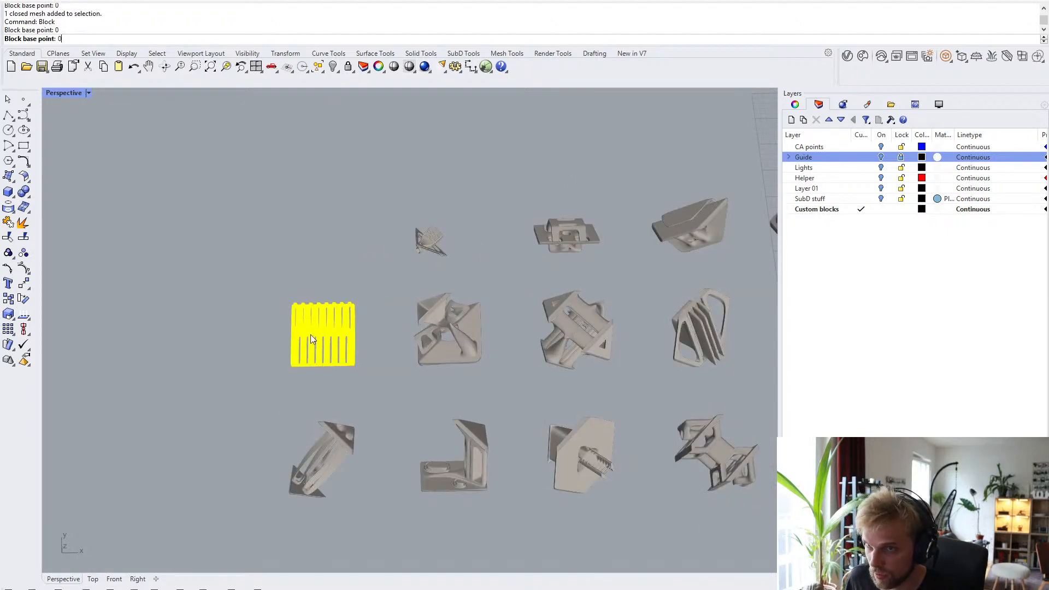
pyautogui.write('EL')
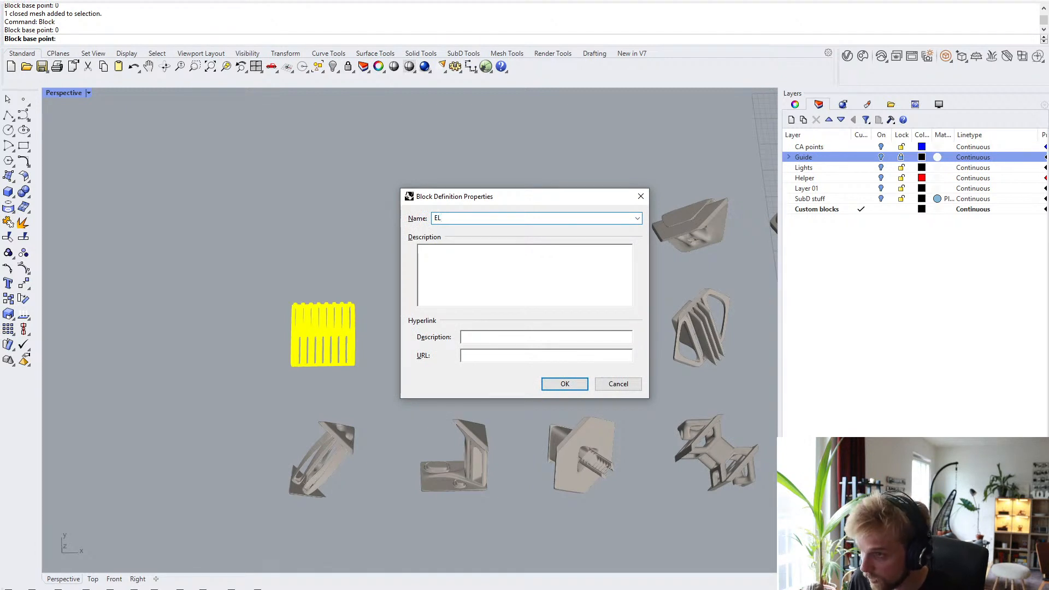
pyautogui.write('5')
pyautogui.press('Return')
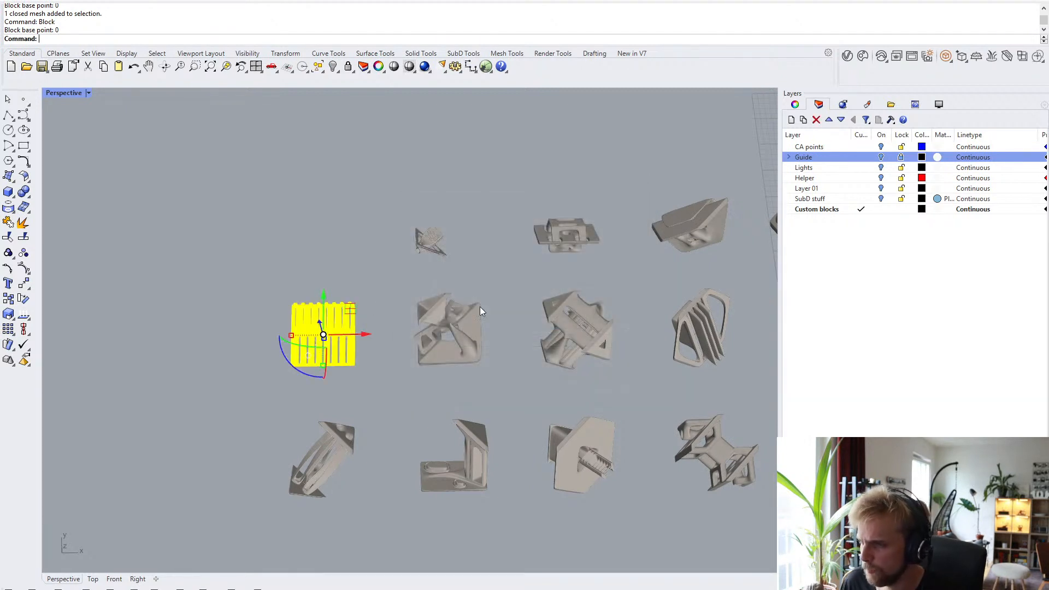
# - Define the second mesh in the middle row as block EL6 with base point 0, replacing the existing definition
pyautogui.click(479, 307)
pyautogui.press('Return')
pyautogui.keyDown('shift'); pyautogui.moveTo(478, 264); pyautogui.dragTo(309, 242, button='right'); pyautogui.keyUp('shift')
pyautogui.write('0')
pyautogui.press('Return')
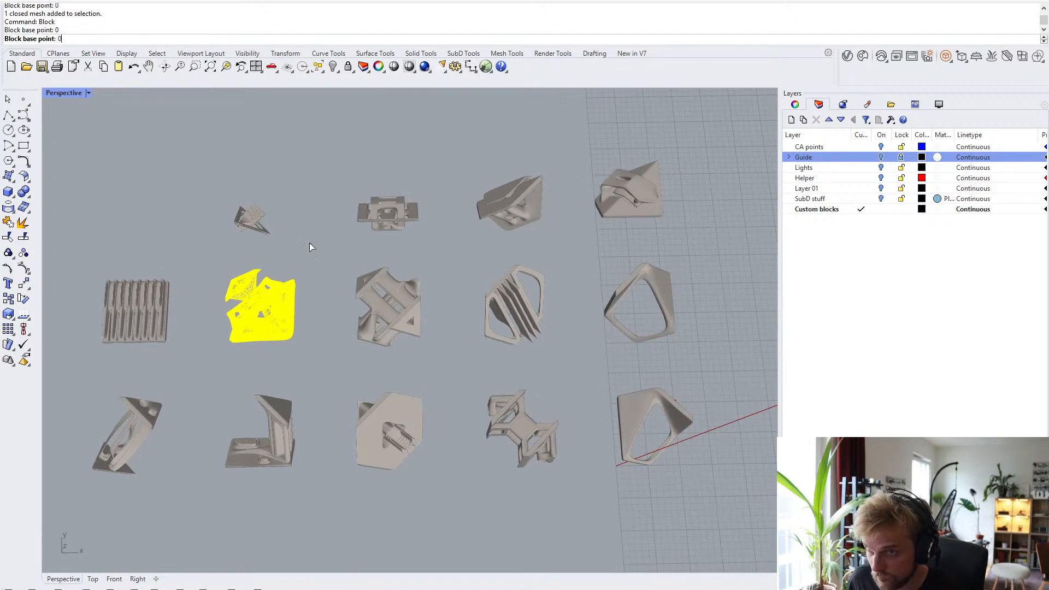
pyautogui.write('EL6')
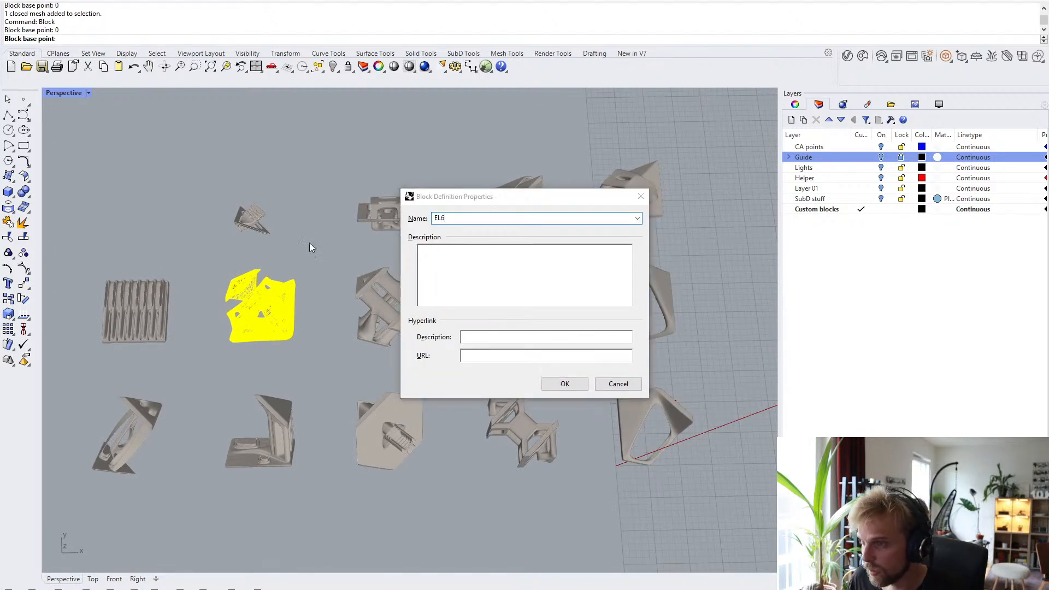
pyautogui.press('Return')
pyautogui.press('Return')
# - Define the third mesh in the middle row as block EL7 with base point 0, replacing the existing definition
pyautogui.keyDown('shift'); pyautogui.moveTo(342, 266); pyautogui.dragTo(238, 287, button='right'); pyautogui.keyUp('shift')
pyautogui.scroll(2, 309, 264)
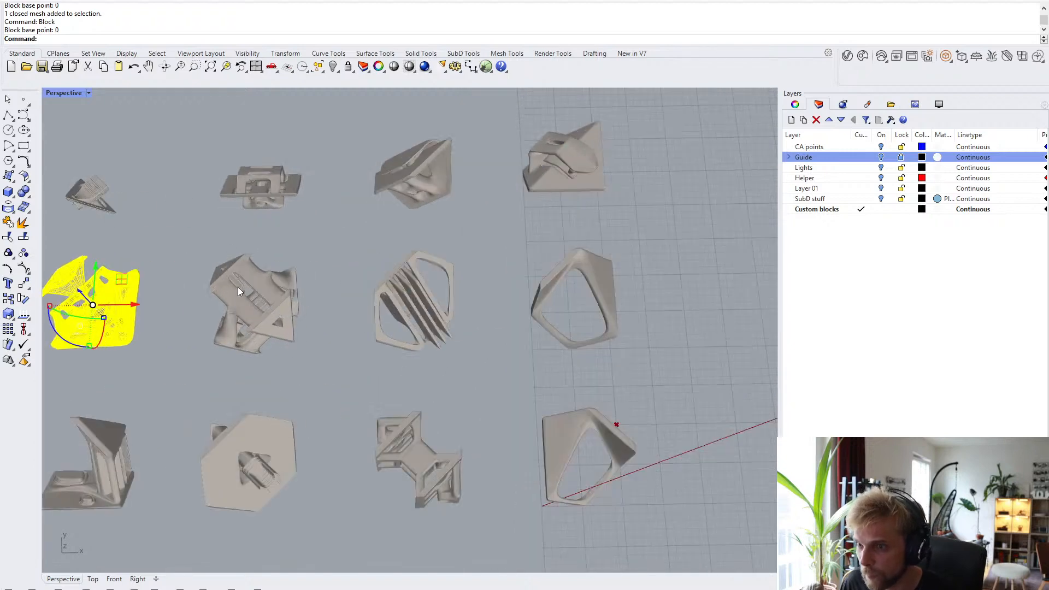
pyautogui.click(239, 289)
pyautogui.press('Return')
pyautogui.write('0')
pyautogui.press('Return')
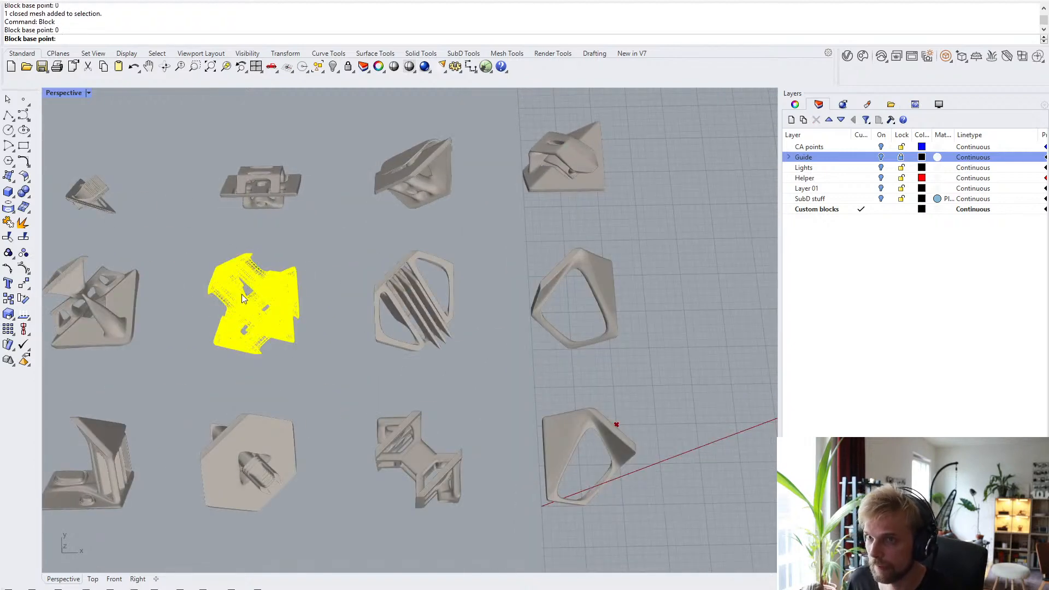
pyautogui.write('EL7')
pyautogui.press('Return')
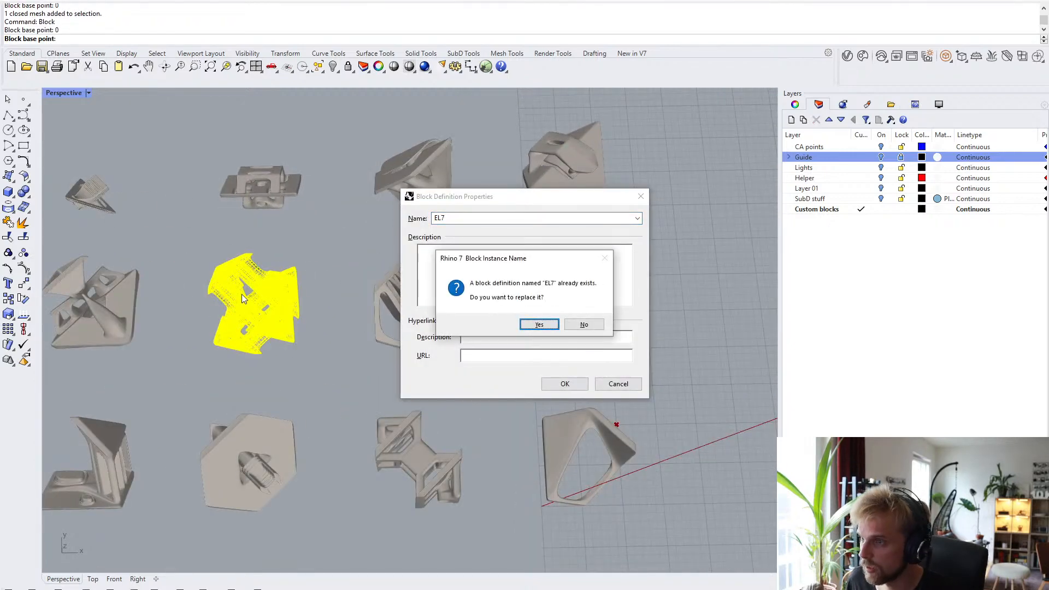
pyautogui.press('Return')
pyautogui.press('Escape')
pyautogui.click(404, 267)
pyautogui.press('Return')
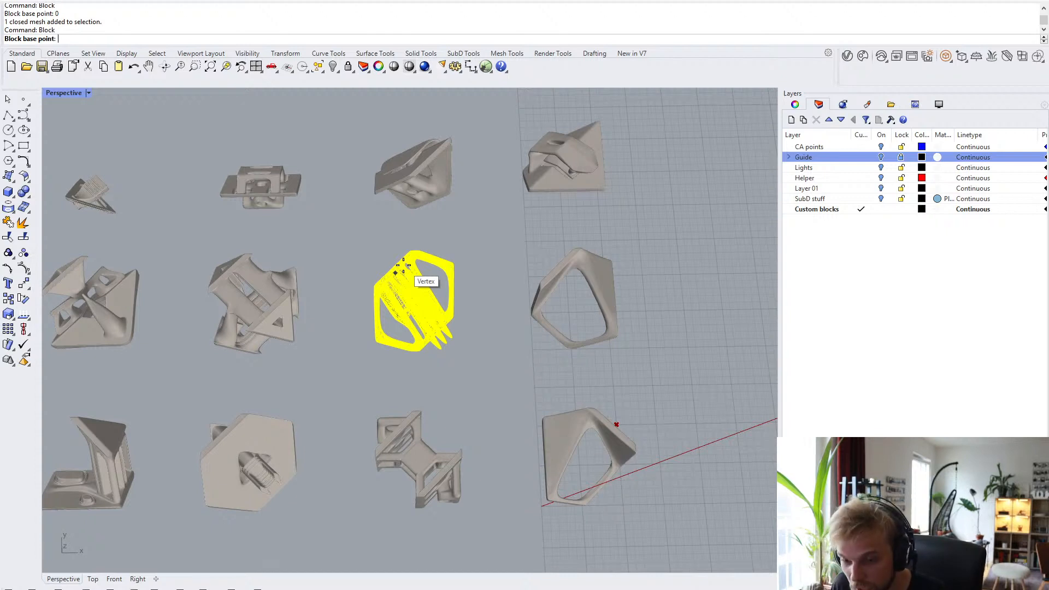
pyautogui.keyDown('shift'); pyautogui.moveTo(396, 272); pyautogui.dragTo(320, 264, button='right'); pyautogui.keyUp('shift')
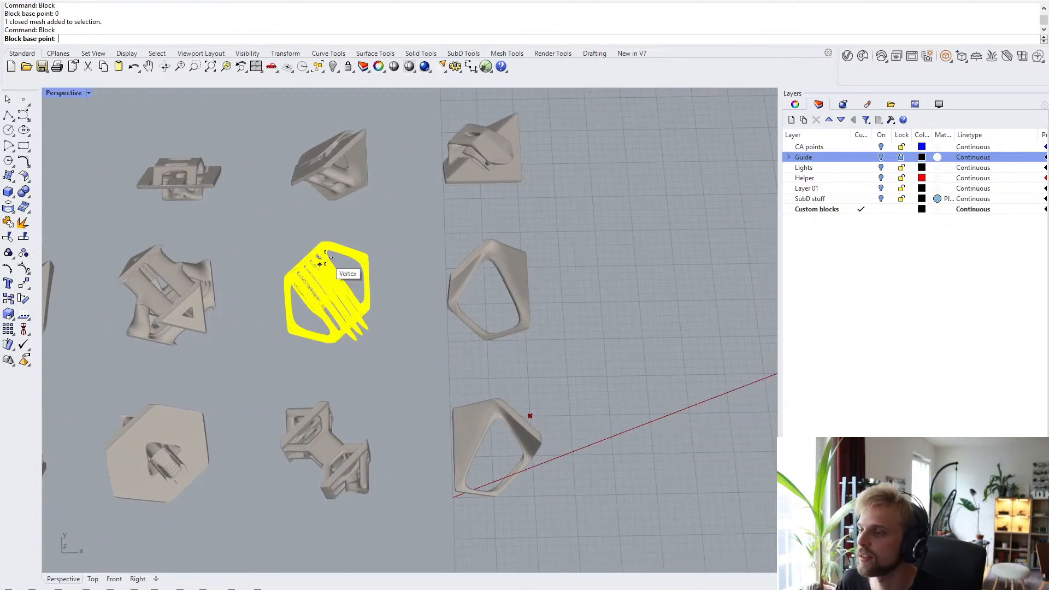
pyautogui.write('0')
pyautogui.press('Return')
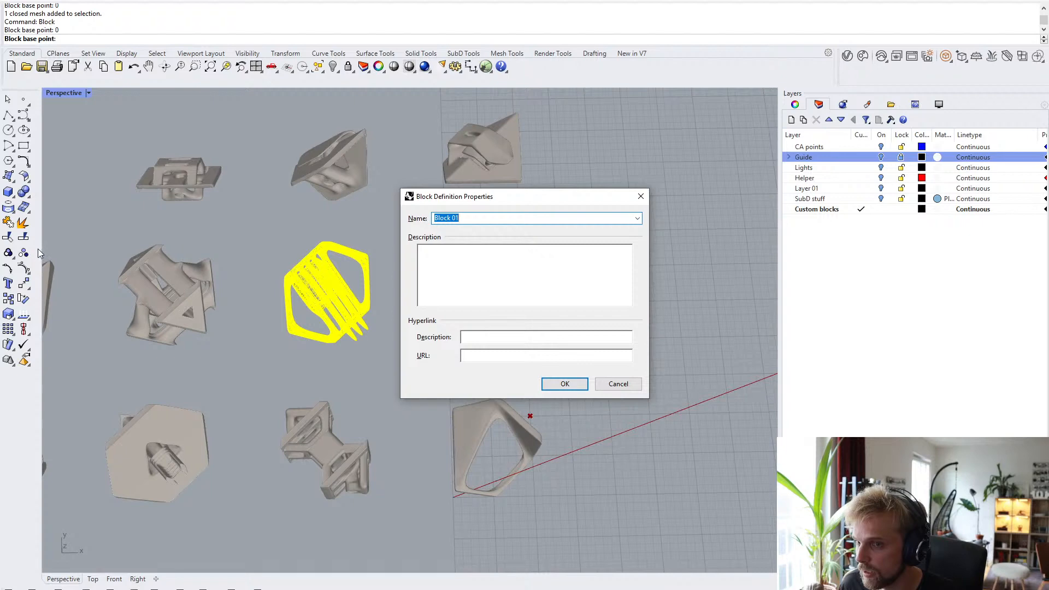
pyautogui.click(620, 383)
pyautogui.scroll(-3, 494, 332)
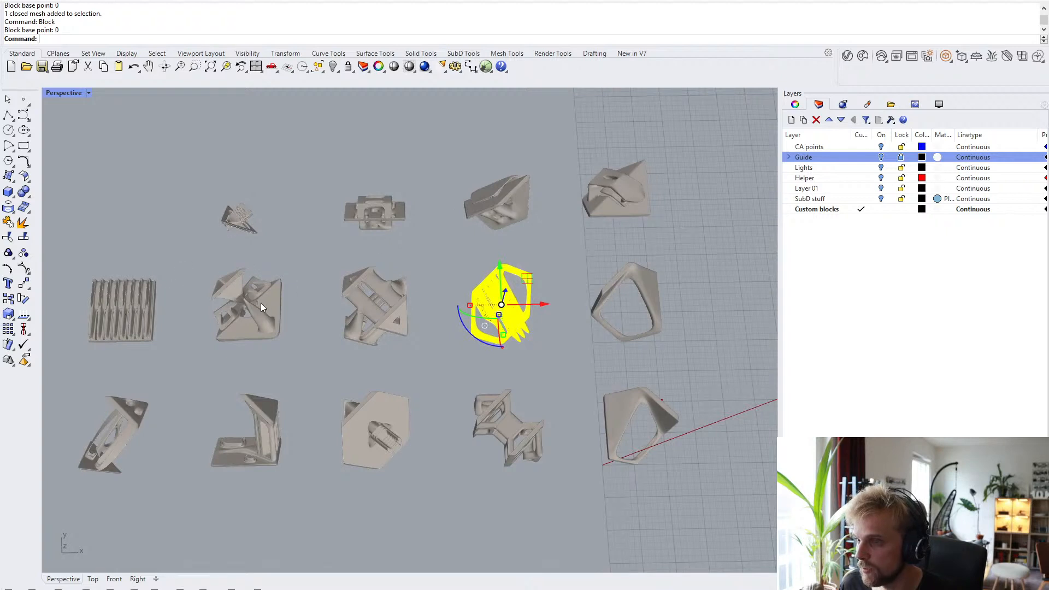
# - Define the selected finned mesh in the middle row as block EL8 with base point 0, replacing the existing definition
pyautogui.press('Return')
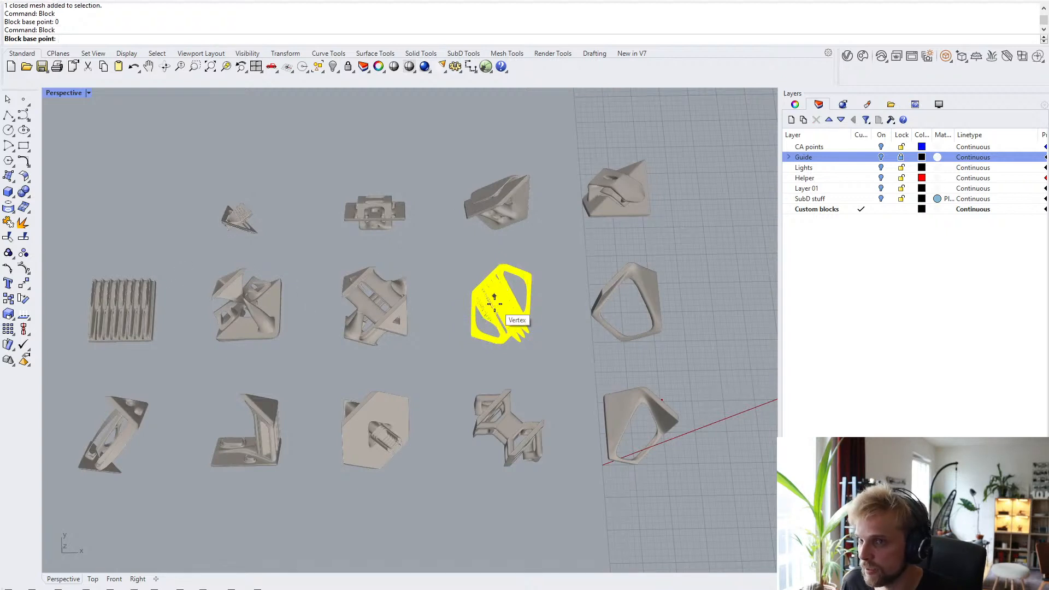
pyautogui.write('0')
pyautogui.press('Return')
pyautogui.write('EL8')
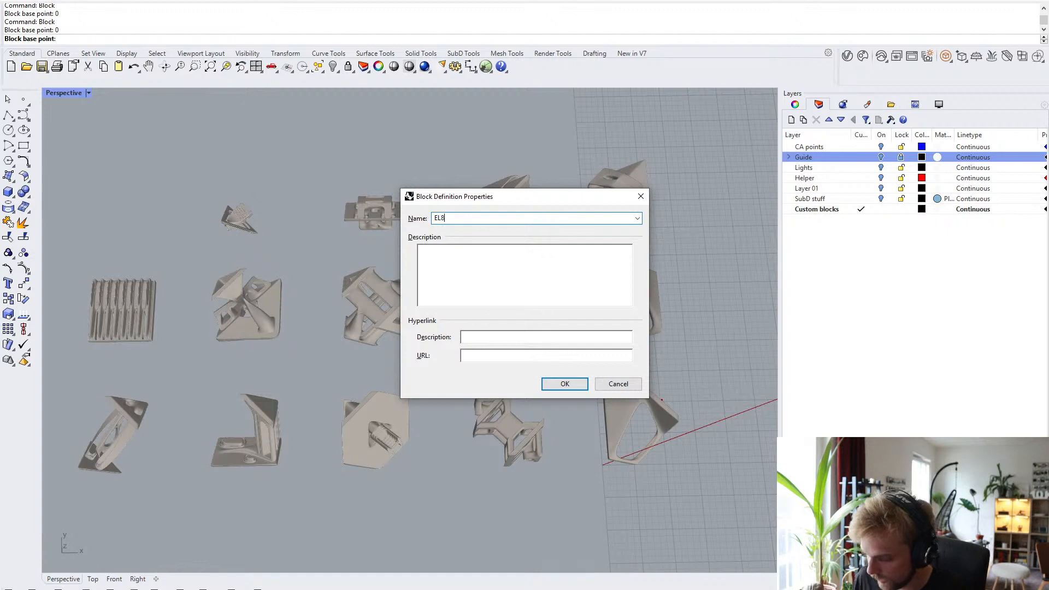
pyautogui.press('Return')
pyautogui.press('Return')
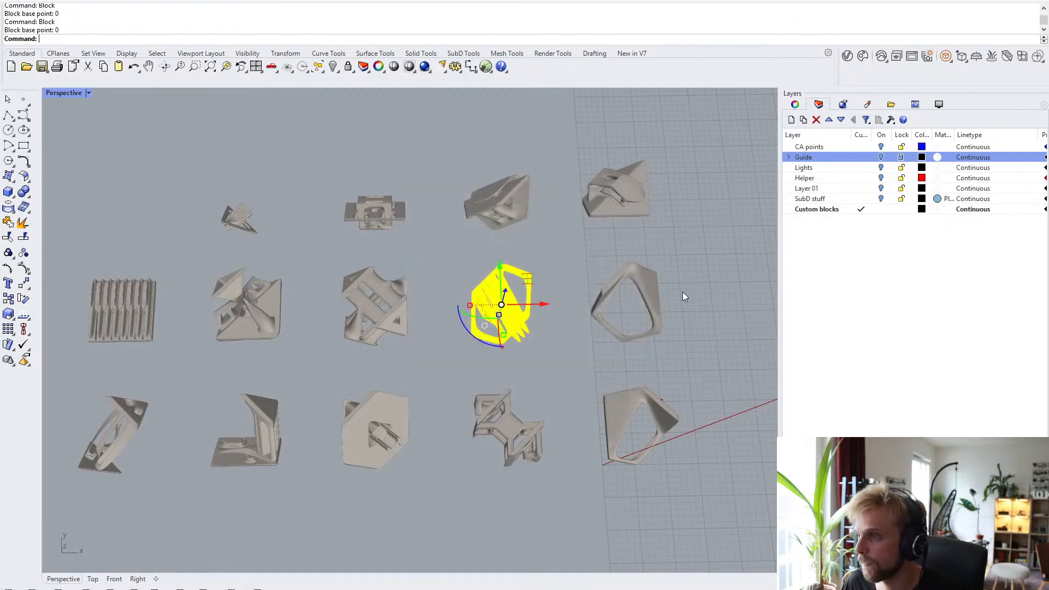
# - Define the ring-shaped fifth mesh in the middle row as block EL9 with base point 0, replacing the existing definition
pyautogui.click(644, 297)
pyautogui.press('Return')
pyautogui.write('0')
pyautogui.press('Return')
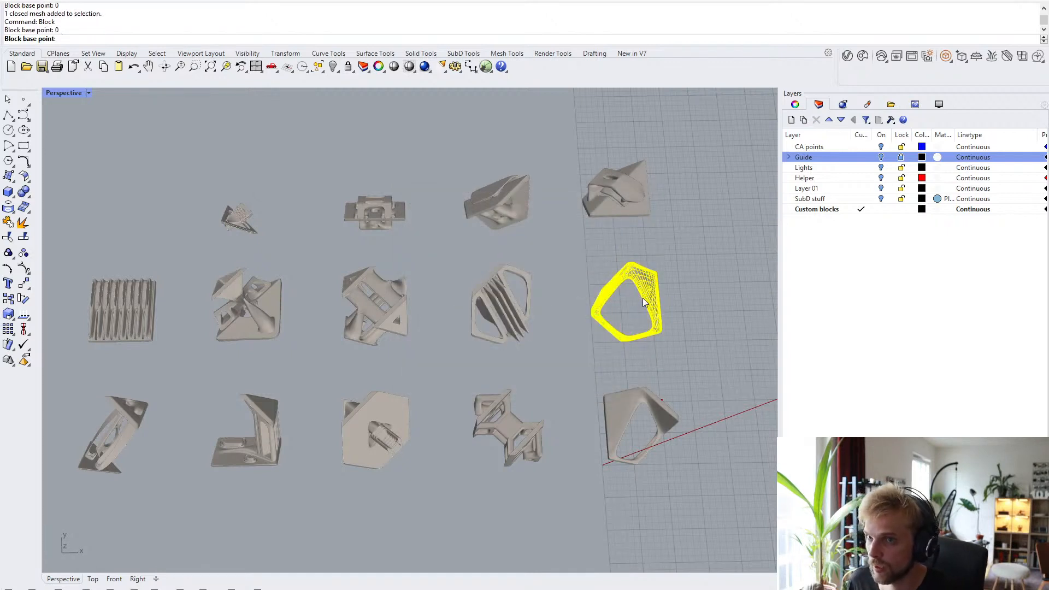
pyautogui.write('EL9')
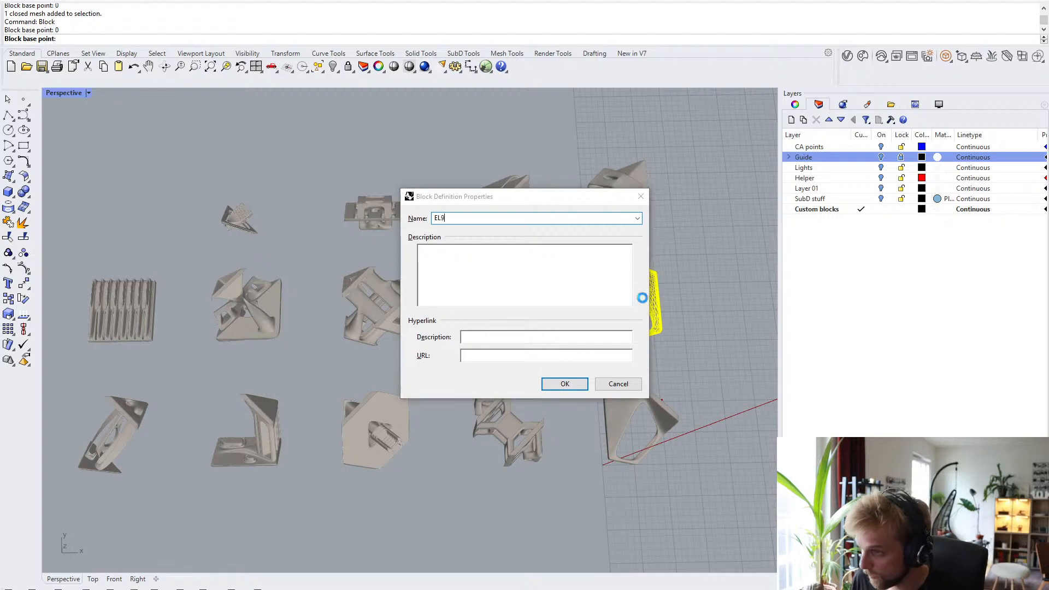
pyautogui.press('Return')
pyautogui.press('Return')
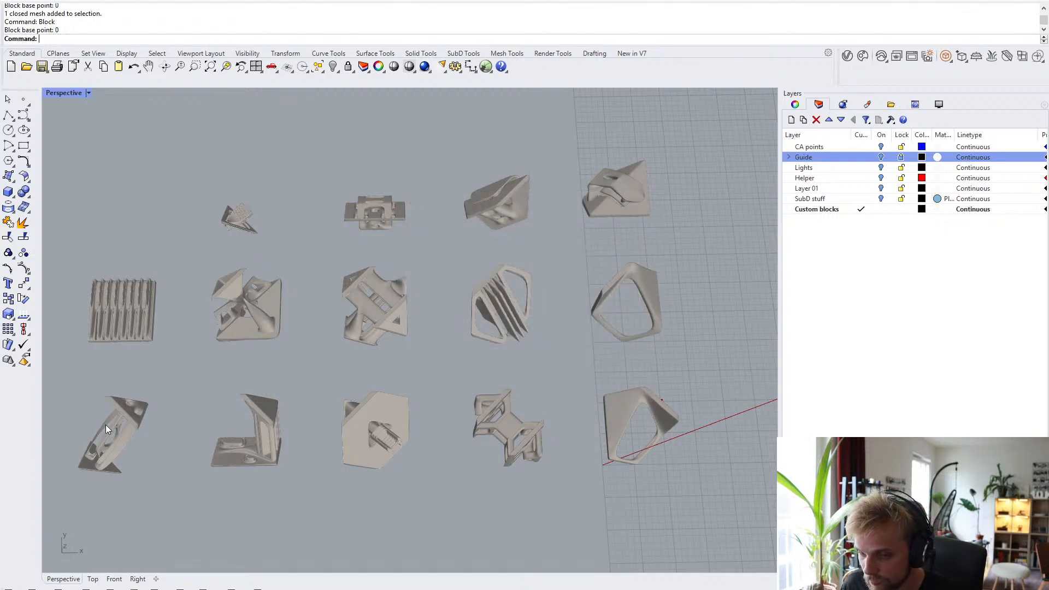
# - Define the slanted first mesh in the front row as block EL9 with base point 0, replacing the existing definition
pyautogui.keyDown('shift'); pyautogui.moveTo(106, 425); pyautogui.dragTo(132, 391, button='right'); pyautogui.keyUp('shift')
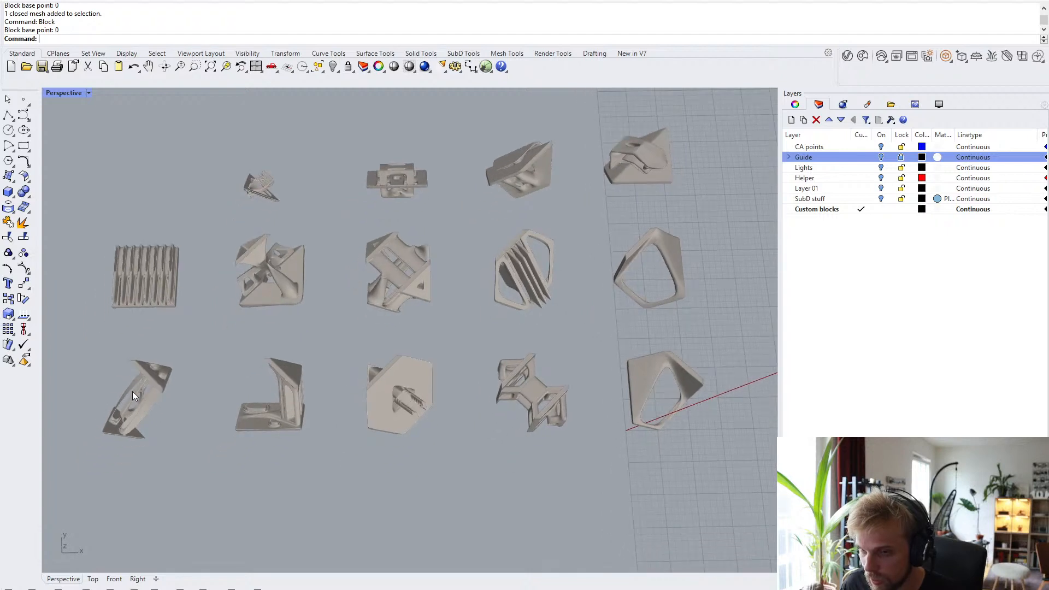
pyautogui.click(132, 391)
pyautogui.press('Return')
pyautogui.write('0')
pyautogui.press('Return')
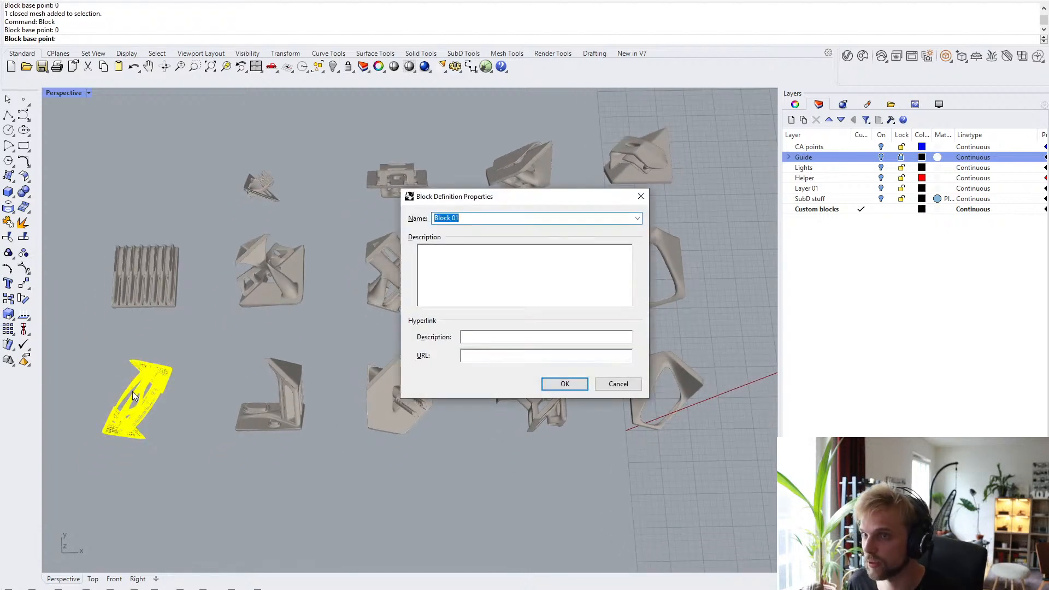
pyautogui.write('EL9')
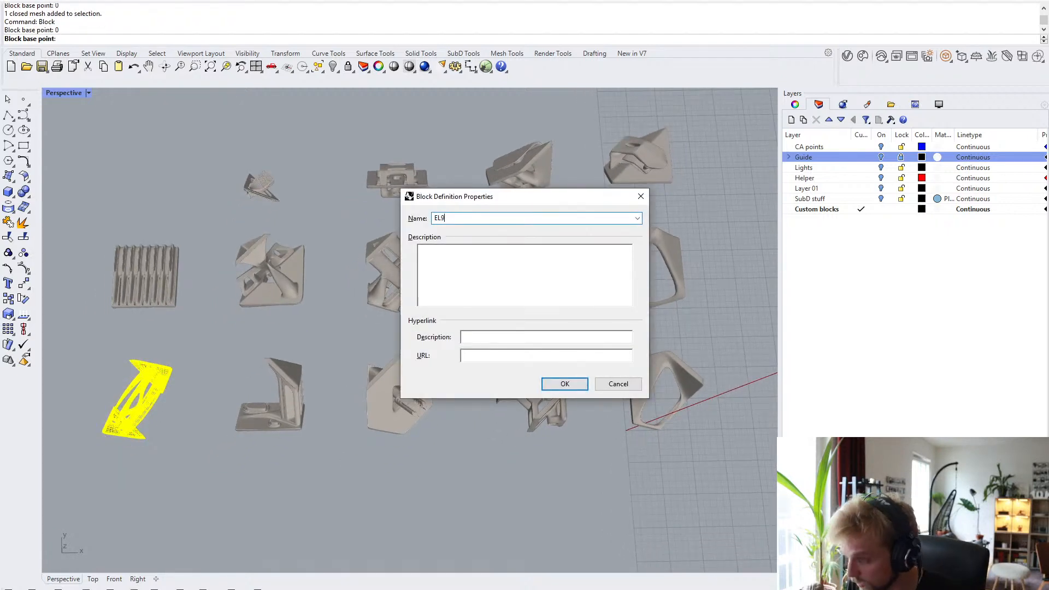
pyautogui.press('Return')
pyautogui.press('Return')
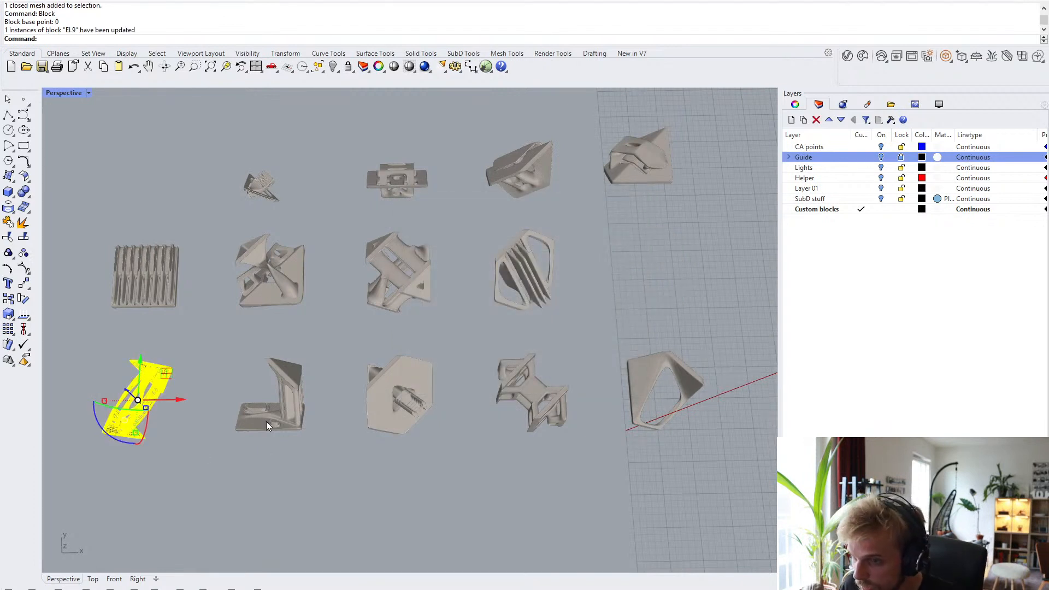
# - Define the L-shaped second mesh in the front row as an EL-series block with base point 0, replacing the existing definition
pyautogui.click(266, 421)
pyautogui.press('Return')
pyautogui.write('0')
pyautogui.press('Return')
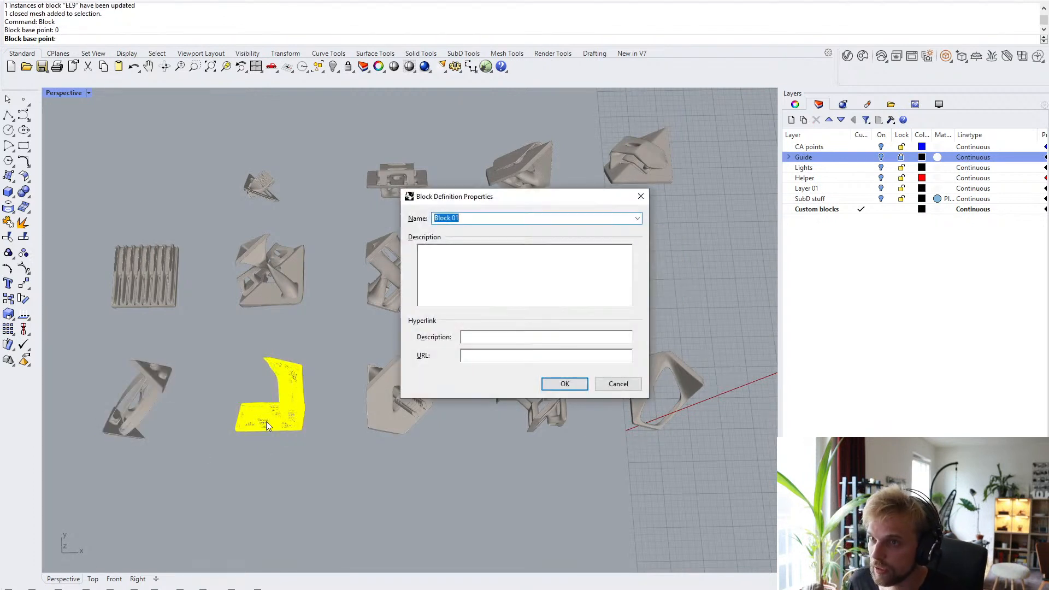
pyautogui.write('EL')
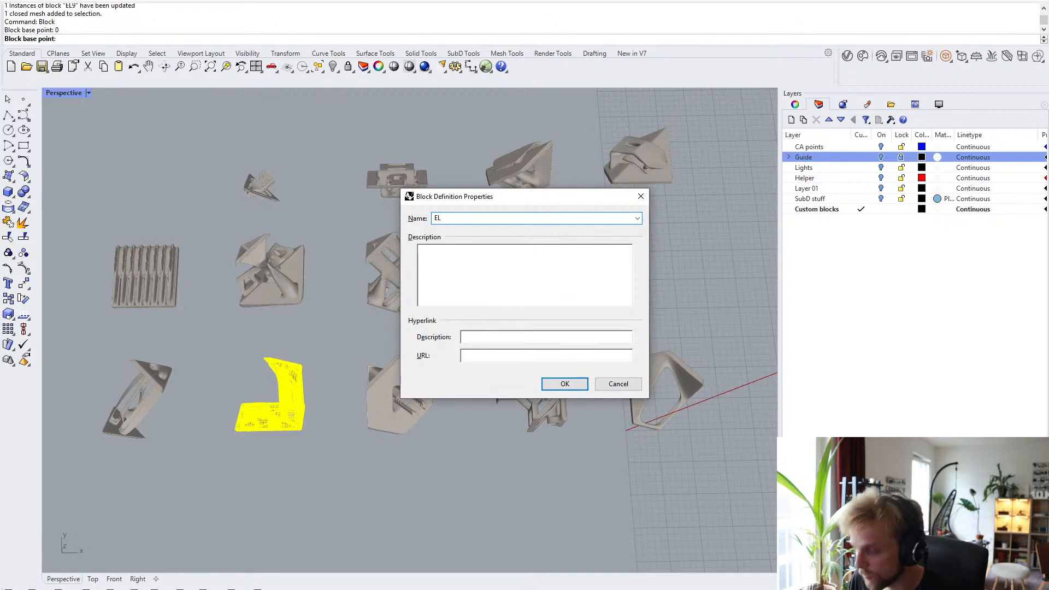
pyautogui.write('9')
pyautogui.press('Return')
pyautogui.press('Return')
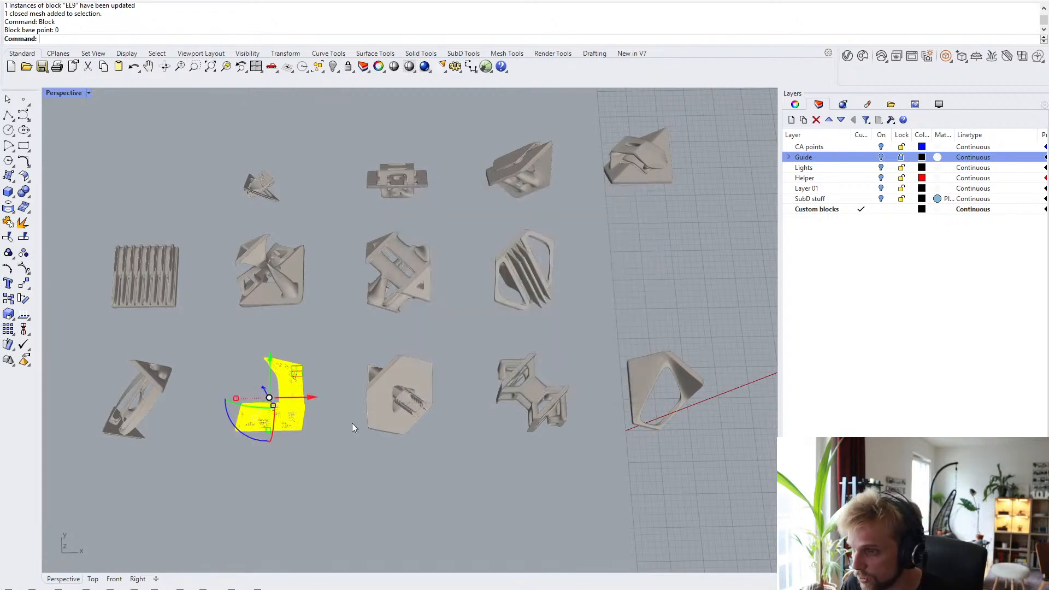
# - Define the hexagonal third mesh in the front row as block EL12 with base point 0, replacing the existing definition
pyautogui.click(370, 407)
pyautogui.press('Return')
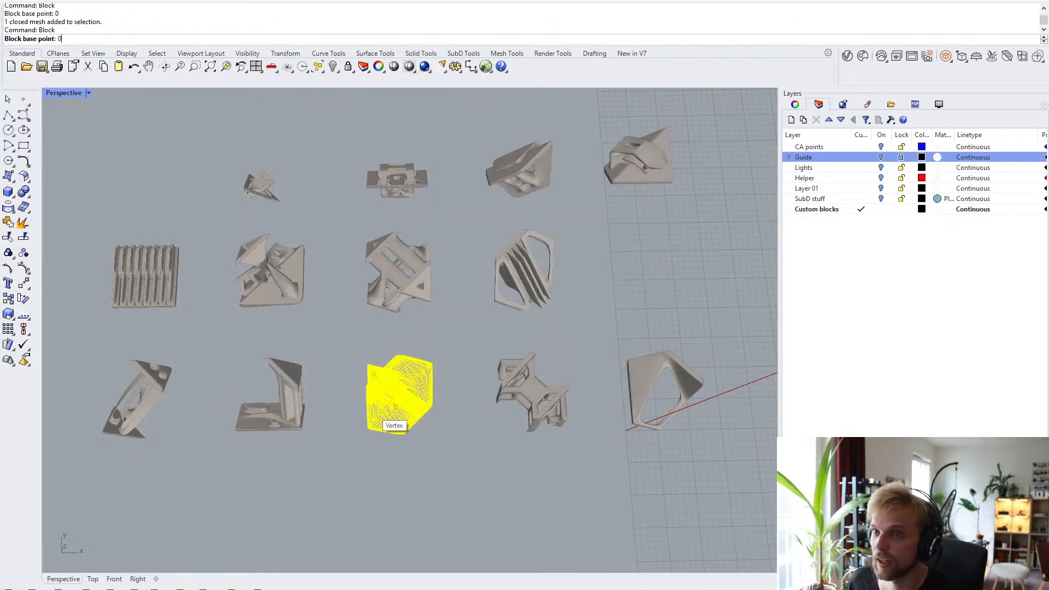
pyautogui.write('0')
pyautogui.press('Return')
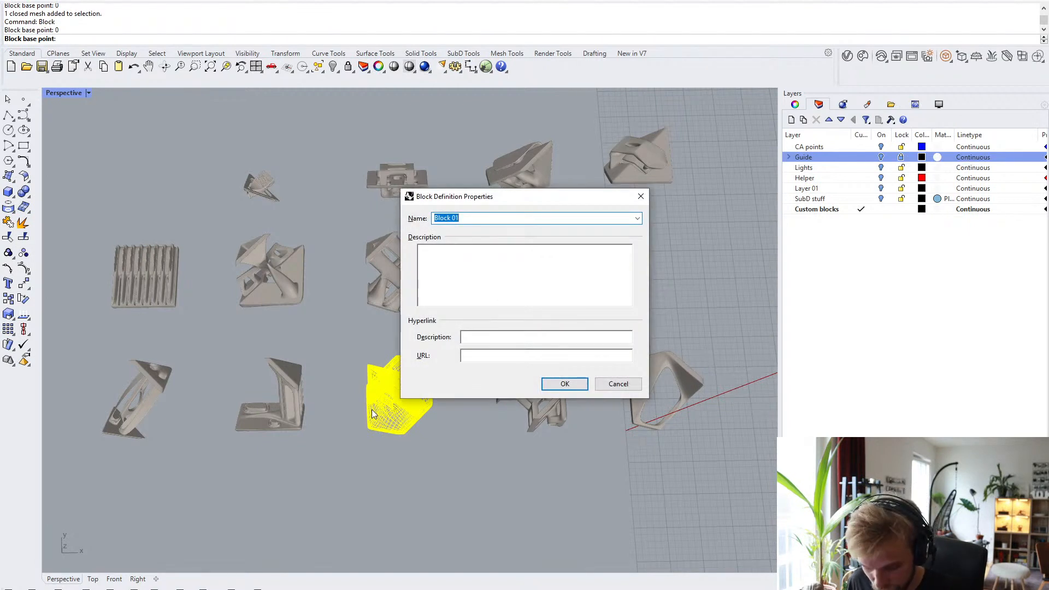
pyautogui.write('E')
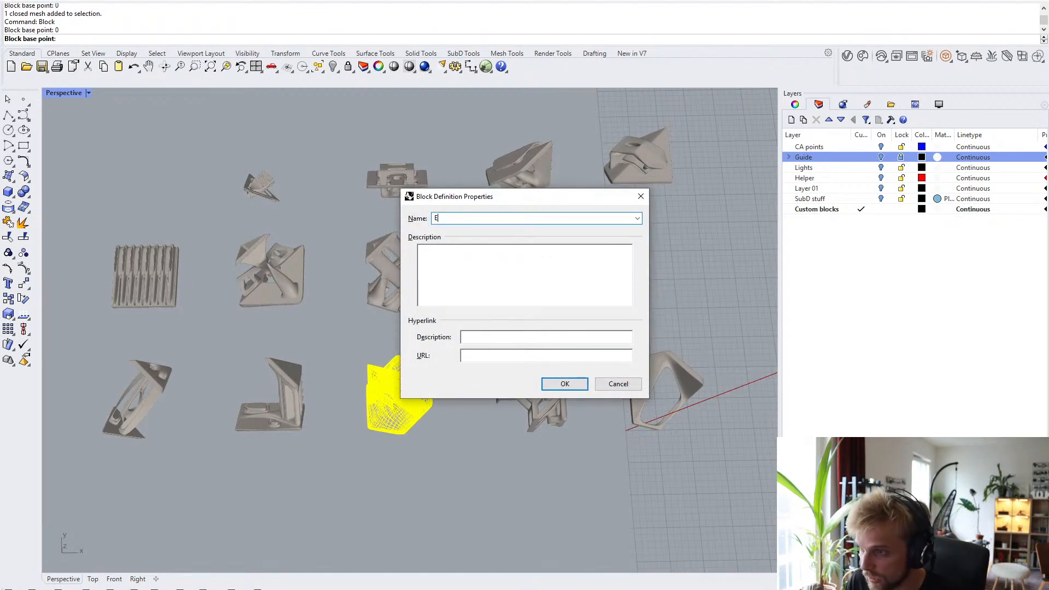
pyautogui.write('L 11')
pyautogui.press('Return')
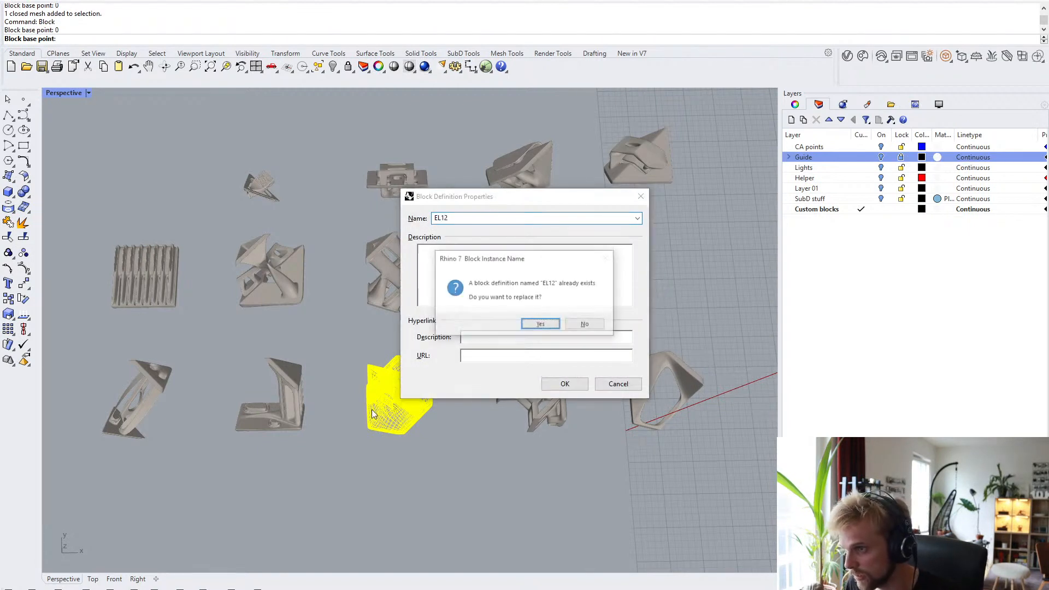
pyautogui.press('Return')
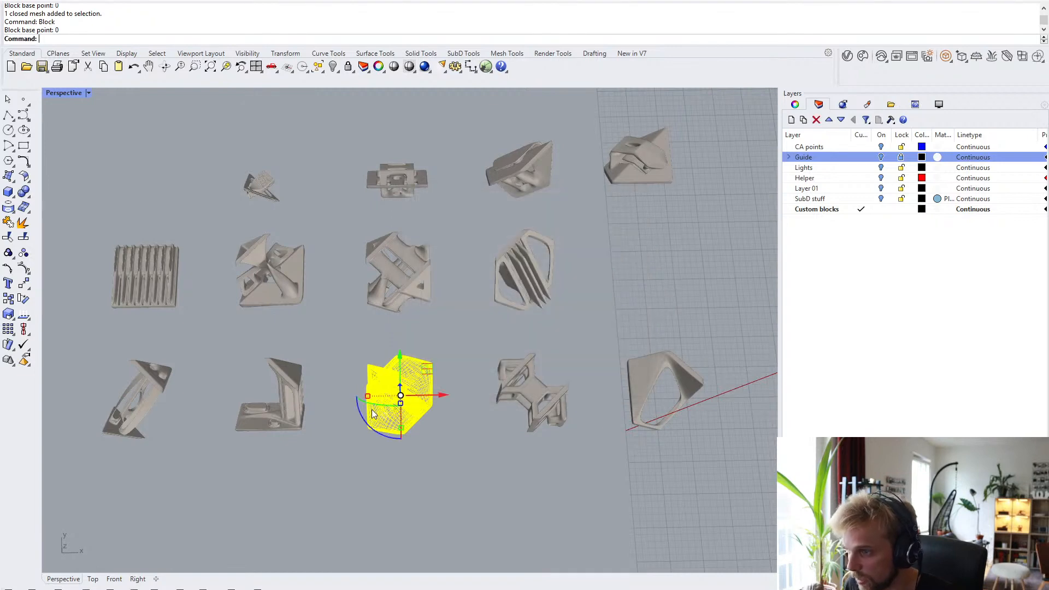
# - Define the fourth mesh in the front row as block EL13 with base point 0, replacing the existing definition
pyautogui.click(531, 387)
pyautogui.keyDown('shift'); pyautogui.moveTo(531, 387); pyautogui.dragTo(373, 348, button='right'); pyautogui.keyUp('shift')
pyautogui.scroll(2, 372, 353)
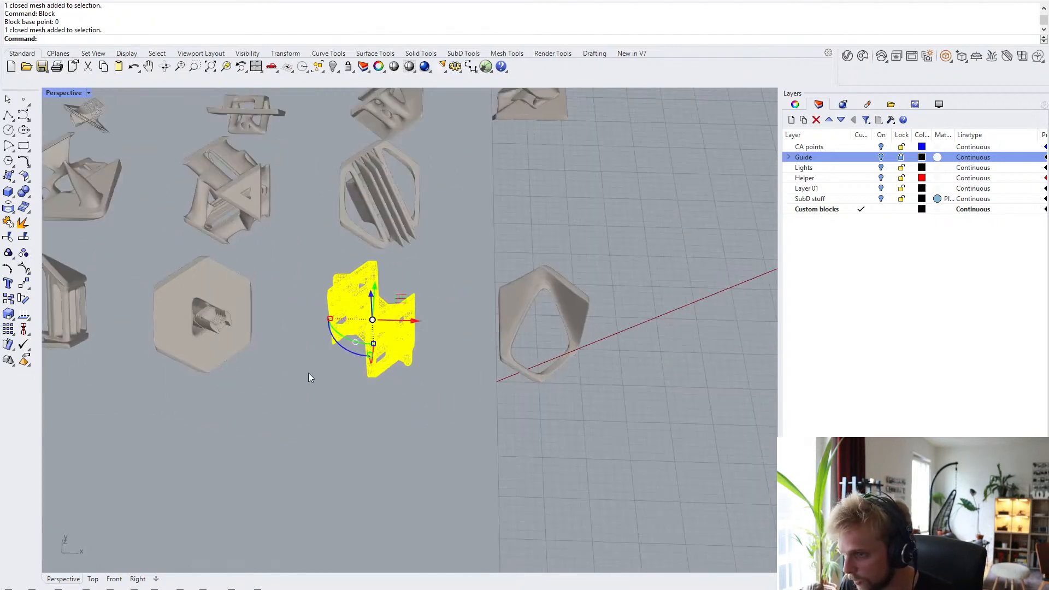
pyautogui.rightClick(304, 377)
pyautogui.write('0')
pyautogui.press('Return')
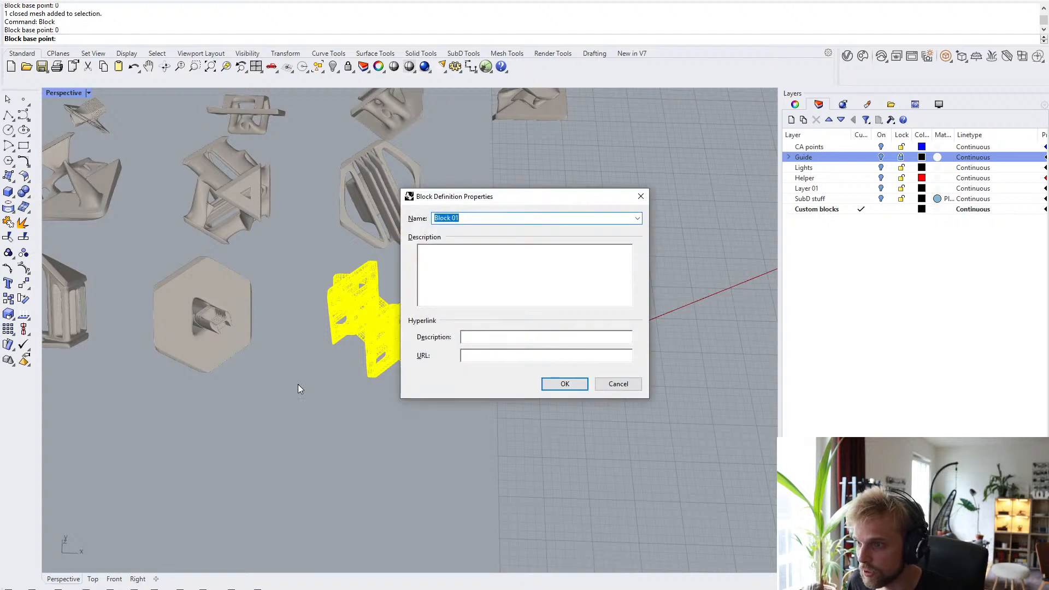
pyautogui.write('E')
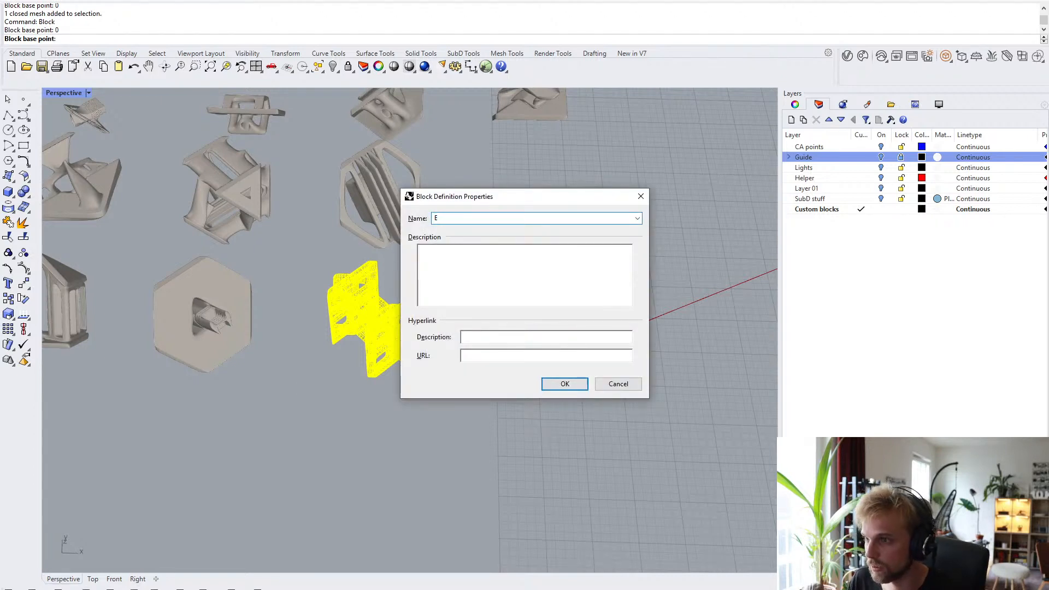
pyautogui.write('L13')
pyautogui.press('Return')
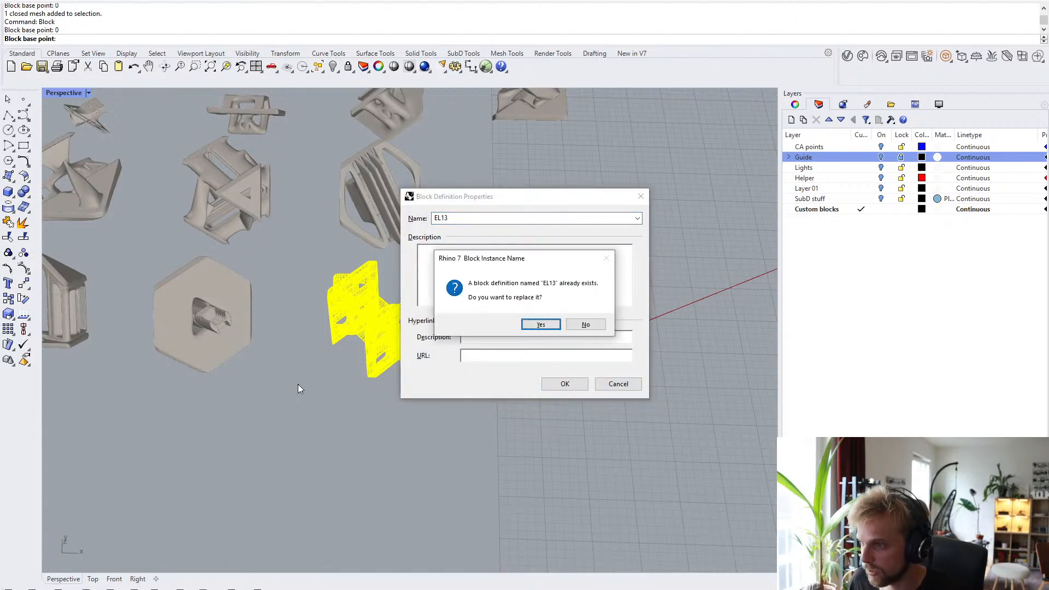
pyautogui.press('Return')
# - Define the ring-shaped fifth mesh in the front row as block 14 with base point 0
pyautogui.click(535, 280)
pyautogui.scroll(-5, 475, 298)
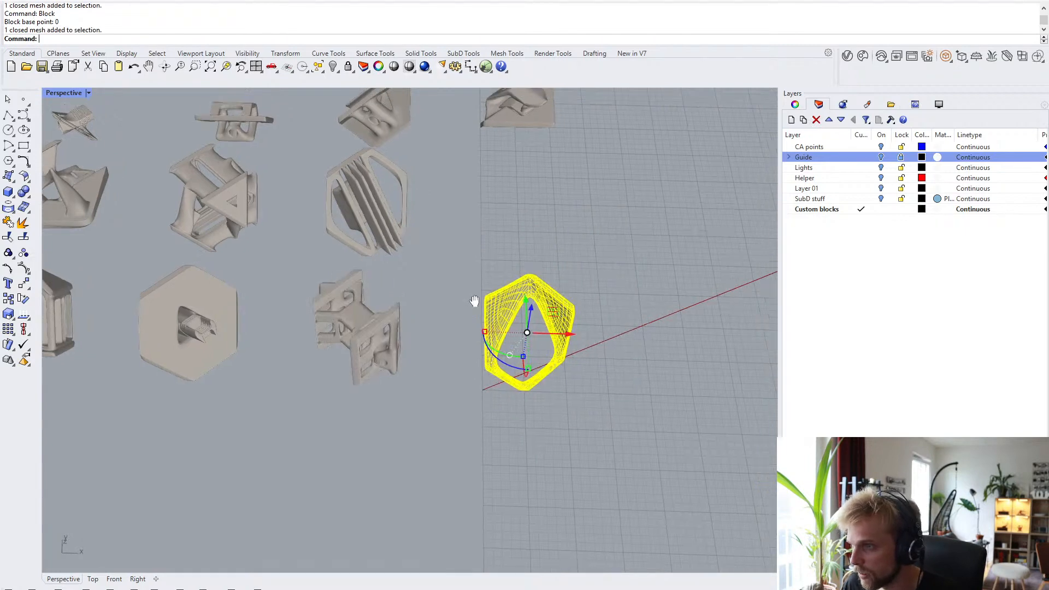
pyautogui.scroll(3, 422, 267)
pyautogui.press('Escape')
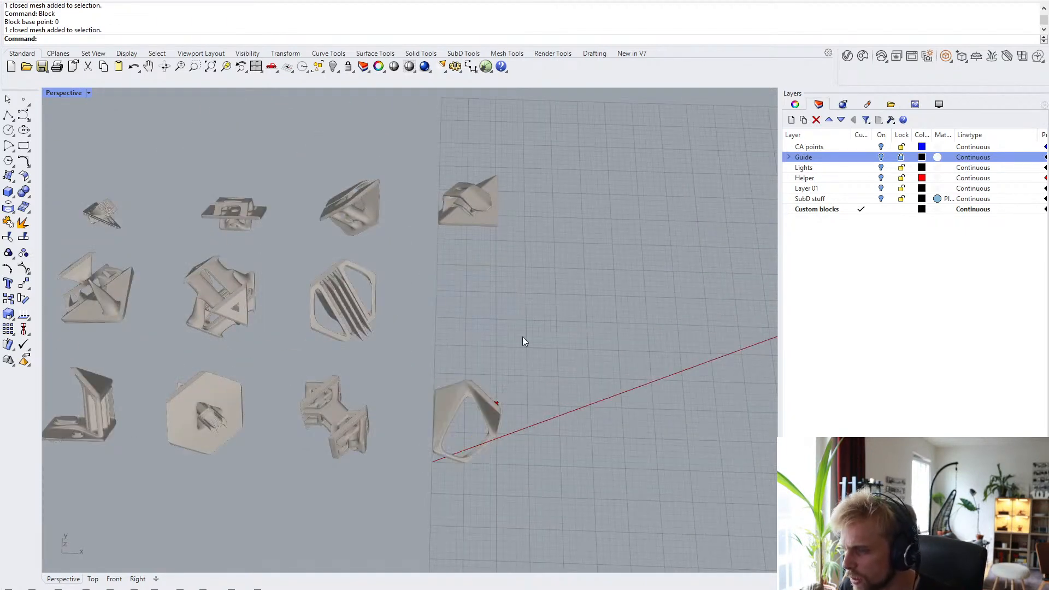
pyautogui.moveTo(522, 342); pyautogui.dragTo(470, 341, button='right')
pyautogui.scroll(-5, 427, 338)
pyautogui.scroll(4, 428, 339)
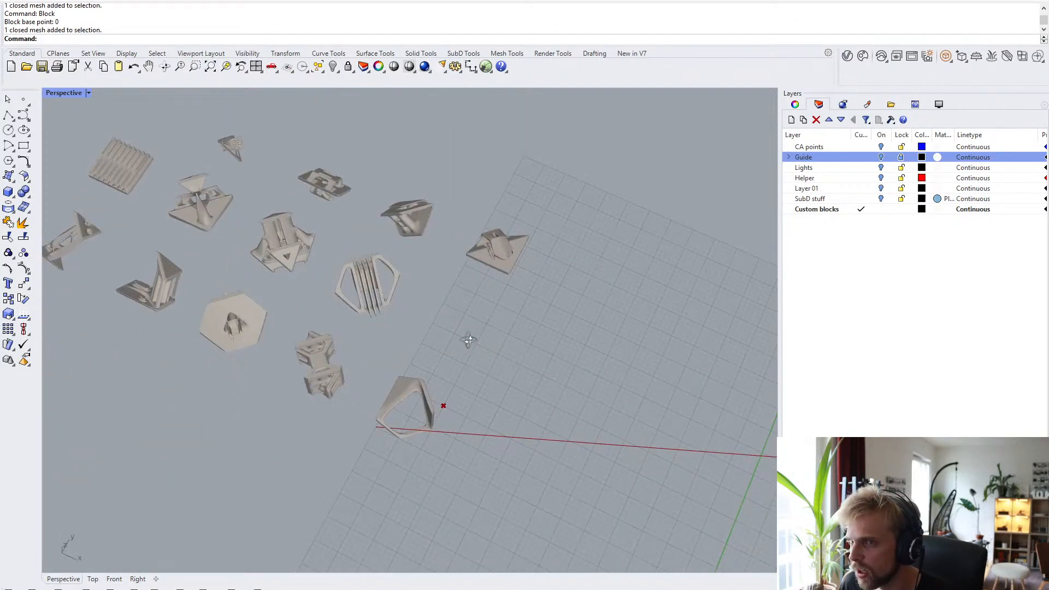
pyautogui.click(405, 391)
pyautogui.press('Return')
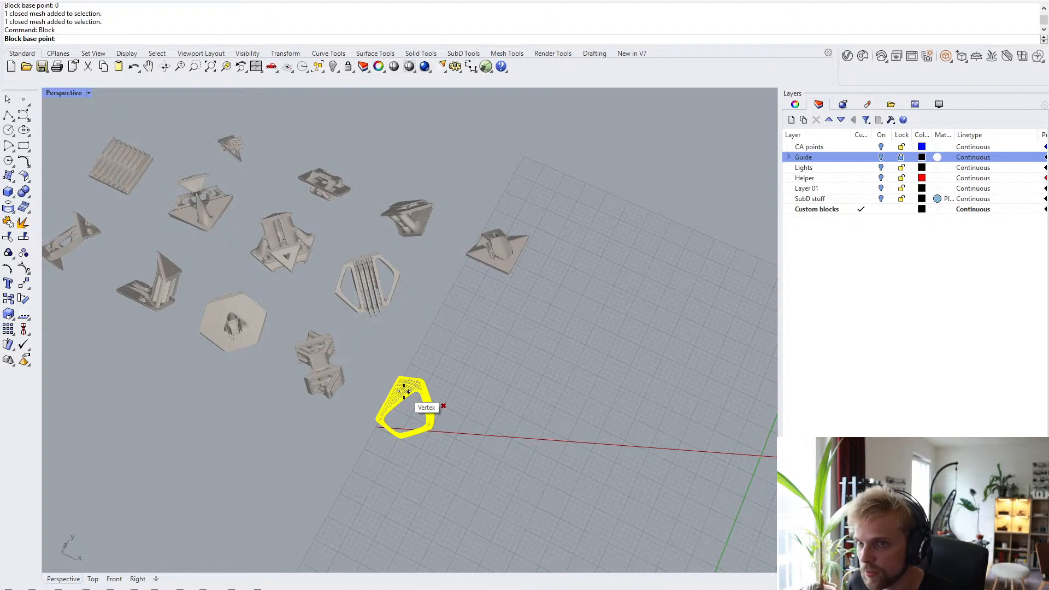
pyautogui.write('0')
pyautogui.press('Return')
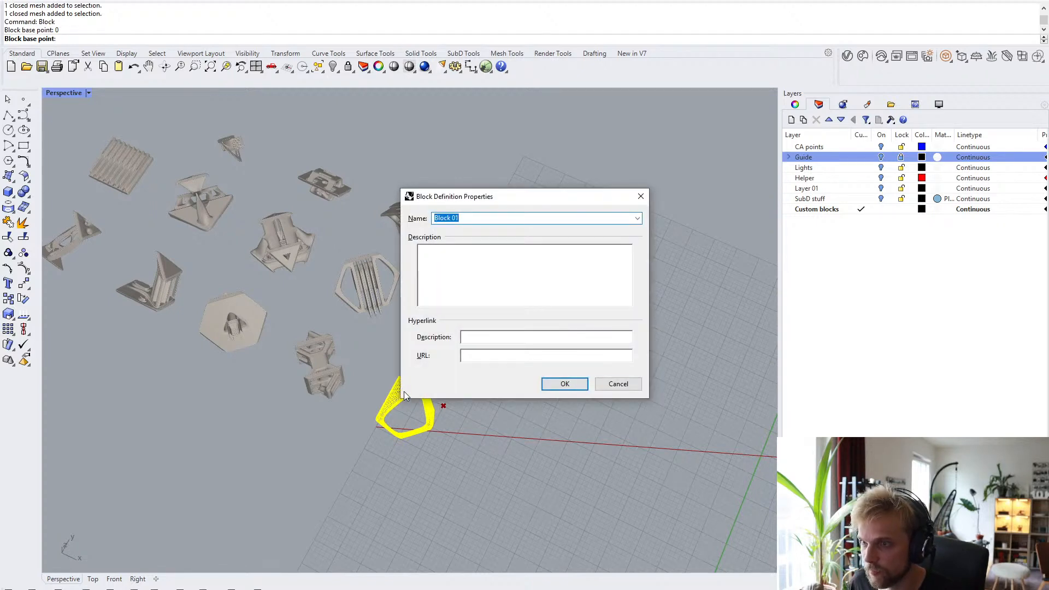
pyautogui.write('02')
pyautogui.press('Return')
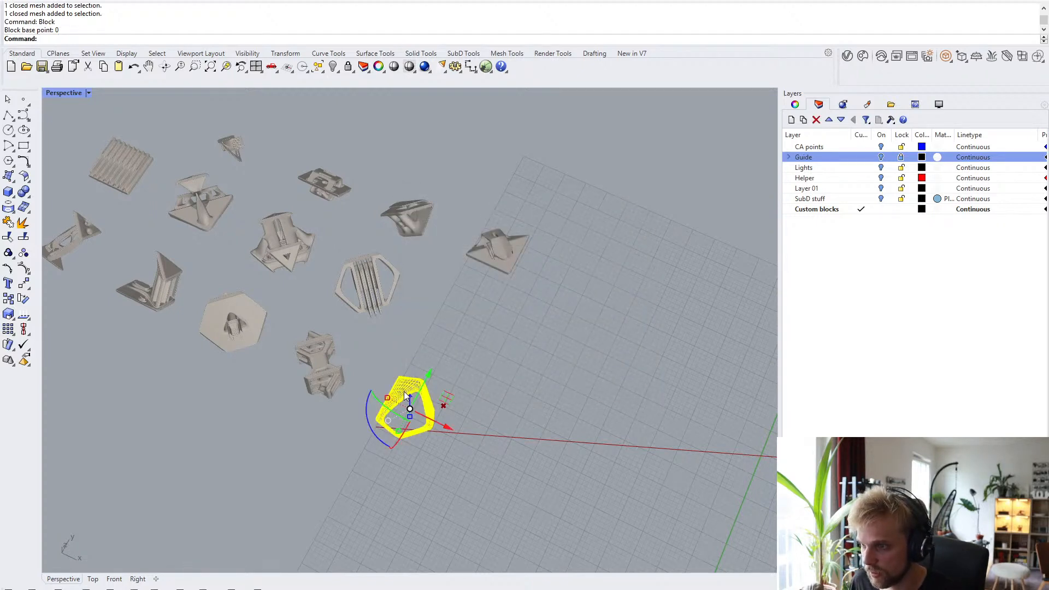
# - Explode the ring-shaped block instance in the front row back into a plain mesh
pyautogui.write('explode')
pyautogui.press('Return')
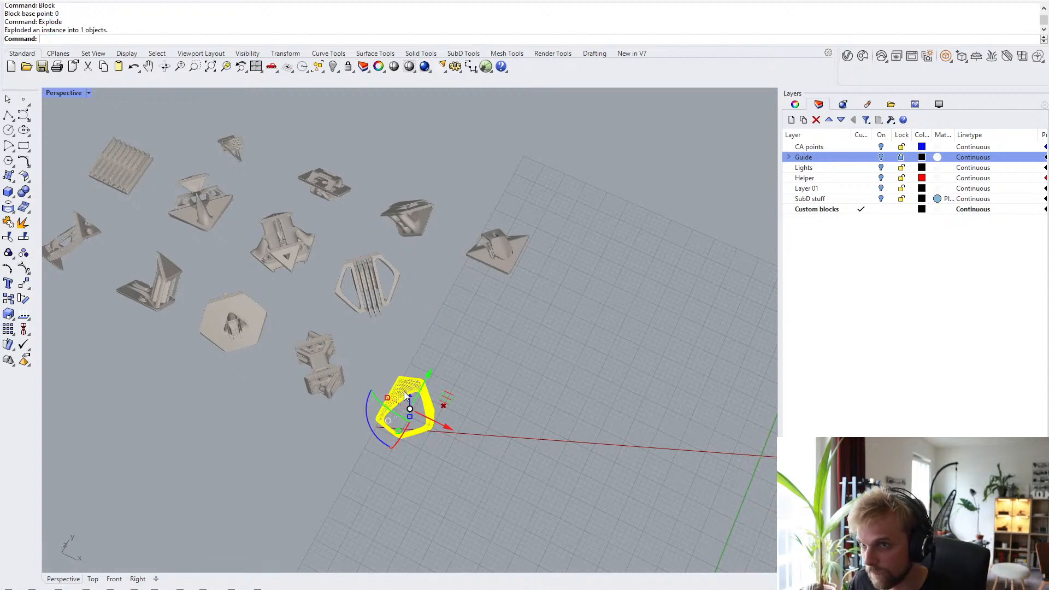
pyautogui.press('Return')
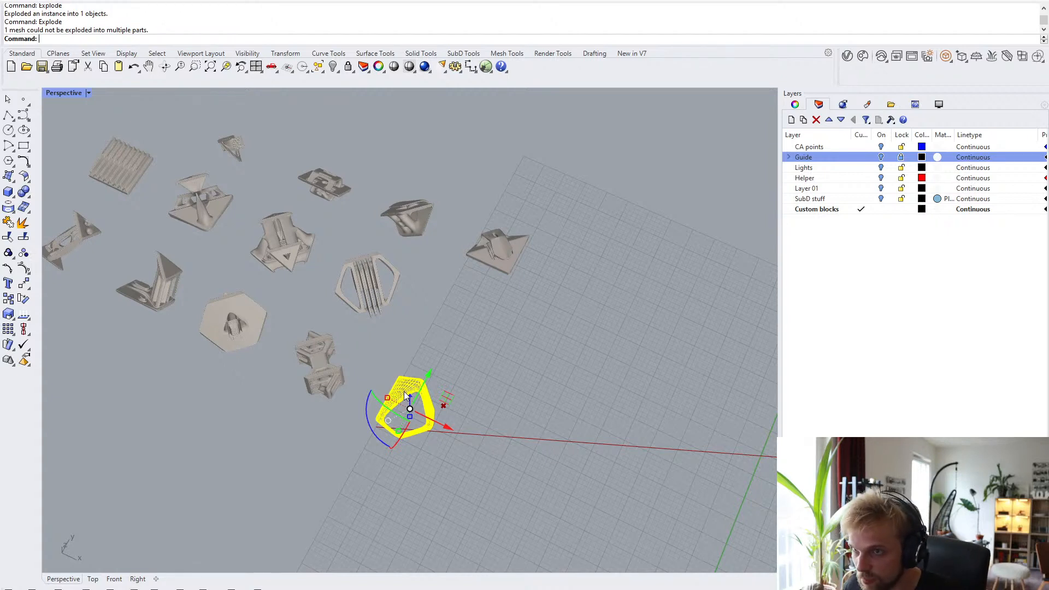
pyautogui.press('Return')
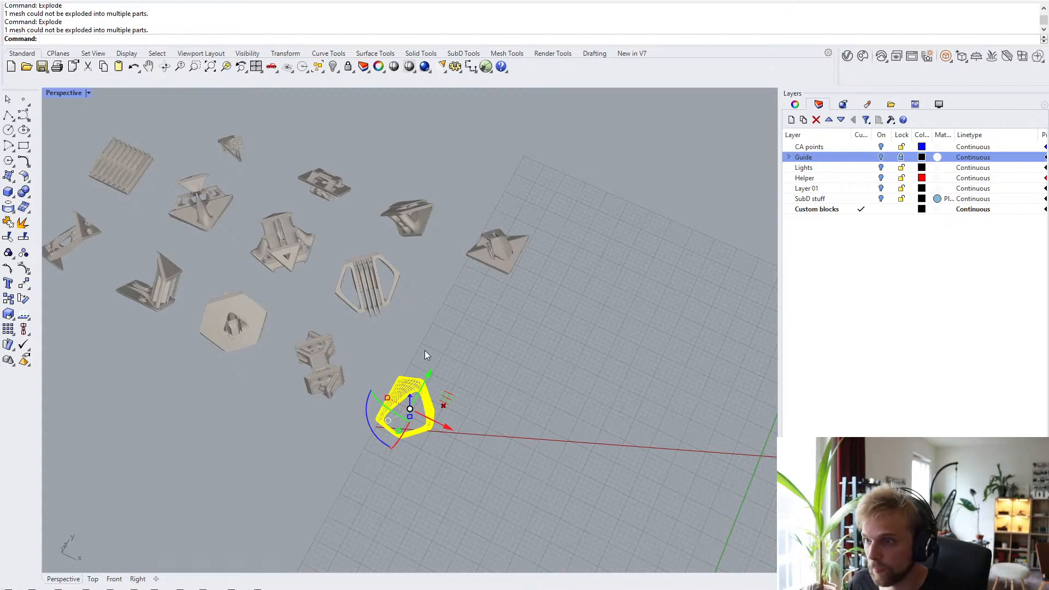
# - Define the exploded ring-shaped mesh in the front row as block EL14 with base point 0, replacing the existing definition
pyautogui.write('block')
pyautogui.press('Return')
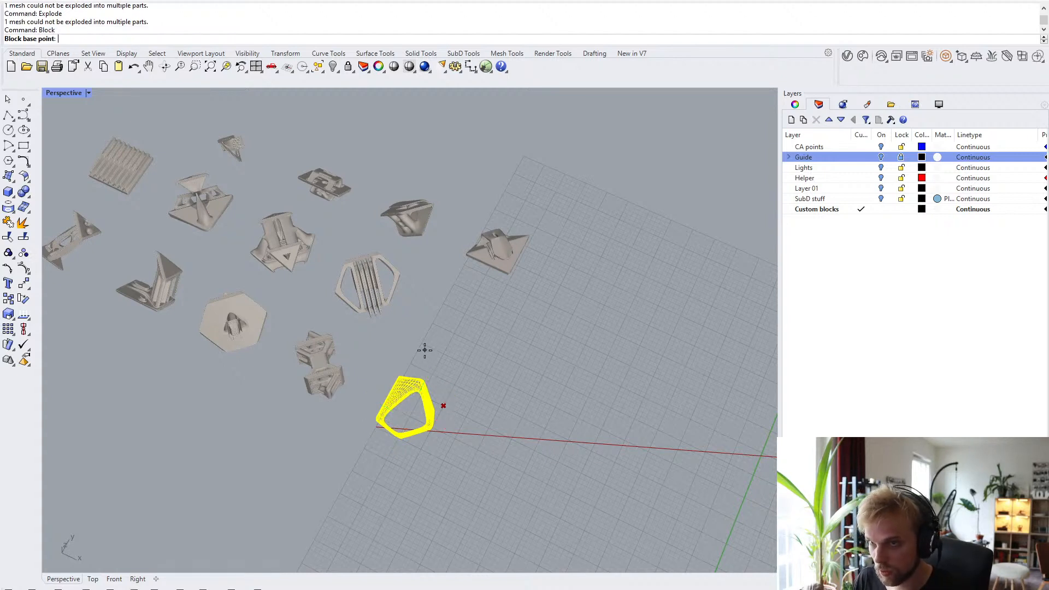
pyautogui.write('0')
pyautogui.press('Return')
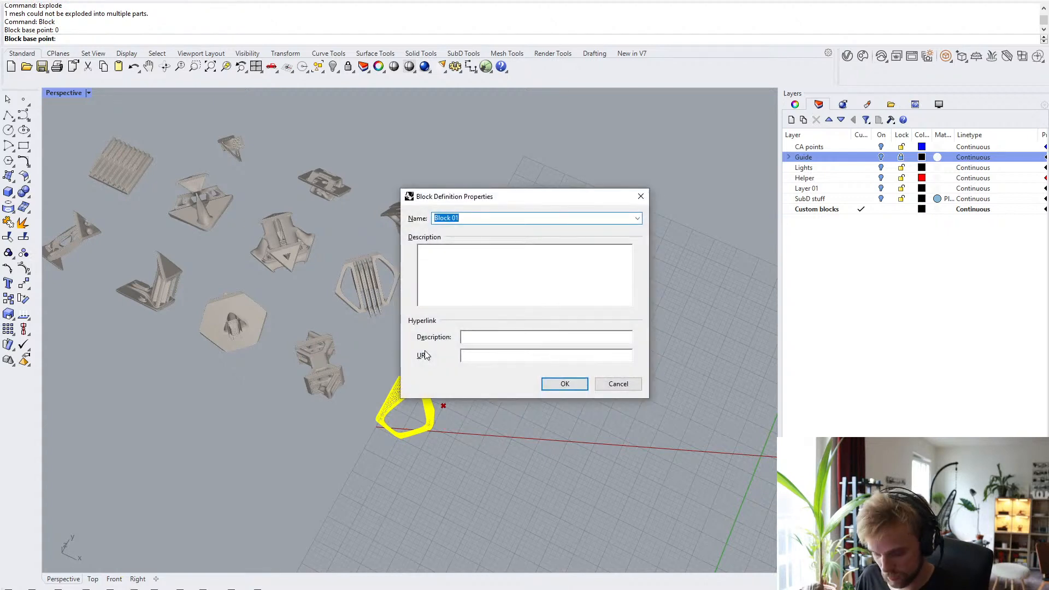
pyautogui.write('CB 11')
pyautogui.press('Return')
pyautogui.press('Return')
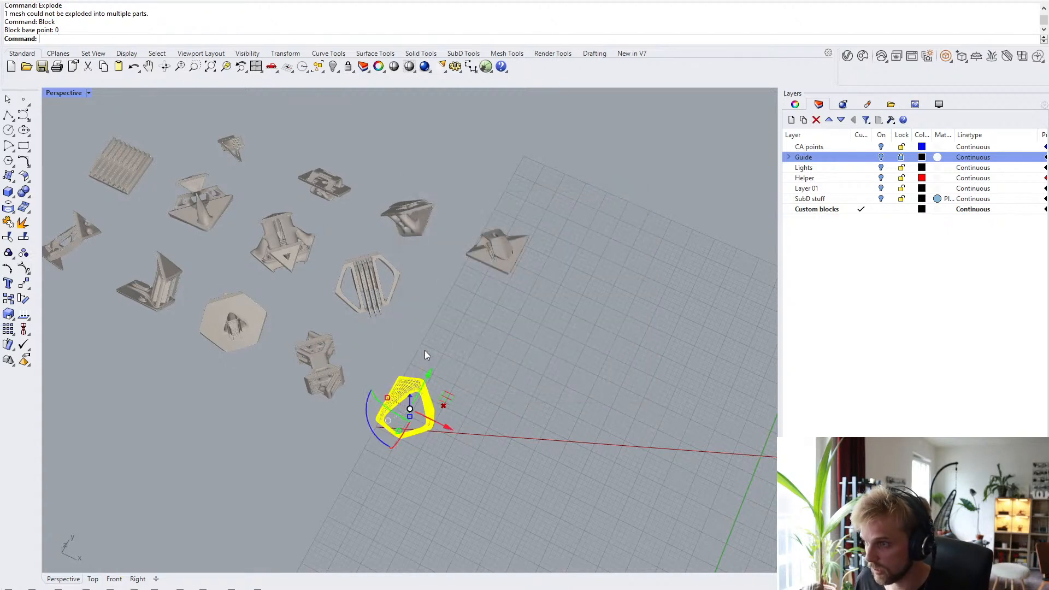
# - Delete the misnamed block definition 14 in the Block Manager
pyautogui.write('Block')
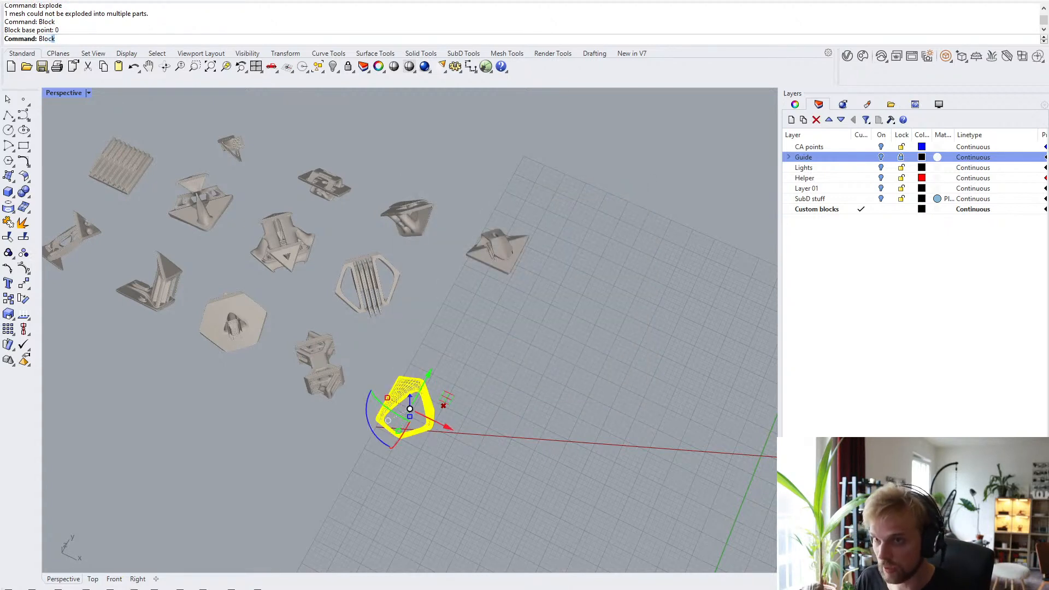
pyautogui.write('ME')
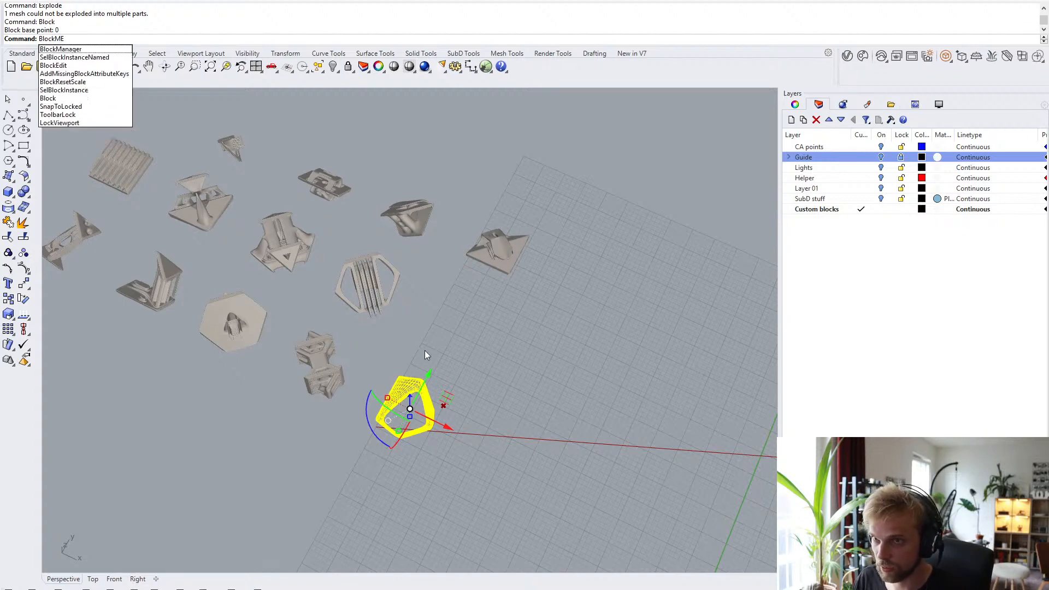
pyautogui.press('Return')
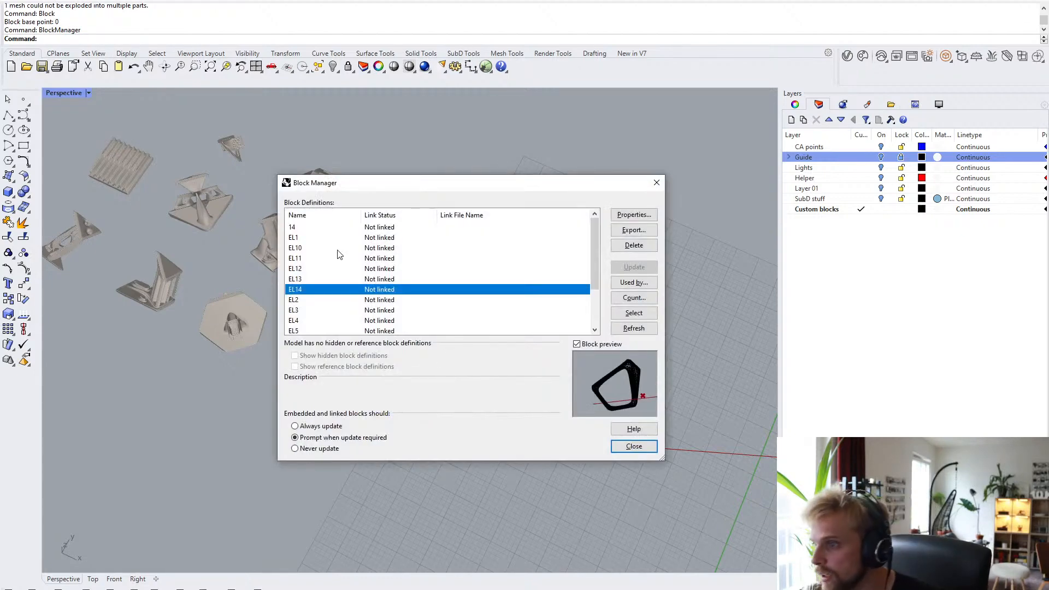
pyautogui.click(309, 228)
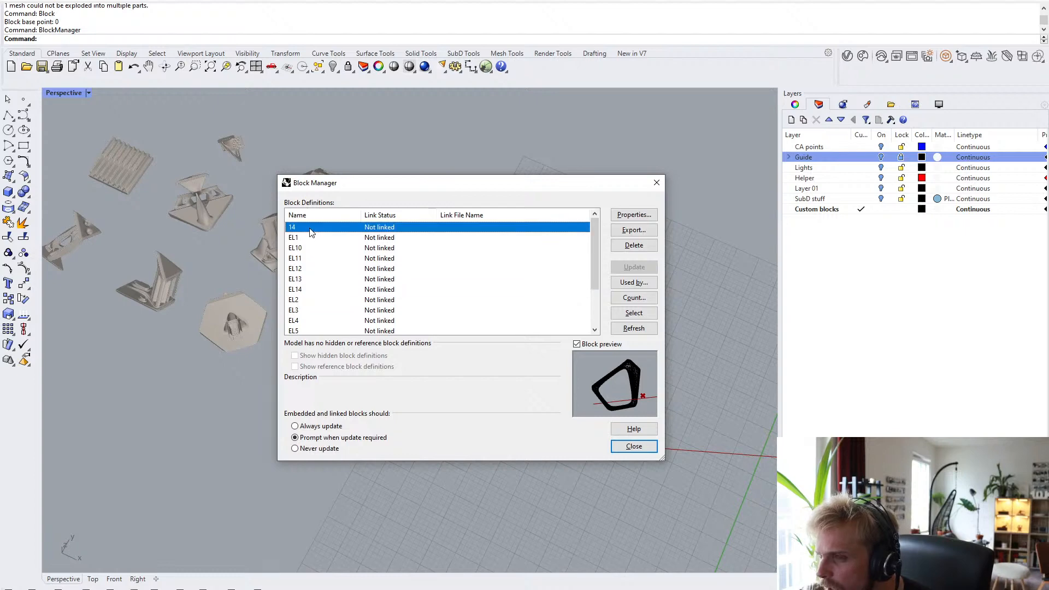
pyautogui.click(634, 244)
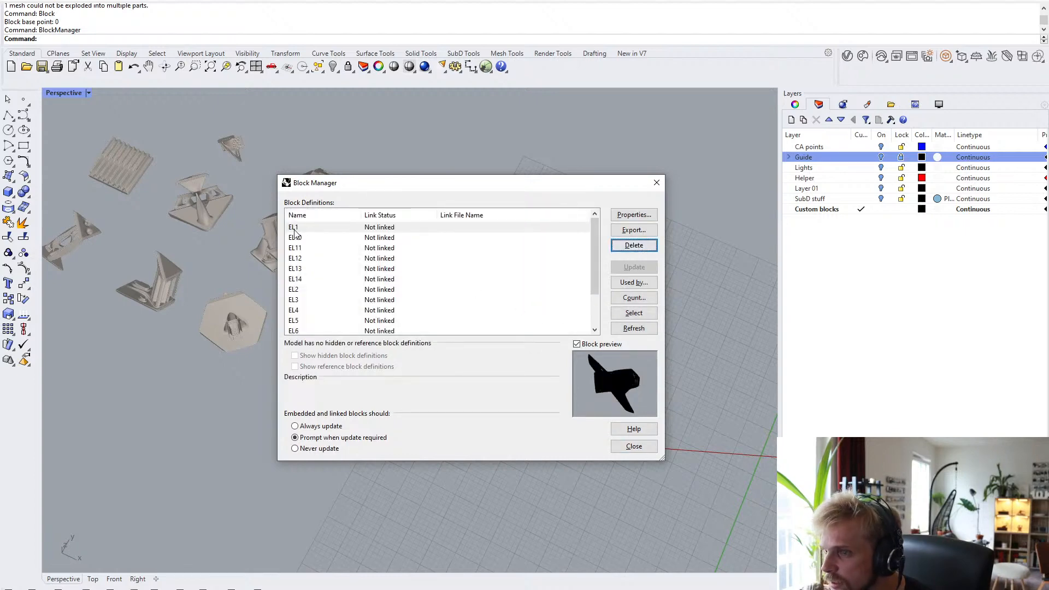
# - Compare the previews of definitions EL9, EL10 and EL11 with the laid-out pieces, and check the last column of the arrangement for a gap
pyautogui.scroll(-2, 344, 298)
pyautogui.moveTo(487, 189); pyautogui.dragTo(541, 432)
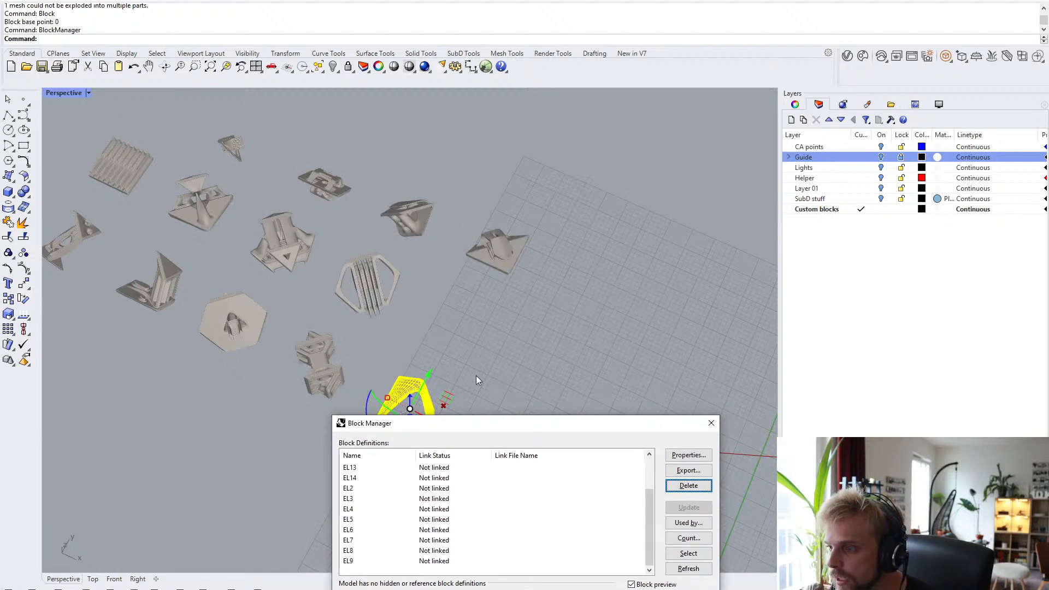
pyautogui.moveTo(473, 428); pyautogui.dragTo(508, 271)
pyautogui.click(400, 404)
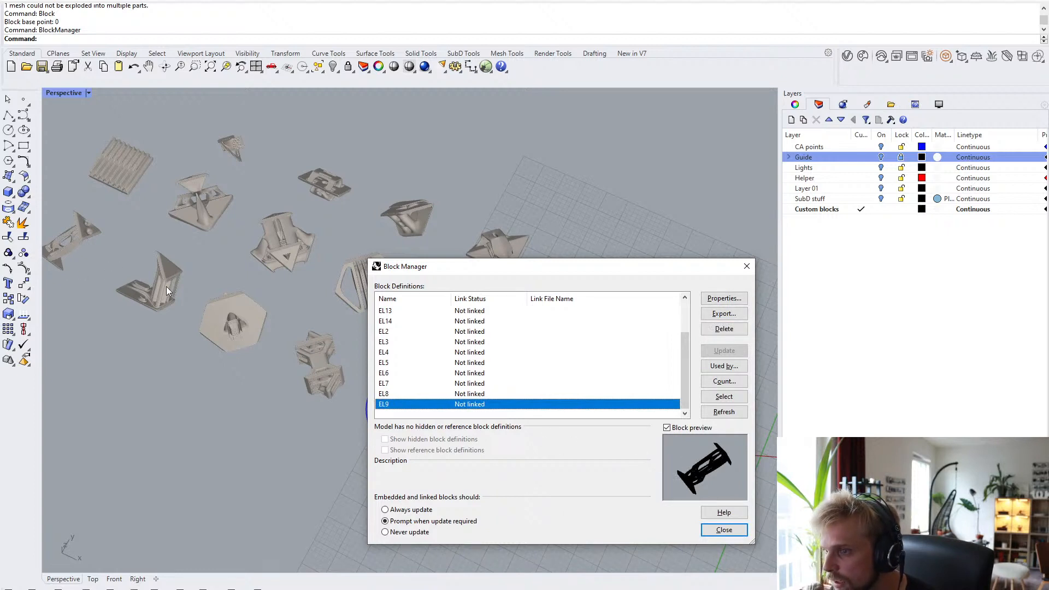
pyautogui.scroll(2, 402, 333)
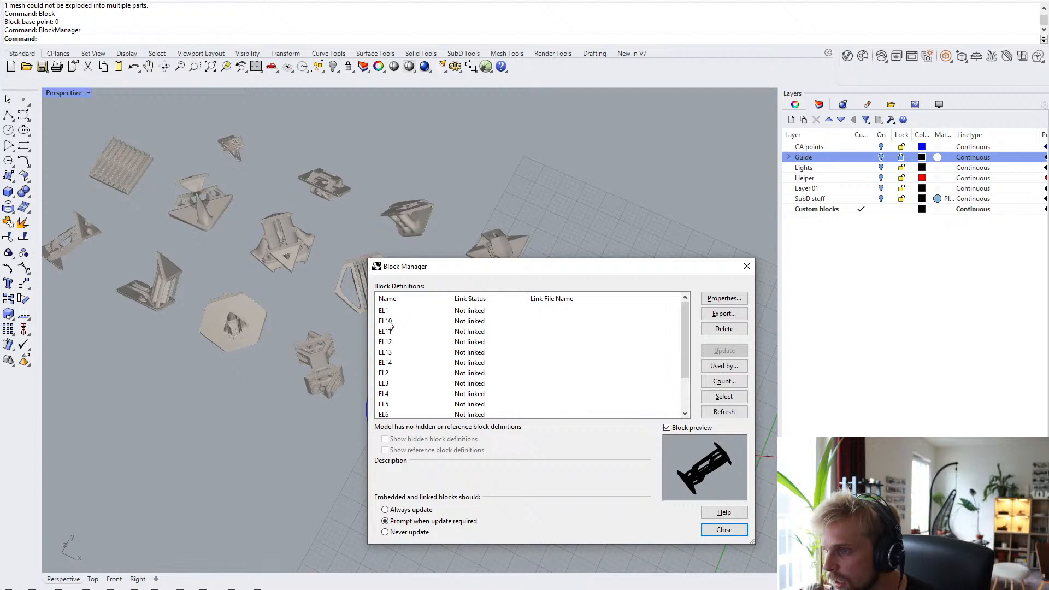
pyautogui.click(388, 323)
pyautogui.click(394, 331)
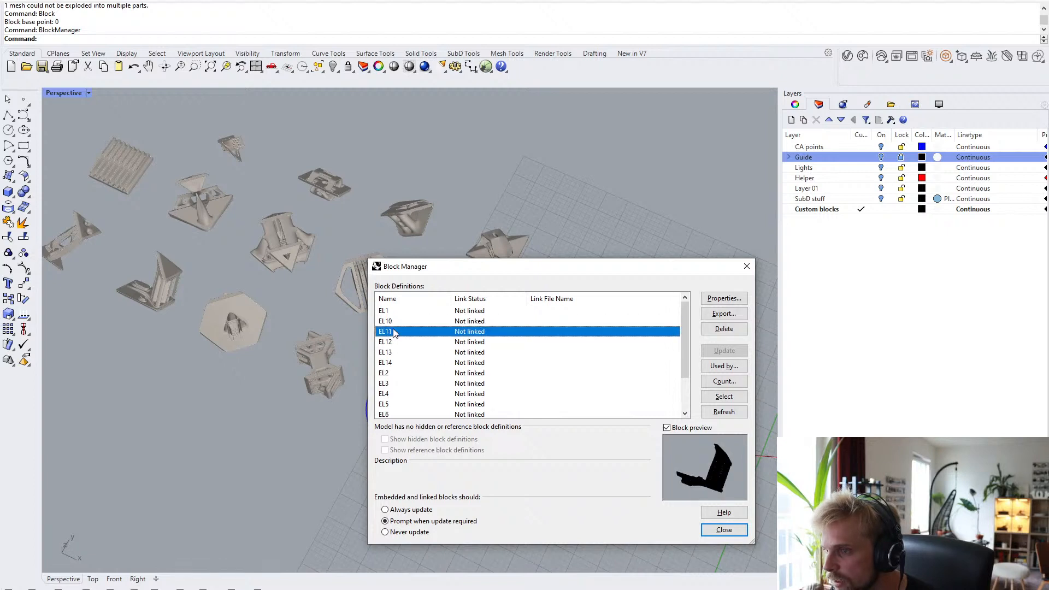
pyautogui.click(396, 321)
pyautogui.click(396, 331)
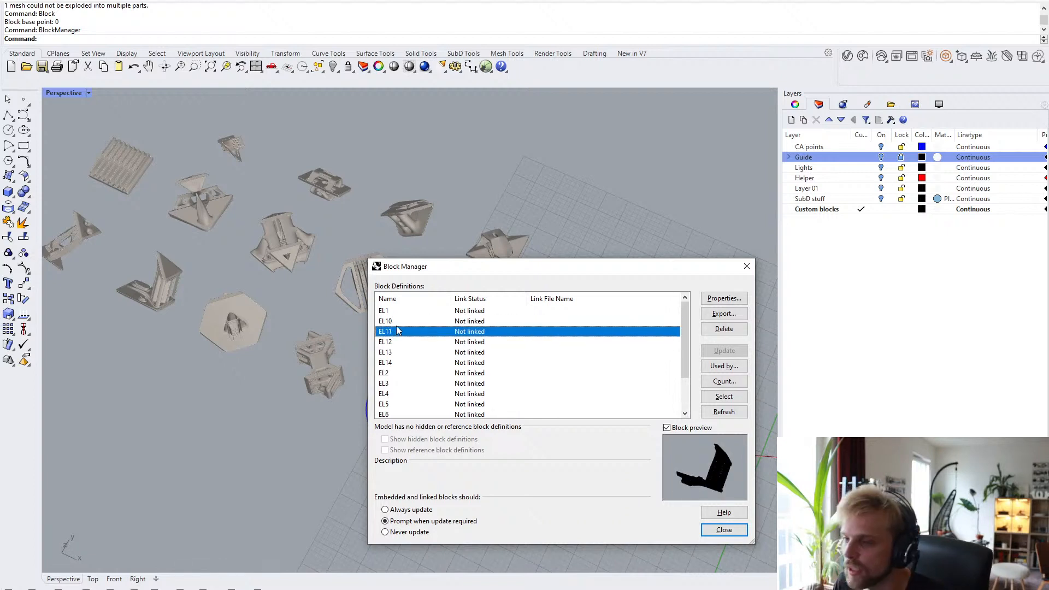
pyautogui.click(746, 266)
pyautogui.moveTo(376, 336); pyautogui.dragTo(508, 341, button='right')
pyautogui.click(460, 327)
pyautogui.click(496, 308)
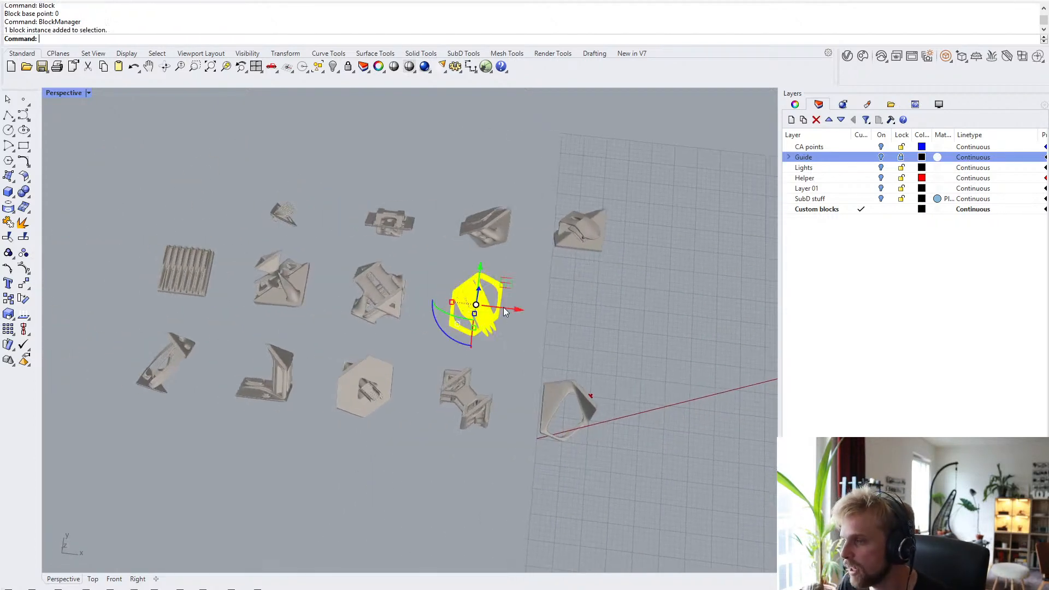
pyautogui.click(594, 300)
pyautogui.keyDown('shift'); pyautogui.moveTo(595, 299); pyautogui.dragTo(533, 301, button='right'); pyautogui.keyUp('shift')
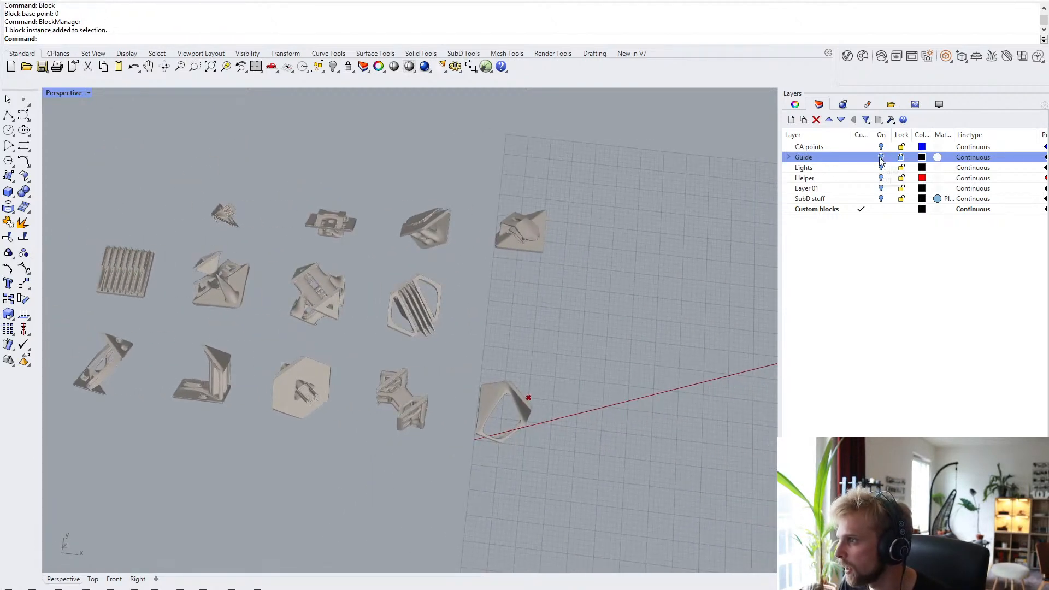
# - Copy the ring-shaped SubD in the middle row from the SubD stuff layer to the Custom blocks layer, leaving SubD stuff hidden
pyautogui.click(880, 199)
pyautogui.click(535, 314)
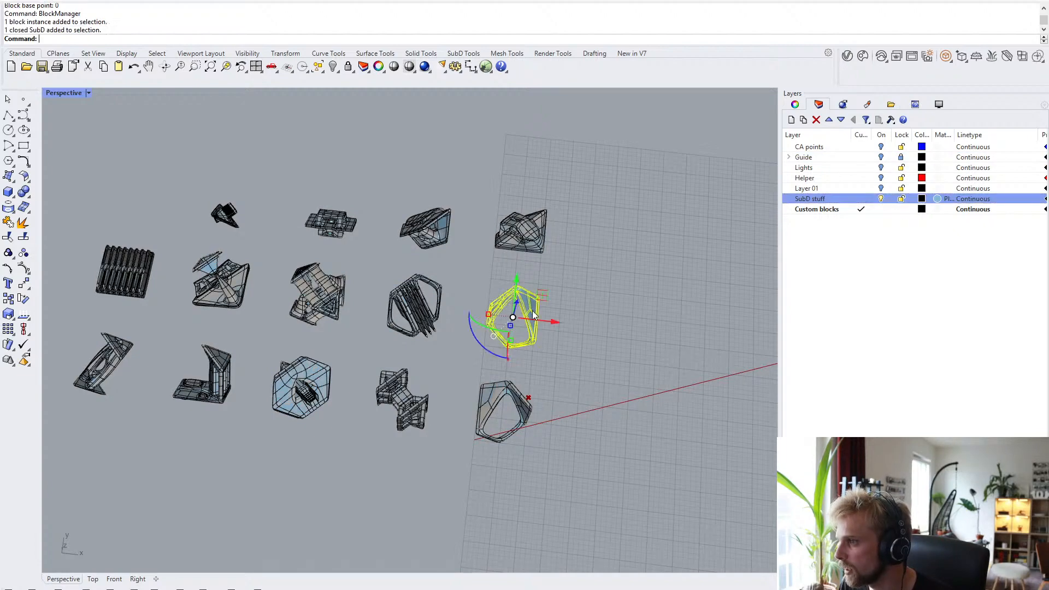
pyautogui.rightClick(823, 213)
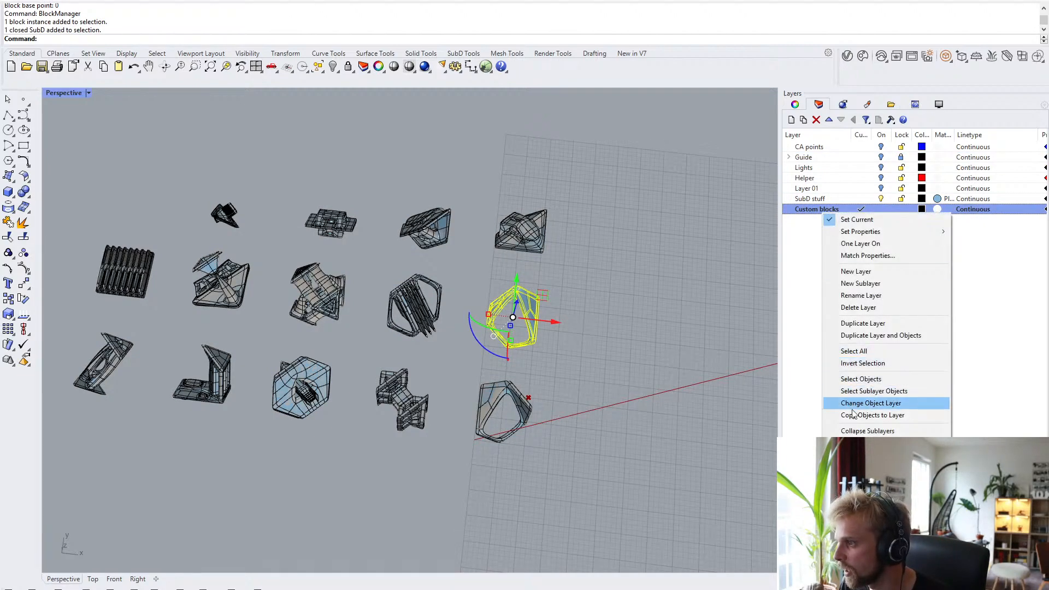
pyautogui.click(872, 415)
pyautogui.click(880, 200)
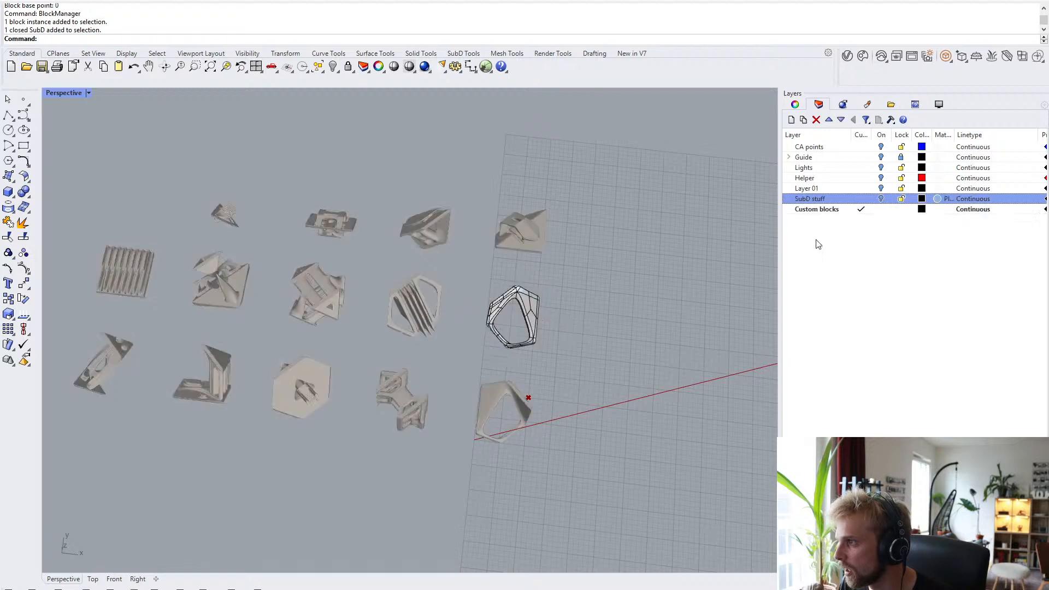
pyautogui.write('ShowSelected')
pyautogui.press('Return')
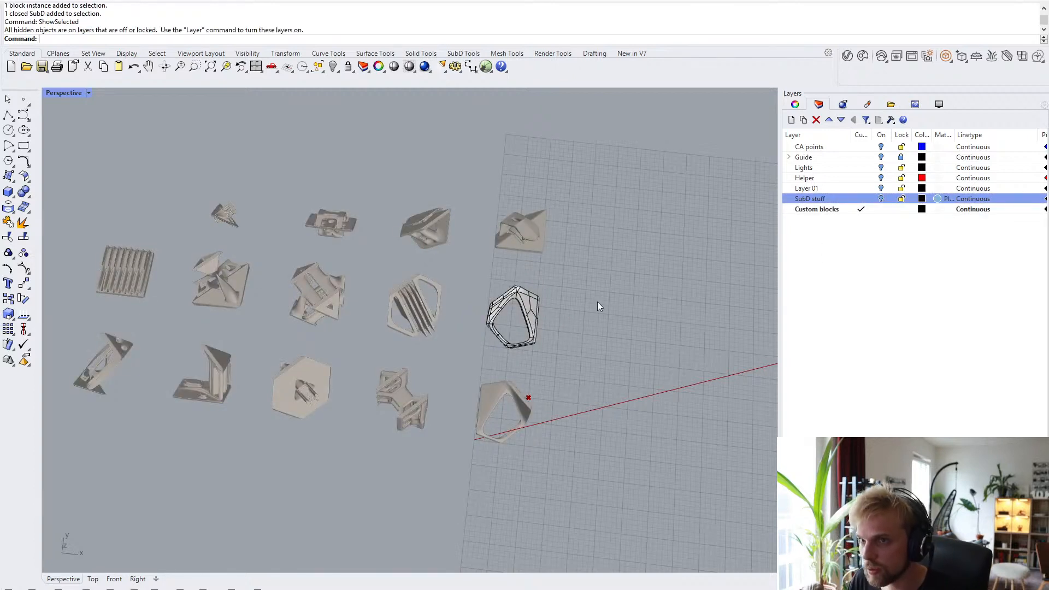
# - Switch to Grasshopper and assign the copied ring-shaped SubD to the SubD parameter that feeds the SubD Control Polygon
pyautogui.click(533, 308)
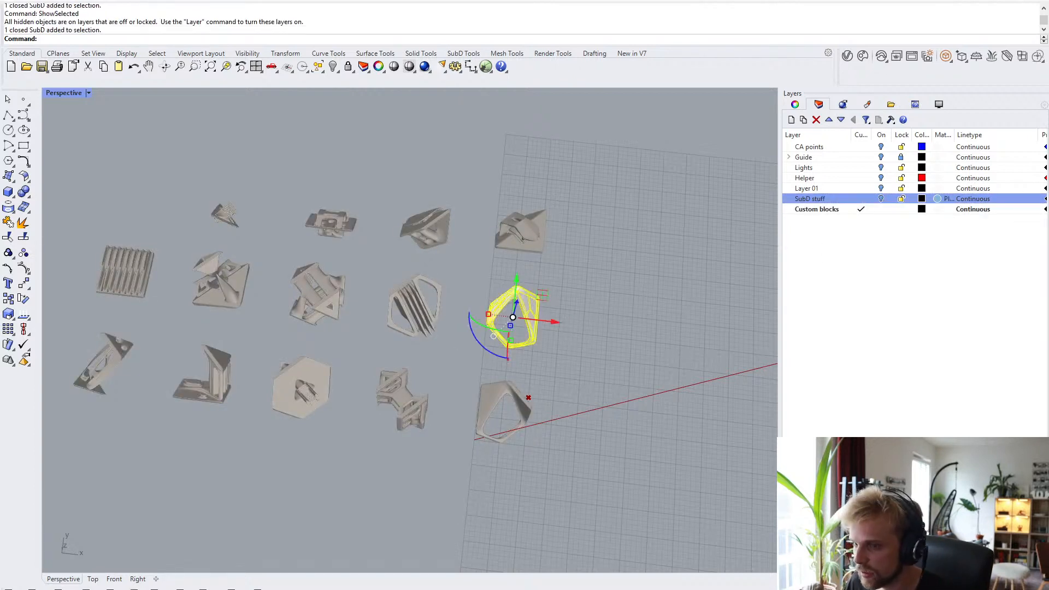
pyautogui.click(258, 589)
pyautogui.scroll(-7, 726, 258)
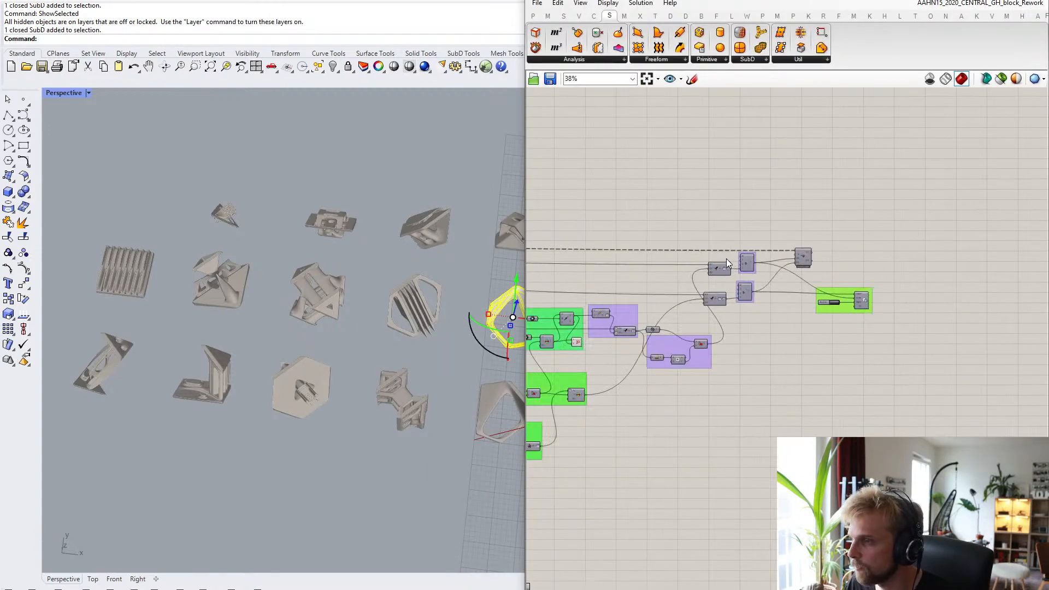
pyautogui.moveTo(540, 235); pyautogui.dragTo(724, 291, button='right')
pyautogui.scroll(5, 641, 331)
pyautogui.moveTo(539, 311); pyautogui.dragTo(826, 339, button='right')
pyautogui.scroll(-4, 827, 339)
pyautogui.moveTo(704, 290); pyautogui.dragTo(796, 352, button='right')
pyautogui.scroll(5, 757, 311)
pyautogui.rightClick(735, 317)
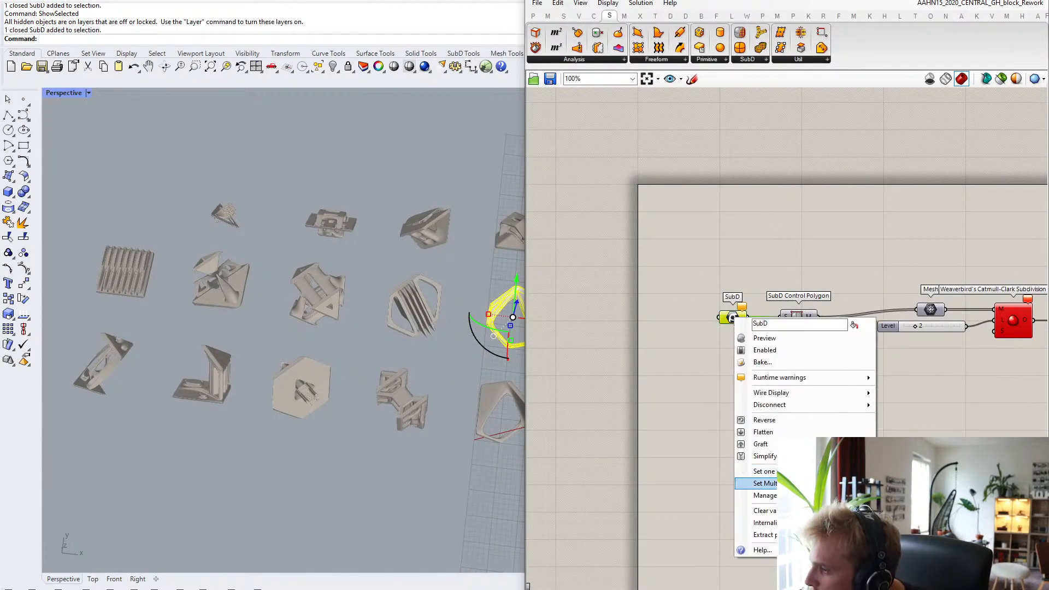
pyautogui.click(754, 480)
pyautogui.click(744, 271)
# - Open the options of the output Mesh parameter after Weaverbird's Catmull-Clark Subdivision
pyautogui.scroll(-2, 834, 302)
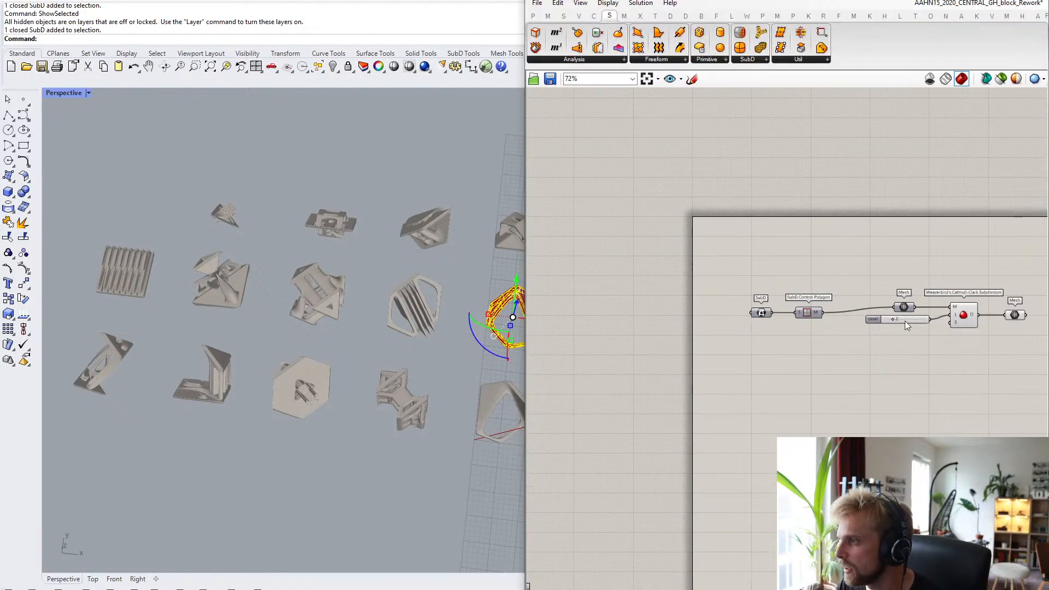
pyautogui.moveTo(970, 330); pyautogui.dragTo(789, 338, button='right')
pyautogui.scroll(1, 788, 338)
pyautogui.scroll(1, 788, 338)
pyautogui.click(850, 318)
pyautogui.rightClick(850, 319)
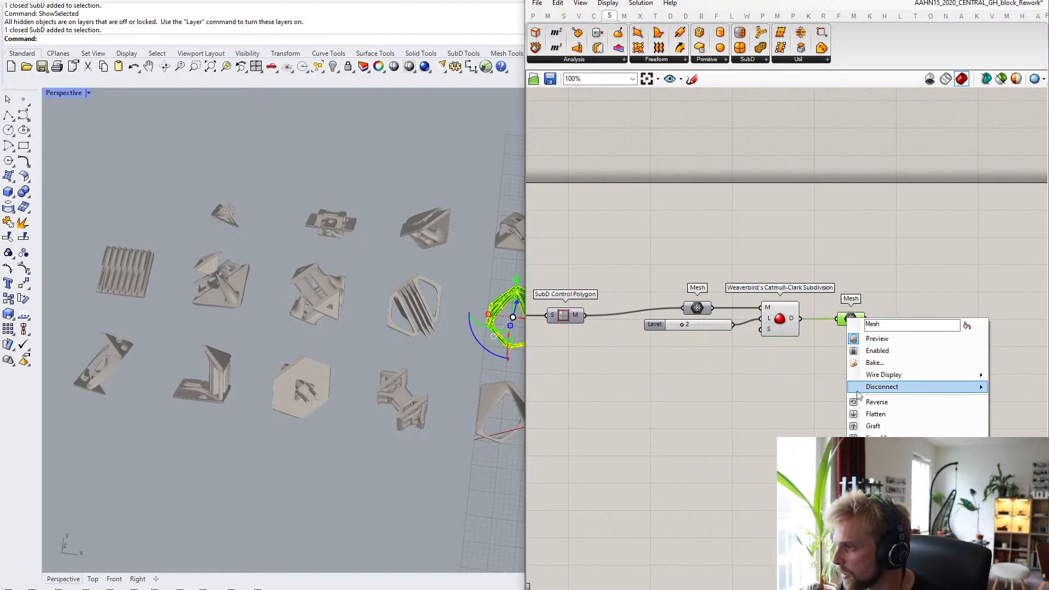
# - Bake the mesh output of the Catmull-Clark subdivision onto the Custom blocks layer
pyautogui.click(901, 364)
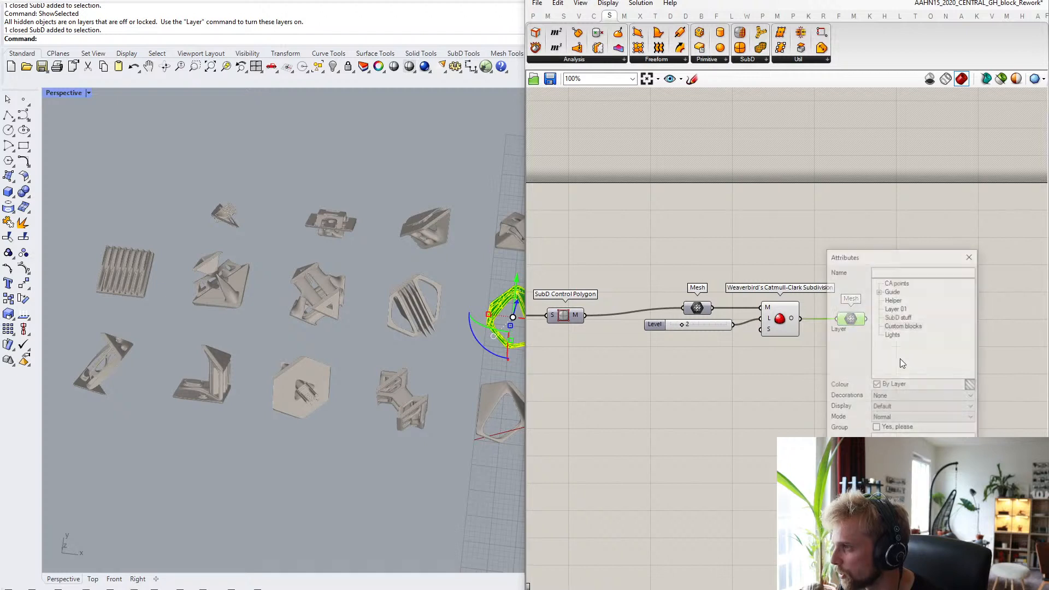
pyautogui.click(899, 326)
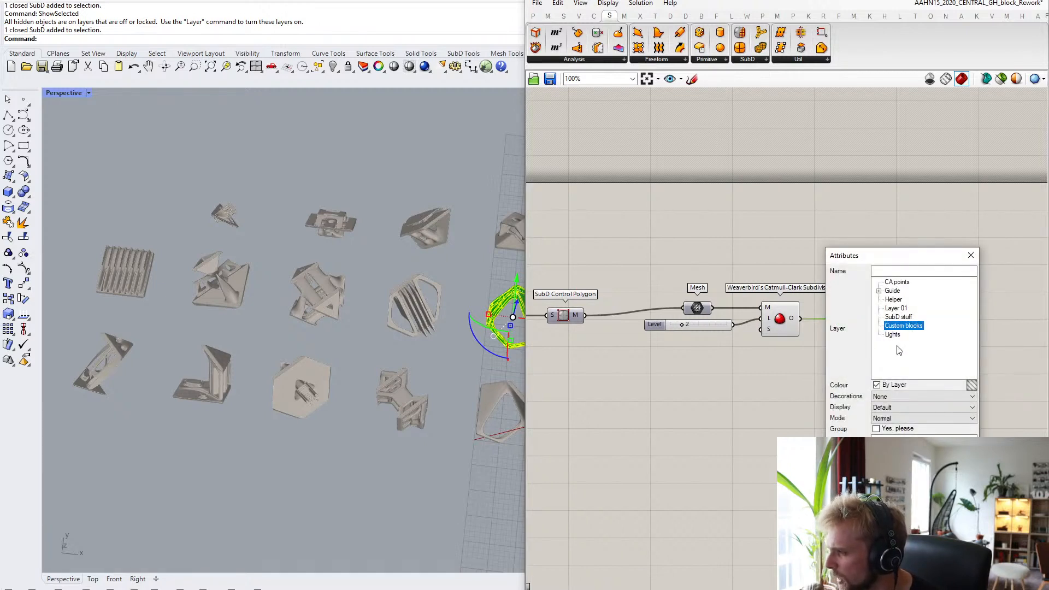
pyautogui.click(906, 470)
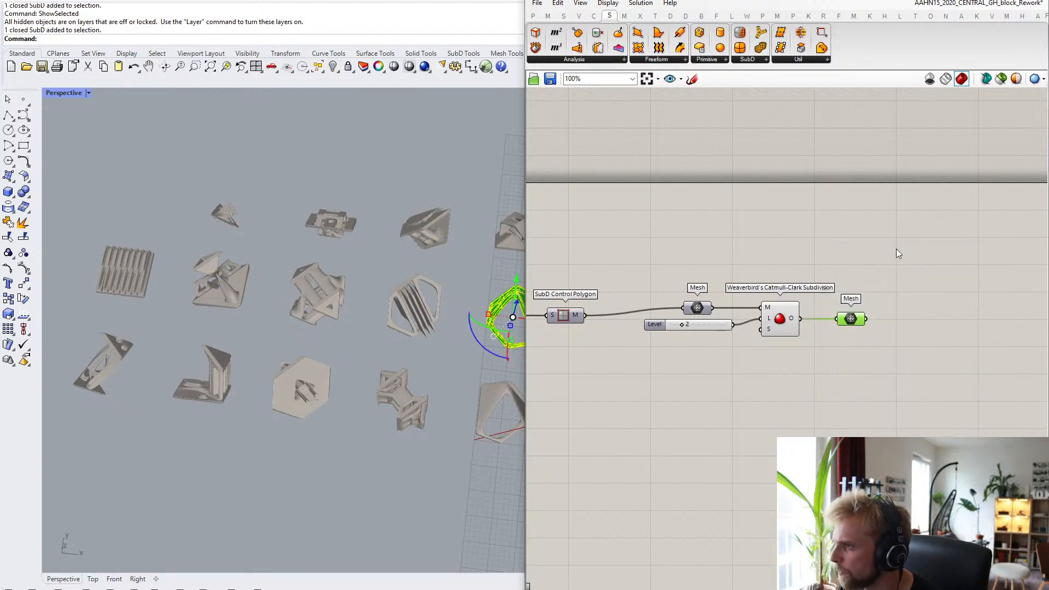
# - Delete the source SubD of the pentagonal frame from the model, keeping the Grasshopper mesh component
pyautogui.press('Delete')
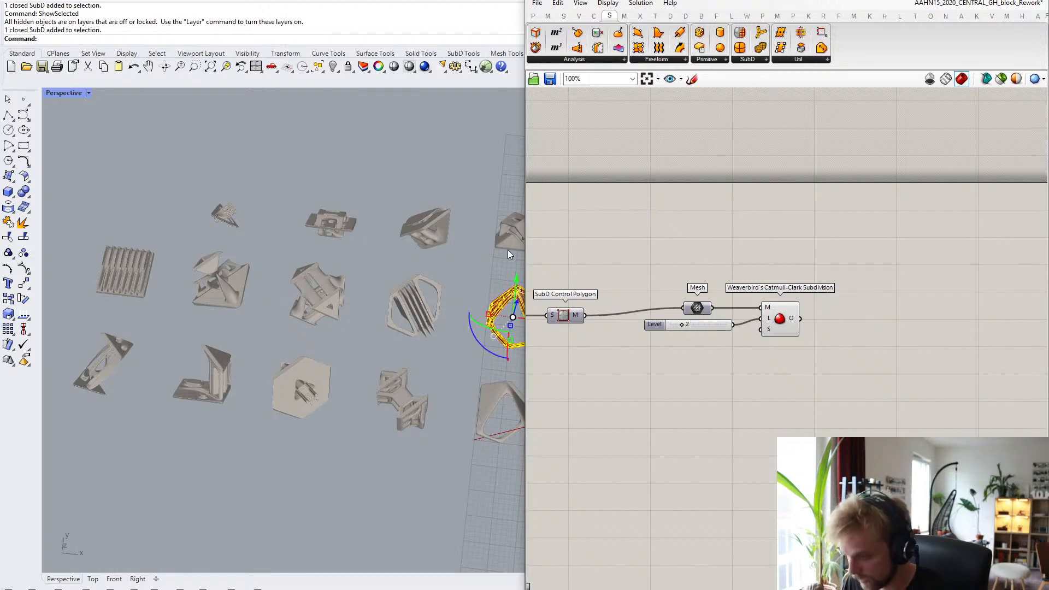
pyautogui.hotkey('ctrl', 'z')
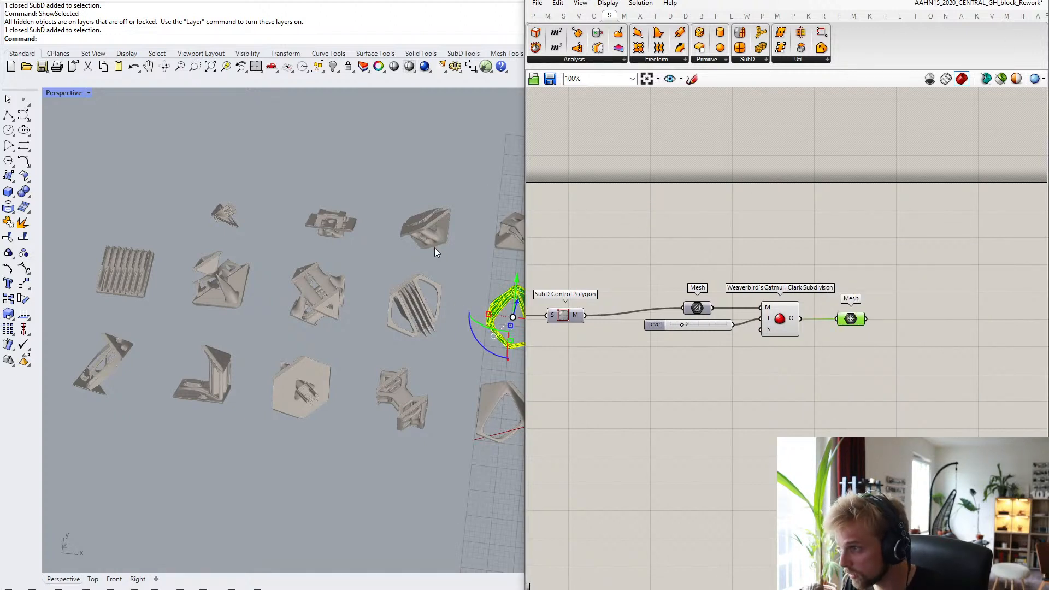
pyautogui.keyDown('shift'); pyautogui.moveTo(342, 257); pyautogui.dragTo(207, 257, button='right'); pyautogui.keyUp('shift')
pyautogui.press('Delete')
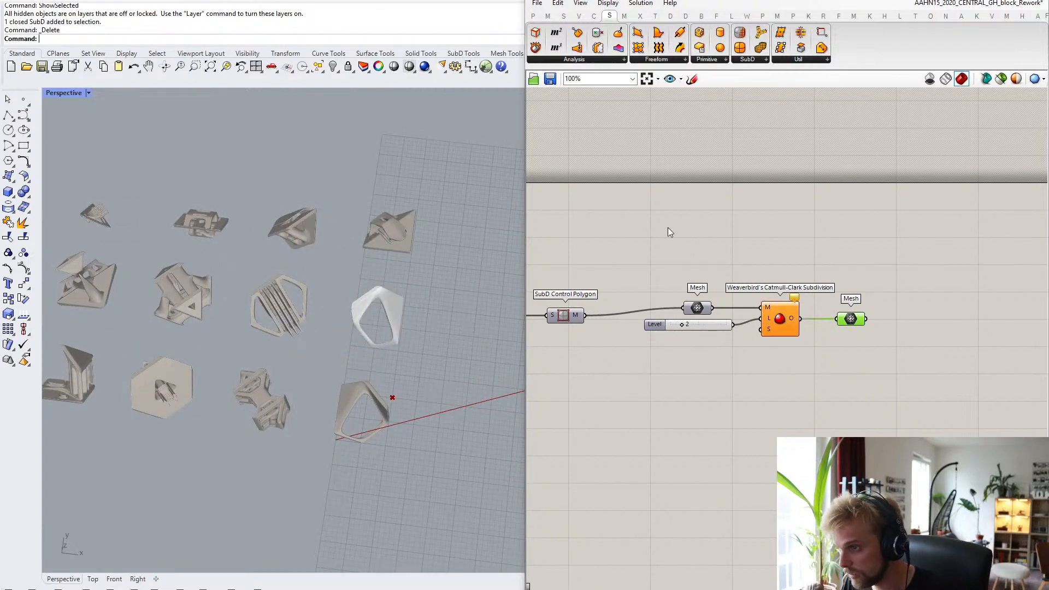
# - Apply the V-Ray material Cool_glossy to the baked pentagonal frame mesh
pyautogui.doubleClick(656, 1)
pyautogui.keyDown('shift'); pyautogui.moveTo(339, 318); pyautogui.dragTo(423, 311, button='right'); pyautogui.keyUp('shift')
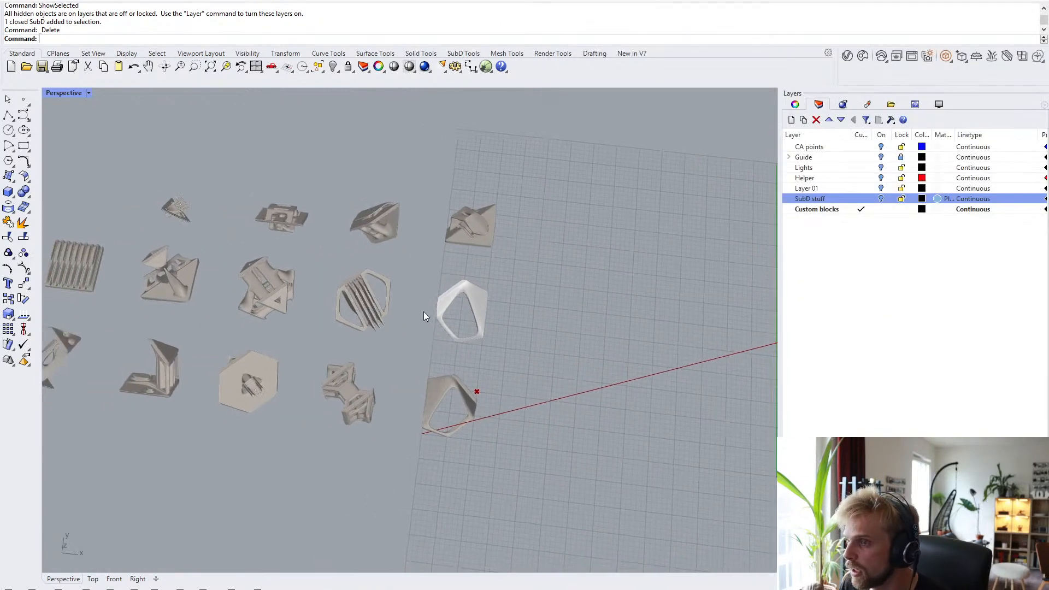
pyautogui.scroll(6, 424, 311)
pyautogui.click(504, 273)
pyautogui.click(847, 57)
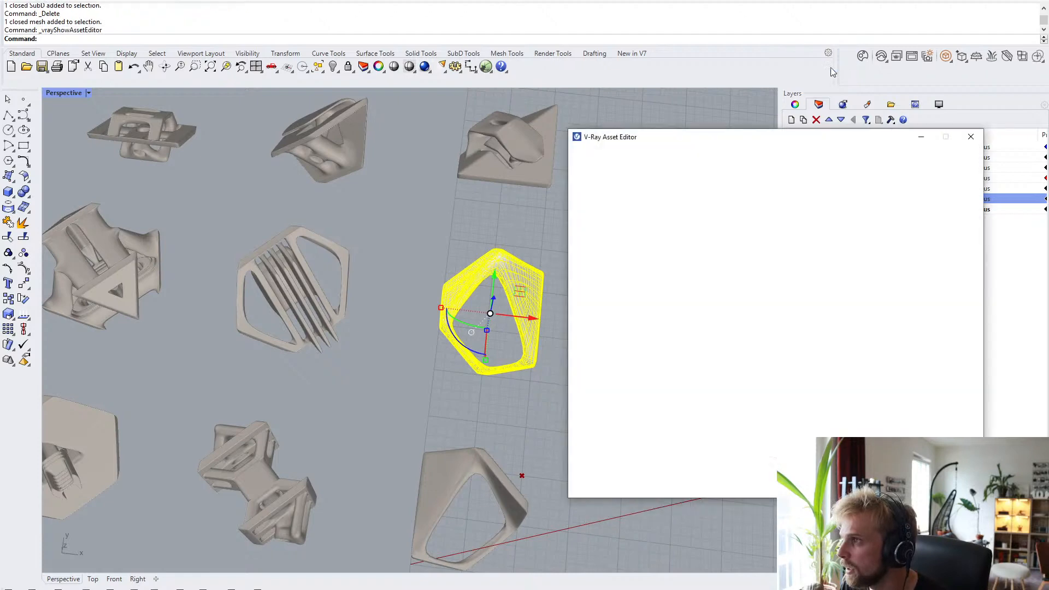
pyautogui.click(605, 224)
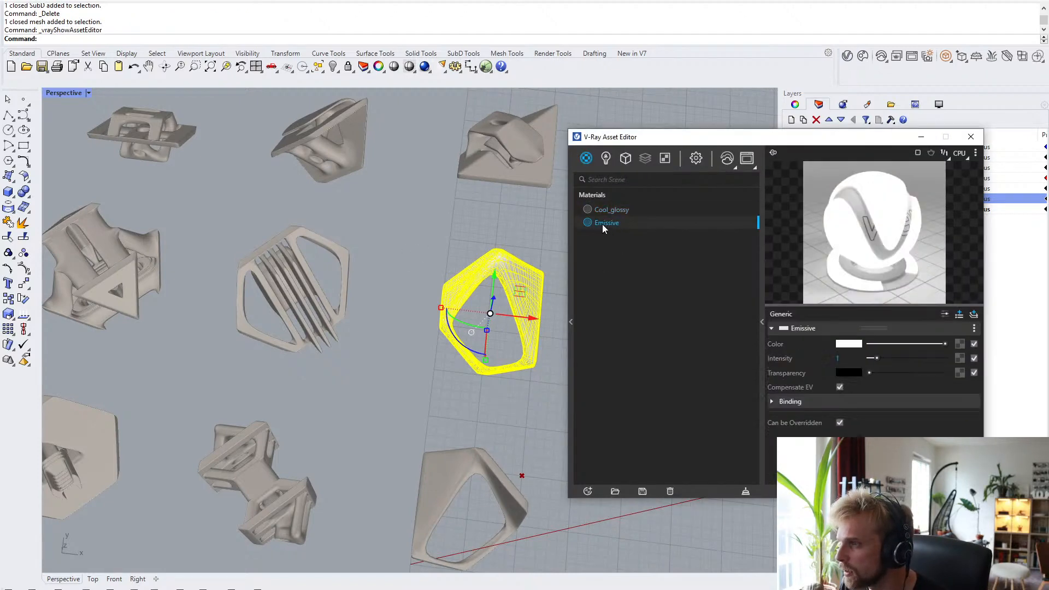
pyautogui.click(607, 211)
pyautogui.rightClick(608, 212)
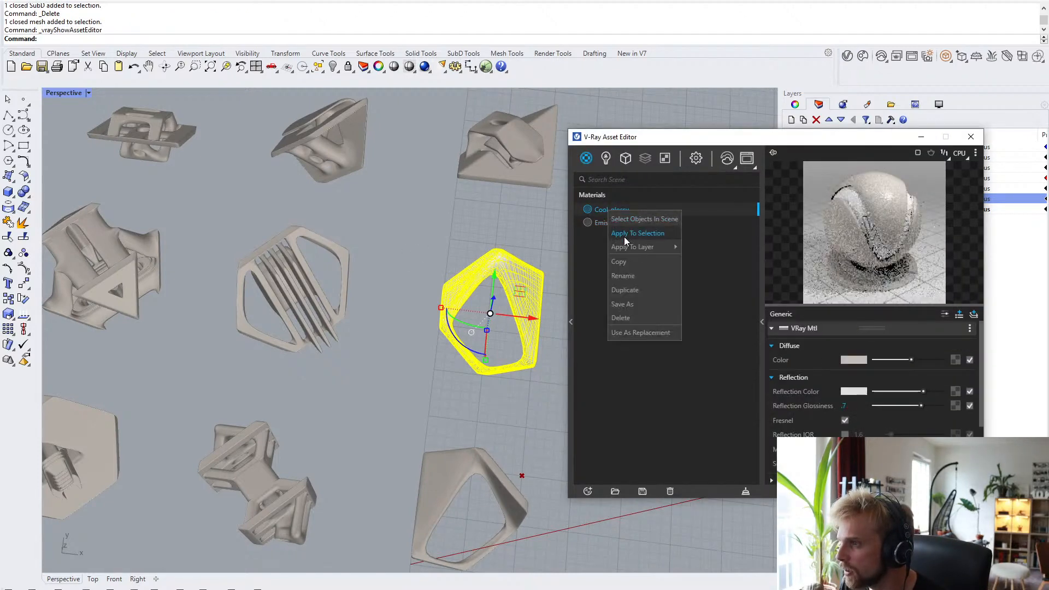
pyautogui.click(654, 252)
pyautogui.click(971, 137)
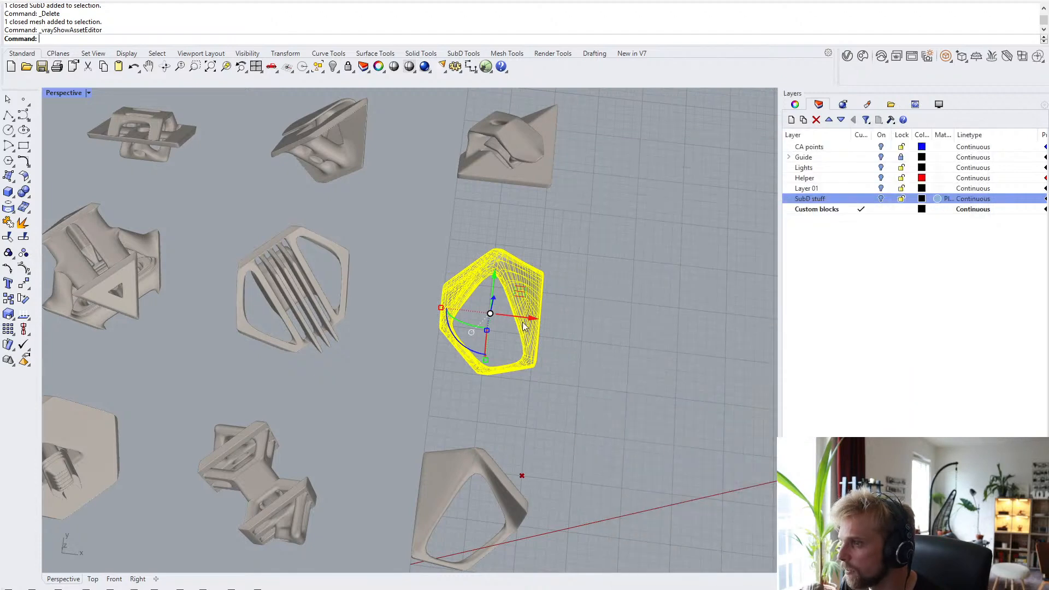
# - Try to define the pentagonal frame mesh as block EL9 with base point 0, replacing the existing definition, and undo it
pyautogui.scroll(-6, 523, 327)
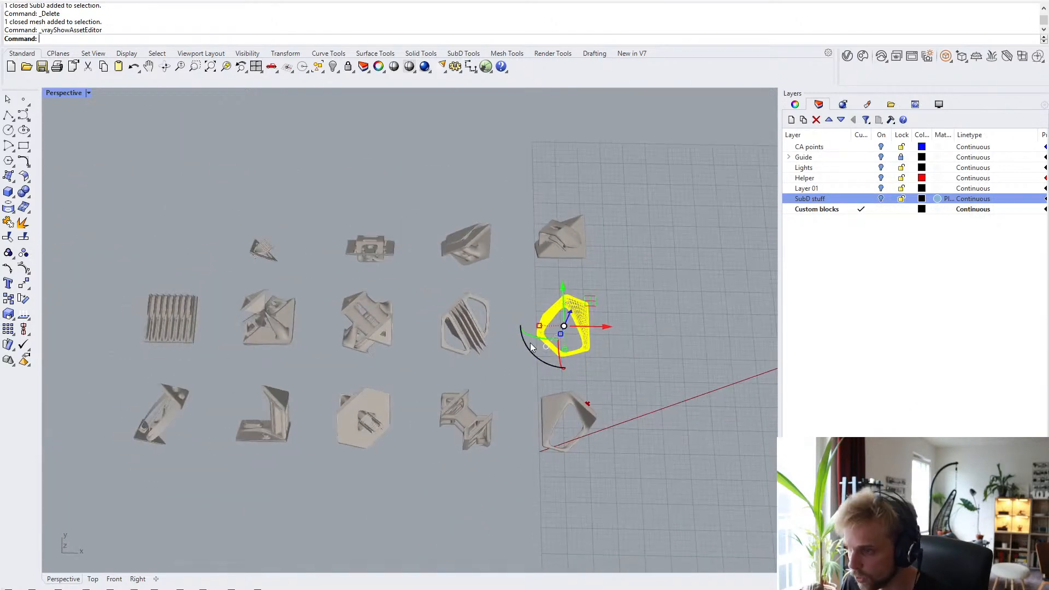
pyautogui.write('block')
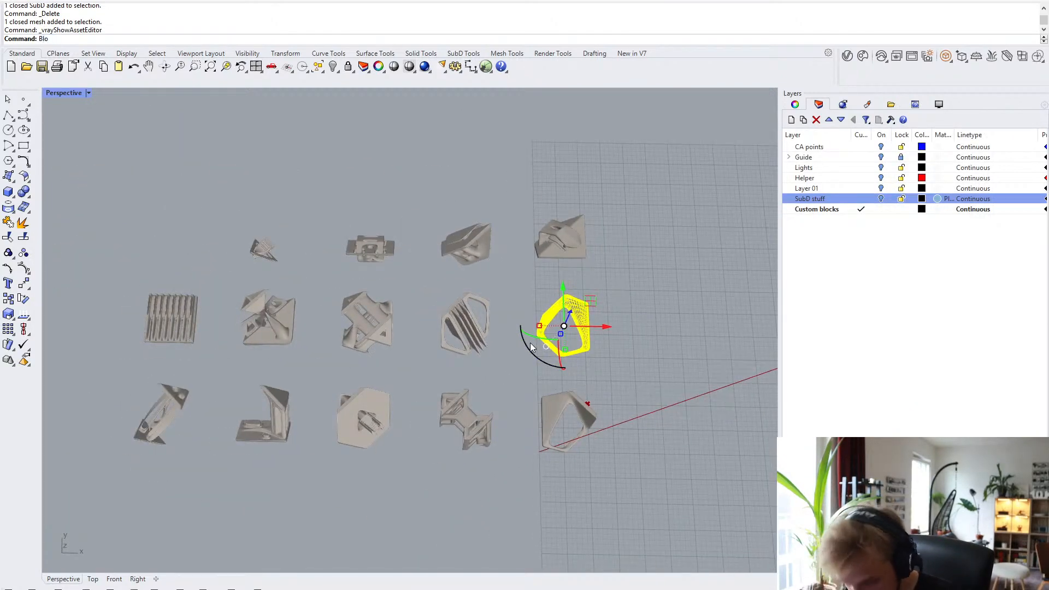
pyautogui.press('Return')
pyautogui.write('0')
pyautogui.press('Return')
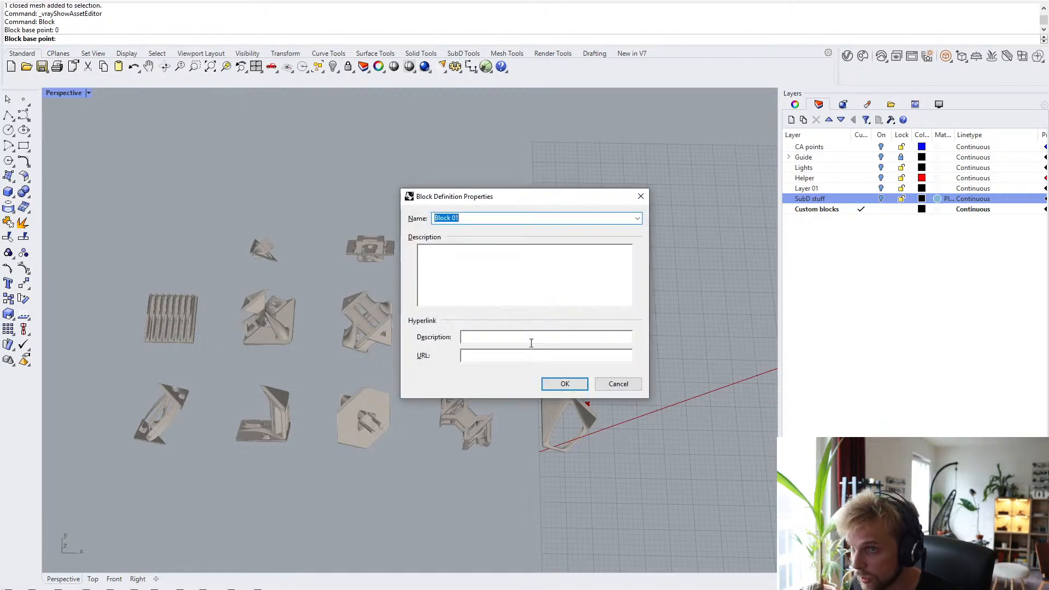
pyautogui.write('EL')
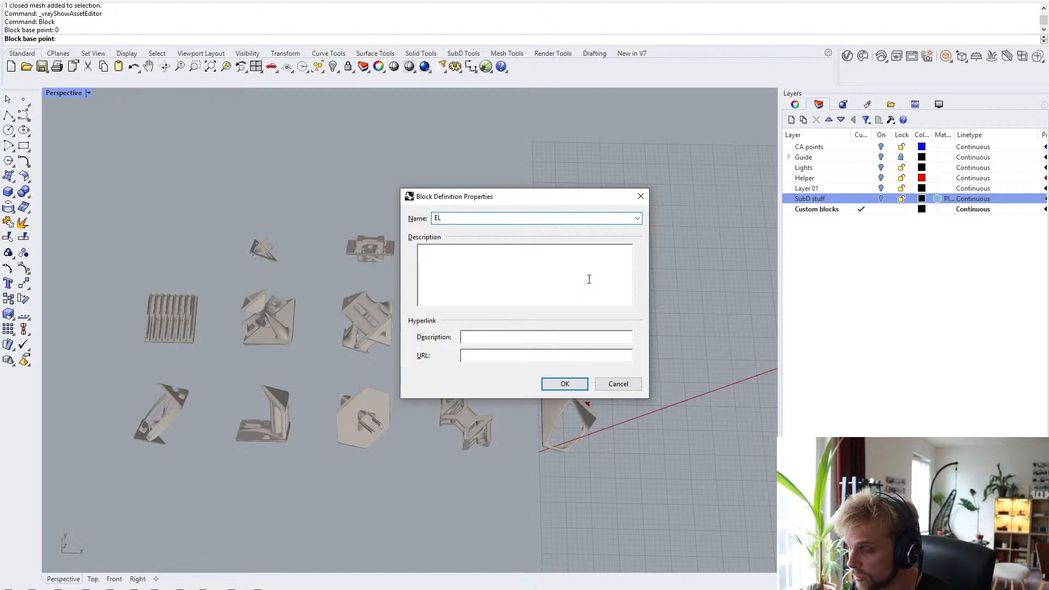
pyautogui.moveTo(548, 197); pyautogui.dragTo(489, 386)
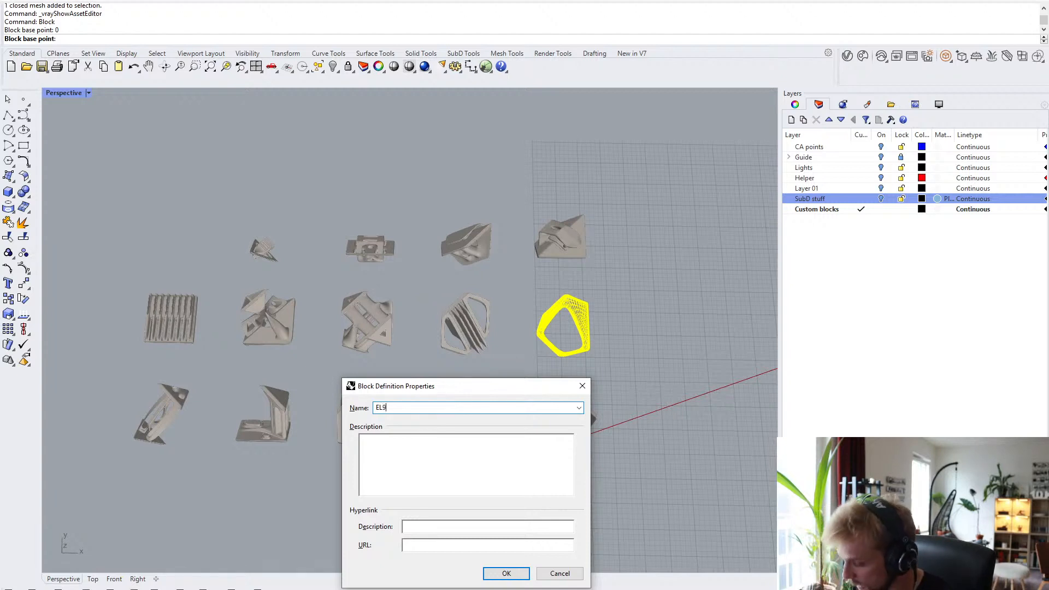
pyautogui.click(516, 575)
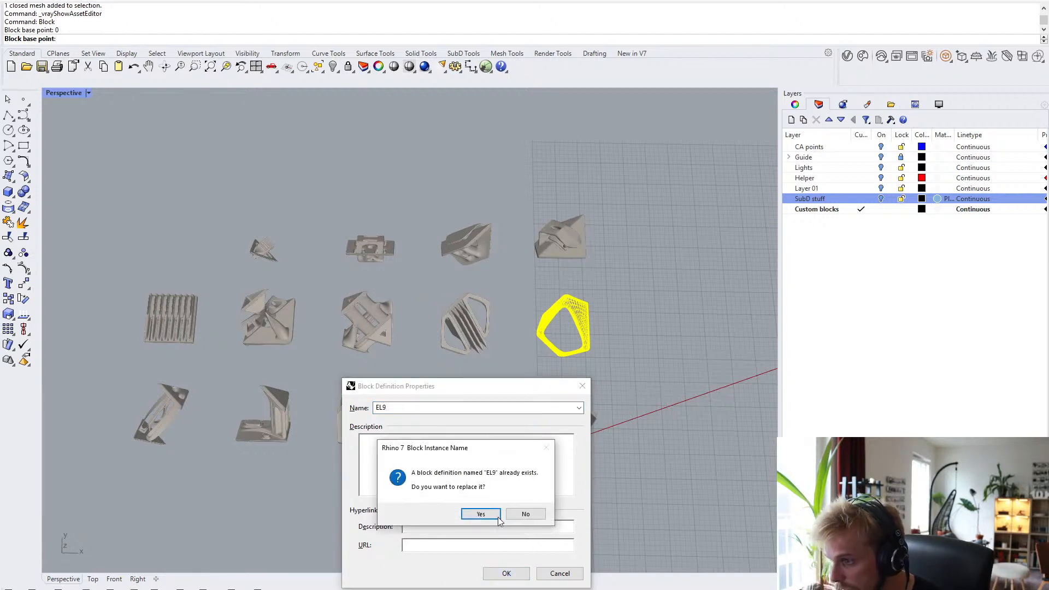
pyautogui.click(480, 514)
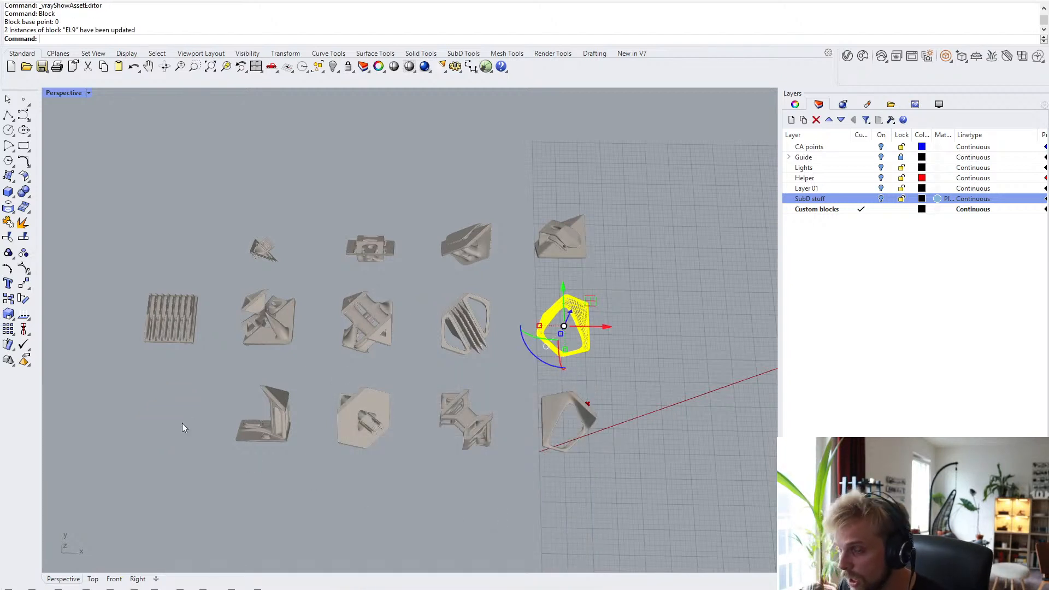
pyautogui.hotkey('ctrl', 'z')
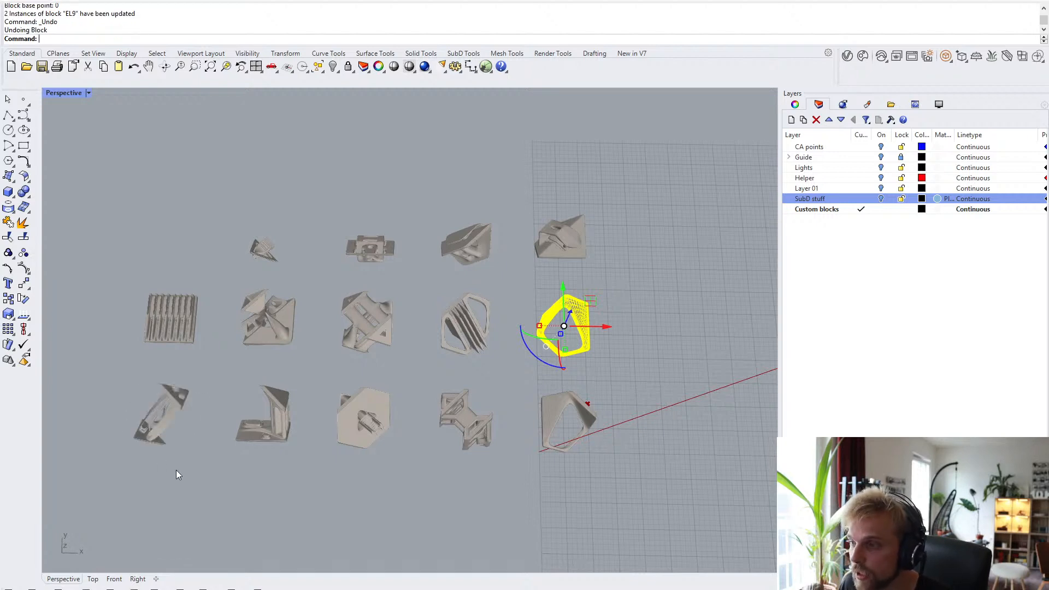
# - Delete one of the two overlapping EL9 block instances in the front row and check the neighbouring blocks for duplicates
pyautogui.click(165, 418)
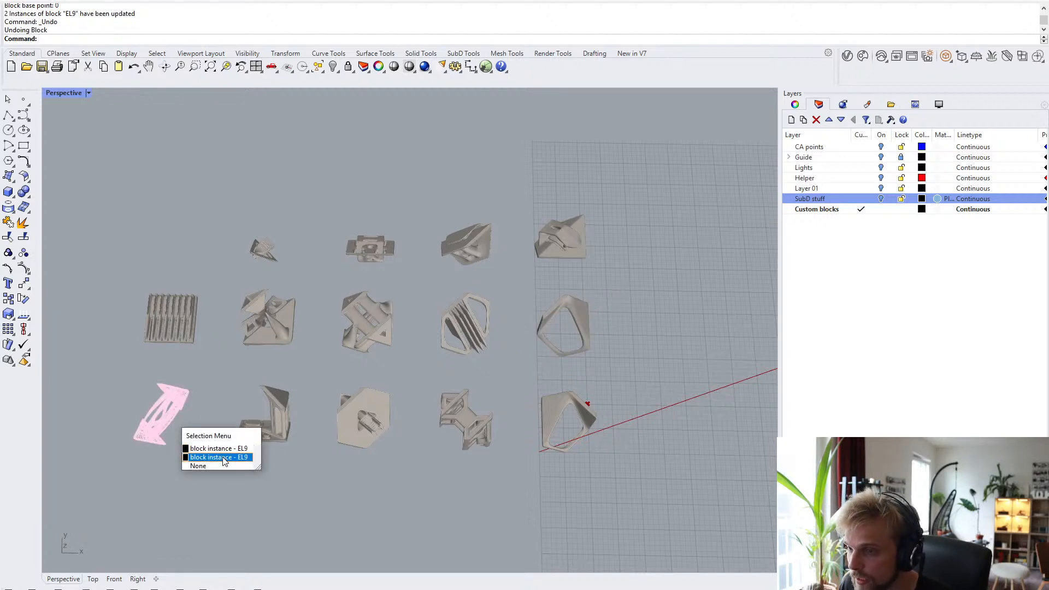
pyautogui.click(222, 449)
pyautogui.press('Delete')
pyautogui.click(283, 413)
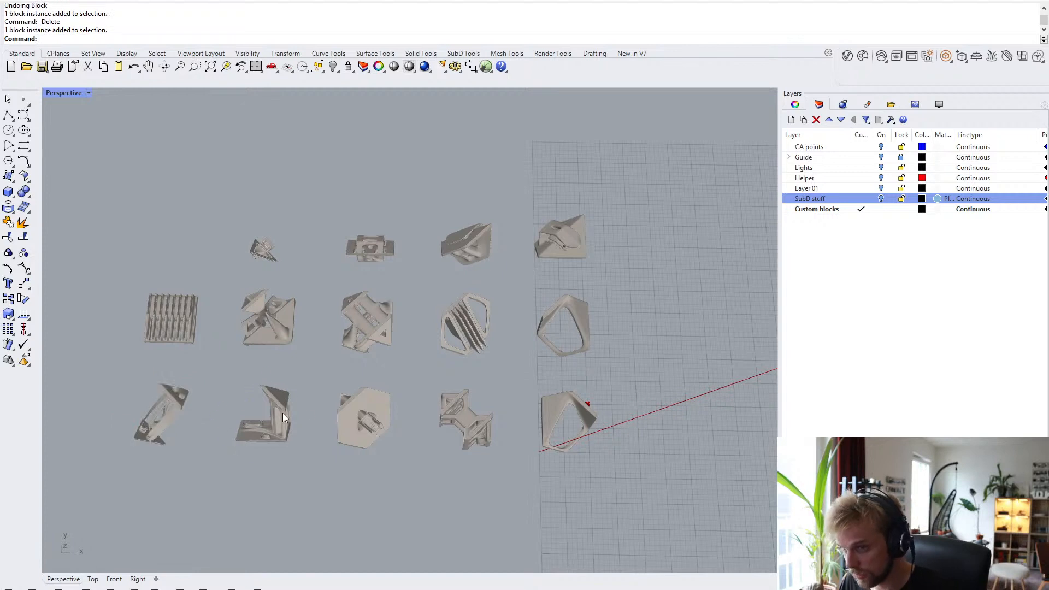
pyautogui.click(371, 417)
pyautogui.click(371, 418)
pyautogui.click(229, 502)
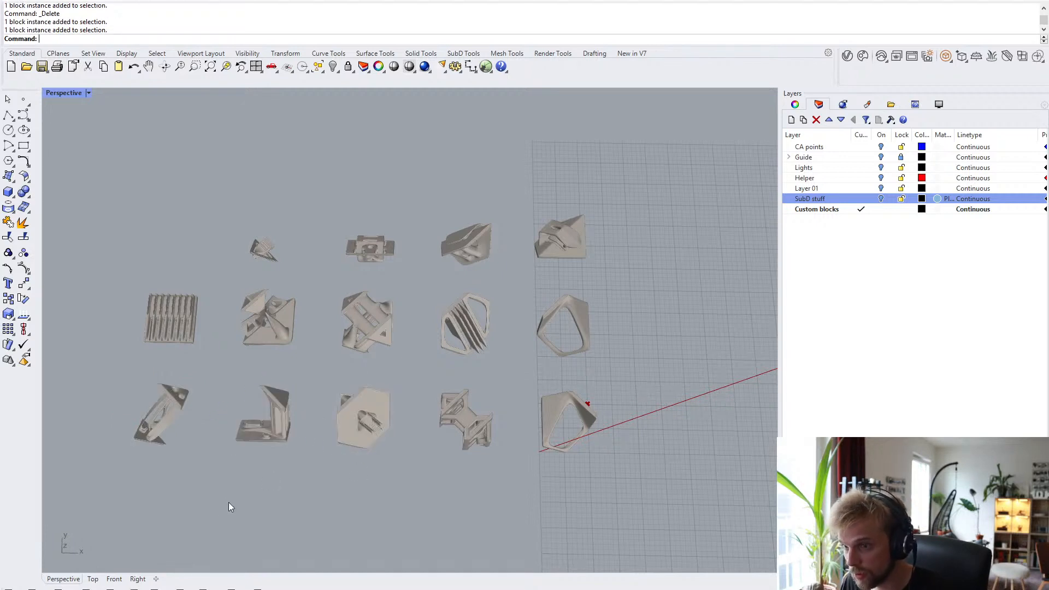
# - Explode the remaining EL9 block instance at the far end of the front row
pyautogui.click(162, 409)
pyautogui.write('explode')
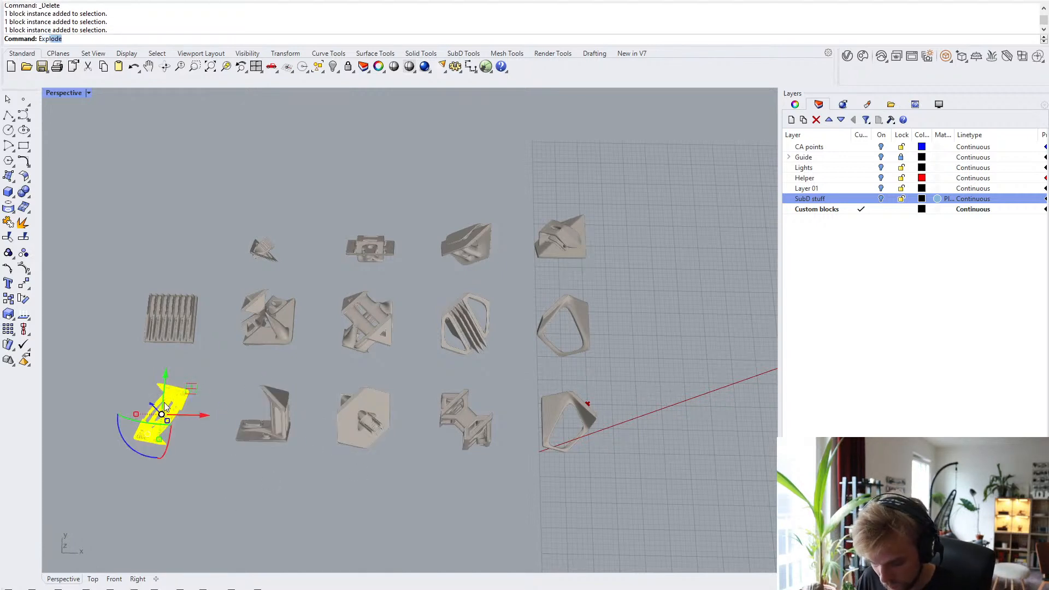
pyautogui.press('Return')
pyautogui.click(231, 408)
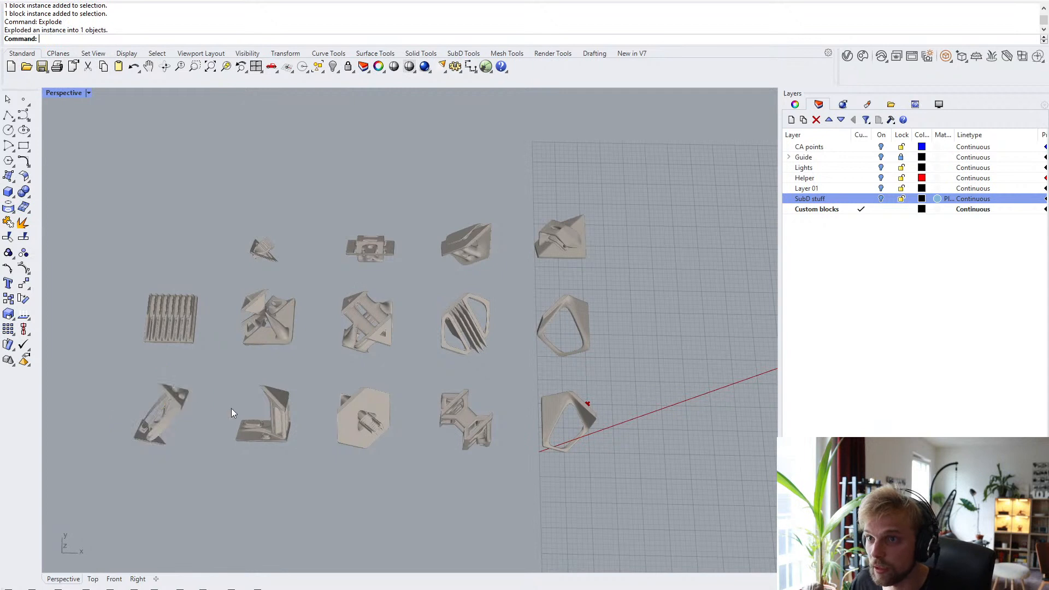
pyautogui.click(291, 416)
pyautogui.click(301, 431)
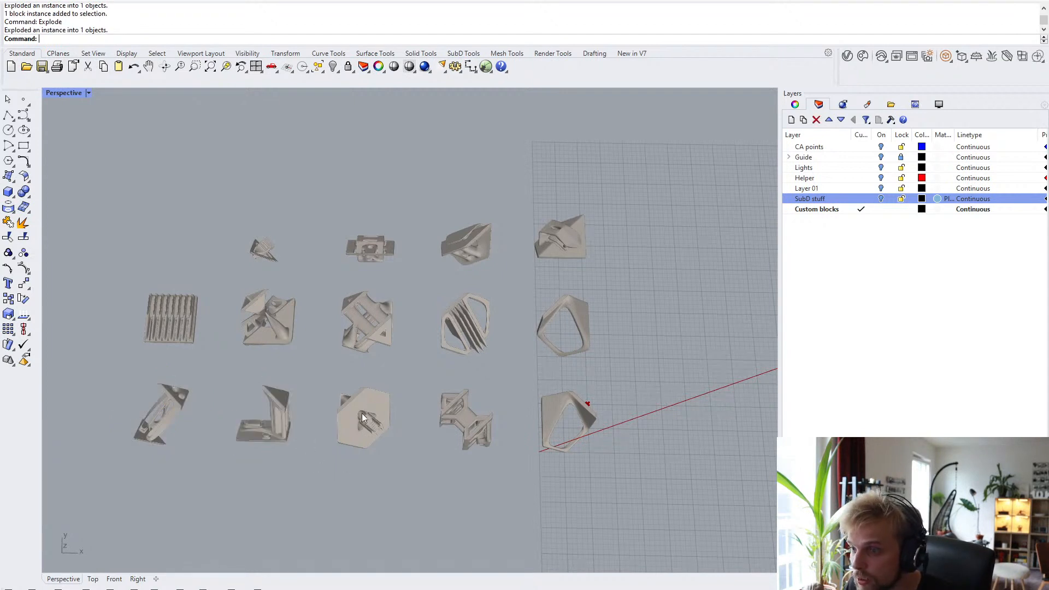
pyautogui.click(363, 415)
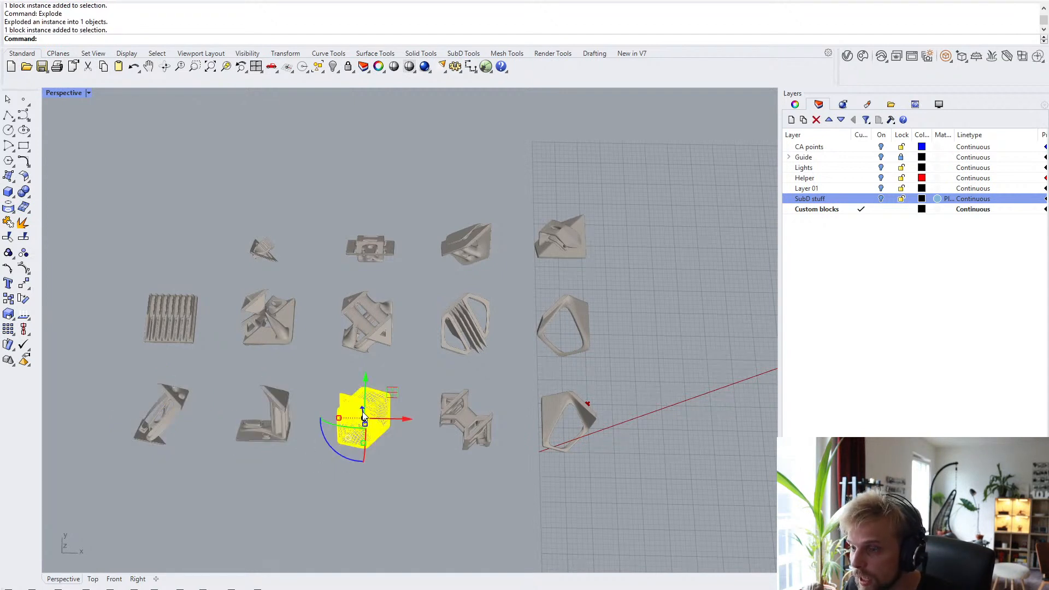
pyautogui.press('Escape')
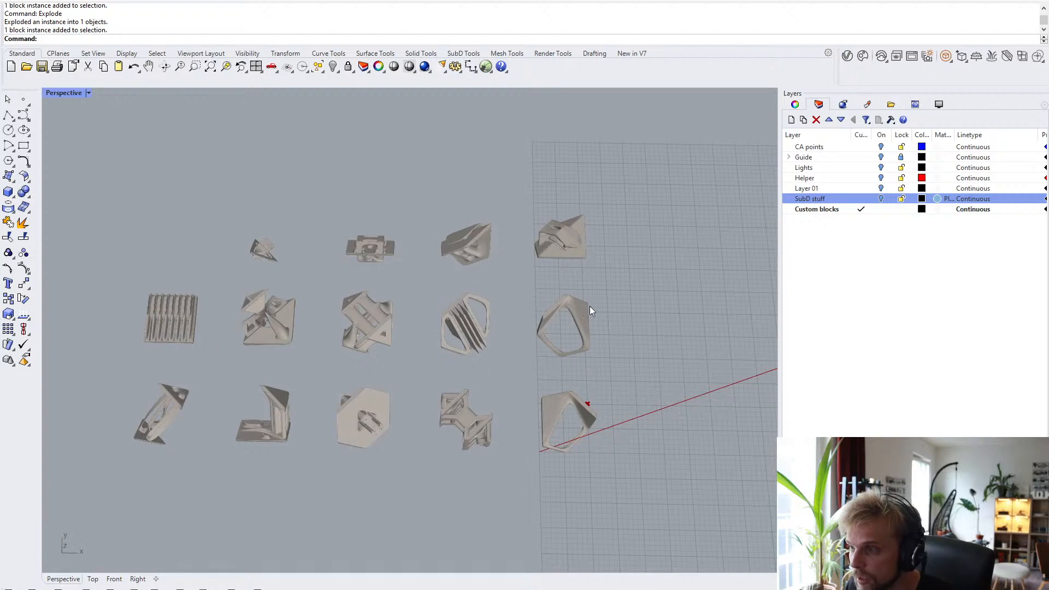
# - Review the existing block definitions and define the pentagonal frame mesh as block EL9 with base point 0, replacing the existing definition
pyautogui.click(572, 311)
pyautogui.write('BlockManager')
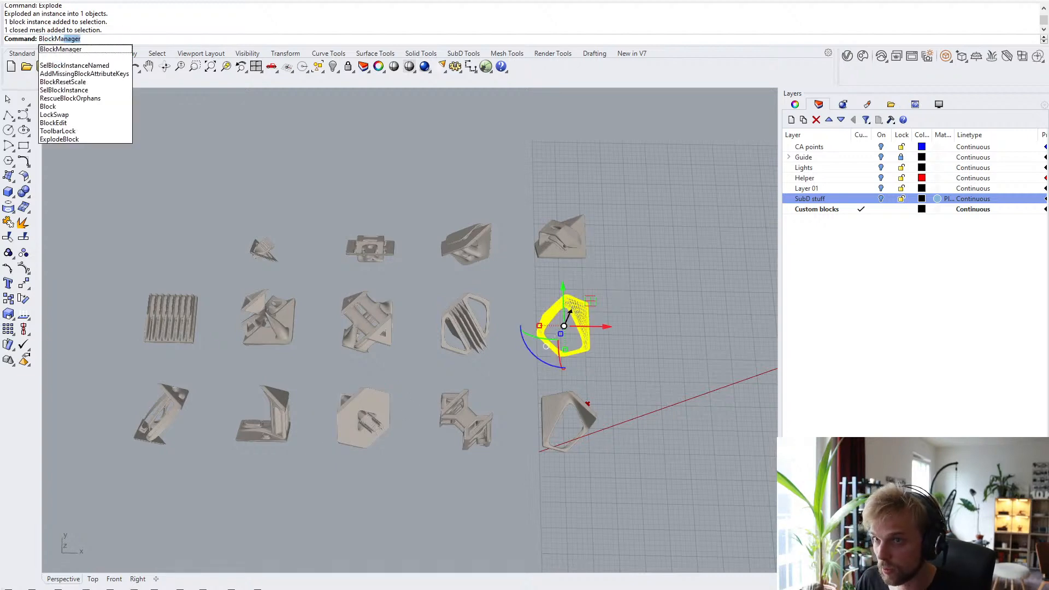
pyautogui.press('Return')
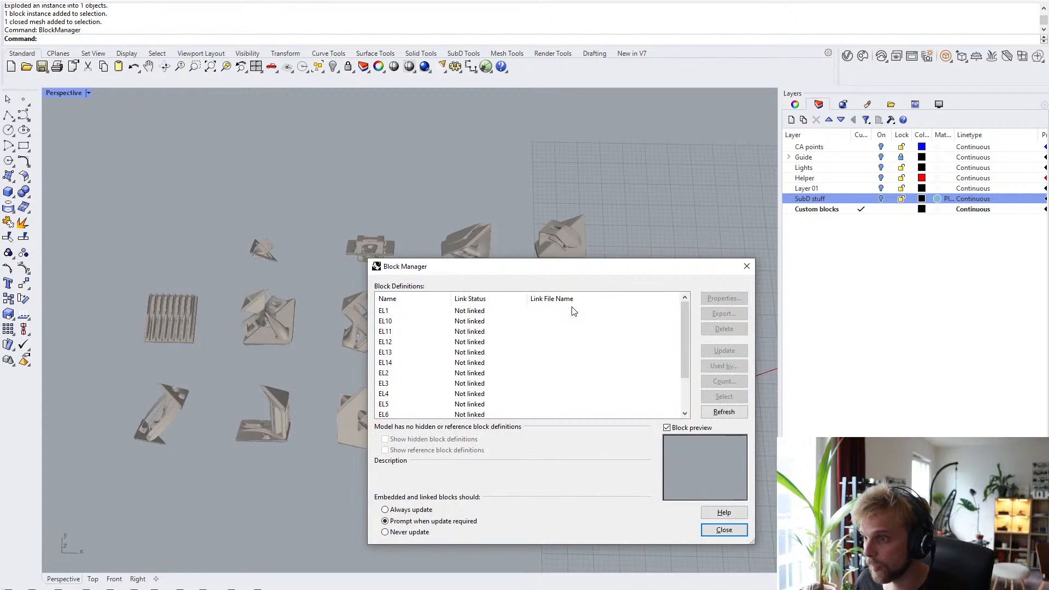
pyautogui.click(745, 267)
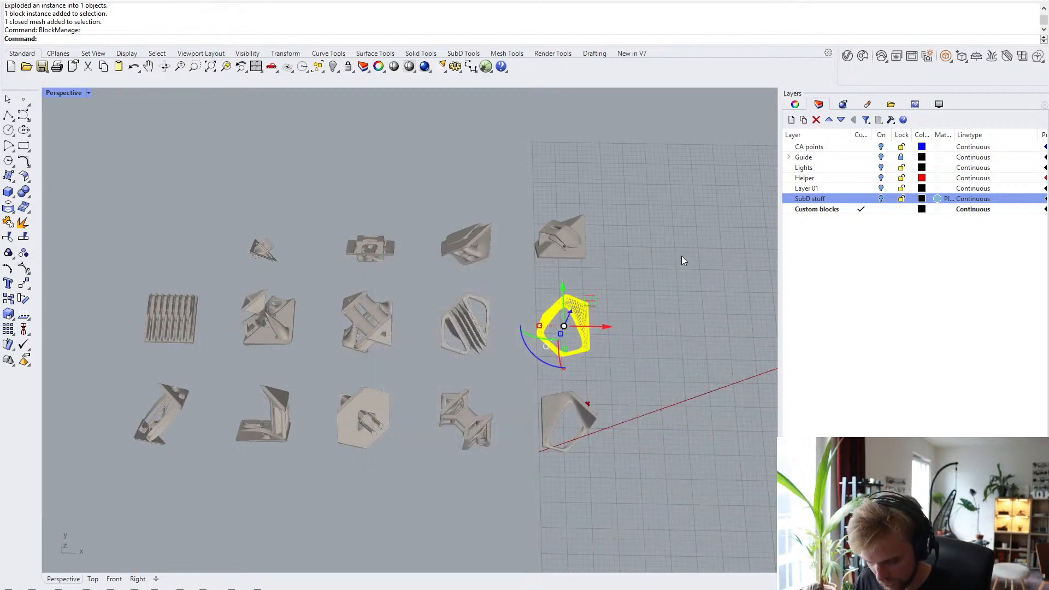
pyautogui.write('Block')
pyautogui.press('Return')
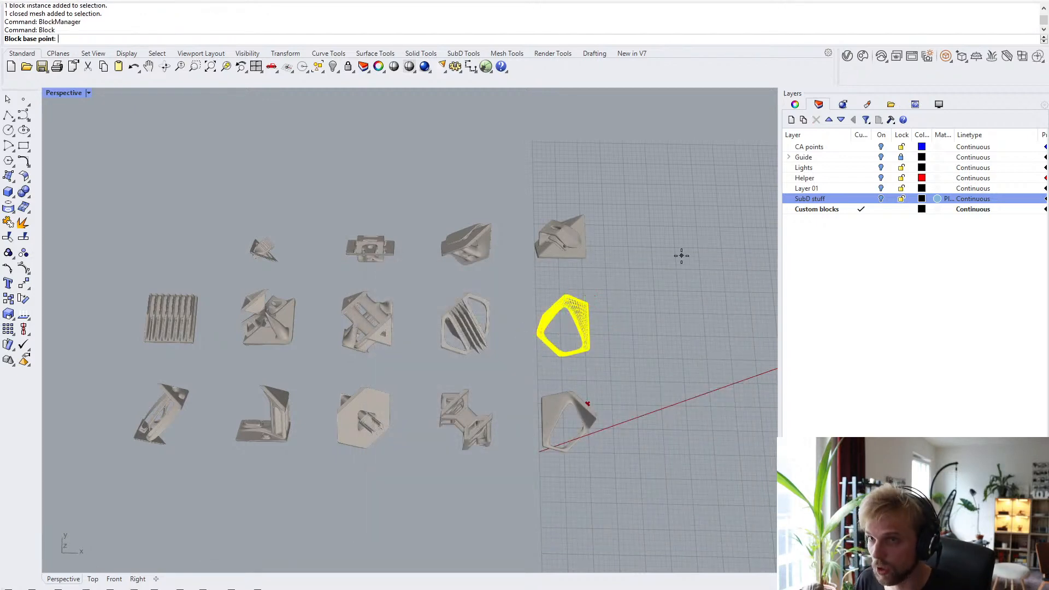
pyautogui.write('0')
pyautogui.press('Return')
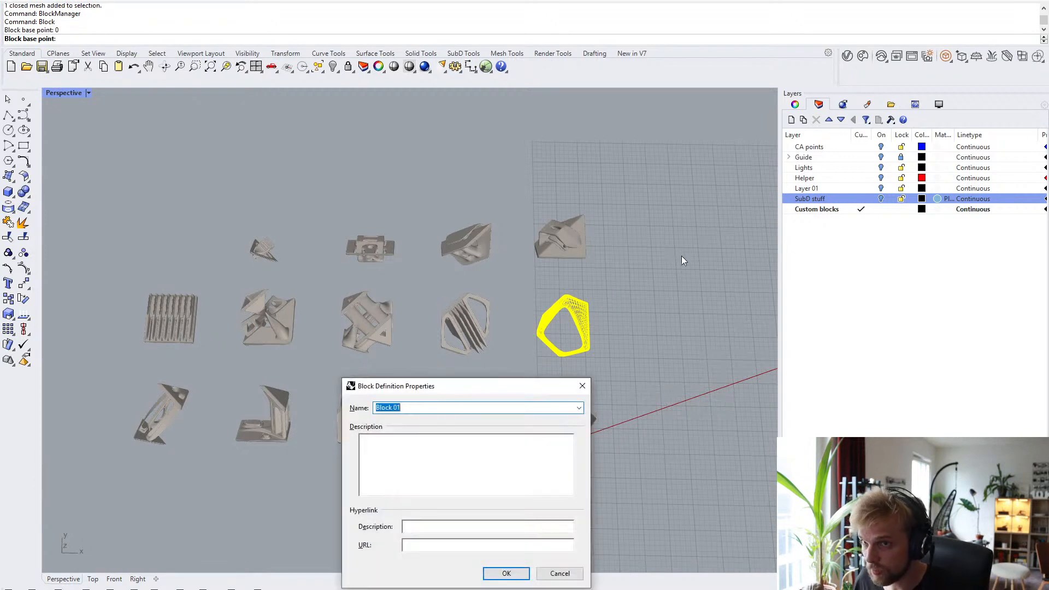
pyautogui.write('EL1')
pyautogui.press('Return')
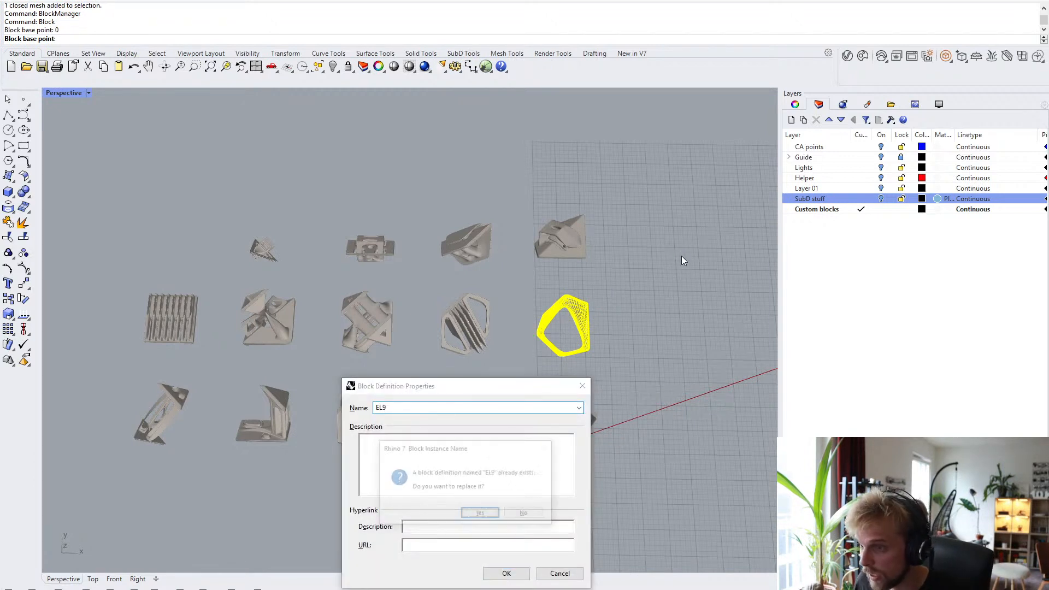
pyautogui.press('Return')
# - Define the slanted, elongated mesh at the end of the front row as block EL10 with base point 0, replacing the existing definition
pyautogui.click(178, 411)
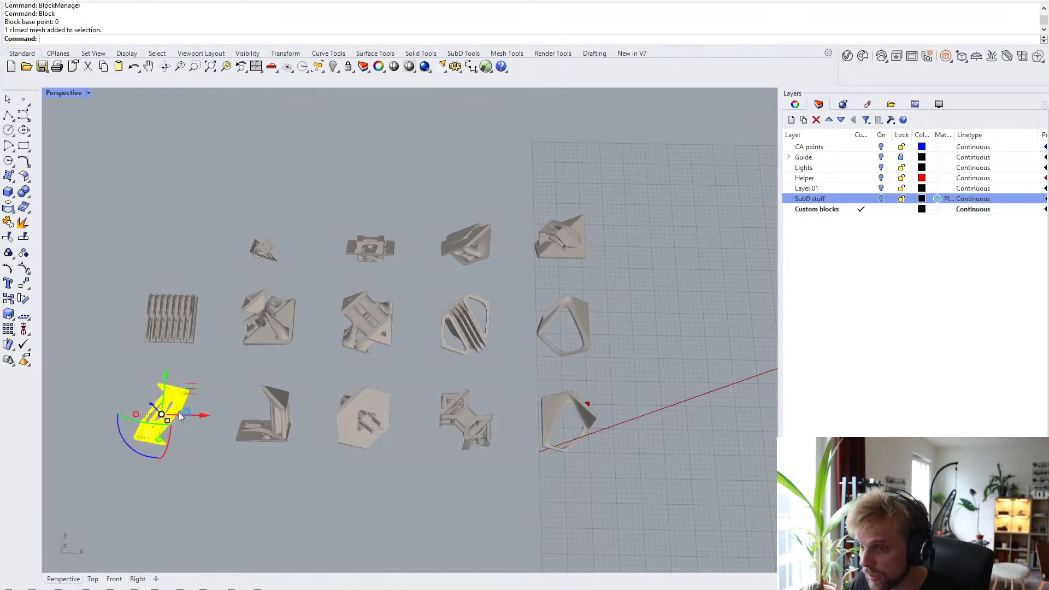
pyautogui.press('Return')
pyautogui.press('Escape')
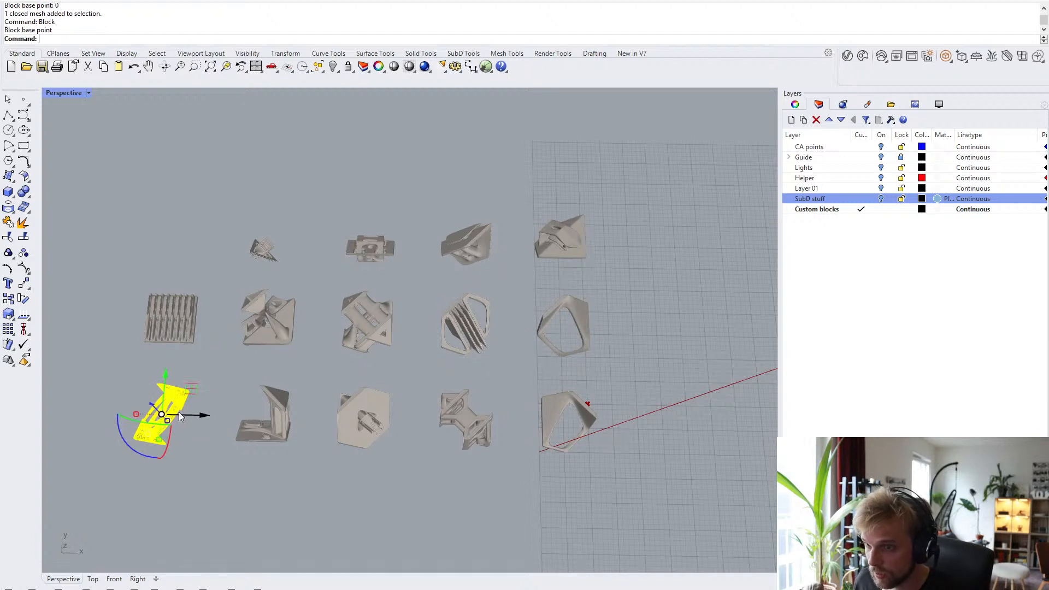
pyautogui.press('Return')
pyautogui.write('0')
pyautogui.press('Return')
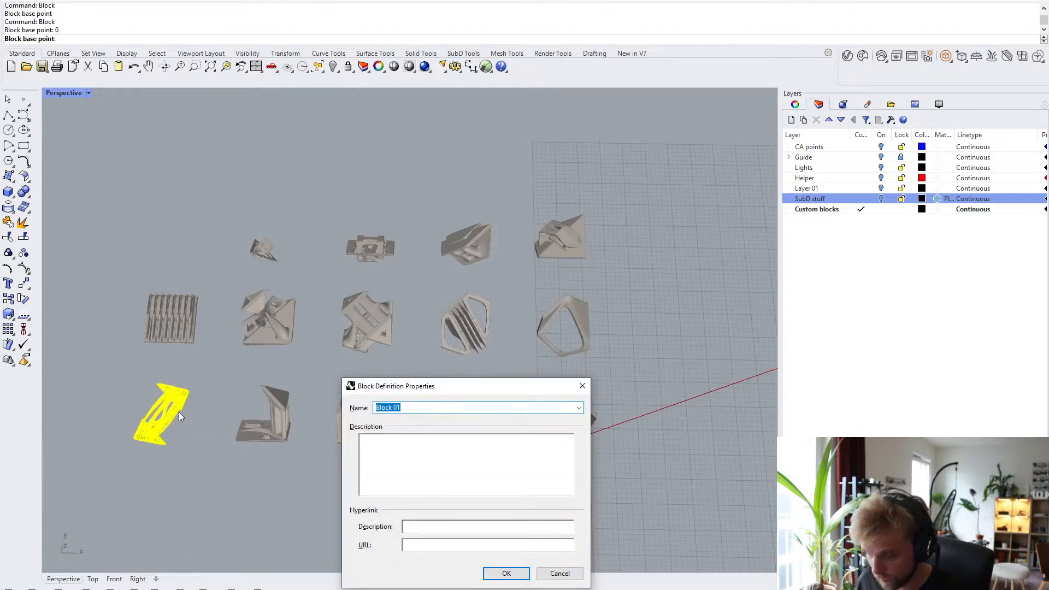
pyautogui.write('EL1')
pyautogui.press('Return')
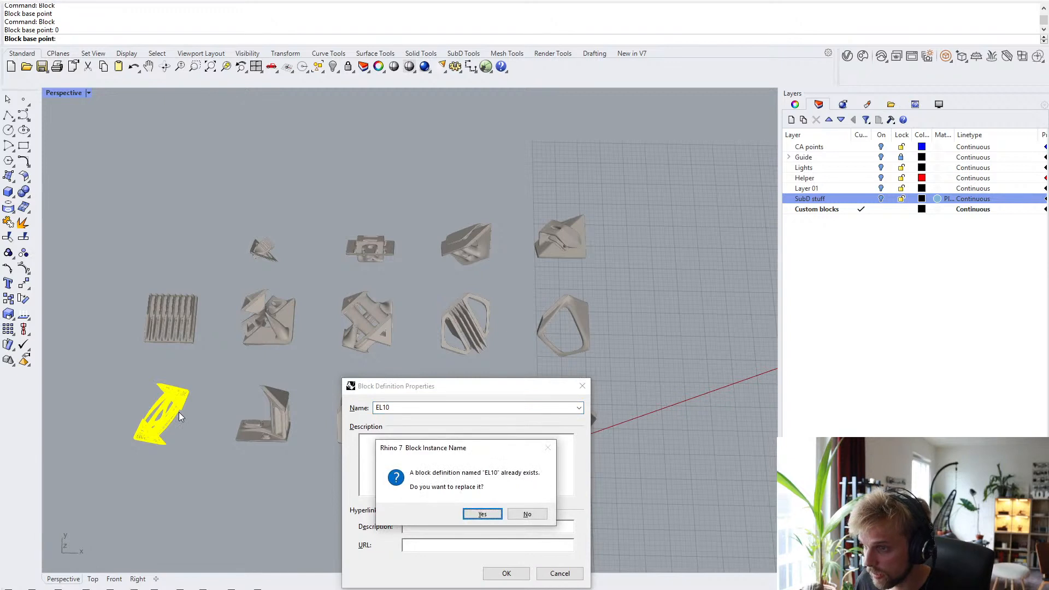
pyautogui.press('Return')
# - Define the L-shaped mesh in the front row as block EL11 with base point 0, replacing the existing definition
pyautogui.click(282, 405)
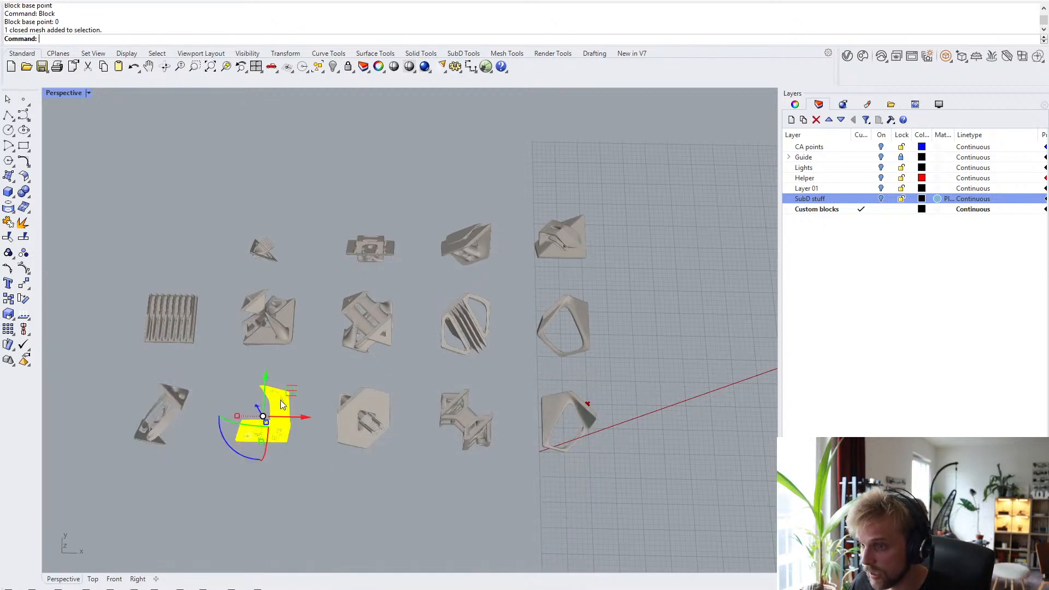
pyautogui.press('Return')
pyautogui.write('0')
pyautogui.press('Return')
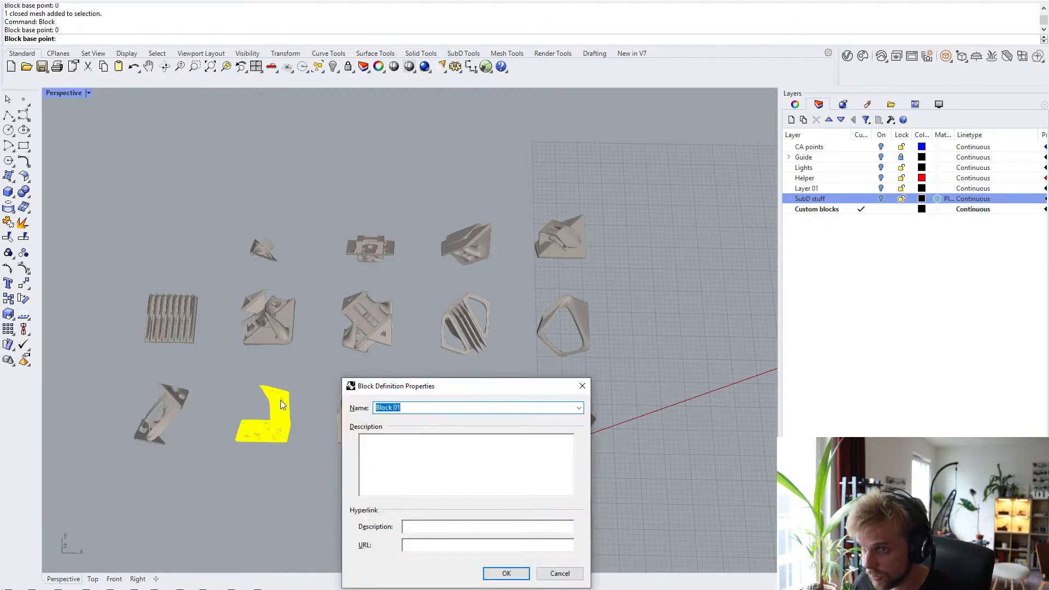
pyautogui.write('EL')
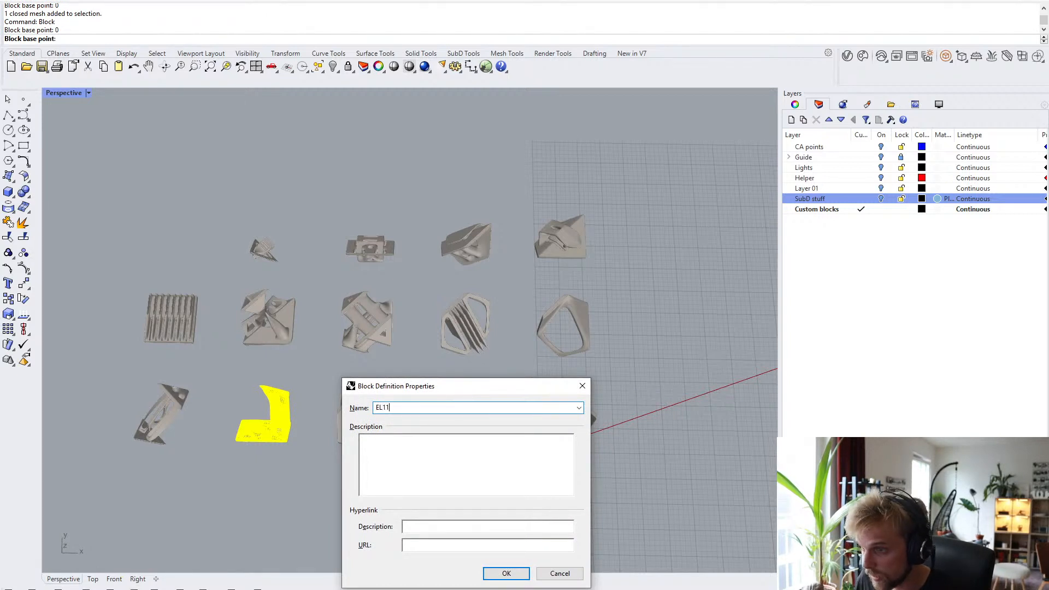
pyautogui.write('11')
pyautogui.press('Return')
pyautogui.press('Return')
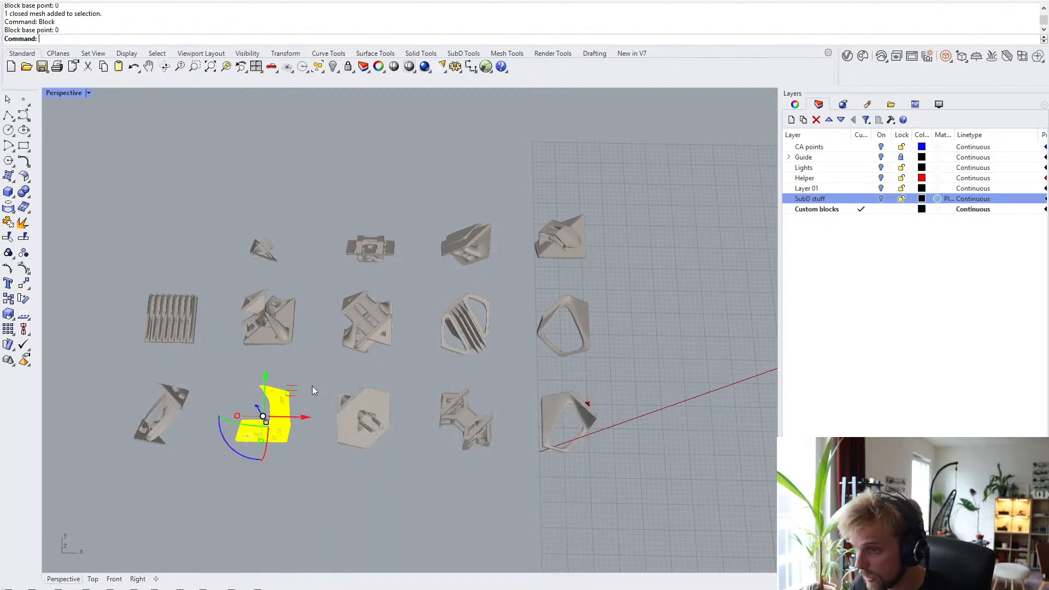
# - Check the block name of the hexagonal plate element in the front row in its object properties
pyautogui.click(376, 416)
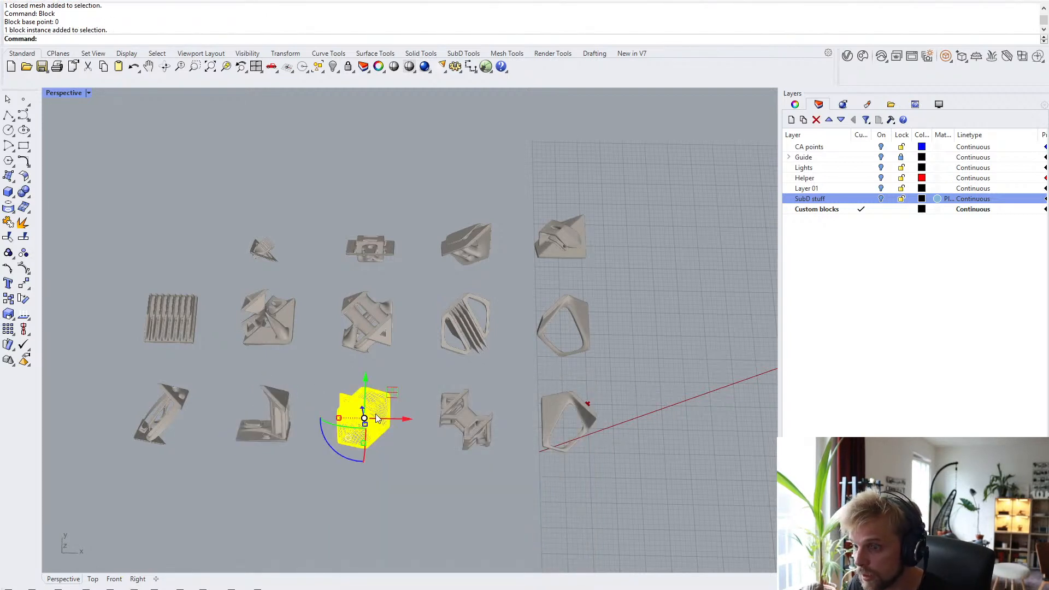
pyautogui.click(439, 404)
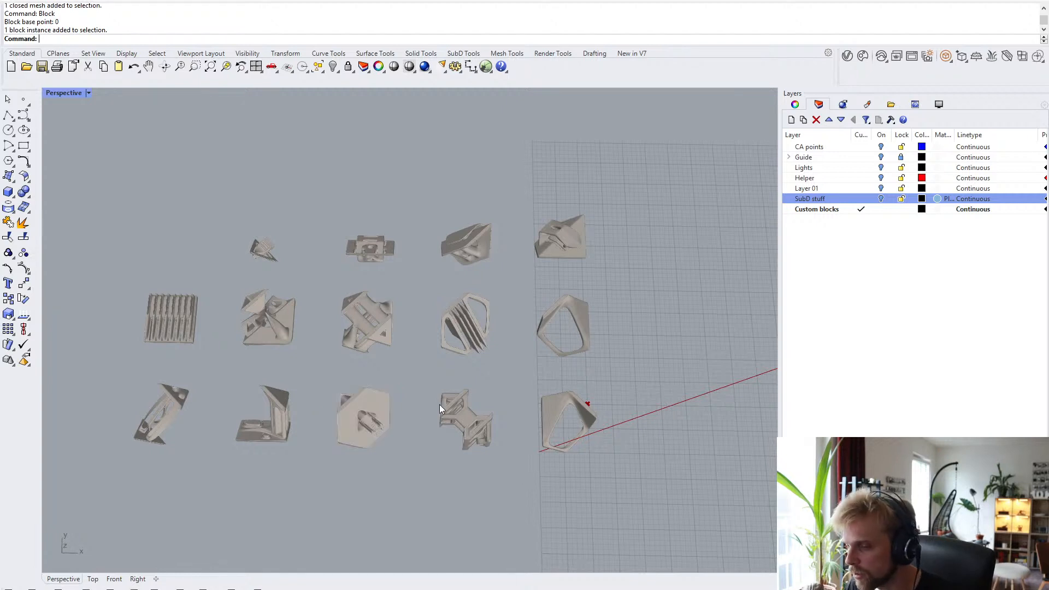
pyautogui.click(352, 419)
pyautogui.click(793, 105)
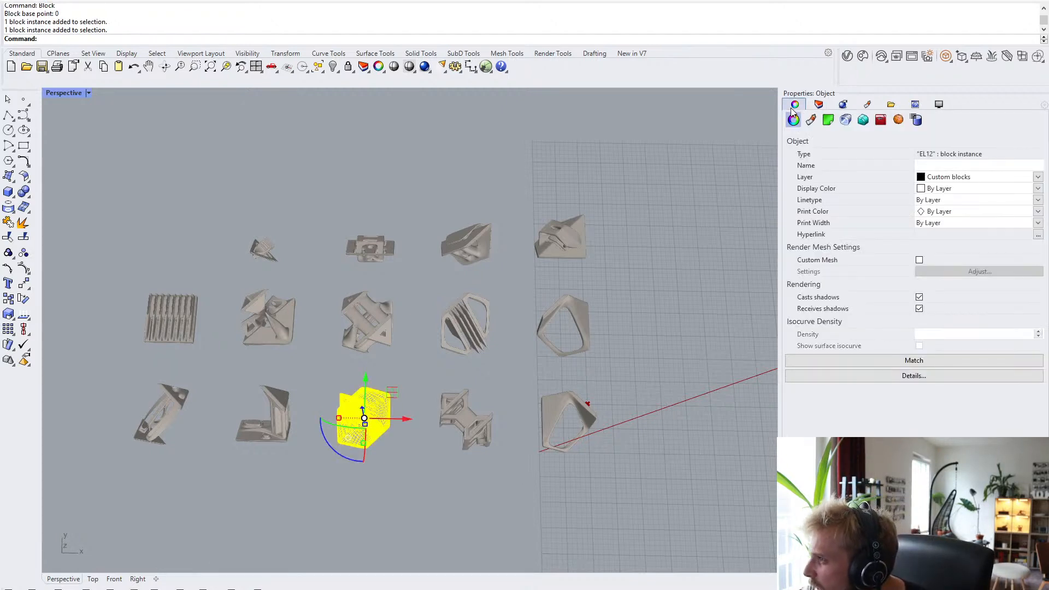
pyautogui.click(650, 274)
# - Switch to the Grasshopper definition, place the blocks with the PlaceBlock component's button and inspect the resulting aggregation in Rhino
pyautogui.scroll(-2, 650, 273)
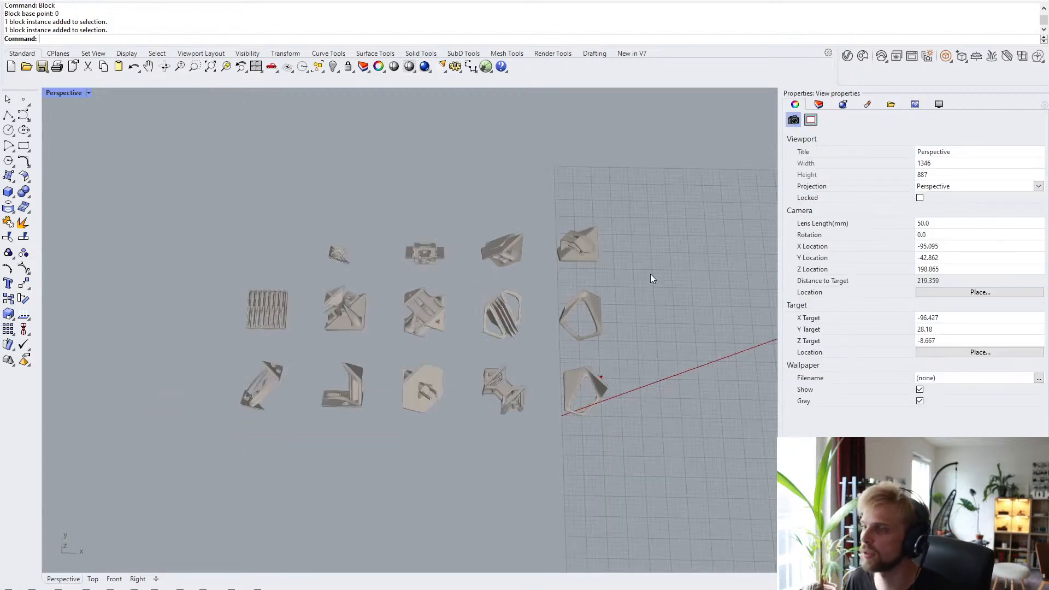
pyautogui.scroll(-10, 650, 274)
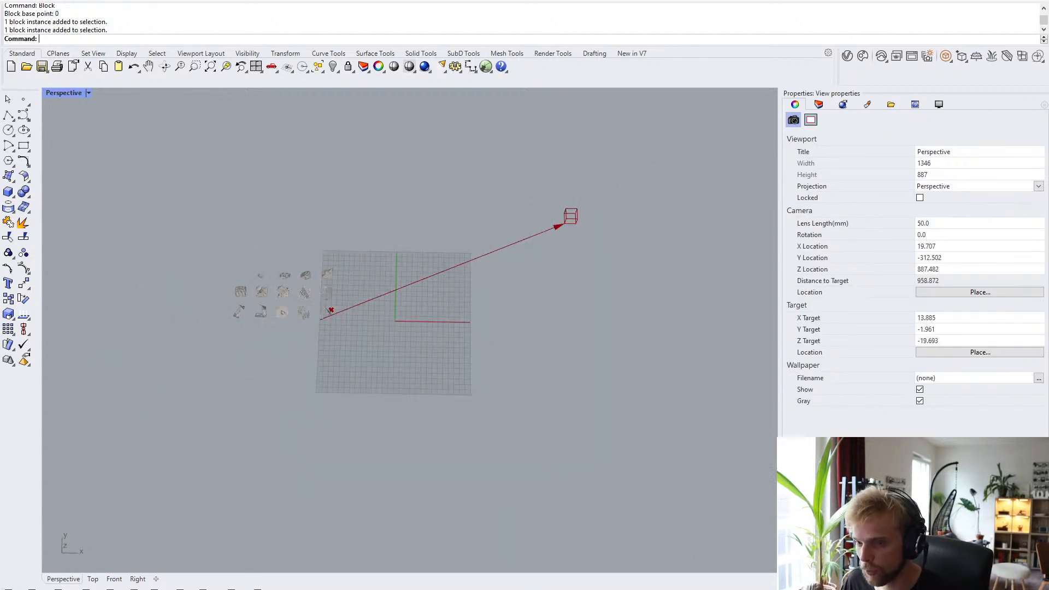
pyautogui.hotkey('alt', 'Tab')
pyautogui.scroll(-6, 804, 386)
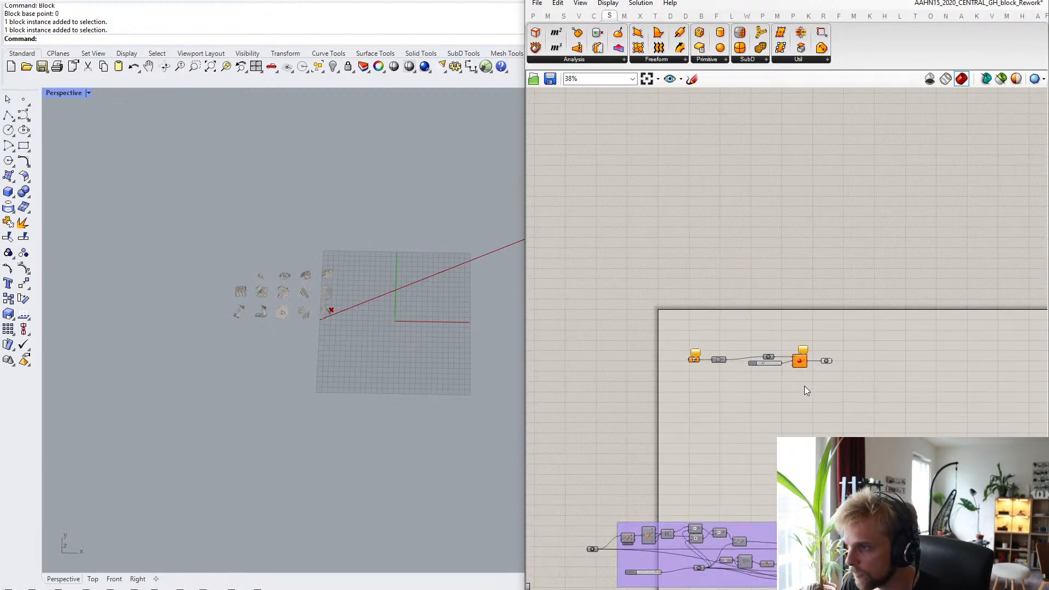
pyautogui.scroll(5, 827, 366)
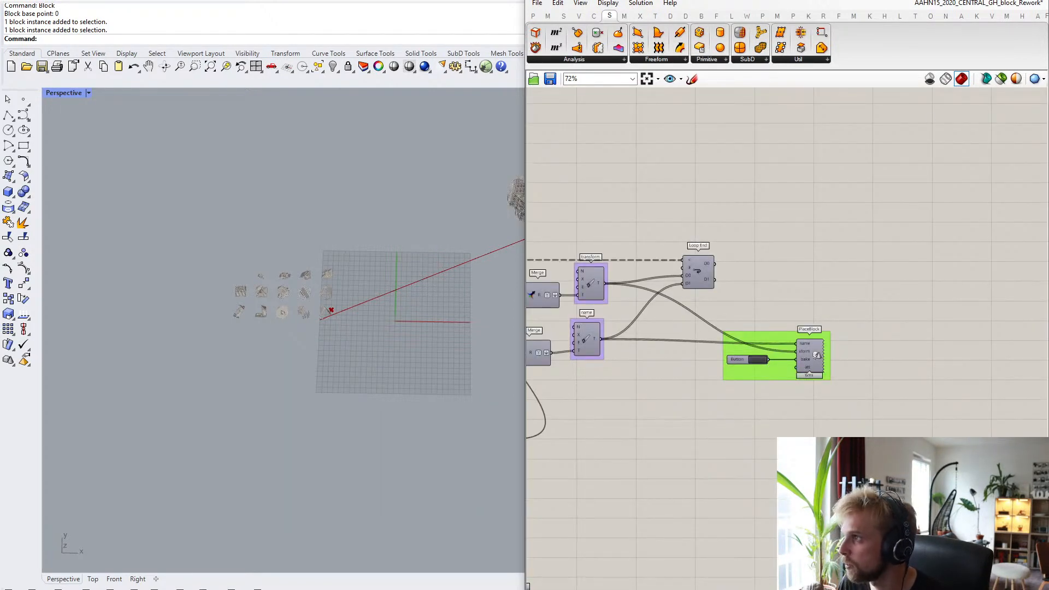
pyautogui.click(416, 300)
pyautogui.keyDown('shift'); pyautogui.moveTo(587, 247); pyautogui.dragTo(498, 264, button='right'); pyautogui.keyUp('shift')
pyautogui.scroll(4, 445, 303)
pyautogui.scroll(5, 408, 211)
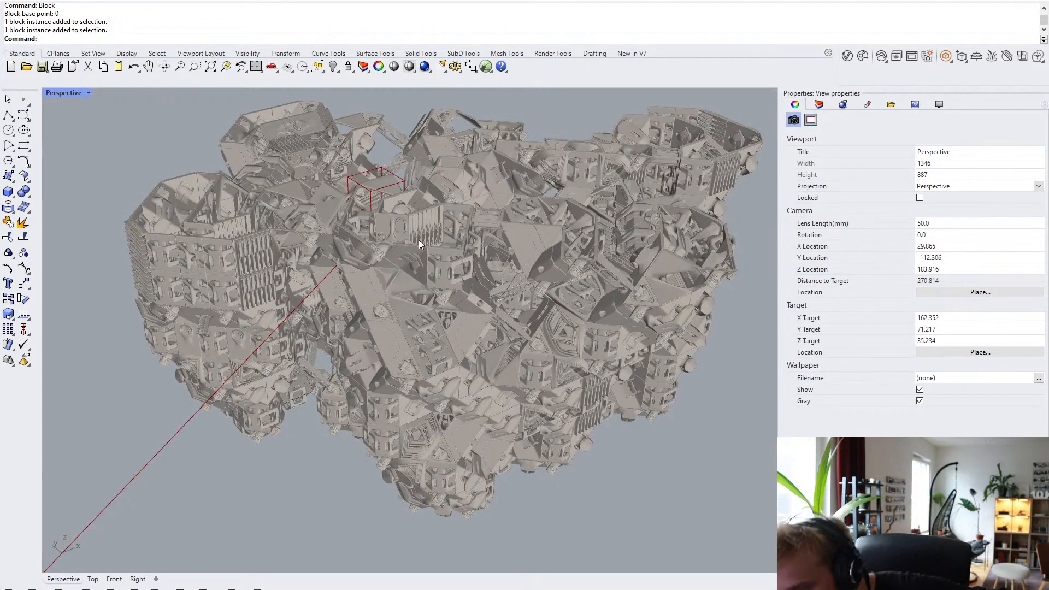
# - Undo the block placement made by the Grasshopper definition
pyautogui.hotkey('ctrl', 'z')
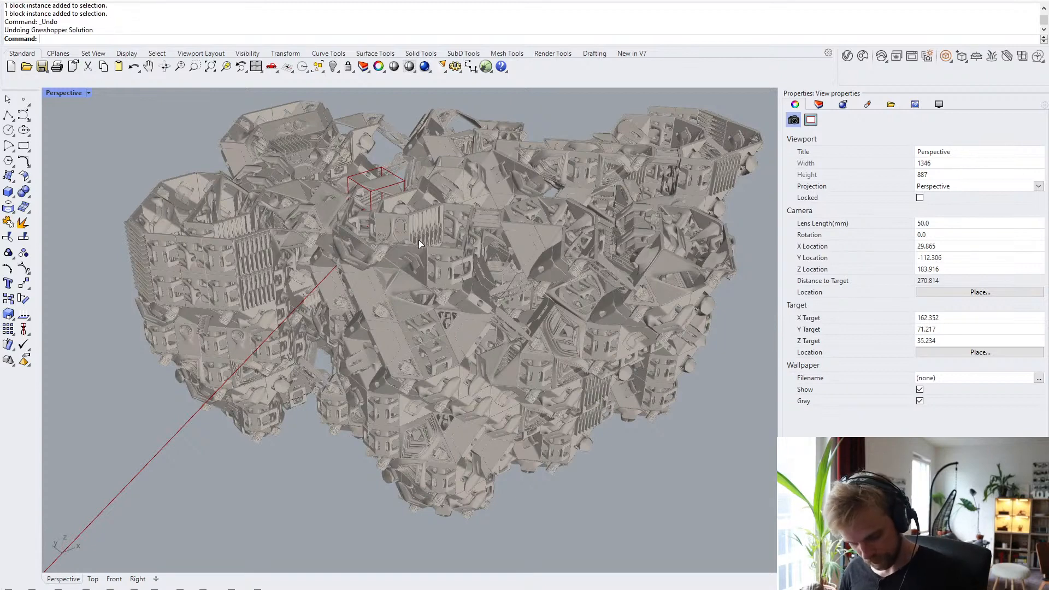
pyautogui.scroll(-9, 401, 276)
pyautogui.moveTo(479, 222); pyautogui.dragTo(377, 232, button='right')
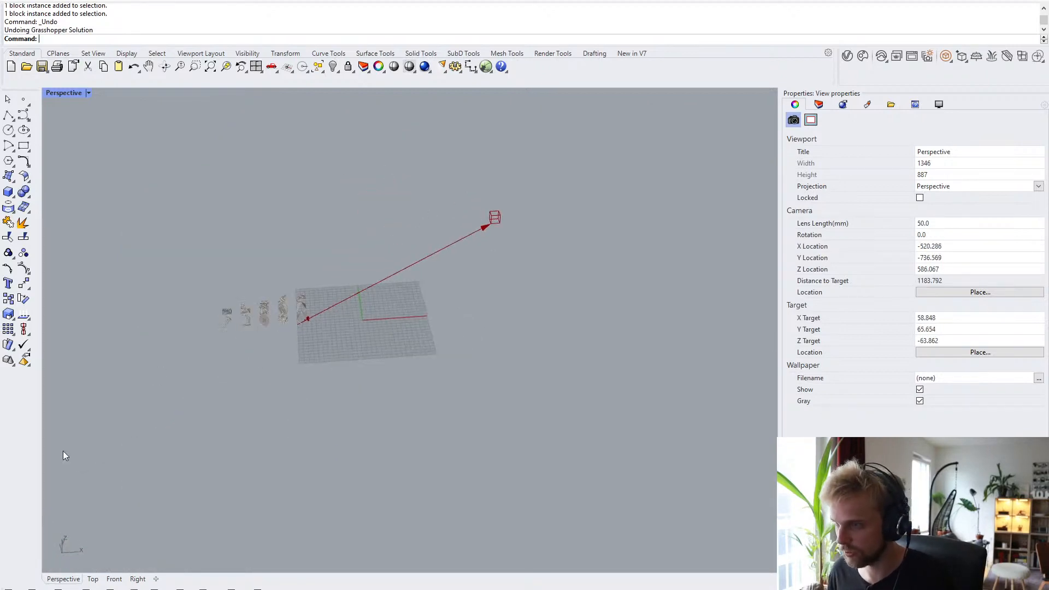
# - Switch to Grasshopper and review the definition from the PlaceBlock component and the loop through to the block-naming group
pyautogui.click(60, 588)
pyautogui.scroll(-5, 746, 301)
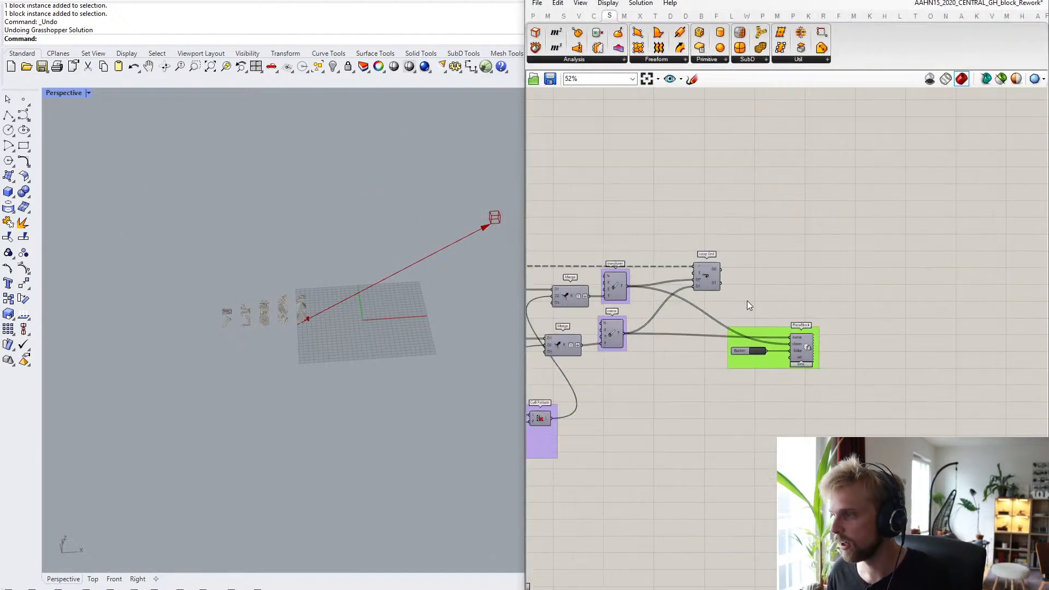
pyautogui.scroll(3, 749, 317)
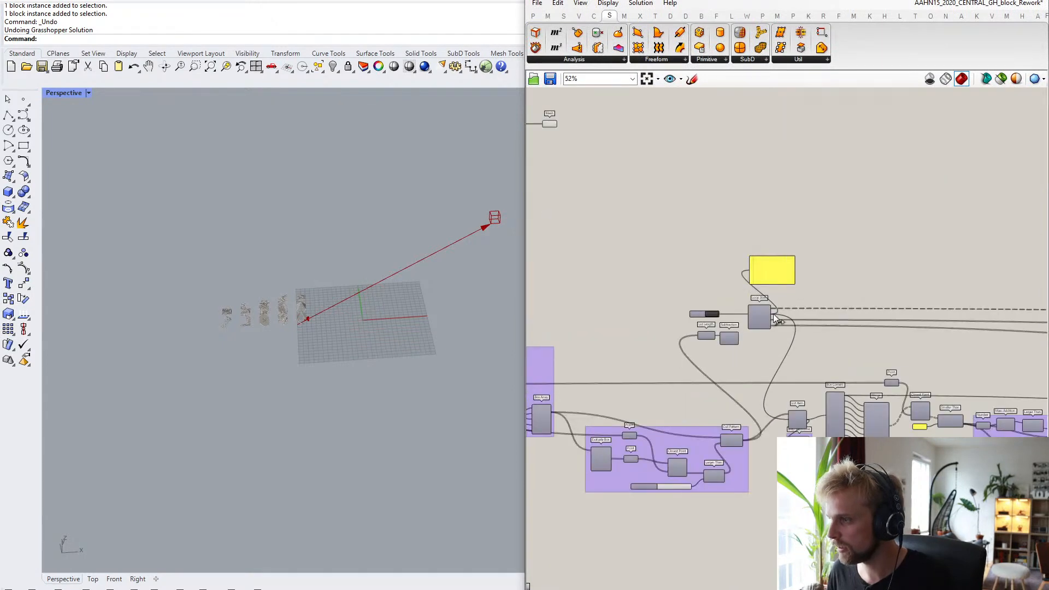
pyautogui.scroll(-3, 819, 324)
pyautogui.moveTo(977, 362); pyautogui.dragTo(784, 368, button='right')
pyautogui.scroll(5, 784, 368)
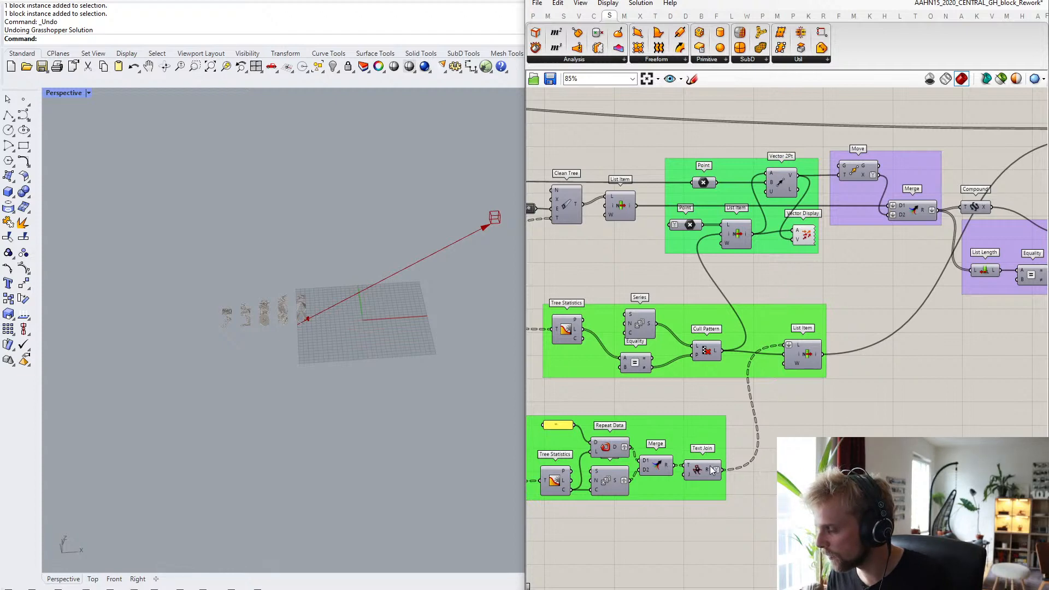
pyautogui.moveTo(708, 473)
pyautogui.moveTo(709, 473); pyautogui.dragTo(713, 336, button='right')
# - Check the block names from the Text Join output in a temporary panel and delete the panel
pyautogui.doubleClick(794, 429)
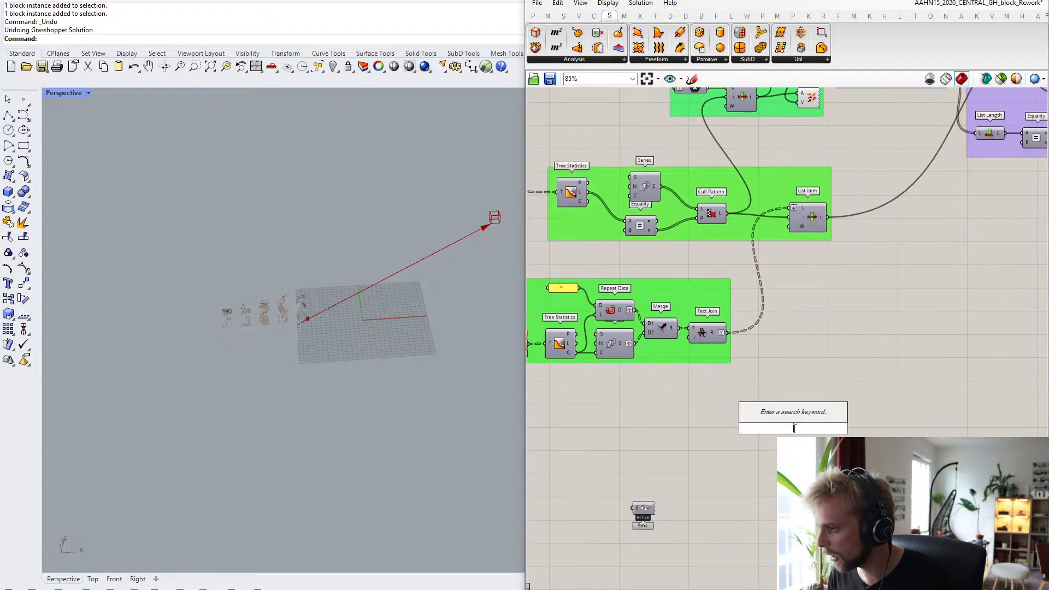
pyautogui.write('//')
pyautogui.press('Return')
pyautogui.scroll(2, 723, 331)
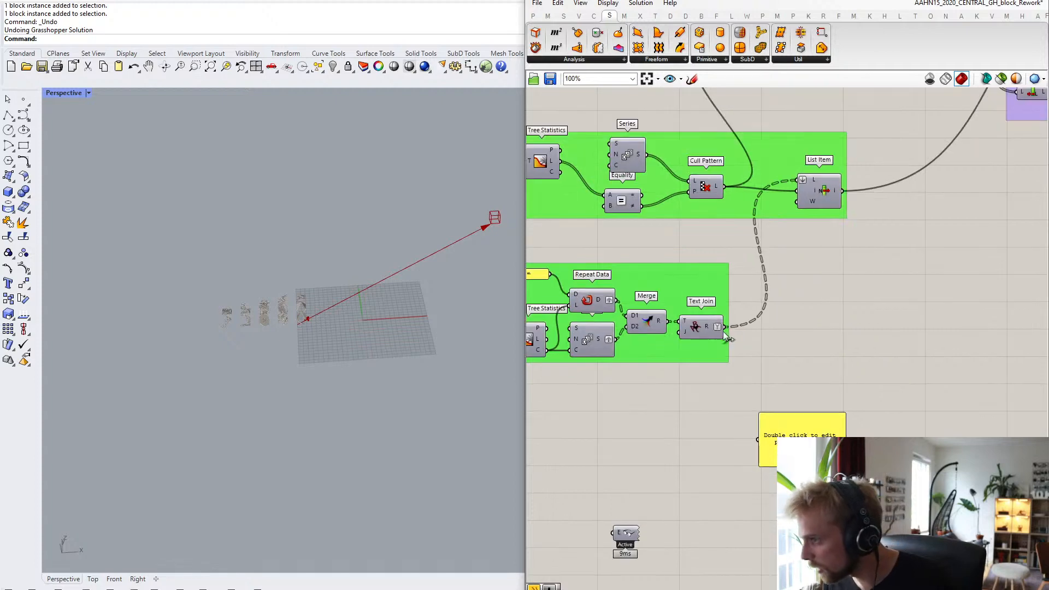
pyautogui.moveTo(723, 330); pyautogui.dragTo(757, 439)
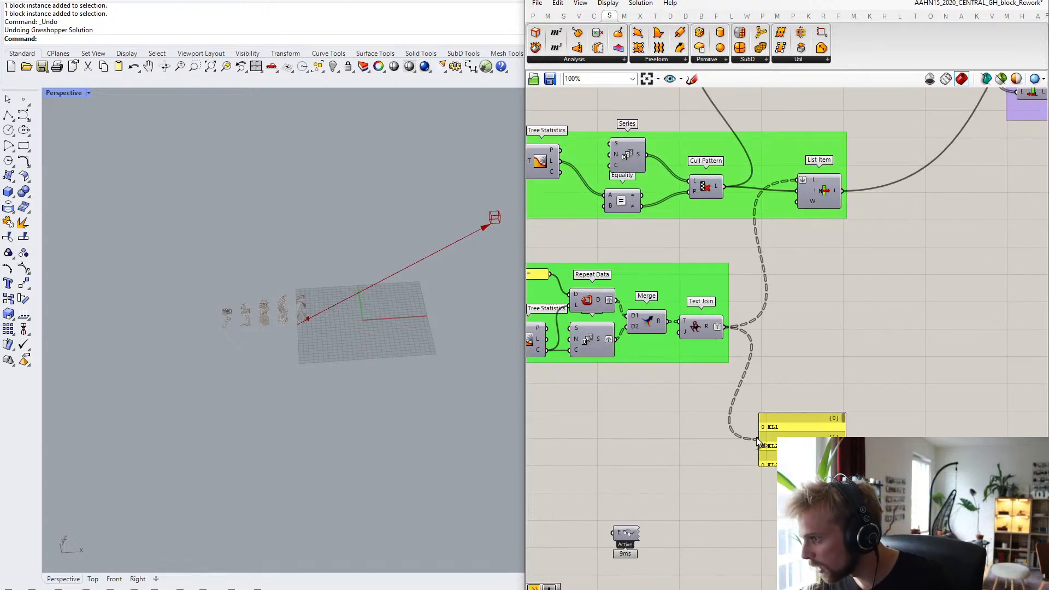
pyautogui.press('Delete')
# - Connect the Subtraction result to the N input of the Loop Start component
pyautogui.scroll(-6, 773, 411)
pyautogui.moveTo(704, 338); pyautogui.dragTo(842, 351, button='right')
pyautogui.scroll(5, 972, 373)
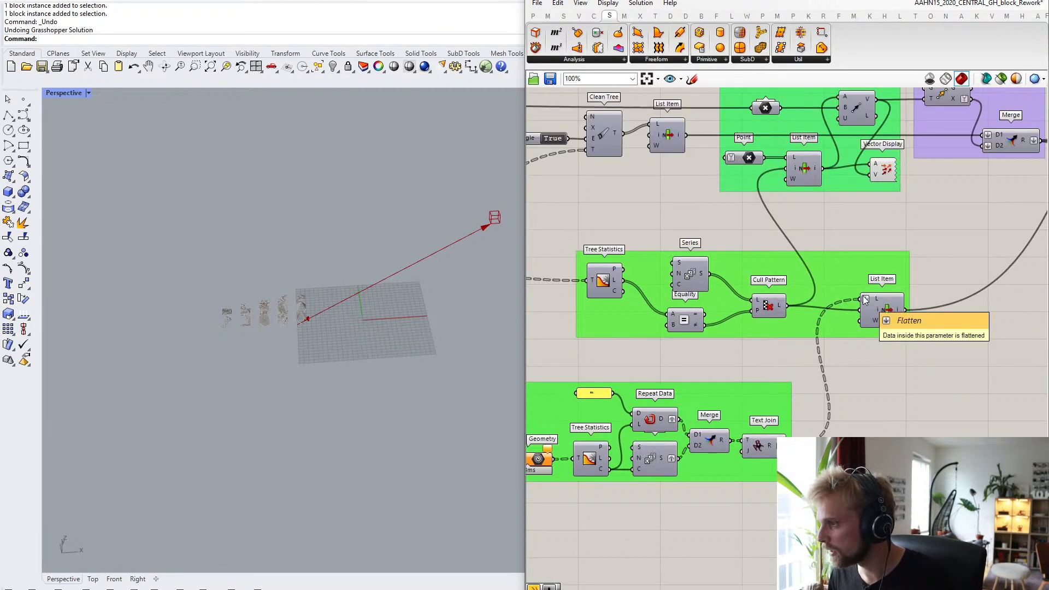
pyautogui.scroll(-6, 885, 311)
pyautogui.moveTo(696, 249); pyautogui.dragTo(758, 255, button='right')
pyautogui.scroll(7, 758, 256)
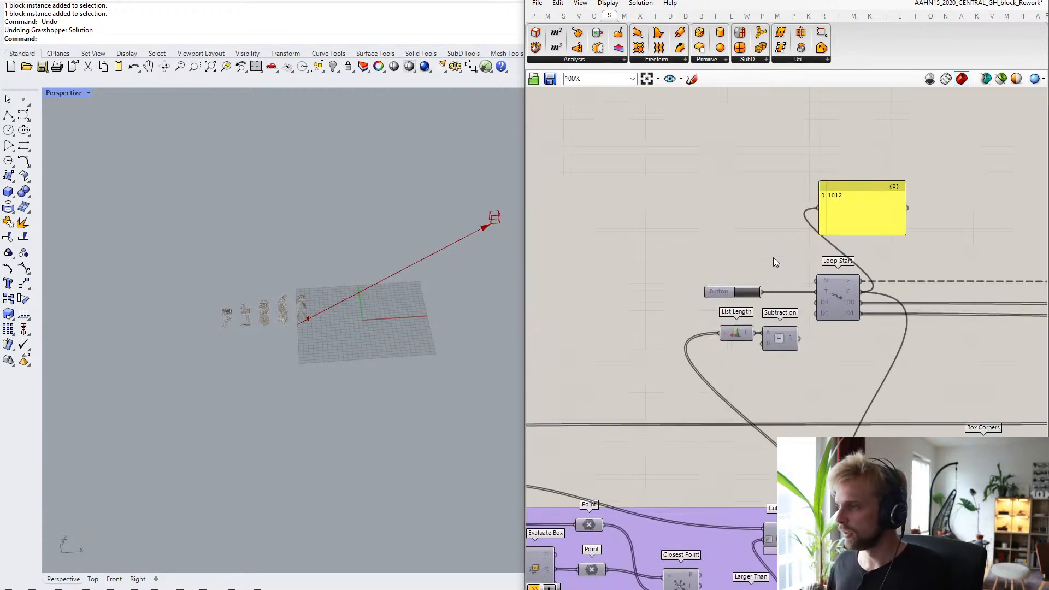
pyautogui.moveTo(850, 227); pyautogui.dragTo(787, 231, button='right')
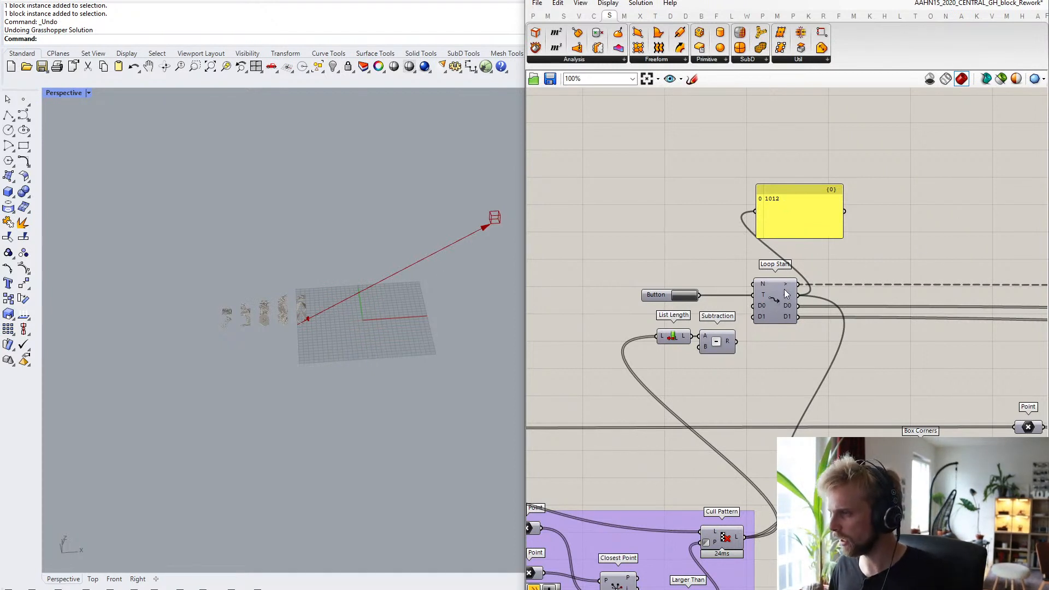
pyautogui.moveTo(760, 498); pyautogui.dragTo(709, 367, button='right')
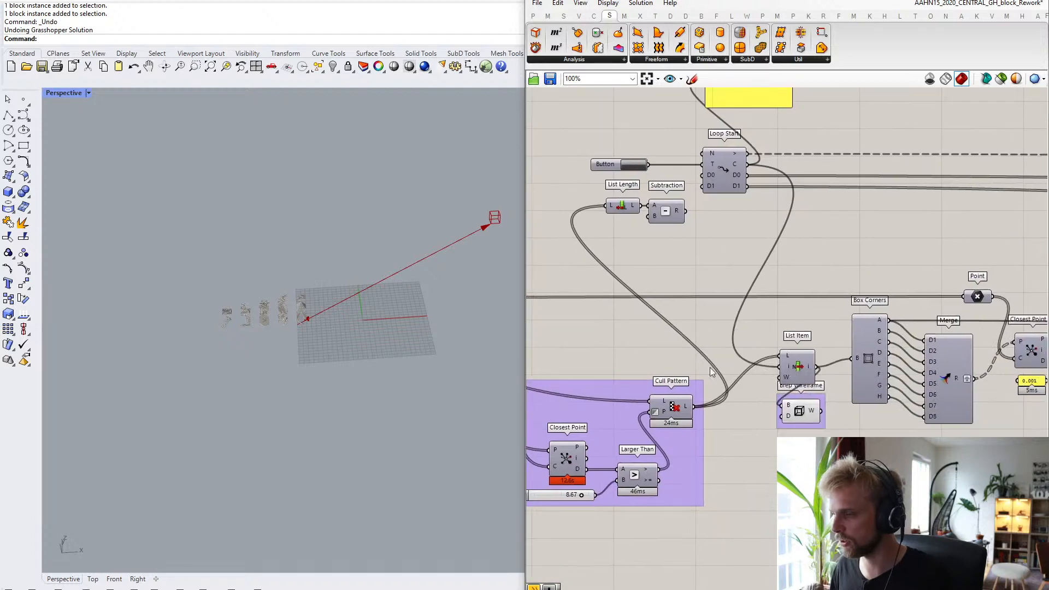
pyautogui.scroll(3, 704, 236)
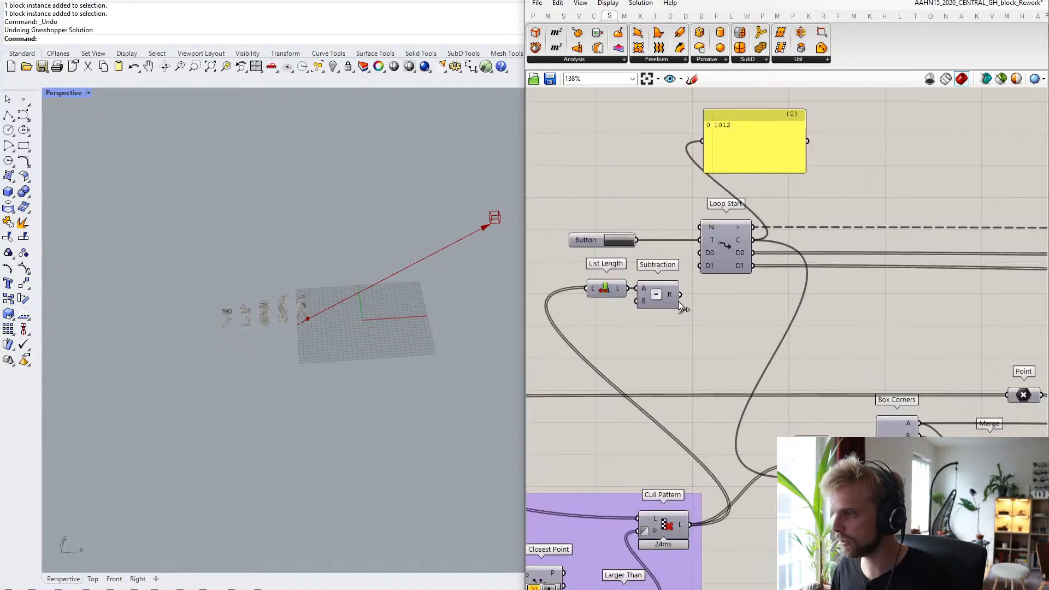
pyautogui.moveTo(680, 294); pyautogui.dragTo(705, 214)
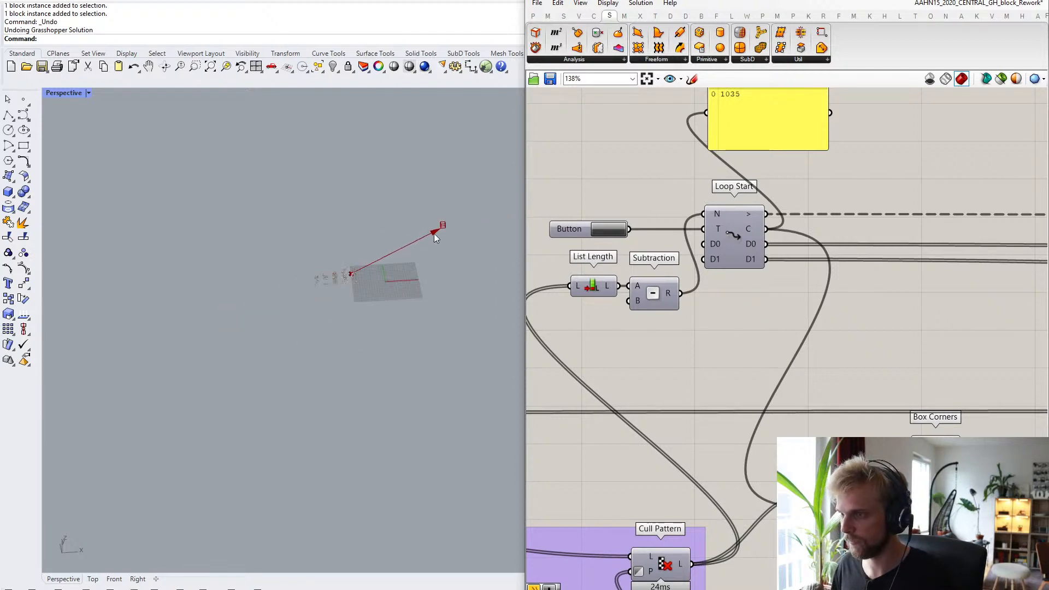
# - Switch back to Rhino and turn on the CA points layer
pyautogui.click(978, 1)
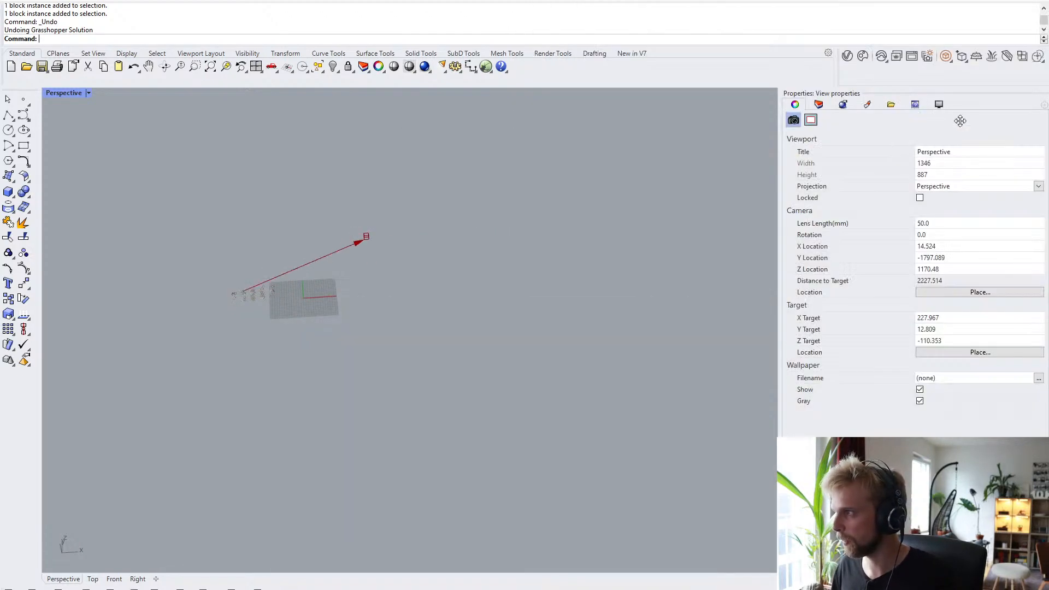
pyautogui.click(818, 104)
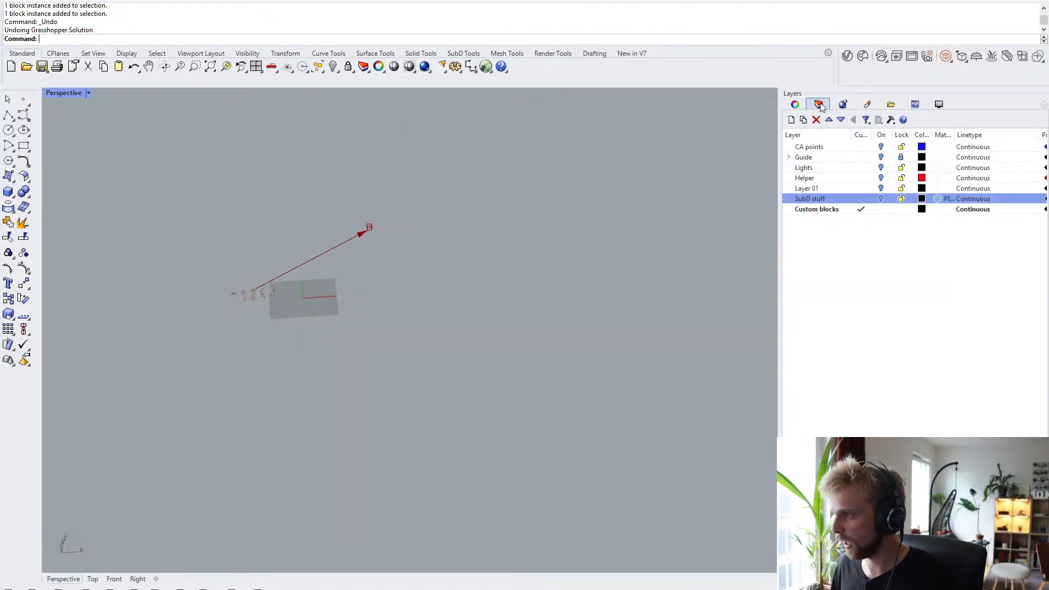
pyautogui.click(882, 151)
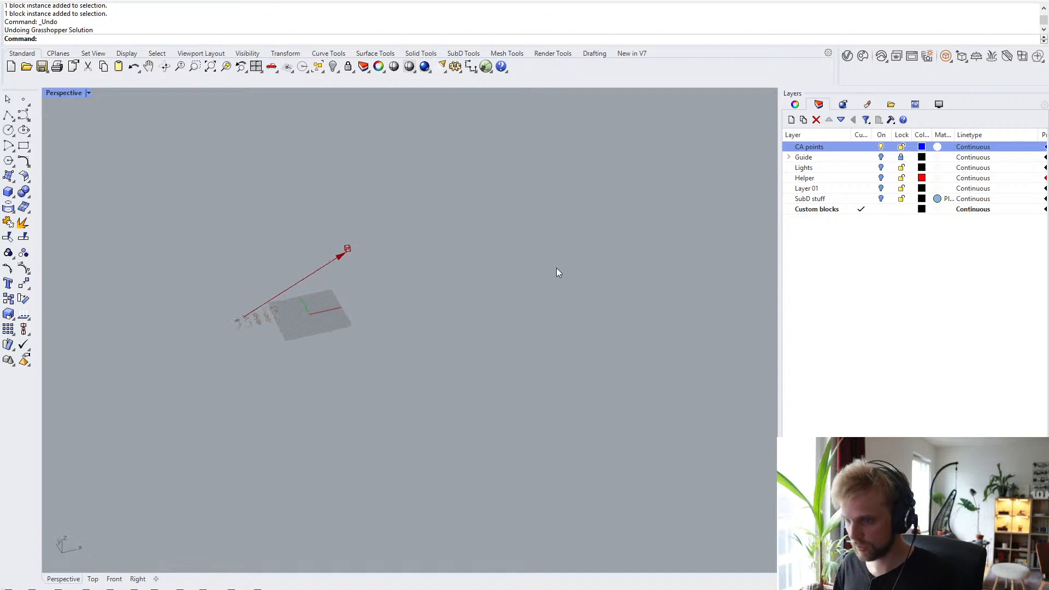
# - Bring back the hidden blue CA points with the ShowSelected command
pyautogui.write('ShowSelected')
pyautogui.press('Return')
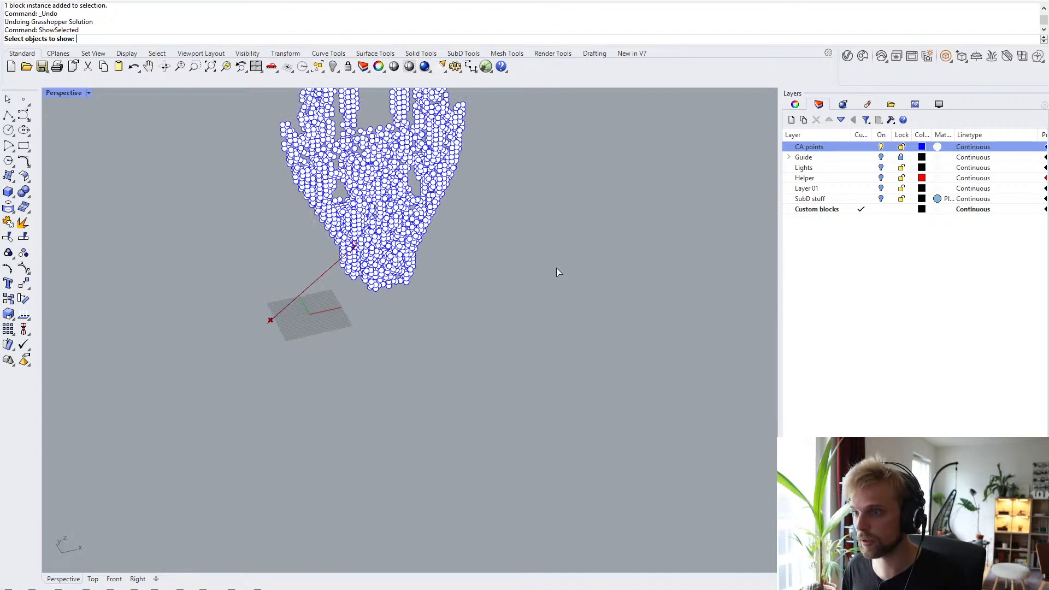
pyautogui.click(416, 183)
pyautogui.press('Return')
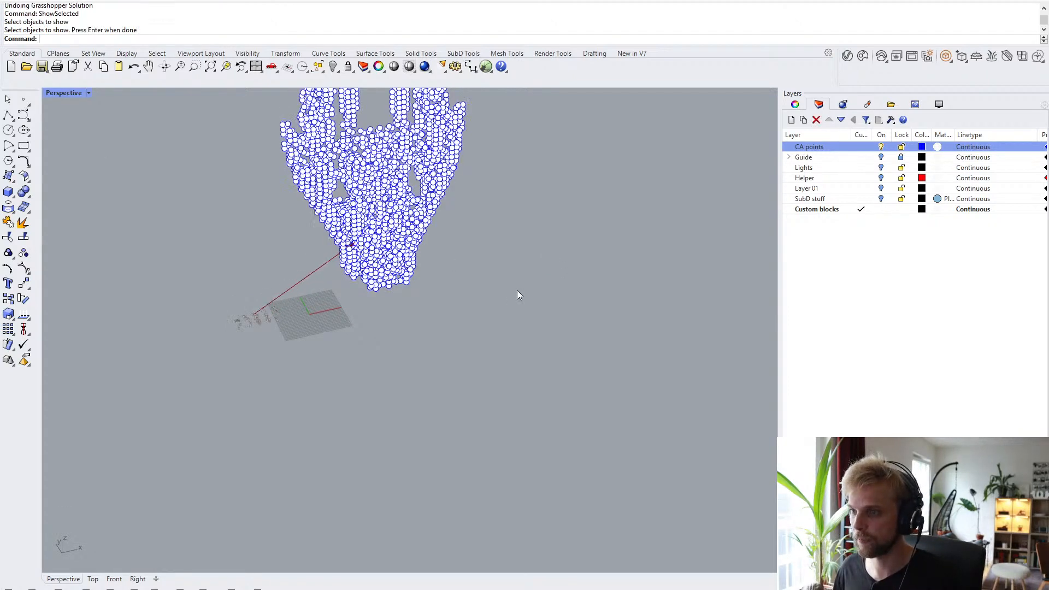
pyautogui.moveTo(322, 283); pyautogui.dragTo(356, 380, button='right')
pyautogui.scroll(2, 302, 259)
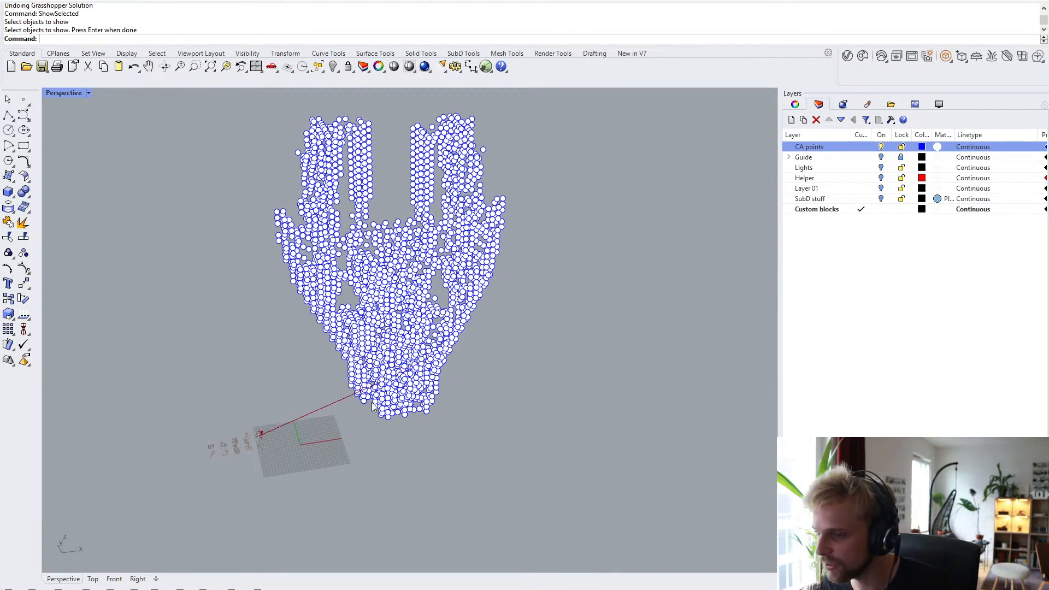
pyautogui.keyDown('shift'); pyautogui.moveTo(384, 353); pyautogui.dragTo(383, 356, button='right'); pyautogui.keyUp('shift')
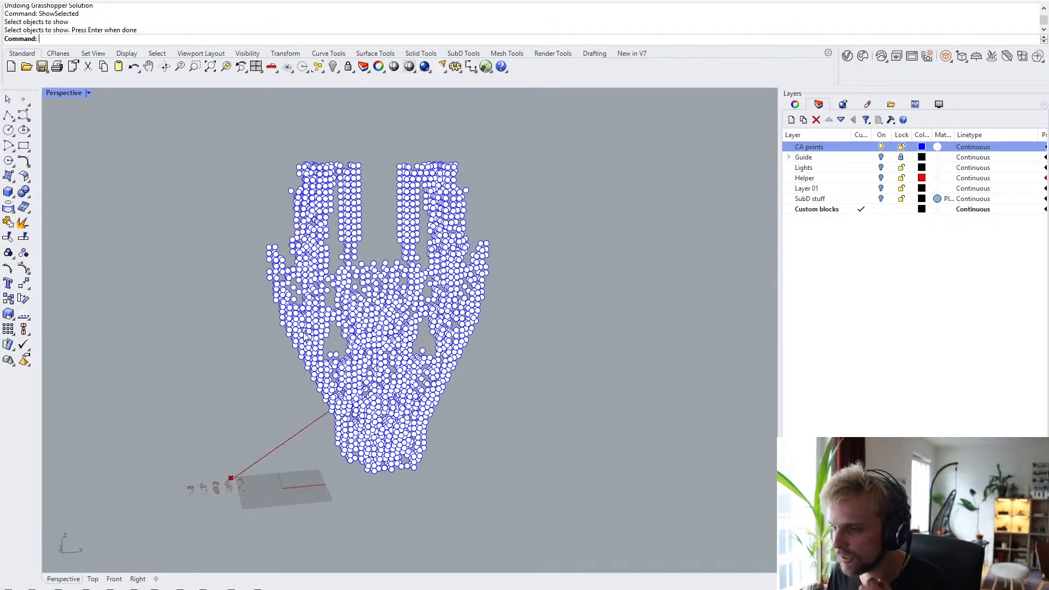
pyautogui.moveTo(306, 337); pyautogui.dragTo(358, 355, button='right')
pyautogui.scroll(2, 376, 365)
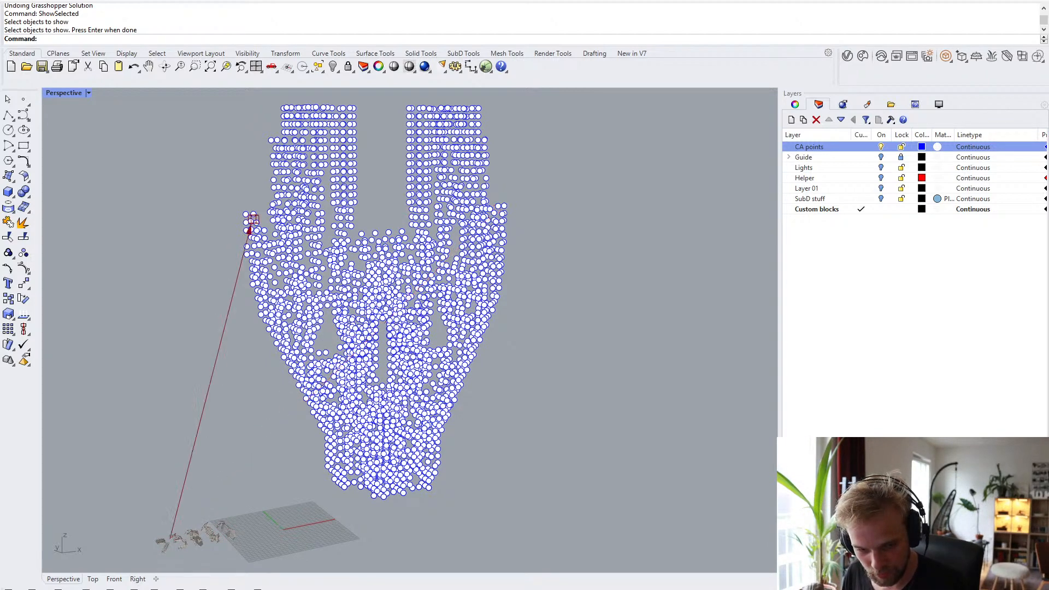
pyautogui.press('Return')
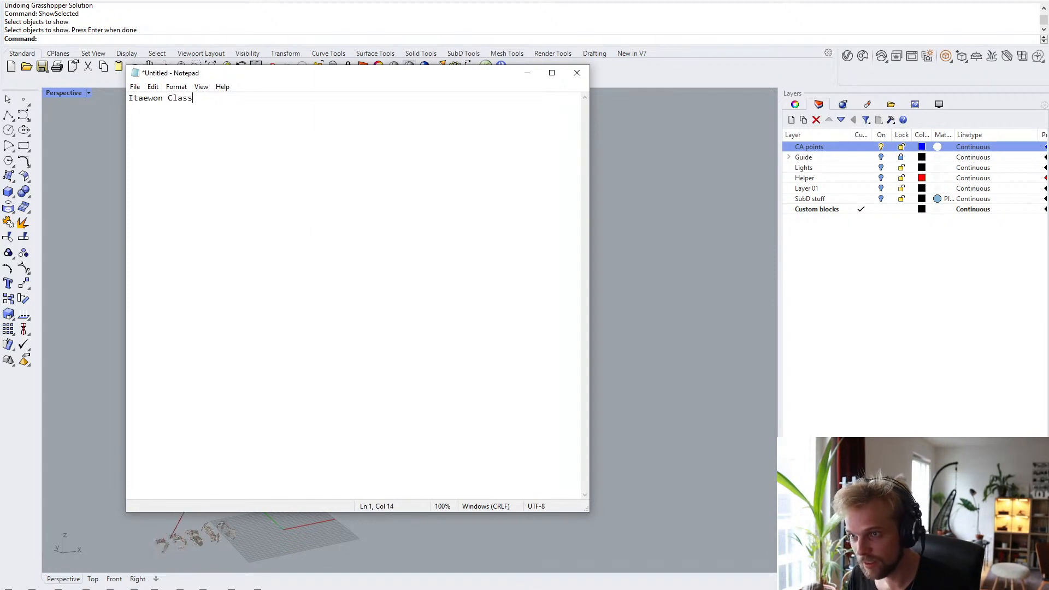
pyautogui.click(527, 73)
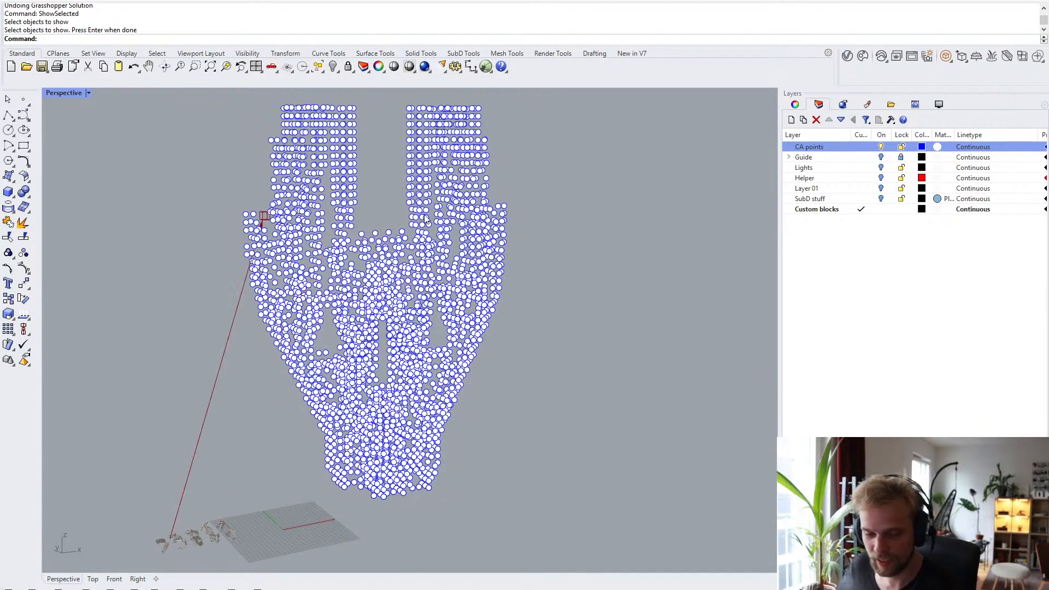
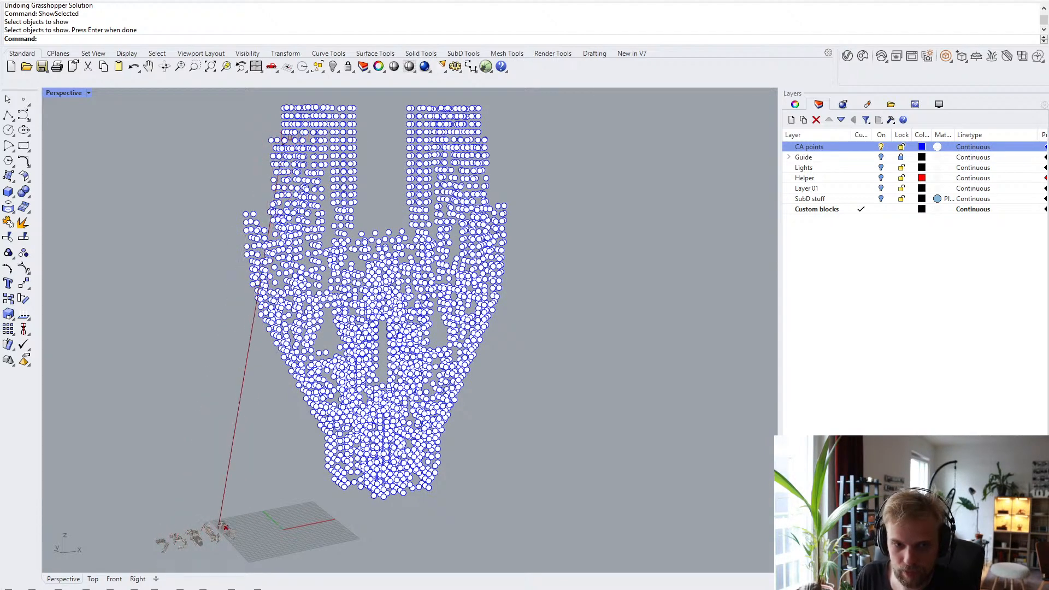
# - Switch to the browser, open the MAPPA Wikipedia article and highlight Kids on the Slope and Hajime no Ippo: Rising in the series table
pyautogui.hotkey('alt', 'Tab')
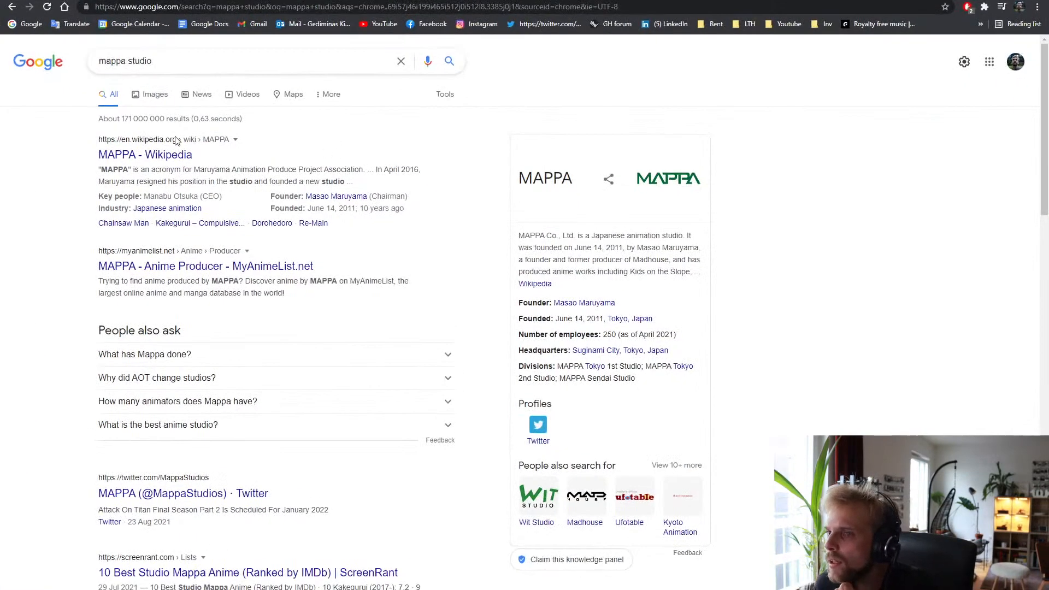
pyautogui.click(155, 162)
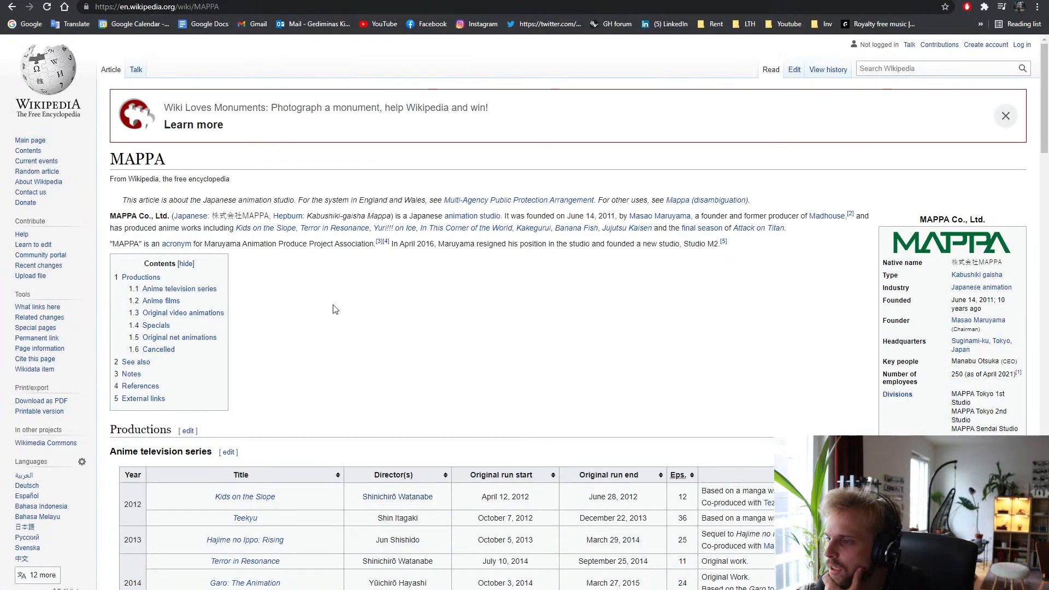
pyautogui.scroll(-5, 322, 301)
pyautogui.moveTo(197, 227); pyautogui.dragTo(281, 224)
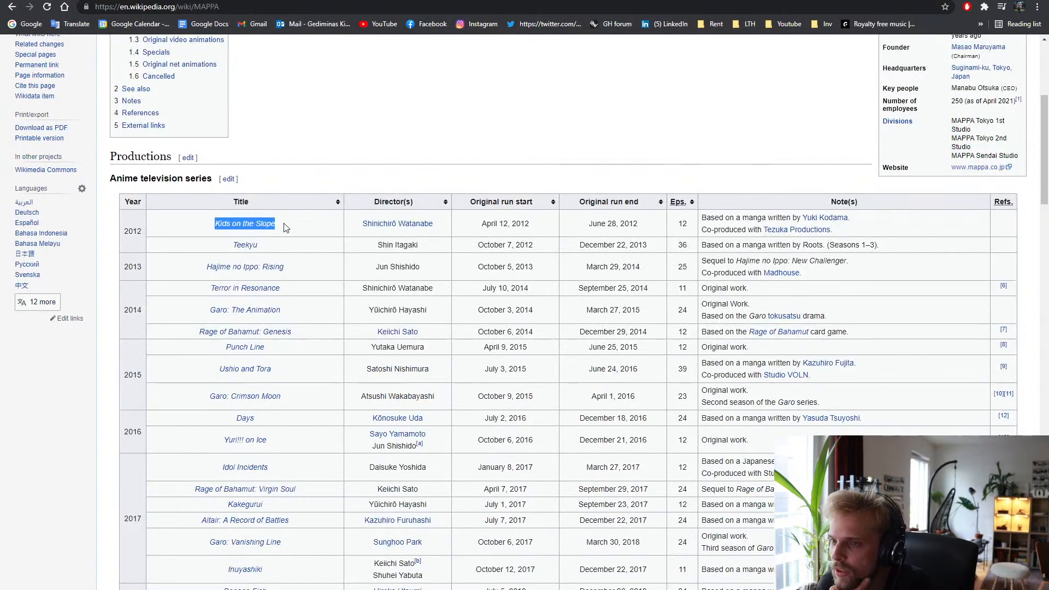
pyautogui.moveTo(191, 275); pyautogui.dragTo(304, 276)
pyautogui.scroll(-2, 319, 295)
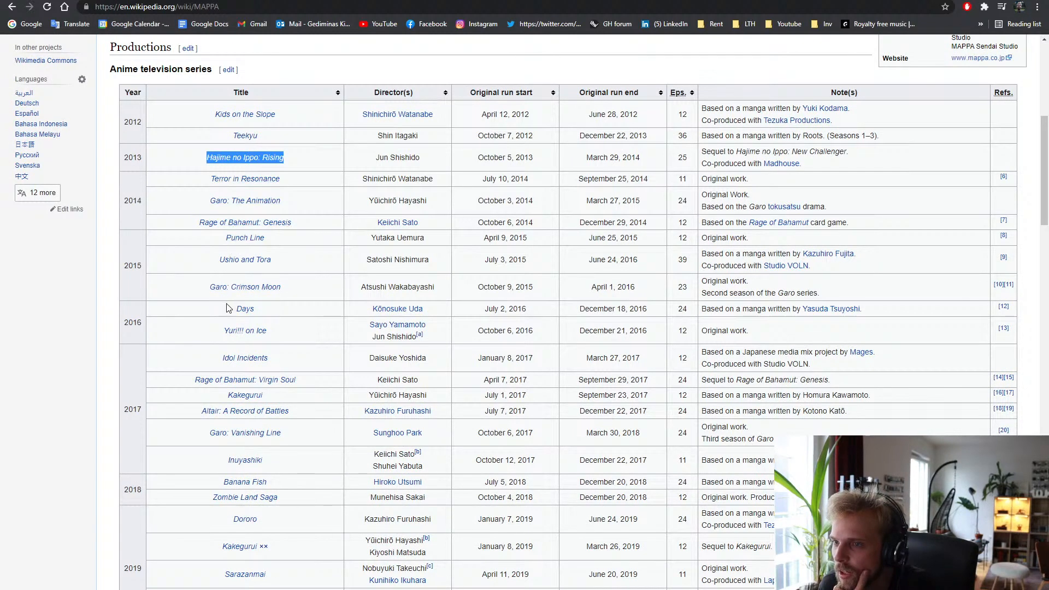
# - Review the series from 2016 onward, highlighting Yuri!!! on Ice, Dororo, Jujutsu Kaisen, Chainsaw Man and the Attack on Titan final season entries
pyautogui.scroll(-2, 227, 338)
pyautogui.moveTo(222, 221); pyautogui.dragTo(290, 229)
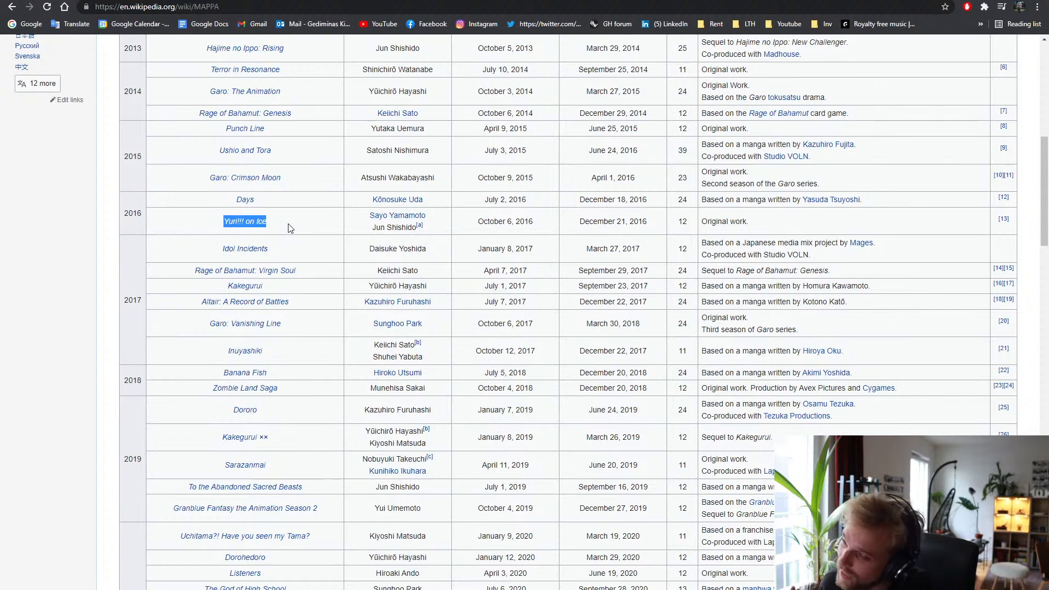
pyautogui.scroll(-2, 290, 230)
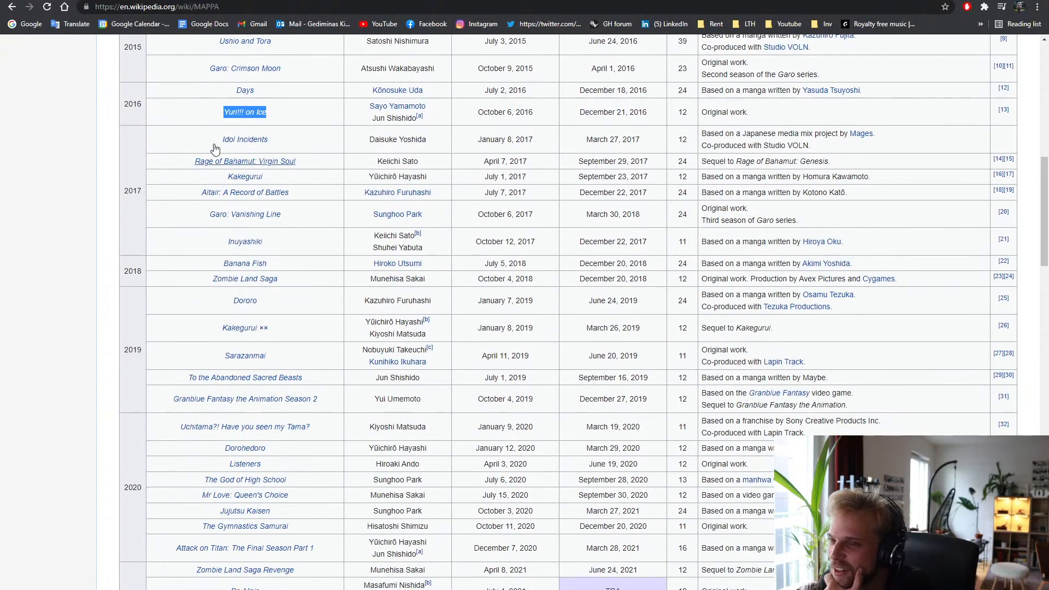
pyautogui.scroll(-1, 261, 237)
pyautogui.moveTo(227, 246); pyautogui.dragTo(284, 255)
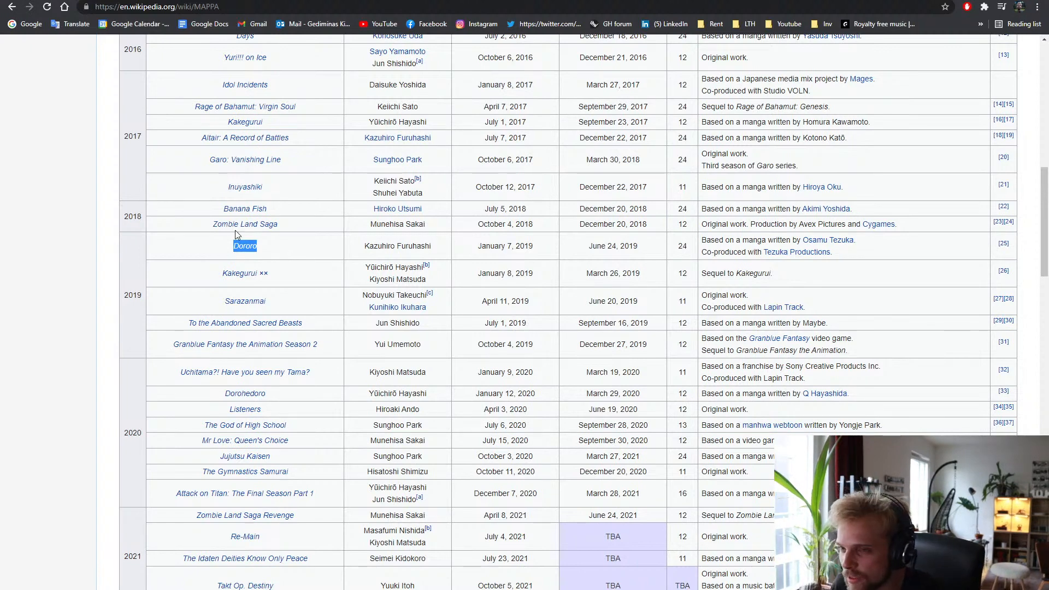
pyautogui.scroll(-2, 236, 297)
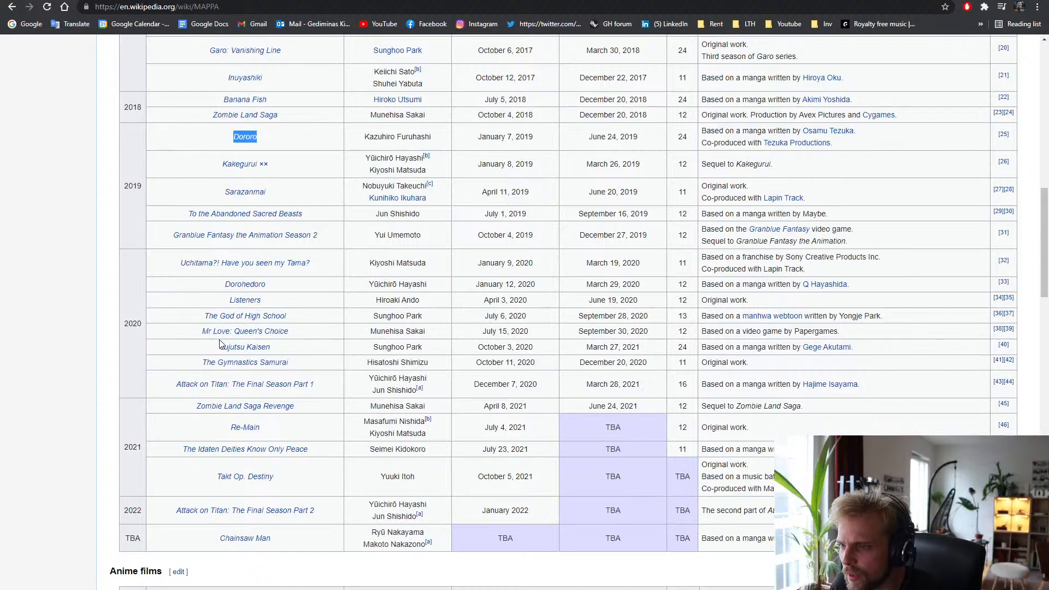
pyautogui.moveTo(220, 348); pyautogui.dragTo(269, 343)
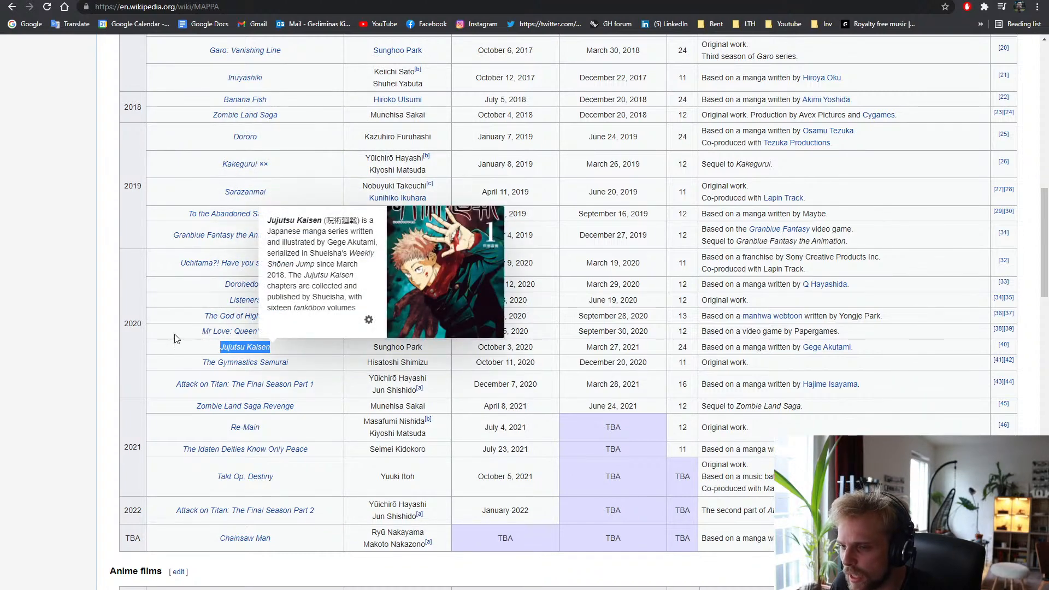
pyautogui.scroll(-2, 196, 472)
pyautogui.moveTo(199, 428); pyautogui.dragTo(295, 431)
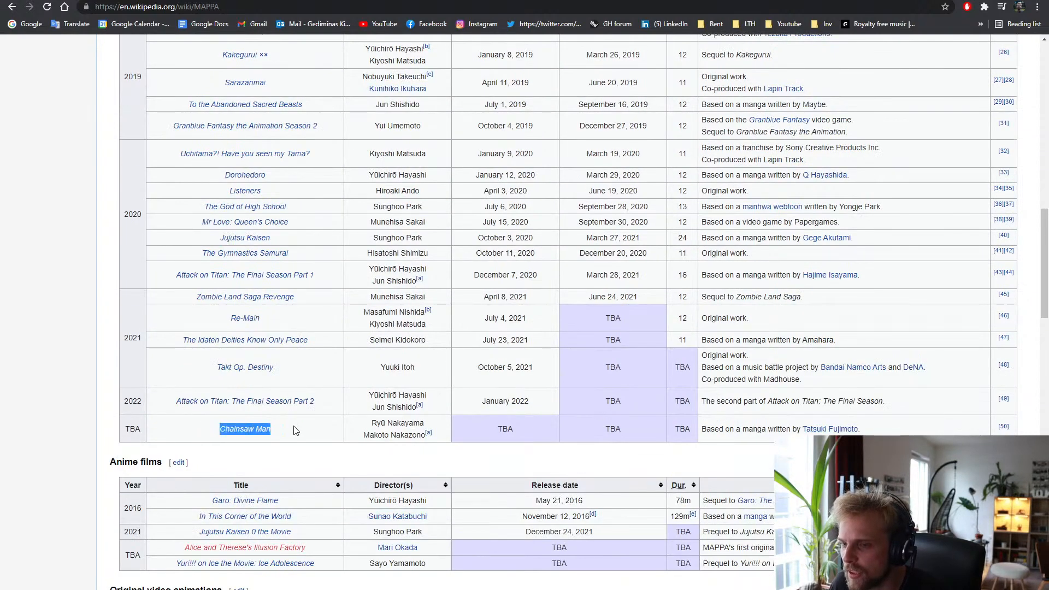
pyautogui.moveTo(173, 405); pyautogui.dragTo(340, 405)
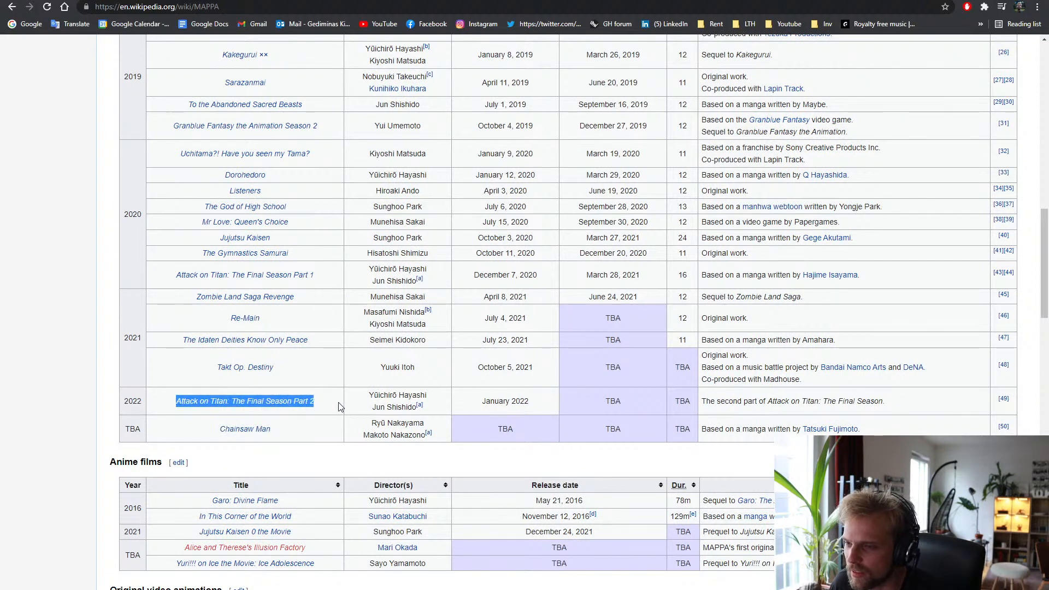
pyautogui.moveTo(171, 275); pyautogui.dragTo(365, 282)
pyautogui.moveTo(197, 433); pyautogui.dragTo(298, 433)
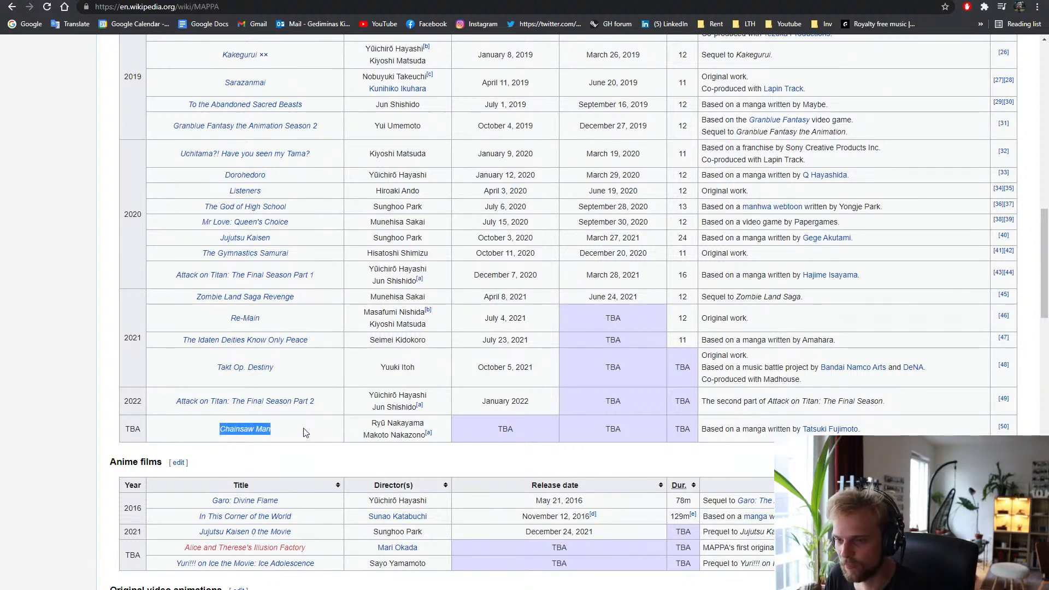
# - Review MAPPA's anime films, specials and original net animations, highlighting Yasuke
pyautogui.scroll(-3, 306, 433)
pyautogui.scroll(-3, 295, 424)
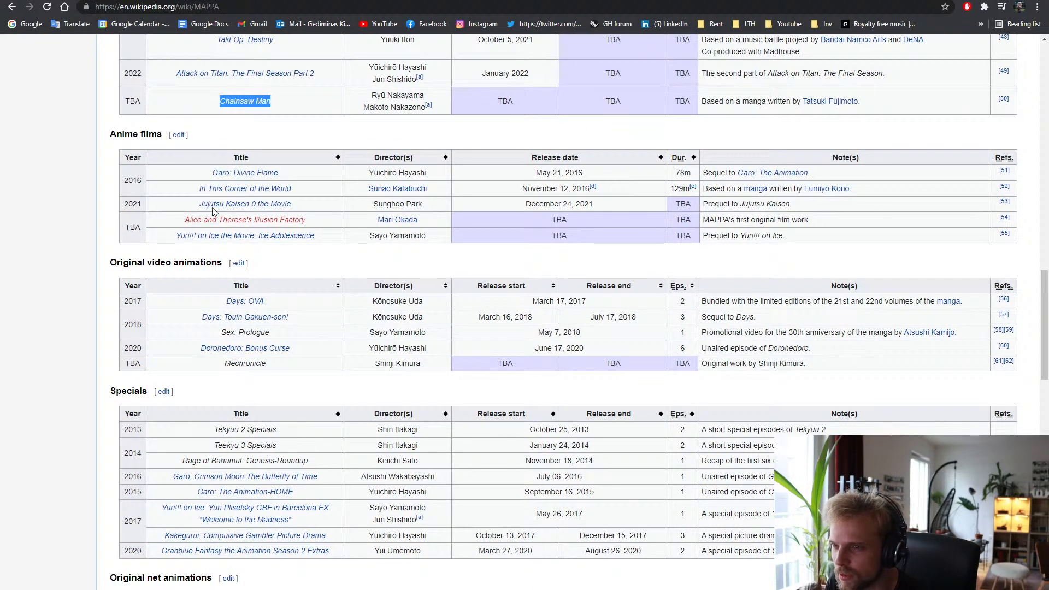
pyautogui.scroll(-7, 224, 305)
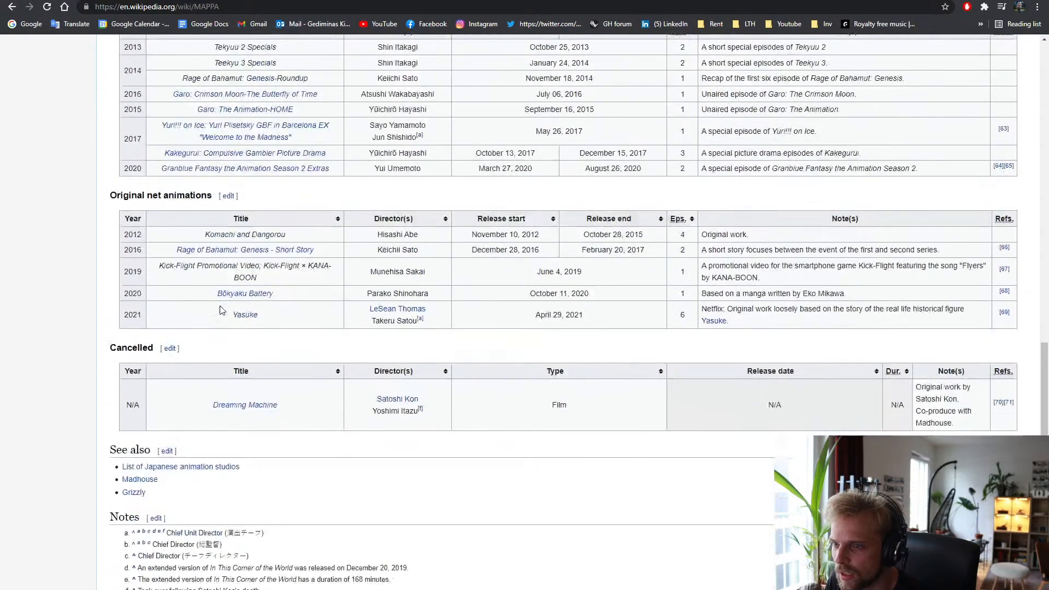
pyautogui.scroll(-1, 222, 310)
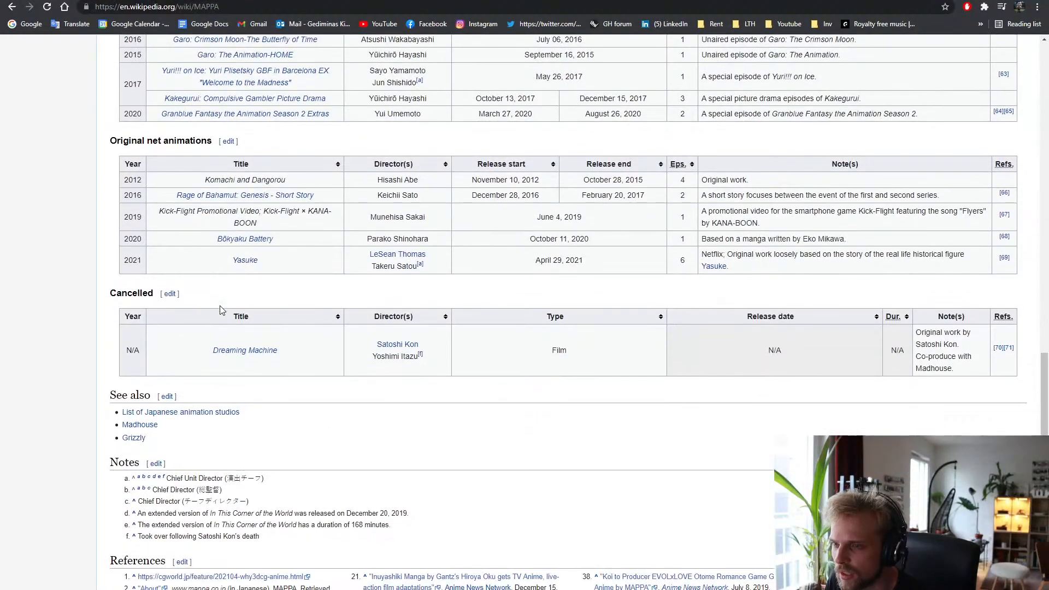
pyautogui.moveTo(231, 260); pyautogui.dragTo(273, 266)
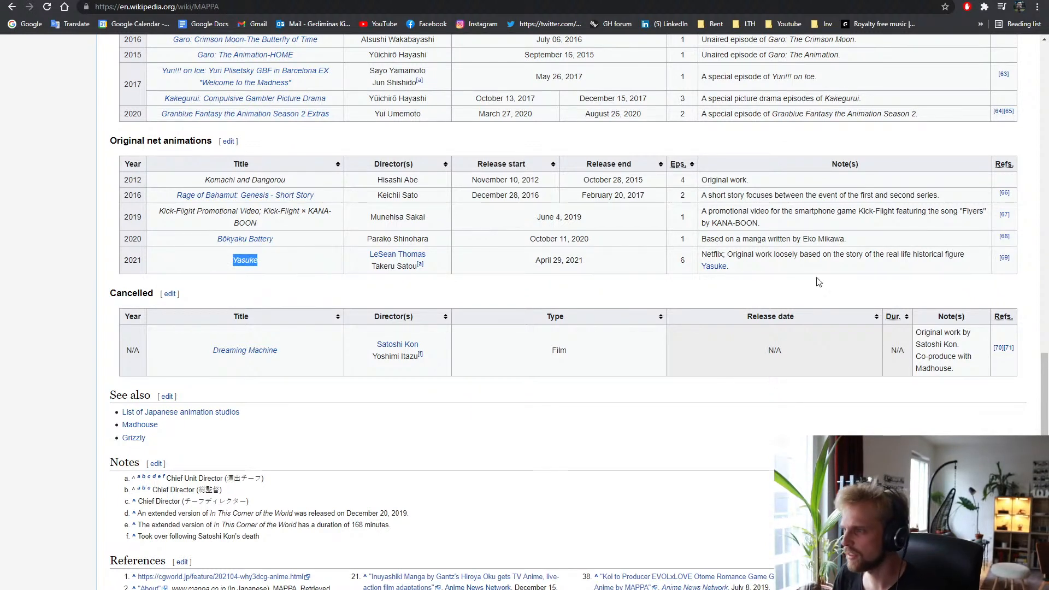
pyautogui.doubleClick(713, 255)
pyautogui.moveTo(210, 262); pyautogui.dragTo(291, 257)
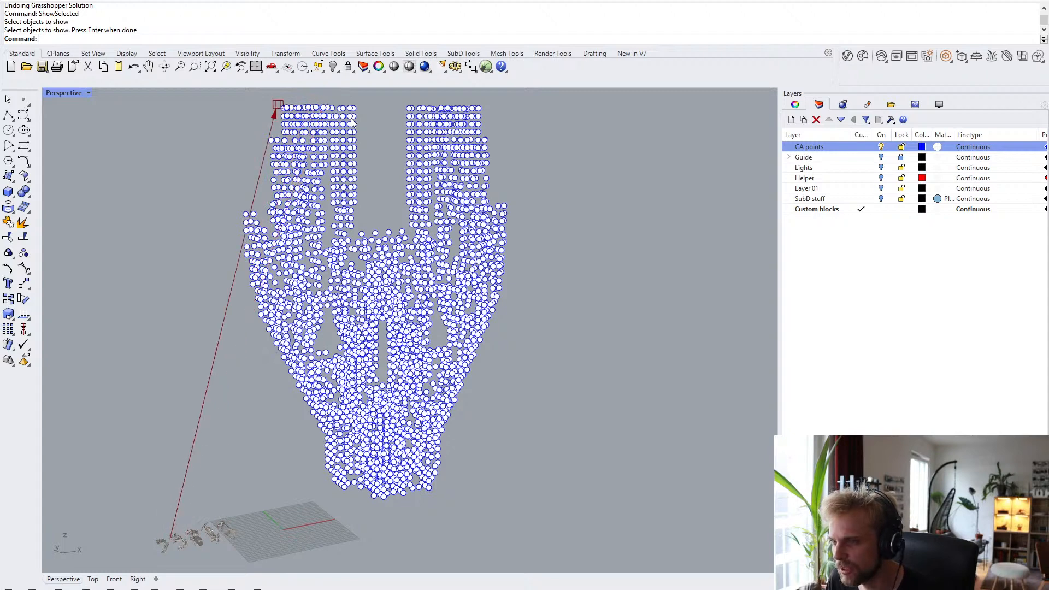
# - Switch to Rhino to turn off the CA points layer, and hide the preview of the loop's red box components in Grasshopper
pyautogui.click(881, 146)
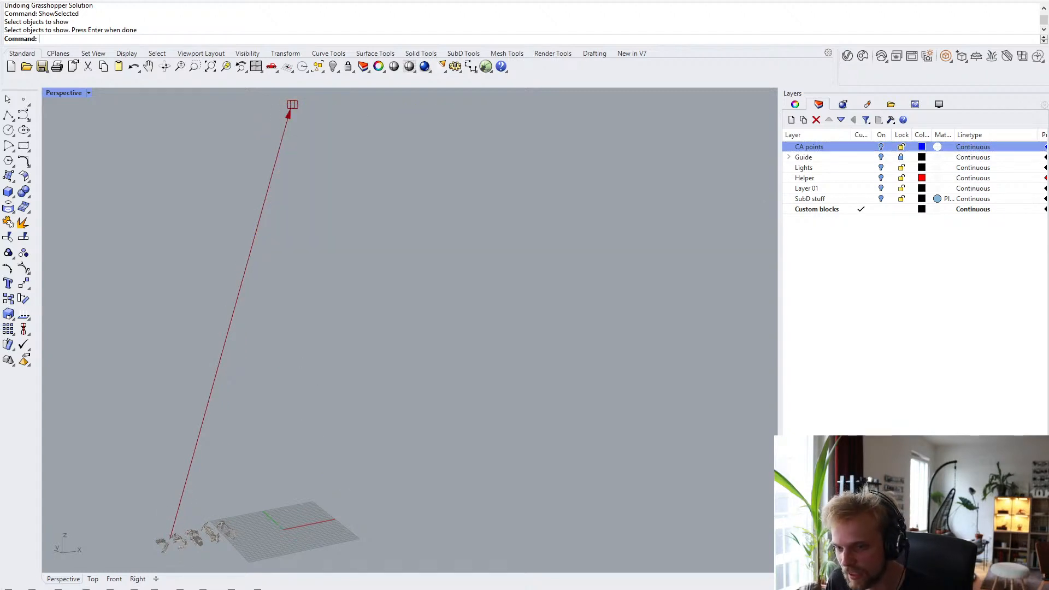
pyautogui.hotkey('alt', 'Tab')
pyautogui.scroll(-6, 841, 389)
pyautogui.moveTo(841, 390); pyautogui.dragTo(605, 322, button='right')
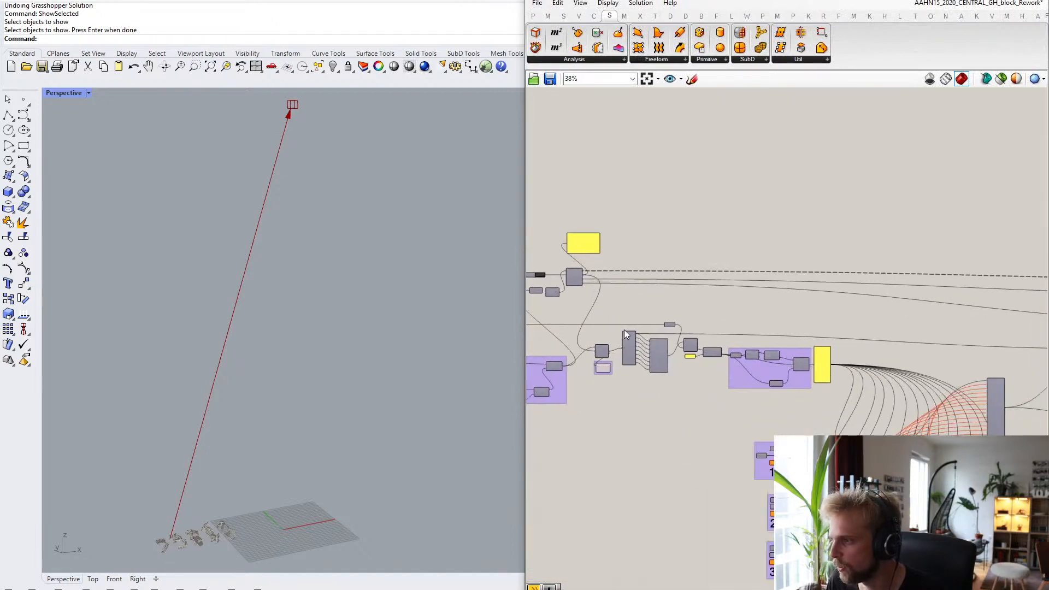
pyautogui.moveTo(674, 435); pyautogui.dragTo(580, 356)
pyautogui.middleClick(599, 352)
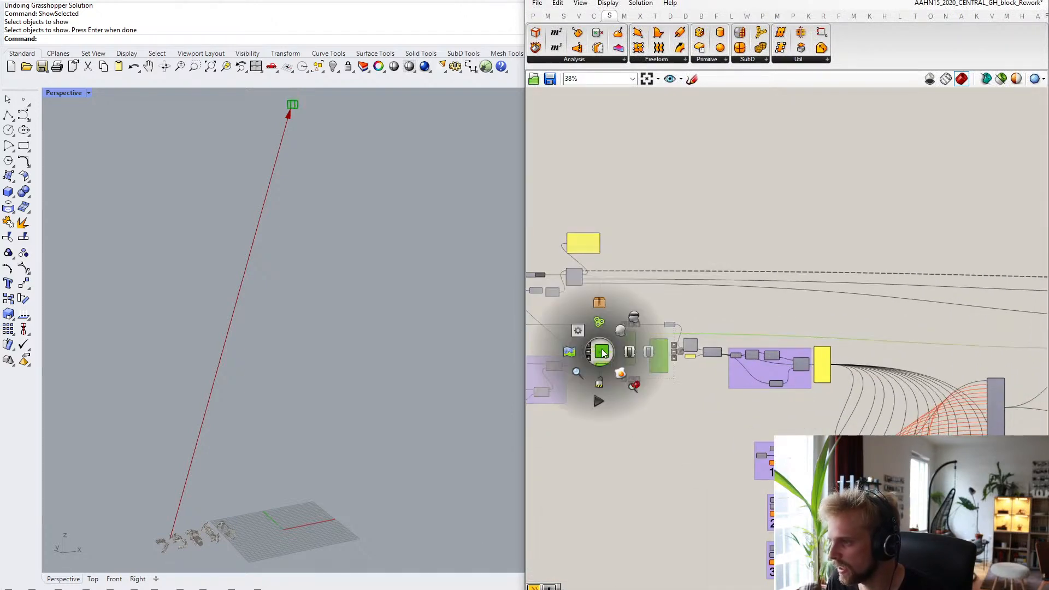
pyautogui.click(633, 319)
# - Turn off the Vector Display component so its red arrow no longer shows in the viewport
pyautogui.moveTo(931, 354); pyautogui.dragTo(897, 305)
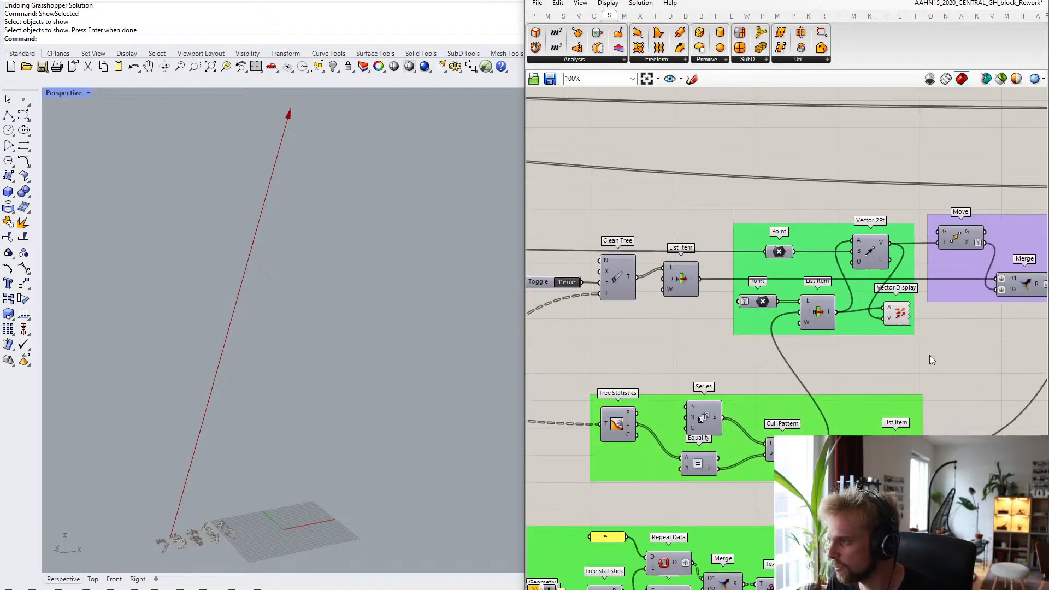
pyautogui.middleClick(884, 296)
pyautogui.click(862, 274)
pyautogui.click(945, 325)
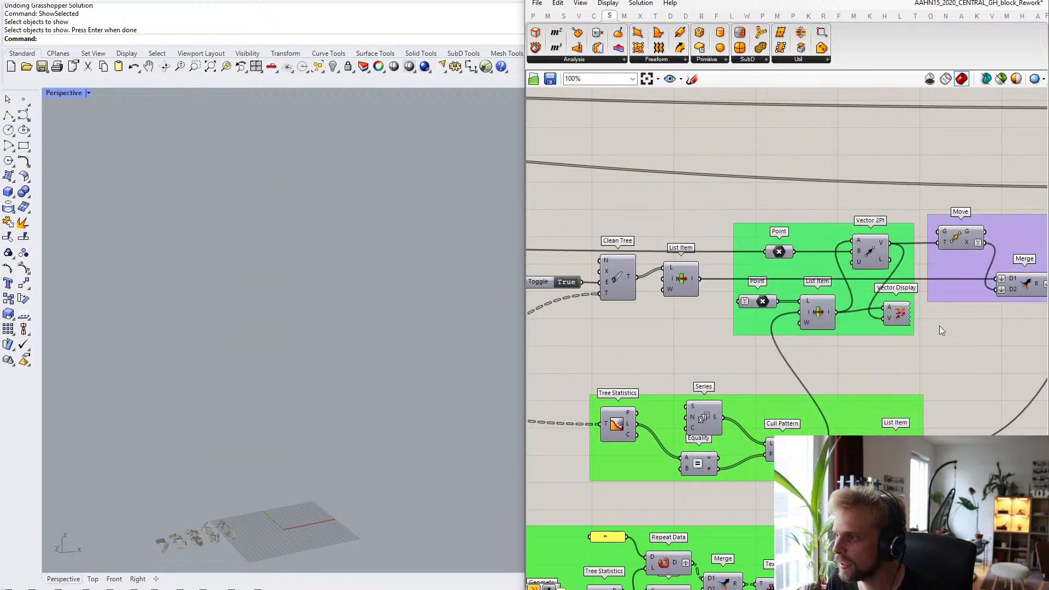
# - Inspect the transform Clean Tree output that feeds the Loop End and PlaceBlock components
pyautogui.moveTo(945, 326); pyautogui.dragTo(715, 353, button='right')
pyautogui.scroll(-4, 631, 345)
pyautogui.moveTo(806, 335); pyautogui.dragTo(625, 341, button='right')
pyautogui.scroll(7, 757, 224)
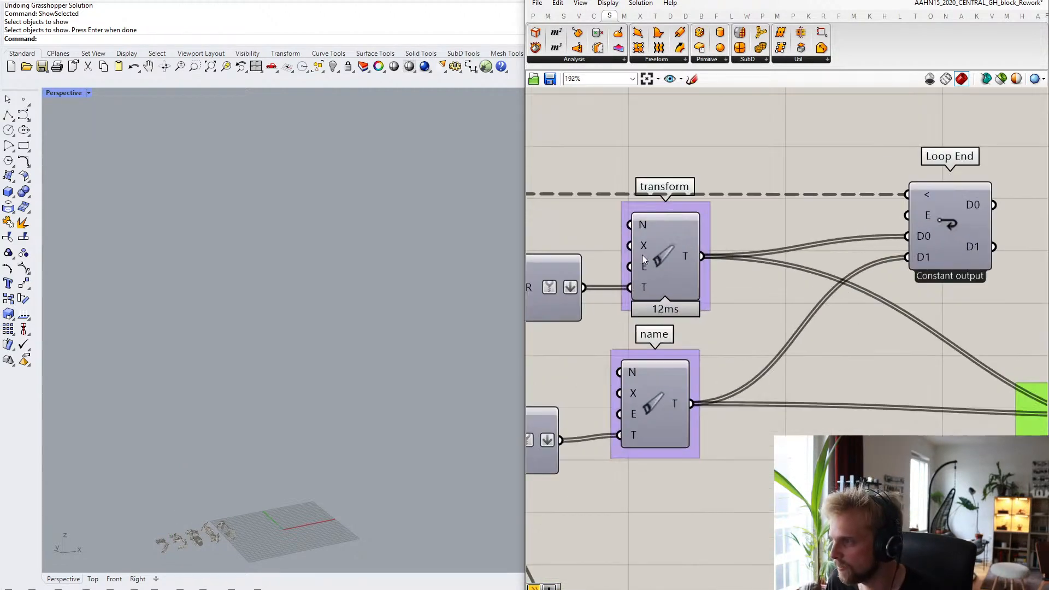
pyautogui.moveTo(684, 254)
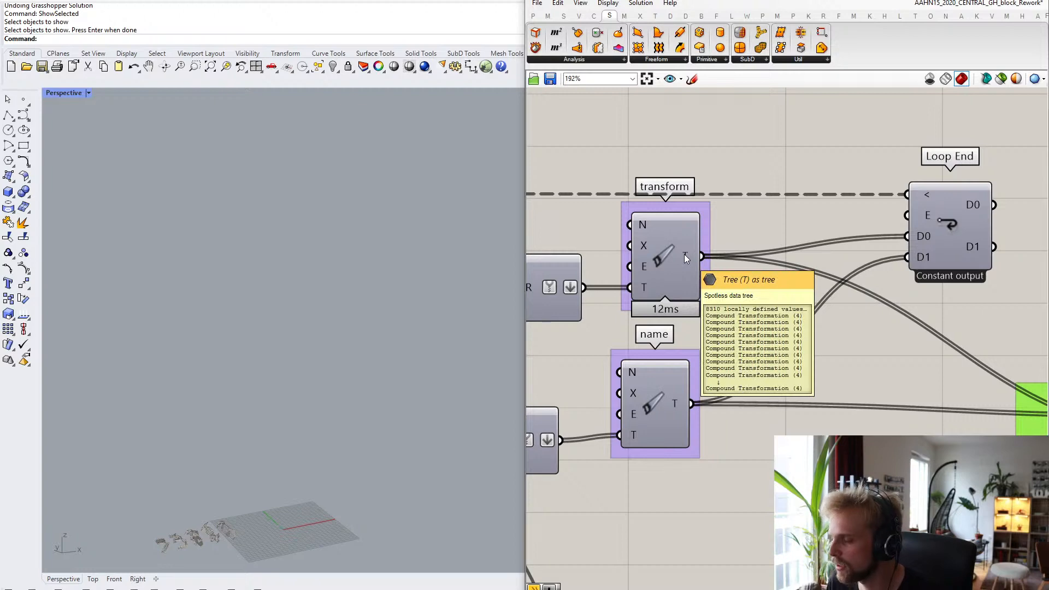
pyautogui.scroll(-3, 710, 306)
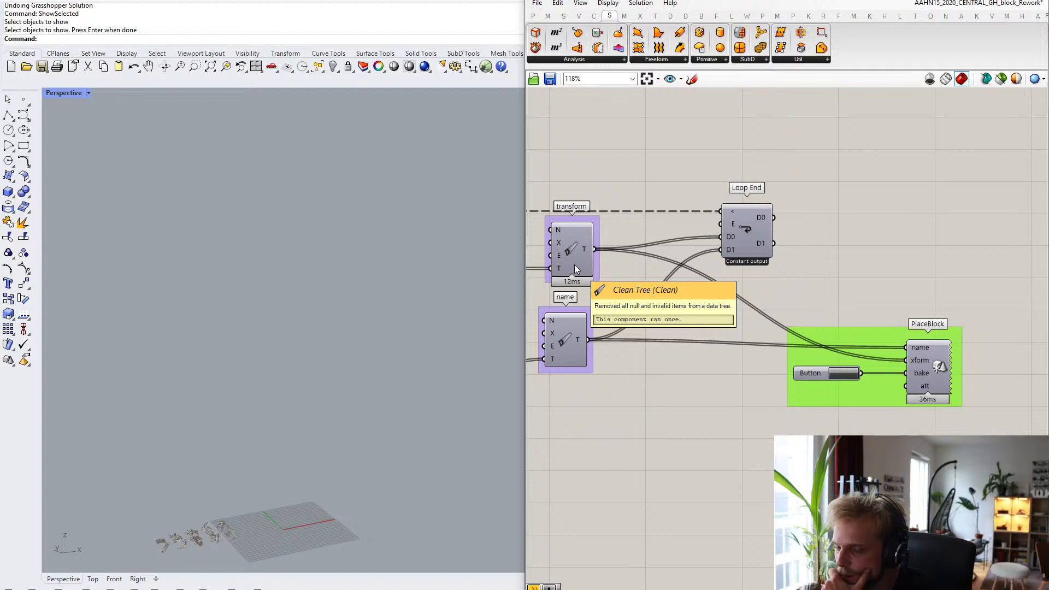
pyautogui.moveTo(585, 251)
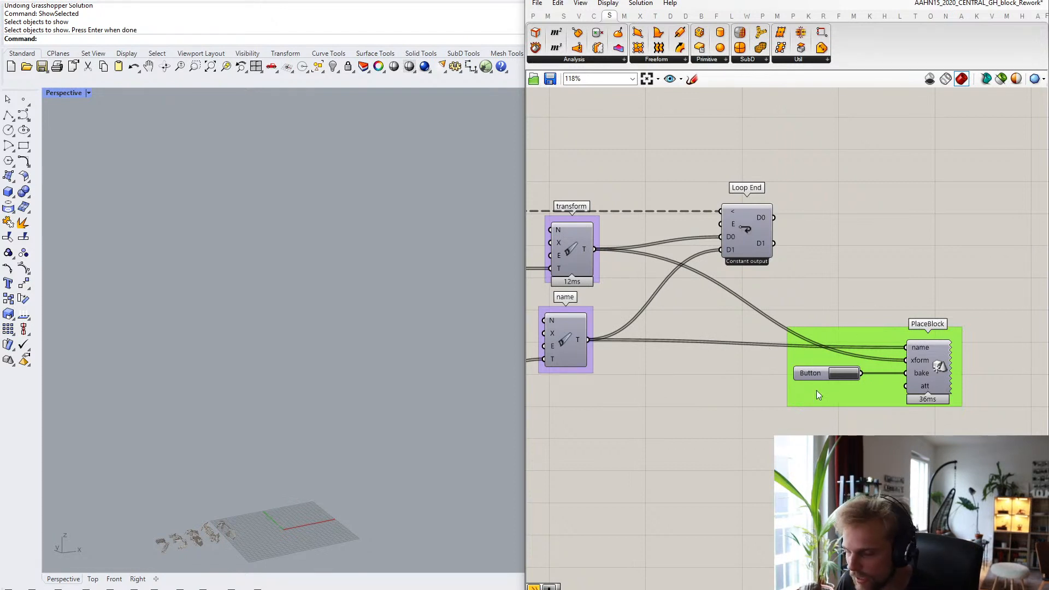
pyautogui.moveTo(558, 131); pyautogui.dragTo(646, 140)
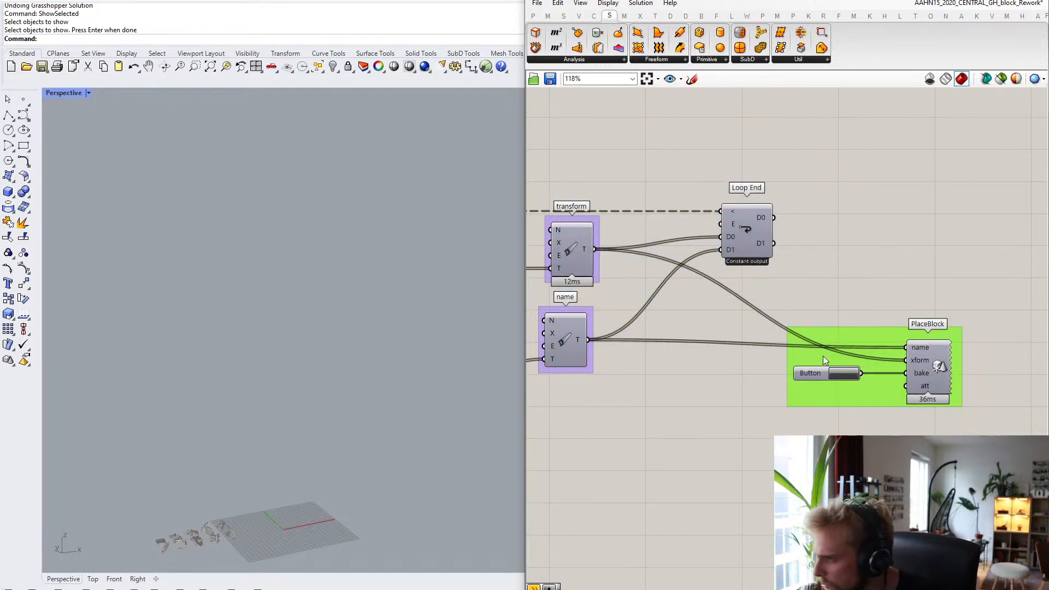
# - Bake the aggregated blocks into Rhino through the PlaceBlock component and save the Grasshopper definition
pyautogui.click(847, 375)
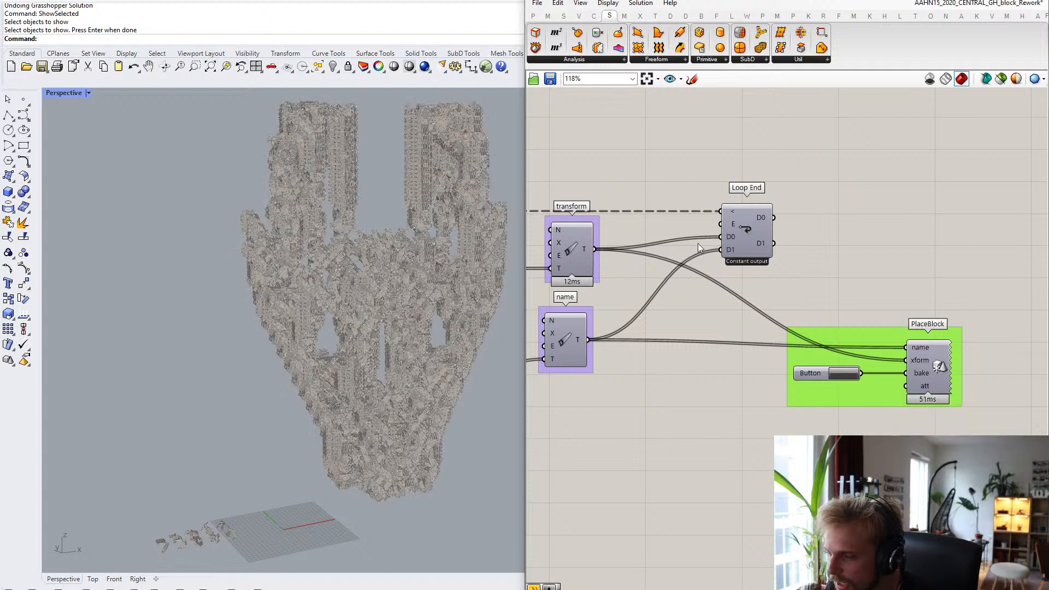
pyautogui.moveTo(687, 126); pyautogui.dragTo(742, 175, button='right')
pyautogui.hotkey('ctrl', 's')
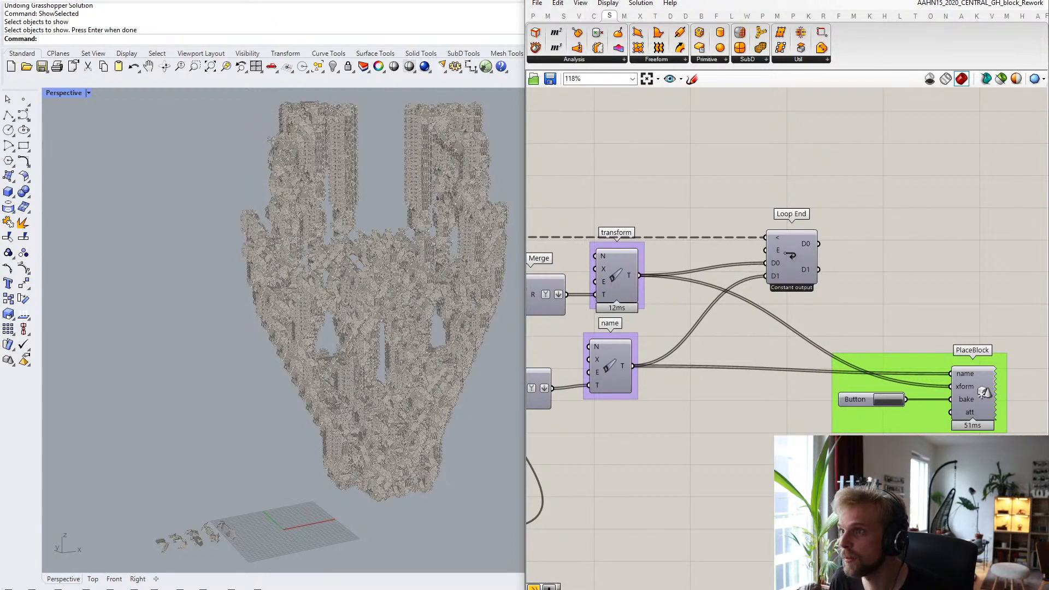
# - Save the Rhino file and put the Grasshopper window away so the full Rhino workspace is available
pyautogui.hotkey('ctrl', 's')
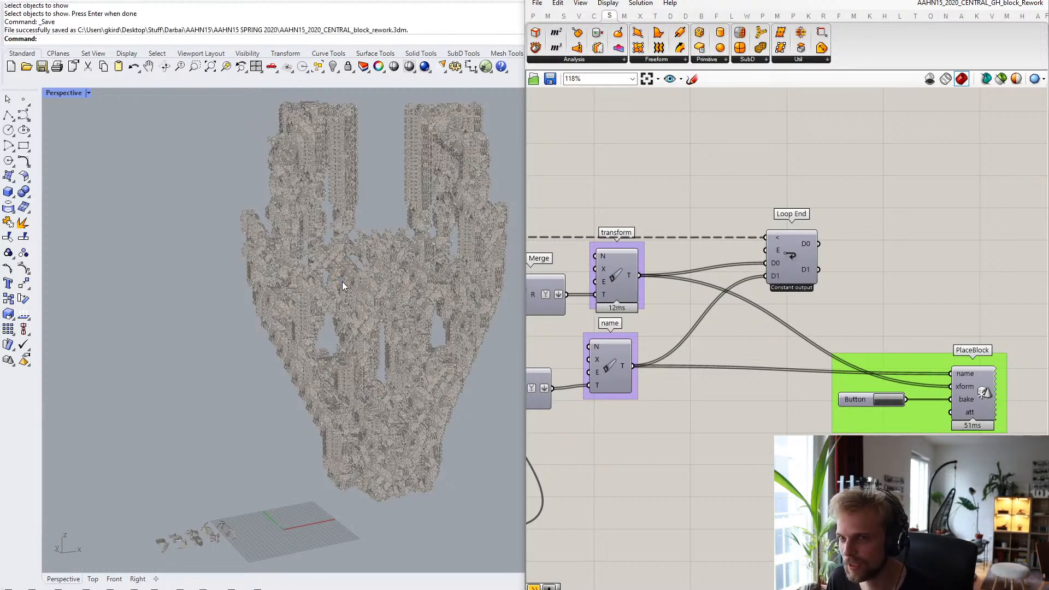
pyautogui.click(990, 0)
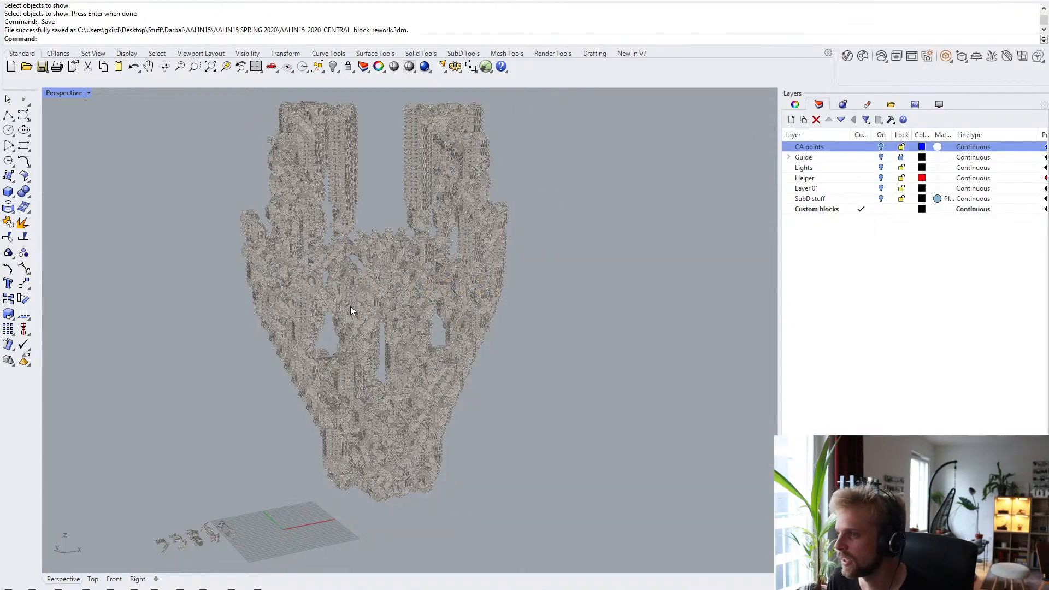
# - Examine the baked blocks on the finger-like towers of the aggregation up close, up to their tops
pyautogui.keyDown('shift'); pyautogui.moveTo(359, 308); pyautogui.dragTo(395, 297, button='right'); pyautogui.keyUp('shift')
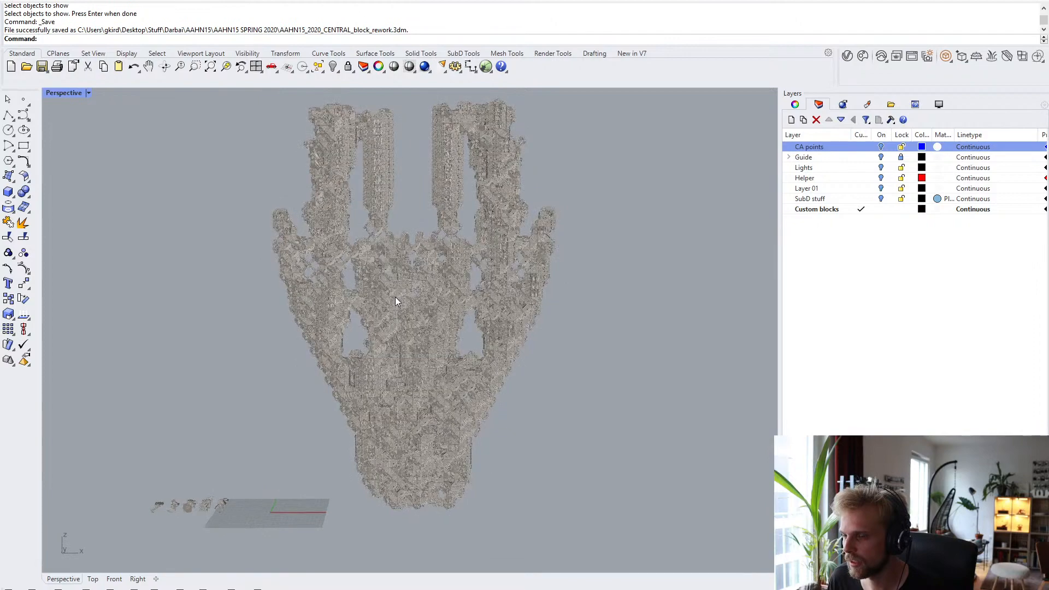
pyautogui.scroll(2, 395, 297)
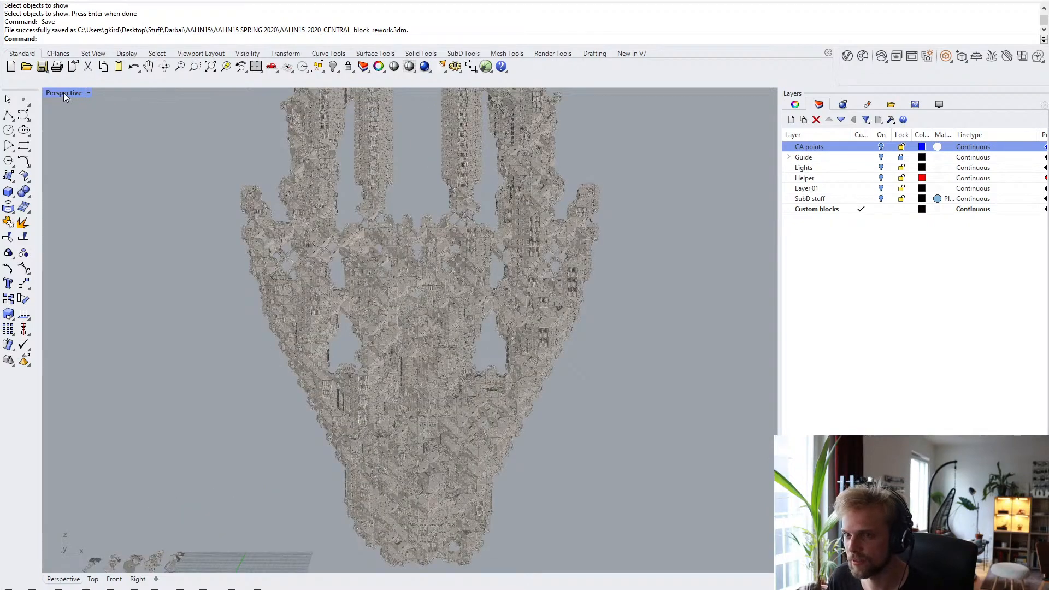
pyautogui.scroll(8, 349, 137)
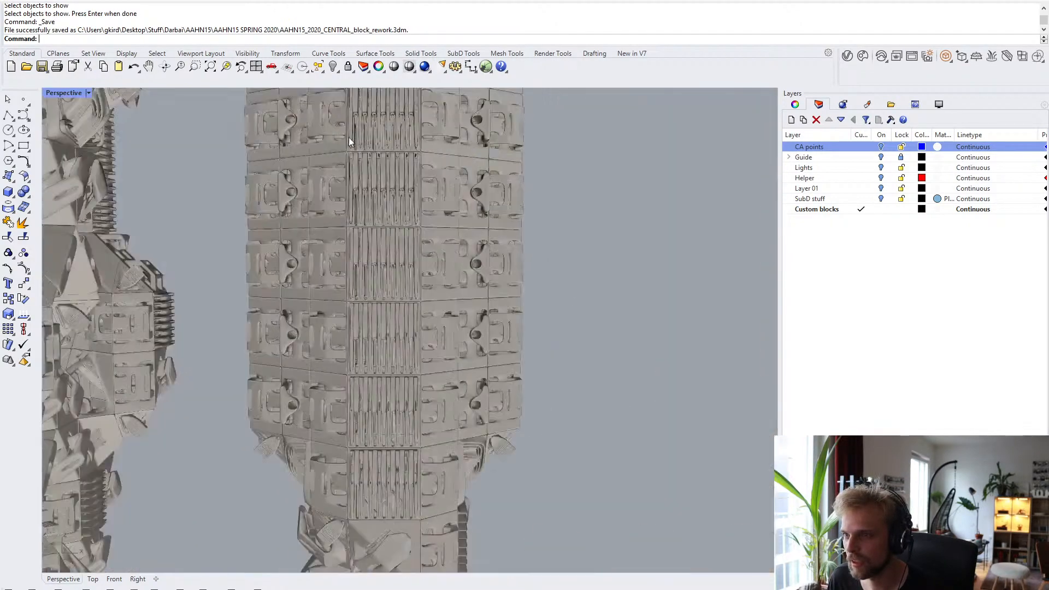
pyautogui.keyDown('shift'); pyautogui.moveTo(368, 162); pyautogui.dragTo(425, 436, button='right'); pyautogui.keyUp('shift')
pyautogui.keyDown('shift'); pyautogui.moveTo(361, 286); pyautogui.dragTo(378, 300, button='right'); pyautogui.keyUp('shift')
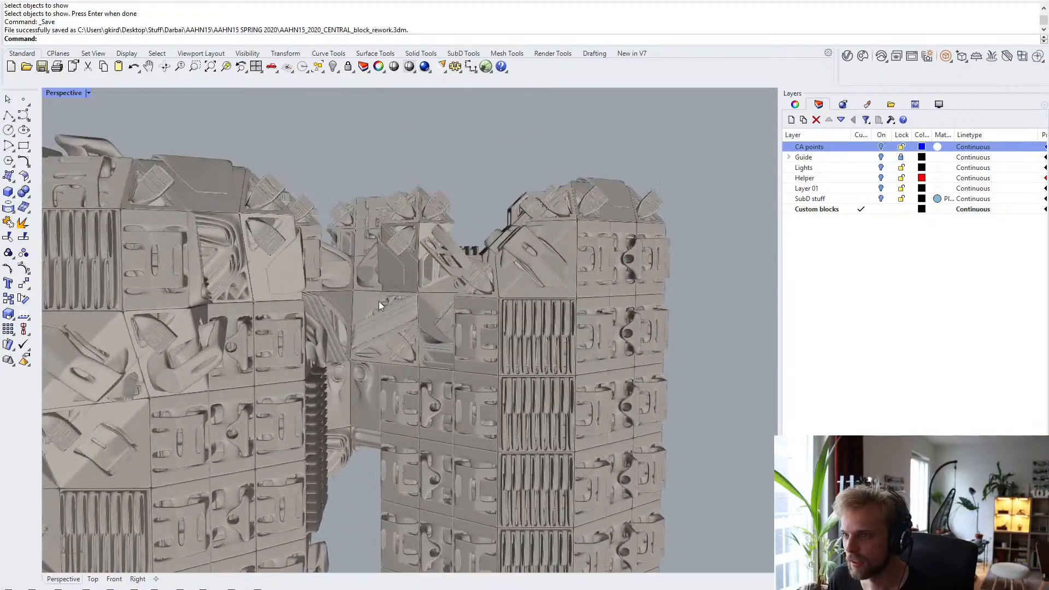
pyautogui.scroll(-4, 375, 314)
pyautogui.scroll(5, 423, 266)
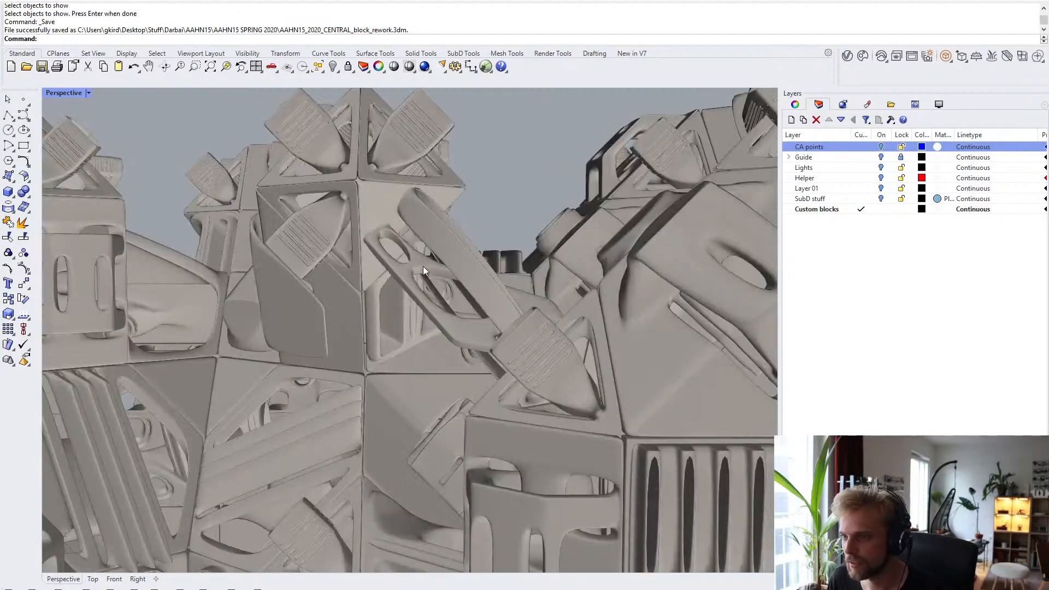
# - Examine the middle of the baked aggregation around the tower bases and the palm openings, close up and as a whole
pyautogui.scroll(-6, 423, 267)
pyautogui.keyDown('shift'); pyautogui.moveTo(444, 392); pyautogui.dragTo(436, 258, button='right'); pyautogui.keyUp('shift')
pyautogui.keyDown('shift'); pyautogui.moveTo(412, 355); pyautogui.dragTo(417, 250, button='right'); pyautogui.keyUp('shift')
pyautogui.scroll(6, 533, 317)
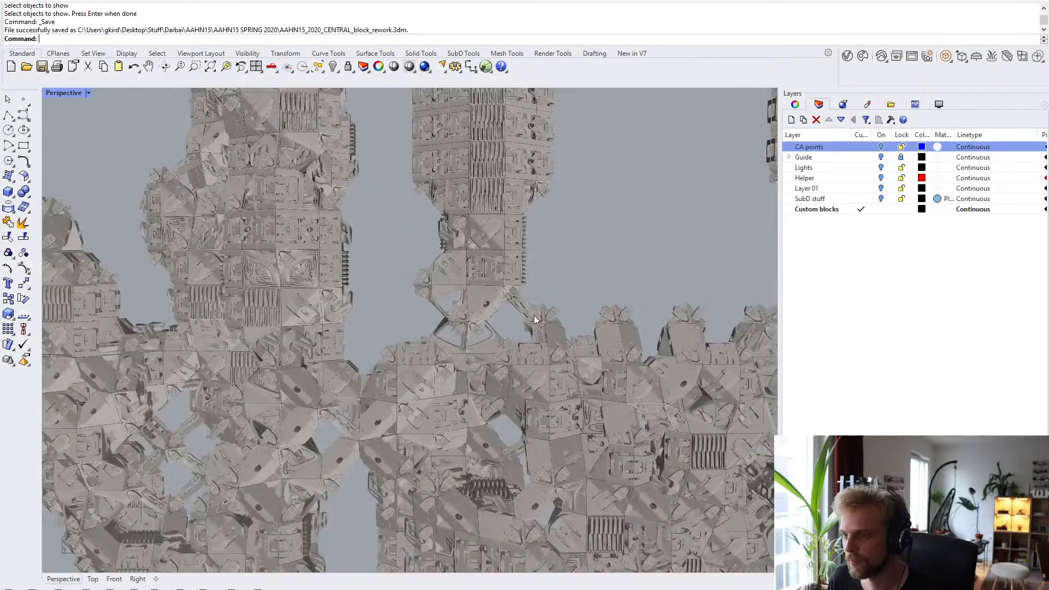
pyautogui.scroll(-5, 293, 270)
pyautogui.scroll(8, 296, 273)
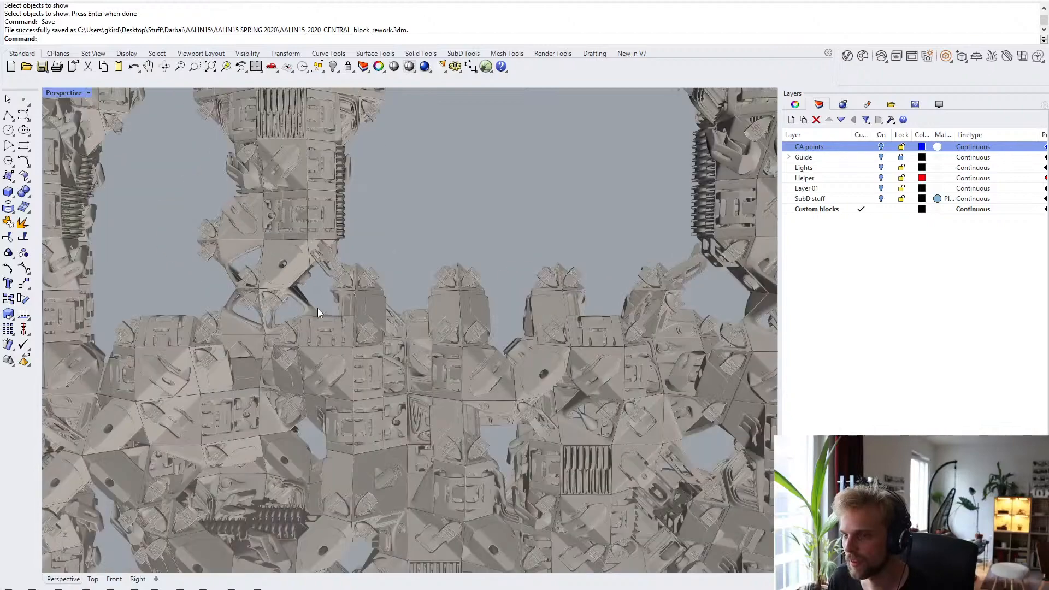
pyautogui.scroll(-5, 410, 230)
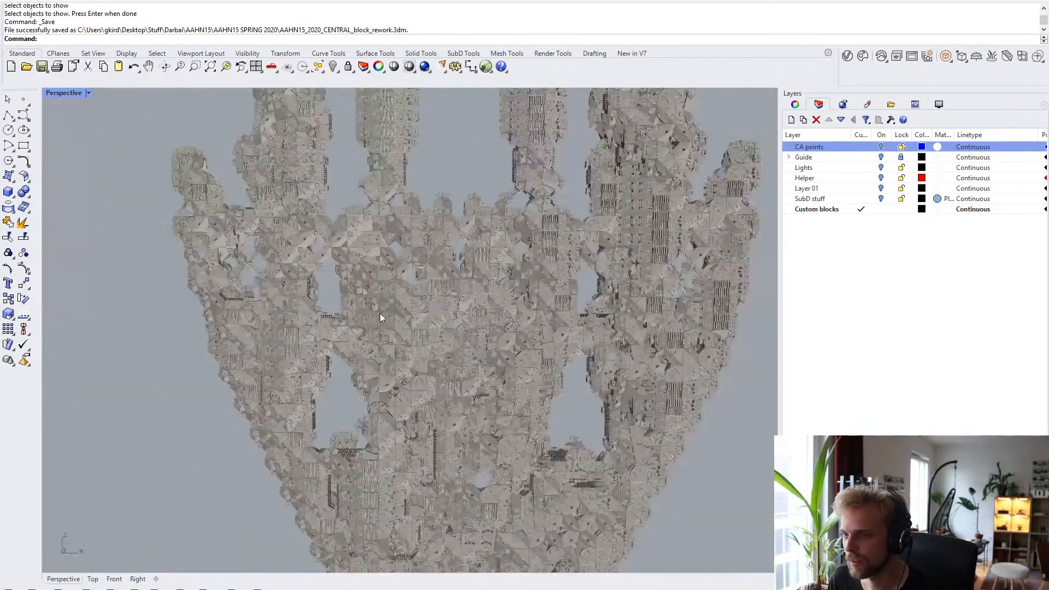
pyautogui.scroll(4, 433, 307)
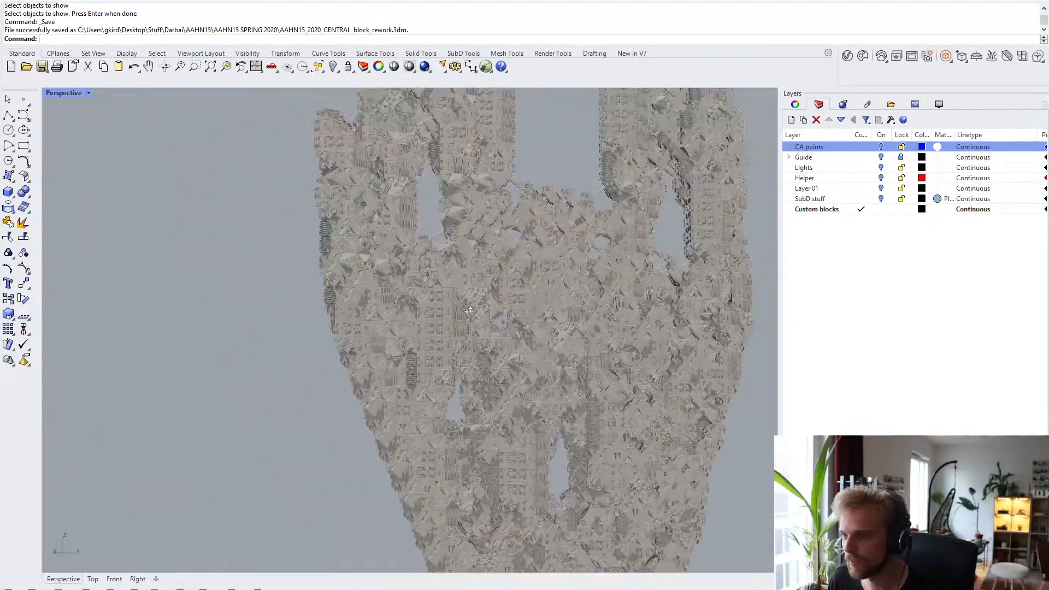
pyautogui.keyDown('shift'); pyautogui.moveTo(456, 296); pyautogui.dragTo(418, 282, button='right'); pyautogui.keyUp('shift')
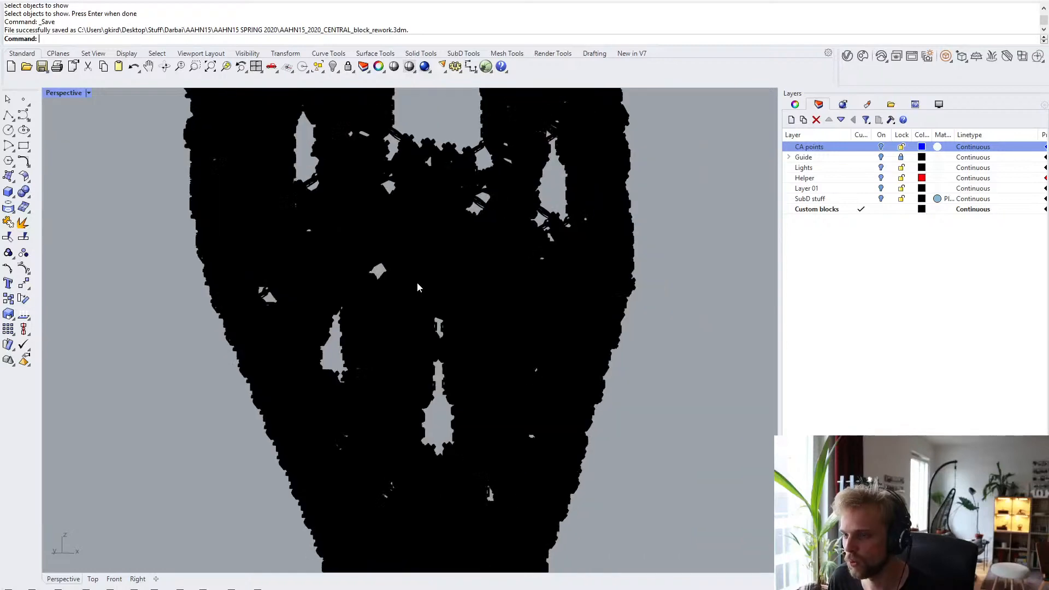
# - Set the Perspective viewport's display mode to Evangelion_Red and view the aggregation from several sides
pyautogui.click(59, 93)
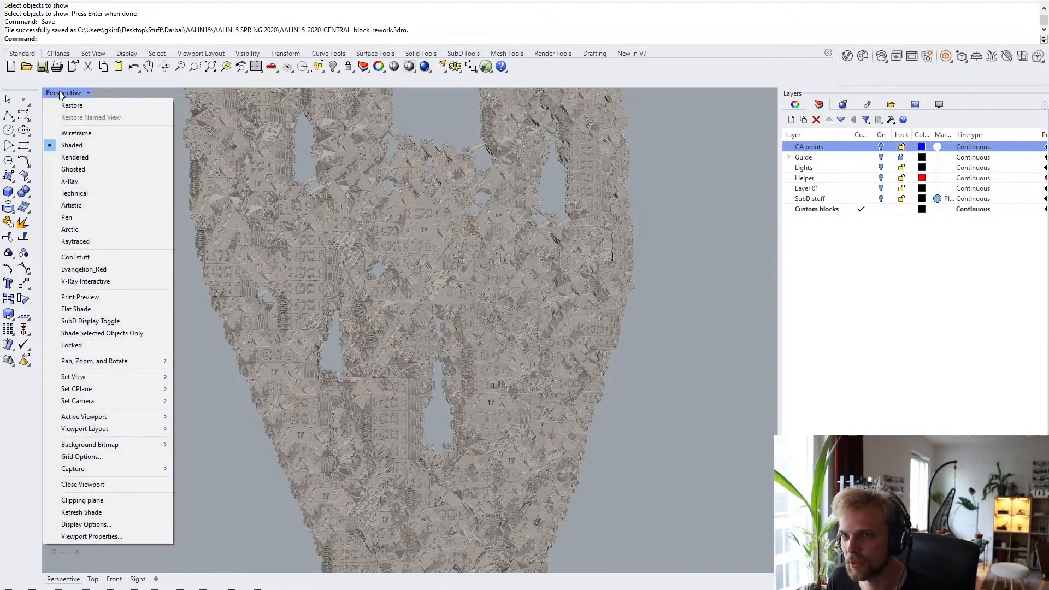
pyautogui.click(117, 269)
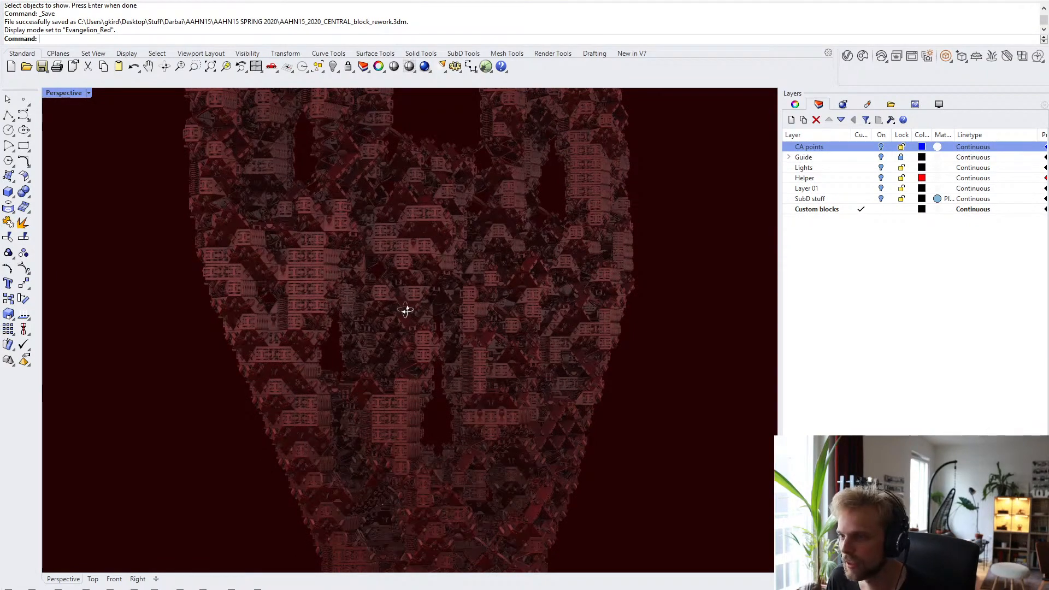
pyautogui.moveTo(406, 310); pyautogui.dragTo(293, 310, button='right')
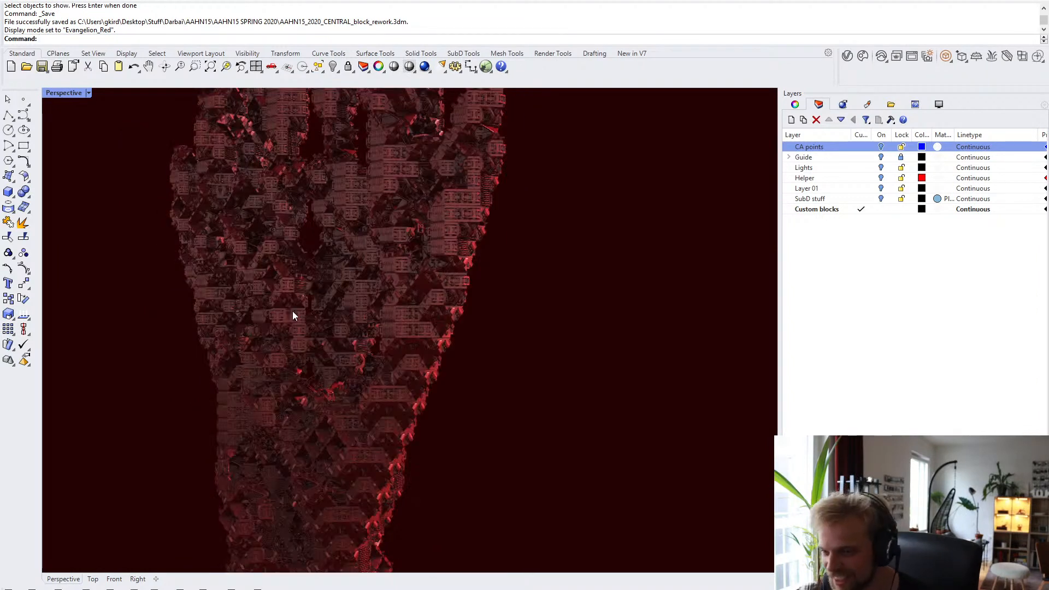
pyautogui.keyDown('shift'); pyautogui.moveTo(430, 340); pyautogui.dragTo(518, 335, button='right'); pyautogui.keyUp('shift')
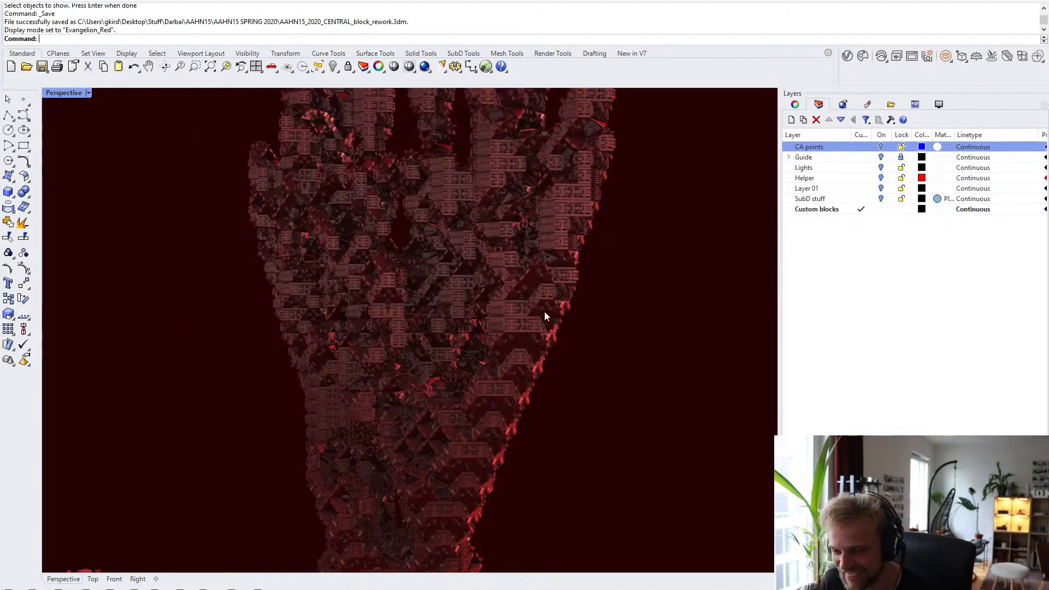
pyautogui.moveTo(526, 305); pyautogui.dragTo(390, 315, button='right')
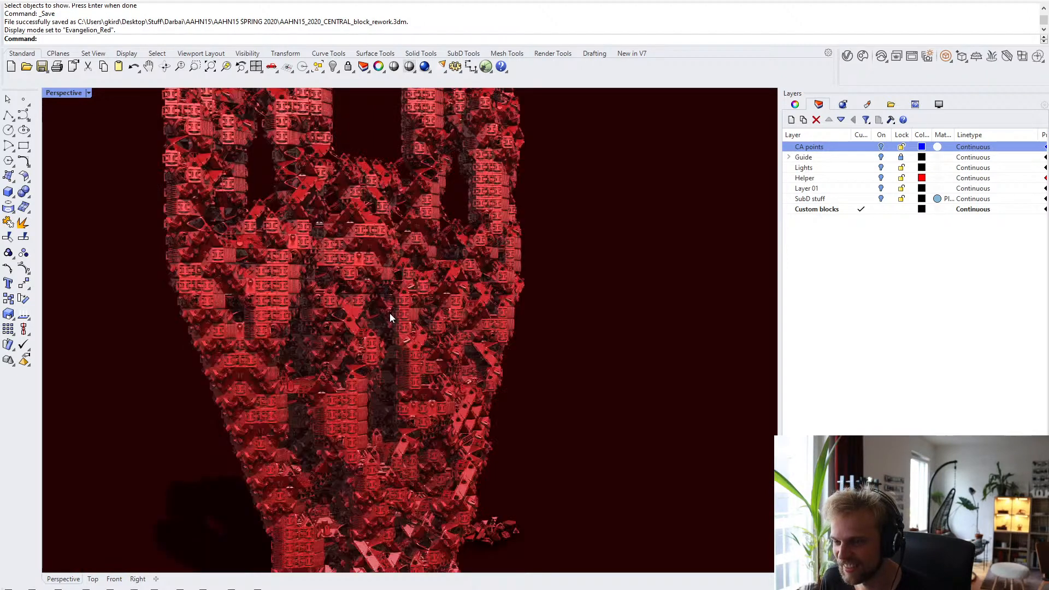
pyautogui.moveTo(426, 304); pyautogui.dragTo(346, 313, button='right')
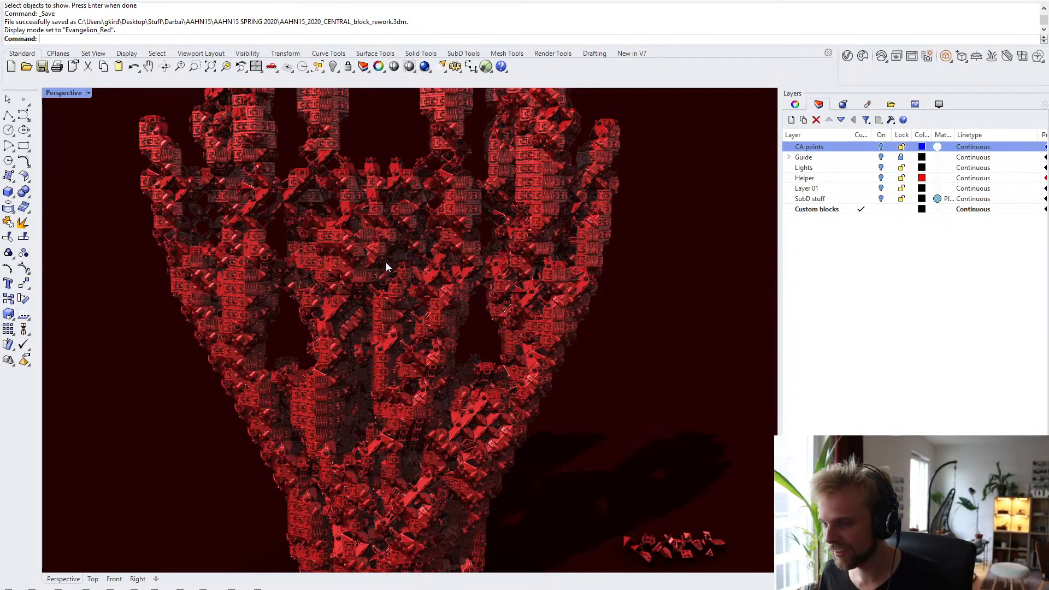
# - Examine the block detail on the lit side of the hand-shaped aggregation in the red display mode, then its overall form
pyautogui.scroll(2, 382, 262)
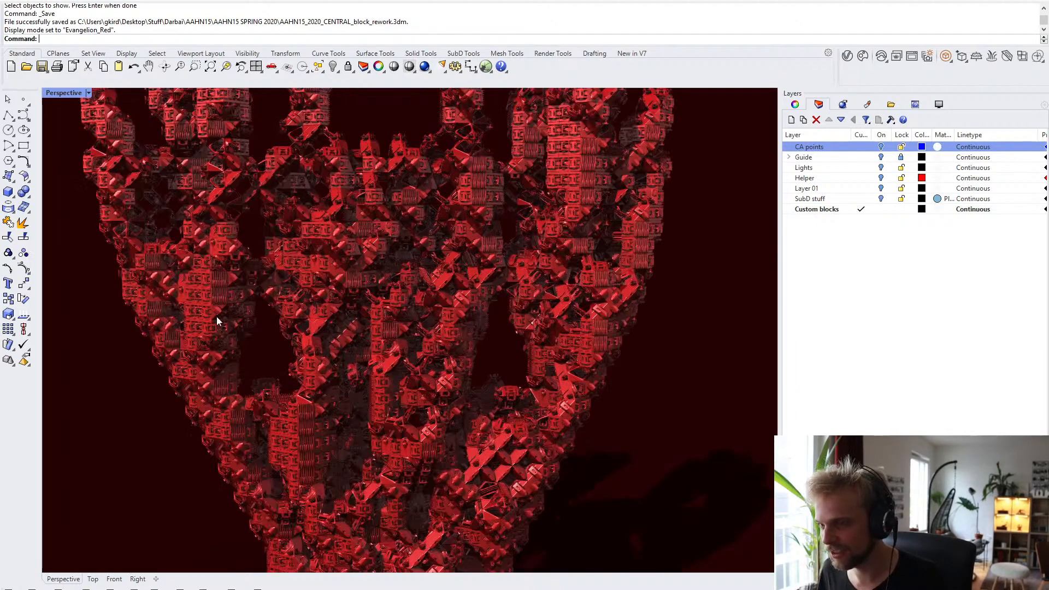
pyautogui.scroll(2, 296, 271)
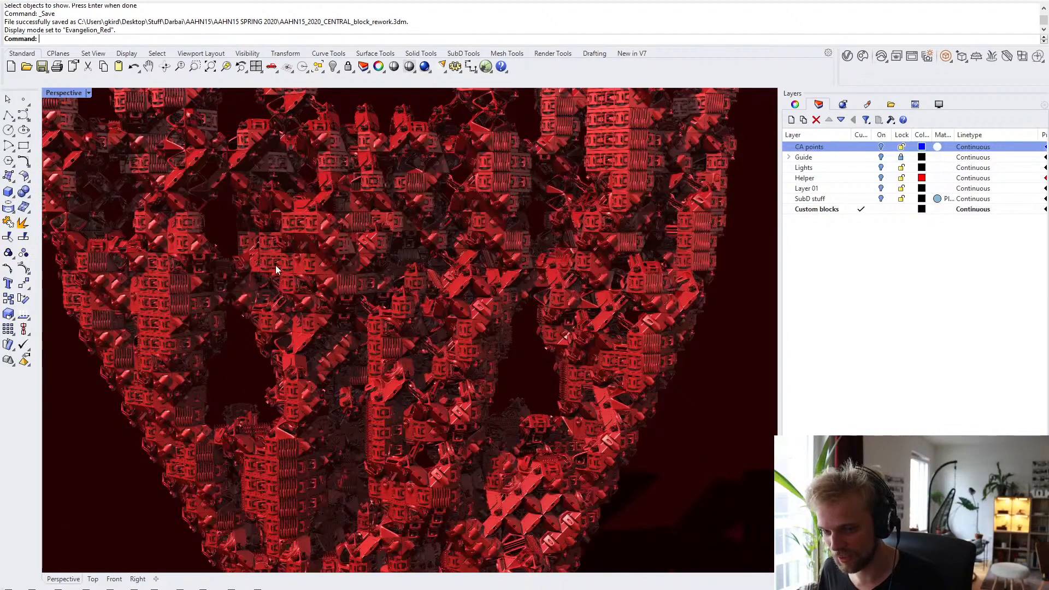
pyautogui.scroll(3, 290, 262)
pyautogui.scroll(-1, 289, 261)
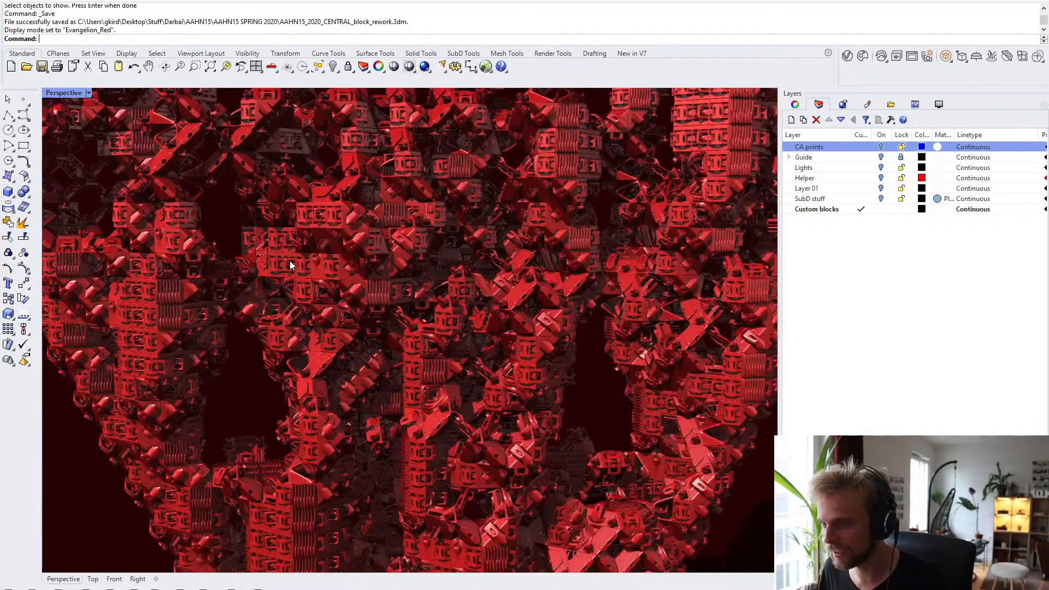
pyautogui.scroll(-1, 289, 264)
pyautogui.scroll(-1, 290, 260)
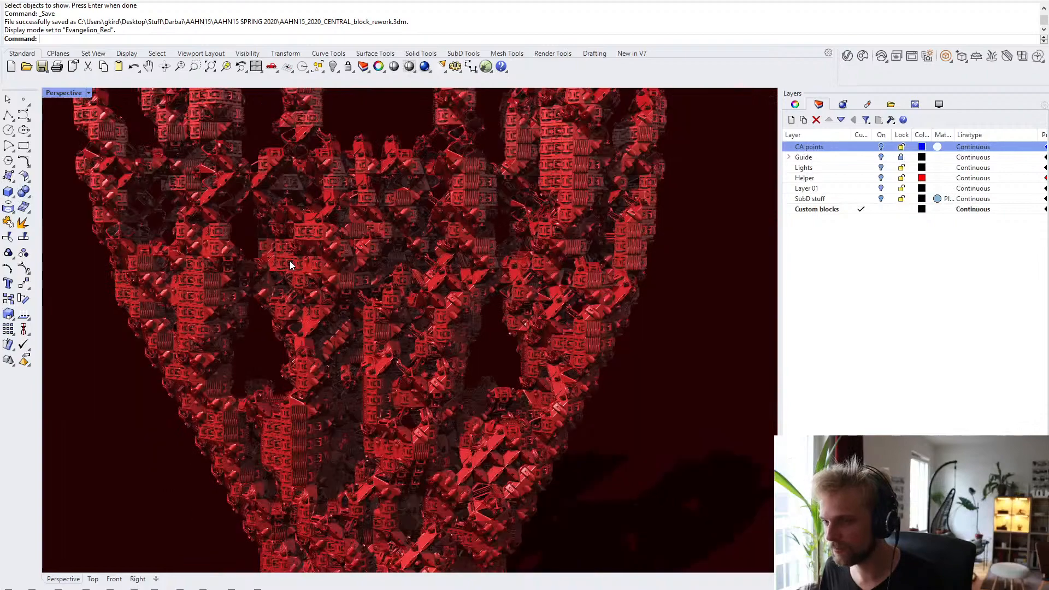
pyautogui.scroll(-1, 256, 280)
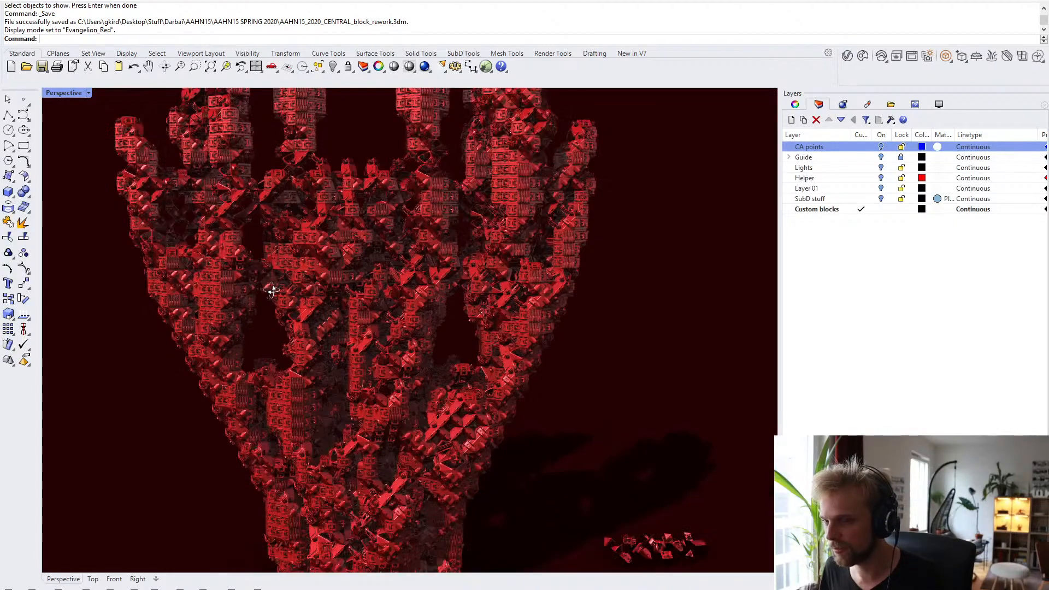
pyautogui.moveTo(277, 286); pyautogui.dragTo(285, 293, button='right')
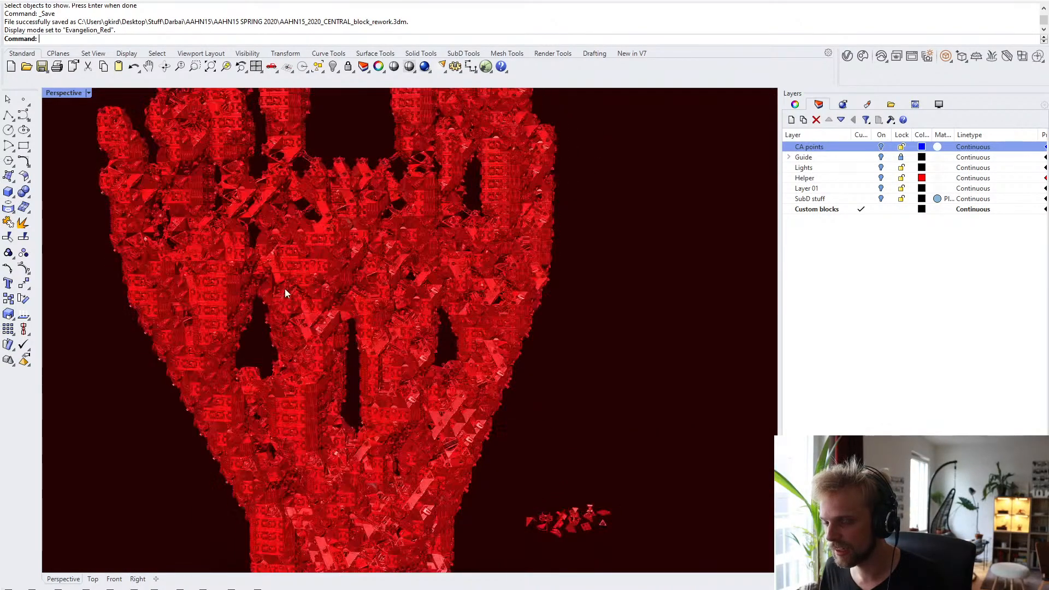
pyautogui.scroll(-1, 284, 289)
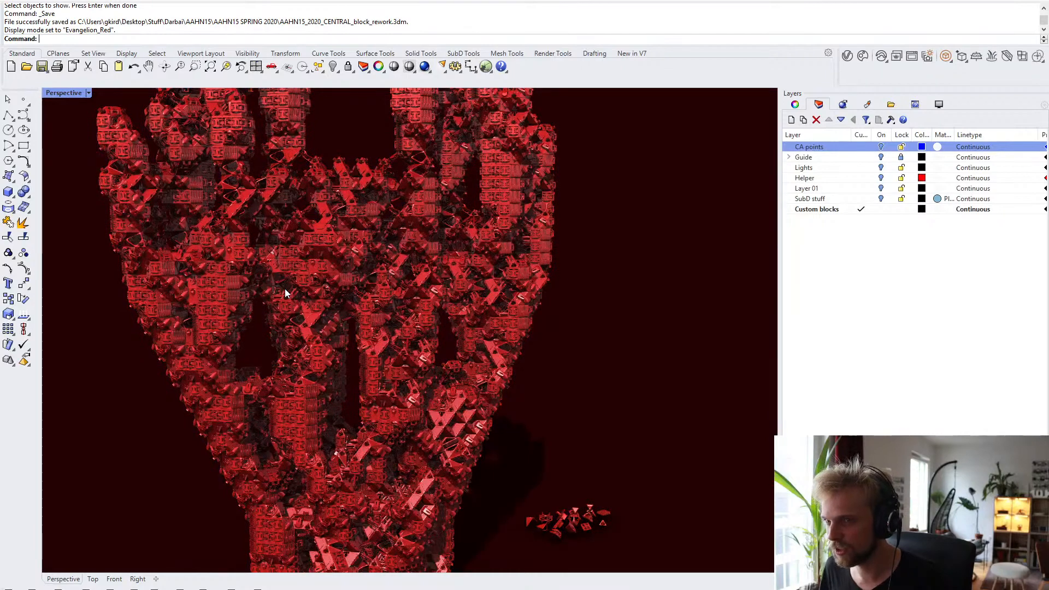
pyautogui.scroll(-1, 284, 289)
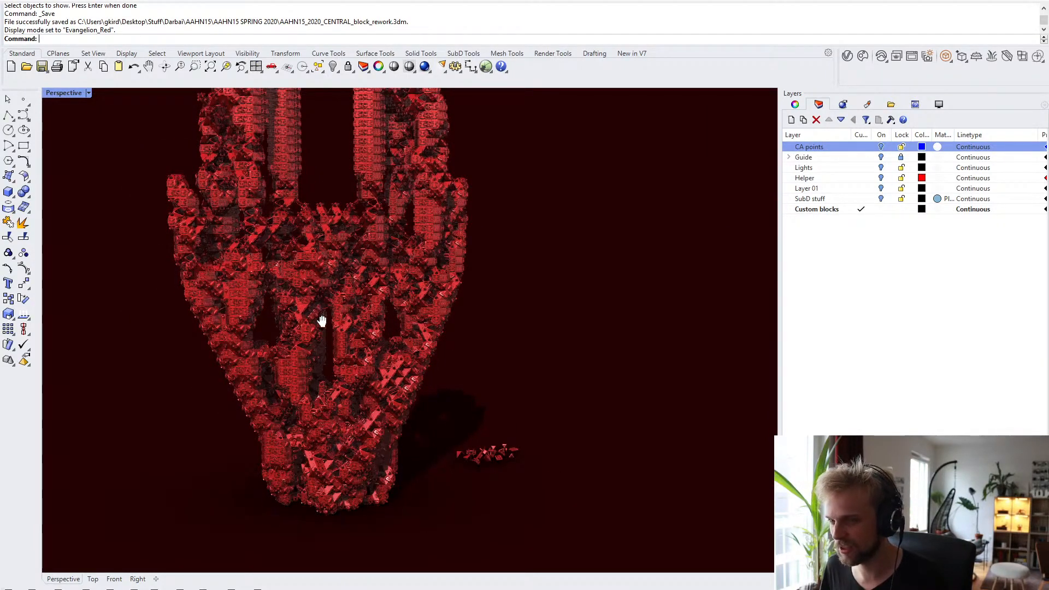
pyautogui.keyDown('shift'); pyautogui.moveTo(315, 315); pyautogui.dragTo(323, 350, button='right'); pyautogui.keyUp('shift')
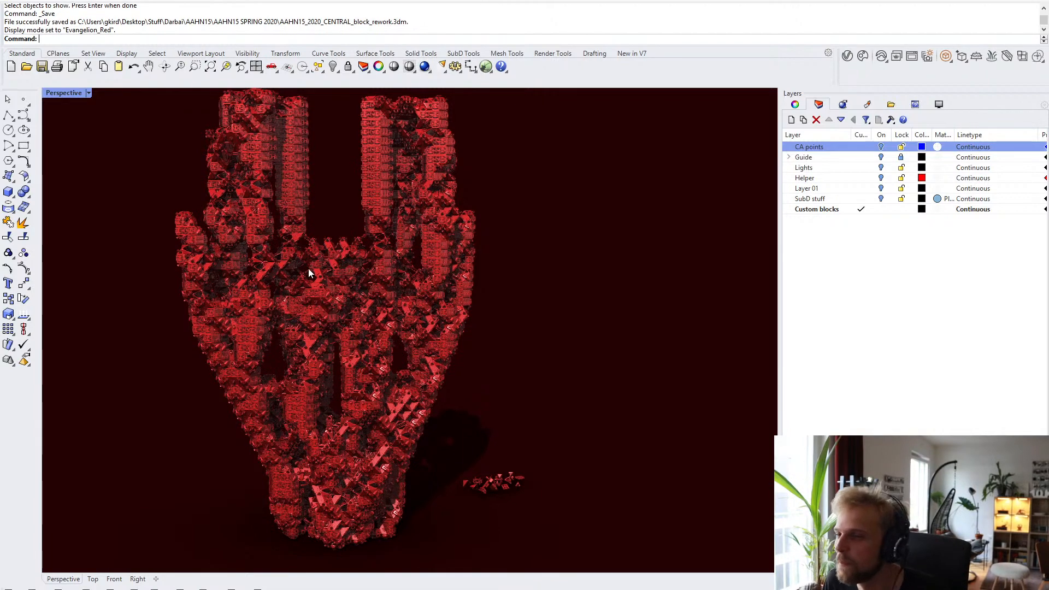
# - View the aggregation from its unlit side and frame the palm area in the Perspective viewport
pyautogui.moveTo(435, 266); pyautogui.dragTo(583, 267, button='right')
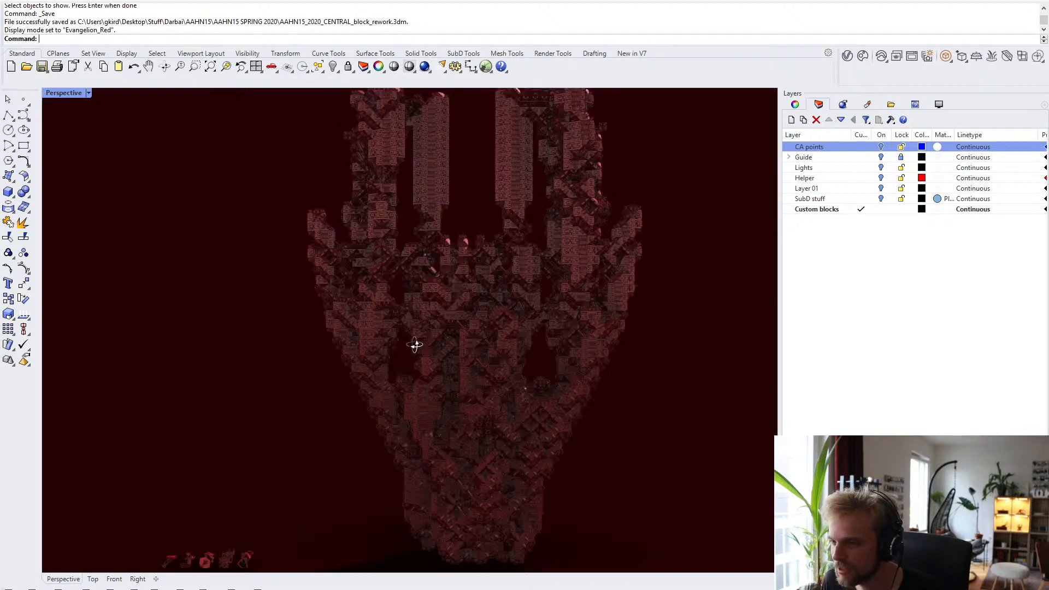
pyautogui.moveTo(440, 344); pyautogui.dragTo(480, 337, button='right')
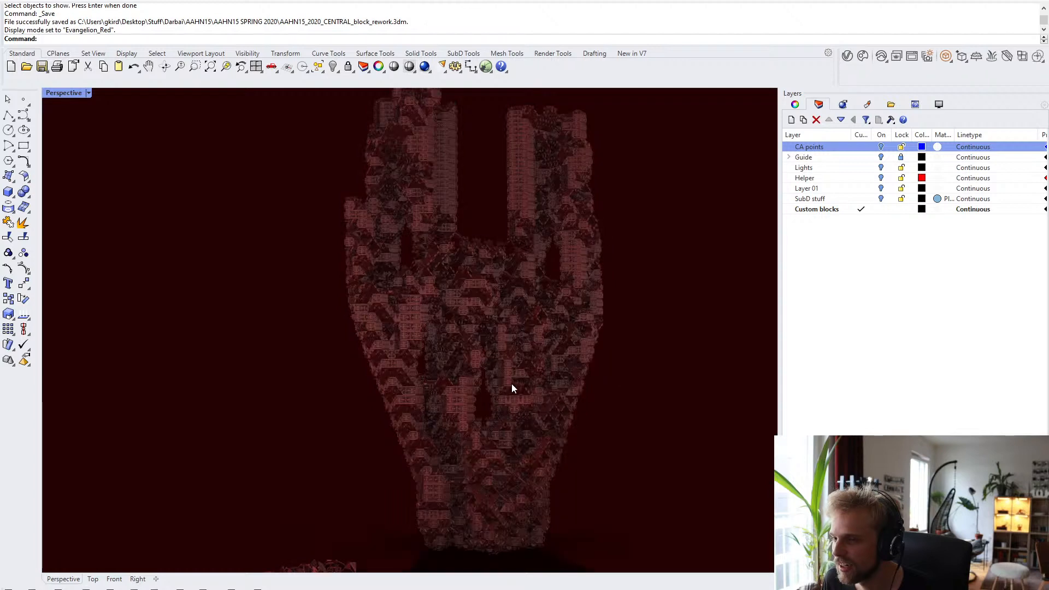
pyautogui.keyDown('shift'); pyautogui.moveTo(495, 398); pyautogui.dragTo(472, 385, button='right'); pyautogui.keyUp('shift')
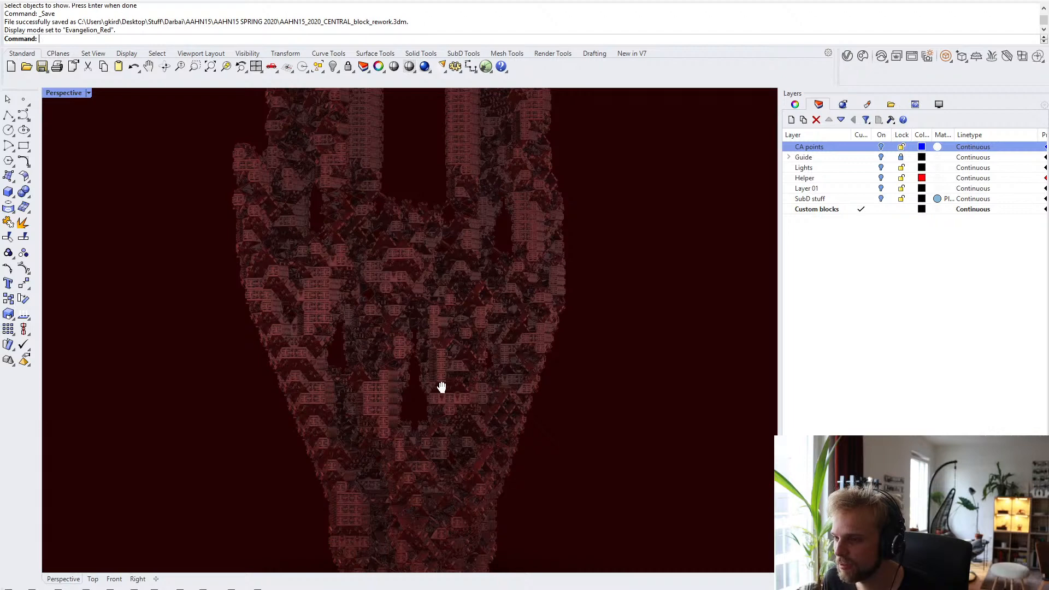
pyautogui.keyDown('shift'); pyautogui.moveTo(441, 387); pyautogui.dragTo(443, 386, button='right'); pyautogui.keyUp('shift')
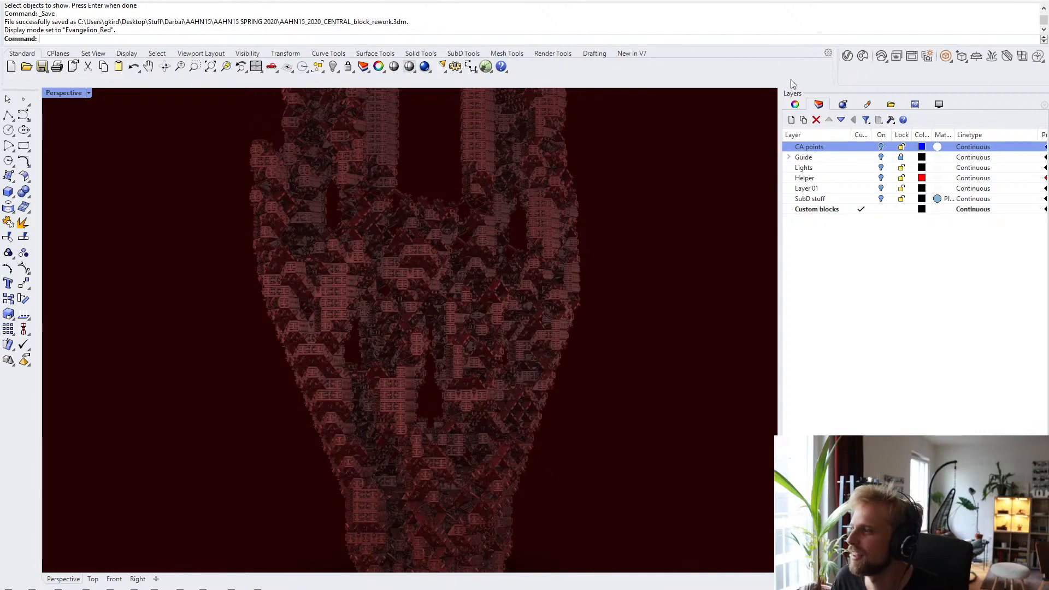
# - Set the V-Ray render output's aspect ratio to 4:5 - Portrait in the V-Ray Asset Editor's render settings
pyautogui.click(846, 56)
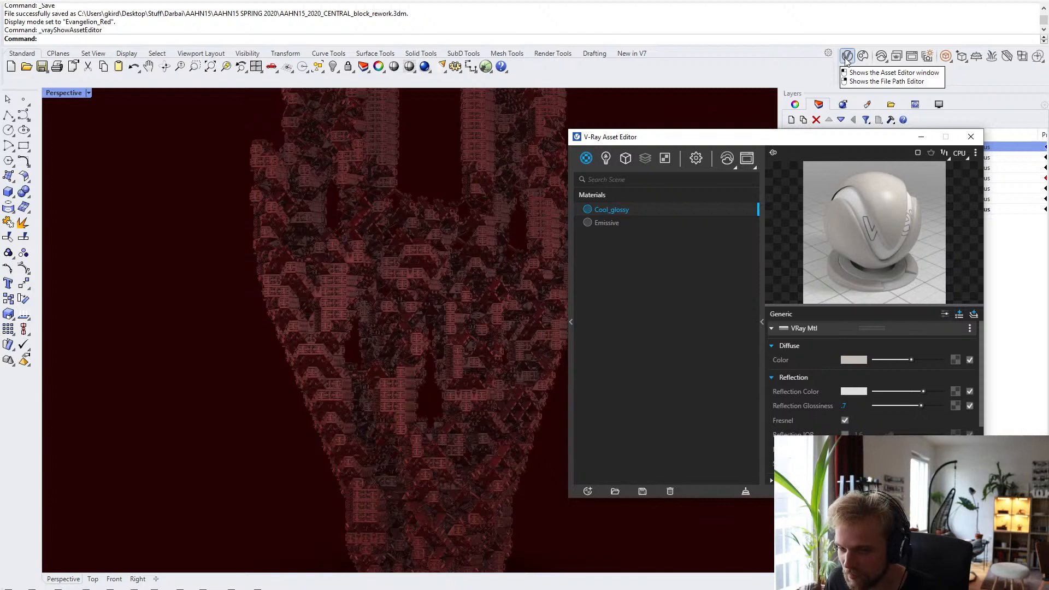
pyautogui.moveTo(753, 142); pyautogui.dragTo(540, 115)
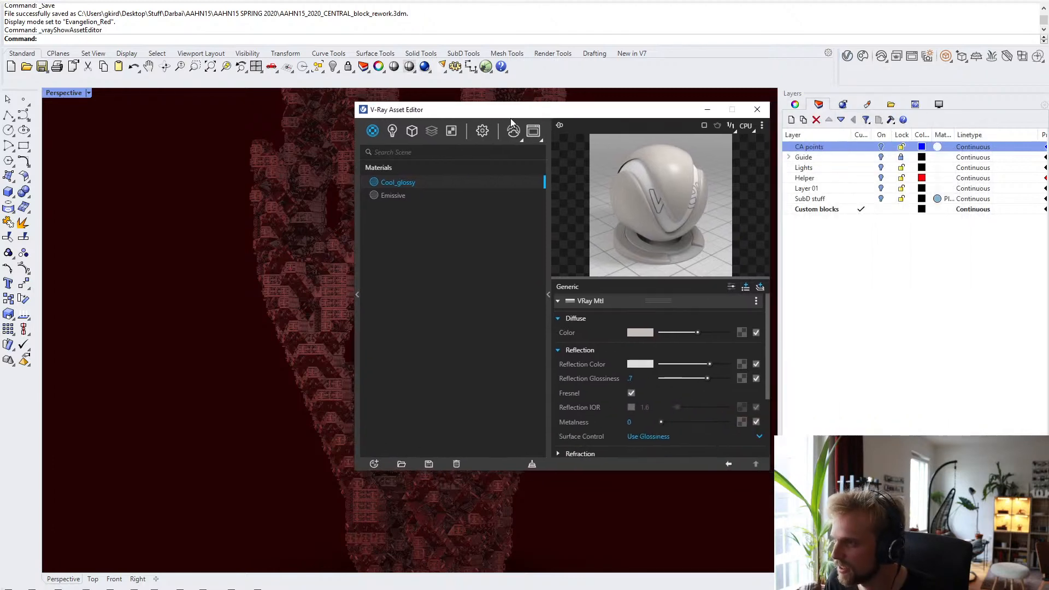
pyautogui.click(481, 133)
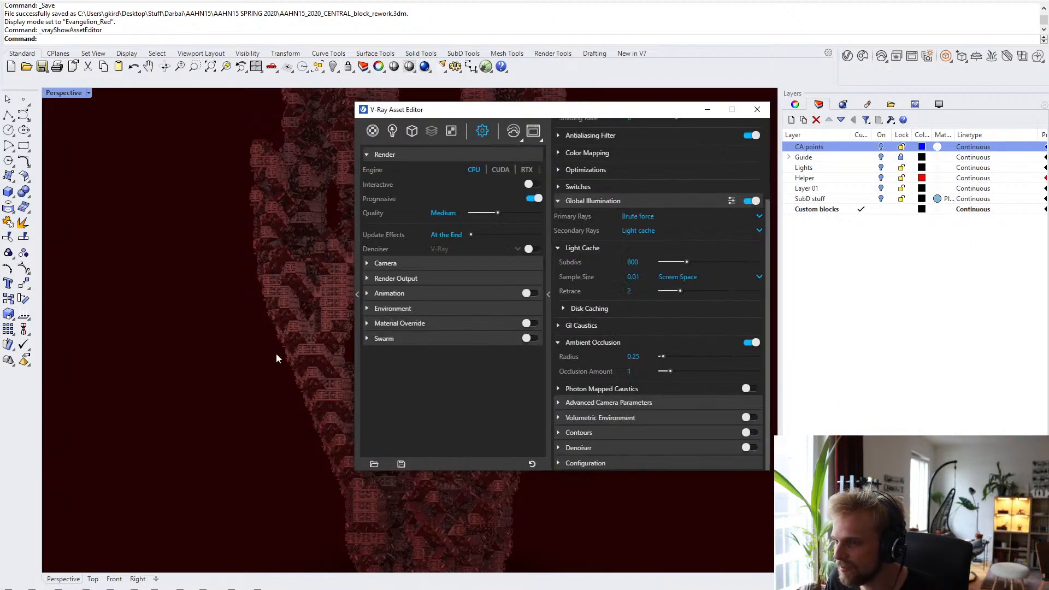
pyautogui.click(377, 279)
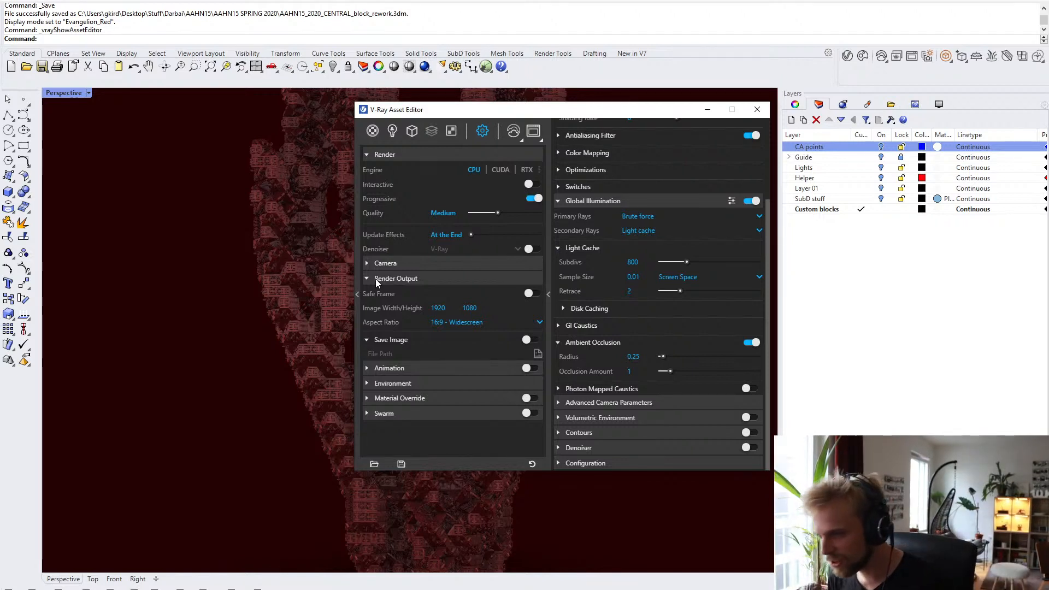
pyautogui.click(451, 325)
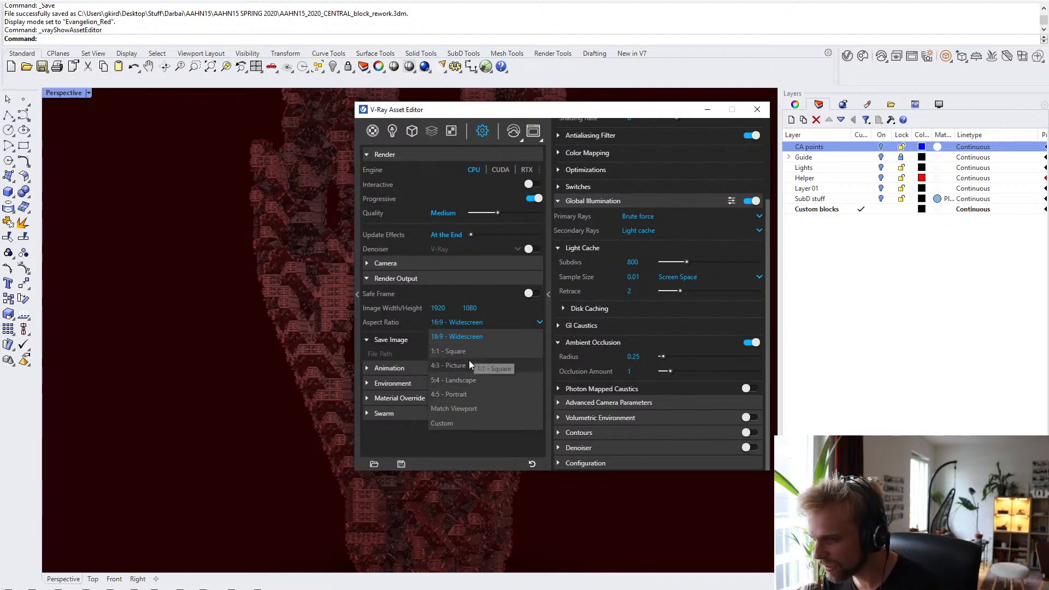
pyautogui.click(464, 393)
pyautogui.click(479, 307)
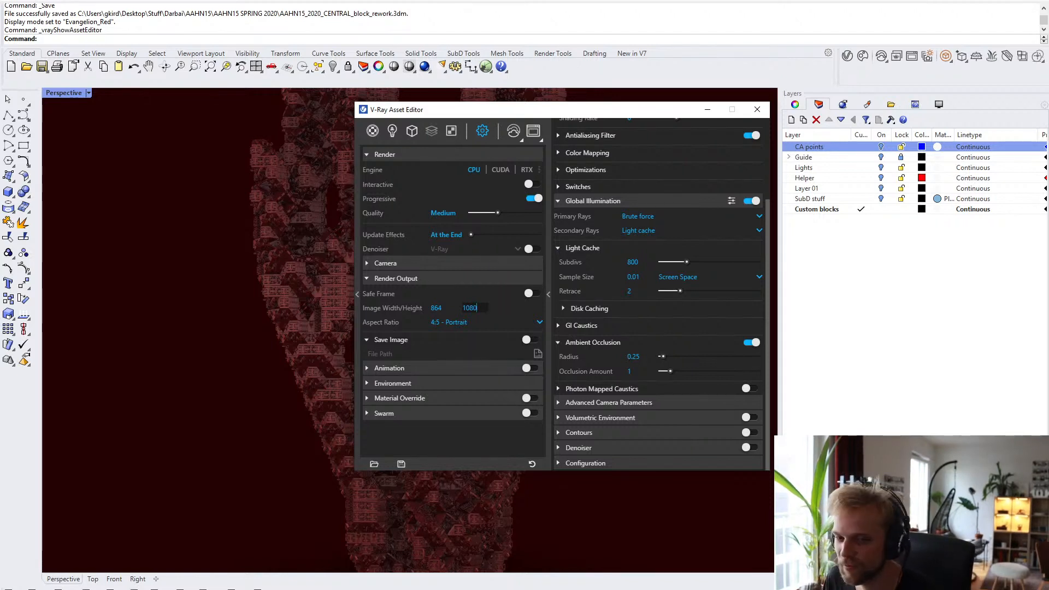
pyautogui.click(39, 39)
pyautogui.click(1011, 0)
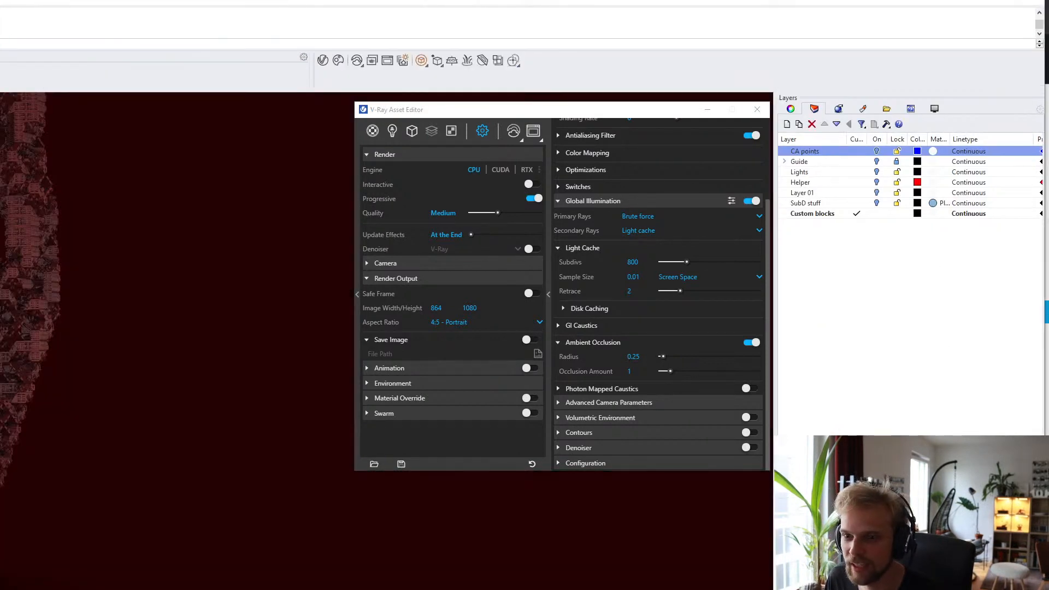
pyautogui.moveTo(928, 0); pyautogui.dragTo(945, 7)
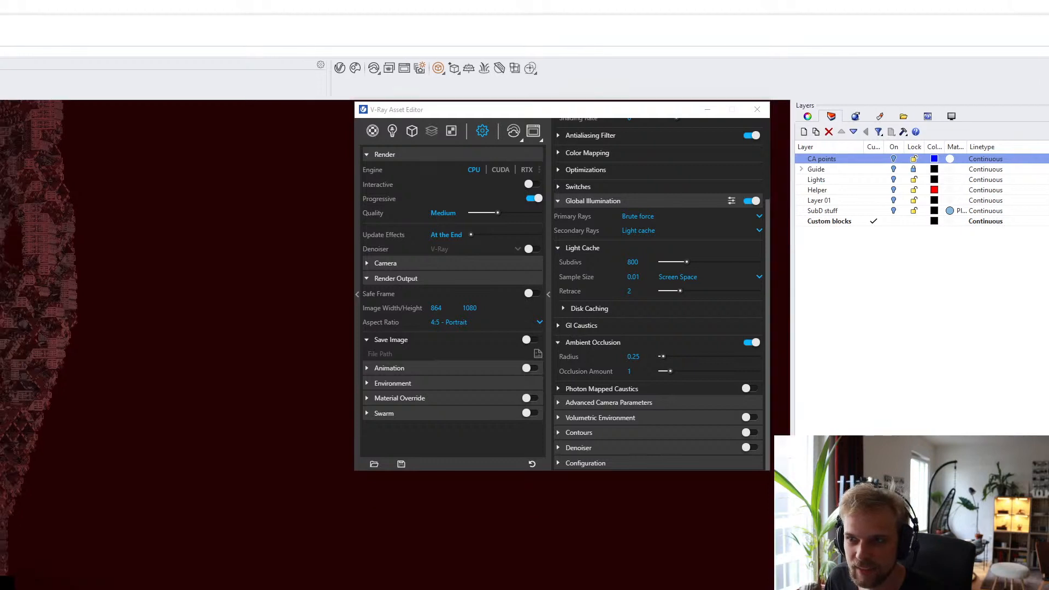
pyautogui.moveTo(1, 9)
pyautogui.mouseDown()
pyautogui.moveTo(0, 33)
pyautogui.moveTo(0, 8)
pyautogui.mouseUp()
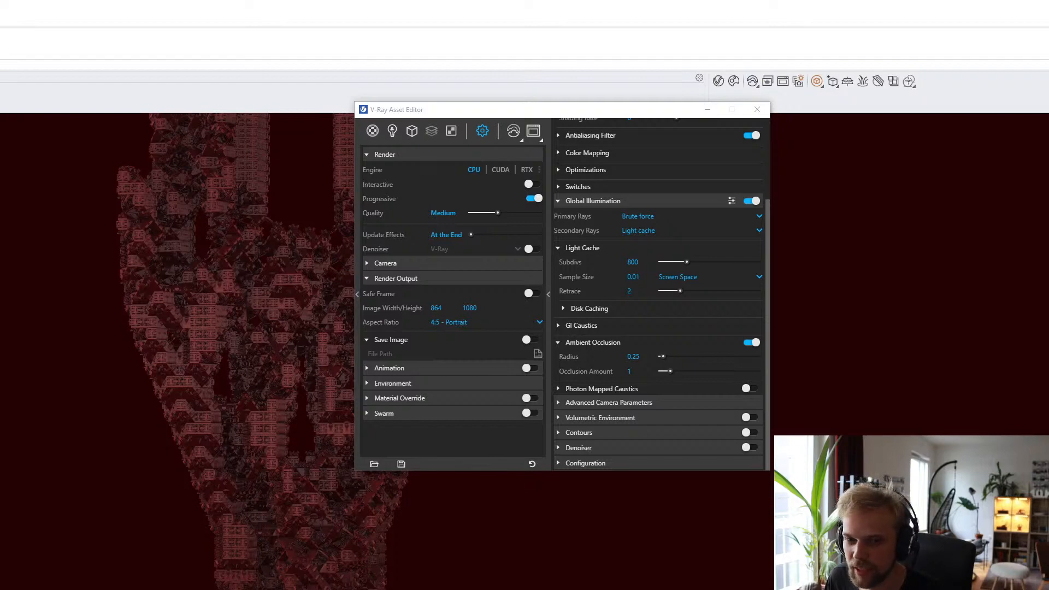
# - Switch to File Explorer, open Stuff > Darbai > AAHN15 > AAHN15 SPRING 2020, and check the AAHN15_2020_CENTRAL_block_rework Rhino model's file size
pyautogui.doubleClick(209, 9)
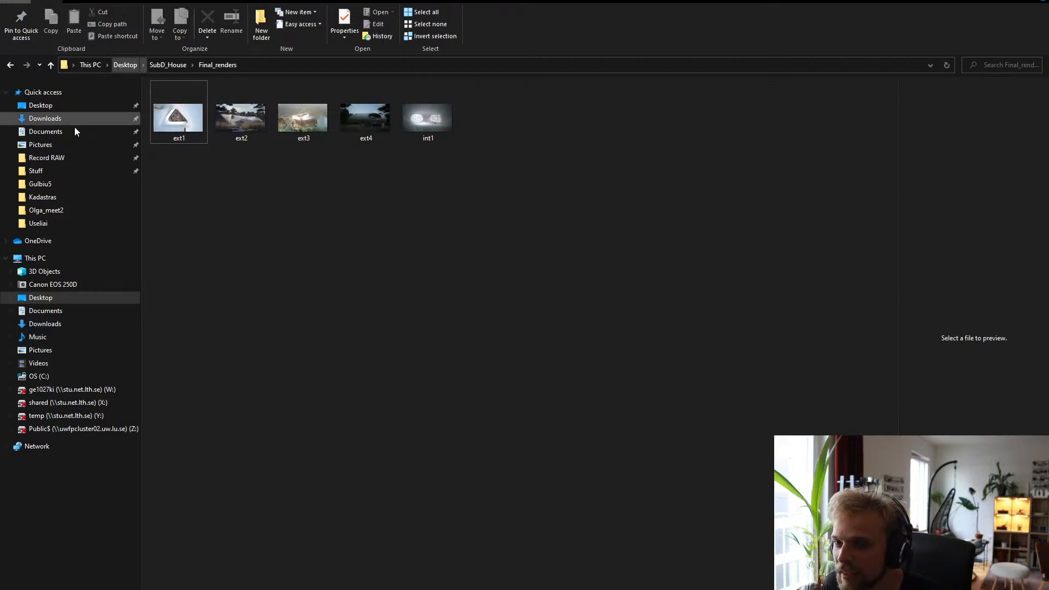
pyautogui.click(47, 173)
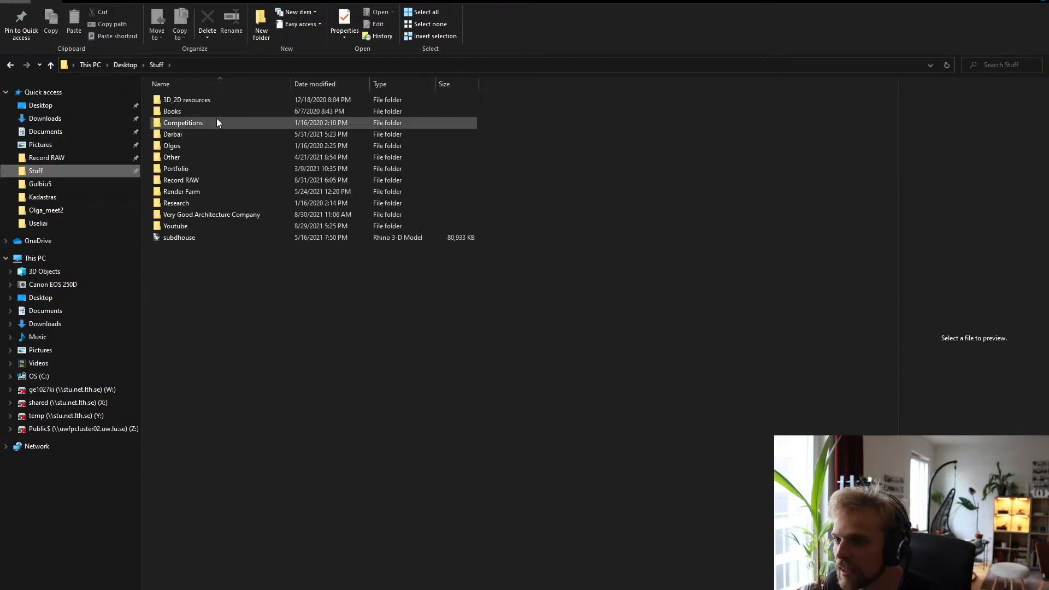
pyautogui.click(183, 137)
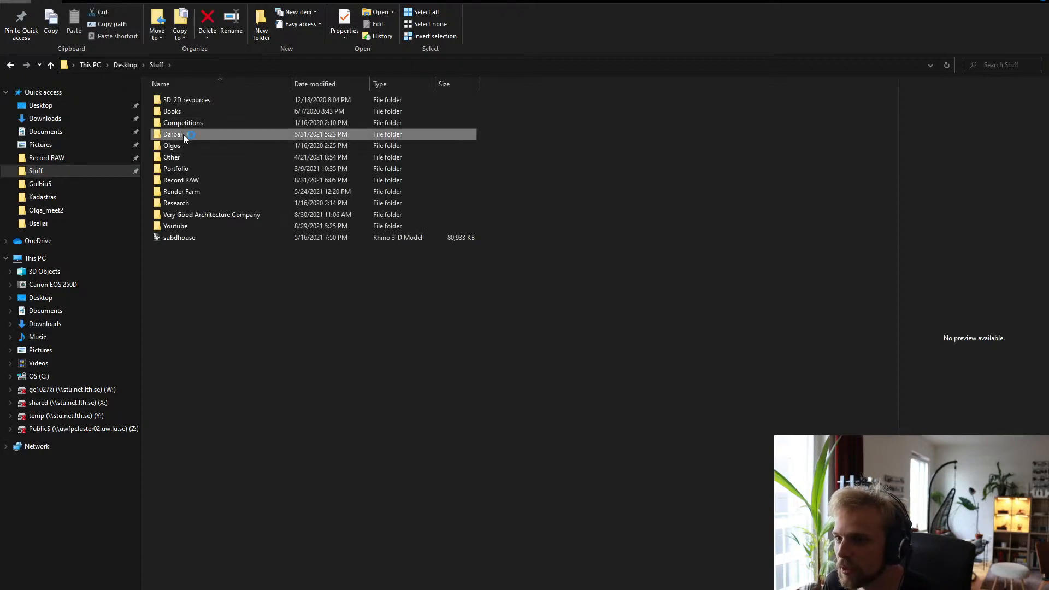
pyautogui.doubleClick(183, 134)
pyautogui.doubleClick(186, 123)
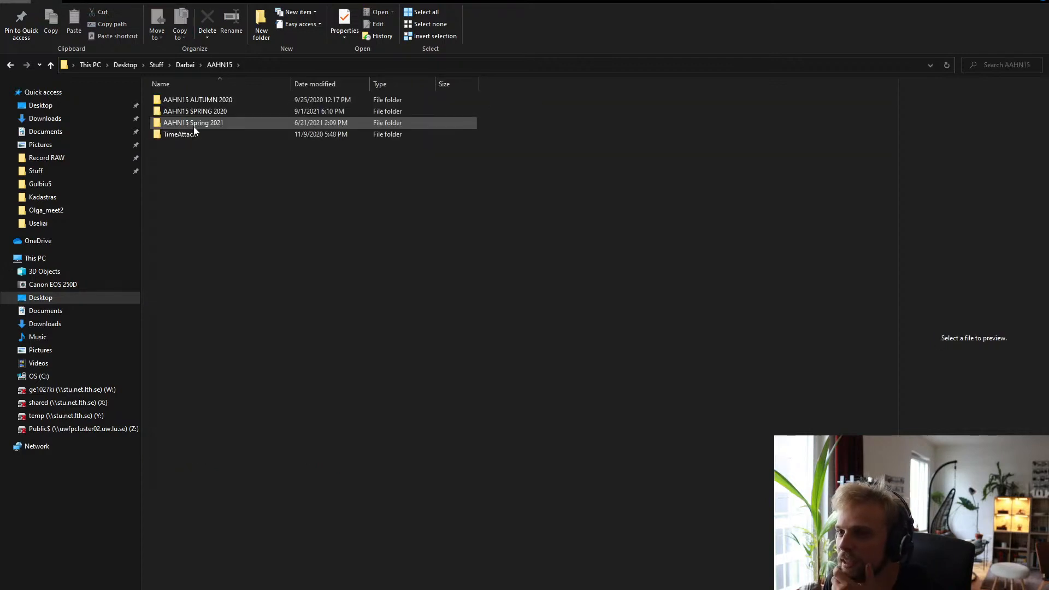
pyautogui.doubleClick(205, 111)
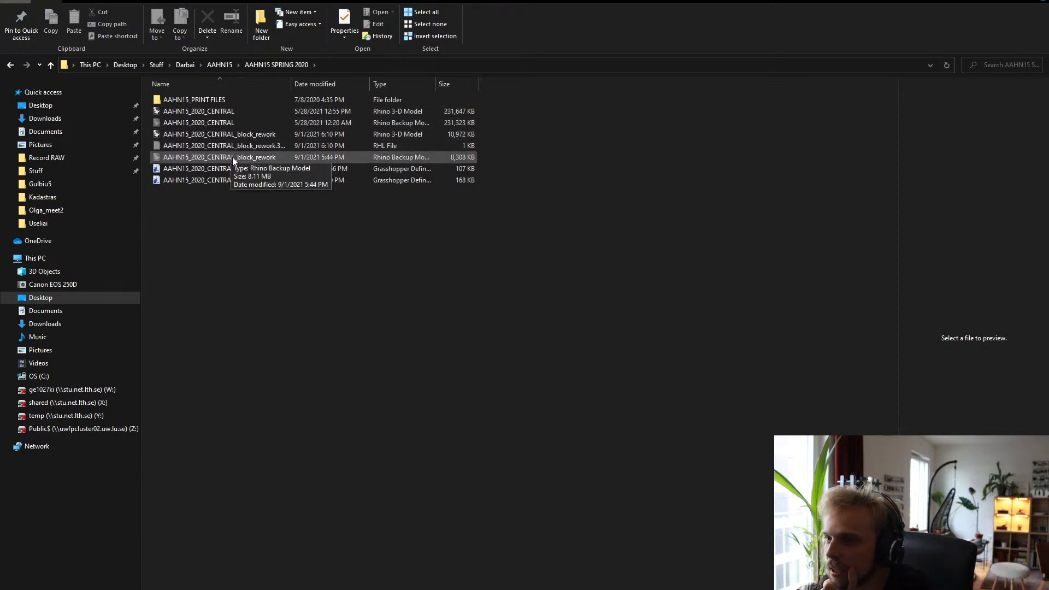
pyautogui.click(274, 134)
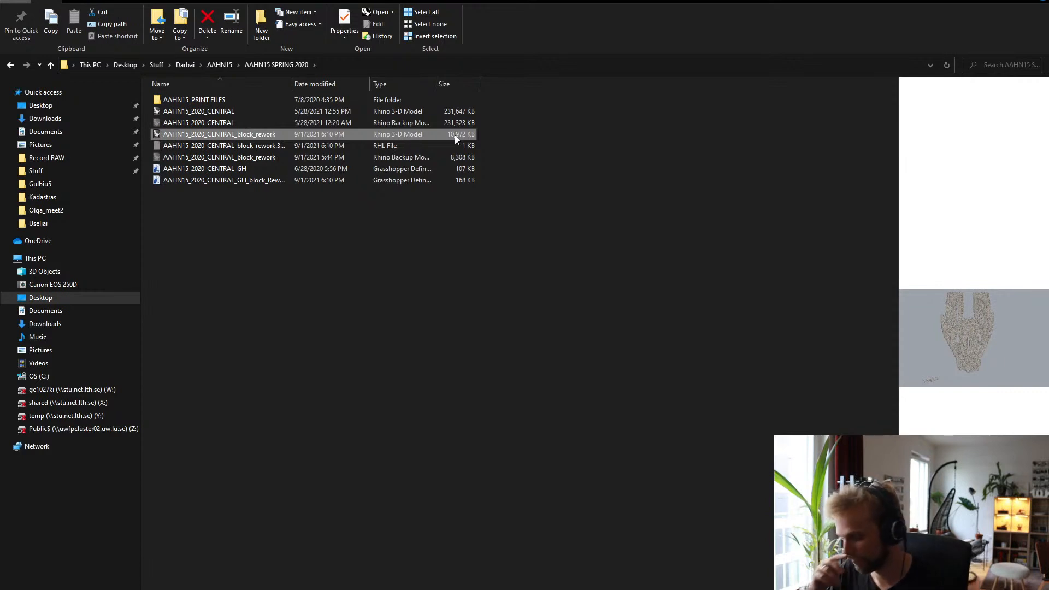
pyautogui.click(547, 385)
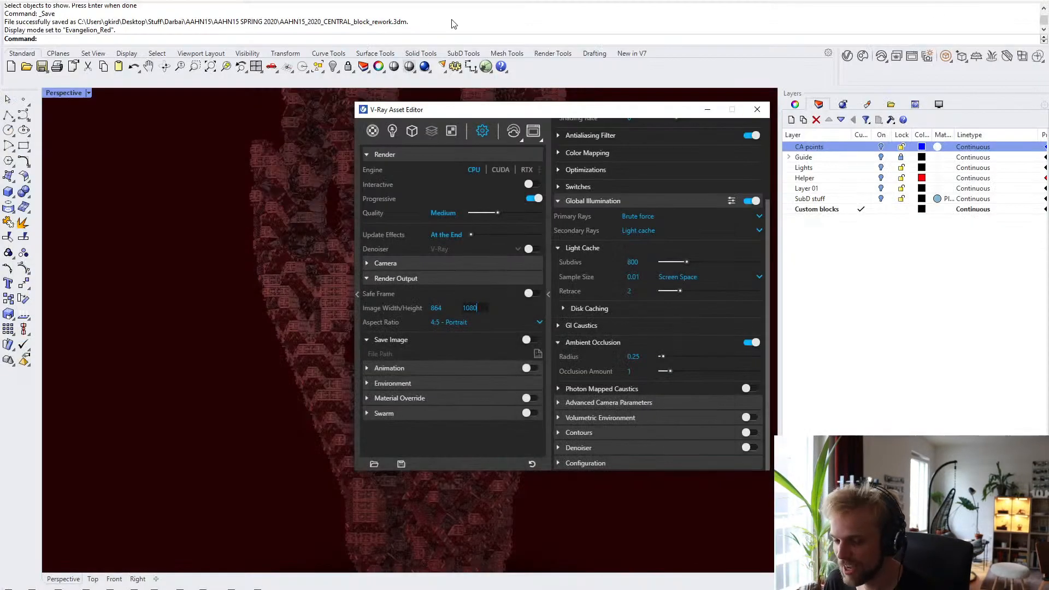
# - Set the V-Ray render output size to 1728 wide by 2160 high
pyautogui.moveTo(530, 115); pyautogui.dragTo(656, 148)
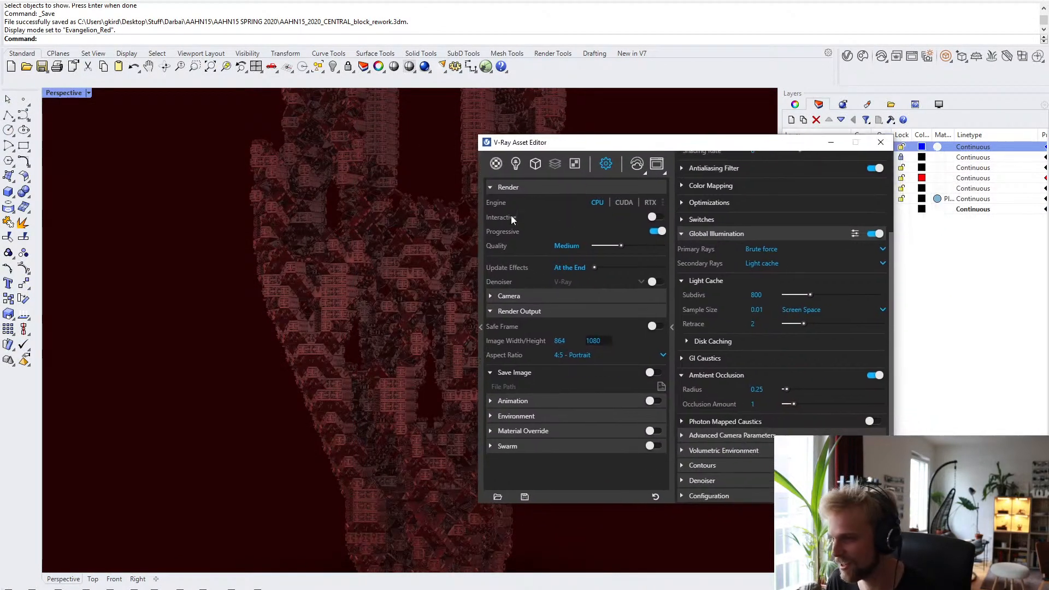
pyautogui.doubleClick(590, 341)
pyautogui.write('216')
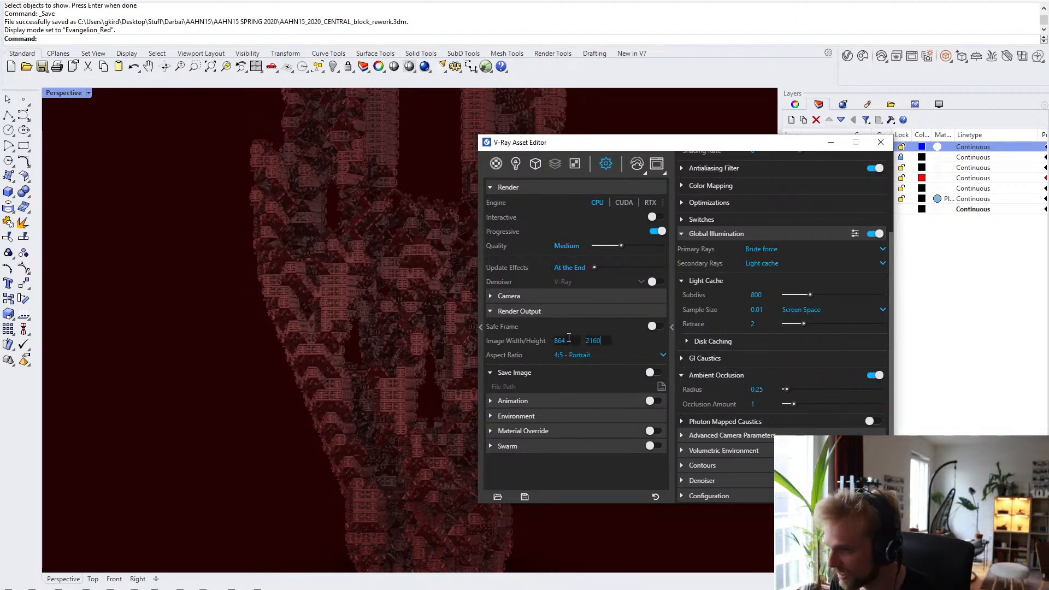
pyautogui.click(569, 339)
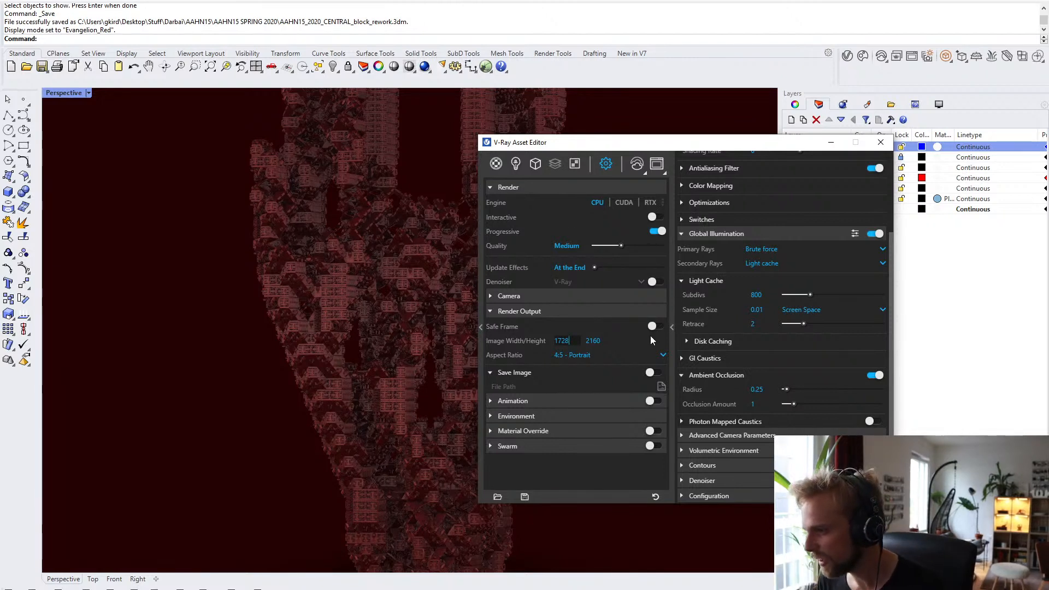
pyautogui.click(608, 343)
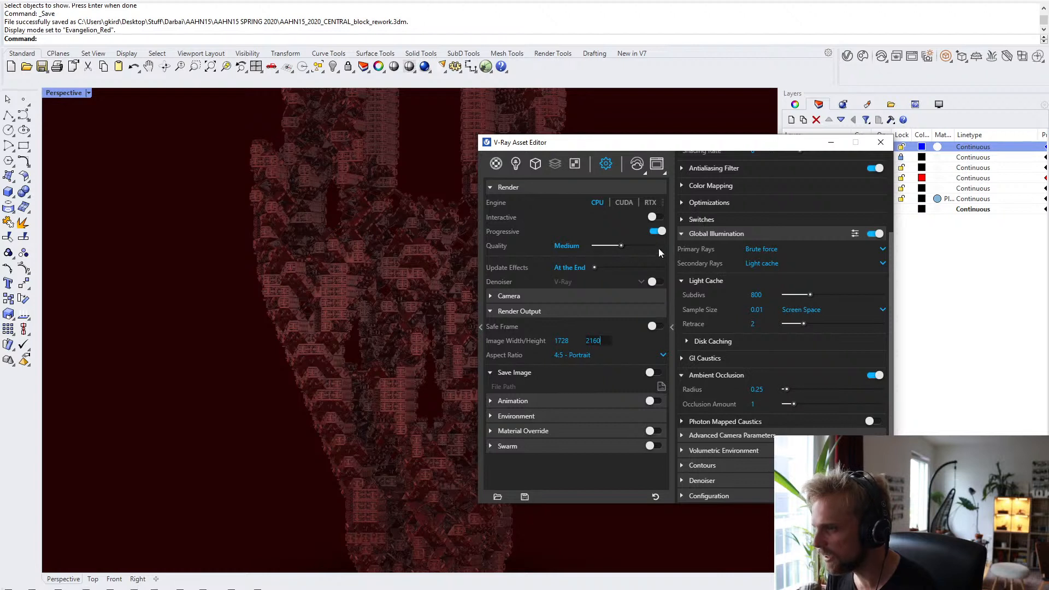
# - Send the scene to Chaos Cloud and submit the render job in the CMC project under the name CMC5
pyautogui.click(637, 165)
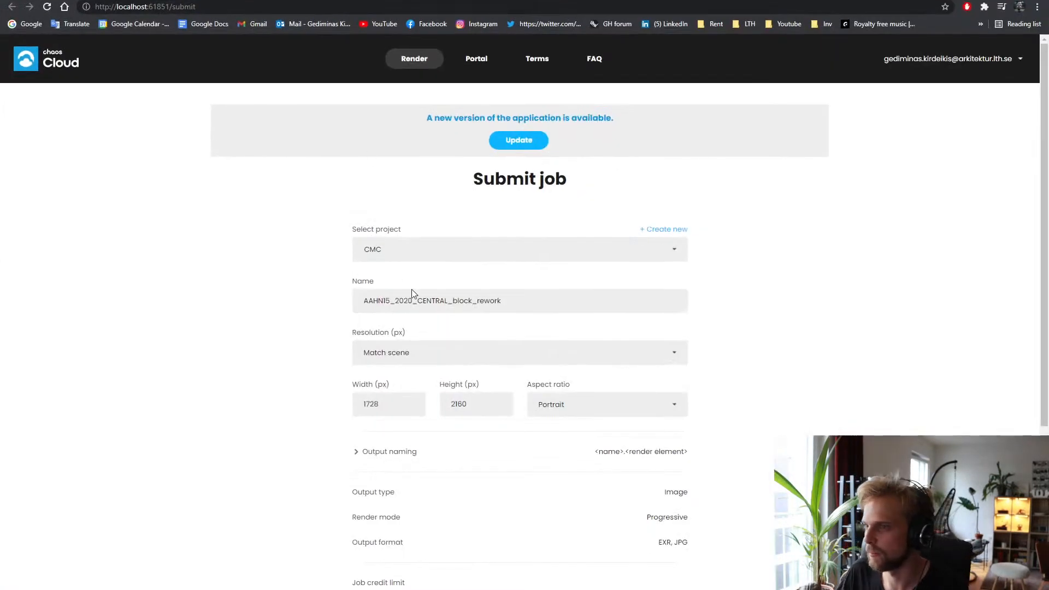
pyautogui.click(378, 301)
pyautogui.moveTo(534, 299); pyautogui.dragTo(343, 312)
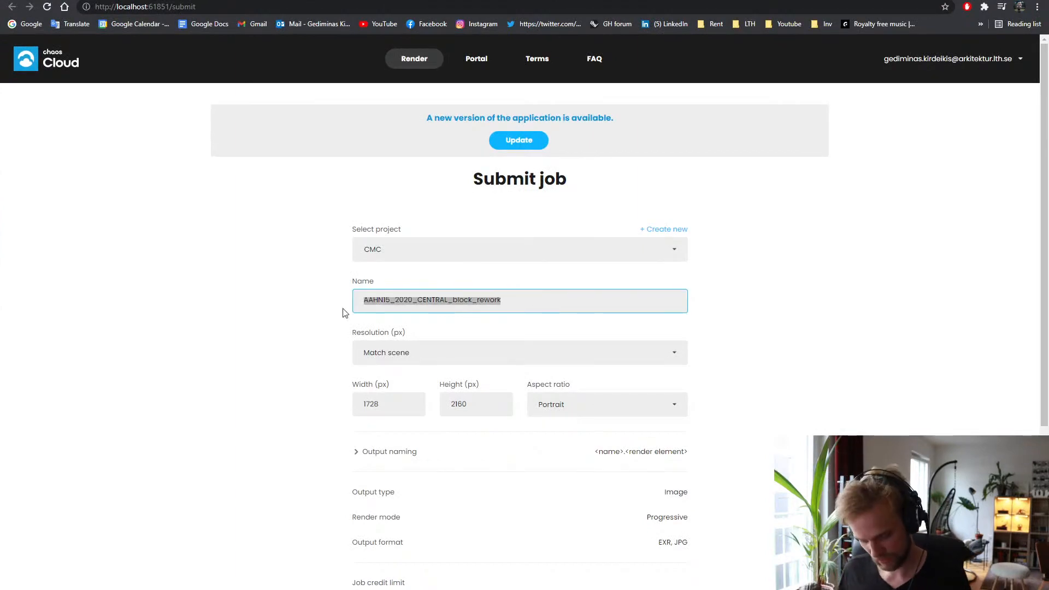
pyautogui.write('CMC5')
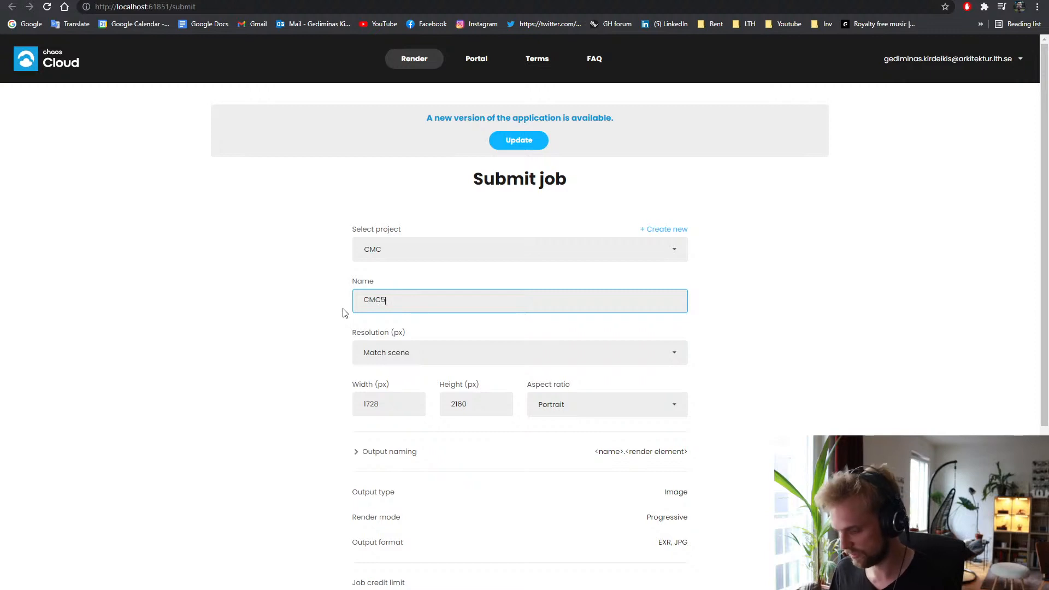
pyautogui.click(269, 333)
pyautogui.scroll(-5, 300, 339)
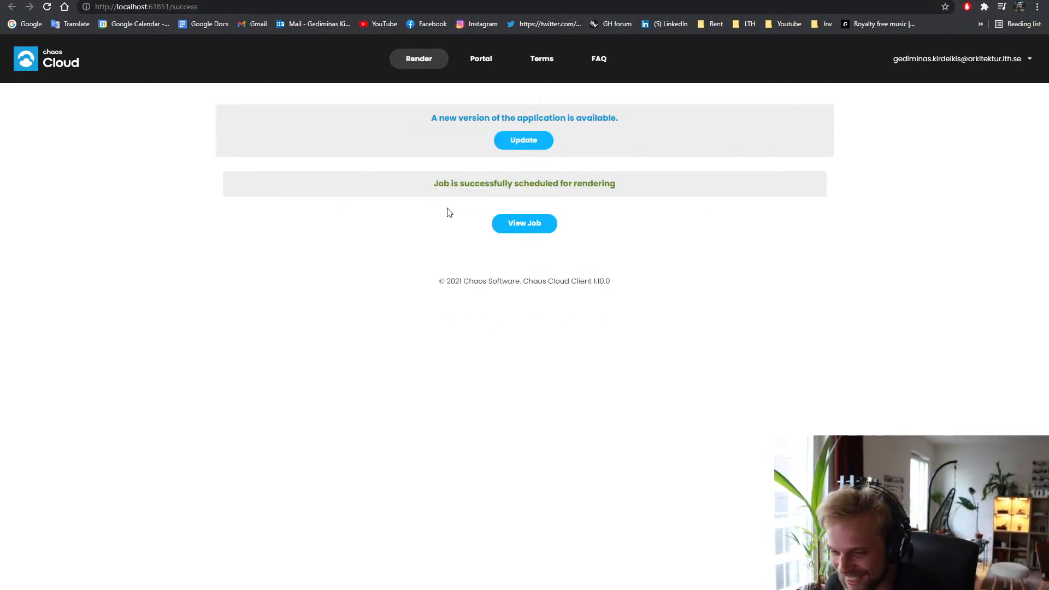
# - View the submitted CMC5 job in Chaos Cloud and stop its rendering
pyautogui.click(529, 230)
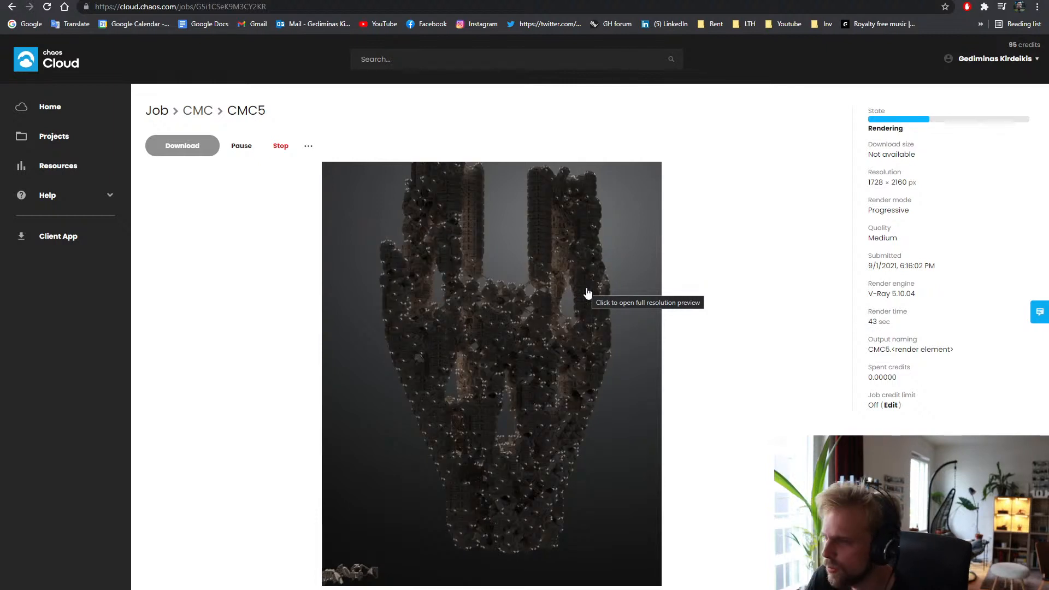
pyautogui.click(291, 151)
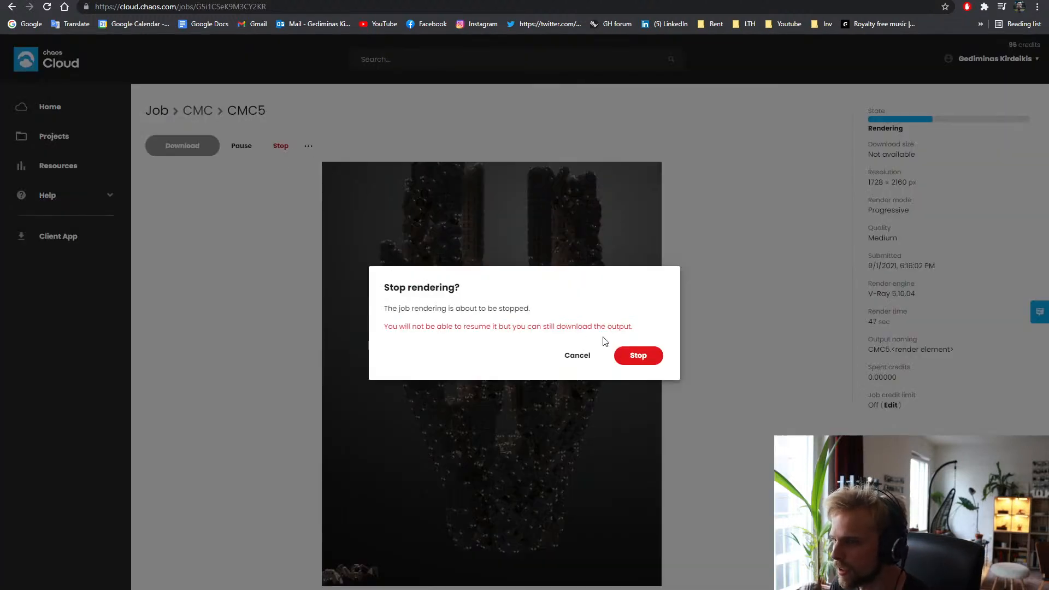
pyautogui.click(632, 360)
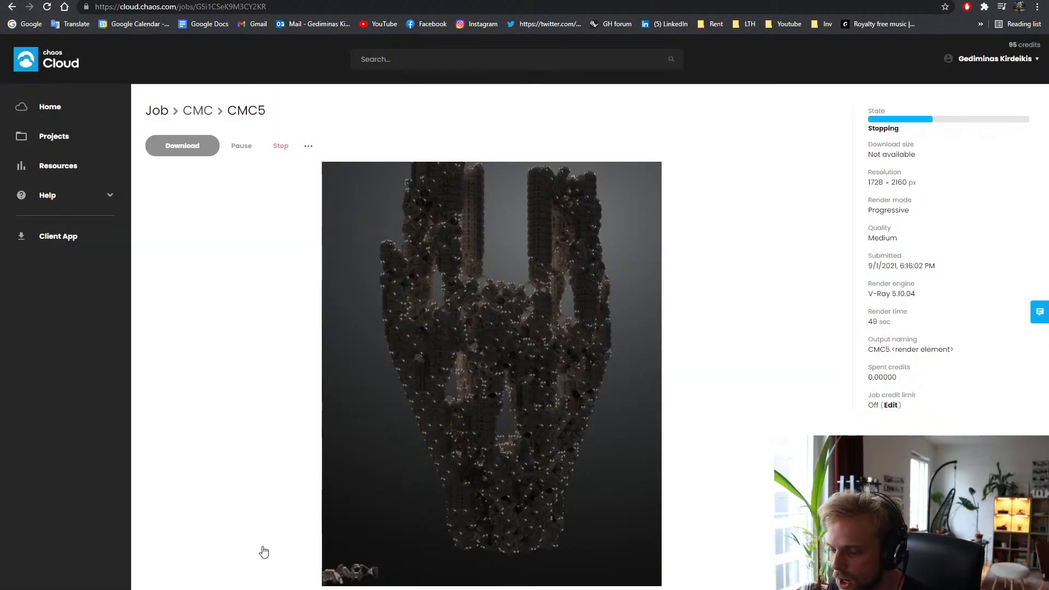
# - Switch back to Rhino and enable Hidden Lights in the V-Ray render switches
pyautogui.moveTo(657, 587)
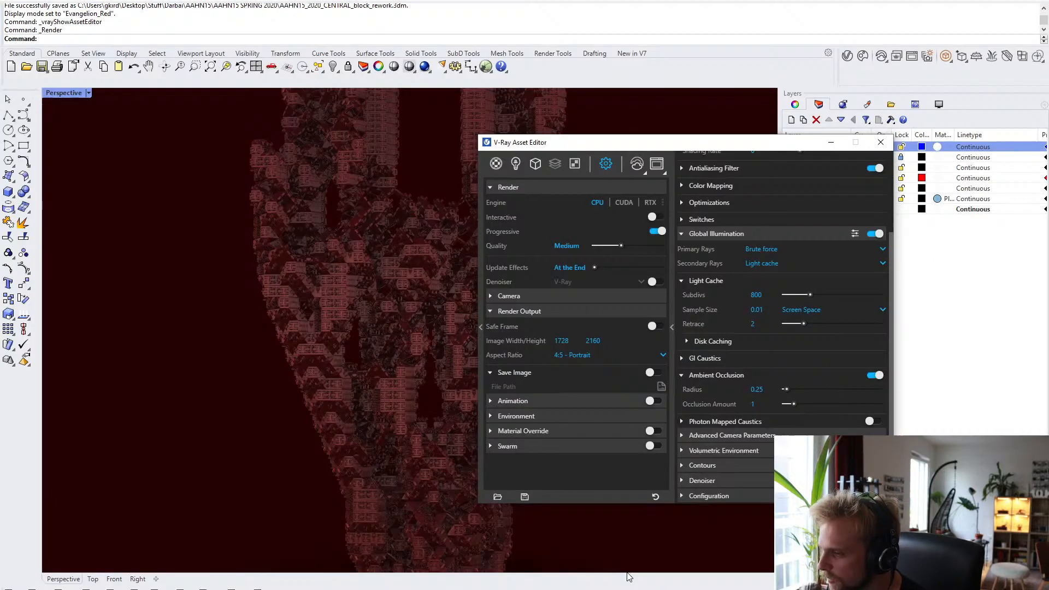
pyautogui.click(612, 563)
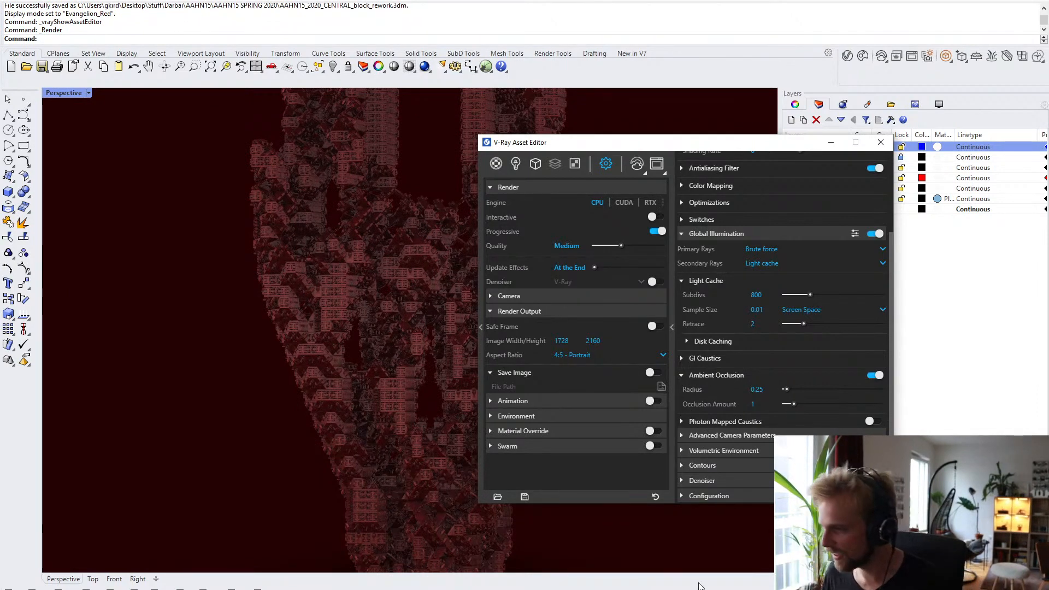
pyautogui.moveTo(645, 146); pyautogui.dragTo(600, 51)
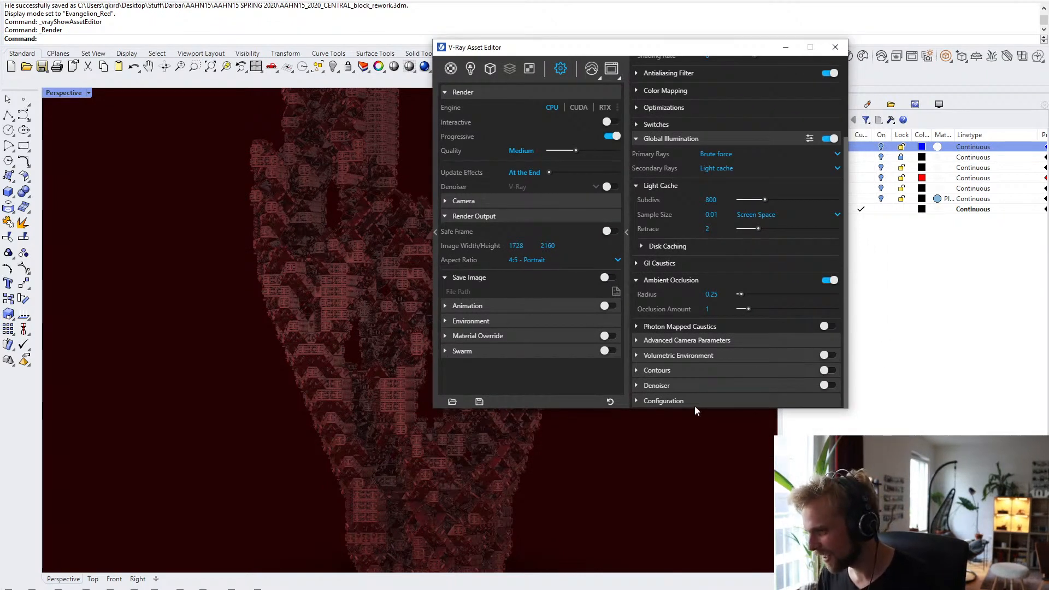
pyautogui.moveTo(645, 47); pyautogui.dragTo(492, 87)
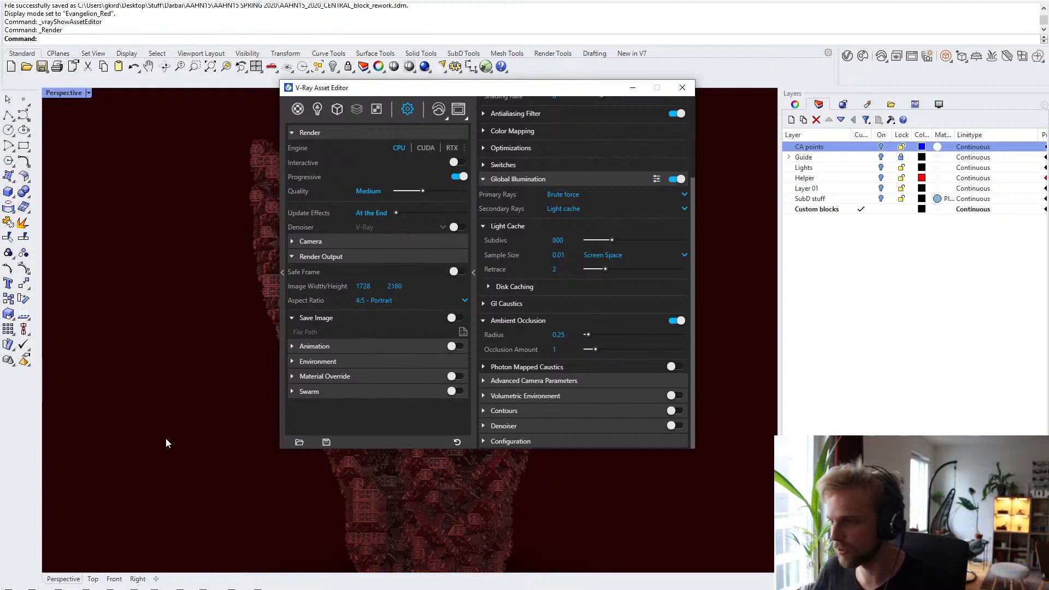
pyautogui.click(483, 165)
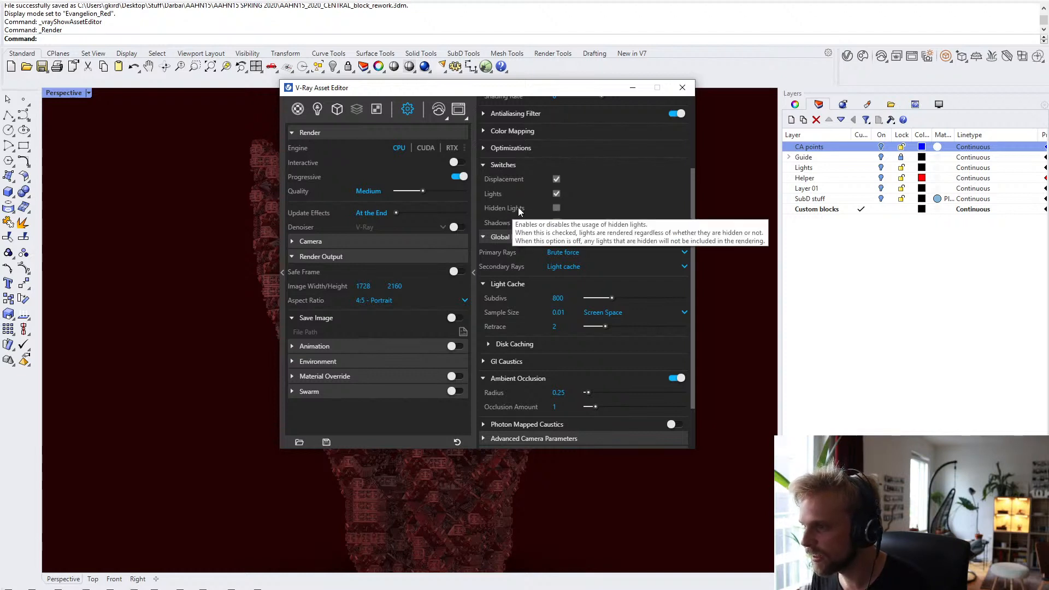
pyautogui.click(556, 207)
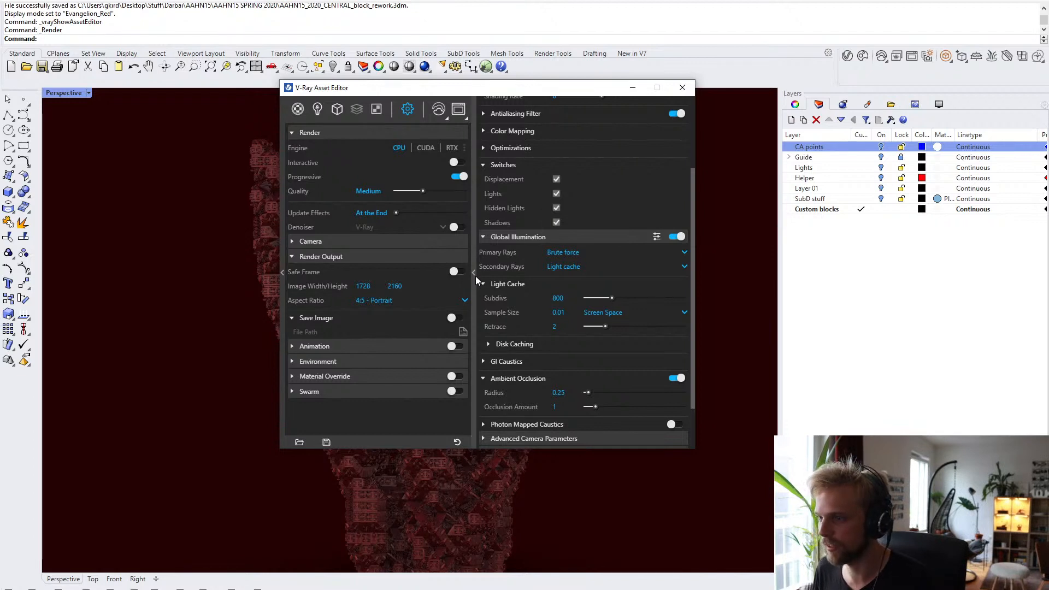
pyautogui.click(437, 111)
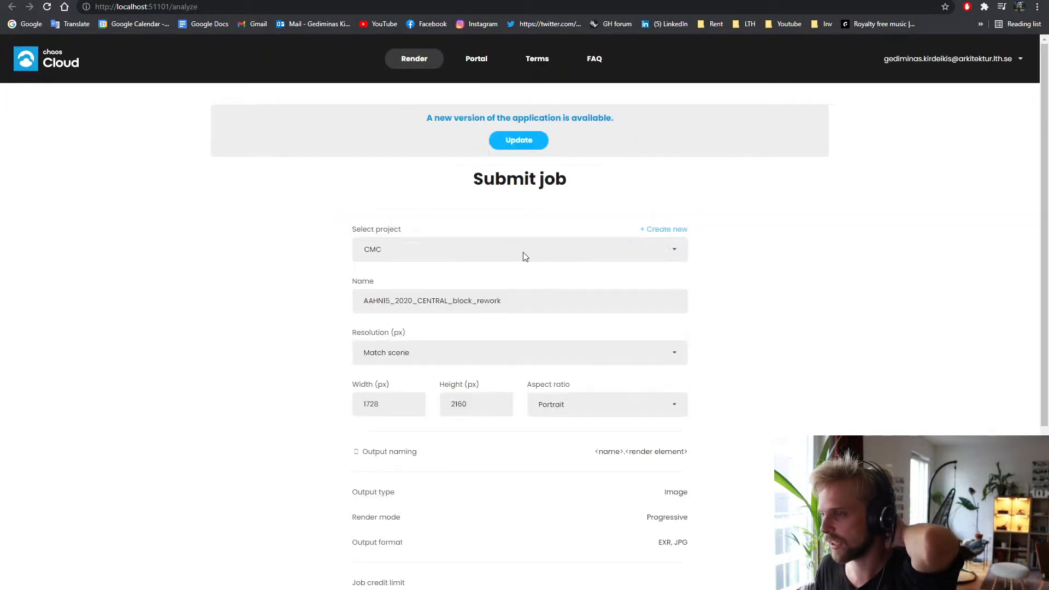
pyautogui.scroll(-5, 545, 328)
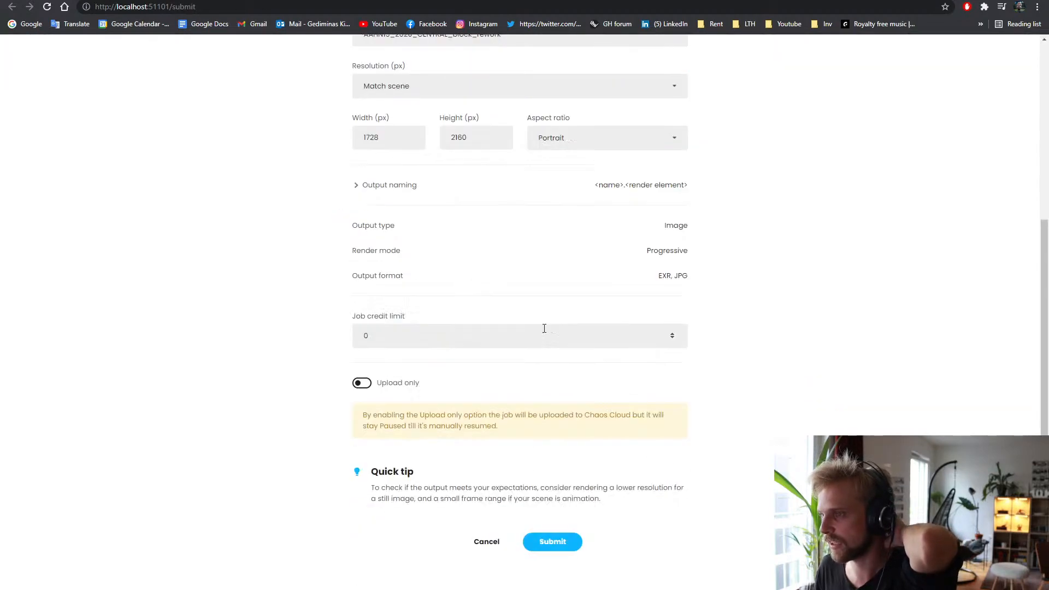
pyautogui.click(485, 542)
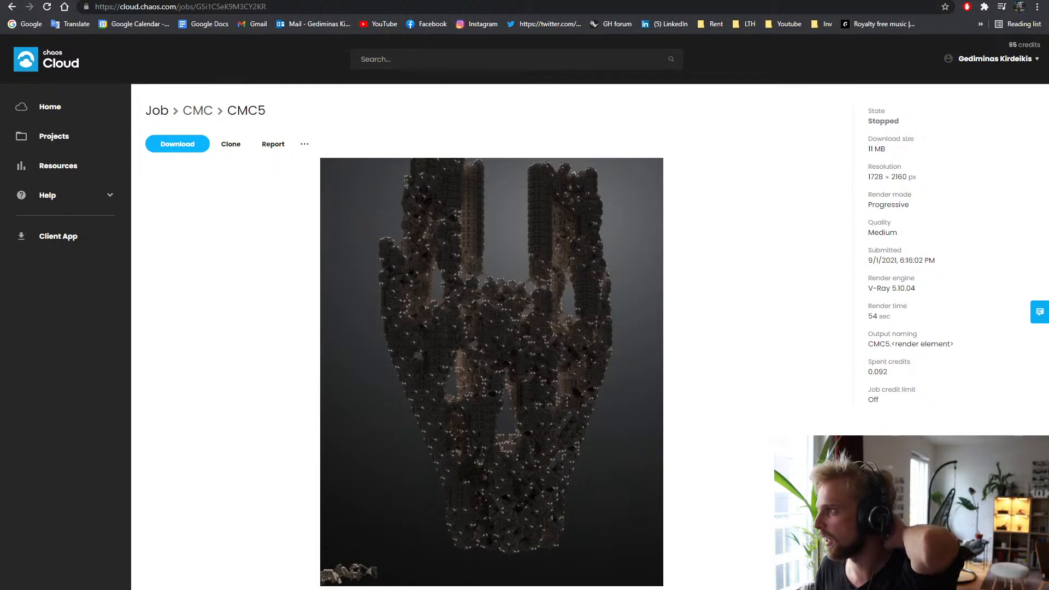
pyautogui.click(983, 1)
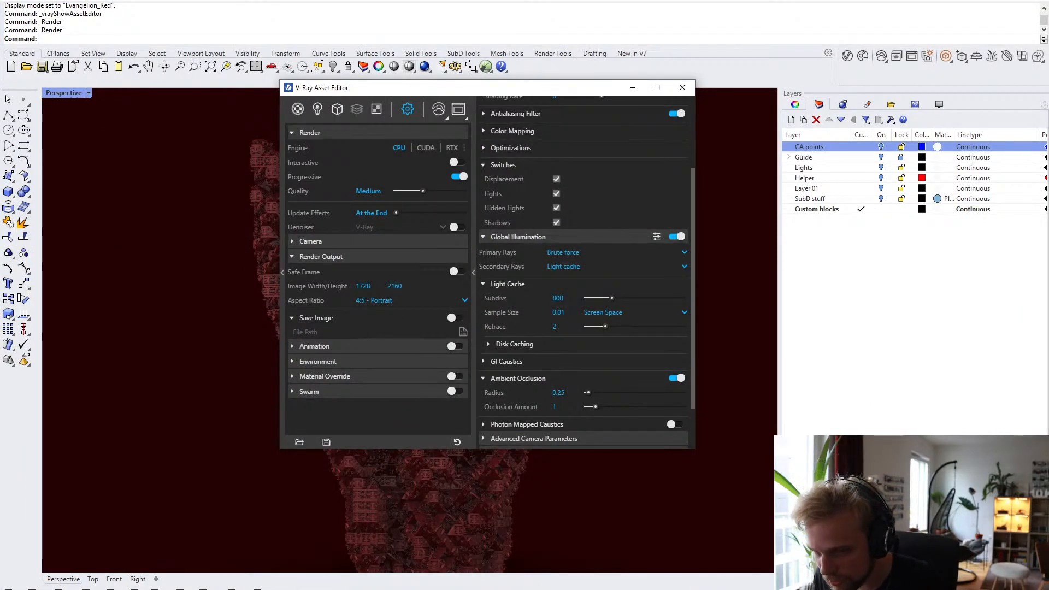
pyautogui.click(90, 589)
pyautogui.click(412, 571)
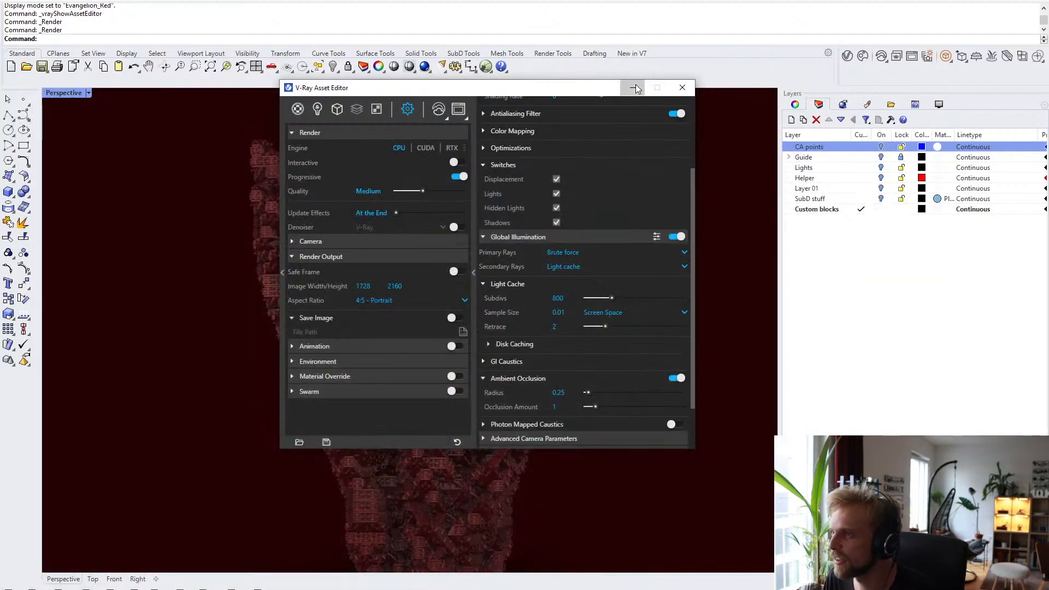
# - Enable Safe Frame in the V-Ray render output settings and minimize the Asset Editor
pyautogui.click(634, 88)
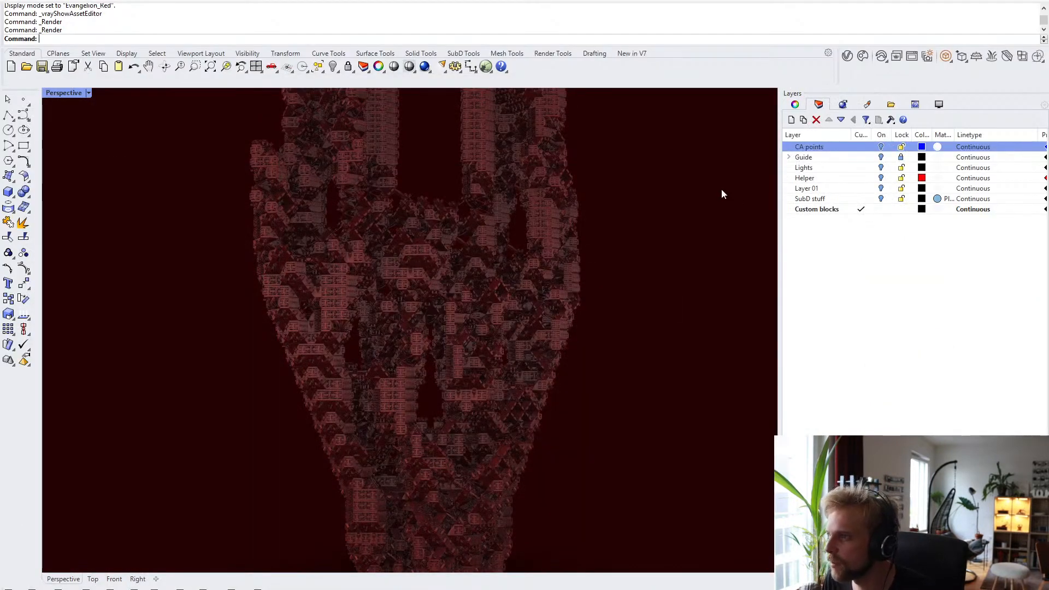
pyautogui.click(847, 56)
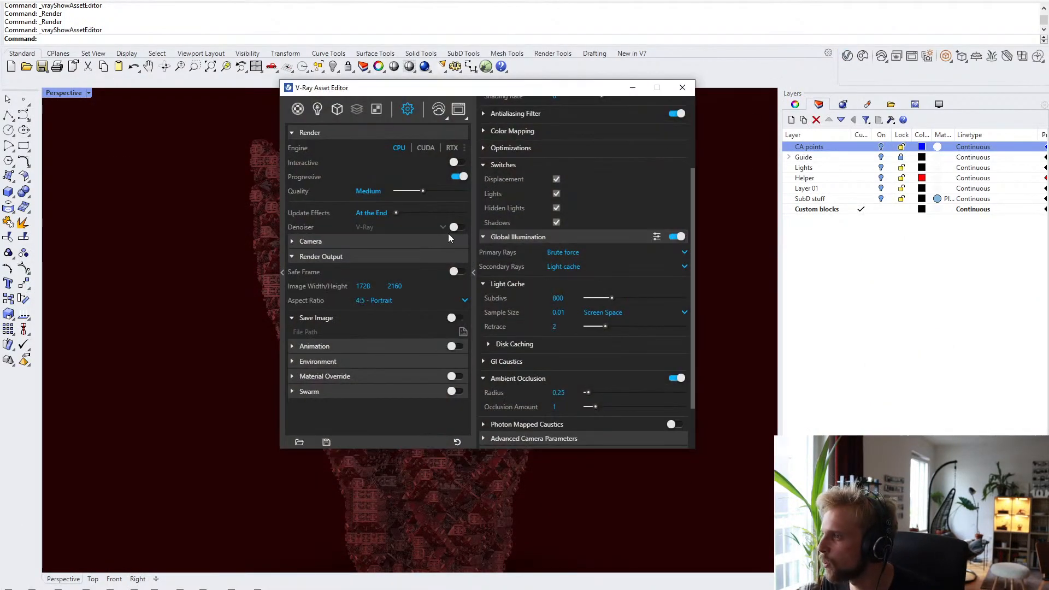
pyautogui.click(457, 272)
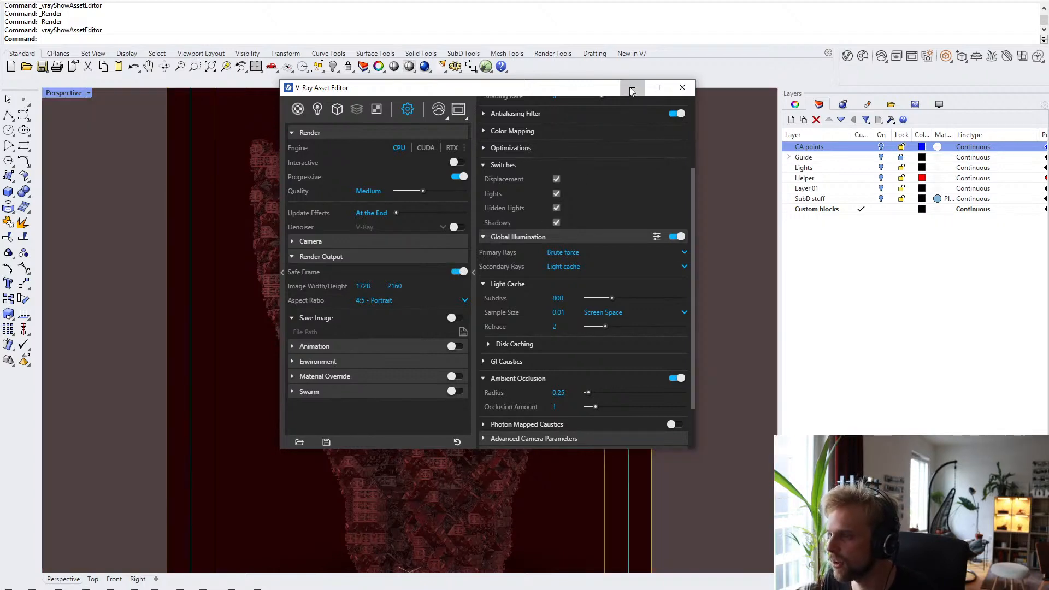
pyautogui.click(632, 89)
# - Narrow the Perspective viewport to a portrait shape and fit the whole hand inside the safe frame
pyautogui.moveTo(779, 208); pyautogui.dragTo(417, 236)
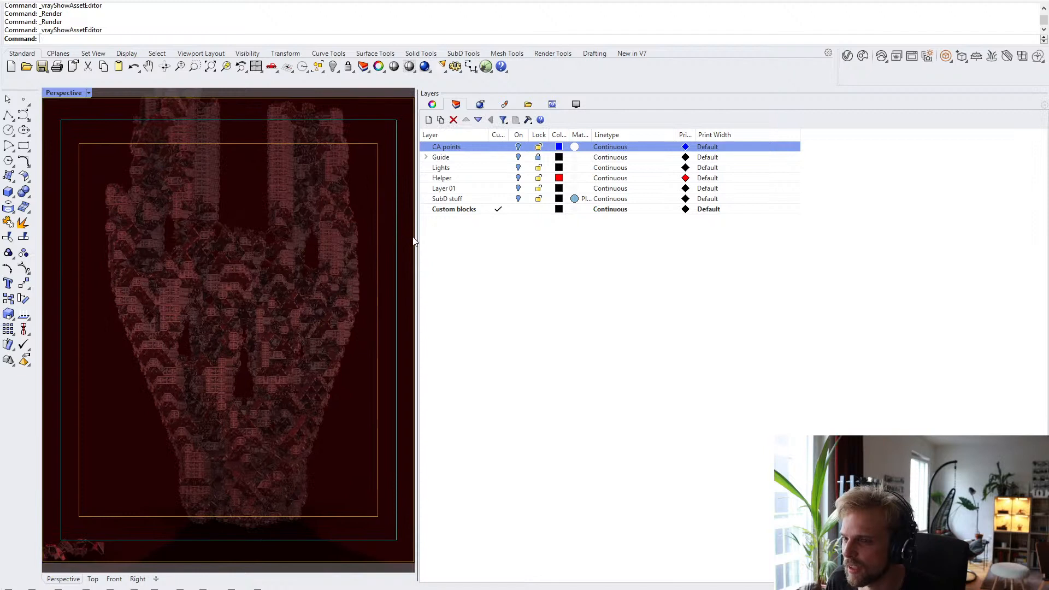
pyautogui.moveTo(332, 285)
pyautogui.keyDown('shift'); pyautogui.mouseDown(button='right')
pyautogui.moveTo(332, 295)
pyautogui.moveTo(326, 289)
pyautogui.mouseUp(button='right'); pyautogui.keyUp('shift')
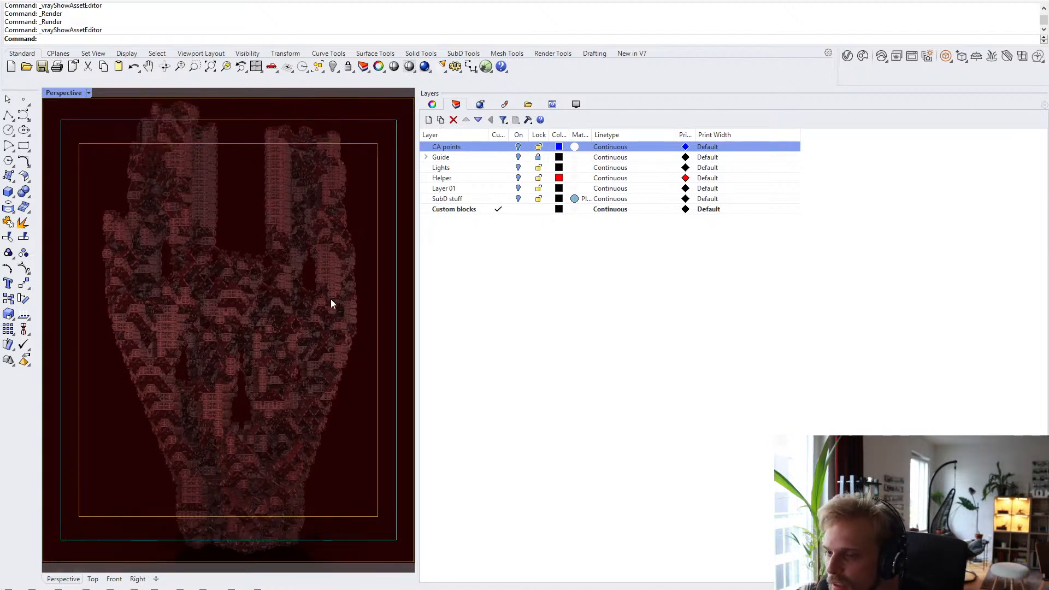
pyautogui.keyDown('shift'); pyautogui.moveTo(326, 302); pyautogui.dragTo(323, 309, button='right'); pyautogui.keyUp('shift')
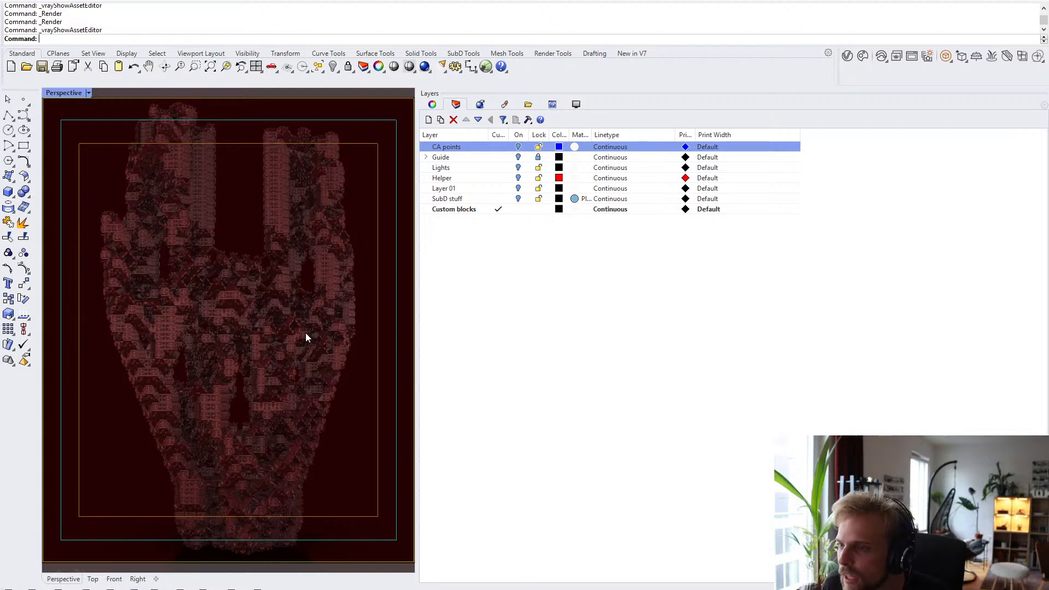
pyautogui.keyDown('shift'); pyautogui.moveTo(308, 375); pyautogui.dragTo(312, 304, button='right'); pyautogui.keyUp('shift')
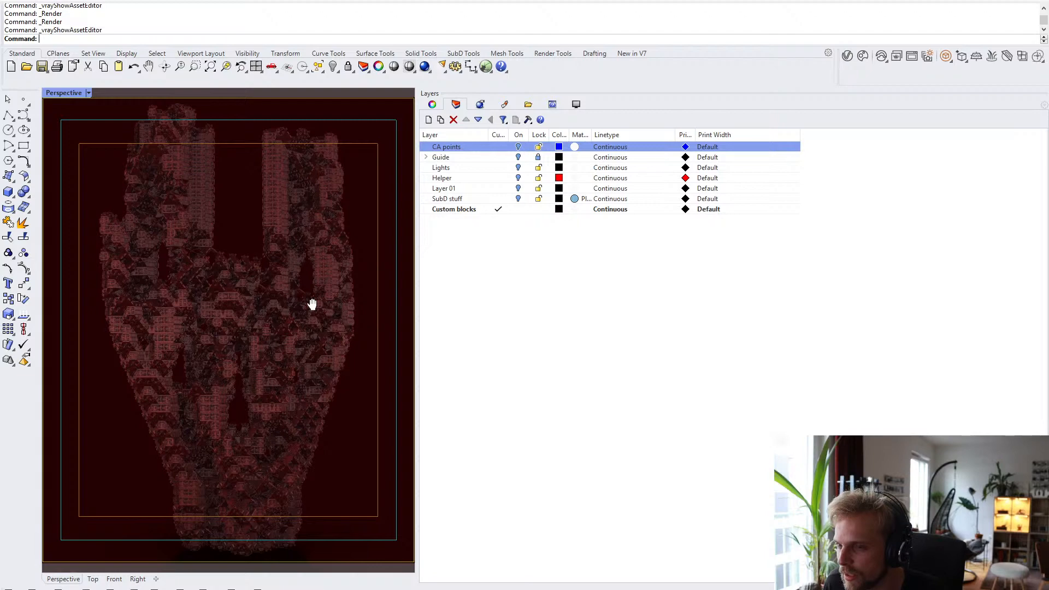
# - Set the Perspective viewport to Shaded display and recompose the camera so the full hand sits within the safe frame
pyautogui.click(64, 93)
pyautogui.click(86, 145)
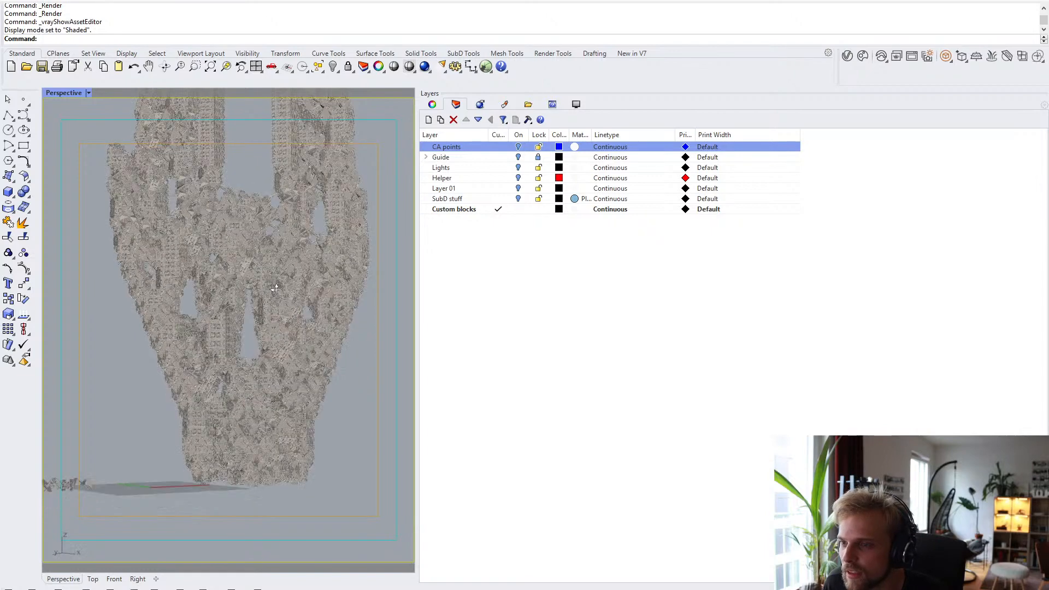
pyautogui.moveTo(277, 290)
pyautogui.keyDown('shift'); pyautogui.mouseDown(button='right')
pyautogui.moveTo(278, 348)
pyautogui.moveTo(270, 321)
pyautogui.mouseUp(button='right'); pyautogui.keyUp('shift')
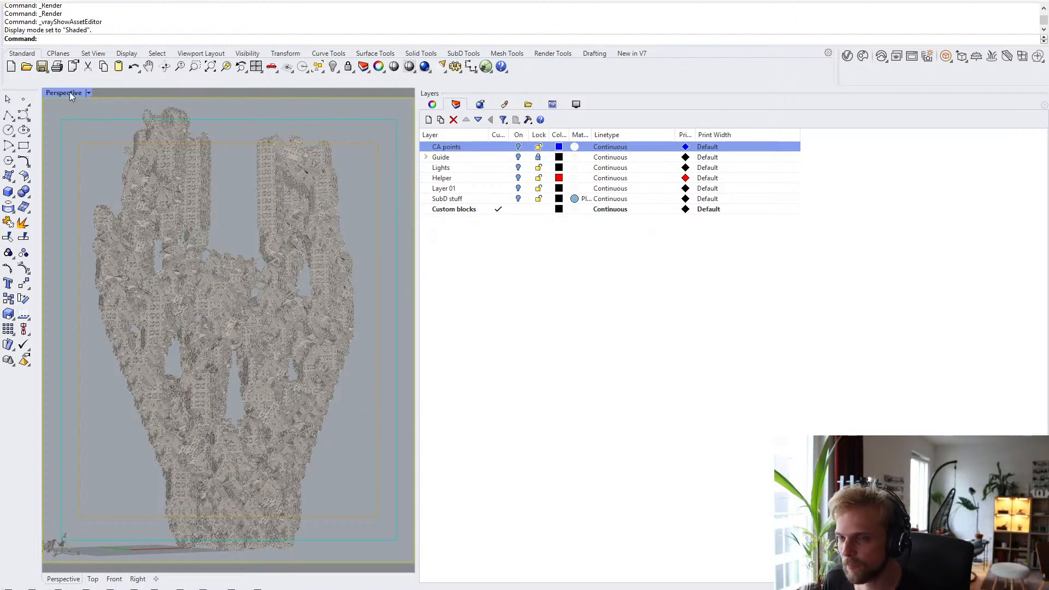
# - Open the named views list and delete the saved views Cam and Cam2
pyautogui.write('NamedSelections')
pyautogui.press('Return')
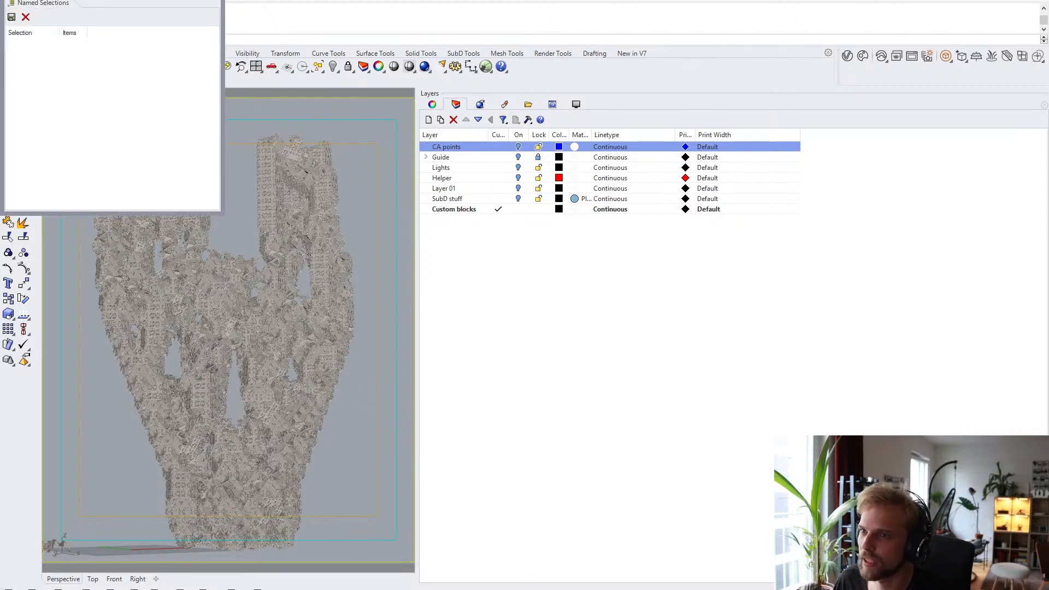
pyautogui.write('NamedView')
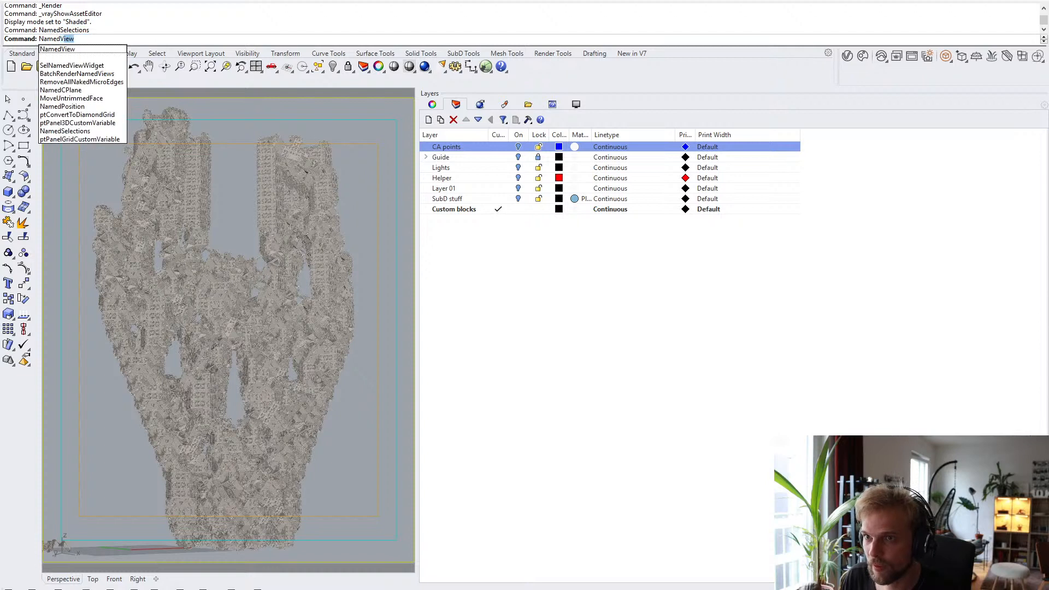
pyautogui.press('Return')
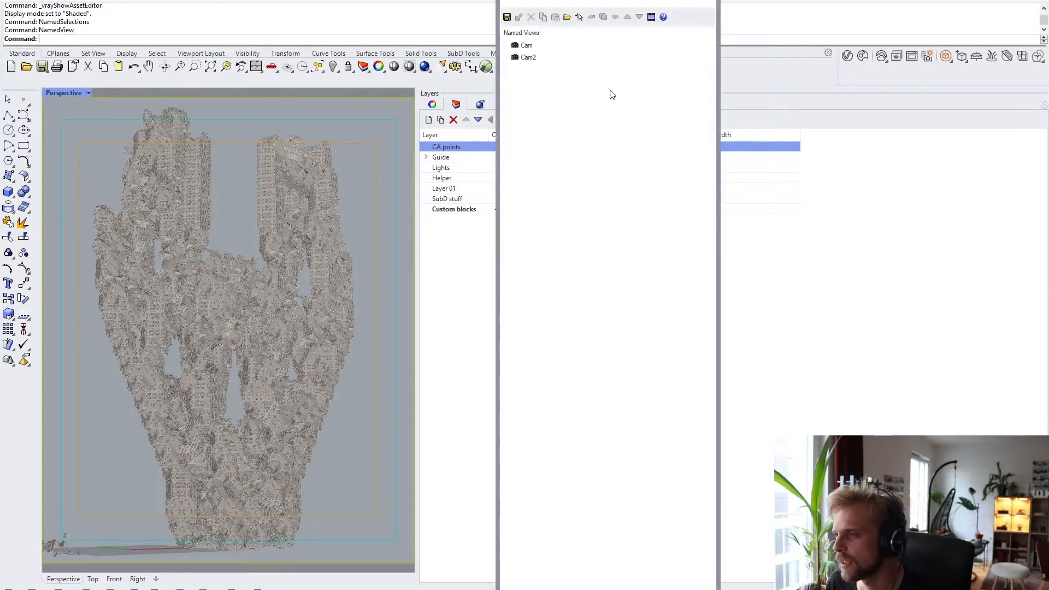
pyautogui.click(541, 44)
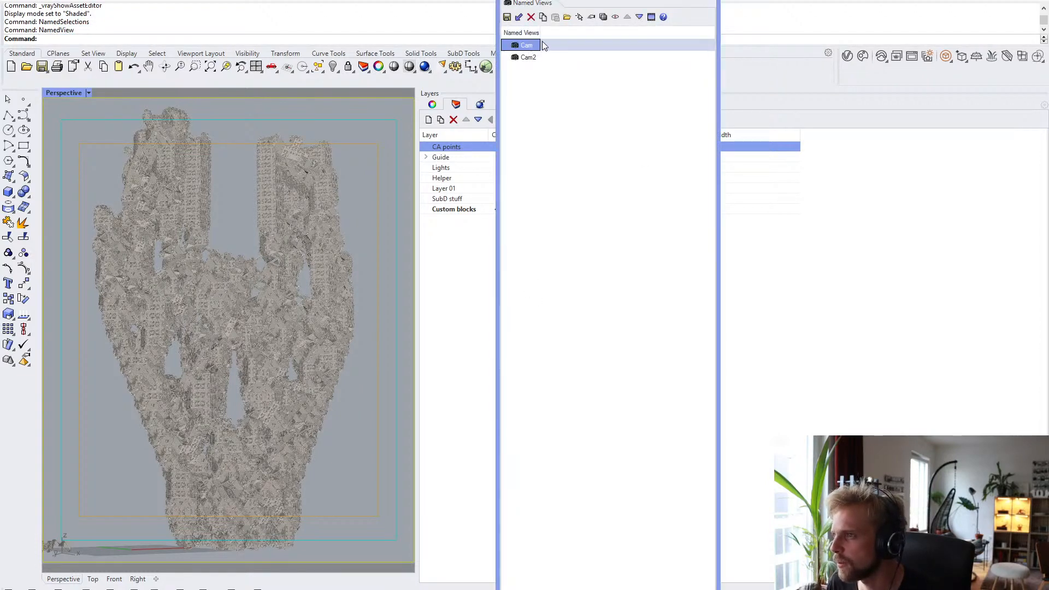
pyautogui.click(531, 17)
pyautogui.click(528, 44)
pyautogui.click(530, 17)
# - Save the current Perspective camera as a named view called Goodview and close the named views list
pyautogui.click(507, 18)
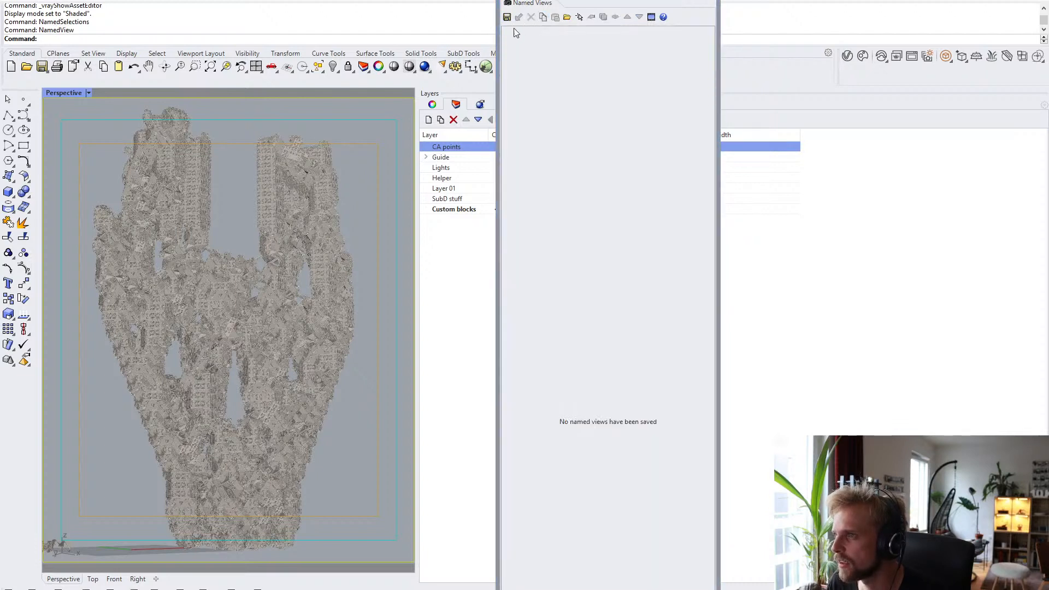
pyautogui.click(554, 316)
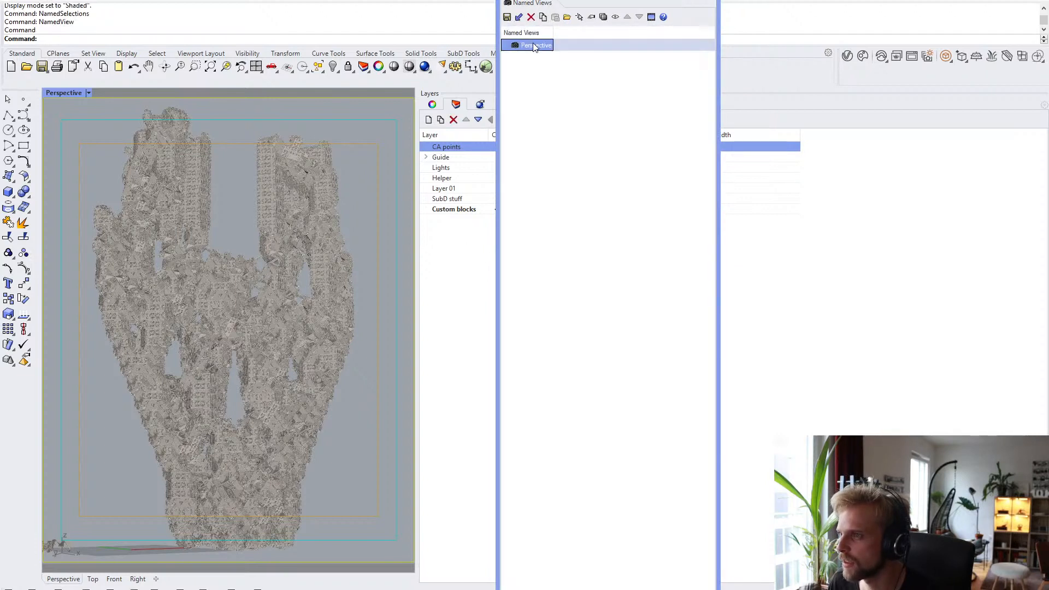
pyautogui.rightClick(535, 47)
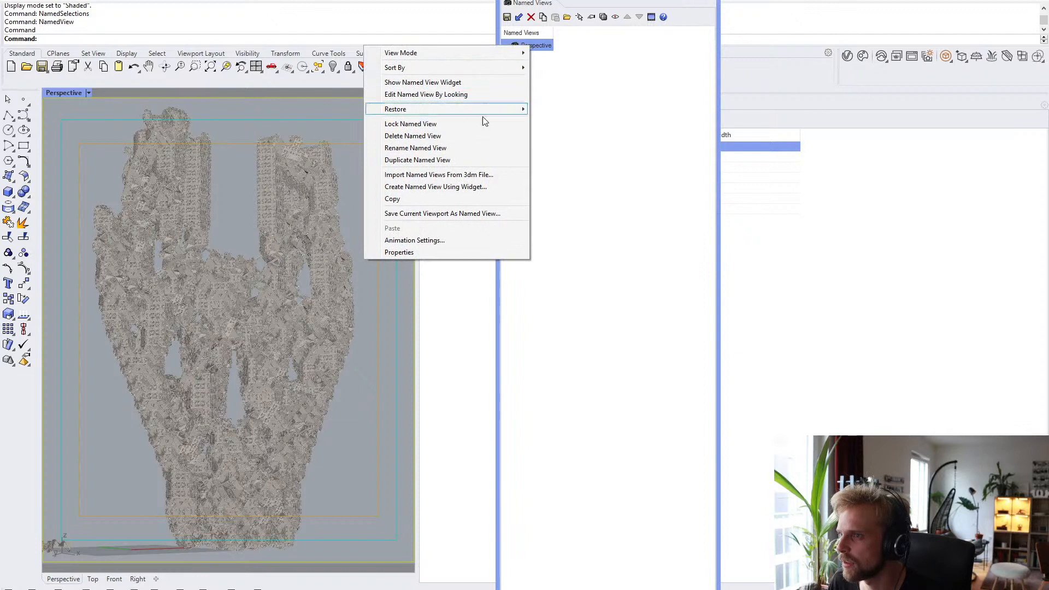
pyautogui.click(460, 148)
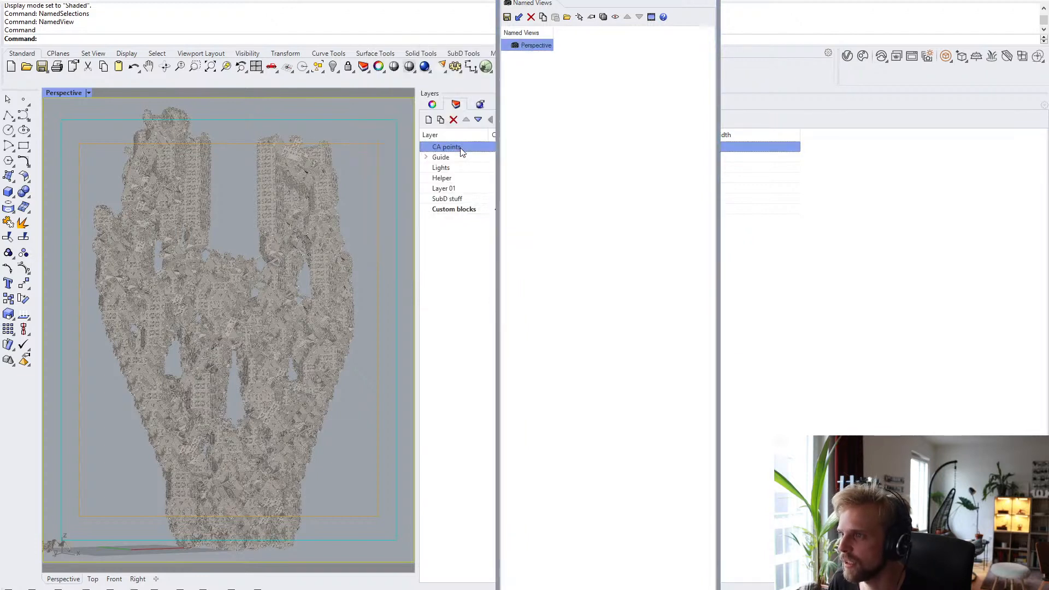
pyautogui.rightClick(535, 47)
pyautogui.click(538, 49)
pyautogui.click(538, 49)
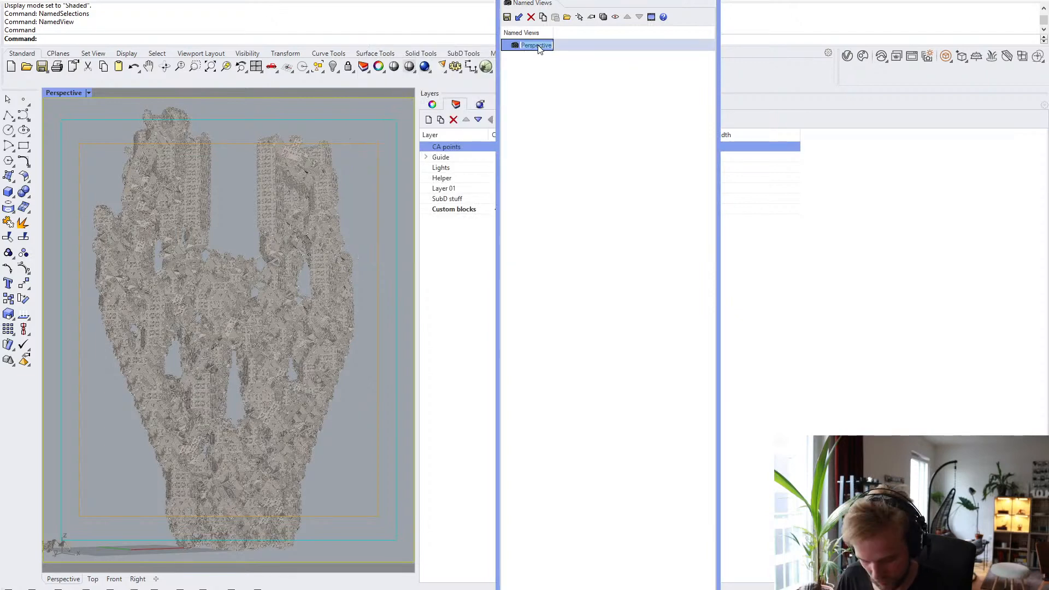
pyautogui.write('Goodview')
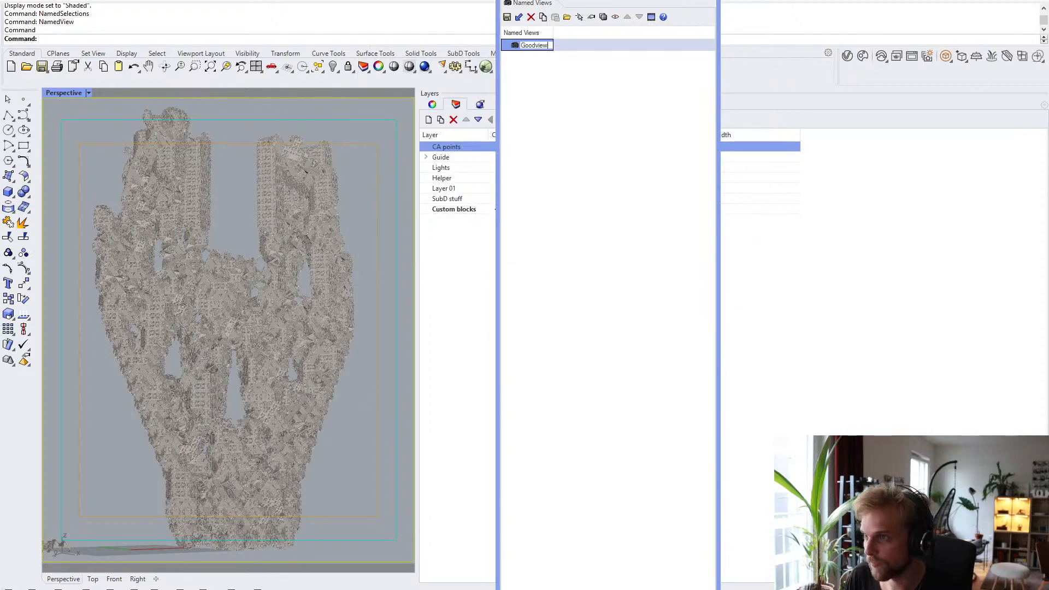
pyautogui.press('Return')
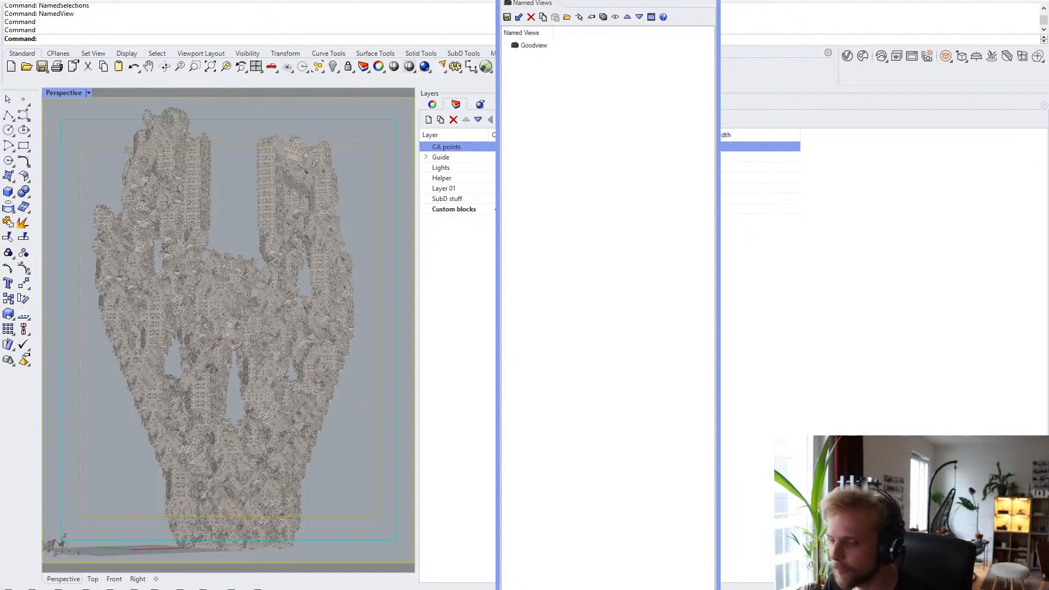
pyautogui.press('Escape')
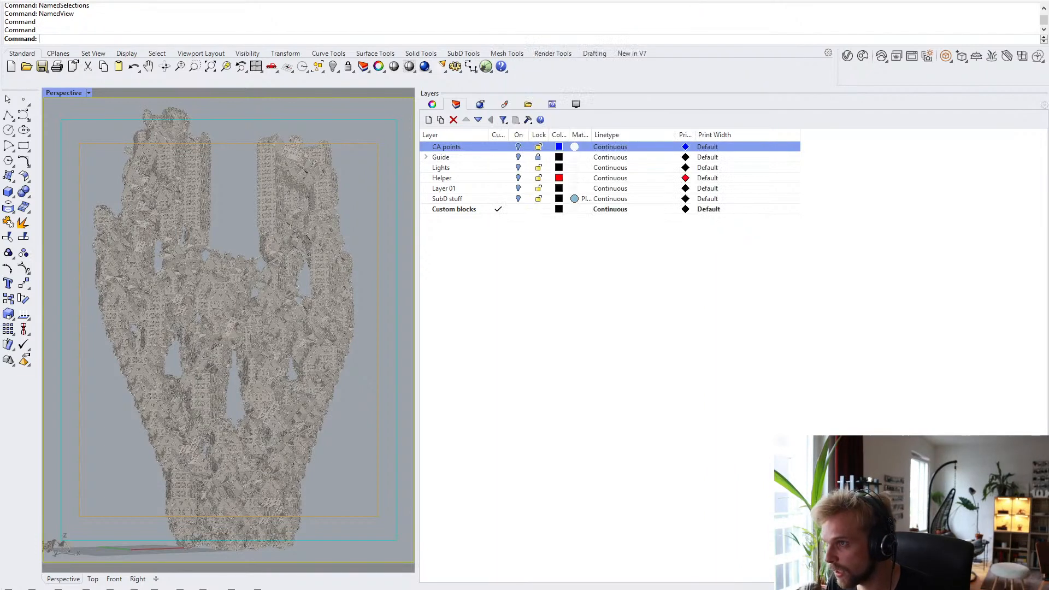
# - Widen the modelling area, switch to the four-viewport layout and hide the separate source blocks beside the grid in the Top view
pyautogui.moveTo(416, 182); pyautogui.dragTo(814, 234)
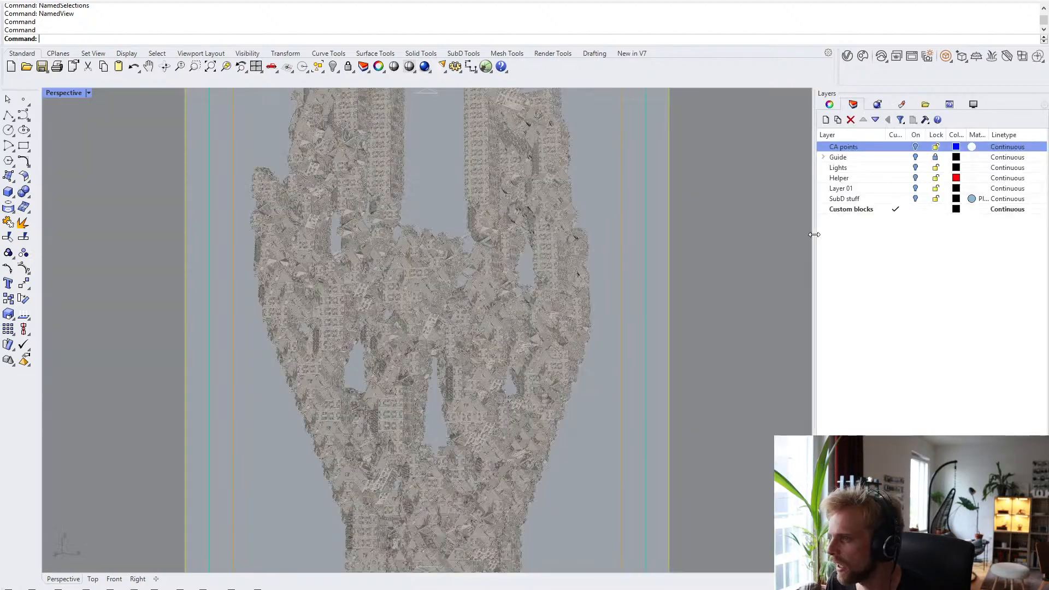
pyautogui.doubleClick(66, 92)
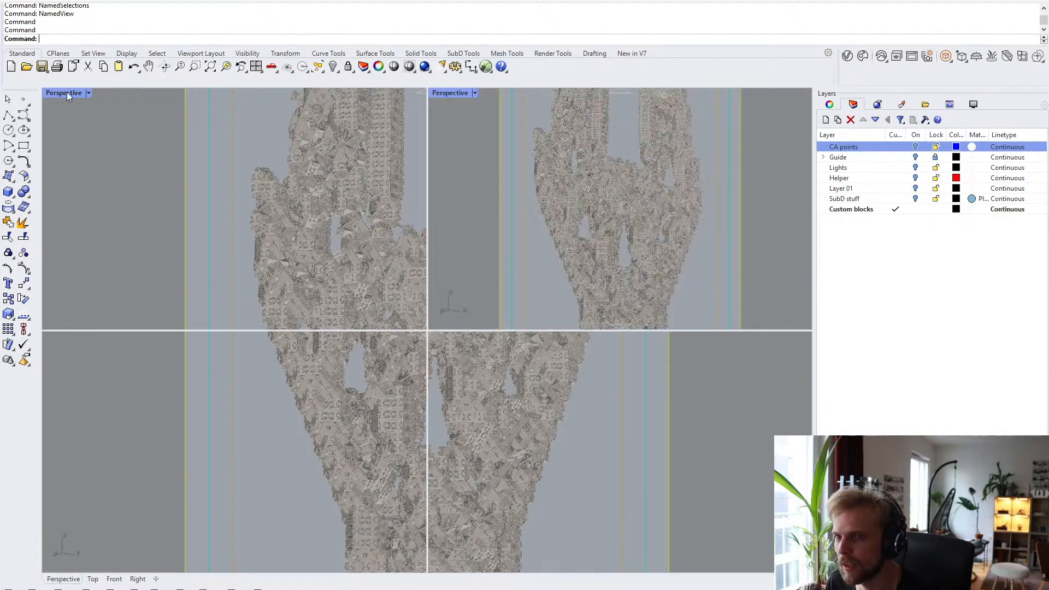
pyautogui.click(152, 192)
pyautogui.scroll(-10, 153, 194)
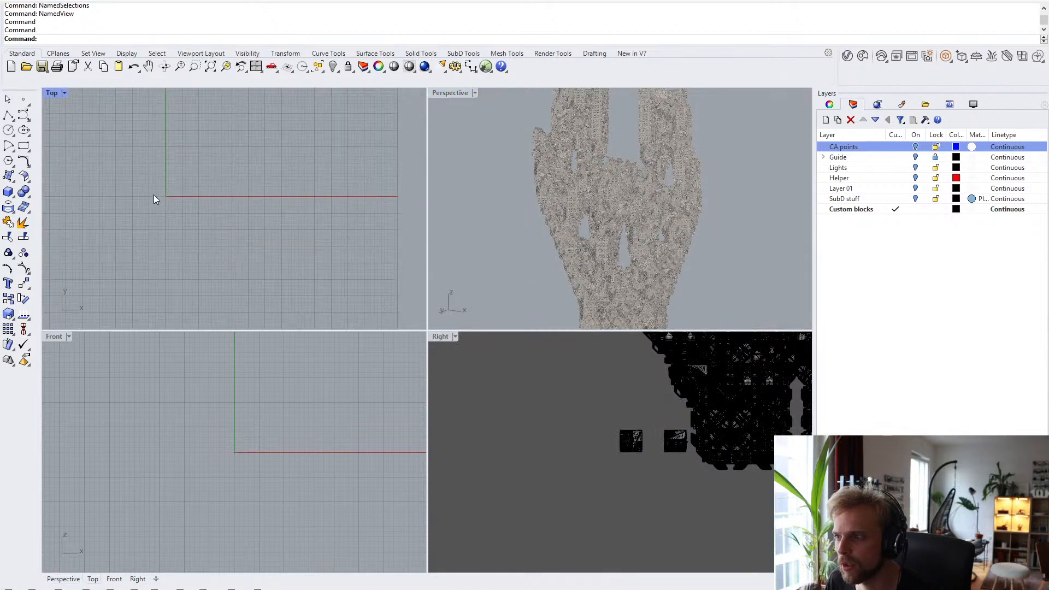
pyautogui.moveTo(134, 202); pyautogui.dragTo(331, 252, button='right')
pyautogui.scroll(4, 278, 234)
pyautogui.moveTo(348, 270); pyautogui.dragTo(139, 149)
pyautogui.write('Hide')
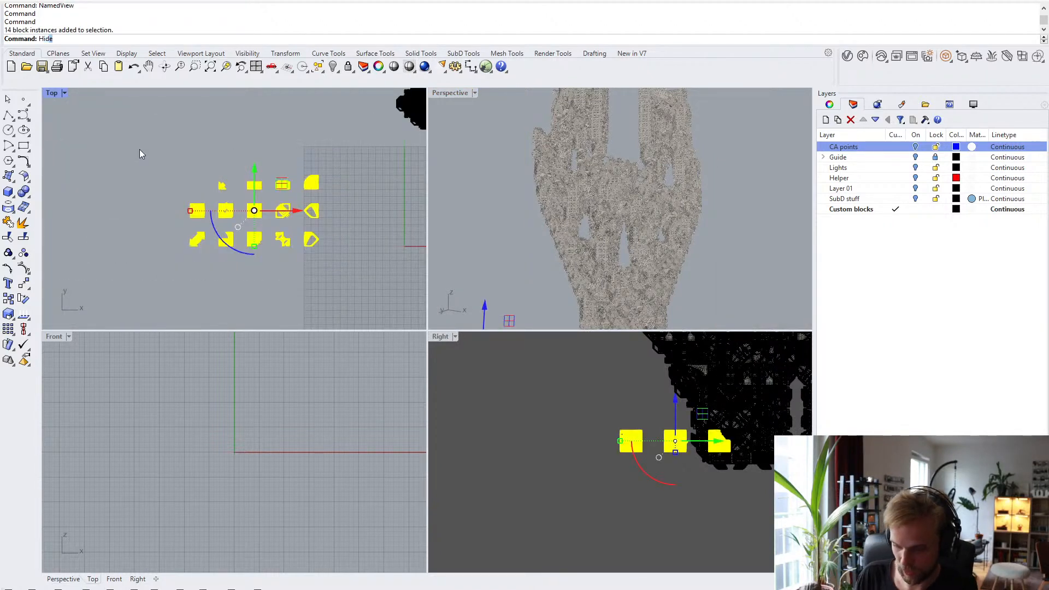
pyautogui.press('Return')
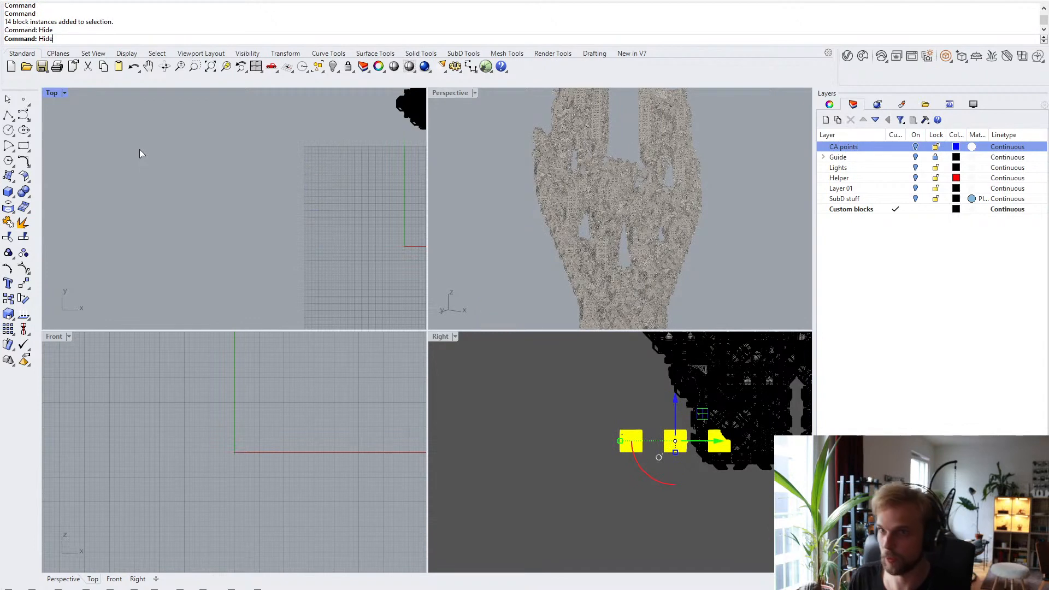
# - Draw a large rectangular plane in the Top view that extends well beyond the hand's footprint on all sides
pyautogui.click(846, 56)
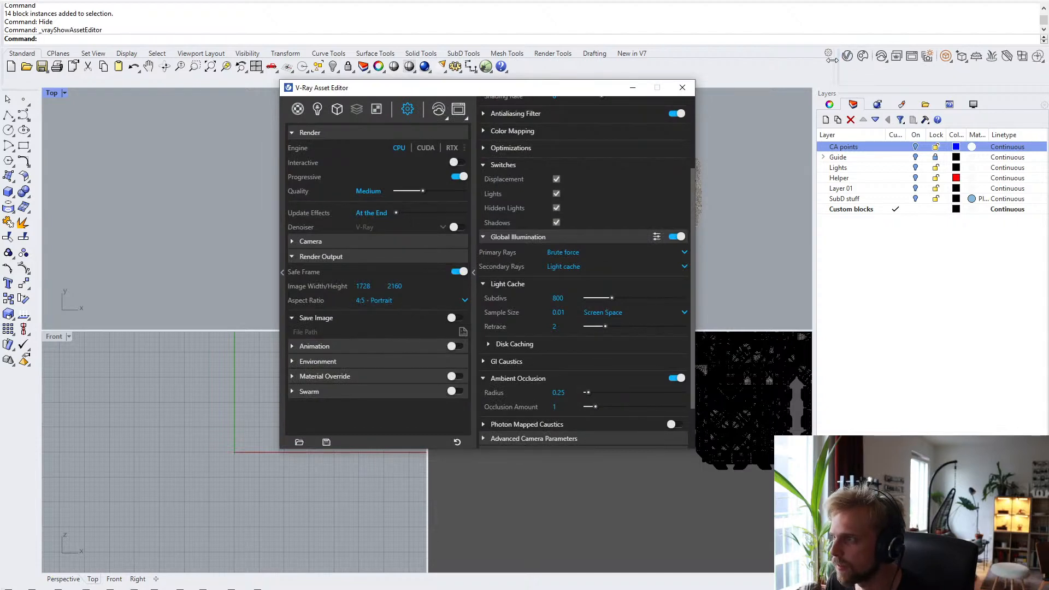
pyautogui.click(683, 88)
pyautogui.scroll(-6, 248, 198)
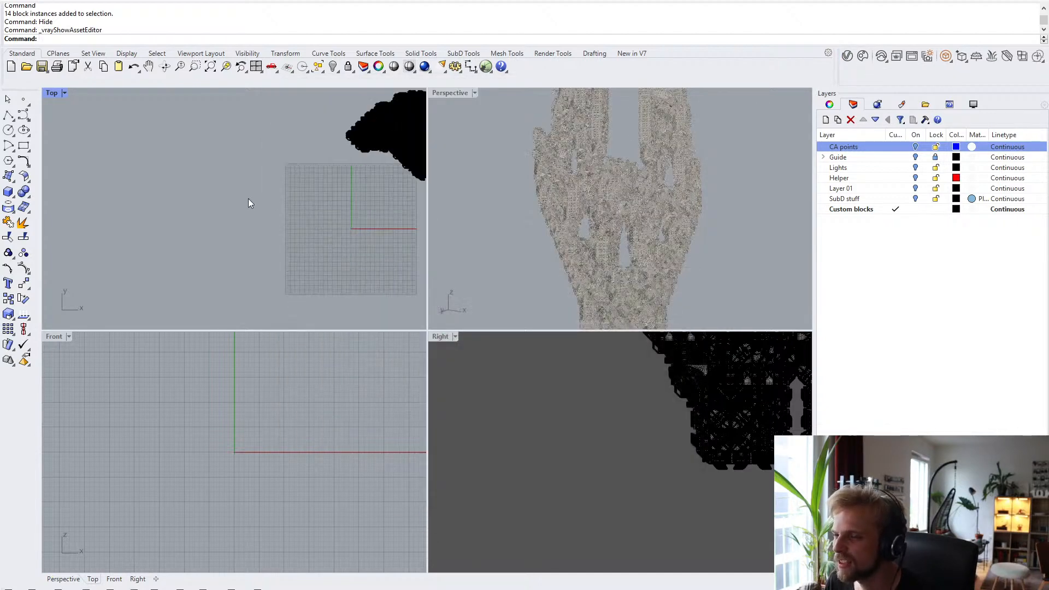
pyautogui.moveTo(223, 172); pyautogui.dragTo(160, 174, button='right')
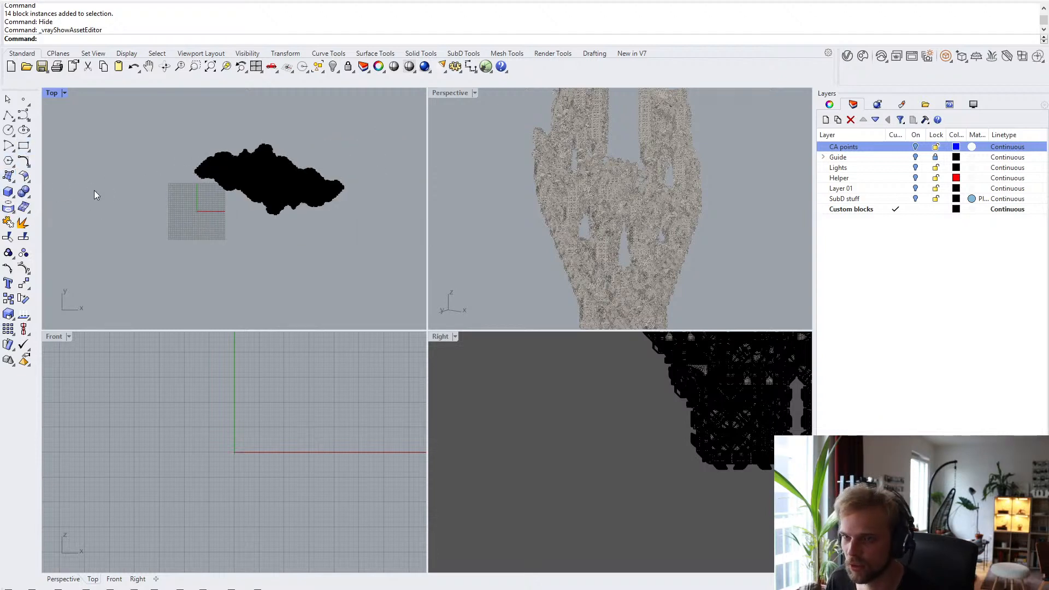
pyautogui.write('Plane')
pyautogui.press('Return')
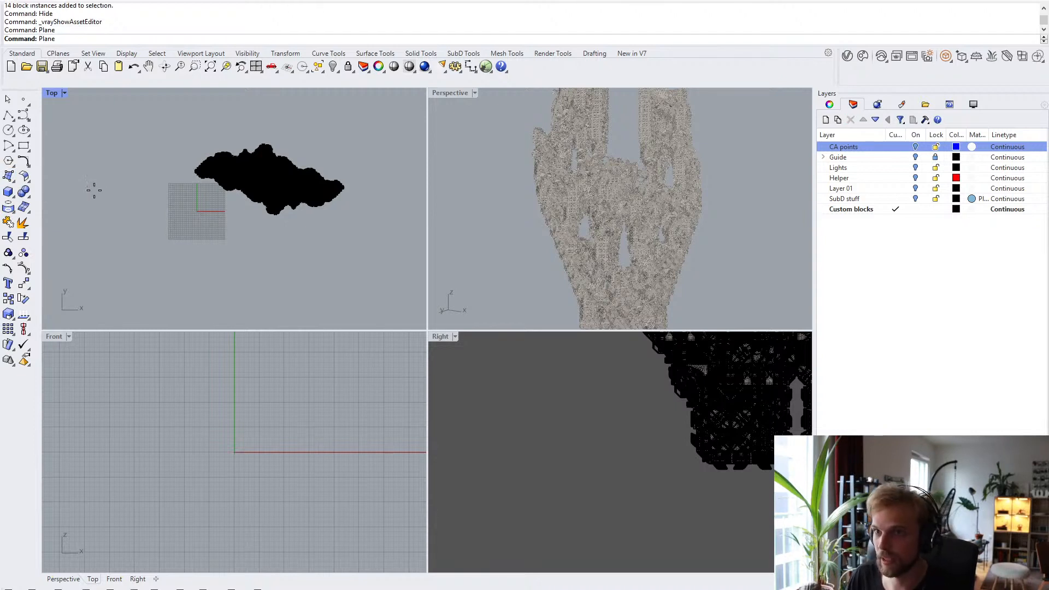
pyautogui.scroll(-4, 126, 161)
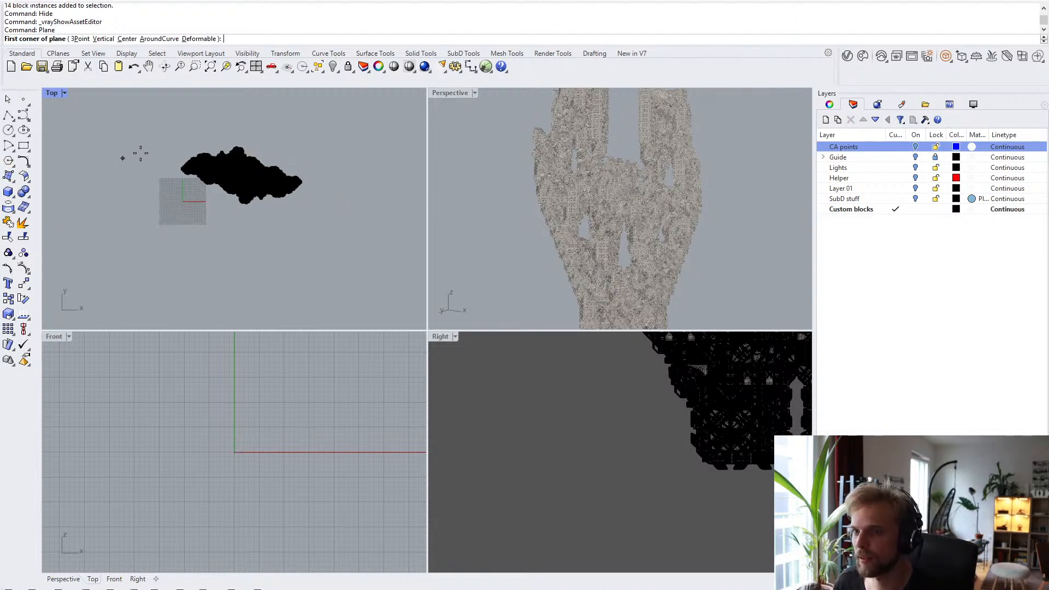
pyautogui.scroll(-1, 135, 202)
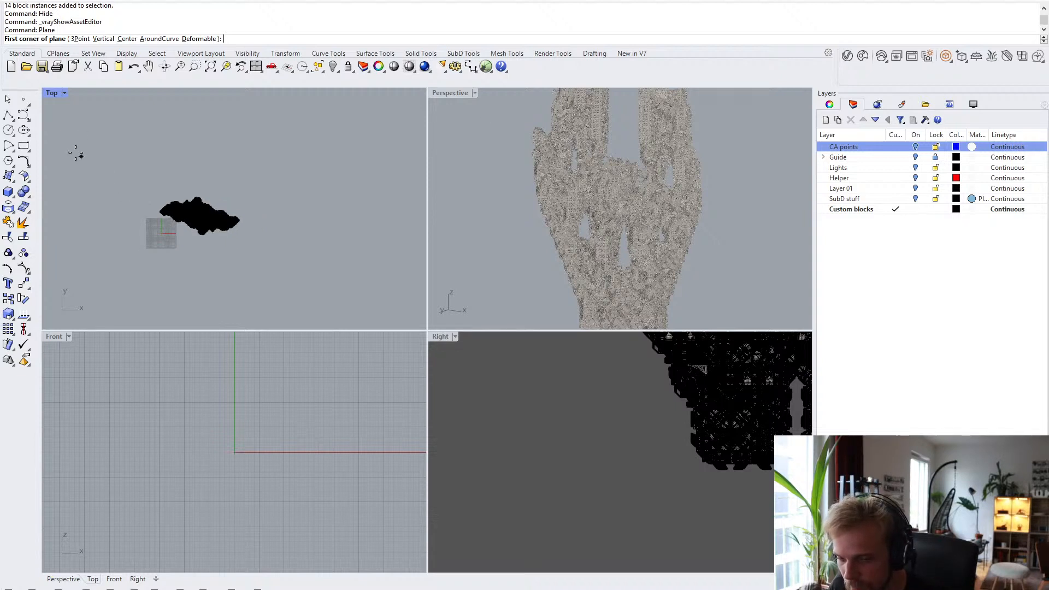
pyautogui.click(70, 123)
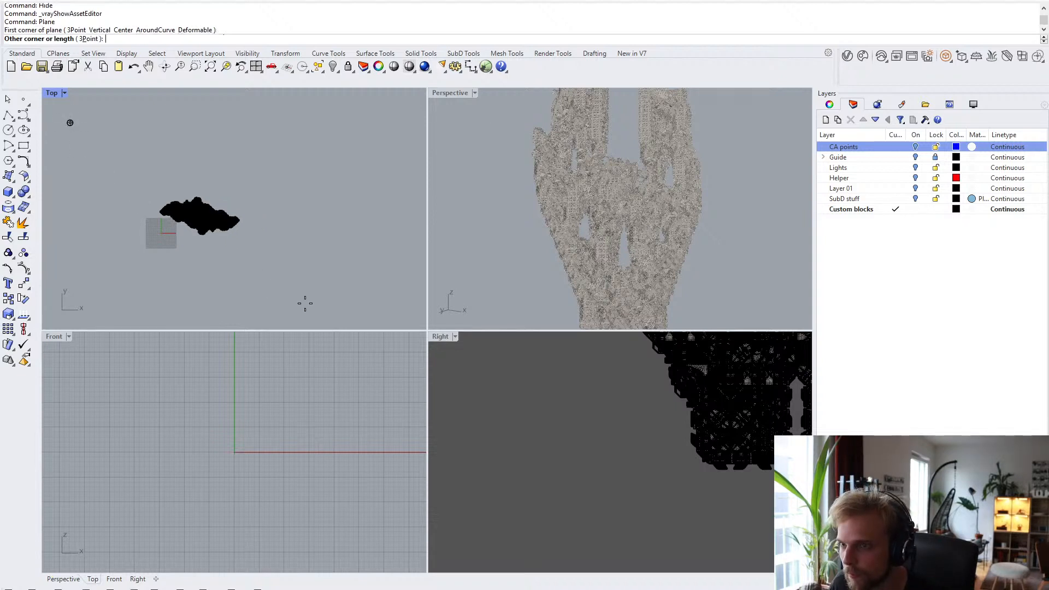
pyautogui.click(340, 323)
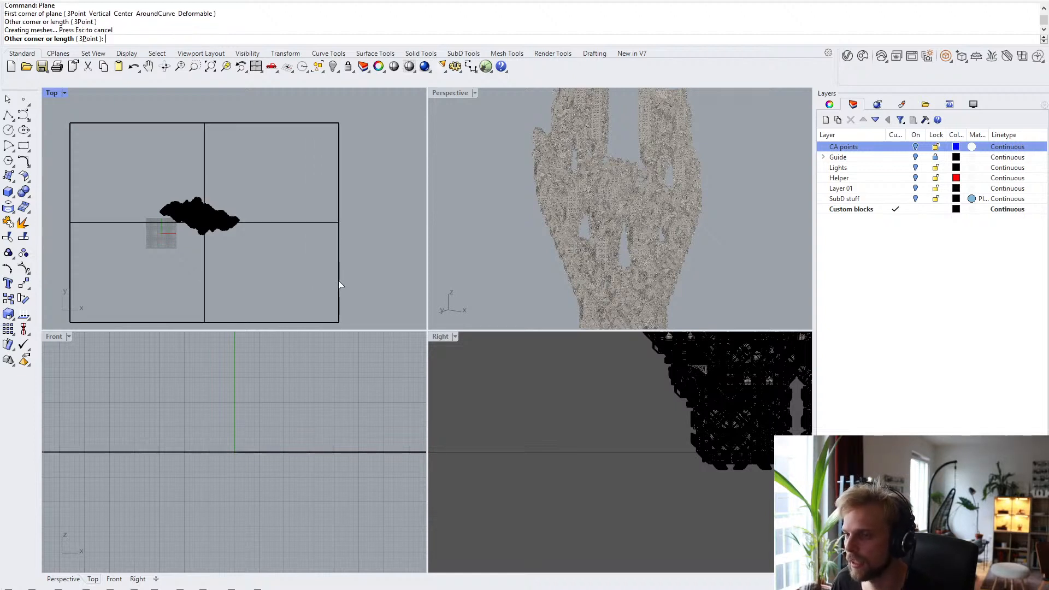
# - Set the Right viewport to Wireframe display and lower the new plane to just beneath the base of the hand
pyautogui.click(554, 457)
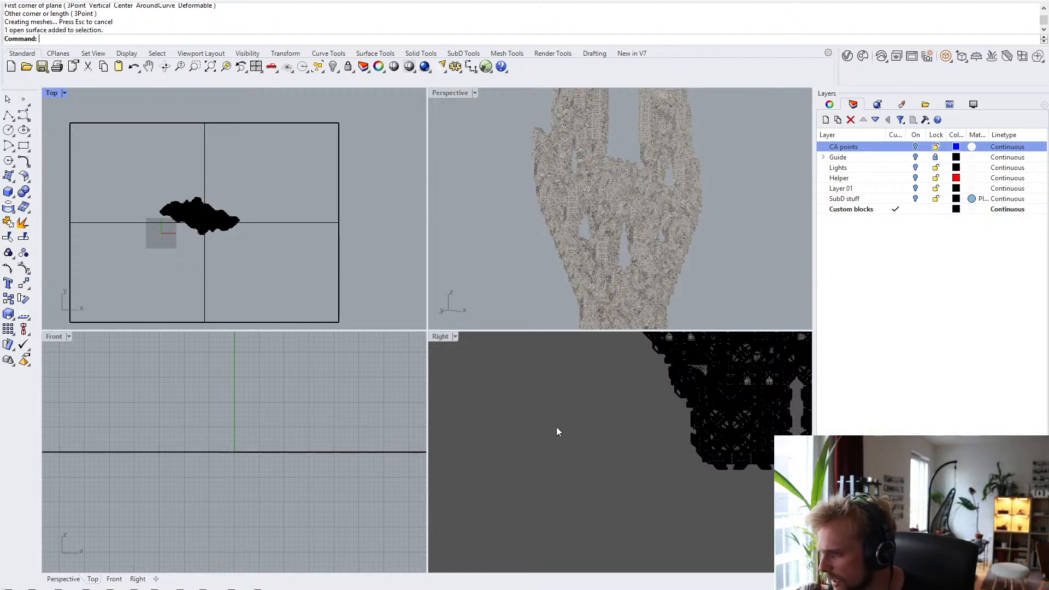
pyautogui.scroll(-8, 287, 431)
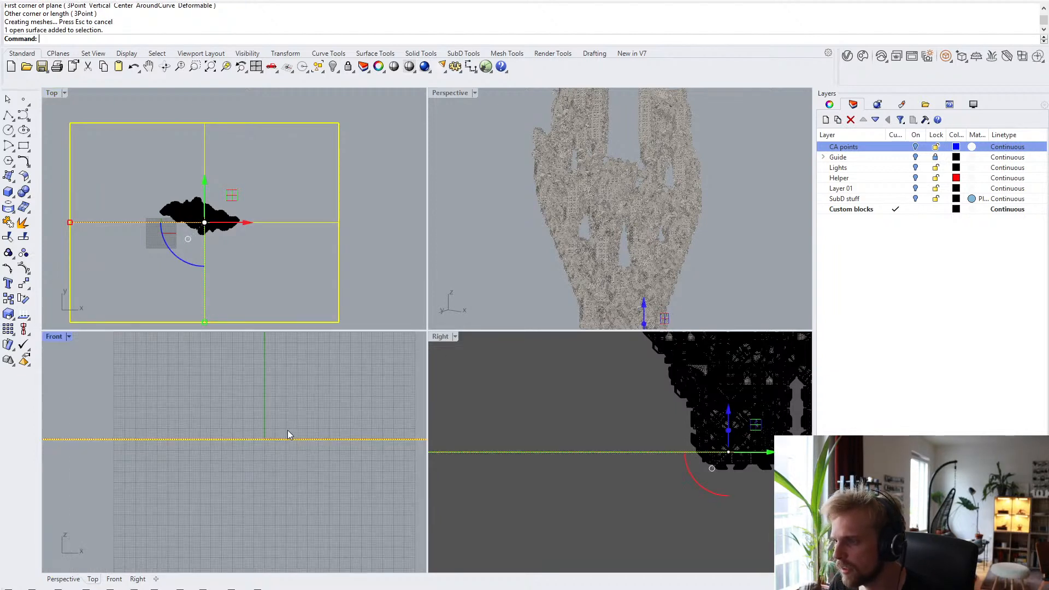
pyautogui.moveTo(649, 483); pyautogui.dragTo(566, 469, button='right')
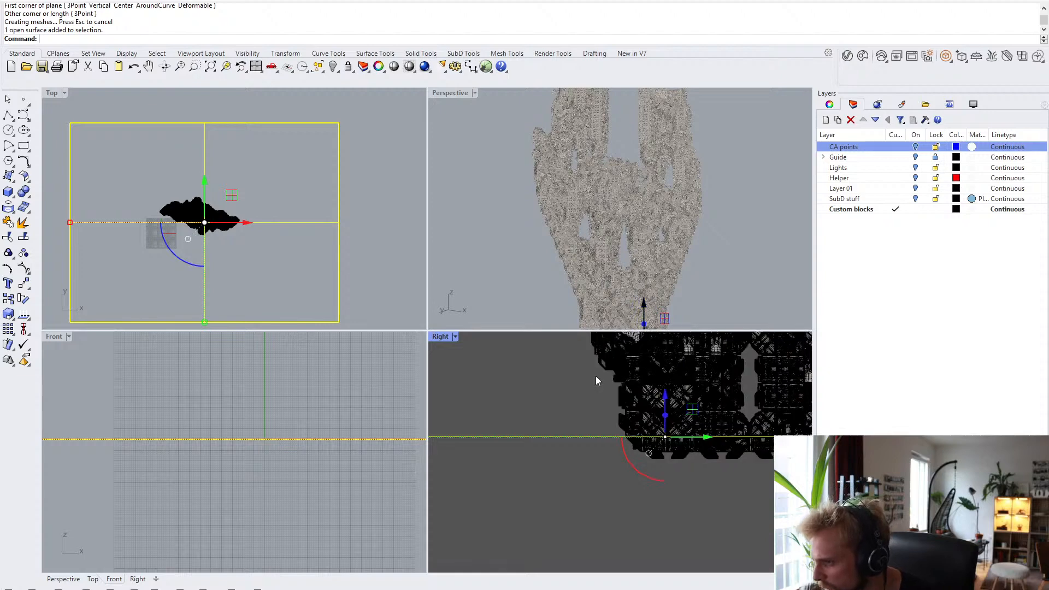
pyautogui.click(454, 336)
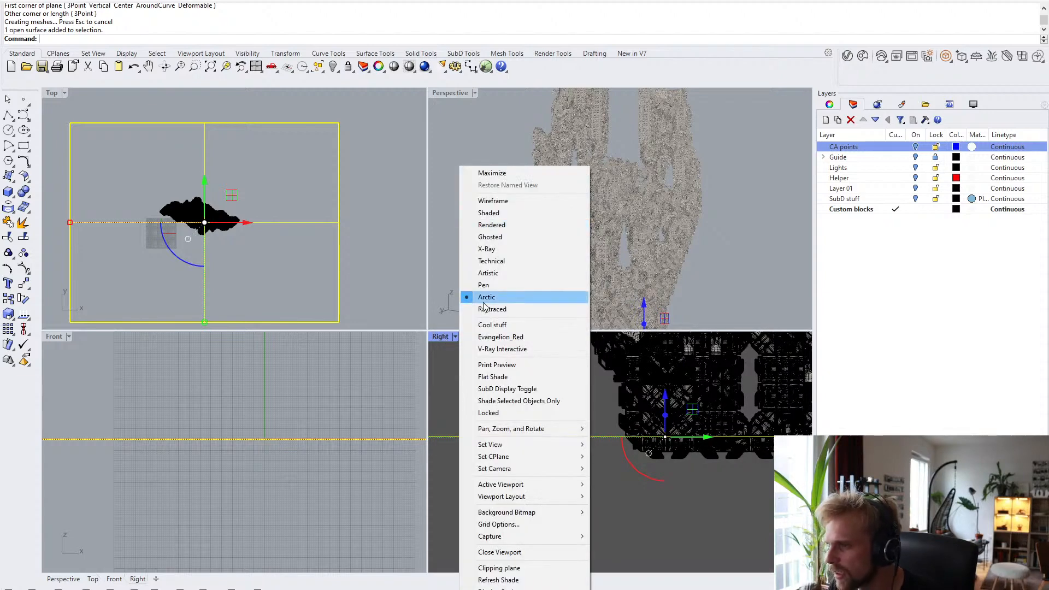
pyautogui.click(509, 202)
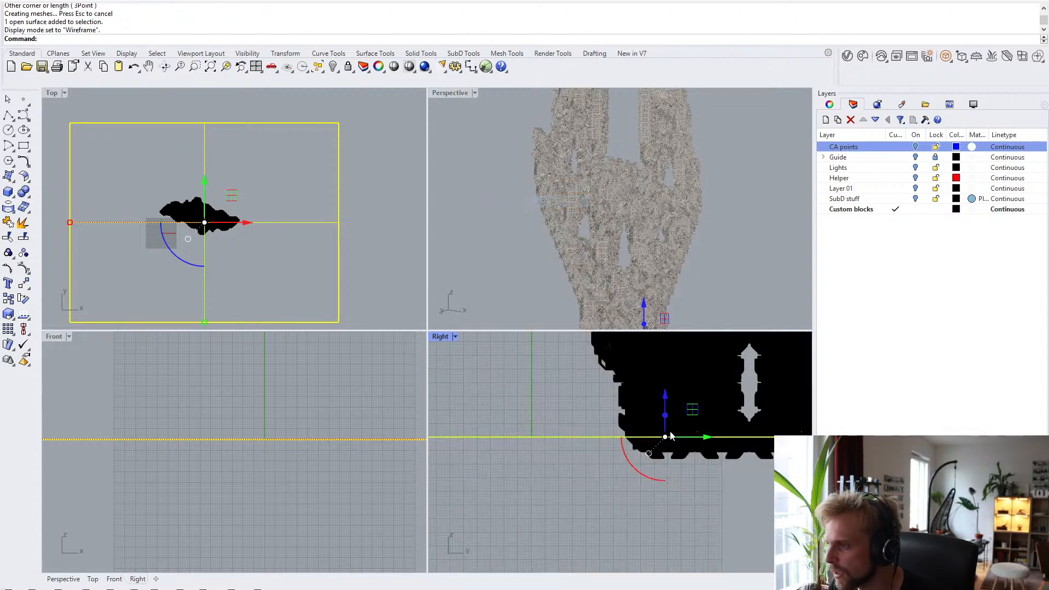
pyautogui.moveTo(668, 398); pyautogui.dragTo(665, 426)
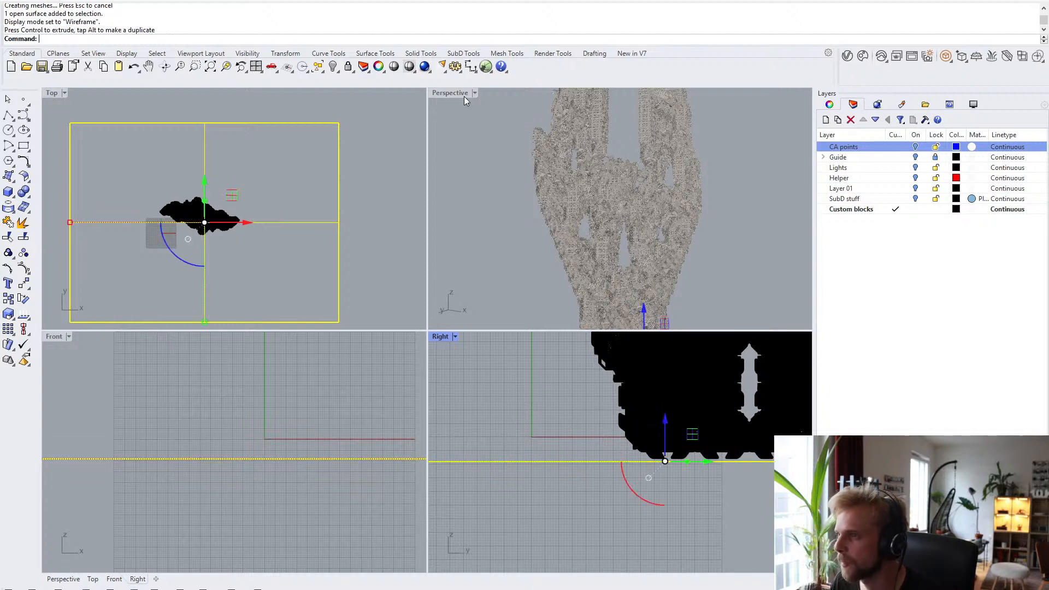
# - Maximize the Perspective viewport and send the scene to Chaos Cloud for rendering
pyautogui.click(445, 94)
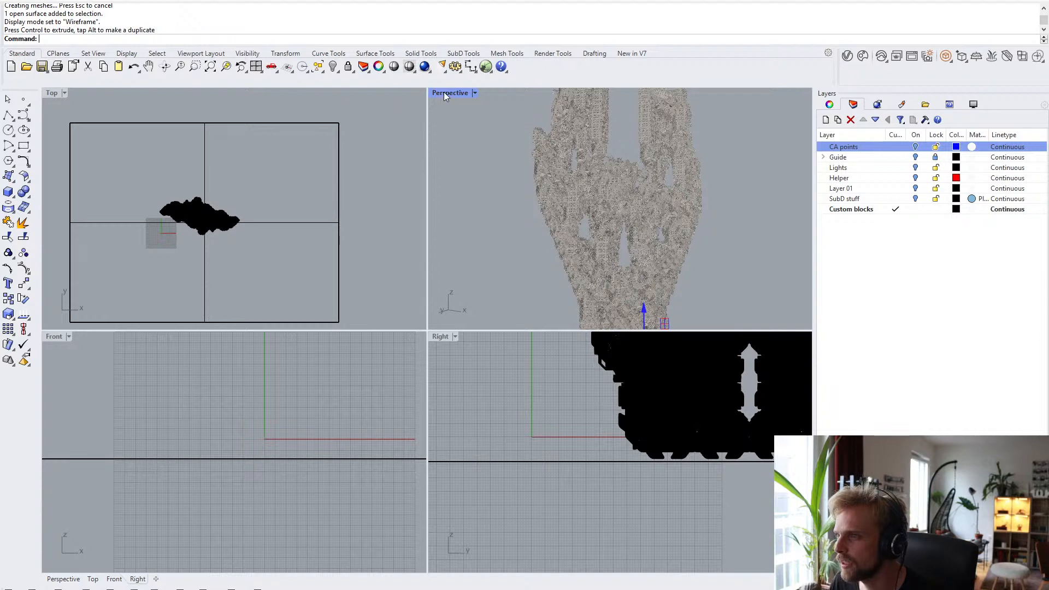
pyautogui.doubleClick(444, 92)
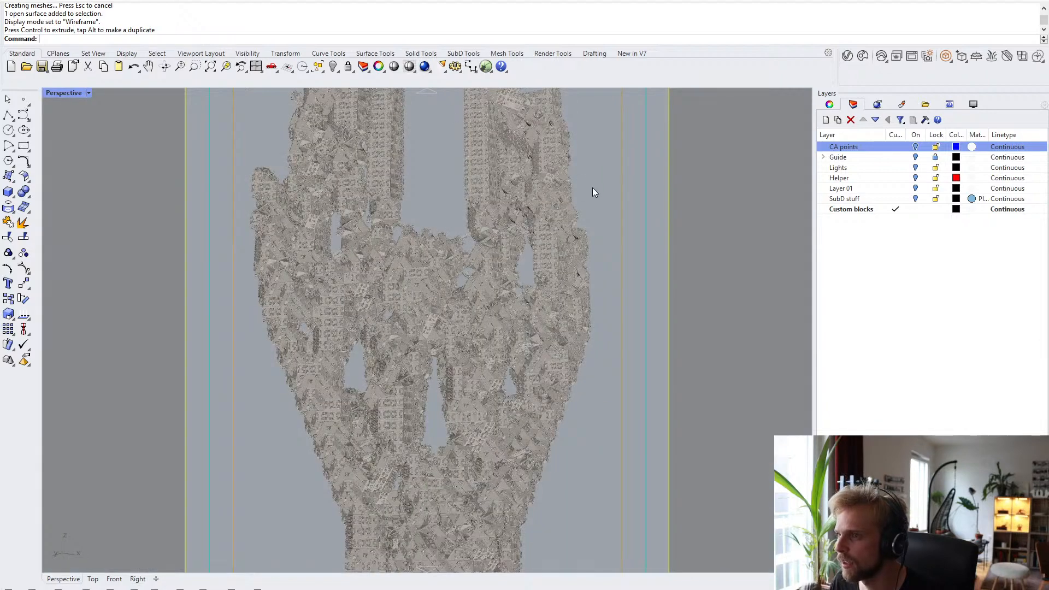
pyautogui.click(882, 57)
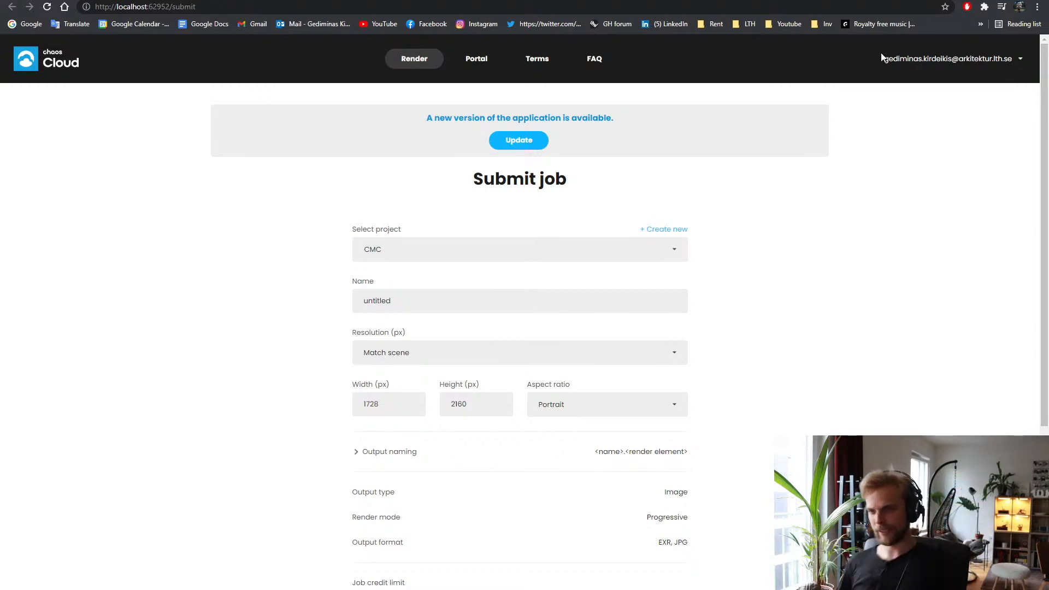
# - Name the cloud render job CMC6 in the CMC project, submit it and open its job page
pyautogui.doubleClick(403, 300)
pyautogui.write('CM')
pyautogui.click(288, 272)
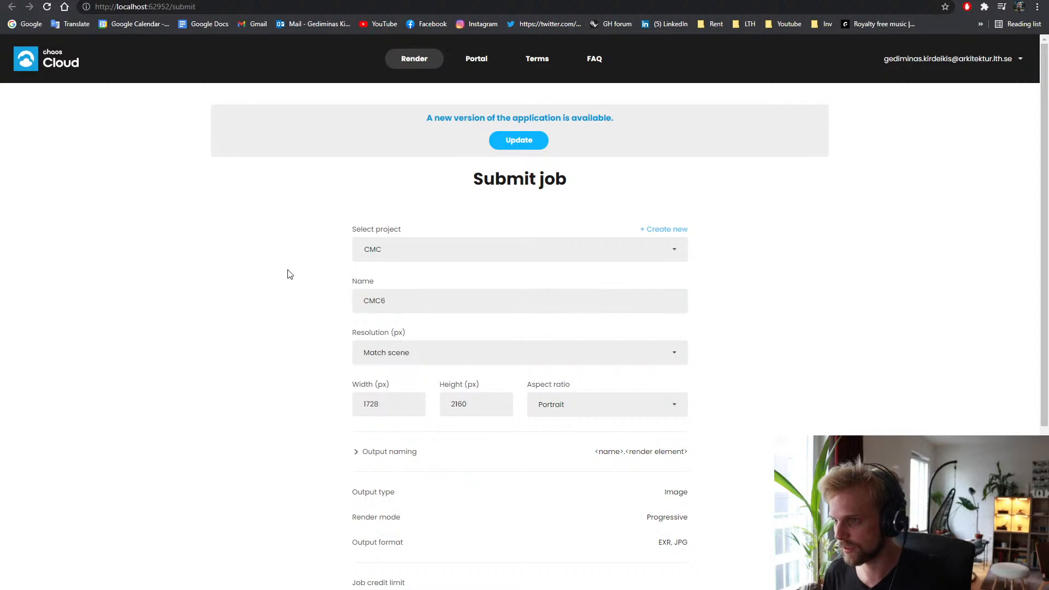
pyautogui.scroll(-5, 276, 285)
pyautogui.click(567, 543)
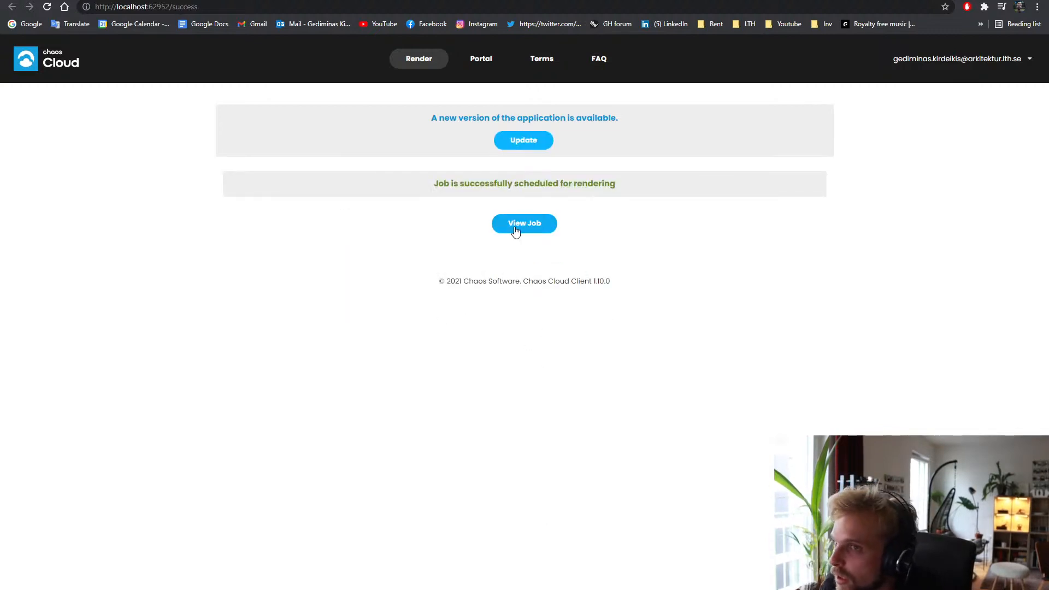
pyautogui.click(527, 224)
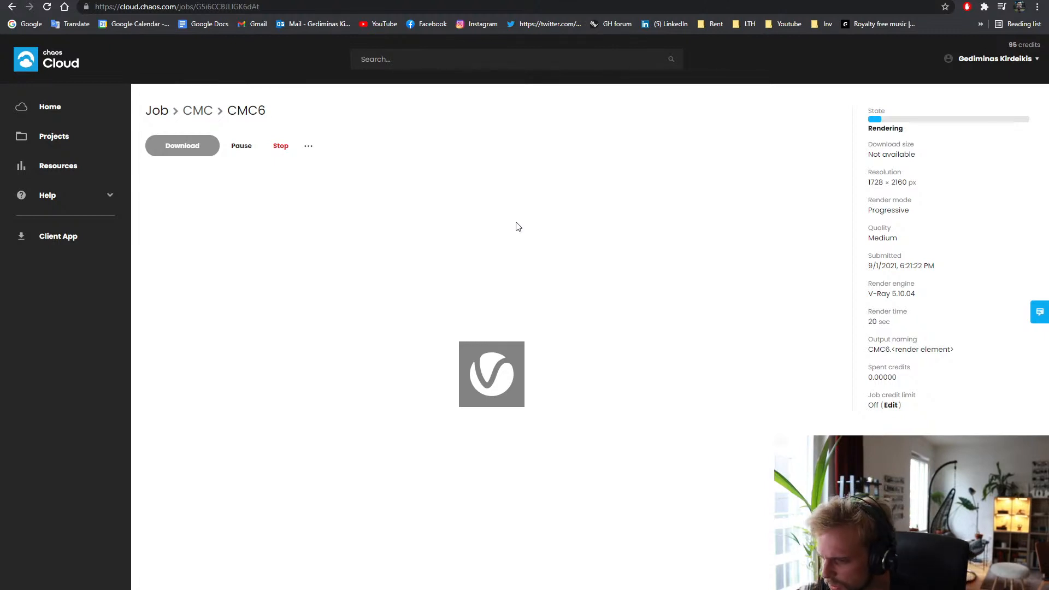
# - Switch back to Rhino and save both the Rhino model and the Grasshopper definition
pyautogui.moveTo(655, 589)
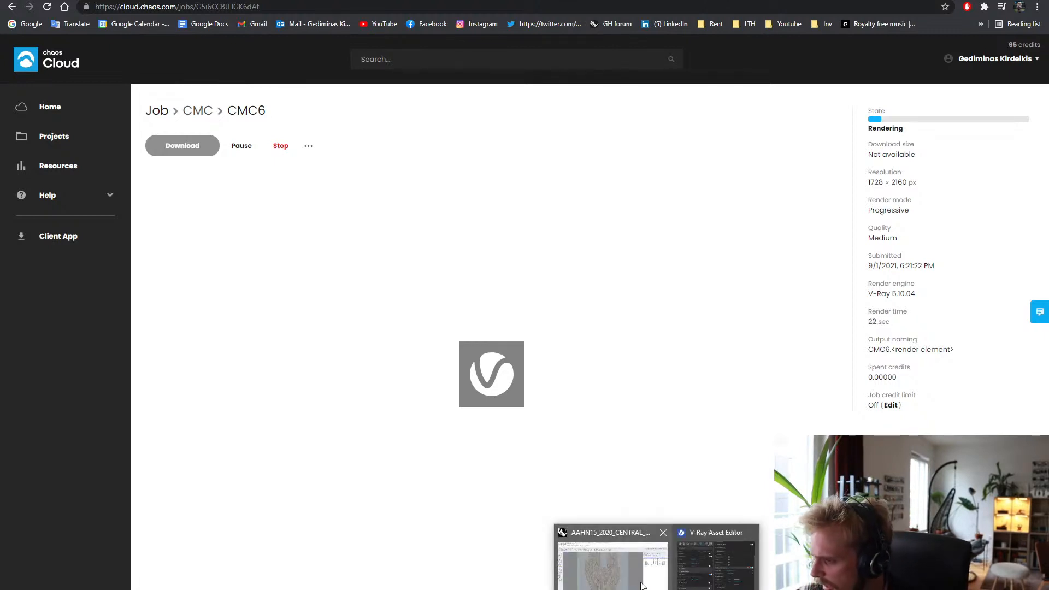
pyautogui.click(621, 568)
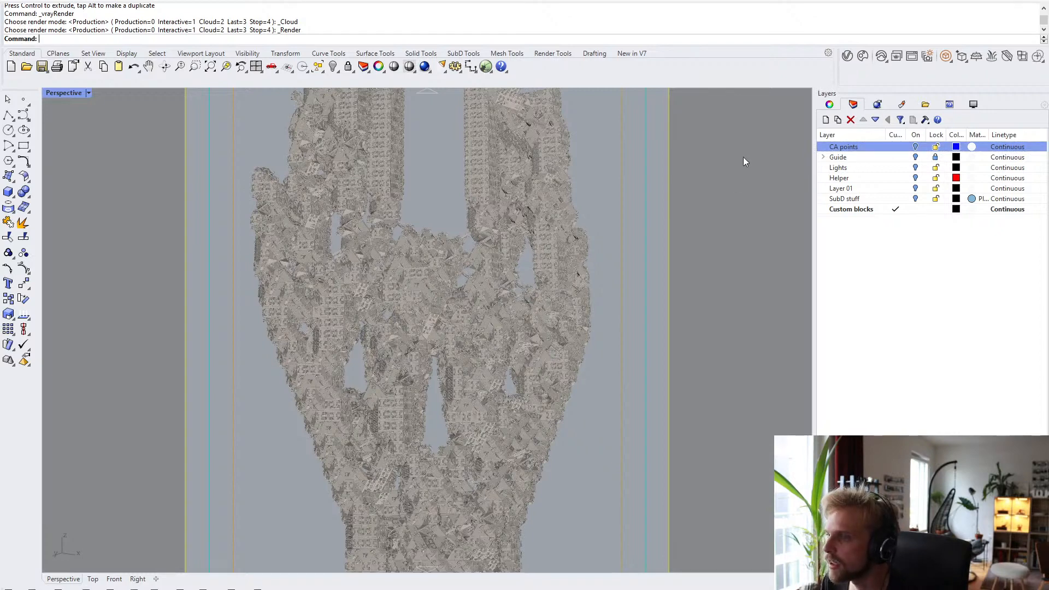
pyautogui.click(9, 3)
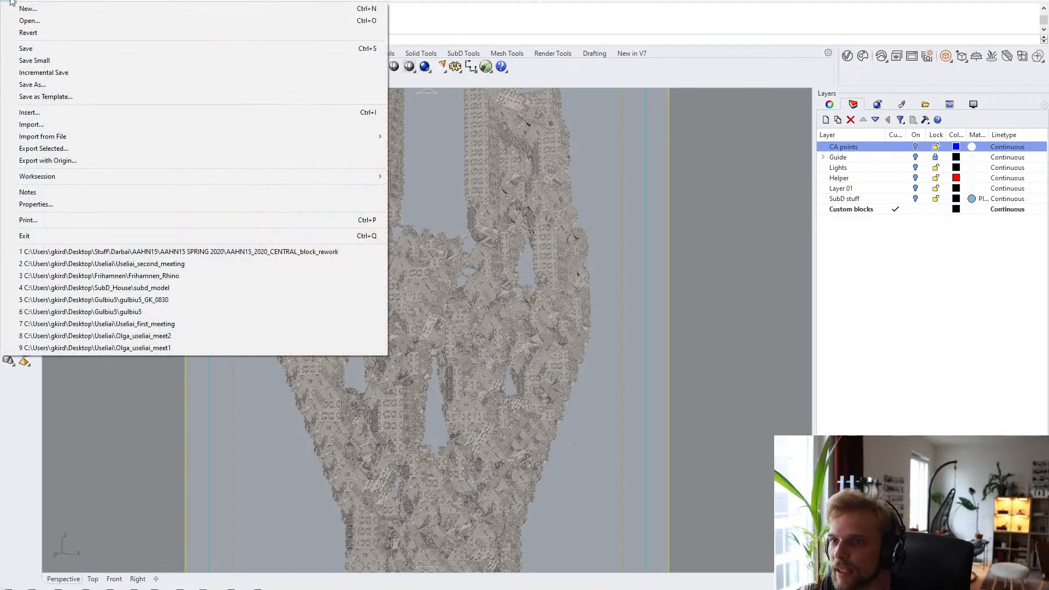
pyautogui.click(26, 46)
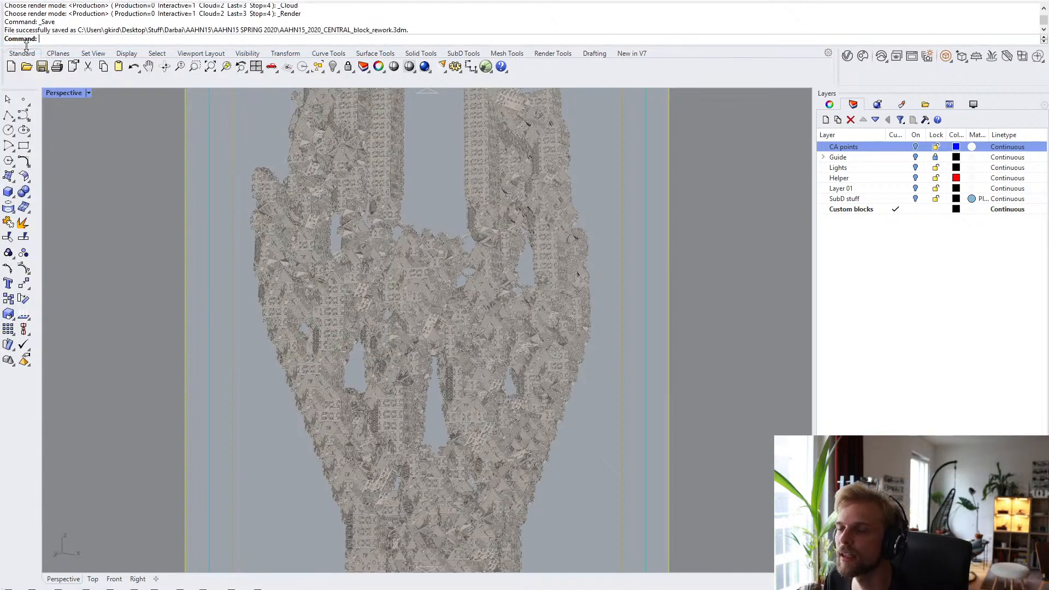
pyautogui.hotkey('alt', 'Tab')
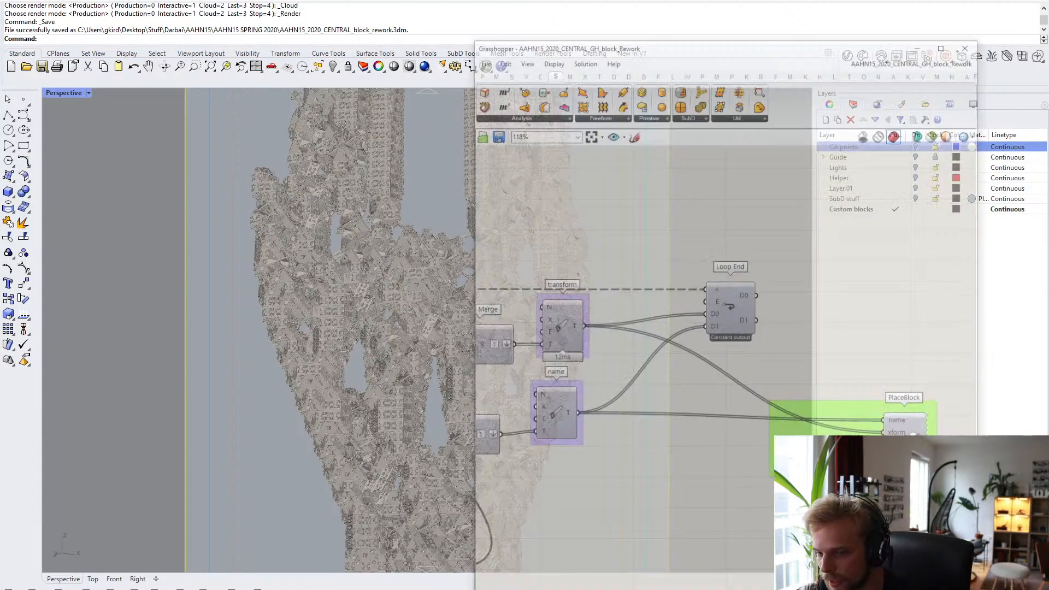
pyautogui.click(537, 3)
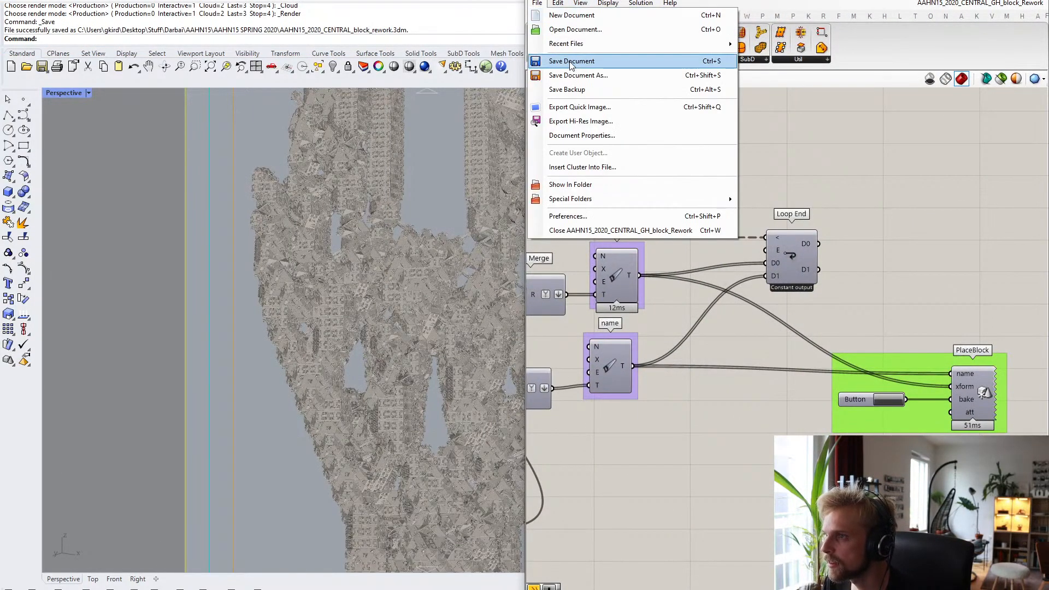
pyautogui.click(601, 60)
# - Check the CMC6 render preview in the browser, then switch to Photoshop and create a new 3840 x 1200 px document with a white background
pyautogui.hotkey('alt', 'Tab')
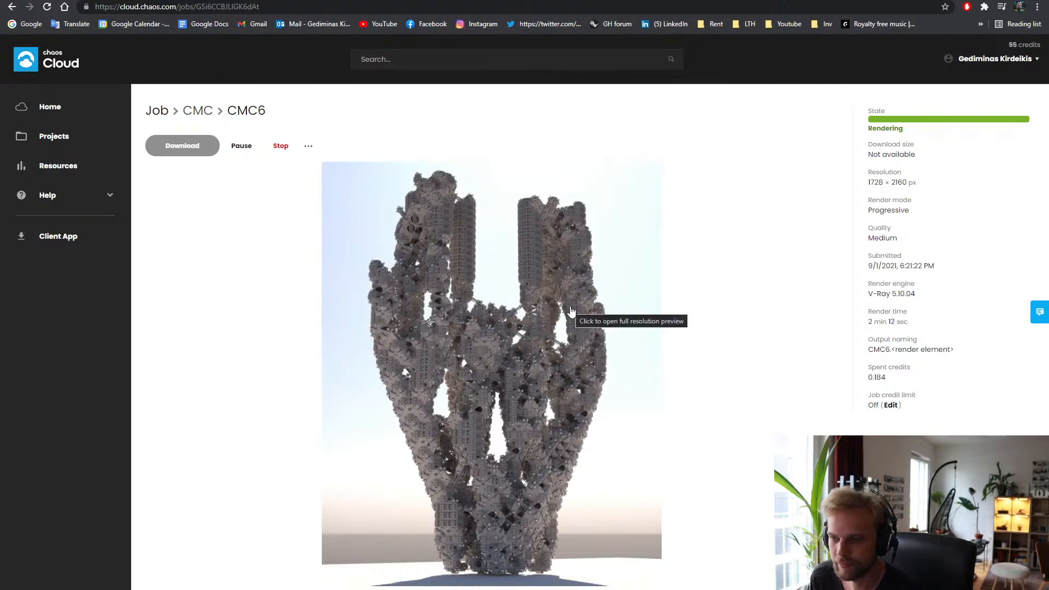
pyautogui.click(570, 306)
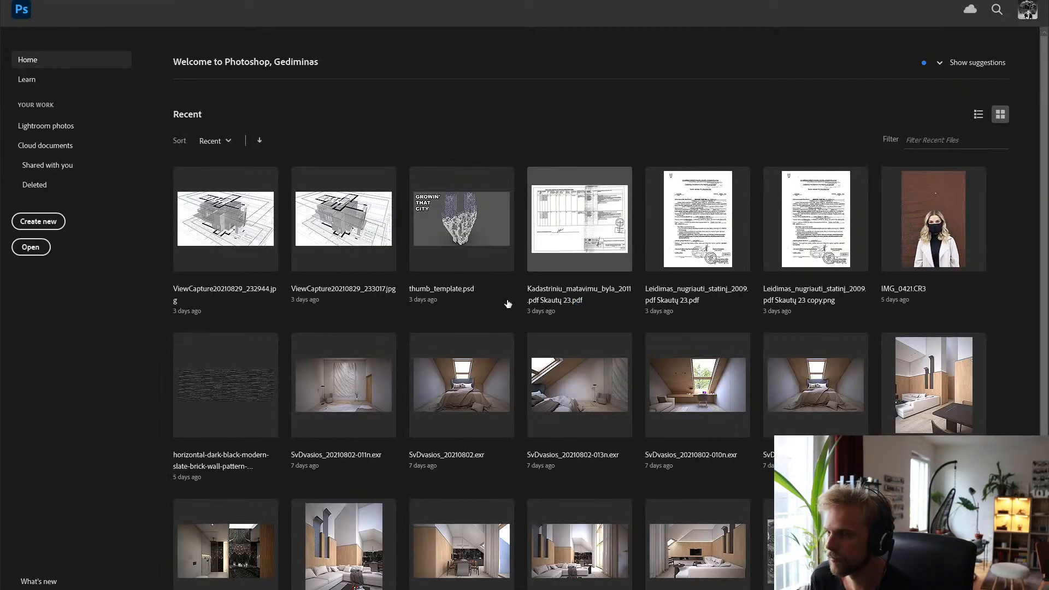
pyautogui.click(38, 222)
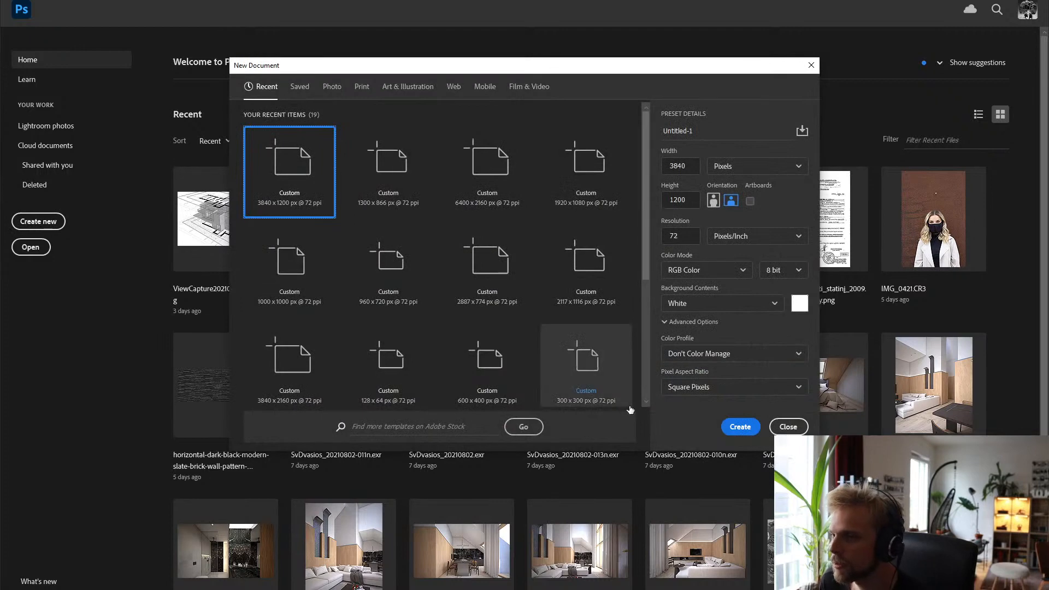
pyautogui.click(744, 436)
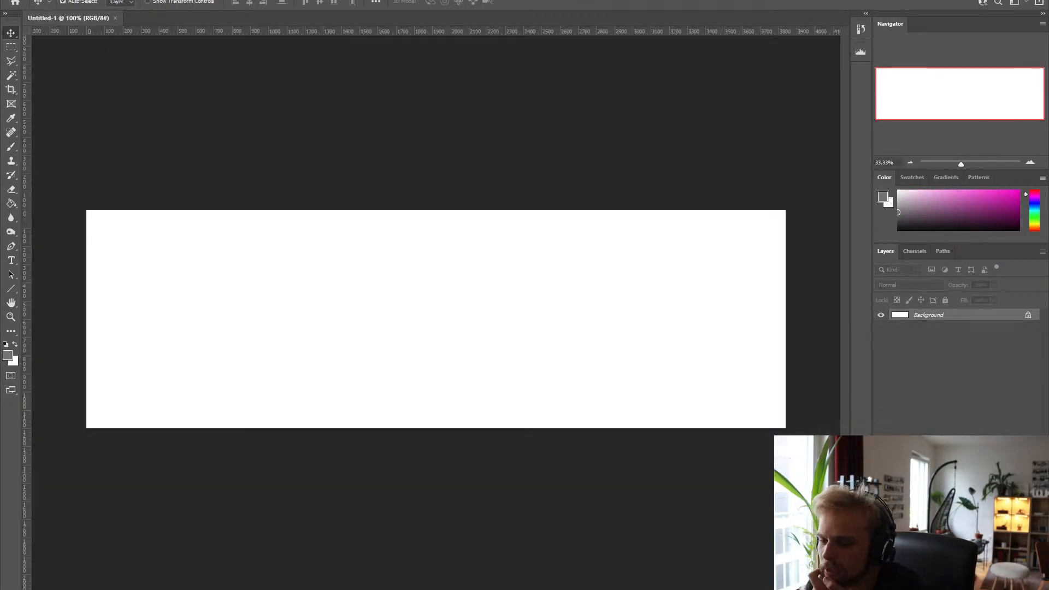
# - Switch to the CMC6 job page in the browser, download the finished render and show the downloaded archive in its folder
pyautogui.moveTo(213, 589)
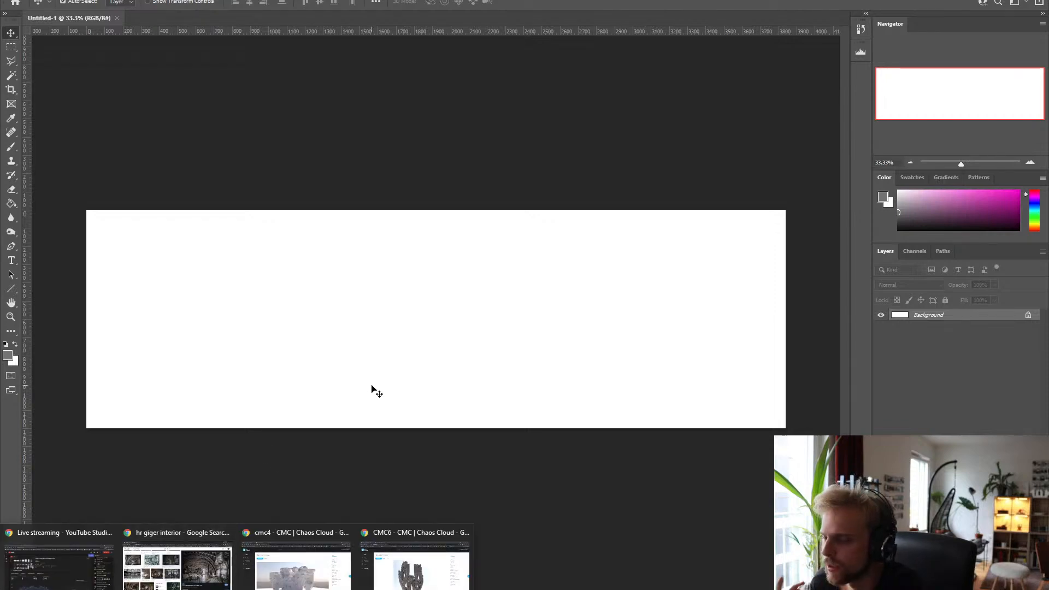
pyautogui.click(414, 572)
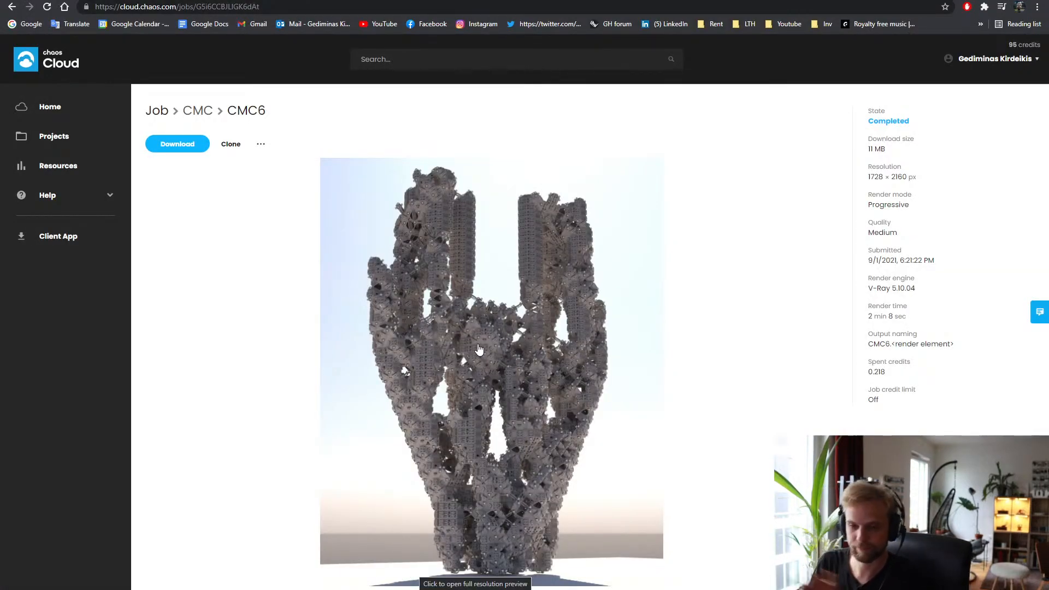
pyautogui.moveTo(886, 371); pyautogui.dragTo(874, 371)
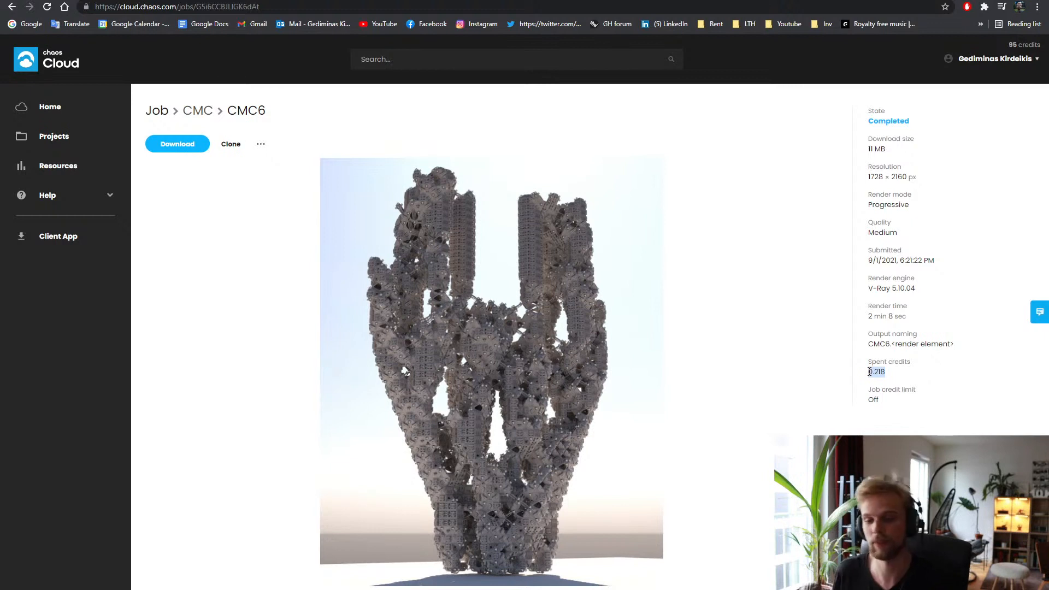
pyautogui.click(170, 152)
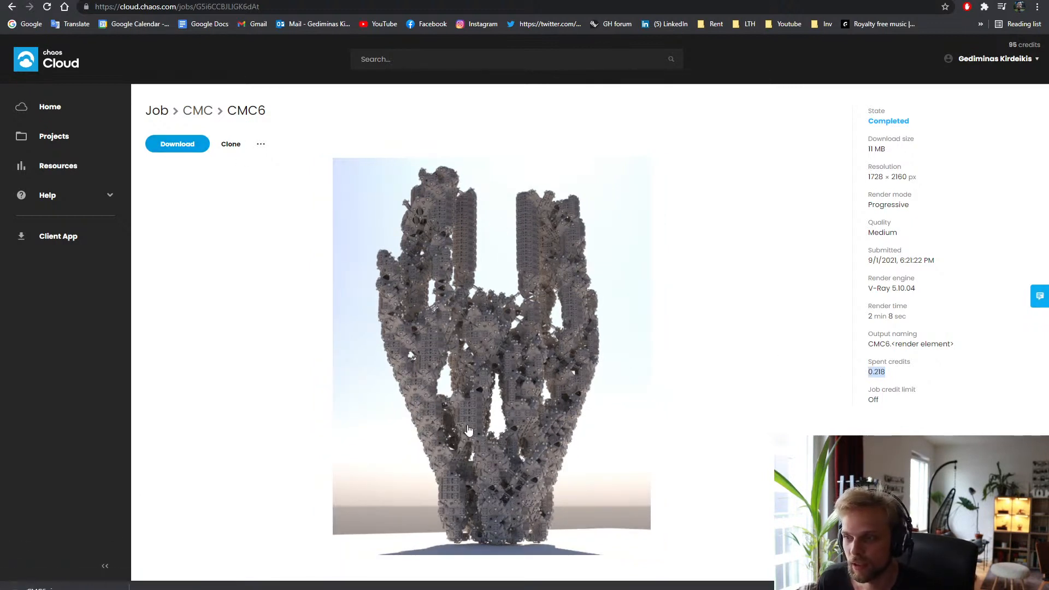
pyautogui.rightClick(80, 587)
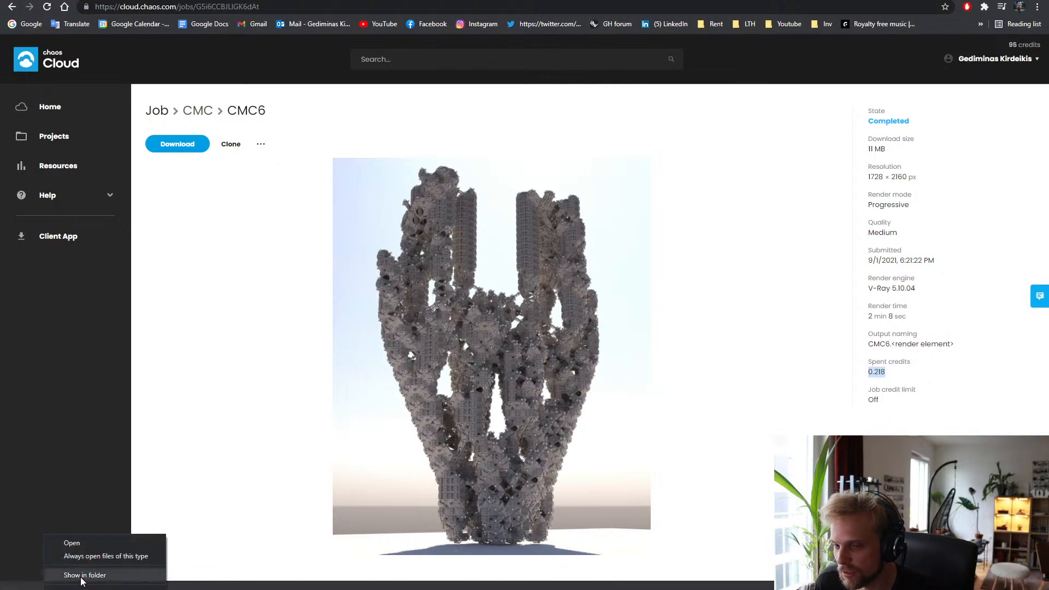
pyautogui.click(79, 579)
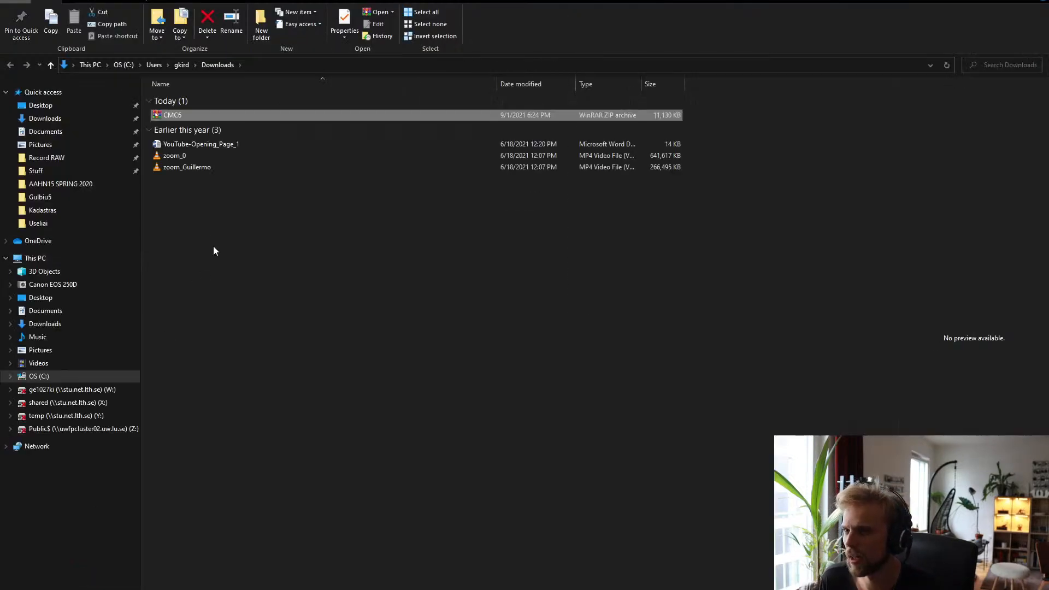
# - Extract the downloaded CMC6 archive into its own CMC6 folder and open that folder
pyautogui.rightClick(178, 115)
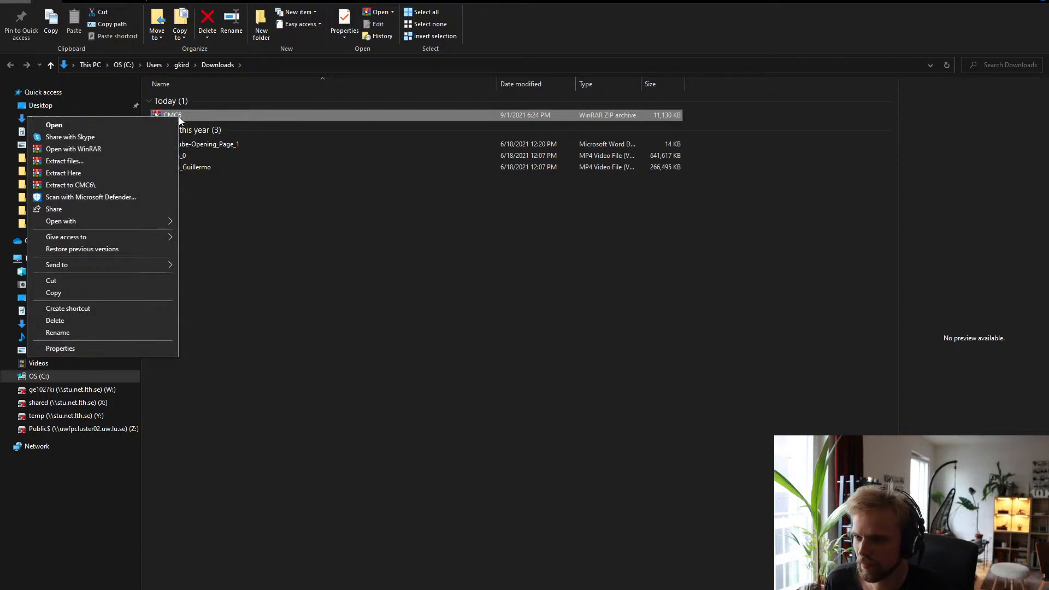
pyautogui.click(130, 187)
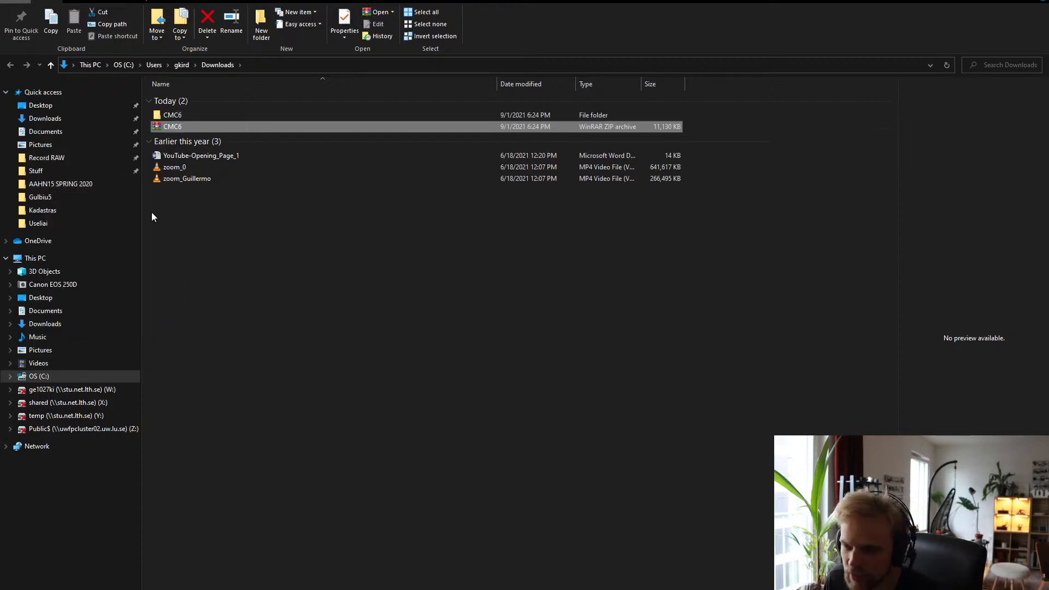
pyautogui.click(189, 116)
pyautogui.doubleClick(189, 113)
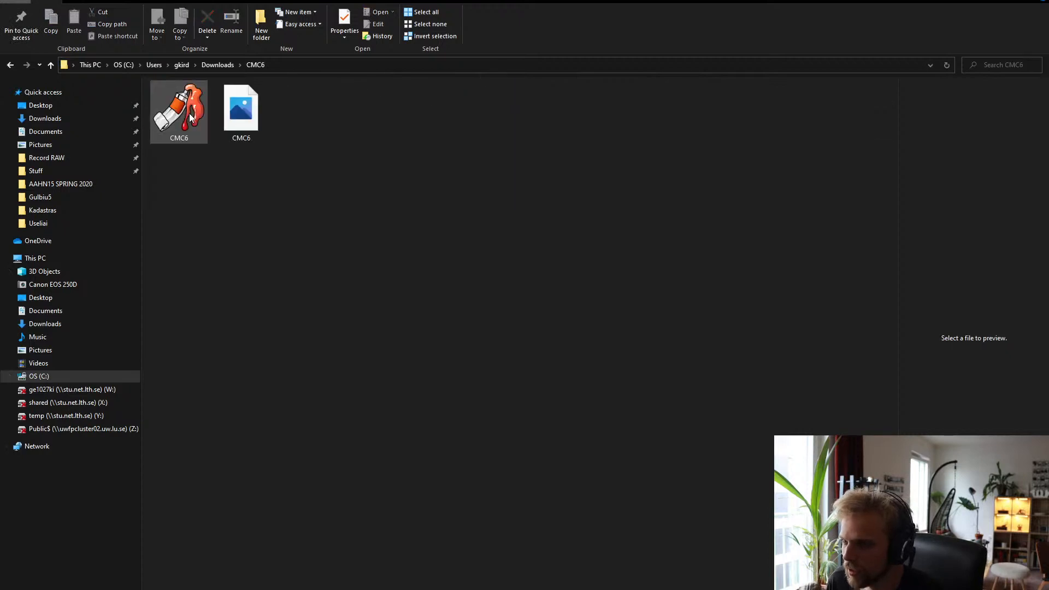
pyautogui.moveTo(196, 127); pyautogui.dragTo(308, 26)
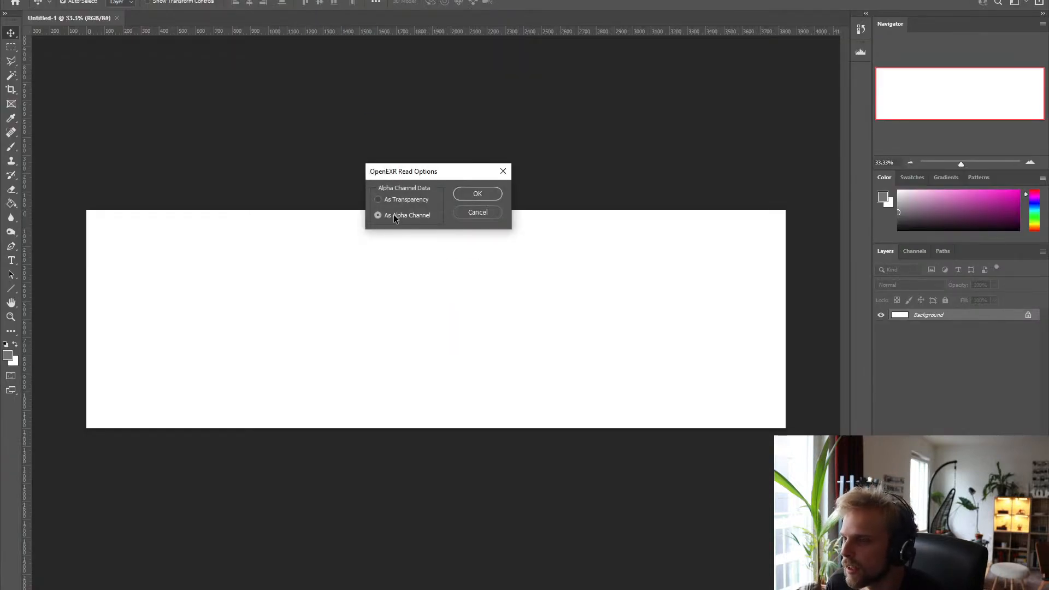
pyautogui.click(480, 194)
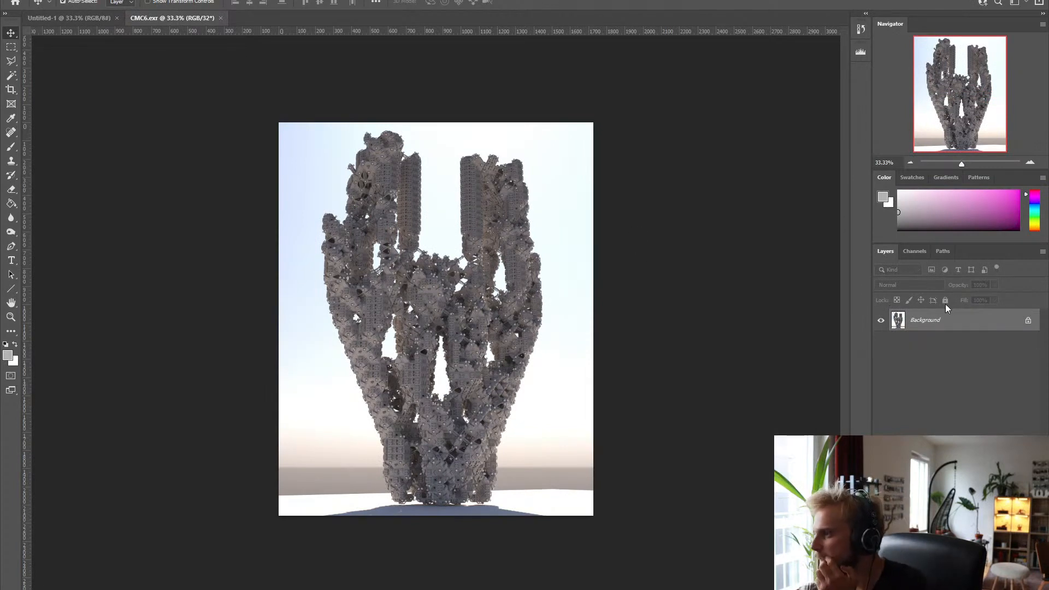
pyautogui.doubleClick(971, 325)
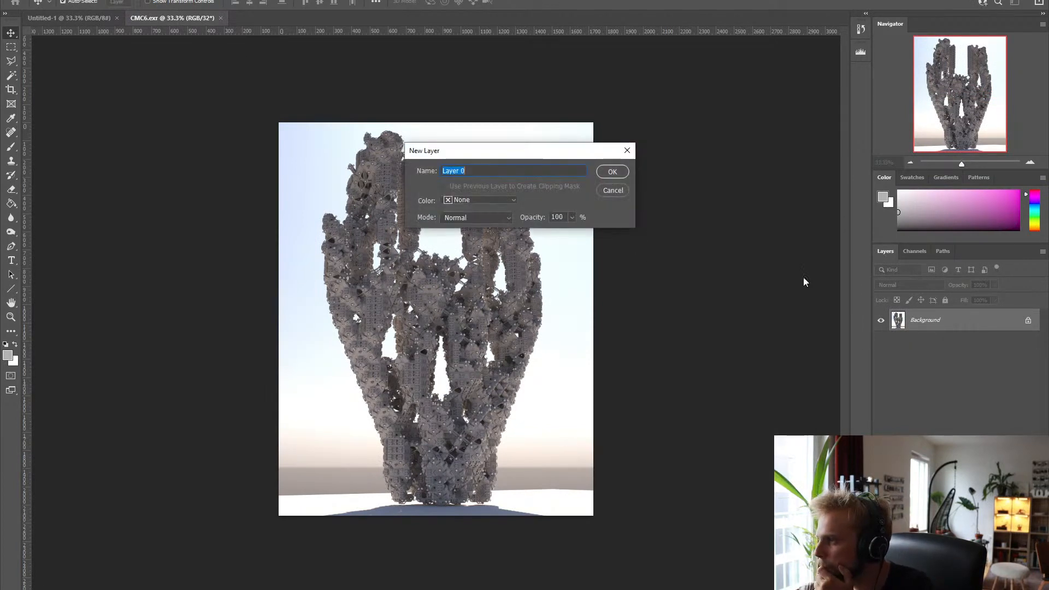
pyautogui.click(623, 191)
pyautogui.click(221, 18)
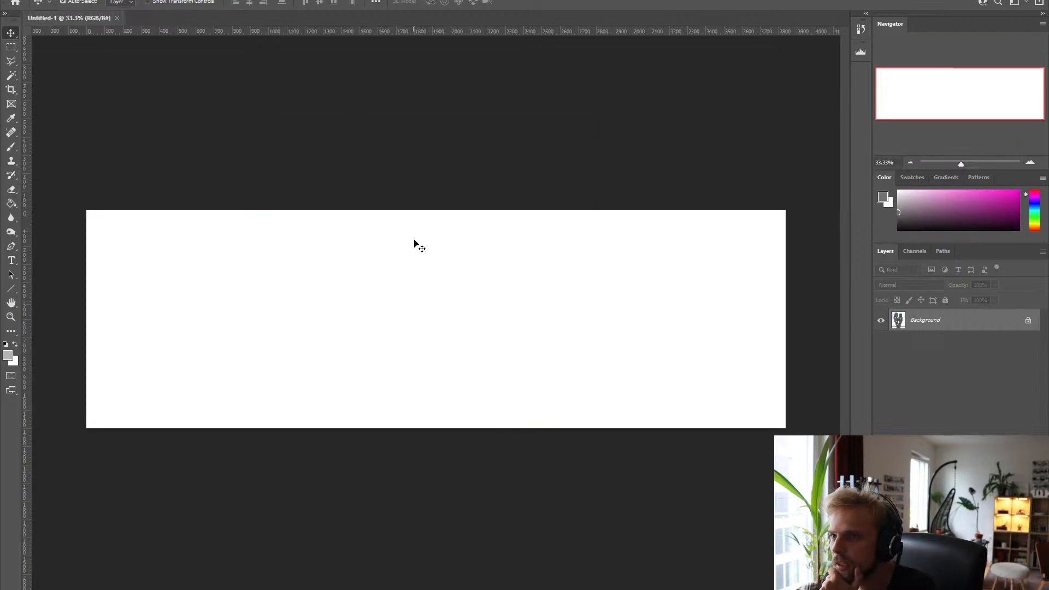
# - Open CMC6.exr from the extracted folder in Photoshop with its alpha data read as transparency, and toggle the layer's visibility to check it
pyautogui.moveTo(118, 588)
pyautogui.click(153, 580)
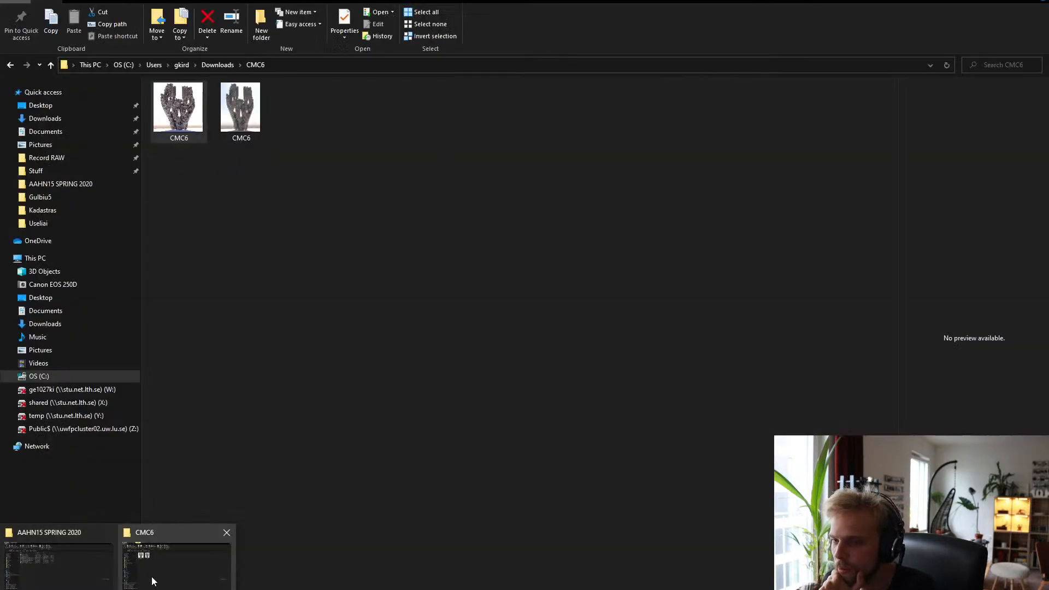
pyautogui.moveTo(178, 113); pyautogui.dragTo(365, 26)
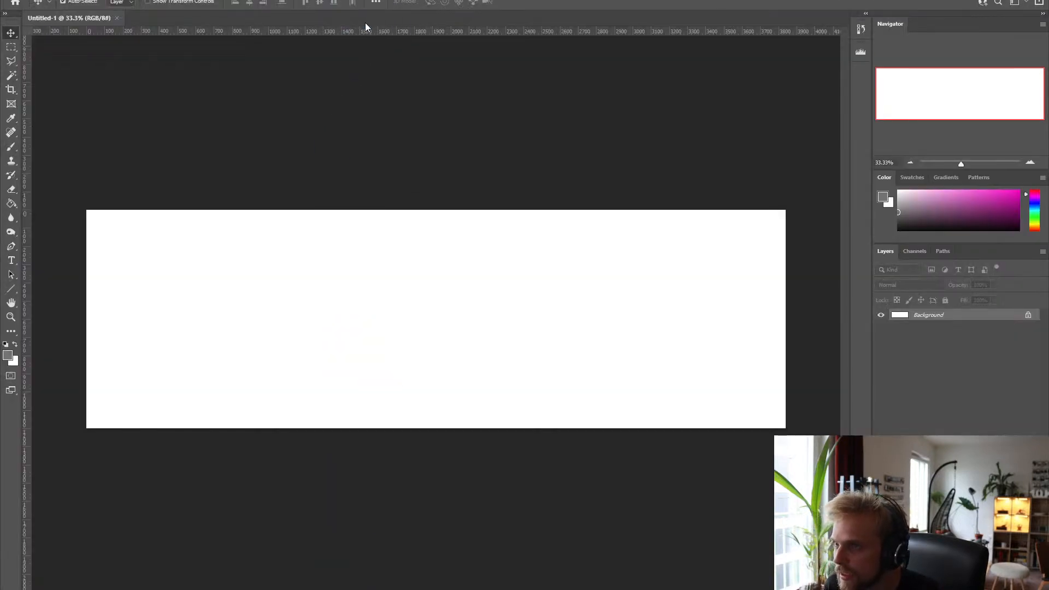
pyautogui.click(477, 195)
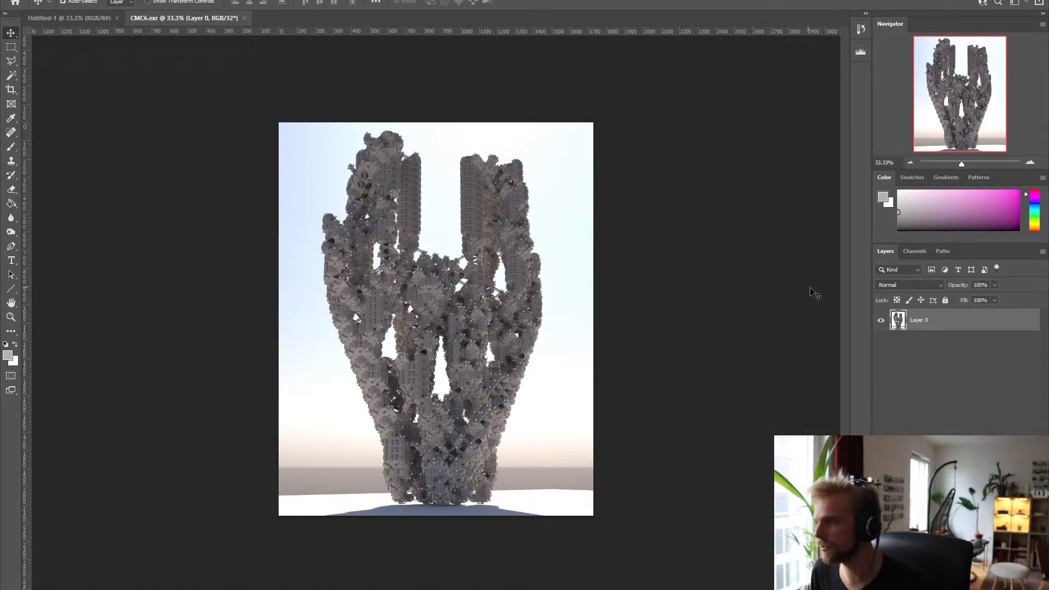
pyautogui.click(881, 320)
pyautogui.click(881, 319)
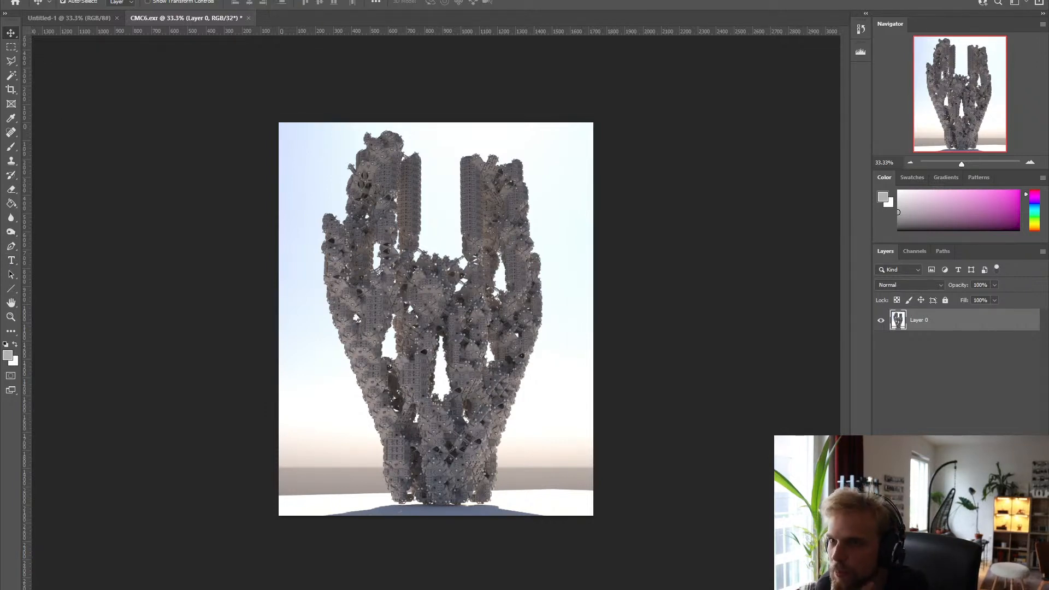
# - Convert the CMC6.exr image to 8 Bits/Channel, merging the layers before the depth change
pyautogui.click(62, 0)
pyautogui.moveTo(77, 1)
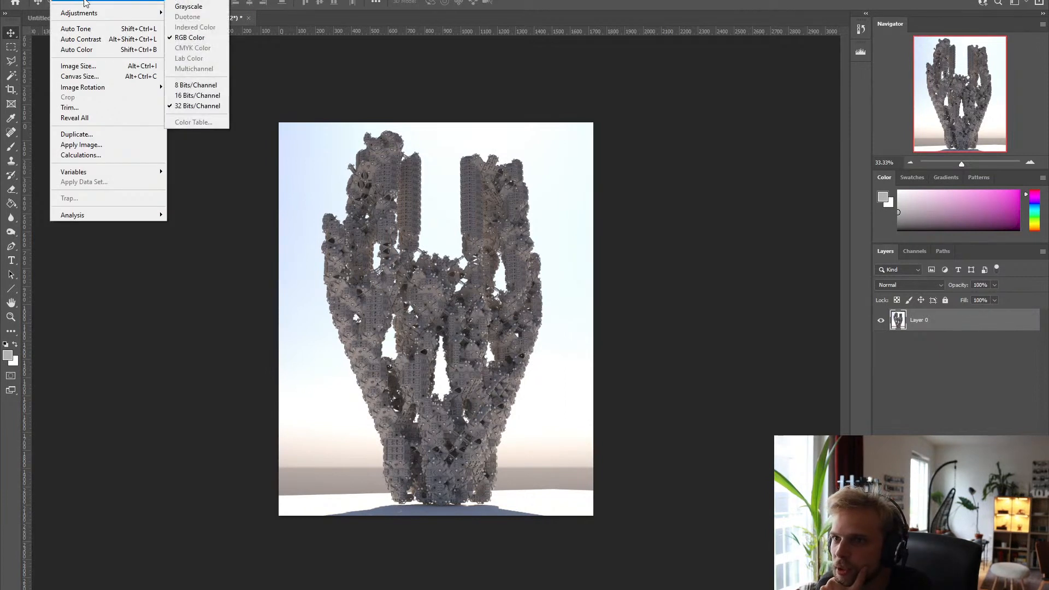
pyautogui.click(195, 84)
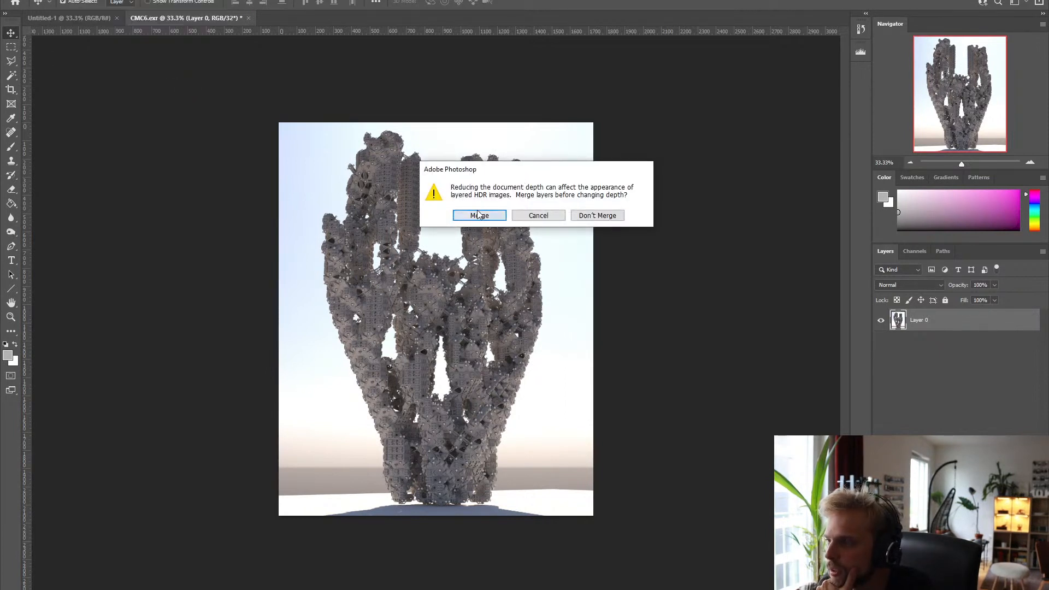
pyautogui.click(478, 214)
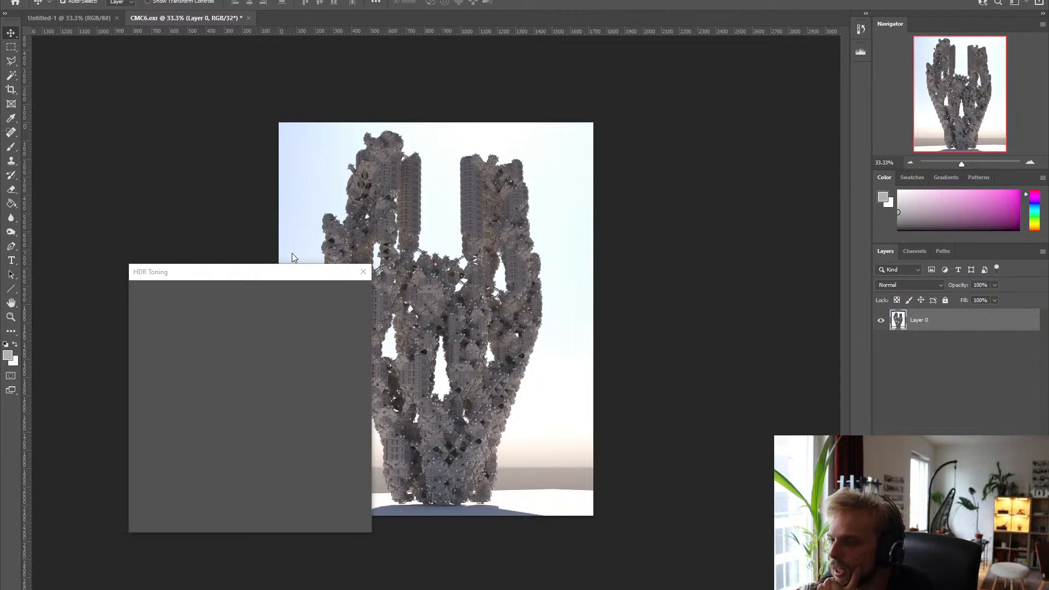
# - Apply HDR Toning with the Exposure and Gamma method, setting exposure to +0.80 and gamma to 1
pyautogui.moveTo(280, 272); pyautogui.dragTo(757, 85)
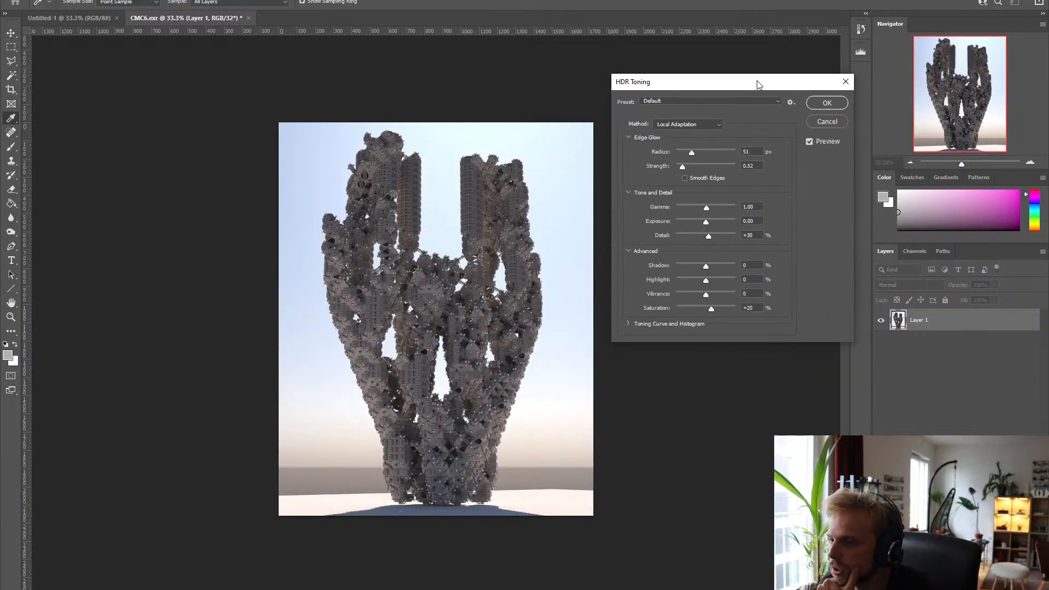
pyautogui.click(688, 123)
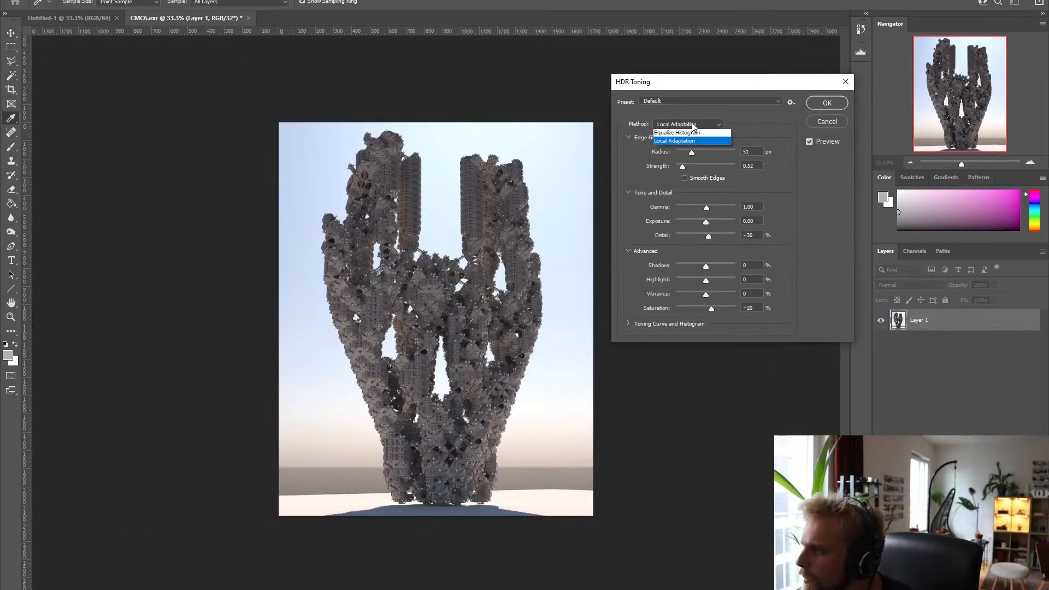
pyautogui.click(693, 137)
pyautogui.click(695, 127)
pyautogui.click(696, 134)
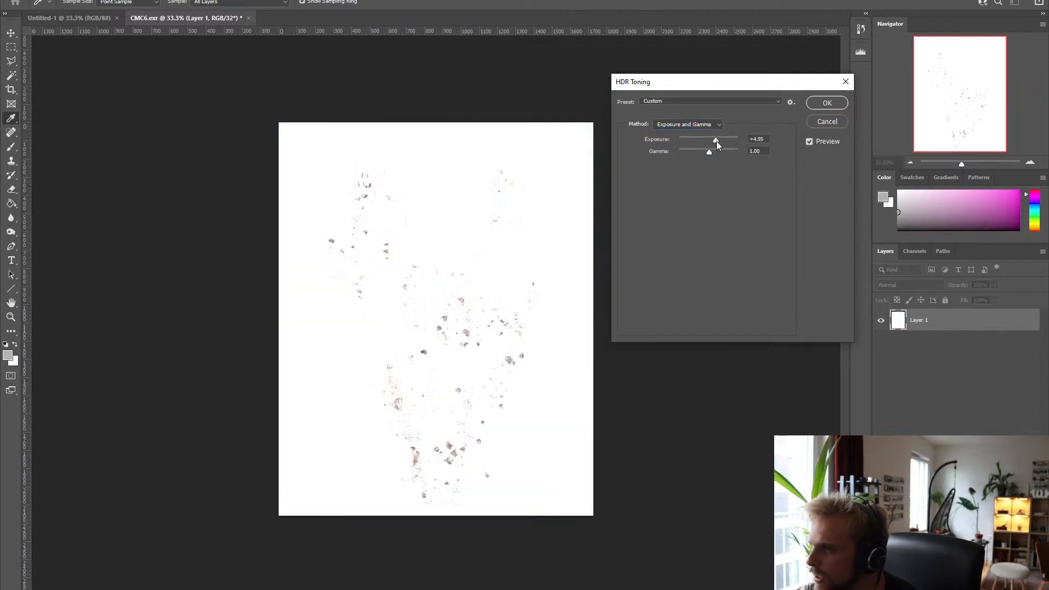
pyautogui.moveTo(716, 141); pyautogui.dragTo(704, 152)
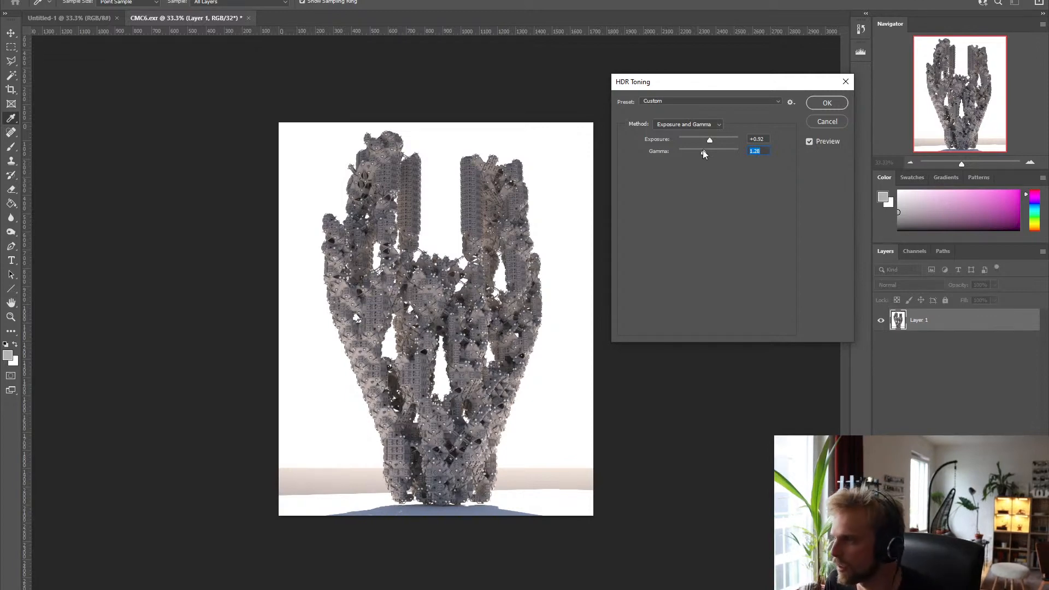
pyautogui.moveTo(709, 139); pyautogui.dragTo(710, 140)
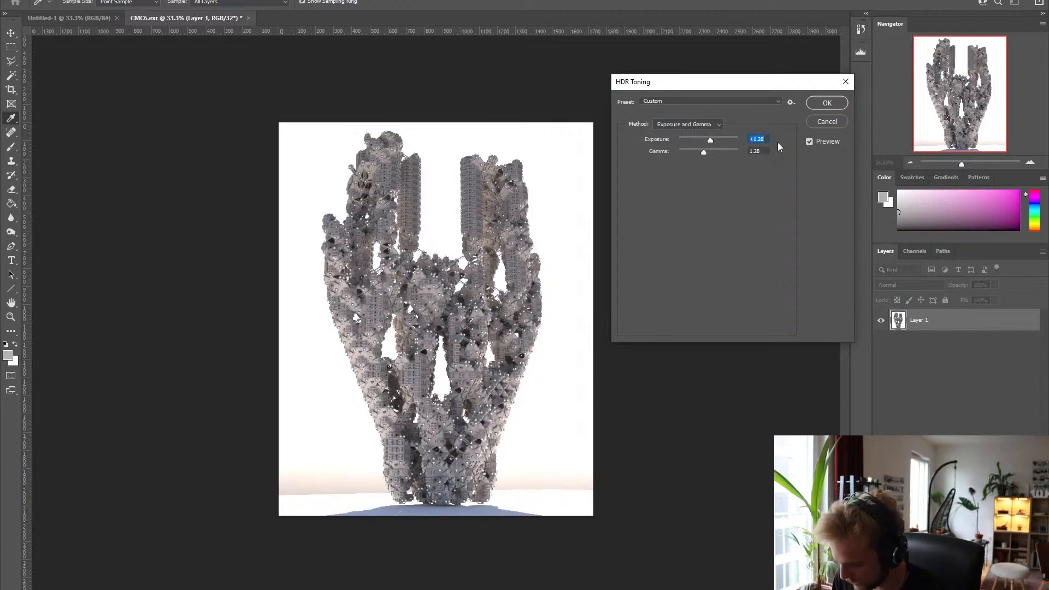
pyautogui.write('+.8')
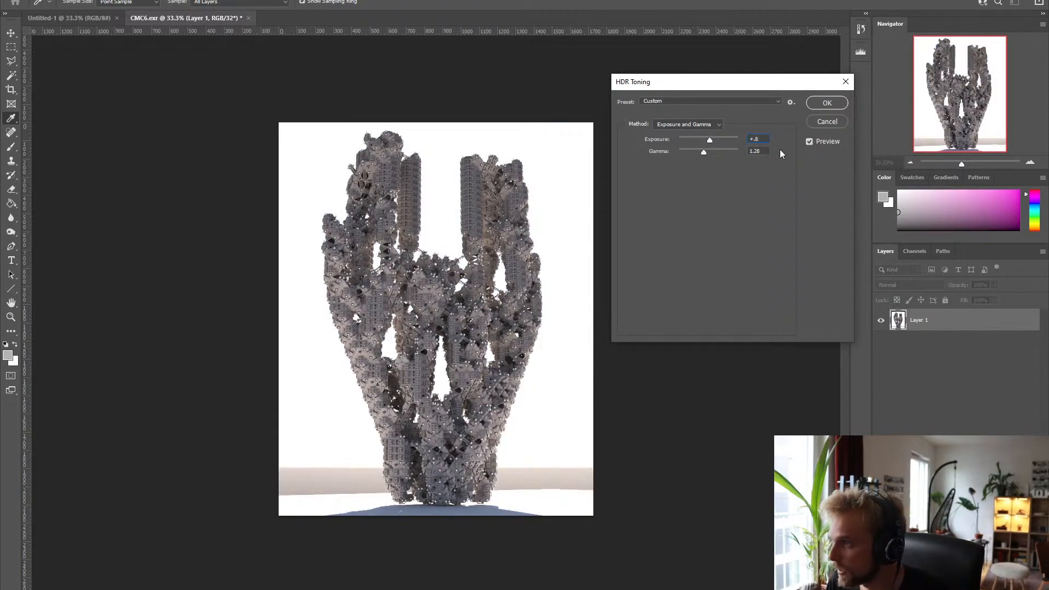
pyautogui.write('1')
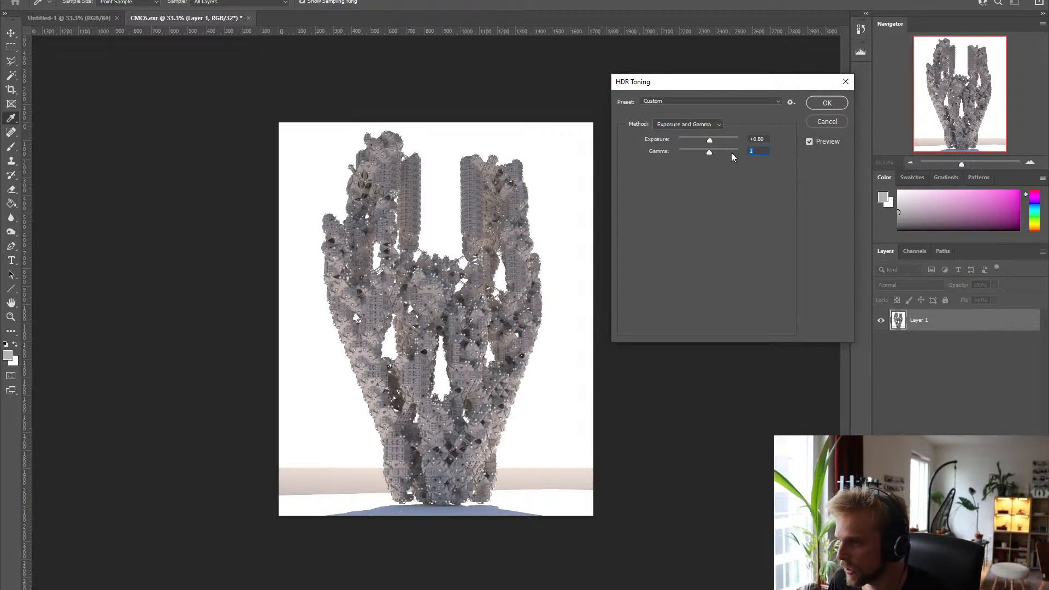
pyautogui.click(829, 101)
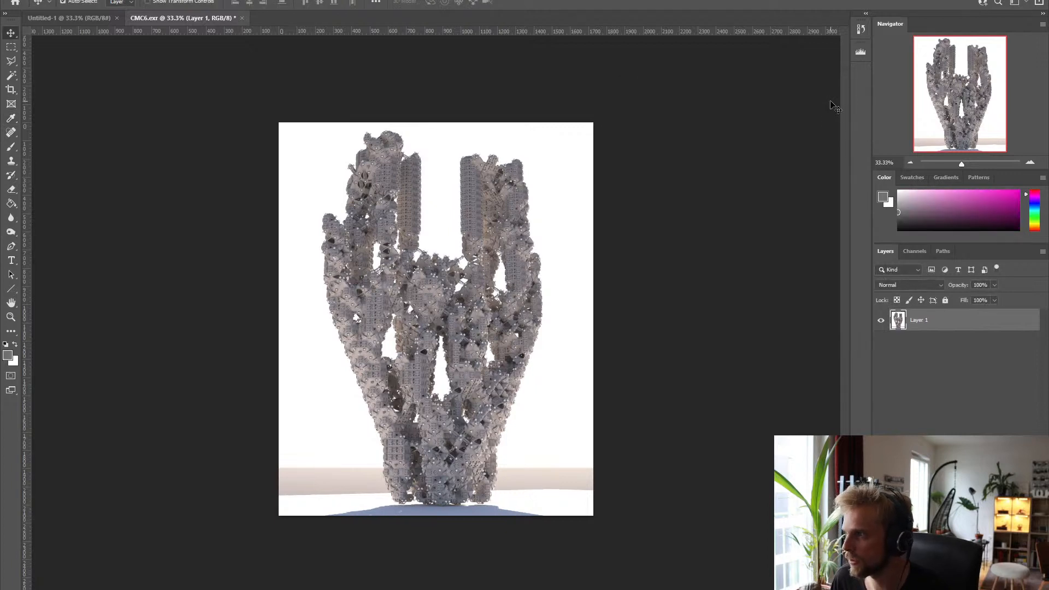
# - Select the white background around the hand structure with the Magic Wand and add a new layer beneath the render layer
pyautogui.click(12, 76)
pyautogui.click(60, 98)
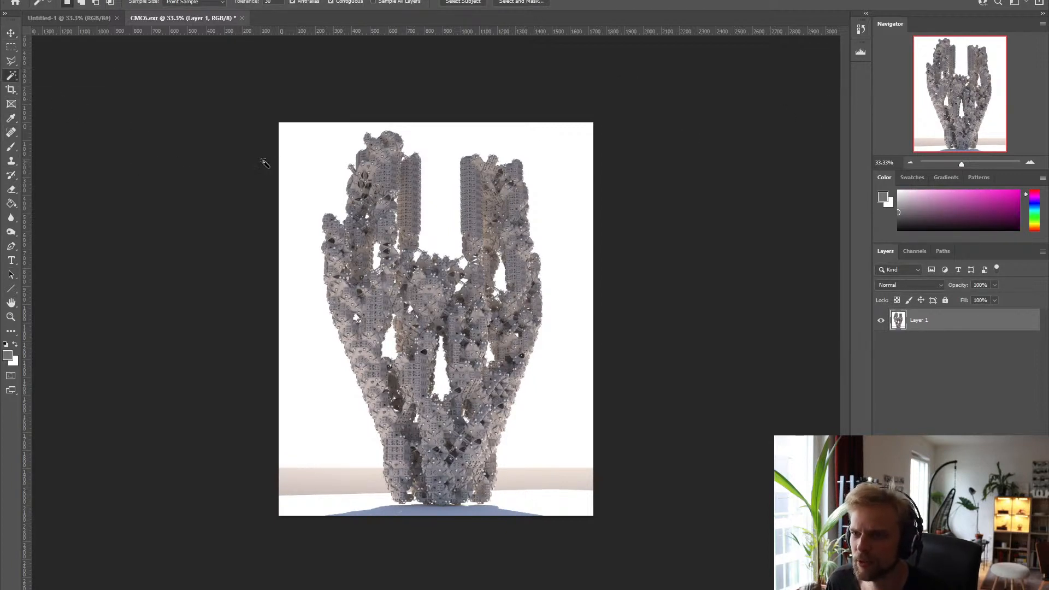
pyautogui.click(314, 165)
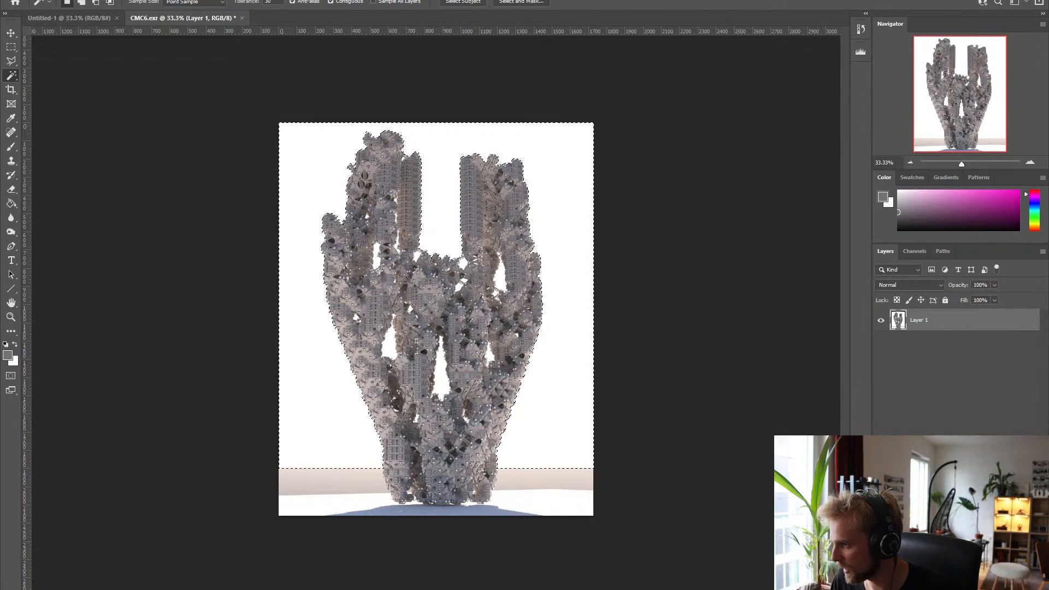
pyautogui.hotkey('ctrl', 'shift', 'alt', 'n')
pyautogui.moveTo(954, 320); pyautogui.dragTo(956, 360)
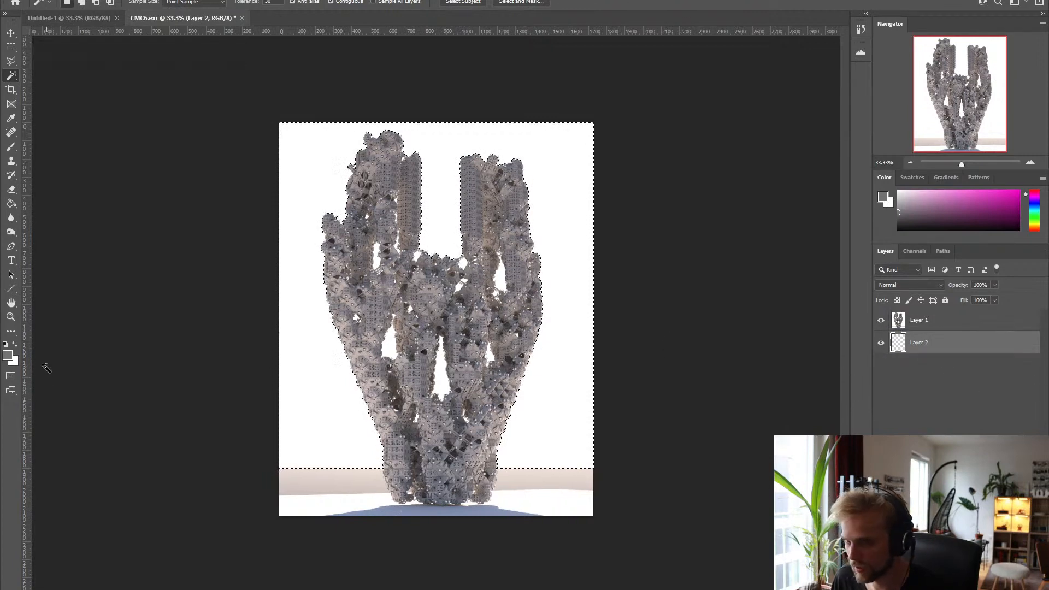
# - Set the foreground color to black (000000) and fill the background selection with it on the new lower layer at 100% opacity
pyautogui.click(8, 356)
pyautogui.moveTo(786, 328); pyautogui.dragTo(759, 378)
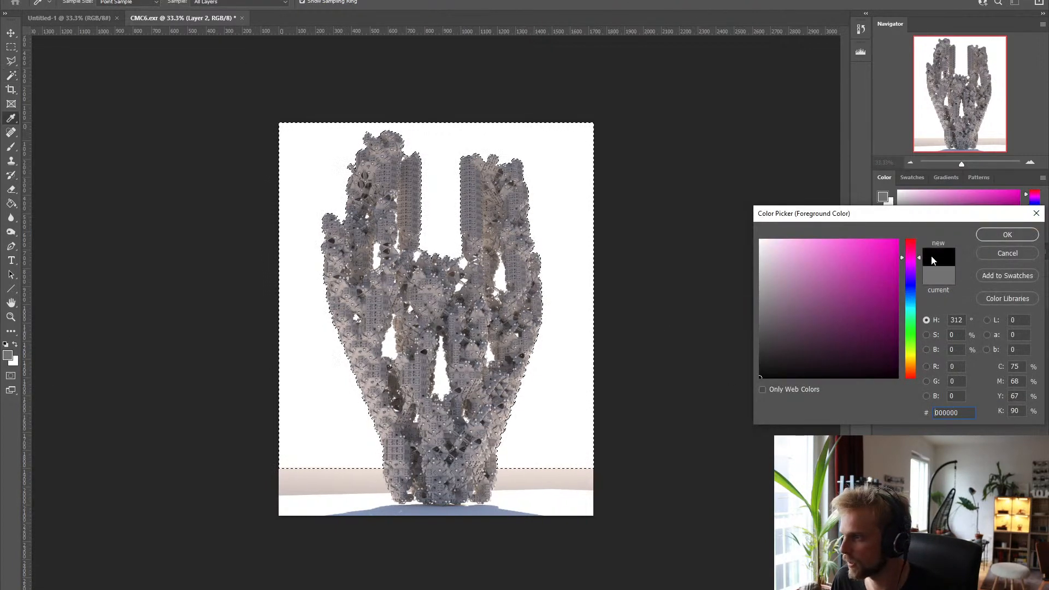
pyautogui.click(988, 234)
pyautogui.press('w')
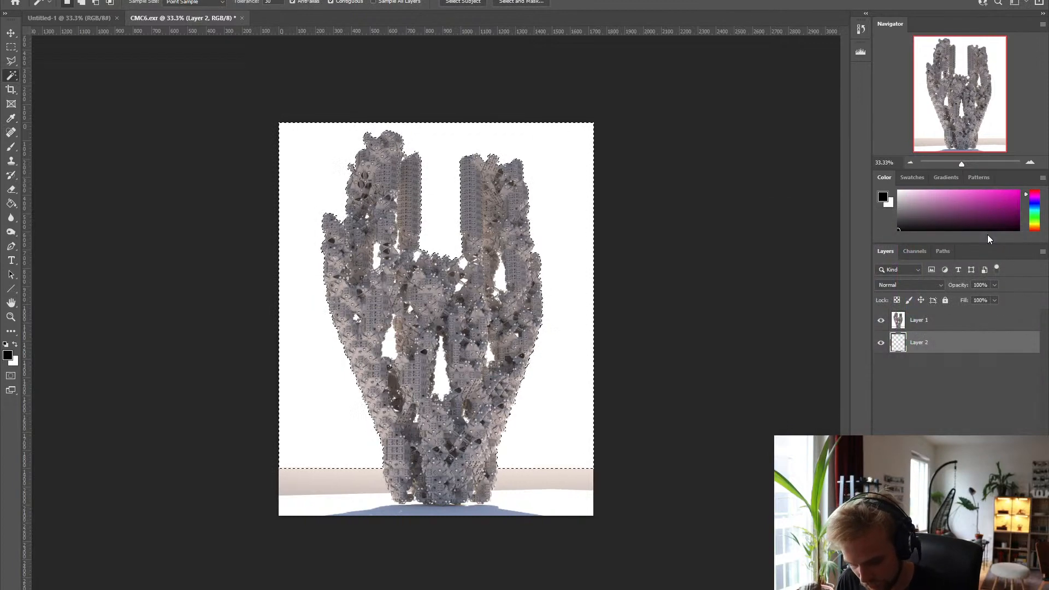
pyautogui.hotkey('shift', 'F5')
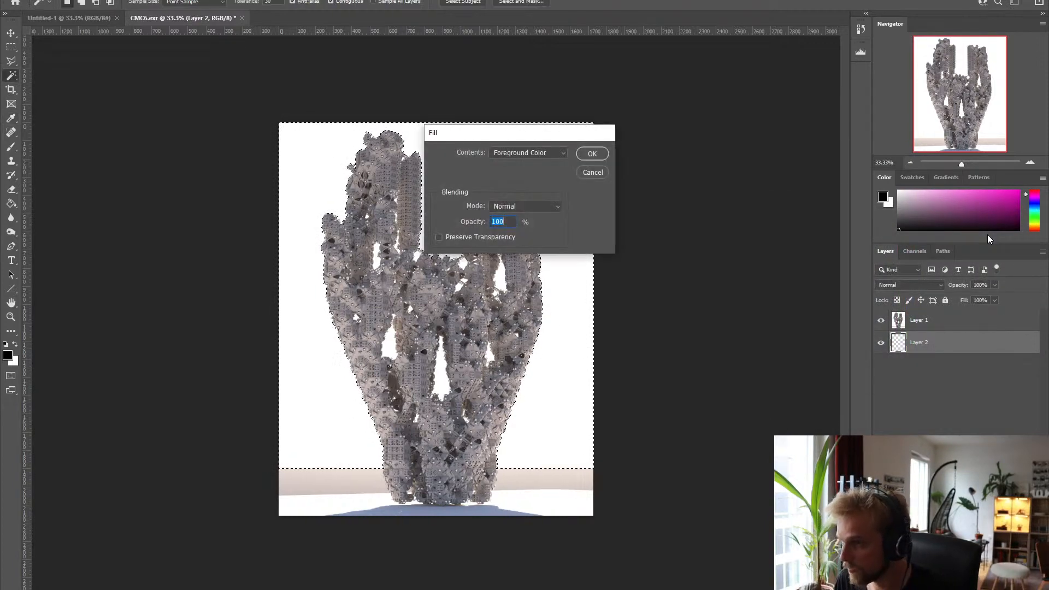
pyautogui.press('Return')
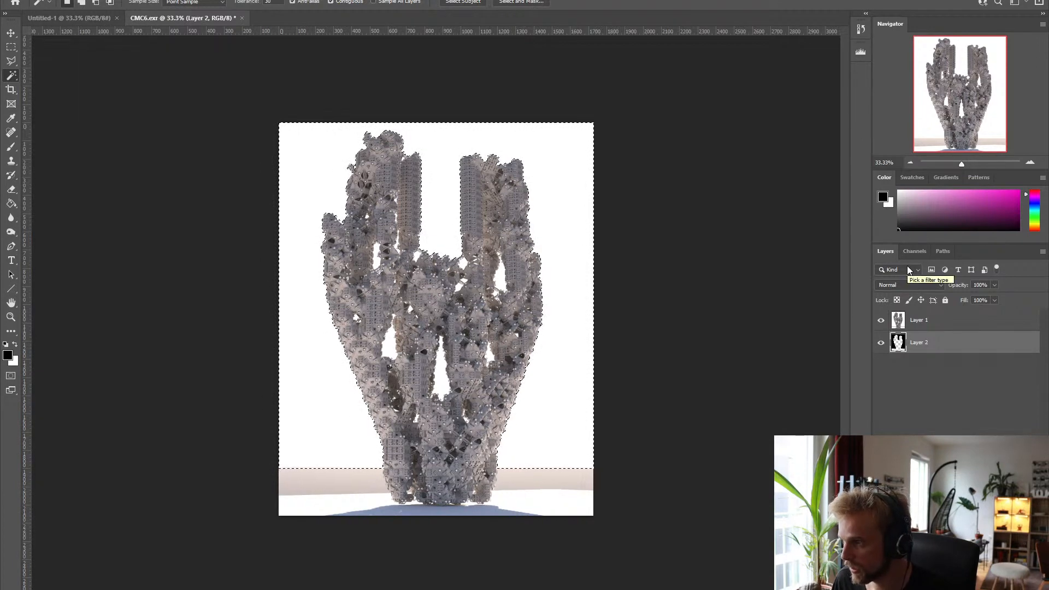
# - Clear the selected background from Layer 1, fill all of Layer 2 with black, and make Layer 1 active again
pyautogui.click(904, 319)
pyautogui.hotkey('alt', 'BackSpace')
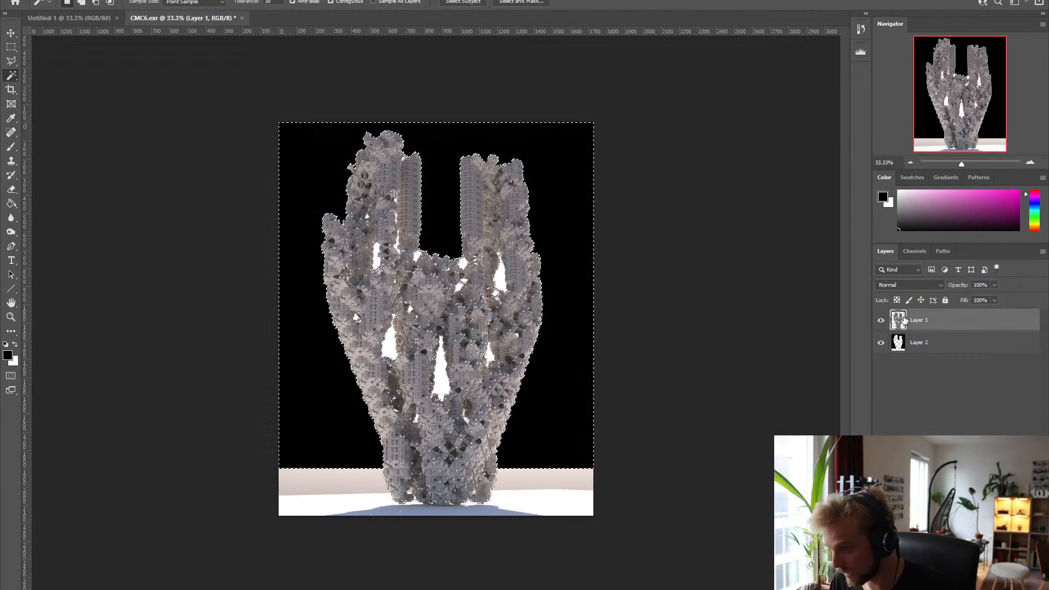
pyautogui.click(923, 344)
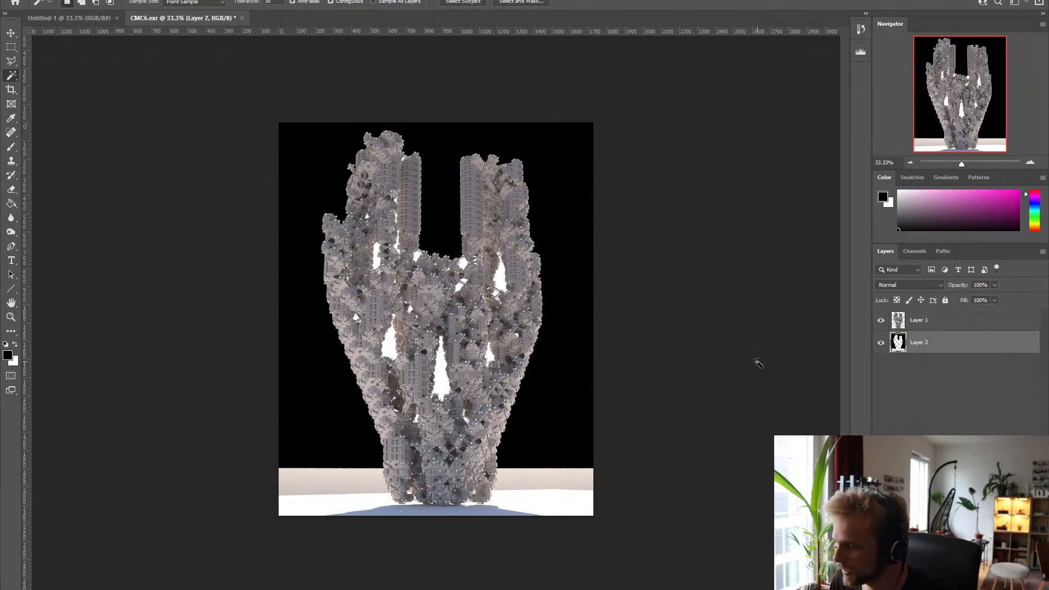
pyautogui.hotkey('shift', 'BackSpace')
pyautogui.press('Return')
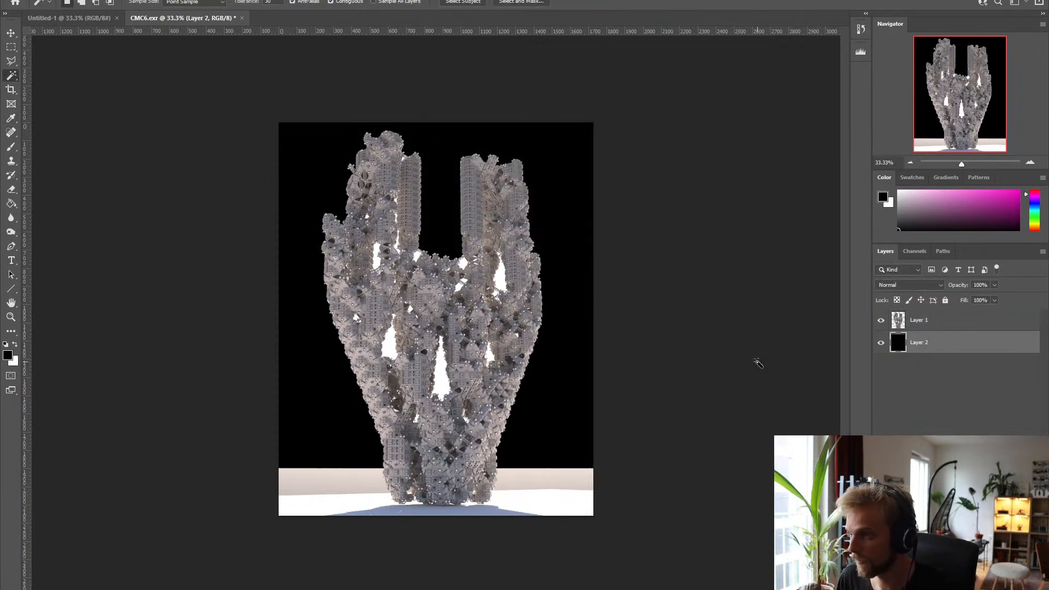
pyautogui.click(906, 321)
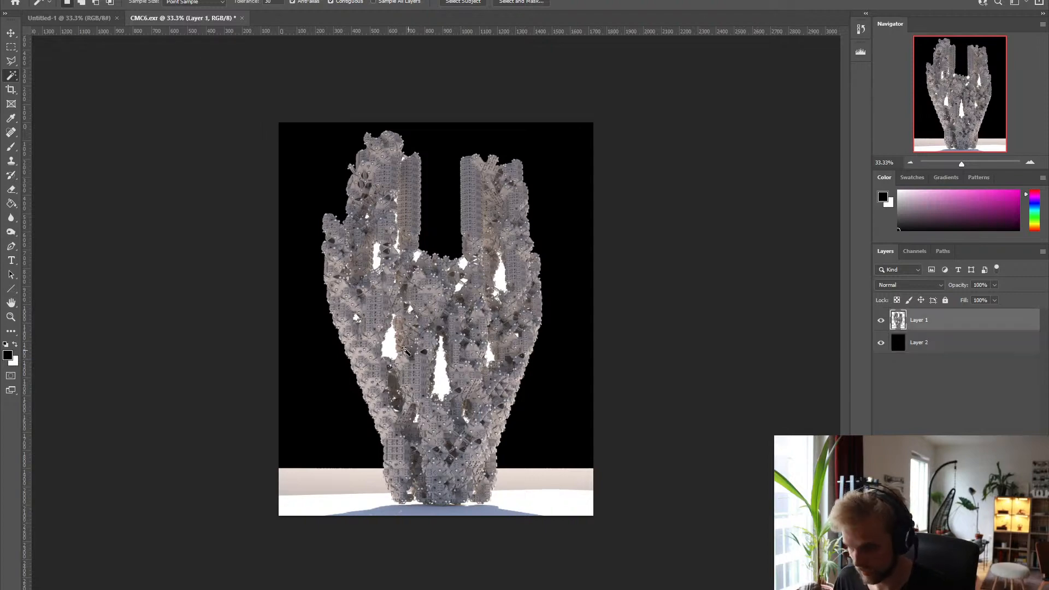
# - Try to select the white gaps inside the hand structure with the Magic Wand, and clear that selection
pyautogui.keyDown('alt'); pyautogui.scroll(10, 377, 276); pyautogui.keyUp('alt')
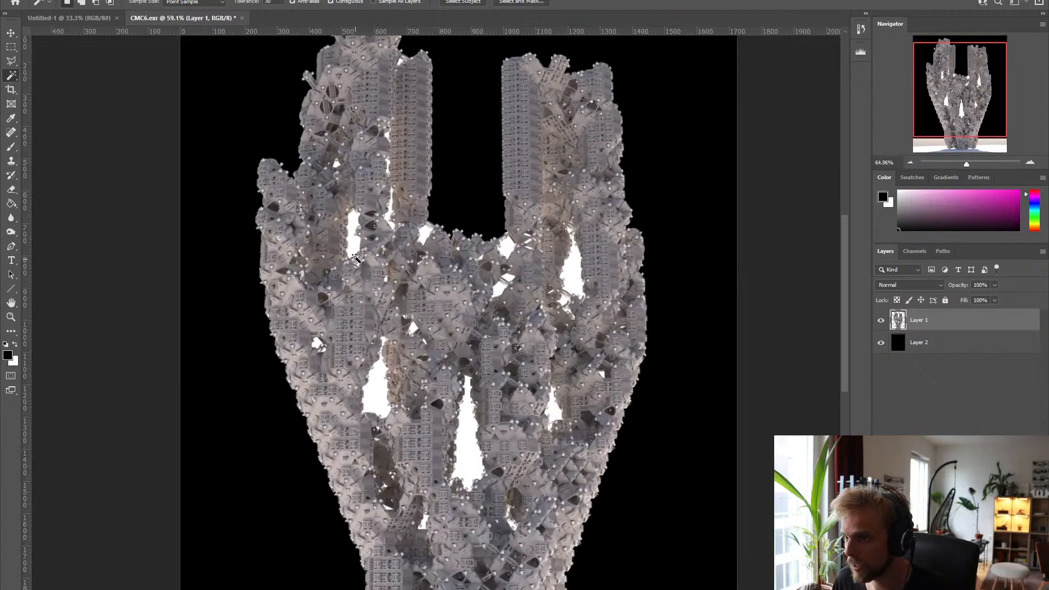
pyautogui.scroll(5, 328, 210)
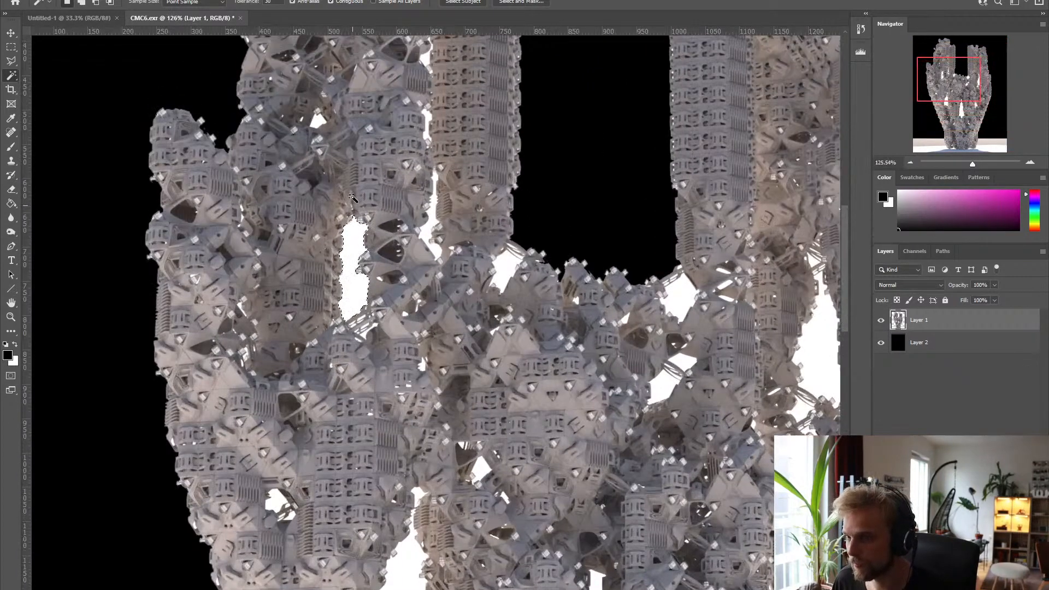
pyautogui.scroll(1, 315, 215)
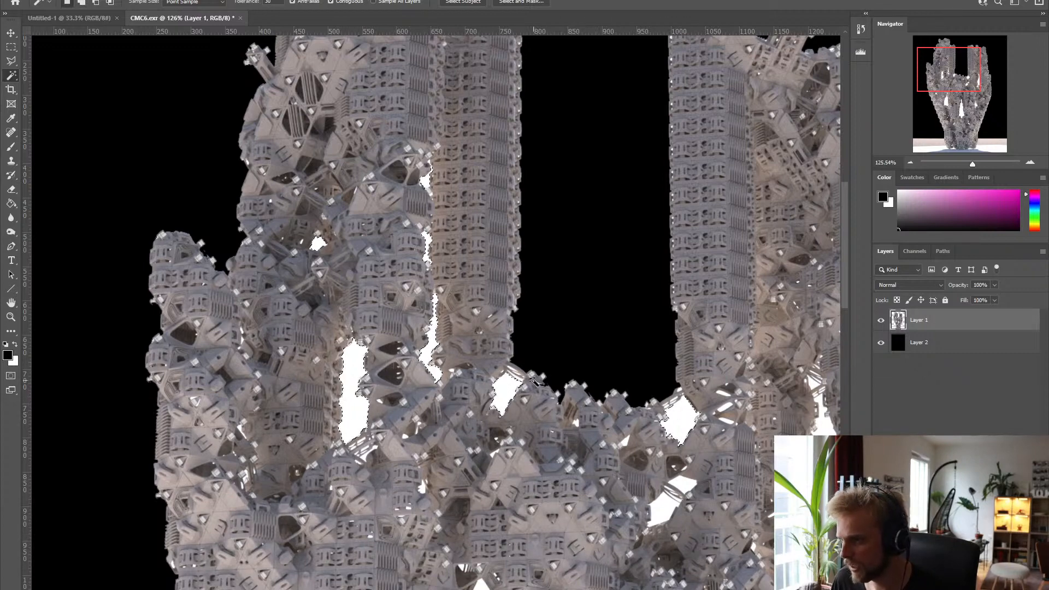
pyautogui.keyDown('alt'); pyautogui.scroll(3, 518, 379); pyautogui.keyUp('alt')
pyautogui.keyDown('alt'); pyautogui.scroll(2, 525, 378); pyautogui.keyUp('alt')
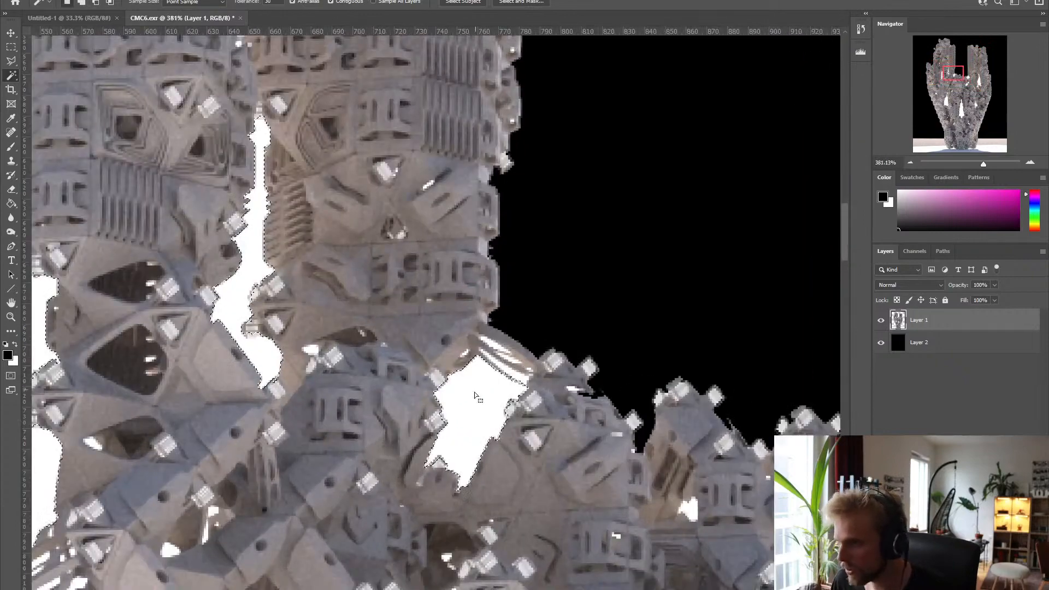
pyautogui.hotkey('ctrl', 'd')
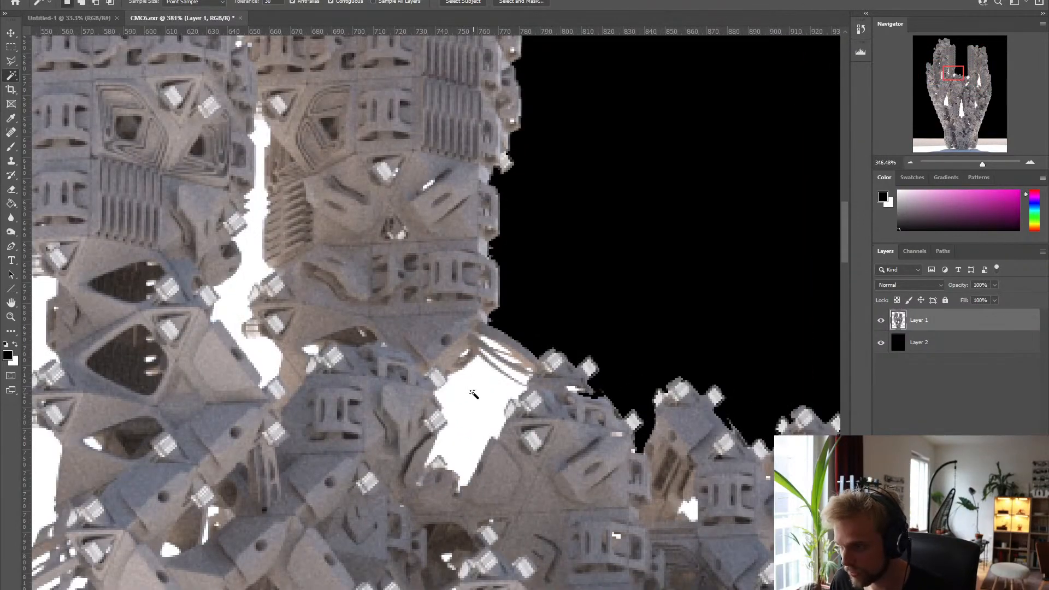
# - Try to delete the white gaps using a Color Range selection sampled from white with fuzziness 23, and undo the deletion
pyautogui.keyDown('alt'); pyautogui.scroll(-3, 473, 394); pyautogui.keyUp('alt')
pyautogui.click(128, 1)
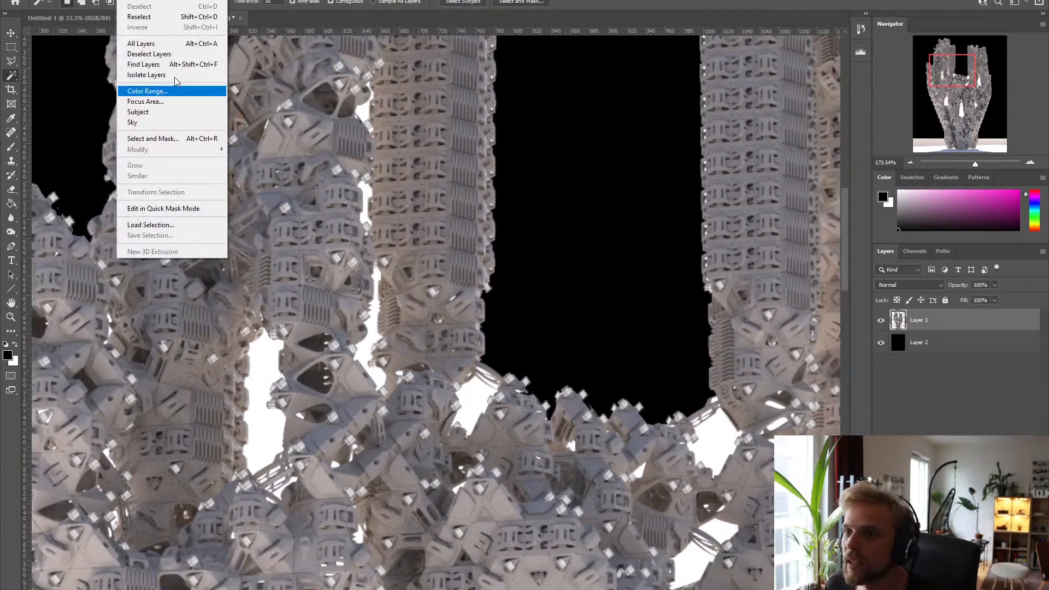
pyautogui.click(167, 91)
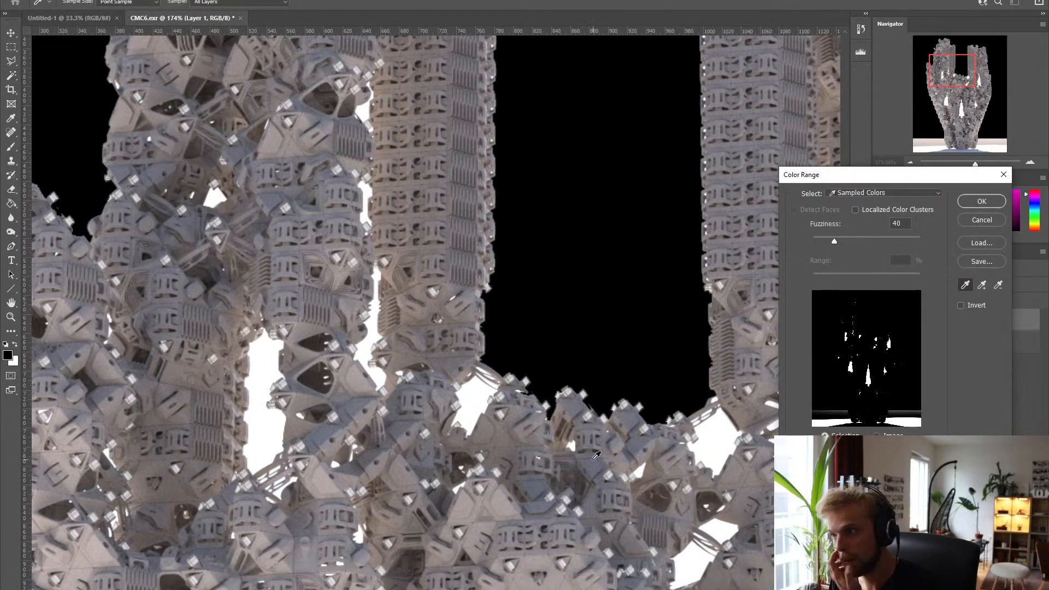
pyautogui.click(260, 362)
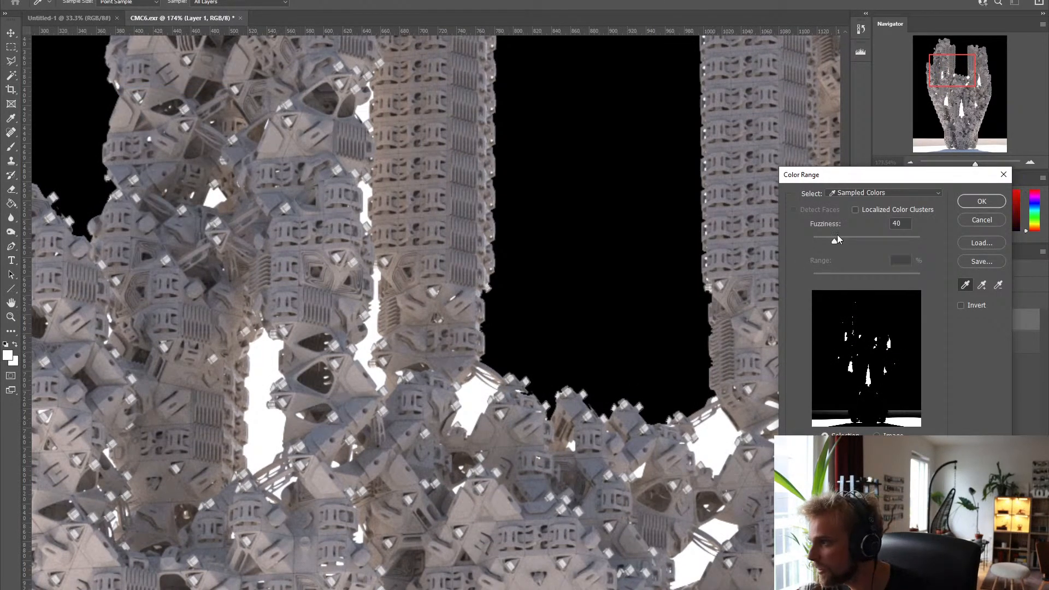
pyautogui.moveTo(833, 242); pyautogui.dragTo(829, 242)
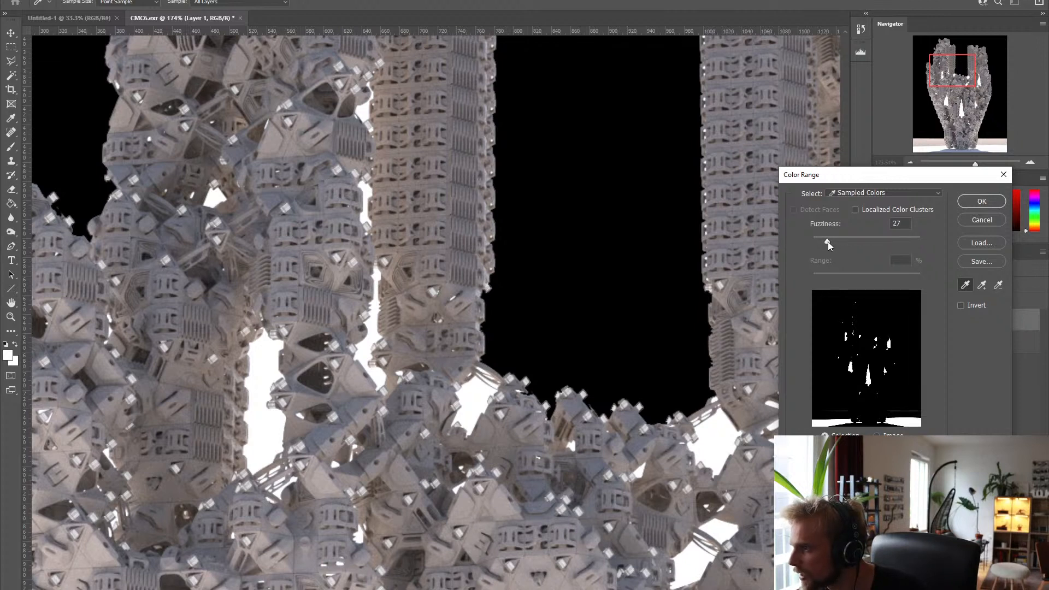
pyautogui.moveTo(827, 241); pyautogui.dragTo(826, 242)
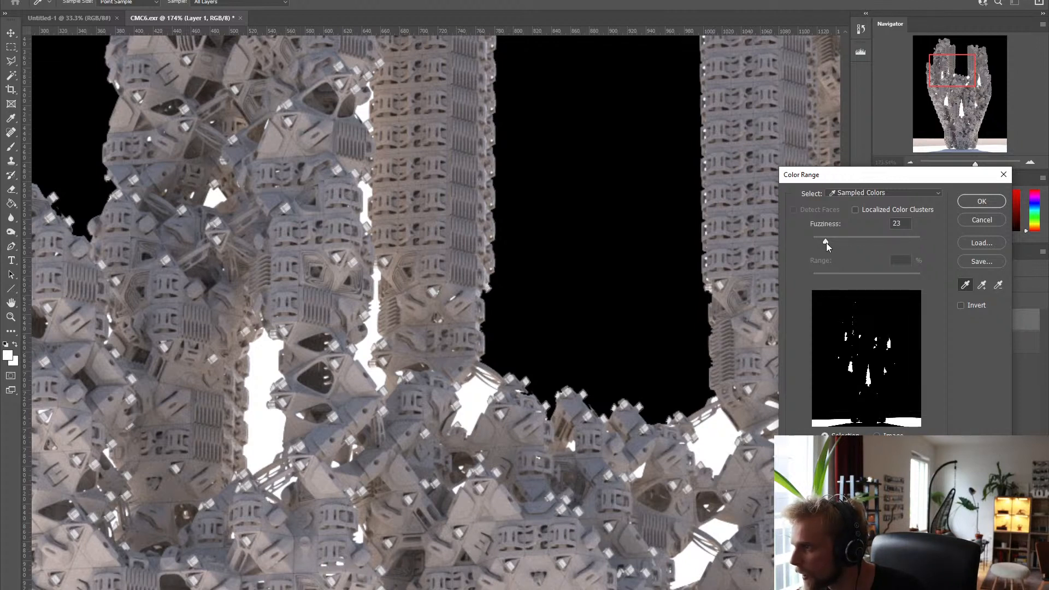
pyautogui.click(974, 203)
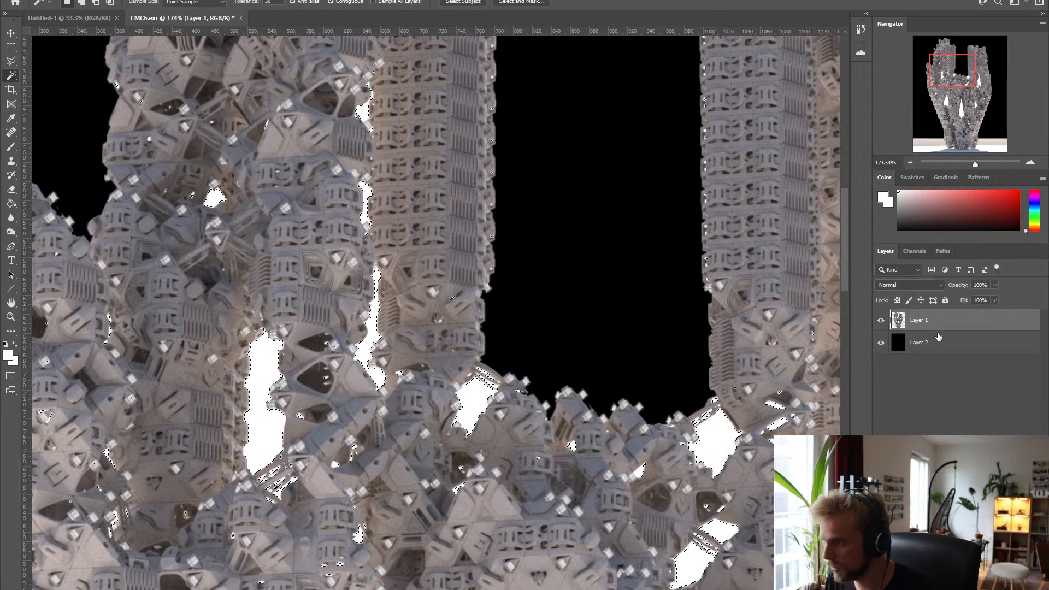
pyautogui.press('Delete')
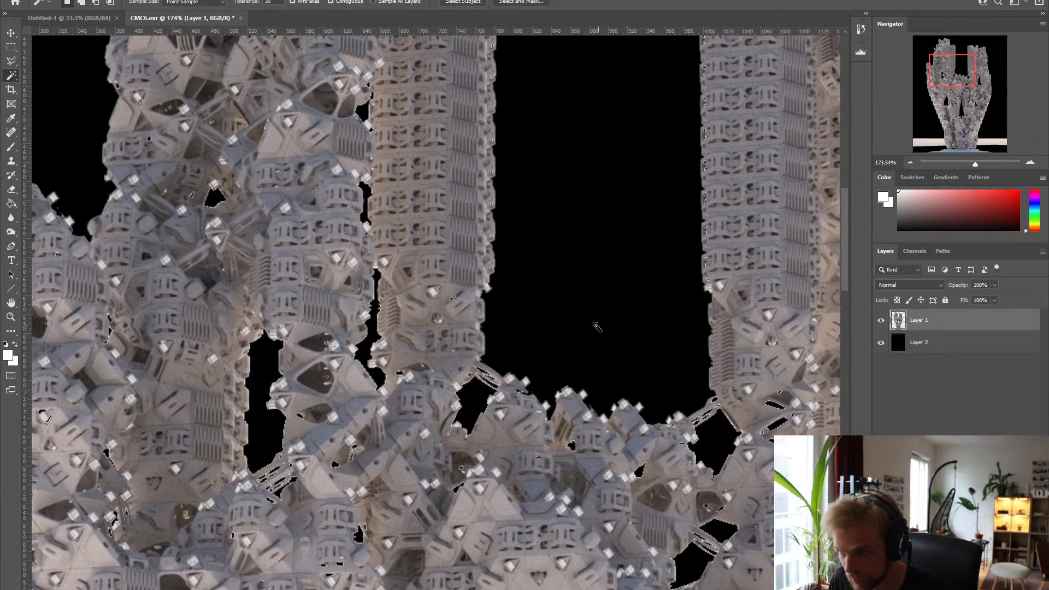
pyautogui.keyDown('alt'); pyautogui.scroll(-3, 558, 326); pyautogui.keyUp('alt')
pyautogui.keyDown('alt'); pyautogui.scroll(10, 553, 306); pyautogui.keyUp('alt')
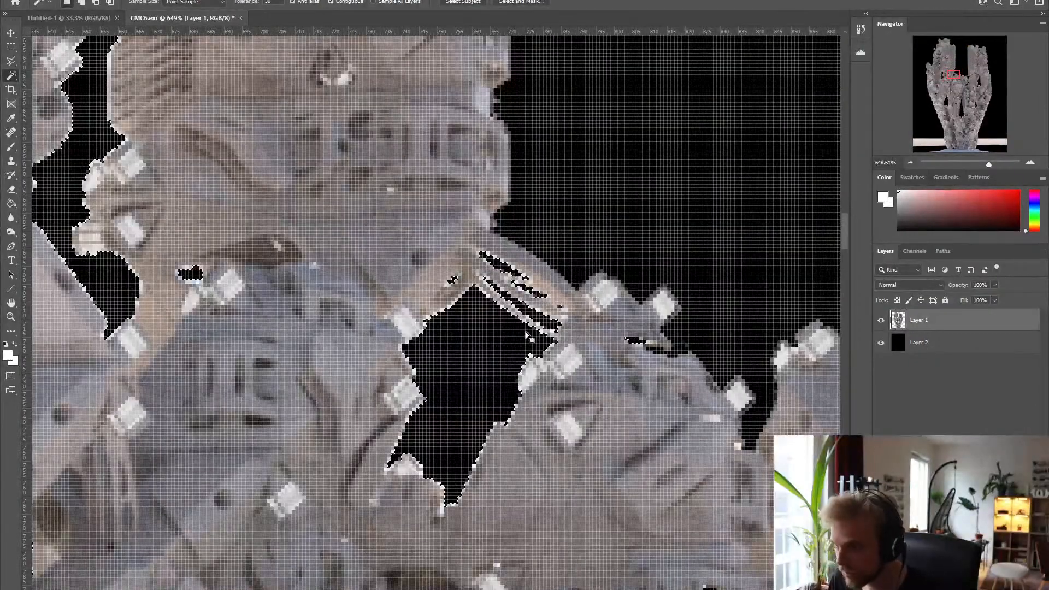
pyautogui.hotkey('ctrl', 'z')
pyautogui.hotkey('ctrl', 'd')
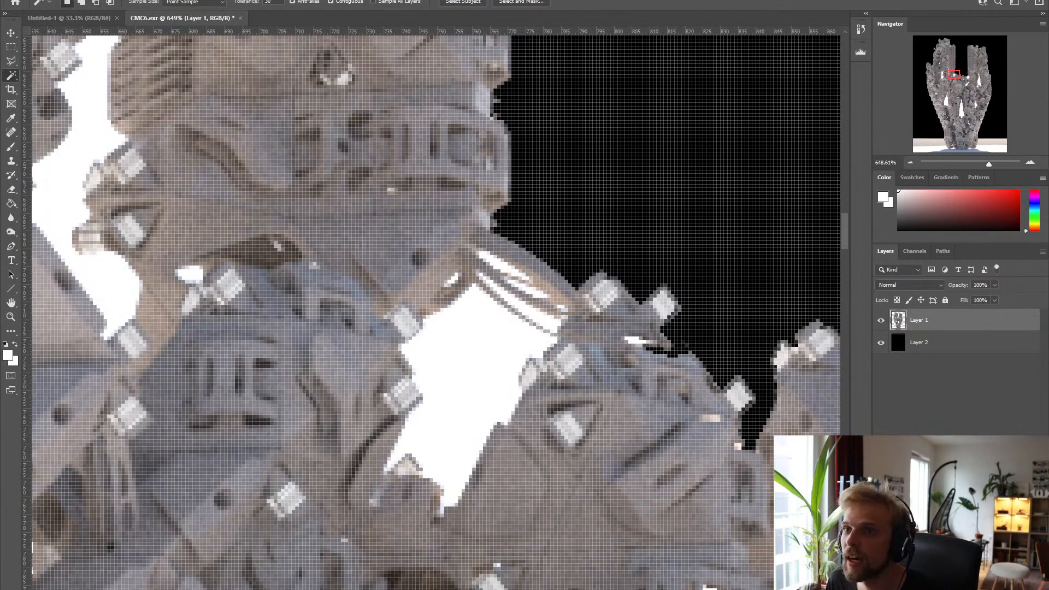
# - Select the white areas on Layer 1 with Color Range at fuzziness 40, using the Quick Mask preview, and delete them
pyautogui.click(125, 0)
pyautogui.click(163, 91)
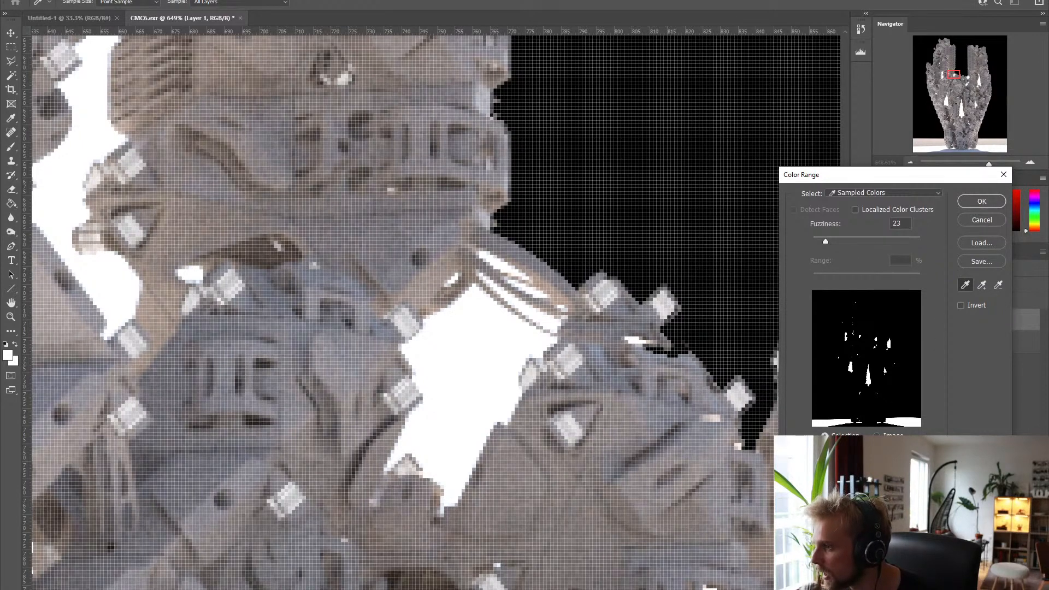
pyautogui.click(884, 467)
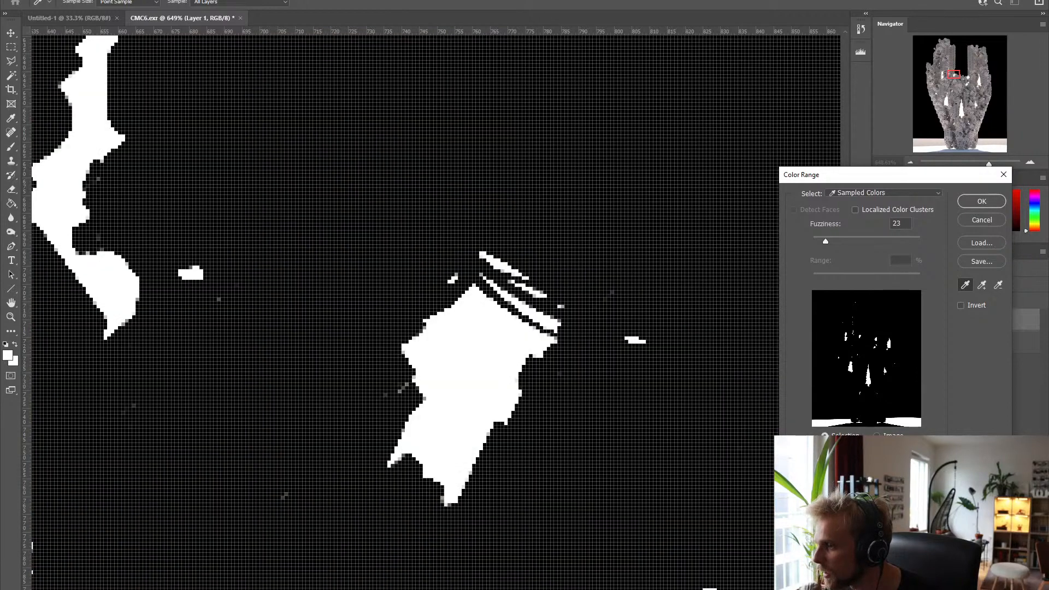
pyautogui.click(884, 501)
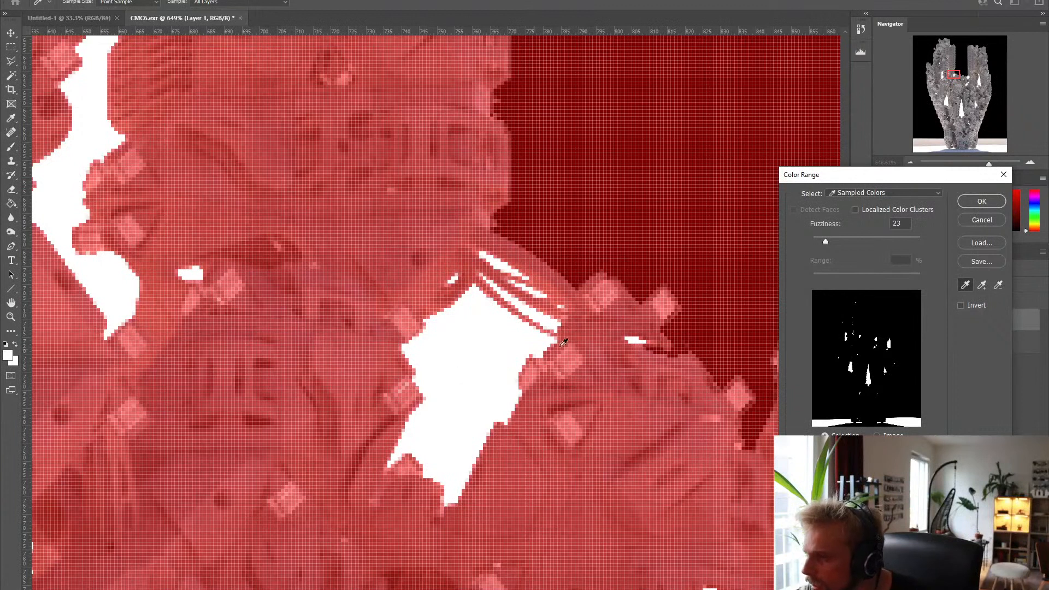
pyautogui.moveTo(825, 240); pyautogui.dragTo(835, 241)
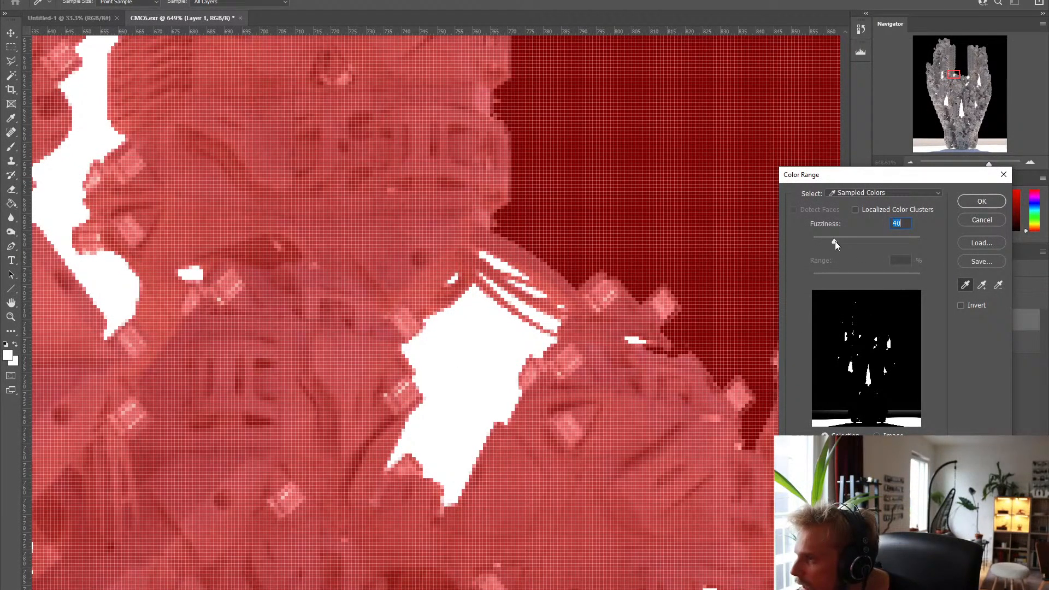
pyautogui.click(981, 201)
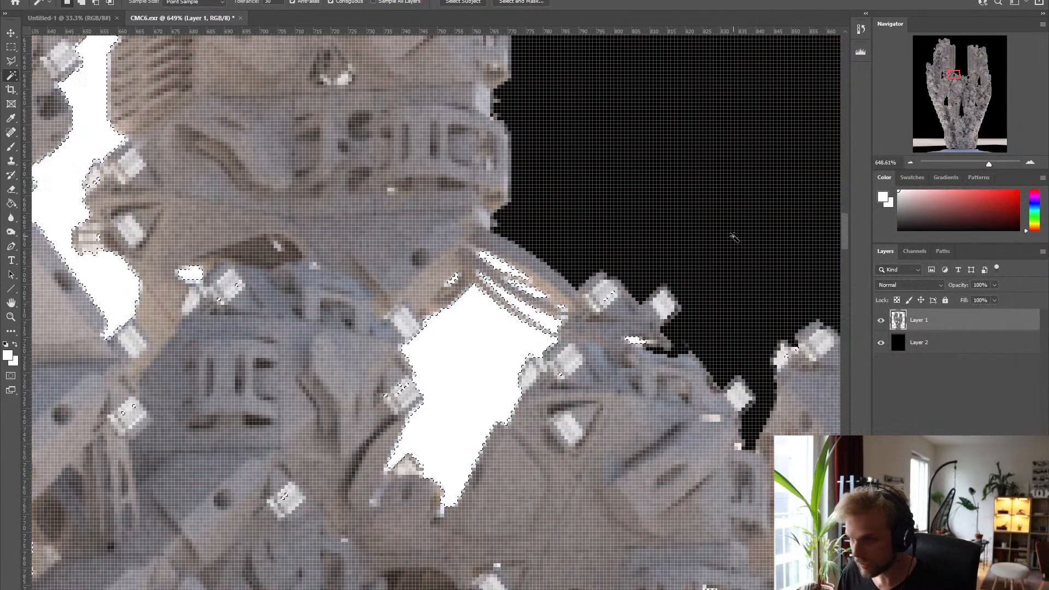
pyautogui.press('Delete')
# - Delete the beige horizon strips on both sides of the structure's base and the bluish ground beneath it using Magic Wand selections
pyautogui.keyDown('alt'); pyautogui.scroll(-3, 688, 256); pyautogui.keyUp('alt')
pyautogui.keyDown('alt'); pyautogui.scroll(-10, 688, 257); pyautogui.keyUp('alt')
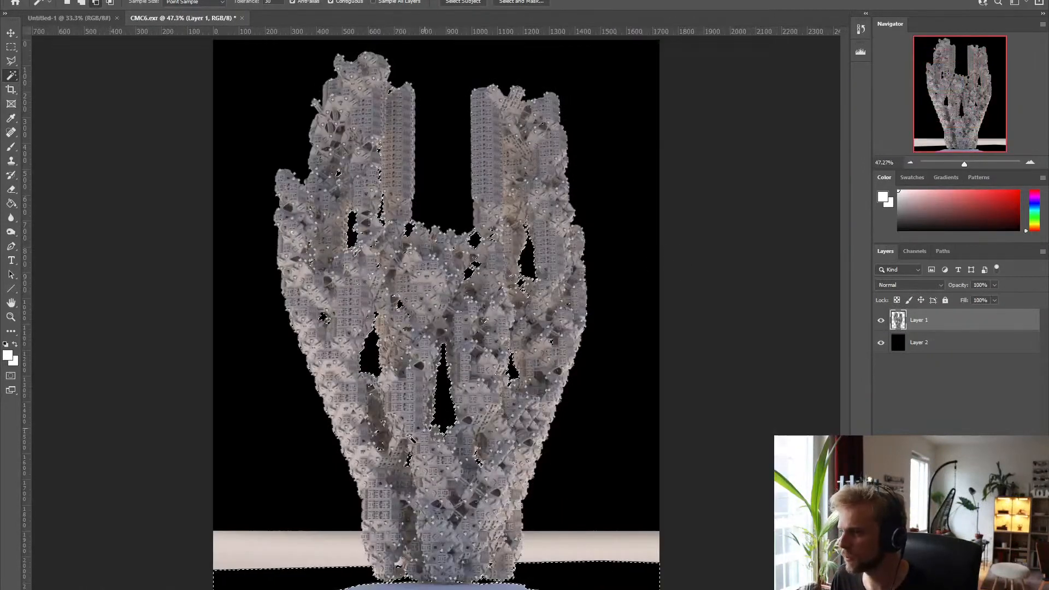
pyautogui.click(266, 555)
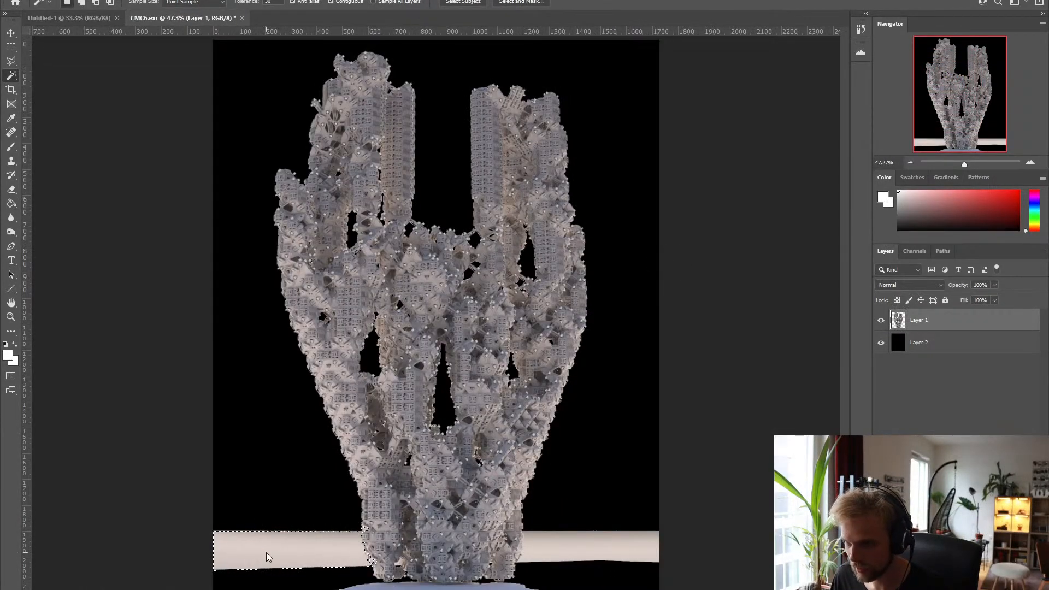
pyautogui.press('Delete')
pyautogui.click(581, 555)
pyautogui.press('Delete')
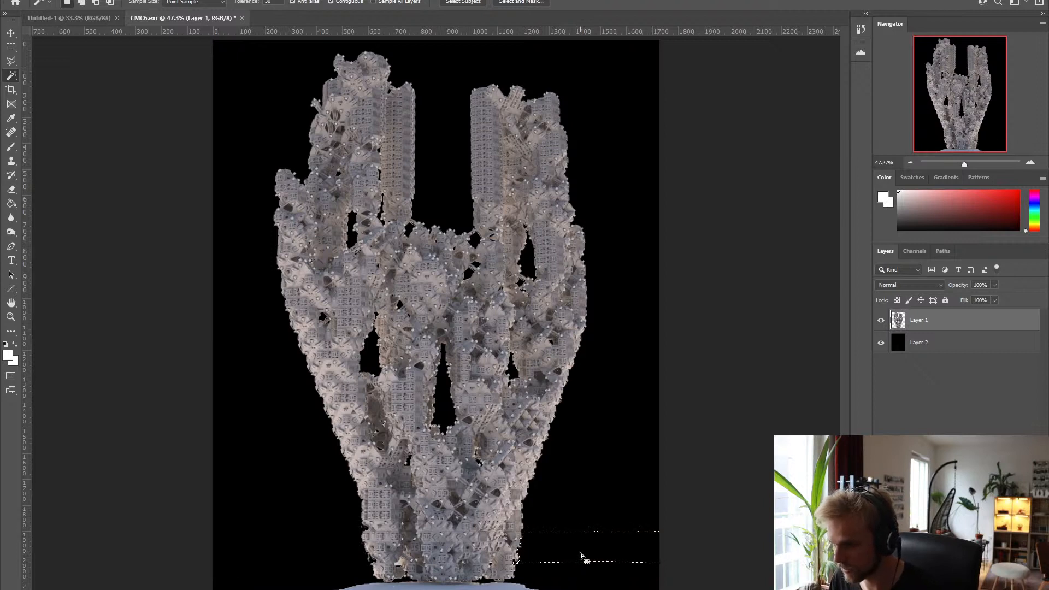
pyautogui.hotkey('ctrl', 'd')
pyautogui.click(504, 587)
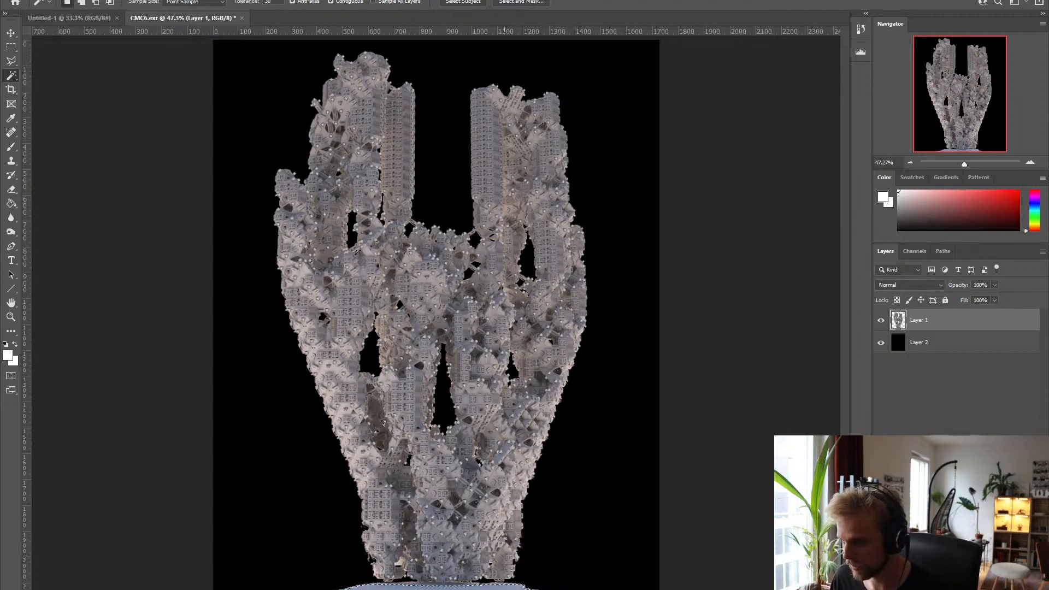
pyautogui.press('Delete')
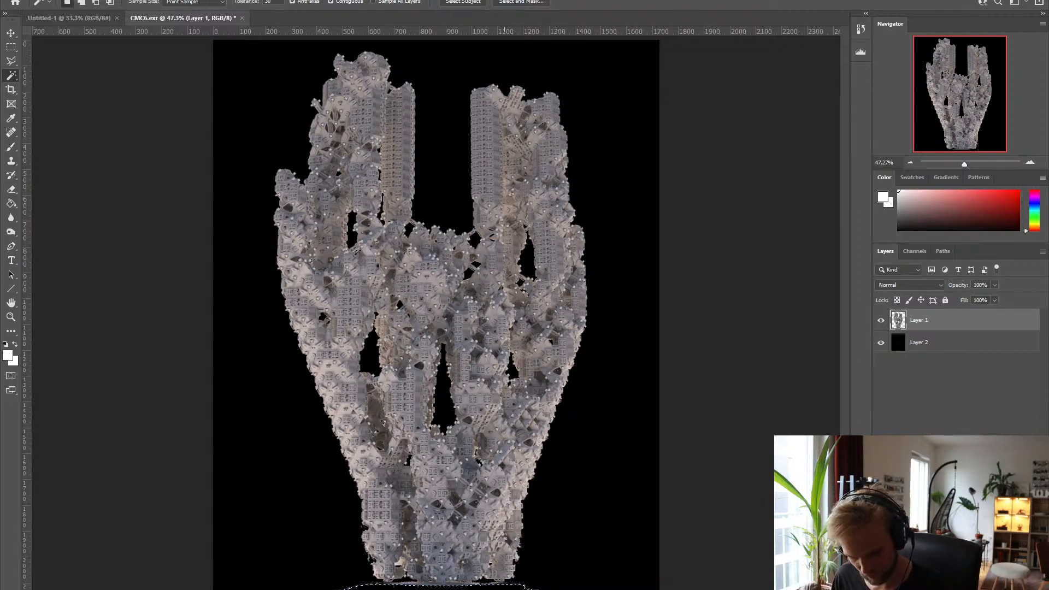
# - Start a Polygonal Lasso outline around the leftover horizon line, from beyond the lower-left canvas edge to the structure's base
pyautogui.click(1029, 162)
pyautogui.click(1030, 162)
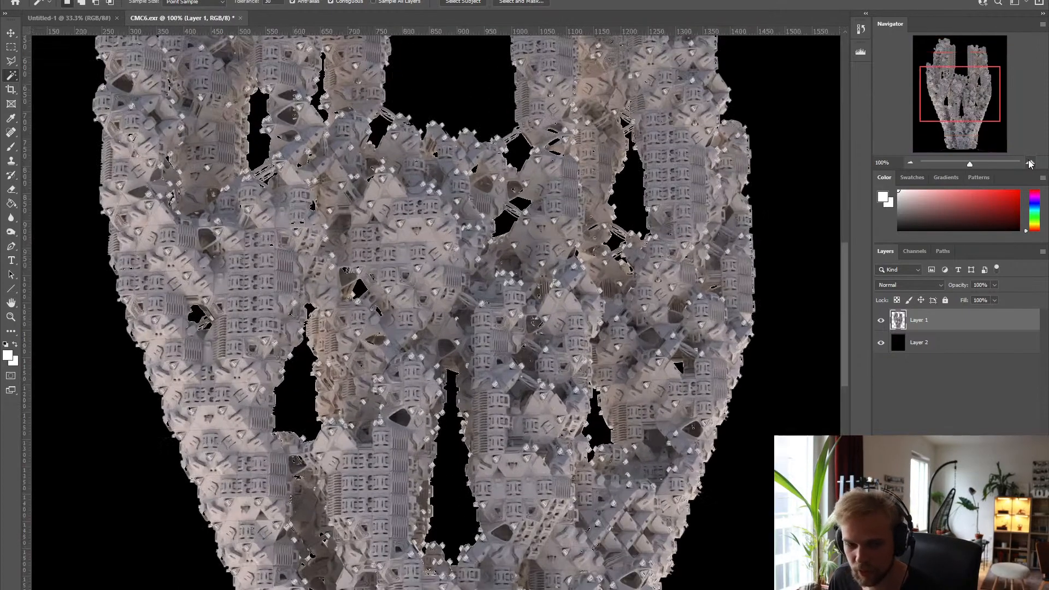
pyautogui.moveTo(970, 108); pyautogui.dragTo(967, 138)
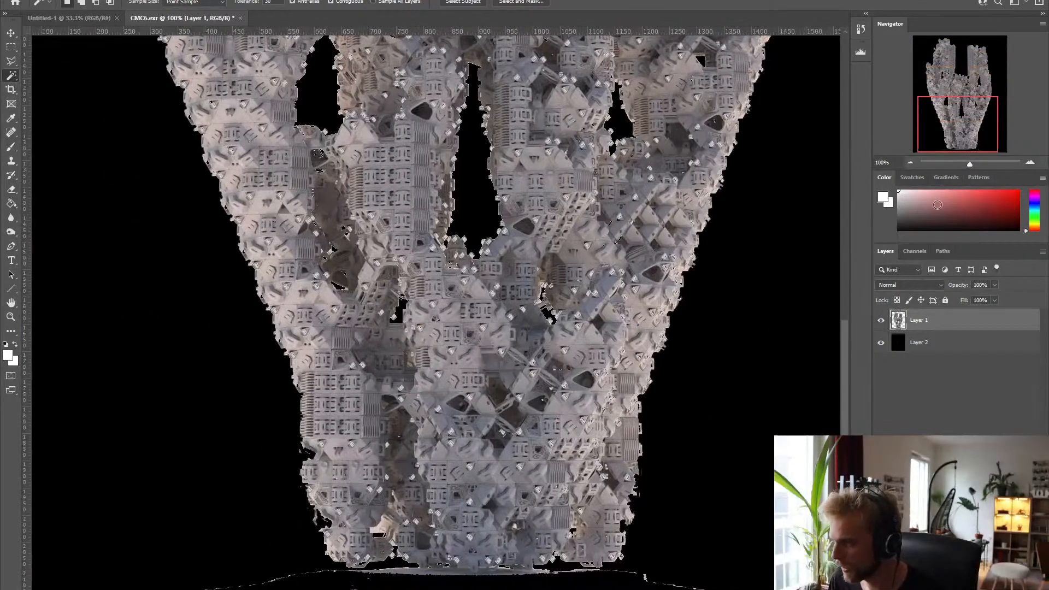
pyautogui.click(1029, 163)
pyautogui.click(1029, 162)
pyautogui.moveTo(958, 124); pyautogui.dragTo(960, 232)
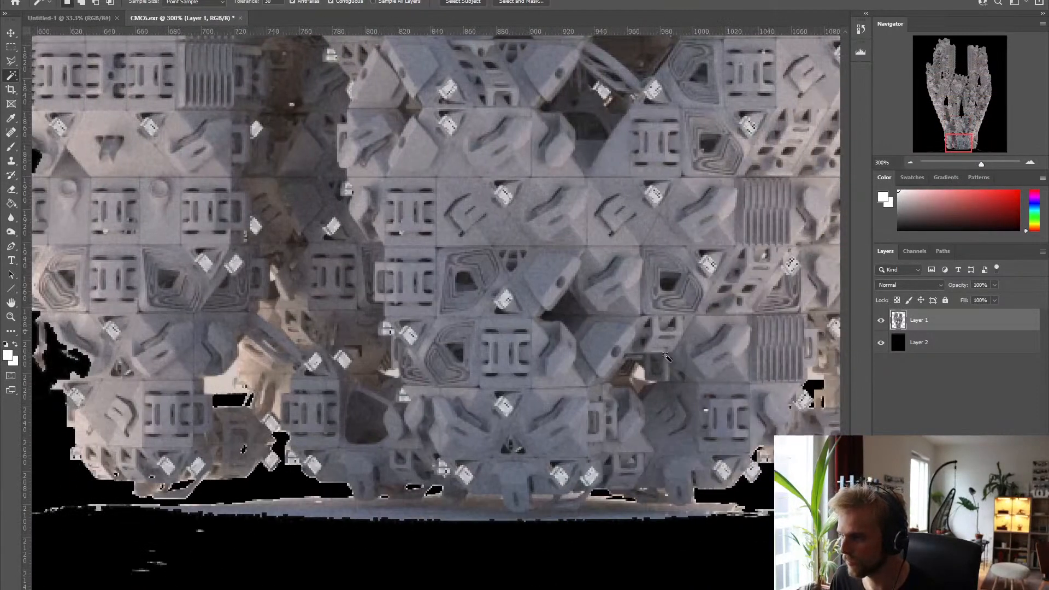
pyautogui.scroll(-5, 410, 409)
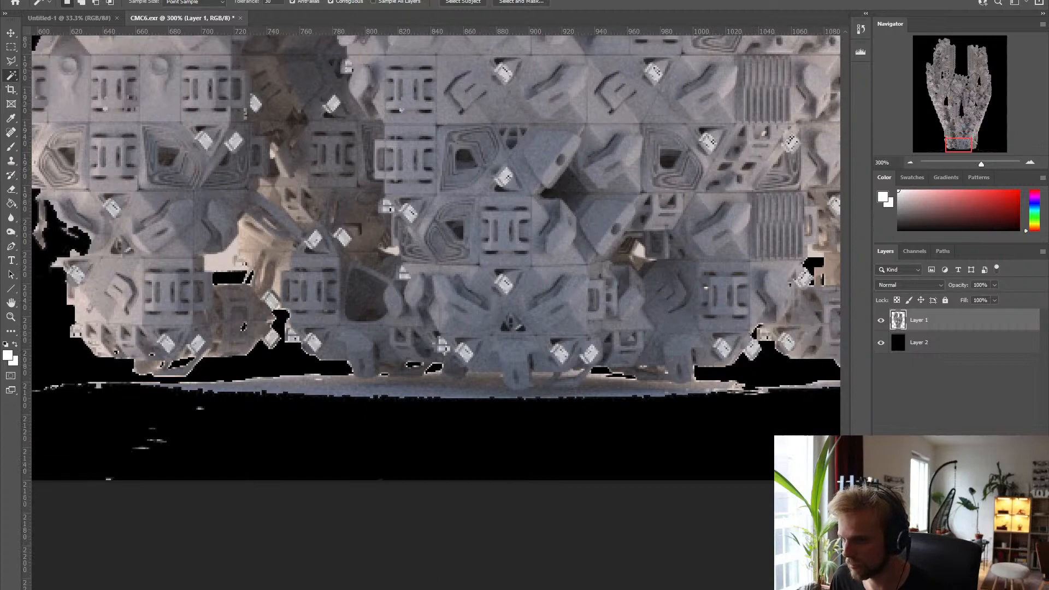
pyautogui.hscroll(-8, 293, 441)
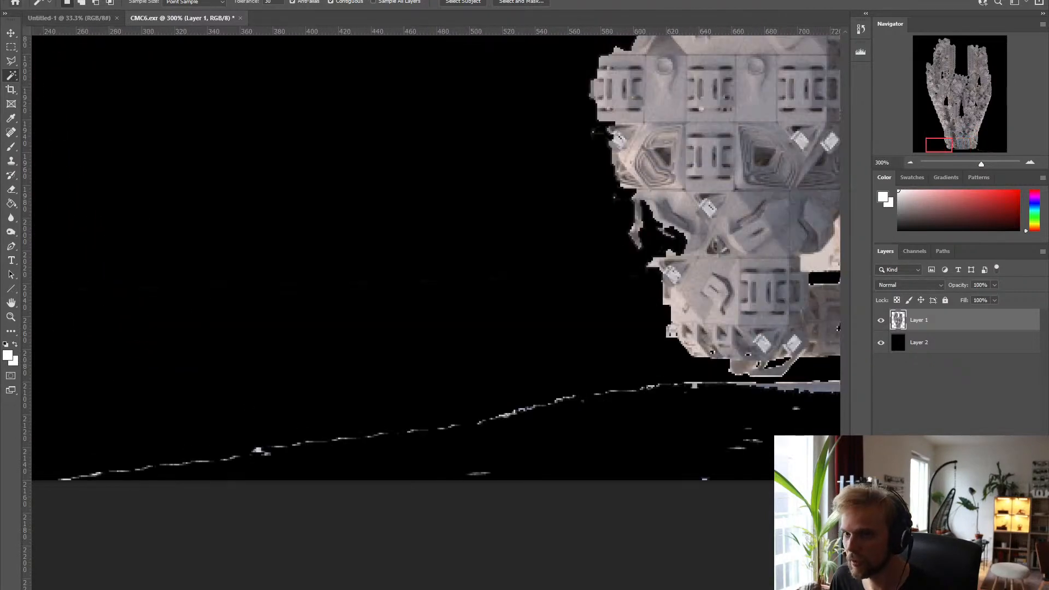
pyautogui.click(12, 61)
pyautogui.click(99, 506)
pyautogui.click(45, 496)
pyautogui.click(76, 375)
pyautogui.click(655, 371)
pyautogui.click(724, 373)
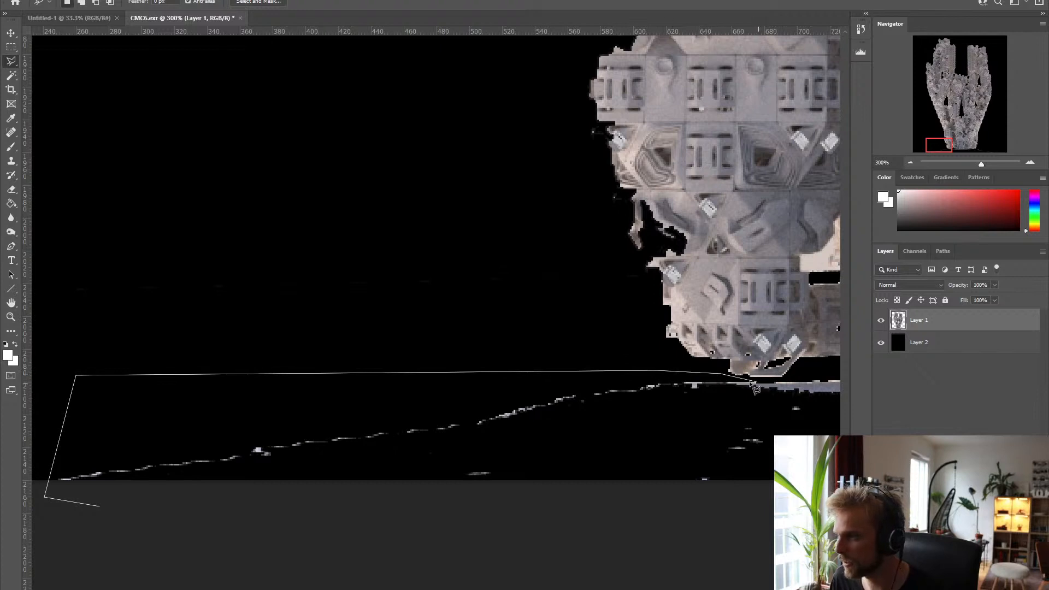
pyautogui.hscroll(8, 488, 399)
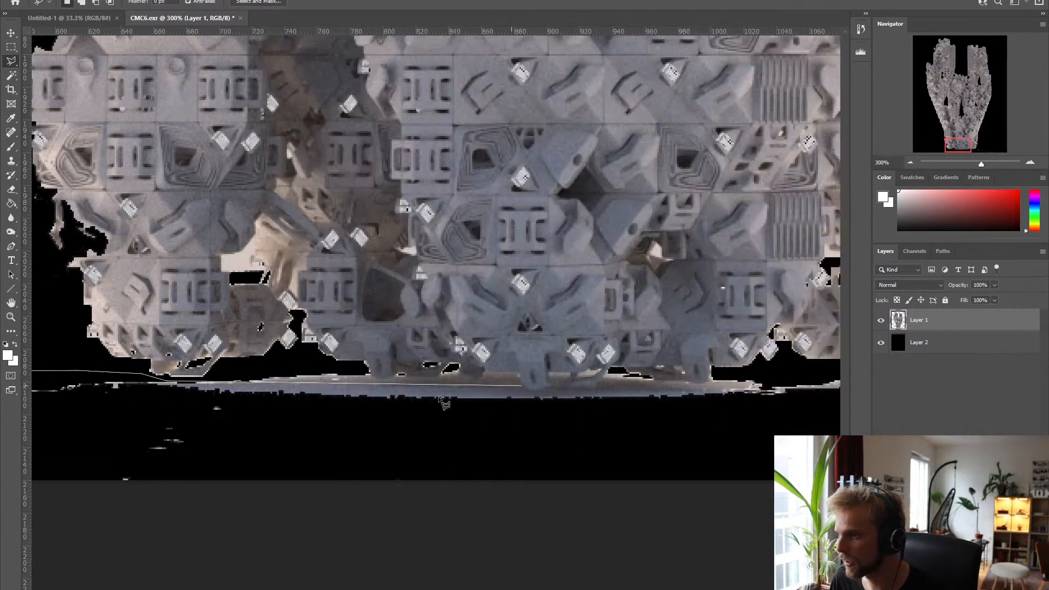
# - Continue the lasso outline along the underside of the base blocks, following the protruding feet above the ground strip
pyautogui.click(324, 367)
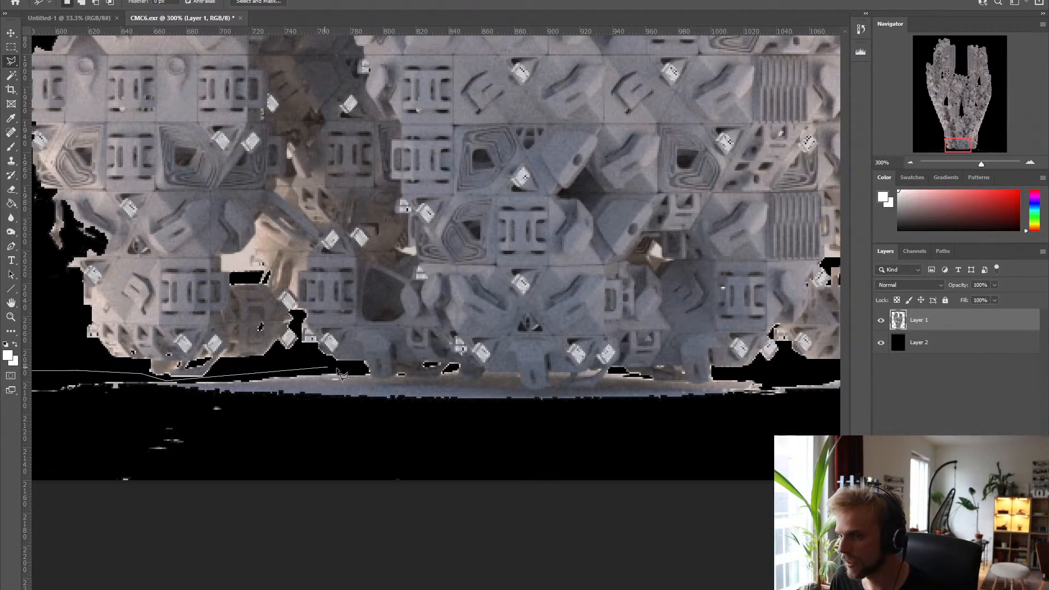
pyautogui.click(384, 377)
pyautogui.click(517, 373)
pyautogui.click(522, 390)
pyautogui.click(591, 386)
pyautogui.click(609, 370)
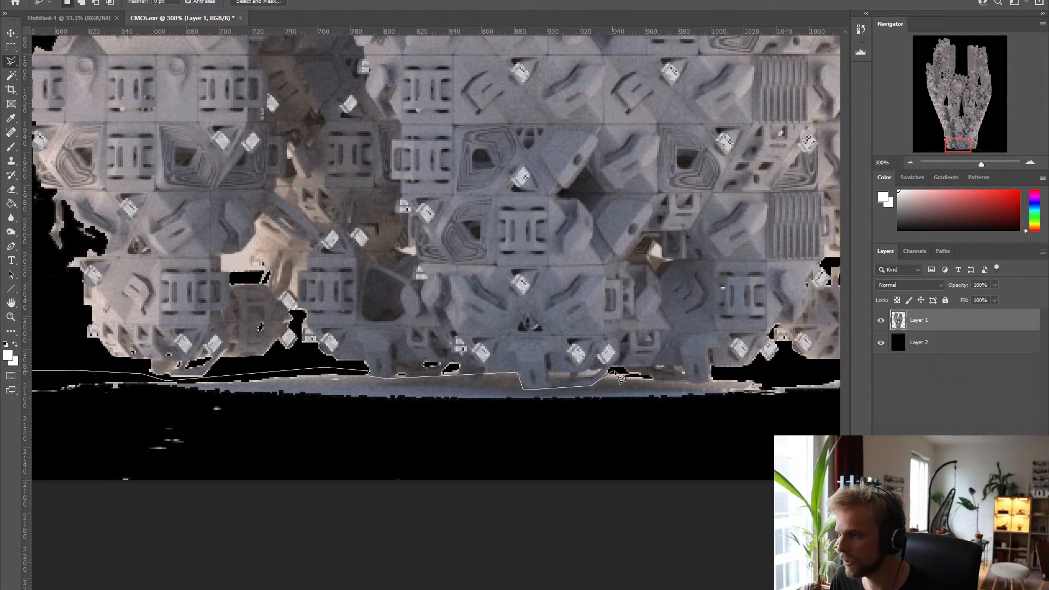
pyautogui.click(650, 377)
pyautogui.click(704, 383)
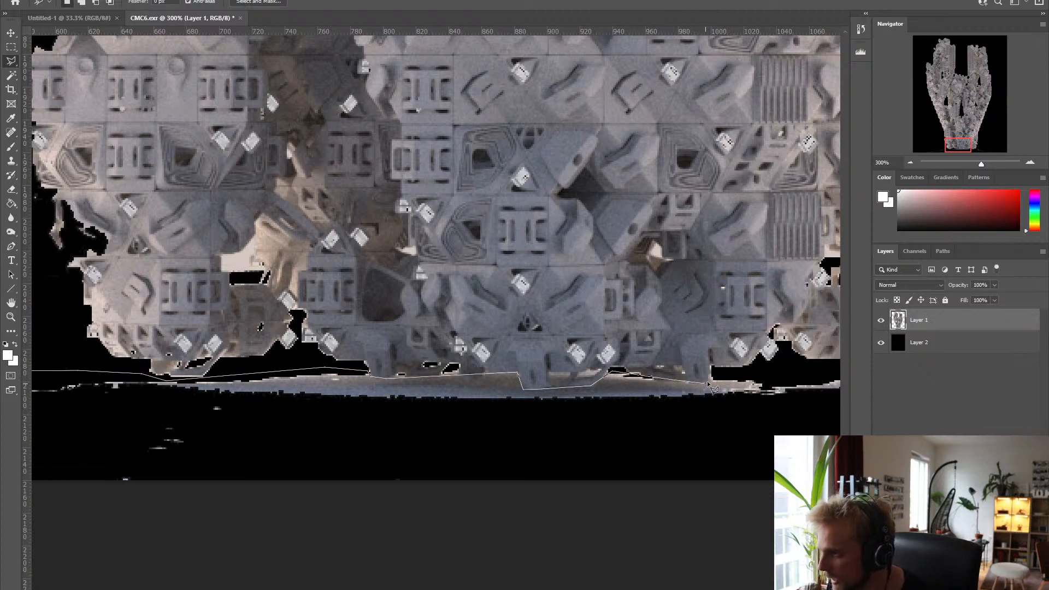
pyautogui.click(714, 378)
pyautogui.click(744, 375)
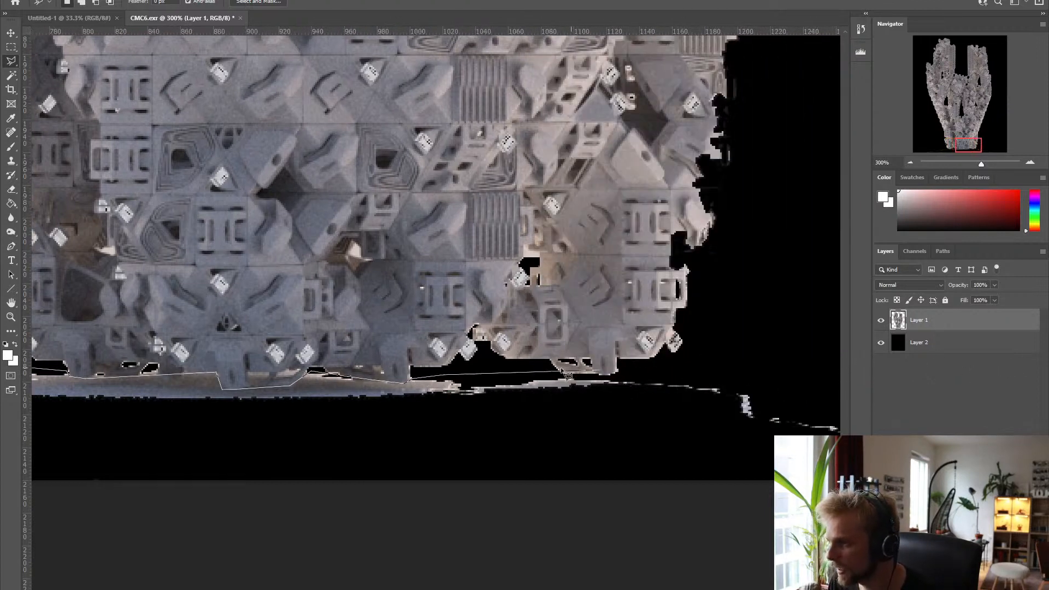
# - Close the lasso outline past the base's right side and below the canvas, and delete the enclosed ground remnants from Layer 1
pyautogui.click(566, 375)
pyautogui.click(715, 372)
pyautogui.click(845, 394)
pyautogui.click(706, 493)
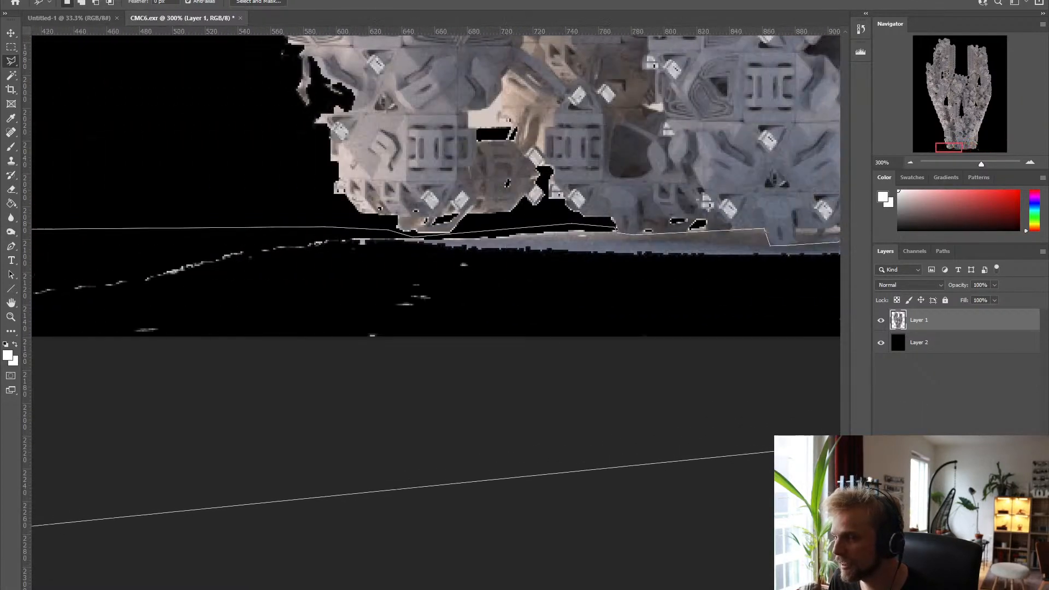
pyautogui.doubleClick(52, 480)
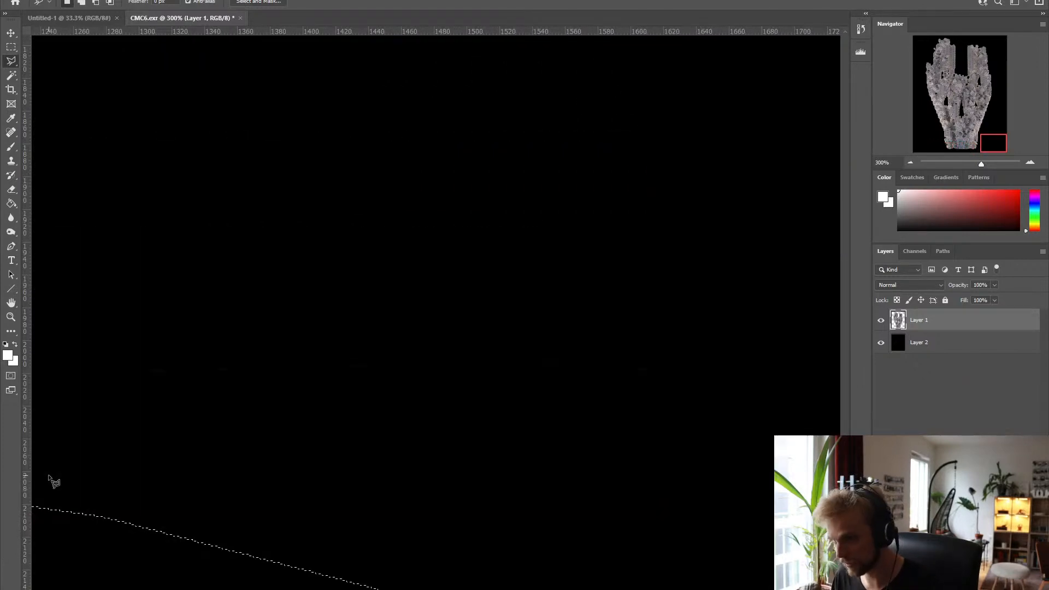
pyautogui.click(910, 163)
pyautogui.click(909, 163)
pyautogui.click(910, 163)
pyautogui.scroll(1, 440, 318)
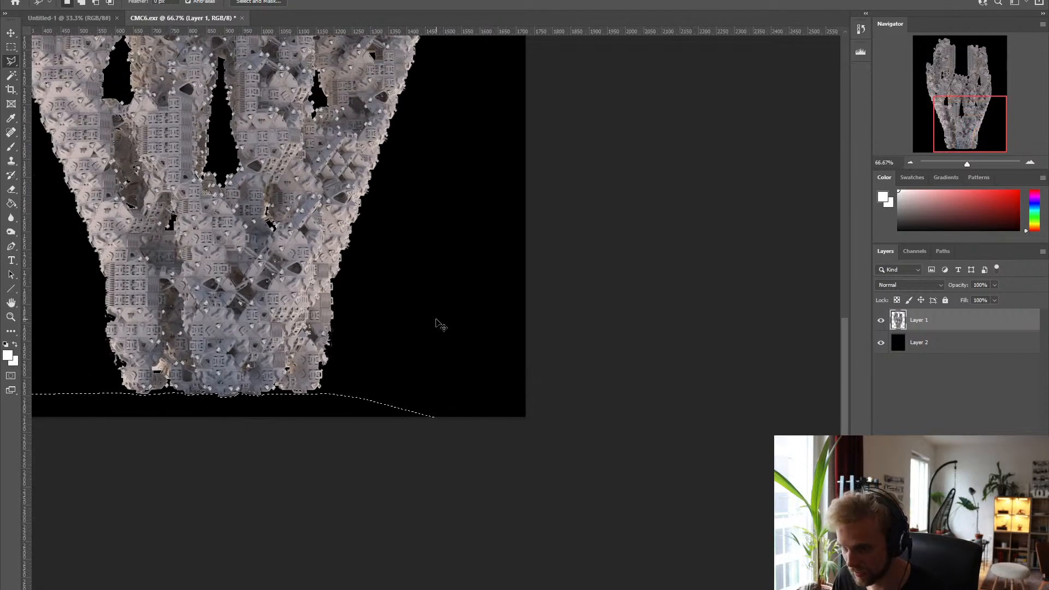
pyautogui.keyDown('alt'); pyautogui.scroll(-2, 442, 325); pyautogui.keyUp('alt')
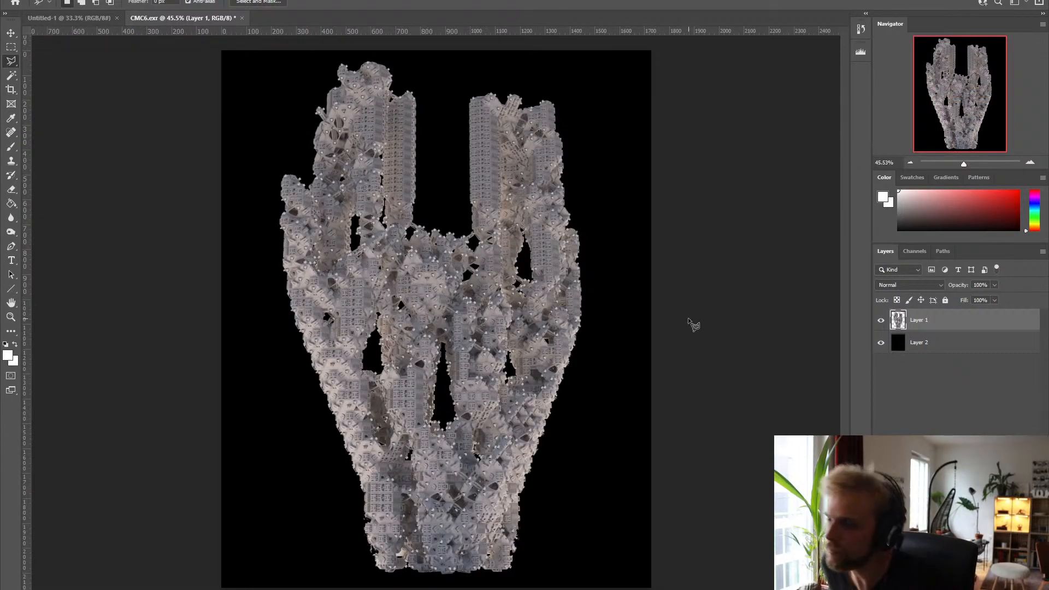
# - Darken Layer 1 with Levels, setting the input black point to 35, midtones to 0.68 and white point to 243
pyautogui.hotkey('ctrl', 'l')
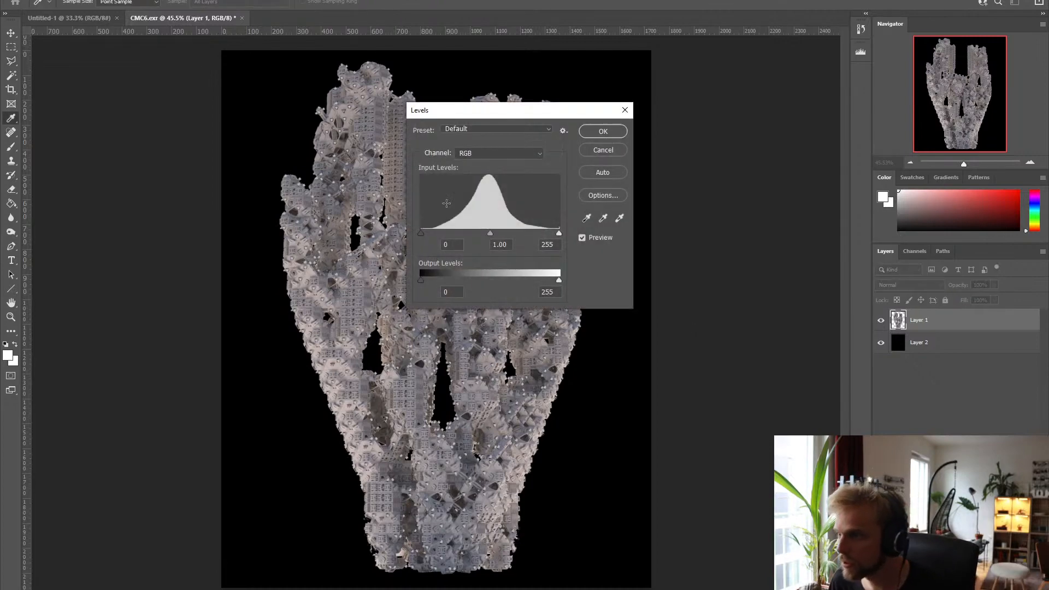
pyautogui.moveTo(473, 105); pyautogui.dragTo(688, 124)
pyautogui.moveTo(637, 251); pyautogui.dragTo(654, 251)
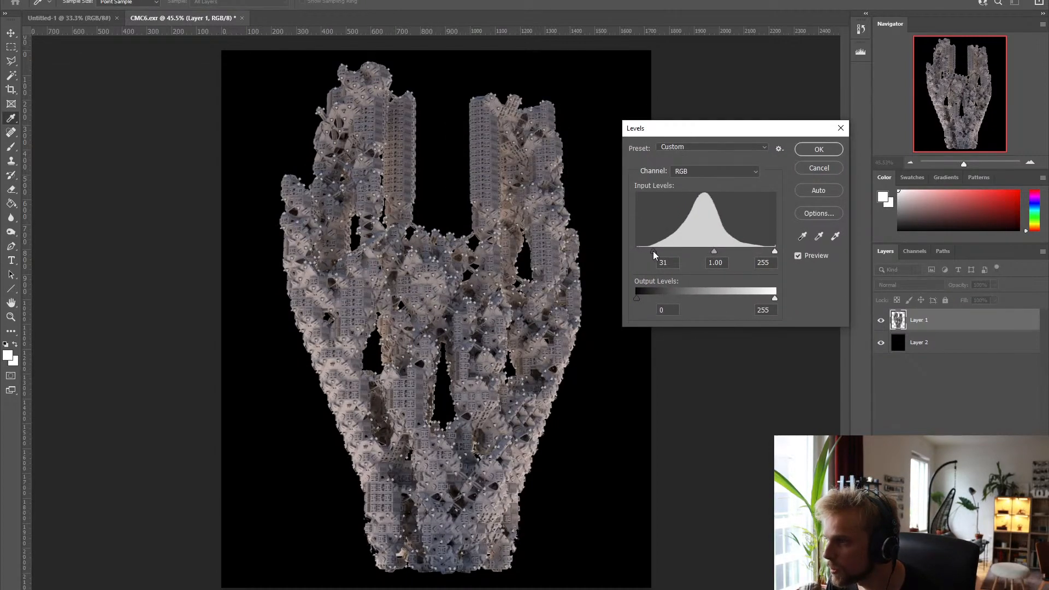
pyautogui.click(768, 252)
pyautogui.moveTo(710, 254); pyautogui.dragTo(725, 250)
pyautogui.click(724, 249)
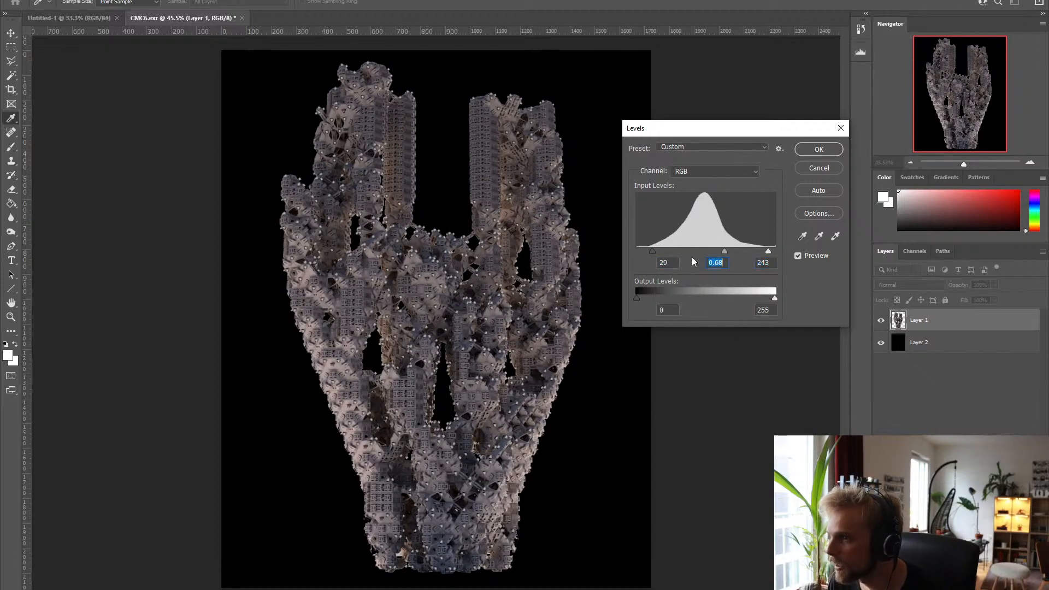
pyautogui.click(655, 251)
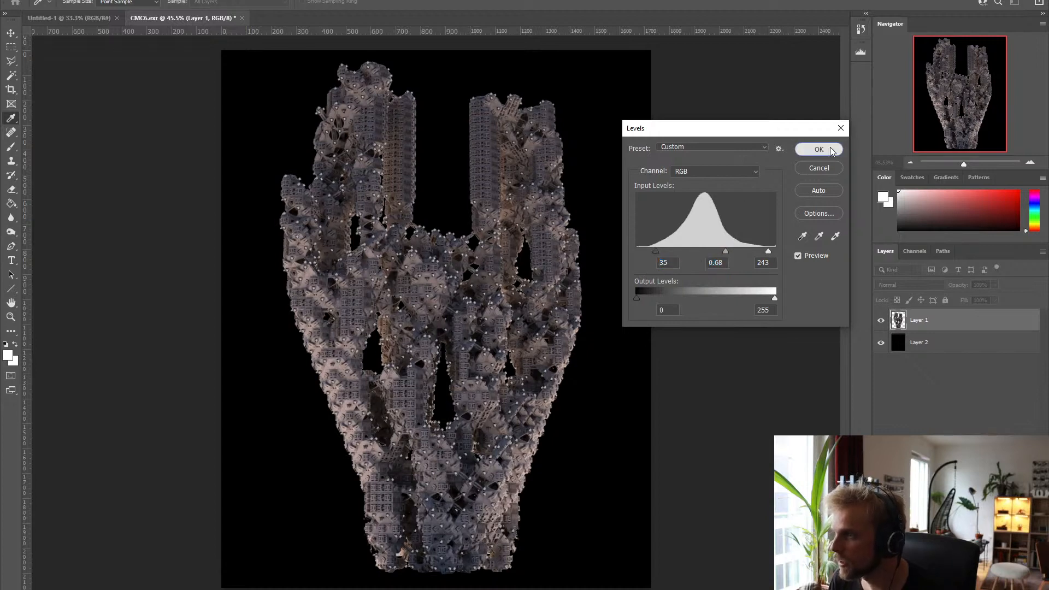
pyautogui.click(827, 150)
pyautogui.press('l')
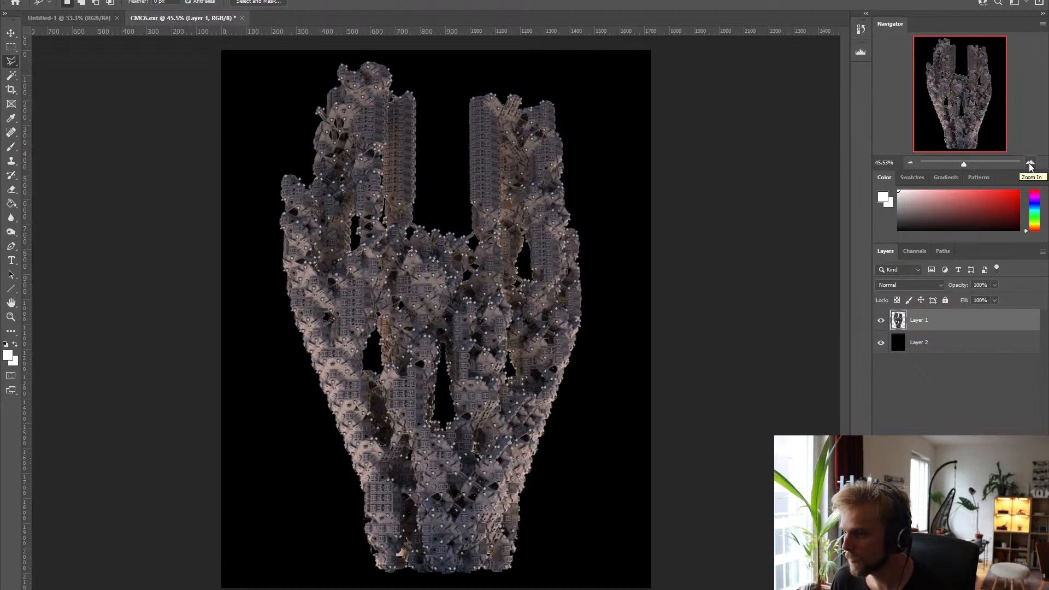
# - Duplicate Layer 1 and try flipping the copy horizontally with Free Transform, undoing that flip
pyautogui.moveTo(929, 320); pyautogui.dragTo(990, 584)
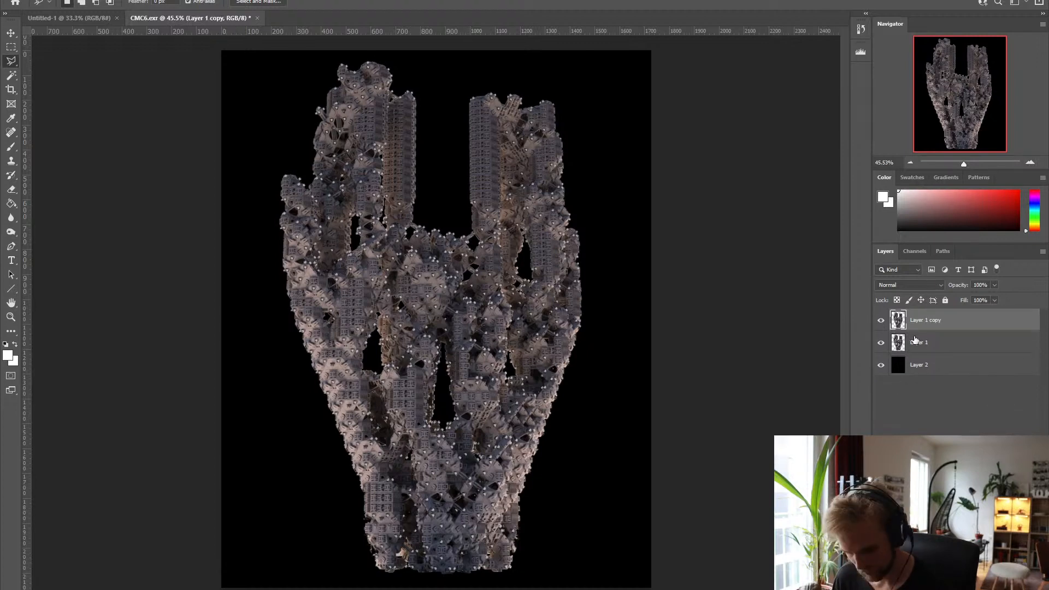
pyautogui.hotkey('ctrl', 't')
pyautogui.rightClick(474, 259)
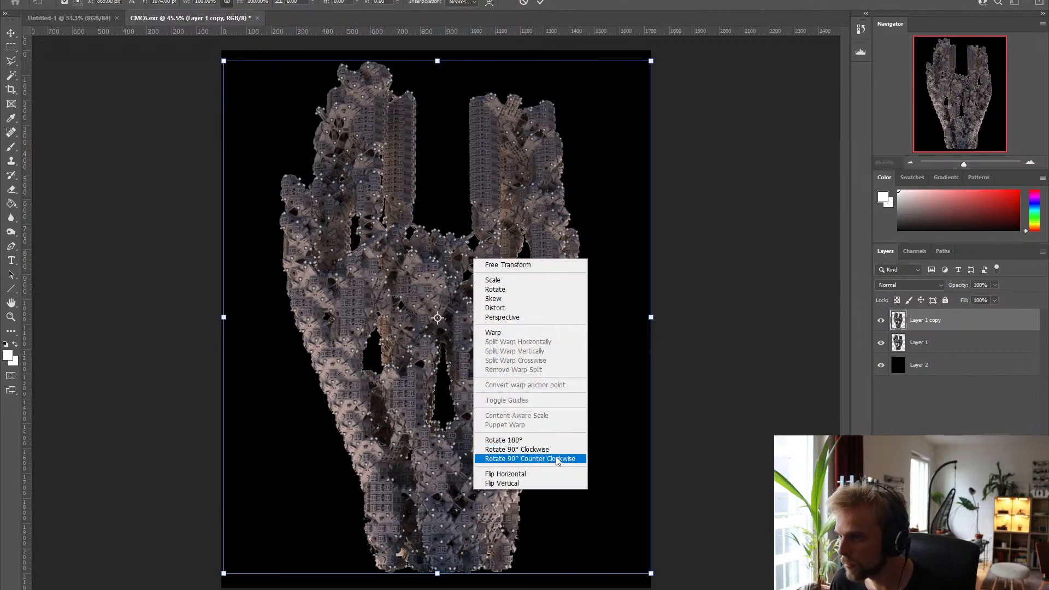
pyautogui.click(554, 478)
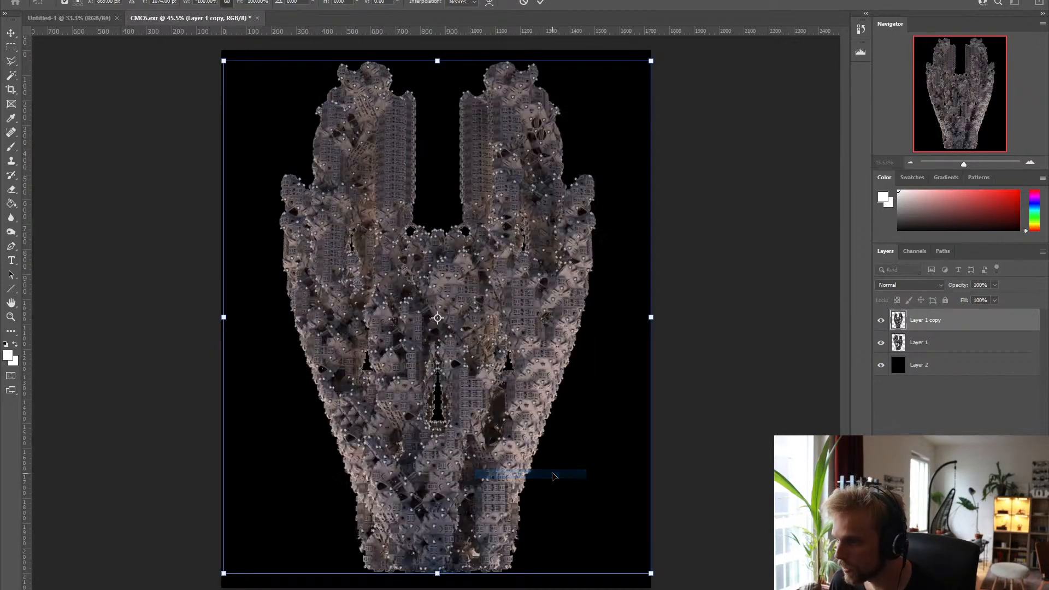
pyautogui.hotkey('ctrl', 'z')
# - Flip the Layer 1 copy vertically and move it down so it mirrors the structure from its base
pyautogui.rightClick(511, 260)
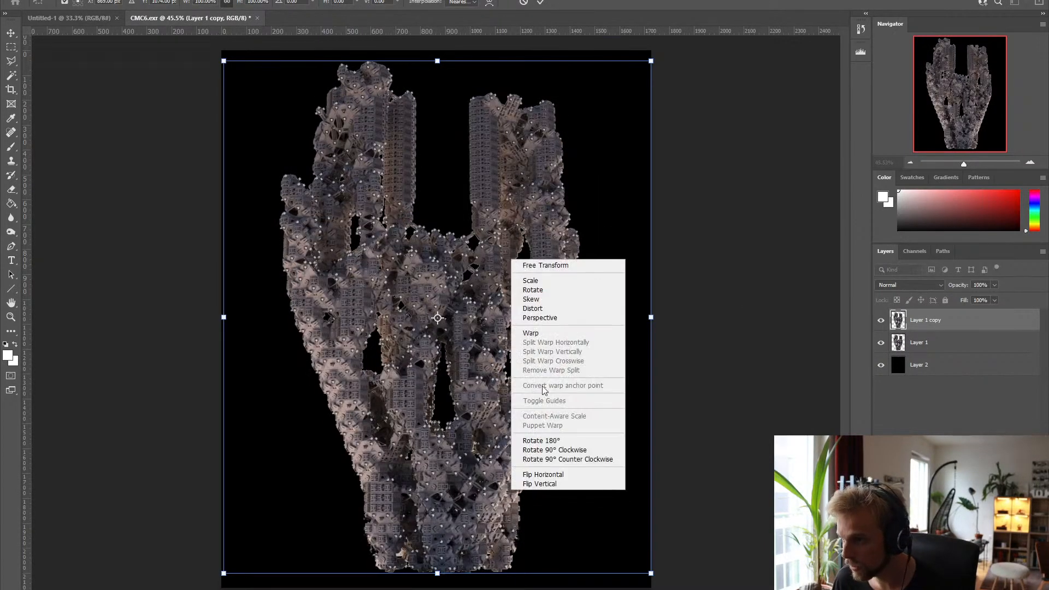
pyautogui.click(561, 484)
pyautogui.moveTo(467, 224); pyautogui.dragTo(539, 576)
pyautogui.press('Return')
pyautogui.press('l')
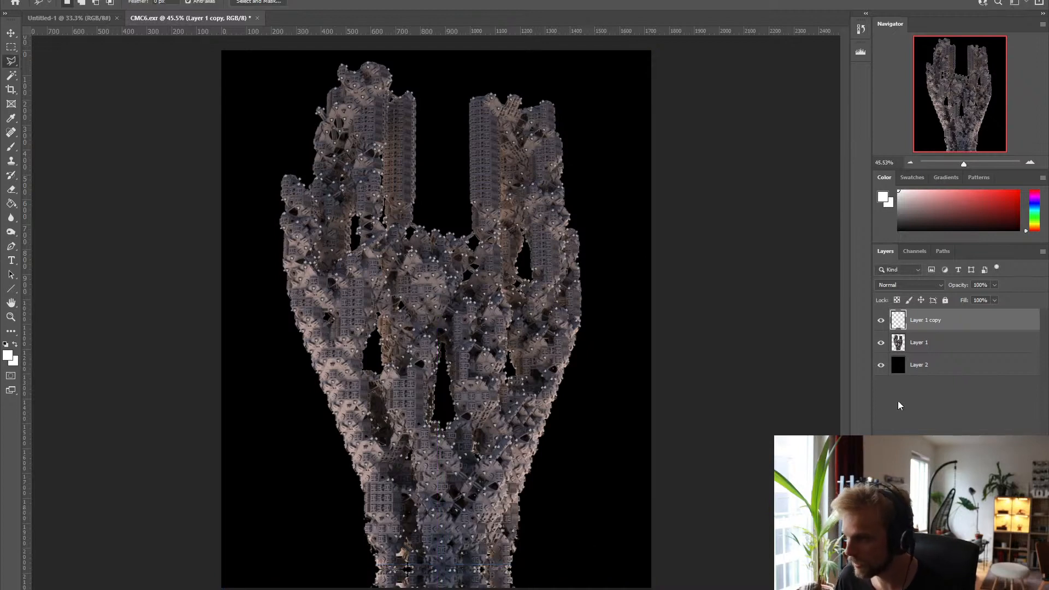
# - Place the flipped copy beneath Layer 1 in the layer order and set its opacity to 50%
pyautogui.moveTo(931, 321); pyautogui.dragTo(932, 346)
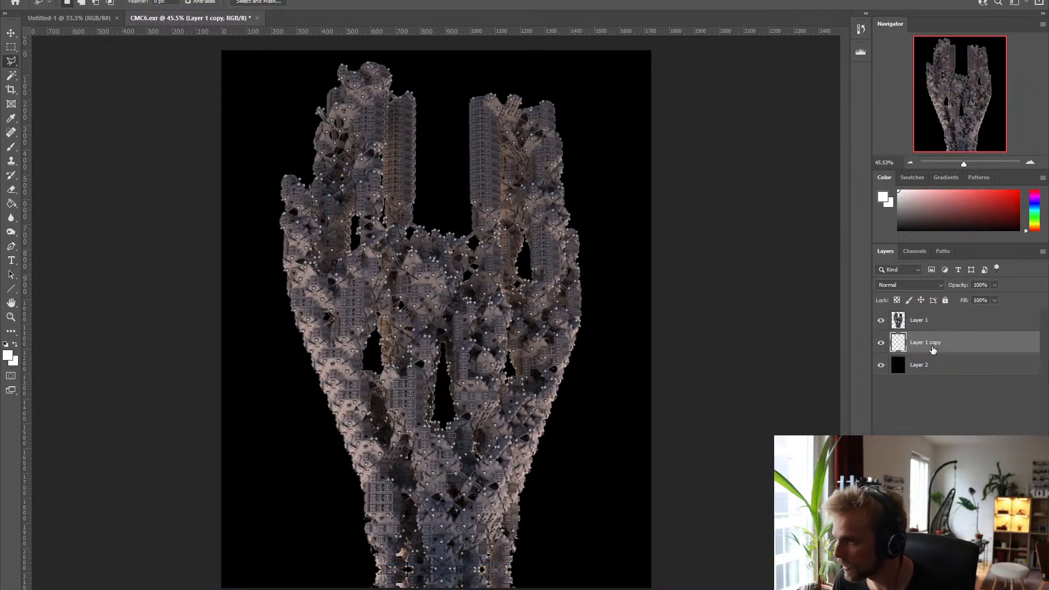
pyautogui.click(994, 285)
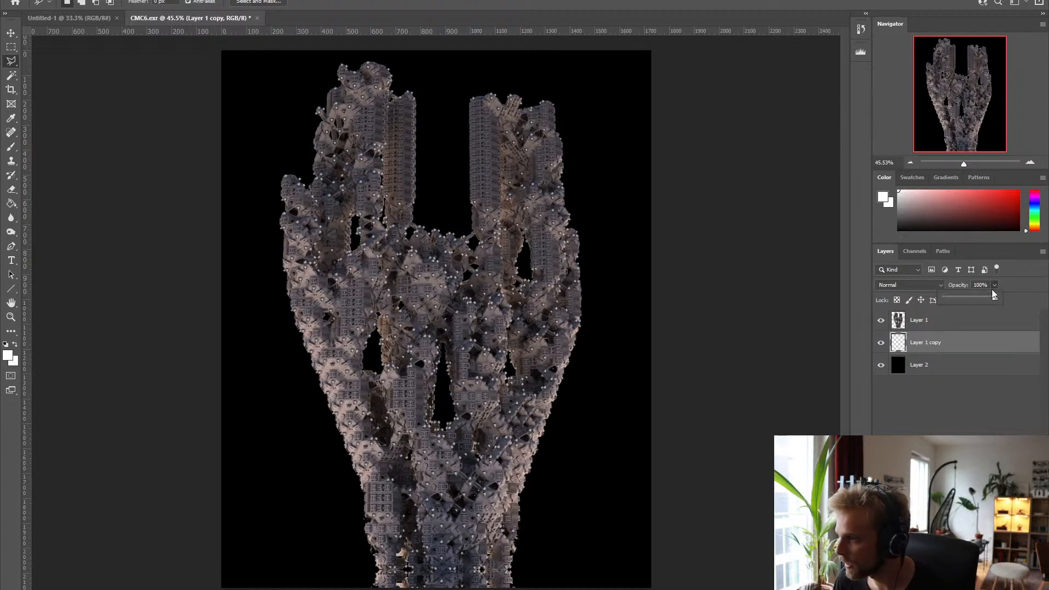
pyautogui.moveTo(976, 299); pyautogui.dragTo(972, 301)
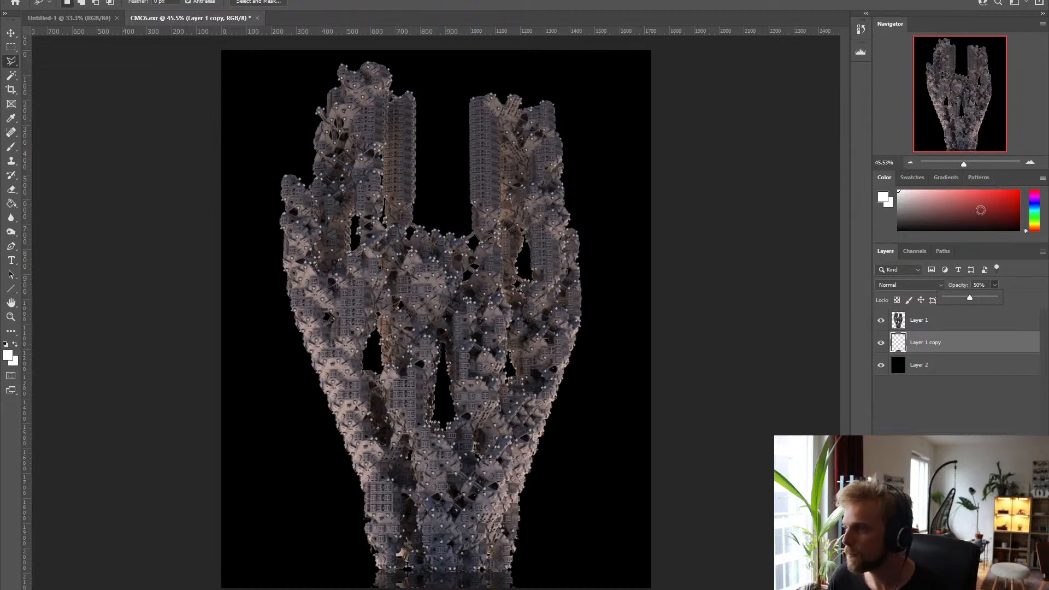
# - Merge Layer 1 down with the reflection layer beneath it, keeping the black background layer separate
pyautogui.click(929, 321)
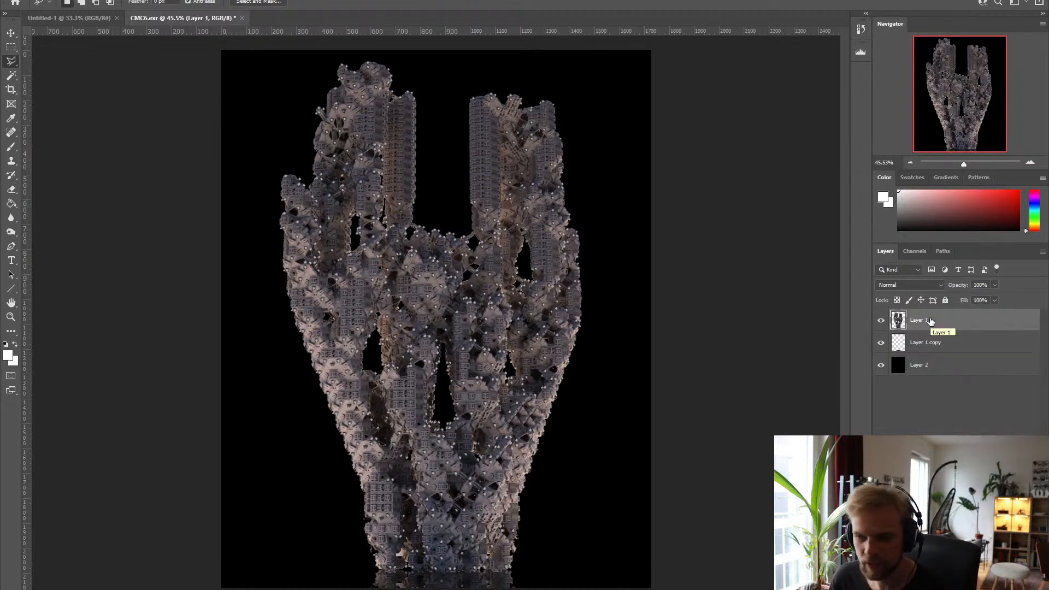
pyautogui.click(1030, 163)
pyautogui.click(1031, 163)
pyautogui.click(1030, 163)
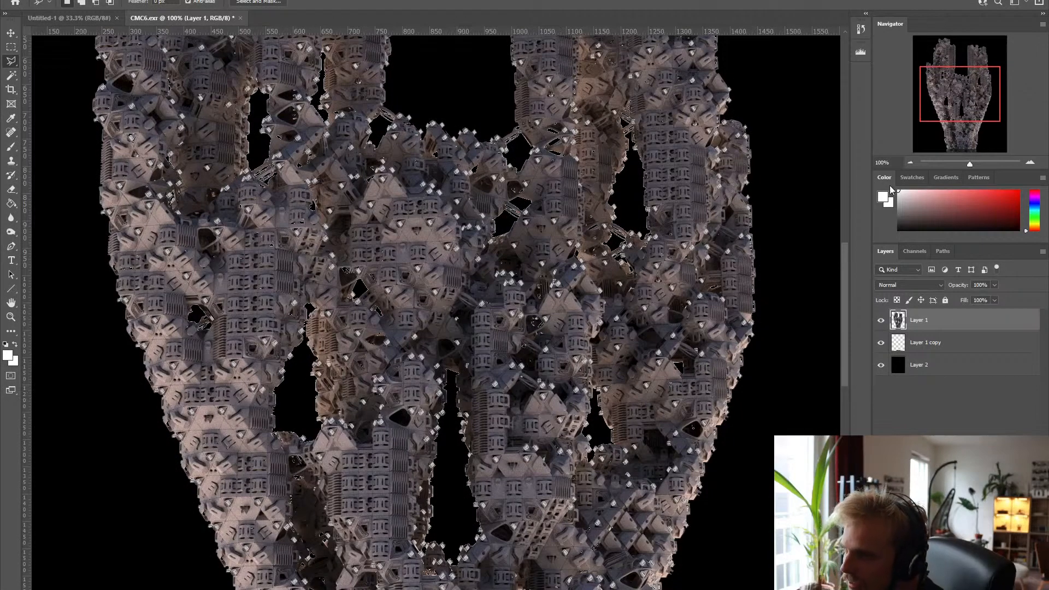
pyautogui.click(910, 163)
pyautogui.click(910, 163)
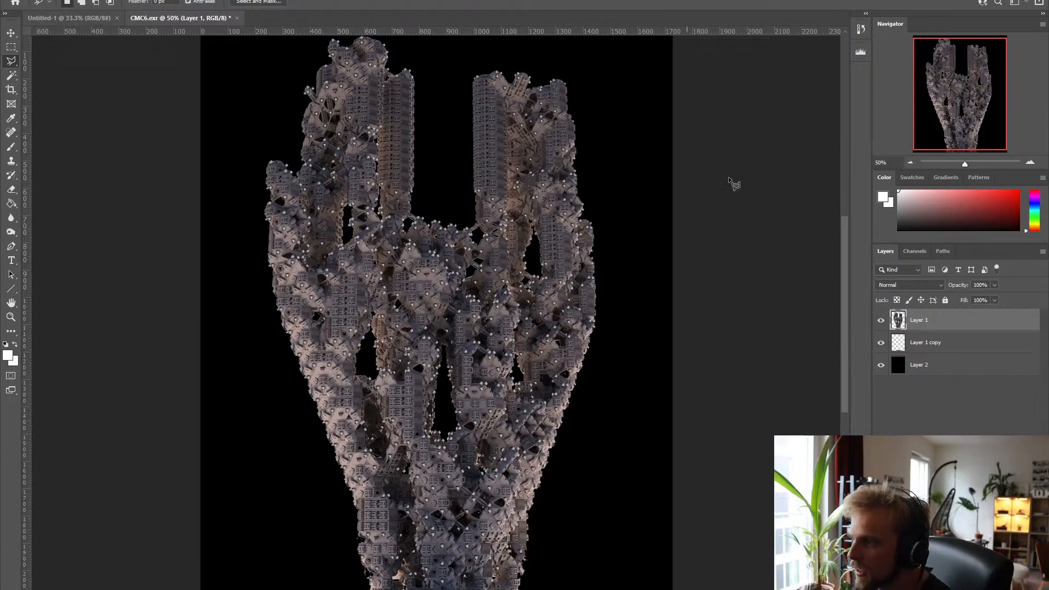
pyautogui.rightClick(915, 327)
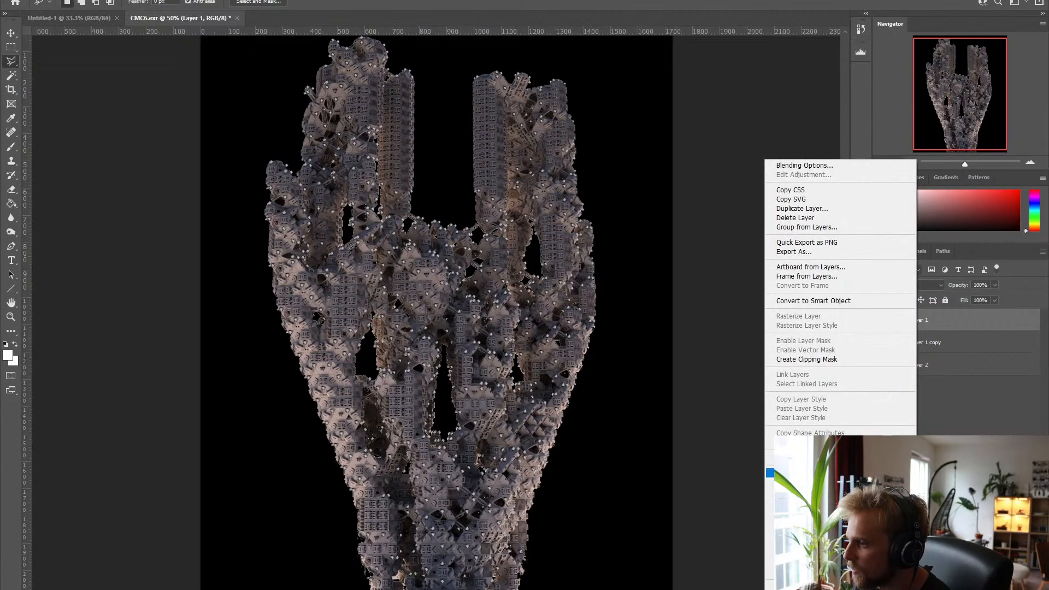
pyautogui.click(820, 472)
pyautogui.click(60, 0)
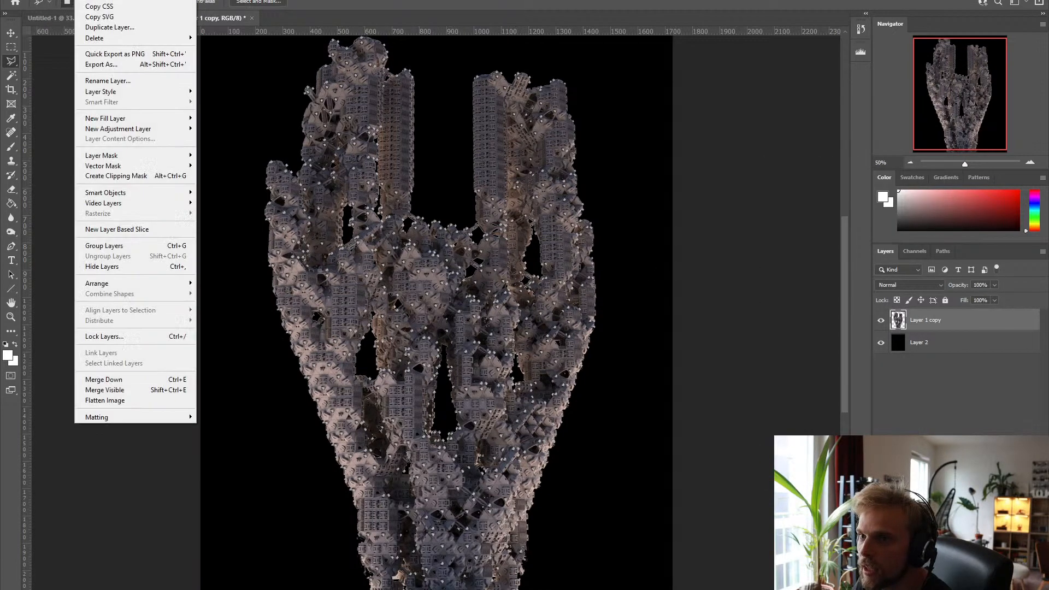
pyautogui.moveTo(149, 0)
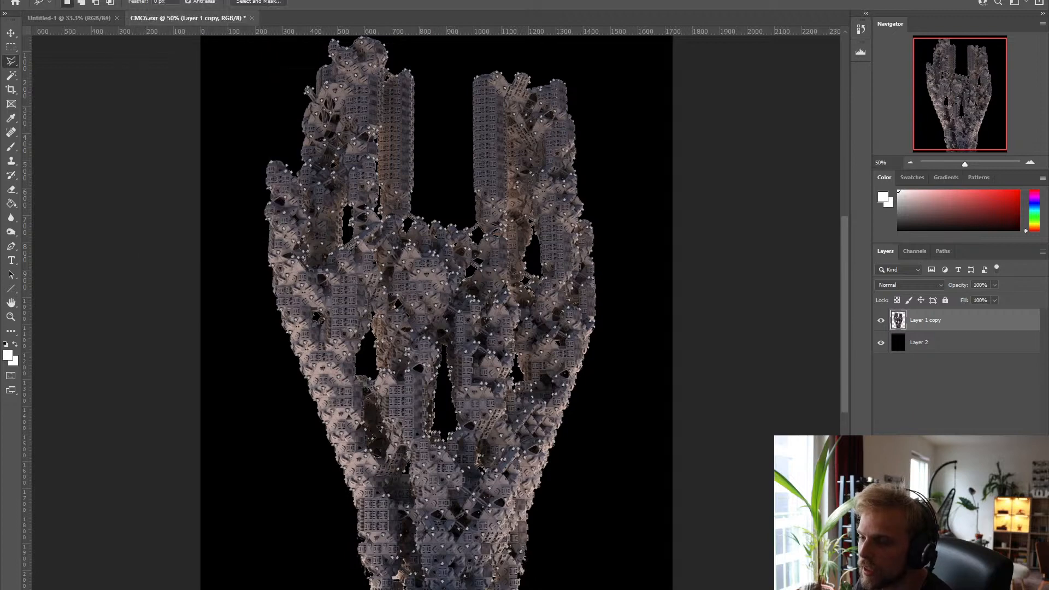
pyautogui.moveTo(106, 1)
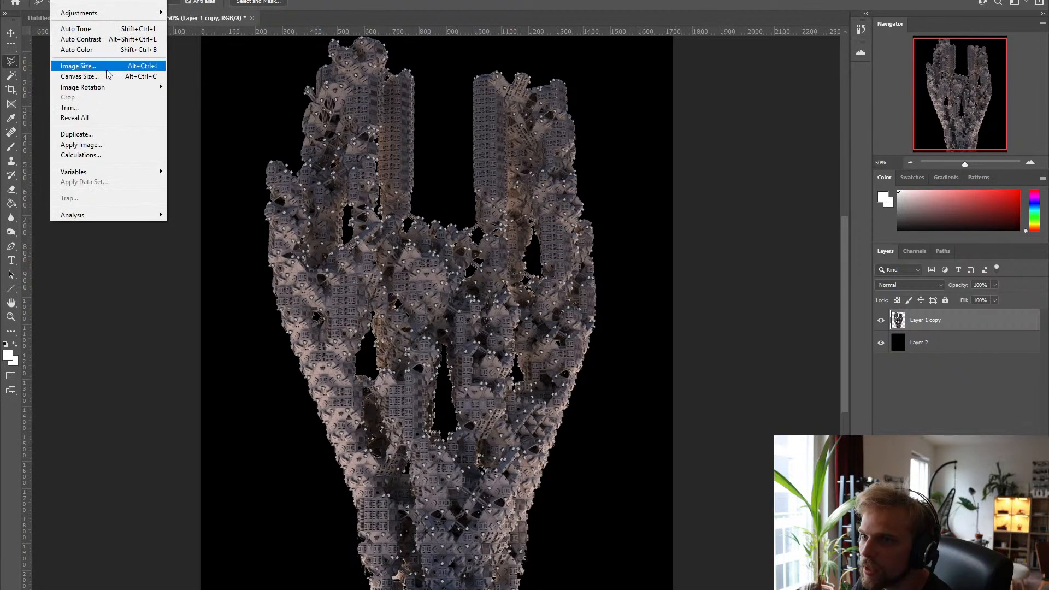
# - Resize the hand render image to 1152 x 1440 pixels, keeping its proportions and automatic resampling
pyautogui.click(102, 66)
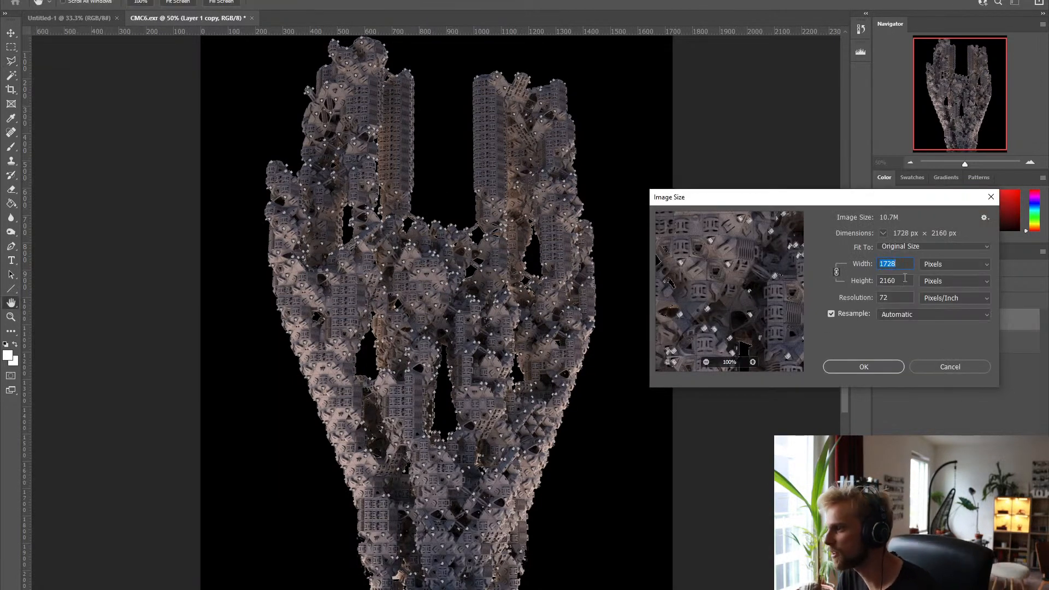
pyautogui.write('10')
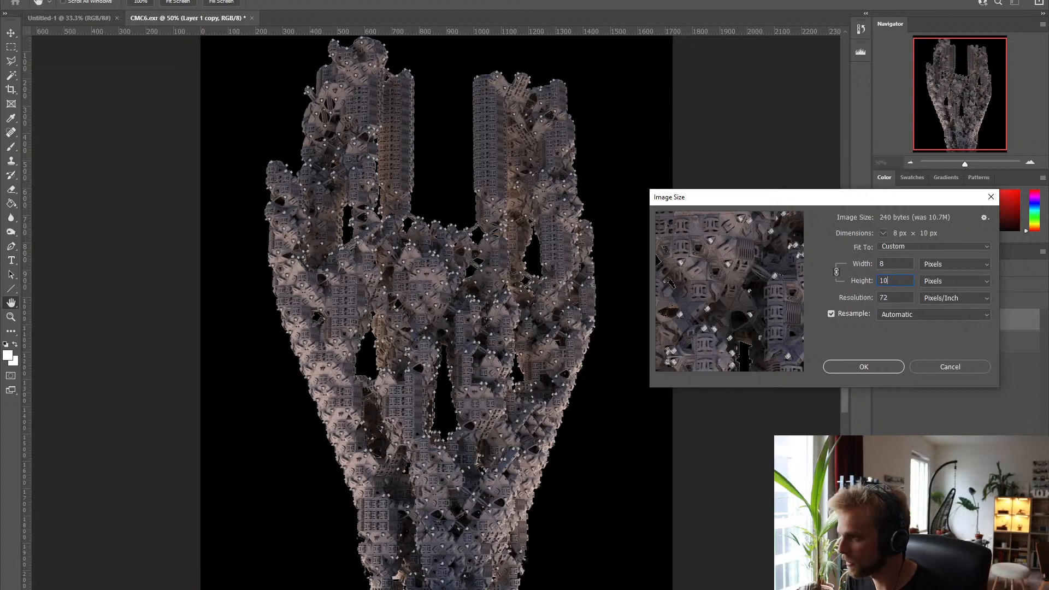
pyautogui.press('BackSpace')
pyautogui.write('440')
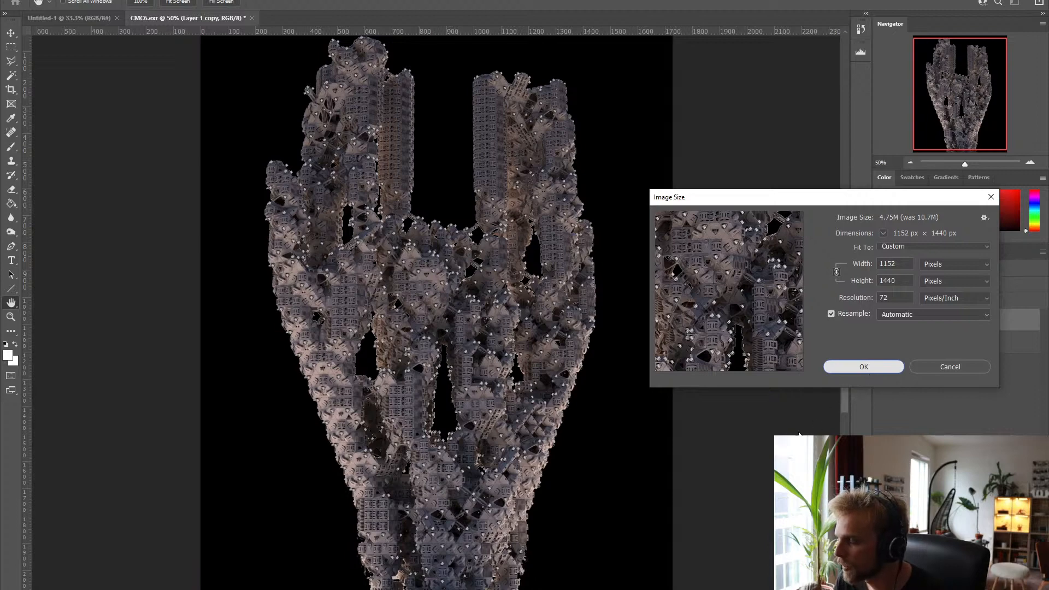
pyautogui.click(883, 365)
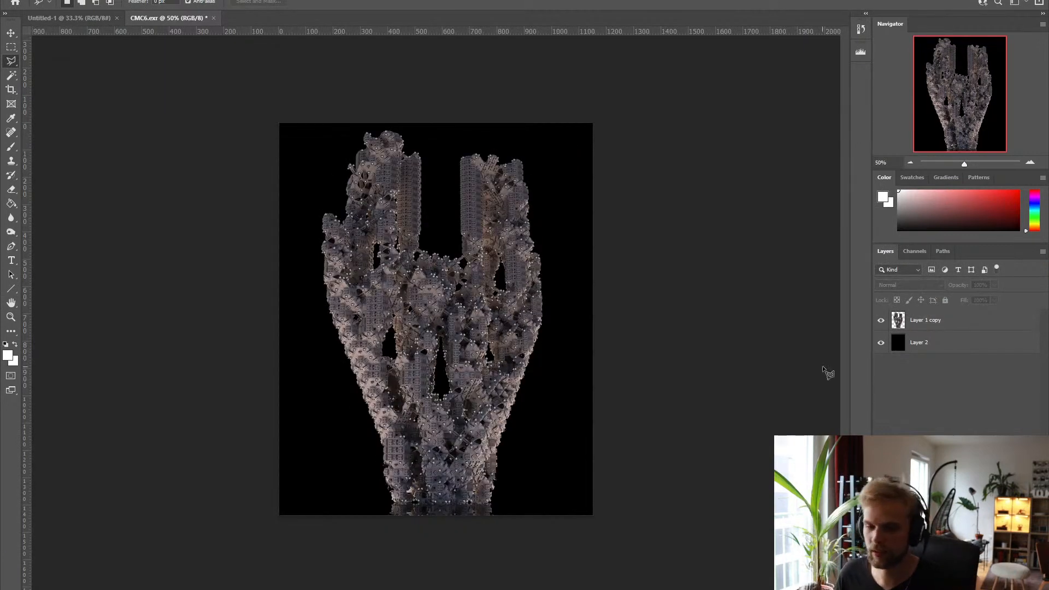
# - Examine the resized structure's detail at 200% from the fingertips down to the lower palm, and return to the full image
pyautogui.click(1031, 162)
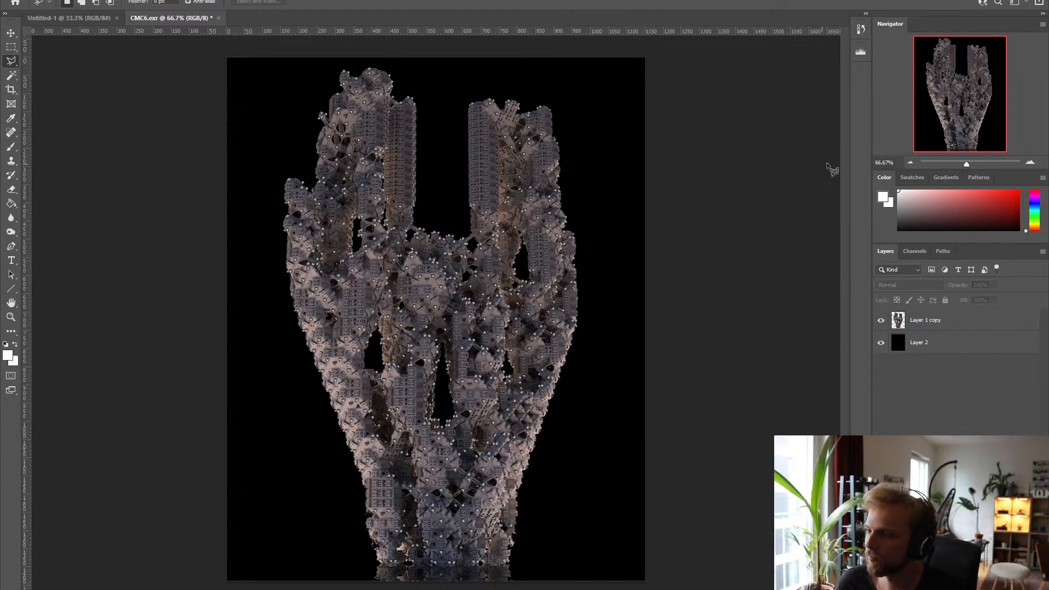
pyautogui.click(1029, 163)
pyautogui.click(1029, 162)
pyautogui.moveTo(970, 103); pyautogui.dragTo(961, 54)
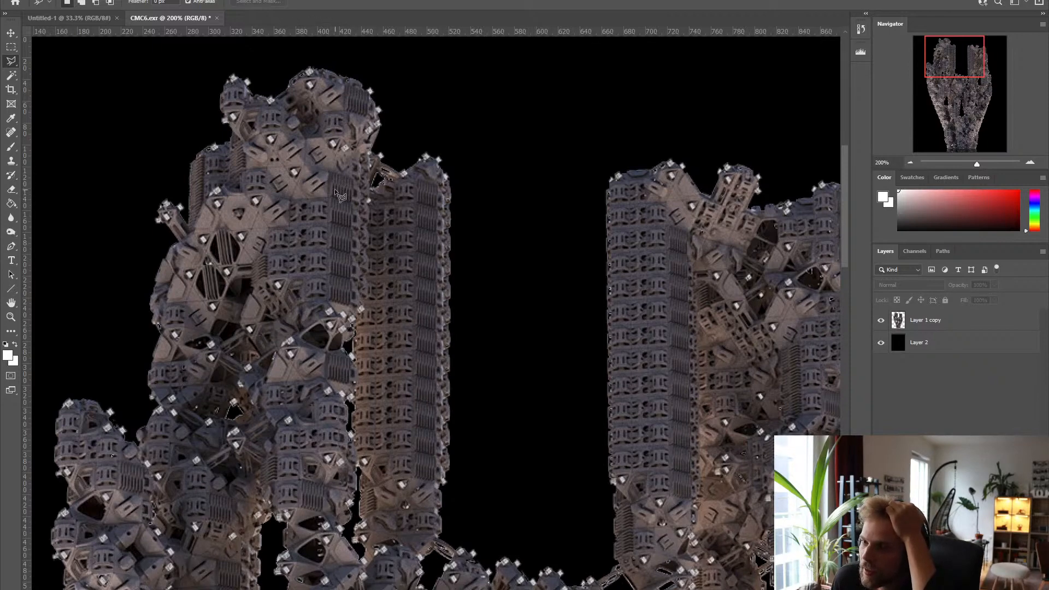
pyautogui.scroll(-10, 353, 349)
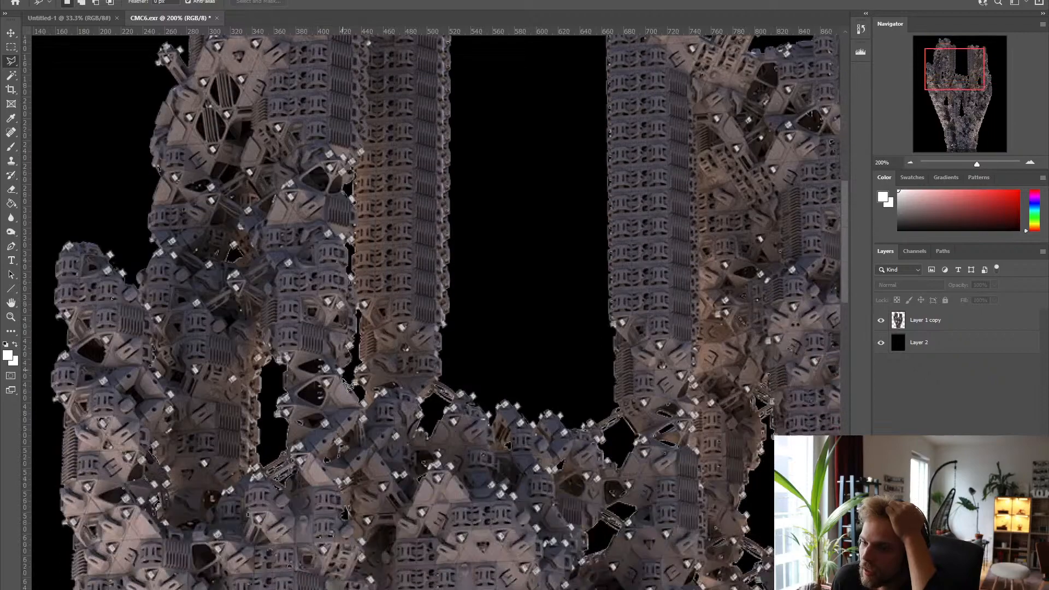
pyautogui.scroll(-10, 342, 378)
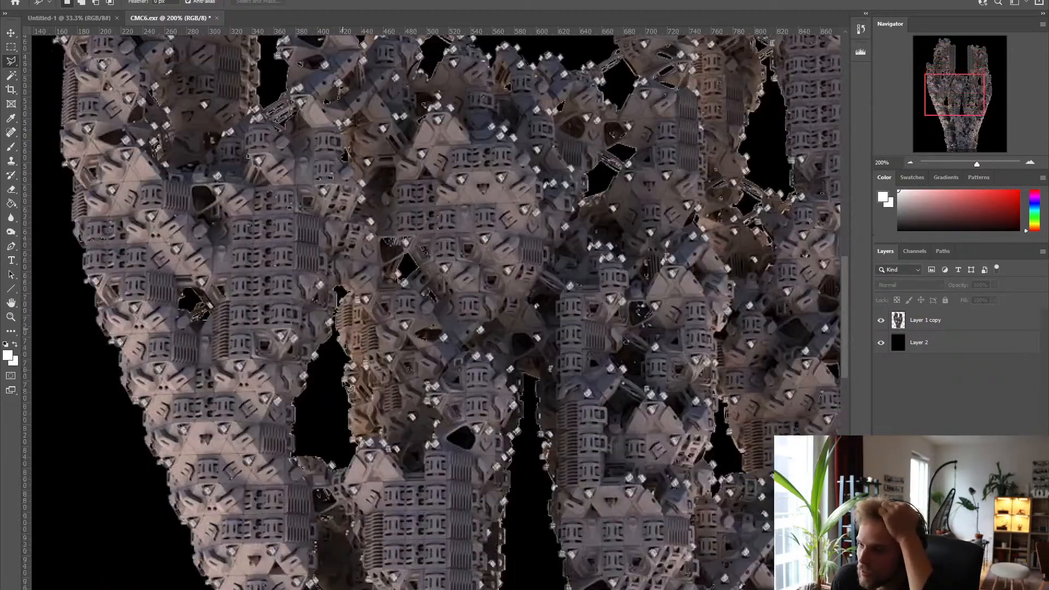
pyautogui.scroll(-7, 345, 387)
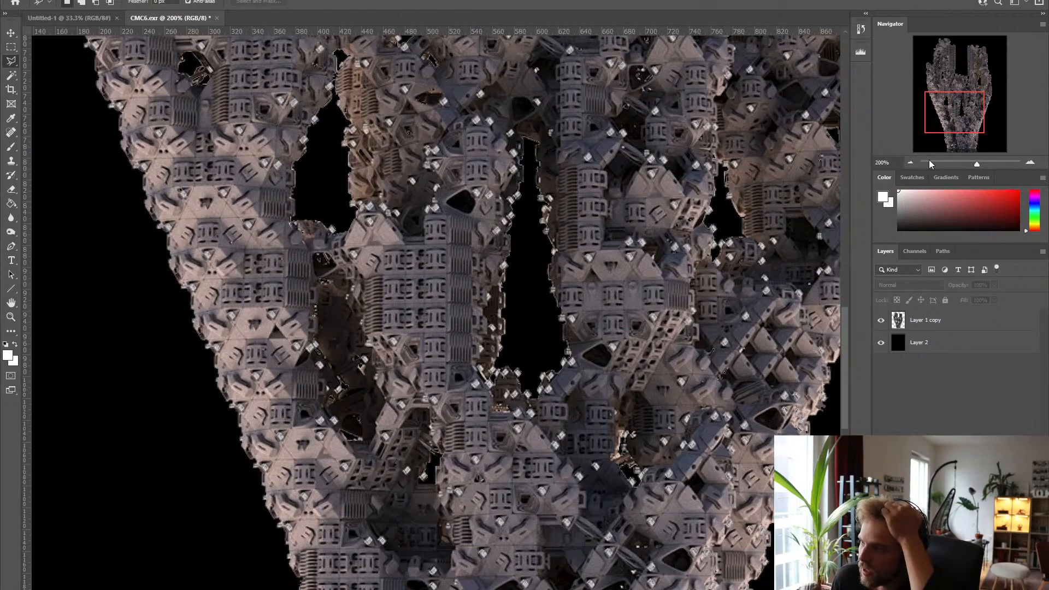
pyautogui.click(910, 162)
pyautogui.click(910, 163)
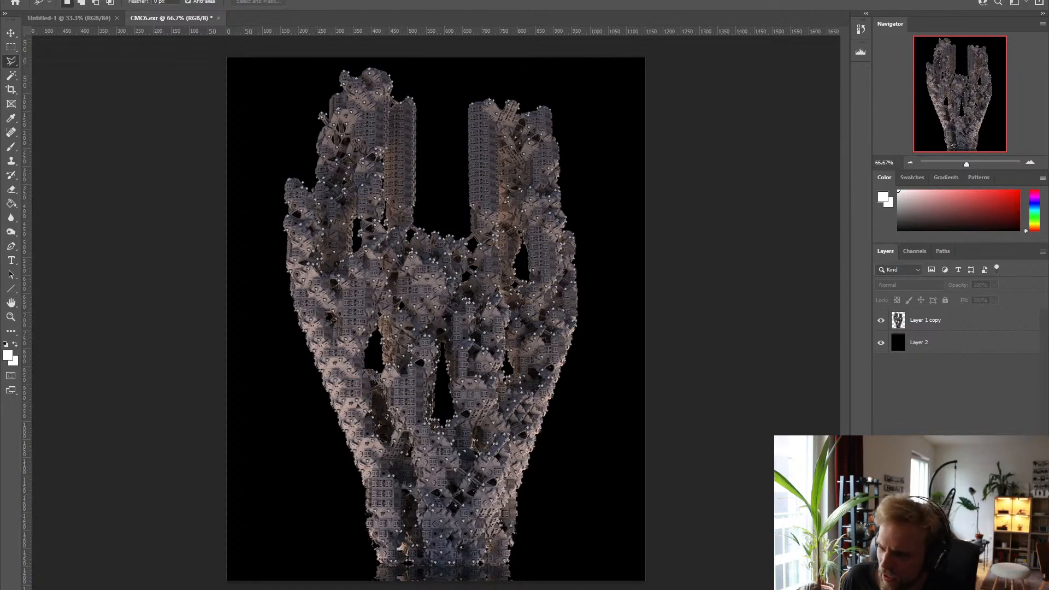
# - Open the Windows Calculator and multiply 30 by 0.6
pyautogui.press('super')
pyautogui.write('calc')
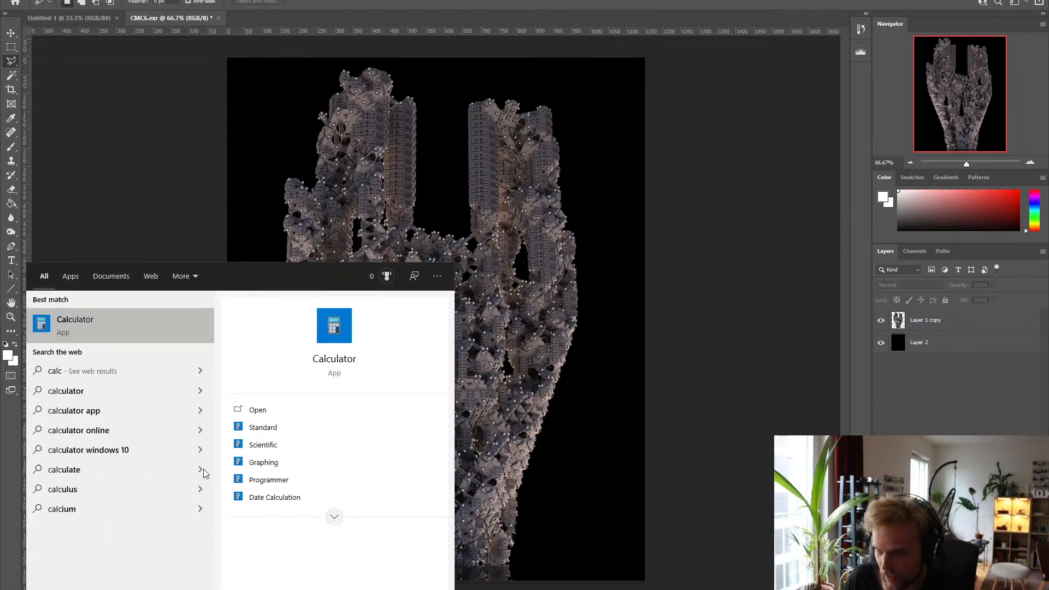
pyautogui.press('Return')
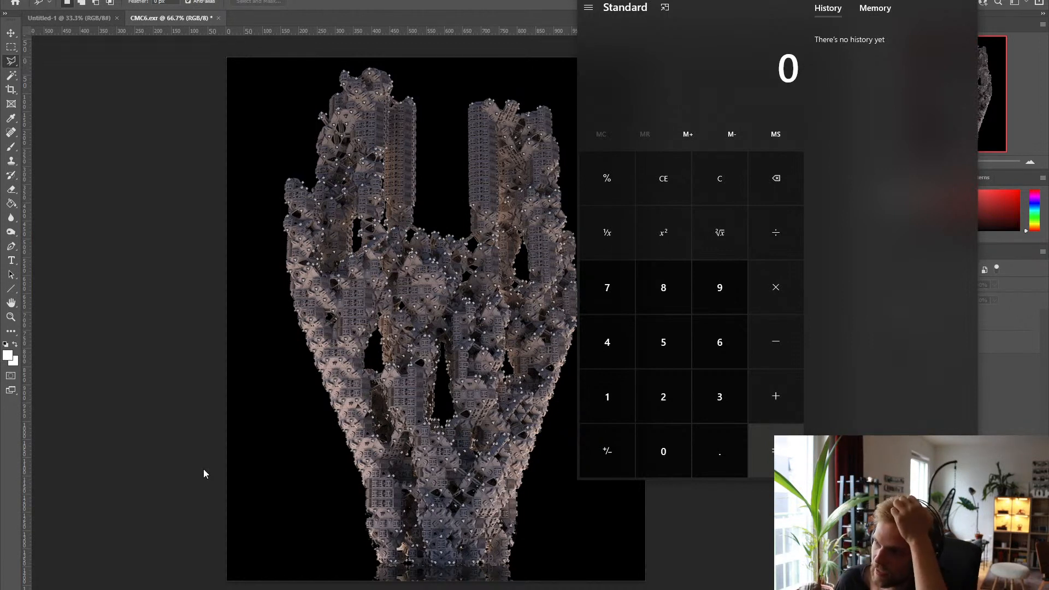
pyautogui.write('60')
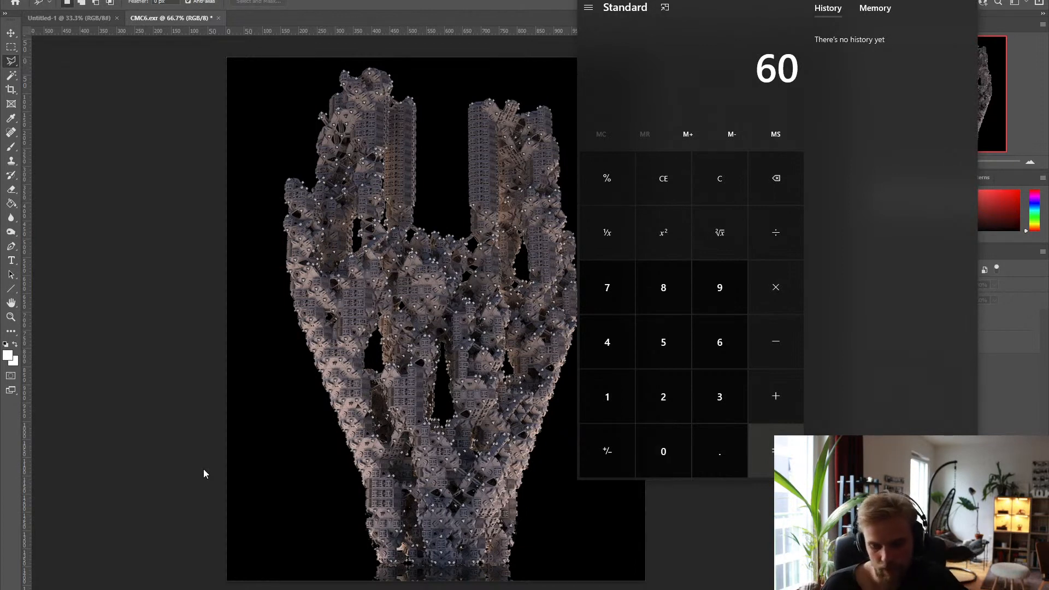
pyautogui.press('Escape')
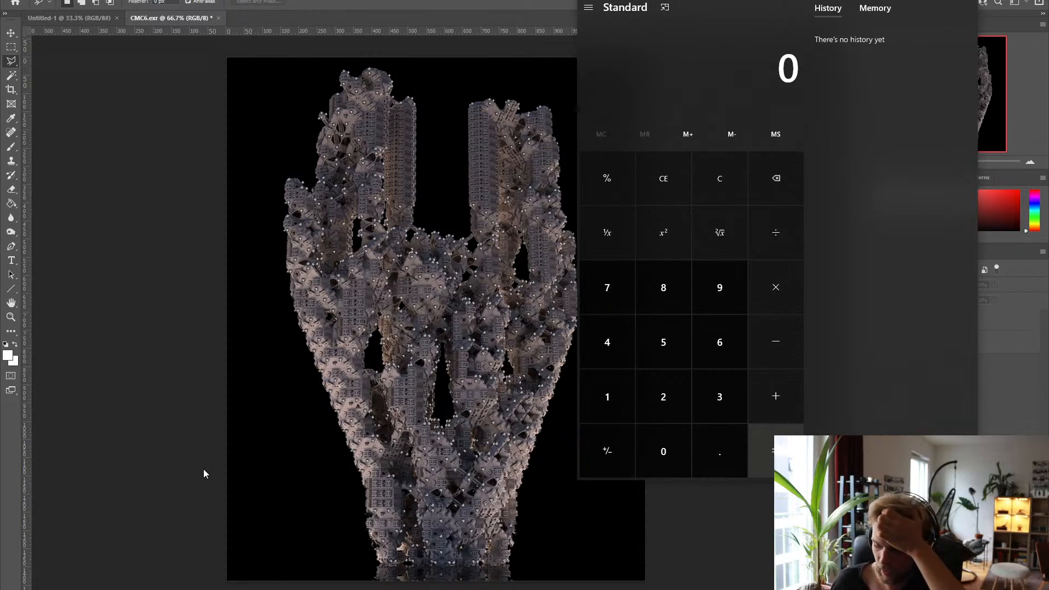
pyautogui.write('30')
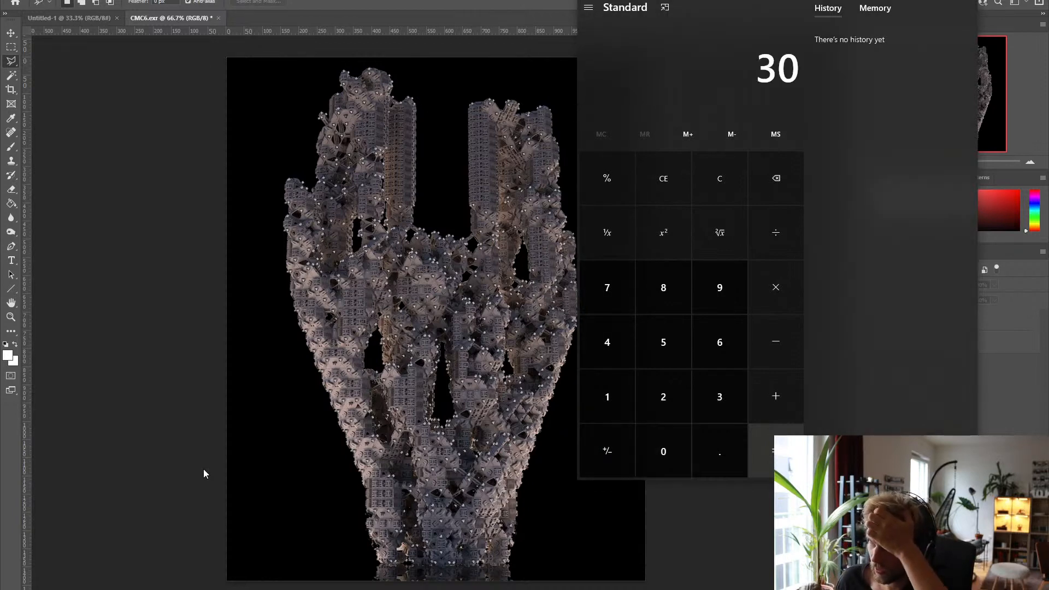
pyautogui.write('*0.06')
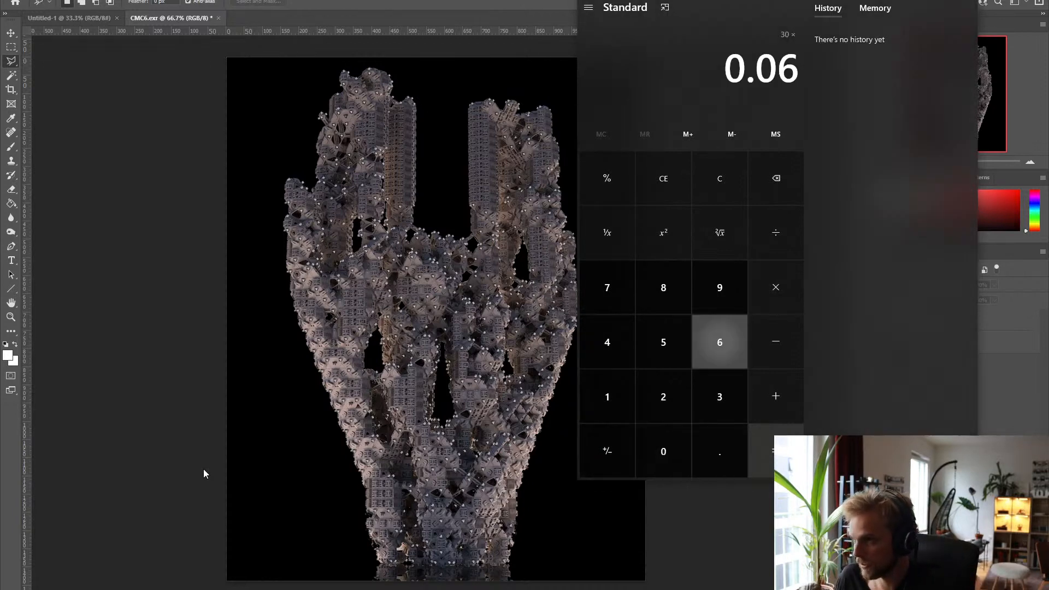
pyautogui.press('BackSpace')
pyautogui.press('BackSpace')
pyautogui.write('6')
pyautogui.press('Return')
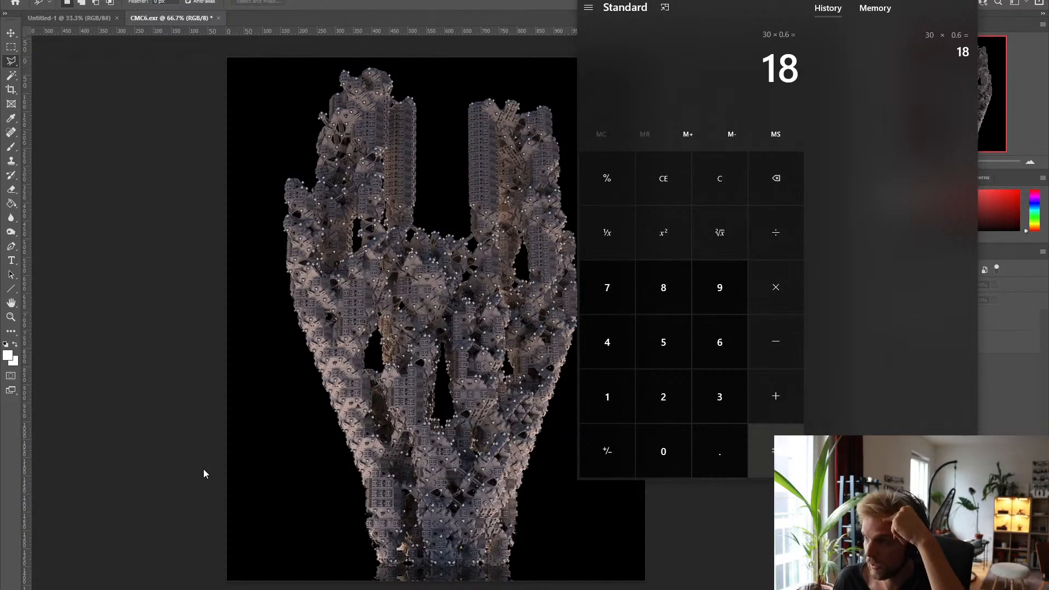
# - Multiply the calculated result by 60 and close the Calculator to return to Photoshop
pyautogui.write('*60')
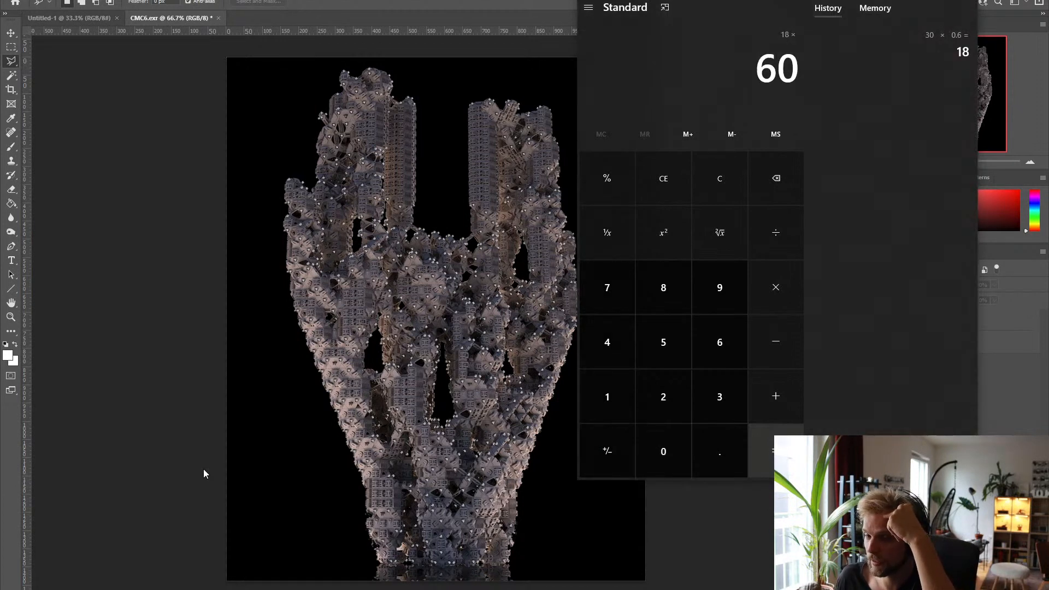
pyautogui.press('Return')
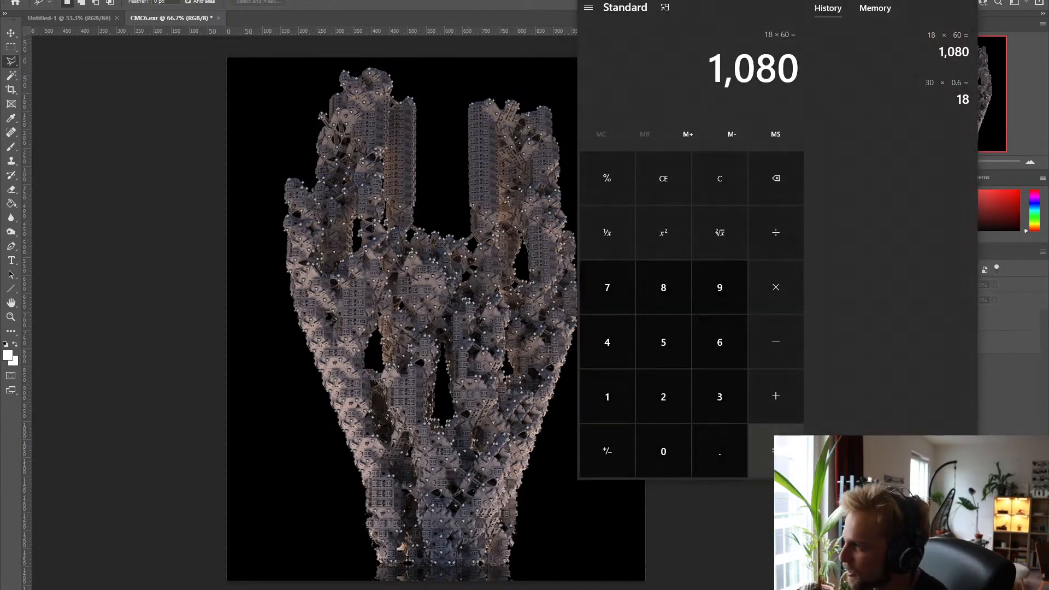
pyautogui.click(962, 0)
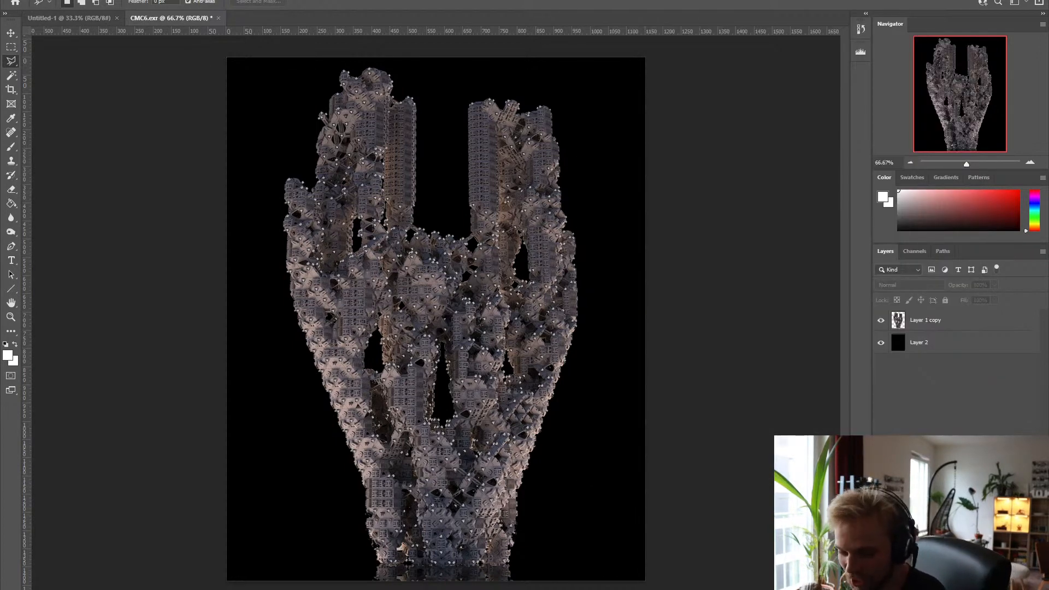